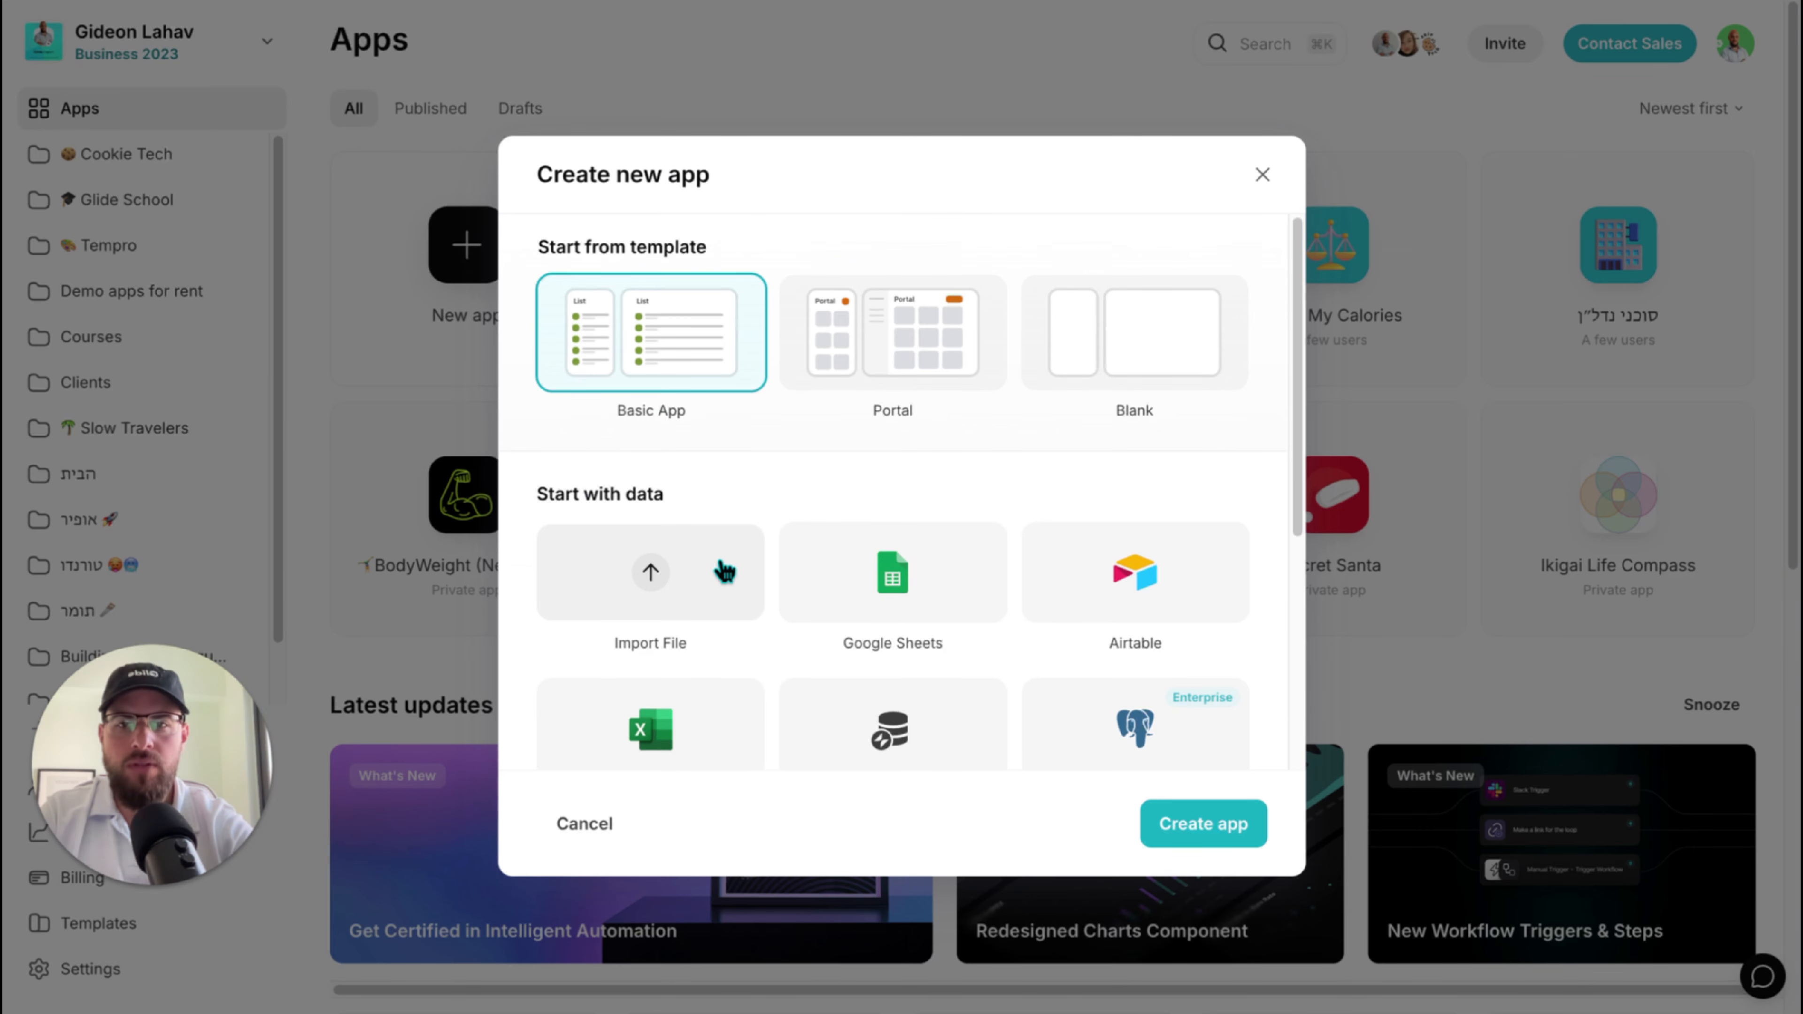
# Choose Import File as the starting data for the new app and continue to the import options.
pyautogui.click(728, 541)
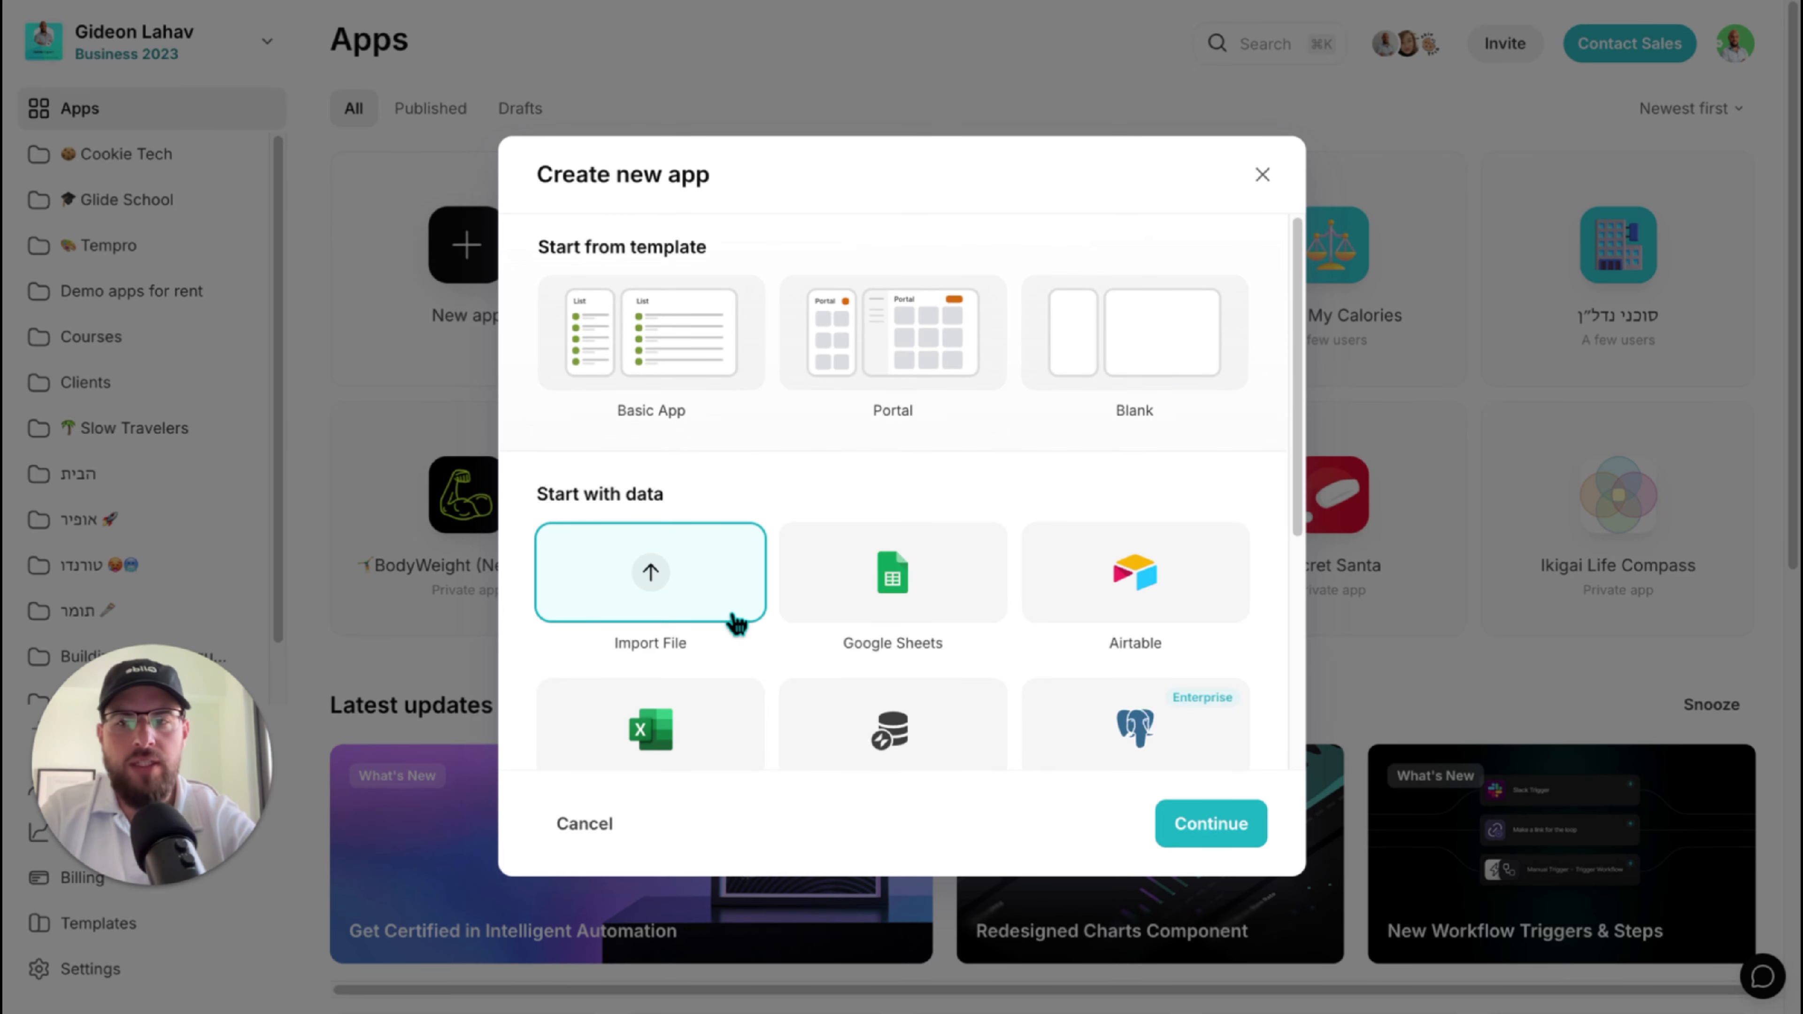
pyautogui.click(792, 615)
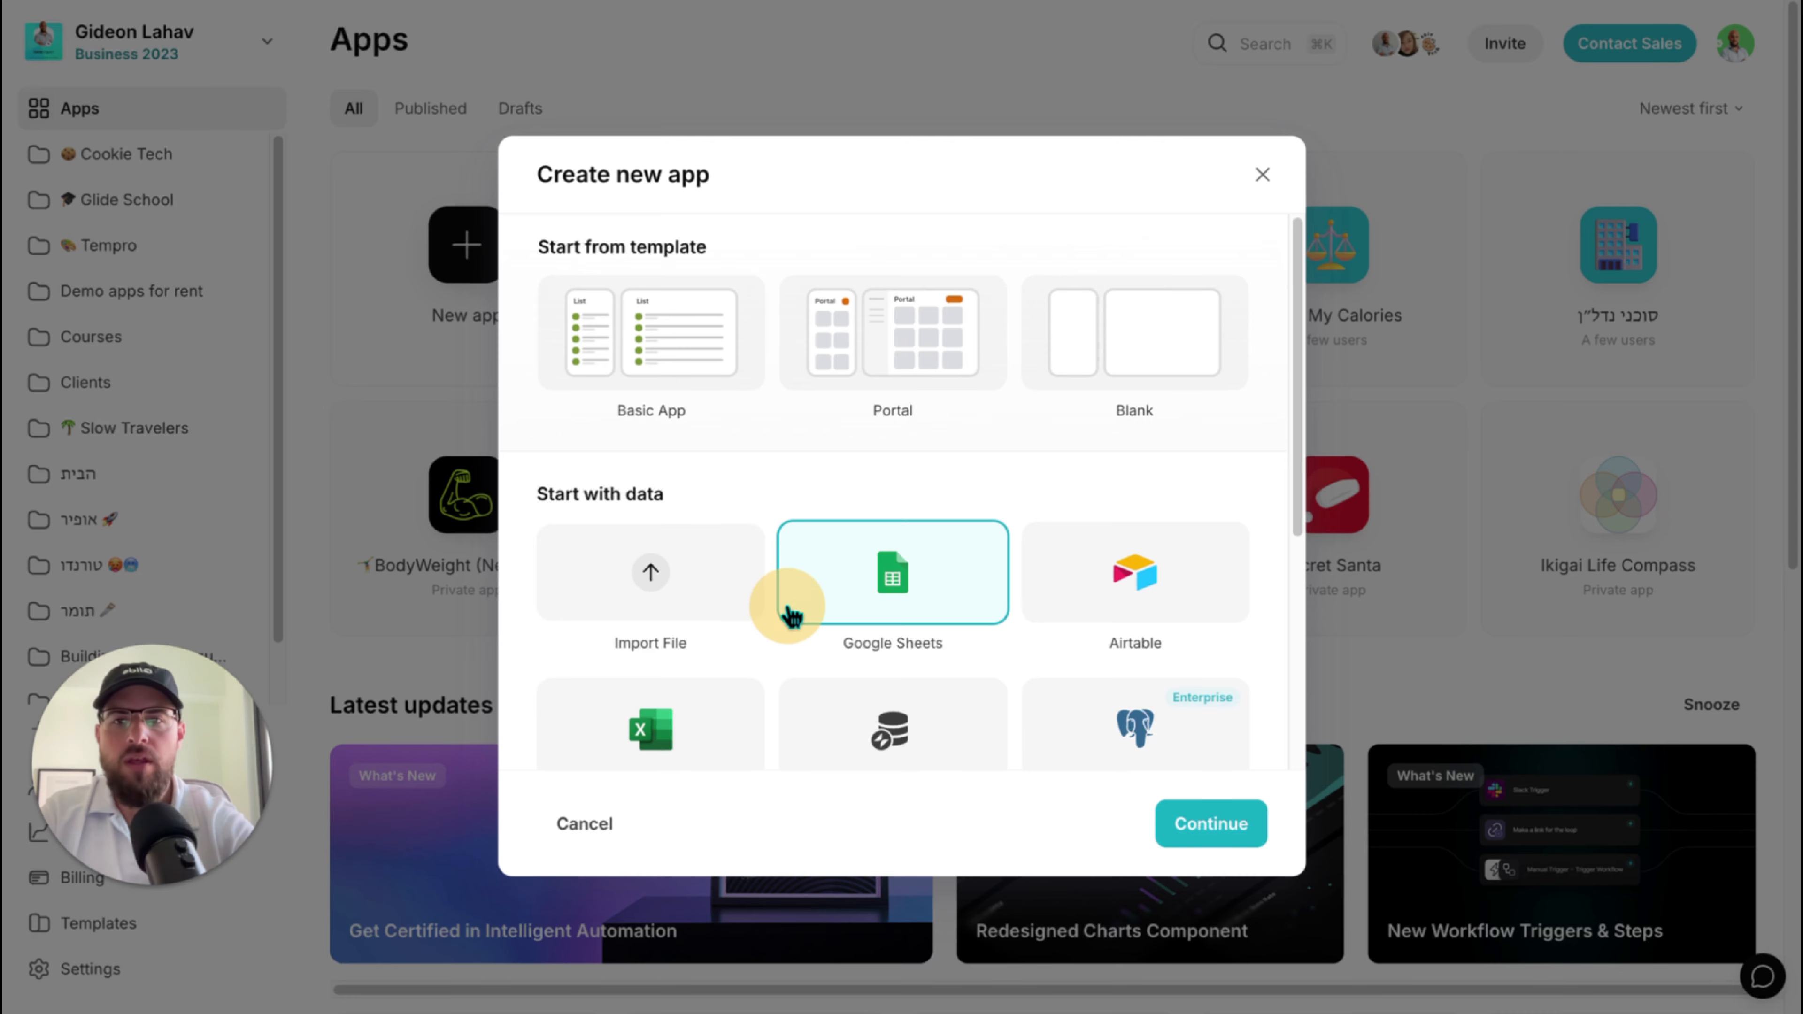
pyautogui.click(719, 588)
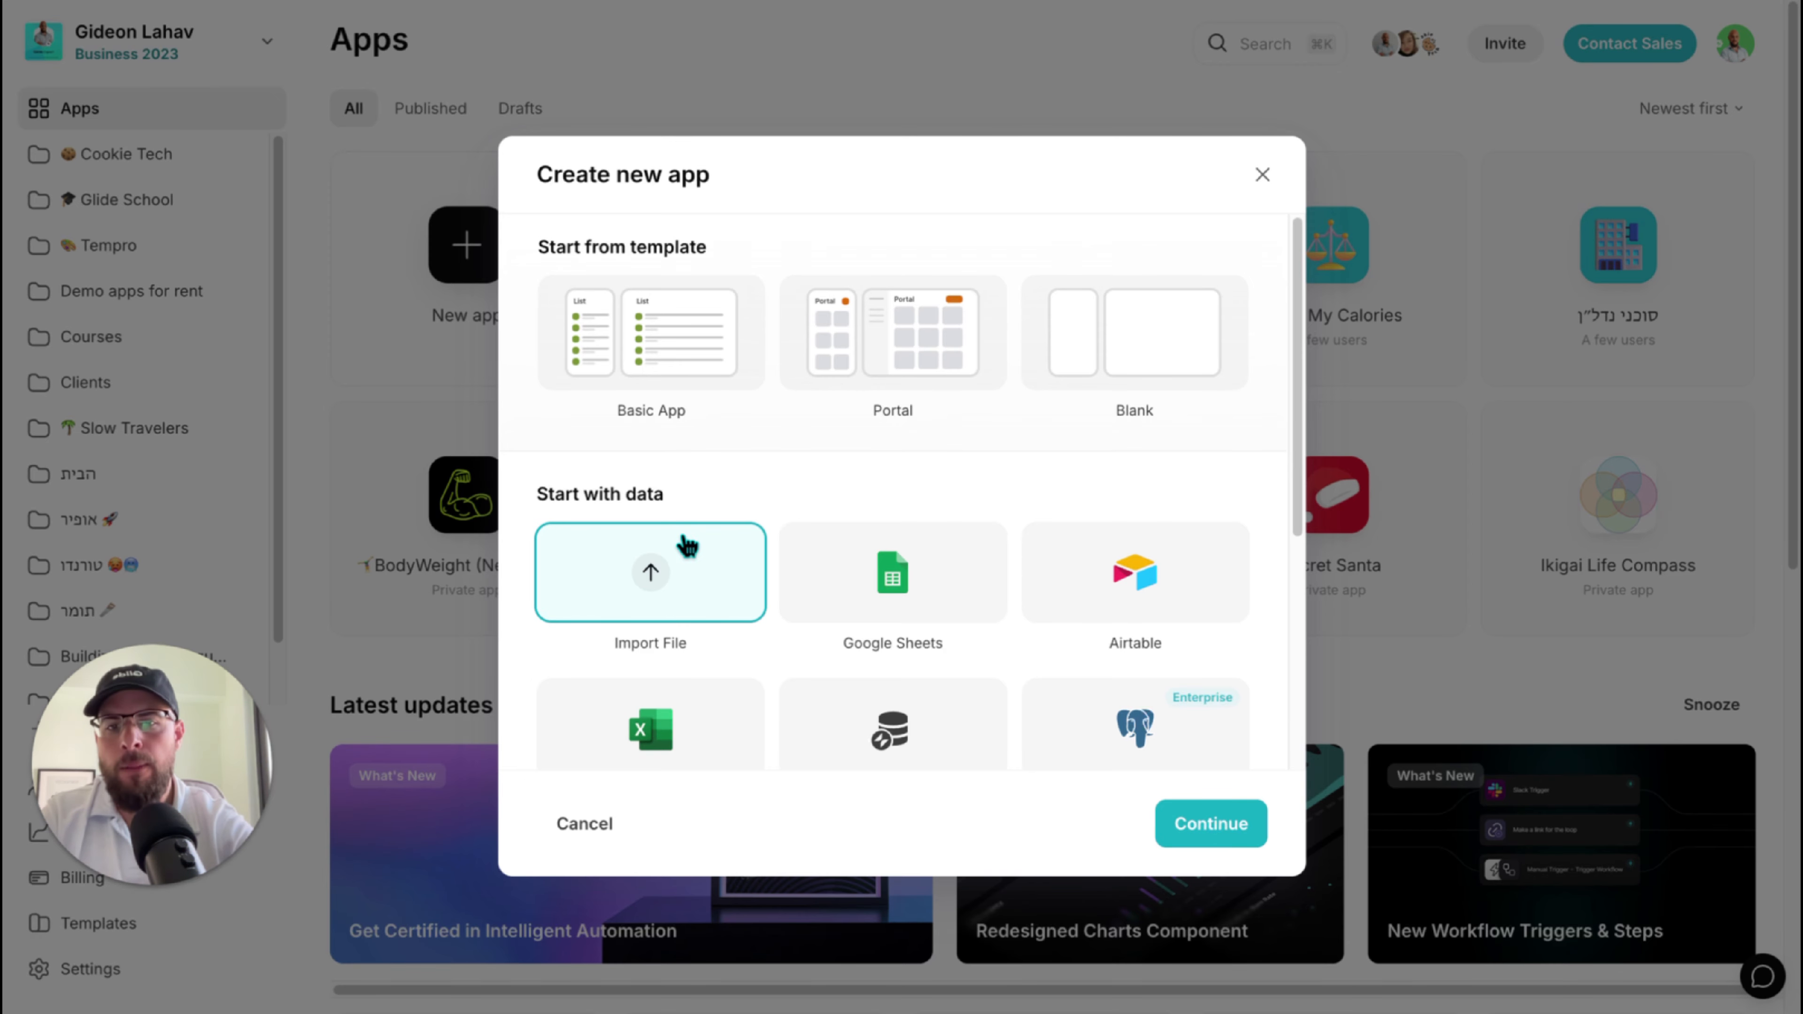
pyautogui.scroll(-2, 717, 564)
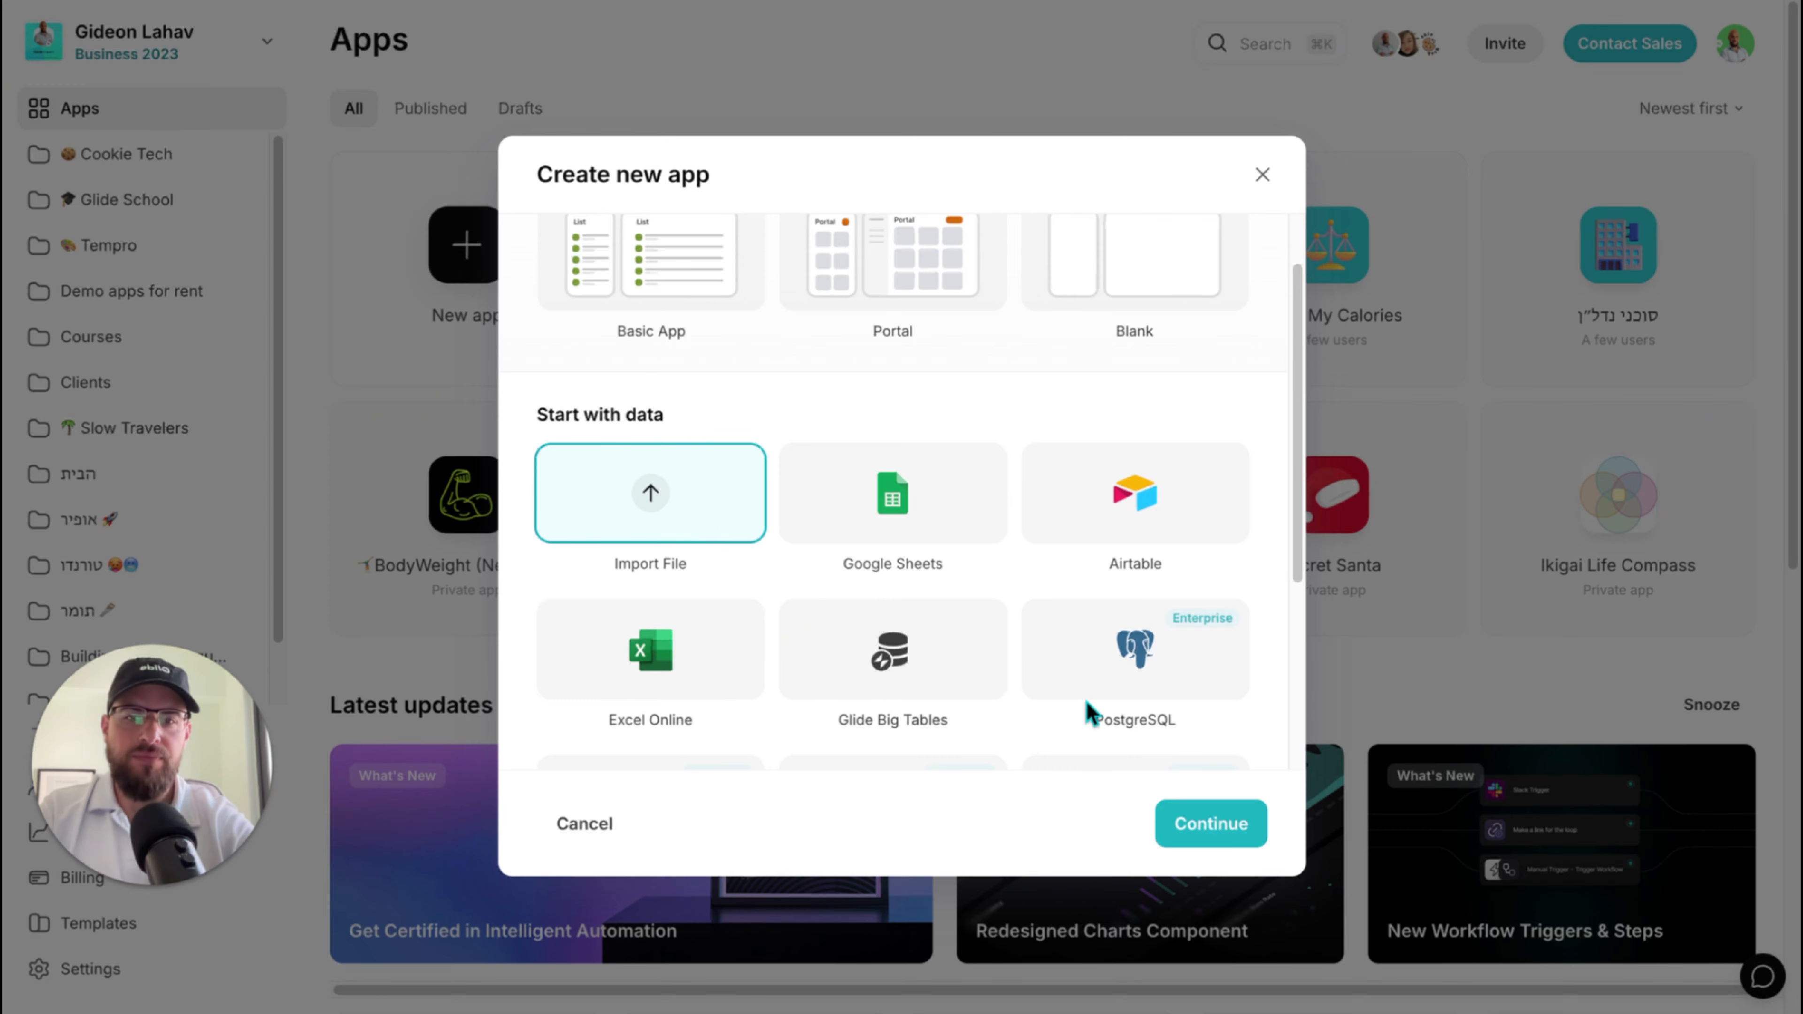
pyautogui.click(1208, 824)
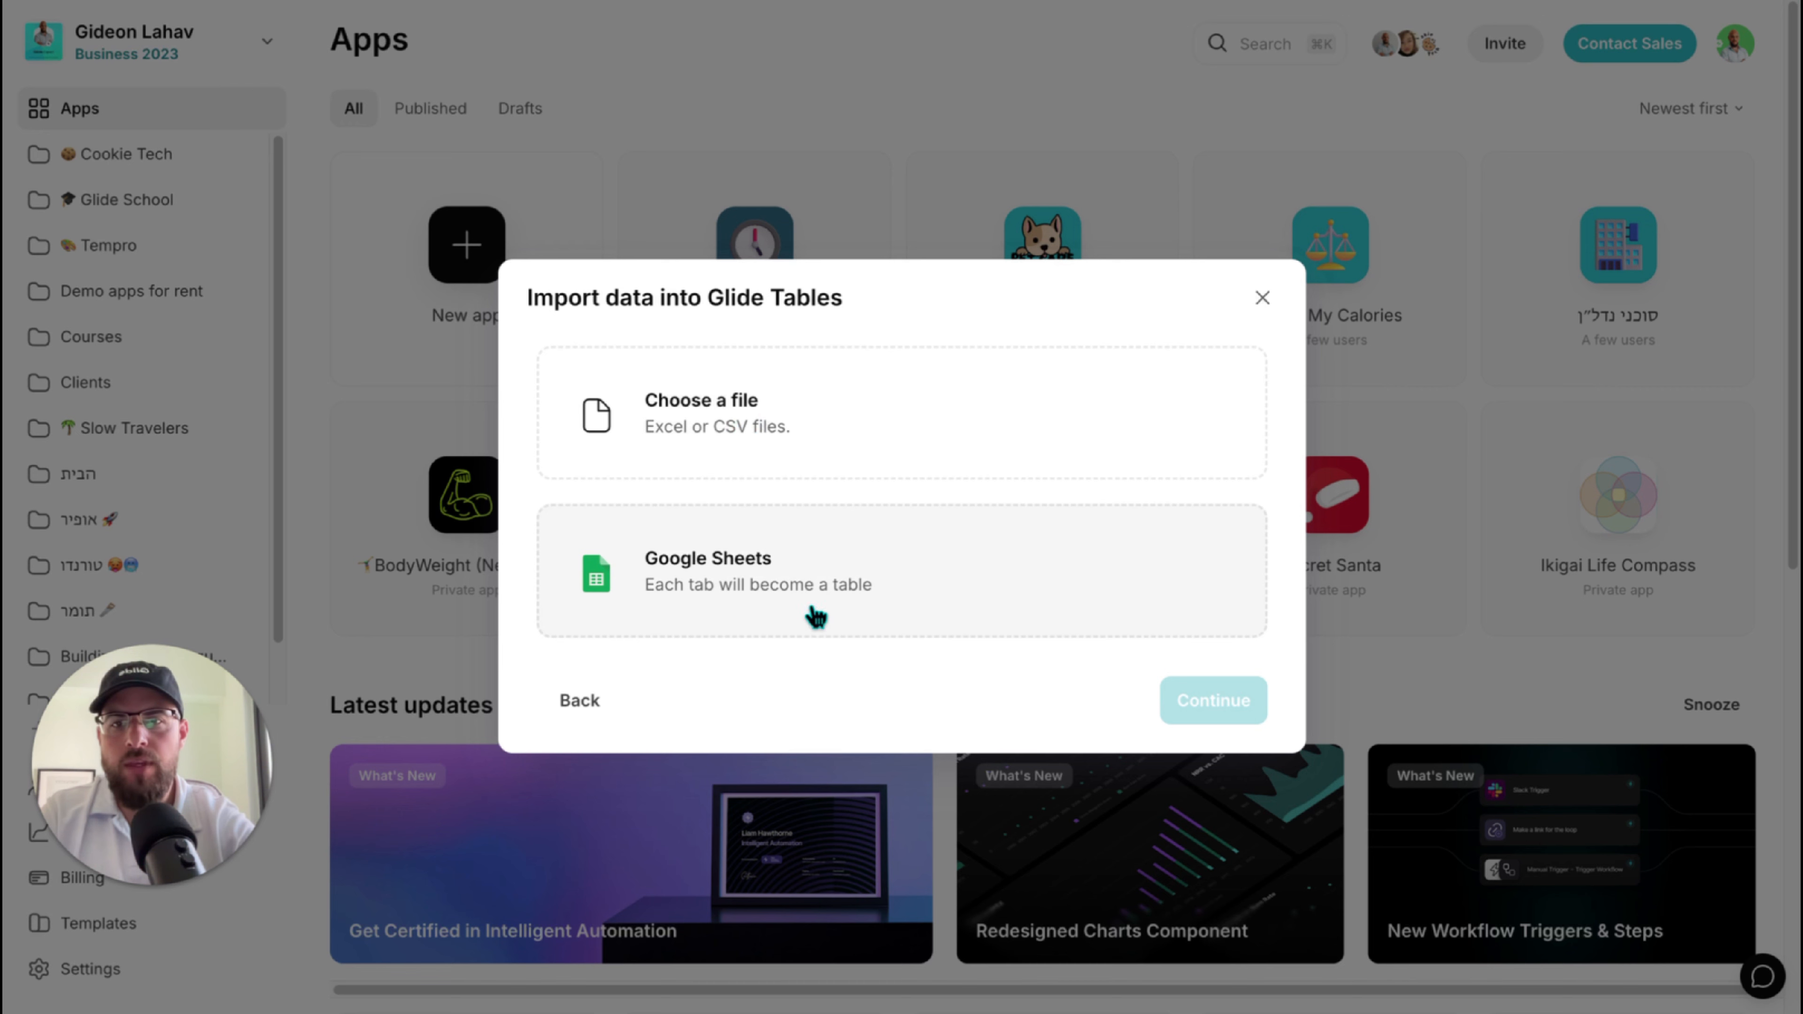
# Import the Cameras spreadsheet from Google Sheets into Glide Tables to create the app.
pyautogui.click(909, 588)
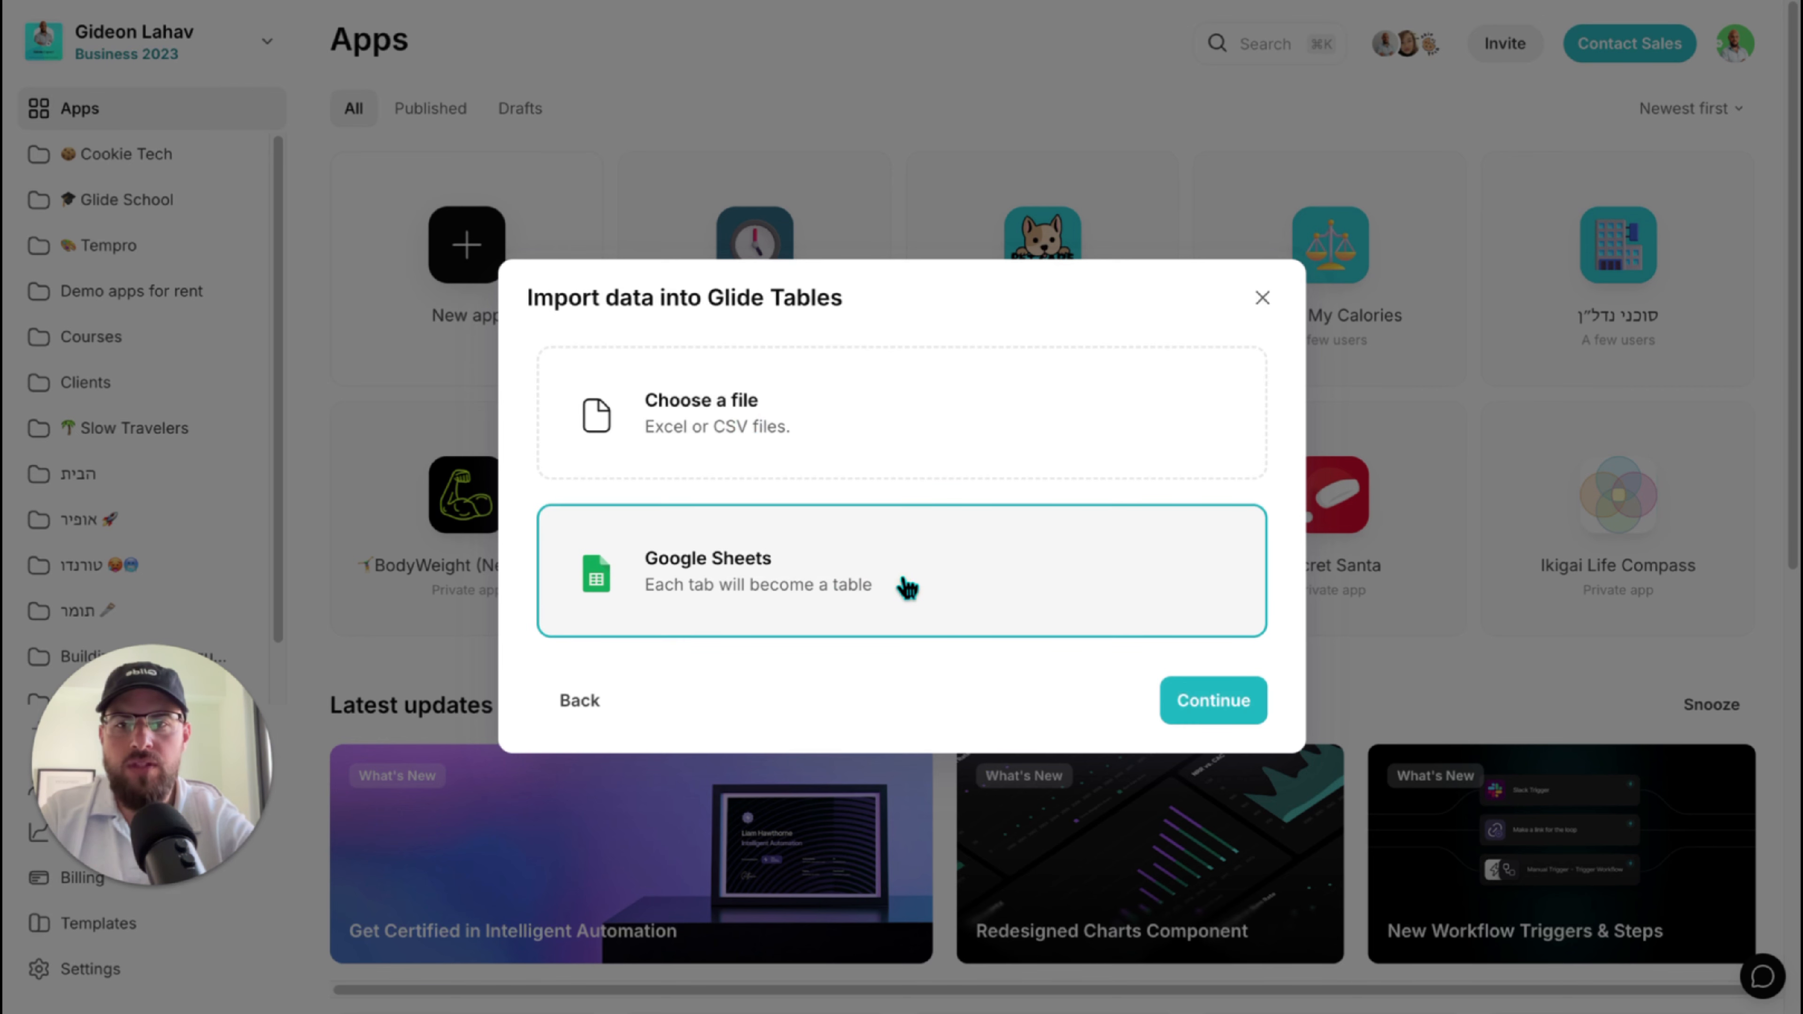
pyautogui.click(1209, 701)
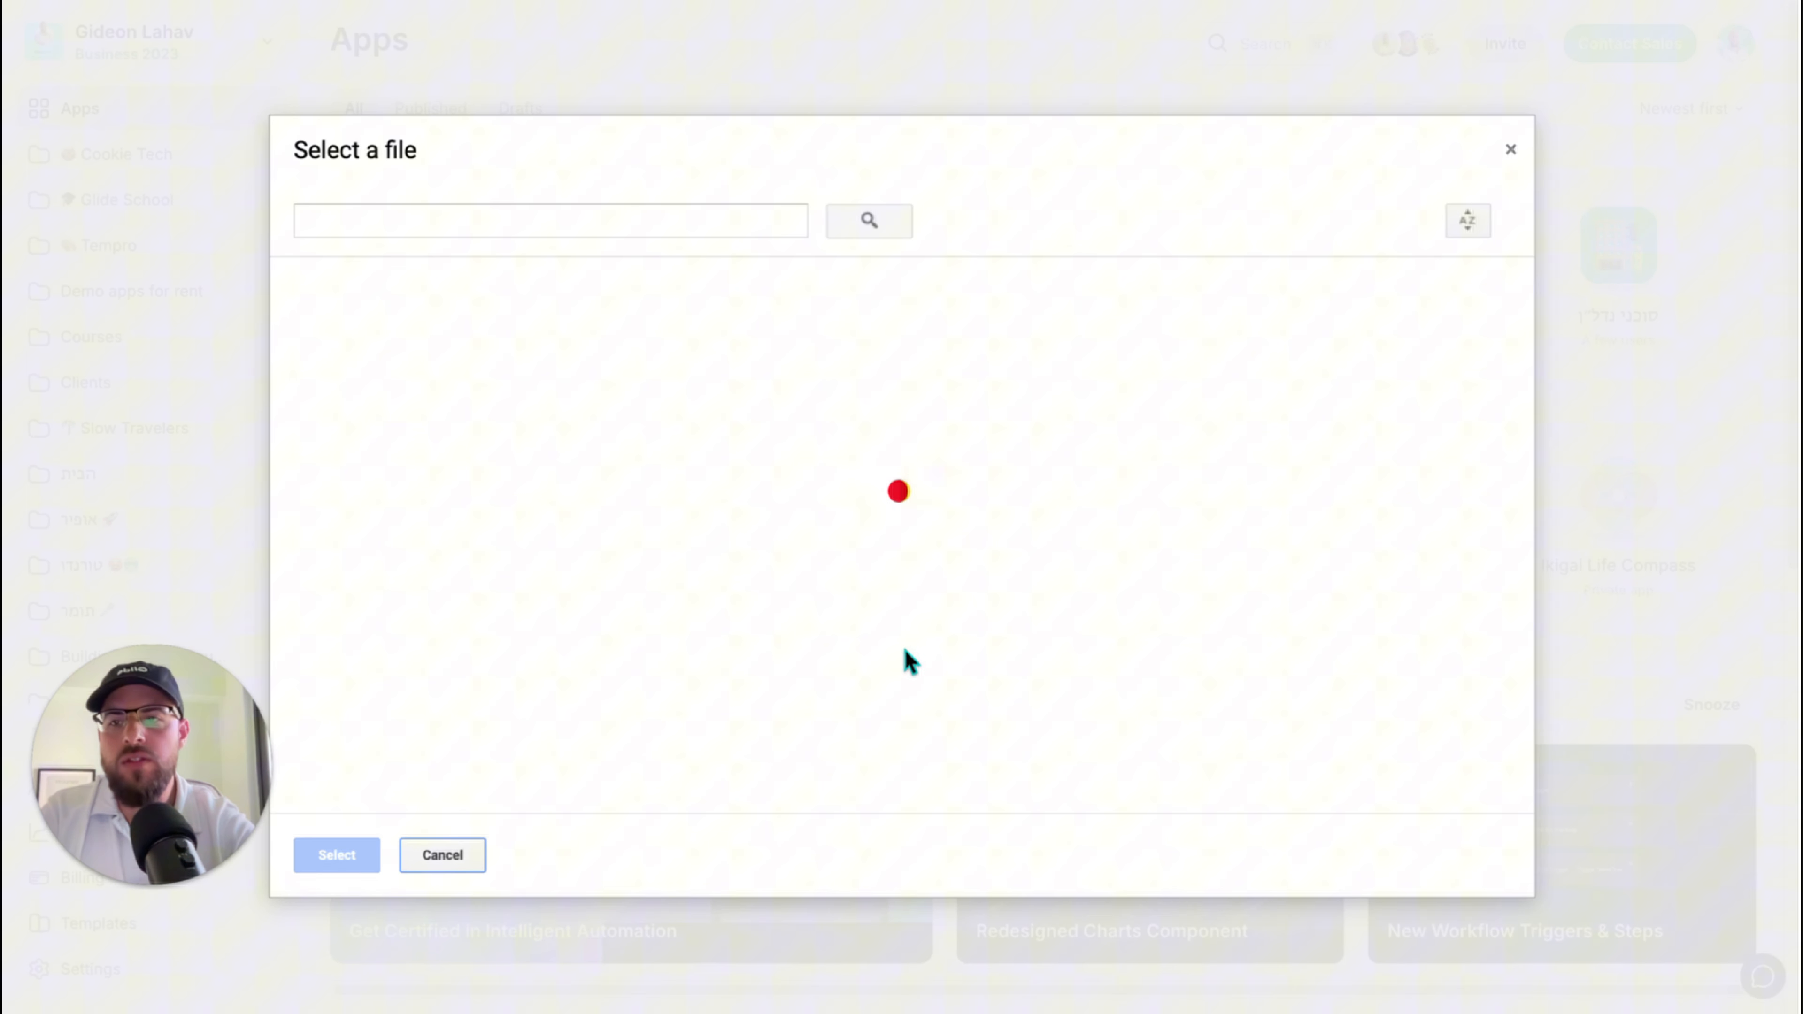
pyautogui.click(492, 340)
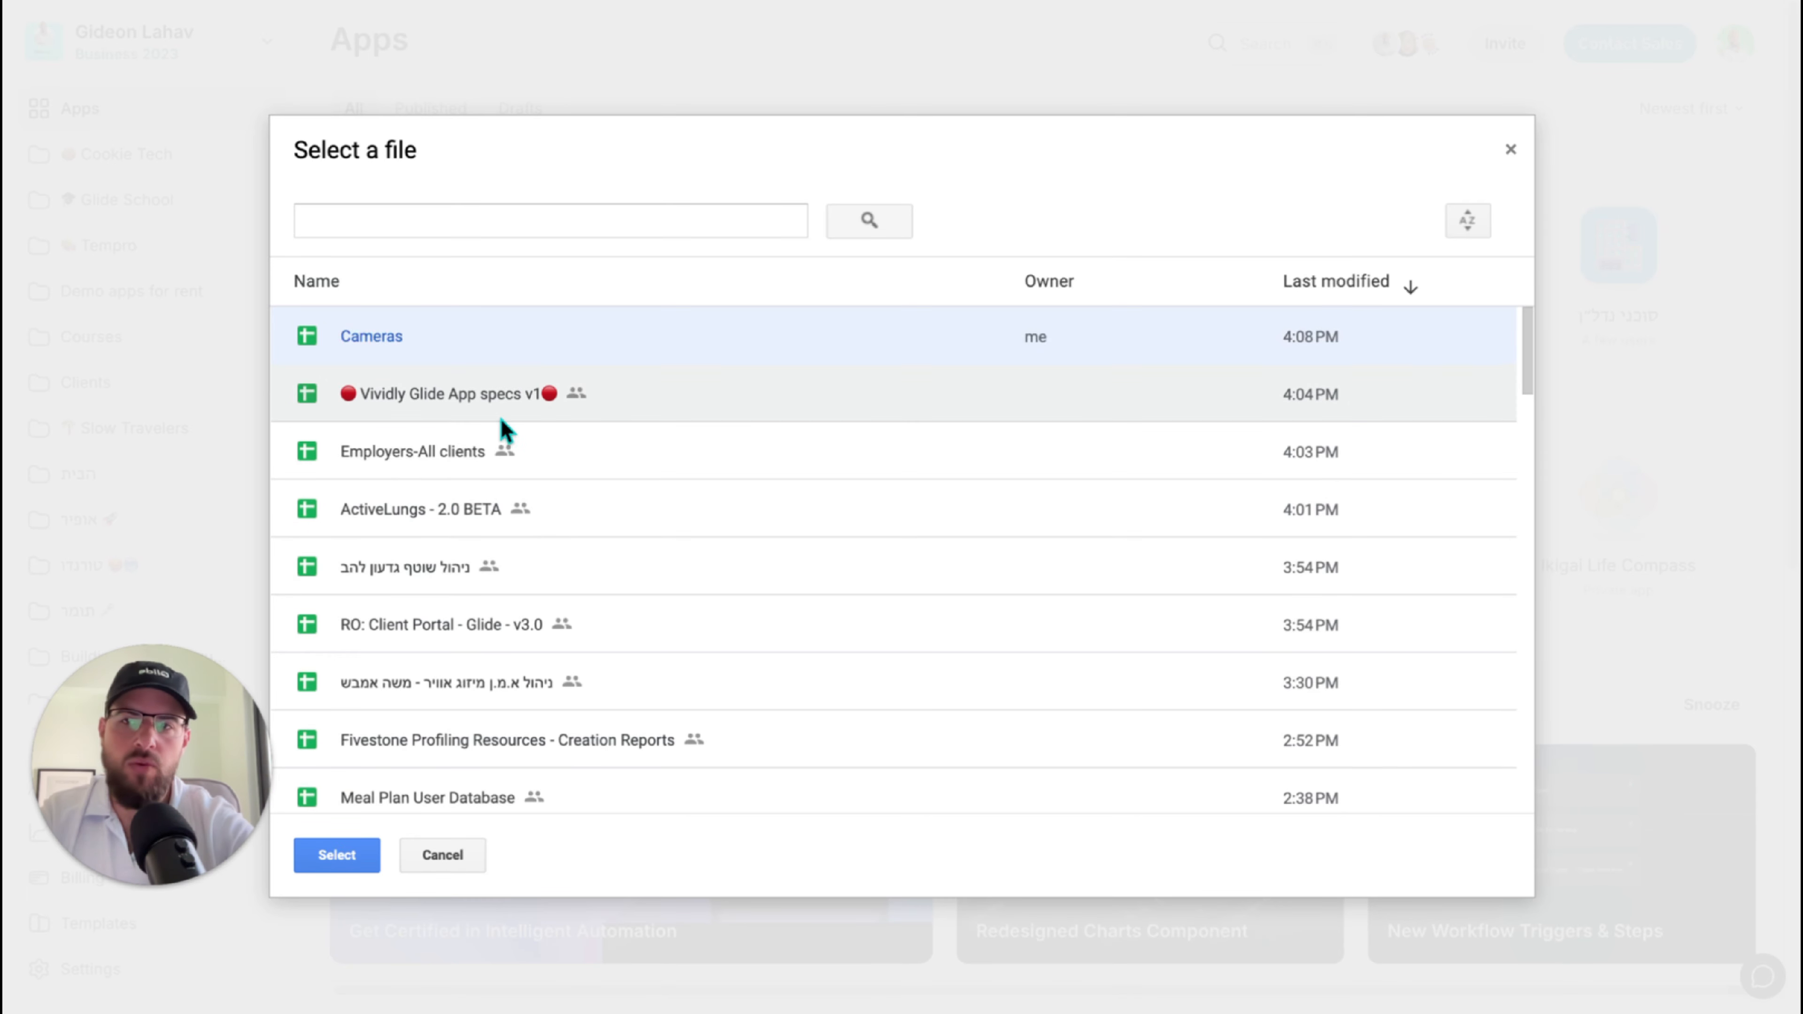
pyautogui.click(339, 862)
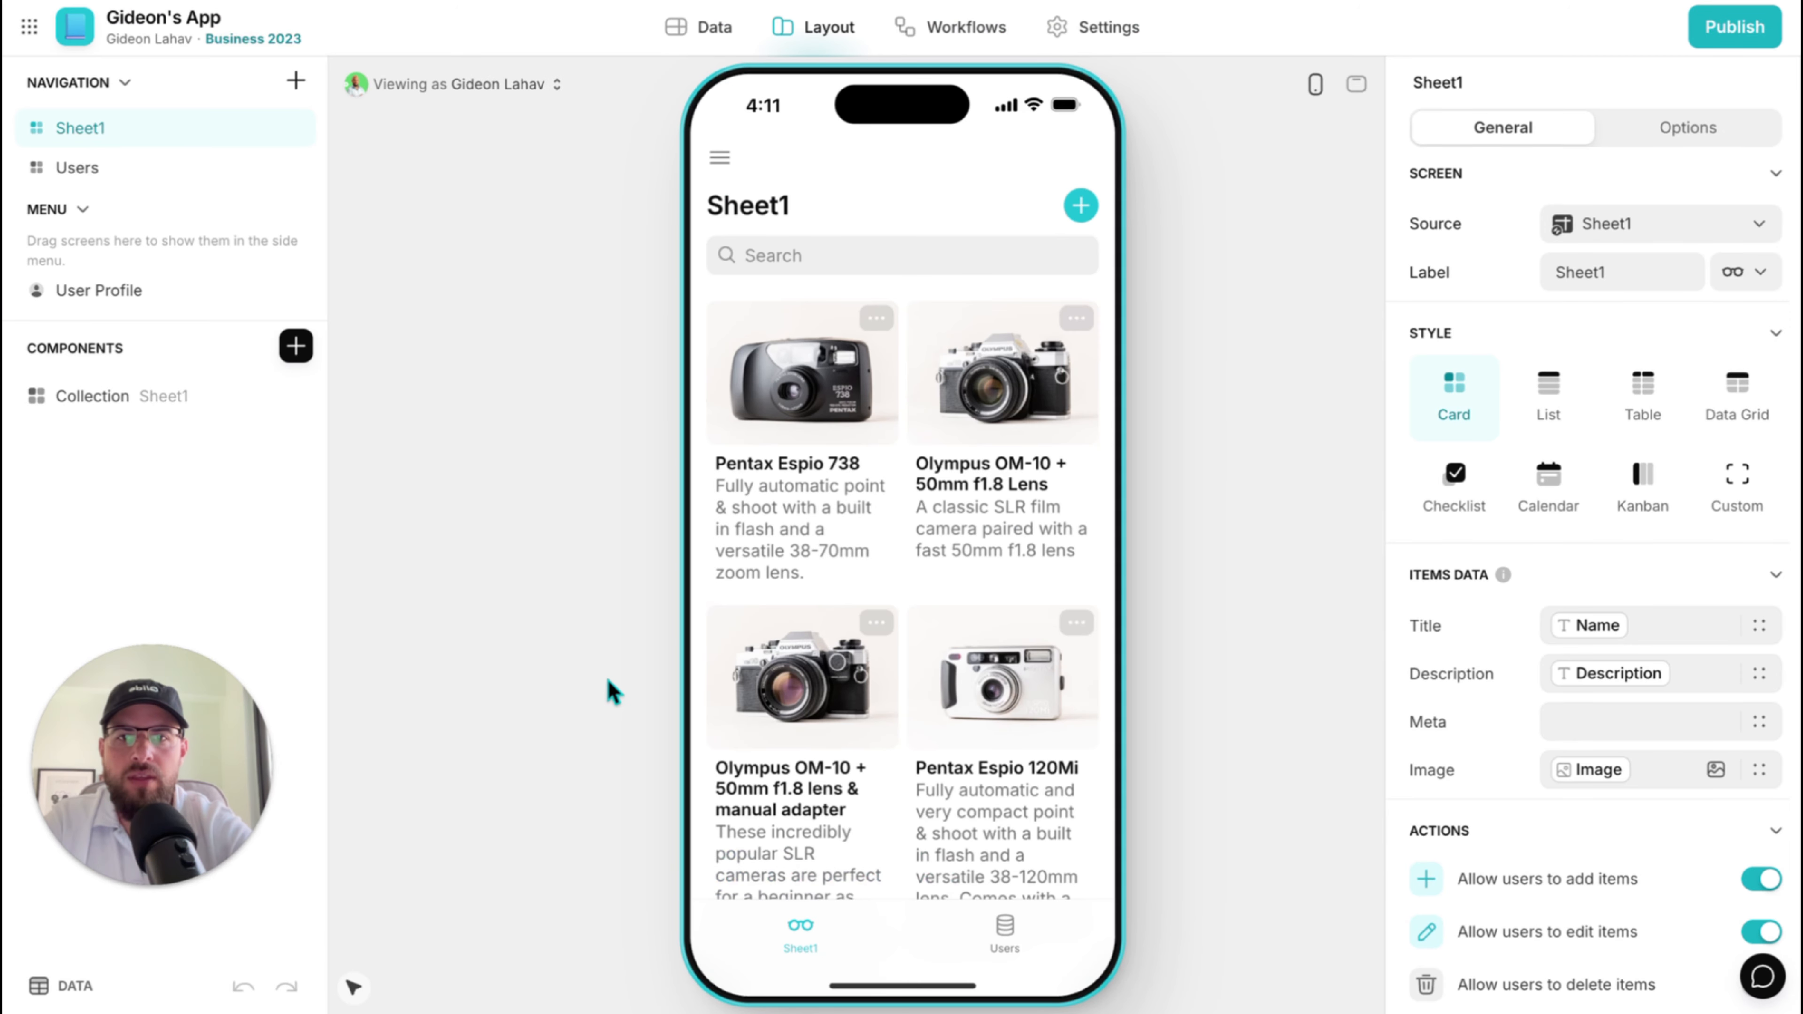
# Rename the imported Sheet1 data table as Products.
pyautogui.click(715, 29)
pyautogui.moveTo(71, 176); pyautogui.dragTo(71, 128)
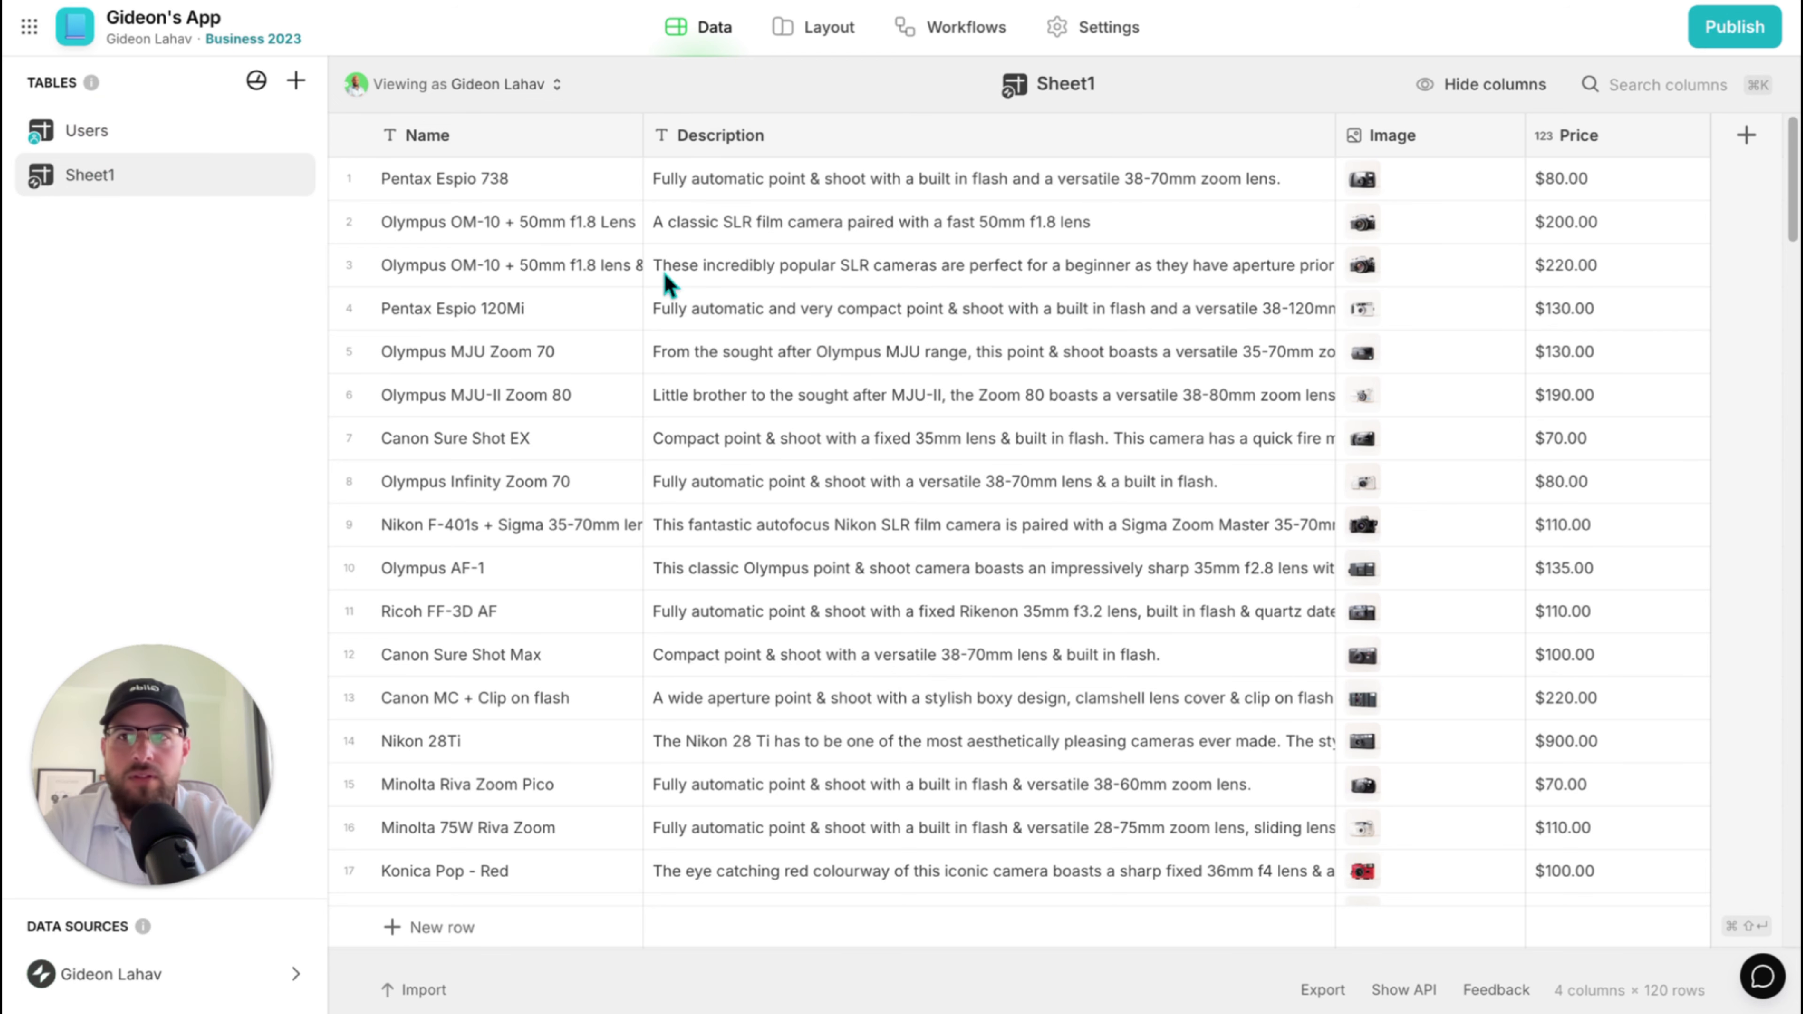
pyautogui.doubleClick(115, 176)
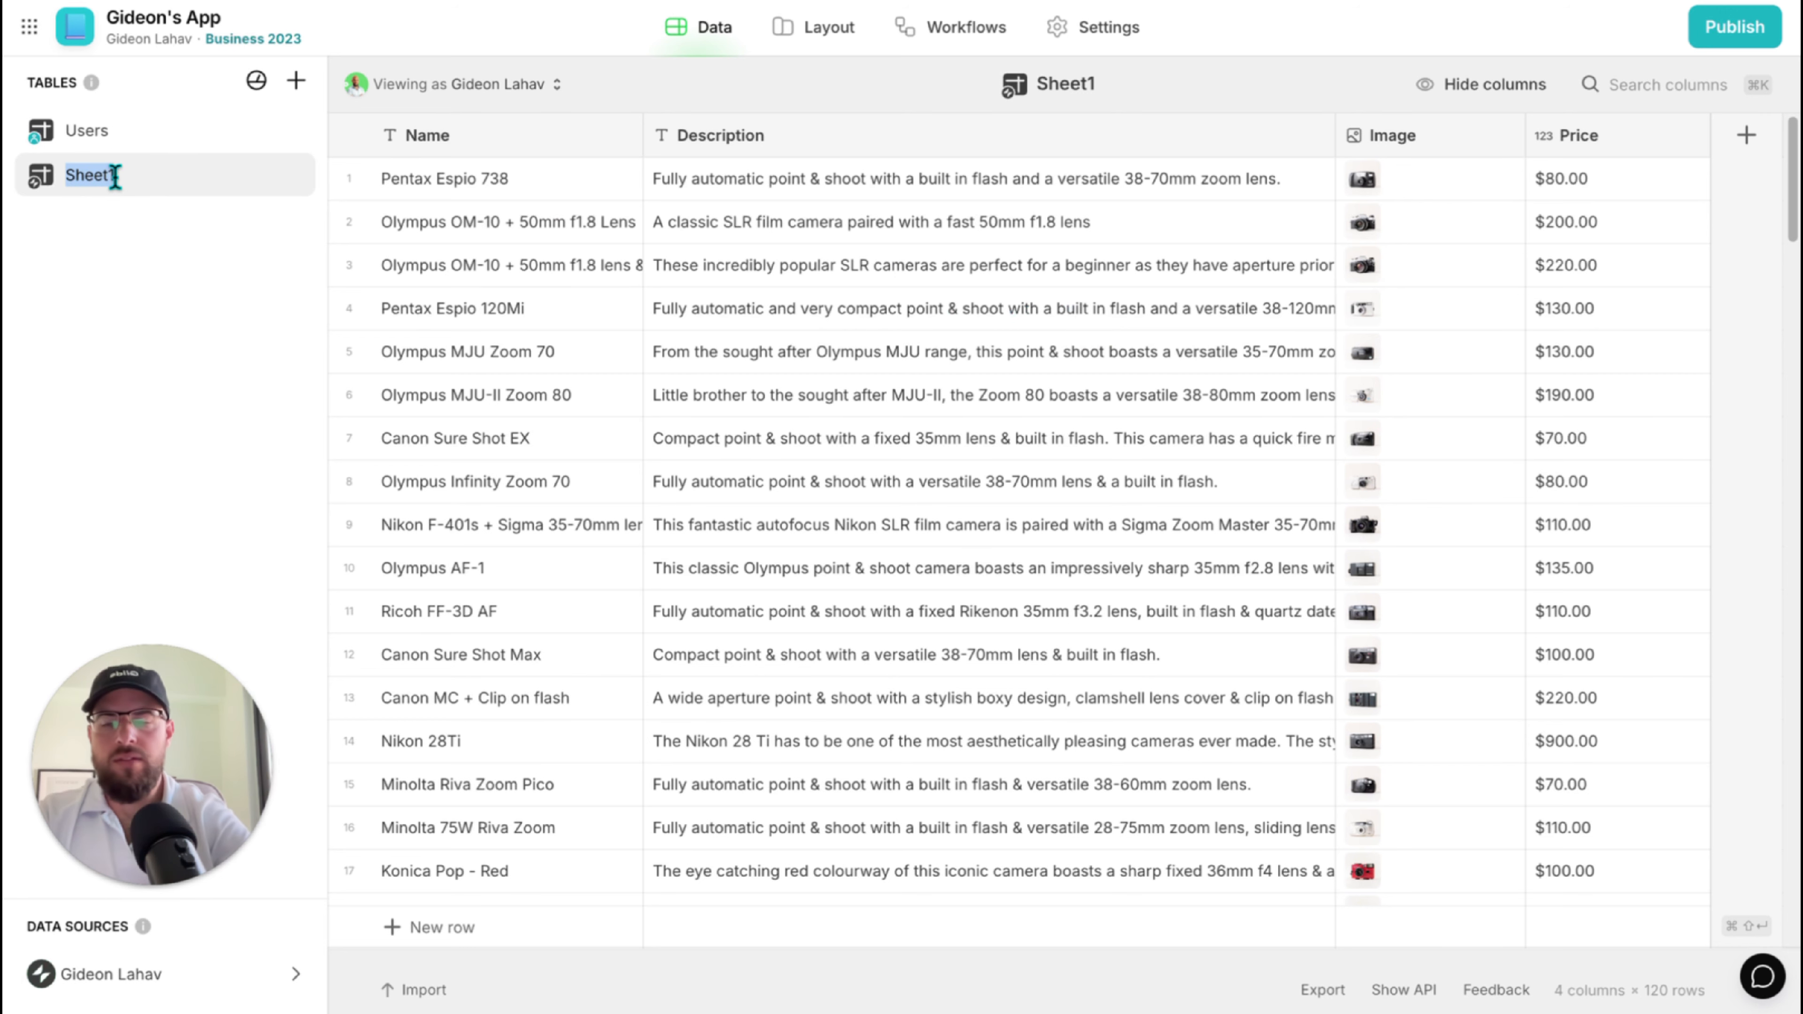
pyautogui.write('In')
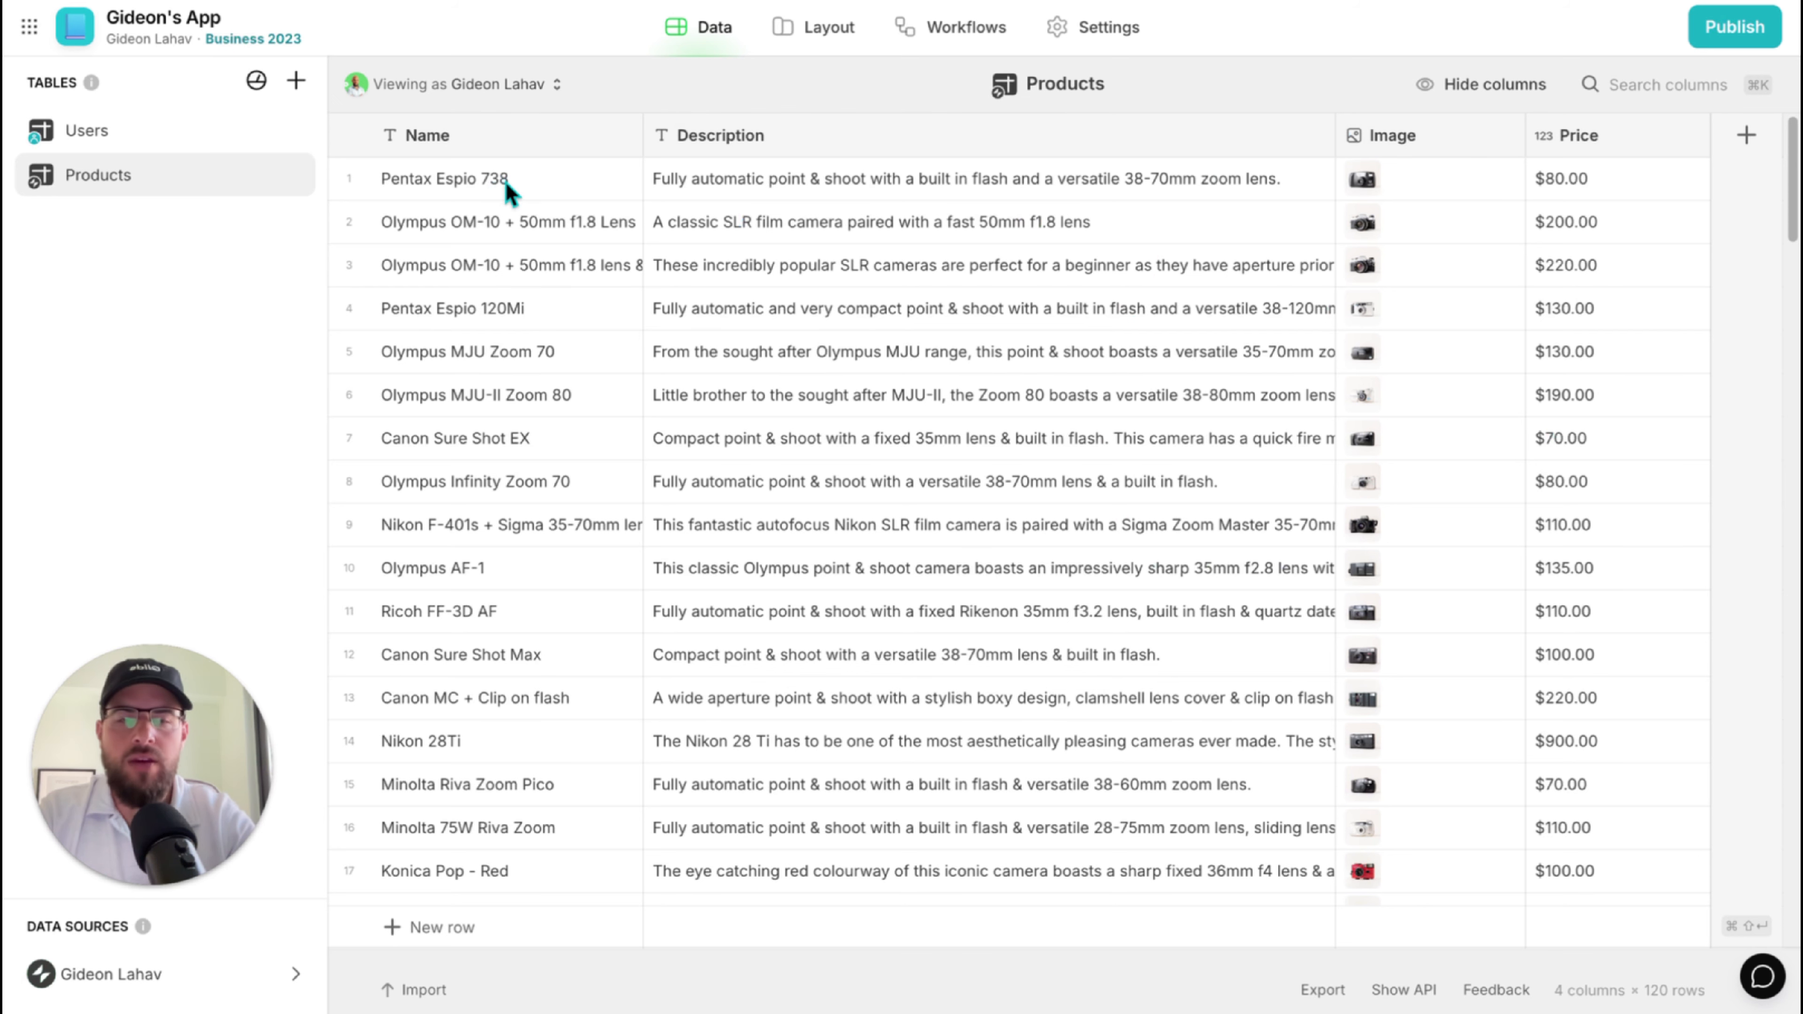
pyautogui.click(515, 135)
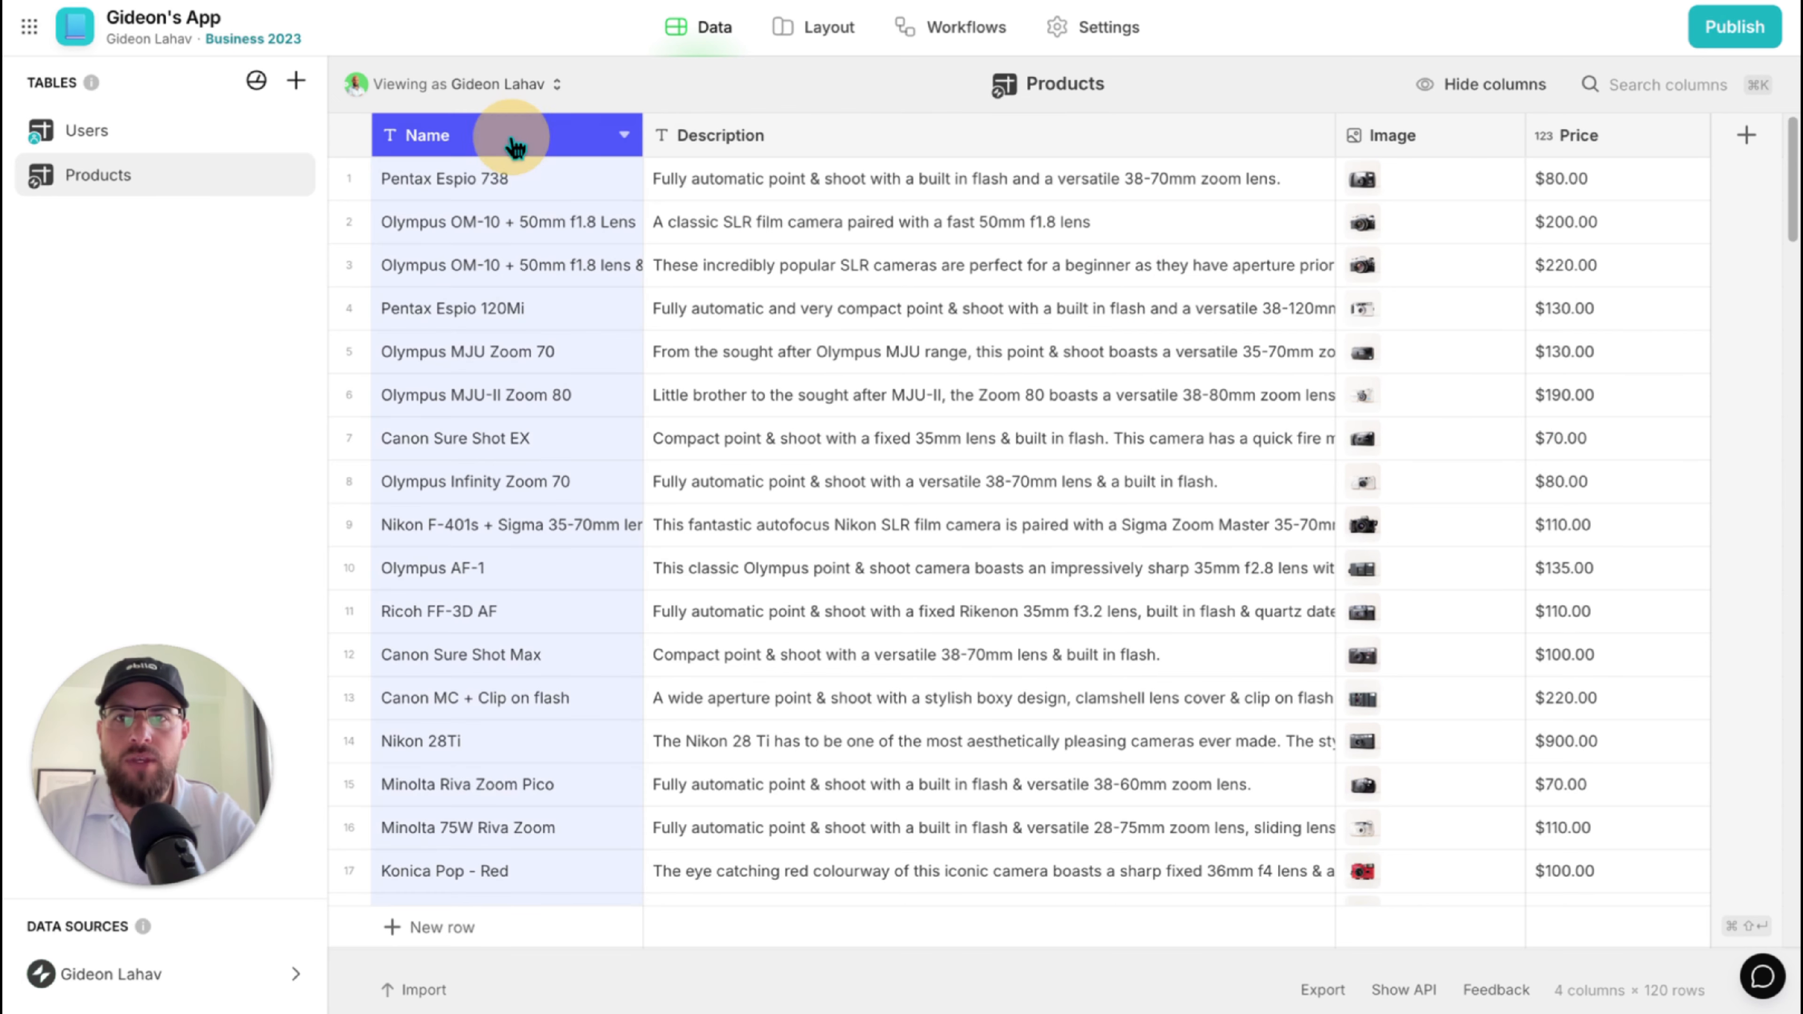
pyautogui.click(833, 135)
pyautogui.click(1428, 135)
pyautogui.click(1584, 139)
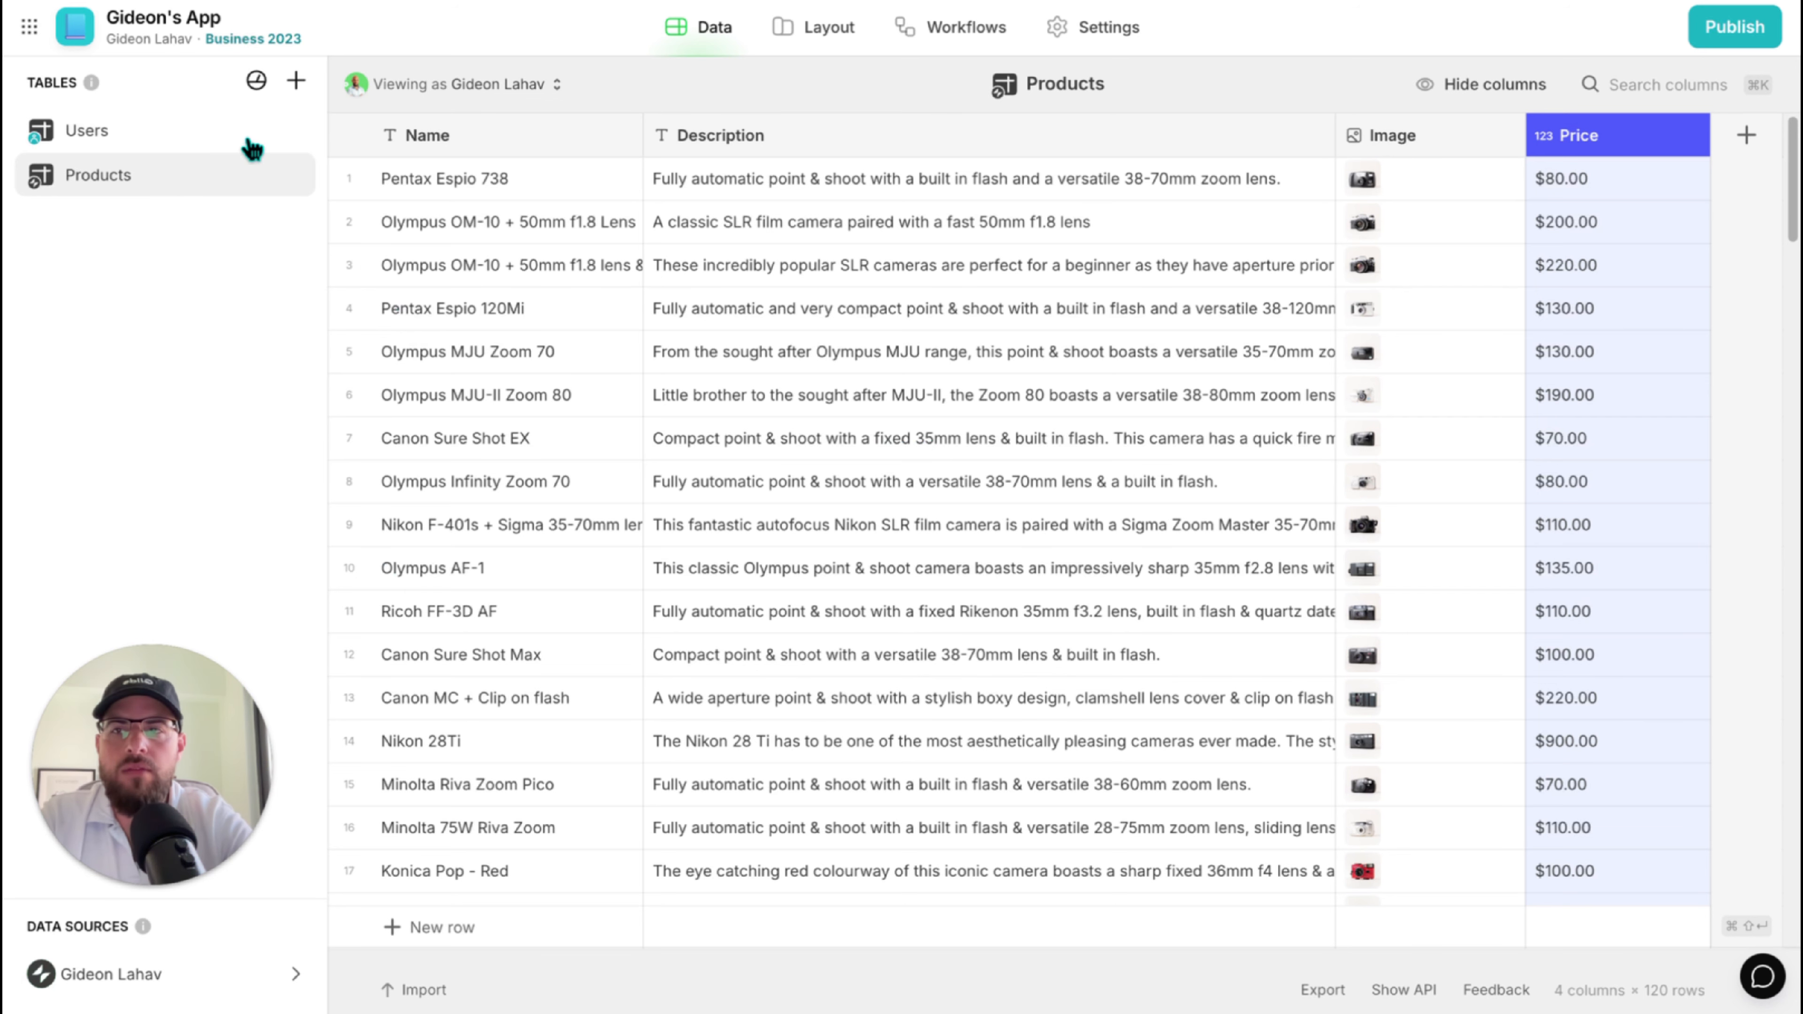
# Create a blank data table named Carts.
pyautogui.click(297, 82)
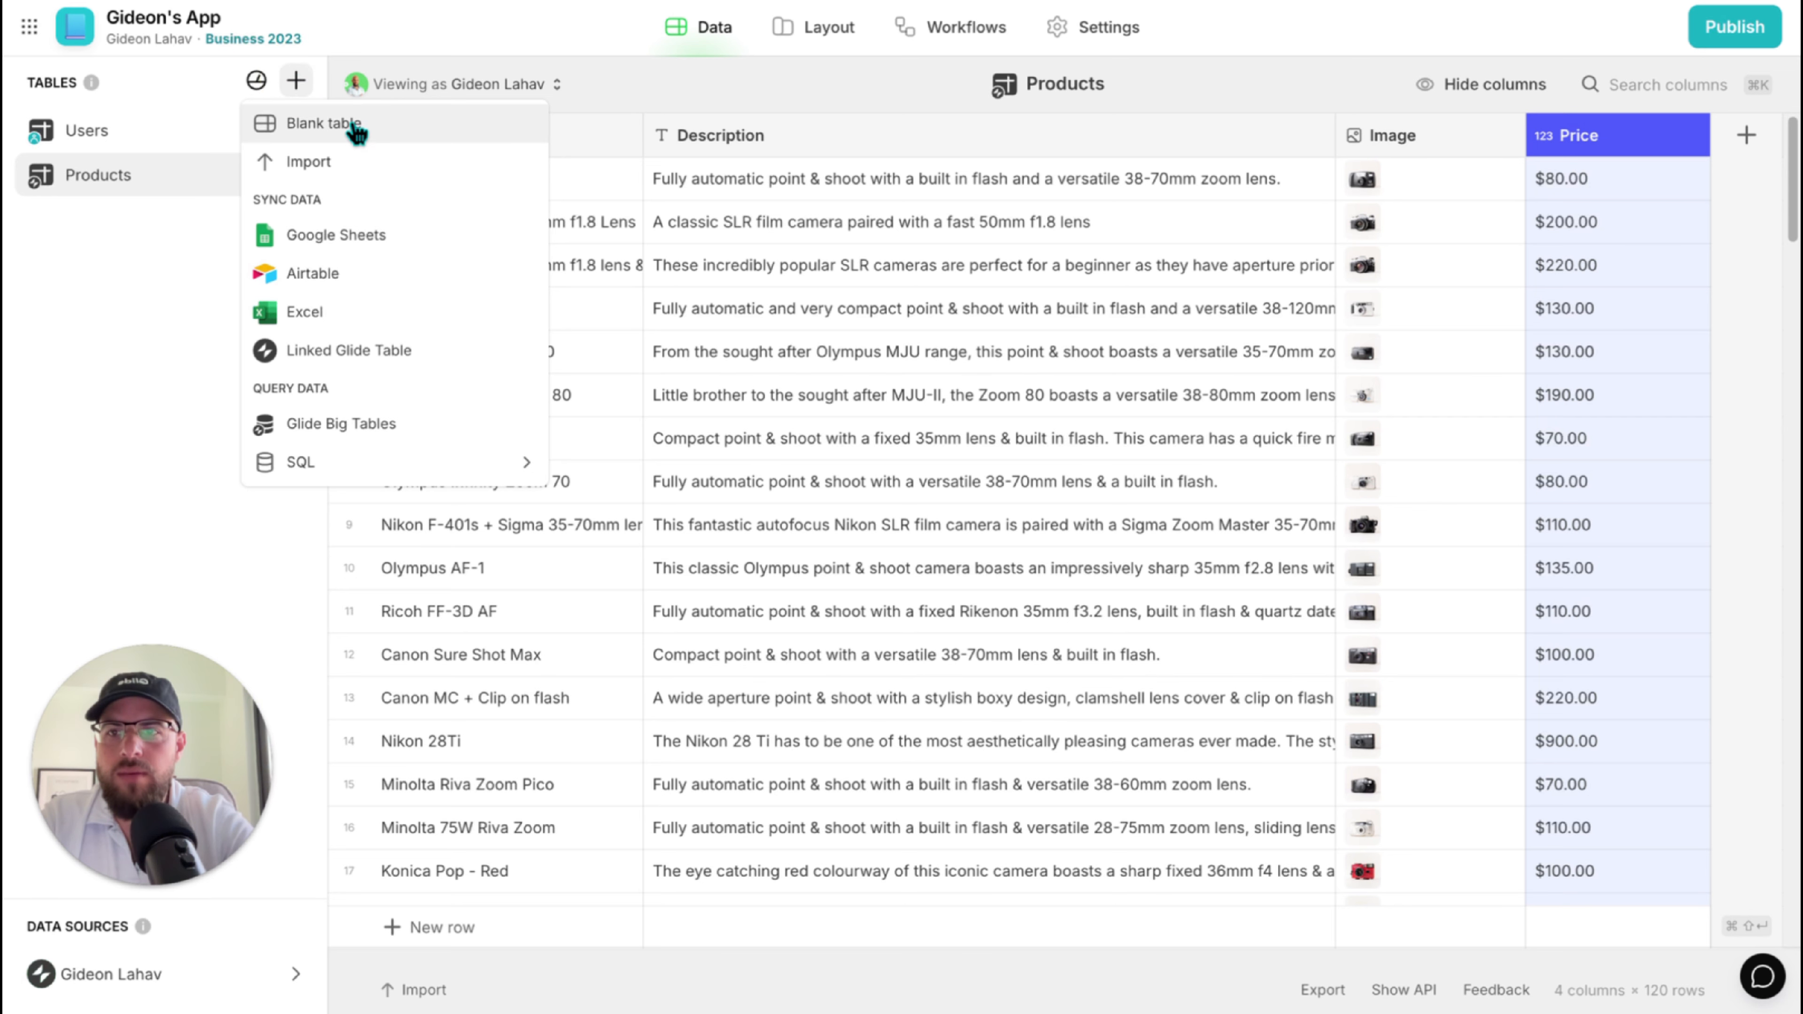
pyautogui.click(318, 128)
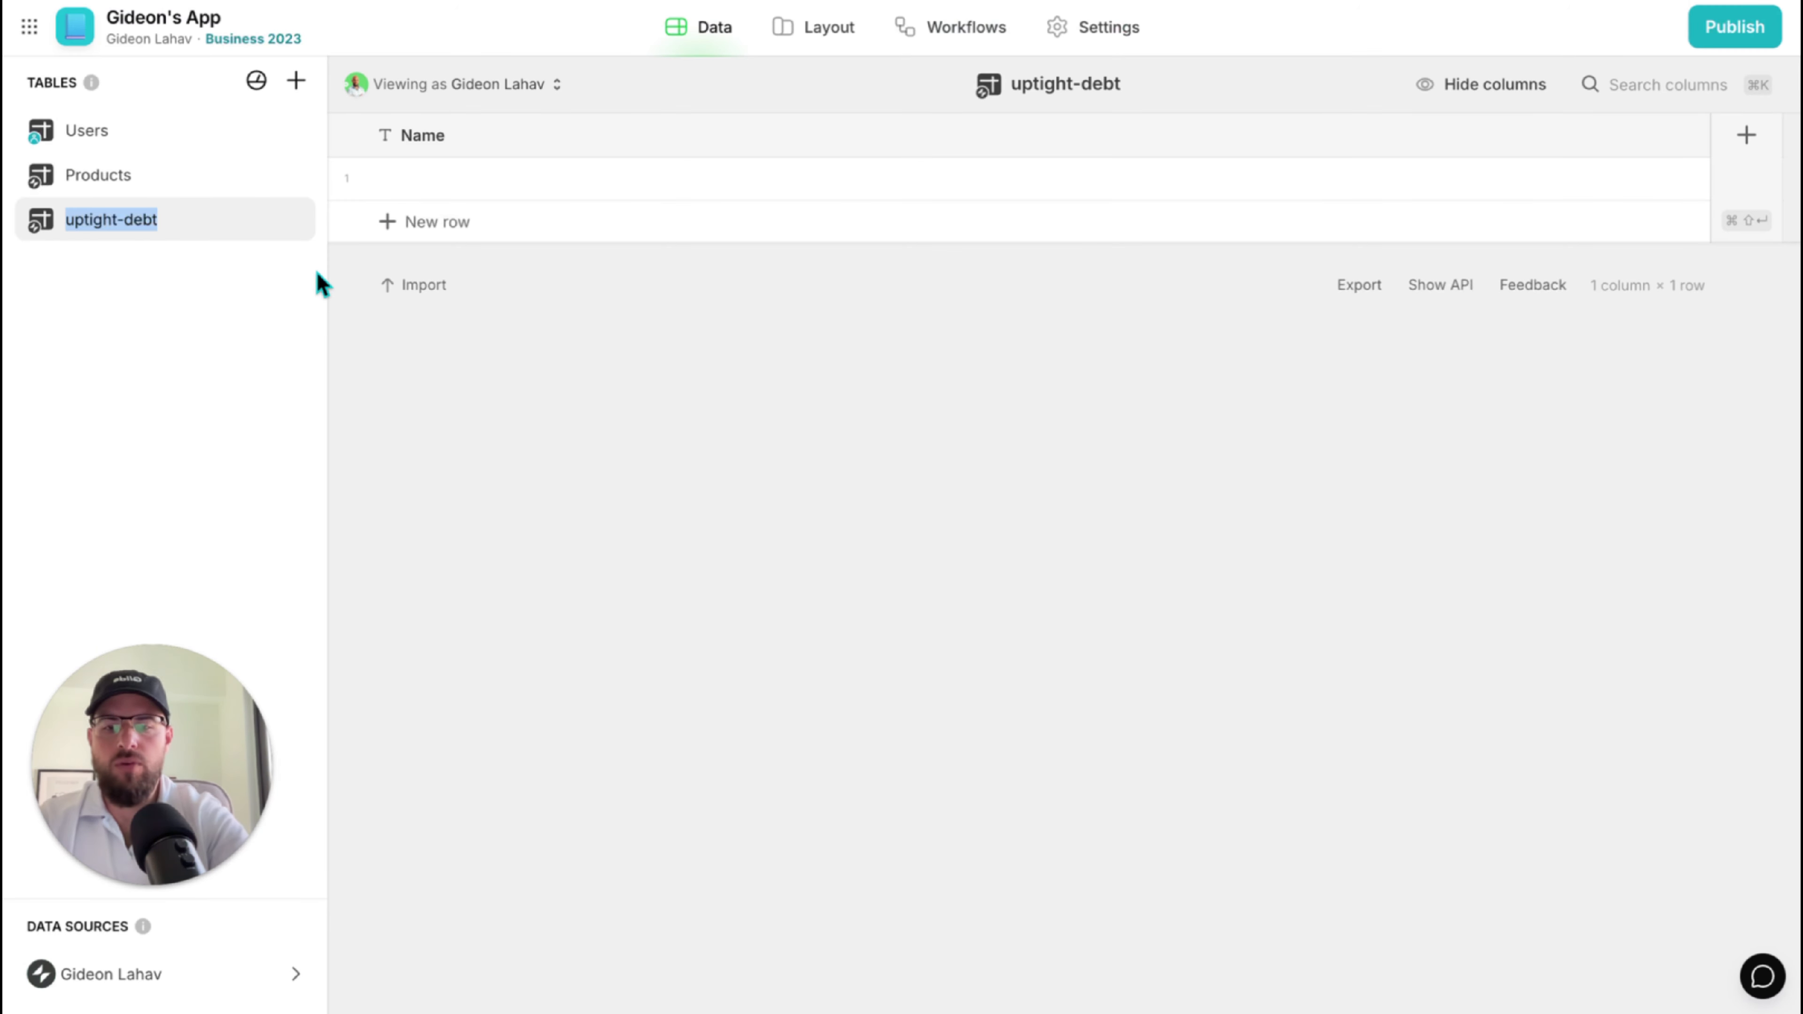
pyautogui.write('Carts')
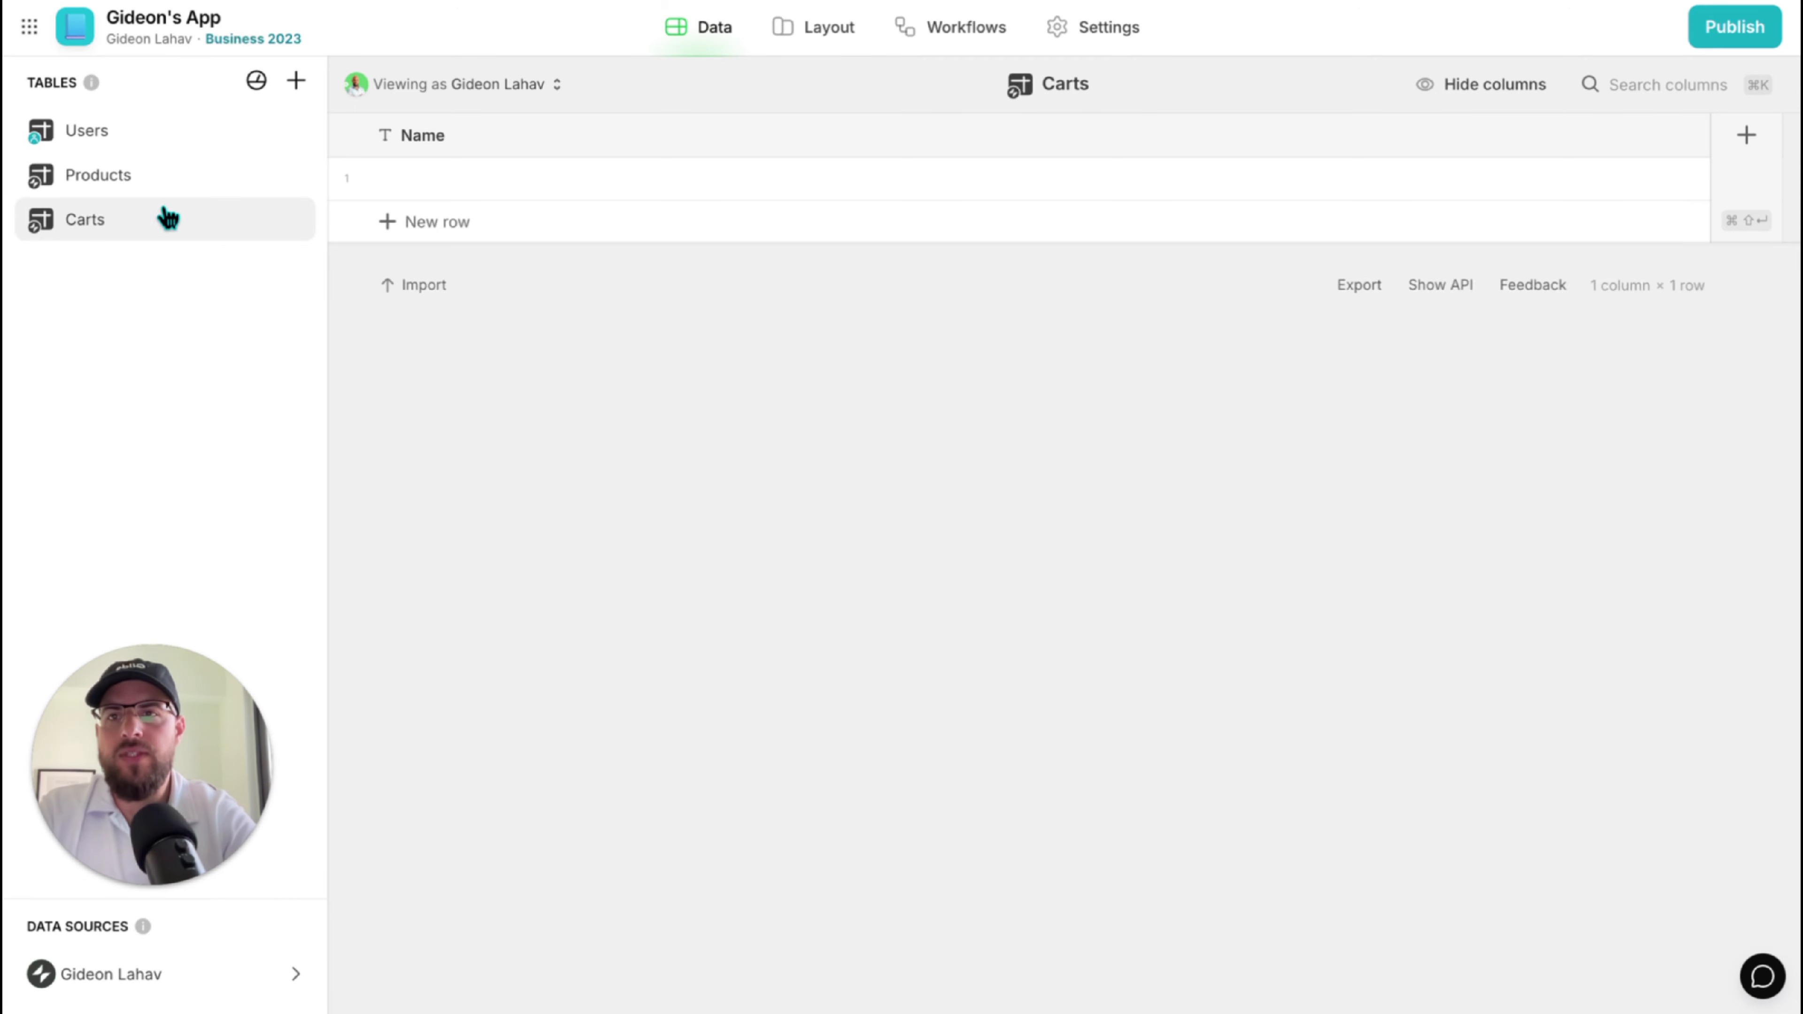
# Add a Row ID column to the Carts table.
pyautogui.click(125, 135)
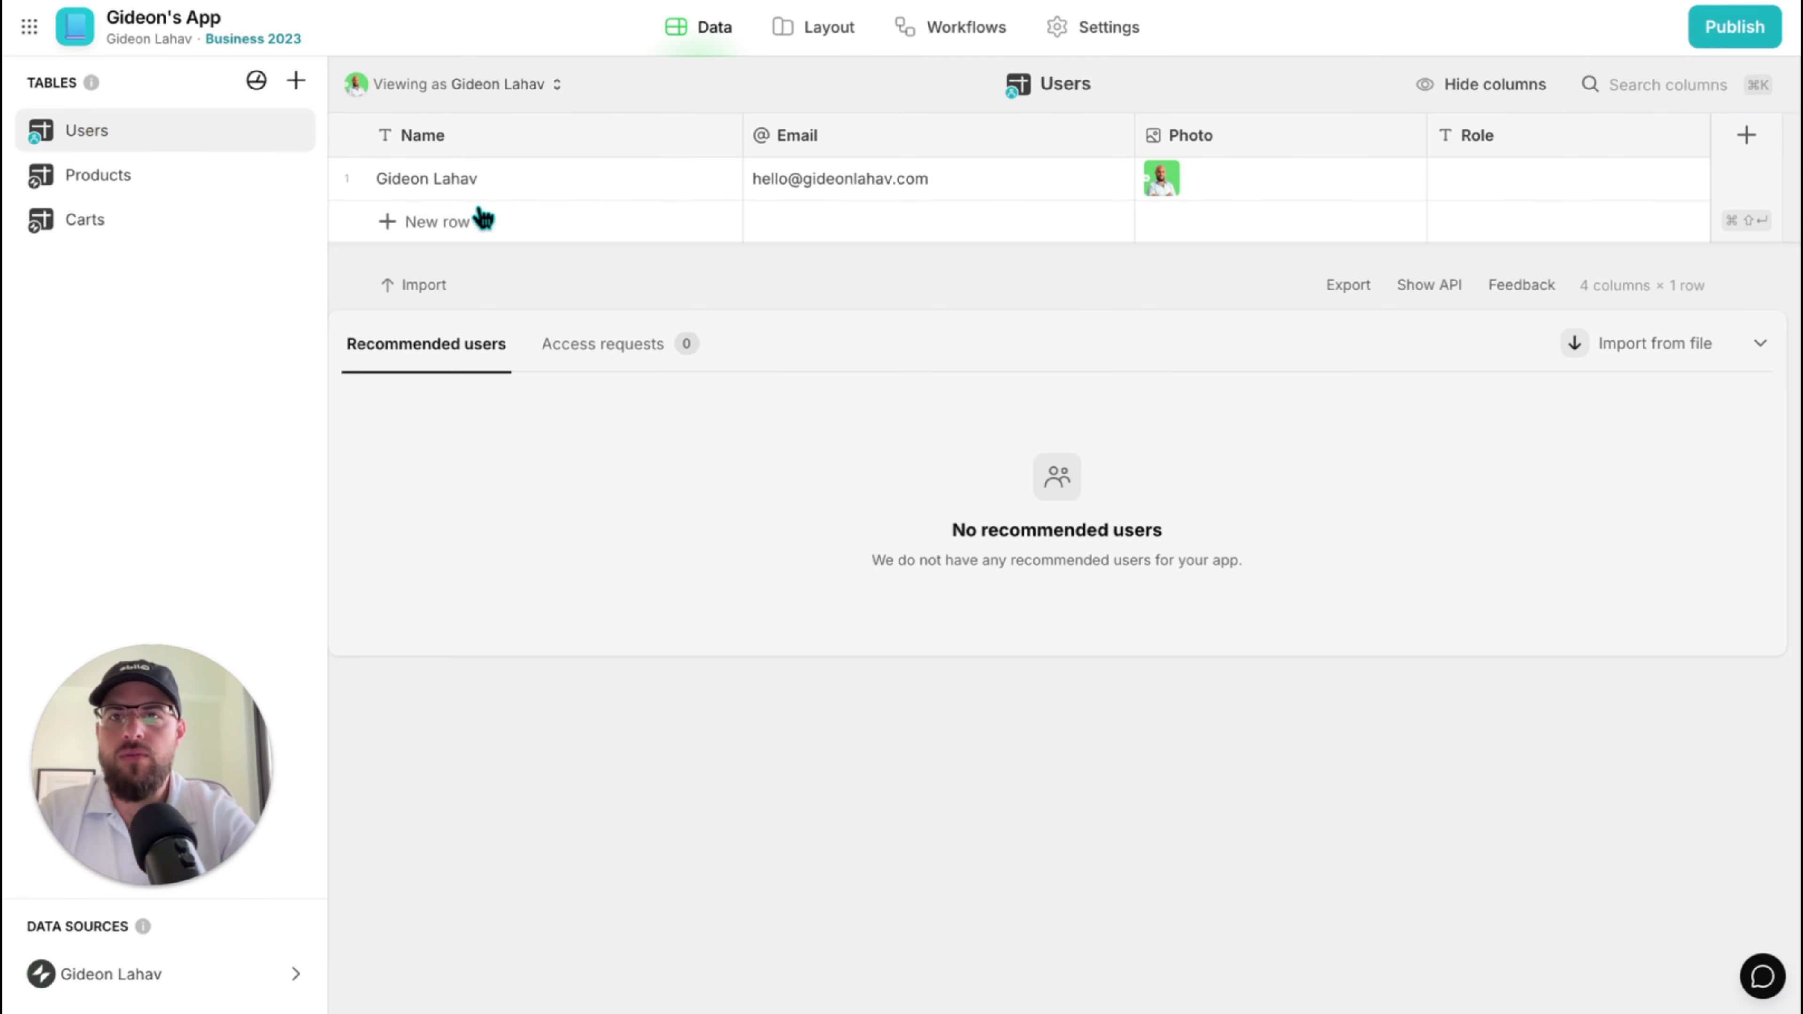
pyautogui.click(134, 226)
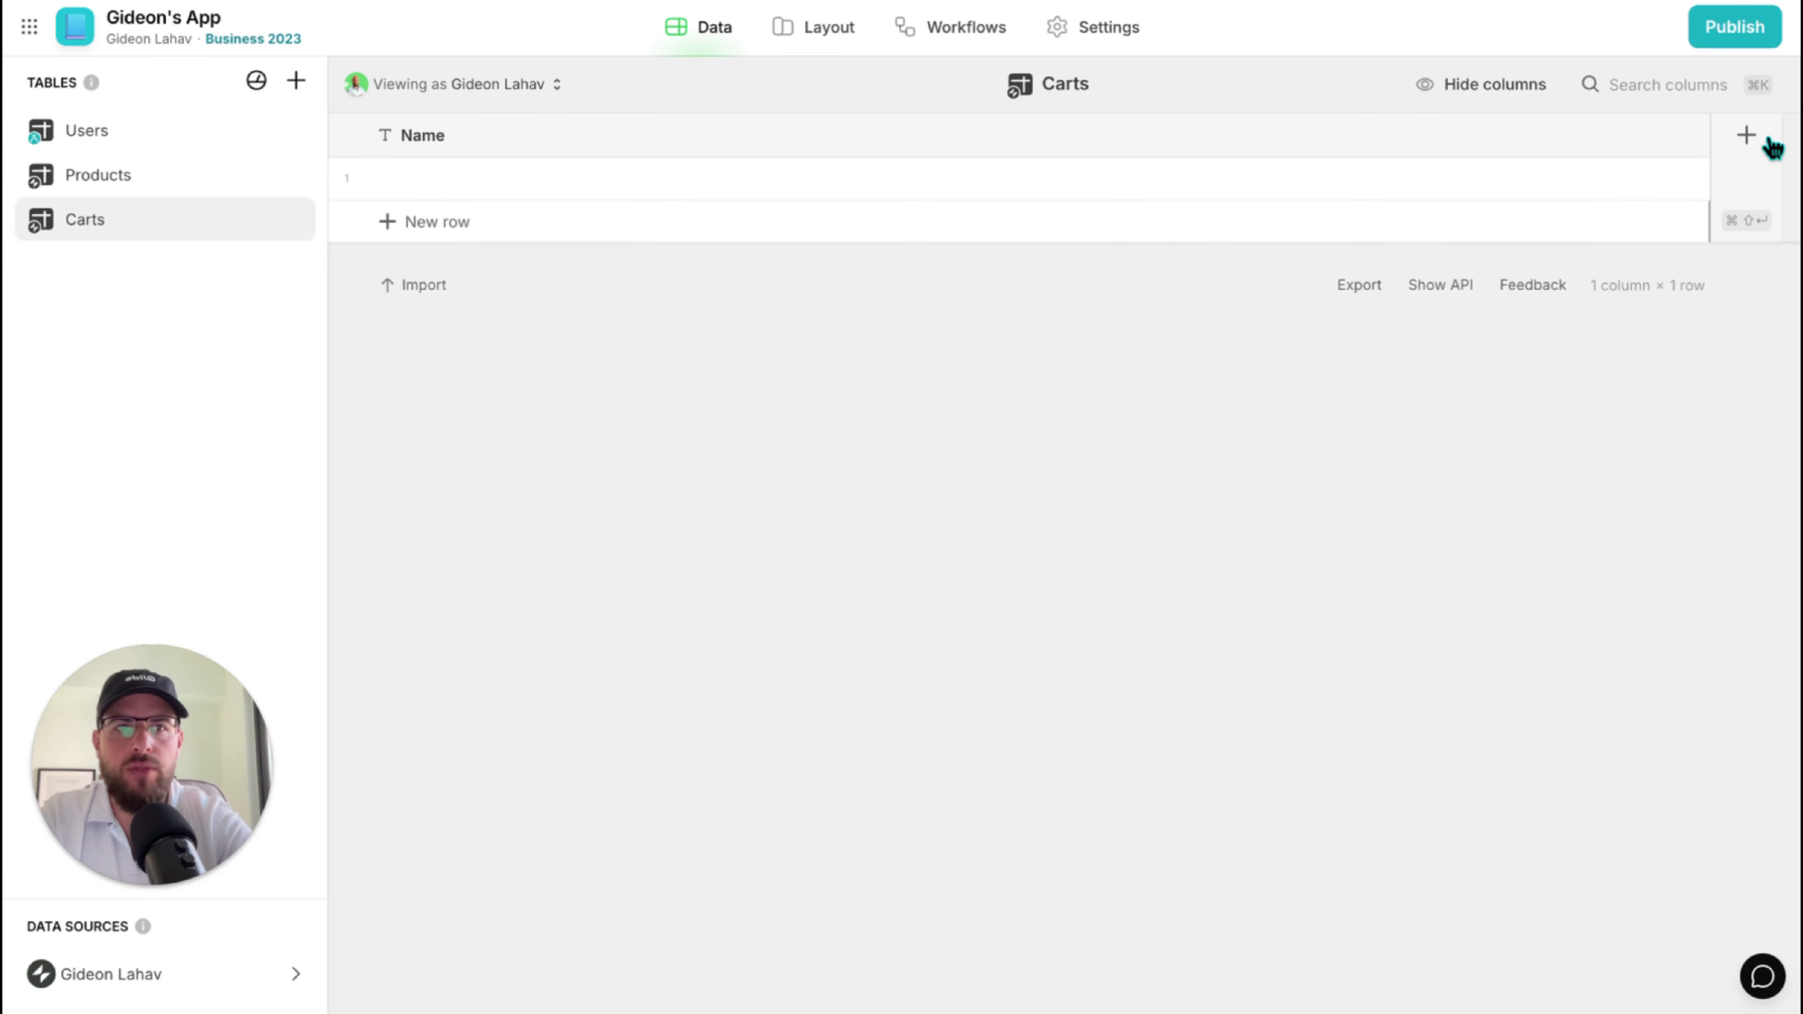
pyautogui.click(1746, 136)
pyautogui.click(954, 238)
pyautogui.write('row')
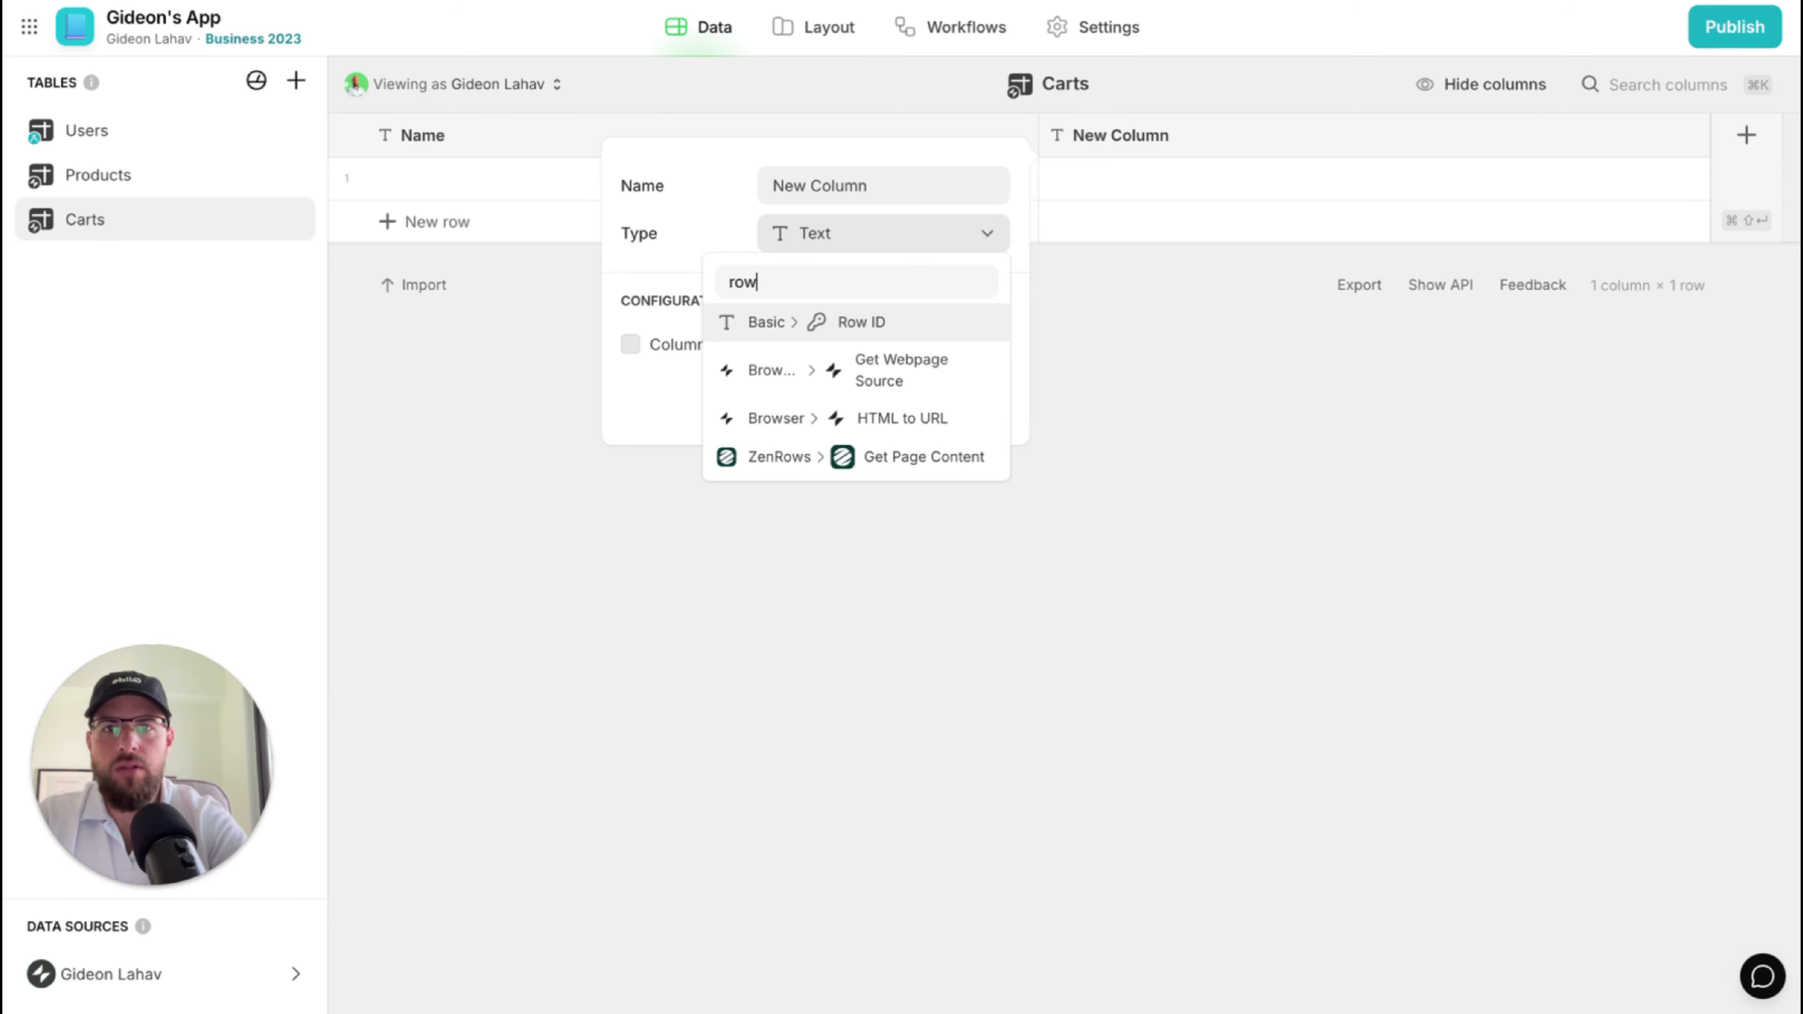
pyautogui.press('Return')
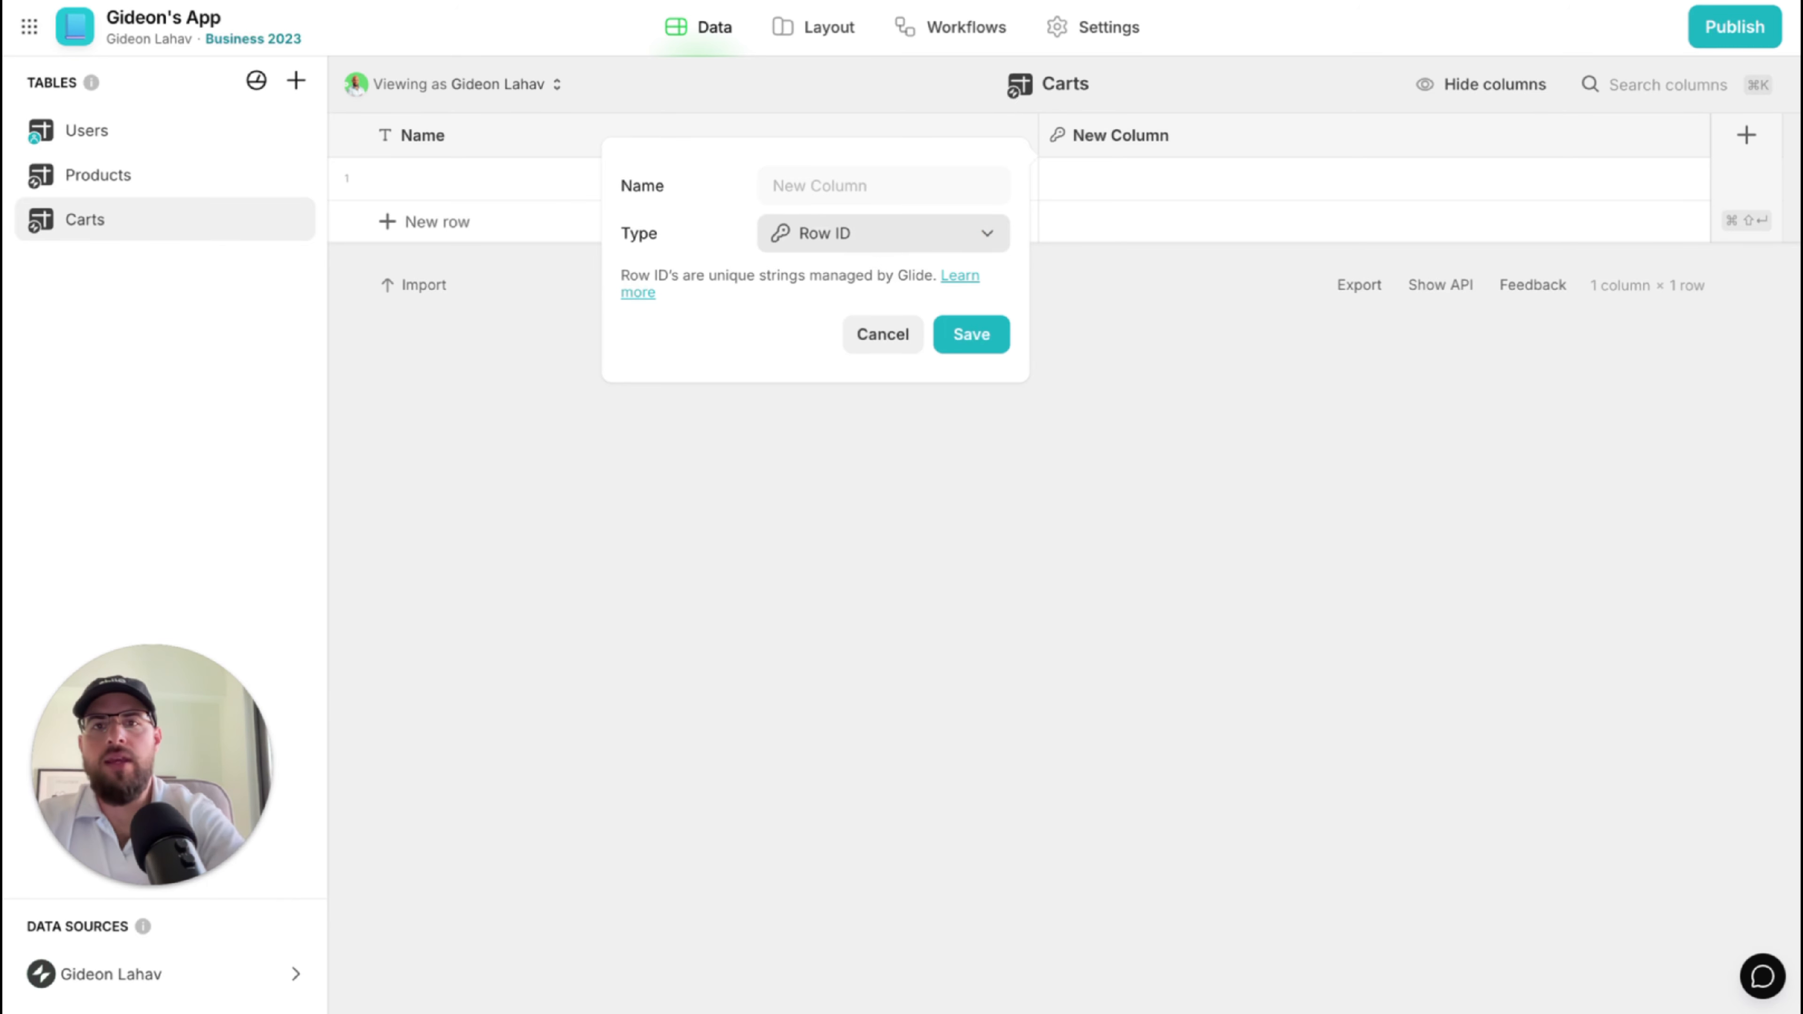
pyautogui.click(973, 337)
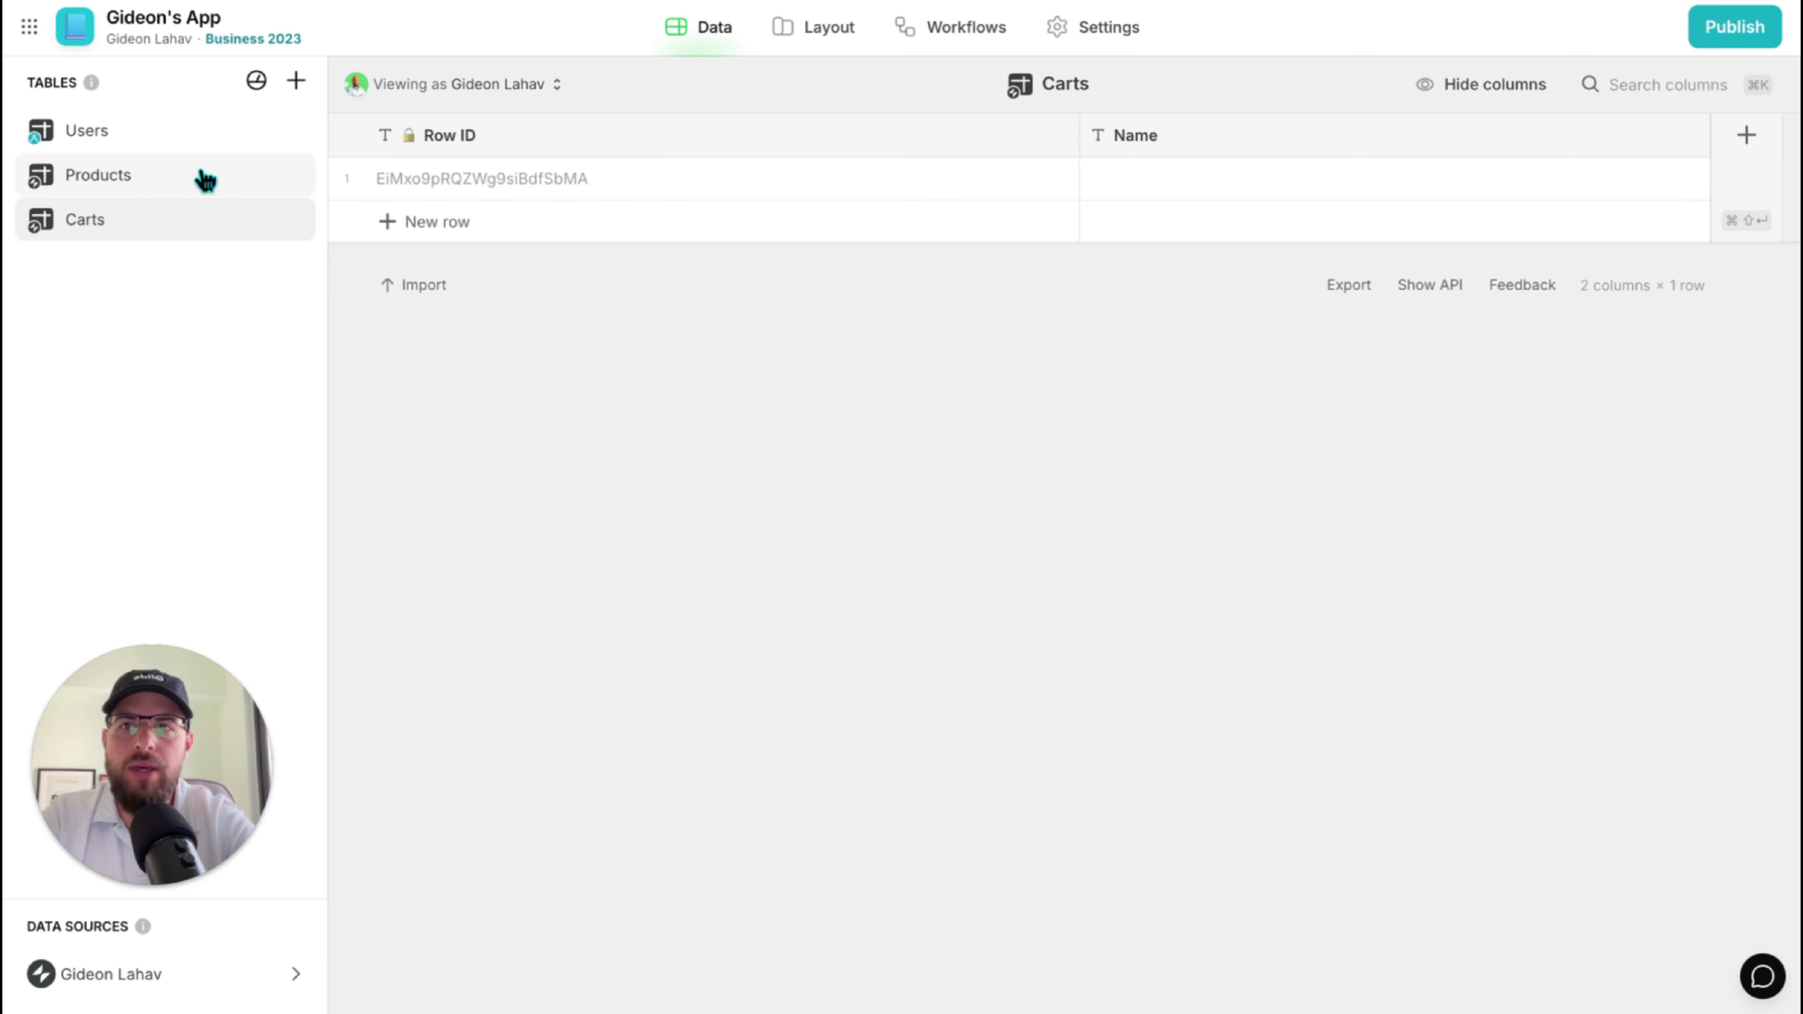
# Rename the Row ID column of the Carts table as "Row ID - Carts", keeping its lock symbol.
pyautogui.doubleClick(508, 145)
pyautogui.write('- ')
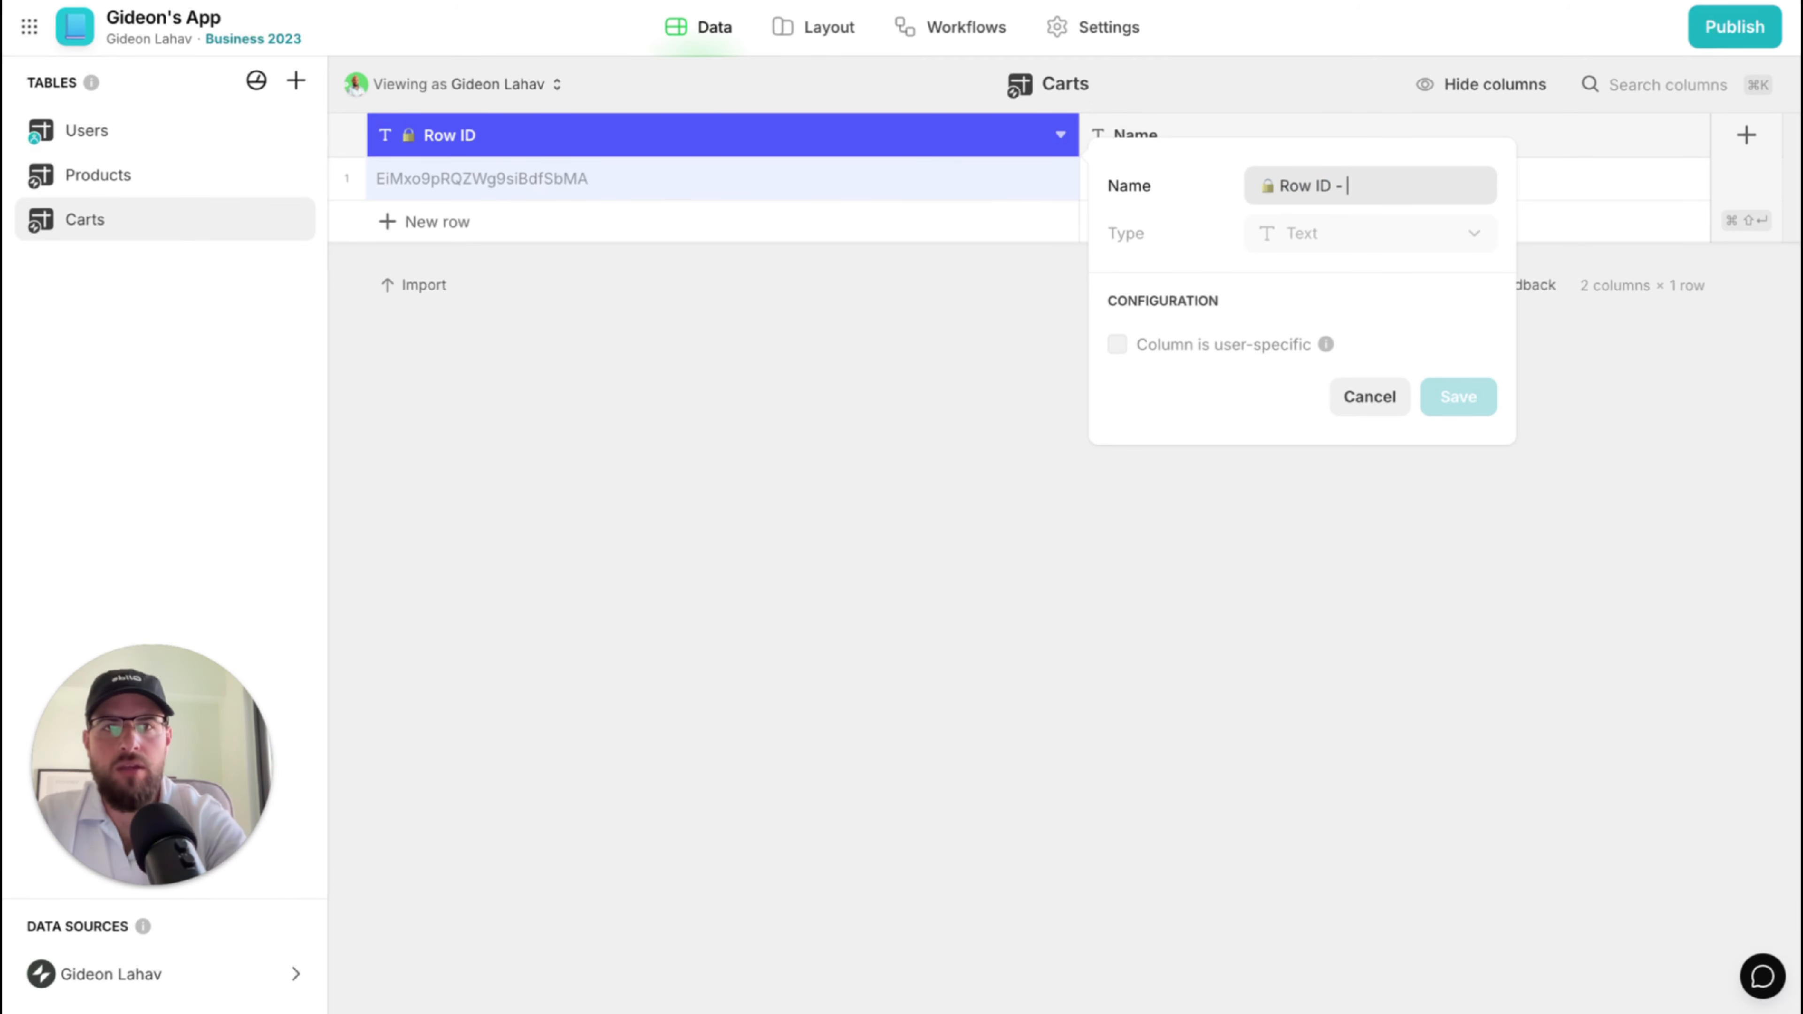
pyautogui.write('Carts')
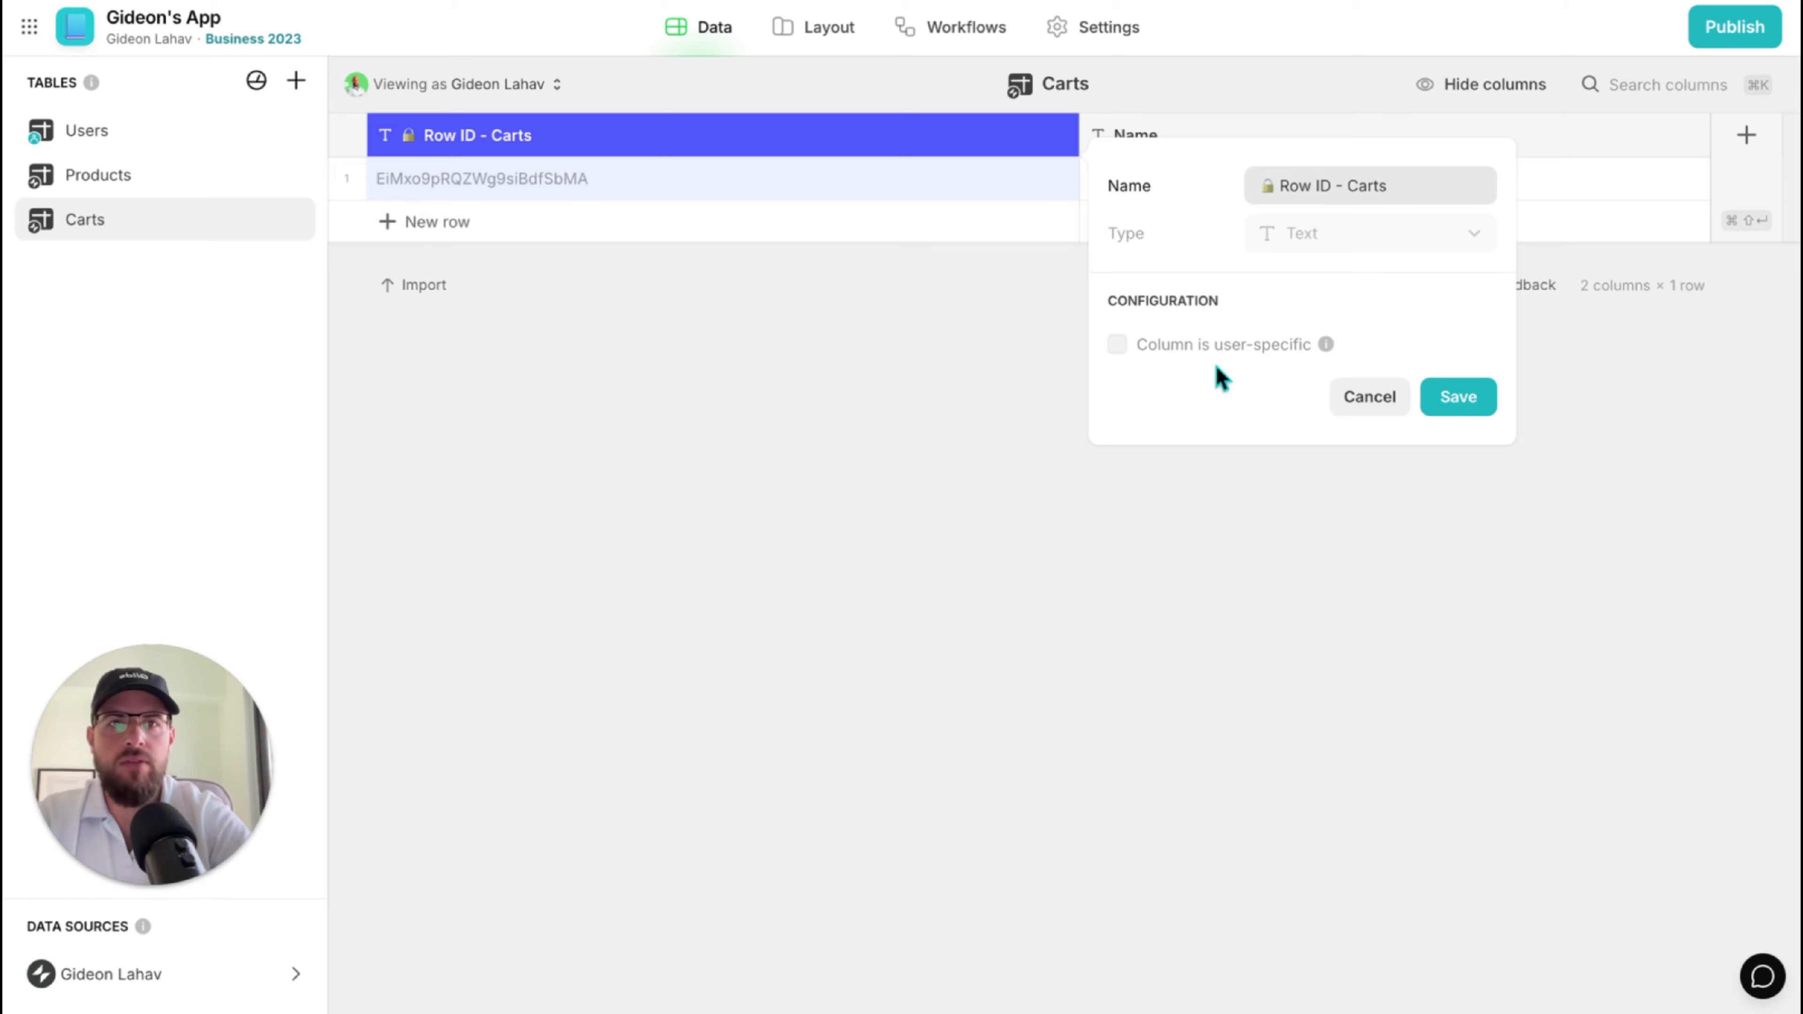
pyautogui.click(1461, 401)
# Add a Row ID column to the Products table.
pyautogui.doubleClick(121, 177)
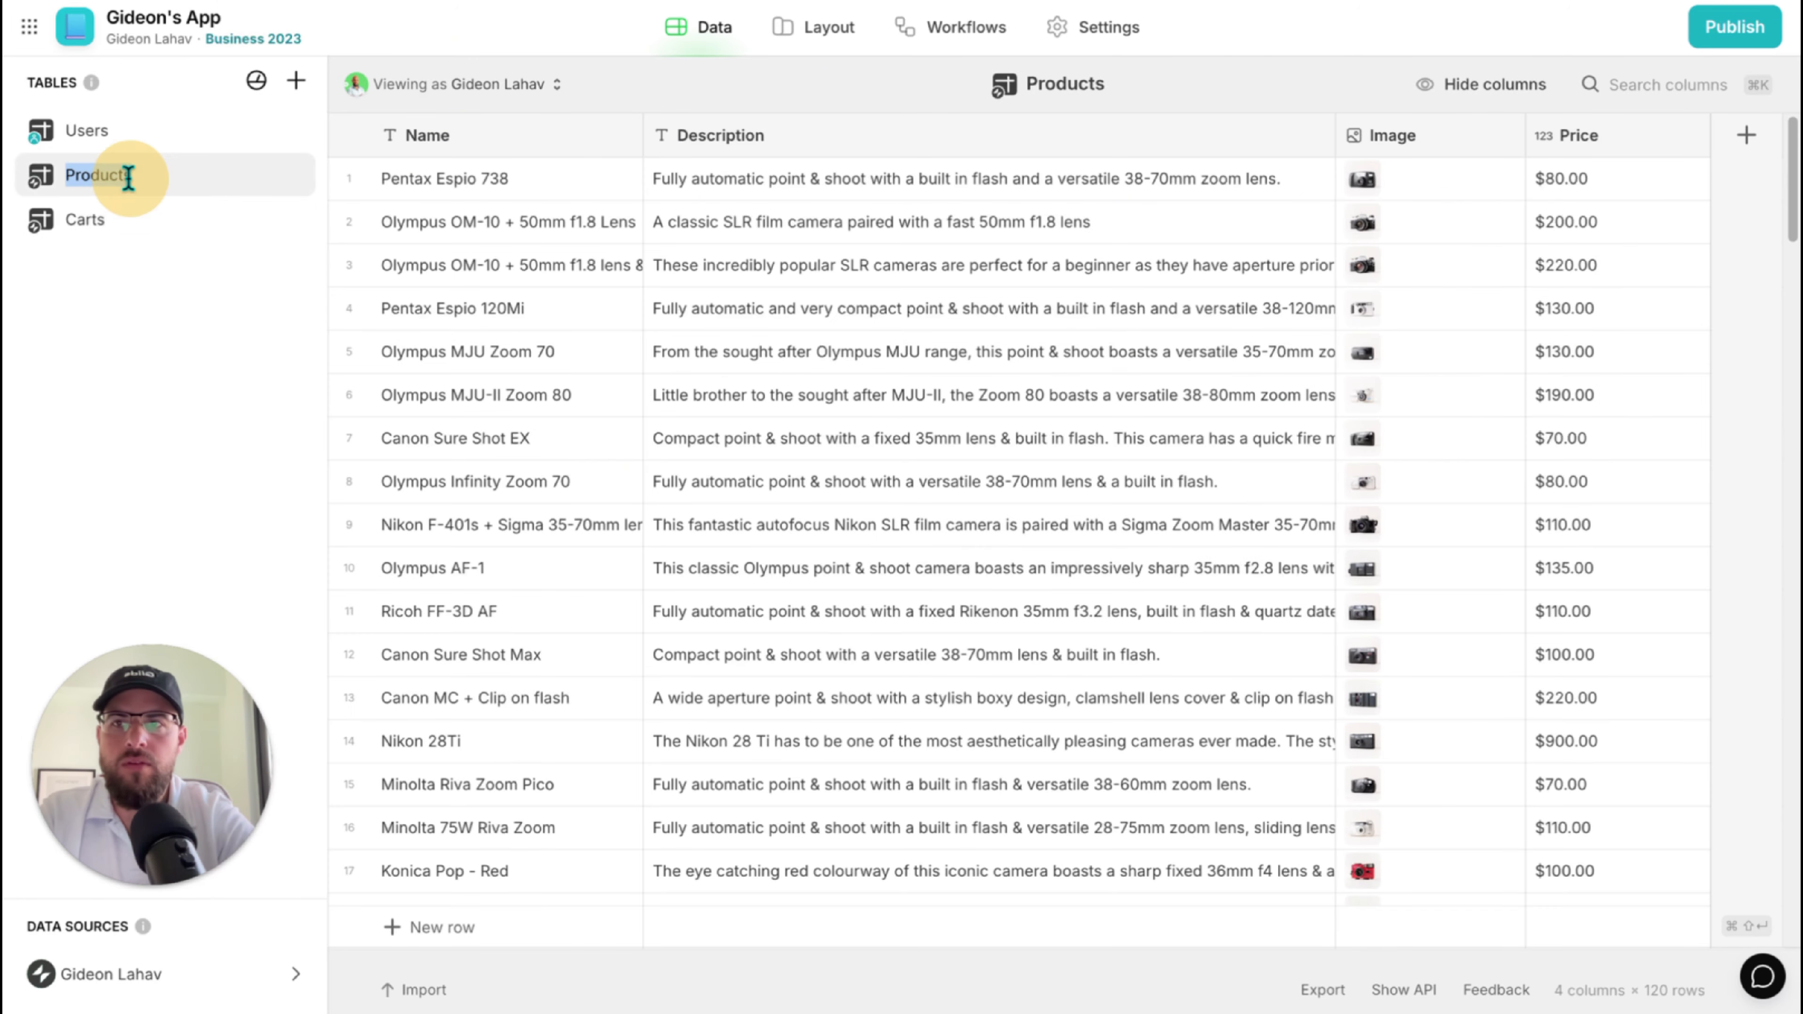
pyautogui.click(1746, 135)
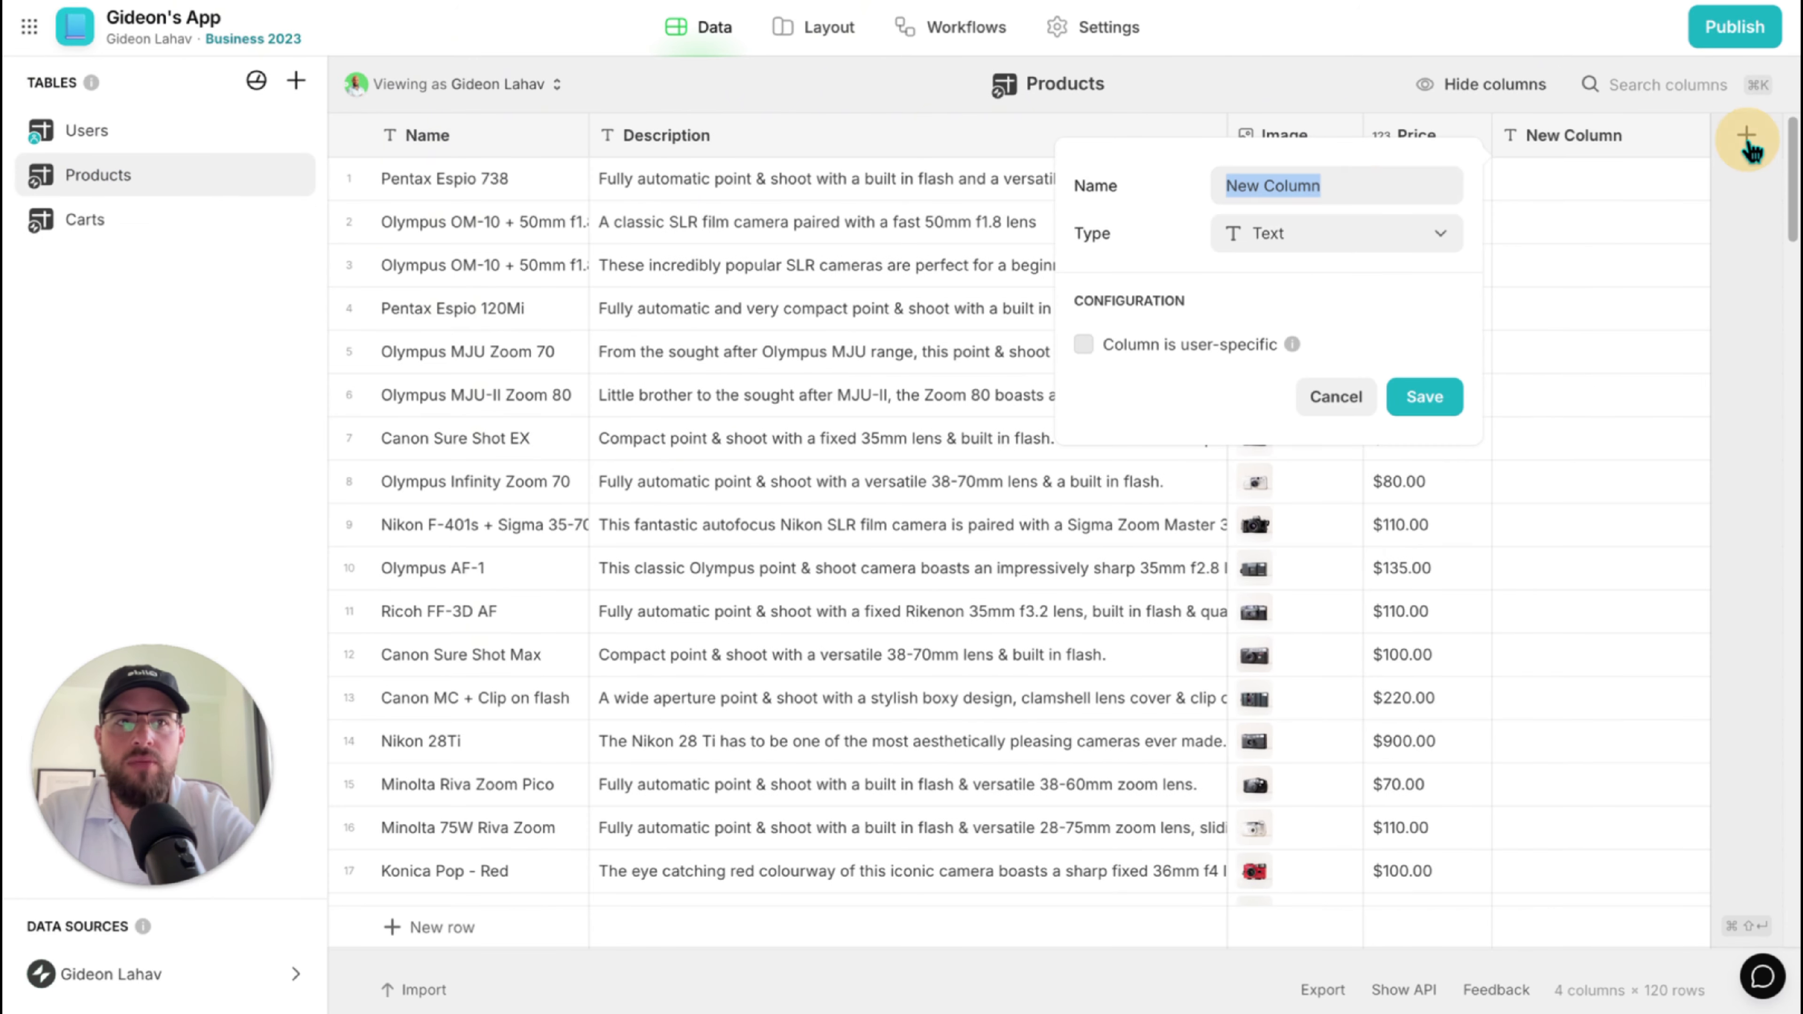
pyautogui.click(1380, 241)
pyautogui.write('row')
pyautogui.press('Return')
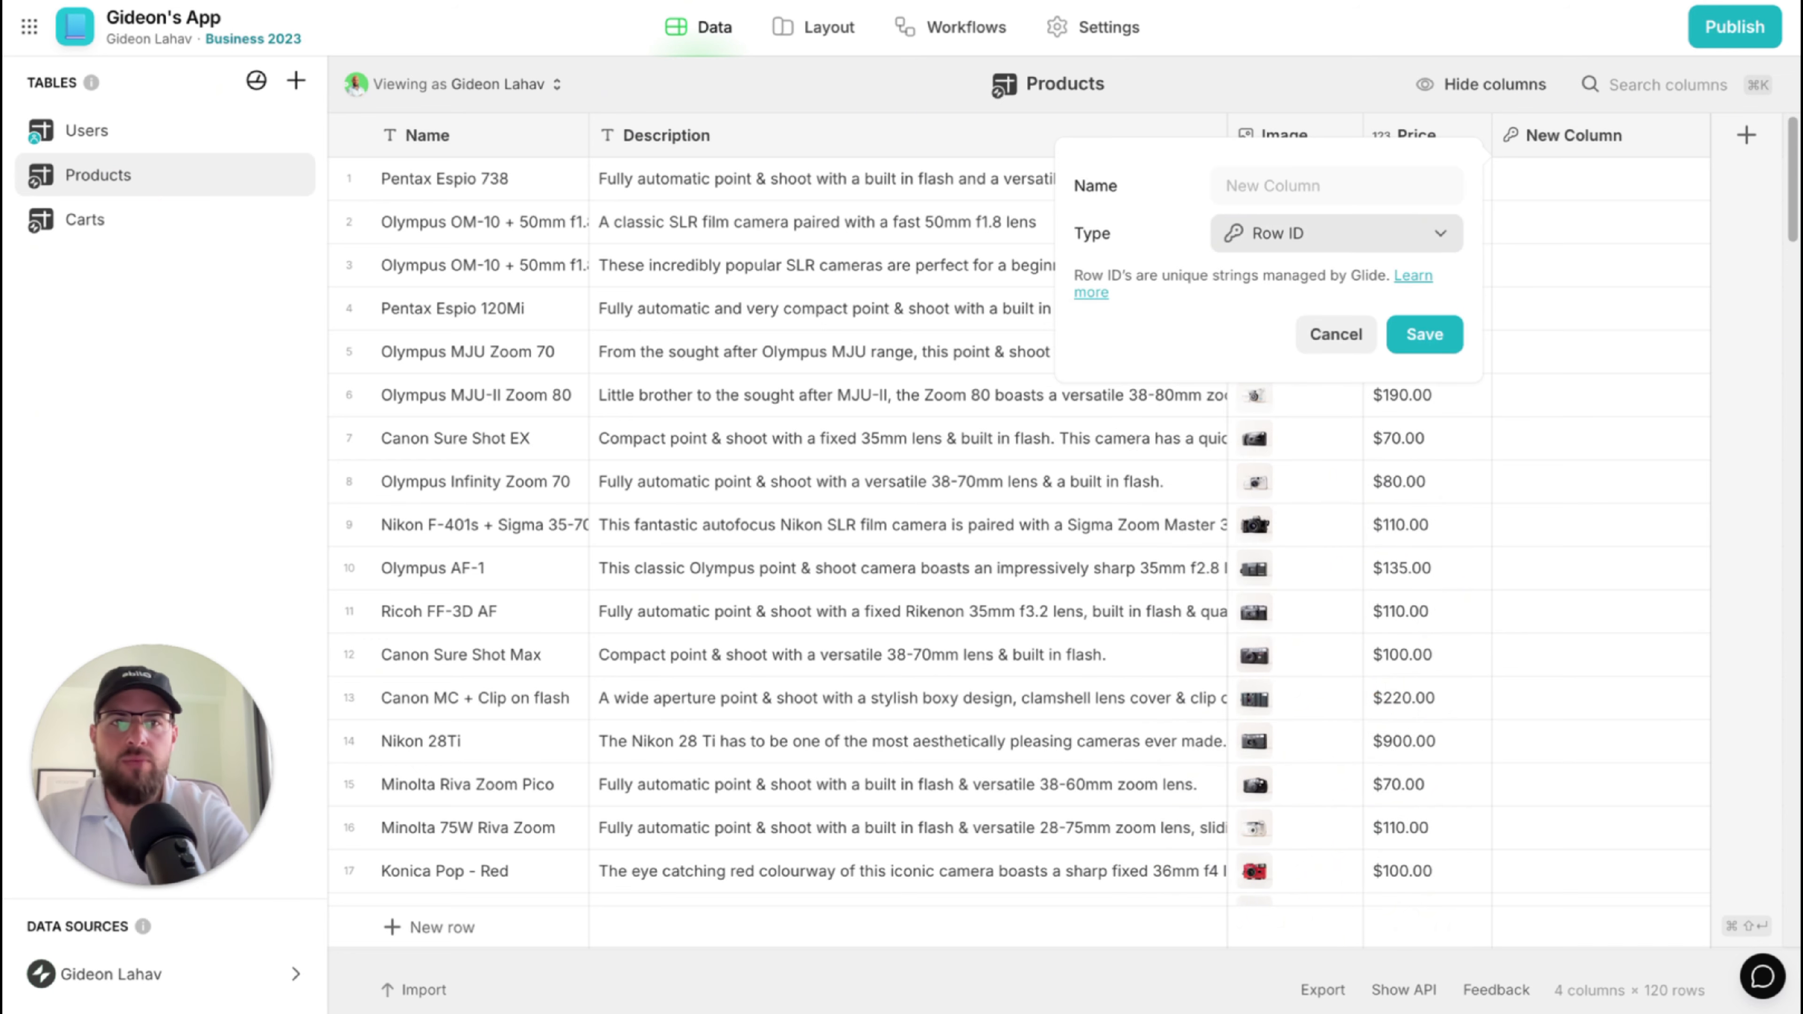
pyautogui.click(1423, 333)
# Rename the Row ID column of the Products table as "Row ID - Product", keeping its lock symbol.
pyautogui.click(496, 136)
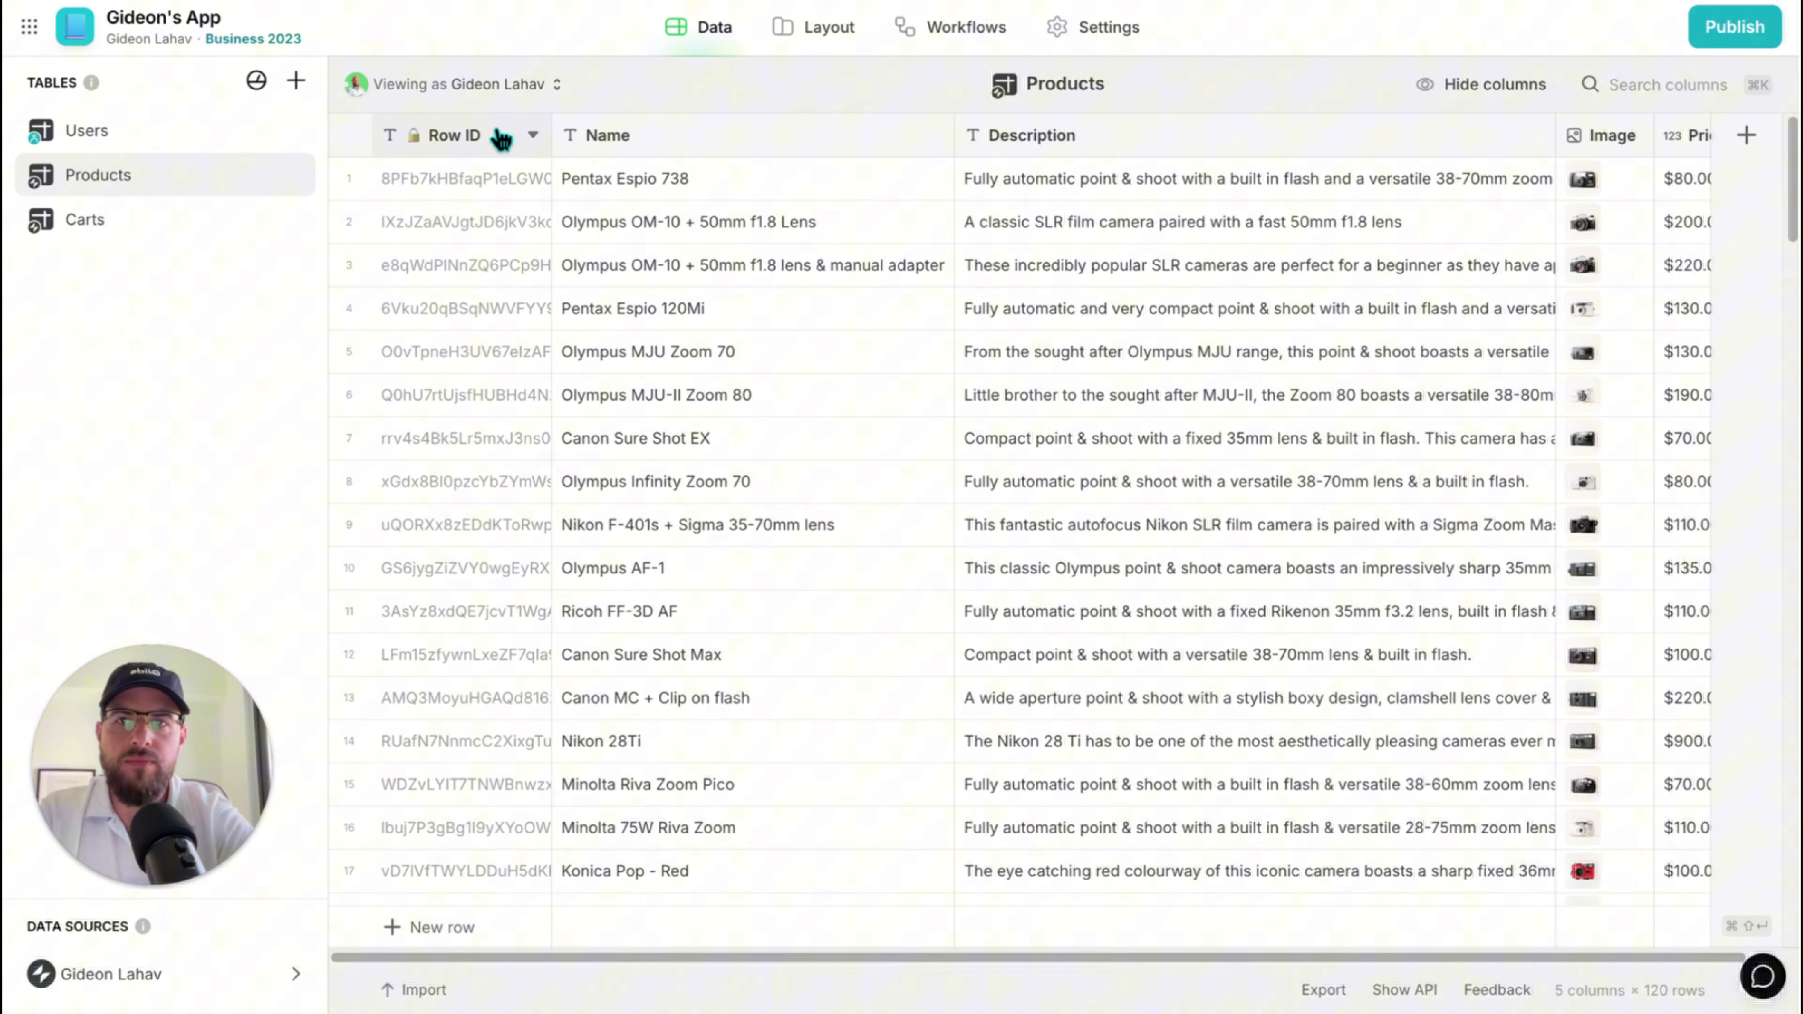
pyautogui.press('Right')
pyautogui.write('- Product')
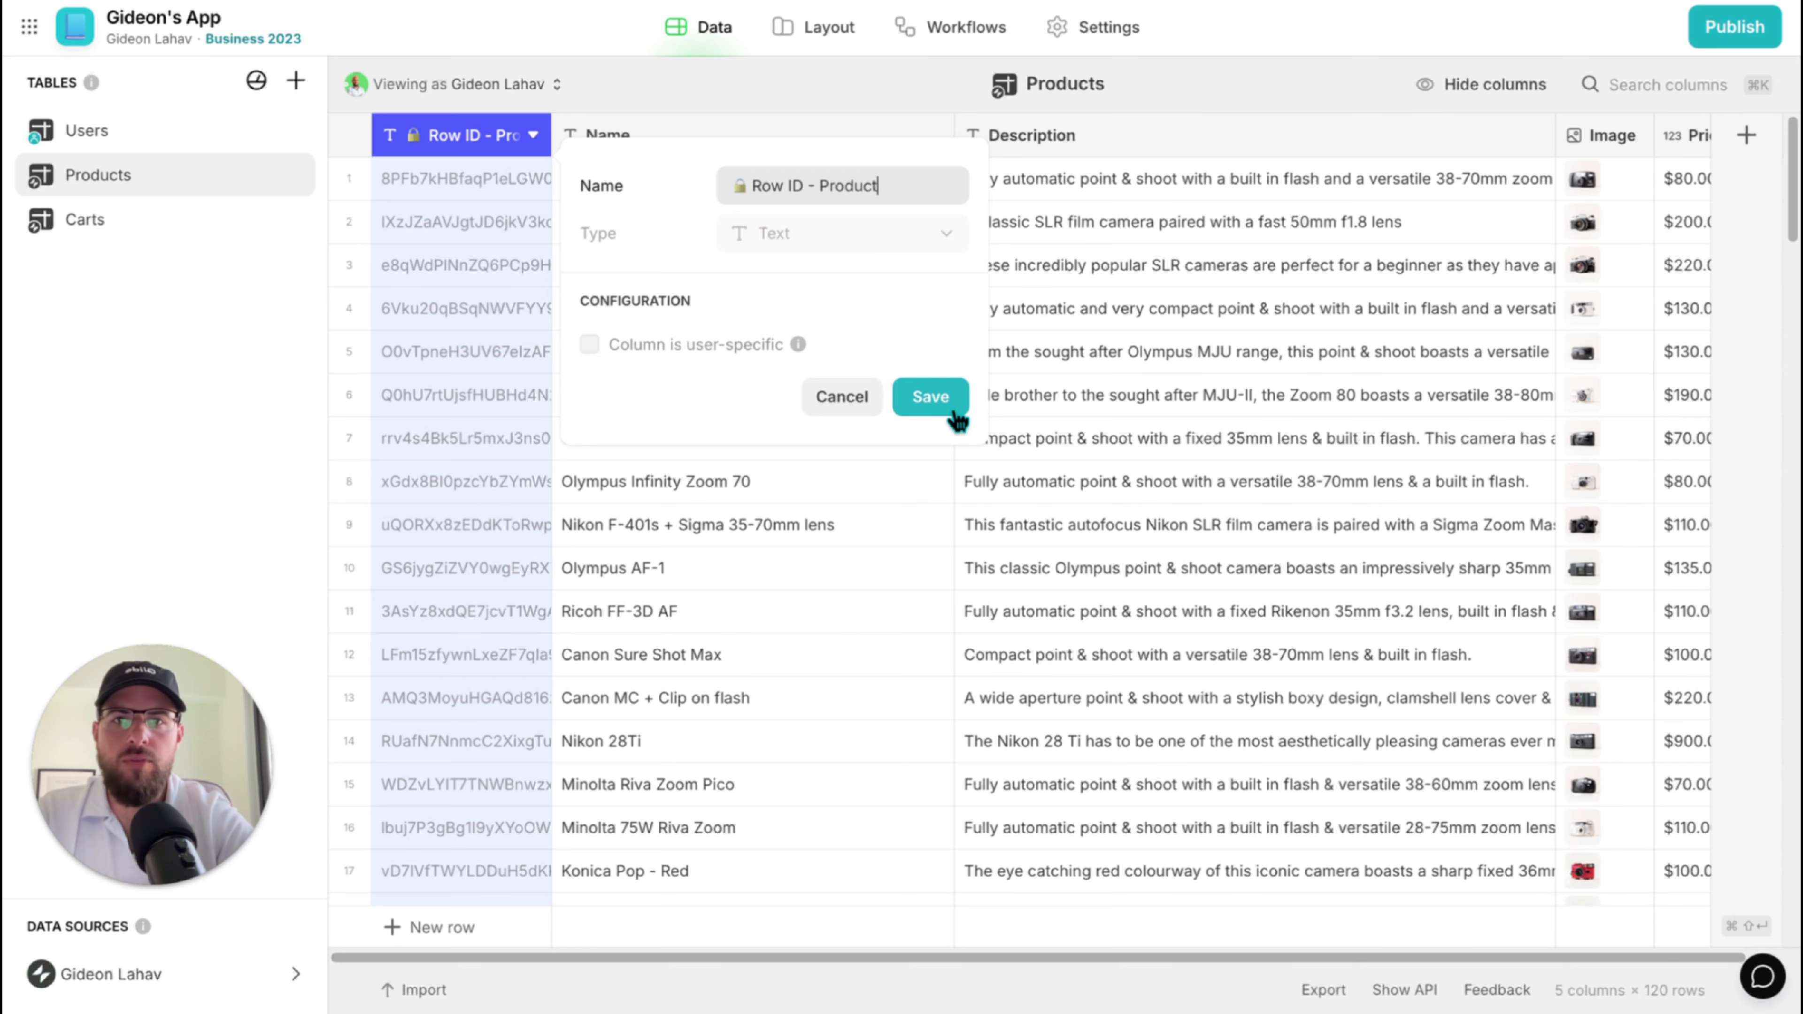
pyautogui.click(930, 397)
# Add a Row ID column to the Users table.
pyautogui.click(163, 135)
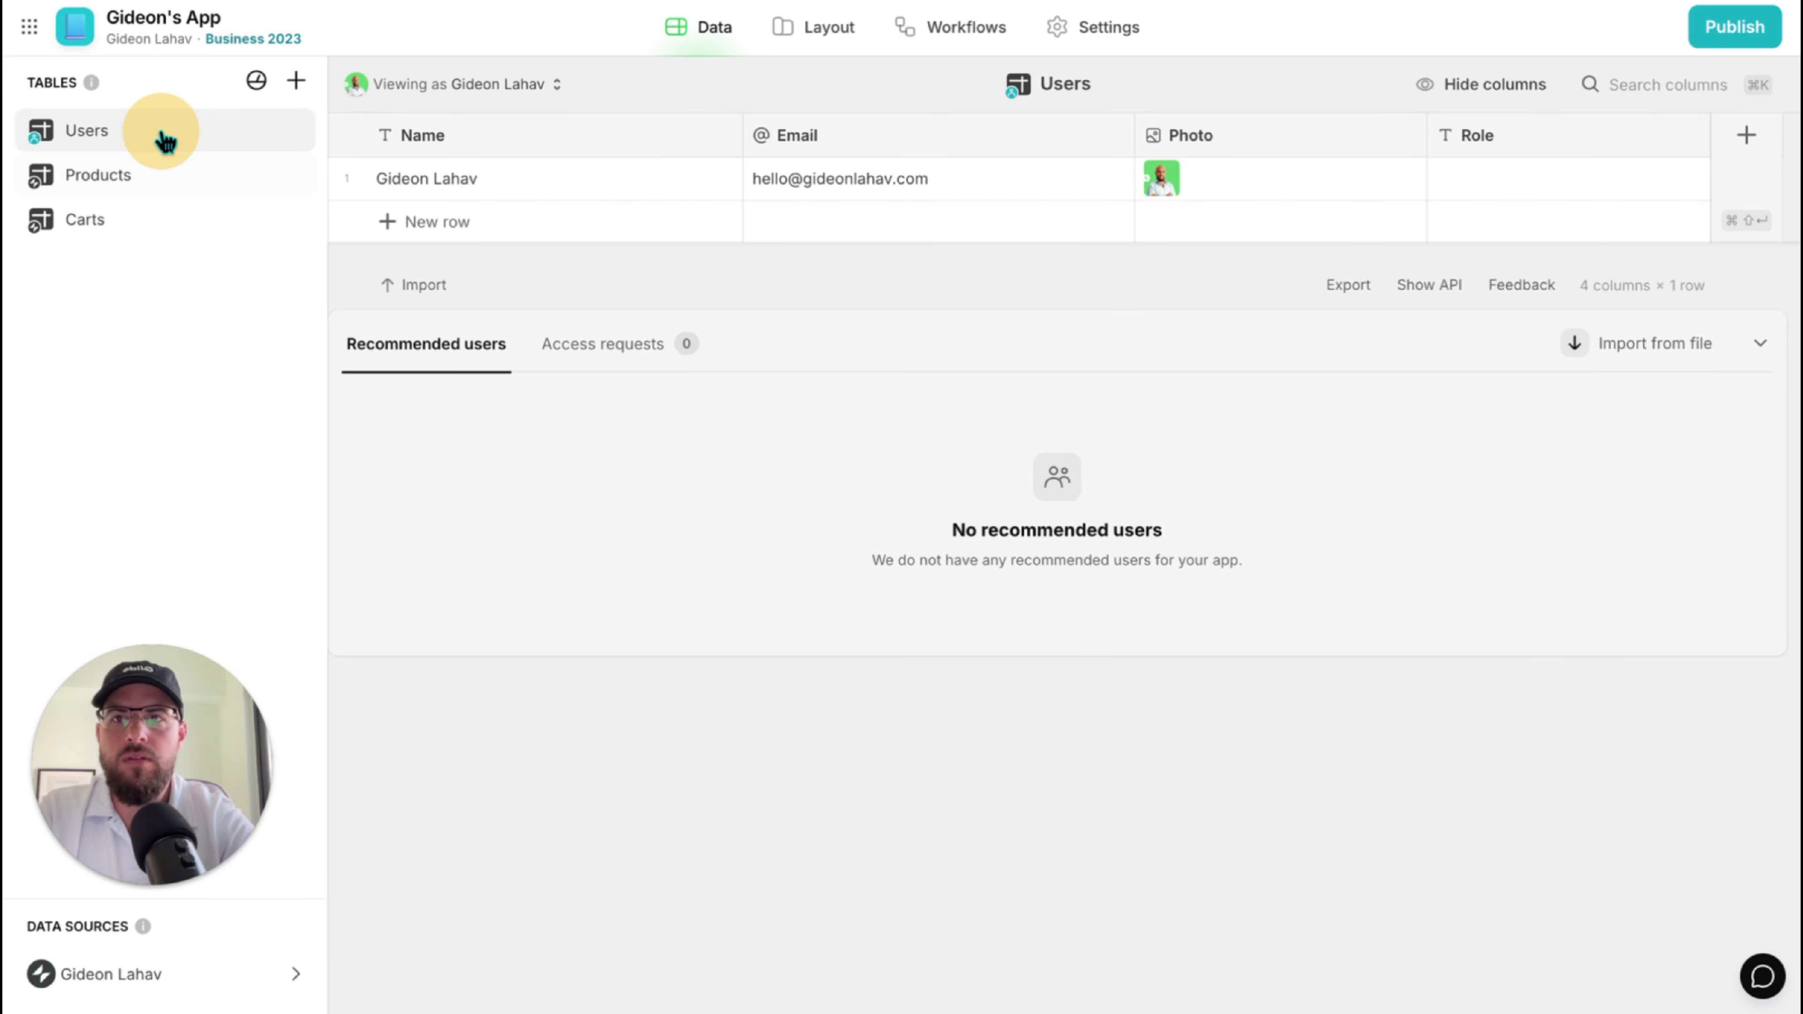
pyautogui.click(1745, 135)
pyautogui.click(1312, 236)
pyautogui.write('row')
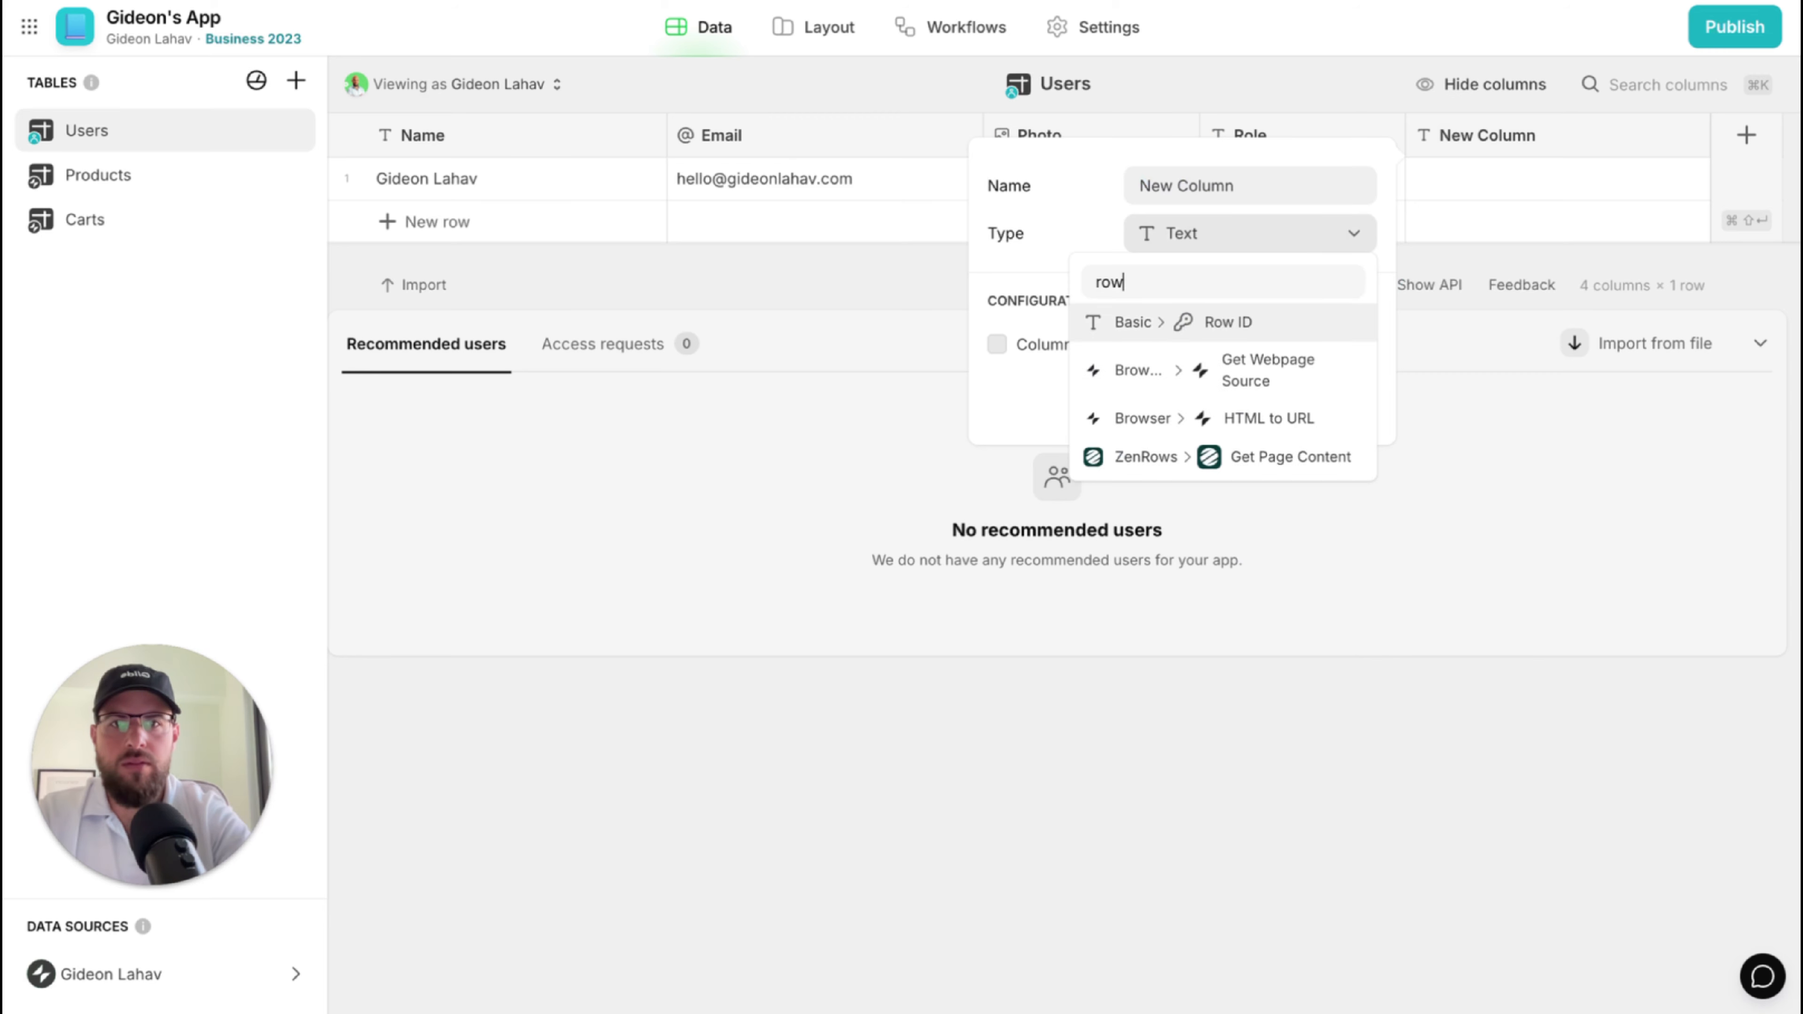
pyautogui.press('Return')
pyautogui.click(1339, 334)
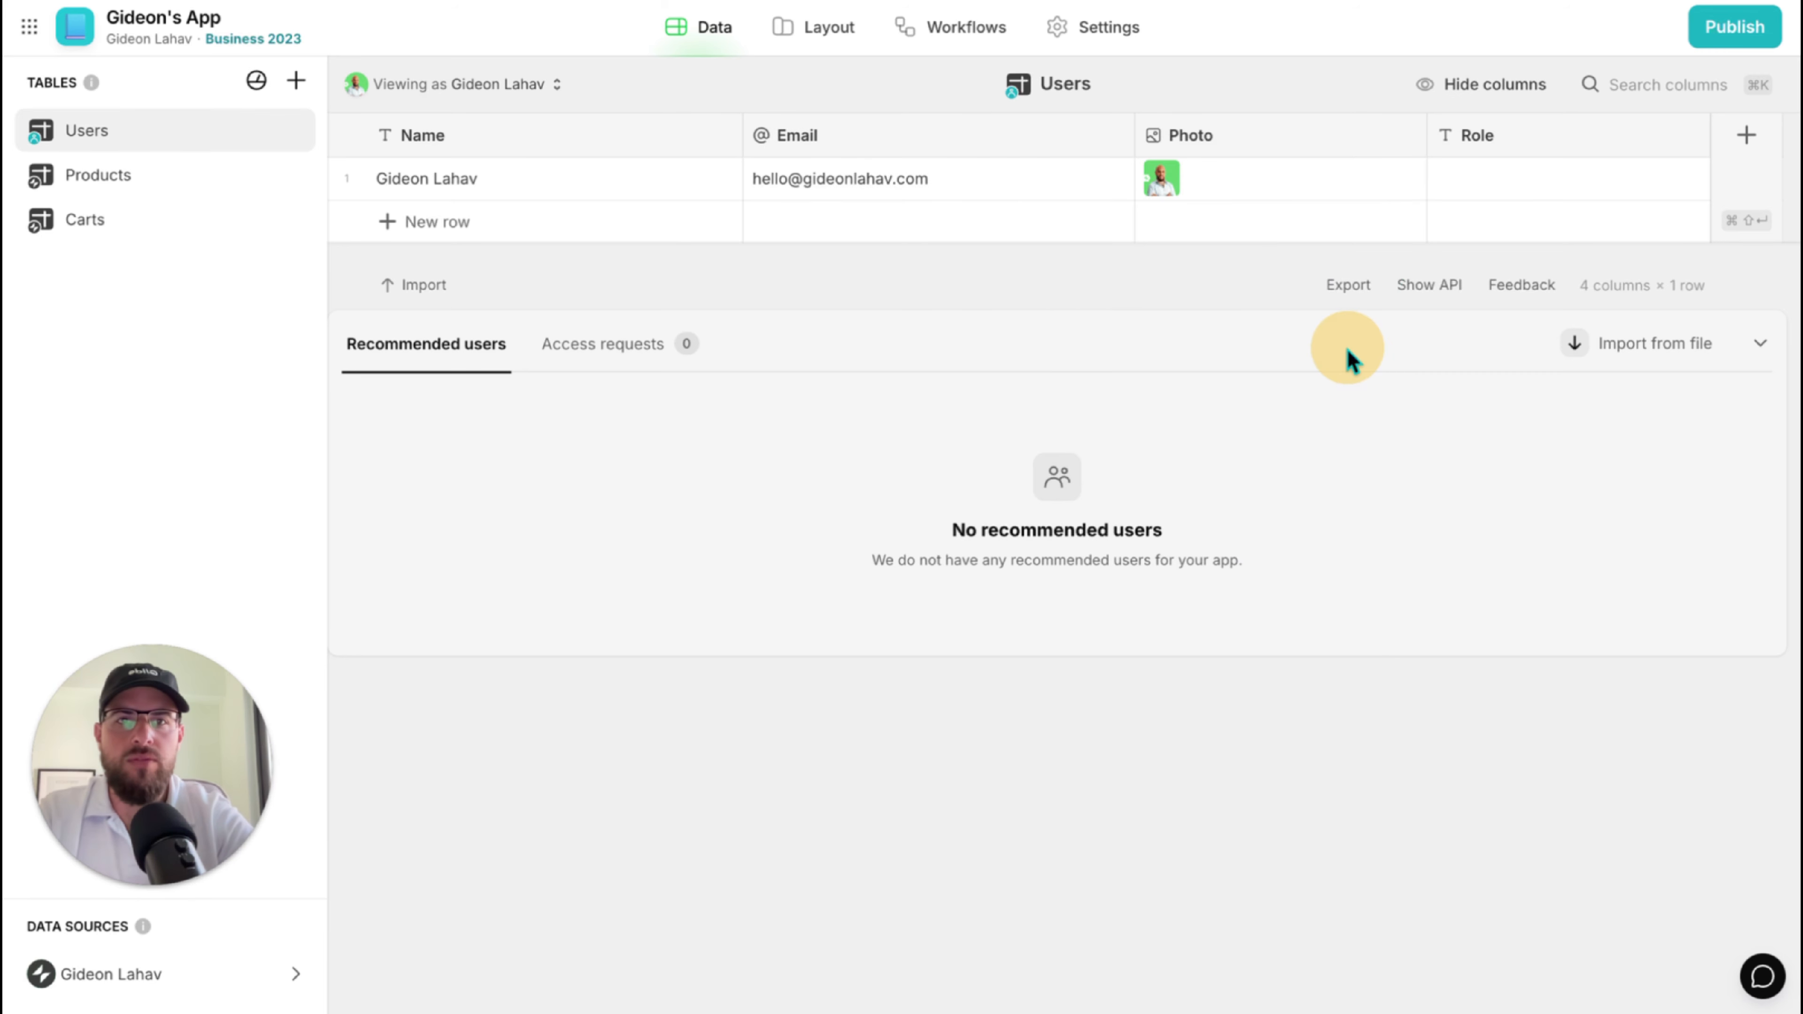
# Rename the Row ID column of the Users table as "Row ID - User", keeping its lock symbol.
pyautogui.click(518, 139)
pyautogui.press('Right')
pyautogui.write('-')
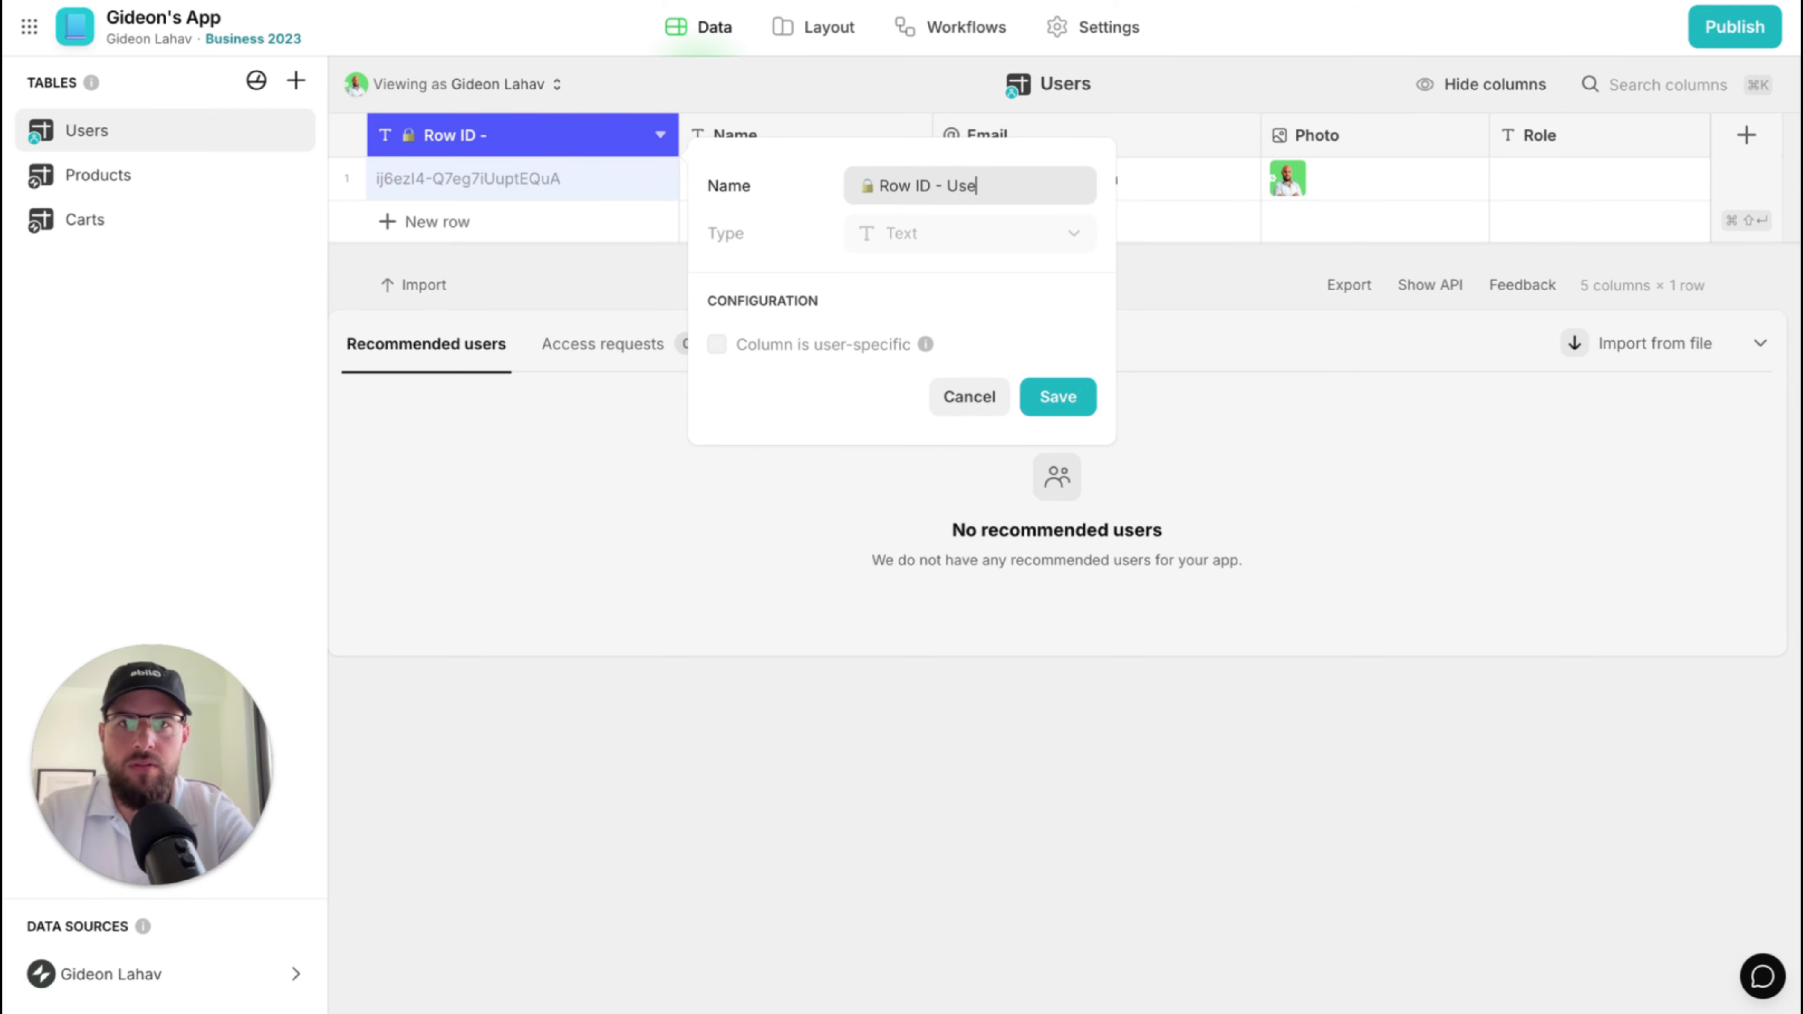
pyautogui.click(1057, 396)
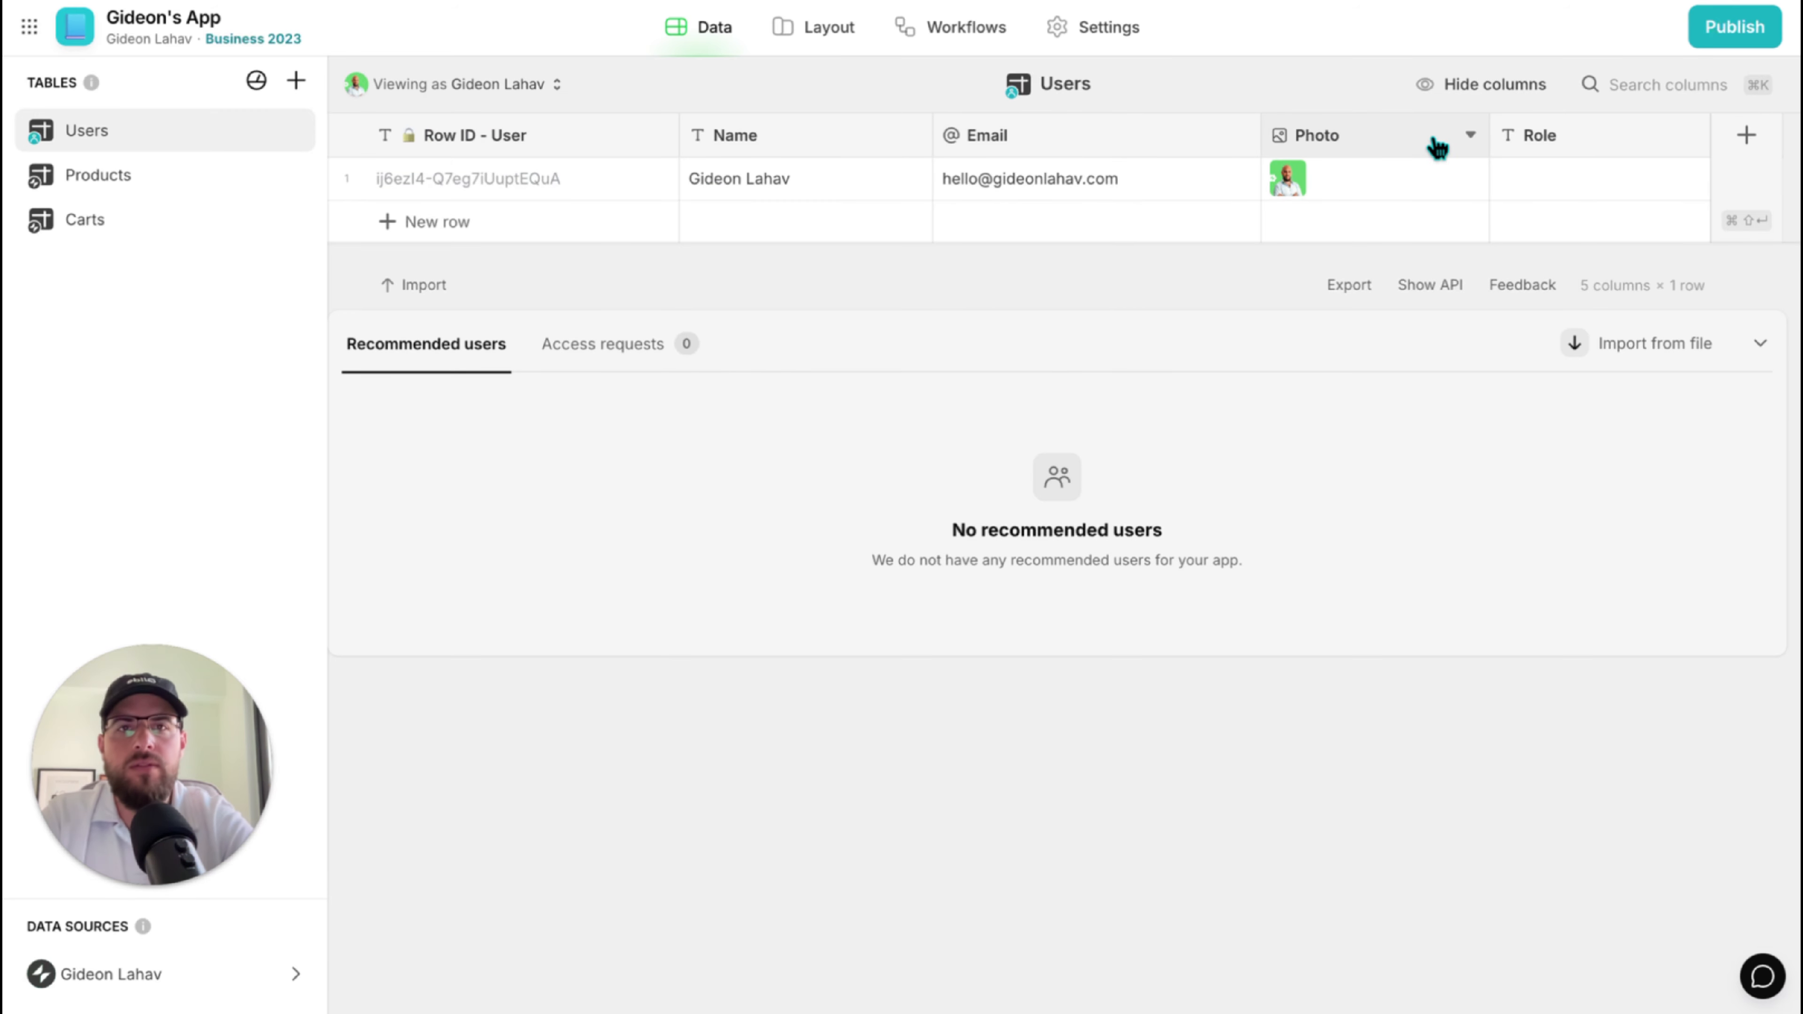
# Turn the Role column of the Users table into a Boolean column named "Admin" and tick it for the only user.
pyautogui.click(1564, 142)
pyautogui.click(1566, 153)
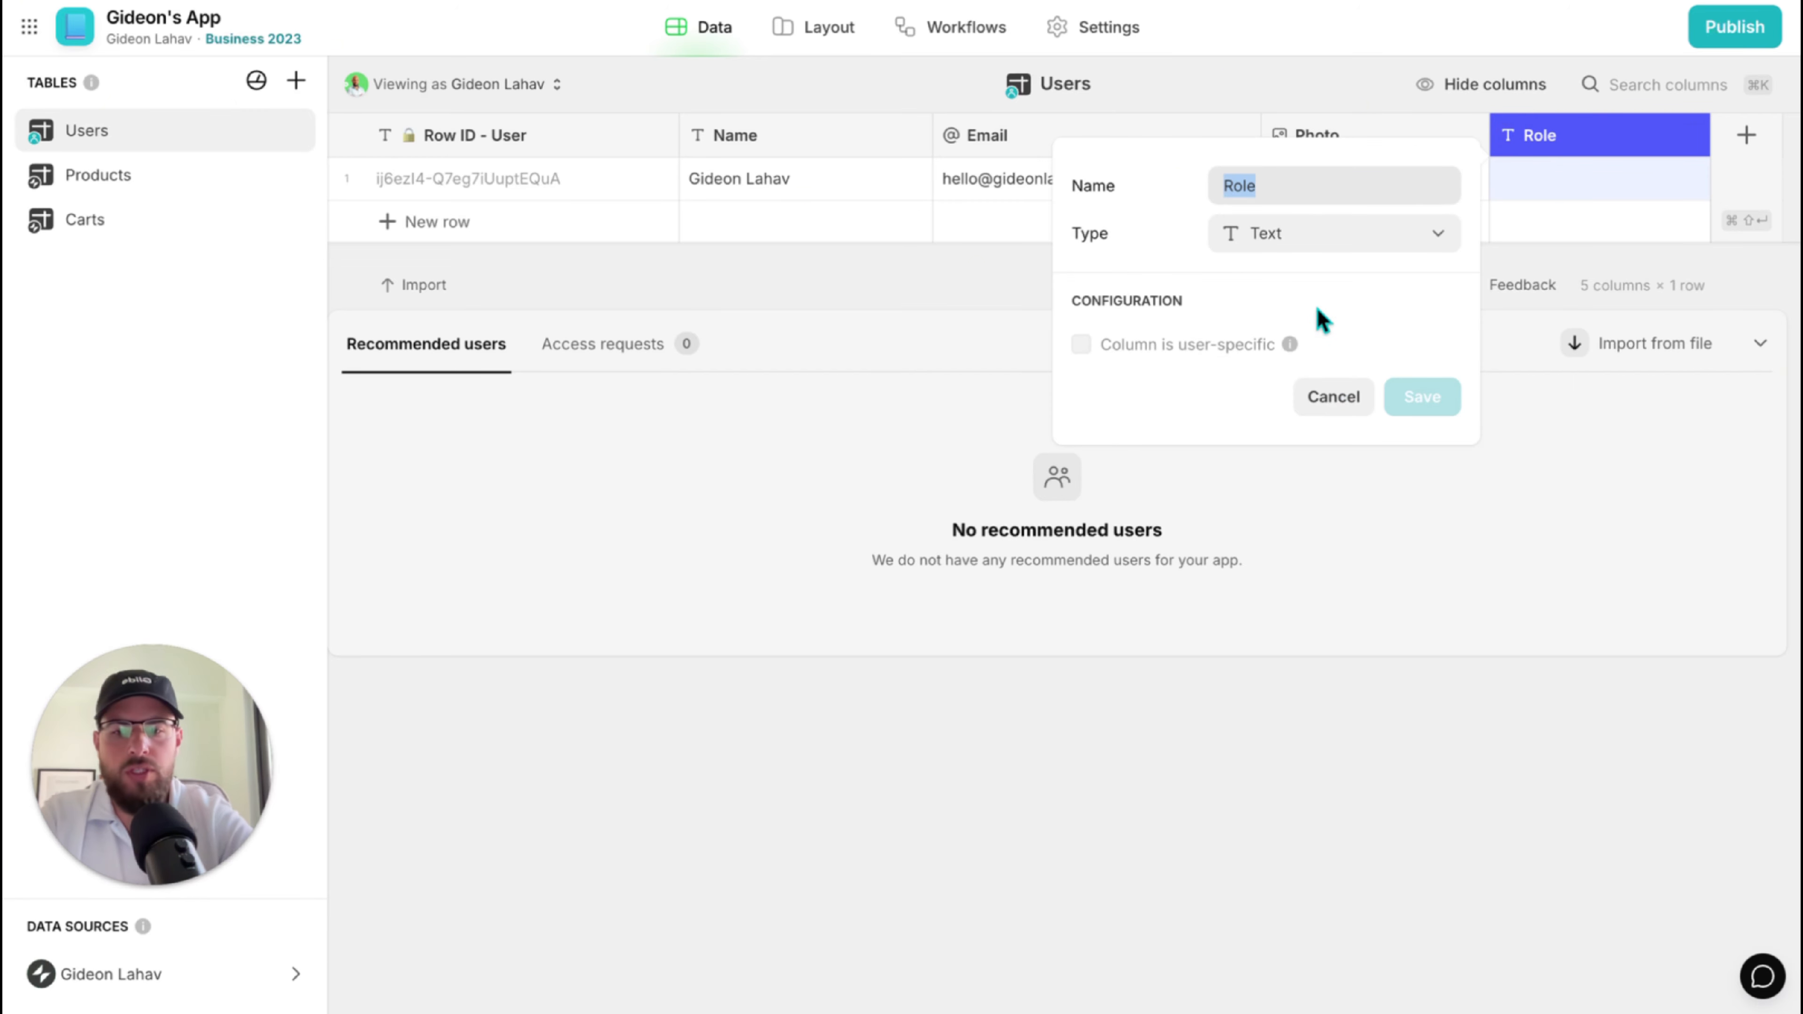
pyautogui.write('Admin')
pyautogui.click(1271, 238)
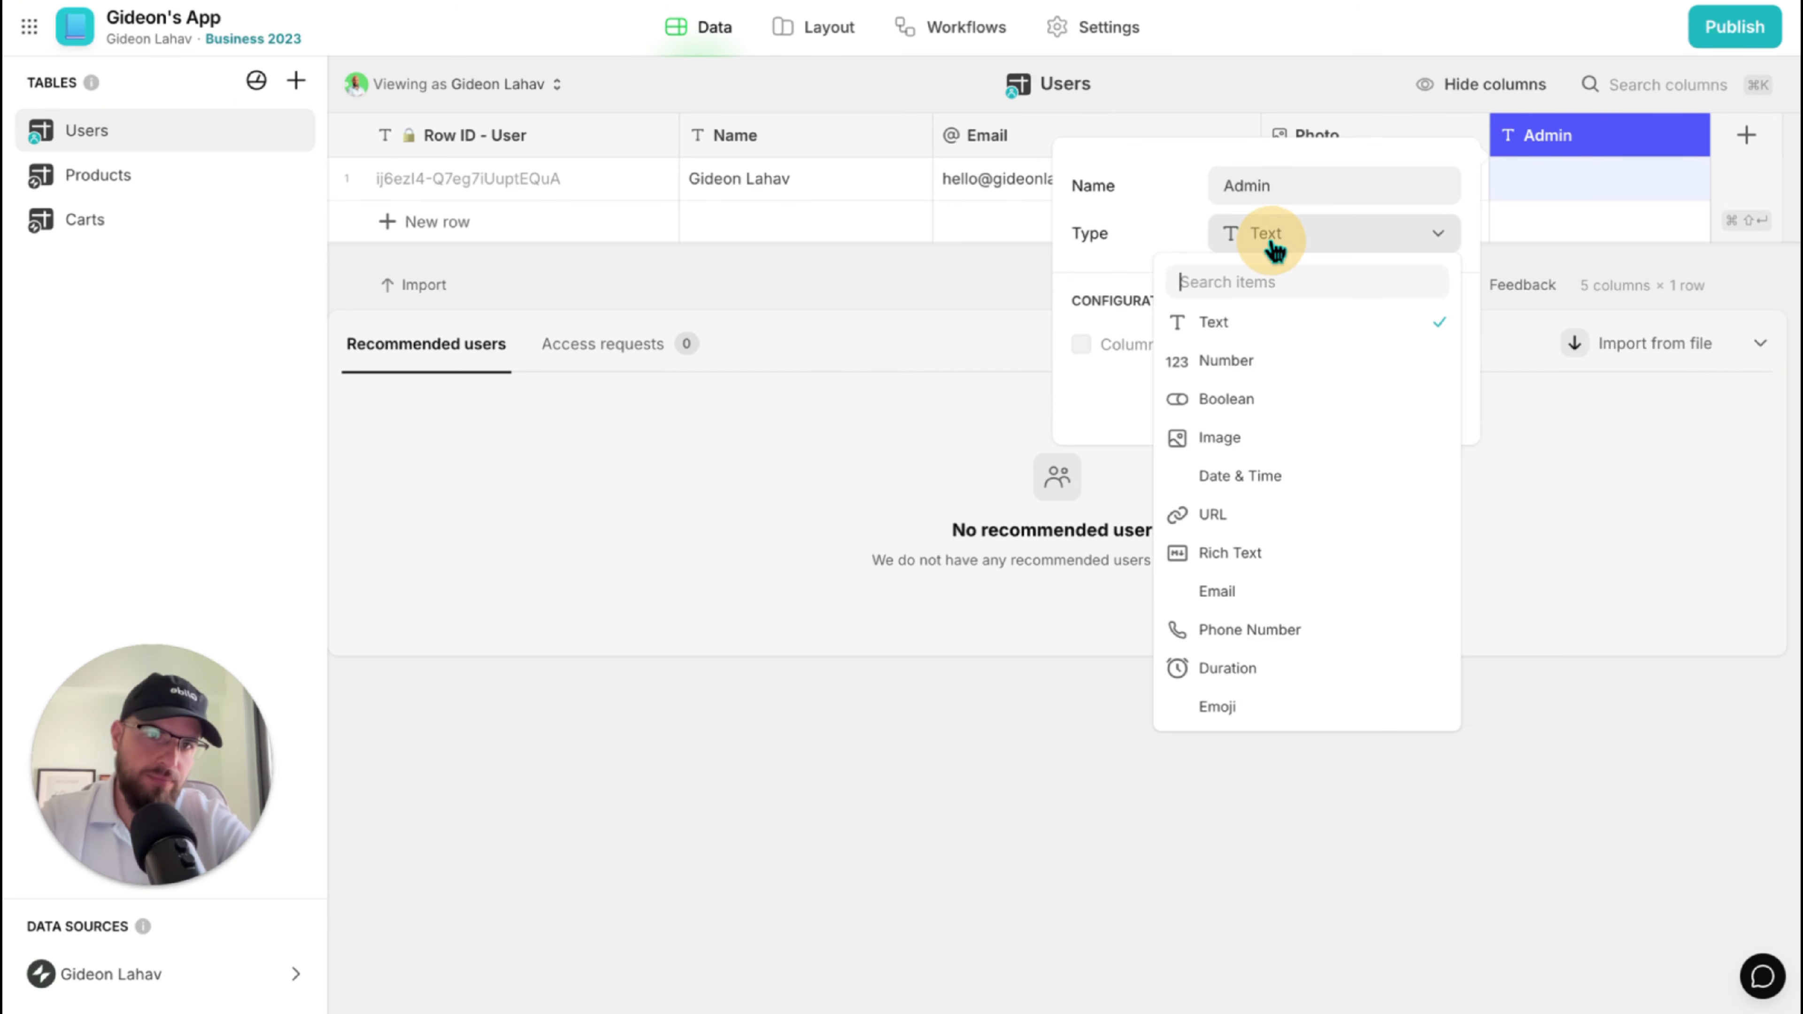
pyautogui.click(1247, 398)
pyautogui.click(1418, 399)
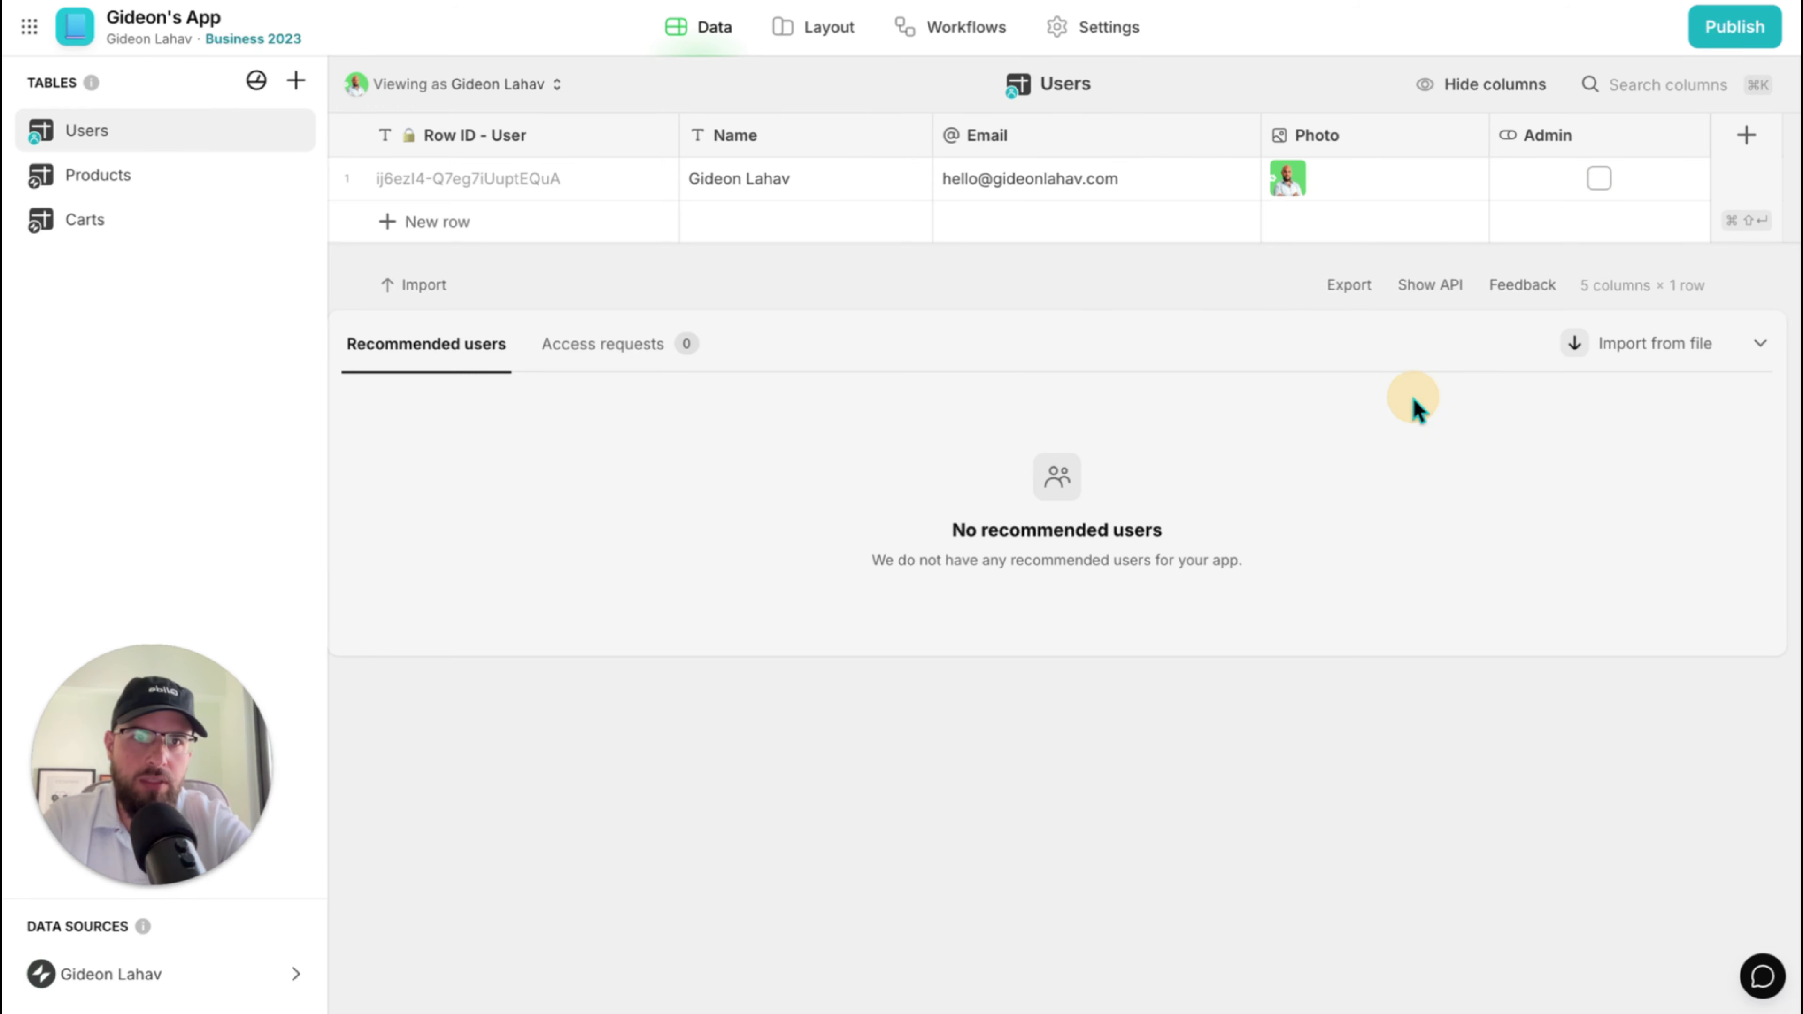
pyautogui.click(1599, 179)
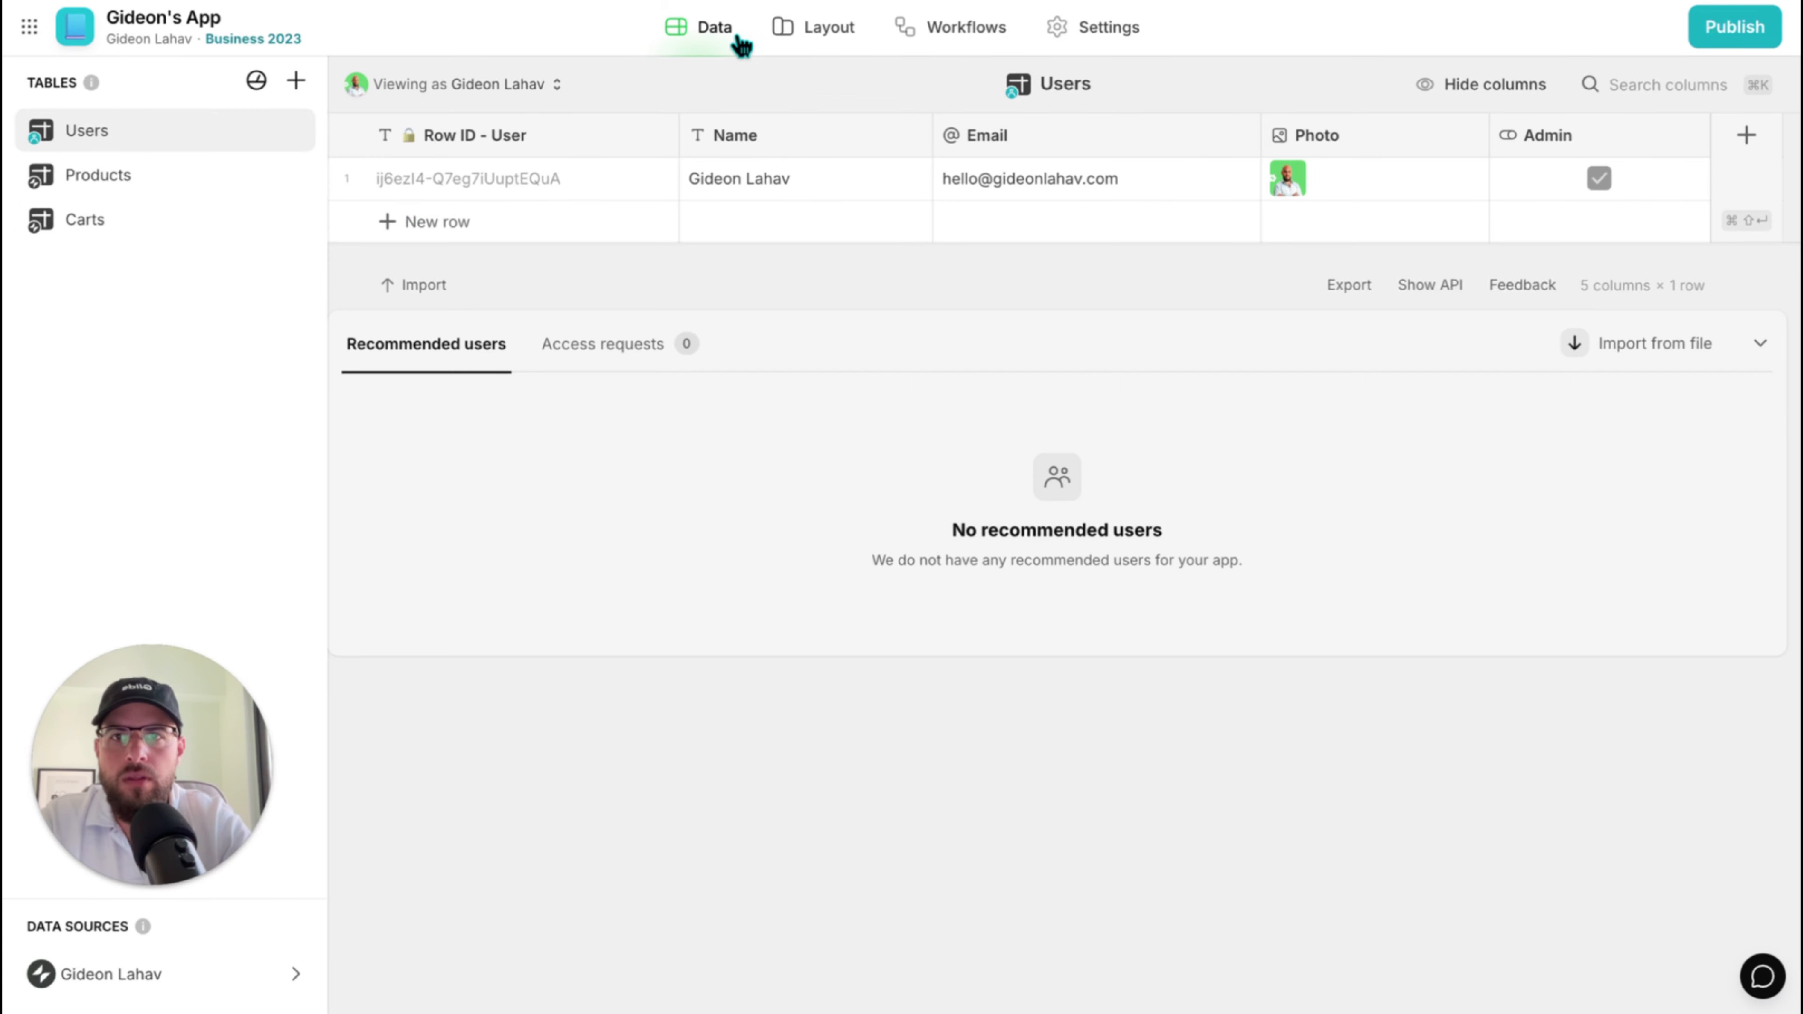
# Add the Company directory sample screen to the app's navigation.
pyautogui.click(809, 39)
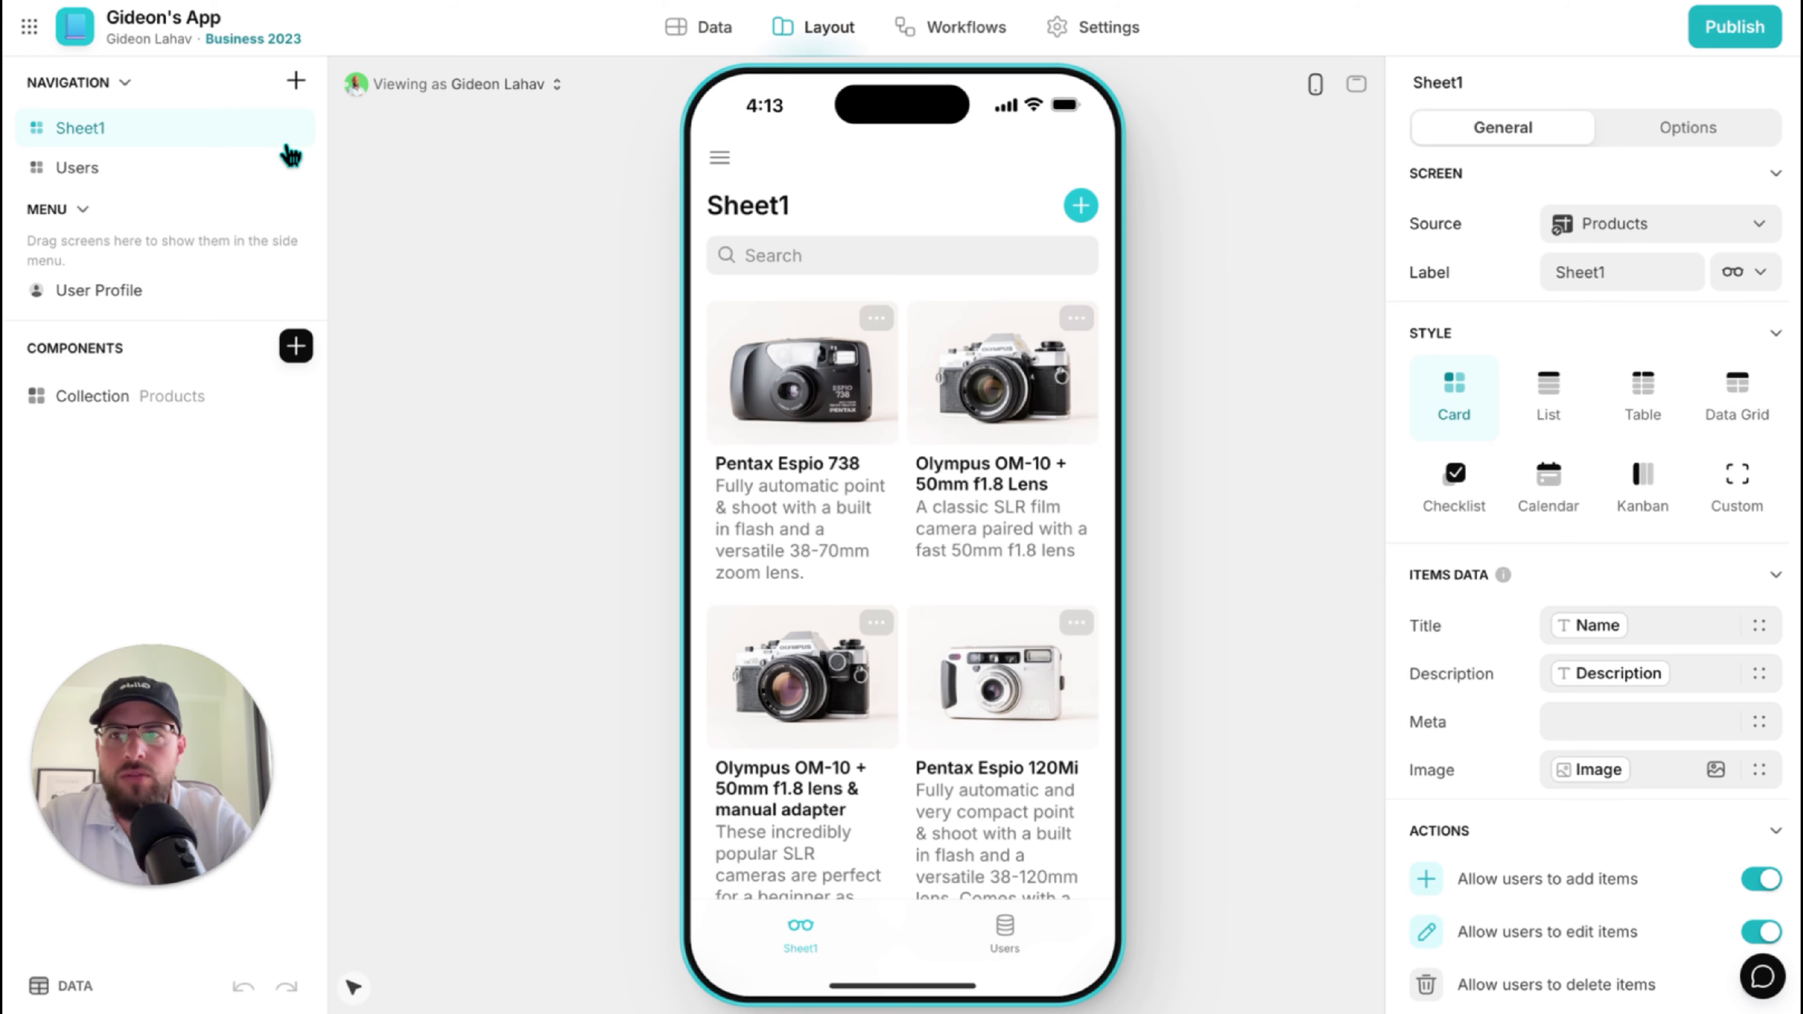
pyautogui.click(295, 80)
pyautogui.moveTo(419, 134)
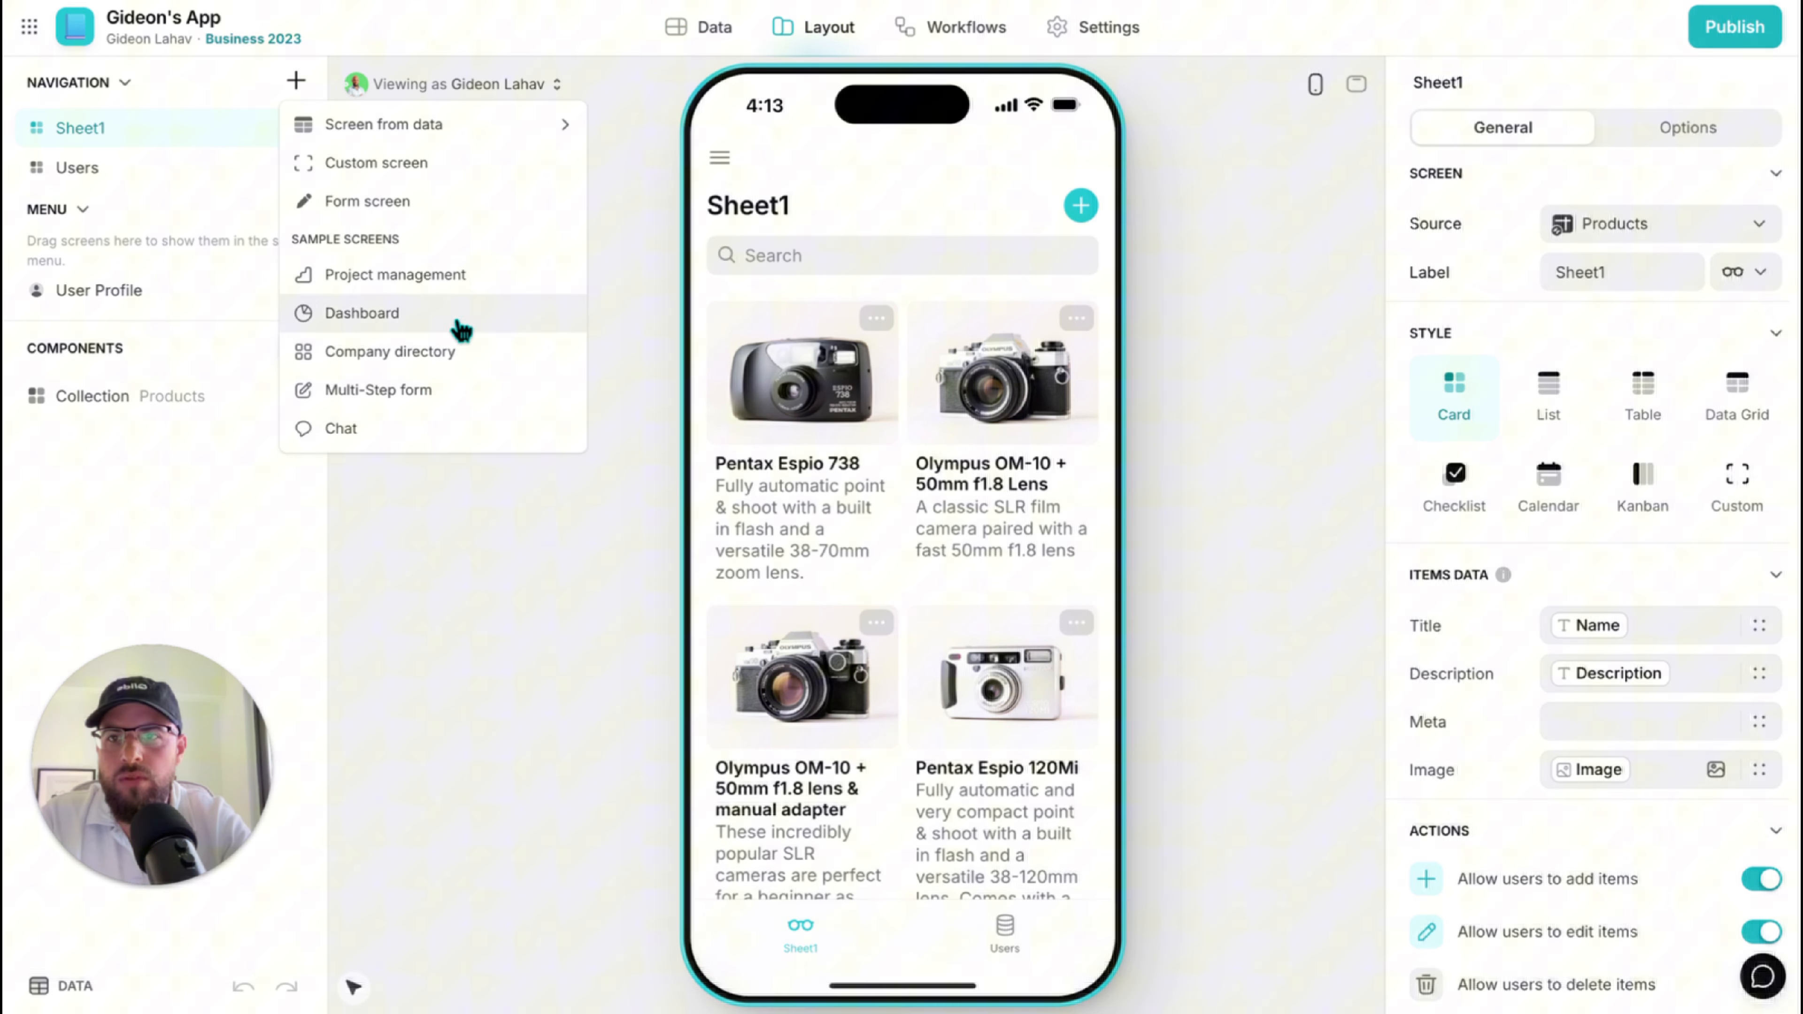
pyautogui.click(442, 352)
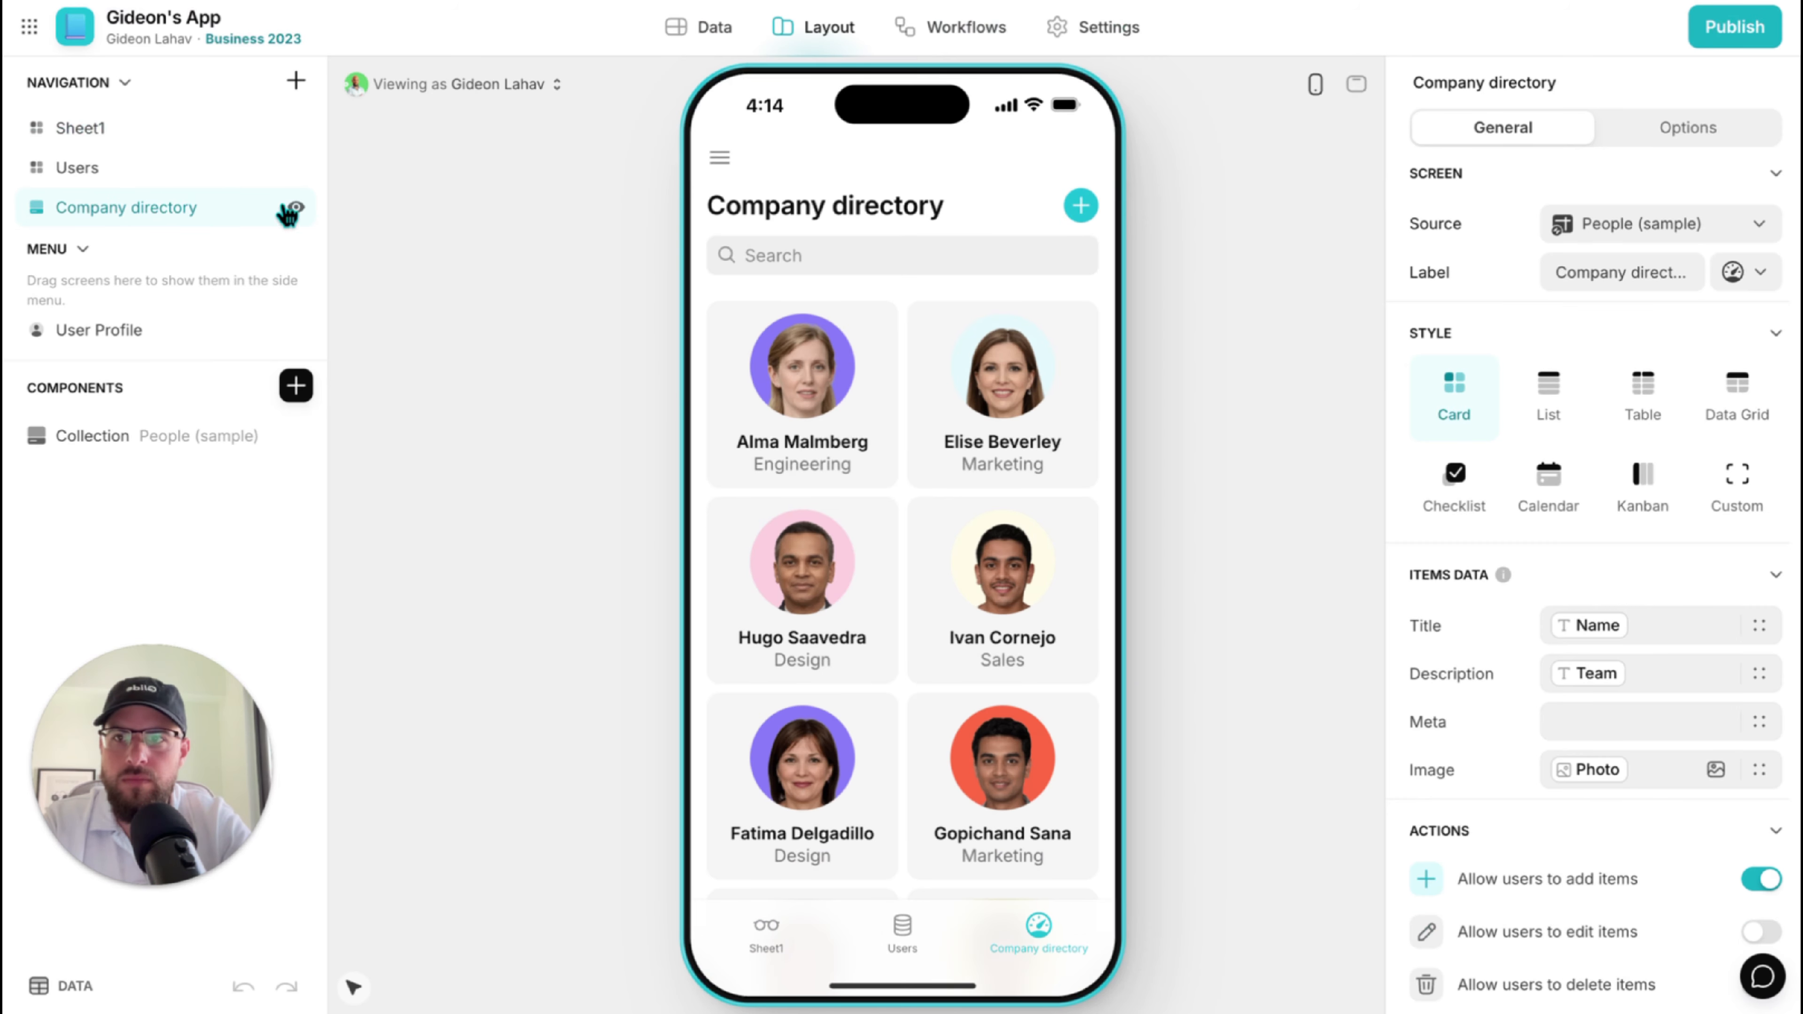
# Configure the Company directory screen with the label "Users", the two-people icon and the List style.
pyautogui.click(1603, 267)
pyautogui.write('Users')
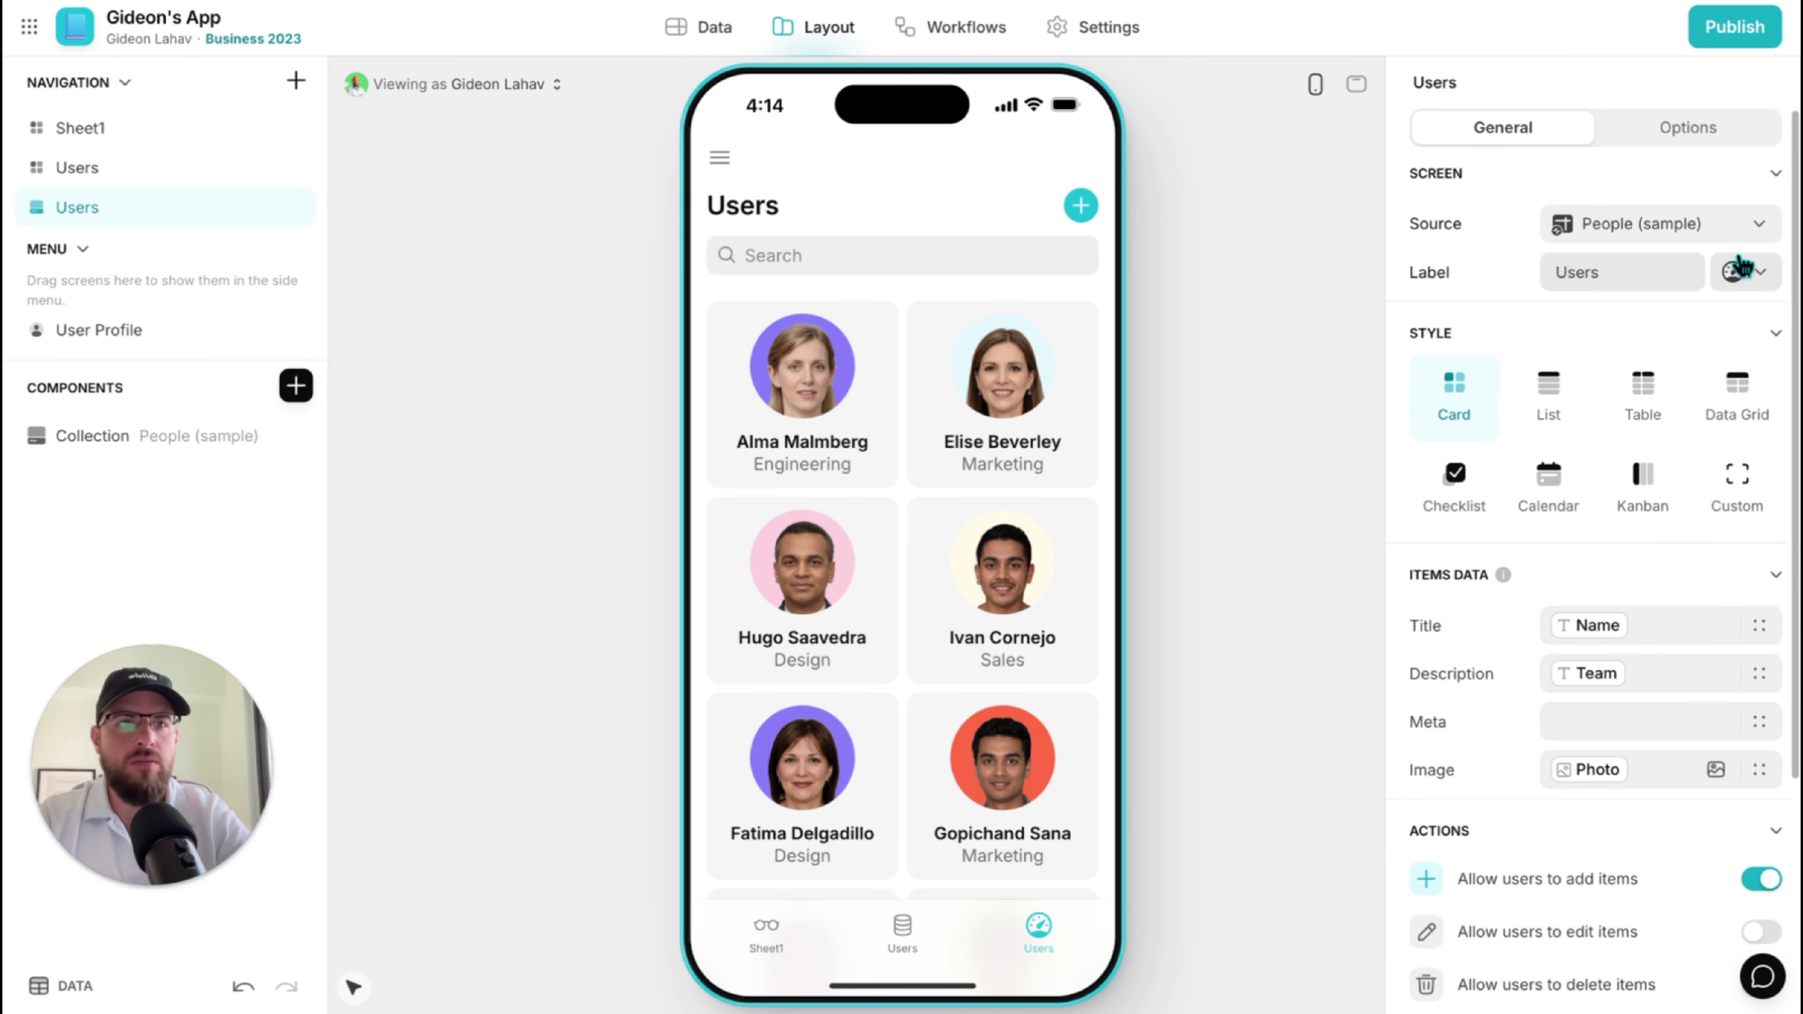
pyautogui.click(1739, 270)
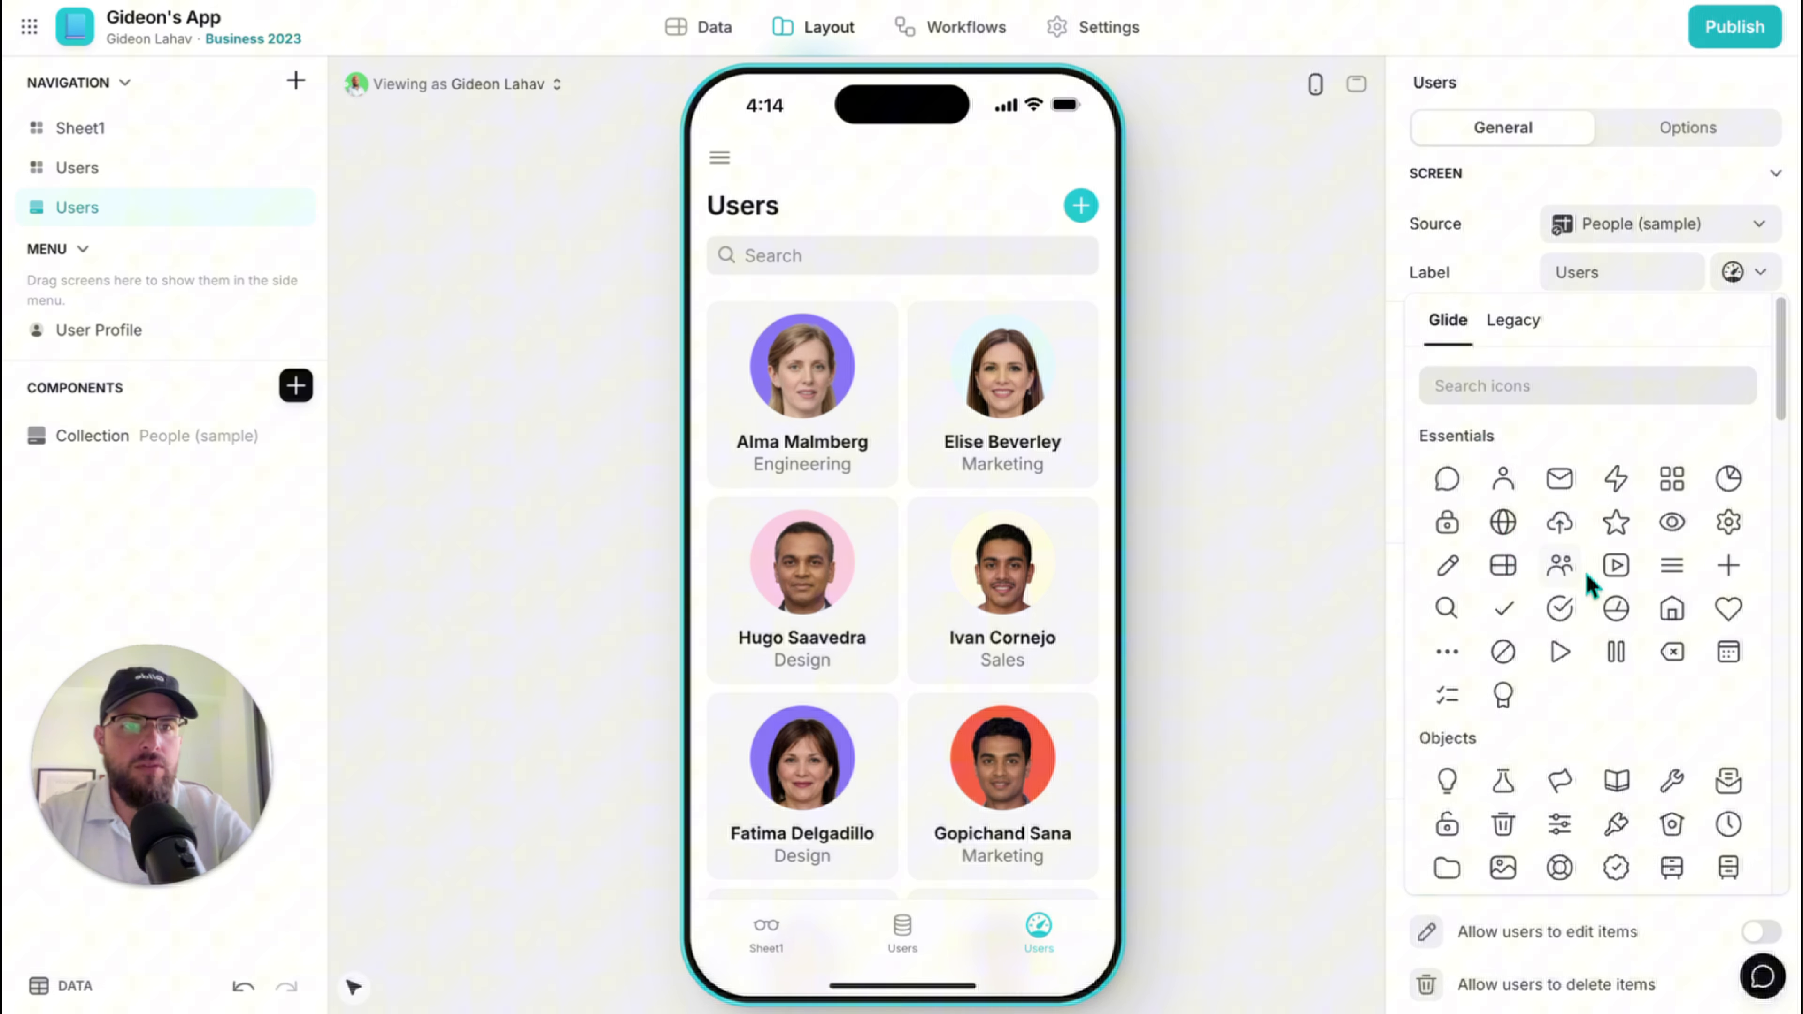
pyautogui.click(1562, 566)
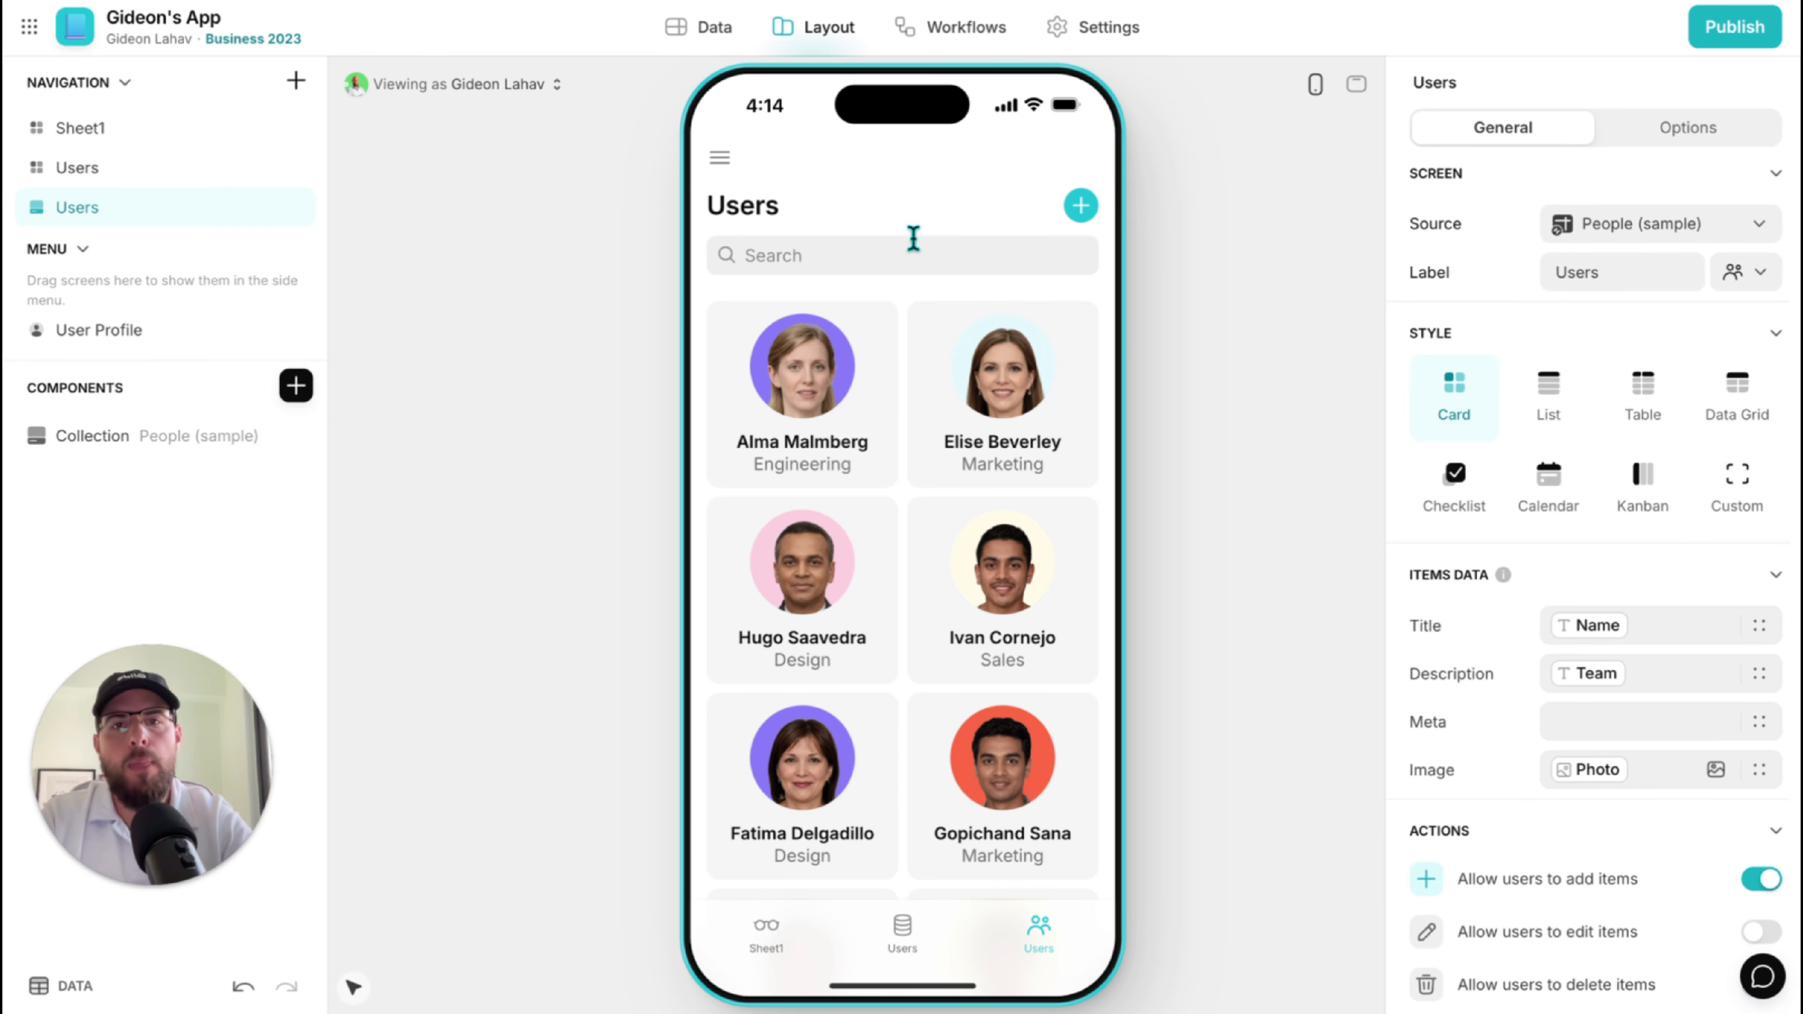
pyautogui.click(1548, 394)
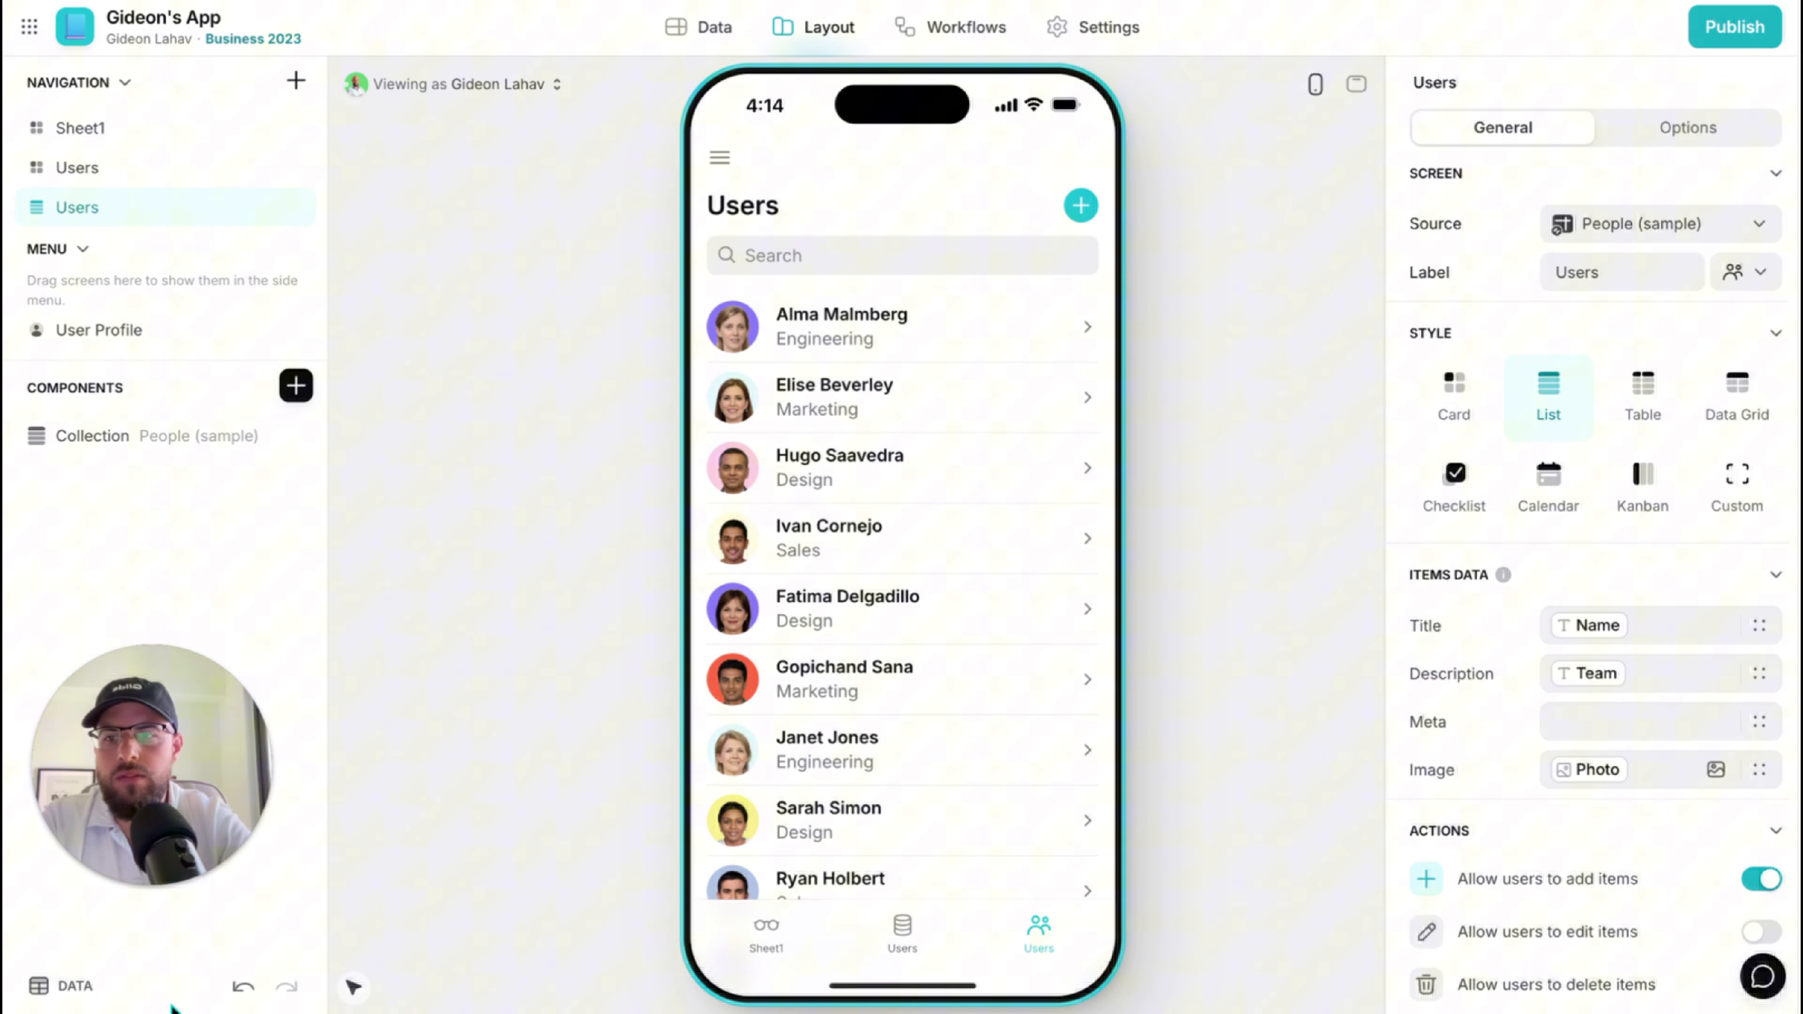
pyautogui.moveTo(113, 802); pyautogui.dragTo(188, 603)
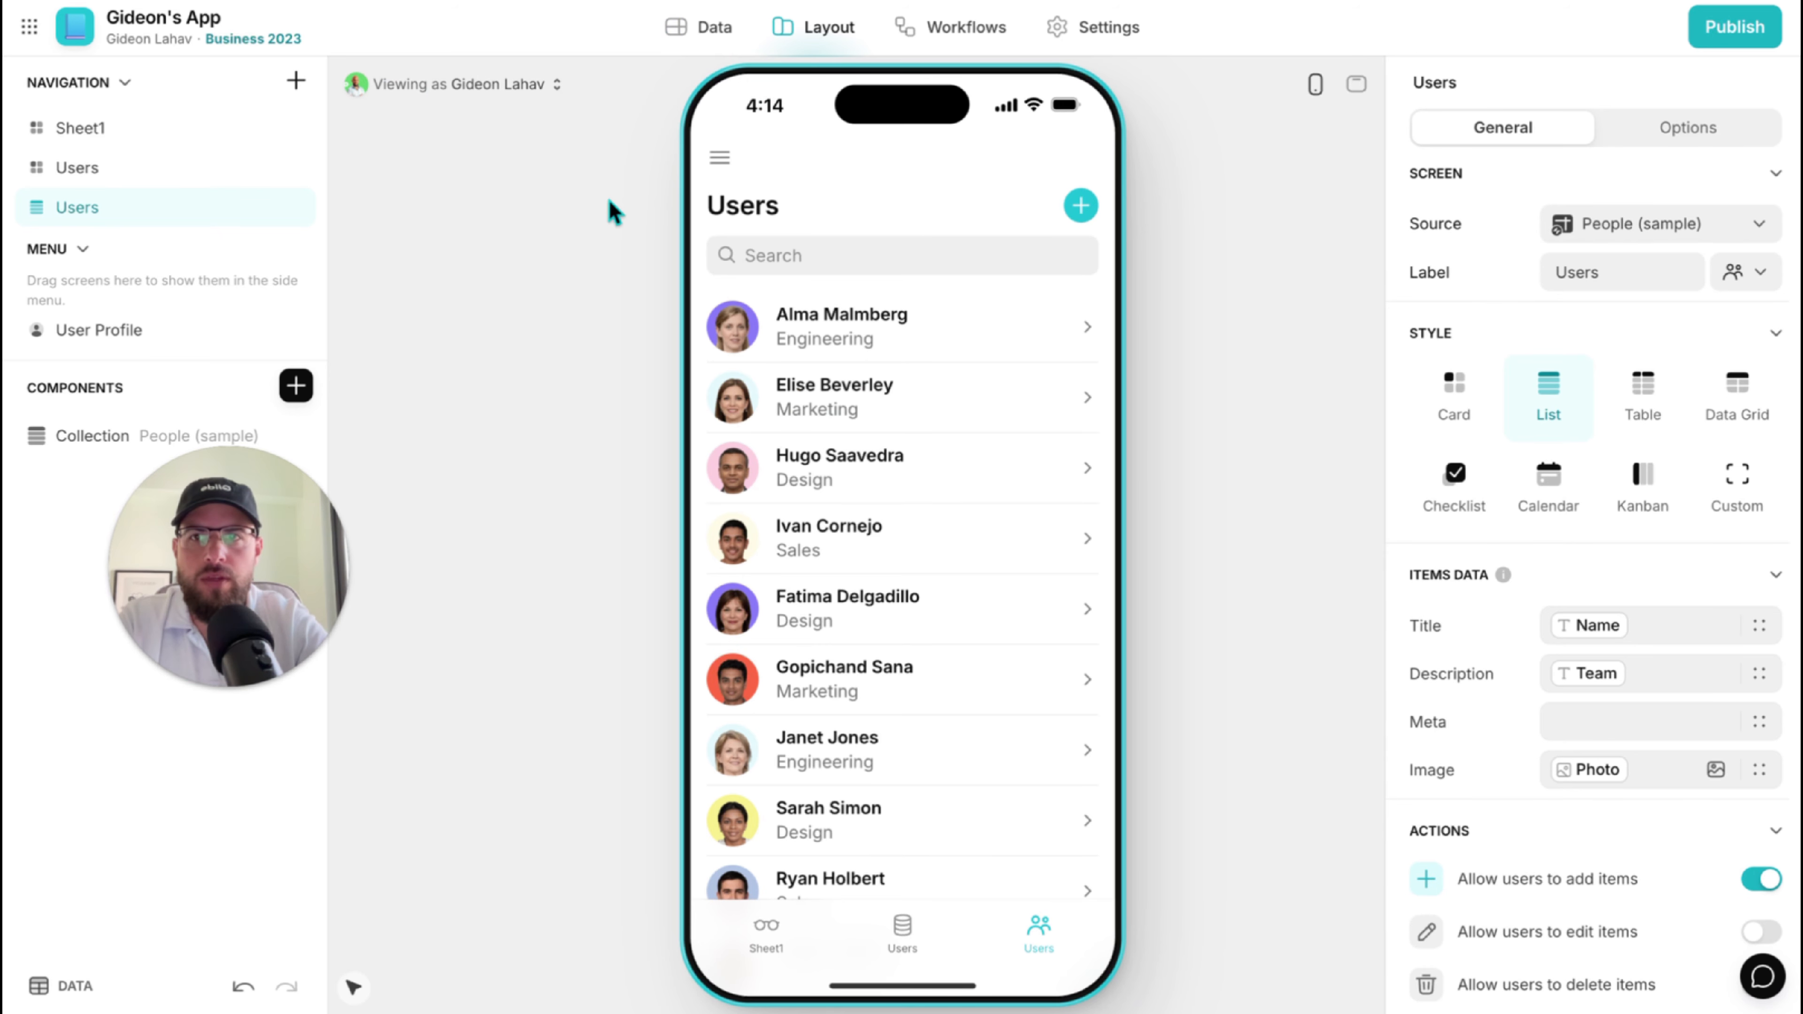
# Rename the People (sample) table as "Users".
pyautogui.click(653, 39)
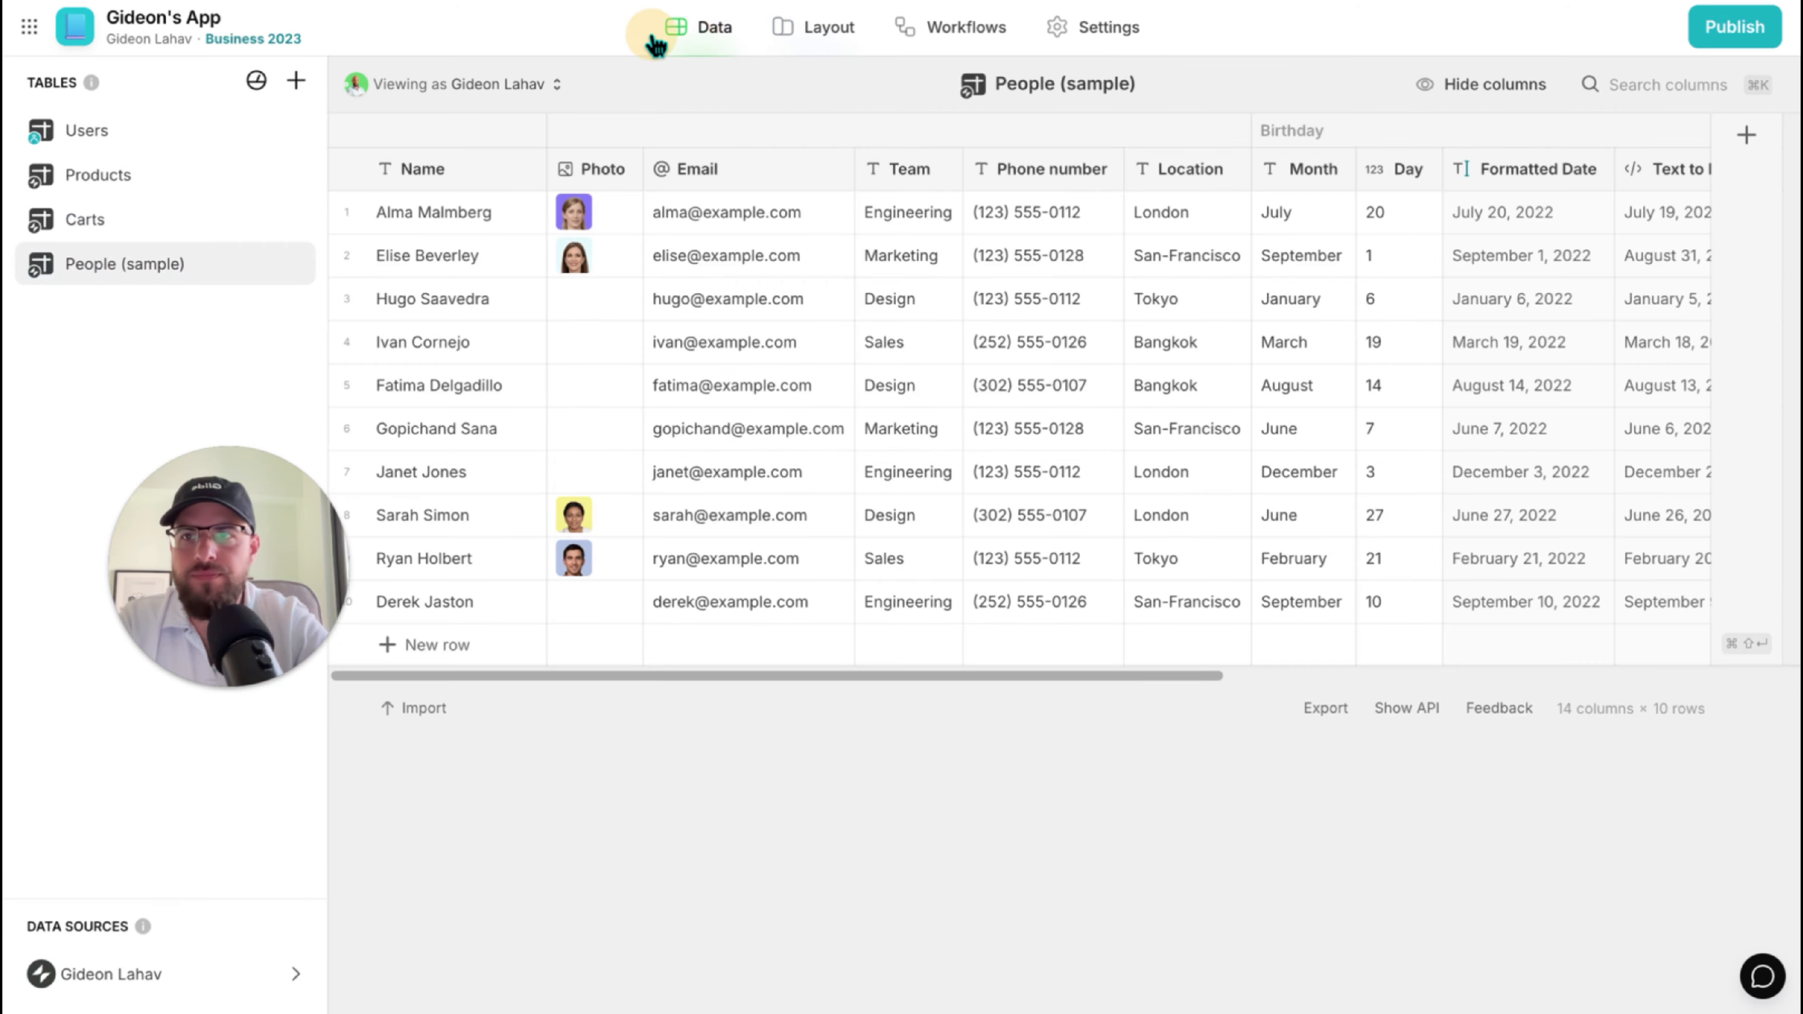
pyautogui.doubleClick(83, 128)
pyautogui.doubleClick(96, 263)
pyautogui.write('Users')
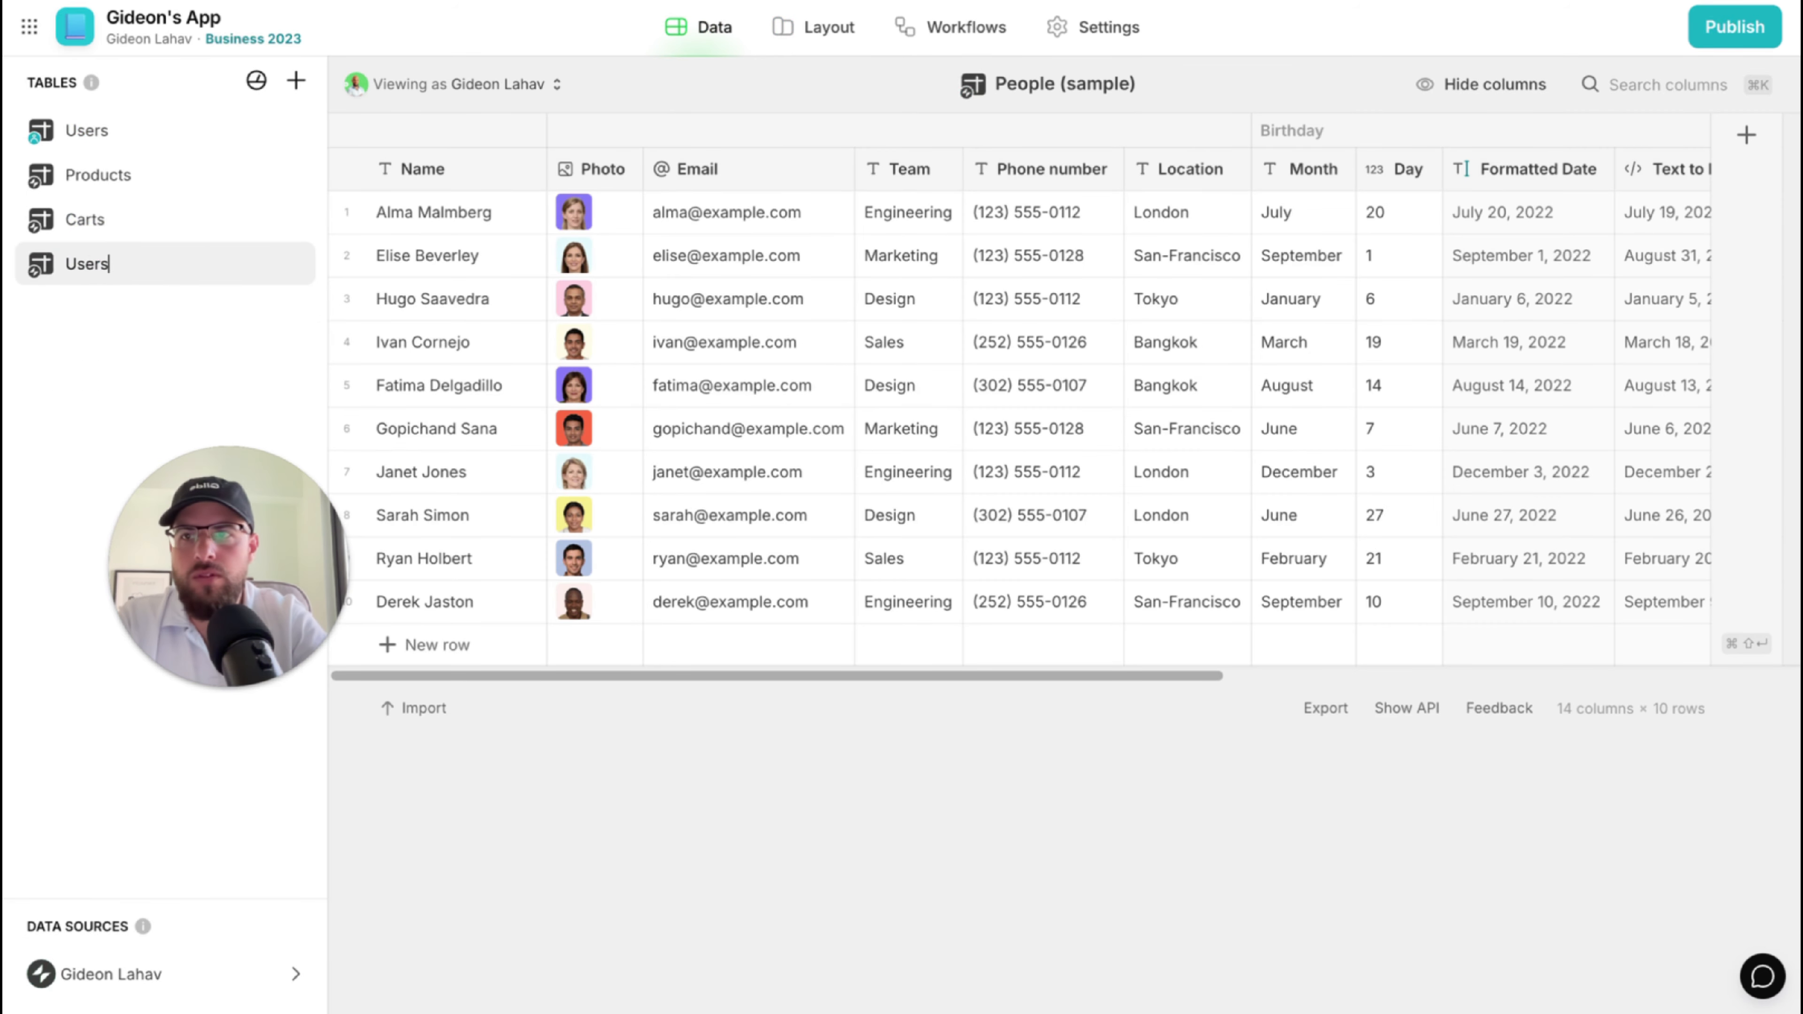
pyautogui.press('Return')
# Delete the original Users table, keeping the one made from the sample people data.
pyautogui.click(152, 141)
pyautogui.rightClick(151, 142)
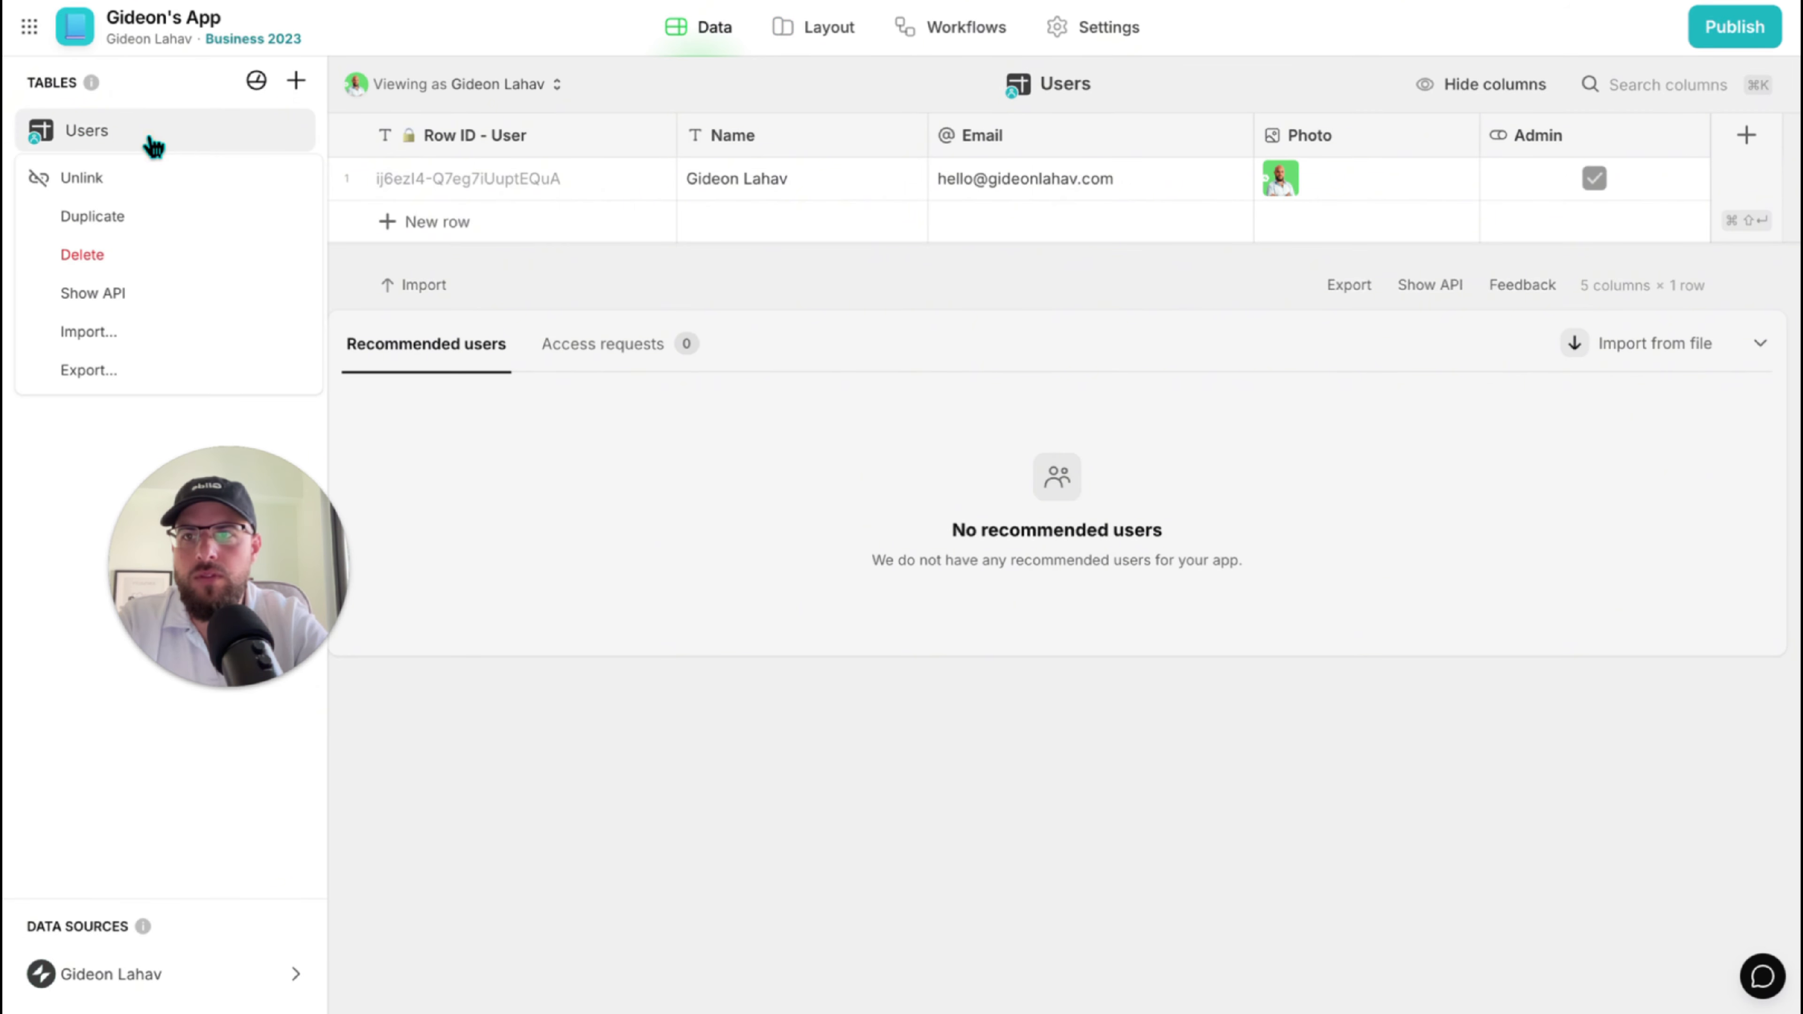
pyautogui.click(126, 252)
pyautogui.click(1116, 598)
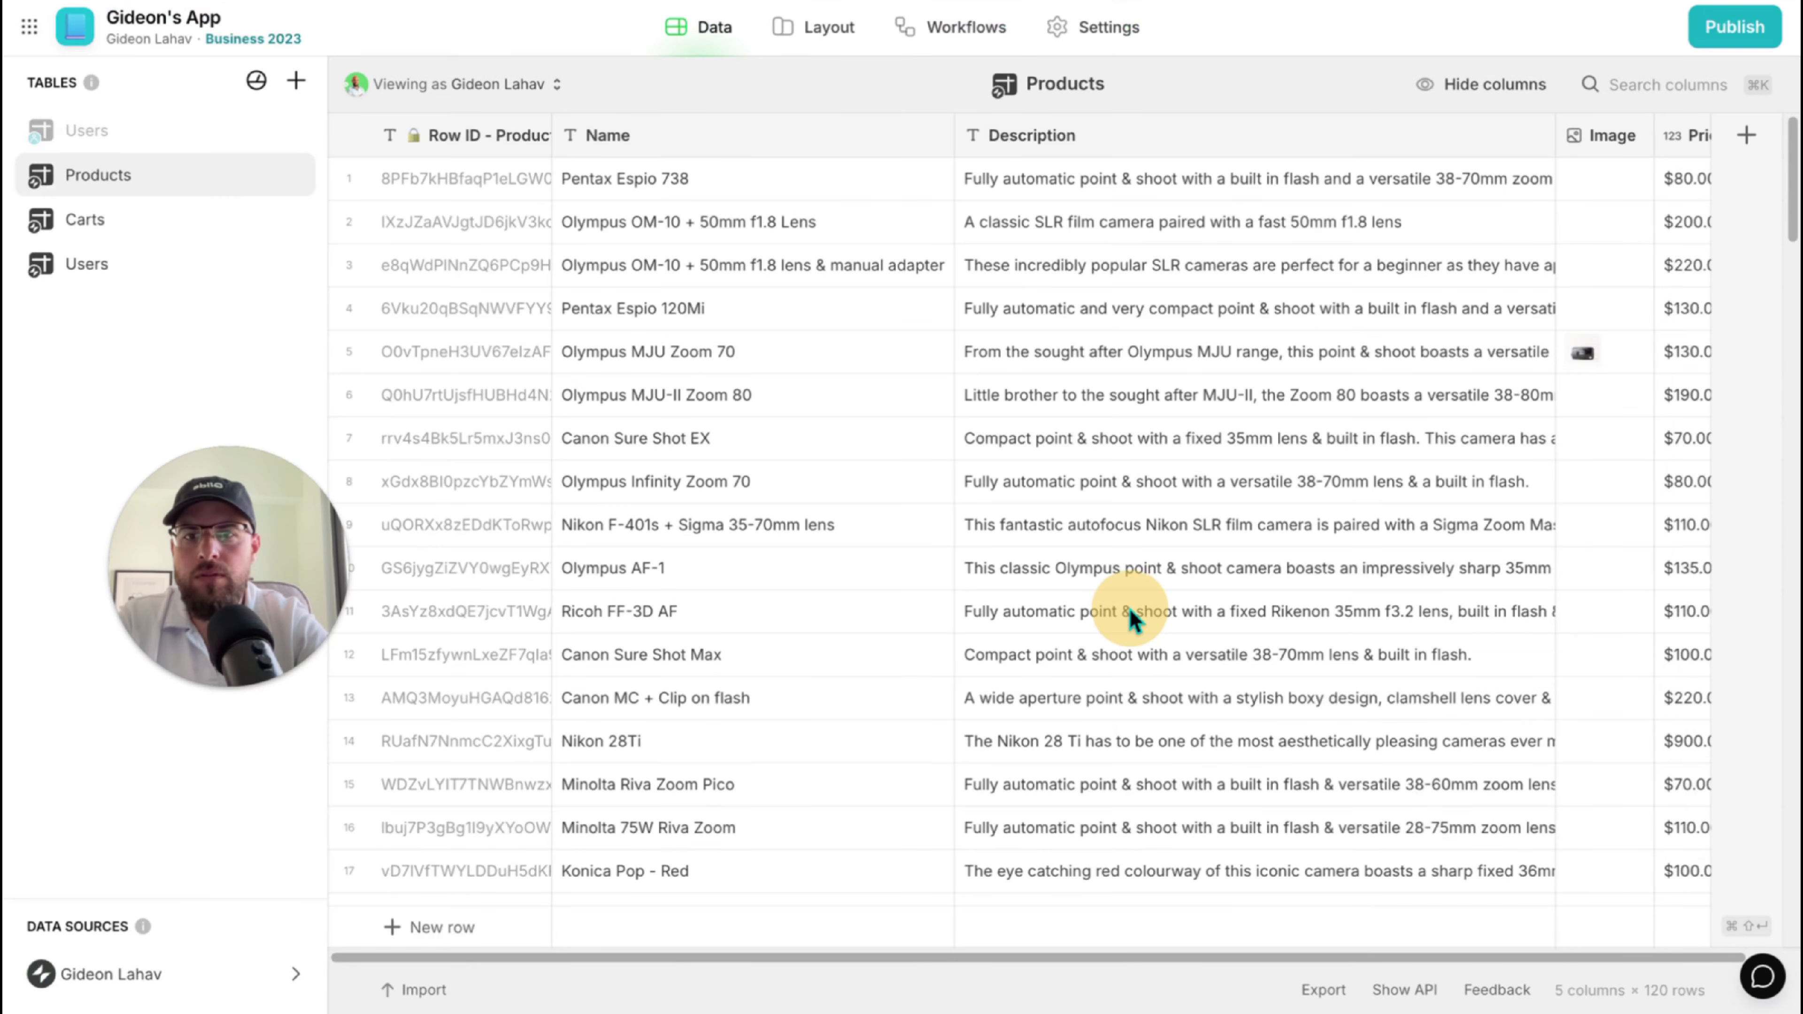
pyautogui.click(135, 224)
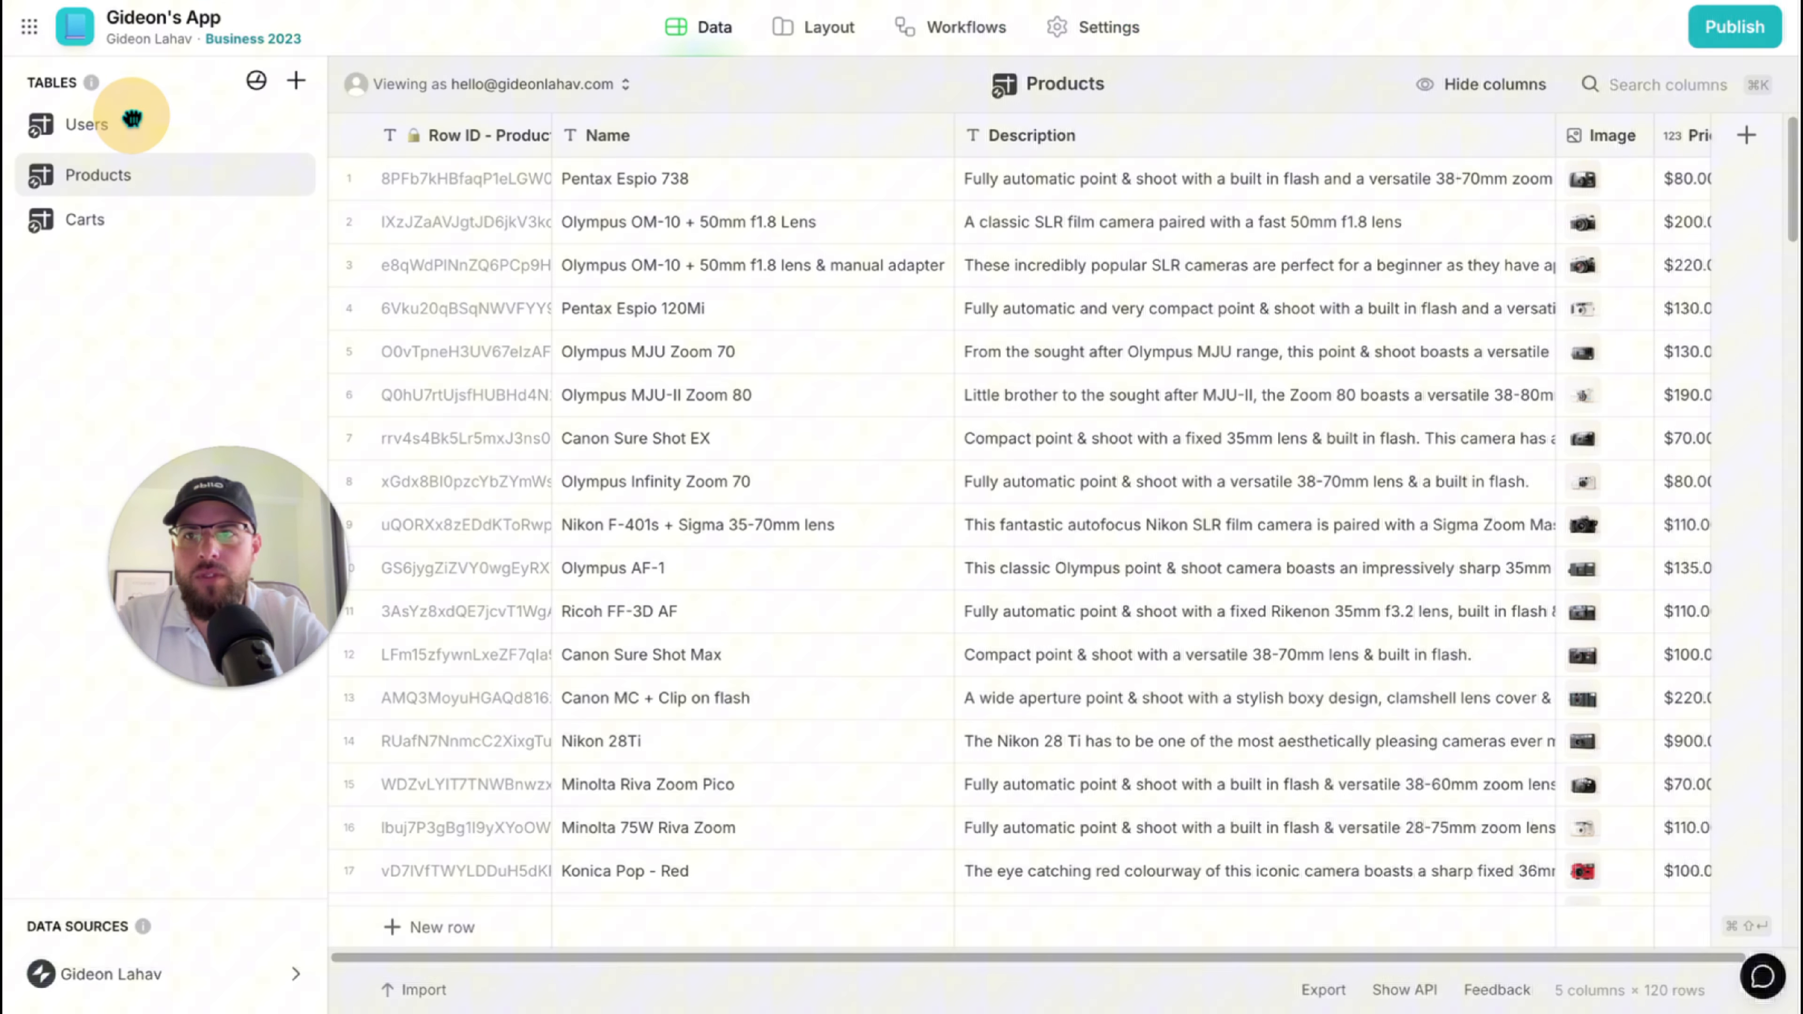
# Set the source sheet of the User Profile screen to the Users table.
pyautogui.click(849, 30)
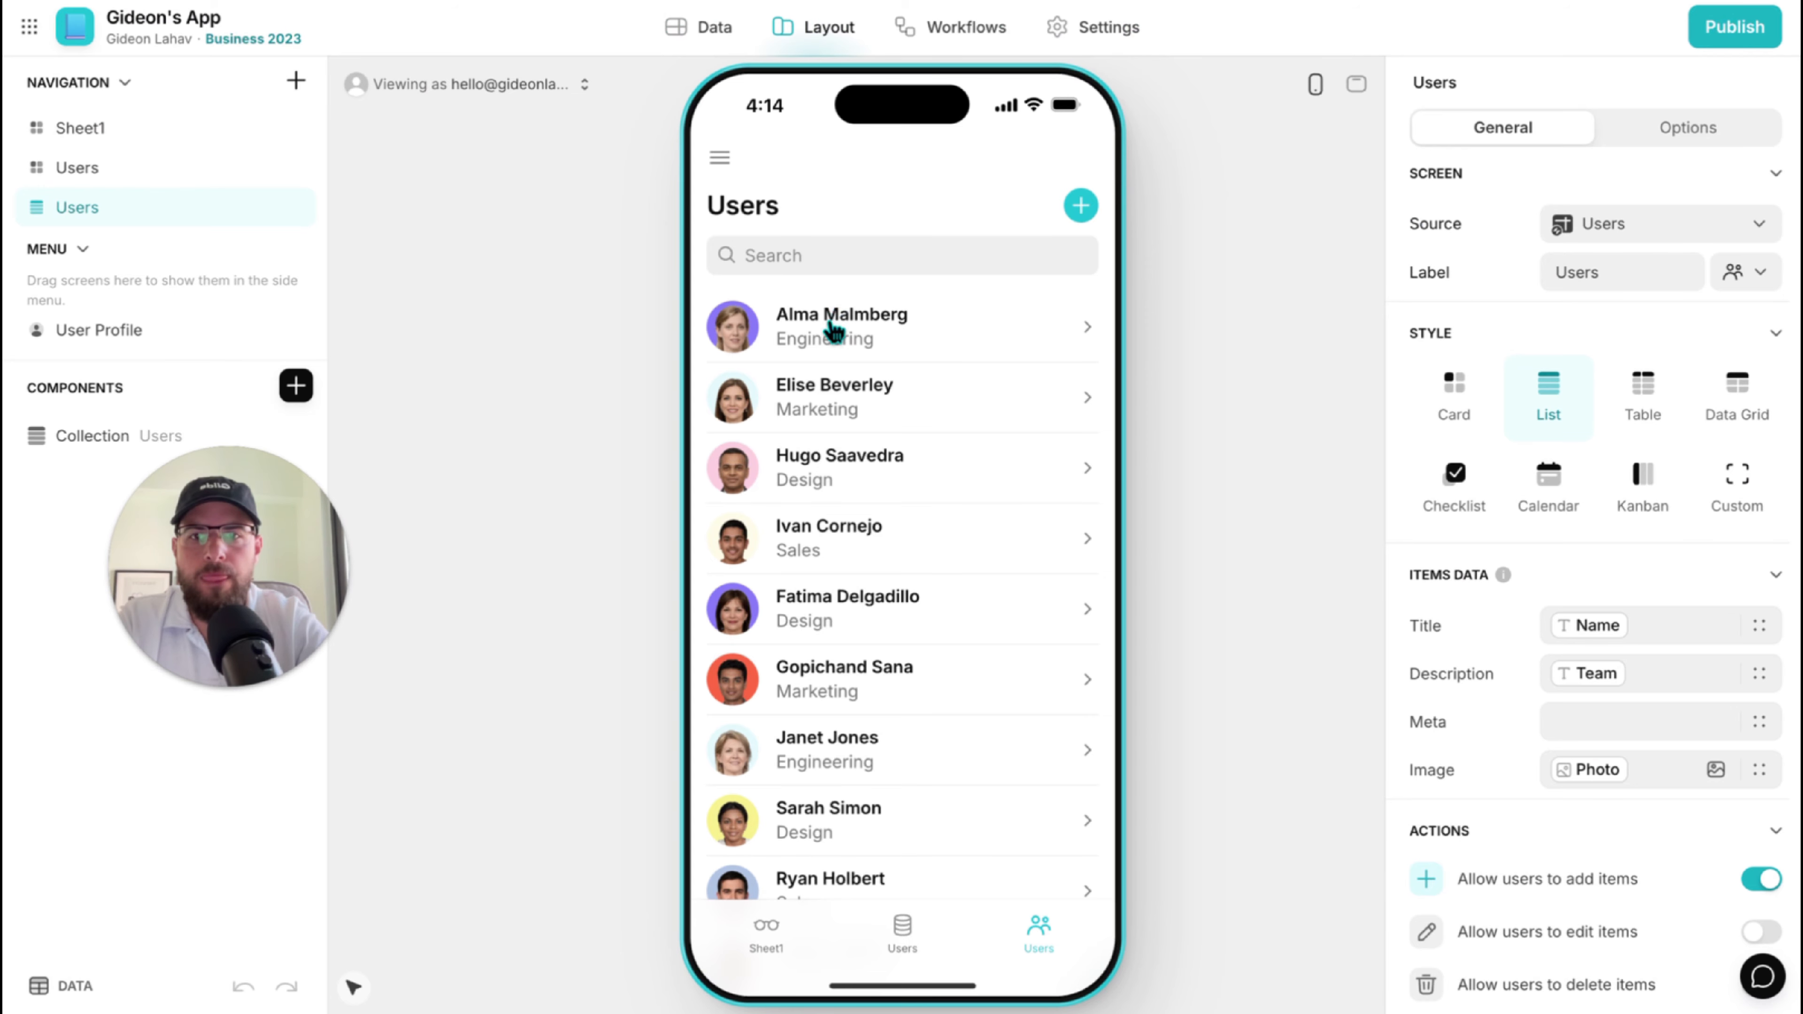
pyautogui.click(719, 158)
pyautogui.click(804, 950)
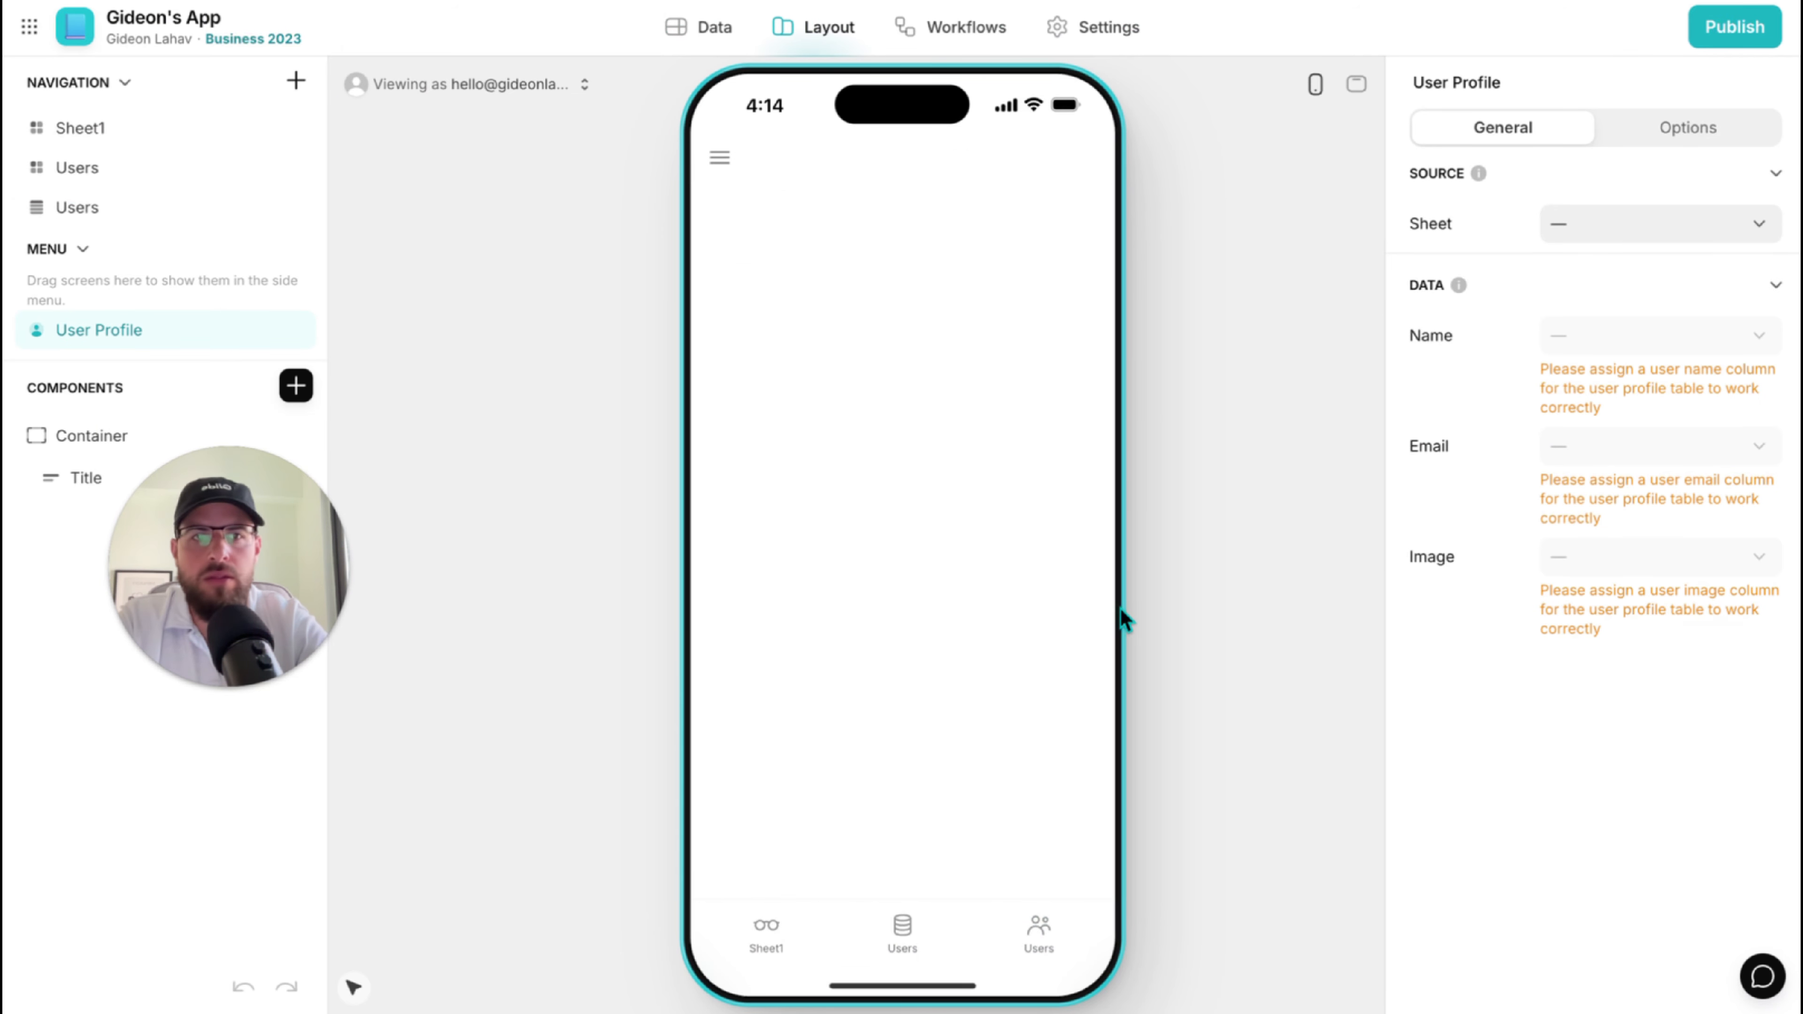
pyautogui.click(1682, 222)
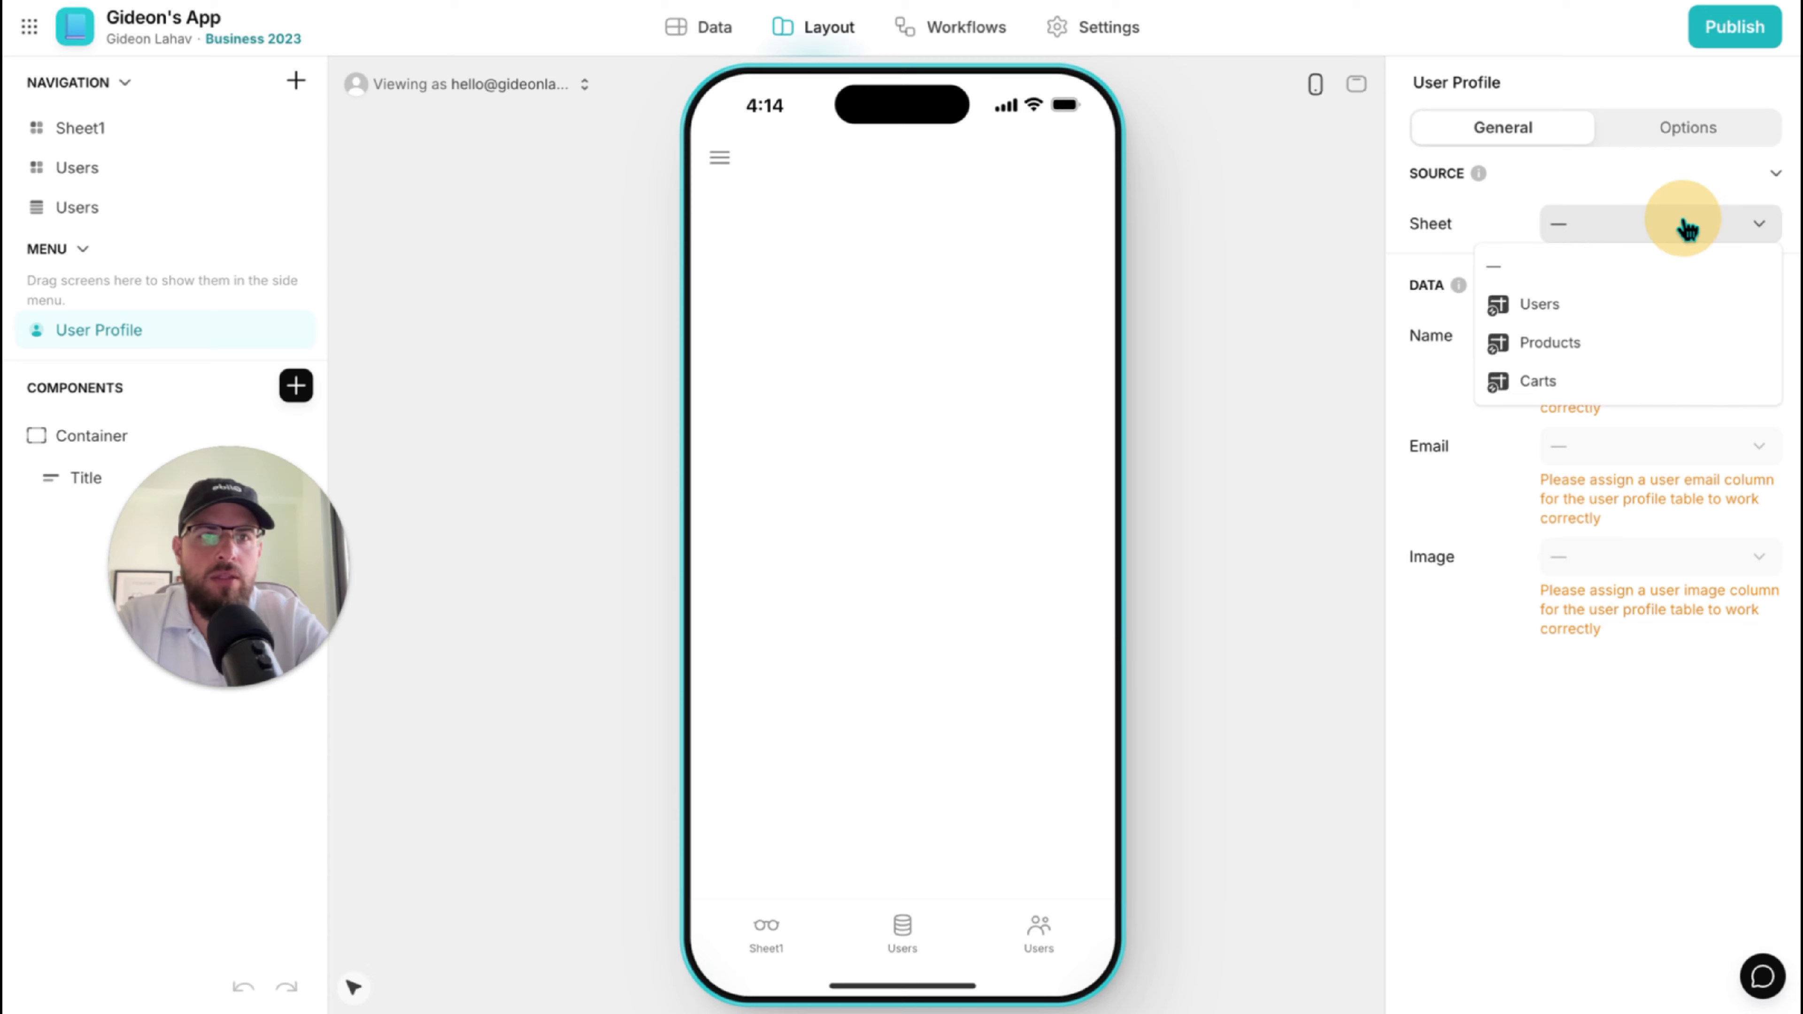
pyautogui.click(1596, 313)
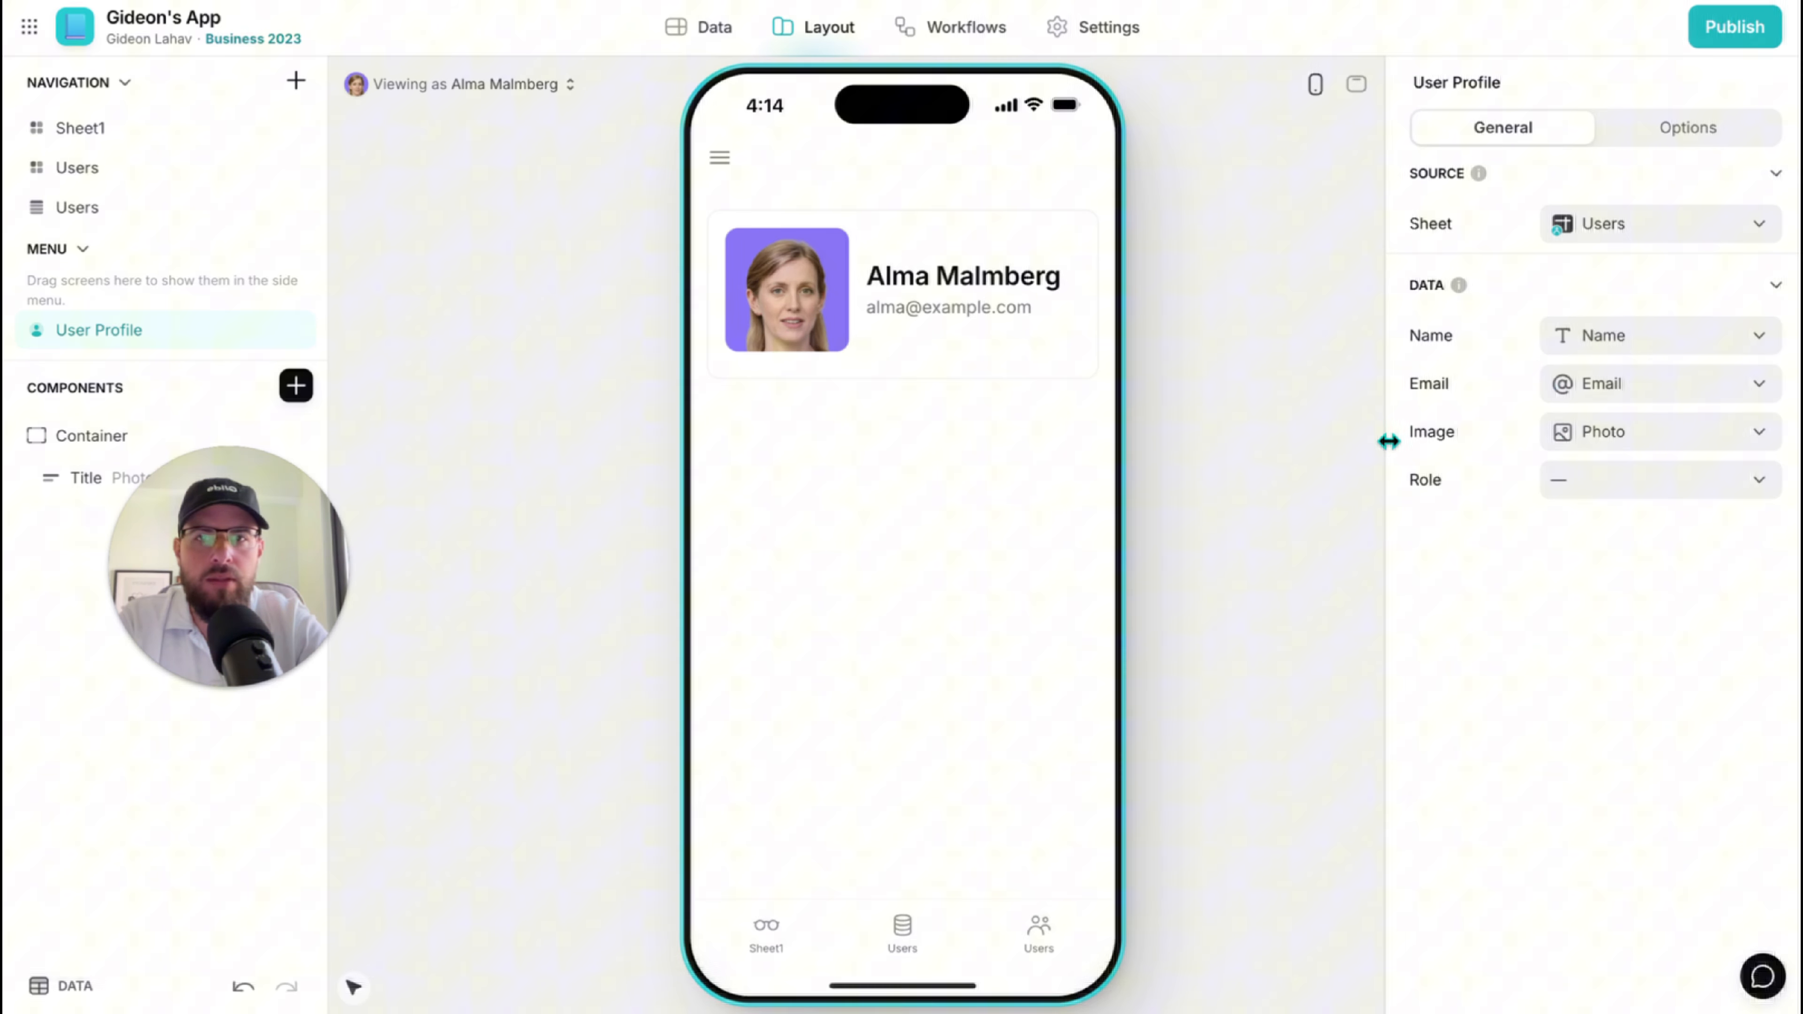
# Add a Boolean column named "Admin" after the Email column of the Users table and tick it for the first user.
pyautogui.click(702, 42)
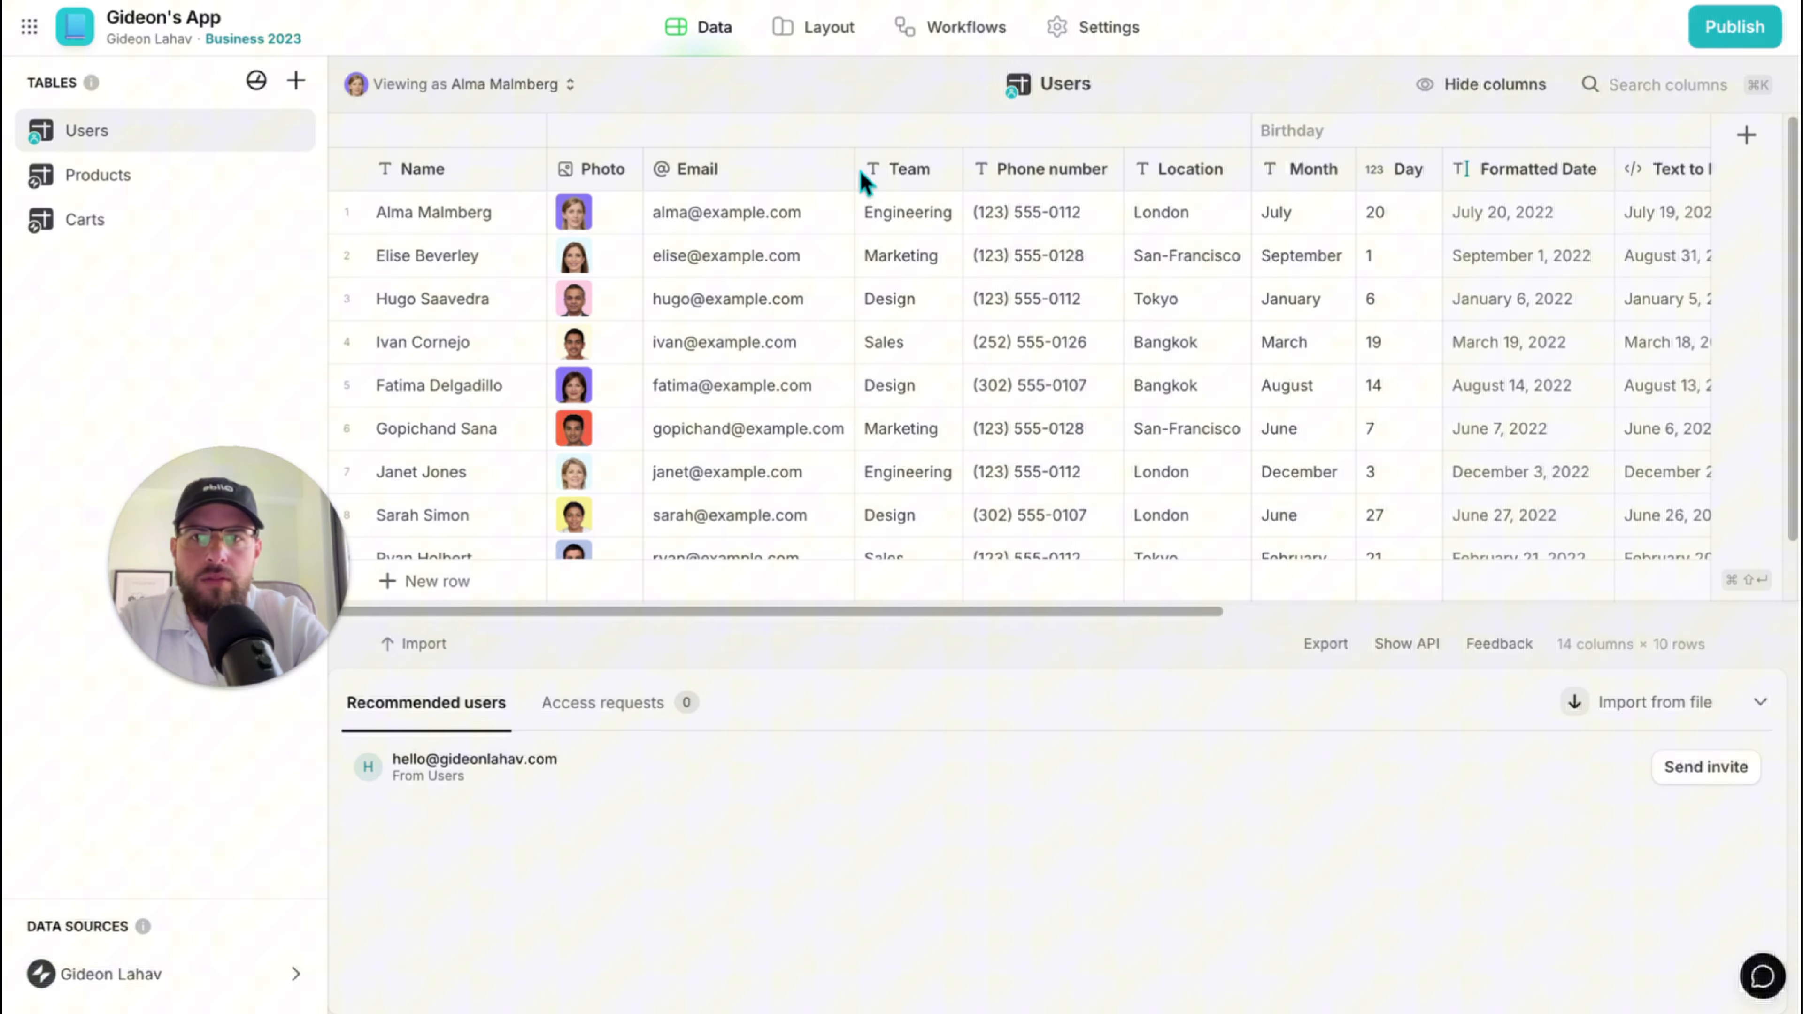
pyautogui.click(838, 174)
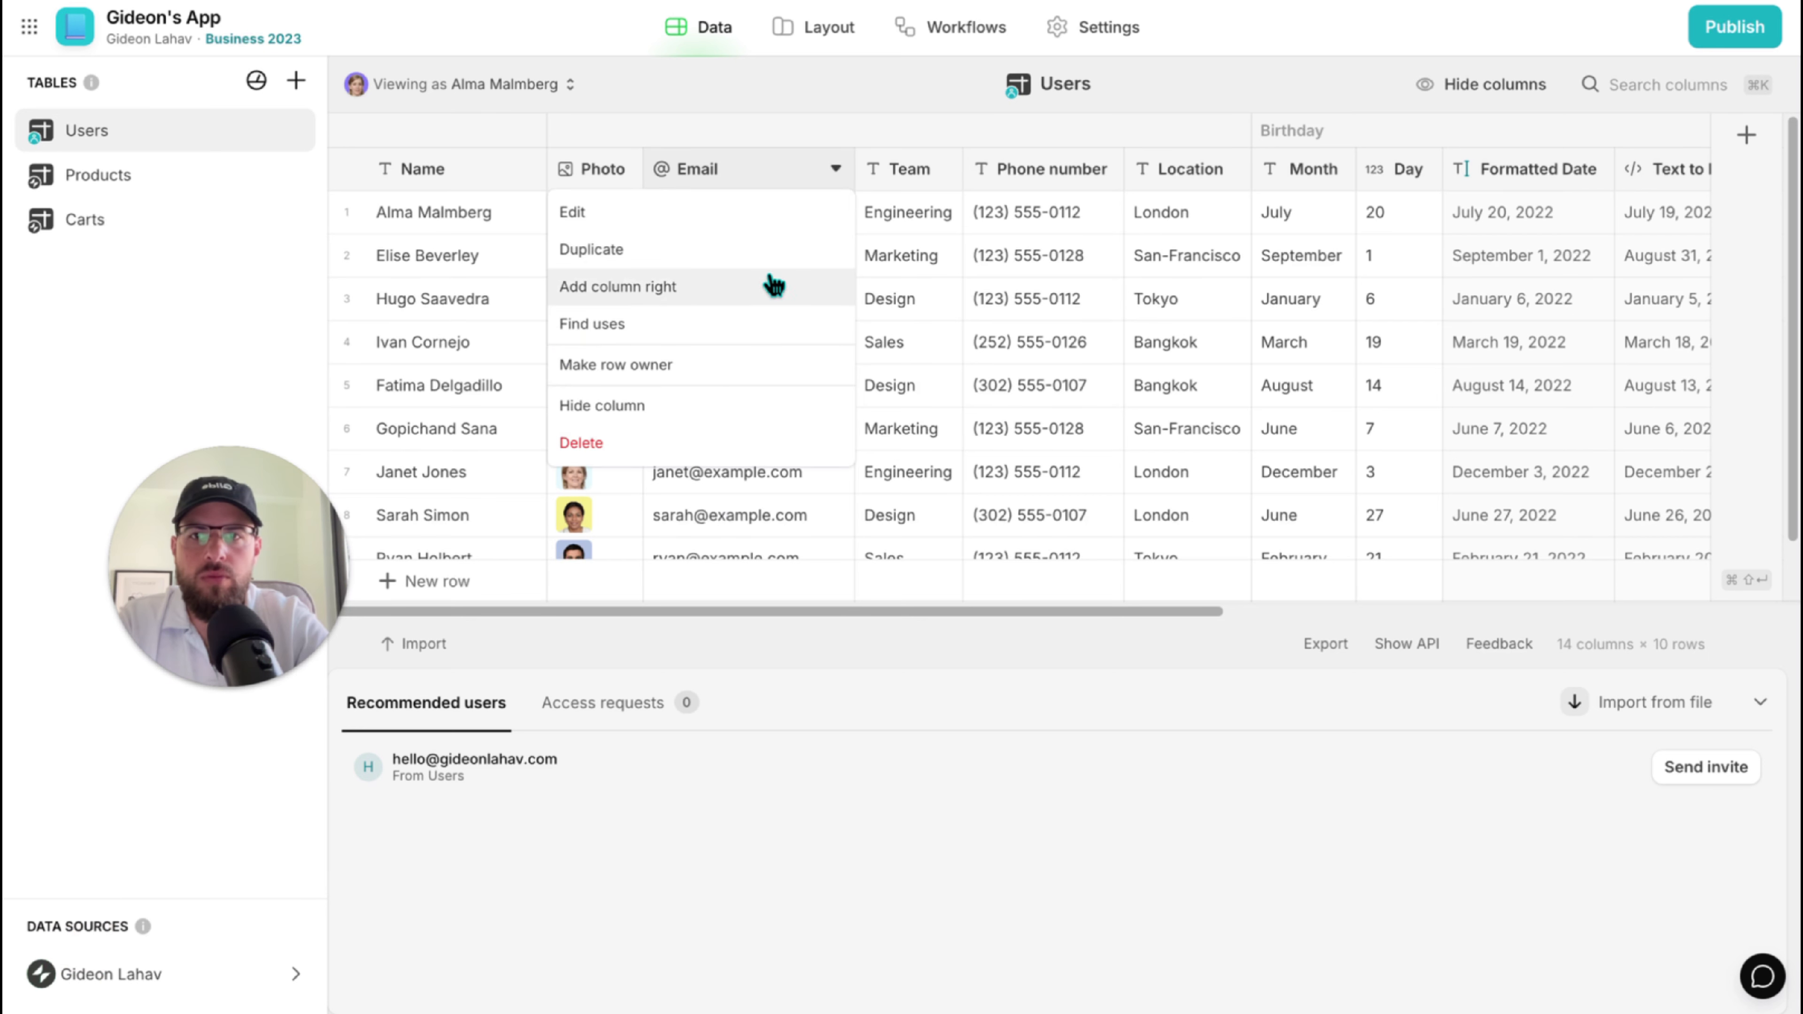
pyautogui.click(772, 282)
pyautogui.write('Admin')
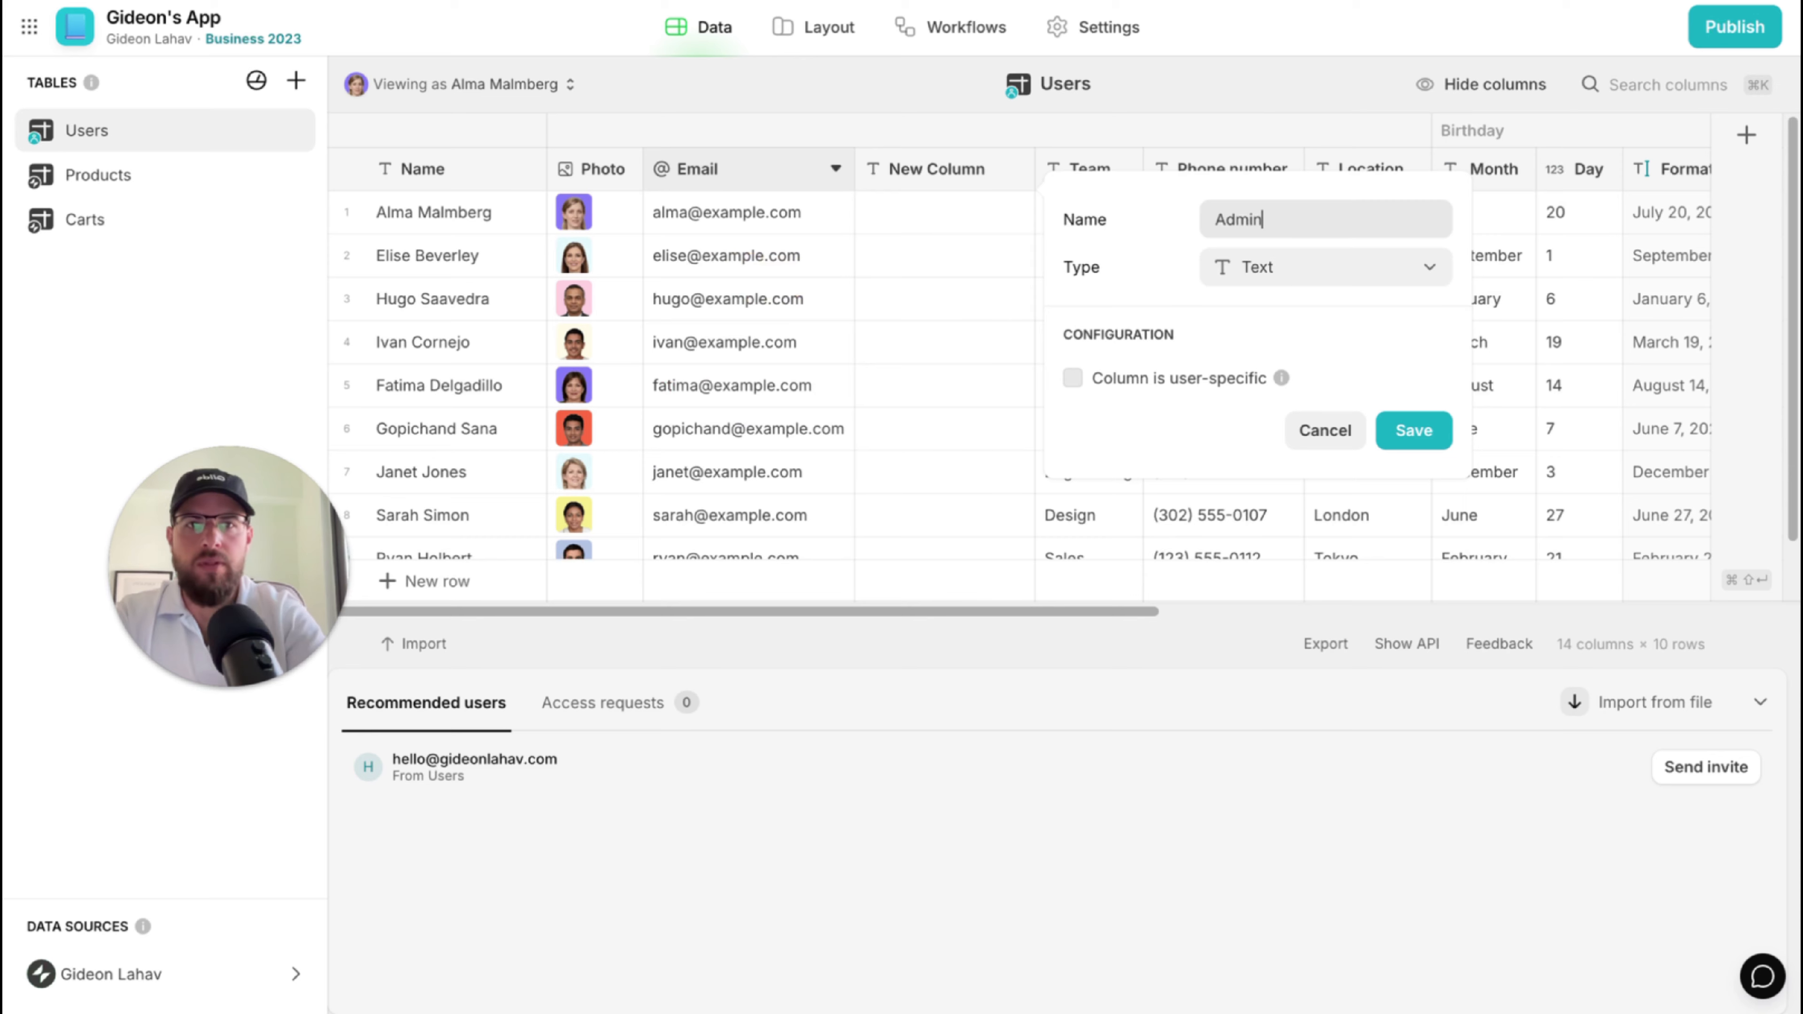
pyautogui.click(1255, 267)
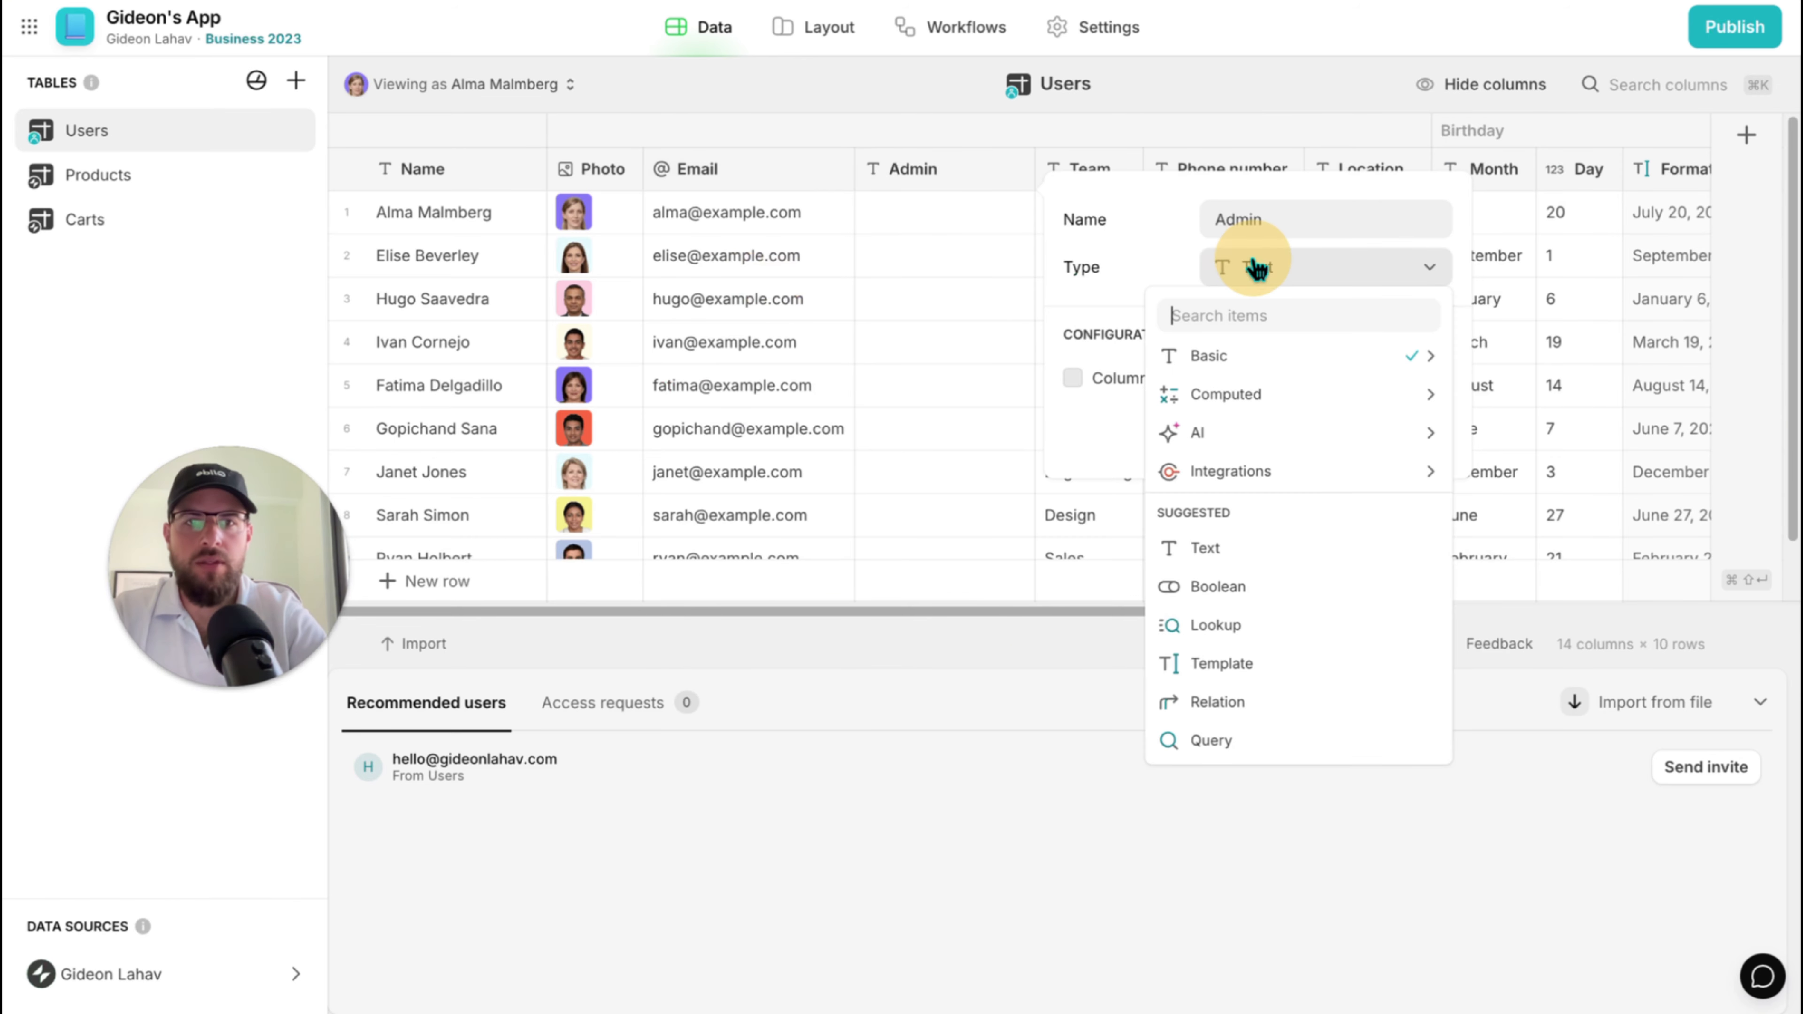
pyautogui.click(1284, 584)
pyautogui.click(1399, 436)
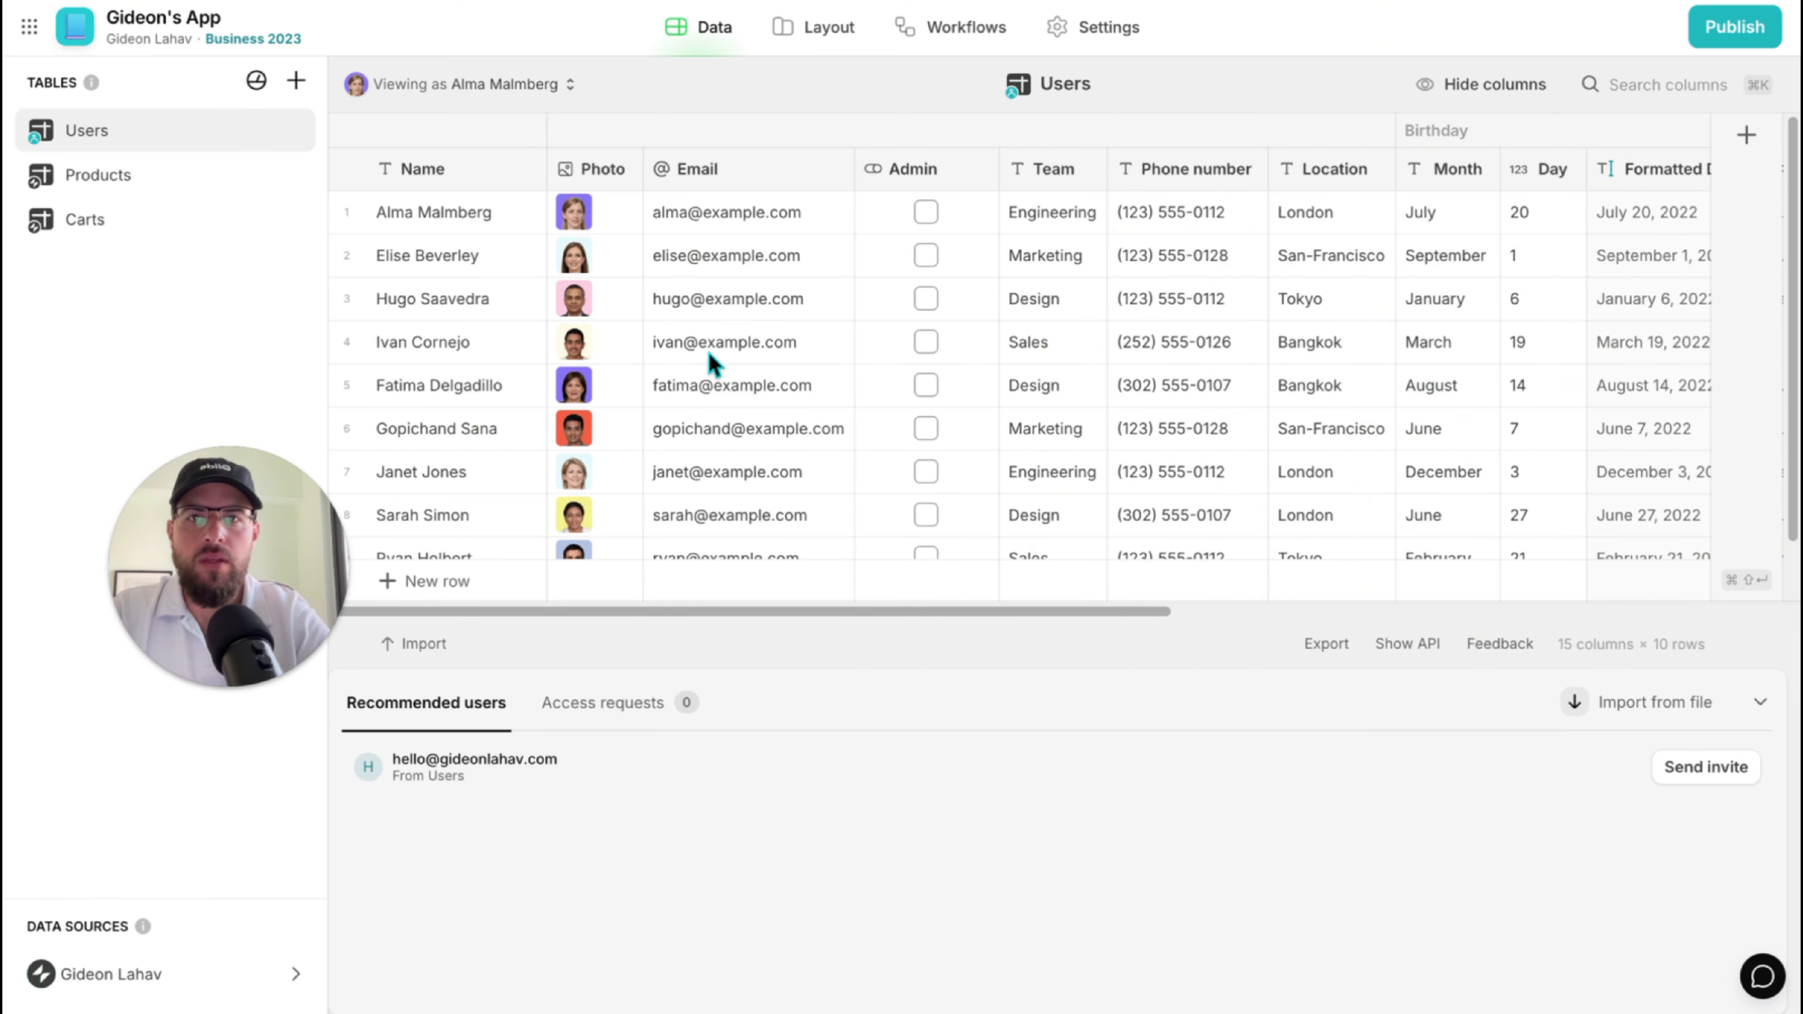
pyautogui.click(925, 211)
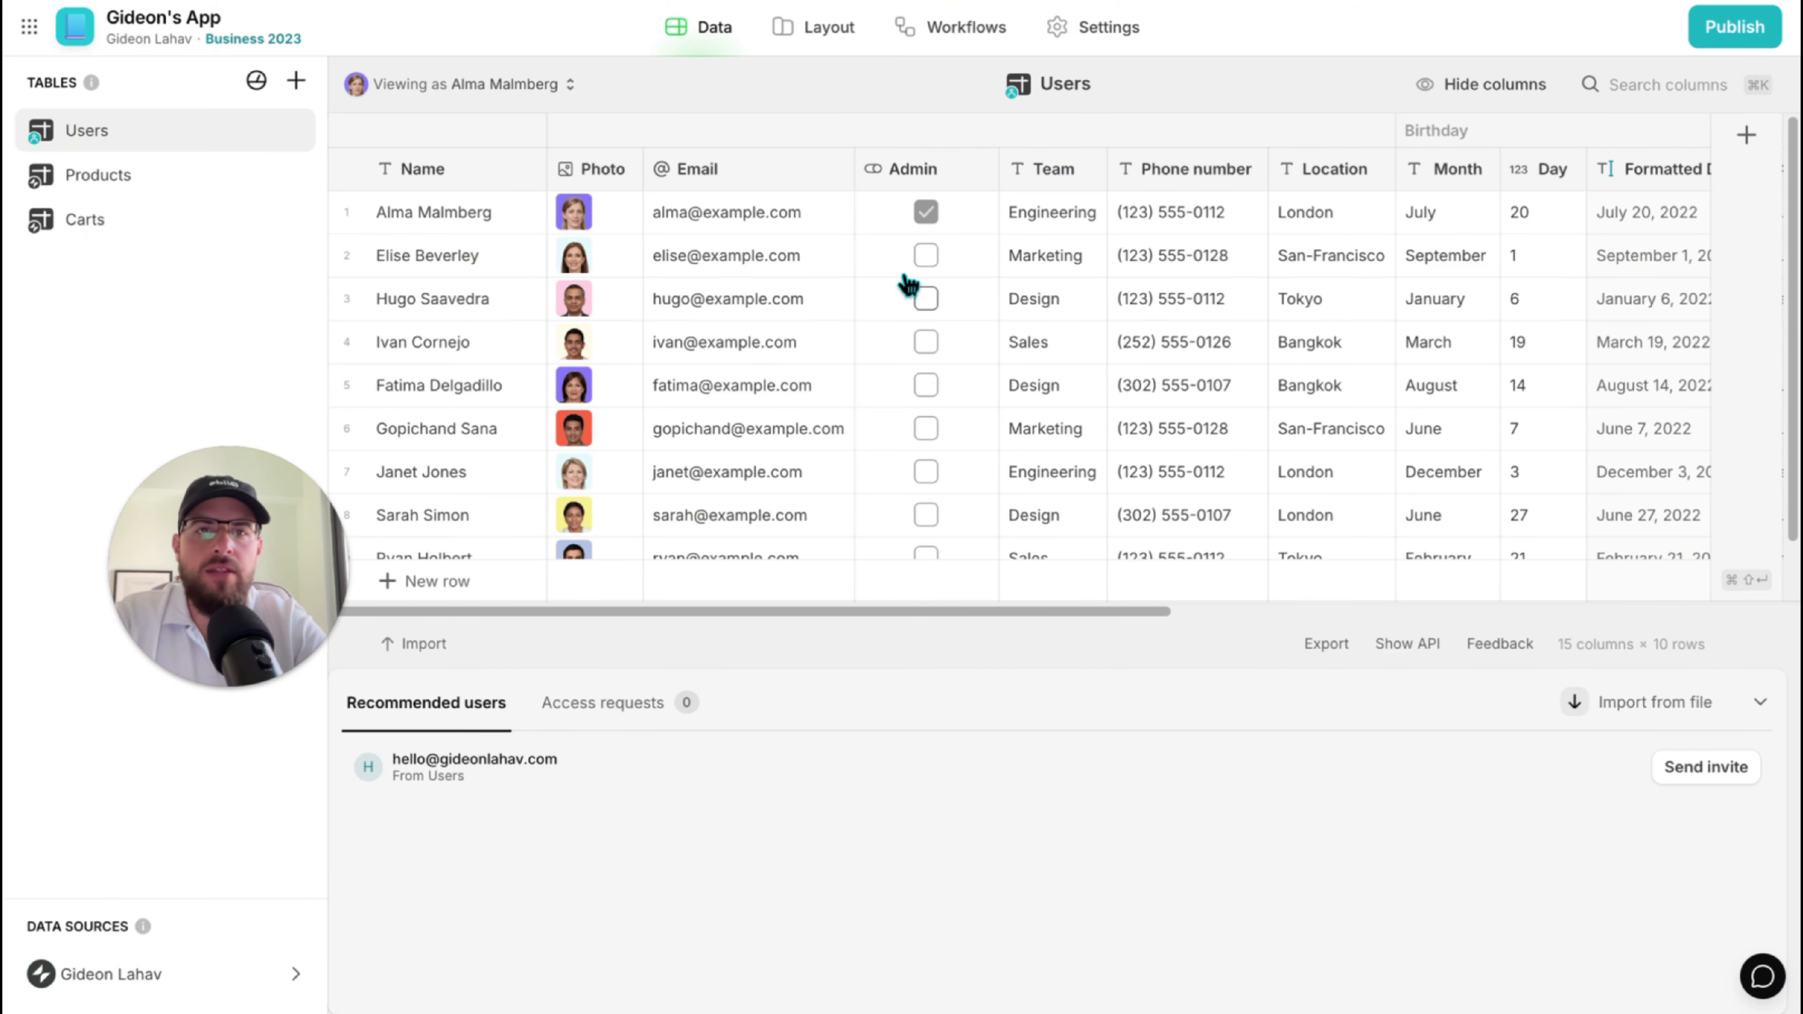
# Collapse the Birthday column group in the Users table.
pyautogui.hscroll(10, 1473, 294)
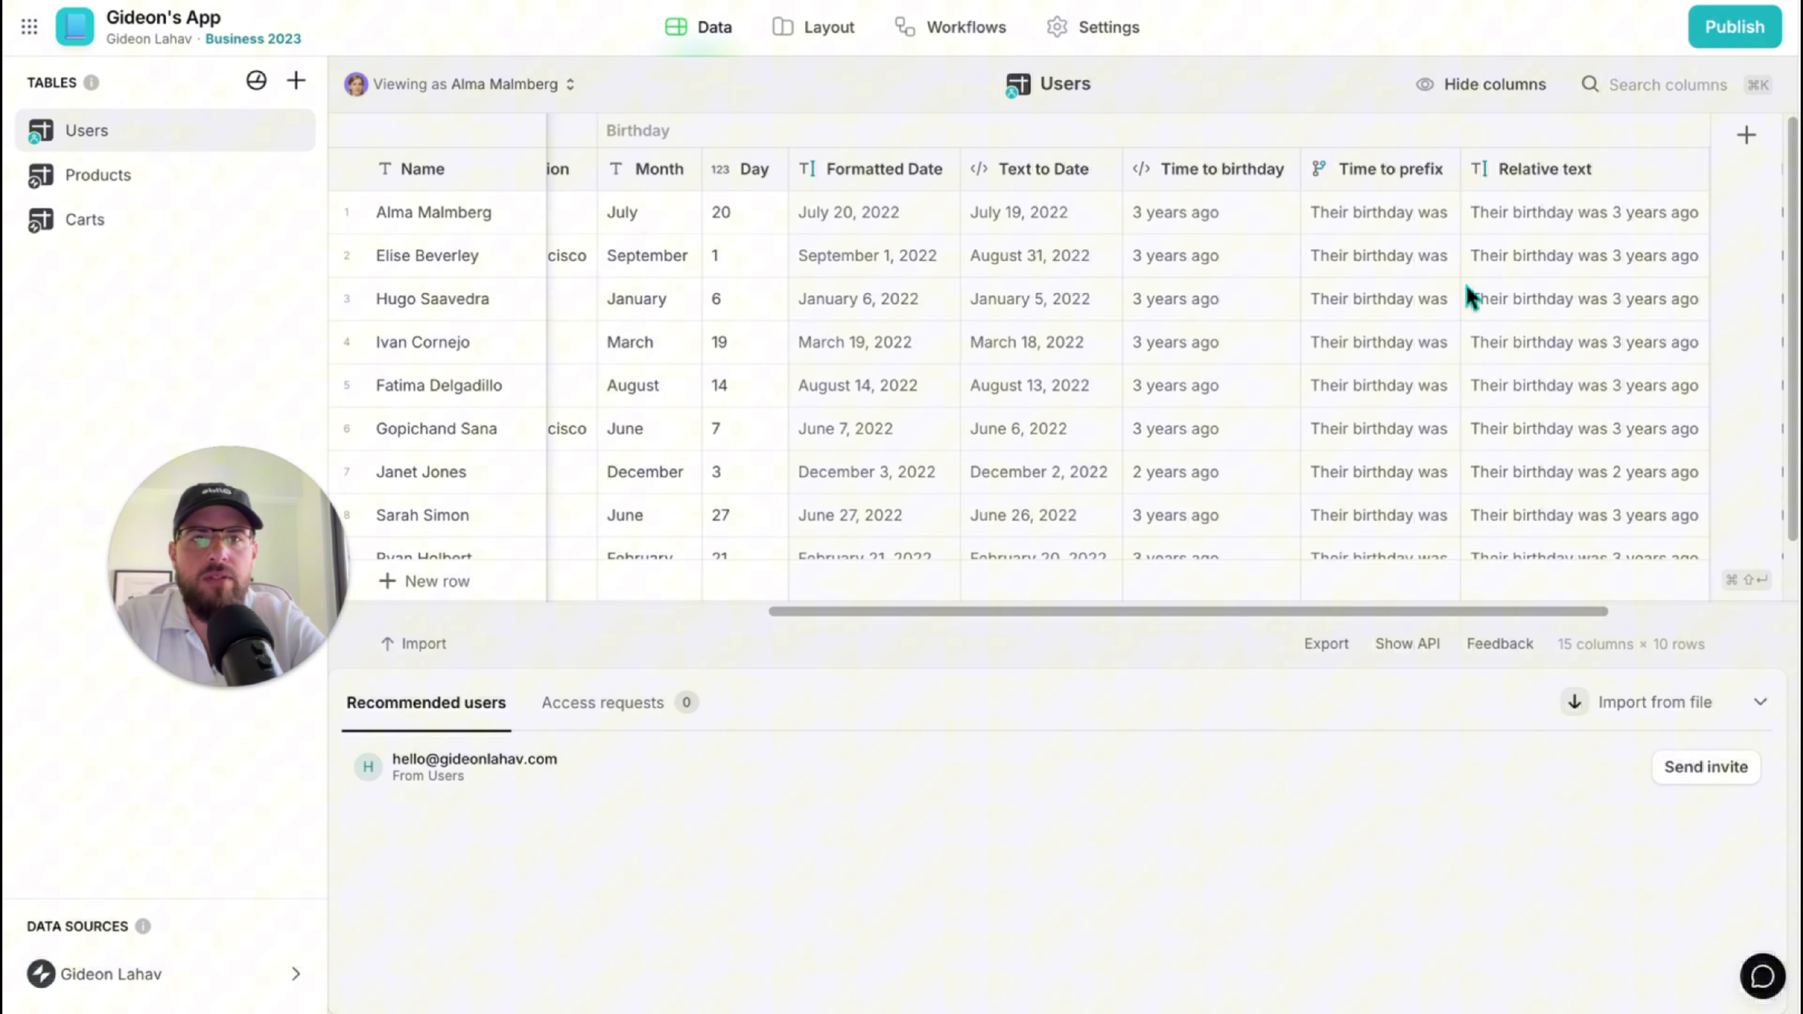
pyautogui.hscroll(-10, 1473, 294)
pyautogui.click(1423, 149)
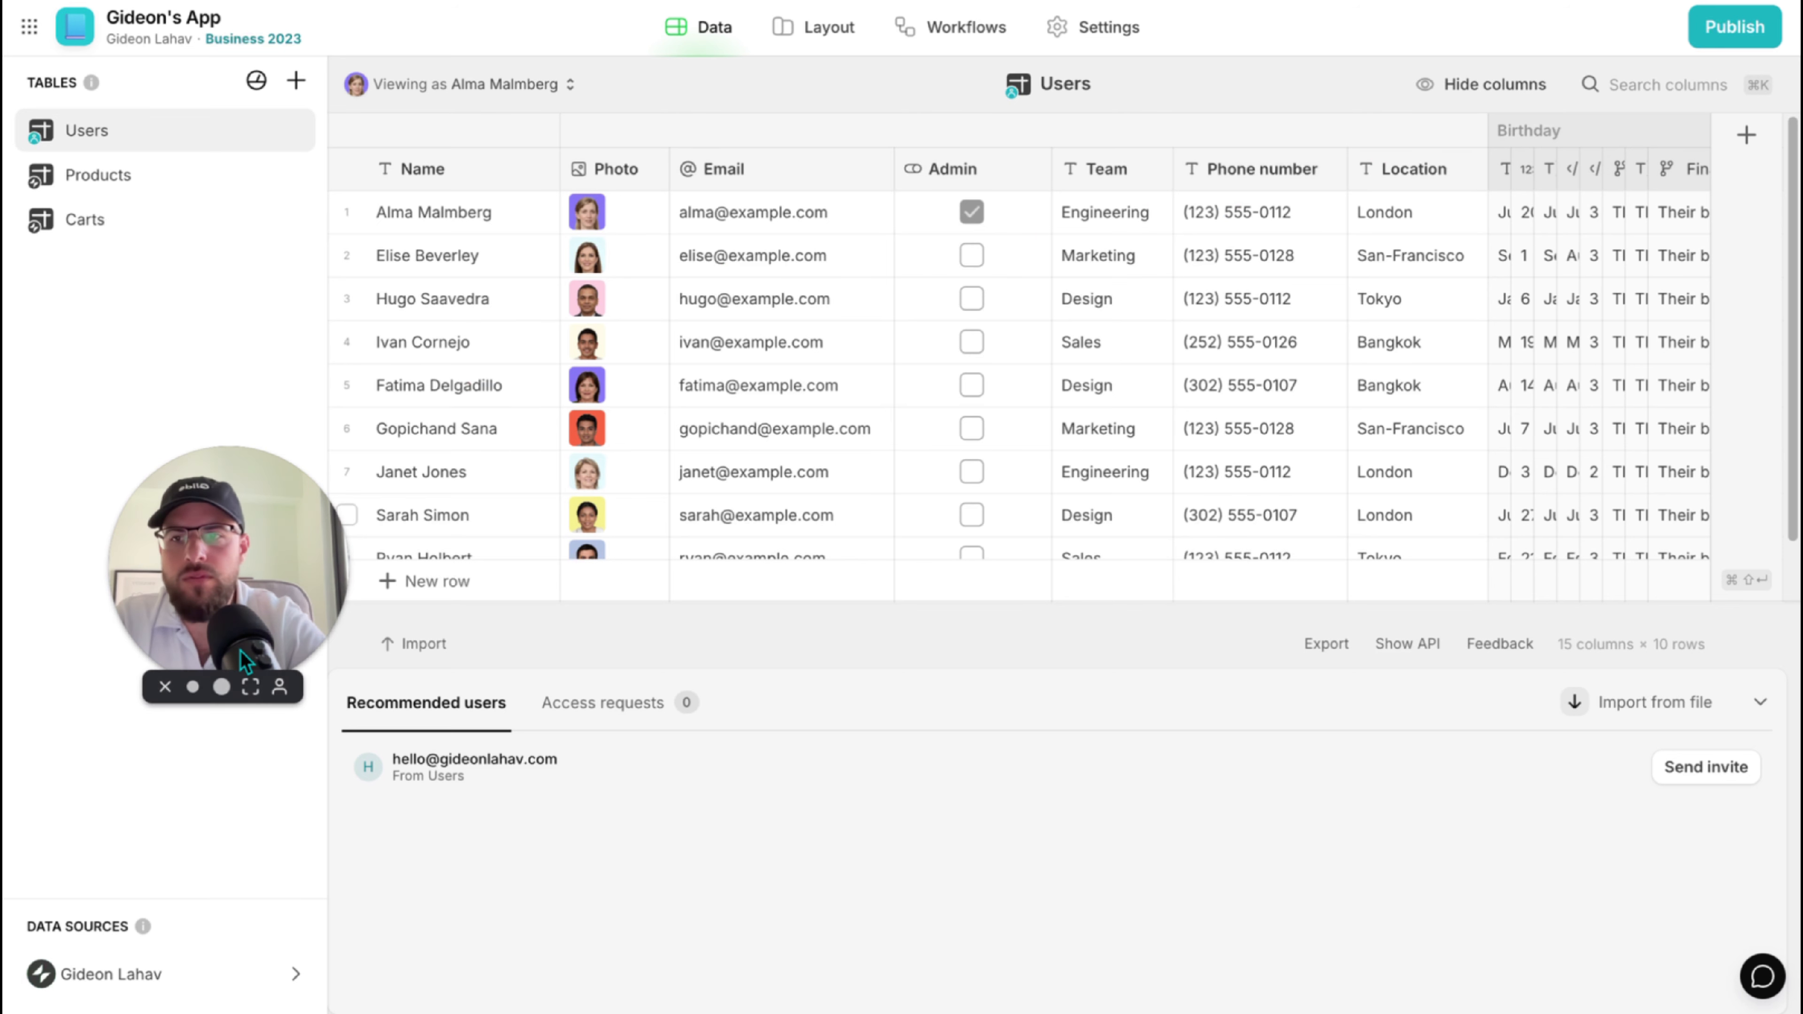
pyautogui.click(165, 719)
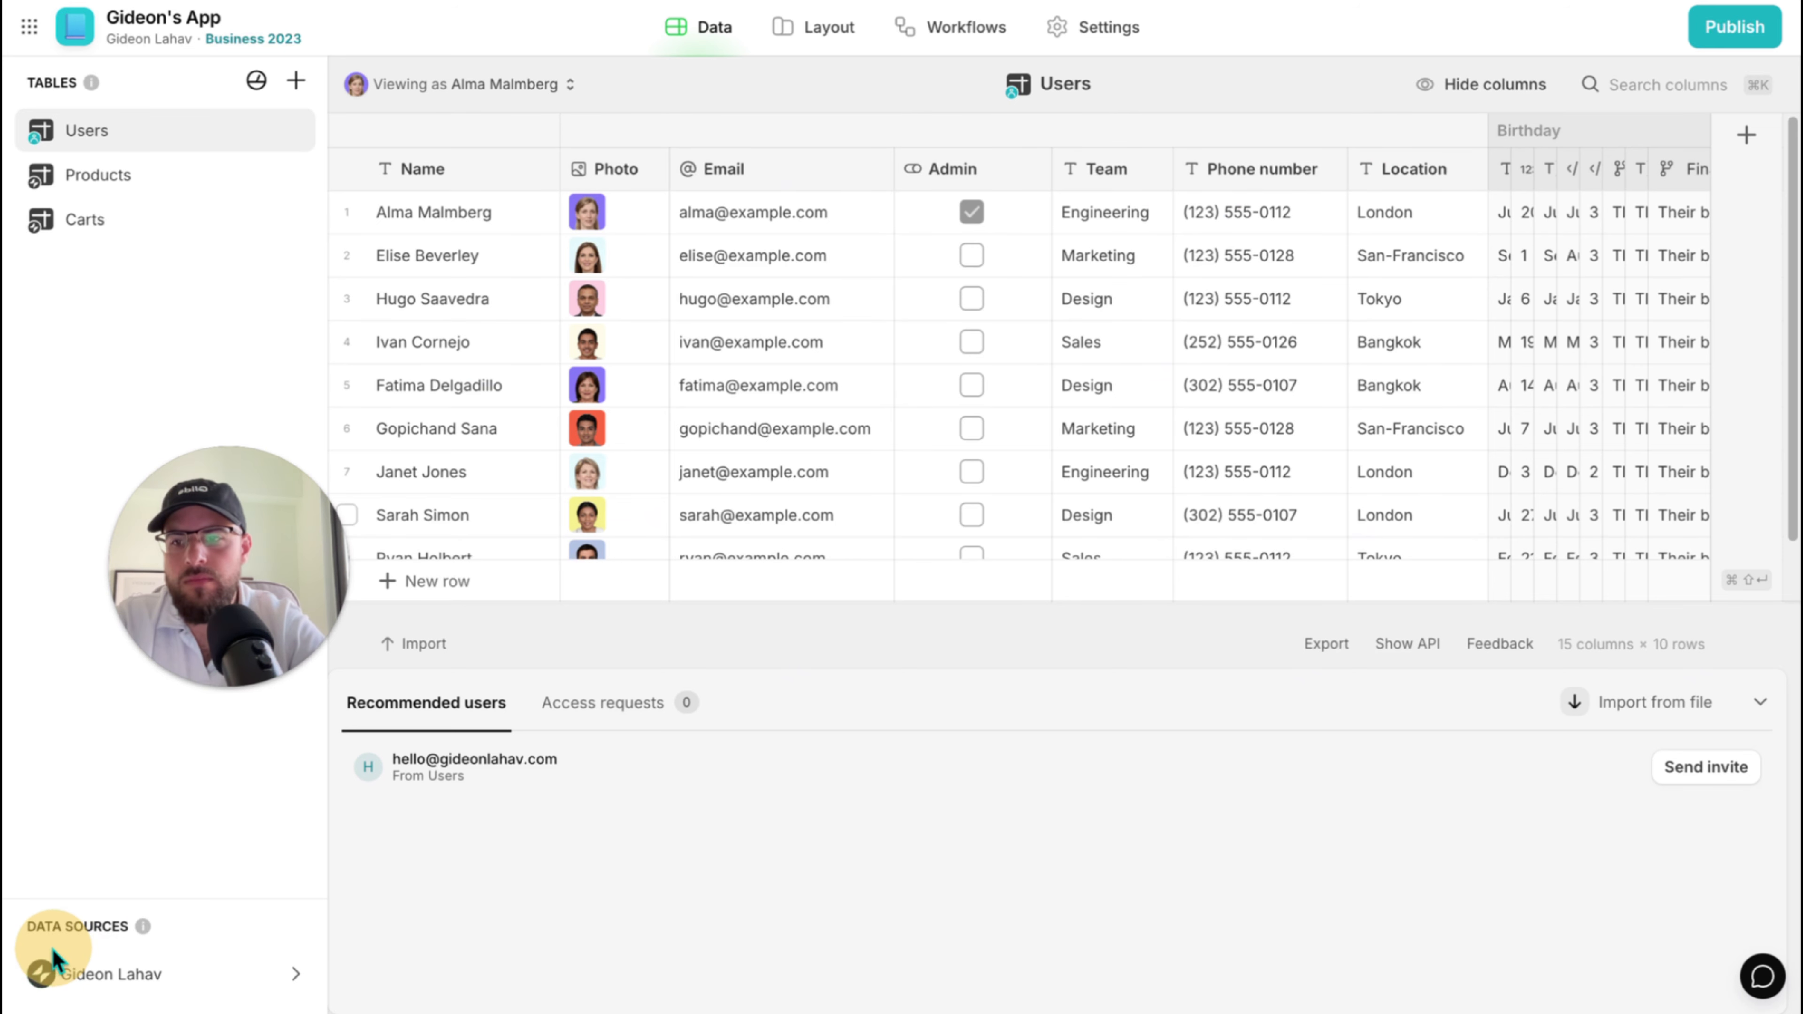
pyautogui.moveTo(310, 514); pyautogui.dragTo(240, 834)
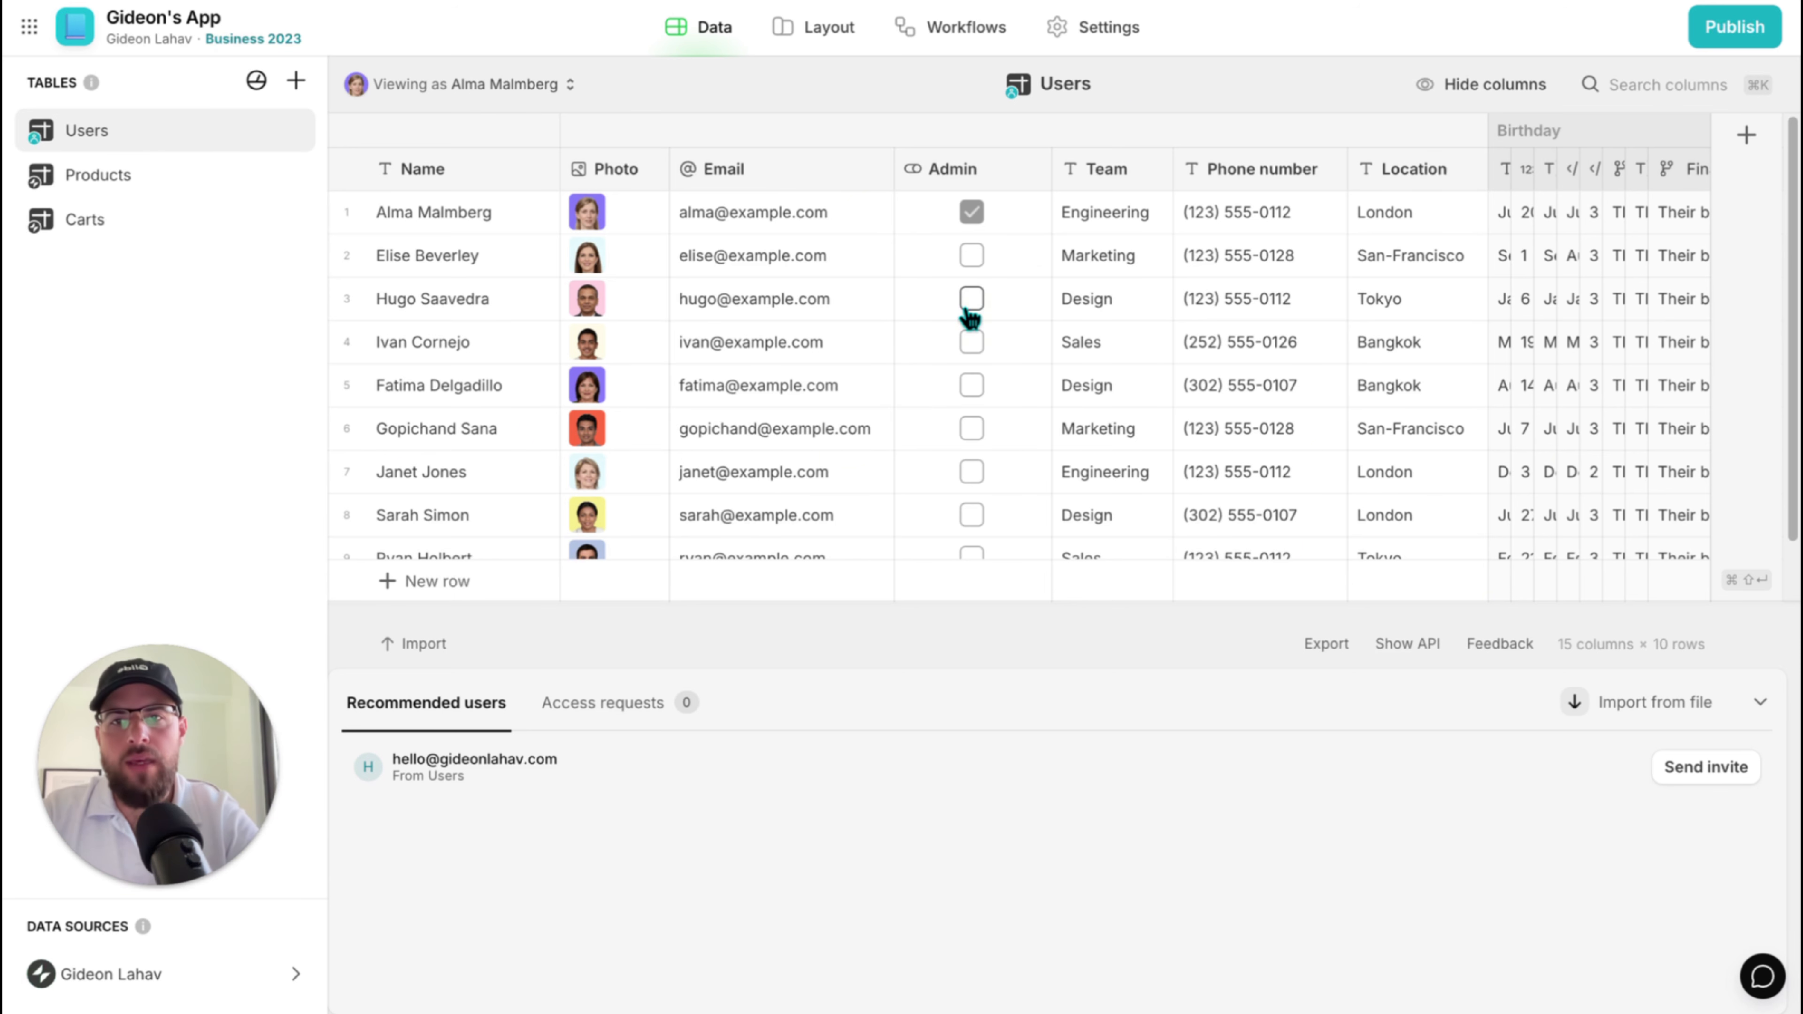
pyautogui.click(125, 174)
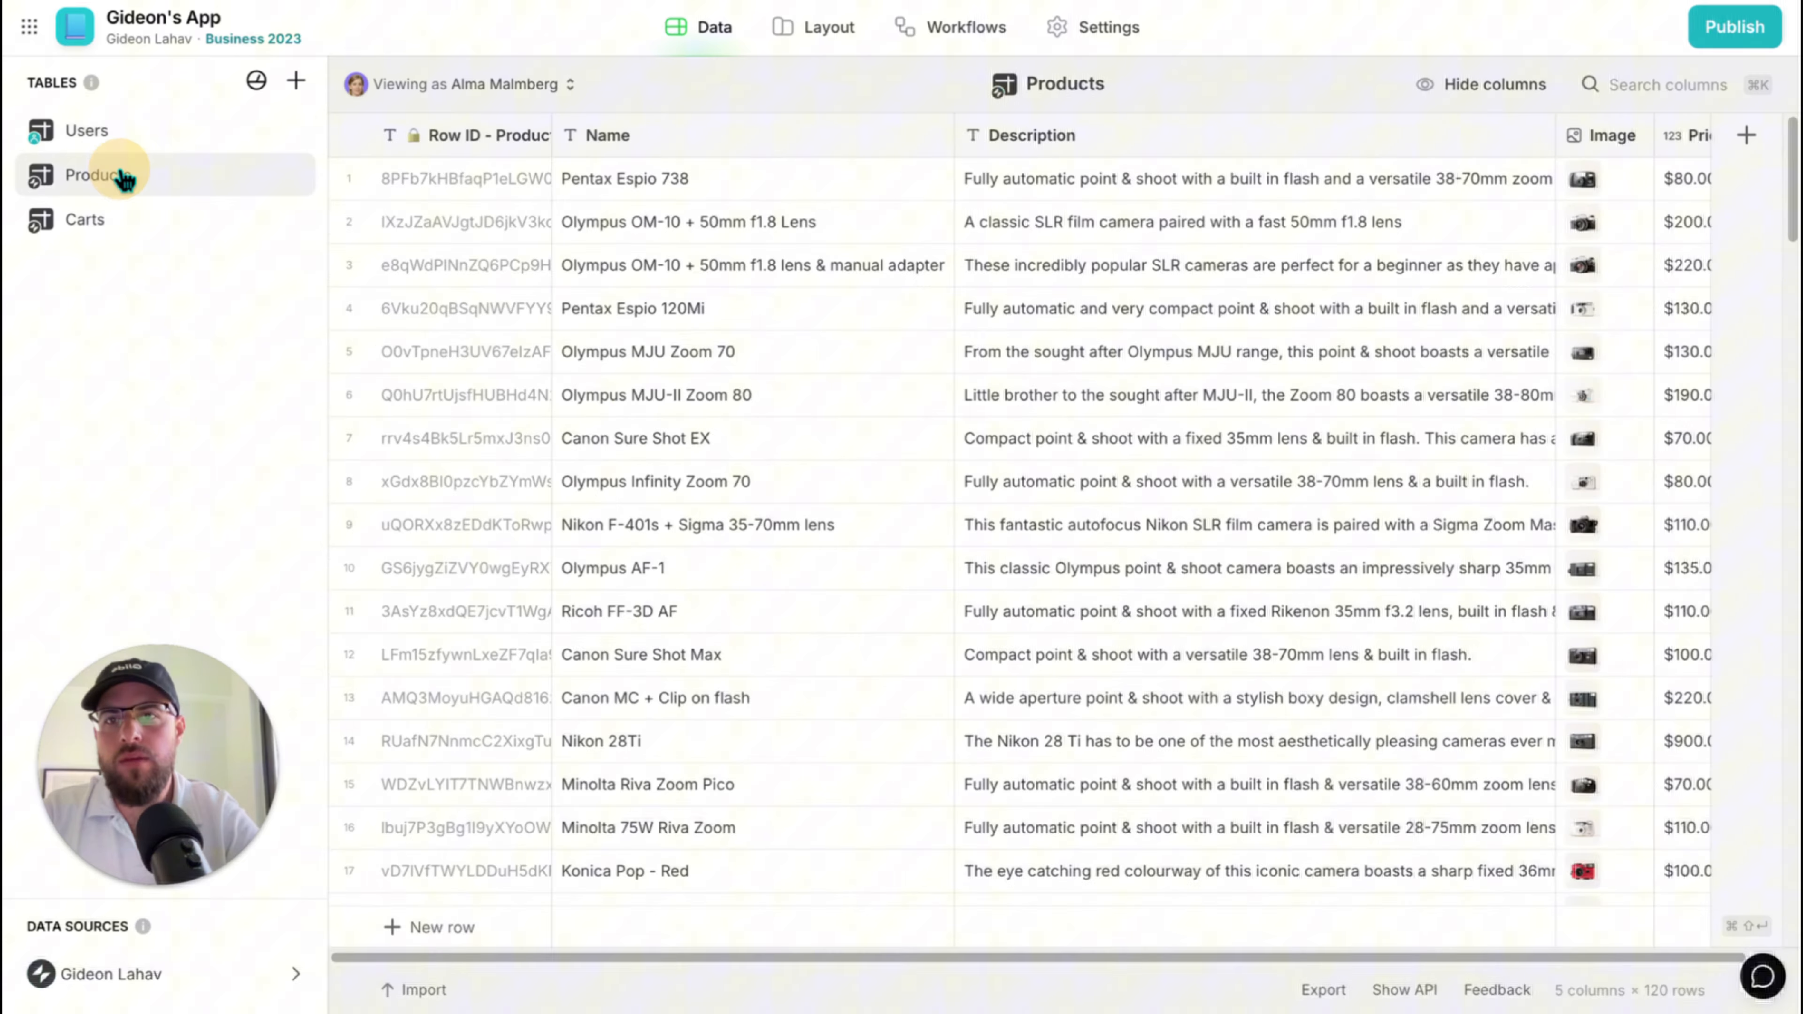
pyautogui.scroll(-10, 1040, 444)
pyautogui.scroll(-5, 1040, 444)
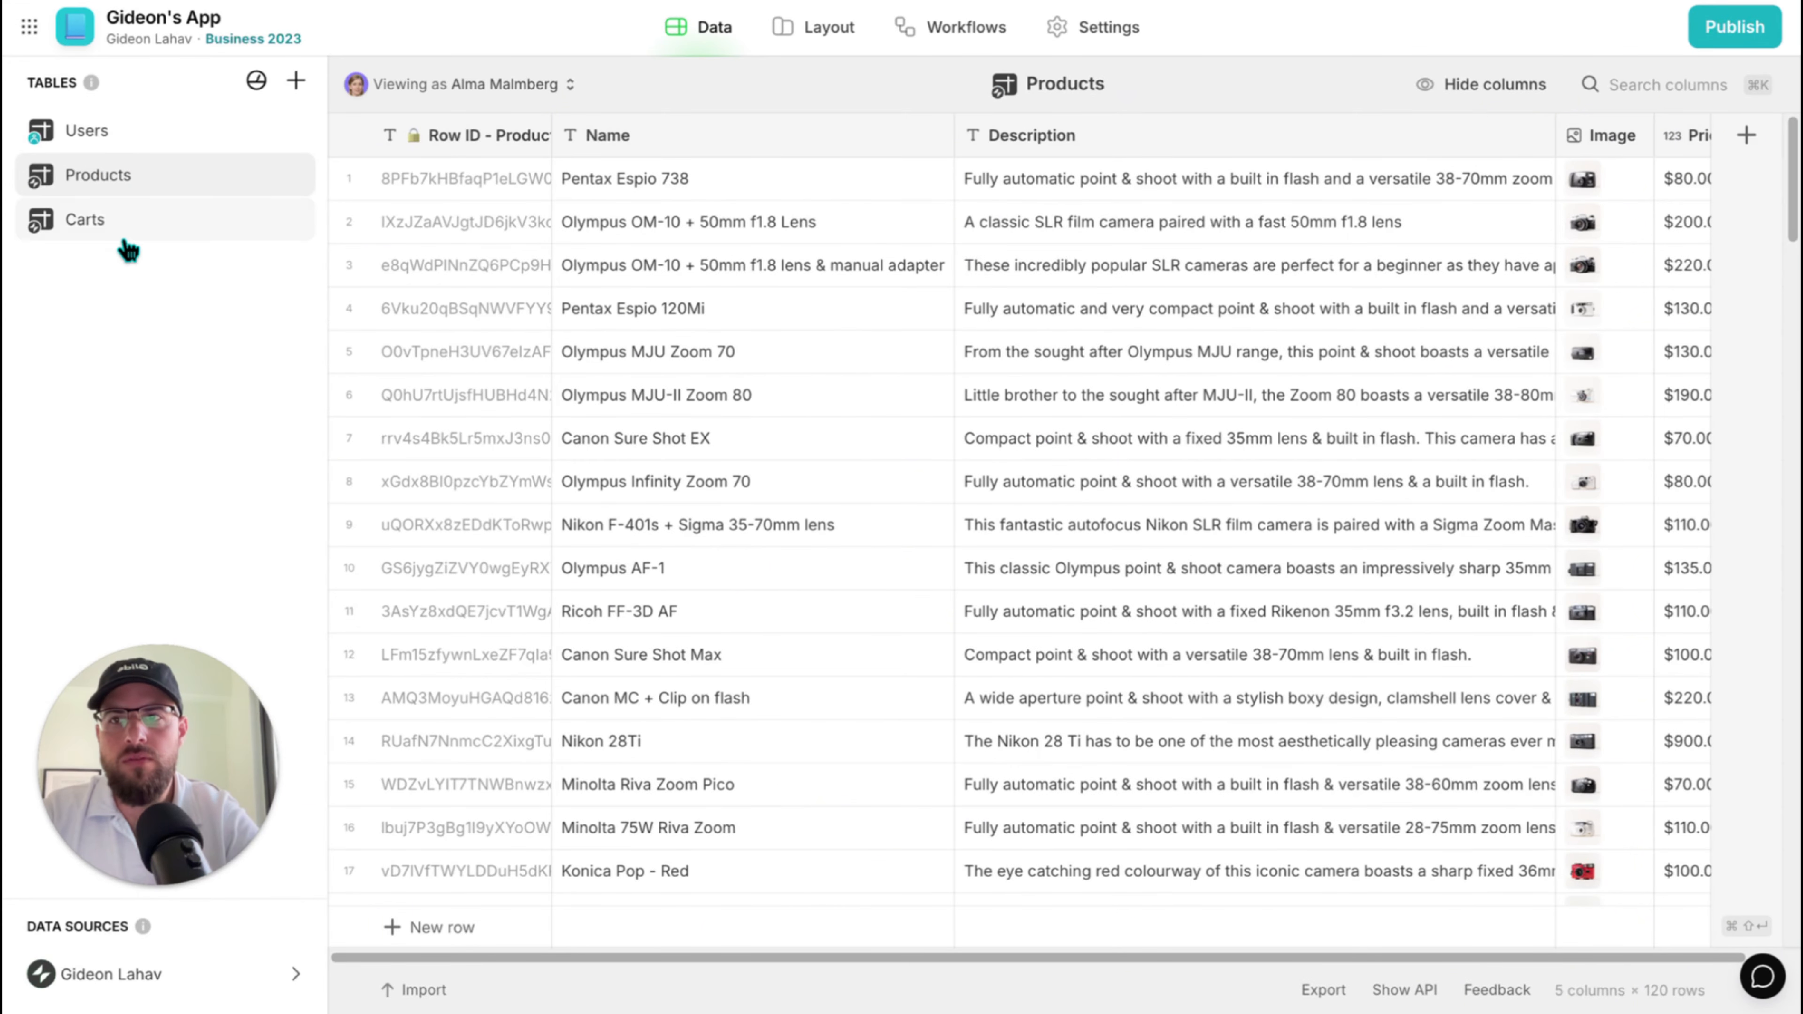
# Rename the Name column of the Carts table to "Order Number".
pyautogui.click(125, 226)
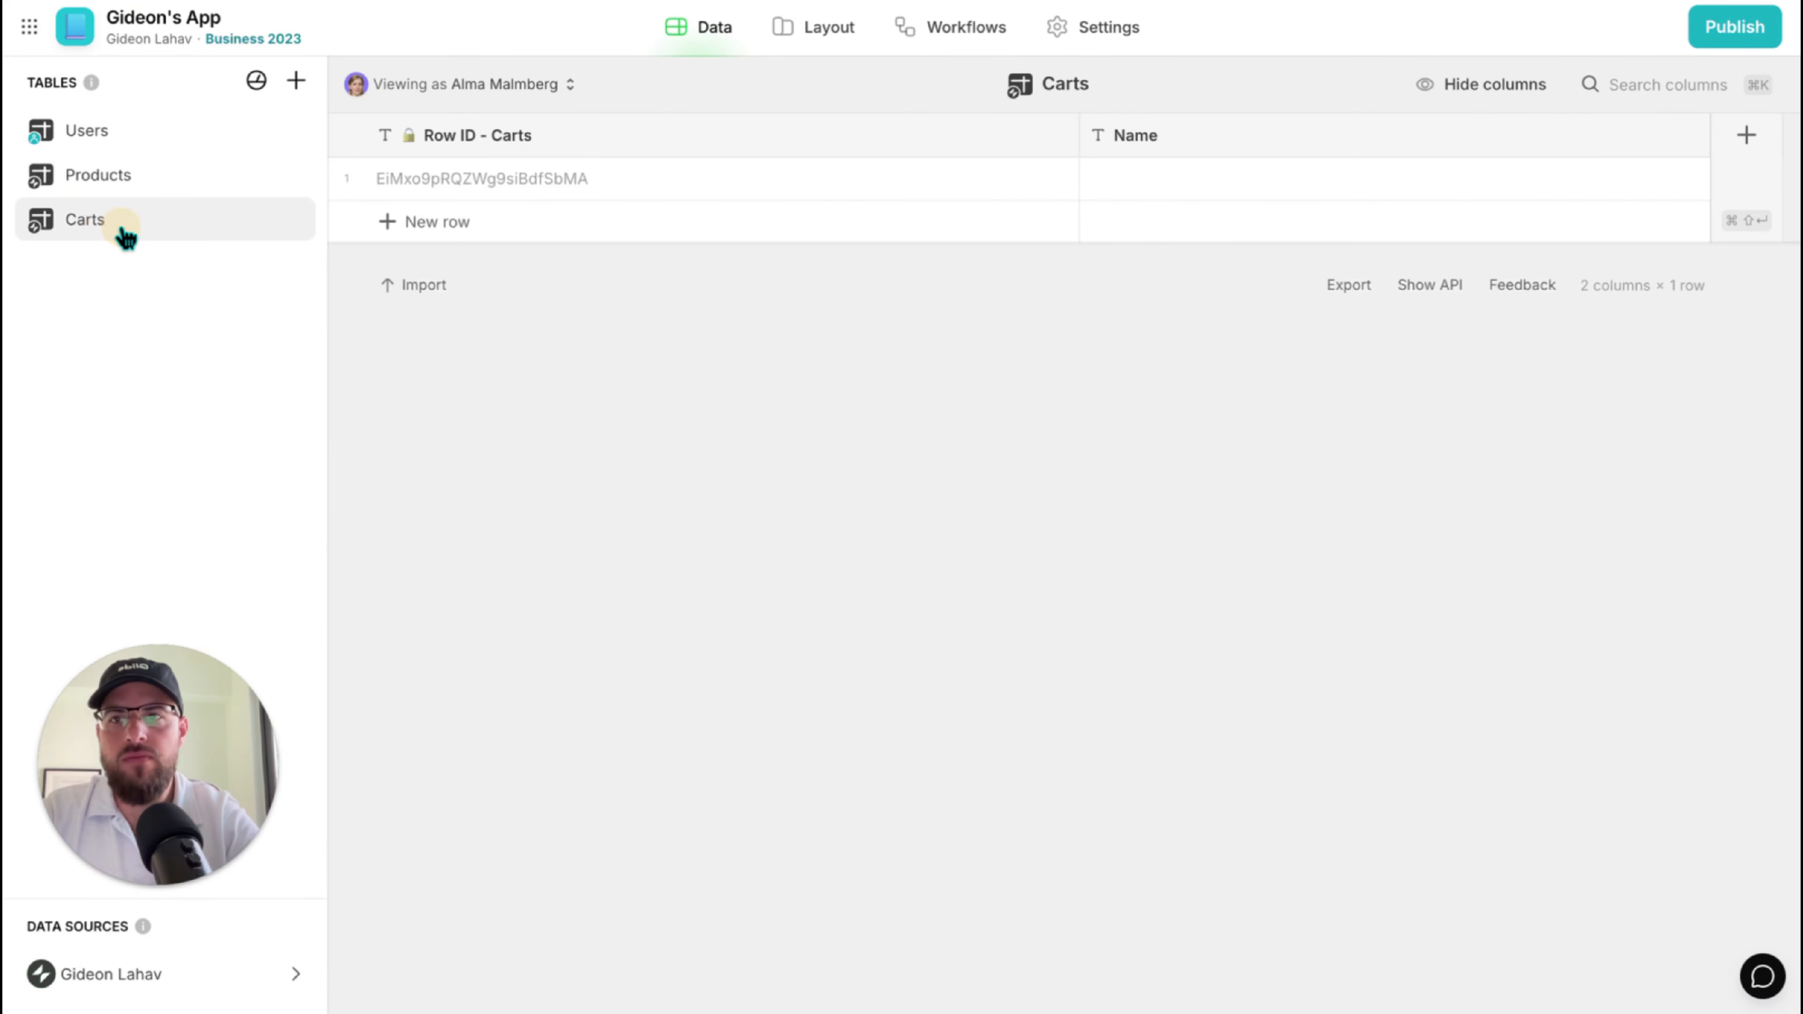
pyautogui.doubleClick(1188, 142)
pyautogui.write('C')
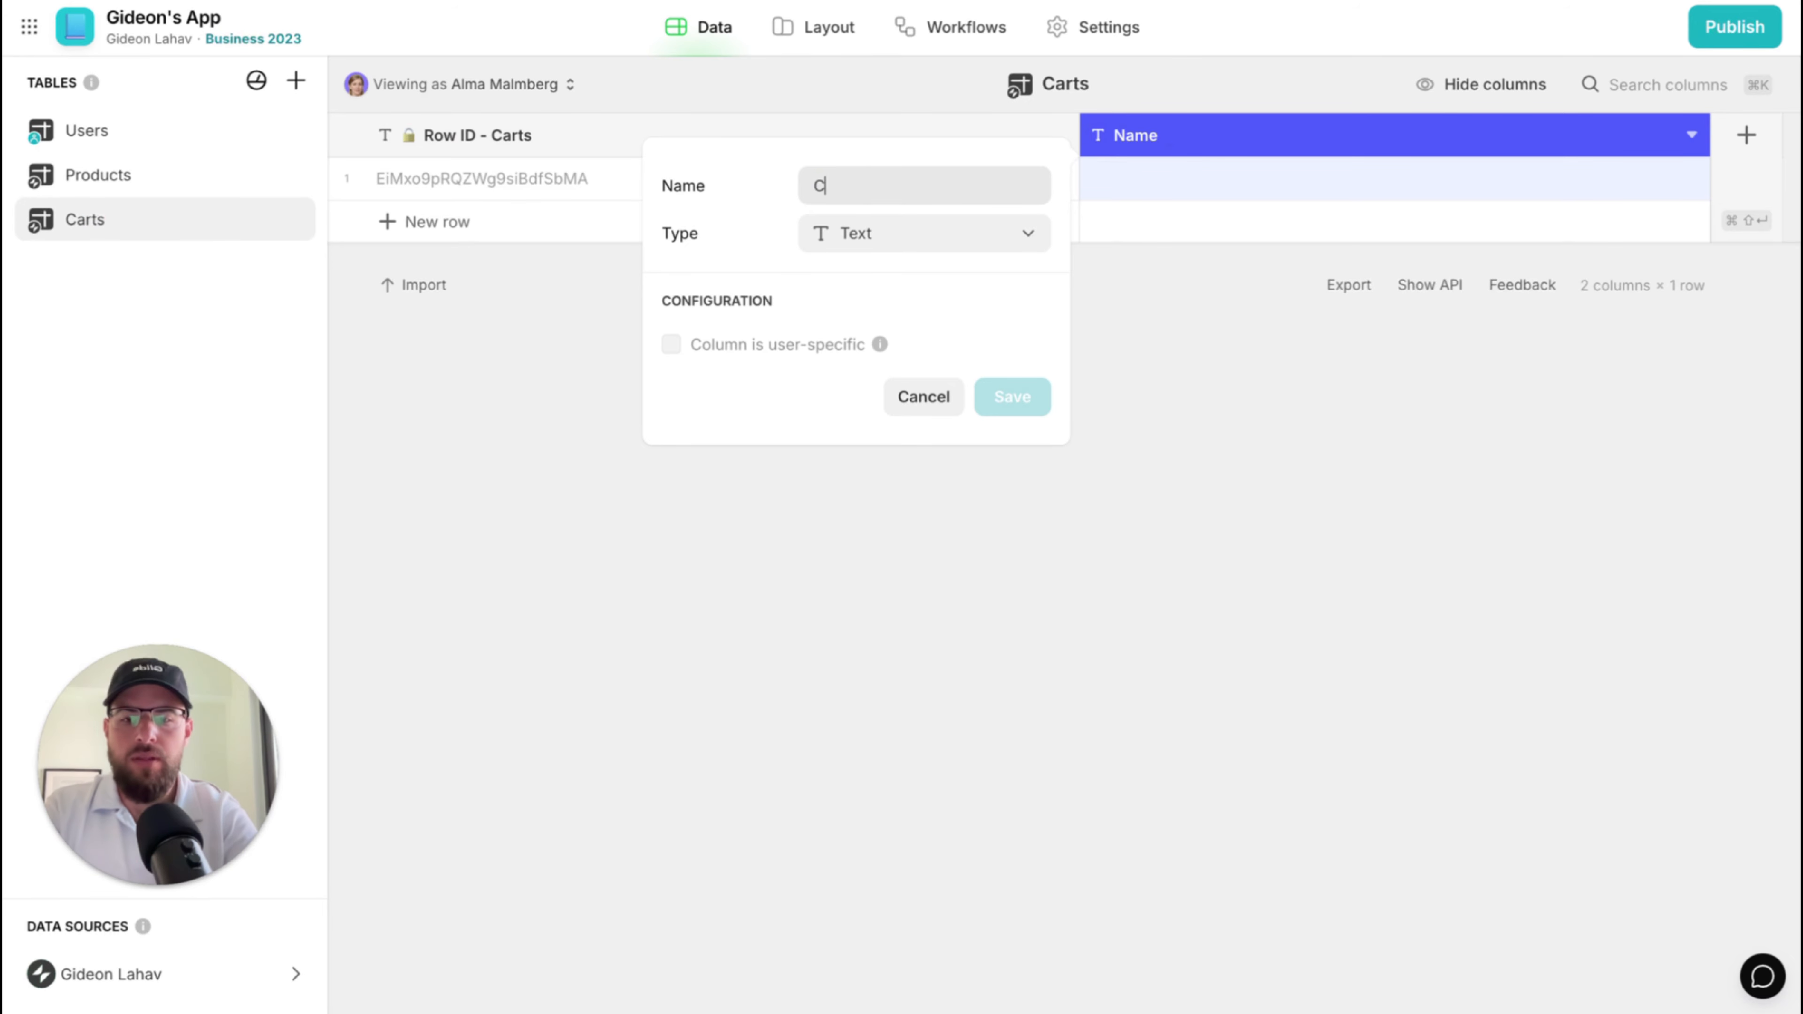
pyautogui.press('BackSpace')
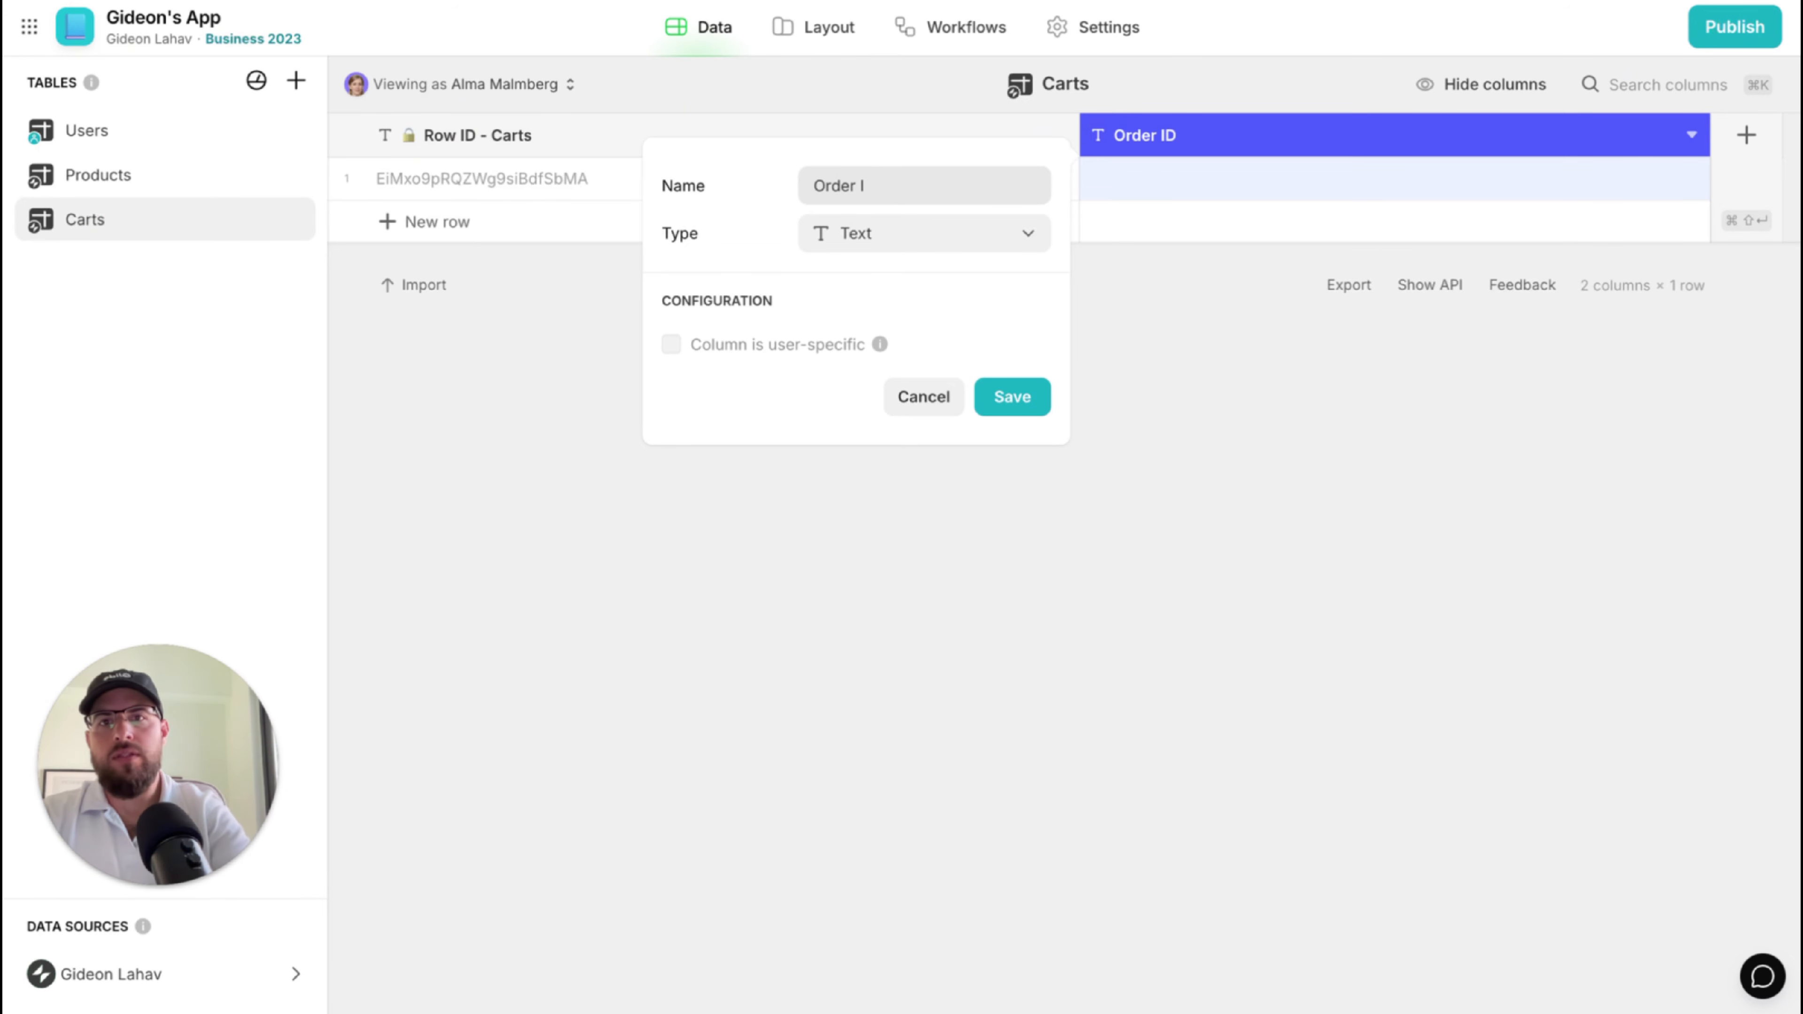
pyautogui.write('Order ')
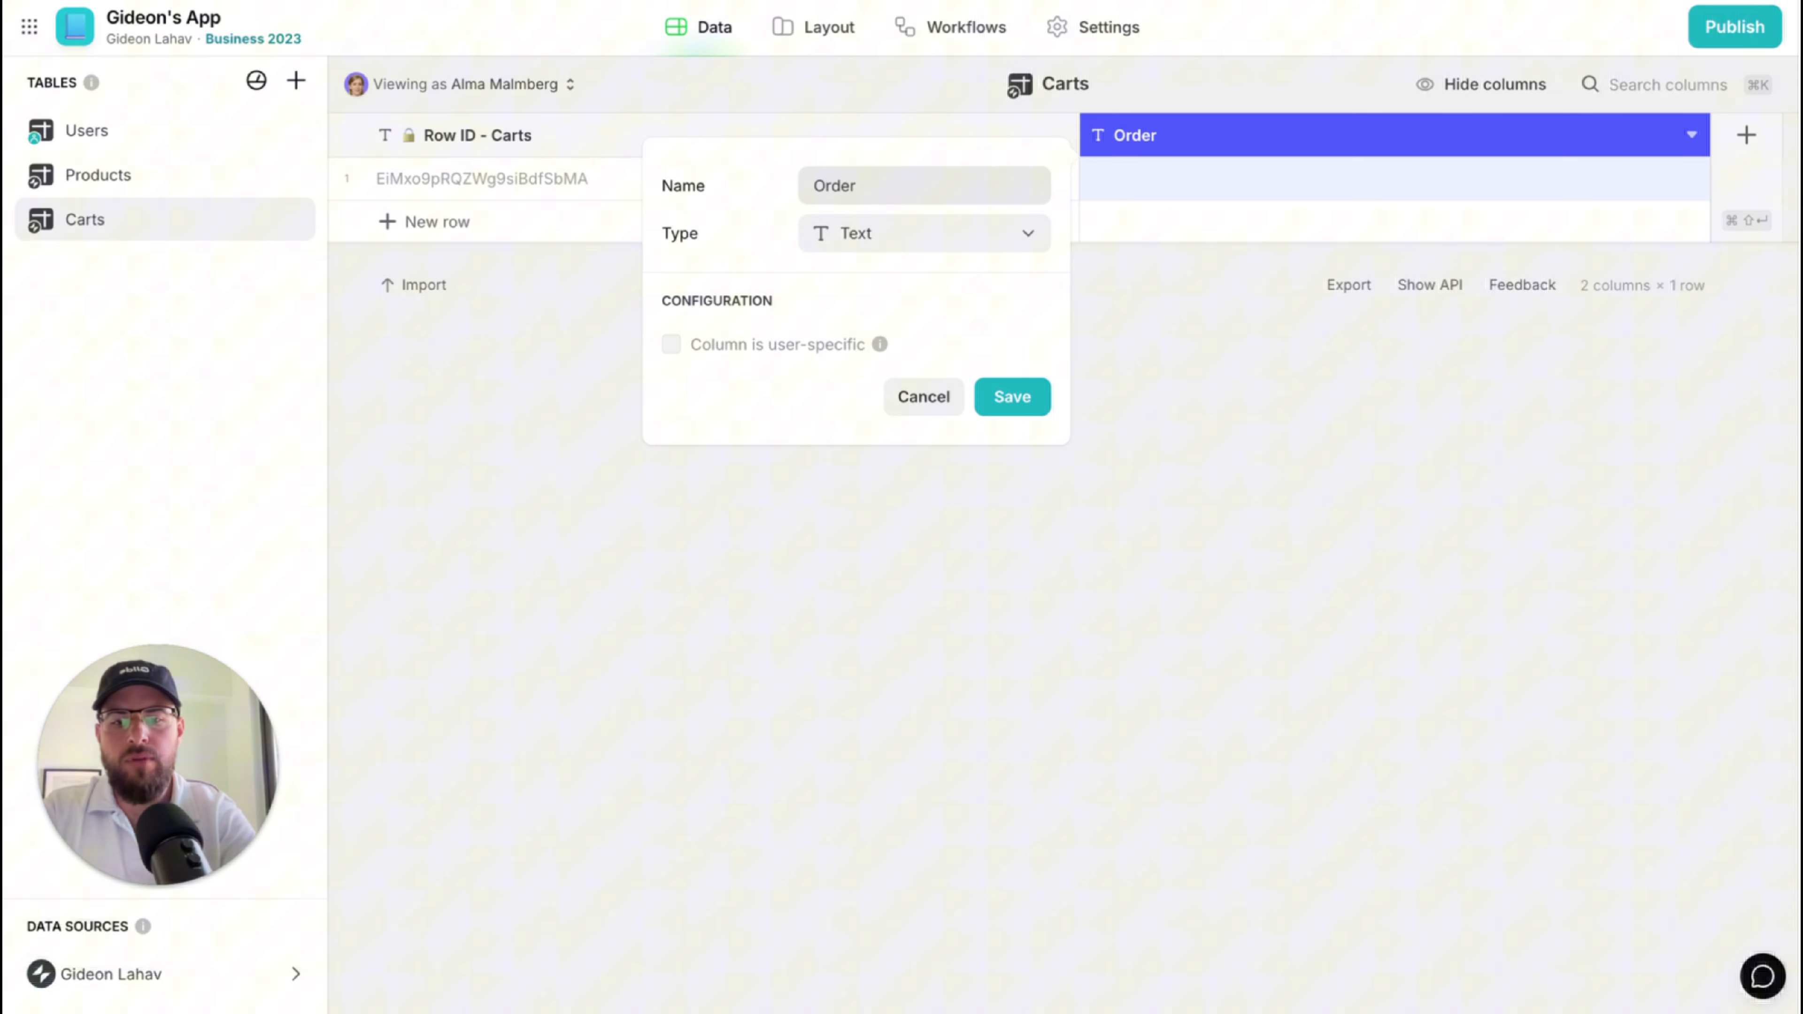
pyautogui.write('NUmber')
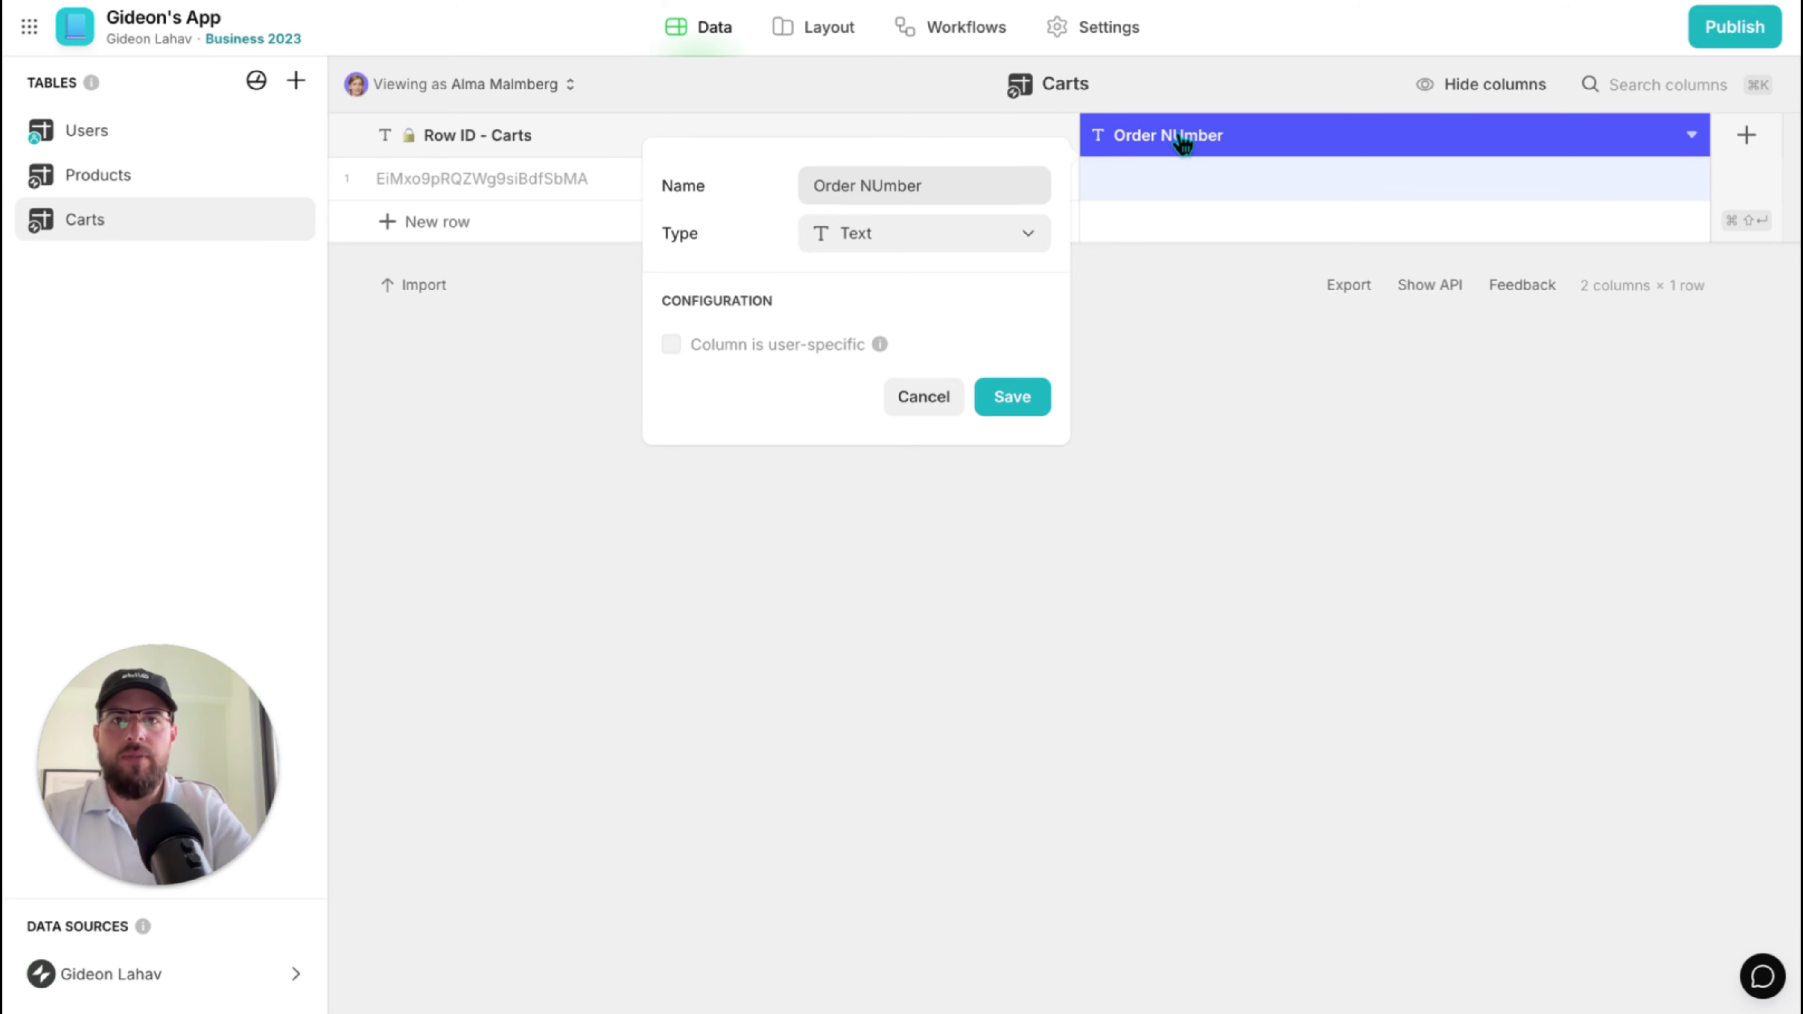
pyautogui.click(878, 178)
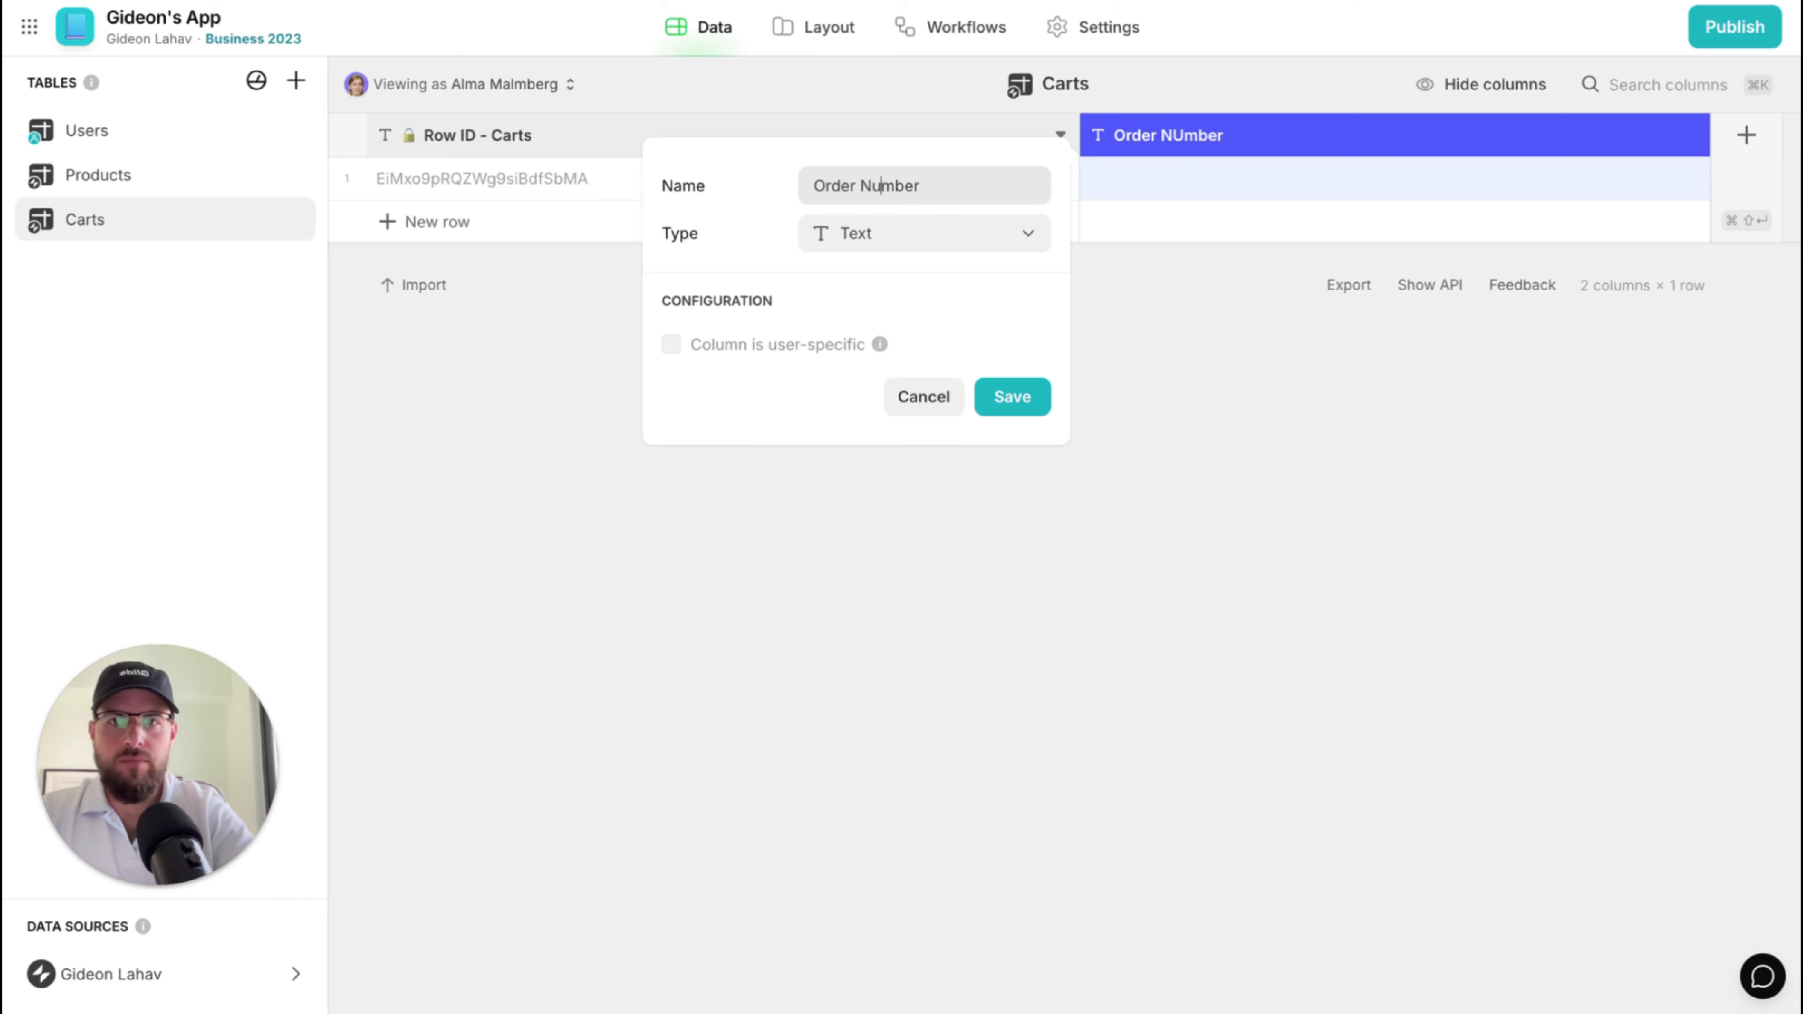
# Change the Order Number column's type to Number with a precision of 1 and save it.
pyautogui.click(933, 234)
pyautogui.write('nu')
pyautogui.press('Return')
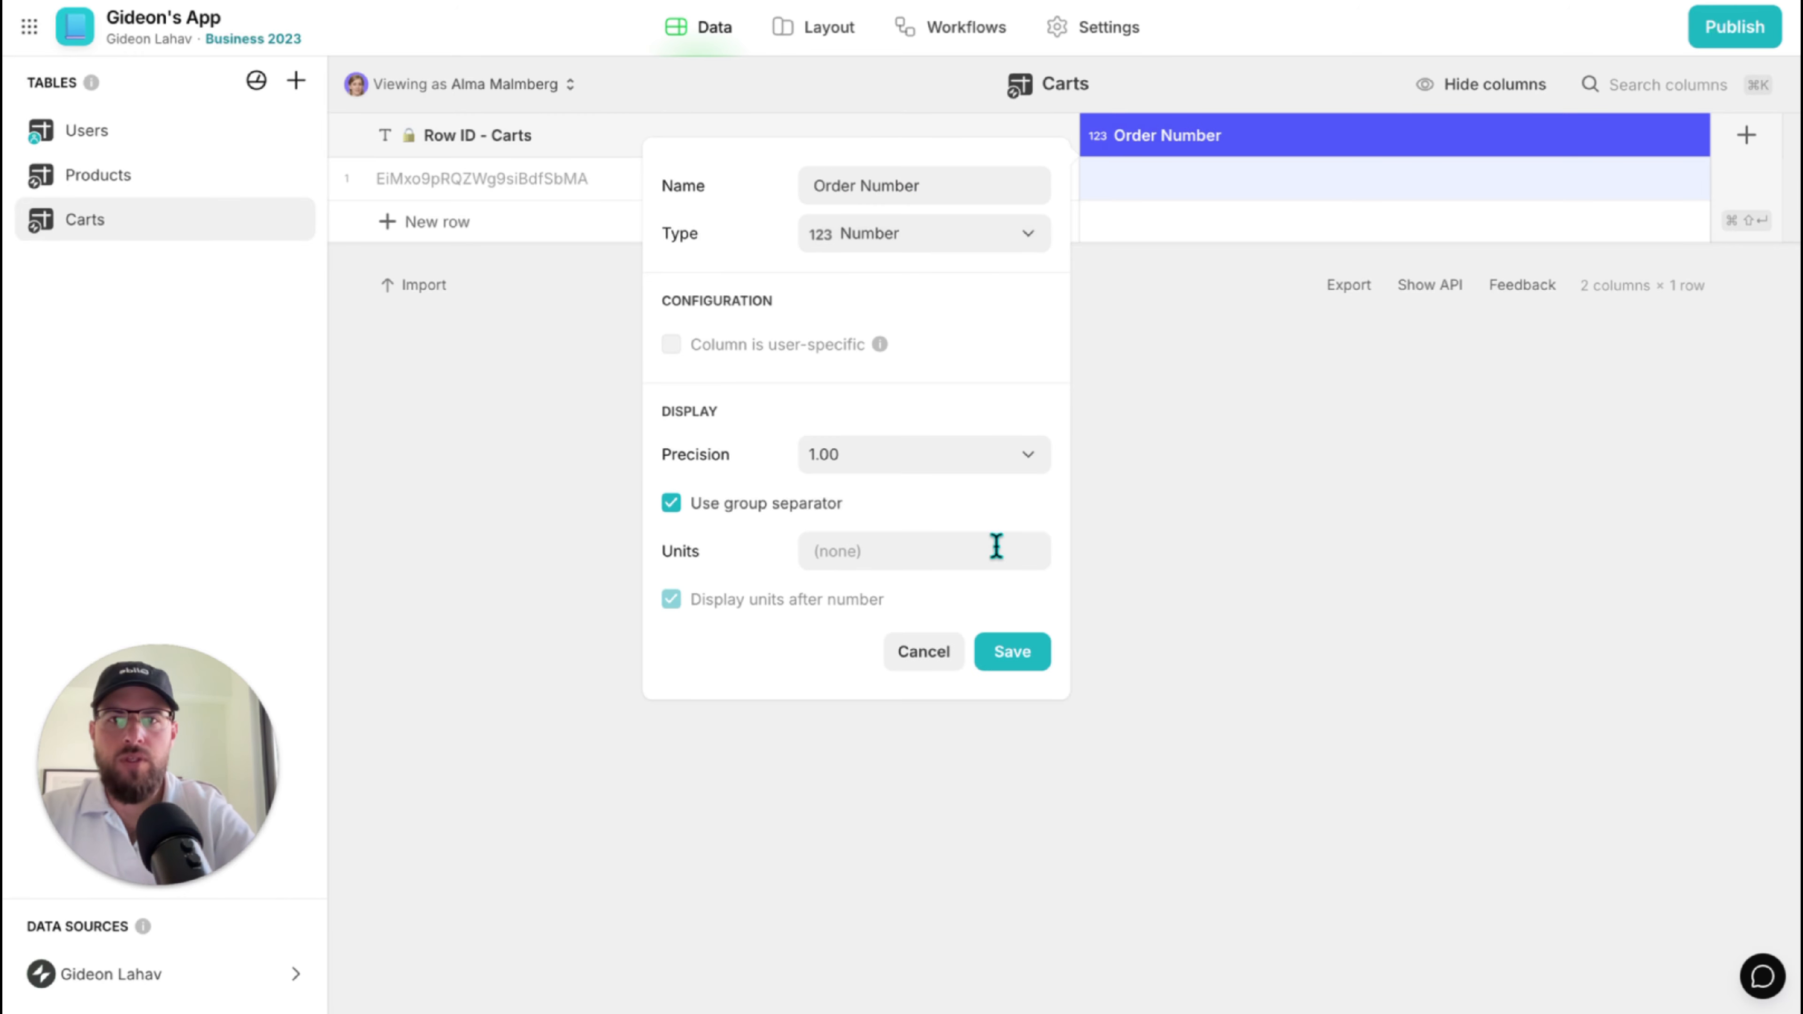
pyautogui.click(946, 467)
pyautogui.click(882, 504)
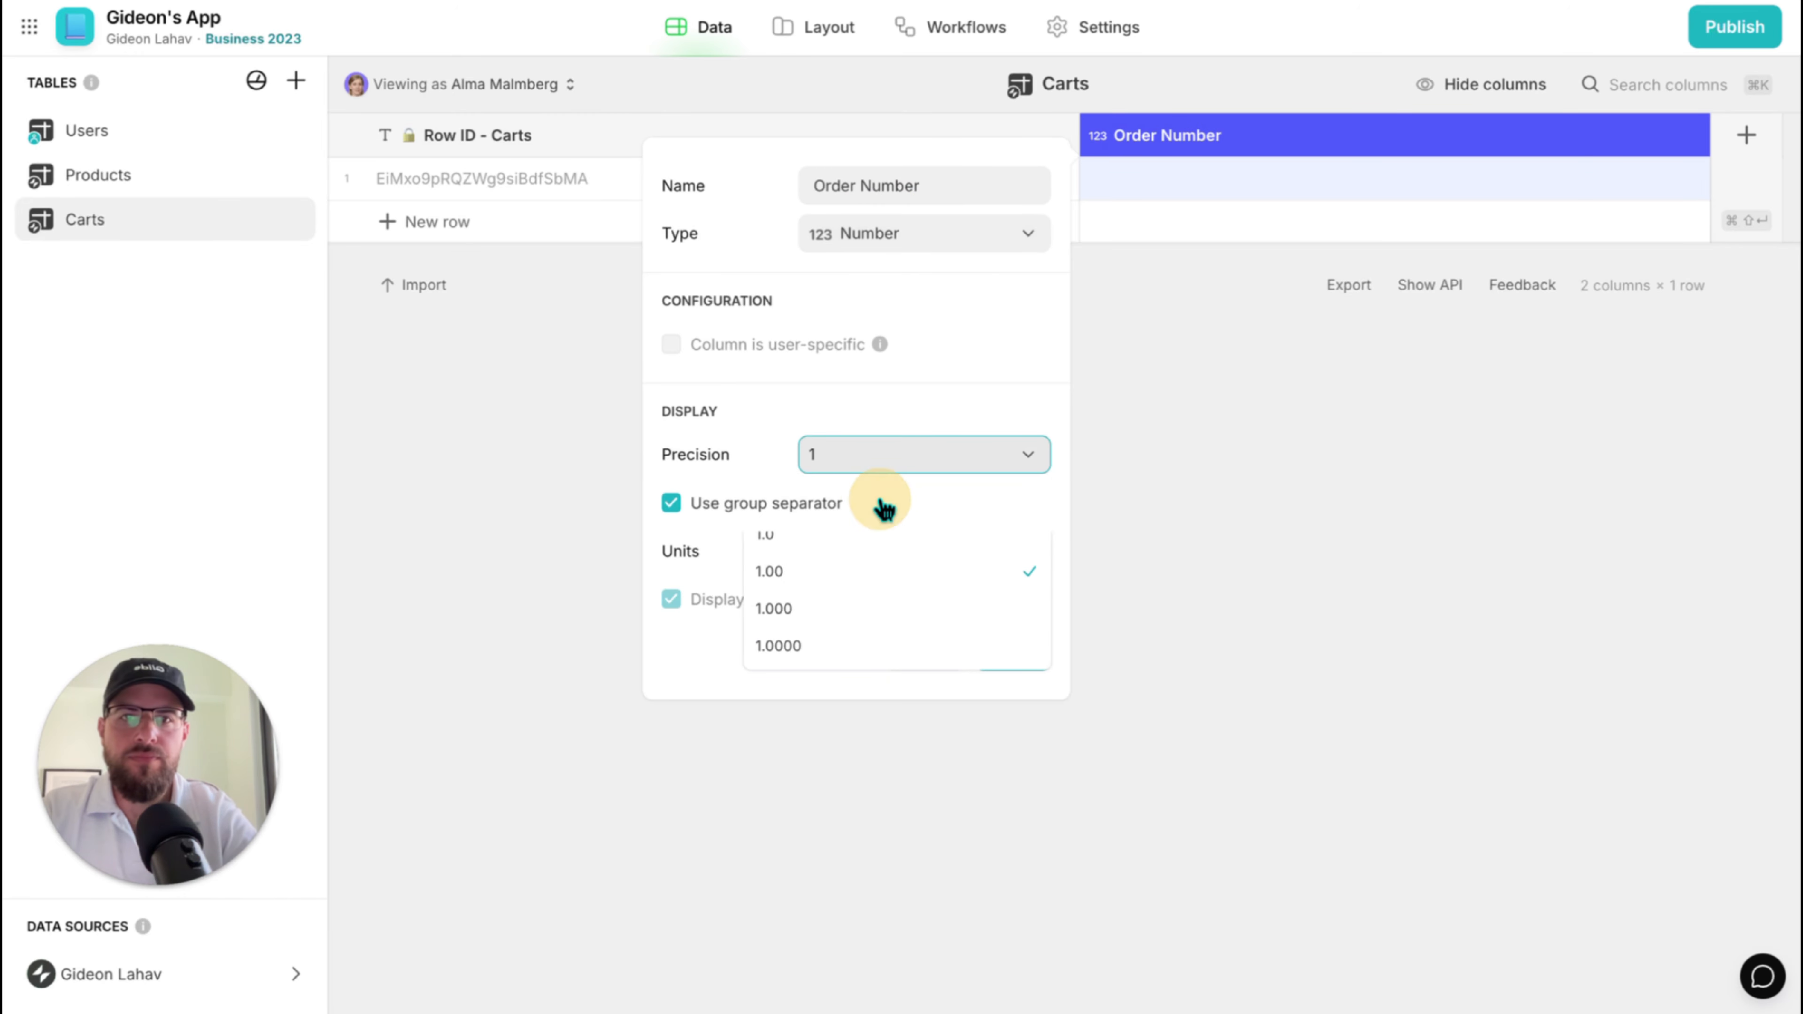
pyautogui.click(1022, 646)
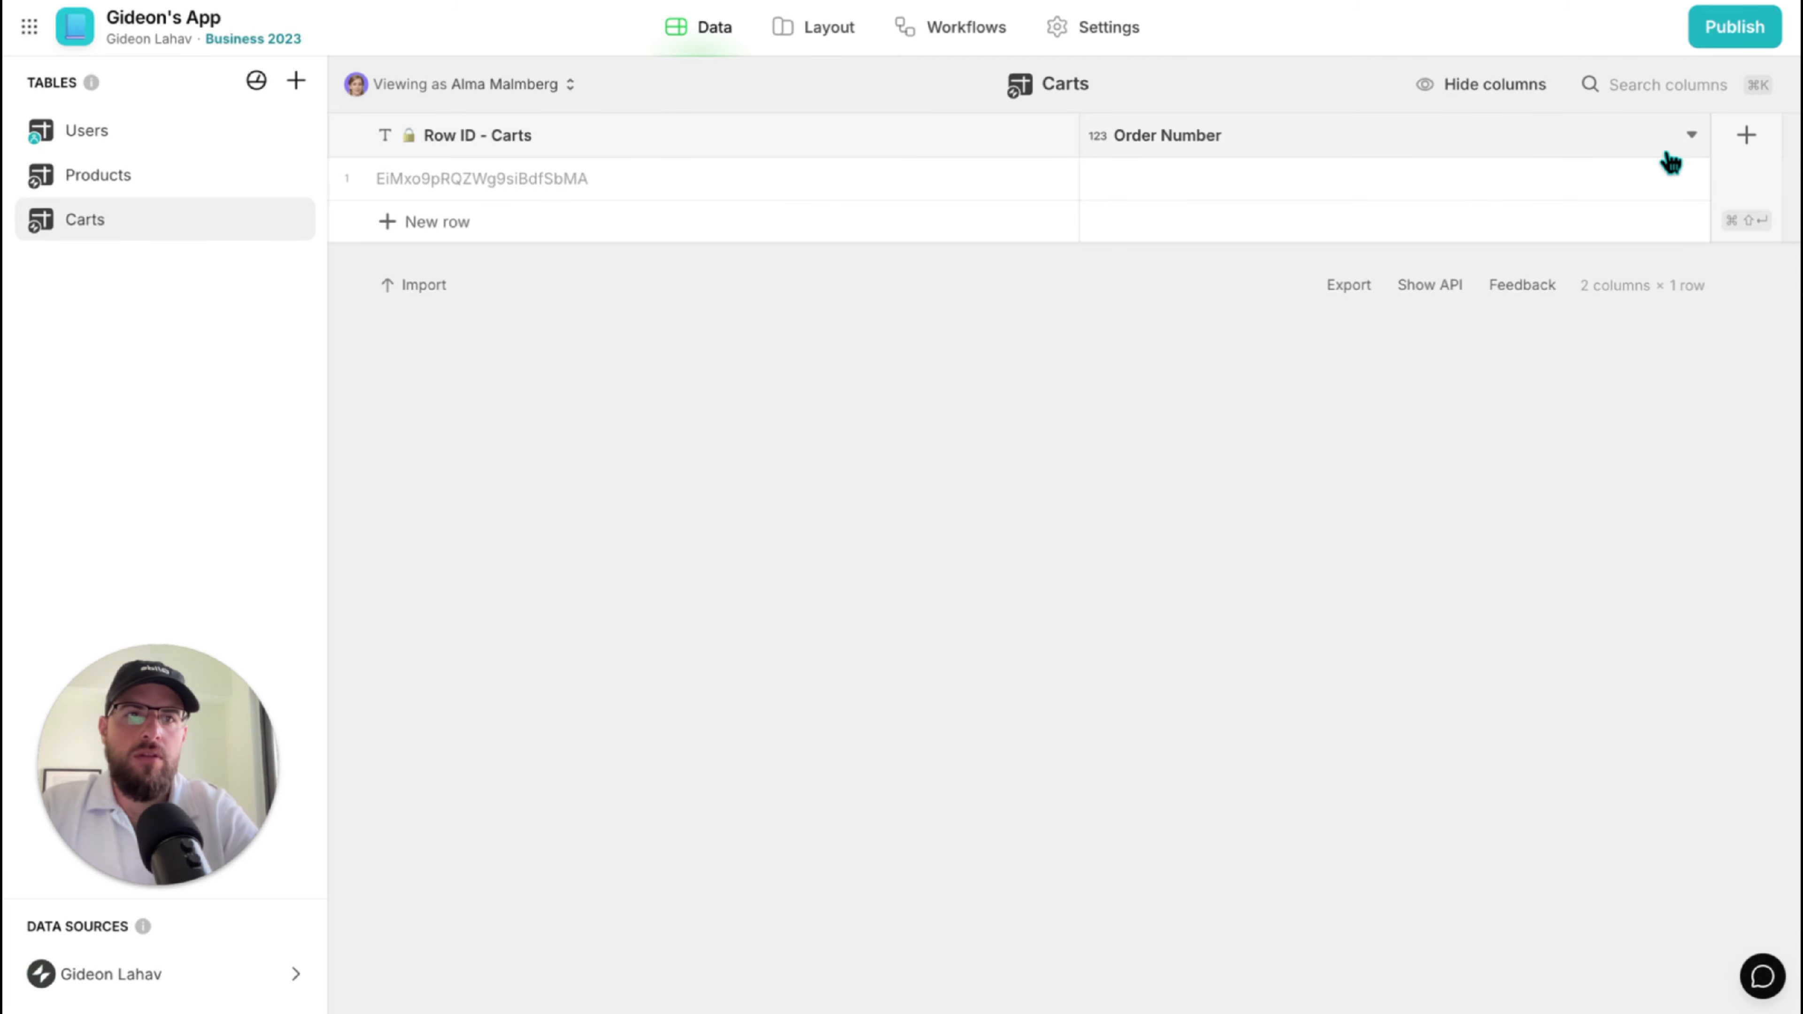
# Add a Date & Time column named "timestamp" to the Carts table.
pyautogui.click(1742, 142)
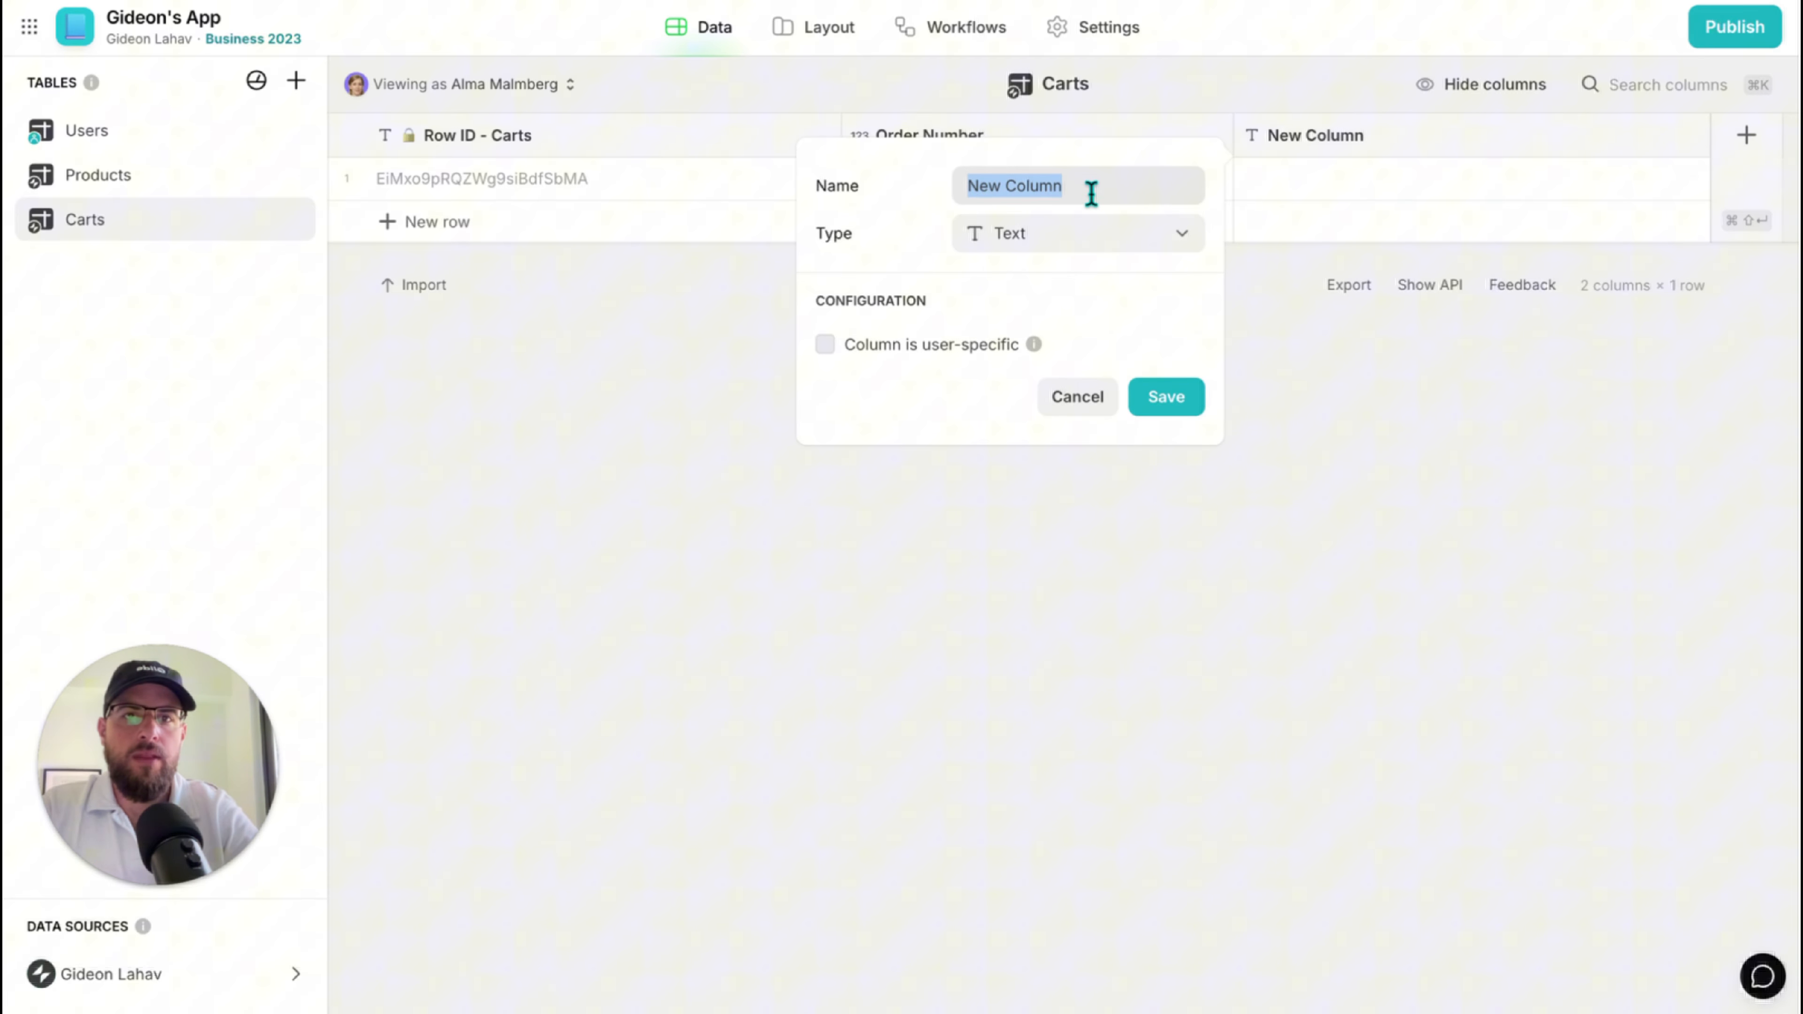
pyautogui.write('timestamp')
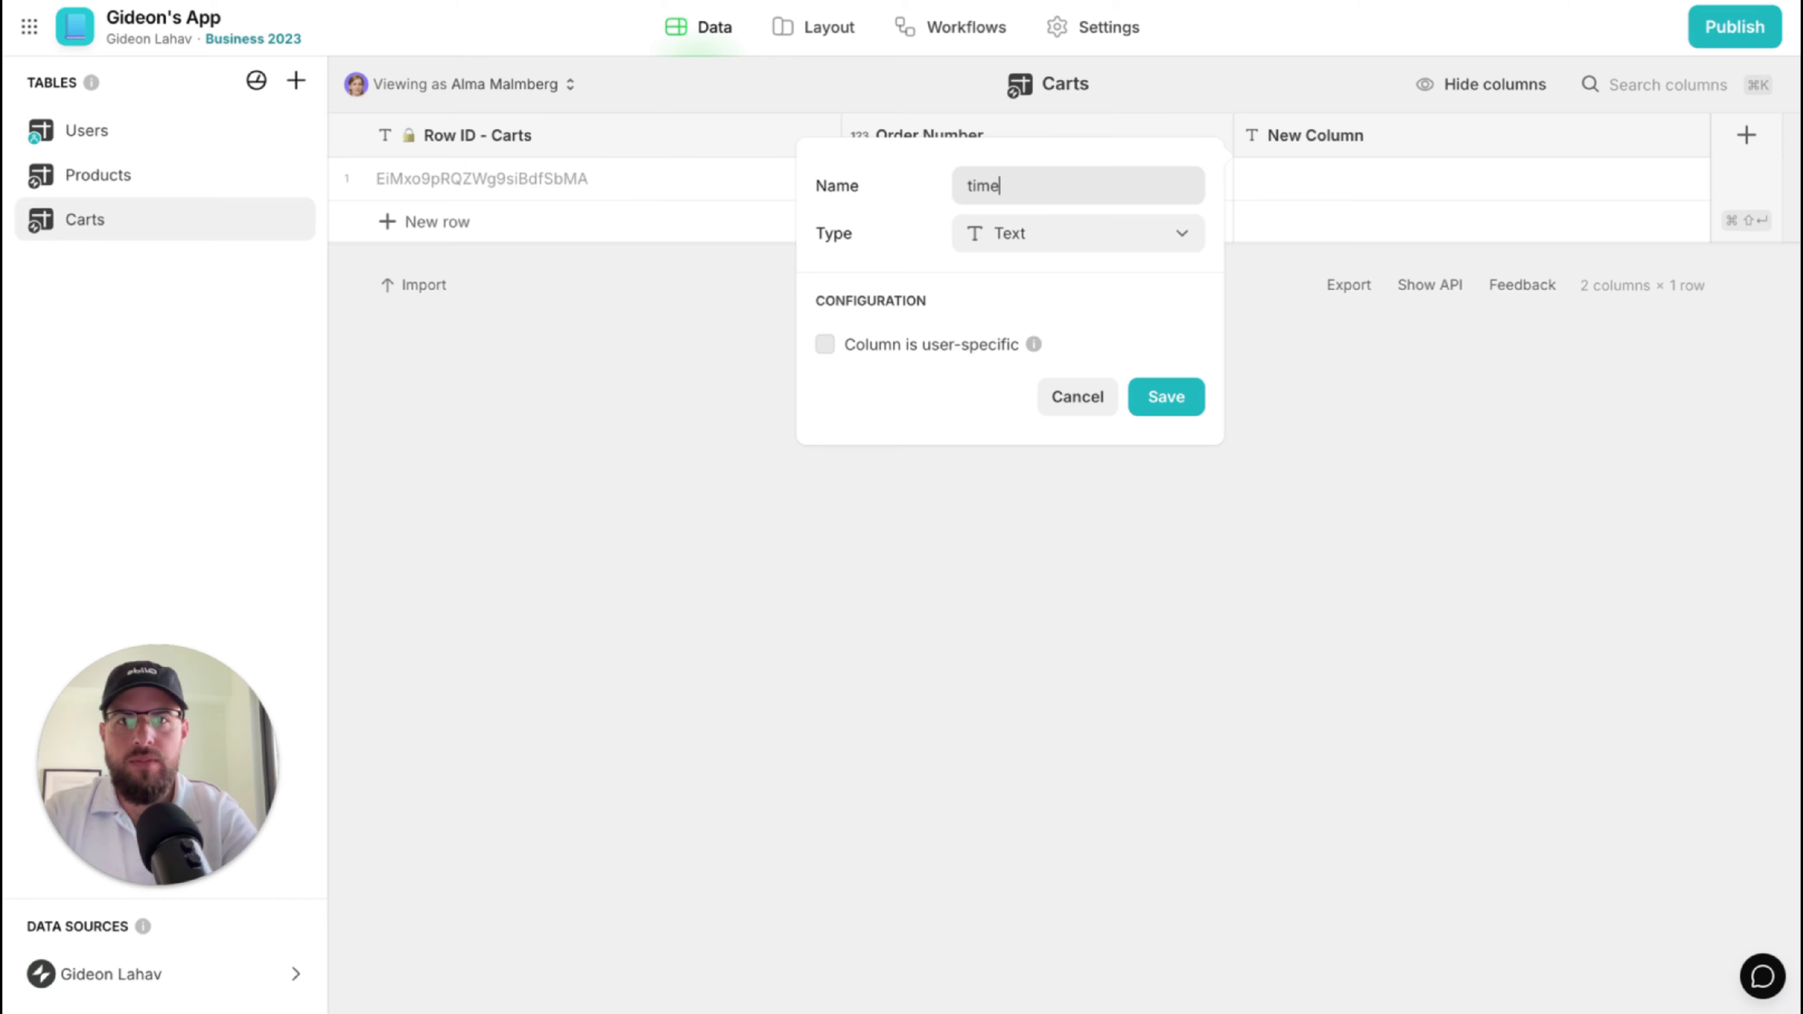
pyautogui.click(1042, 239)
pyautogui.write('da')
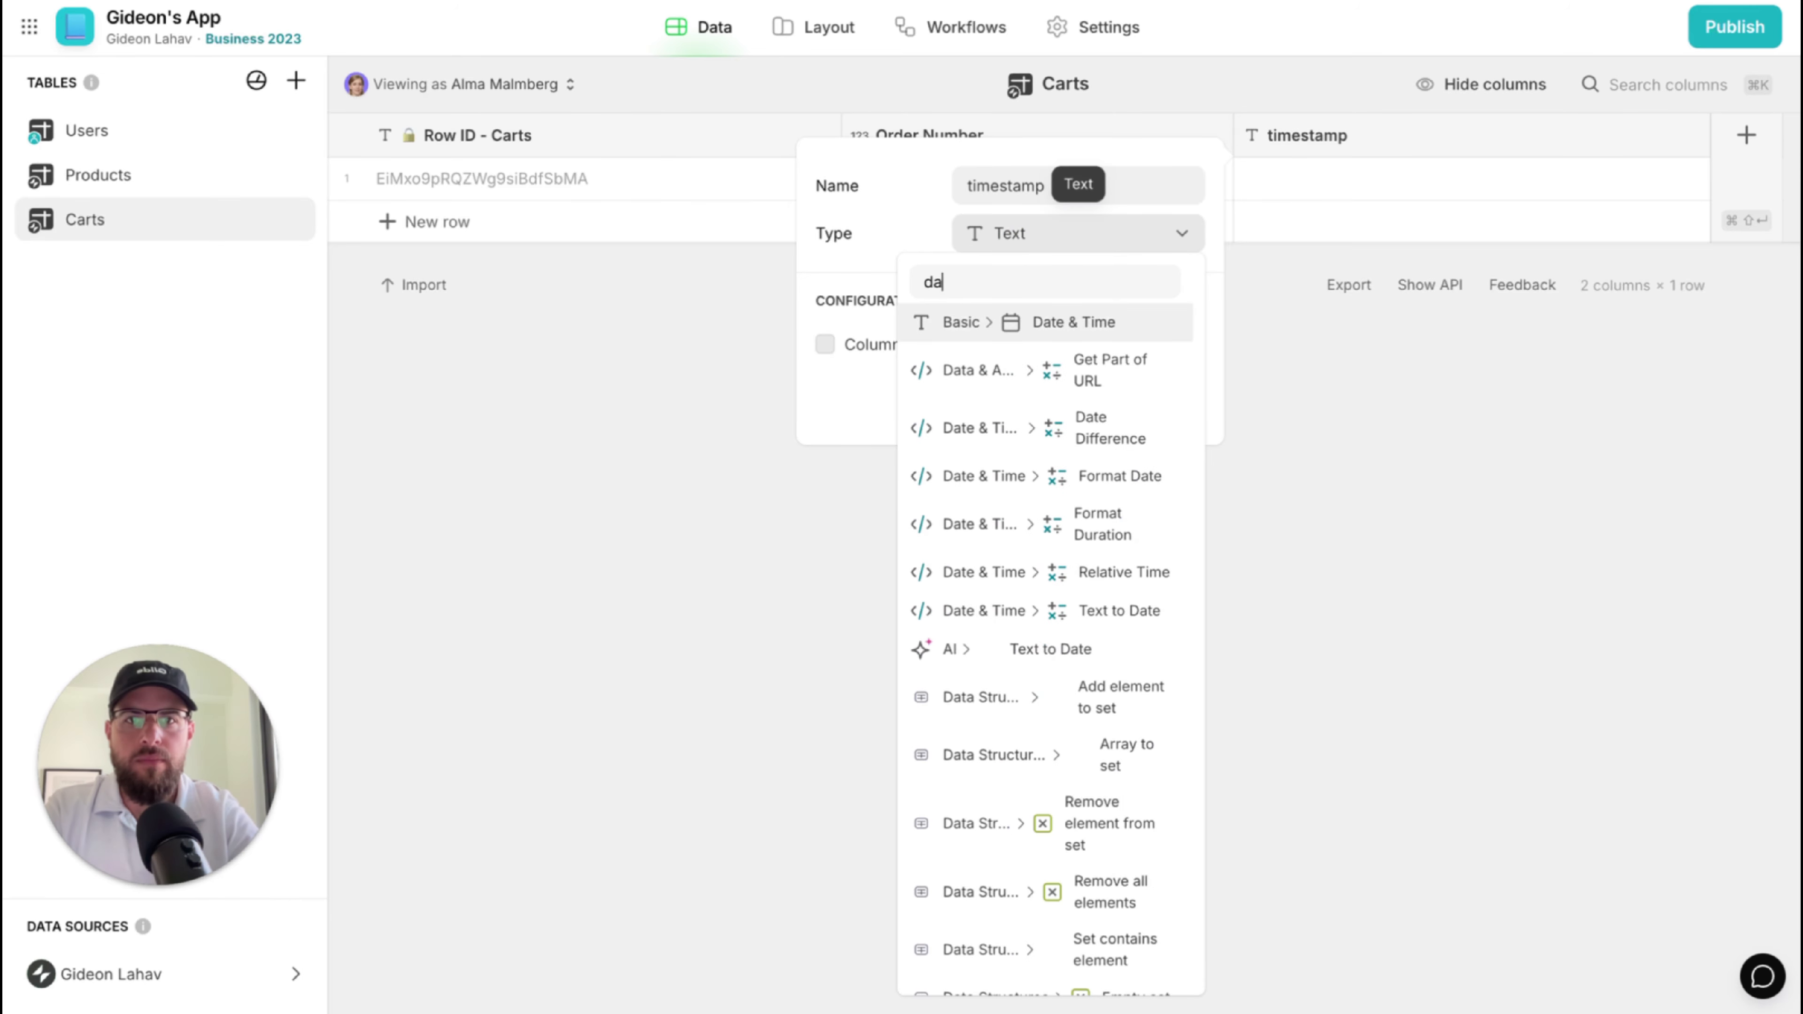
pyautogui.click(1043, 325)
pyautogui.click(1168, 657)
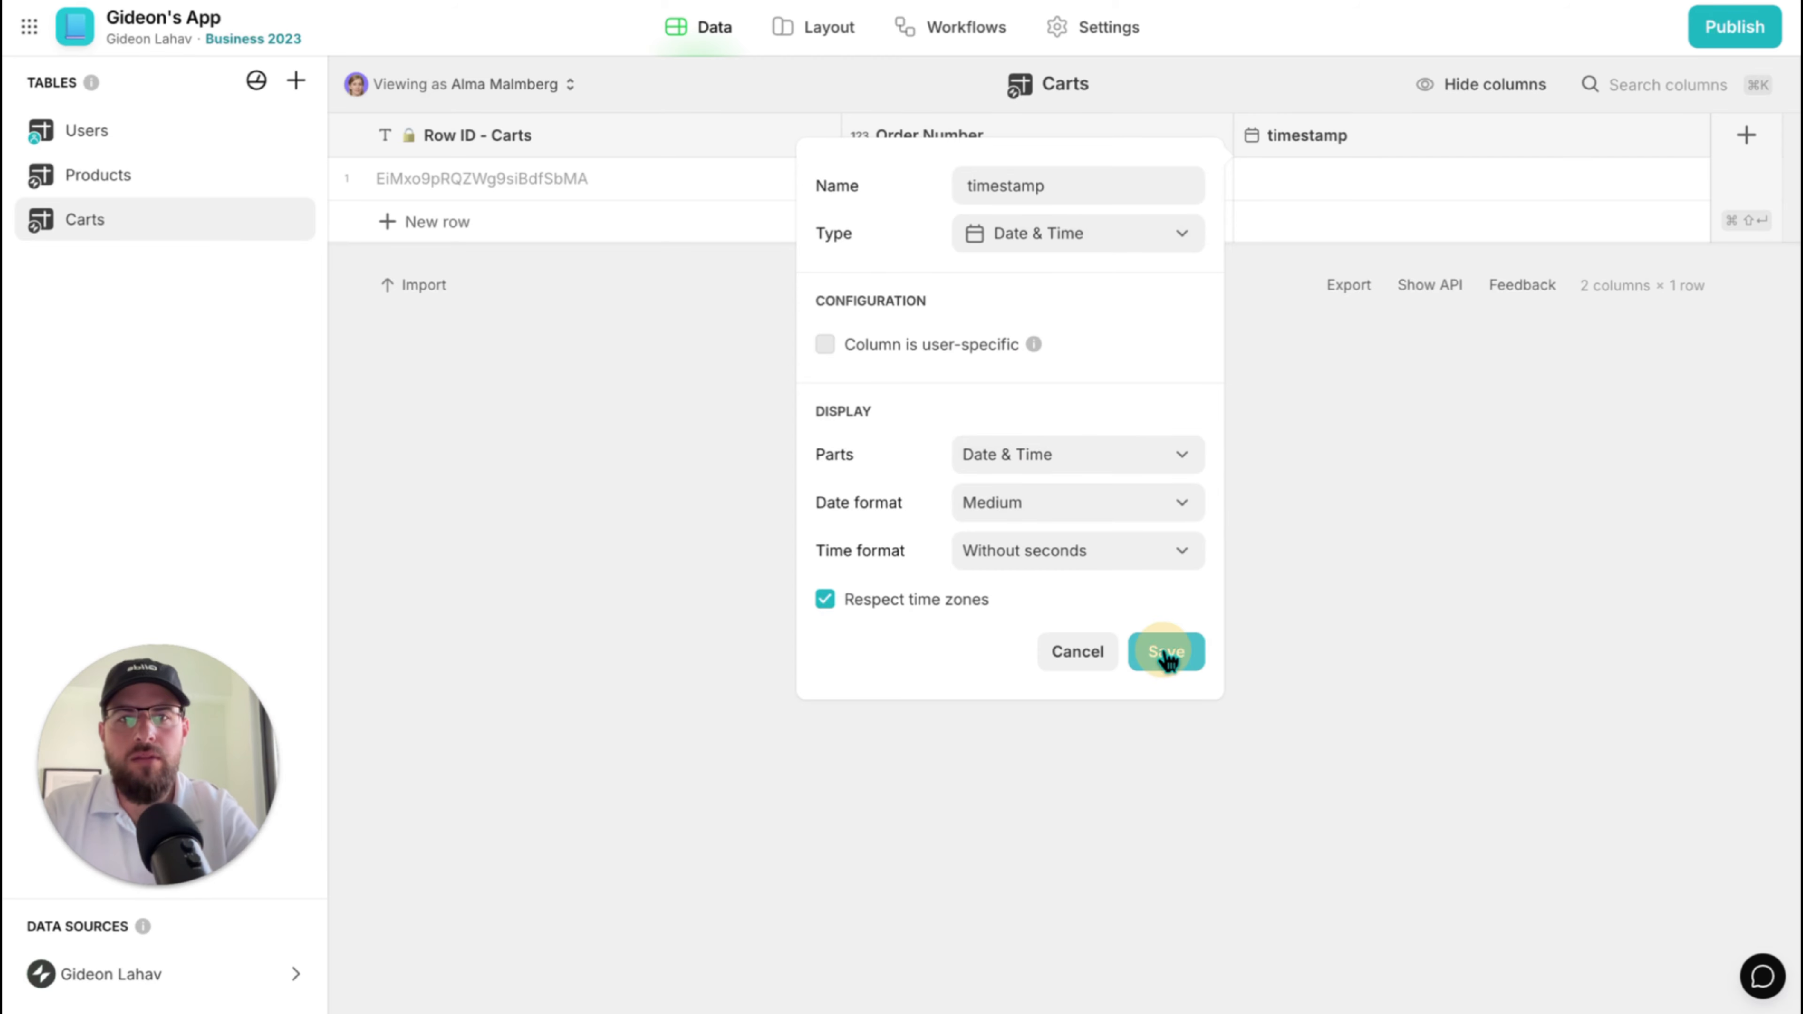
# Add an Email-type column named "User Email" to the Carts table.
pyautogui.click(1746, 135)
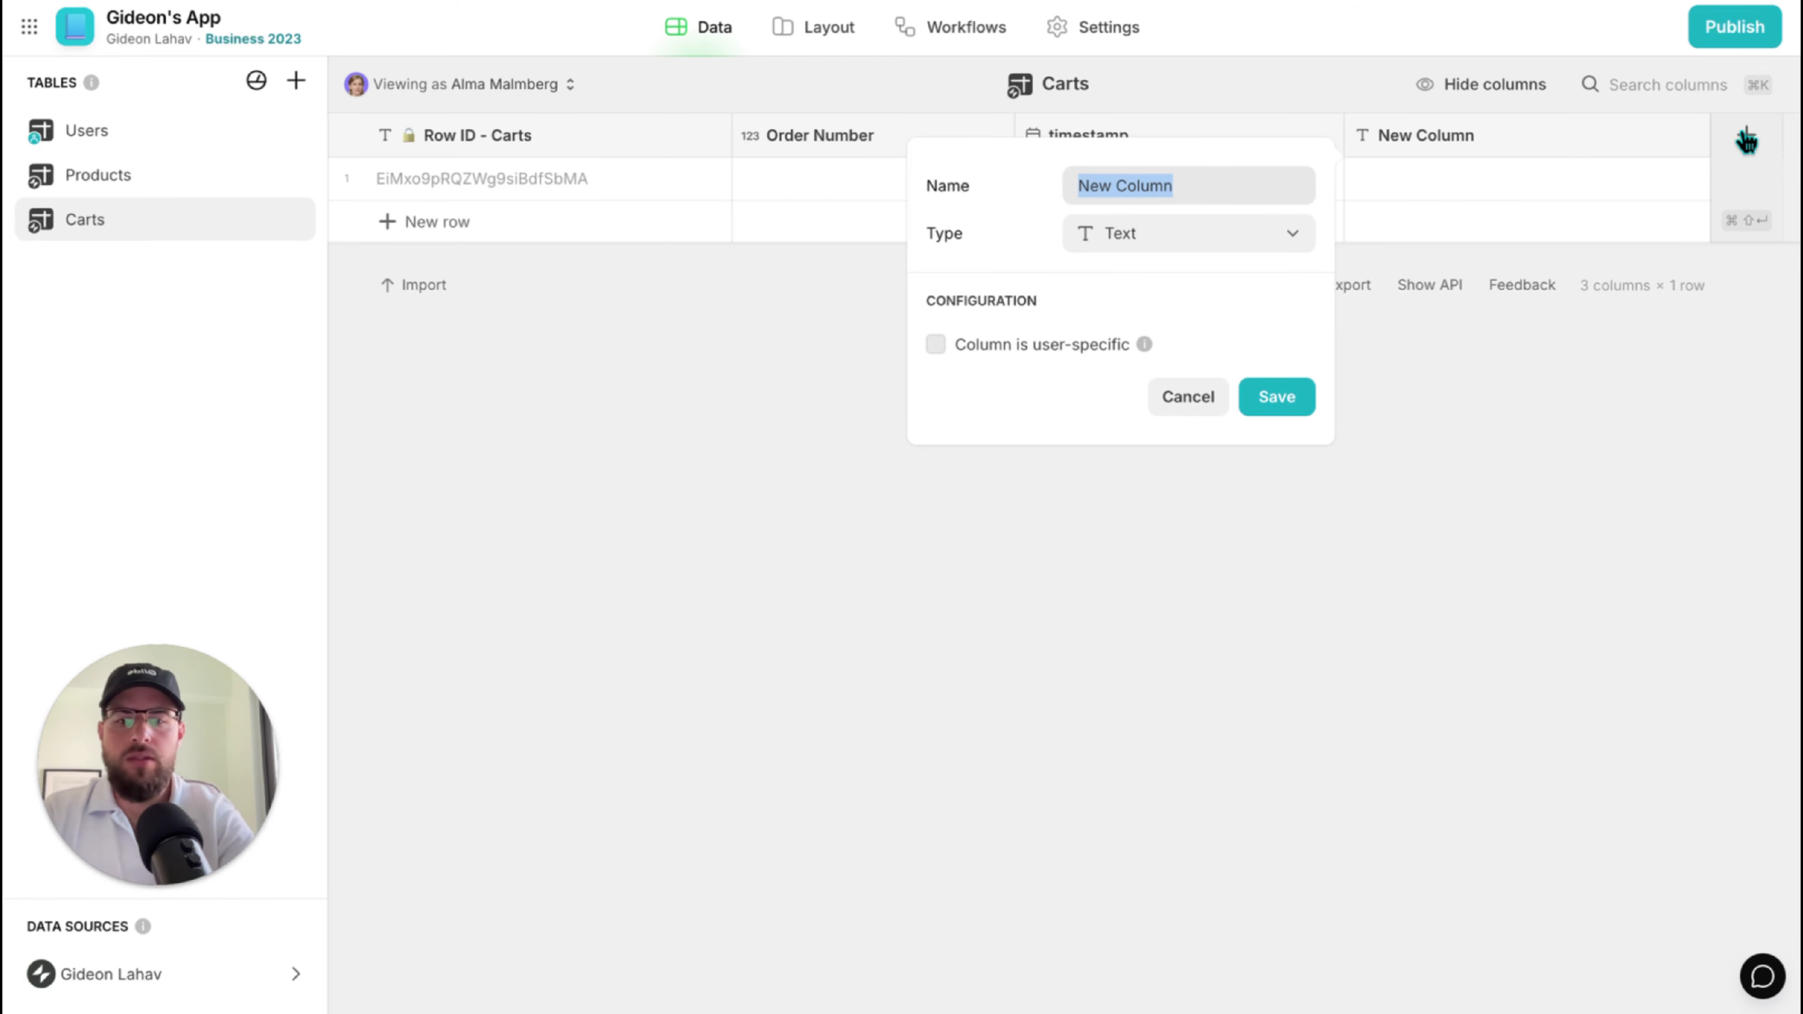
pyautogui.write('User Email')
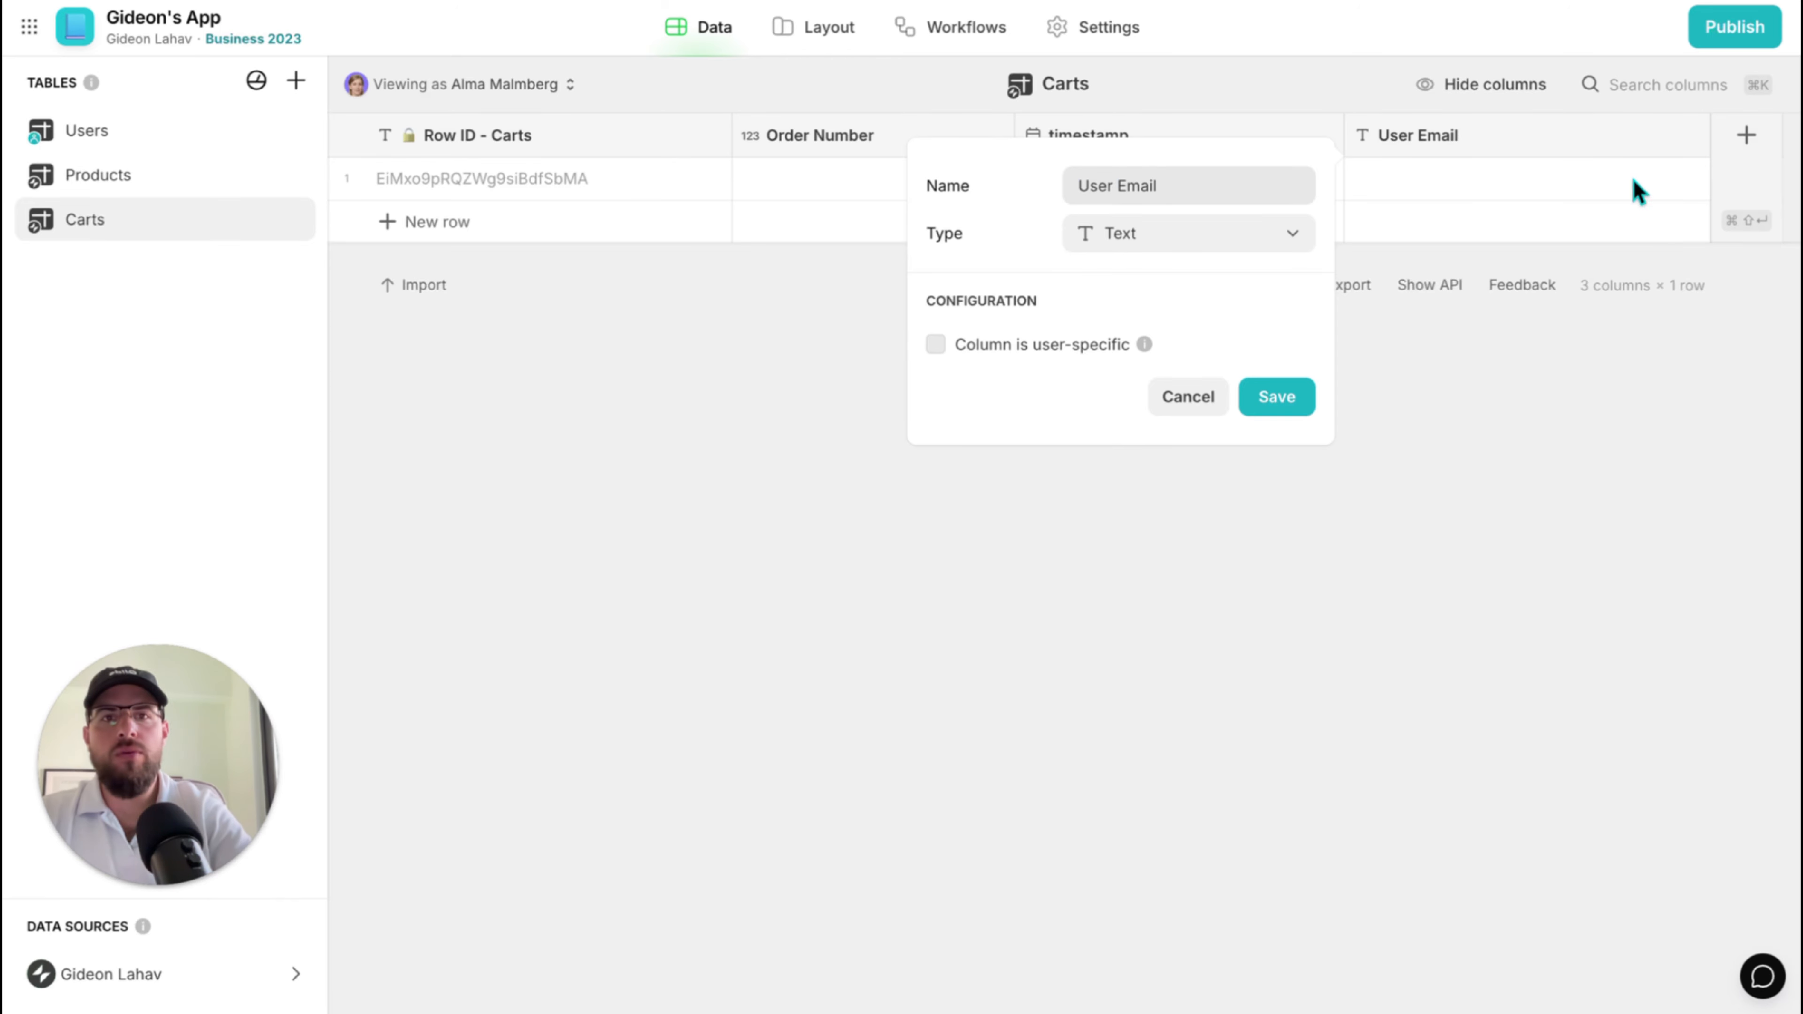
pyautogui.click(1231, 250)
pyautogui.write('em')
pyautogui.press('Return')
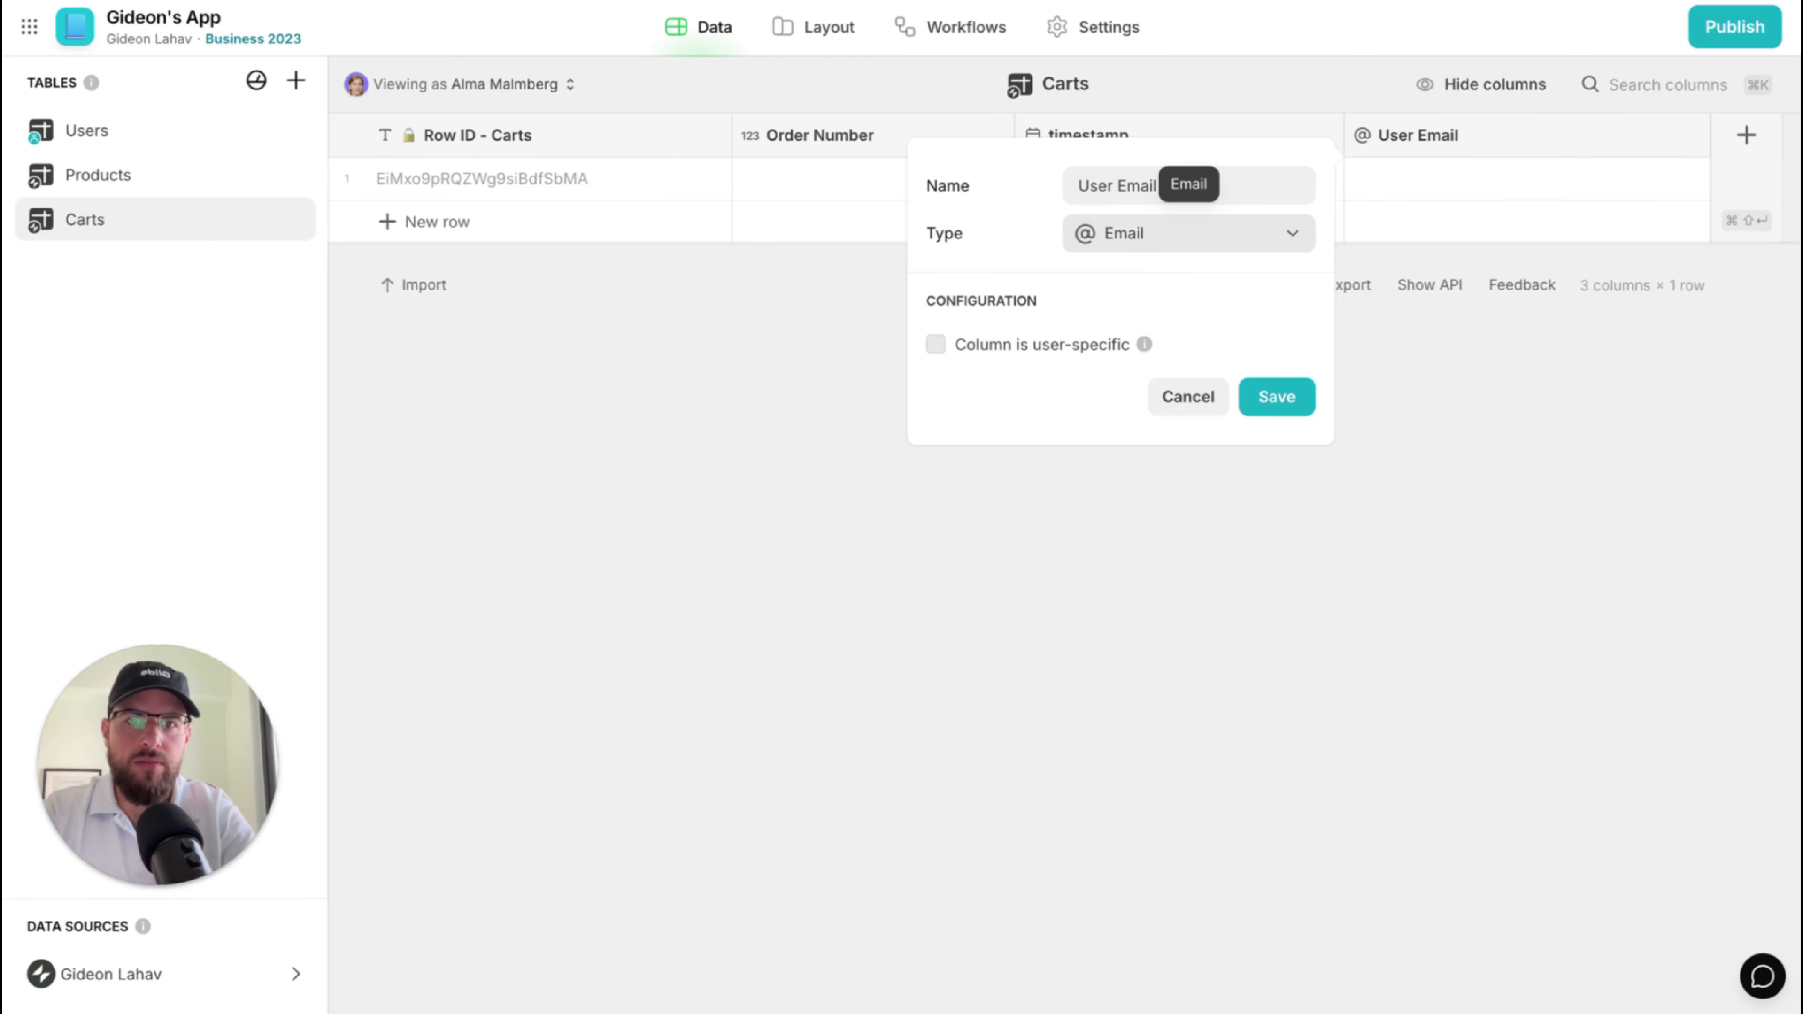
pyautogui.click(1283, 393)
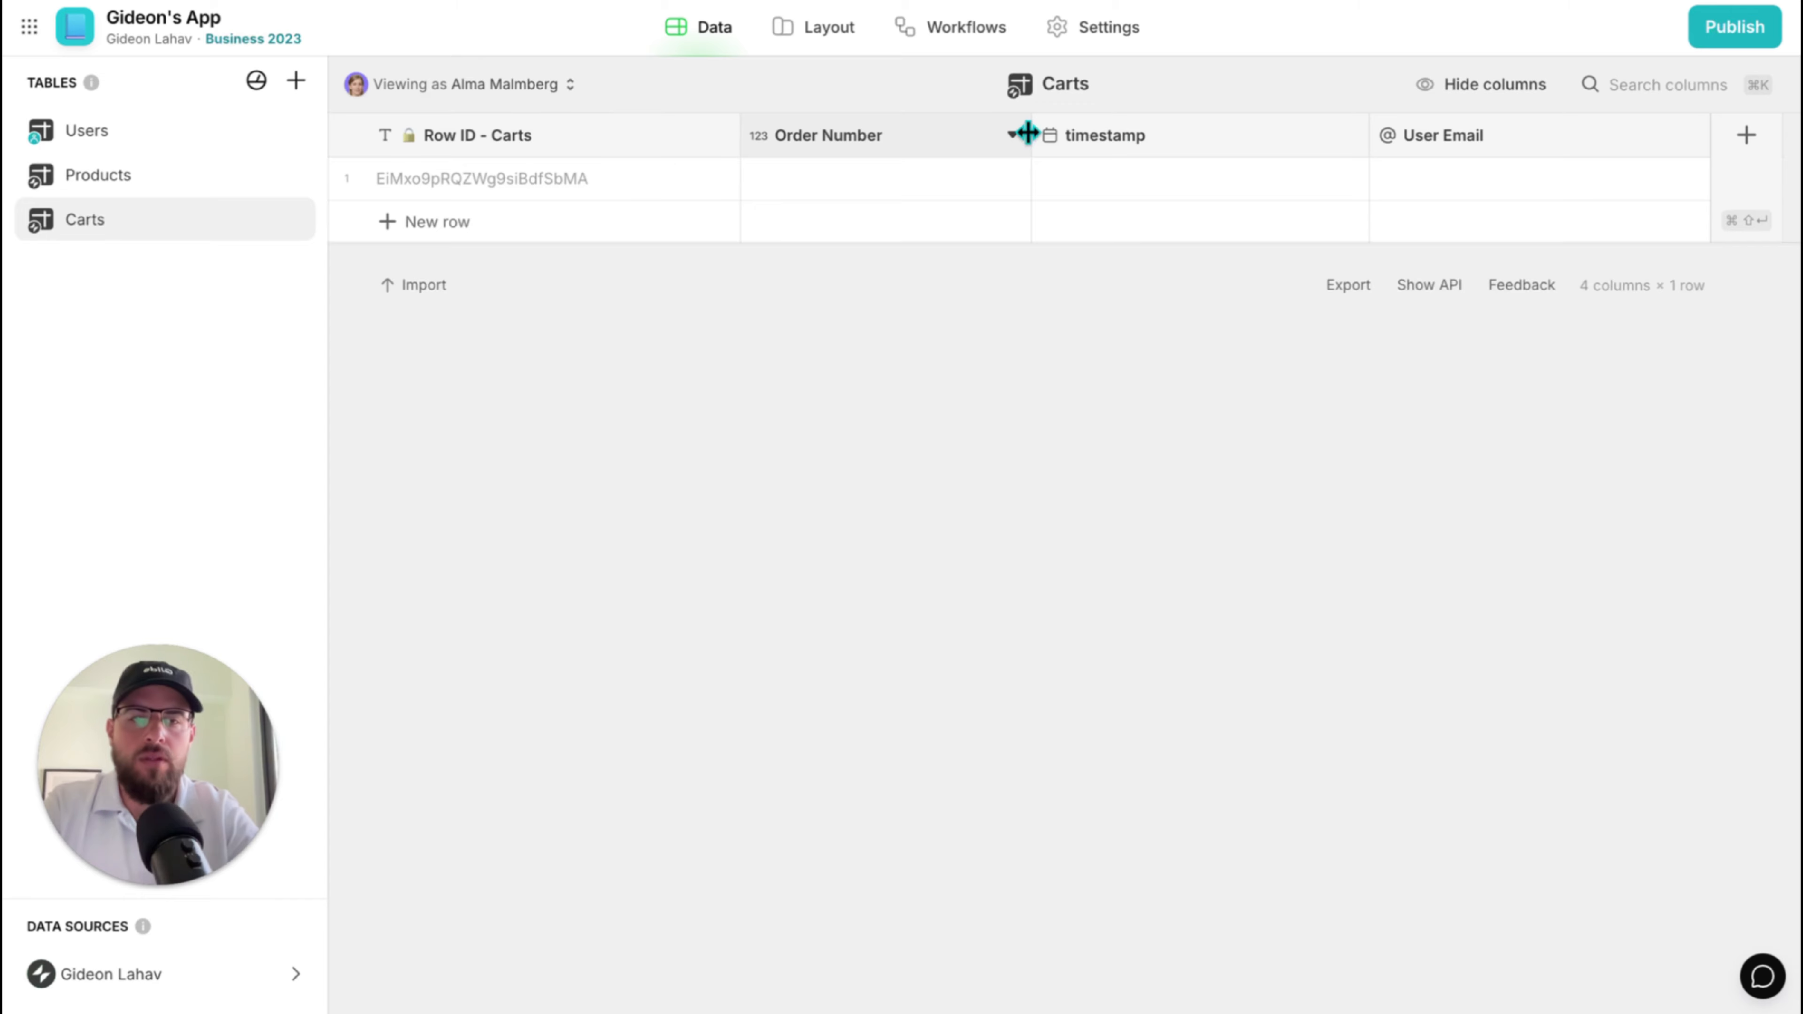
# Add a Relation column named "Carts" after the Admin column of the Users table.
pyautogui.doubleClick(62, 222)
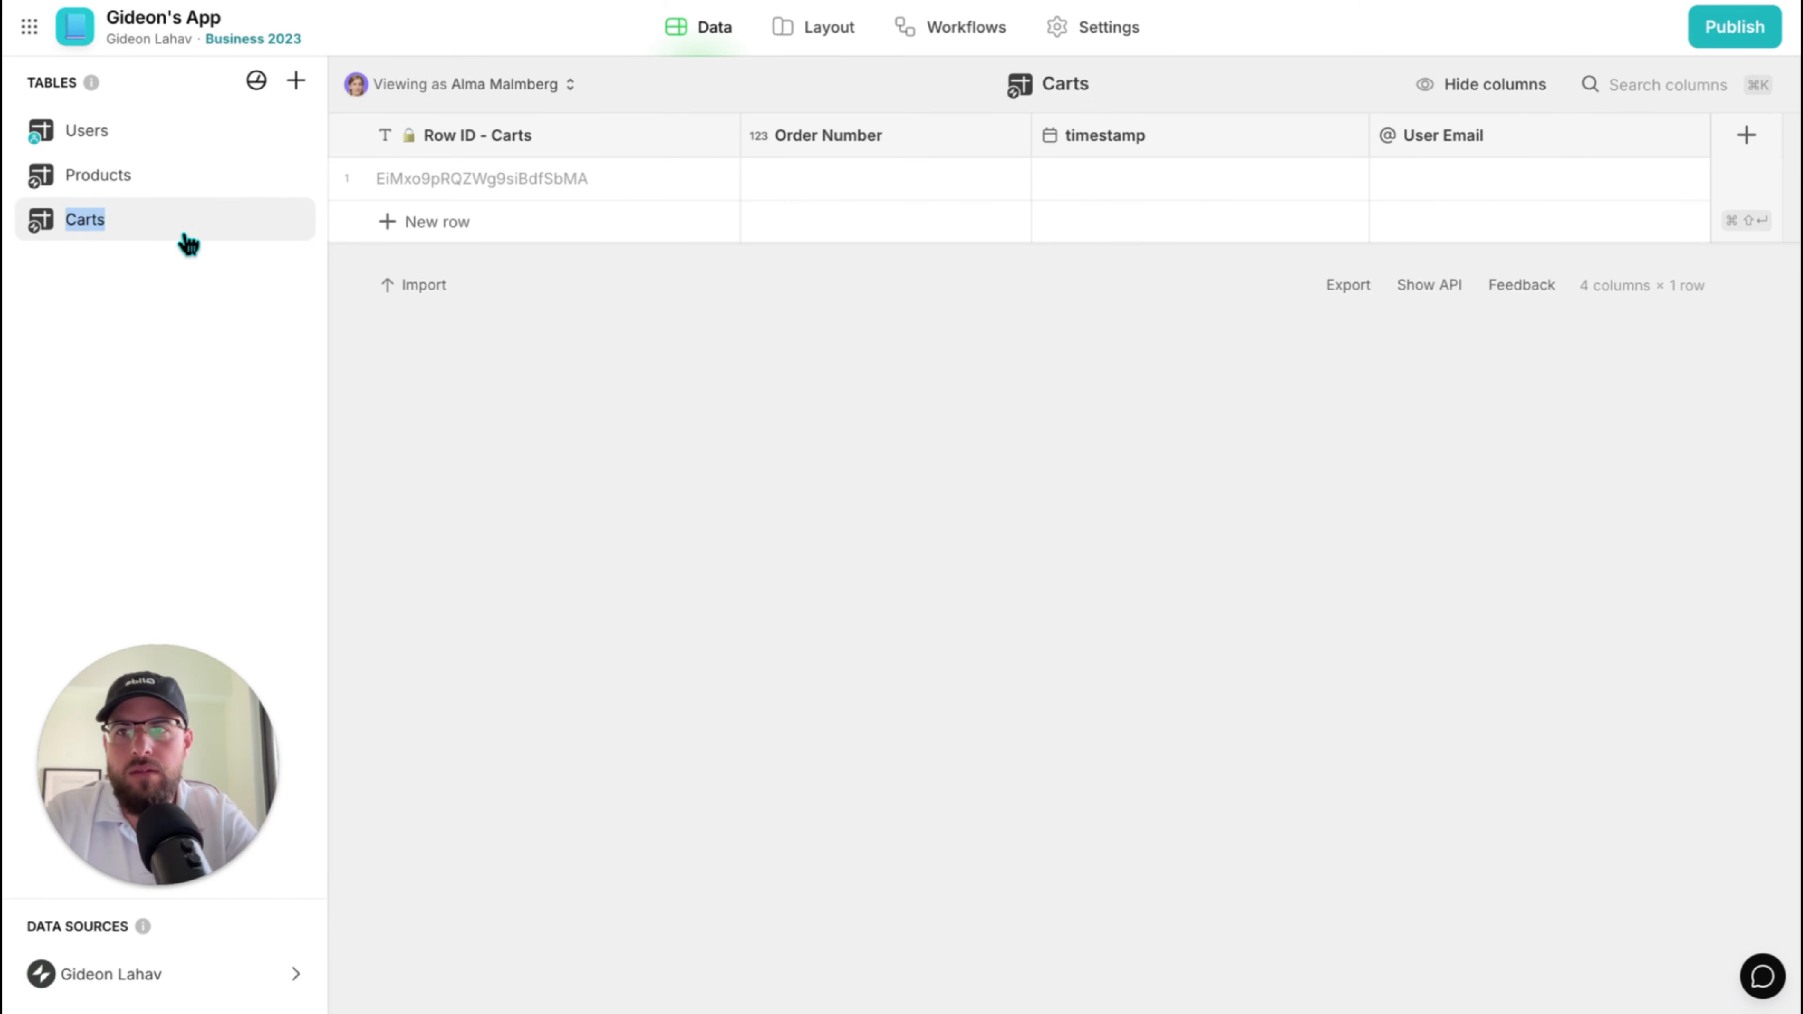
pyautogui.click(125, 136)
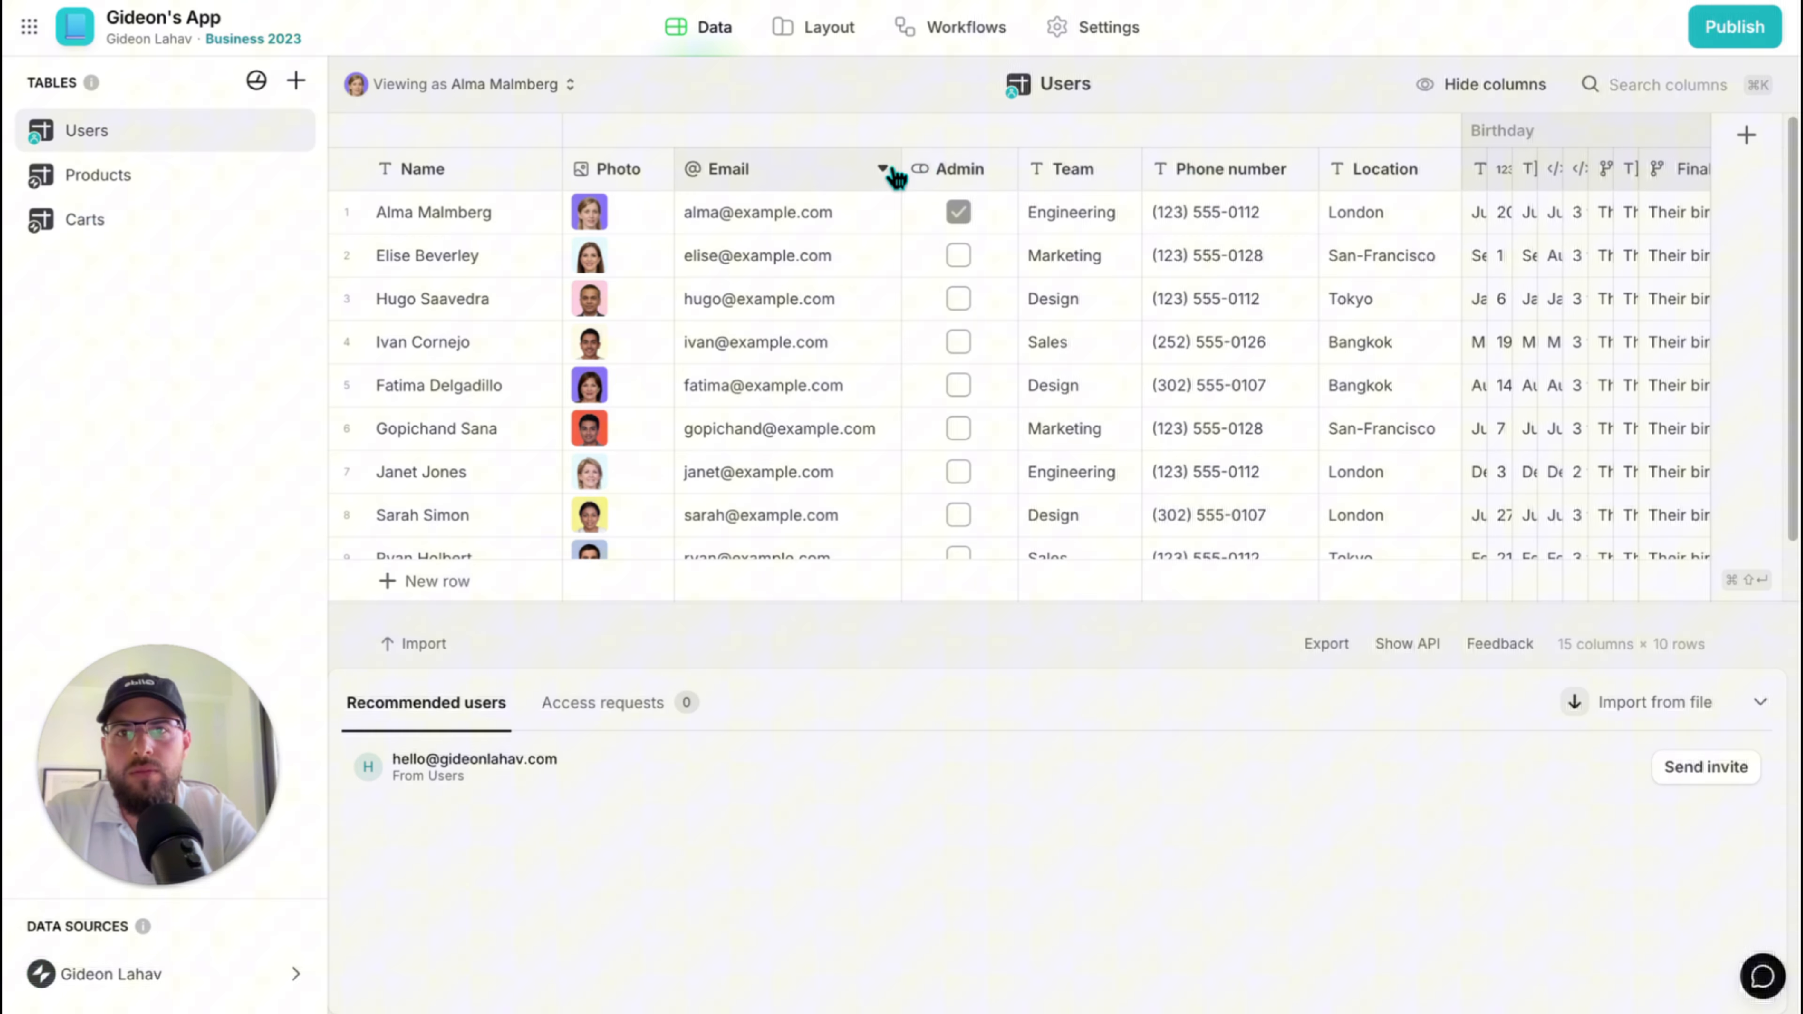
pyautogui.click(893, 170)
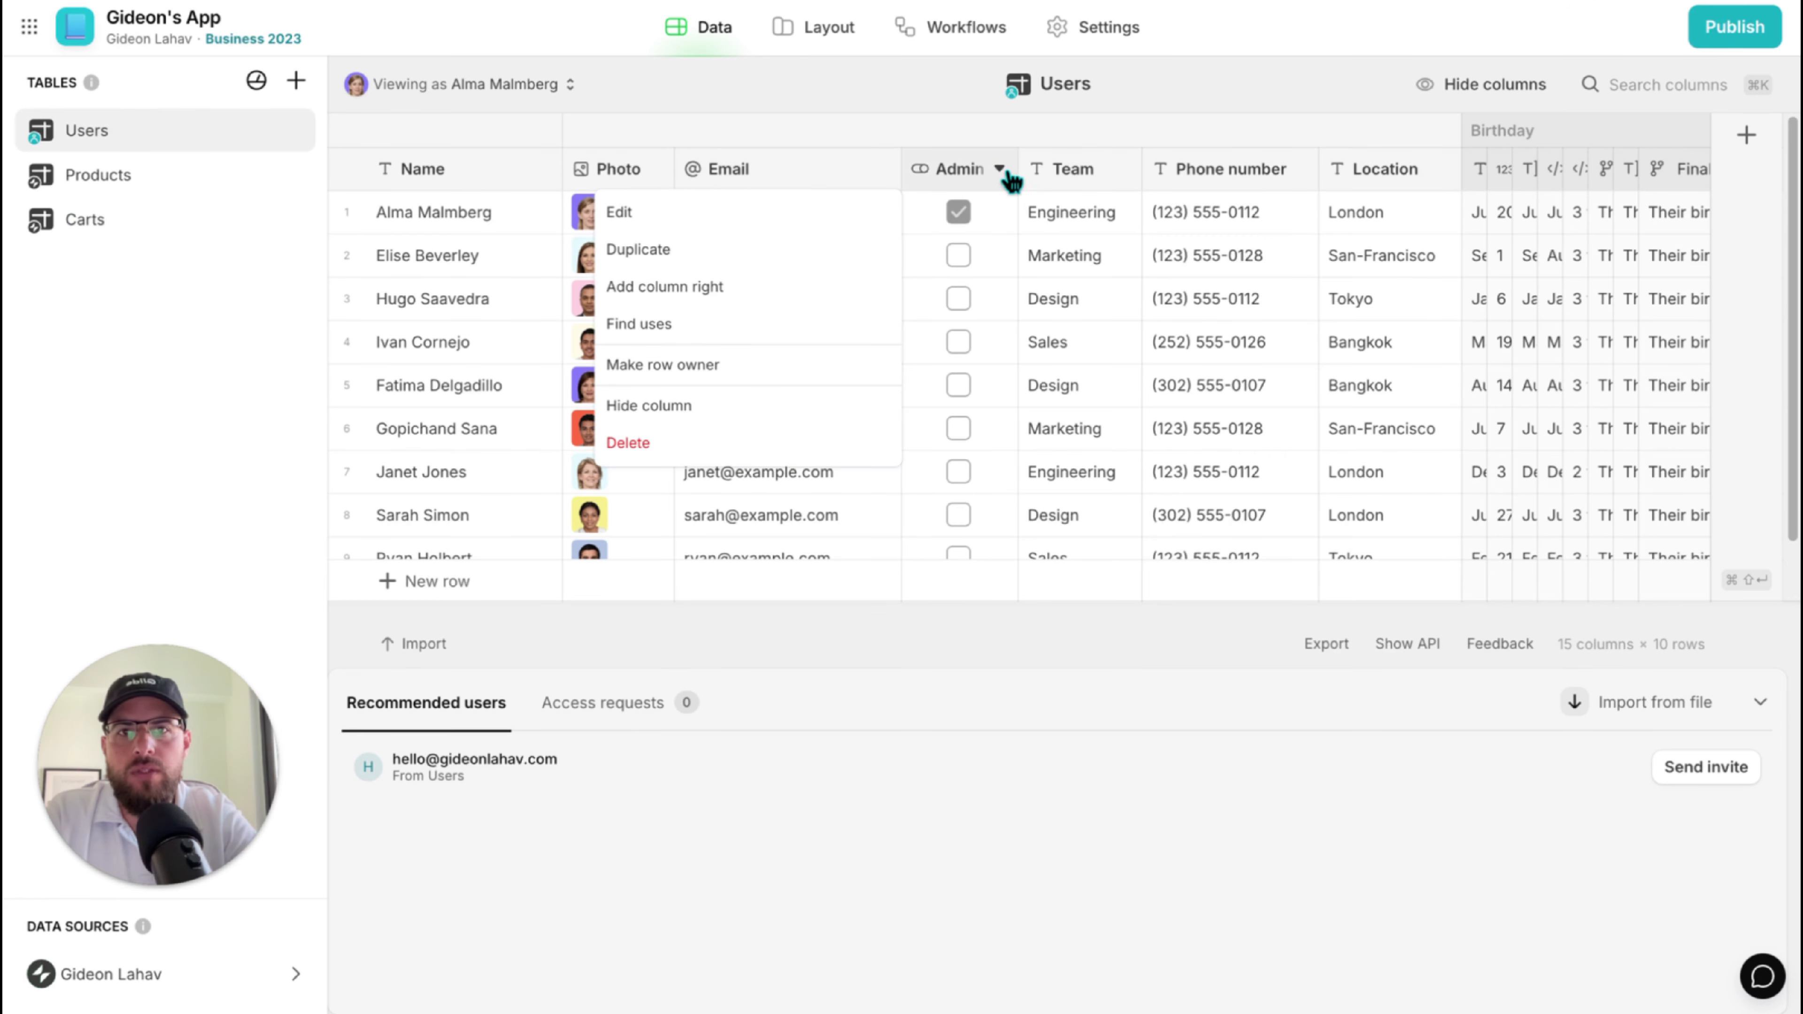
pyautogui.click(901, 290)
pyautogui.write('Carts')
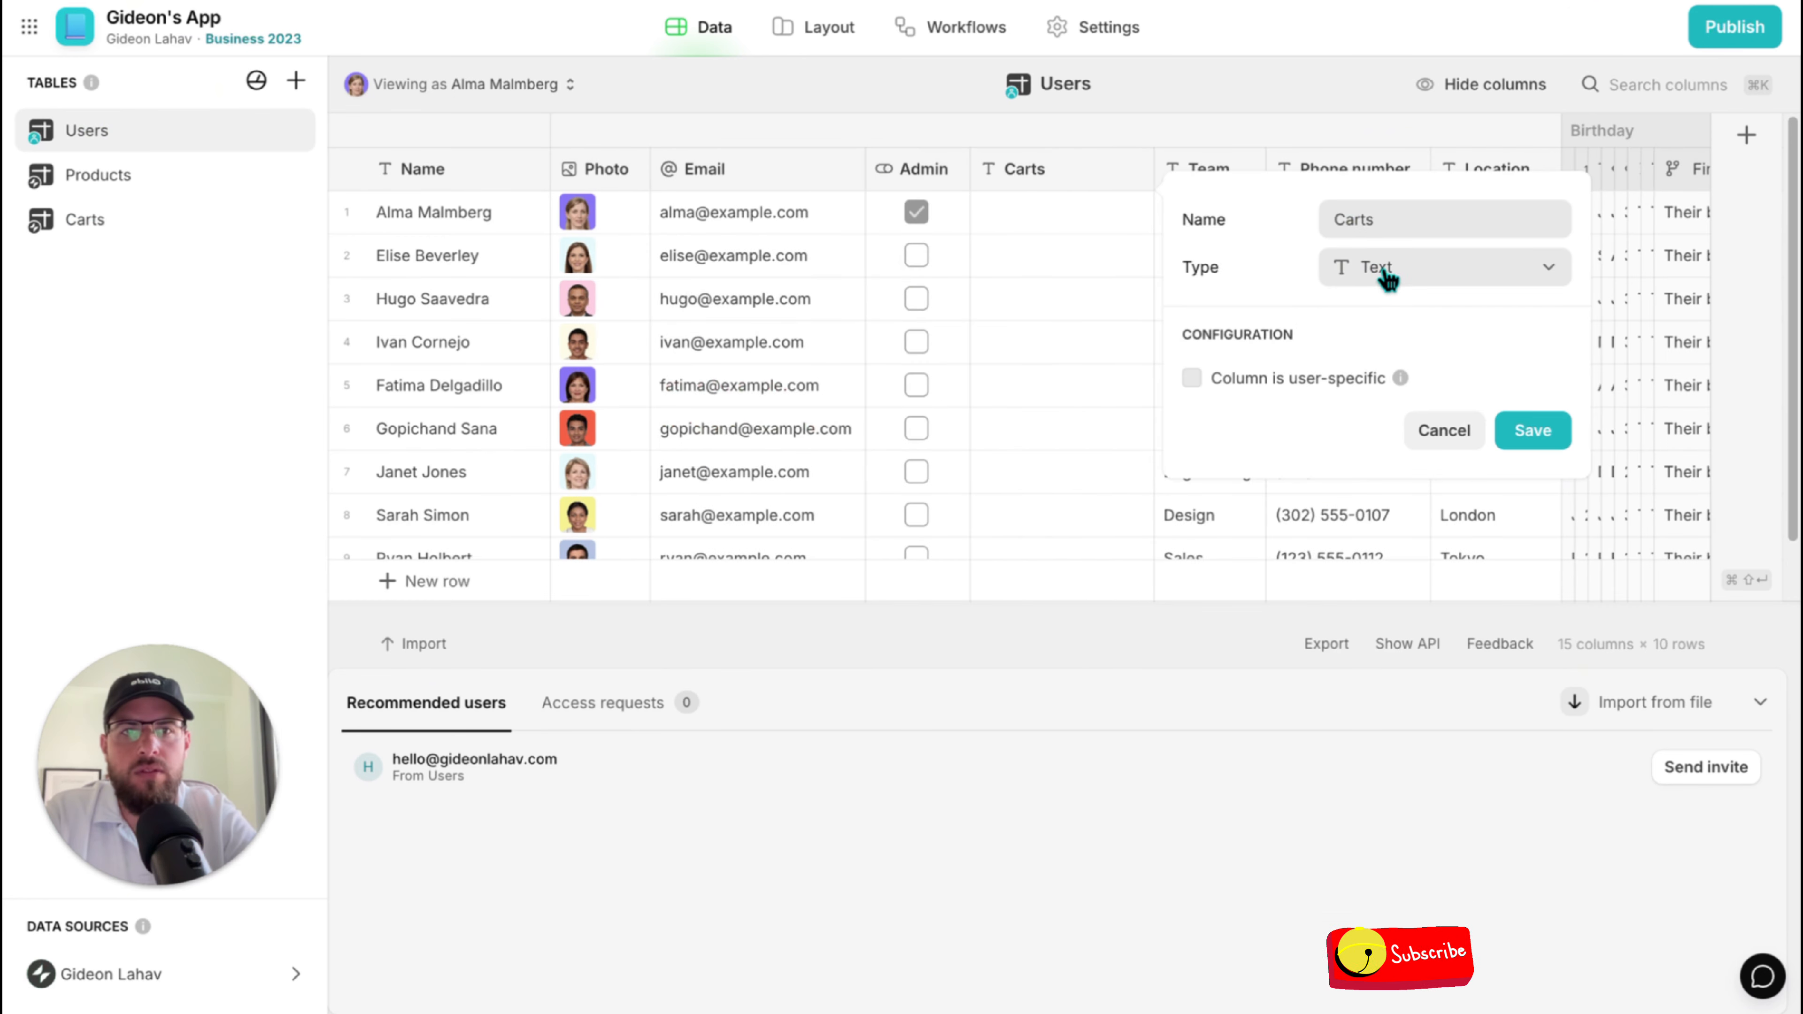
pyautogui.click(1386, 280)
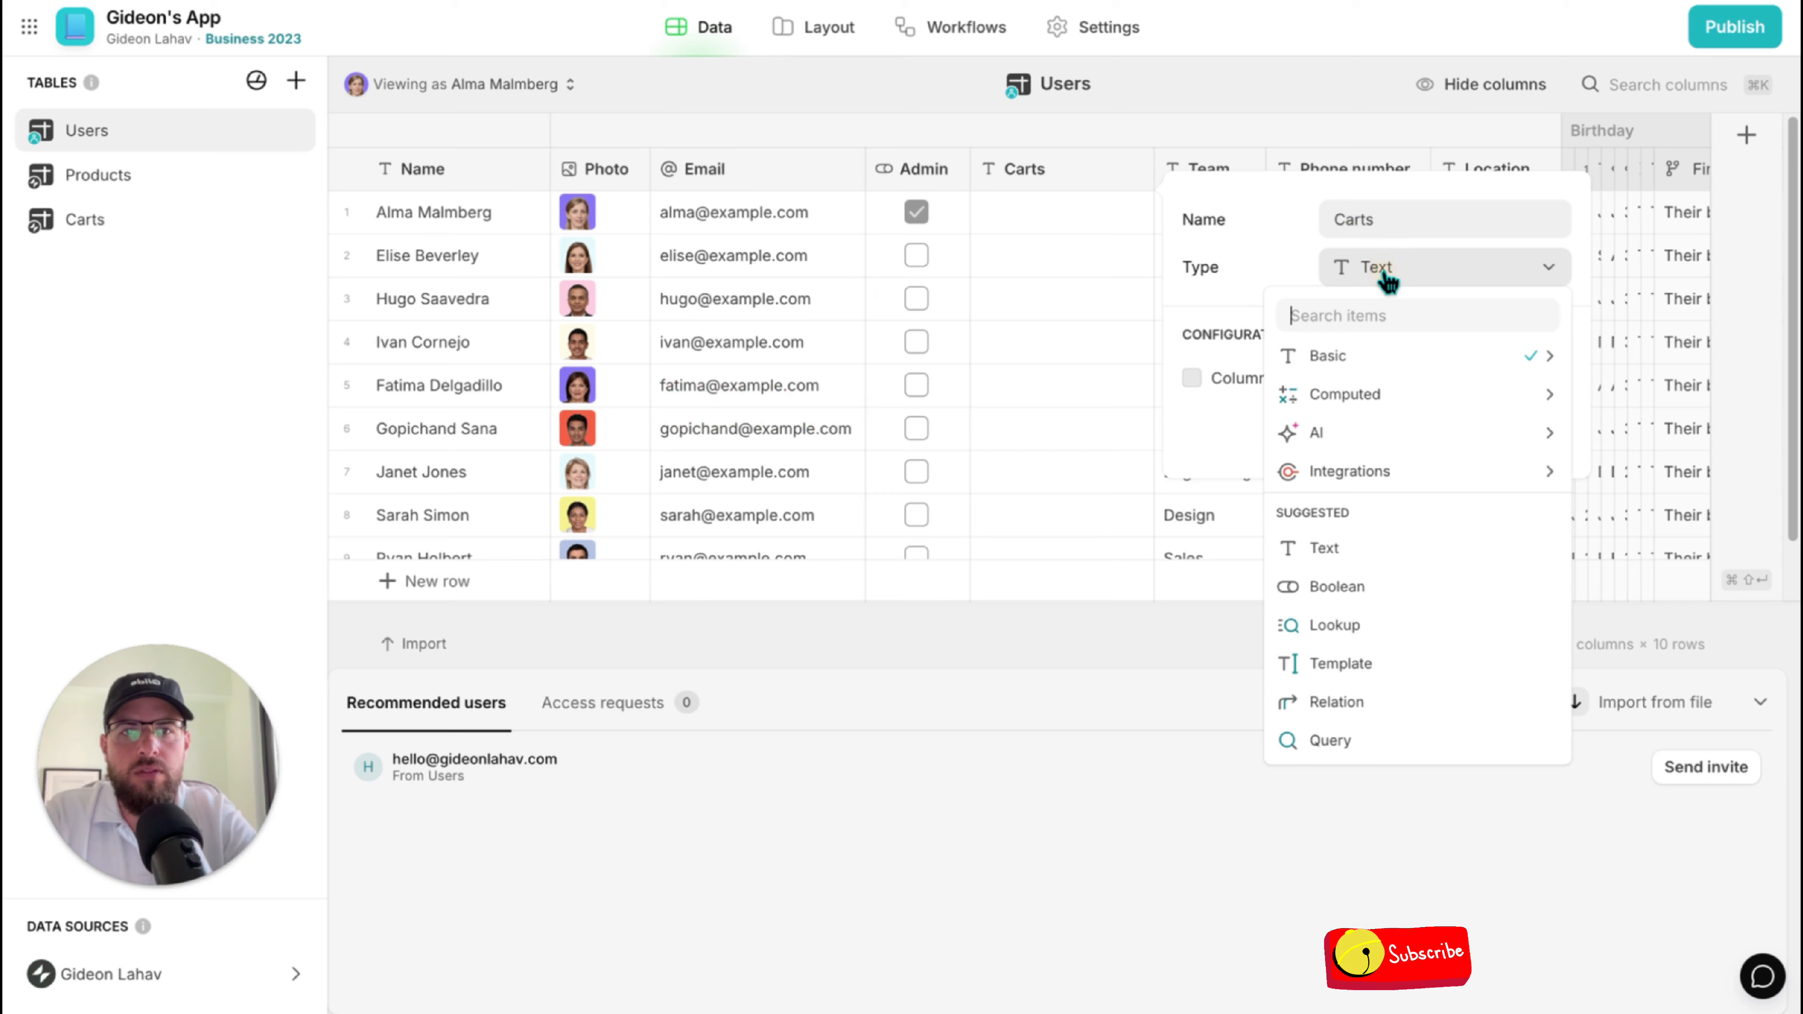
pyautogui.click(1344, 703)
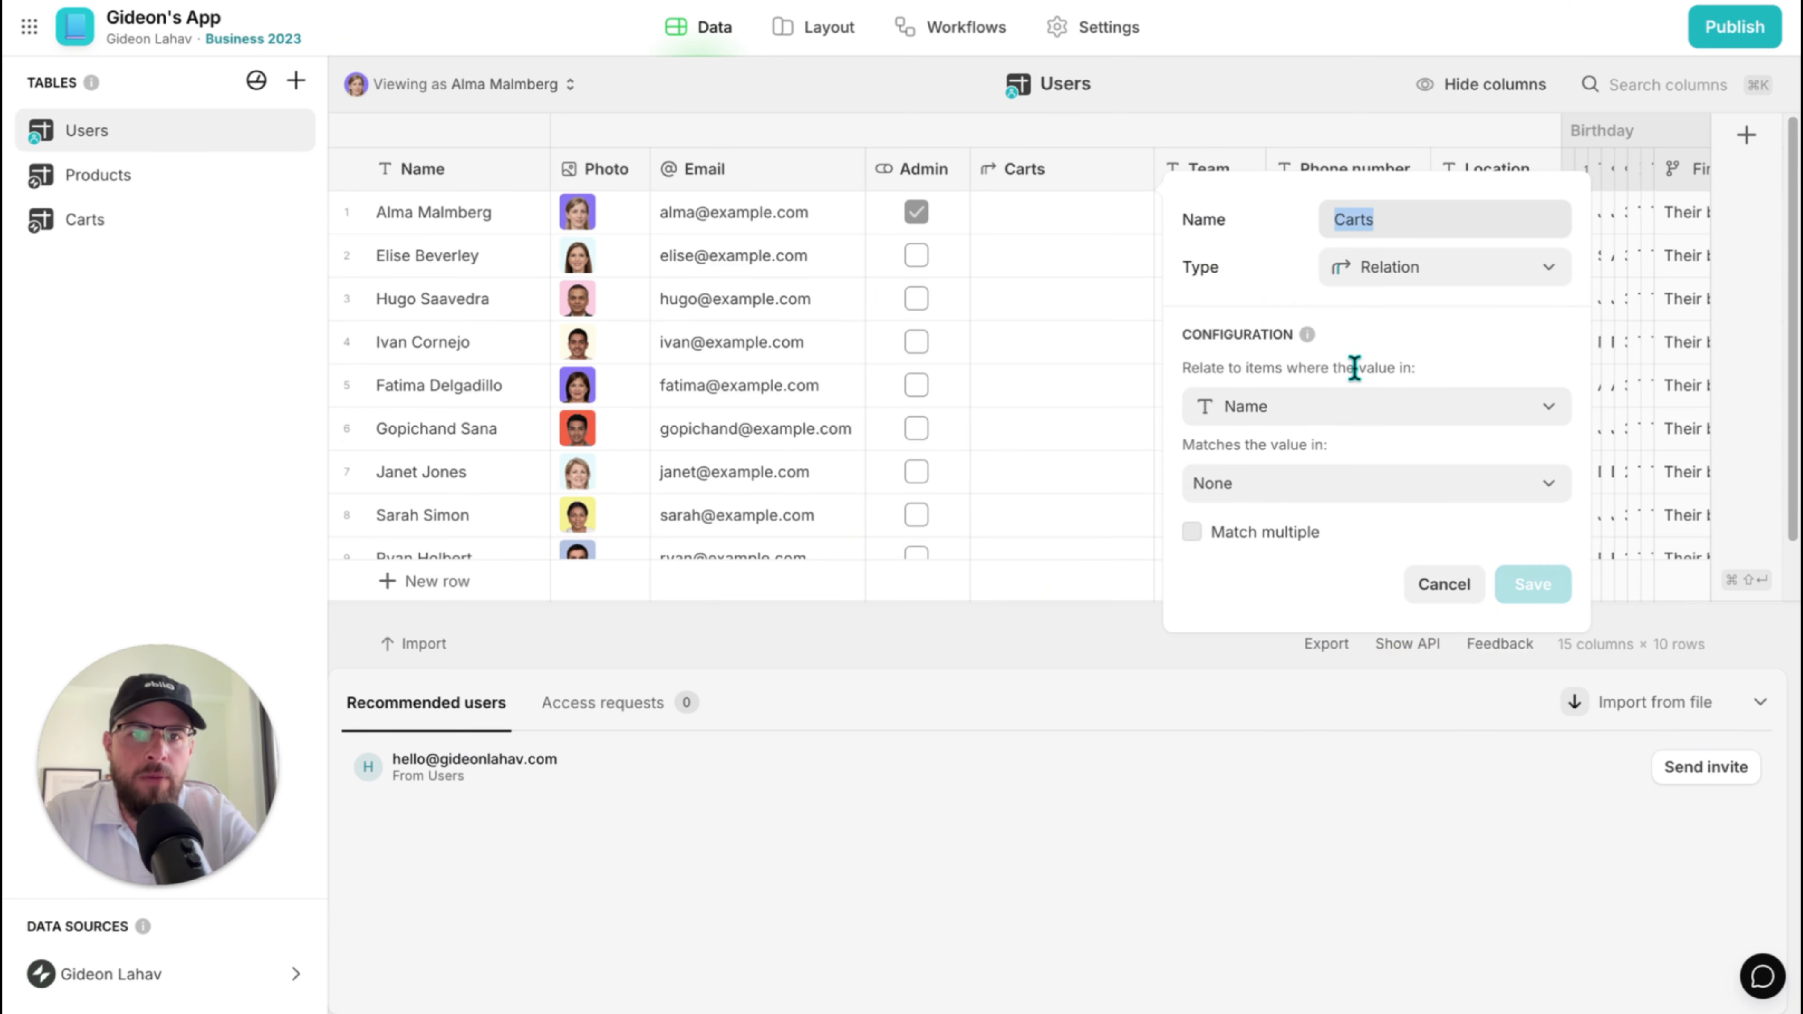
# Relate the users' Email to User Email in the Carts table, enable multiple matches and save the relation.
pyautogui.click(1349, 412)
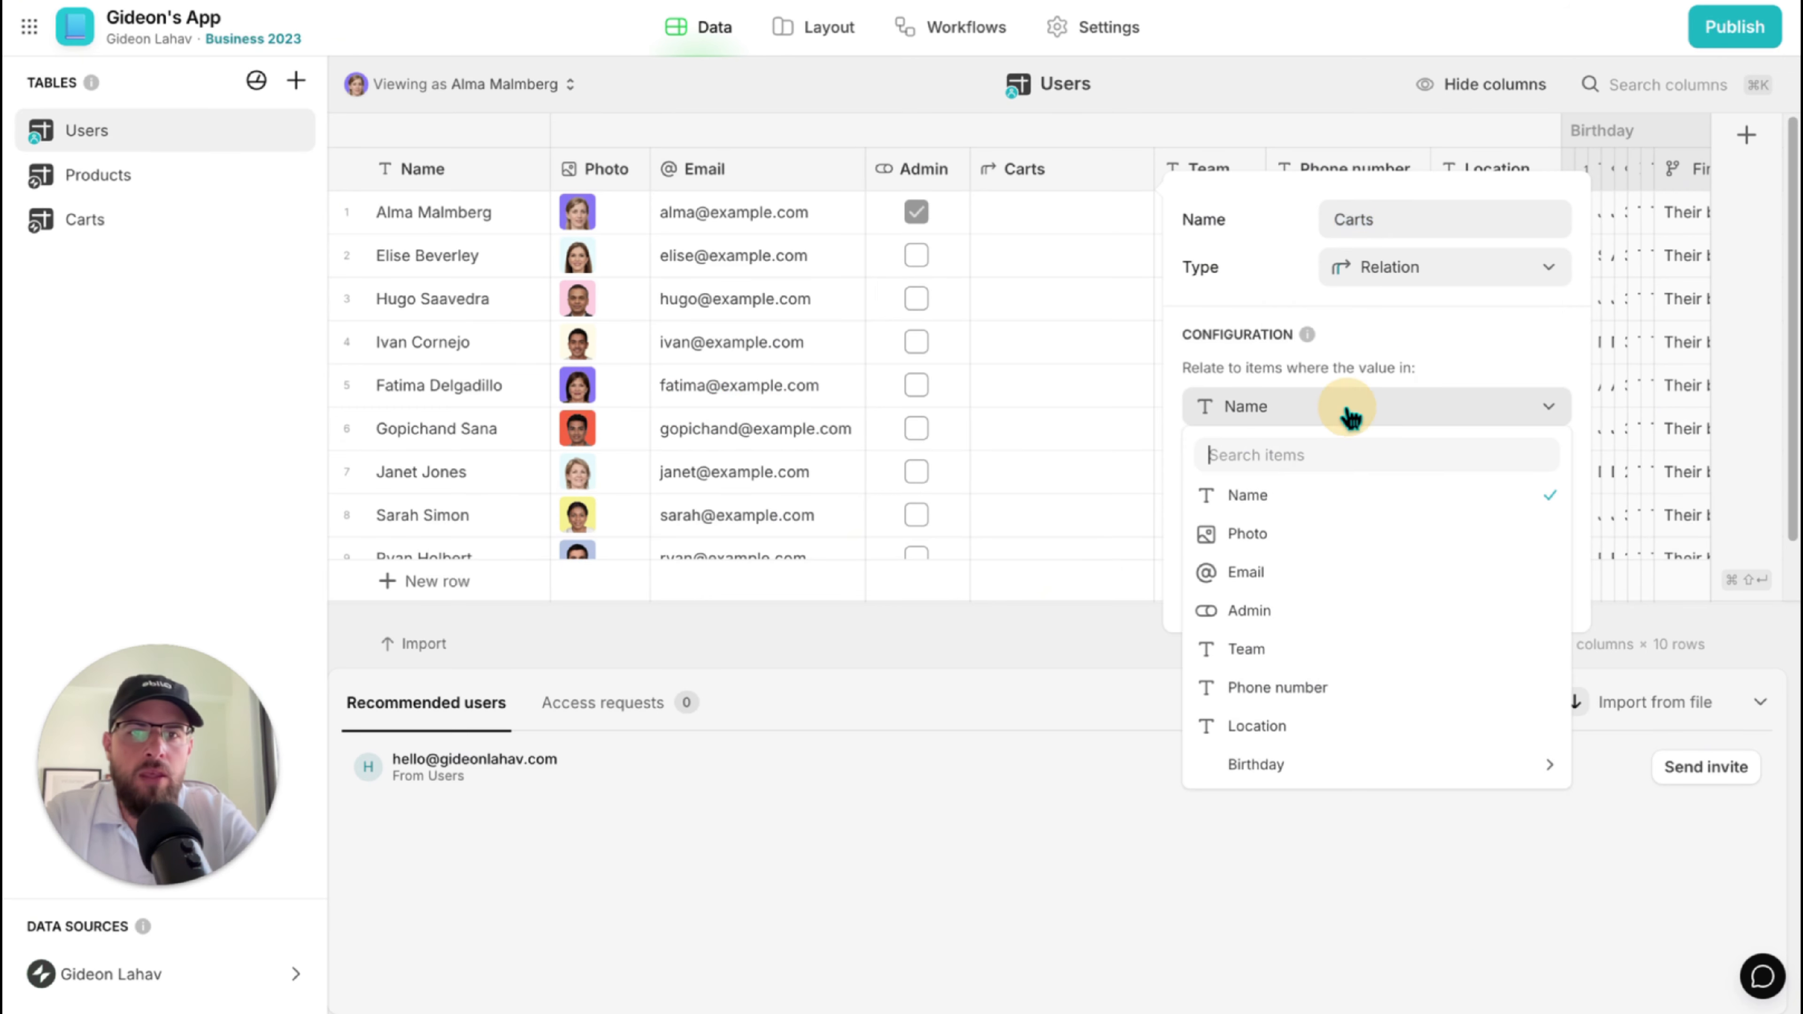
pyautogui.click(1315, 572)
pyautogui.click(1260, 490)
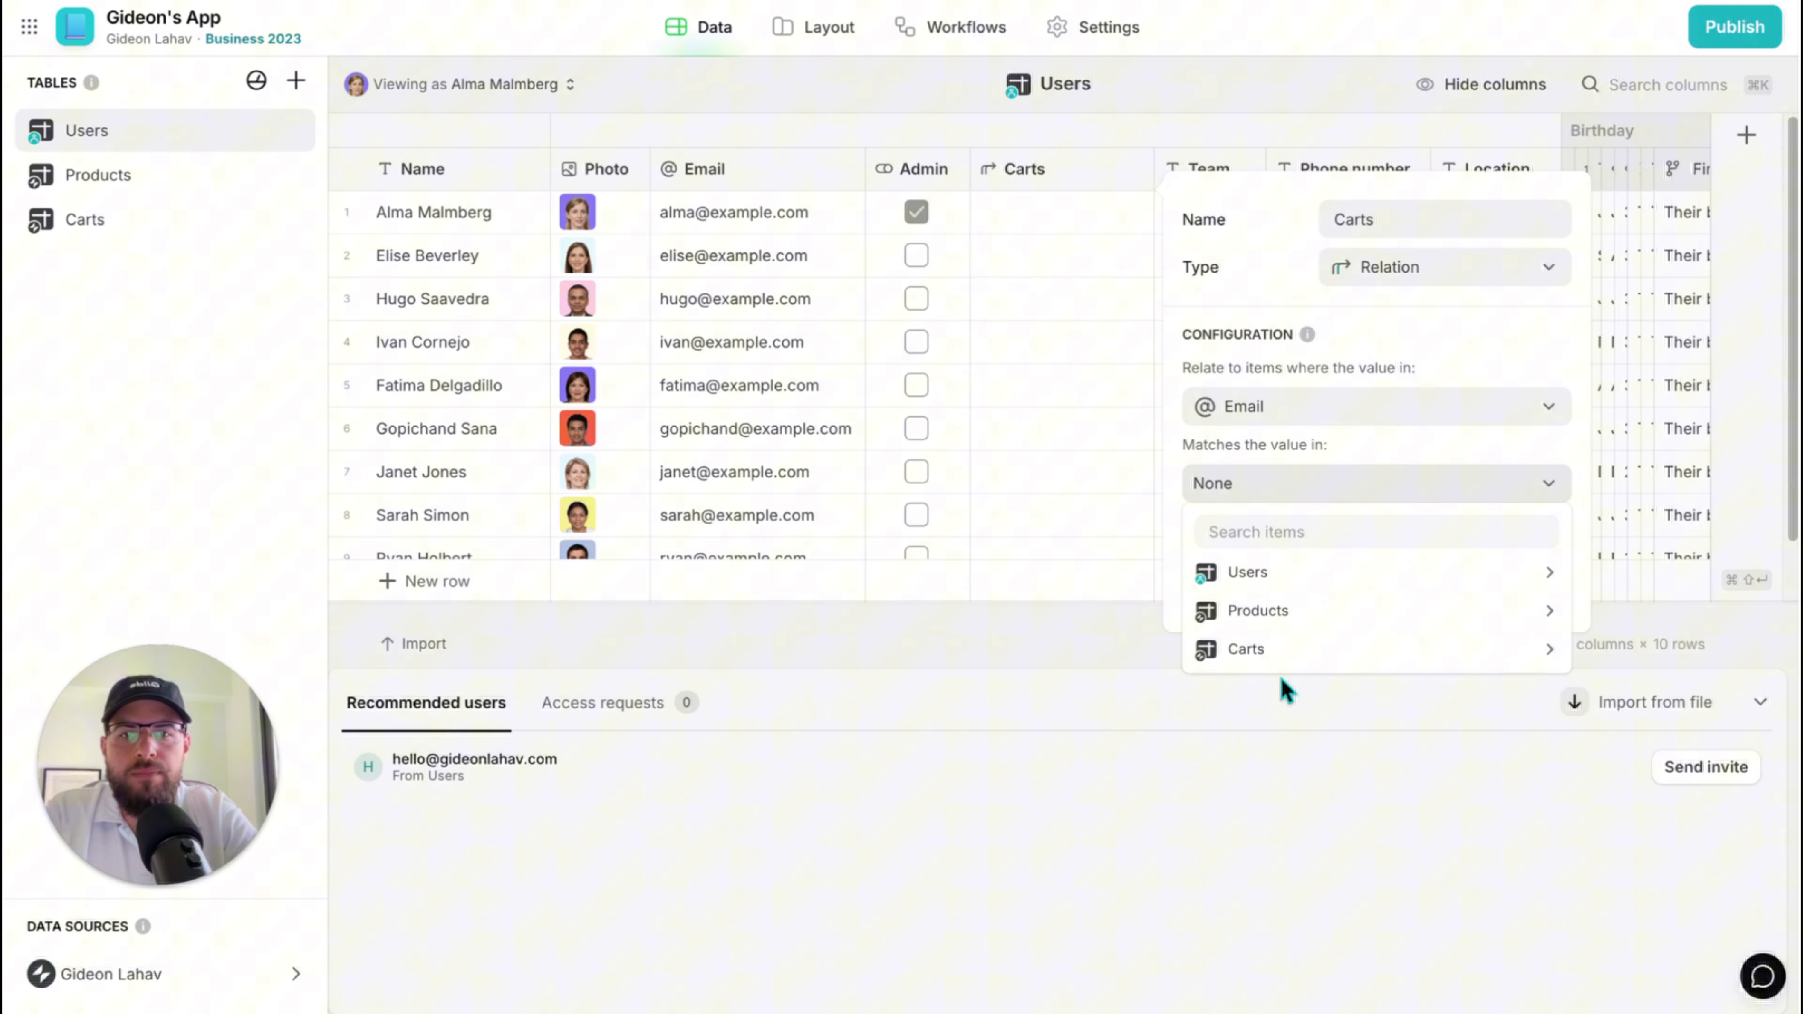
pyautogui.moveTo(1271, 649)
pyautogui.click(1035, 763)
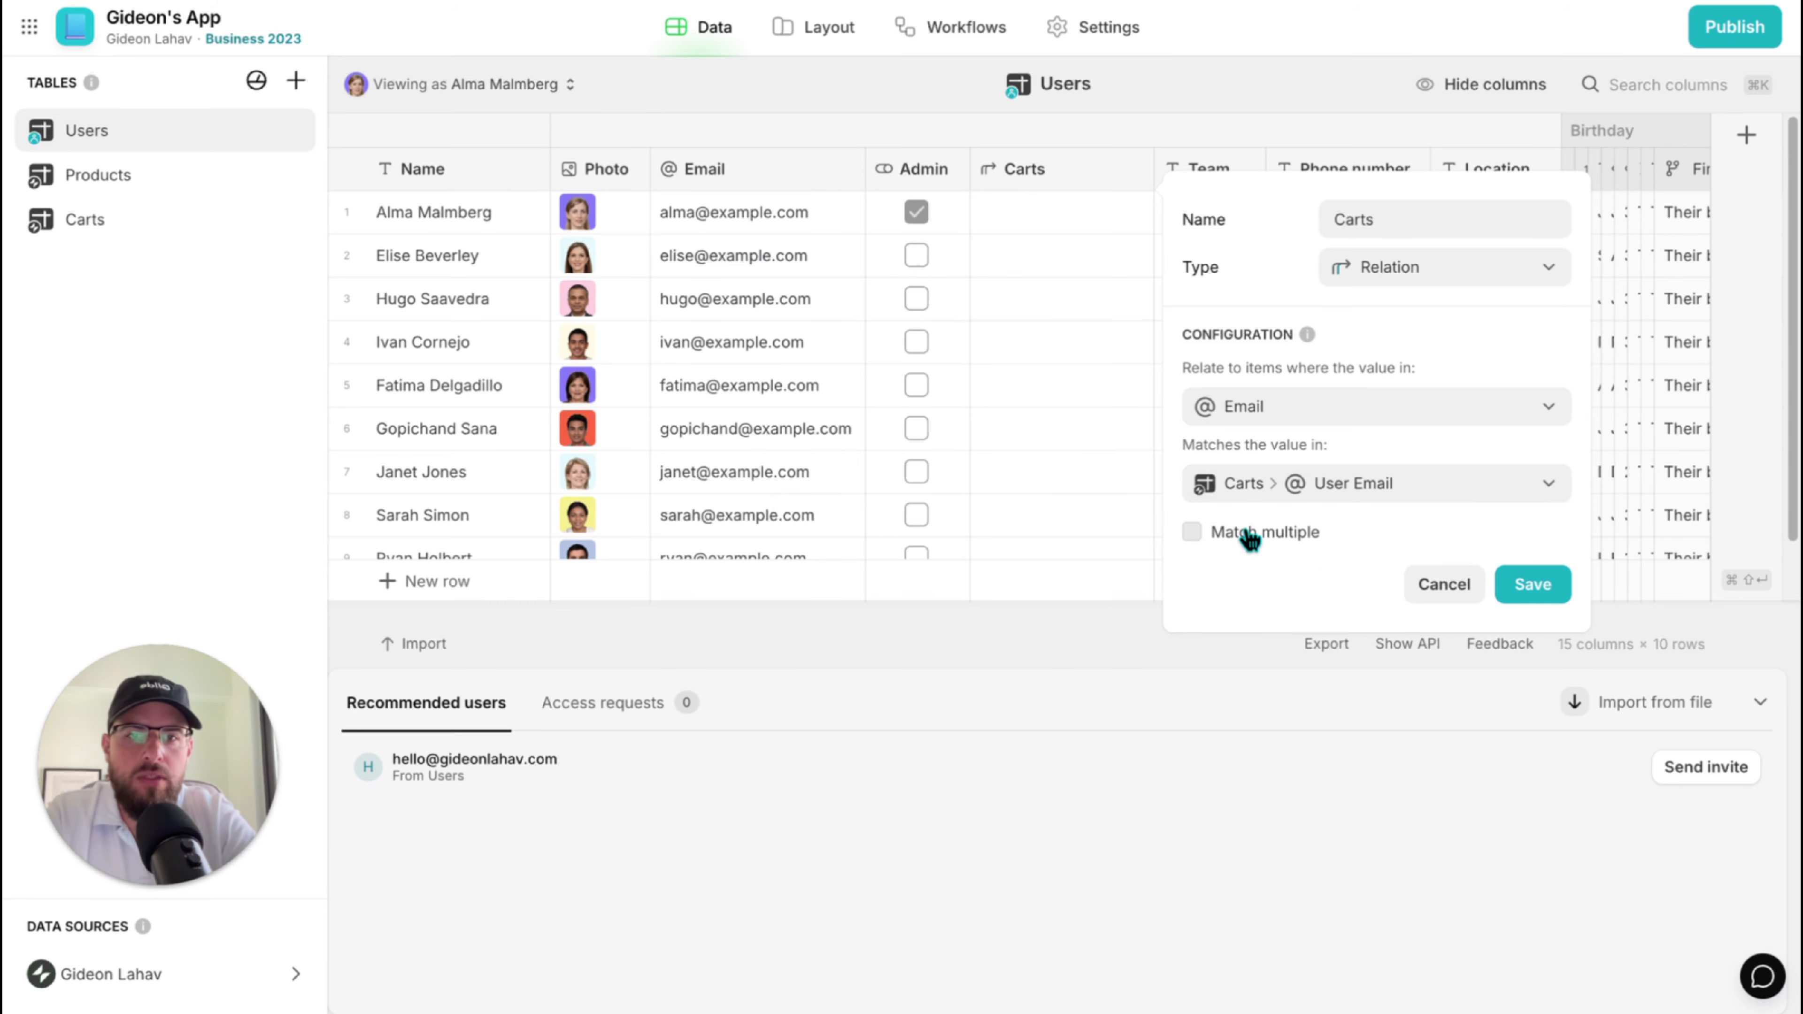
pyautogui.click(1222, 532)
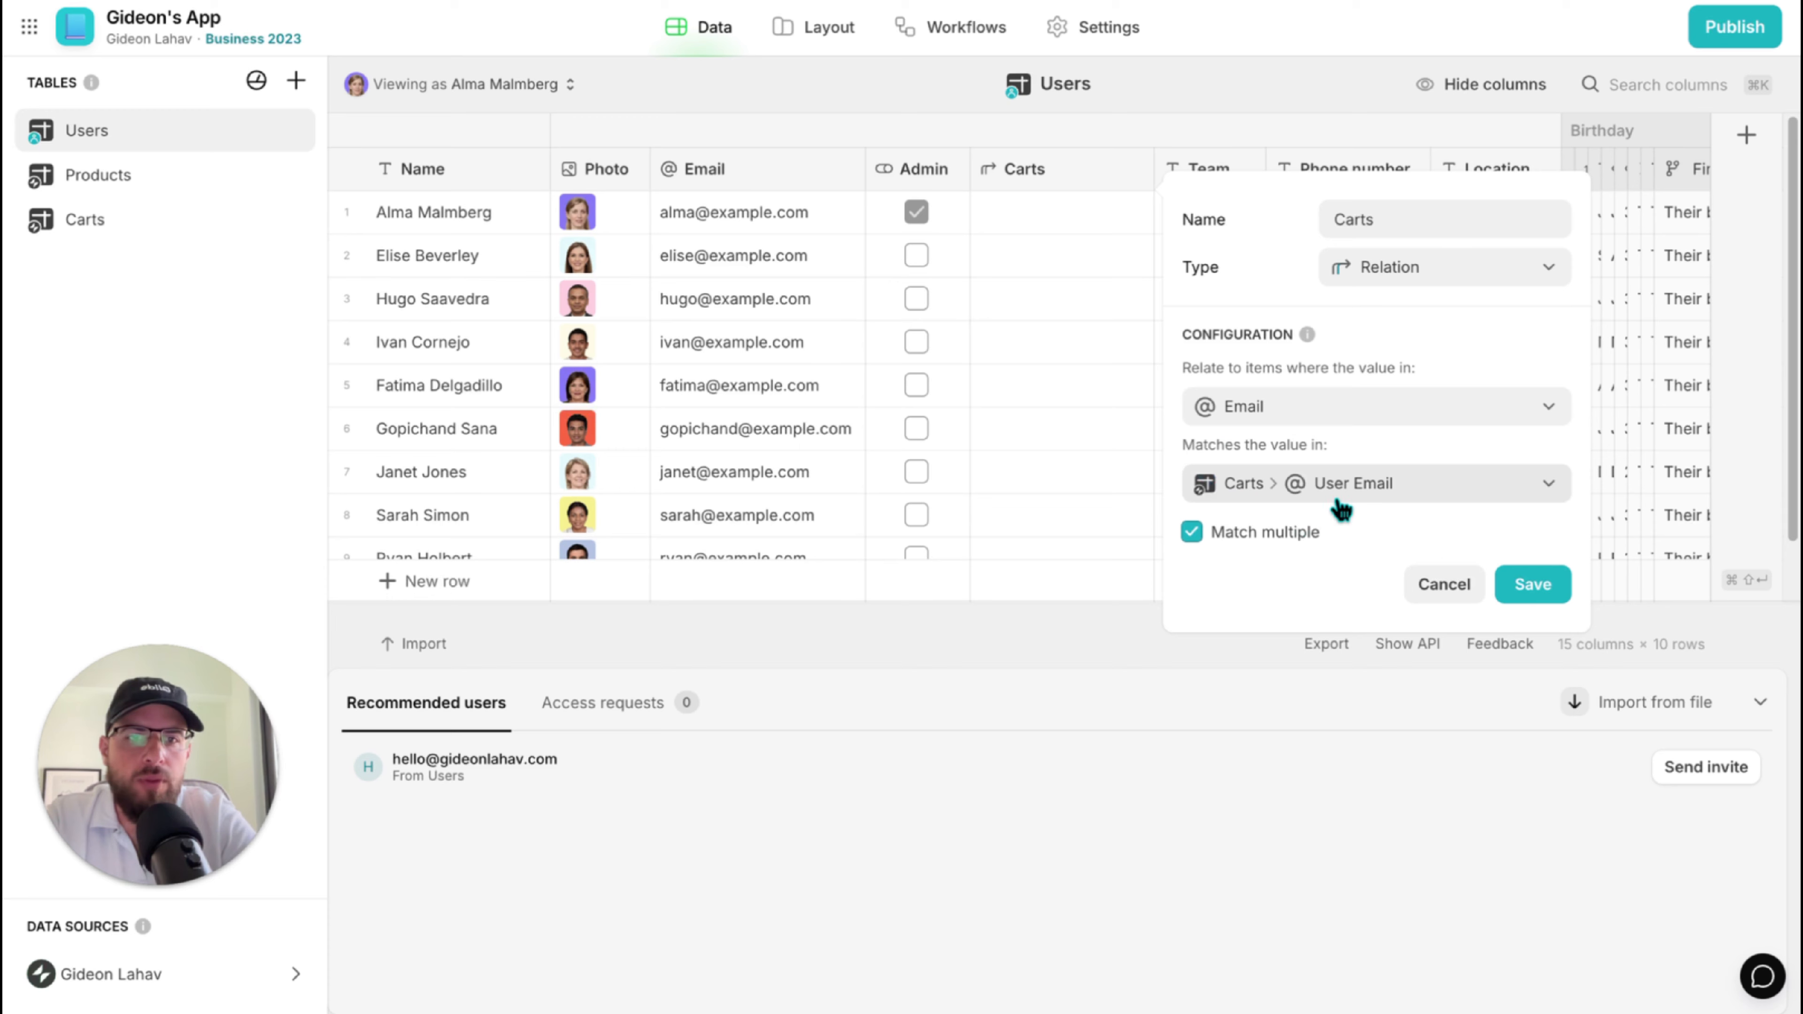
pyautogui.click(1531, 585)
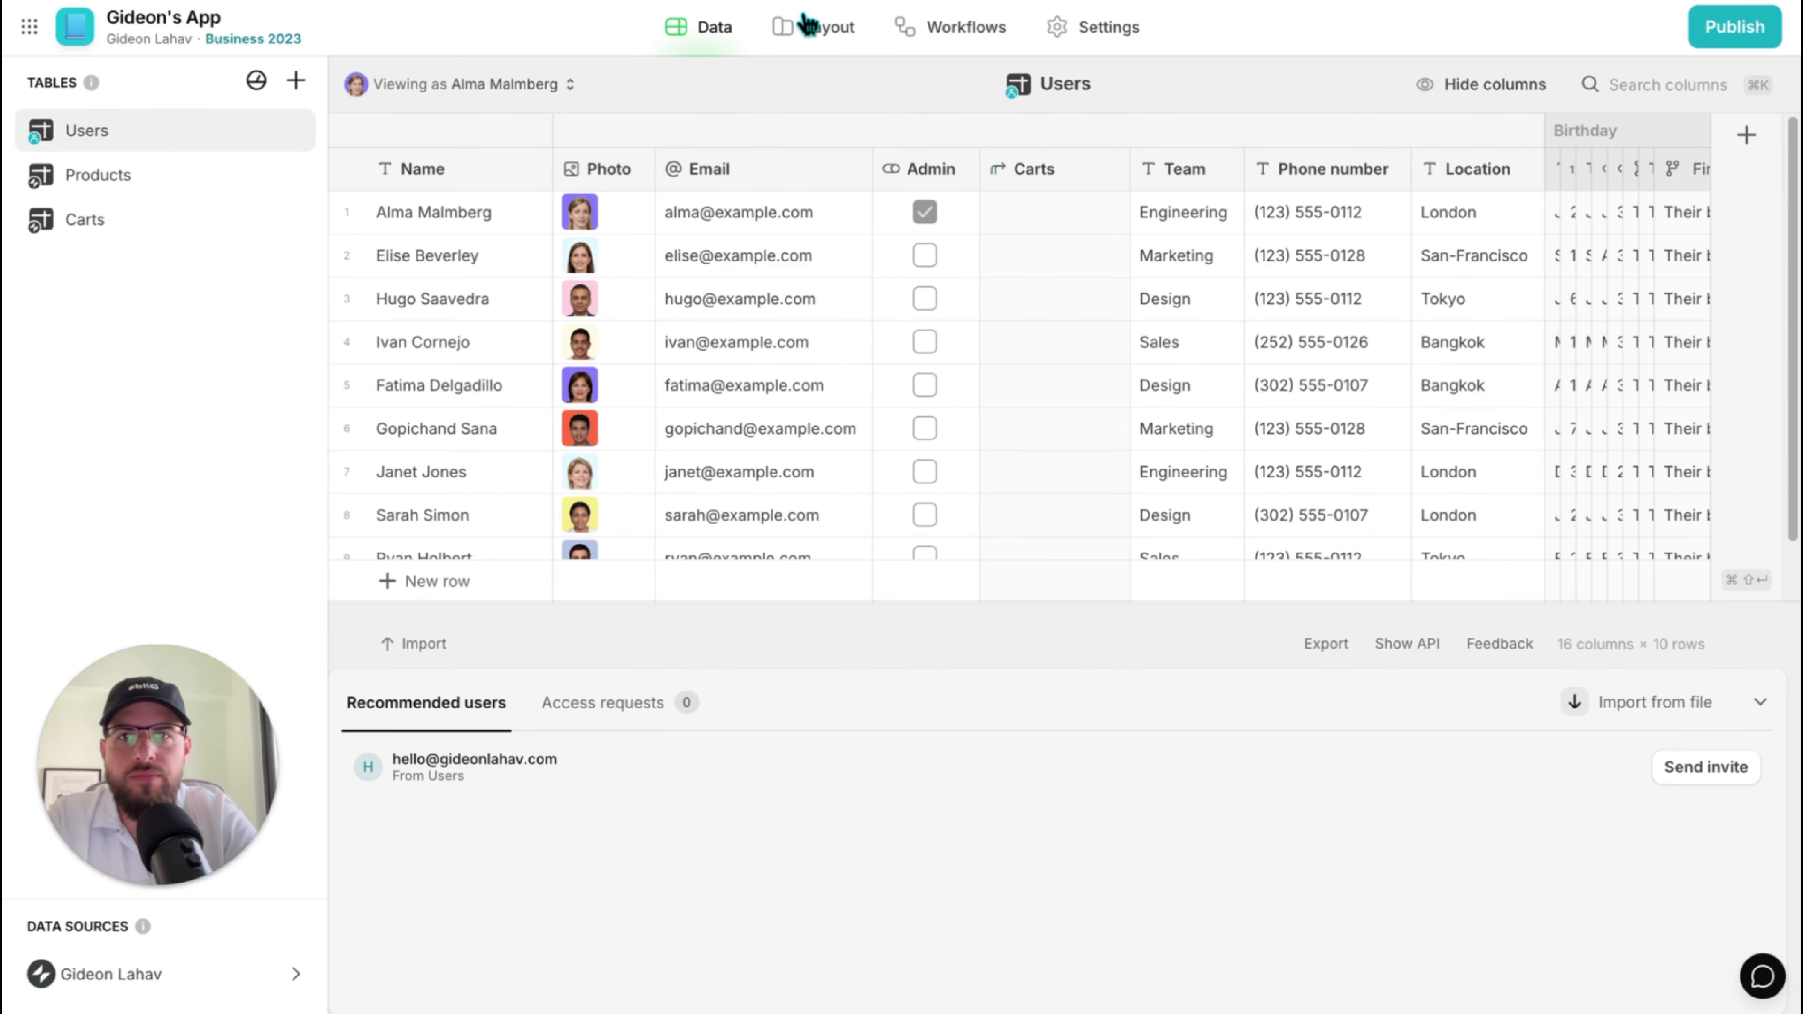
# Create a Glide Big Table and name it "Products in Carts".
pyautogui.click(149, 226)
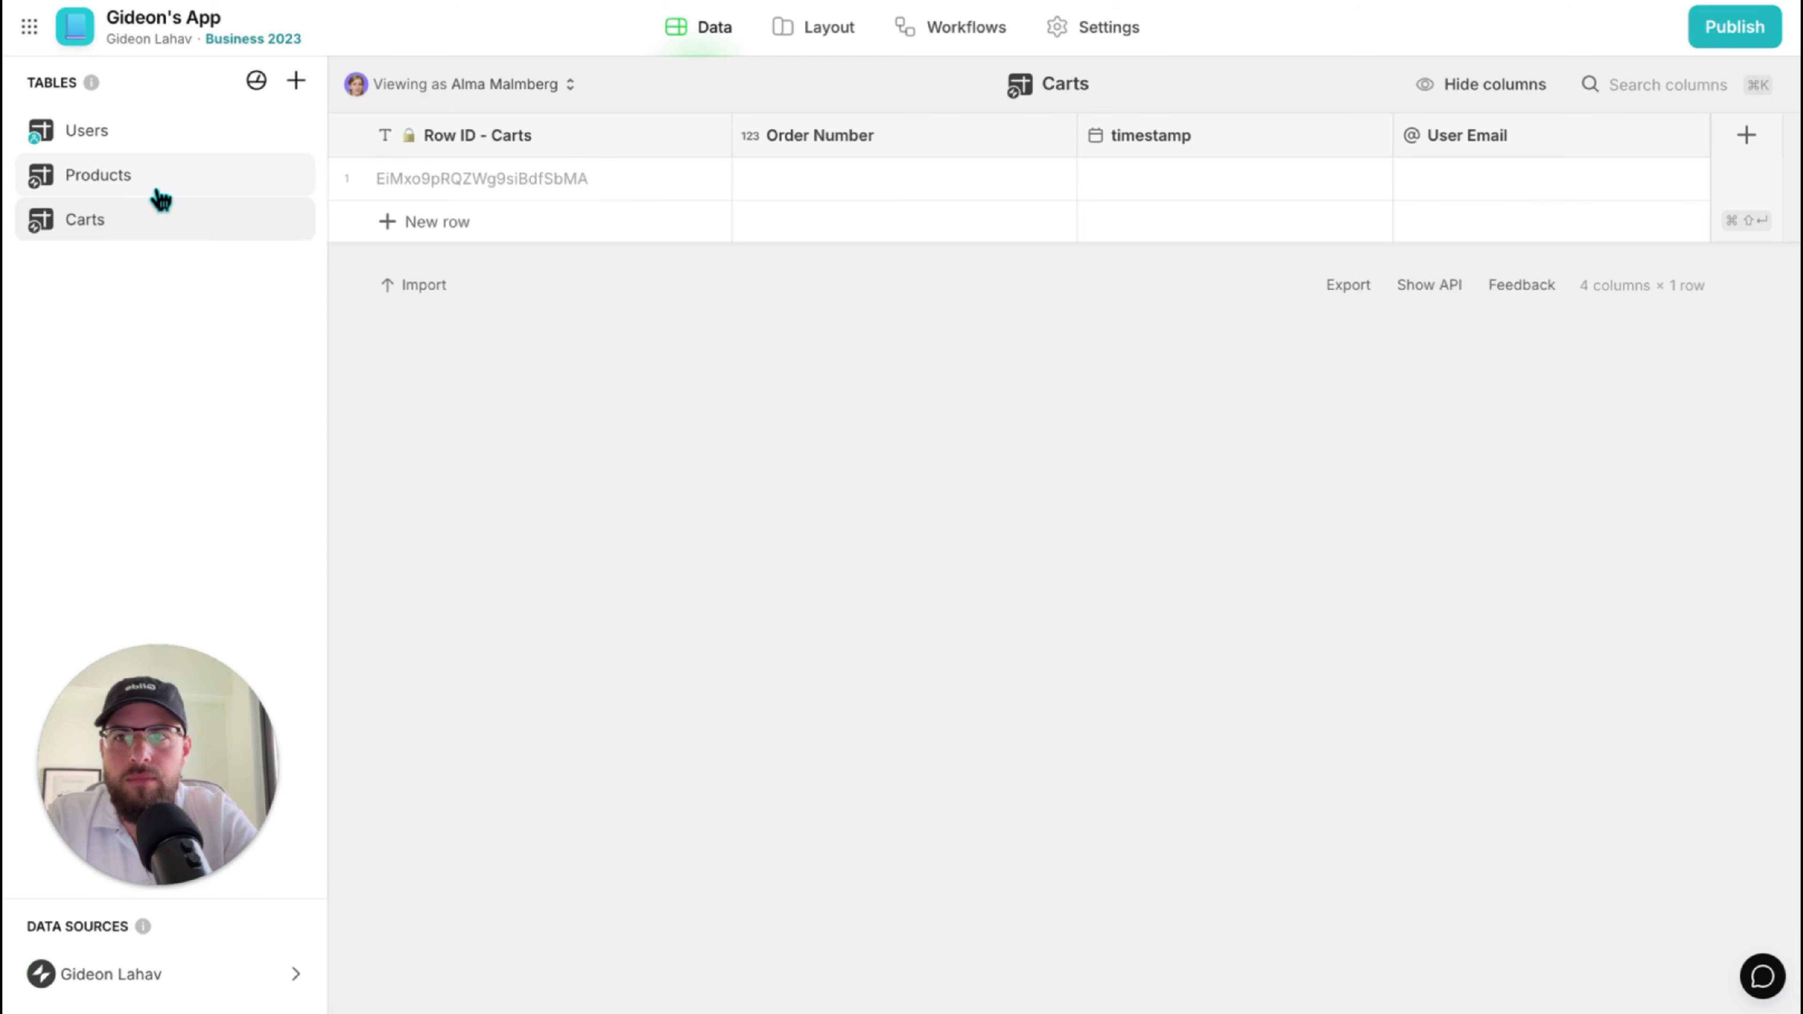
pyautogui.click(298, 82)
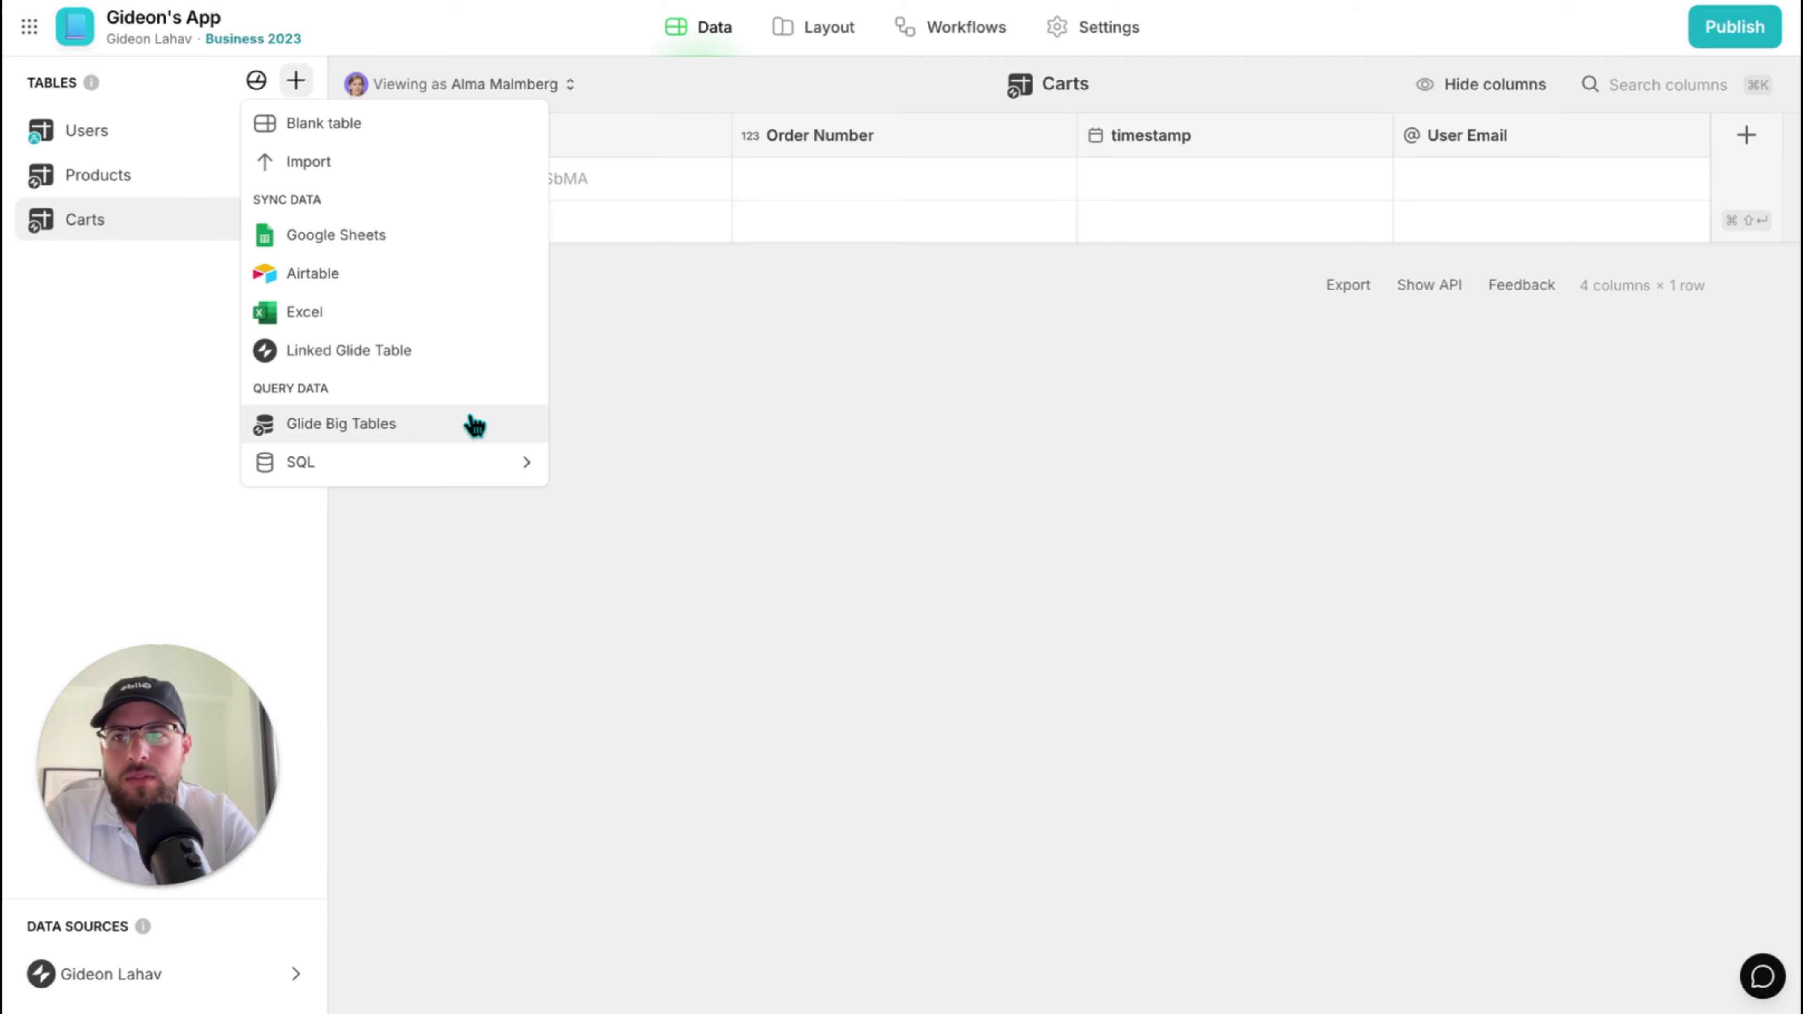
pyautogui.click(369, 427)
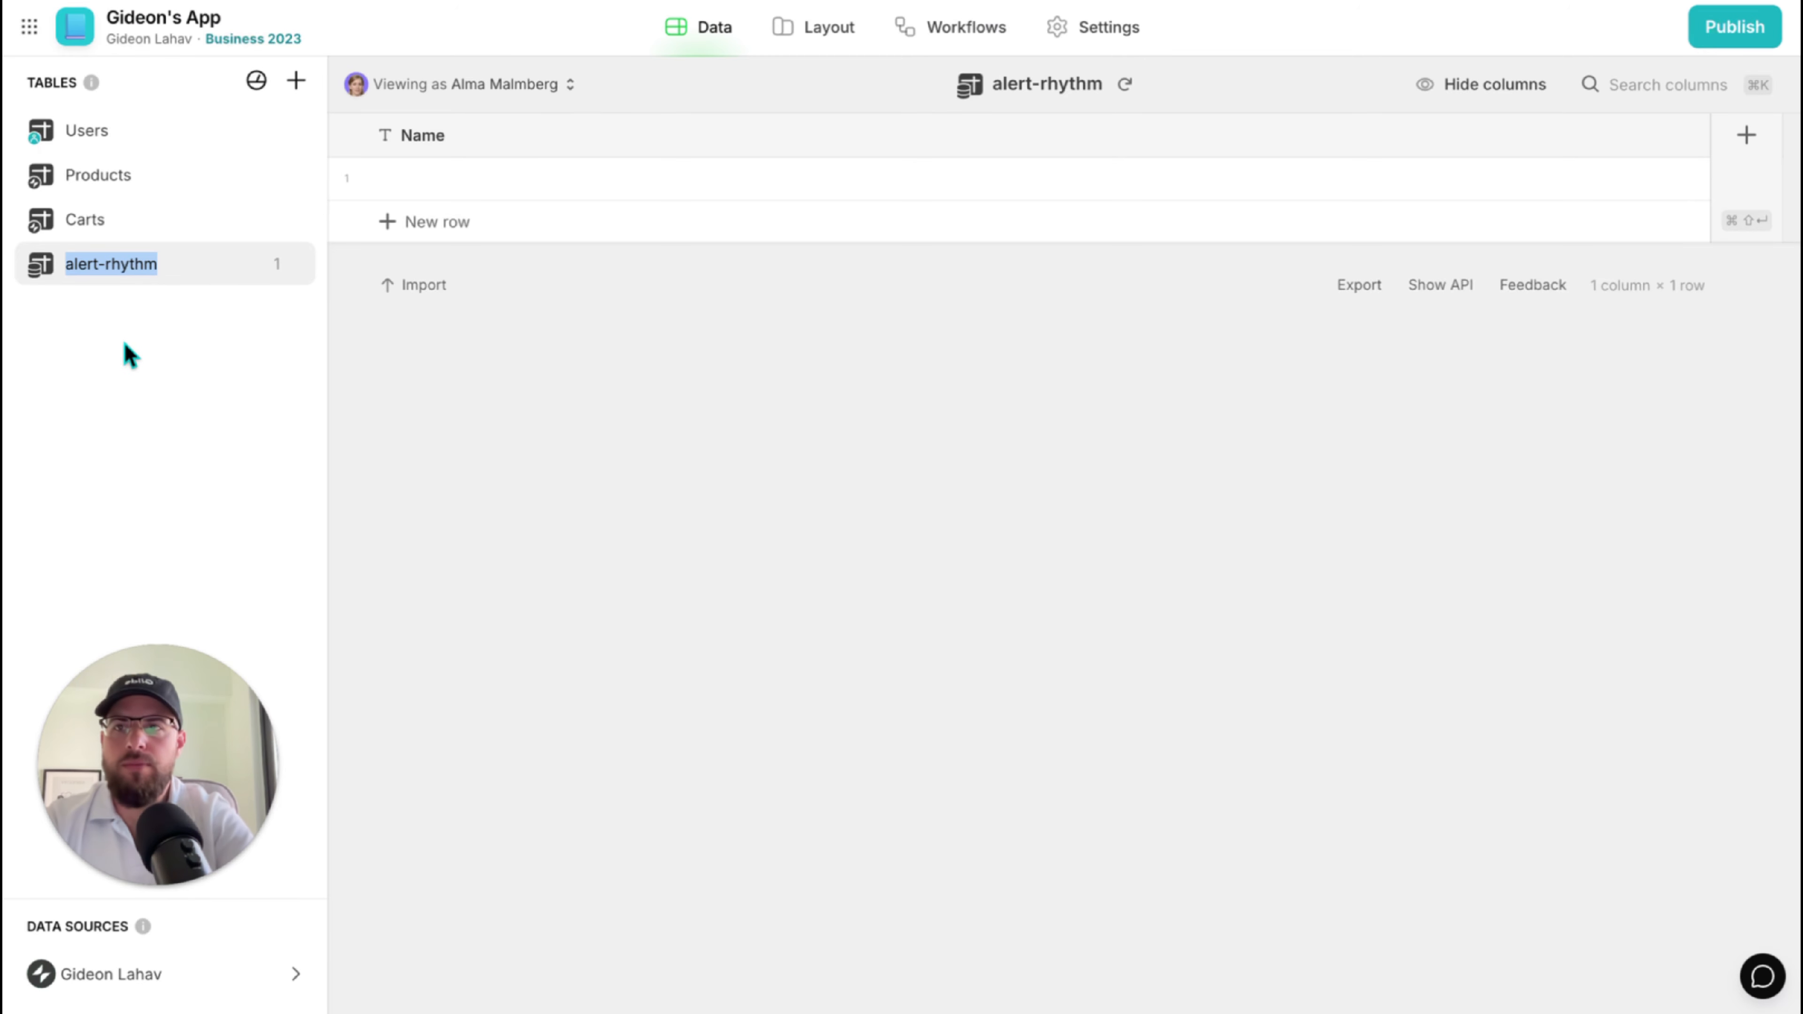
pyautogui.click(108, 176)
pyautogui.click(128, 269)
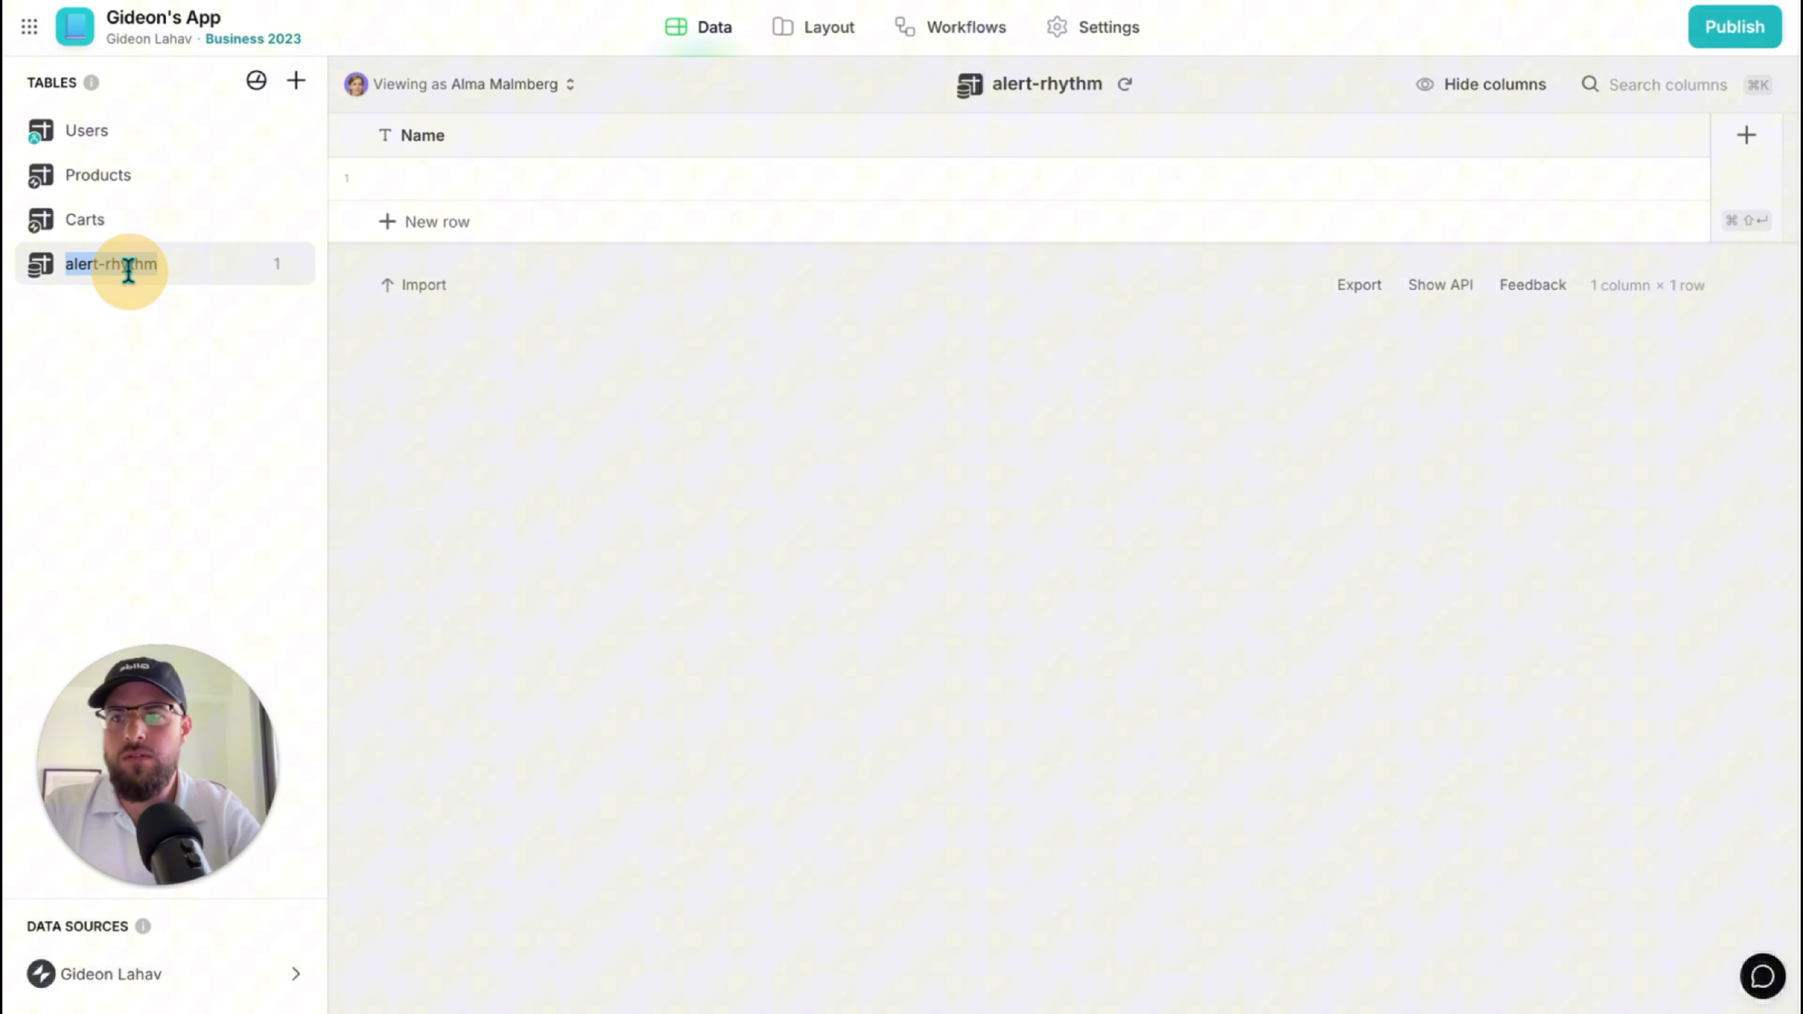
pyautogui.write('Products in')
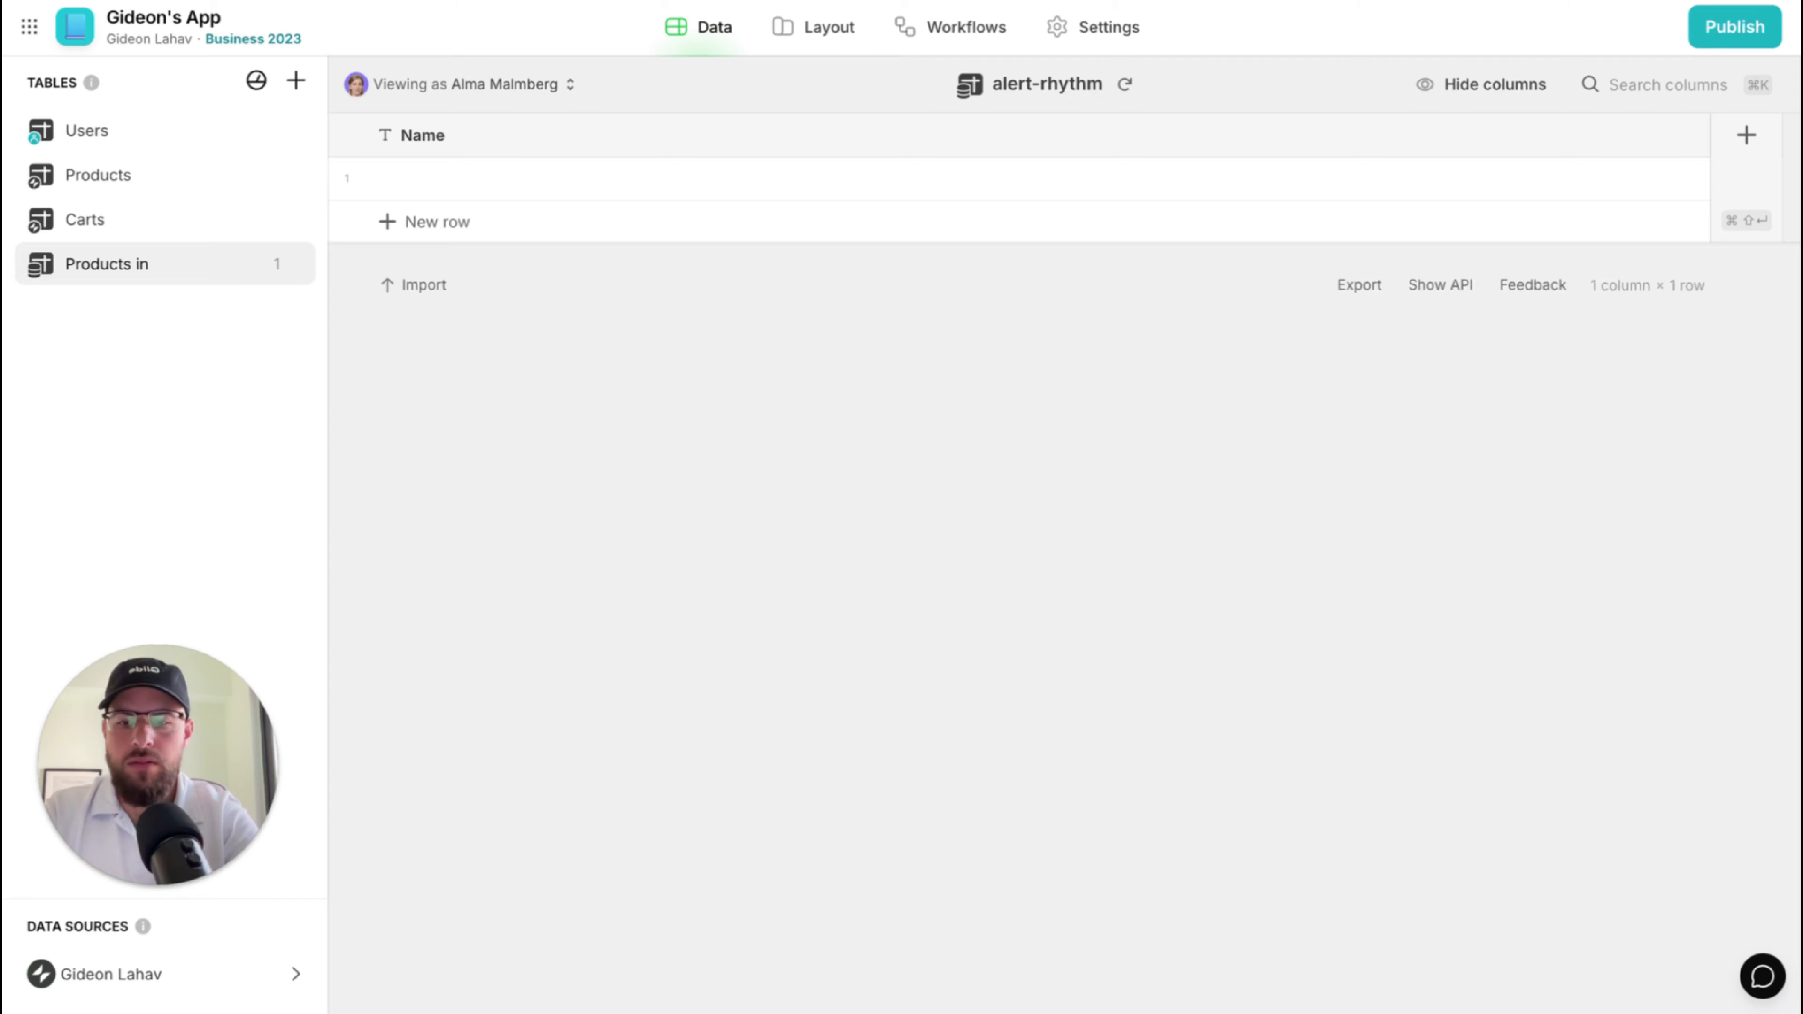
pyautogui.write(' Carts')
pyautogui.press('Return')
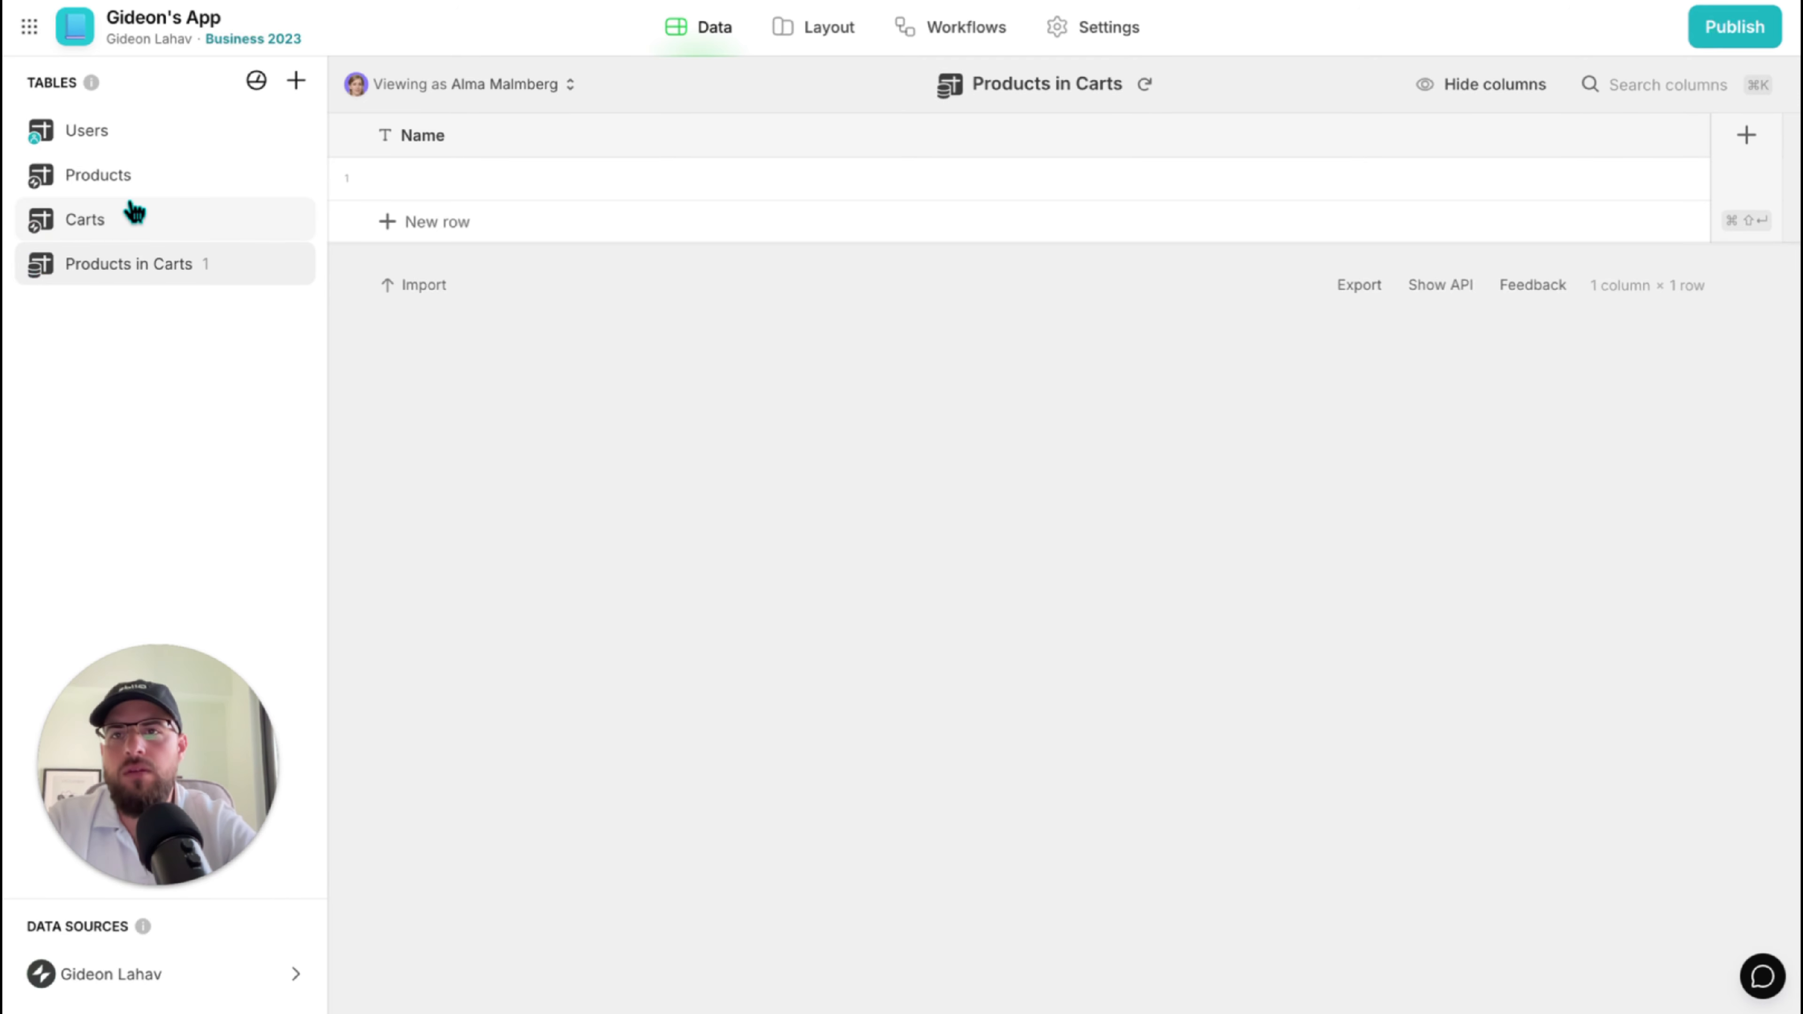
# Compare the columns of the Products, Carts and Products in Carts tables.
pyautogui.click(129, 181)
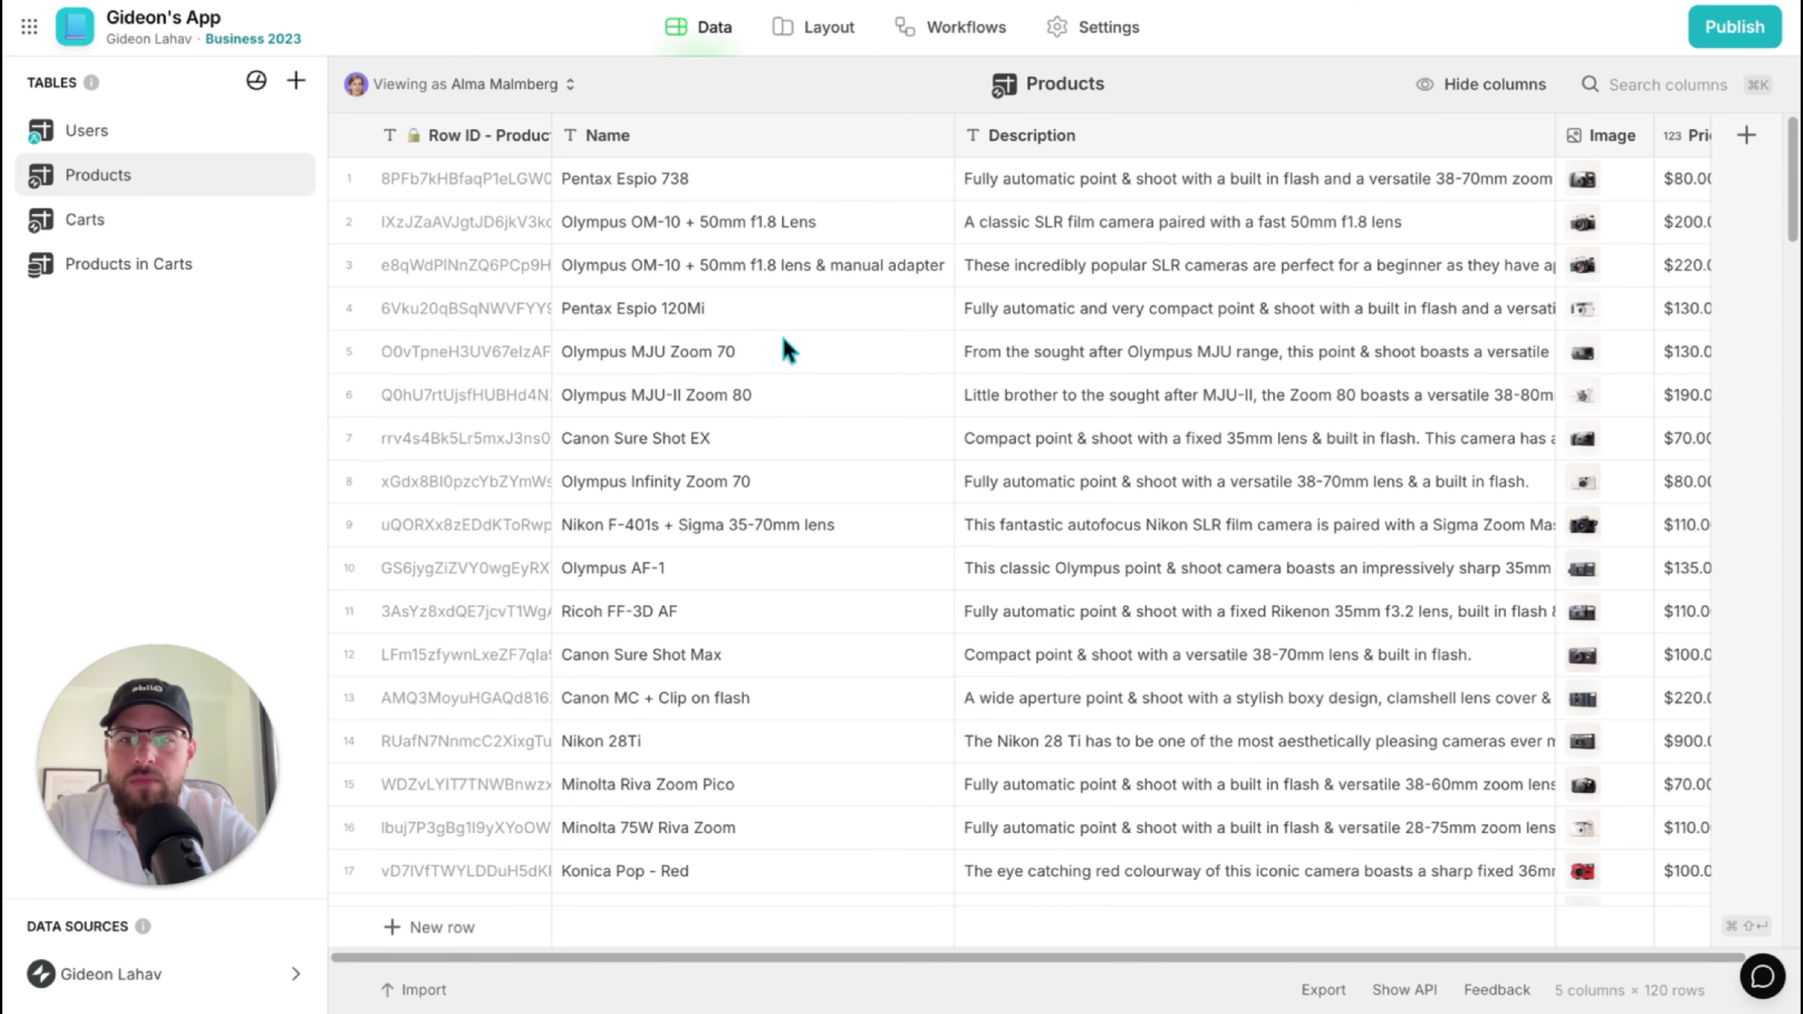
pyautogui.click(157, 268)
pyautogui.click(97, 213)
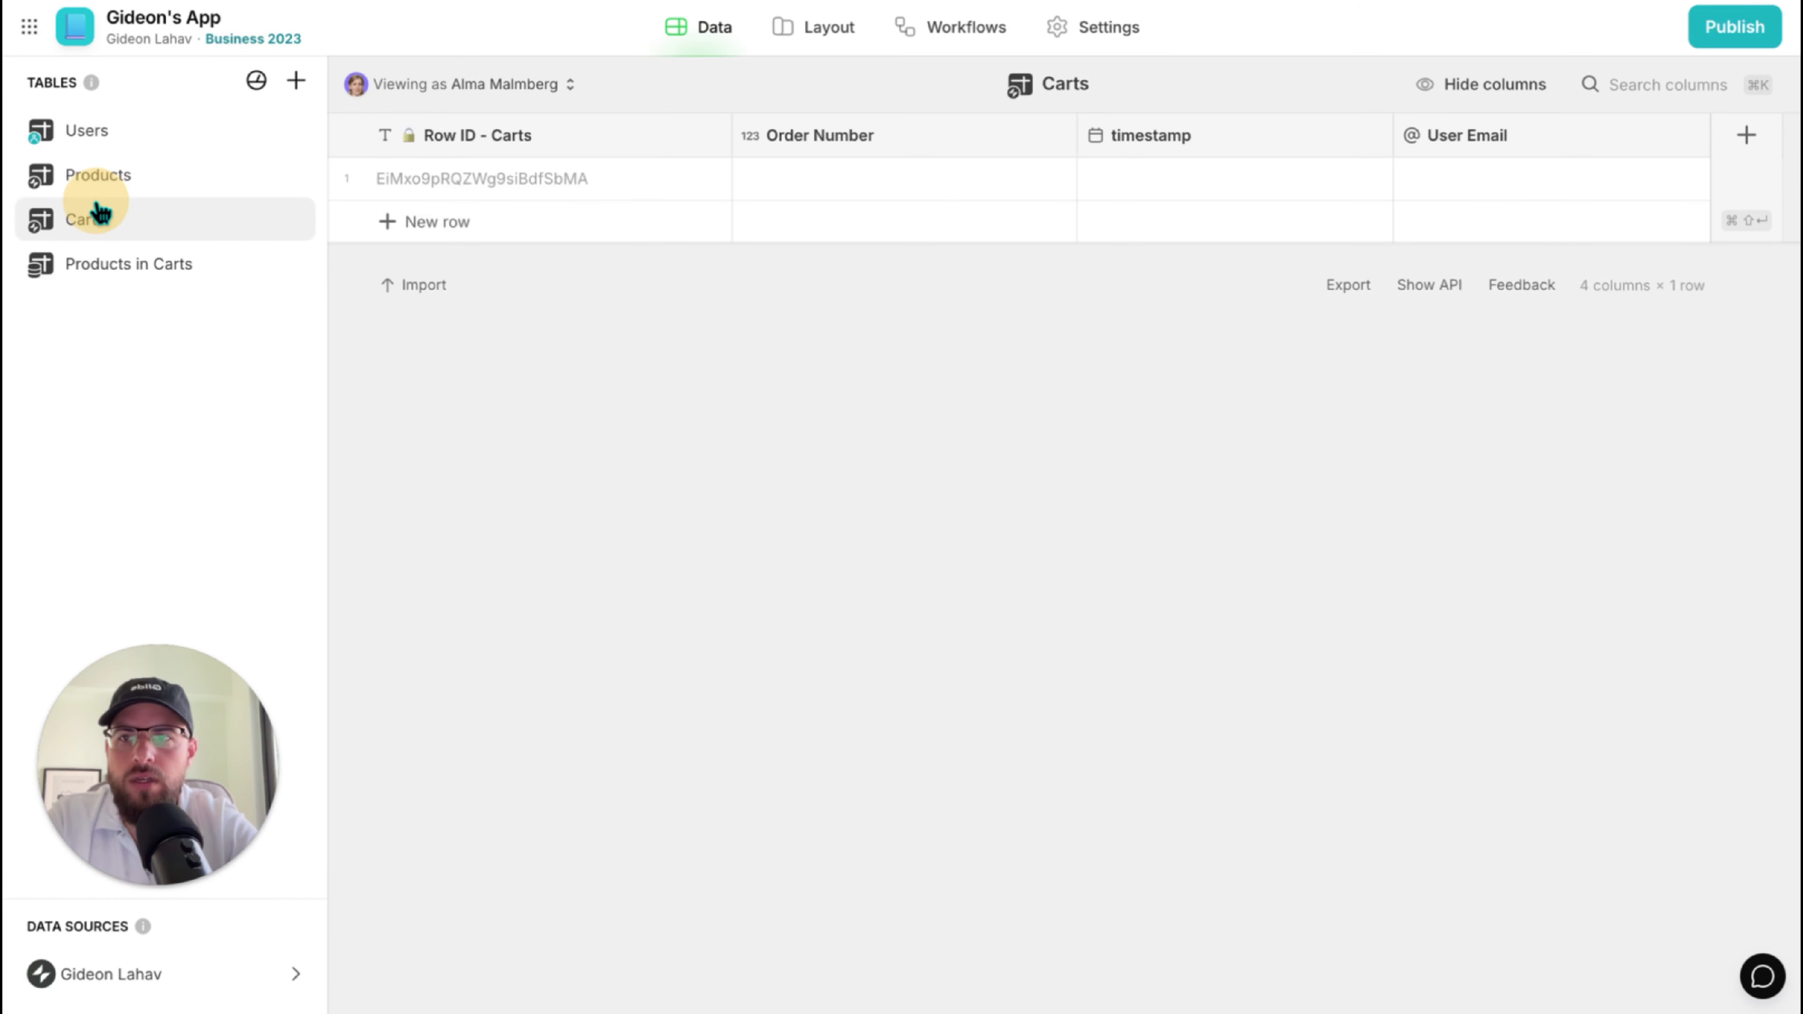
pyautogui.click(147, 270)
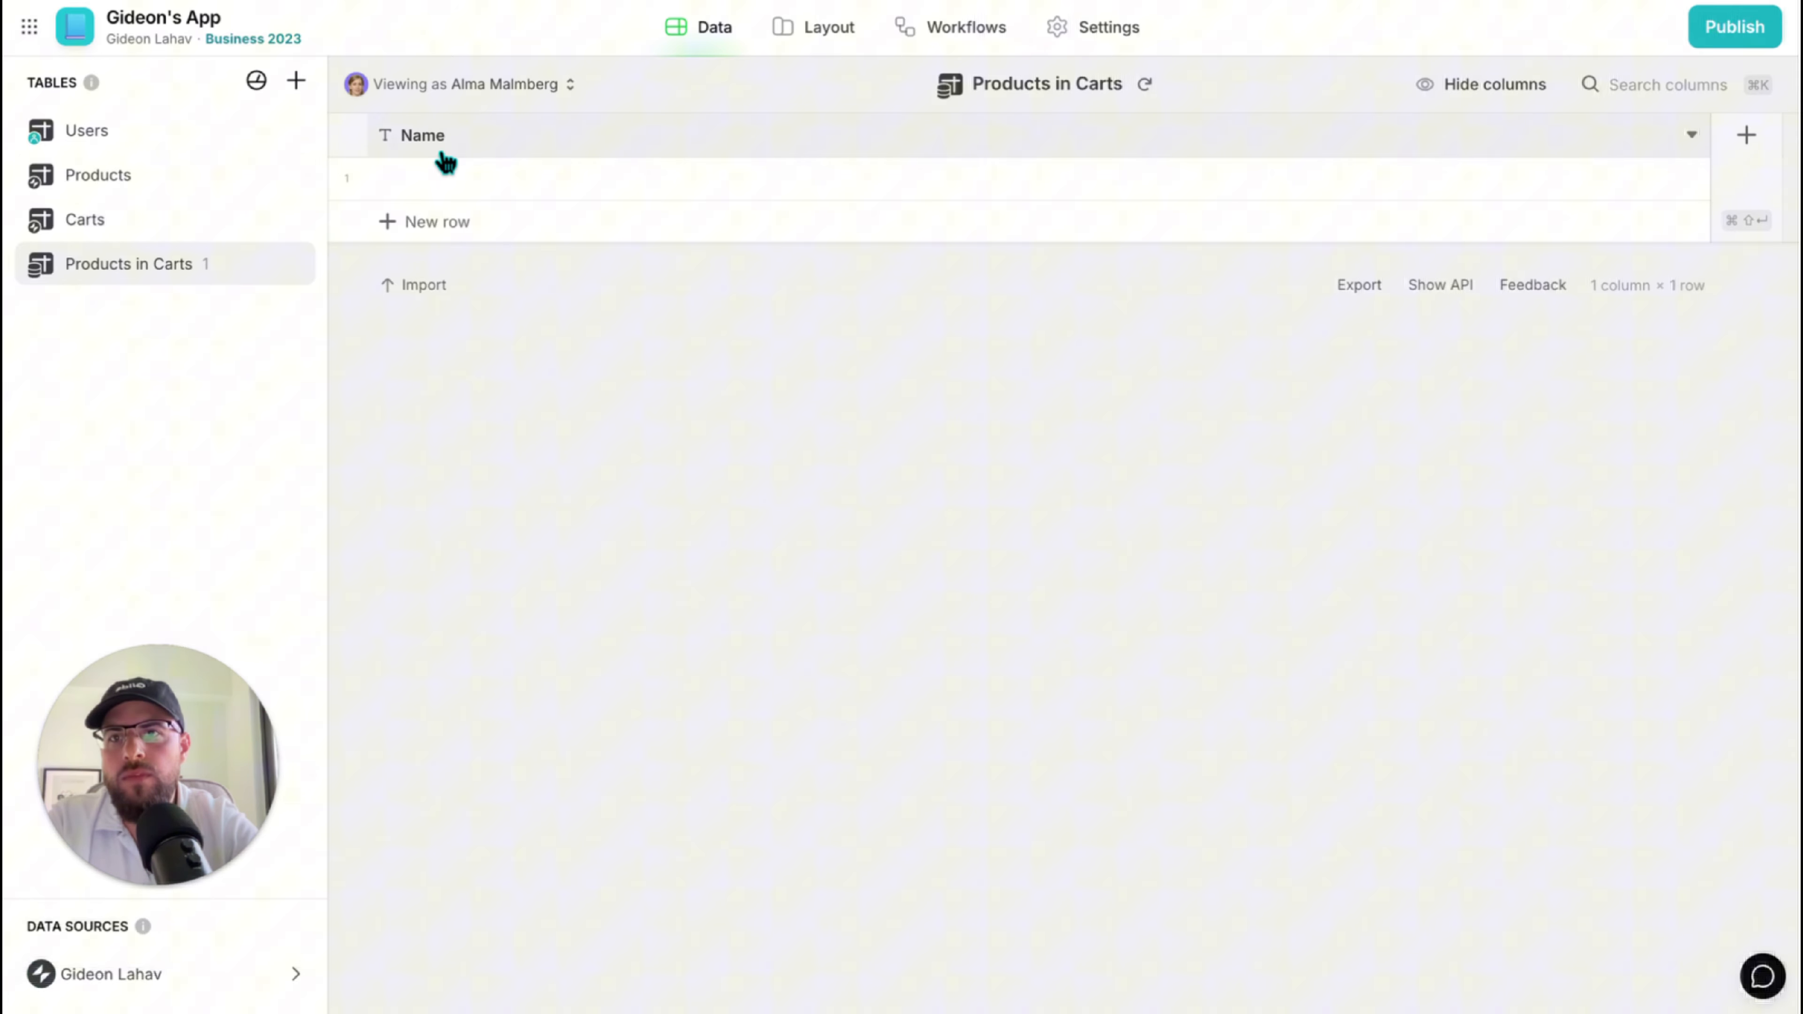
pyautogui.click(88, 176)
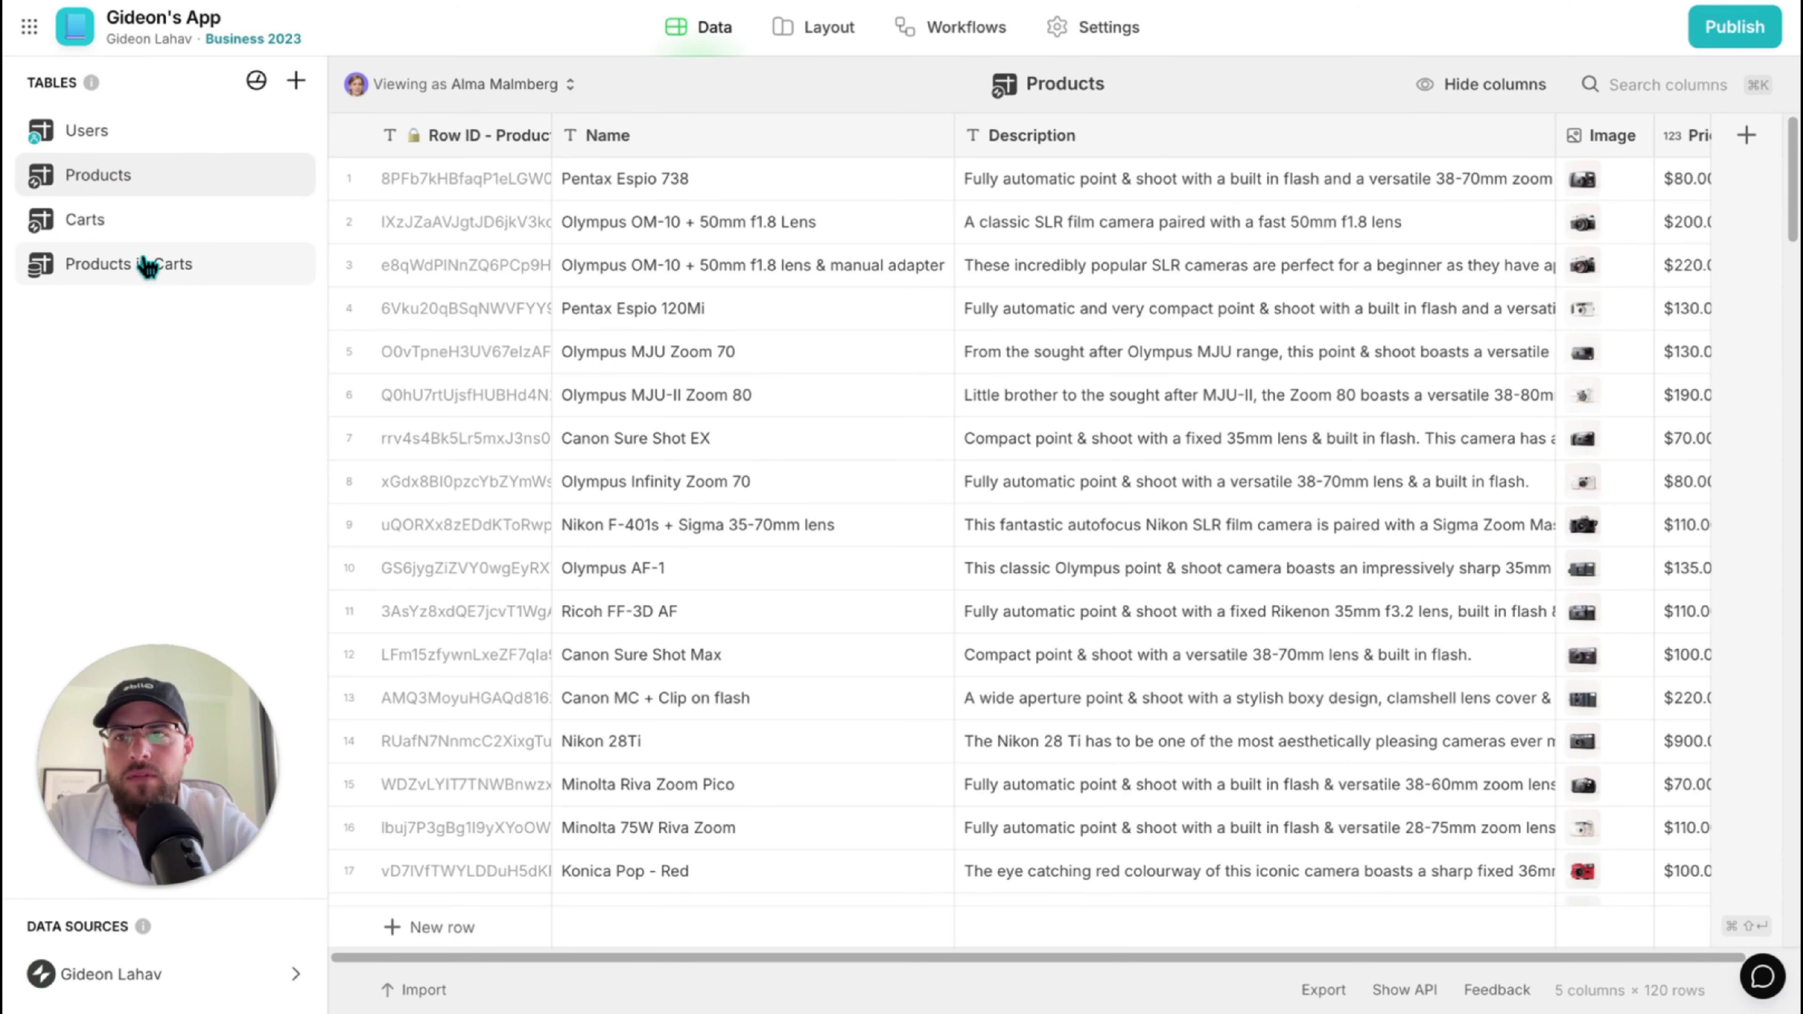
pyautogui.click(252, 246)
pyautogui.click(136, 183)
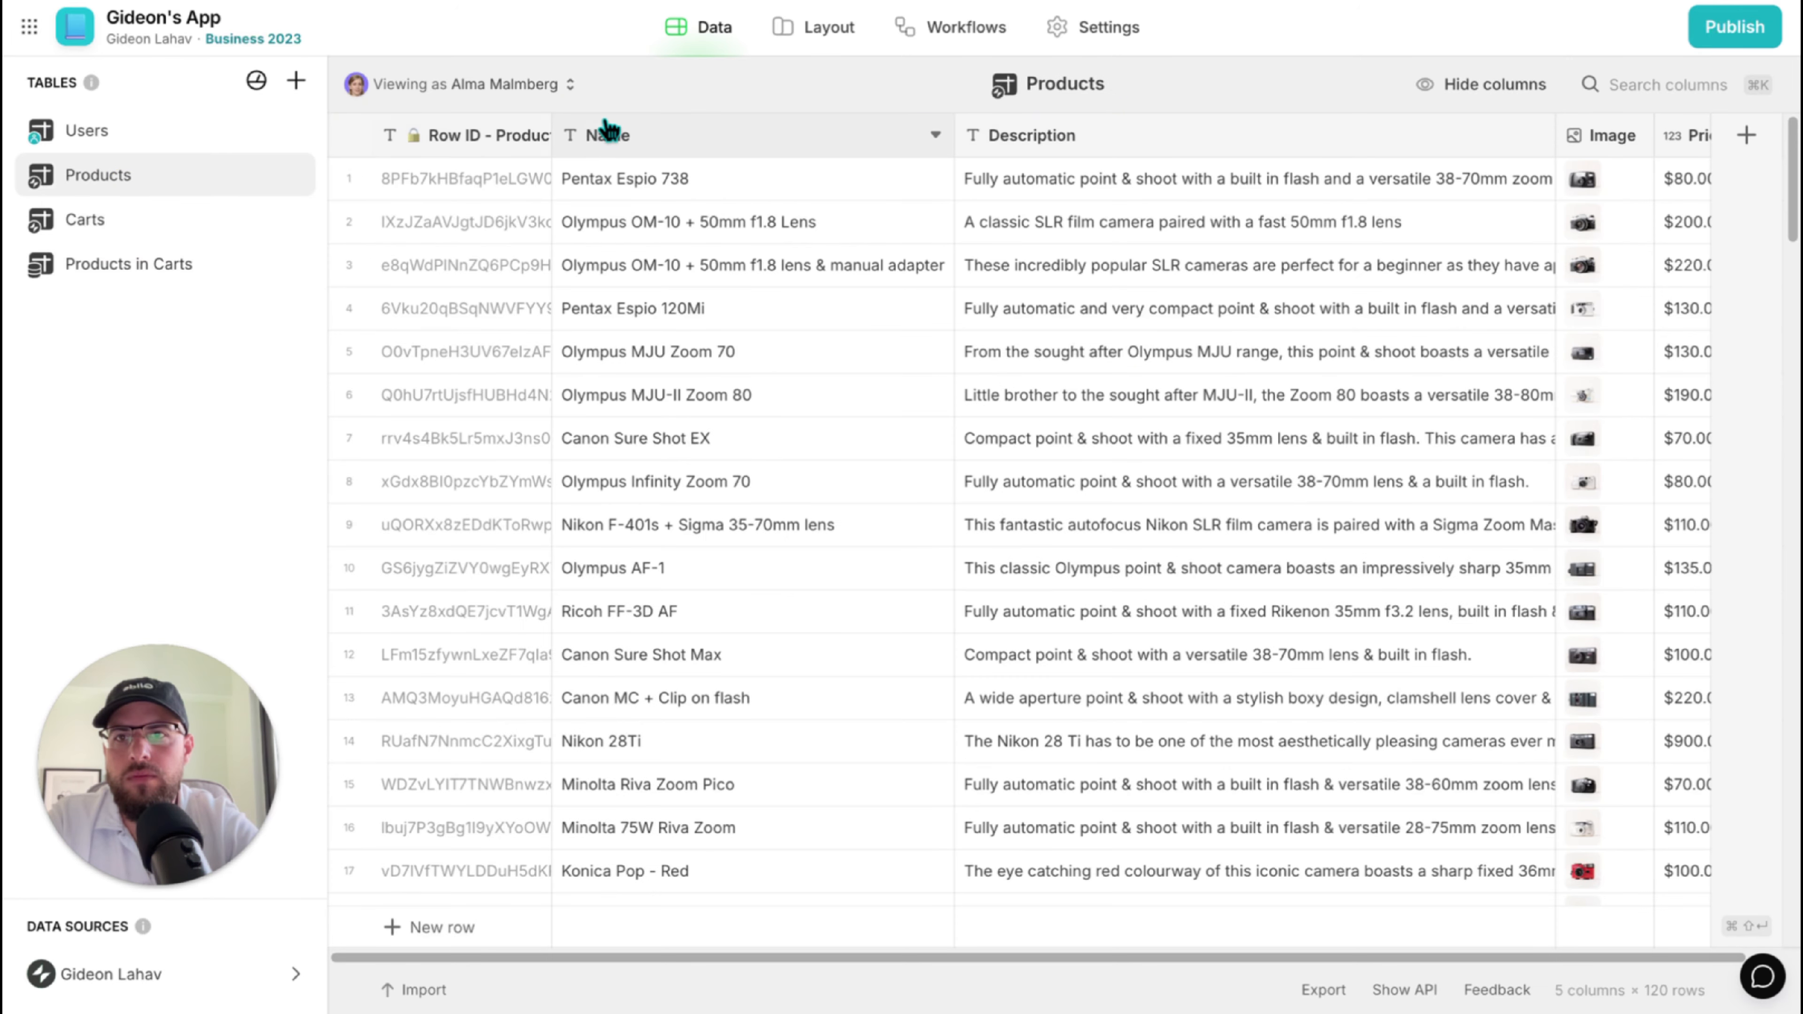
pyautogui.click(536, 135)
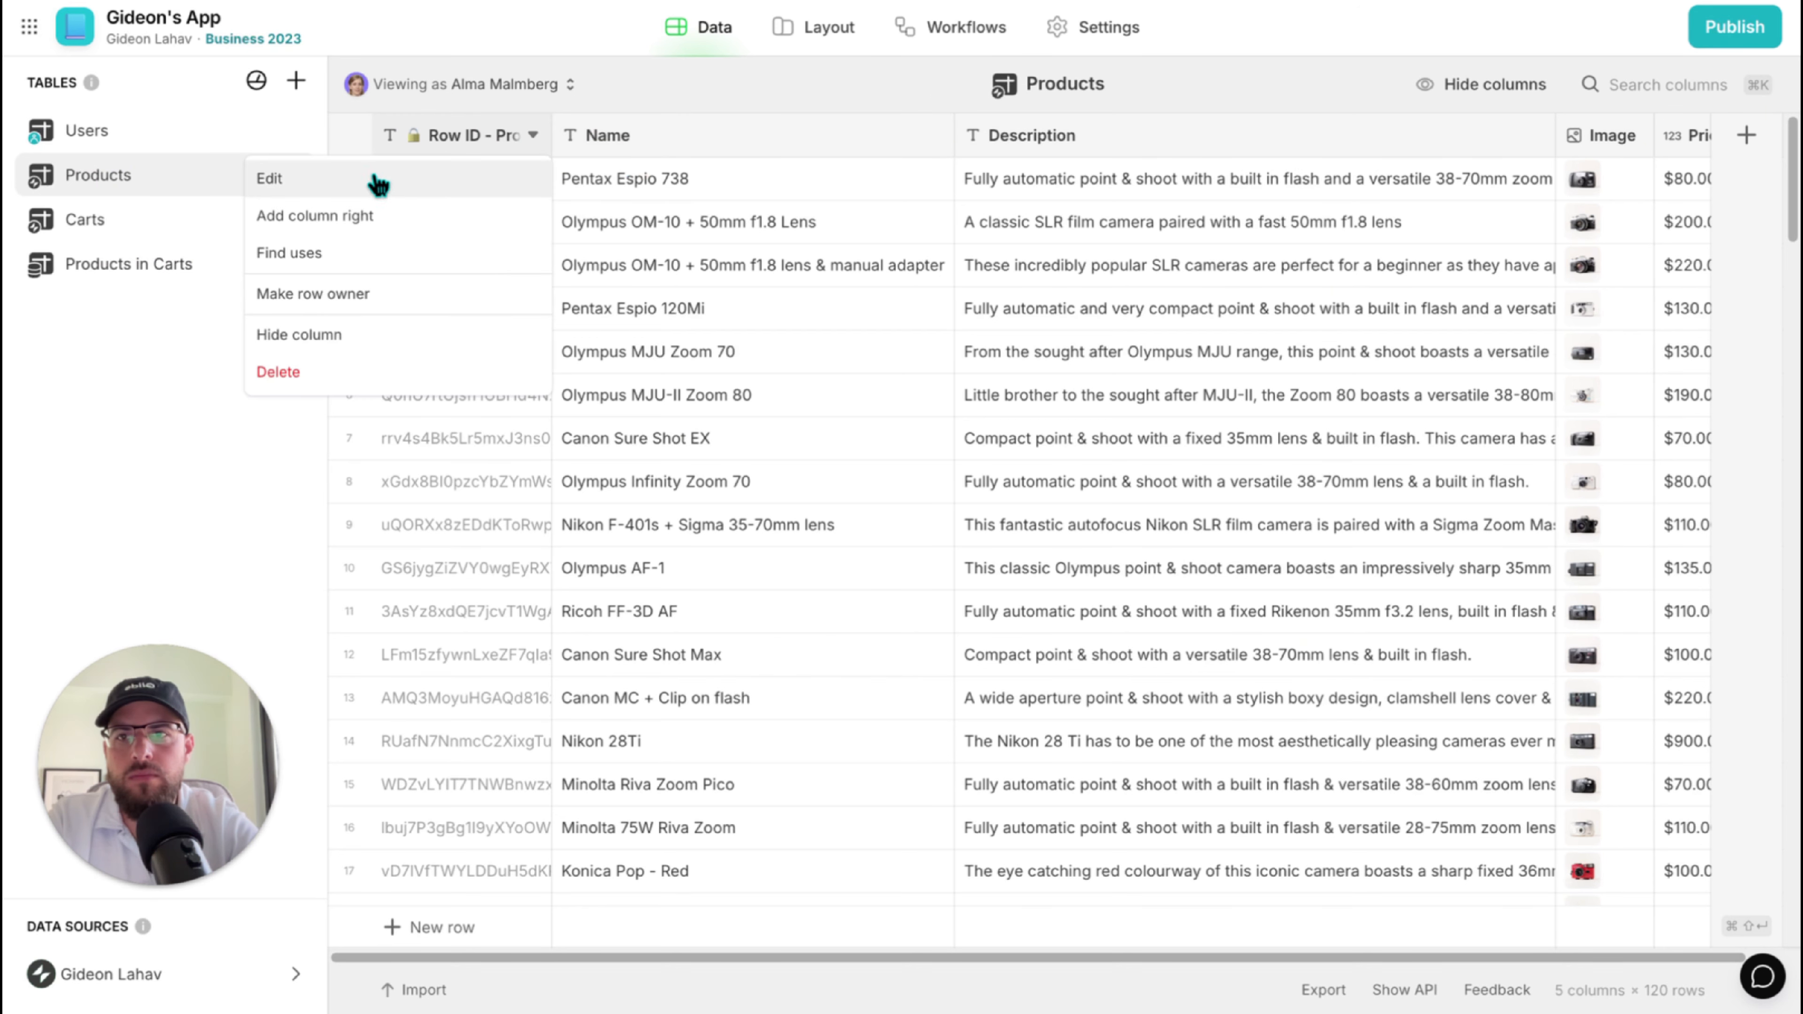
pyautogui.click(503, 126)
pyautogui.click(502, 132)
pyautogui.doubleClick(849, 186)
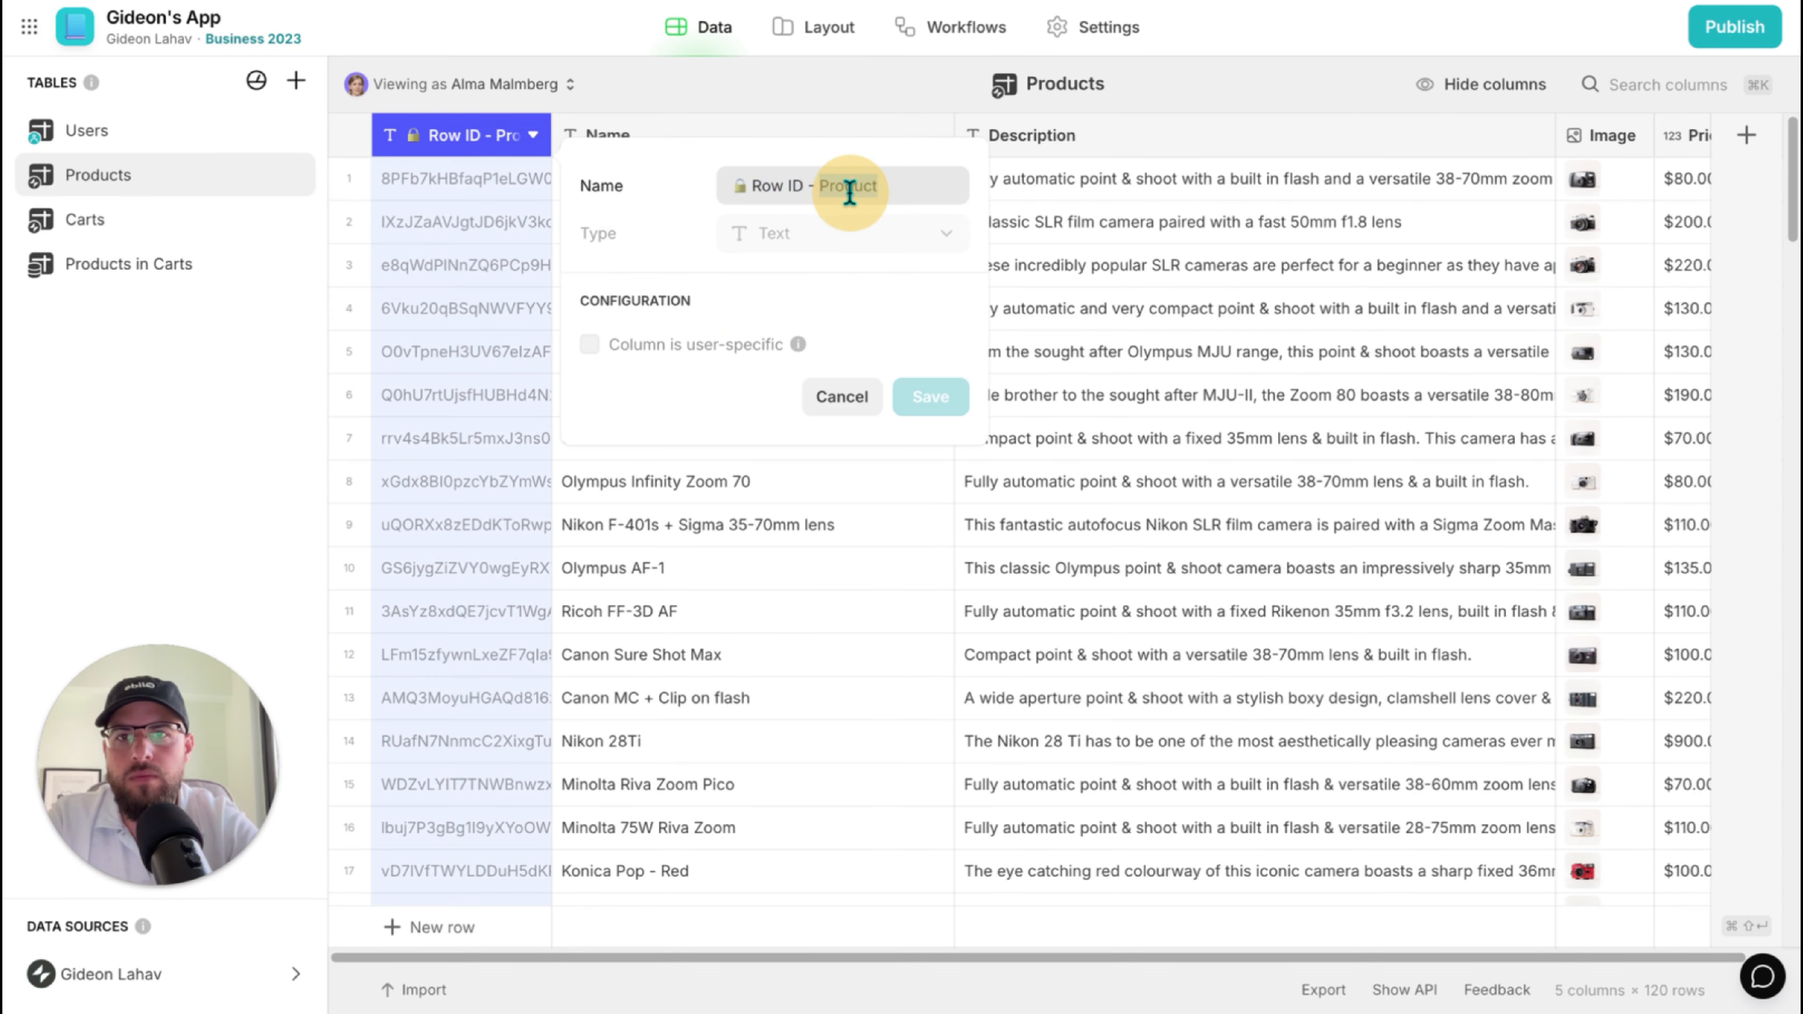
pyautogui.click(855, 395)
# Rename the Name column of the Products table as "Product Name".
pyautogui.click(624, 135)
pyautogui.click(1134, 186)
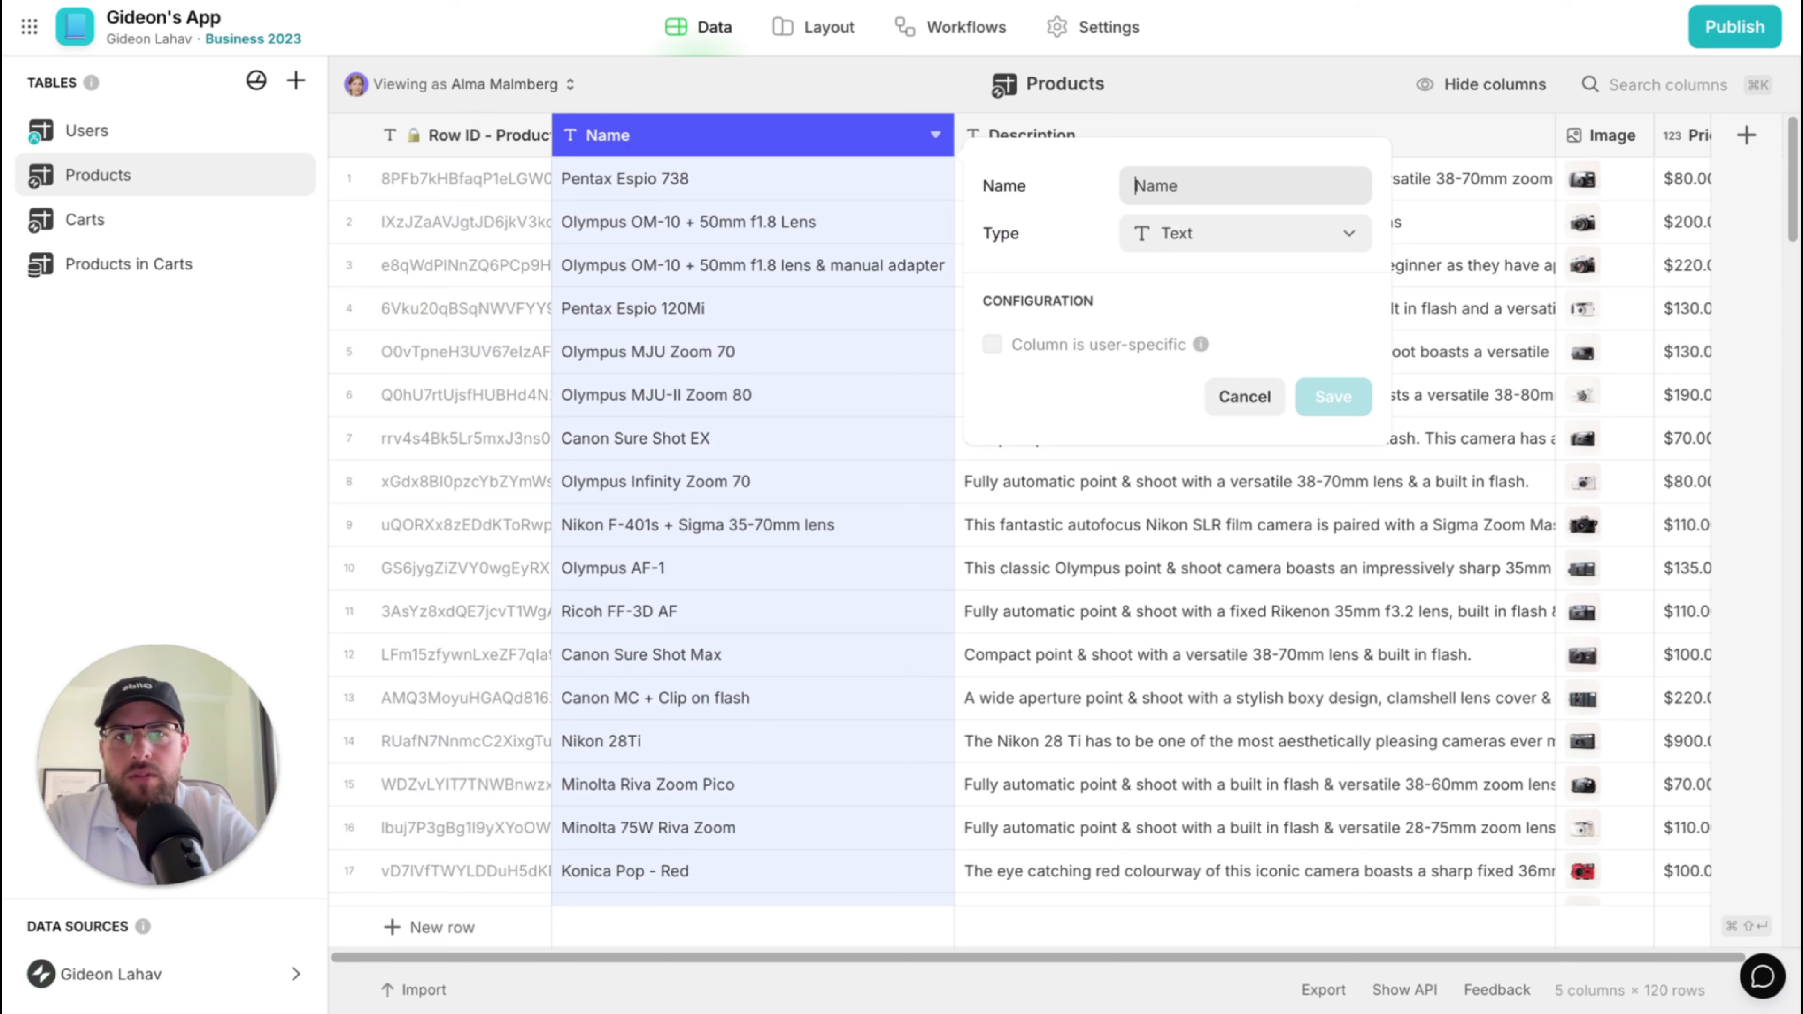
pyautogui.write('Product Name')
pyautogui.click(1333, 396)
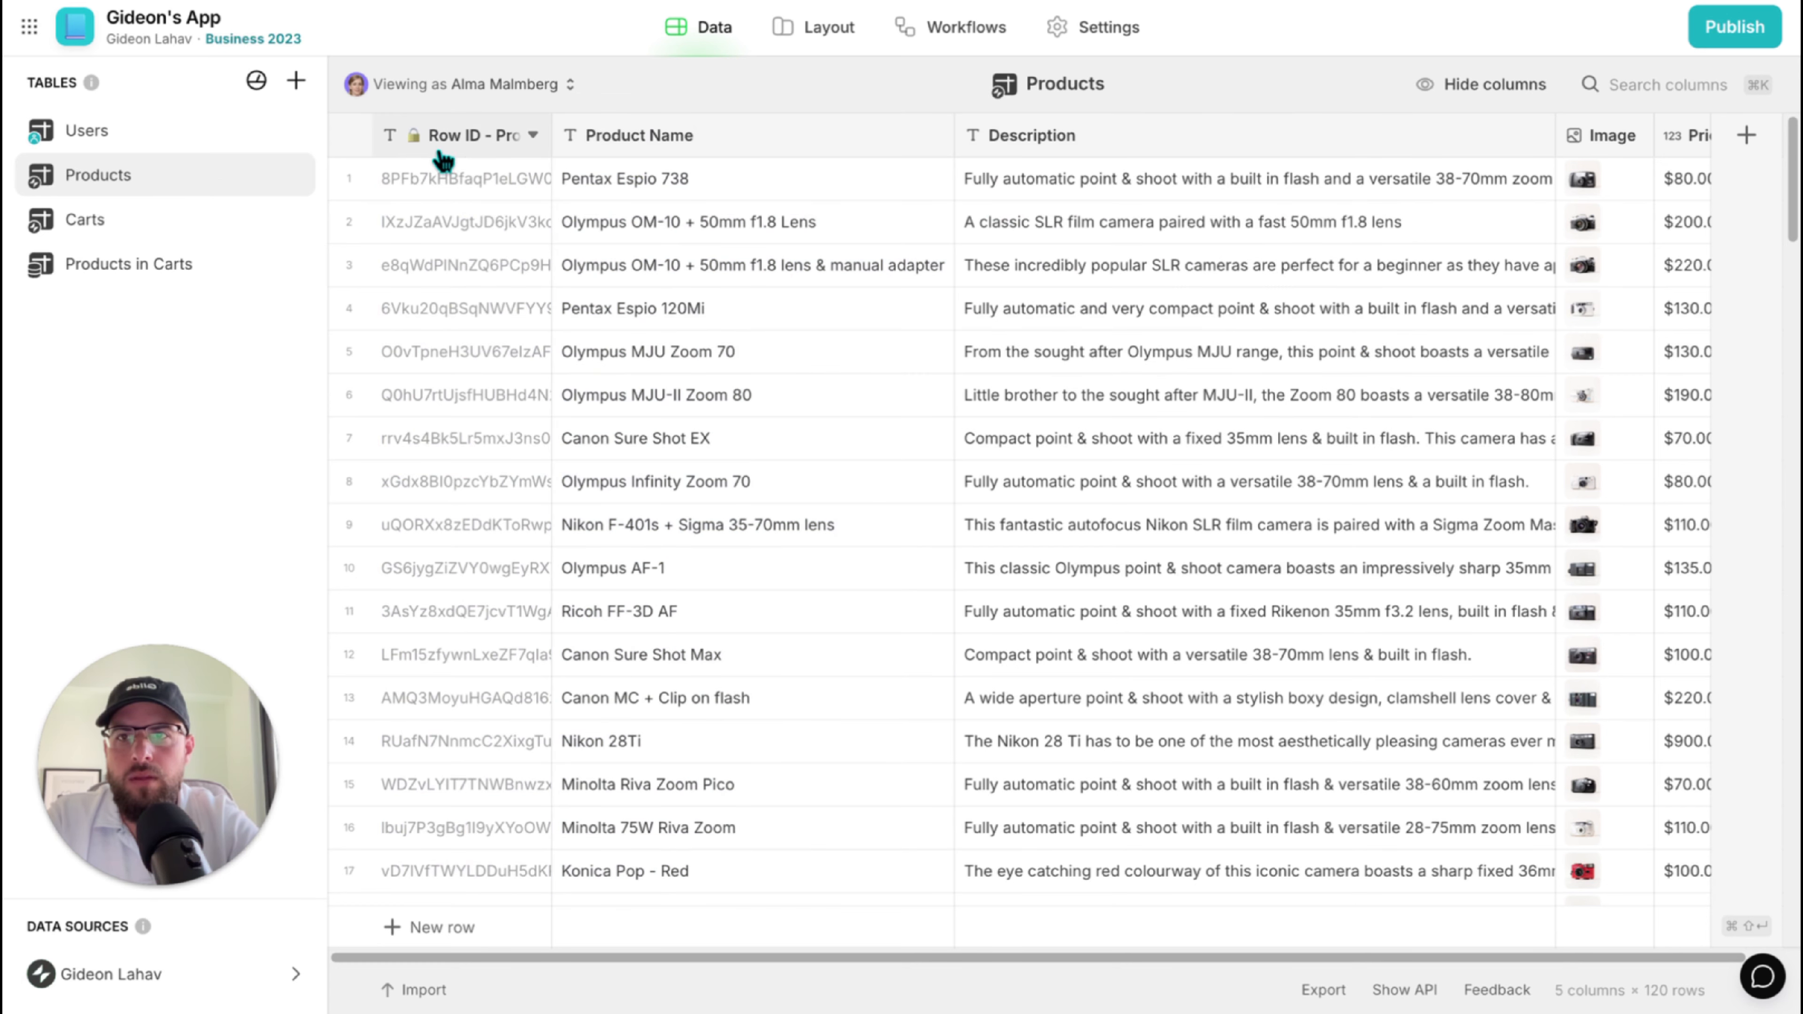
# Rename the Name column of Products in Carts as "Row ID - Product", reusing the Products table's ID column name without the lock emoji.
pyautogui.click(436, 134)
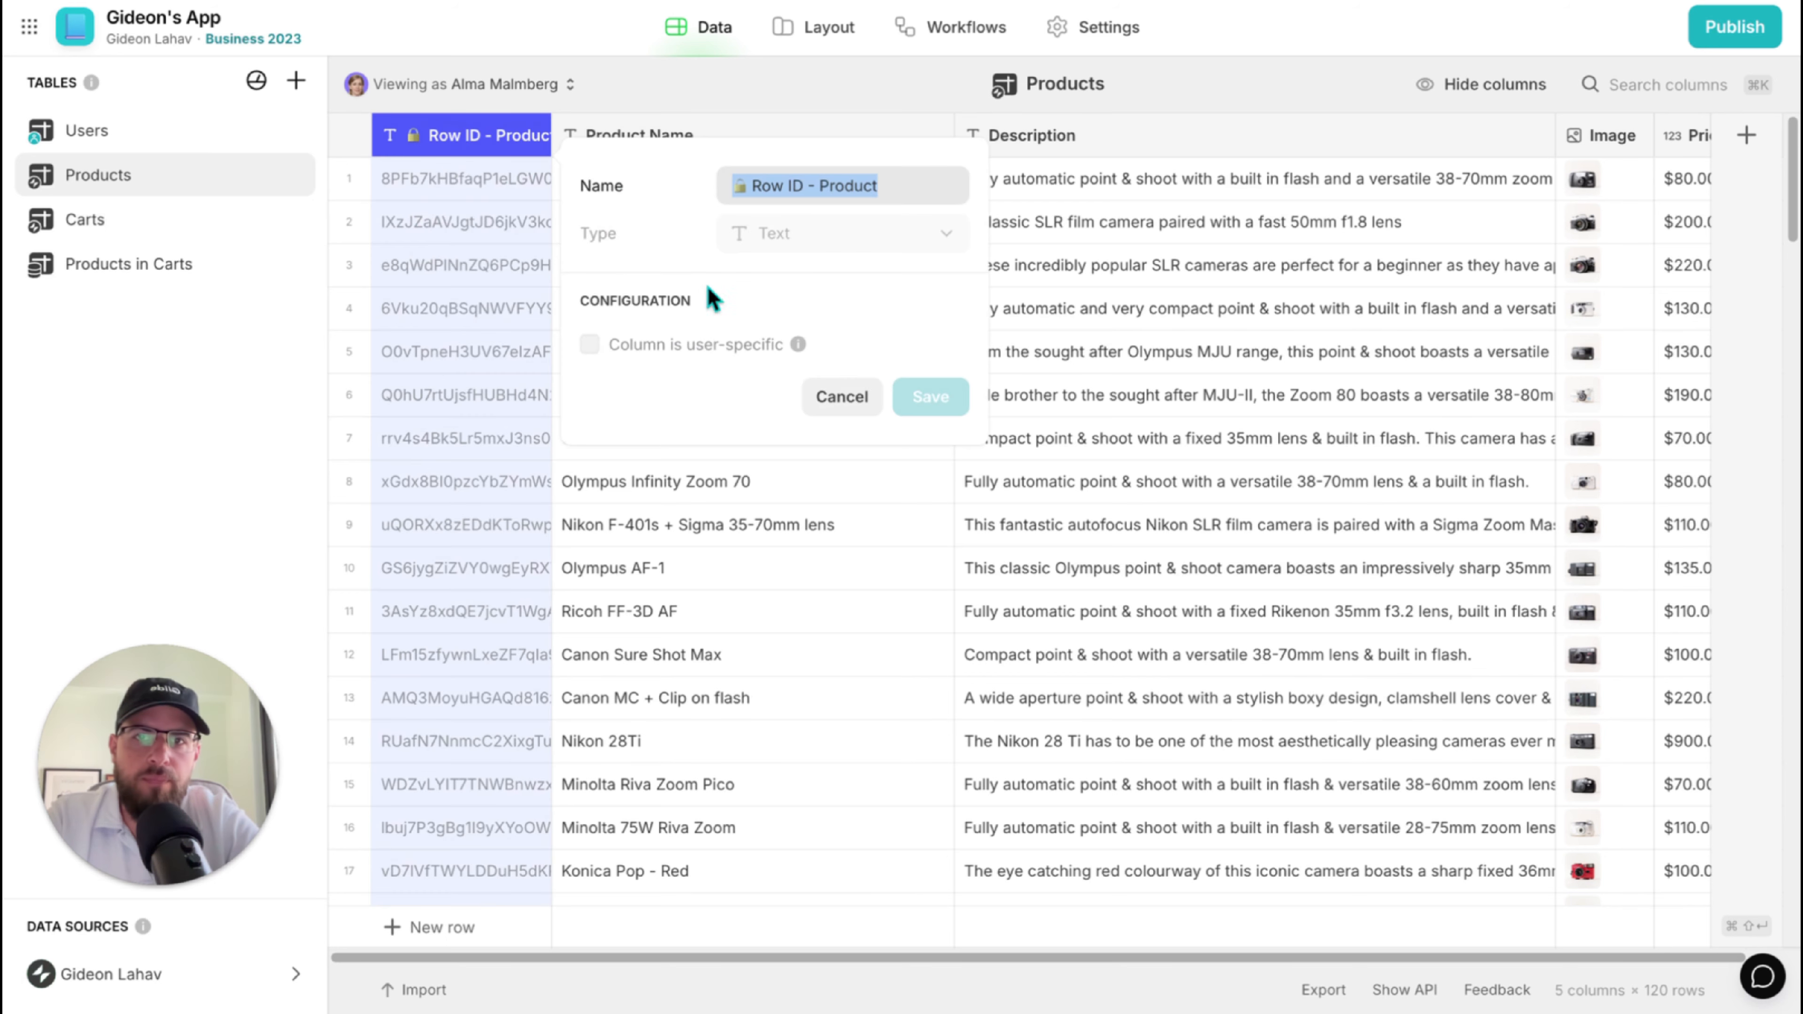
pyautogui.click(824, 399)
pyautogui.click(145, 266)
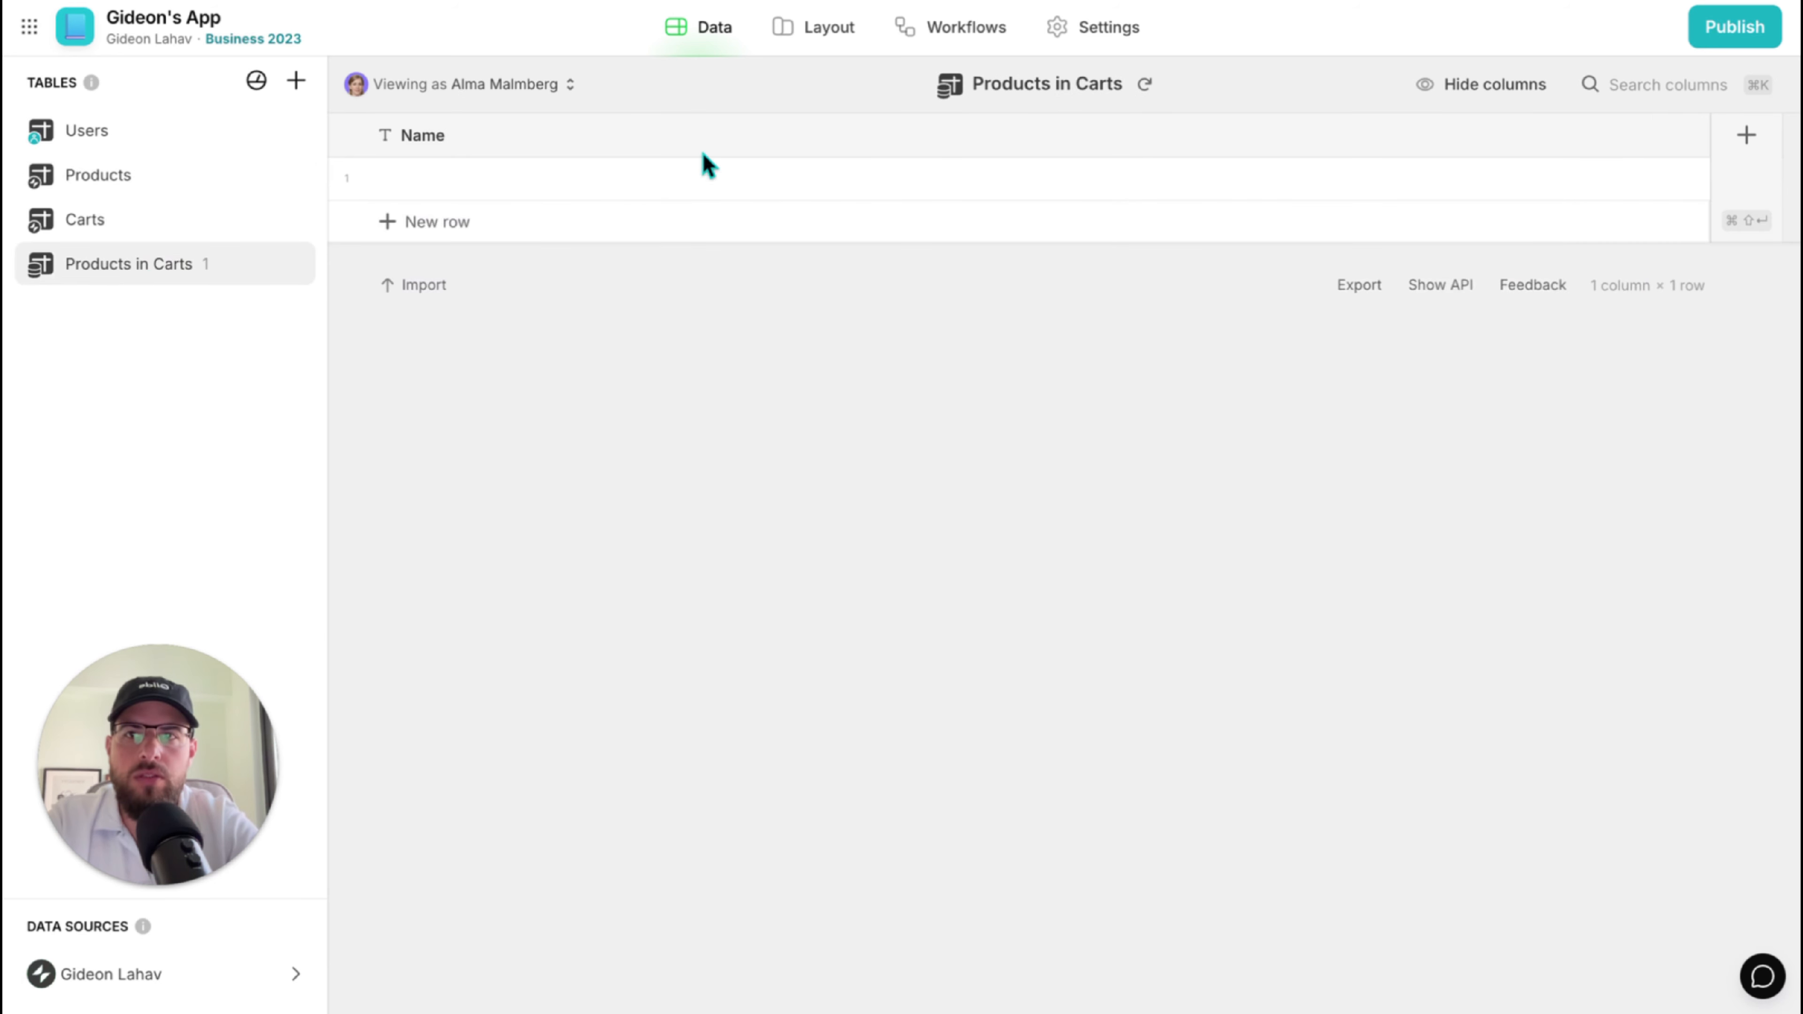
pyautogui.click(765, 131)
pyautogui.write('🔒Row ID - Product')
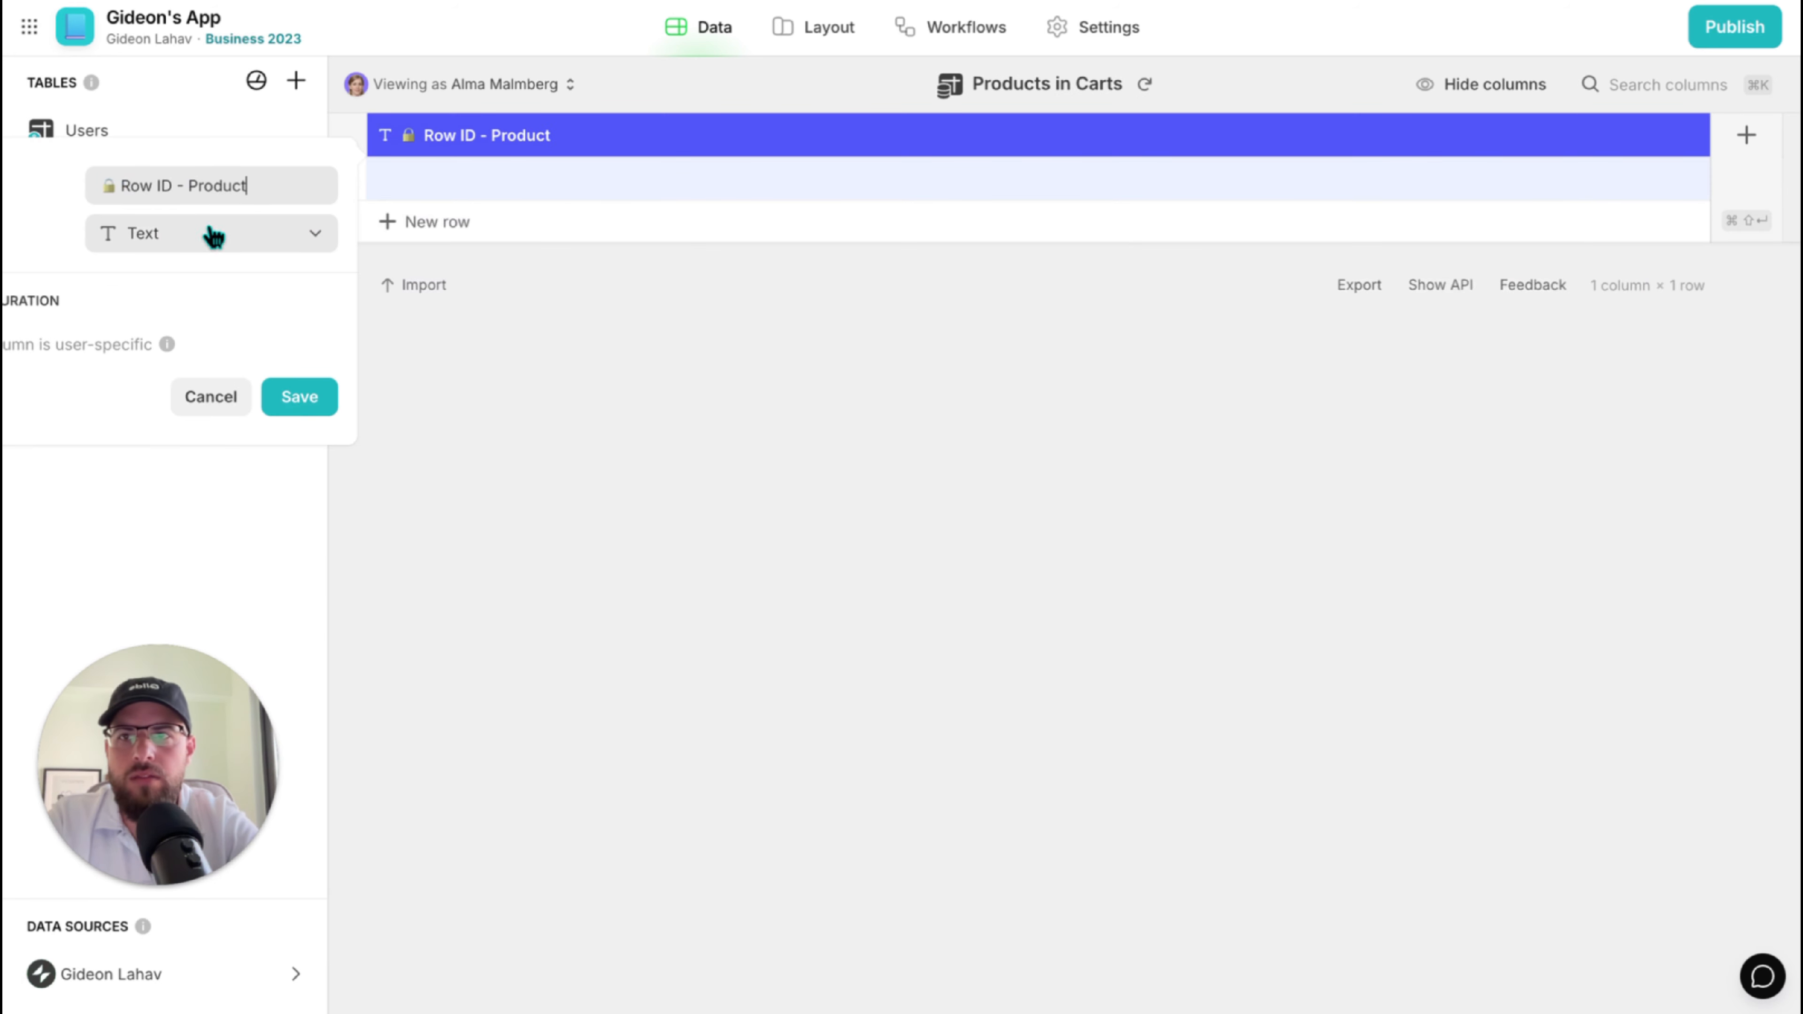
pyautogui.moveTo(122, 186); pyautogui.dragTo(79, 185)
pyautogui.press('BackSpace')
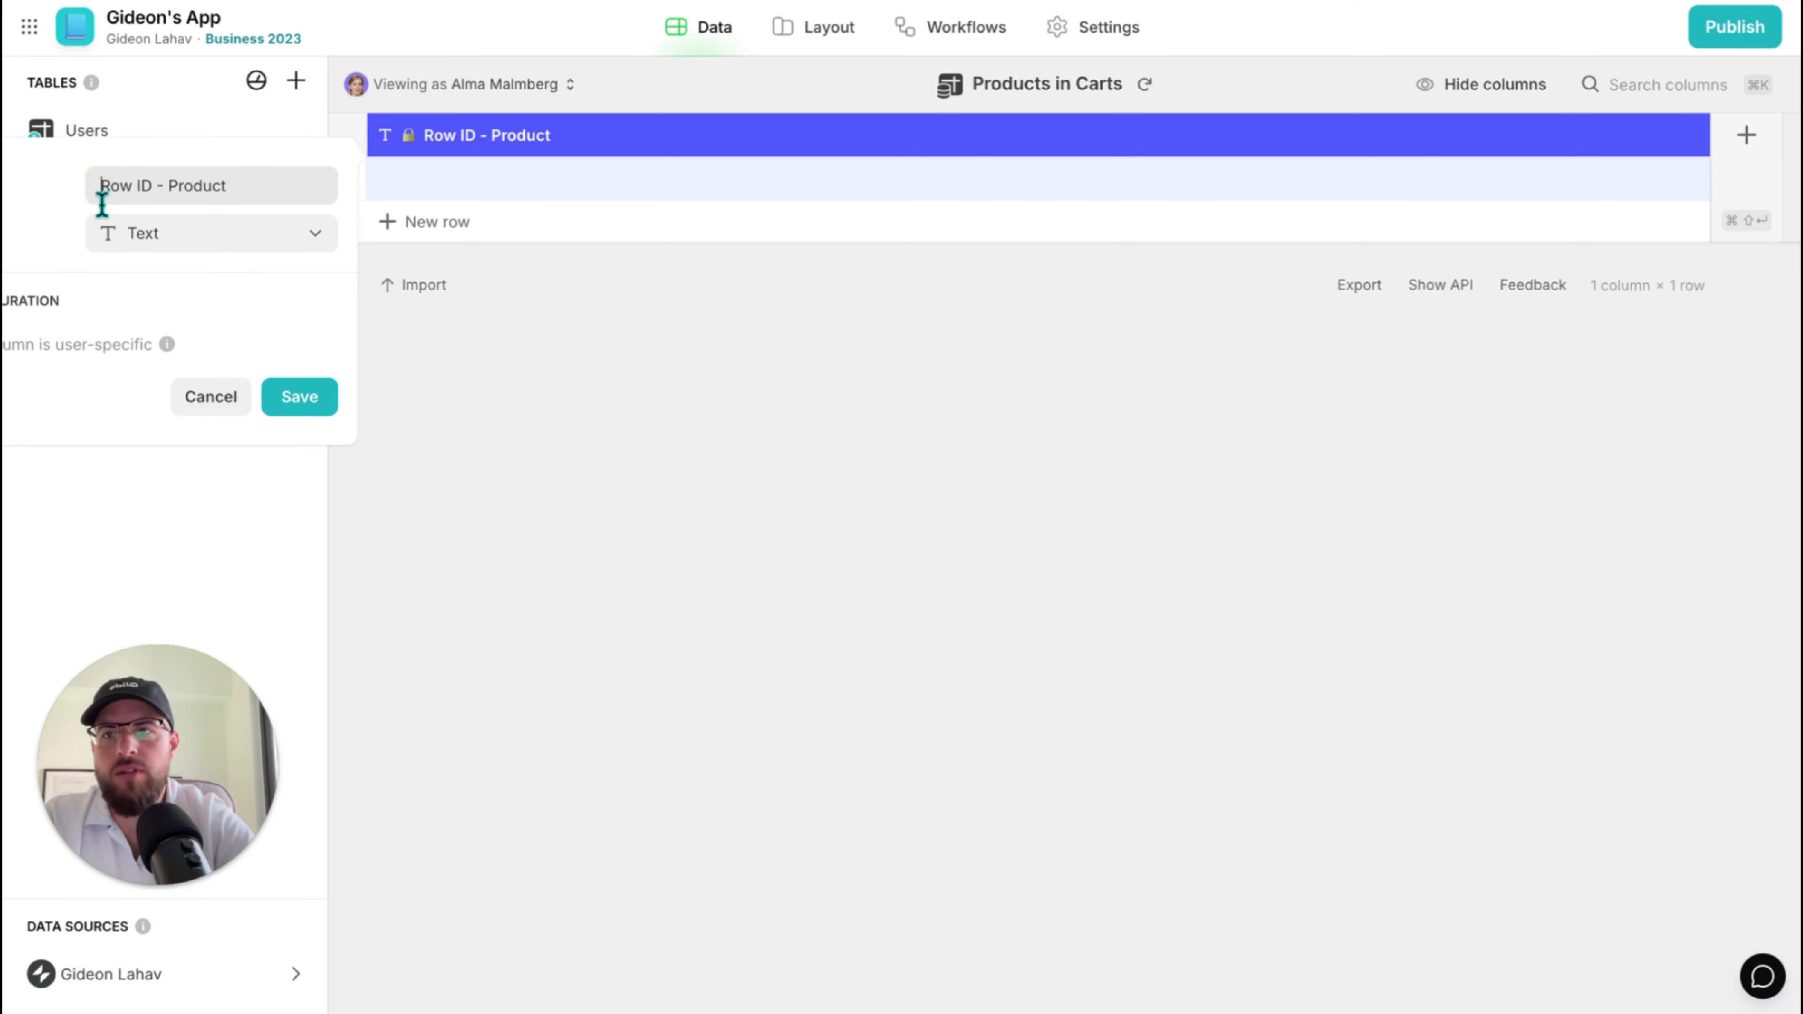
pyautogui.click(299, 396)
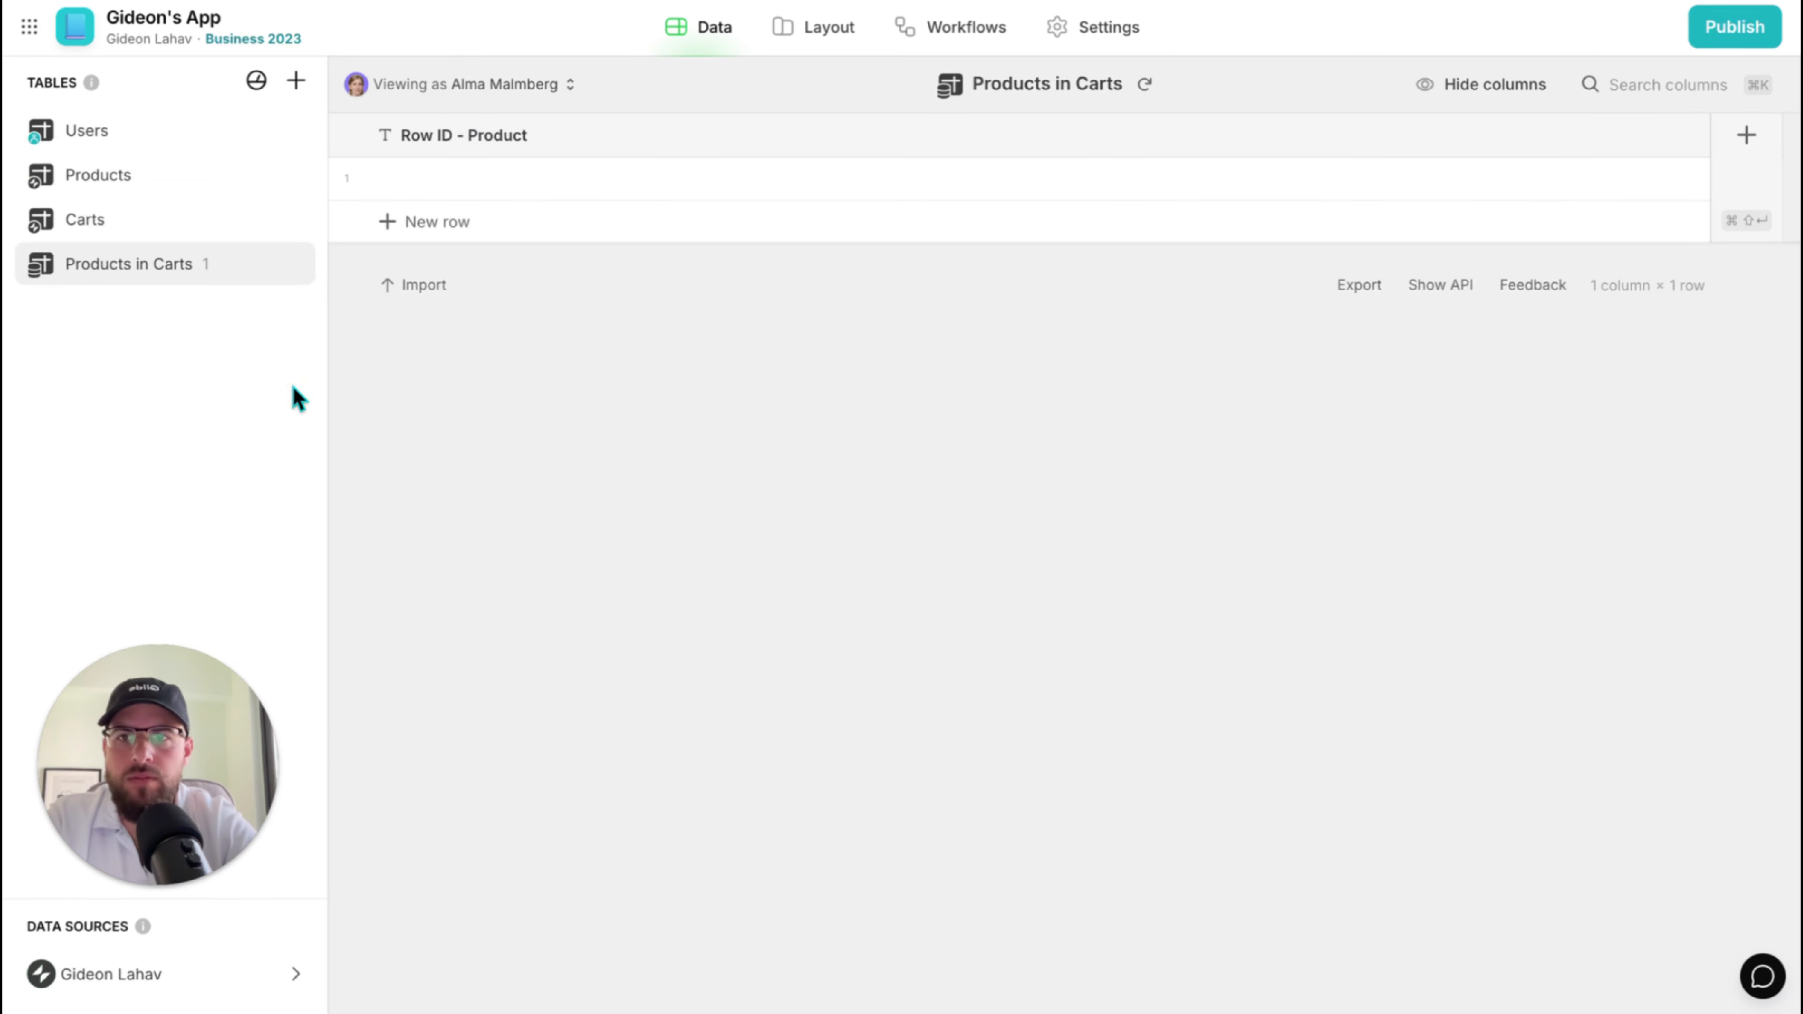
# Add a column of type Row ID to the Products in Carts table.
pyautogui.click(1746, 134)
pyautogui.click(970, 238)
pyautogui.write('row')
pyautogui.press('Return')
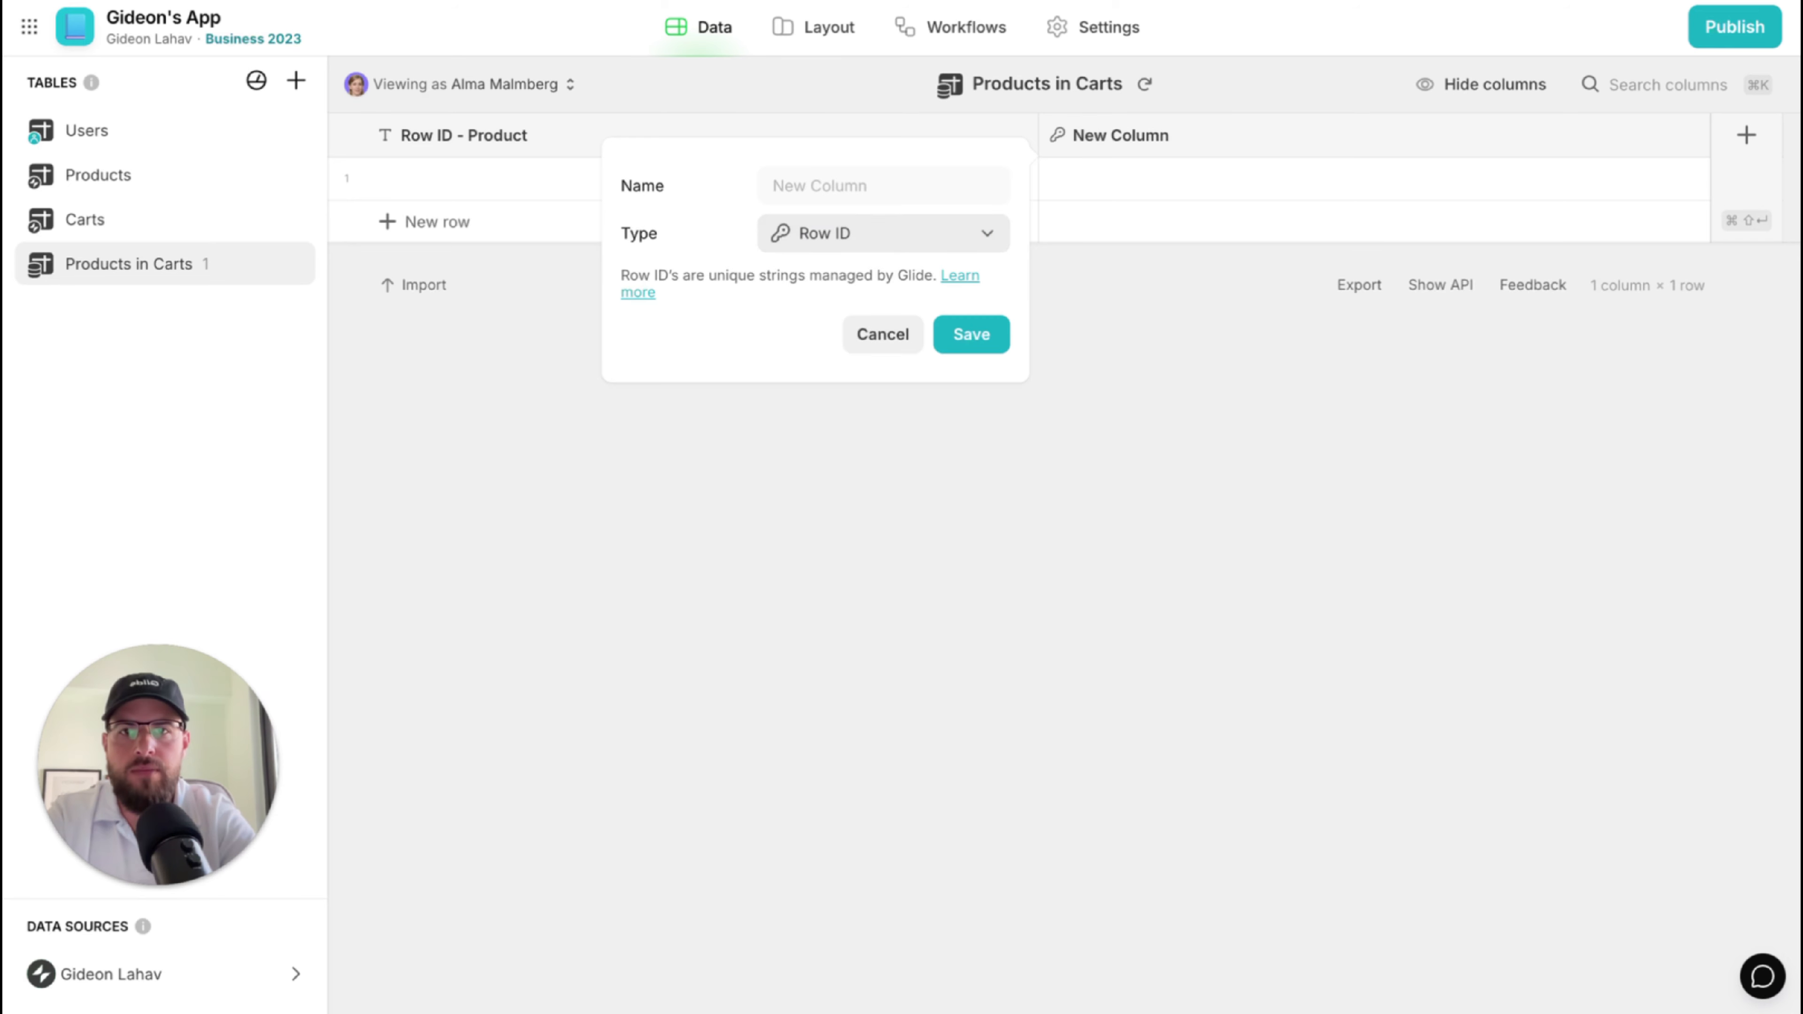
pyautogui.click(976, 332)
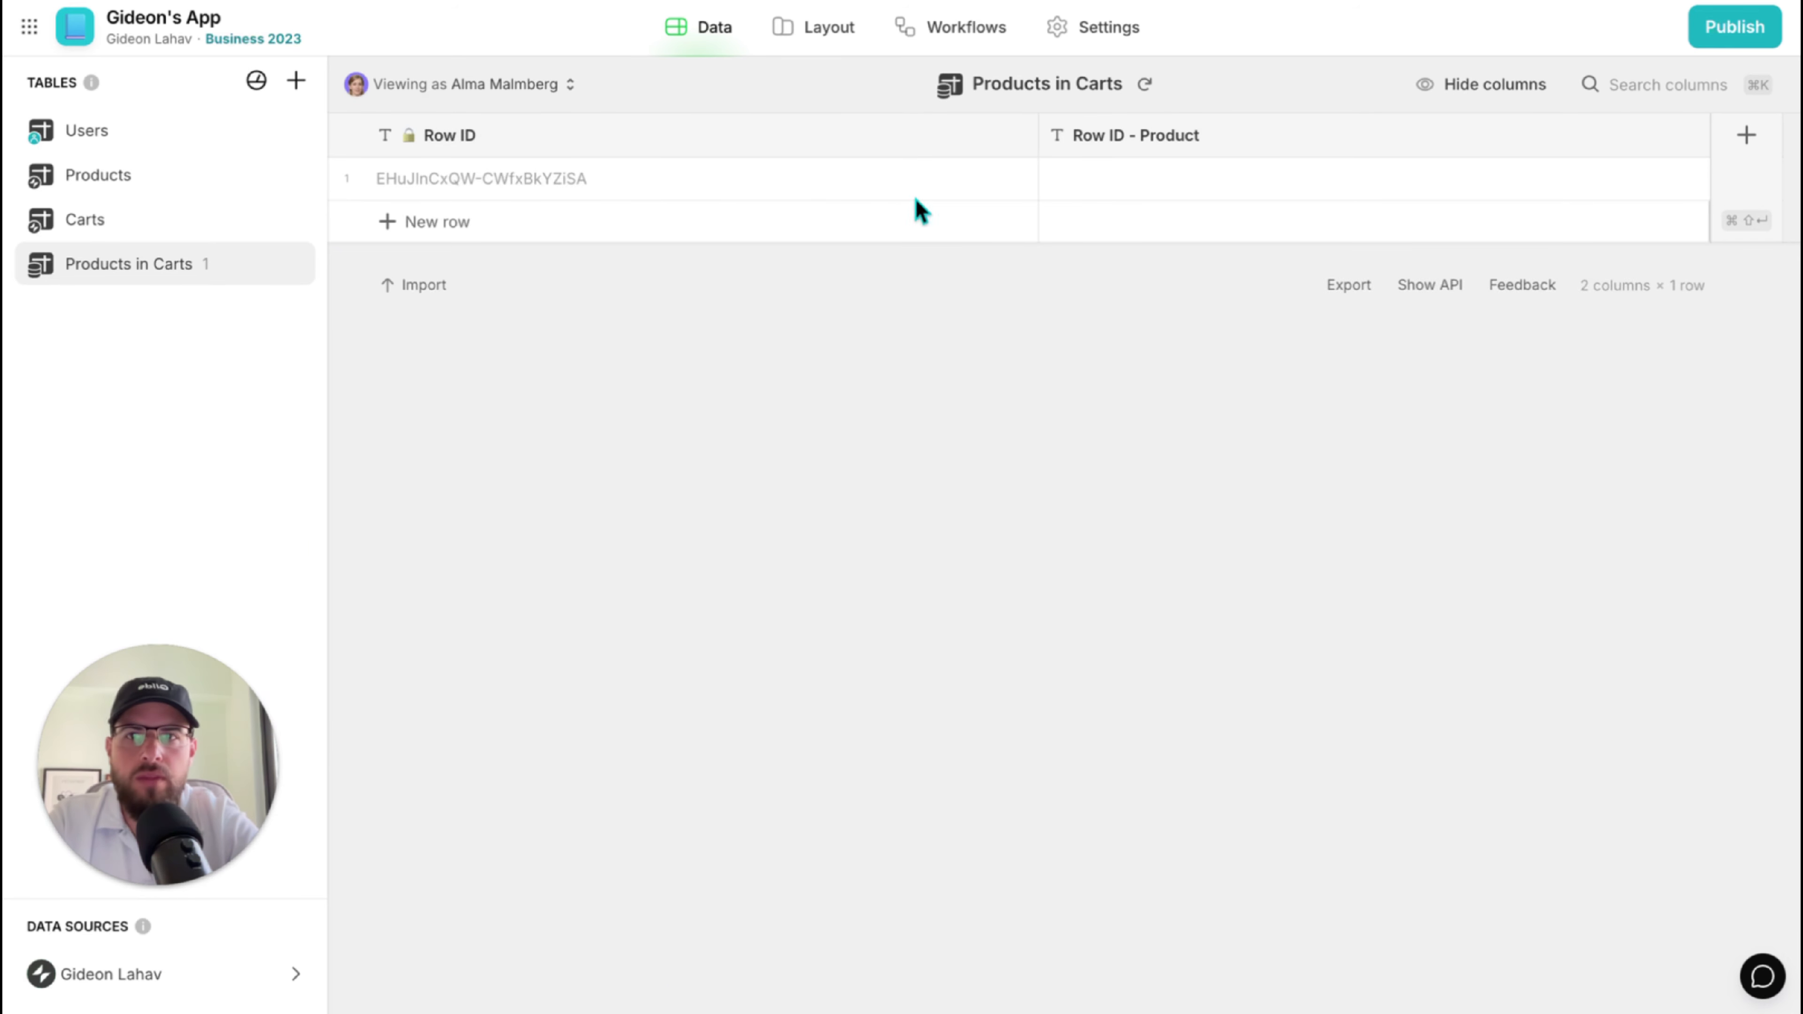
# Add a Number column named "Price" with 1.00 precision to the Products in Carts table.
pyautogui.click(1746, 135)
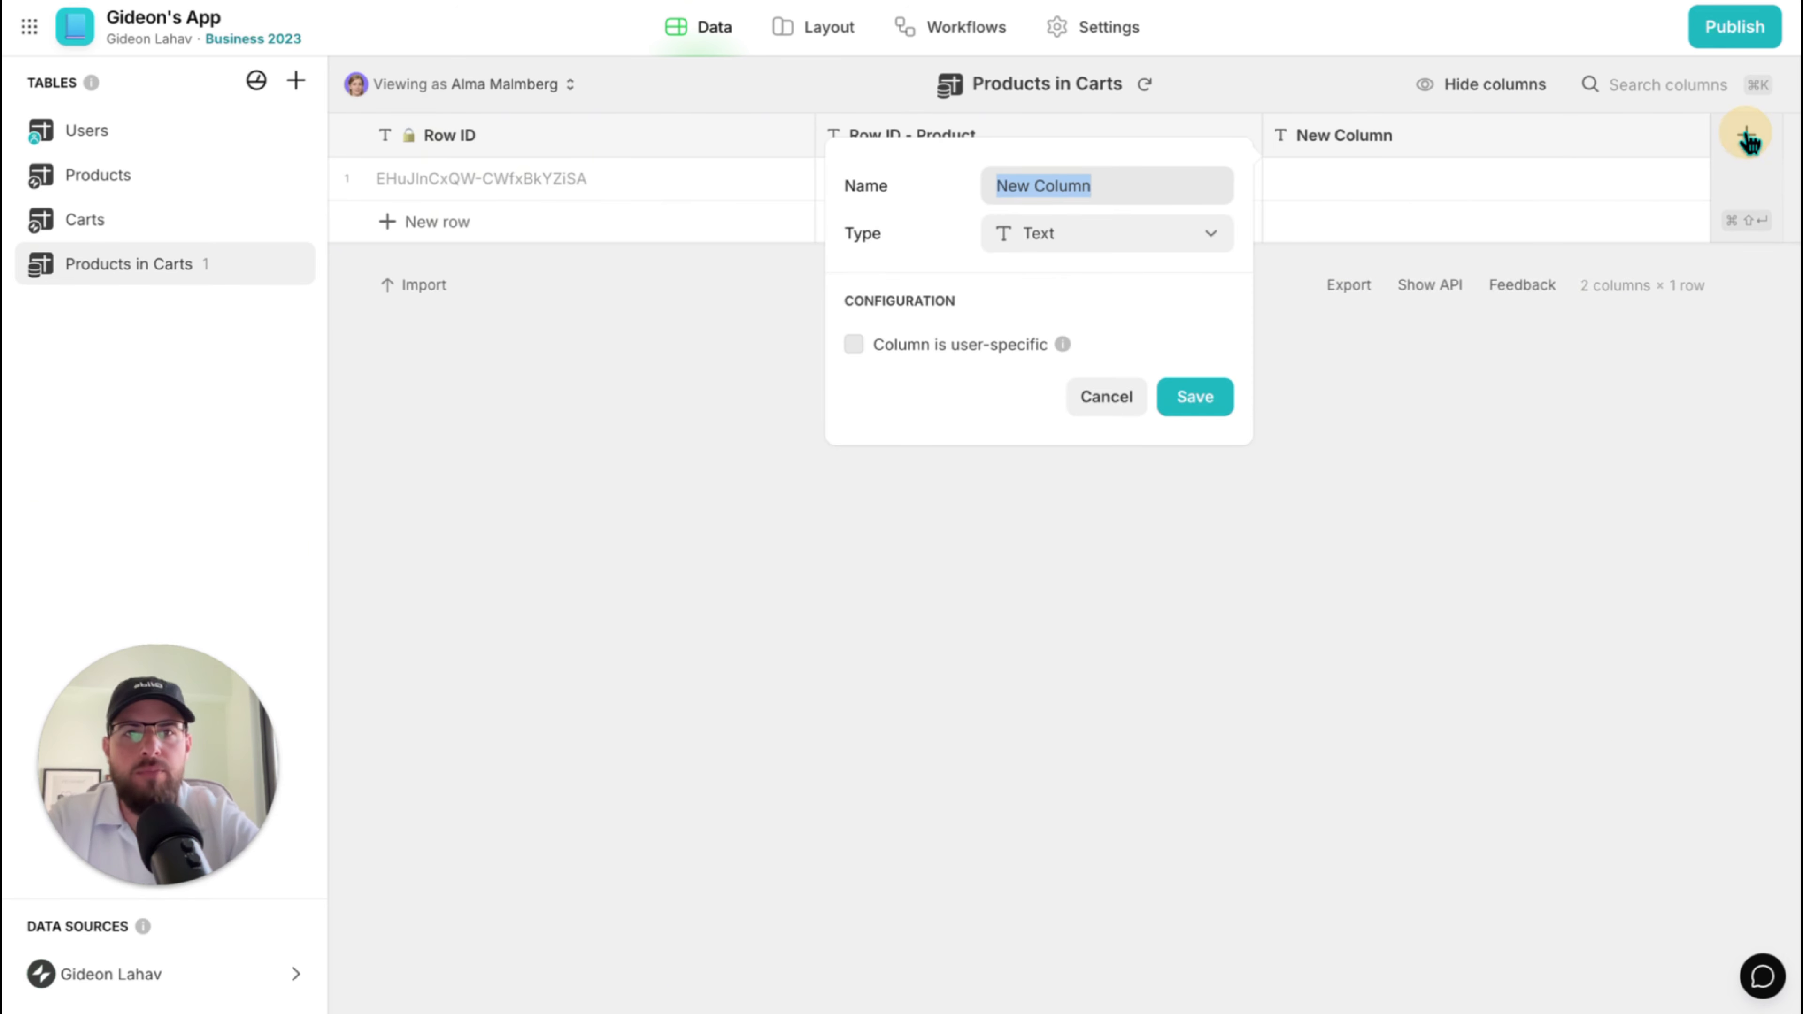
pyautogui.write('P')
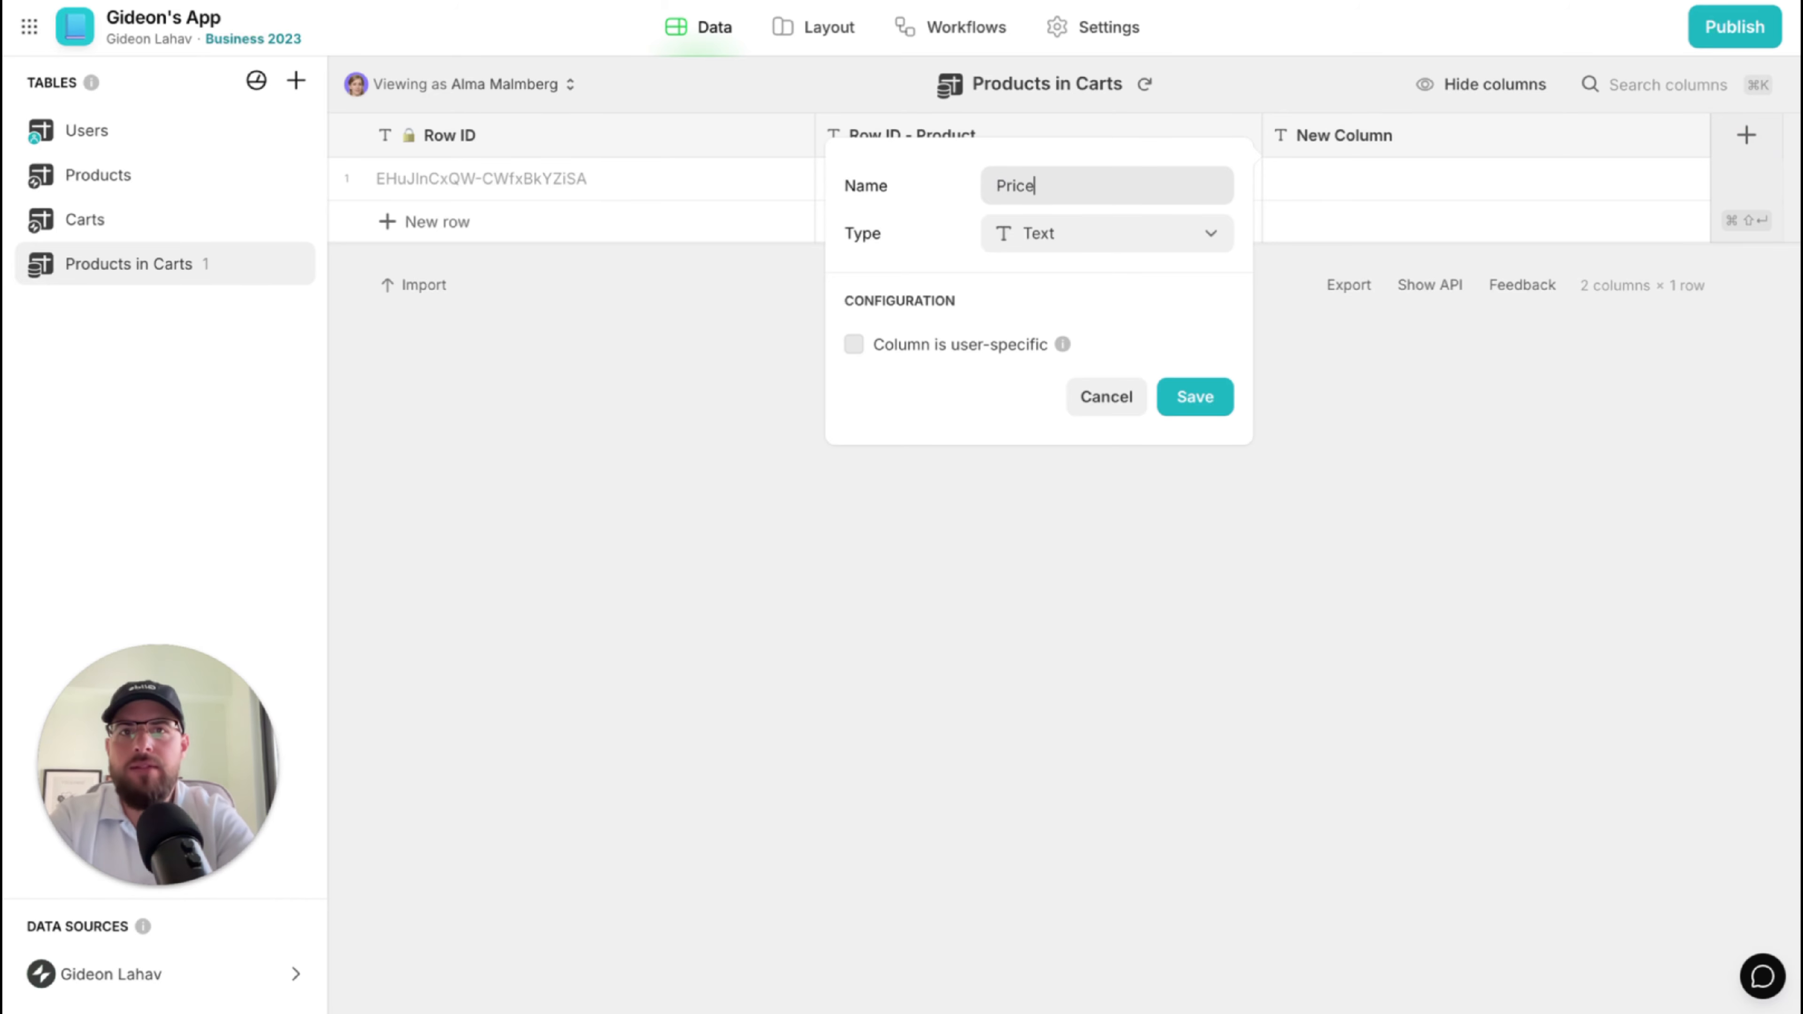
pyautogui.write('rice')
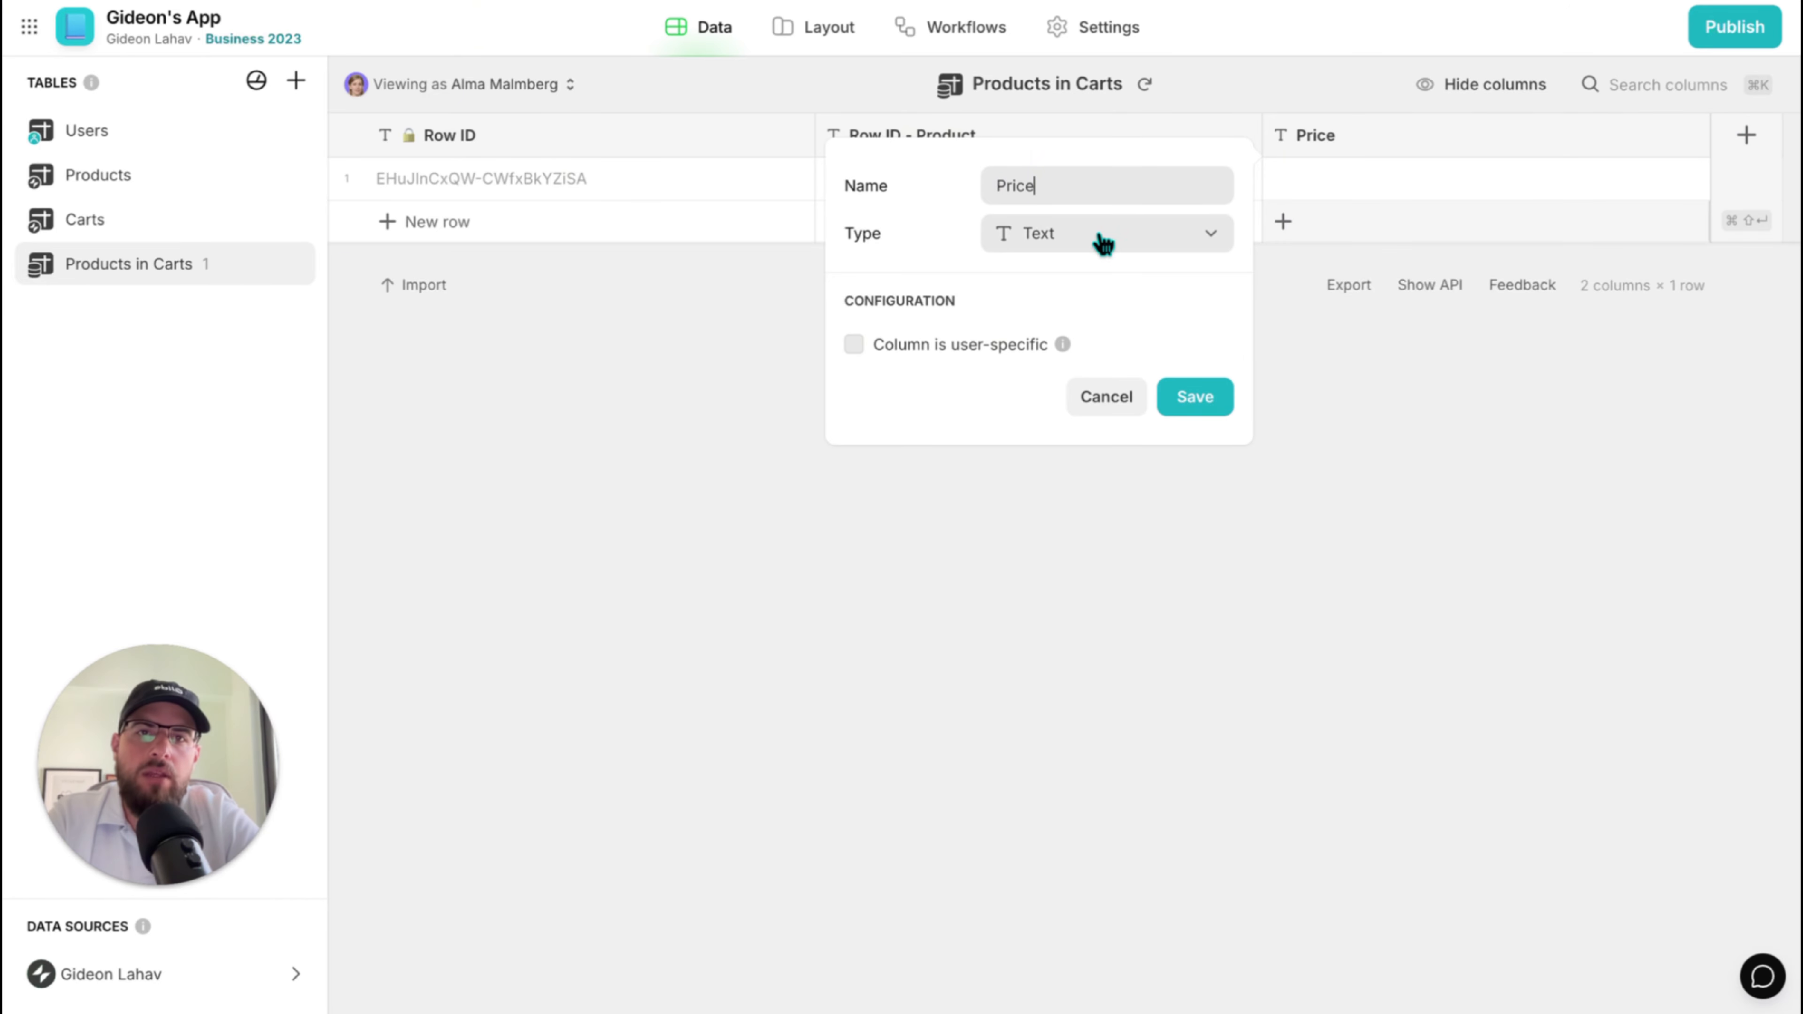
pyautogui.click(1102, 238)
pyautogui.write('nu')
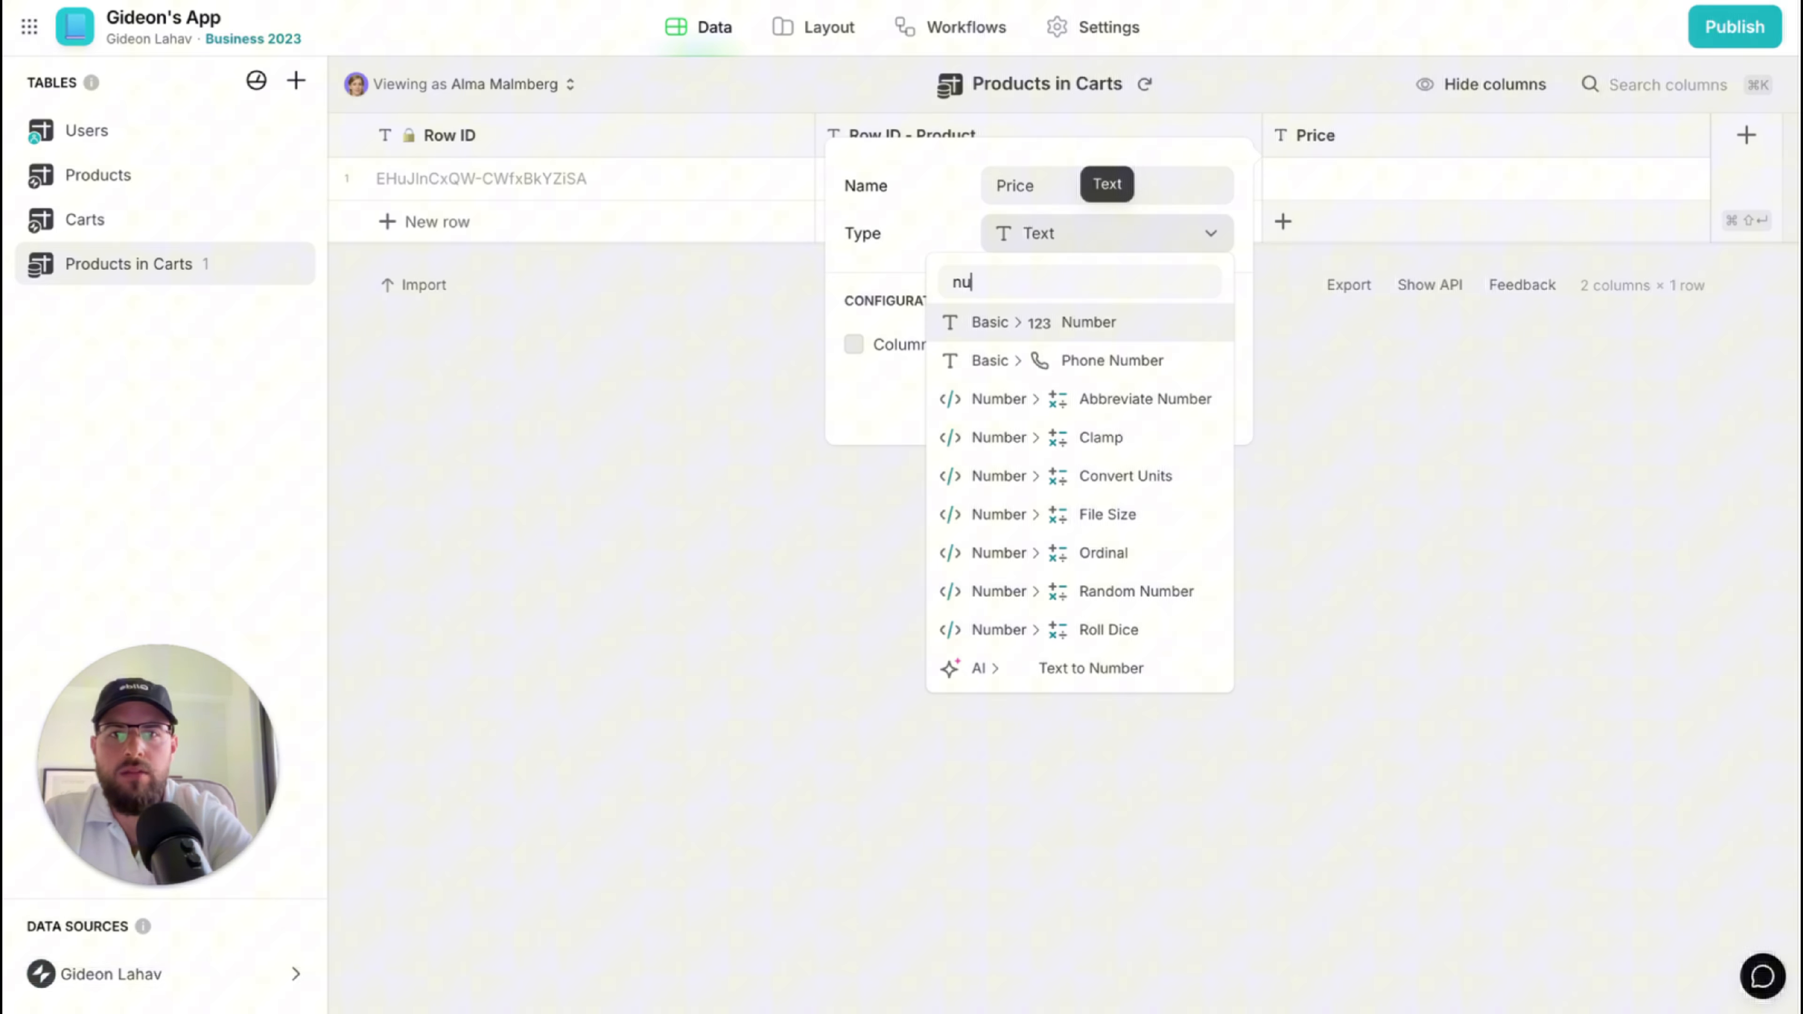
pyautogui.press('Return')
pyautogui.click(1027, 454)
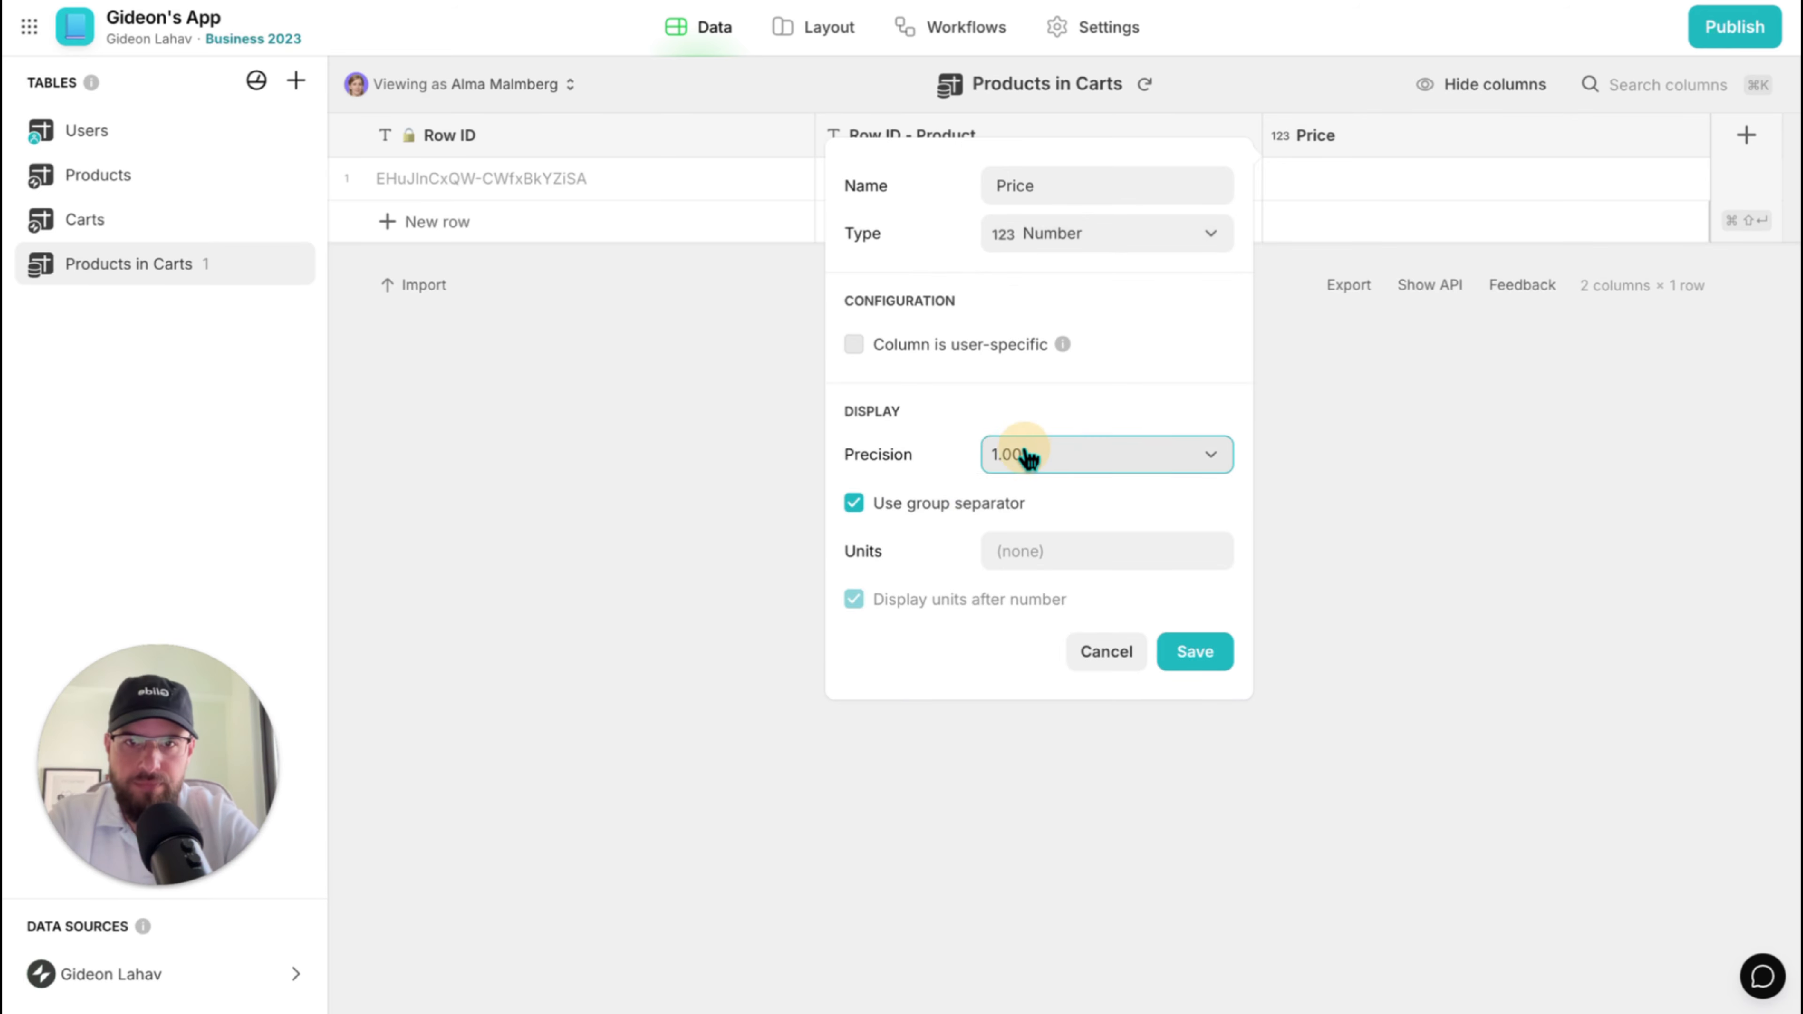
pyautogui.click(1017, 502)
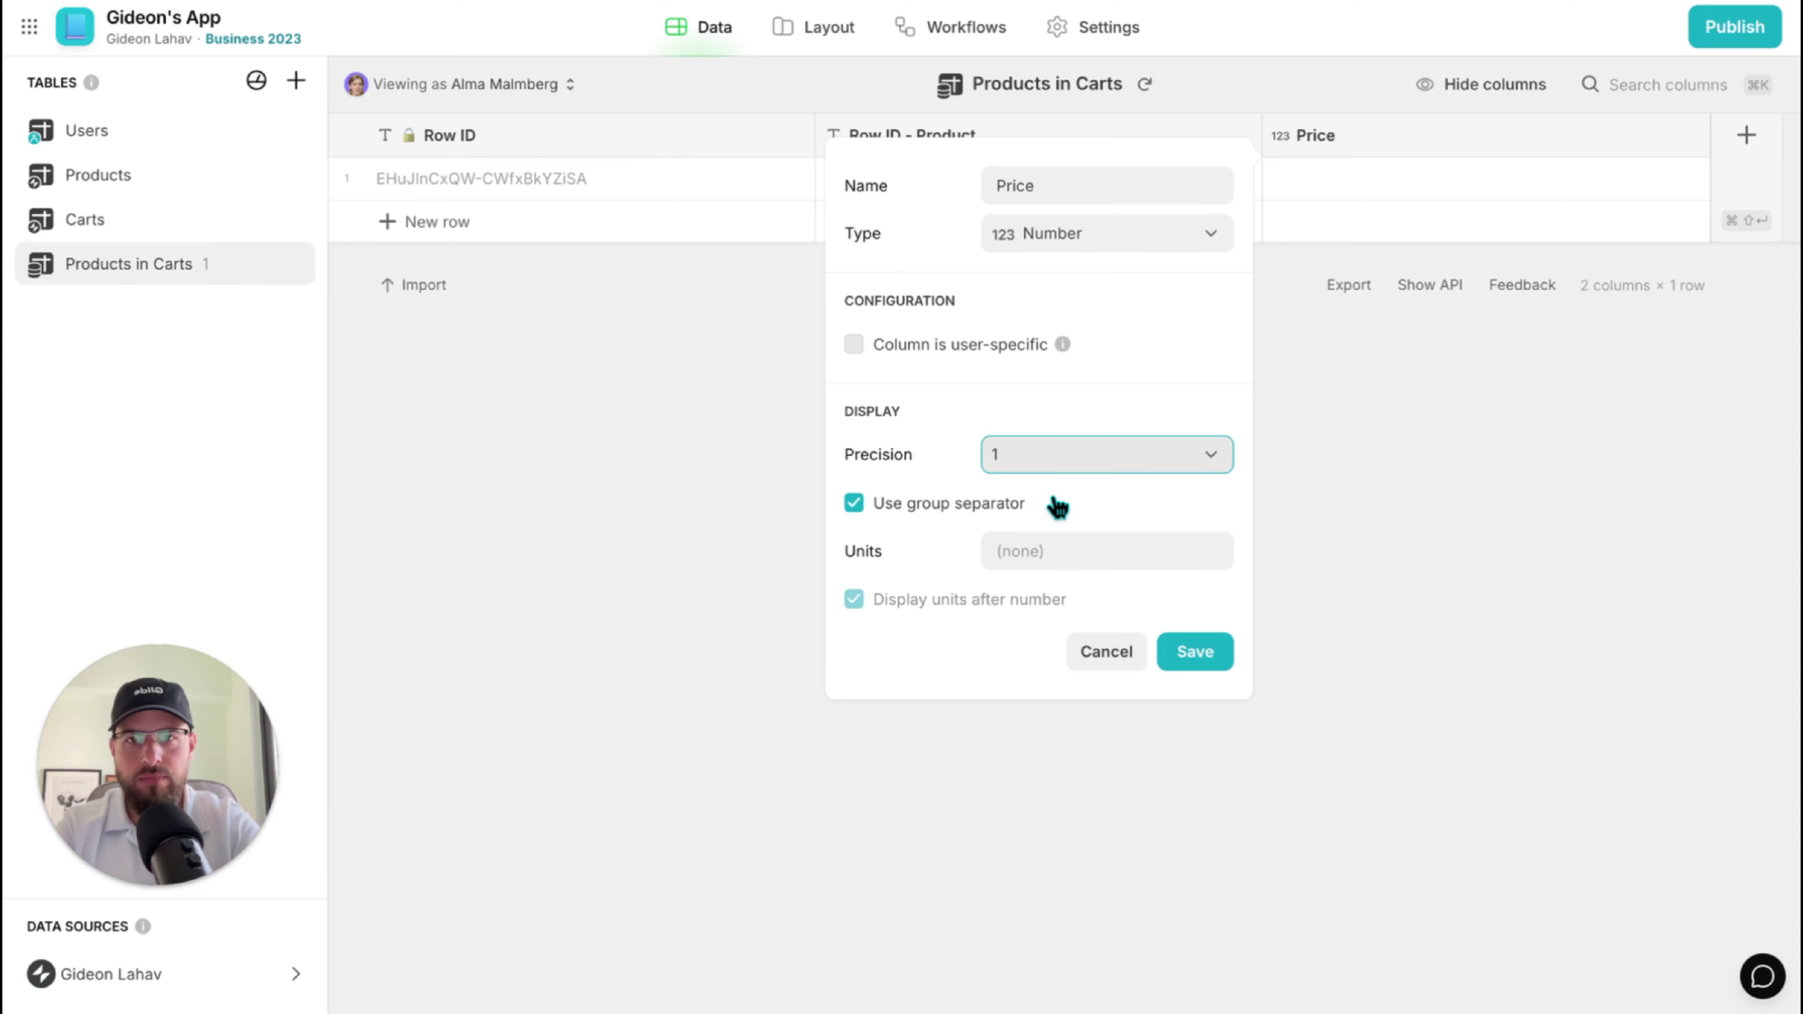
pyautogui.click(1048, 468)
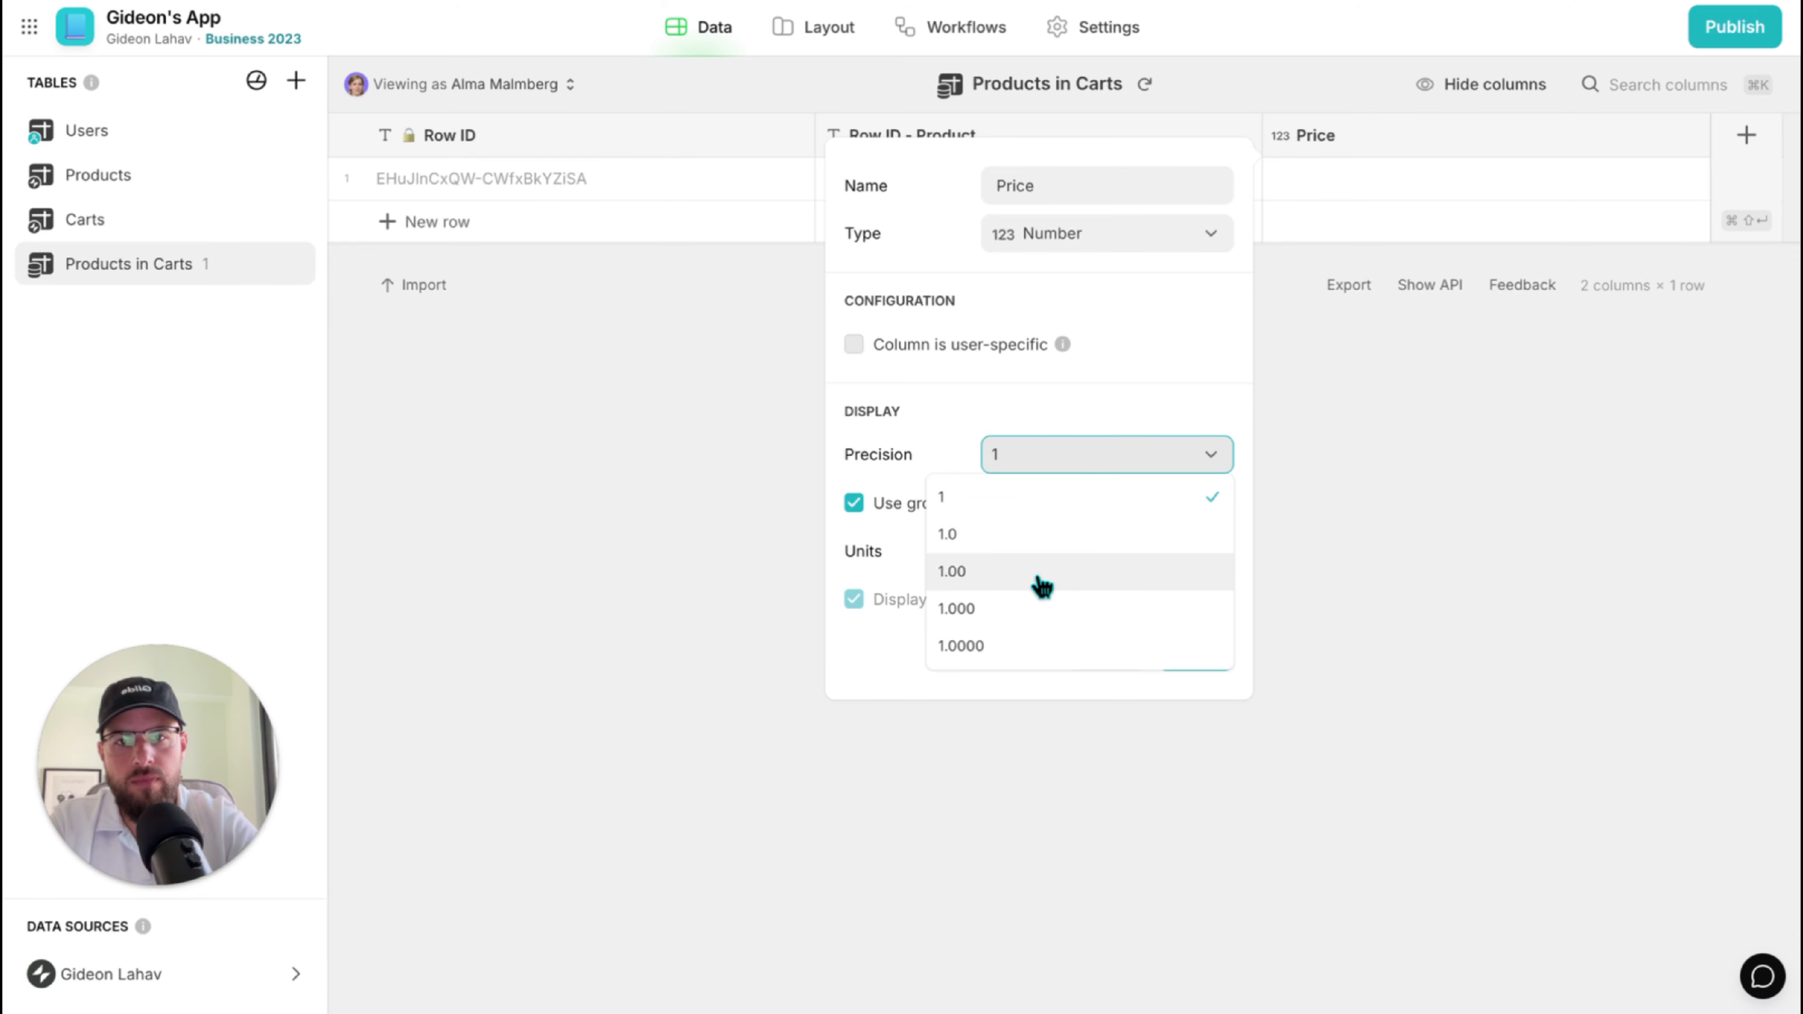
pyautogui.click(1036, 574)
pyautogui.click(1189, 653)
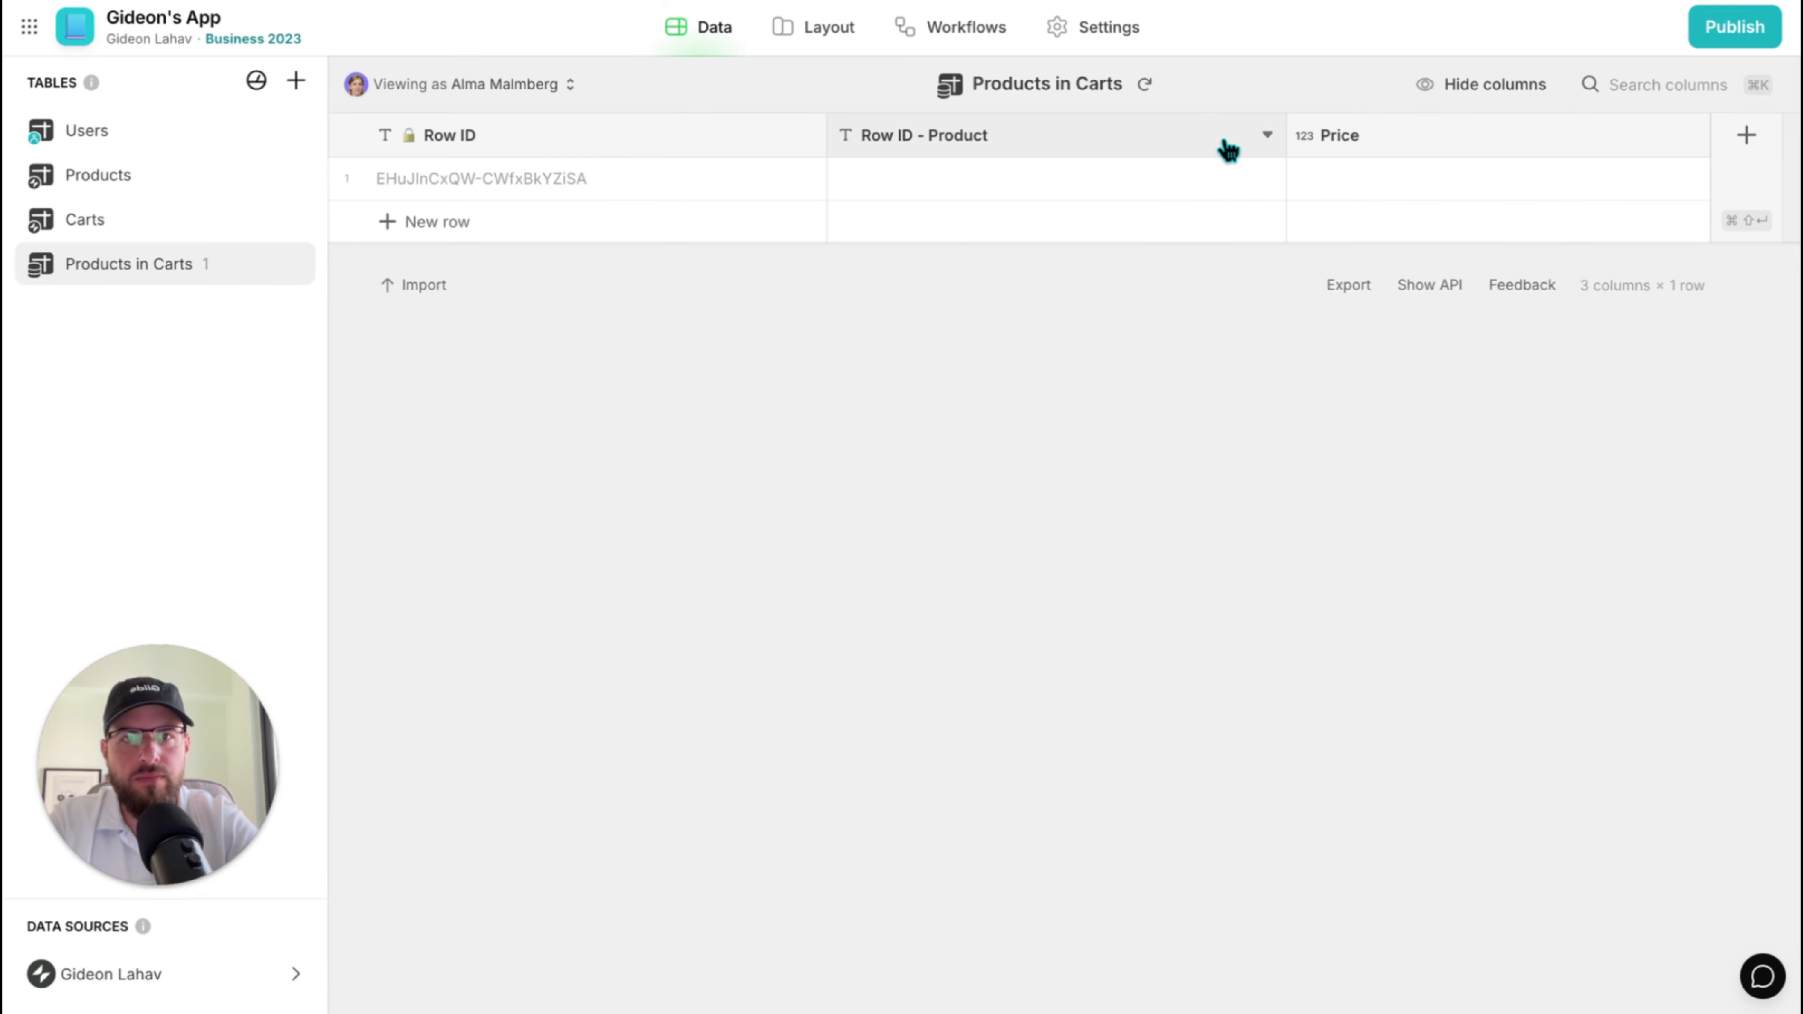
# Duplicate the Row ID - Product column in Products in Carts and name the copy "Product Name".
pyautogui.click(1264, 139)
pyautogui.click(1107, 217)
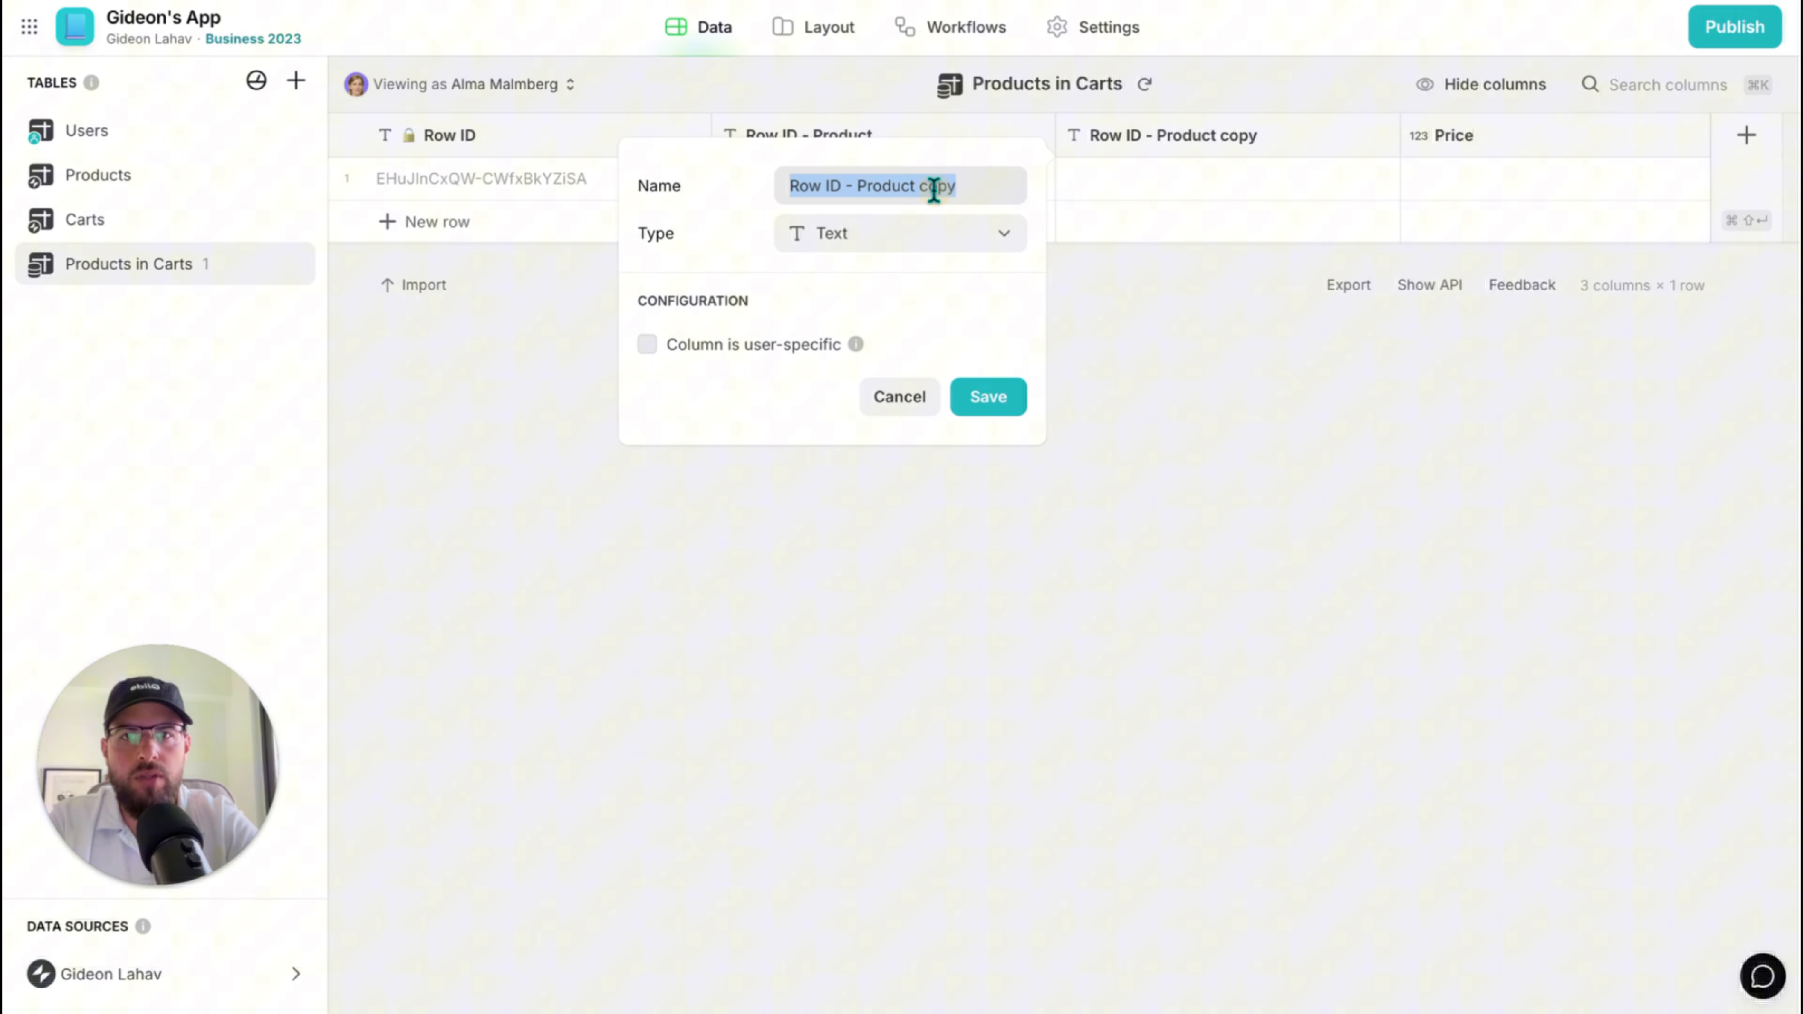
pyautogui.click(951, 186)
pyautogui.press('BackSpace')
pyautogui.press('BackSpace')
pyautogui.press('BackSpace')
pyautogui.press('BackSpace')
pyautogui.press('BackSpace')
pyautogui.write('Na')
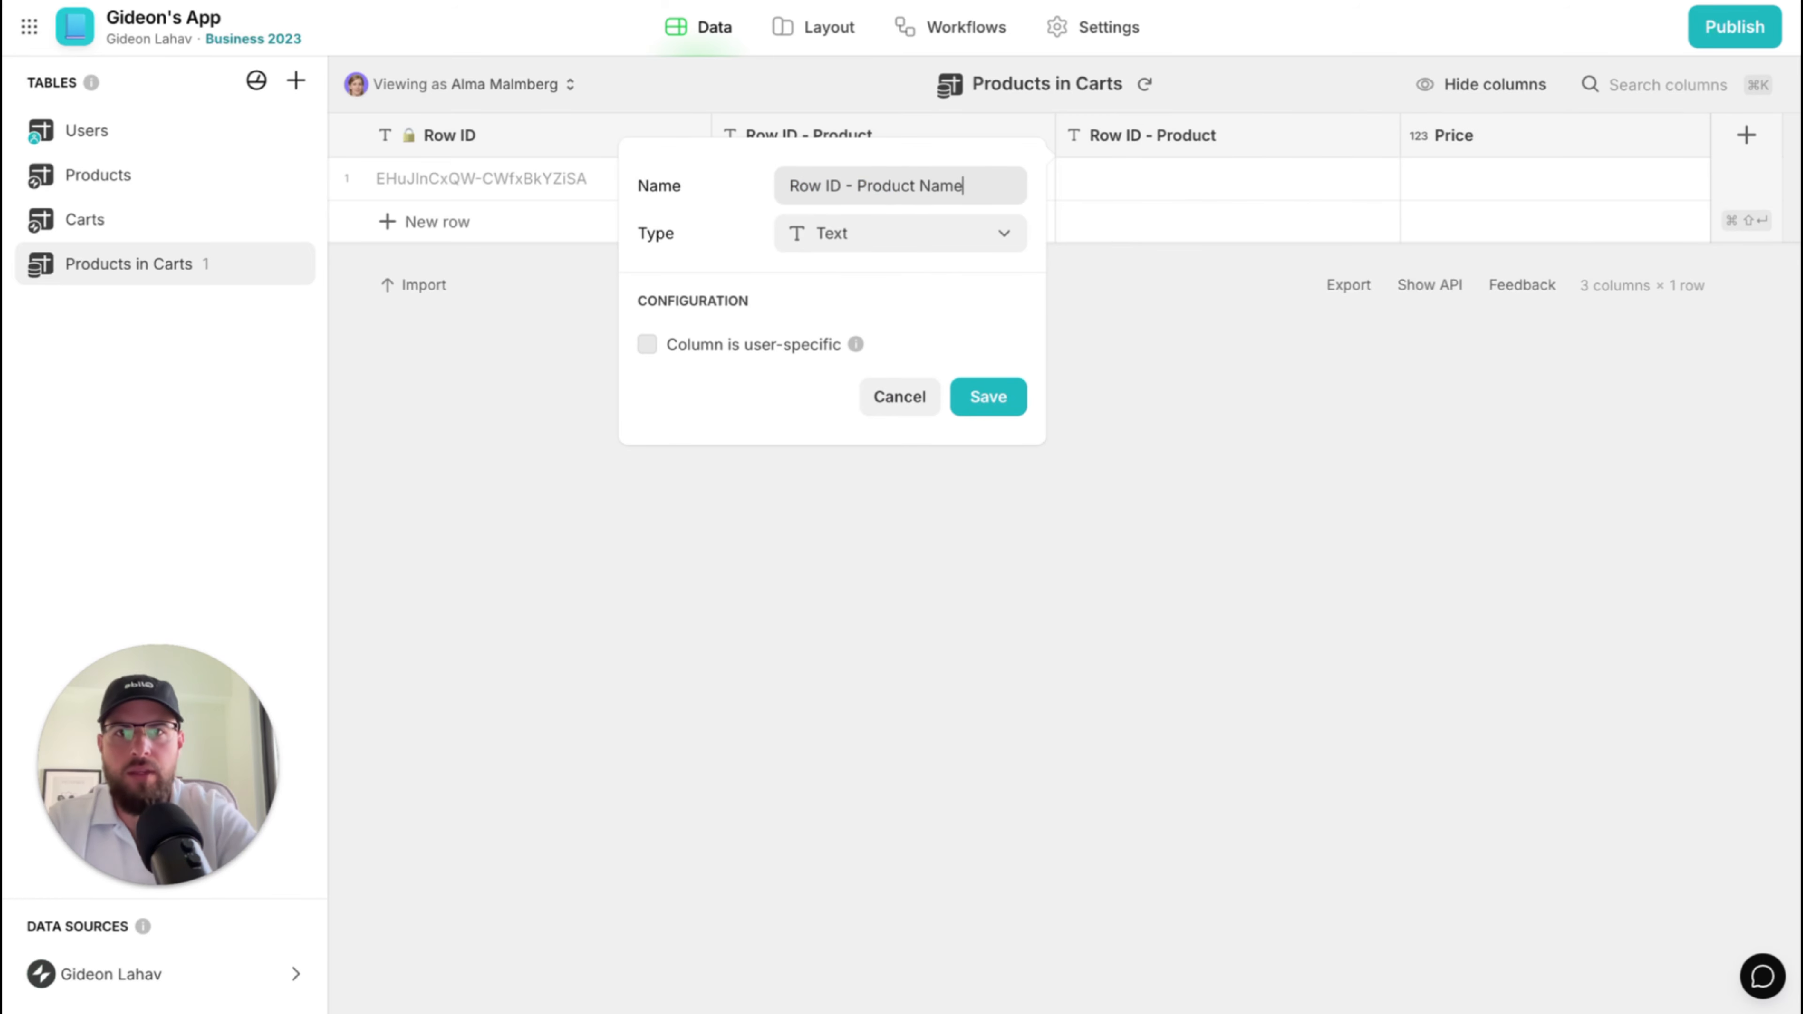
pyautogui.write('me')
pyautogui.moveTo(856, 186); pyautogui.dragTo(777, 184)
pyautogui.press('BackSpace')
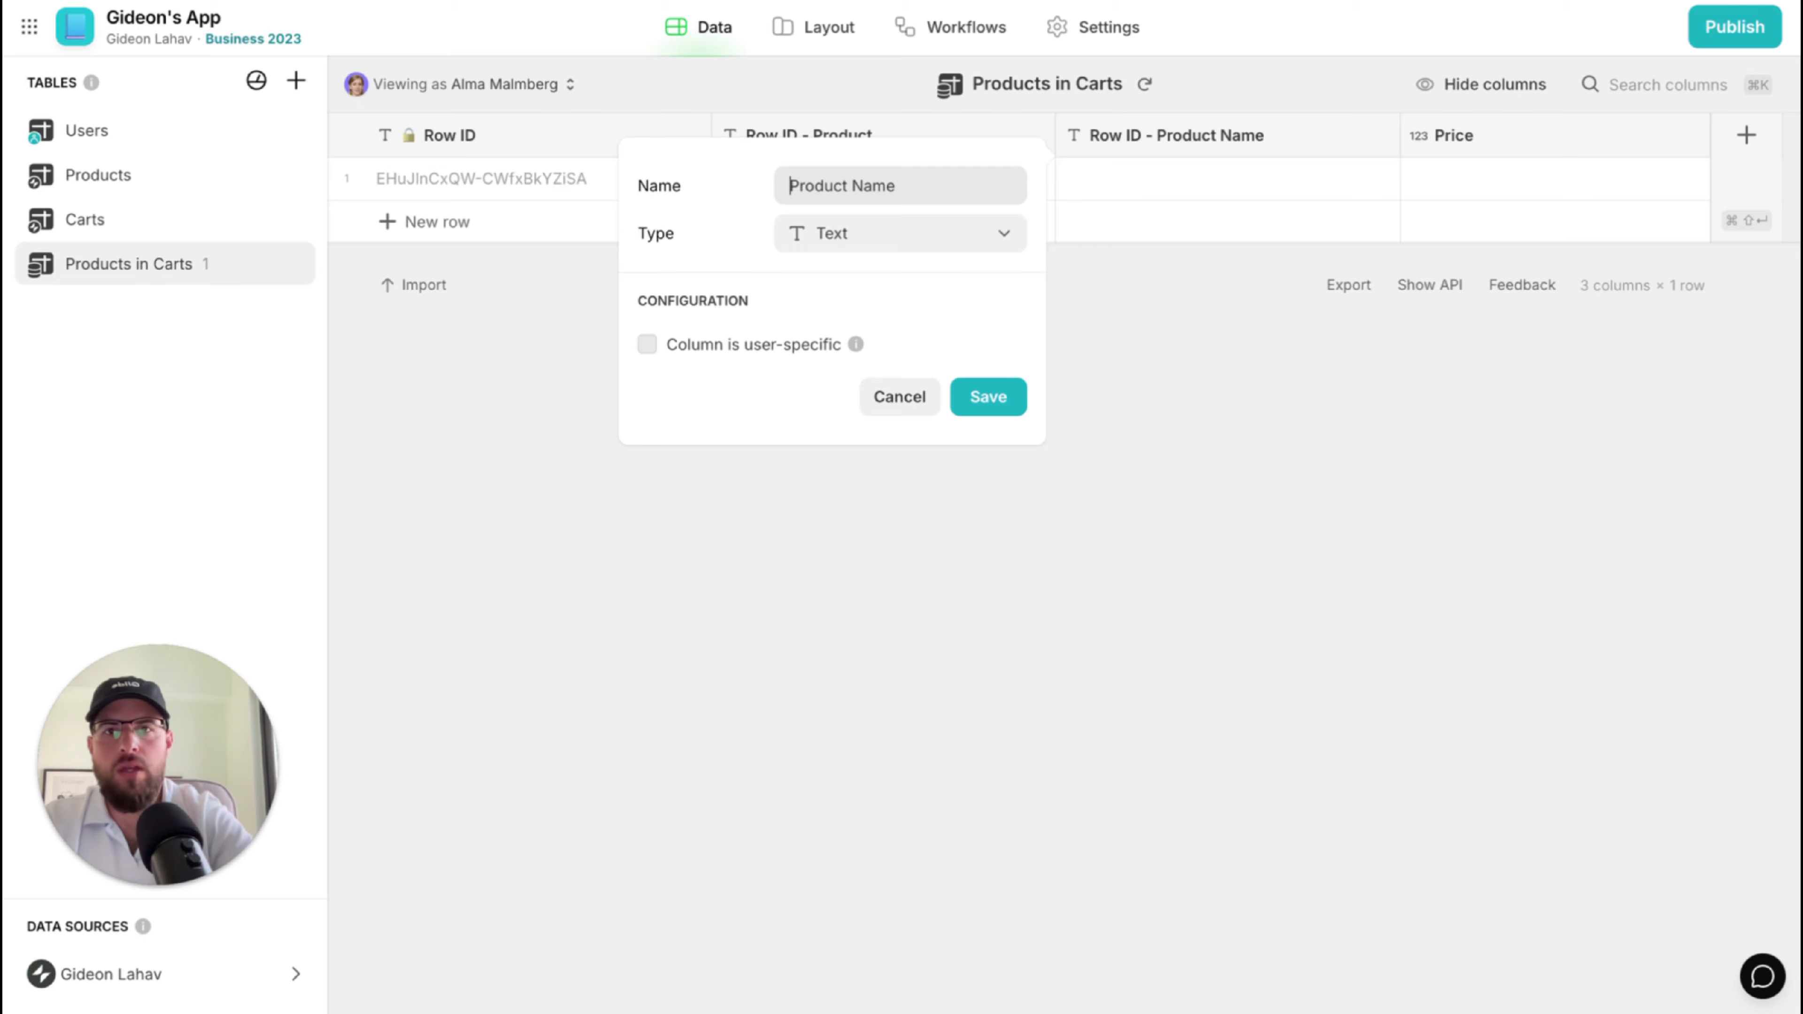
pyautogui.click(988, 396)
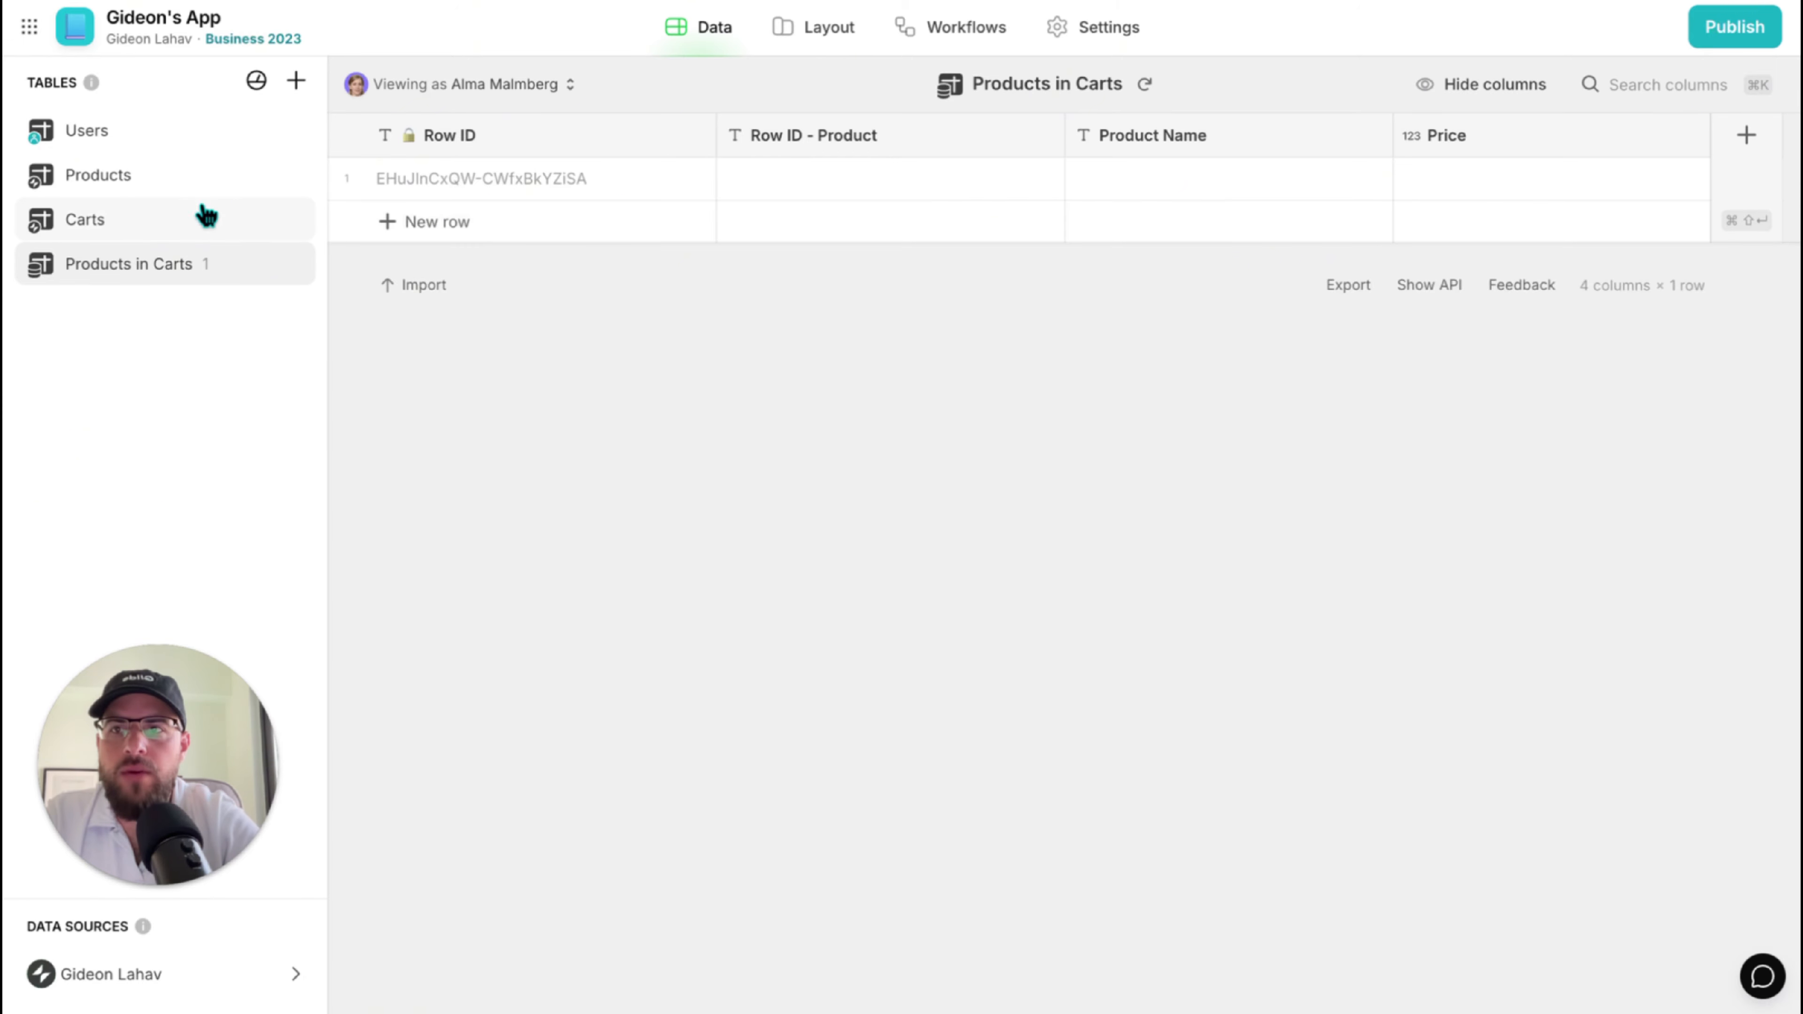
# Review the columns of the Products table, including the Image column.
pyautogui.click(121, 181)
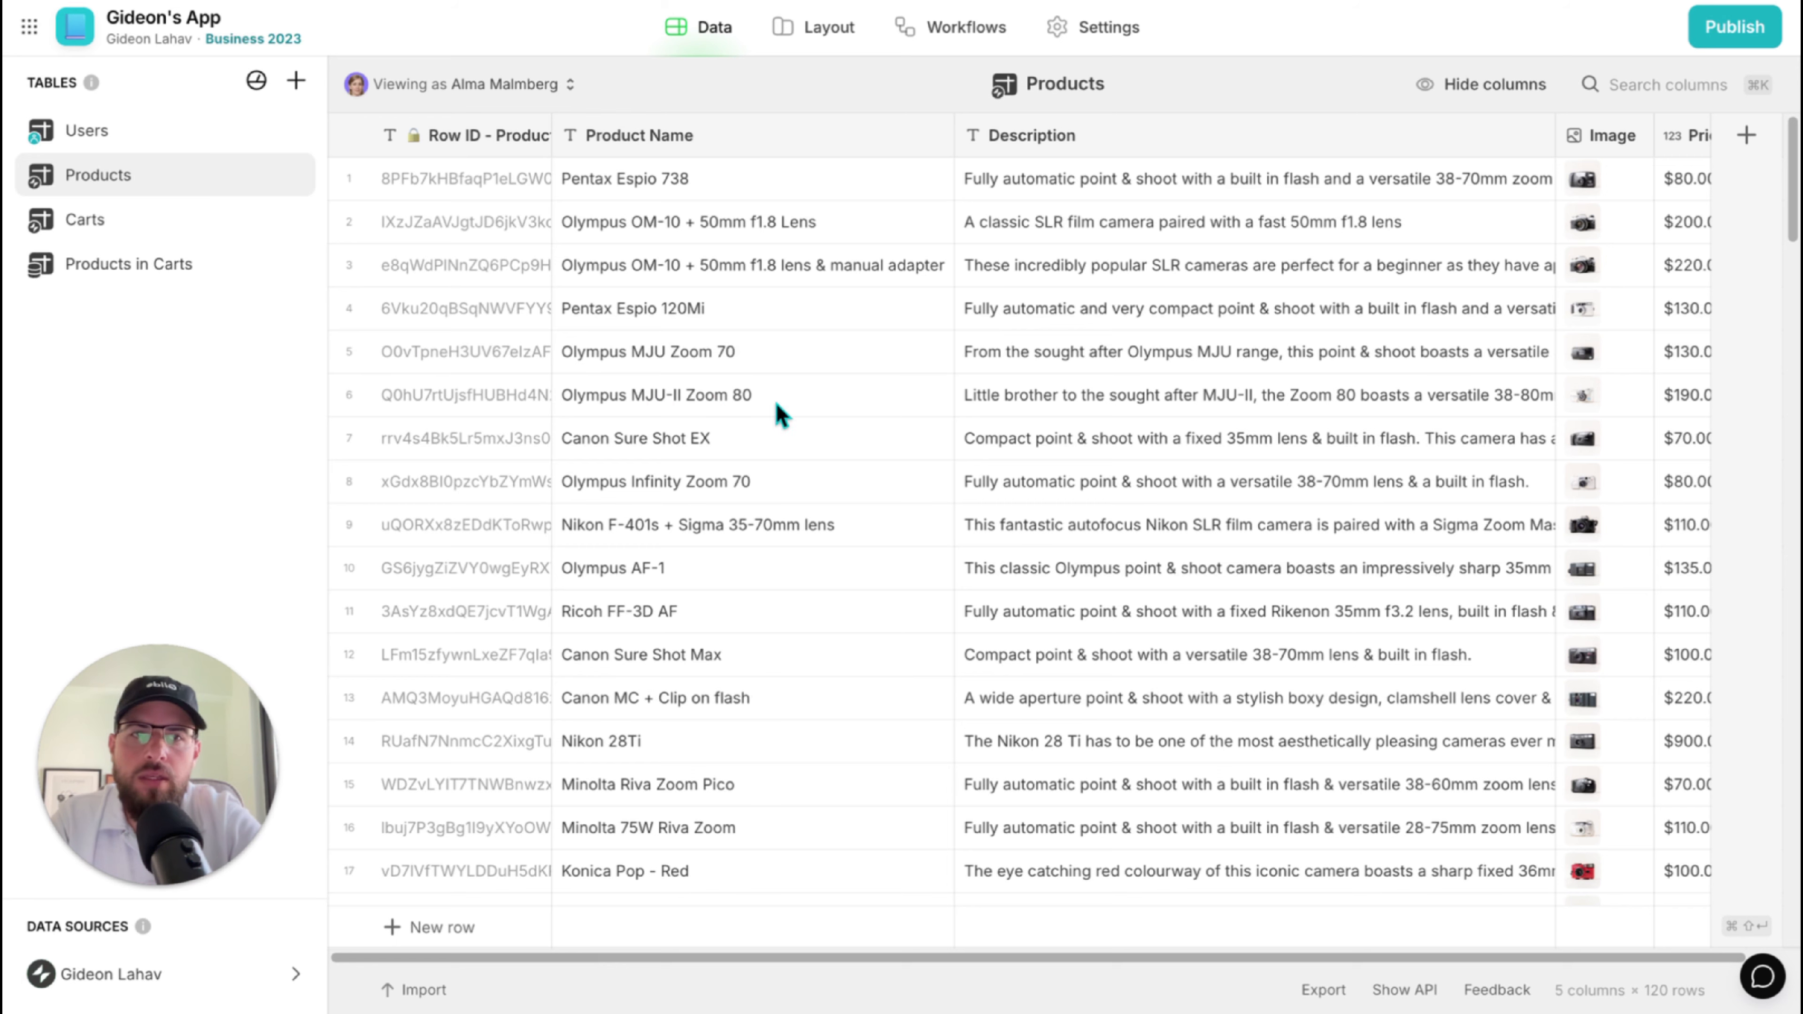
pyautogui.hscroll(2, 1156, 401)
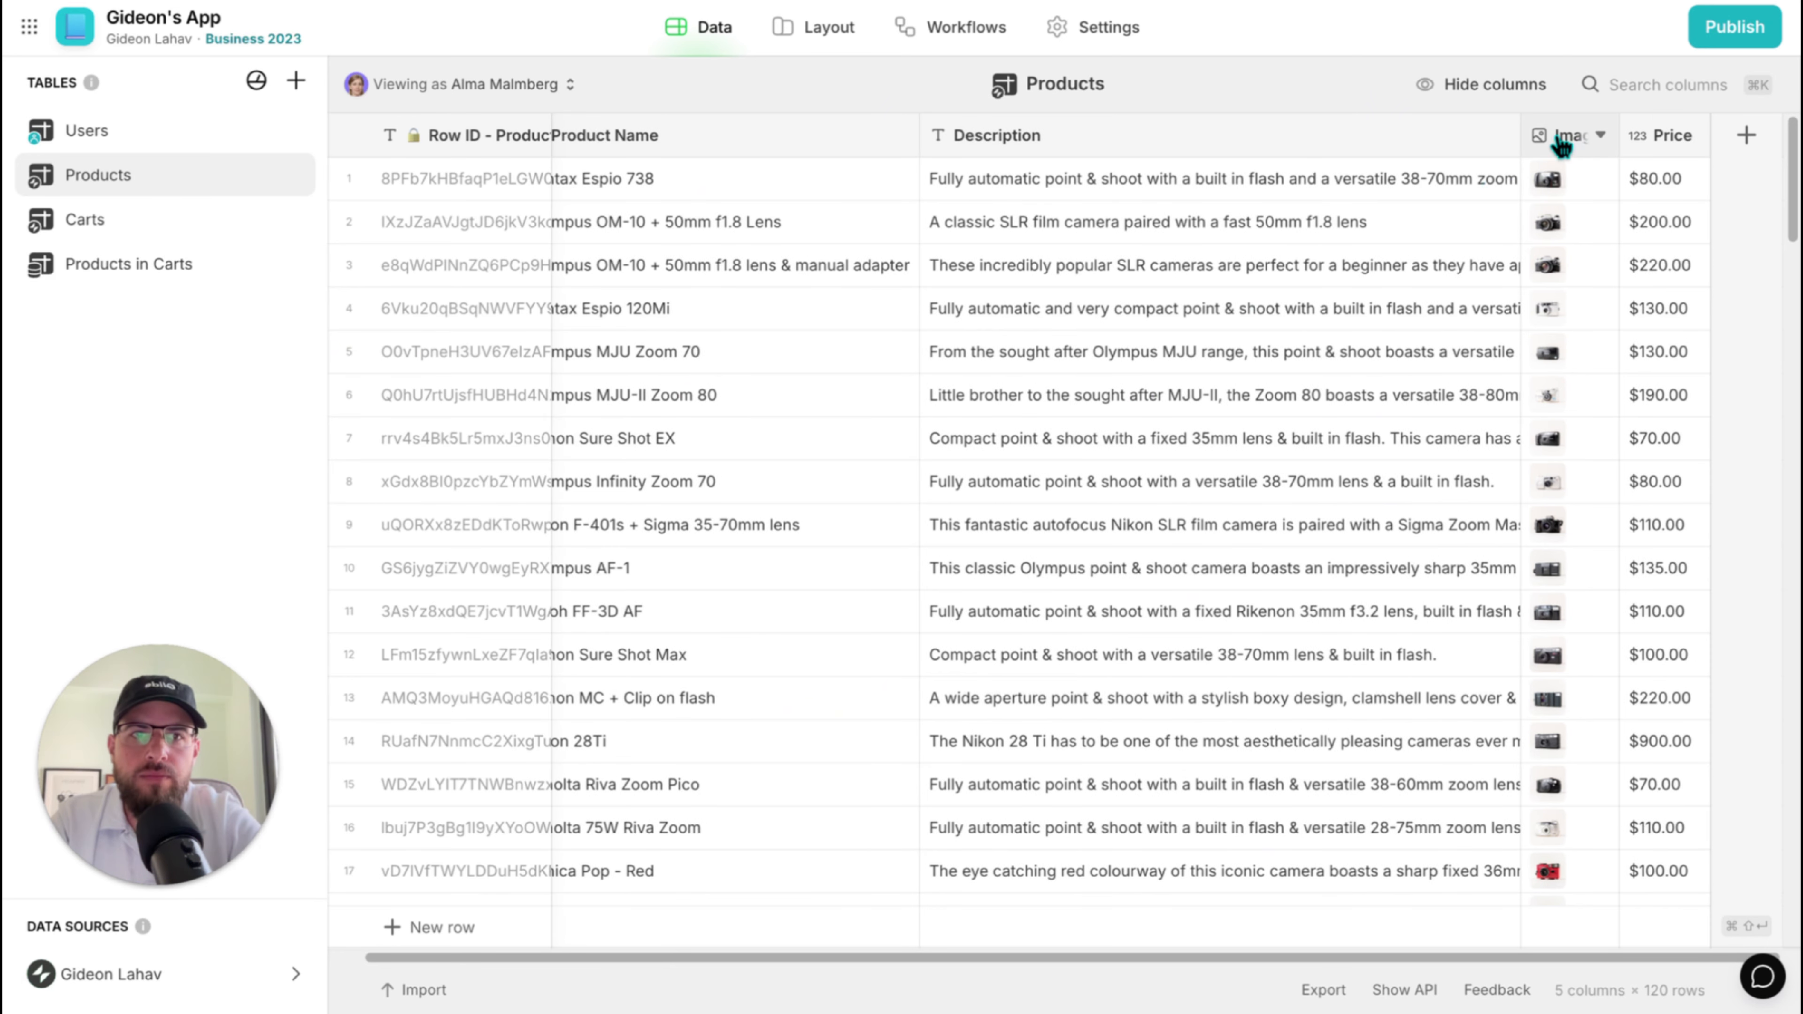
pyautogui.click(1562, 136)
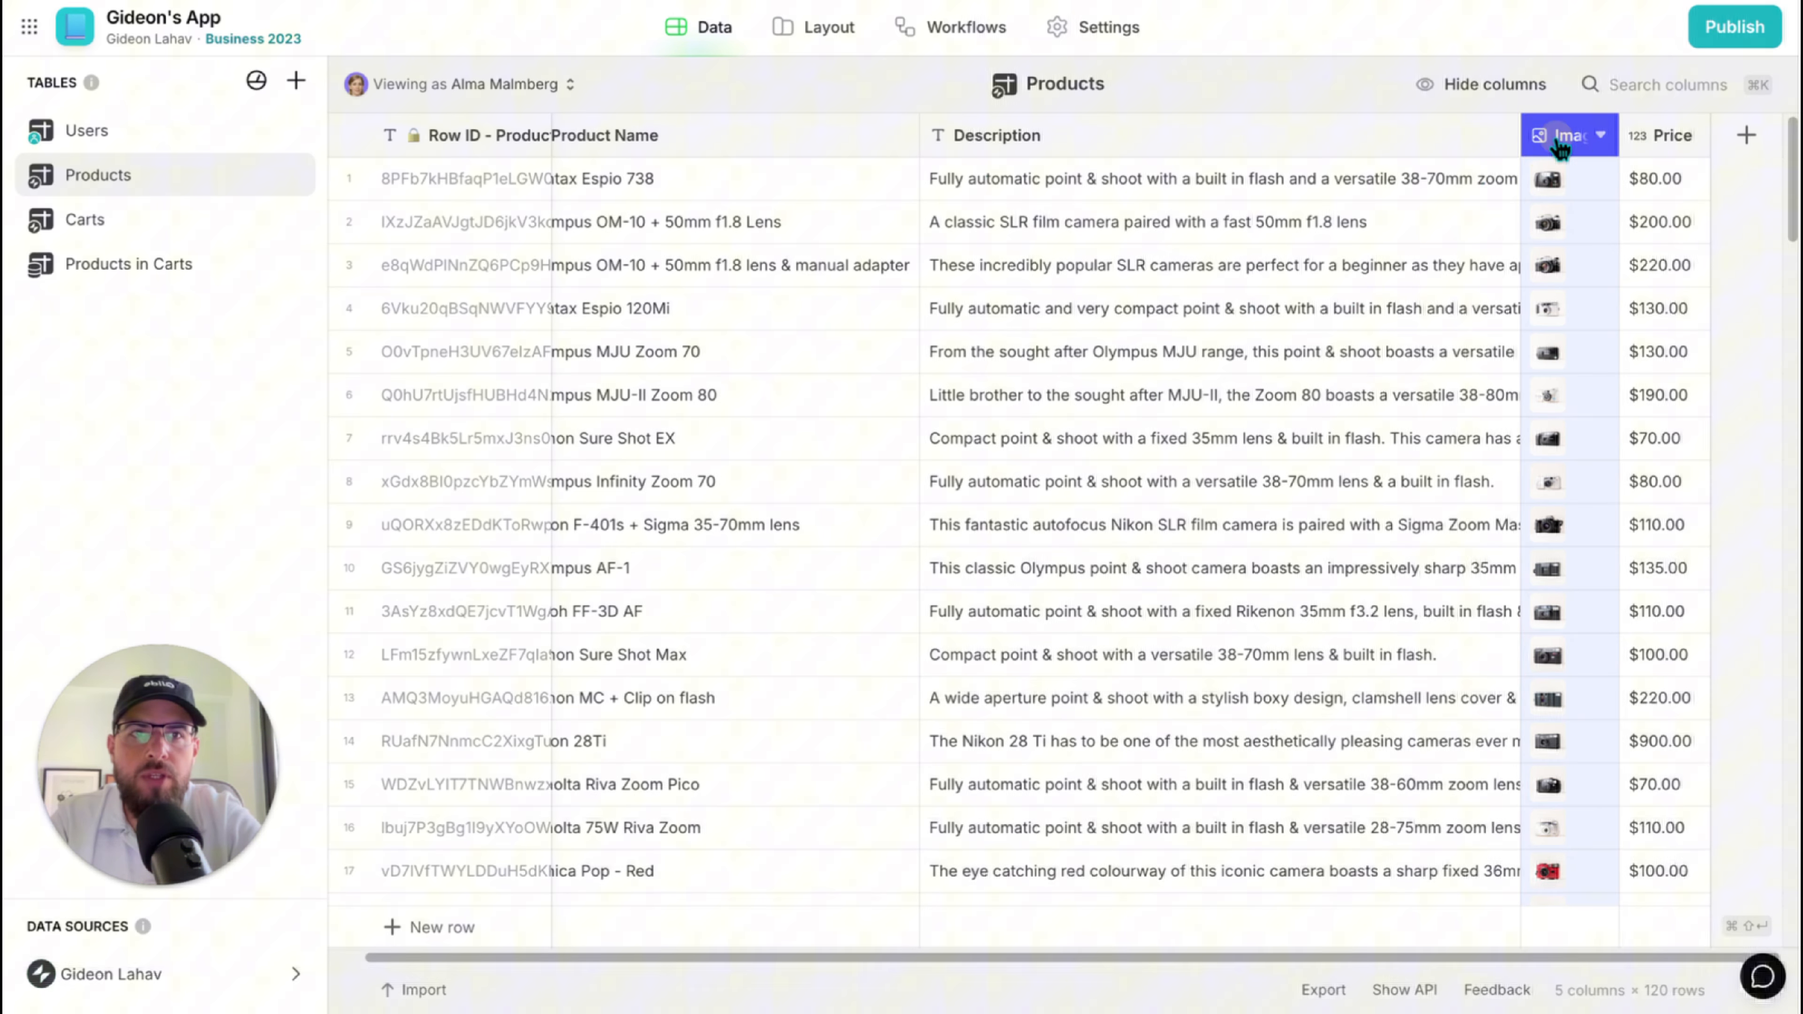
pyautogui.click(1370, 398)
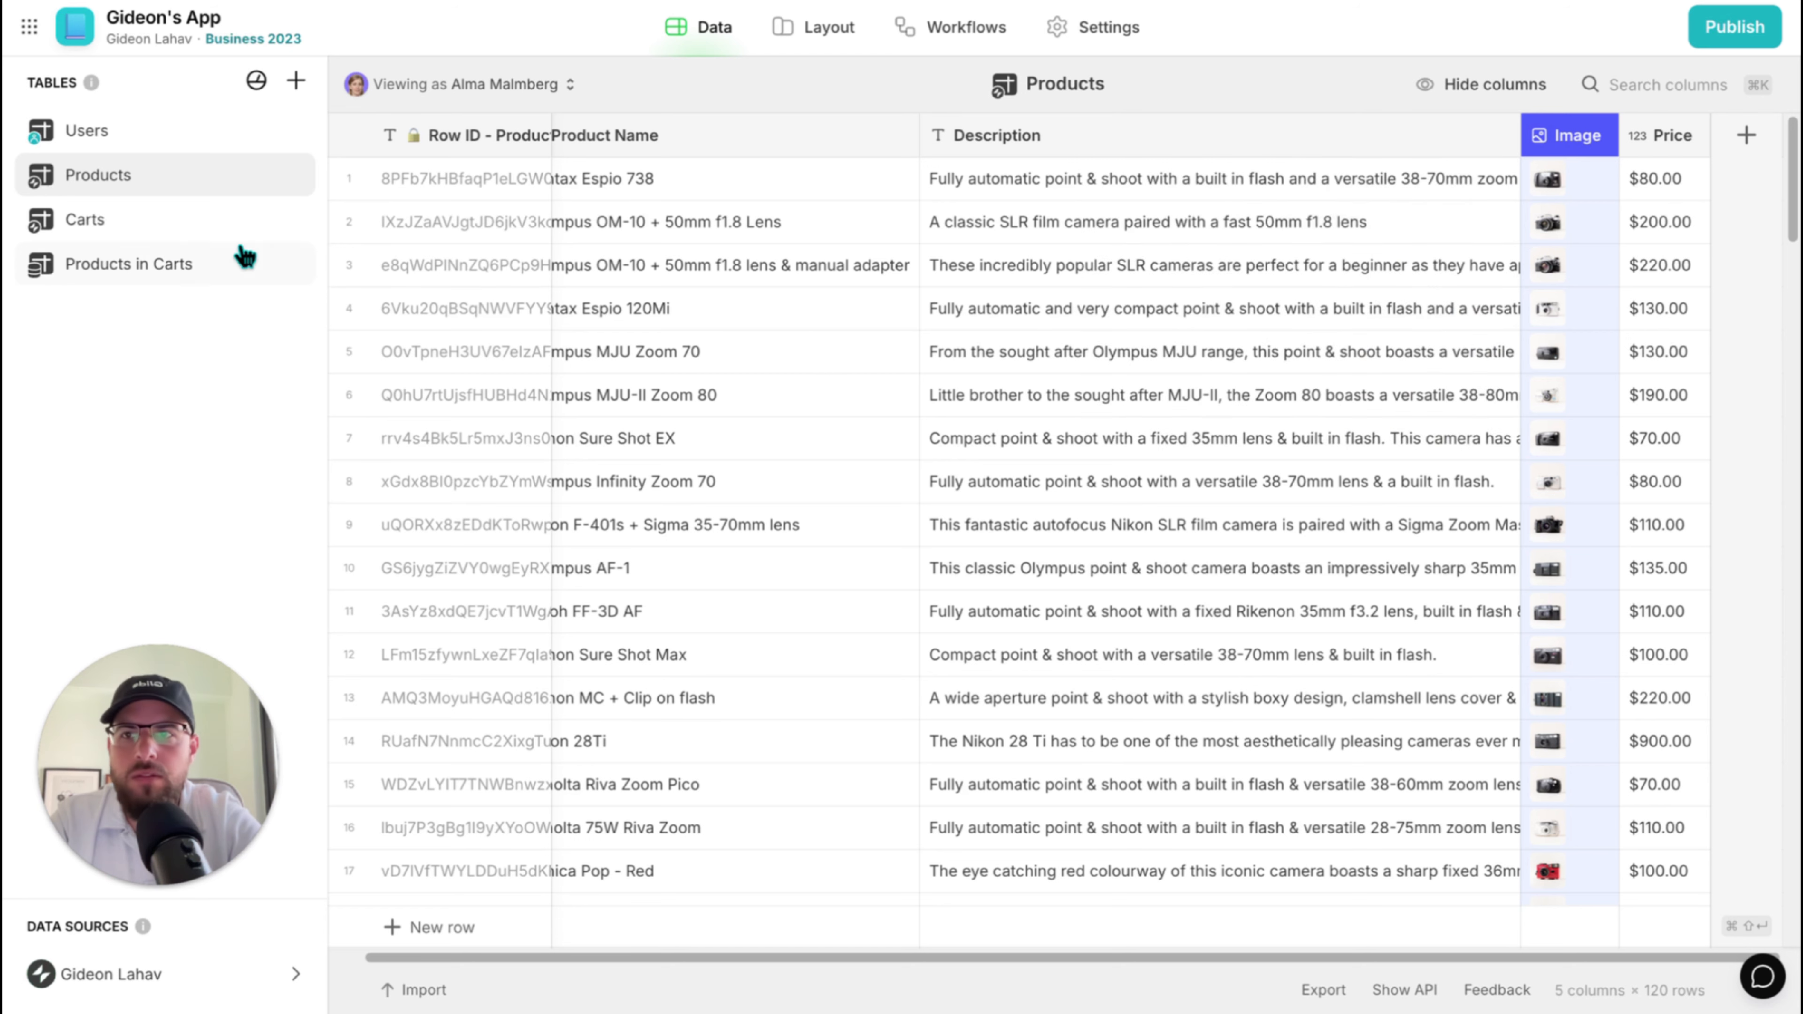
# Create a new column named "Amount" of type Number in the Products in Carts table.
pyautogui.click(174, 268)
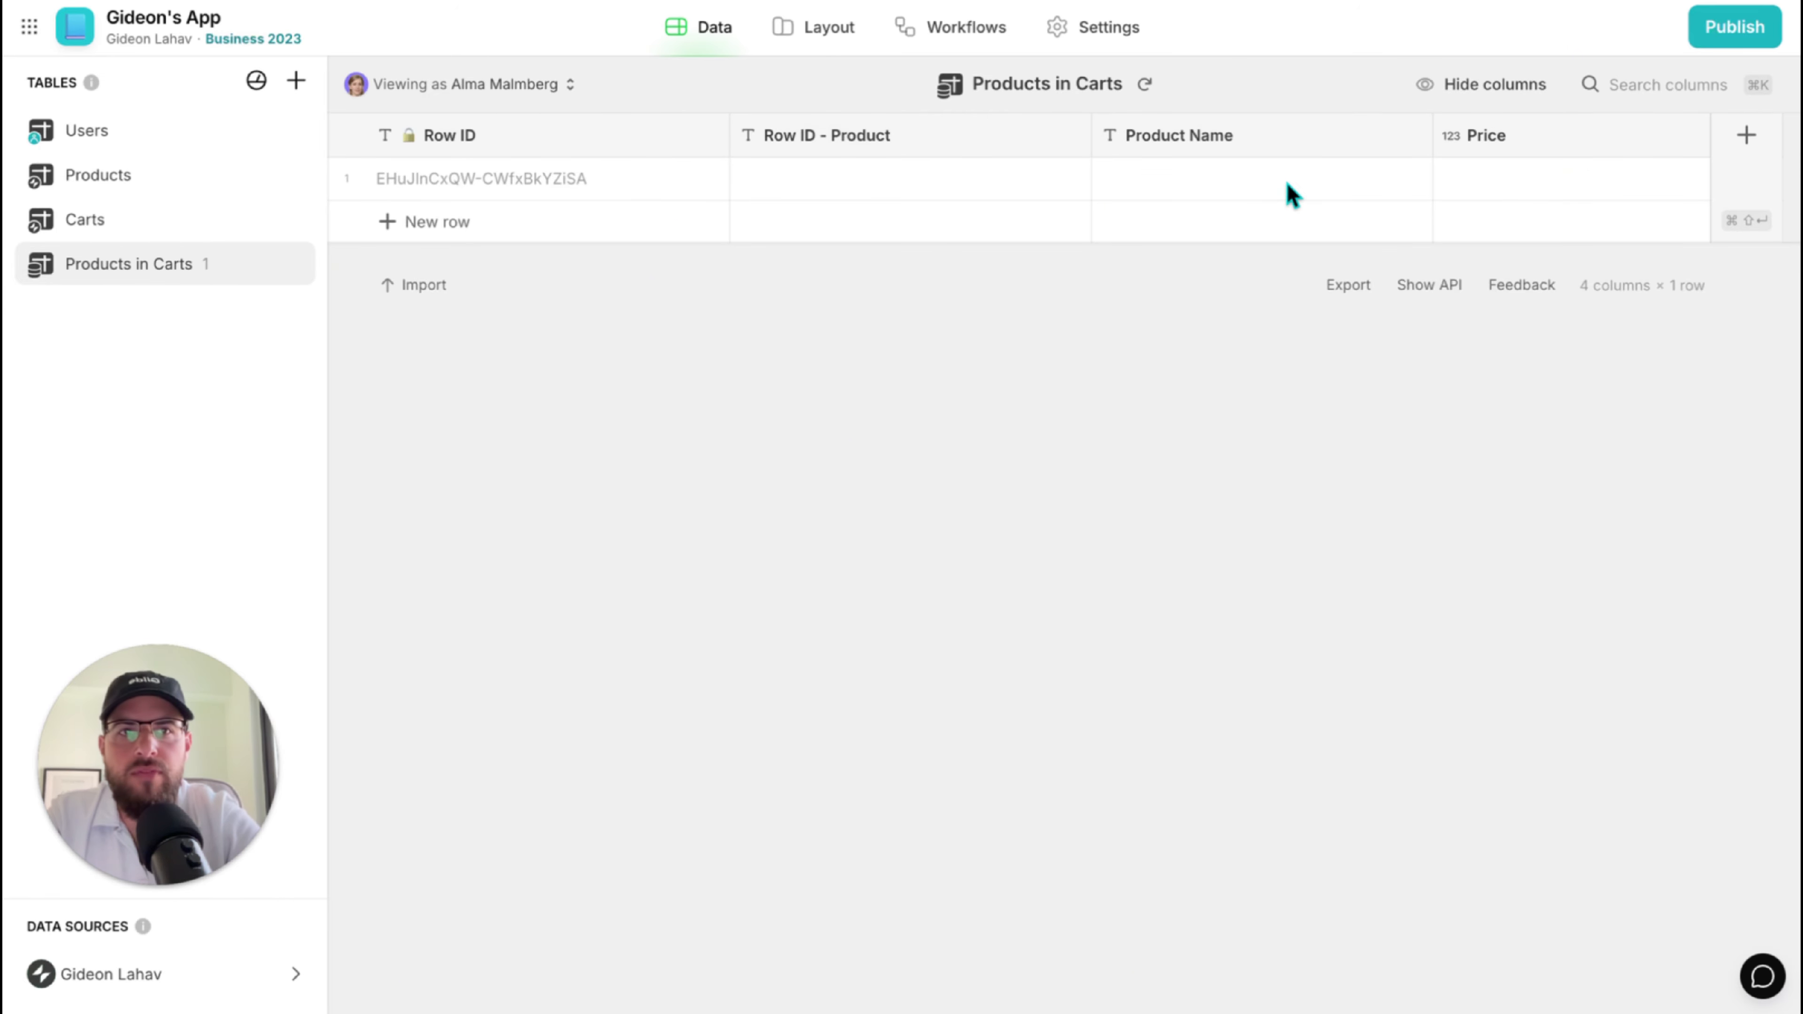
pyautogui.click(1746, 135)
pyautogui.write('Am')
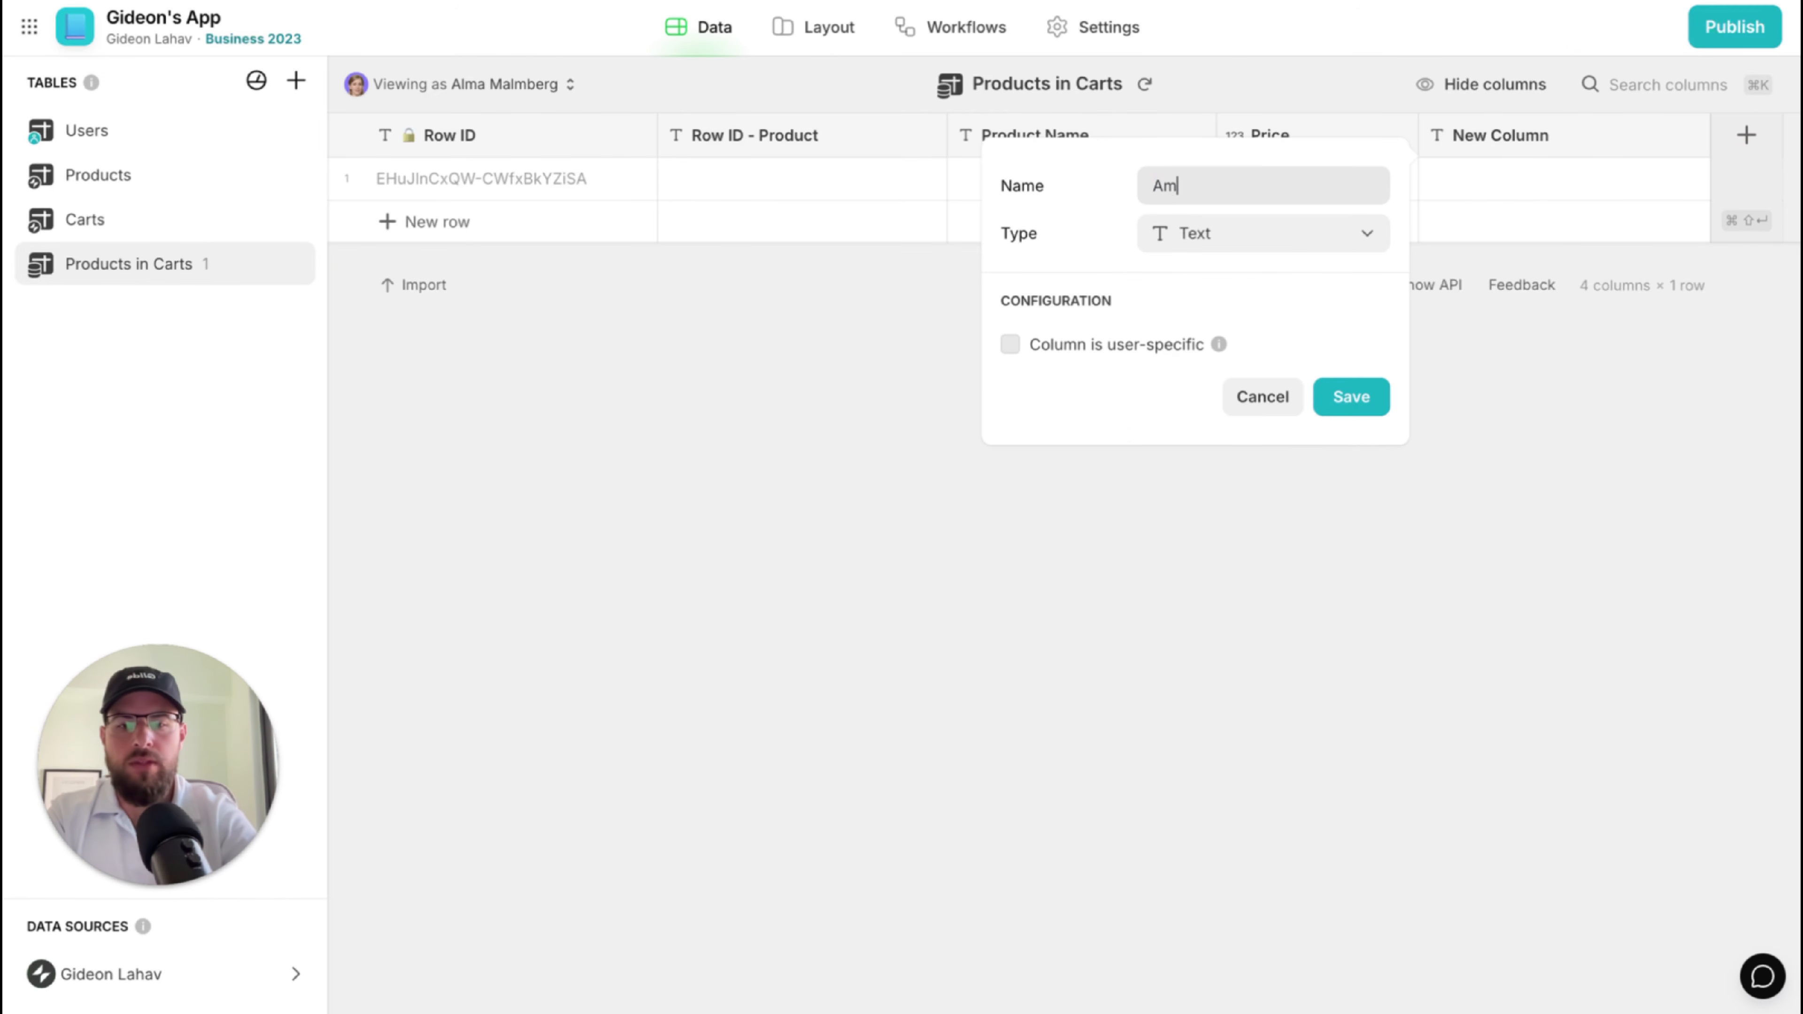
pyautogui.write('ount')
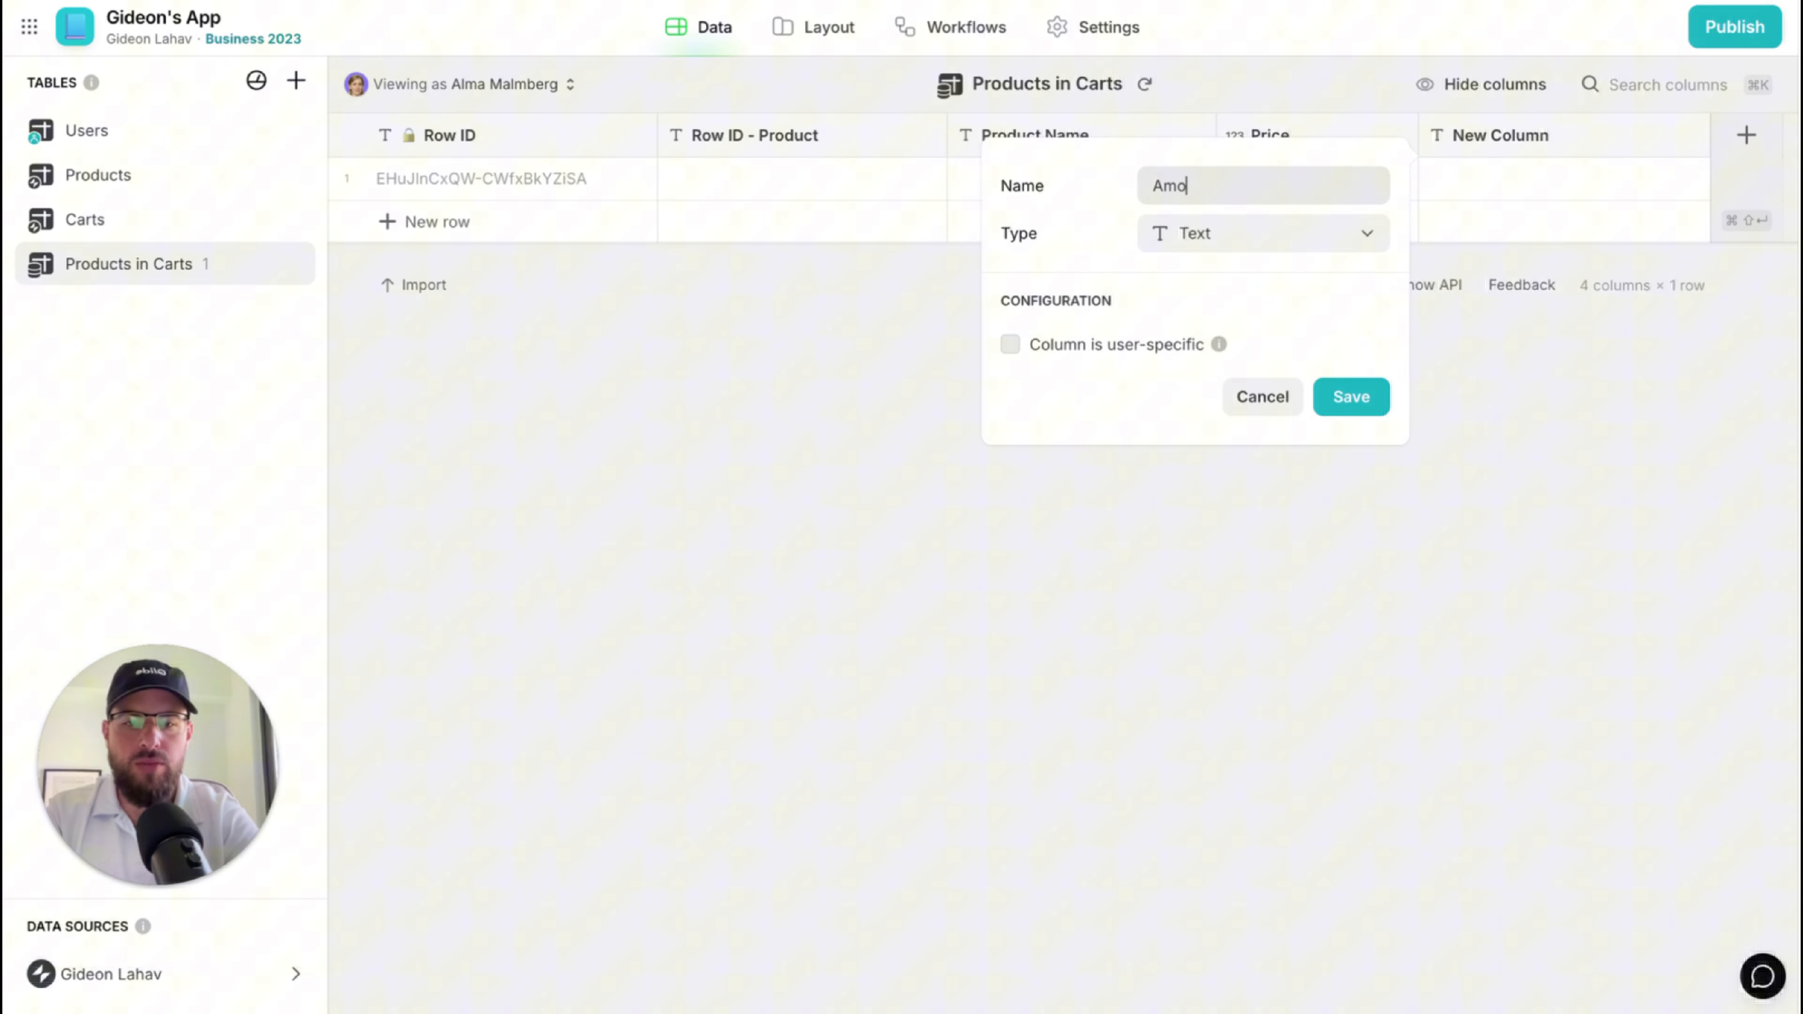
pyautogui.click(1253, 235)
pyautogui.write('pe')
pyautogui.press('BackSpace')
pyautogui.write('ri')
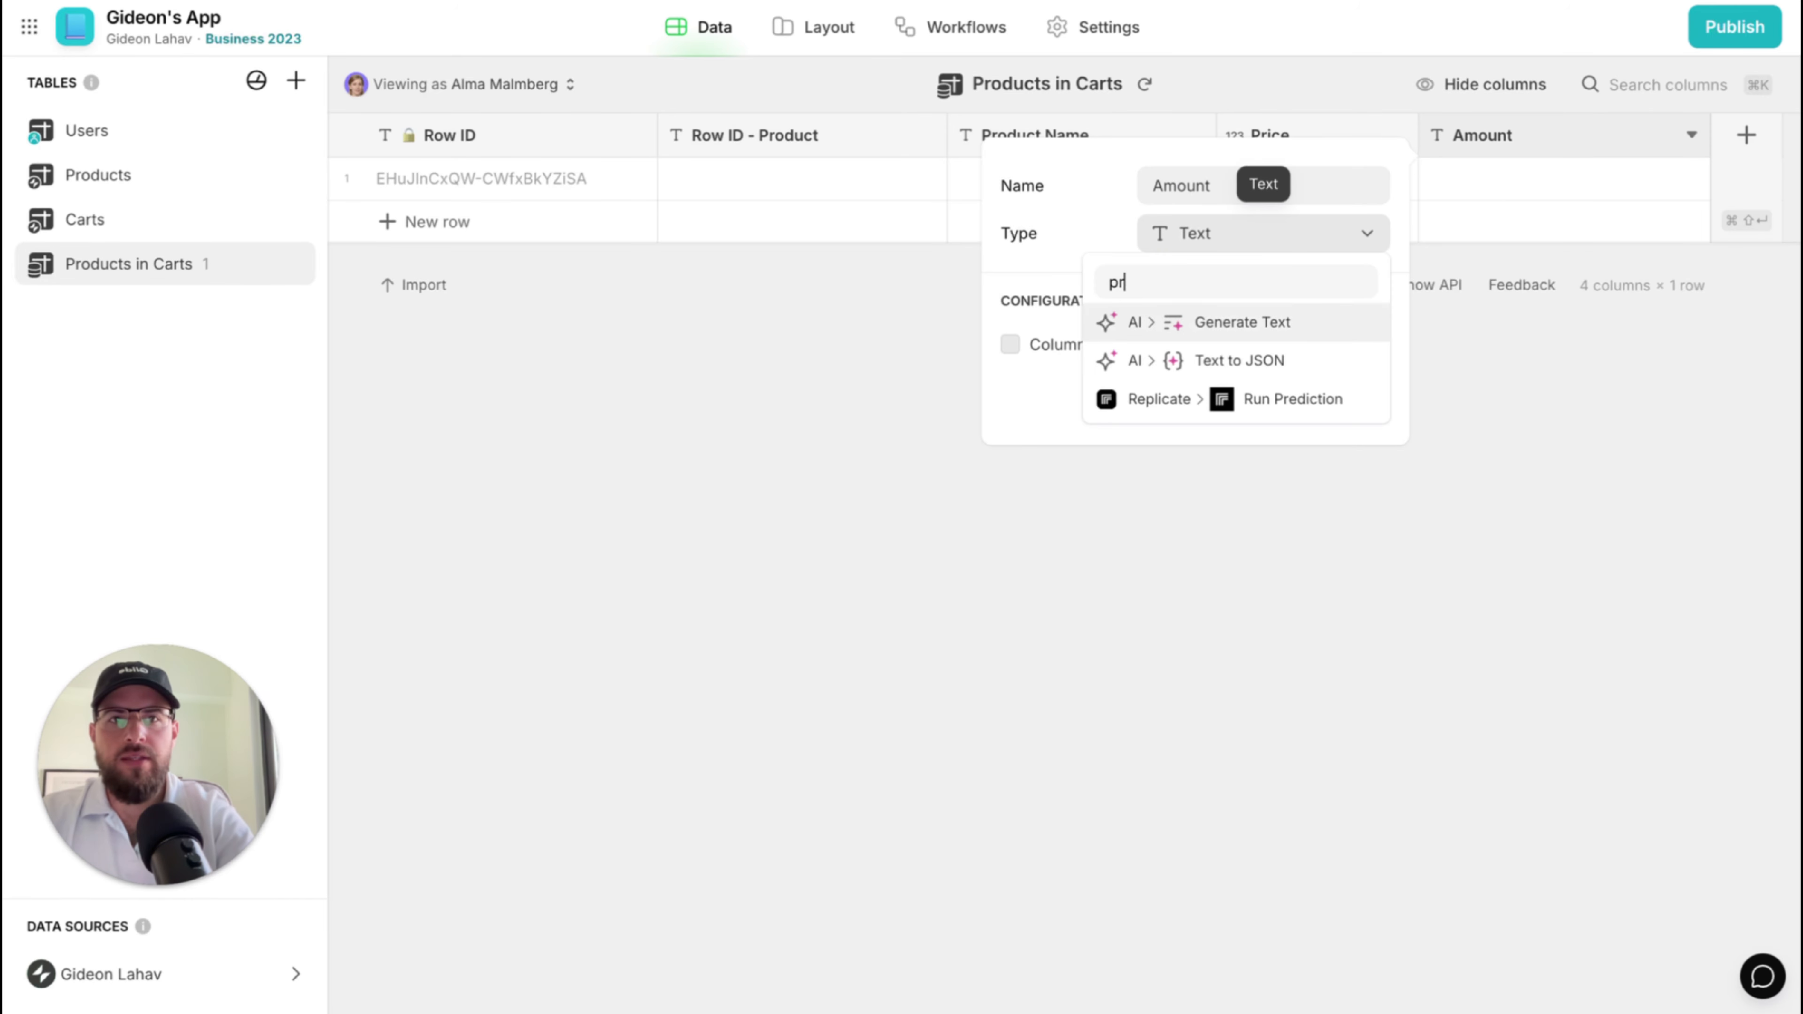
pyautogui.press('BackSpace')
pyautogui.press('BackSpace')
pyautogui.press('BackSpace')
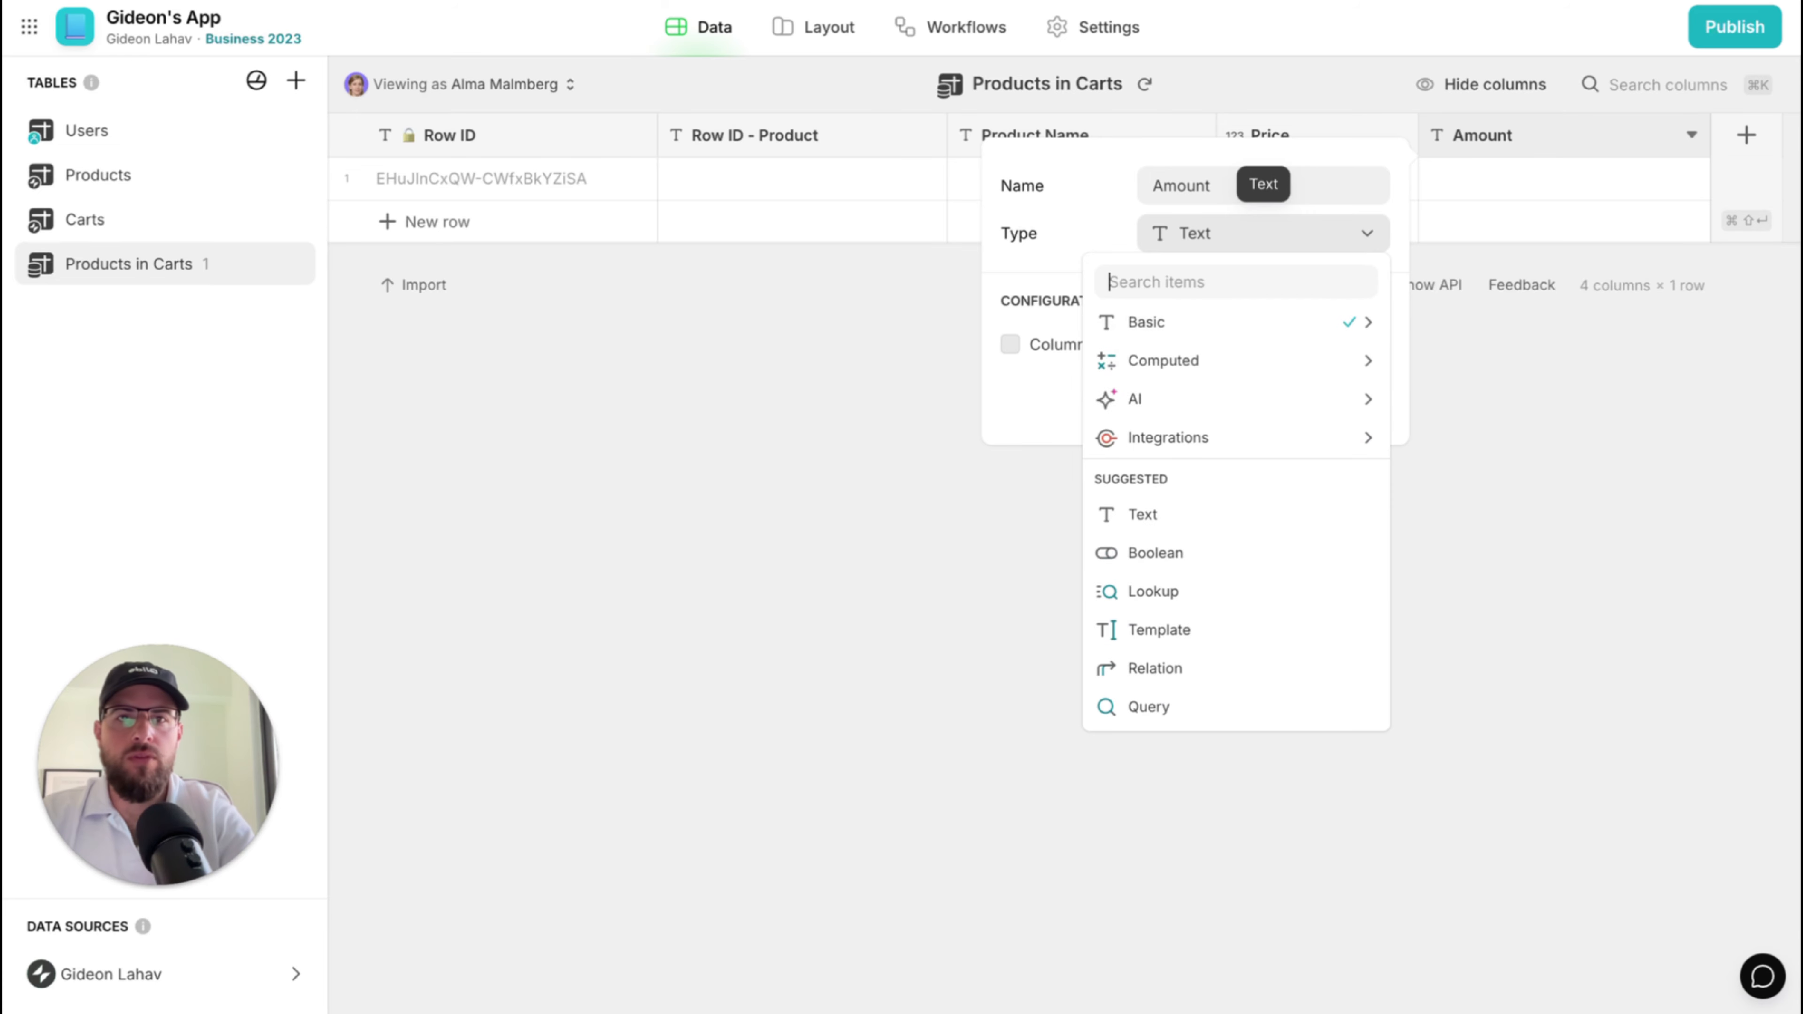
pyautogui.click(1179, 238)
pyautogui.click(1179, 238)
pyautogui.moveTo(1196, 319)
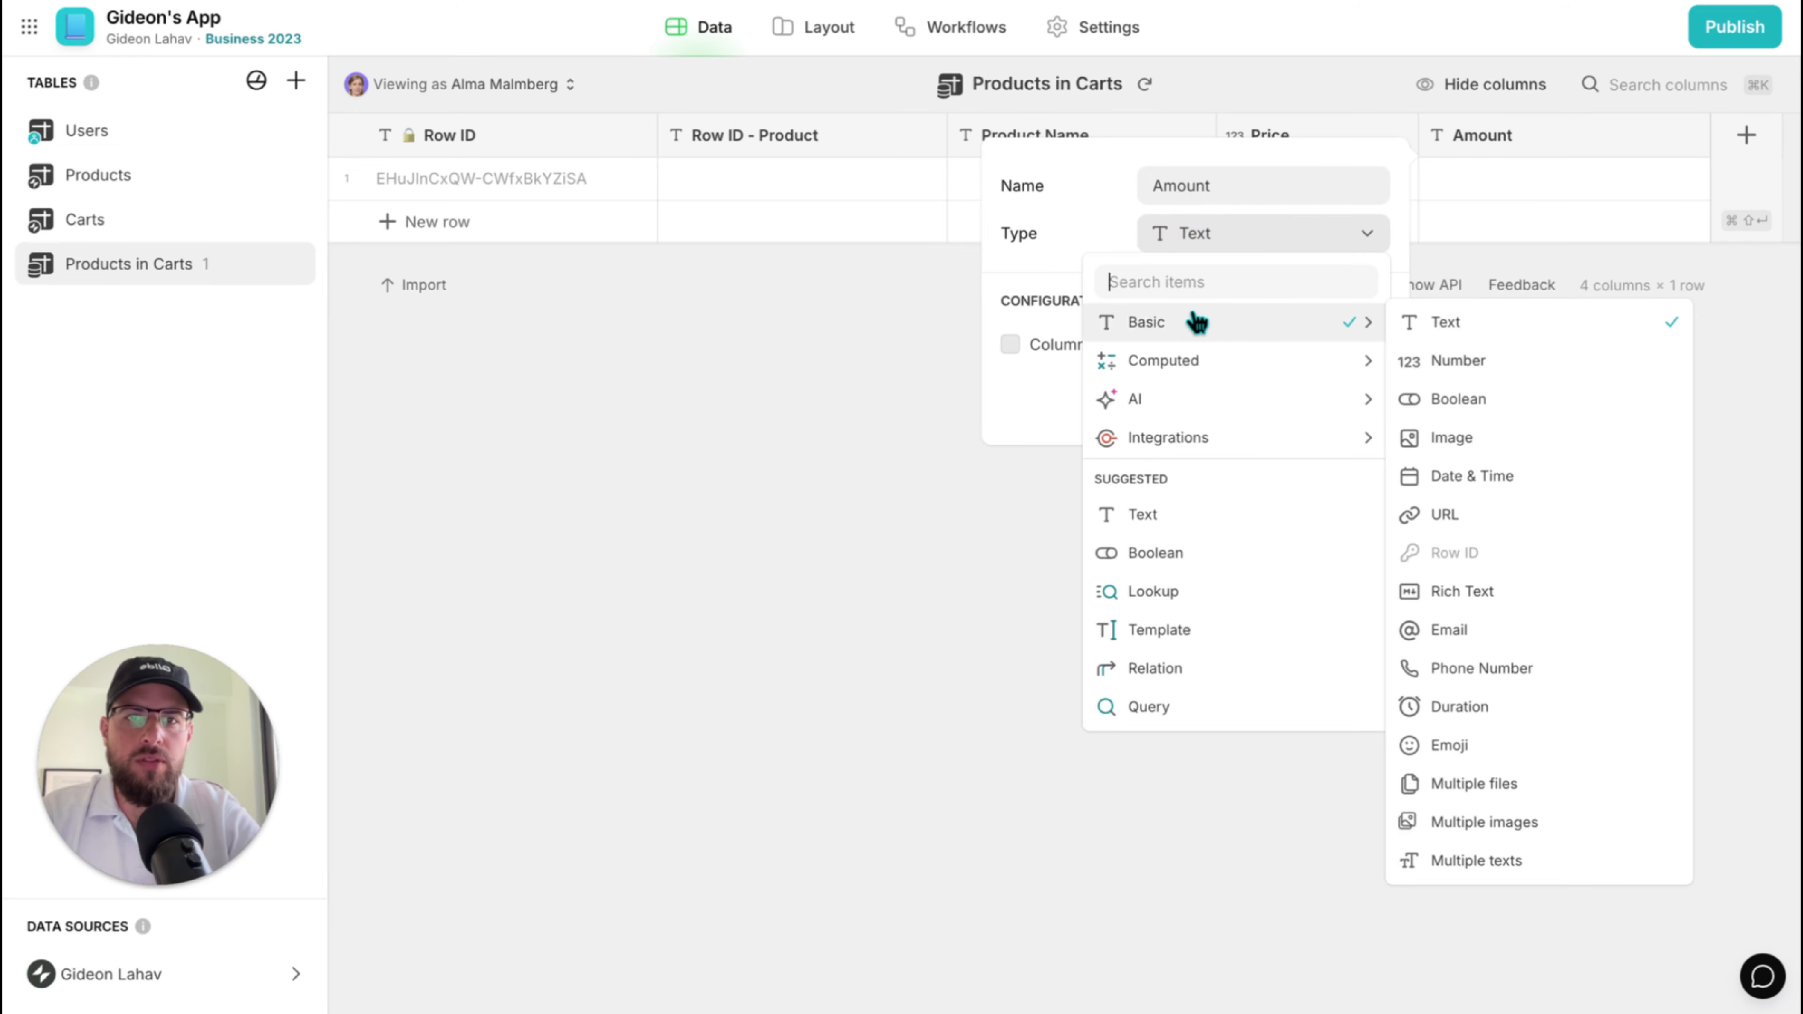
pyautogui.click(1490, 364)
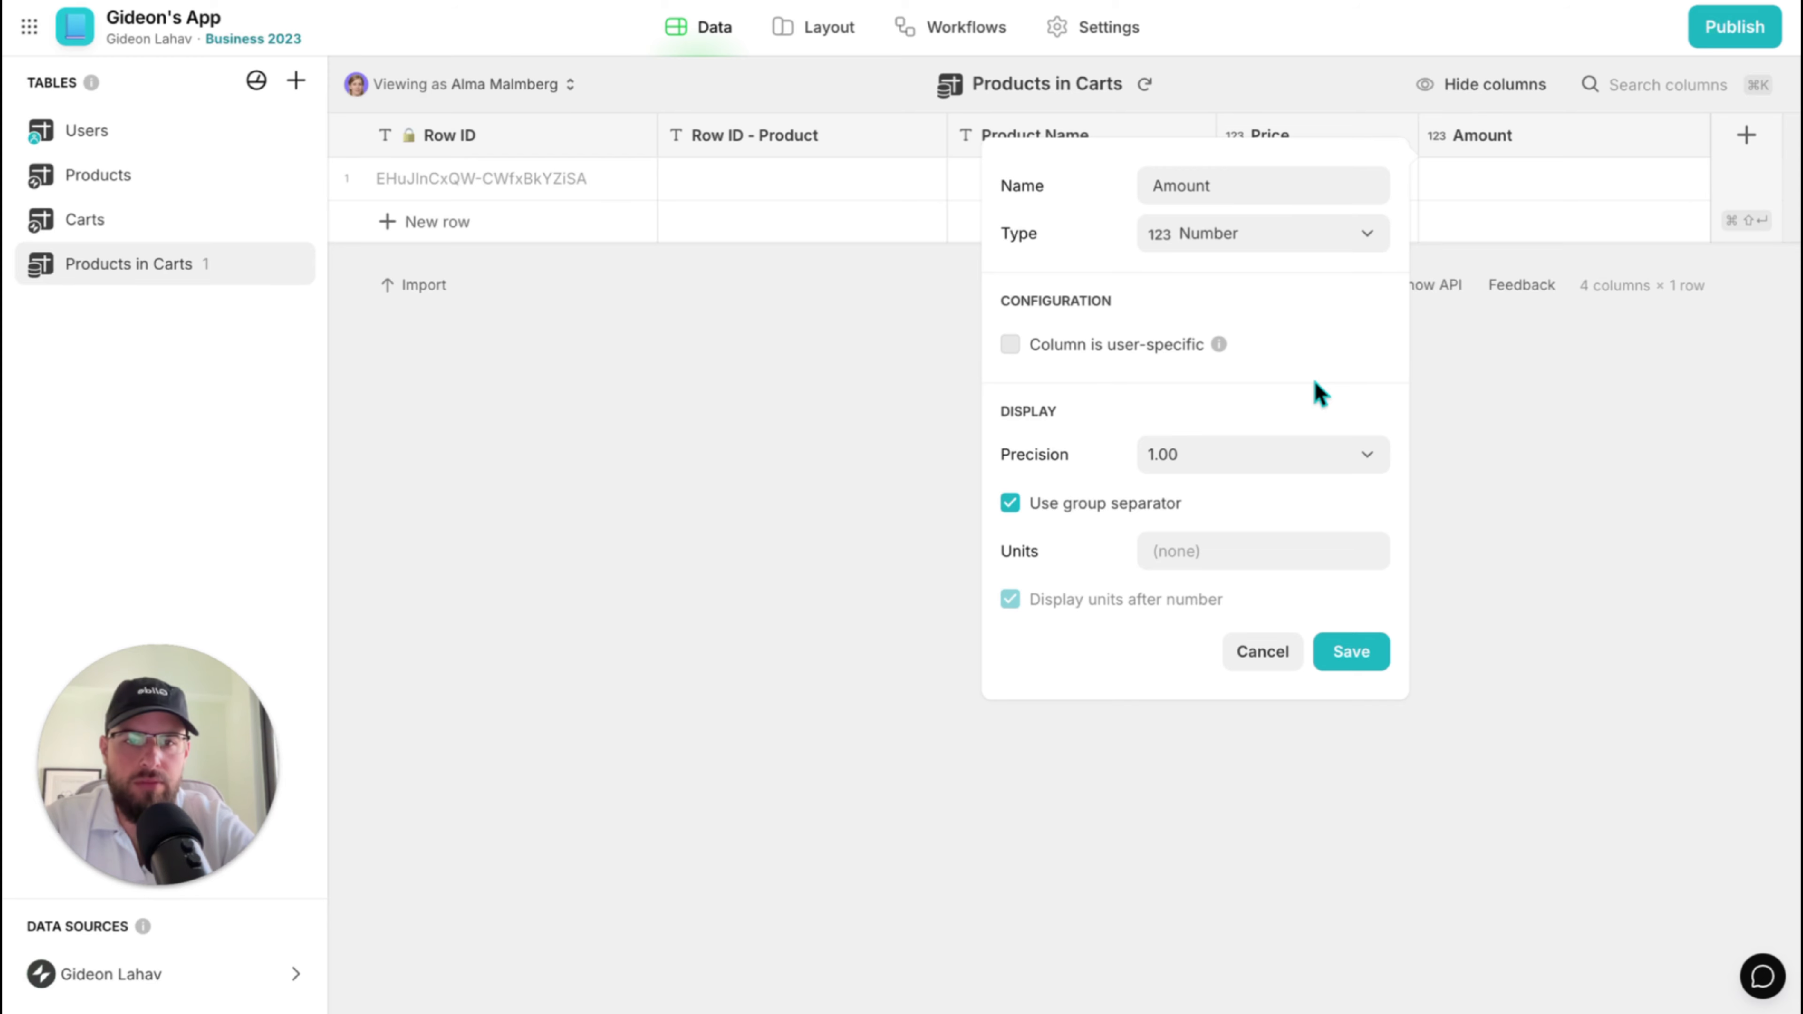
# Set the Amount column's precision to 1 and save the column.
pyautogui.click(1249, 453)
pyautogui.click(1209, 499)
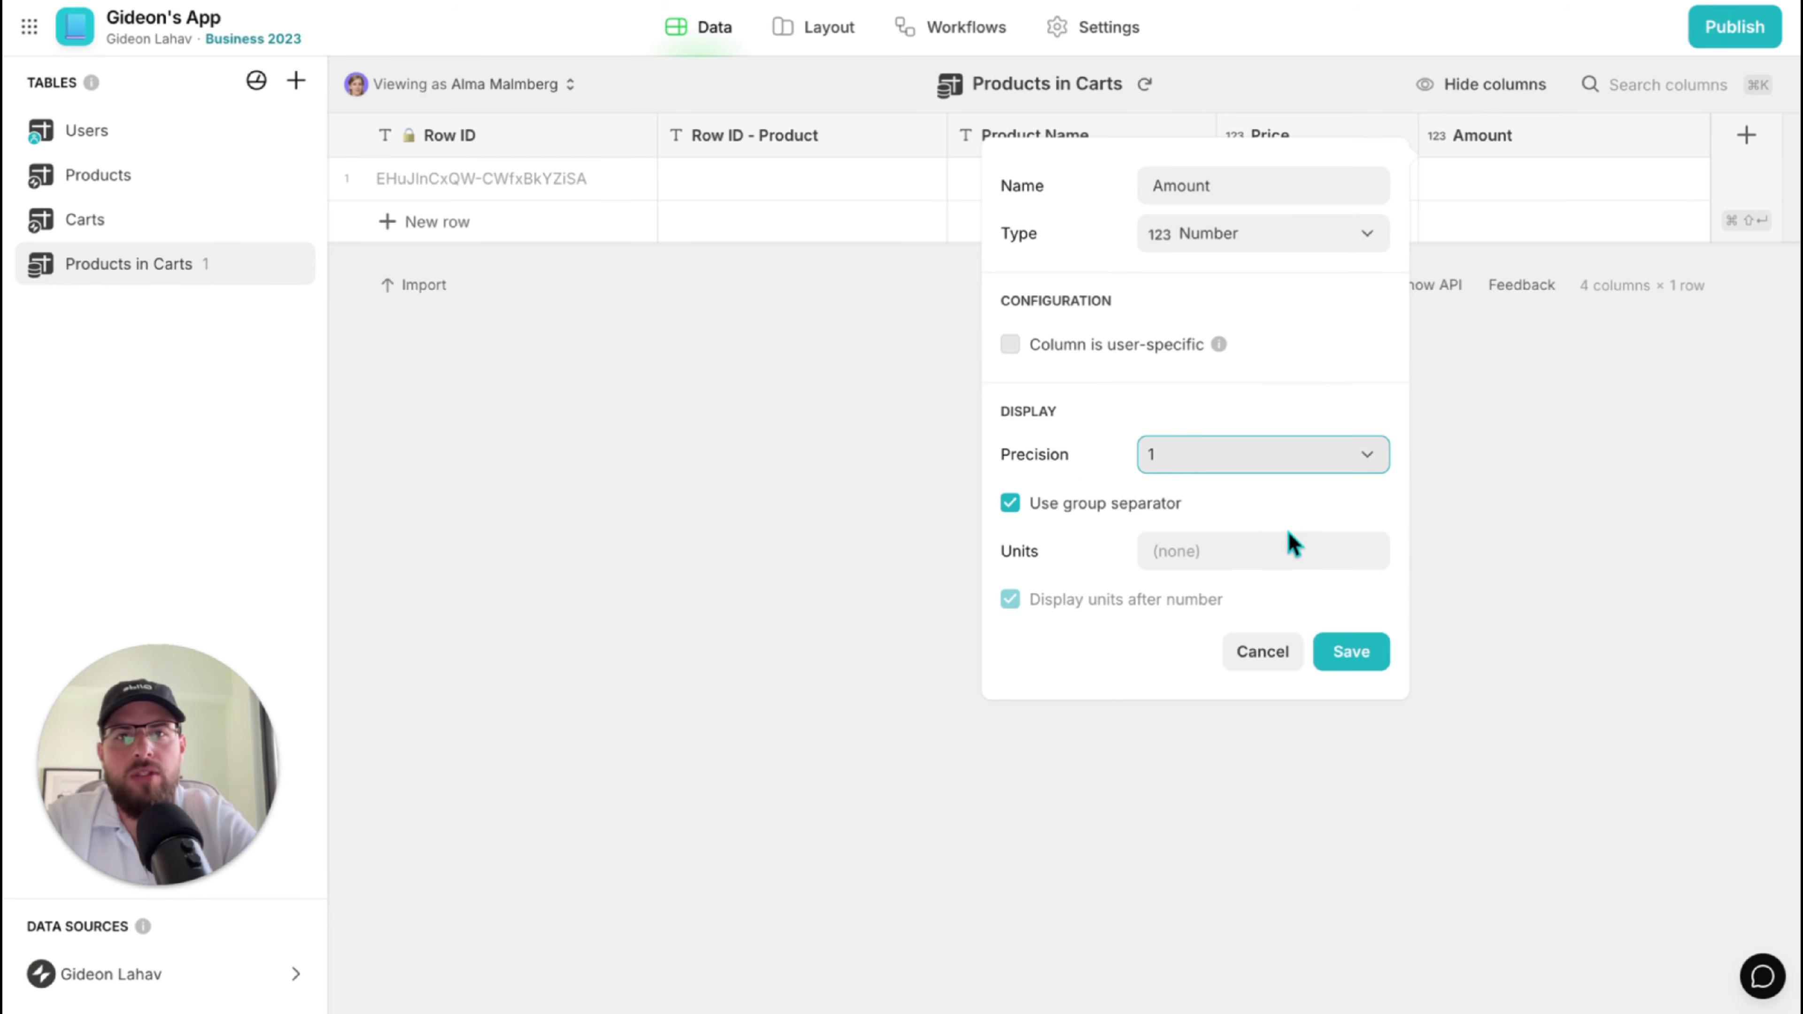
pyautogui.click(1351, 650)
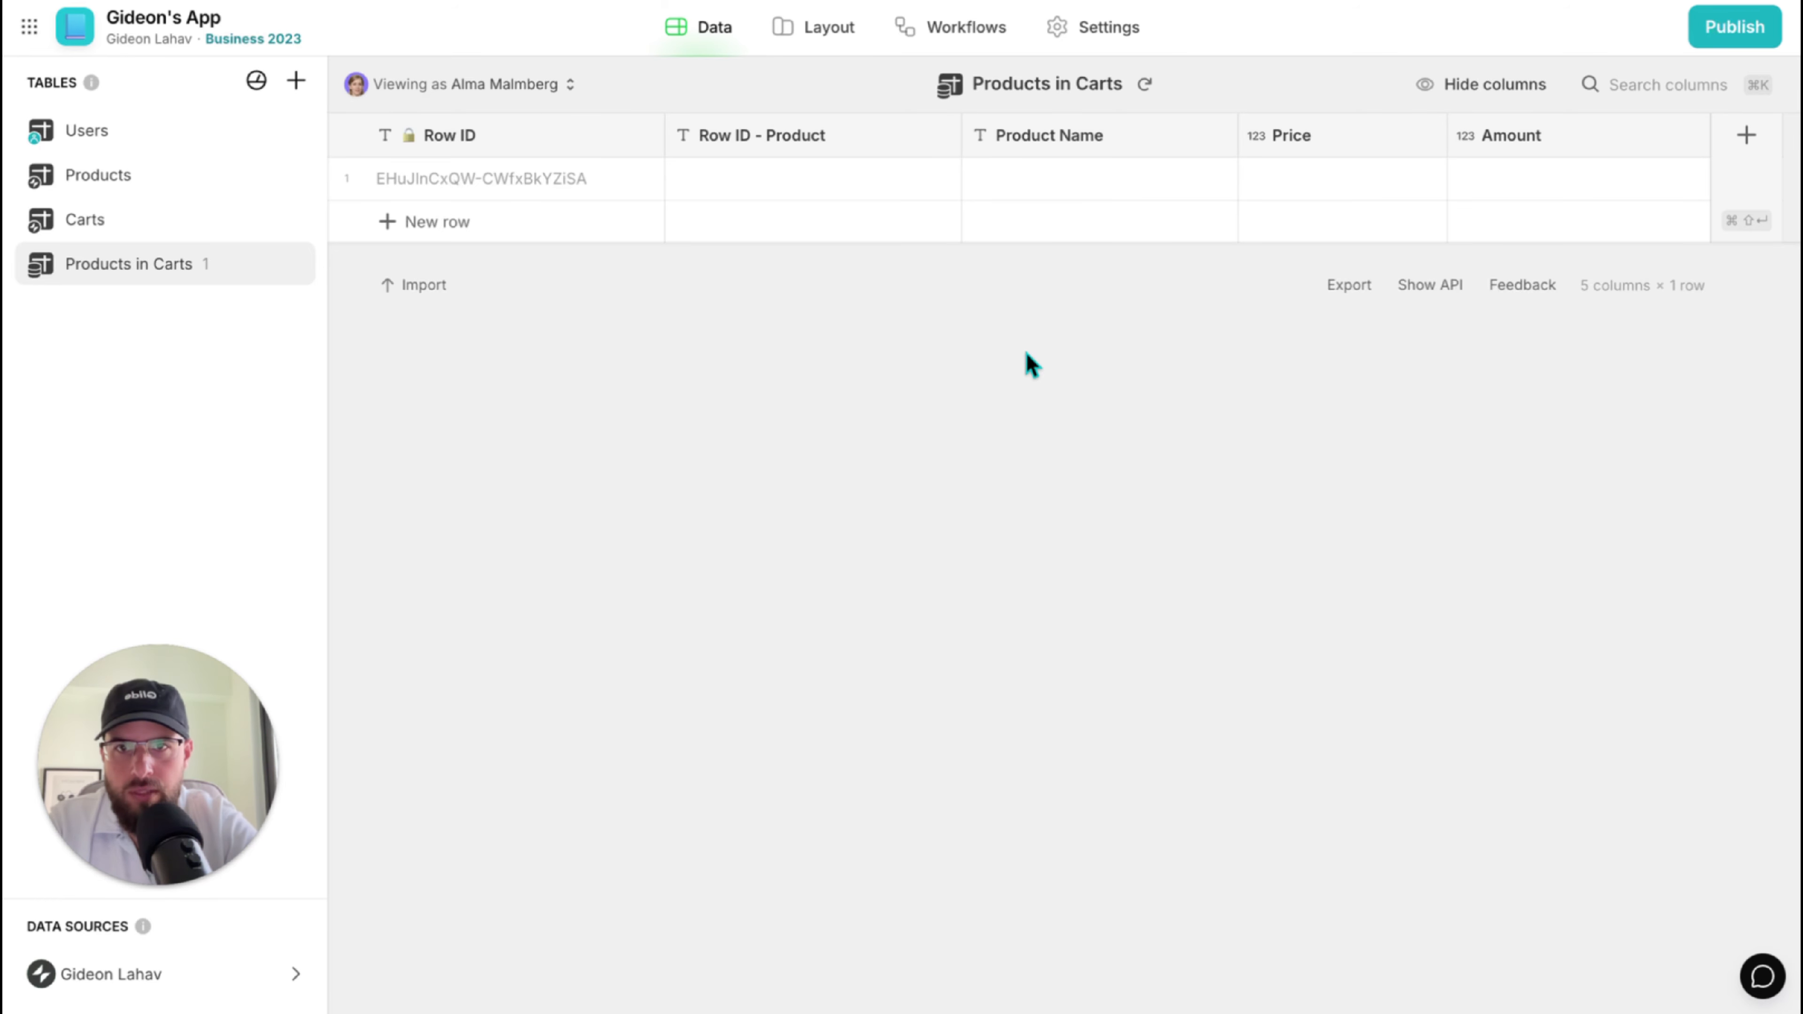
pyautogui.moveTo(1296, 189); pyautogui.dragTo(1558, 189)
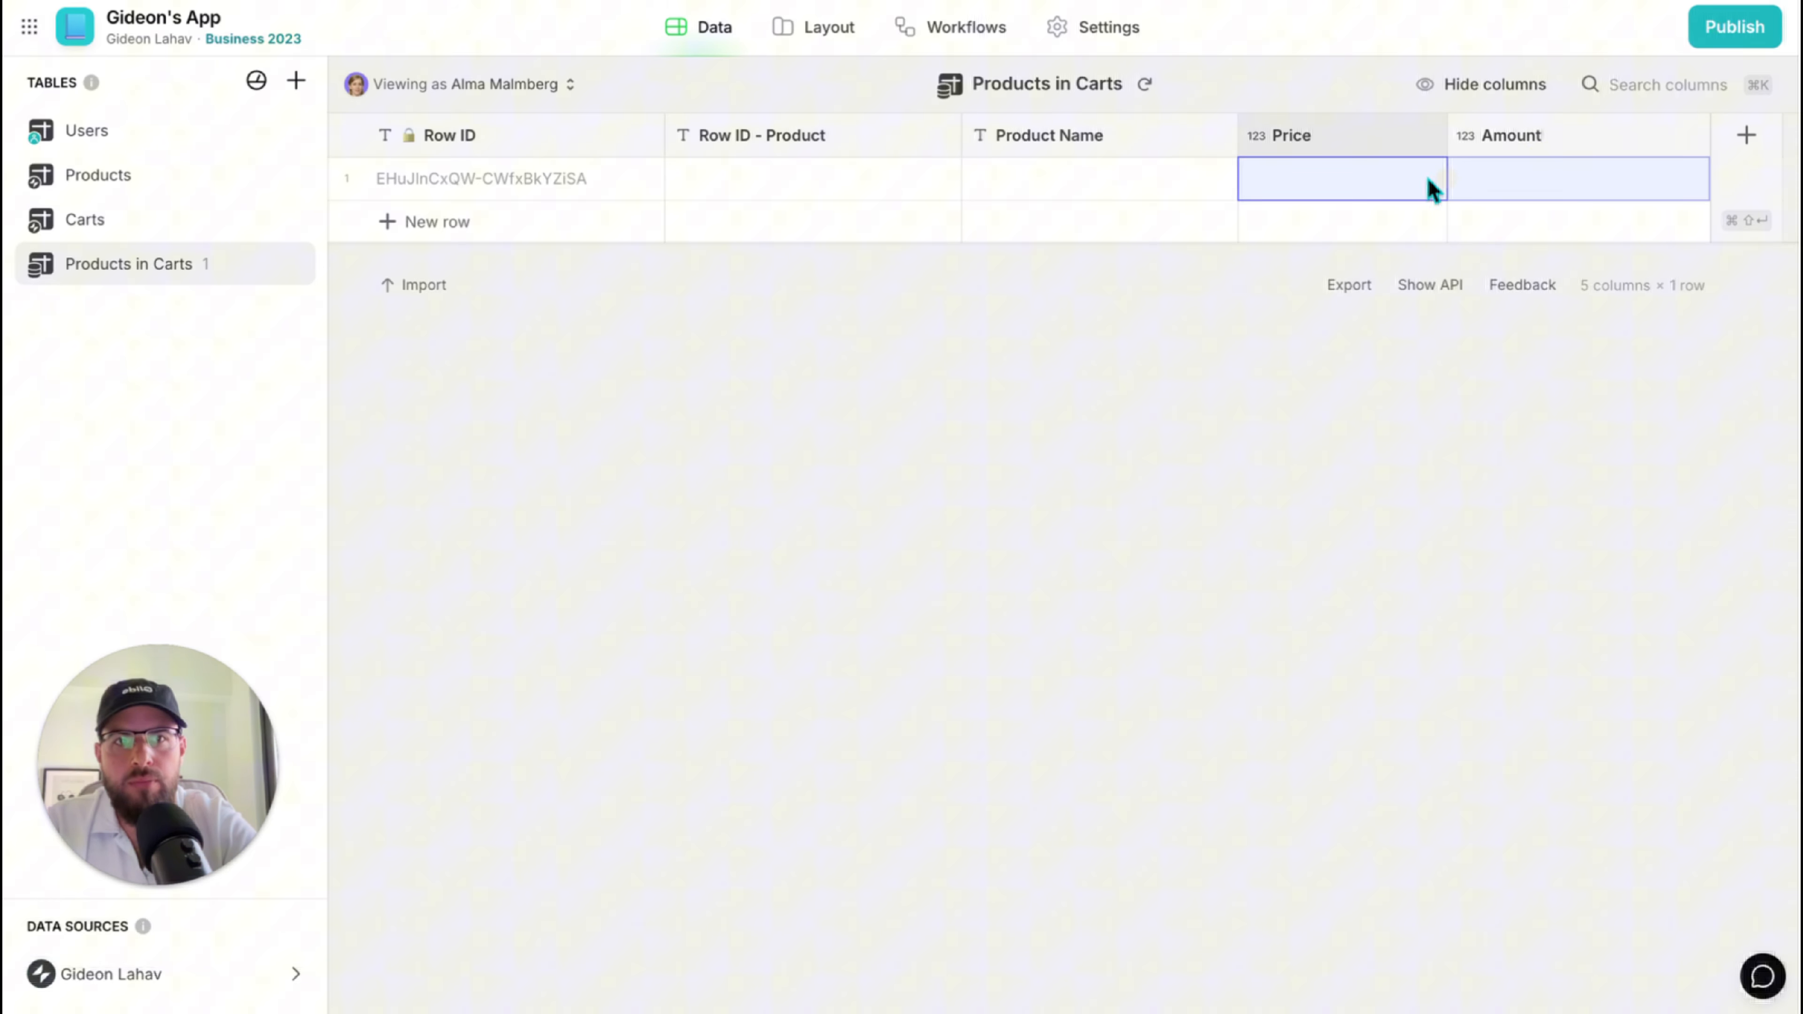
pyautogui.click(1018, 181)
pyautogui.moveTo(889, 177); pyautogui.dragTo(1019, 176)
pyautogui.doubleClick(776, 183)
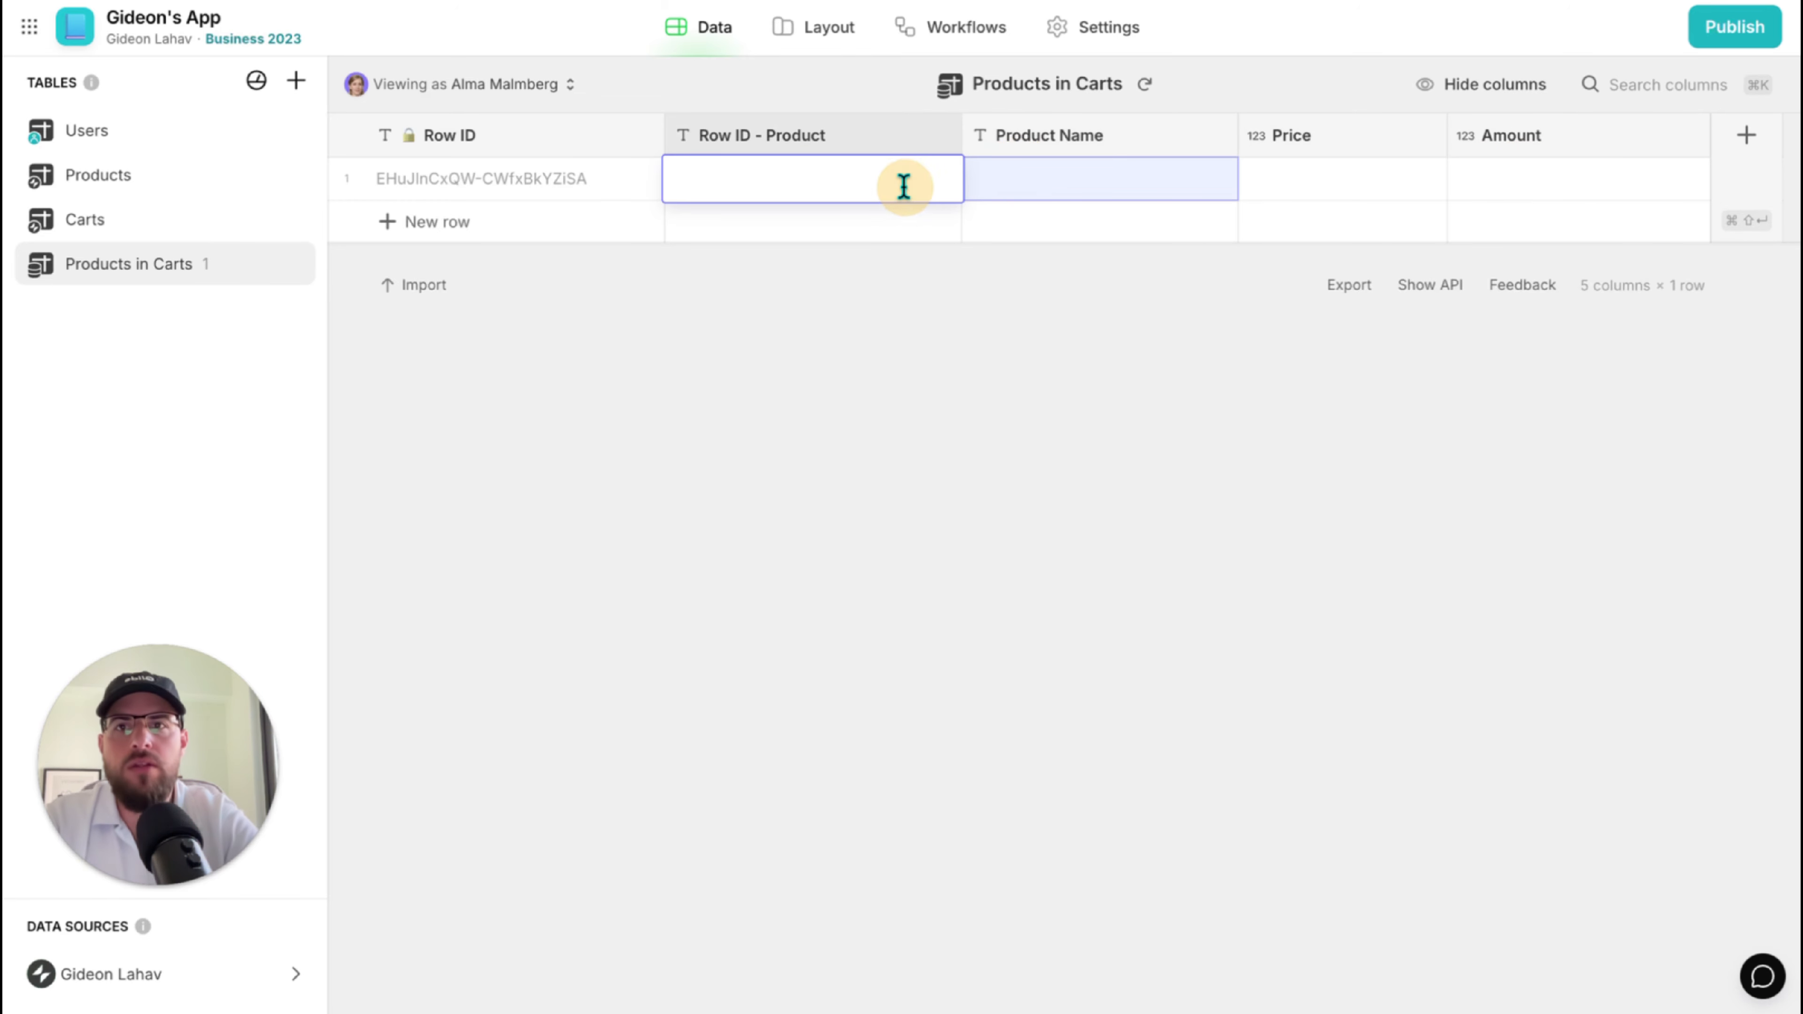
pyautogui.click(1039, 188)
pyautogui.click(887, 178)
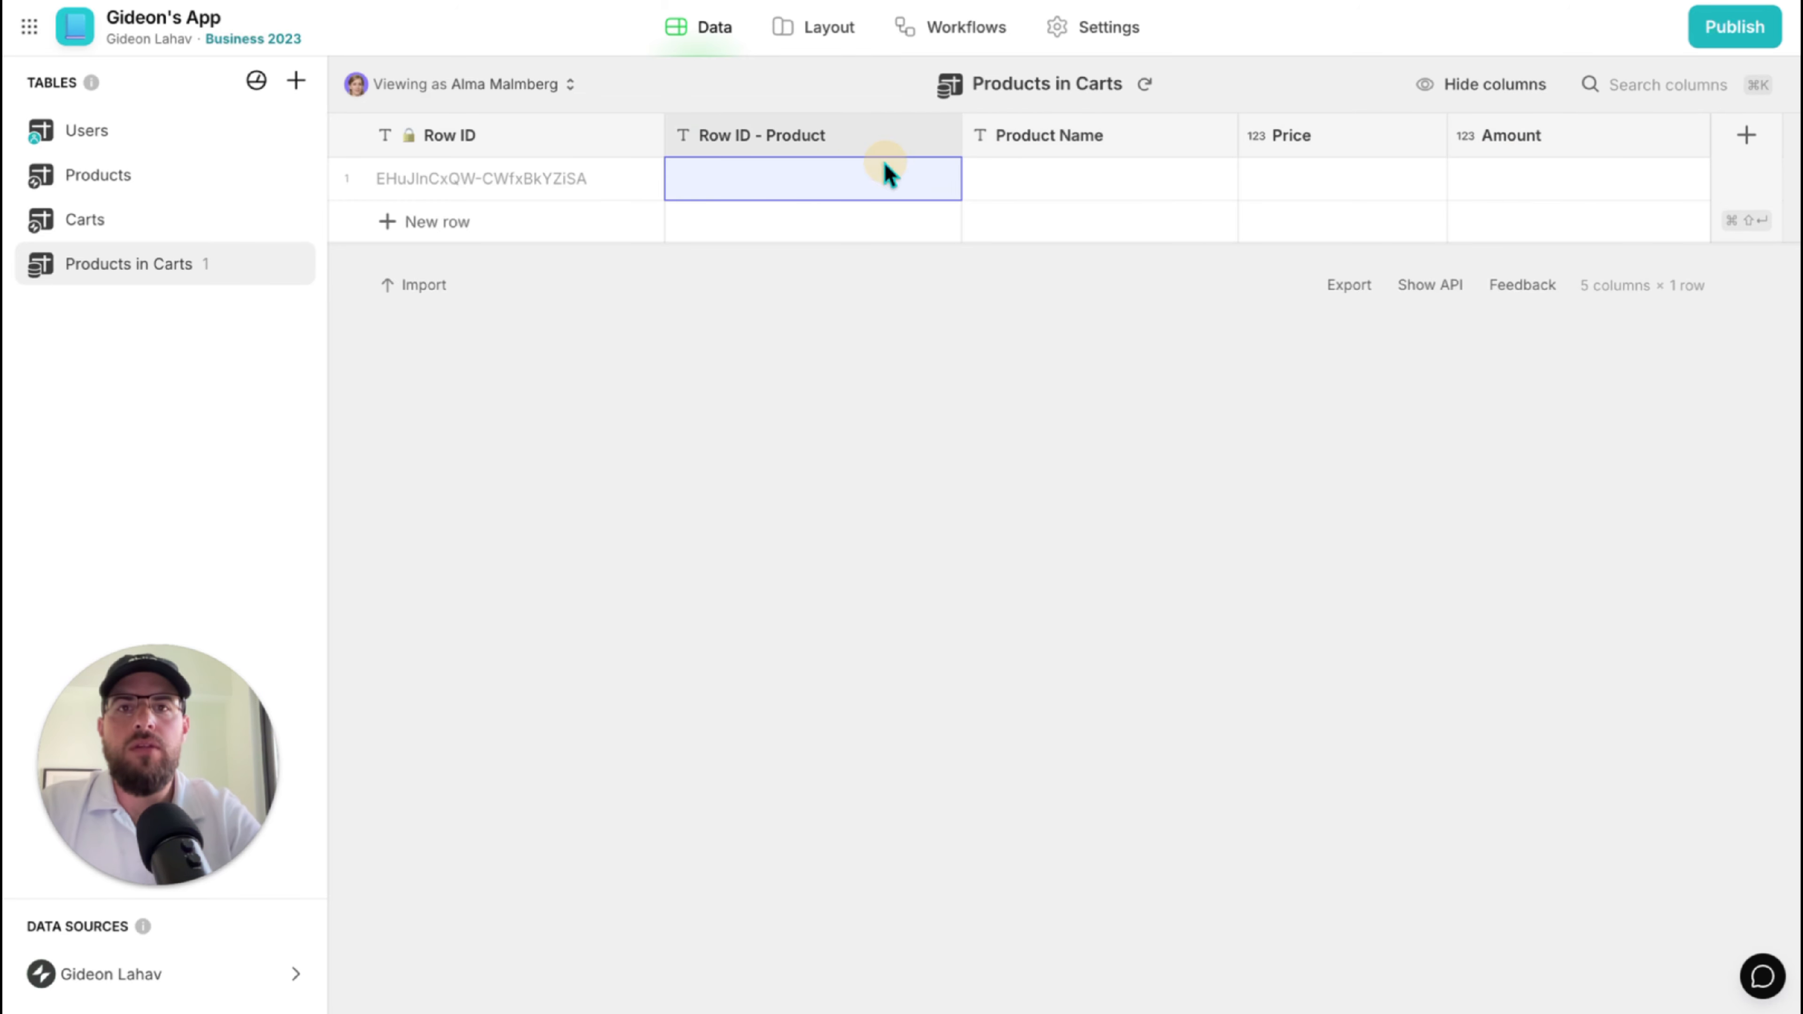
# Duplicate the Row ID - Product column in Products in Carts and name the copy "Row ID - Product rel".
pyautogui.click(942, 136)
pyautogui.click(837, 213)
pyautogui.click(1436, 185)
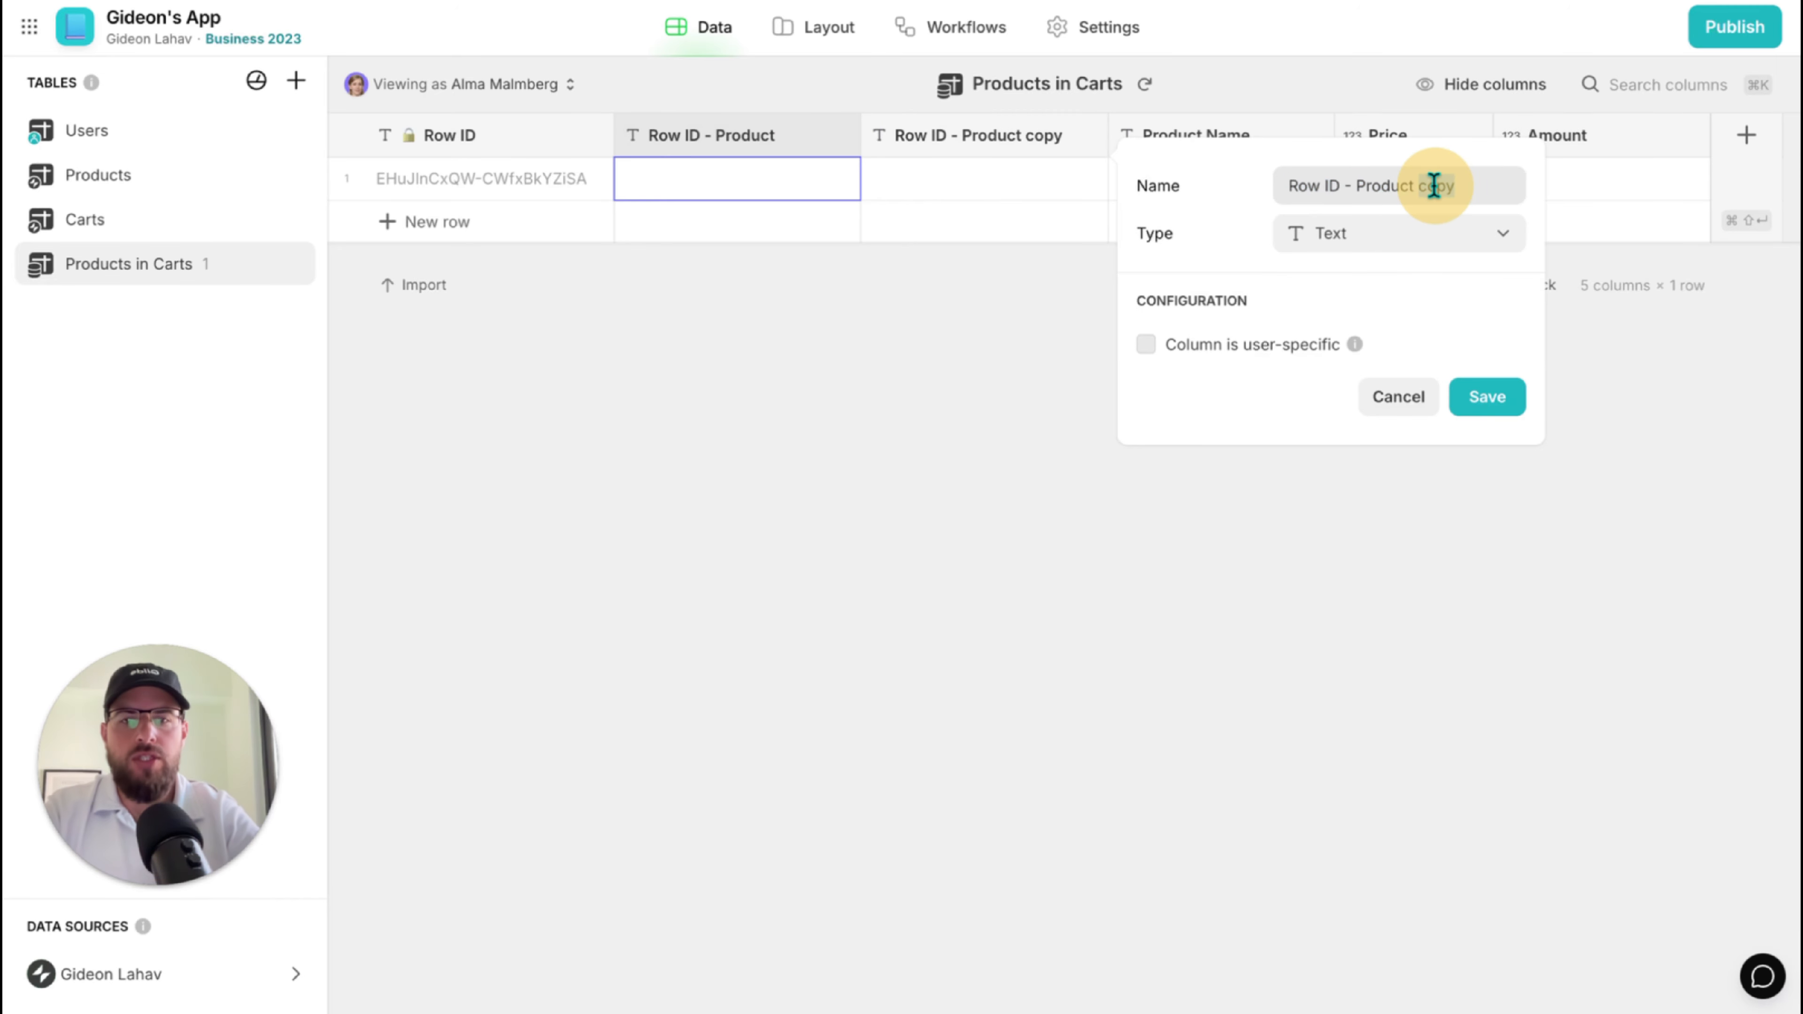
pyautogui.press('BackSpace')
pyautogui.press('BackSpace')
pyautogui.press('BackSpace')
pyautogui.press('BackSpace')
pyautogui.write('rw')
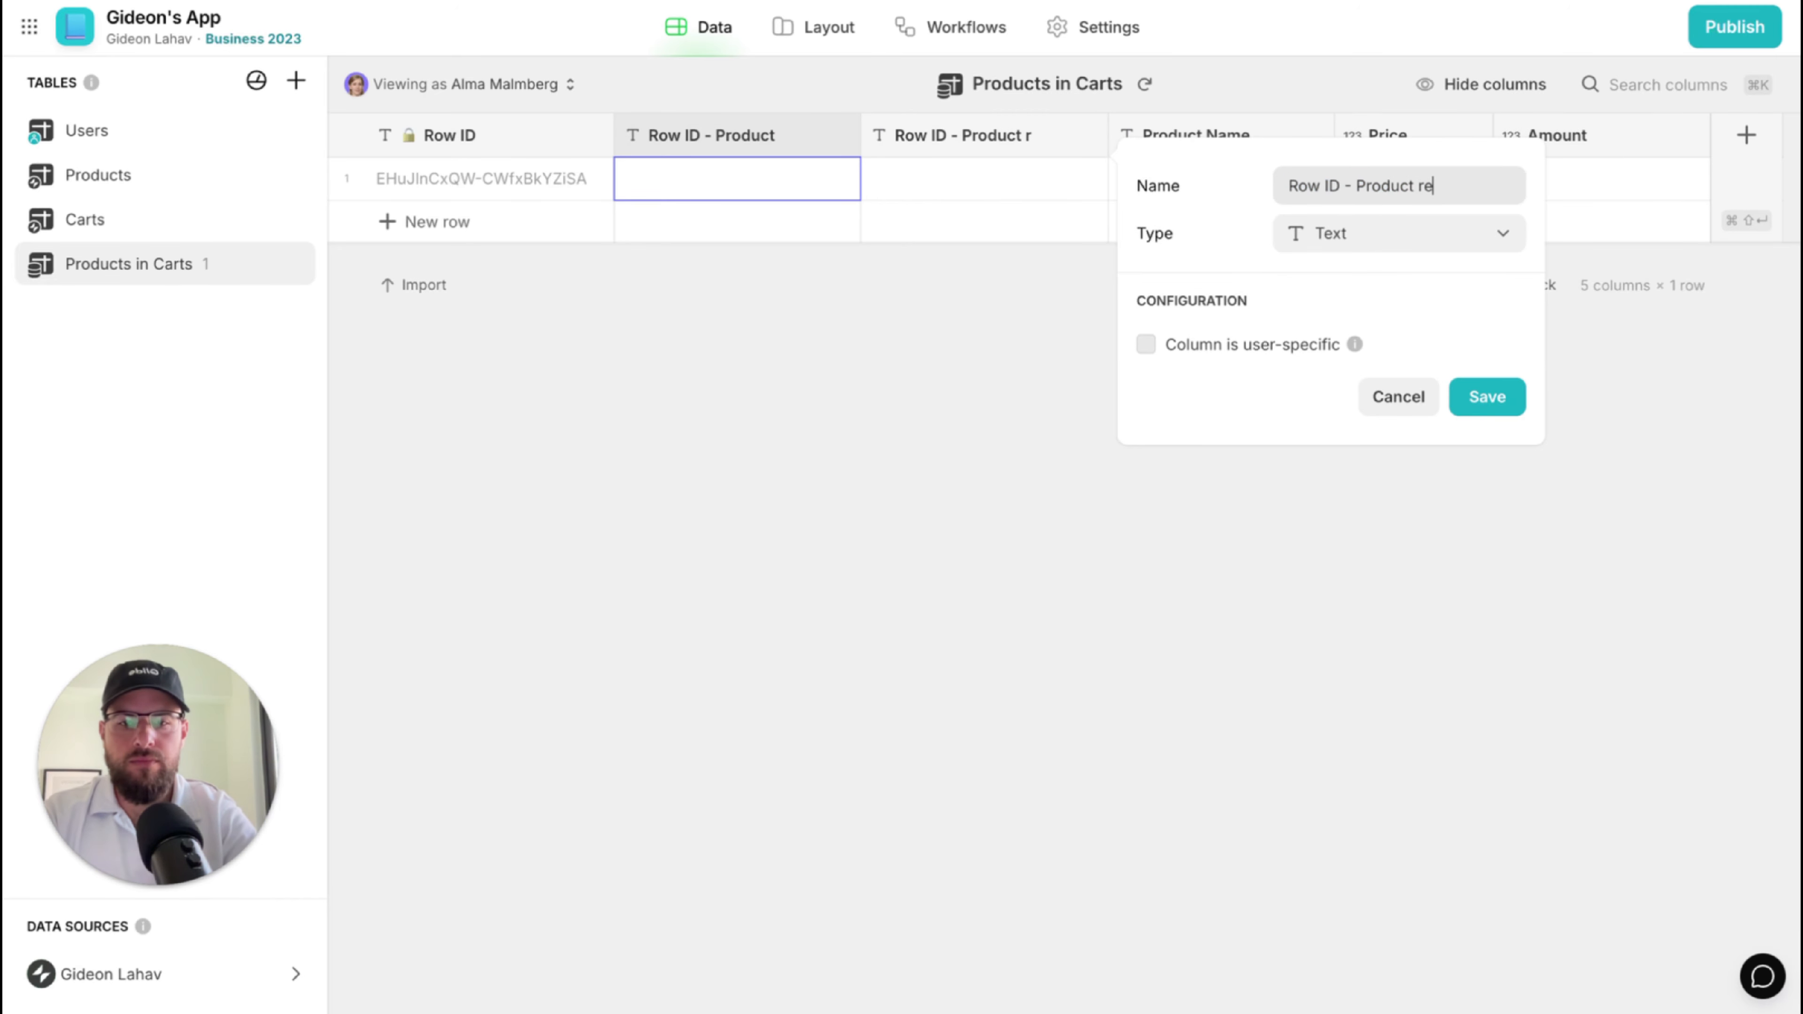
# Make Row ID - Product rel a single-match Relation from Row ID - Product to the Products table's Row ID - Product column and save it.
pyautogui.click(1429, 229)
pyautogui.write('rel')
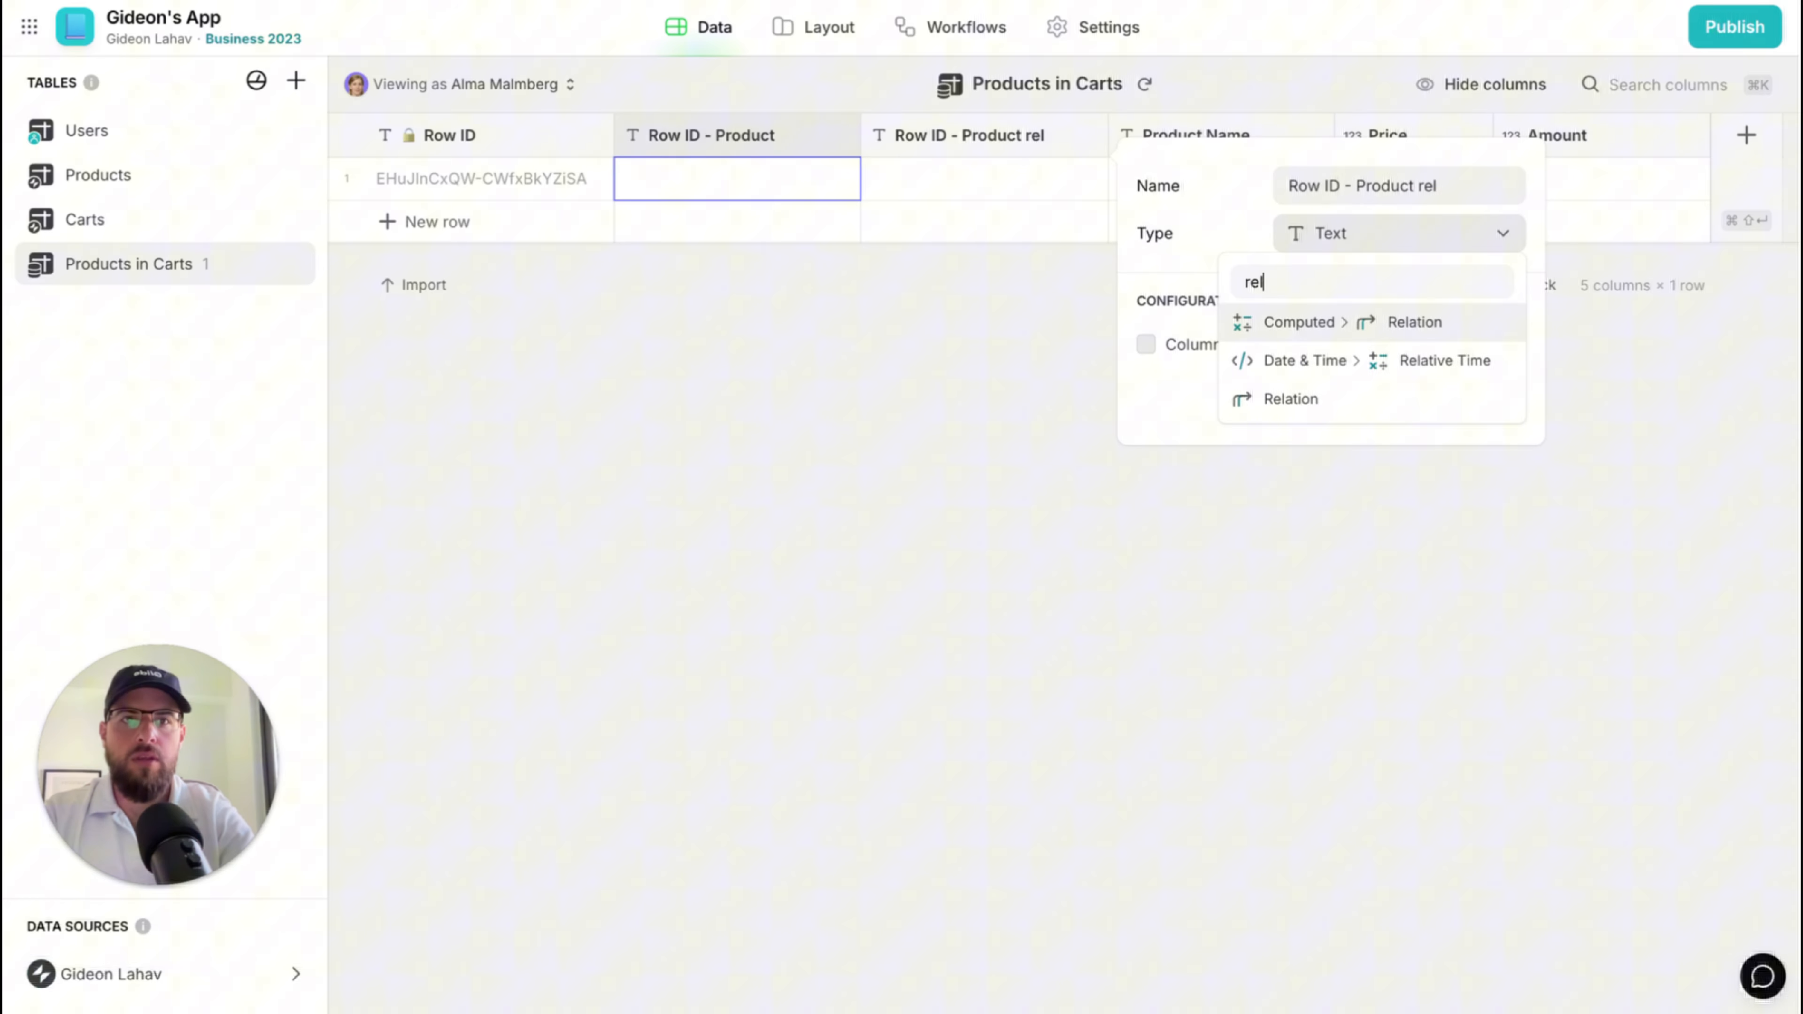
pyautogui.press('Return')
pyautogui.click(1348, 370)
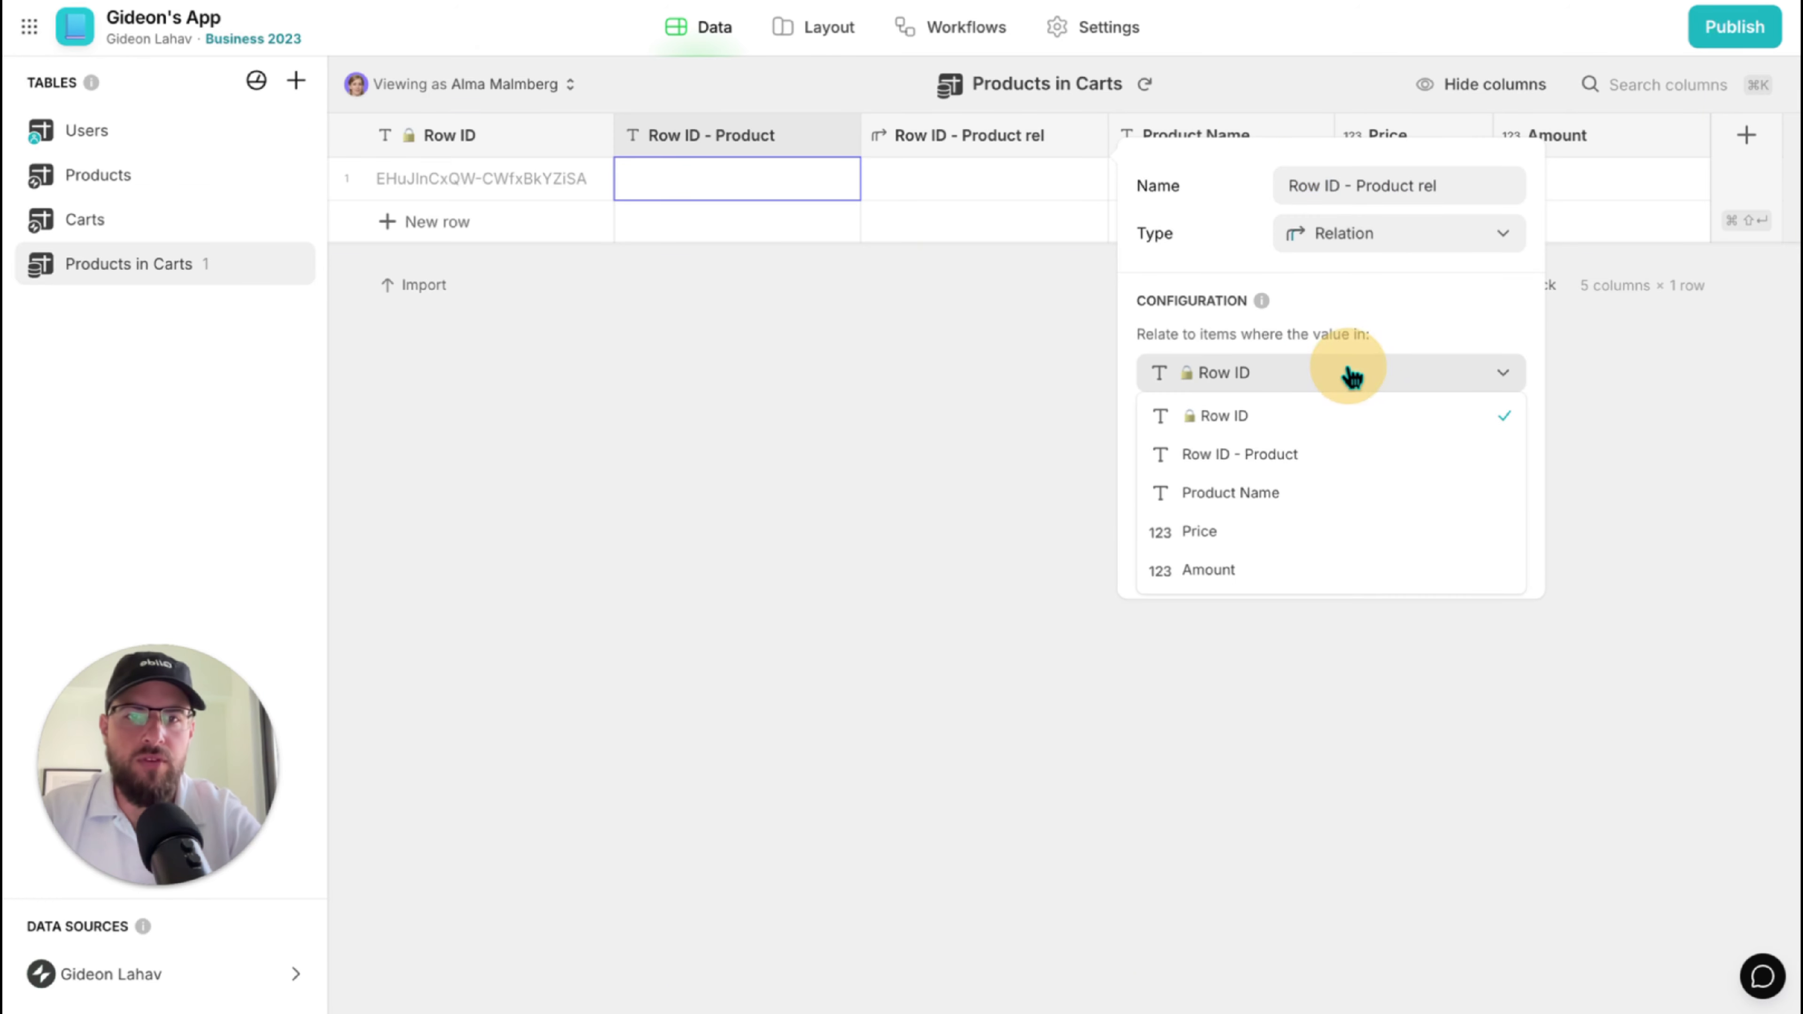
pyautogui.click(1325, 462)
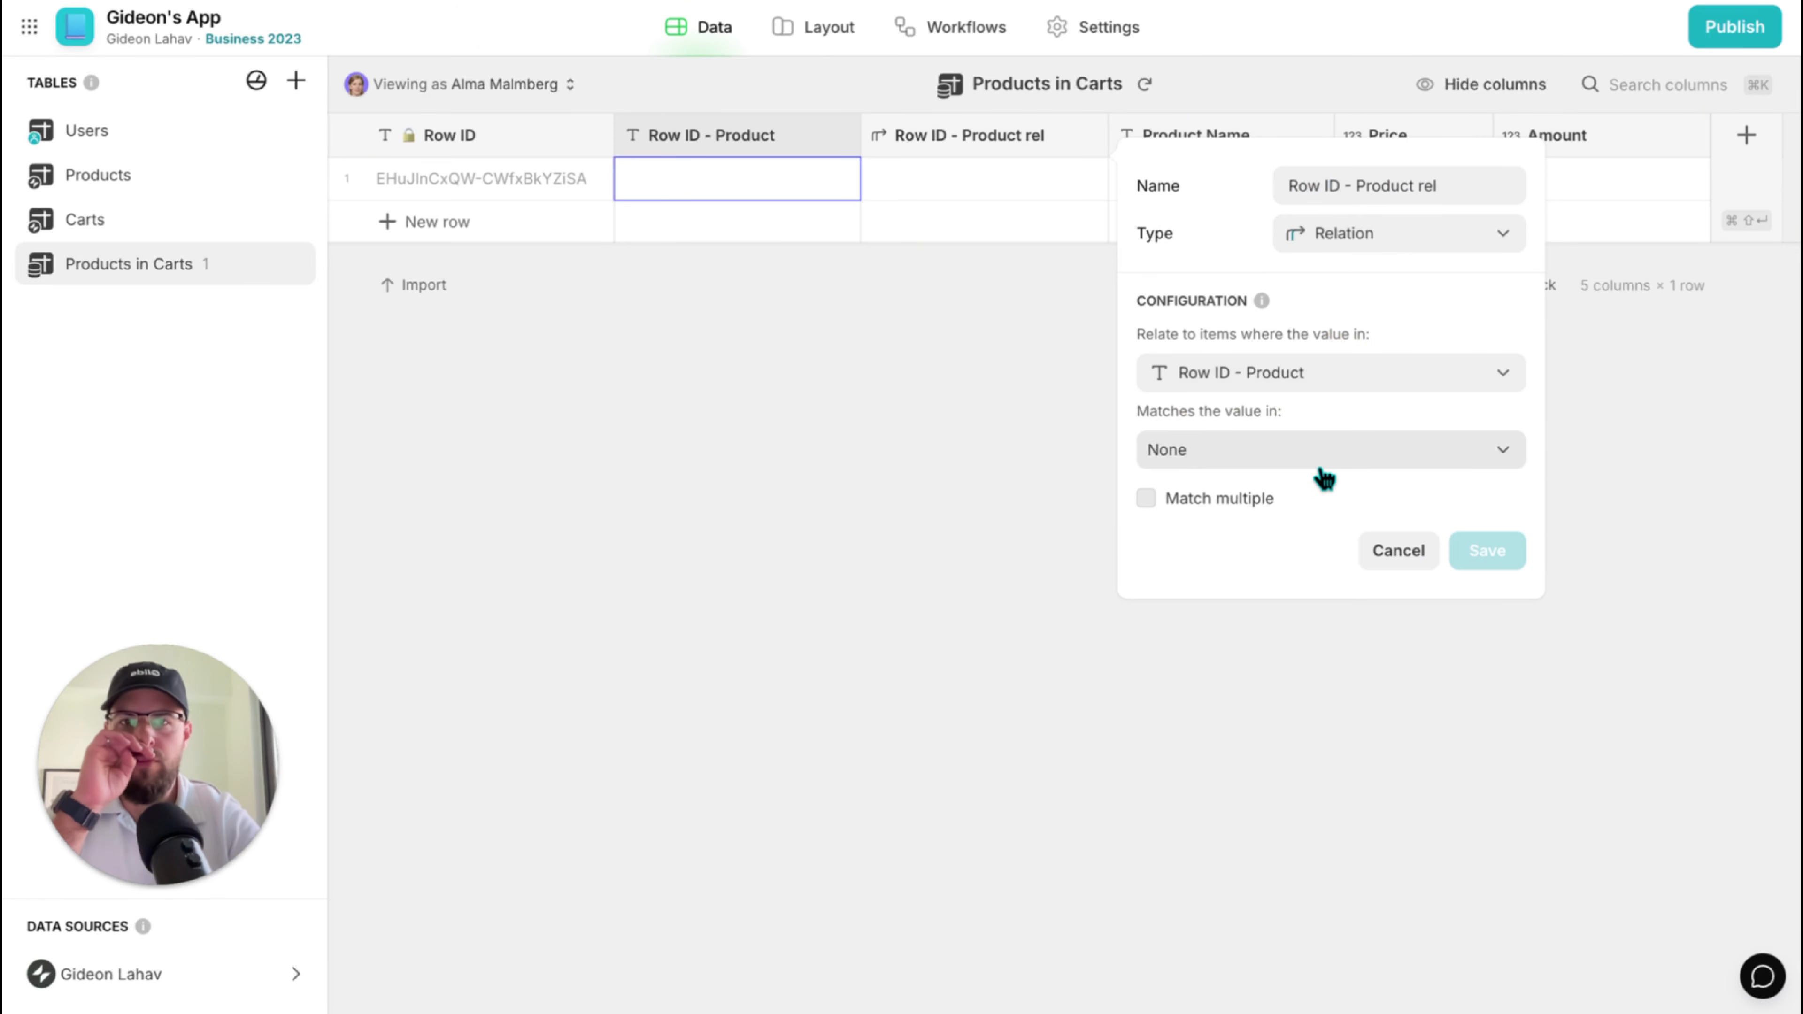
pyautogui.click(1264, 449)
pyautogui.moveTo(1263, 578)
pyautogui.click(990, 599)
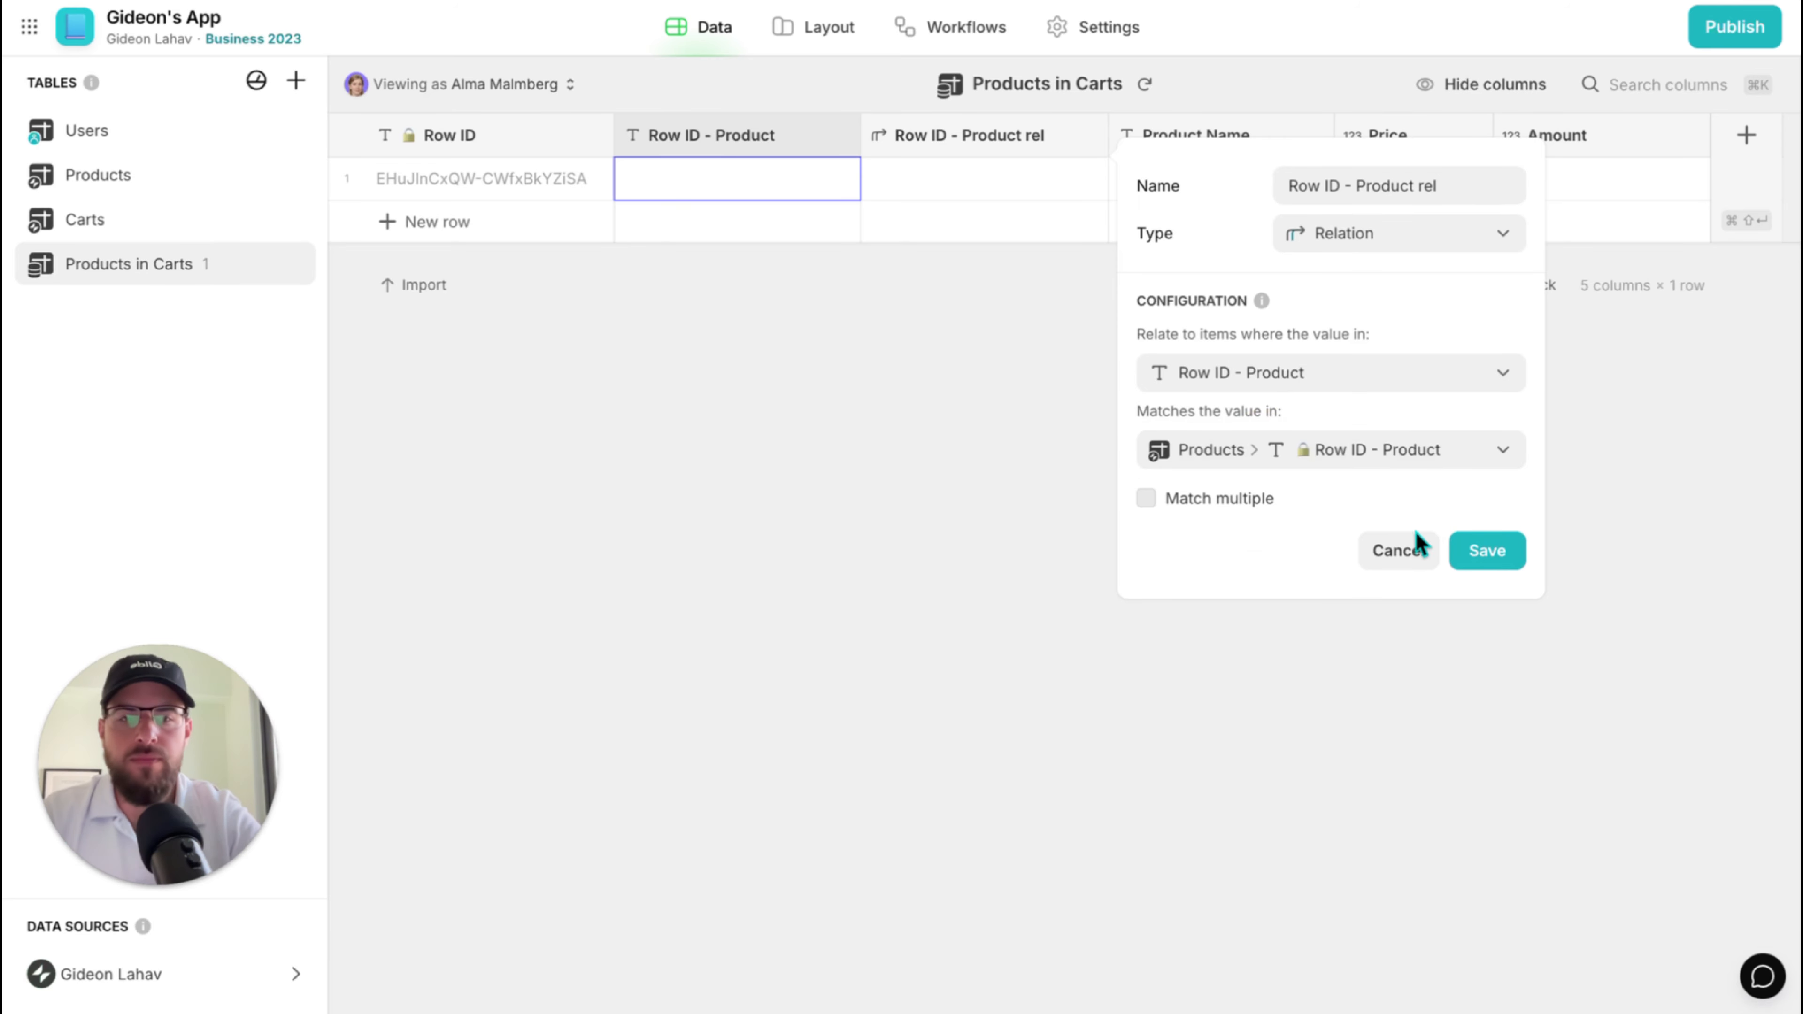
pyautogui.click(1466, 550)
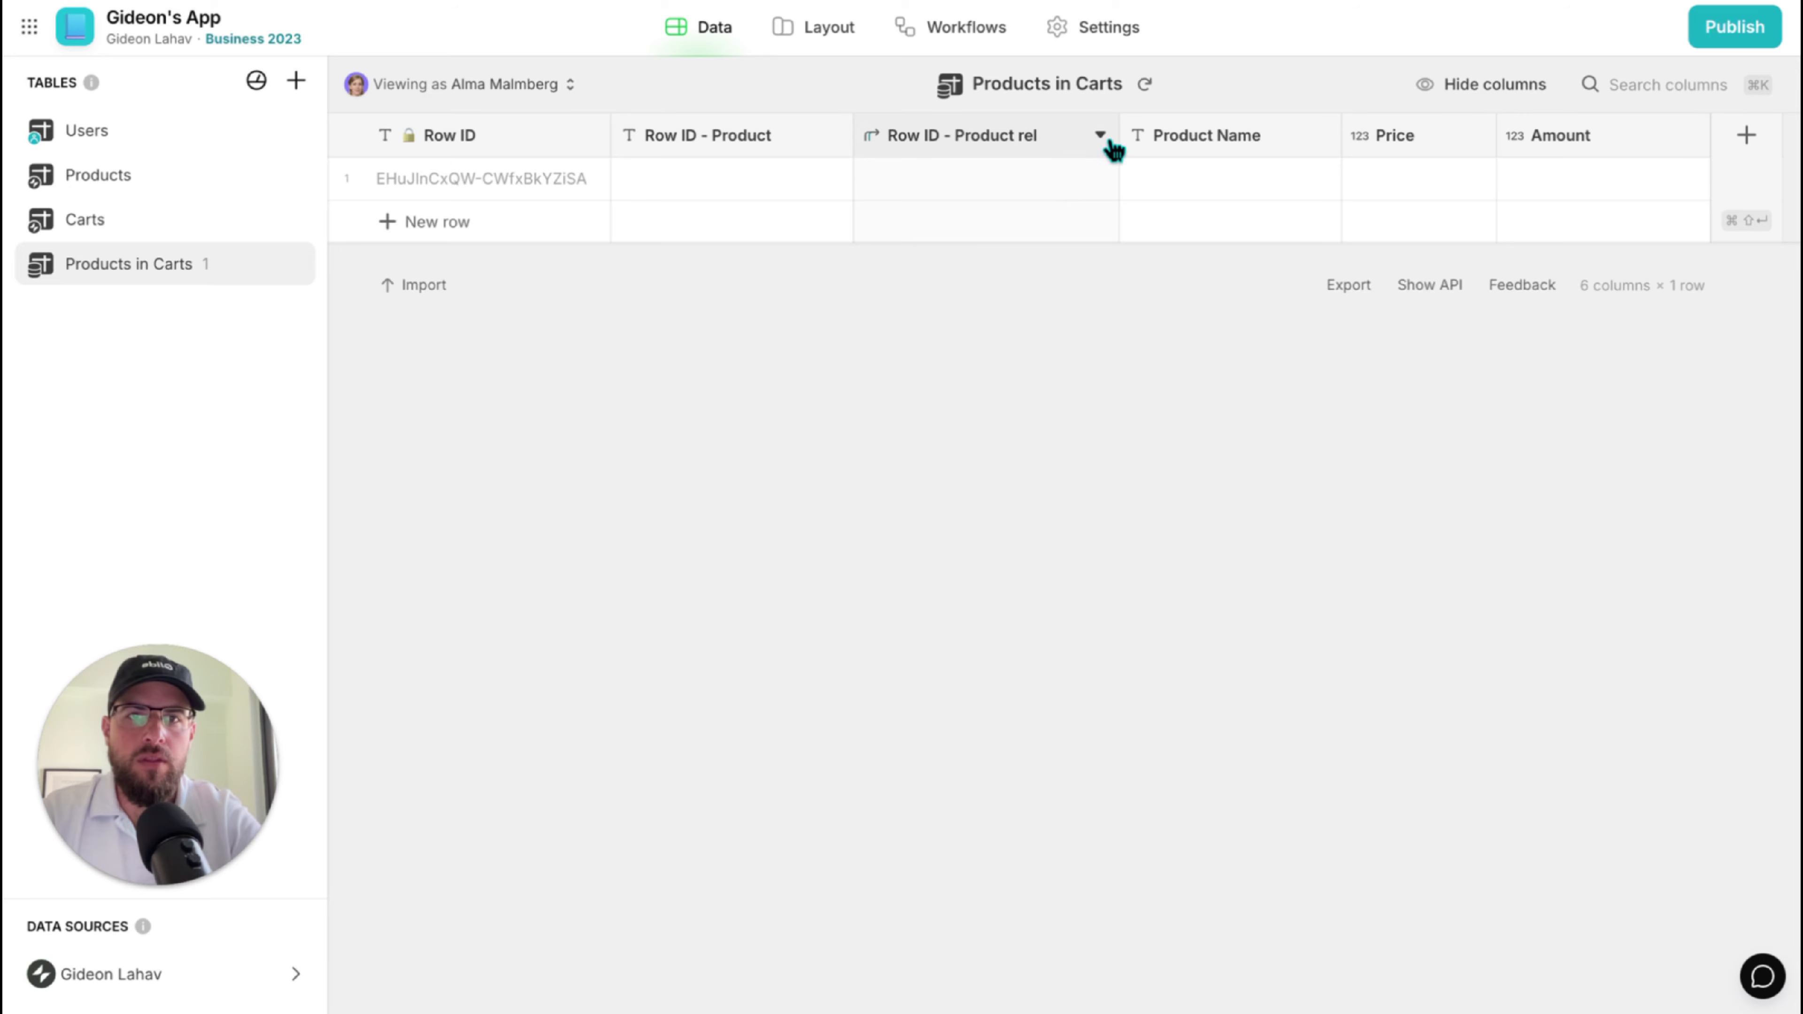
# Duplicate the Product Name column in Products in Carts and name the copy "Product Image".
pyautogui.click(1326, 134)
pyautogui.click(1224, 214)
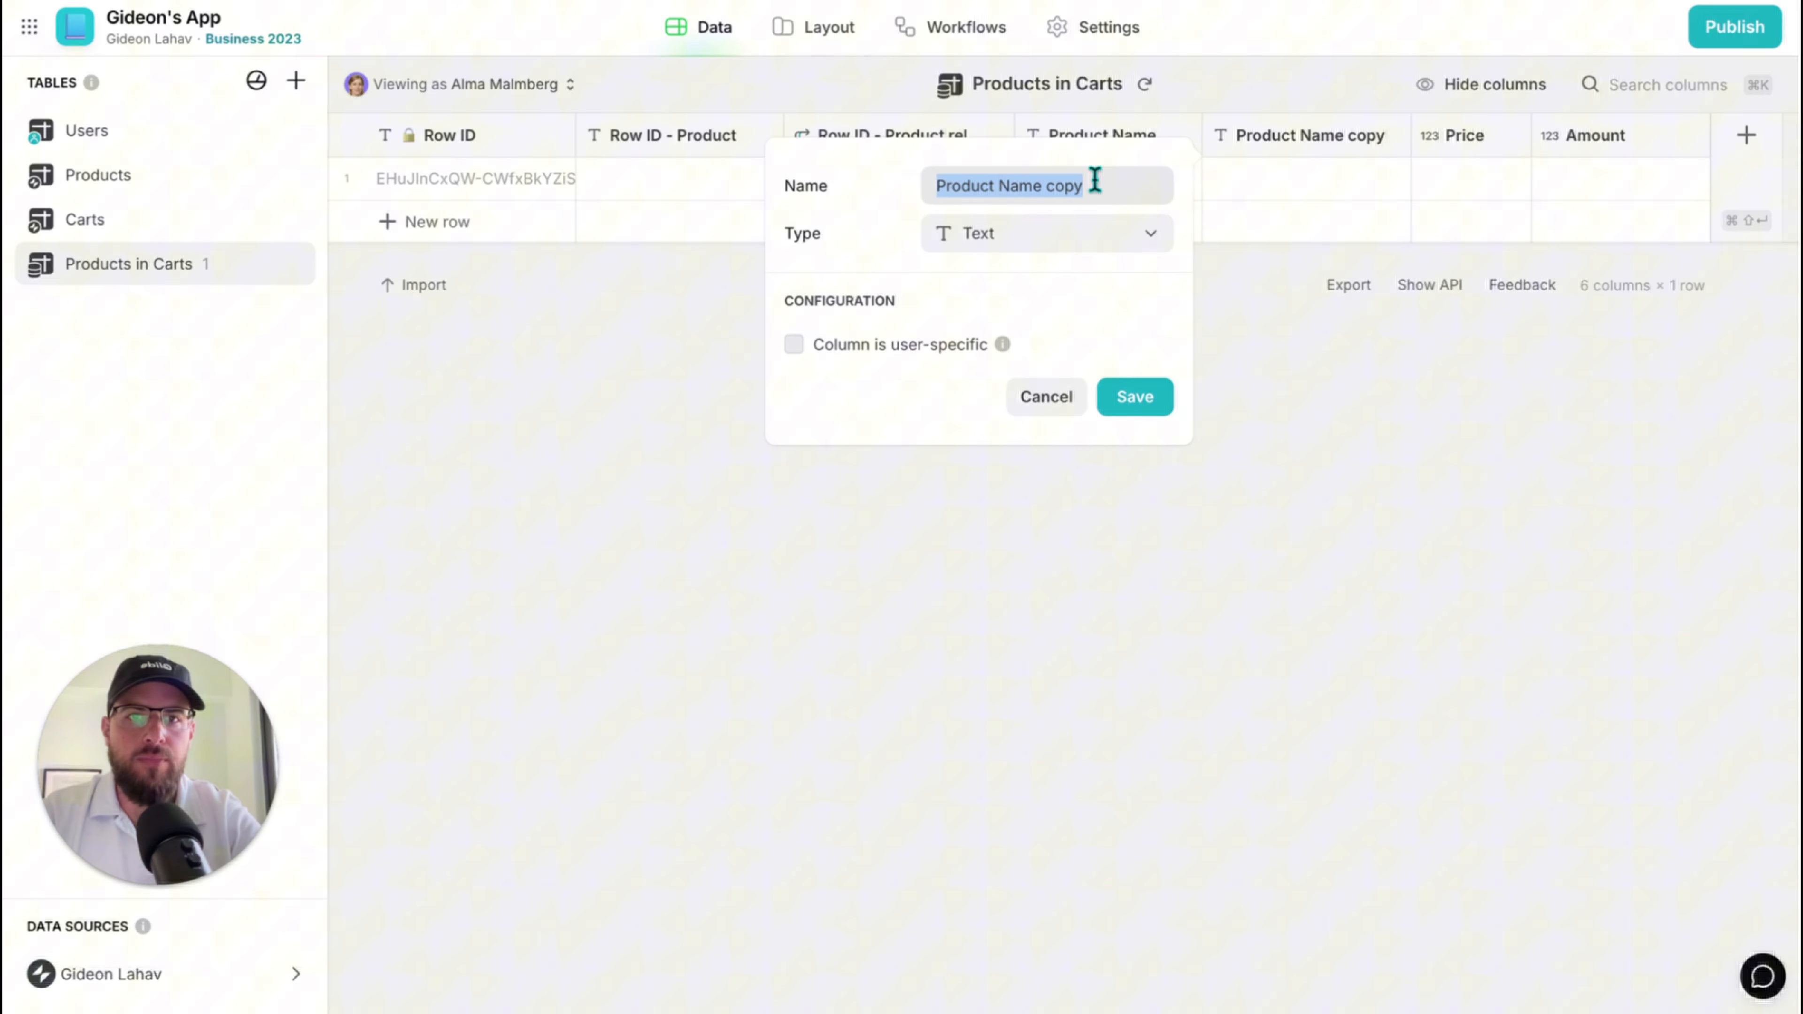
pyautogui.moveTo(994, 182); pyautogui.dragTo(1199, 183)
pyautogui.write('I')
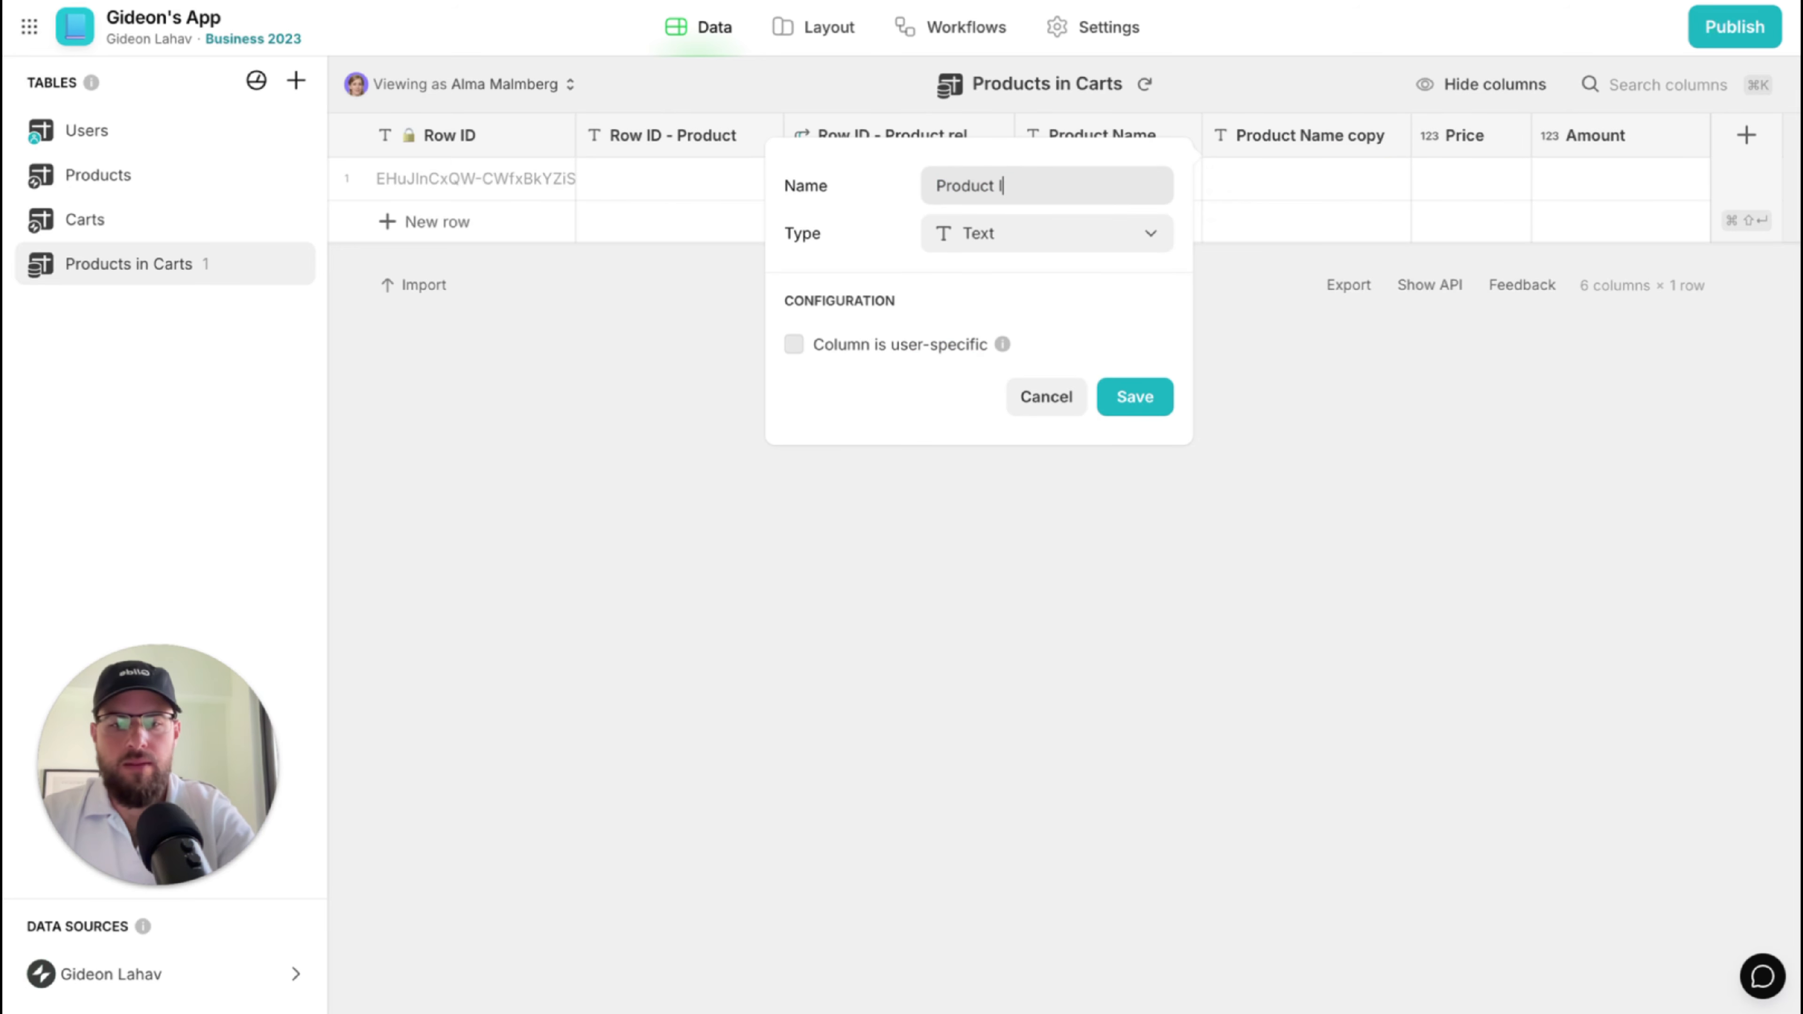
pyautogui.write('mage')
# Make Product Image a Lookup of the Image column through the Row ID - Product rel relation and save it.
pyautogui.click(1091, 240)
pyautogui.write('look')
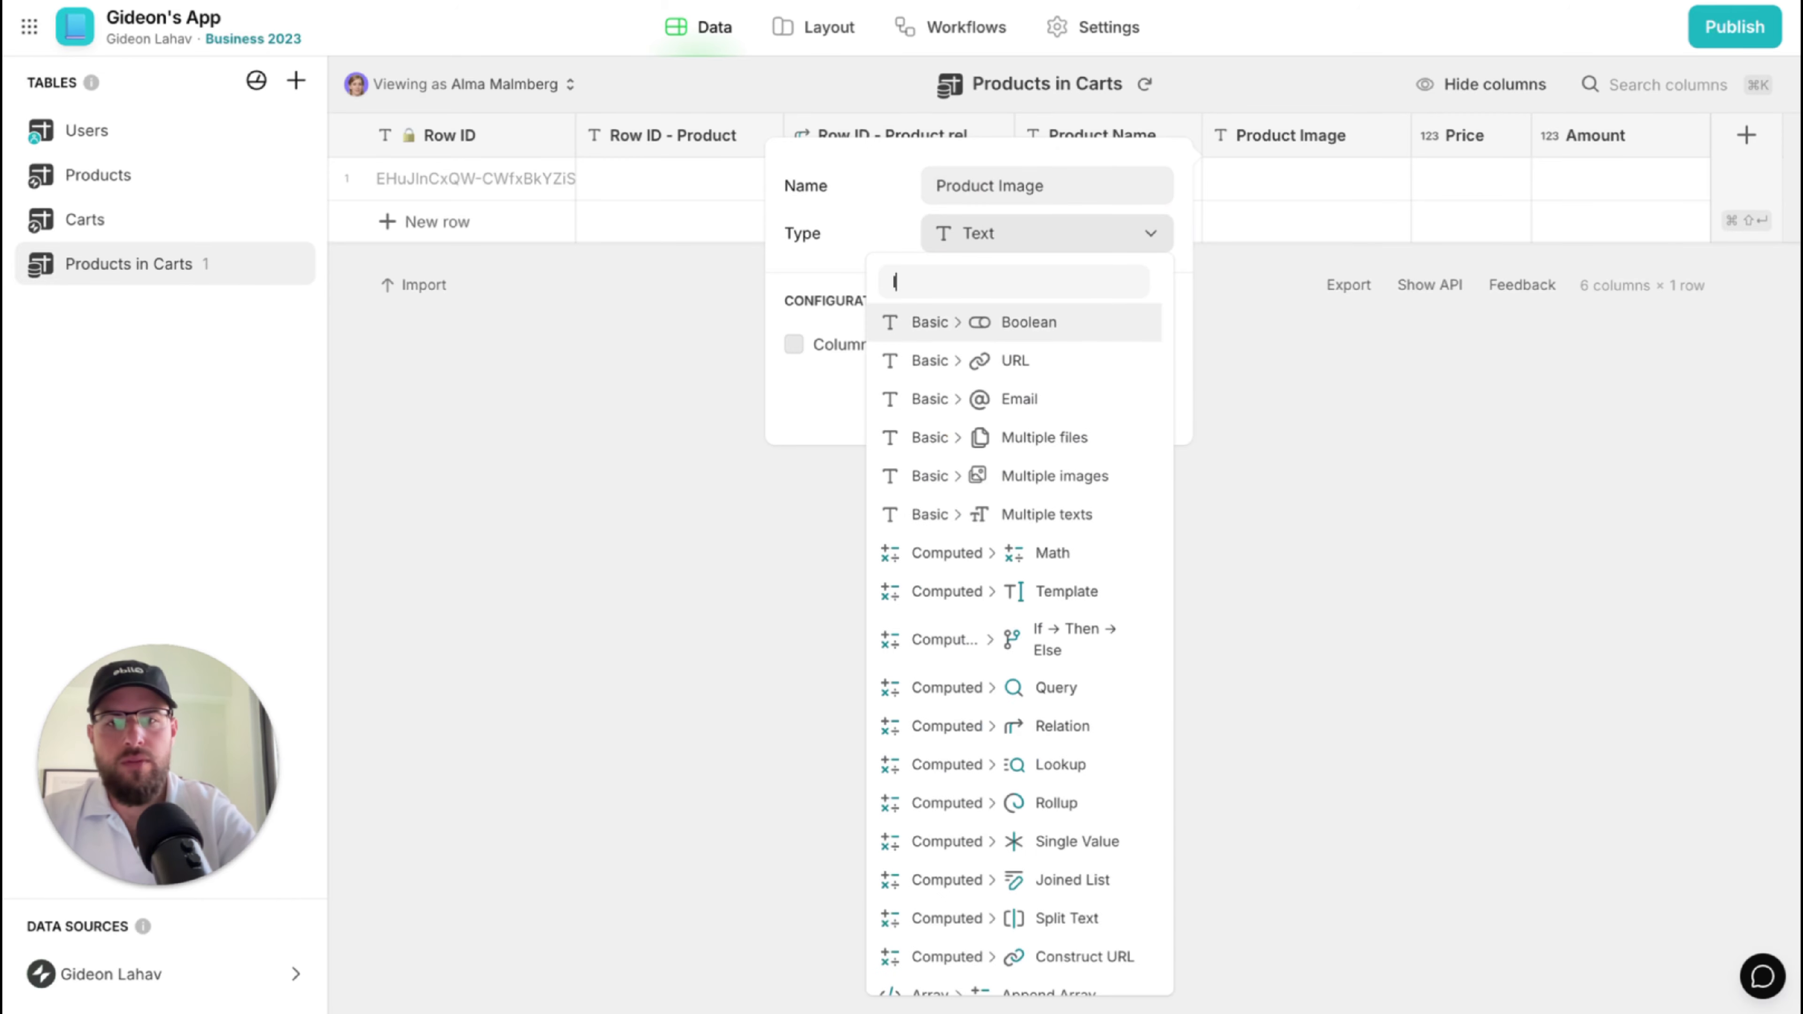
pyautogui.press('Return')
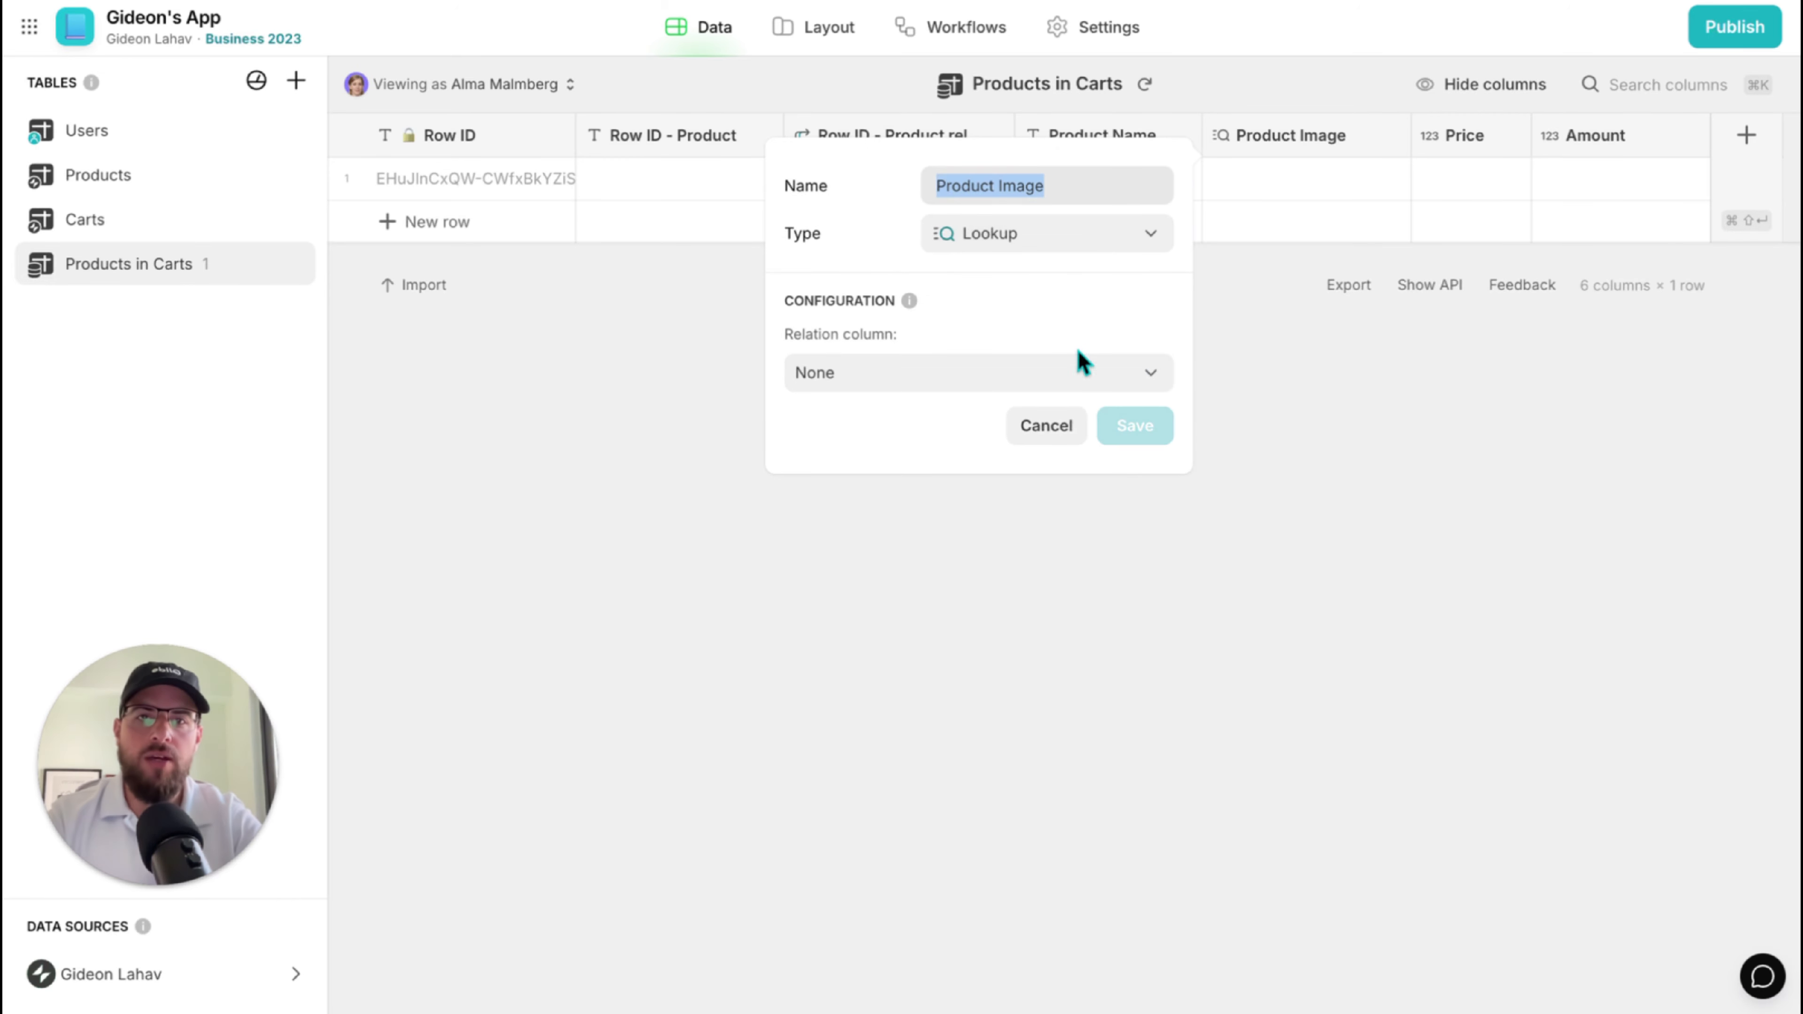
pyautogui.click(1058, 373)
pyautogui.moveTo(1025, 476)
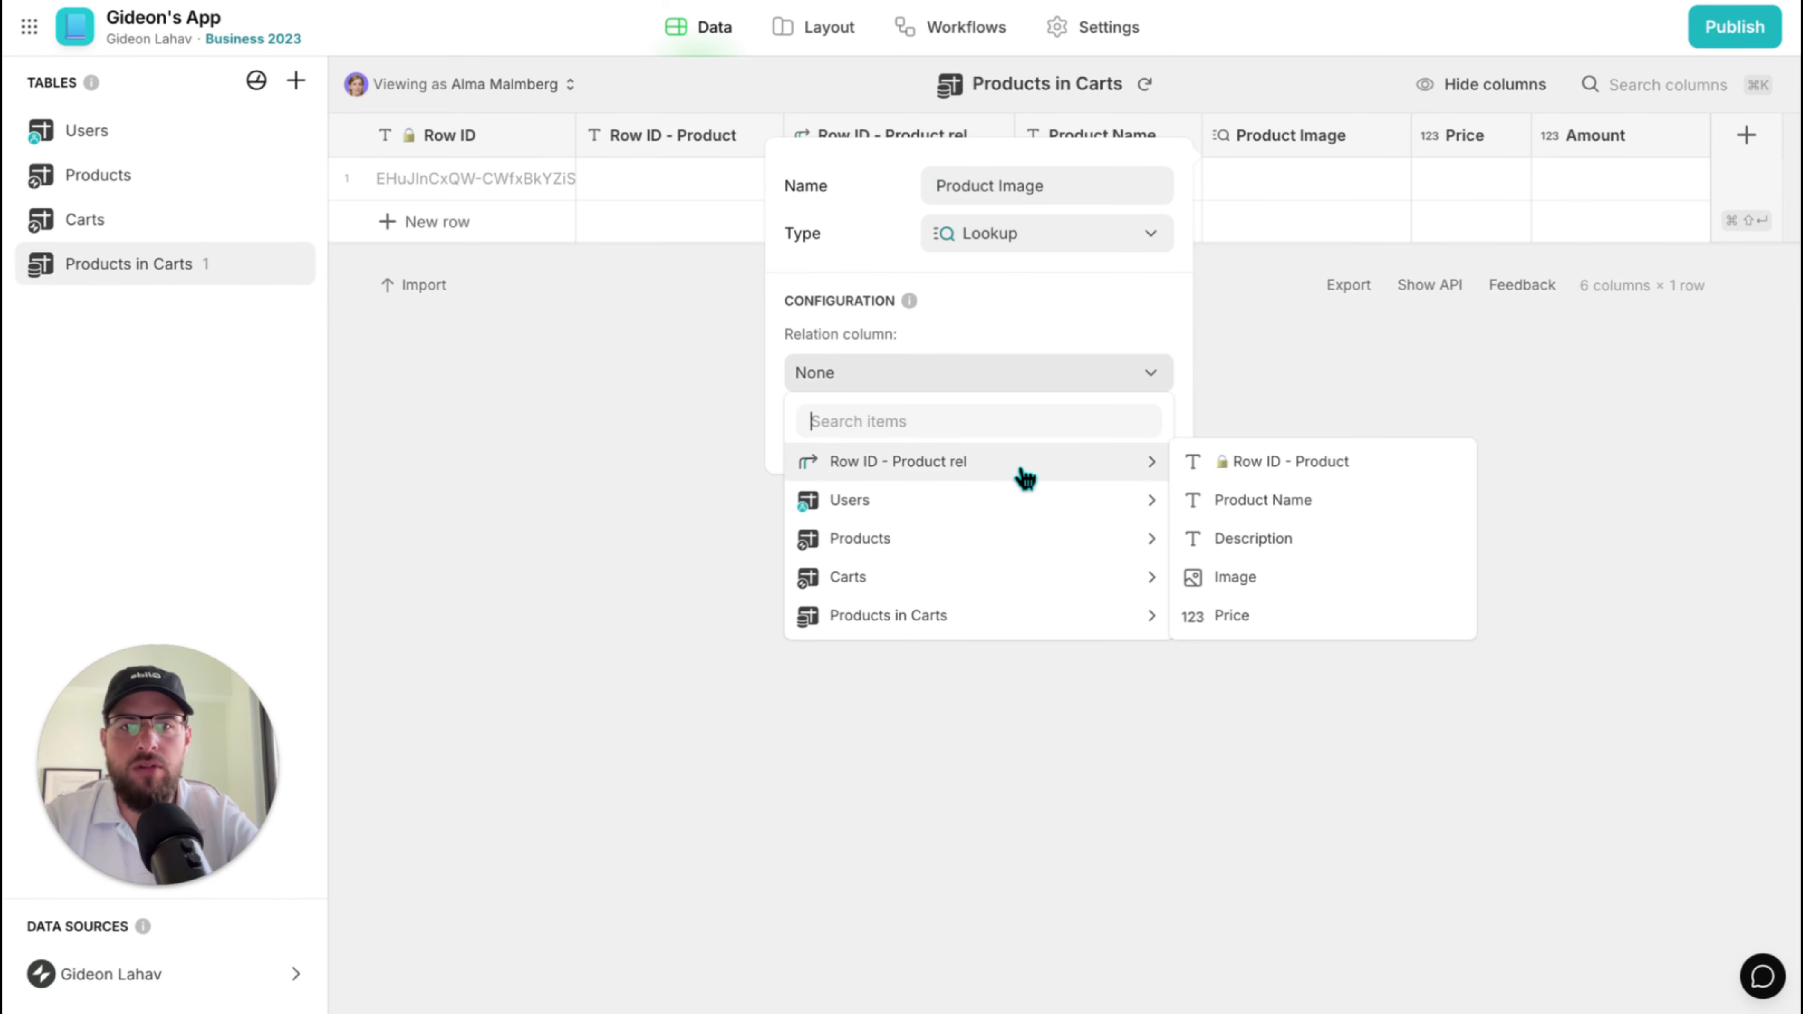
pyautogui.click(1315, 576)
pyautogui.click(1137, 428)
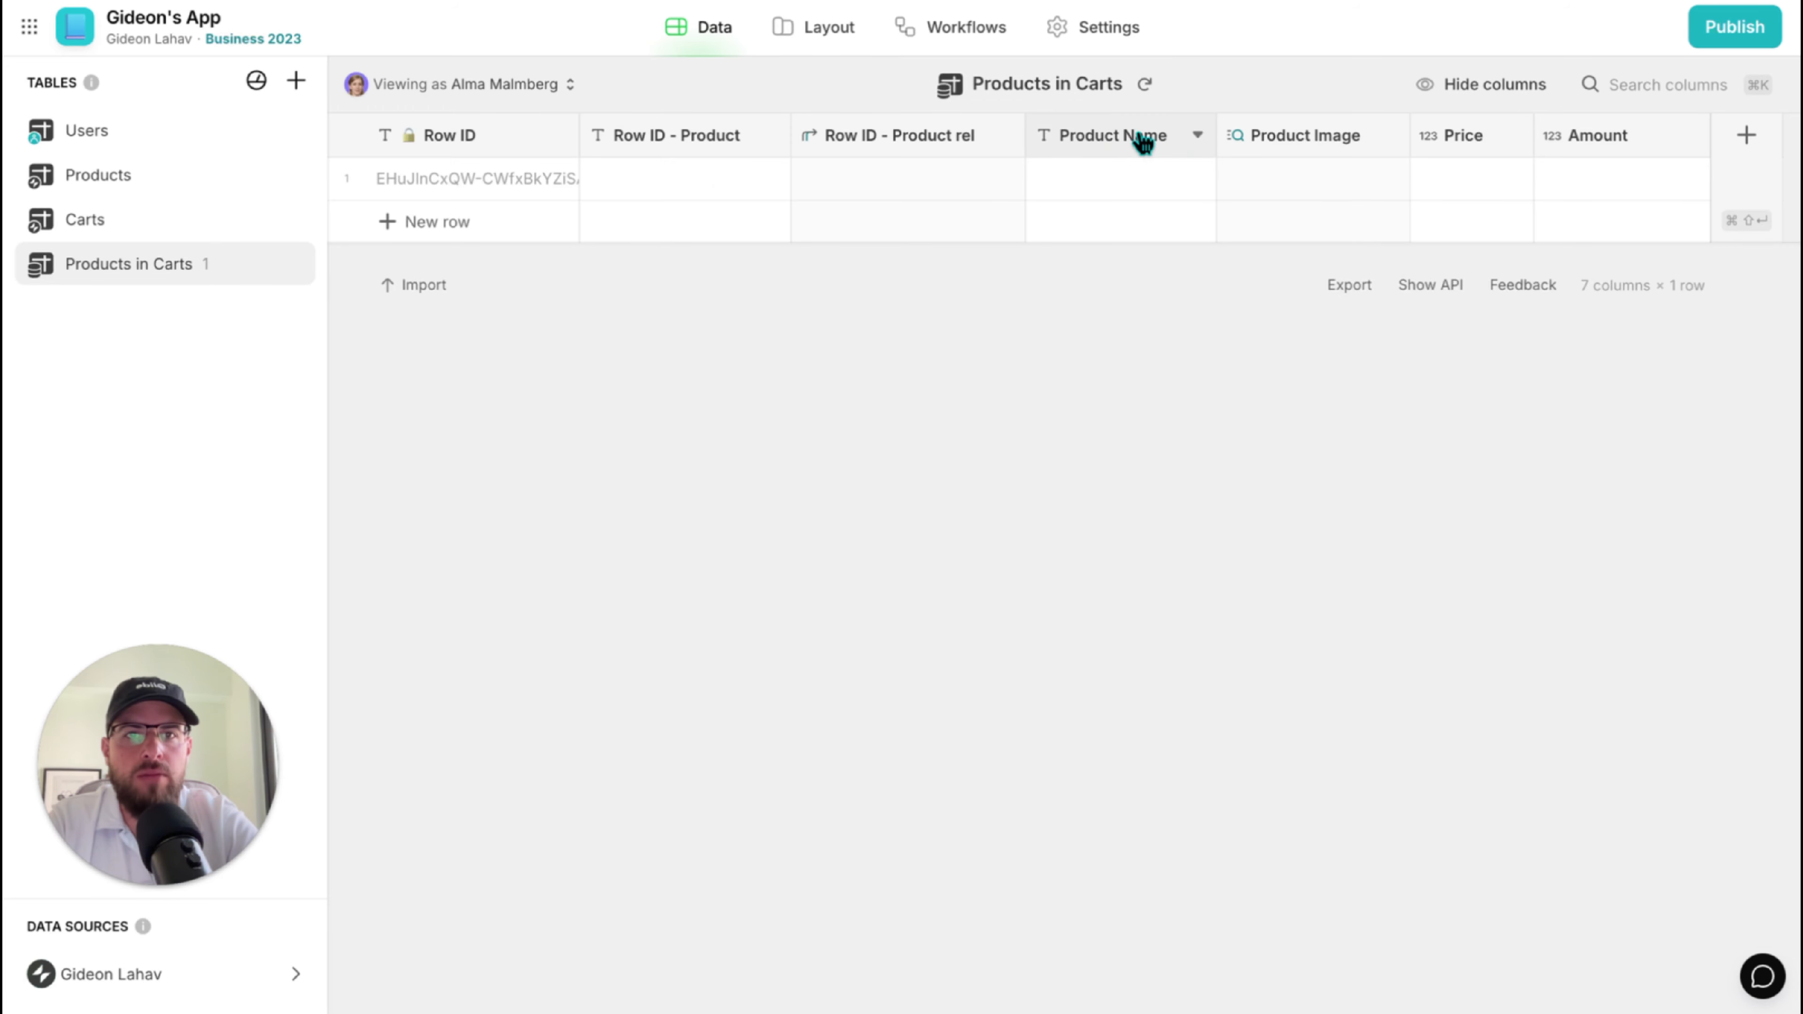
pyautogui.click(1197, 140)
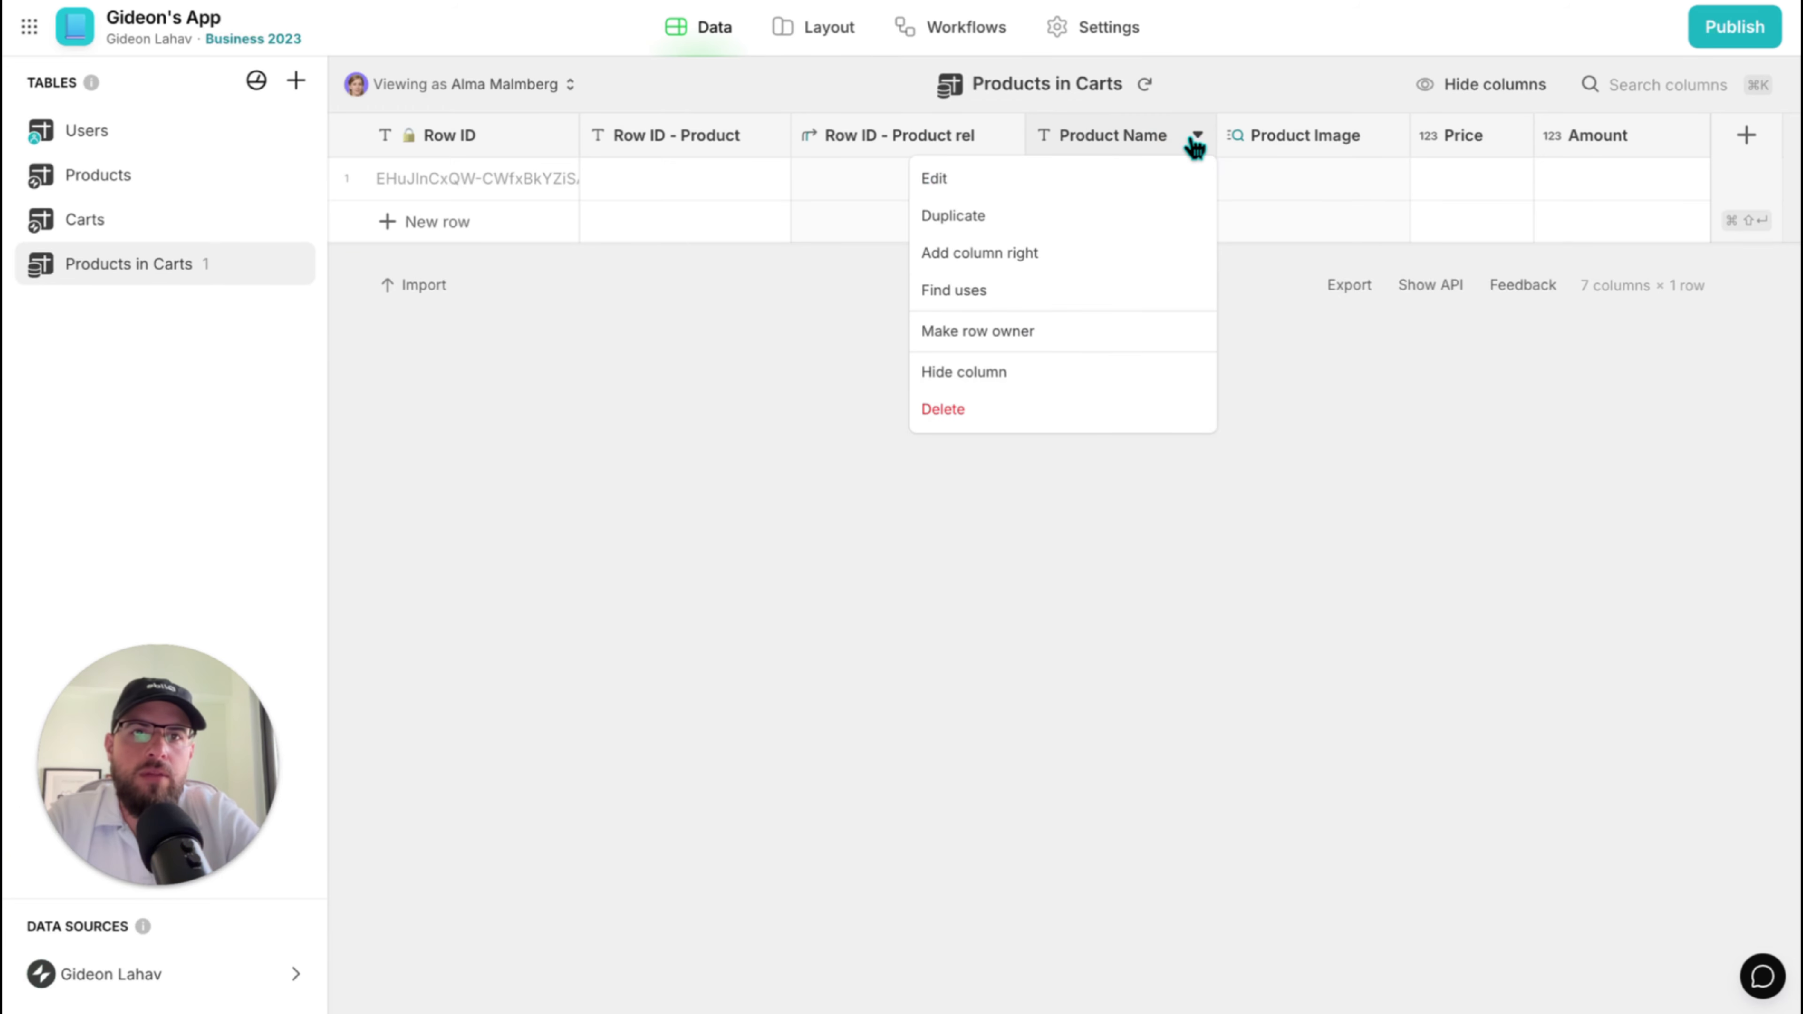
pyautogui.click(1068, 409)
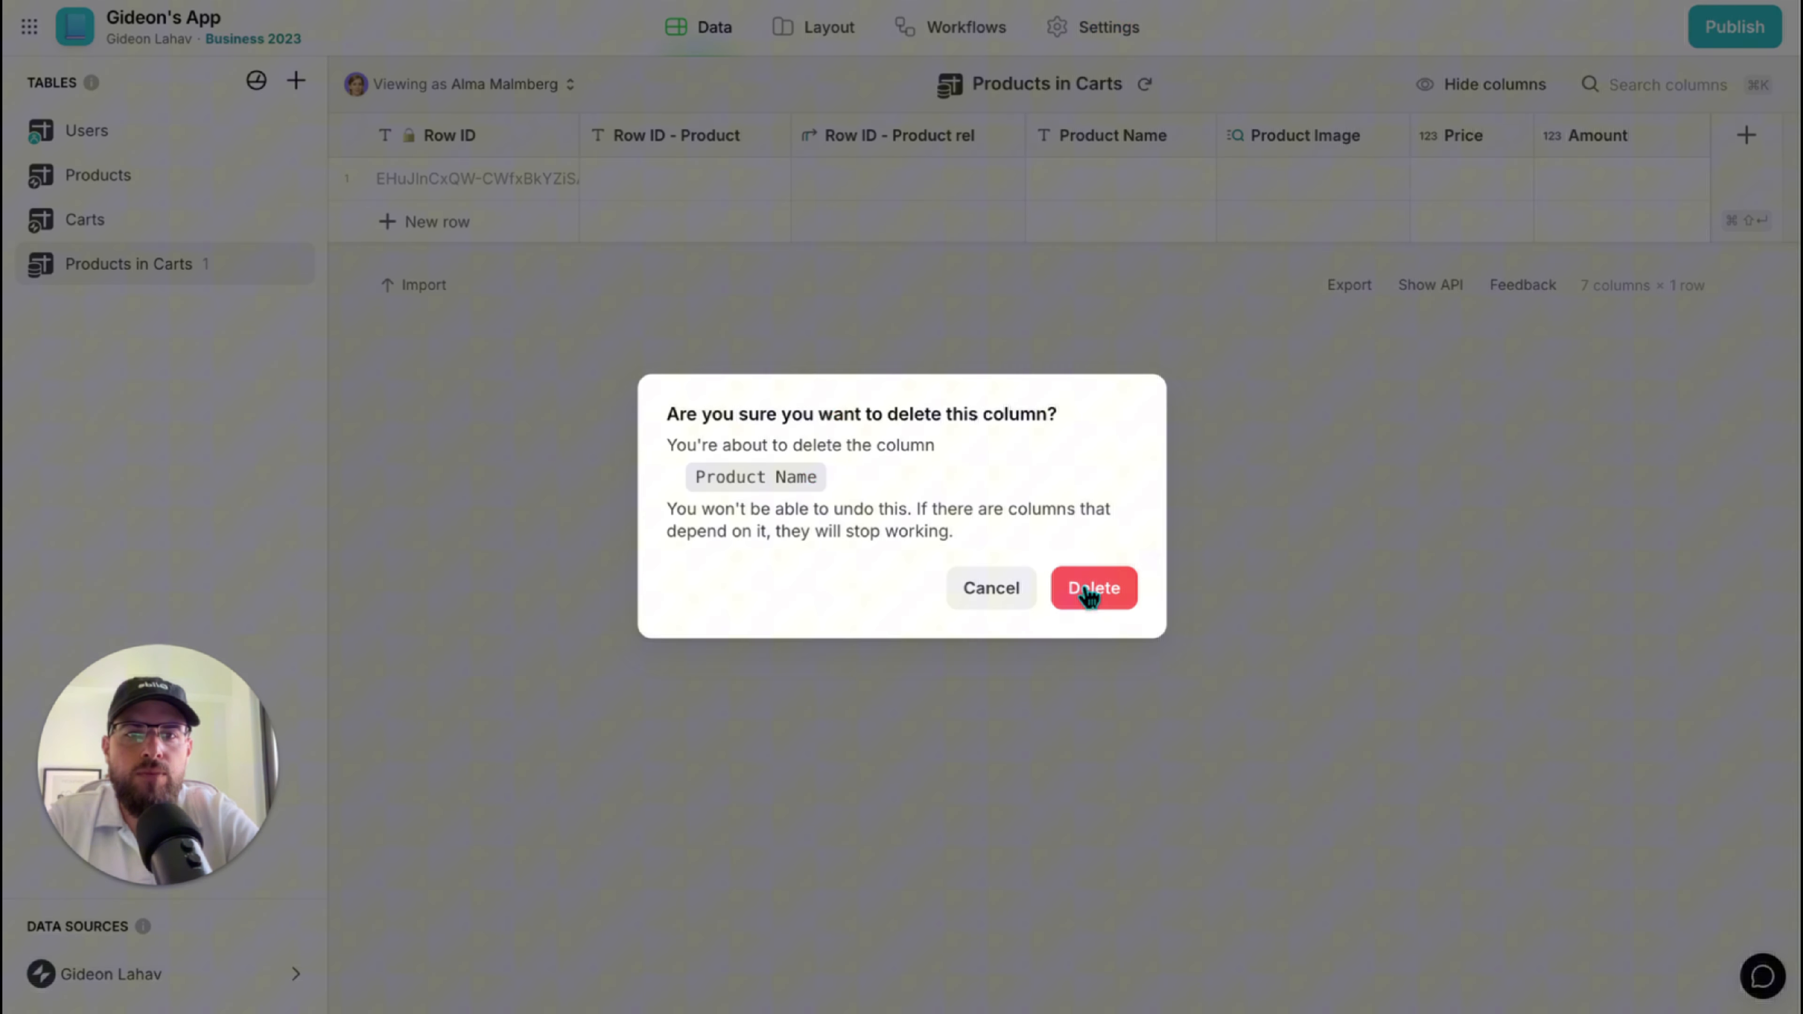
pyautogui.click(991, 589)
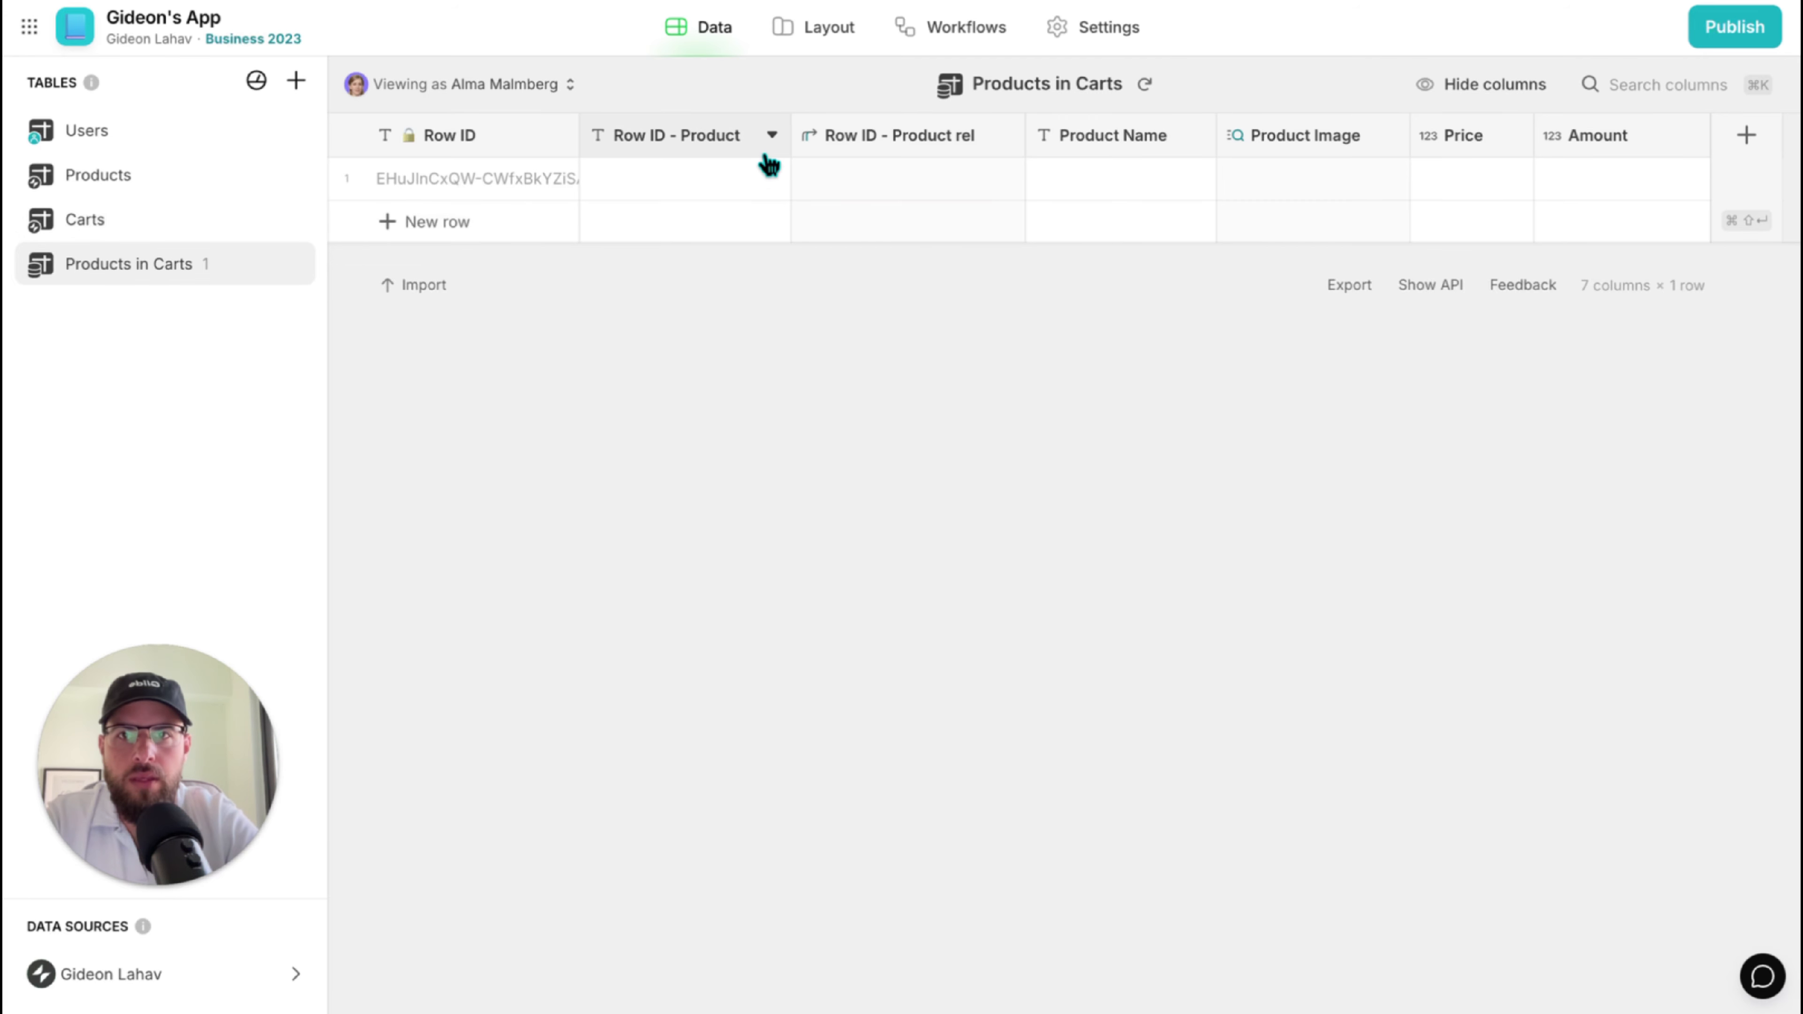
# Copy the name of the Row ID - Carts column in the Carts table and leave its settings without changes.
pyautogui.click(157, 225)
pyautogui.click(505, 146)
pyautogui.press('super+c')
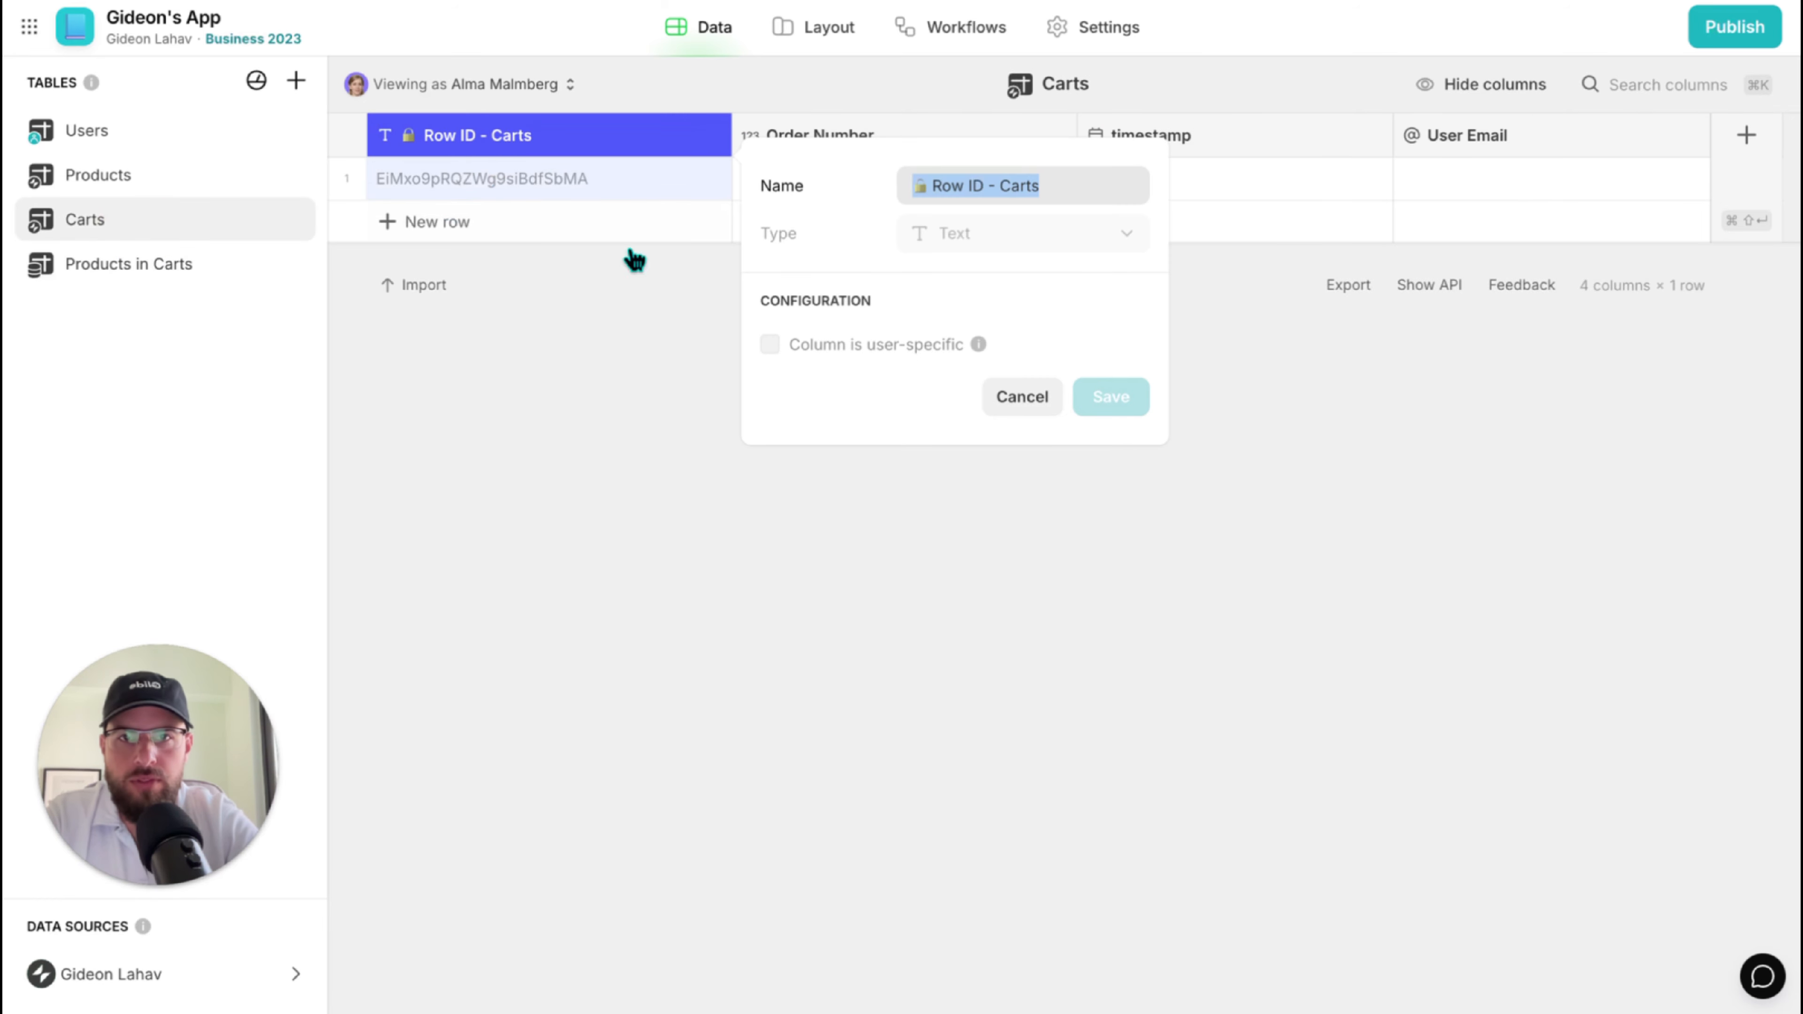
pyautogui.click(1001, 402)
# Duplicate the Row ID - Product column in Products in Carts, name the copy "Row ID - Cart" and save it.
pyautogui.click(170, 270)
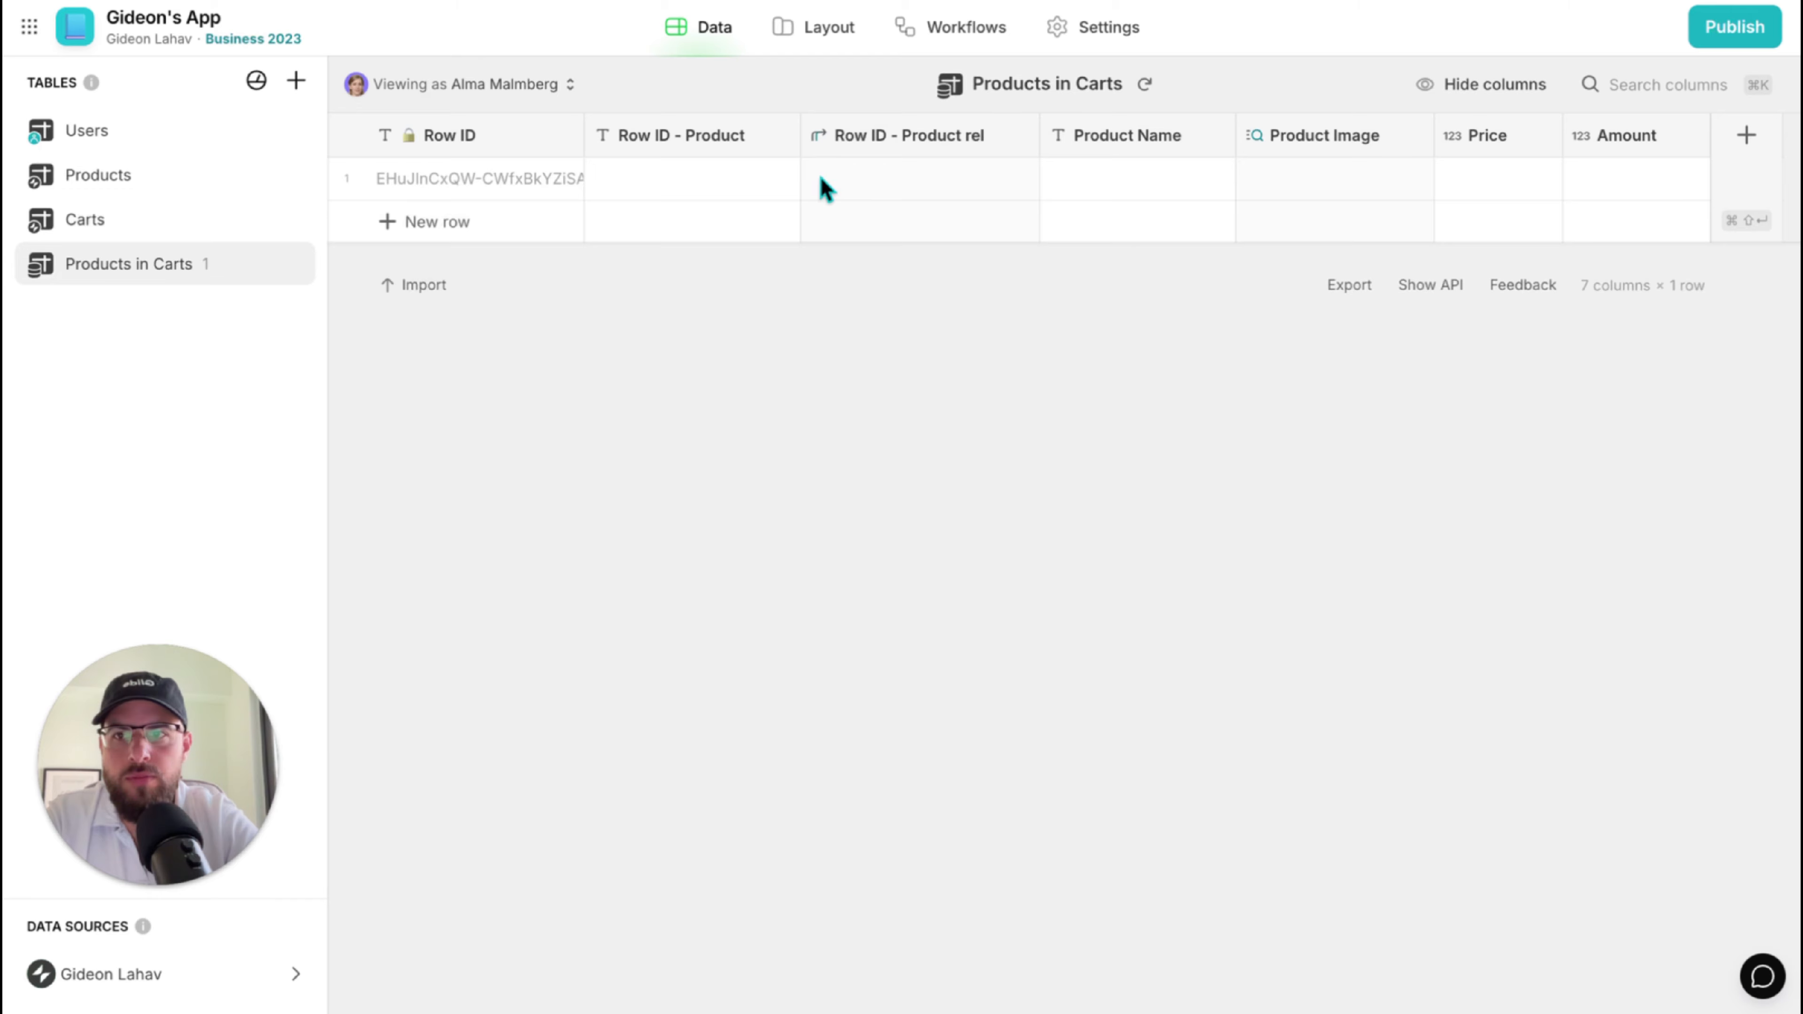
pyautogui.click(781, 134)
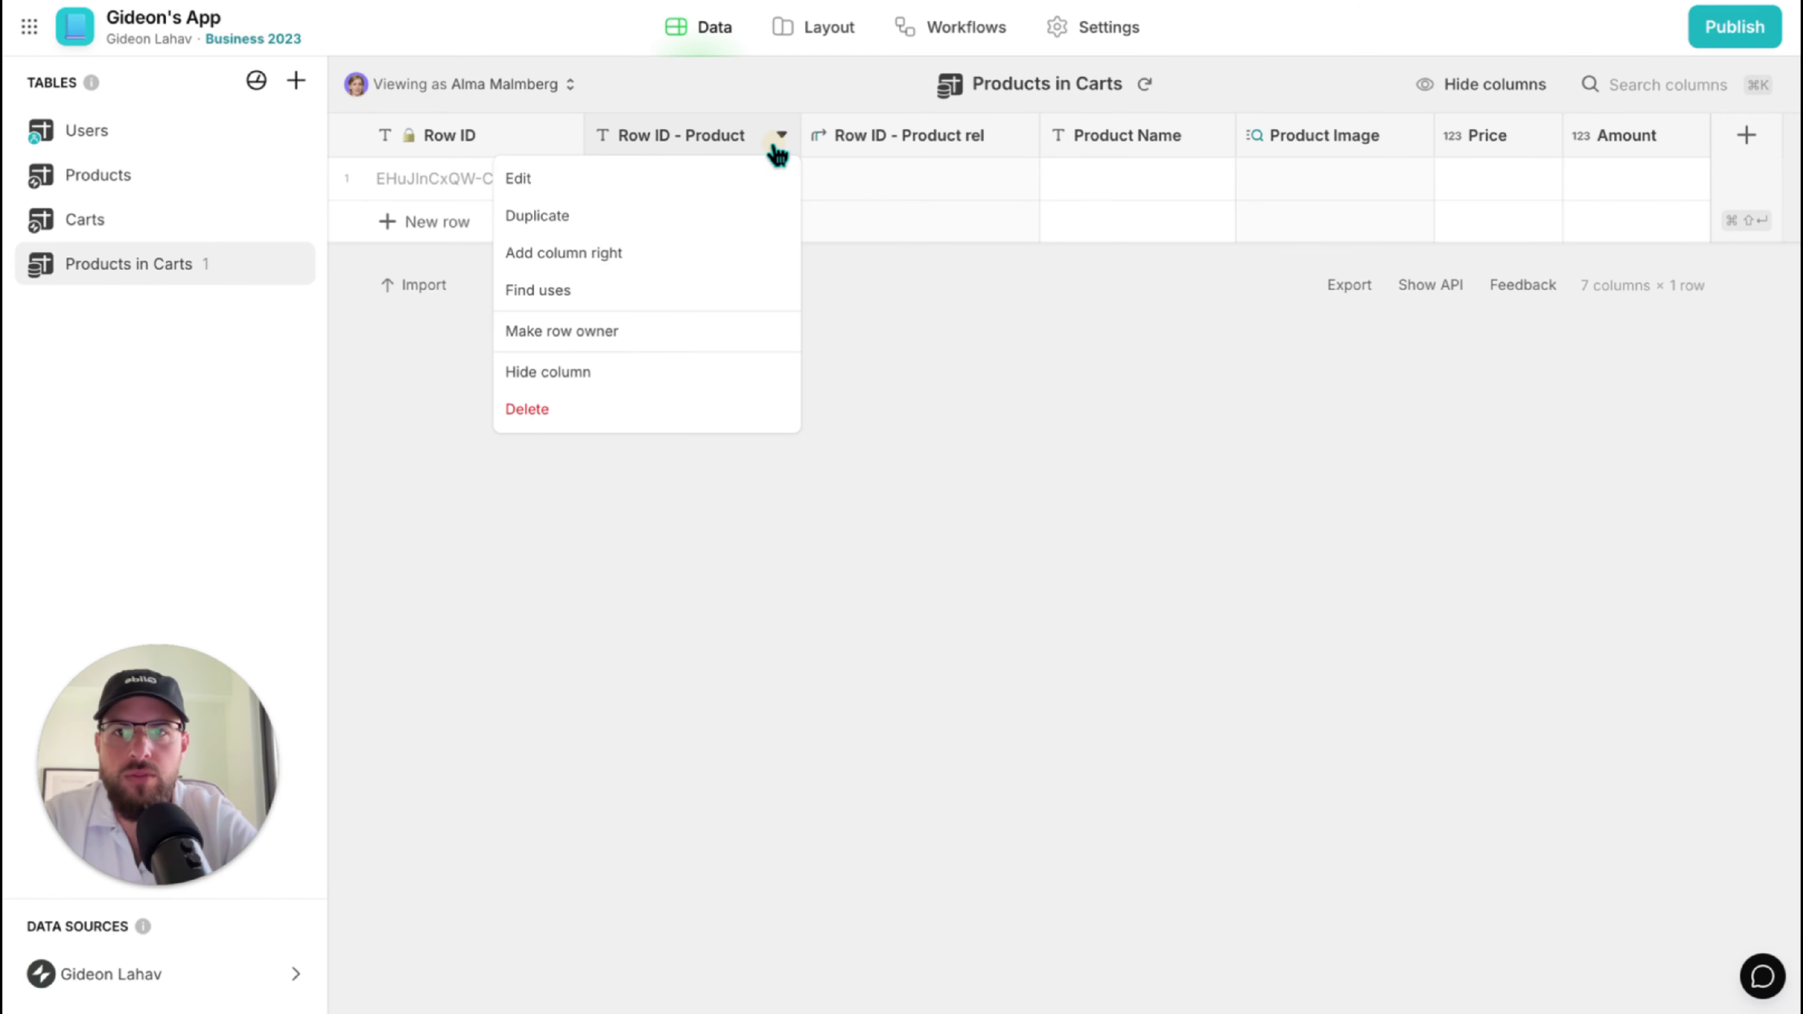
pyautogui.click(719, 223)
pyautogui.press('super+v')
pyautogui.click(1068, 183)
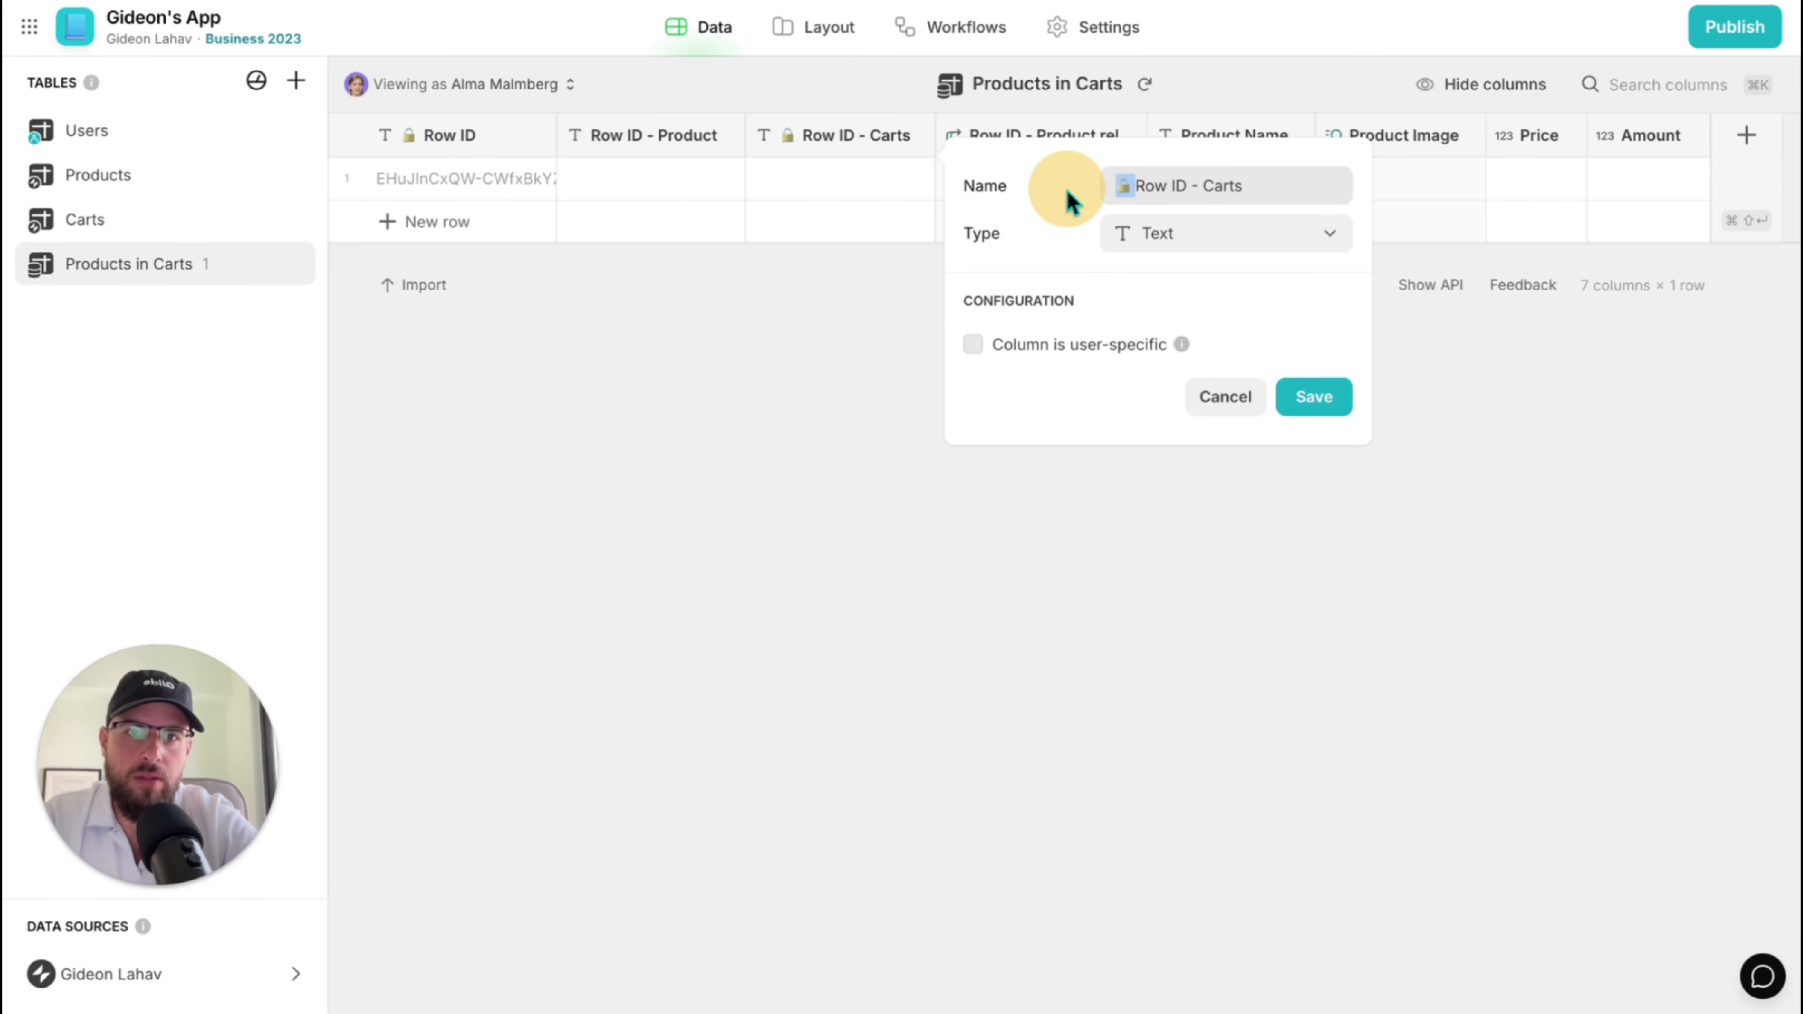
pyautogui.click(1228, 189)
pyautogui.press('BackSpace')
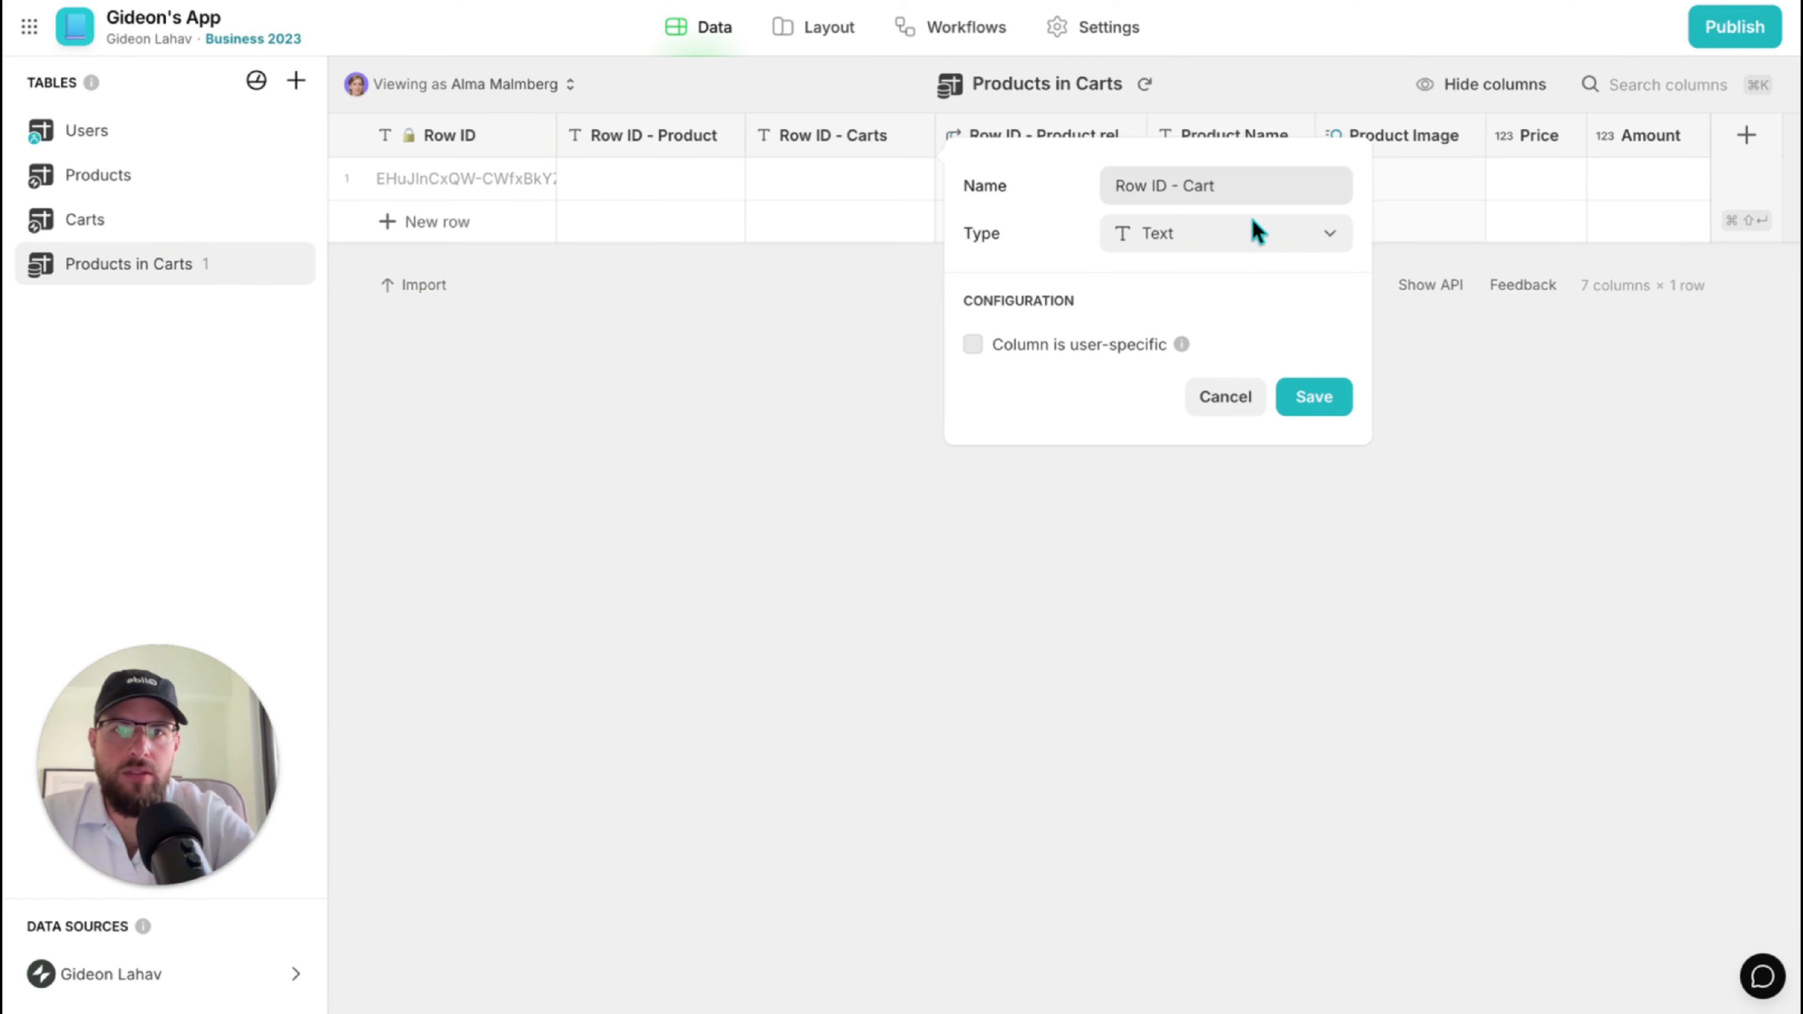
pyautogui.click(1325, 397)
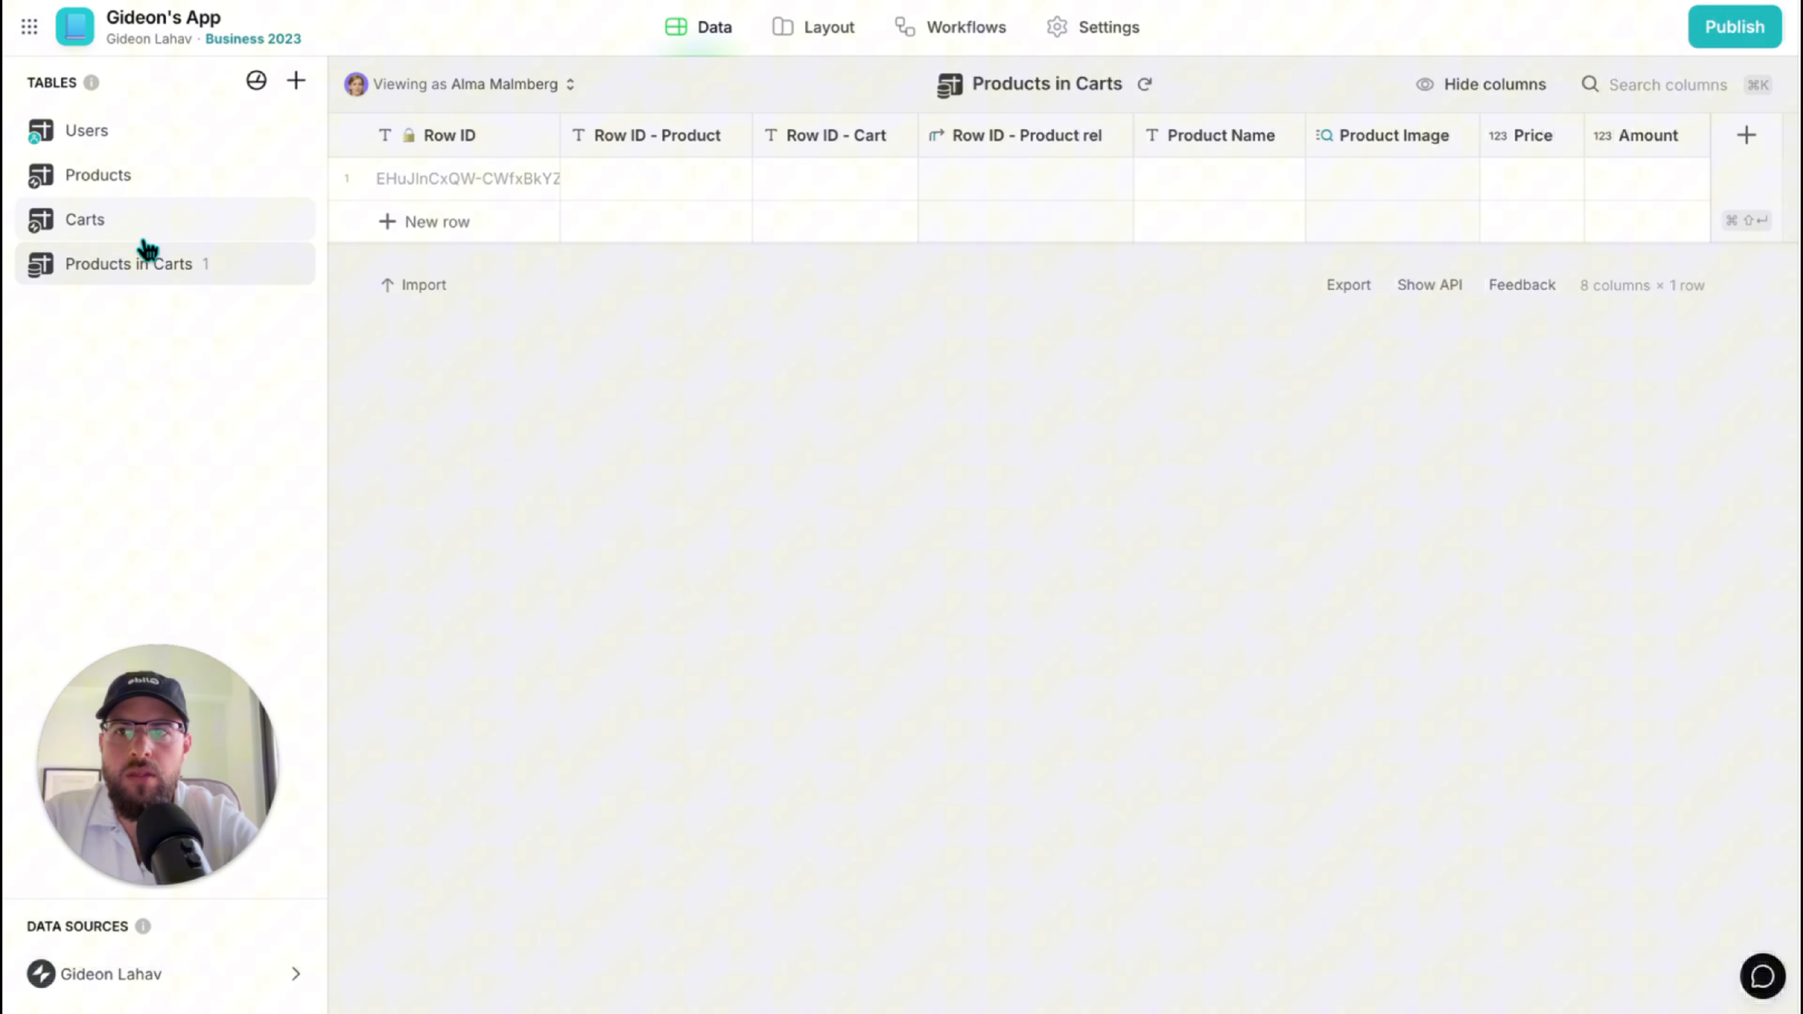
# Add a column named "Products in Carts" to the Carts table and make it a Relation.
pyautogui.click(158, 263)
pyautogui.press('super+c')
pyautogui.click(104, 224)
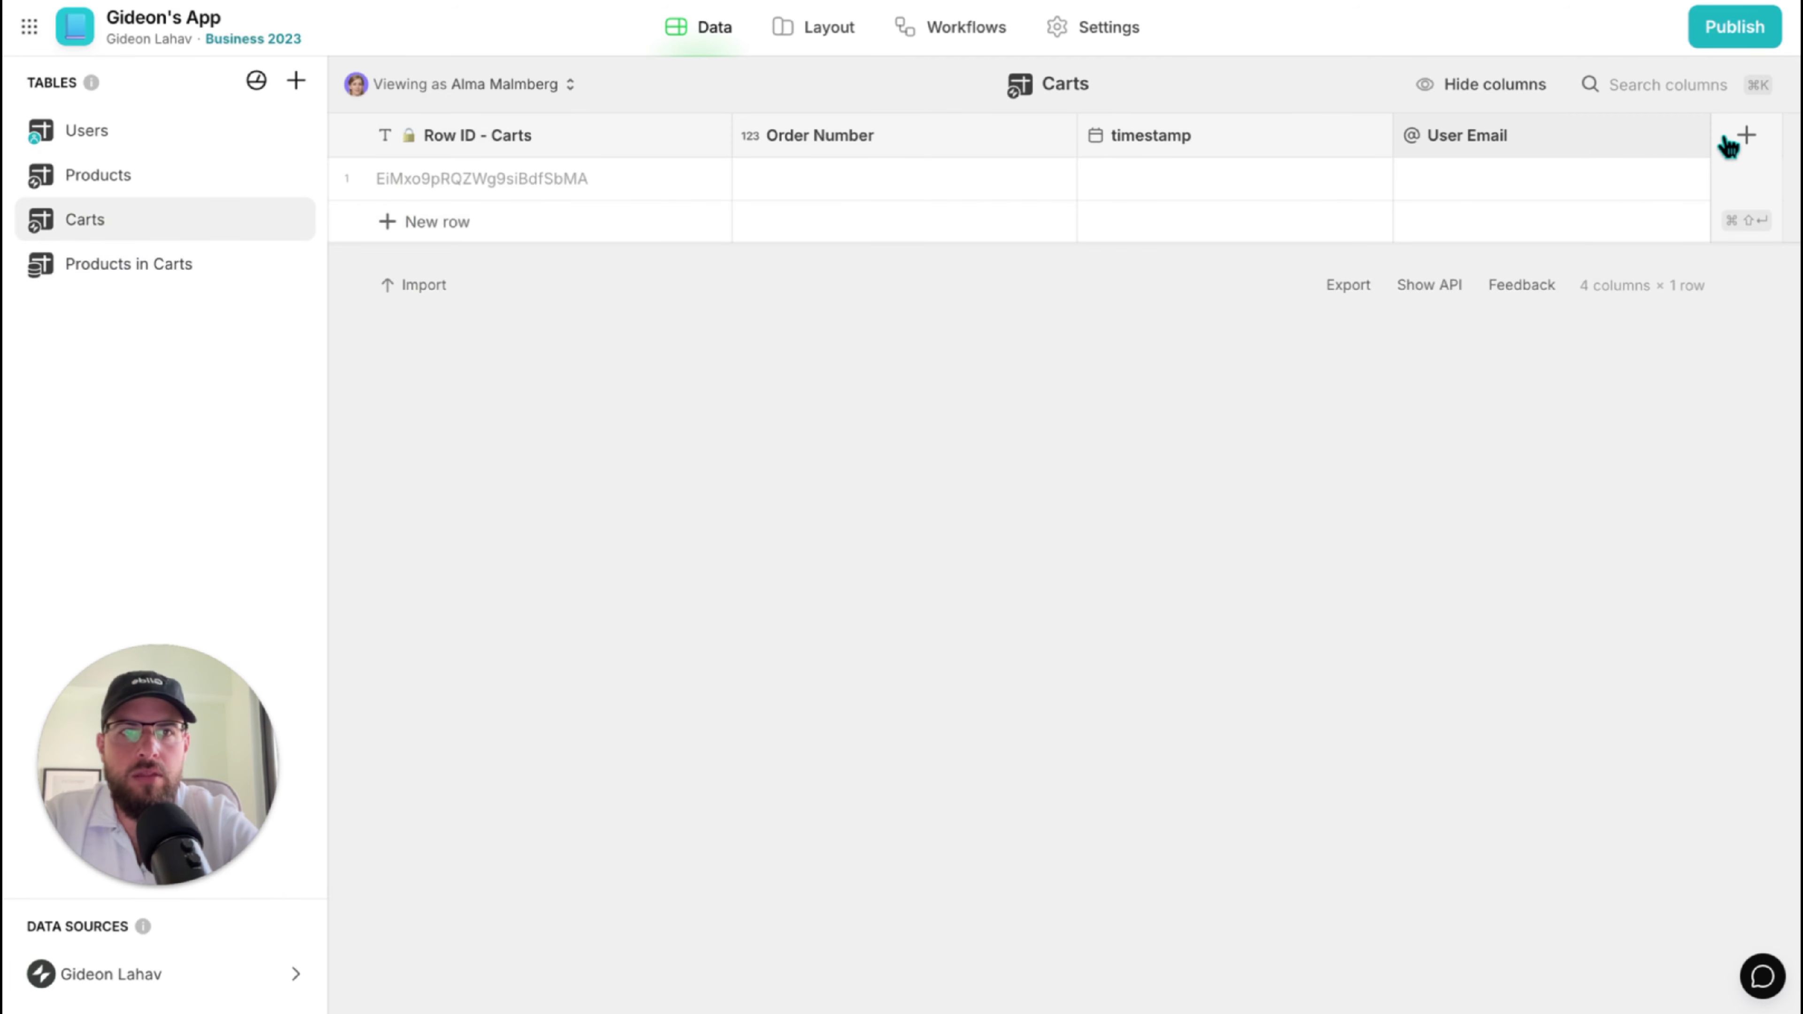
pyautogui.click(1739, 138)
pyautogui.press('super+v')
pyautogui.click(1247, 242)
pyautogui.write('re')
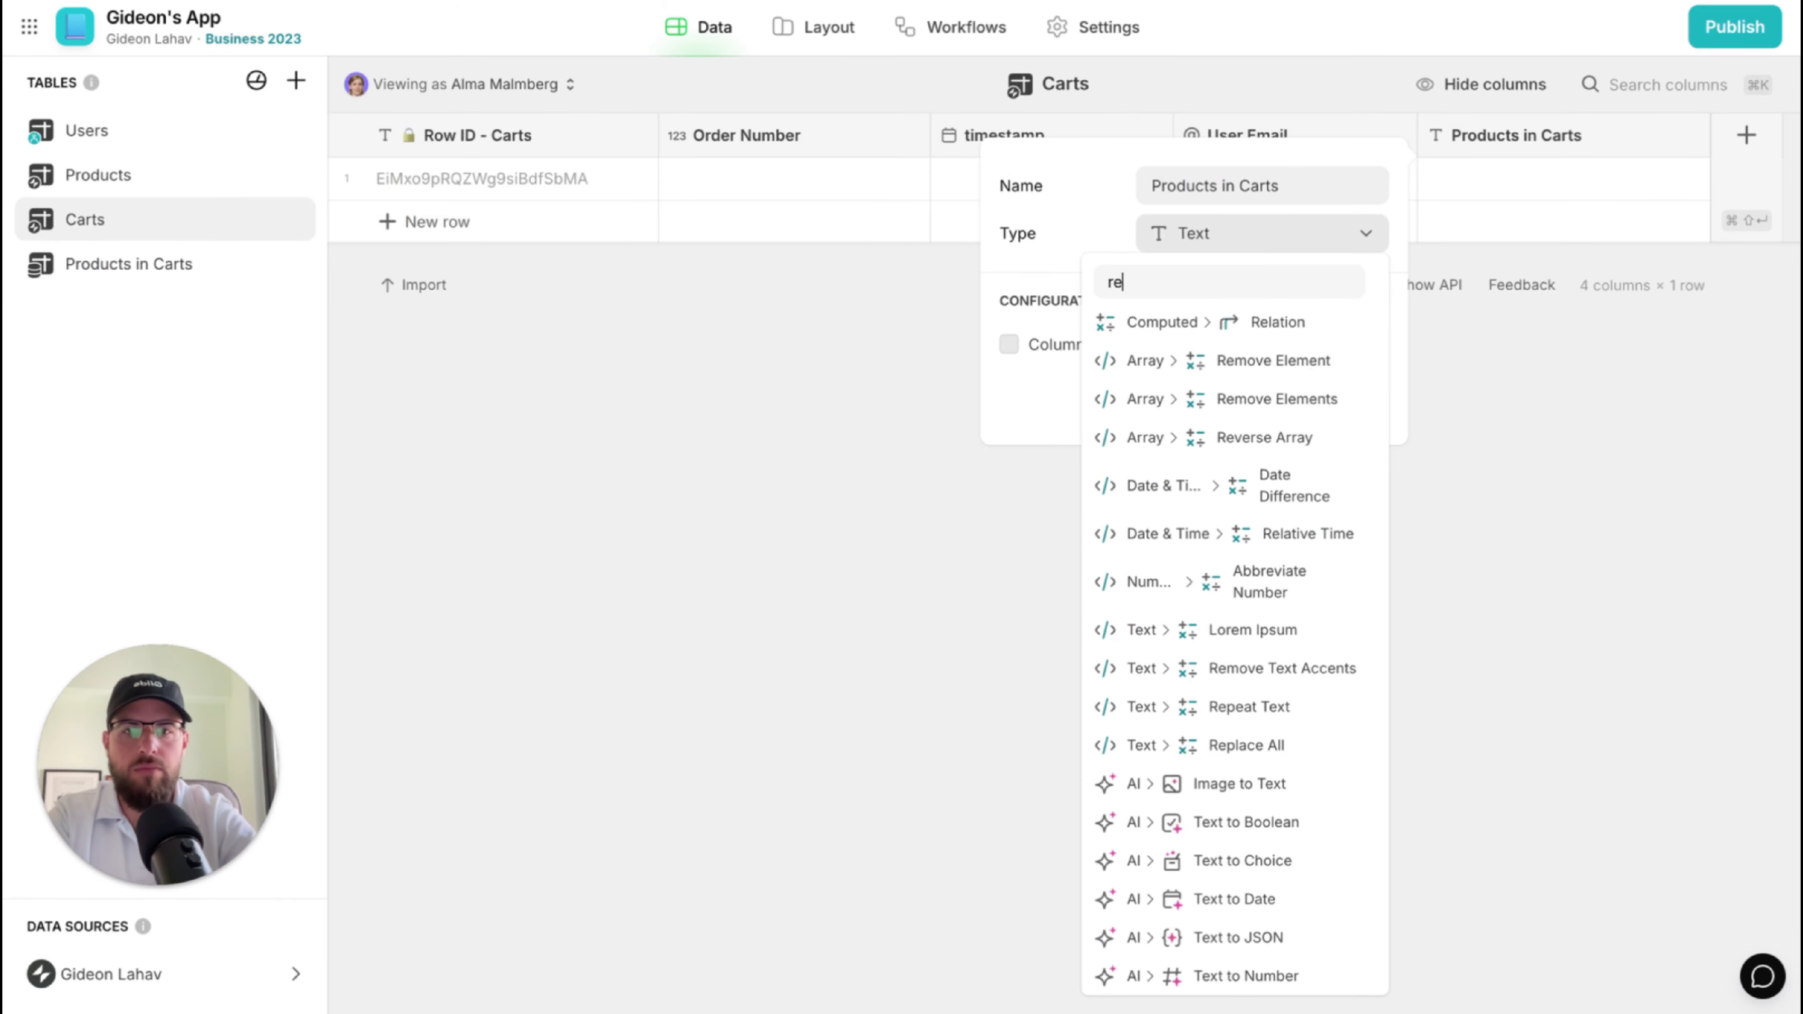
pyautogui.click(1235, 330)
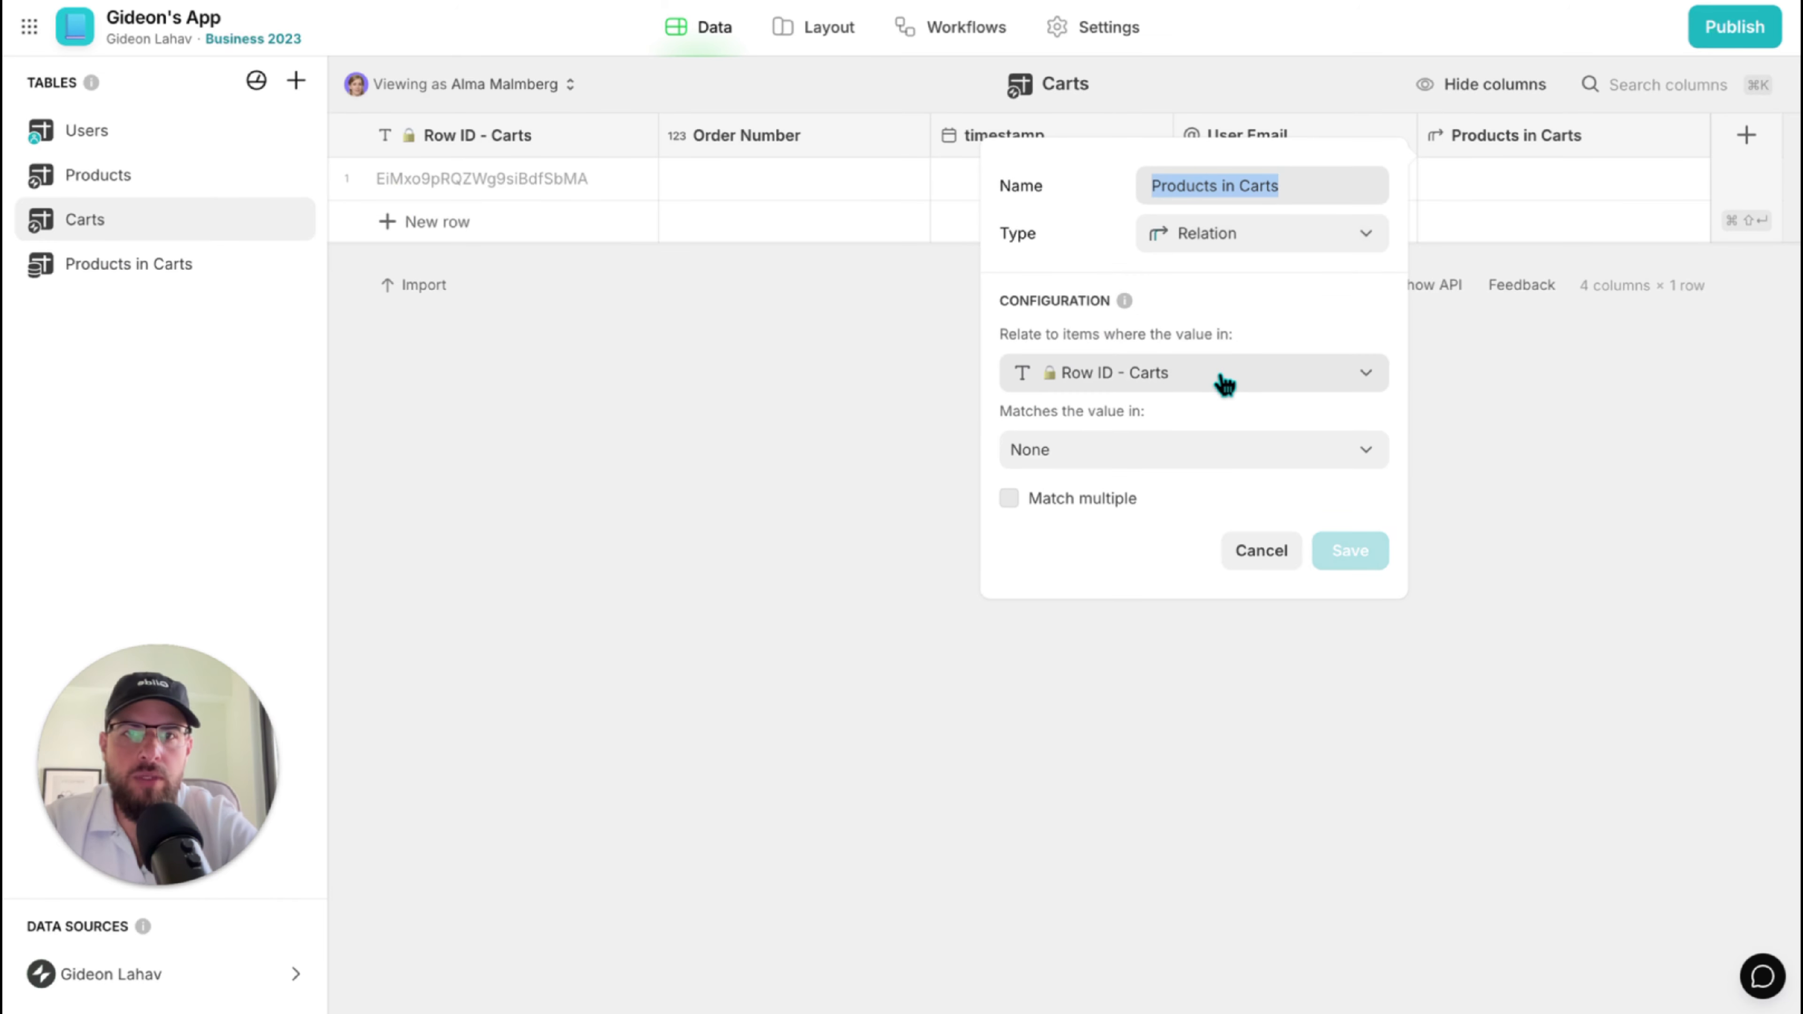
# Match the relation's Row ID - Carts to Row ID - Cart in Products in Carts, allow multiple matches and save it.
pyautogui.click(1171, 455)
pyautogui.moveTo(1147, 654)
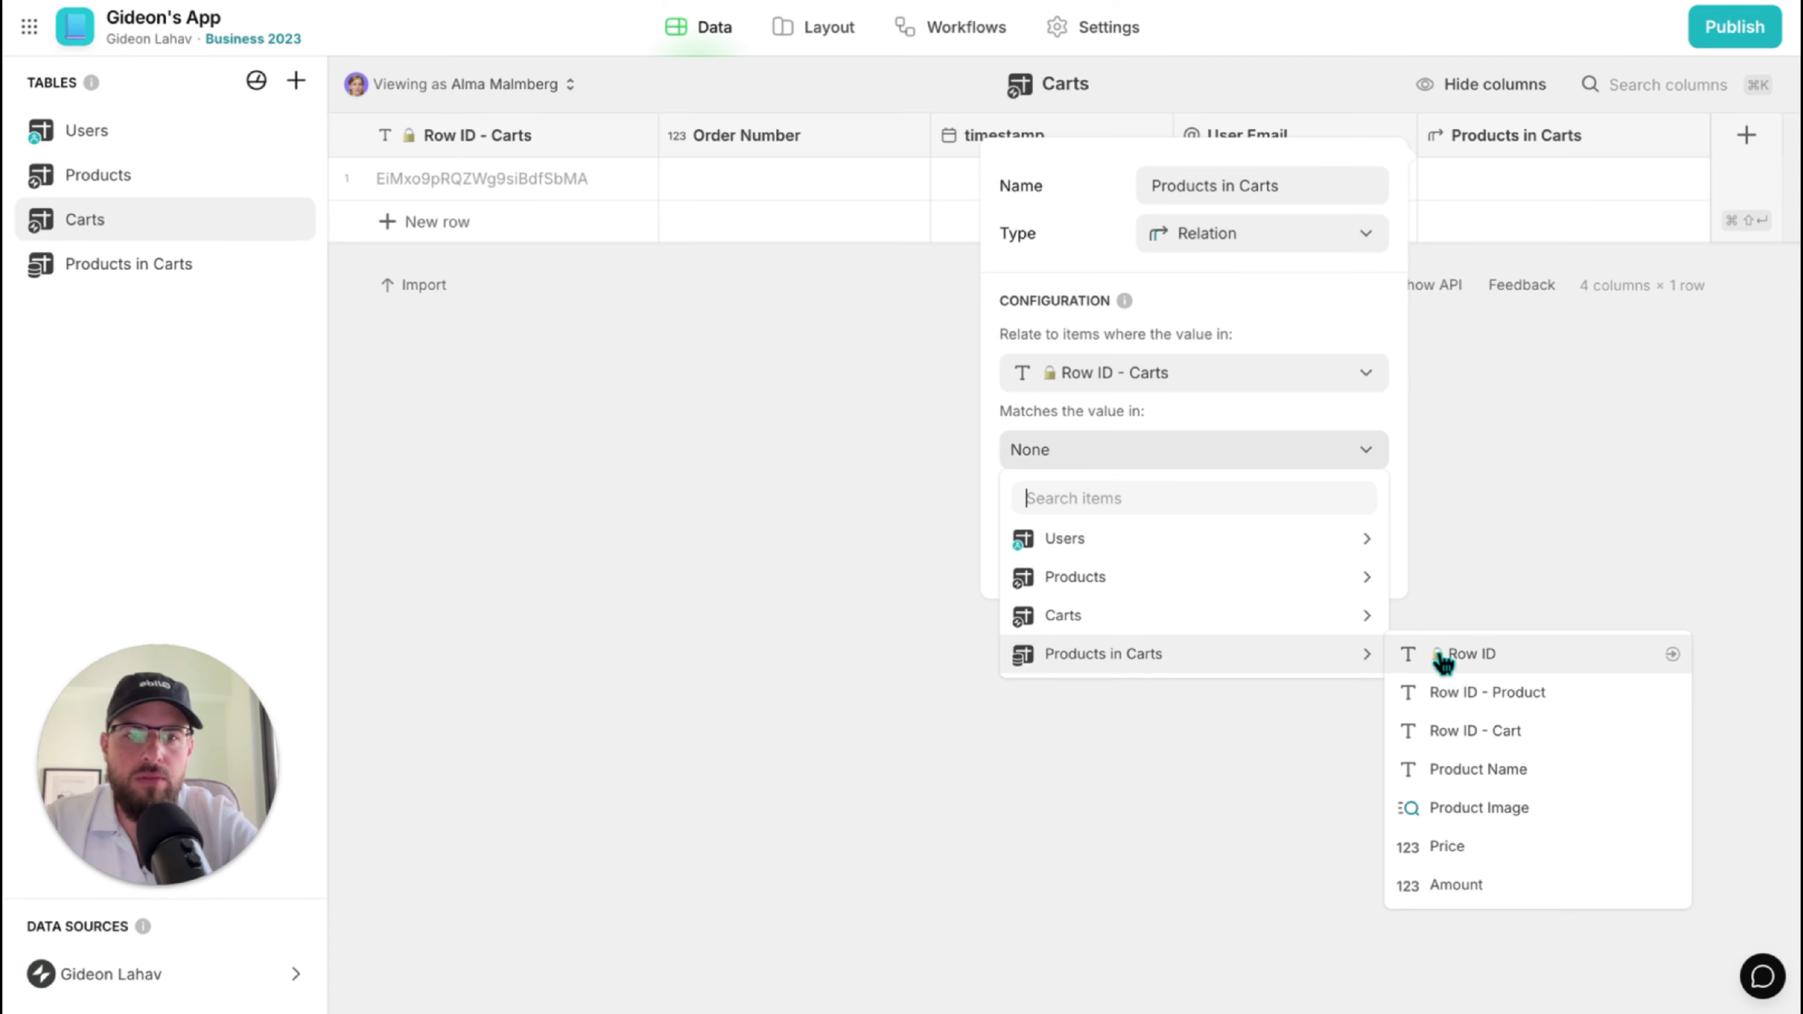
pyautogui.click(1472, 730)
pyautogui.click(1088, 506)
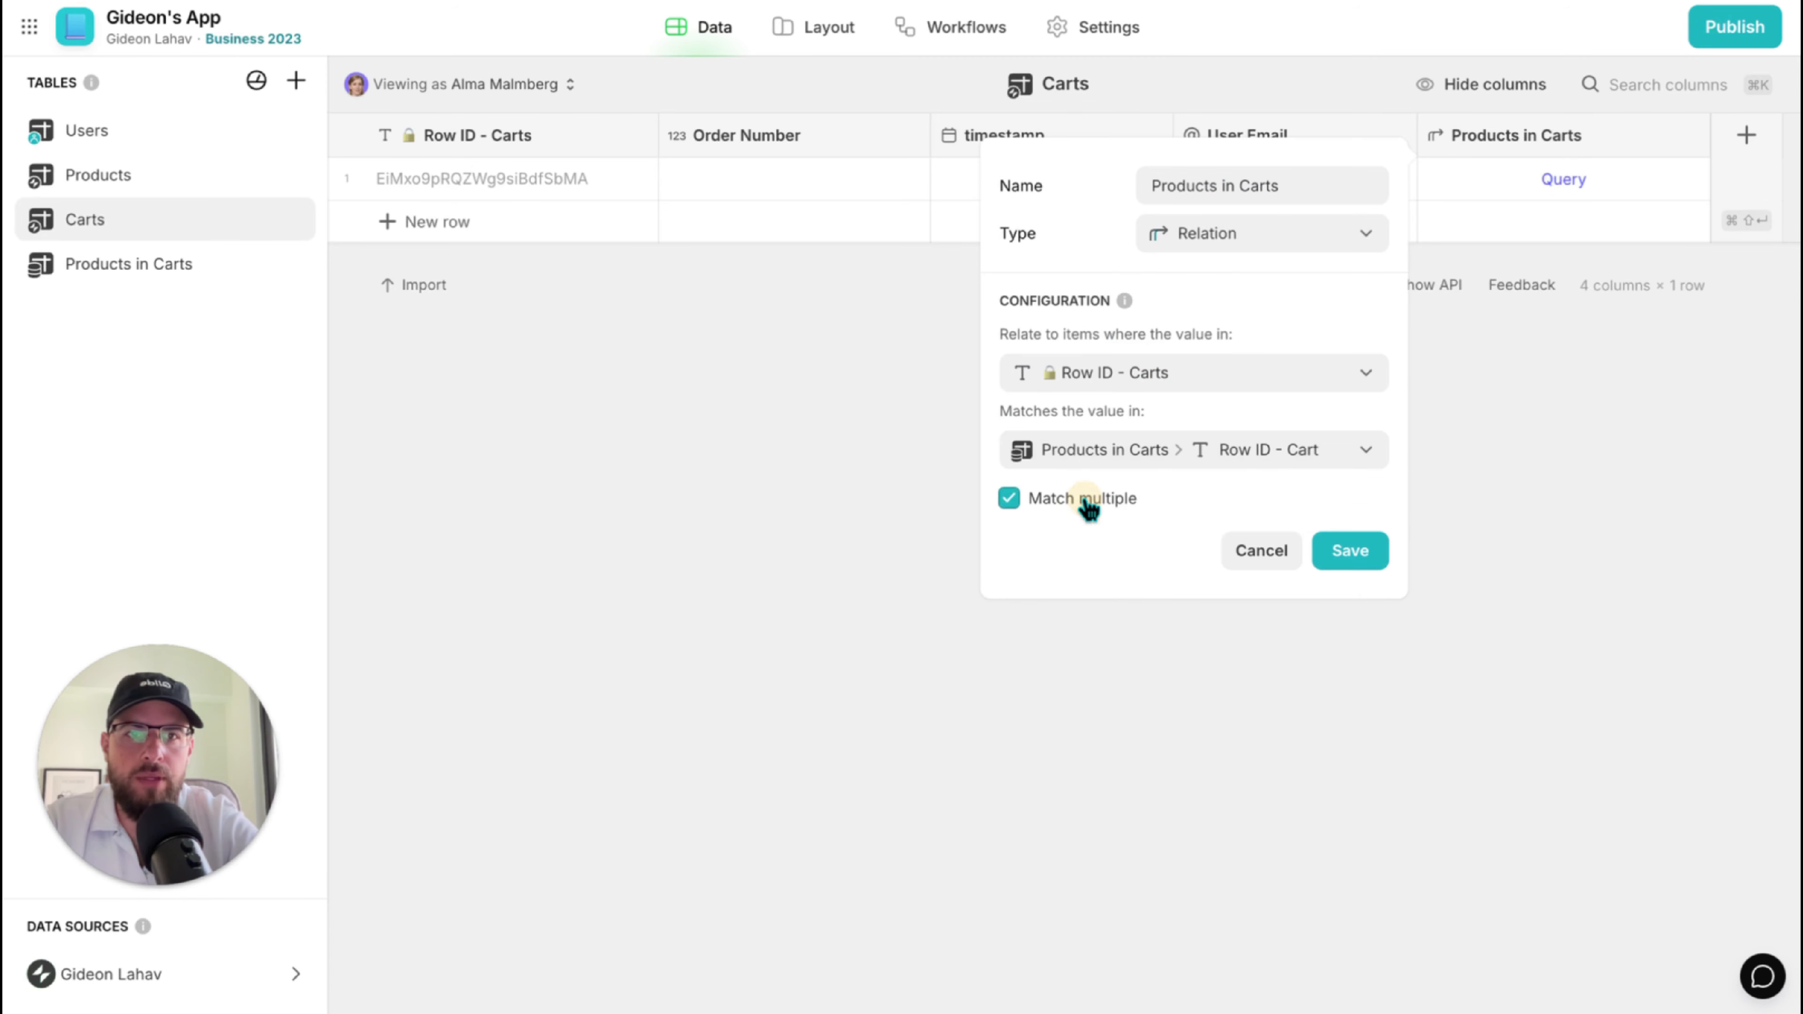
pyautogui.click(1348, 551)
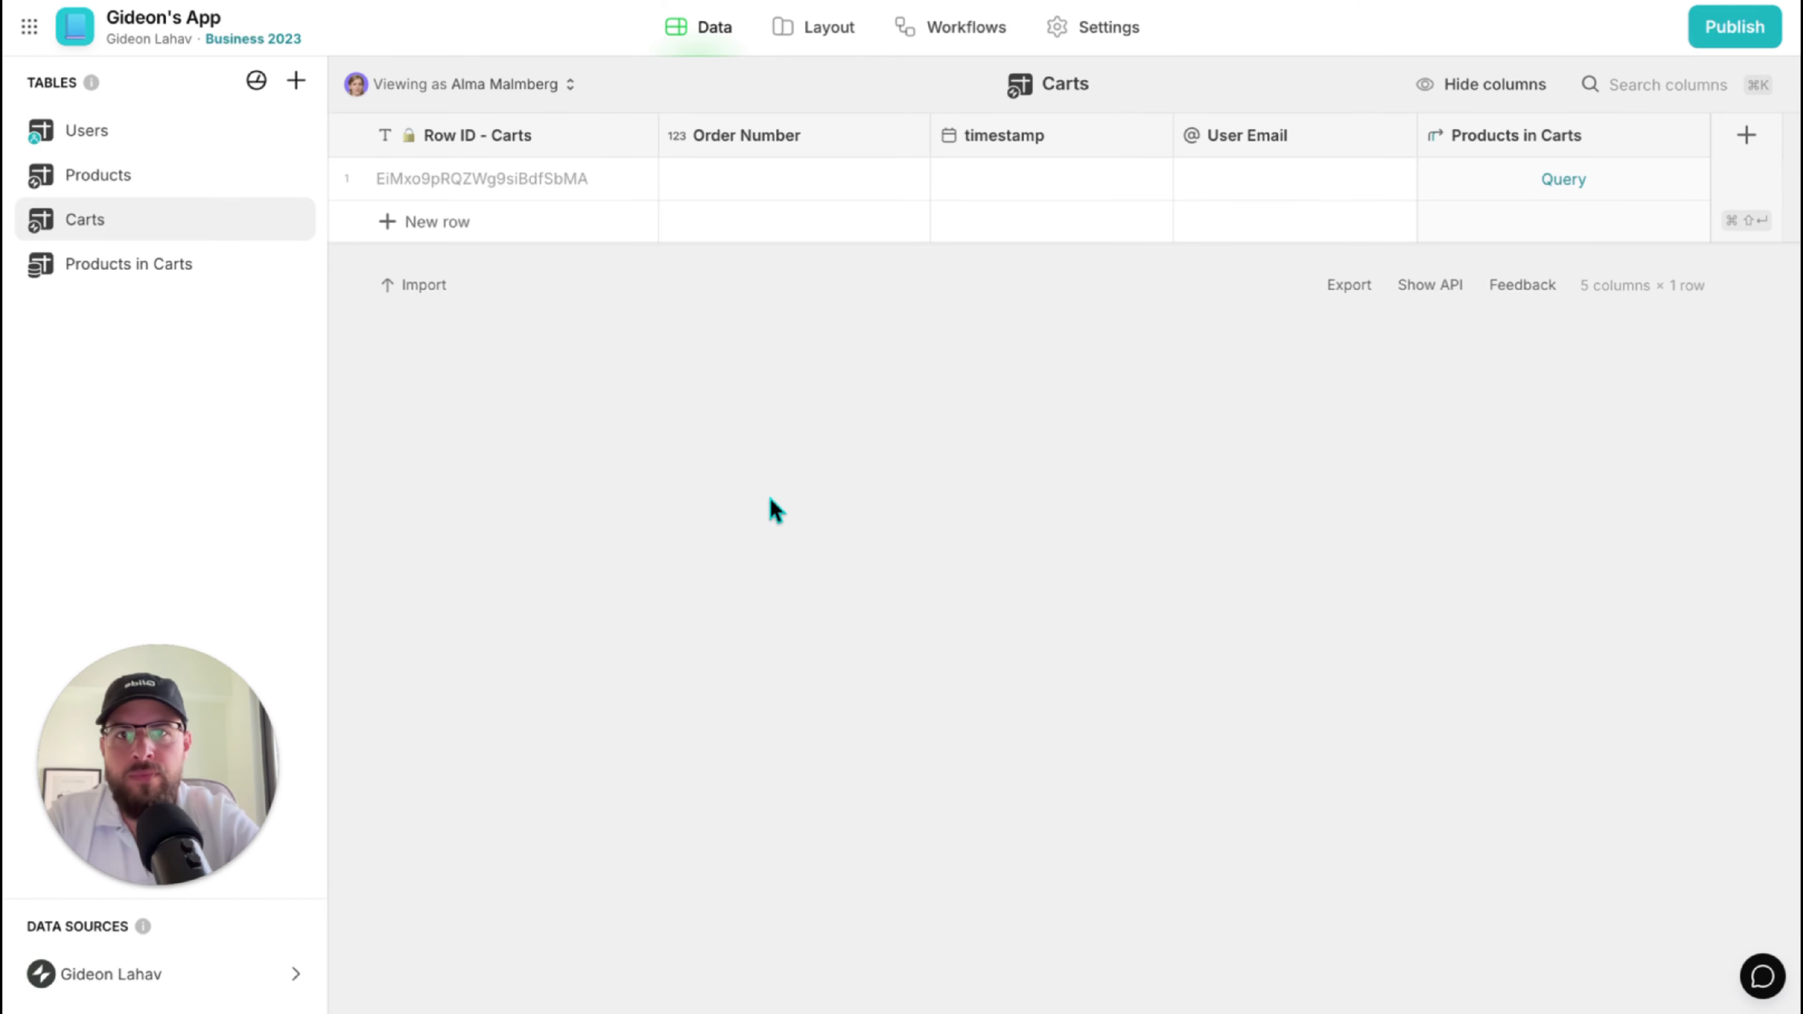
# Check the type of the Carts timestamp column and add a matching Date & Time column named "timestamp" to Products in Carts.
pyautogui.doubleClick(1095, 137)
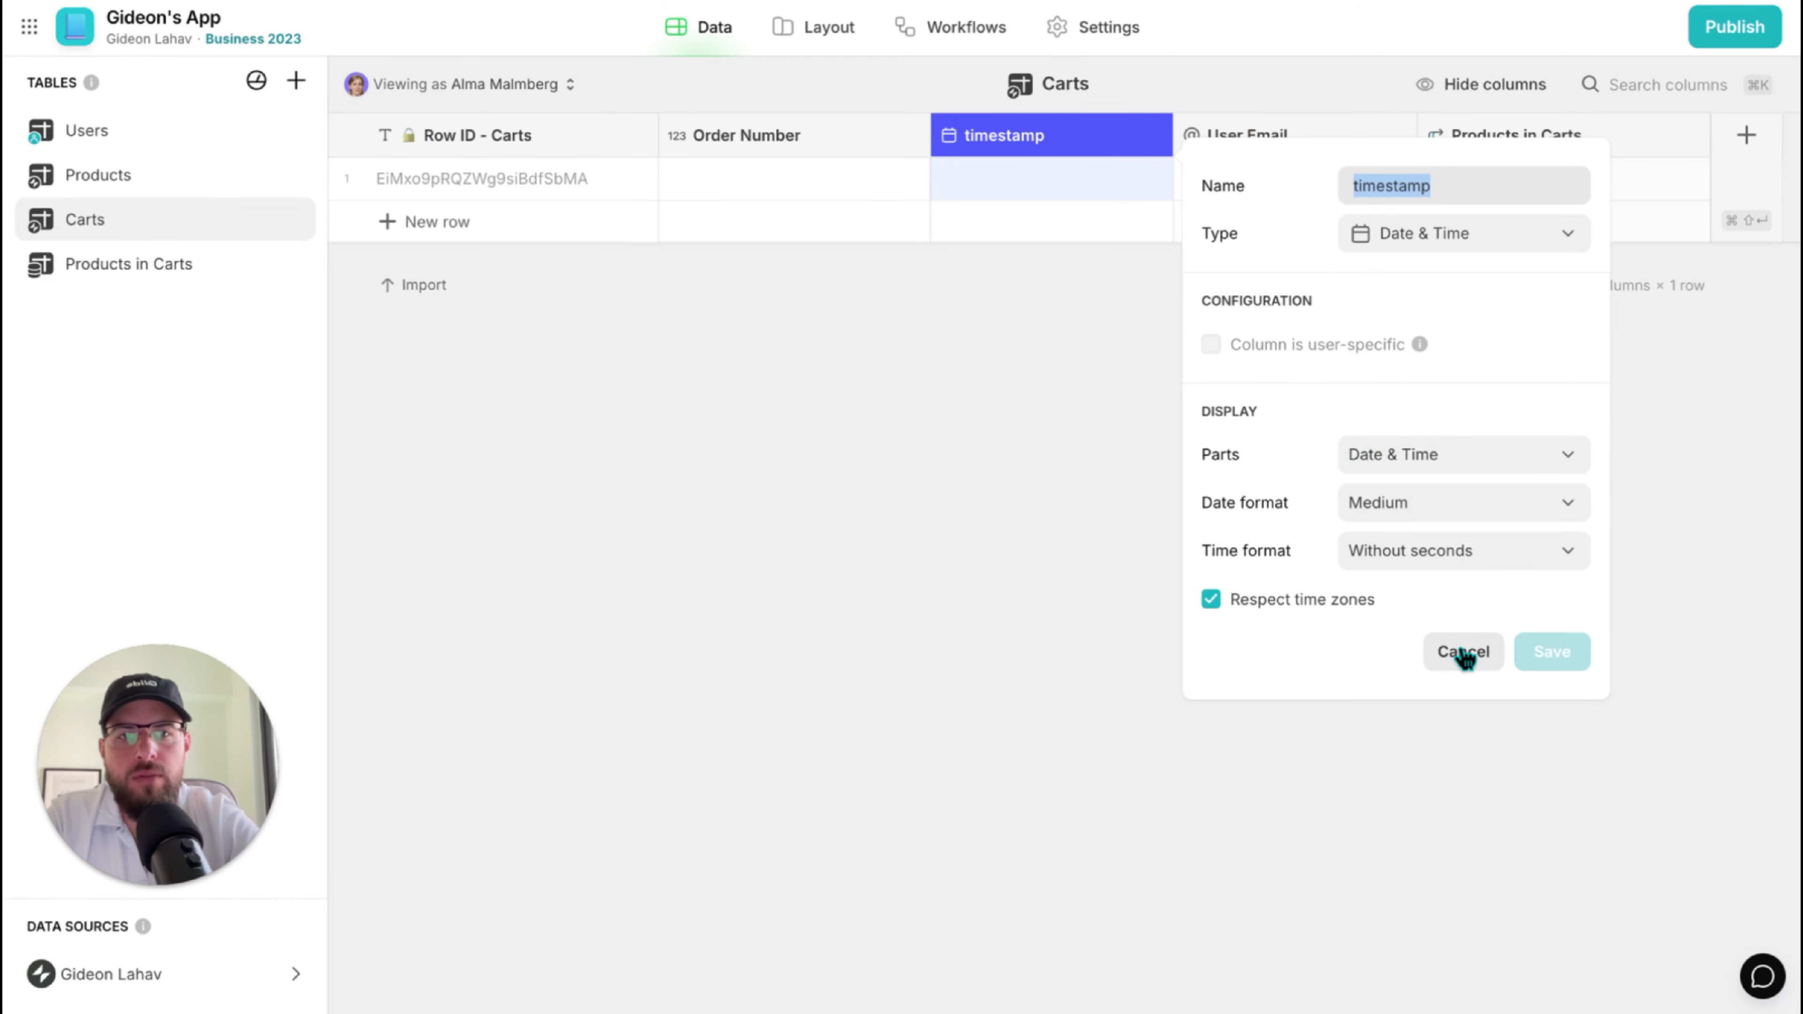
pyautogui.click(1463, 653)
pyautogui.click(150, 268)
pyautogui.click(1746, 136)
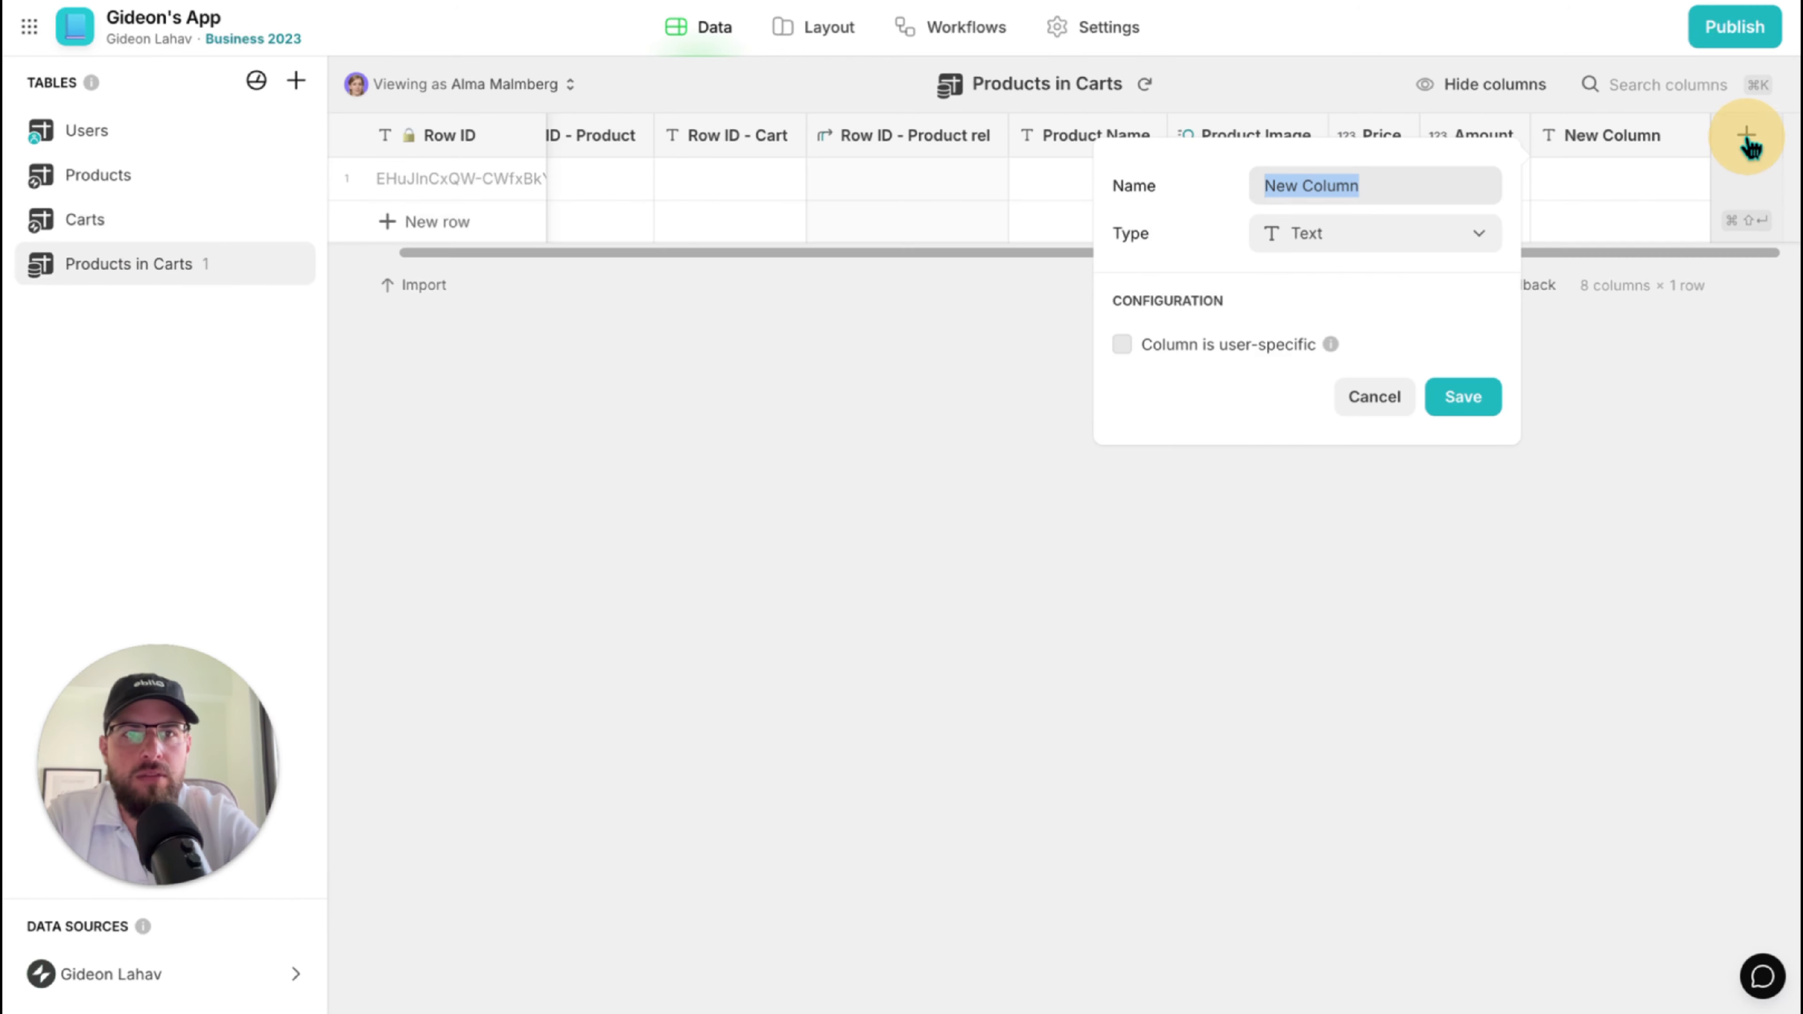
pyautogui.write('timestamp')
pyautogui.click(1360, 233)
pyautogui.write('da')
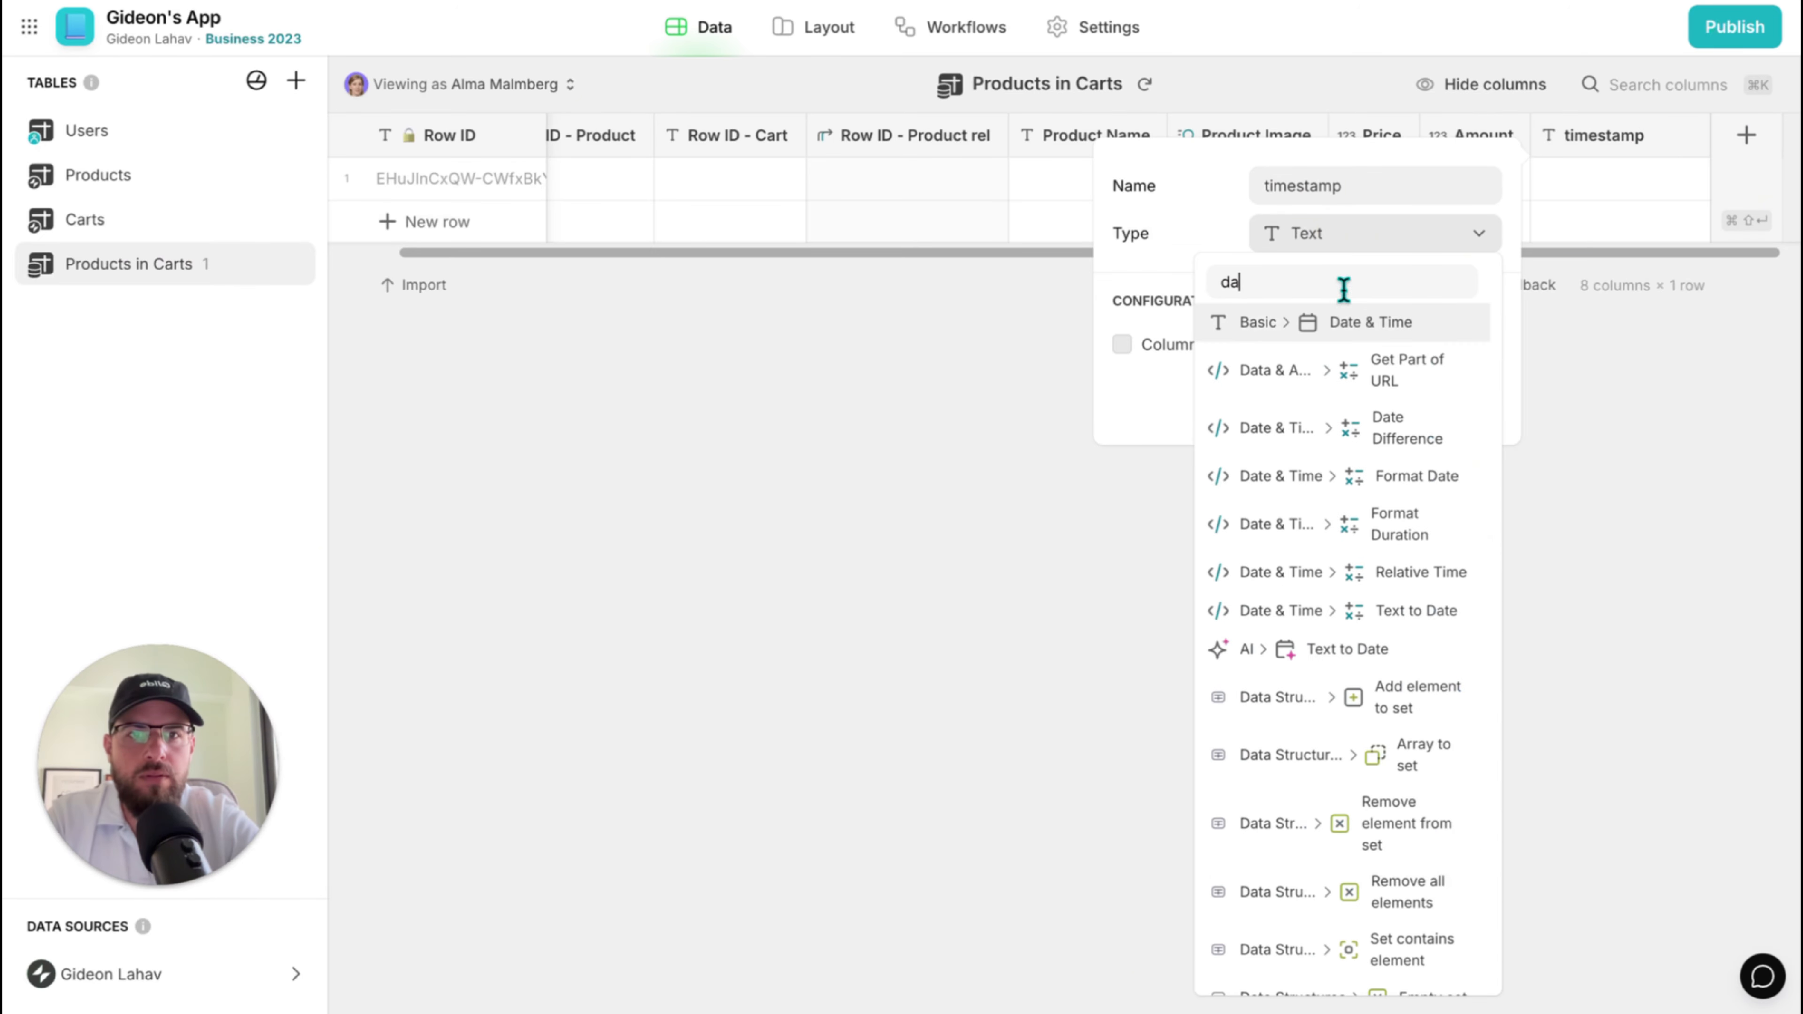
pyautogui.click(1341, 323)
pyautogui.click(1462, 648)
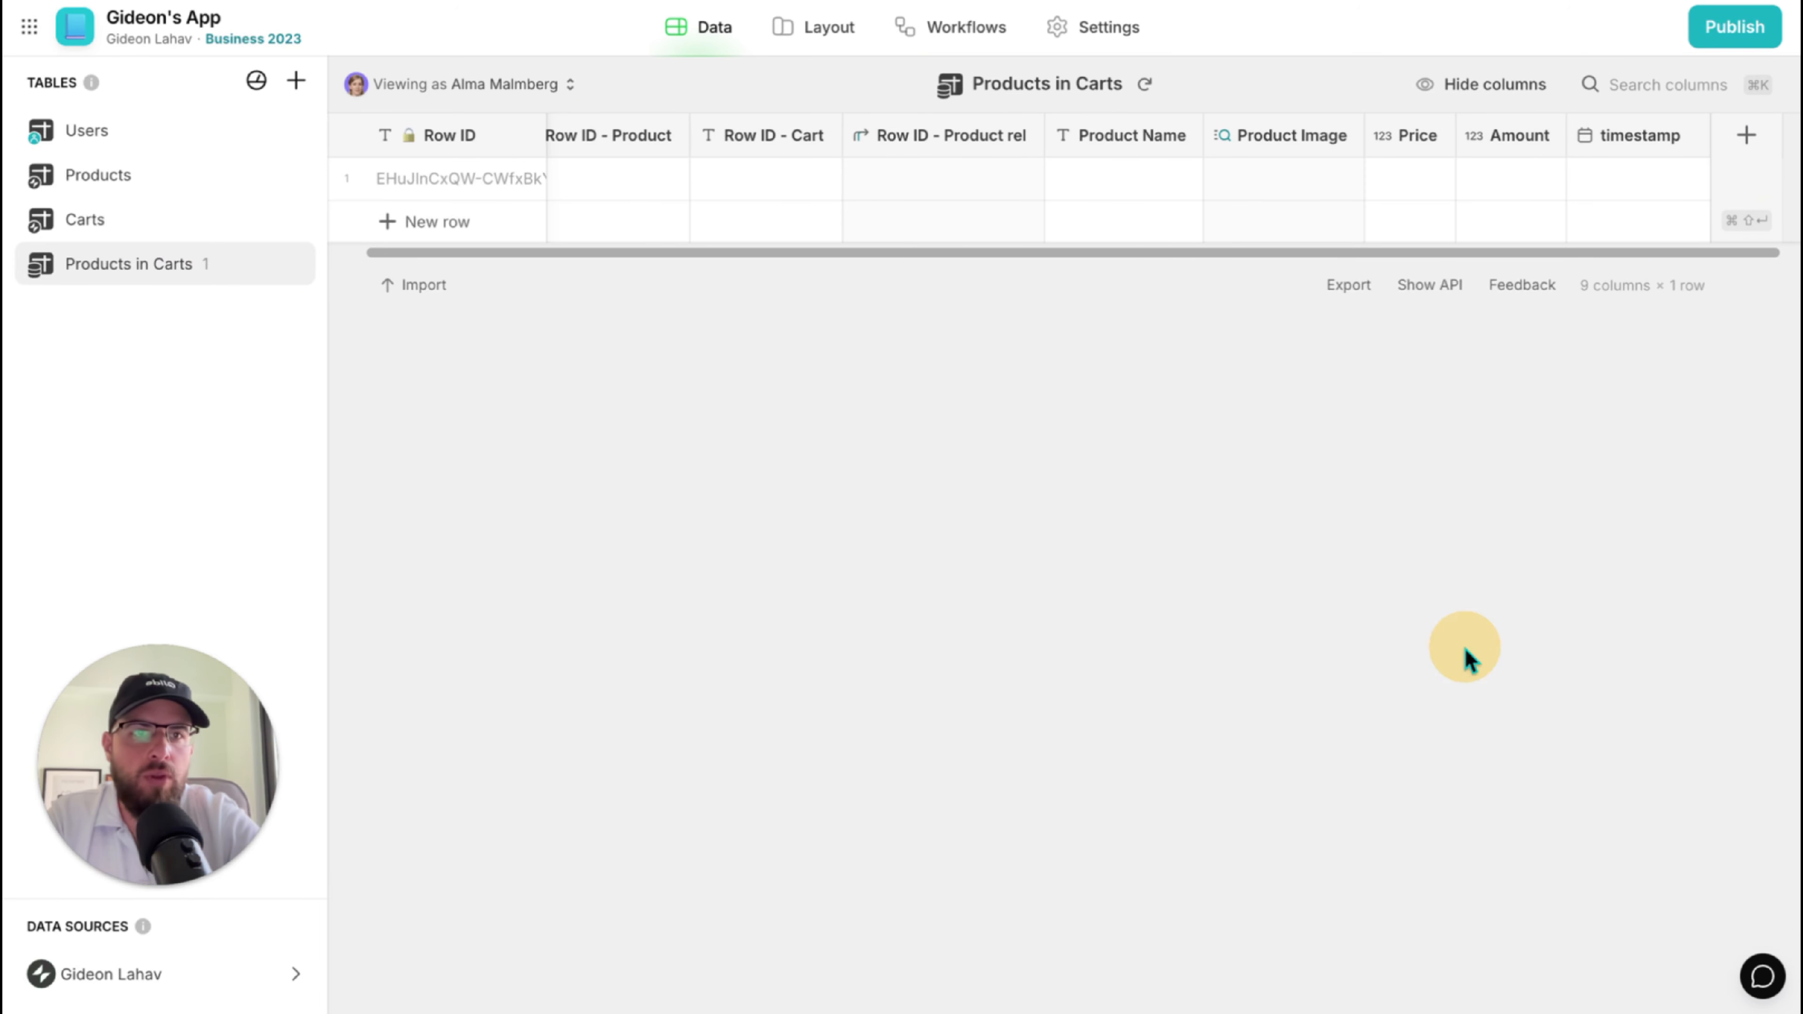
# Copy the User Email column name from Carts and add an Email column named "User Email" to Products in Carts.
pyautogui.click(113, 219)
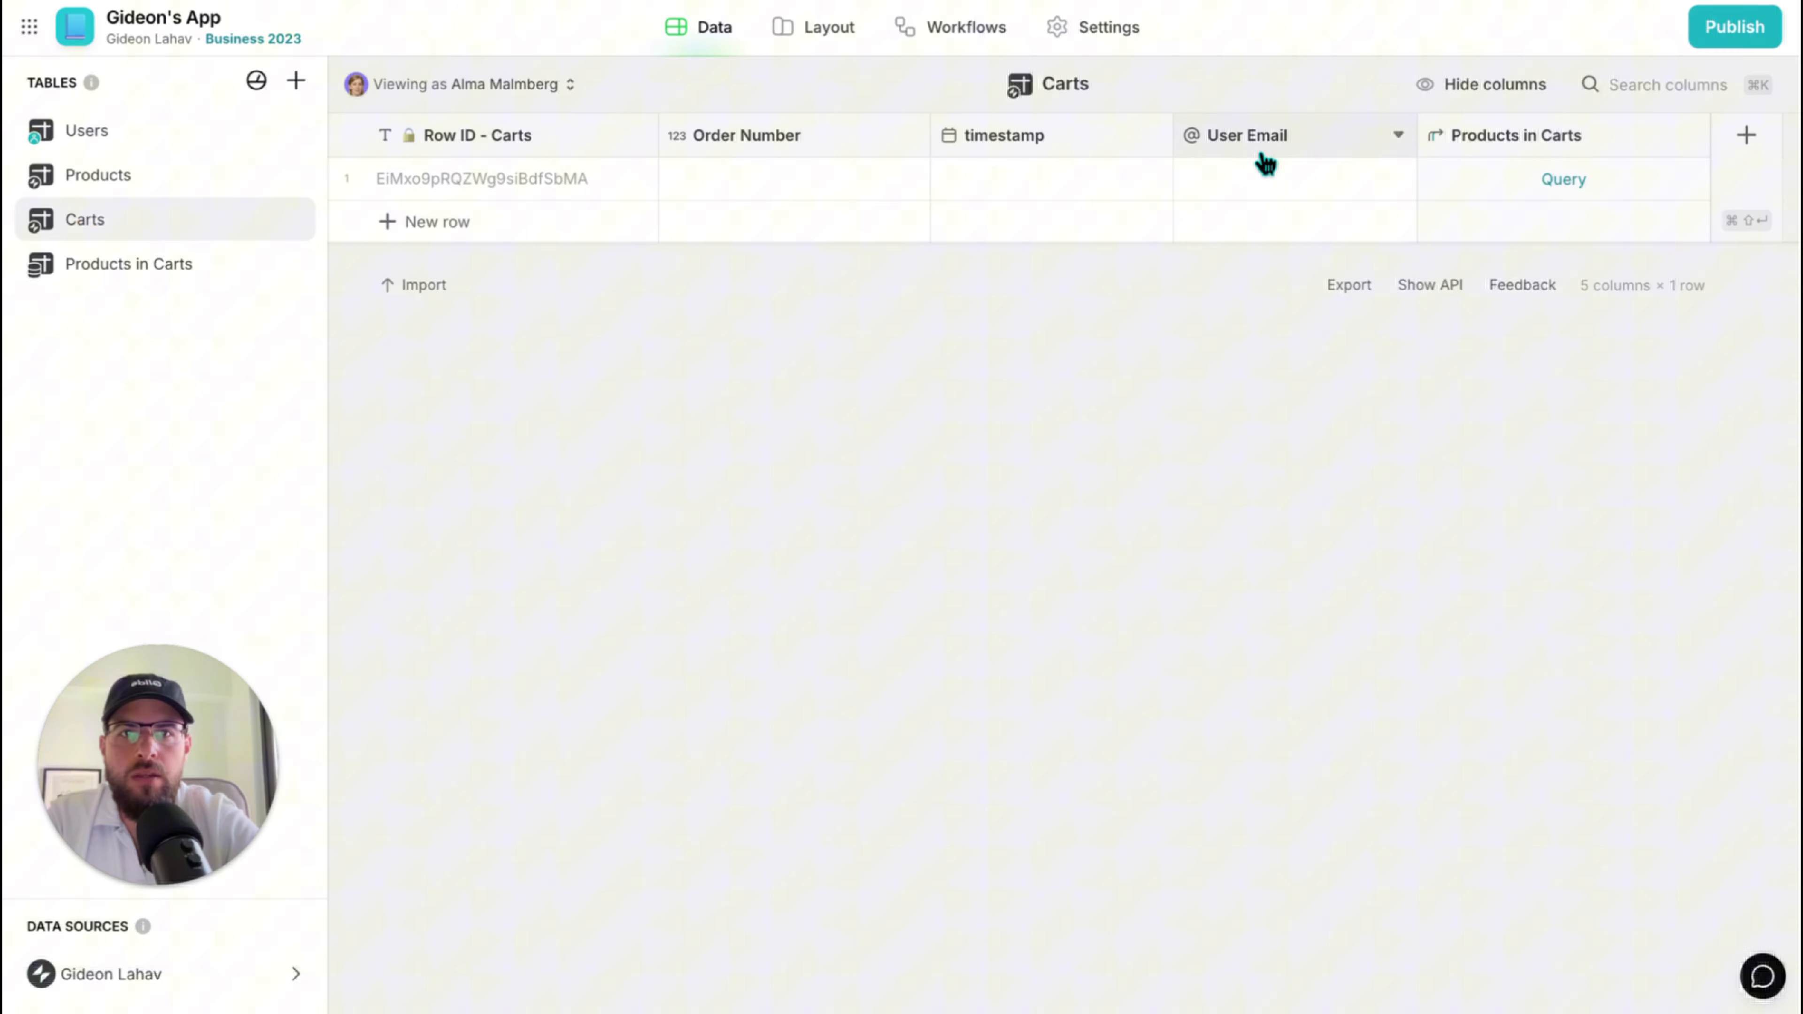
pyautogui.click(1256, 138)
pyautogui.press('super+c')
pyautogui.click(1013, 397)
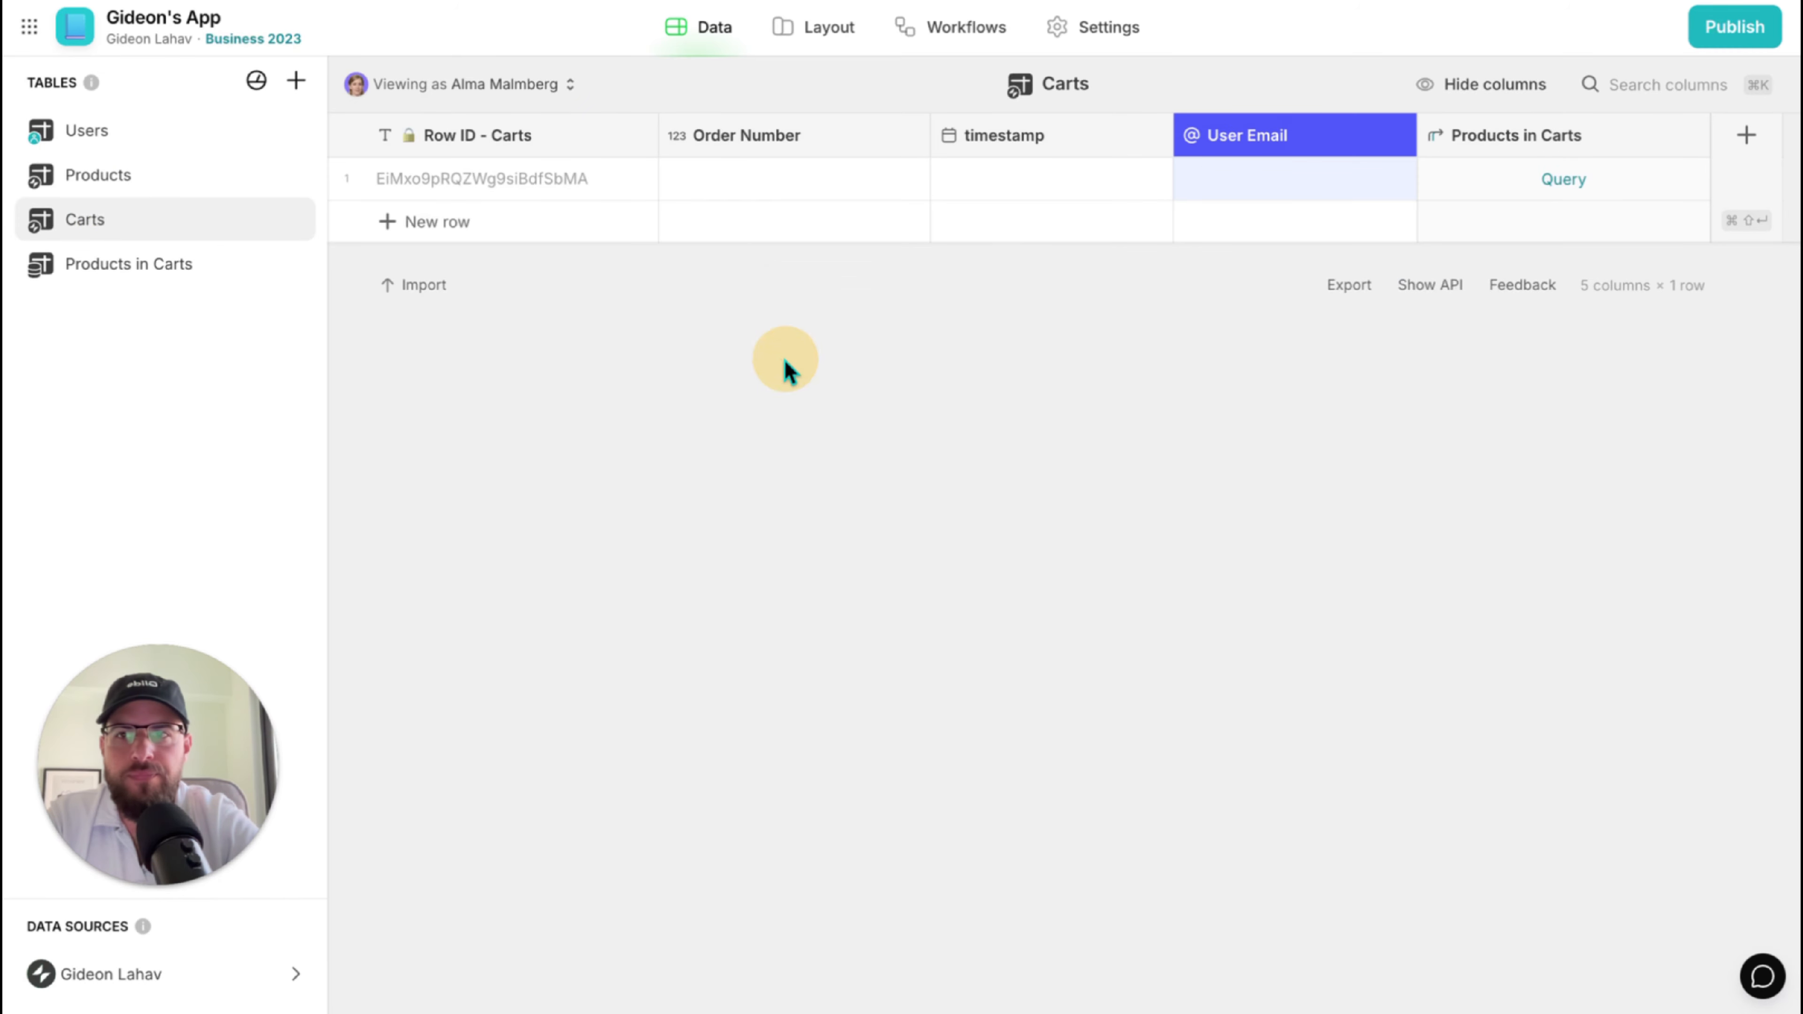
pyautogui.click(125, 270)
pyautogui.click(1760, 135)
pyautogui.press('super+v')
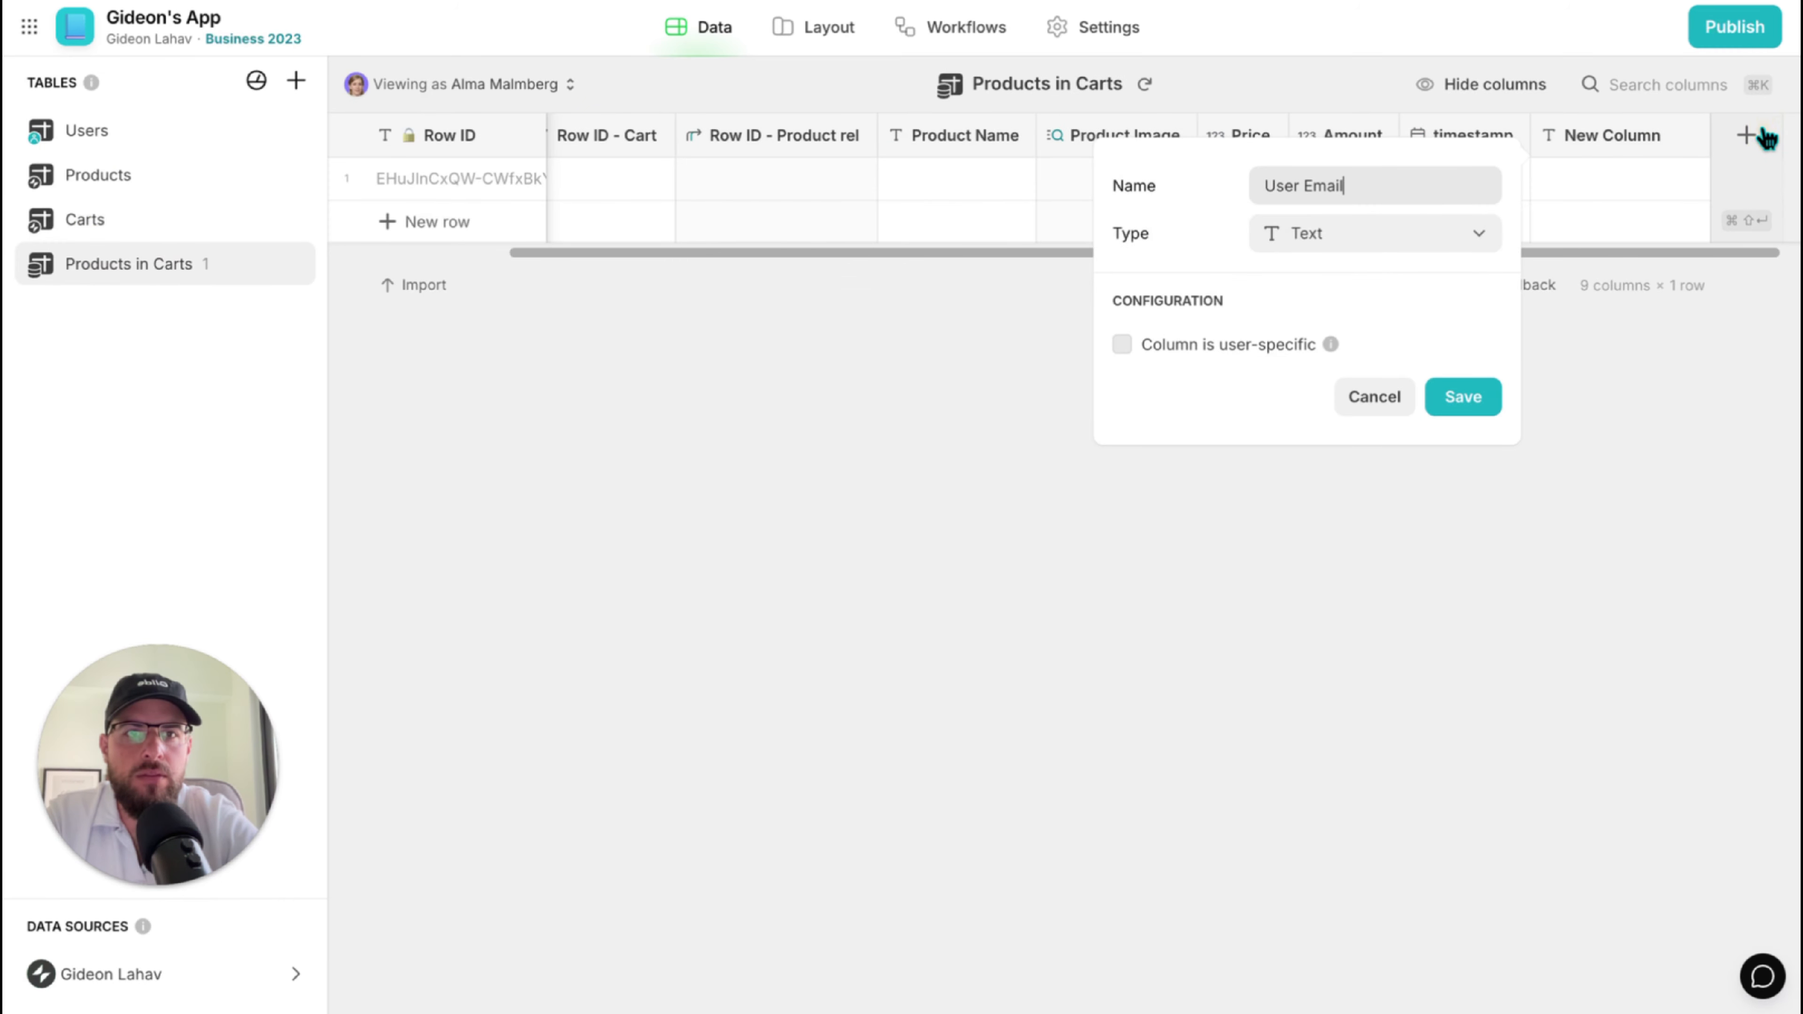
pyautogui.click(1403, 238)
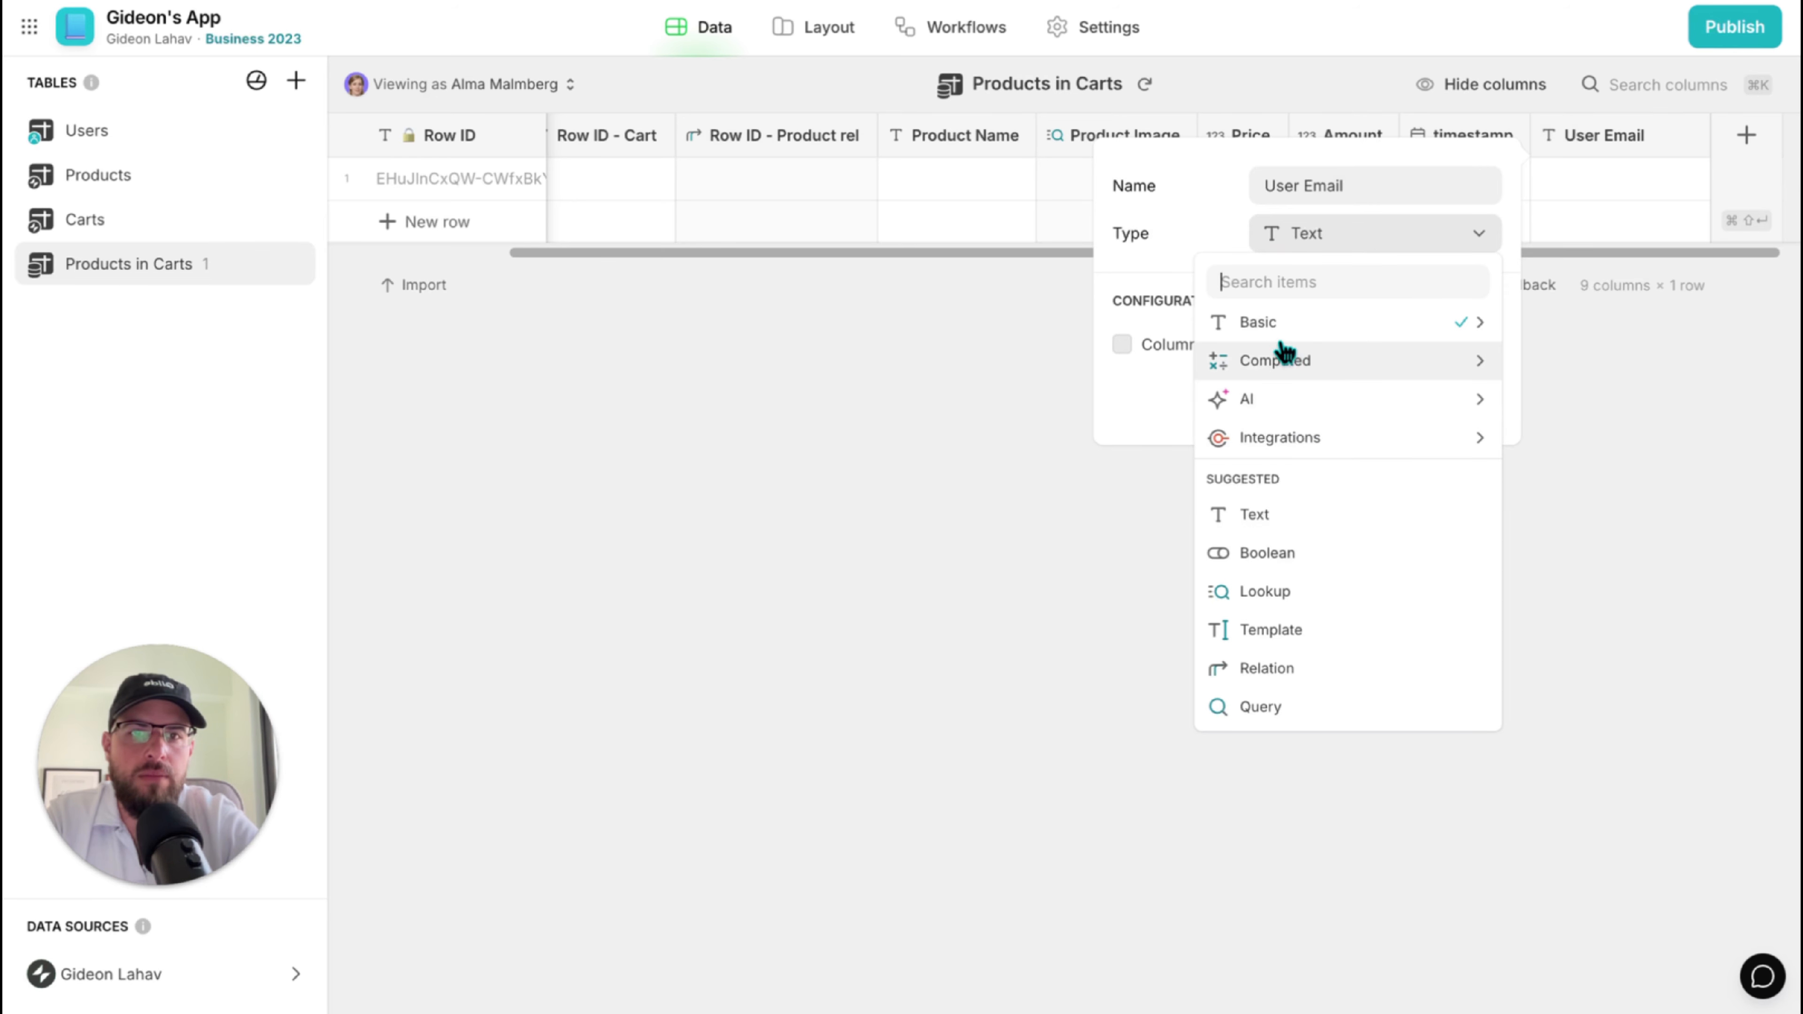
pyautogui.moveTo(1280, 342)
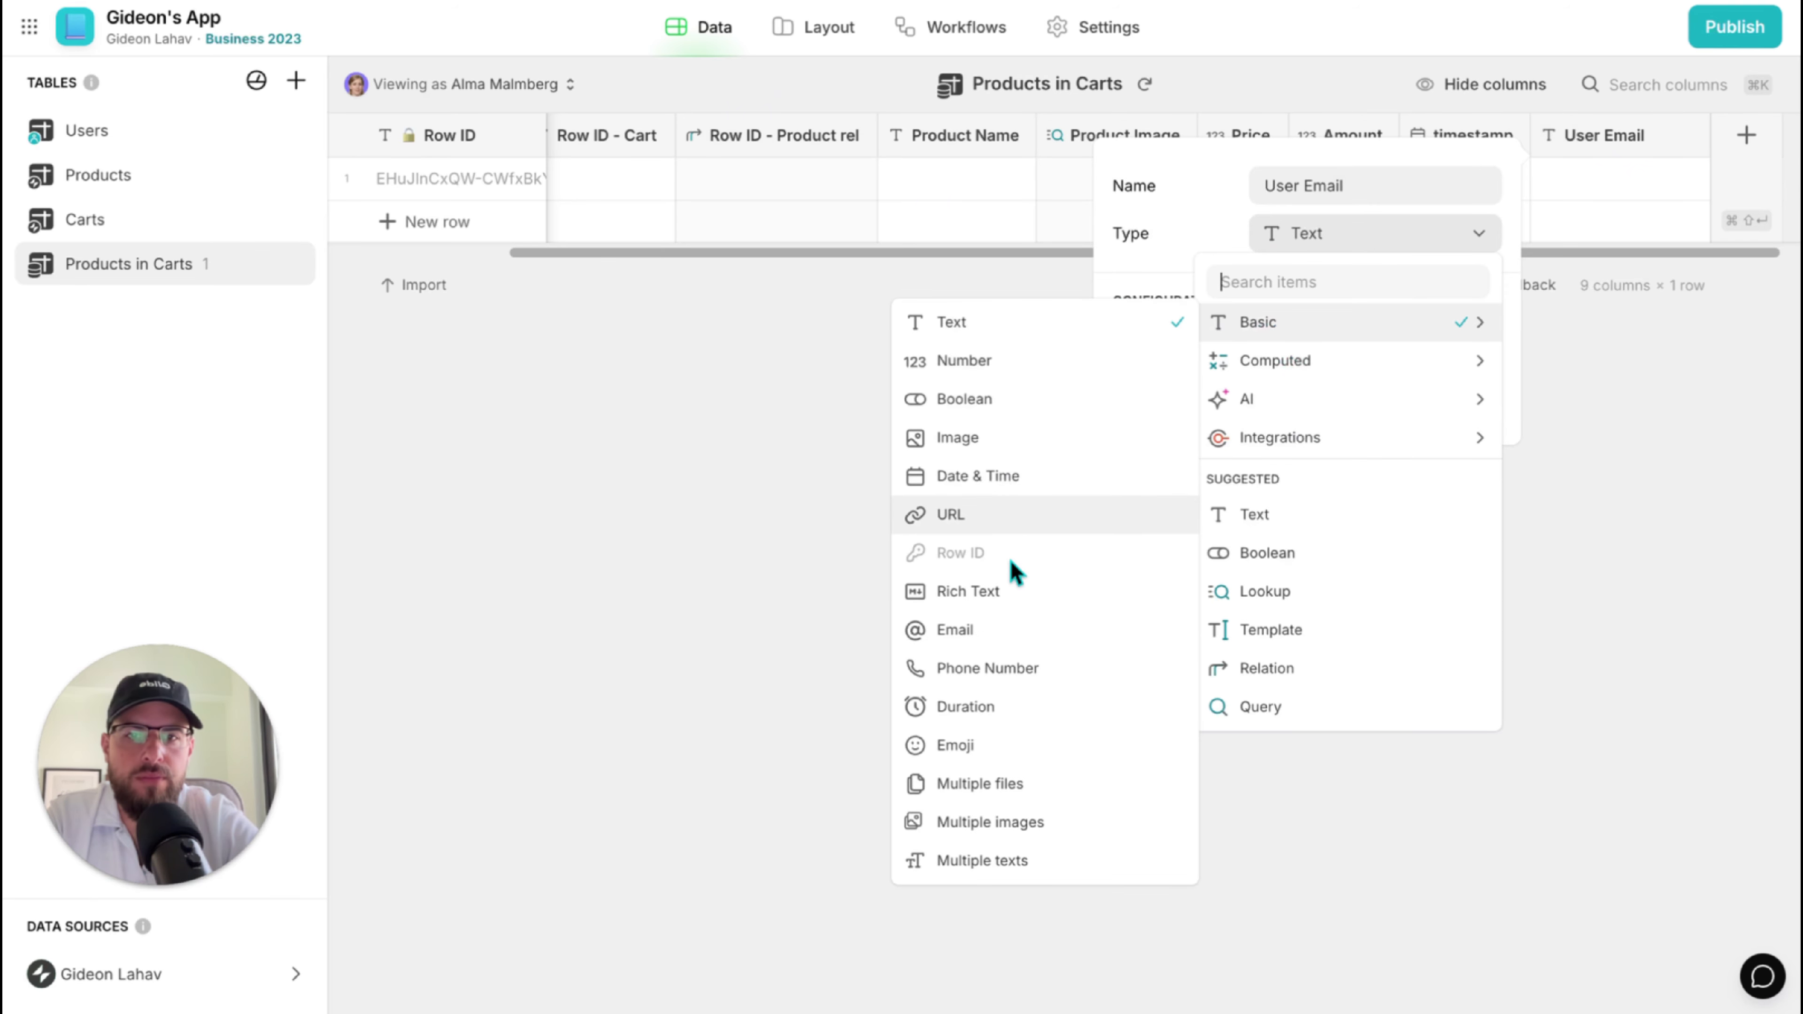
pyautogui.click(1011, 630)
pyautogui.click(1463, 397)
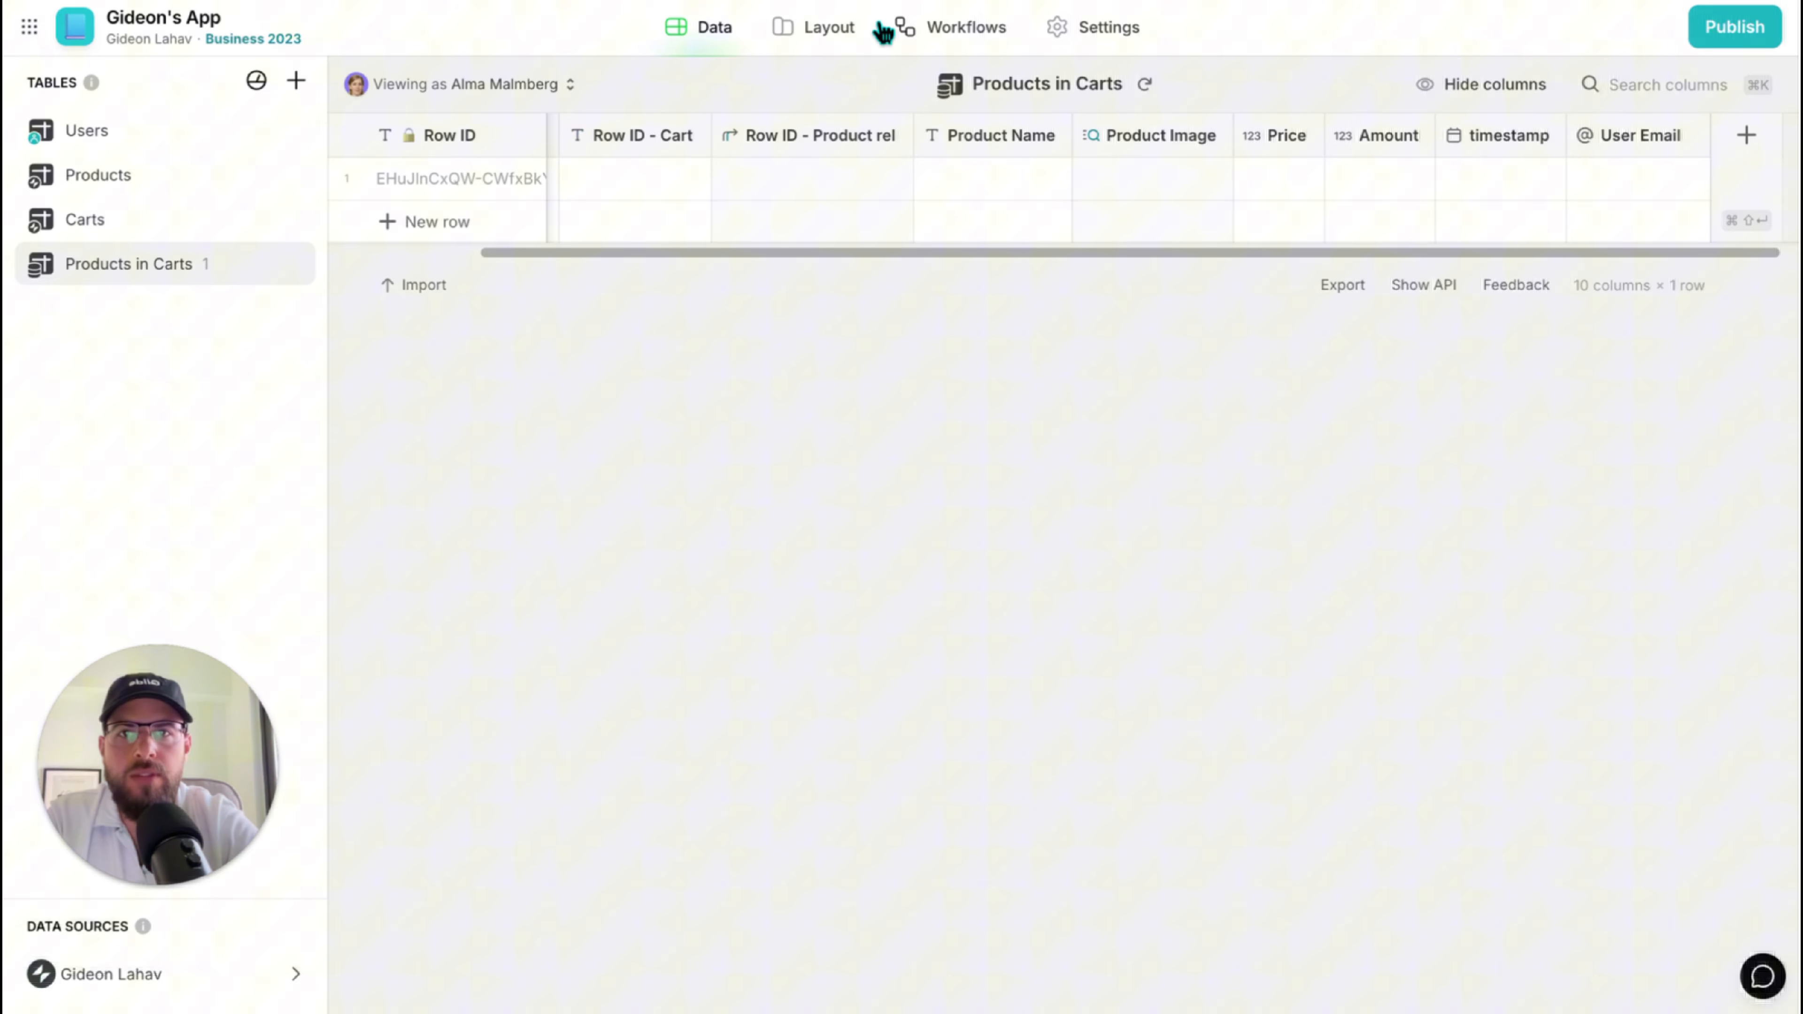
# Move the Users list screen from the app's main navigation into the side menu in the layout editor.
pyautogui.click(831, 30)
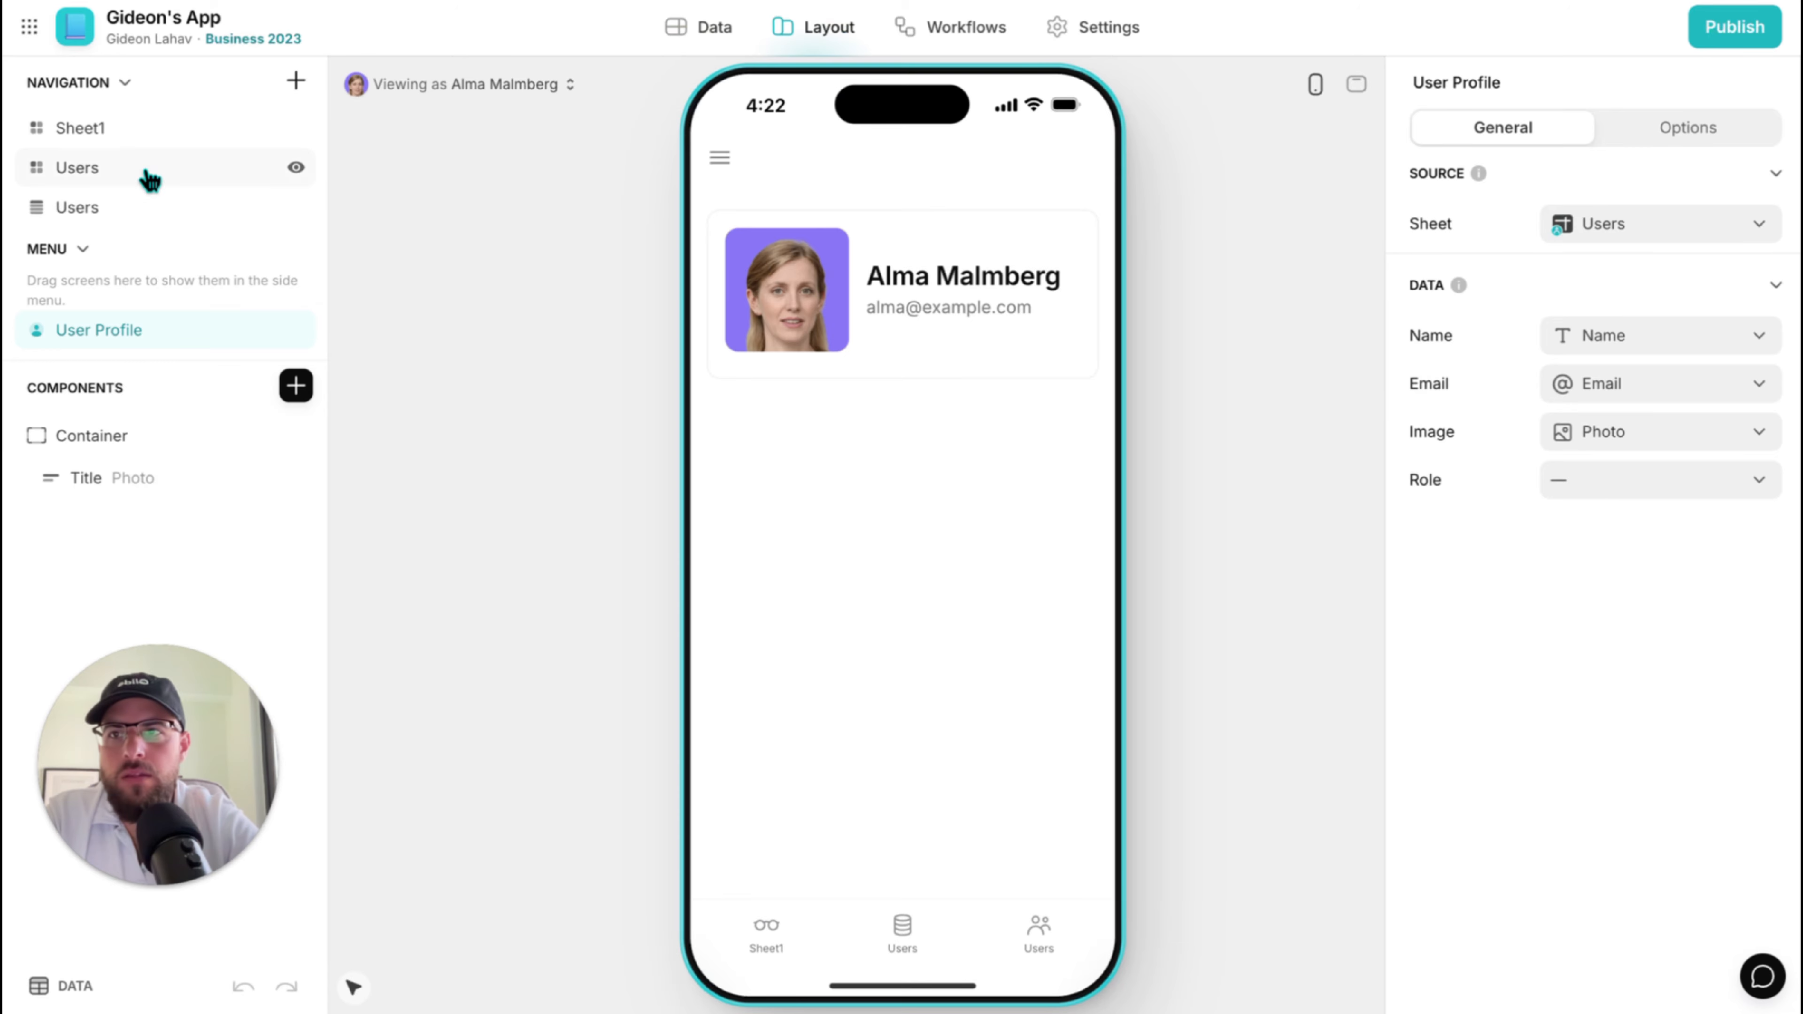
pyautogui.click(132, 132)
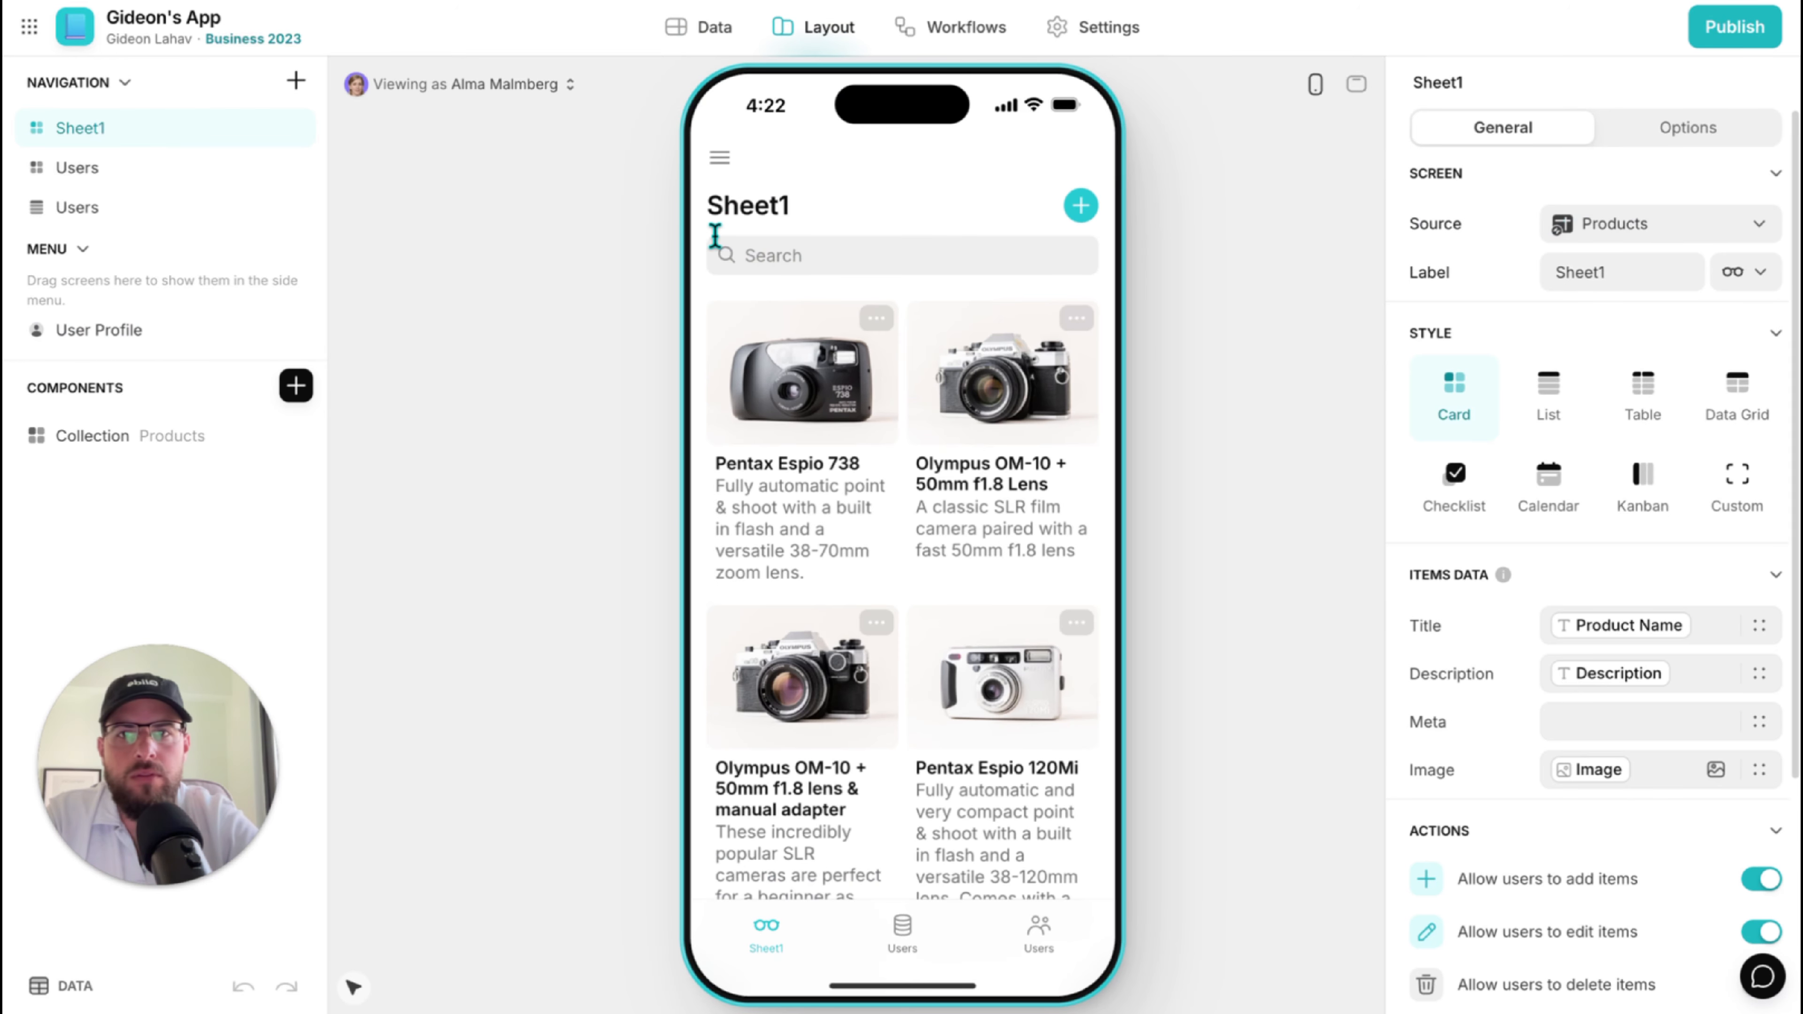
pyautogui.click(117, 208)
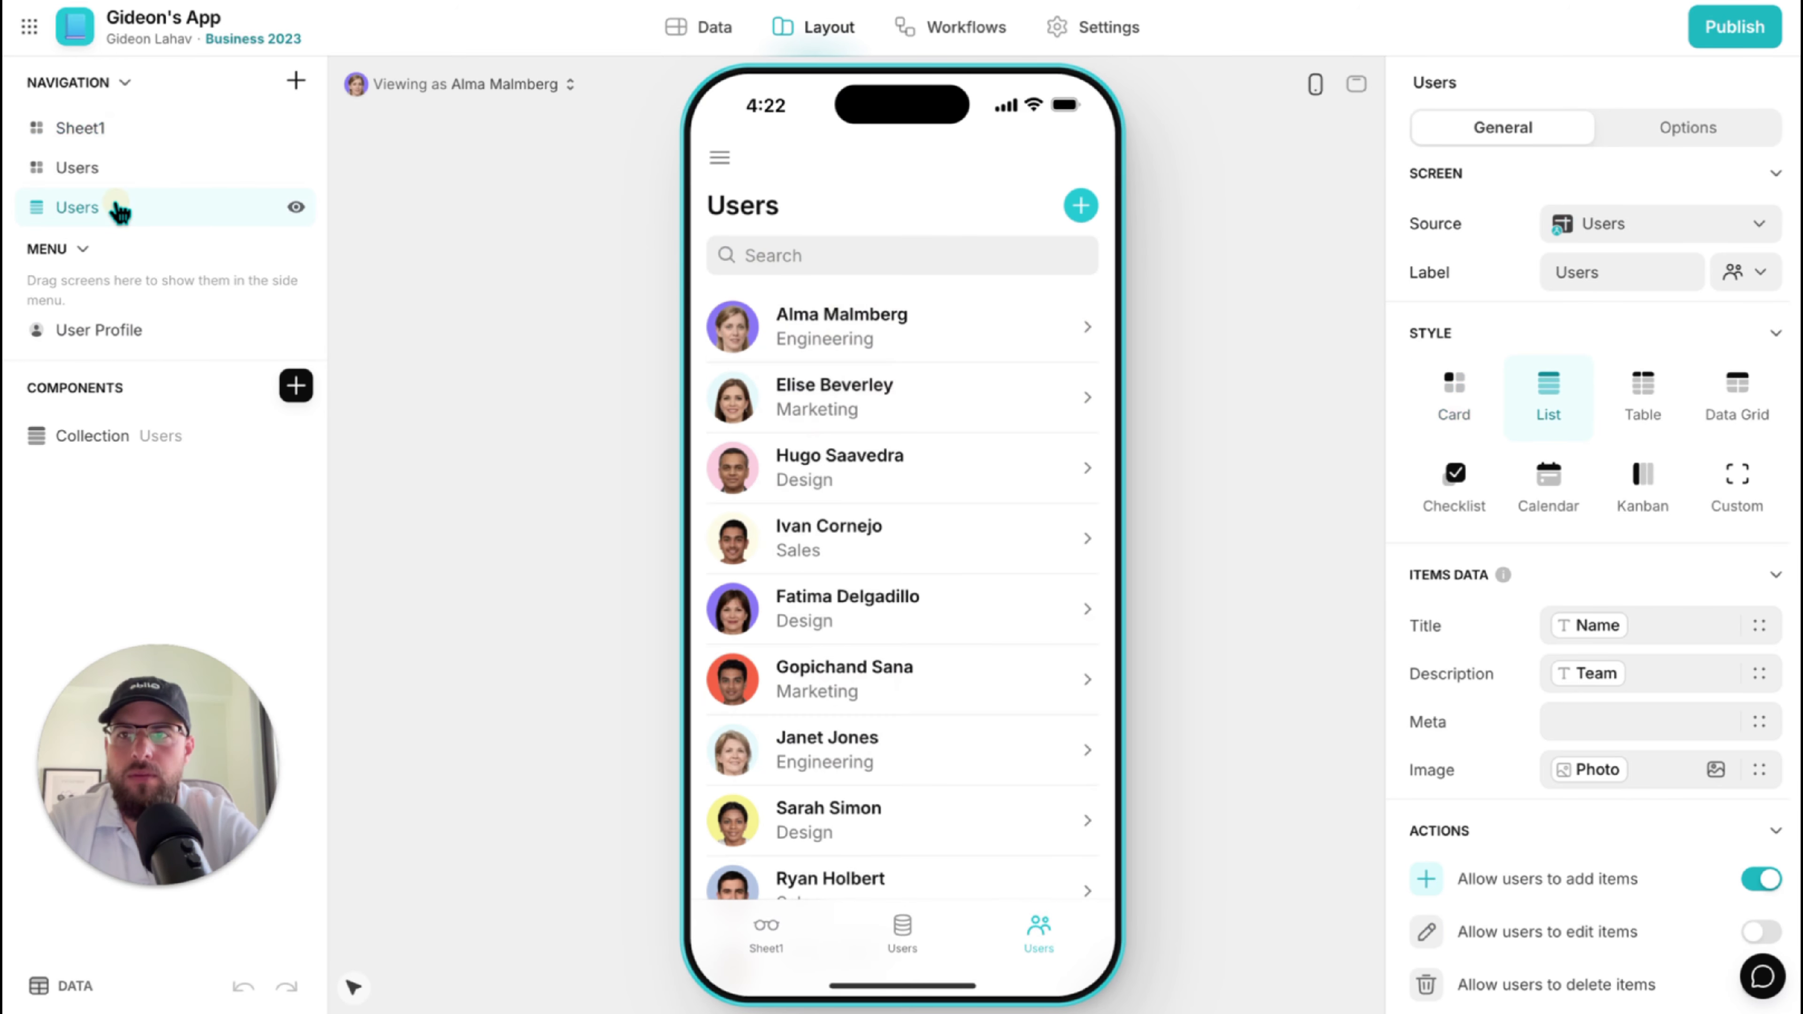
pyautogui.moveTo(117, 208); pyautogui.dragTo(120, 347)
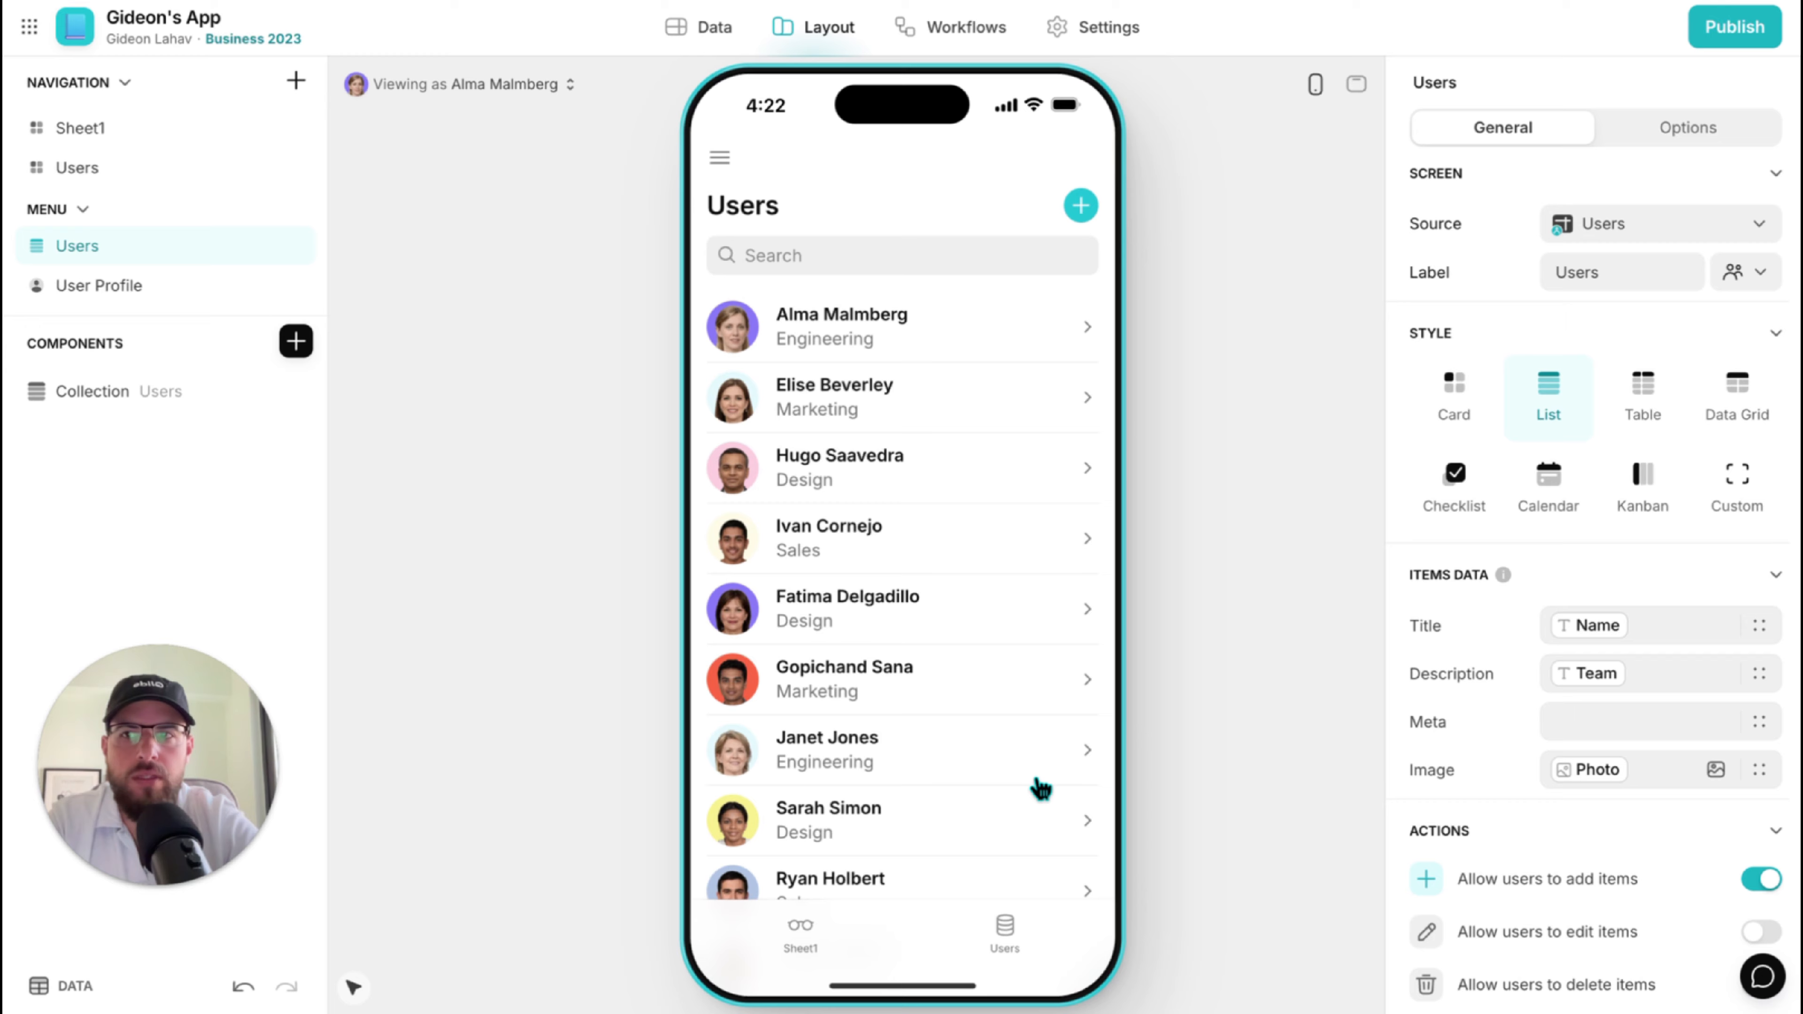
# Delete the remaining Users screen that has no source from the main navigation.
pyautogui.click(121, 169)
pyautogui.rightClick(120, 169)
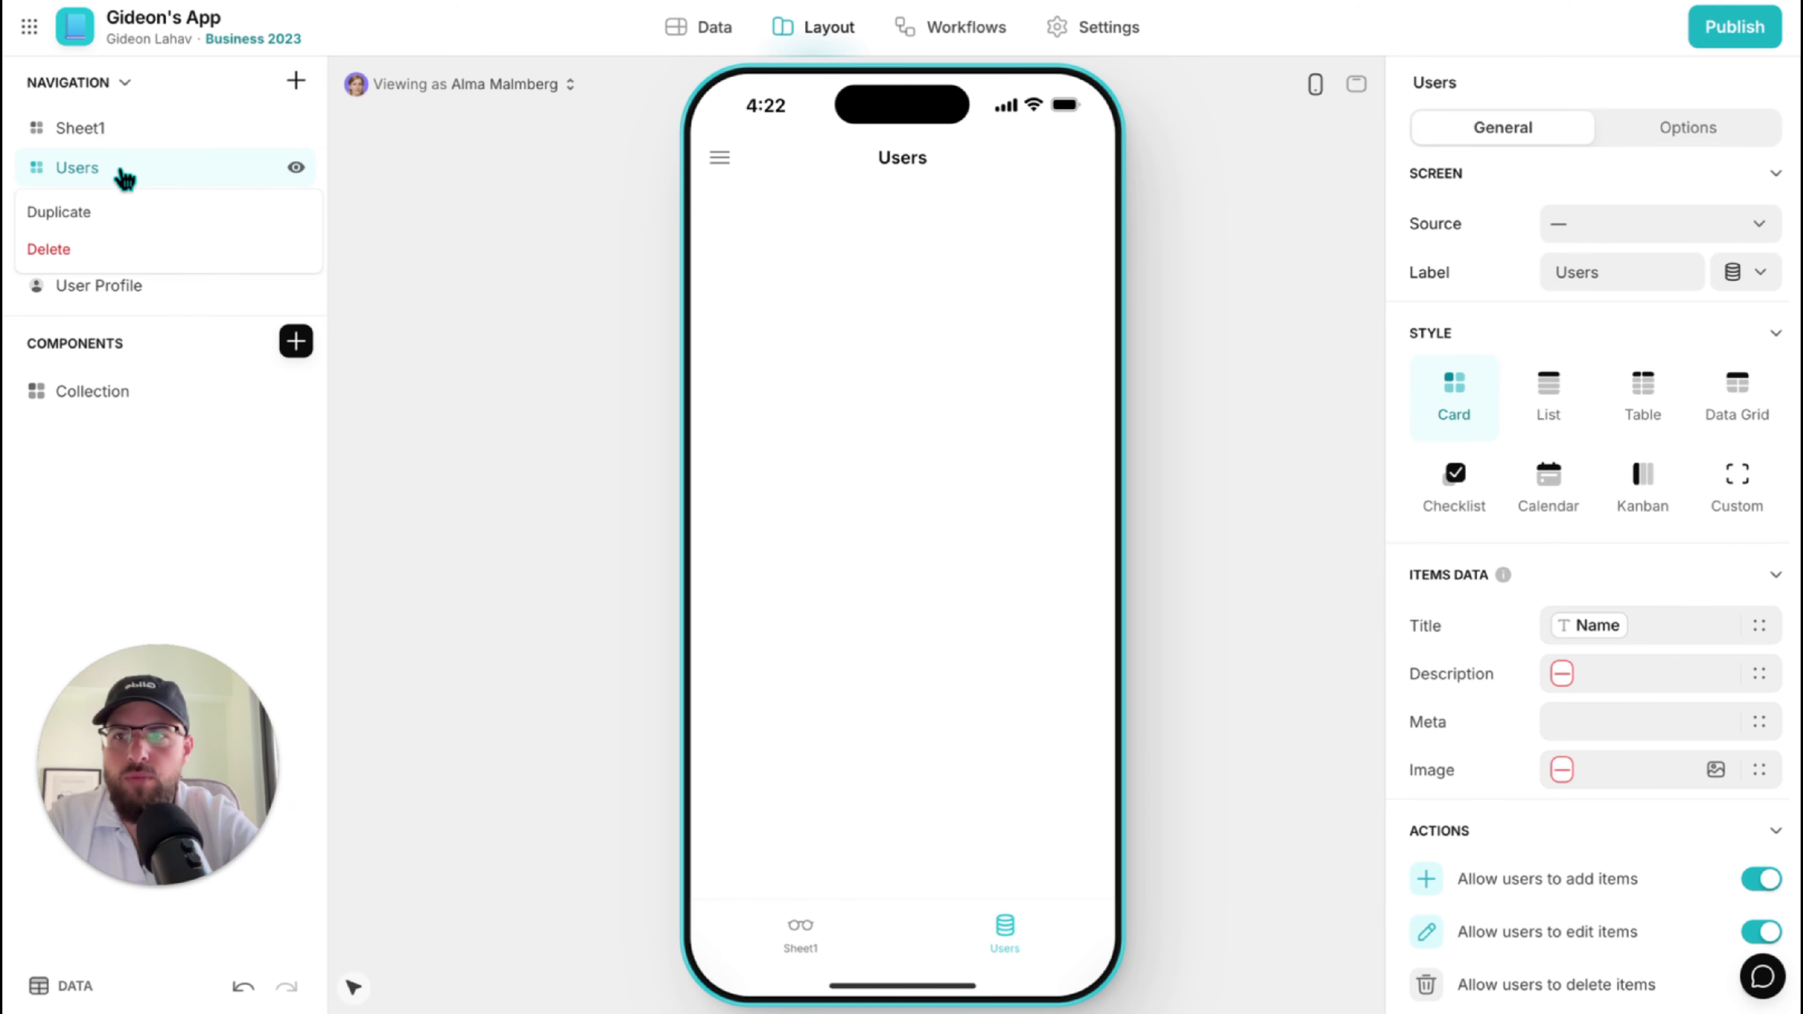
pyautogui.click(150, 273)
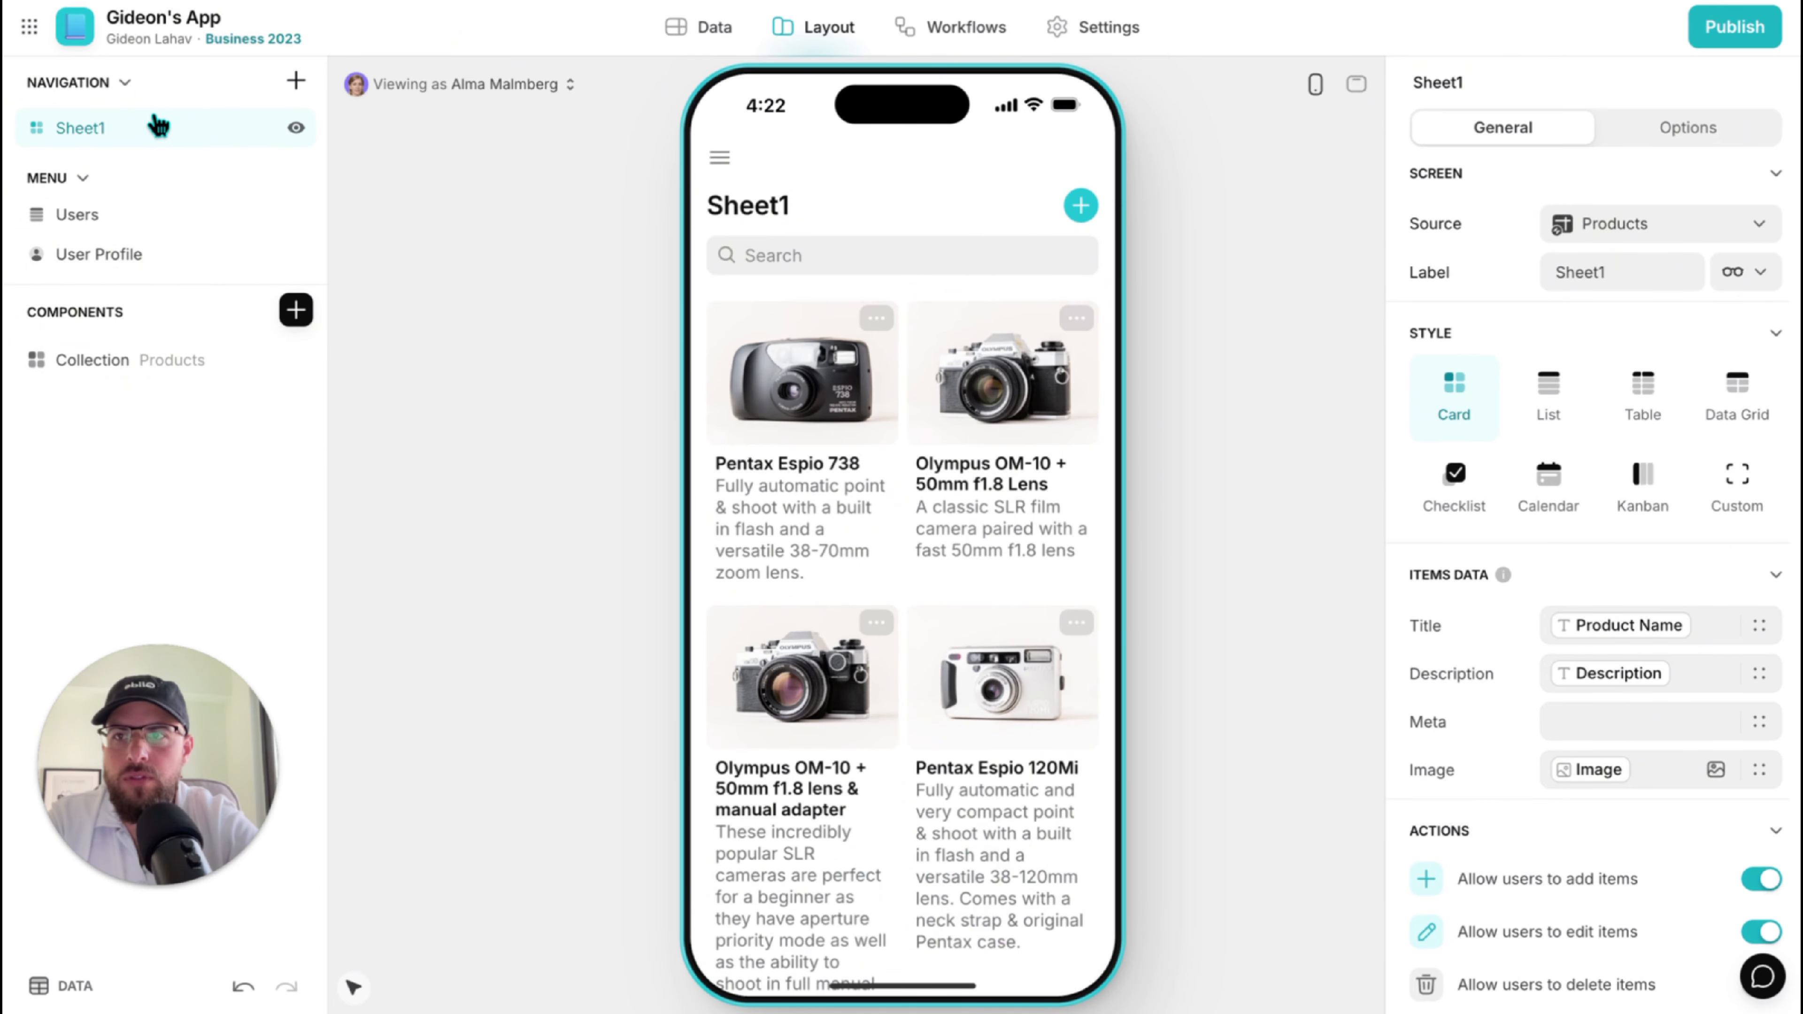
# Add a visibility condition to the Users screen so it shows only when the user profile's Admin is checked.
pyautogui.click(122, 215)
pyautogui.click(1669, 131)
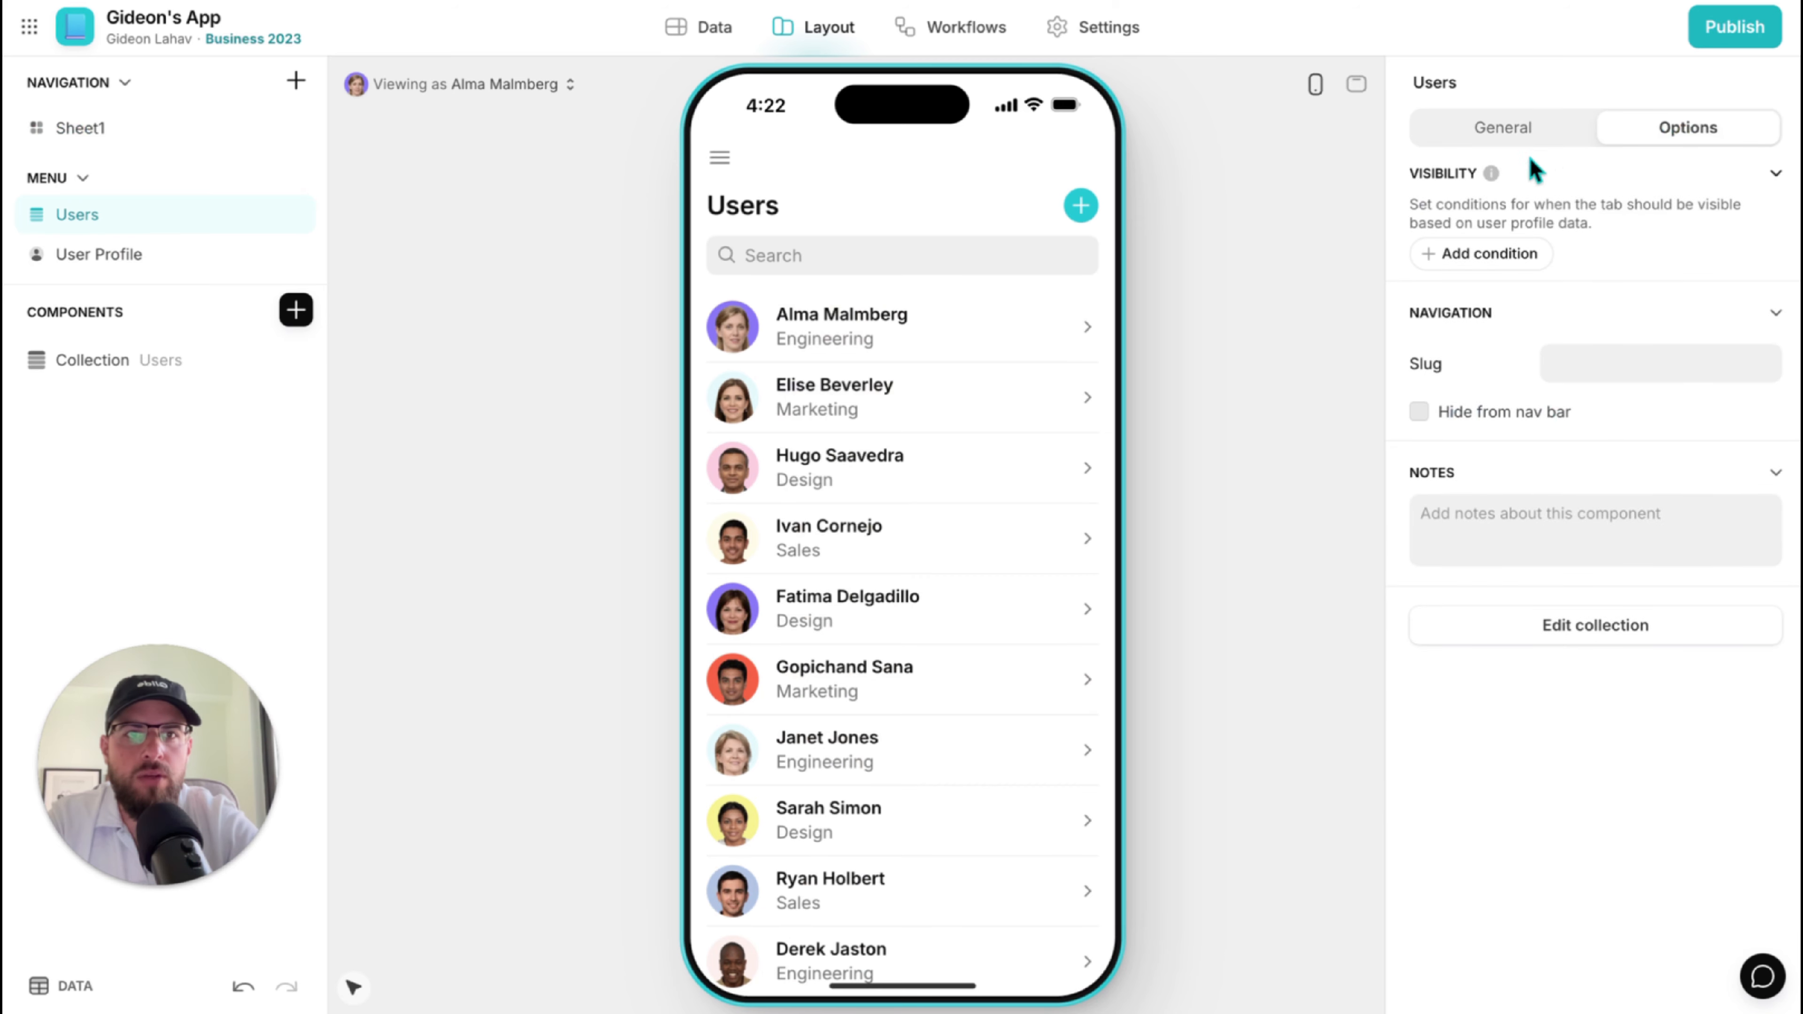
pyautogui.click(1481, 253)
pyautogui.click(1473, 223)
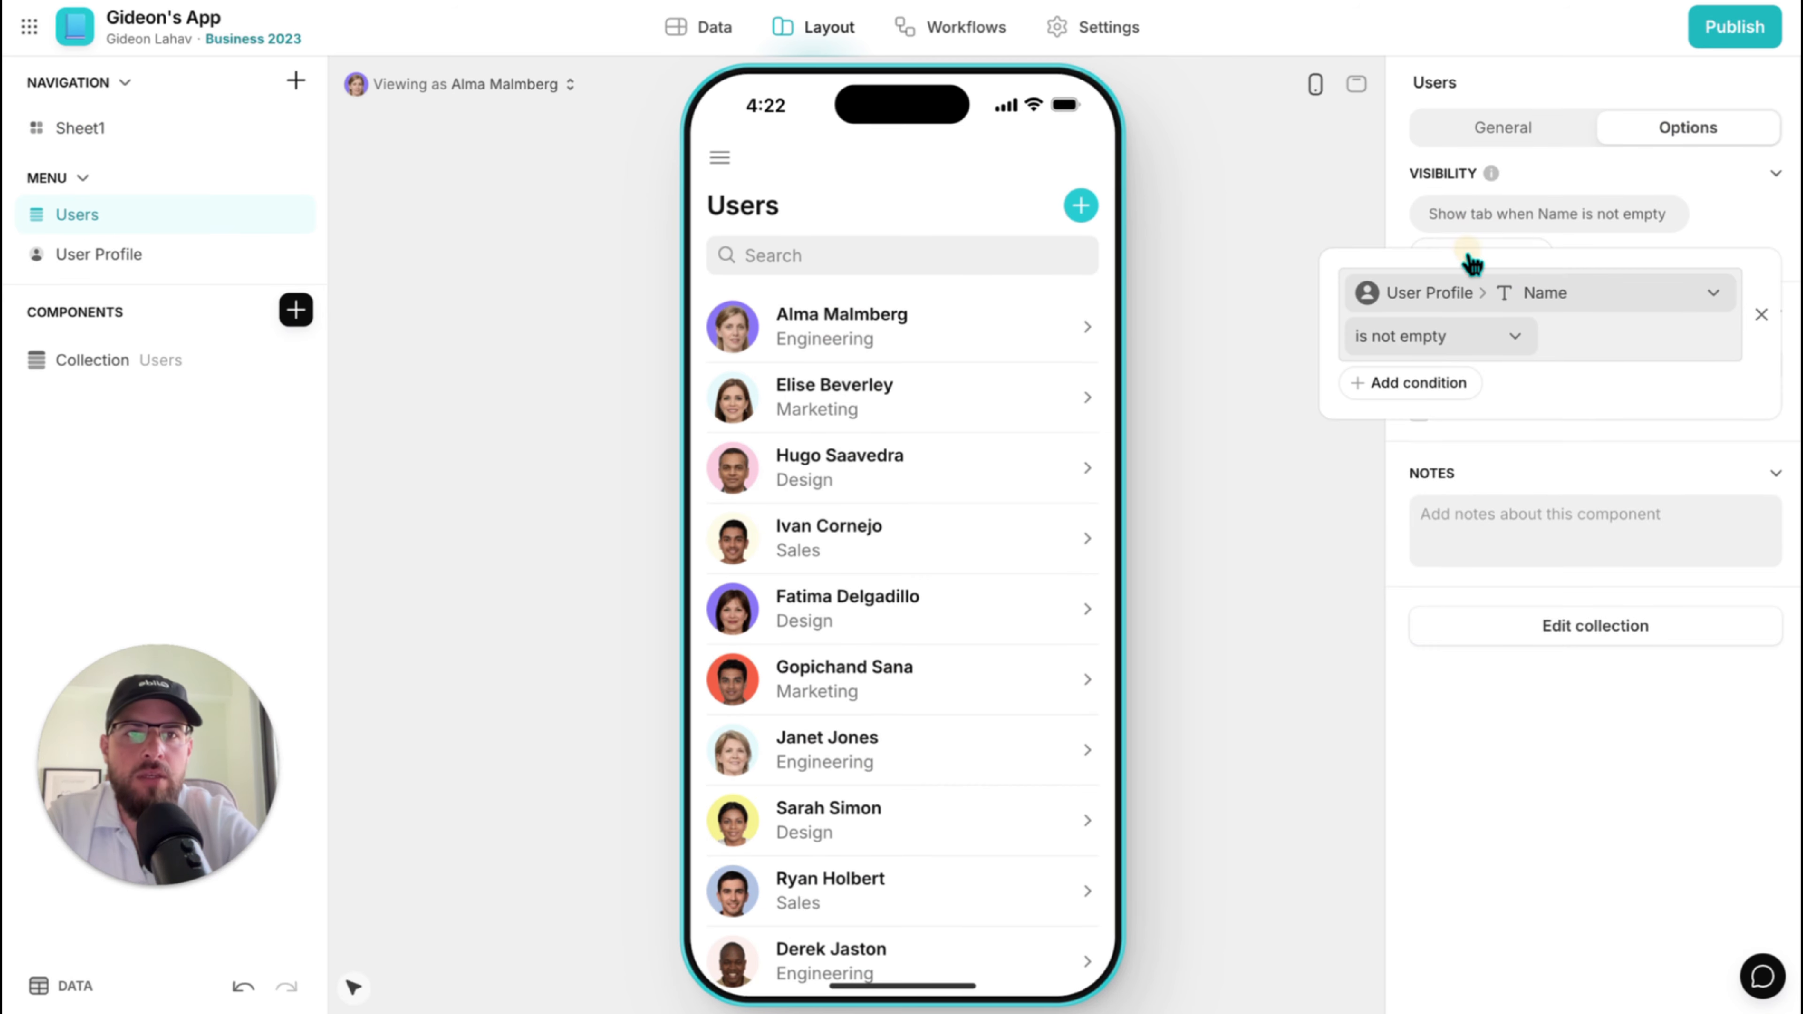
pyautogui.click(1469, 292)
pyautogui.moveTo(1473, 392)
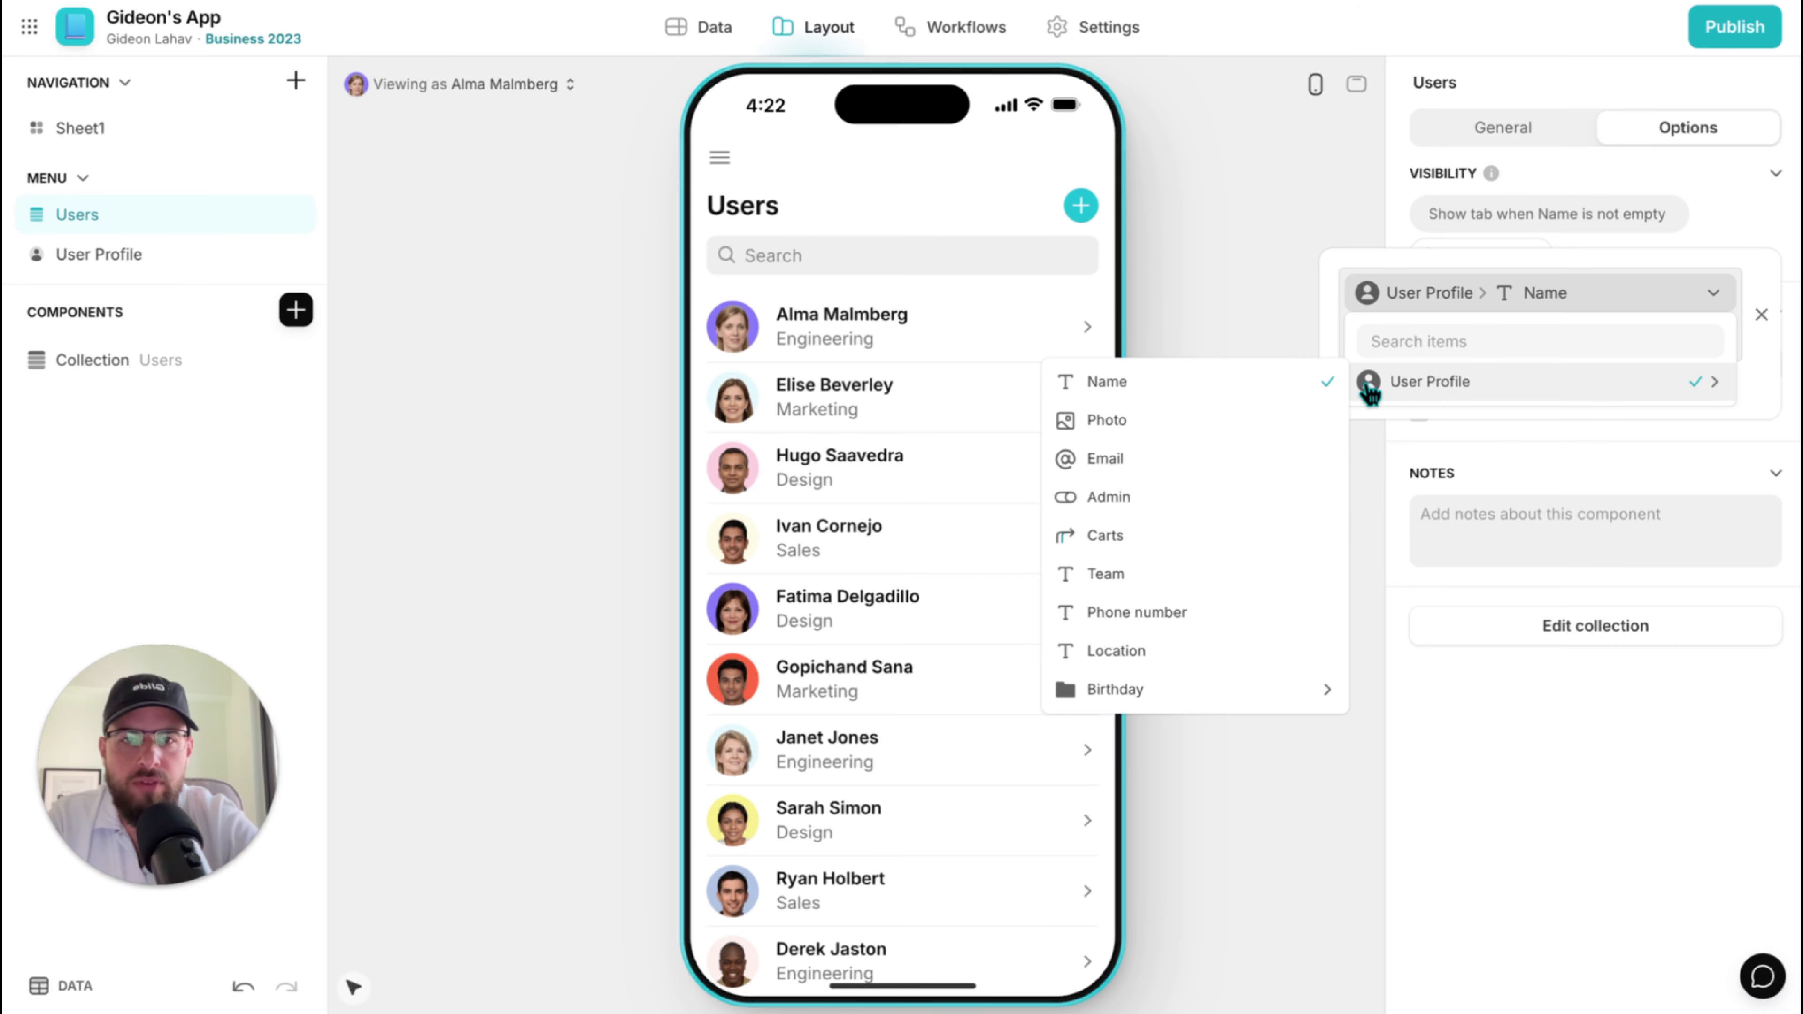
pyautogui.click(1191, 497)
pyautogui.click(1428, 348)
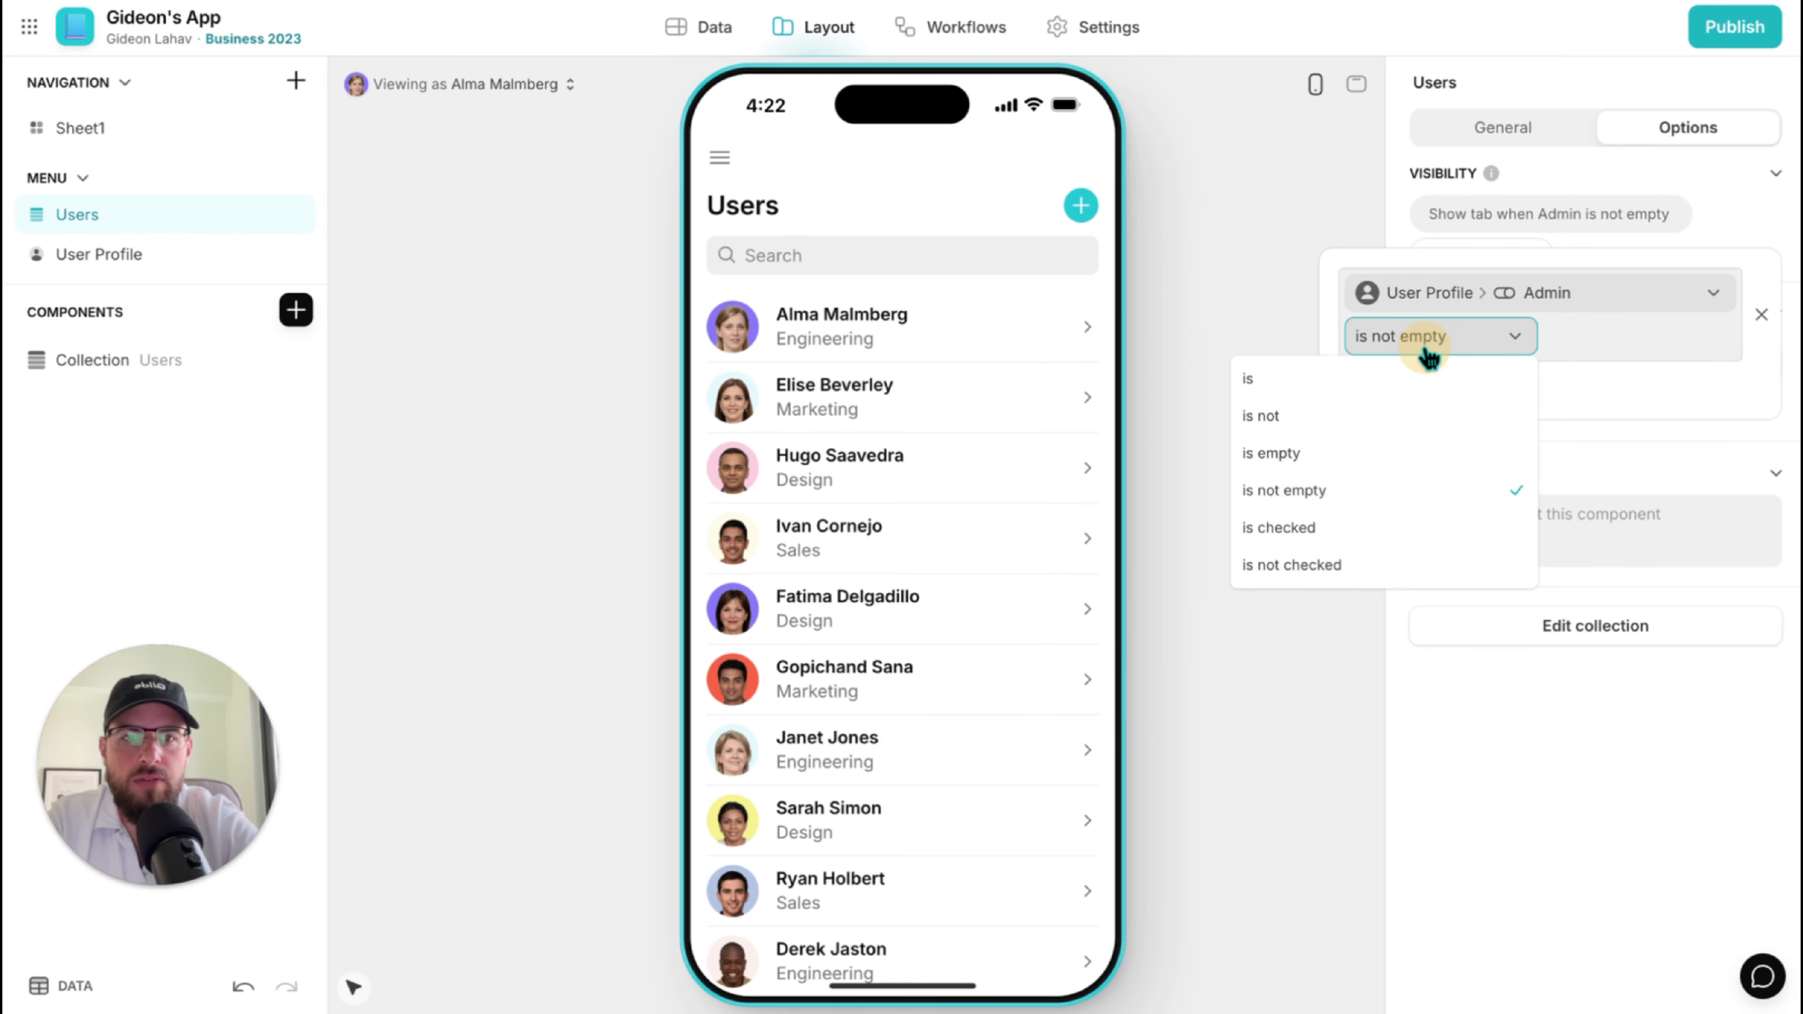
pyautogui.click(1366, 526)
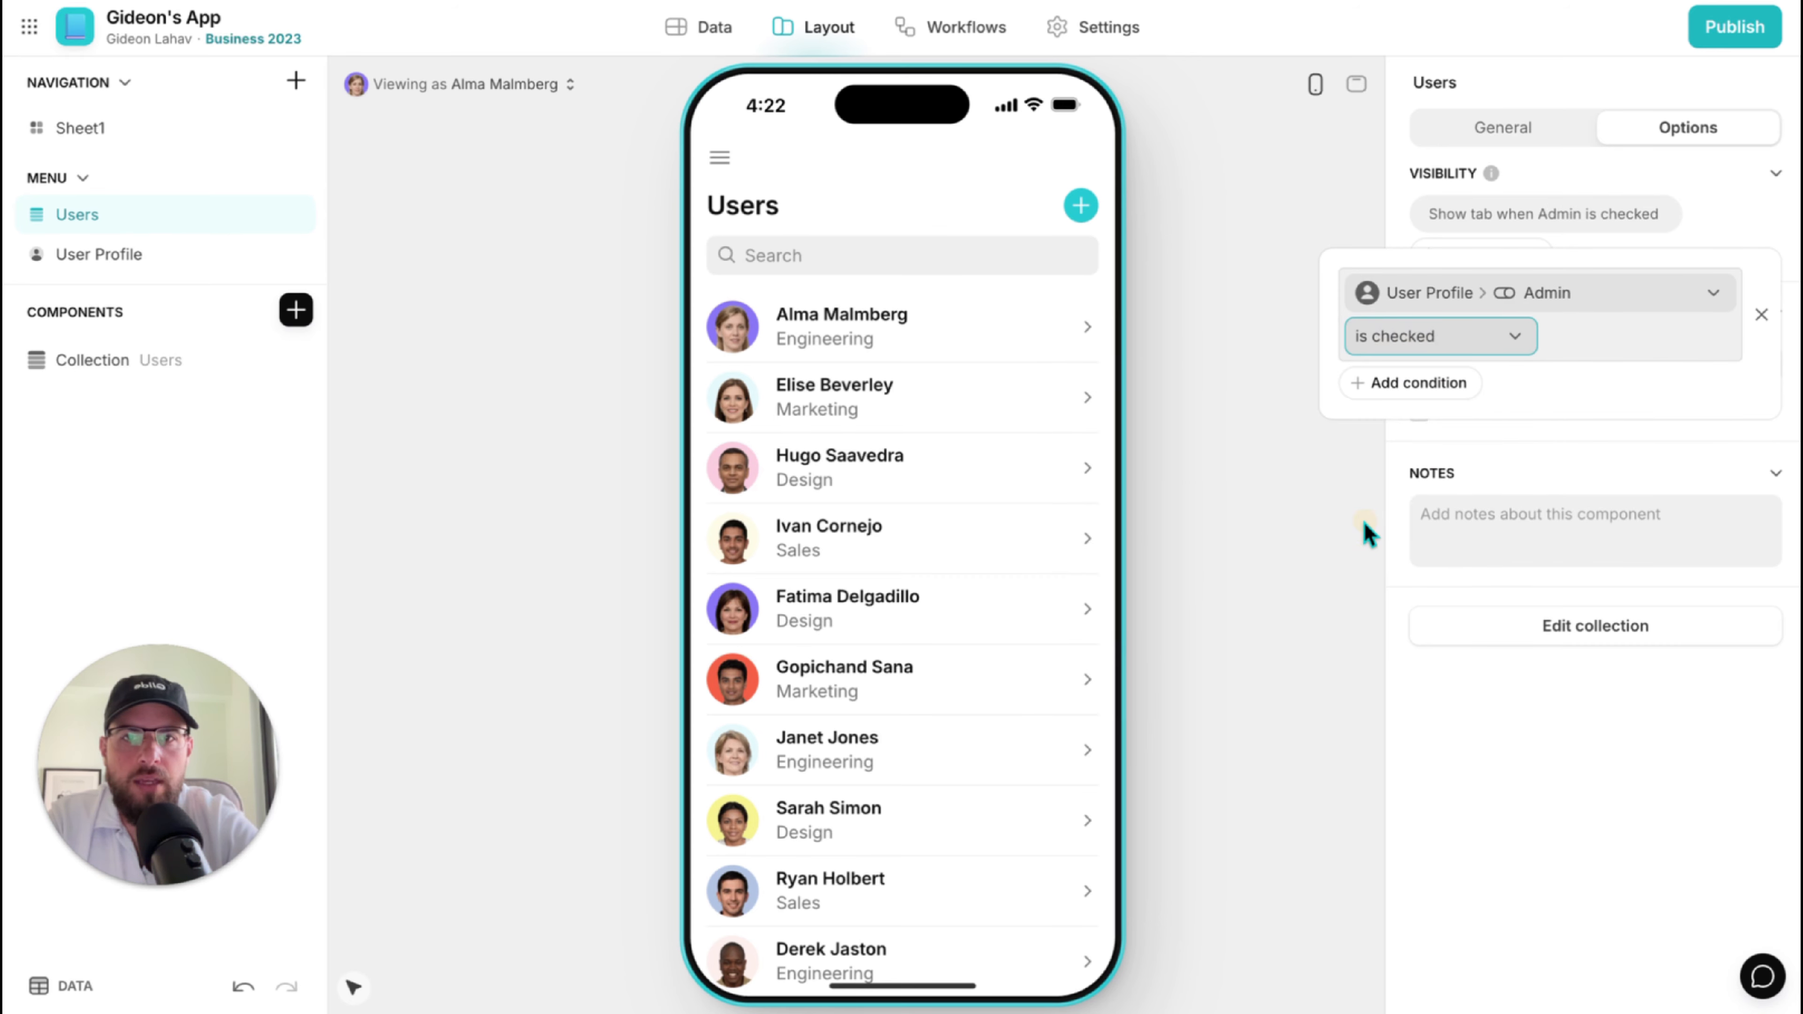
pyautogui.click(1519, 717)
# Preview the app as the second listed user and hide the Users screen from the preview.
pyautogui.click(519, 85)
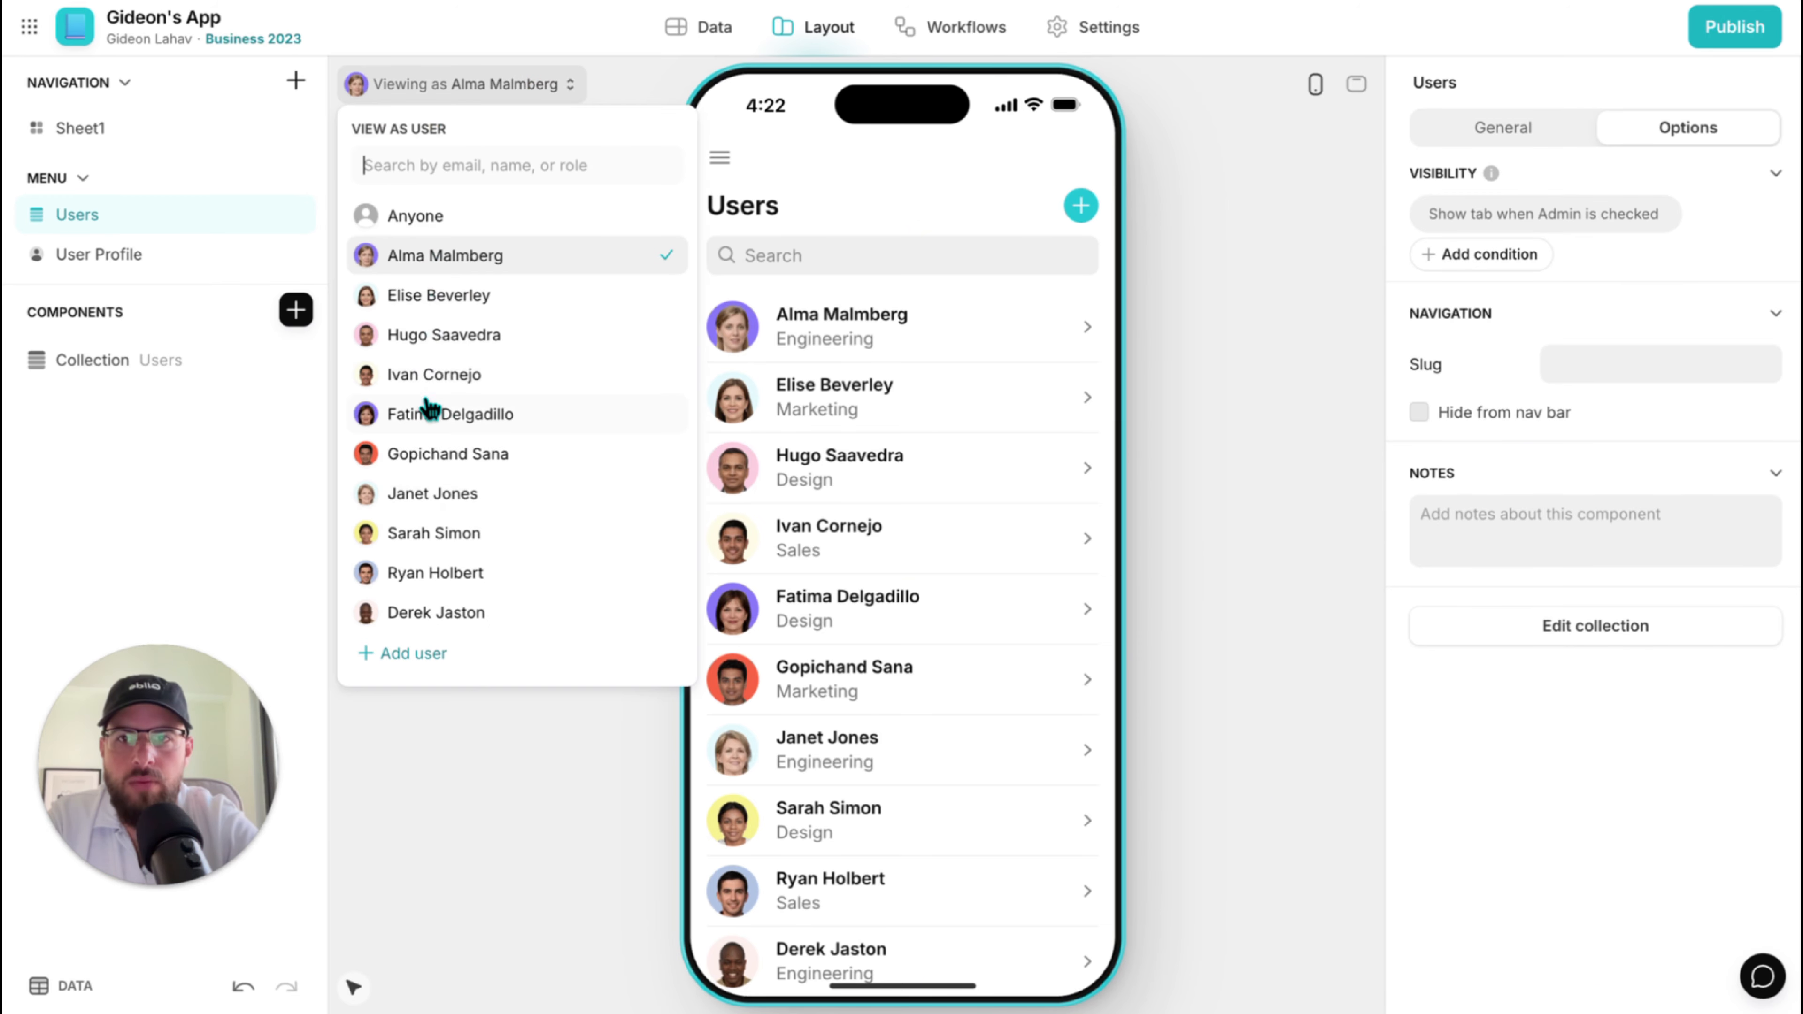
pyautogui.click(430, 298)
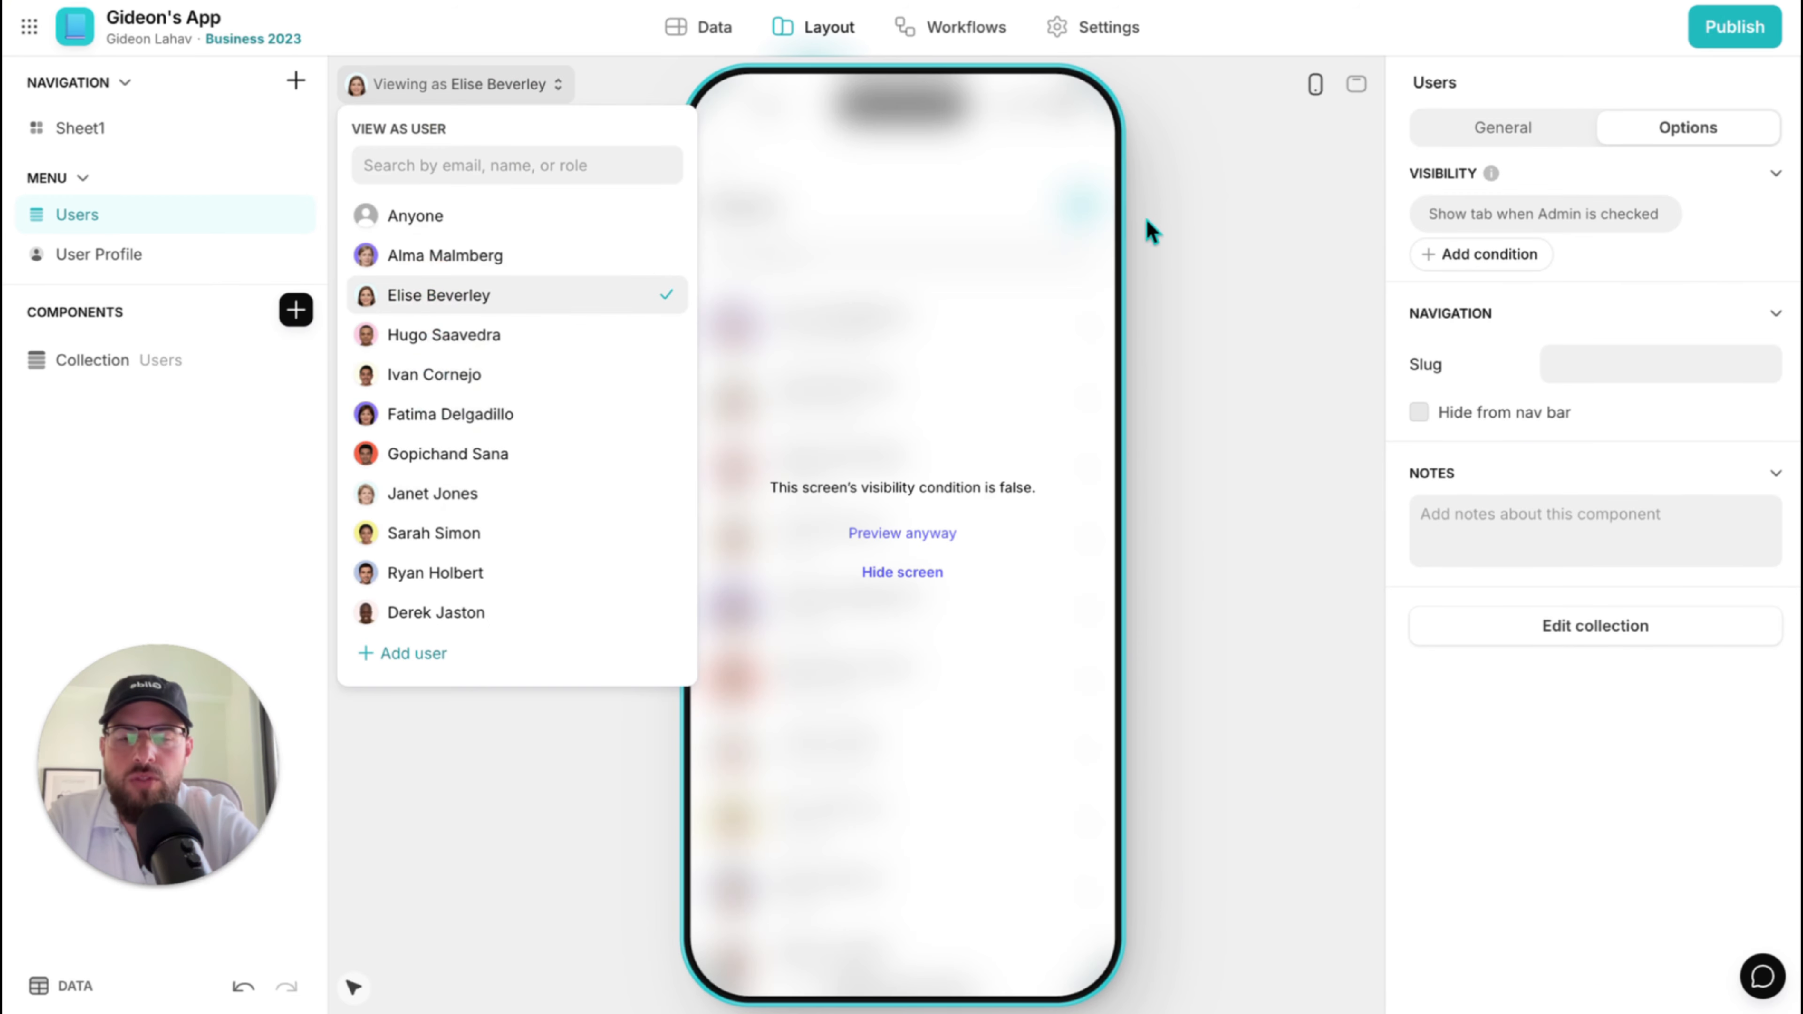
pyautogui.click(907, 577)
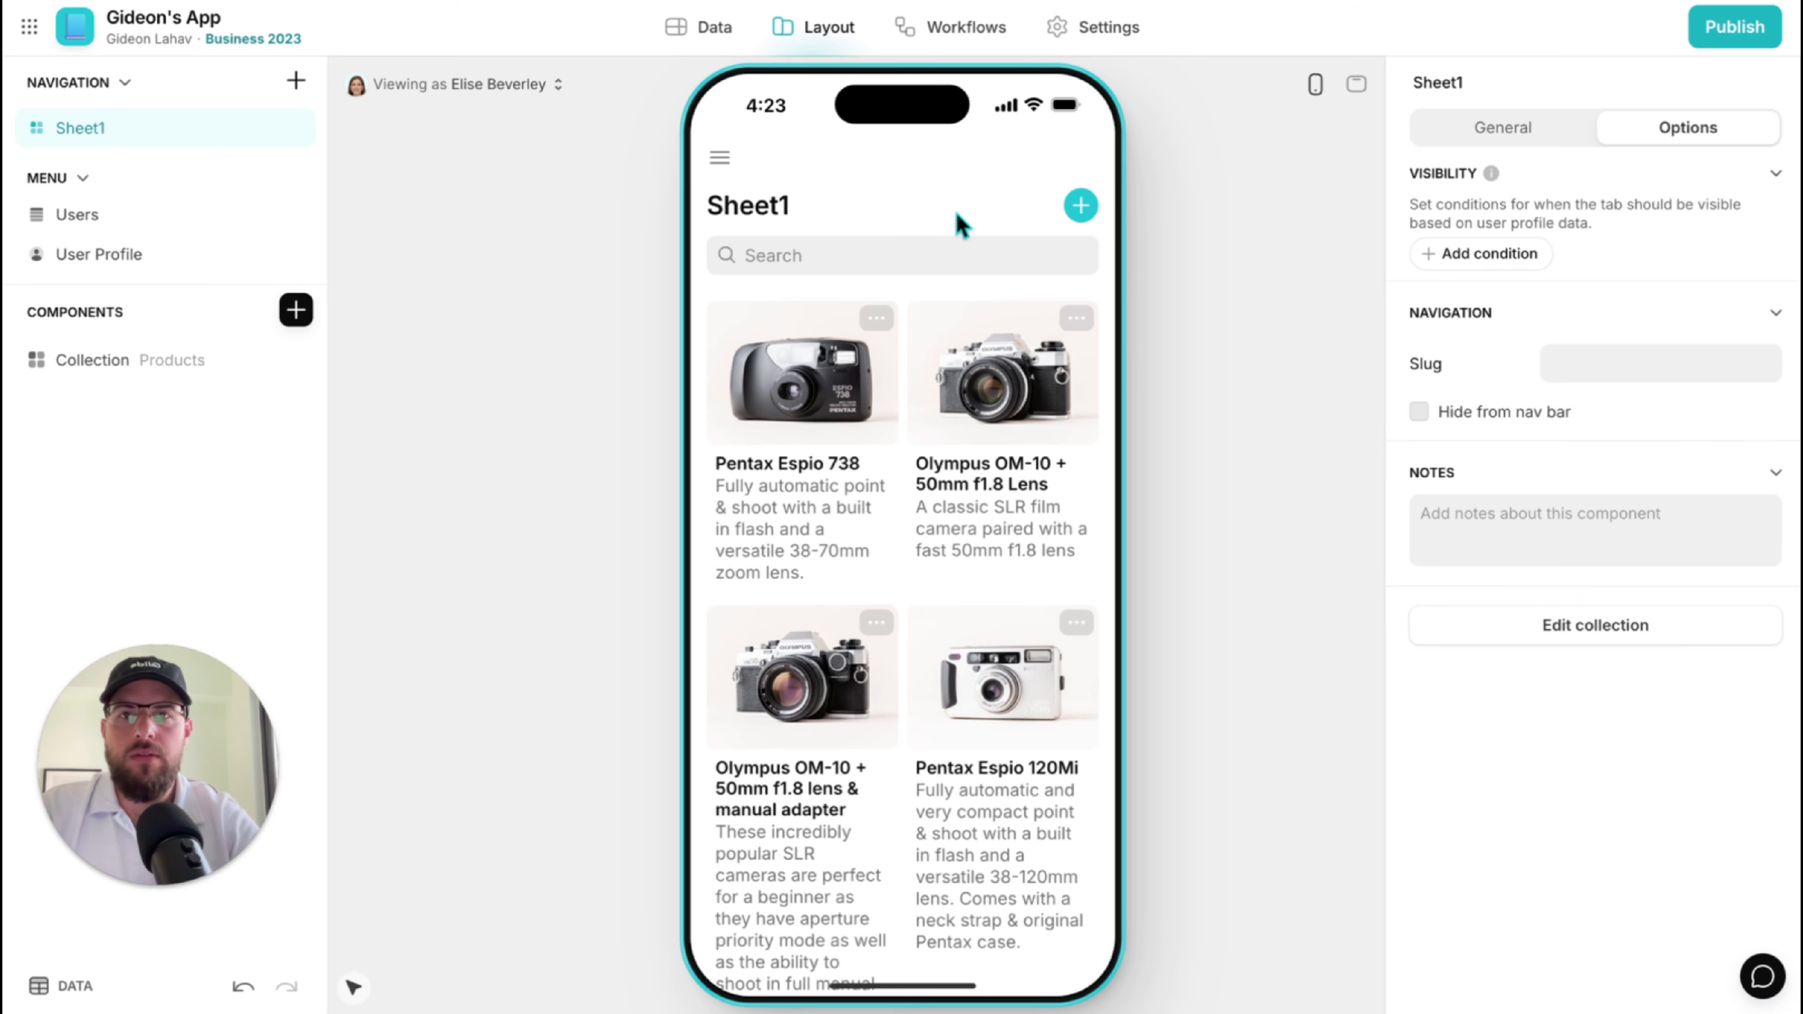
# Add a Profile title component above the product collection on the Sheet1 screen.
pyautogui.click(293, 311)
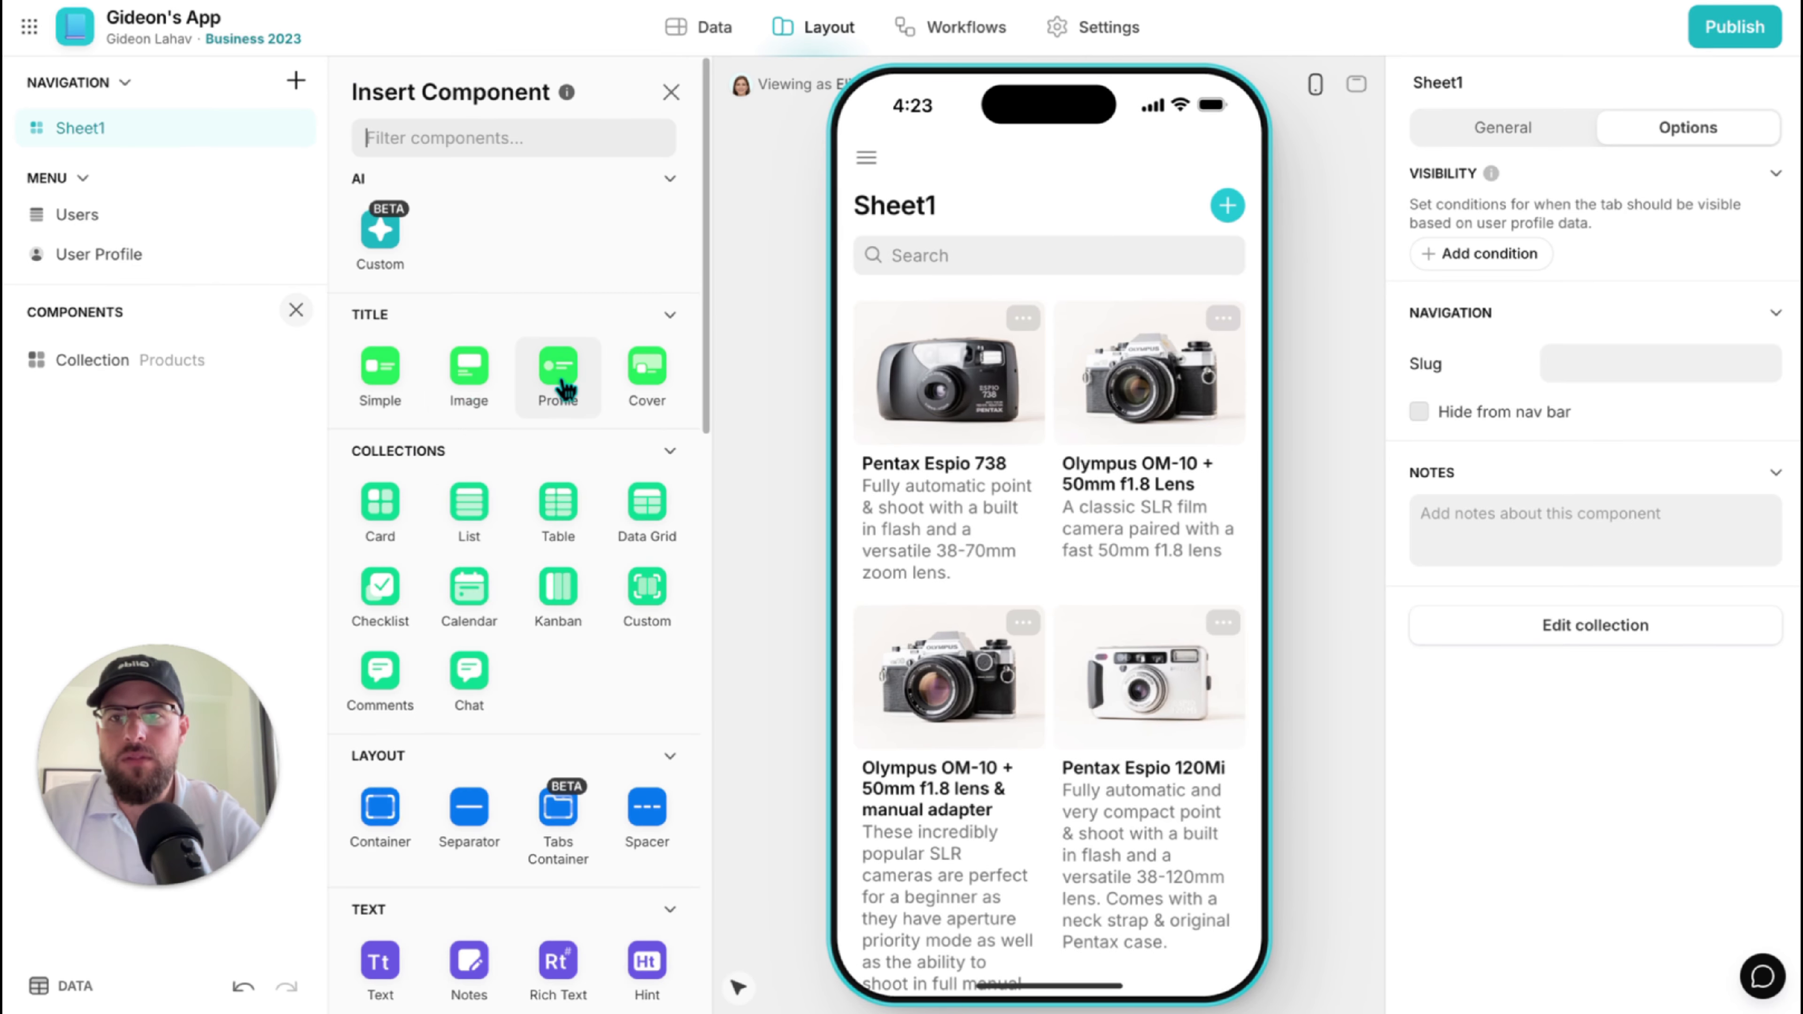
pyautogui.moveTo(595, 389); pyautogui.dragTo(245, 362)
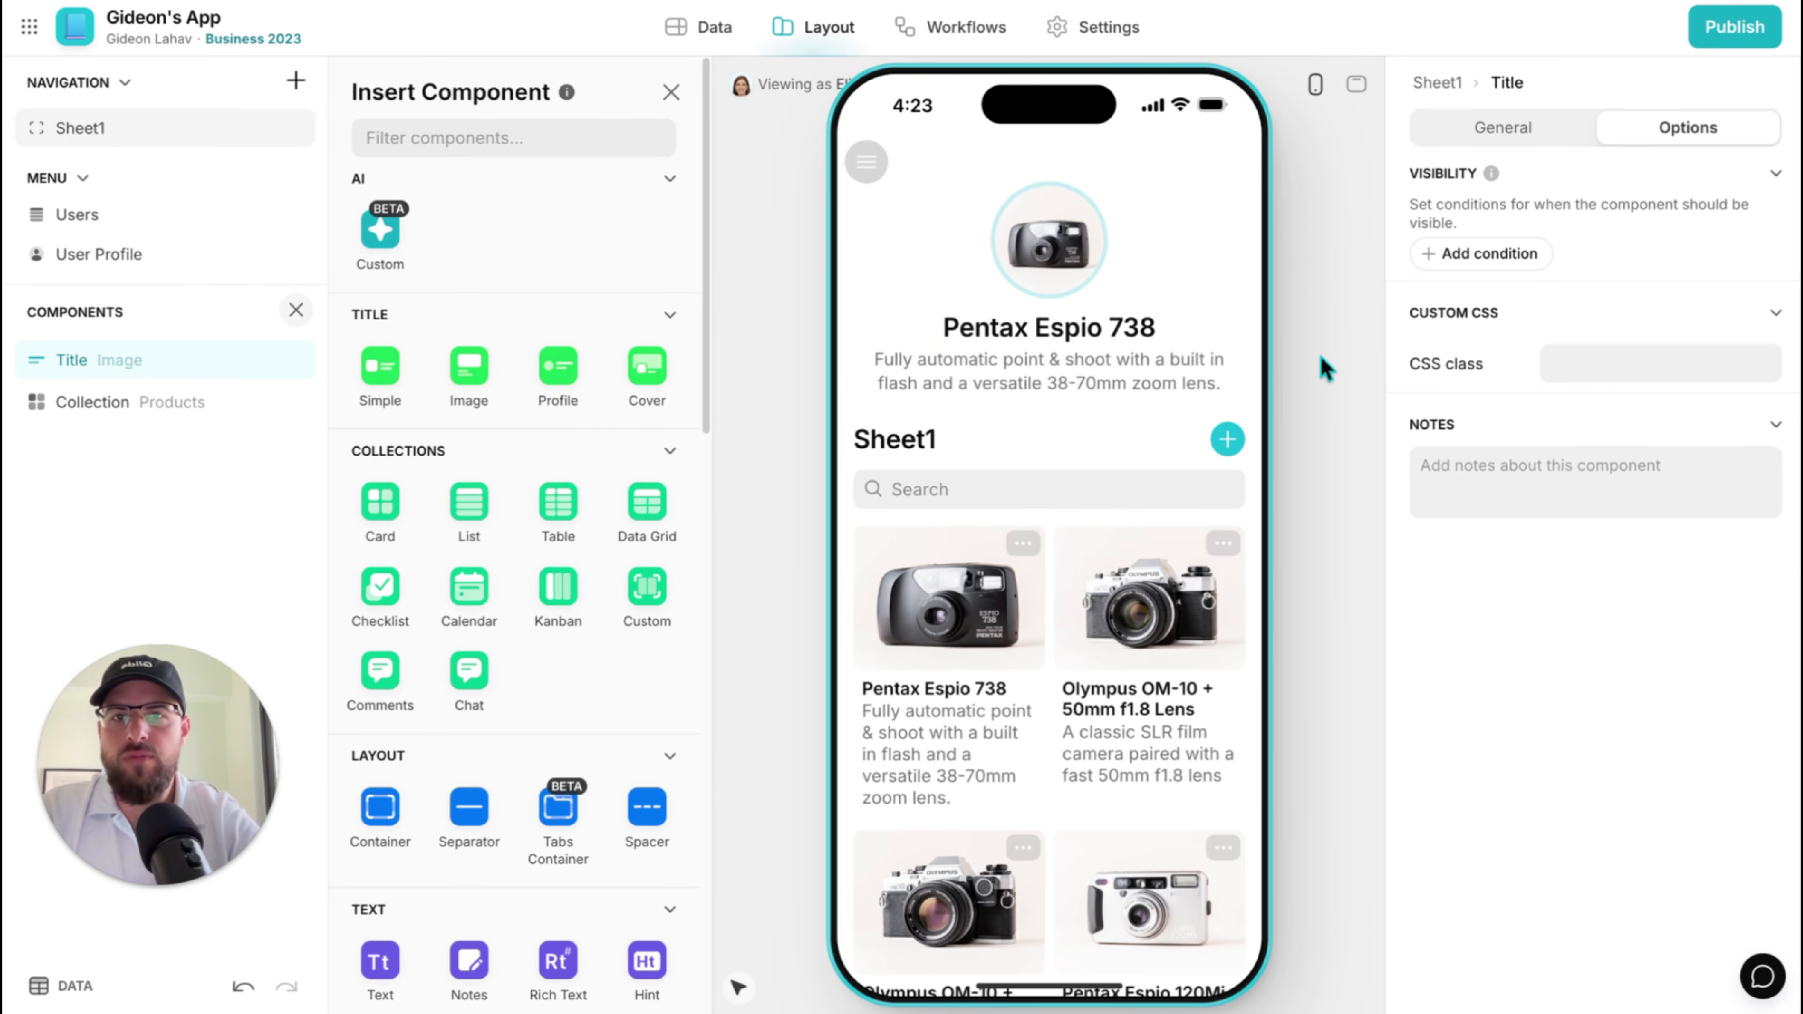
pyautogui.click(671, 92)
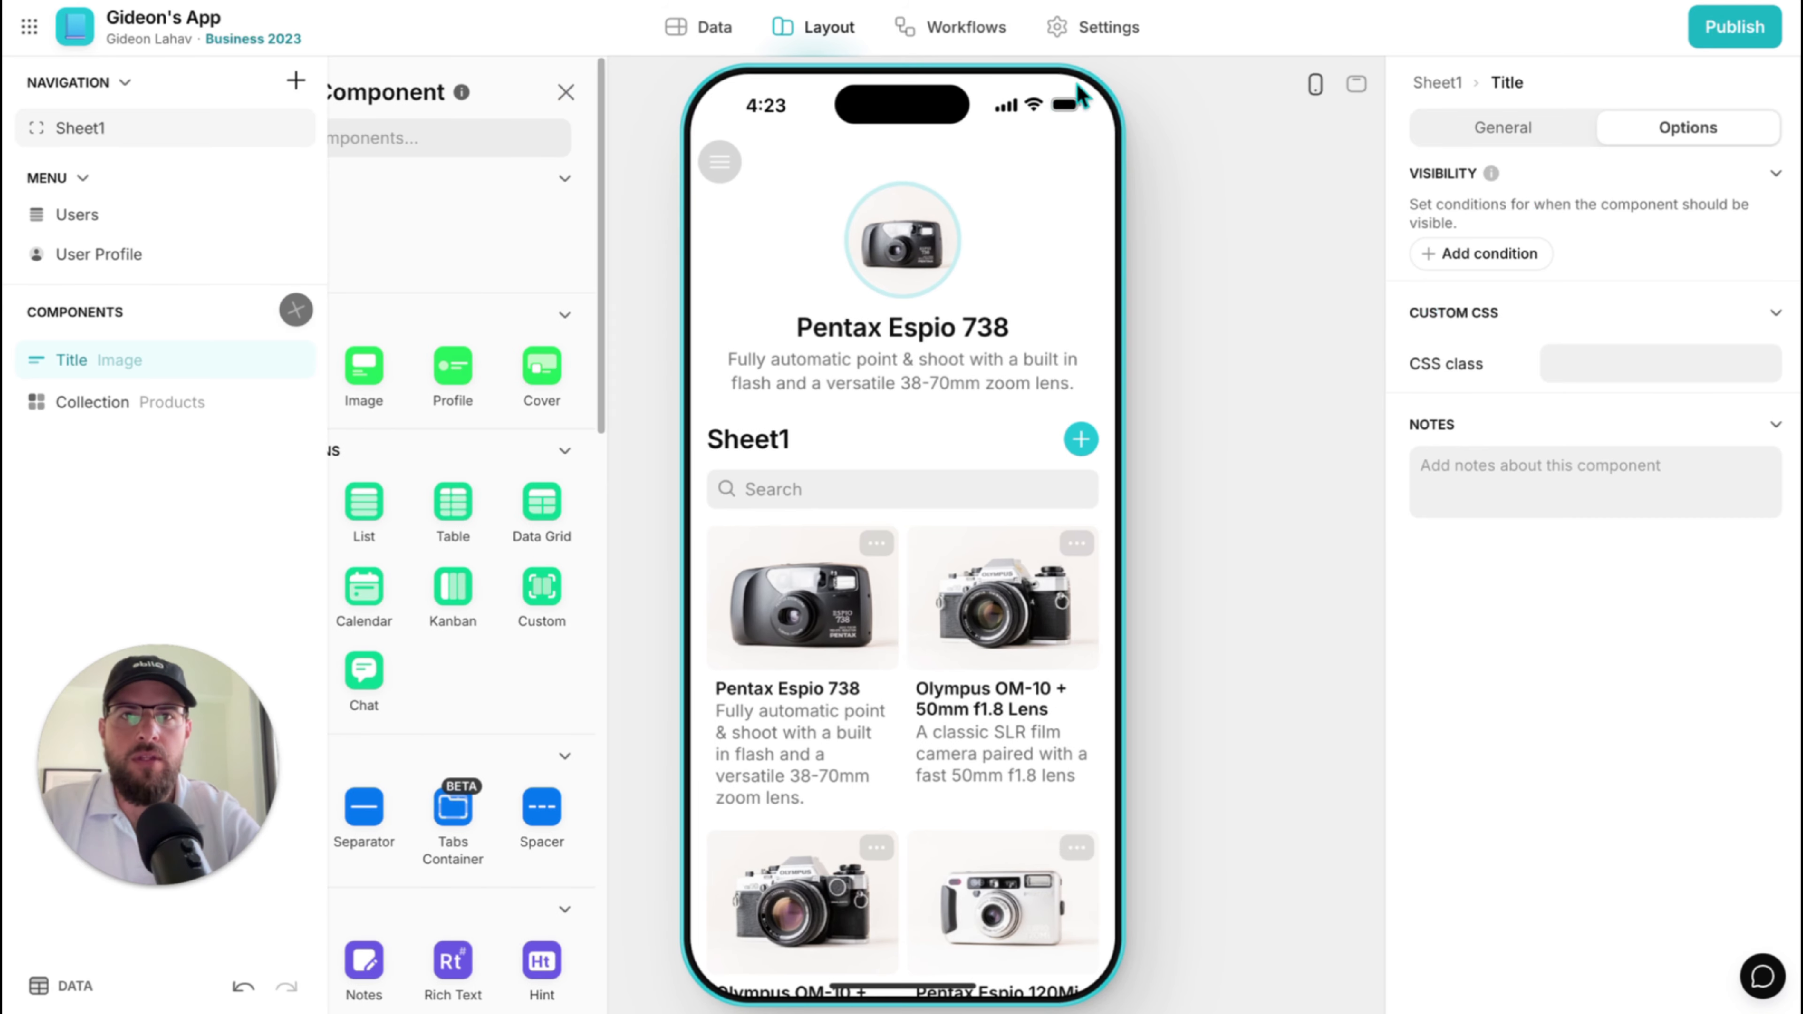
# Change the app icon to the camera emoji in the app's name and icon settings.
pyautogui.click(1106, 28)
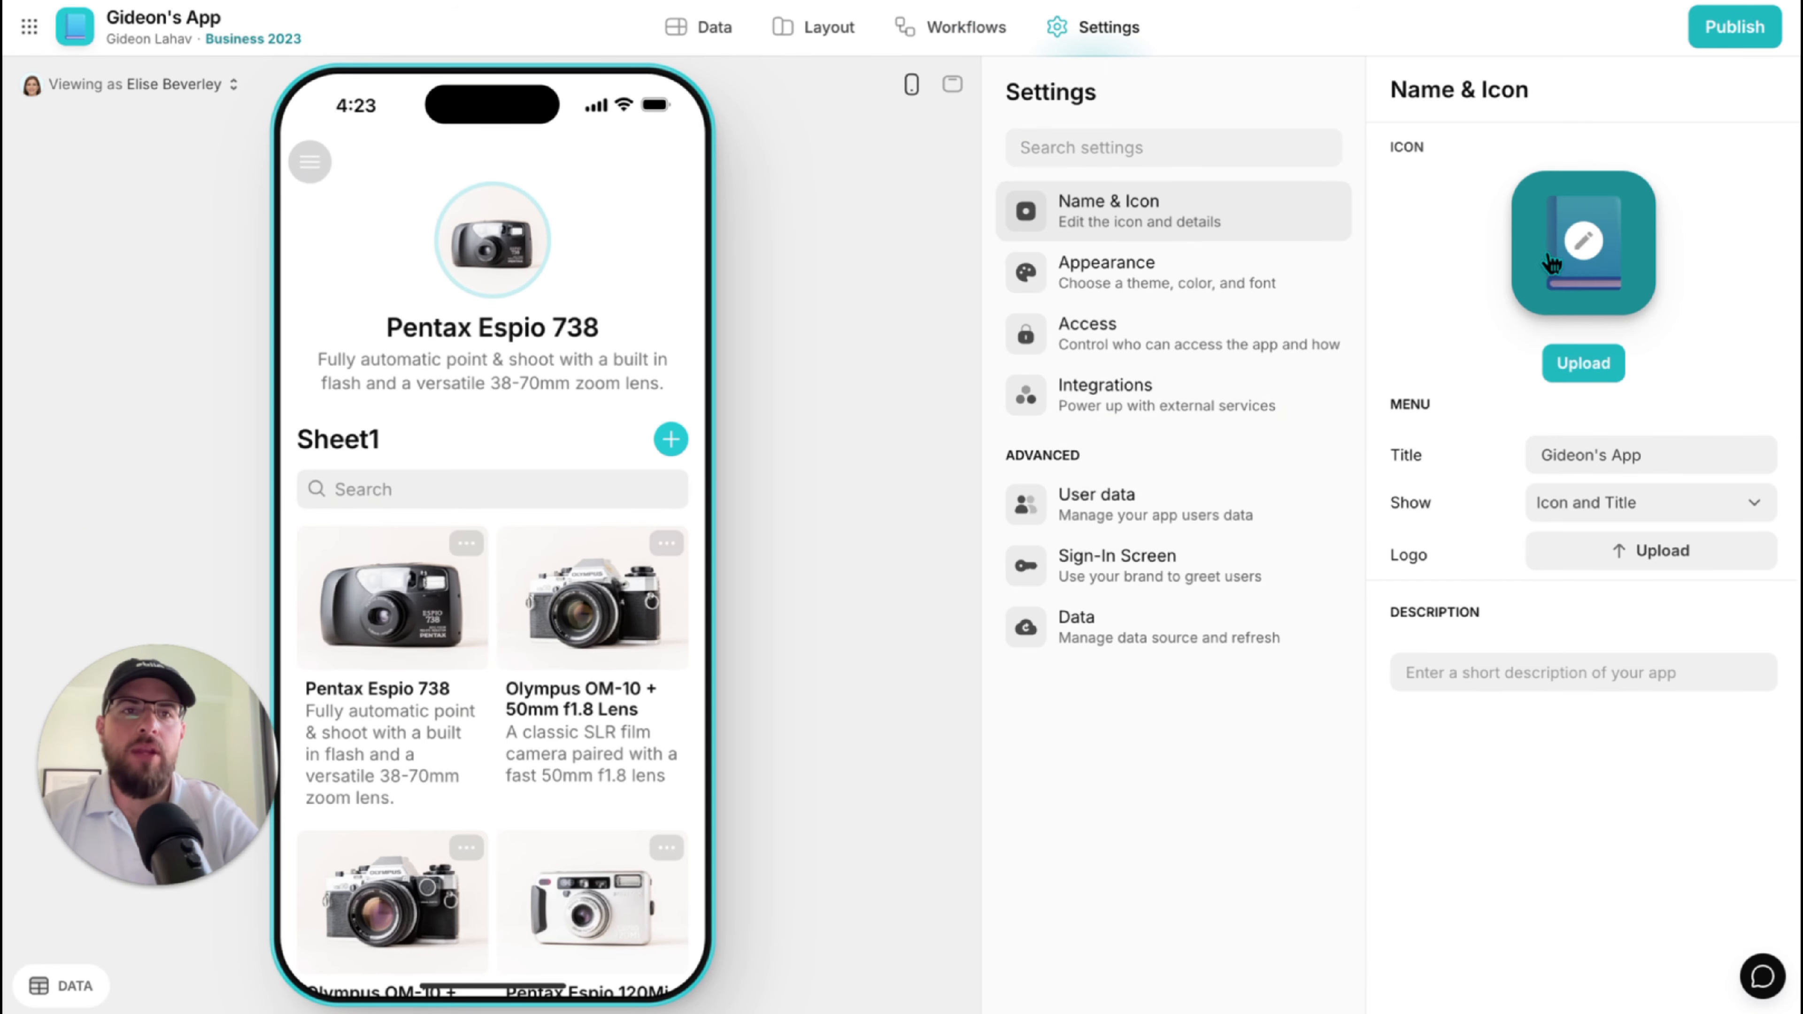
pyautogui.click(1597, 253)
pyautogui.click(1469, 399)
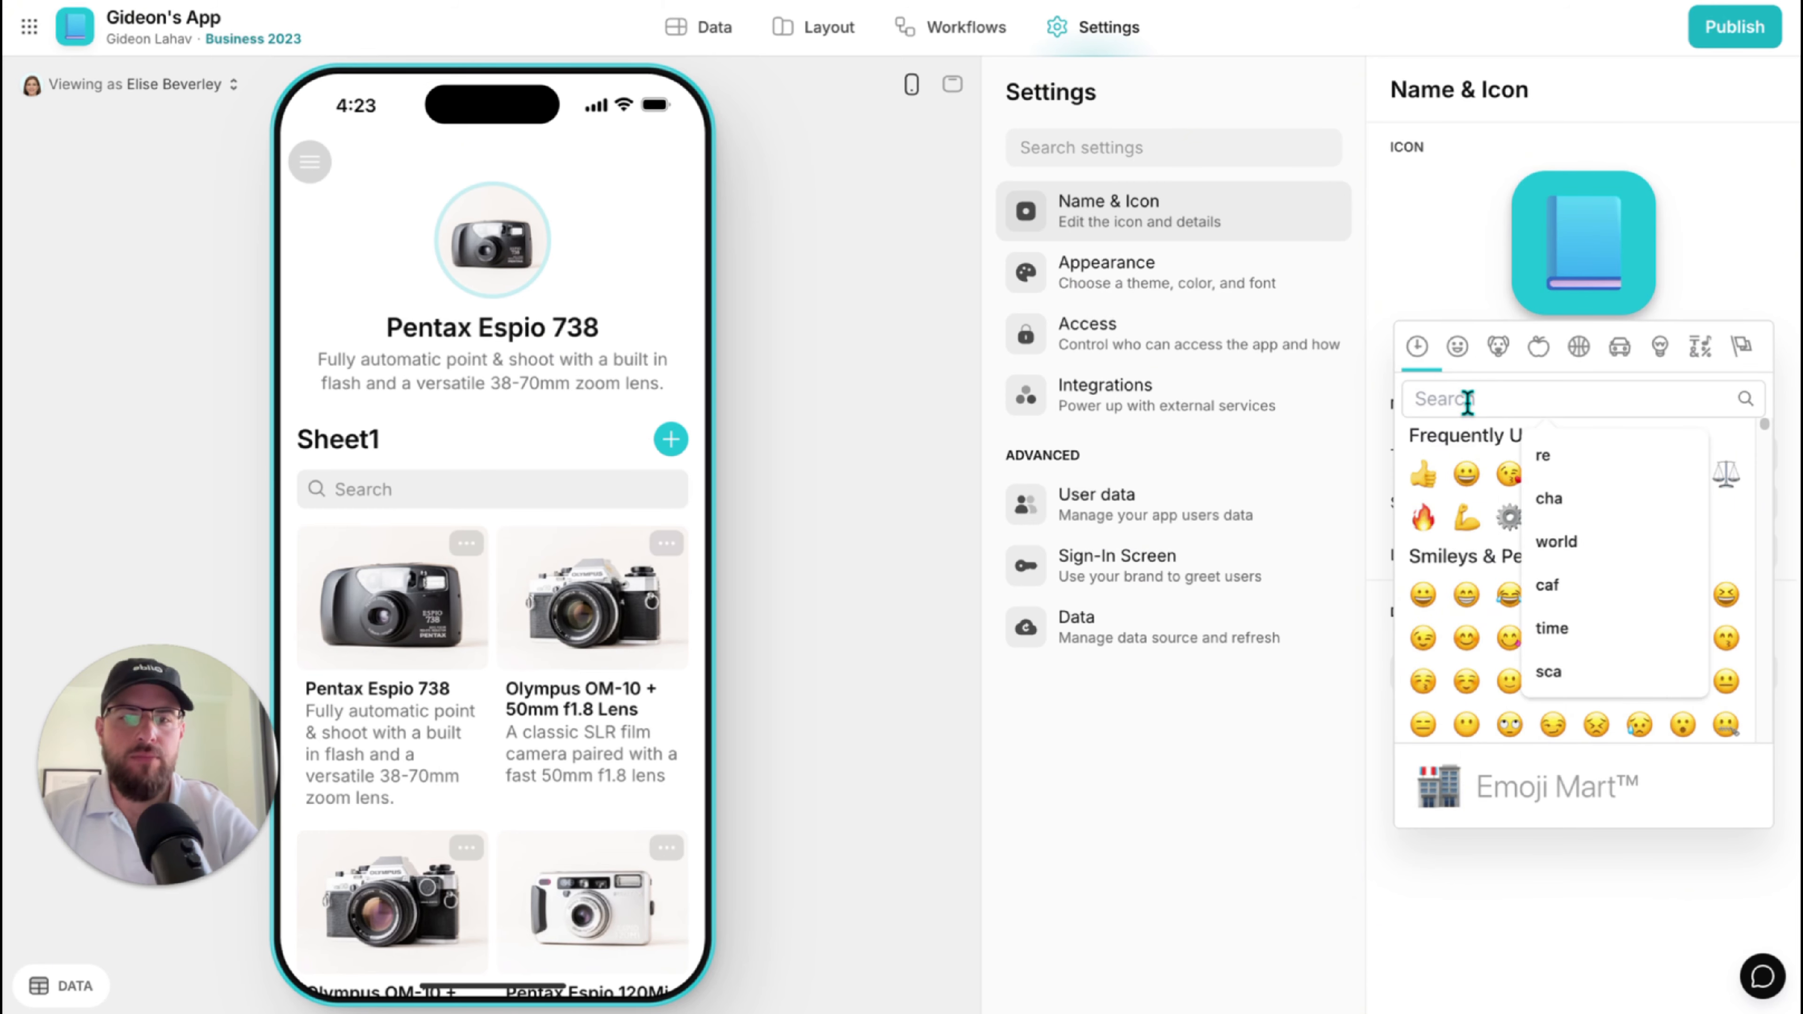
pyautogui.write('cam')
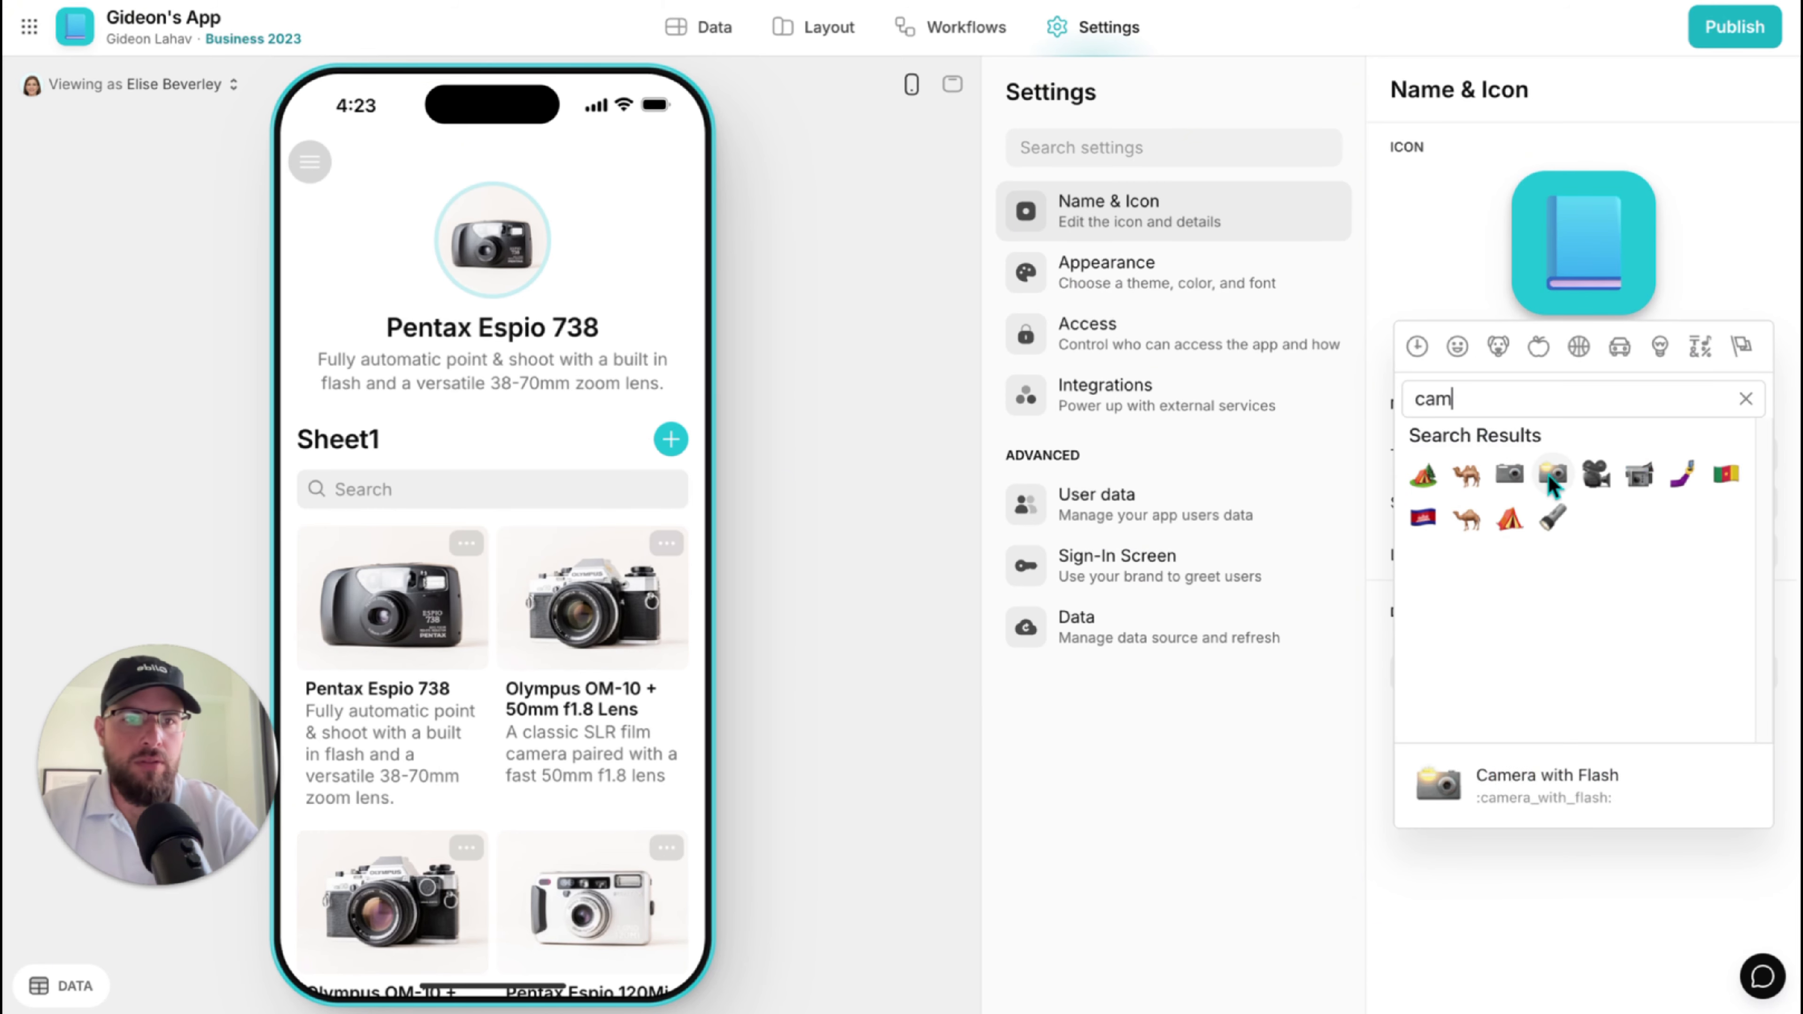
pyautogui.click(1509, 474)
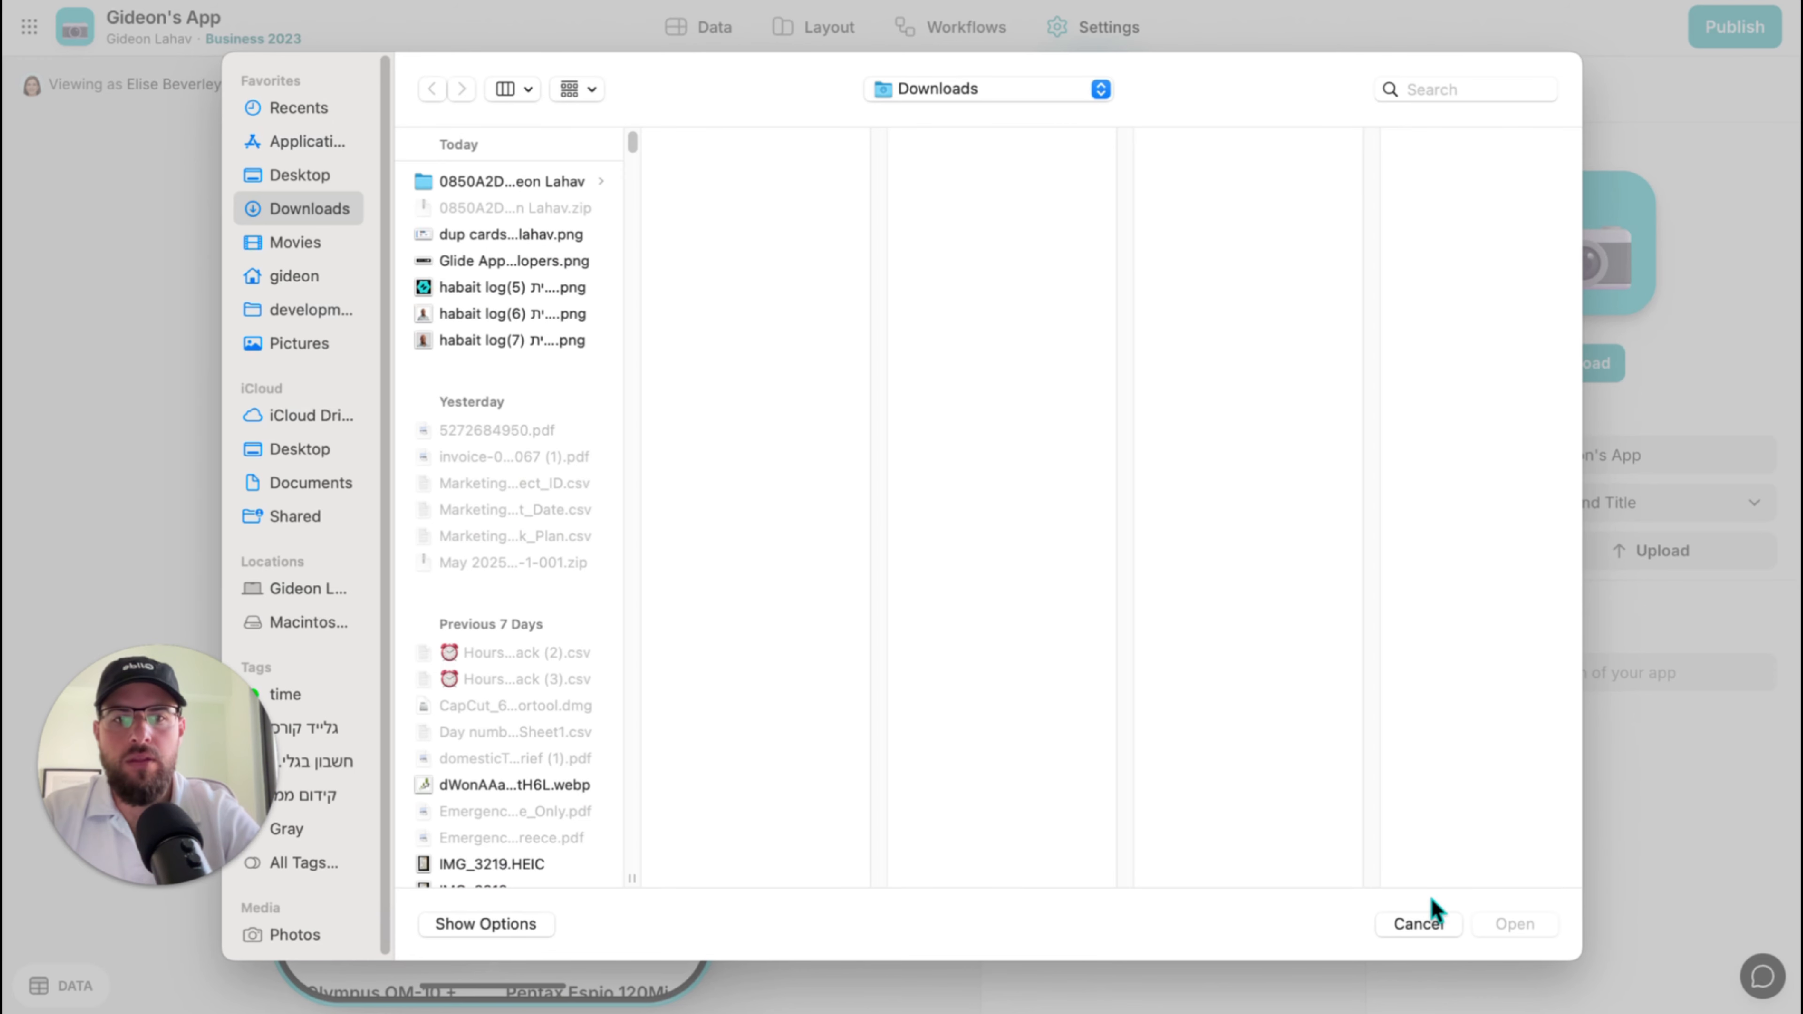
pyautogui.click(1418, 923)
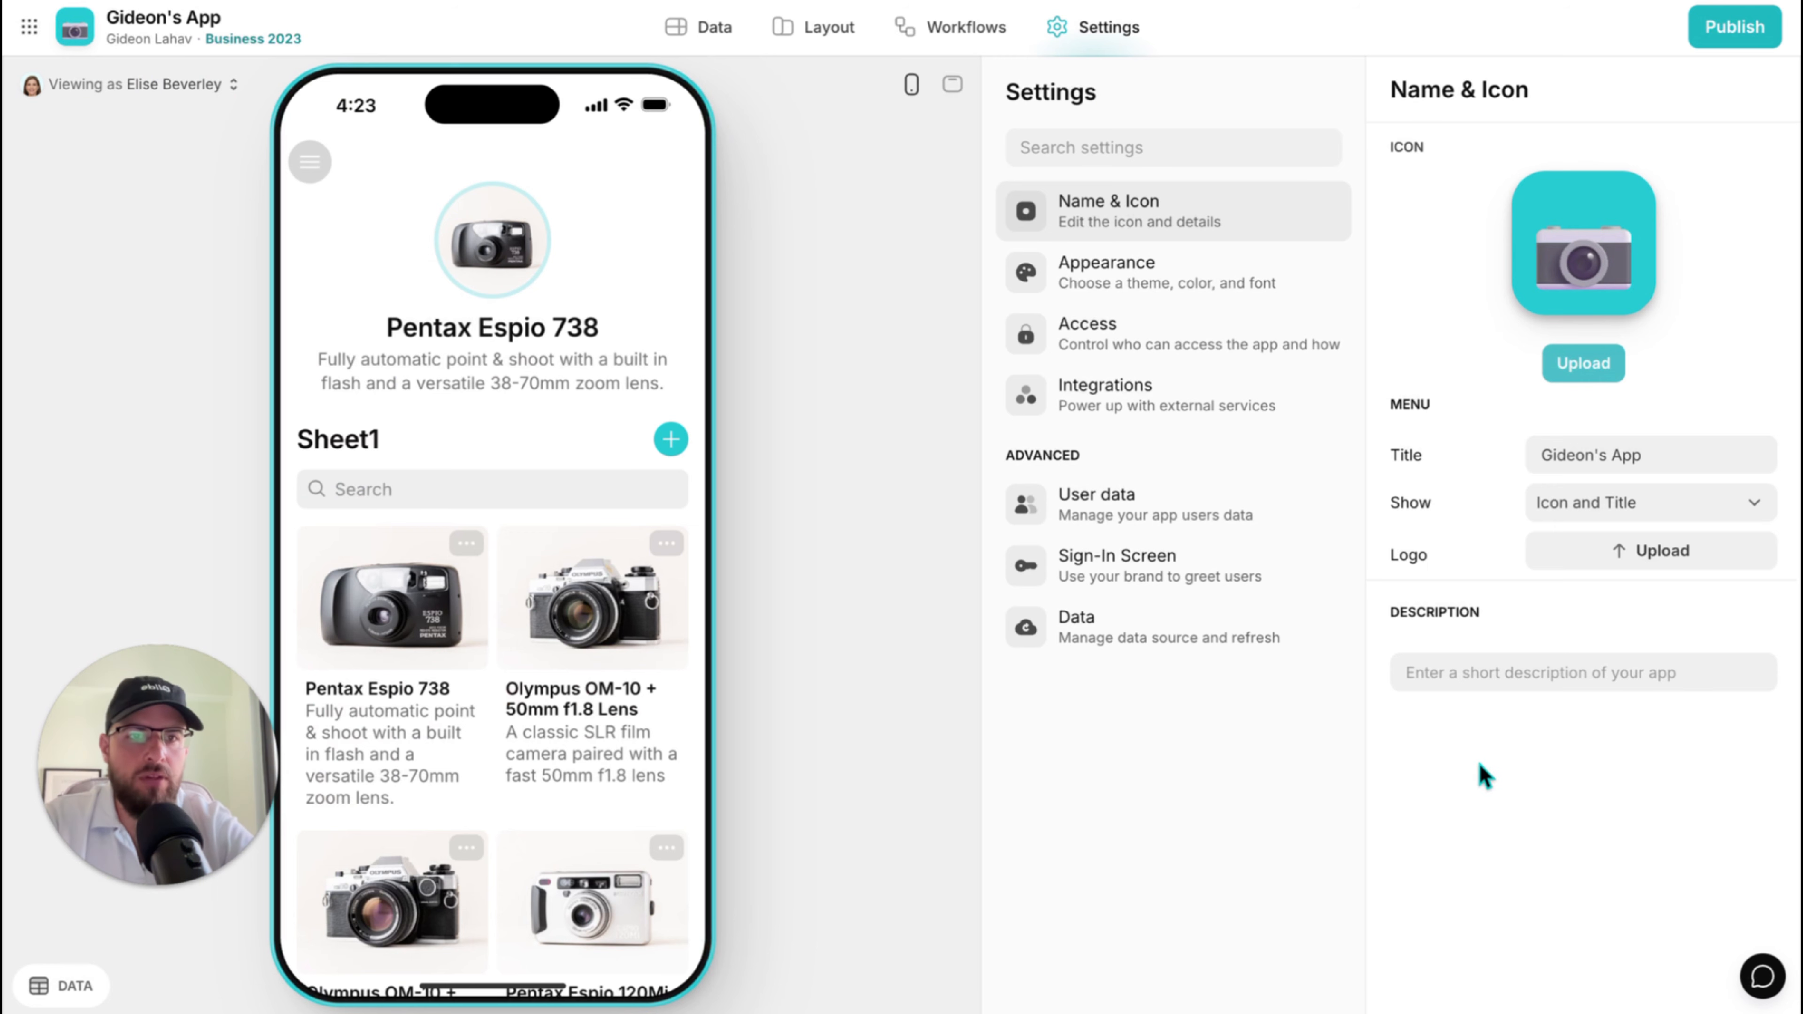
# Rename the app as Camera Store.
pyautogui.doubleClick(1626, 455)
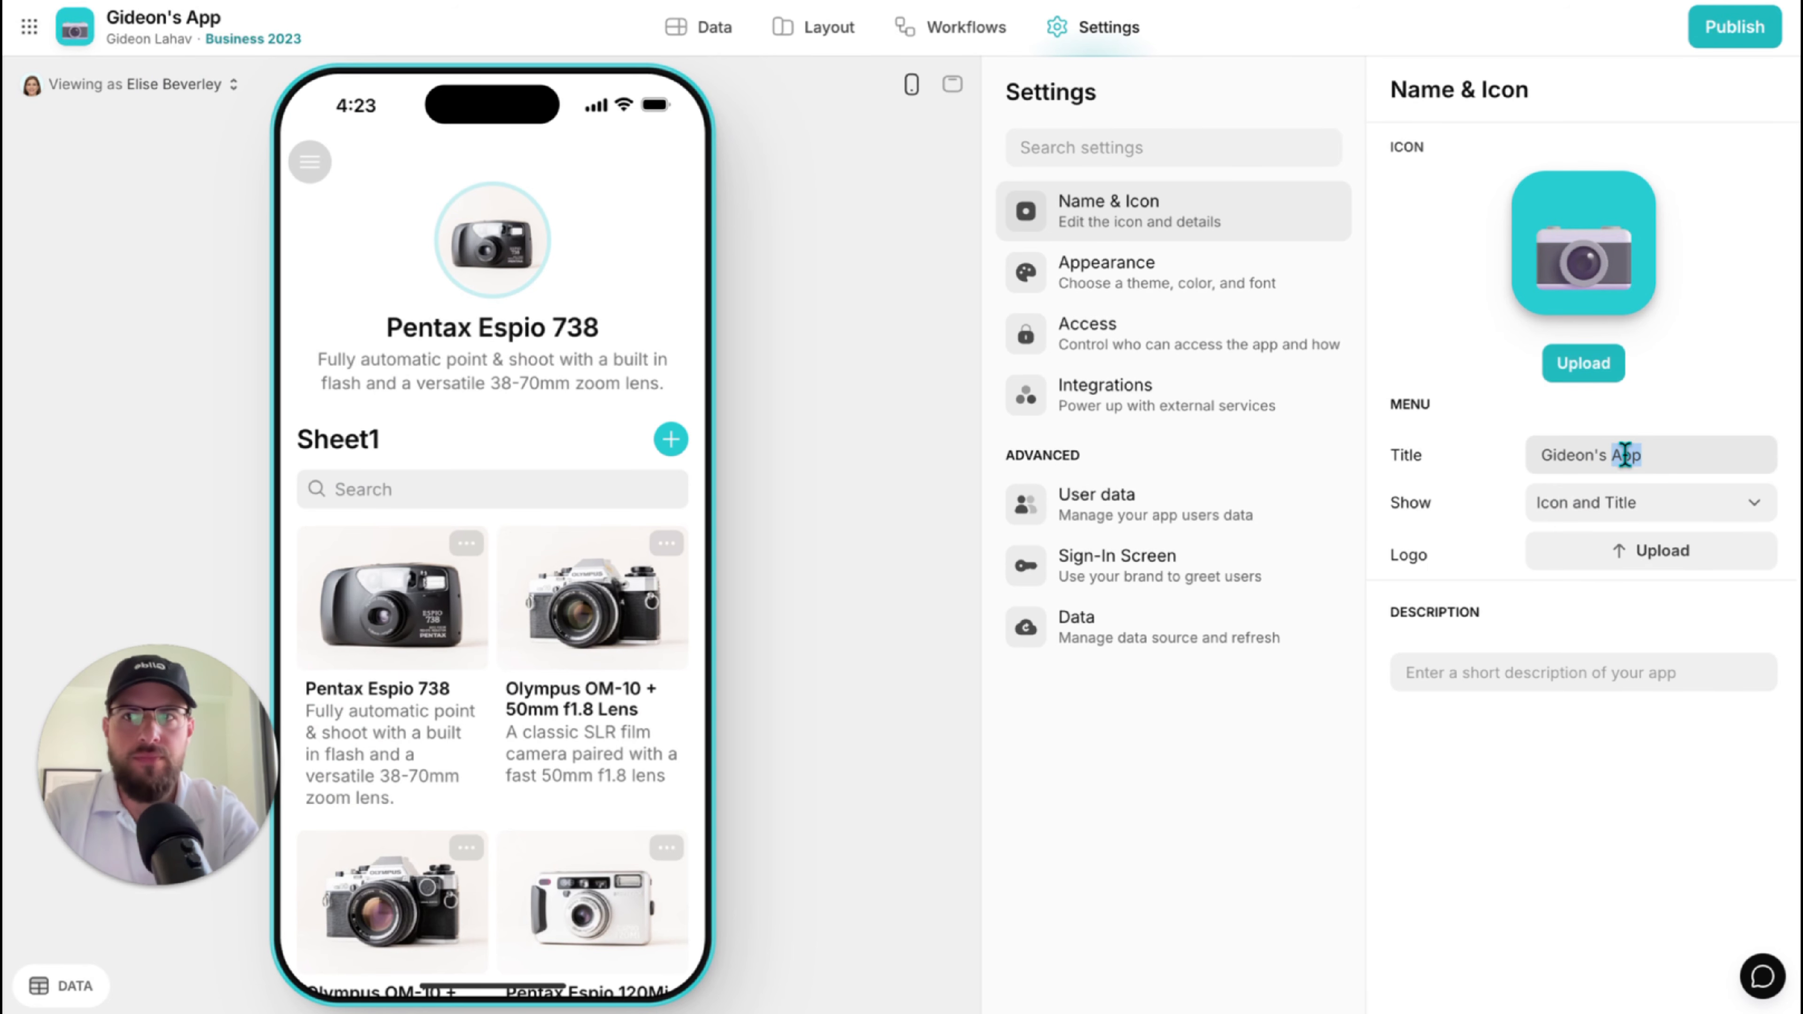
pyautogui.write('Camera Store')
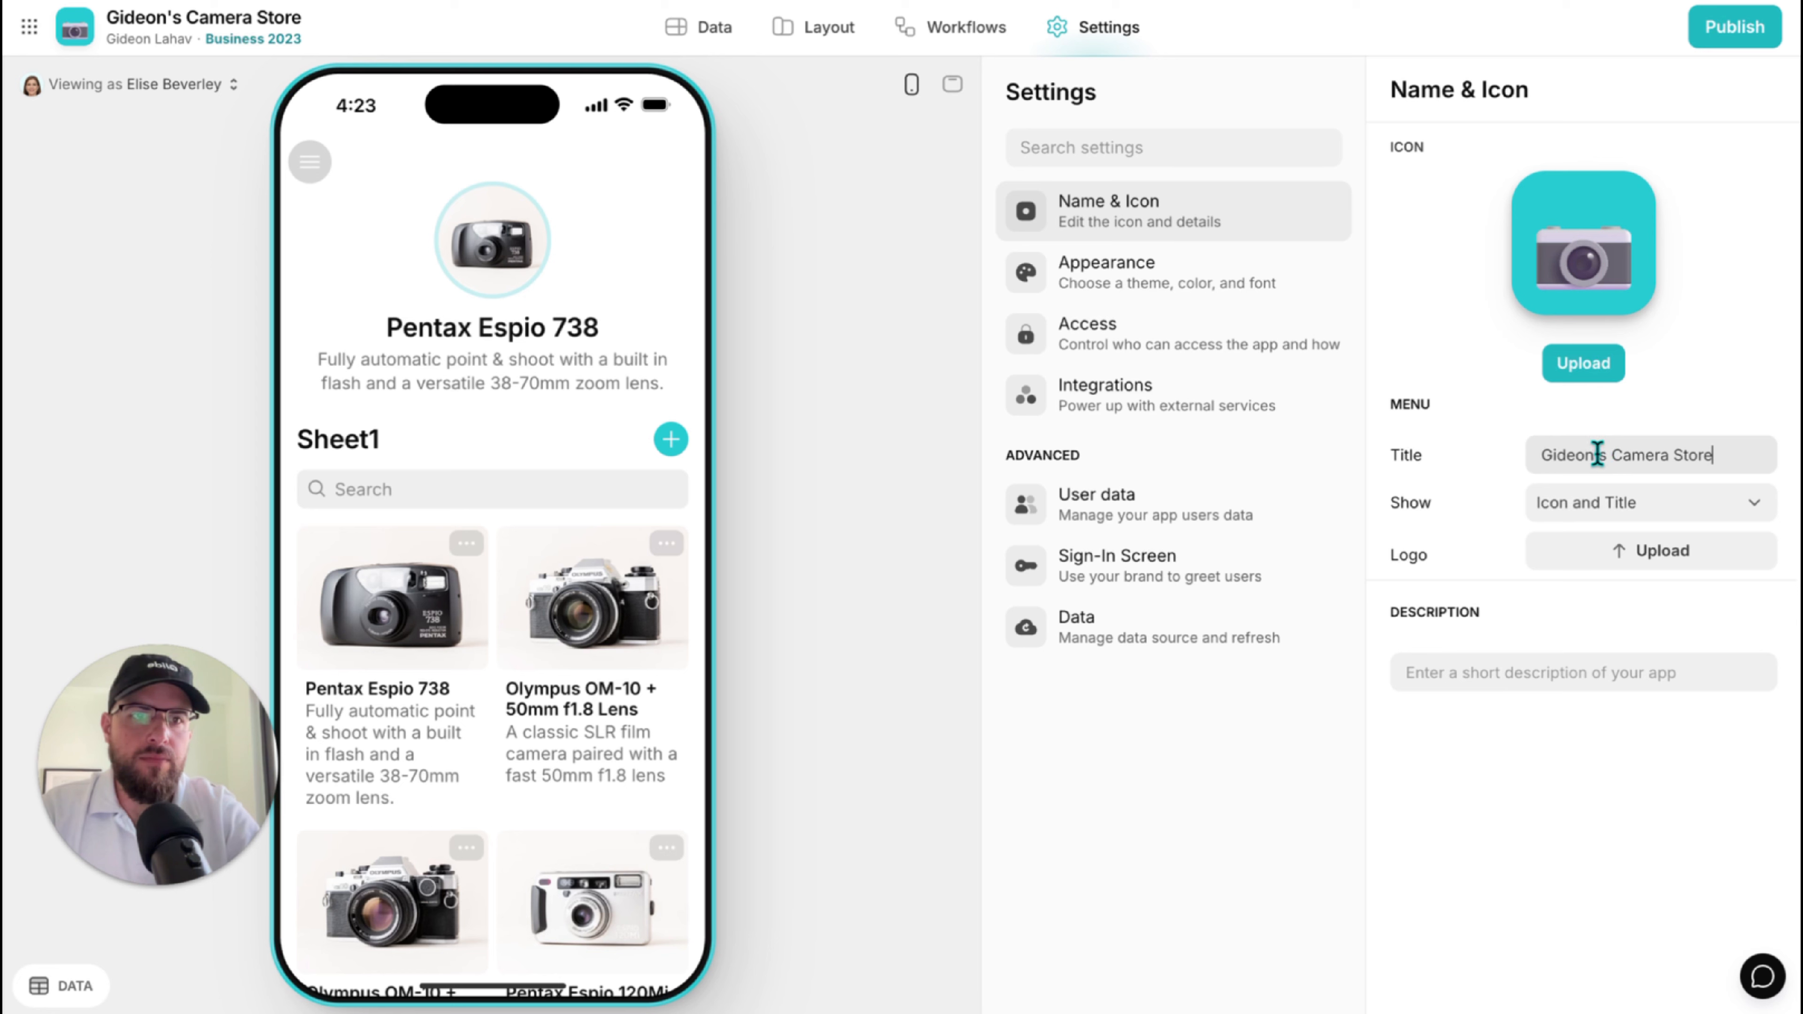
pyautogui.moveTo(1614, 454); pyautogui.dragTo(1441, 455)
pyautogui.press('BackSpace')
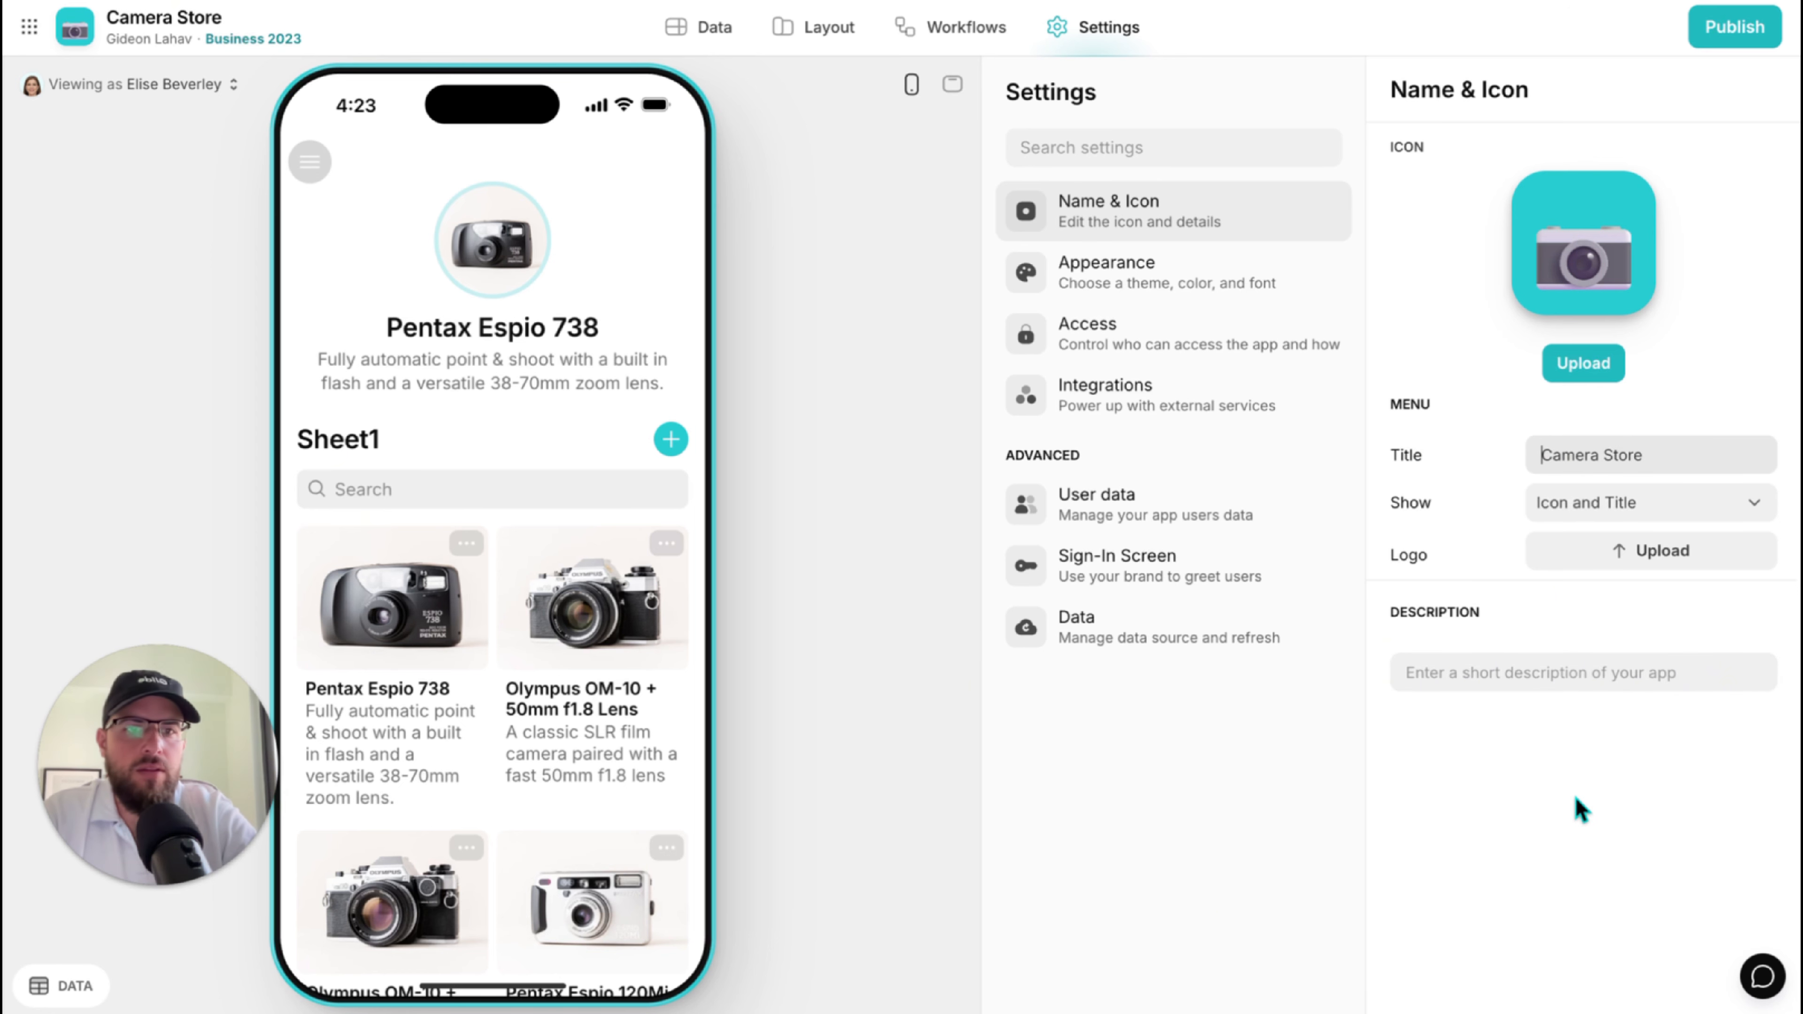
# Clear the Image column from the image of the Sheet1 title component.
pyautogui.click(831, 29)
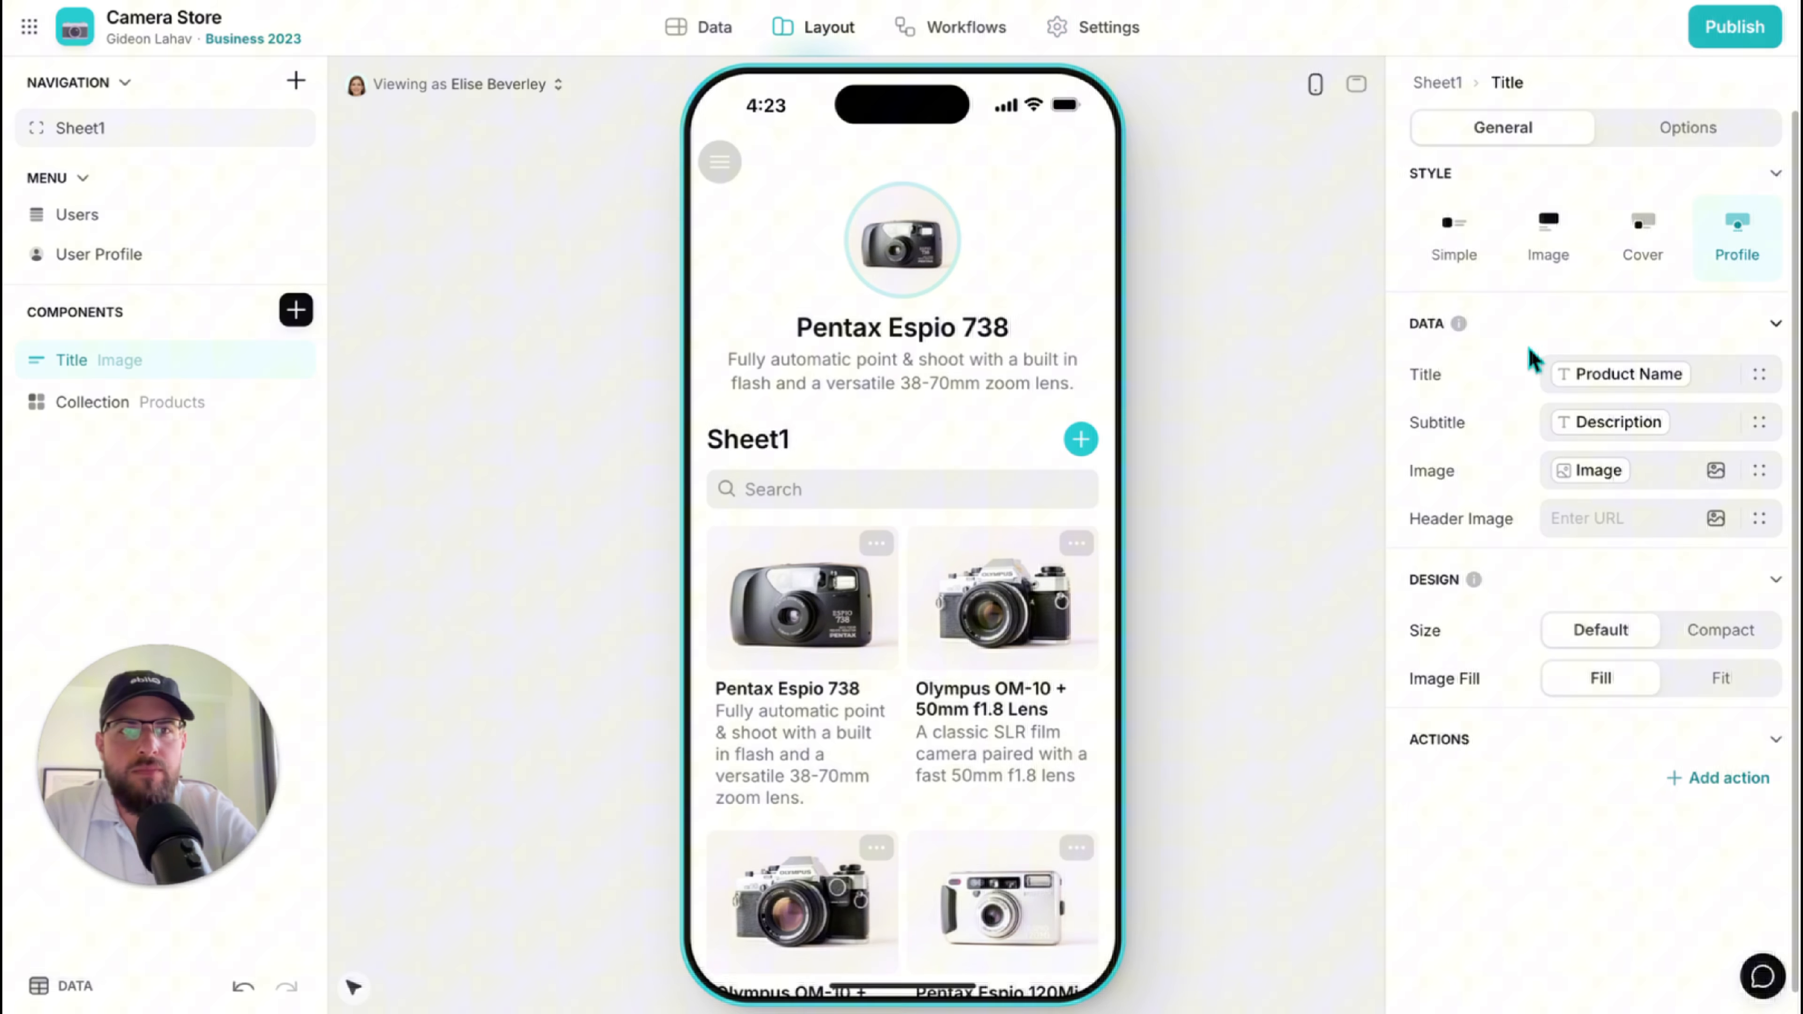
pyautogui.click(1759, 470)
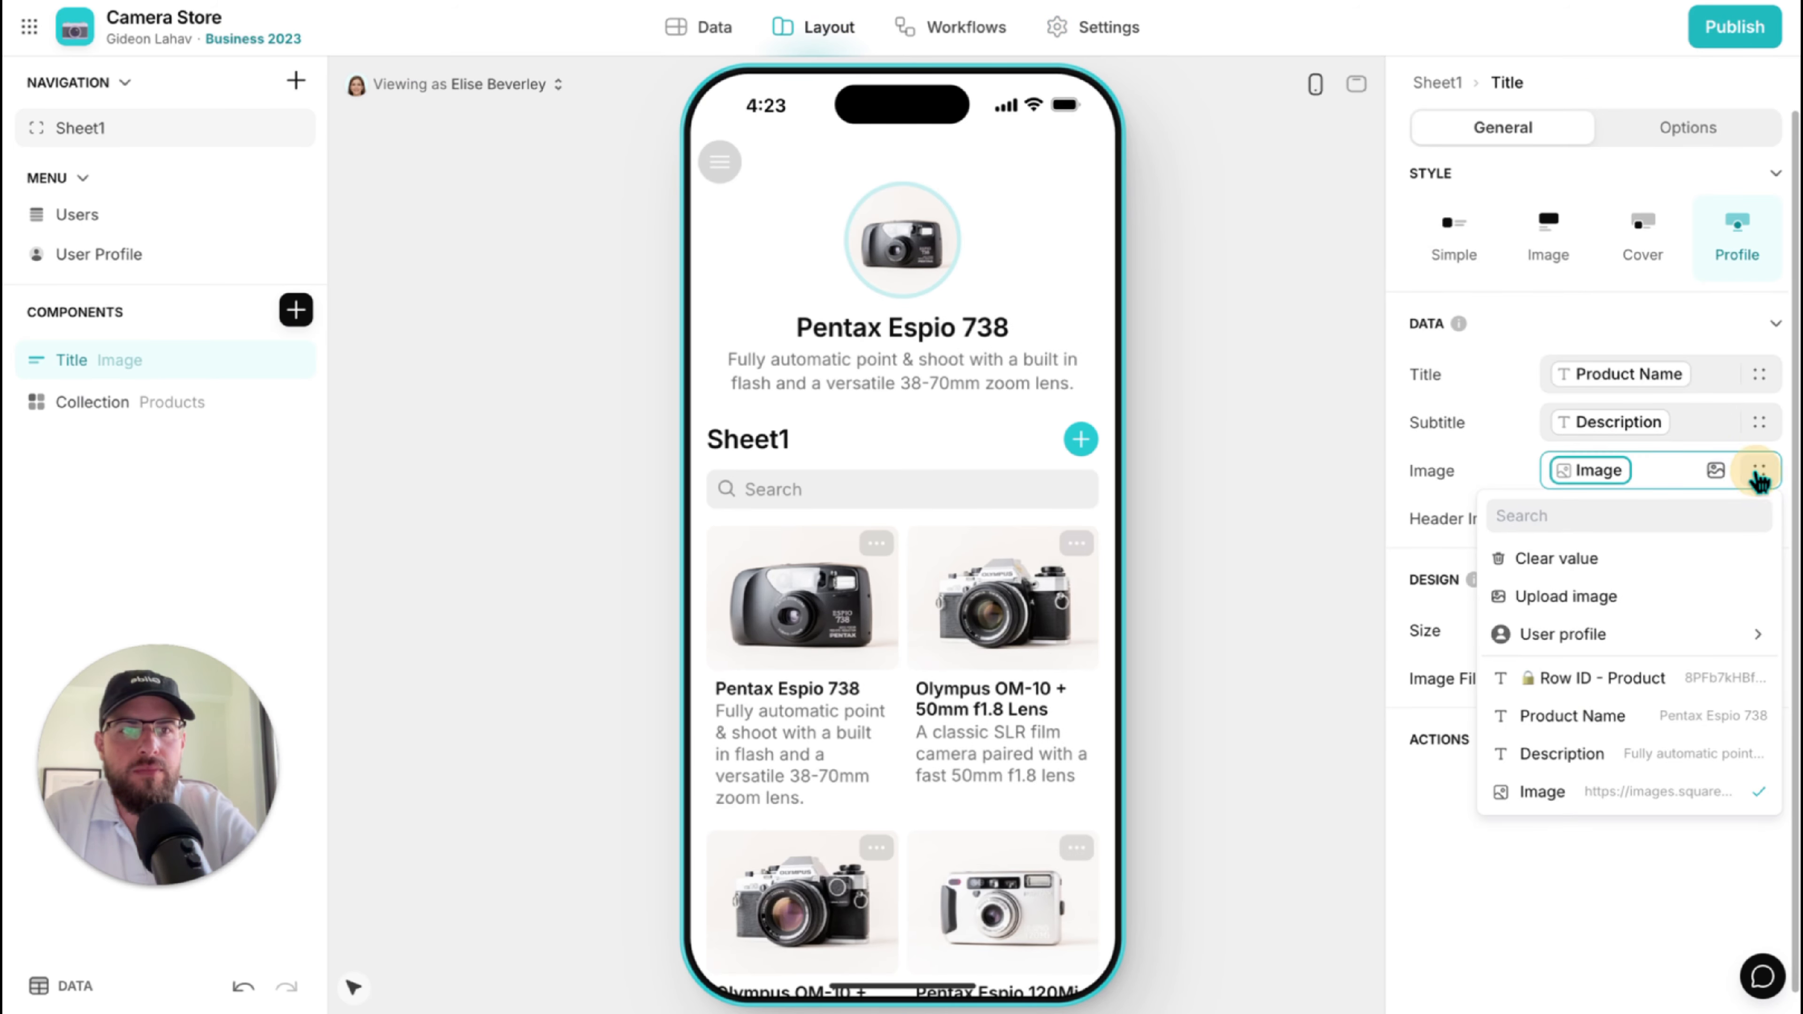
pyautogui.click(1630, 596)
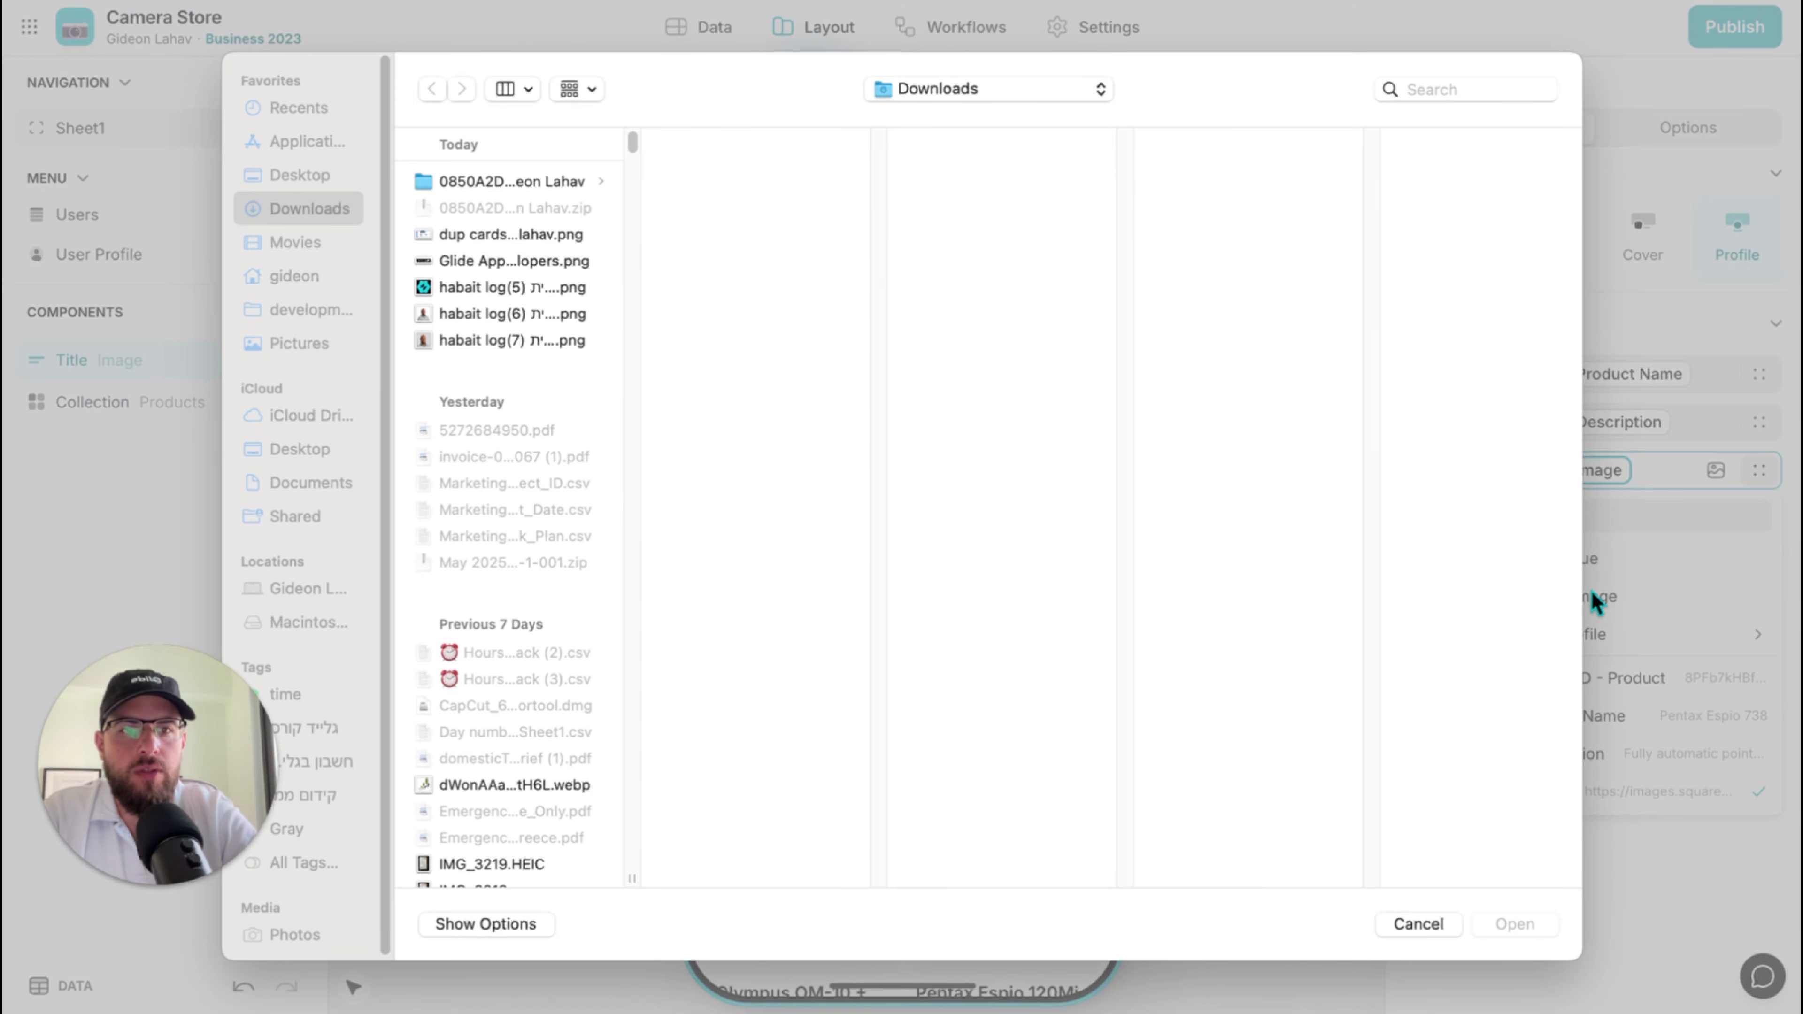
pyautogui.click(1417, 924)
pyautogui.click(1648, 465)
pyautogui.press('BackSpace')
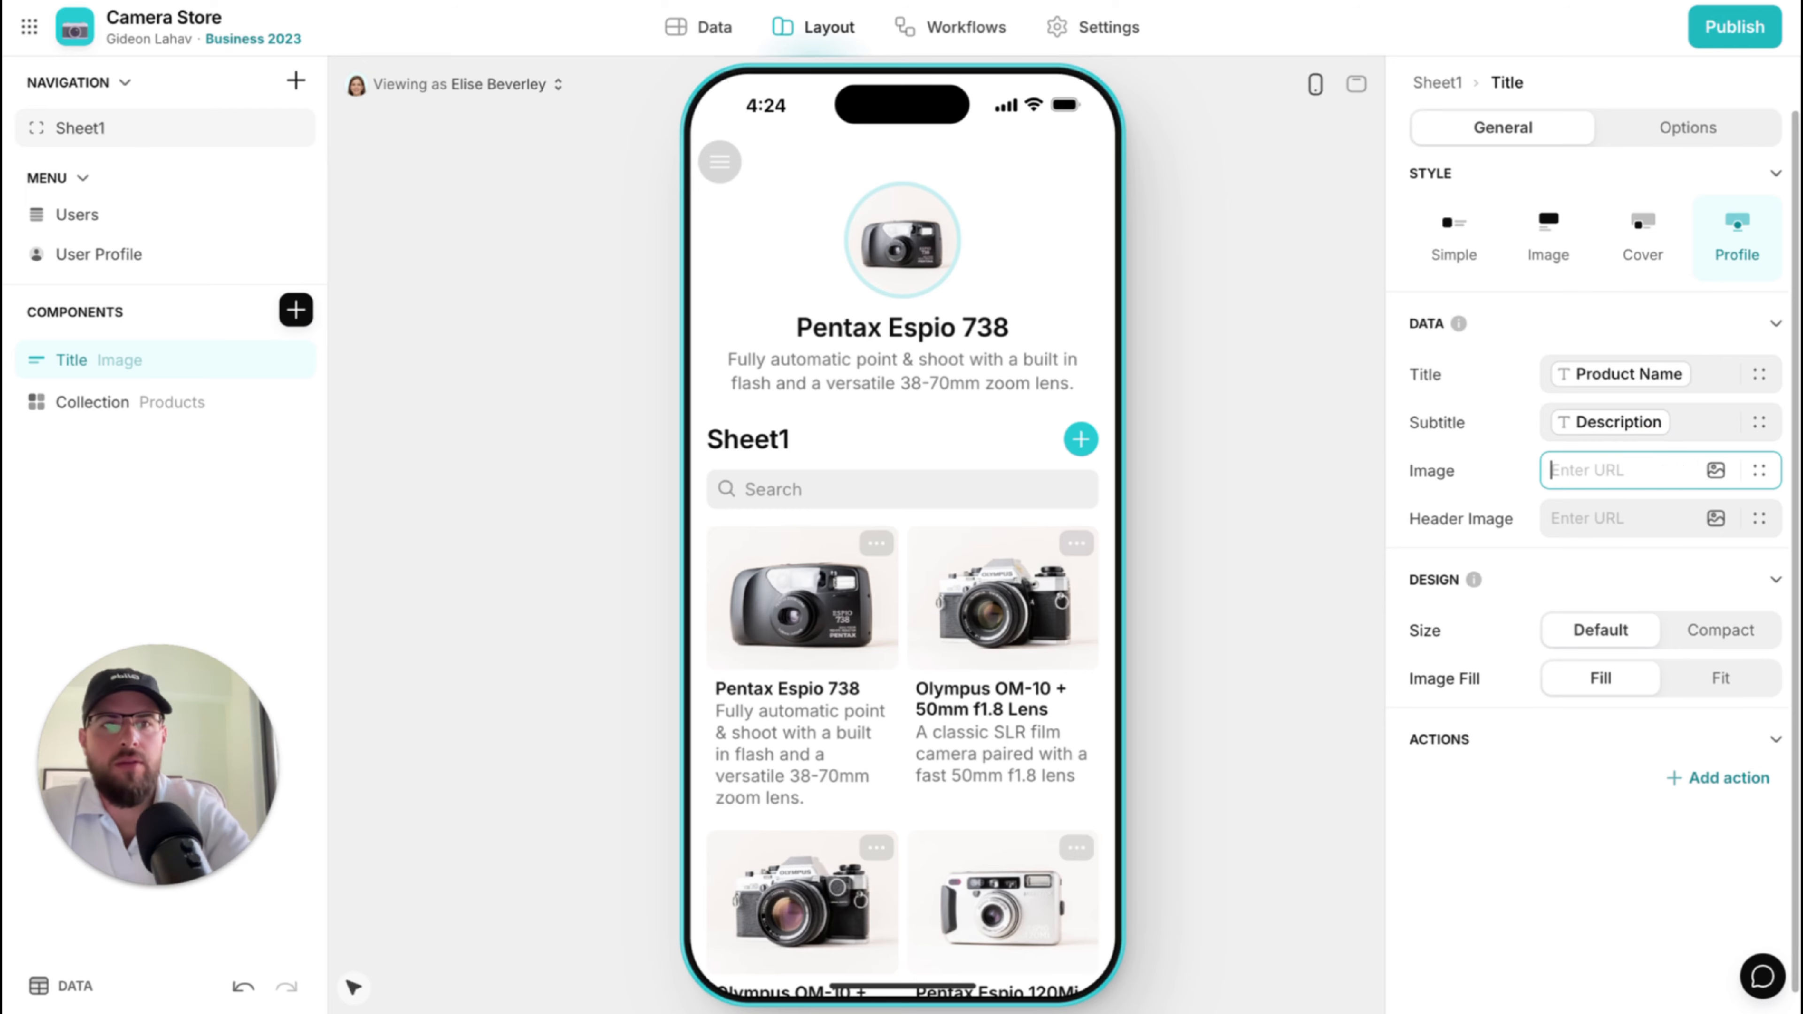
# Try a camera emoji from the JoyPixels picker as the title component's image.
pyautogui.click(1405, 0)
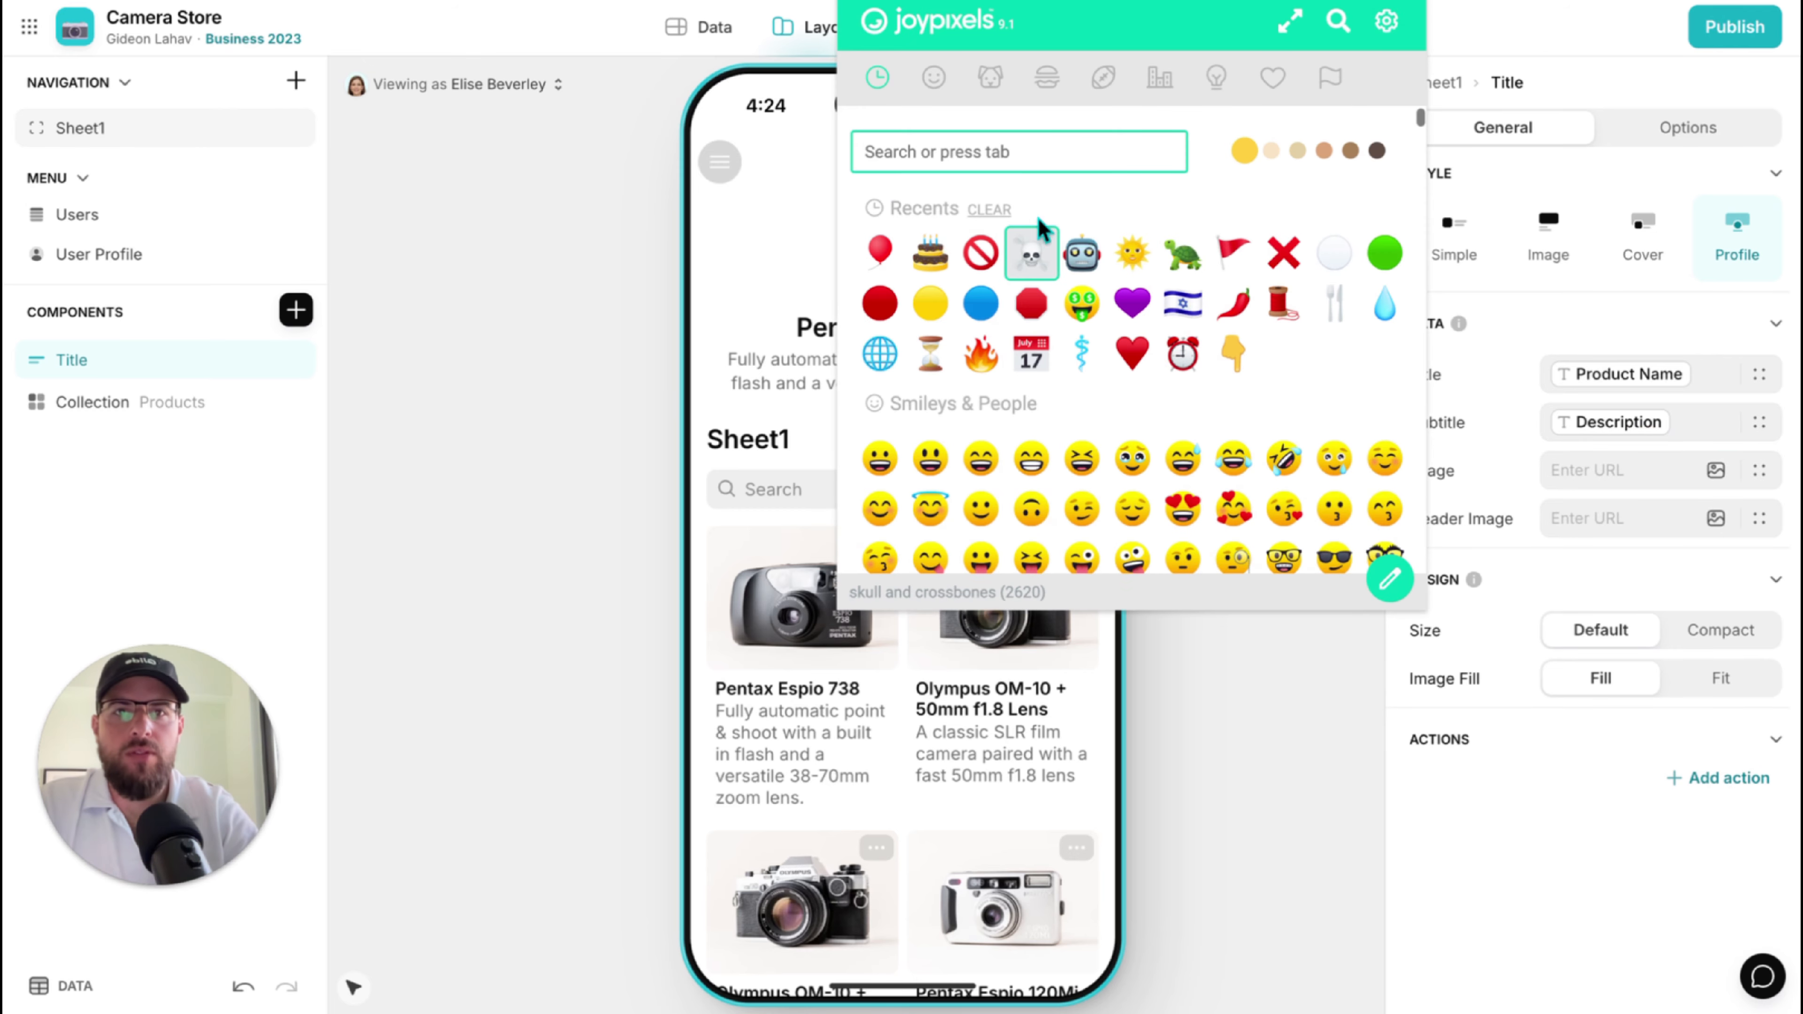
pyautogui.write('cam')
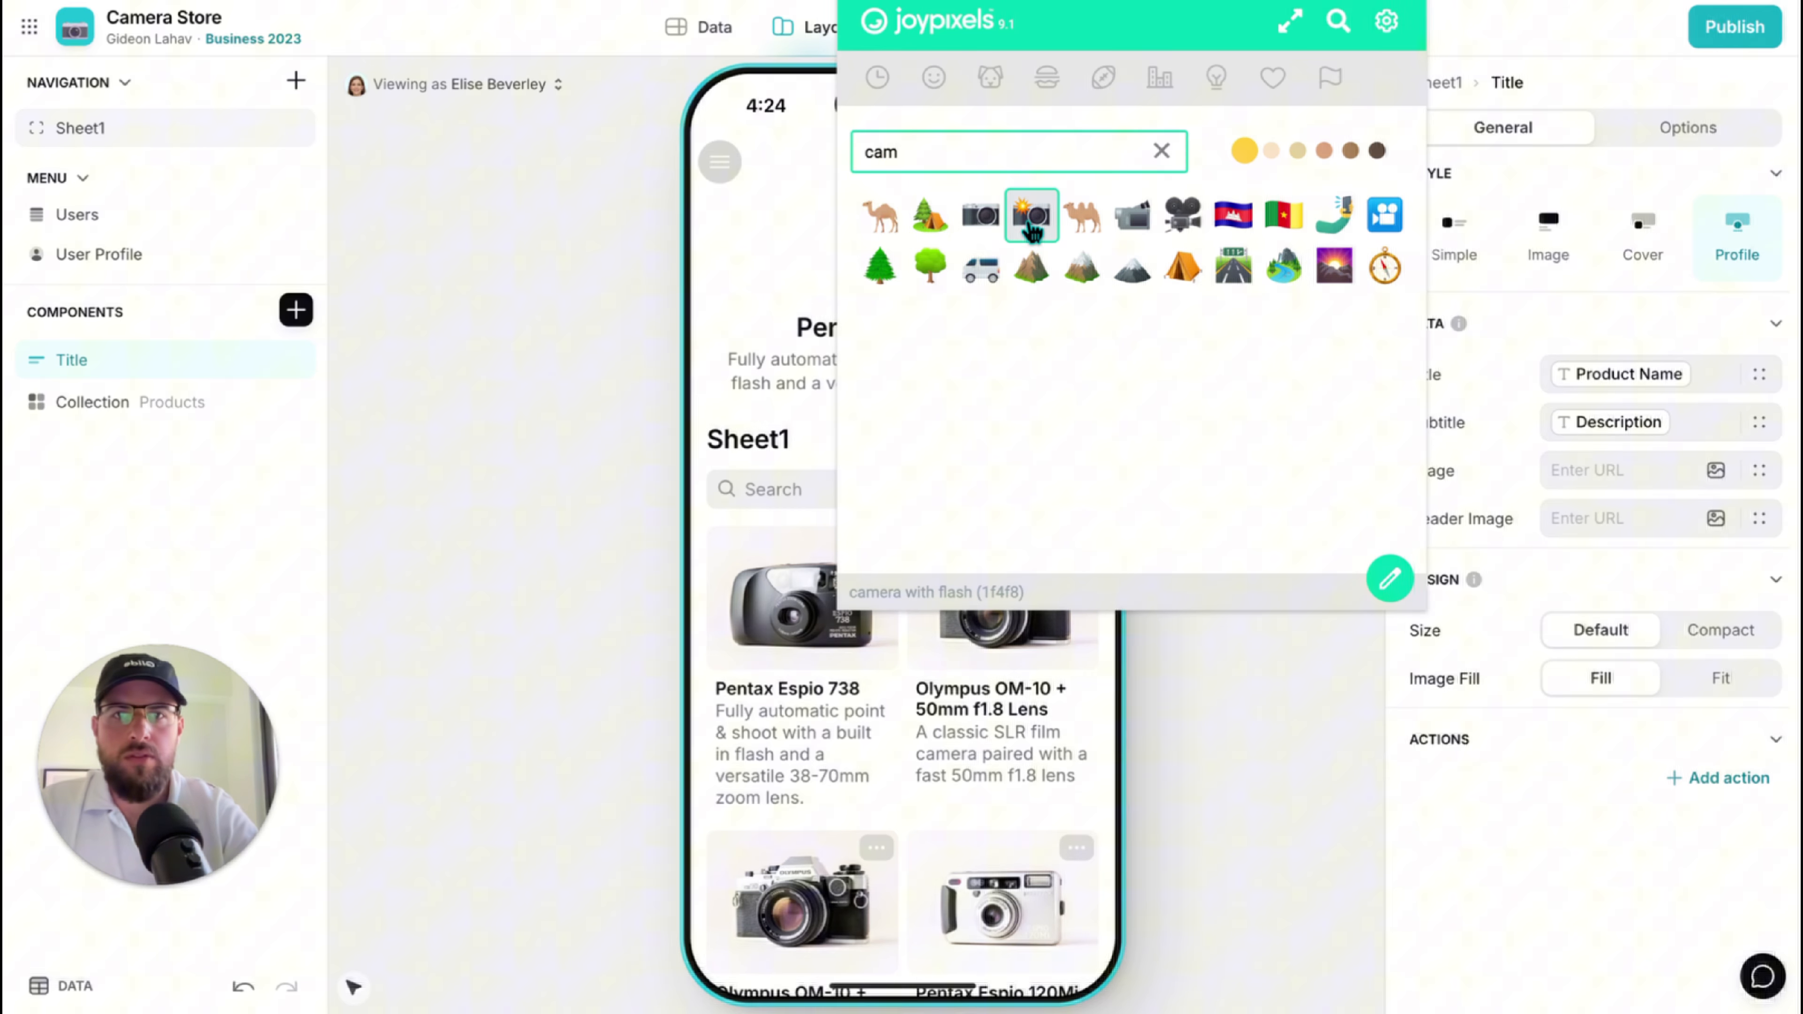
pyautogui.click(1007, 219)
pyautogui.click(1578, 479)
pyautogui.write('📷')
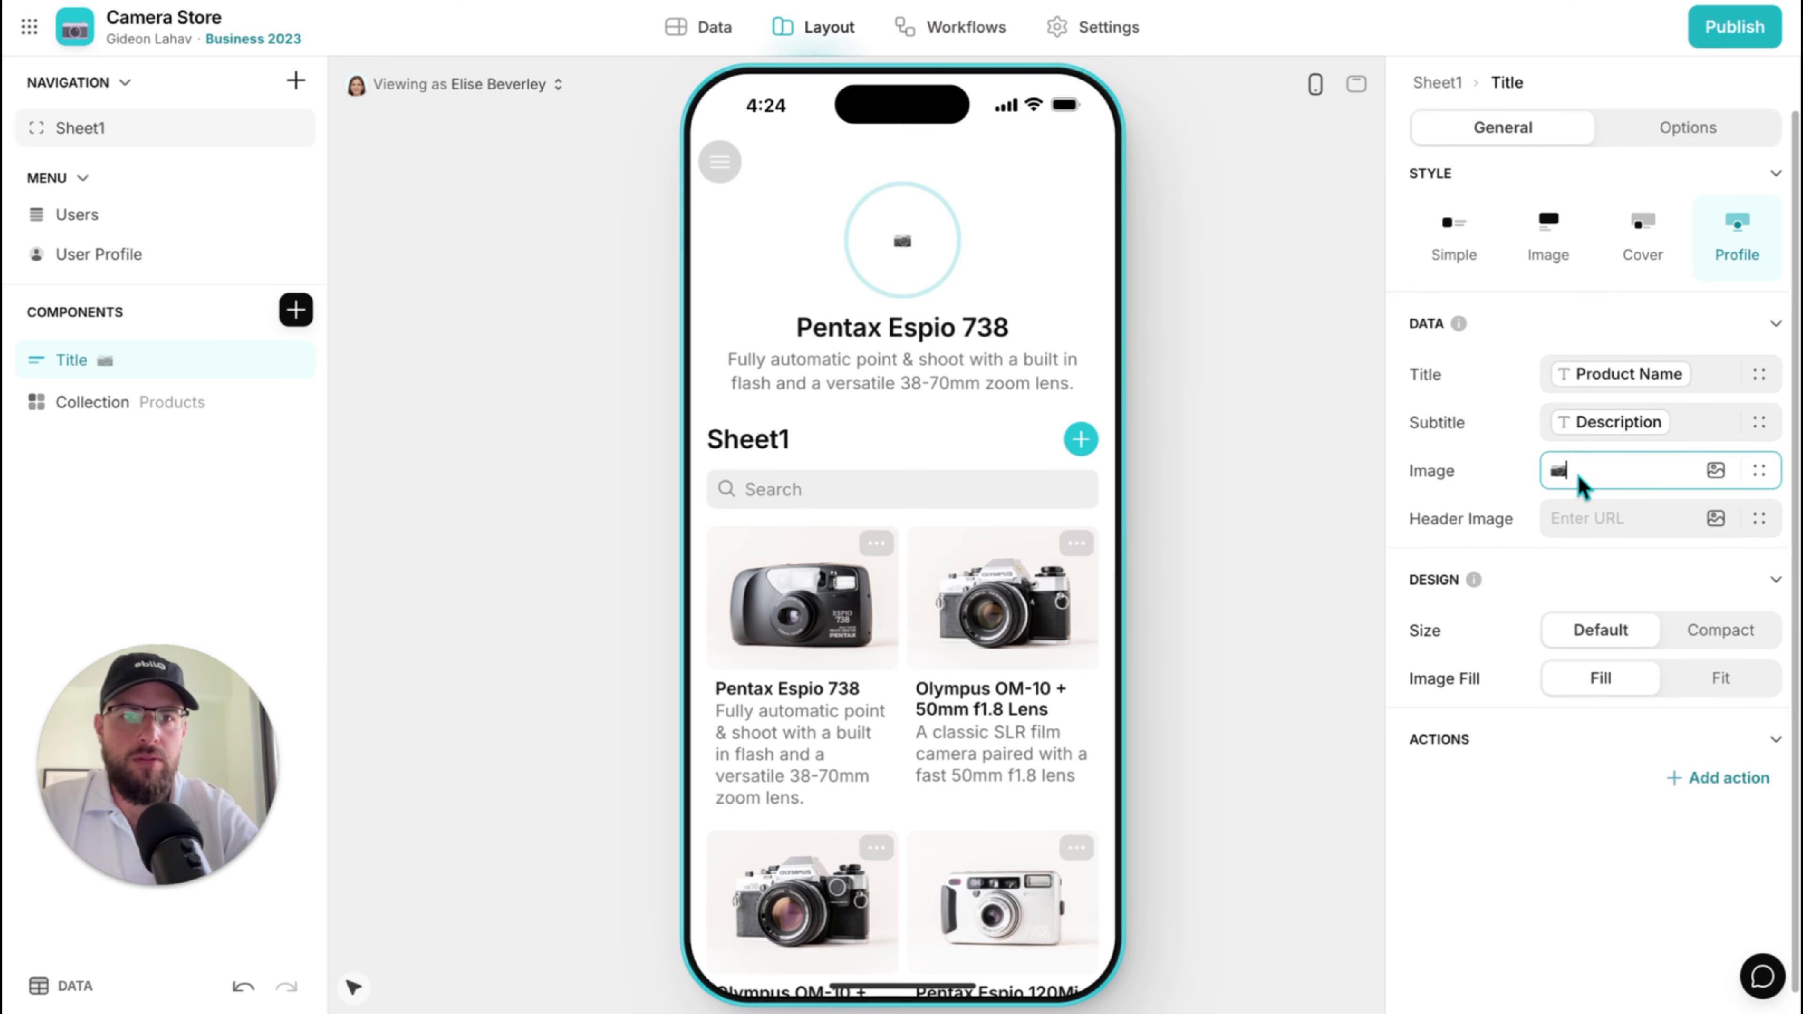
pyautogui.press('BackSpace')
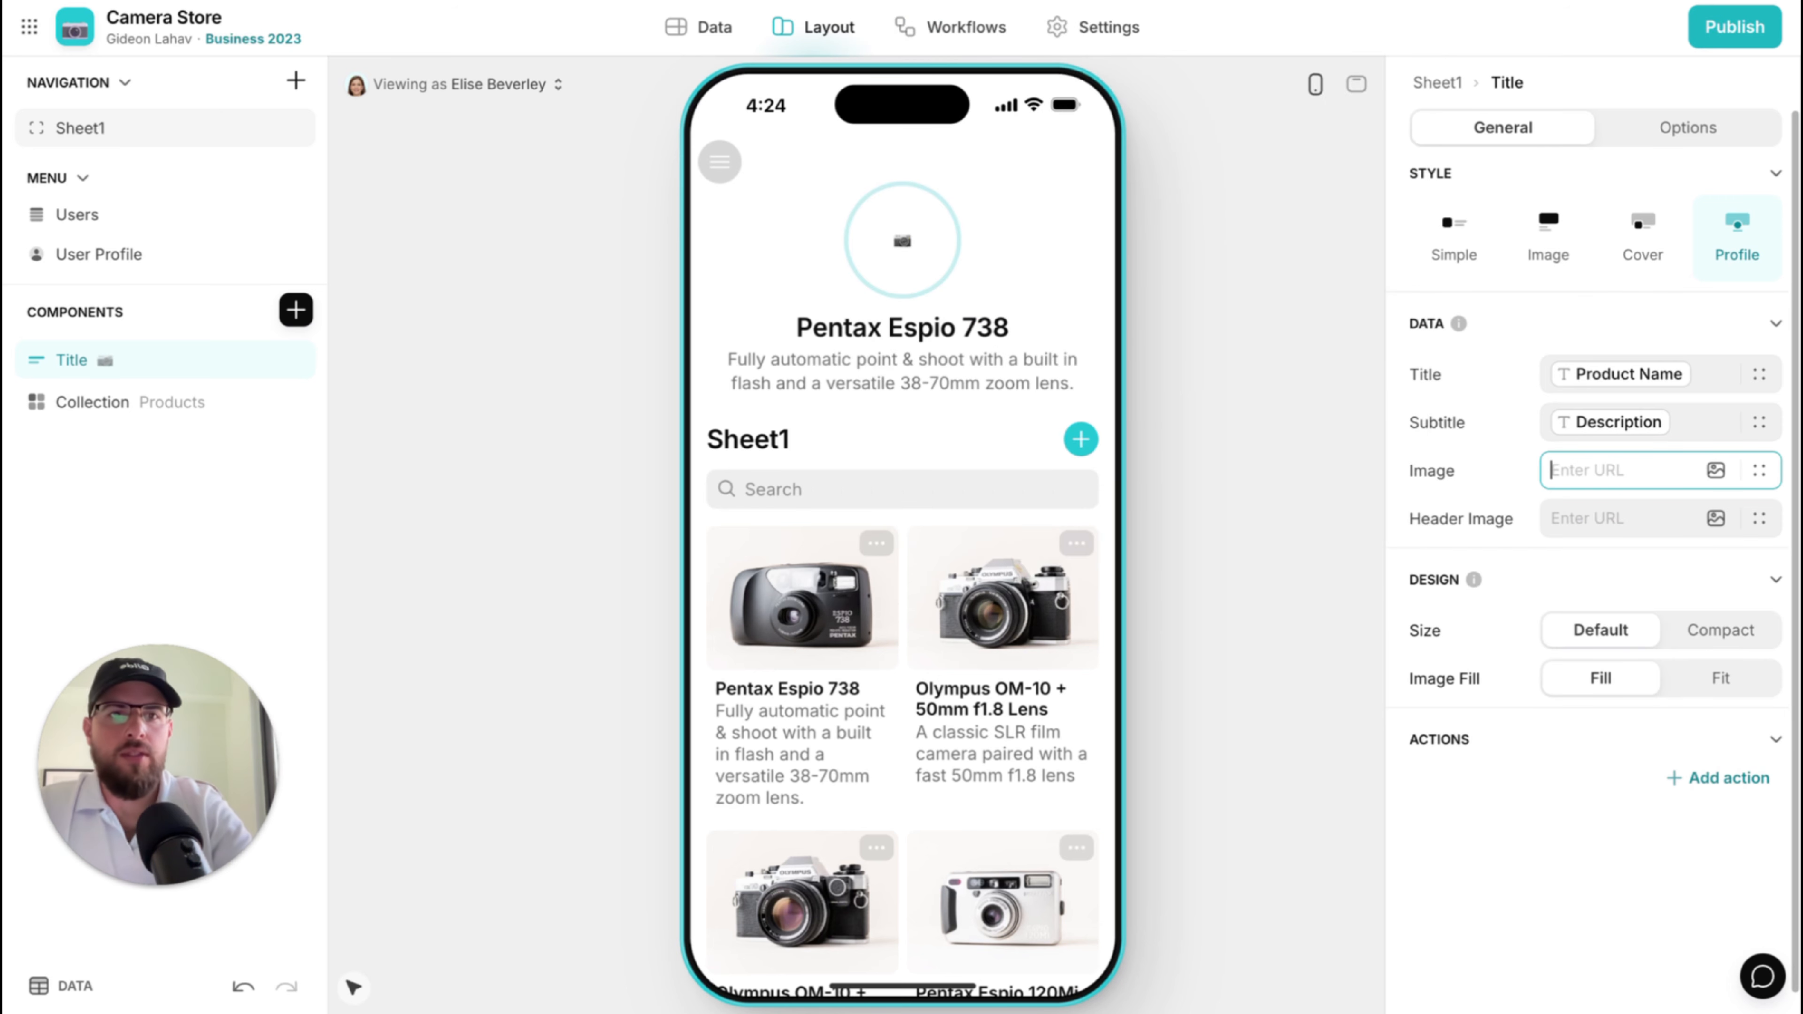
# Replace the title component's Product Name binding with the app's name from the settings, Camera Store.
pyautogui.click(1700, 372)
pyautogui.press('BackSpace')
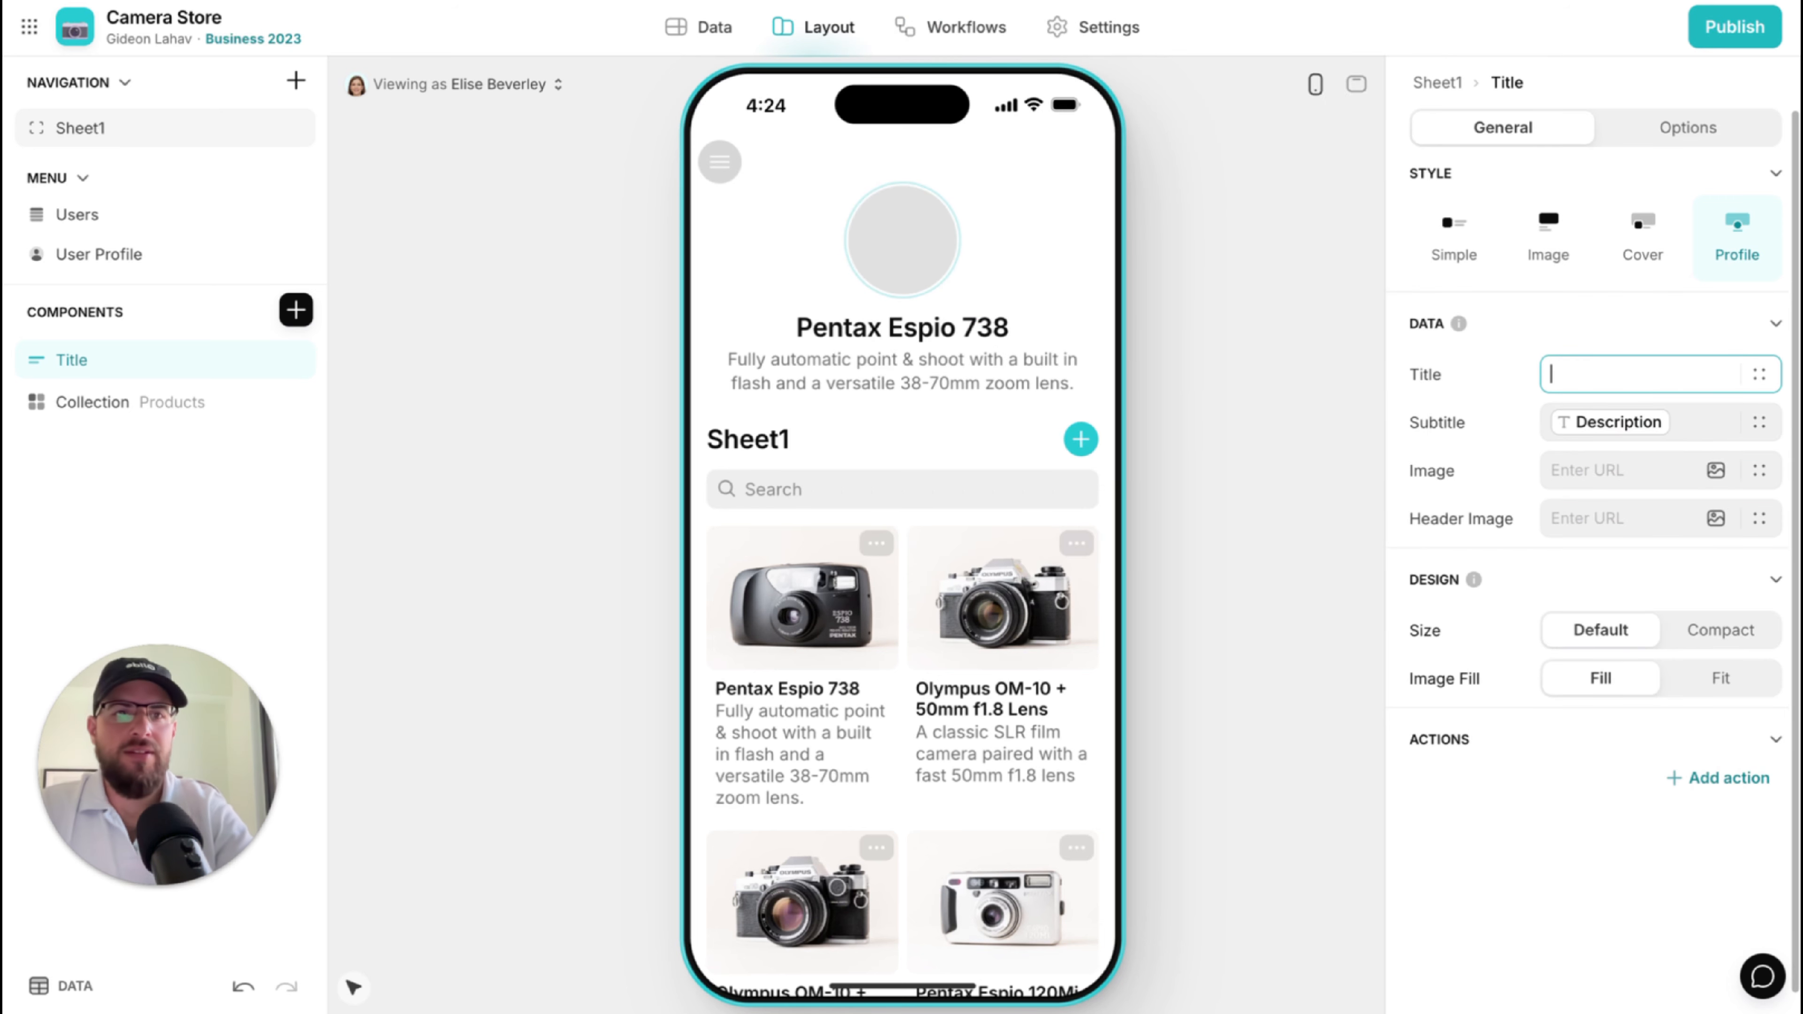
pyautogui.click(1120, 49)
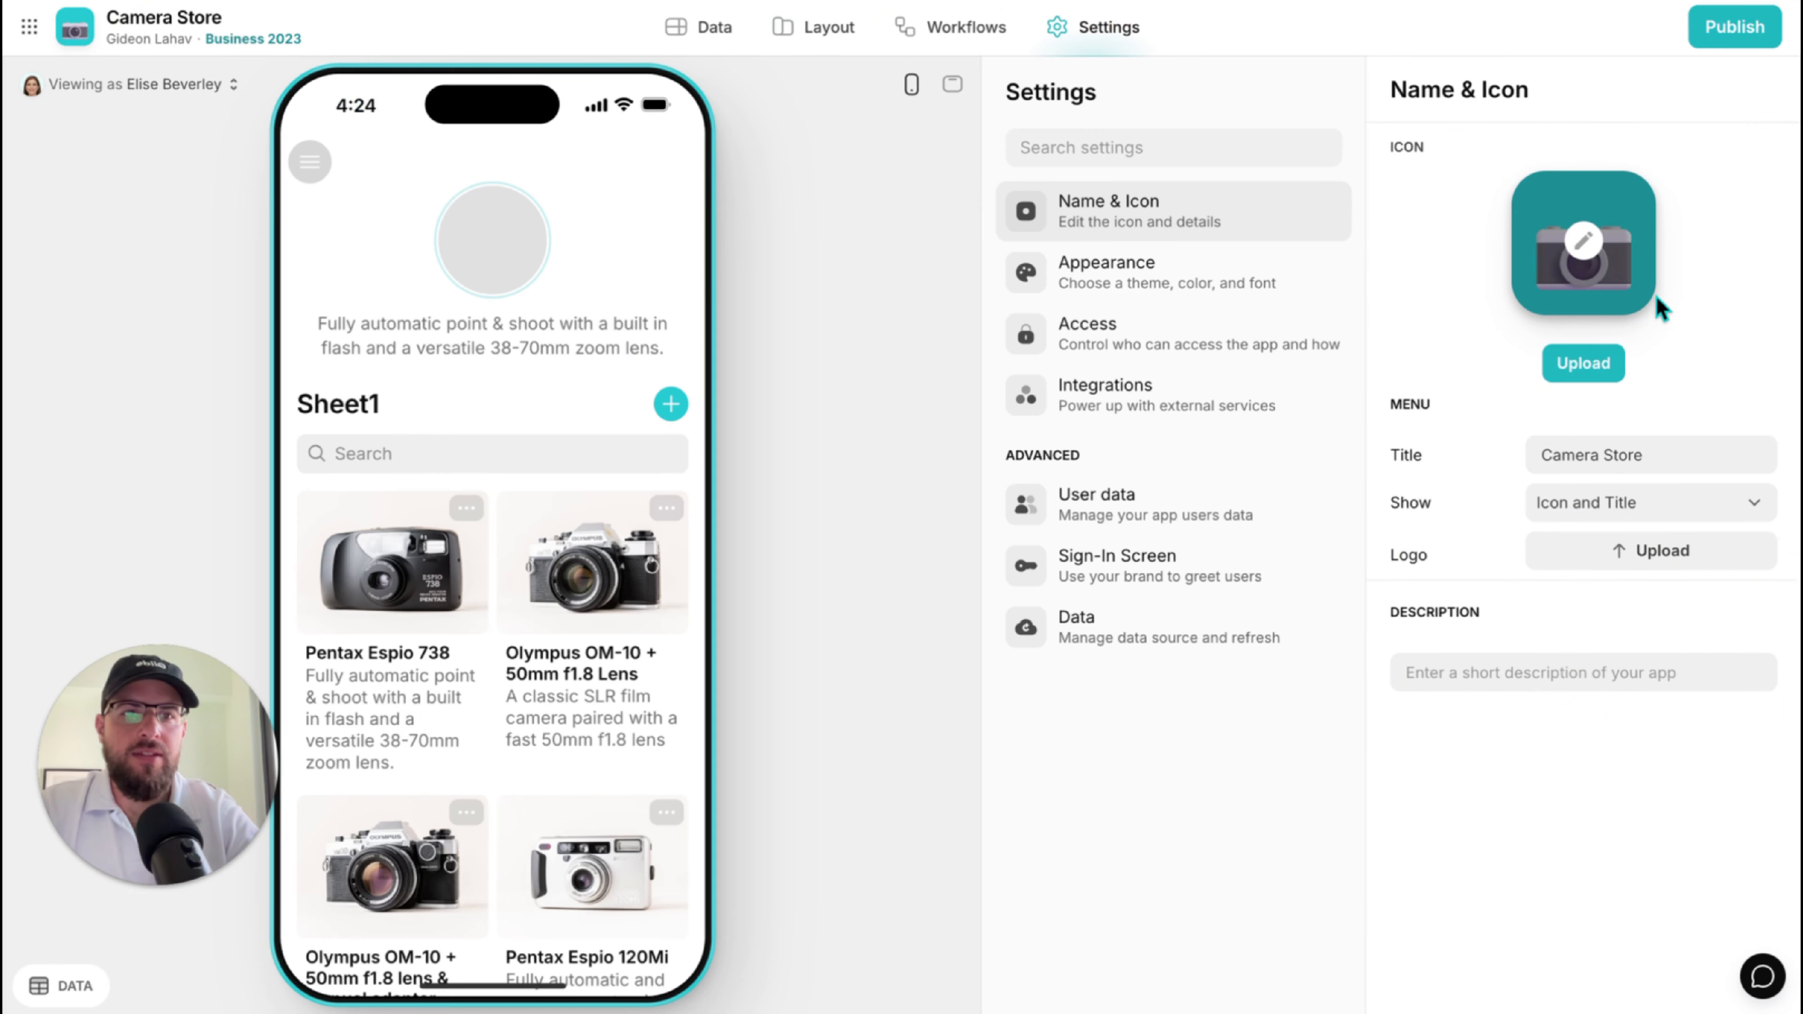
pyautogui.tripleClick(1615, 452)
pyautogui.hotkey('ctrl', 'c')
pyautogui.click(852, 32)
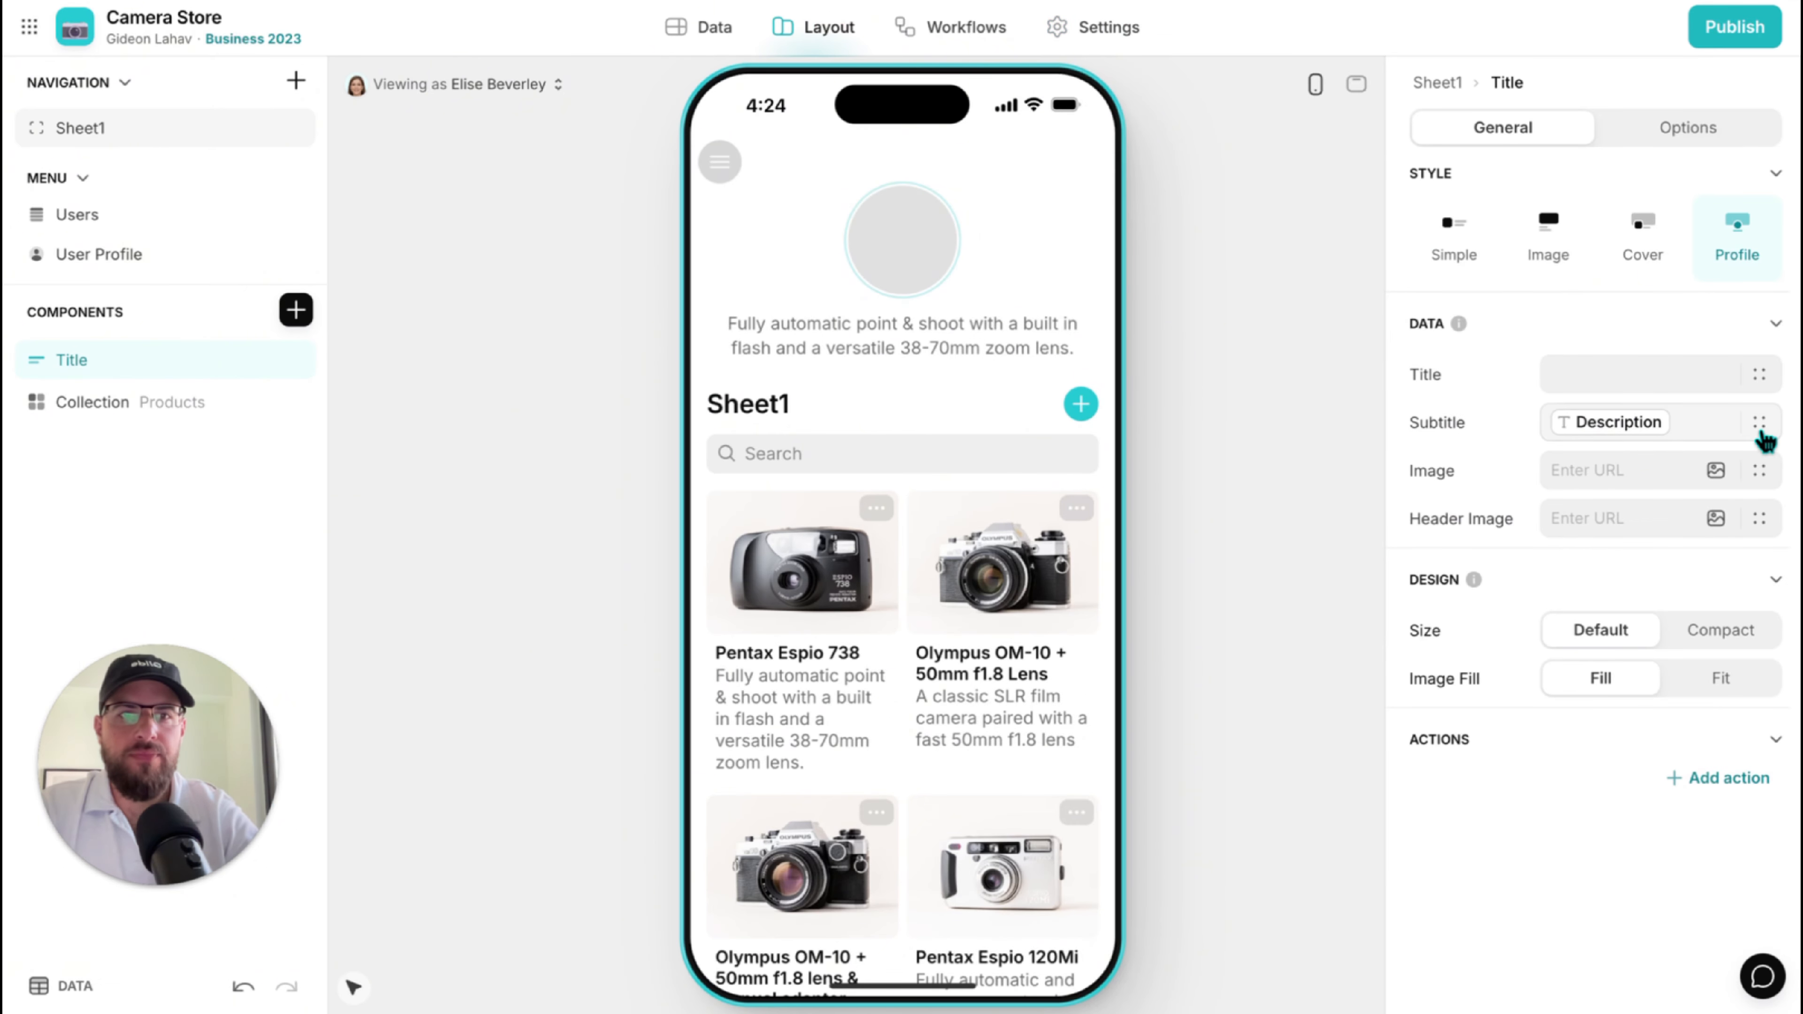
pyautogui.click(1654, 374)
pyautogui.hotkey('ctrl', 'v')
# Replace the title component's Description subtitle with the text "Fine any Camera in out store".
pyautogui.click(1693, 417)
pyautogui.press('BackSpace')
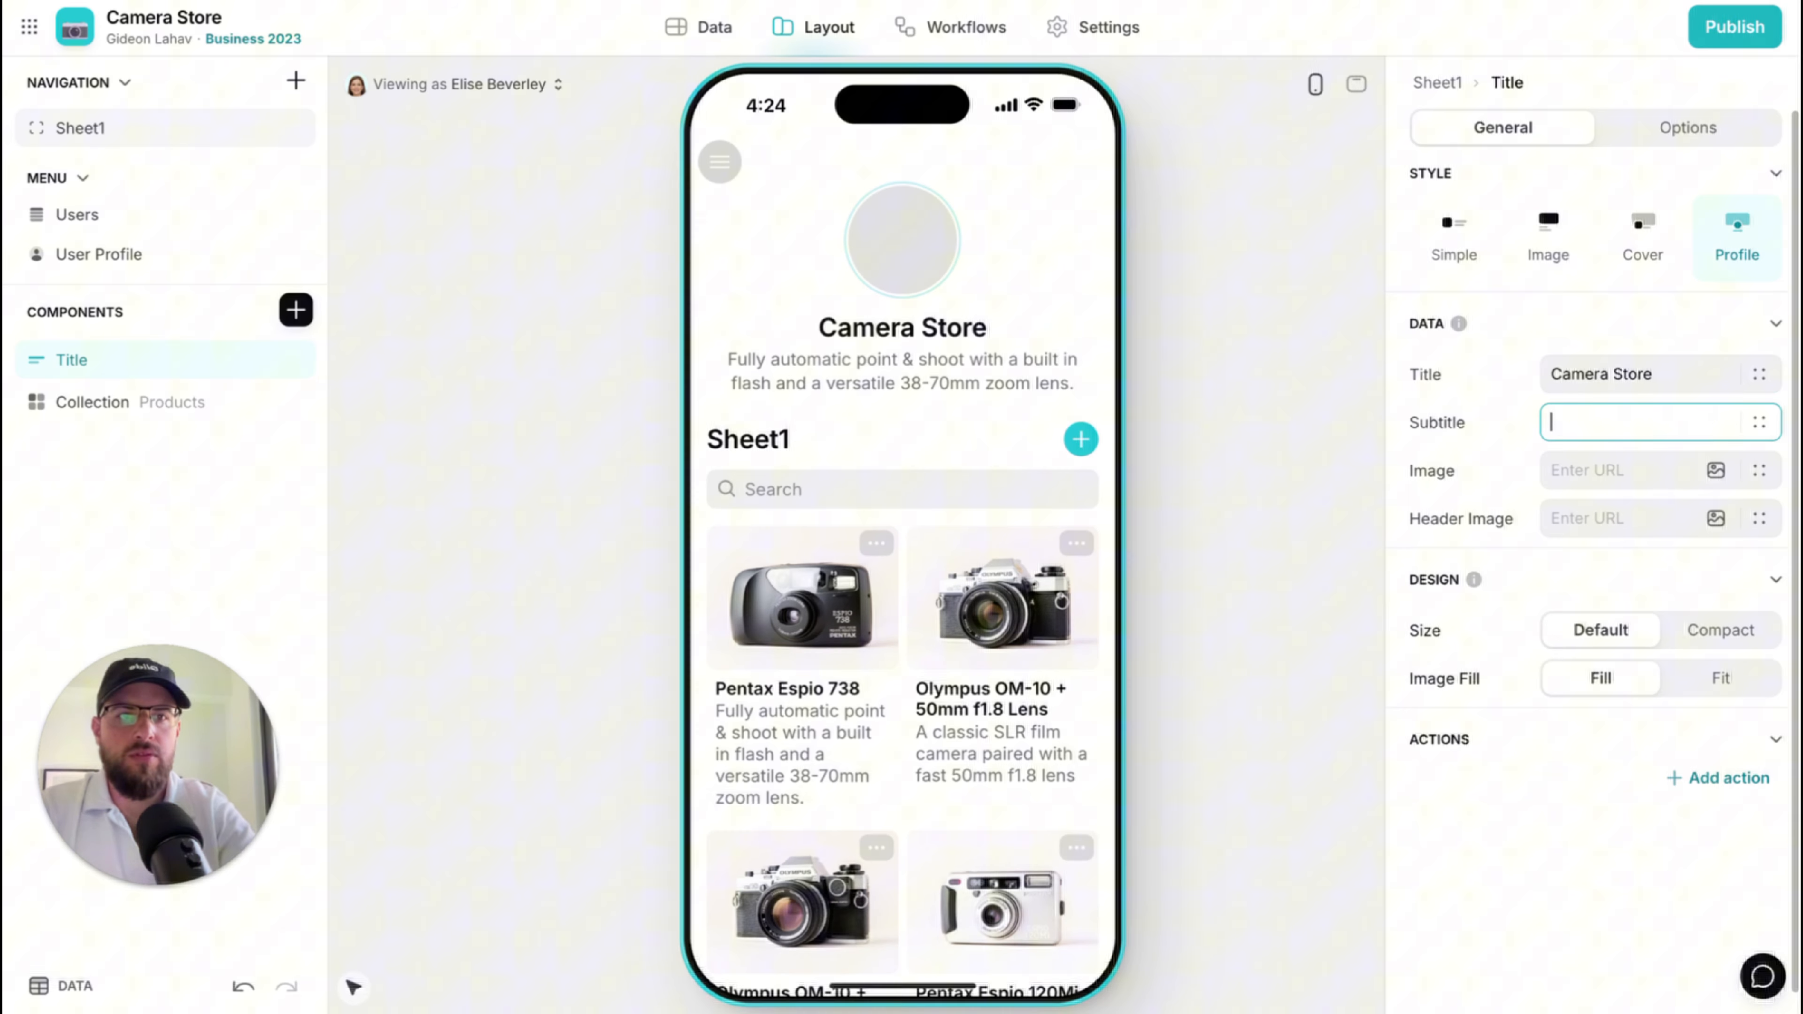
pyautogui.write('Fine')
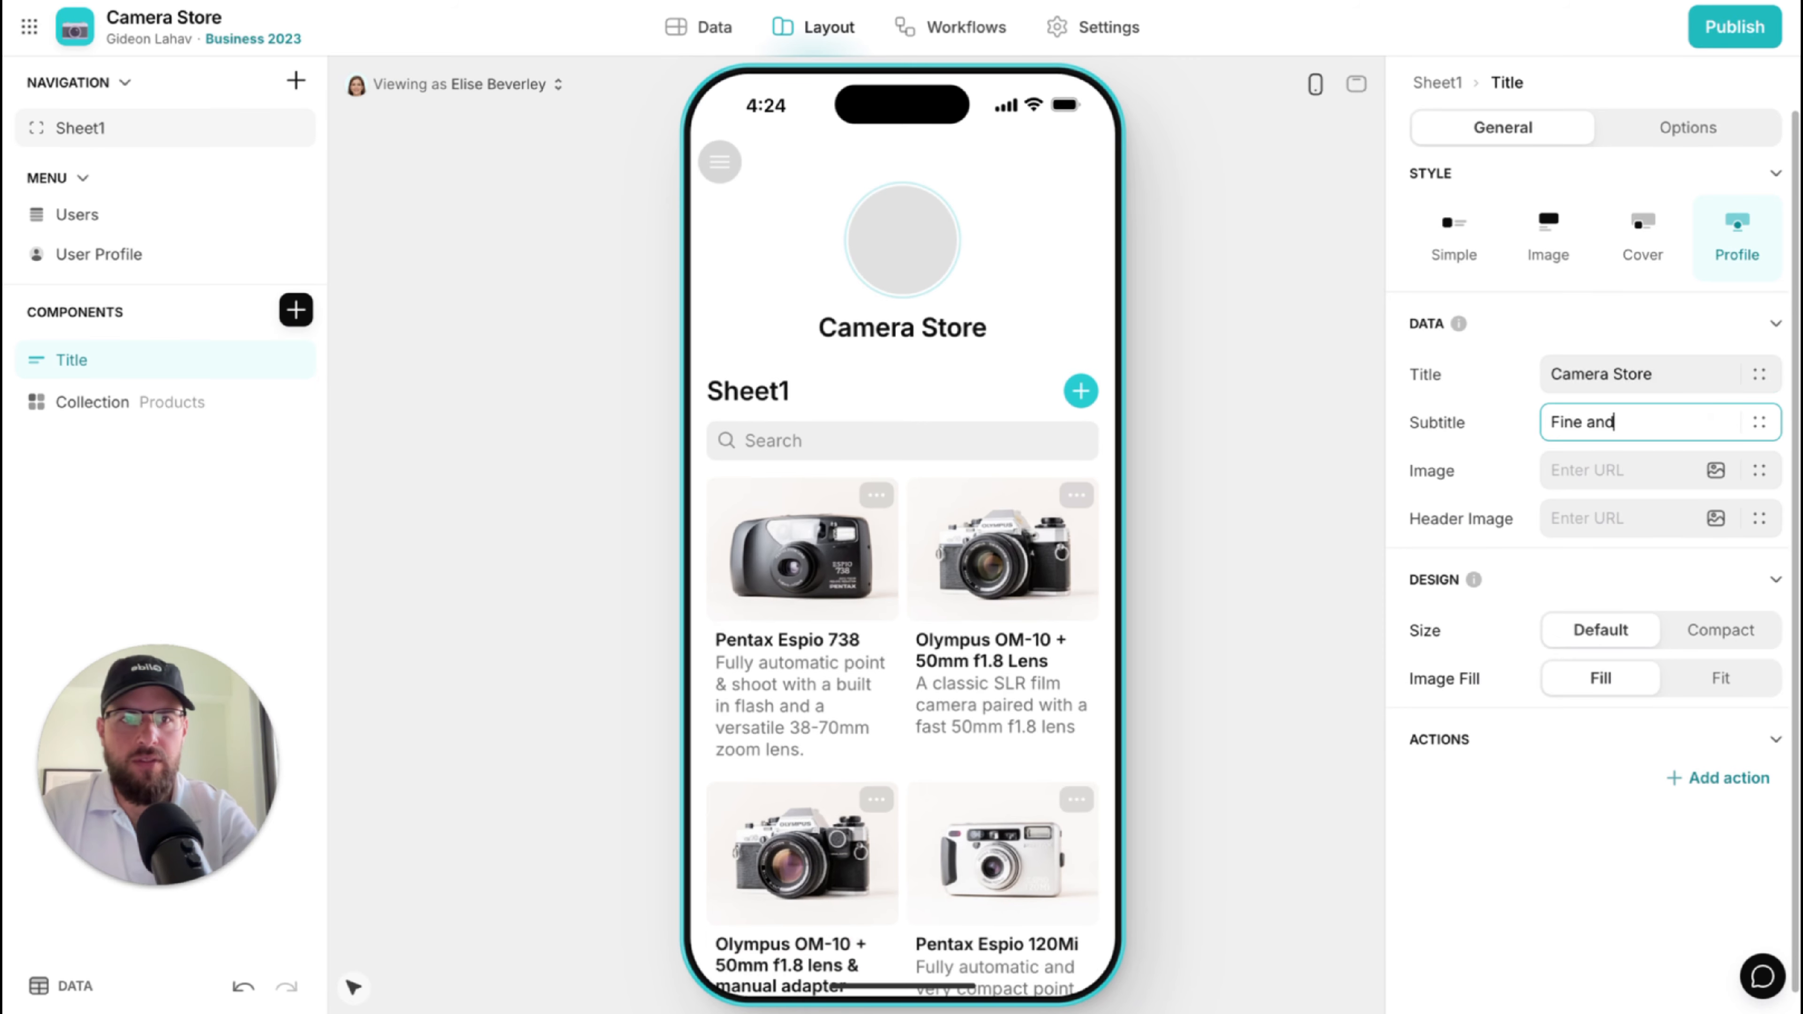
pyautogui.write(' any')
pyautogui.hotkey('ctrl', 'v')
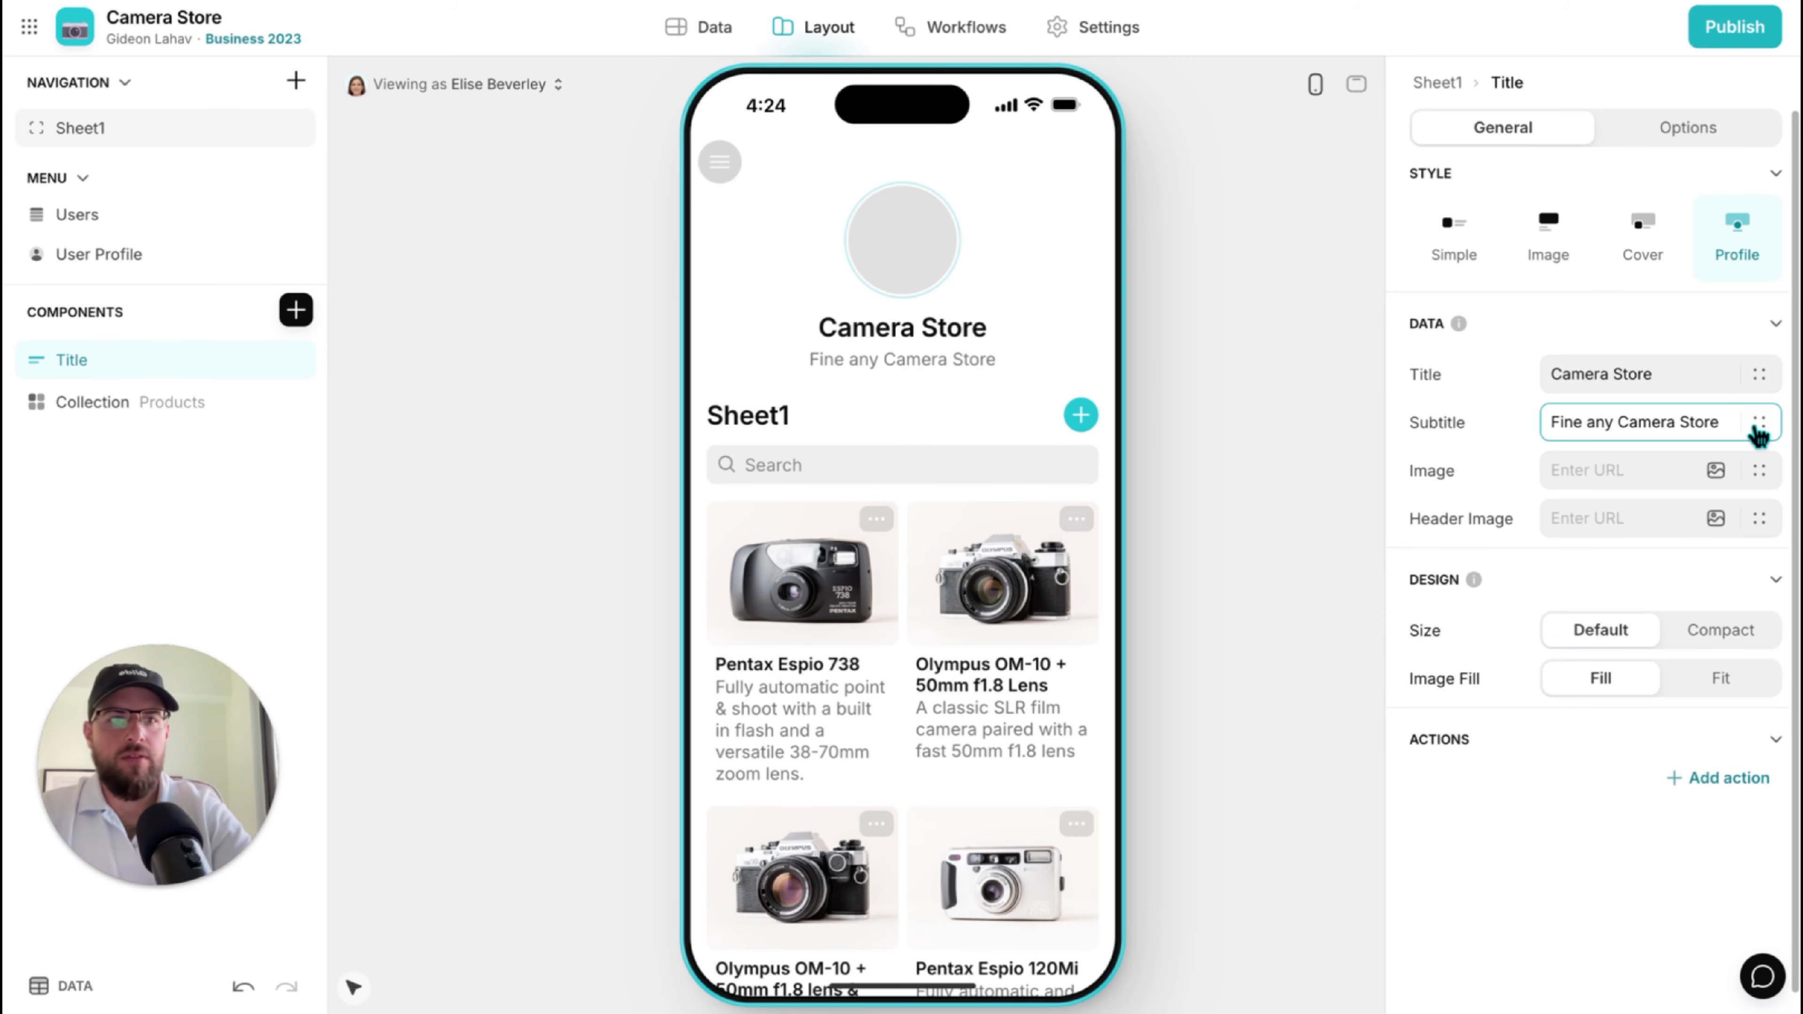
pyautogui.doubleClick(1688, 421)
pyautogui.write('in')
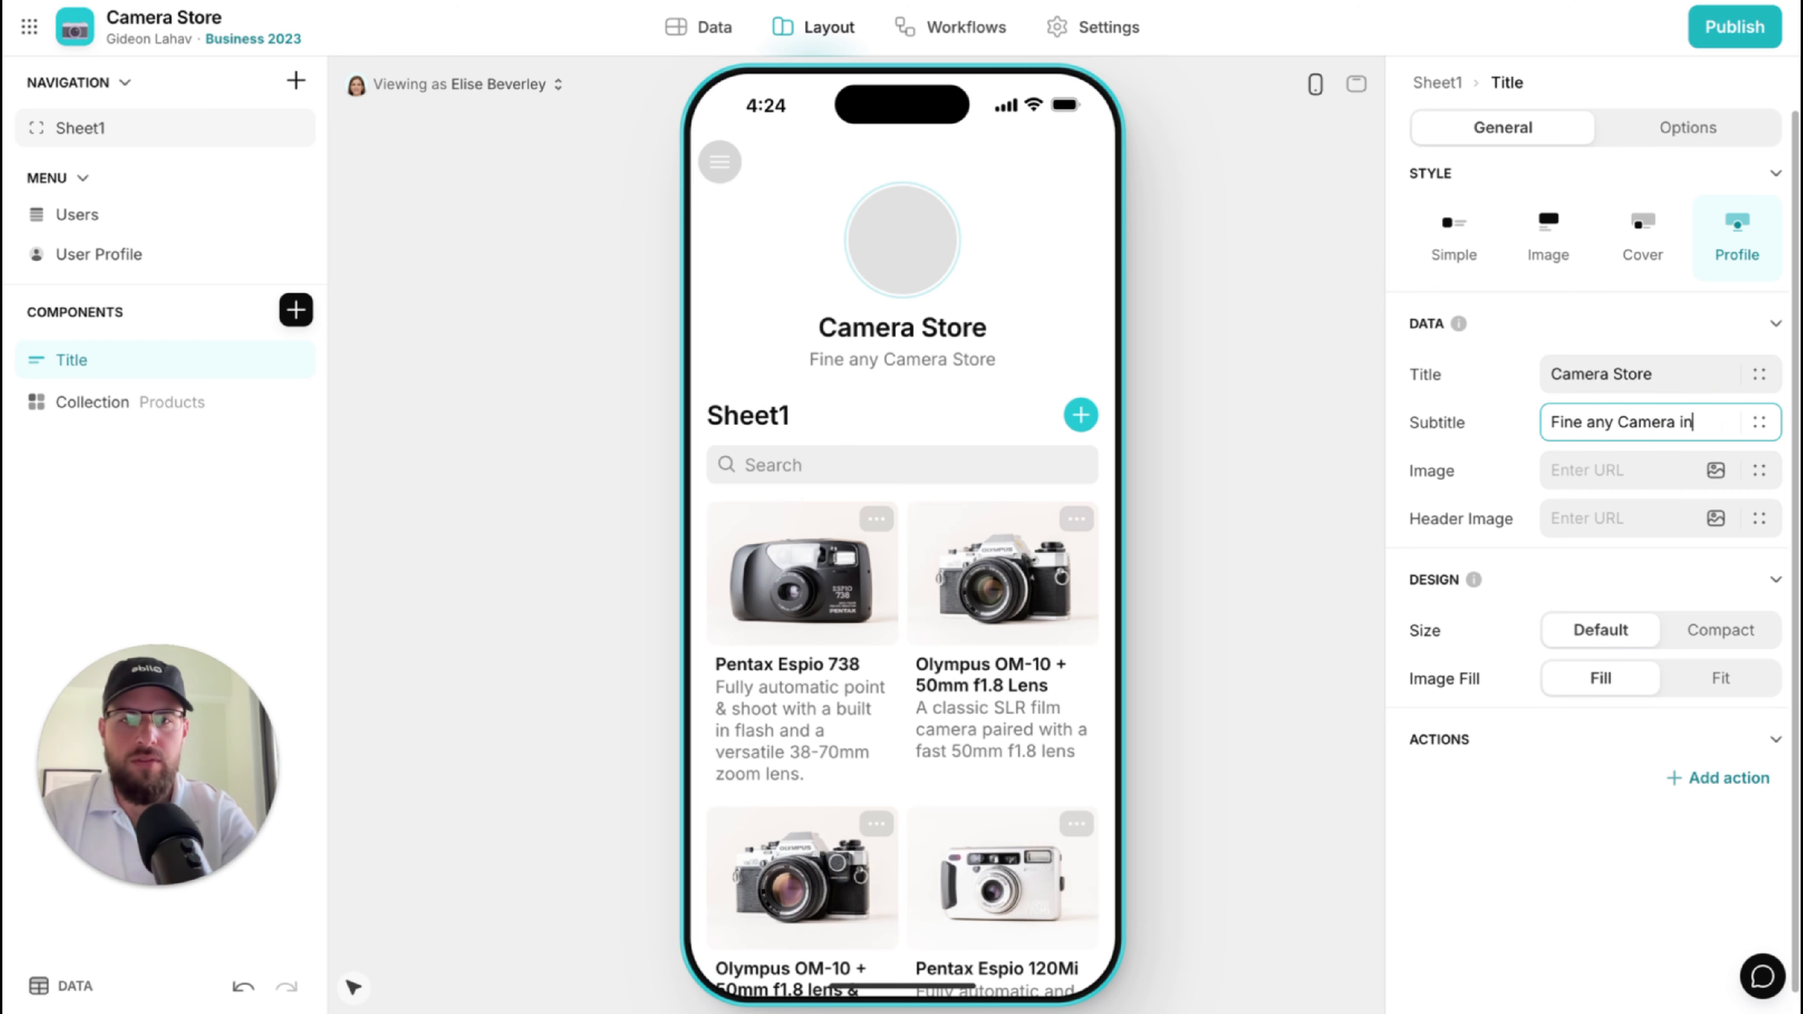
pyautogui.write(' out store')
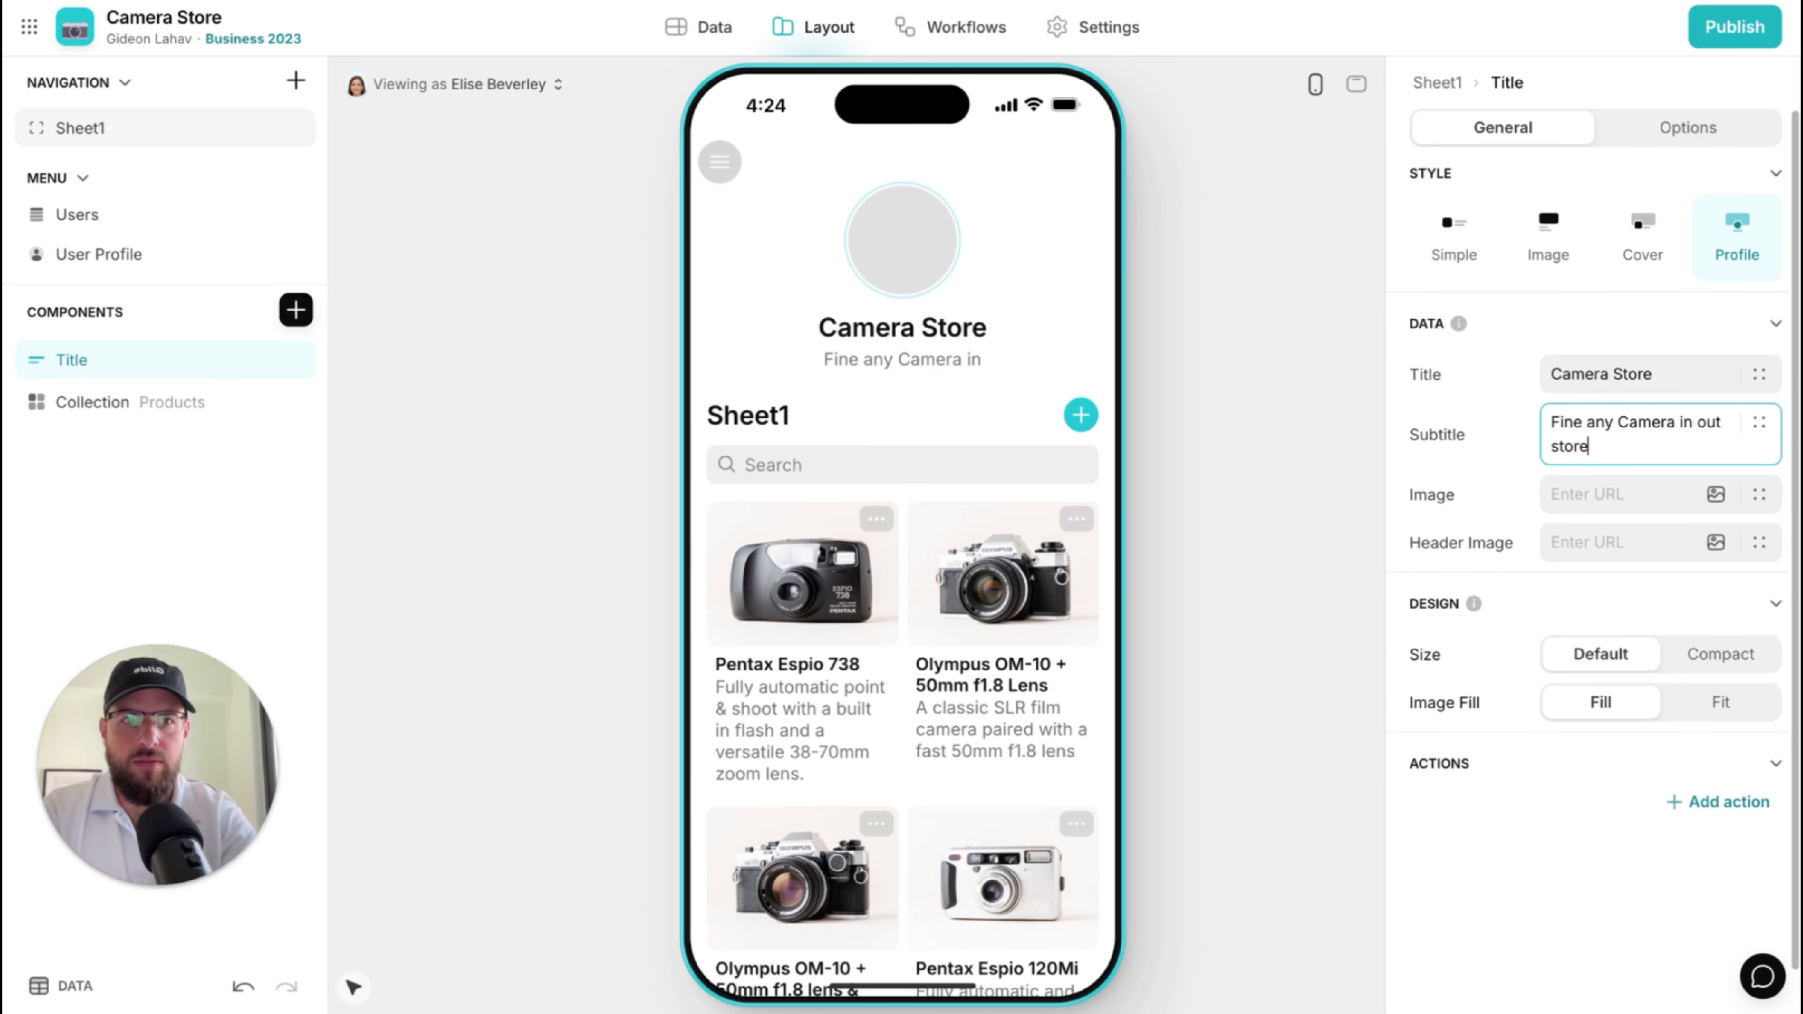
# Copy the title component's subtitle text into the app description in the settings.
pyautogui.hotkey('ctrl', 'a')
pyautogui.hotkey('ctrl', 'c')
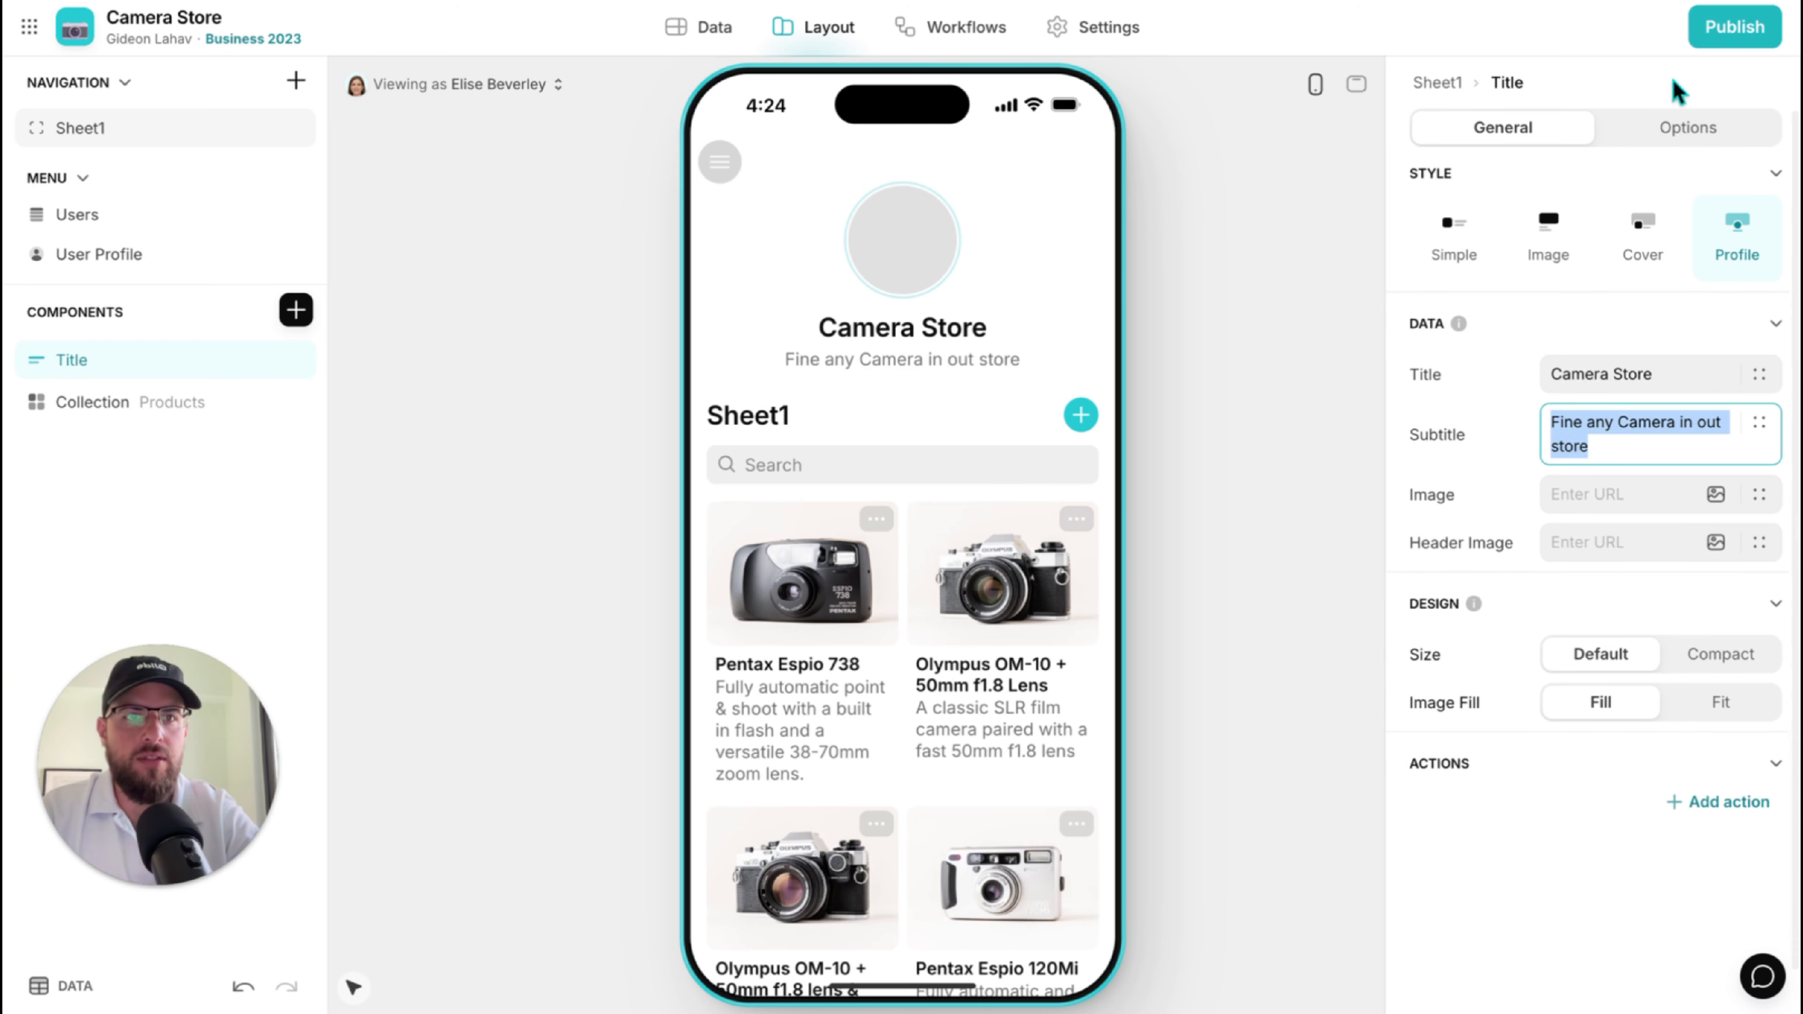
pyautogui.click(1061, 44)
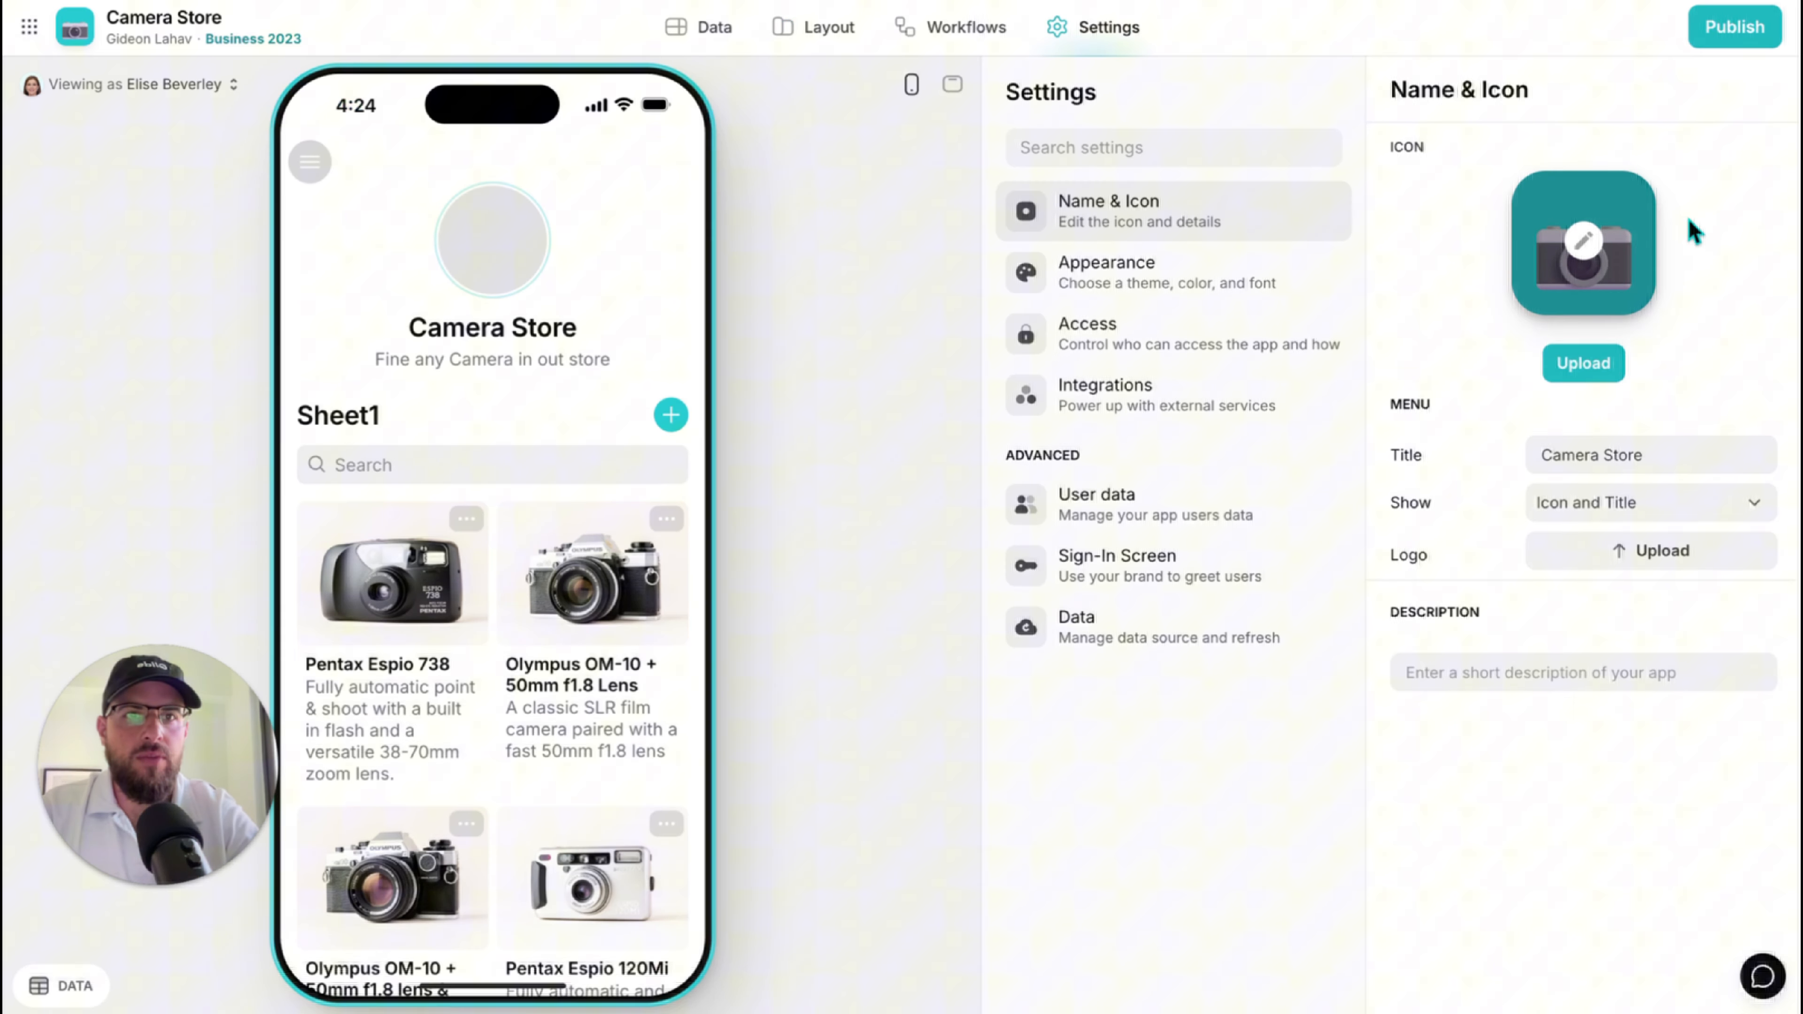
pyautogui.click(1584, 672)
pyautogui.hotkey('ctrl', 'v')
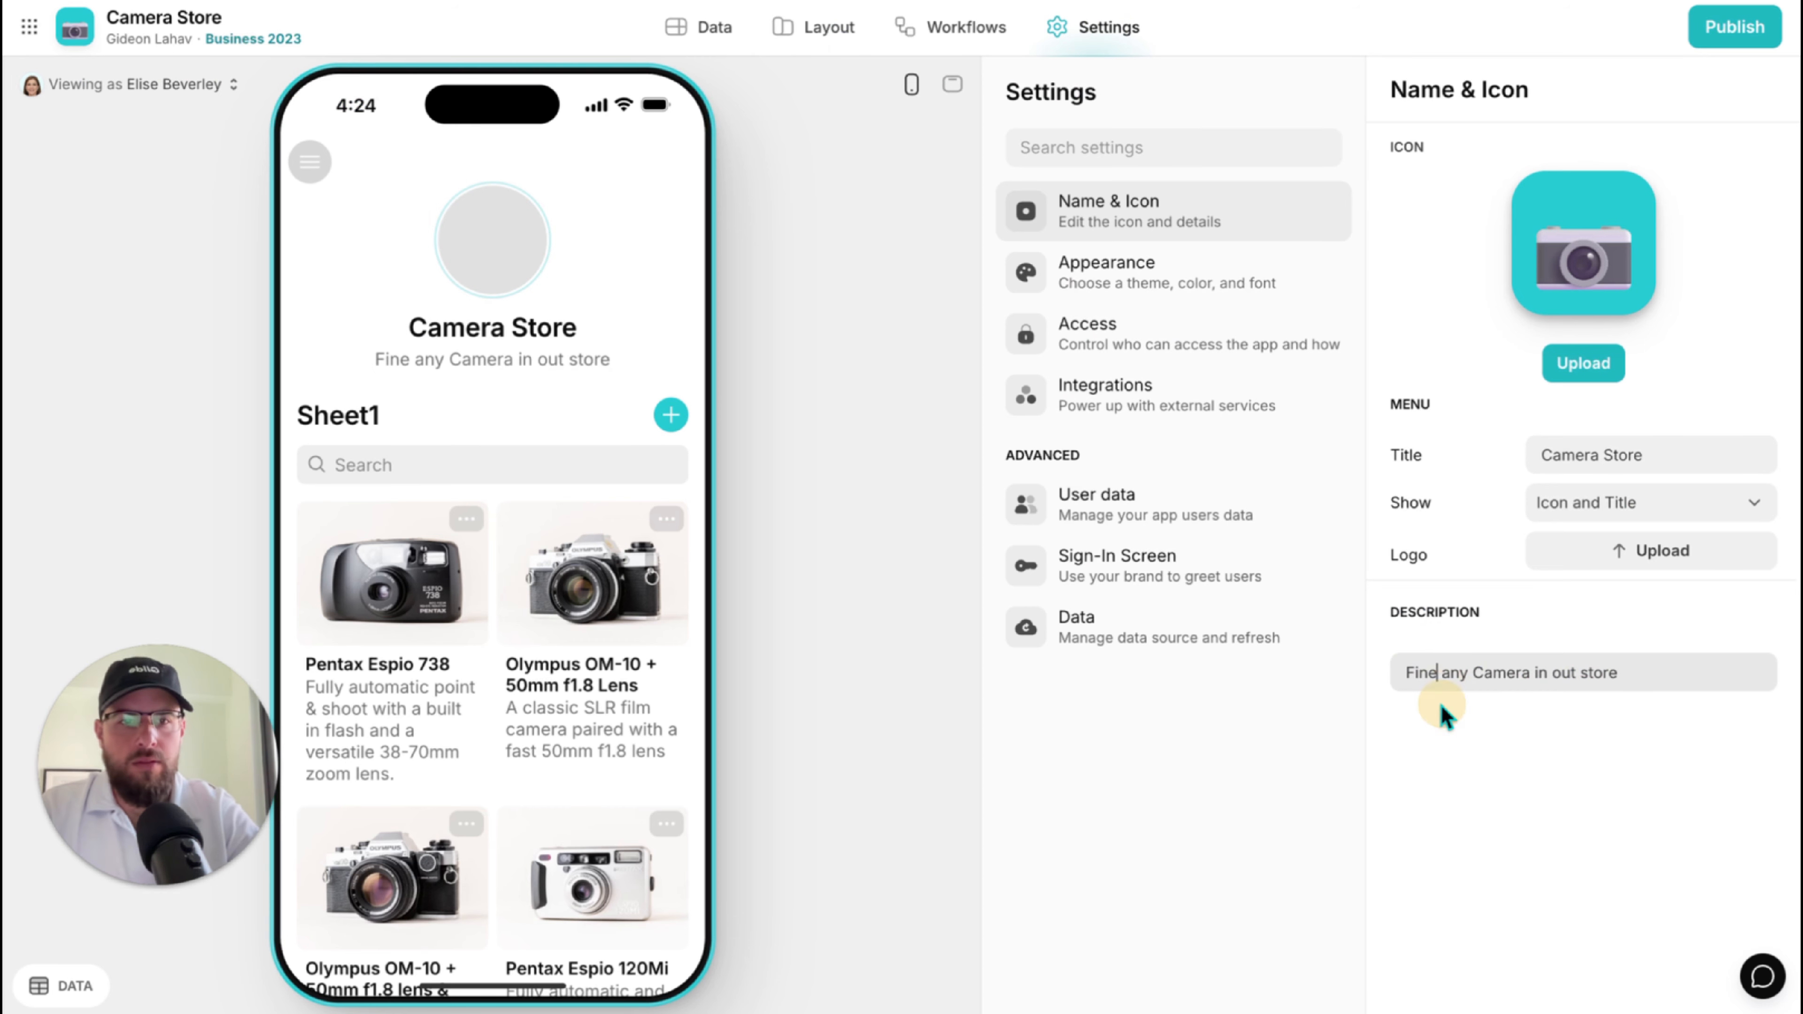
# Check the description's spelling with a Google search and replace the app description with the corrected "Find any Camera in out store".
pyautogui.hotkey('ctrl', 'a')
pyautogui.hotkey('ctrl', 'c')
pyautogui.hotkey('ctrl', 't')
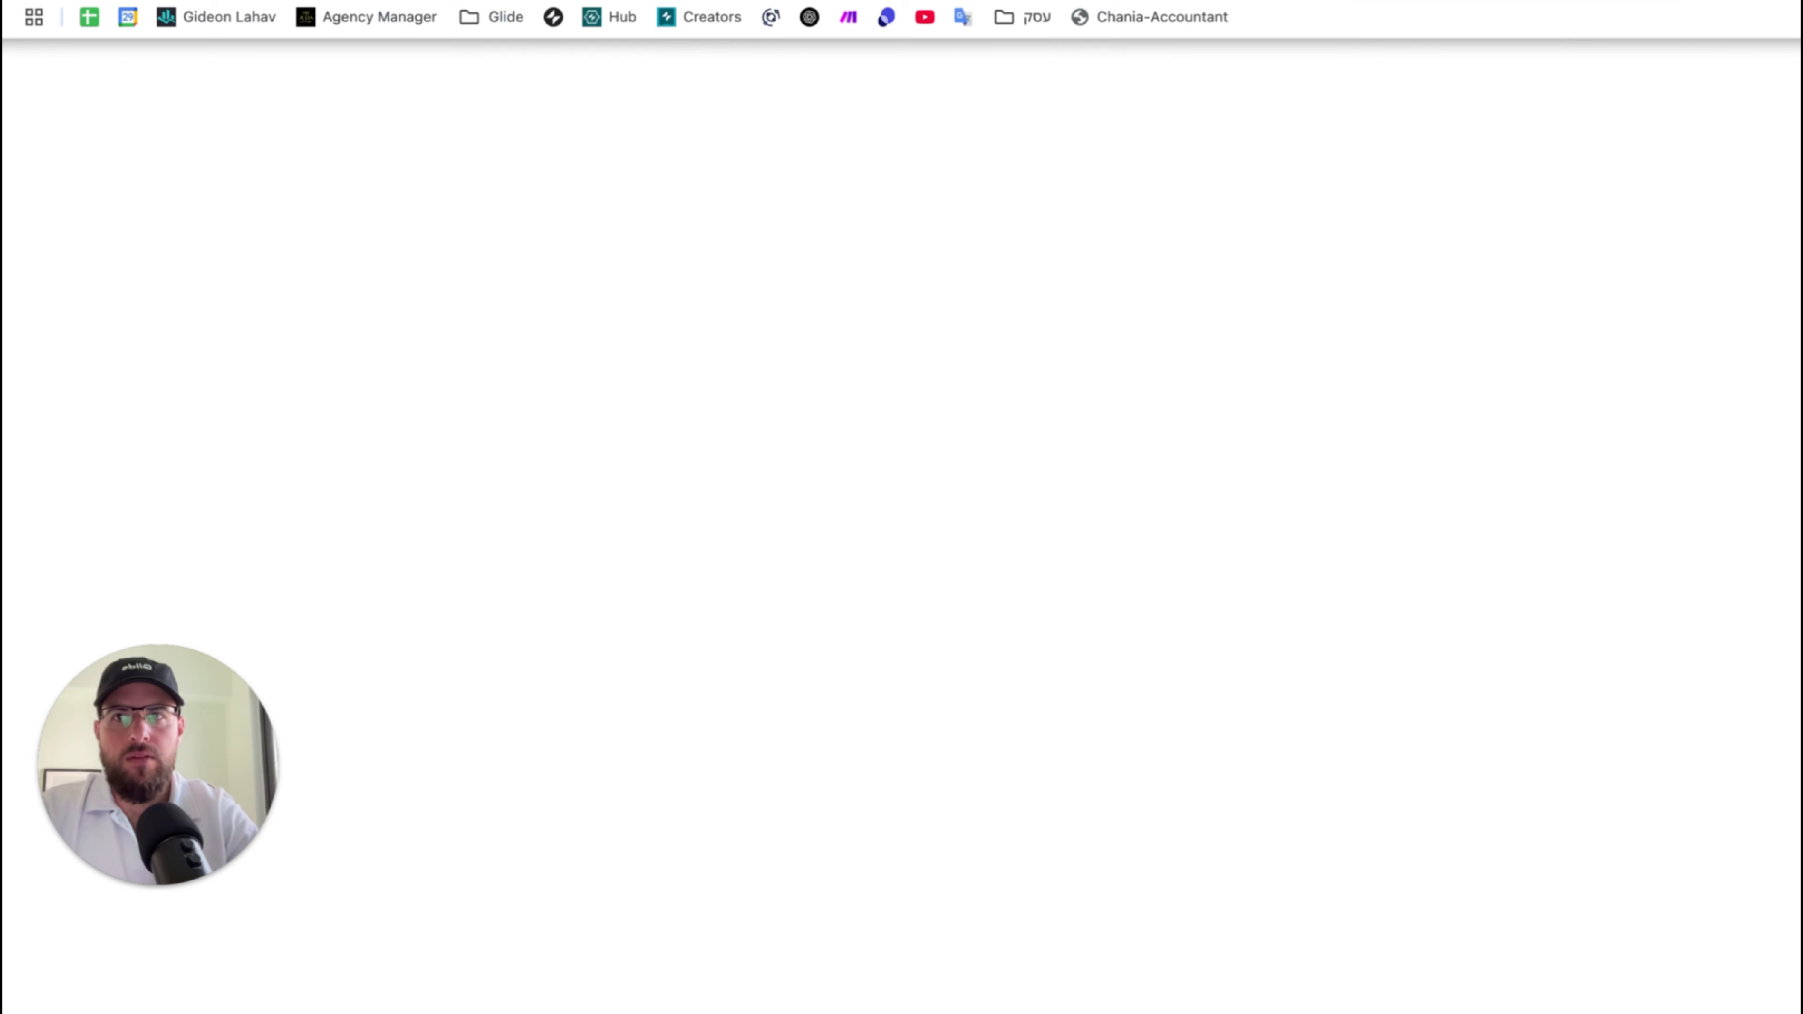
pyautogui.hotkey('ctrl', 'v')
pyautogui.press('Return')
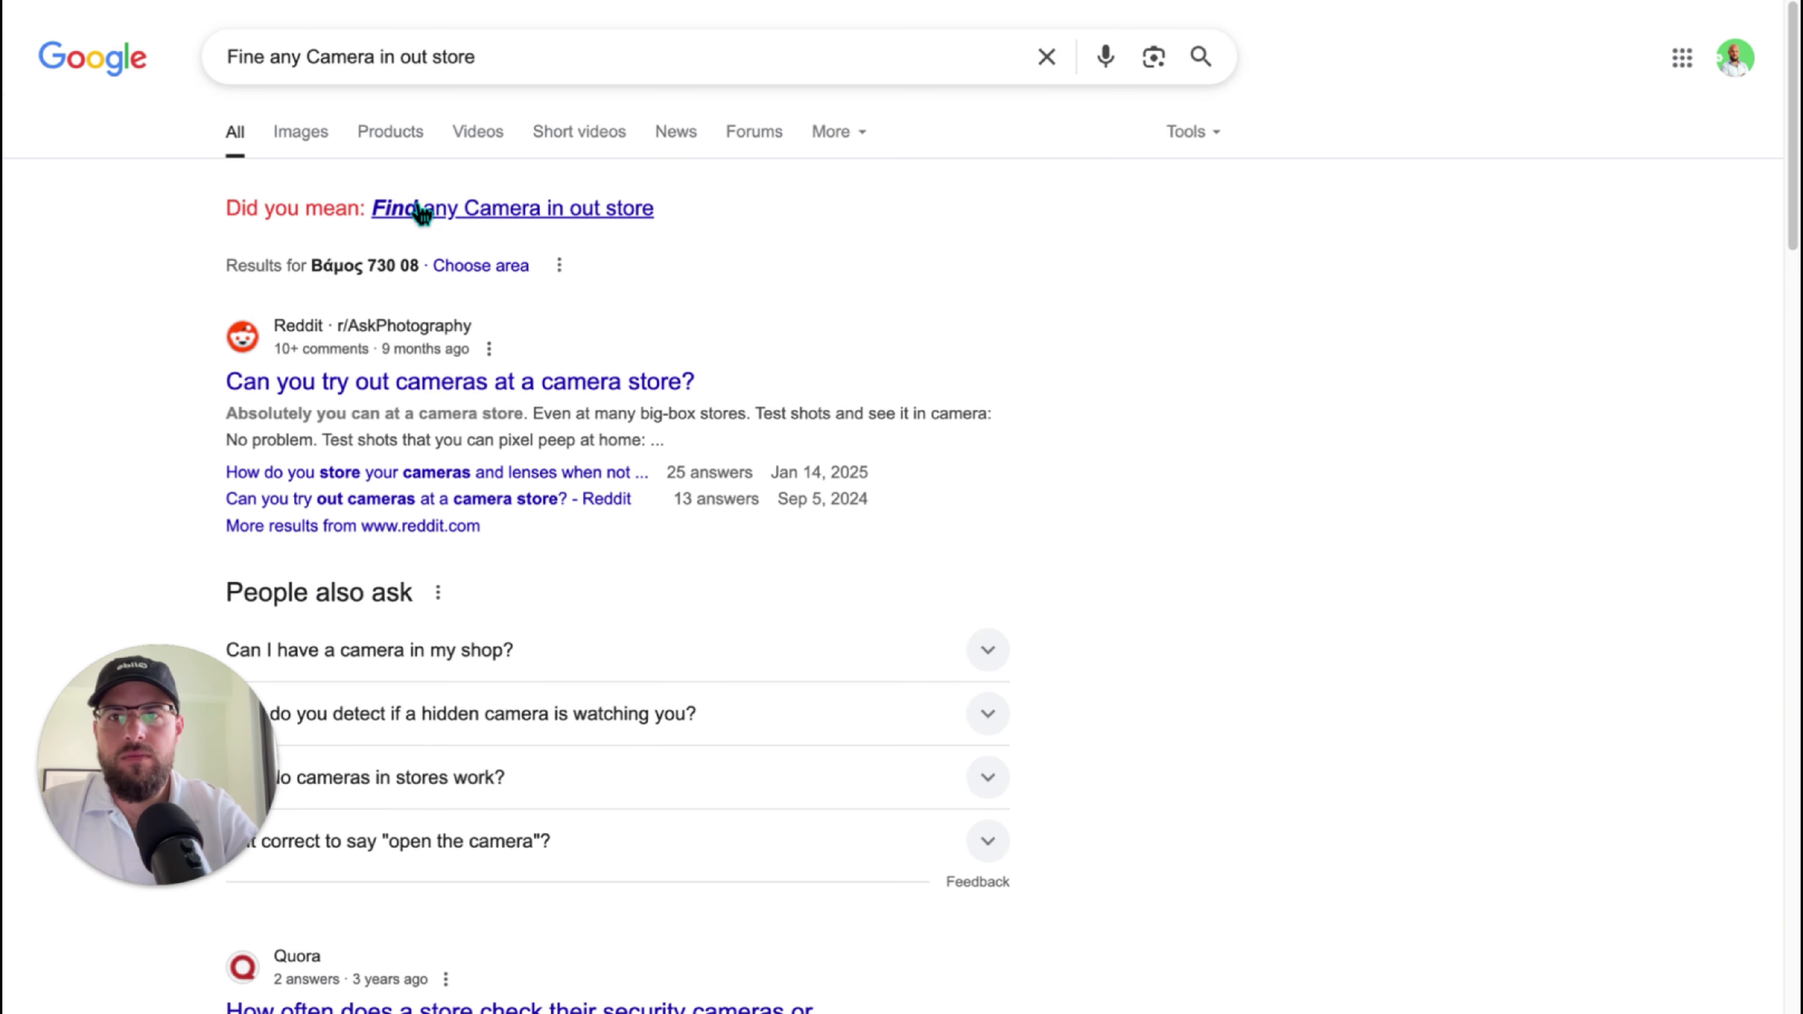
pyautogui.click(419, 209)
pyautogui.tripleClick(334, 55)
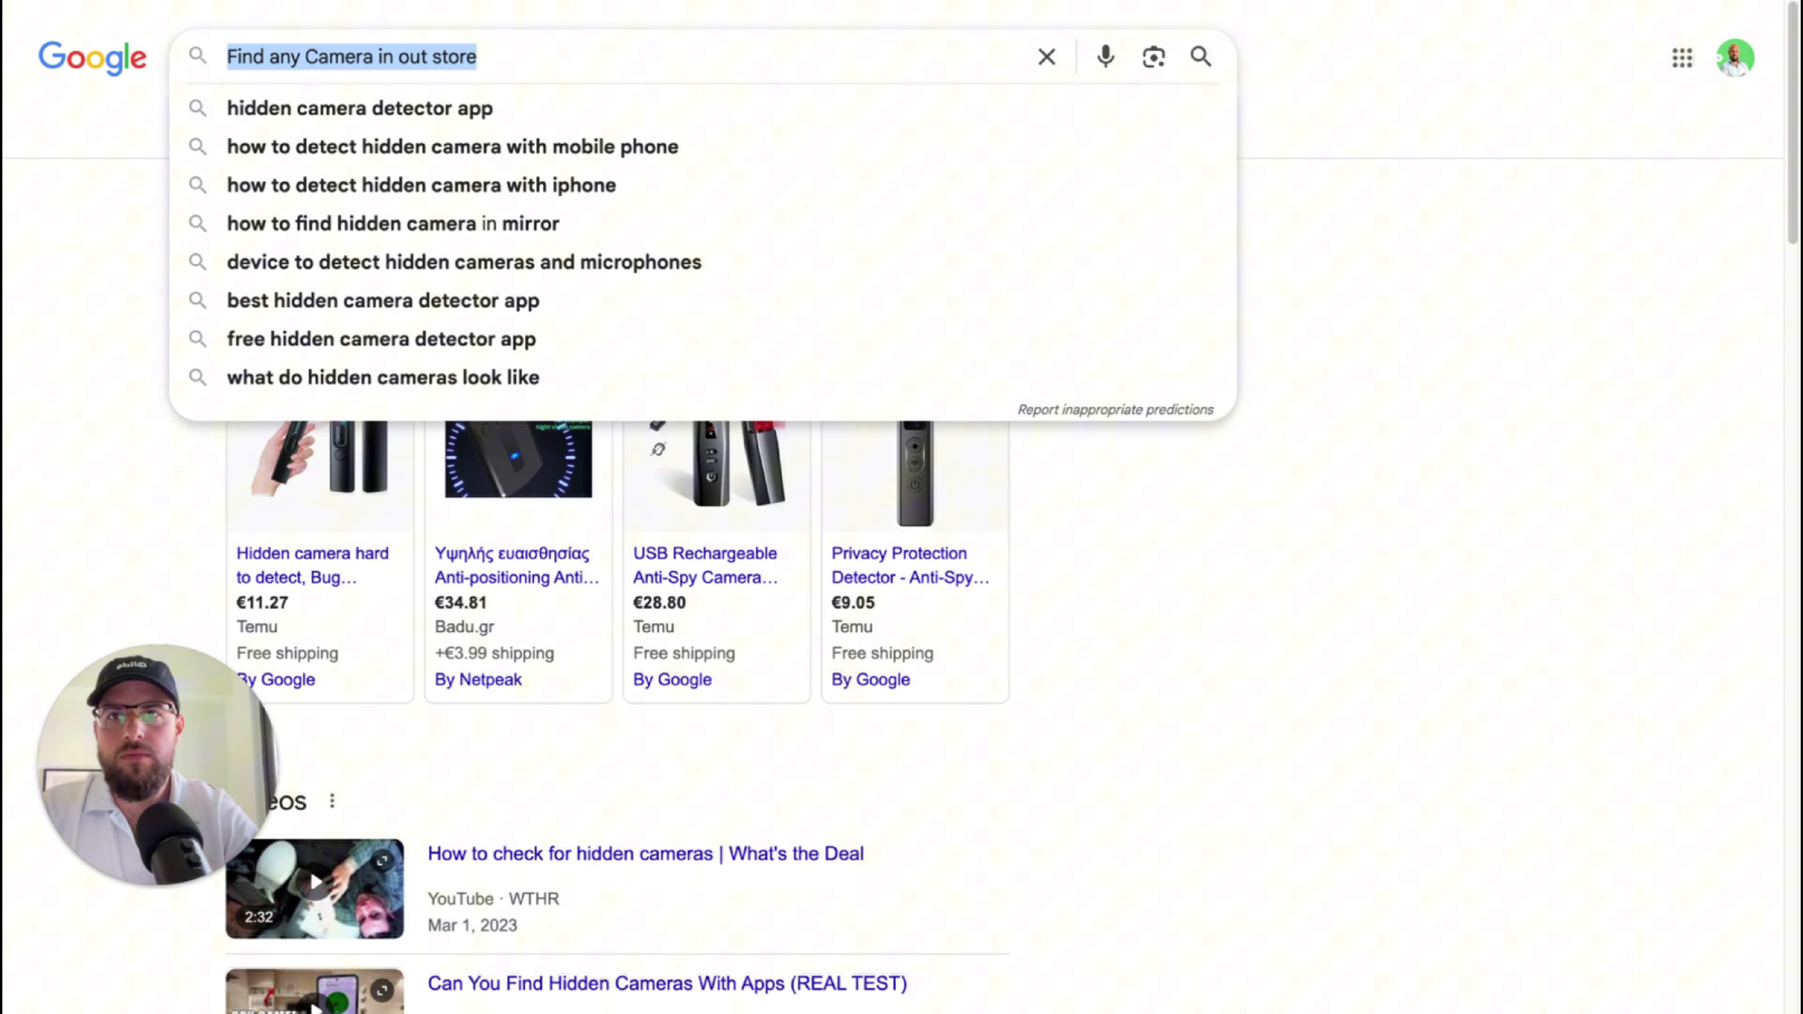
pyautogui.hotkey('ctrl', 'w')
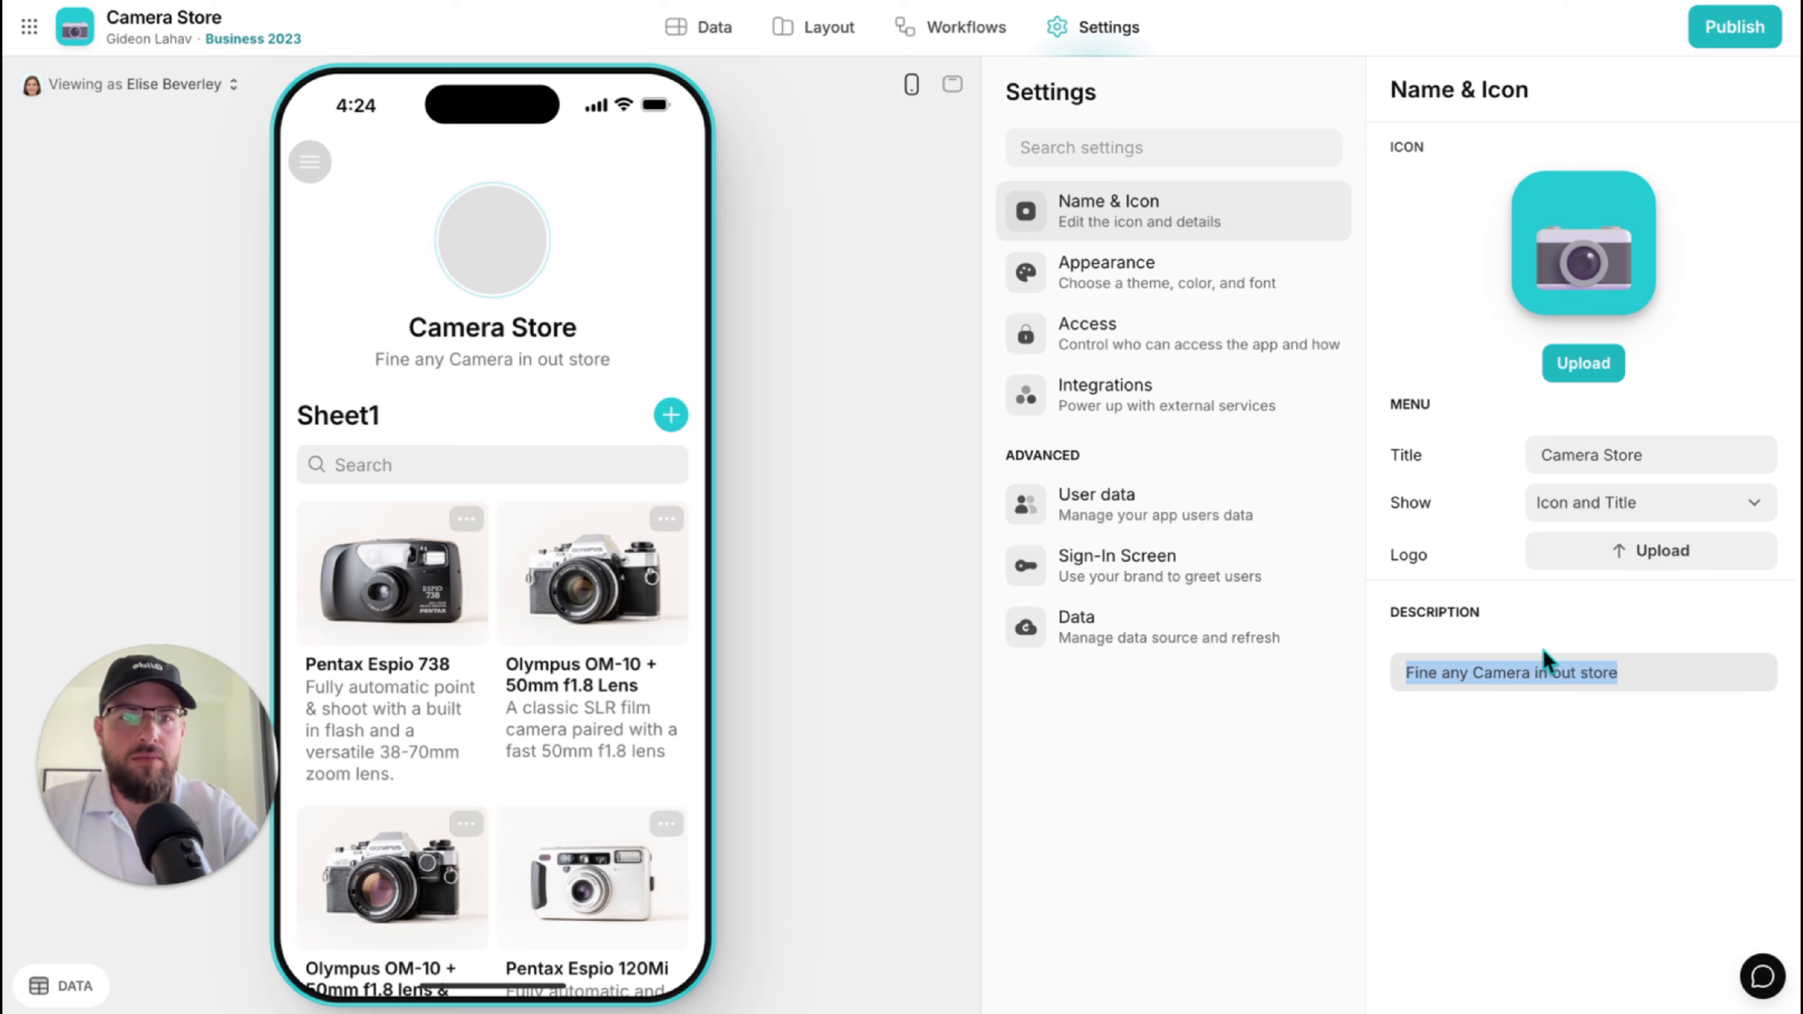
pyautogui.hotkey('ctrl', 'v')
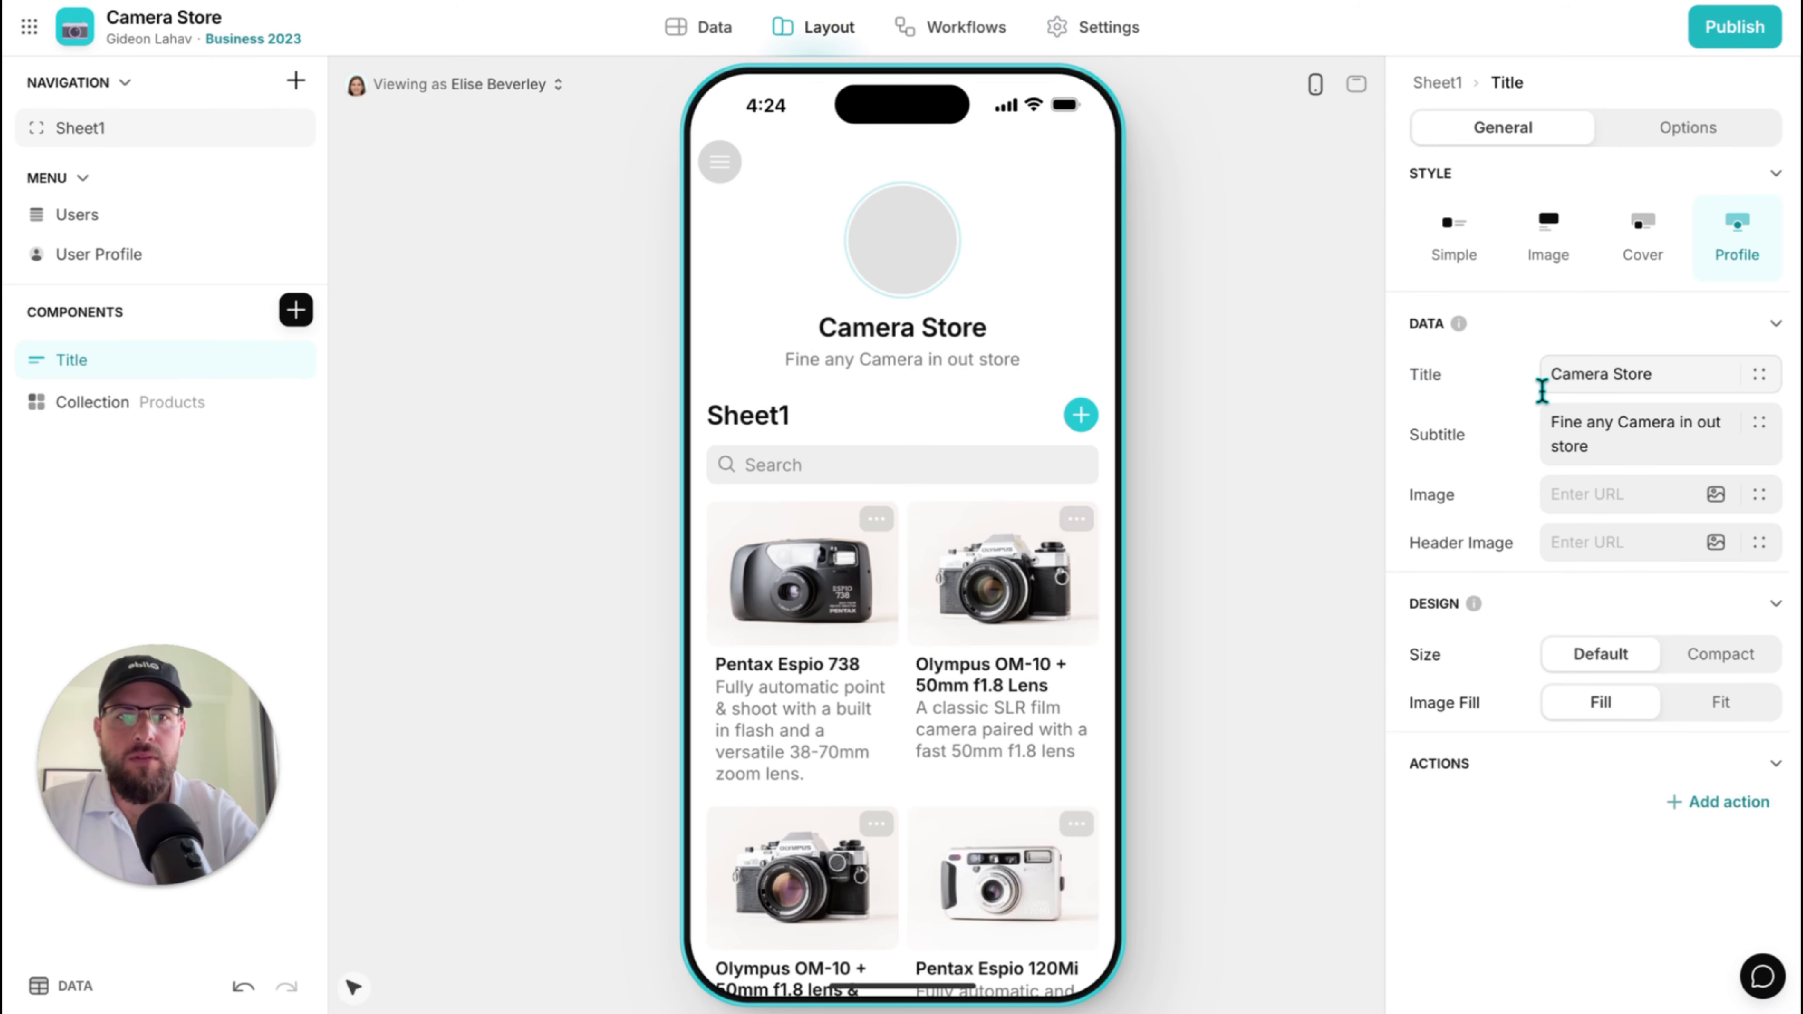
# Replace the title component's subtitle with the corrected text "Find any Camera in out store".
pyautogui.click(1577, 423)
pyautogui.hotkey('ctrl', 'v')
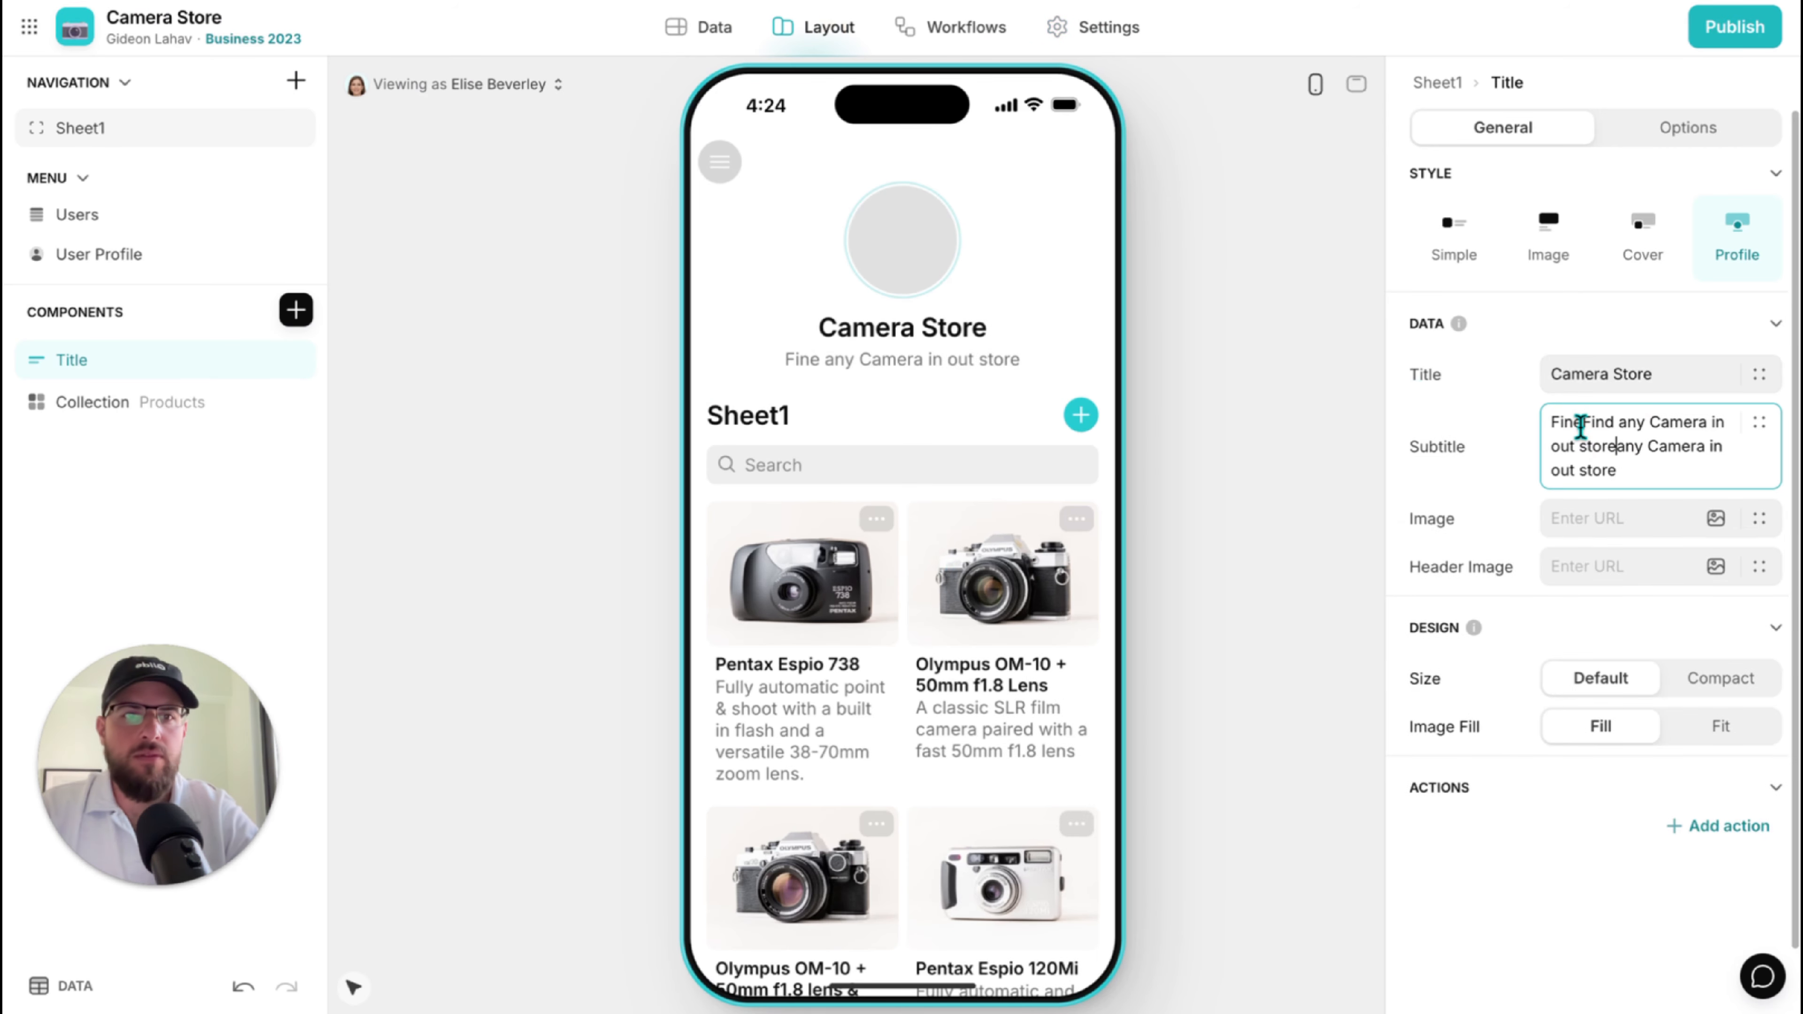
pyautogui.hotkey('ctrl', 'a')
pyautogui.hotkey('ctrl', 'v')
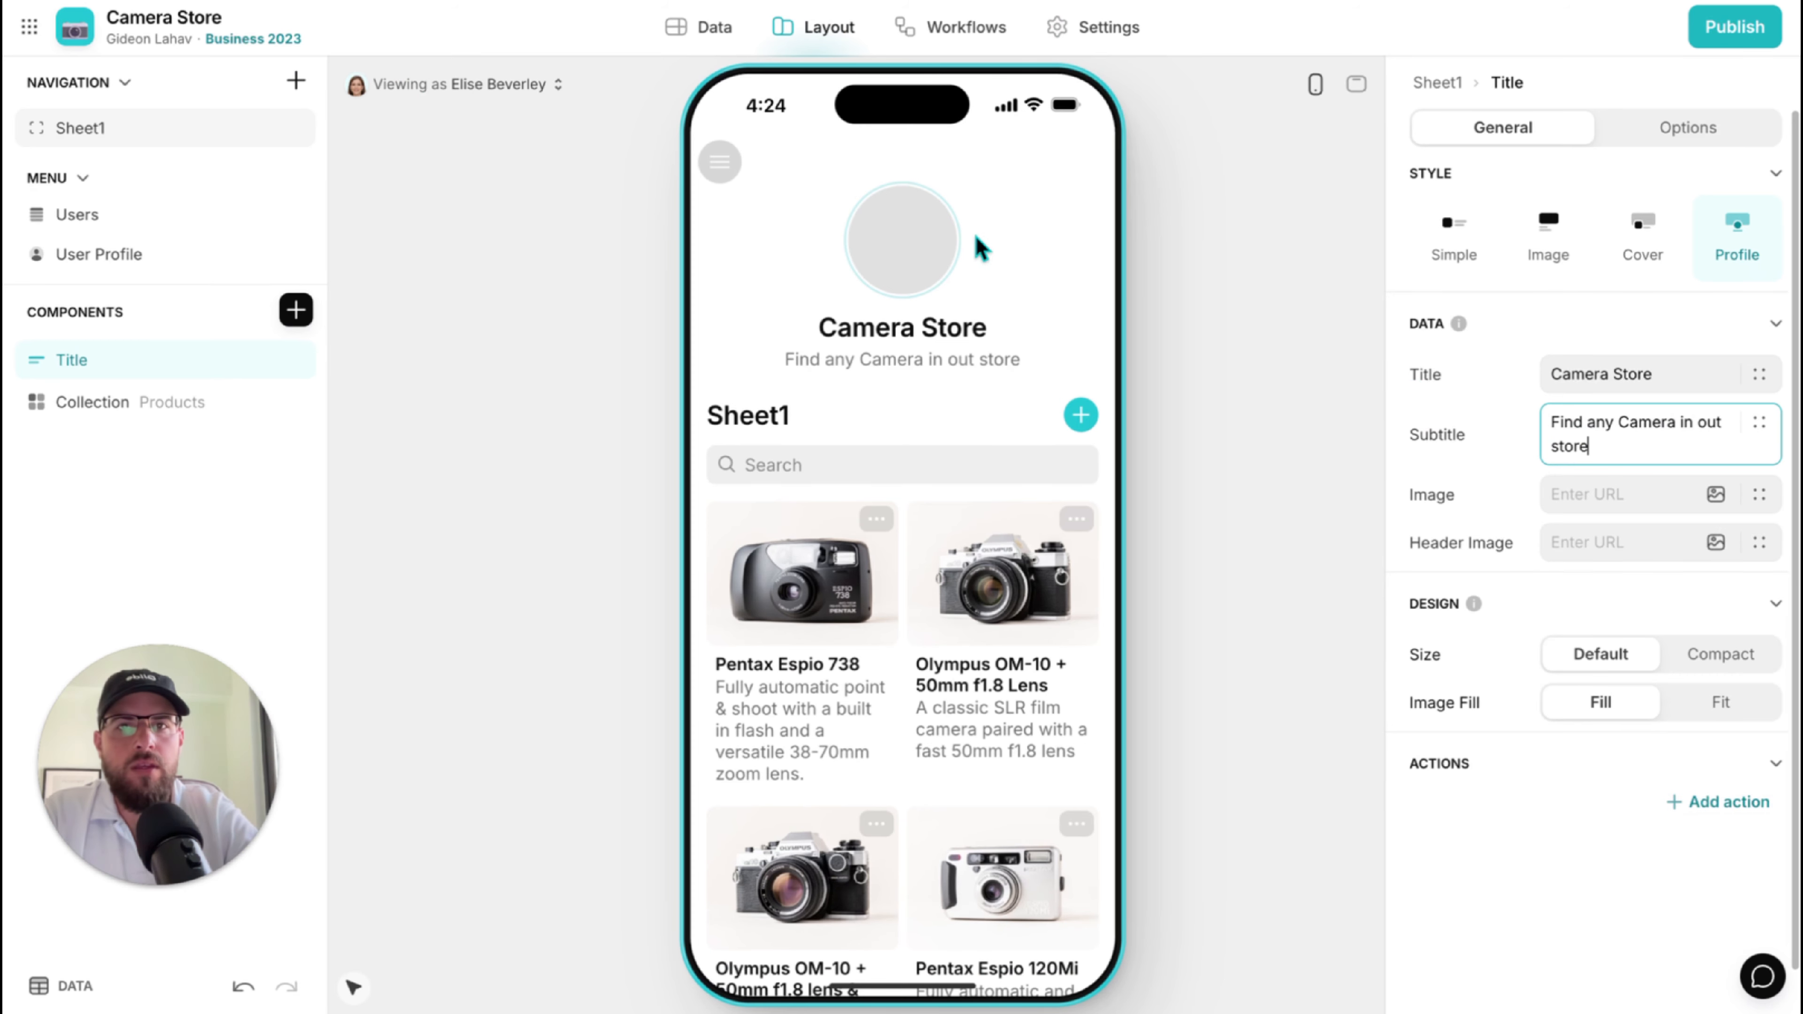
pyautogui.click(1627, 544)
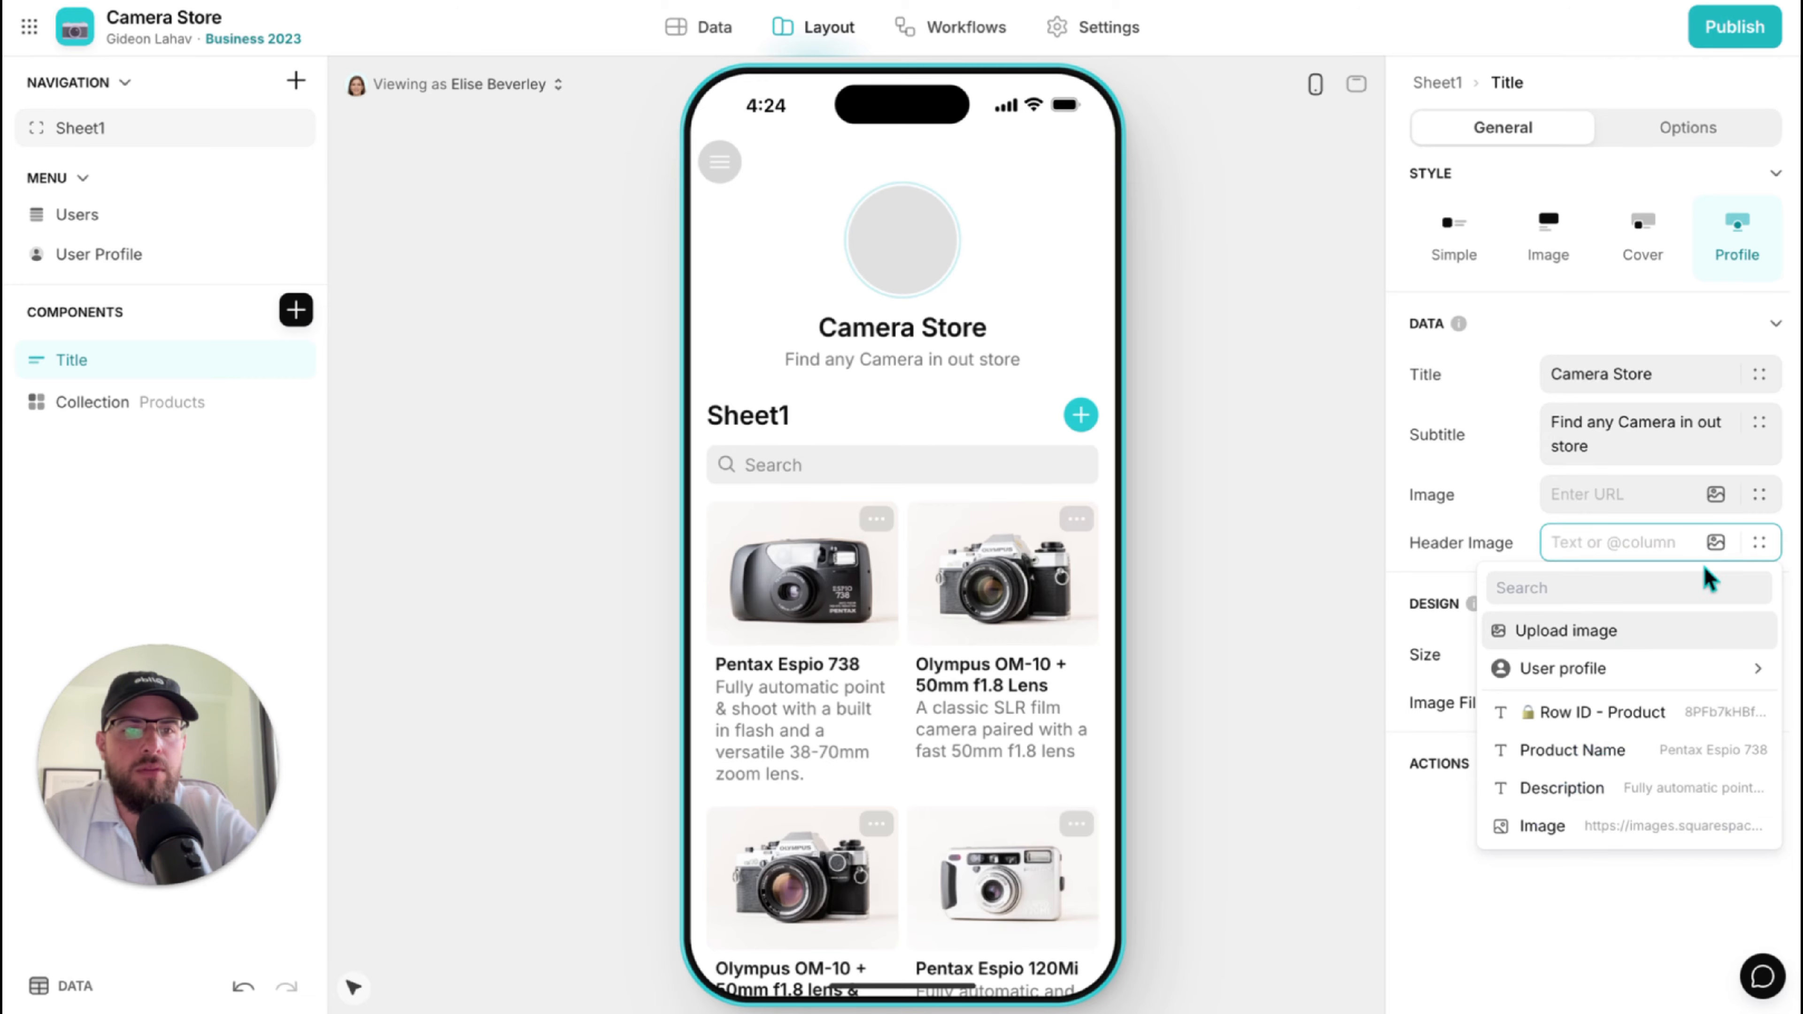
pyautogui.click(1715, 541)
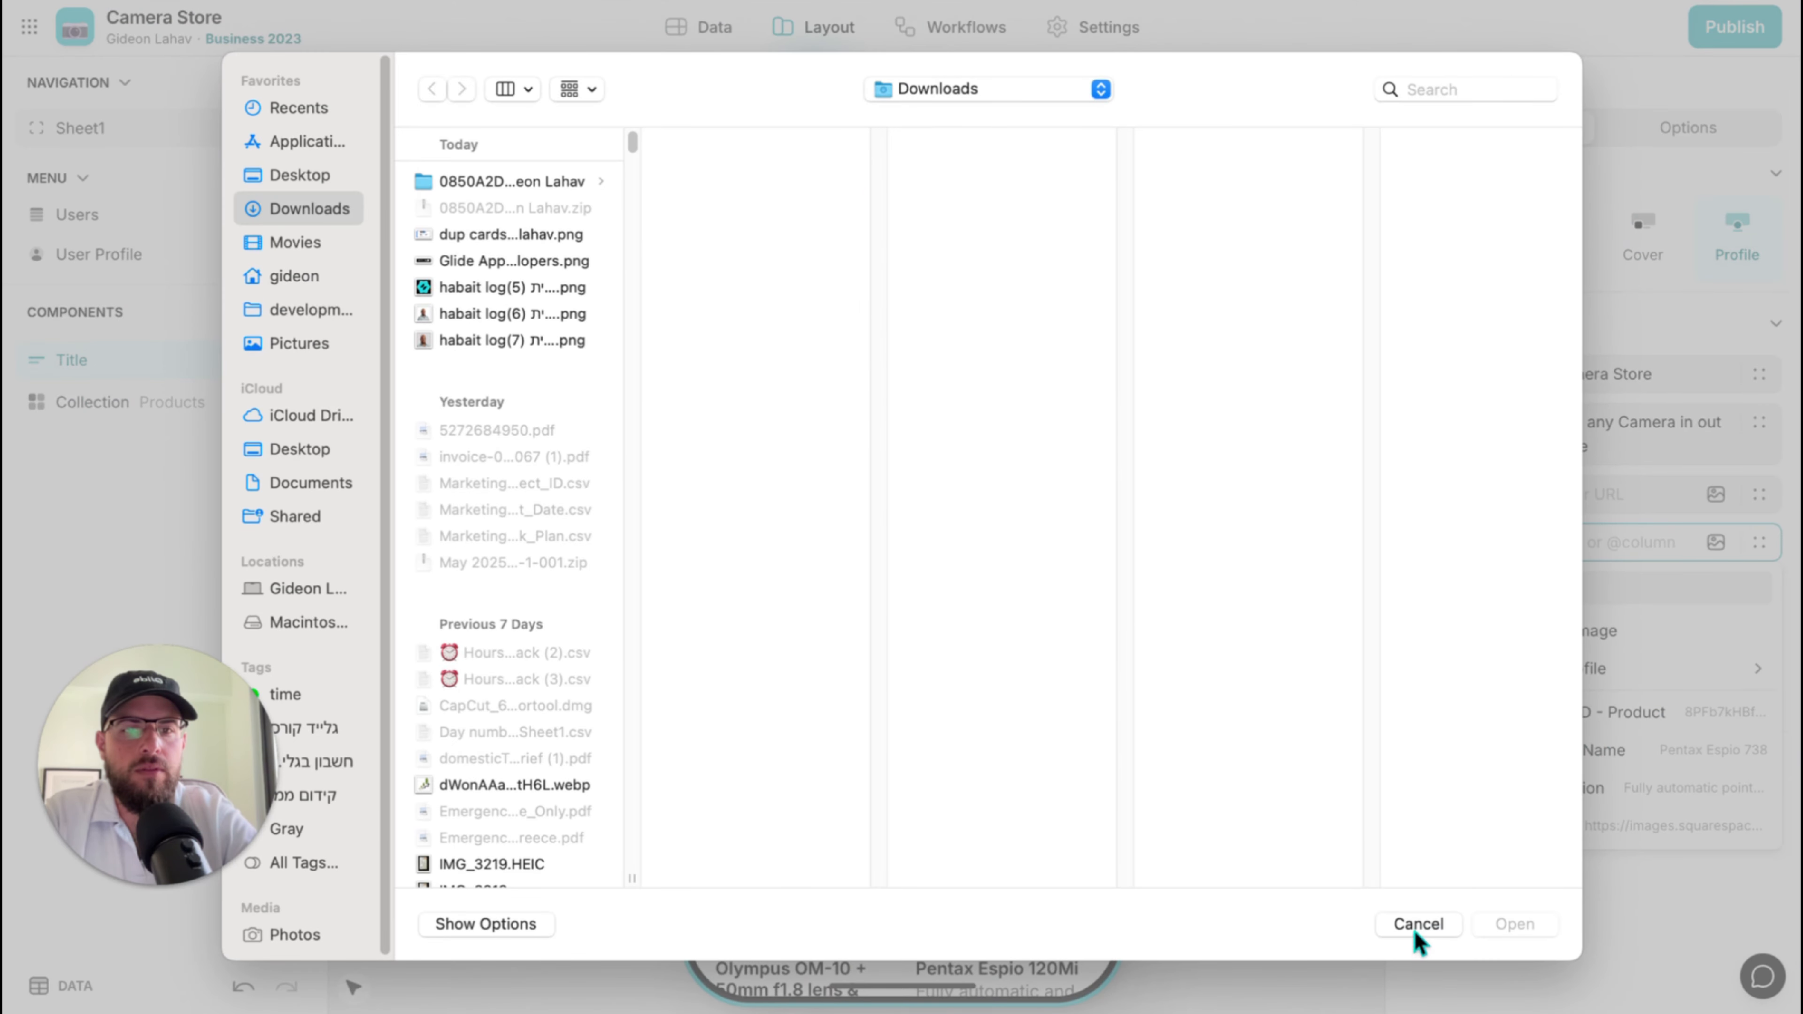
pyautogui.click(1414, 924)
pyautogui.click(1567, 632)
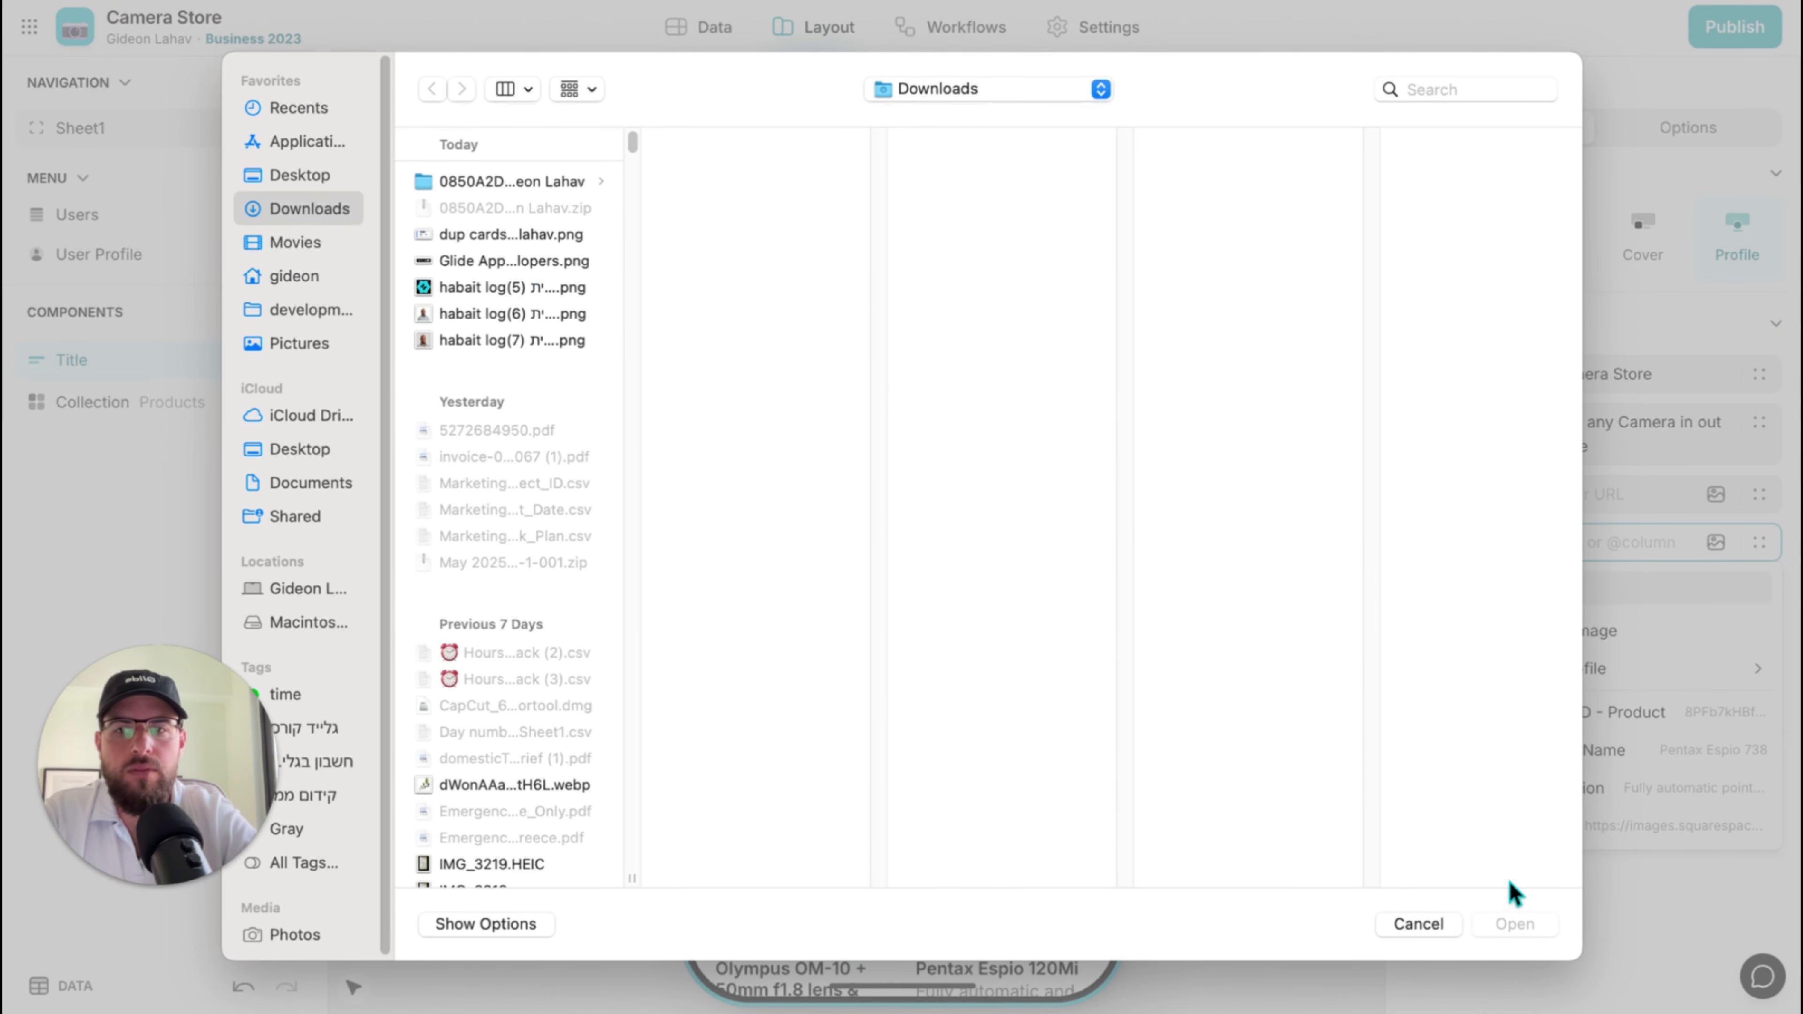
pyautogui.click(1416, 924)
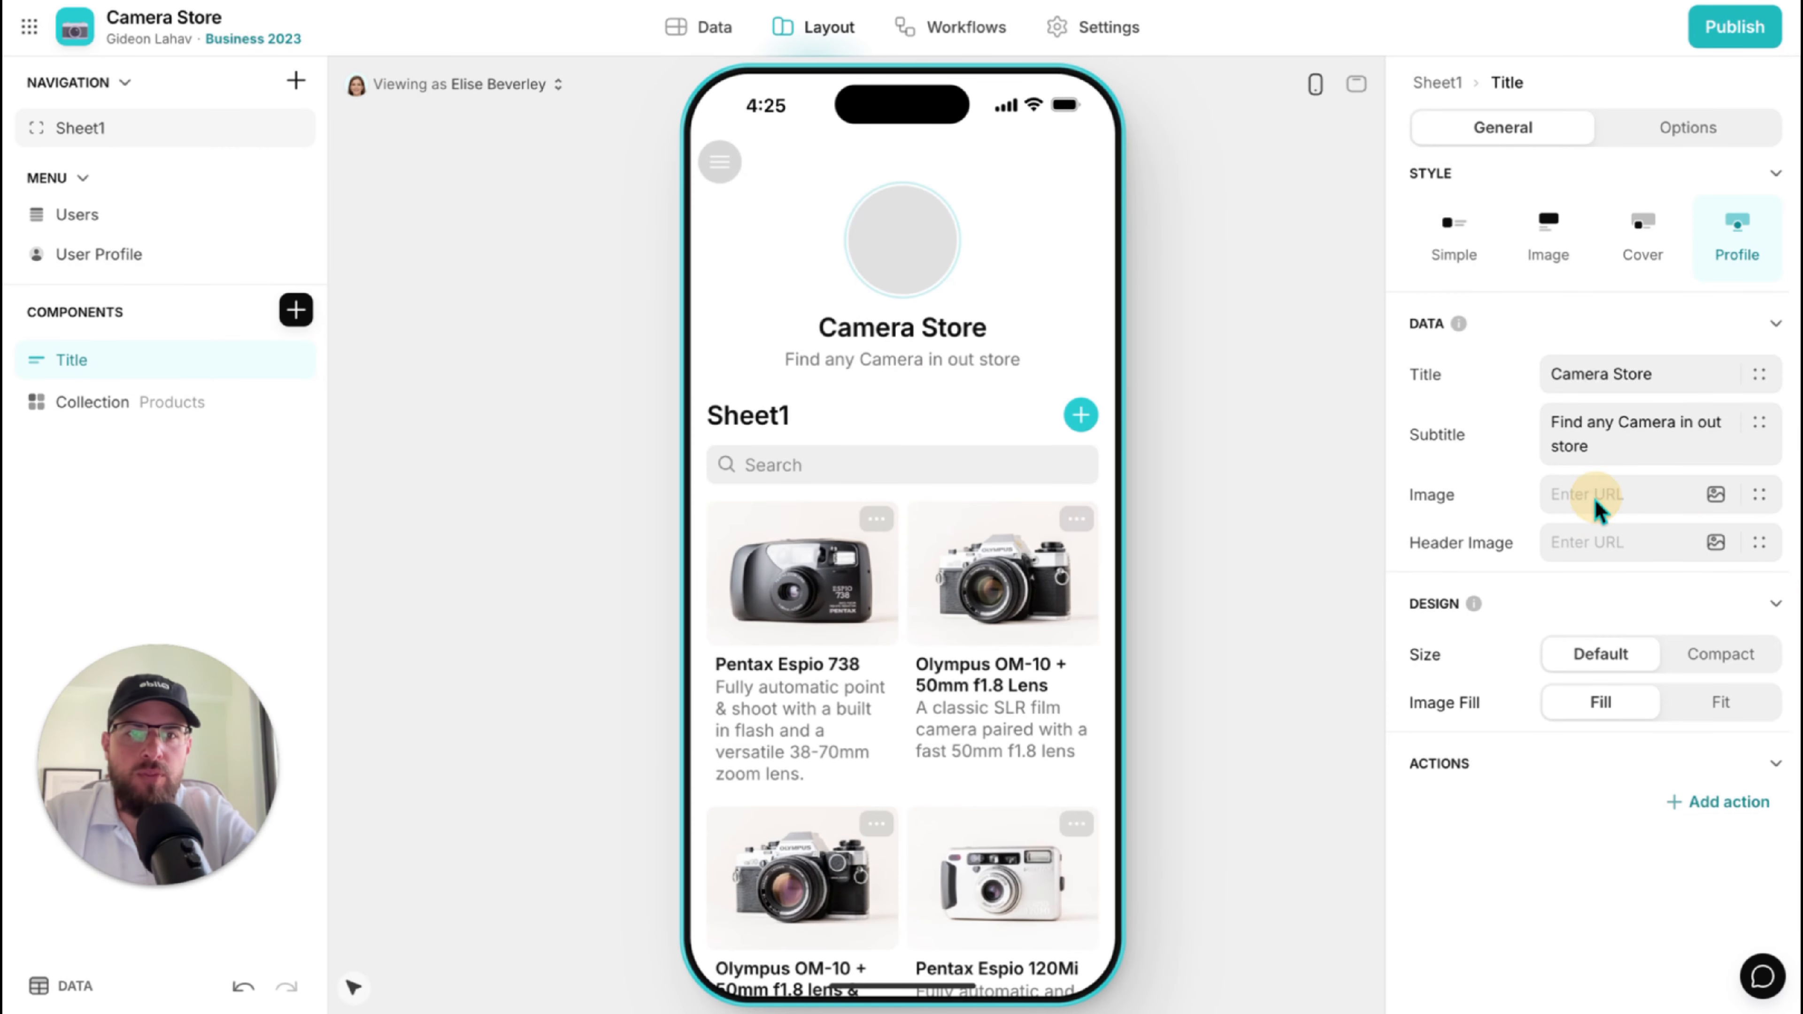
# Add a stock image of a black camera on white, found with "camera", to the photo of row 11 in the Users table.
pyautogui.click(684, 40)
pyautogui.click(153, 133)
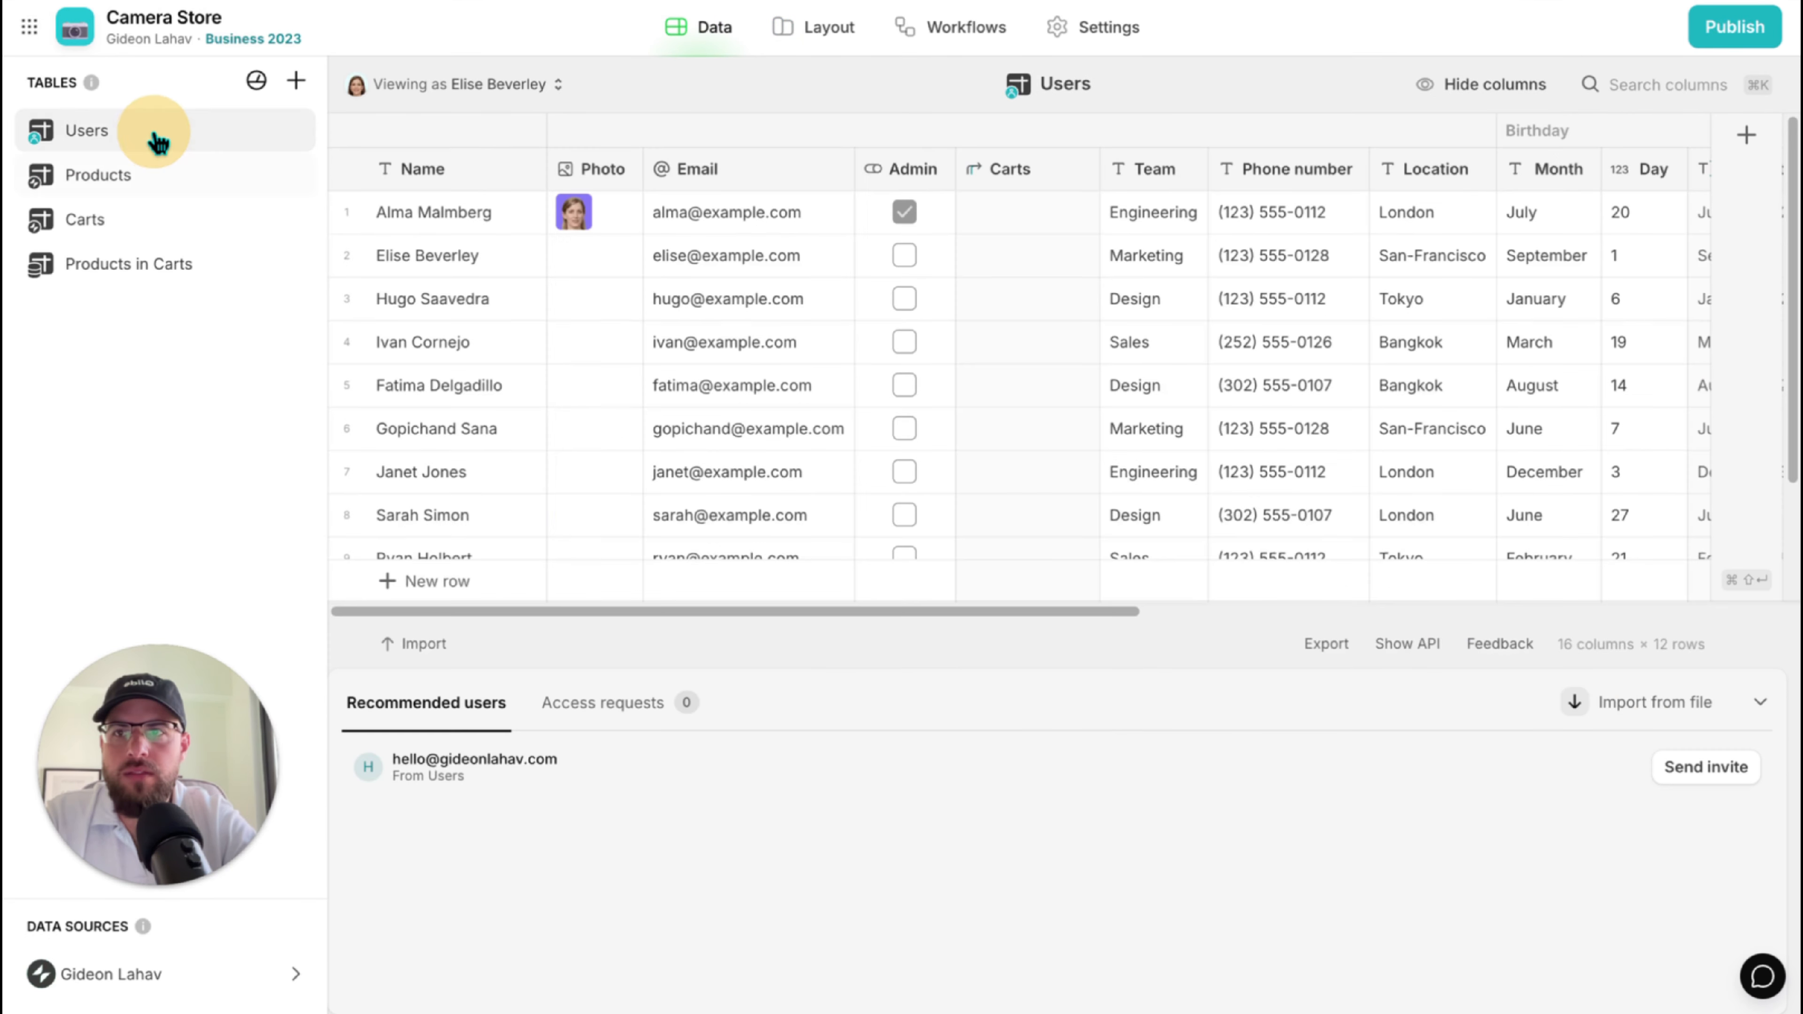
pyautogui.scroll(-4, 776, 399)
pyautogui.doubleClick(686, 471)
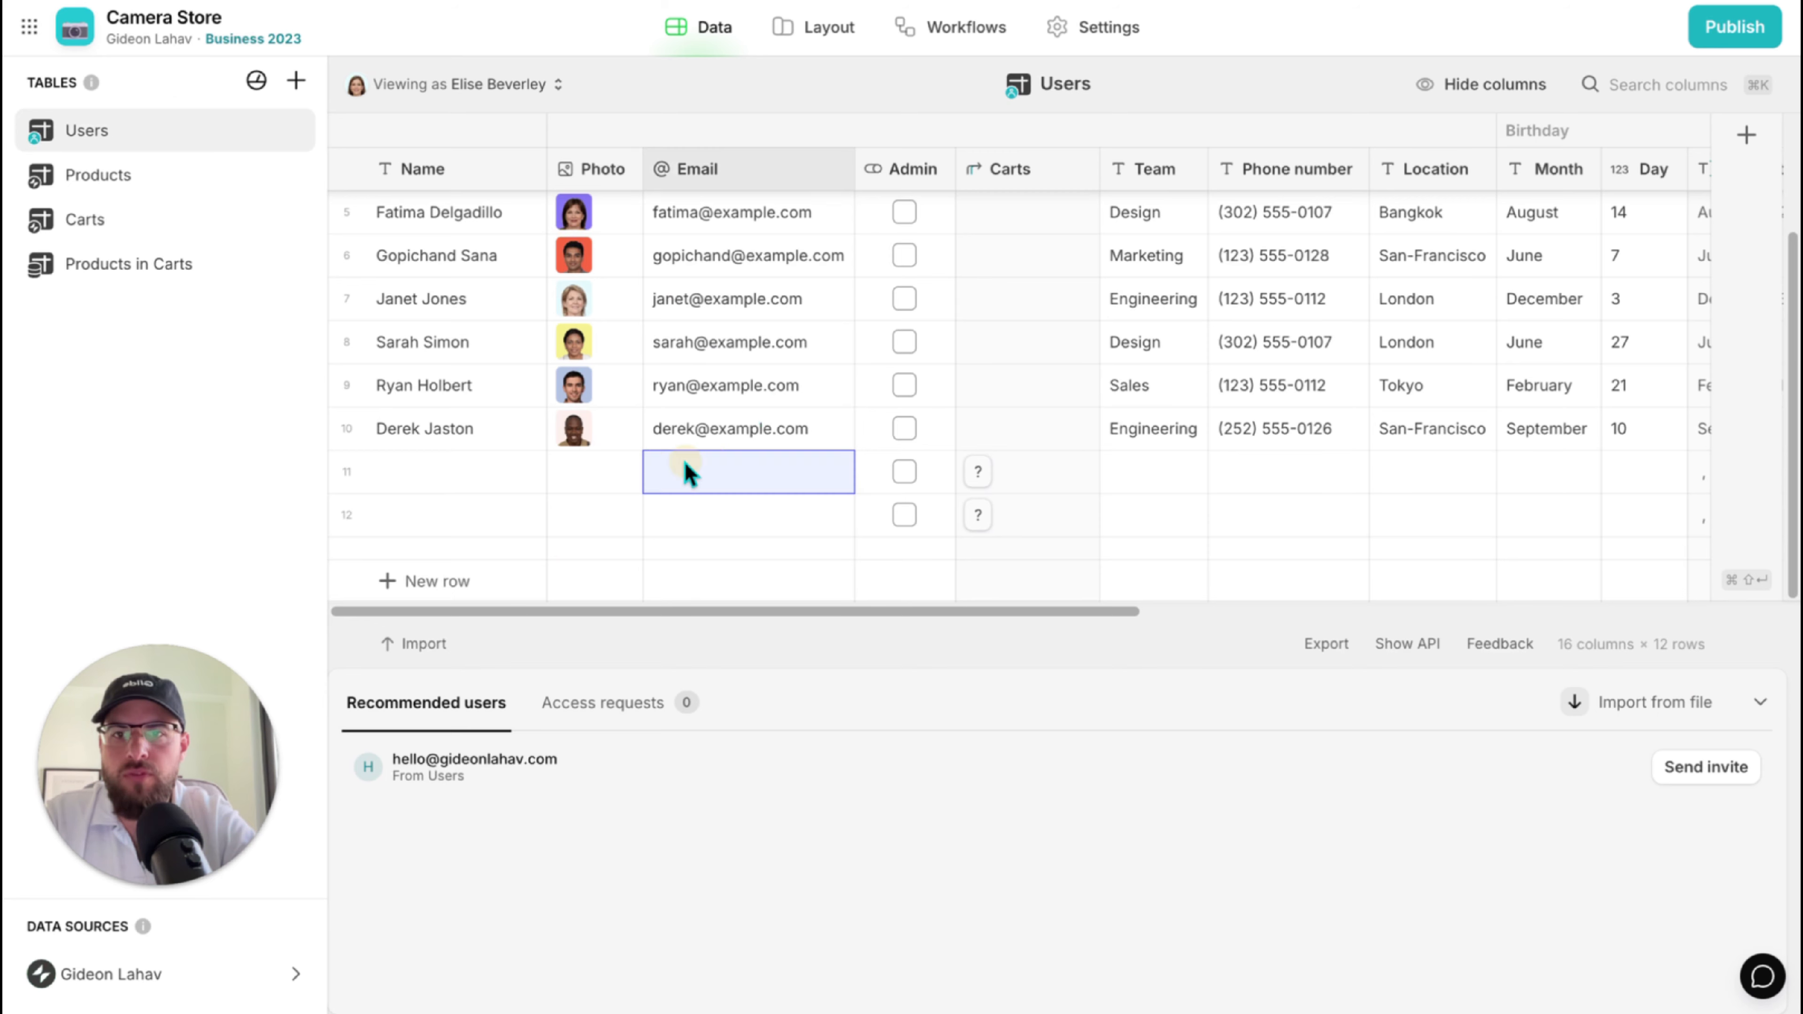
pyautogui.doubleClick(579, 477)
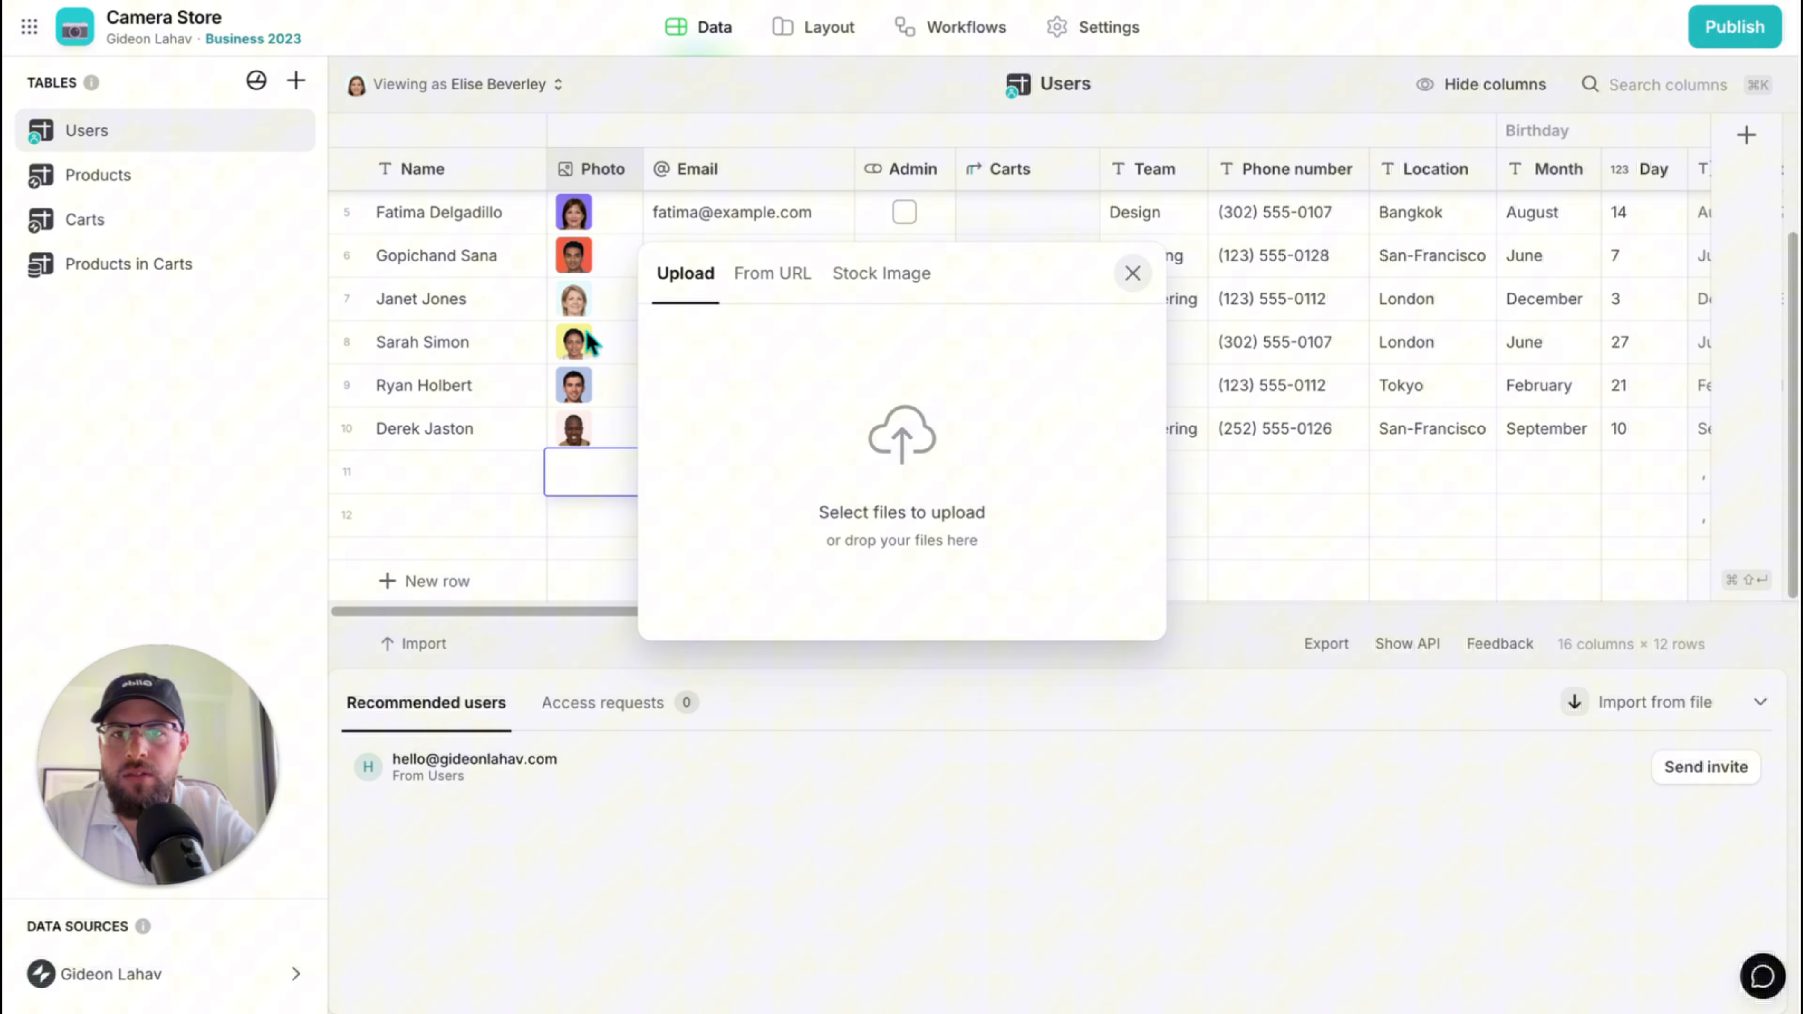
pyautogui.click(862, 294)
pyautogui.doubleClick(841, 351)
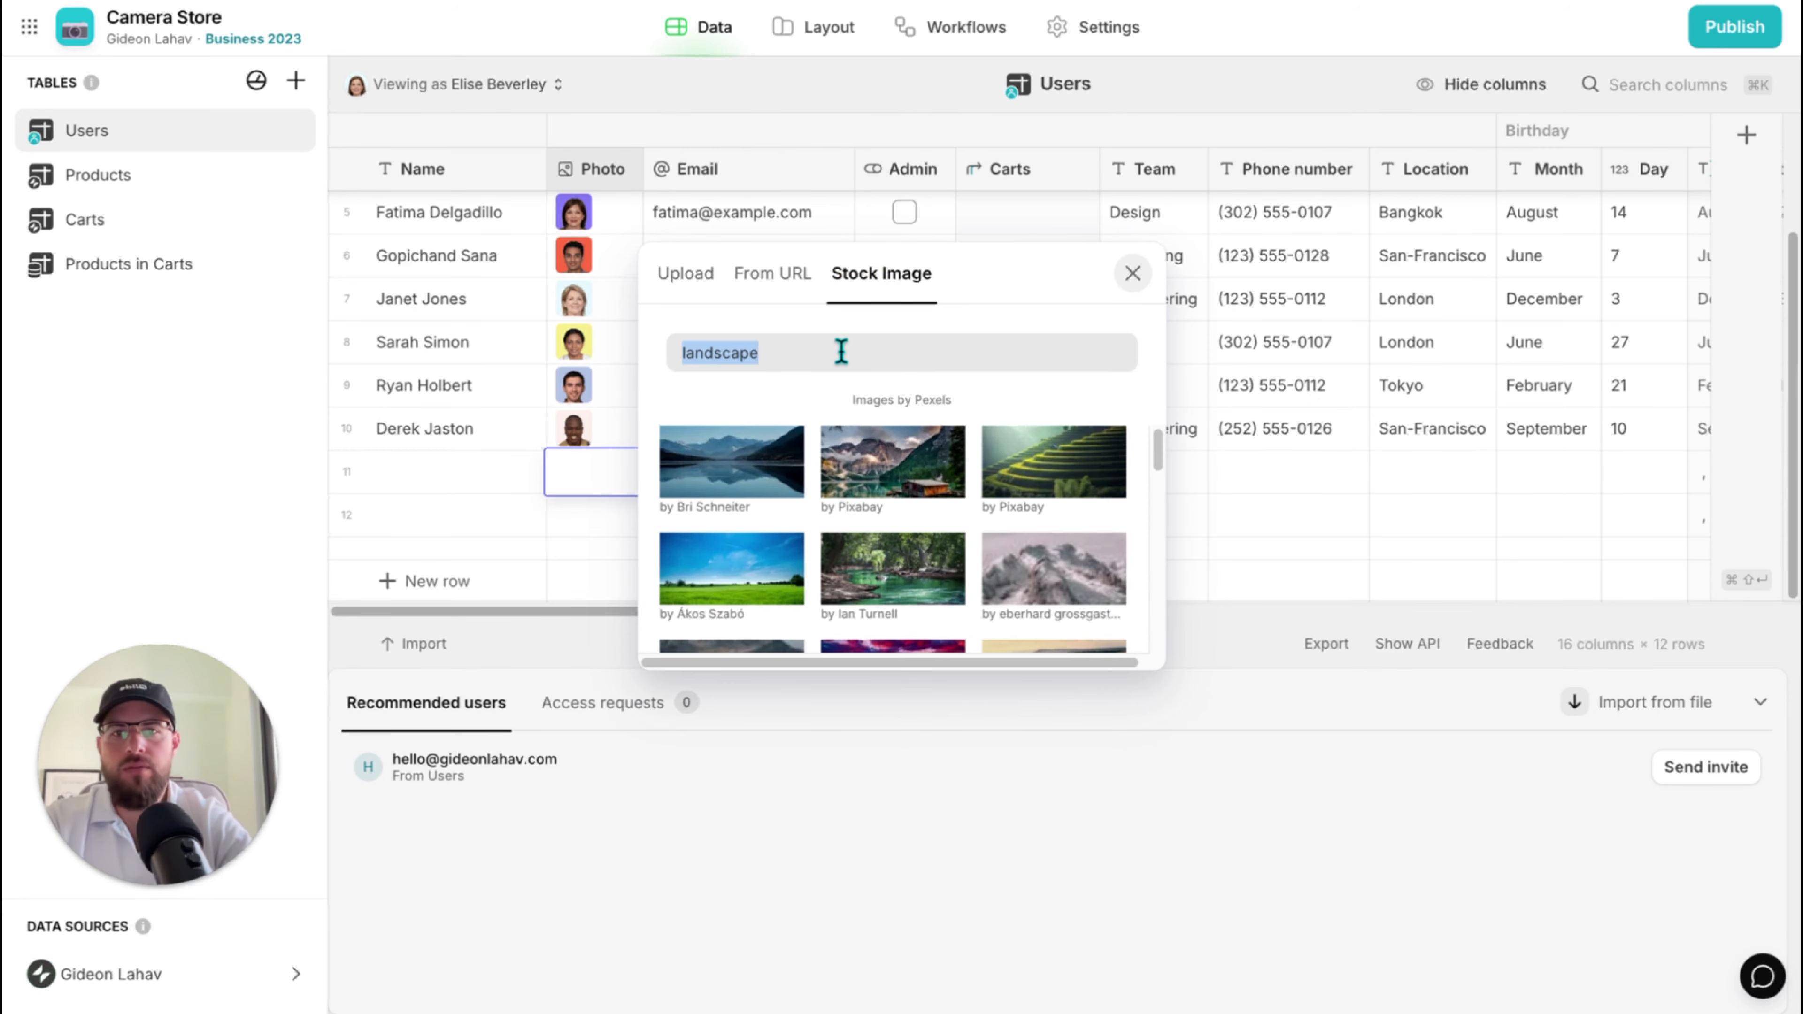
pyautogui.write('camera')
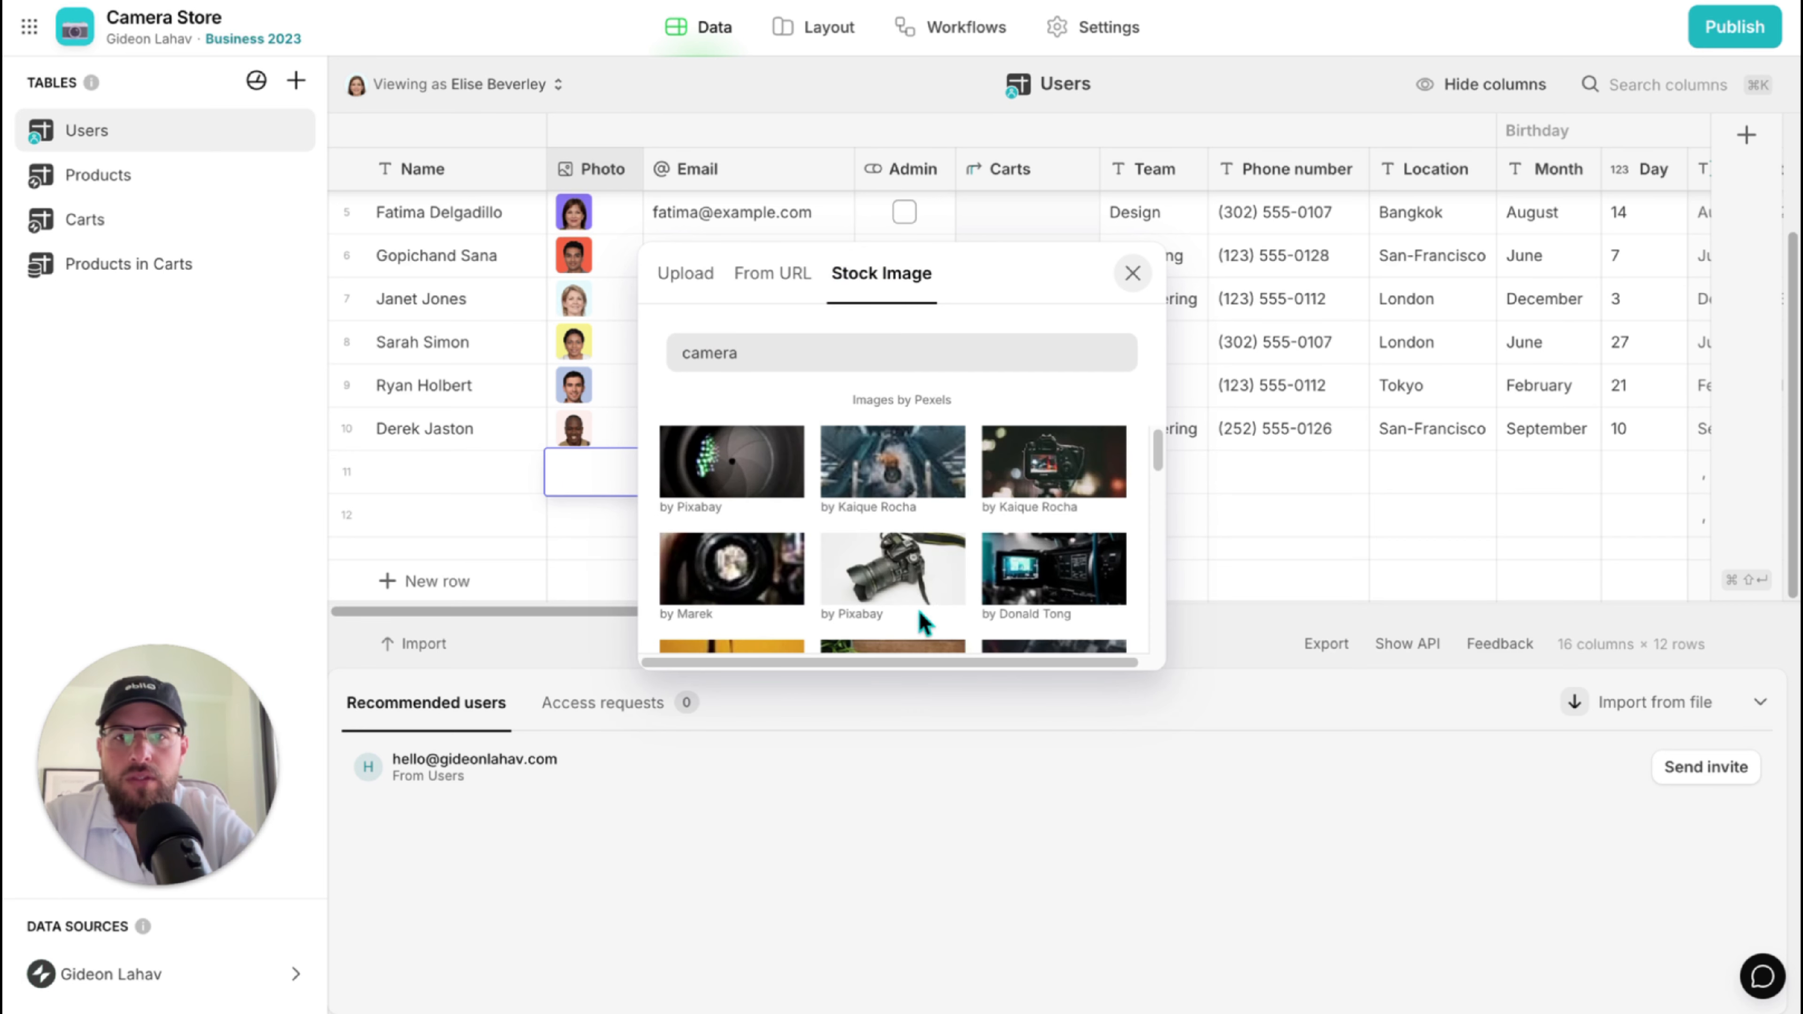
pyautogui.click(914, 597)
# Add a stock image of a woman photographing, found with "photography", to the photo of row 12 in the Users table.
pyautogui.click(564, 523)
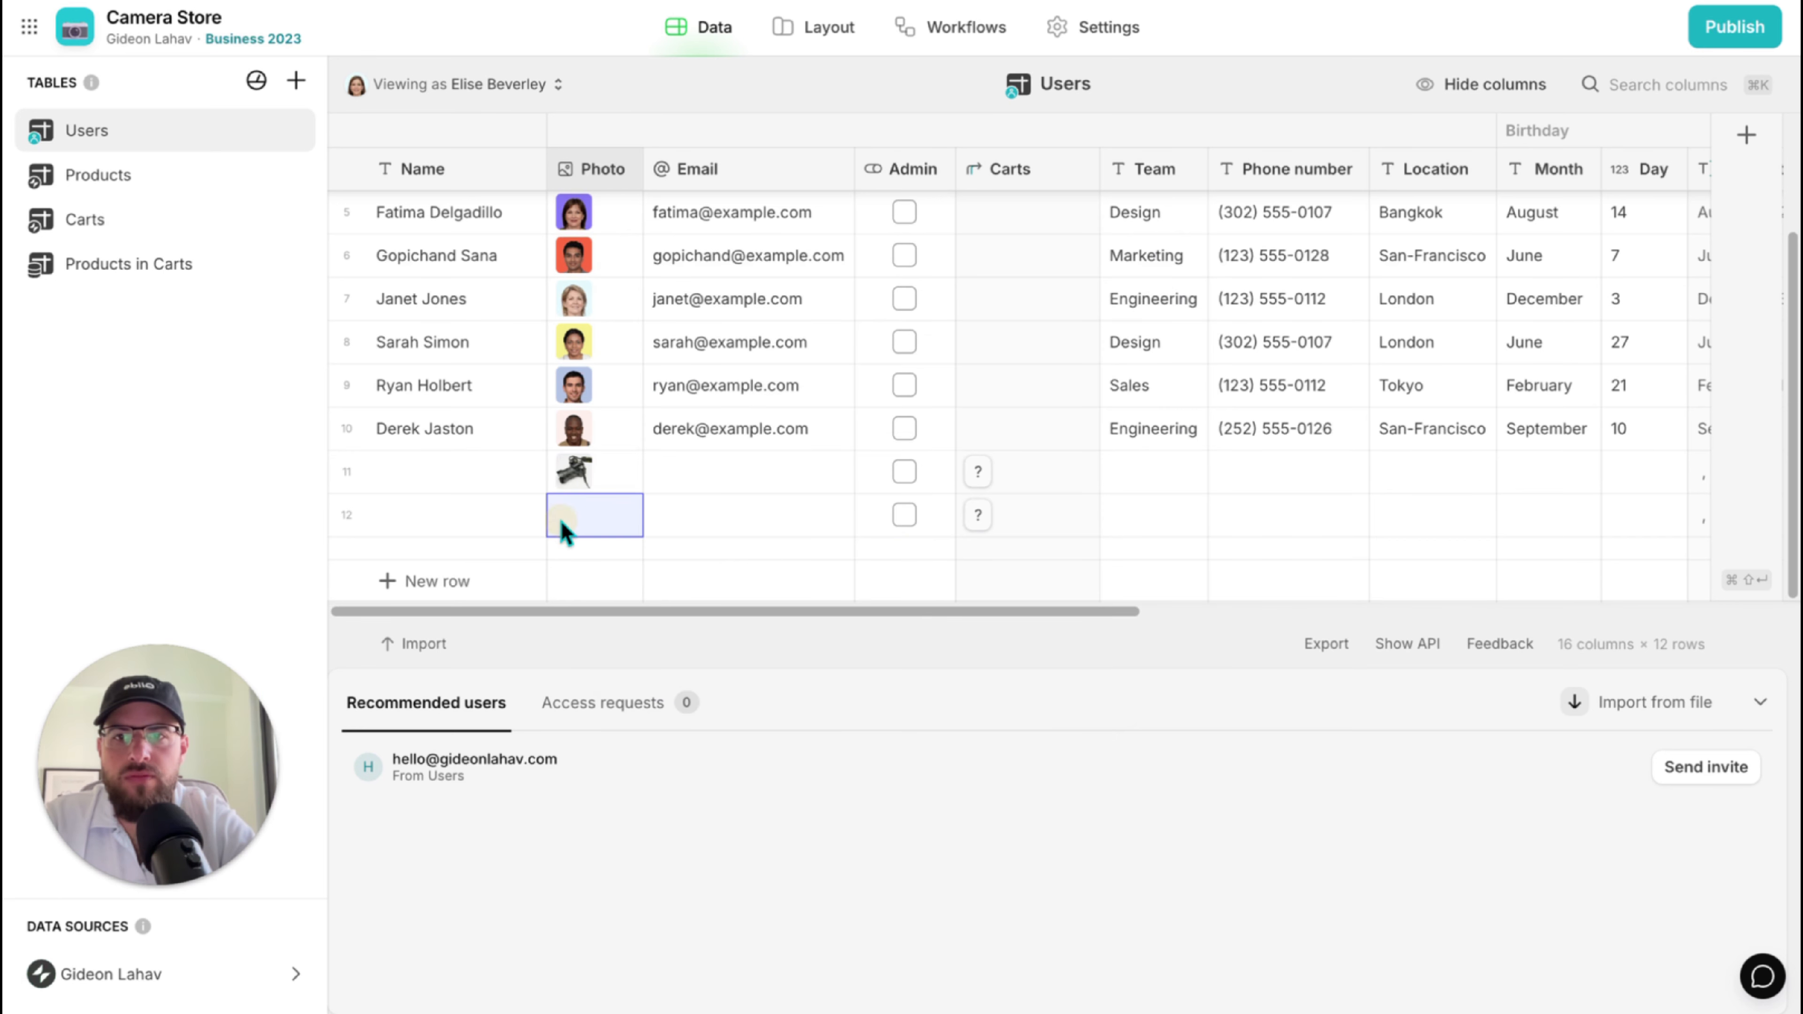
pyautogui.click(565, 525)
pyautogui.click(841, 278)
pyautogui.doubleClick(763, 355)
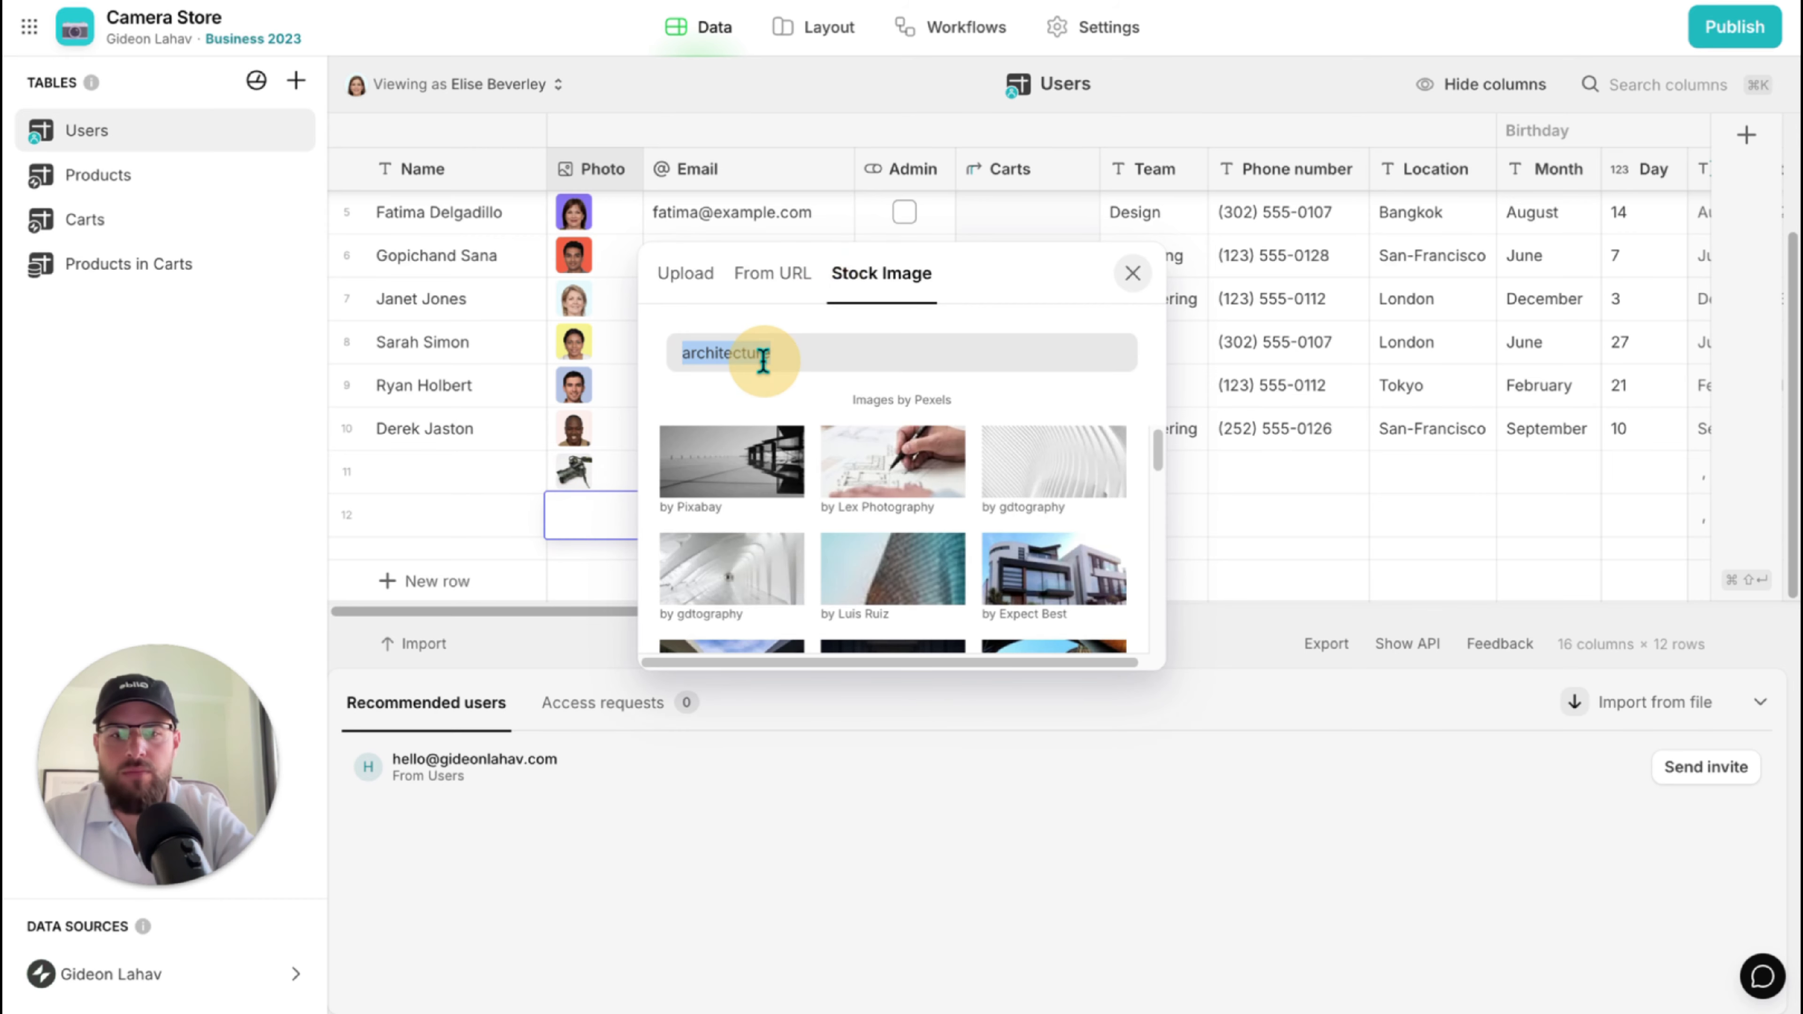
pyautogui.write('photography')
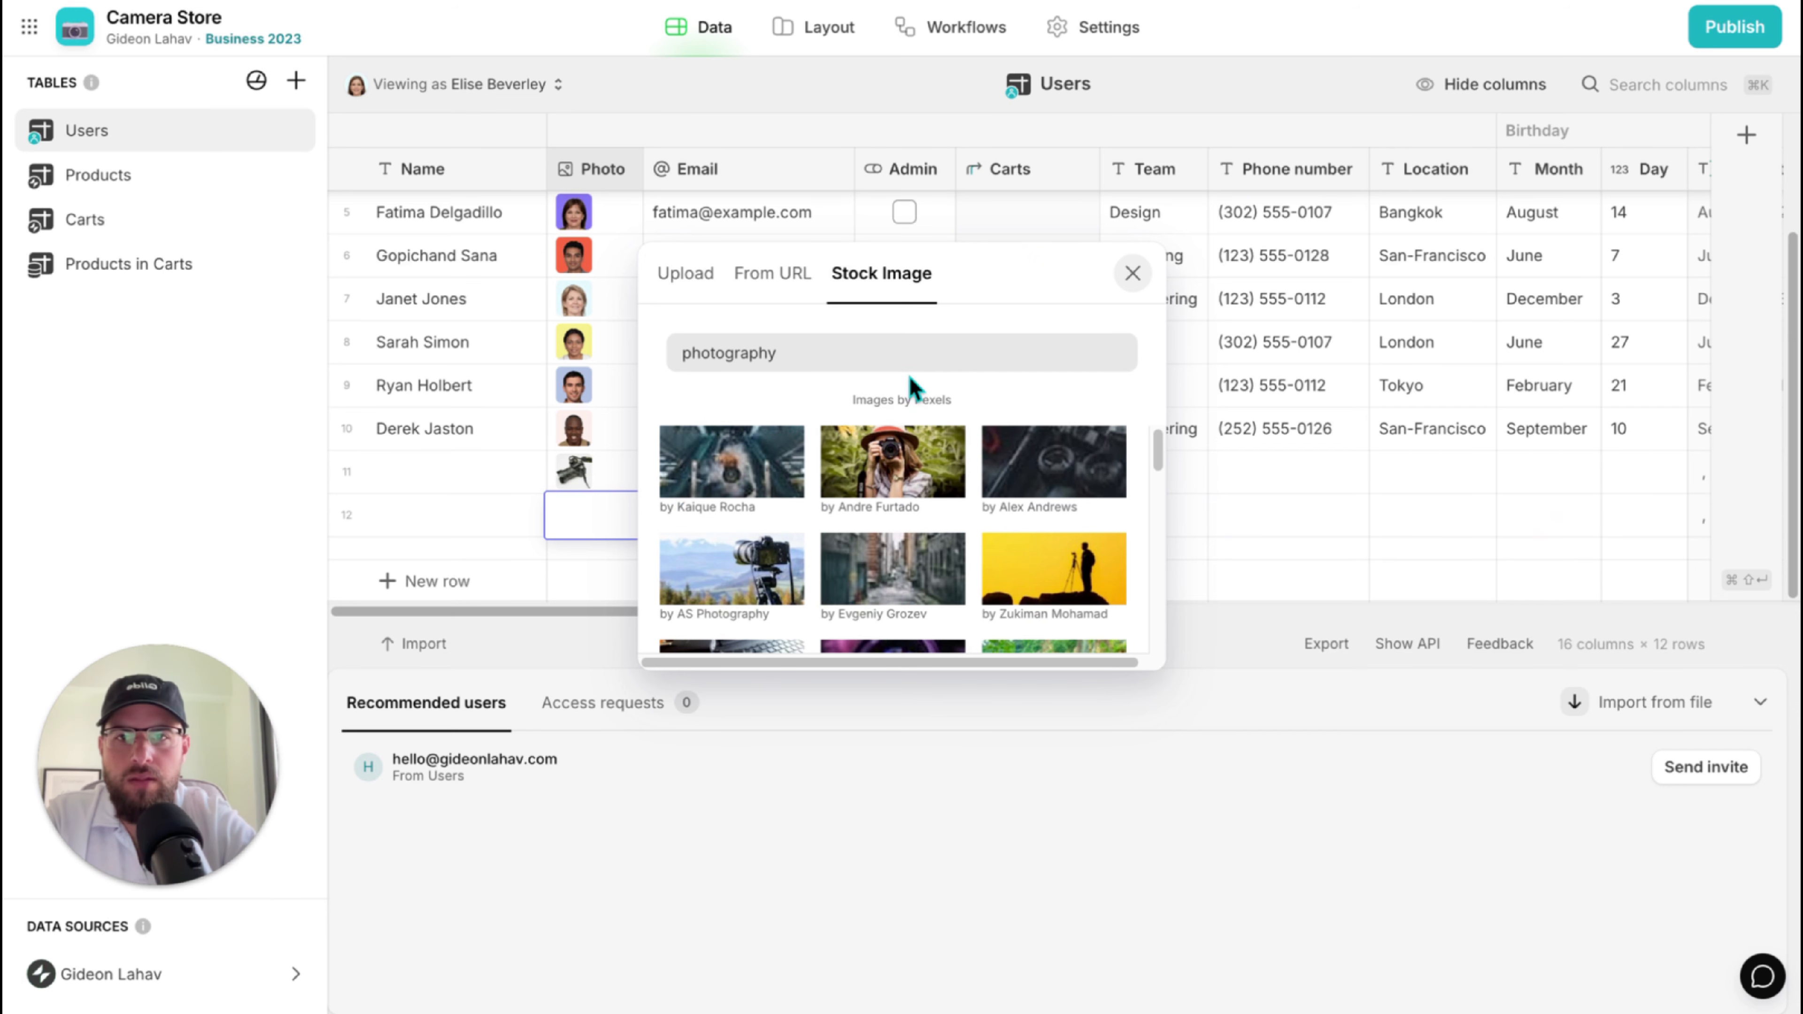
pyautogui.click(901, 470)
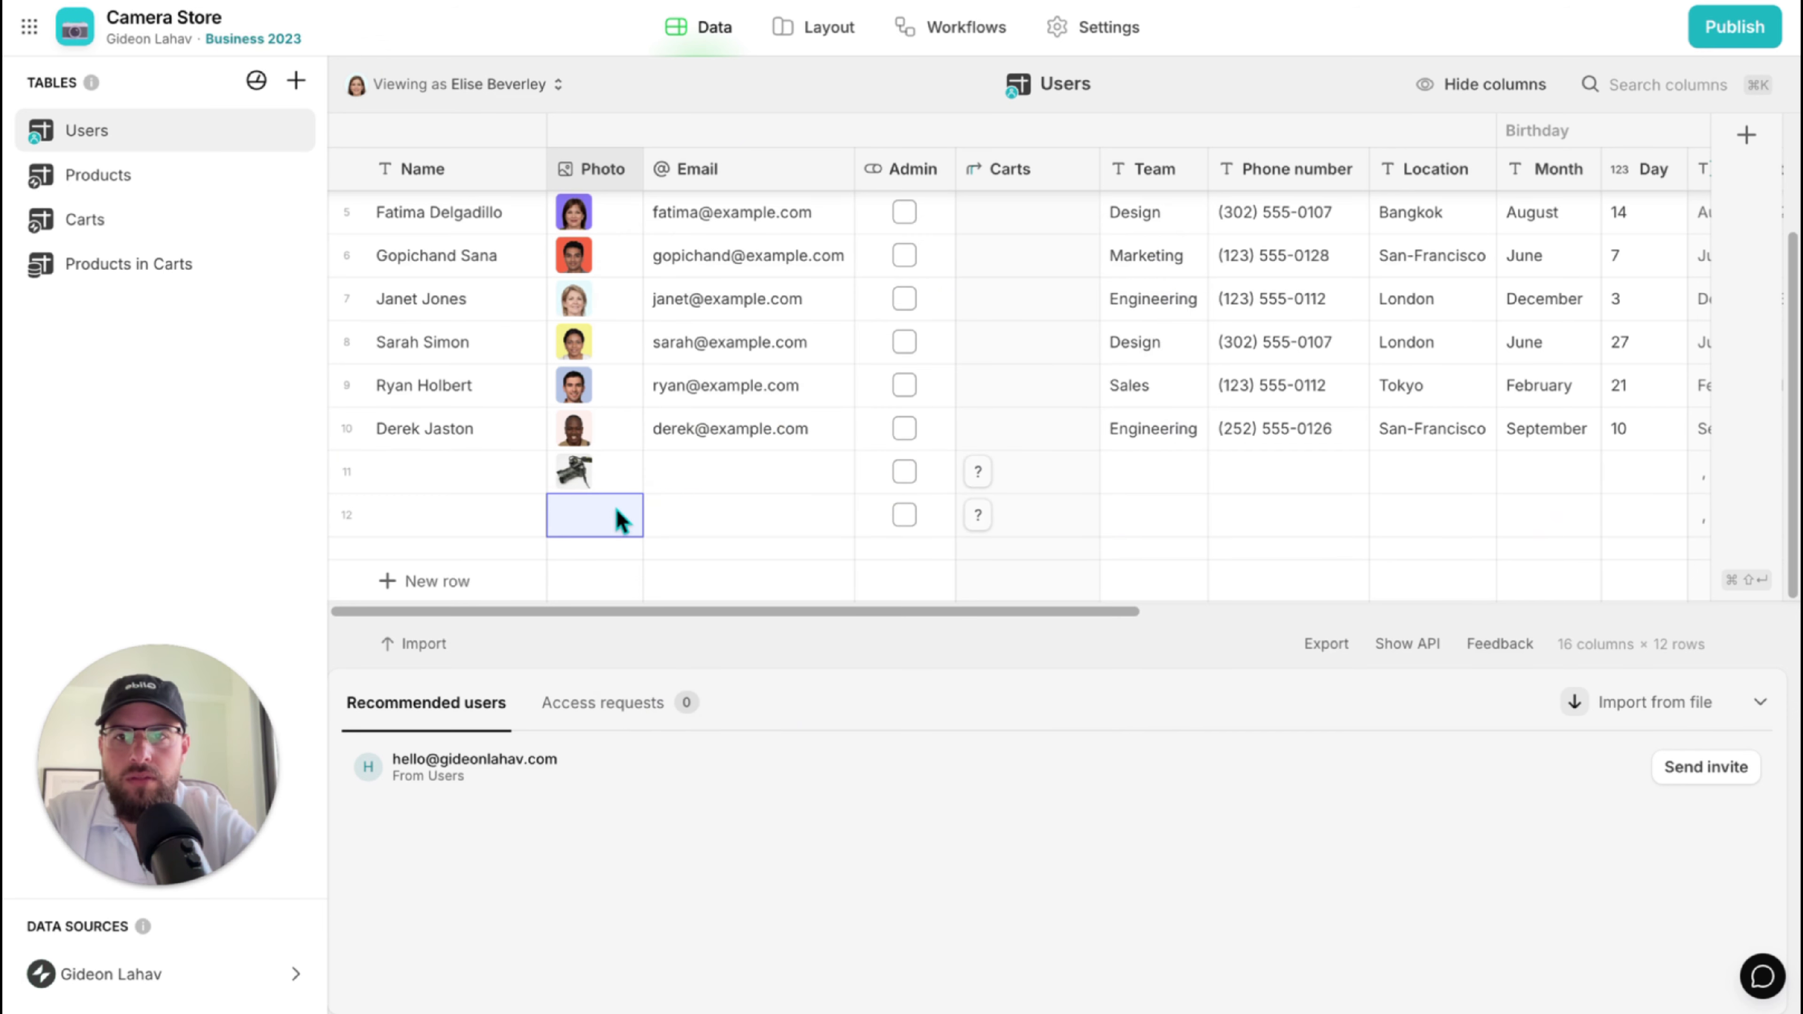
# Change the Users table's Photo column type to URL and save it.
pyautogui.click(593, 171)
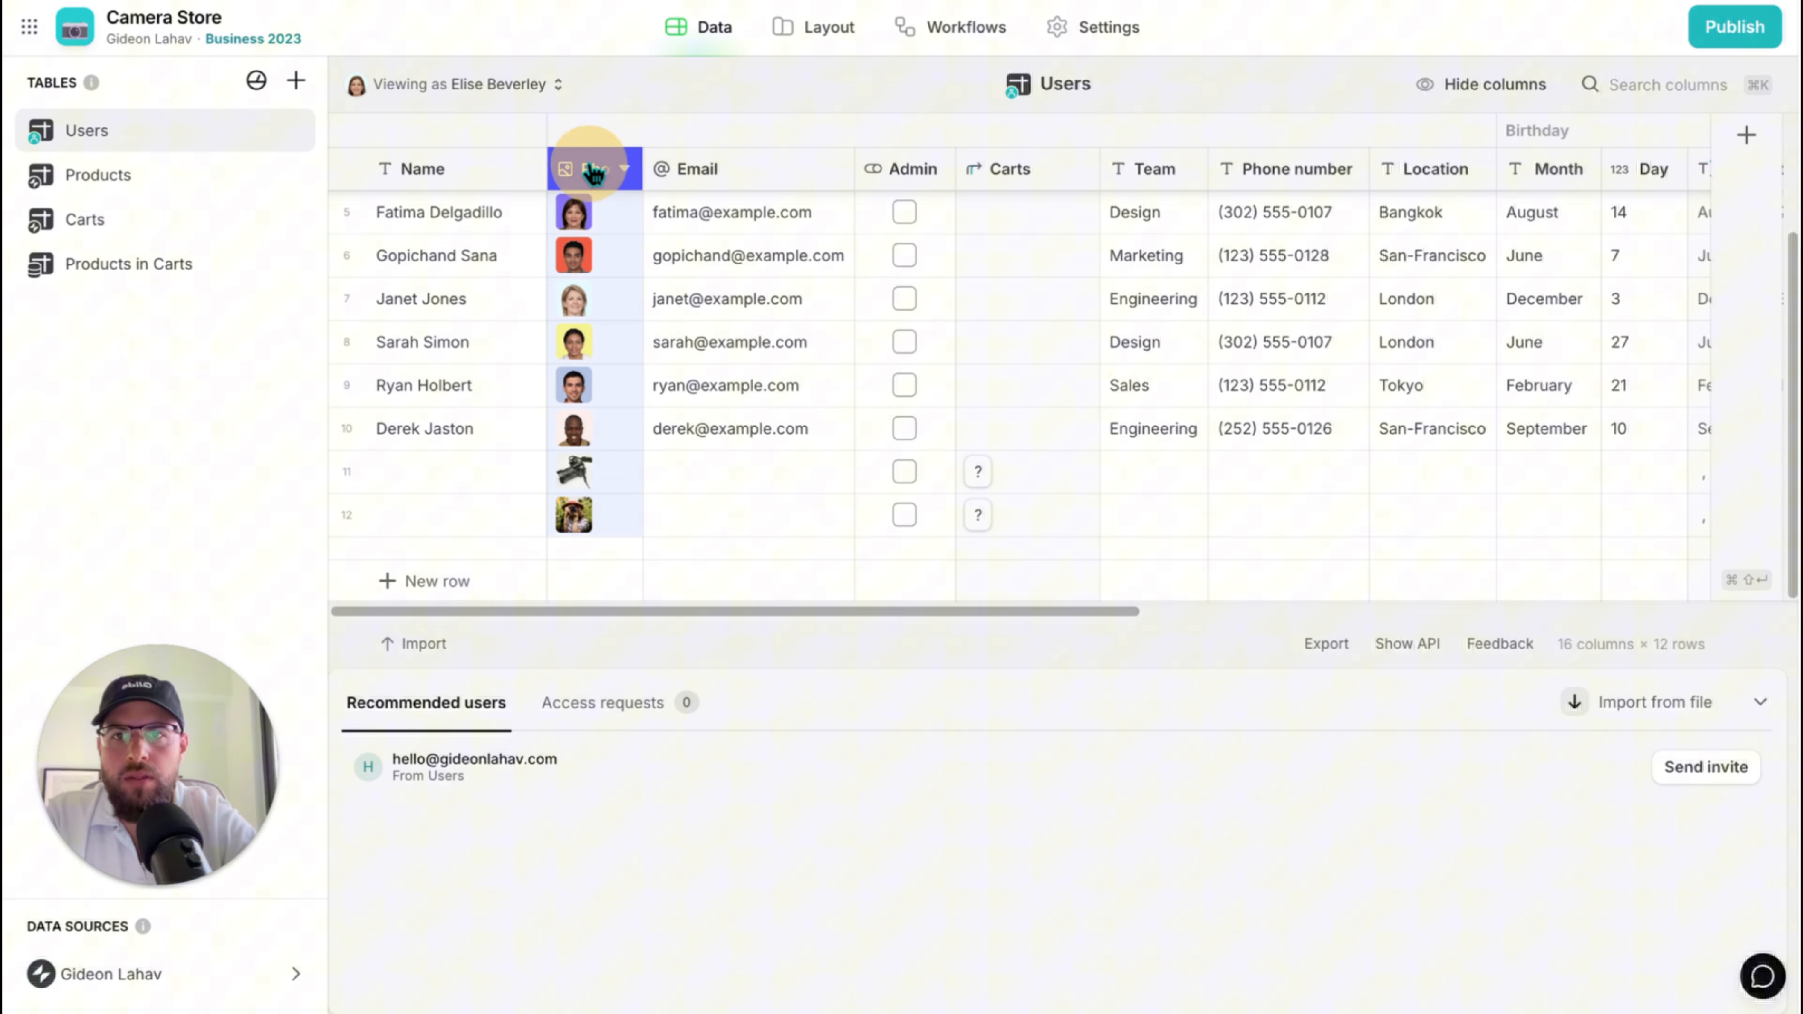
pyautogui.click(590, 176)
pyautogui.click(590, 176)
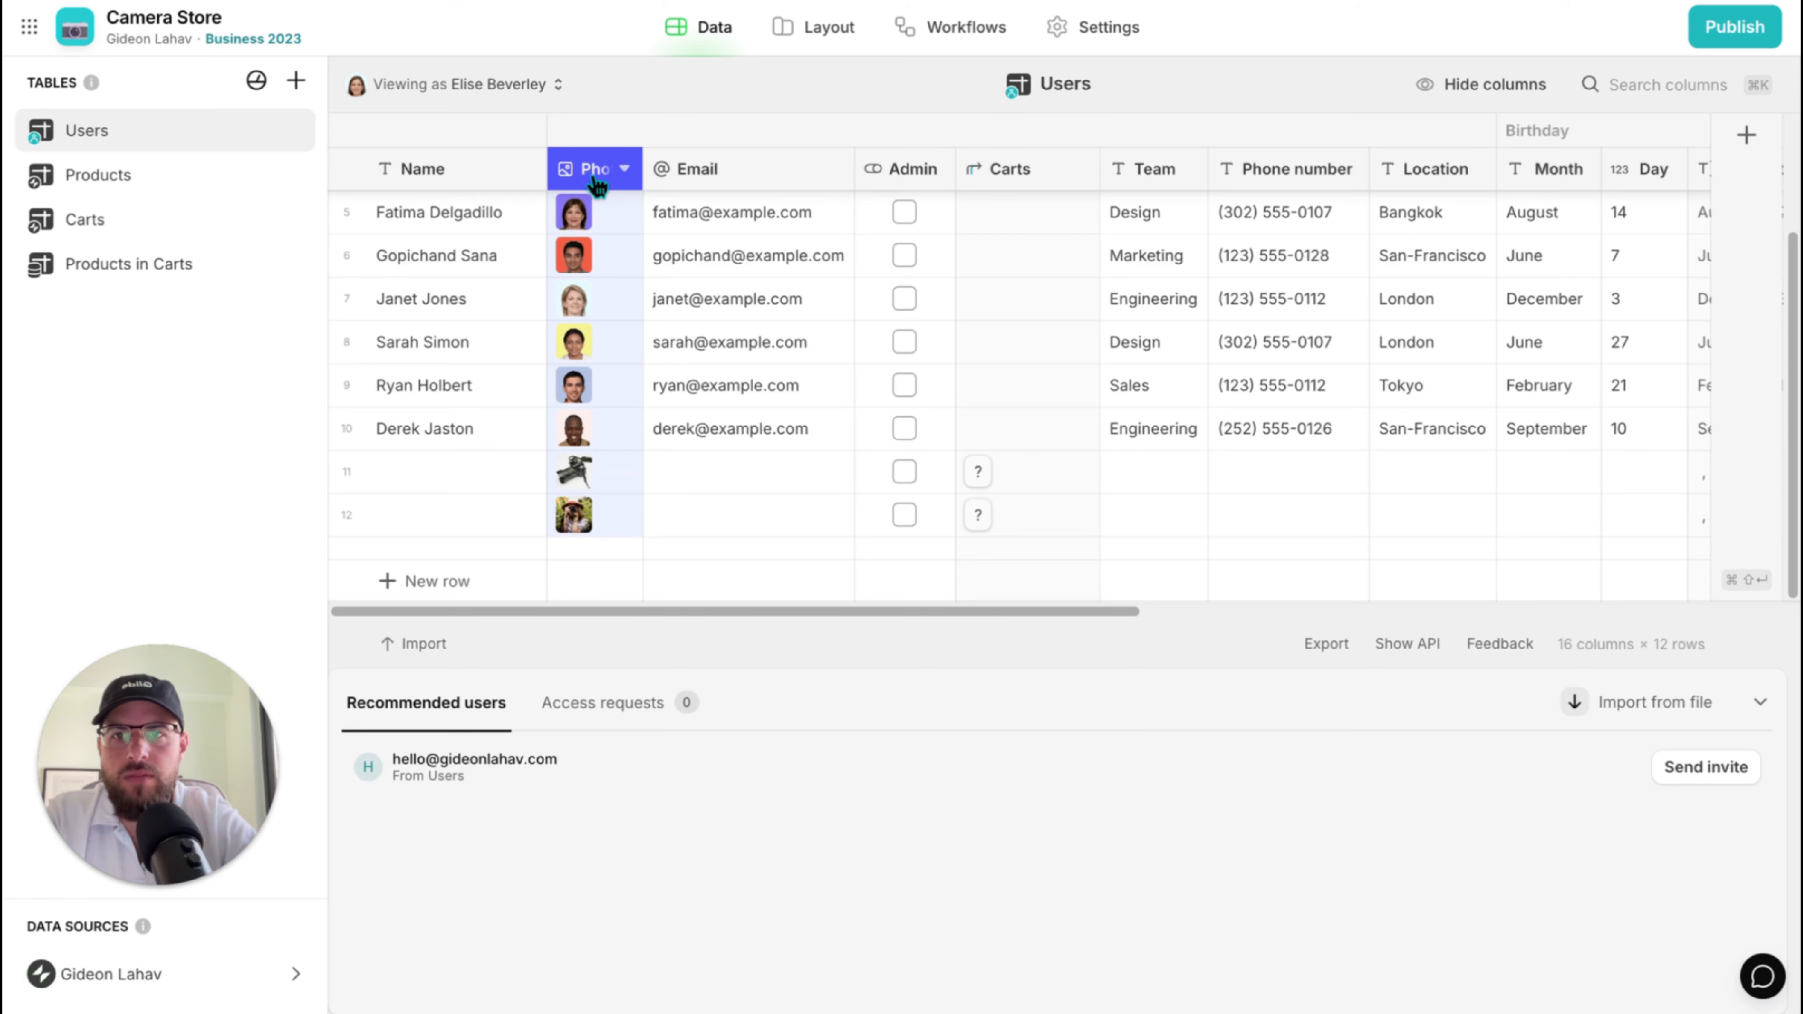
pyautogui.click(860, 267)
pyautogui.write('ur')
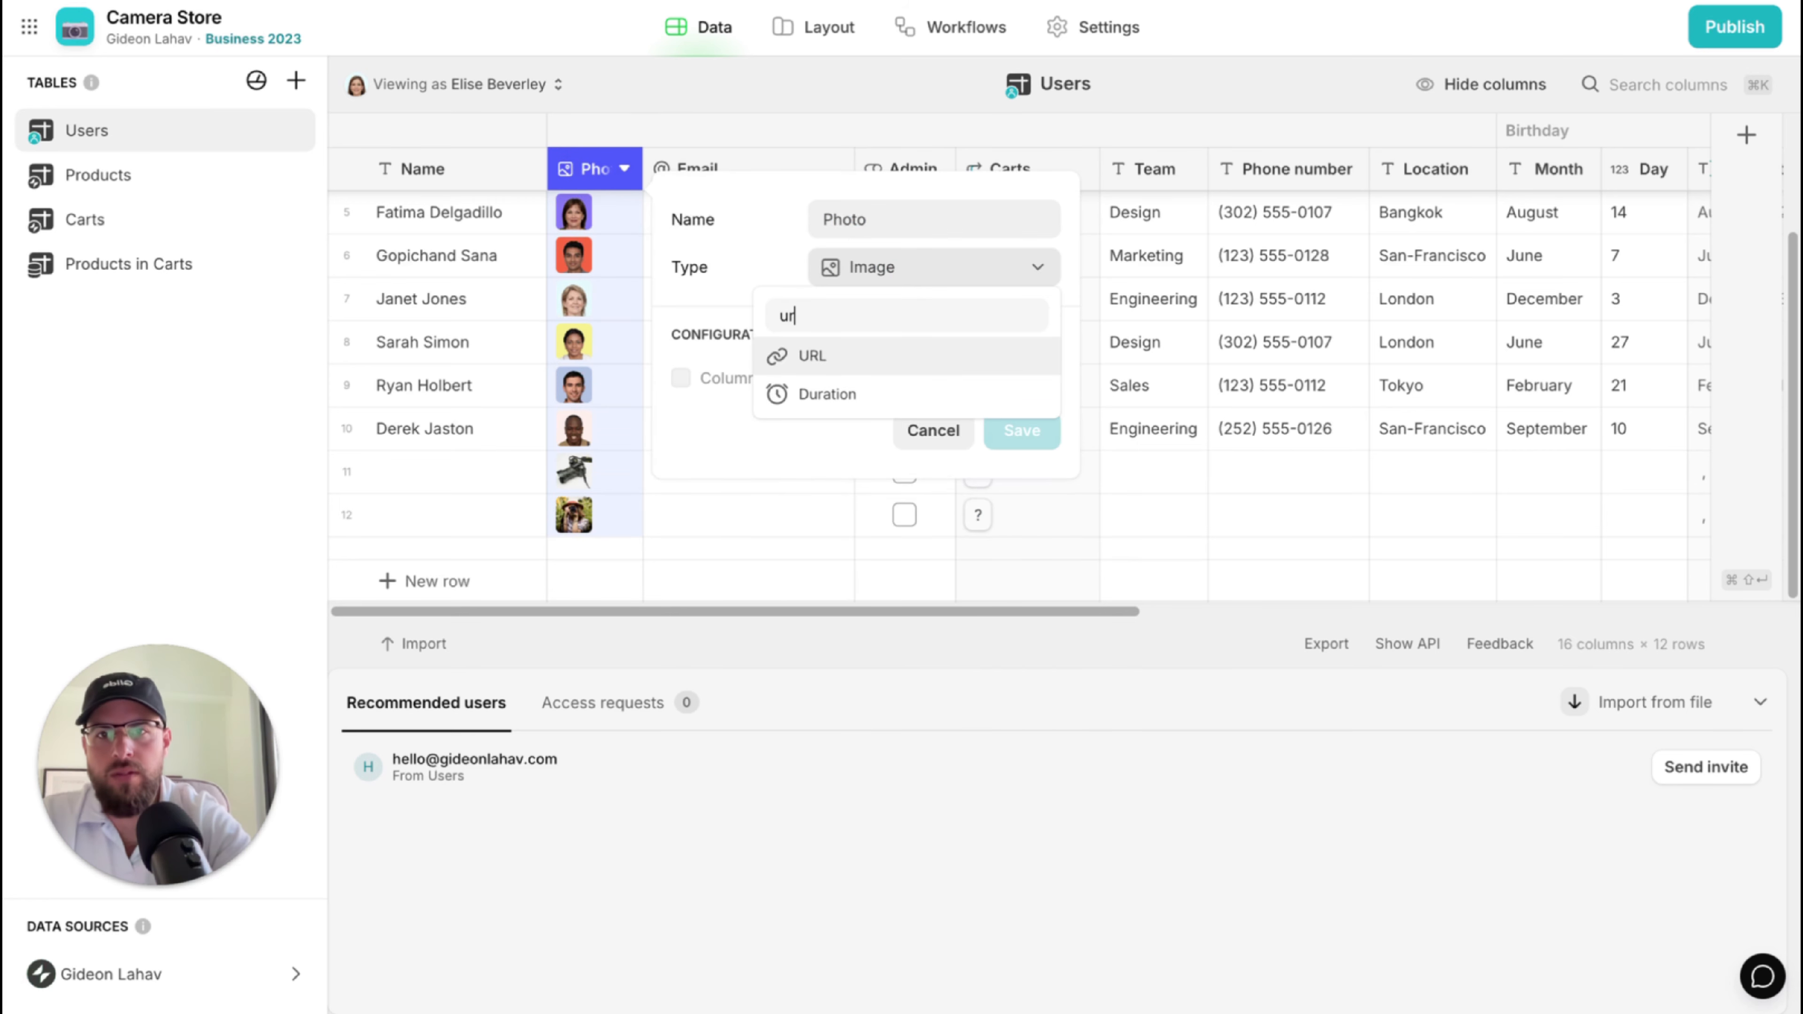
pyautogui.press('Return')
pyautogui.click(1022, 430)
# Copy the photo link from row 11 of the Users table into the title component's Image.
pyautogui.click(593, 477)
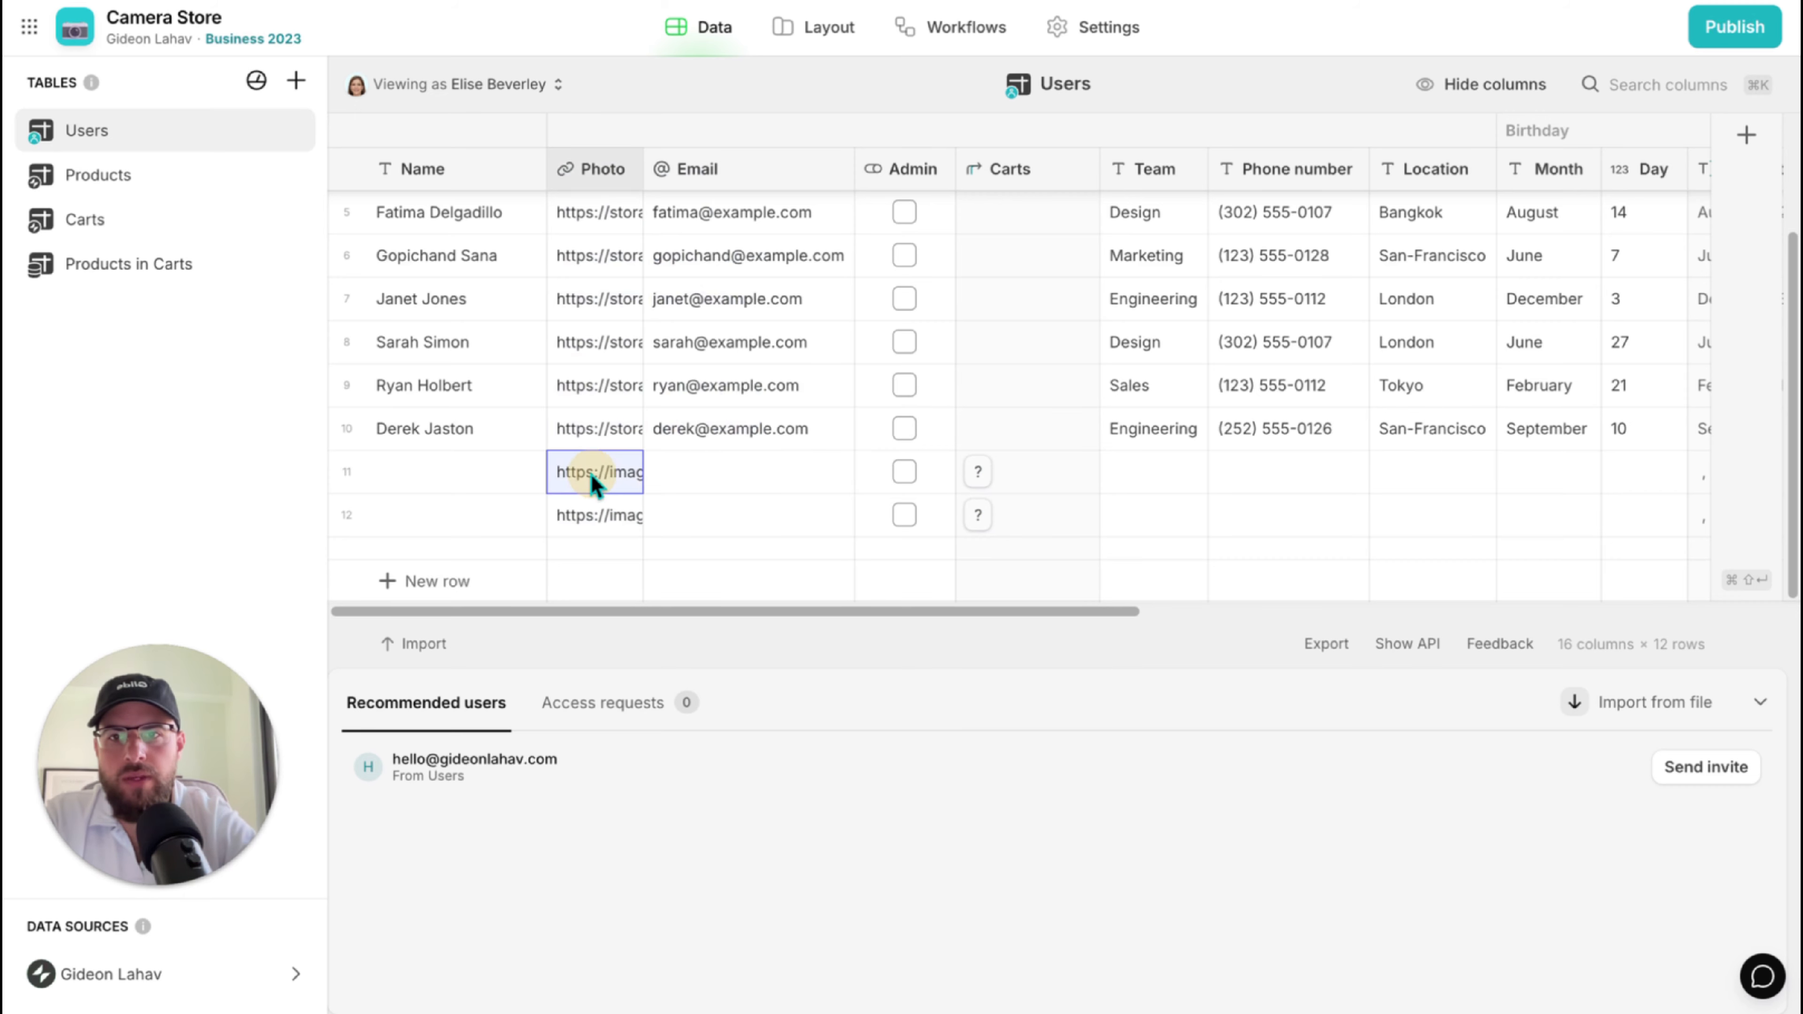
pyautogui.click(823, 29)
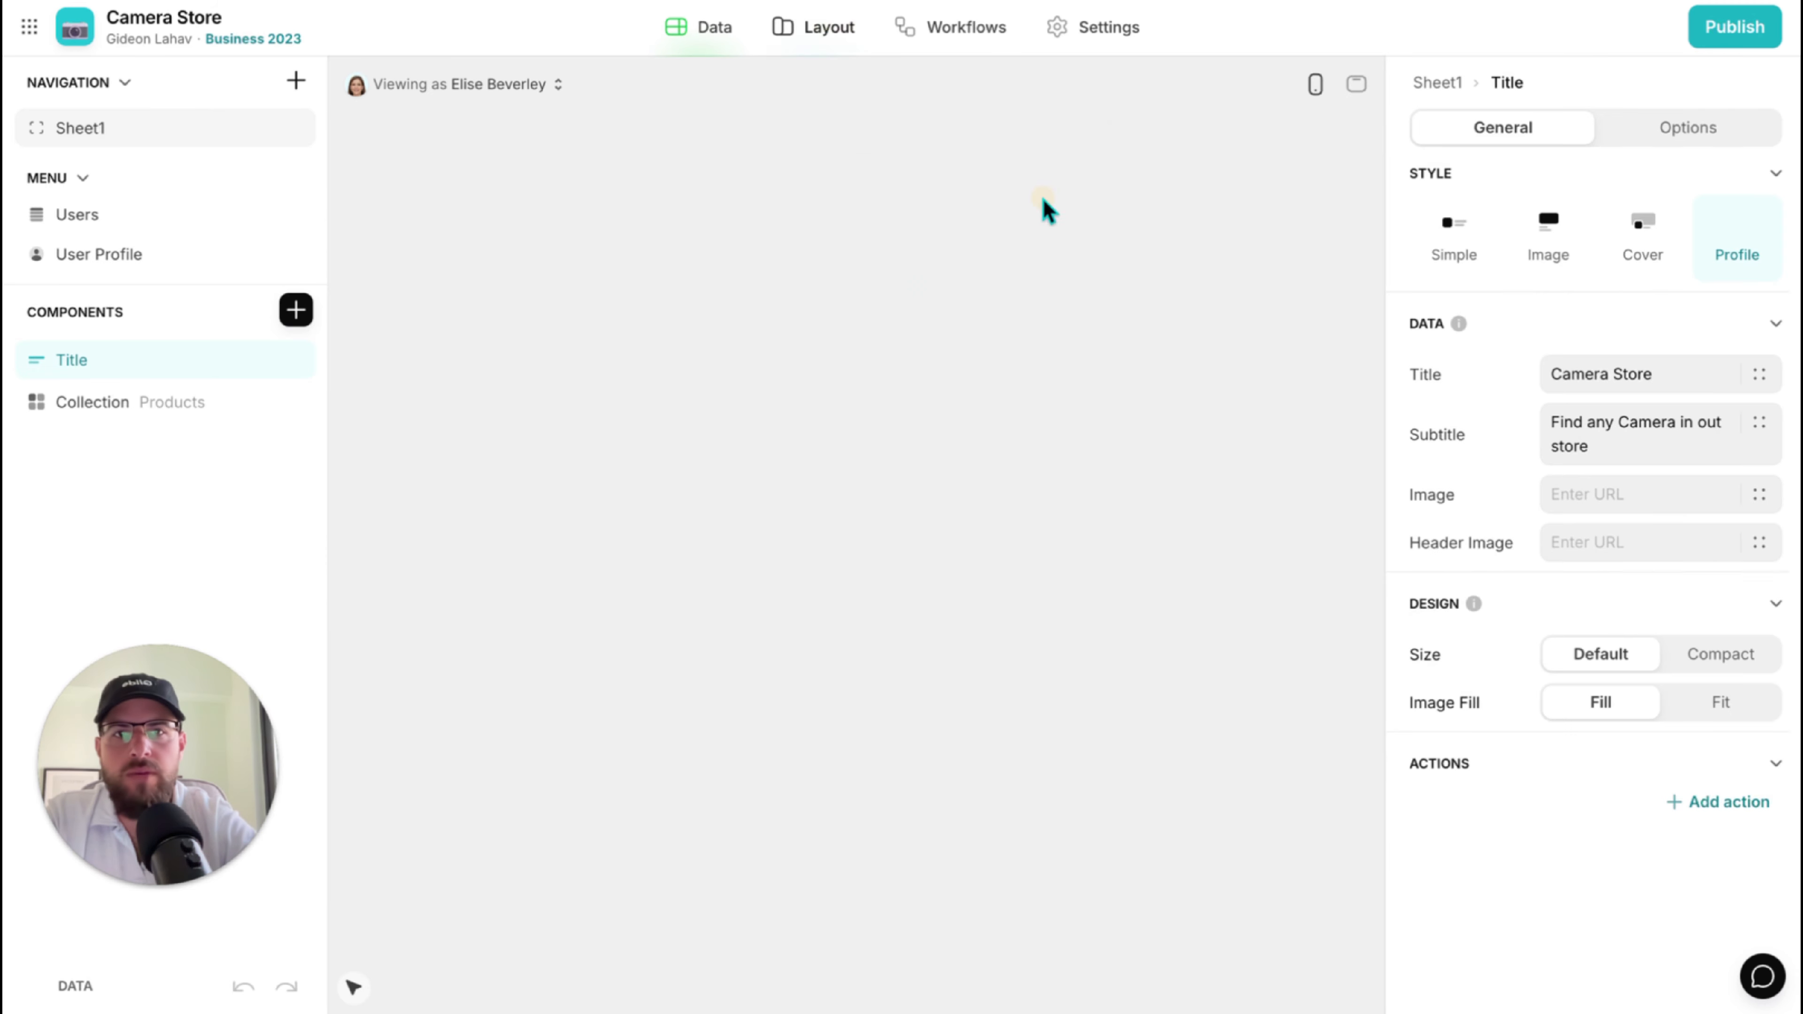
pyautogui.click(1616, 492)
pyautogui.hotkey('ctrl', 'v')
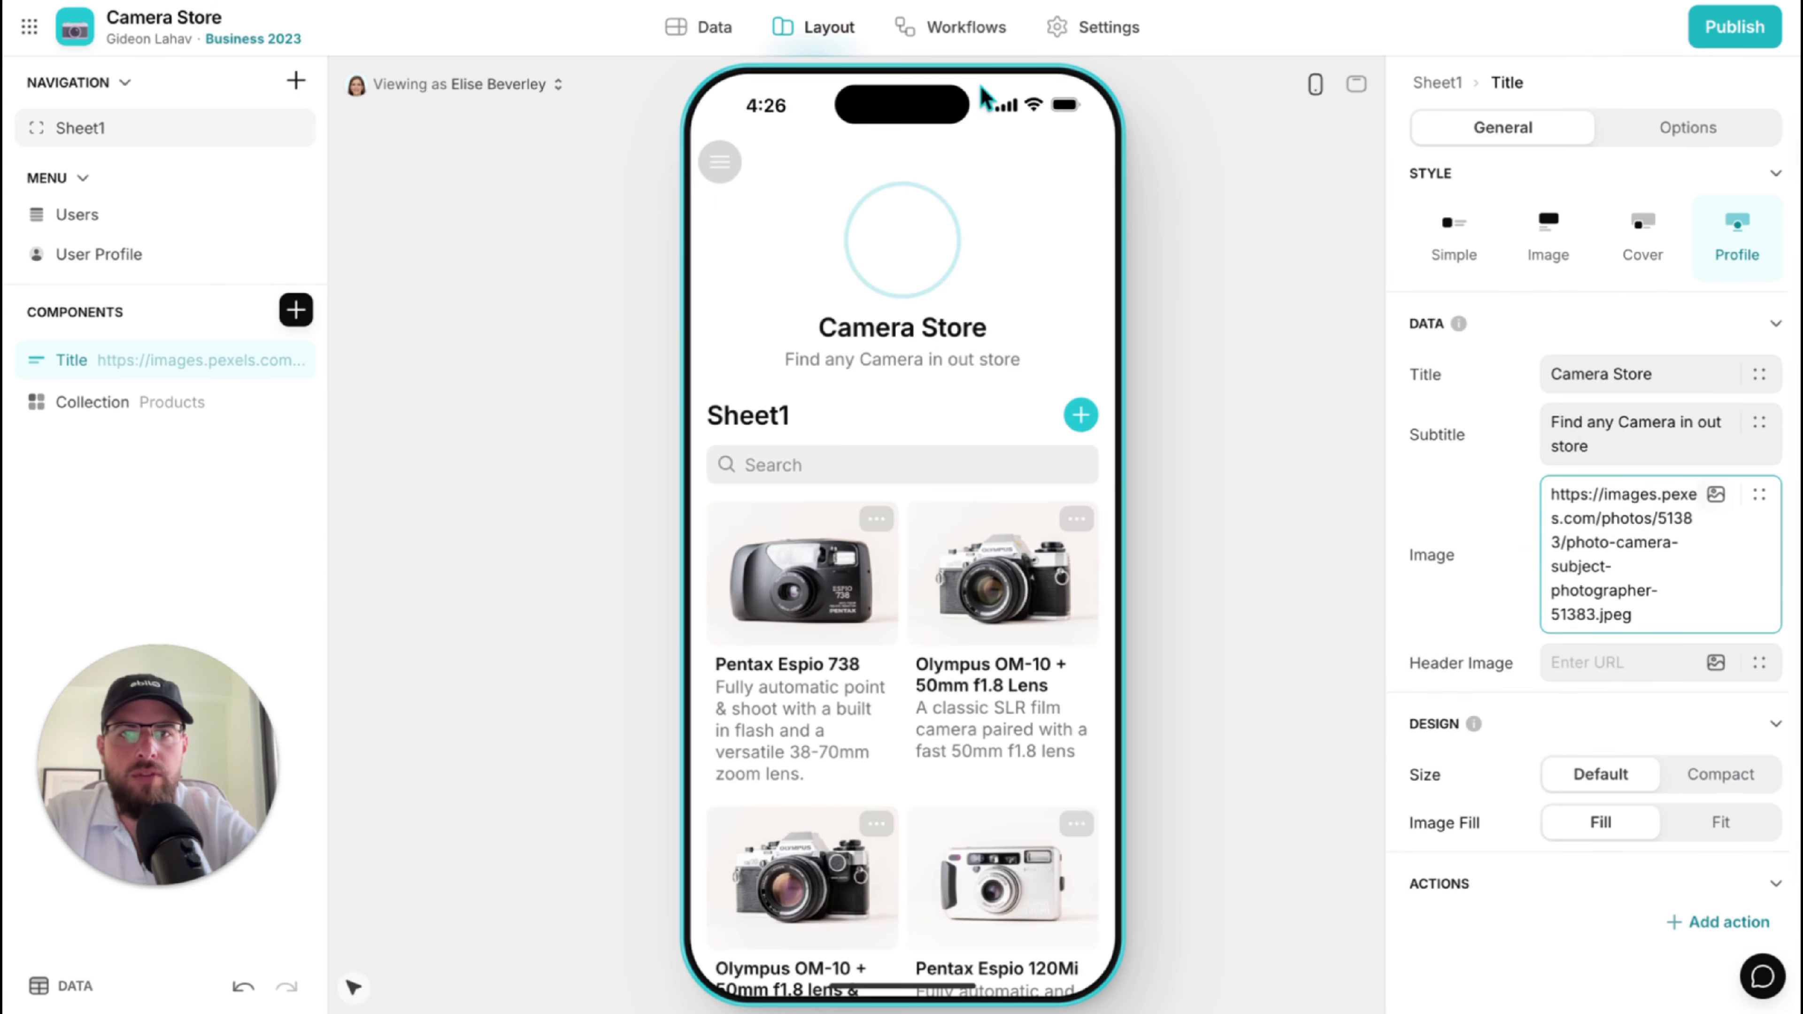
# Copy the photo link from row 12 of the Users table into the title component's Header Image.
pyautogui.click(713, 29)
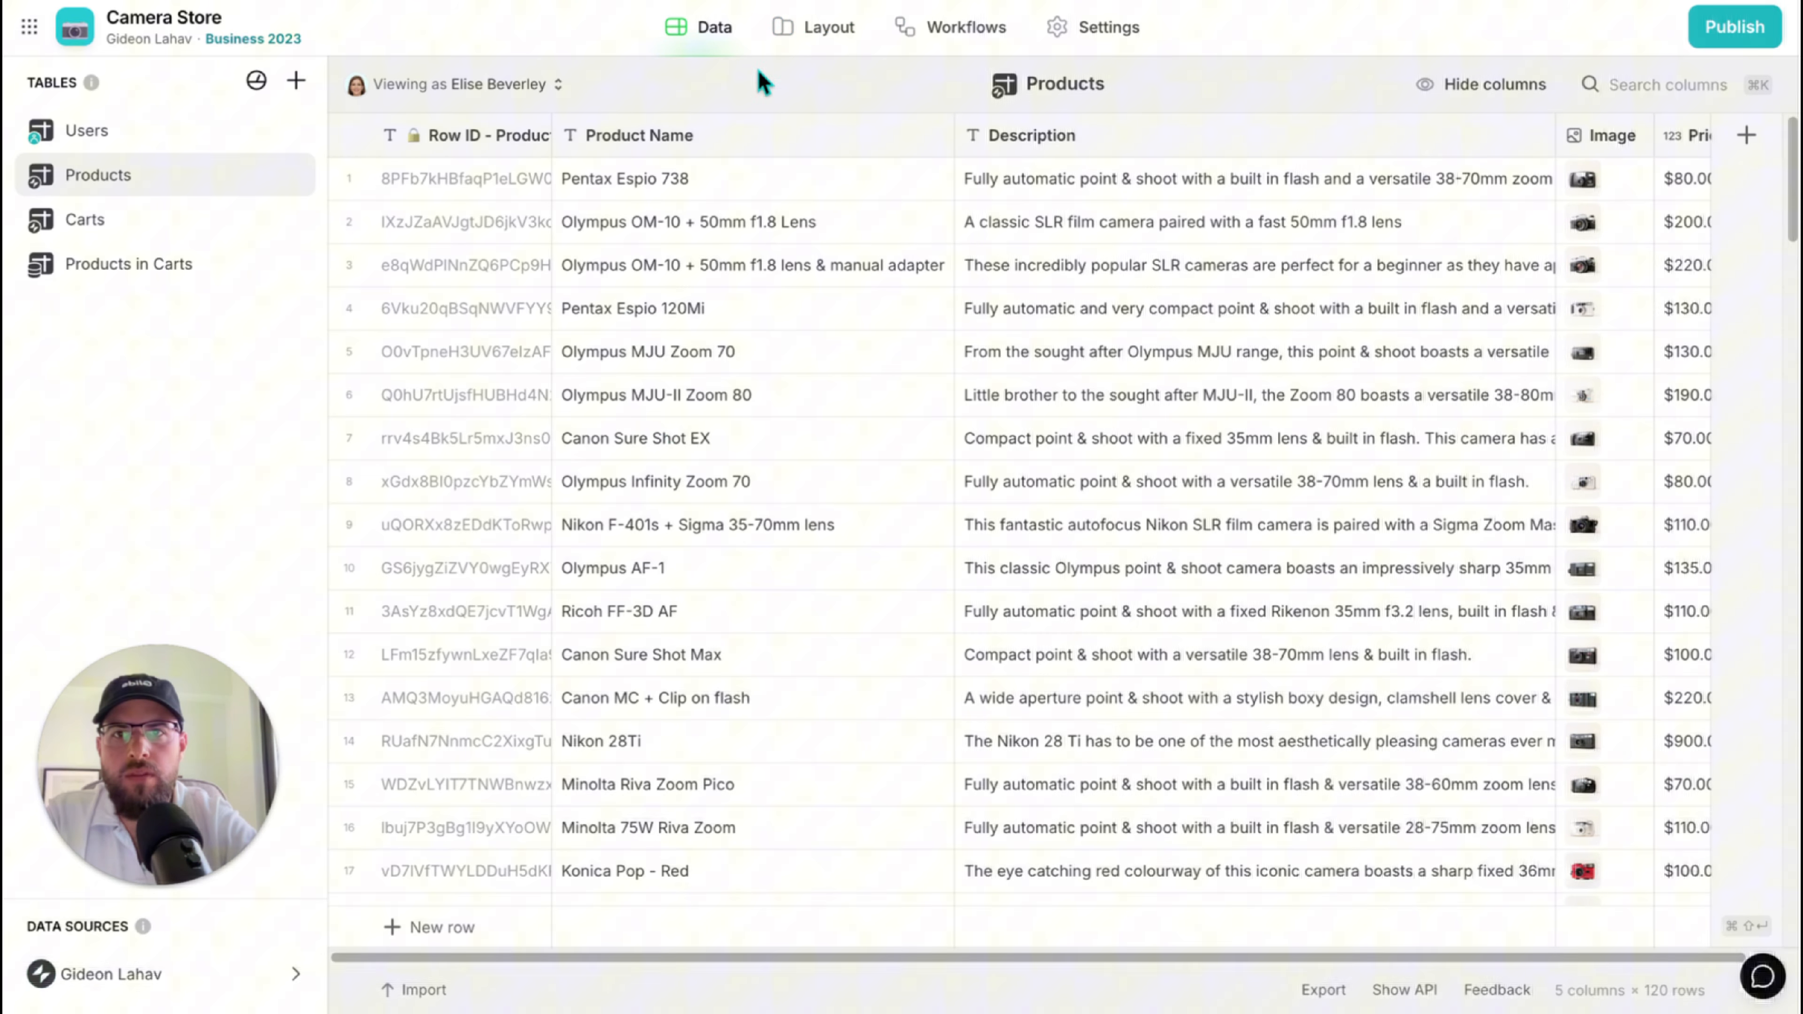
pyautogui.click(178, 135)
pyautogui.scroll(-3, 623, 502)
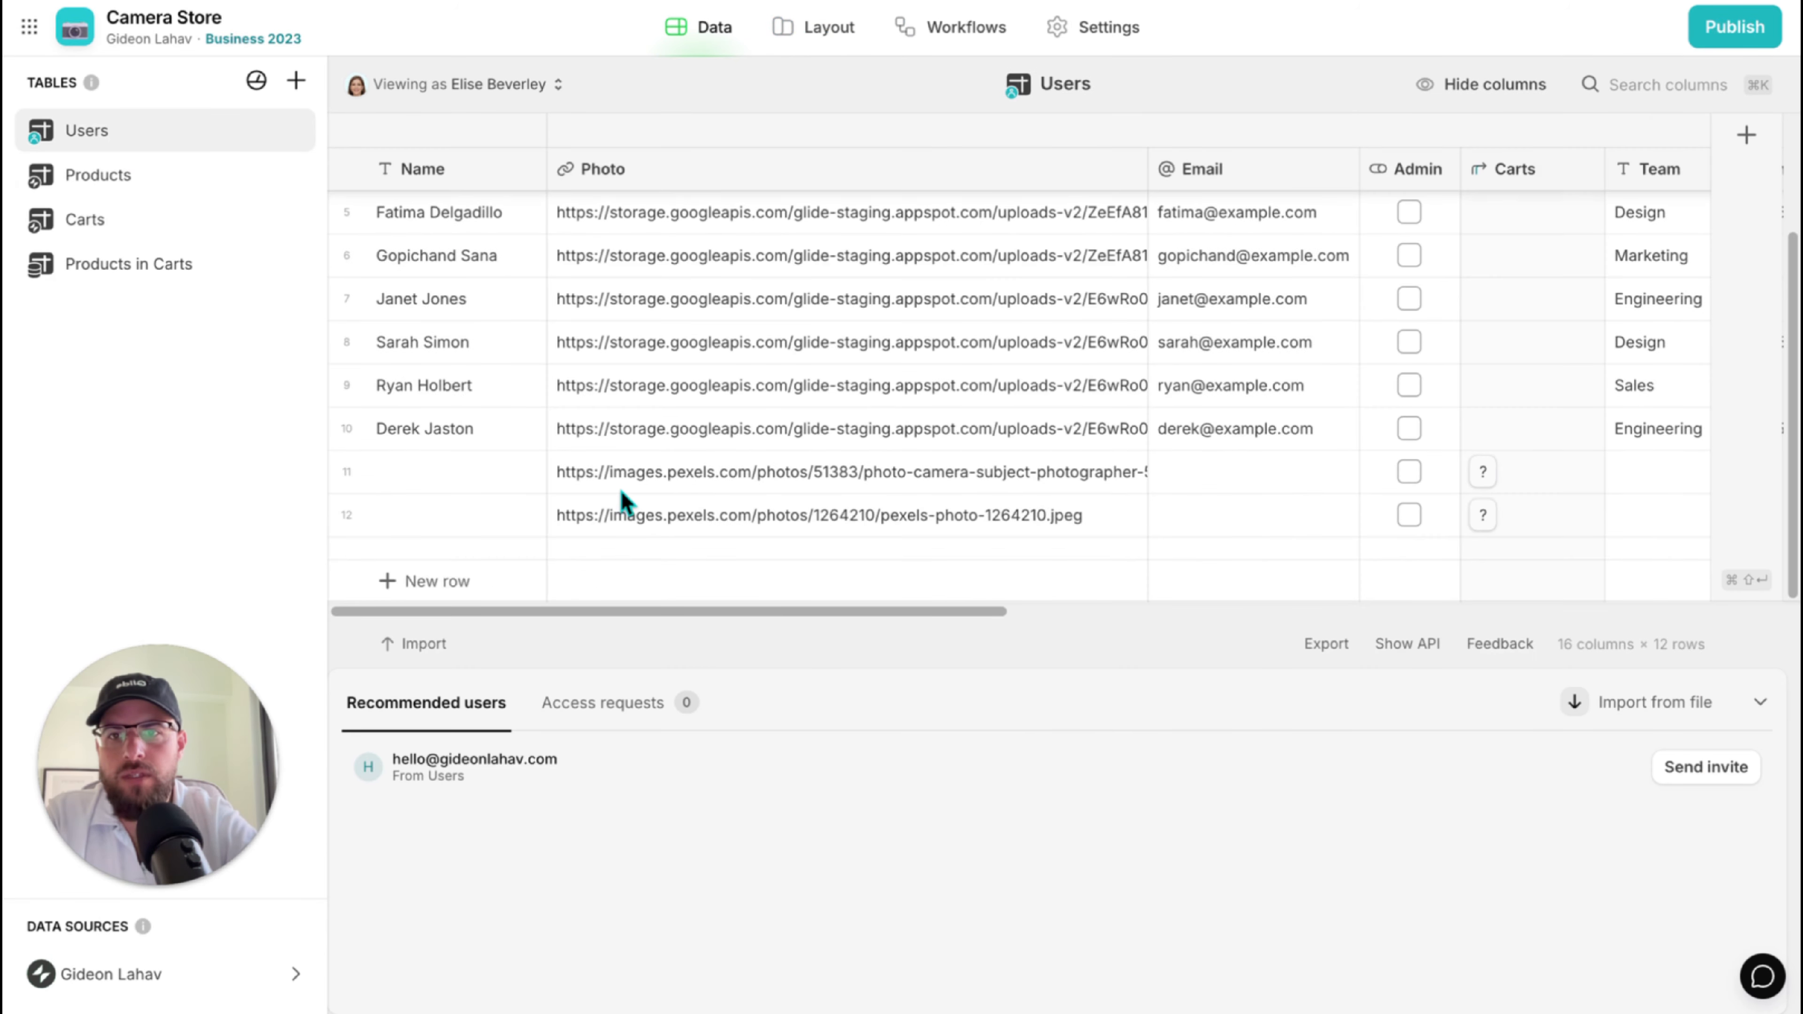
pyautogui.click(623, 518)
pyautogui.click(828, 41)
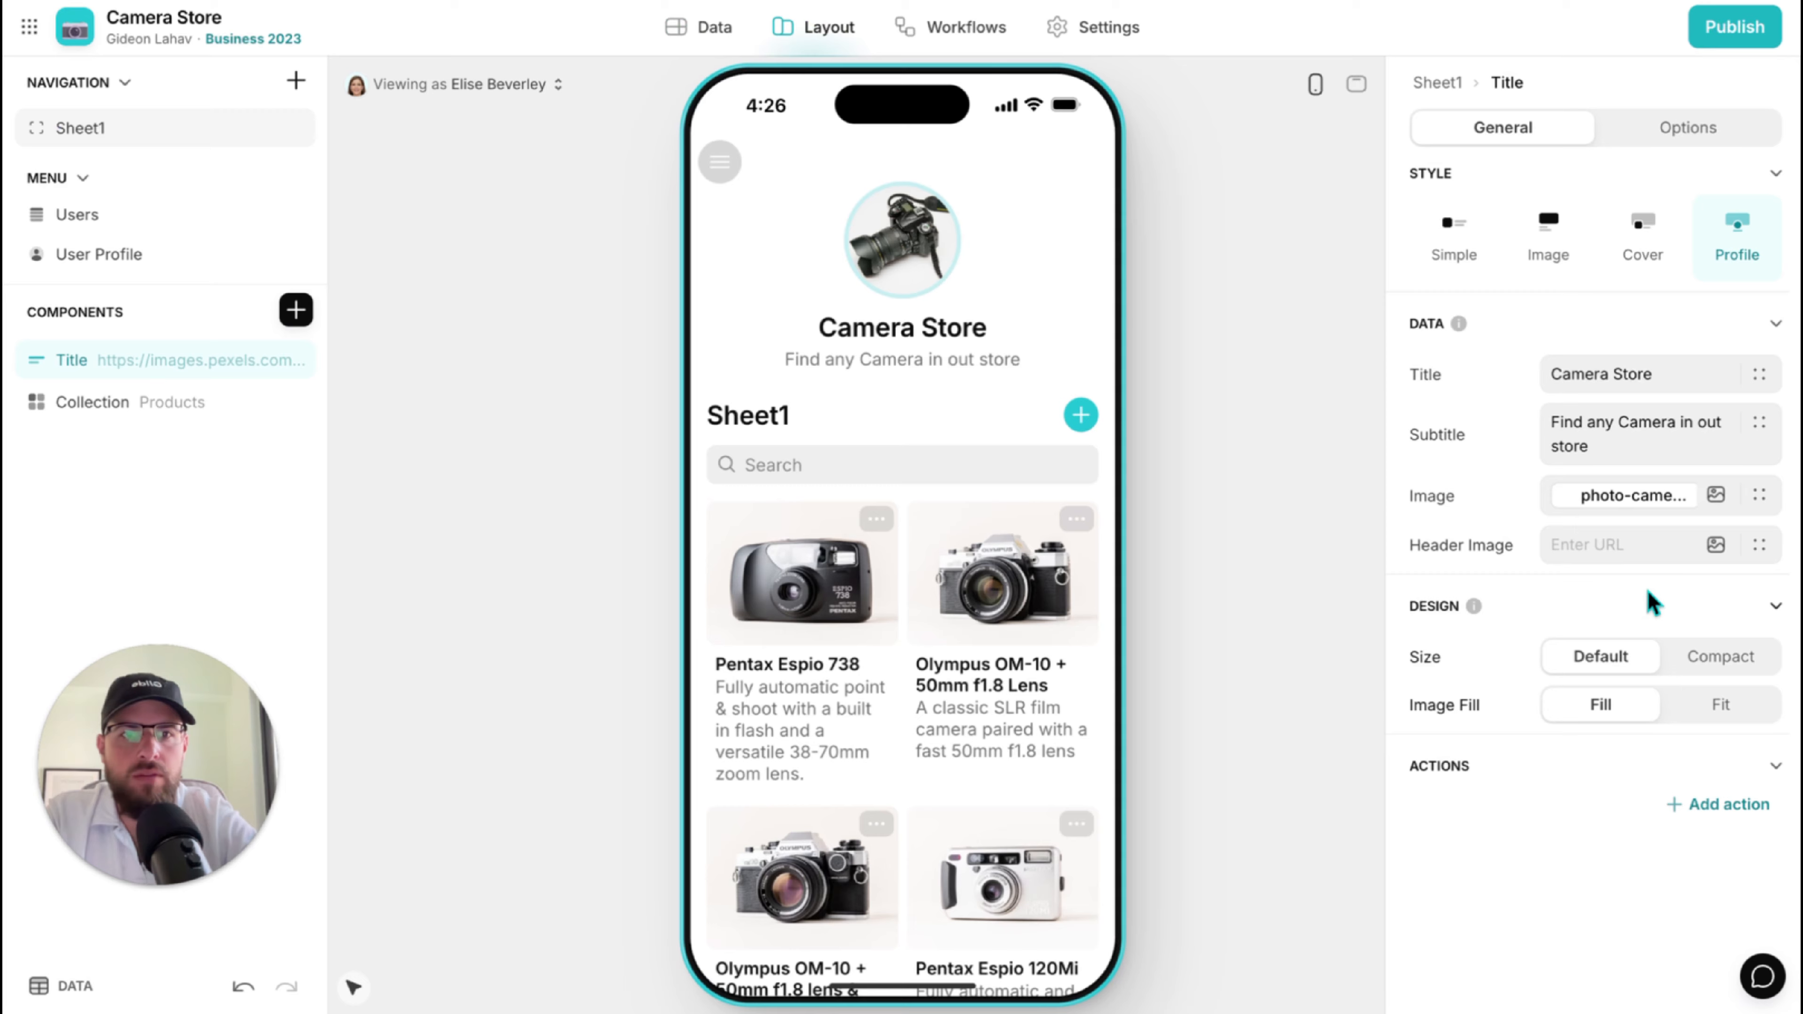
pyautogui.click(1599, 547)
pyautogui.write('https://images.pexels.com/photos/1264210/pexels-photo-1264210.jpeg')
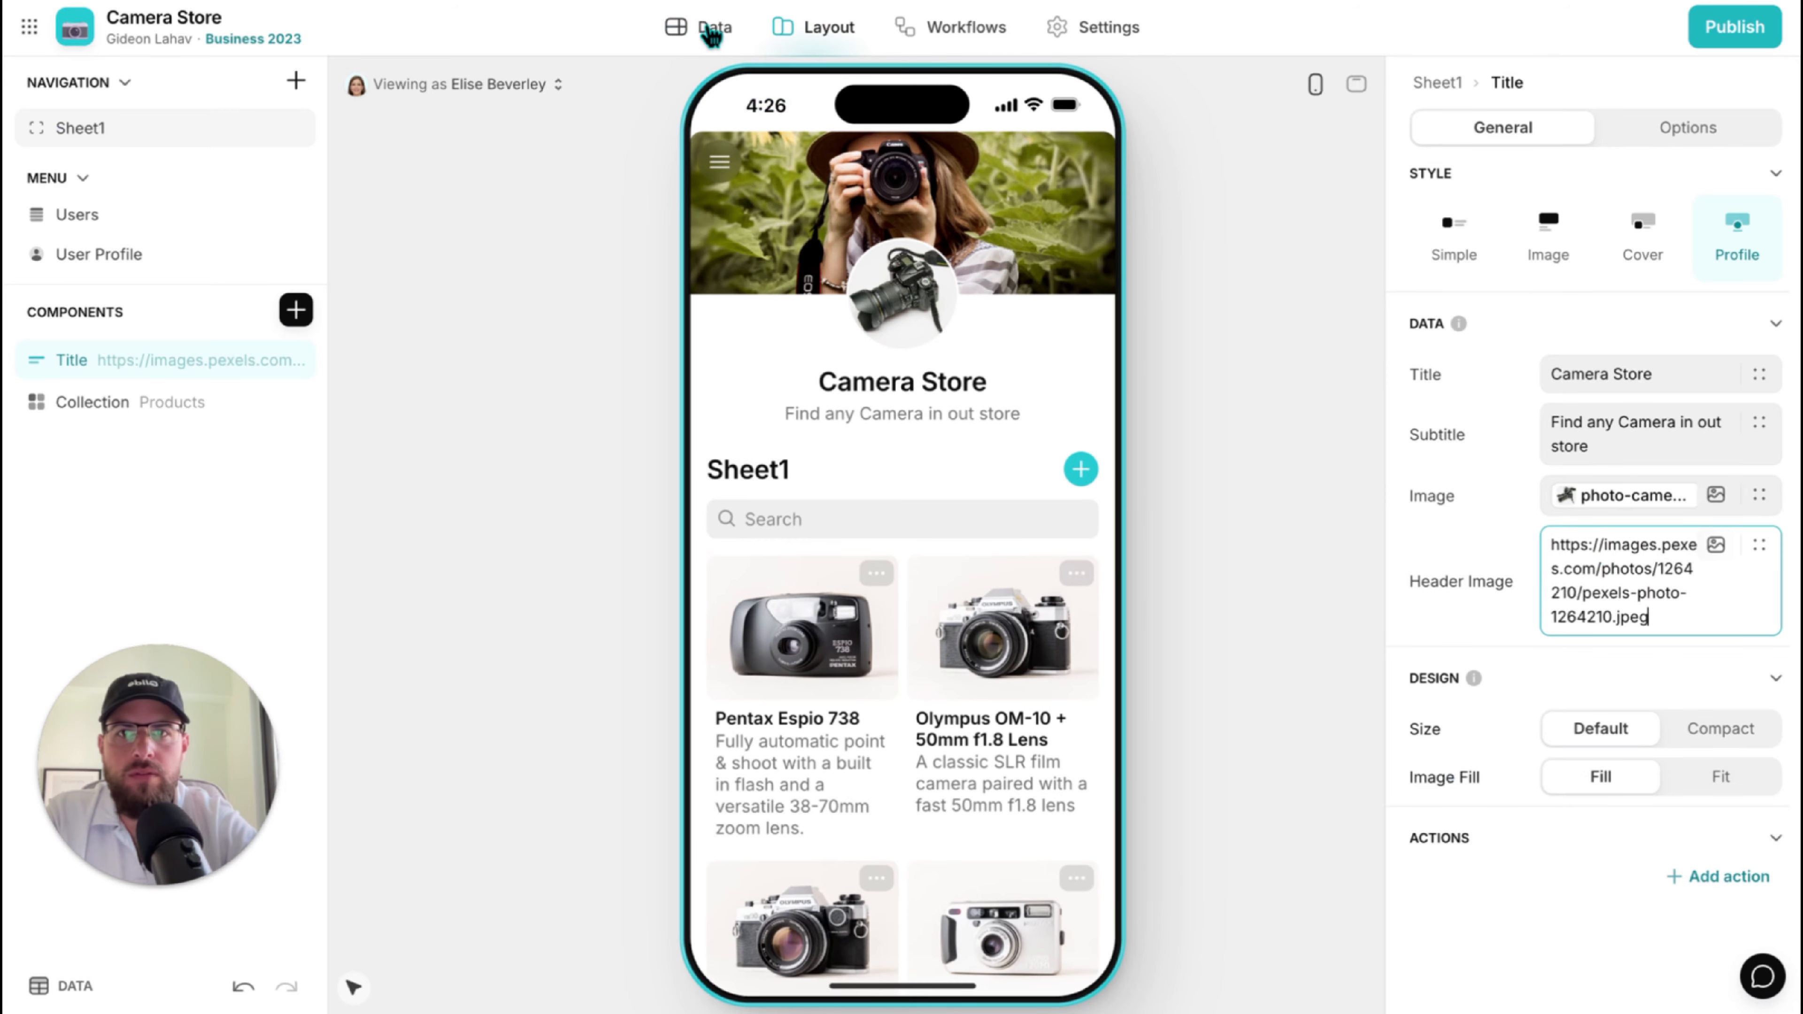
# Delete rows 11 and 12, which hold only the stock photo links, from the Users table.
pyautogui.click(699, 28)
pyautogui.click(177, 127)
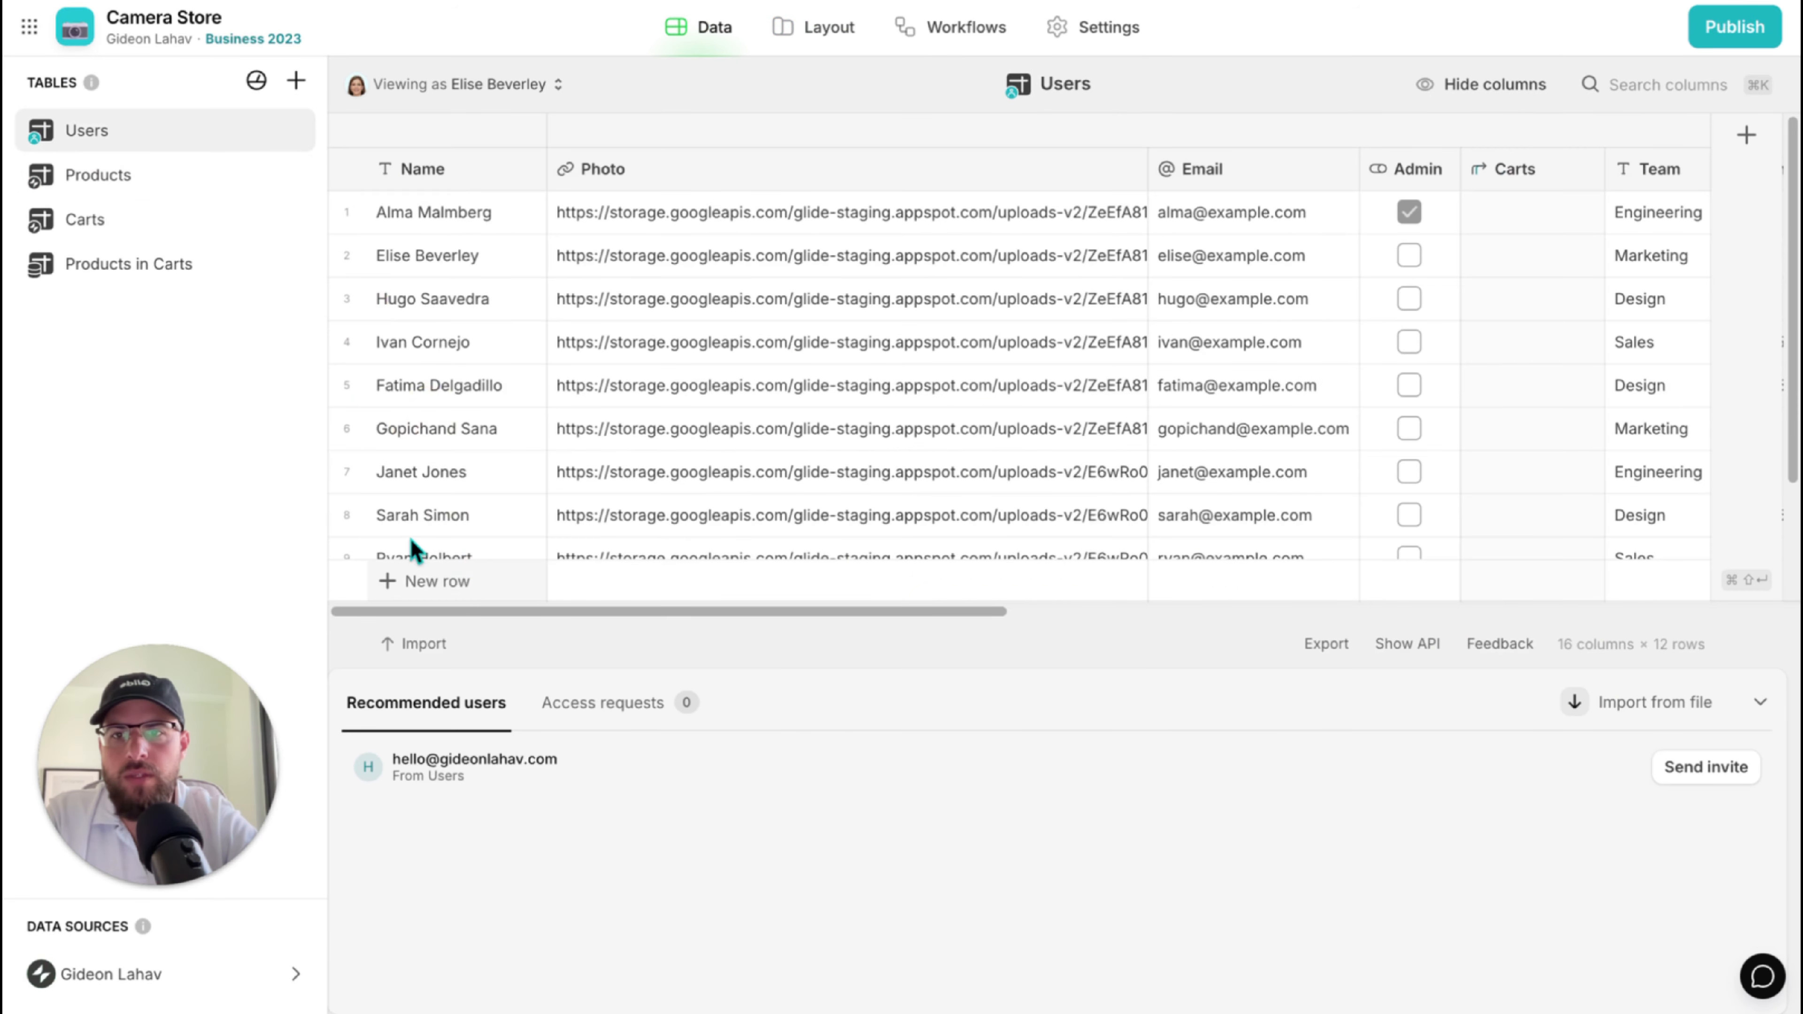
pyautogui.scroll(-3, 408, 532)
pyautogui.click(347, 471)
pyautogui.click(346, 515)
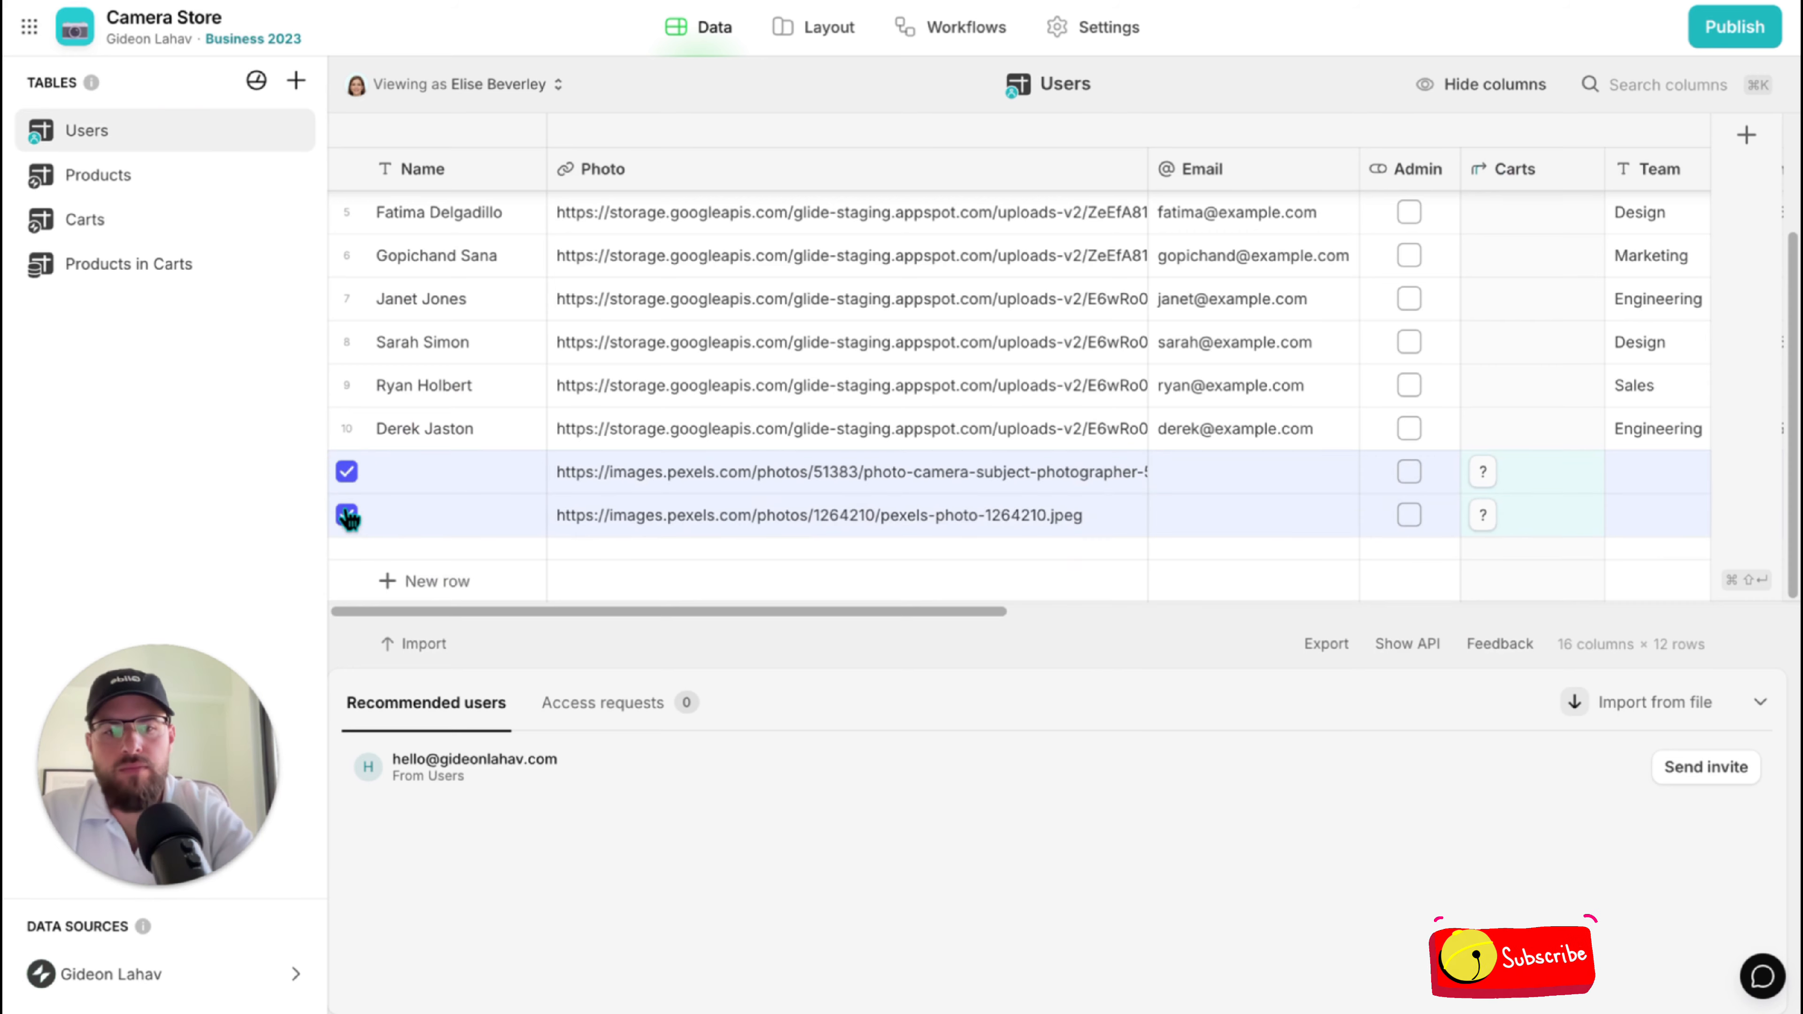
pyautogui.press('Delete')
pyautogui.click(1109, 572)
# Set the Users table's Photo column type back to Image and save it.
pyautogui.doubleClick(792, 177)
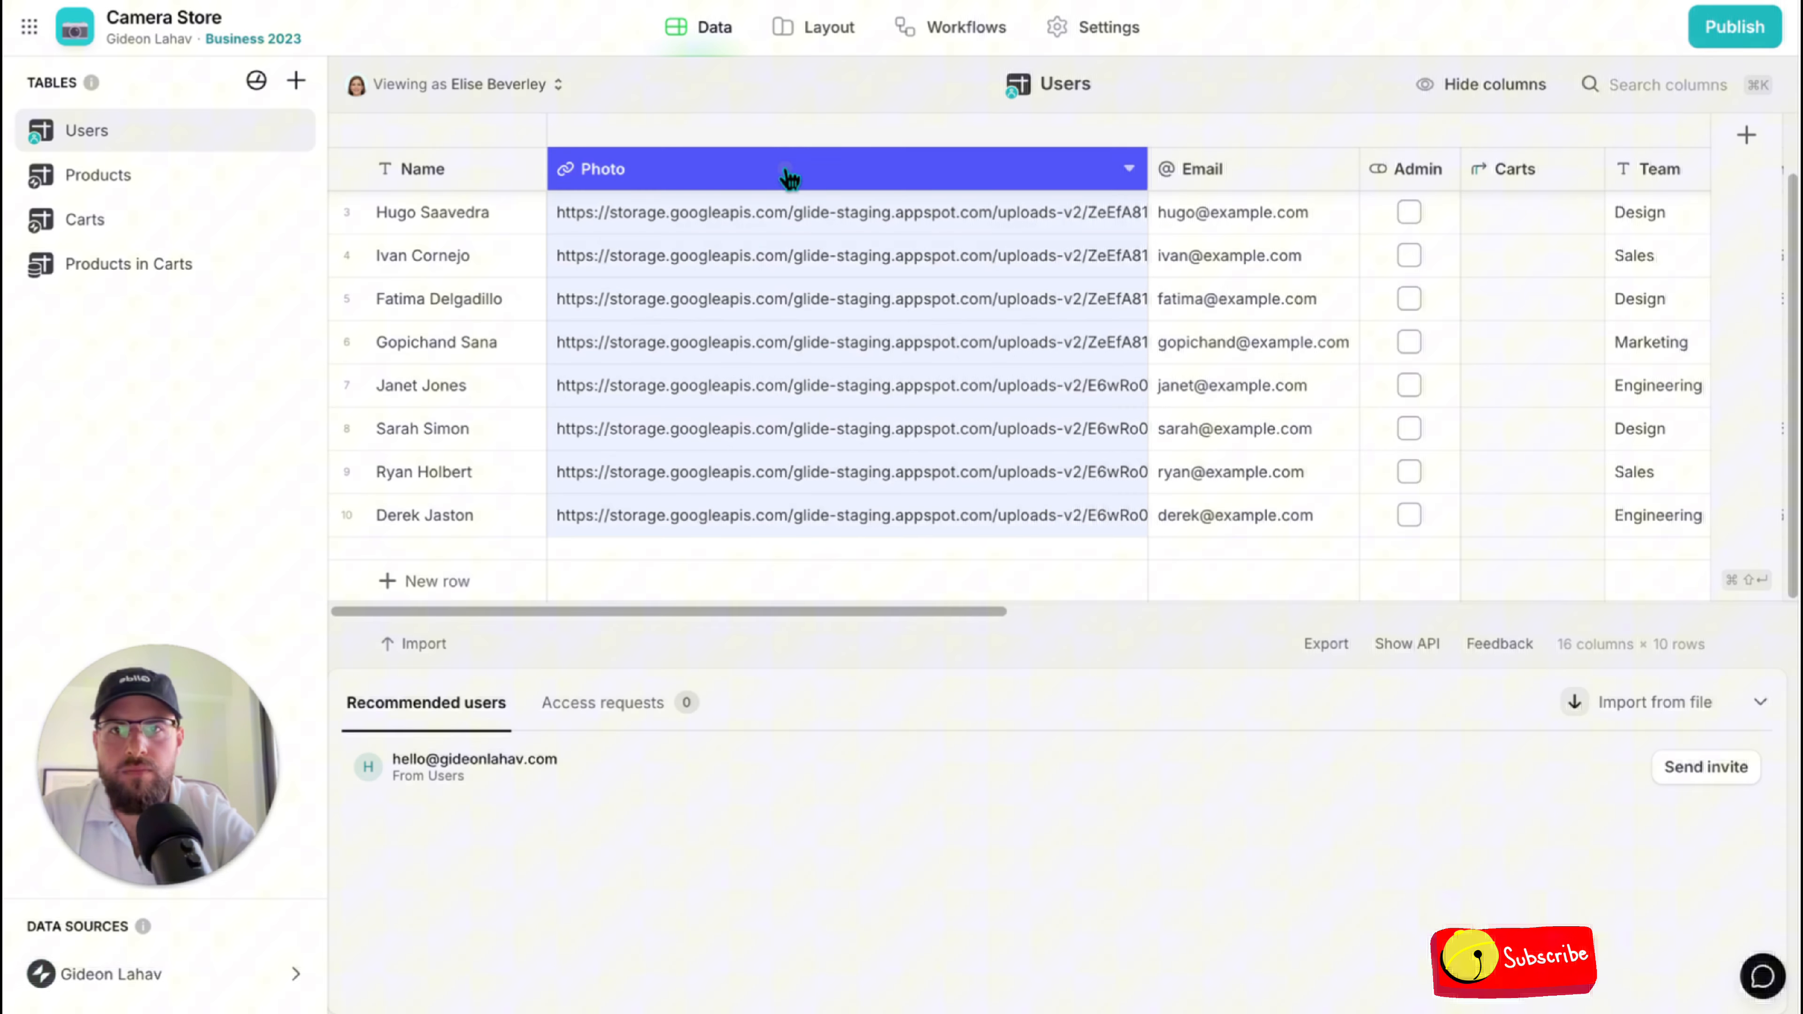
pyautogui.click(1379, 270)
pyautogui.write('ima')
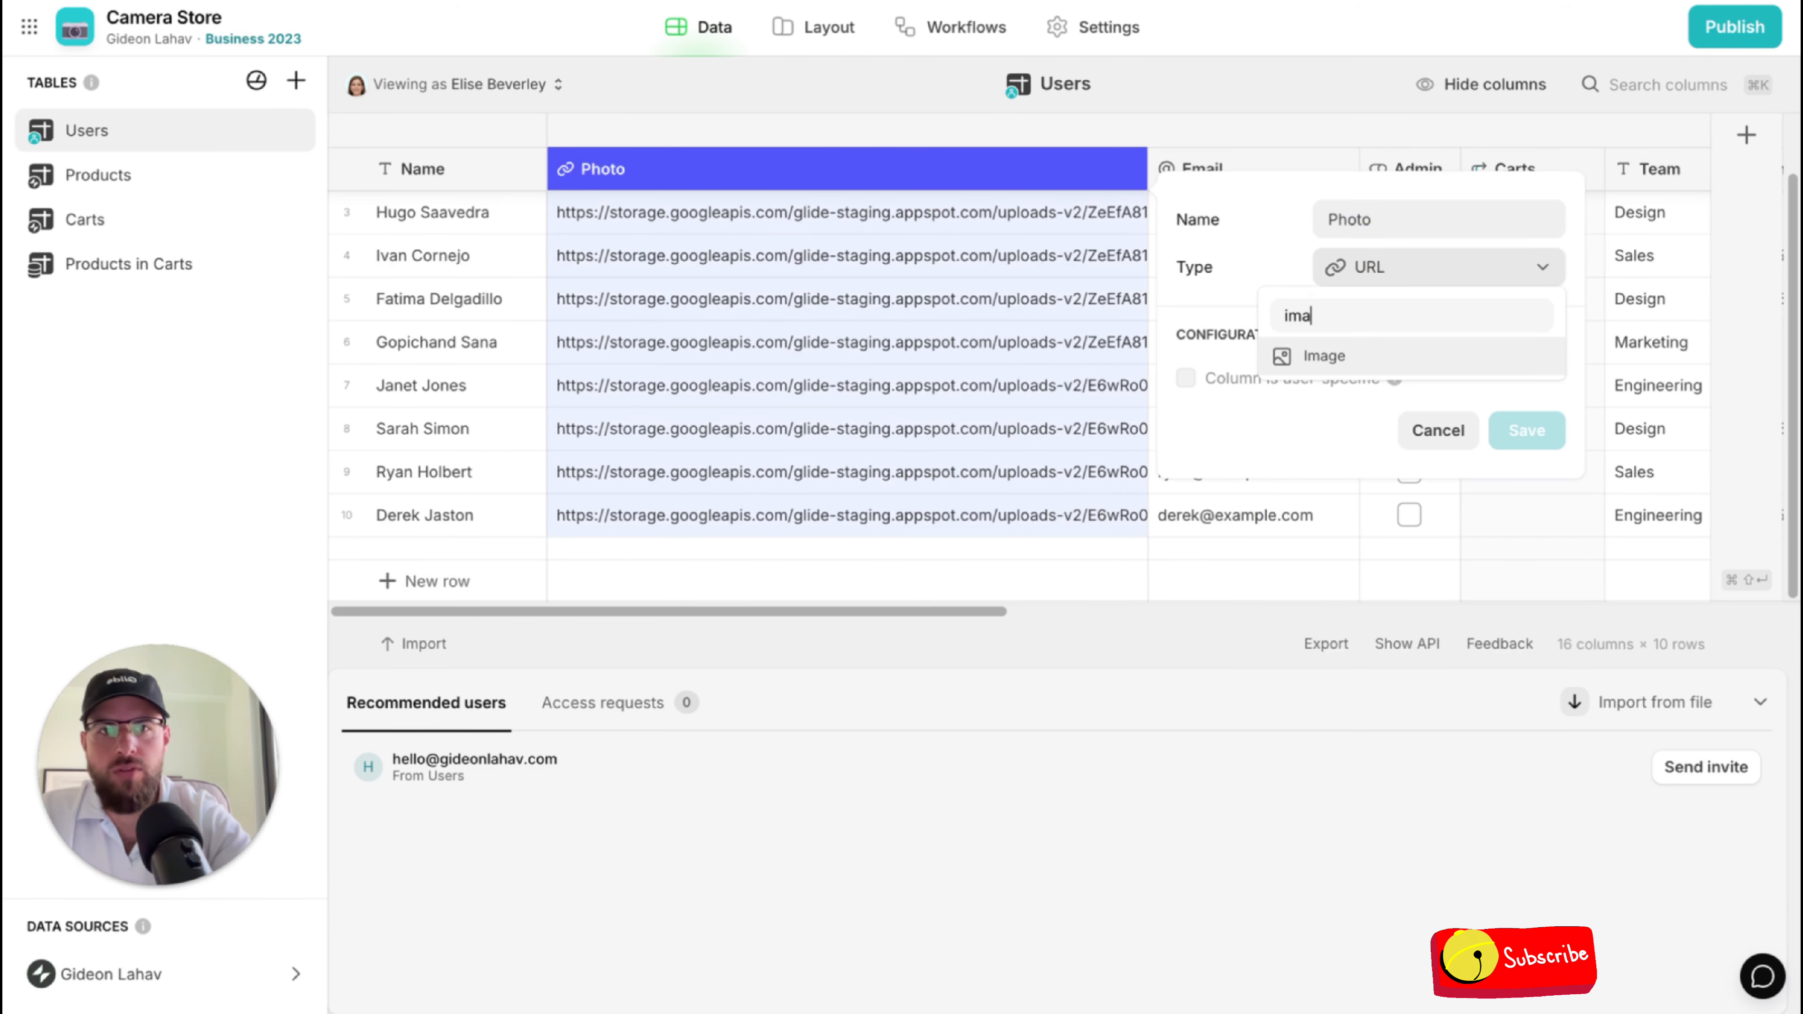
pyautogui.press('Return')
pyautogui.click(1554, 431)
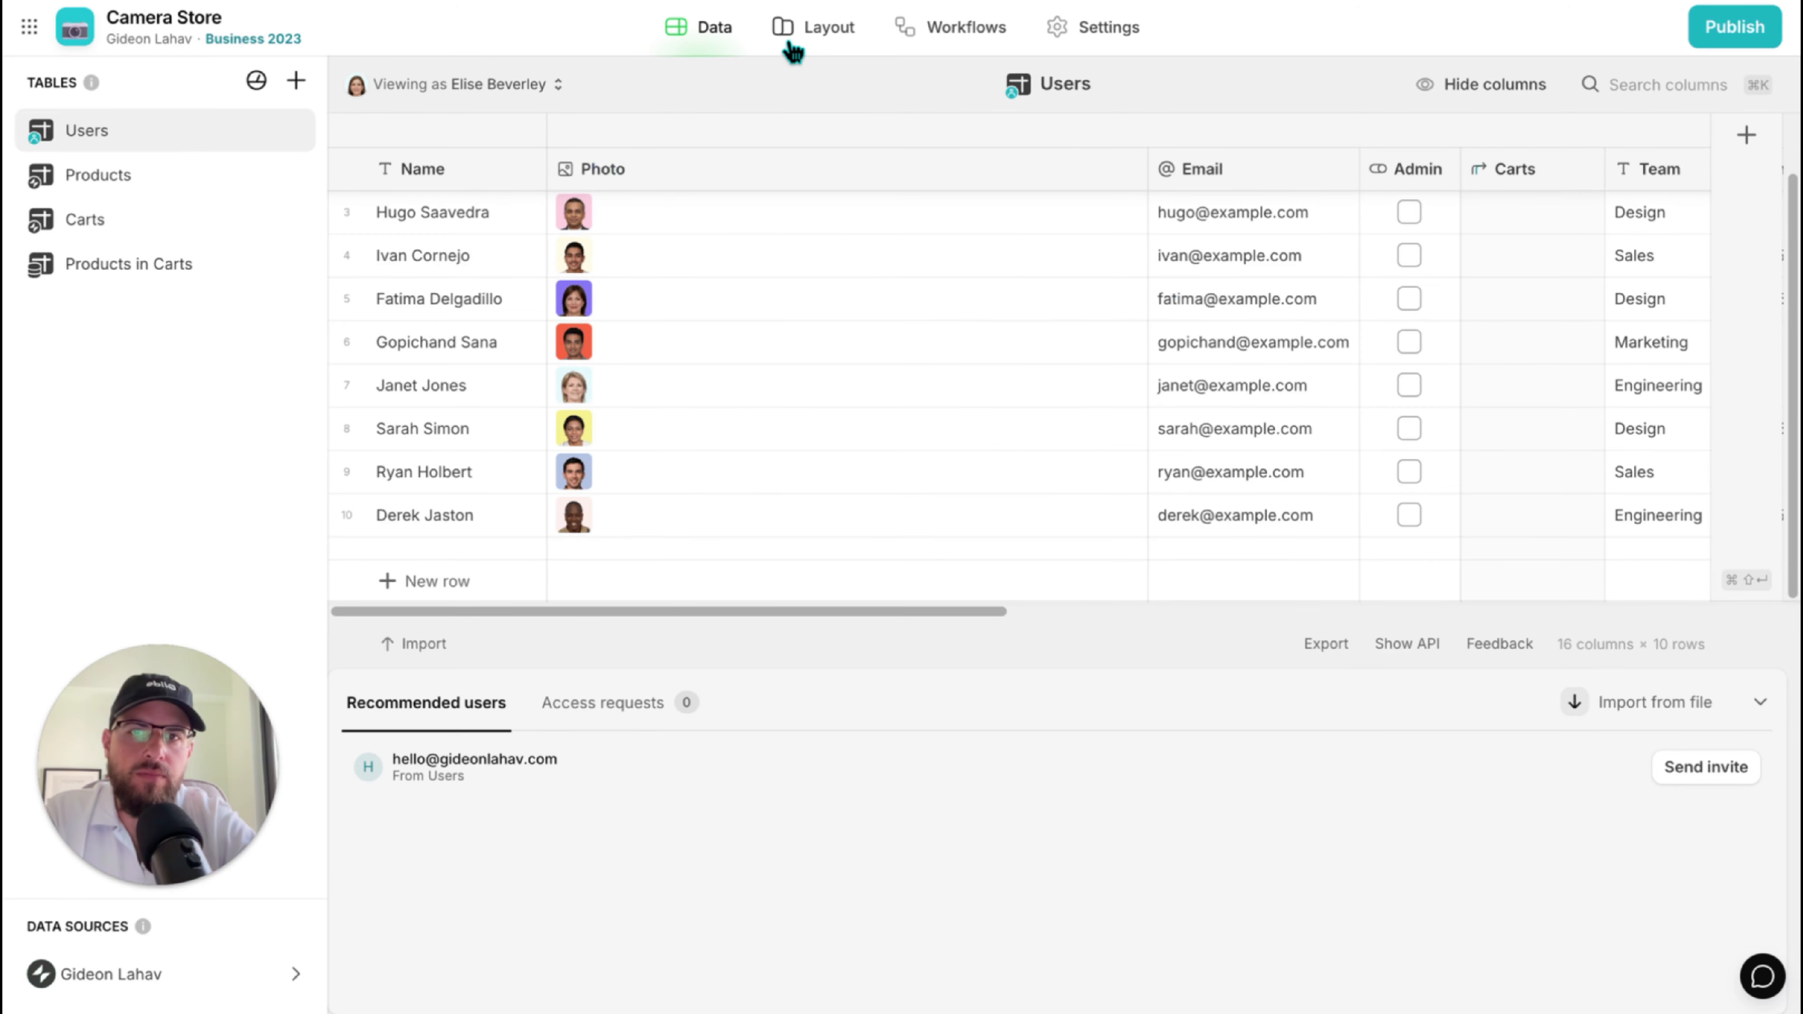
# Return to the layout, open the publishing options and shorten the app's link to camera-store.
pyautogui.click(809, 32)
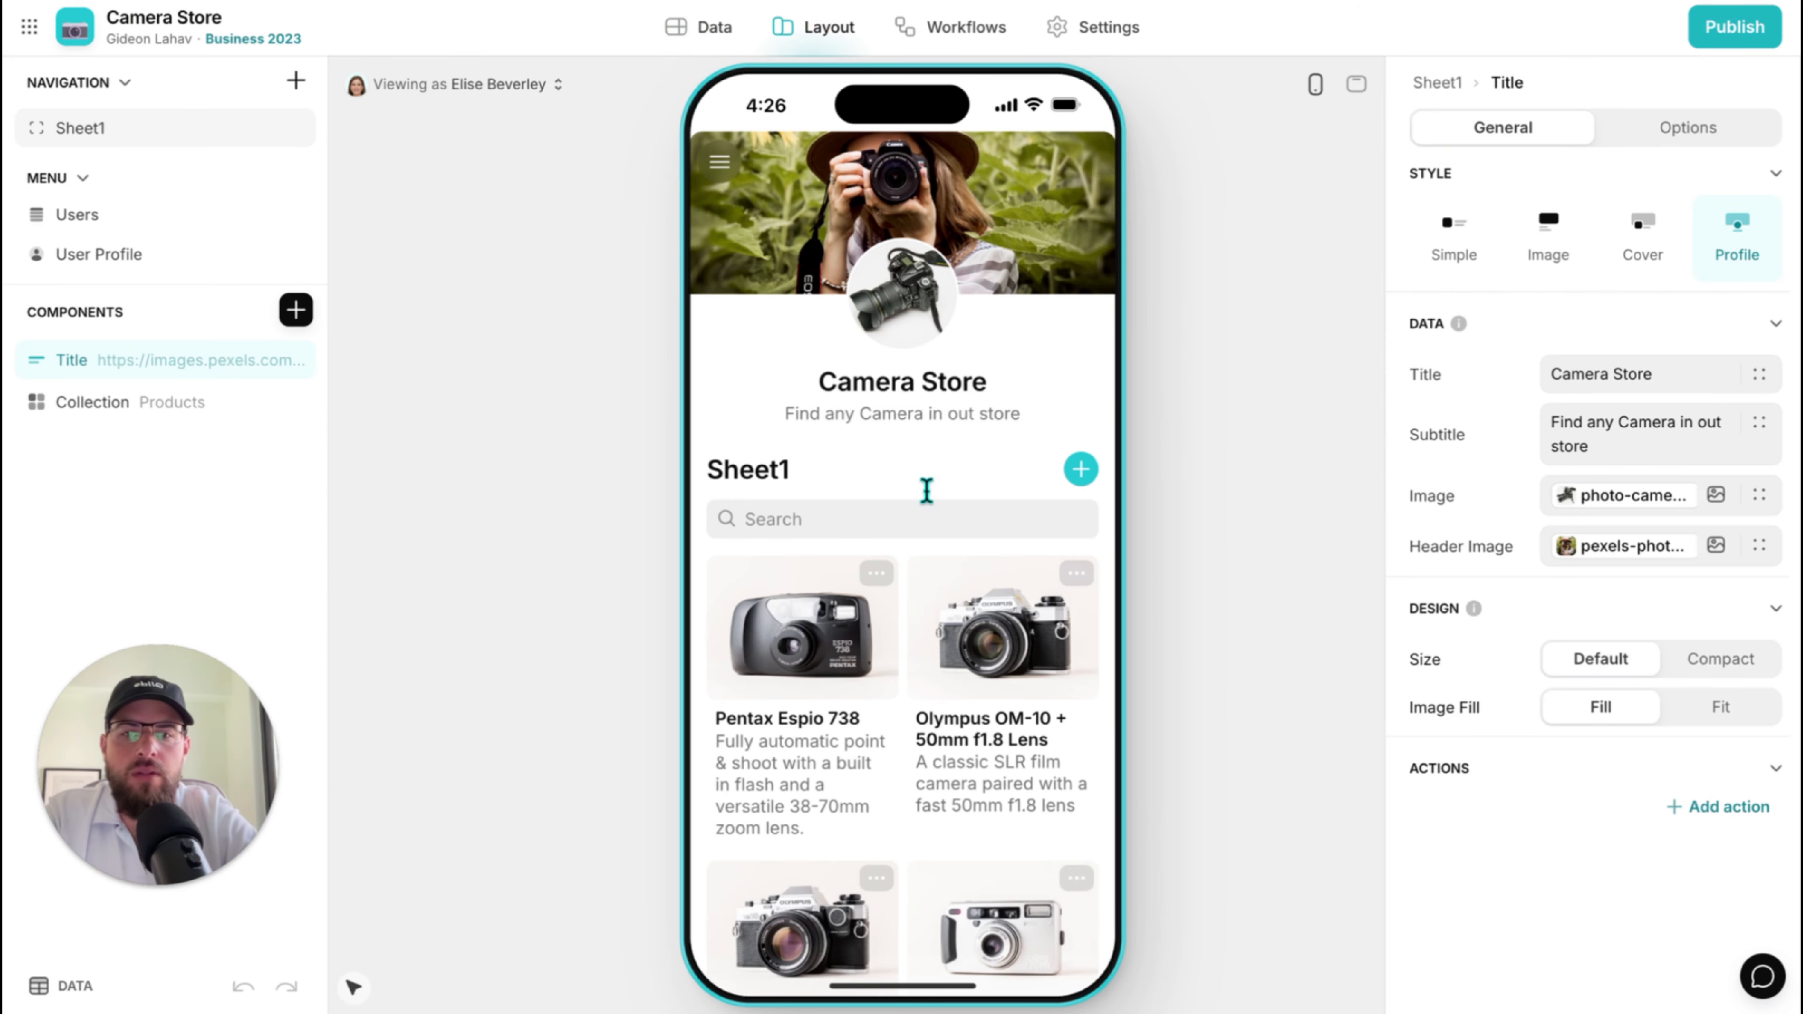
pyautogui.scroll(-2, 1003, 446)
pyautogui.scroll(2, 1003, 446)
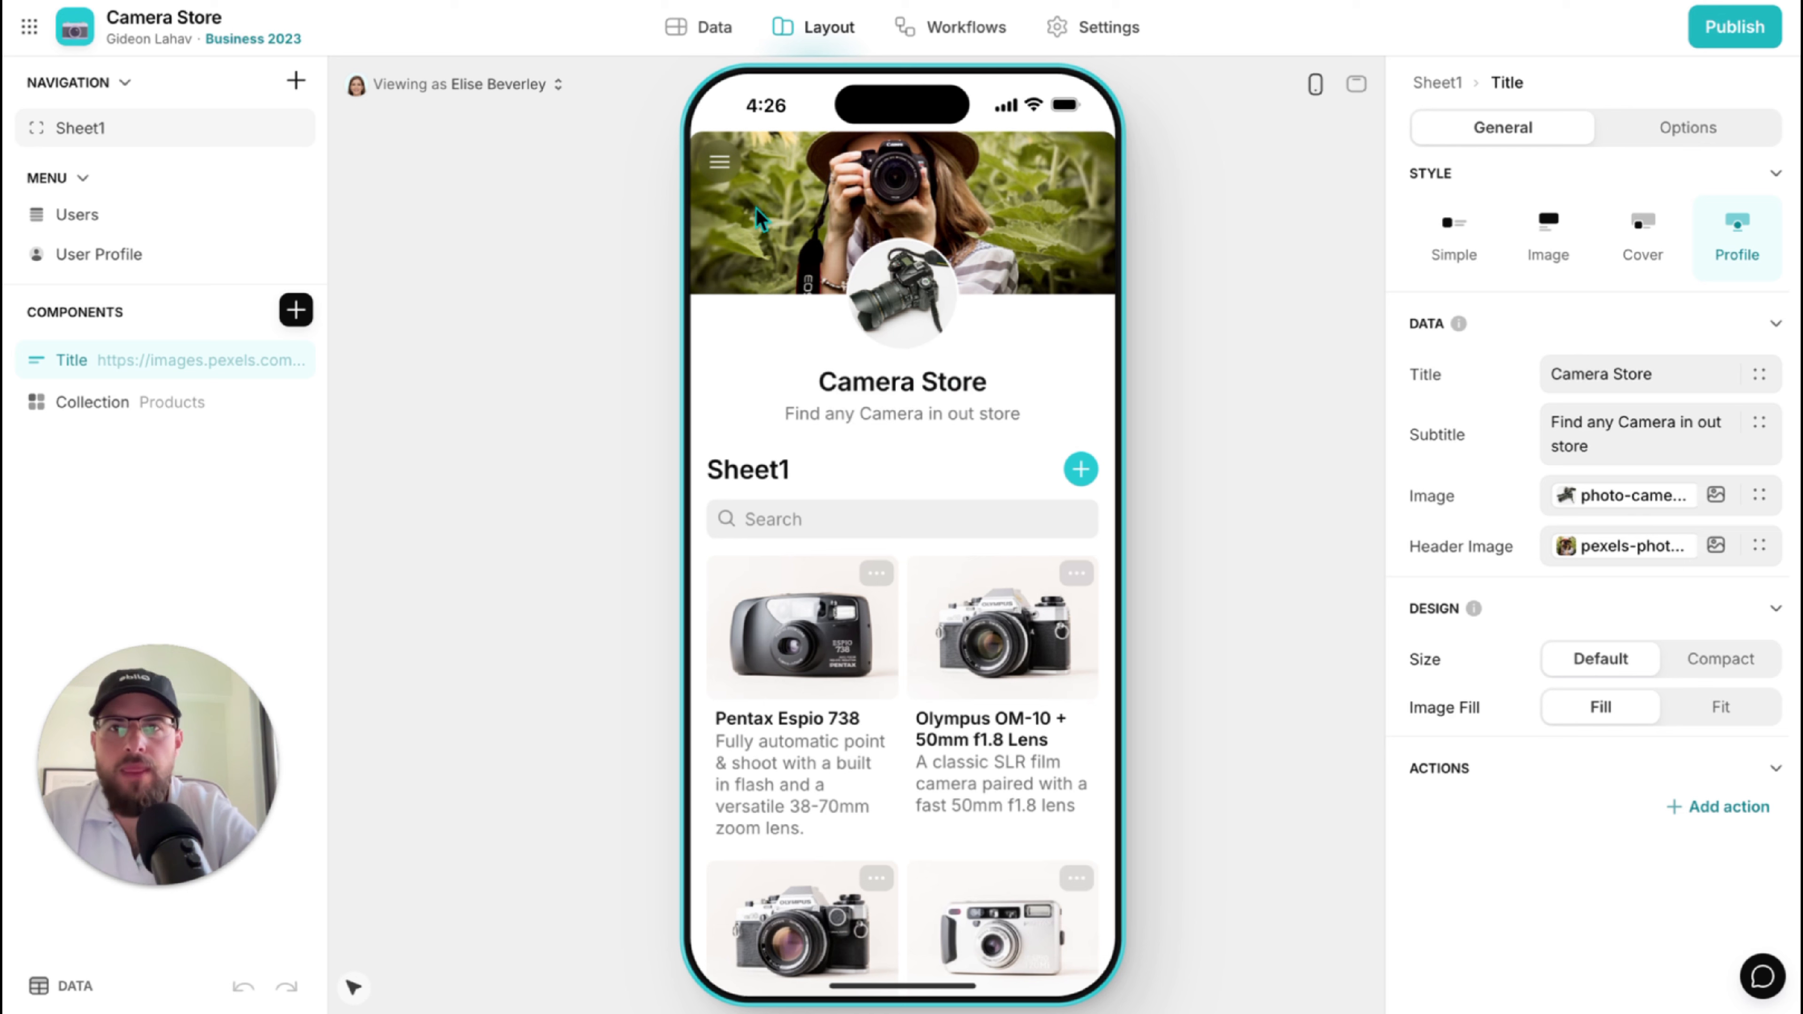
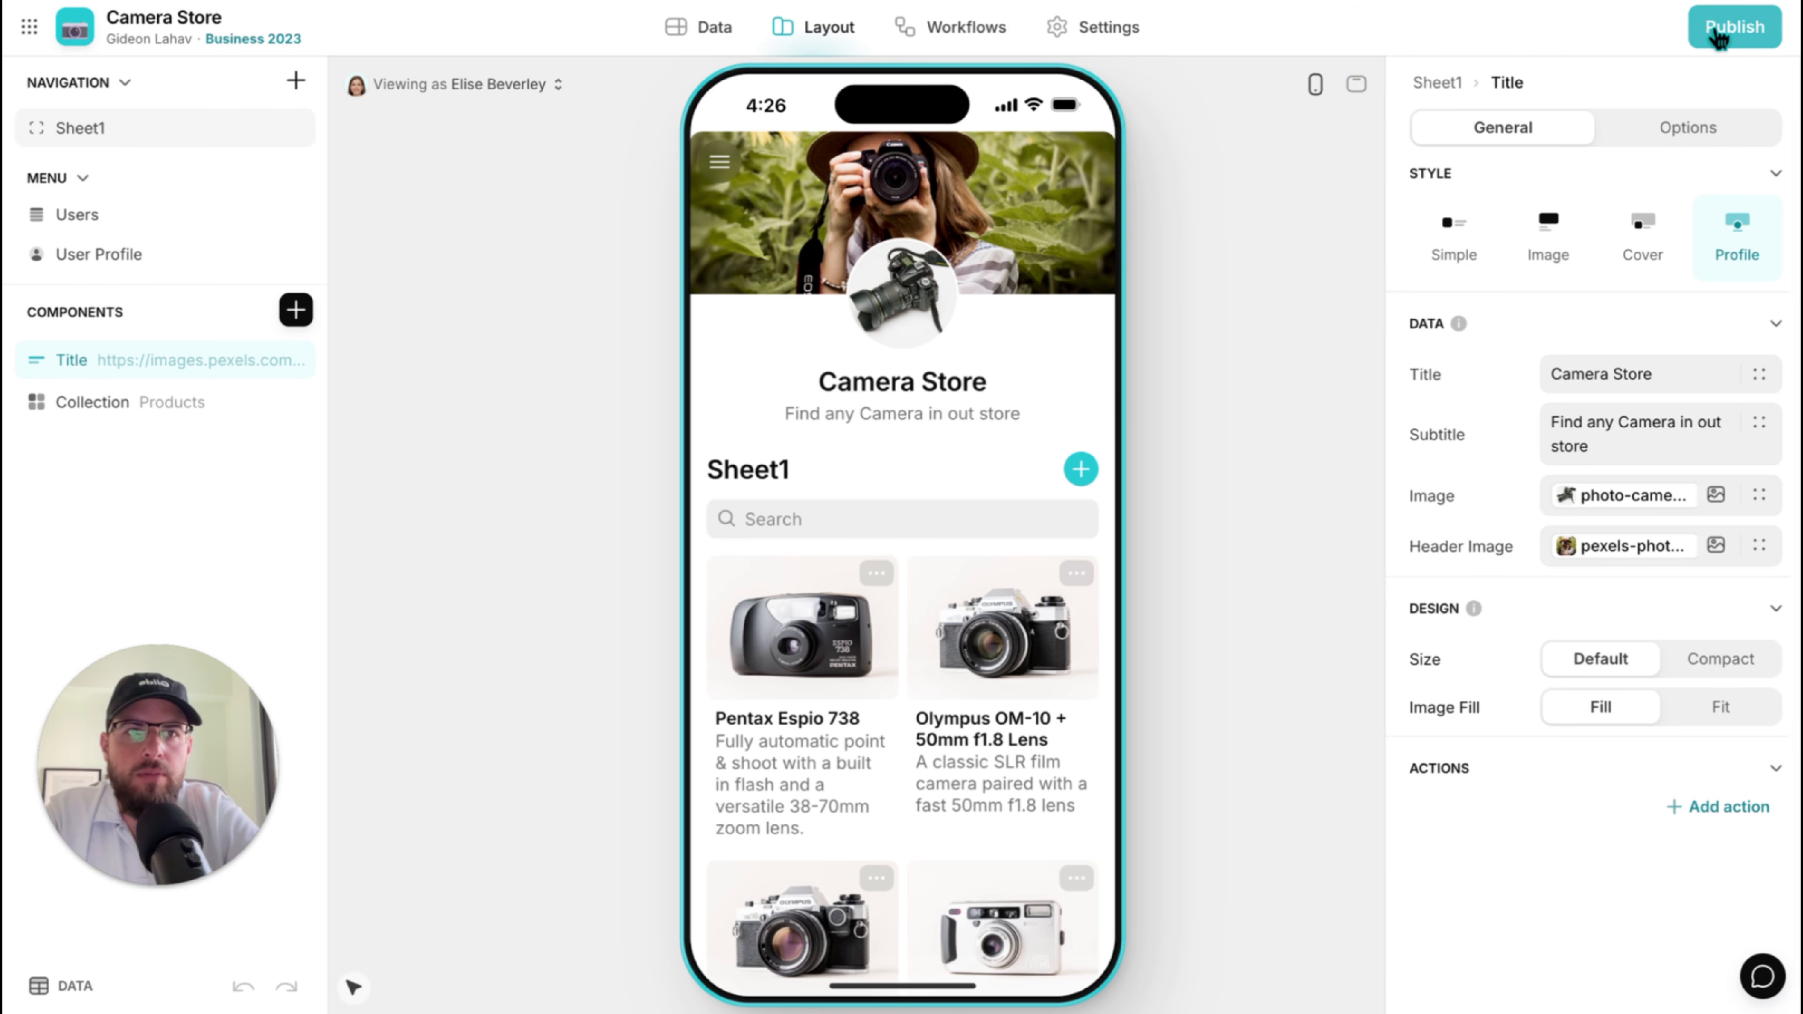
pyautogui.click(1700, 24)
pyautogui.doubleClick(1568, 309)
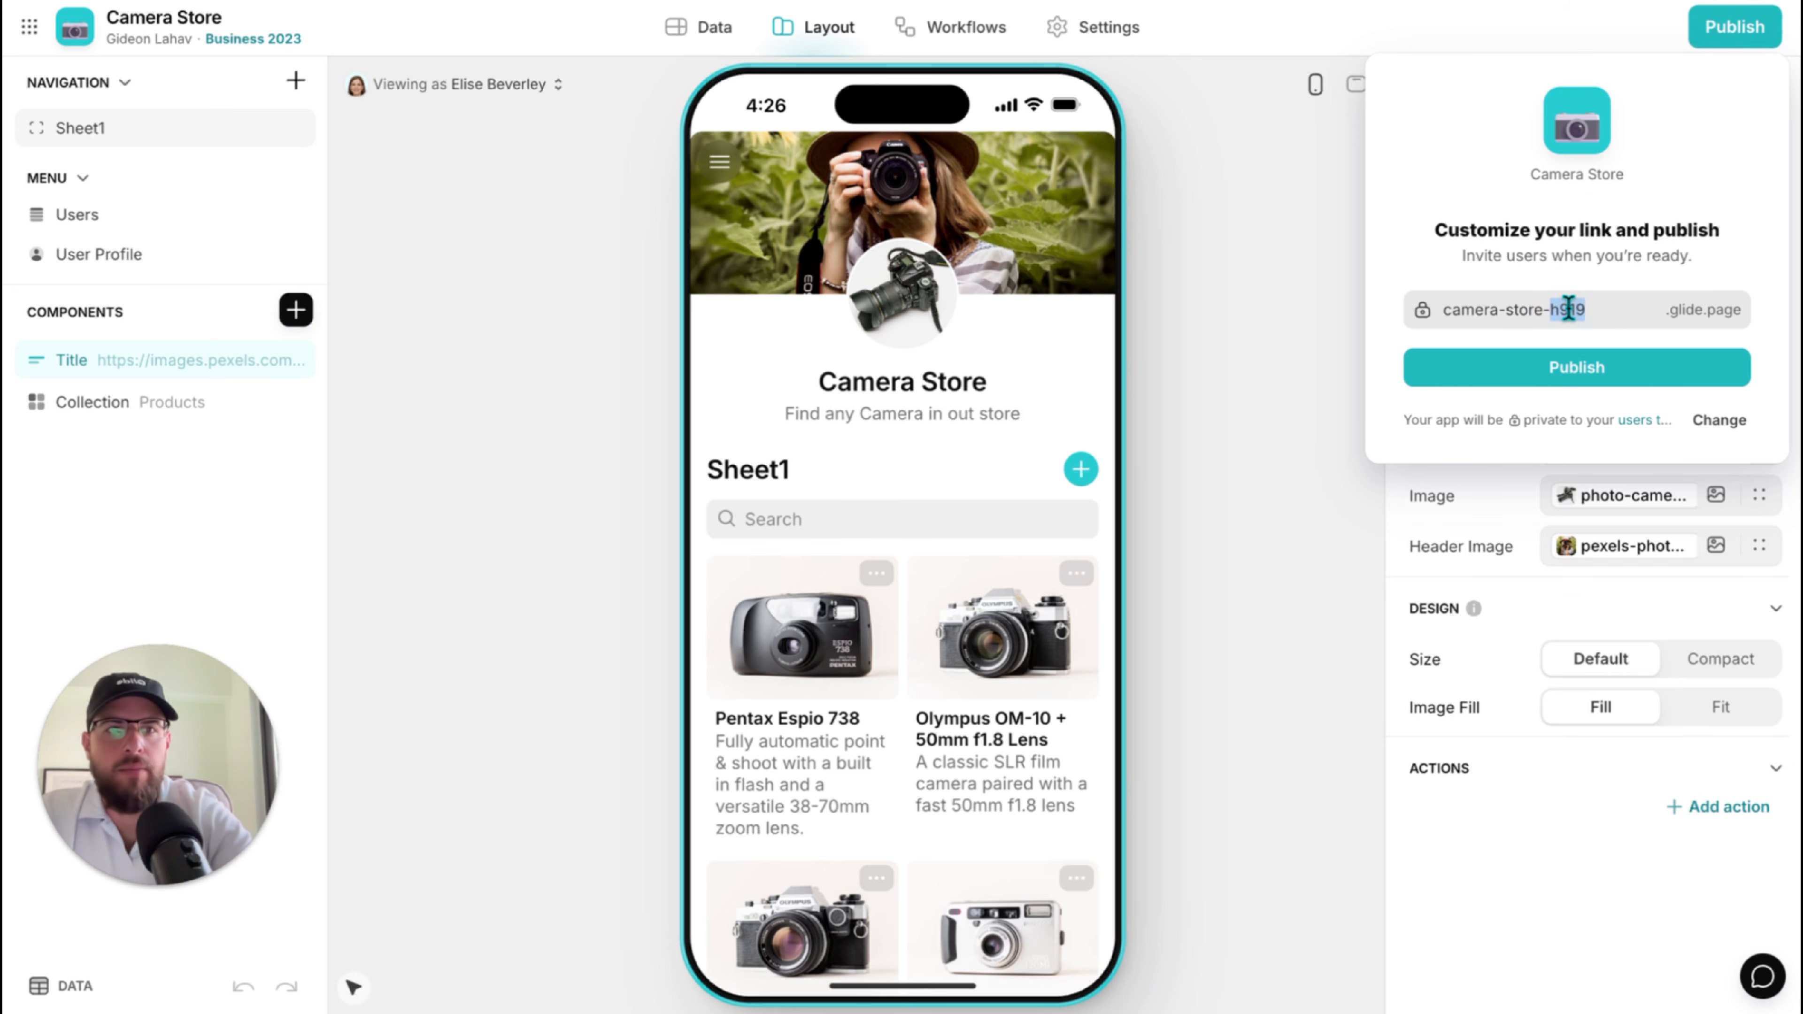
pyautogui.press('BackSpace')
pyautogui.press('BackSpace')
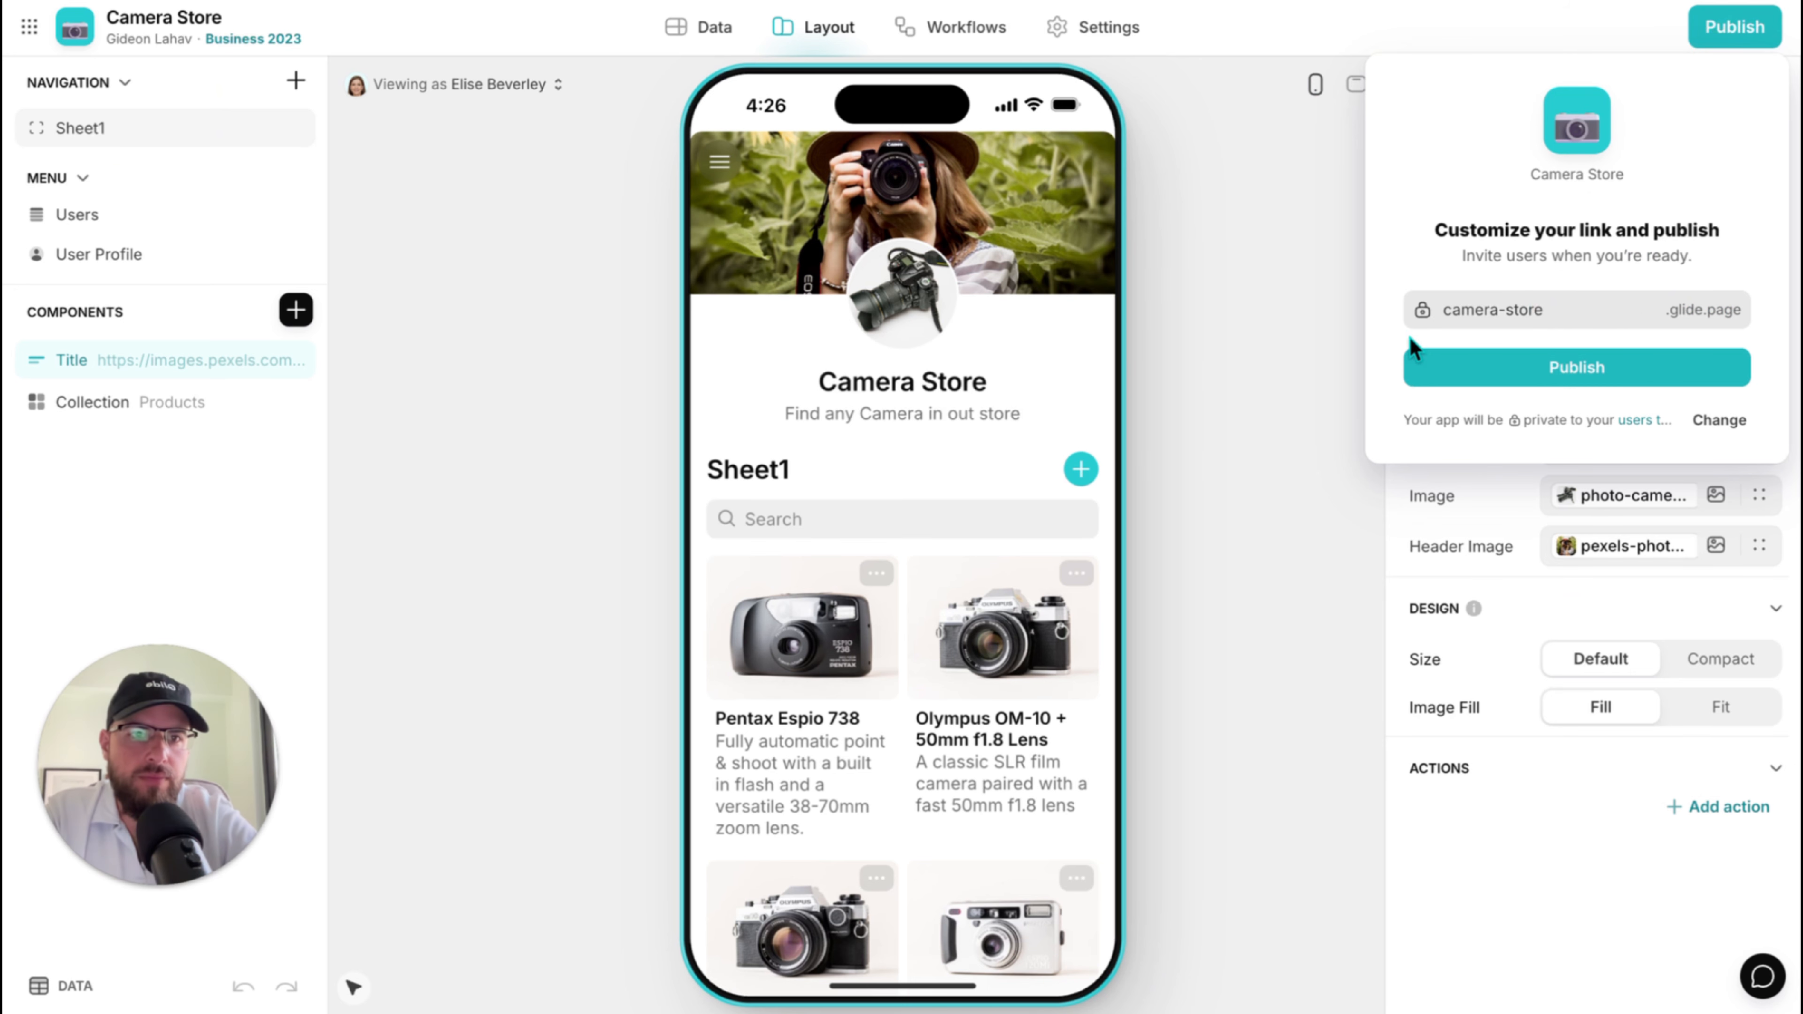
# Publish the app under the camera-store link and open its live page.
pyautogui.click(1514, 367)
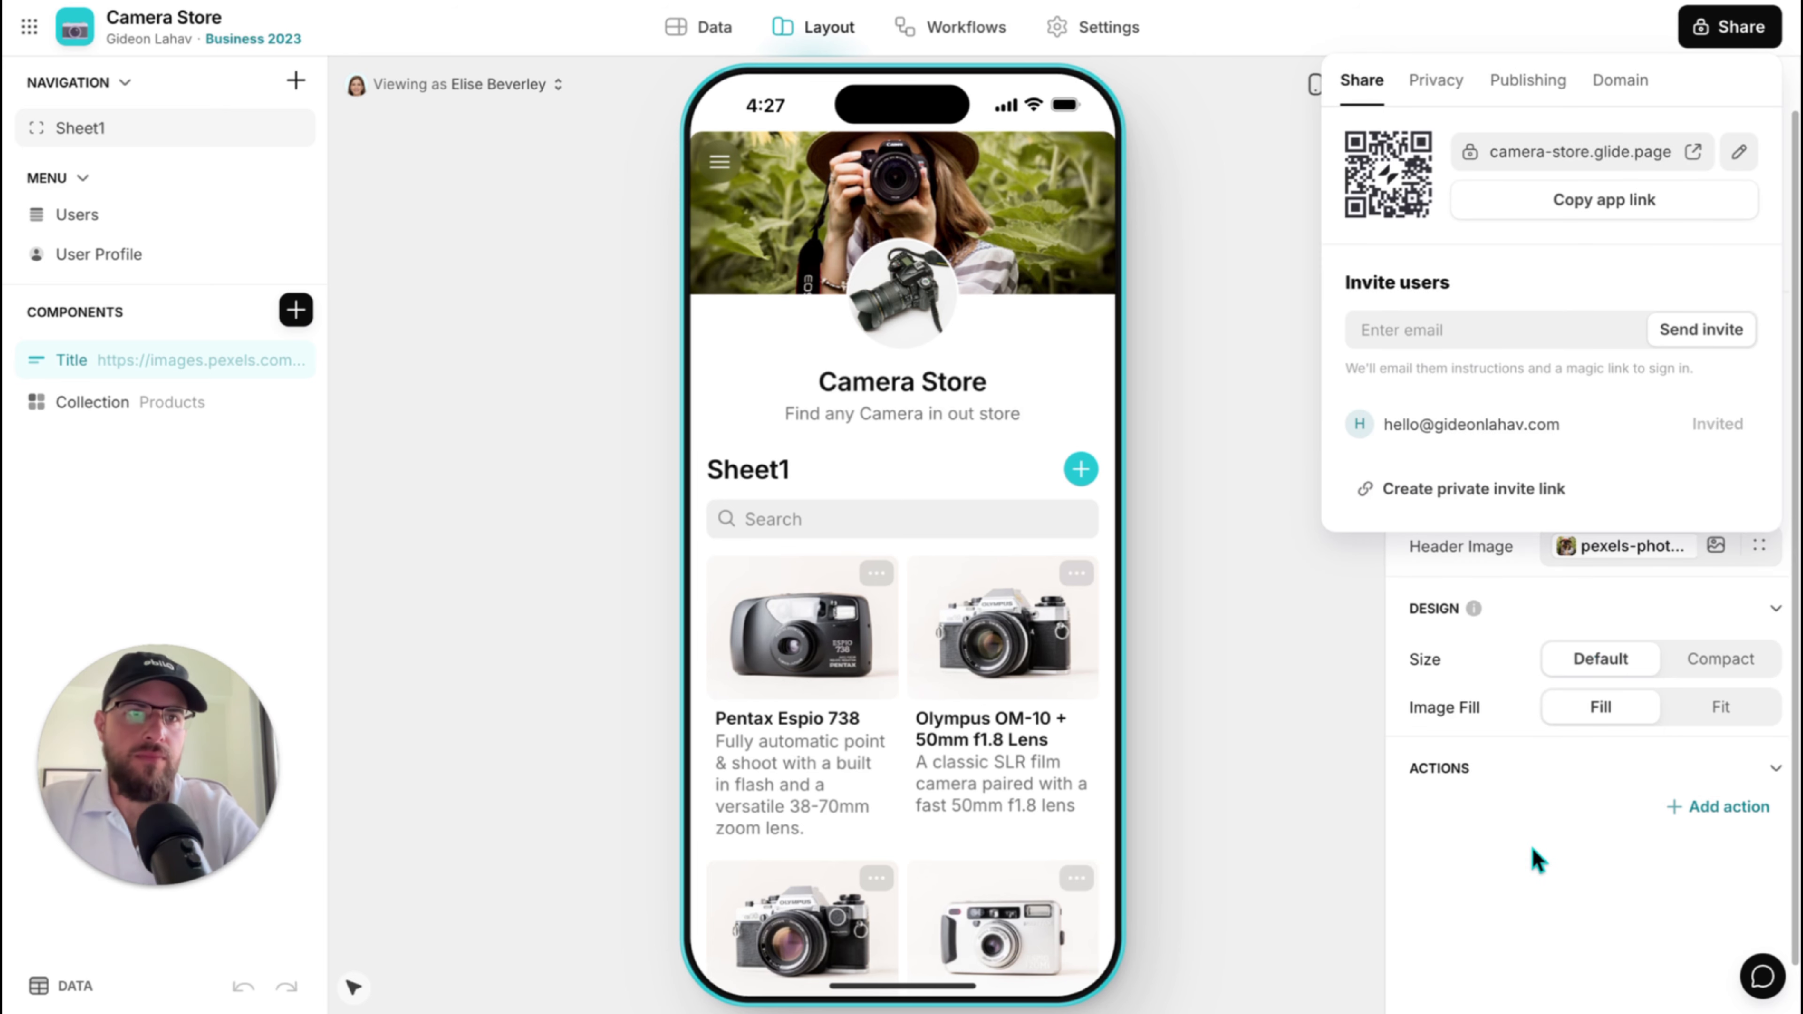
pyautogui.click(1695, 158)
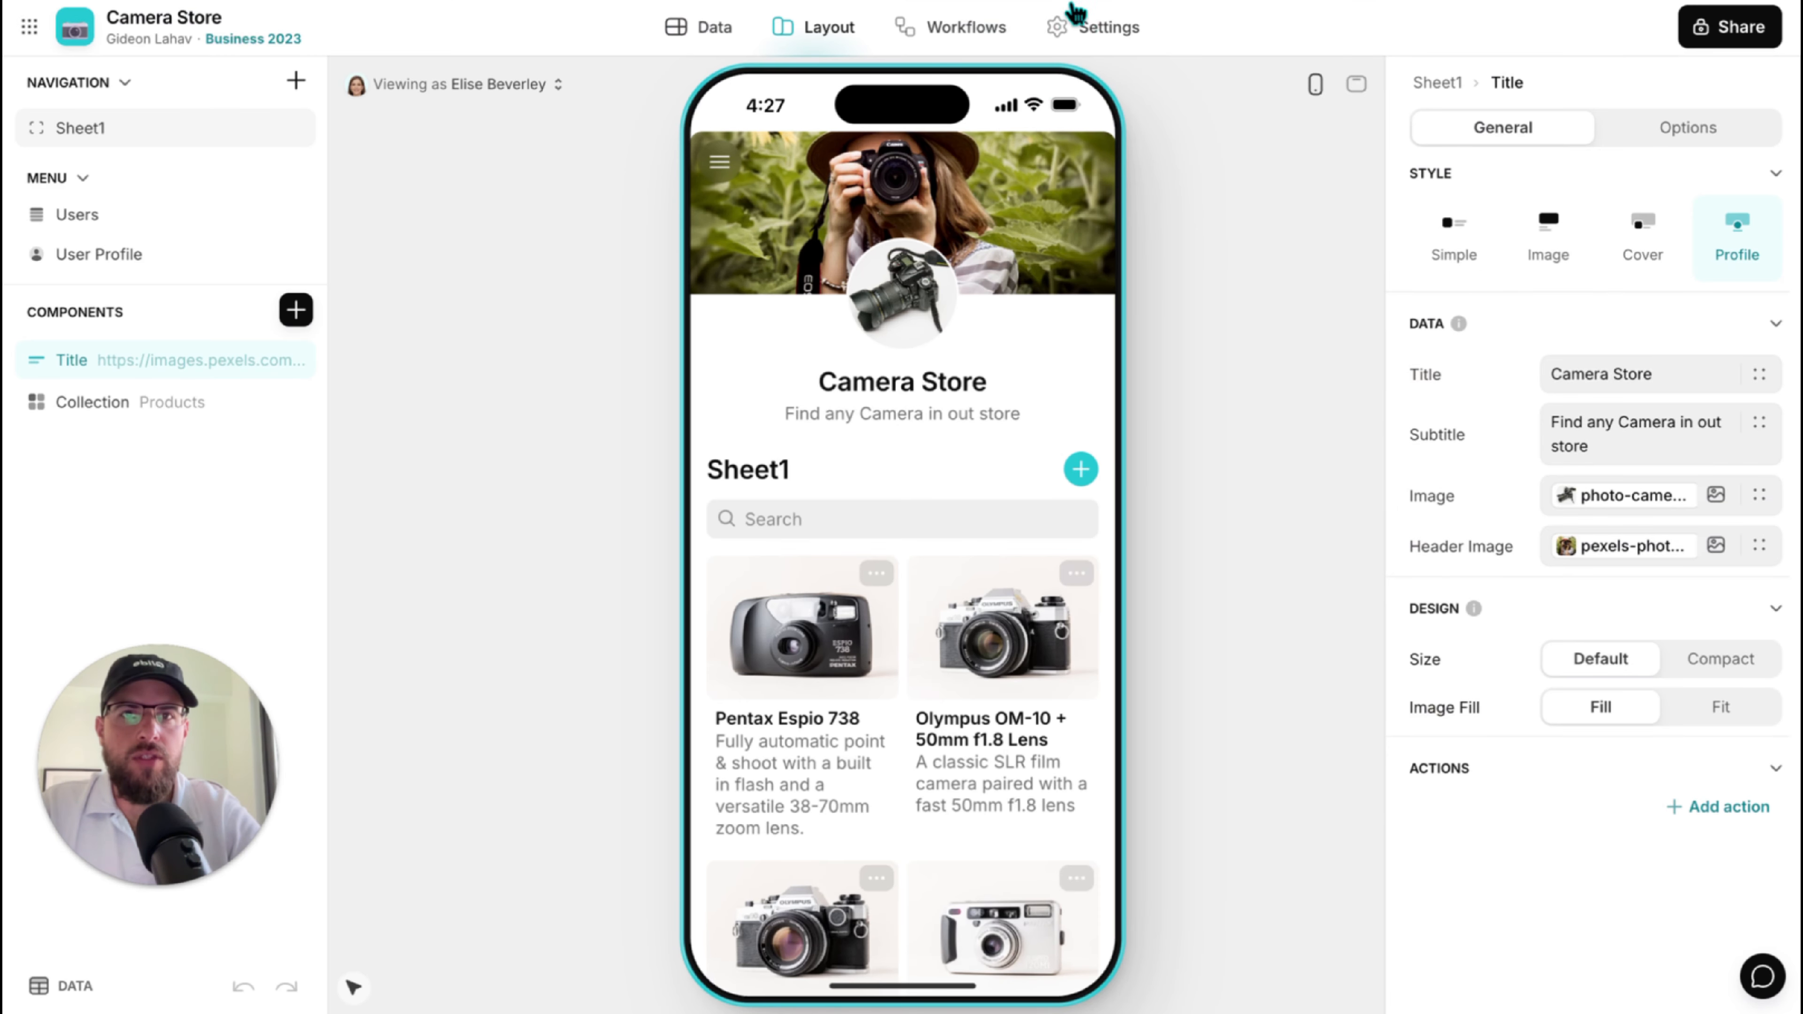
# In the app's access settings, change access from Private to Public with an optional user profile.
pyautogui.click(1082, 26)
pyautogui.click(1164, 280)
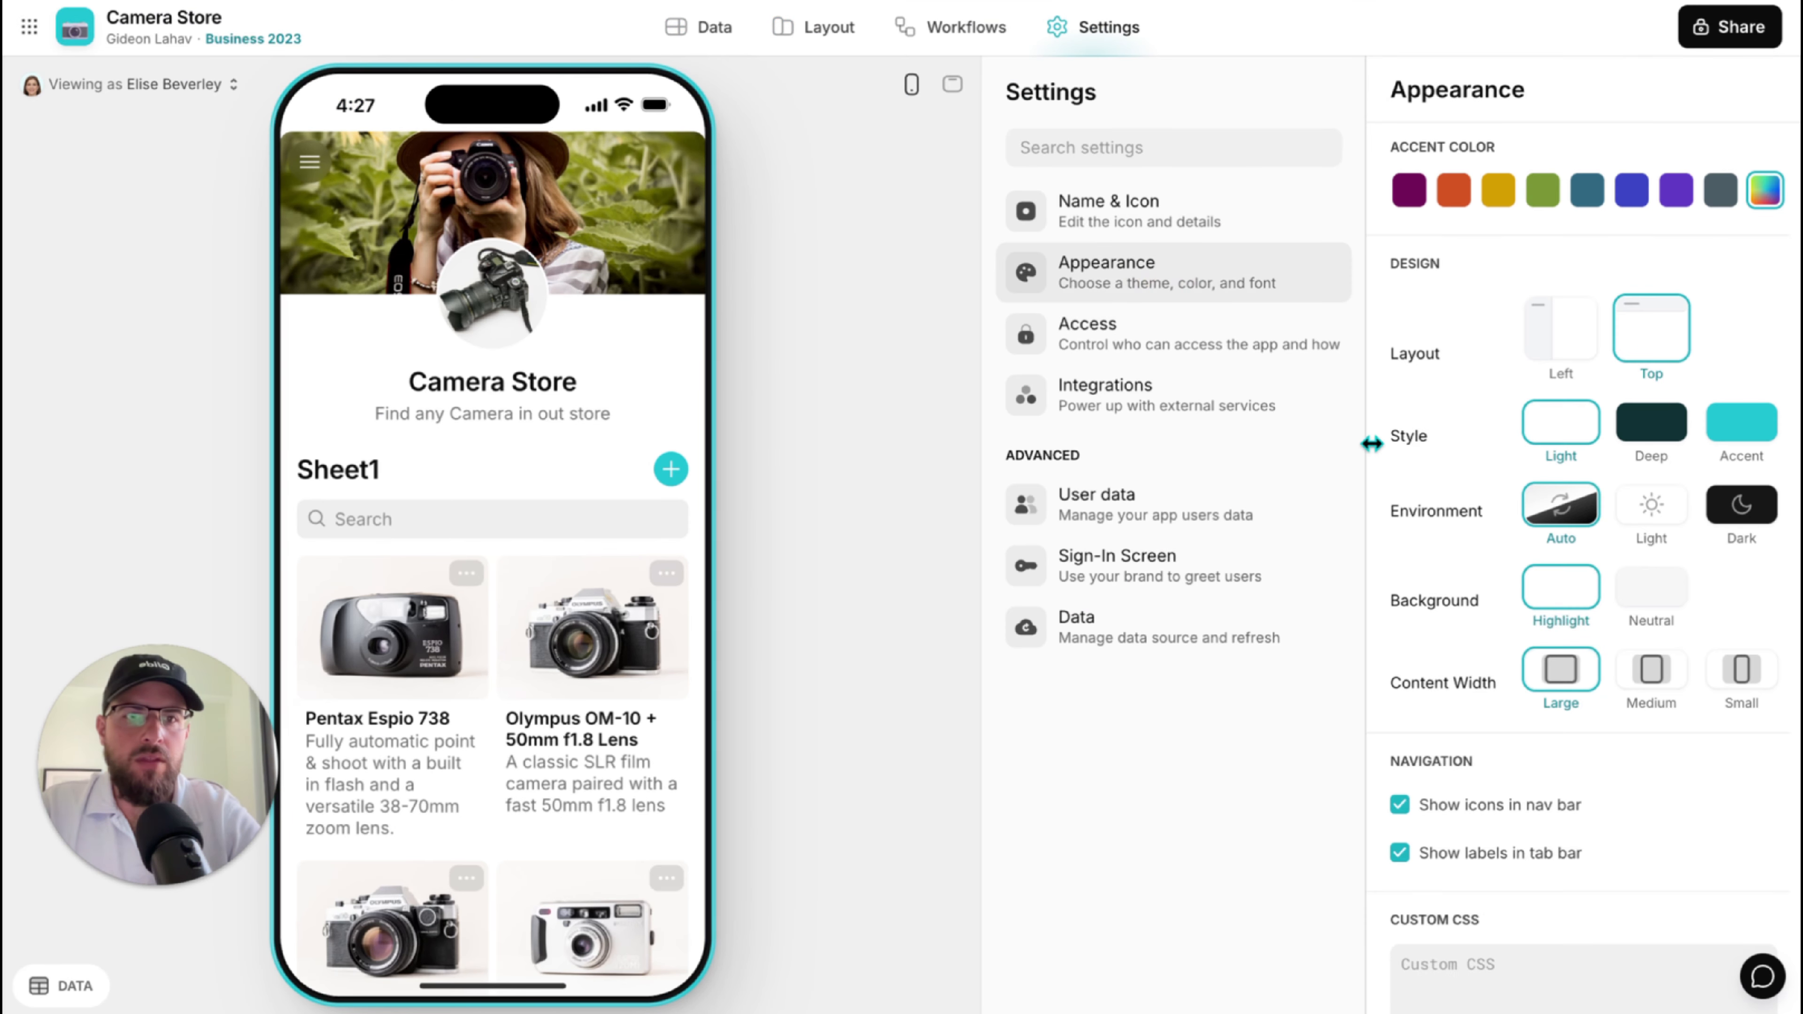
pyautogui.click(1187, 352)
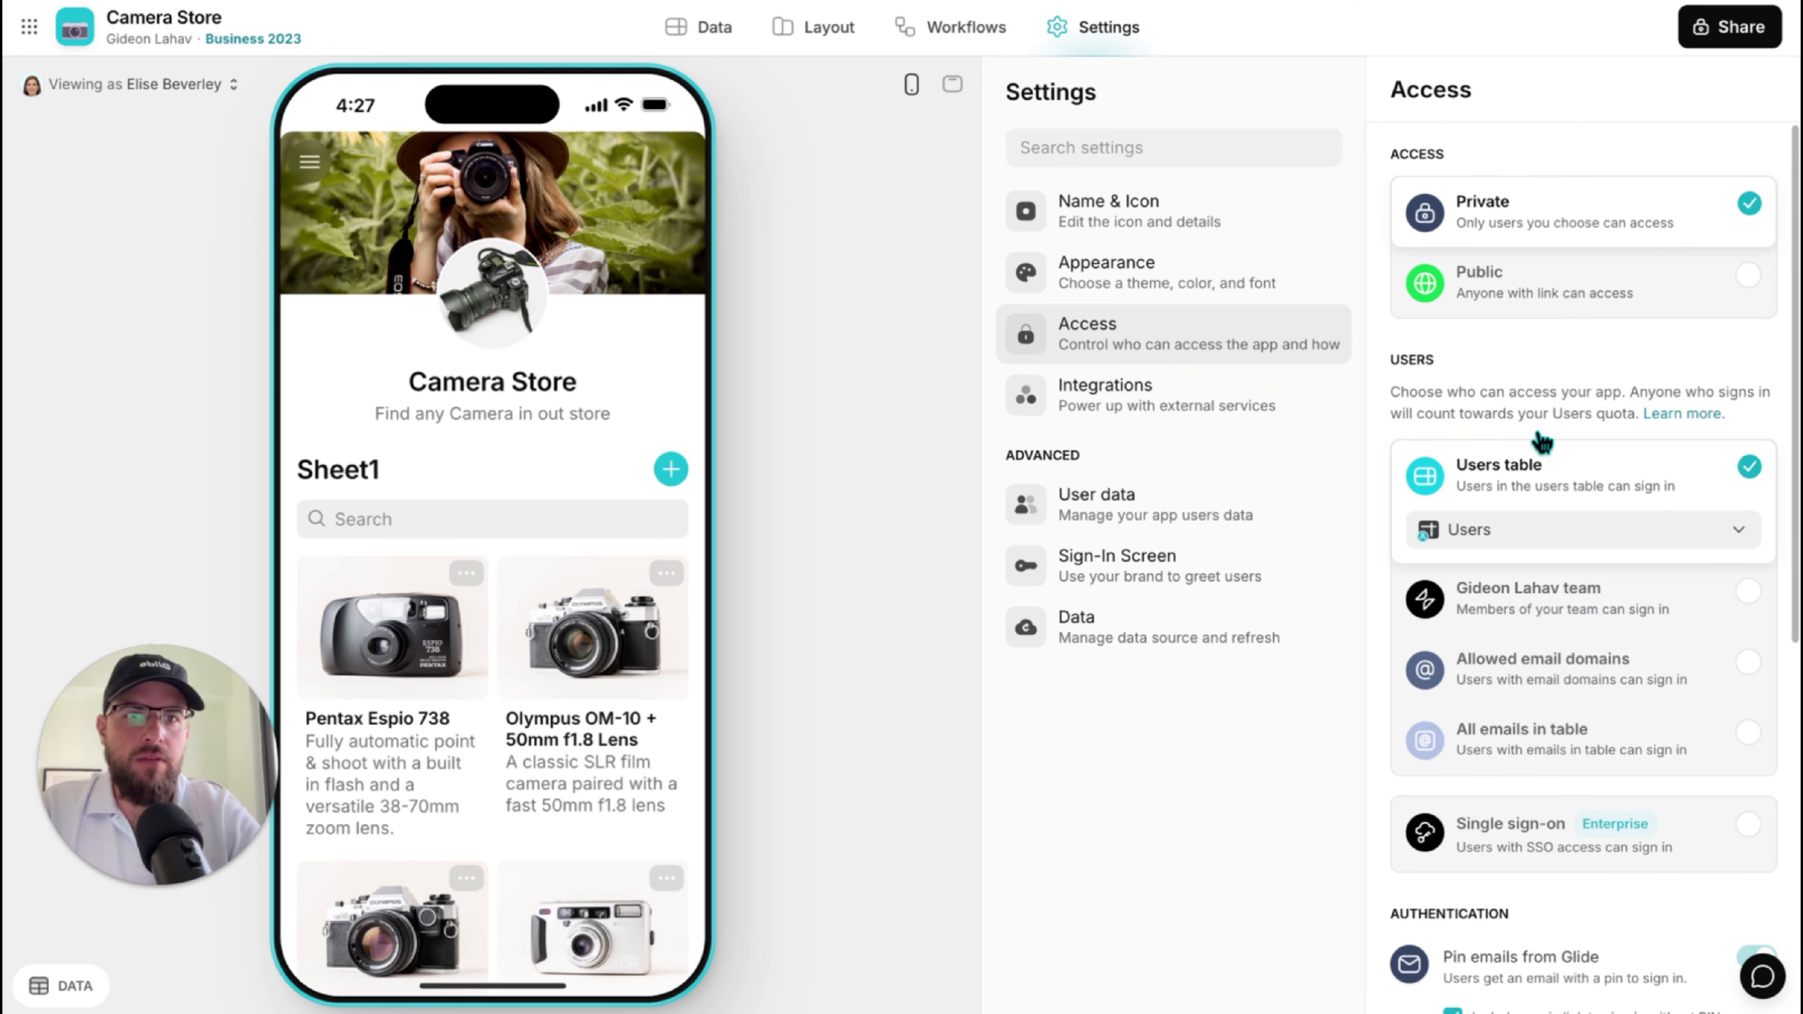
pyautogui.click(1577, 542)
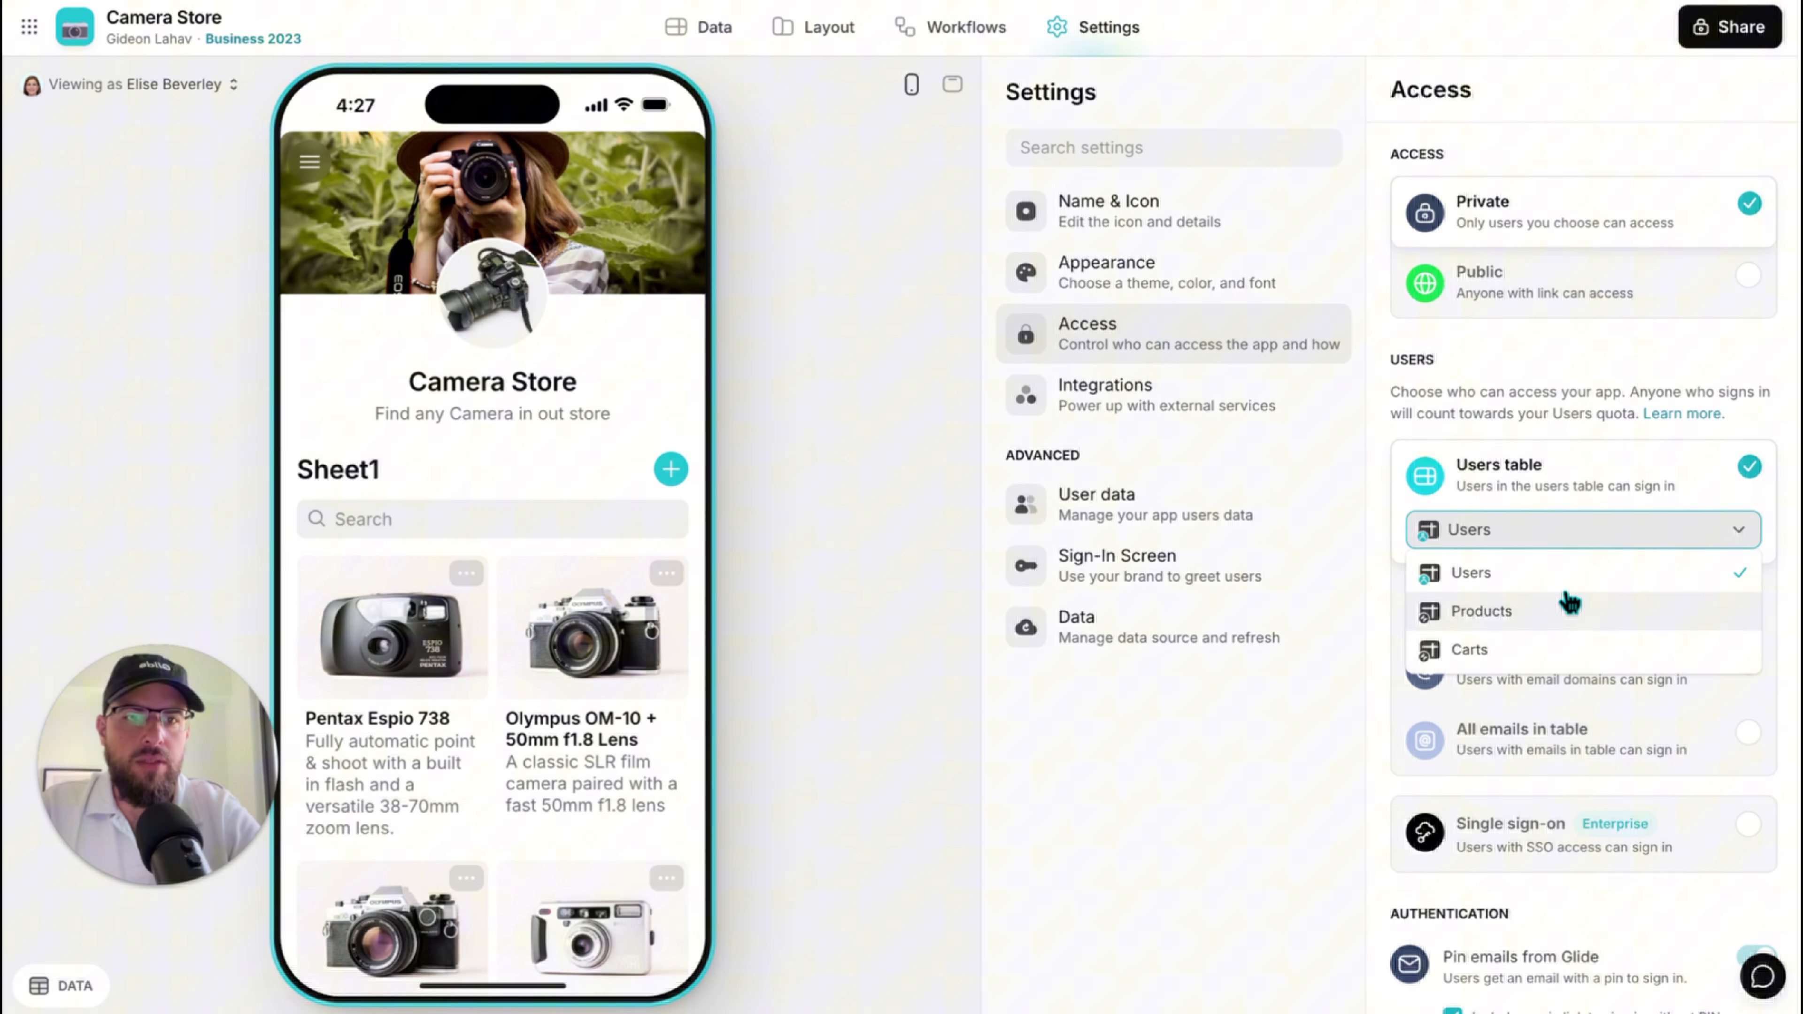
pyautogui.click(1546, 538)
pyautogui.click(1577, 538)
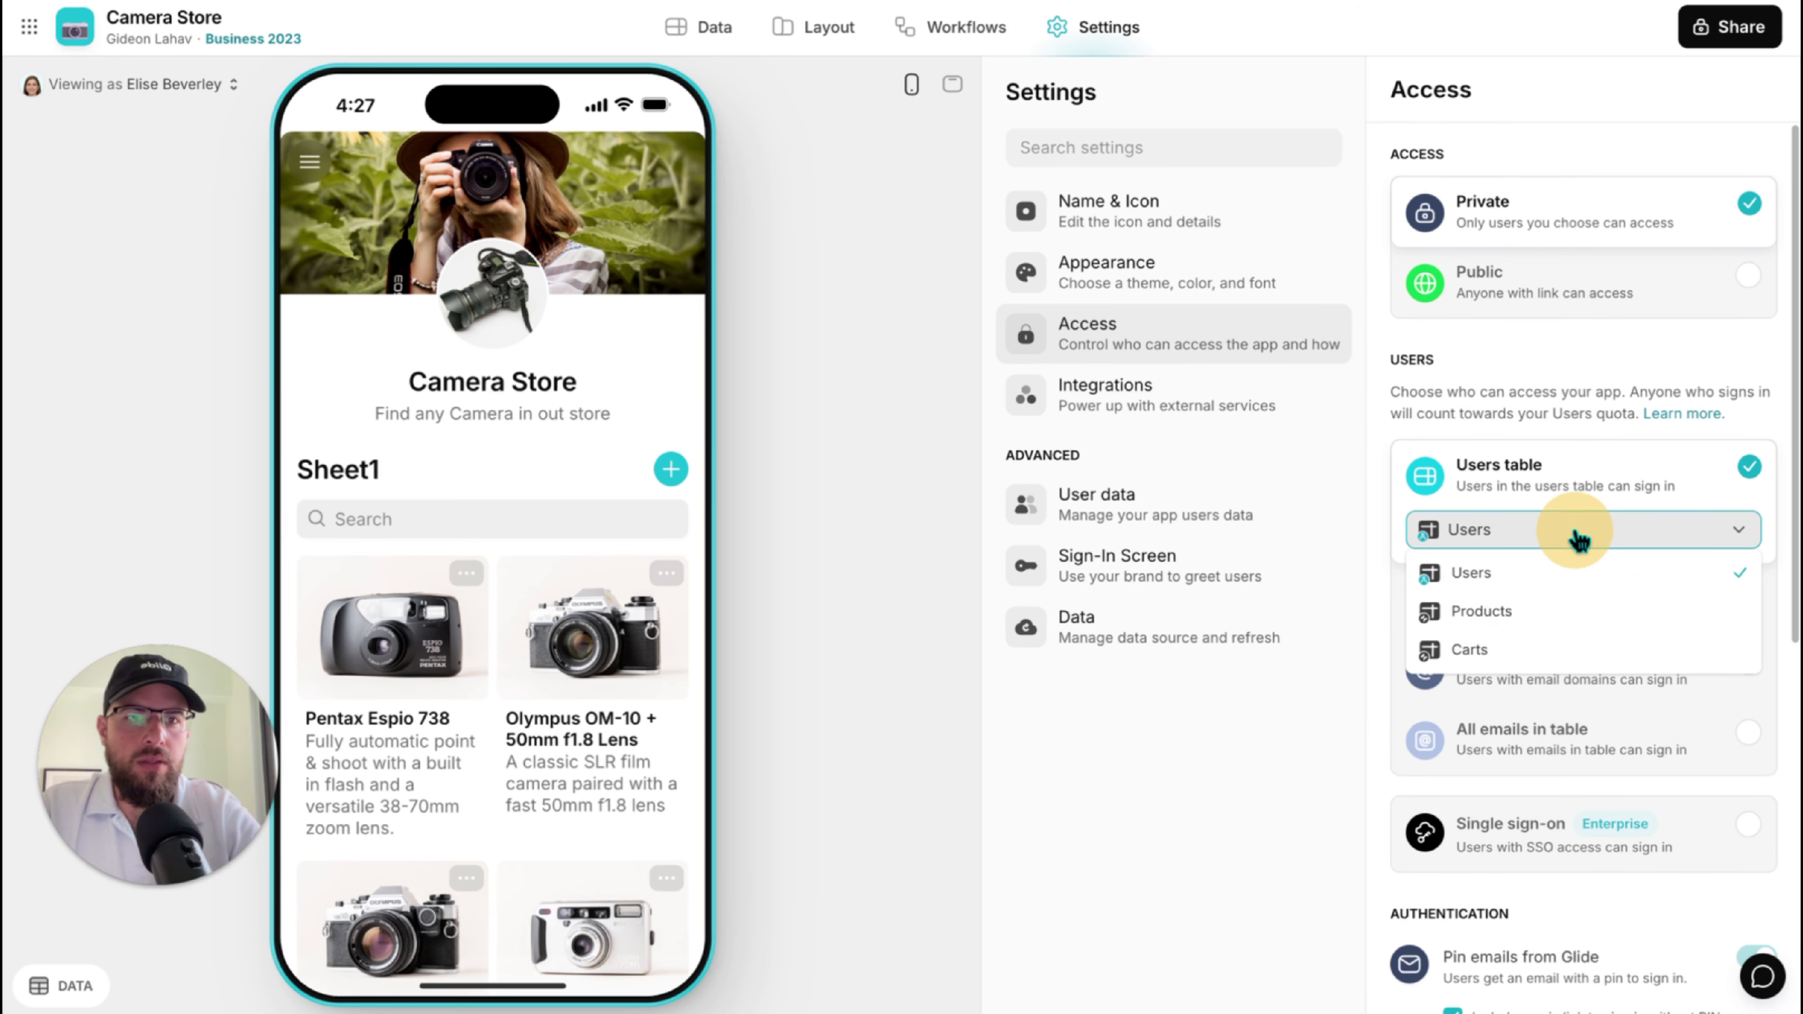
pyautogui.click(1574, 424)
pyautogui.click(1556, 286)
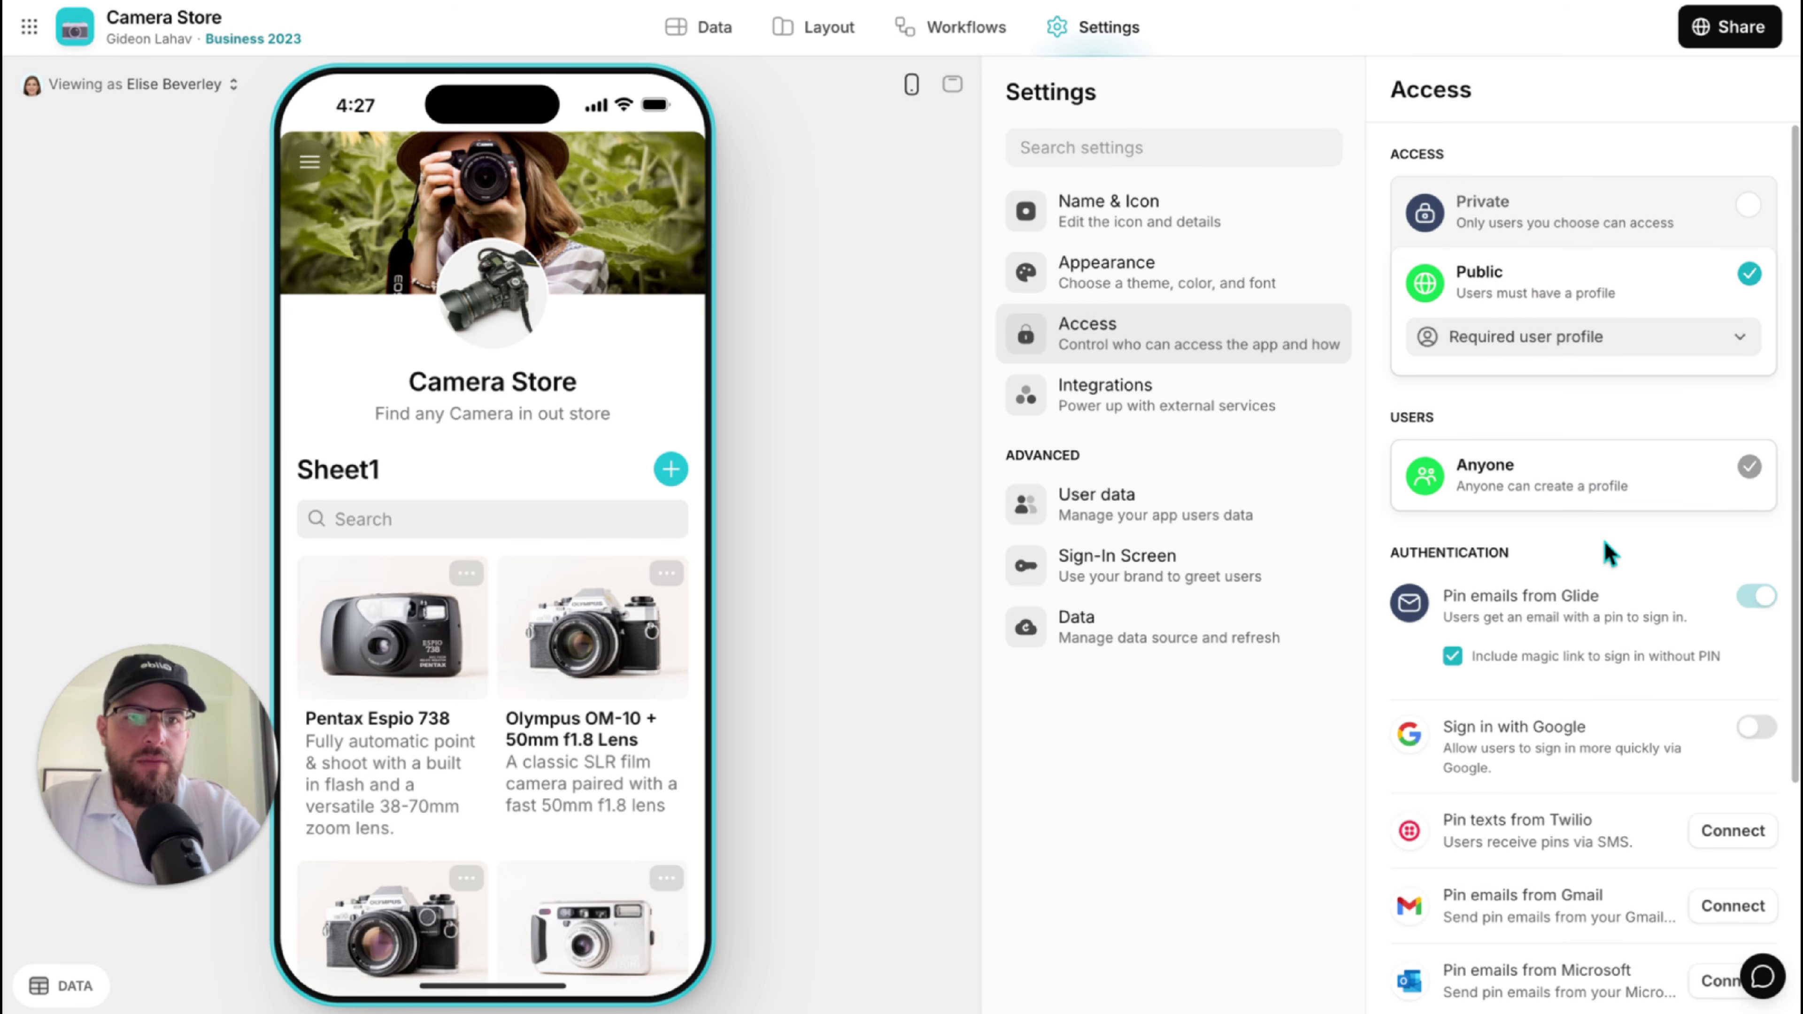
pyautogui.click(1622, 352)
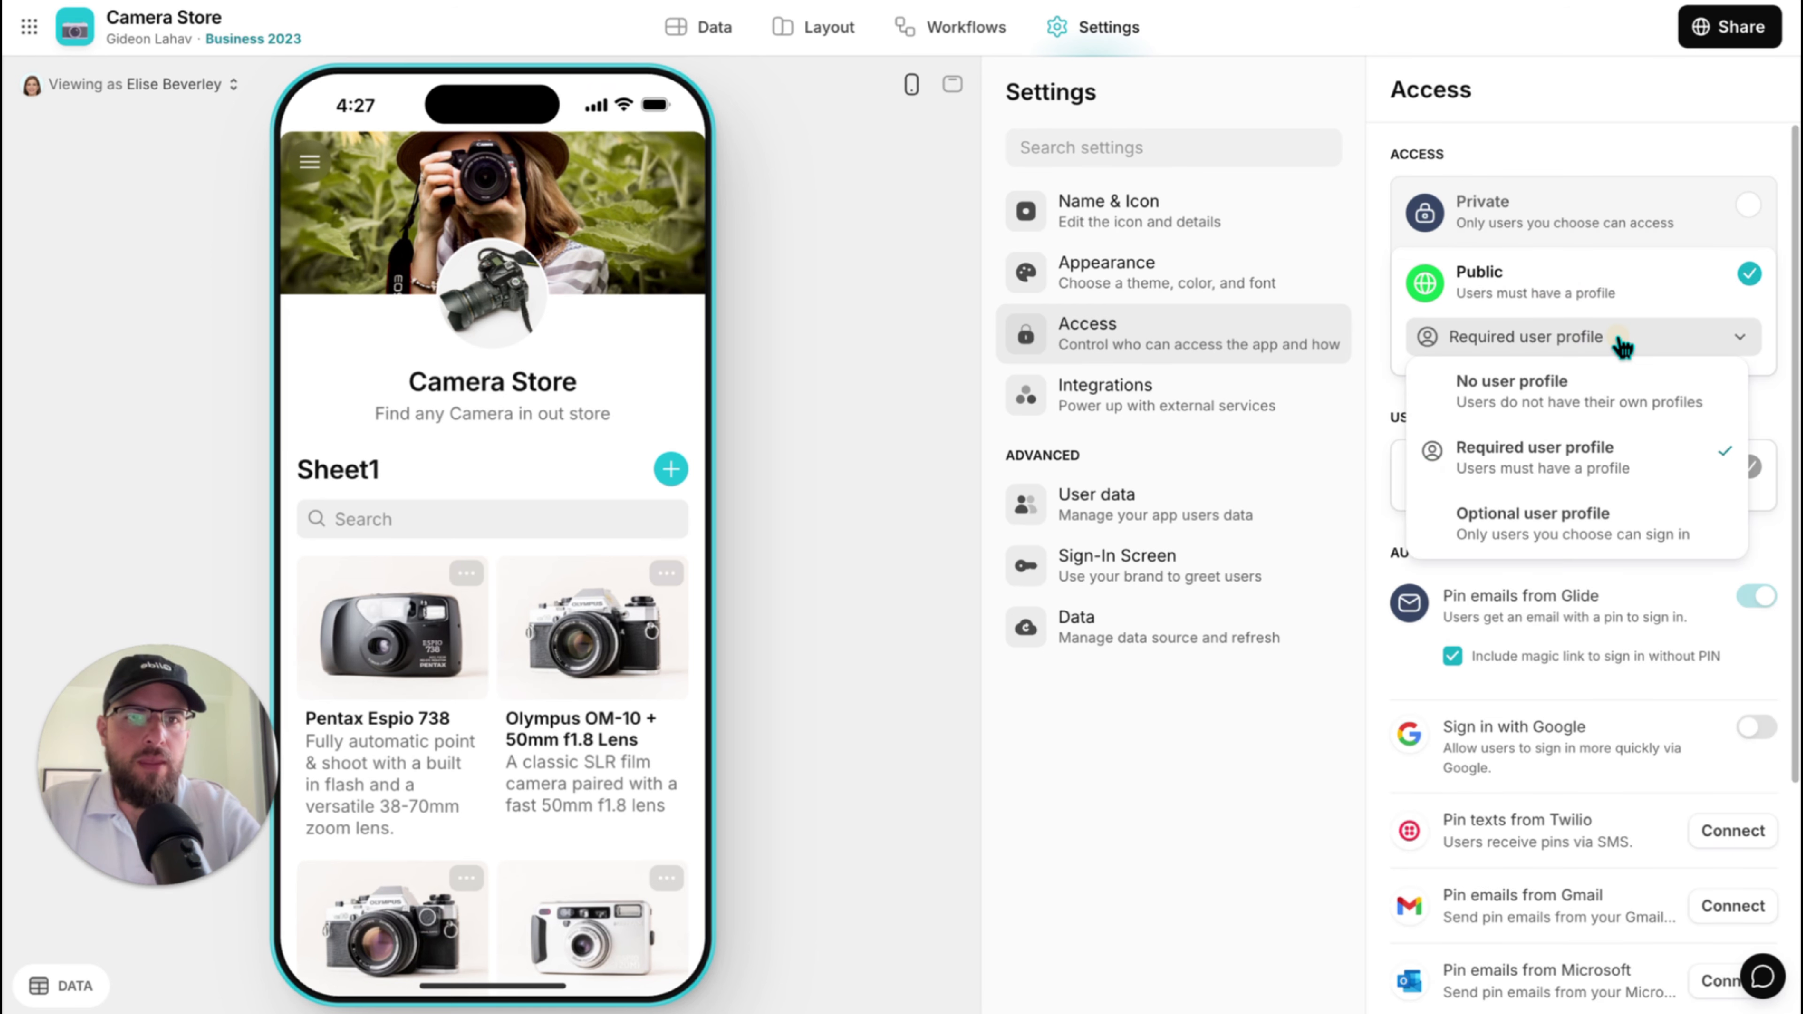
pyautogui.click(1607, 525)
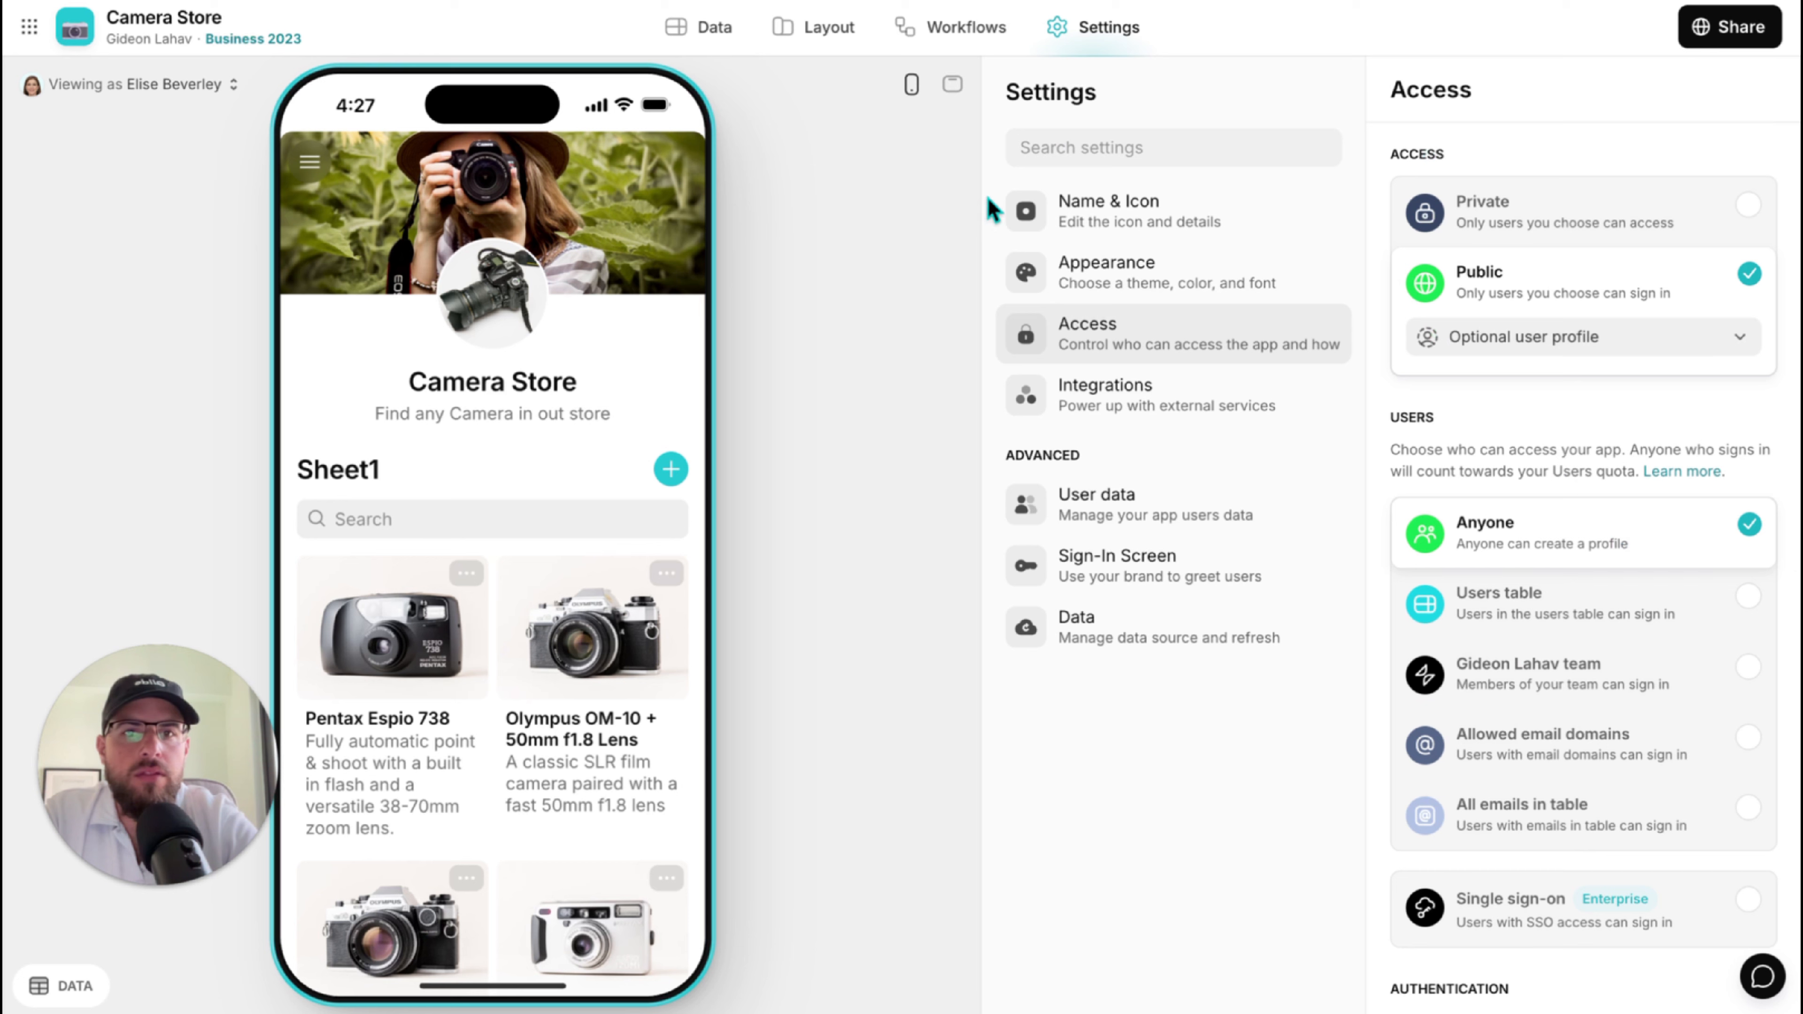
# Return to the layout, browse the live store's product list and view the Olympus OM-10 with manual adapter's detail page.
pyautogui.click(852, 29)
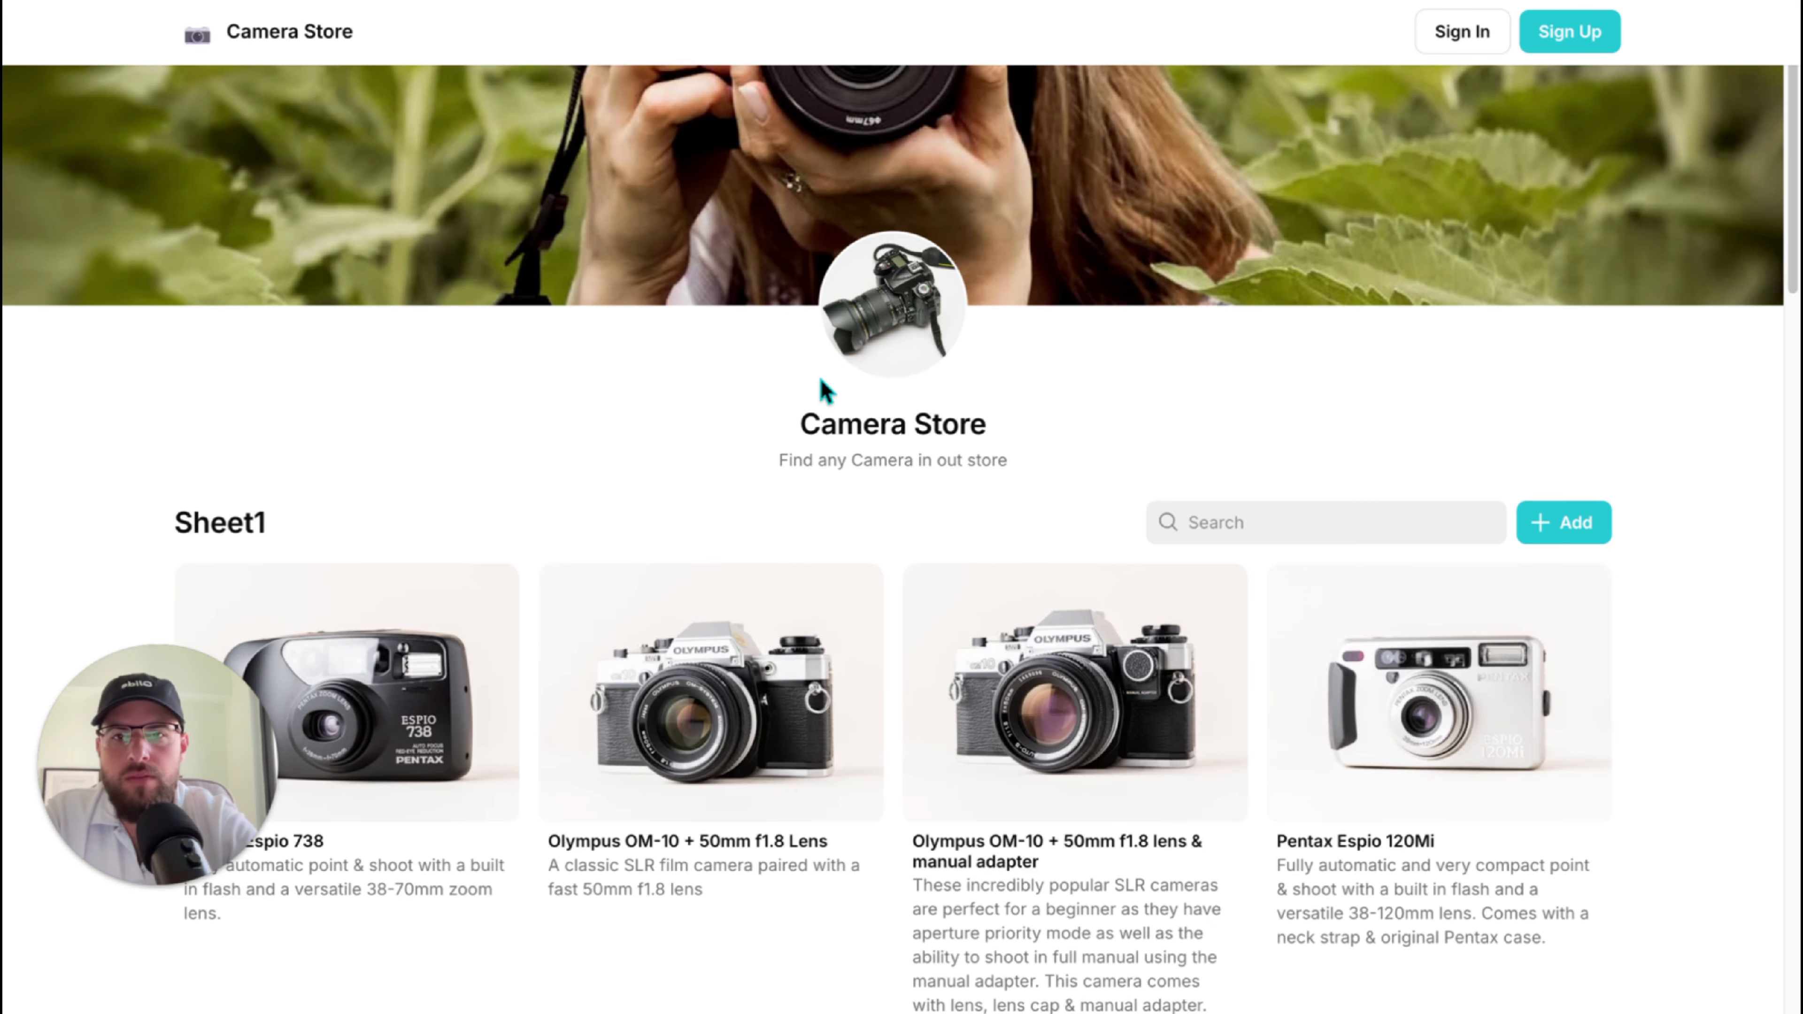
pyautogui.moveTo(196, 714); pyautogui.dragTo(168, 395)
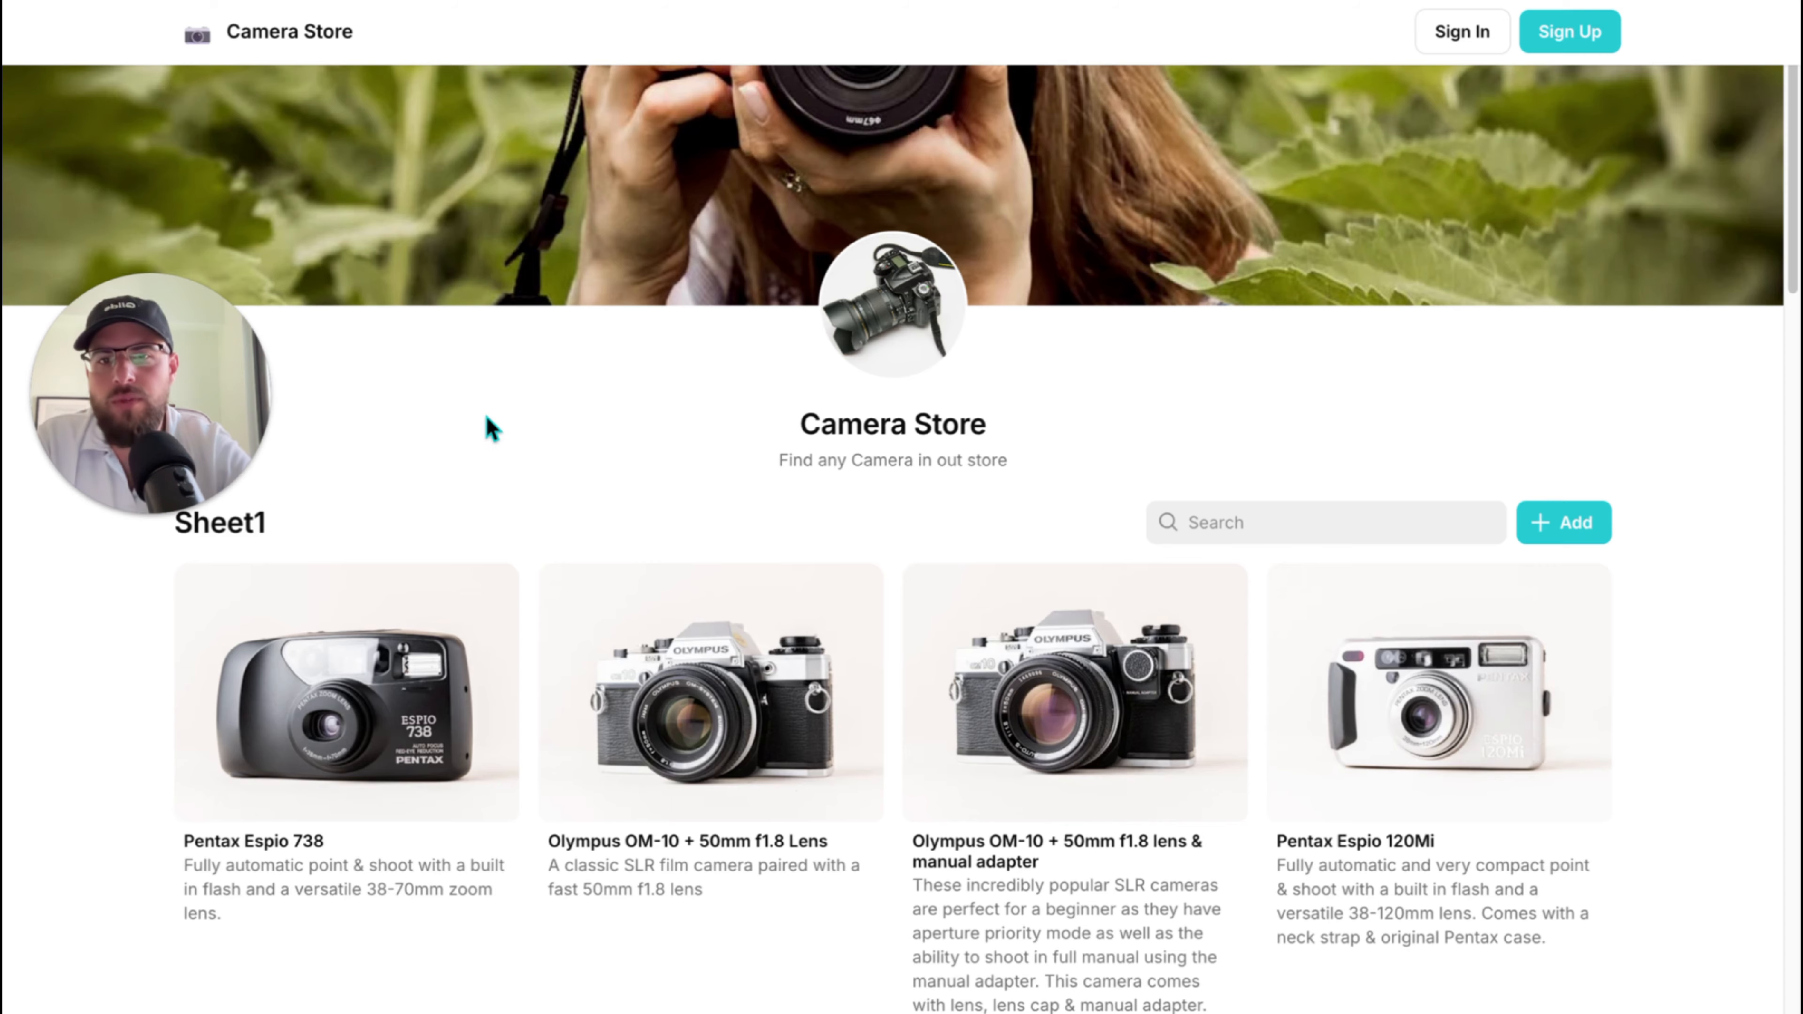
pyautogui.scroll(-1, 584, 437)
pyautogui.scroll(1, 584, 436)
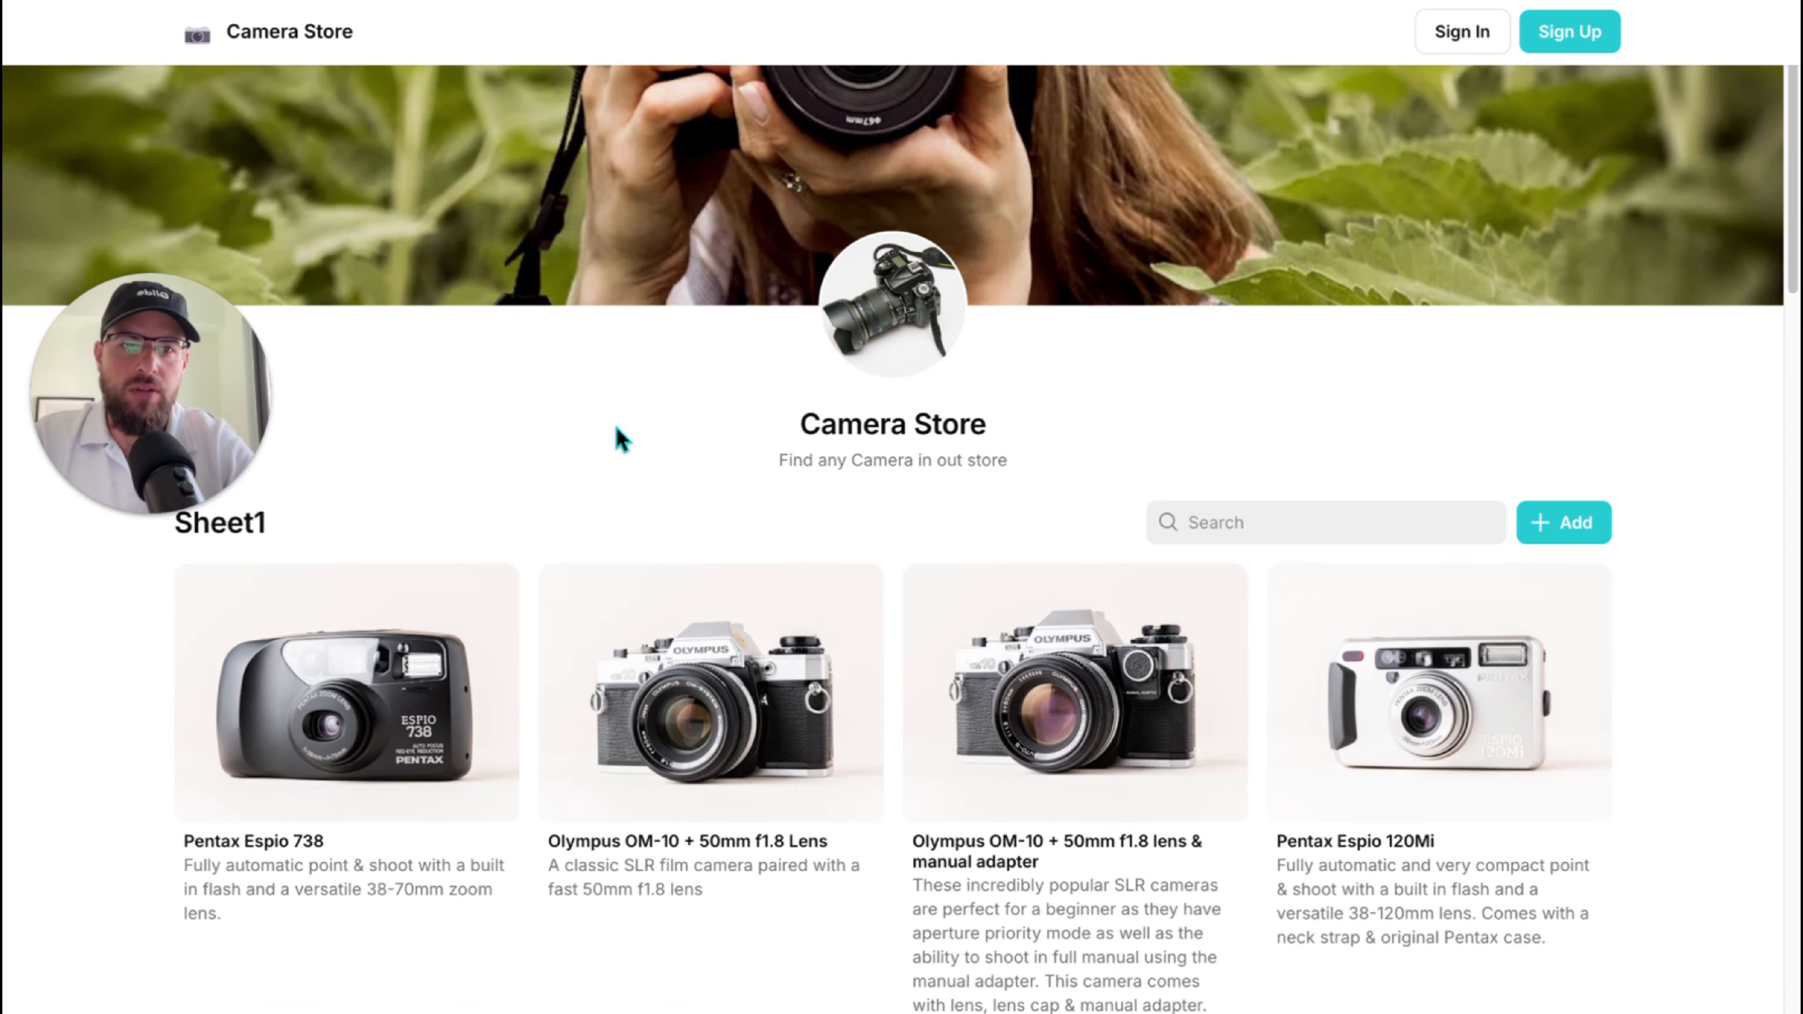
pyautogui.scroll(-2, 896, 440)
pyautogui.scroll(-20, 896, 441)
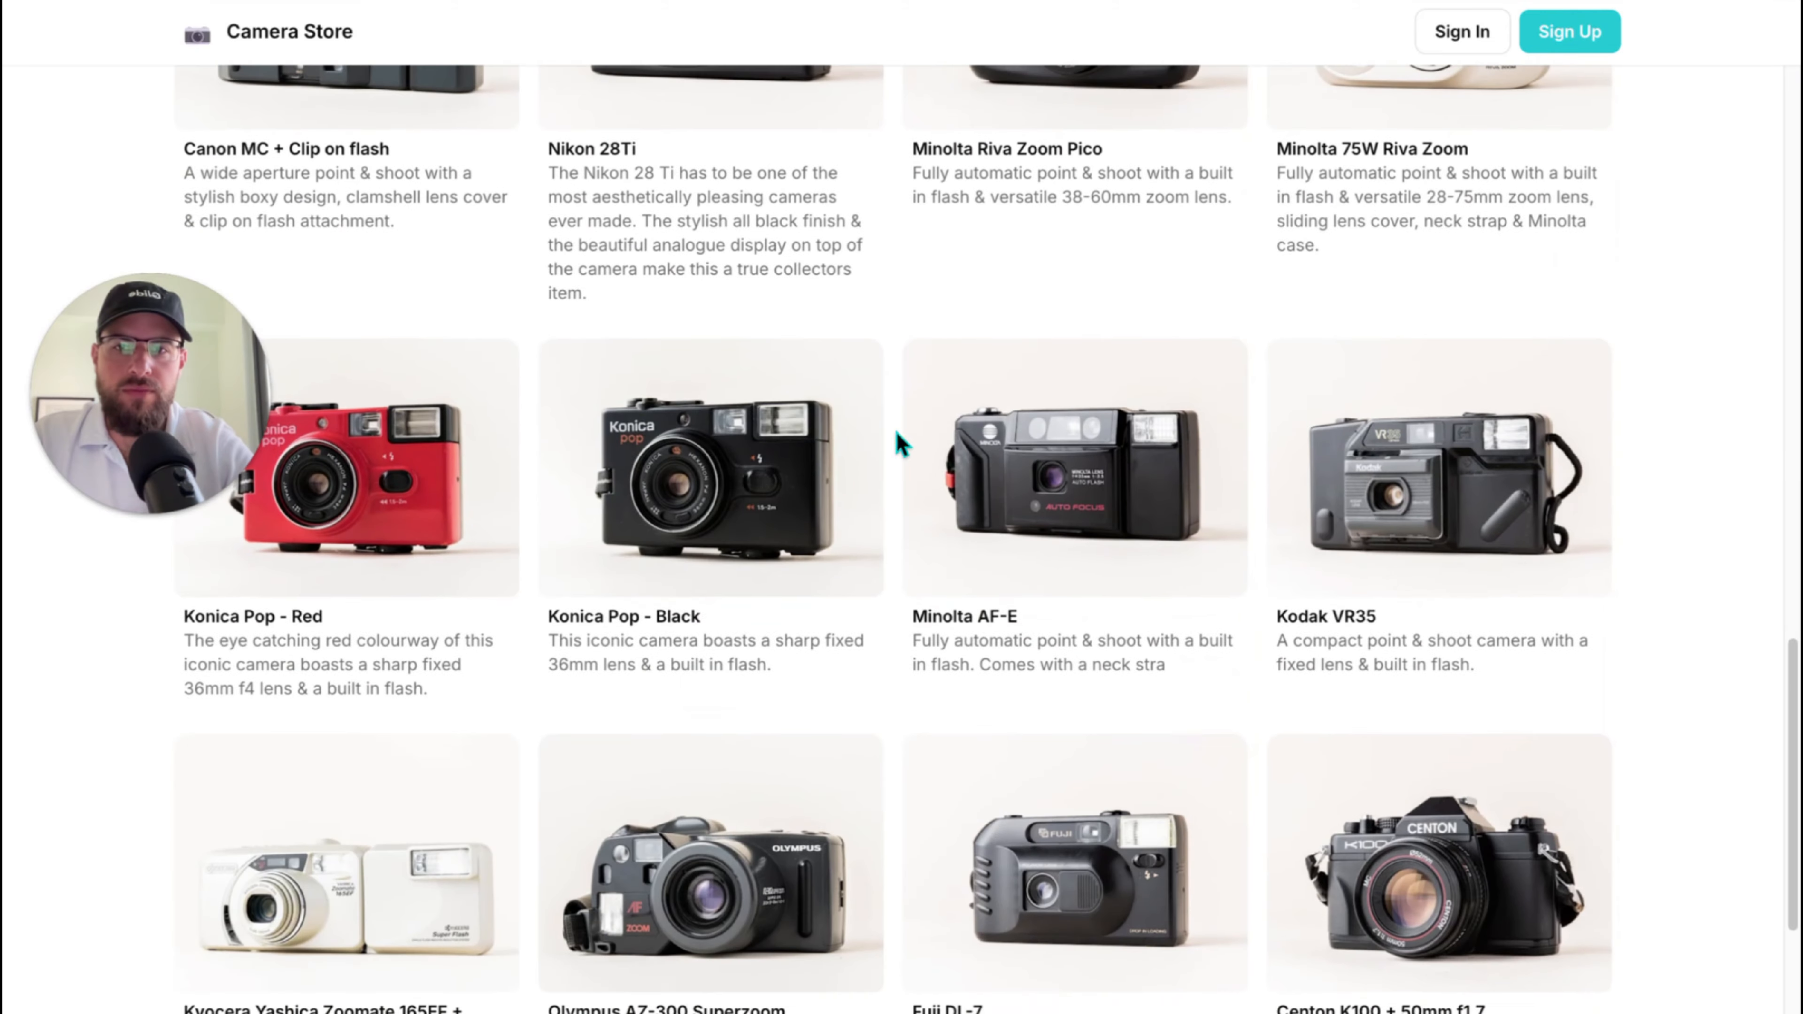
pyautogui.scroll(20, 896, 440)
pyautogui.moveTo(191, 410); pyautogui.dragTo(183, 332)
pyautogui.scroll(-12, 990, 198)
pyautogui.scroll(7, 990, 199)
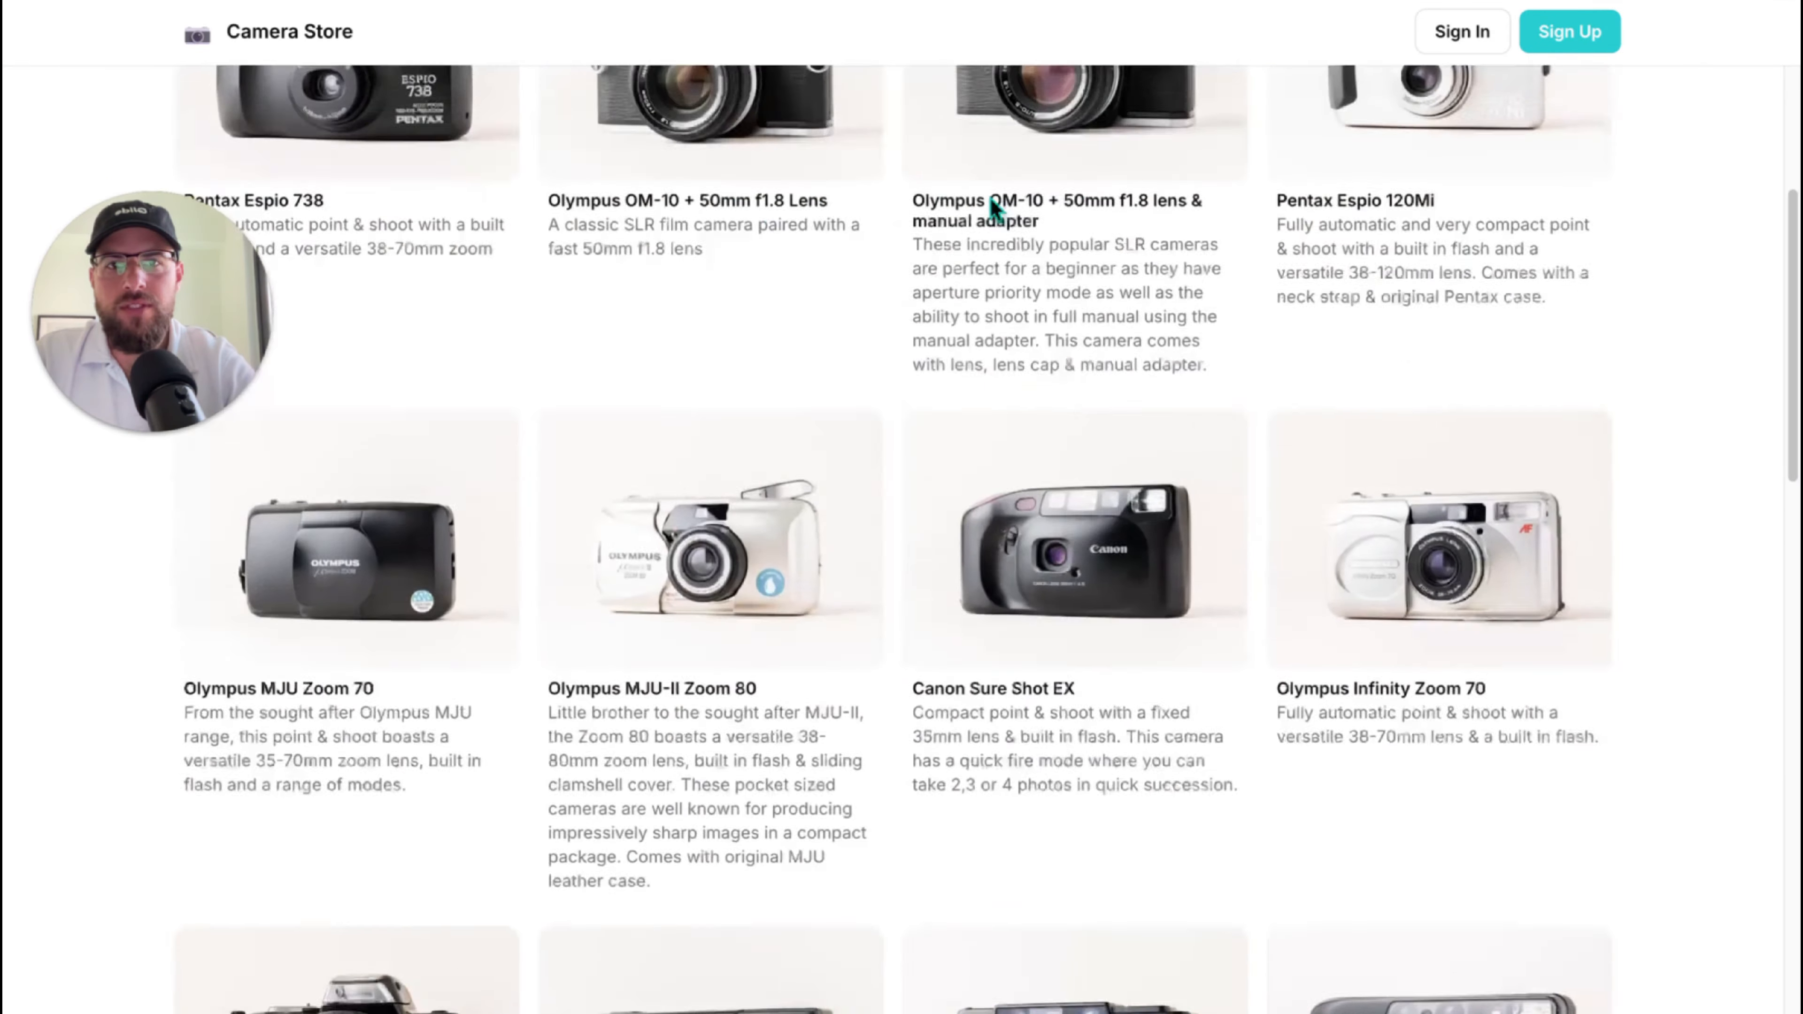
pyautogui.click(1084, 312)
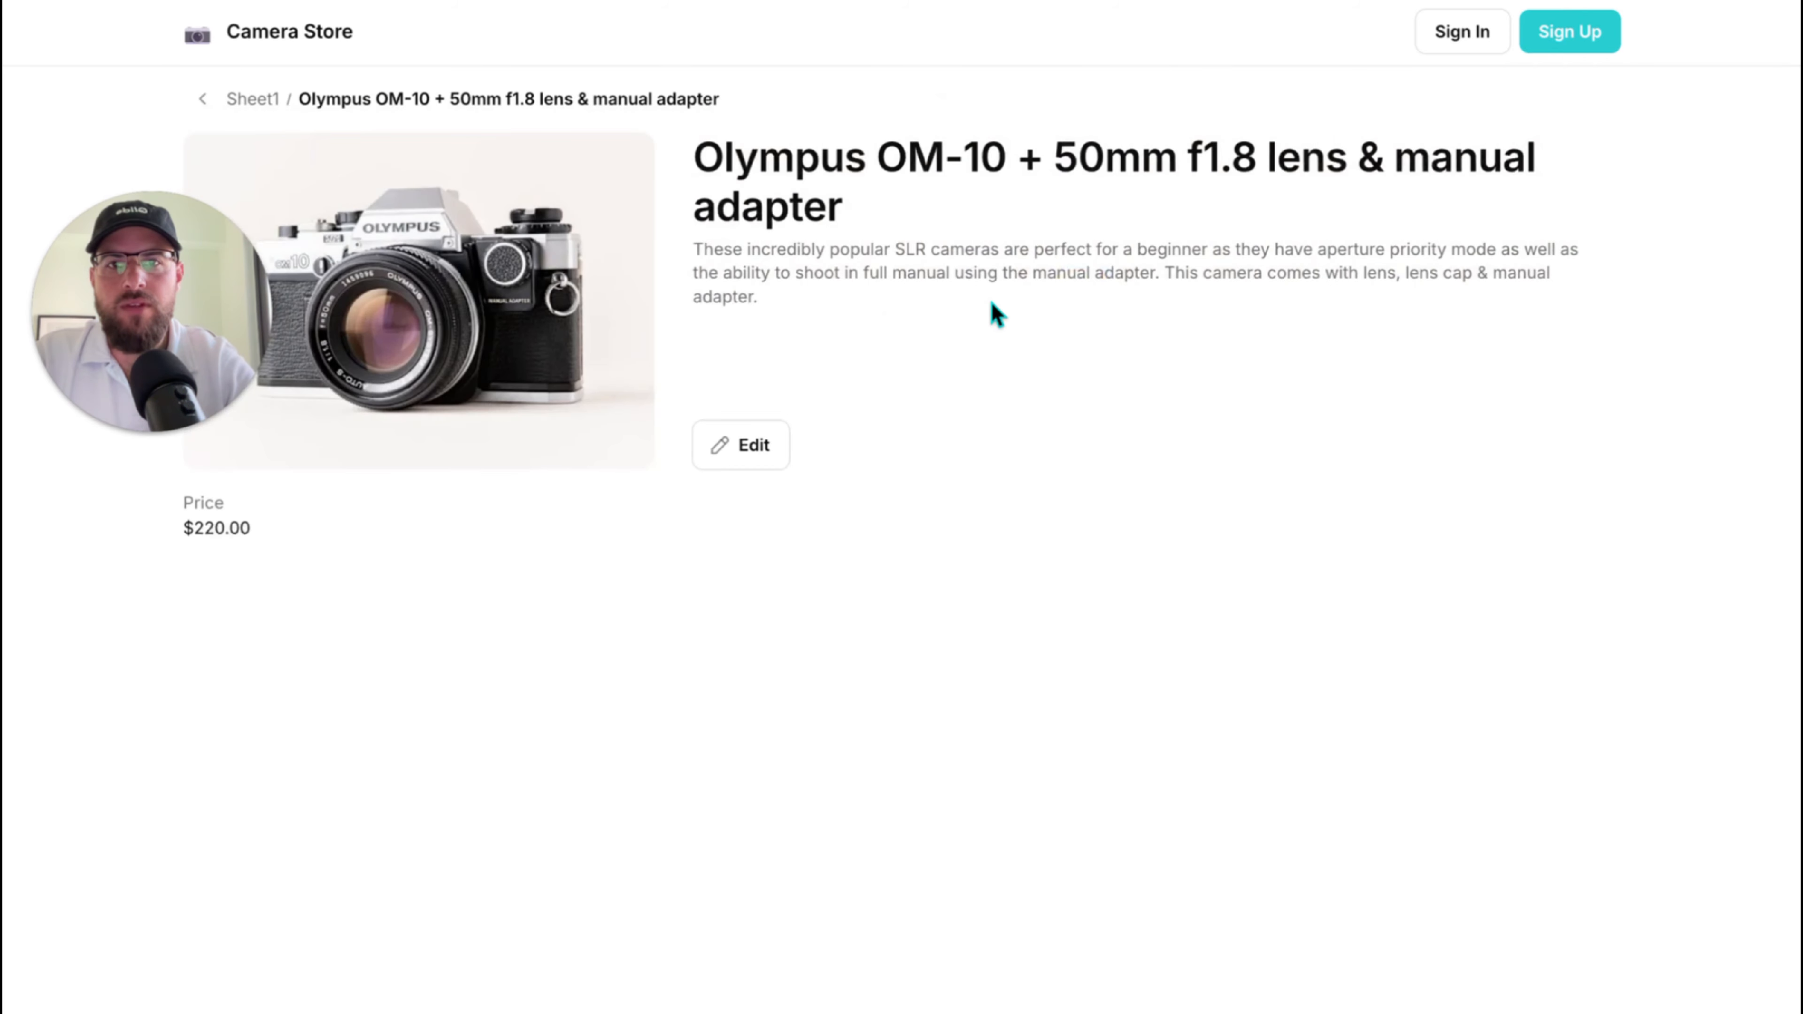
pyautogui.click(242, 86)
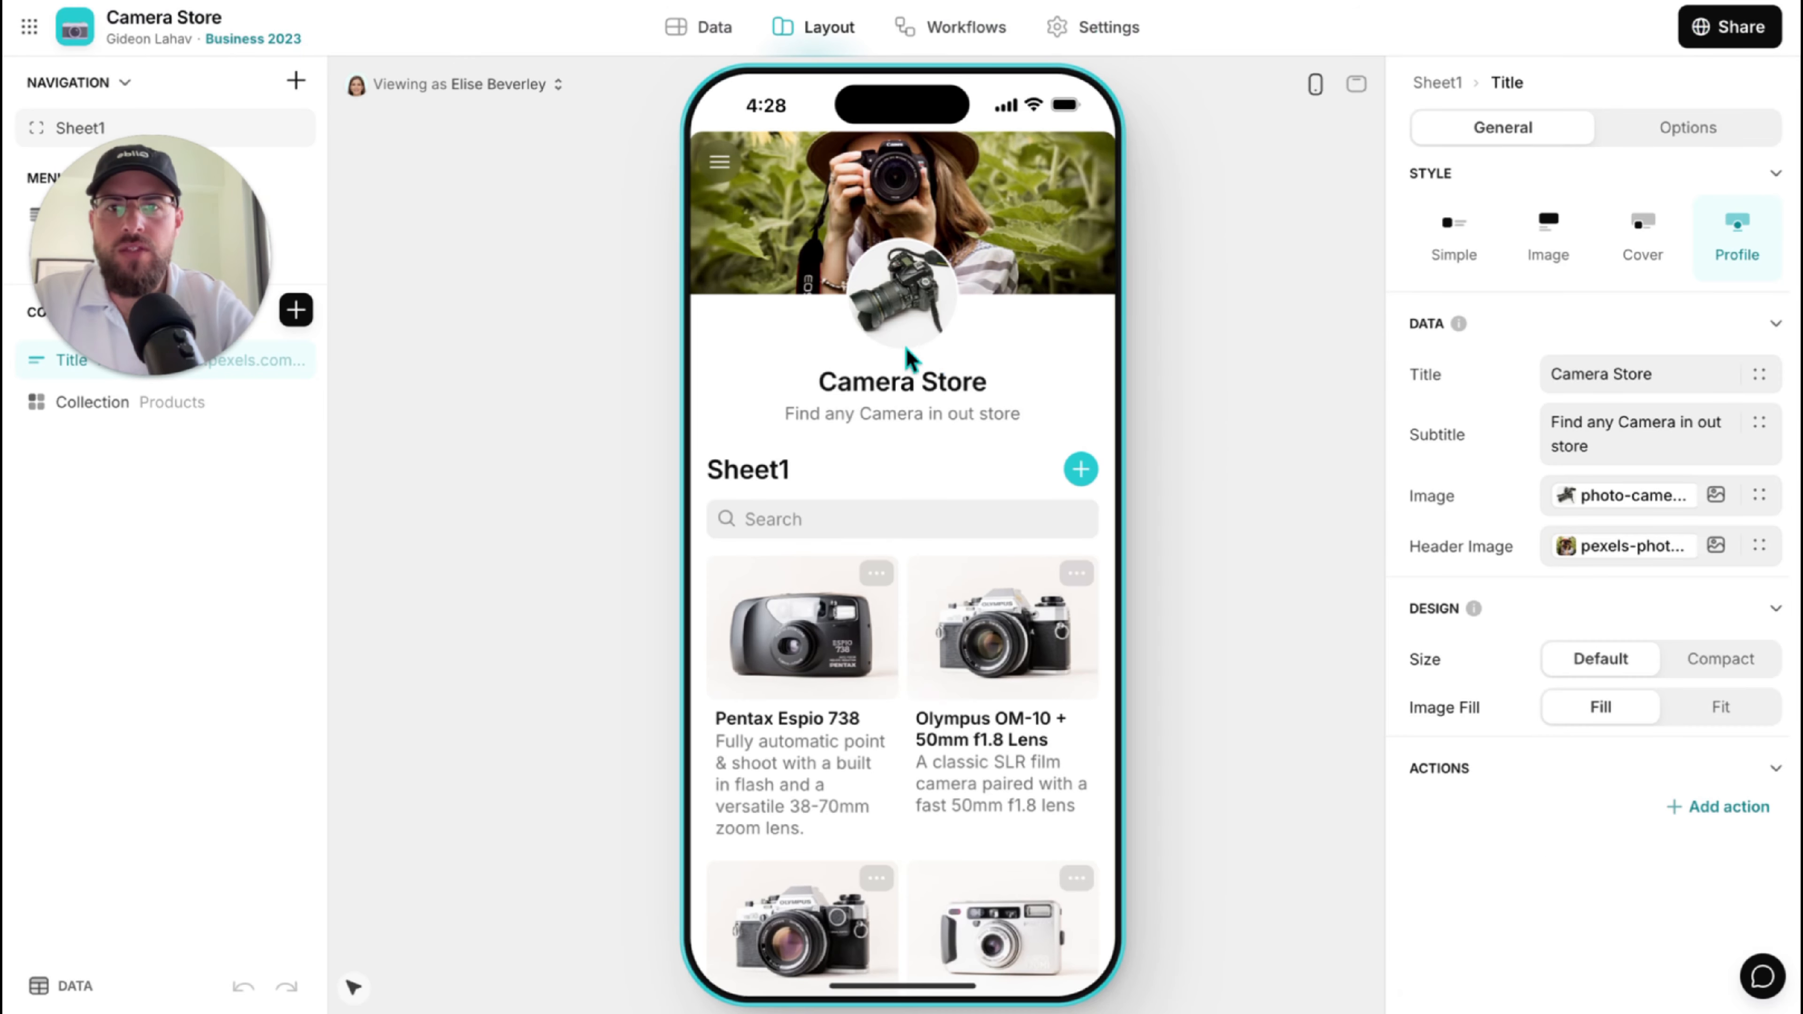
# Preview the store in full-screen desktop view, look through the product list and return to the phone preview.
pyautogui.click(1356, 83)
pyautogui.click(1354, 86)
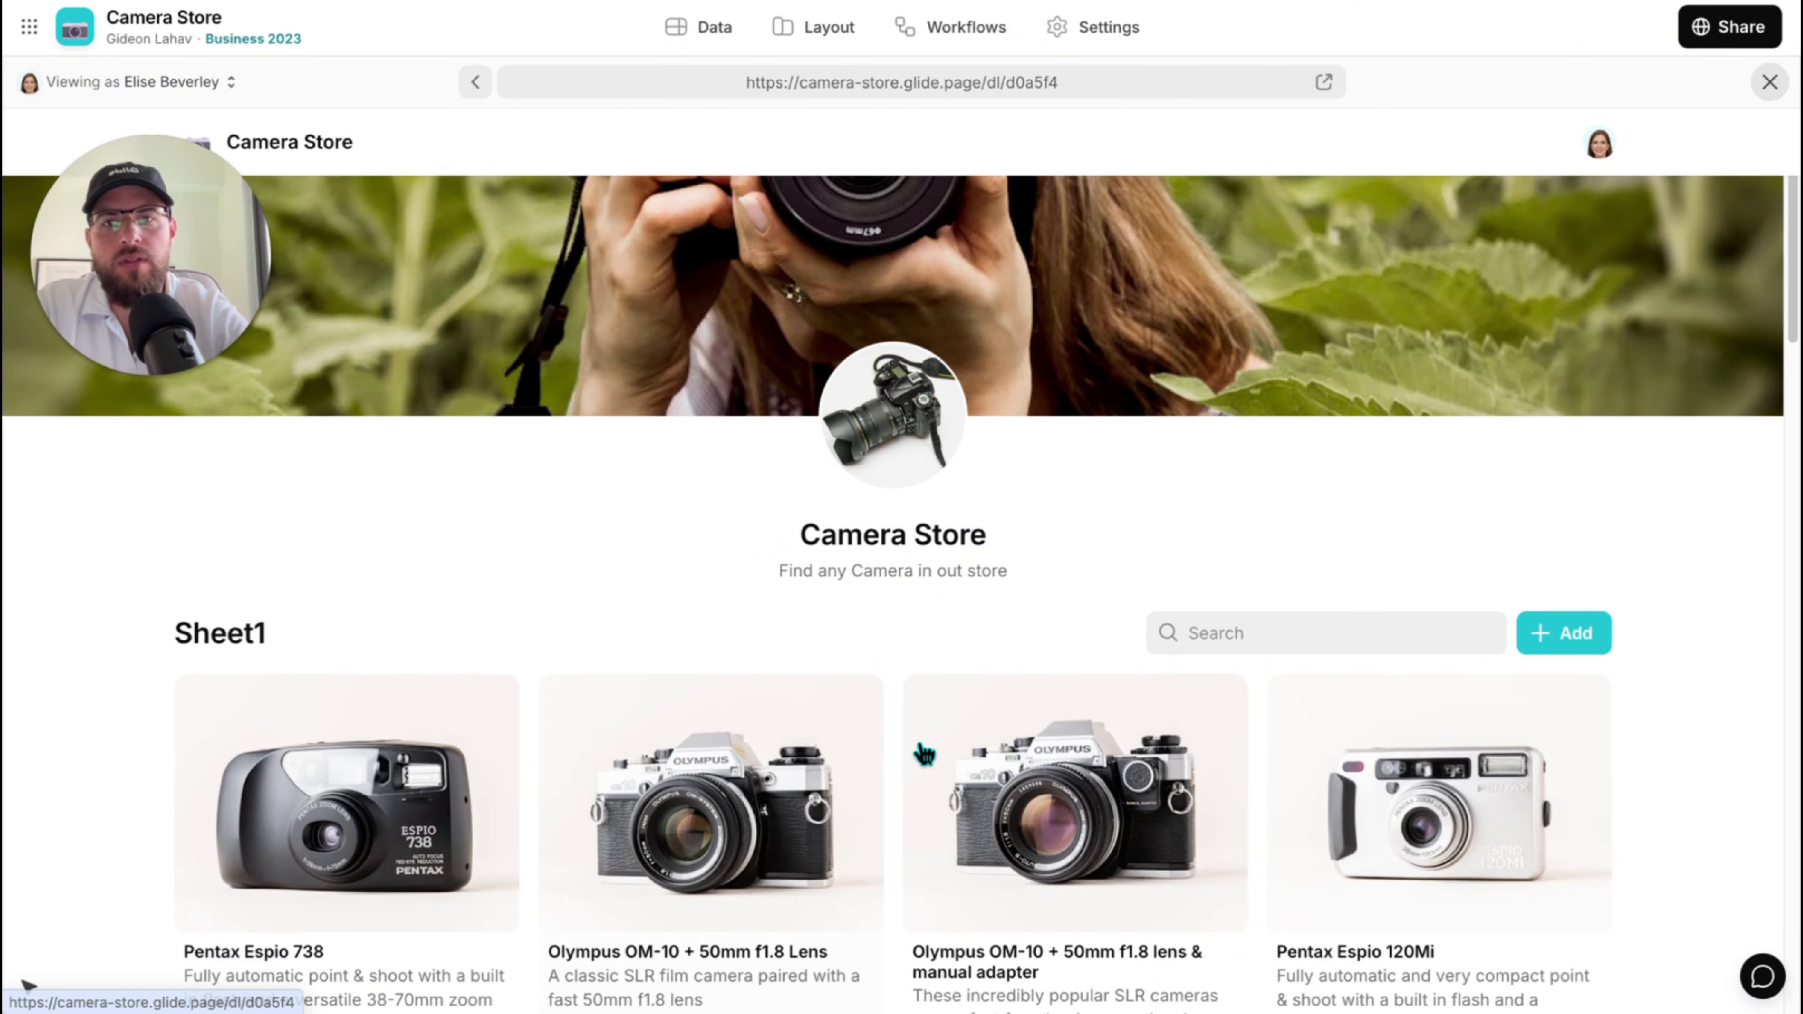
pyautogui.scroll(-10, 919, 749)
pyautogui.scroll(10, 923, 752)
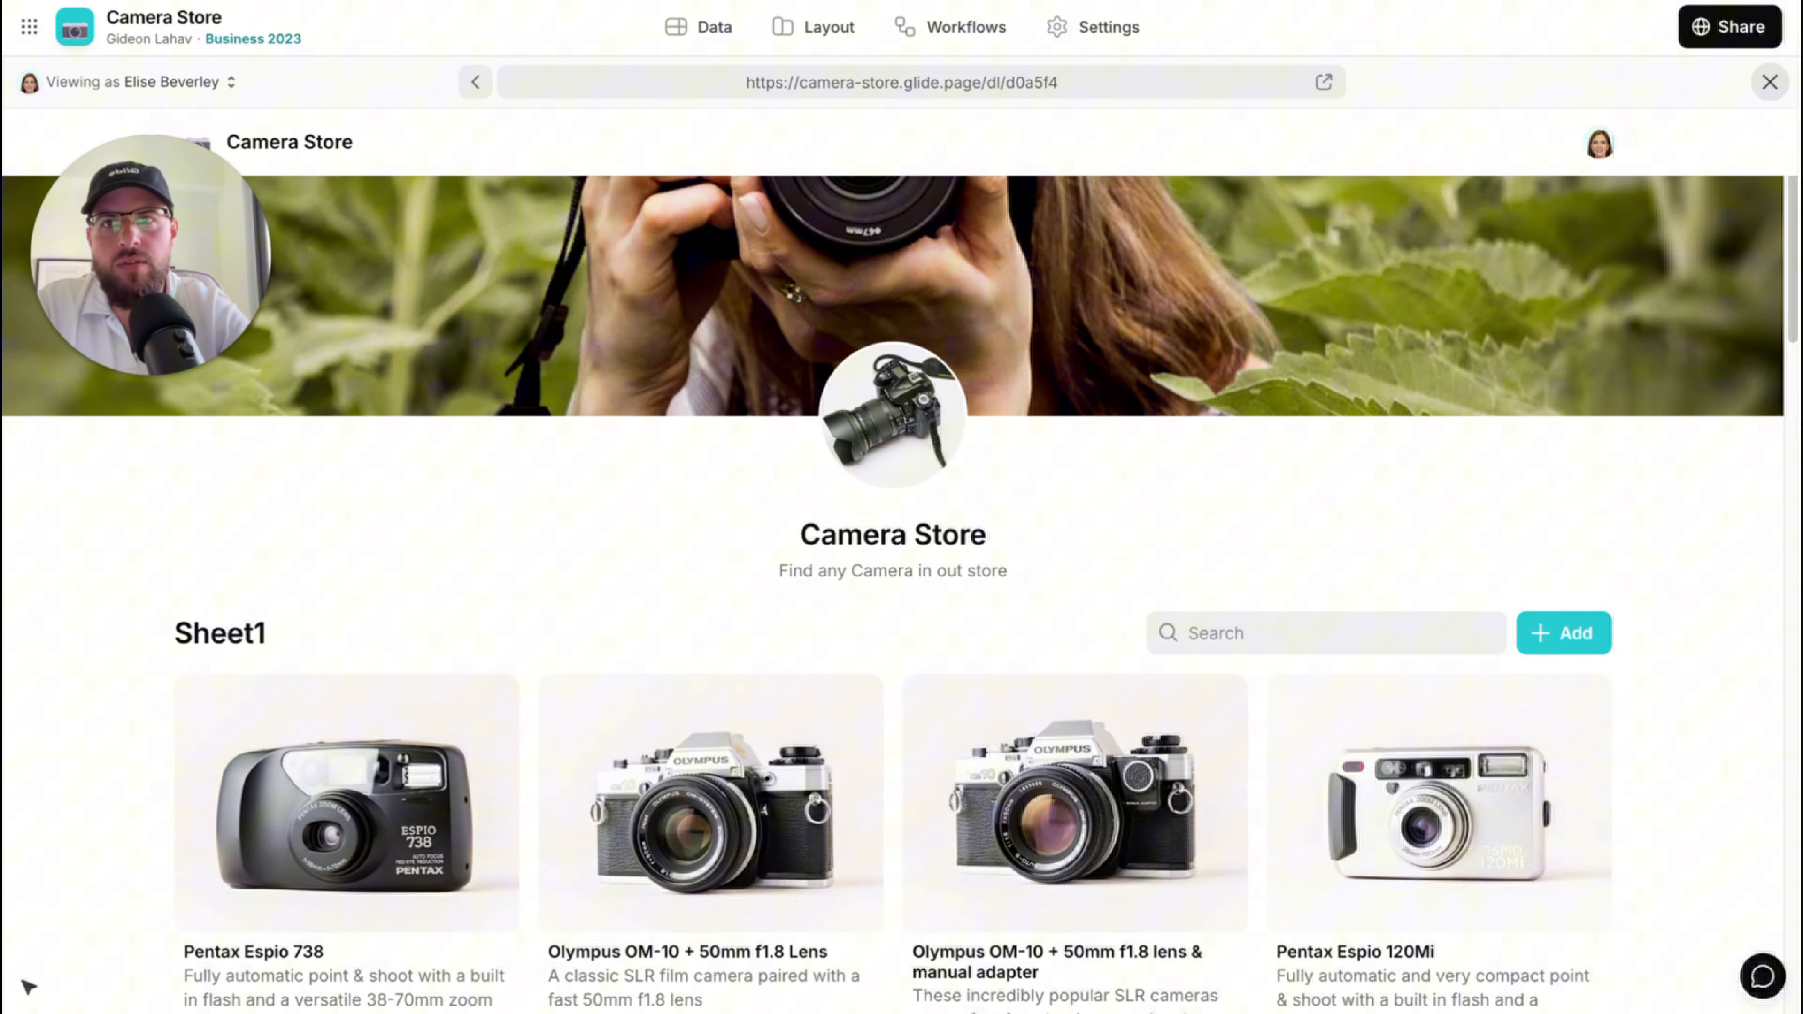
pyautogui.click(500, 2)
pyautogui.click(284, 1)
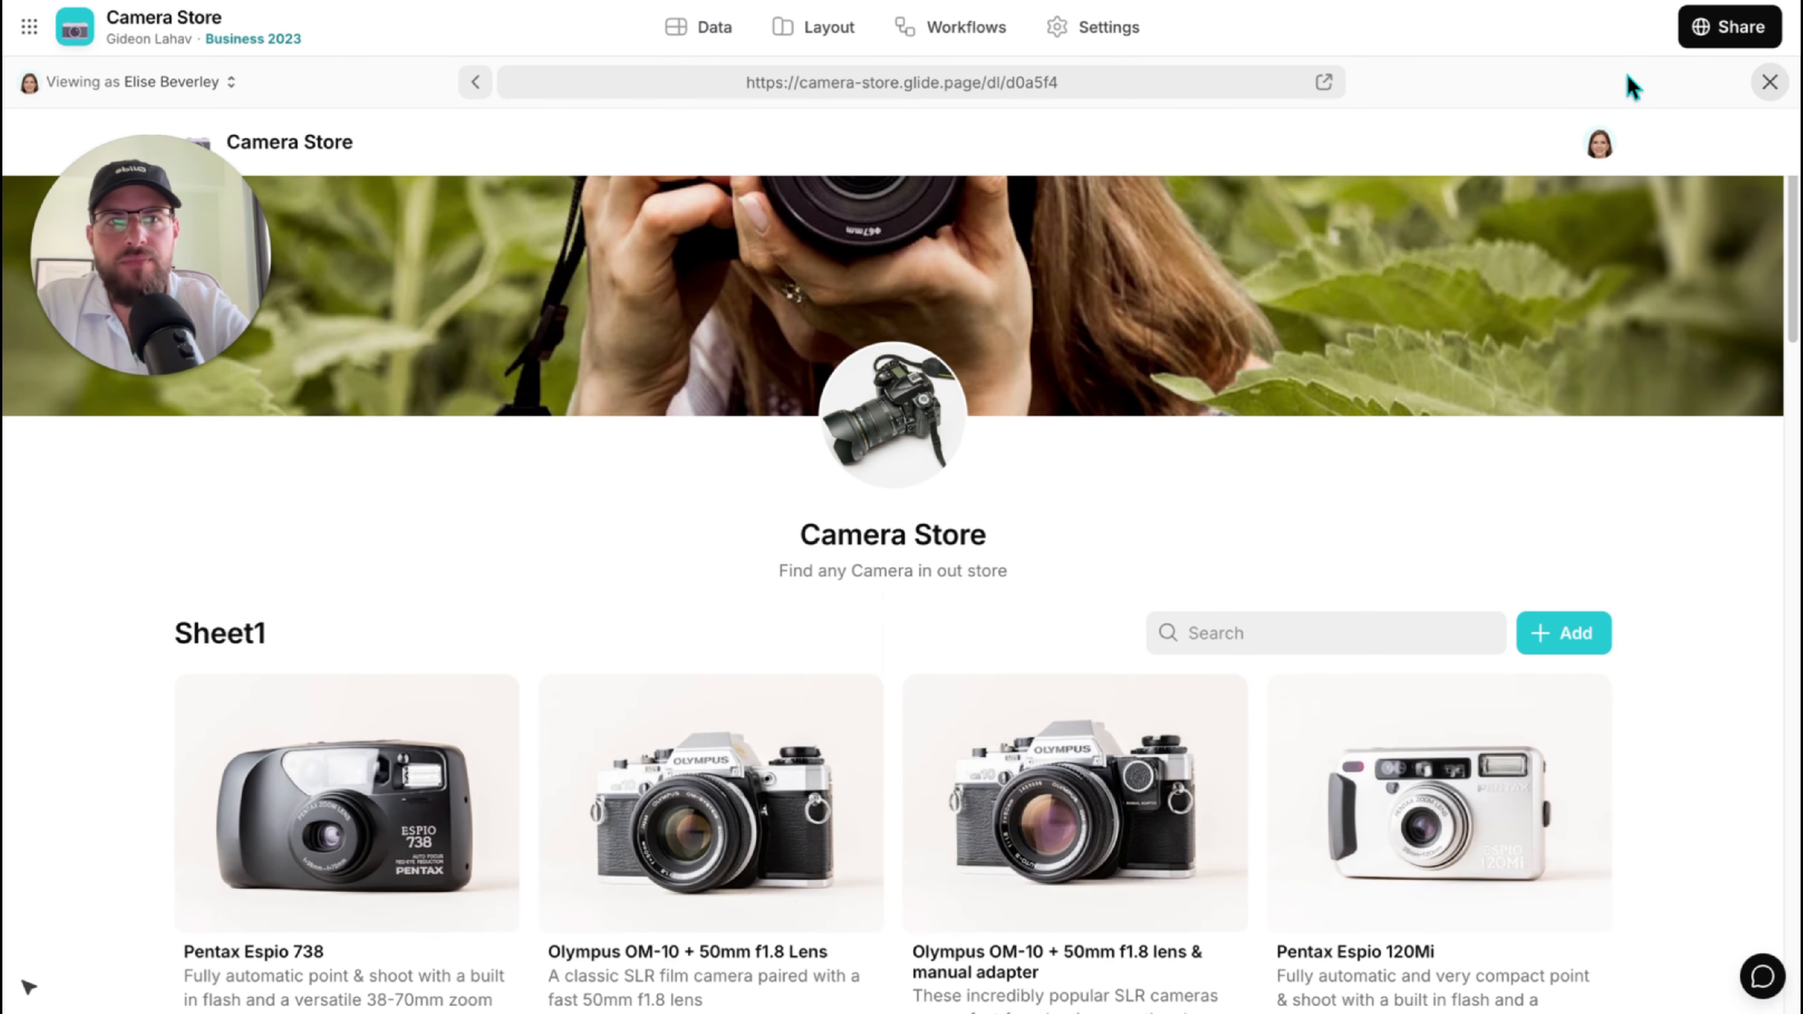
pyautogui.click(1768, 82)
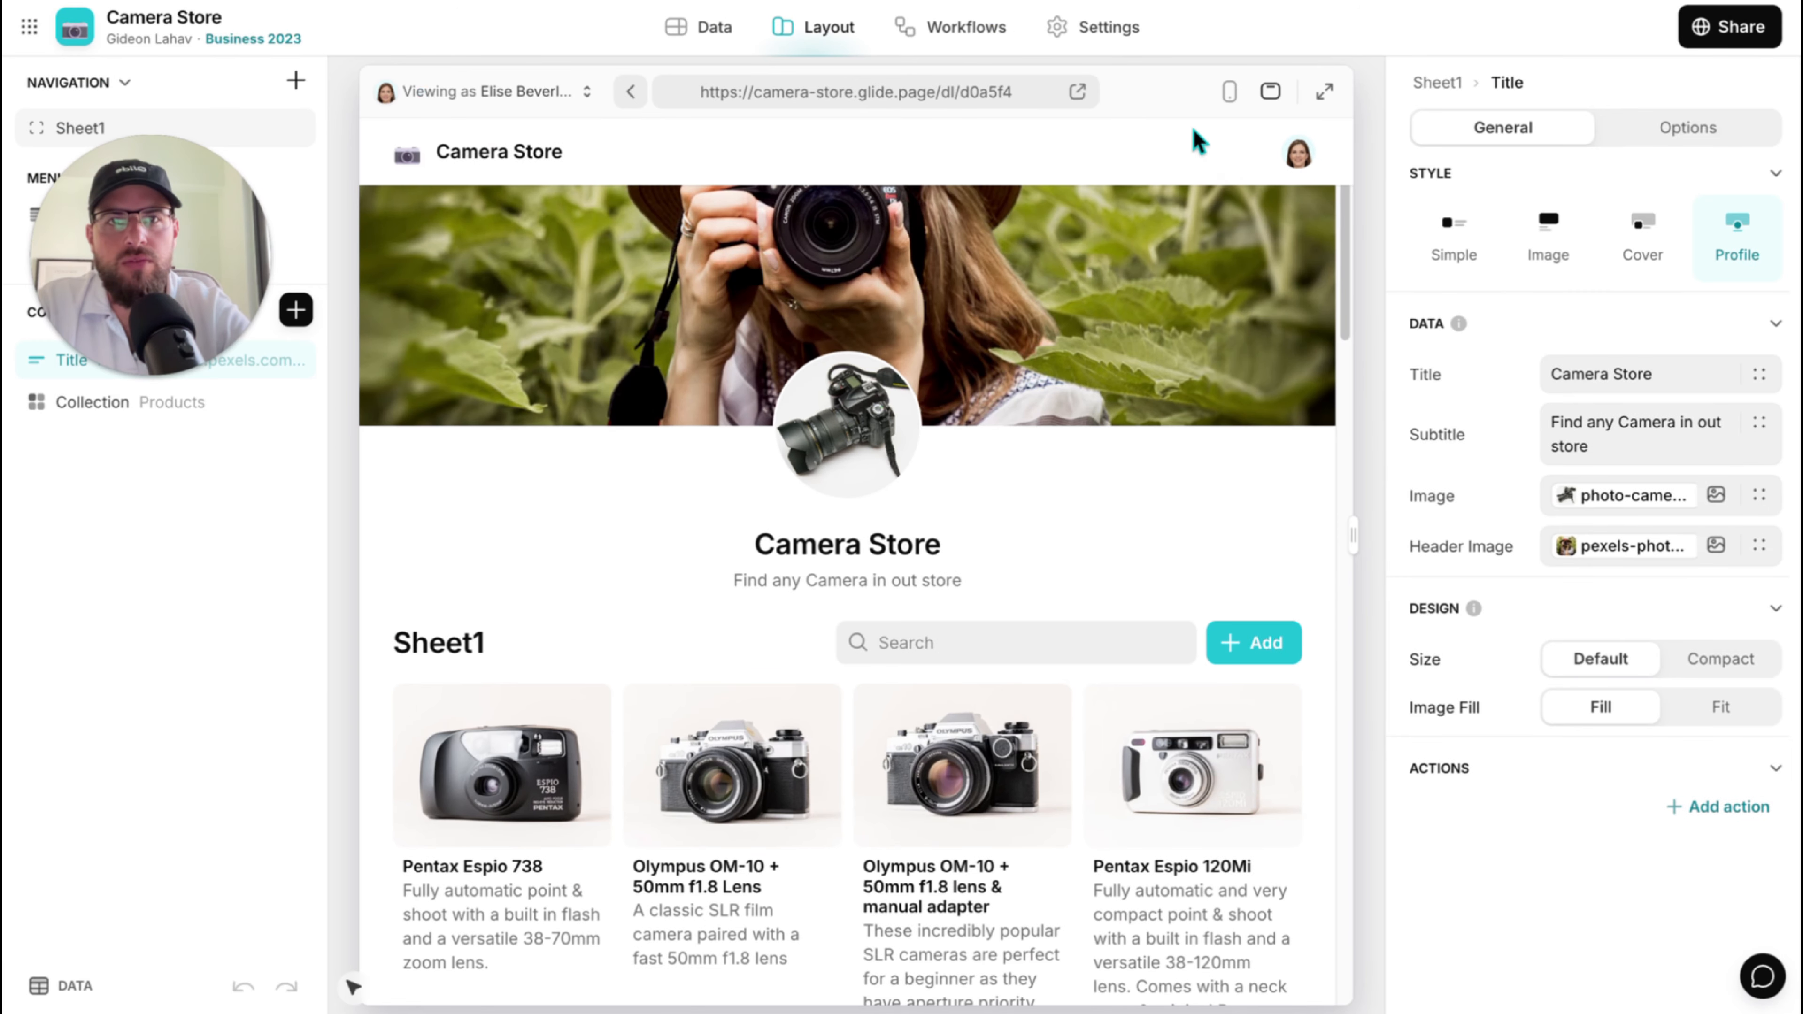
pyautogui.click(1228, 95)
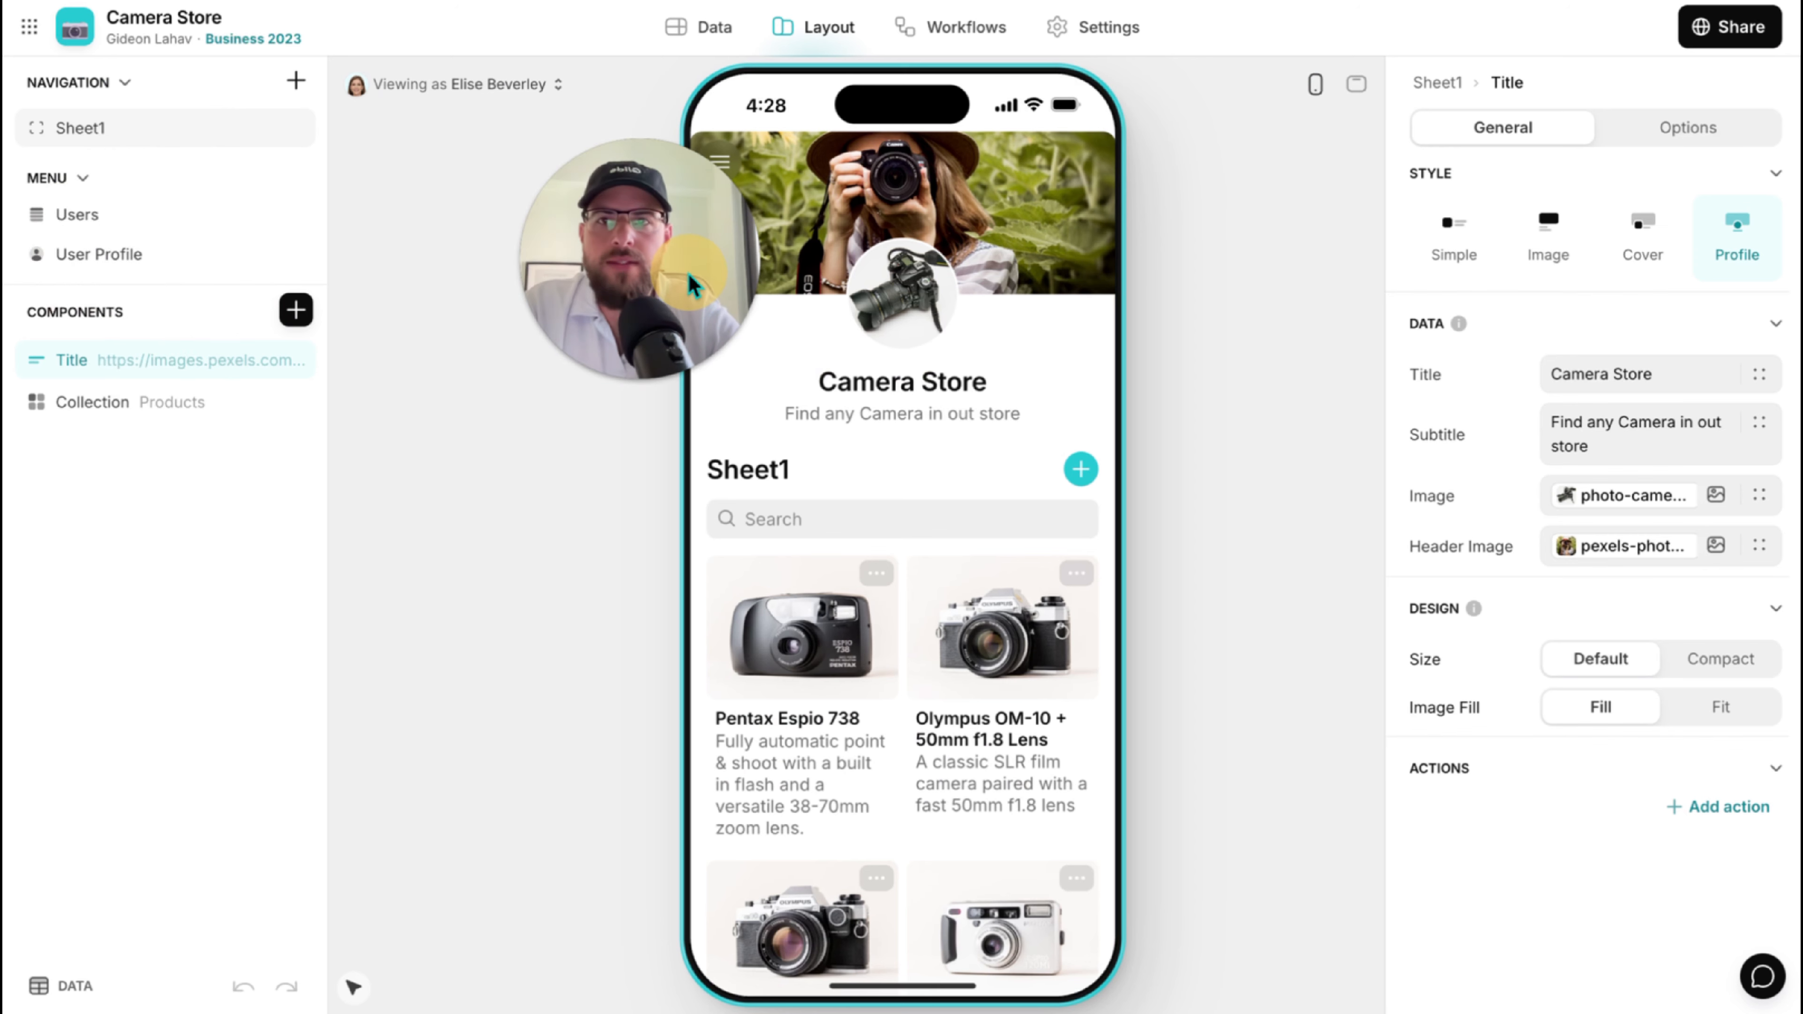
# Widen the navigation and component settings areas on either side of the phone preview.
pyautogui.moveTo(692, 284); pyautogui.dragTo(234, 827)
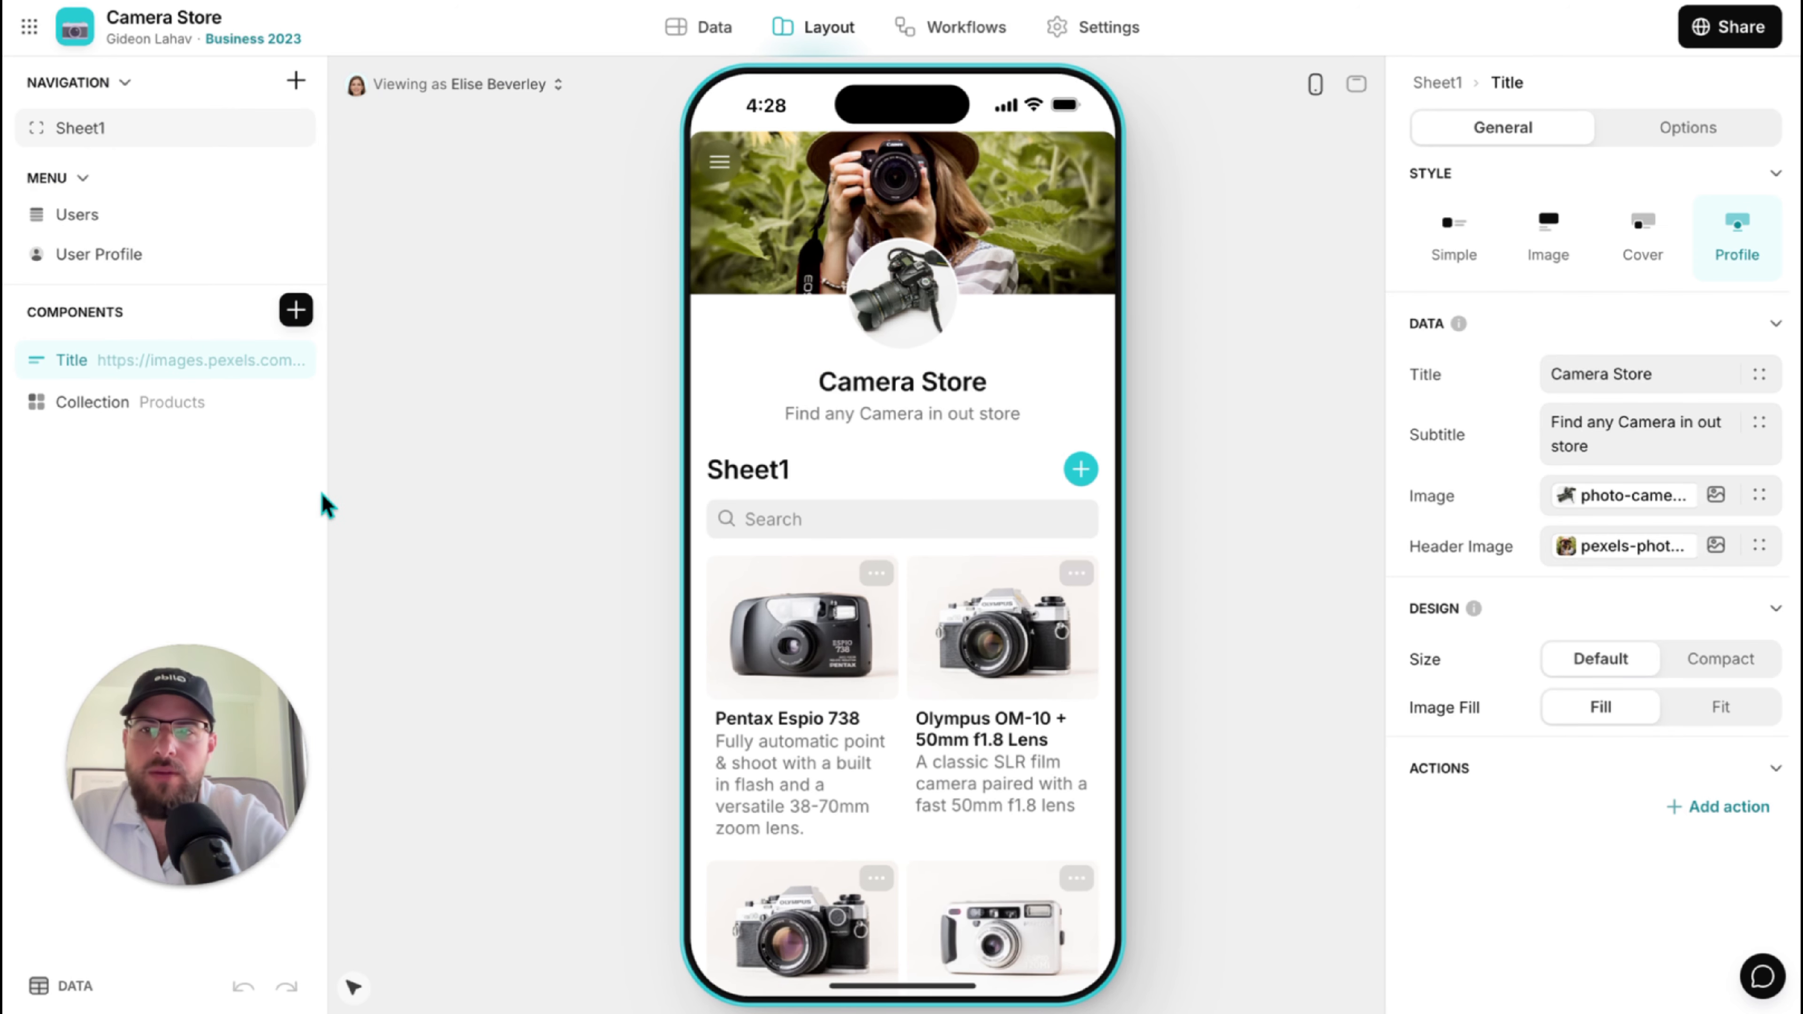
pyautogui.moveTo(330, 480); pyautogui.dragTo(436, 482)
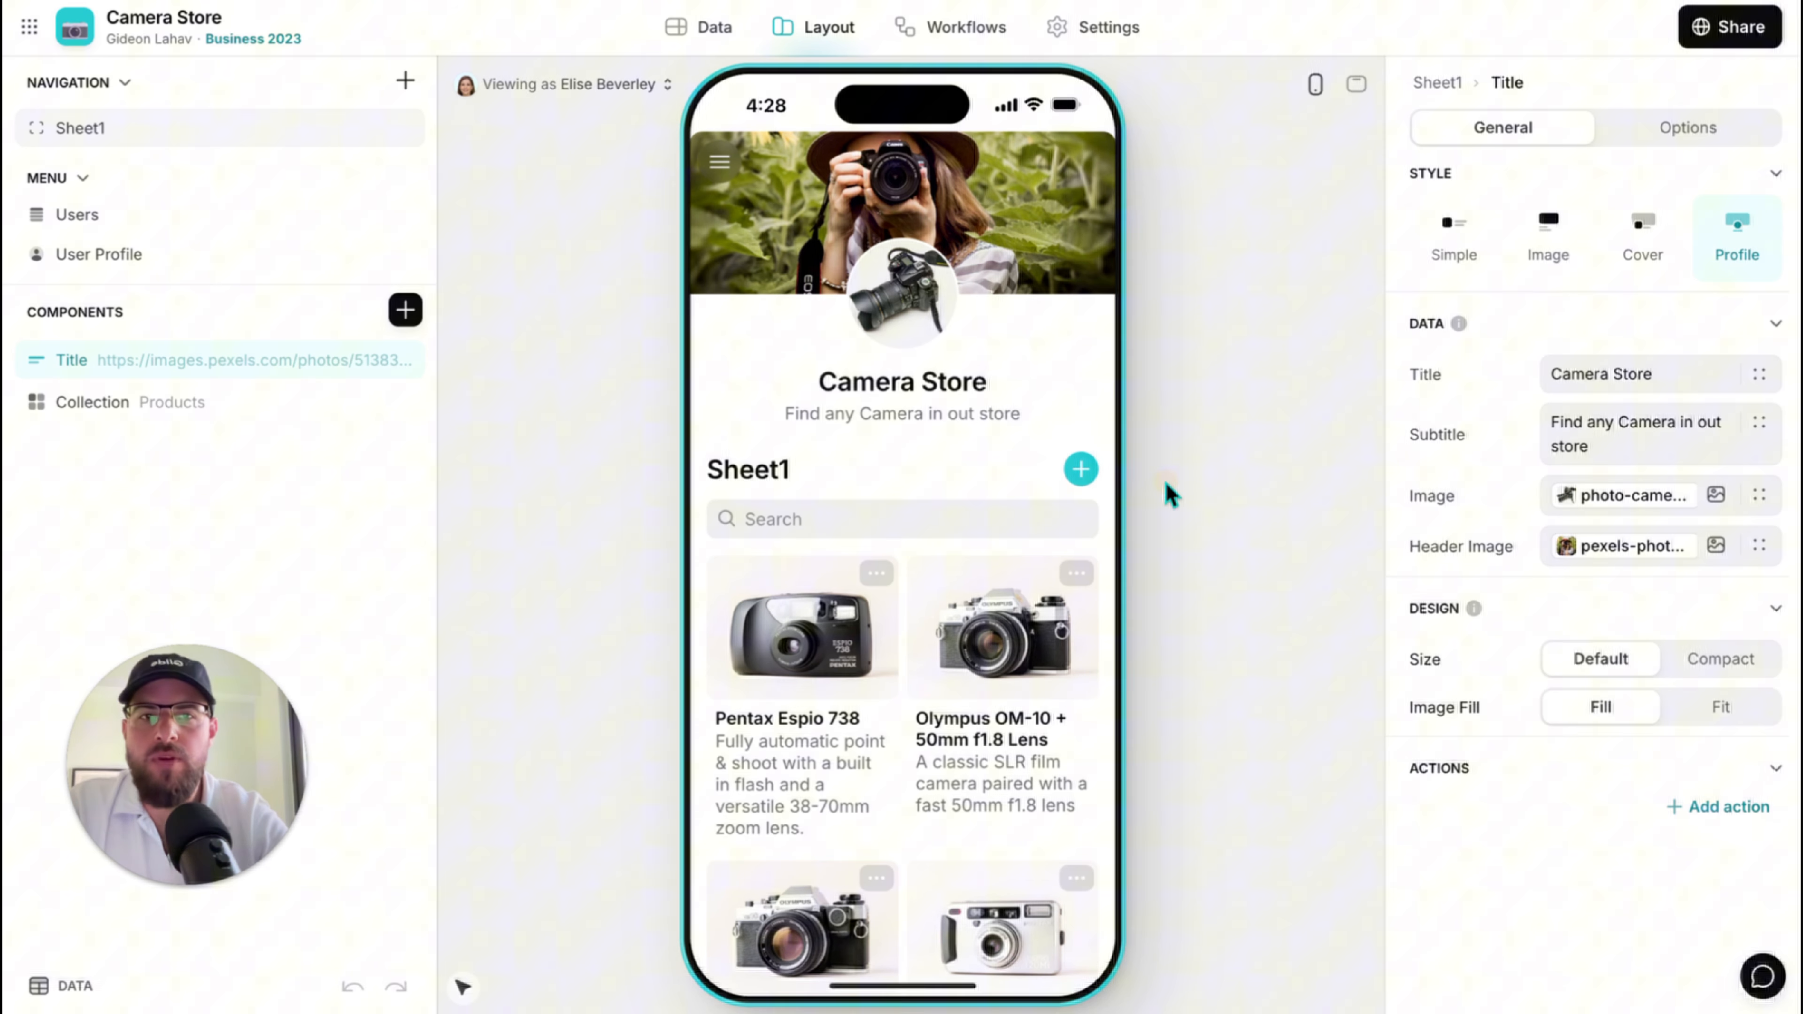
pyautogui.moveTo(1384, 488); pyautogui.dragTo(1266, 487)
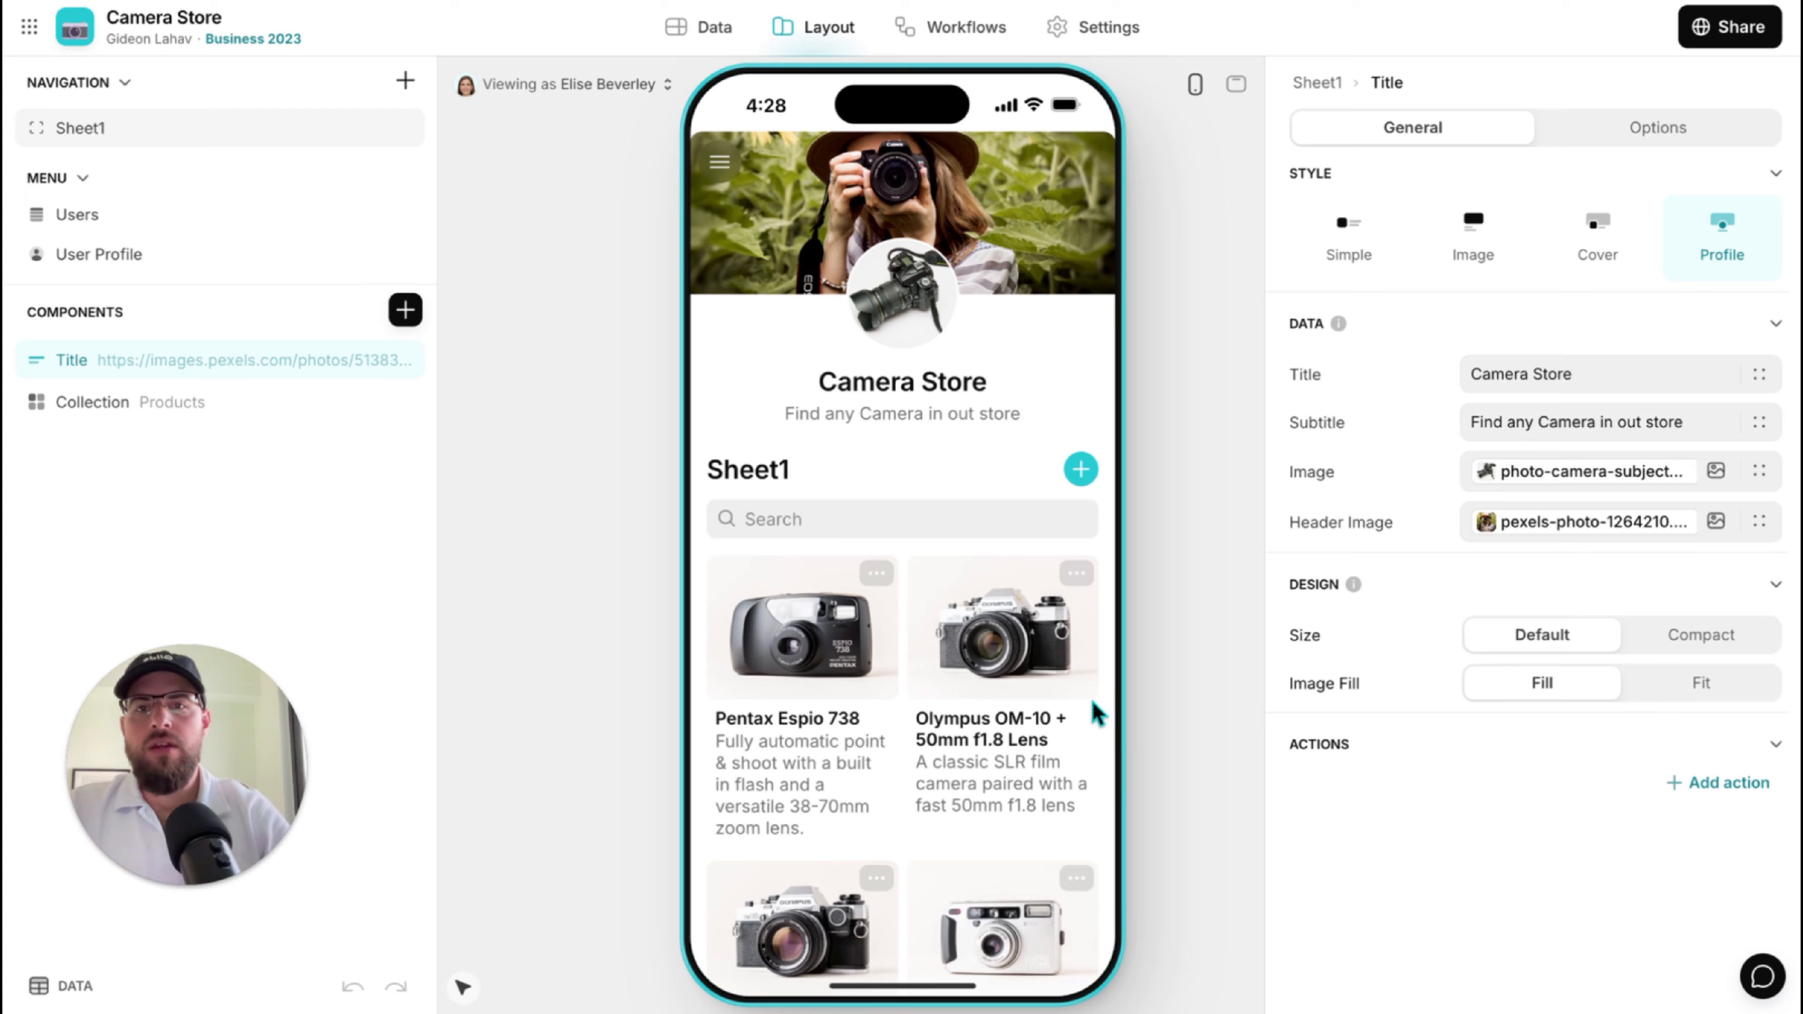
# Clear the Sheet1 title from the Products collection so its Title is empty.
pyautogui.click(122, 401)
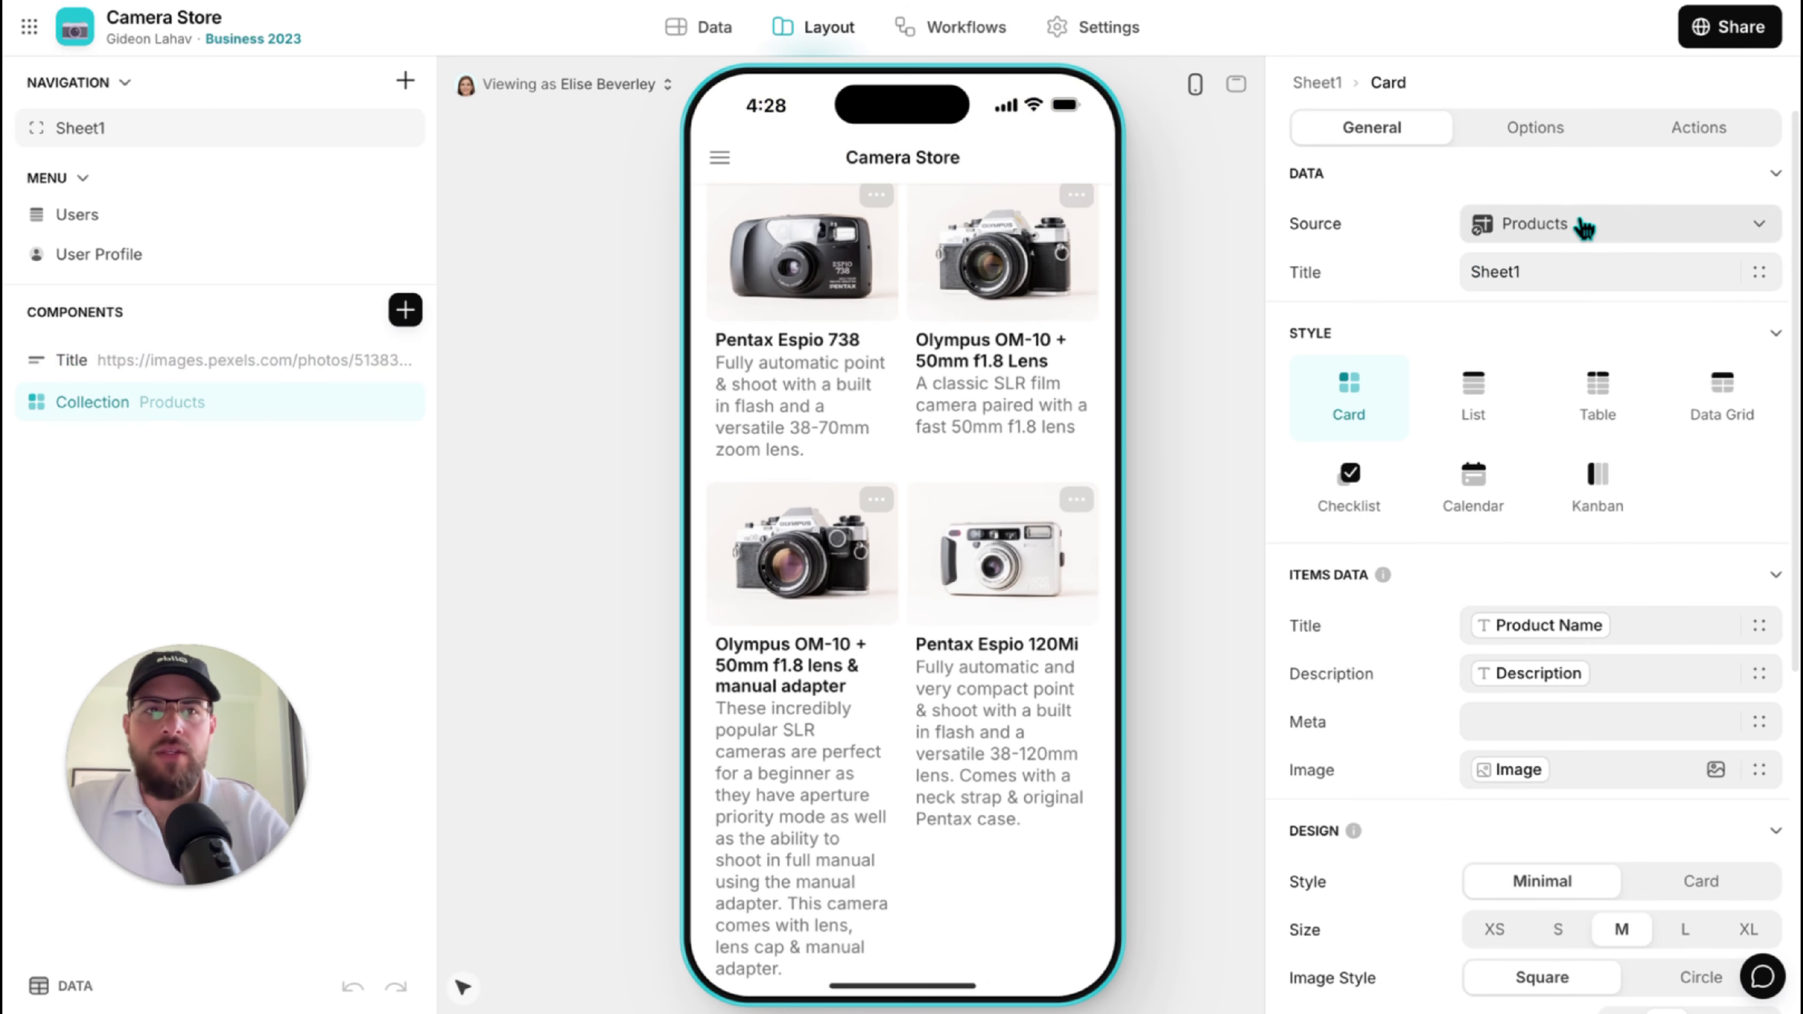
pyautogui.scroll(5, 1039, 330)
pyautogui.click(1524, 270)
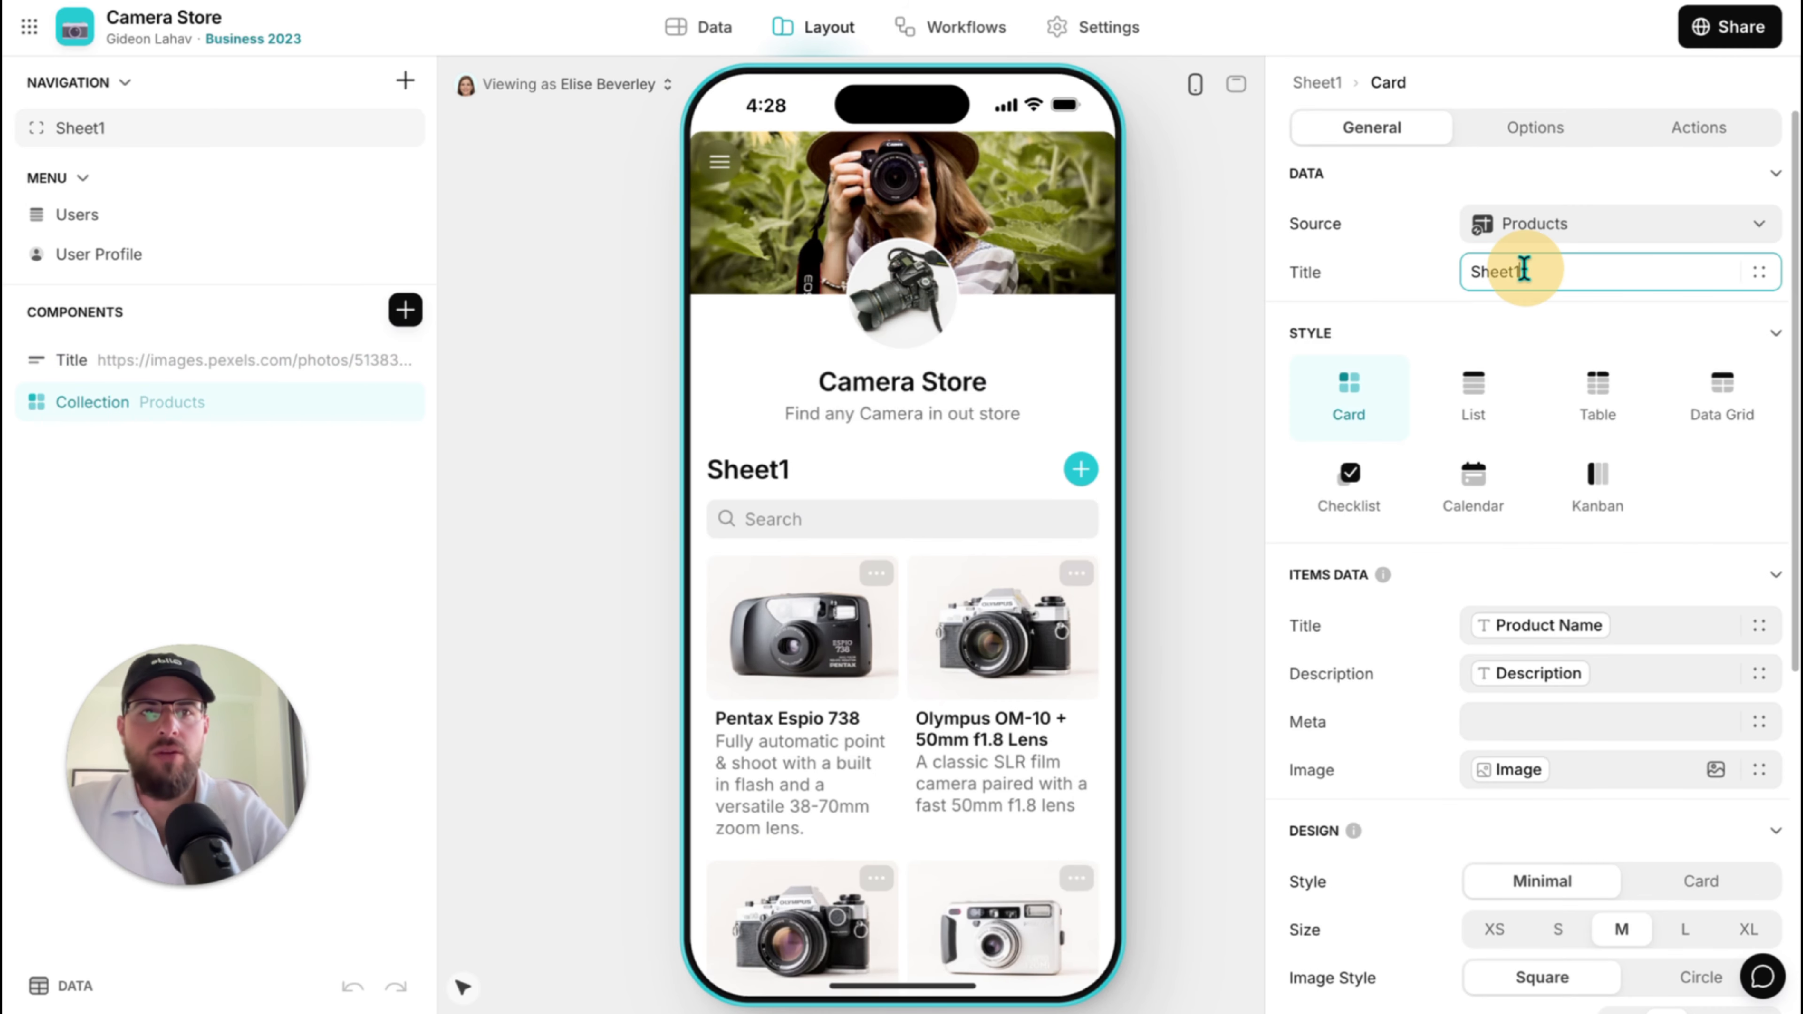
pyautogui.doubleClick(1524, 270)
pyautogui.press('BackSpace')
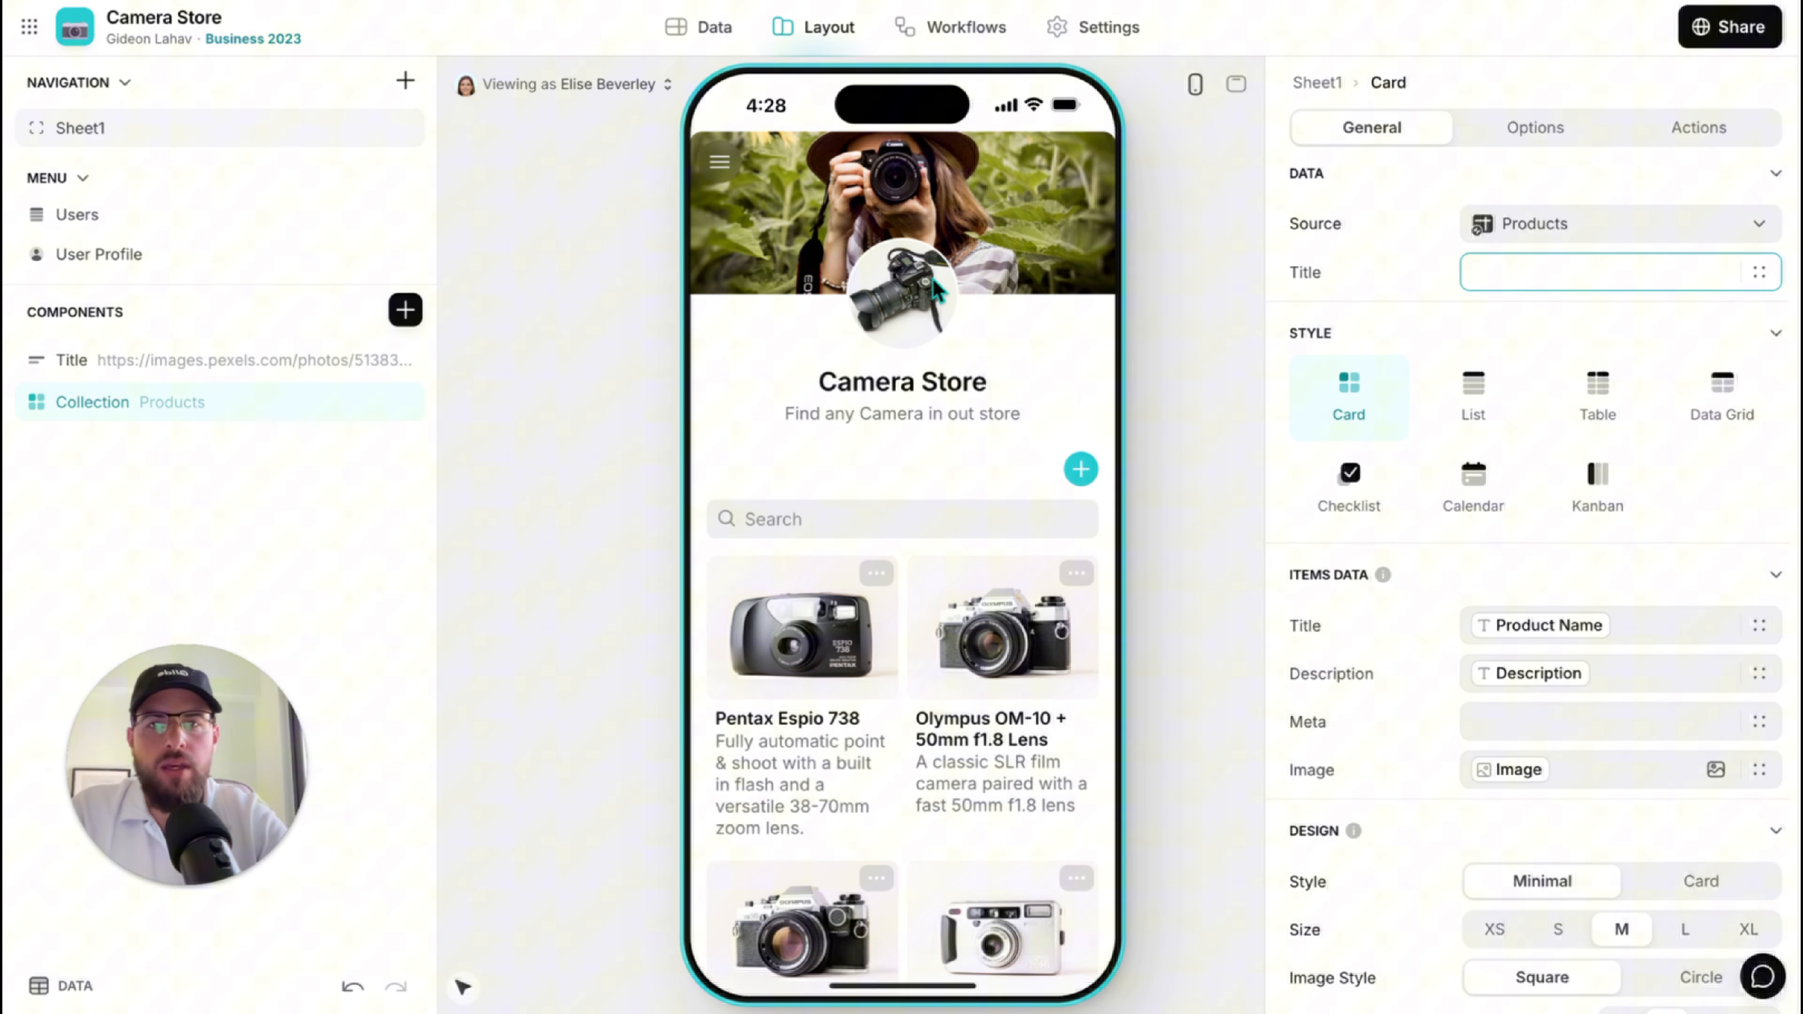
pyautogui.click(1024, 335)
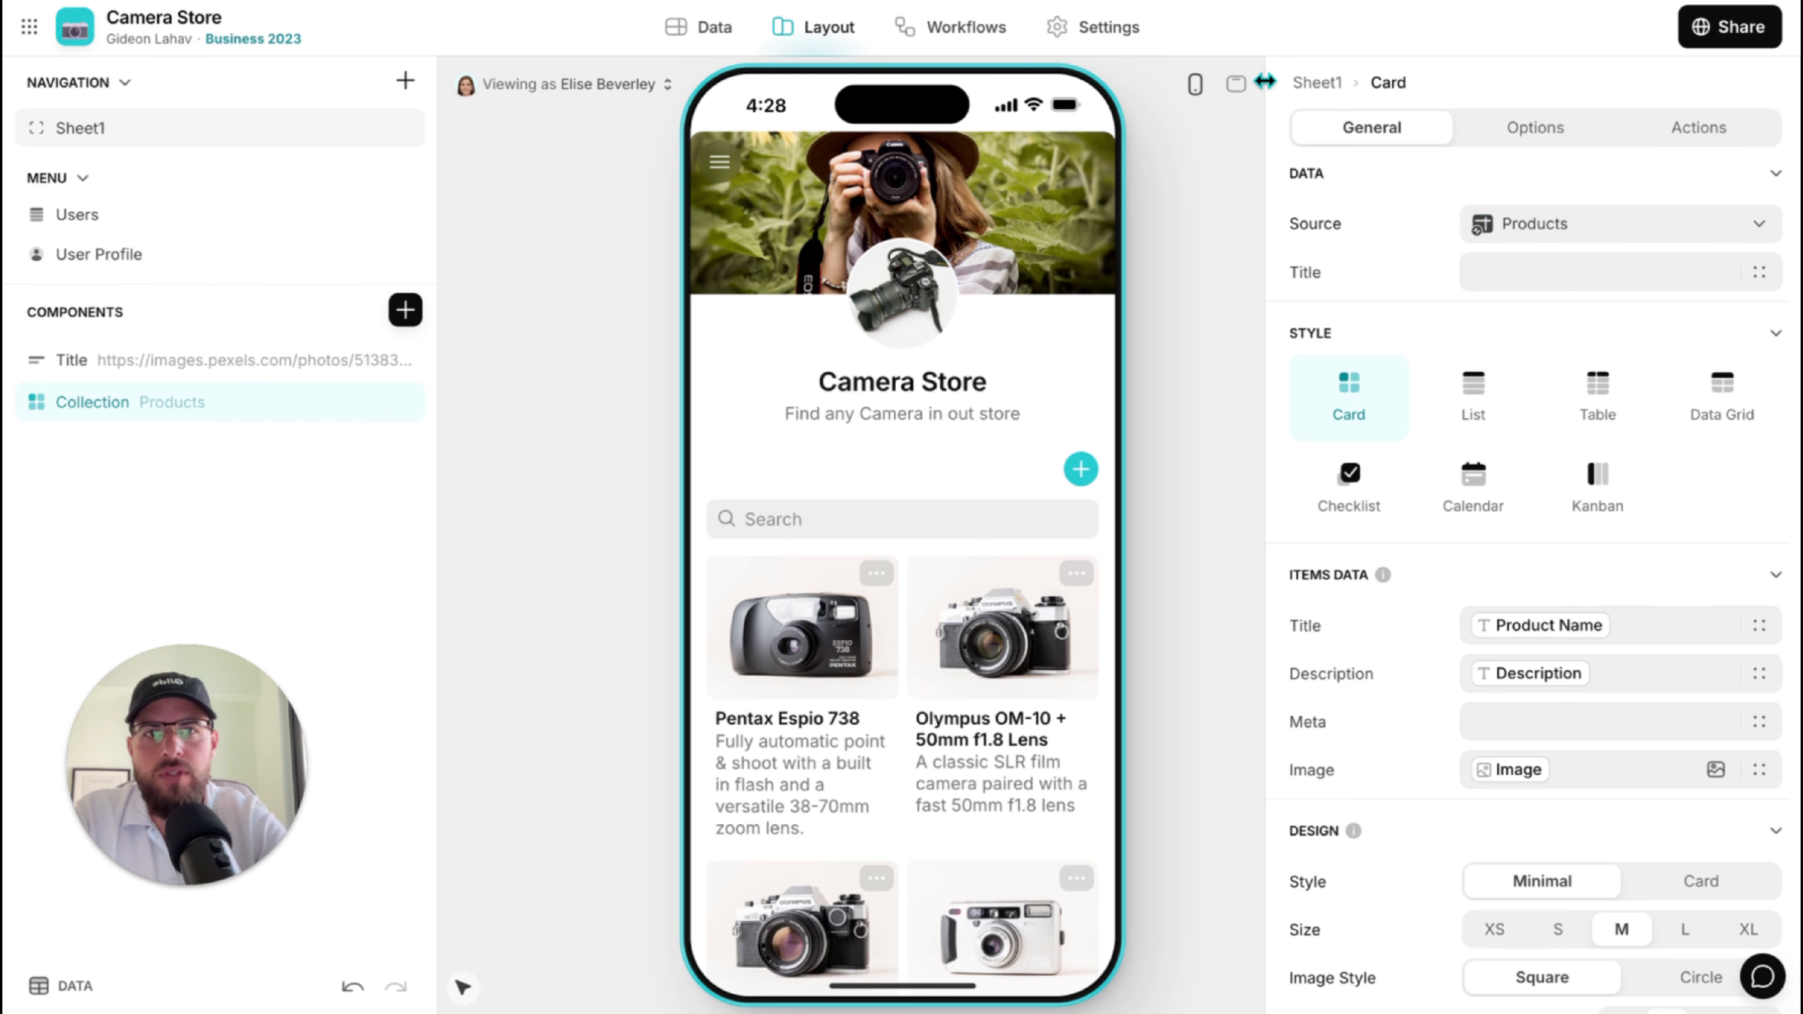
# Rename the Sheet1 screen's label to Home, keeping Products as its source.
pyautogui.click(1320, 88)
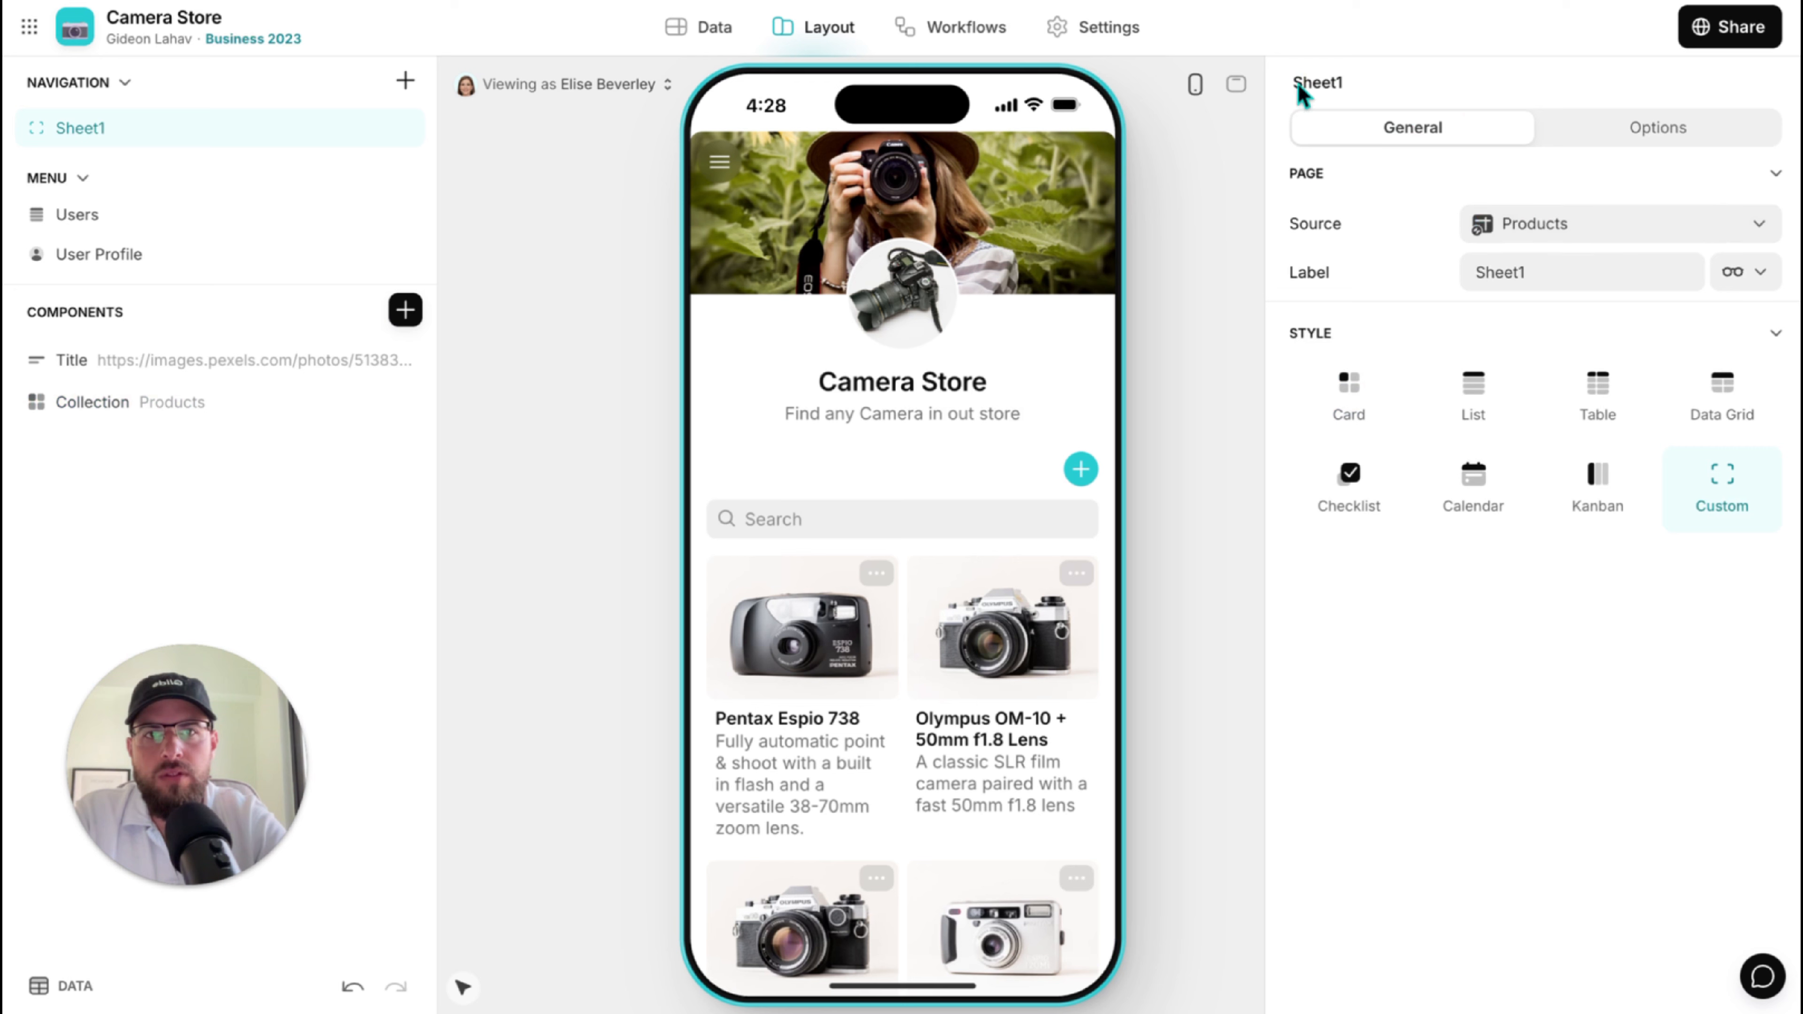
pyautogui.click(1555, 227)
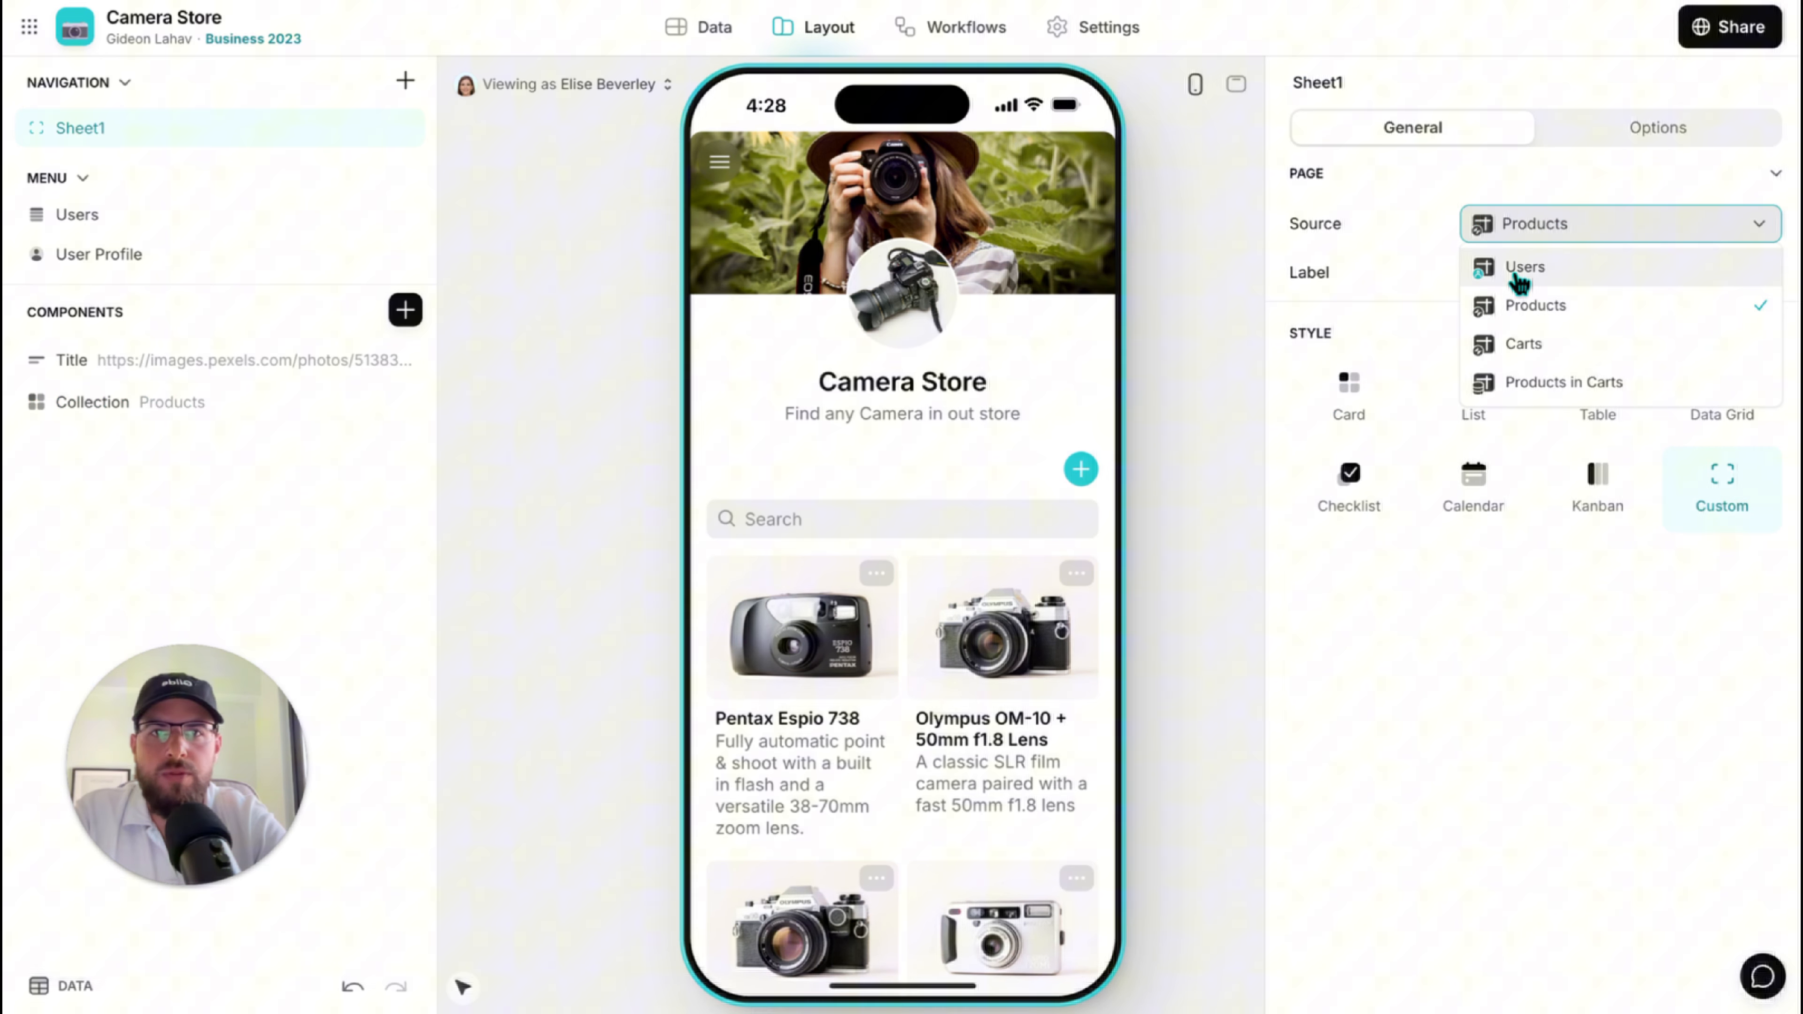
pyautogui.click(1461, 703)
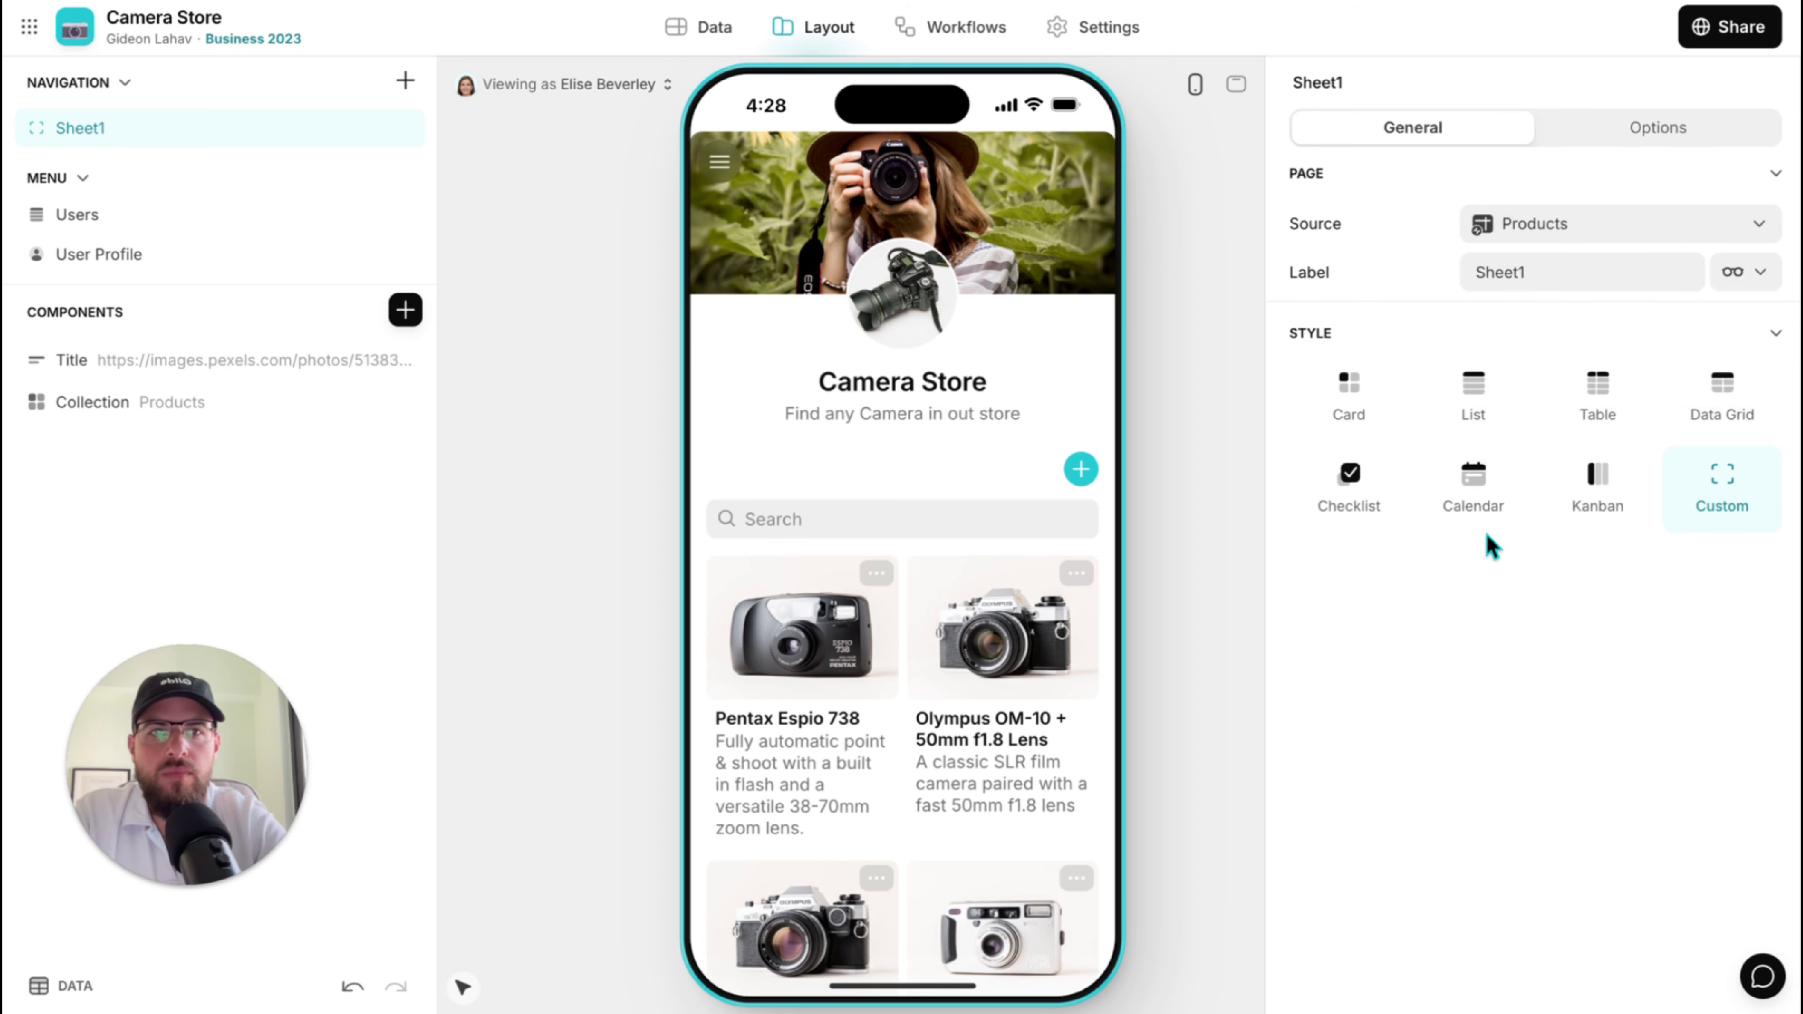
pyautogui.tripleClick(1486, 271)
pyautogui.write('Home')
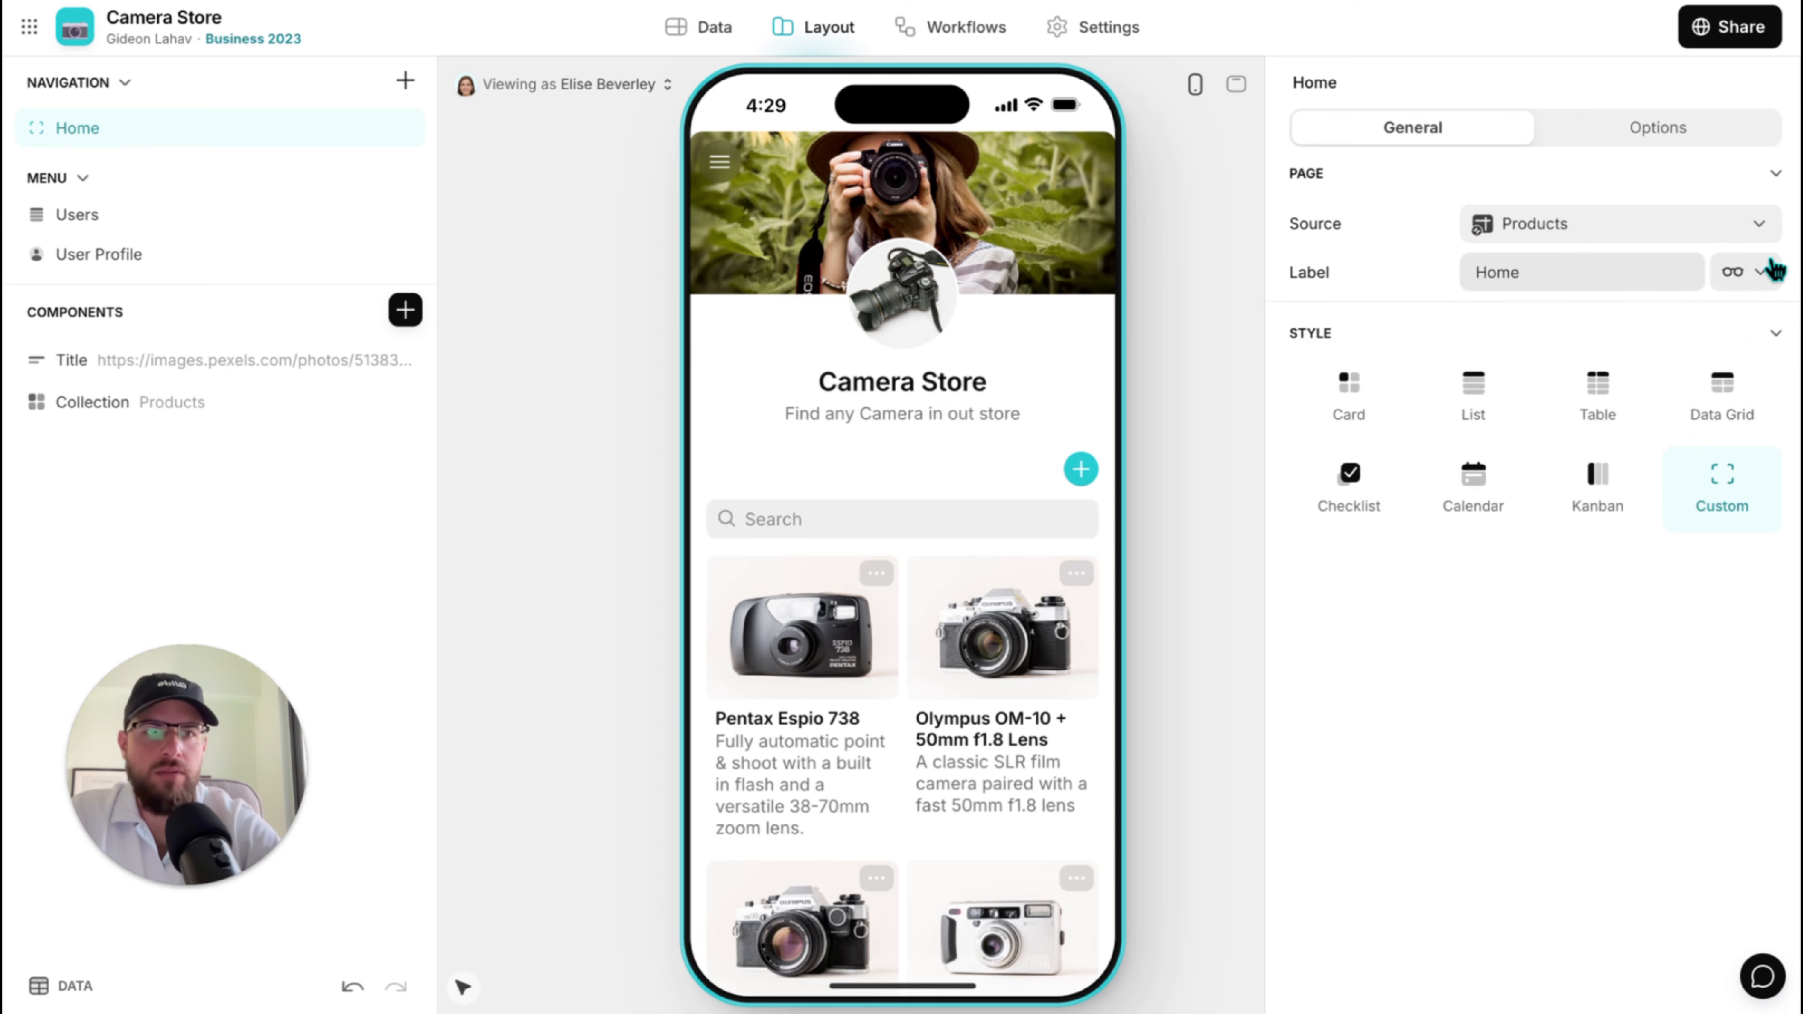
# Search the Glide icons for "hom" and give the Home screen the plain house icon from Business.
pyautogui.click(1771, 270)
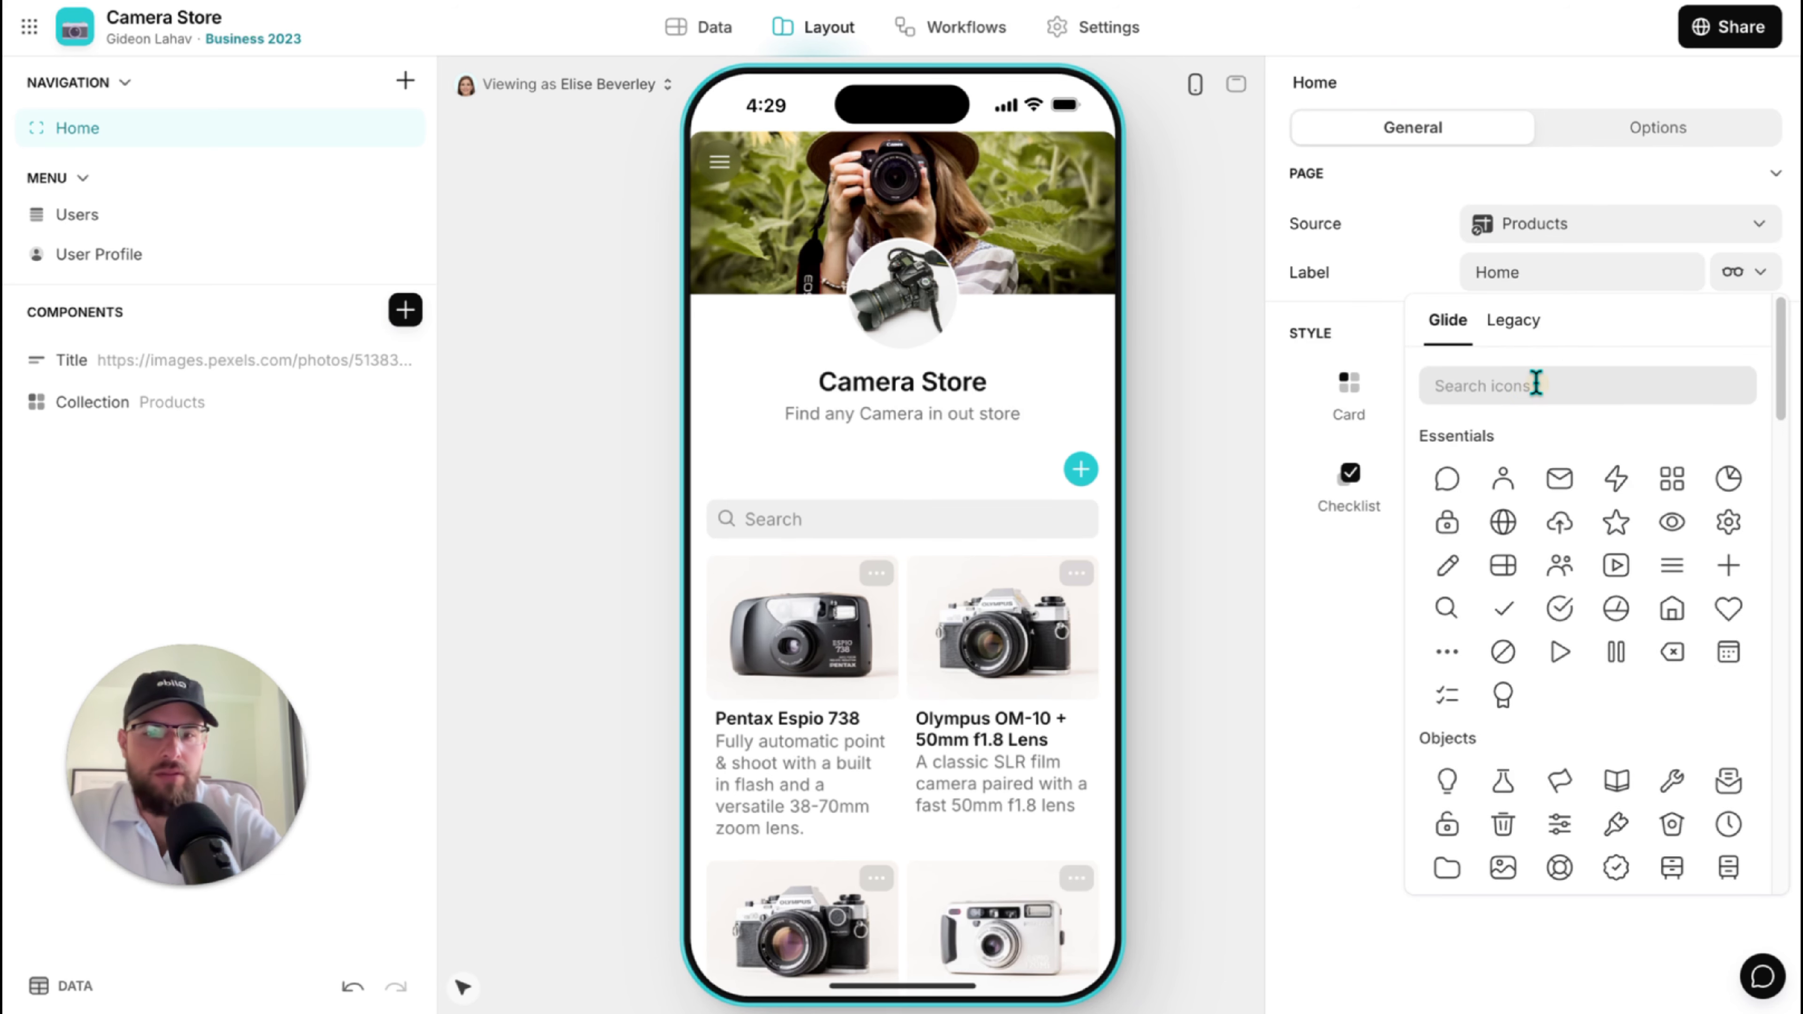
pyautogui.write('hom')
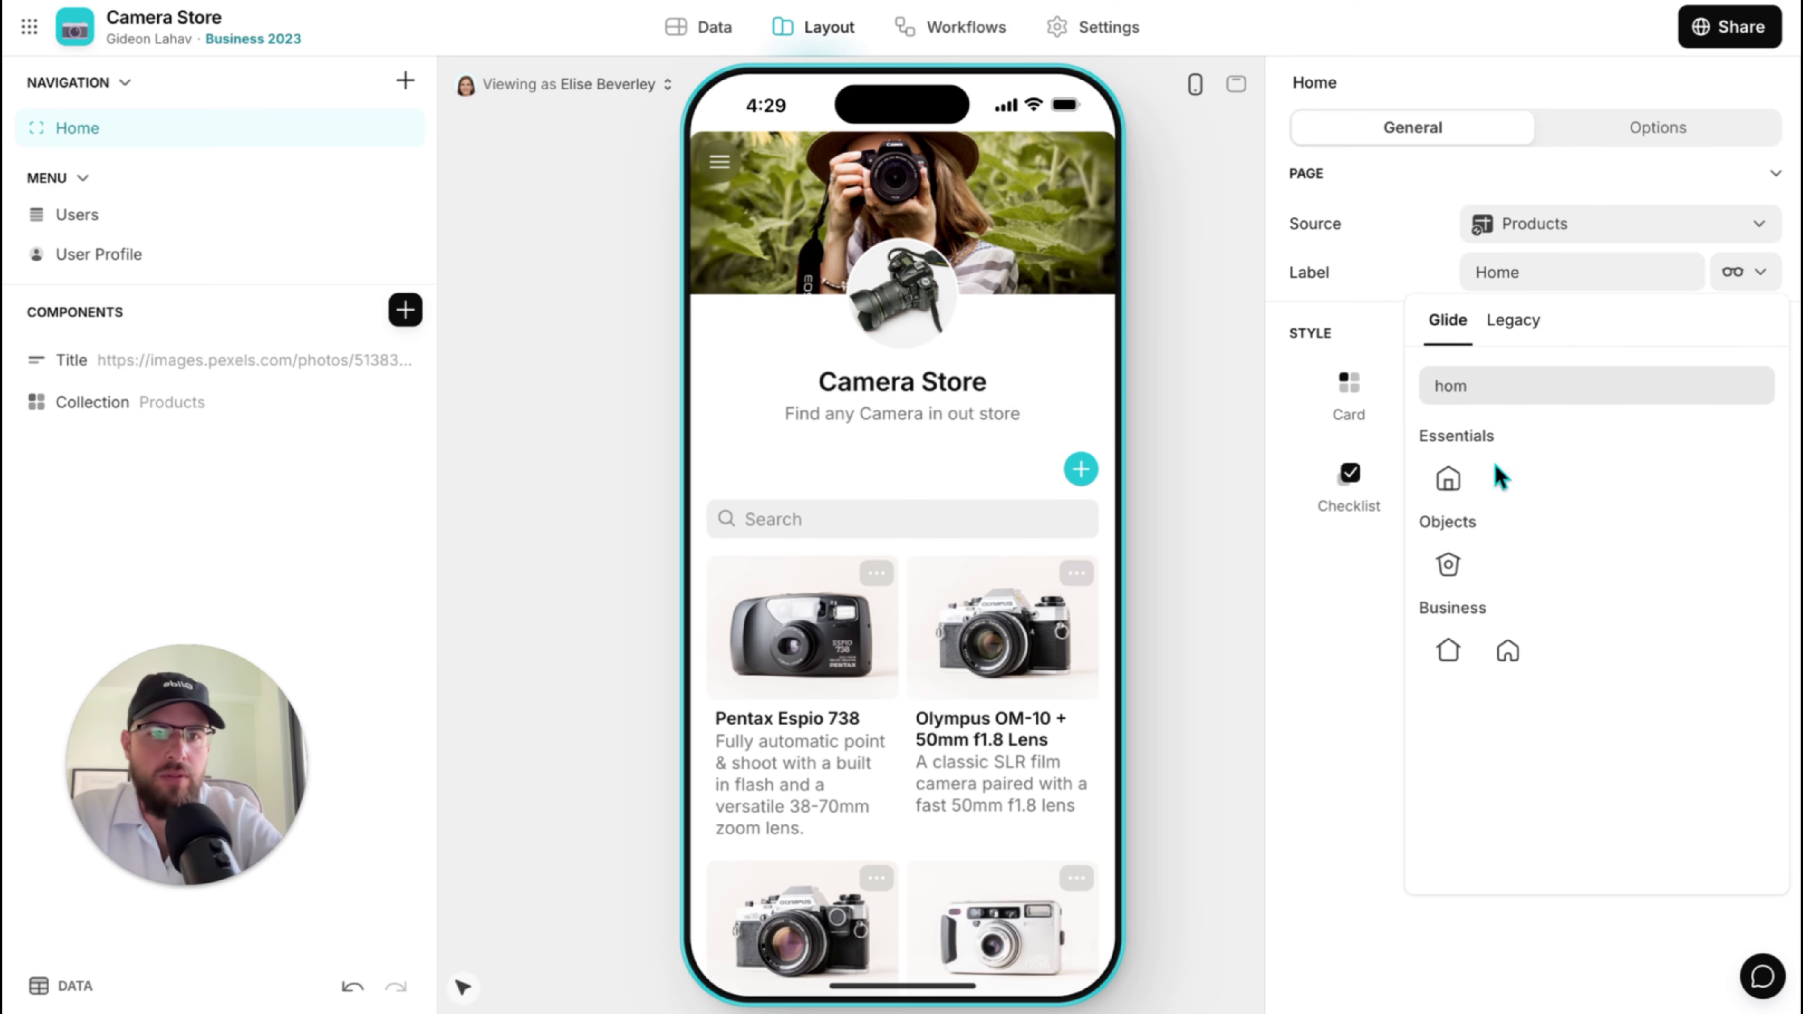
pyautogui.click(1440, 656)
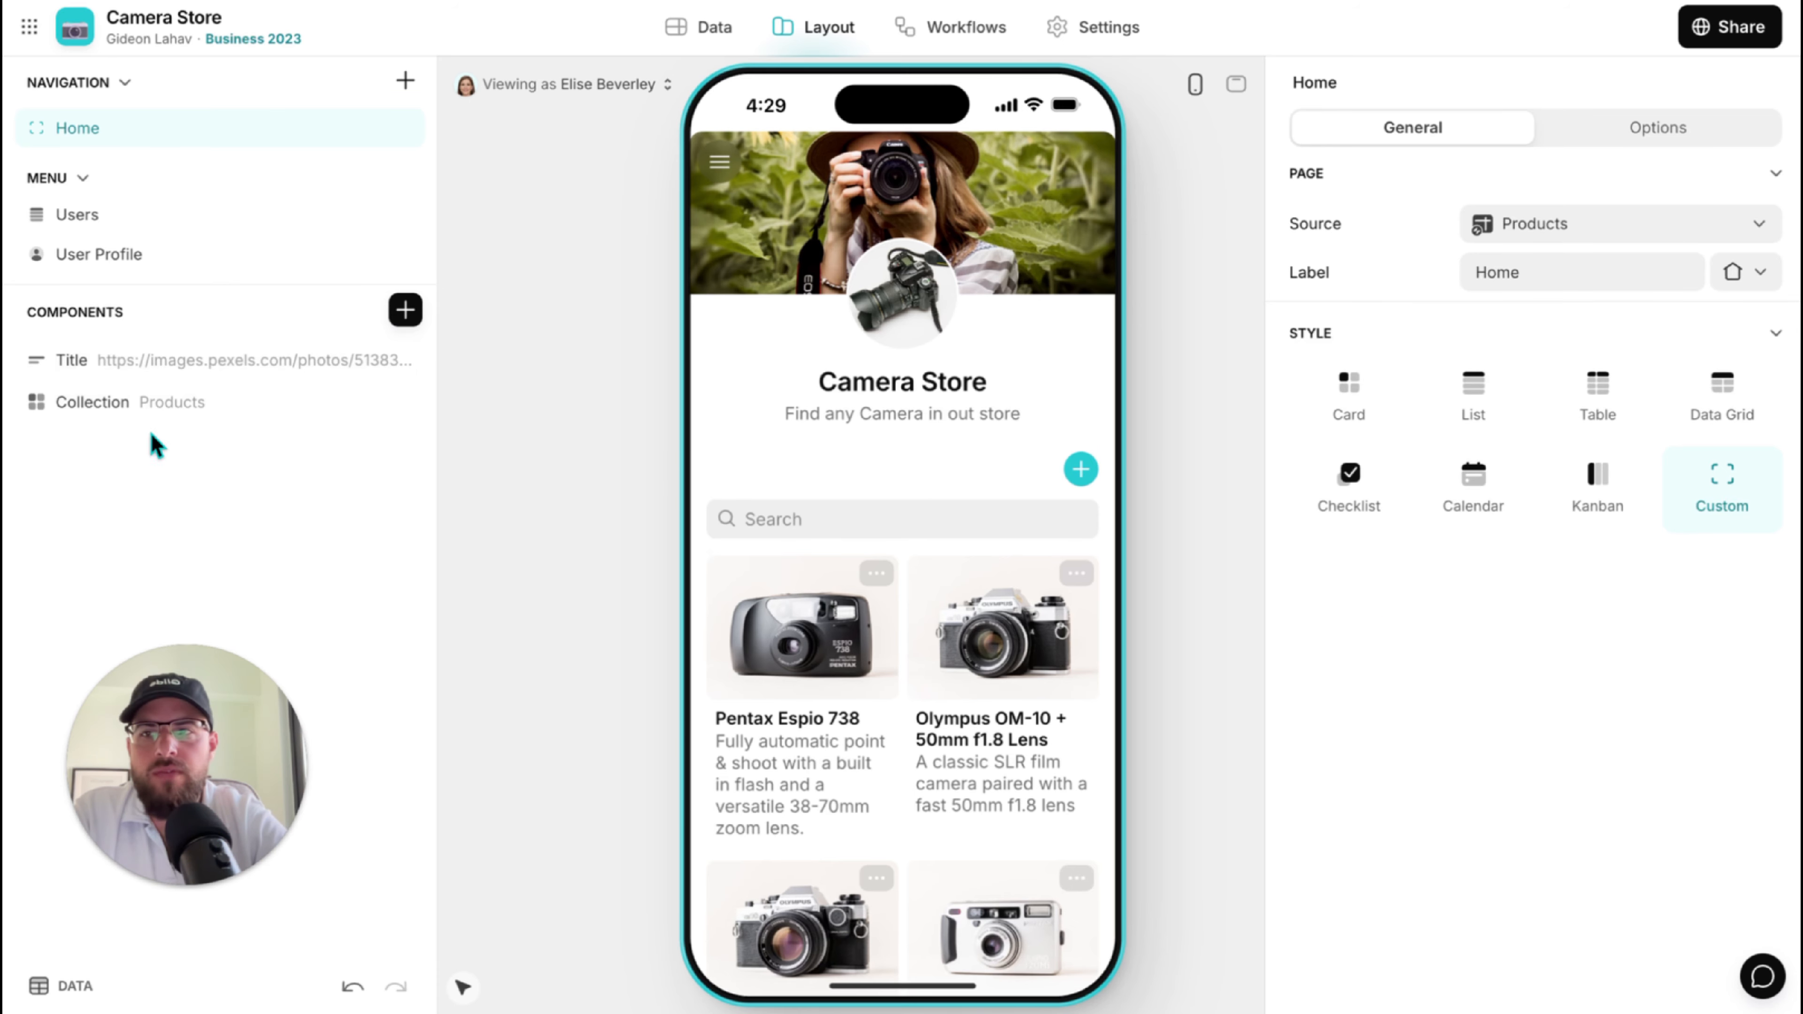
# Allow users to delete items in the Home screen's Products collection.
pyautogui.click(153, 402)
pyautogui.scroll(10, 865, 412)
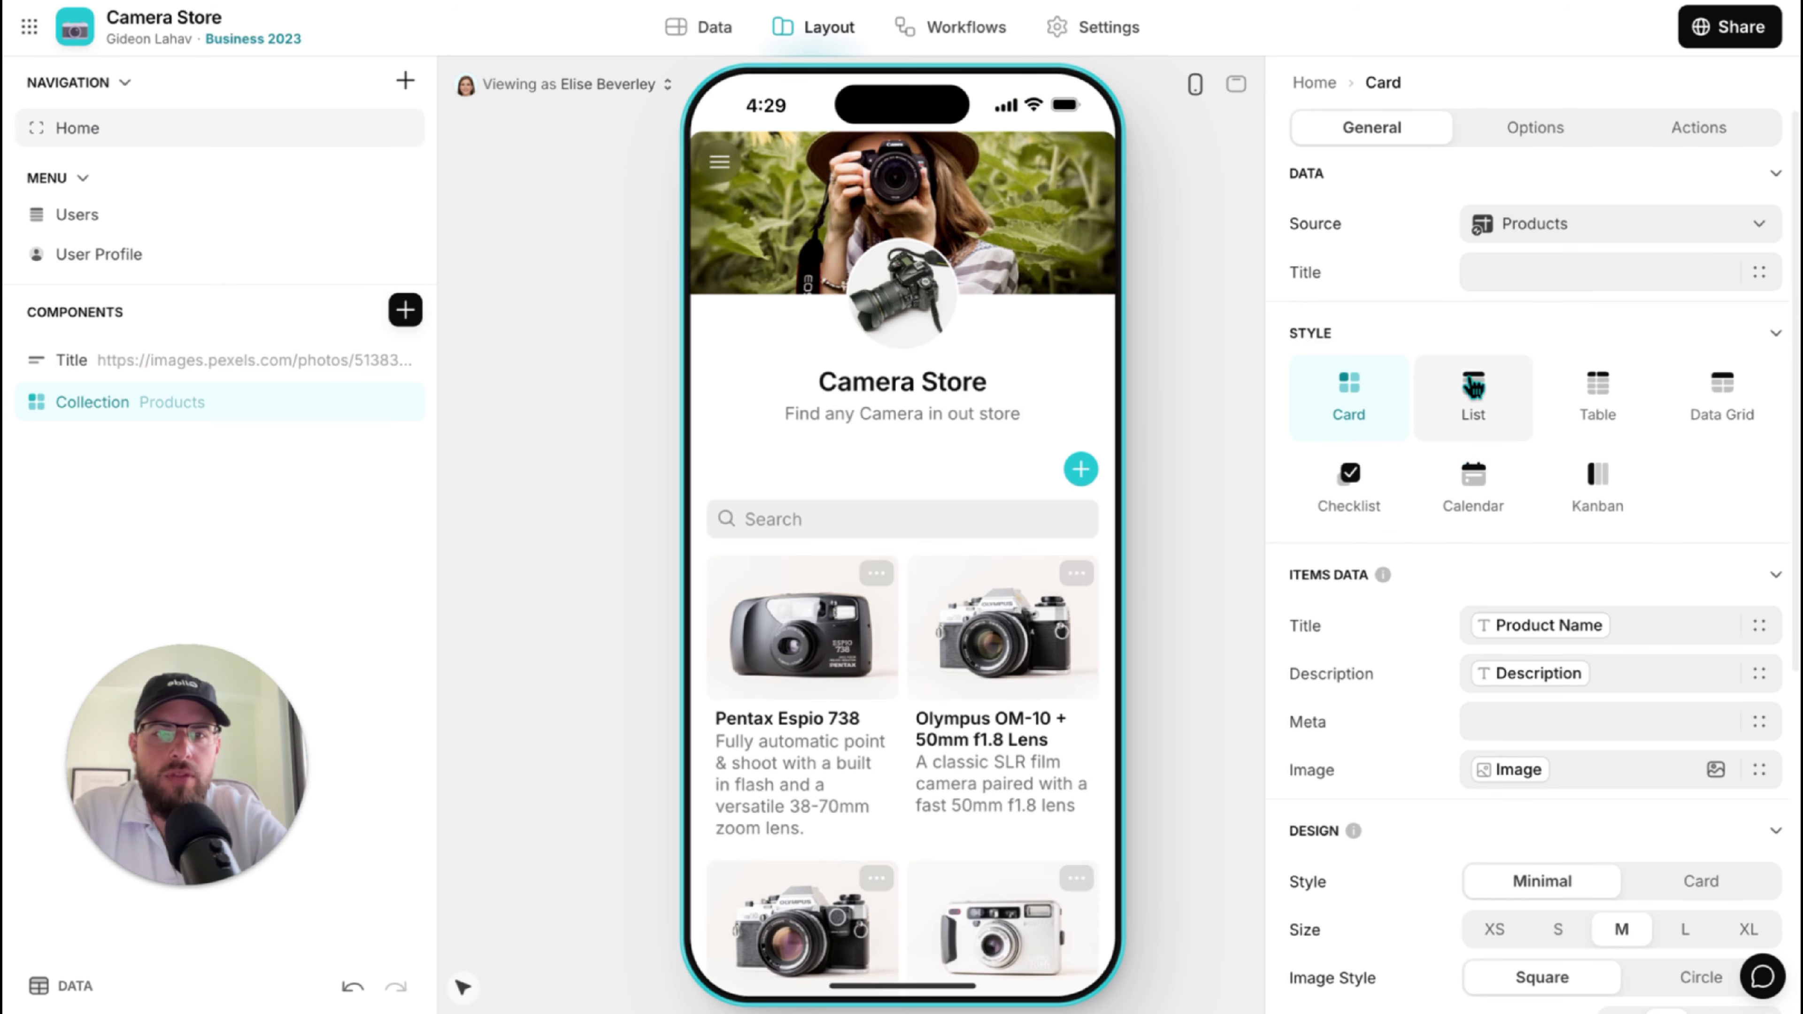
pyautogui.click(1704, 135)
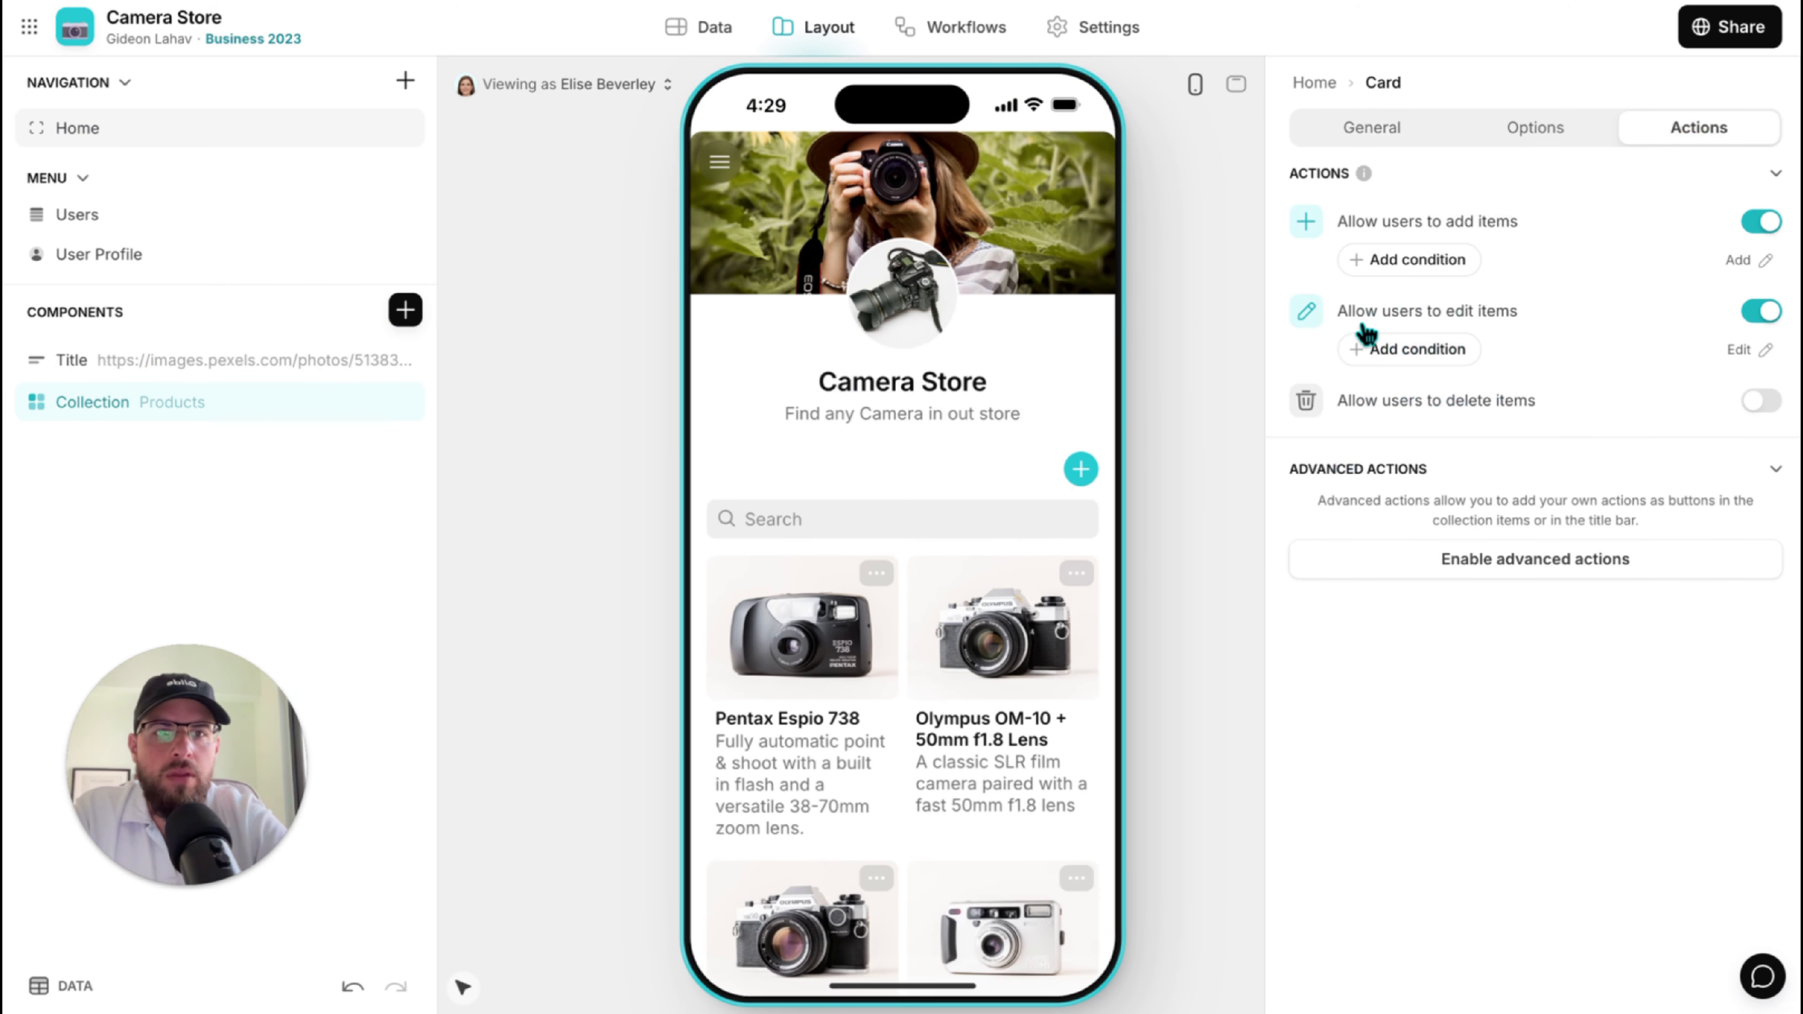
pyautogui.click(1754, 409)
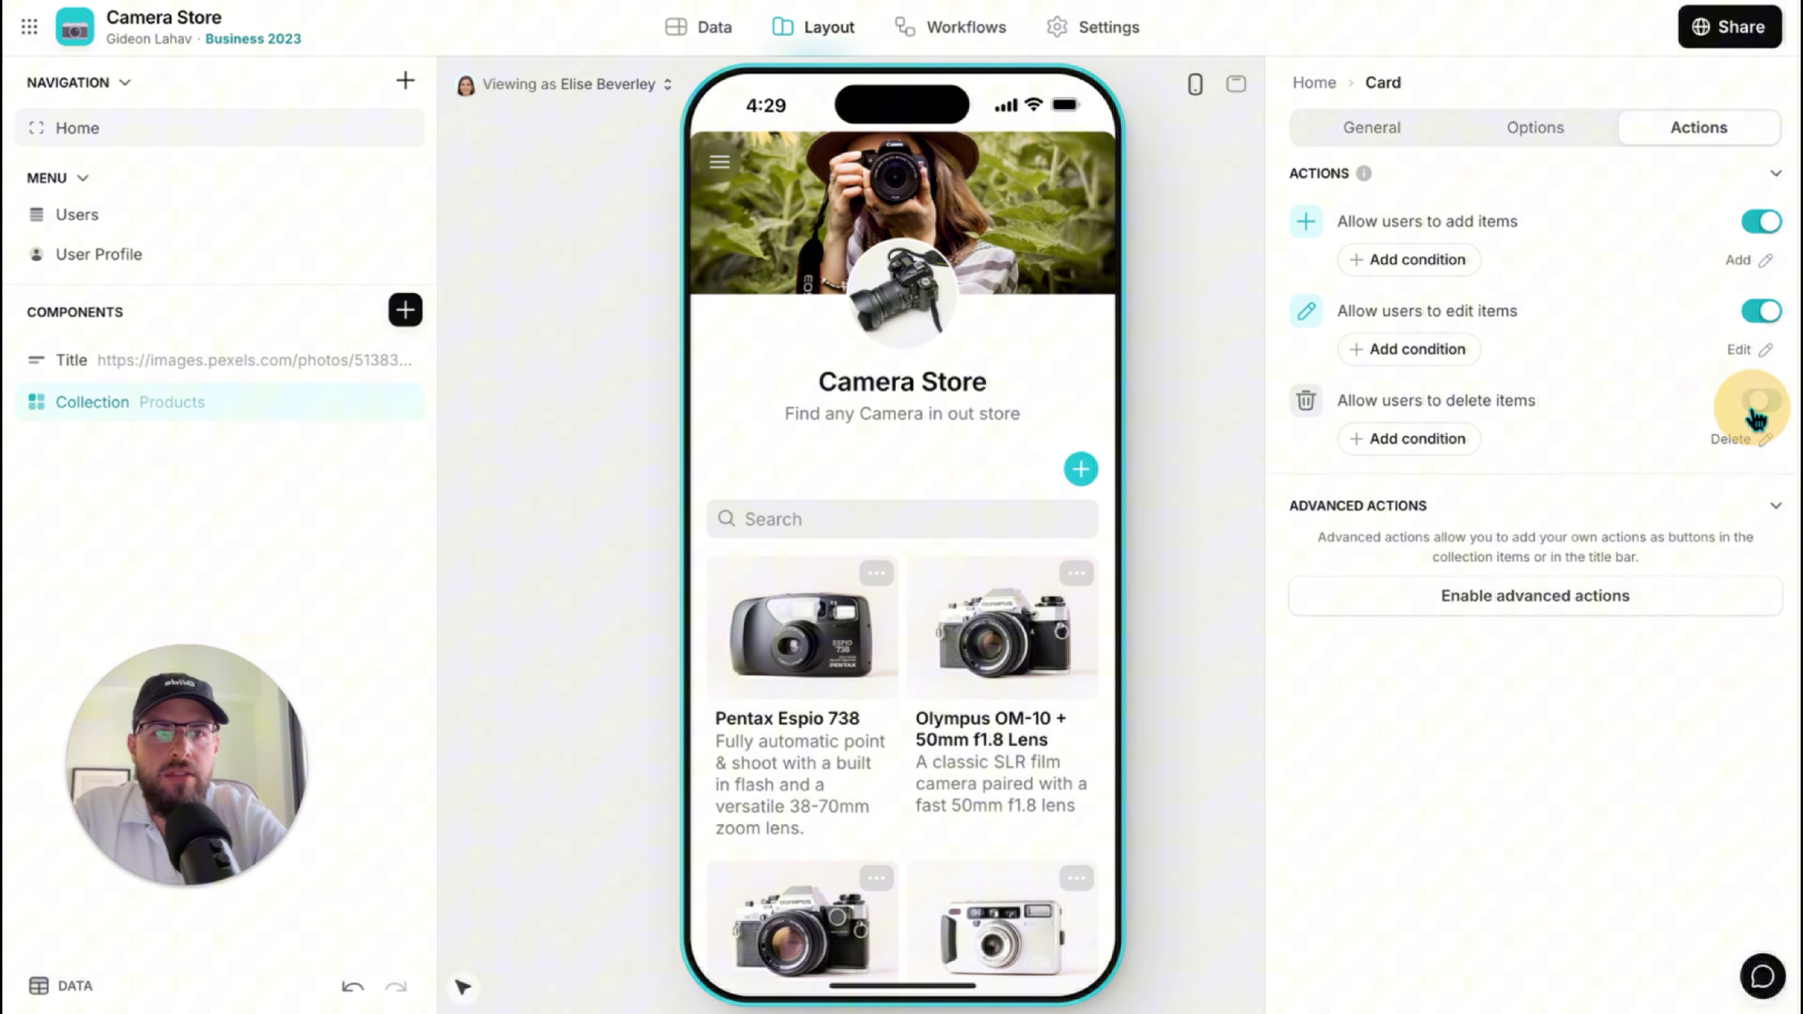
# Add a condition that allows adding items only when the User Profile's Admin value is checked.
pyautogui.click(1416, 259)
pyautogui.click(1417, 262)
pyautogui.click(1414, 371)
pyautogui.click(1415, 361)
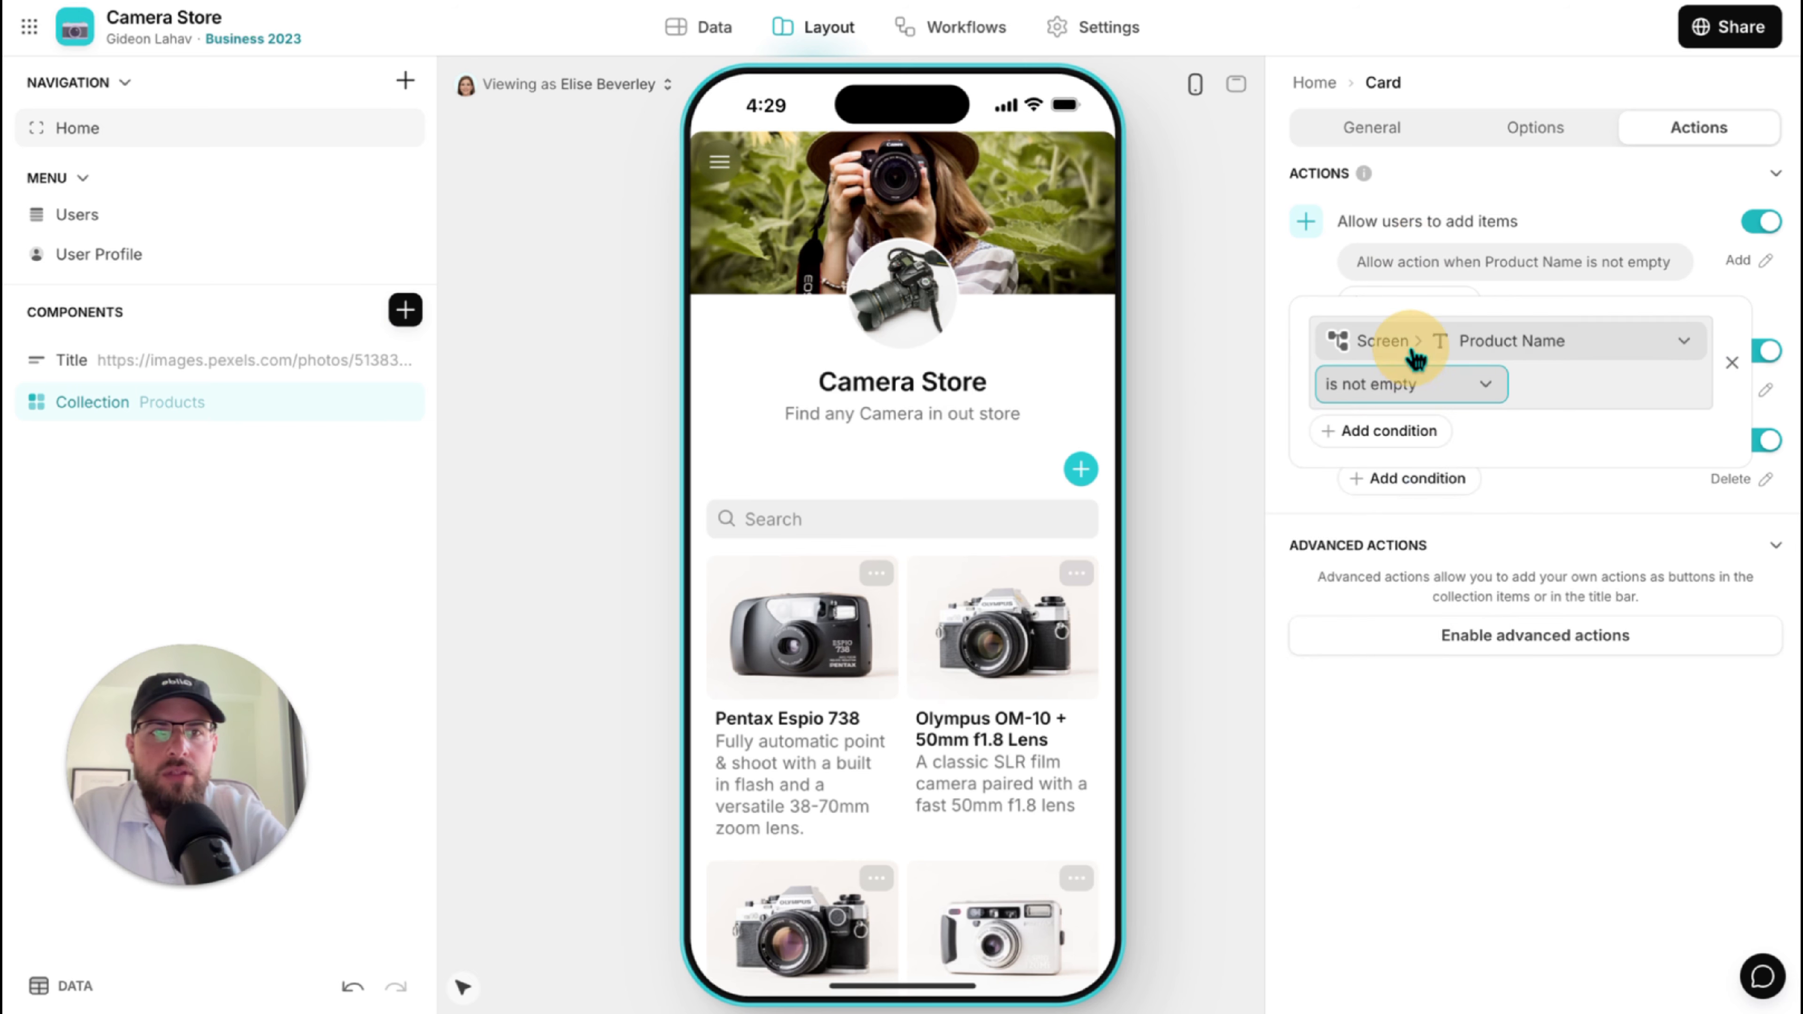
pyautogui.click(1413, 346)
pyautogui.write('adm')
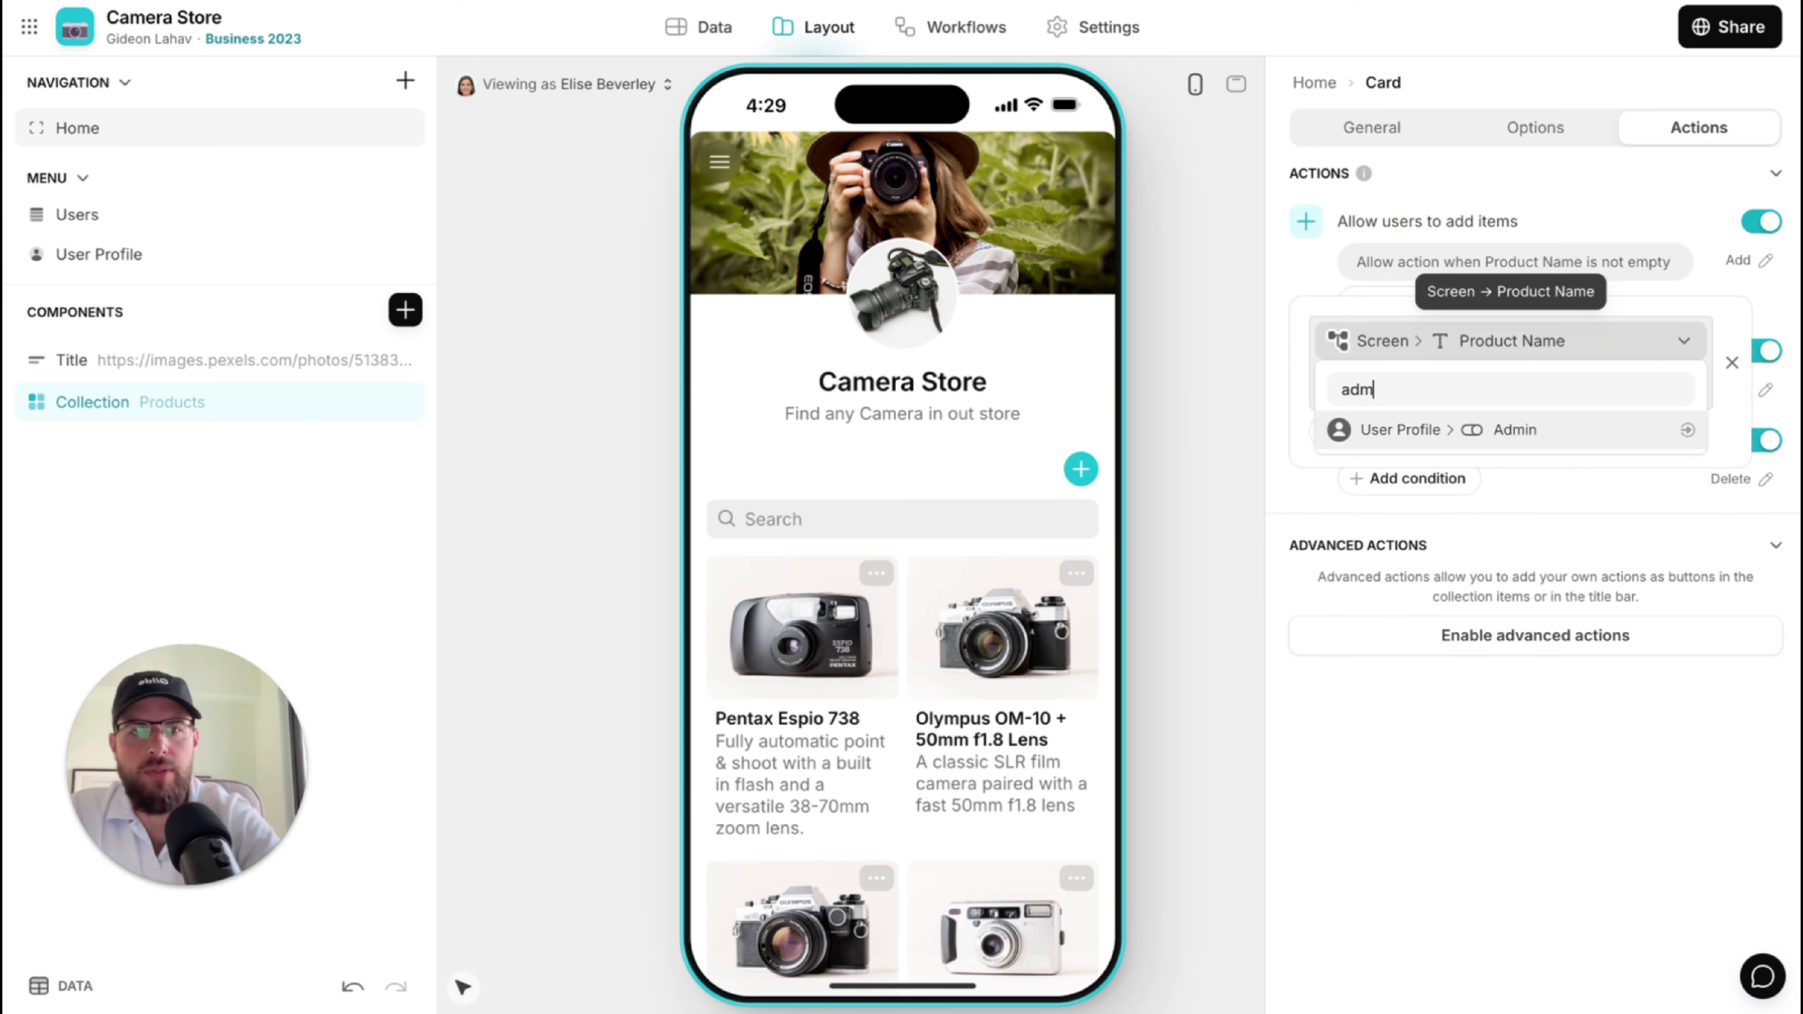
pyautogui.click(1420, 430)
pyautogui.click(1417, 390)
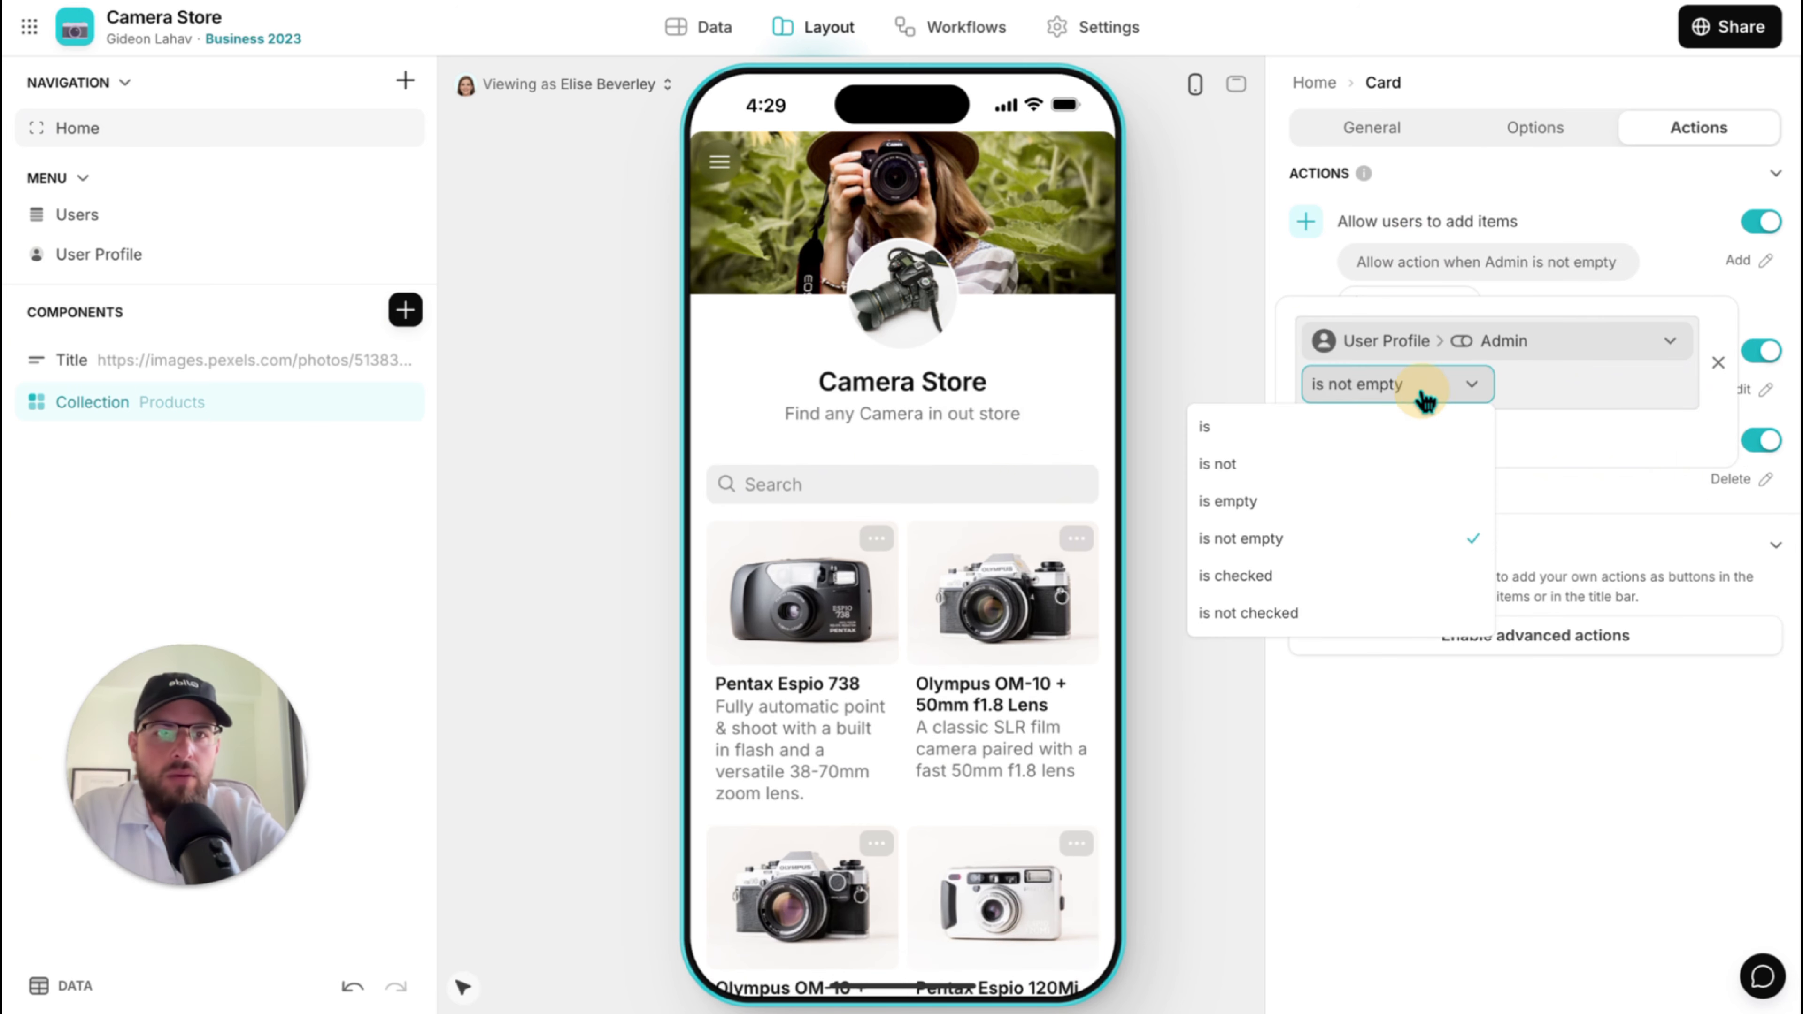
pyautogui.click(1327, 574)
pyautogui.click(1472, 751)
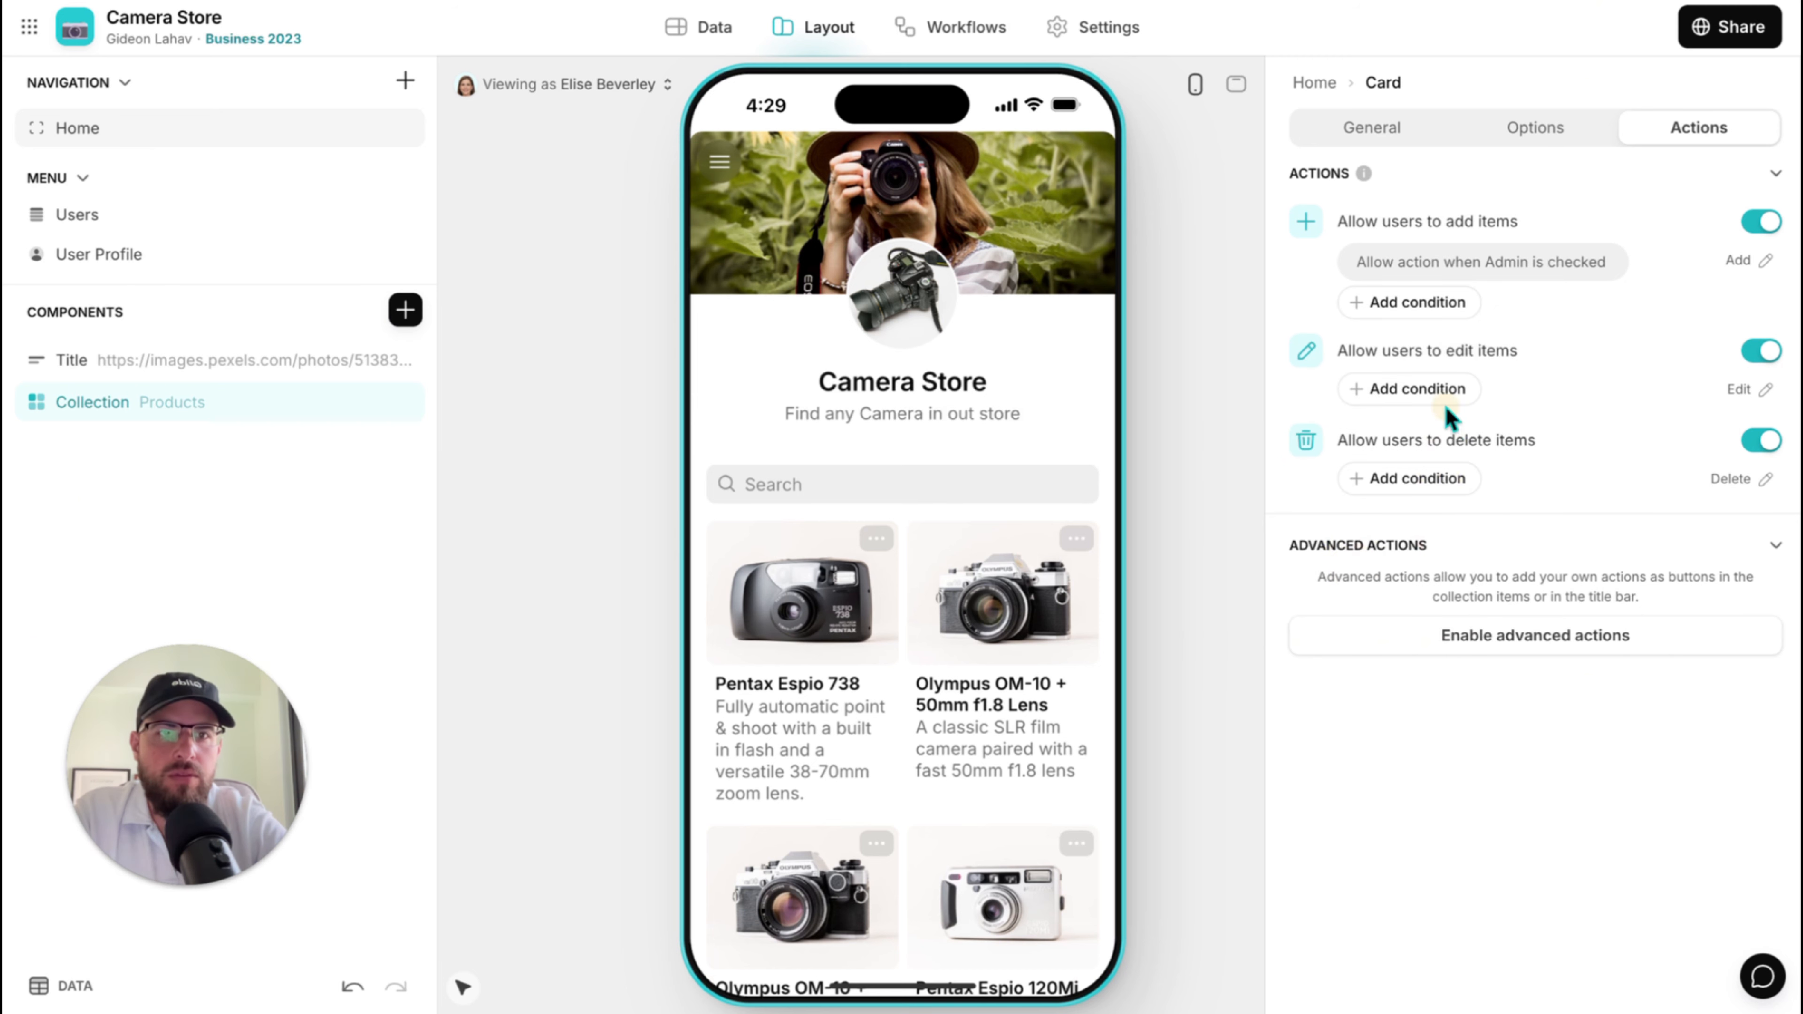
# Restrict editing items with the condition that the User Profile's Admin value is checked.
pyautogui.click(1442, 392)
pyautogui.click(1372, 470)
pyautogui.write('adm')
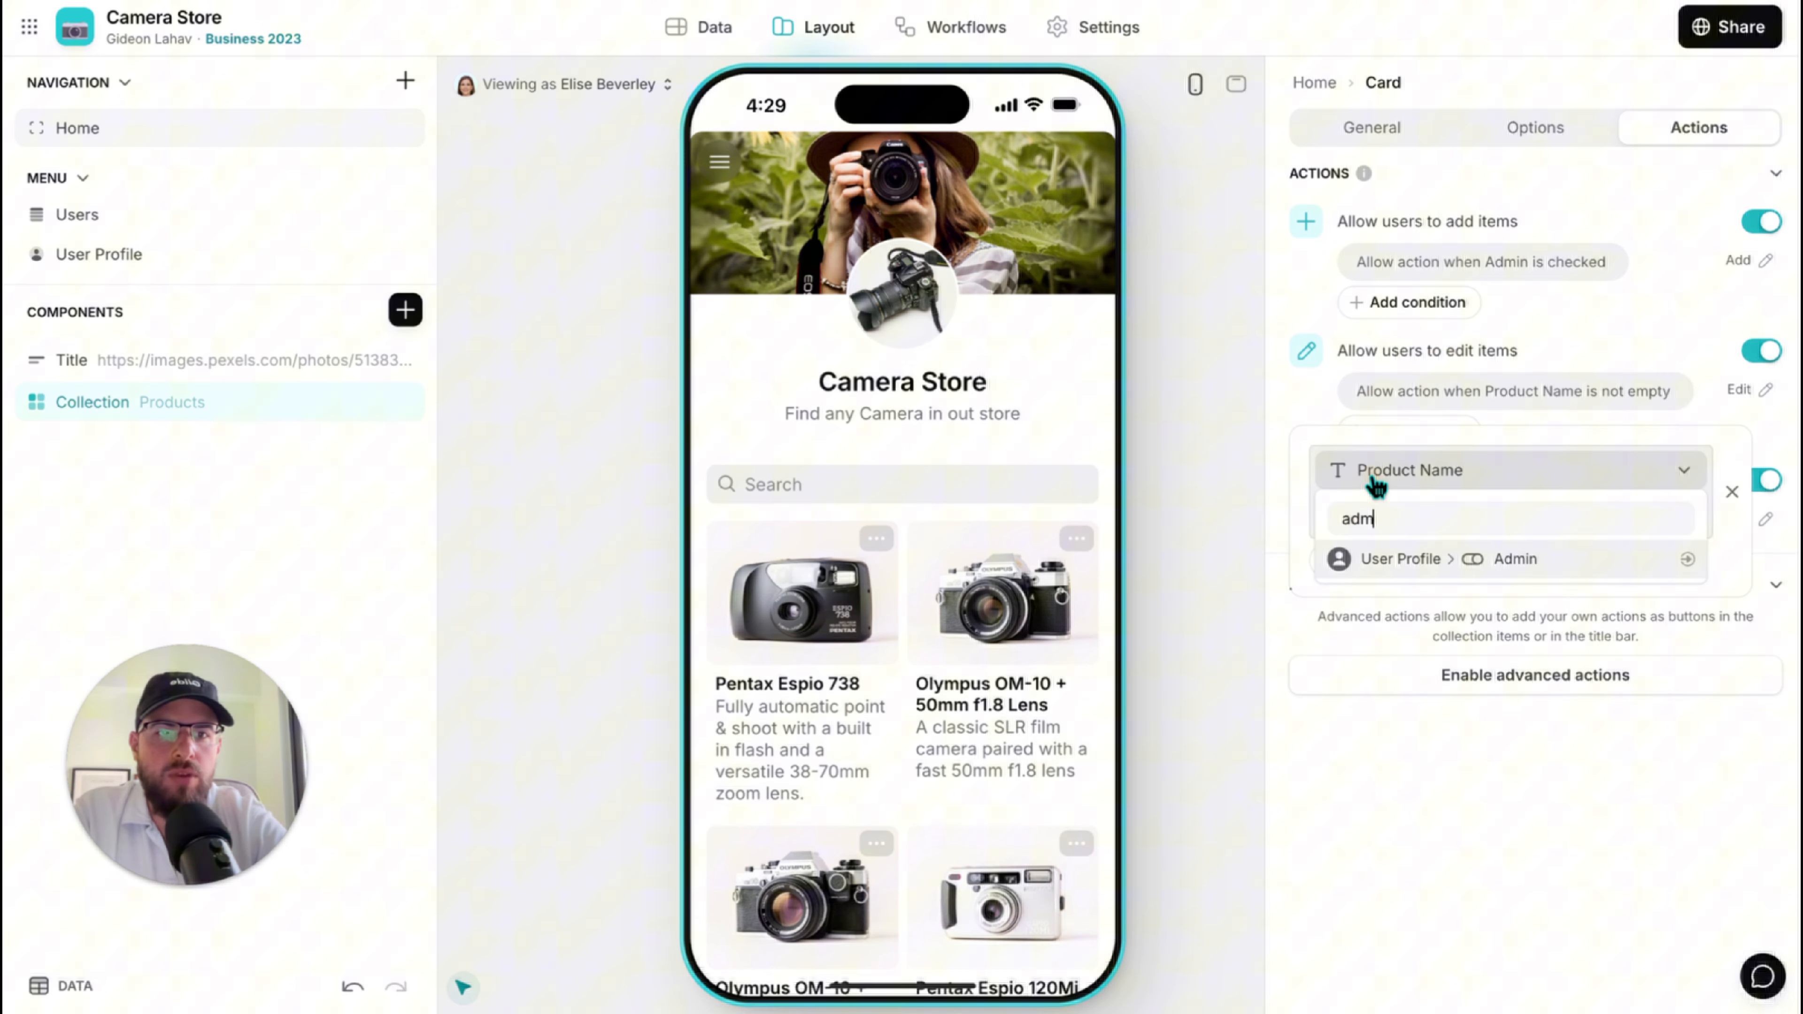
pyautogui.click(1403, 559)
pyautogui.click(1389, 517)
pyautogui.click(1327, 705)
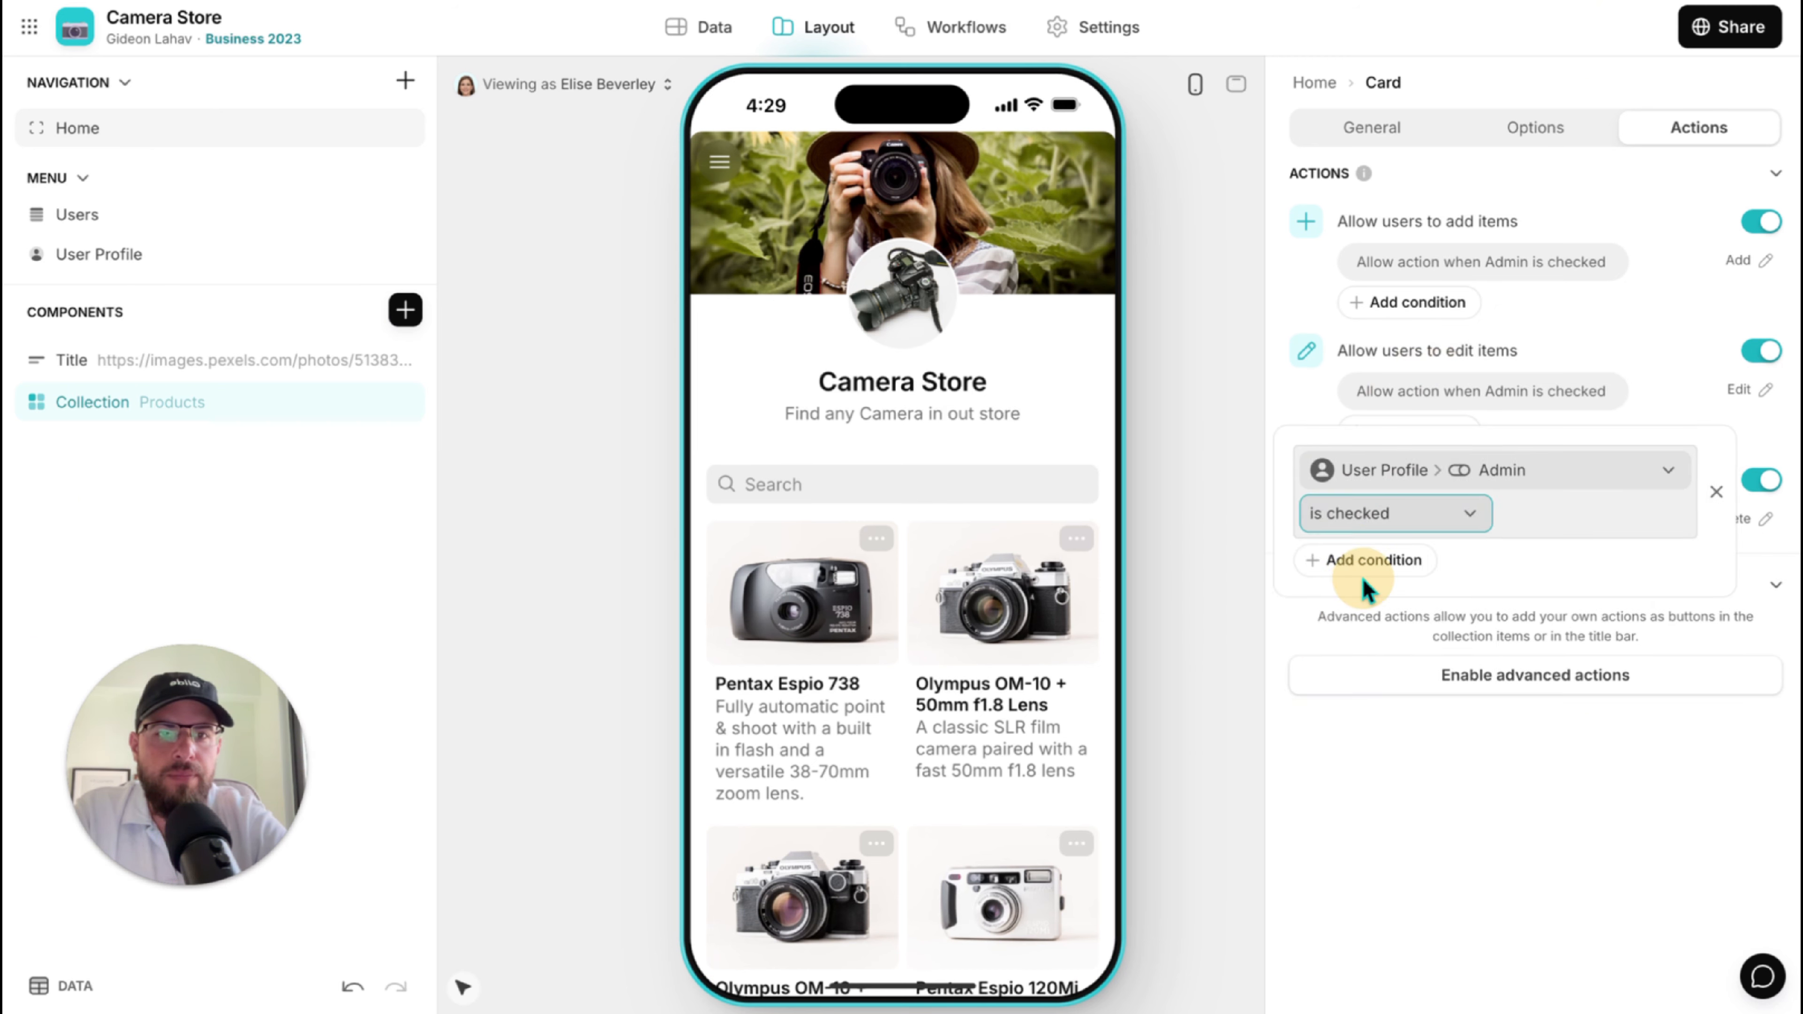
pyautogui.click(1377, 789)
# Restrict deleting items with the condition that the User Profile's Admin value is checked.
pyautogui.click(1388, 518)
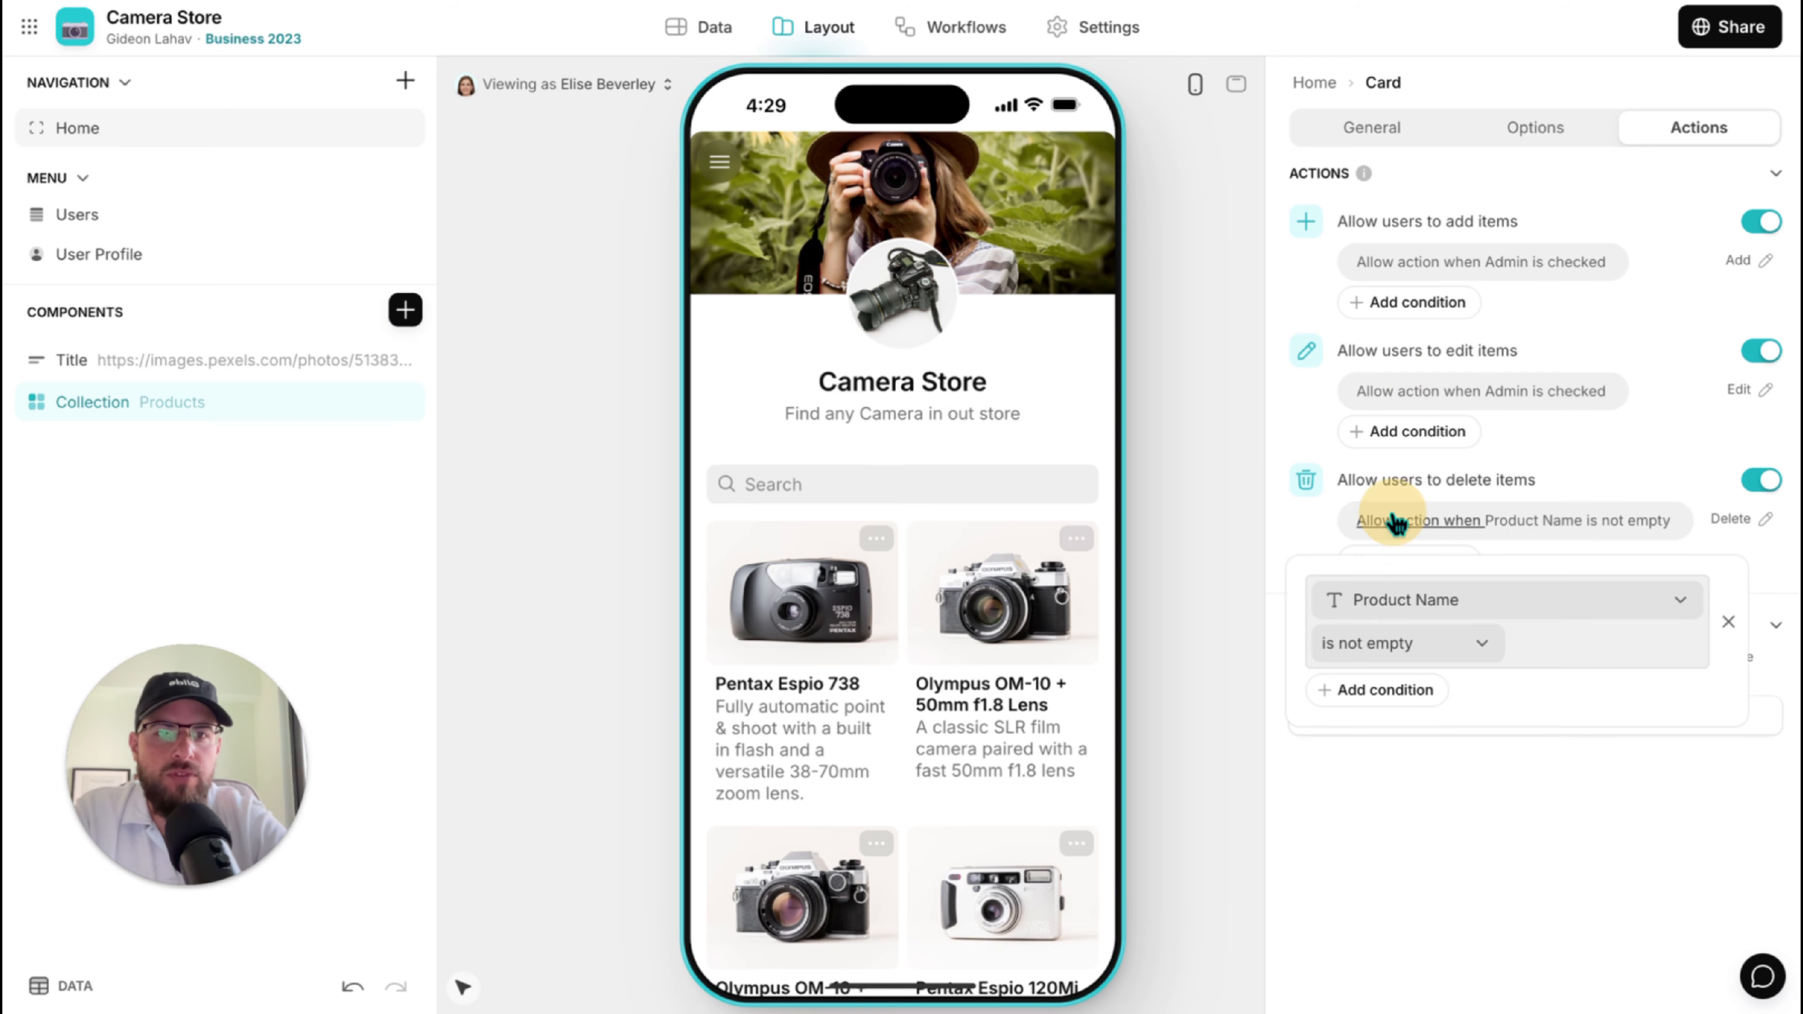
pyautogui.click(1388, 613)
pyautogui.write('adm')
pyautogui.click(1401, 691)
pyautogui.click(1377, 643)
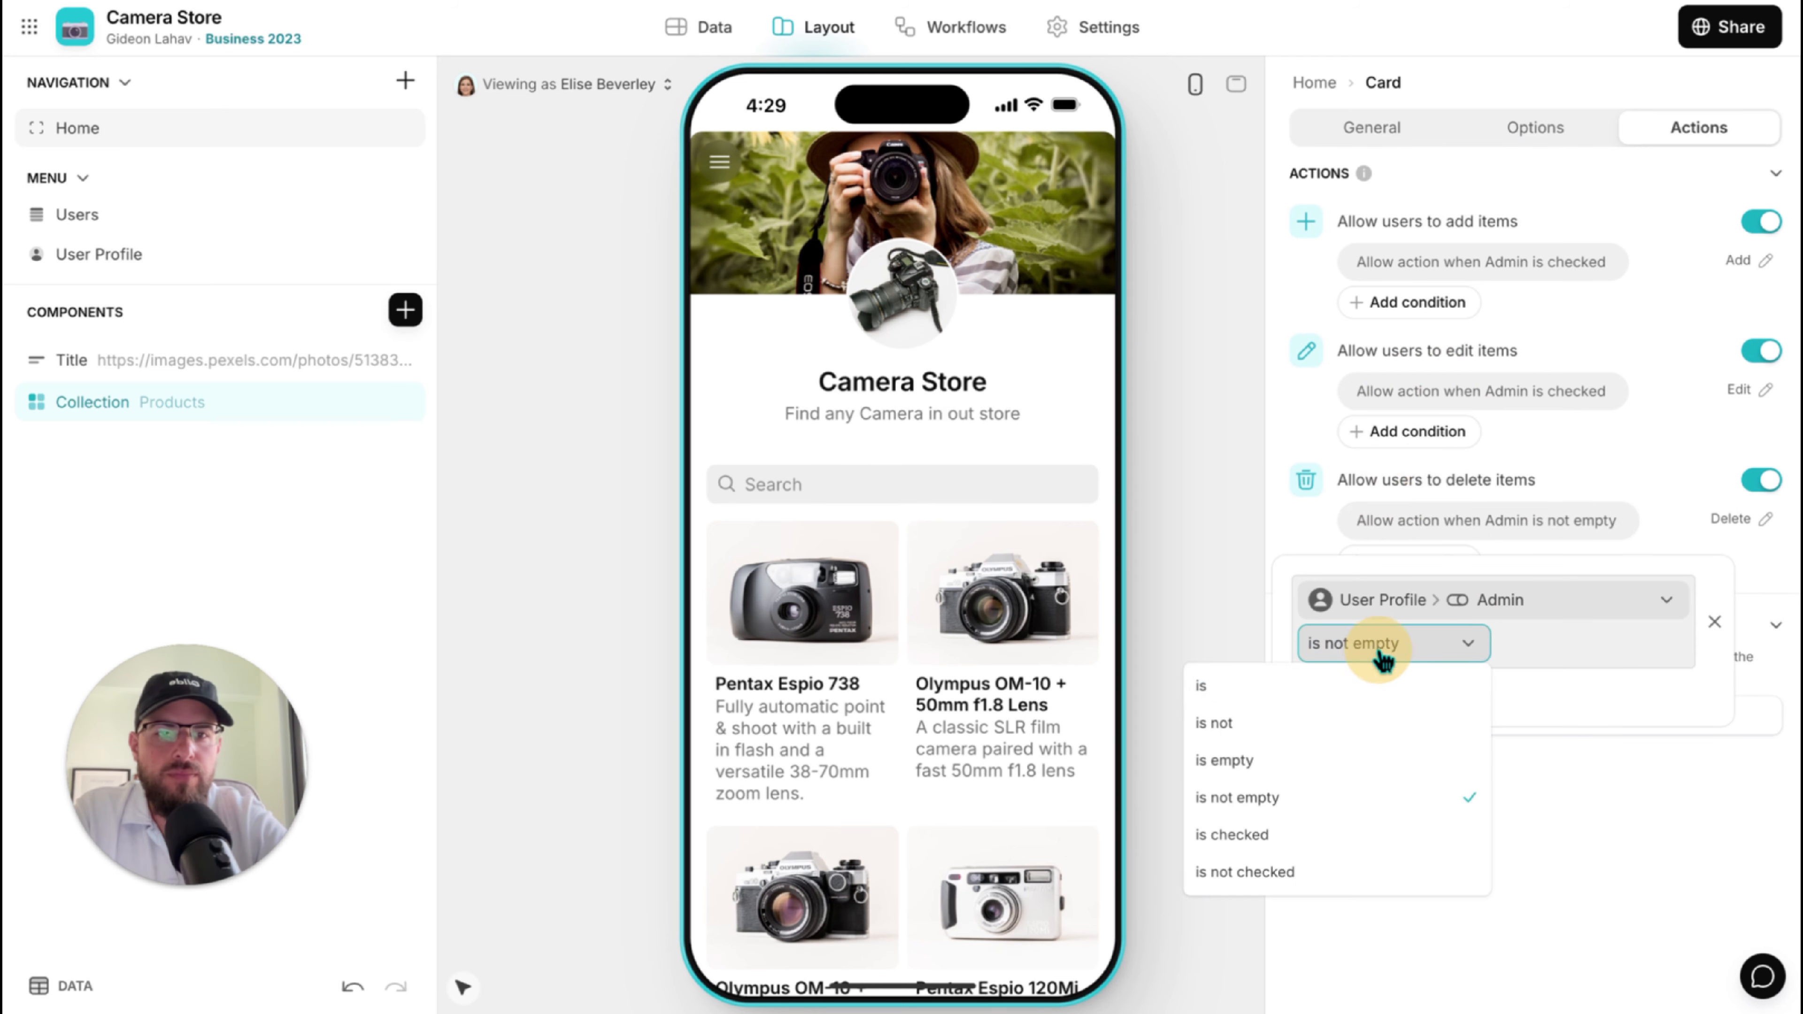
pyautogui.click(1338, 840)
pyautogui.click(1429, 870)
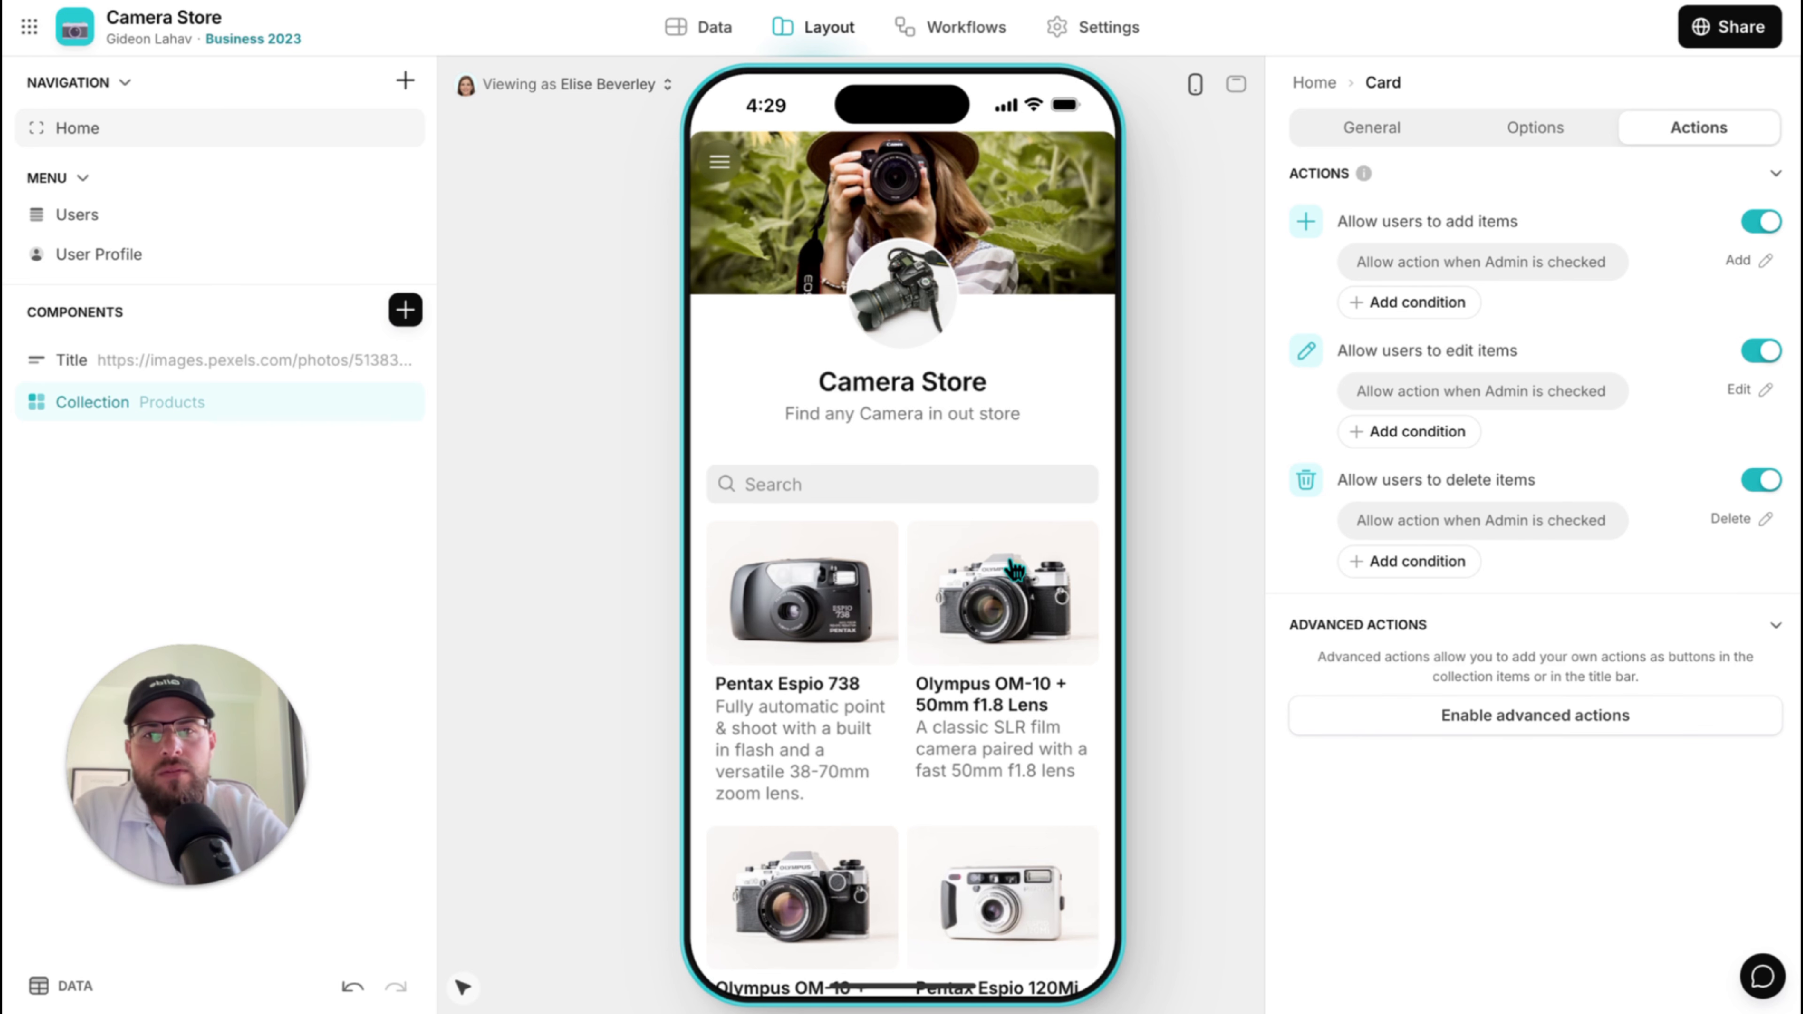
# Switch the preview to the user listed directly below Anyone.
pyautogui.click(566, 91)
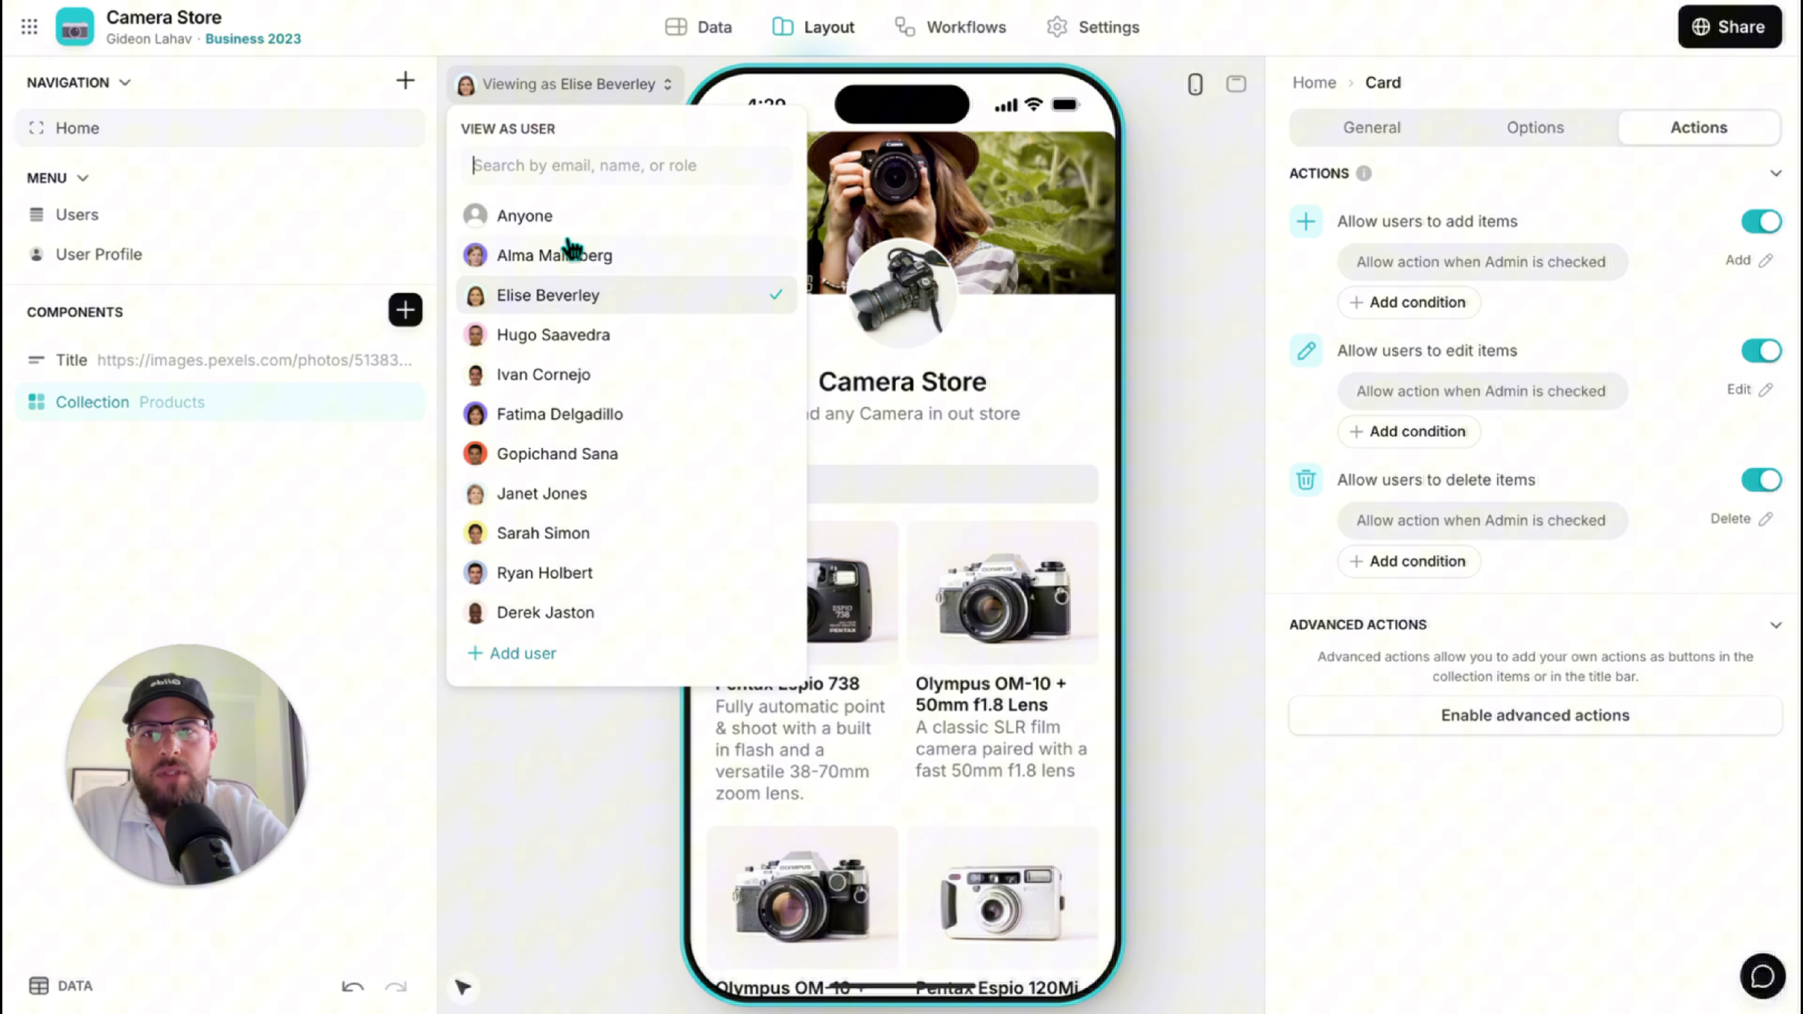
pyautogui.click(572, 252)
pyautogui.click(539, 834)
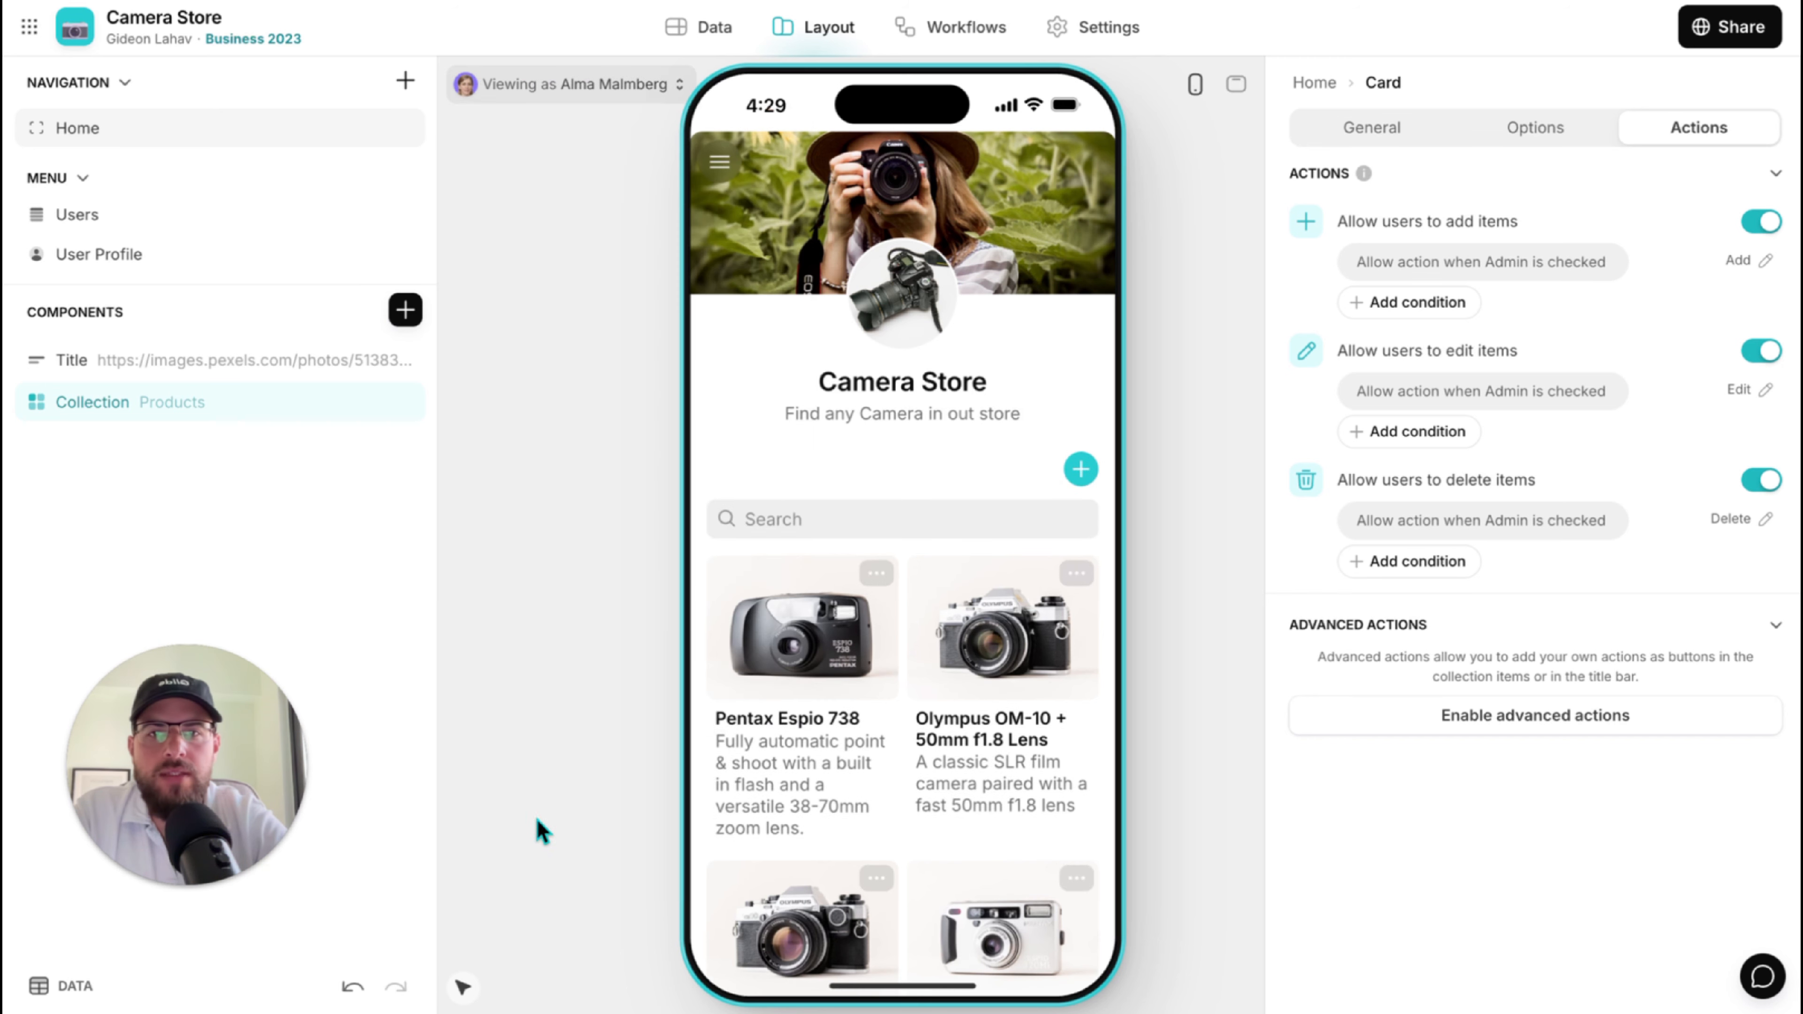
# In the Products Add form, make the Name and Price entries required and enable Autofocus on Name.
pyautogui.click(1082, 471)
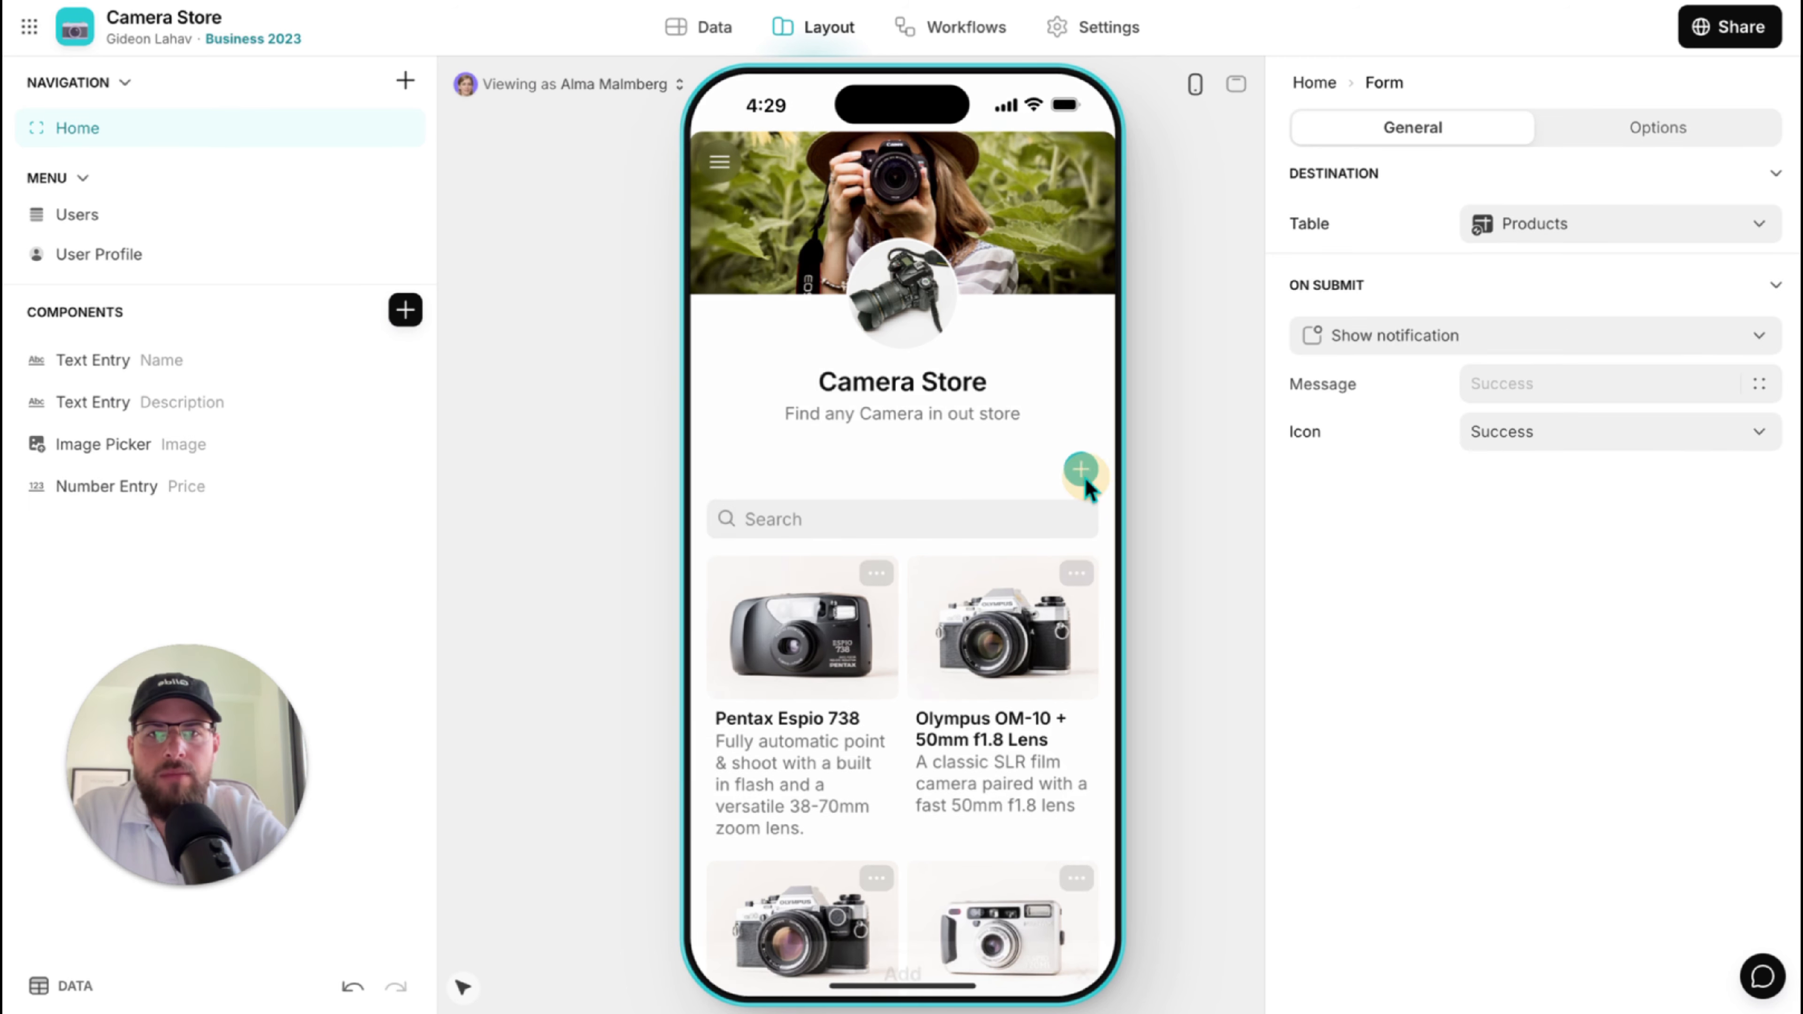
pyautogui.click(861, 494)
pyautogui.click(1395, 688)
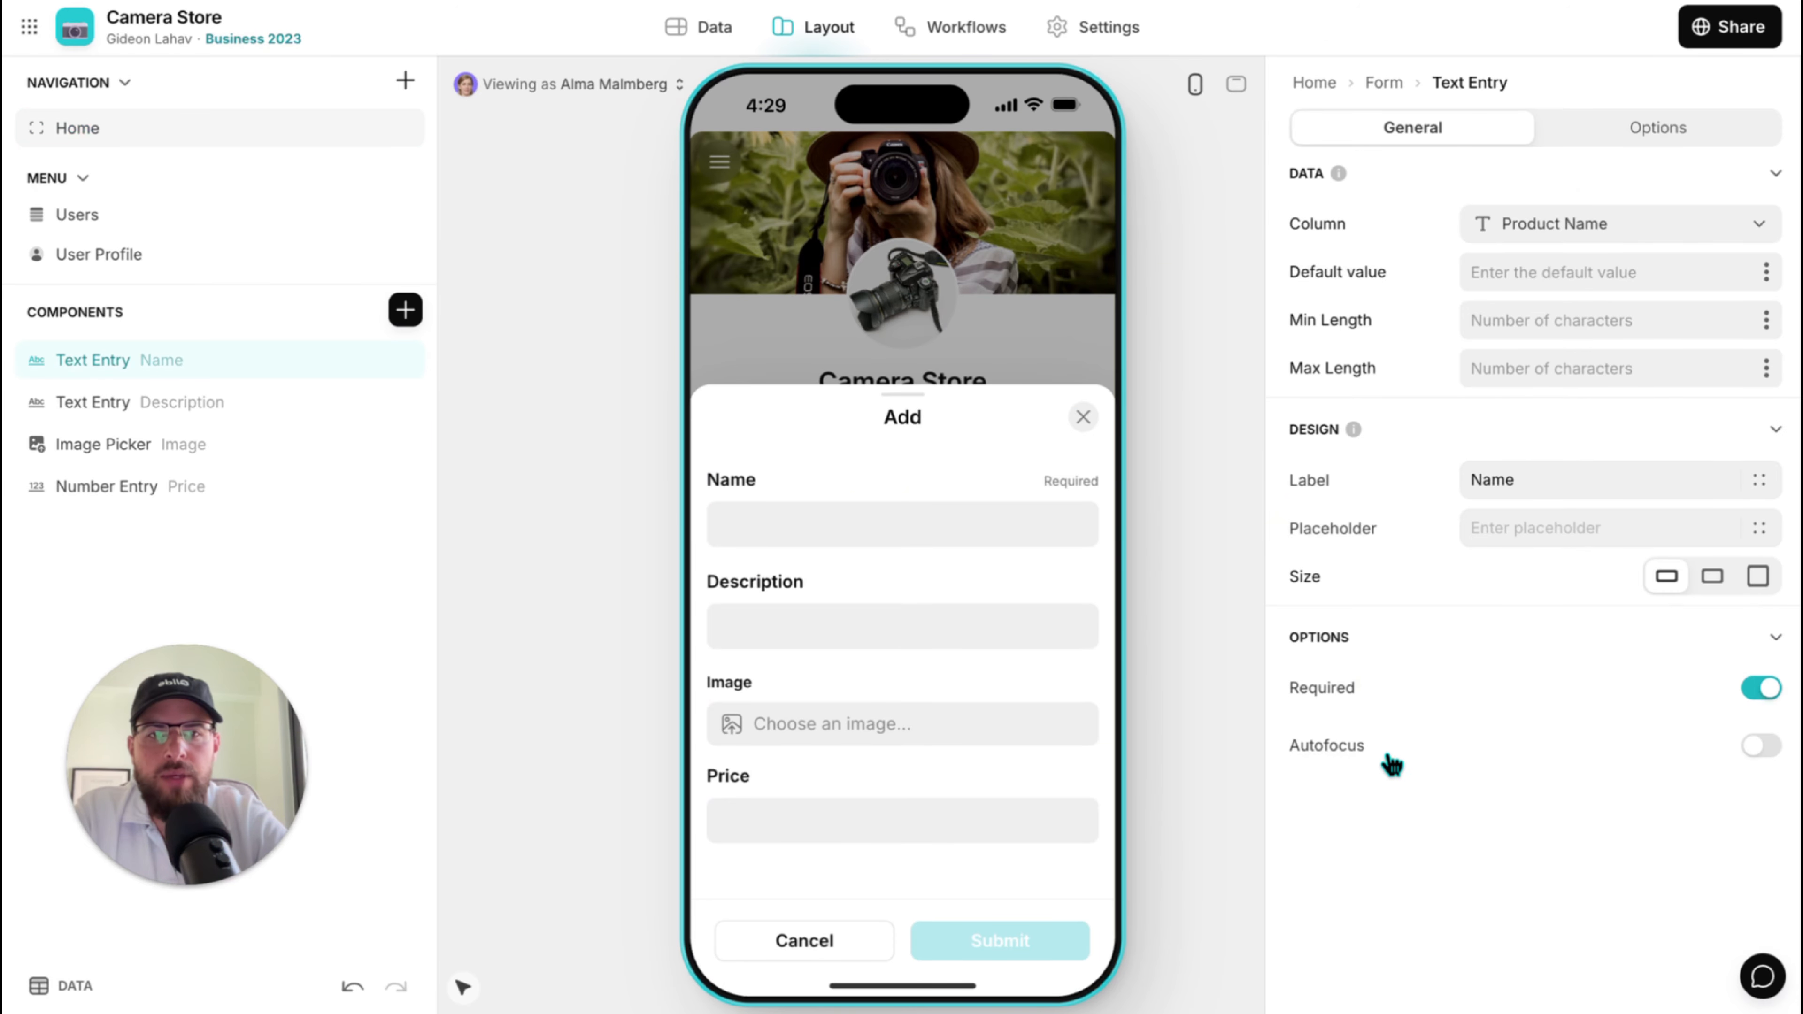
pyautogui.click(1083, 418)
pyautogui.click(1082, 469)
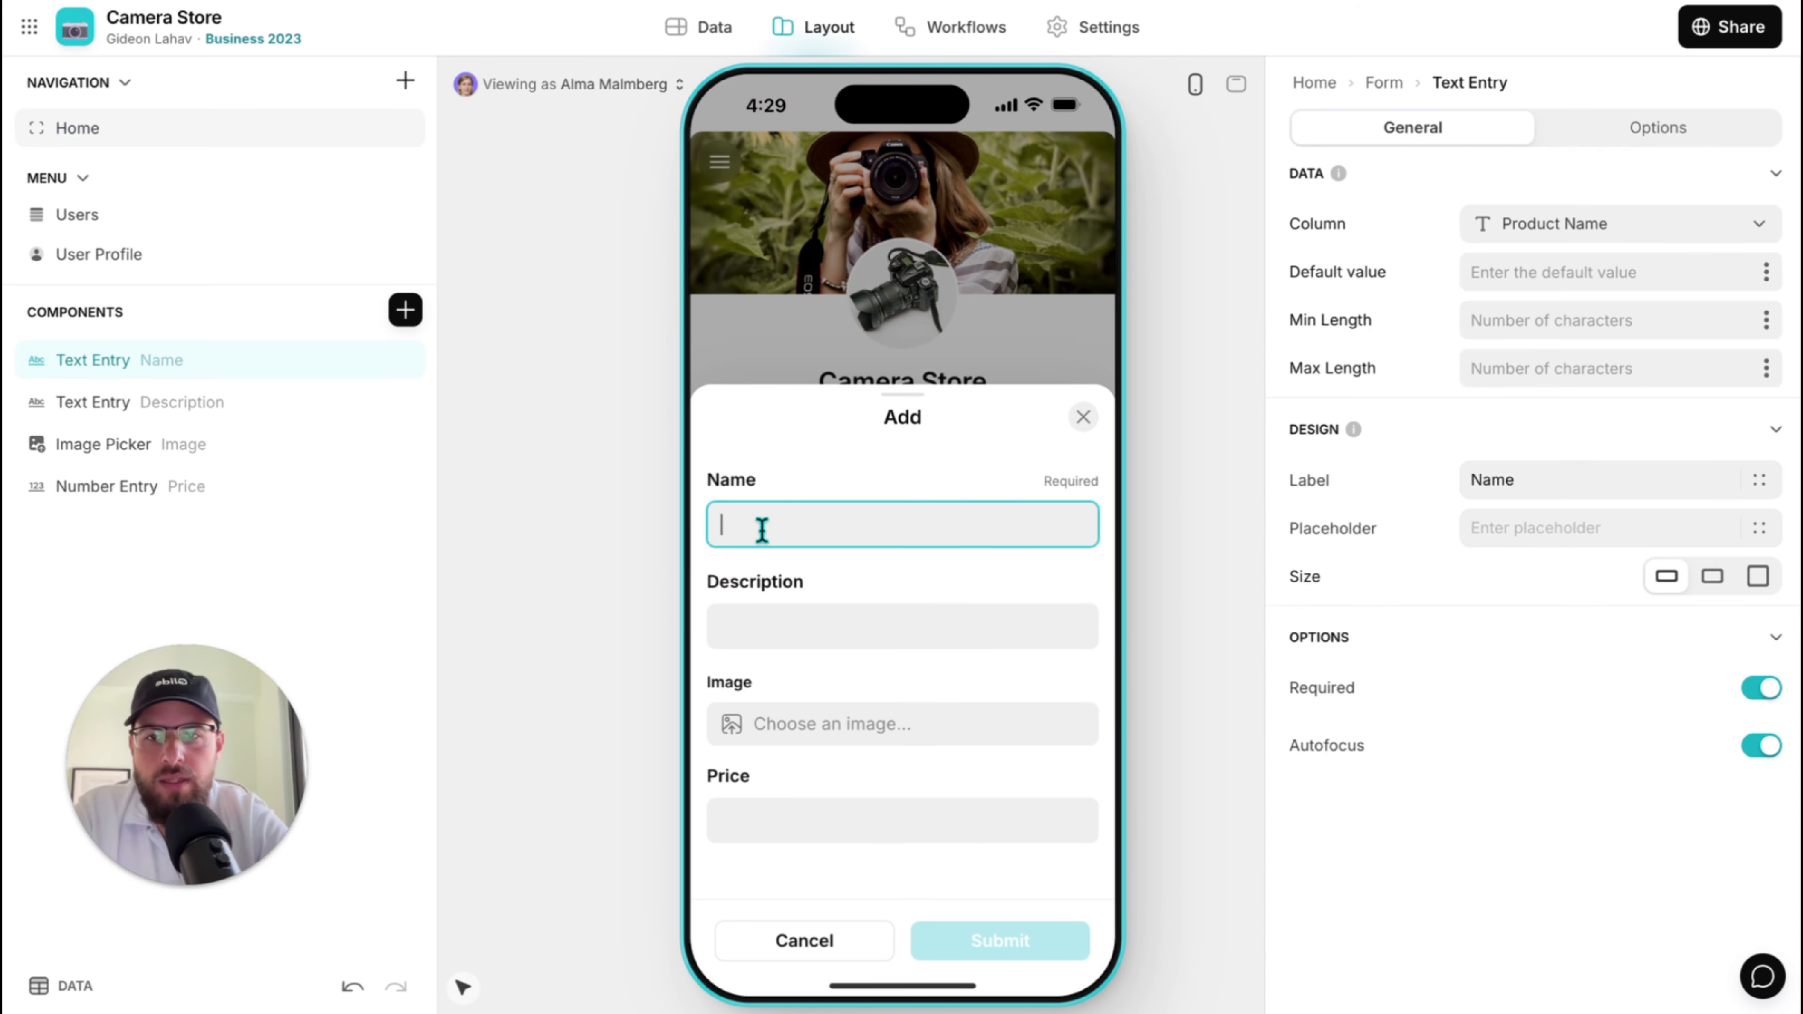
pyautogui.click(794, 781)
pyautogui.click(1433, 647)
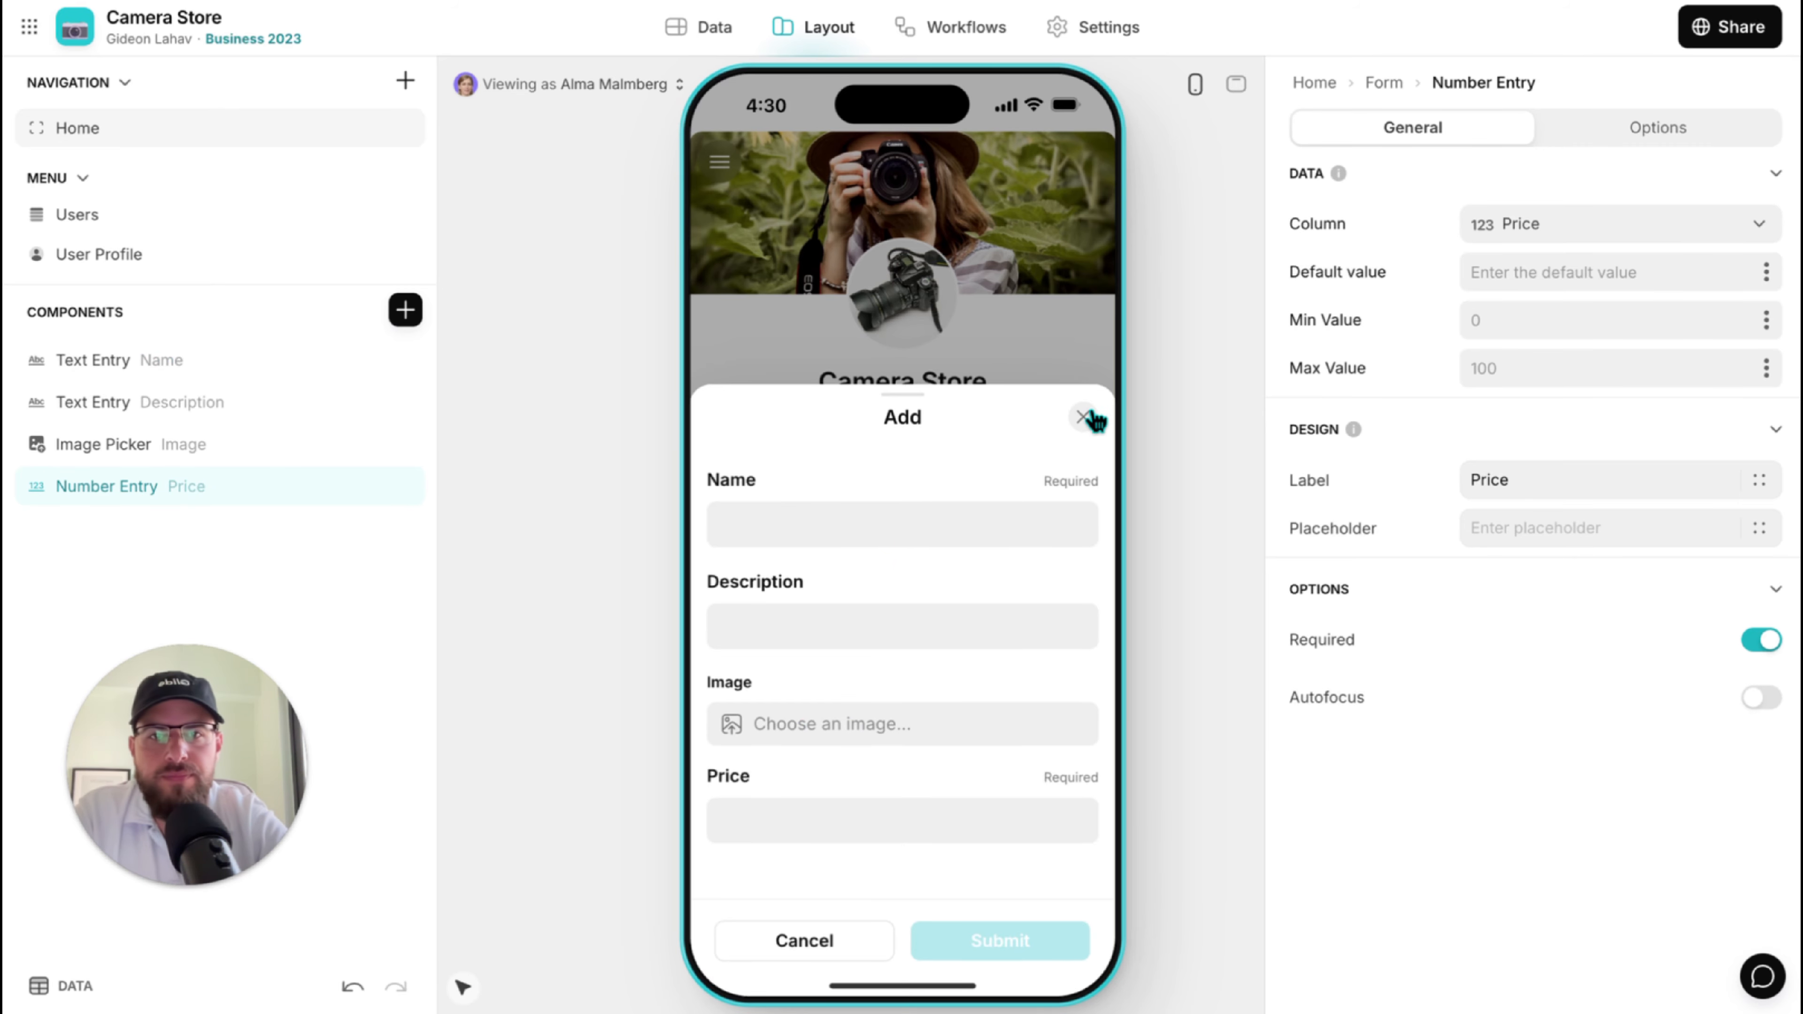
# Copy all components of the Add form and close the form.
pyautogui.rightClick(235, 395)
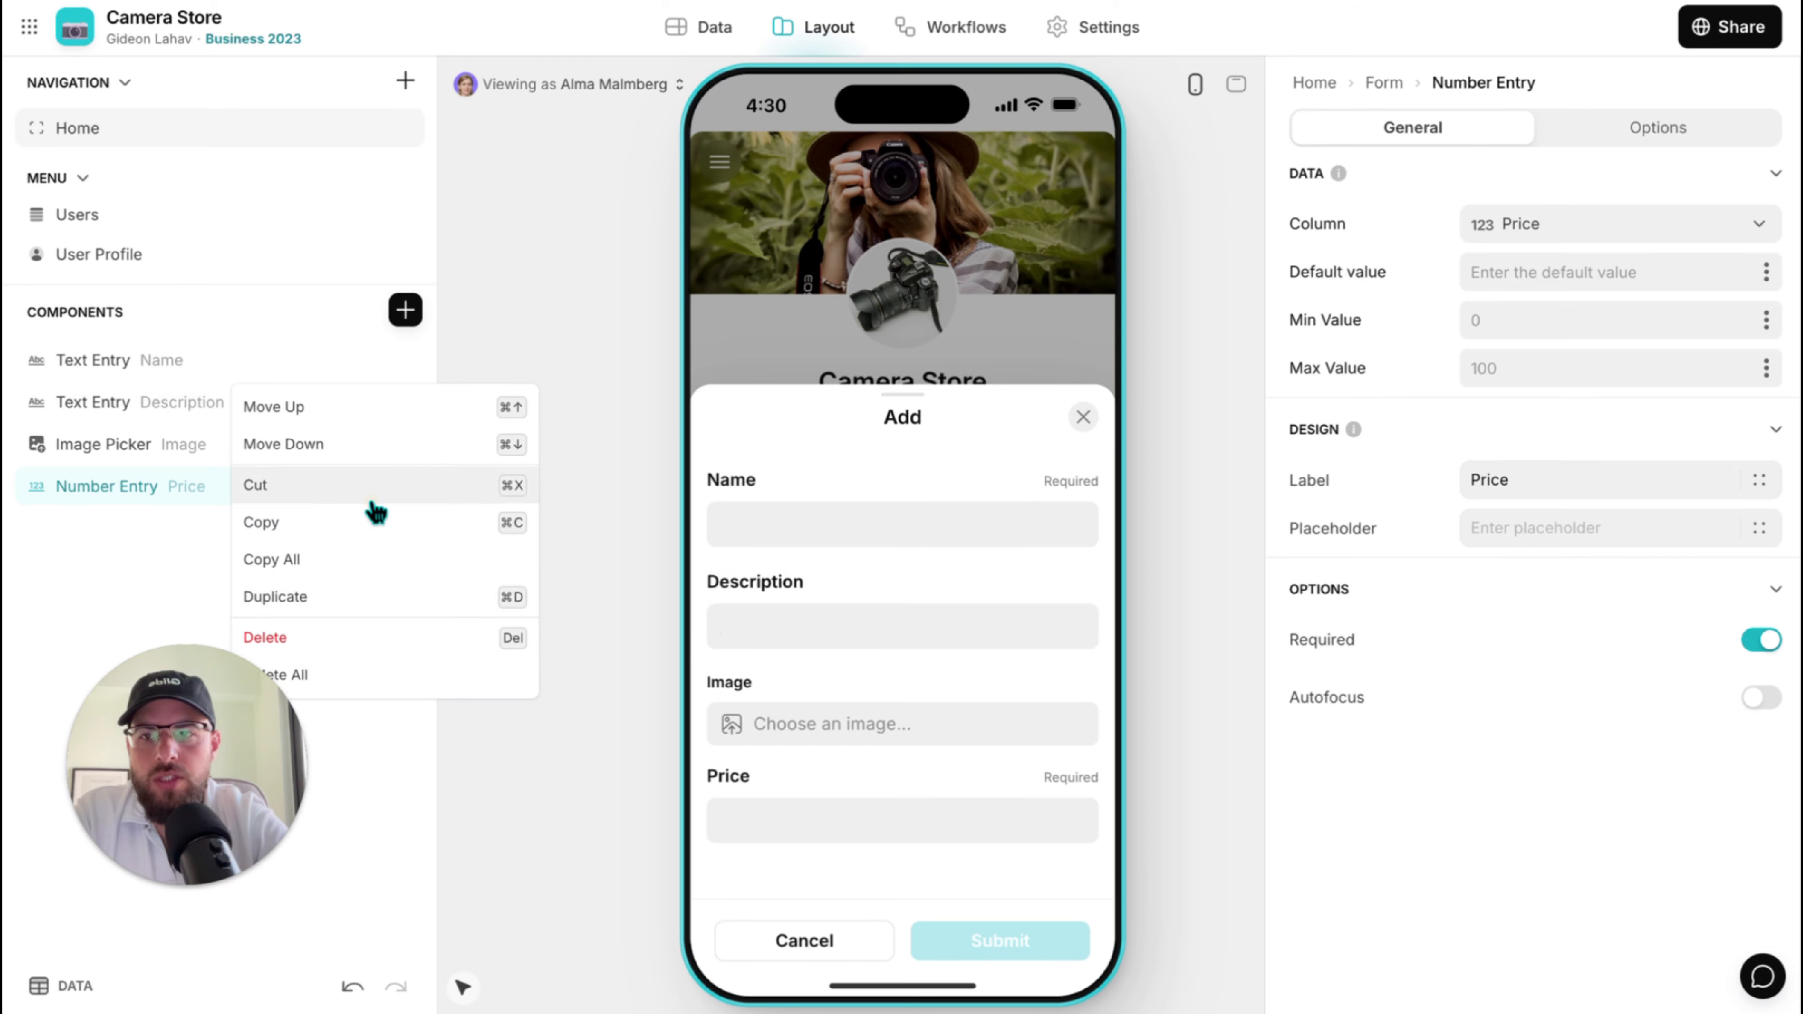
pyautogui.click(391, 560)
pyautogui.click(1082, 417)
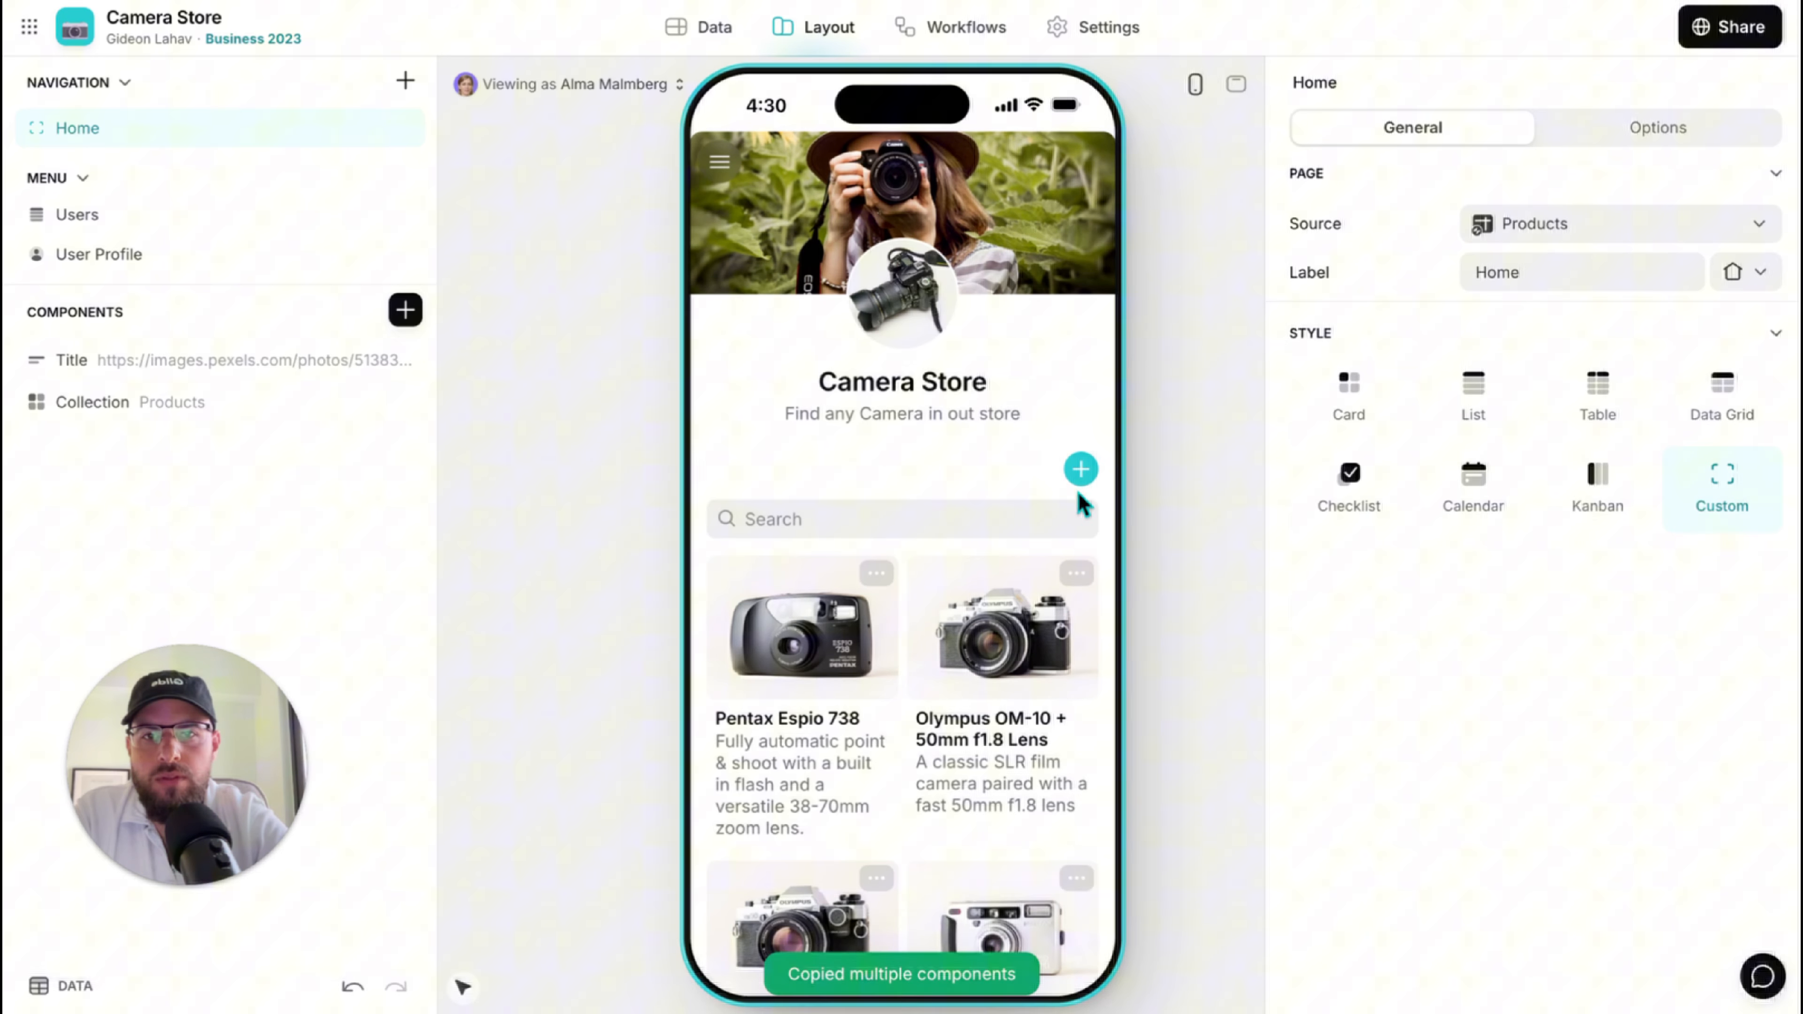
# Replace all fields in the product Edit form with the components copied from the Add form, and leave the form.
pyautogui.click(1076, 574)
pyautogui.click(1041, 622)
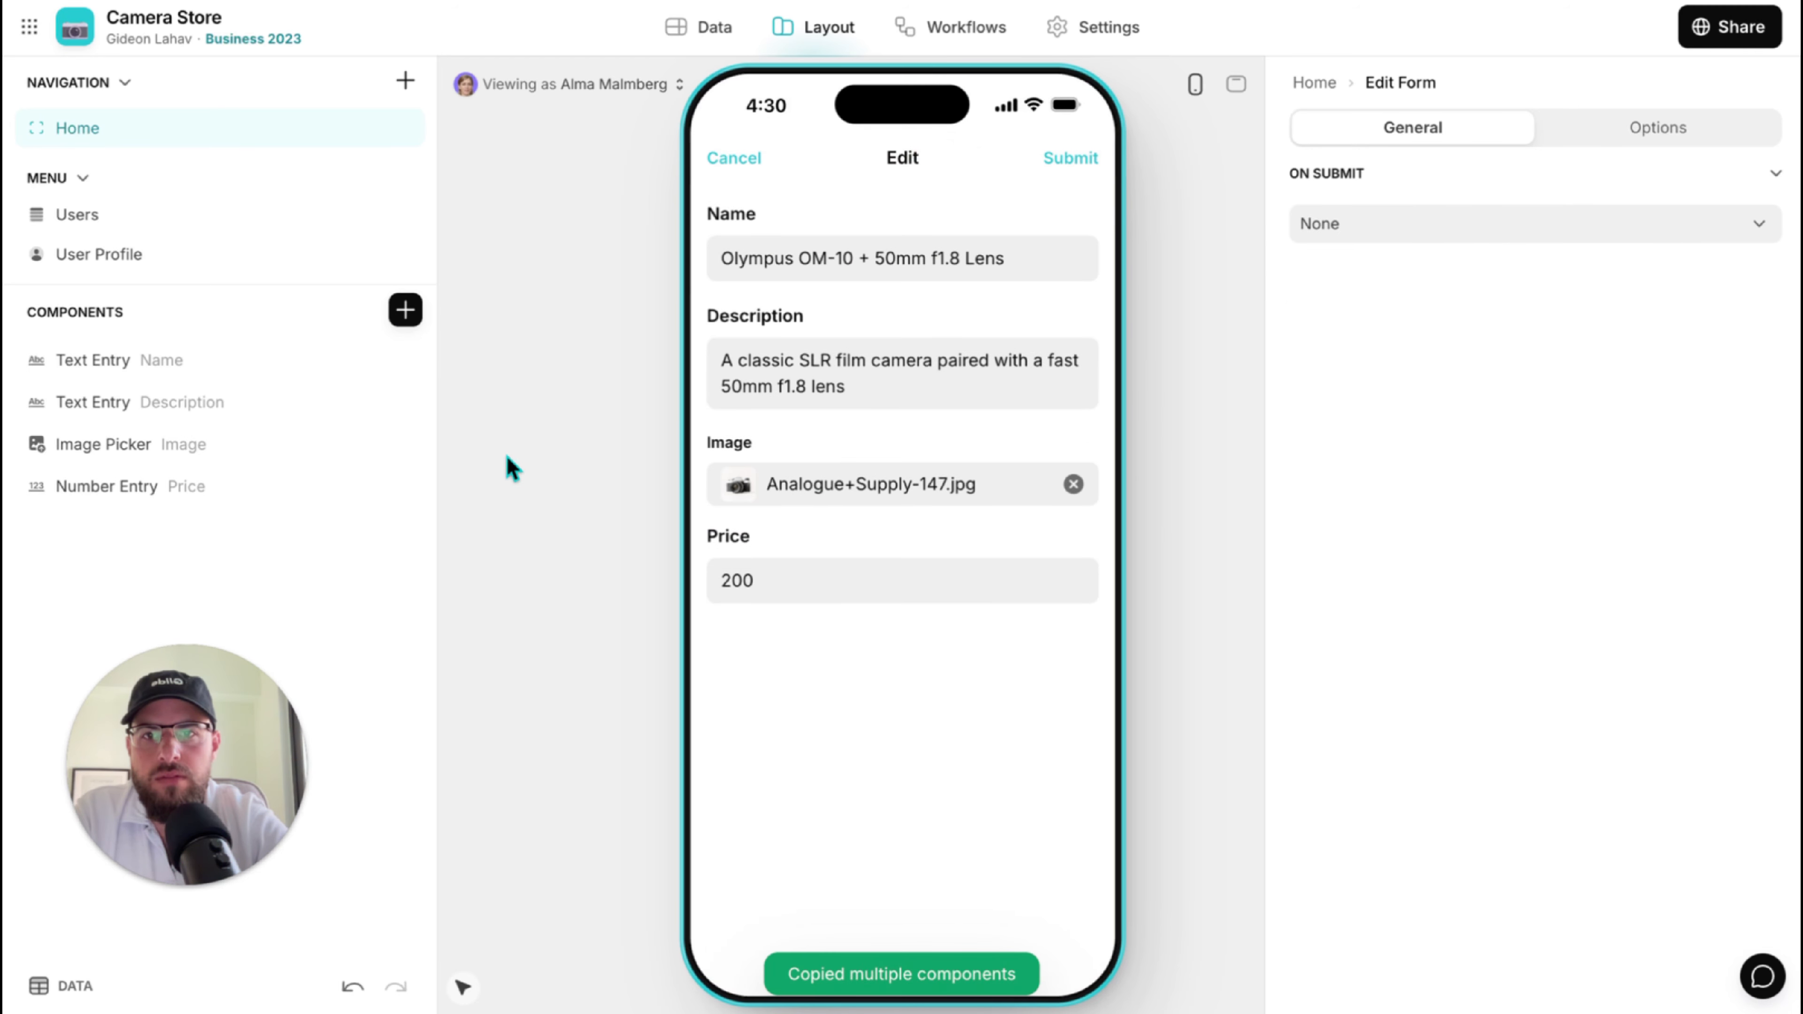
pyautogui.click(412, 362)
pyautogui.click(412, 362)
pyautogui.click(411, 362)
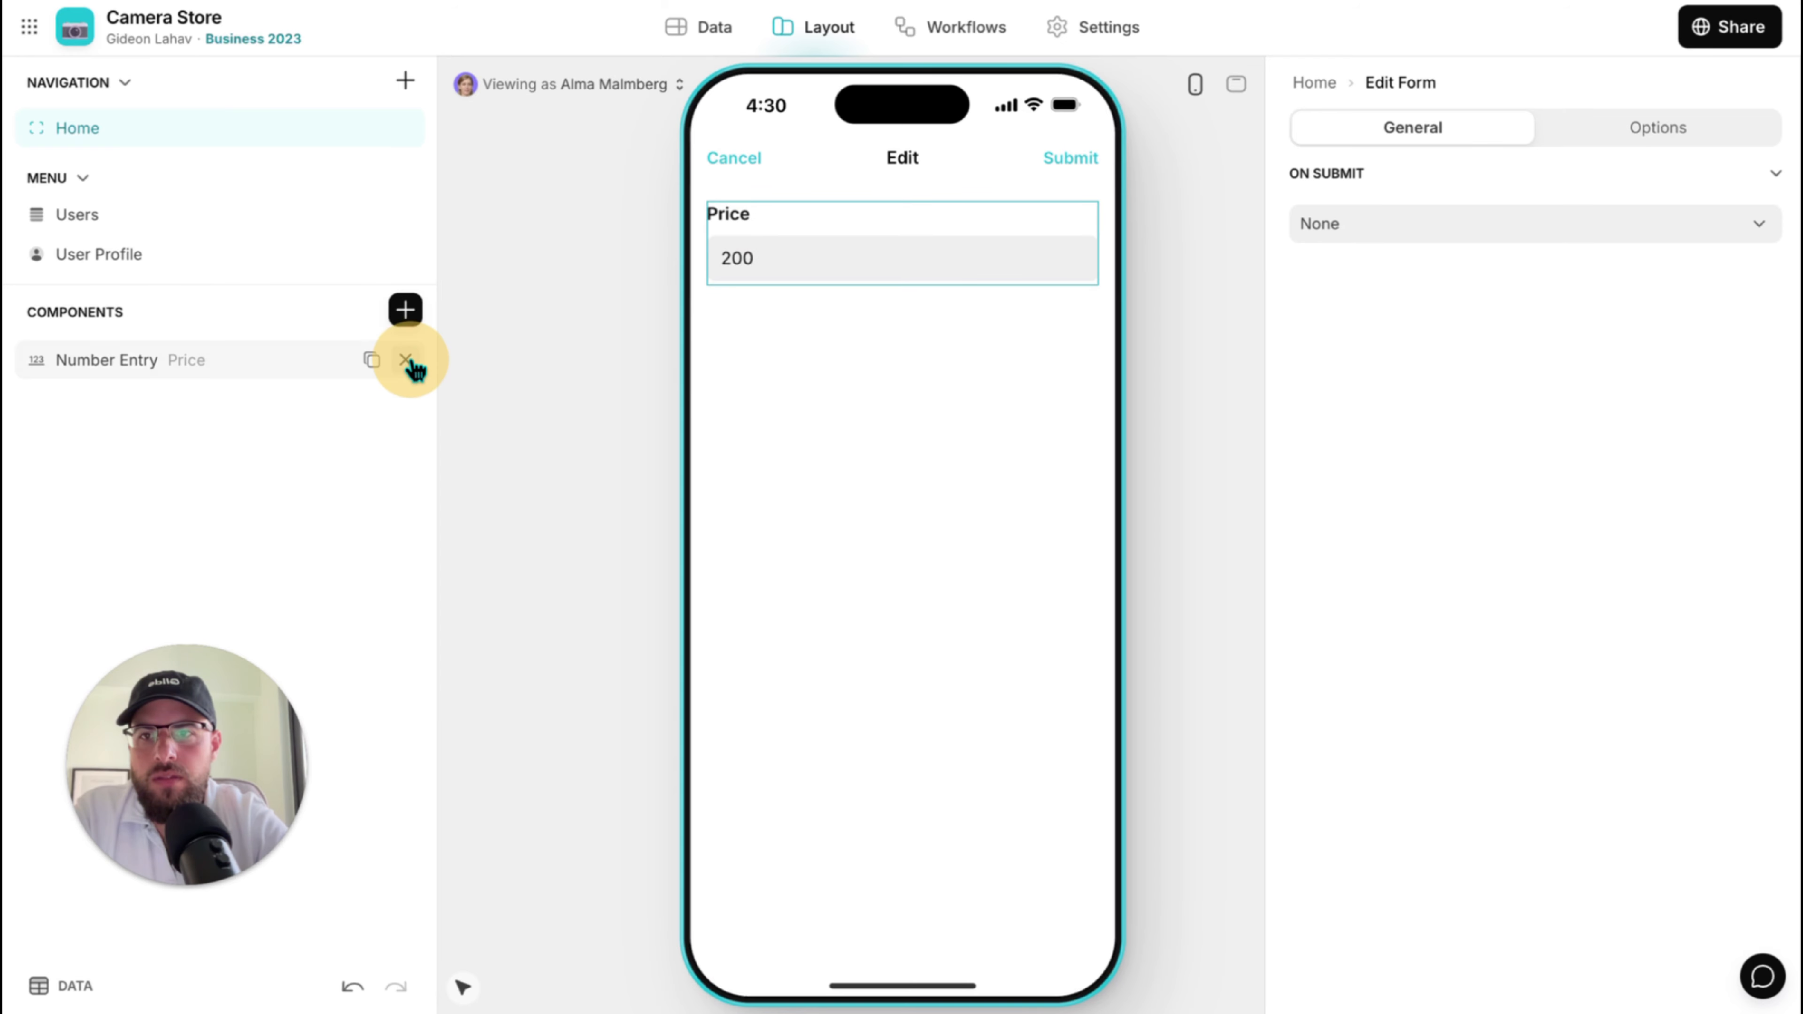
pyautogui.click(412, 362)
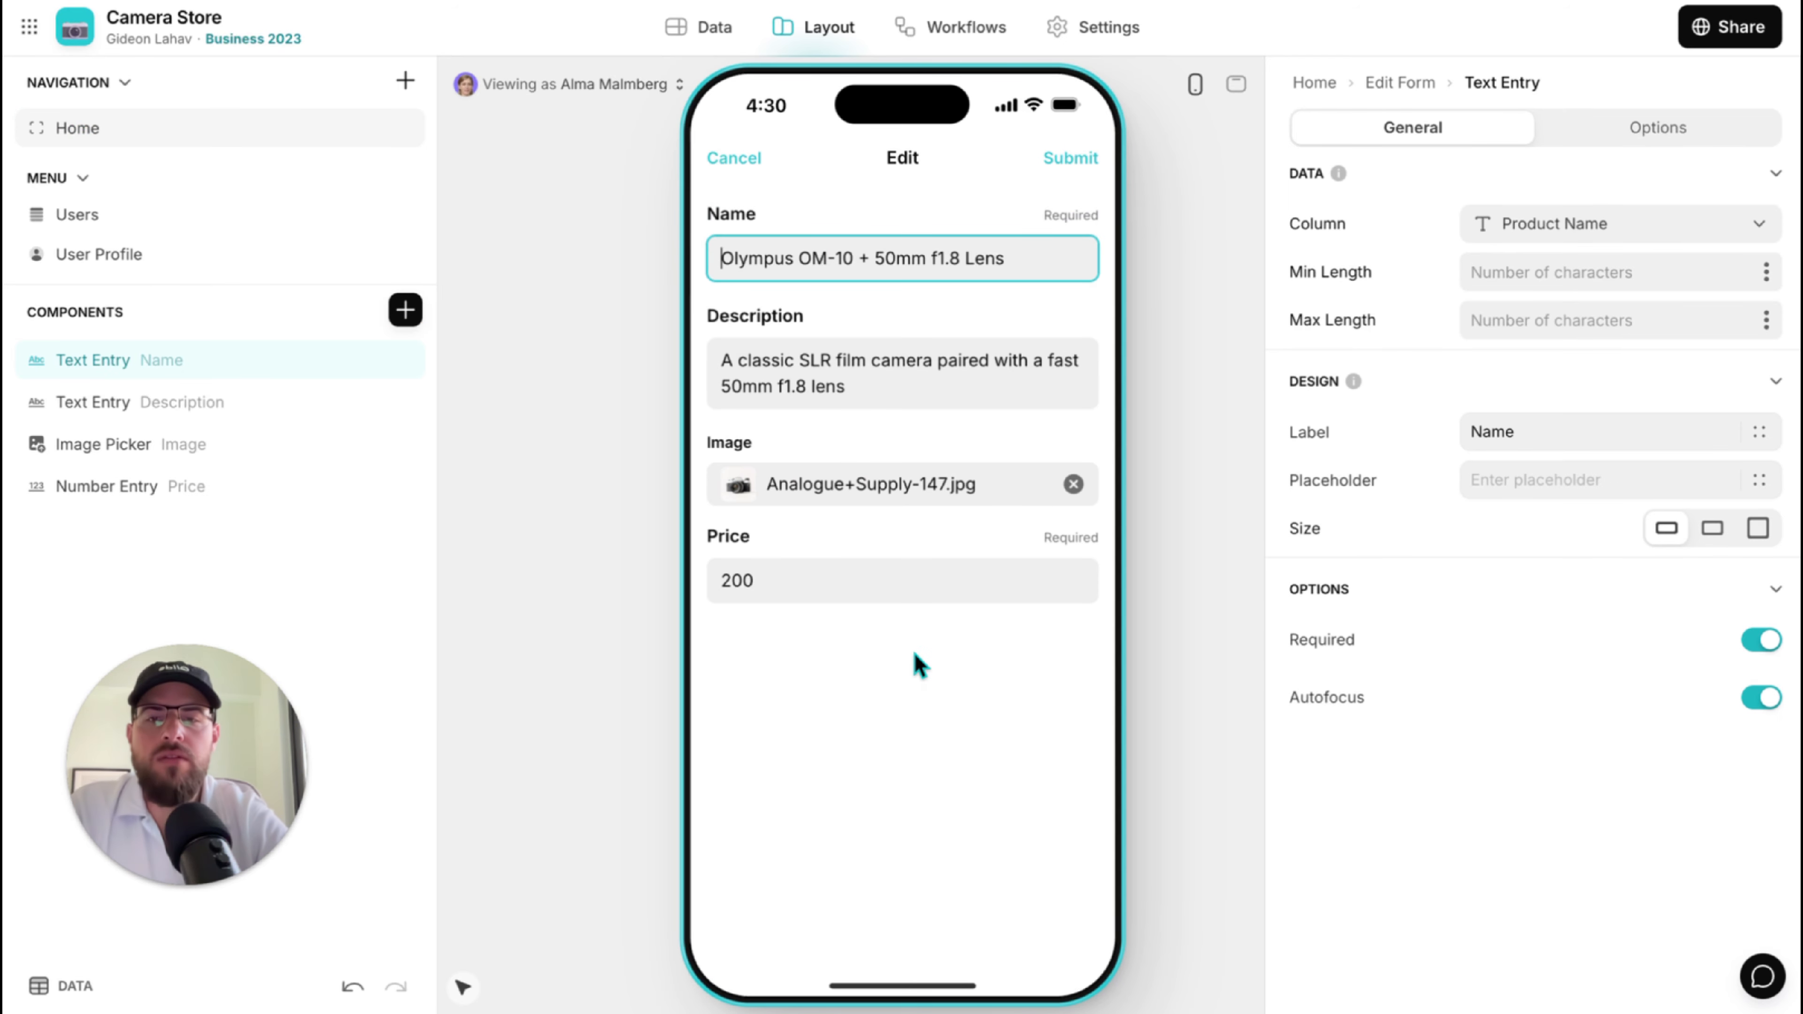
pyautogui.click(751, 169)
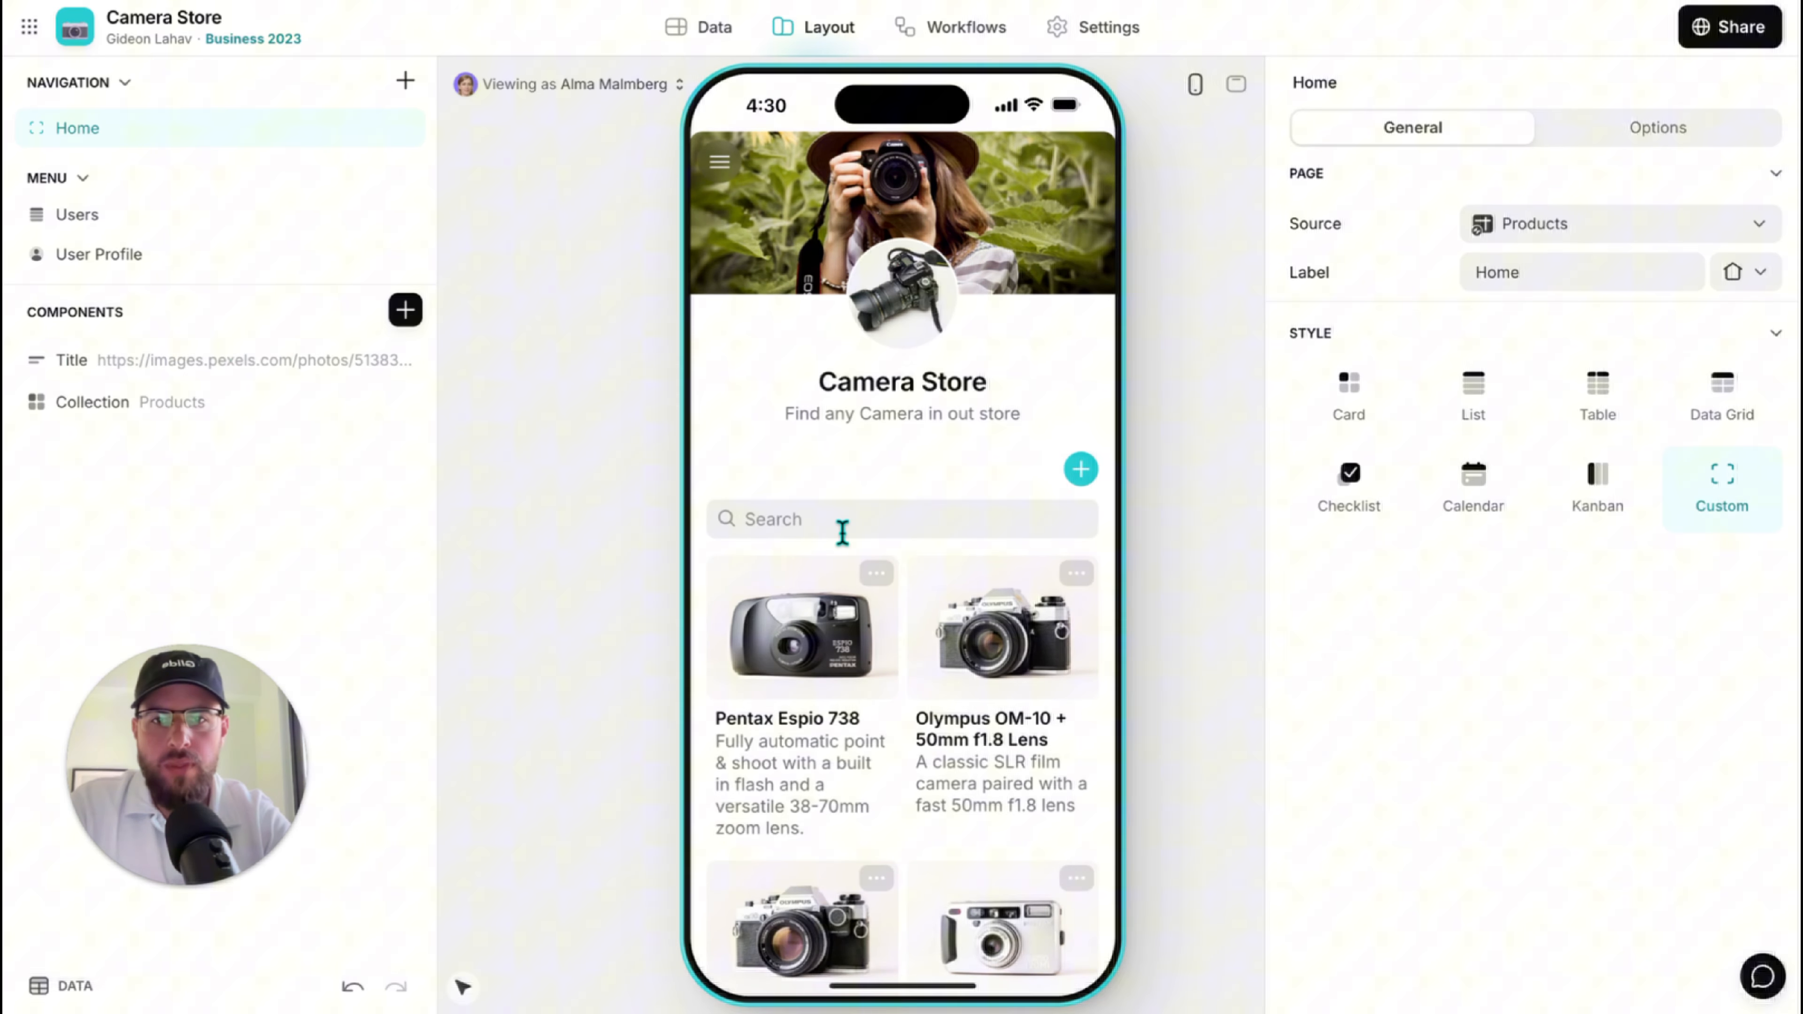
# Set the Products collection's Meta to the Price column and check the product cards in the preview.
pyautogui.scroll(-3, 982, 563)
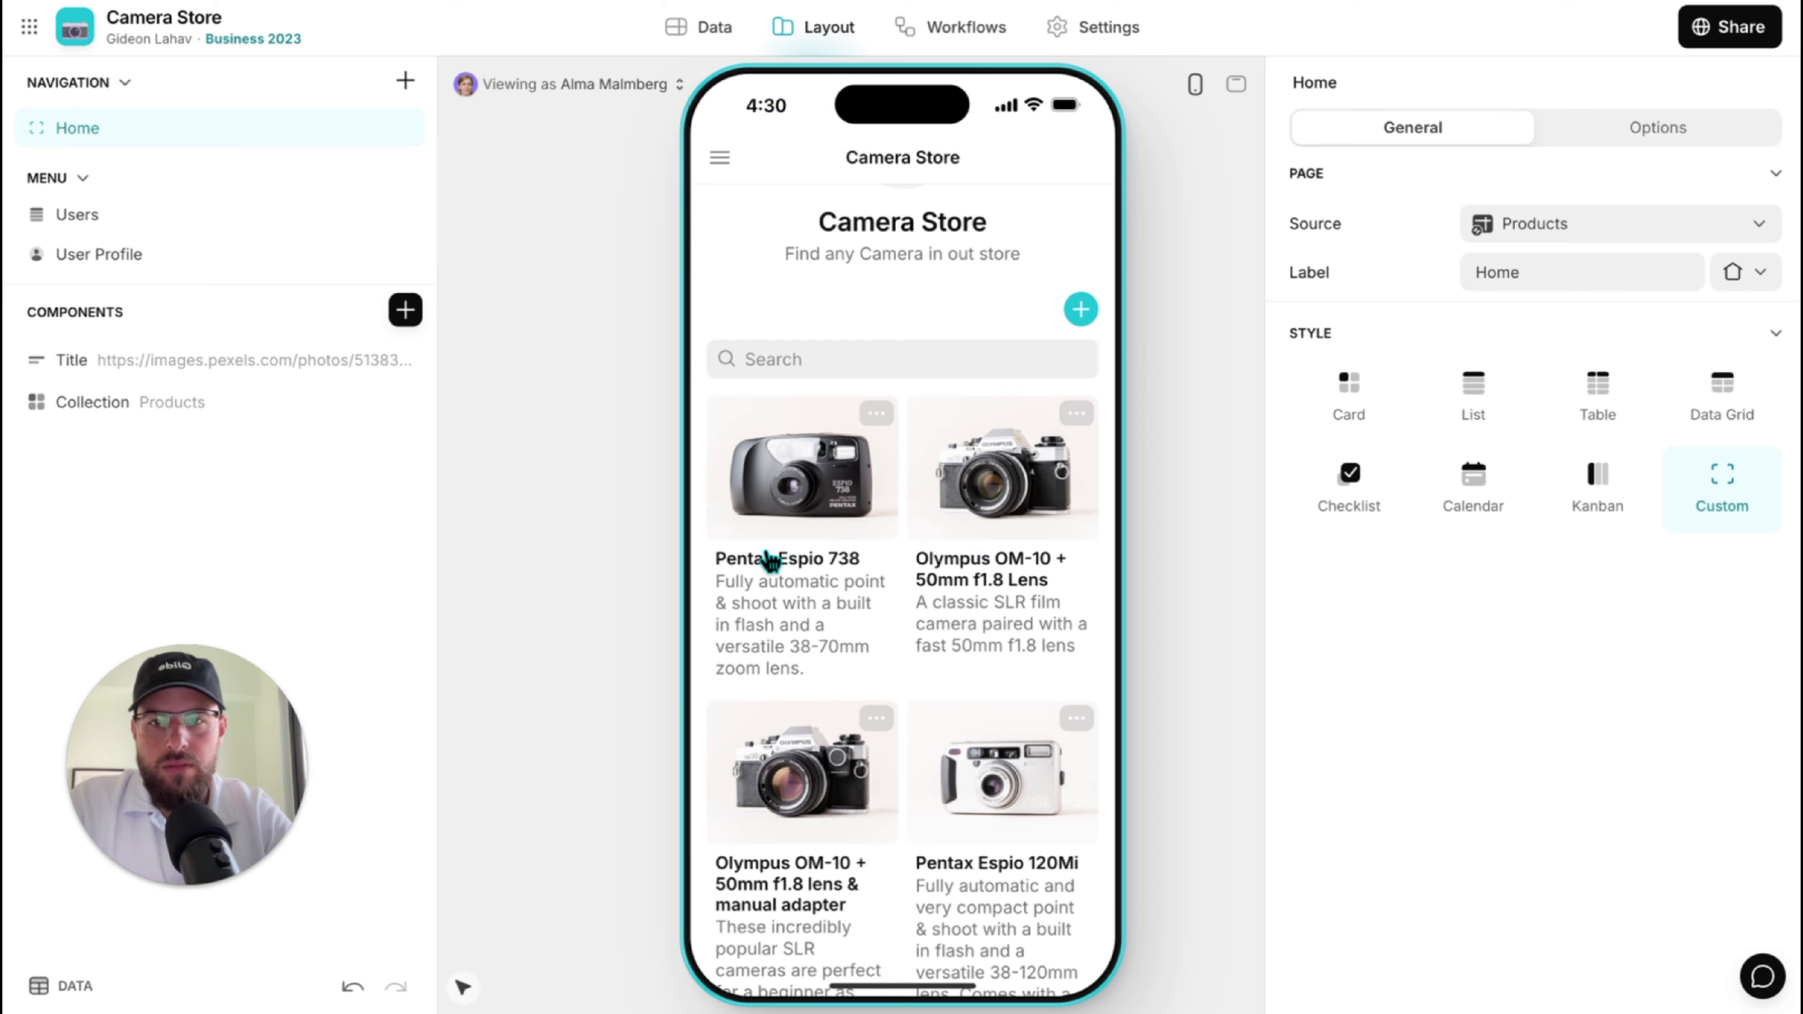
pyautogui.click(152, 416)
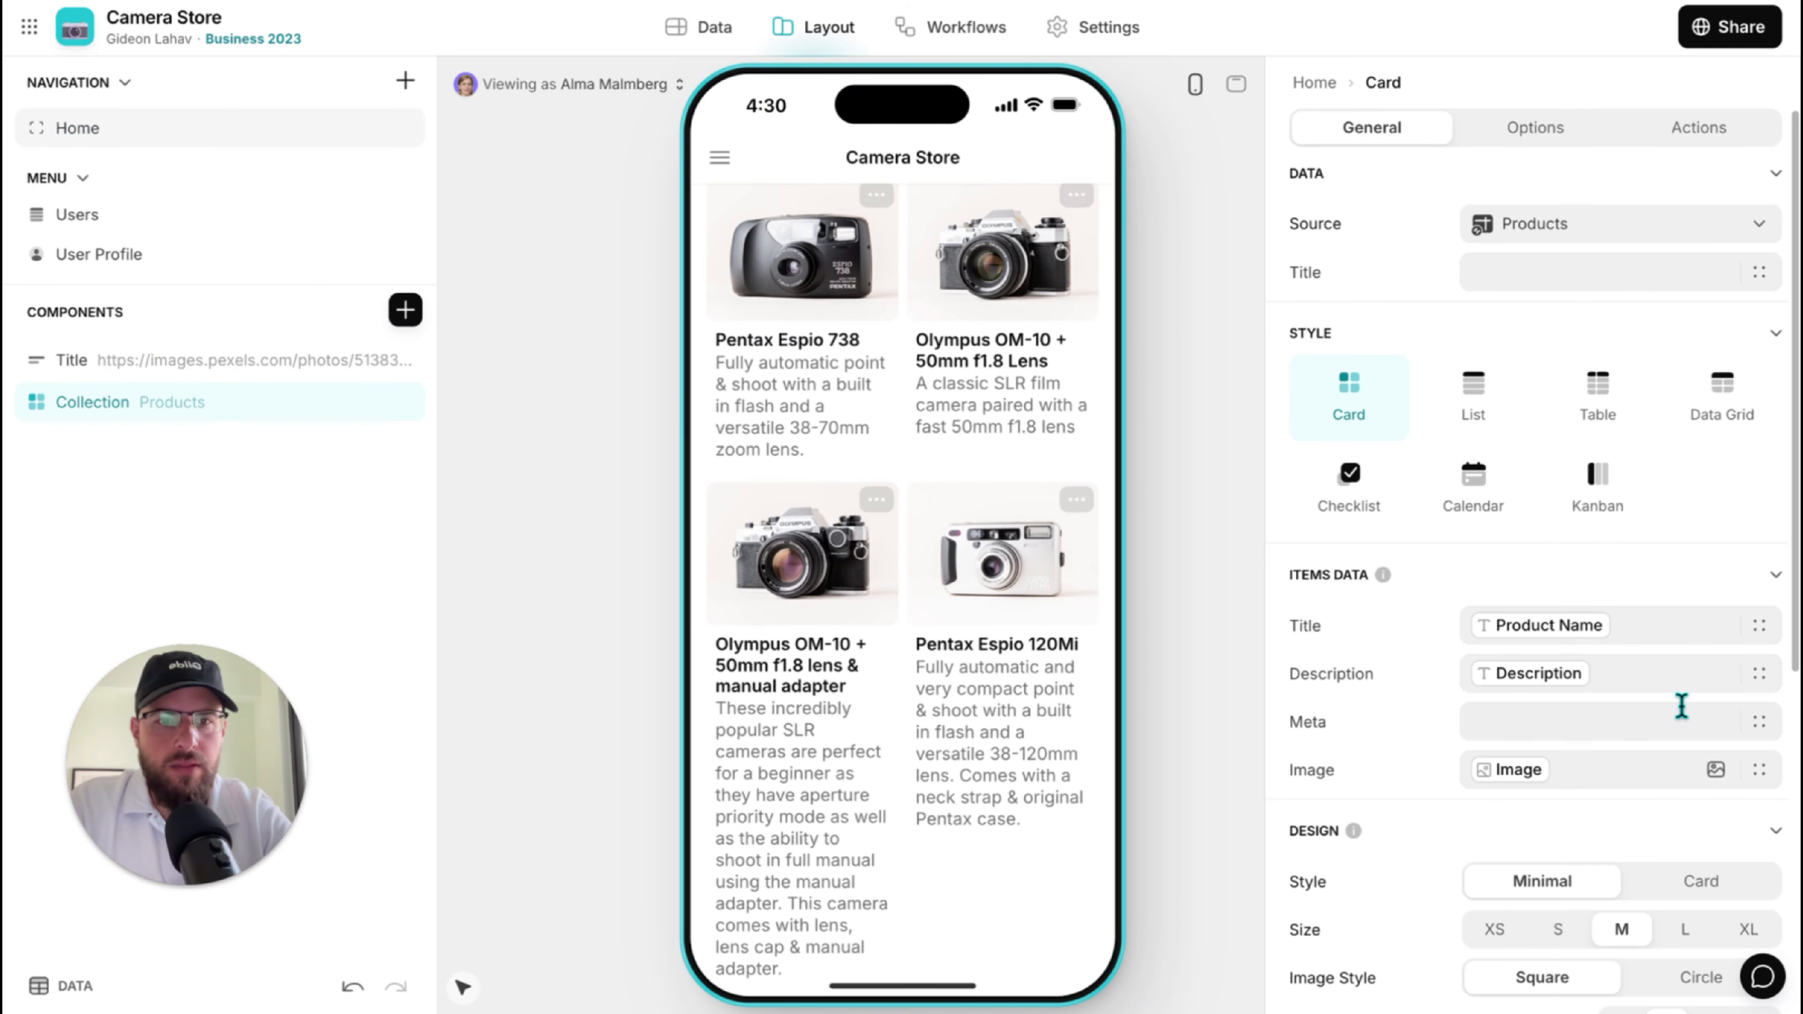
pyautogui.click(1760, 725)
pyautogui.click(1607, 683)
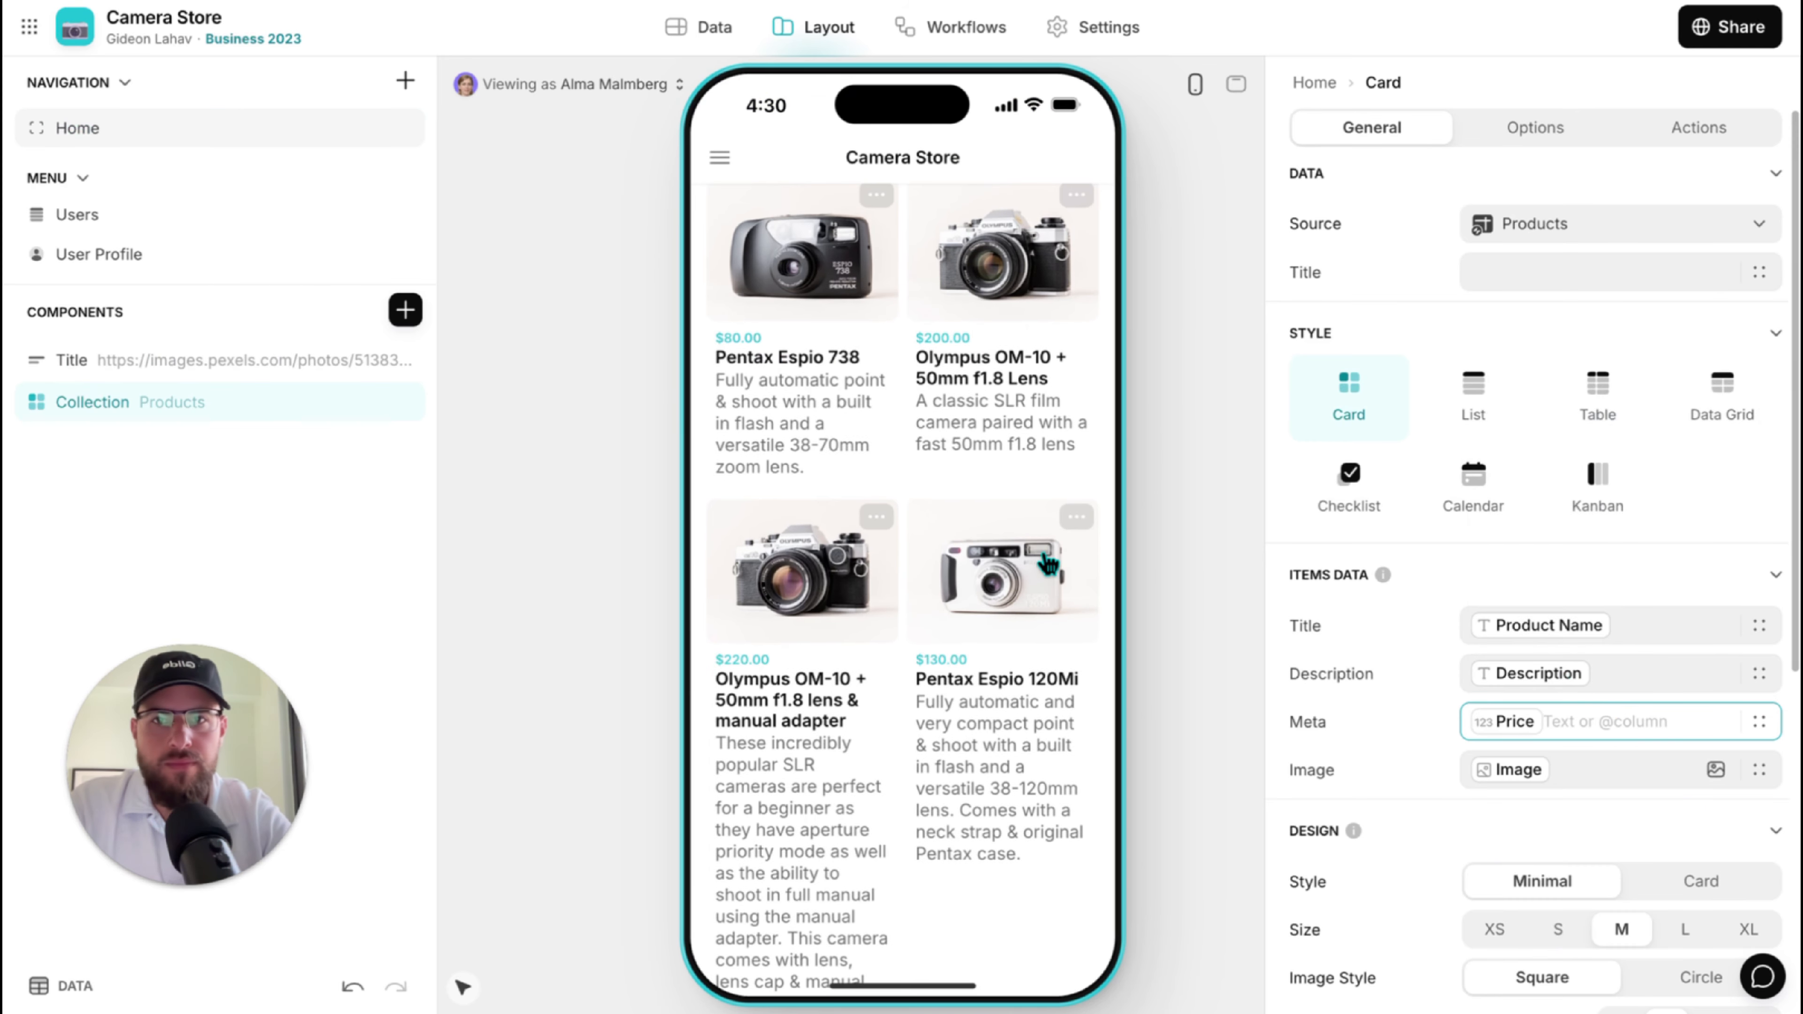
pyautogui.scroll(5, 925, 480)
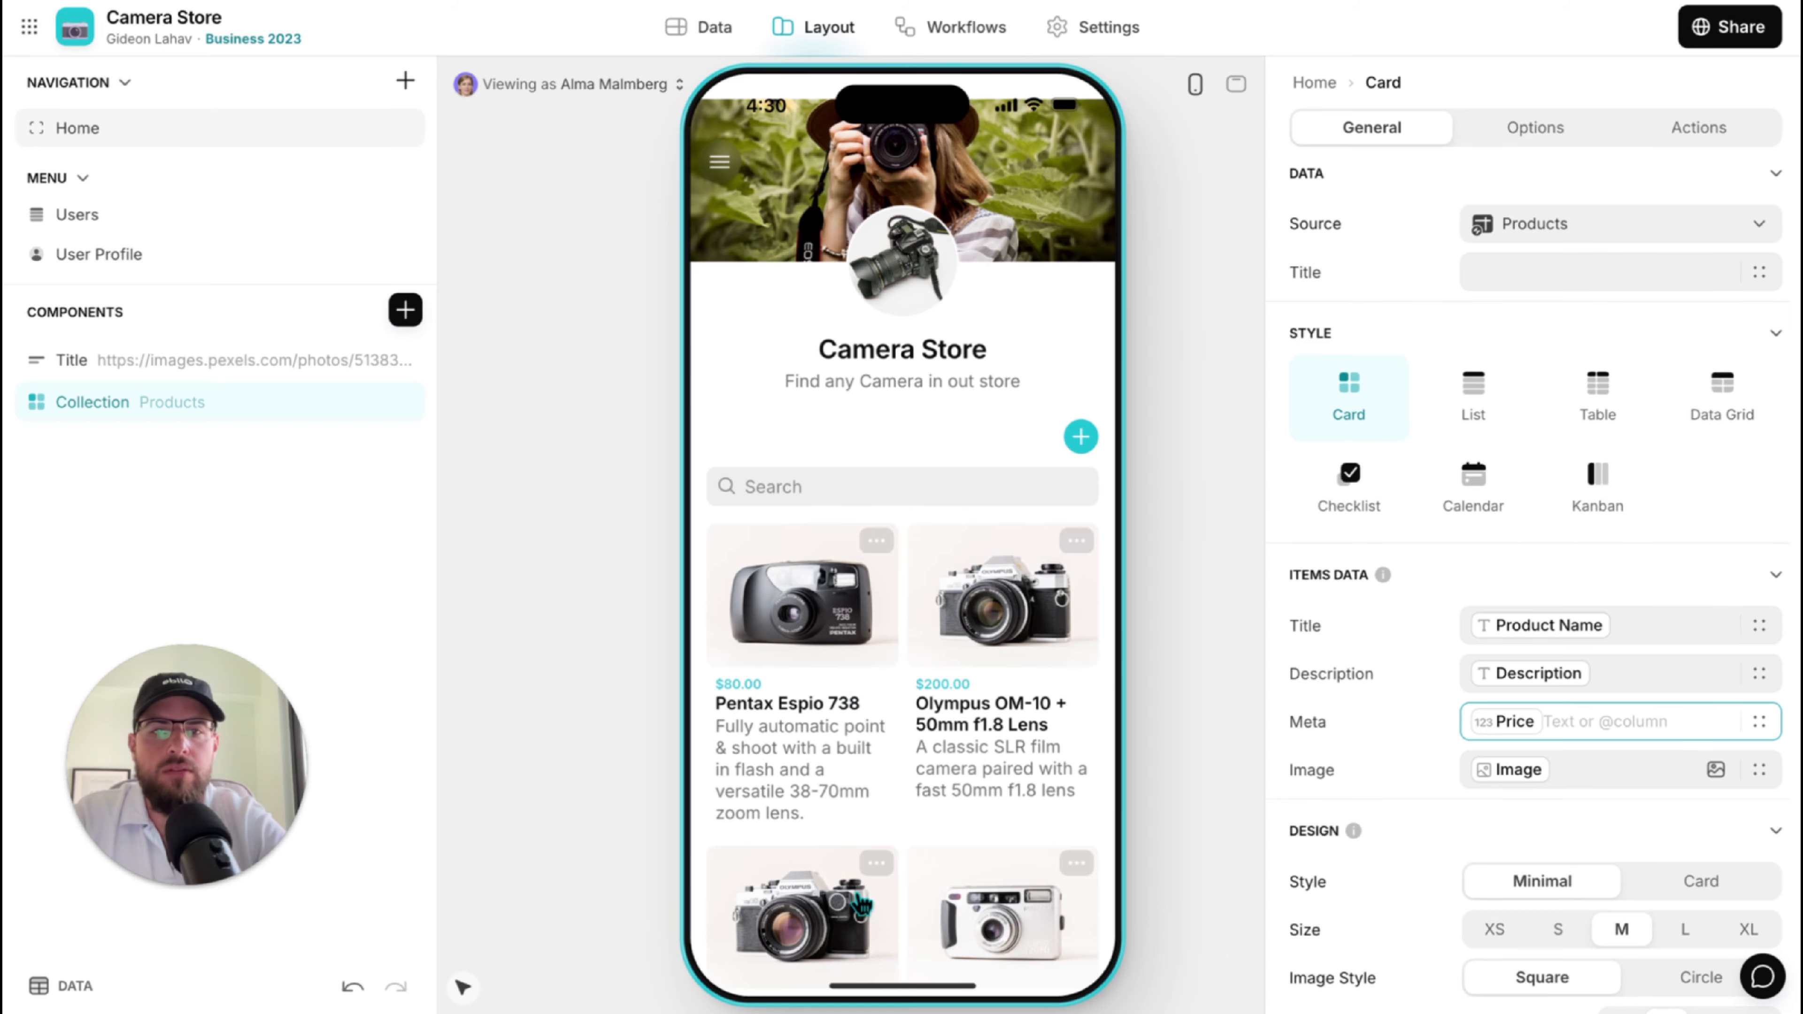
pyautogui.scroll(-5, 861, 905)
pyautogui.scroll(6, 938, 572)
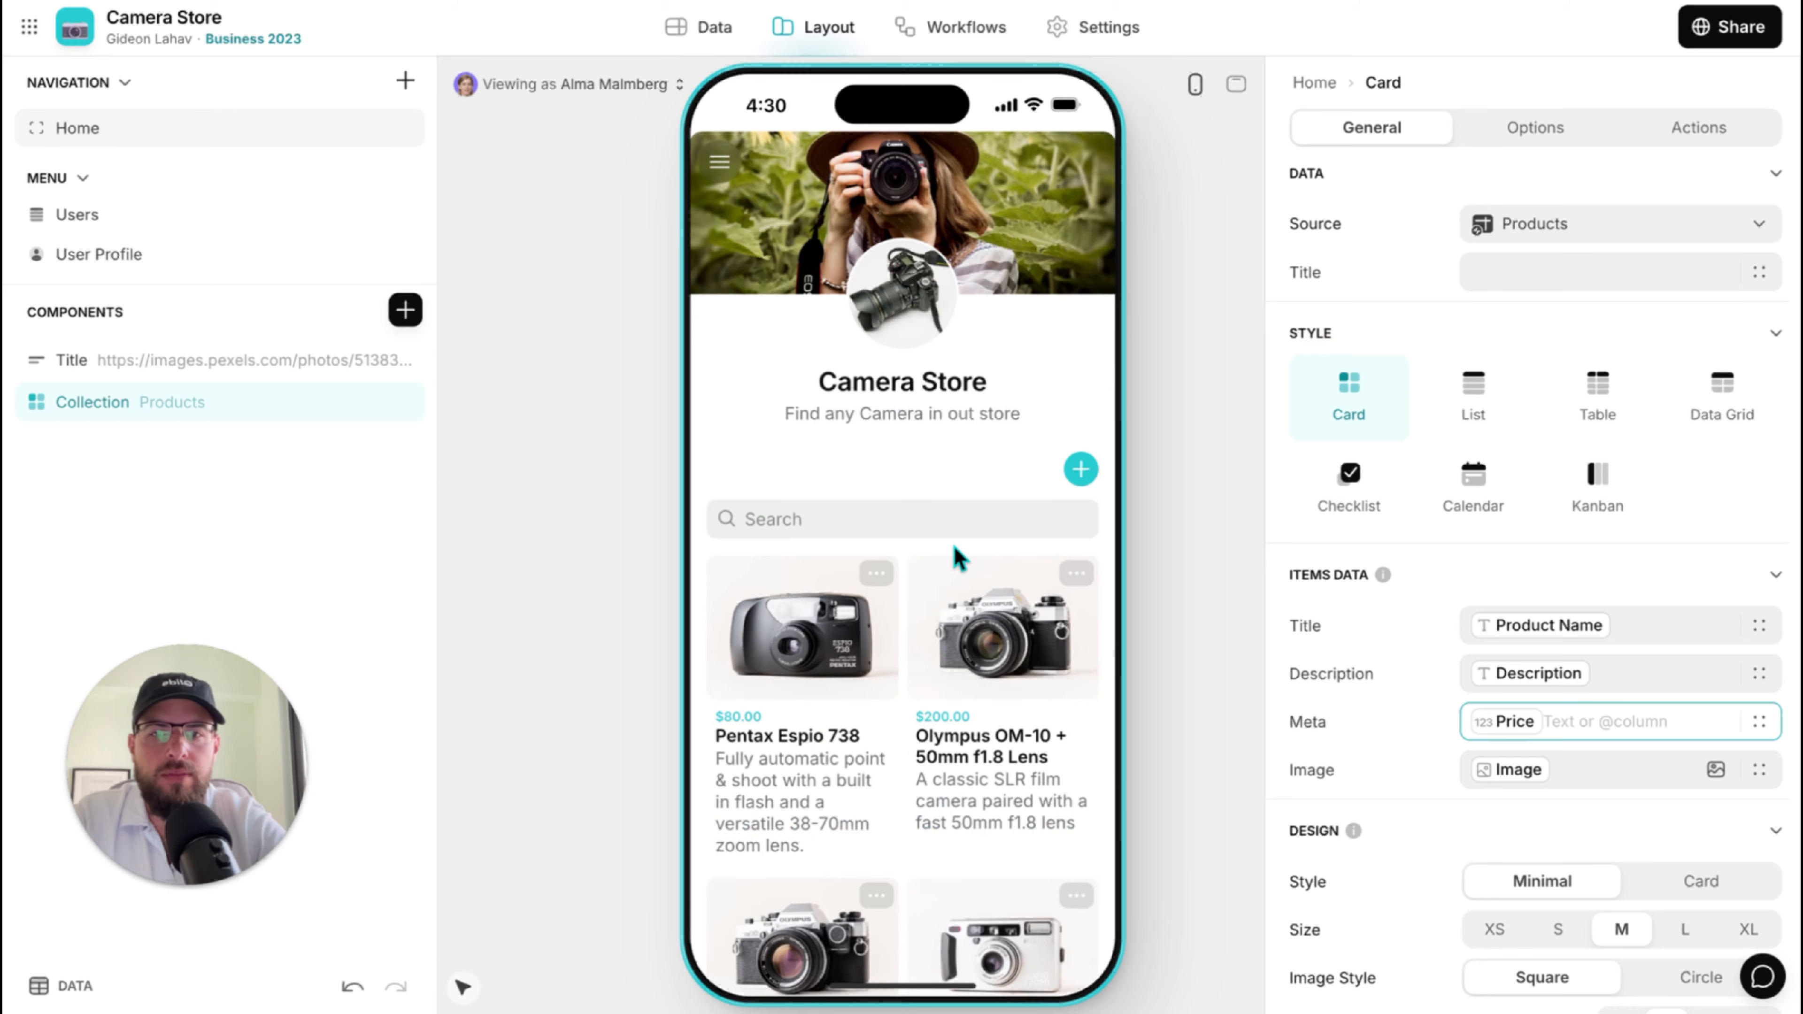
# Remove the Description field from the product cards, leaving the item description empty.
pyautogui.scroll(-5, 957, 556)
pyautogui.scroll(-8, 959, 551)
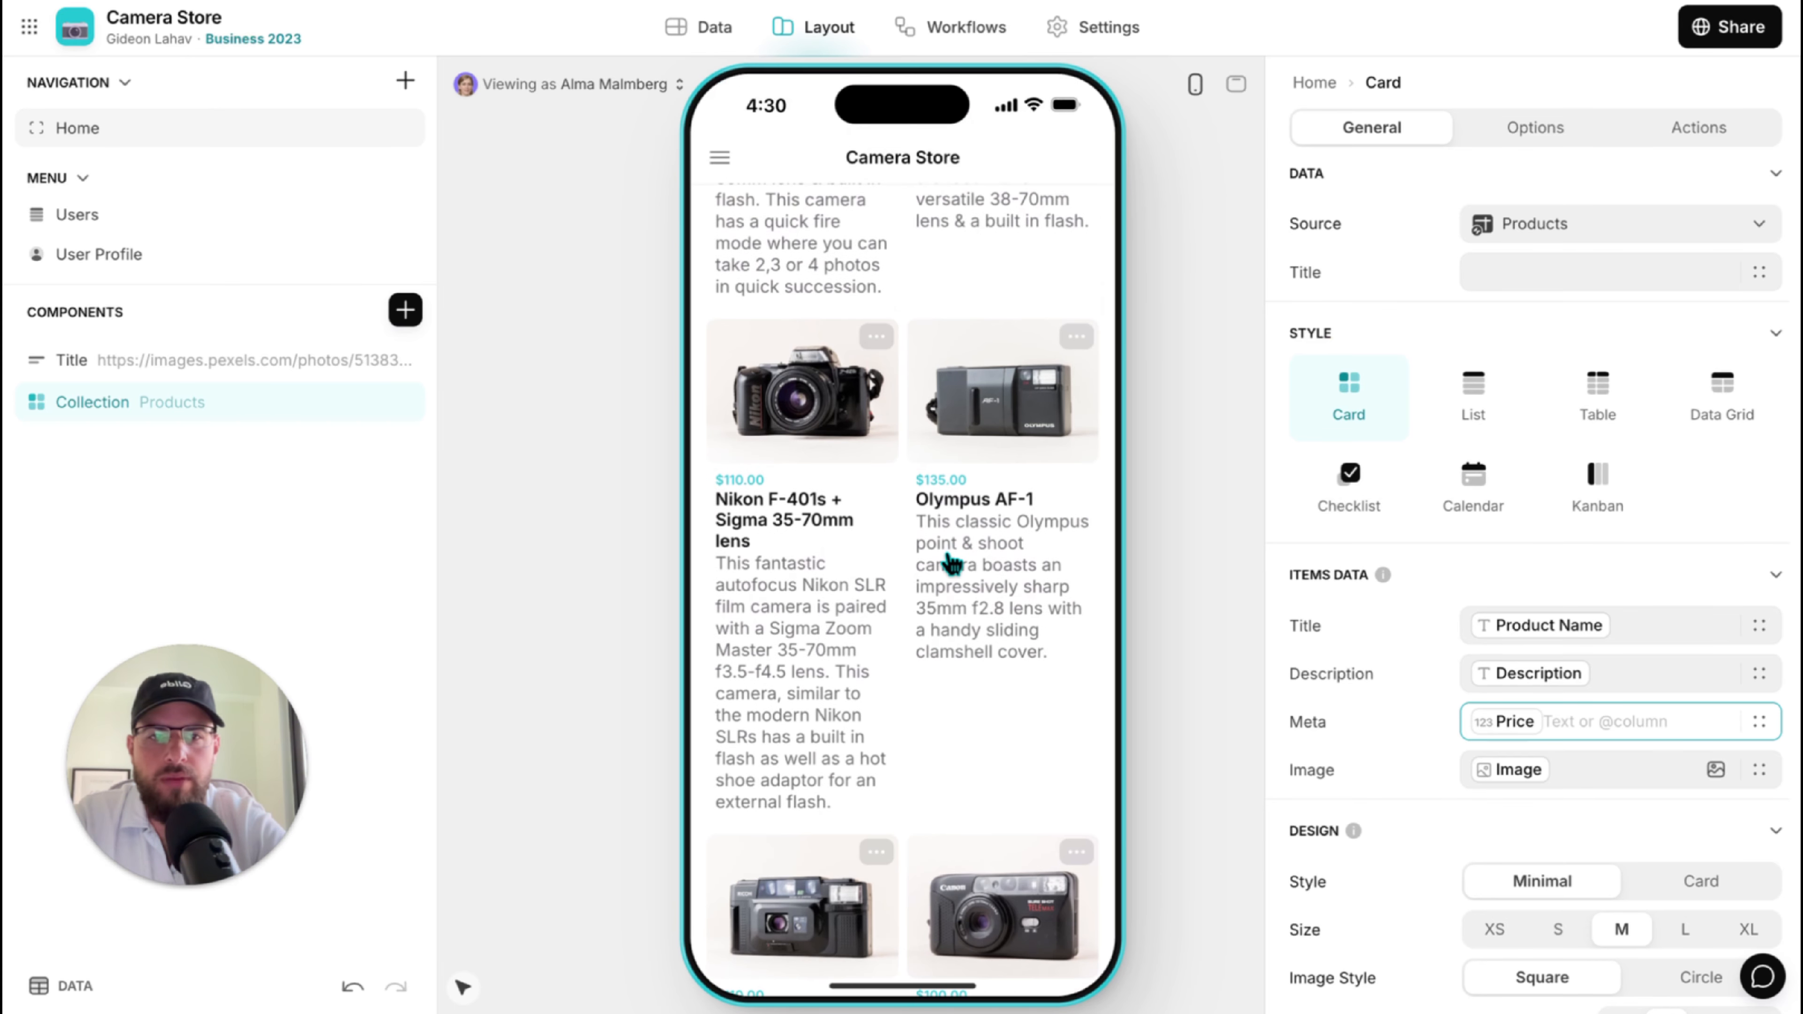
pyautogui.click(1634, 671)
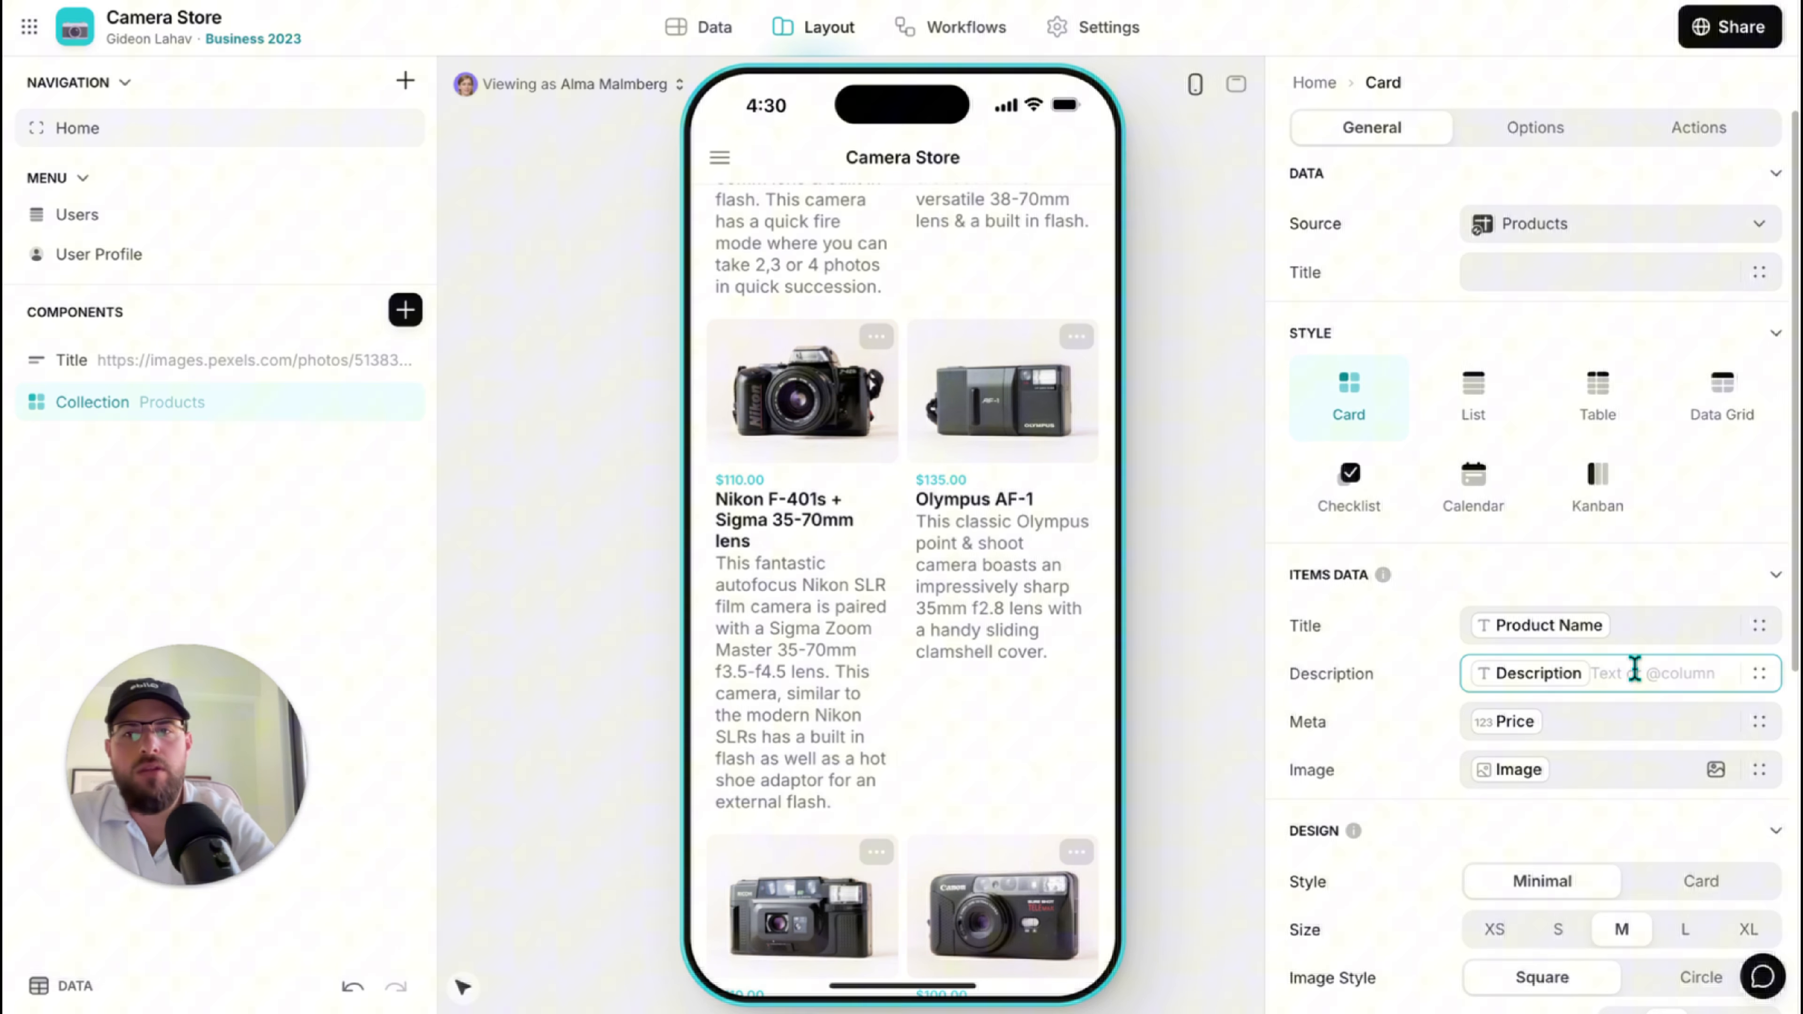
pyautogui.press('BackSpace')
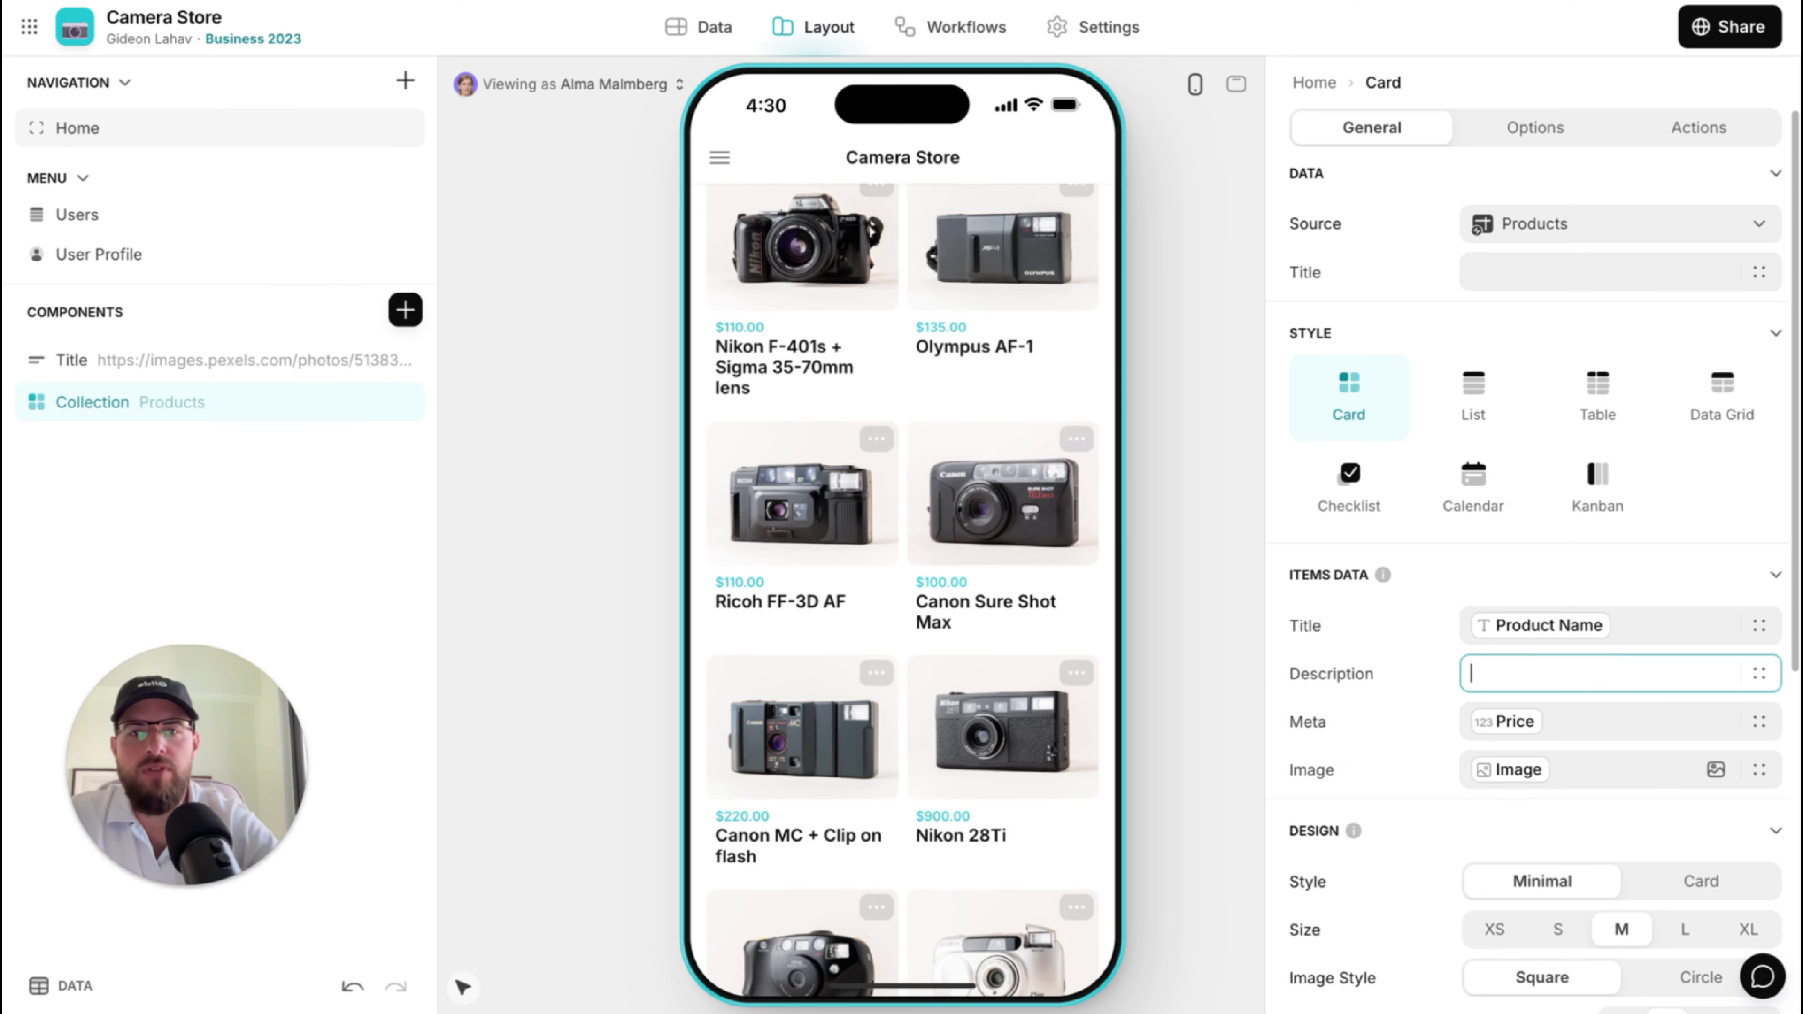
pyautogui.scroll(3, 954, 634)
pyautogui.scroll(5, 954, 634)
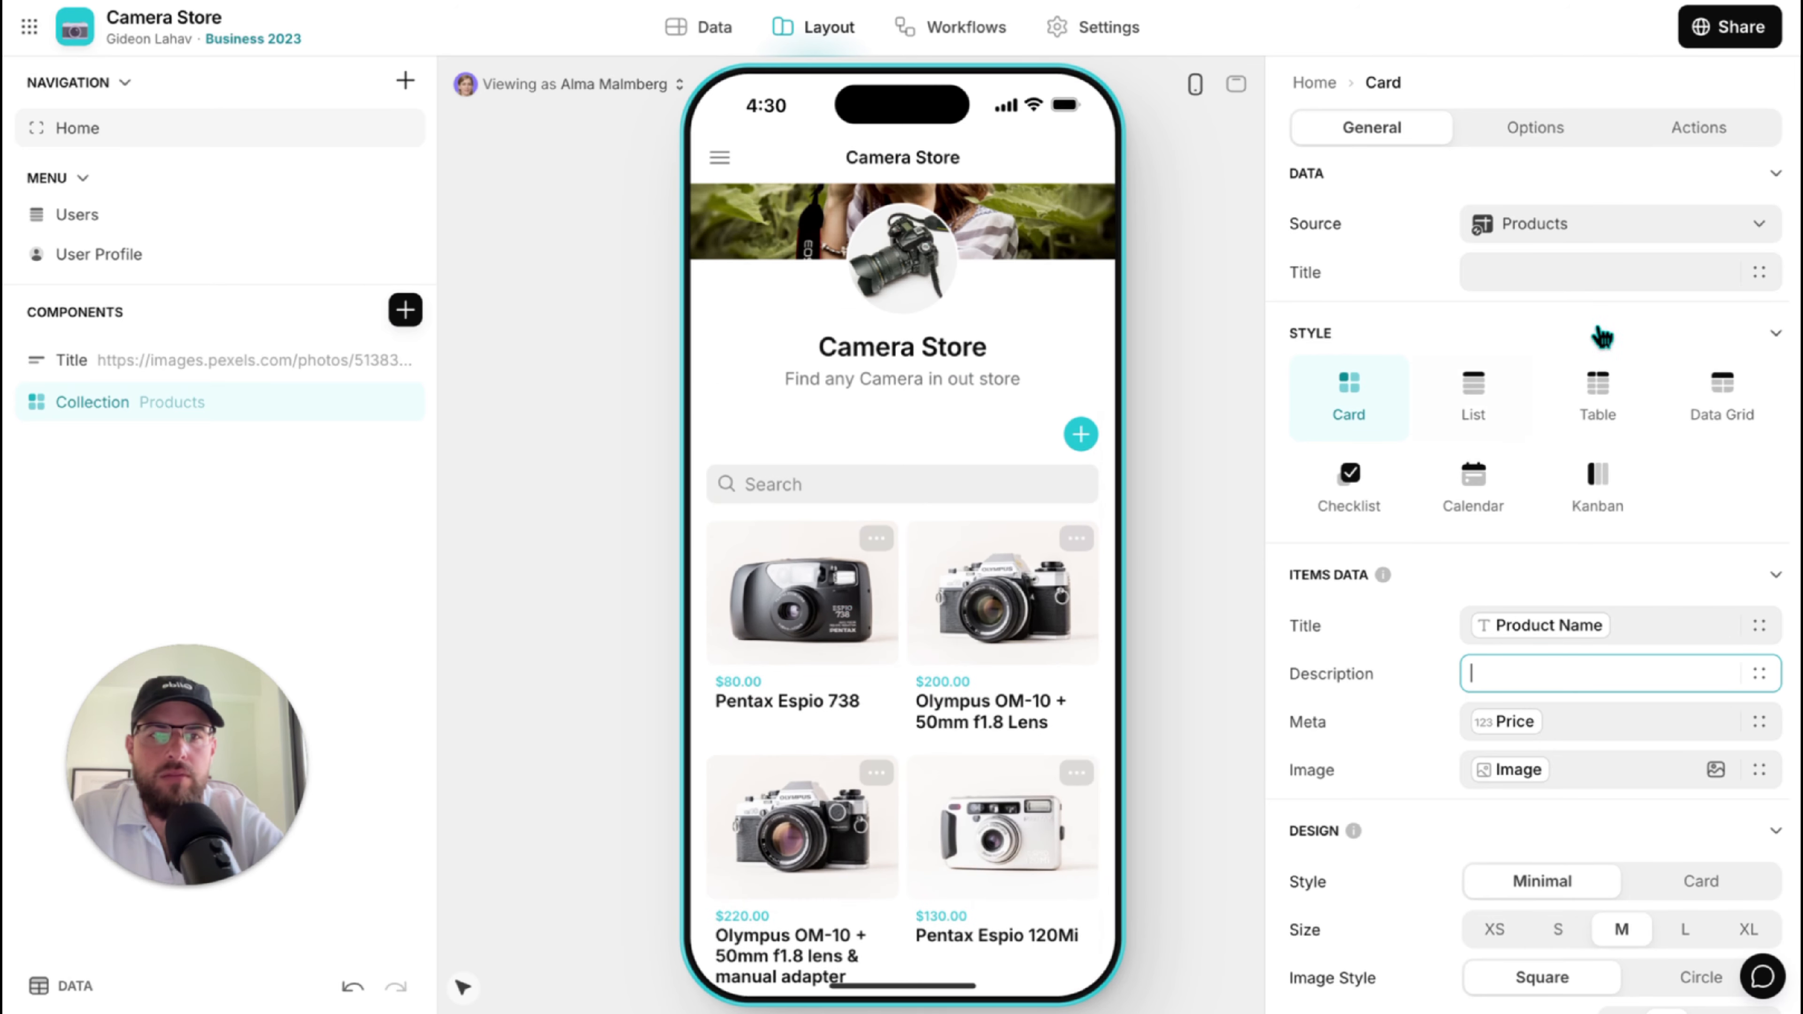
# Enable advanced actions for the Products collection and make the item click's detail screen open as Slide In.
pyautogui.click(1696, 128)
pyautogui.click(1469, 725)
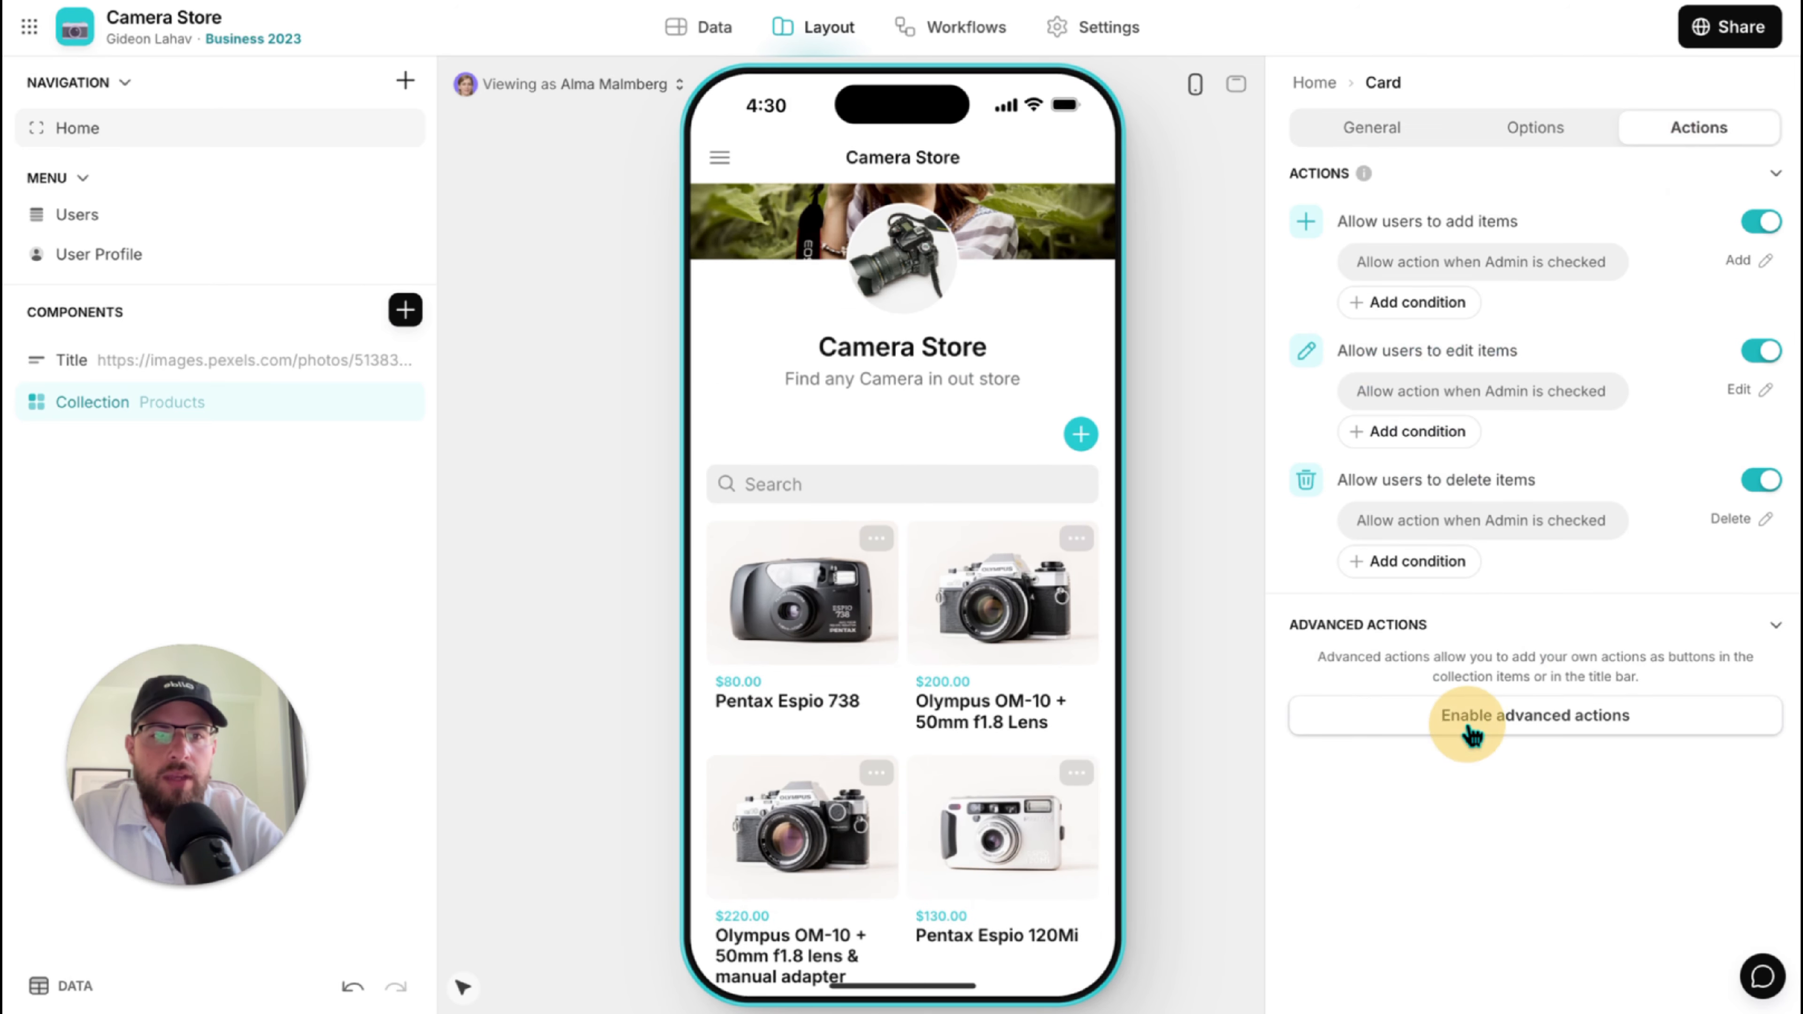
pyautogui.click(1397, 485)
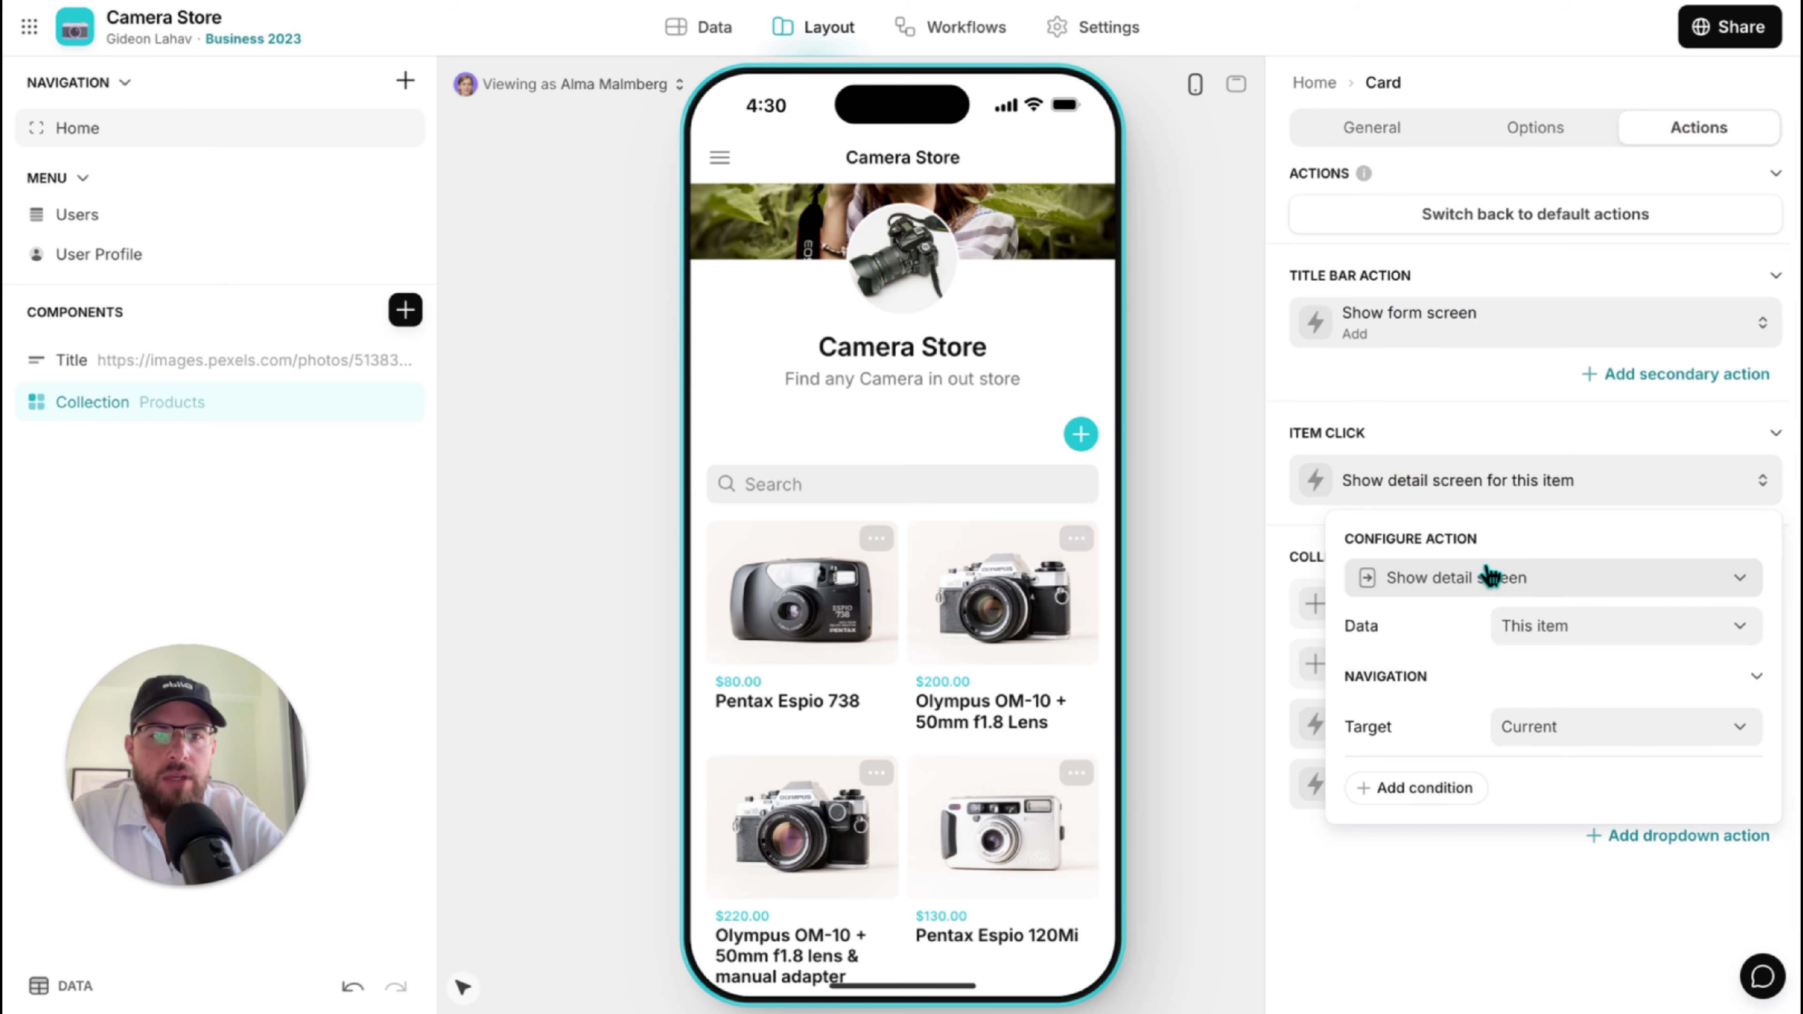
pyautogui.click(1537, 731)
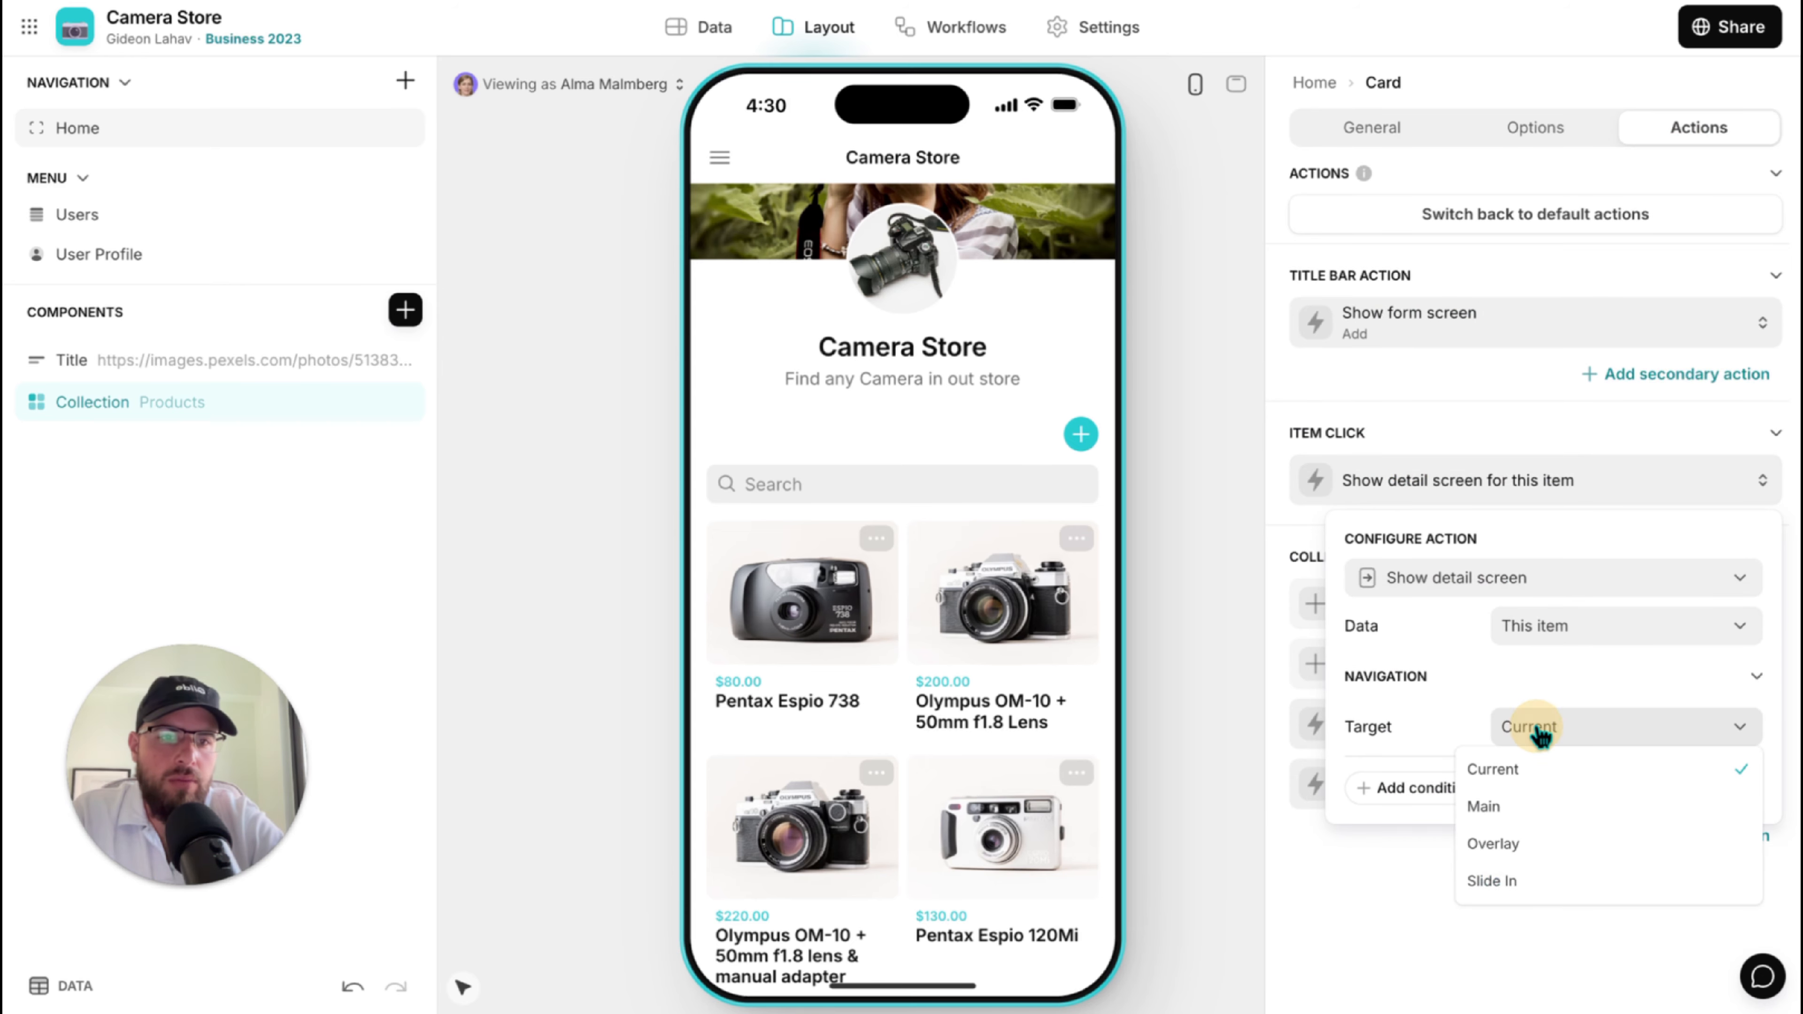
pyautogui.click(1558, 881)
pyautogui.click(1534, 951)
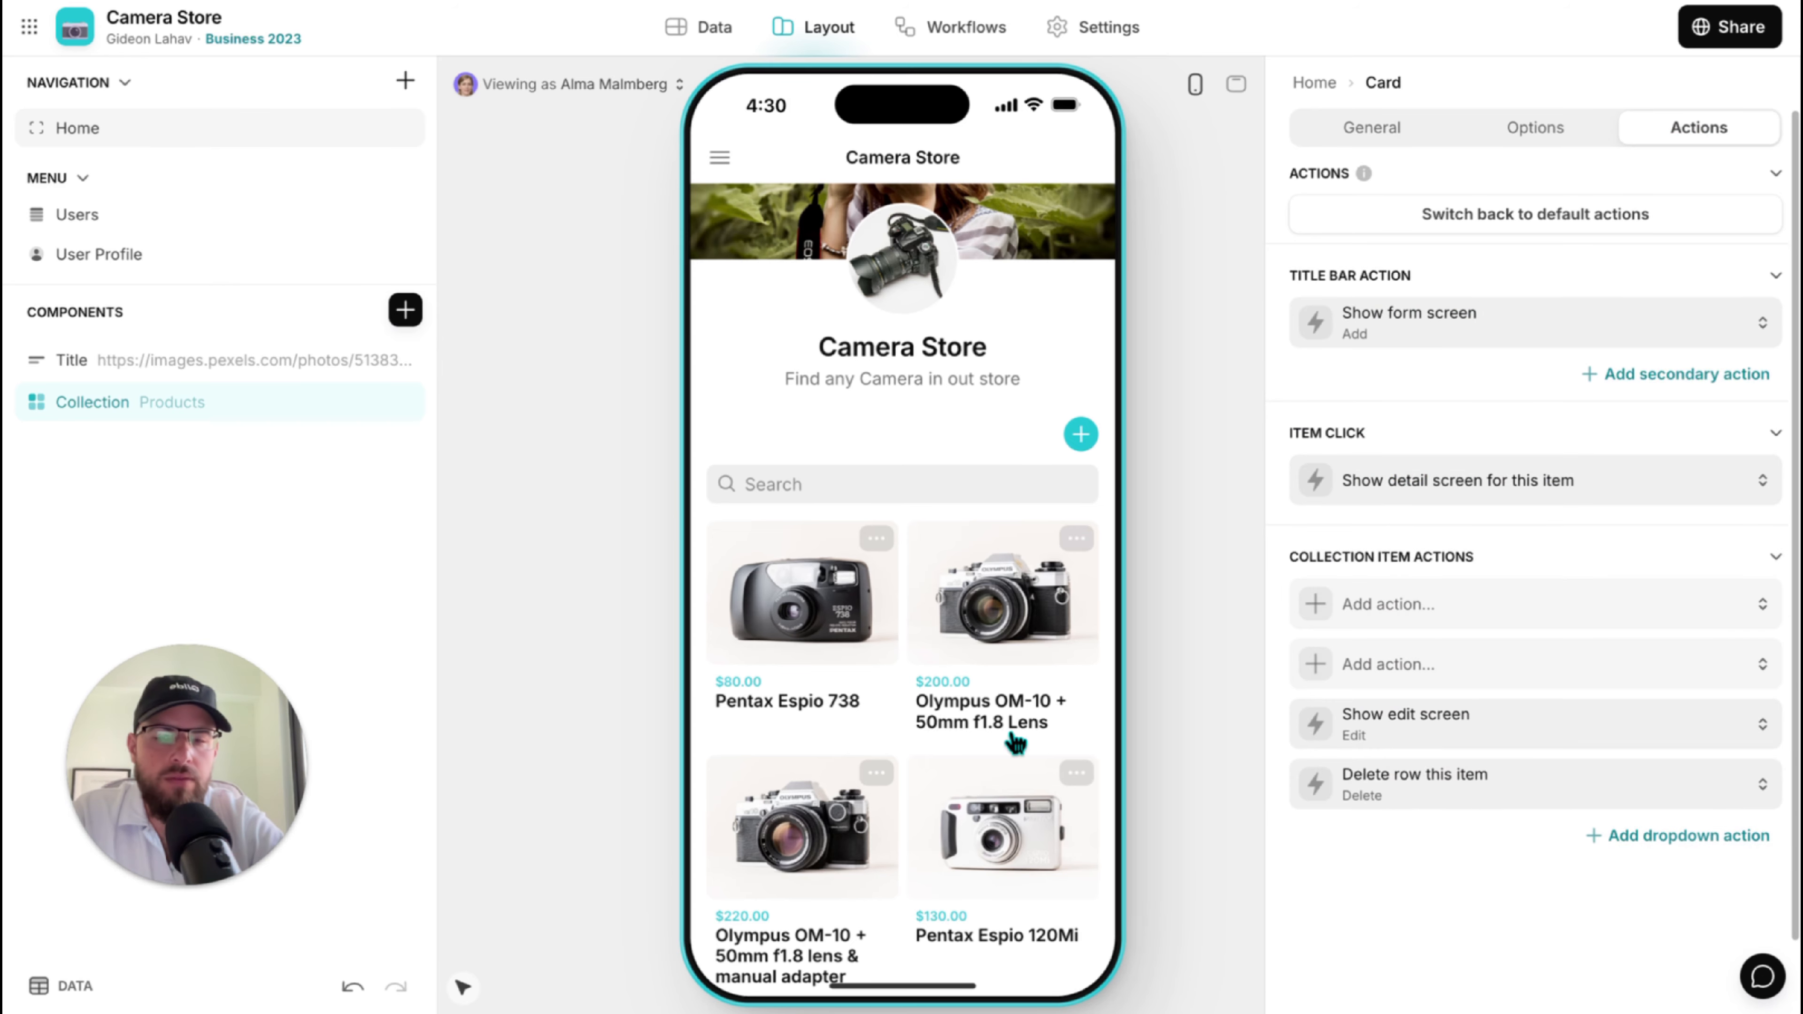
# Open the Olympus OM-10 + 50mm f1.8 Lens detail screen and delete the Edit action from its Title component.
pyautogui.click(957, 624)
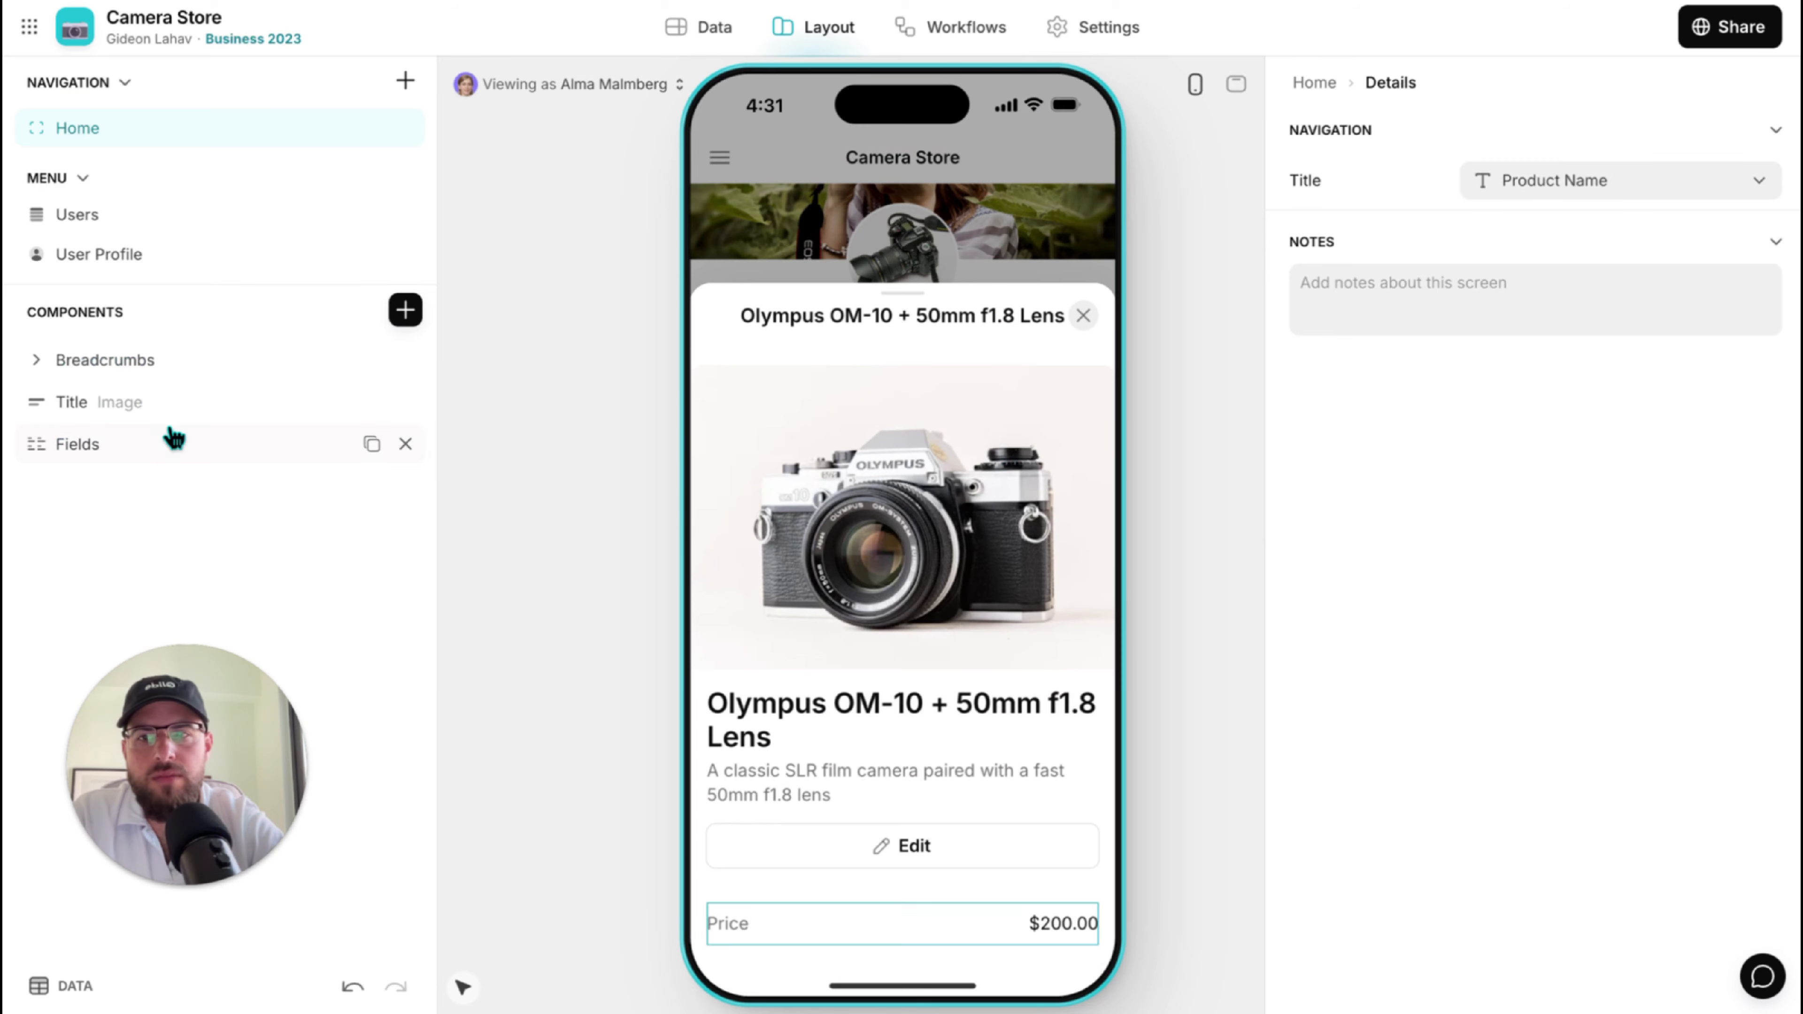
pyautogui.click(188, 410)
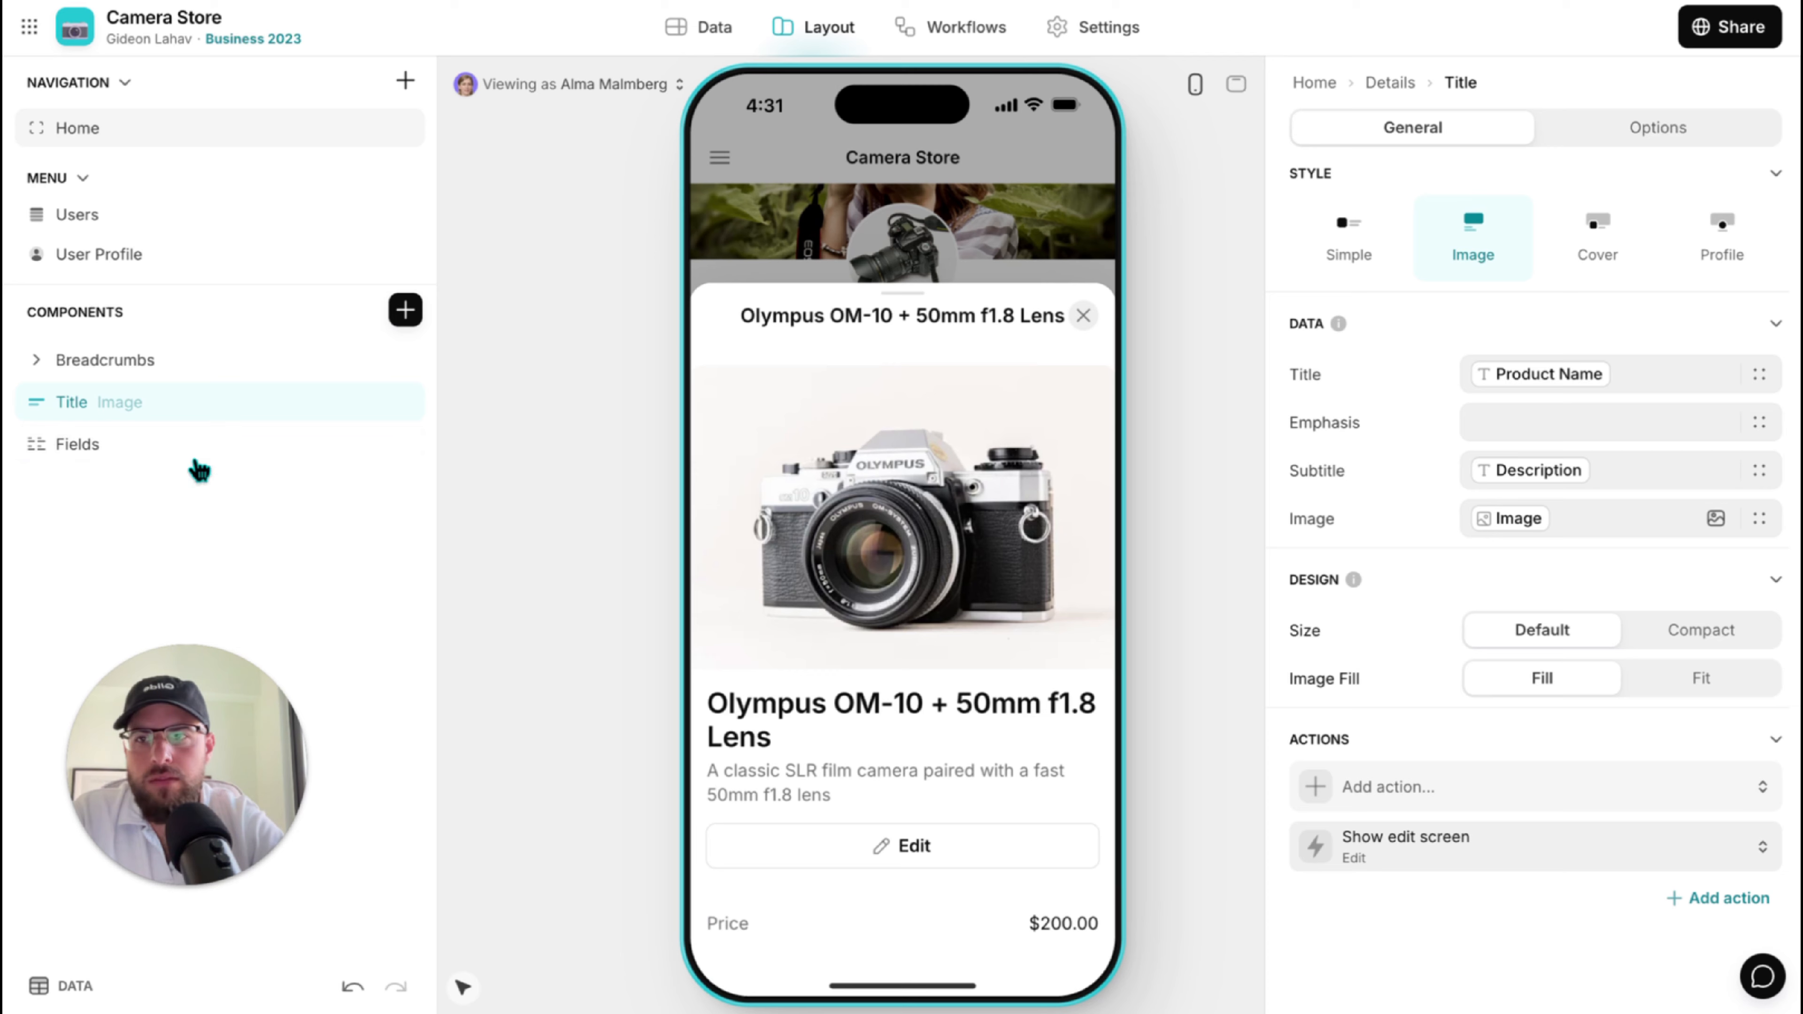
pyautogui.click(1556, 849)
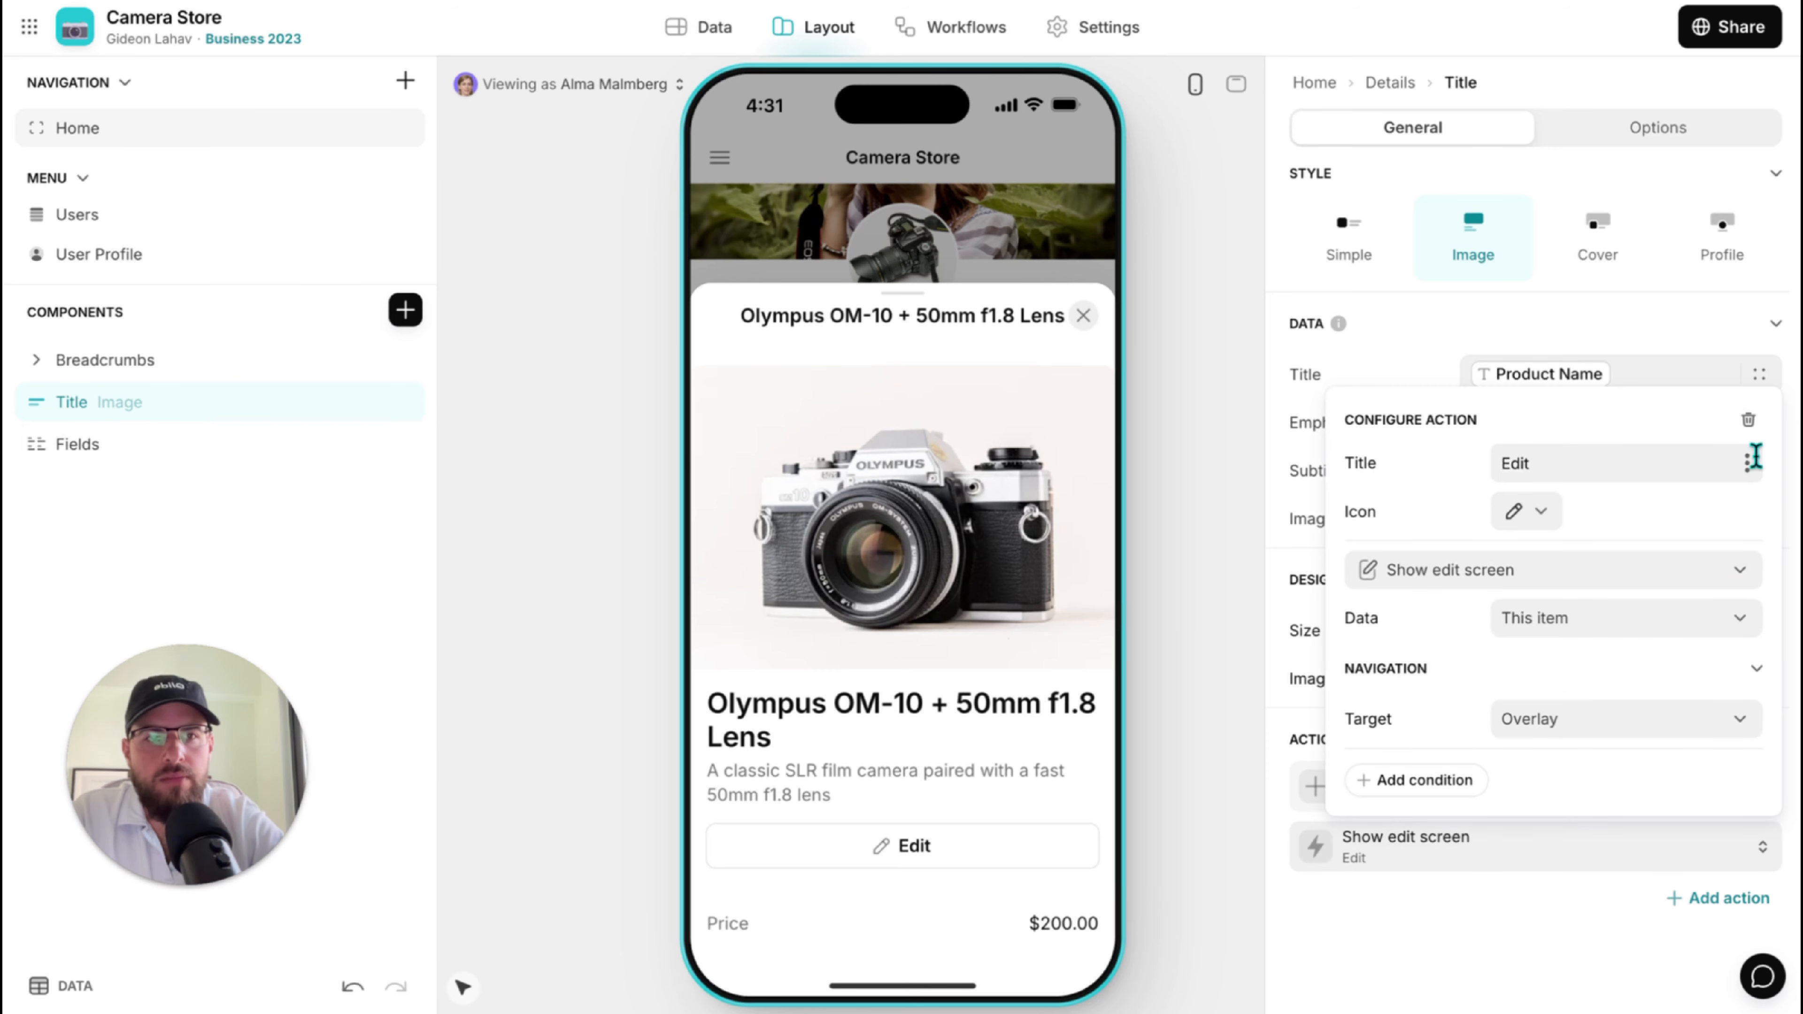
pyautogui.click(1747, 420)
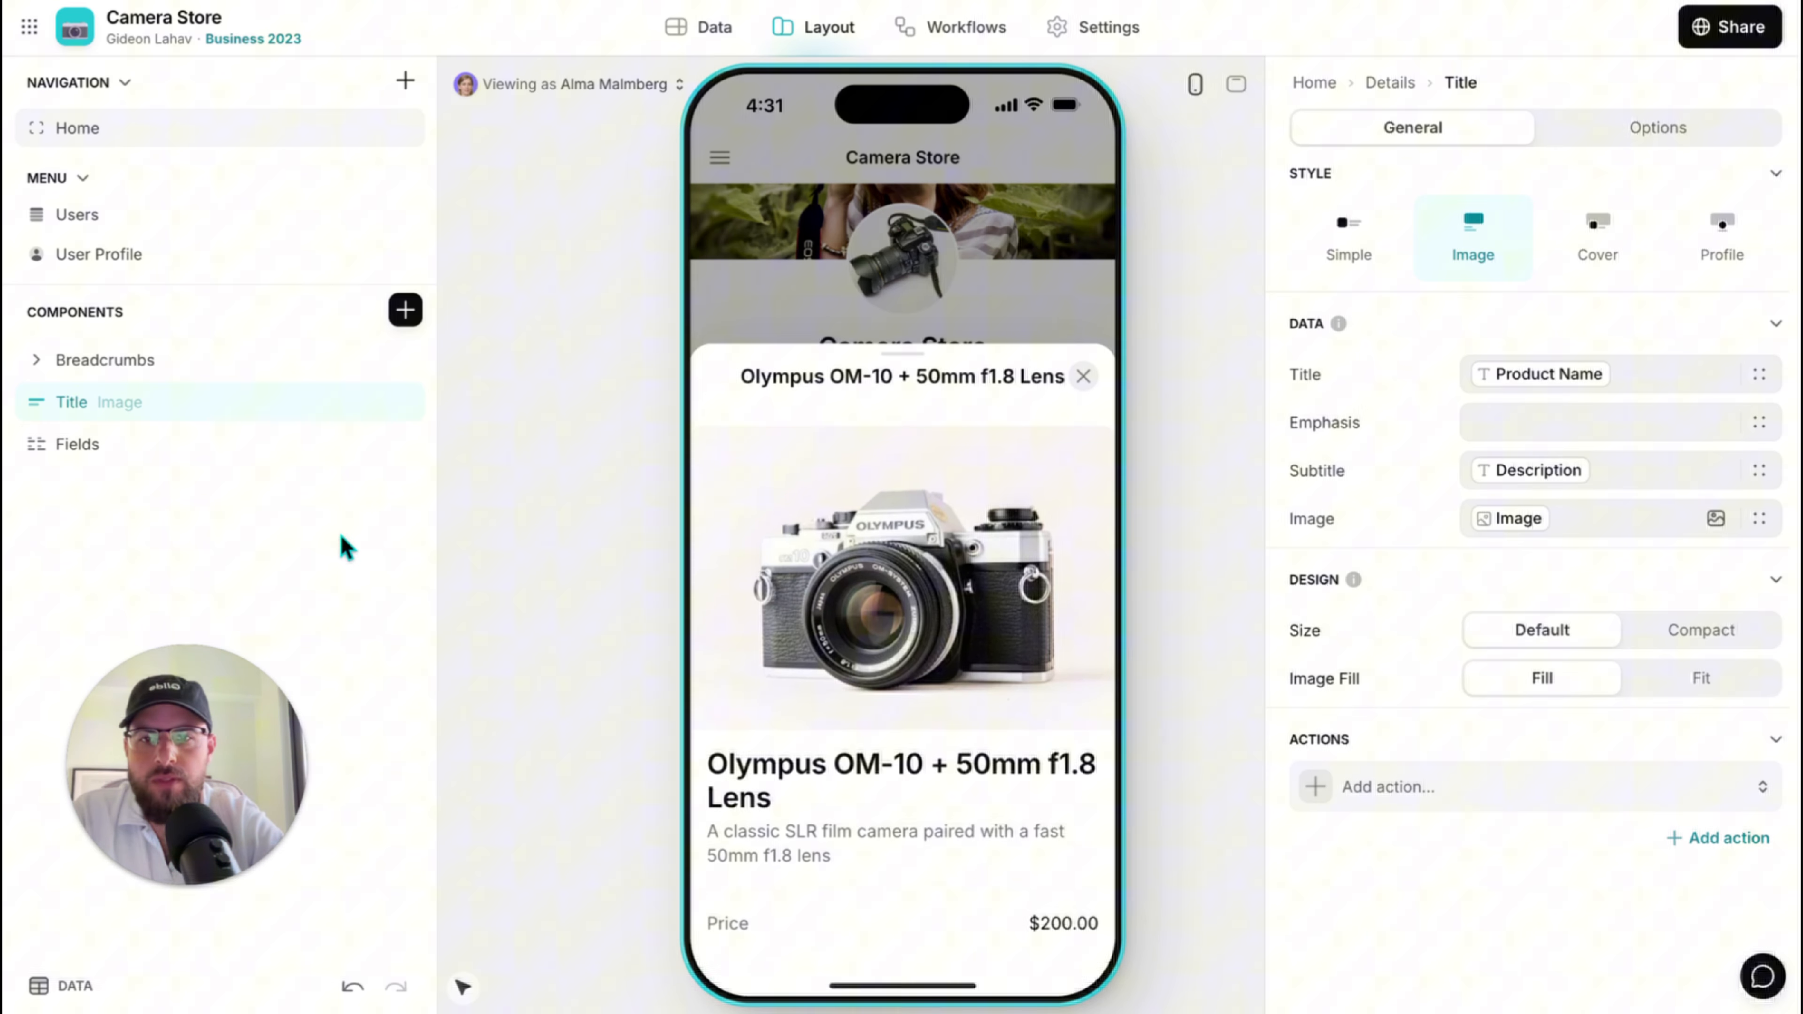
# Show Price as the Title component's emphasis and delete the Fields component from the detail screen.
pyautogui.click(1747, 423)
pyautogui.click(1621, 711)
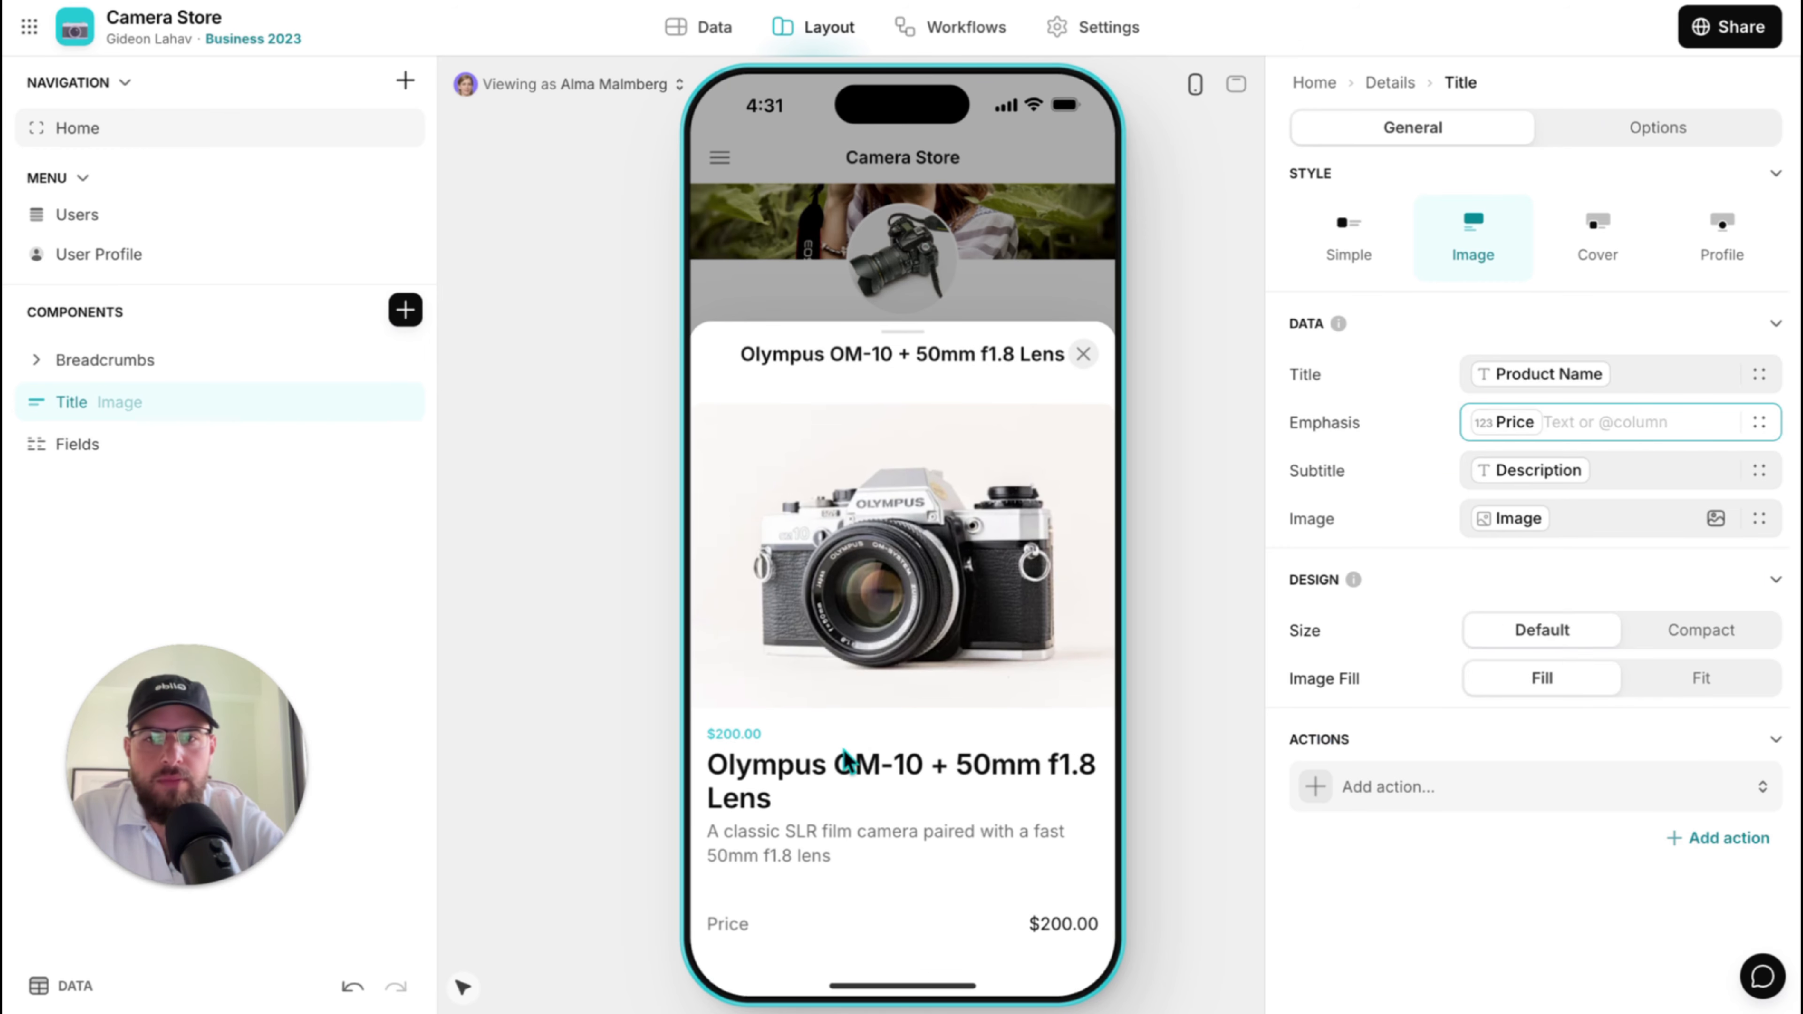
pyautogui.click(411, 462)
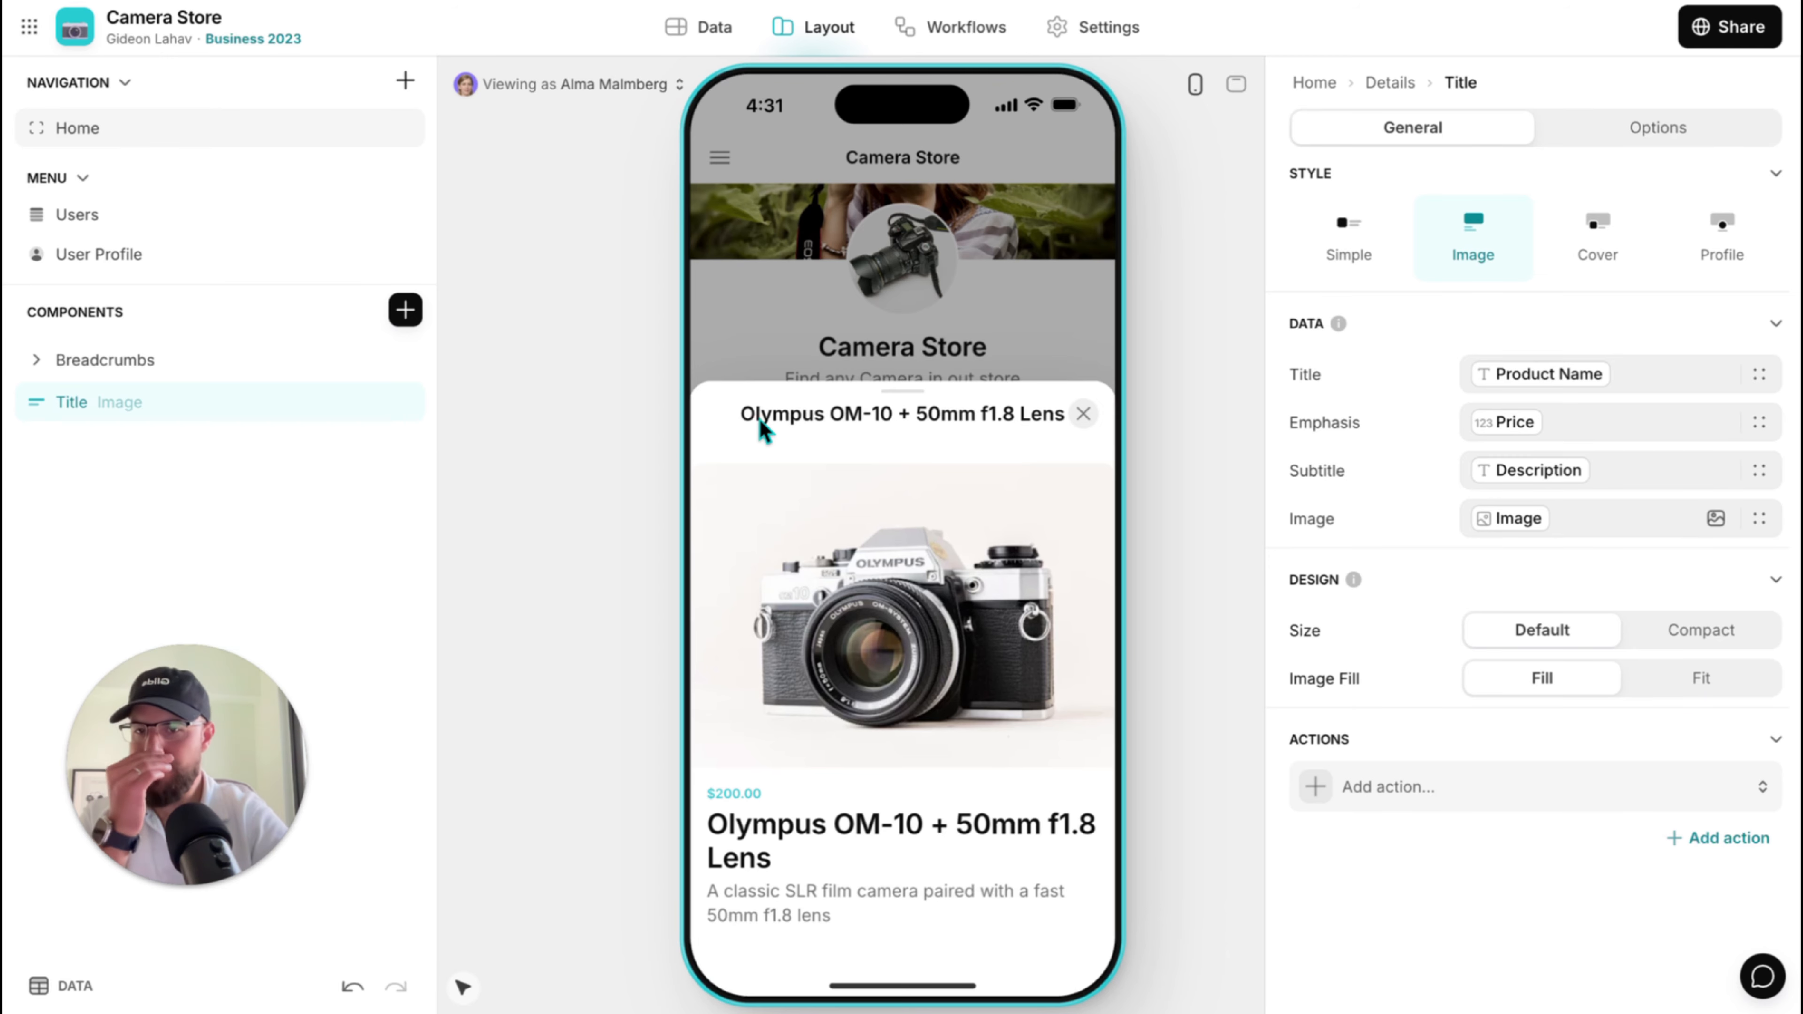
# Add a Button component below the title on the product detail screen.
pyautogui.click(405, 310)
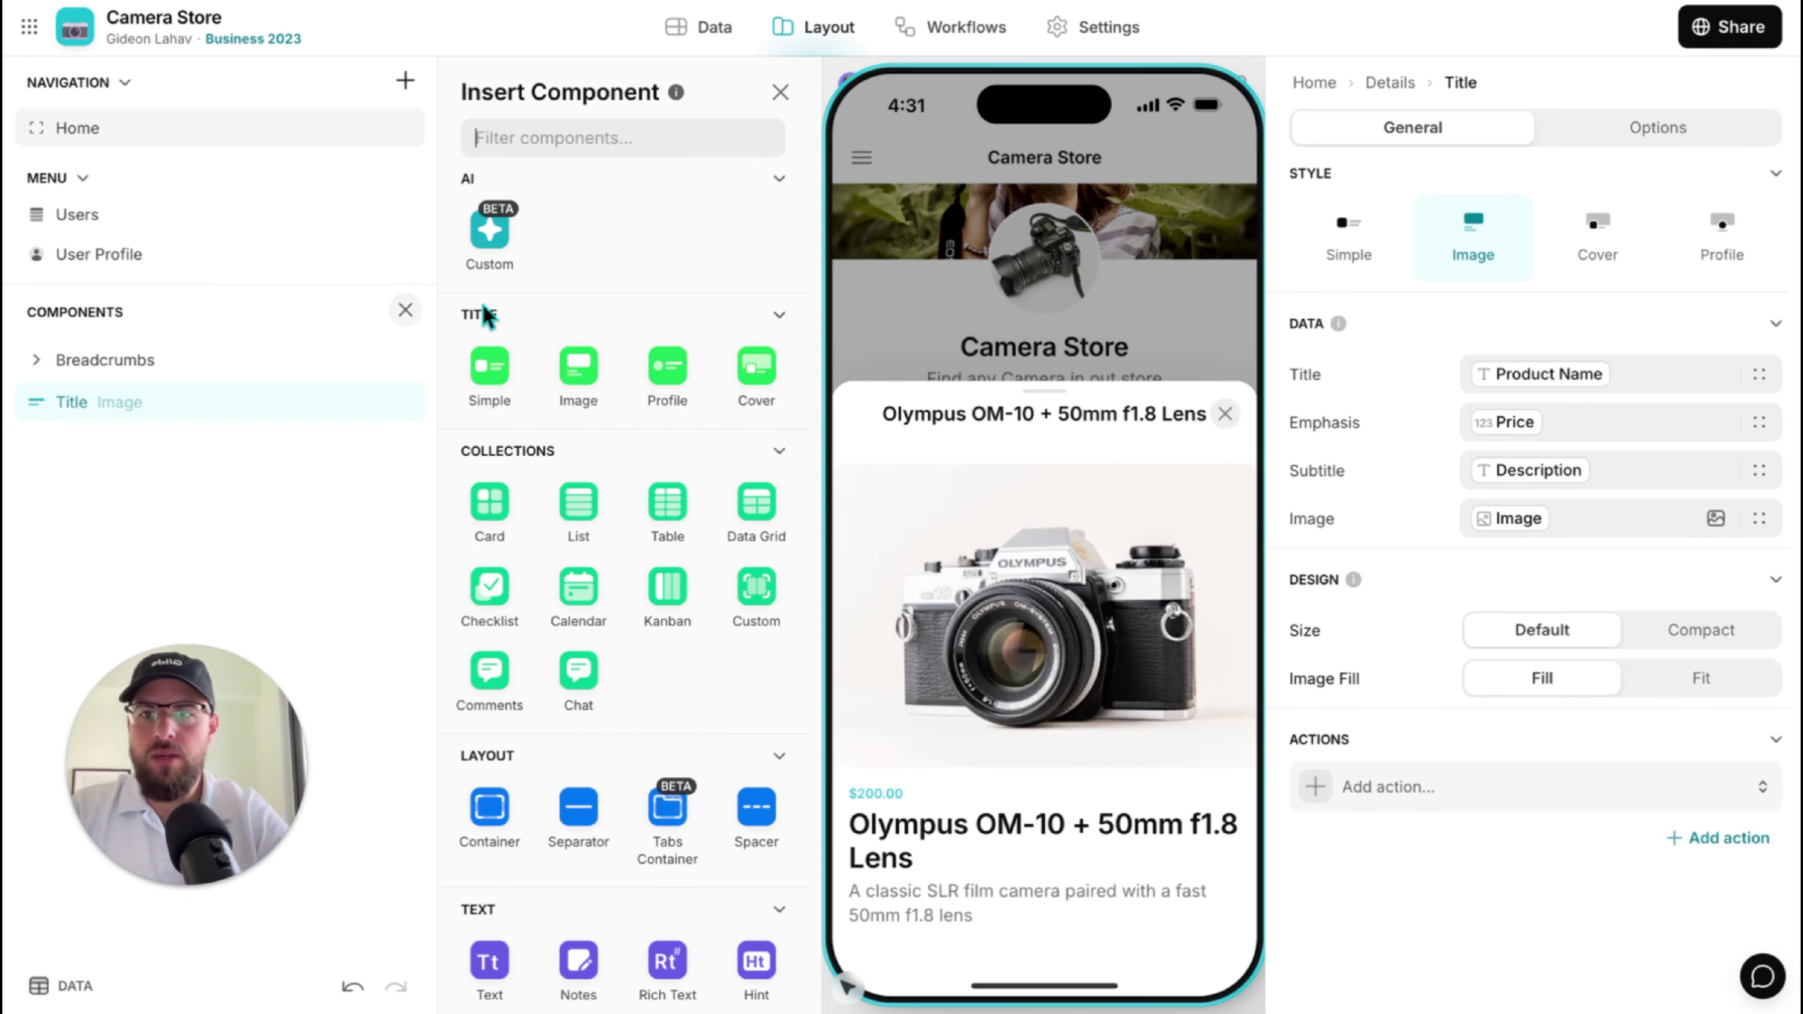
pyautogui.write('bu')
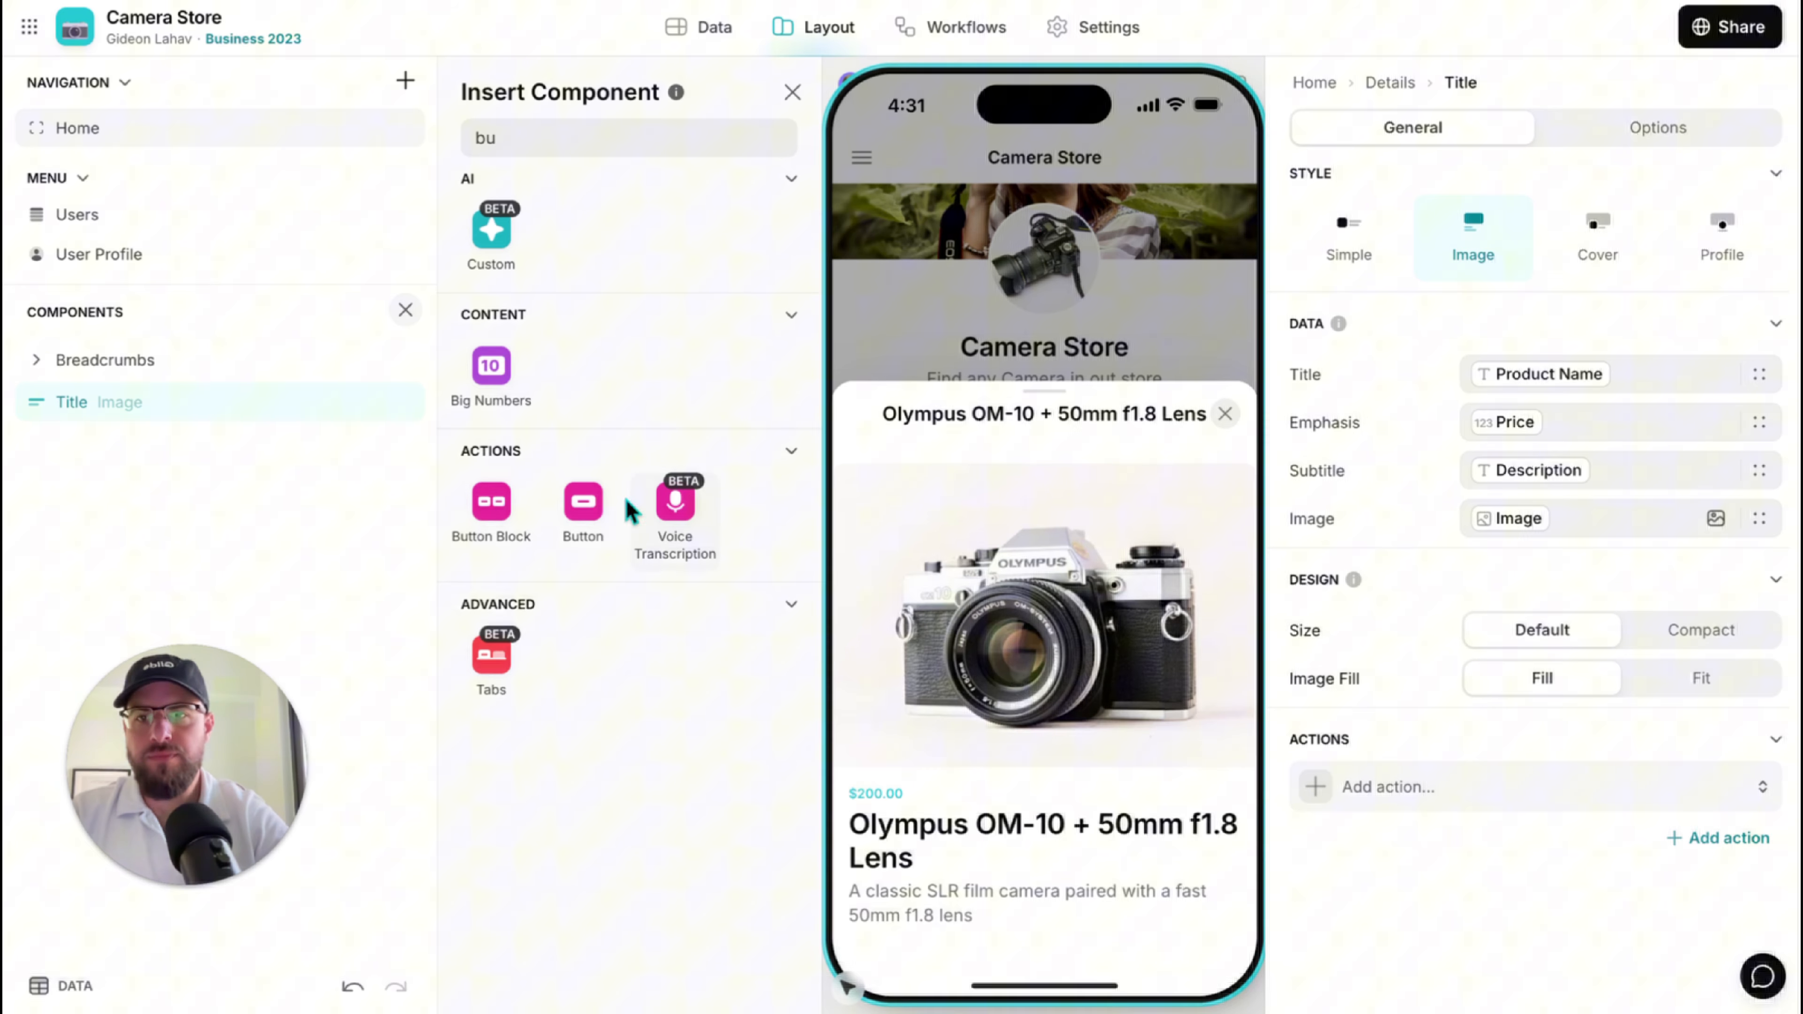
pyautogui.click(593, 510)
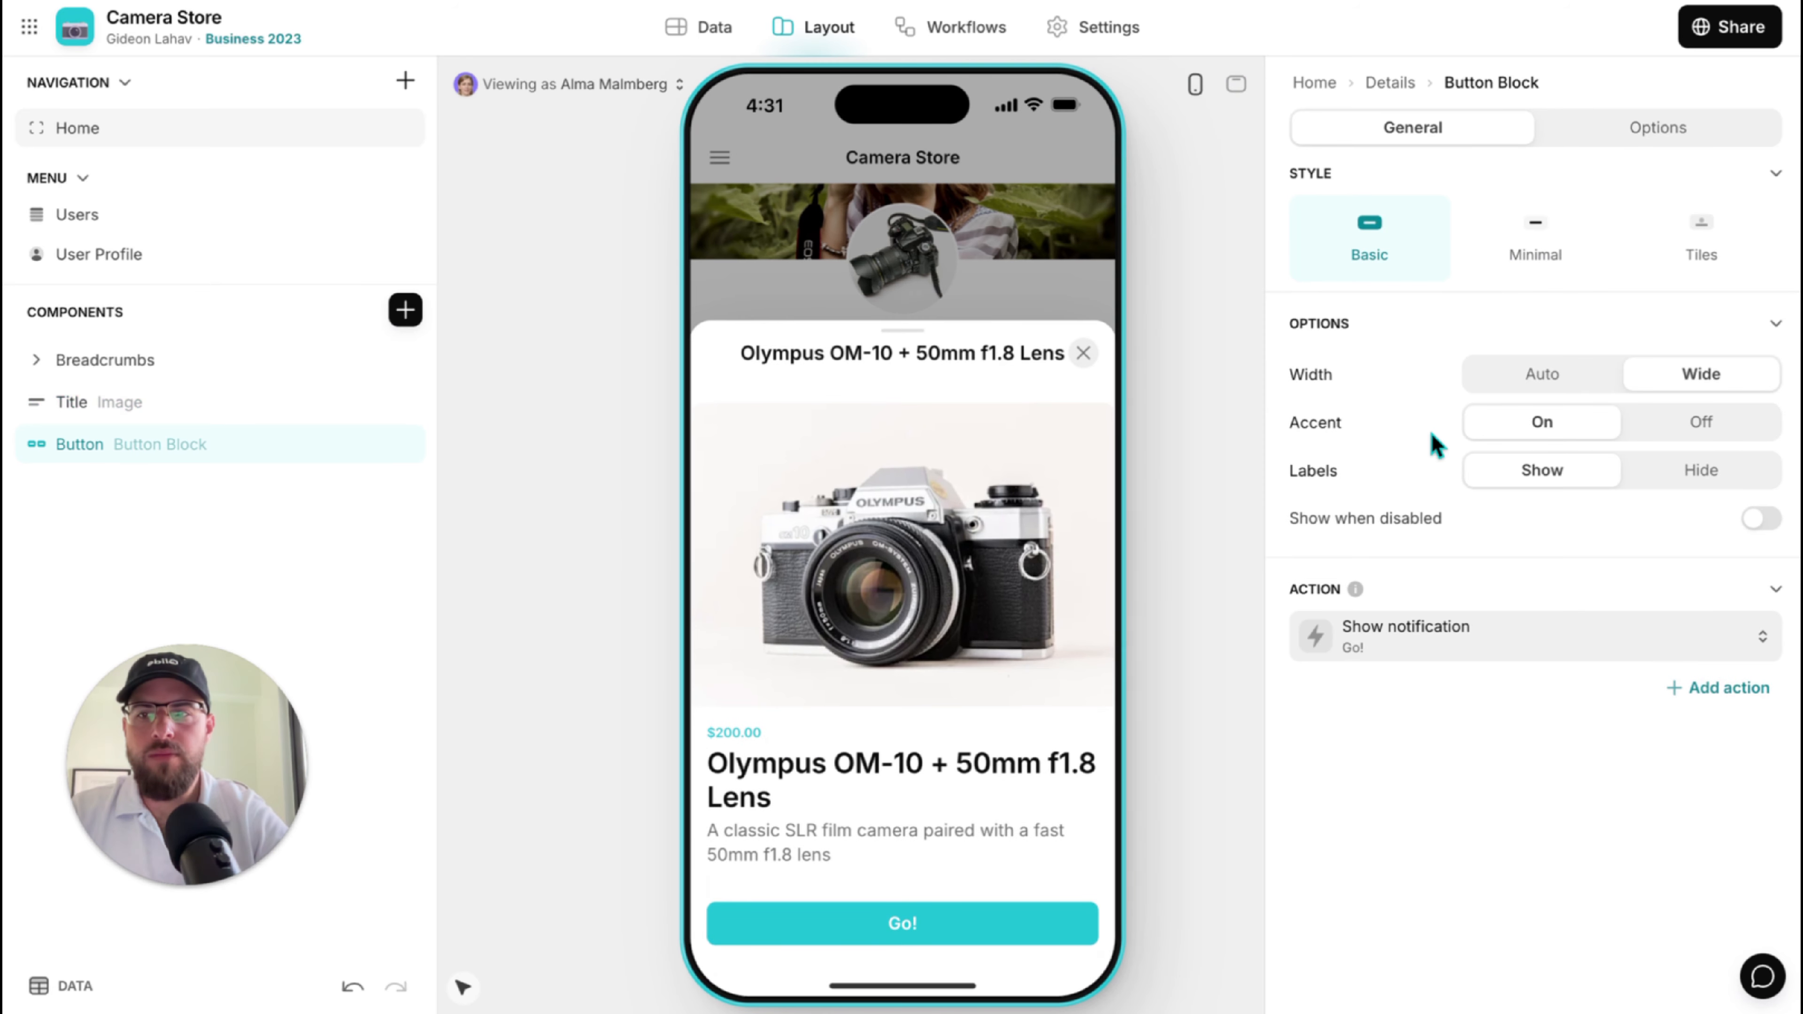
# Title the button's action "Add to Cart" and give it the shopping cart icon.
pyautogui.click(1436, 657)
pyautogui.tripleClick(1516, 305)
pyautogui.write('Add')
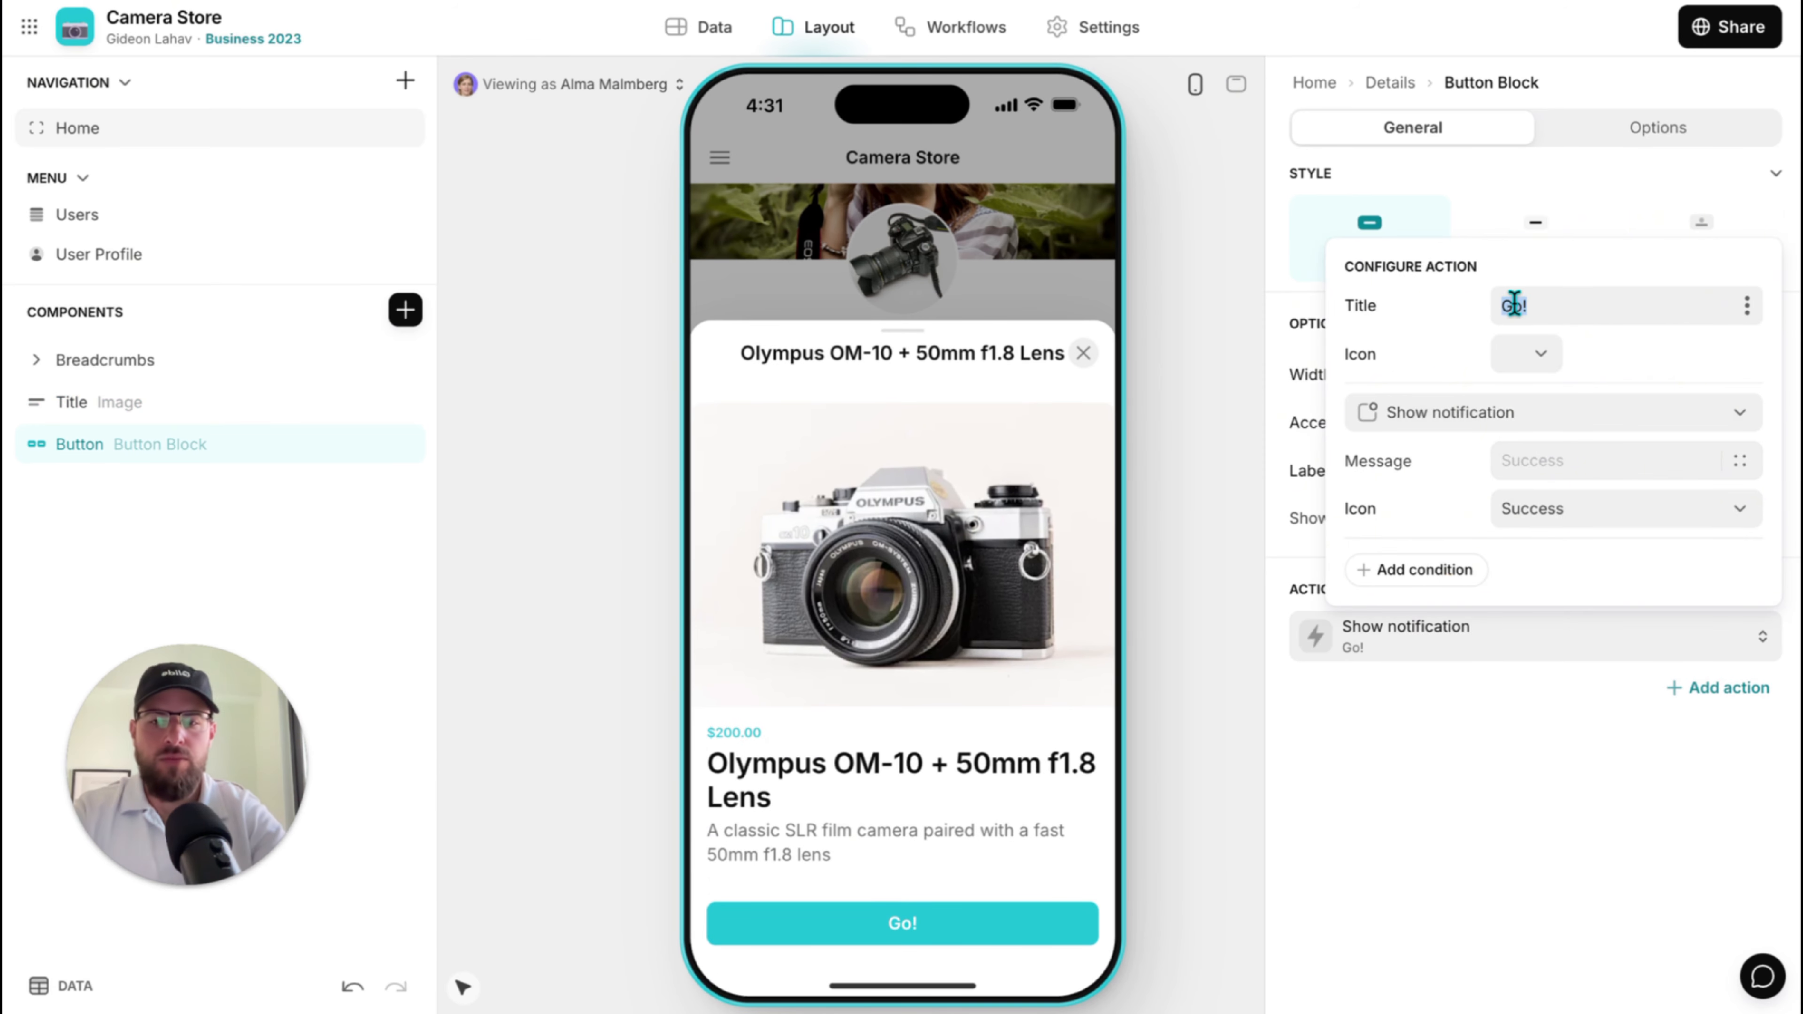
pyautogui.write(' to Car')
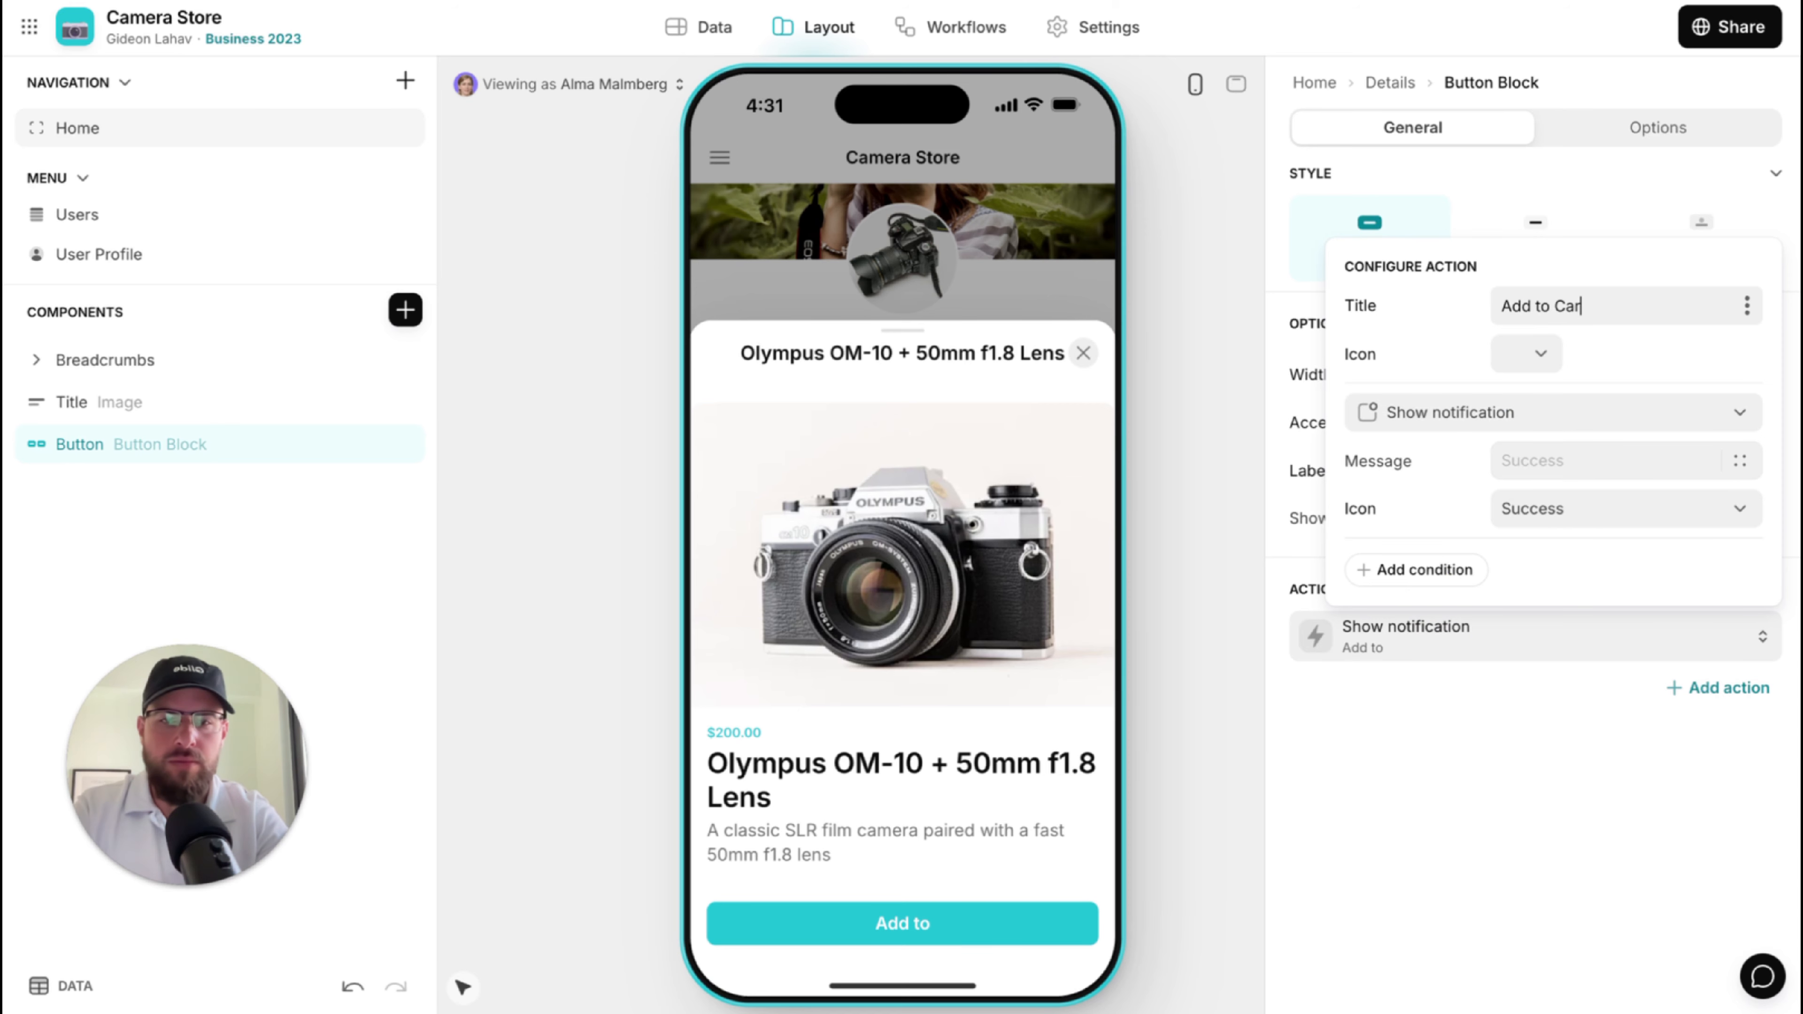
pyautogui.write('t')
pyautogui.click(1524, 354)
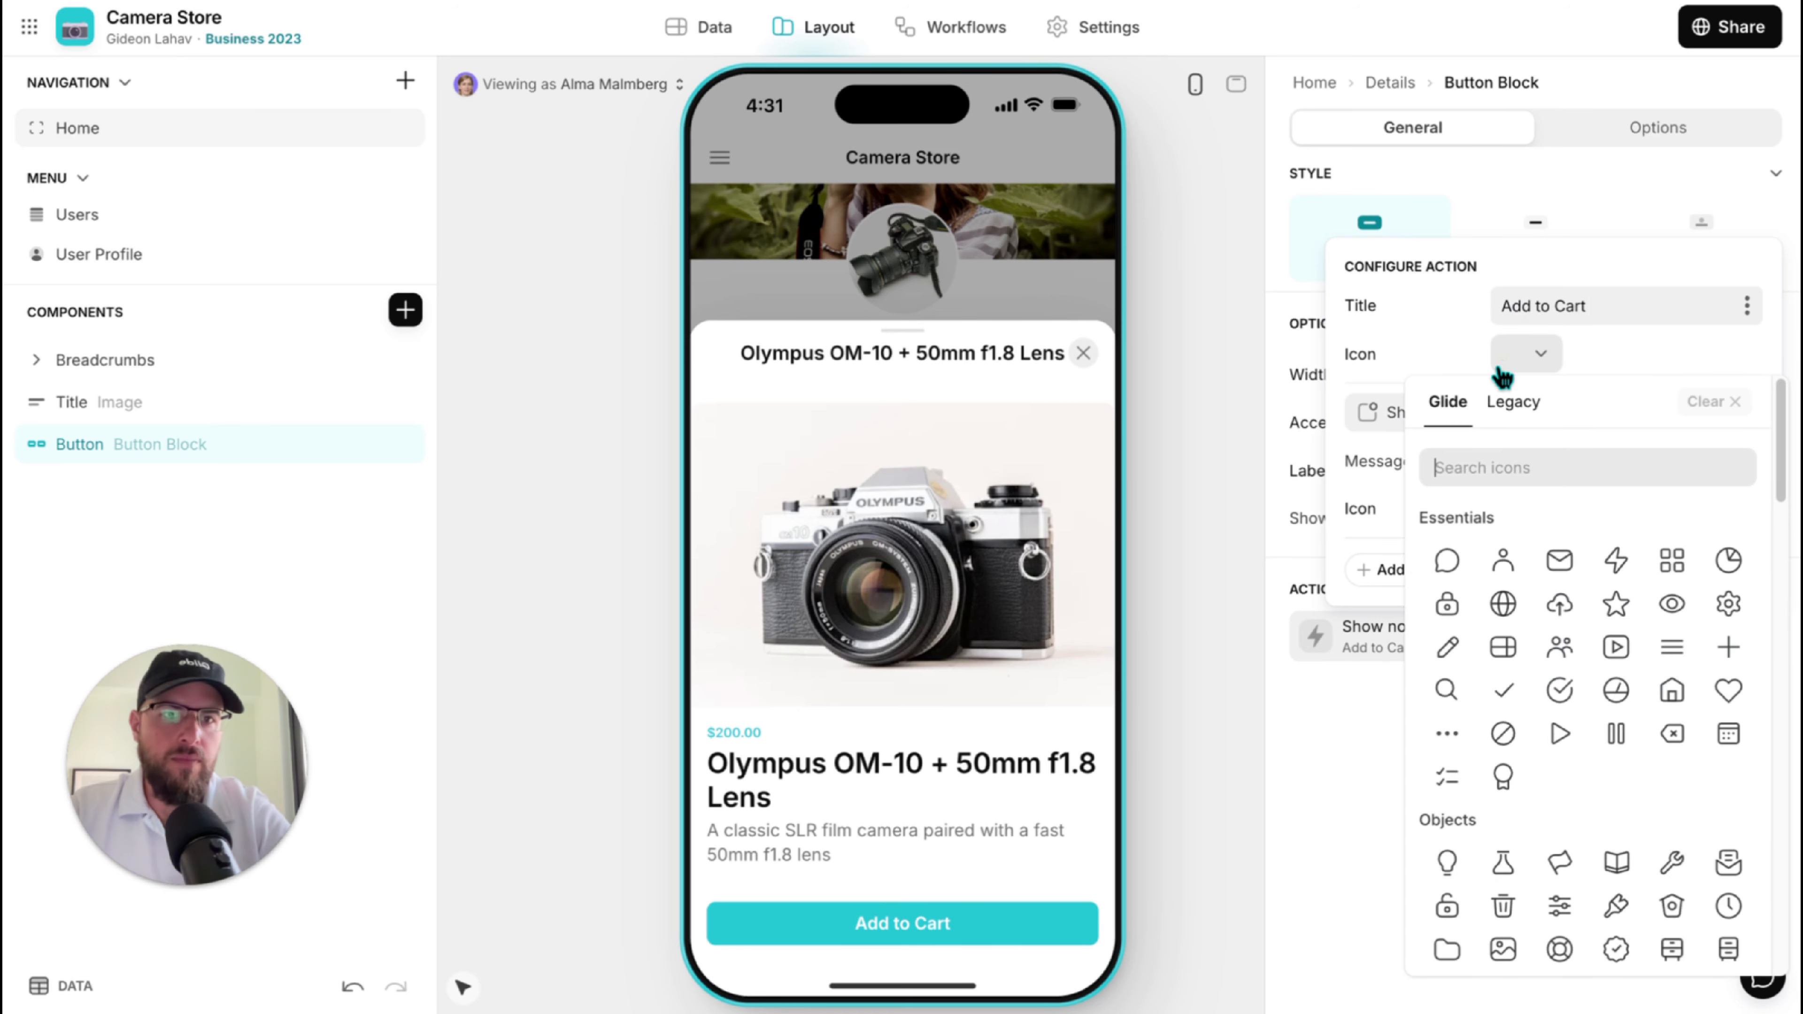
pyautogui.write('cart')
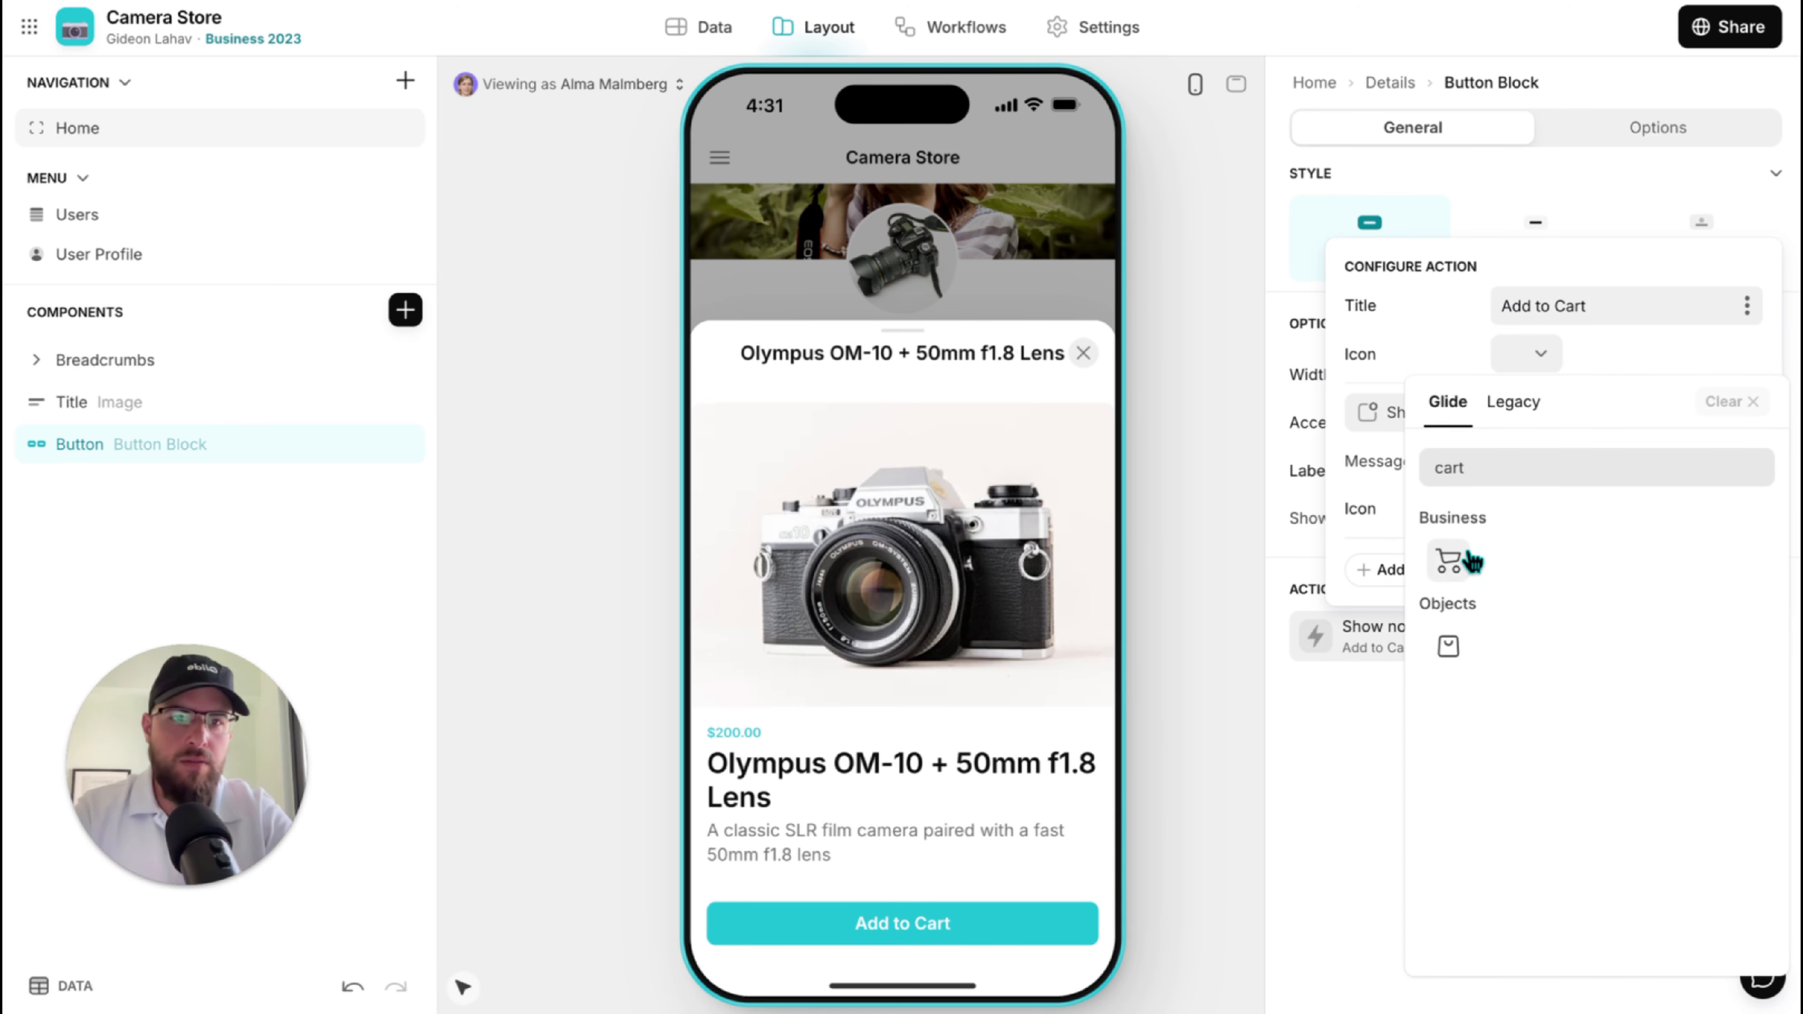
pyautogui.click(1449, 561)
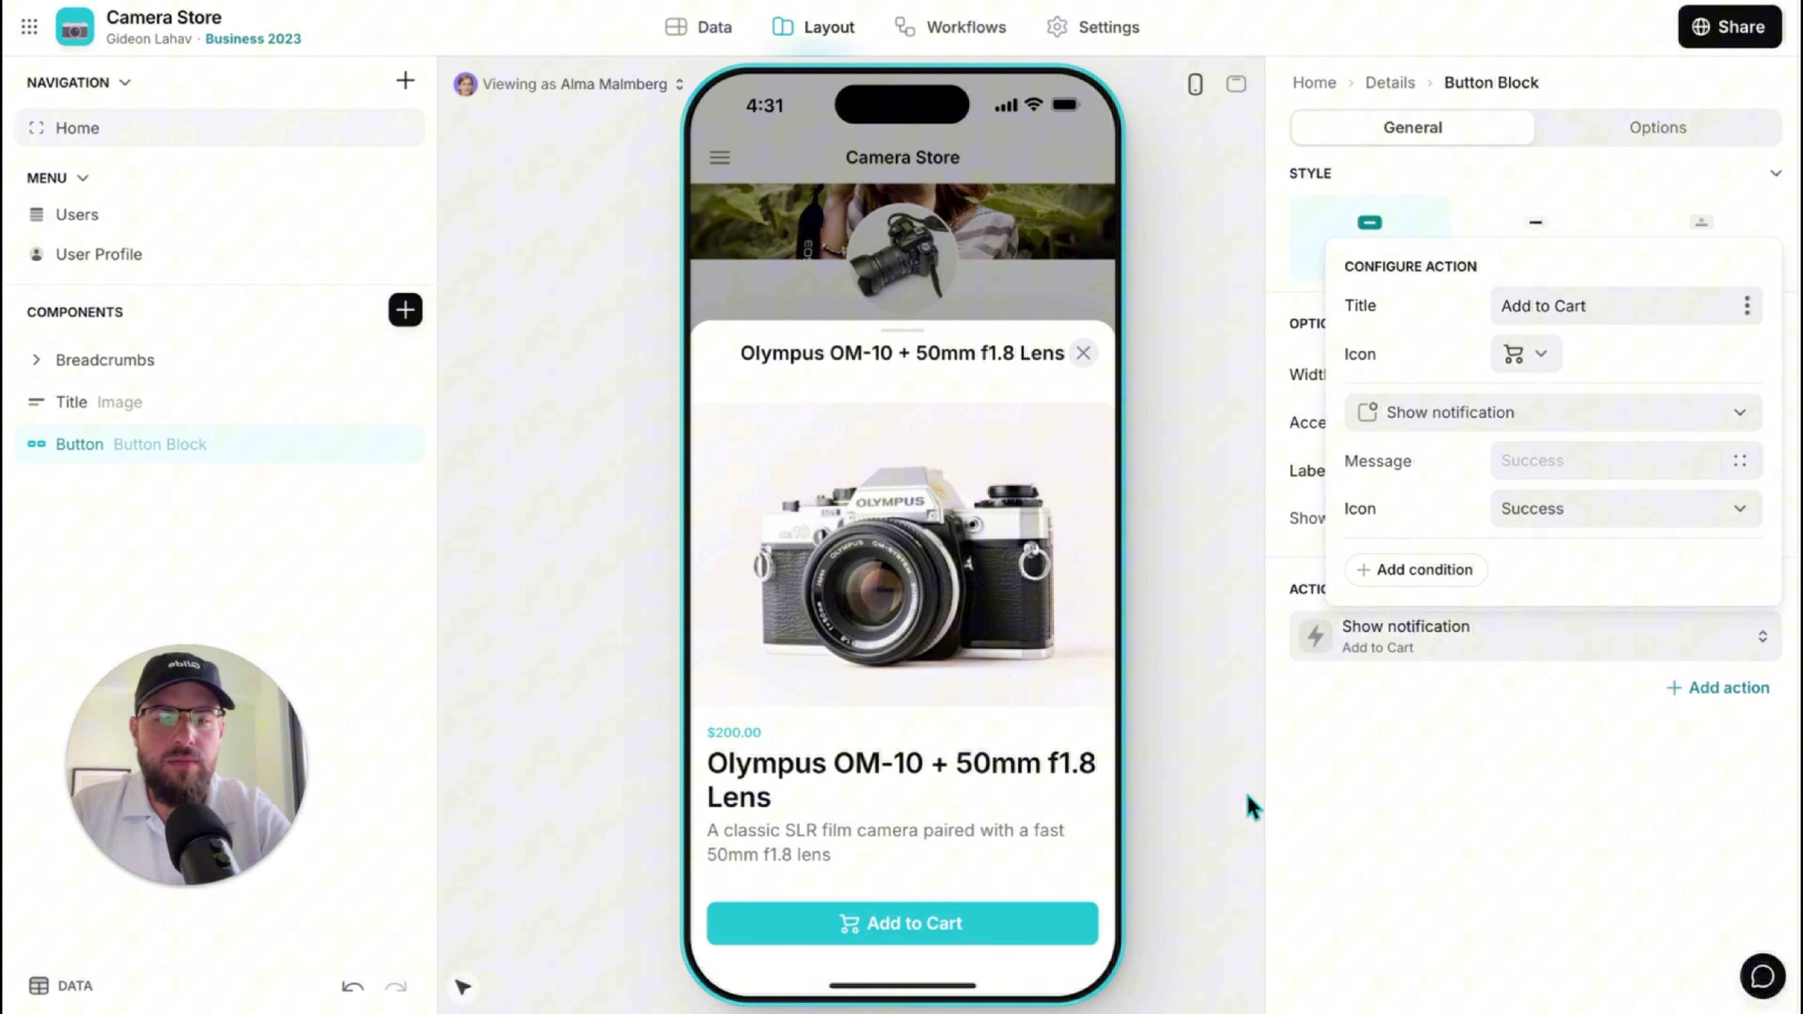
# Examine the columns of the Products in Carts, Carts and Users tables and how they relate, including the Carts row ID.
pyautogui.click(1436, 412)
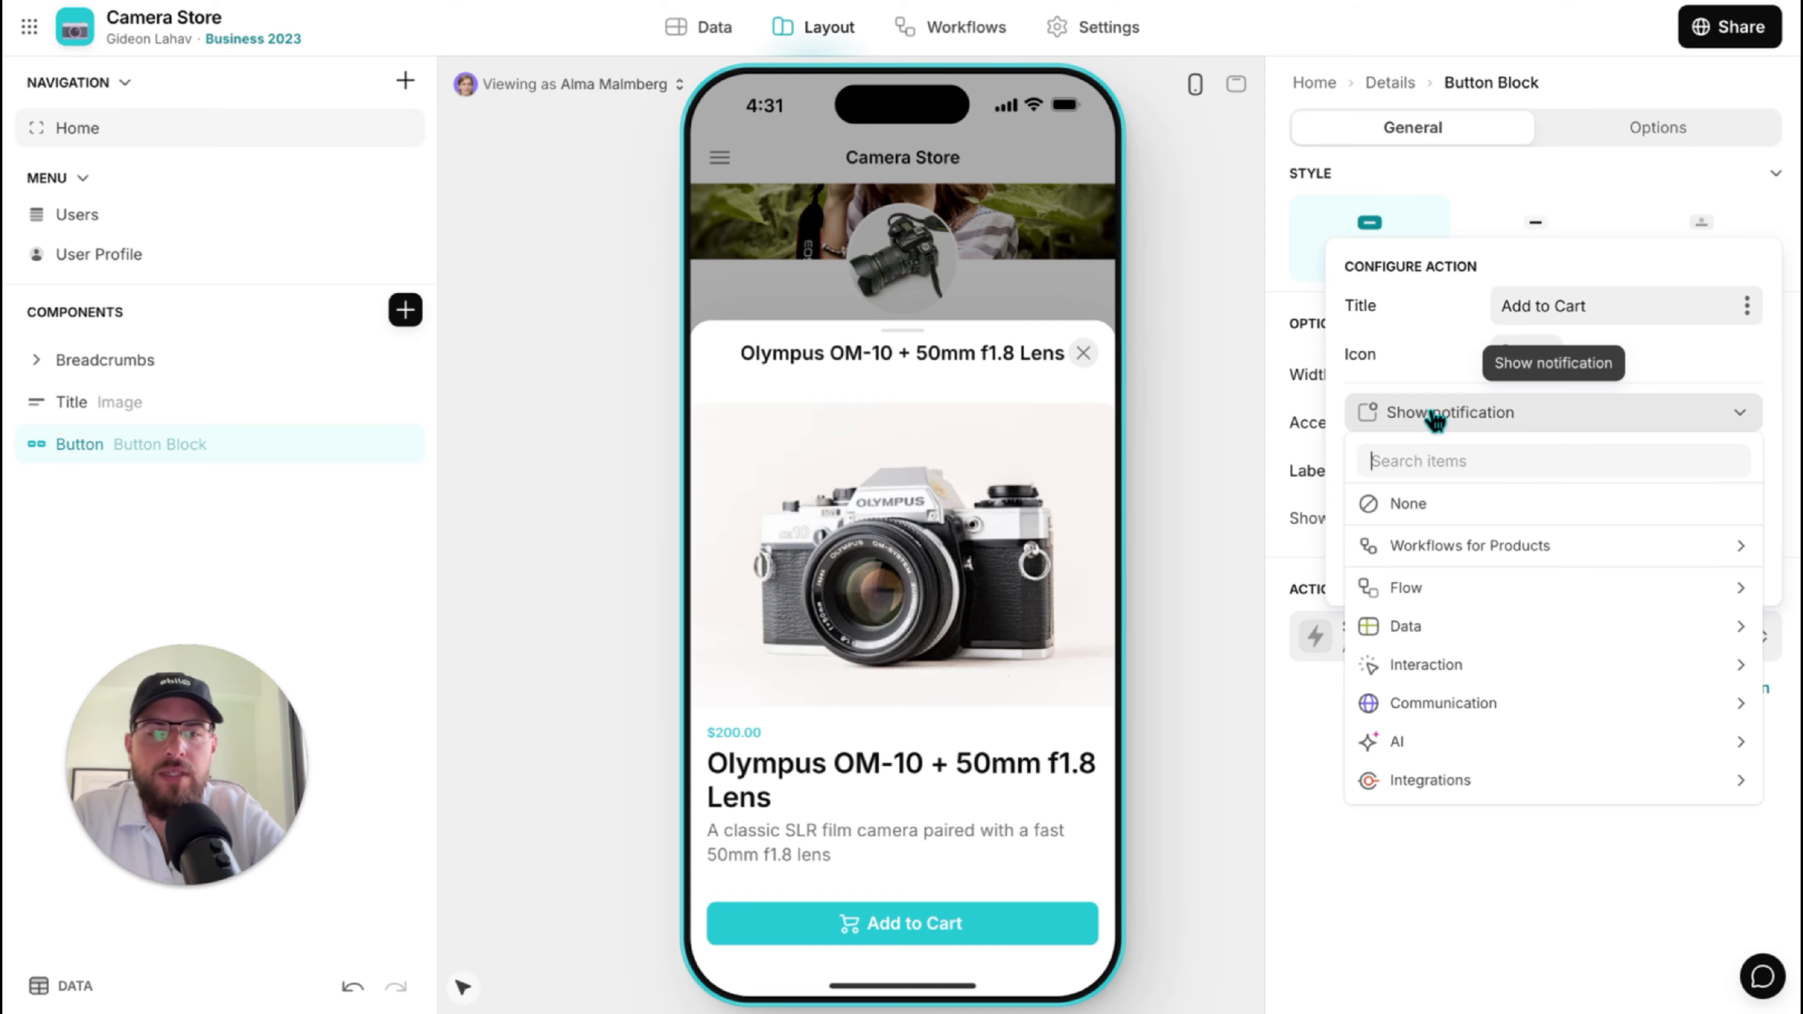
pyautogui.click(1435, 412)
pyautogui.click(702, 27)
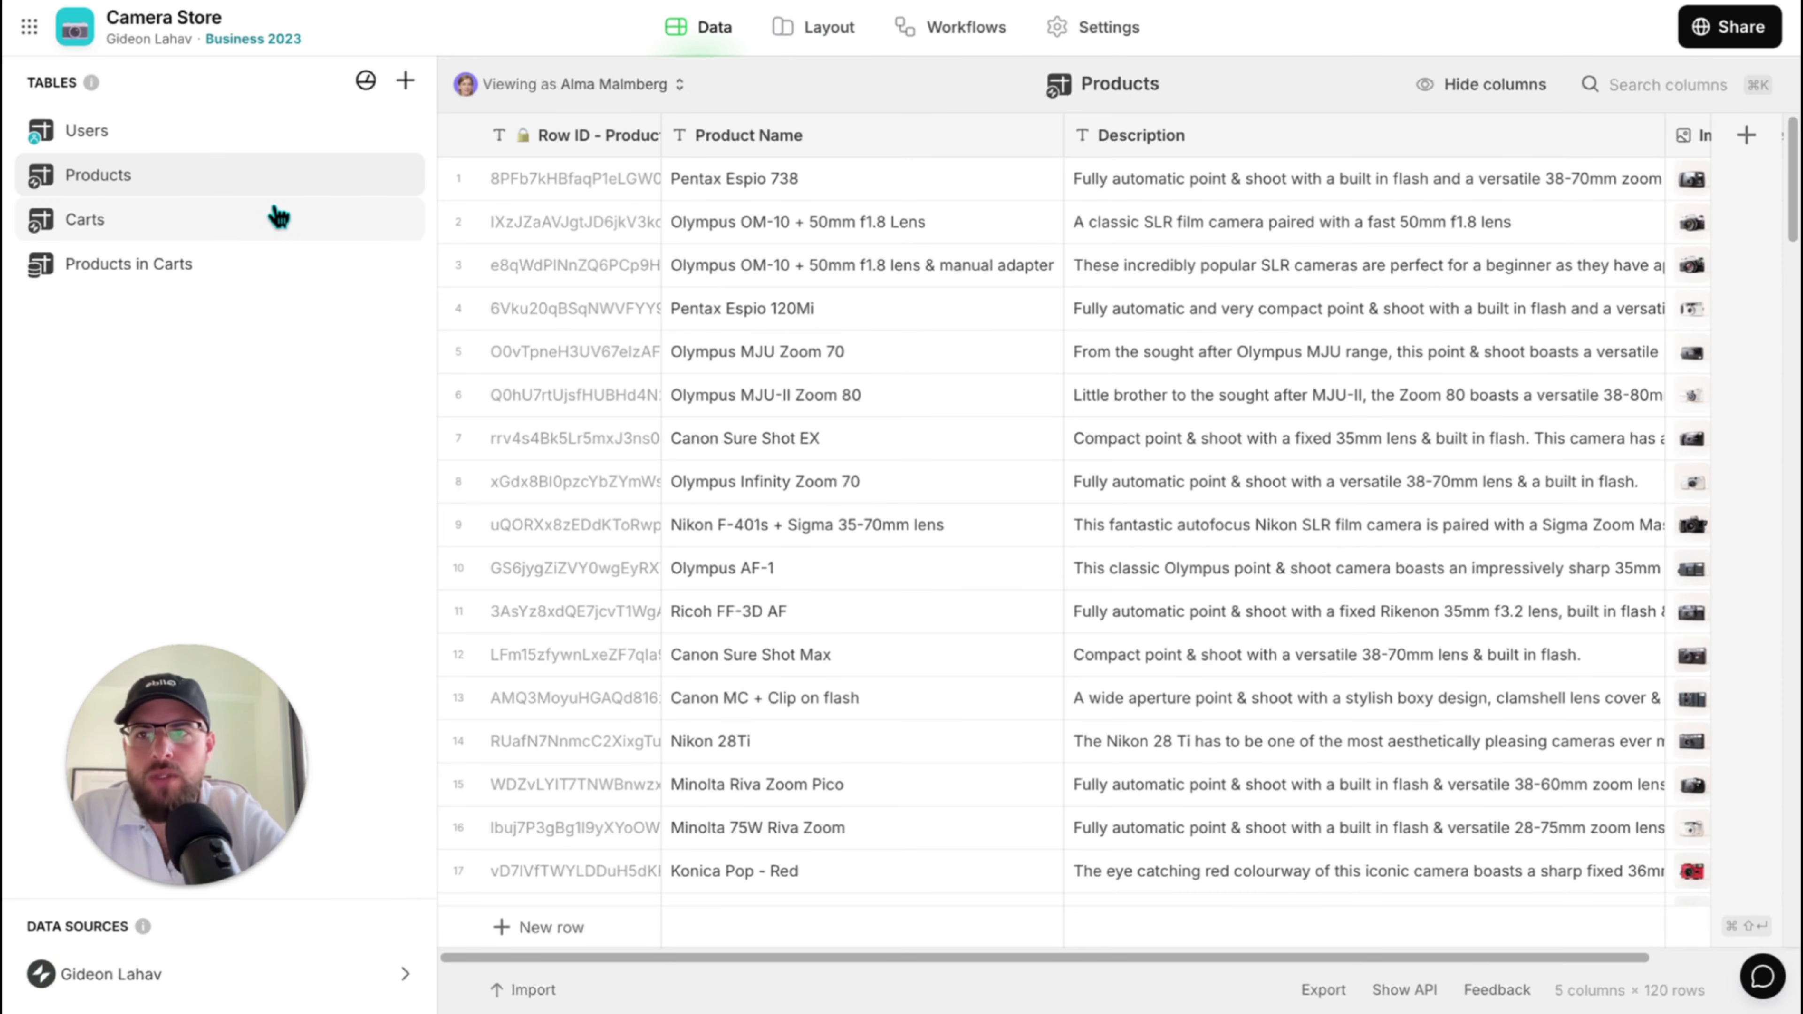
pyautogui.click(213, 265)
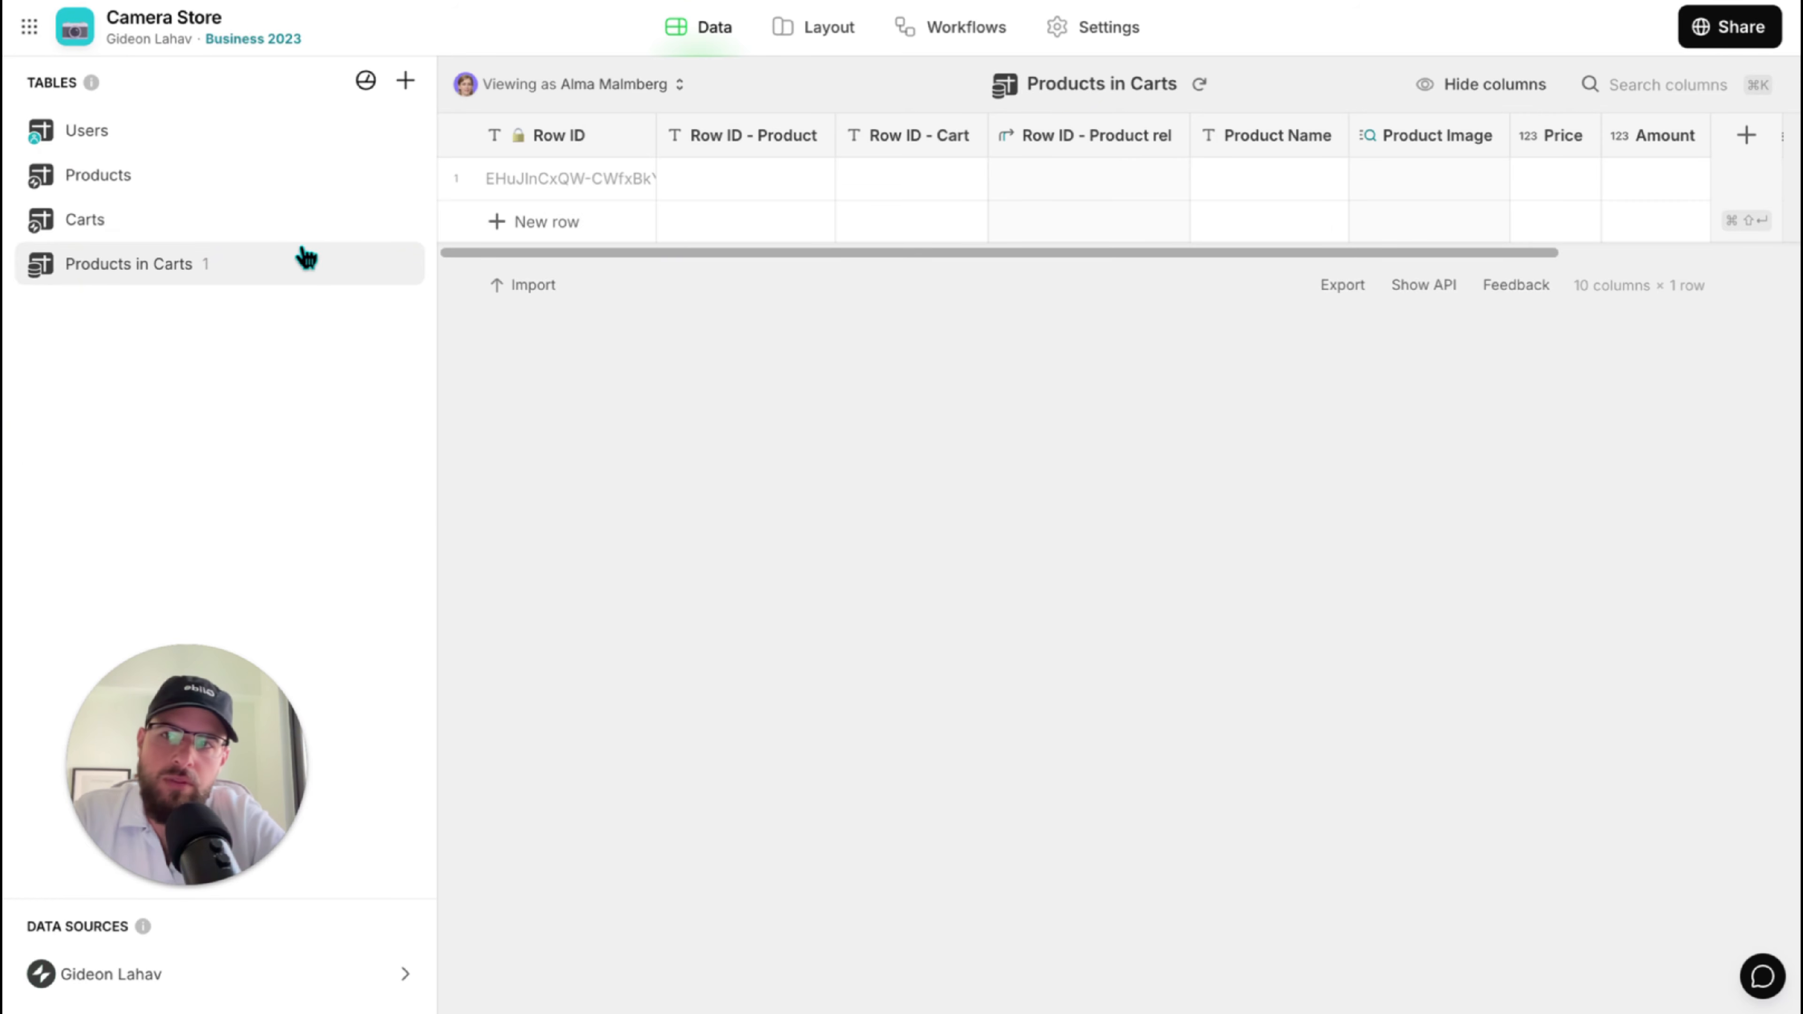
pyautogui.click(213, 216)
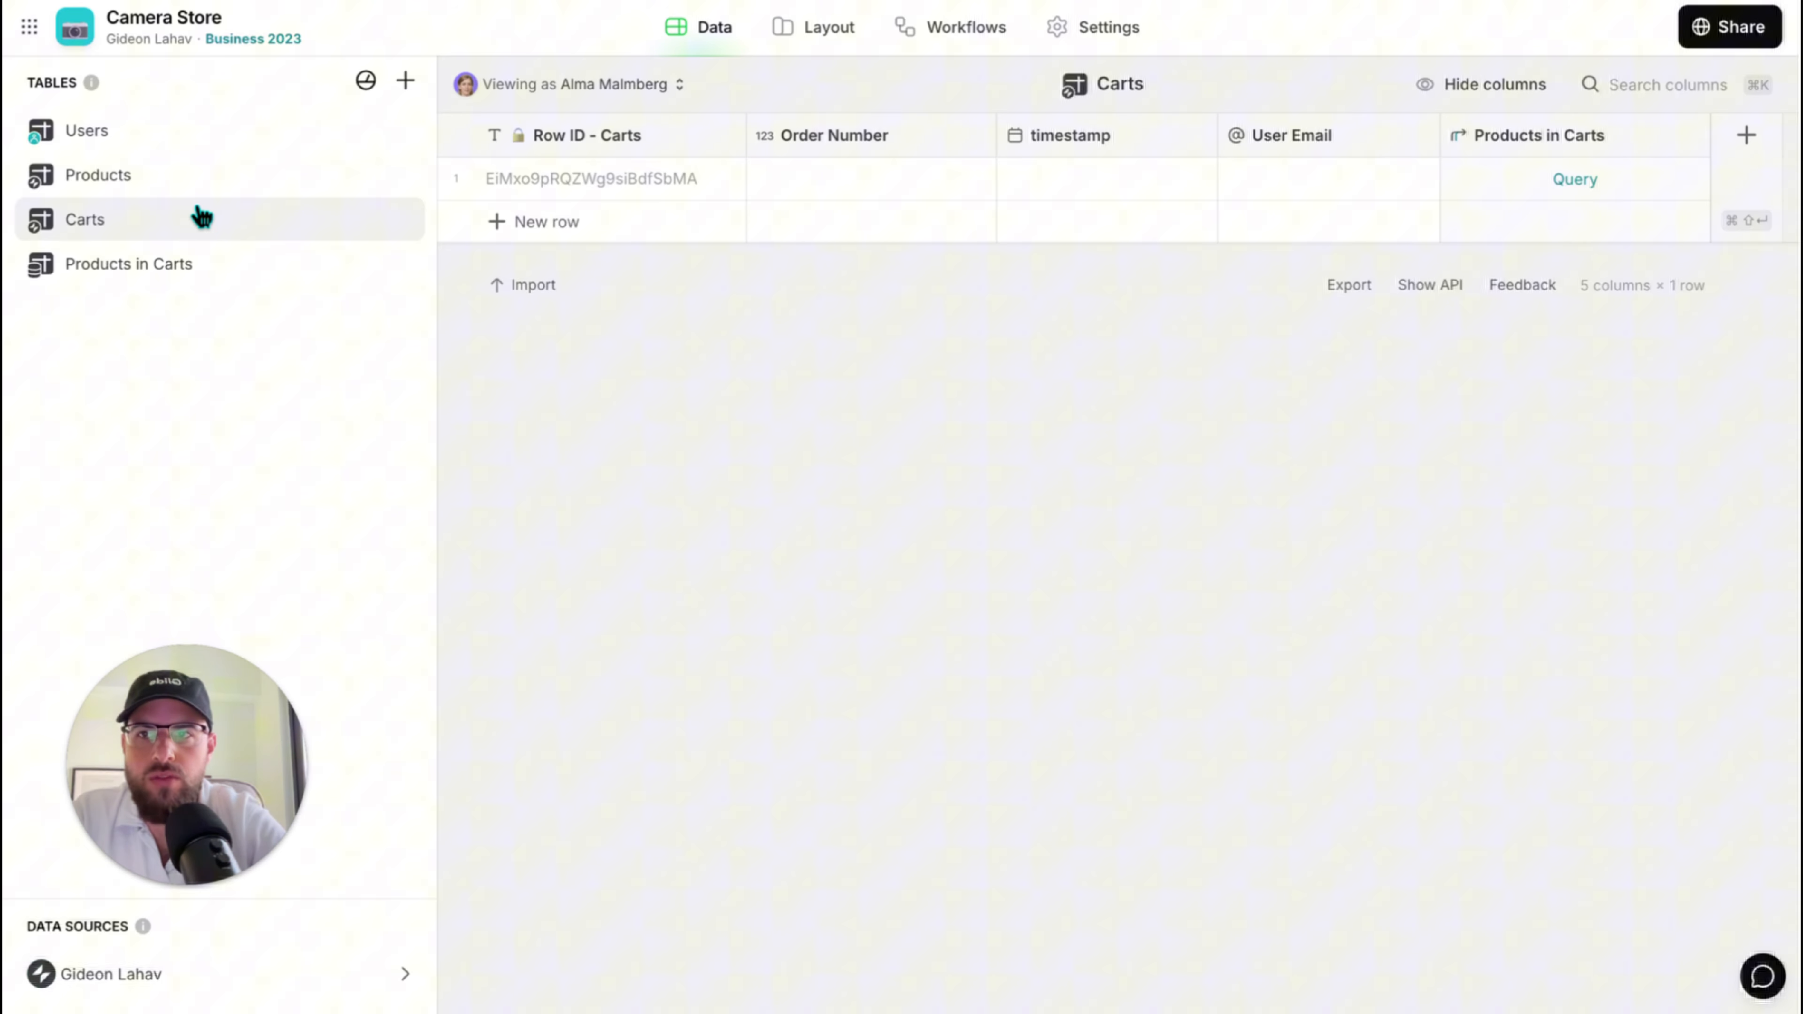
pyautogui.click(153, 144)
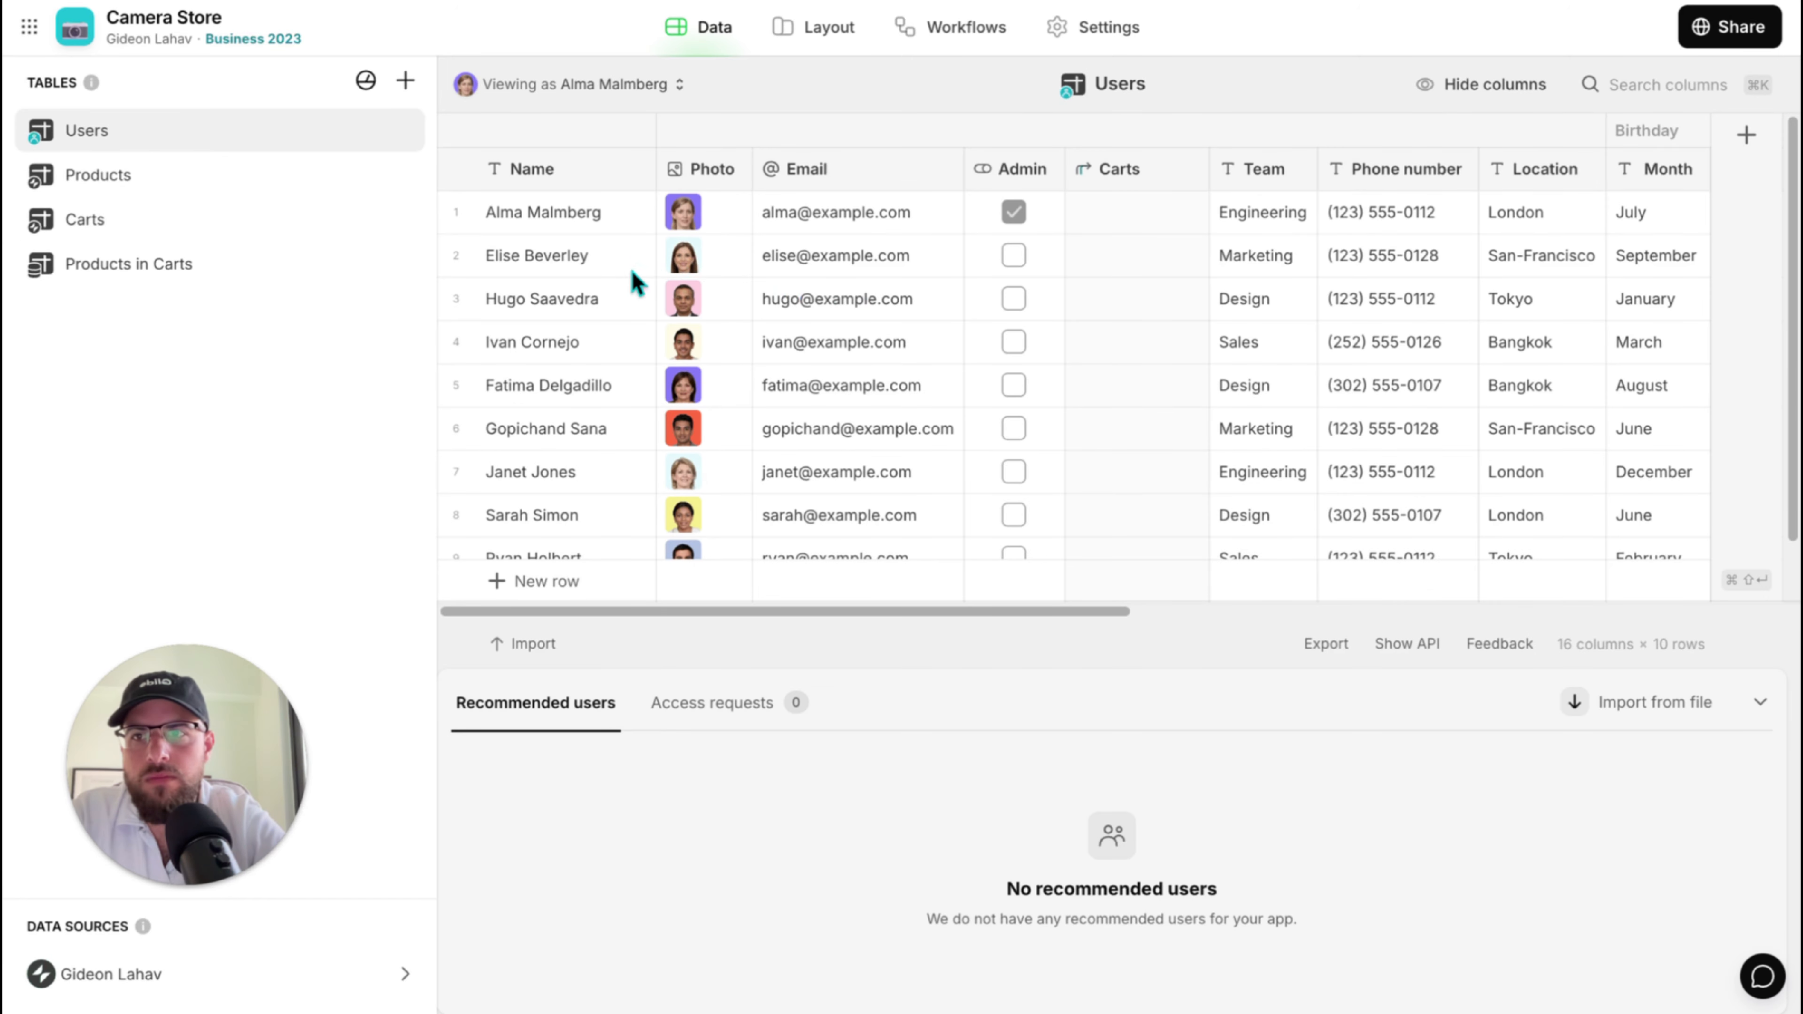
pyautogui.click(192, 265)
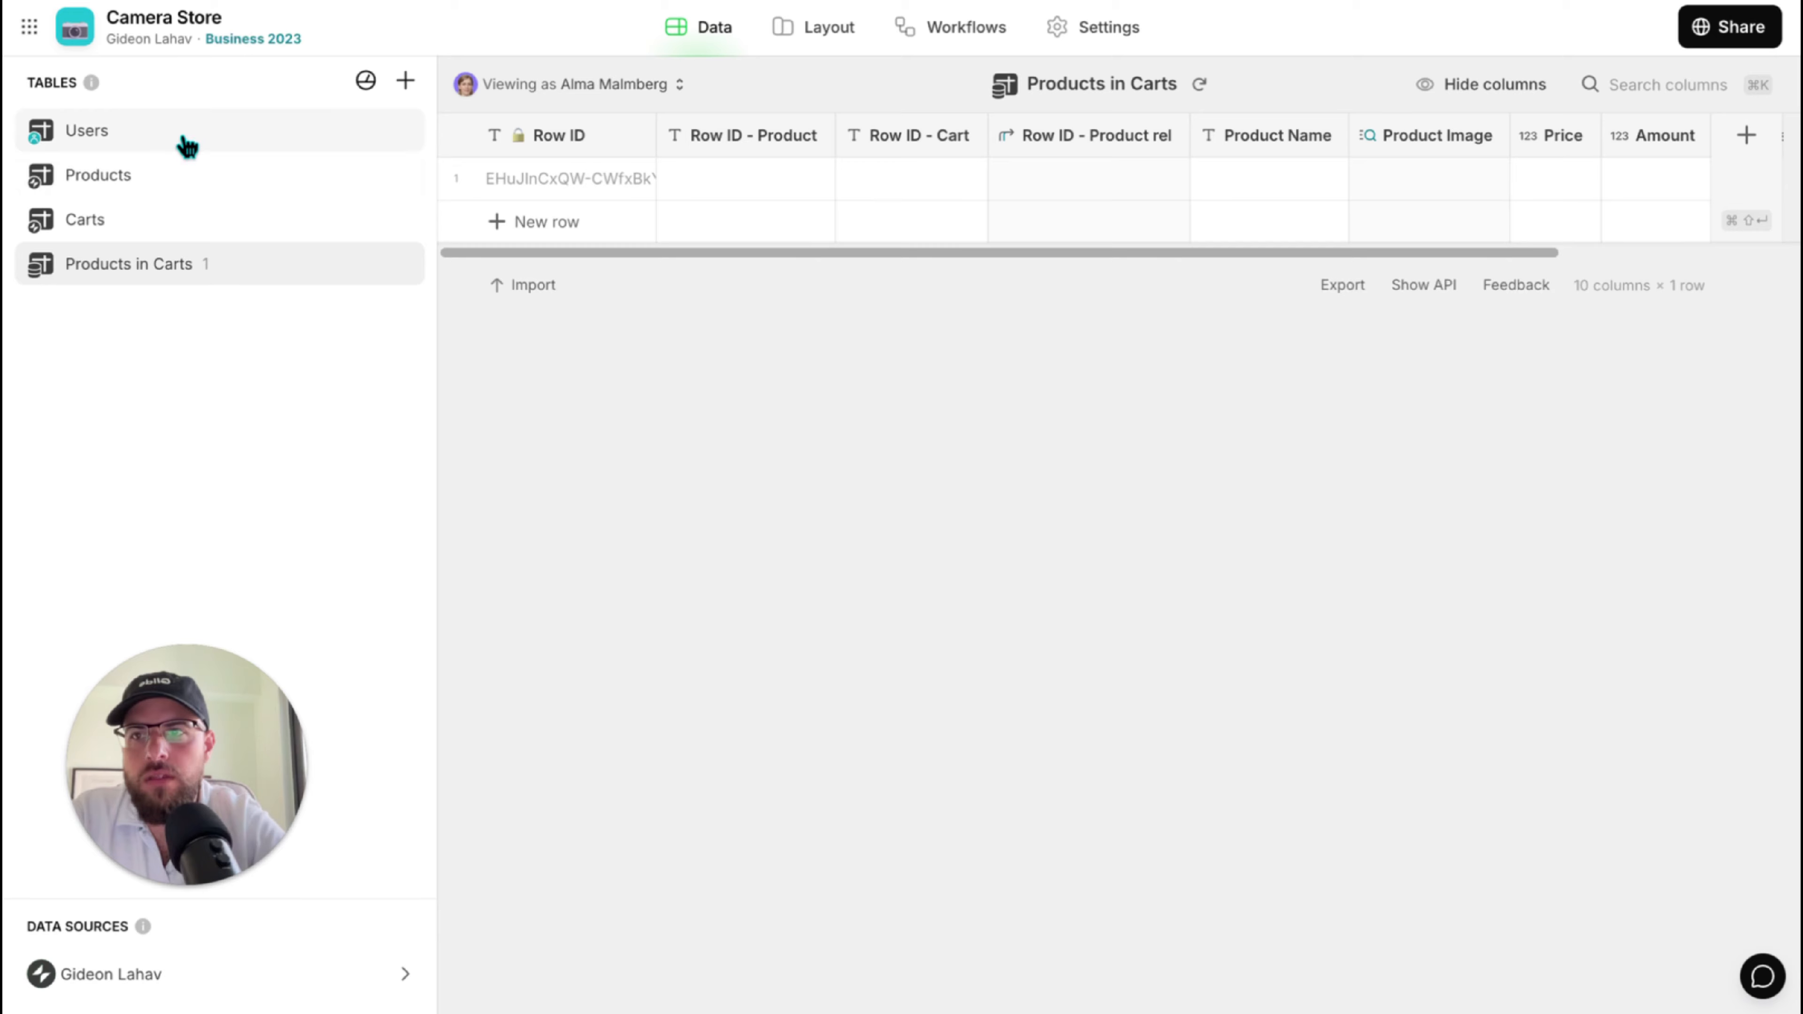
pyautogui.click(187, 145)
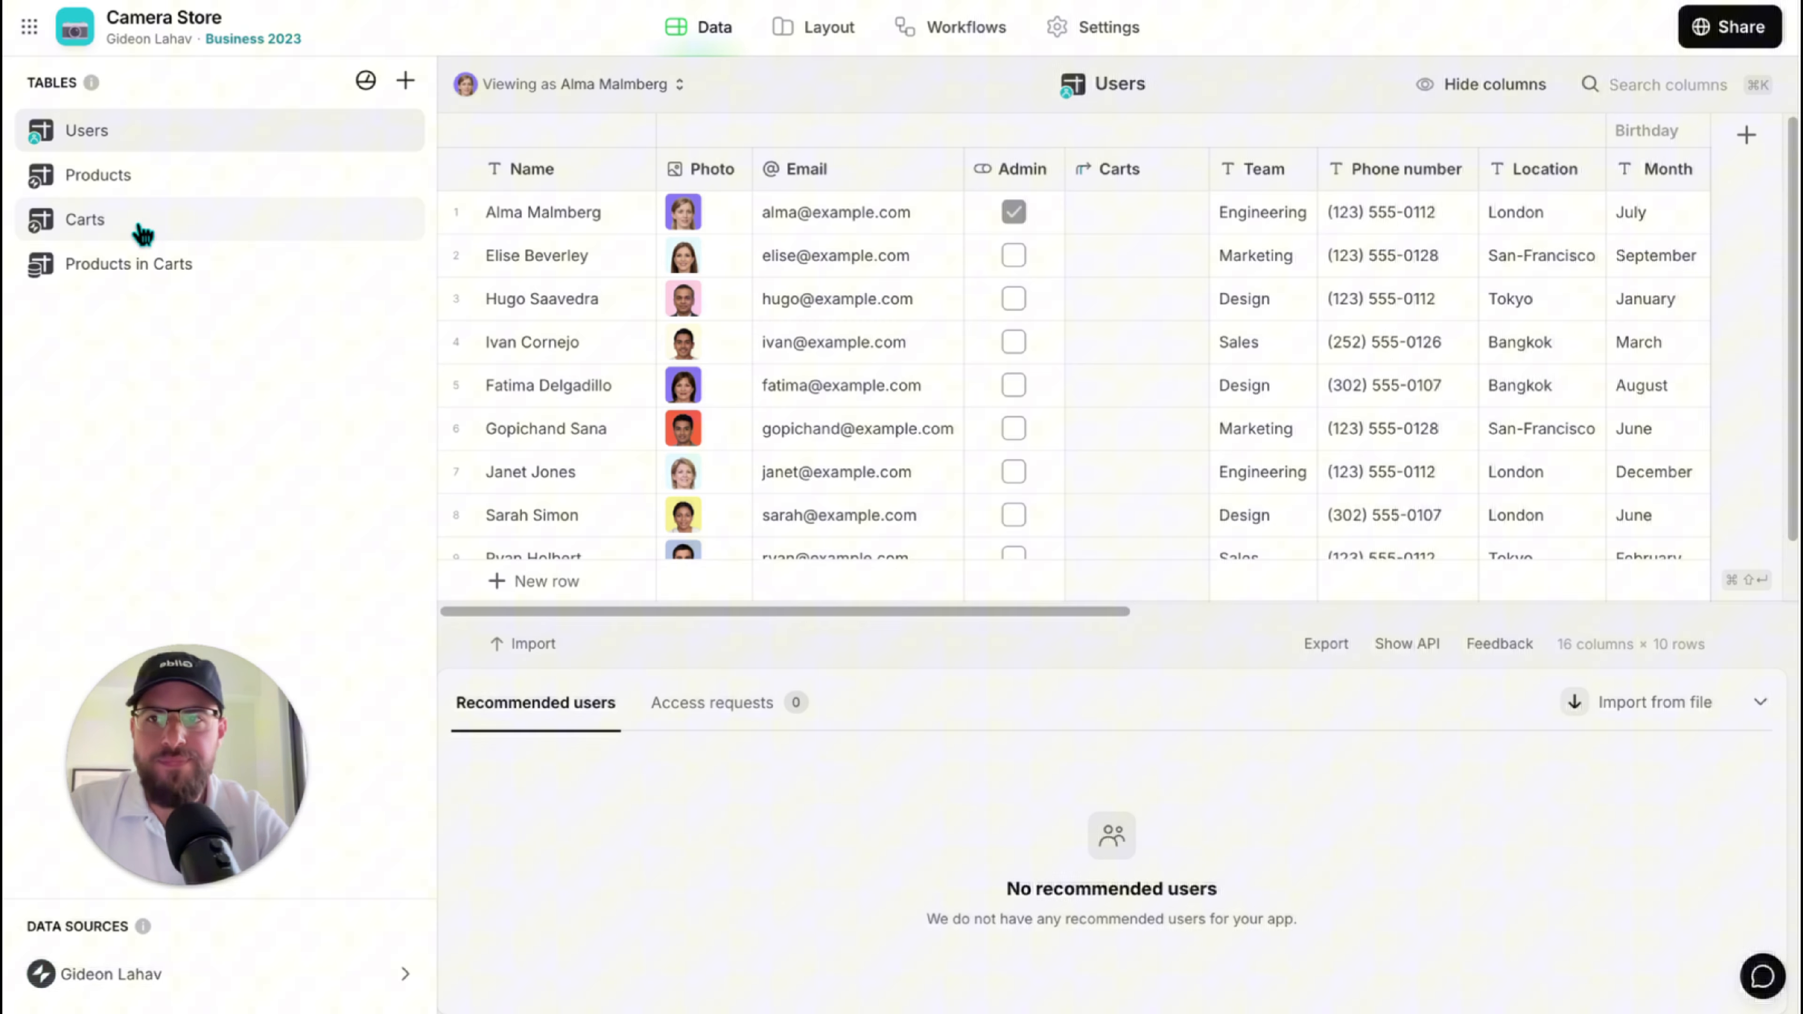
pyautogui.click(246, 217)
pyautogui.click(788, 32)
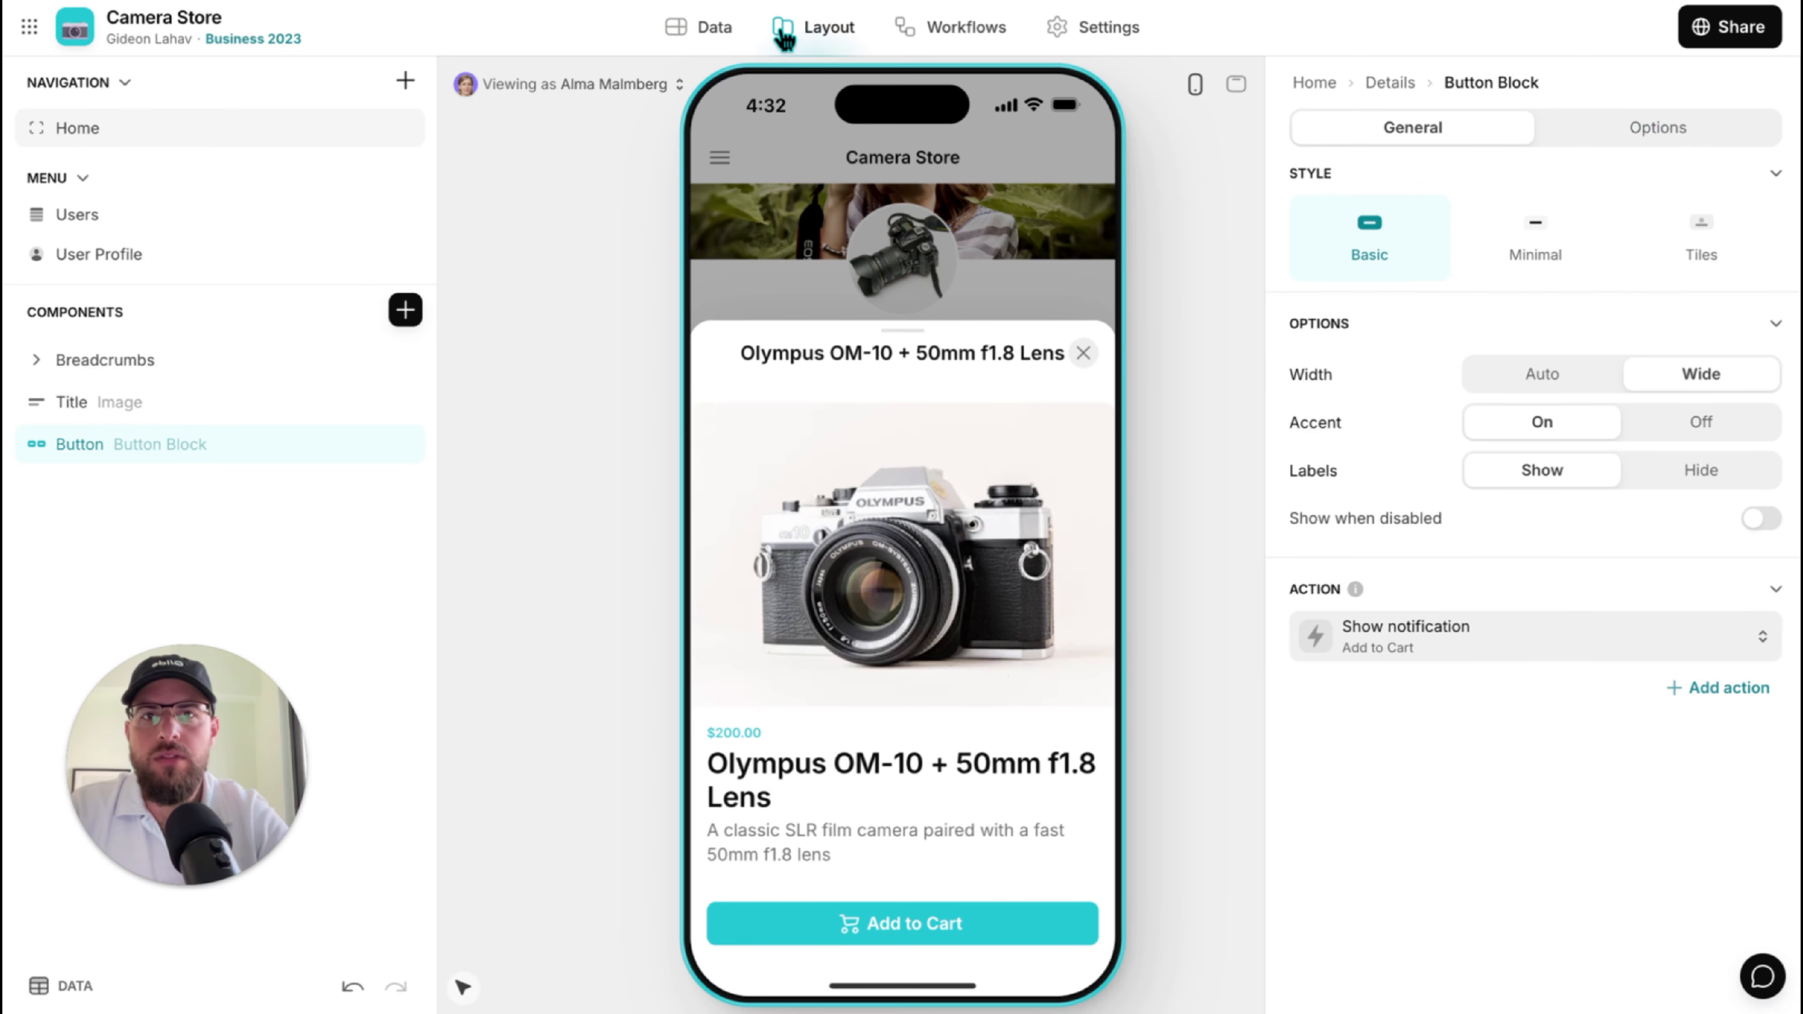
pyautogui.click(717, 34)
pyautogui.click(192, 224)
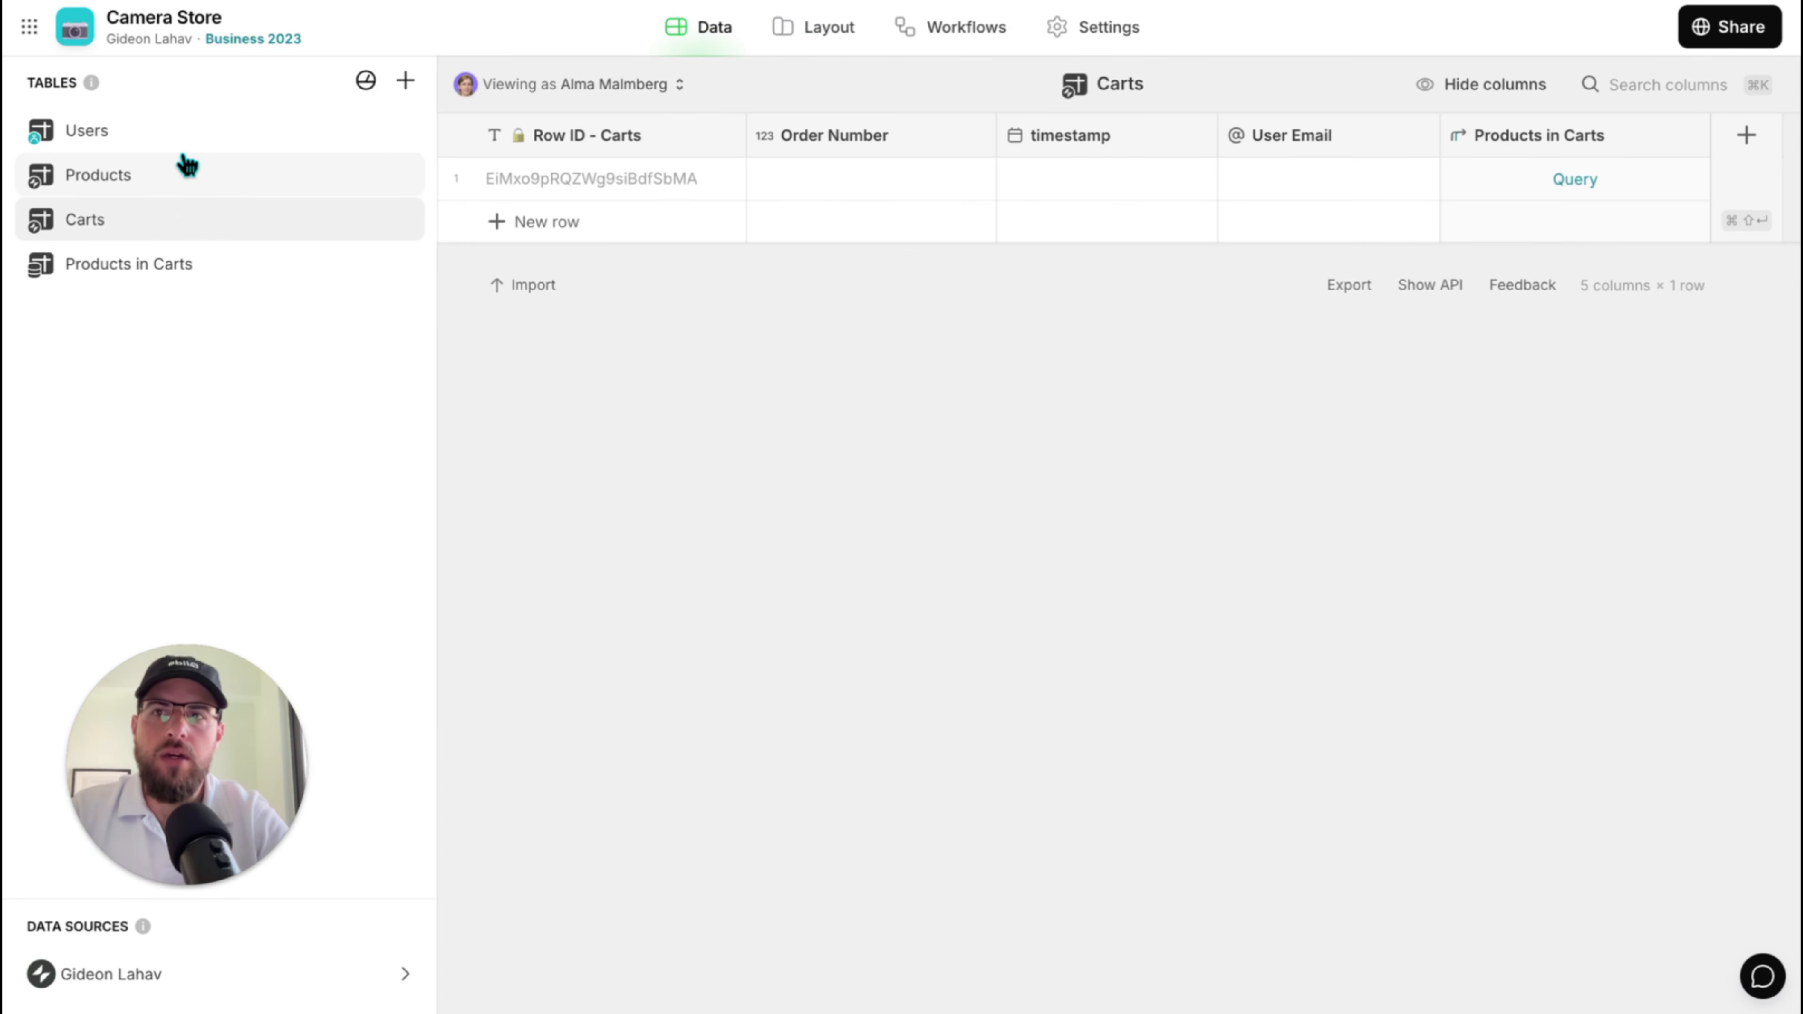
pyautogui.click(140, 140)
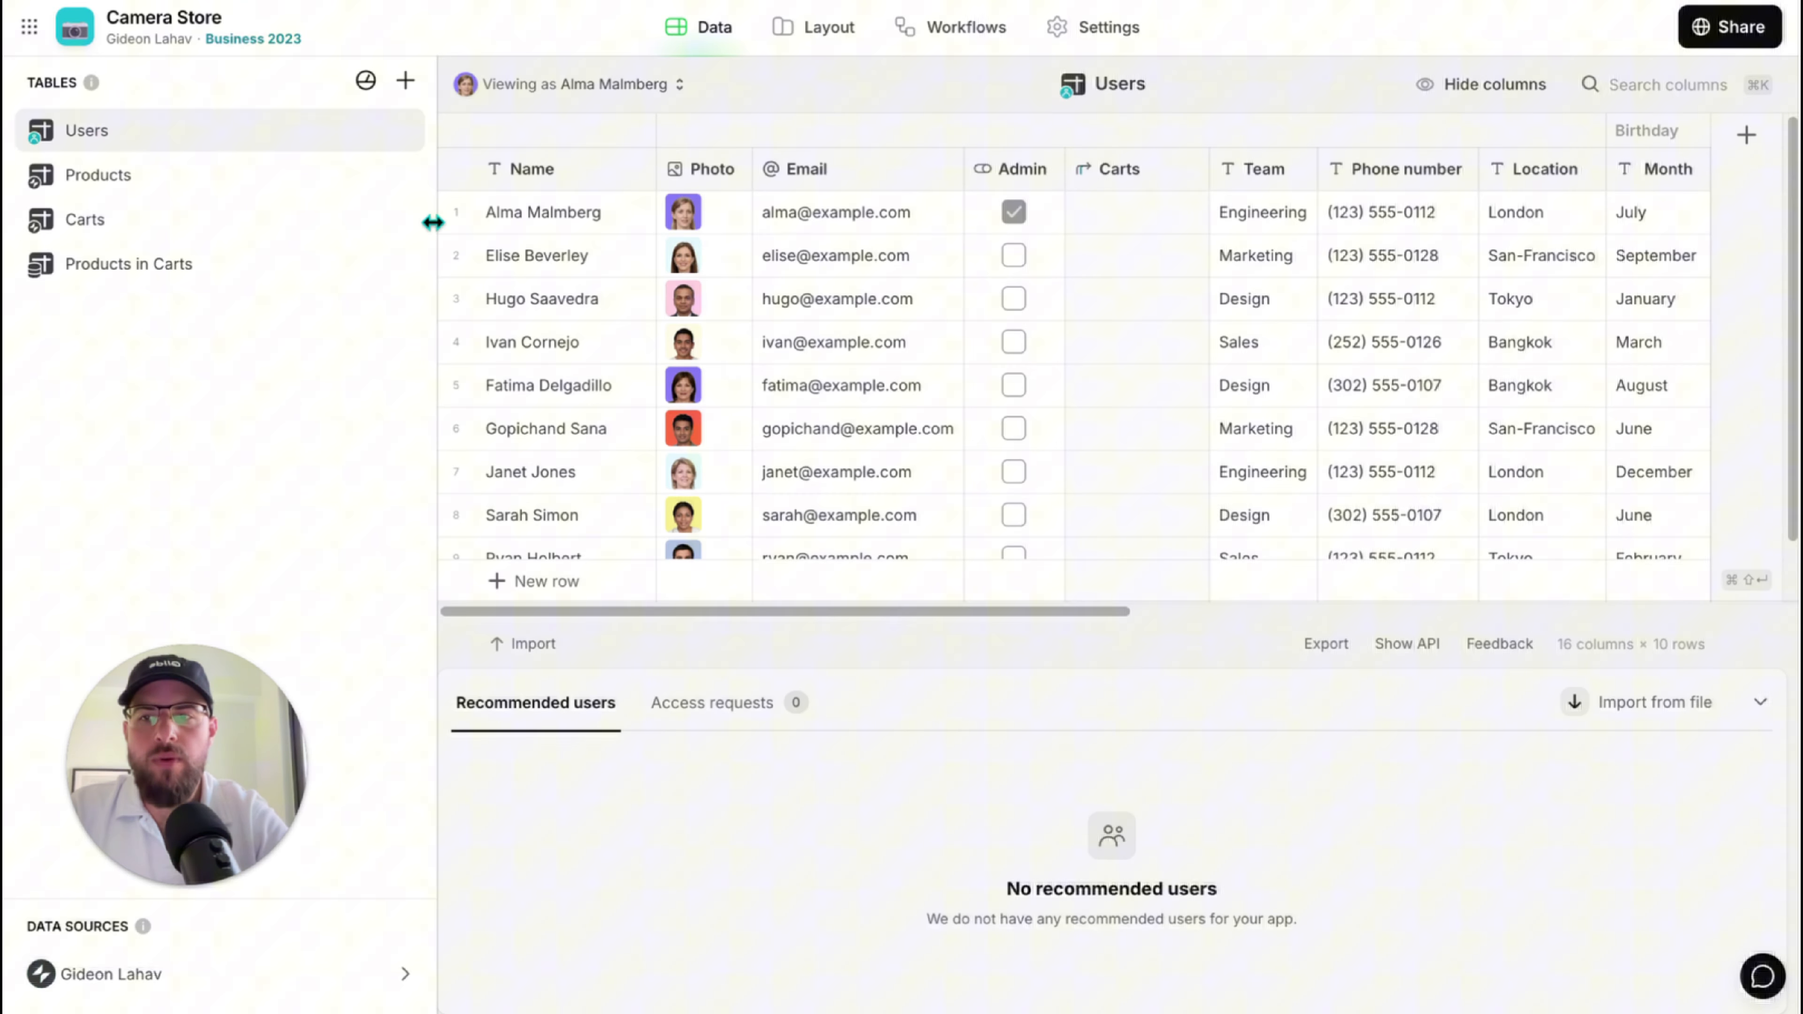
pyautogui.click(259, 257)
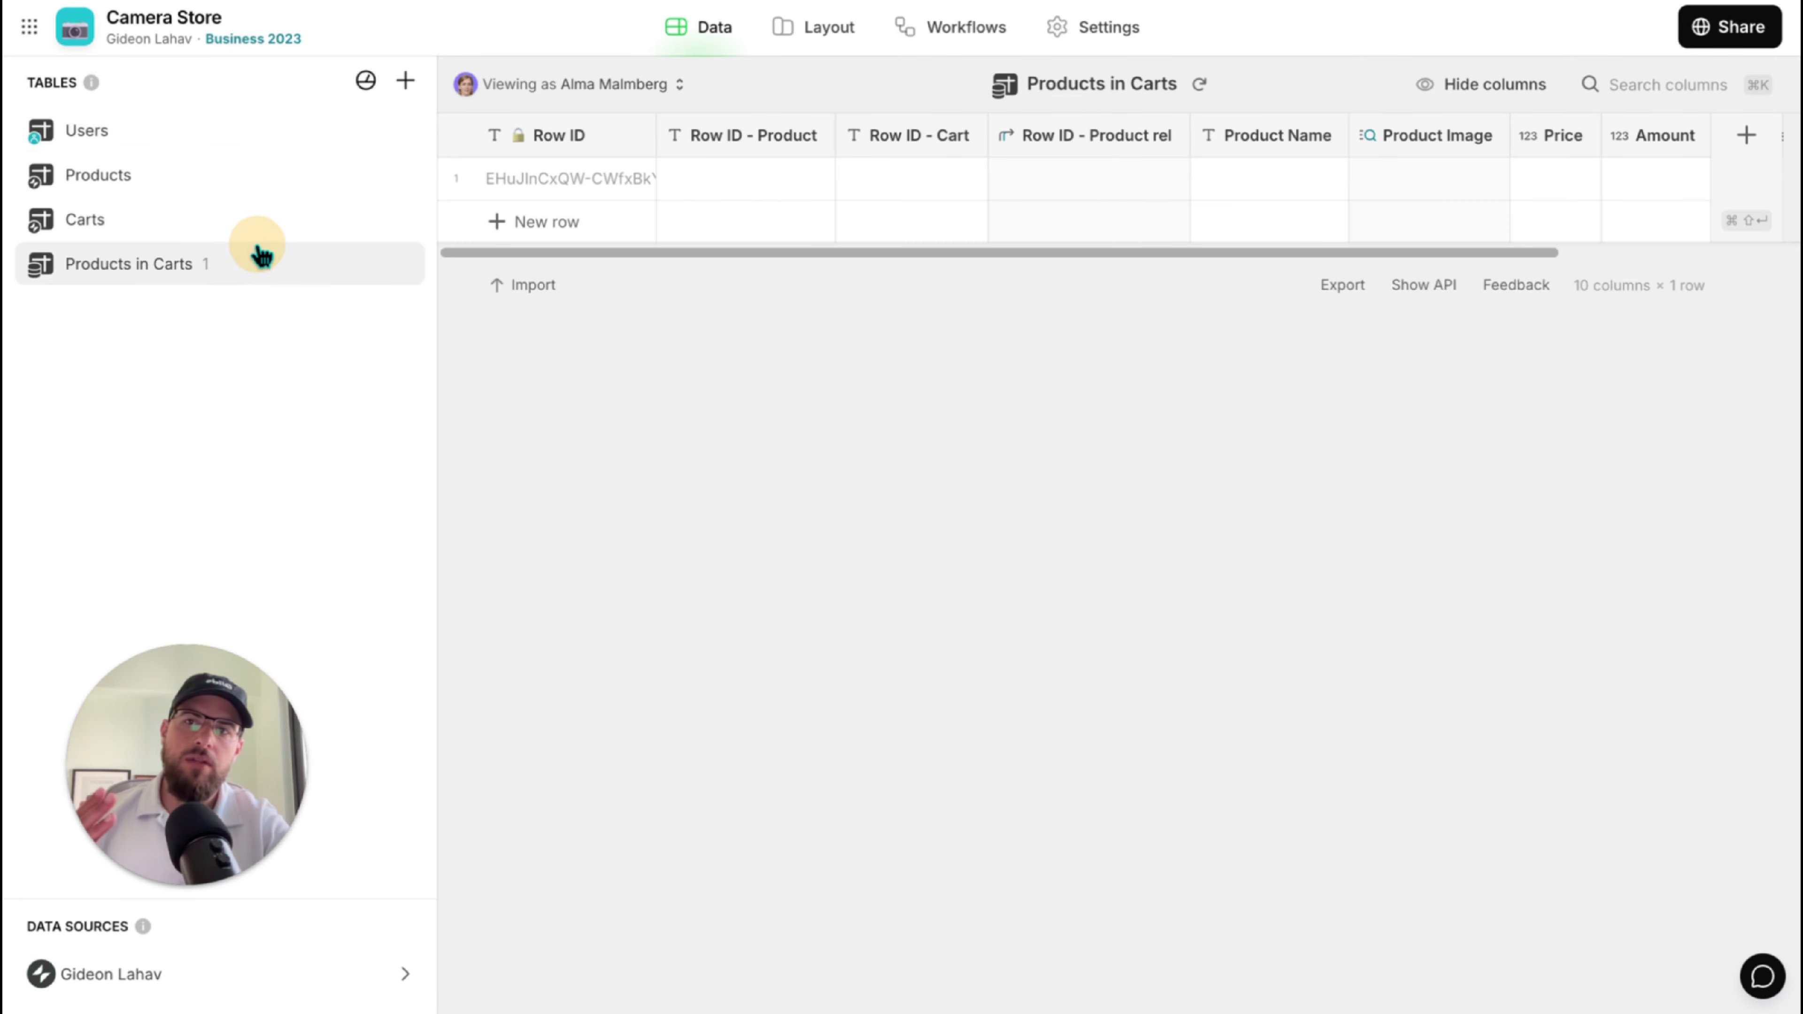
pyautogui.click(241, 228)
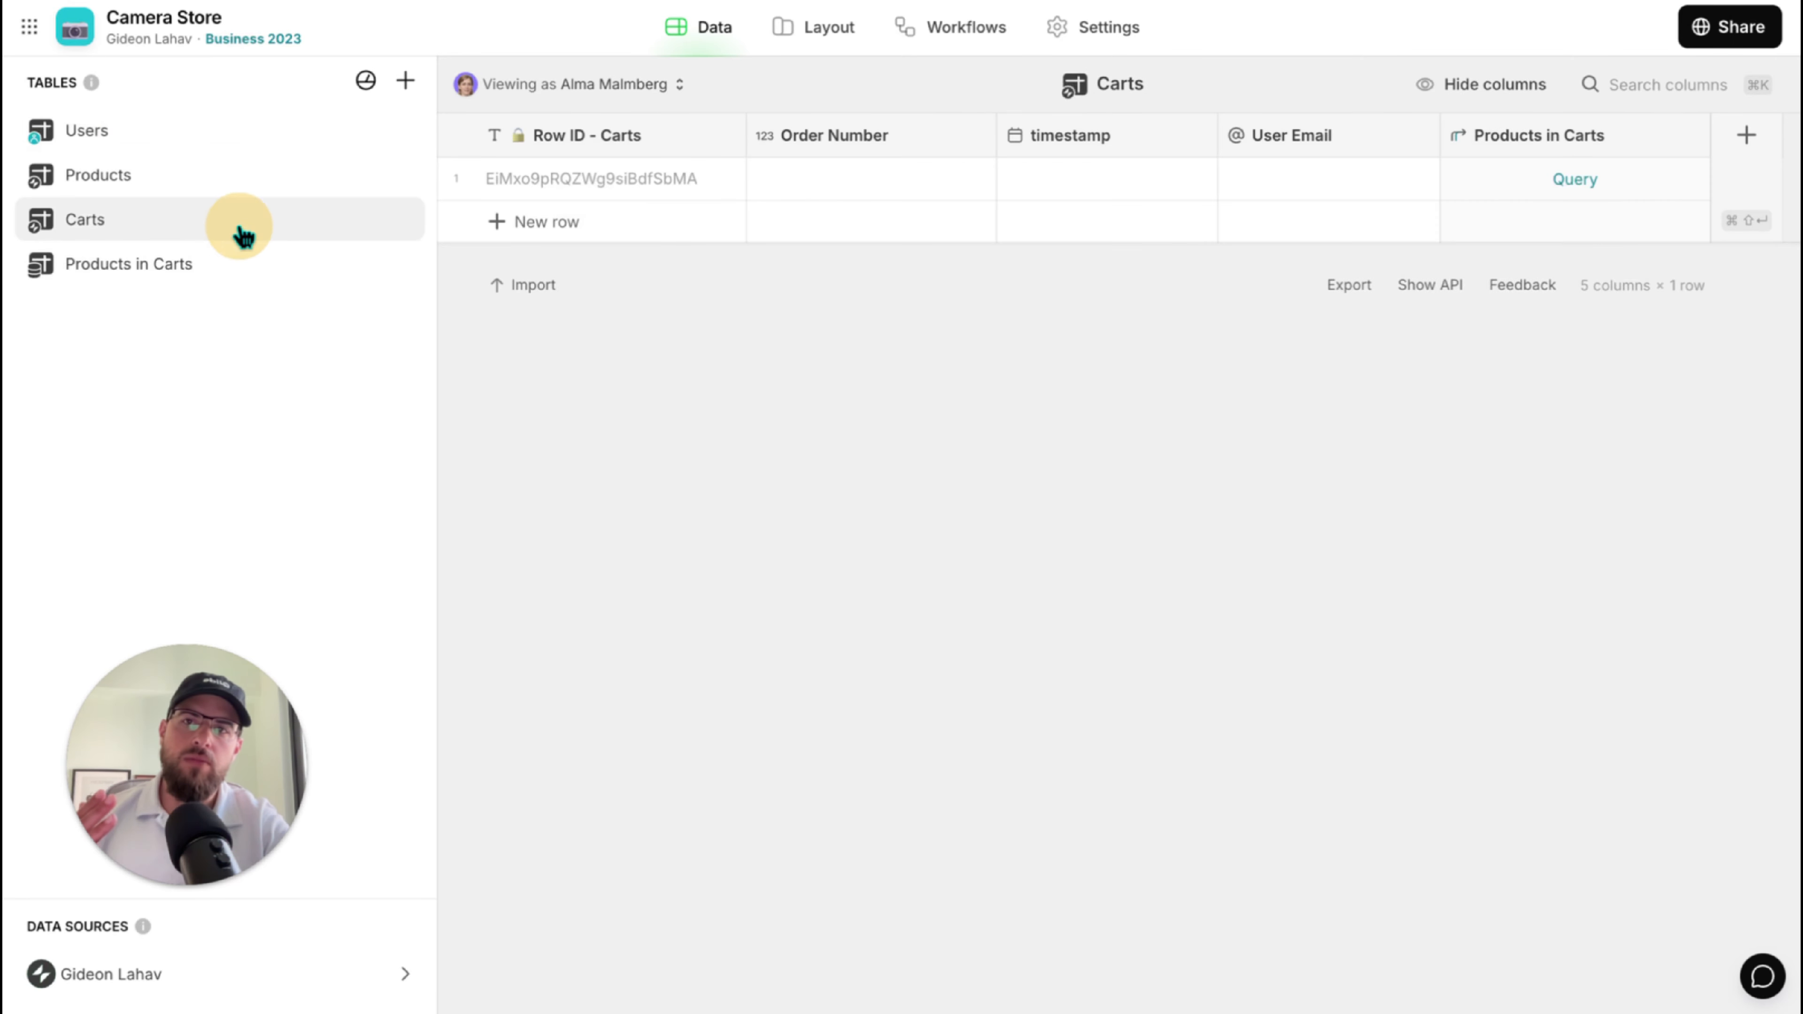
pyautogui.click(668, 179)
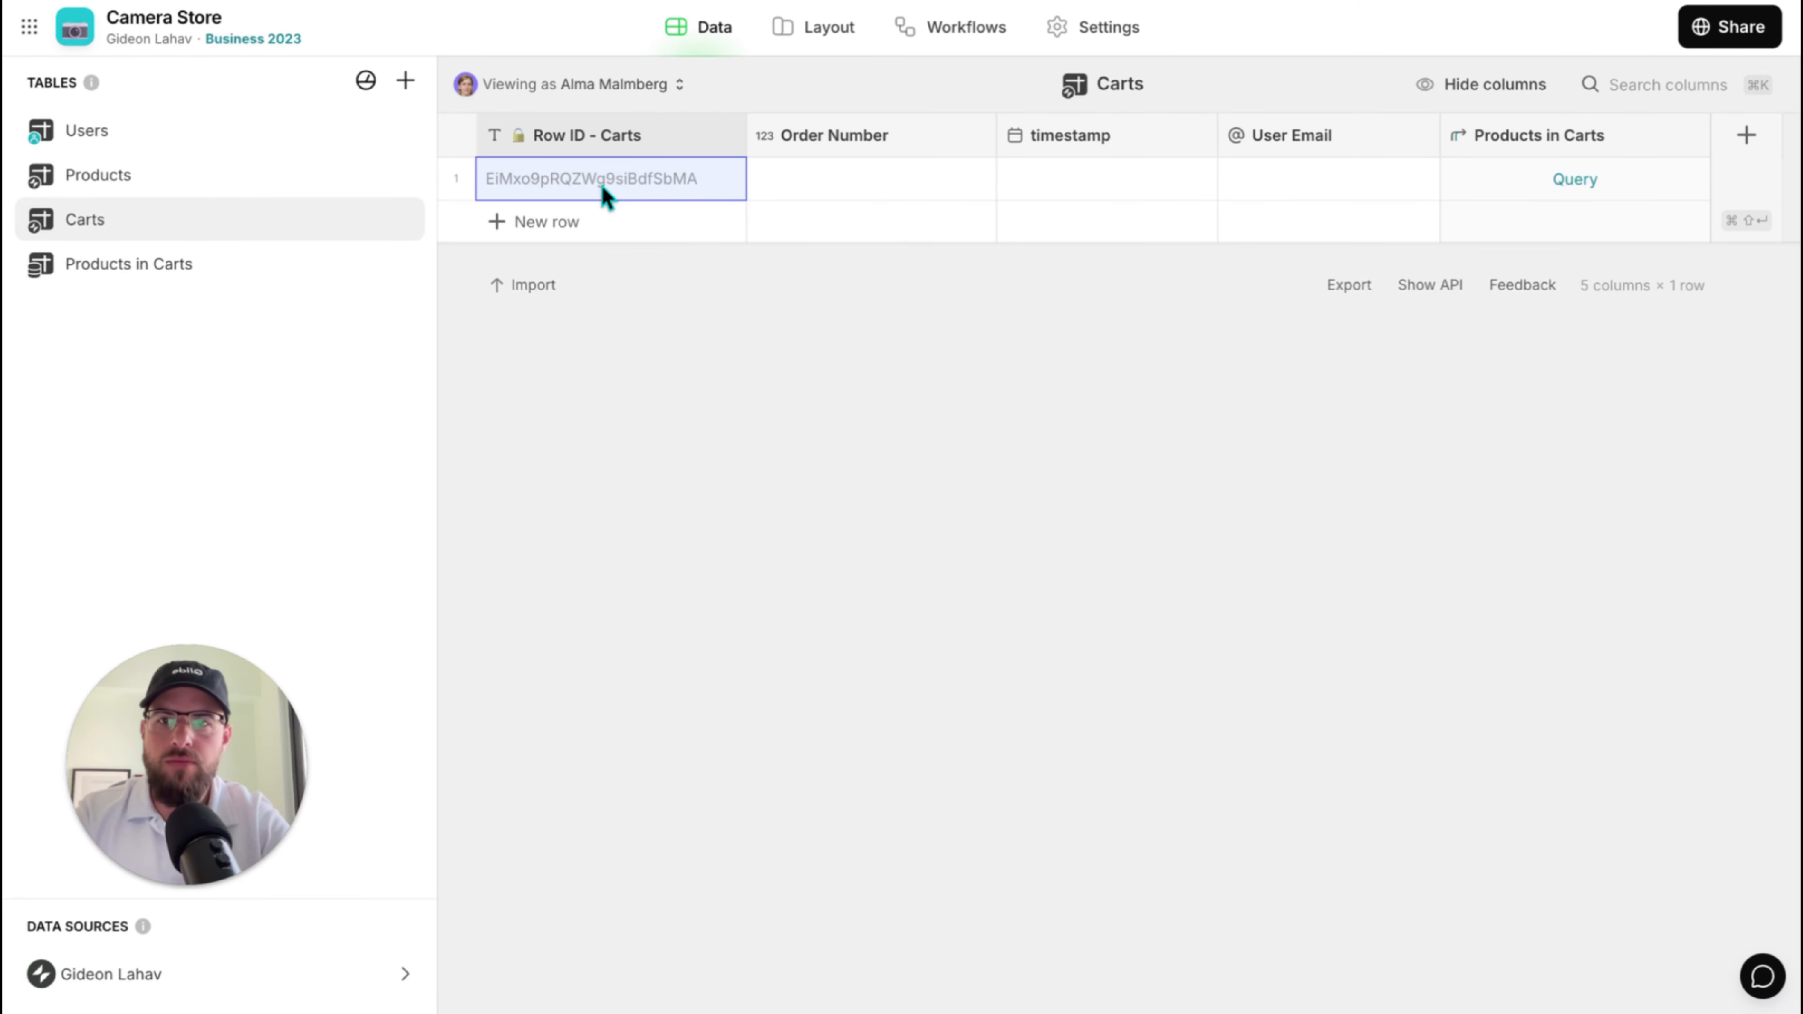
# Duplicate the Carts column in the Users table as a Text column named "Current Cart".
pyautogui.click(158, 136)
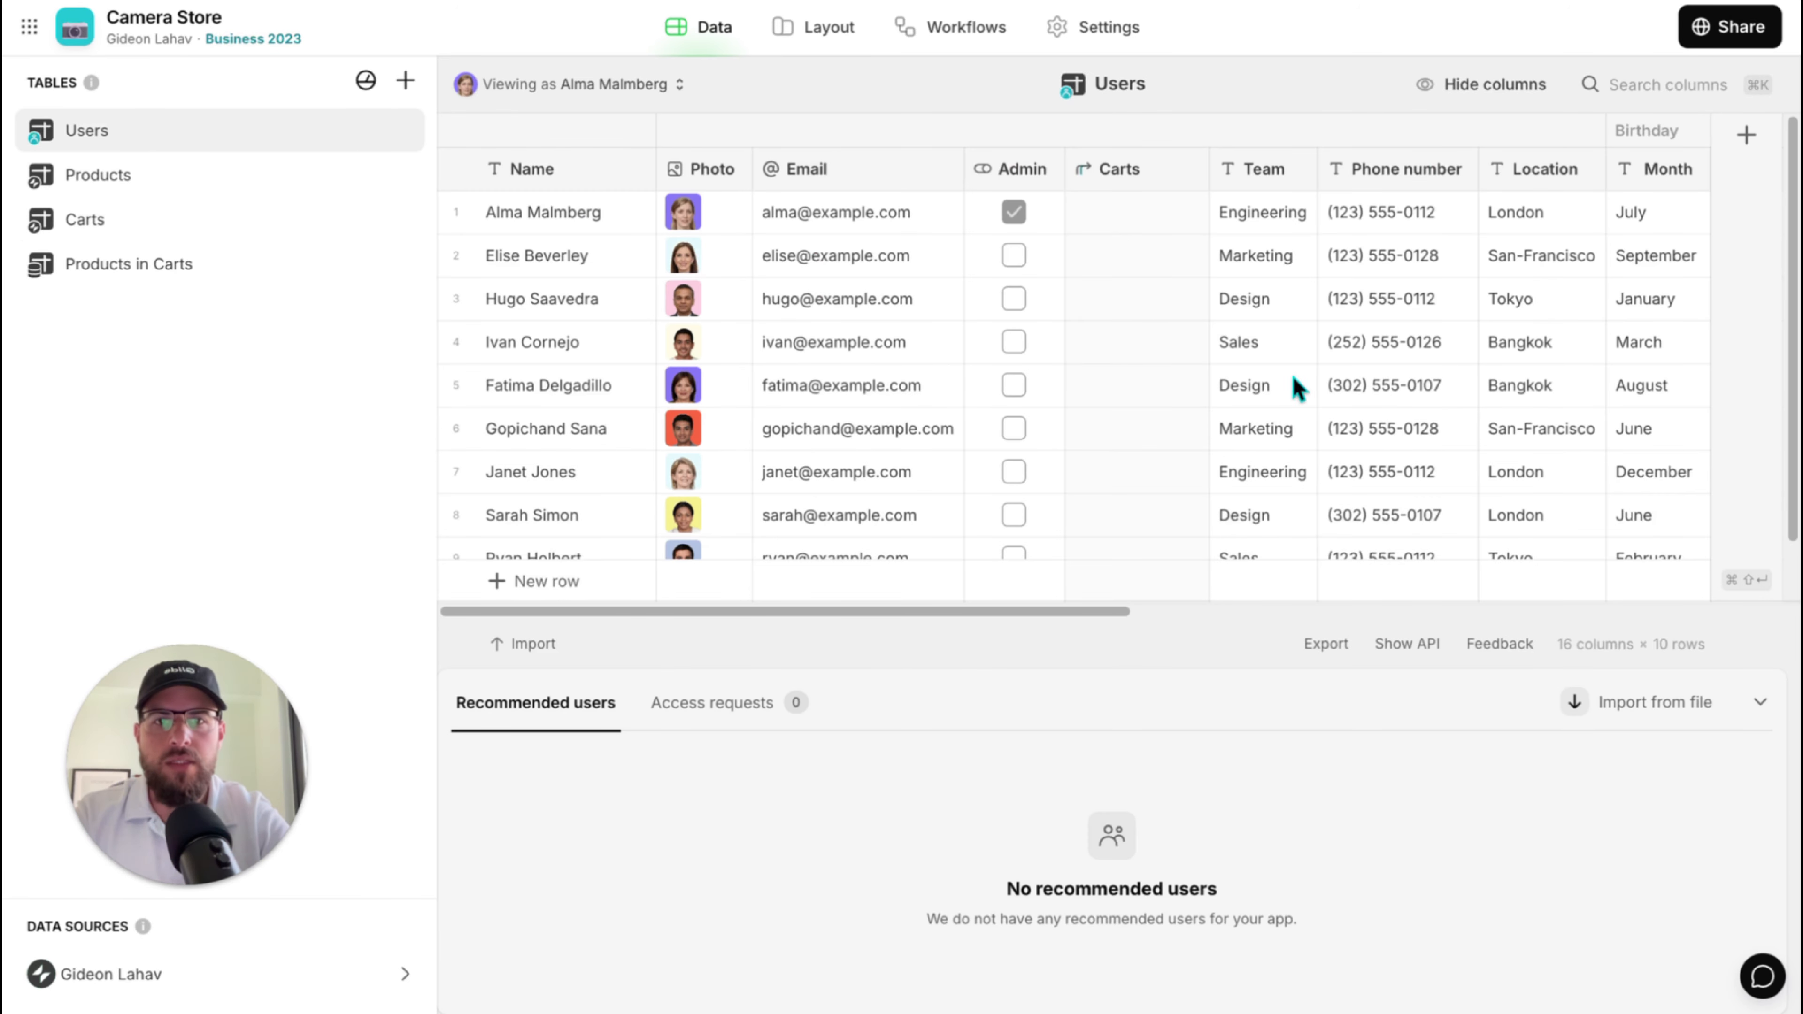
pyautogui.click(1190, 169)
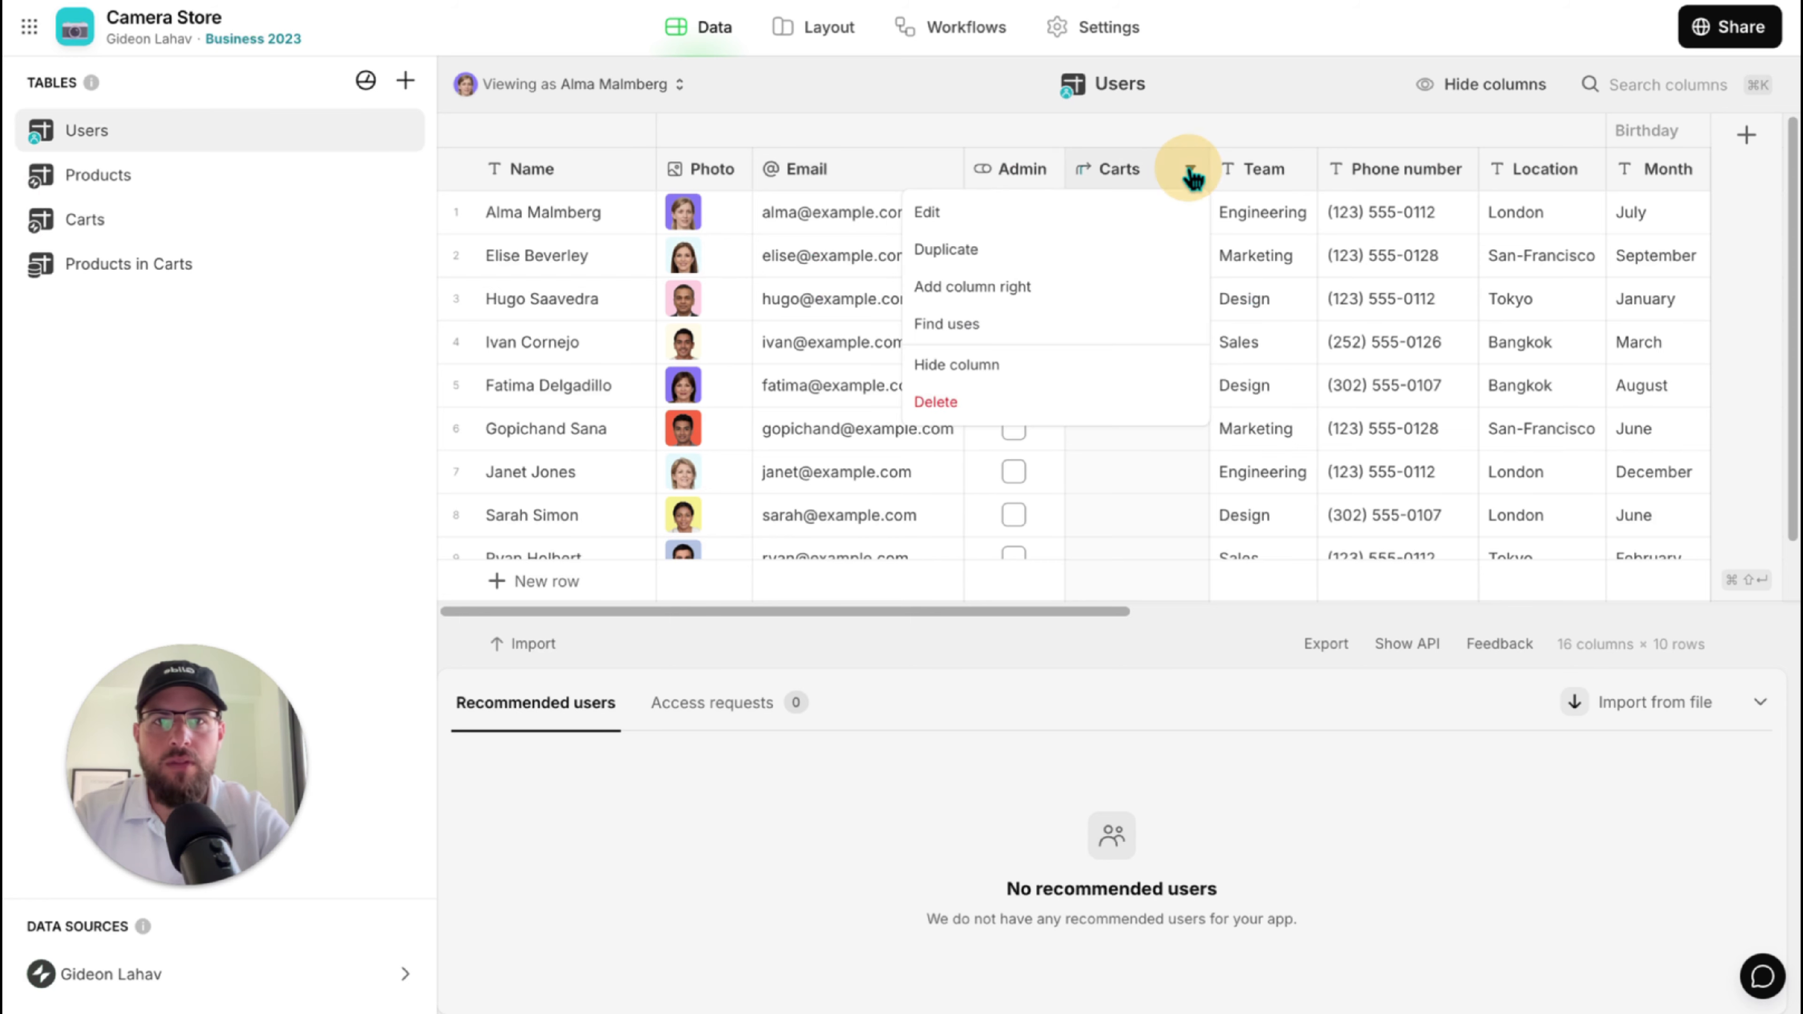
pyautogui.click(1001, 263)
pyautogui.write('Last ar')
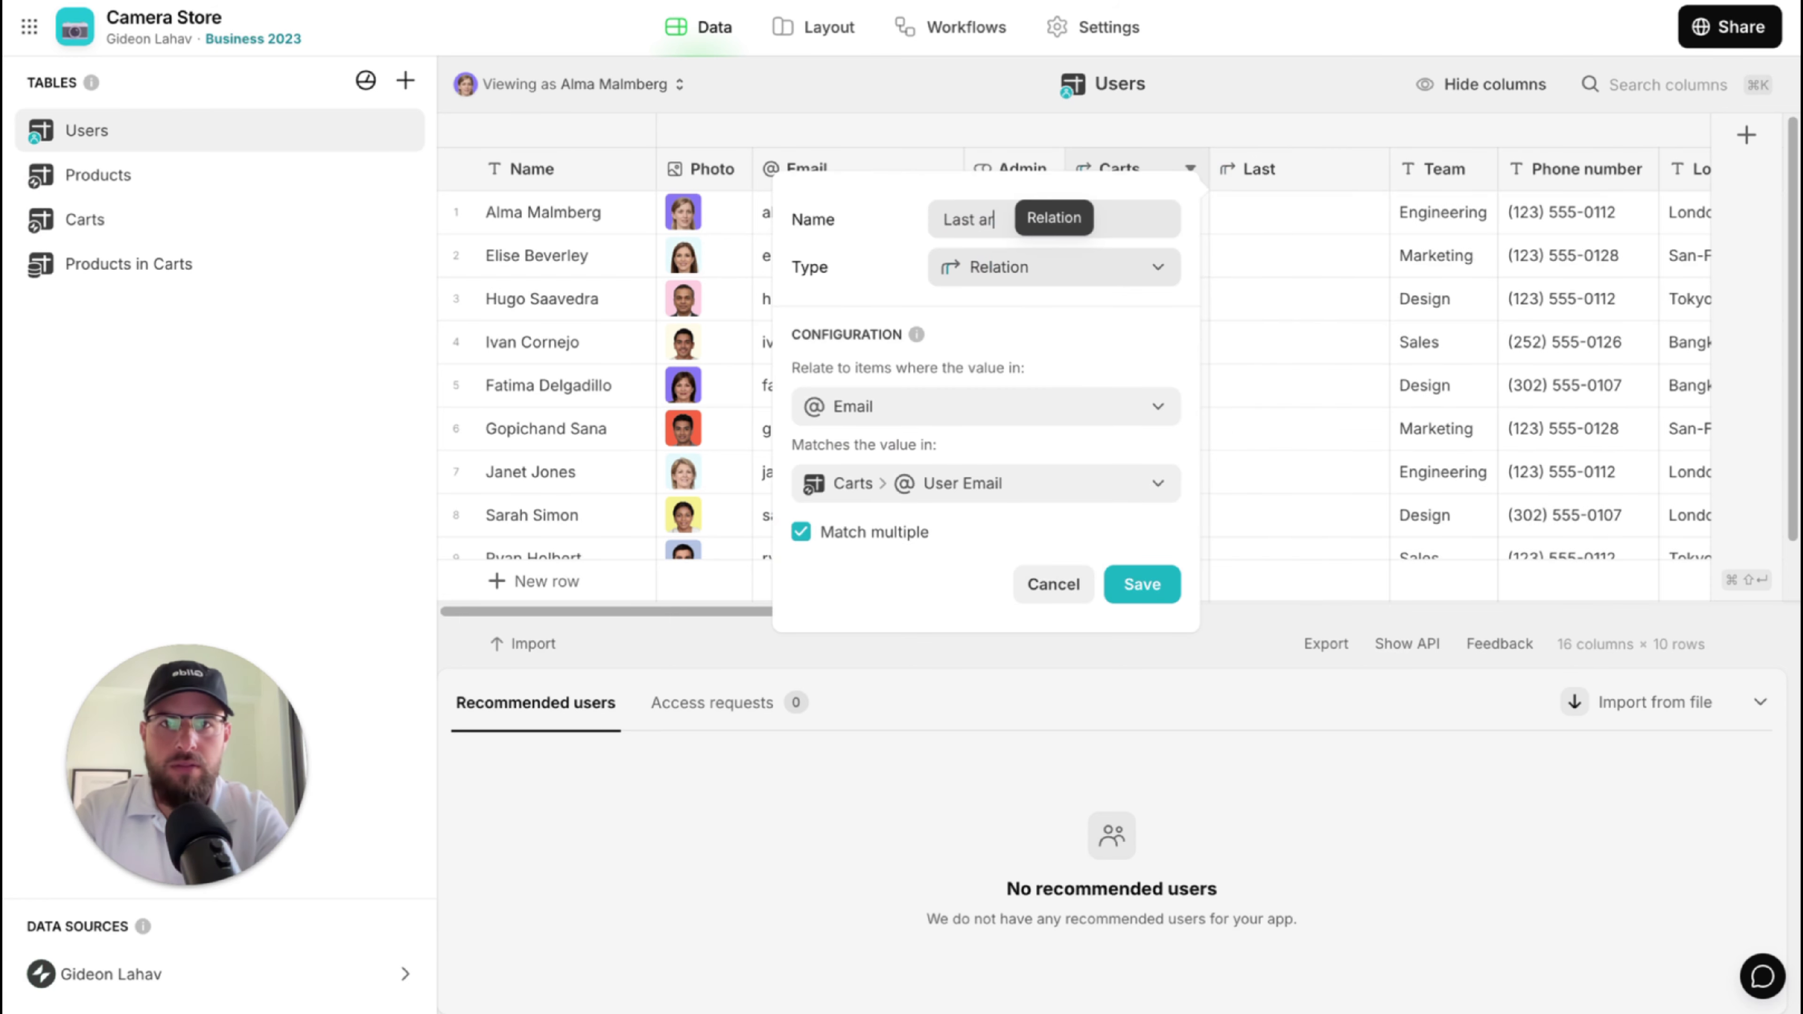
pyautogui.press('super+a')
pyautogui.press('BackSpace')
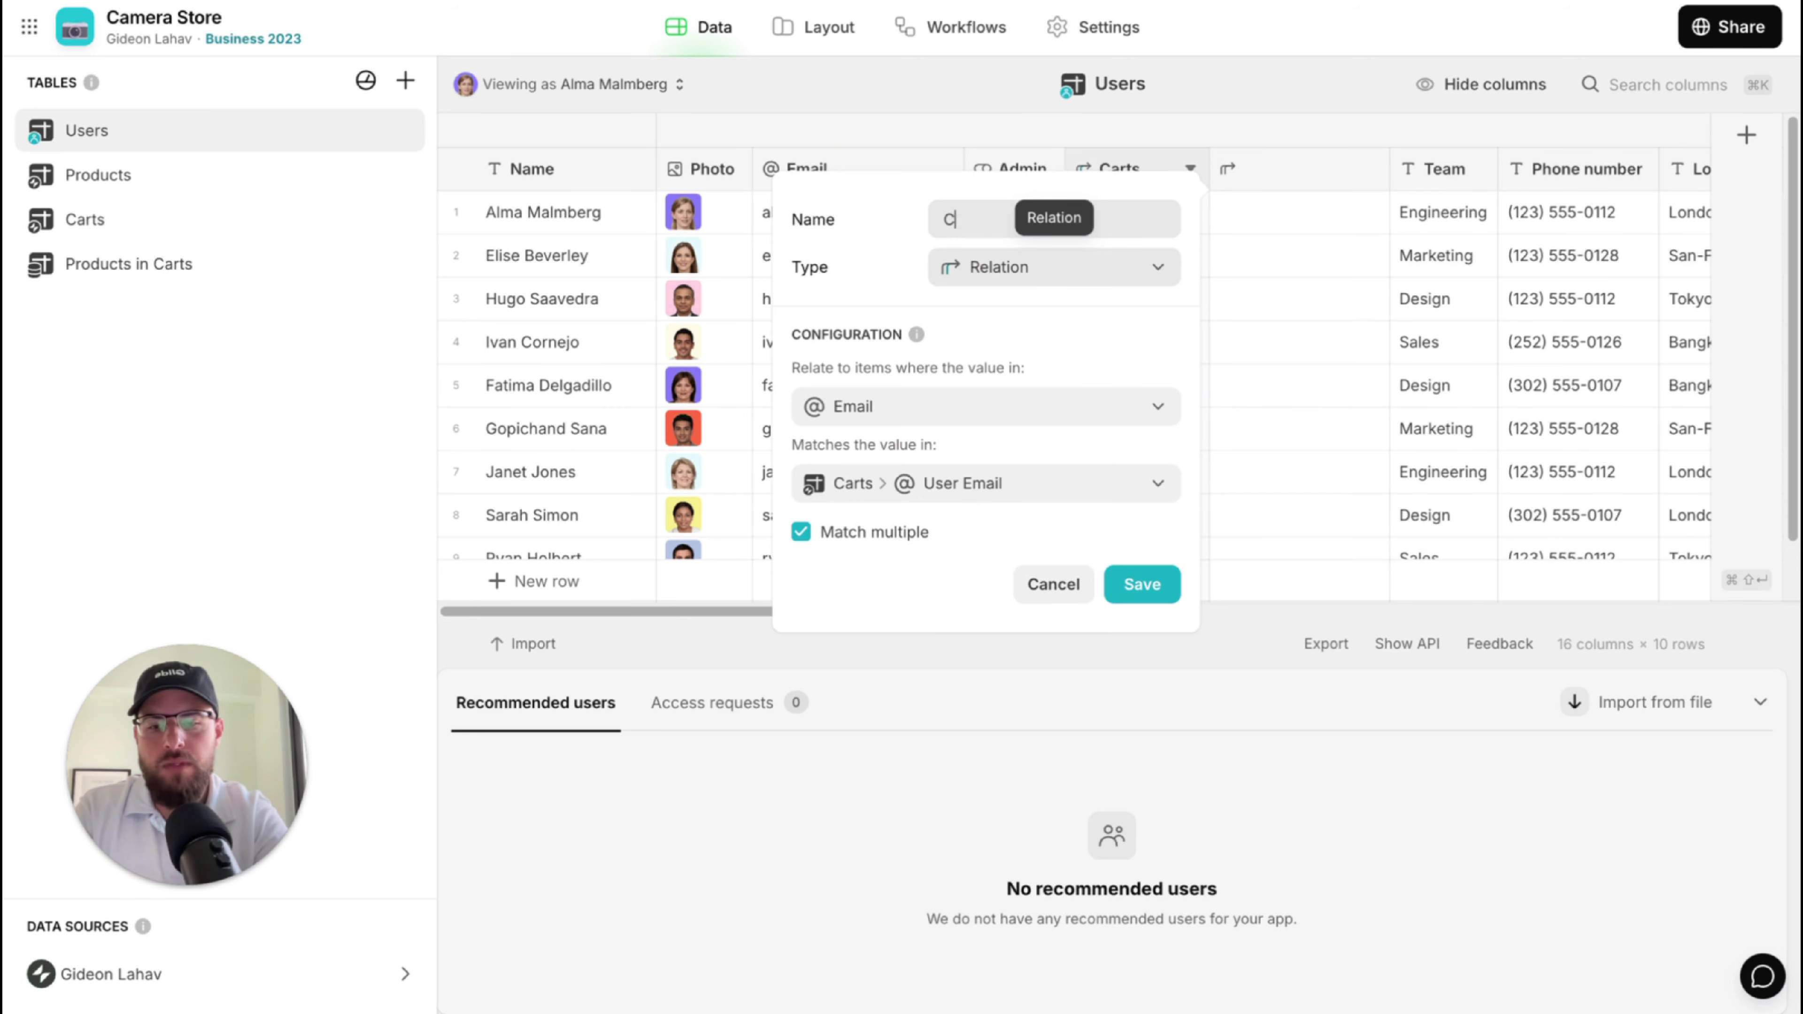
pyautogui.write('Current C')
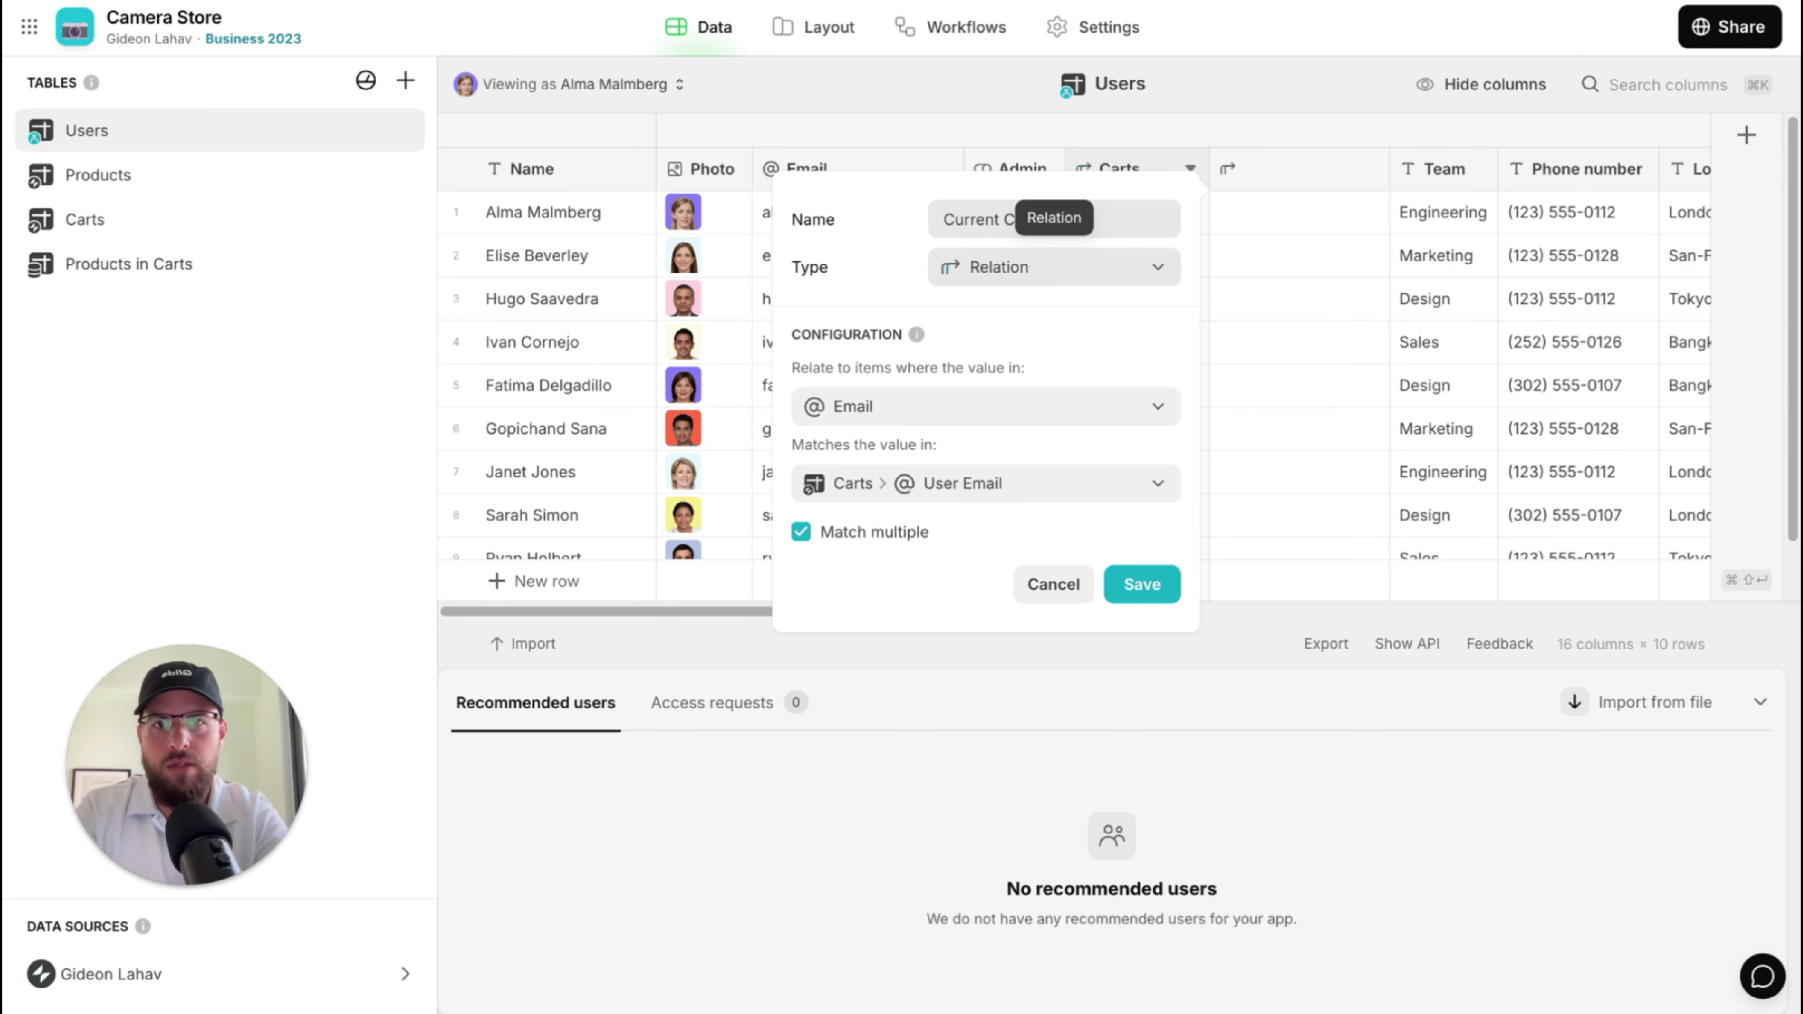
pyautogui.write('art')
pyautogui.click(1094, 273)
pyautogui.write('te')
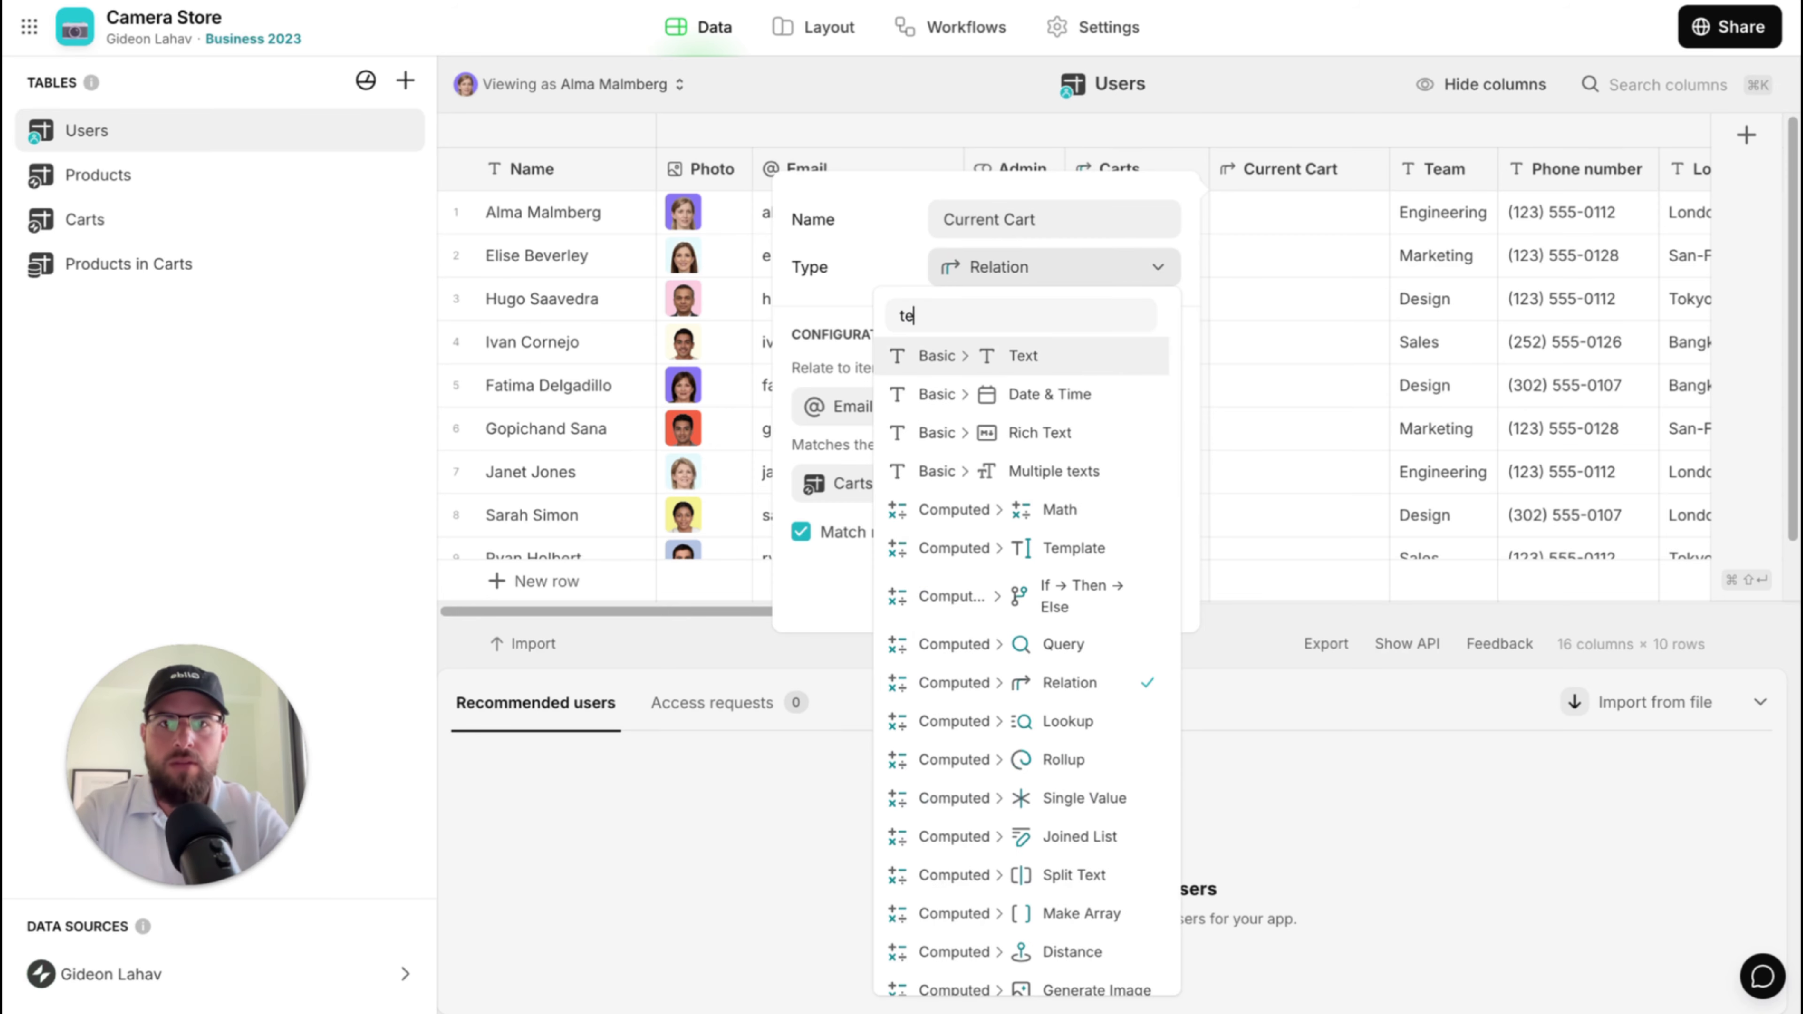
pyautogui.press('Return')
pyautogui.click(1140, 428)
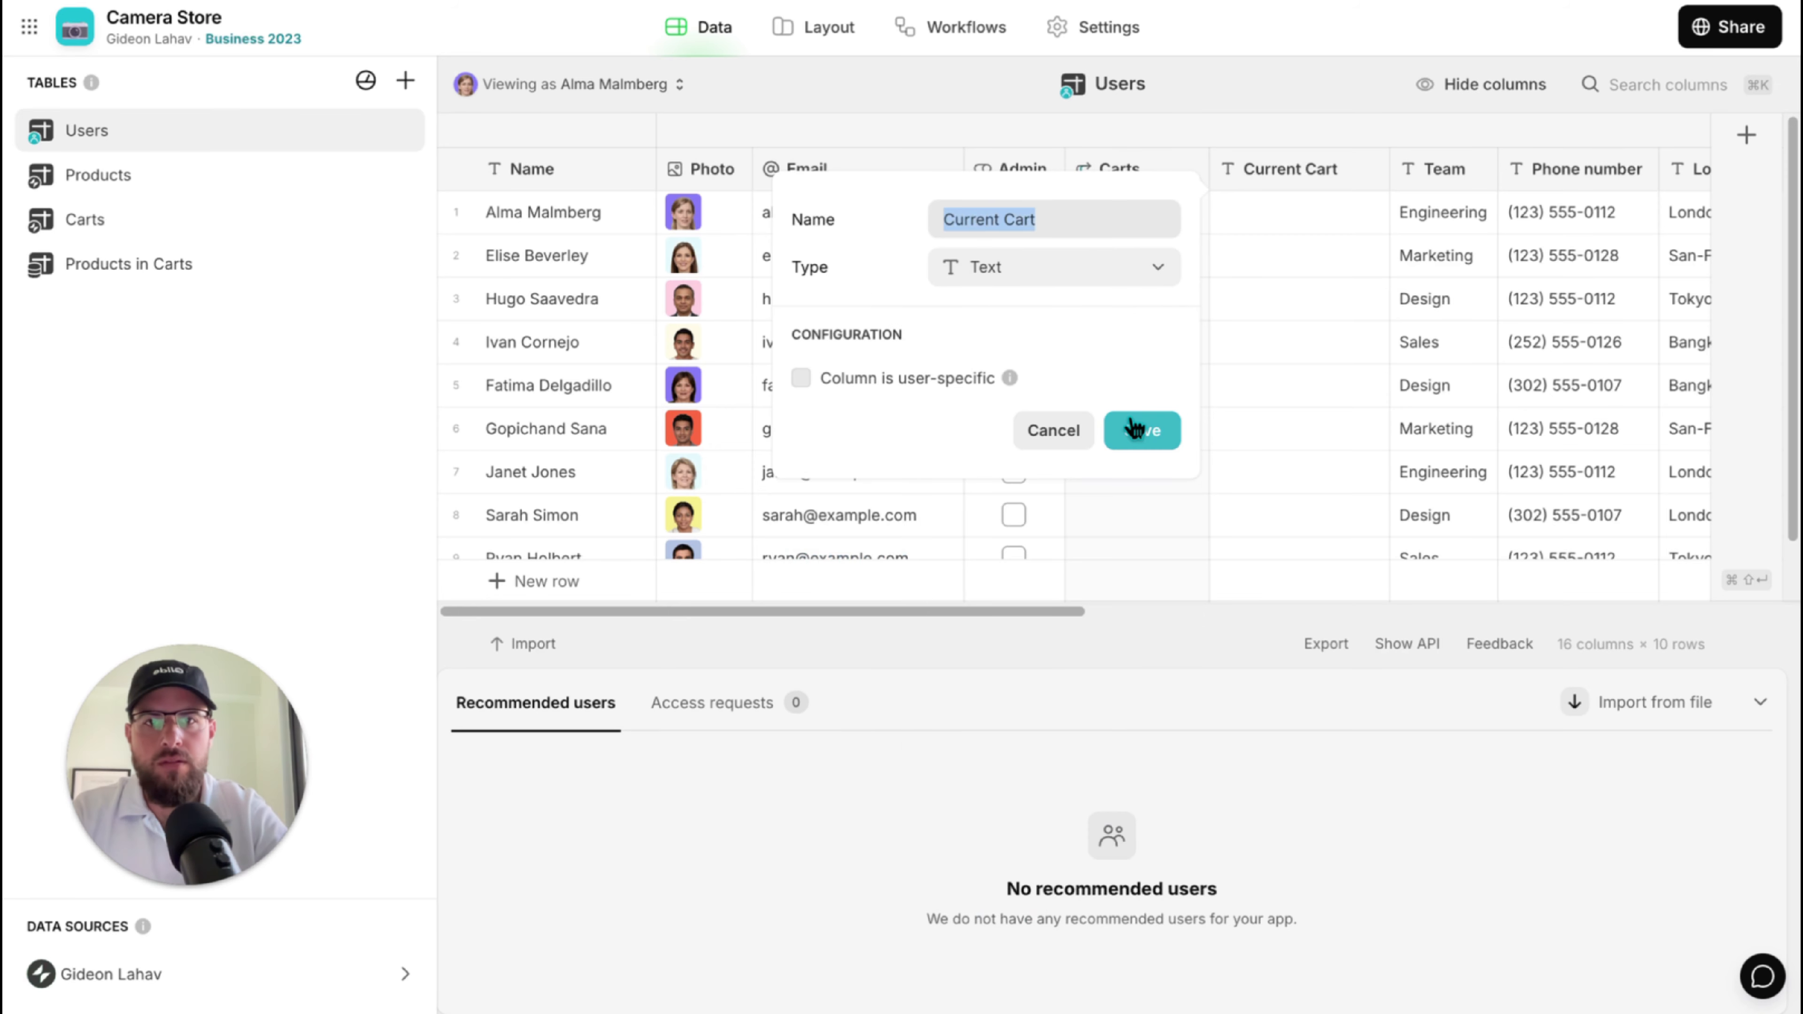
# Paste the copied Carts row ID into the first user's Current Cart cell and widen the column to fit it.
pyautogui.click(1270, 227)
pyautogui.press('super+v')
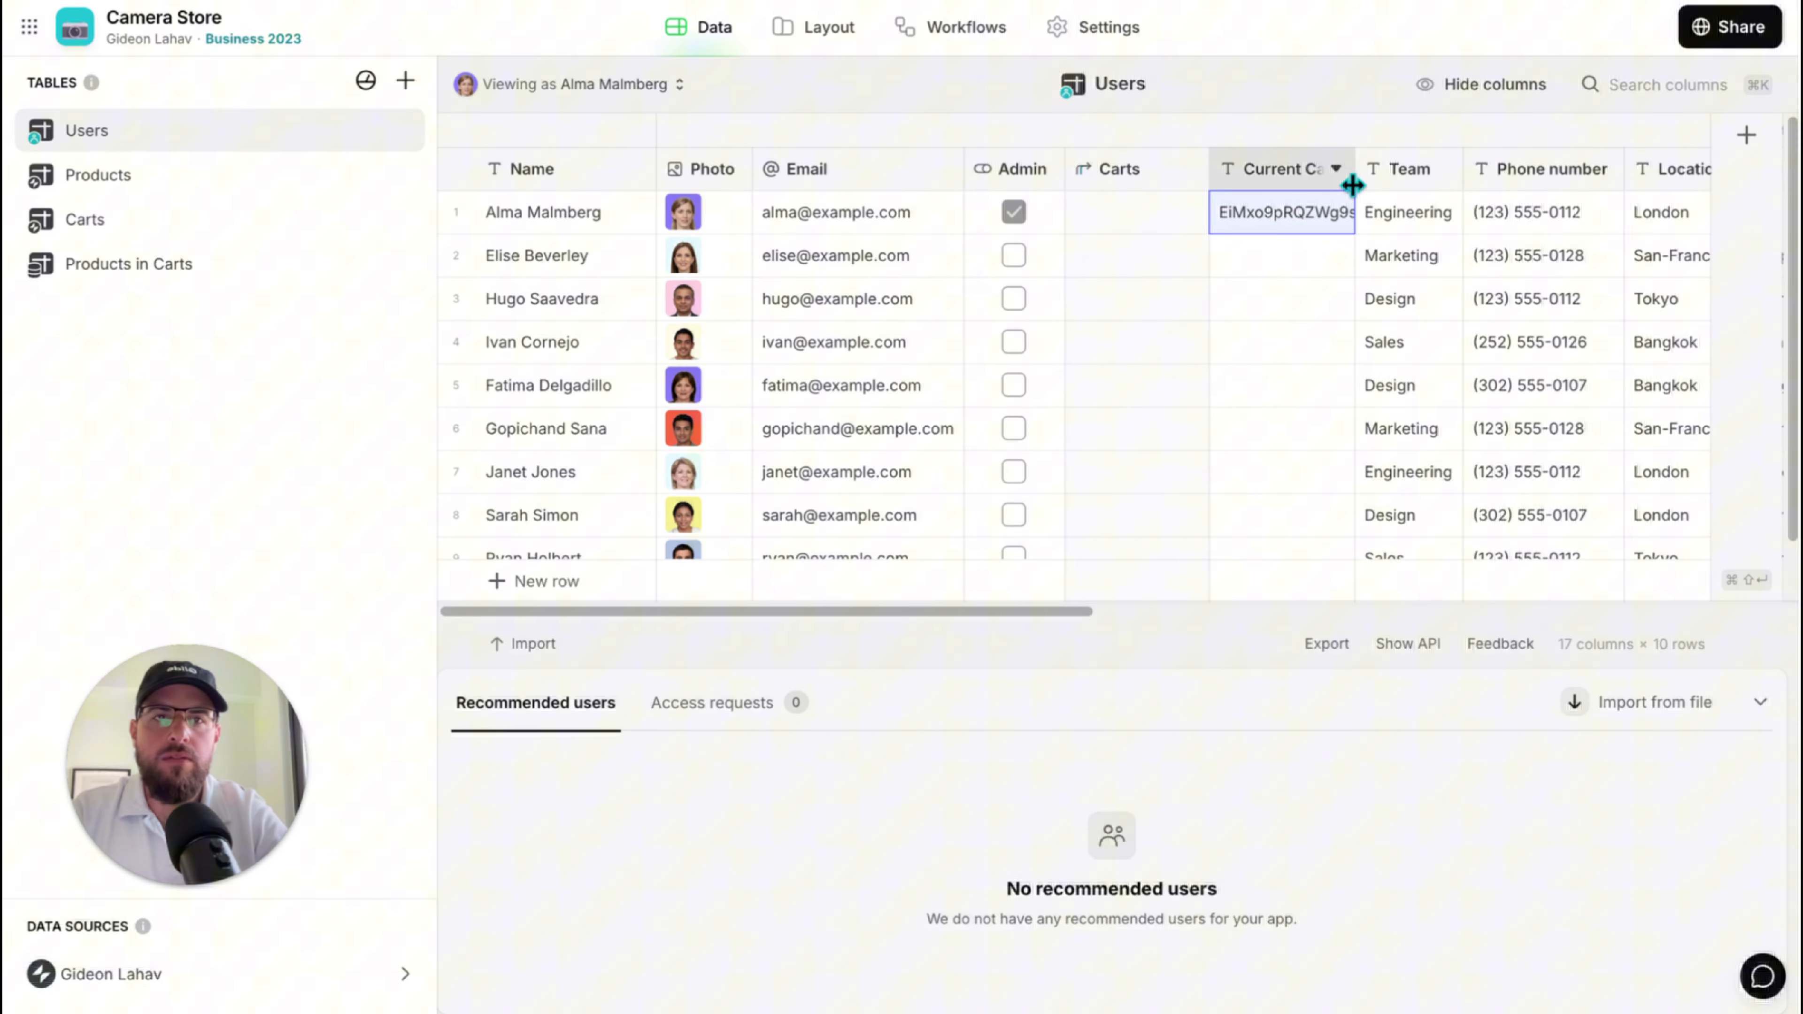
pyautogui.moveTo(1352, 185); pyautogui.dragTo(1486, 184)
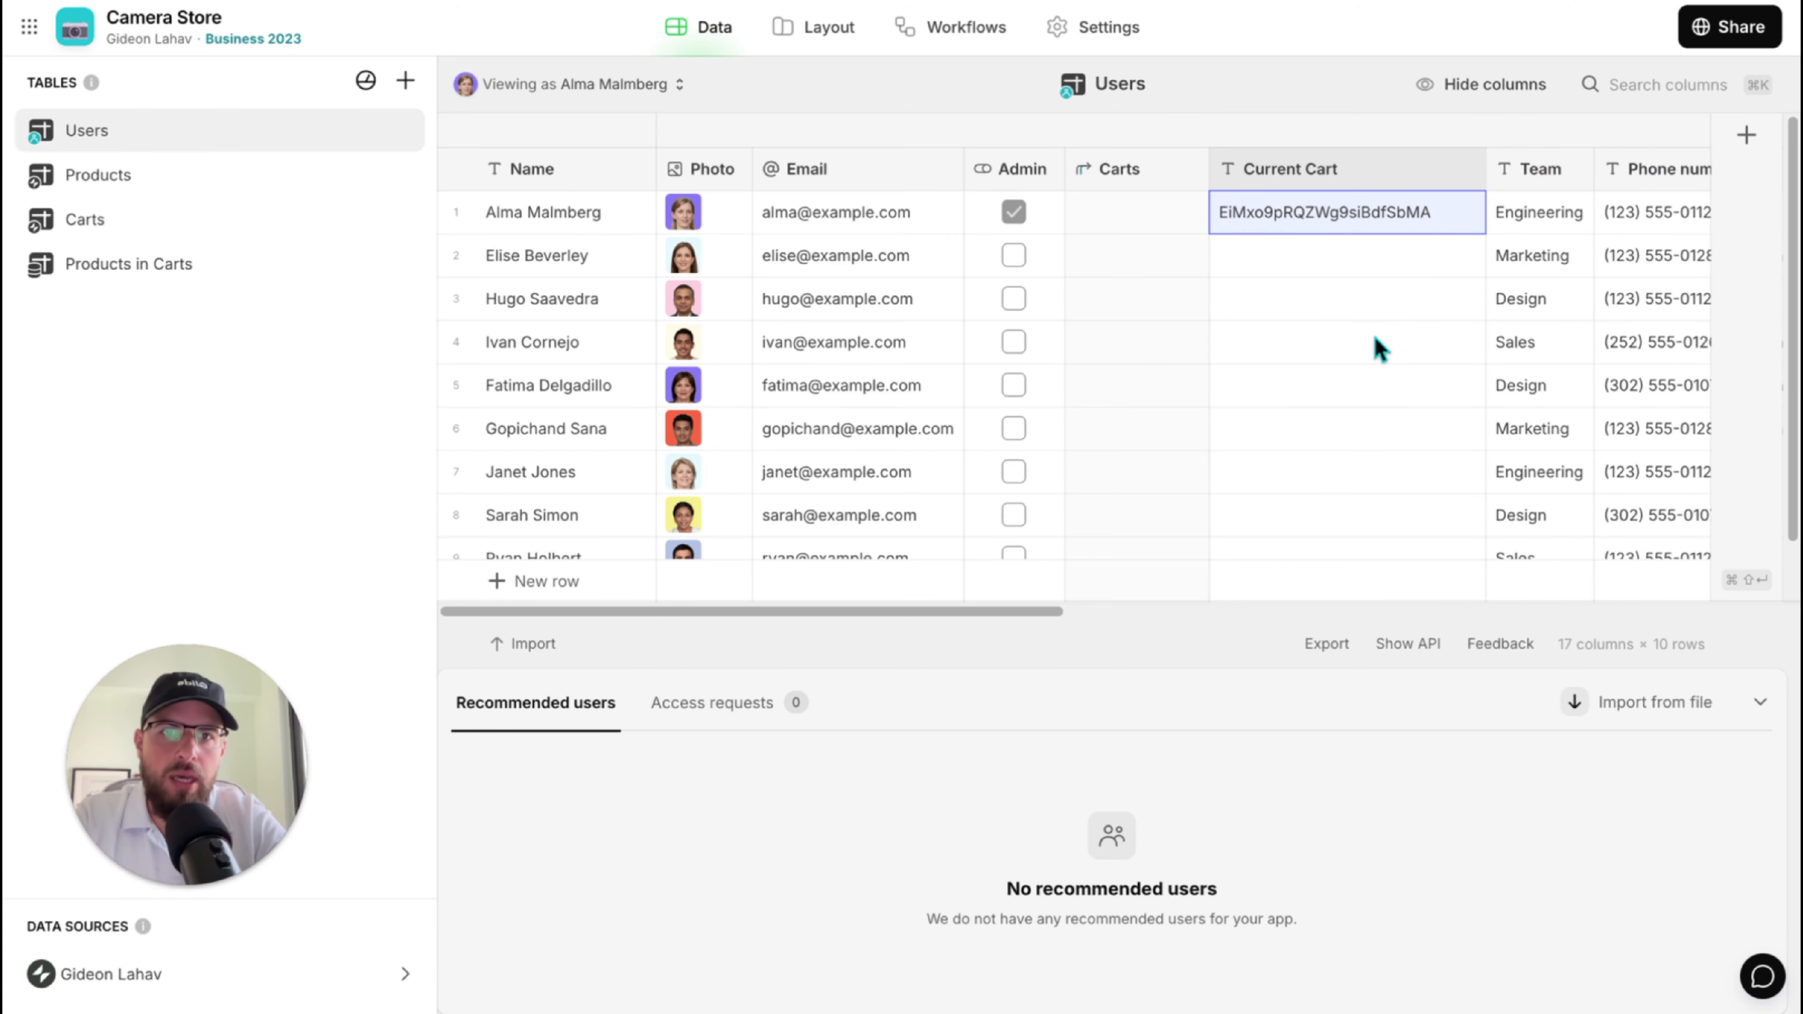
# Duplicate the Current Cart column, name the copy "Current Cart REL" and set its type to Relation.
pyautogui.hscroll(5, 1380, 348)
pyautogui.click(1096, 268)
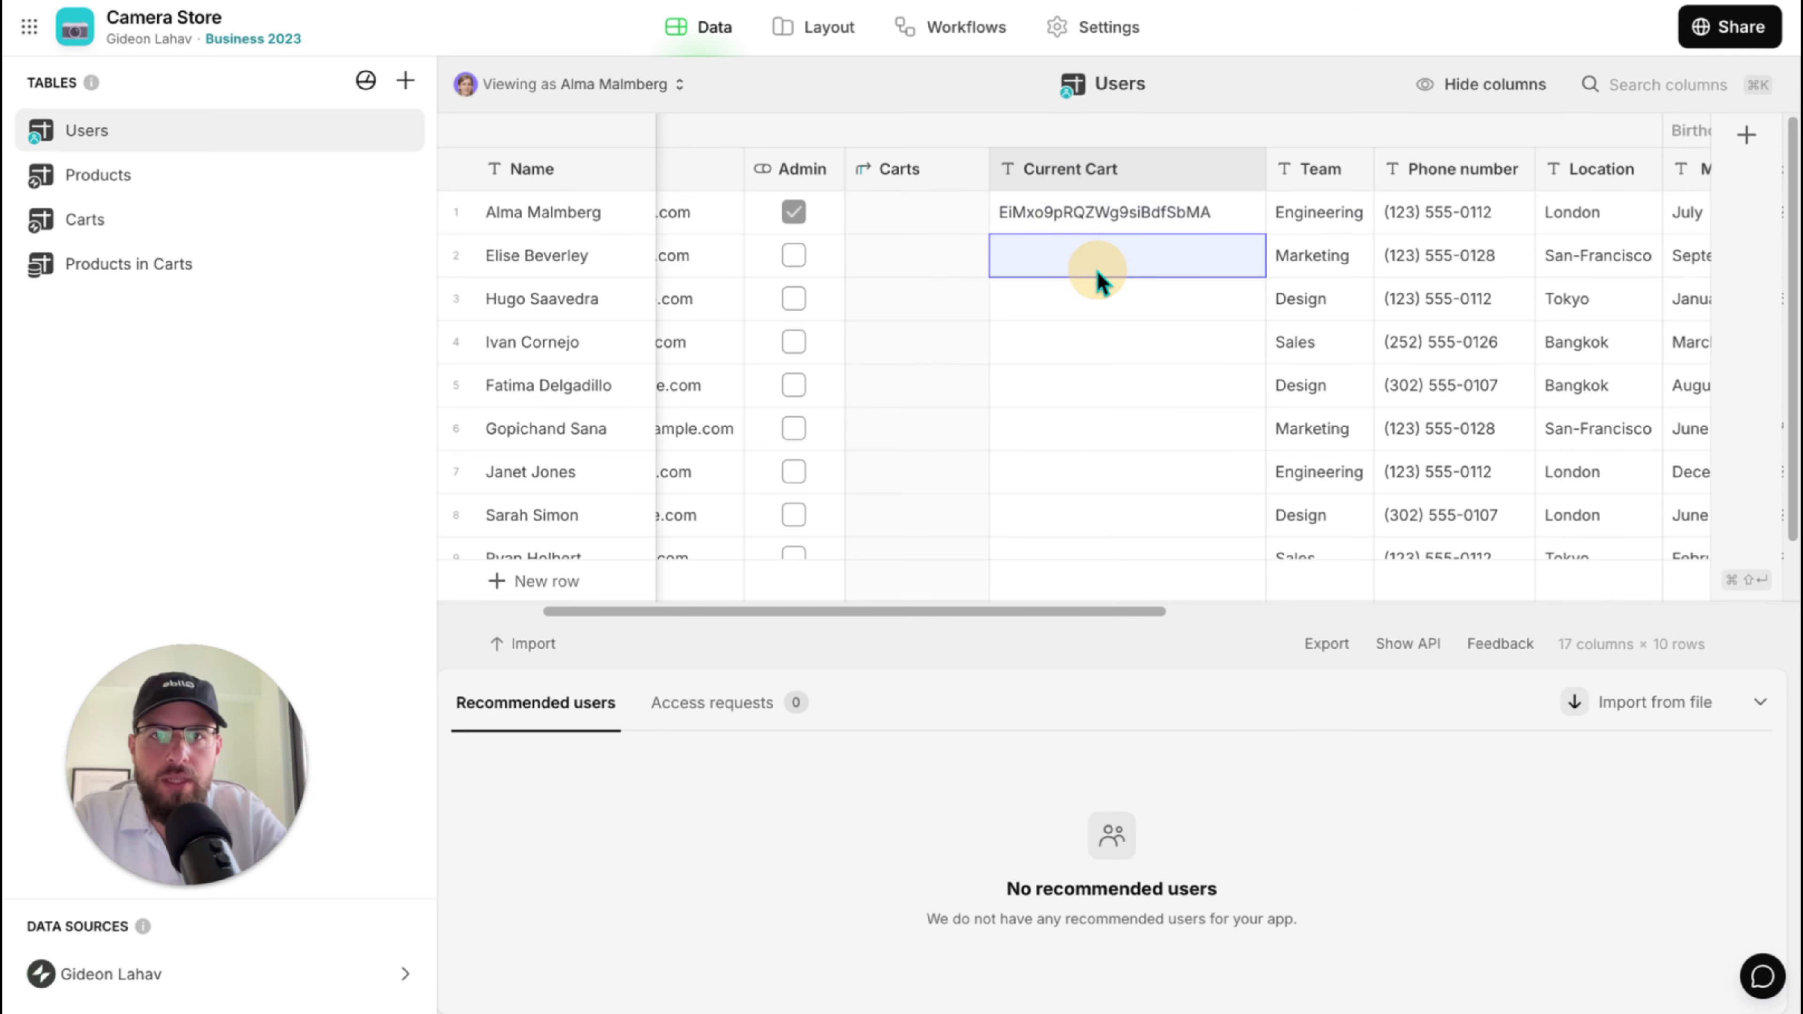
pyautogui.click(1248, 171)
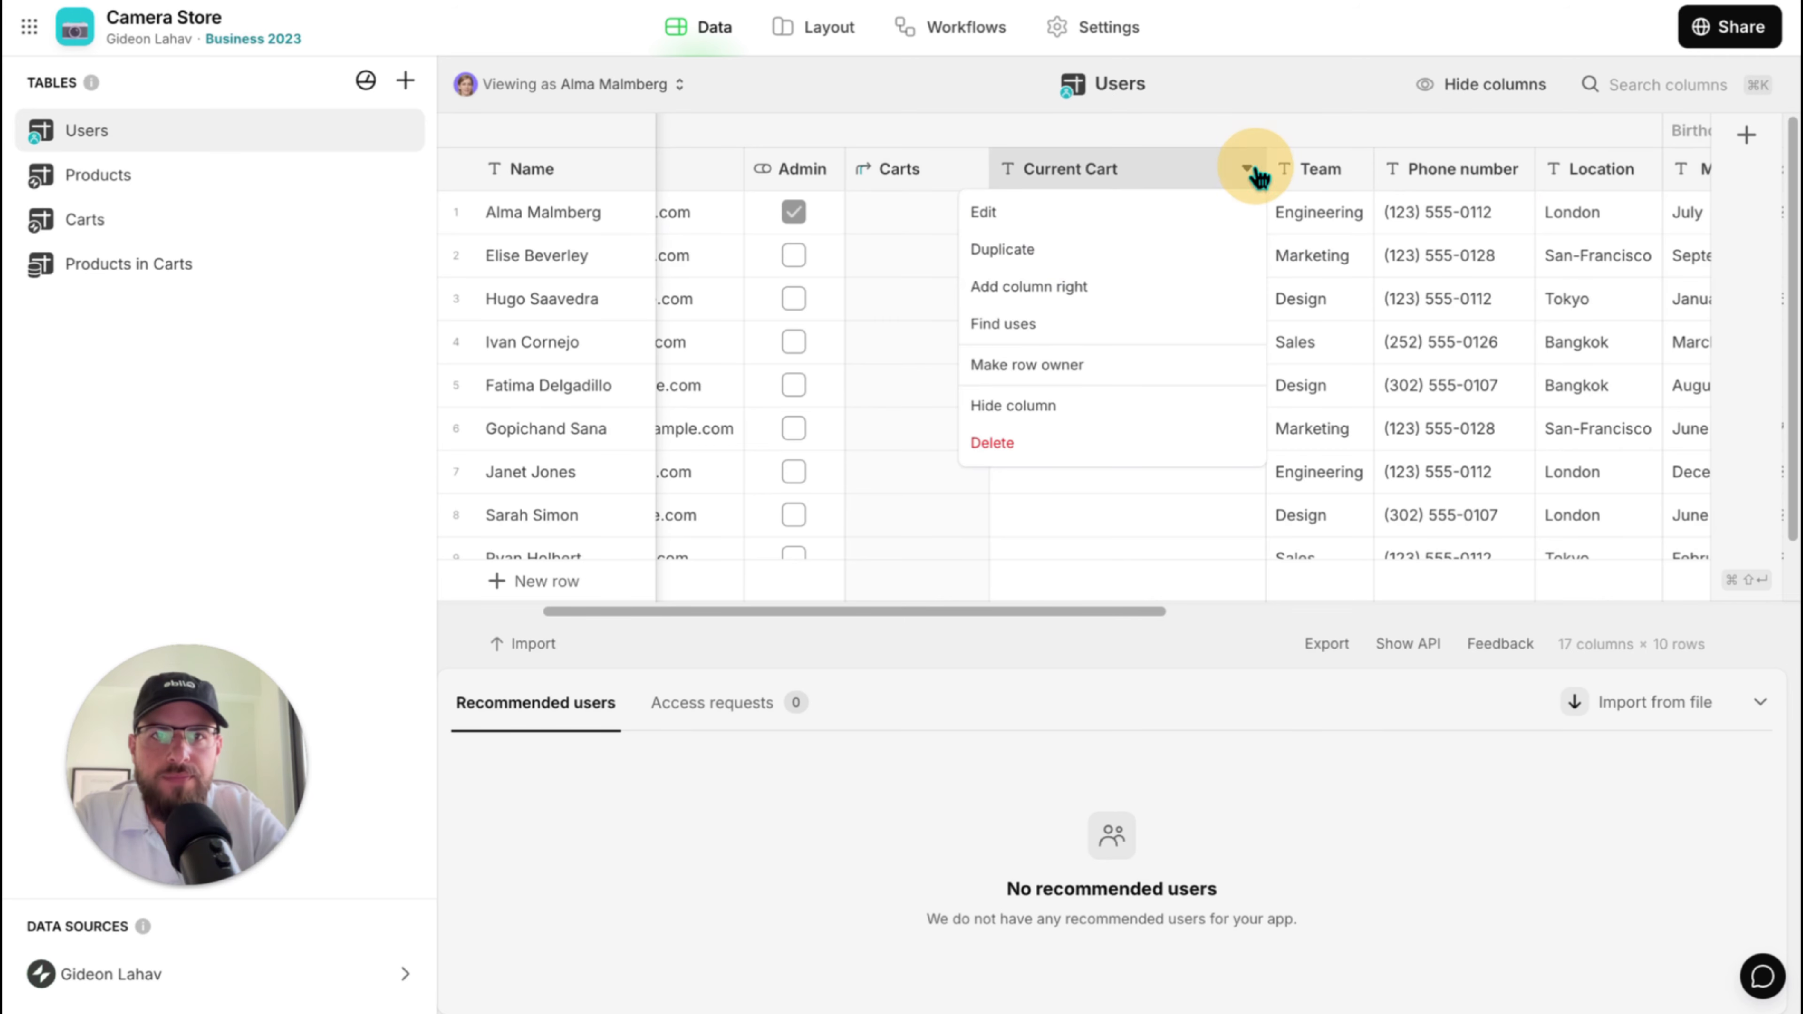
pyautogui.click(1078, 256)
pyautogui.doubleClick(1127, 220)
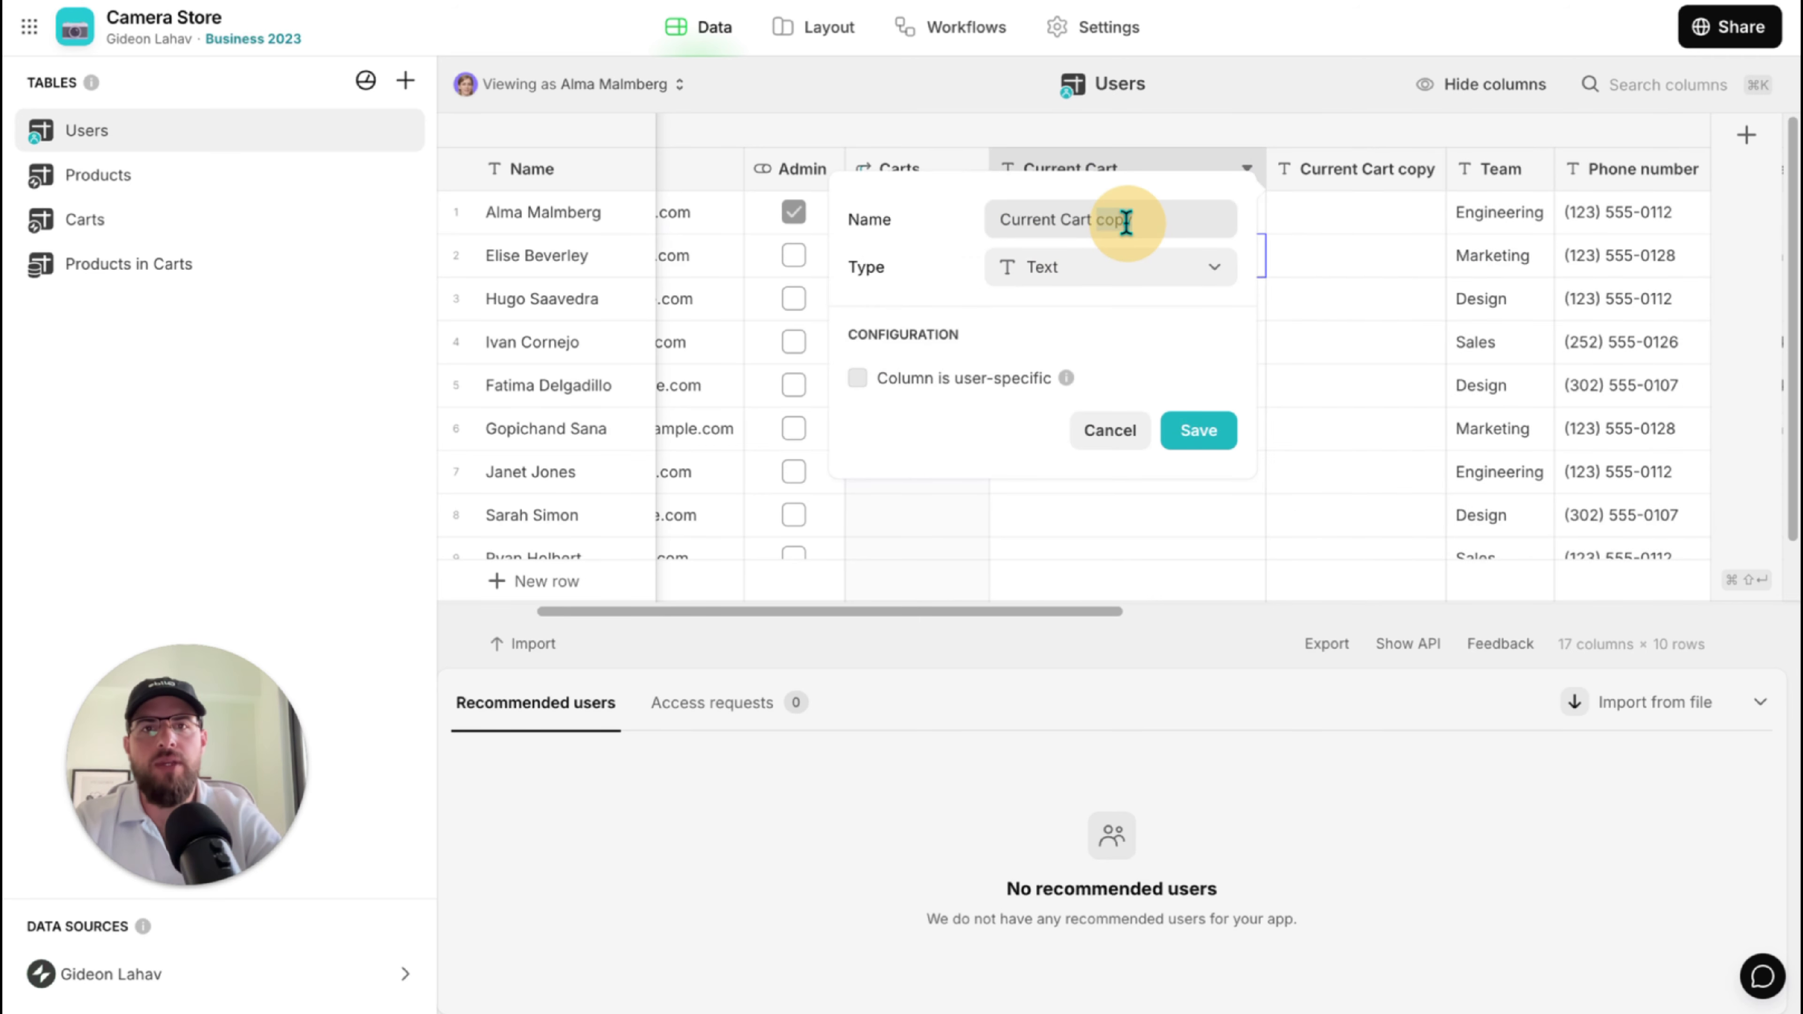
pyautogui.write('REL')
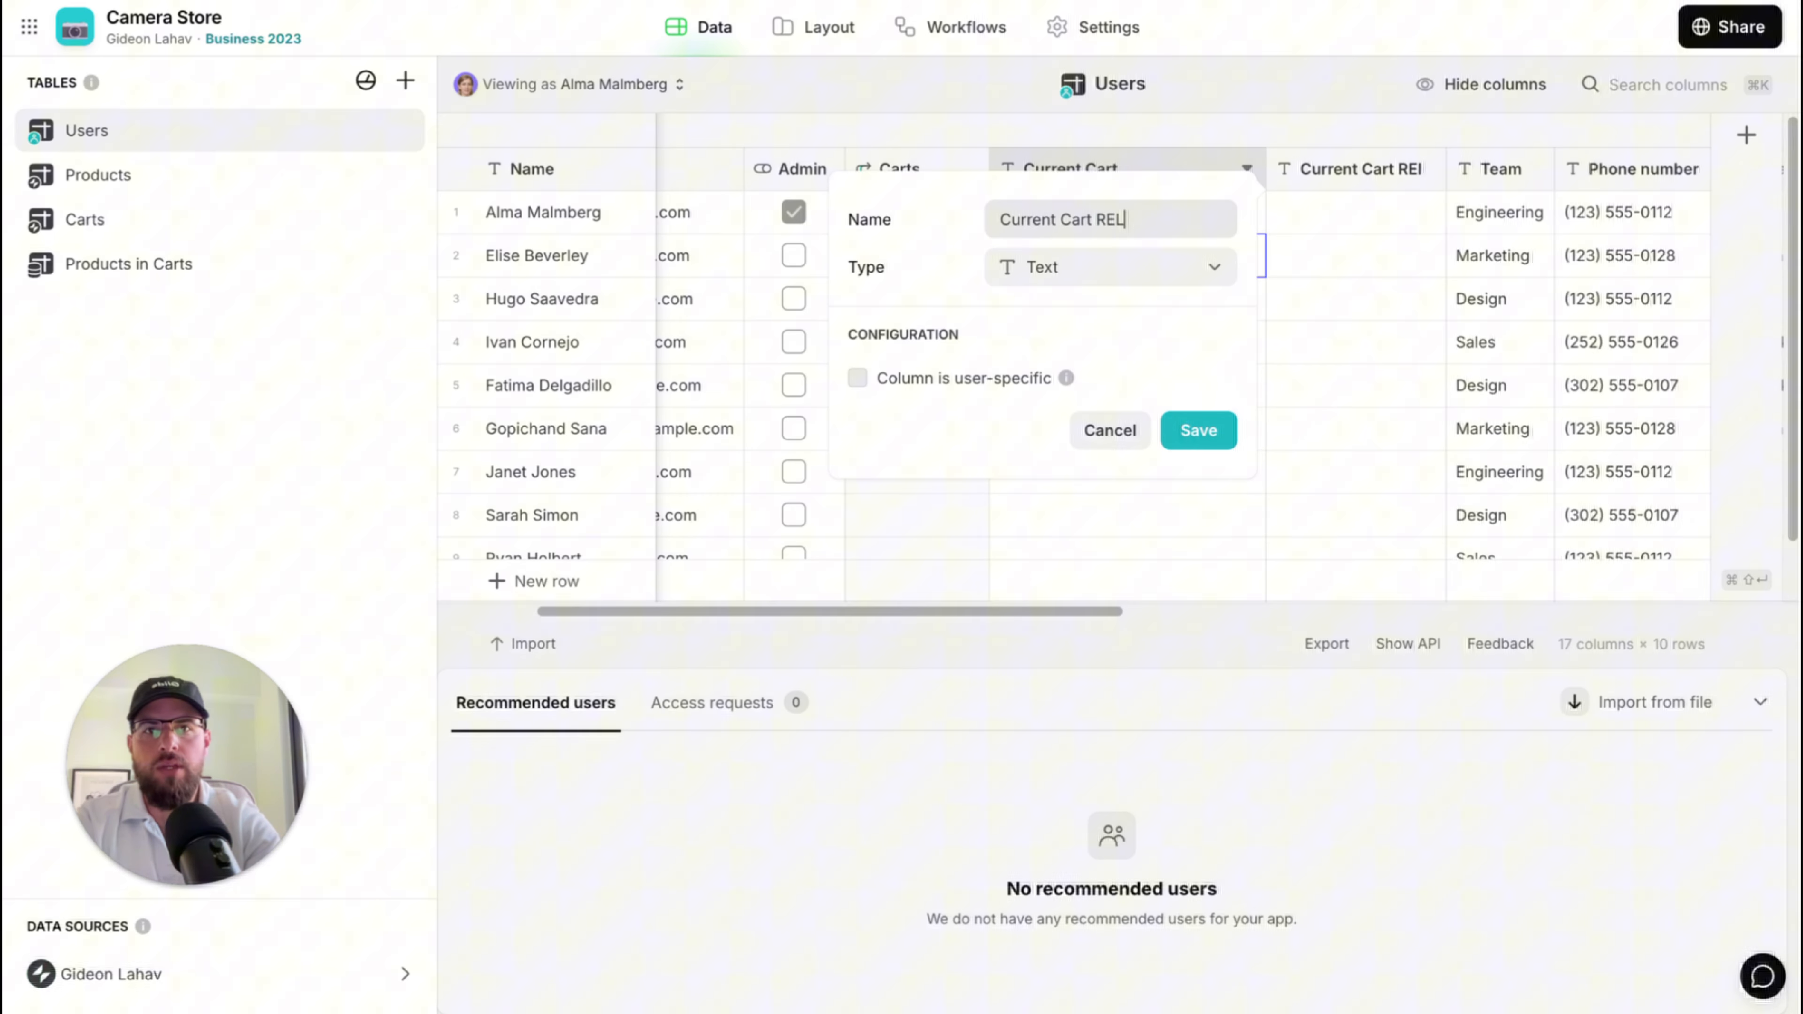
pyautogui.click(1119, 278)
pyautogui.write('rel')
pyautogui.click(1119, 361)
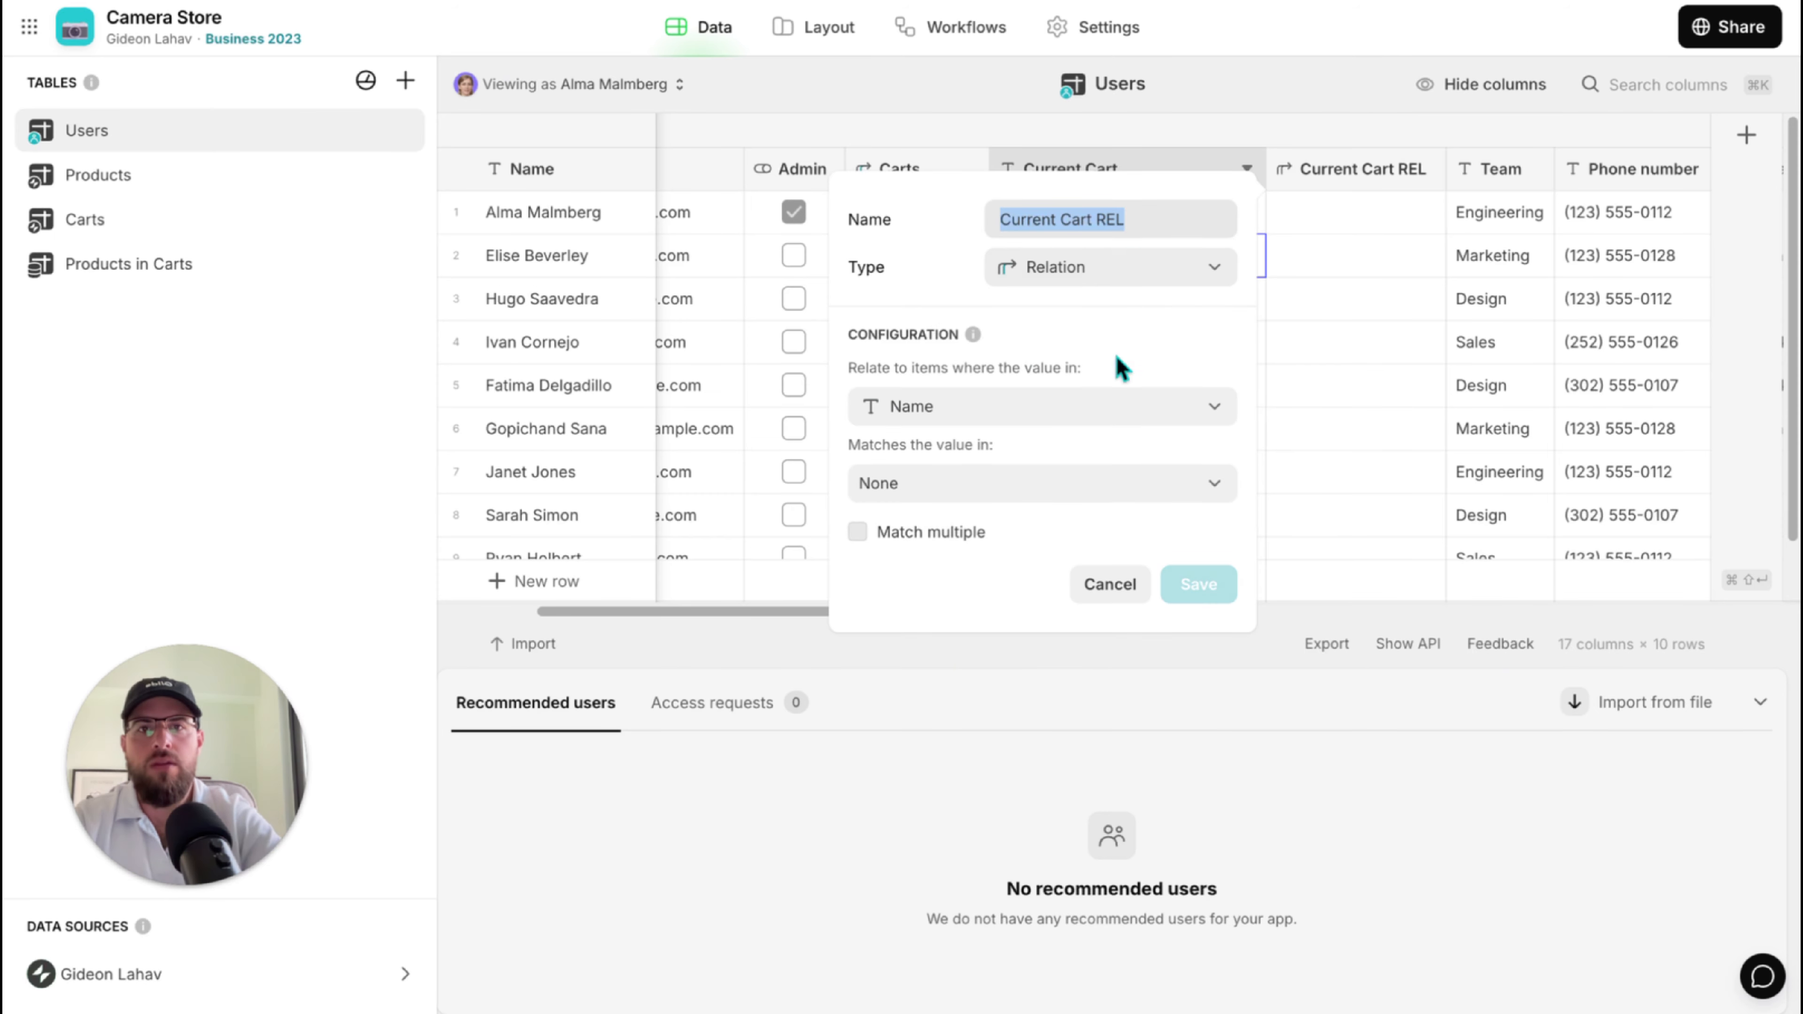
# Relate the Current Cart value to Row ID - Carts in the Carts table and save the relation column.
pyautogui.click(1106, 405)
pyautogui.click(1020, 661)
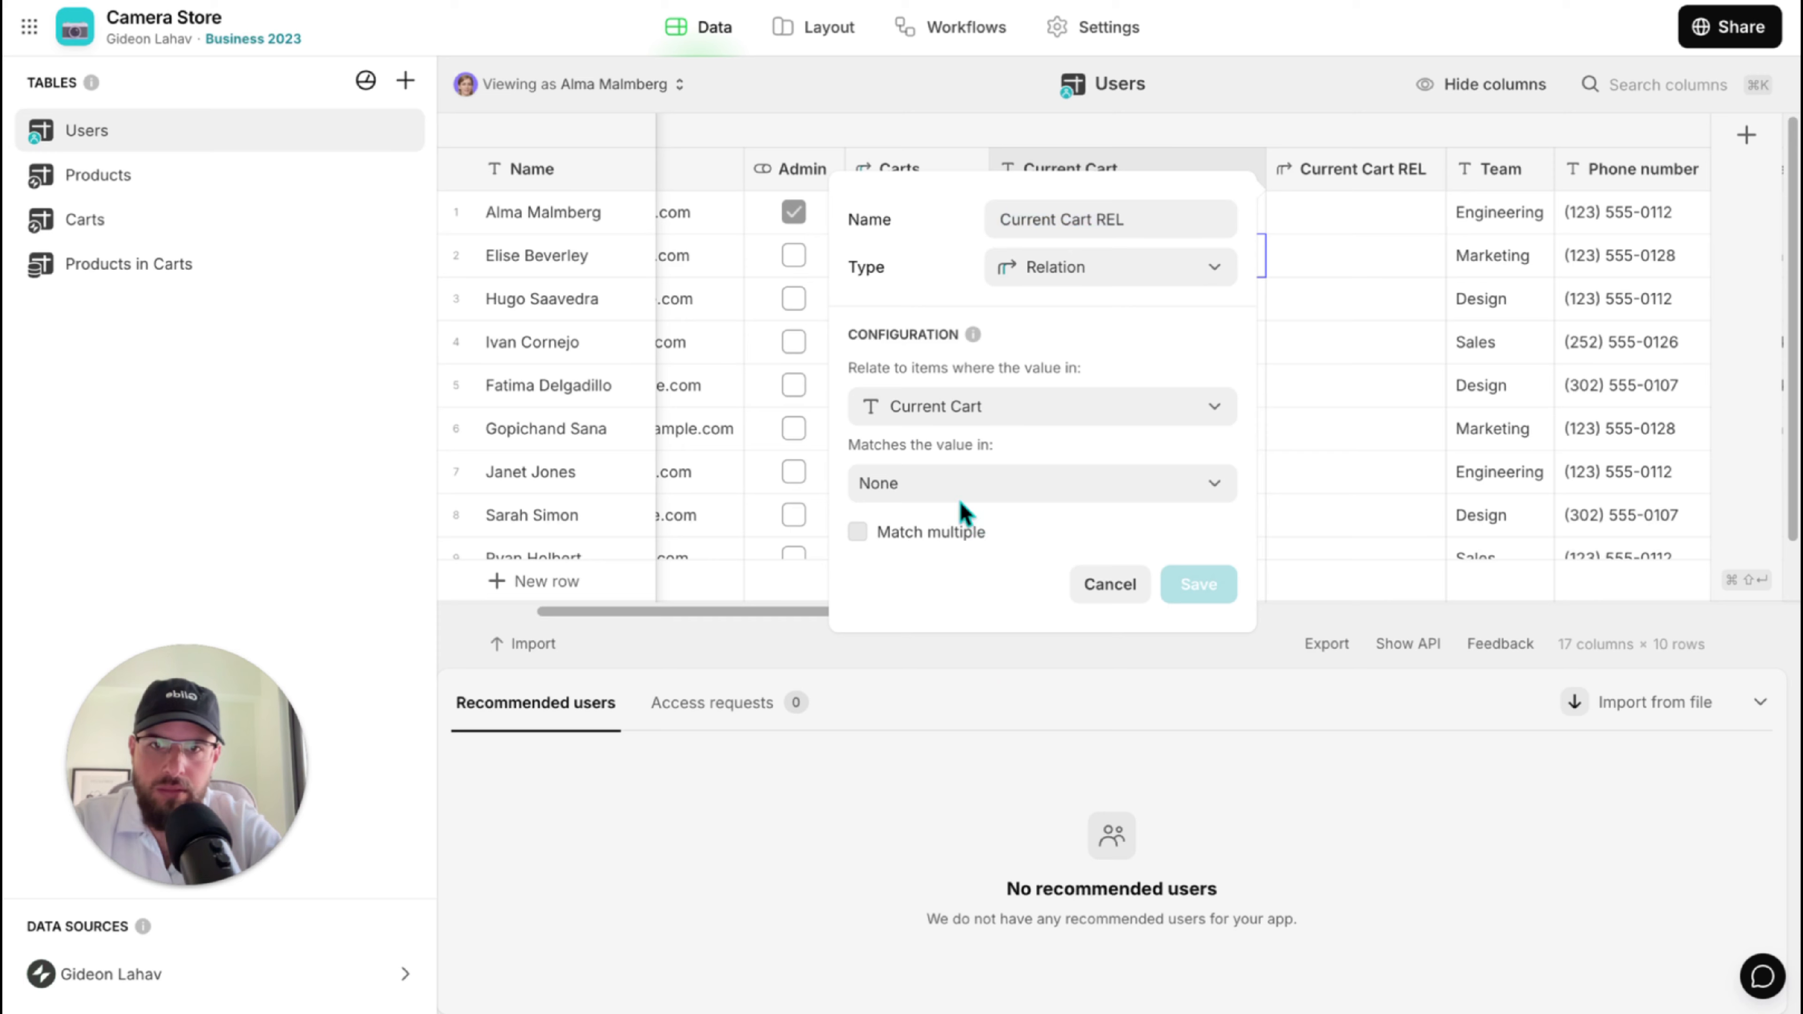
pyautogui.click(947, 485)
pyautogui.moveTo(1032, 664)
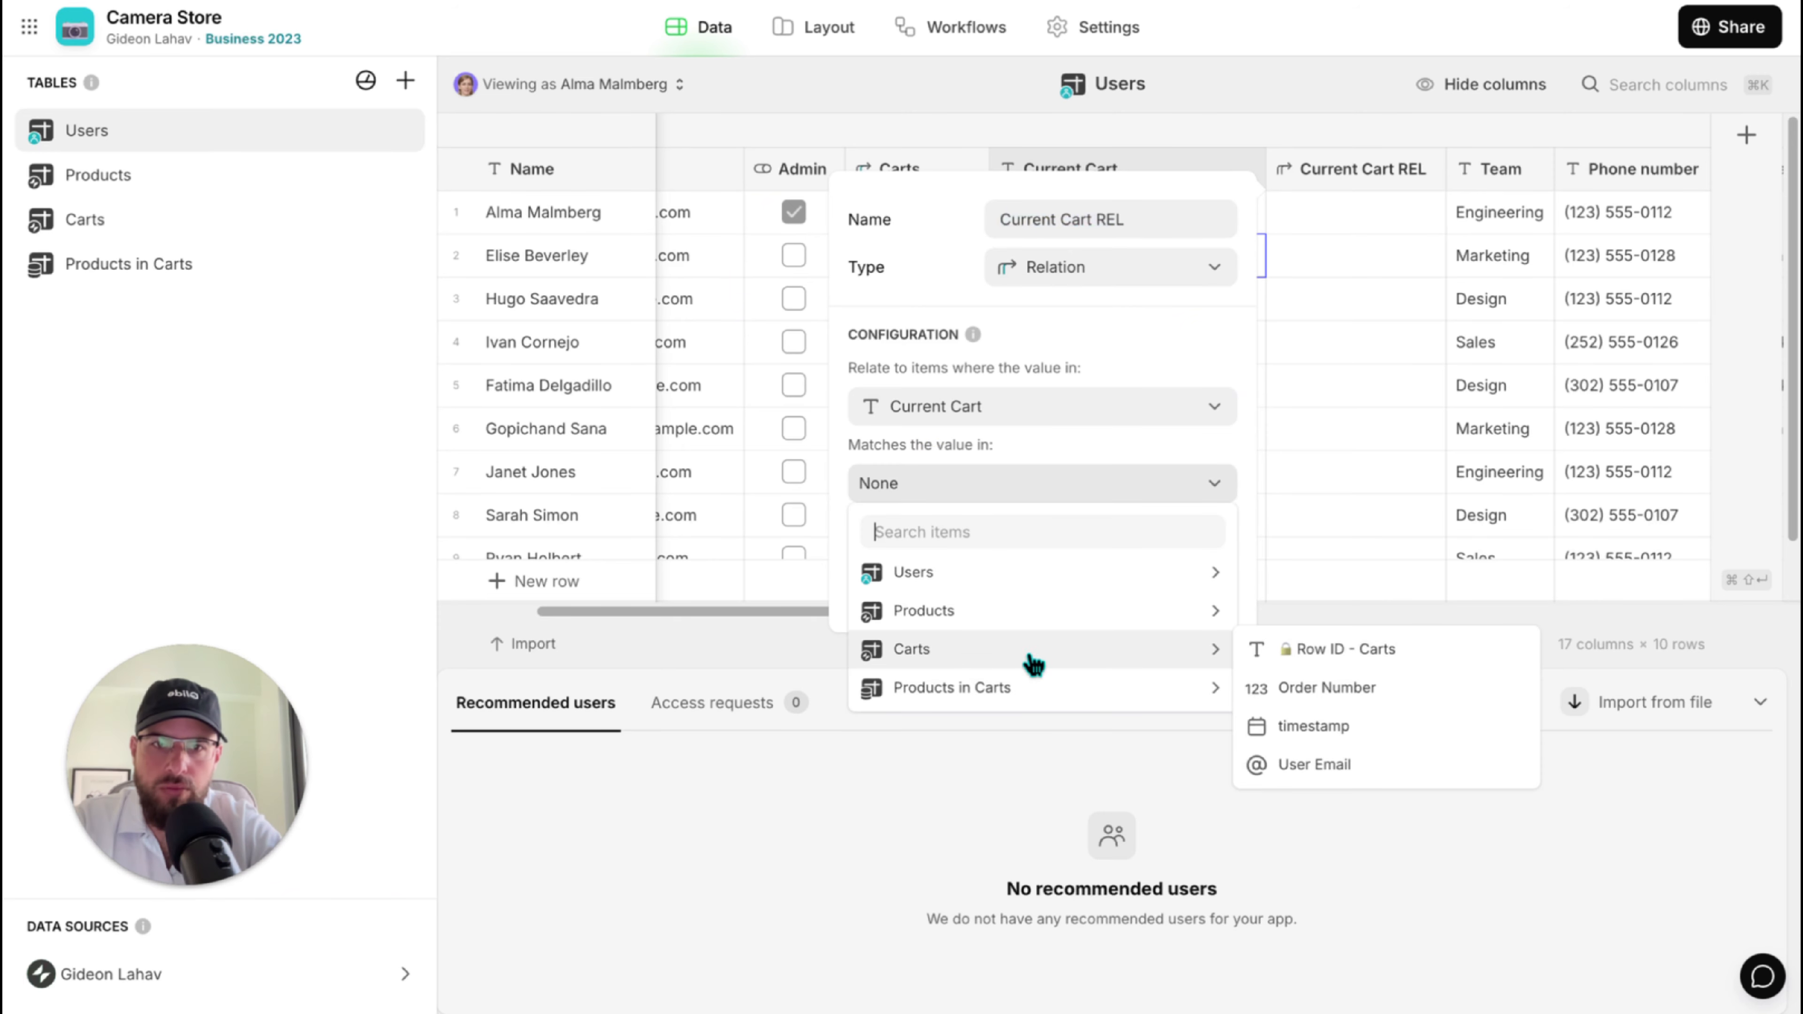
pyautogui.click(1328, 648)
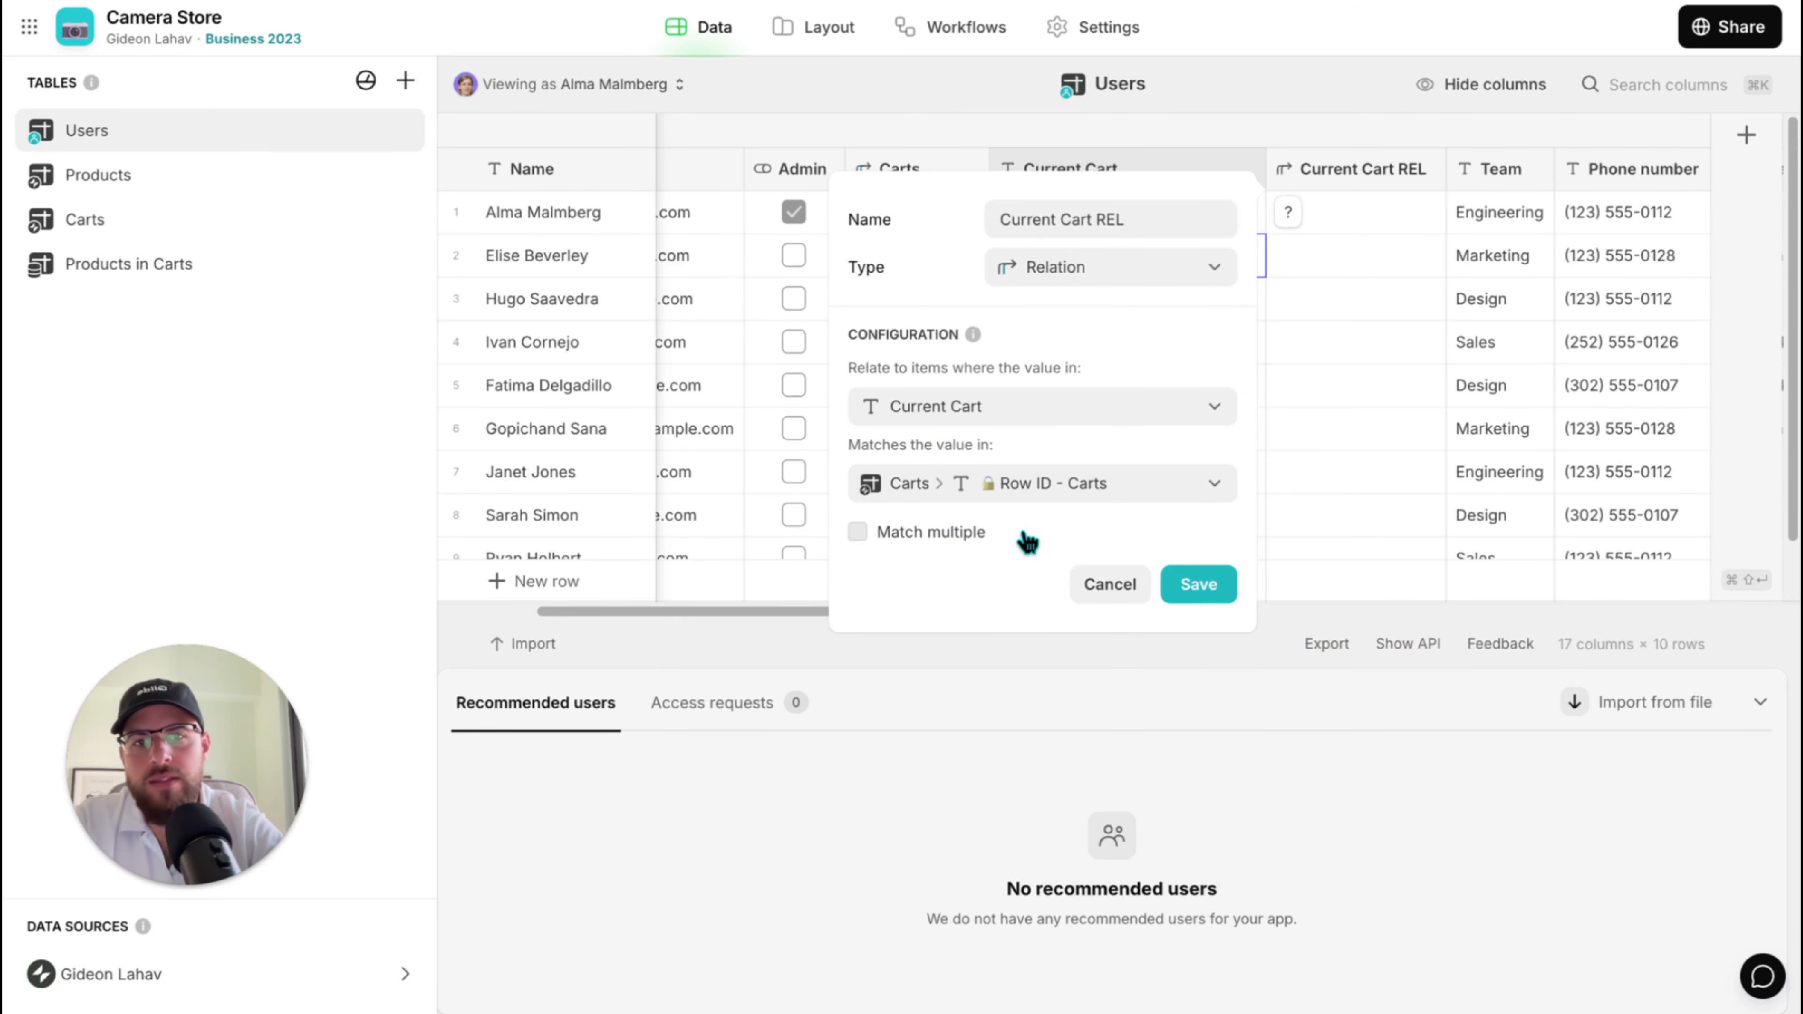
pyautogui.click(1199, 583)
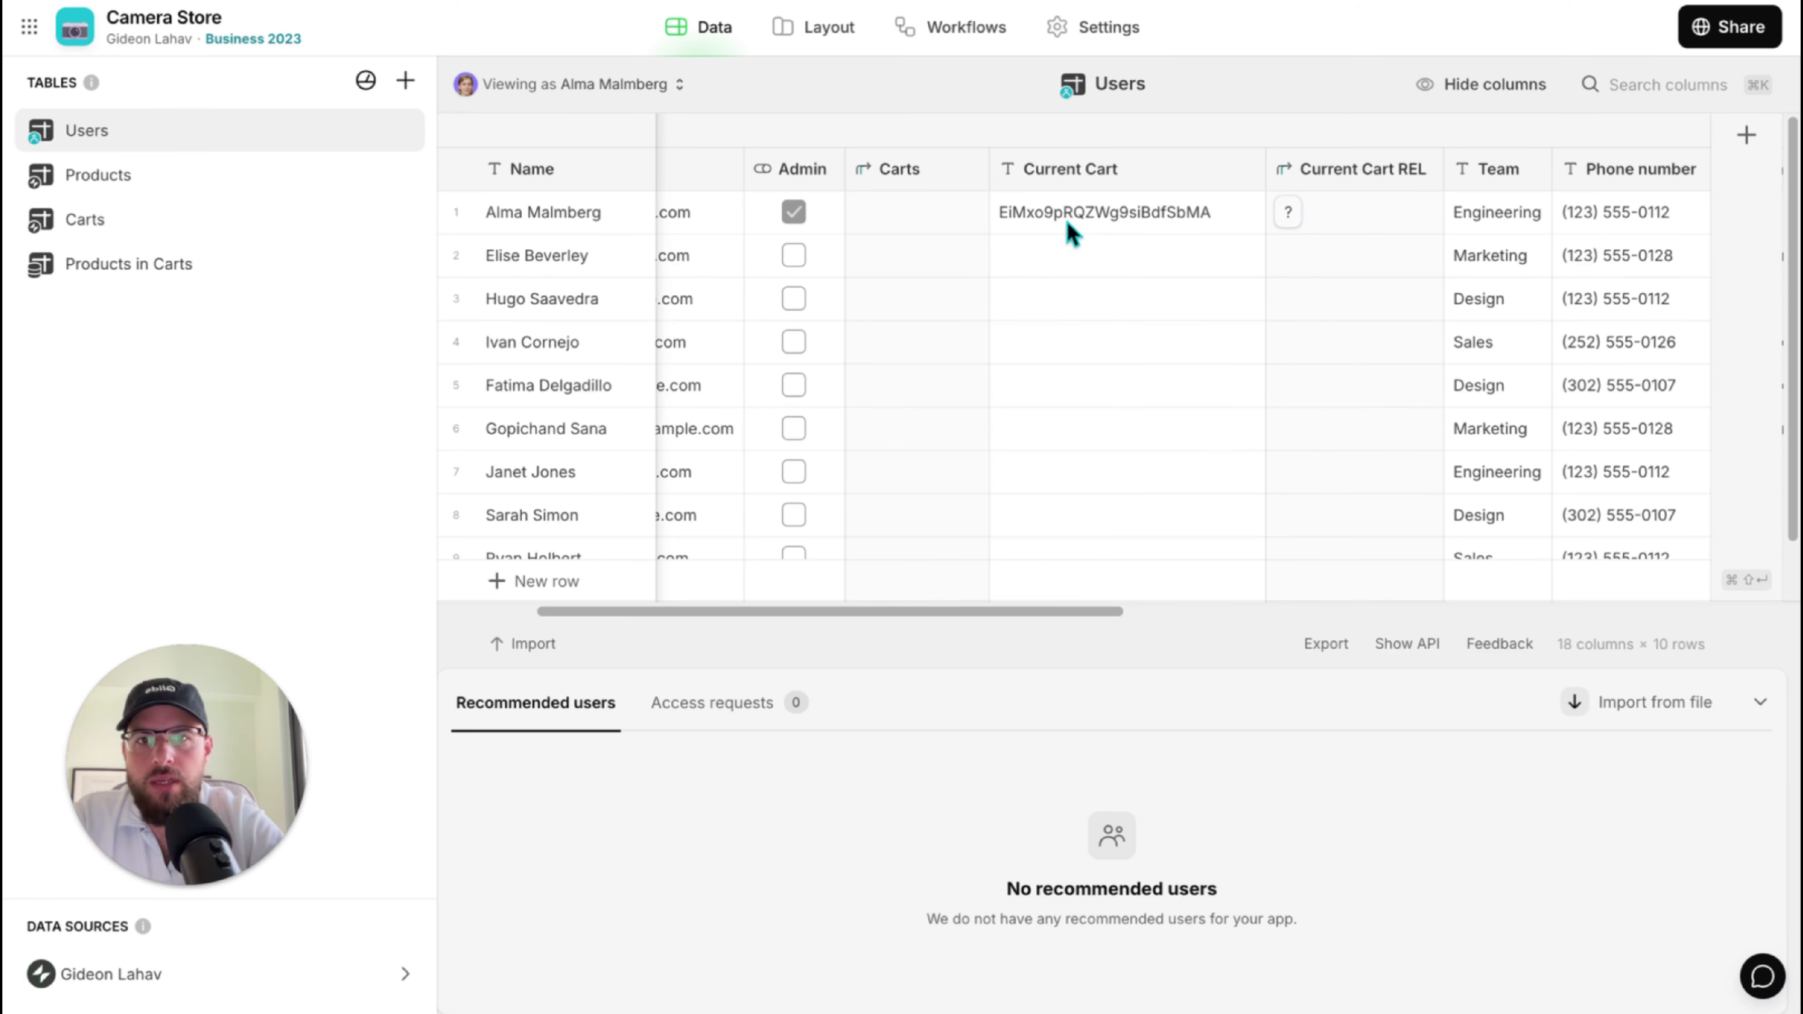
# Copy the first user's Current Cart ID into the Row ID - Cart cell of the Products in Carts table's row.
pyautogui.click(1088, 220)
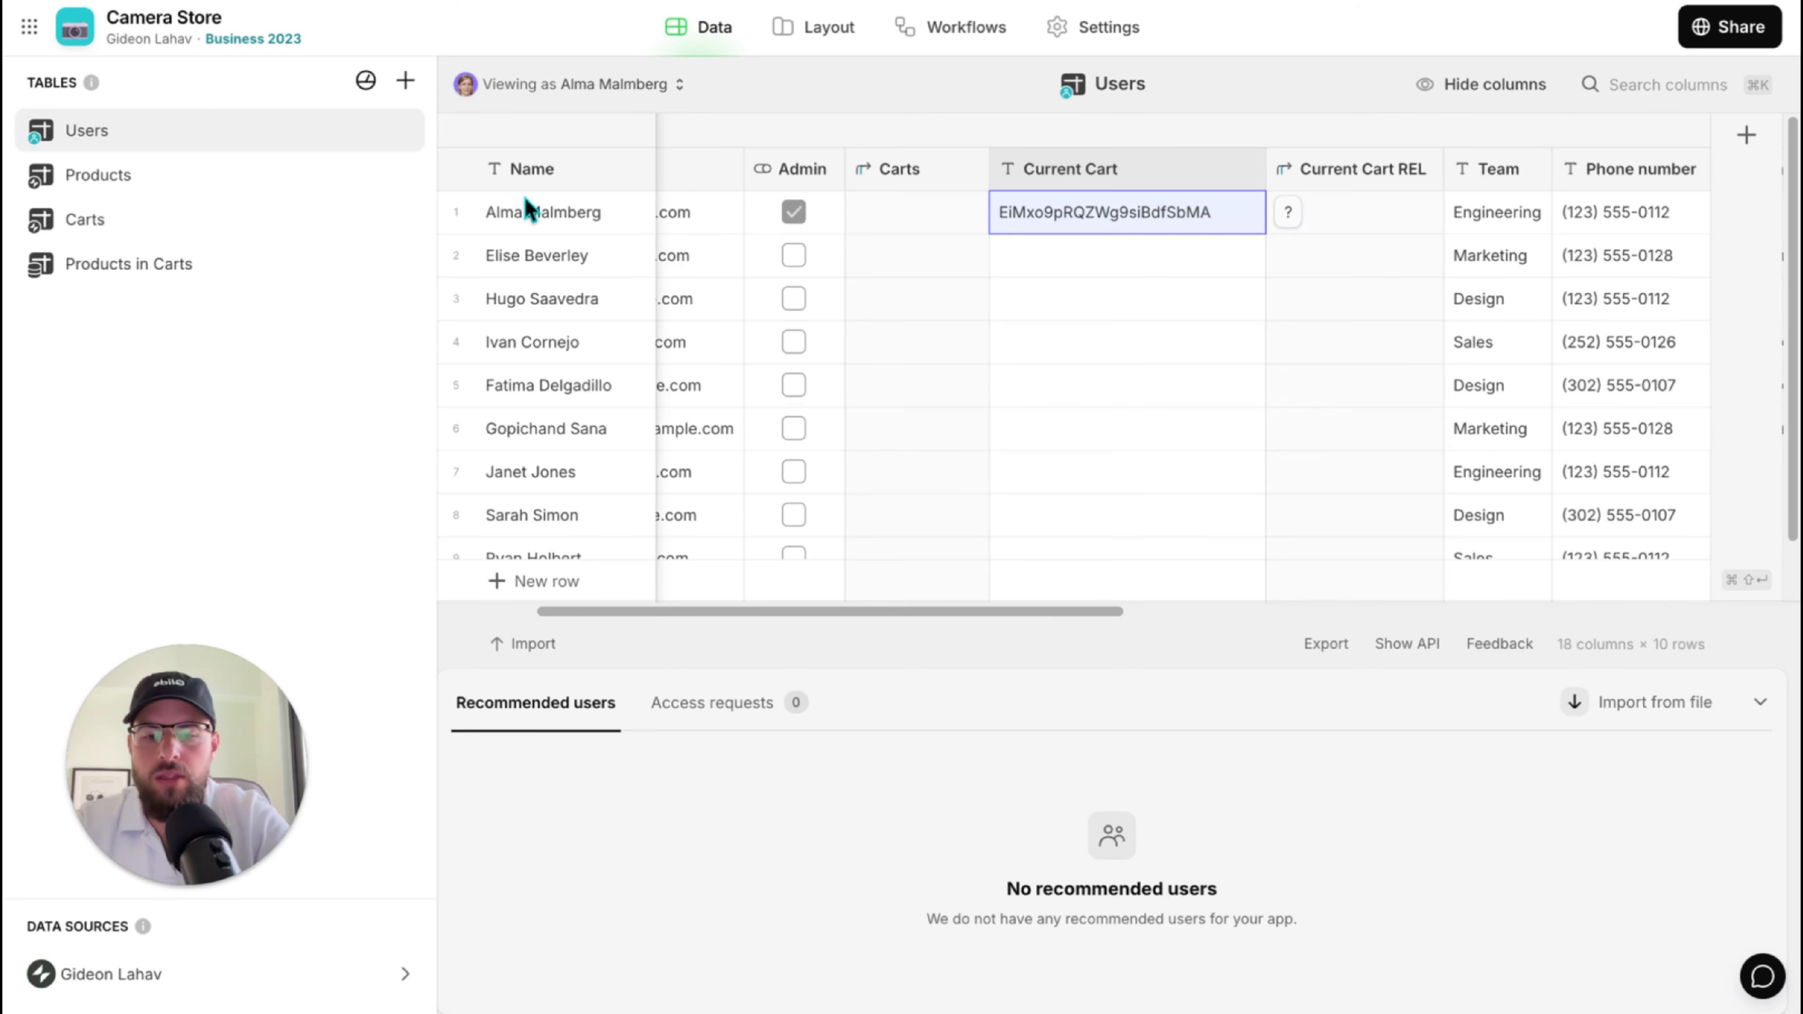
pyautogui.click(175, 268)
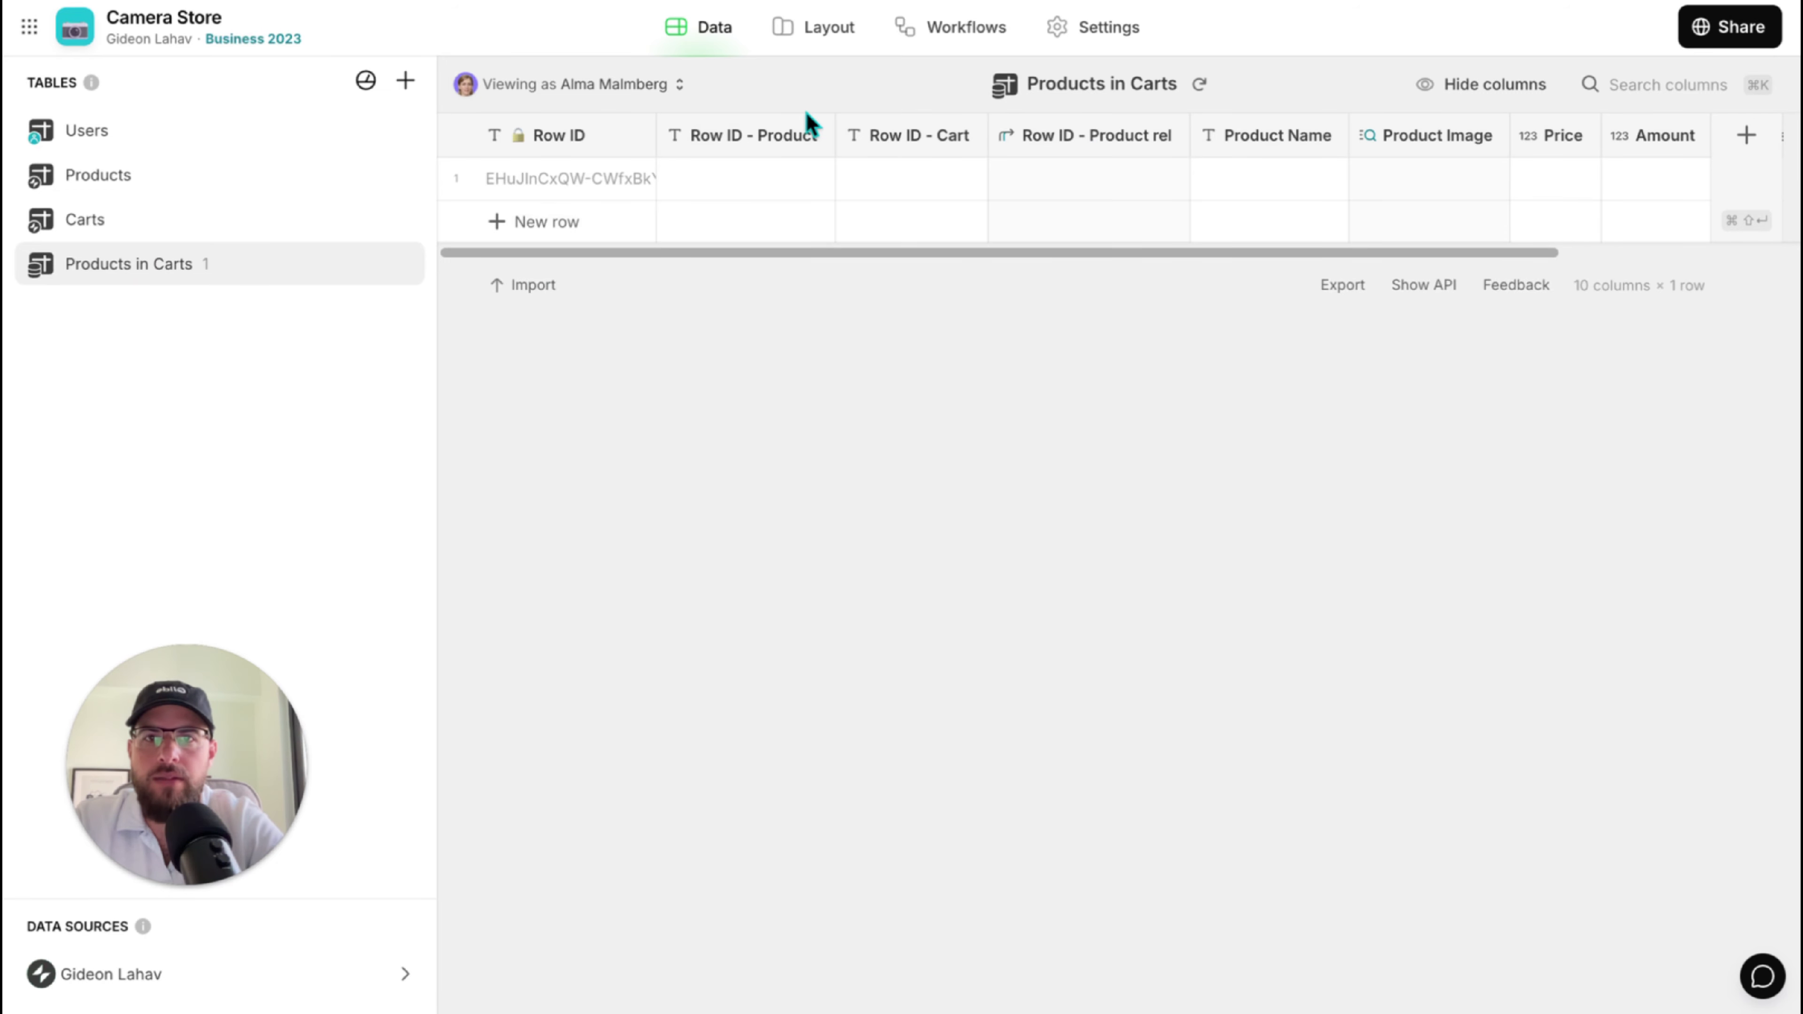
pyautogui.click(882, 178)
pyautogui.press('super+v')
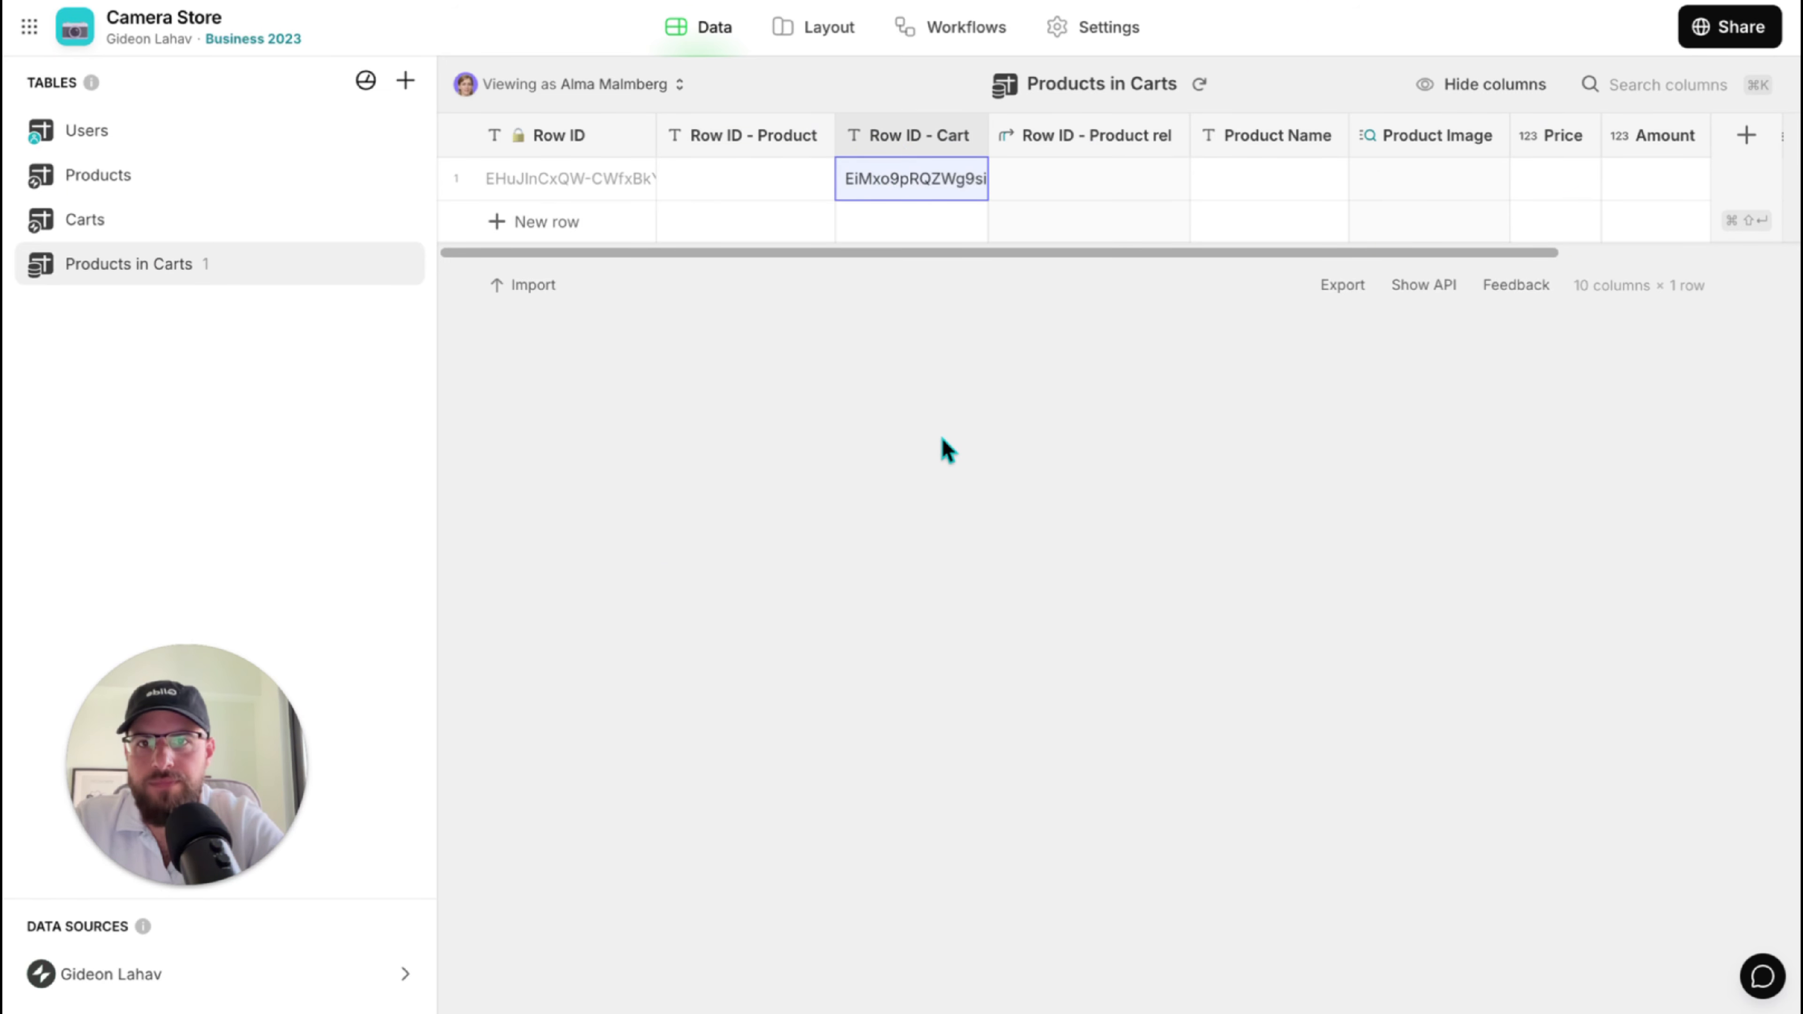
# Check the Products in Carts relation in the Carts table, and delete the table's only row.
pyautogui.click(81, 219)
pyautogui.click(1548, 198)
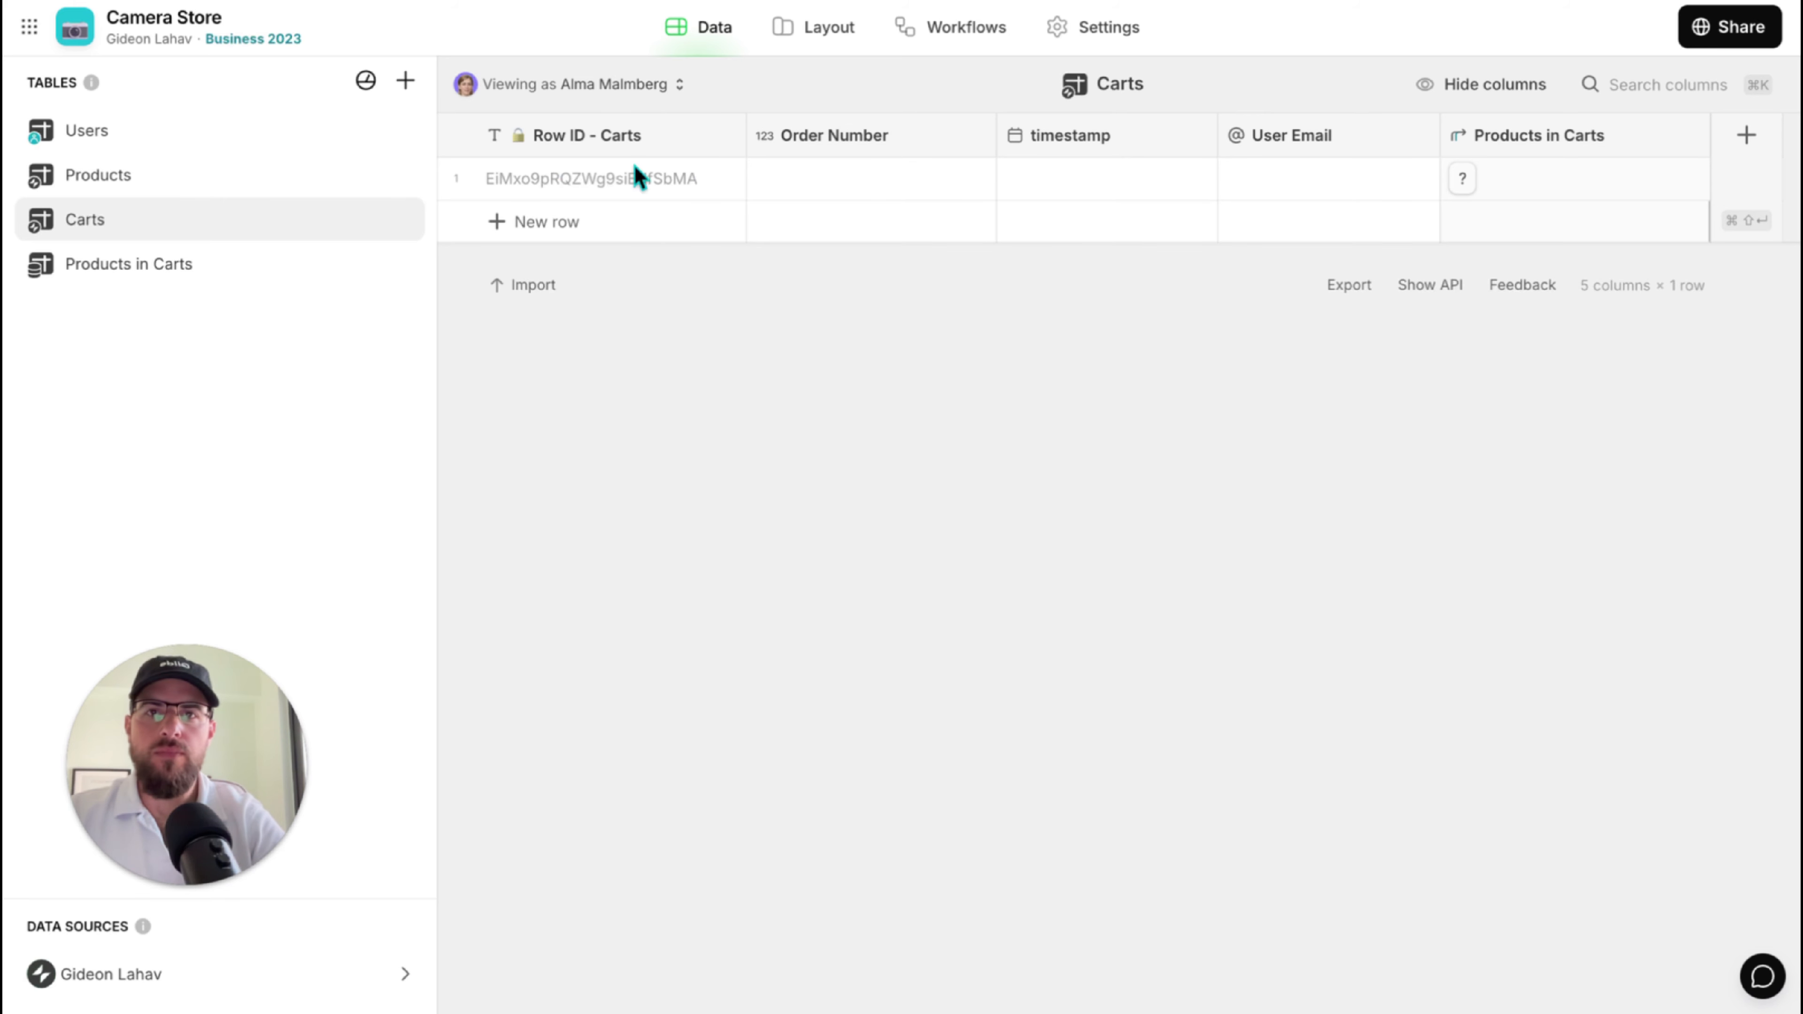
pyautogui.click(456, 179)
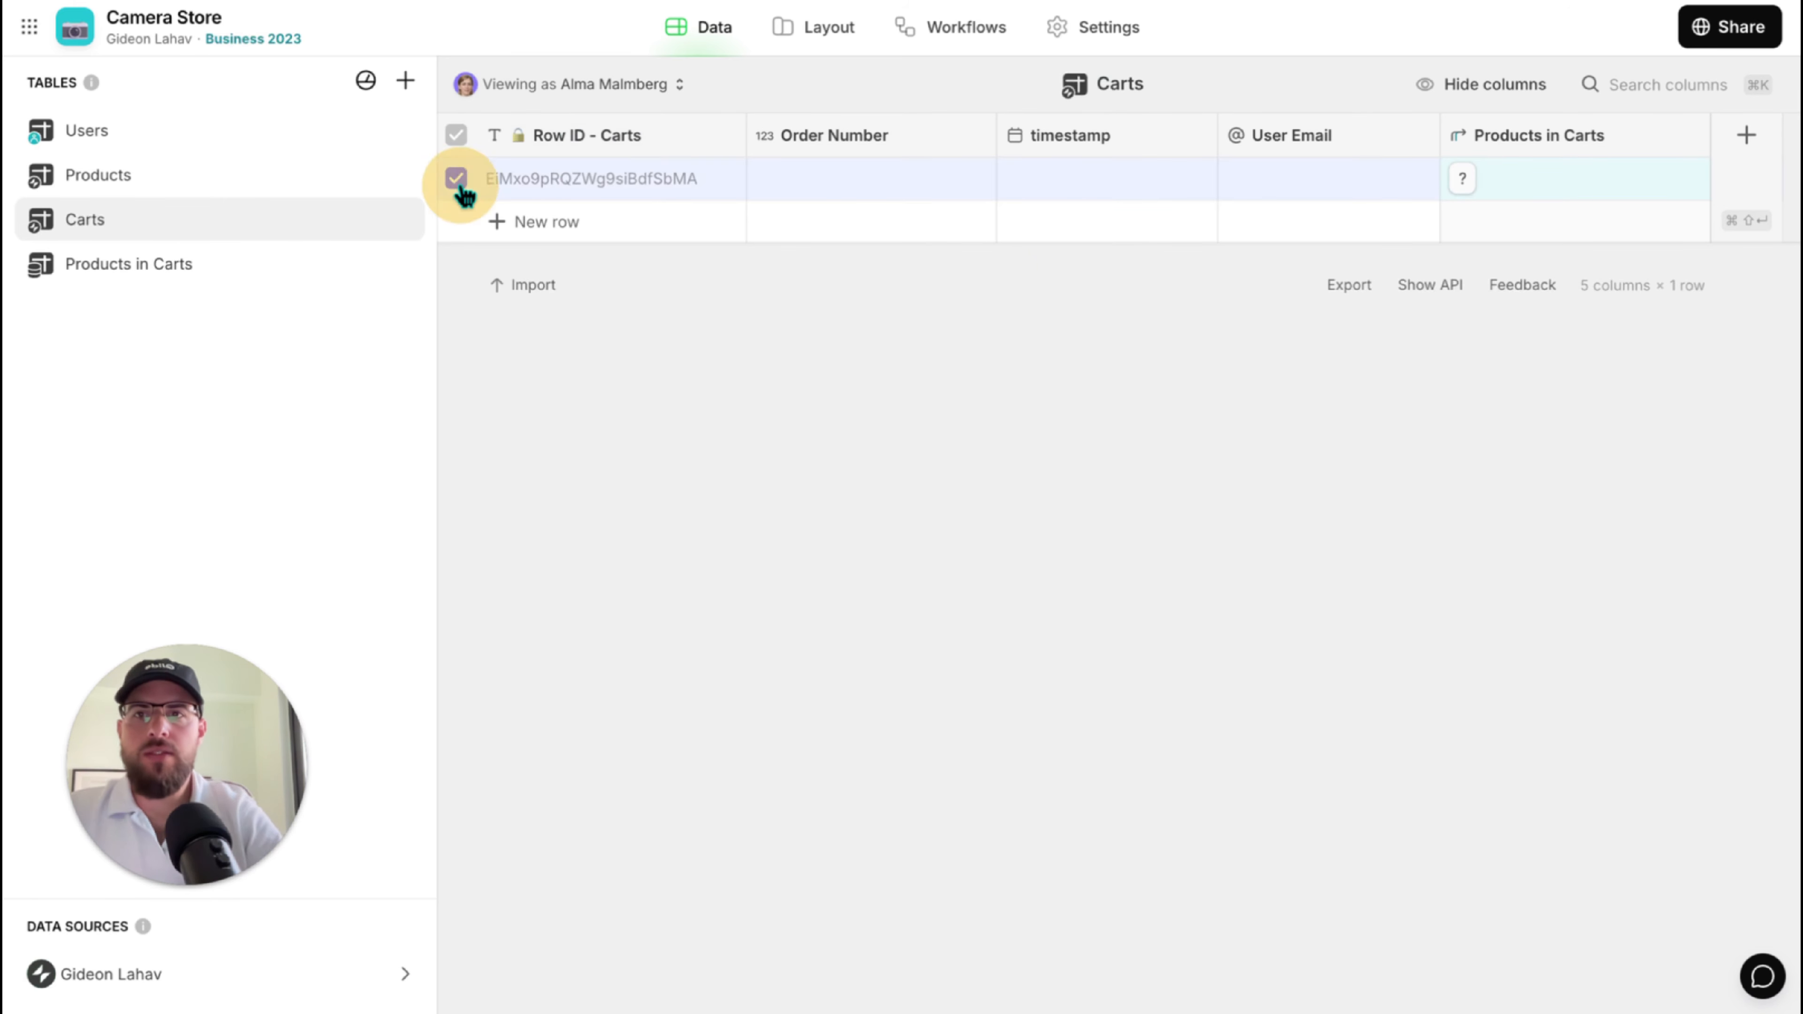
pyautogui.press('Delete')
pyautogui.click(1094, 556)
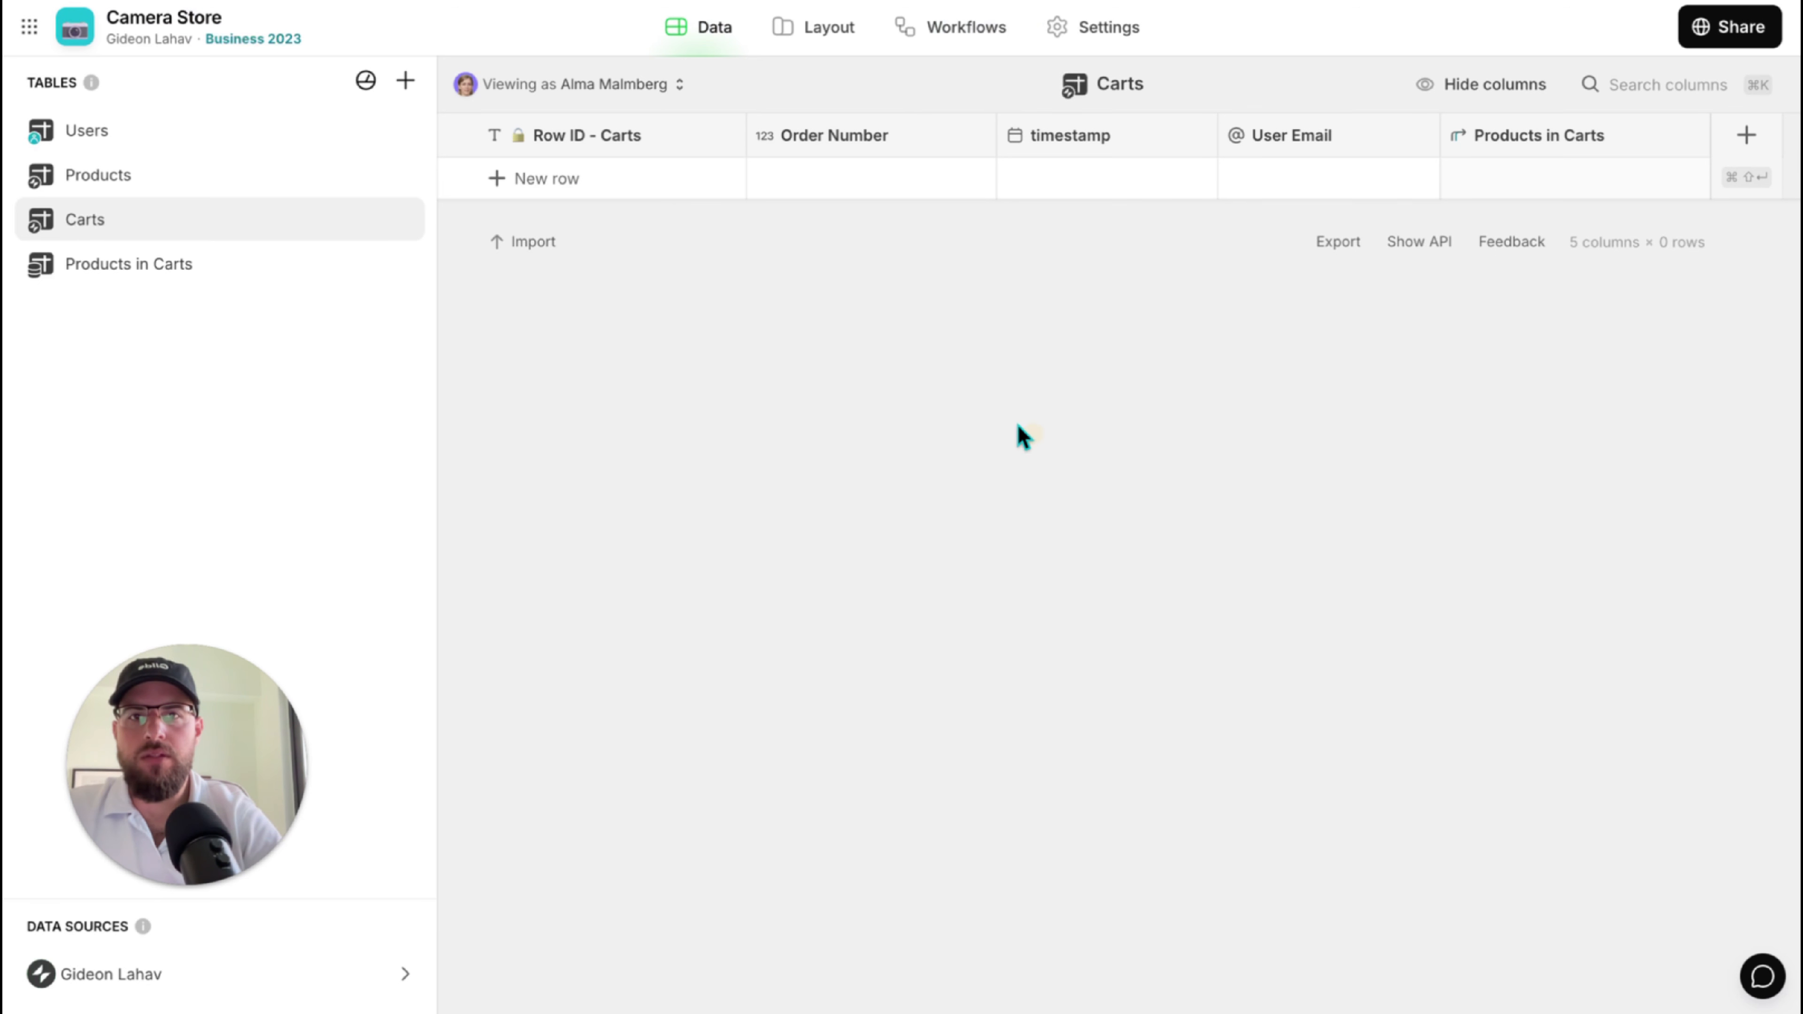
# Delete the only row of the Products in Carts table.
pyautogui.click(153, 266)
pyautogui.click(474, 183)
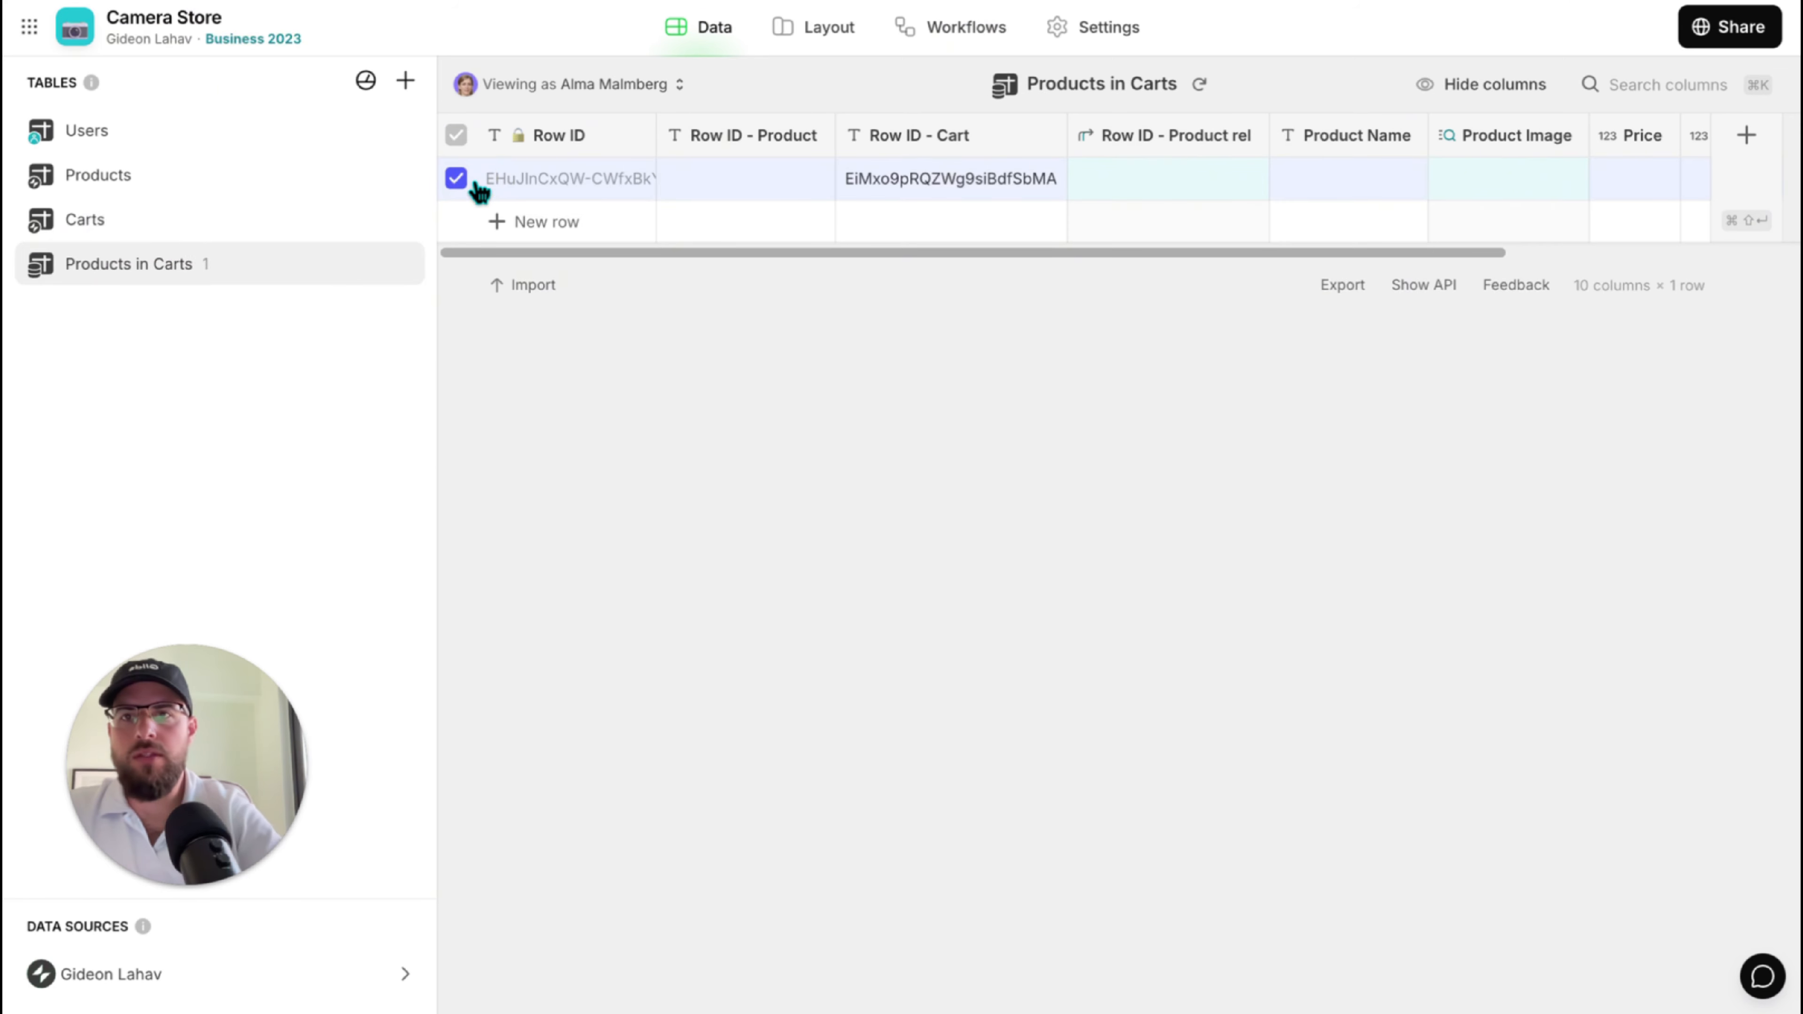
pyautogui.press('Delete')
pyautogui.click(1069, 555)
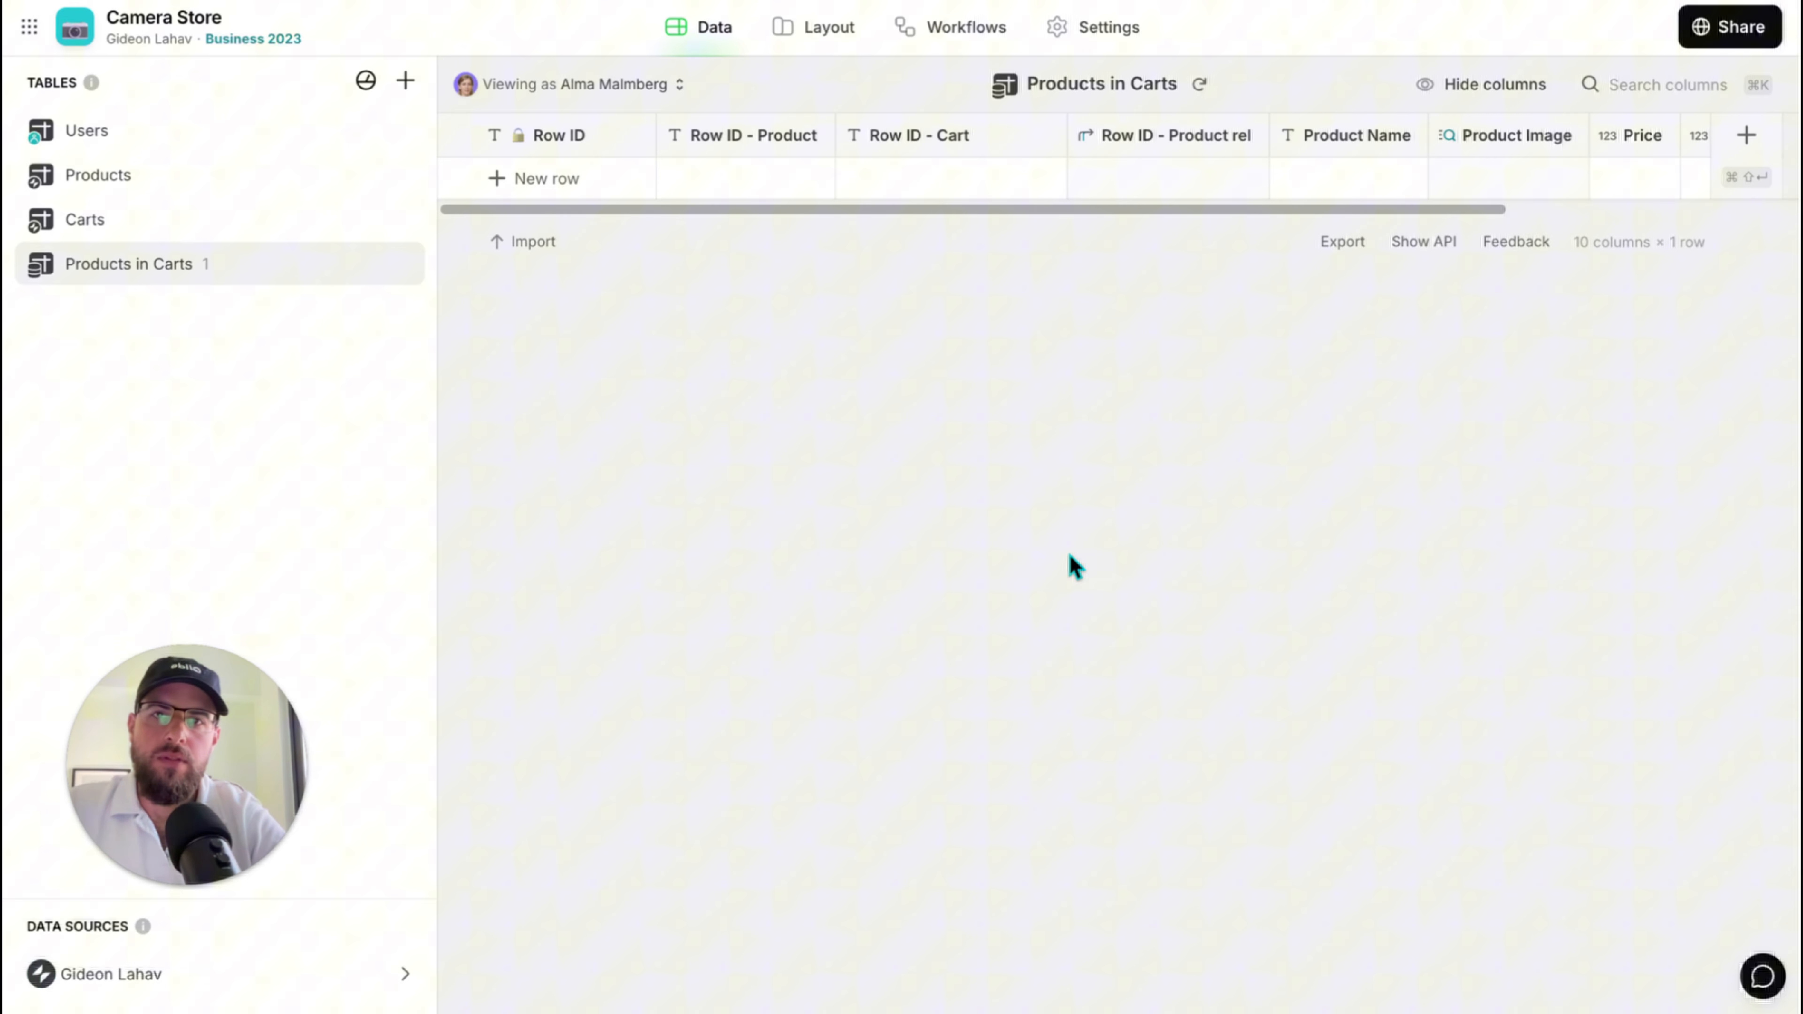
# Create a new Products workflow for the detail screen button's action and name it "Add to Cart".
pyautogui.click(841, 50)
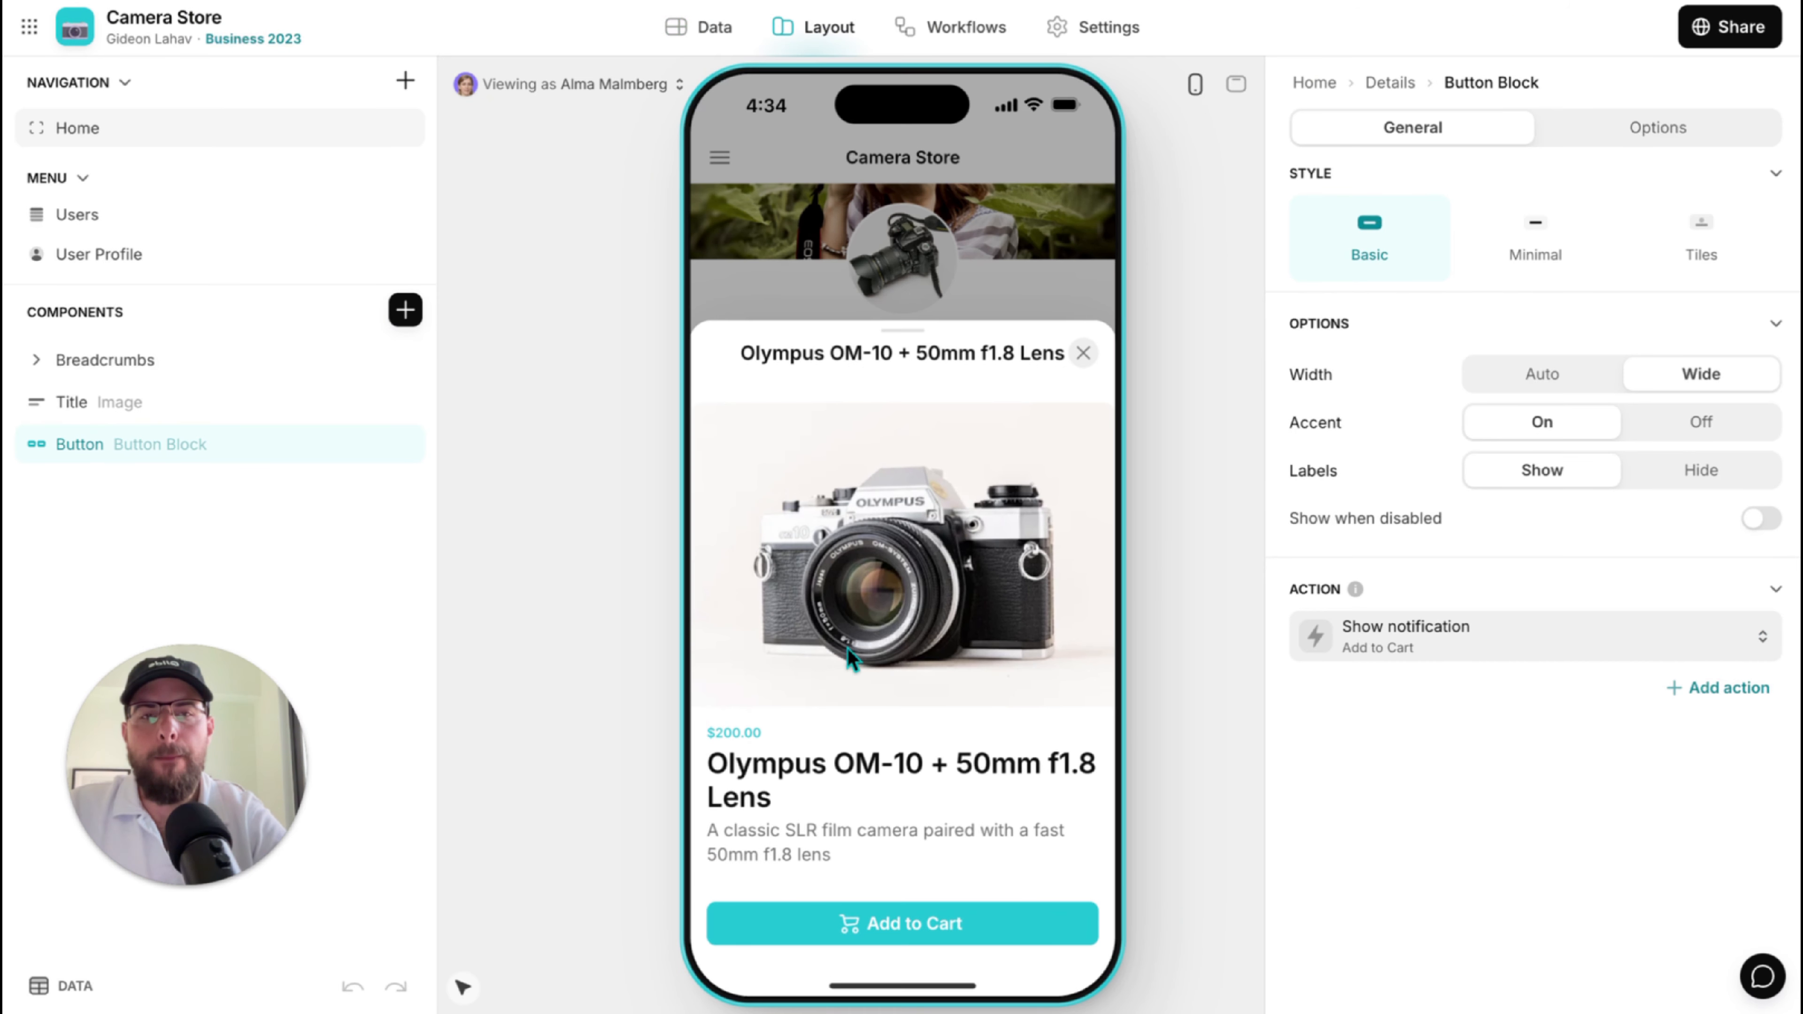
pyautogui.click(1362, 657)
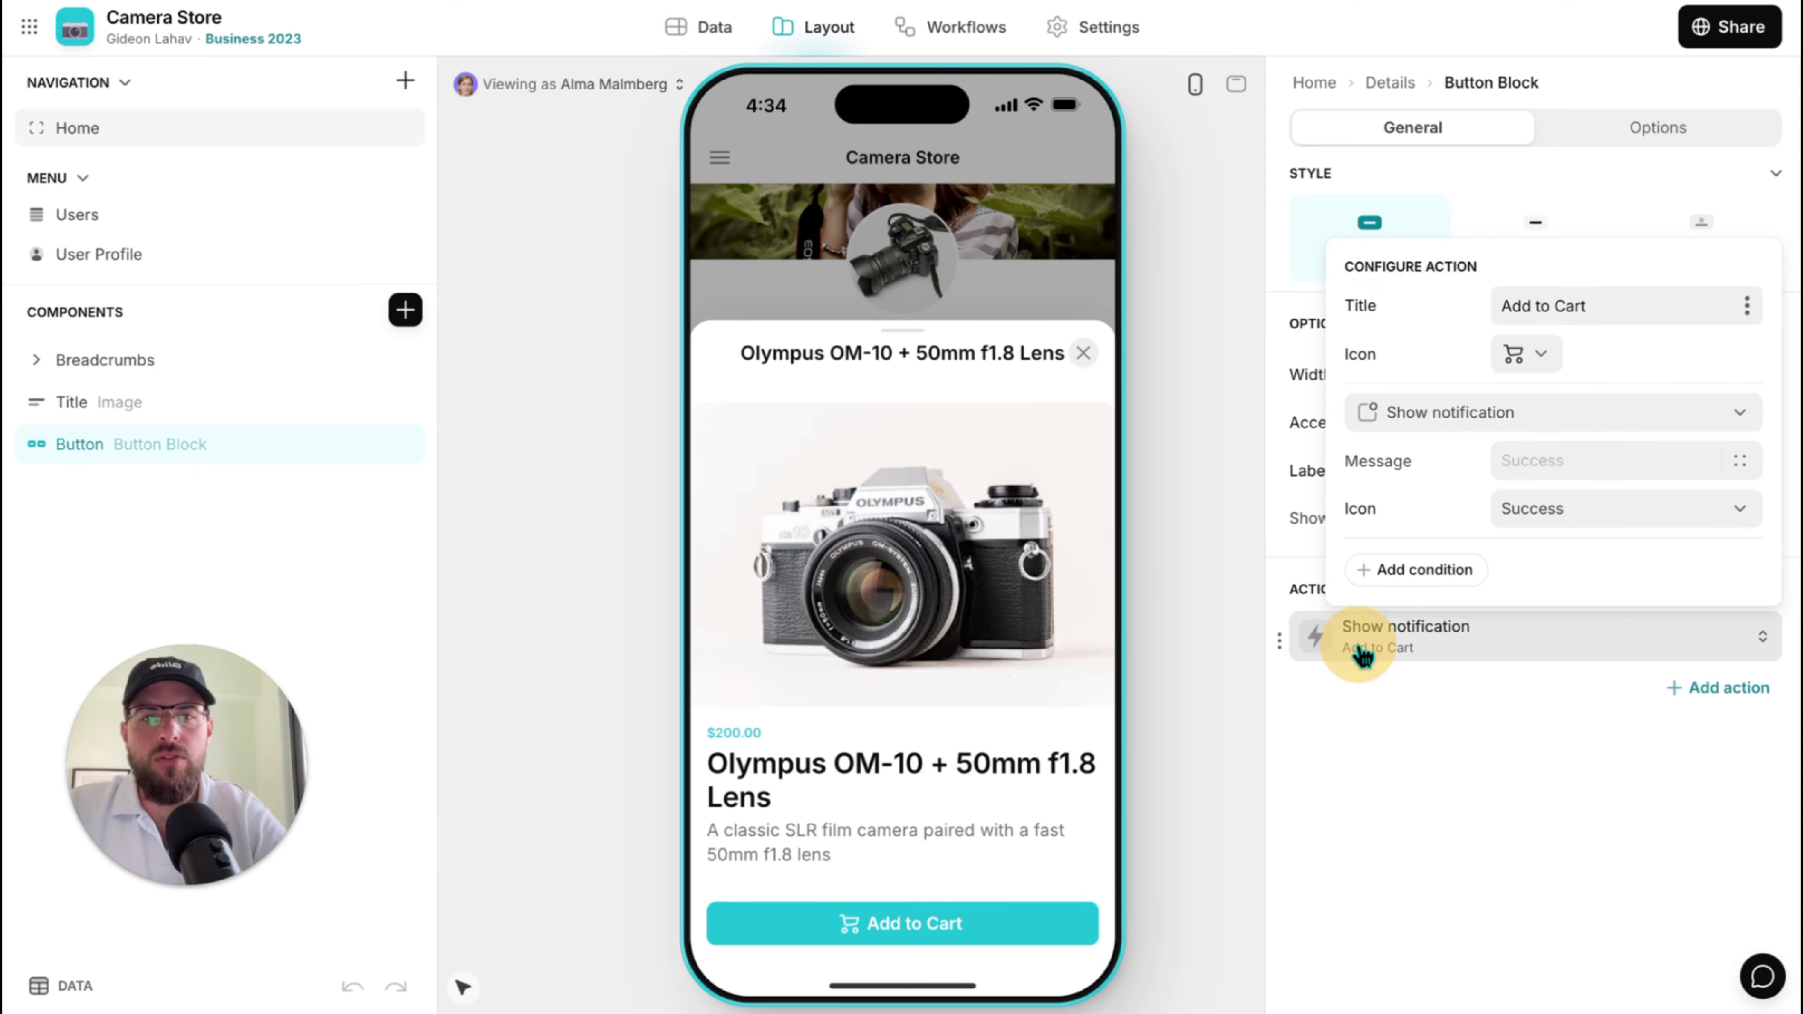
pyautogui.tripleClick(1523, 311)
pyautogui.hotkey('ctrl', 'c')
pyautogui.click(1449, 414)
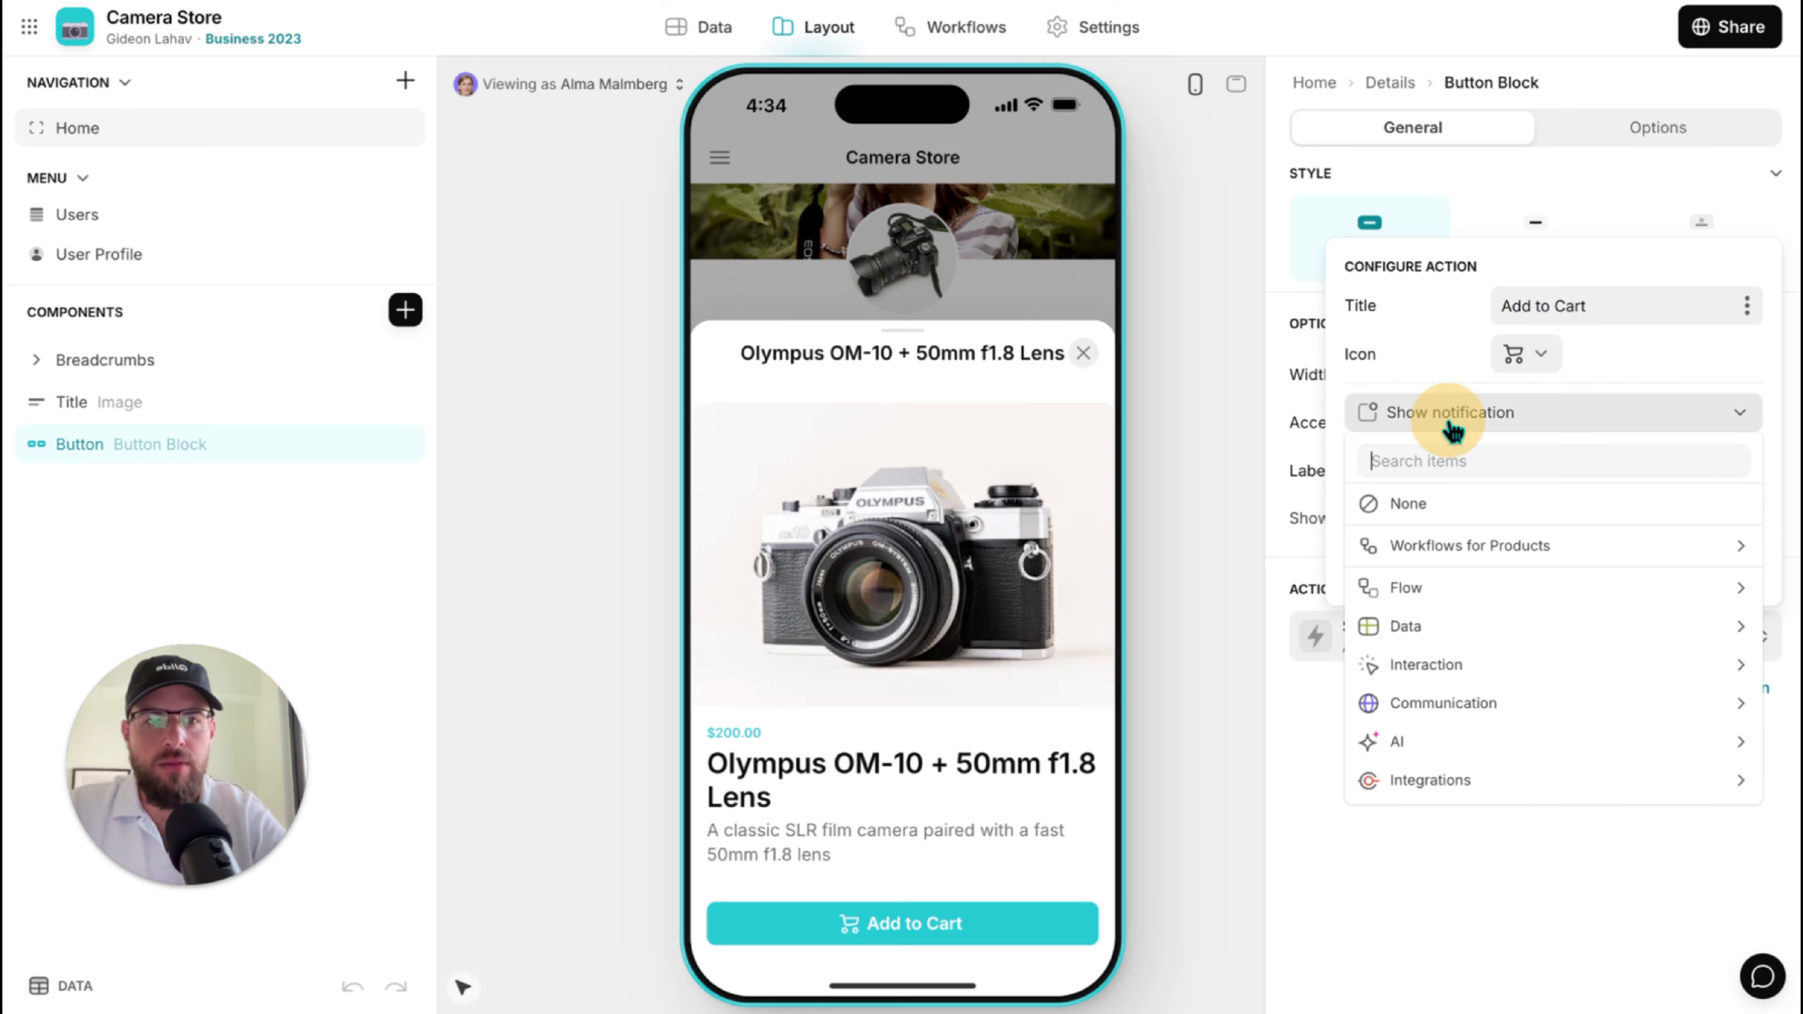
pyautogui.moveTo(1417, 545)
pyautogui.click(1209, 560)
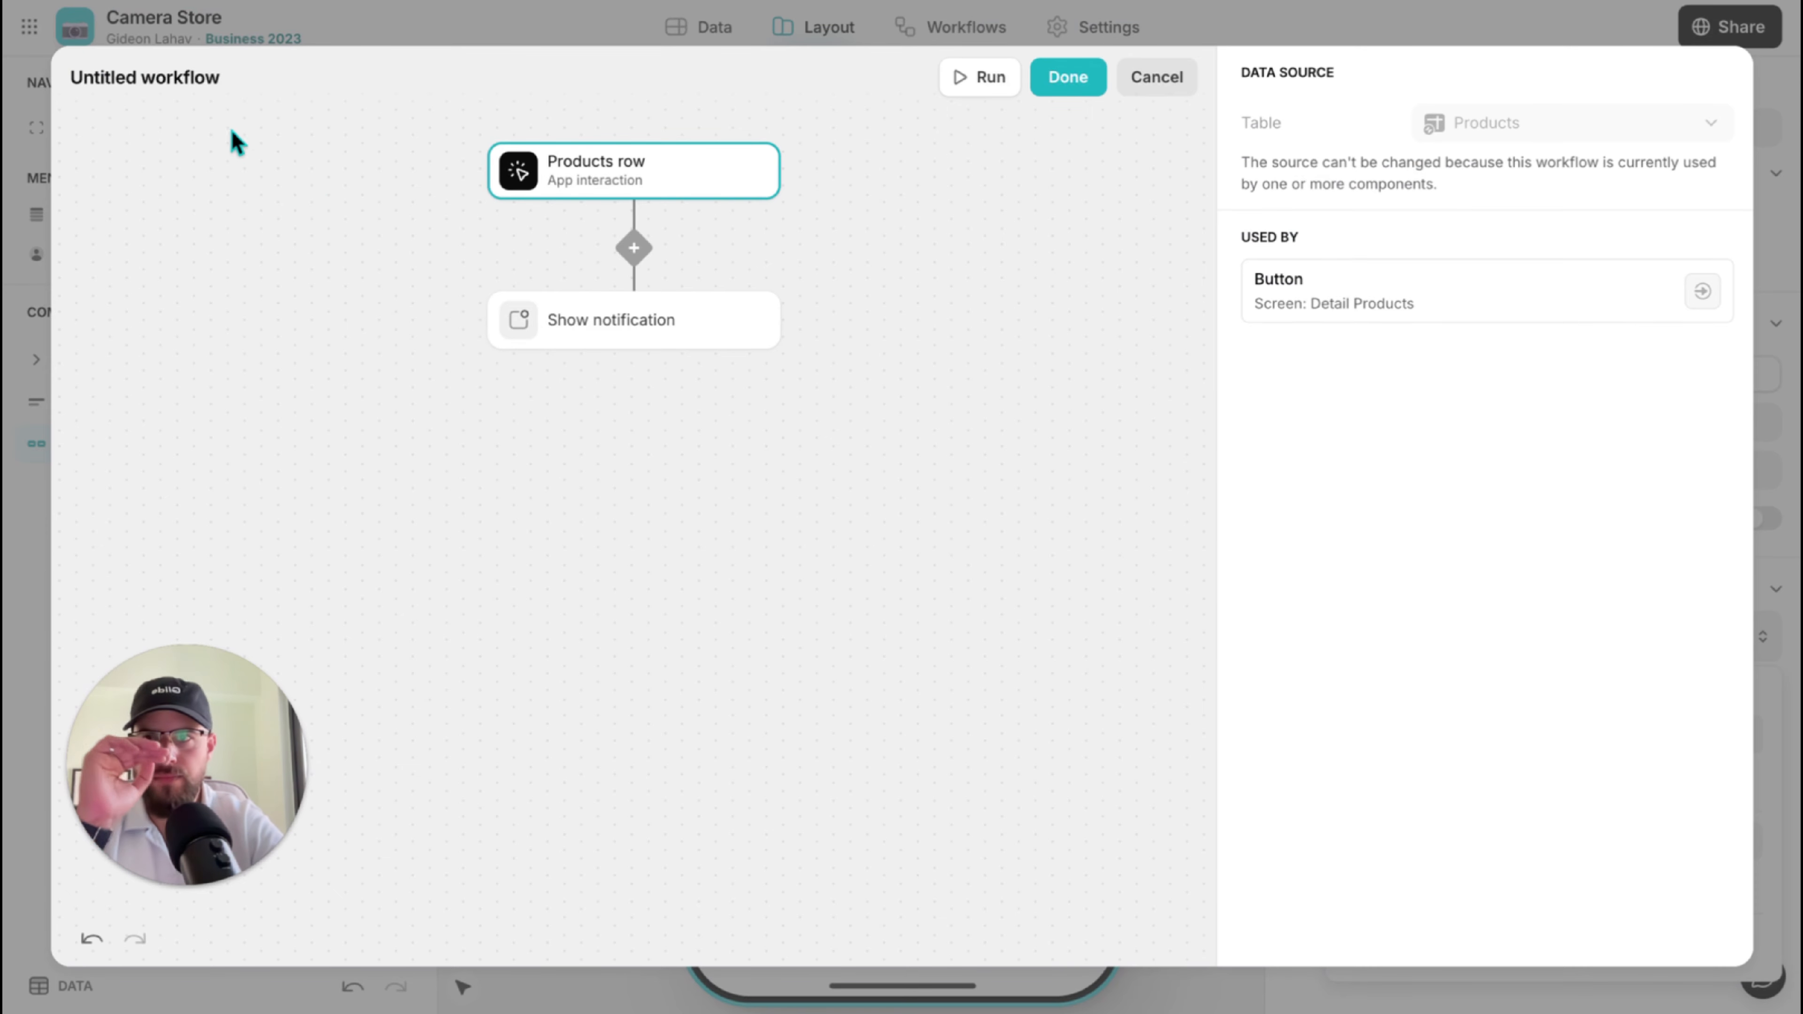
pyautogui.click(169, 74)
pyautogui.hotkey('ctrl', 'v')
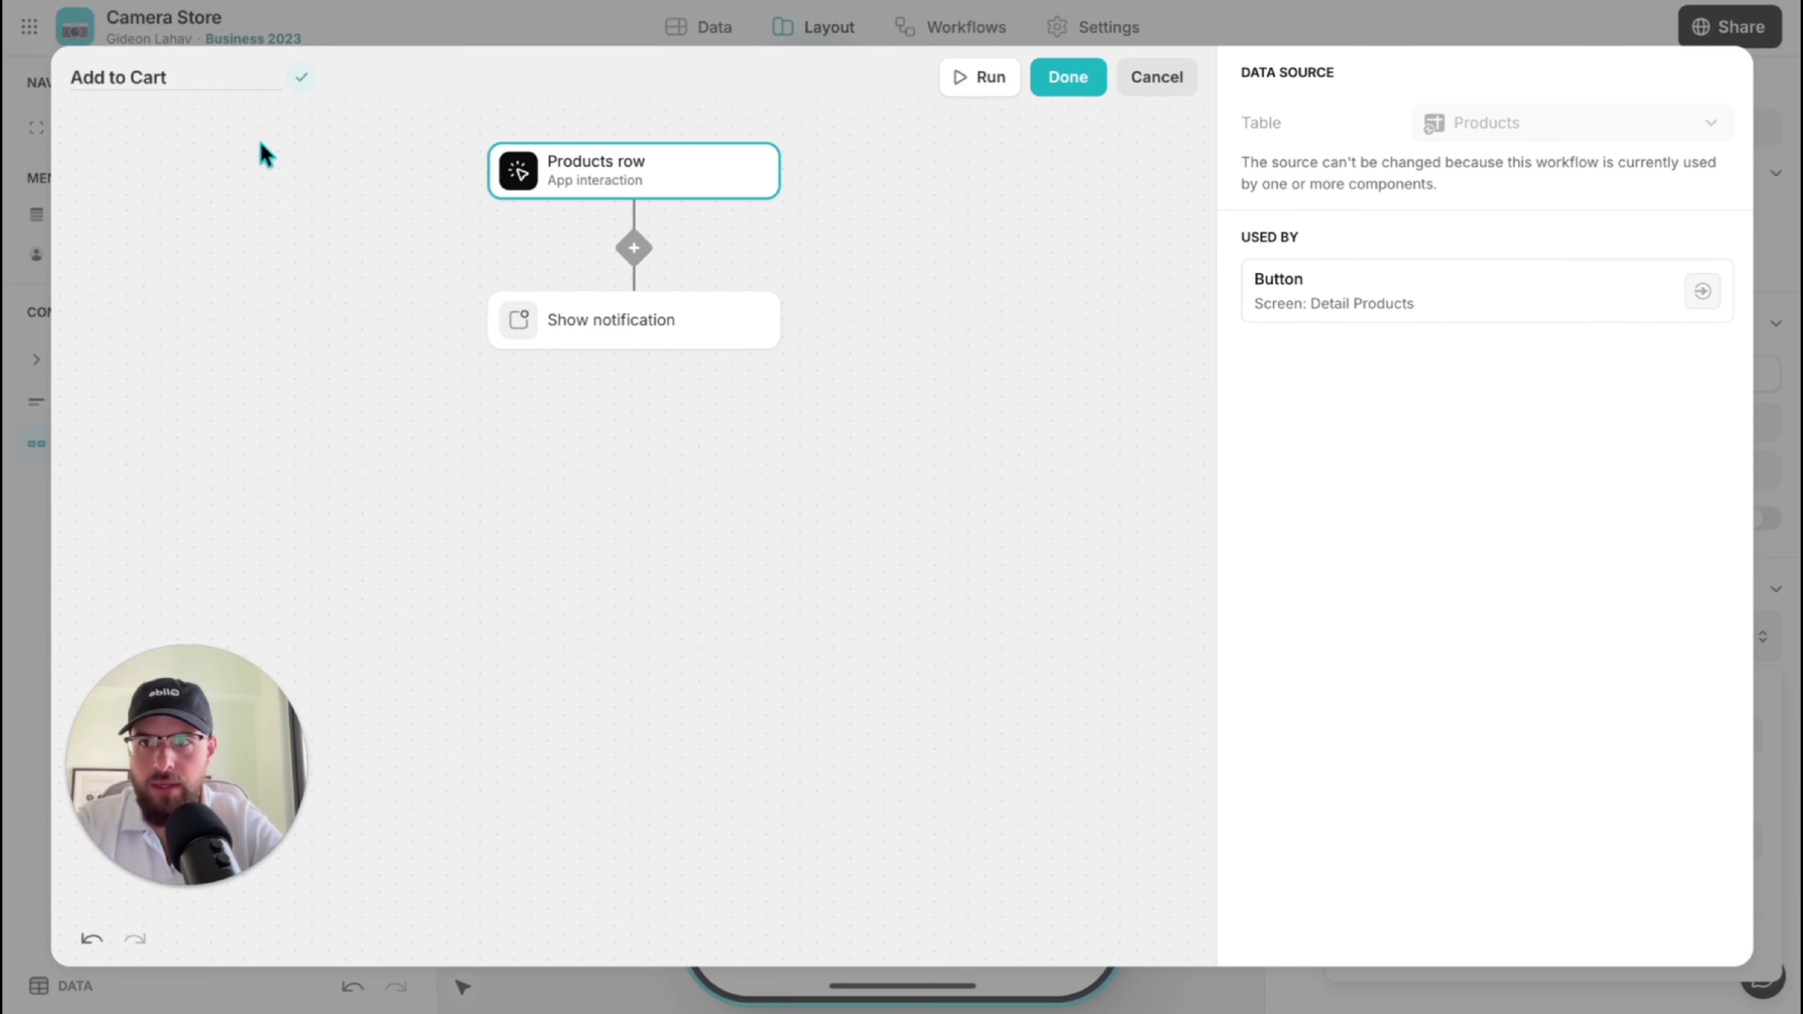
pyautogui.click(297, 207)
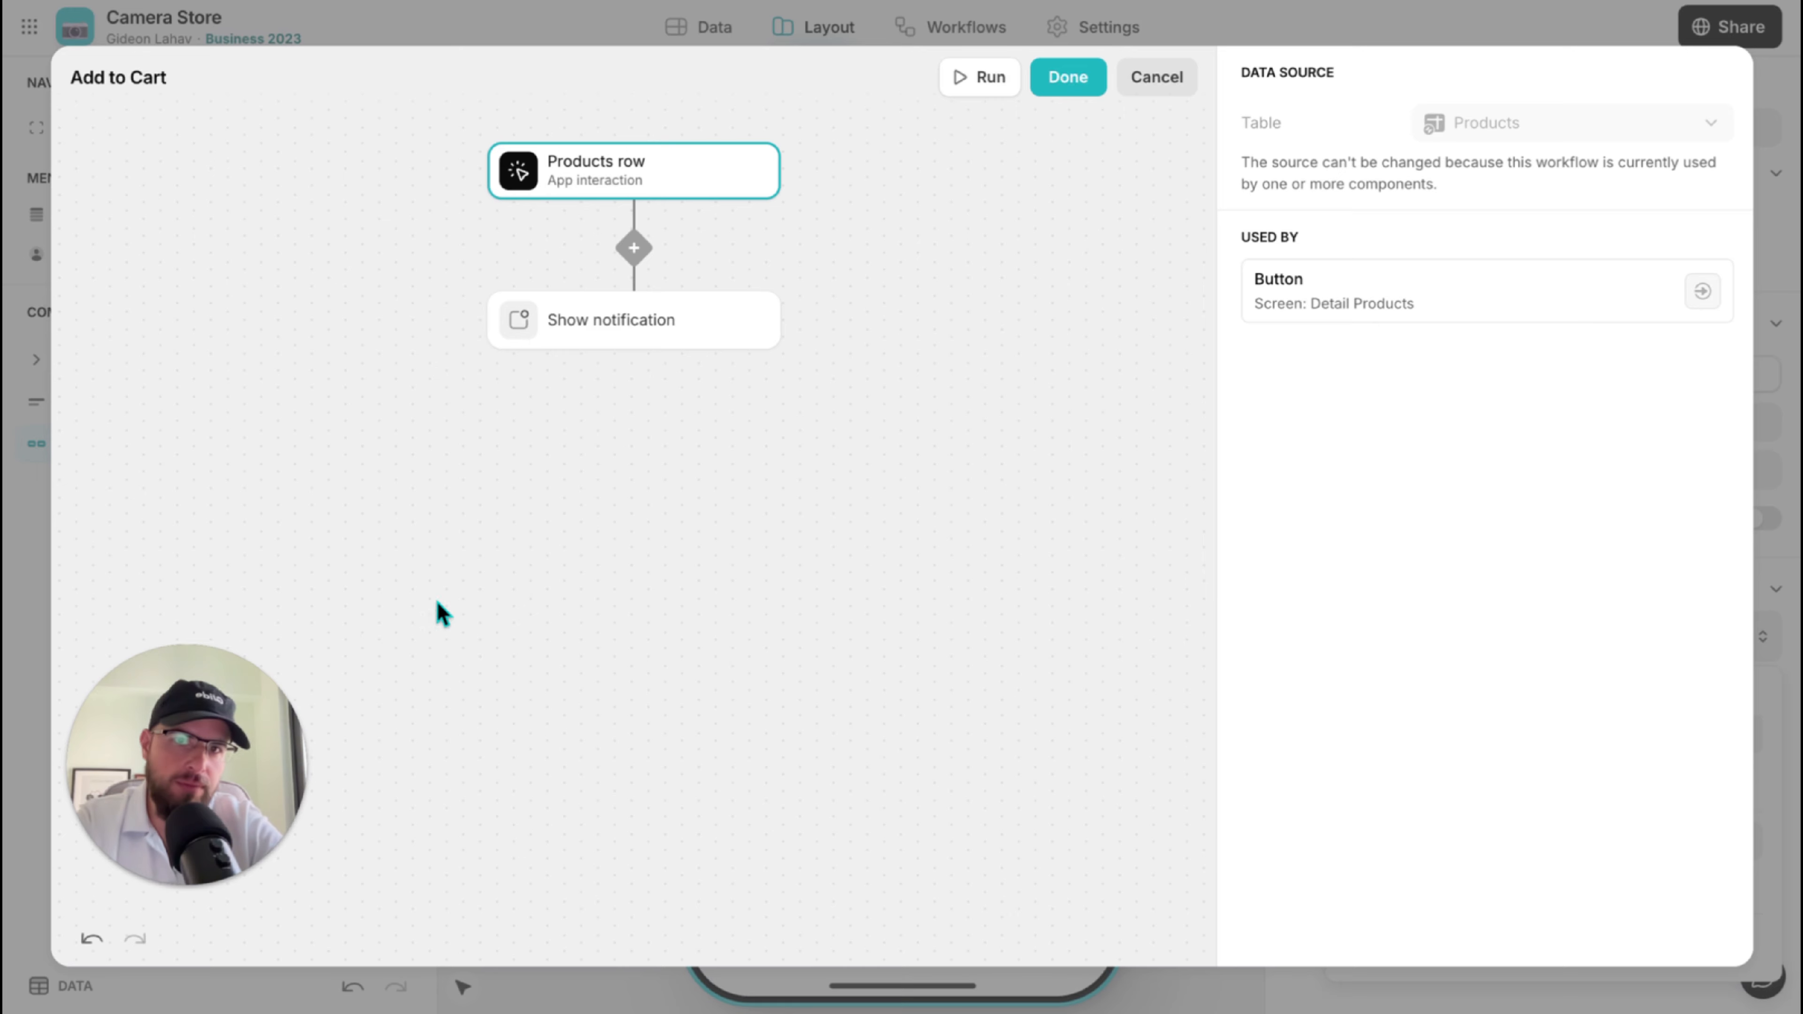
# Add a condition below the workflow's Products row trigger requiring the User Profile's Current Cart REL to be empty.
pyautogui.click(634, 248)
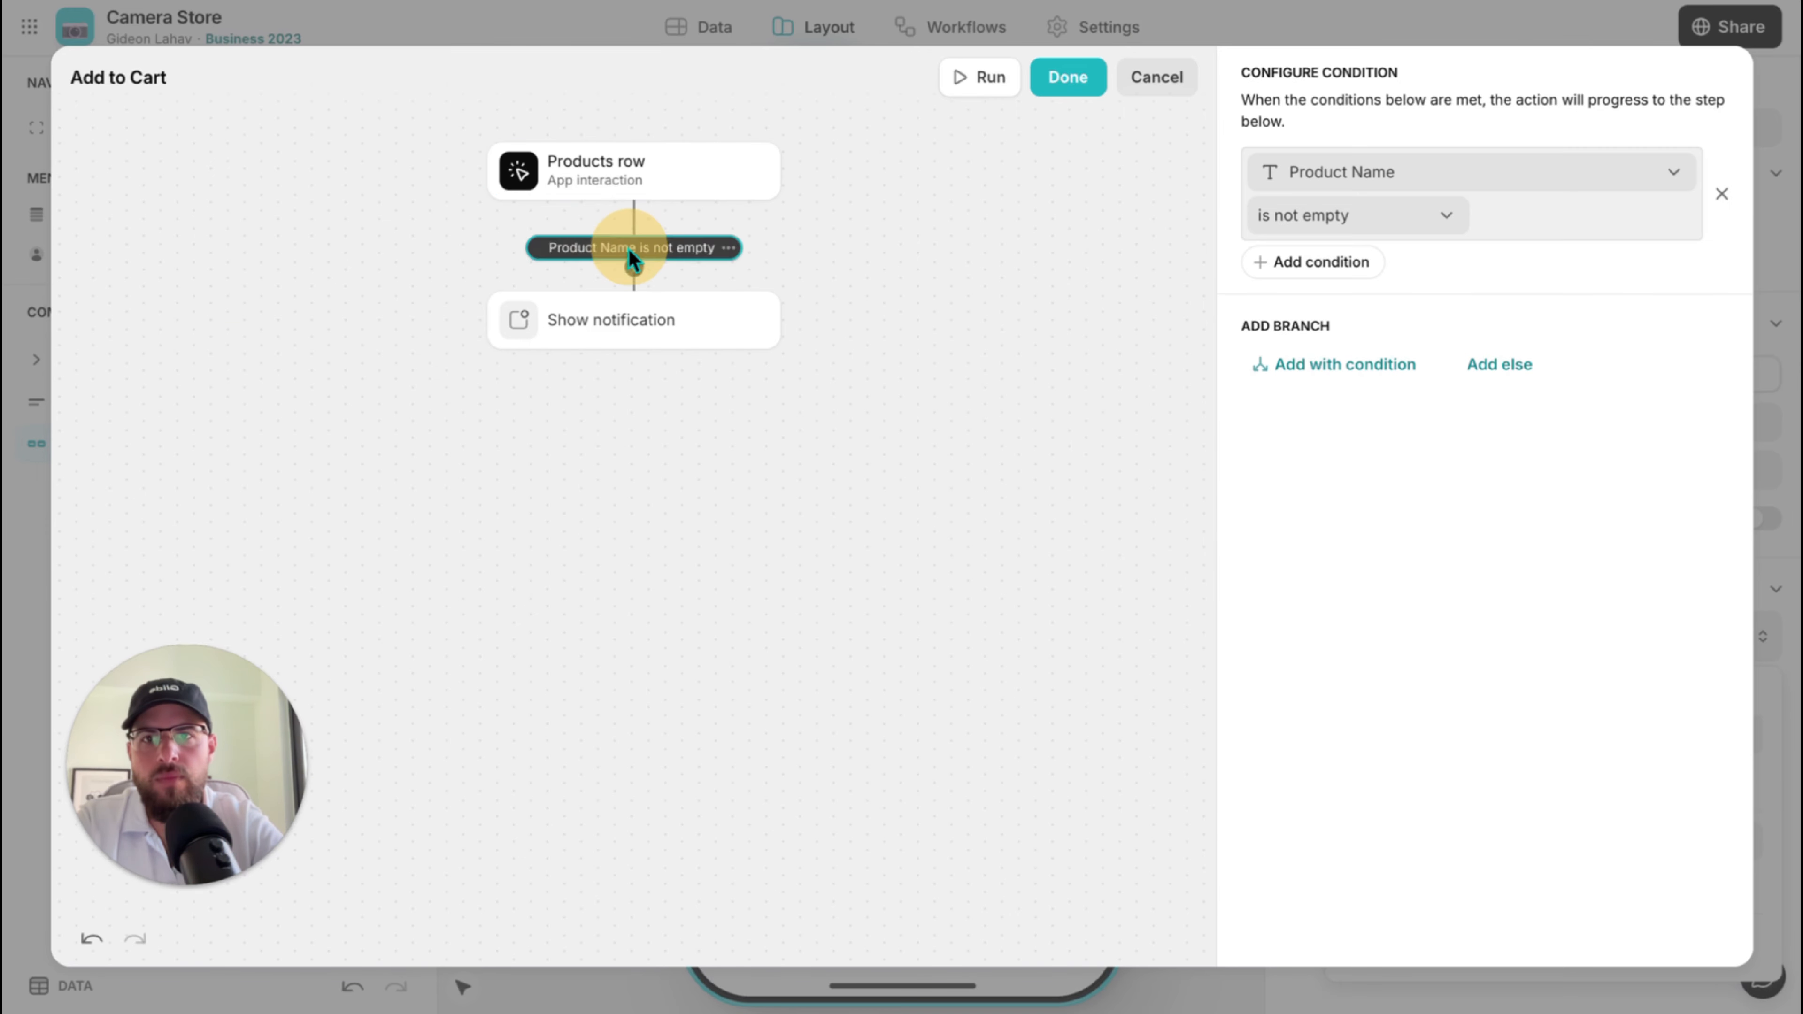
pyautogui.click(1308, 177)
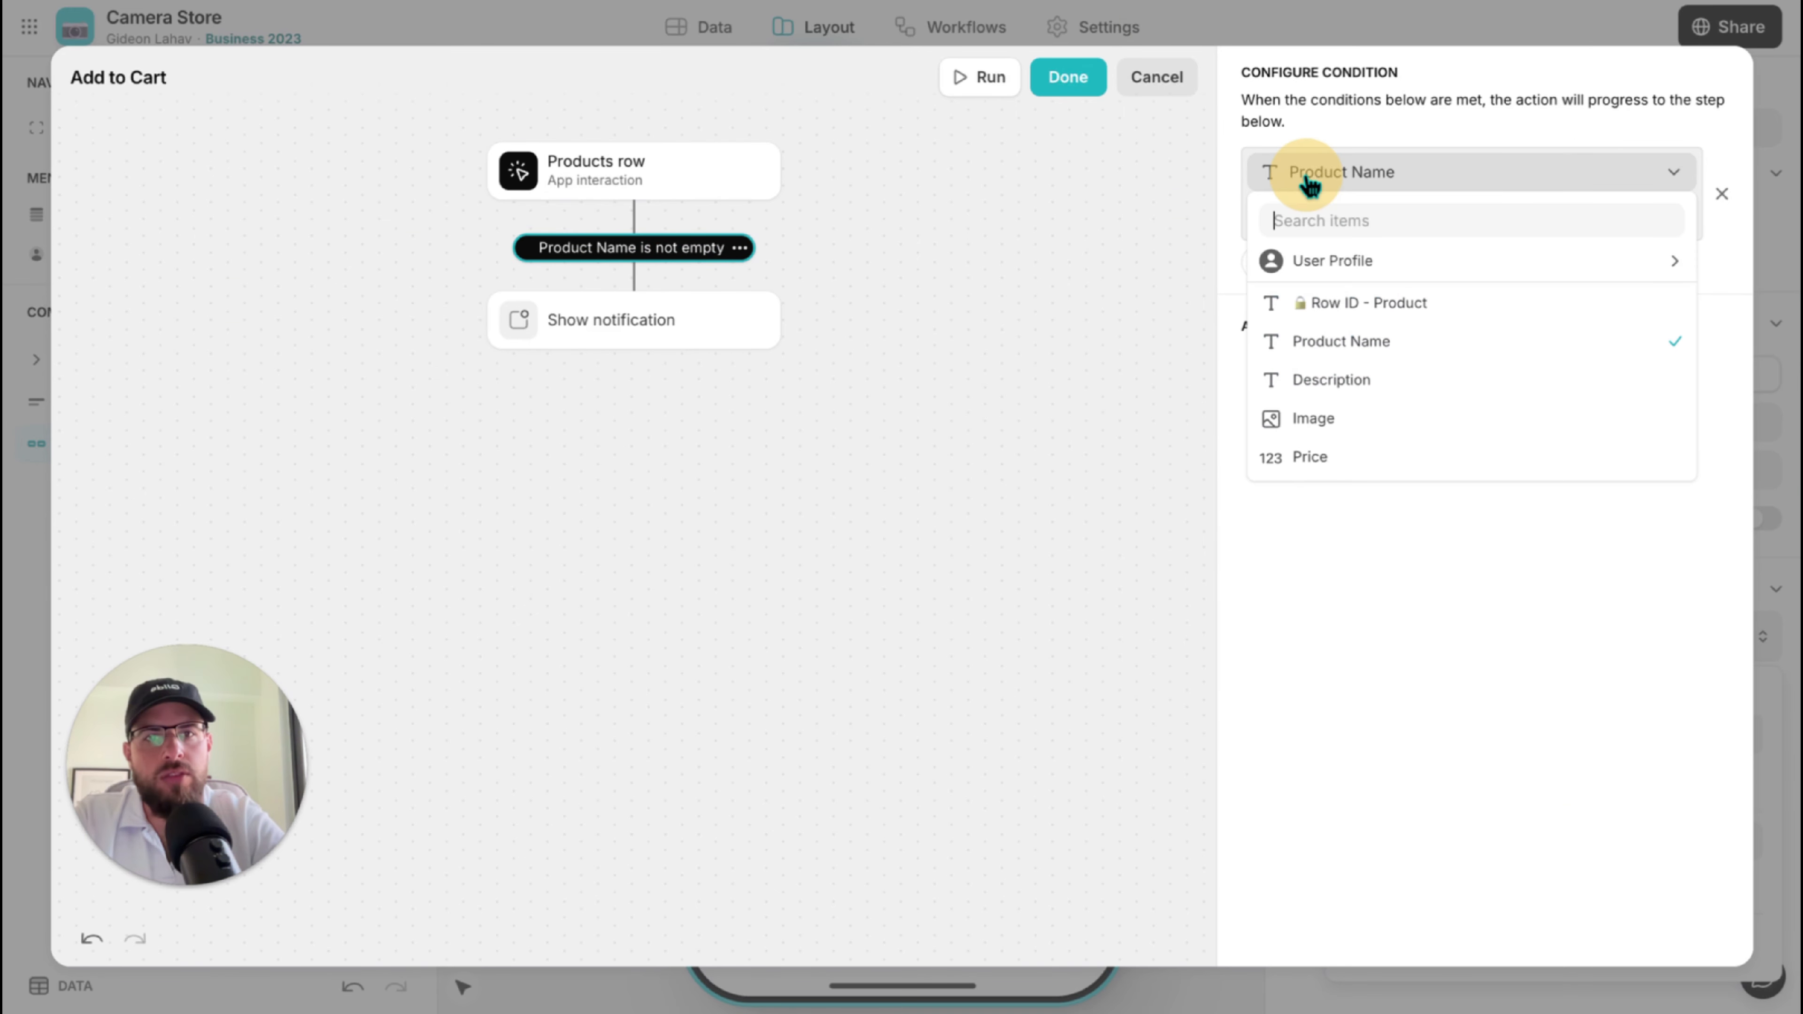
pyautogui.moveTo(1348, 259)
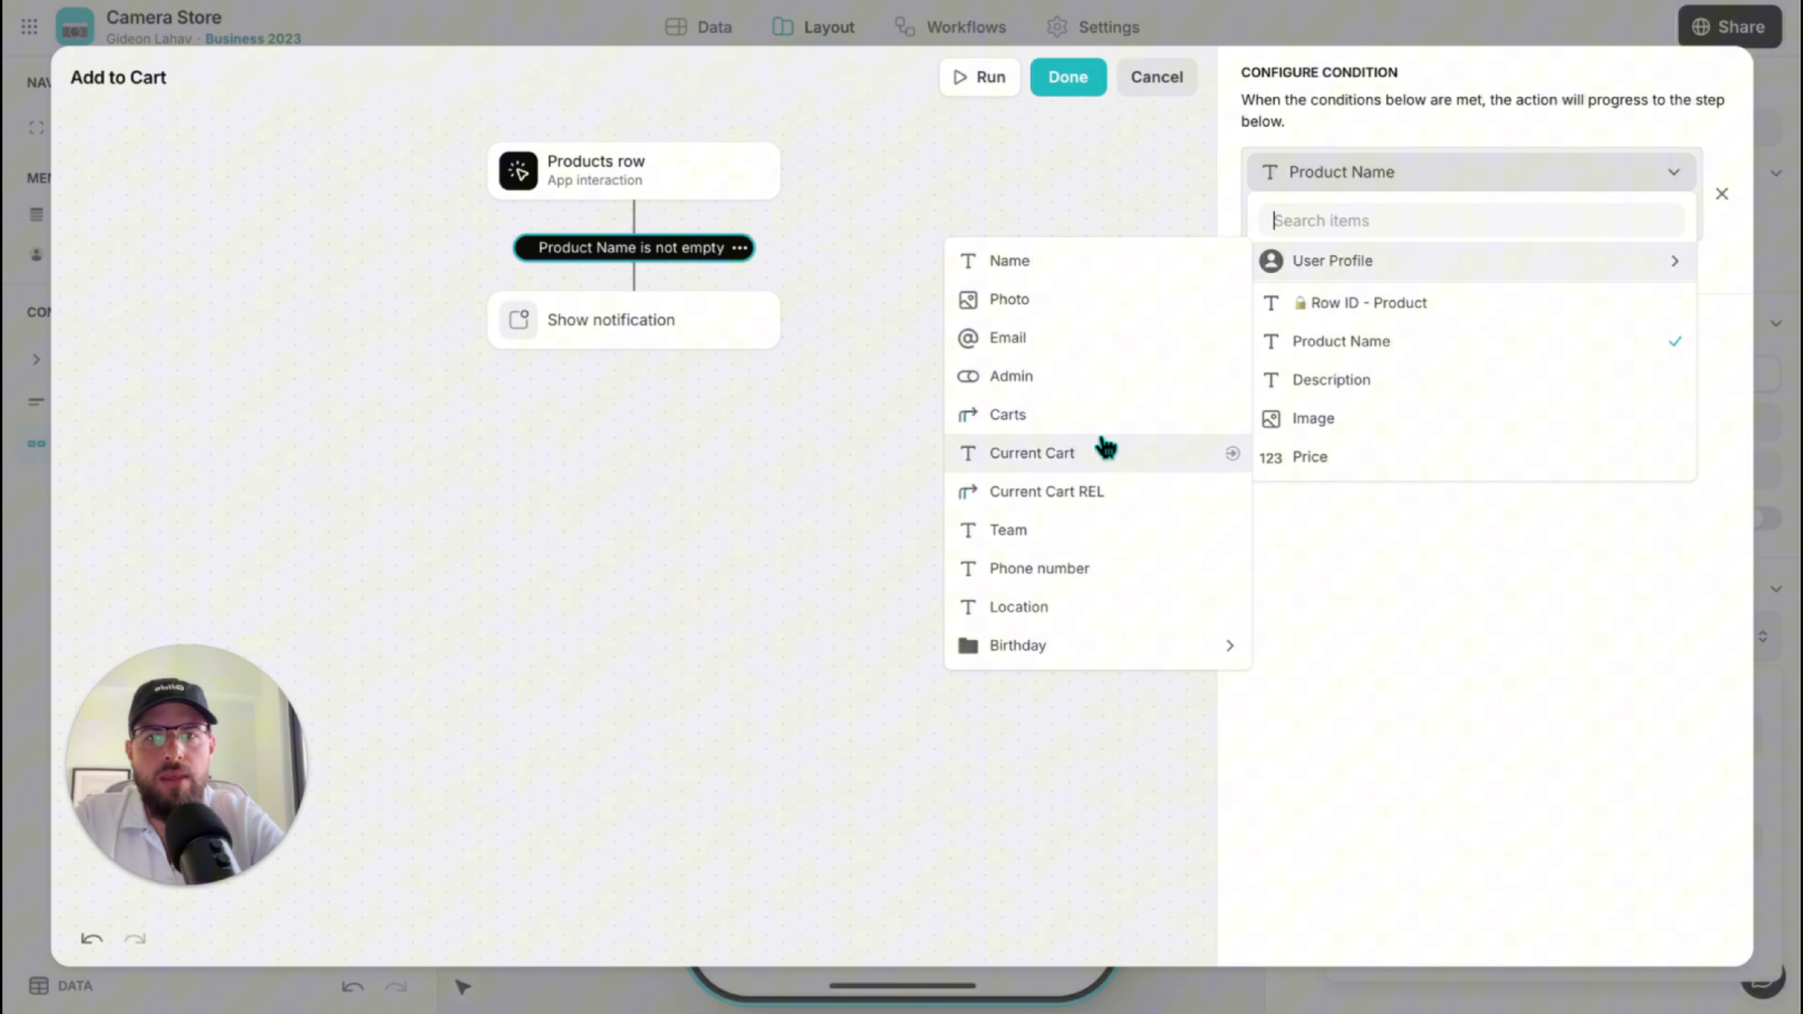
pyautogui.click(1102, 492)
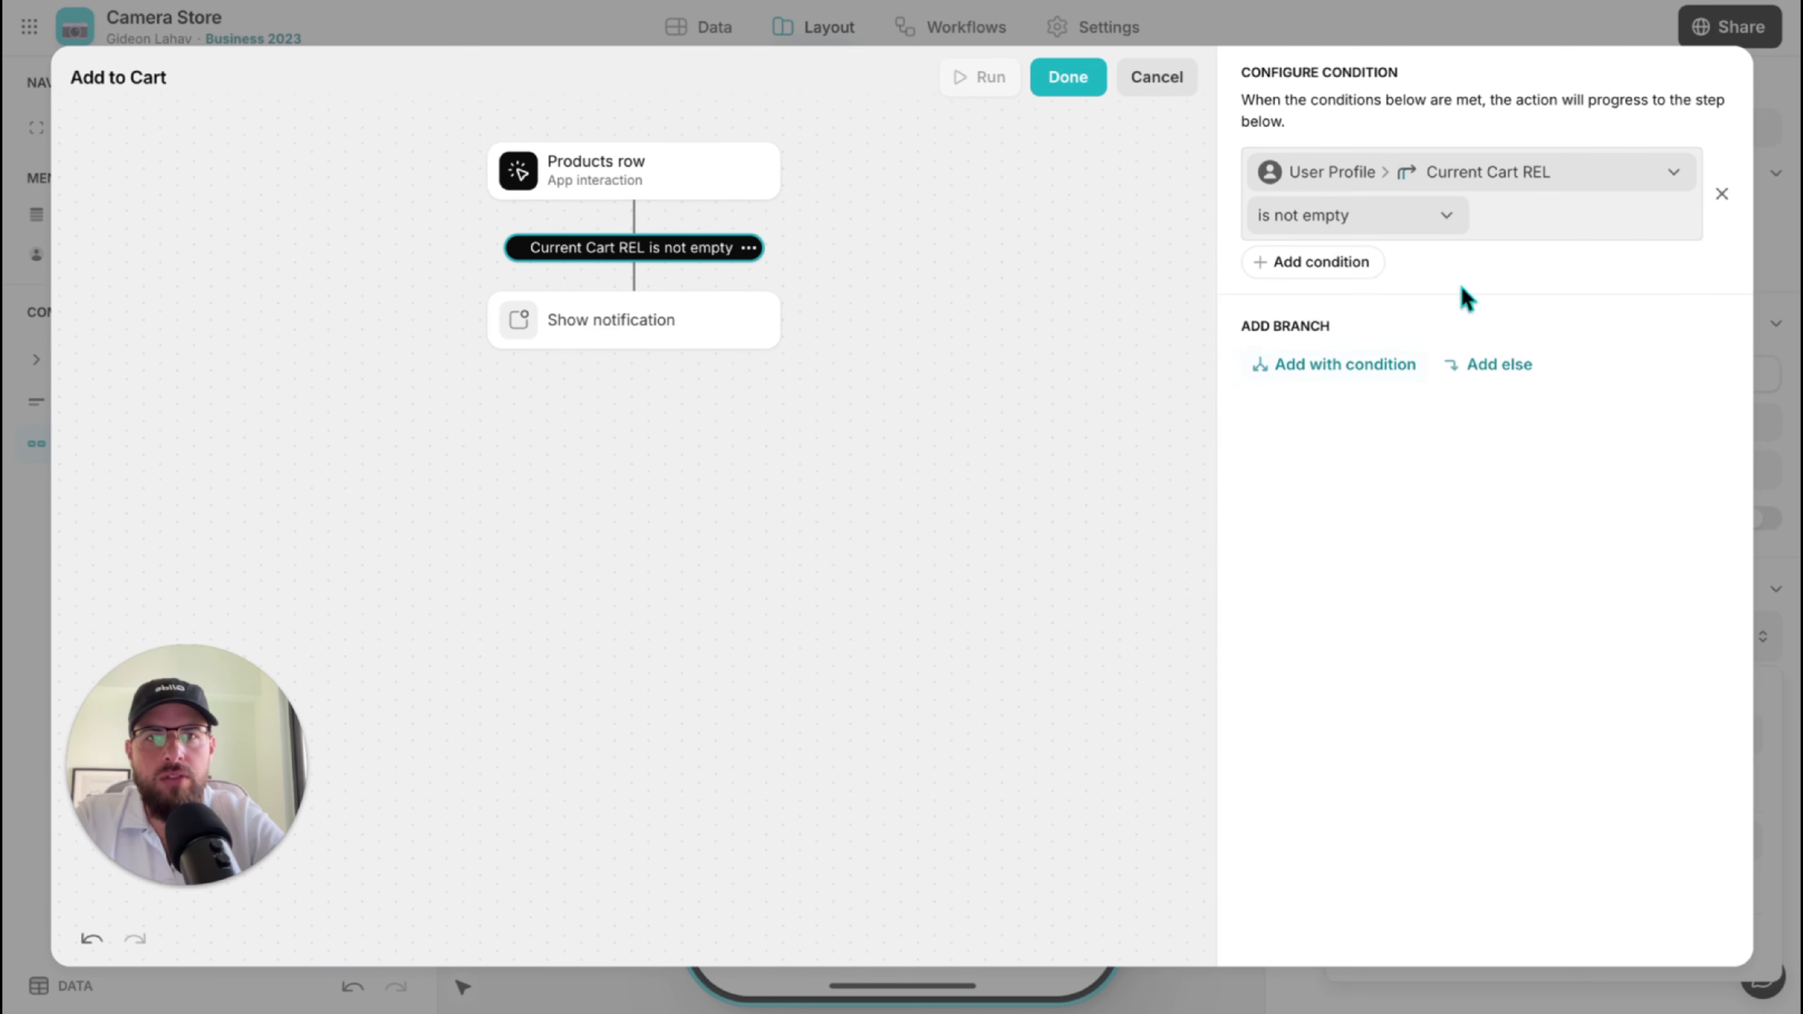
pyautogui.click(1397, 225)
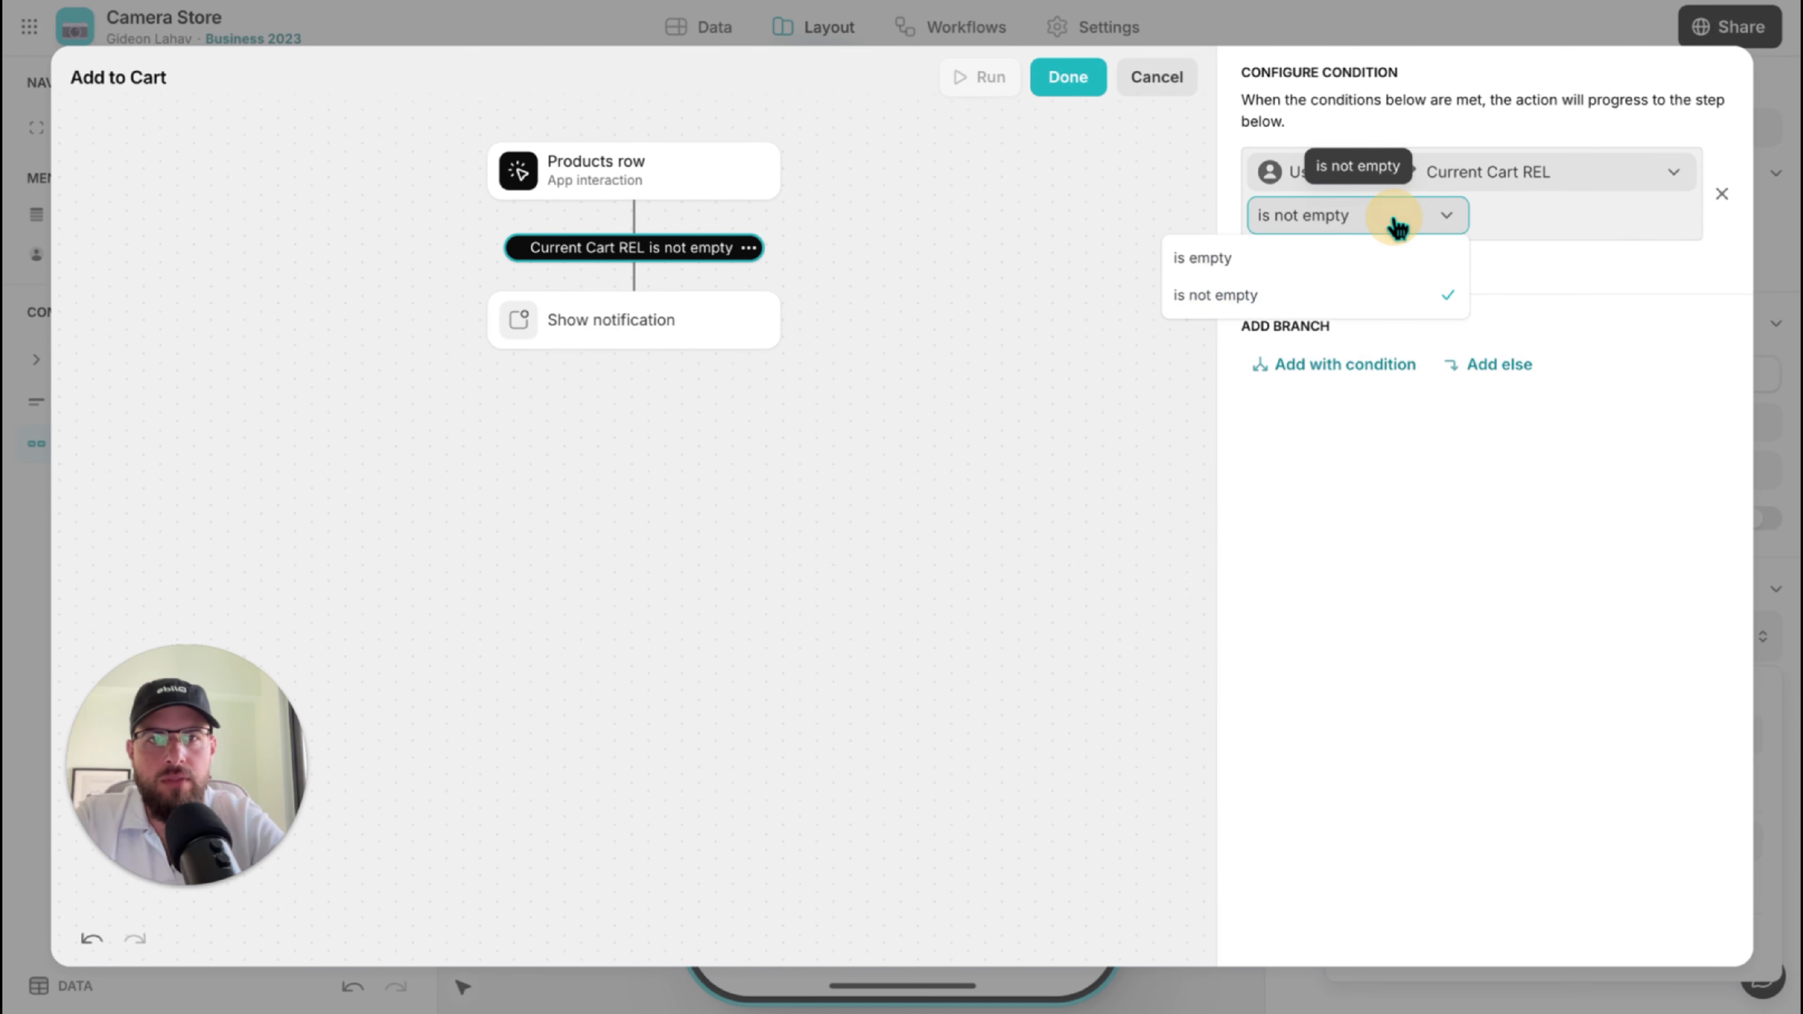
pyautogui.click(1312, 260)
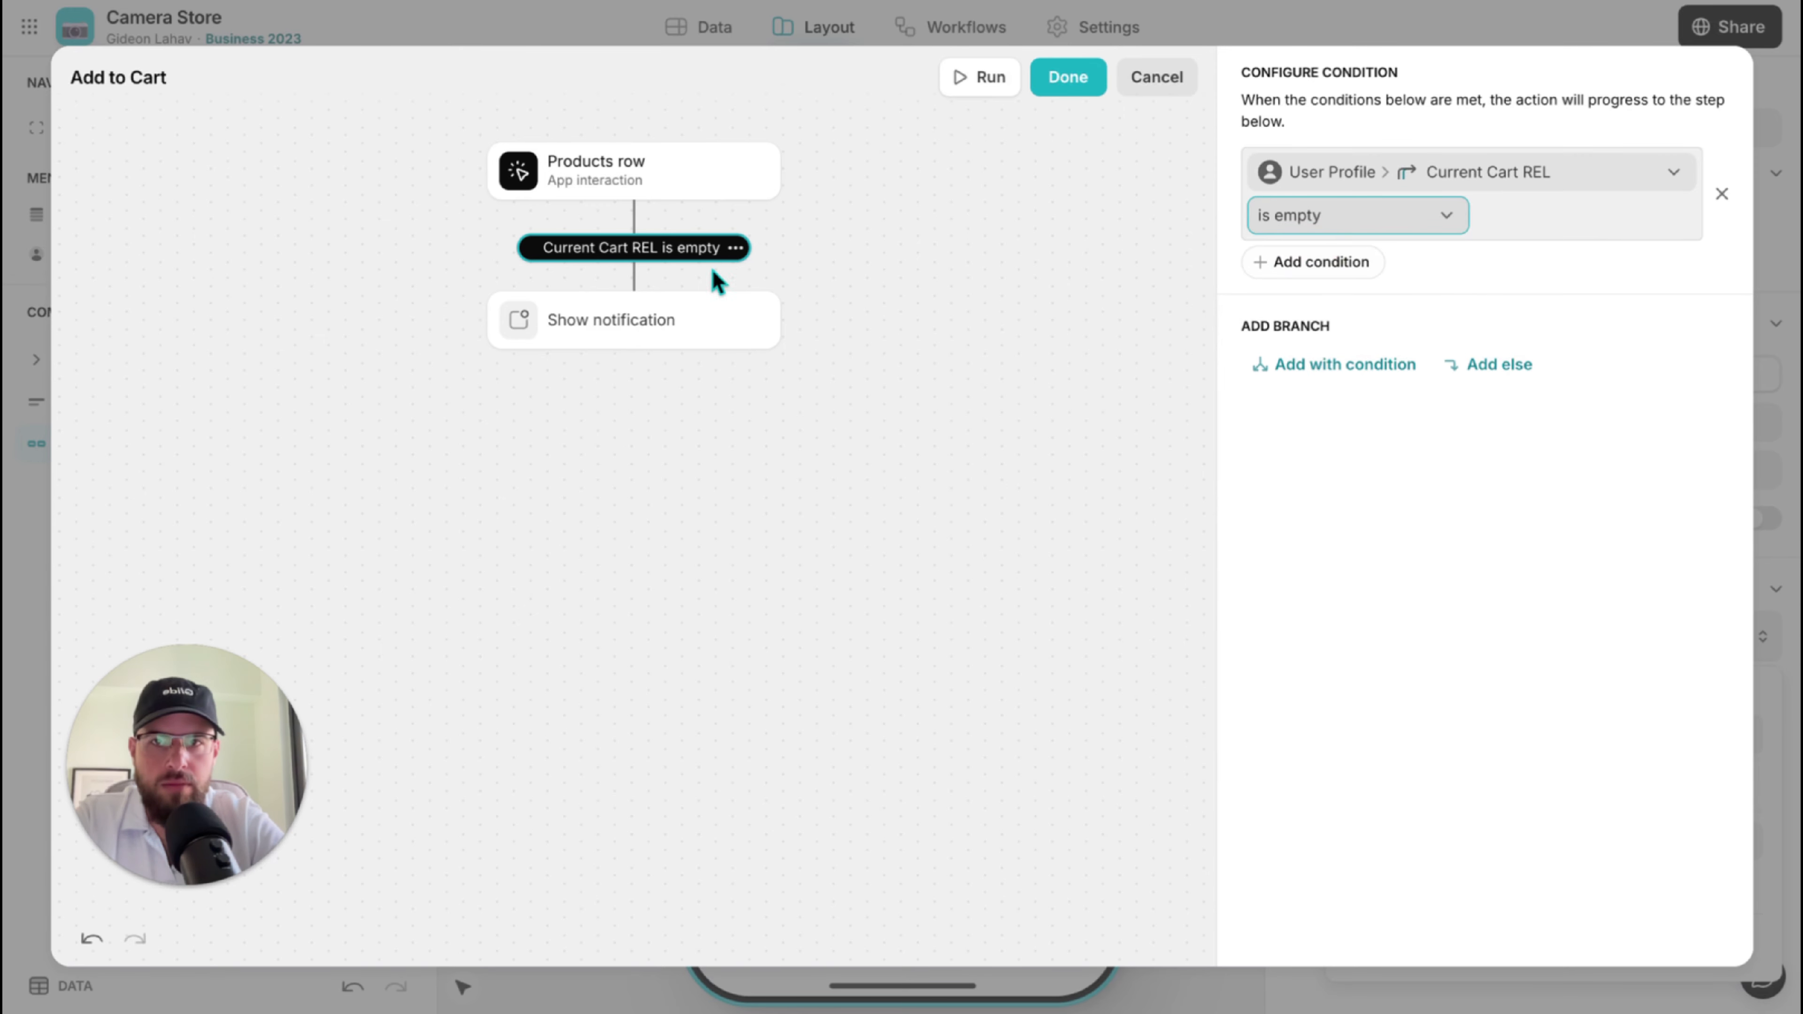
# Replace the Show notification action with an Add row action that targets the Carts table.
pyautogui.click(602, 317)
pyautogui.click(751, 320)
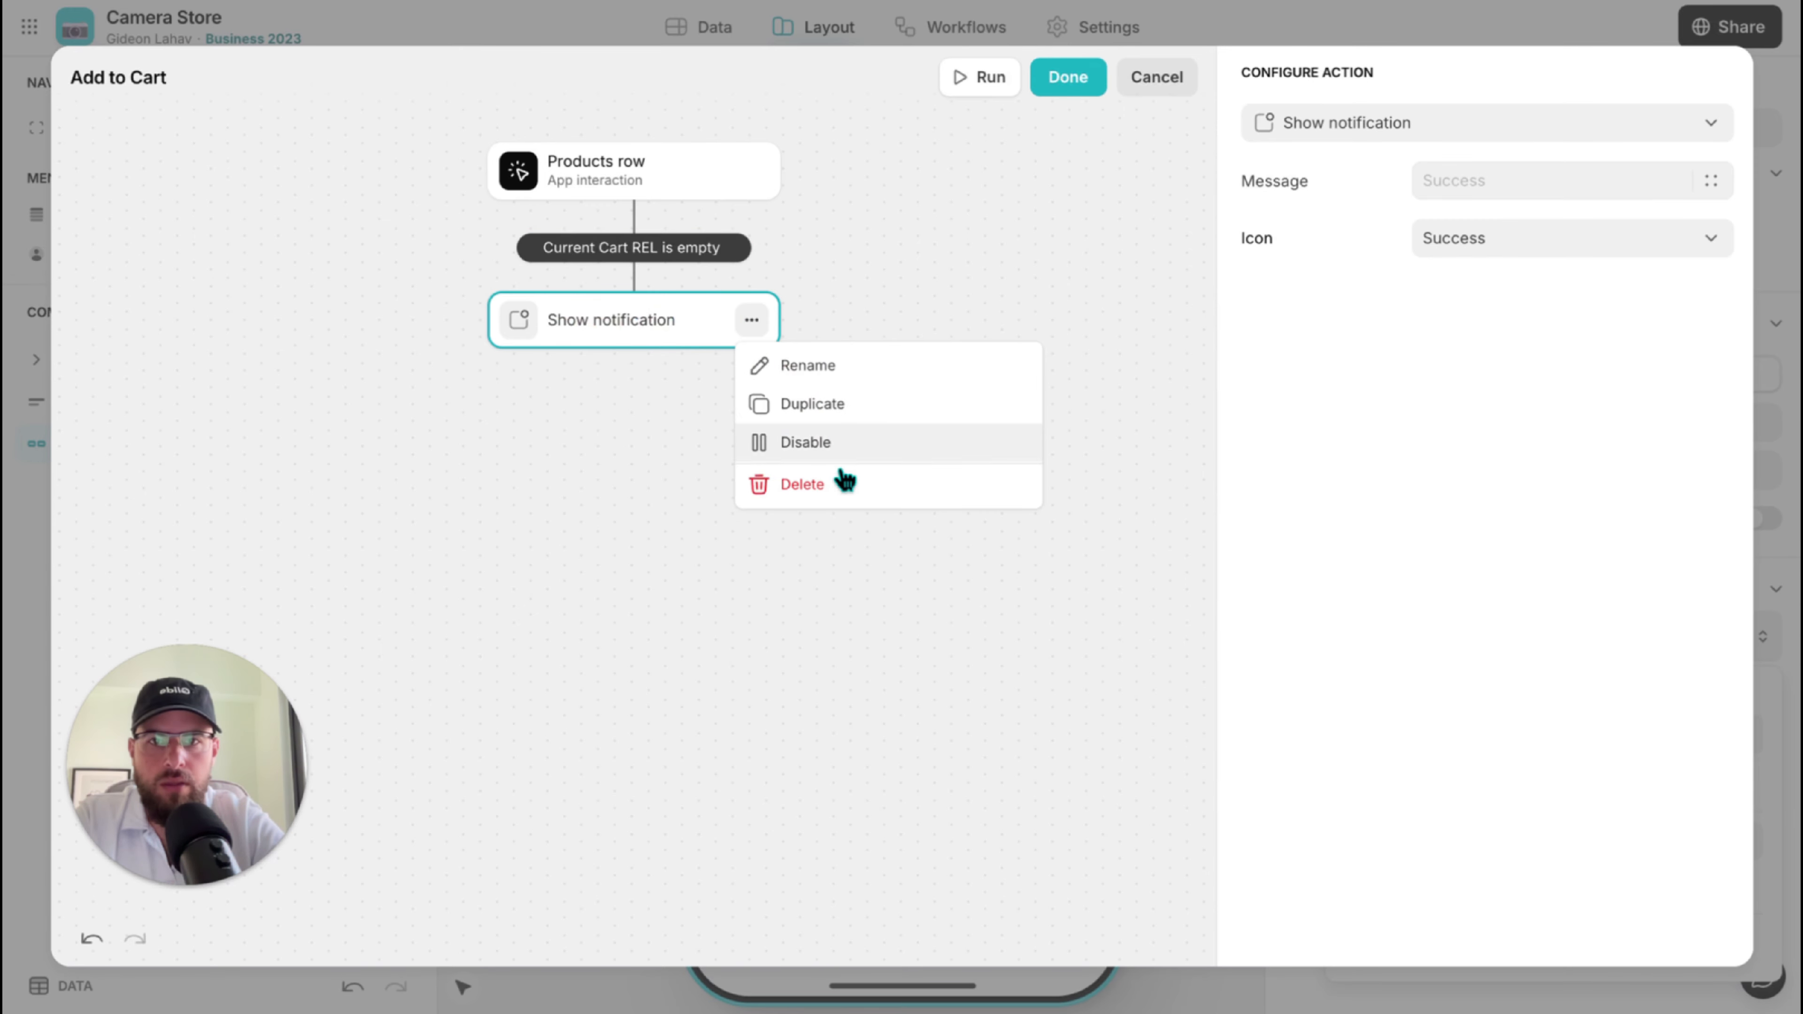
pyautogui.click(841, 480)
pyautogui.click(633, 270)
pyautogui.write('add')
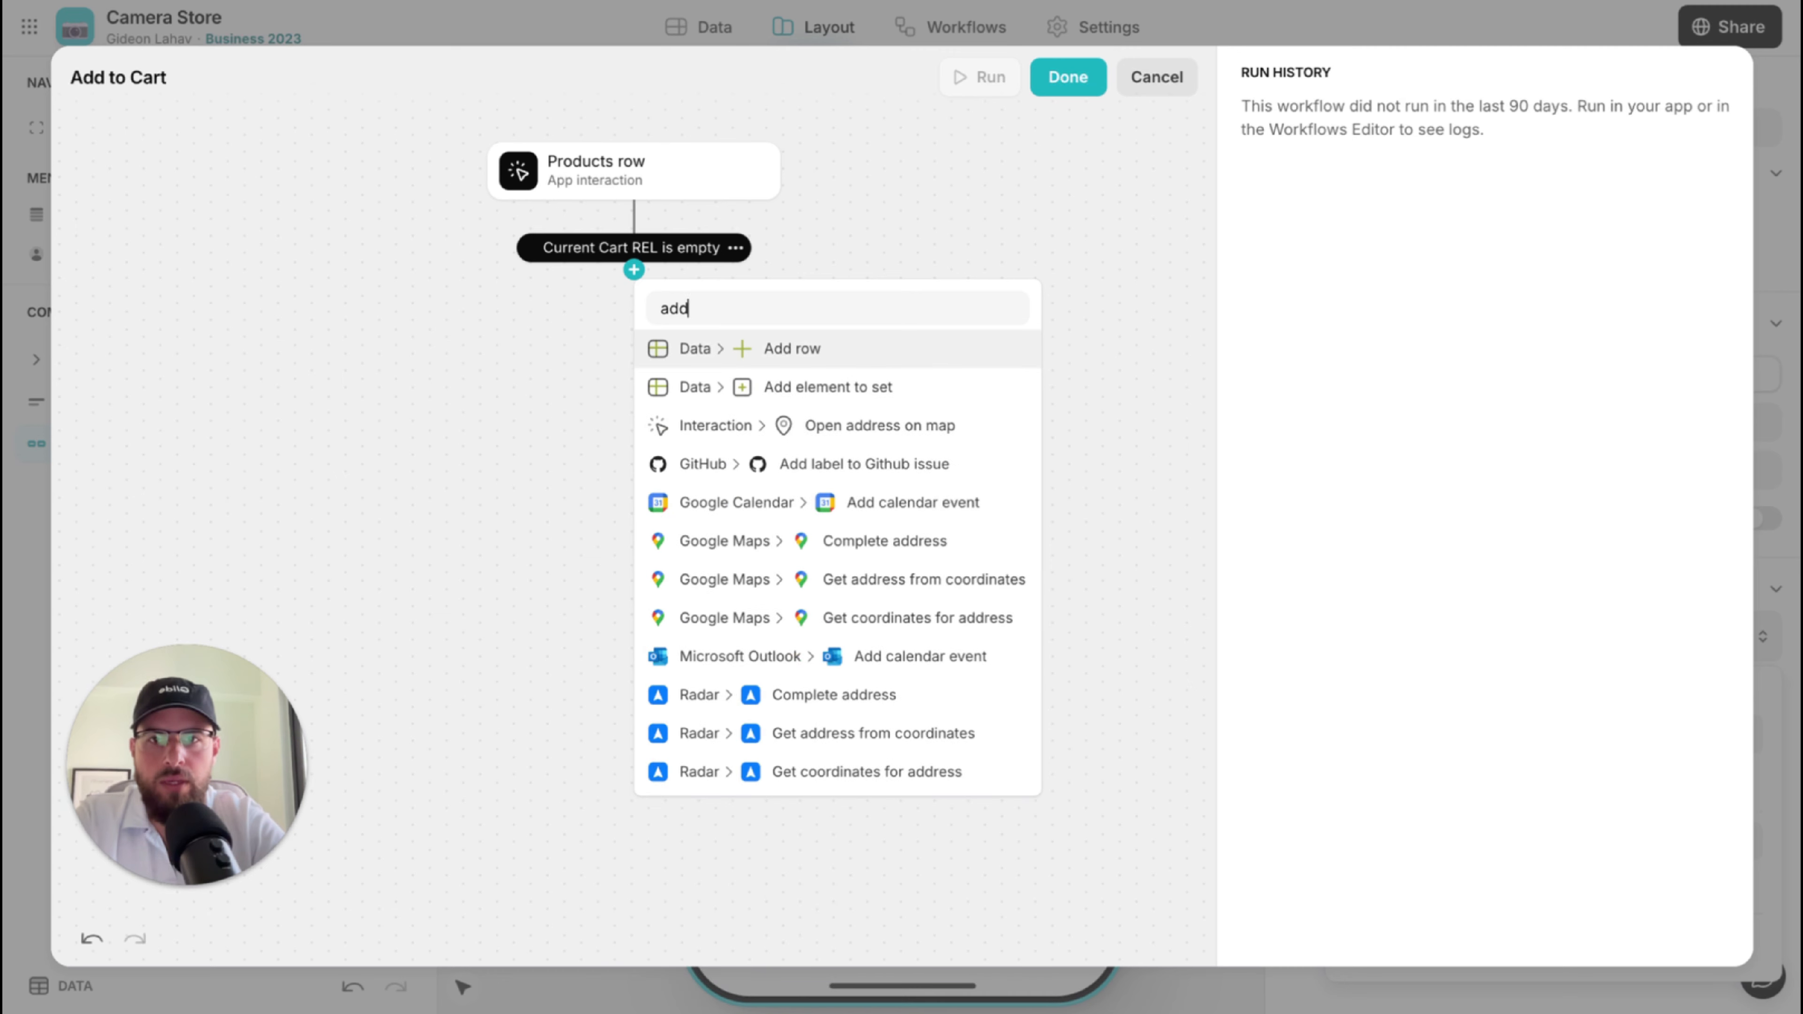
pyautogui.press('Return')
pyautogui.click(1493, 186)
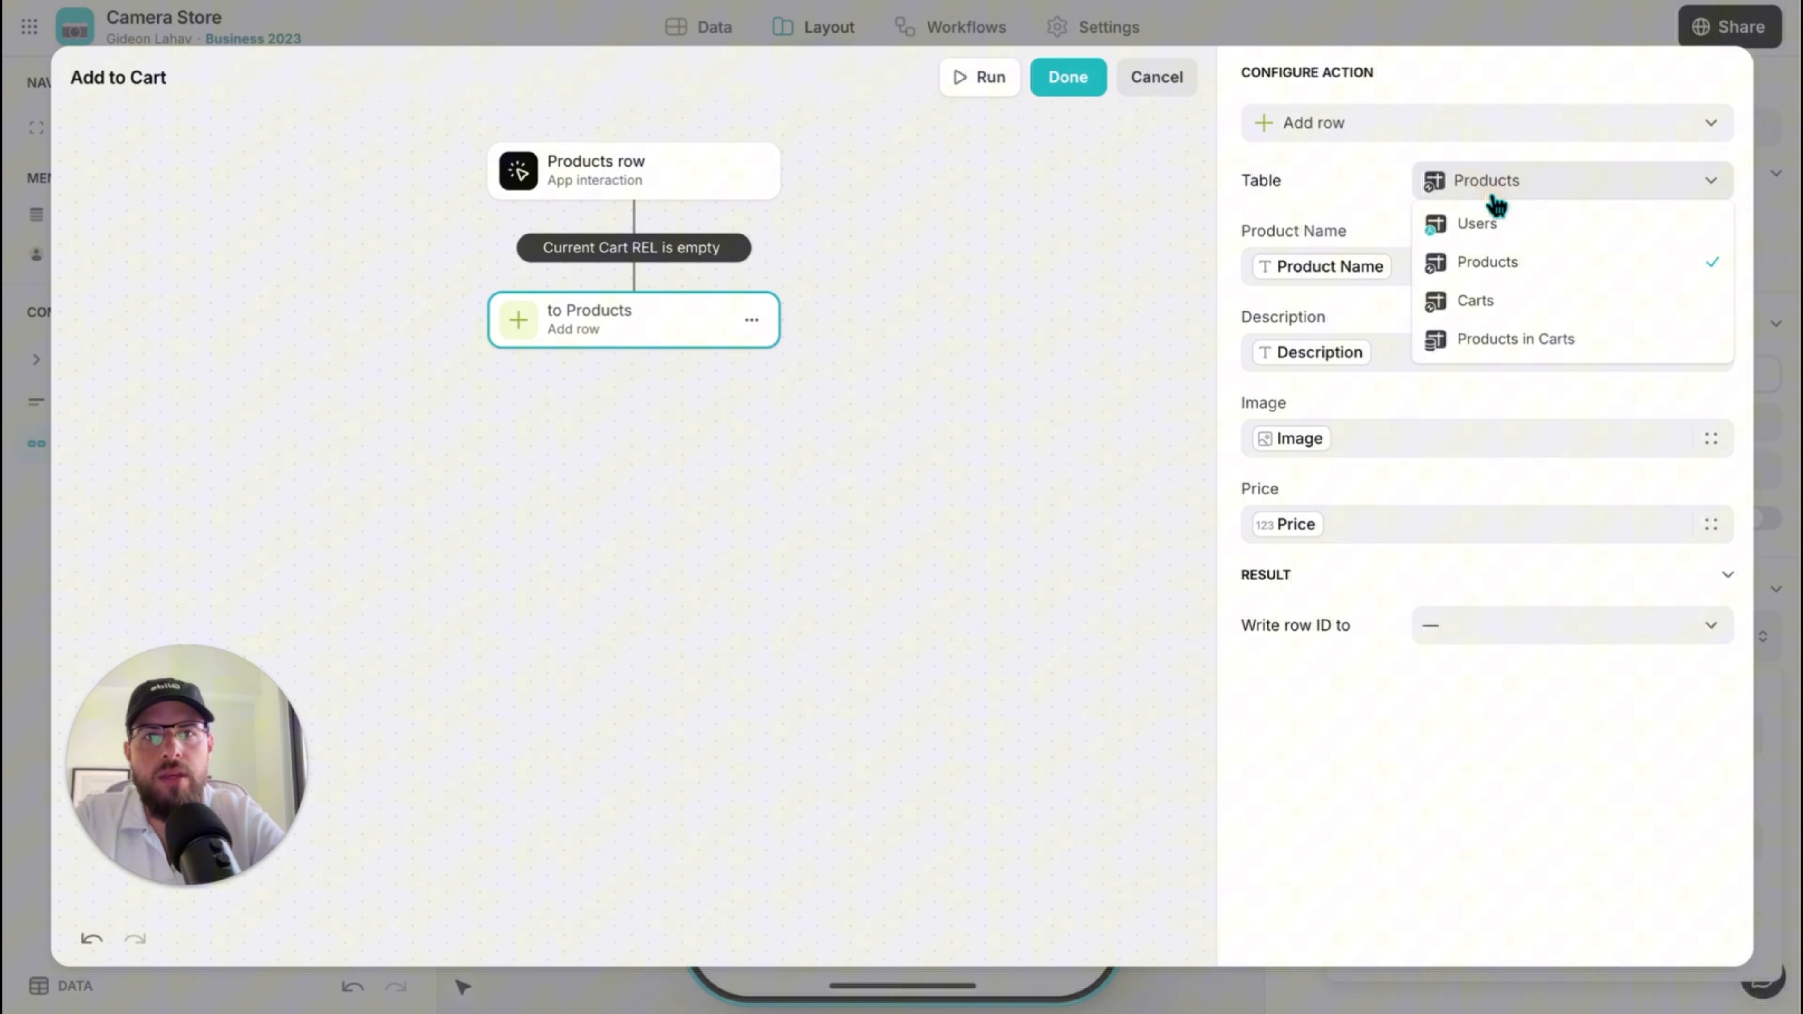
pyautogui.click(1476, 301)
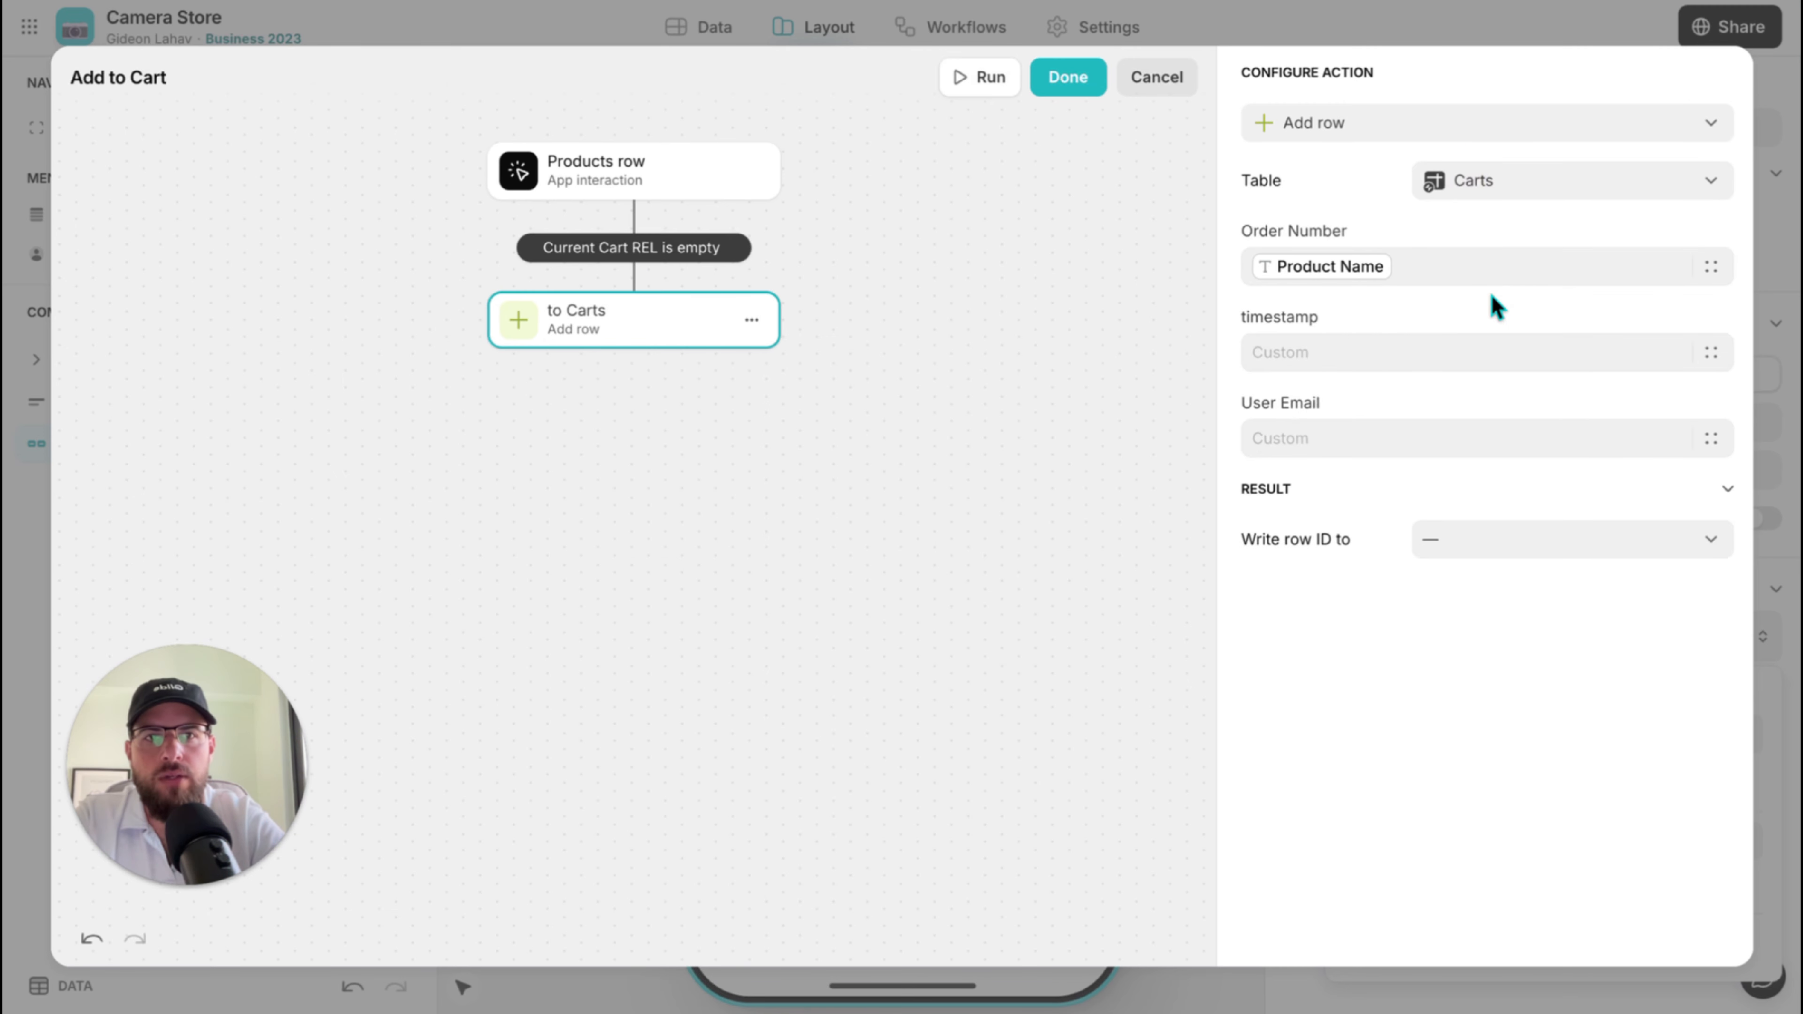
# Clear the new cart row's Order Number, and set timestamp to Current date/time and User Email to App user's email.
pyautogui.click(1465, 273)
pyautogui.press('BackSpace')
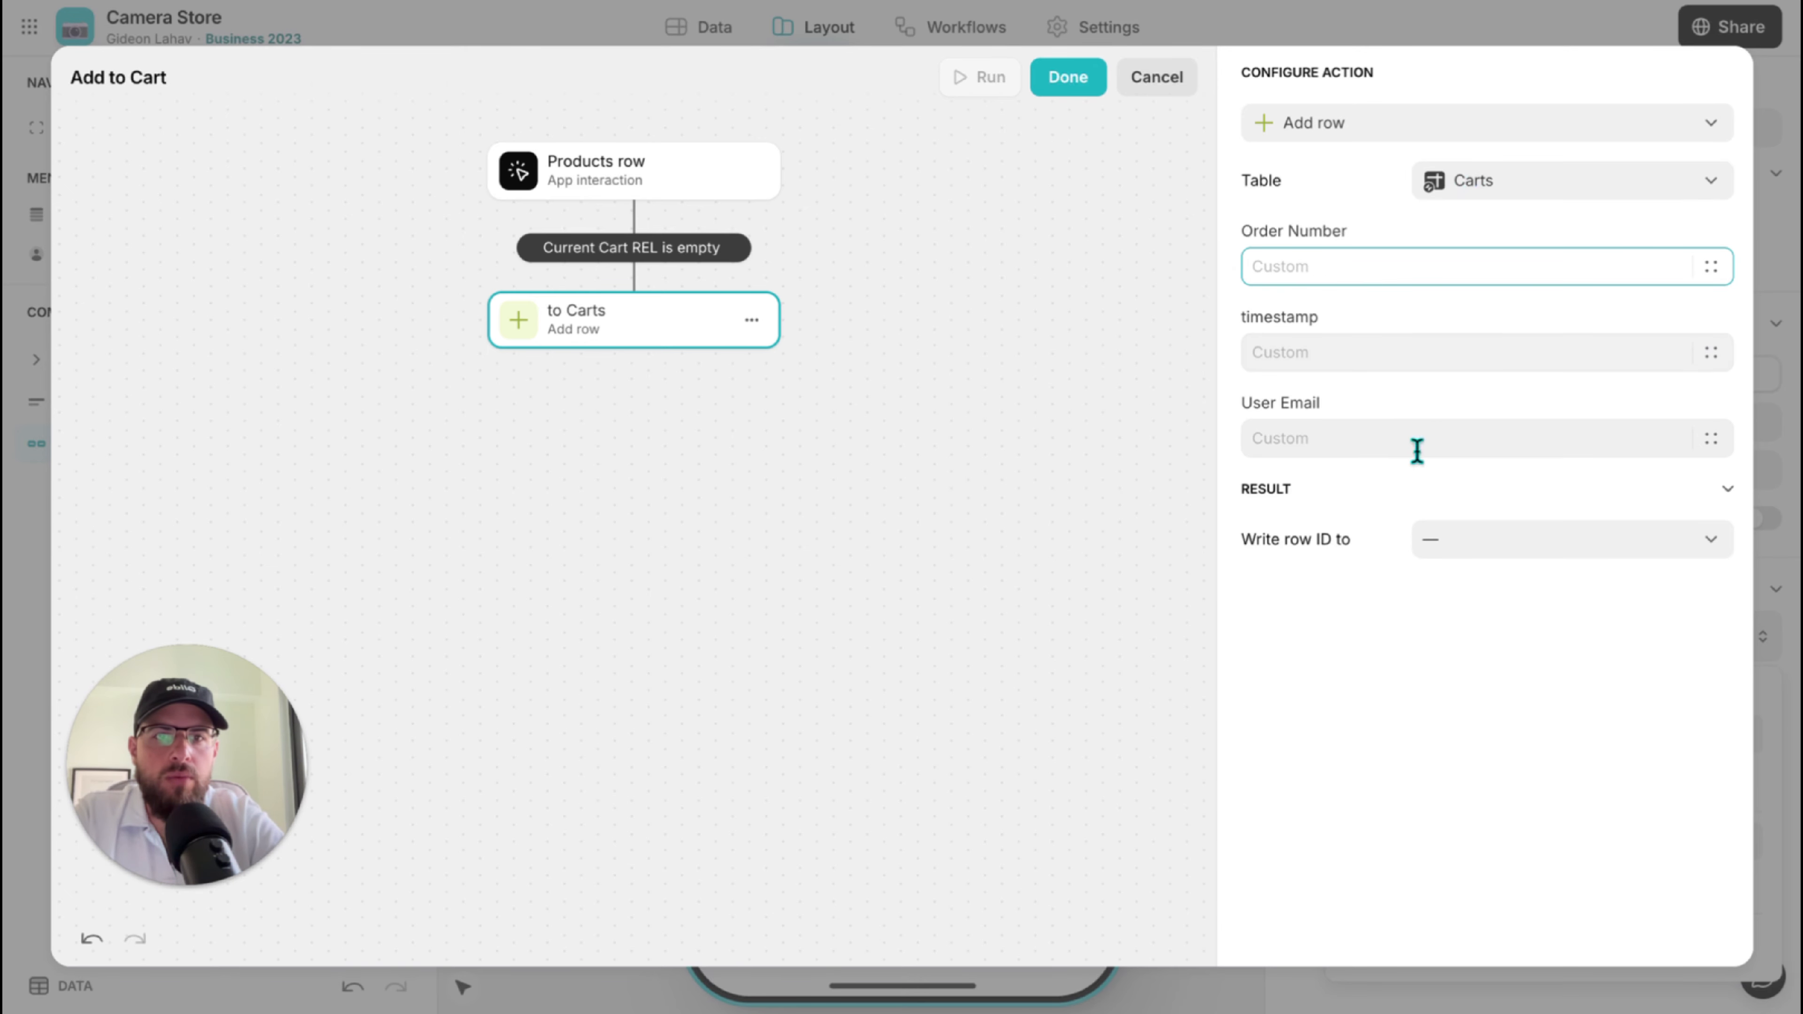
pyautogui.click(1710, 352)
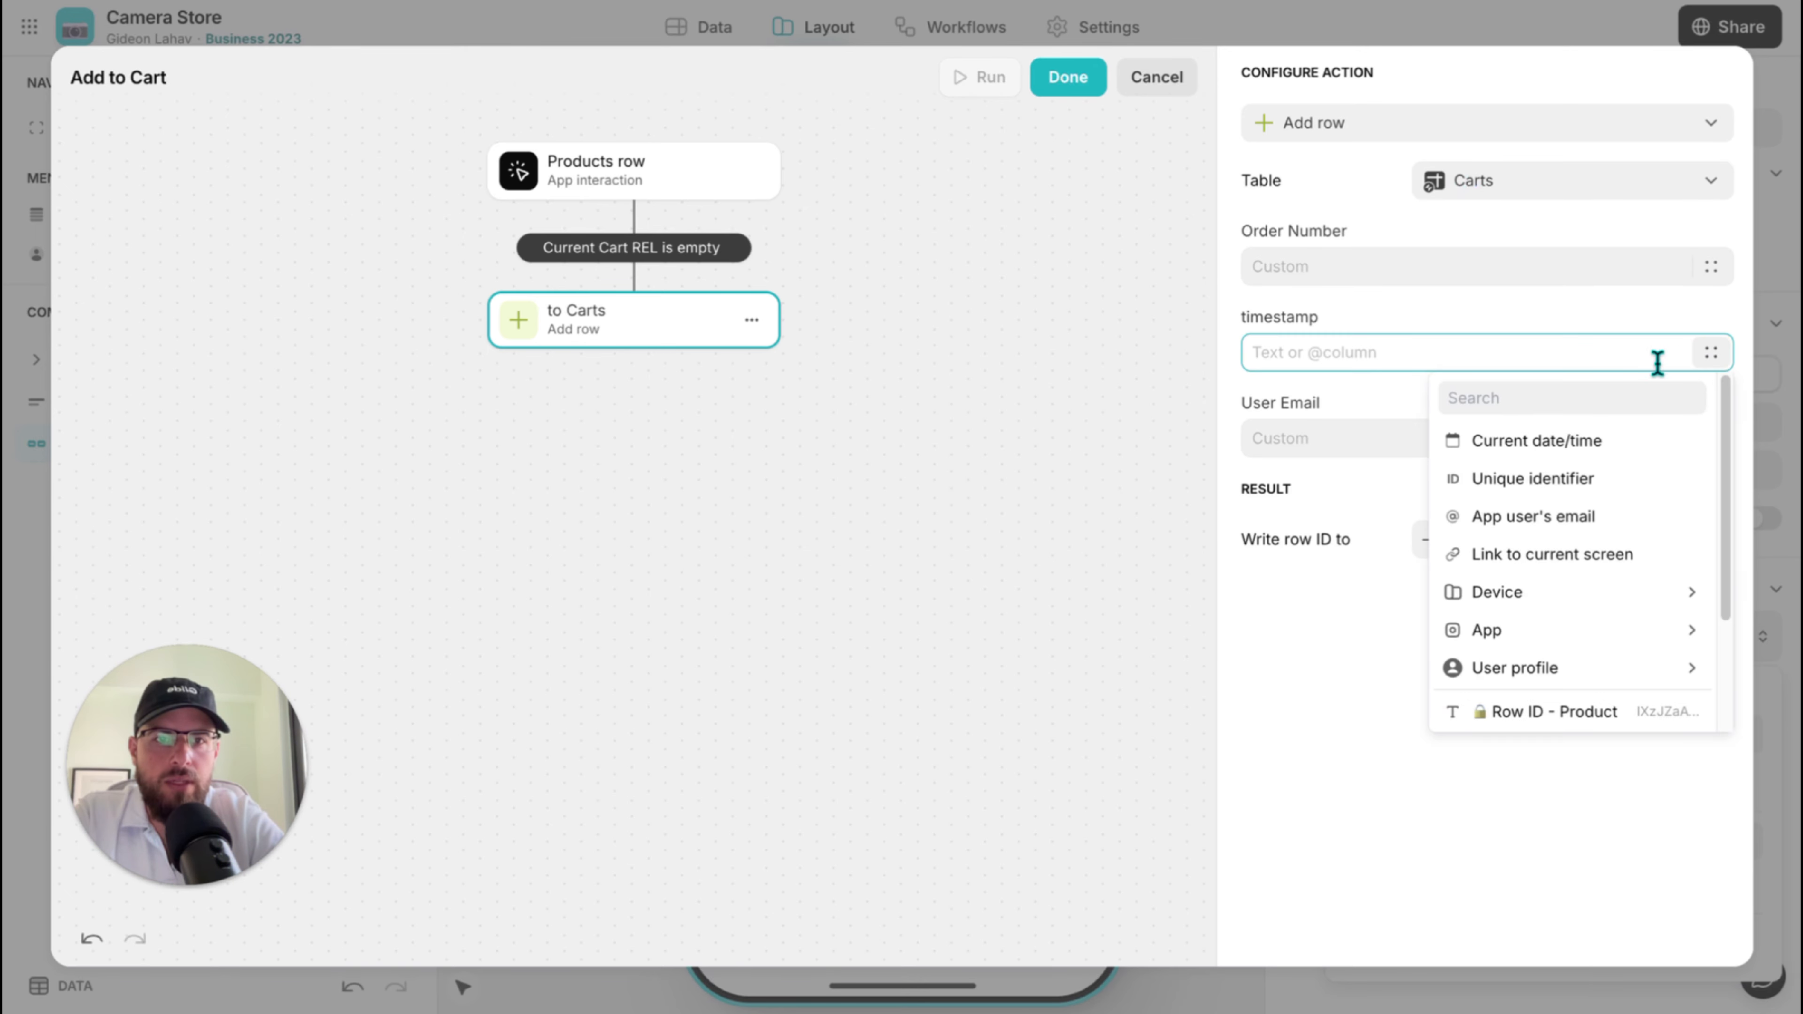
pyautogui.click(1598, 449)
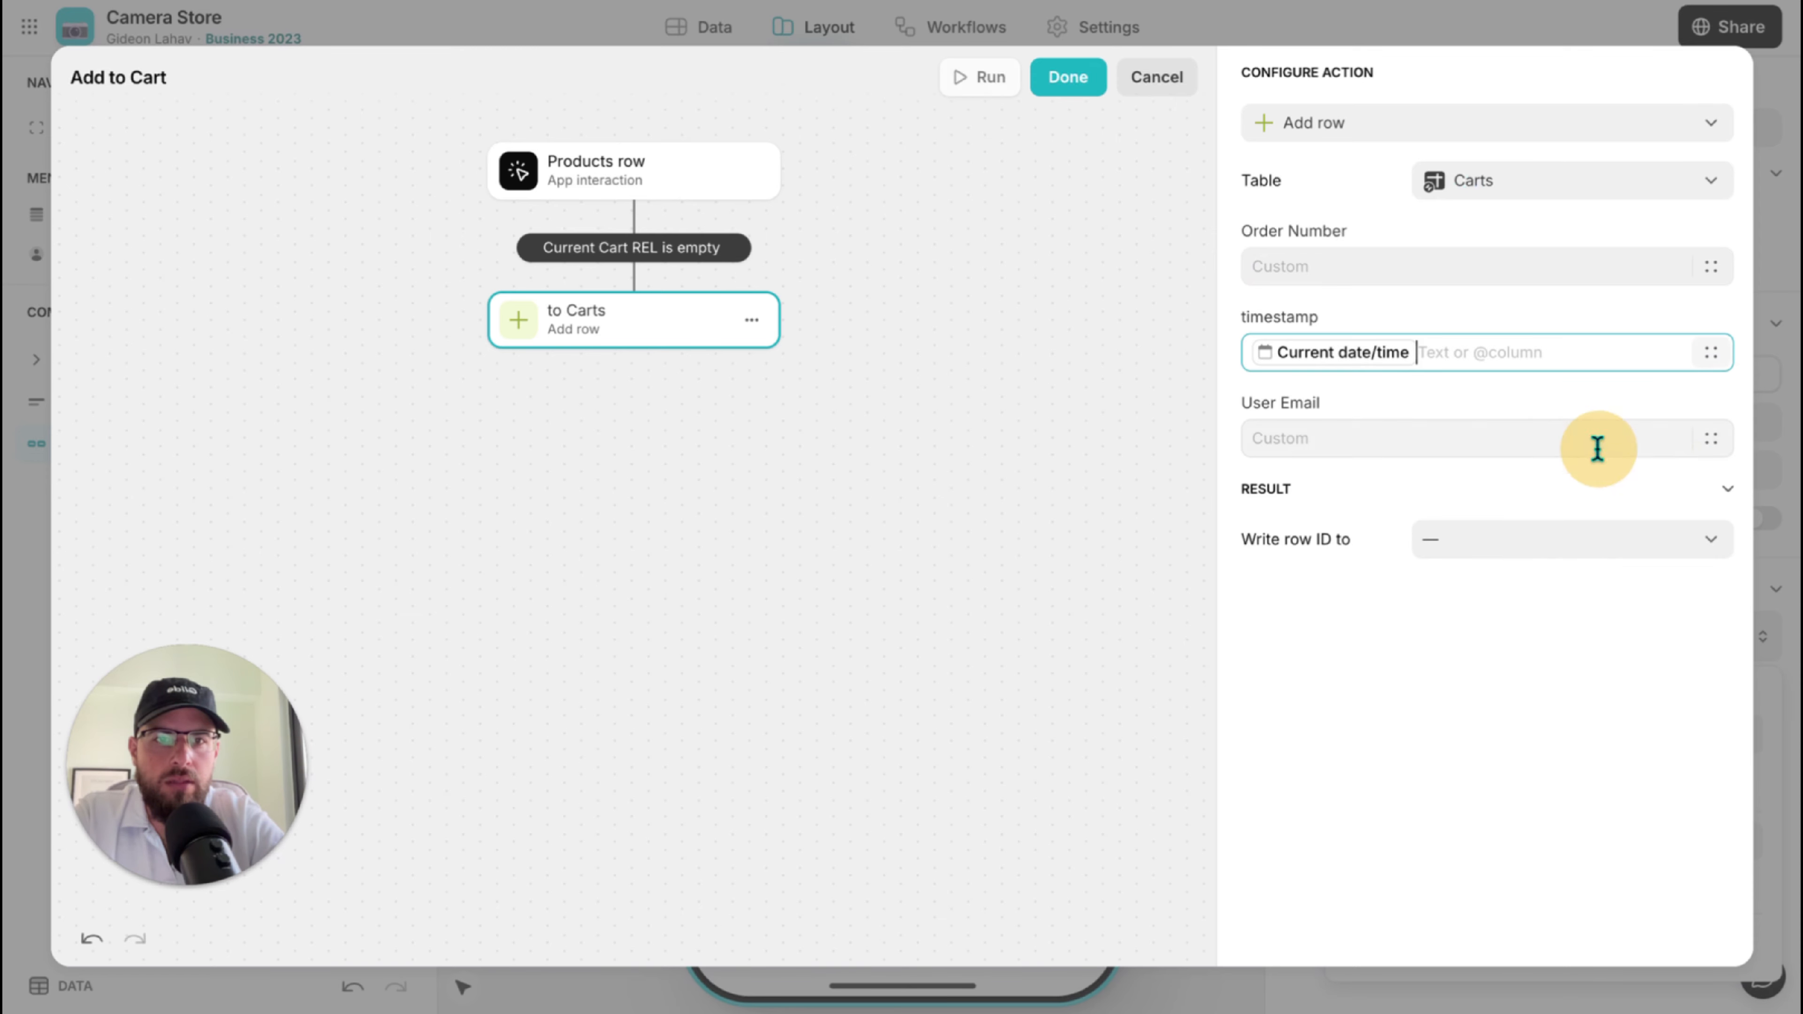
pyautogui.click(1711, 438)
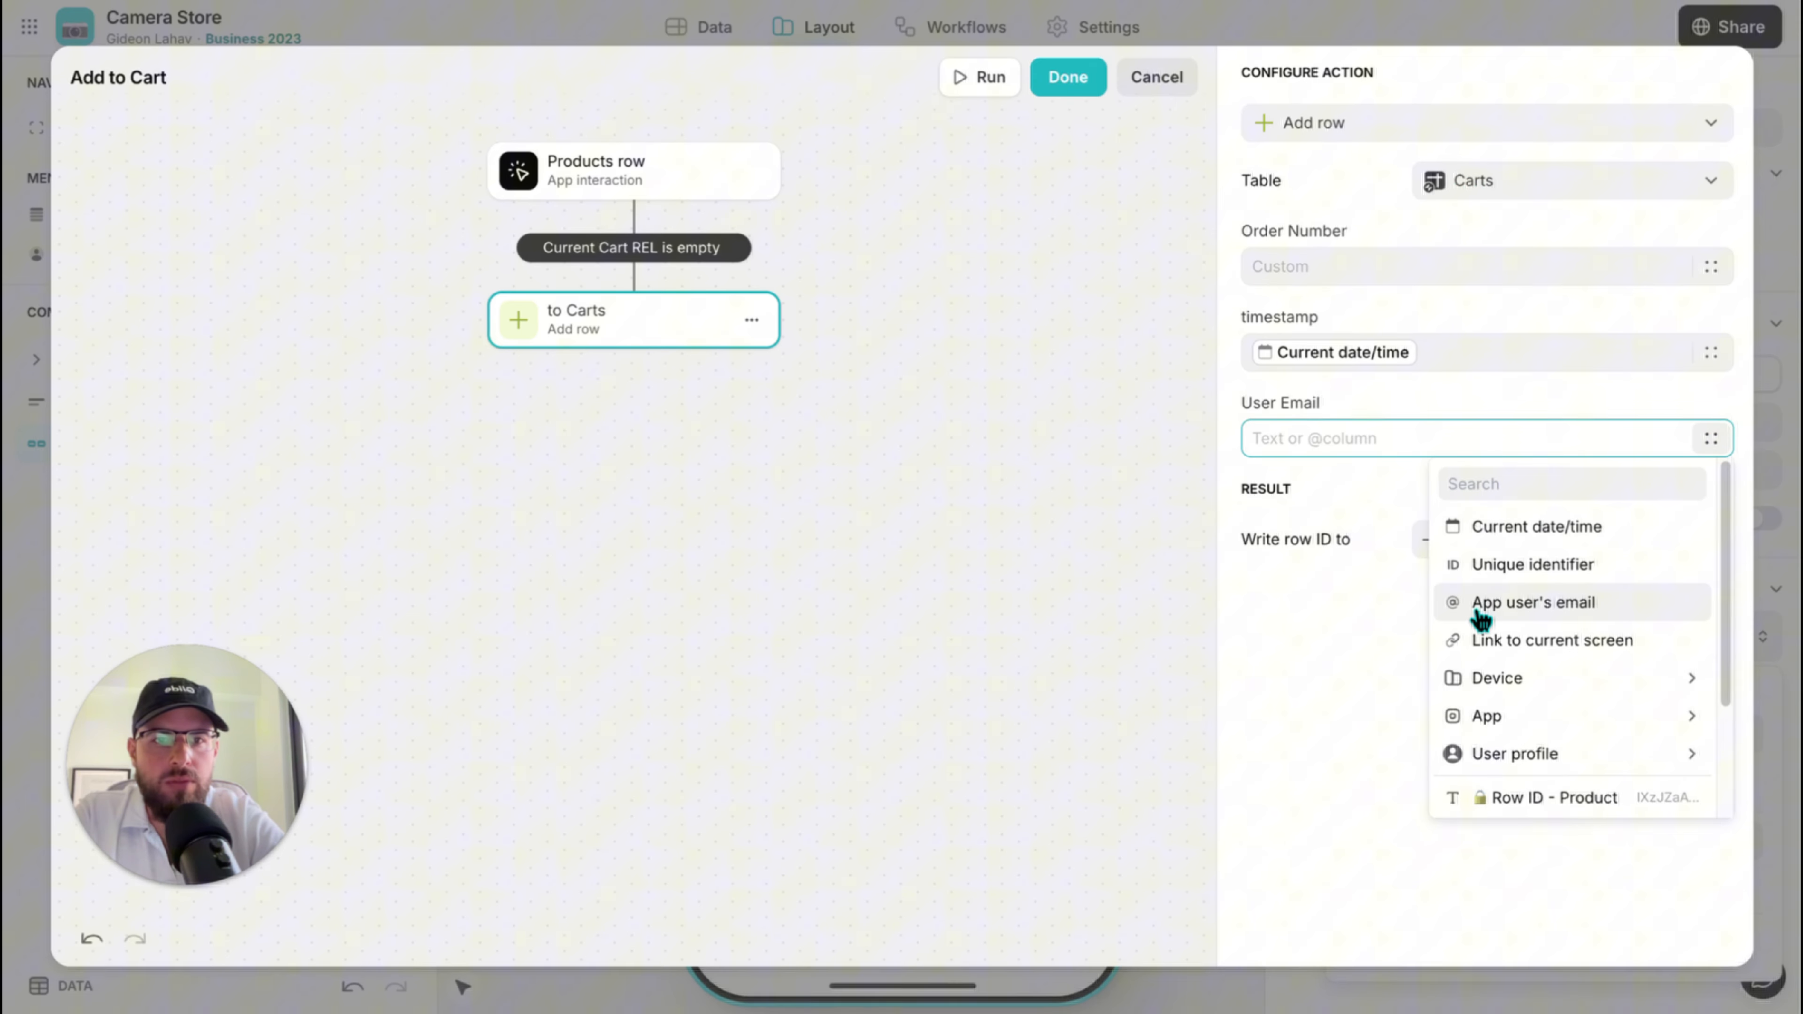
pyautogui.click(1522, 605)
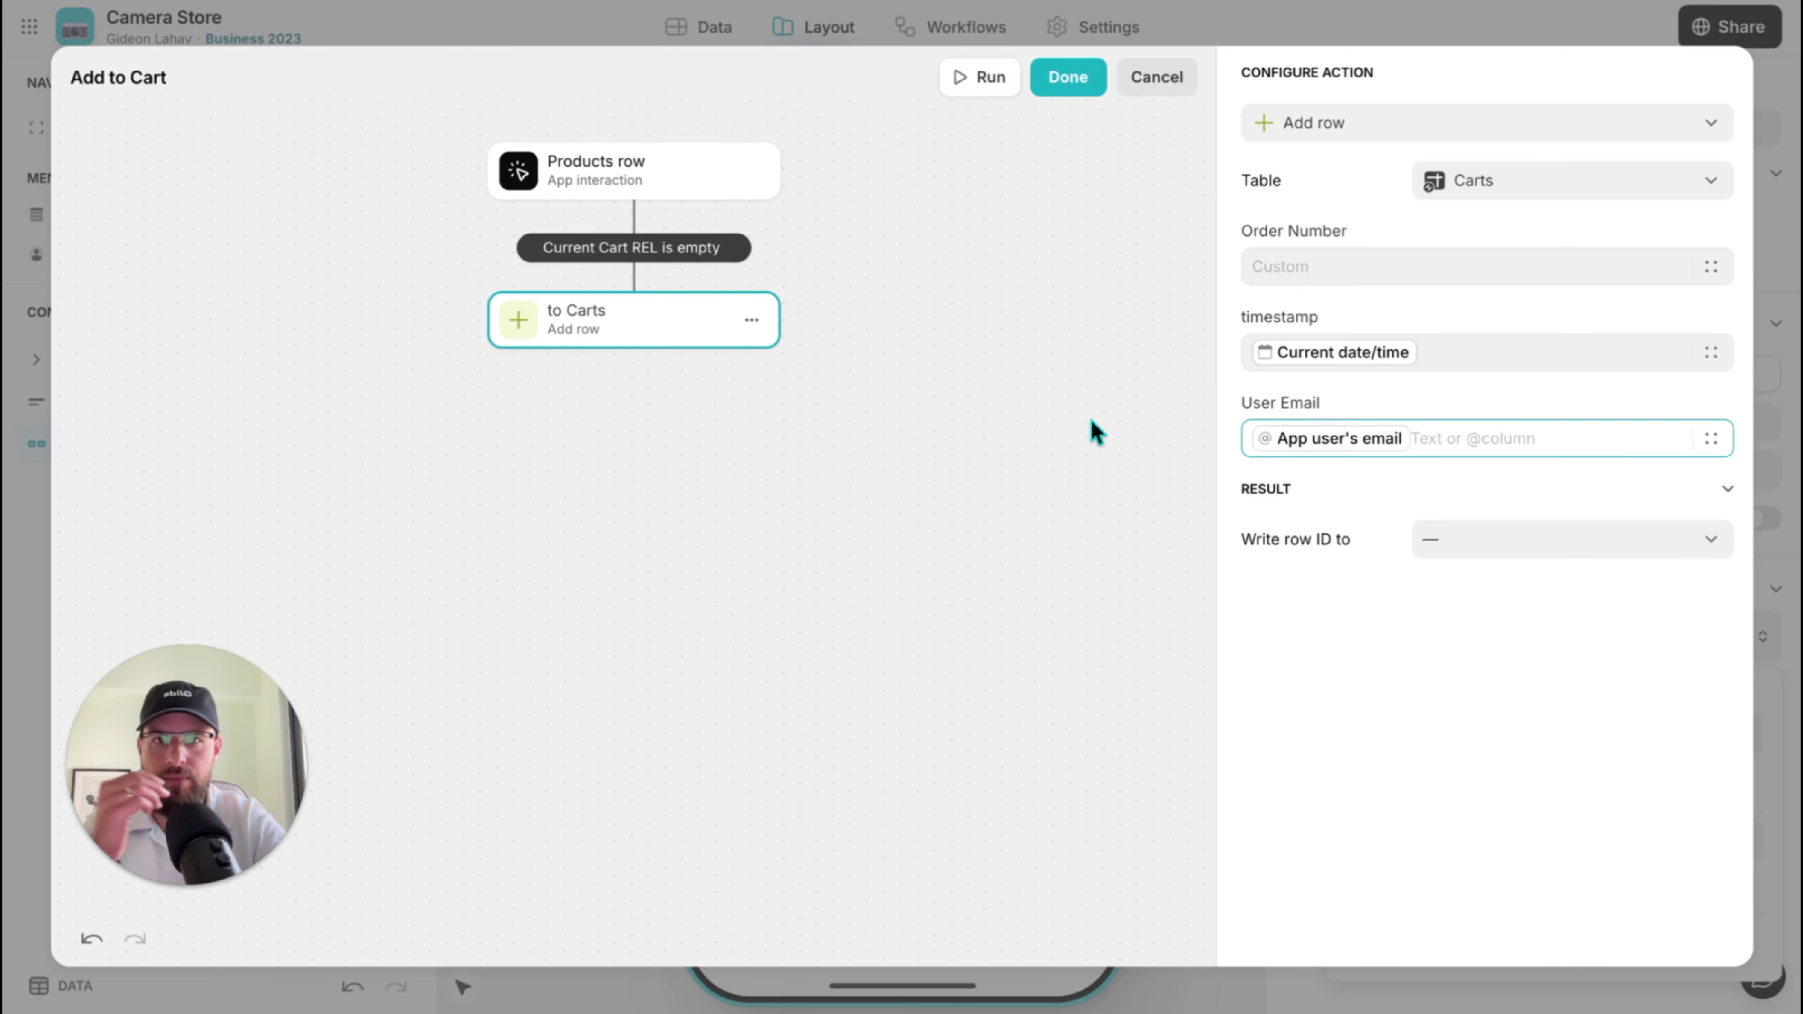
# Add a second And condition to the empty-cart check requiring the User Profile's Email to be not empty.
pyautogui.click(670, 247)
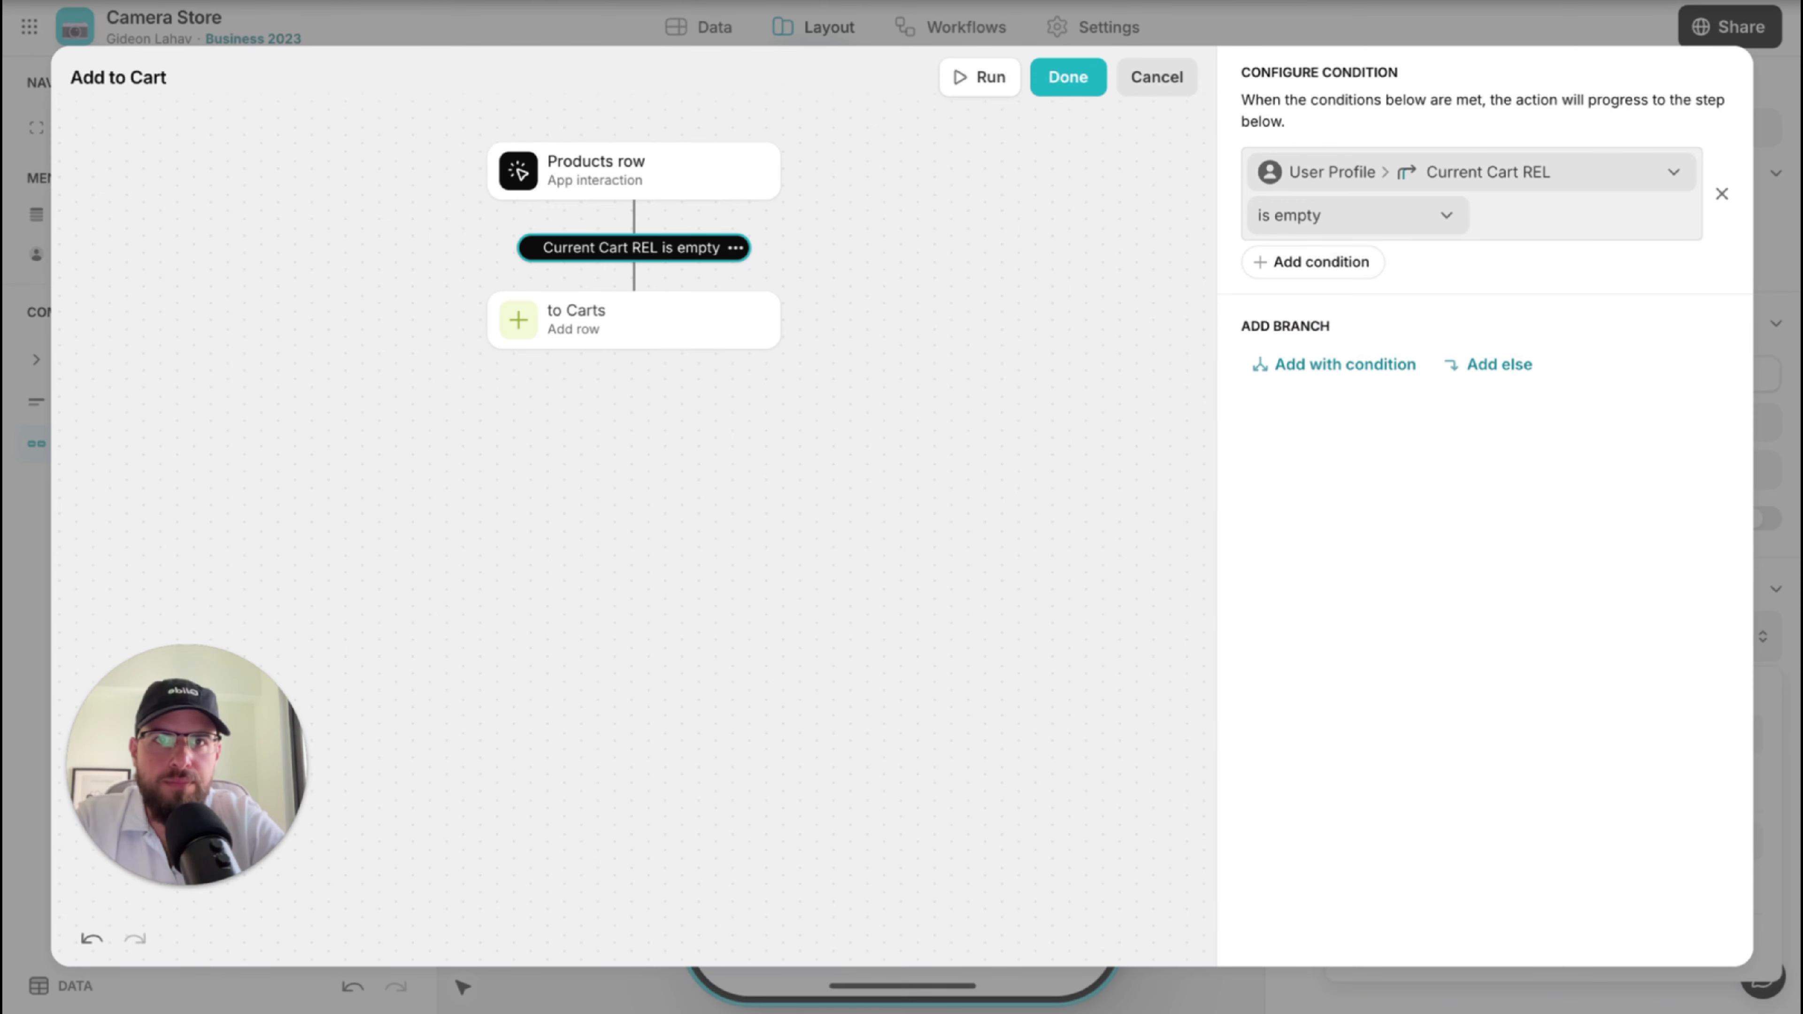
pyautogui.click(1206, 0)
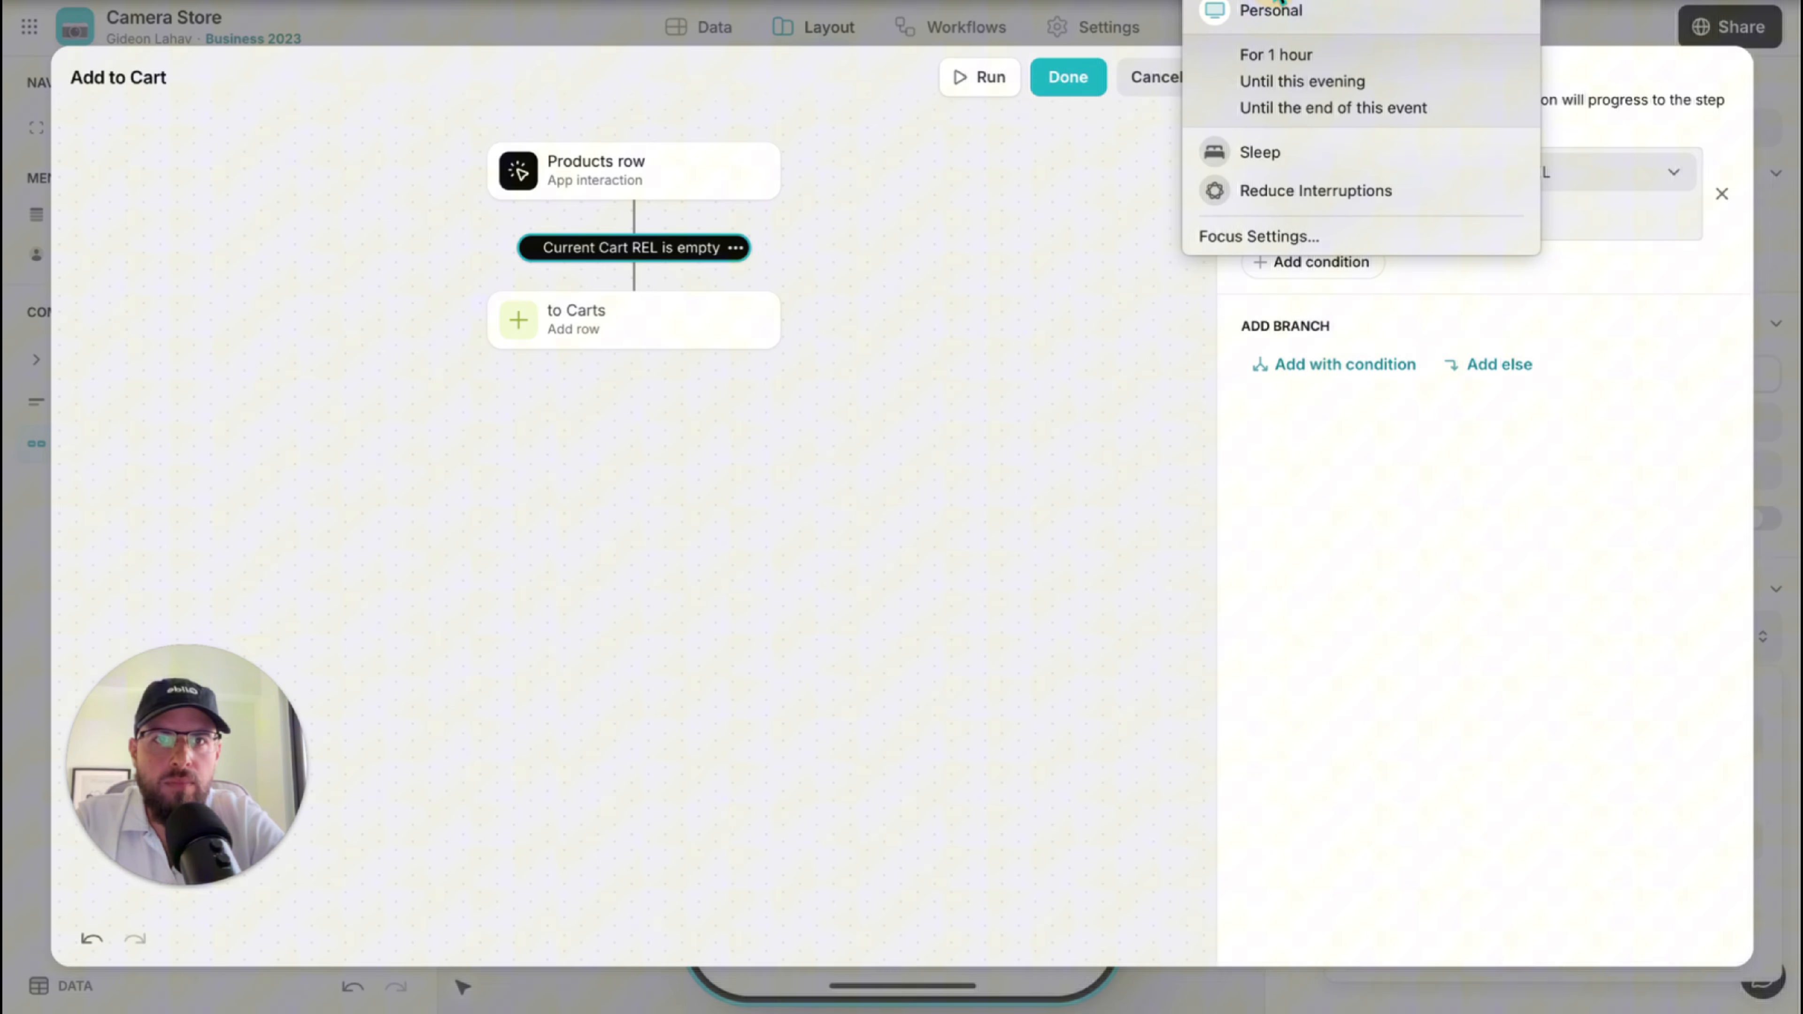
pyautogui.click(1300, 0)
pyautogui.click(1320, 22)
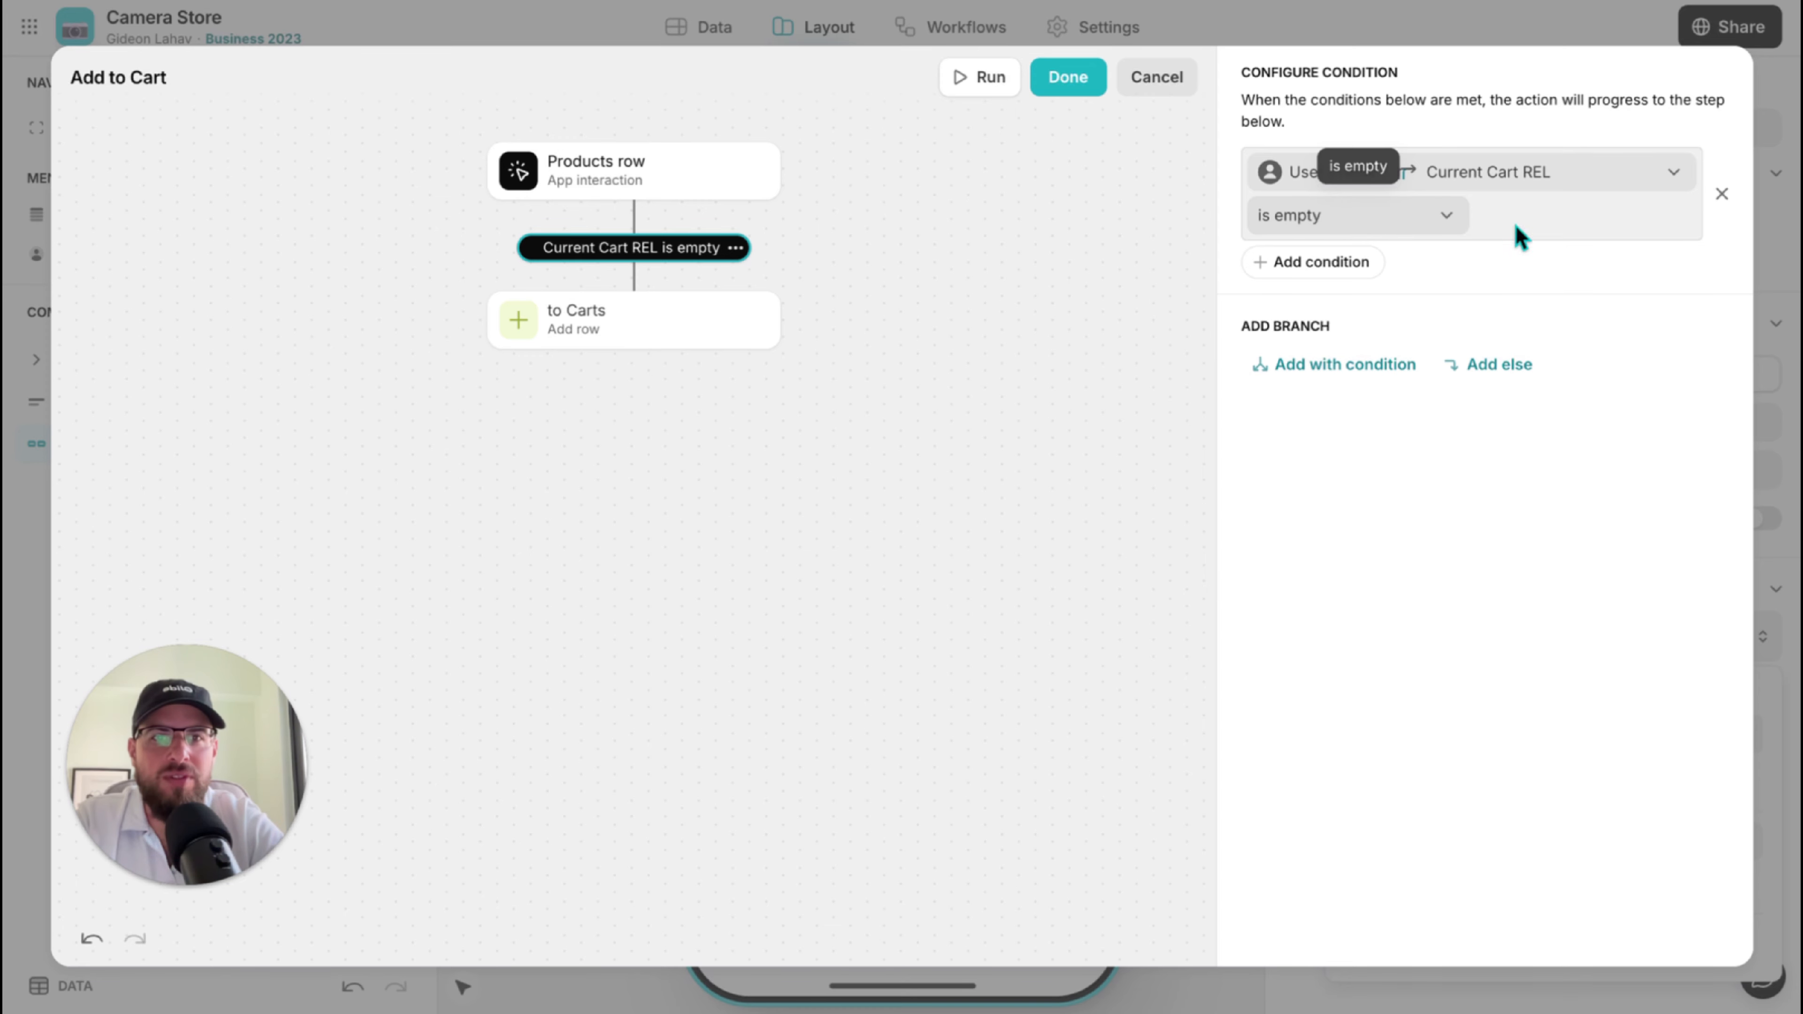
pyautogui.click(1357, 264)
pyautogui.click(1391, 329)
pyautogui.moveTo(1388, 421)
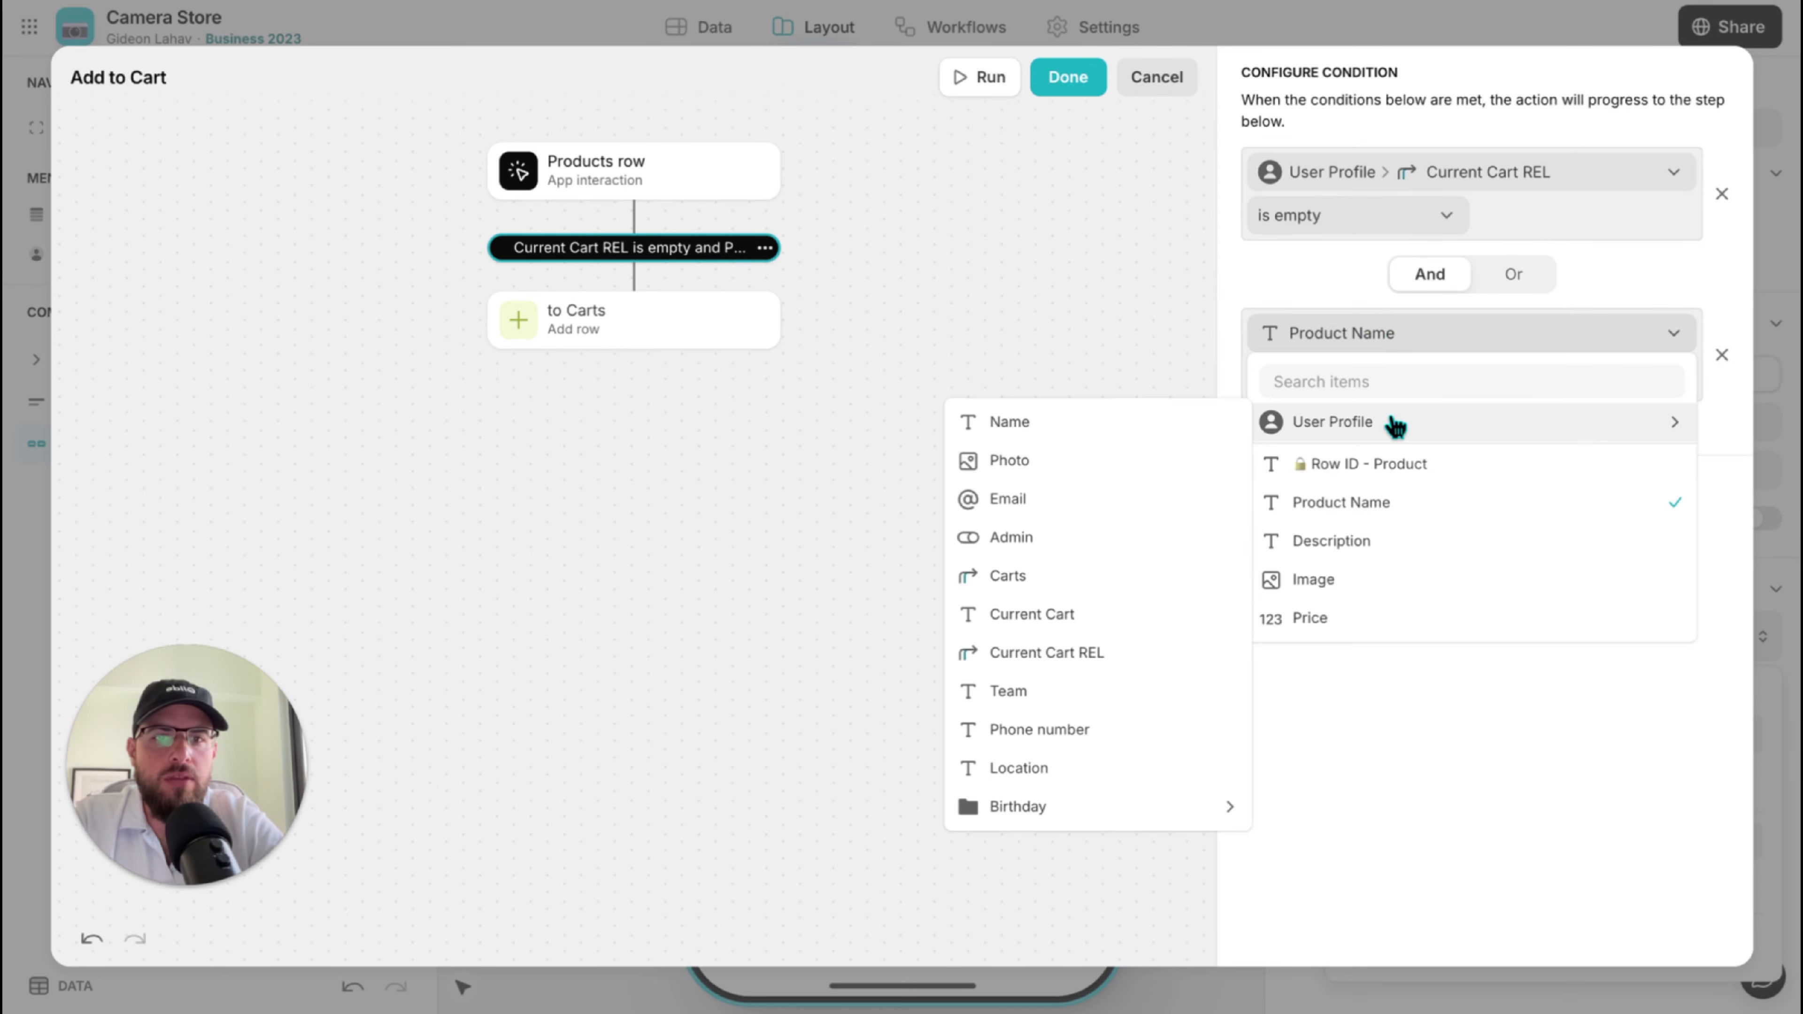
pyautogui.click(1078, 509)
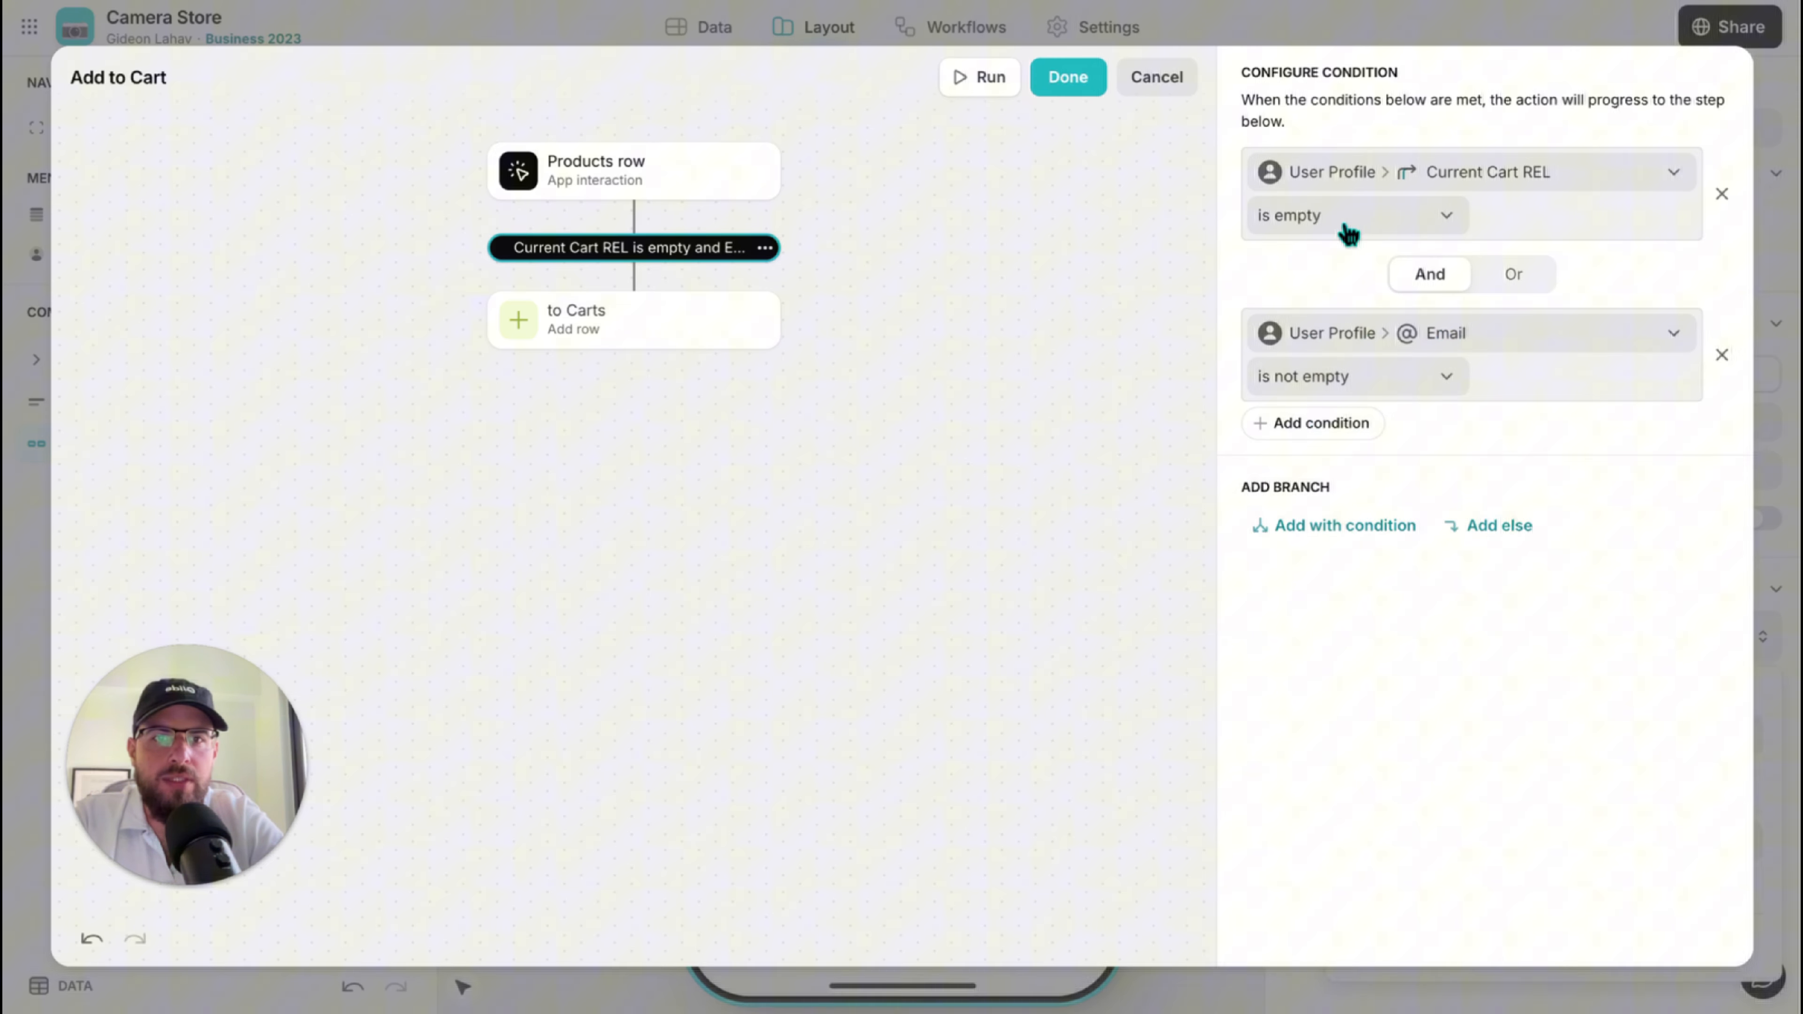
# Add a conditional branch to the workflow that applies when the User Profile's Email is empty.
pyautogui.click(797, 271)
pyautogui.click(765, 247)
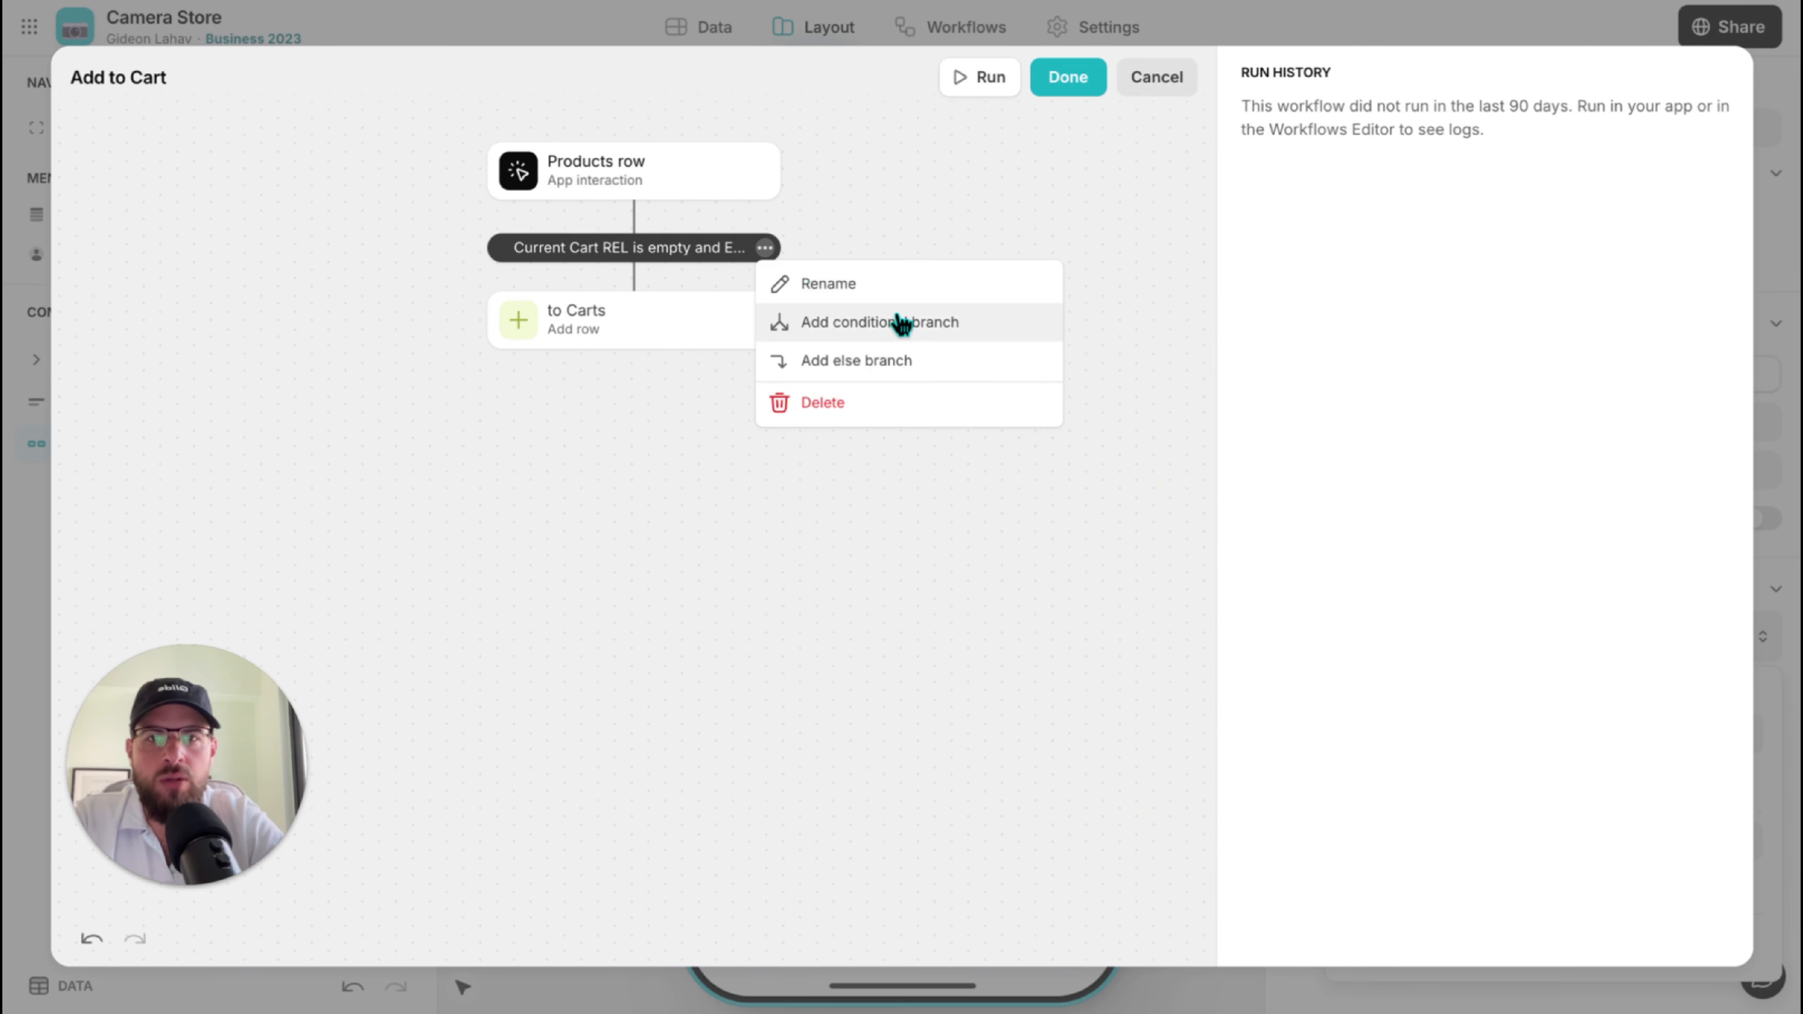
pyautogui.click(898, 321)
pyautogui.click(1443, 170)
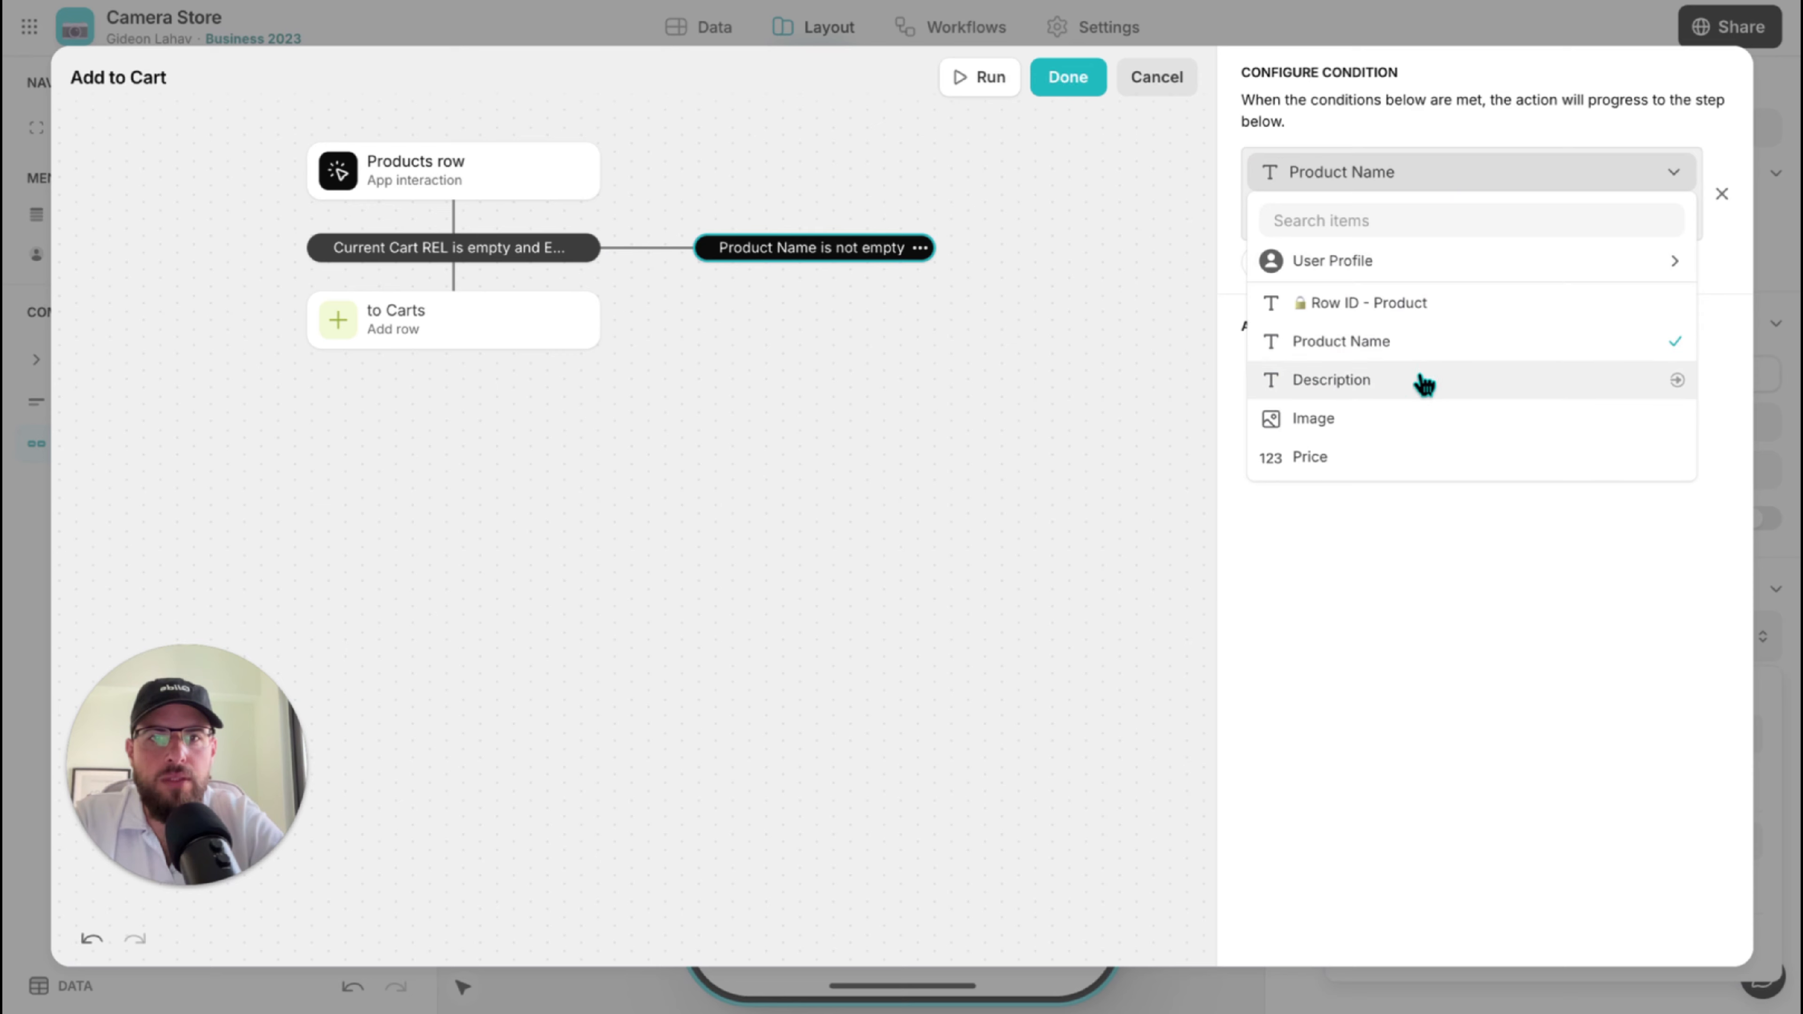
pyautogui.moveTo(1367, 258)
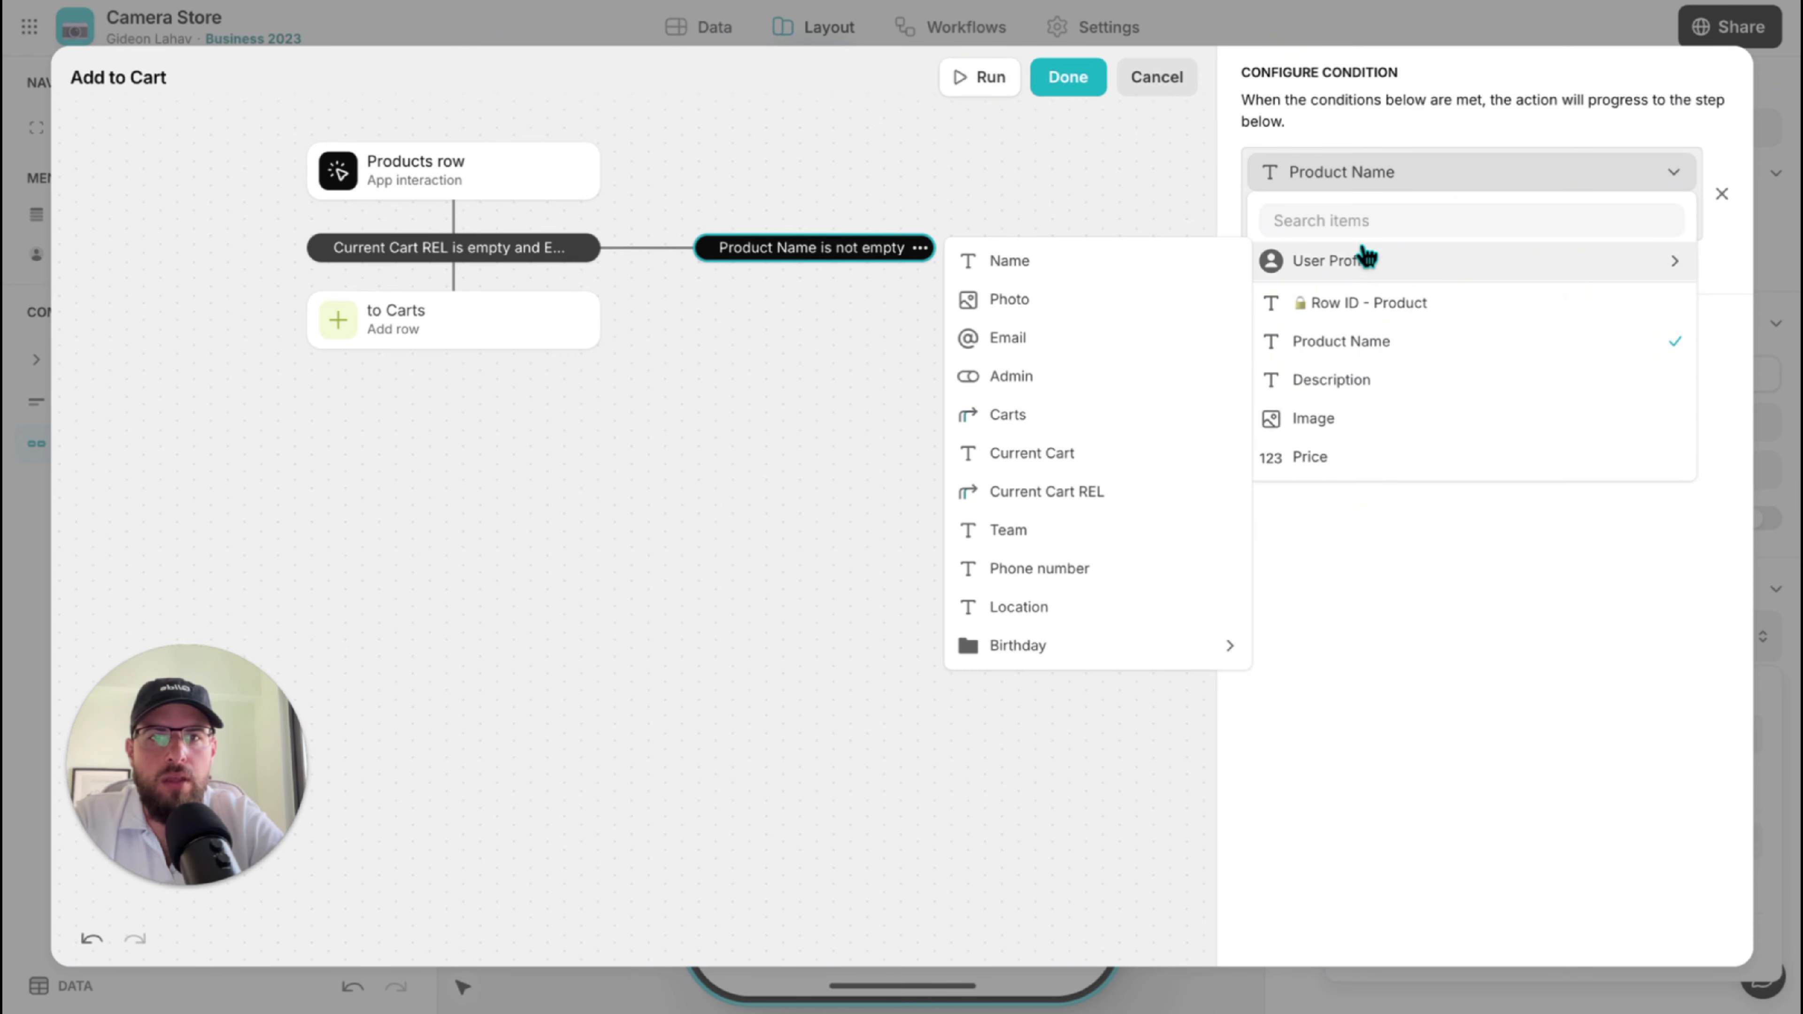
pyautogui.click(1130, 338)
pyautogui.click(1342, 228)
pyautogui.click(1286, 331)
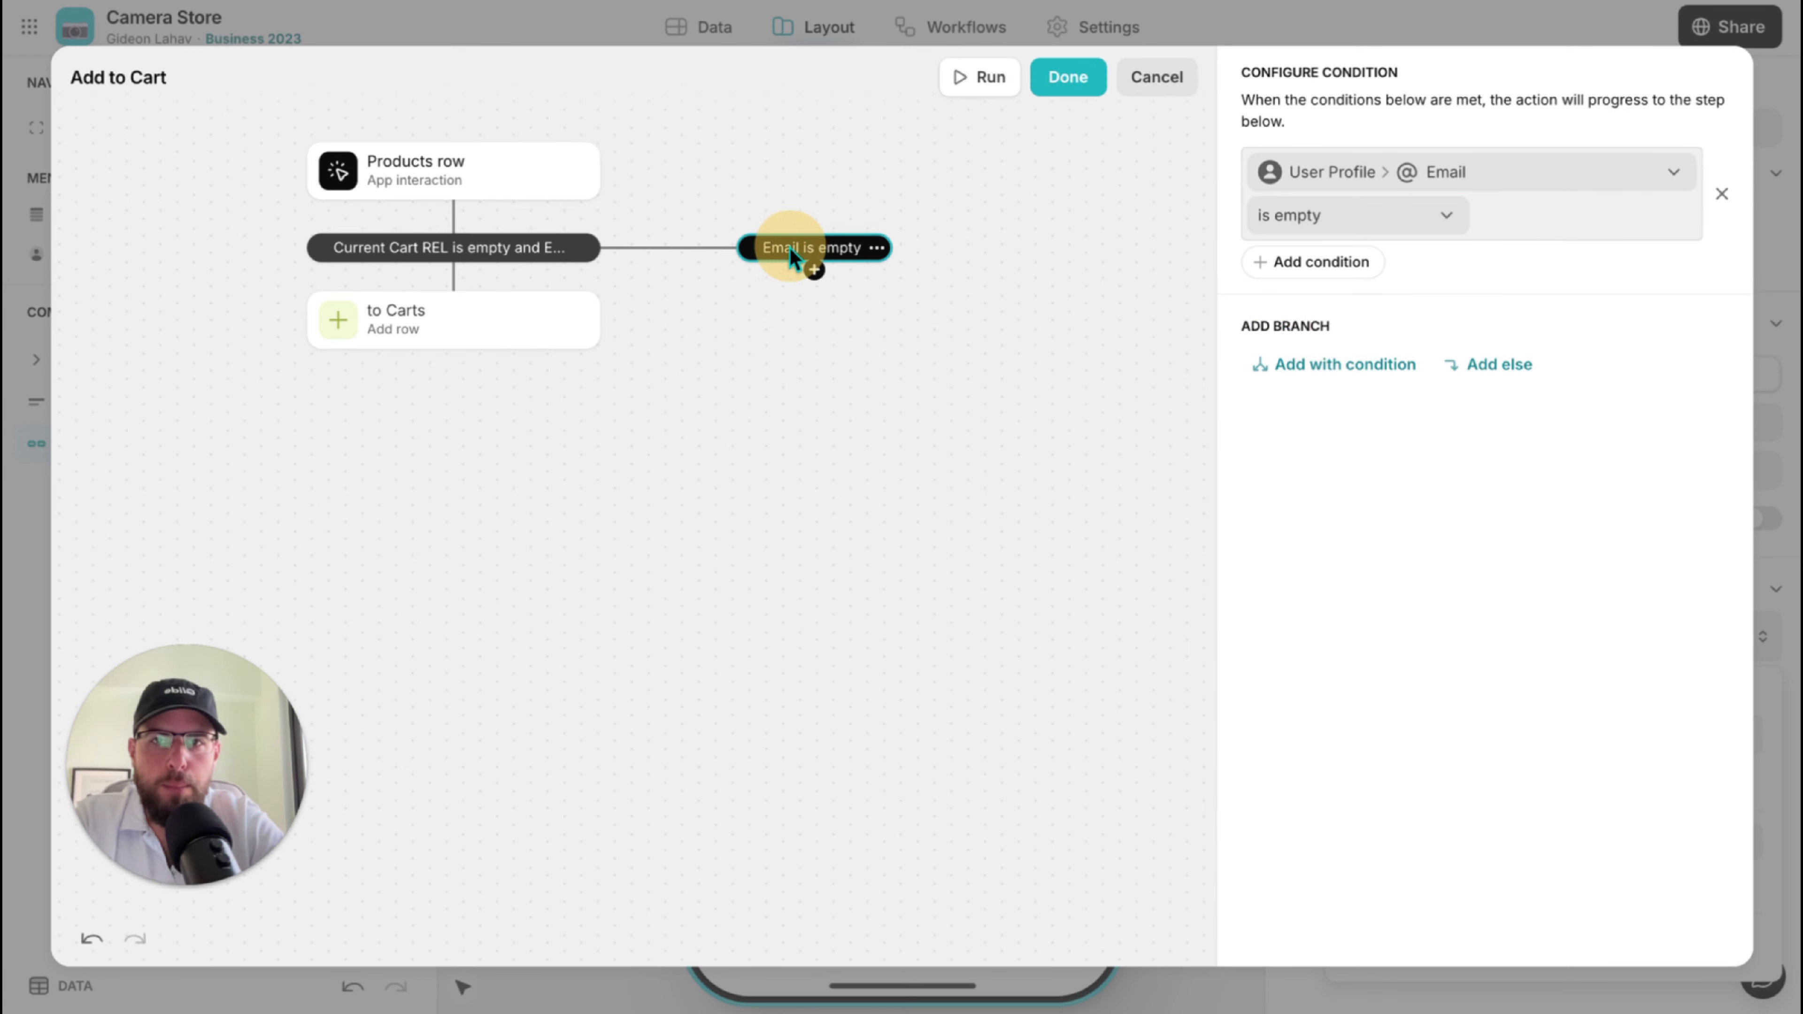
# Move the "Email is empty" branch ahead of the empty-cart branch and give it a Sign in action.
pyautogui.moveTo(789, 246); pyautogui.dragTo(443, 268)
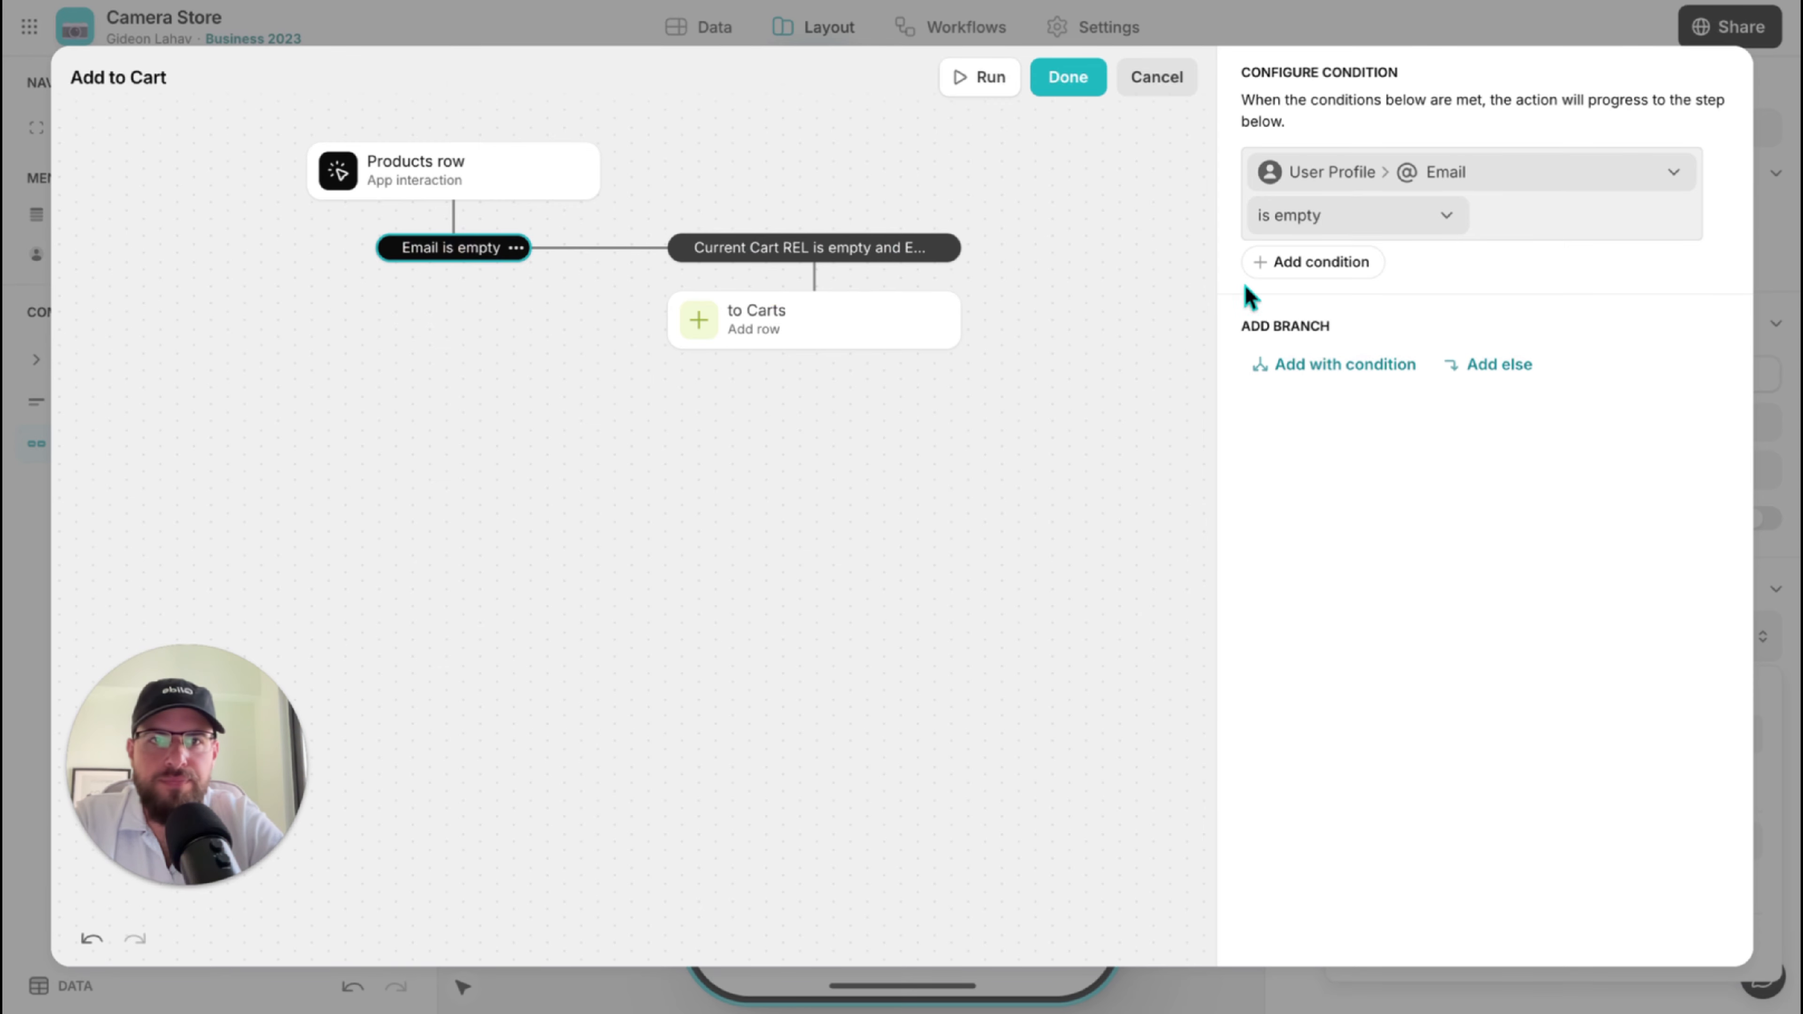
pyautogui.click(454, 270)
pyautogui.write('si')
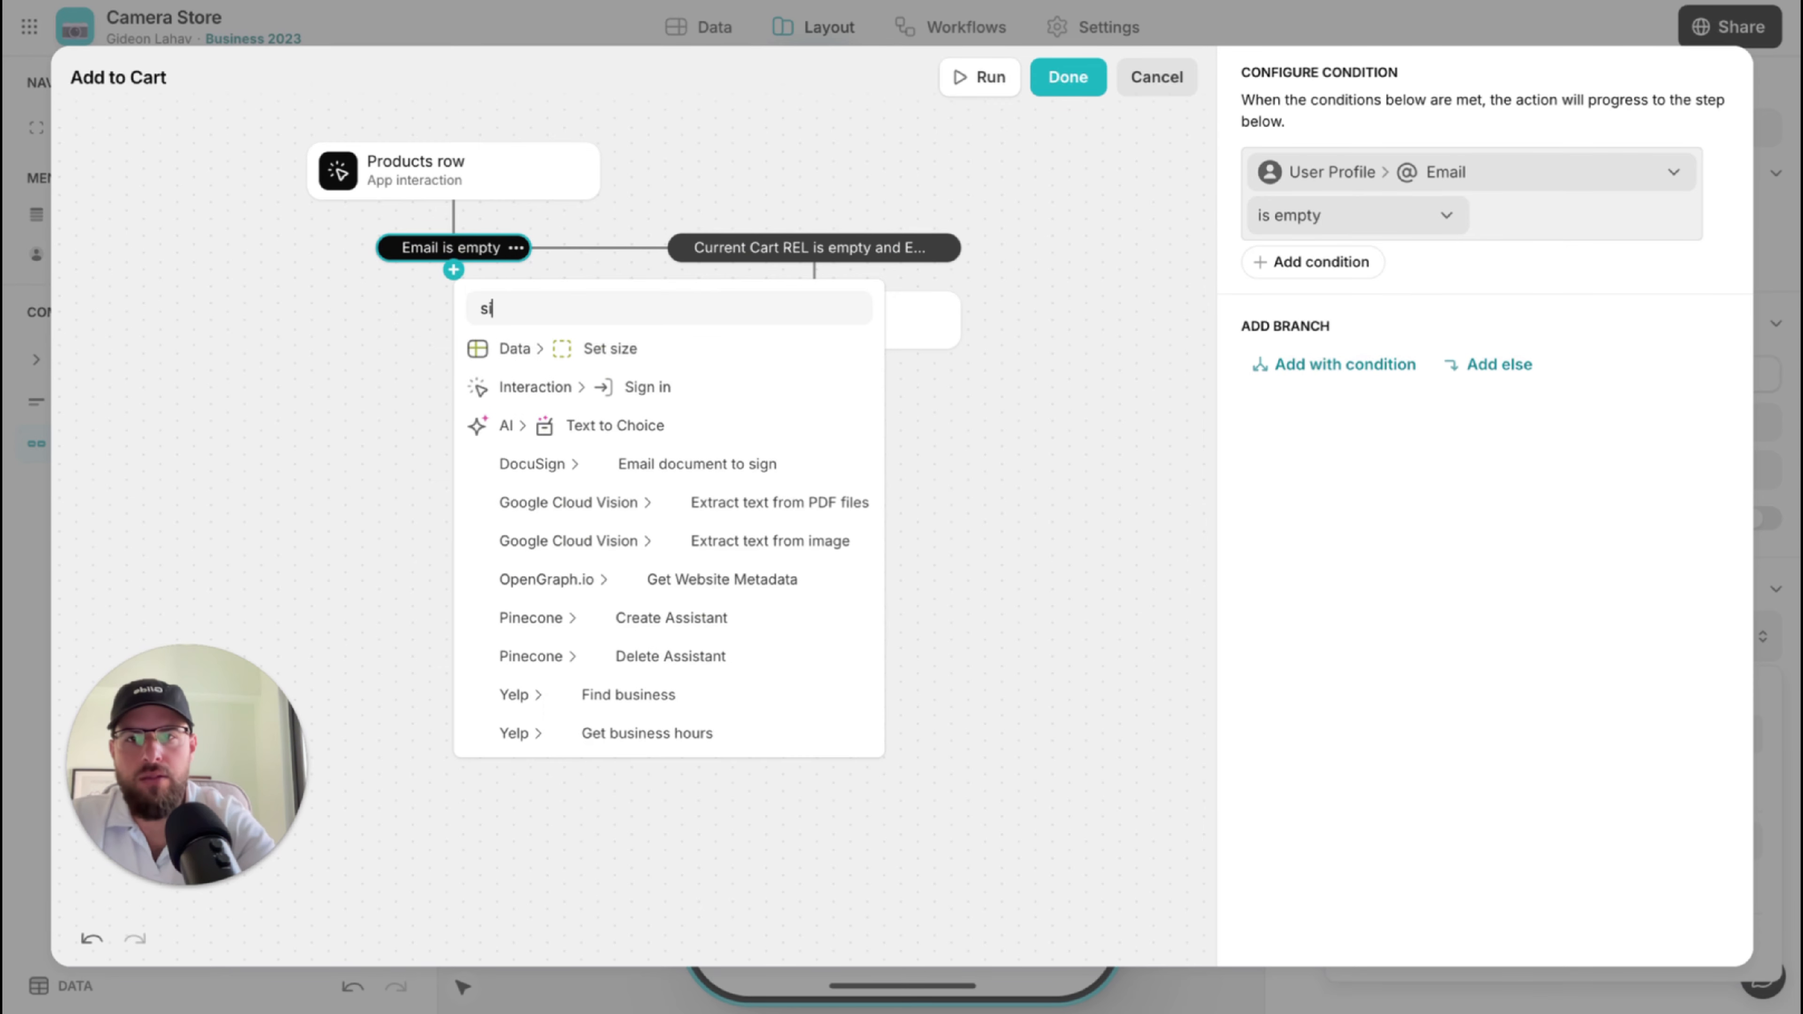
pyautogui.press('Down')
pyautogui.press('Return')
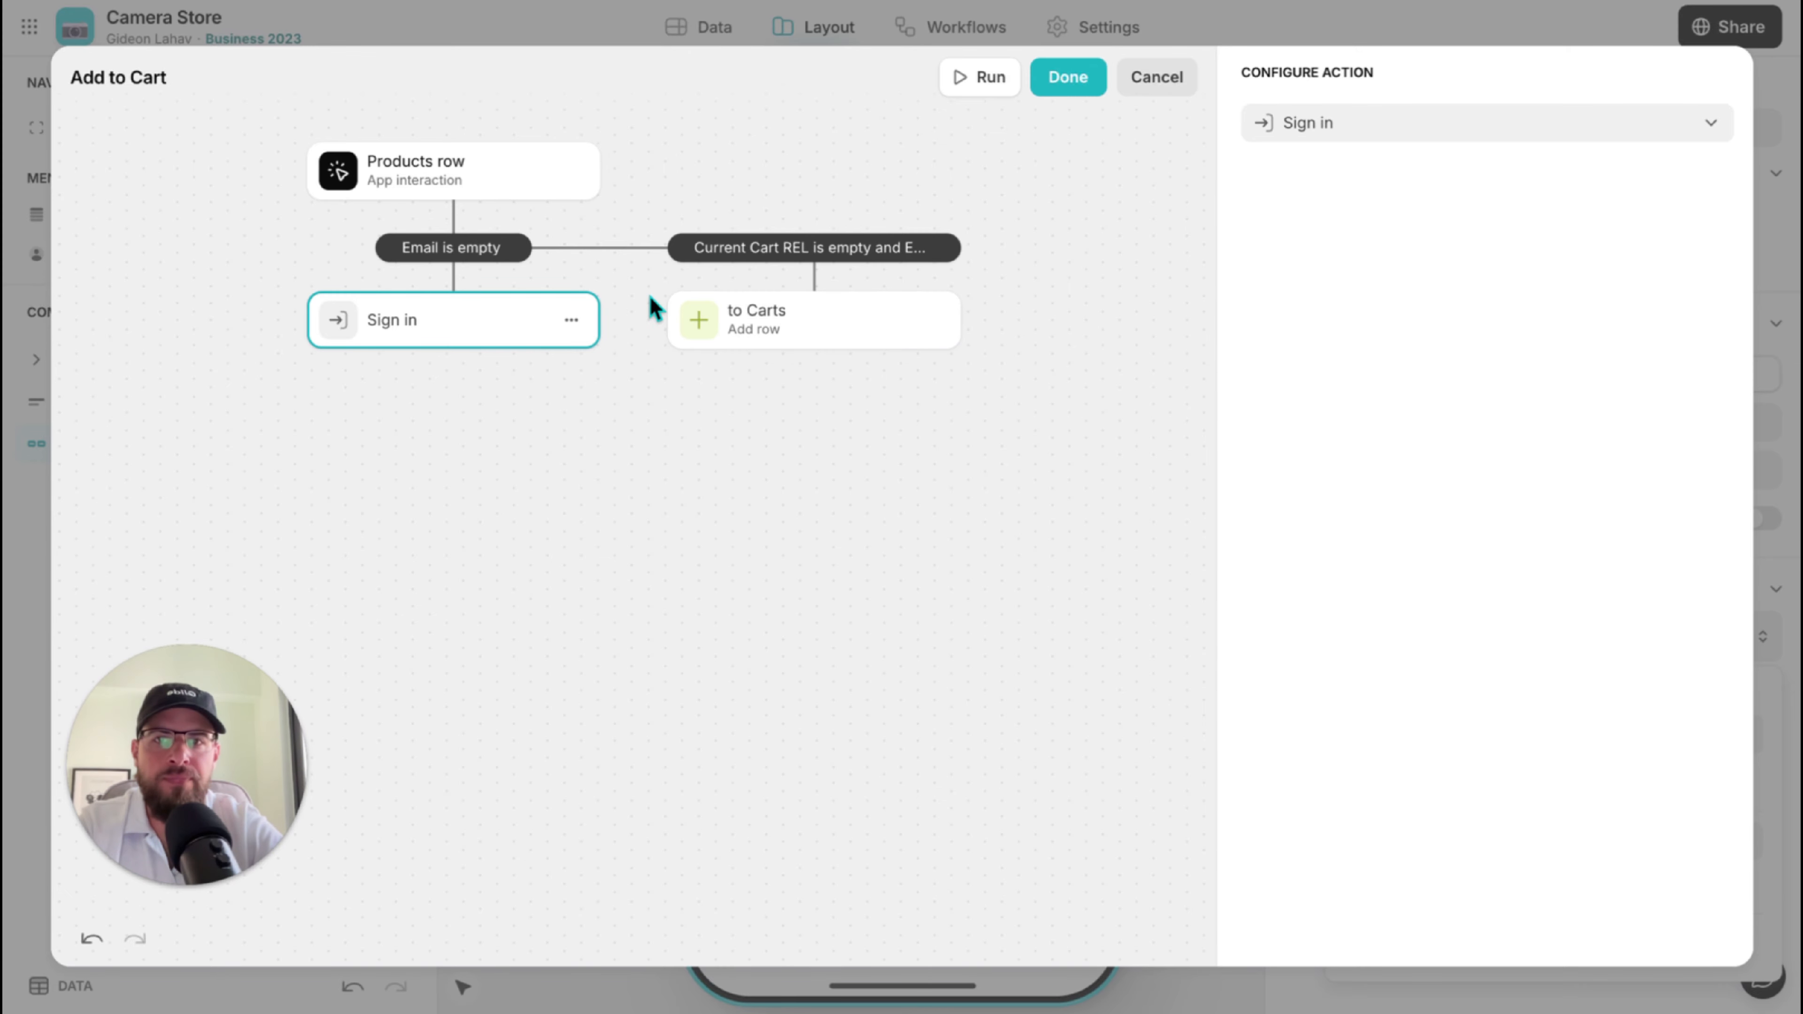
# Review the empty-cart branch's conditions and its Carts row values, and finish editing the workflow.
pyautogui.click(718, 247)
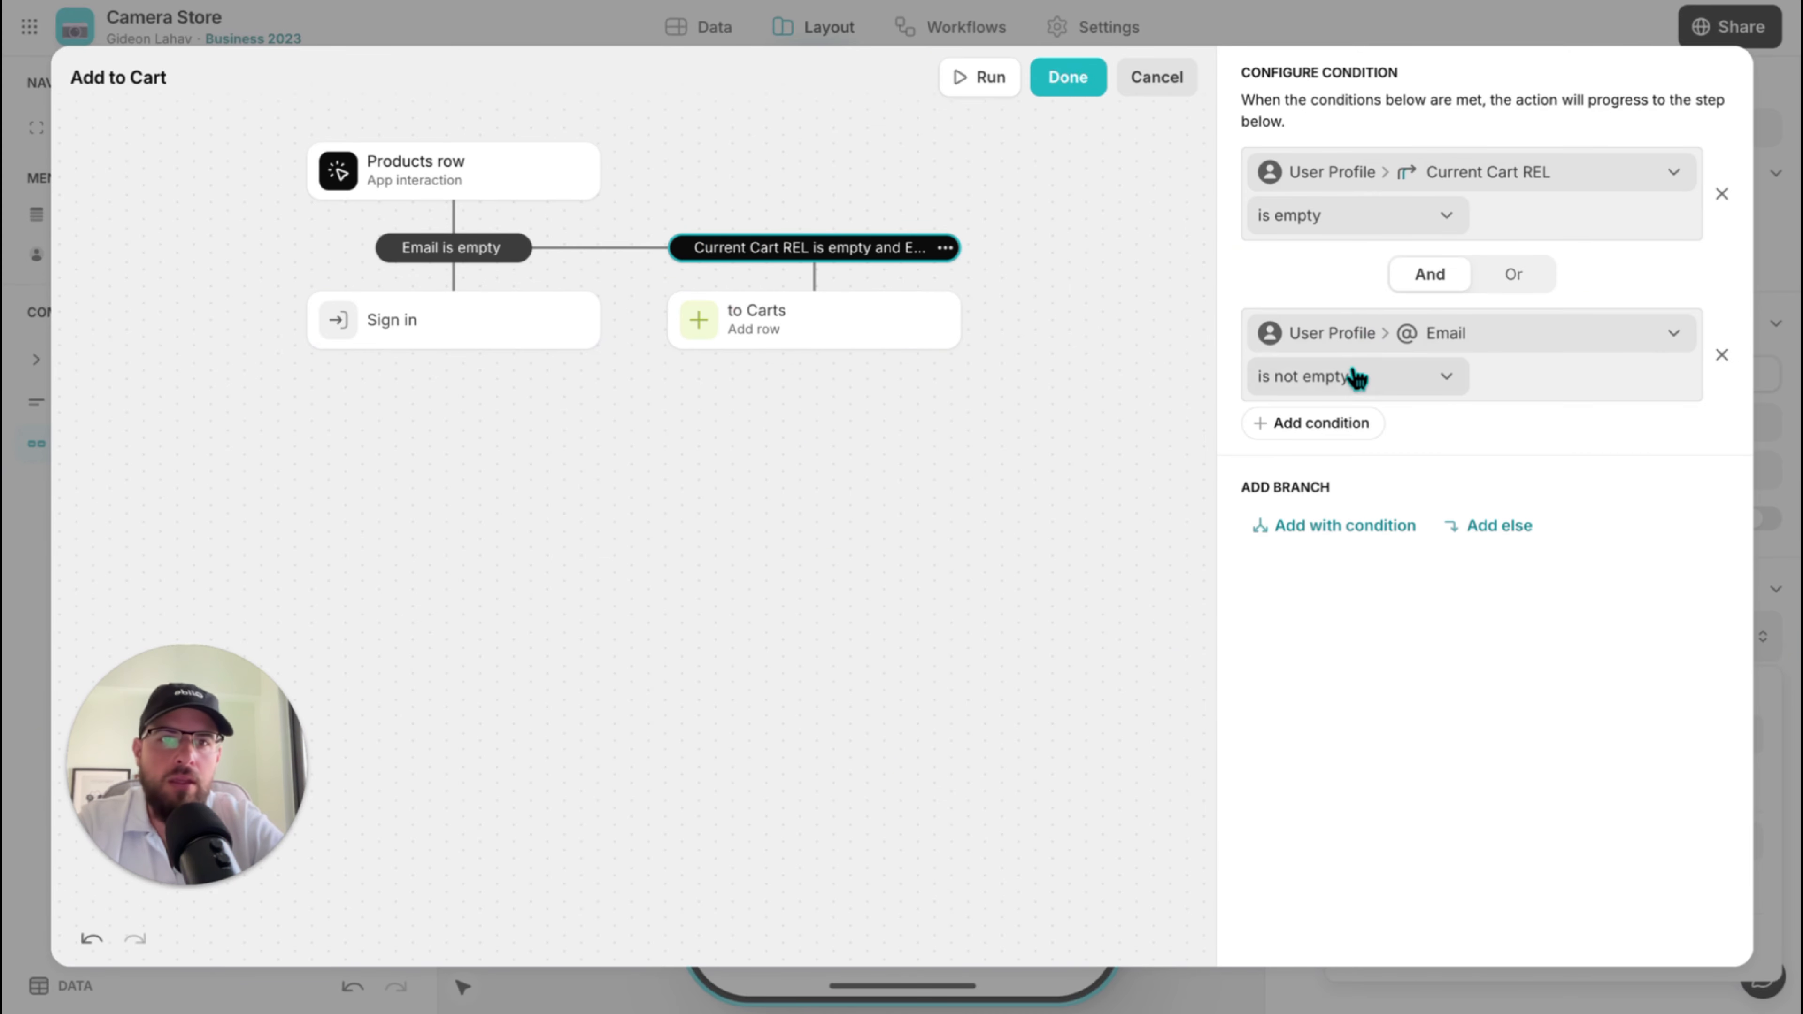
pyautogui.click(784, 328)
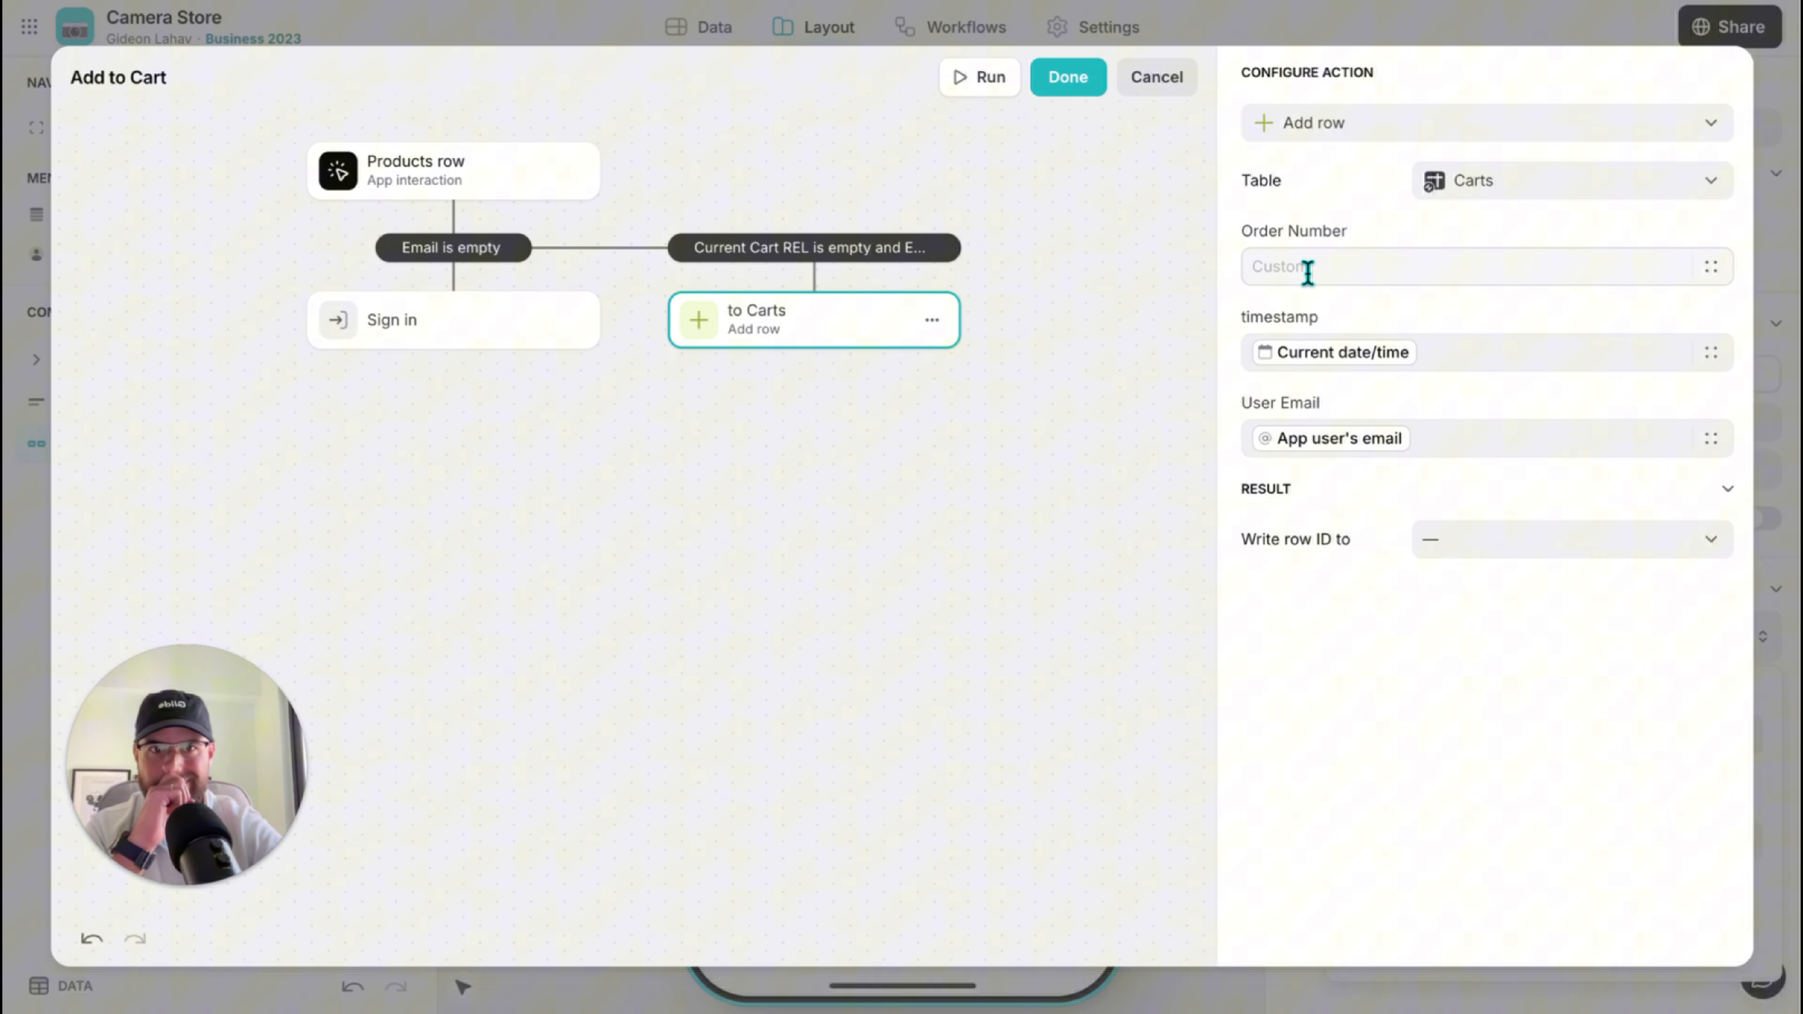
pyautogui.click(1075, 78)
# Inspect the Order Number column's settings in the Carts data table without changing them.
pyautogui.click(712, 28)
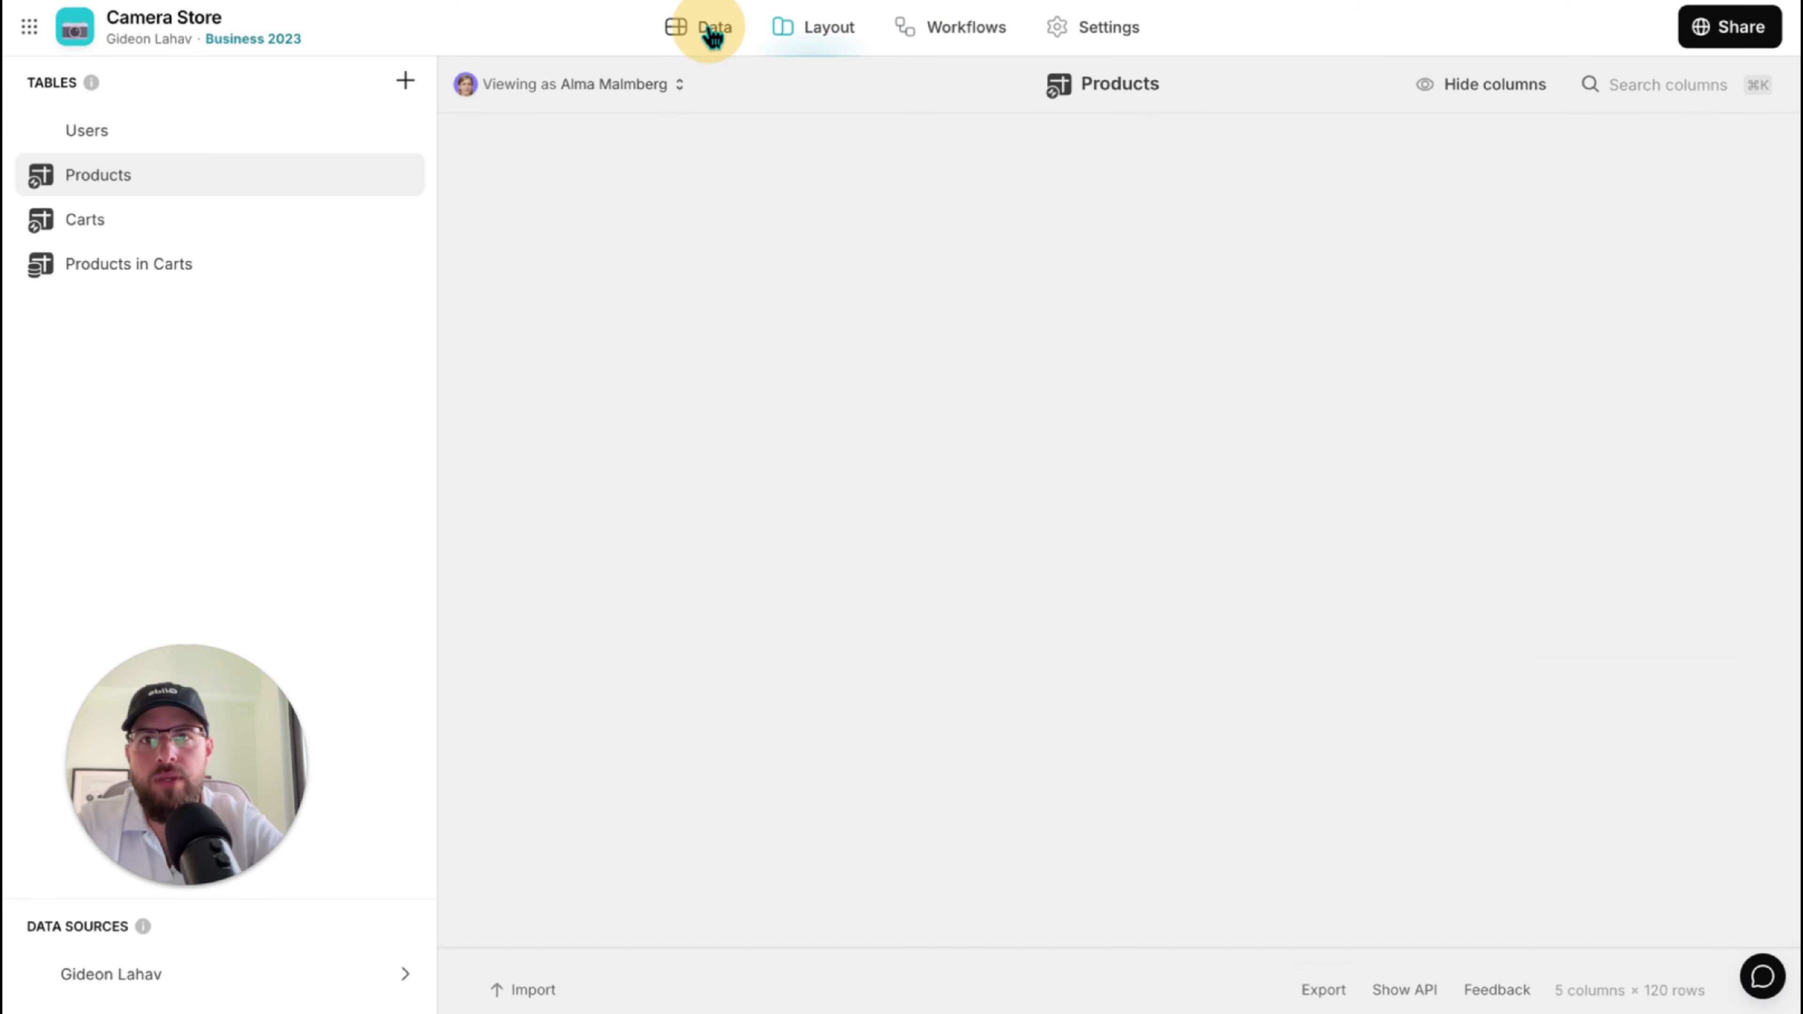
pyautogui.click(110, 221)
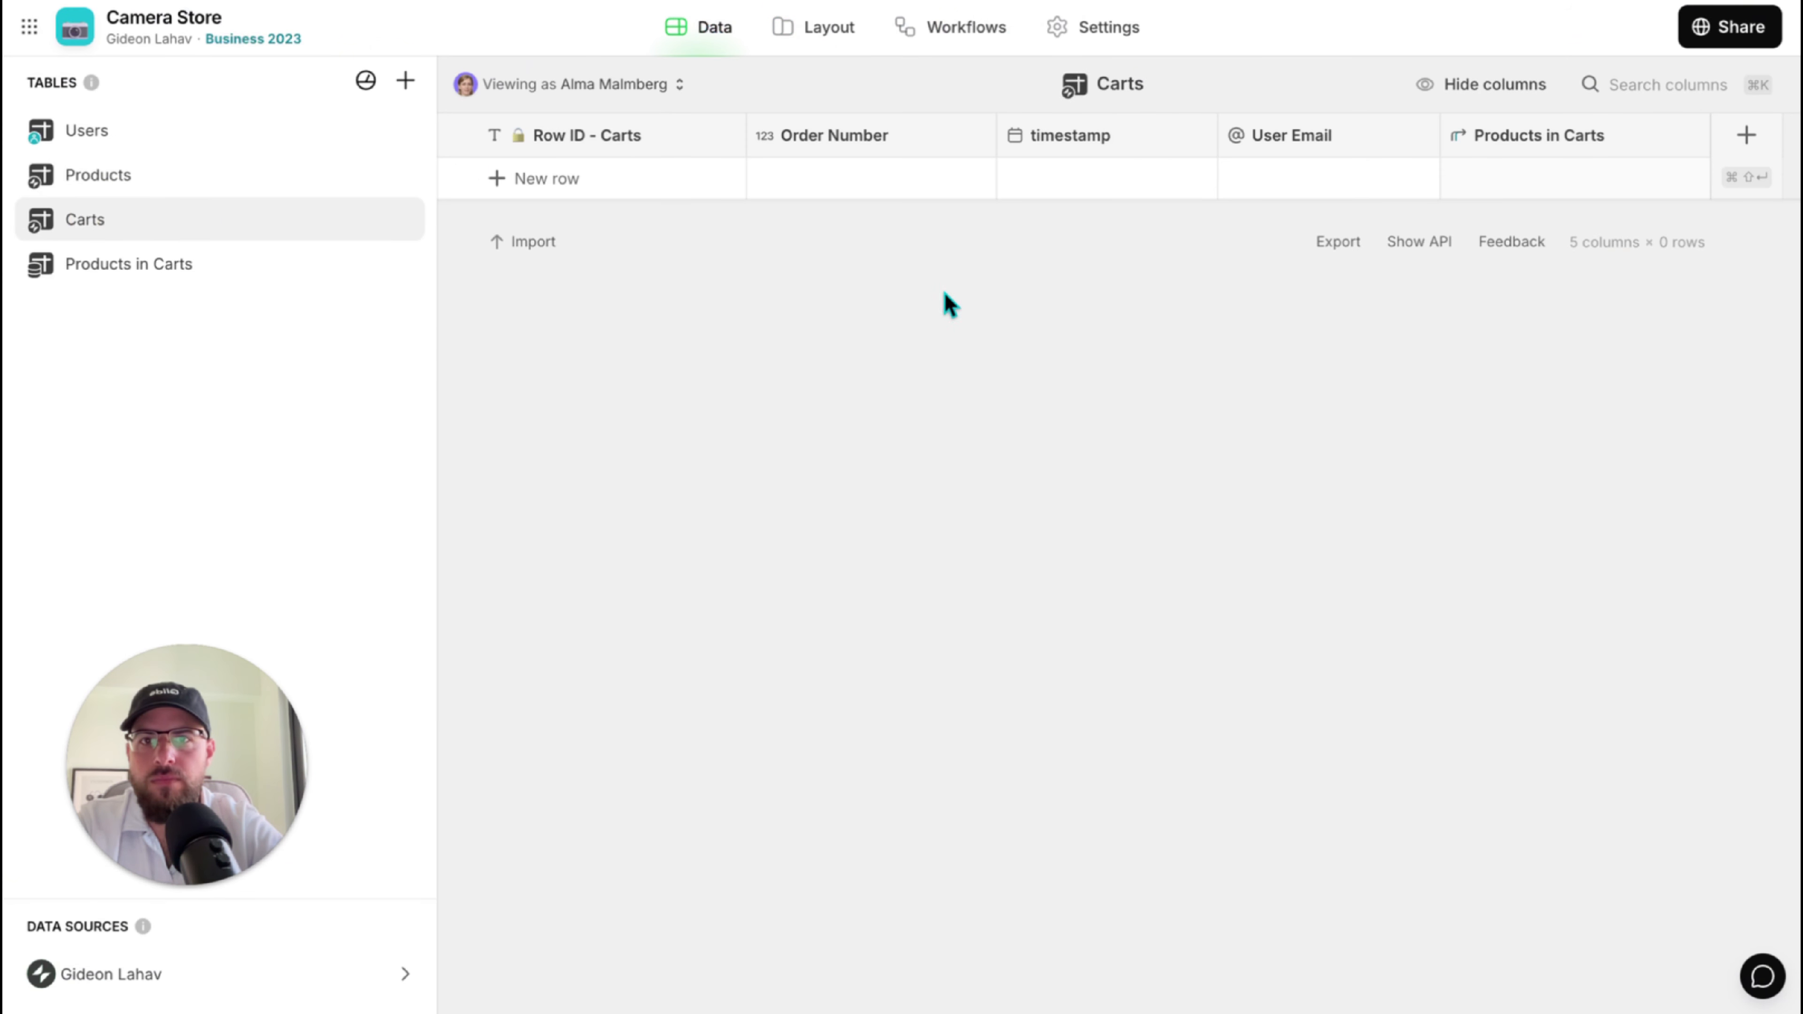
pyautogui.doubleClick(847, 145)
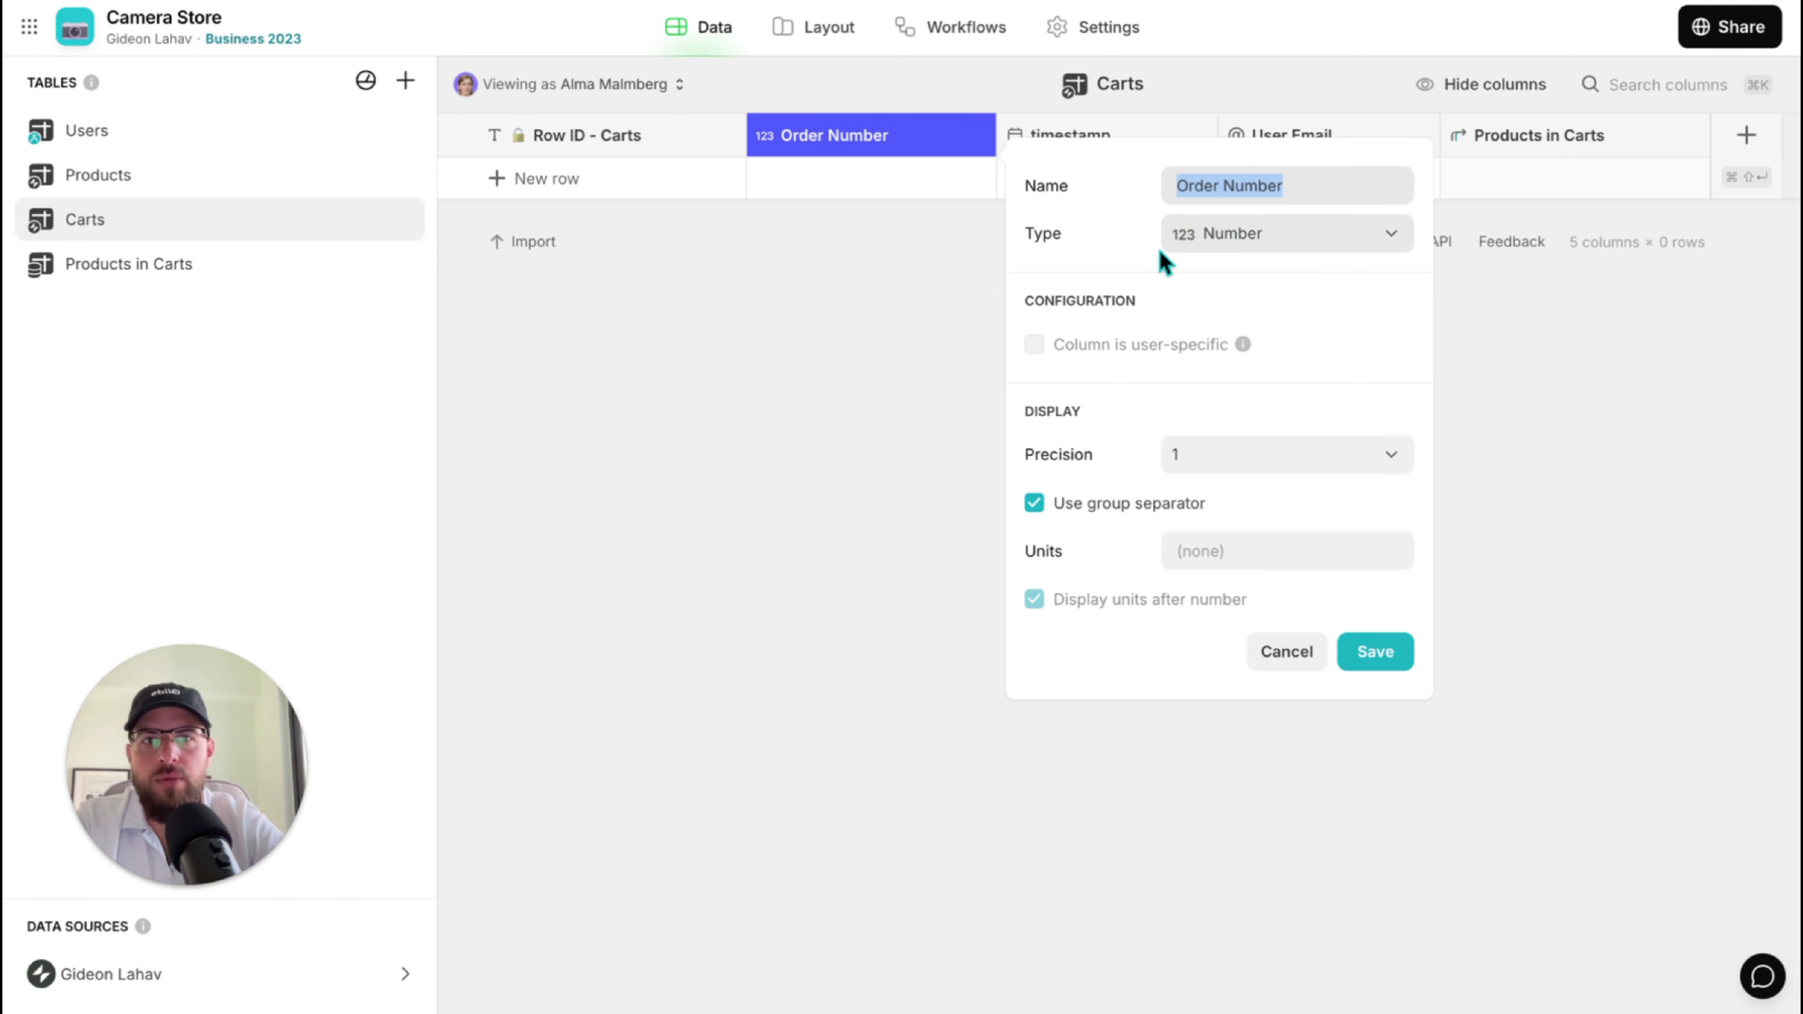
pyautogui.click(1286, 655)
# Add a column named Order Number Max to the Users table and make it a Rollup column.
pyautogui.click(126, 139)
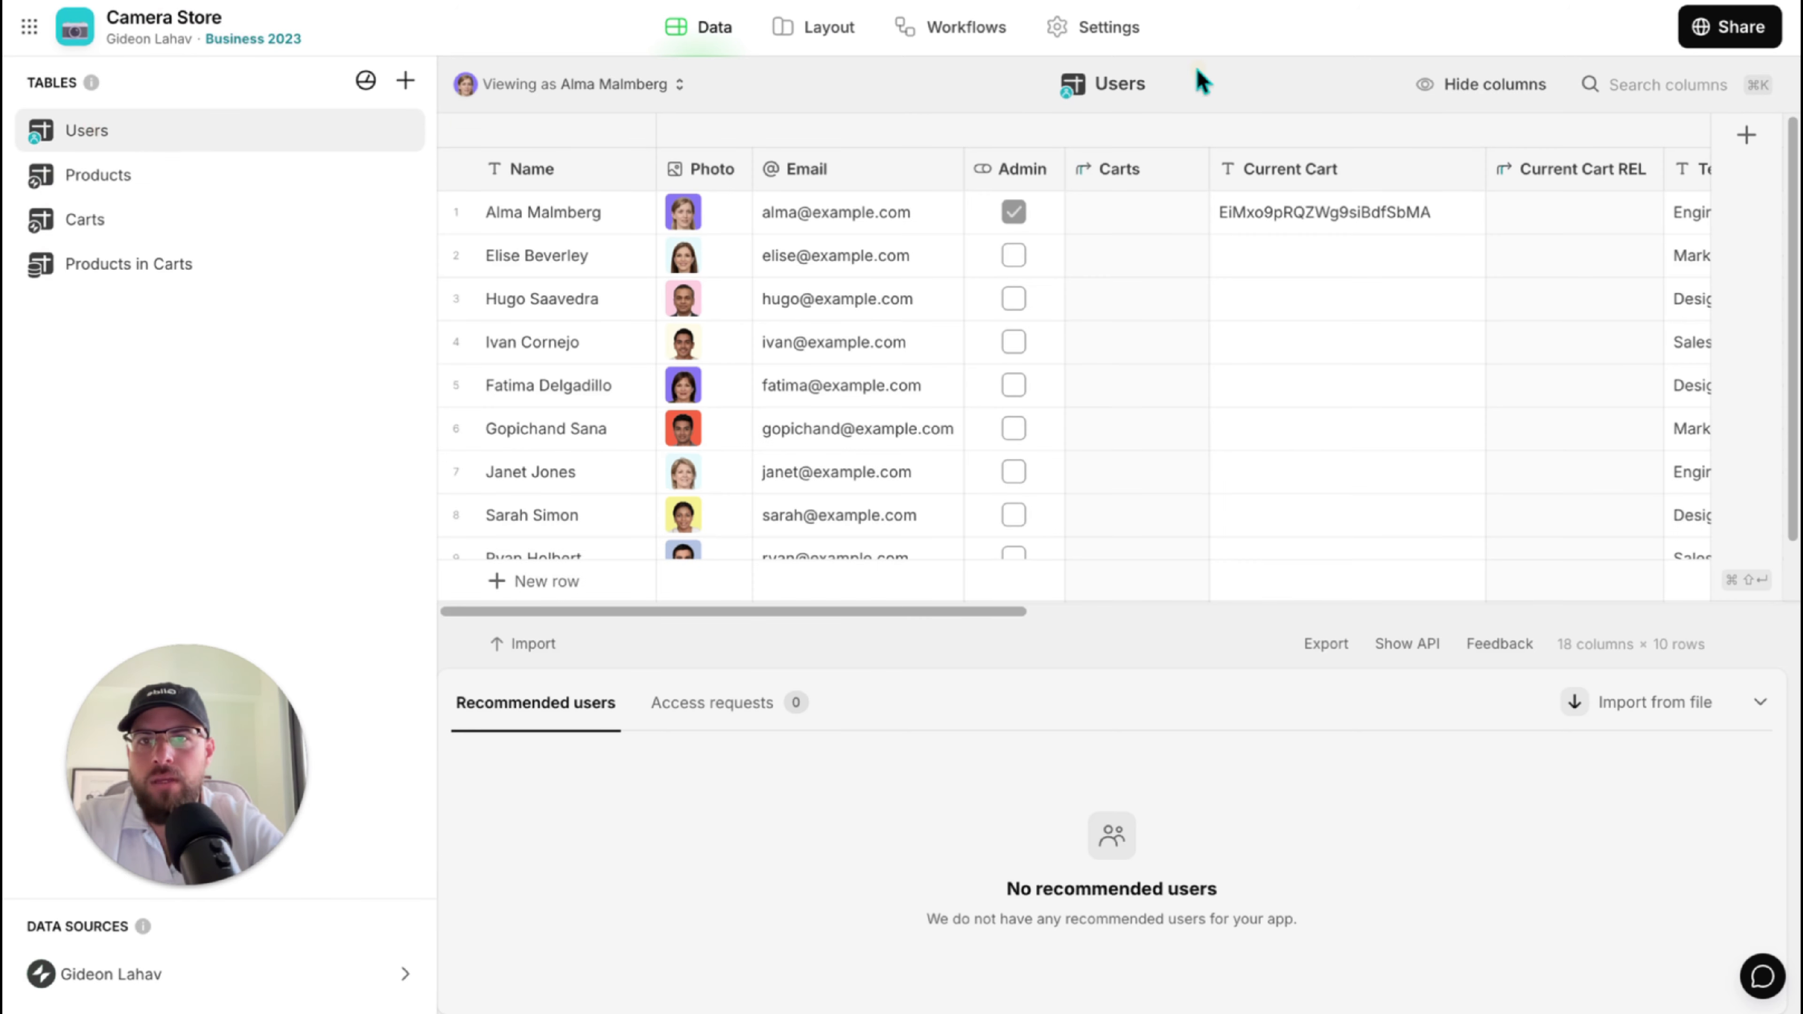
pyautogui.click(1746, 135)
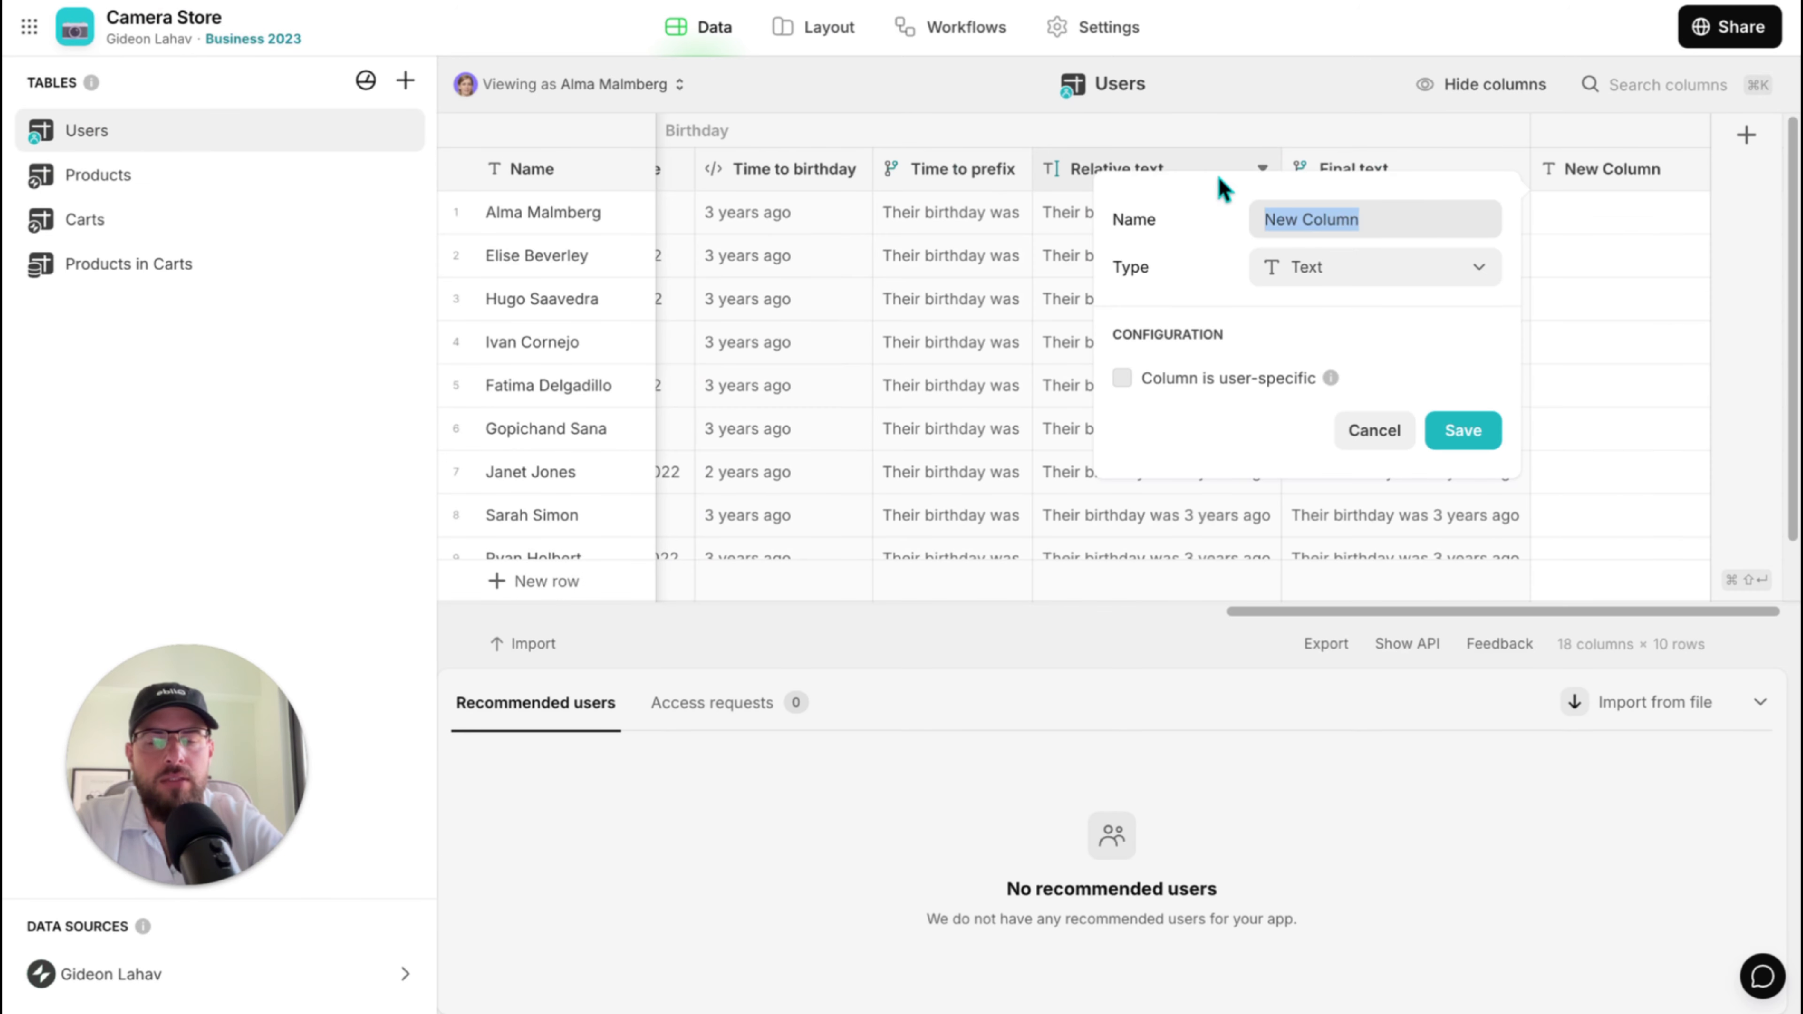
pyautogui.write('Order Number Max')
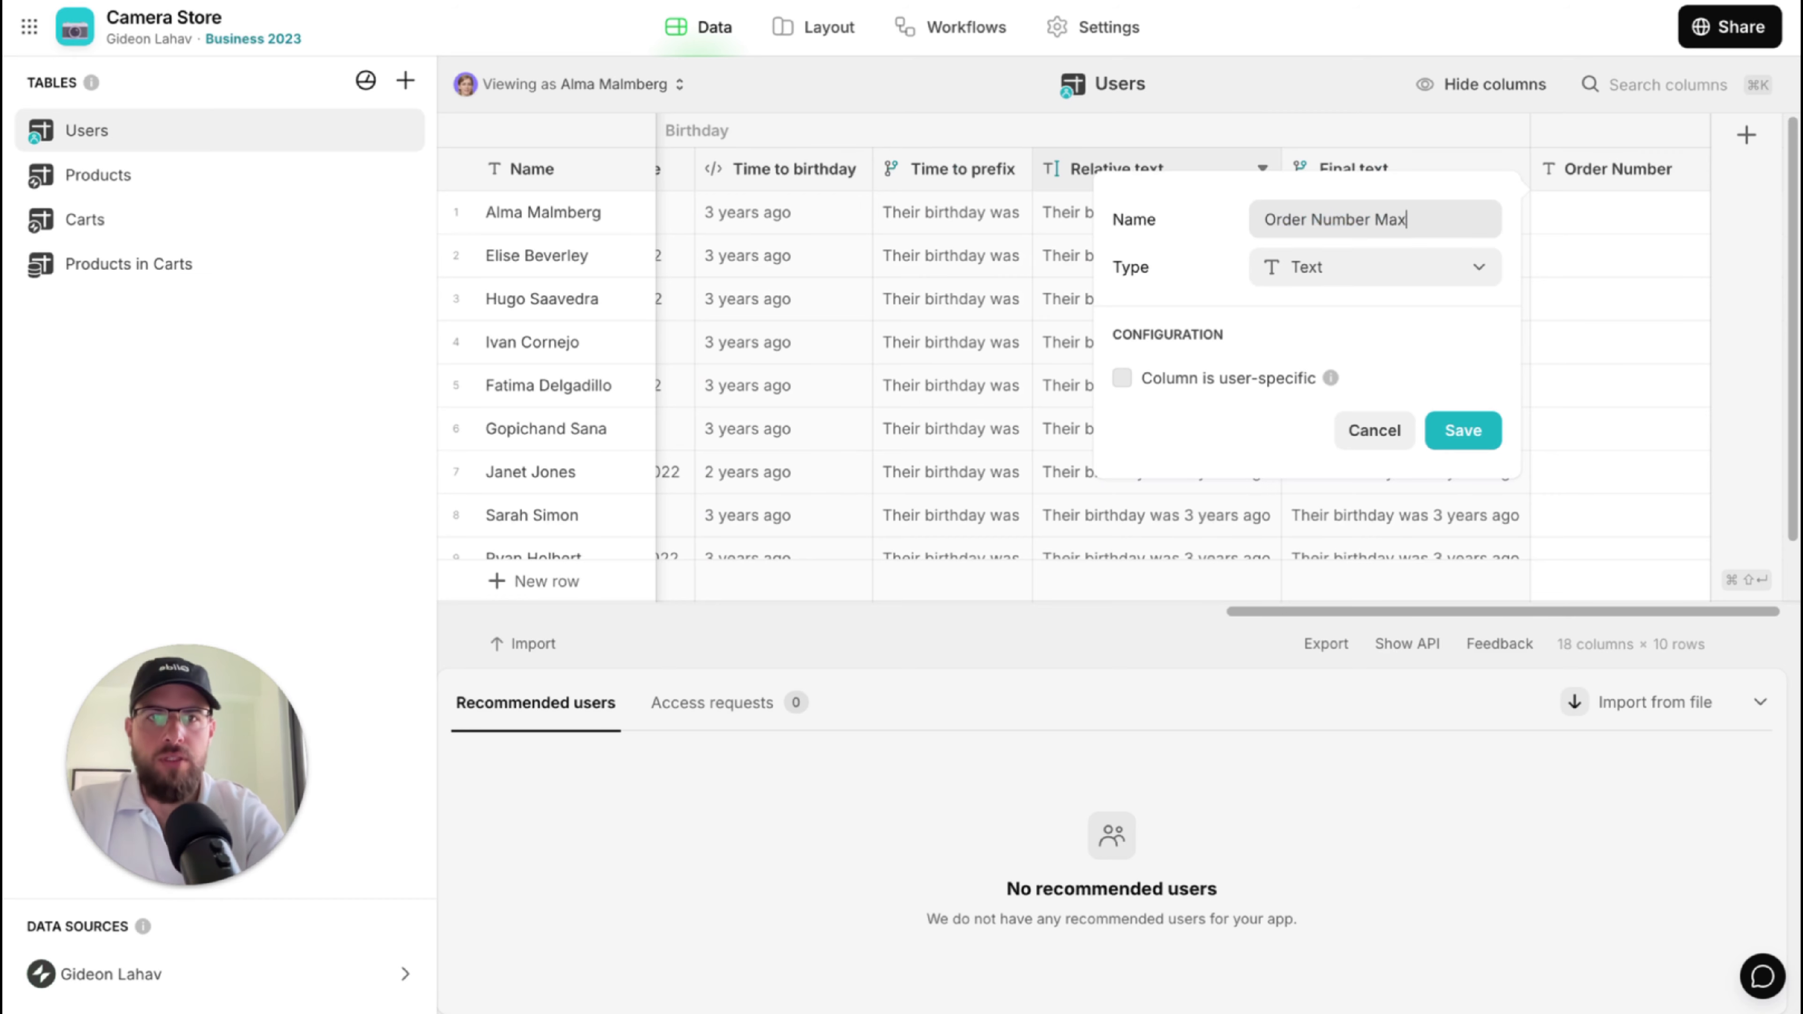
pyautogui.click(1315, 272)
pyautogui.write('ro')
pyautogui.press('Return')
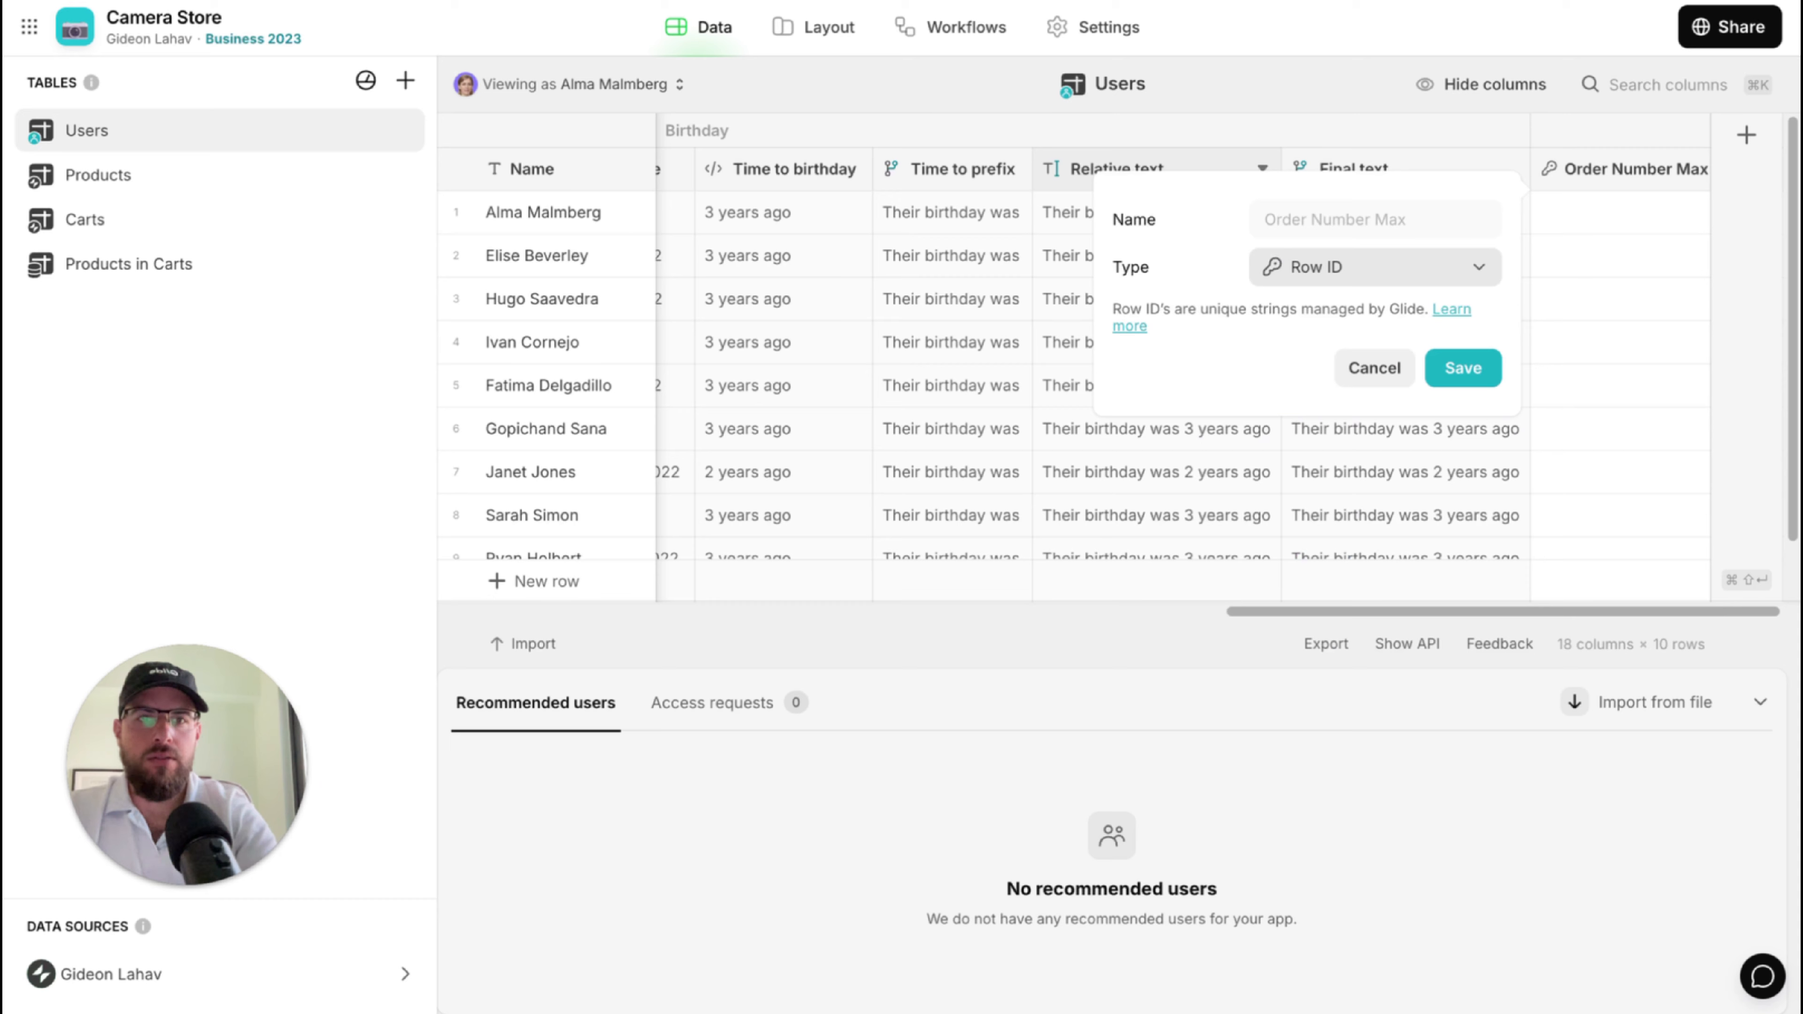
pyautogui.click(1316, 273)
pyautogui.write('ro')
pyautogui.press('Down')
pyautogui.press('Return')
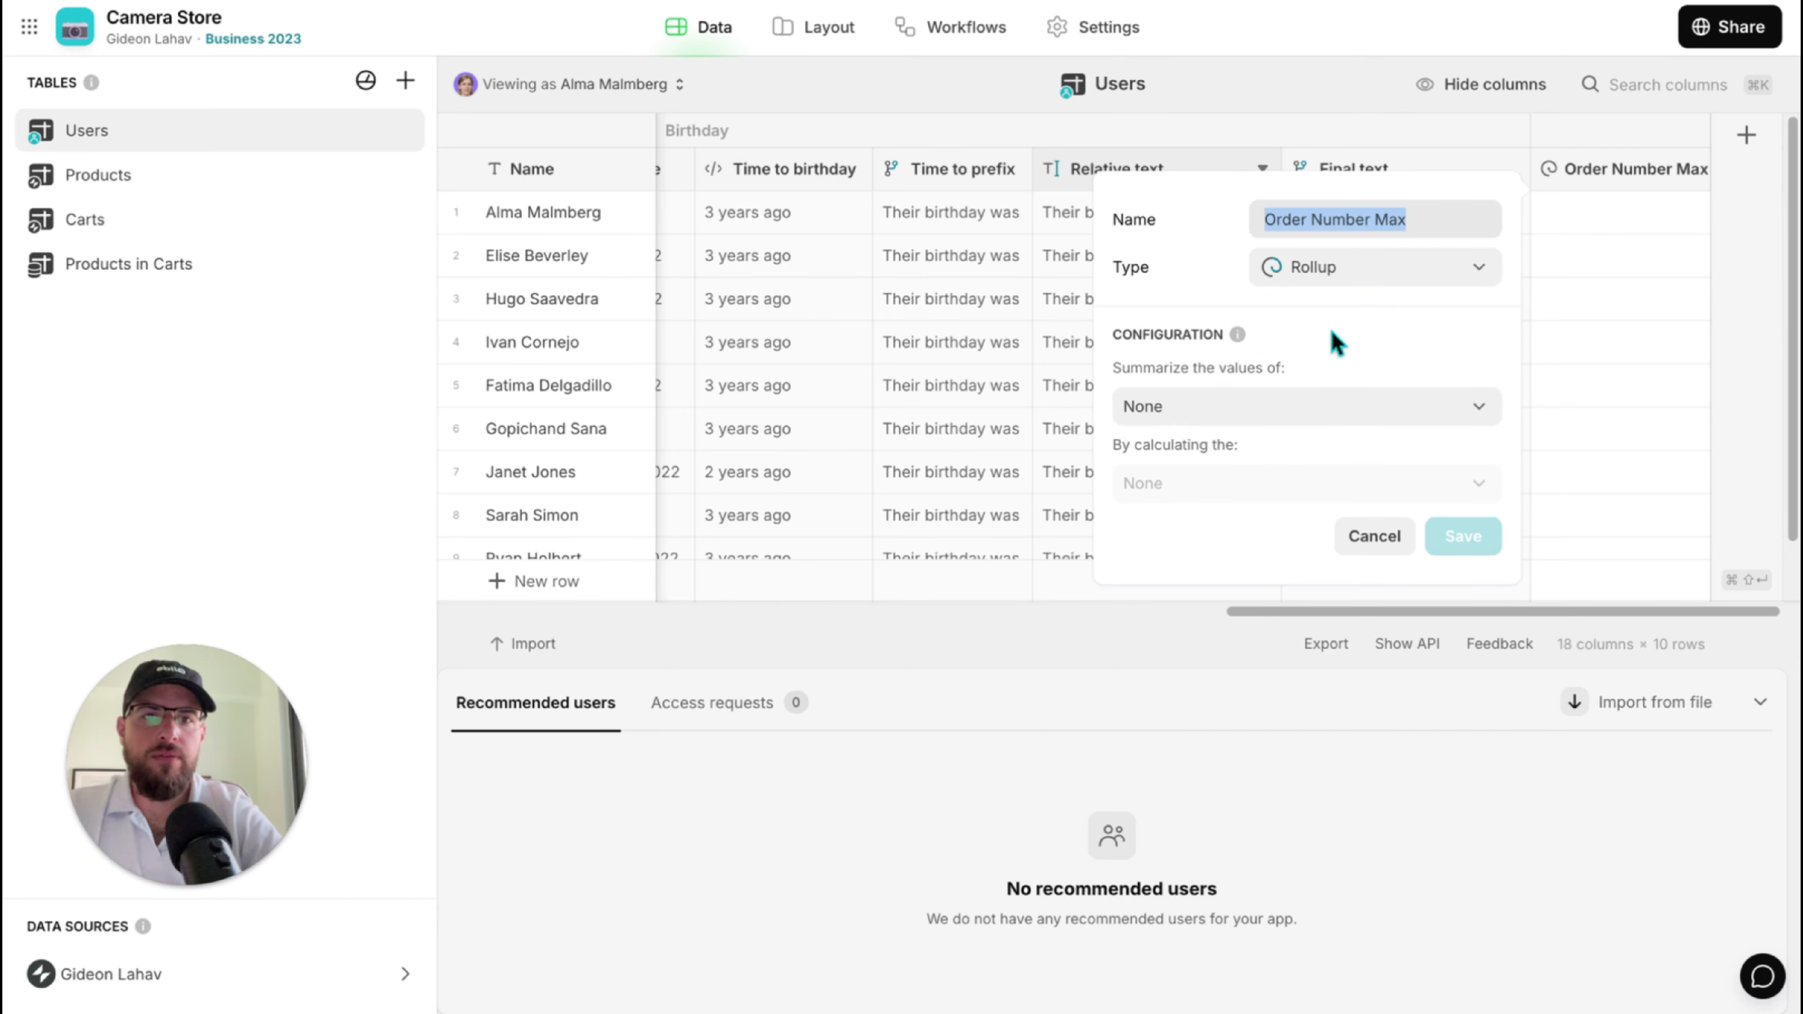
# Configure the rollup to calculate the Maximum of Carts > Order Number with precision 1, and save the column.
pyautogui.click(1347, 409)
pyautogui.moveTo(1220, 612)
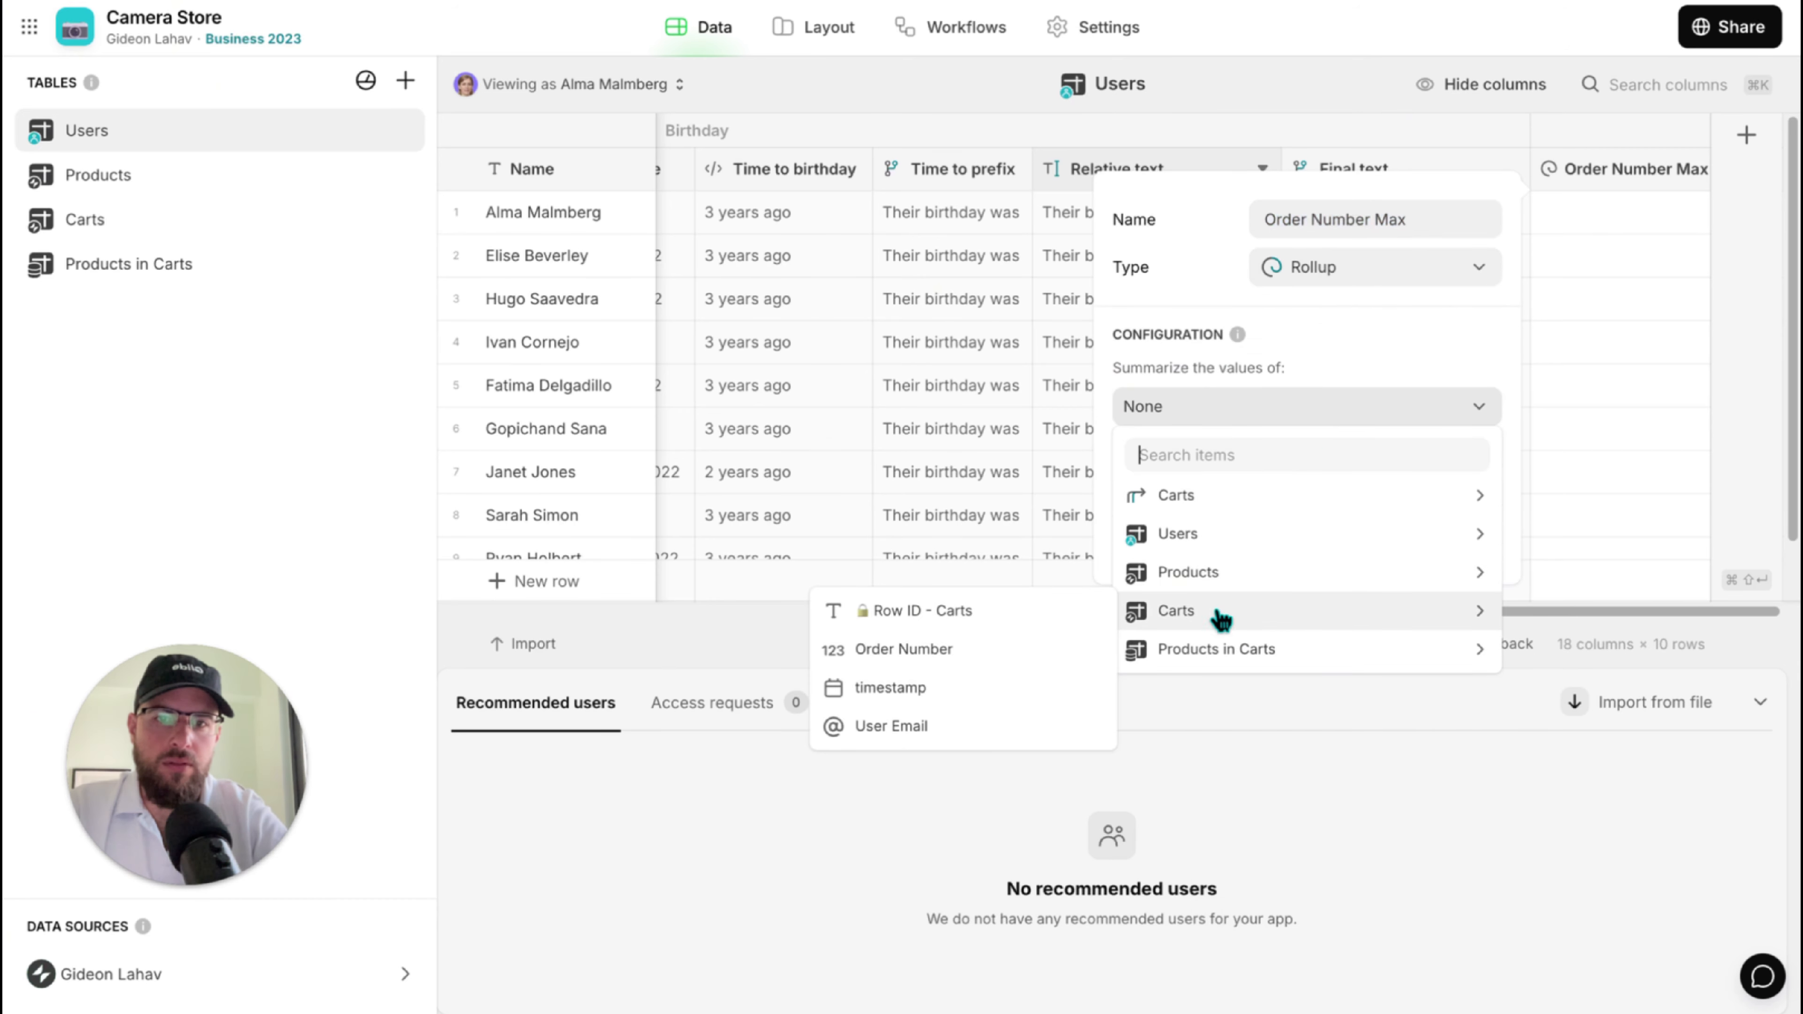
pyautogui.click(981, 647)
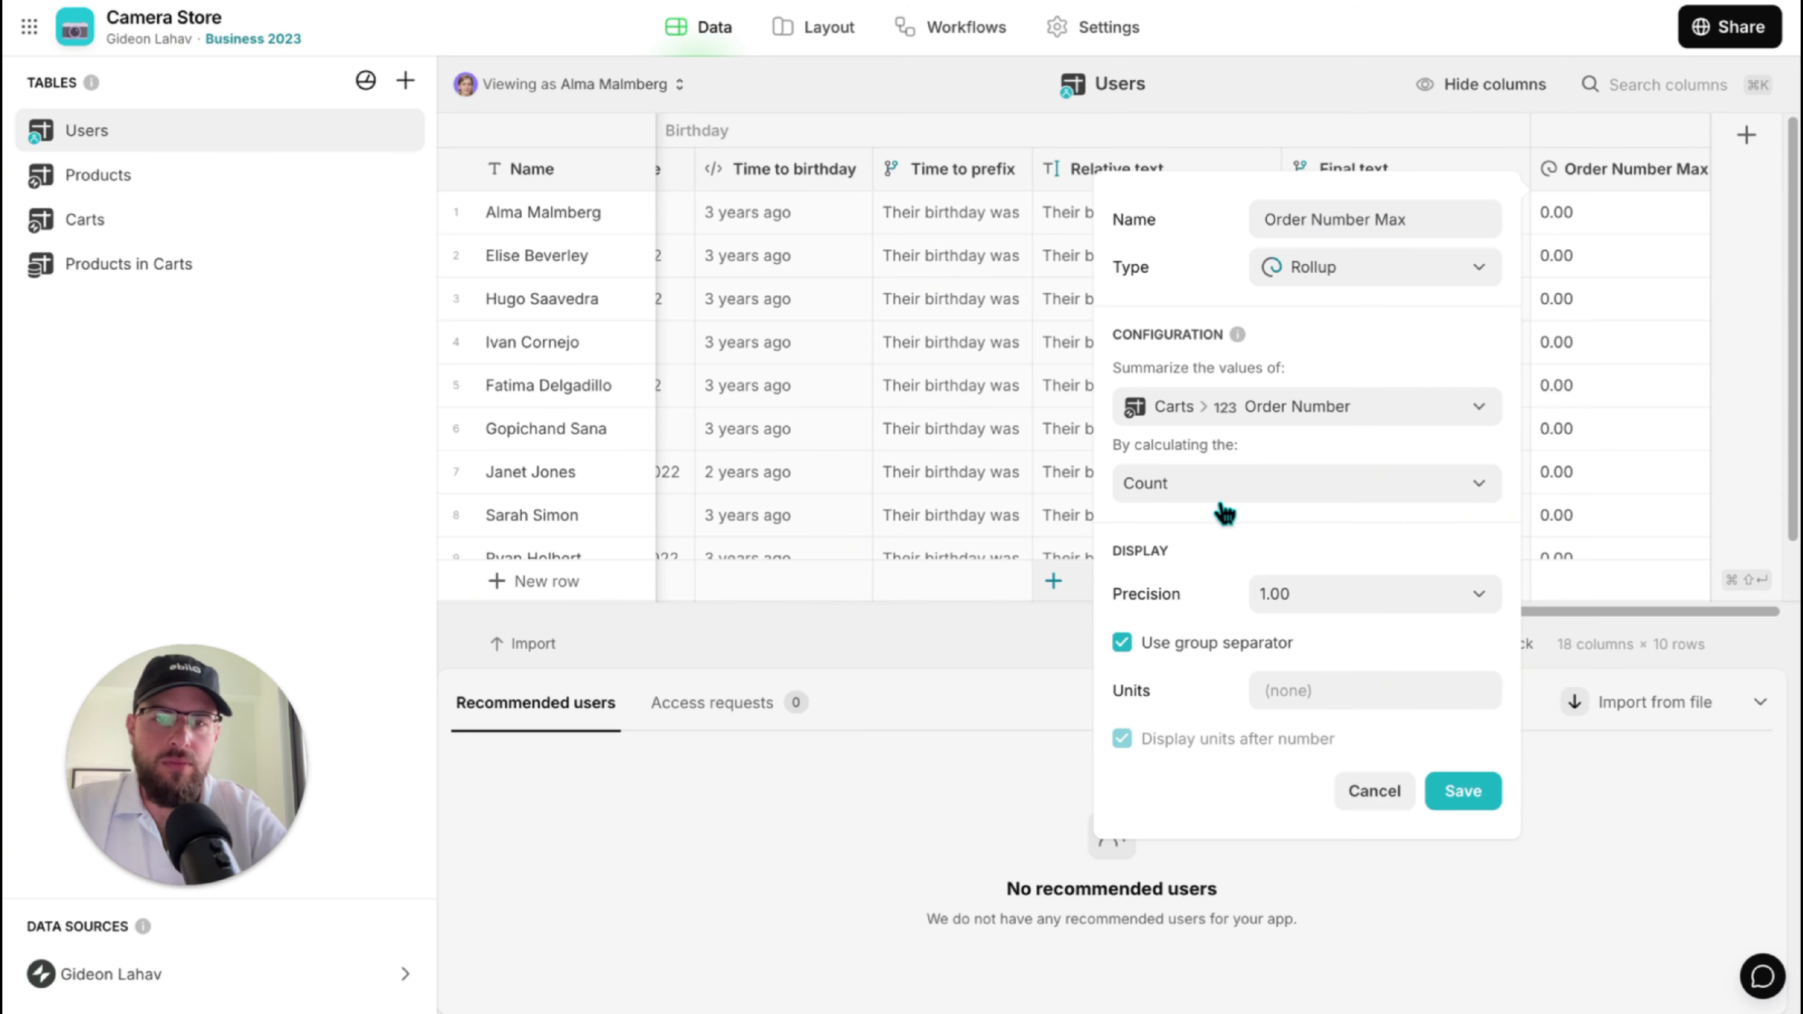
pyautogui.click(1308, 602)
pyautogui.click(1300, 633)
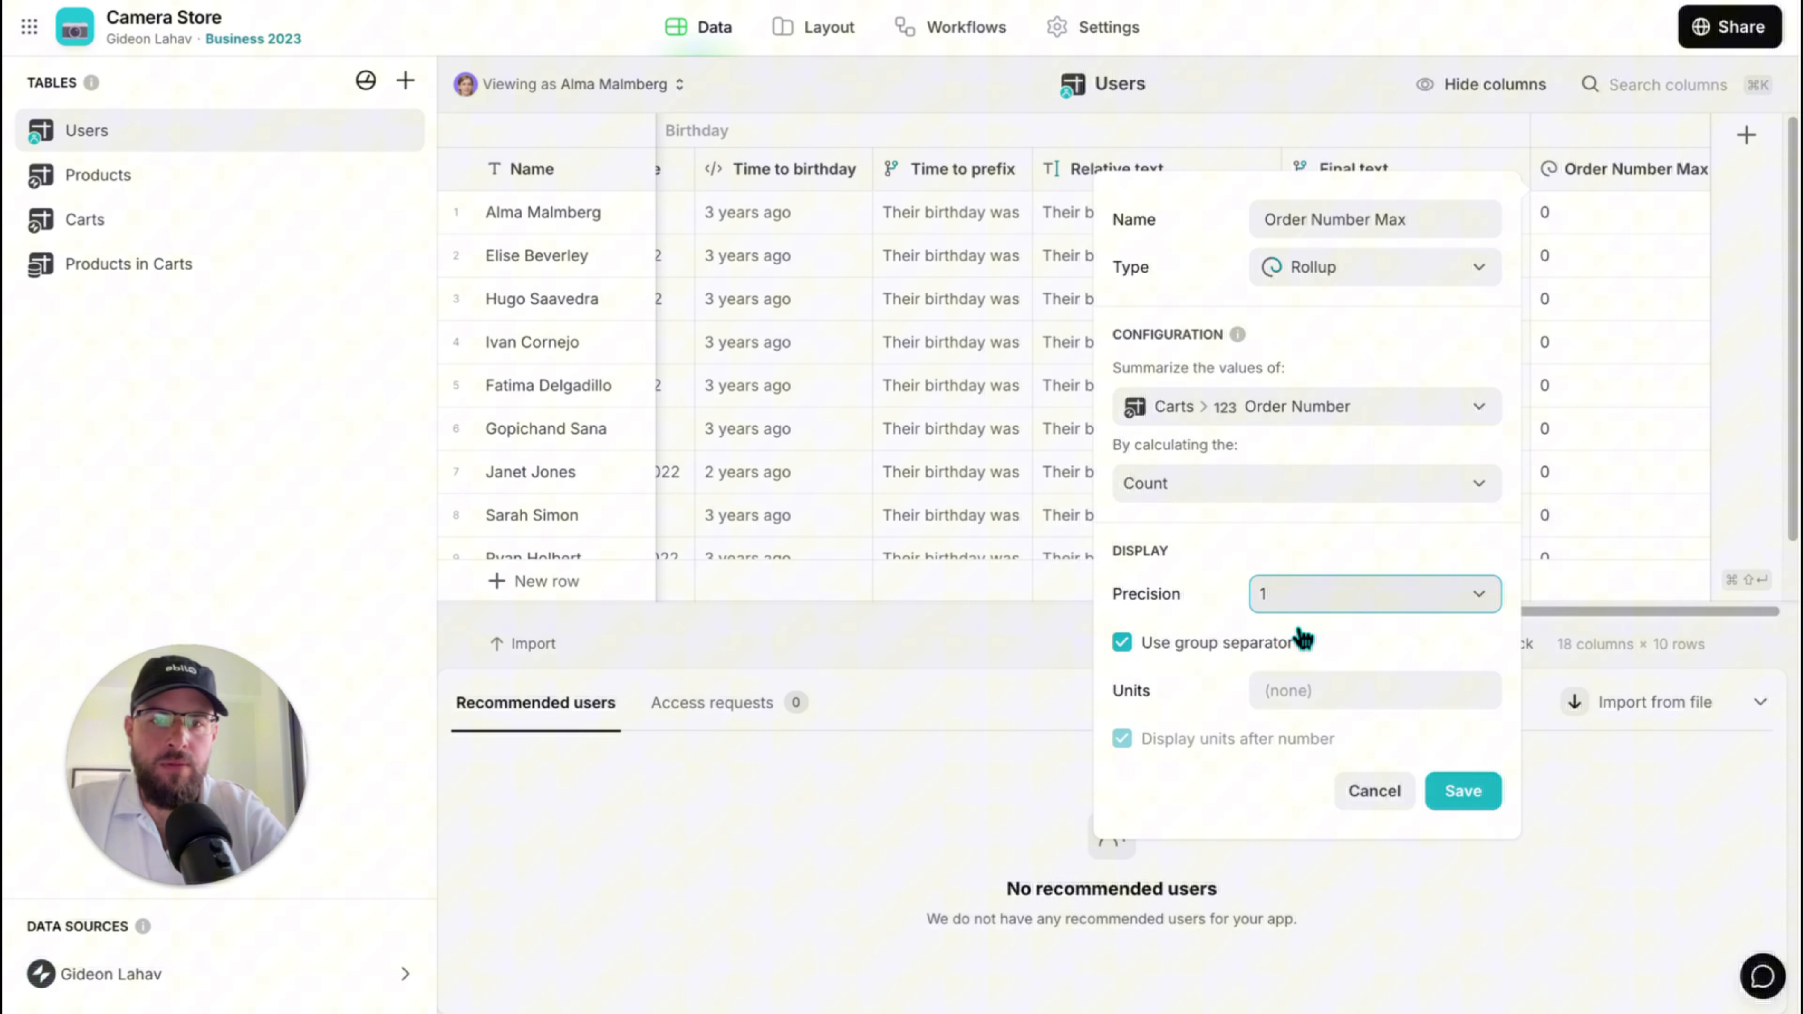
pyautogui.click(1227, 486)
pyautogui.click(1235, 721)
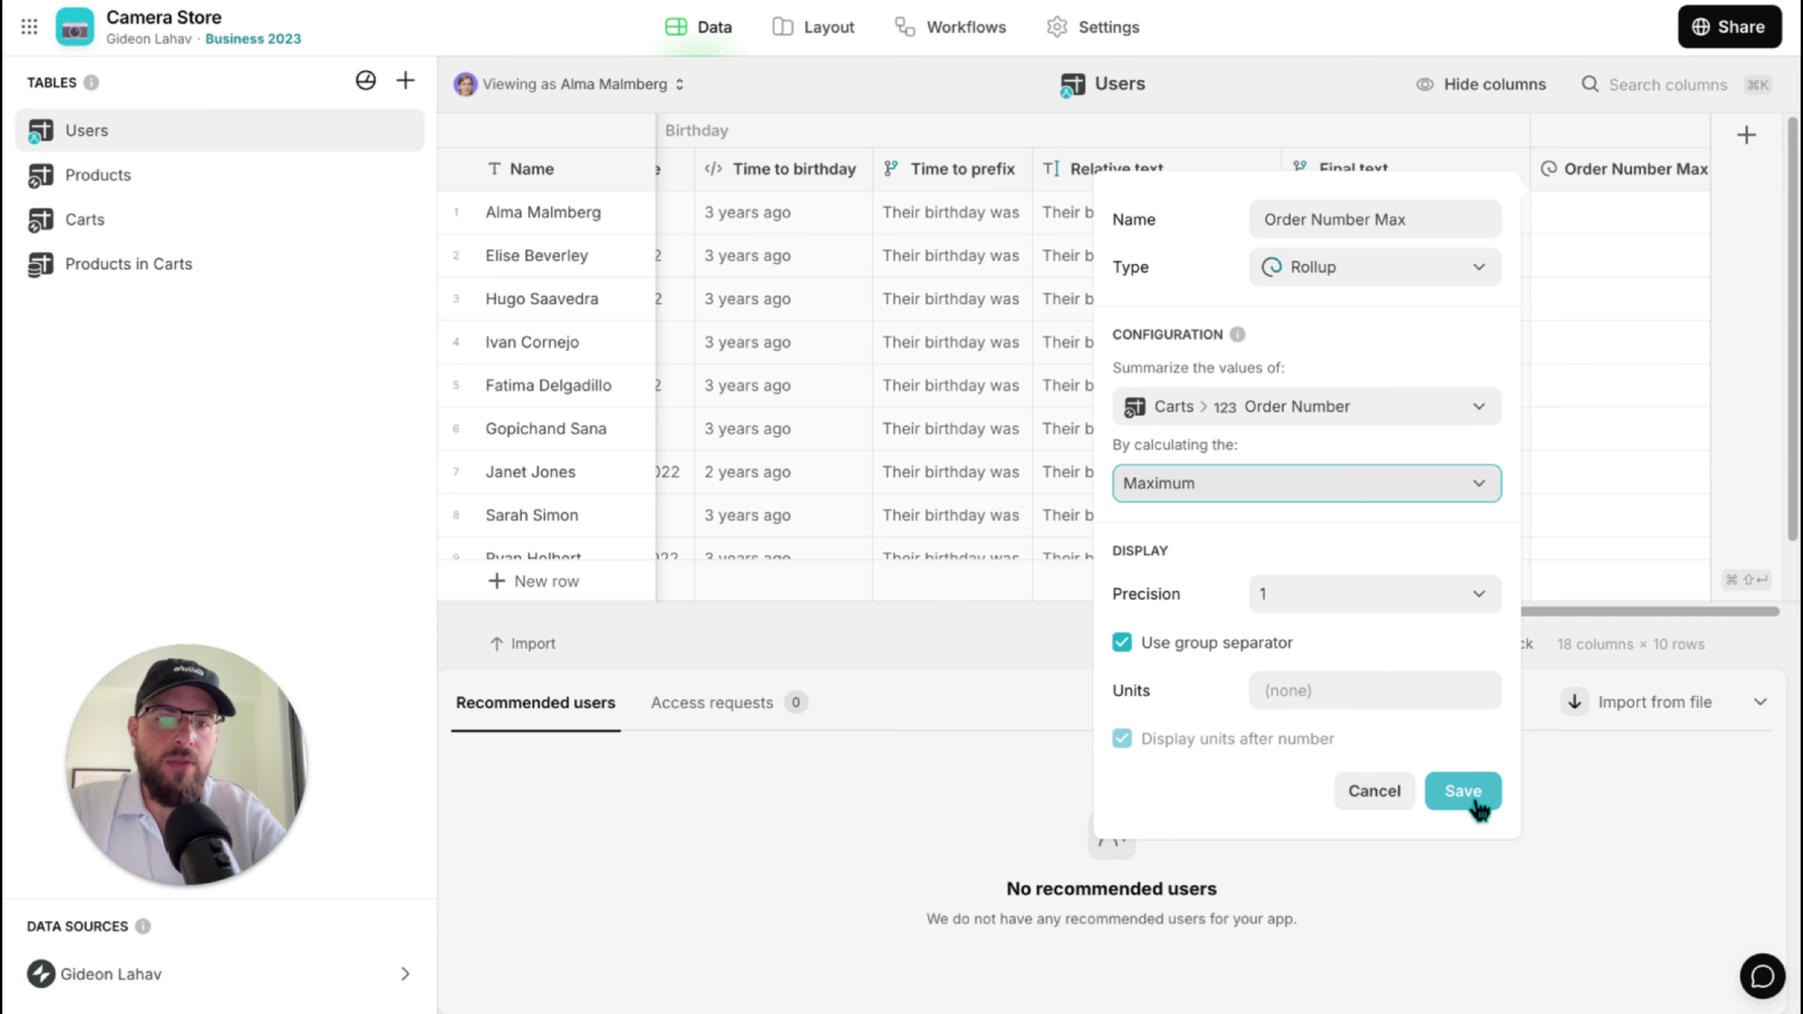
pyautogui.click(1464, 794)
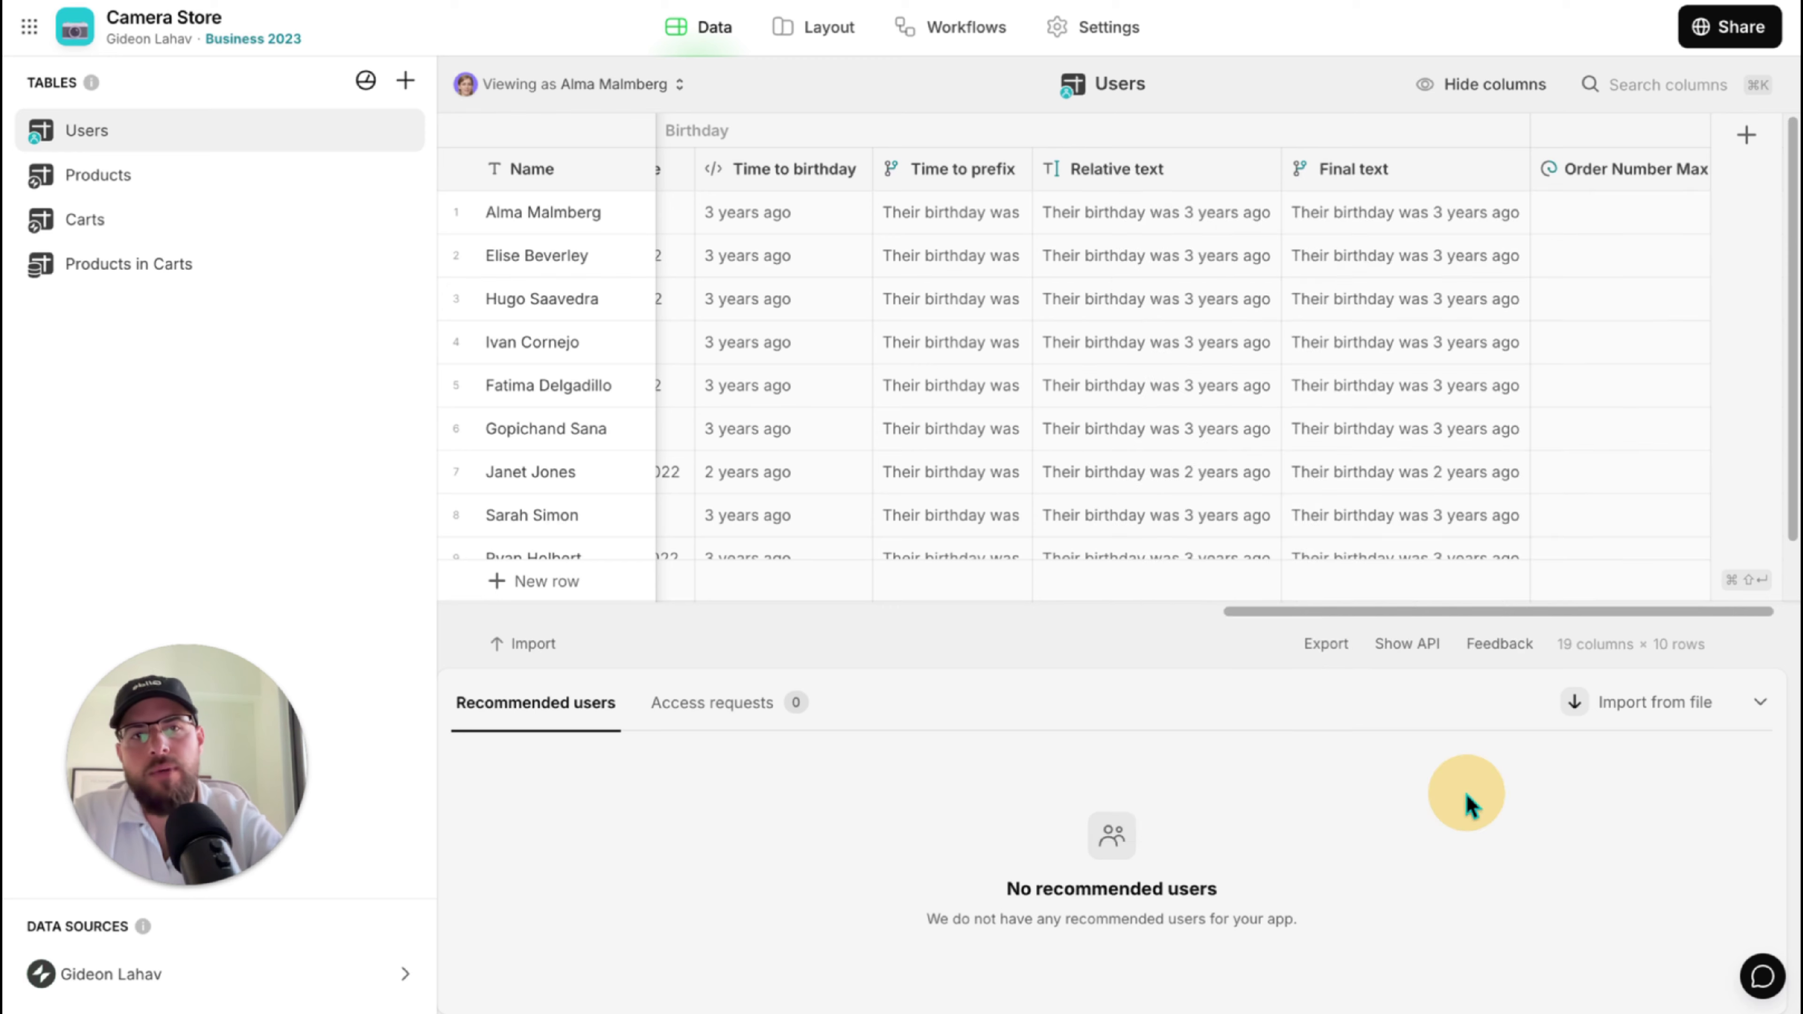
# Duplicate the Order Number Max column and name the copy Order Number Max + 1.
pyautogui.click(1691, 169)
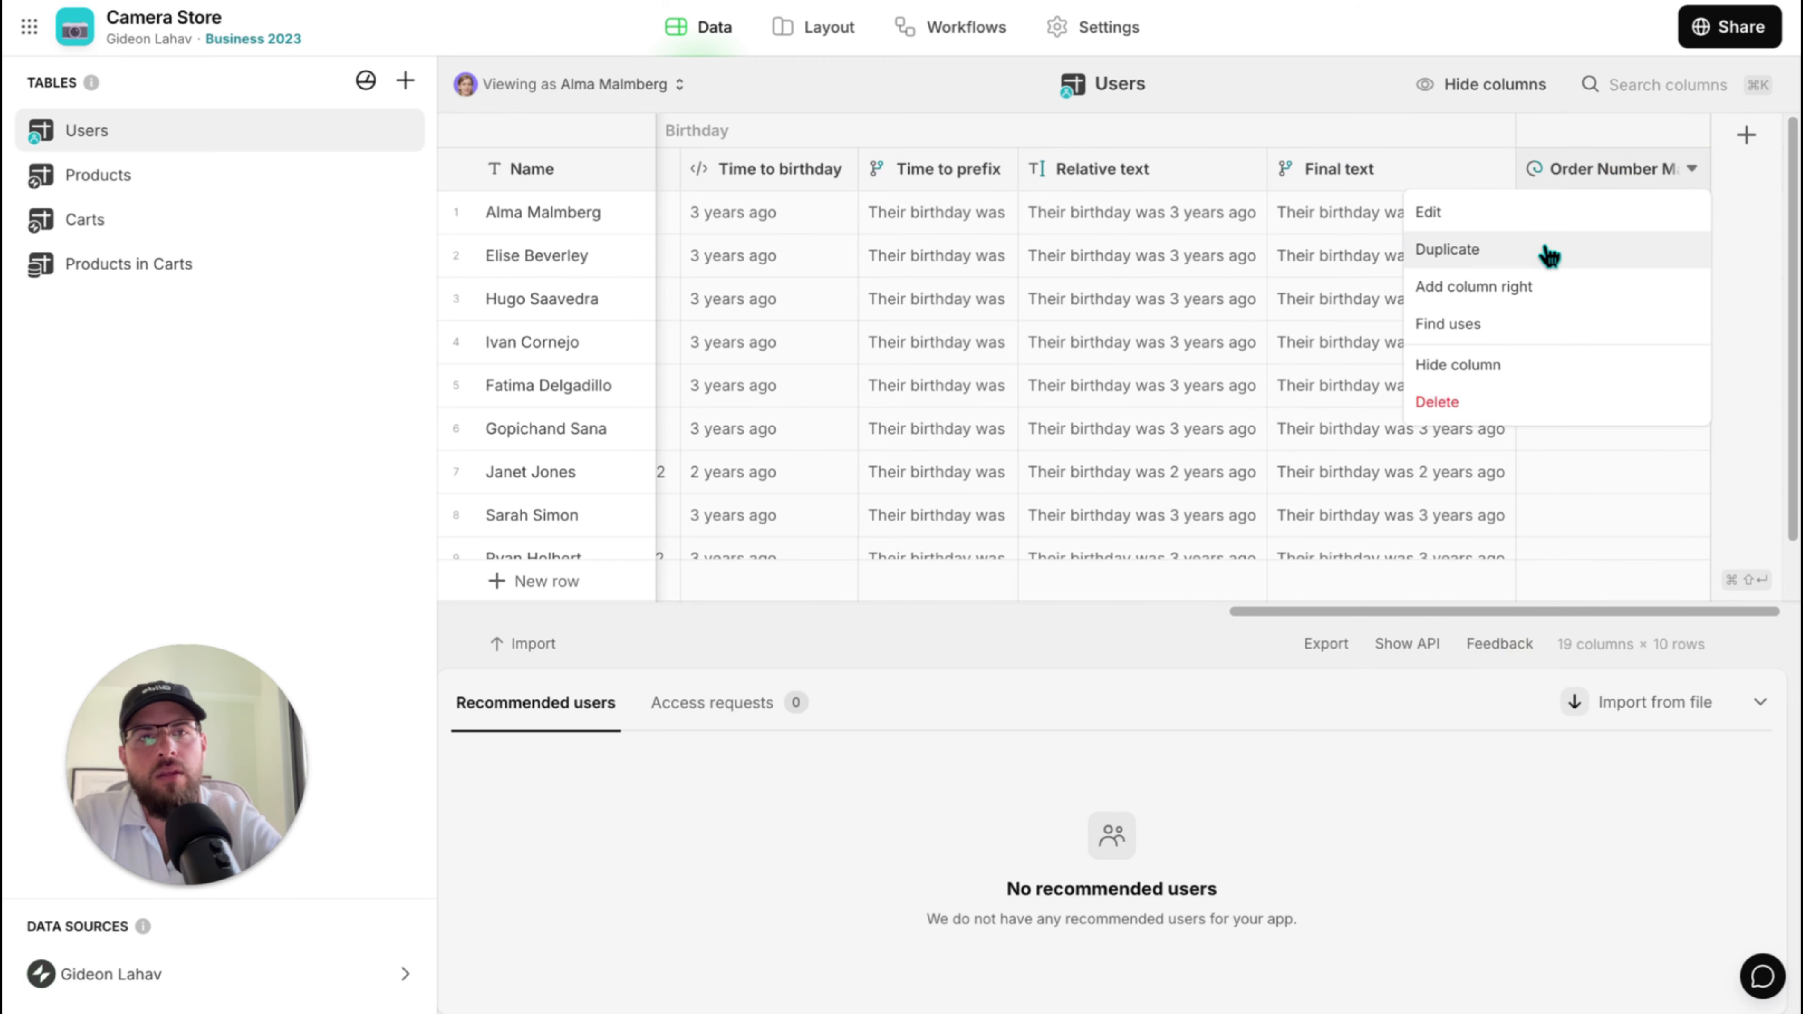
pyautogui.click(1548, 247)
pyautogui.doubleClick(1607, 222)
pyautogui.write('+')
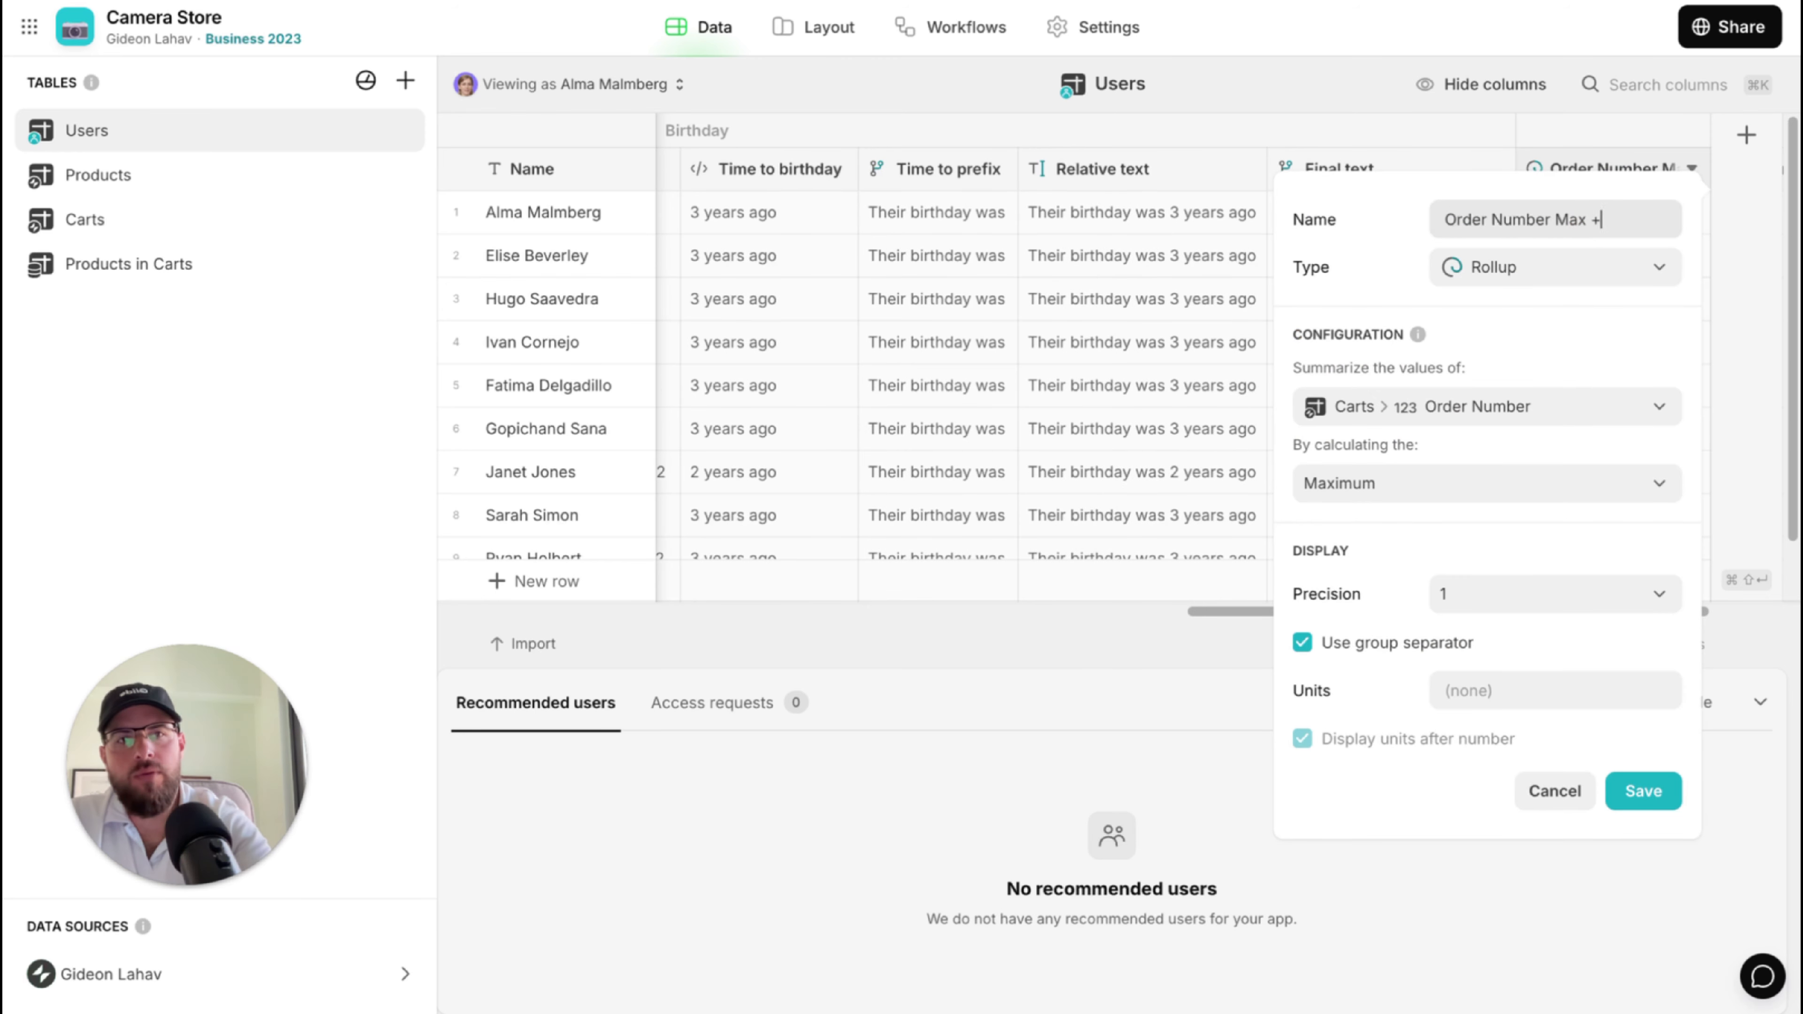
pyautogui.write(' 1')
# Make the duplicated column a Math column with the formula max+1, where max refers to Order Number Max, and save it.
pyautogui.click(1598, 265)
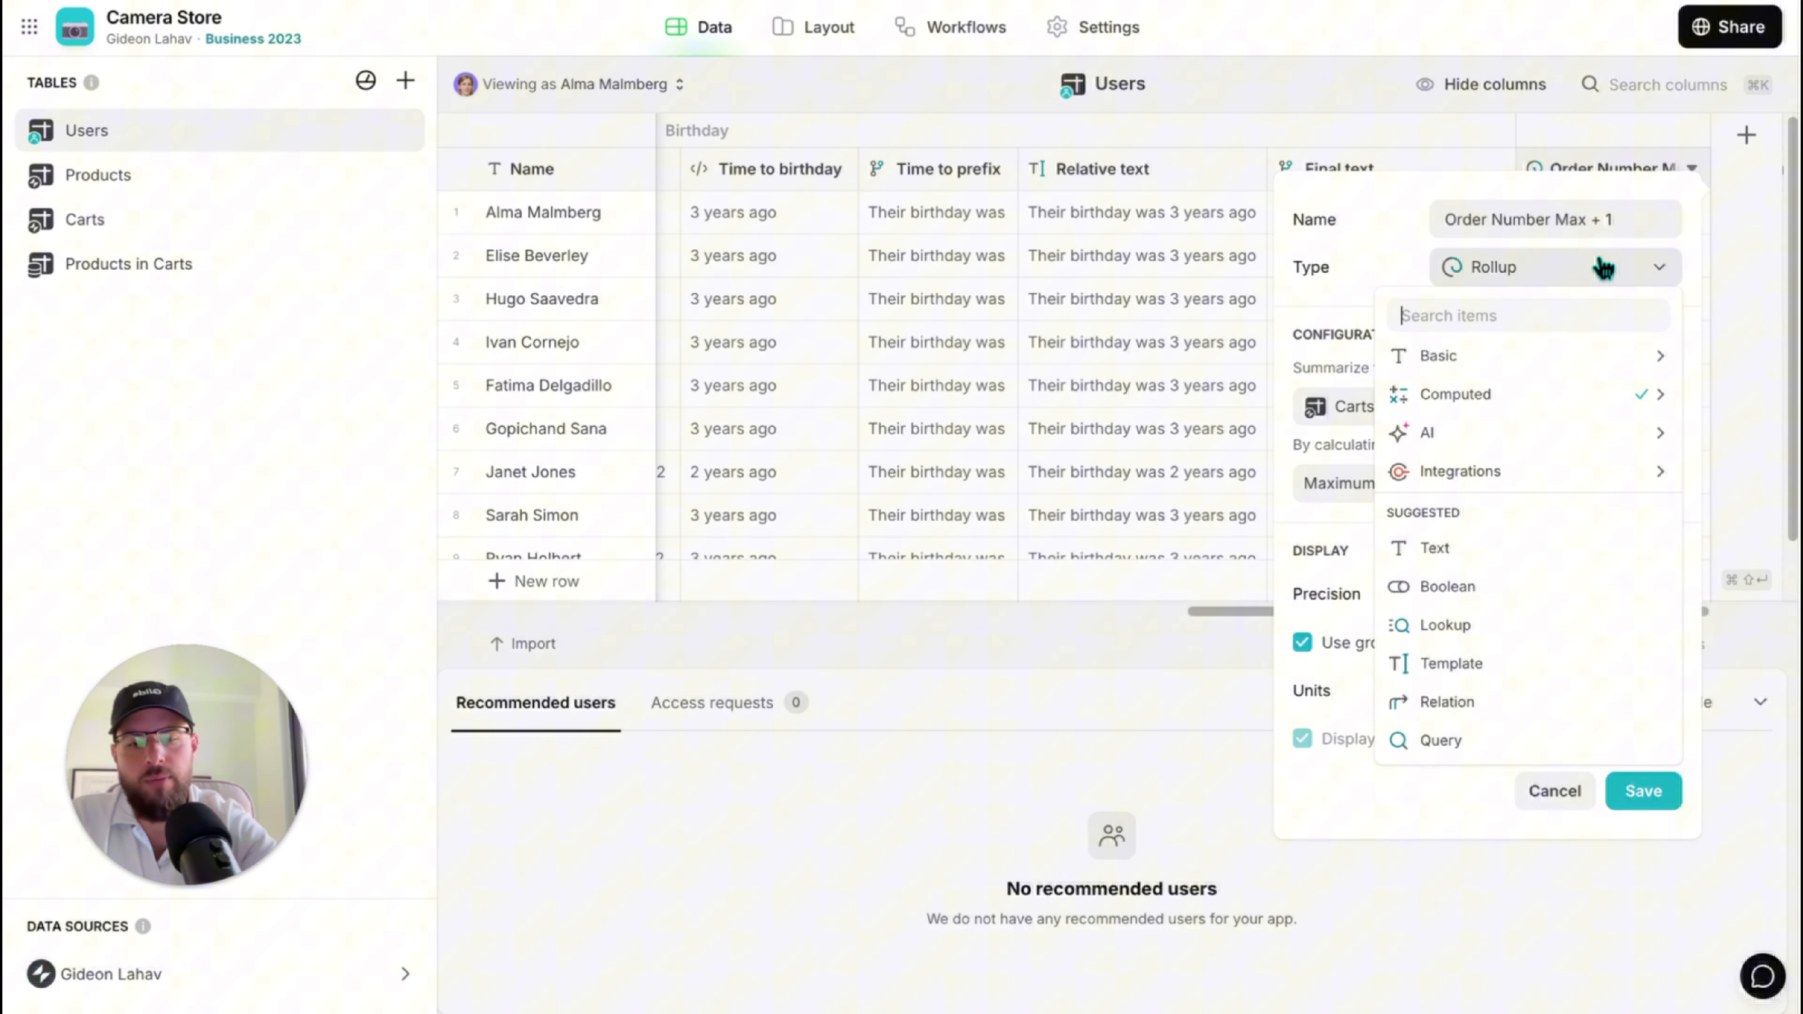
pyautogui.write('mat')
pyautogui.press('Return')
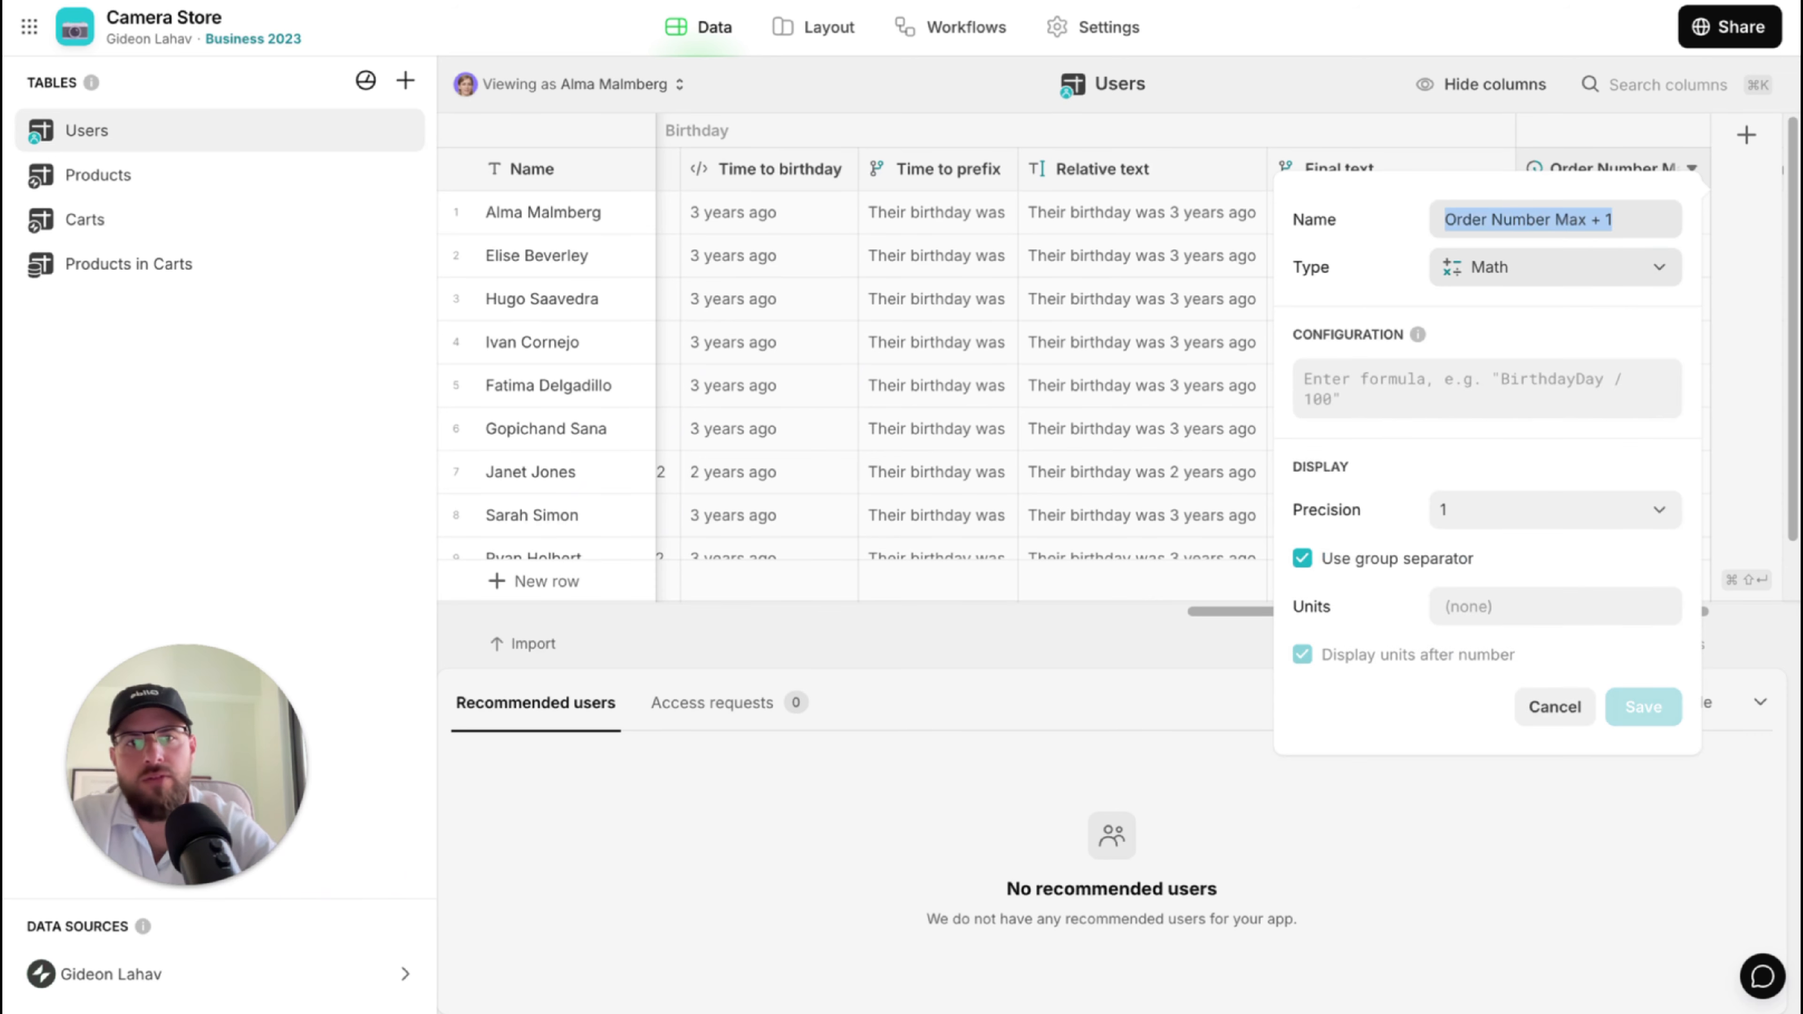
pyautogui.click(1472, 390)
pyautogui.write('max+1')
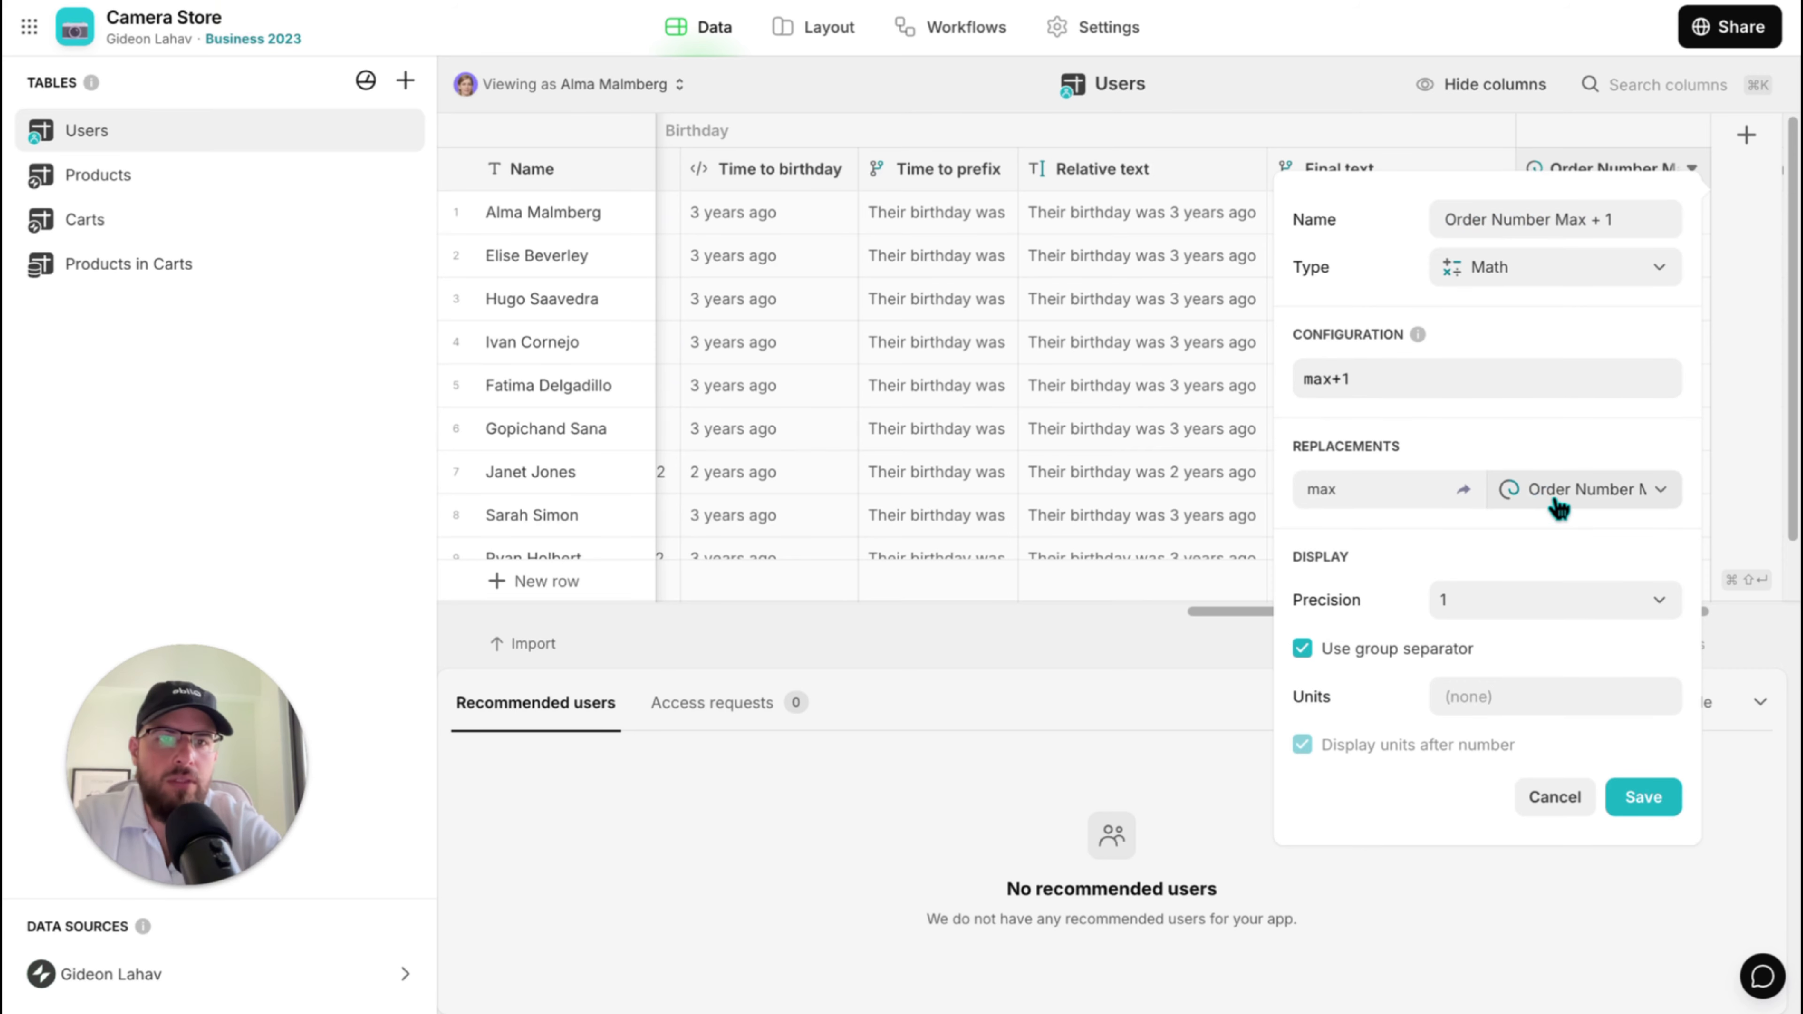
pyautogui.click(1640, 785)
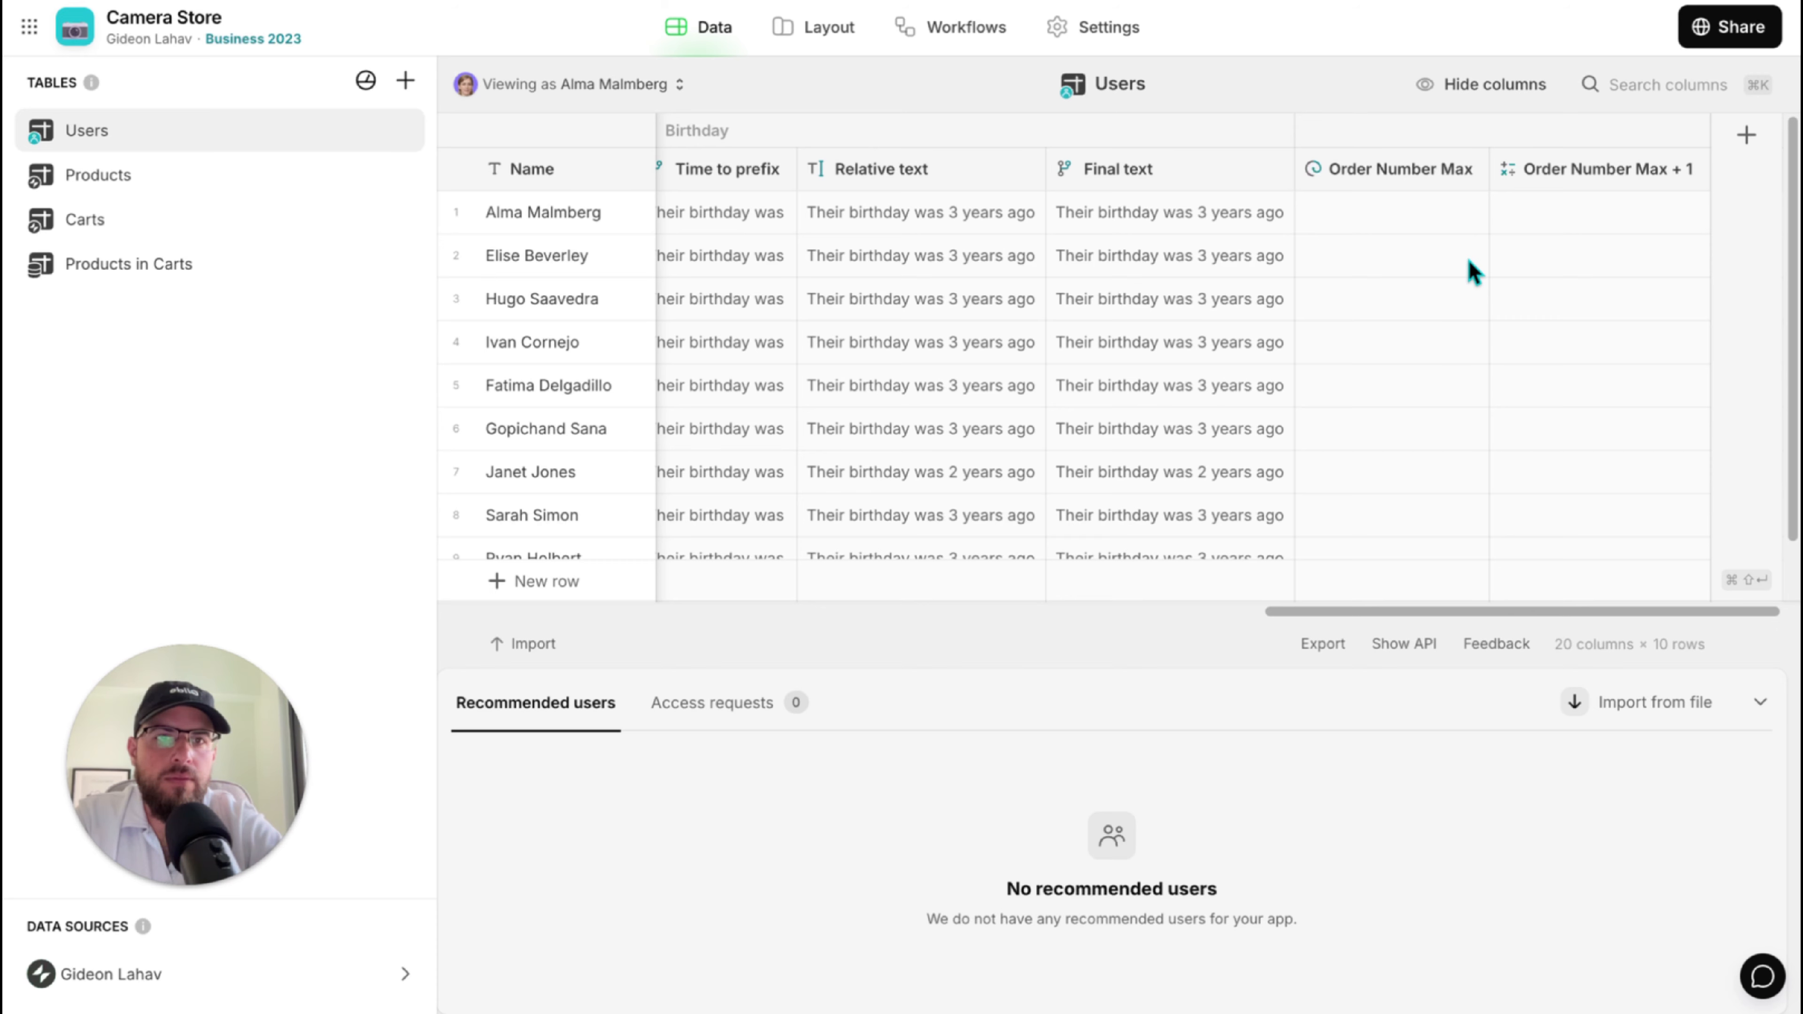
# Review the configurations of the Order Number Max and Order Number Max + 1 columns without changing them.
pyautogui.scroll(-2, 1469, 270)
pyautogui.scroll(2, 1469, 270)
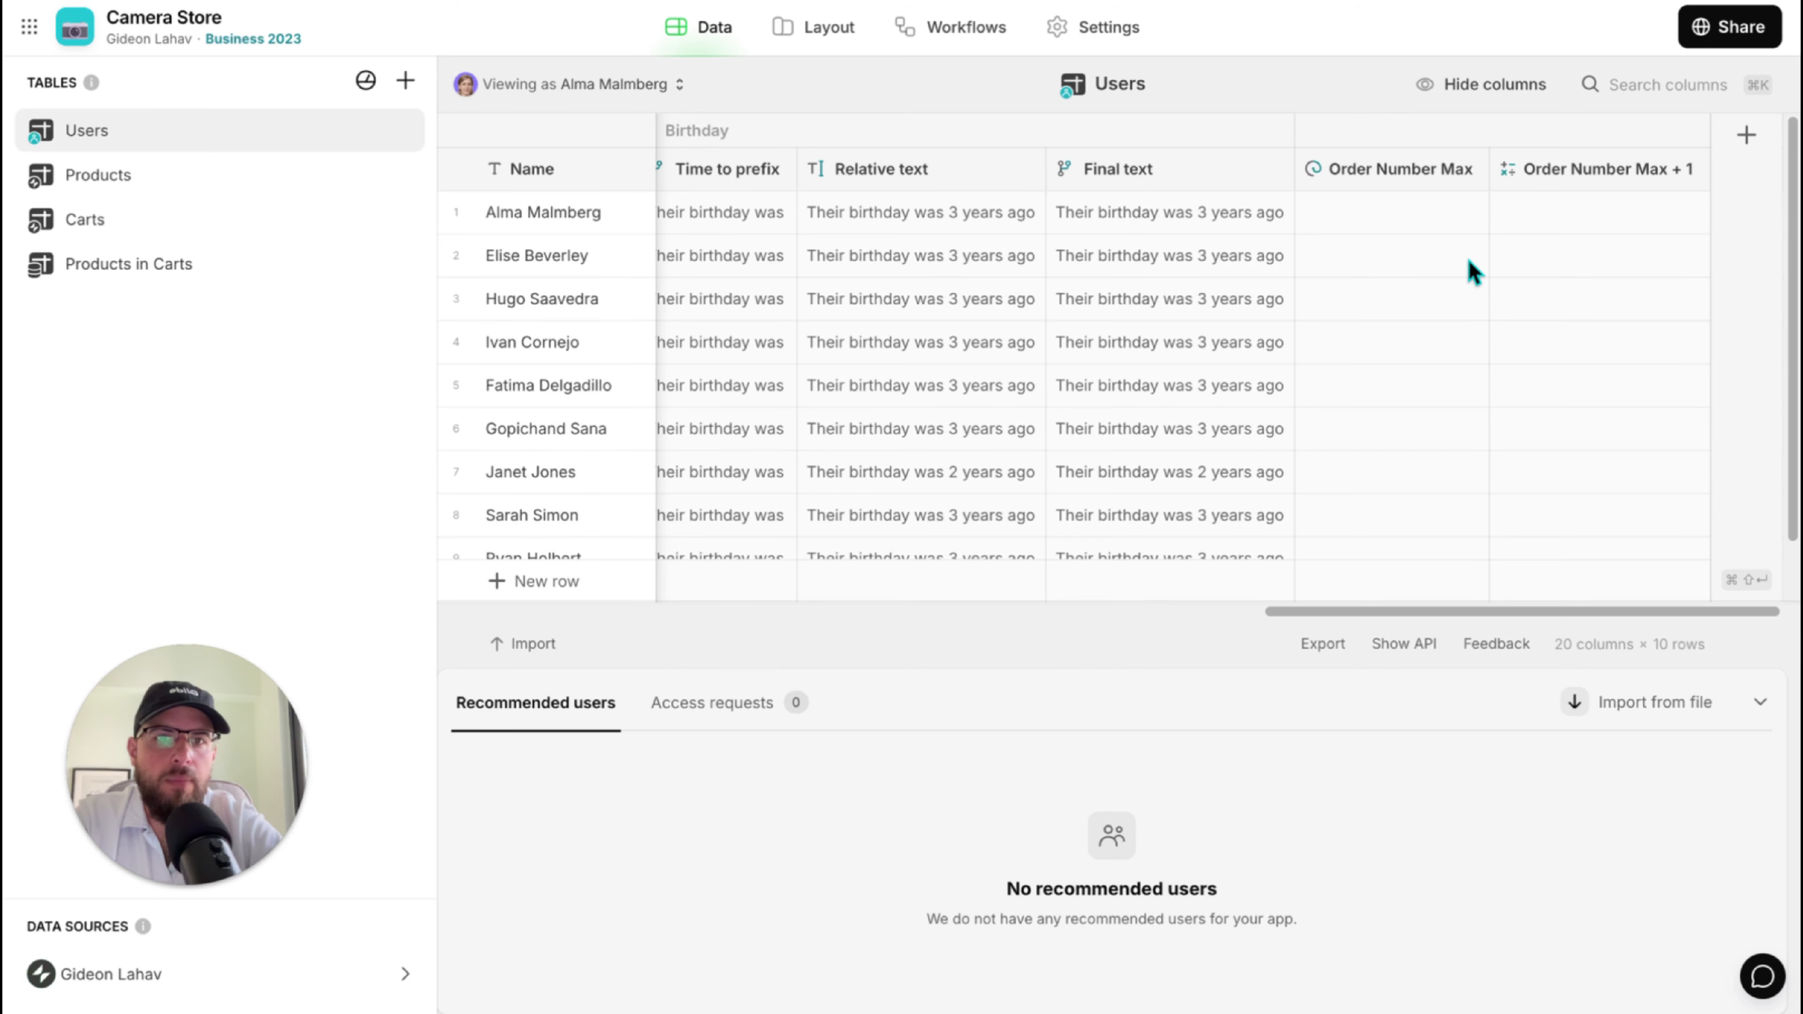
pyautogui.click(1415, 173)
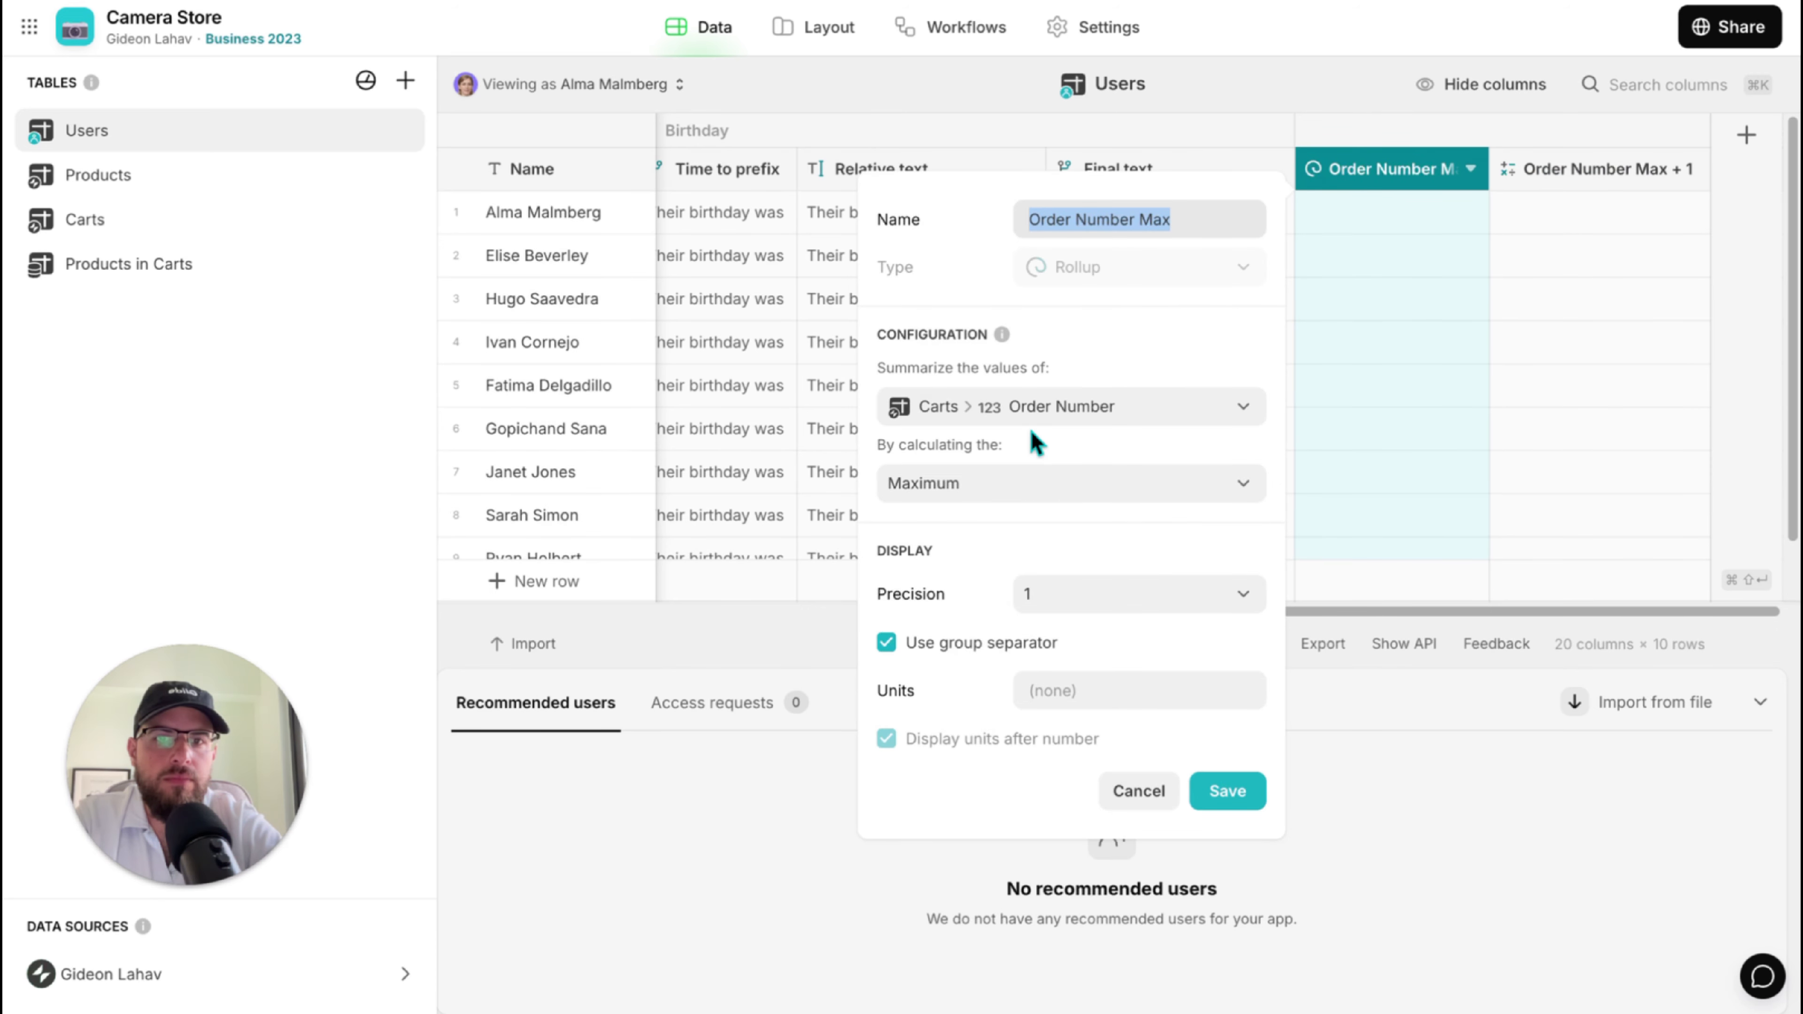
pyautogui.click(1157, 791)
pyautogui.click(1613, 171)
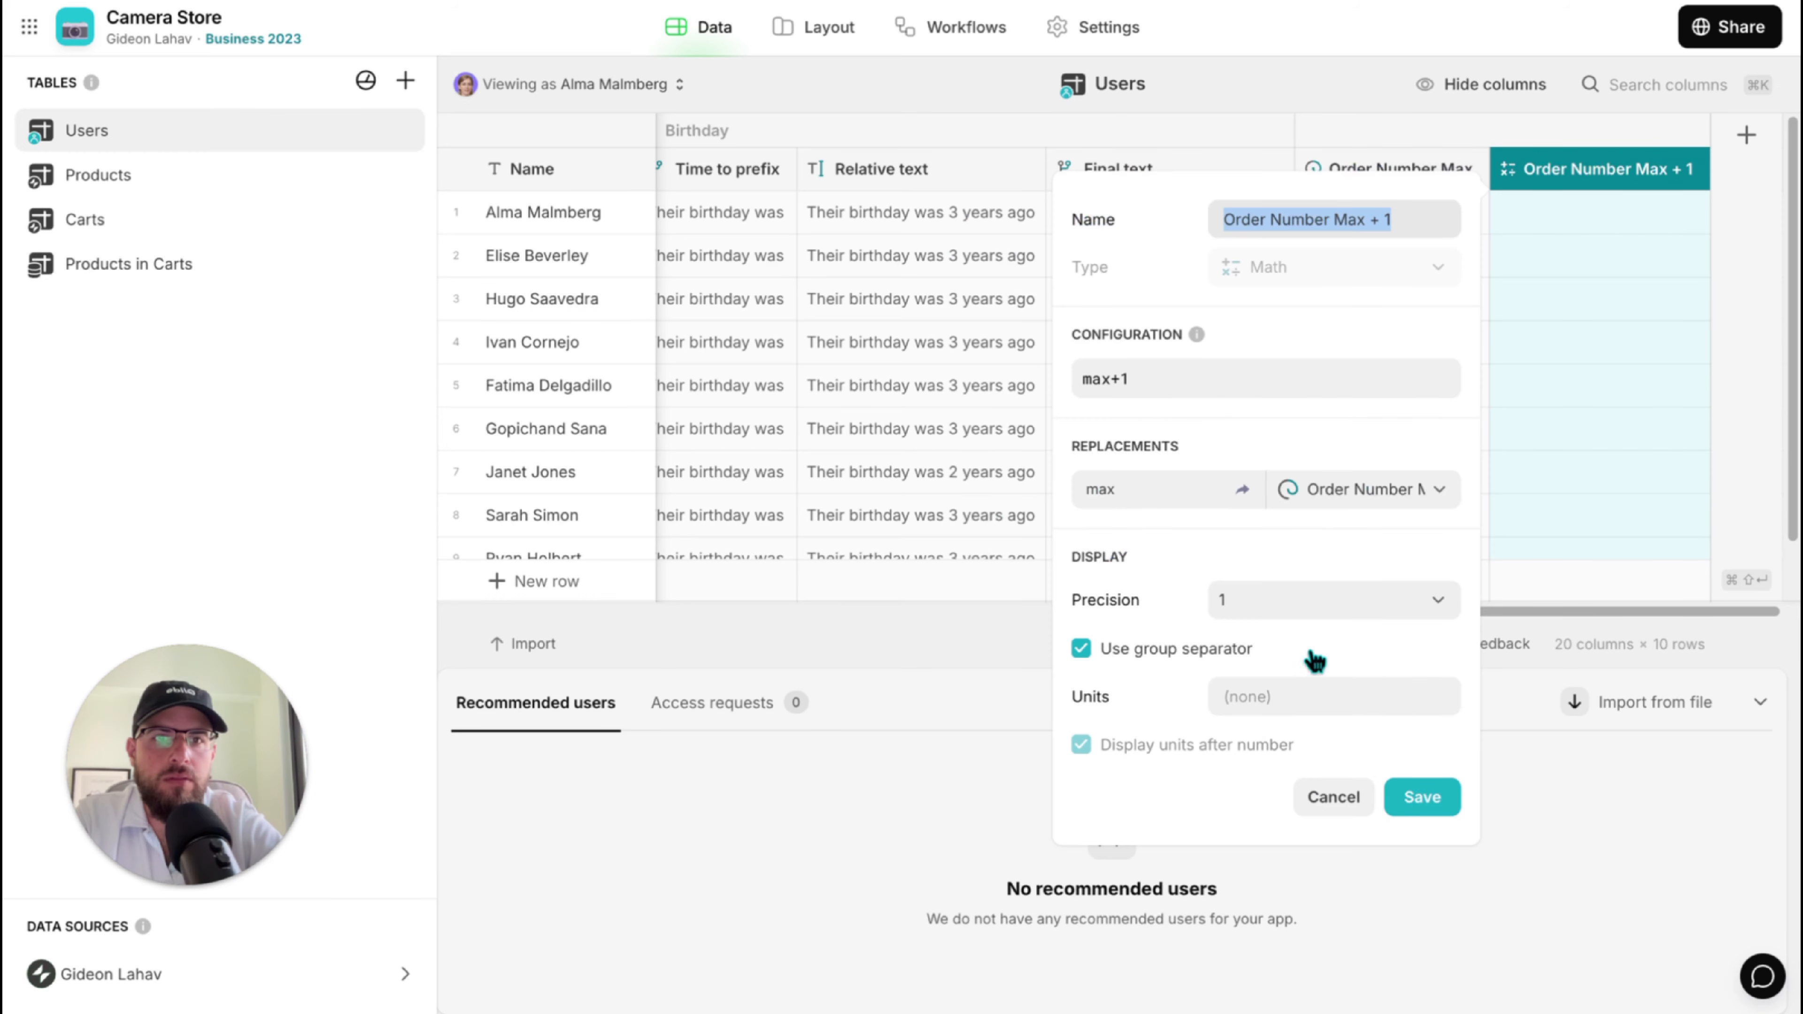
pyautogui.click(1333, 801)
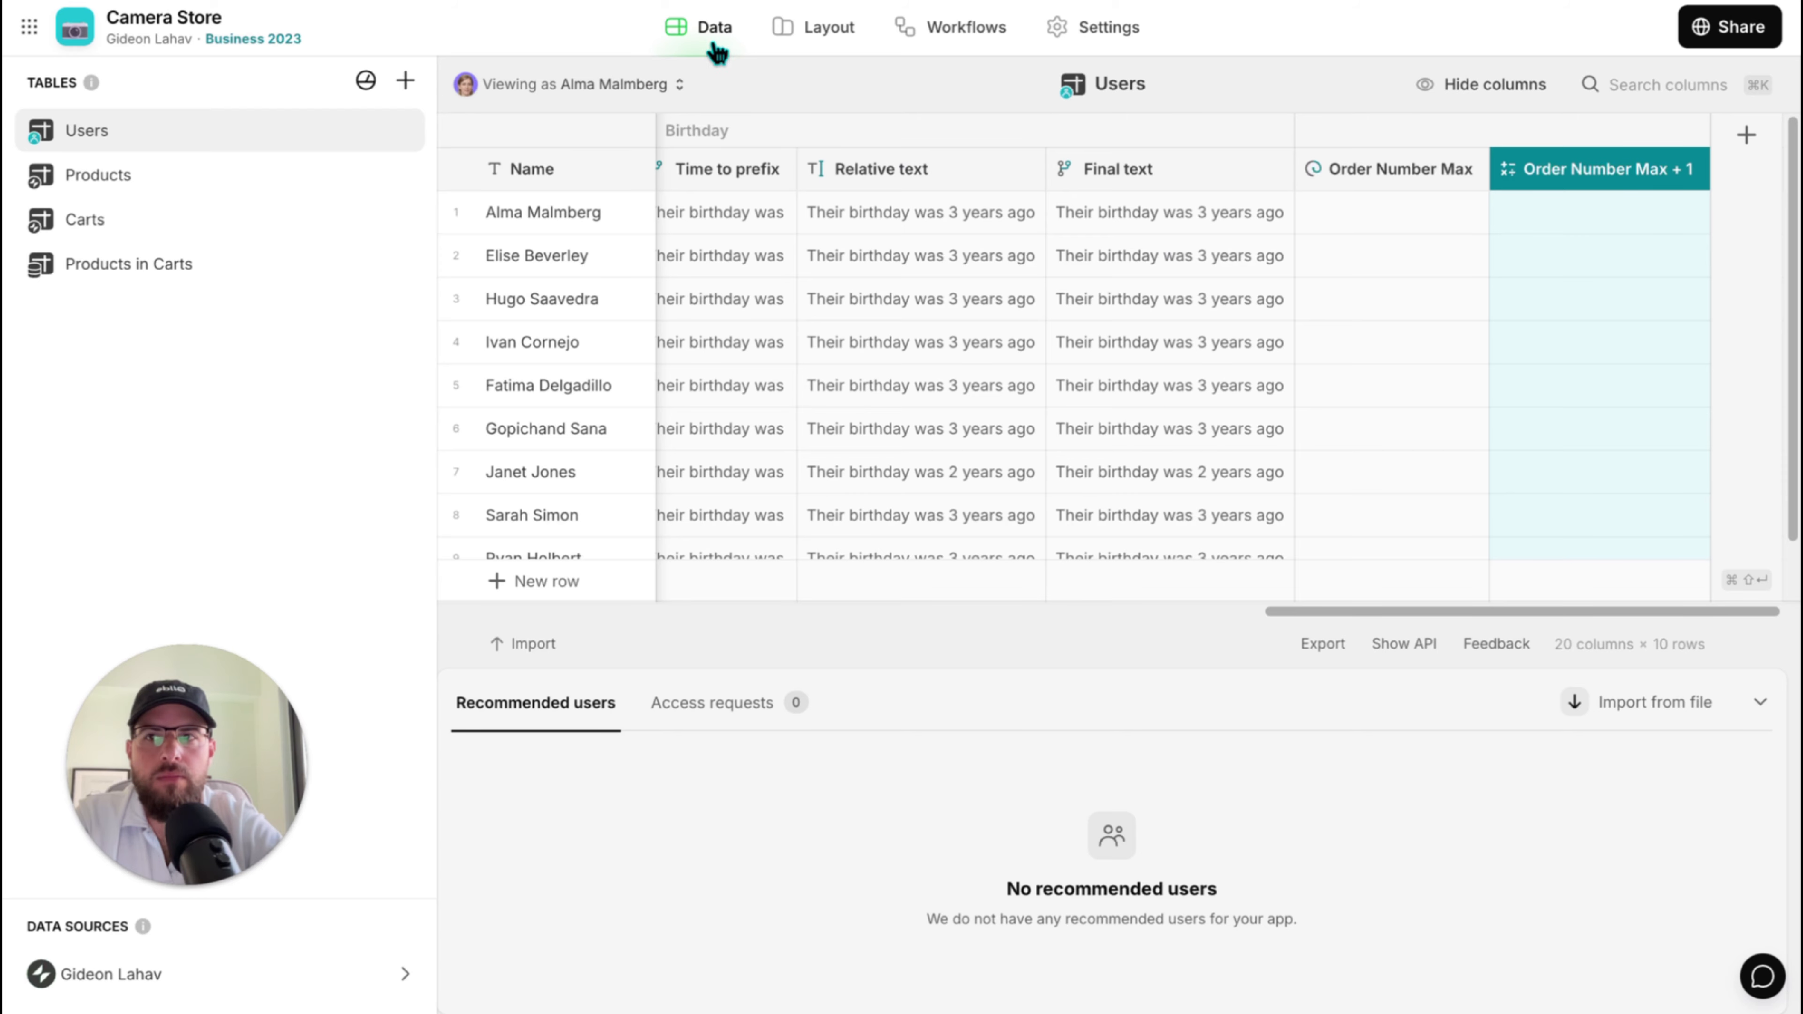
# In the Add to Cart workflow, set the new Carts row's Order Number to the user profile's Order Number Max + 1.
pyautogui.click(791, 37)
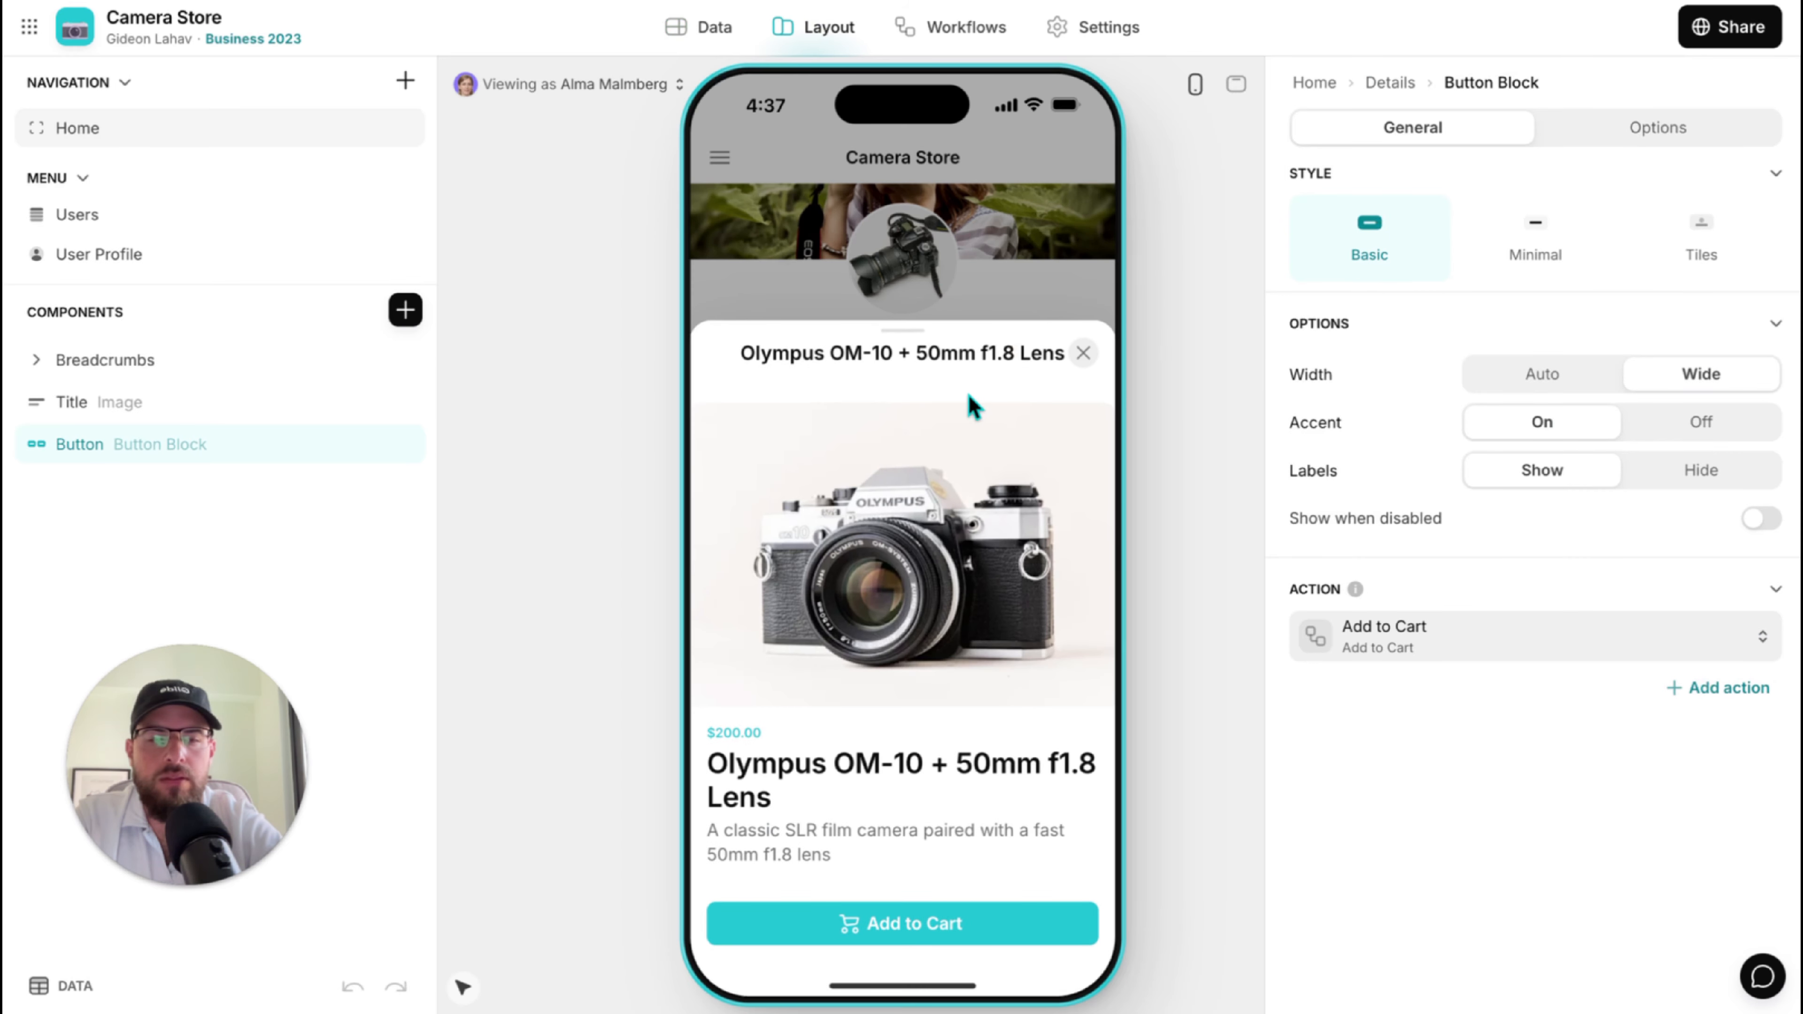
pyautogui.click(1441, 639)
pyautogui.click(1371, 891)
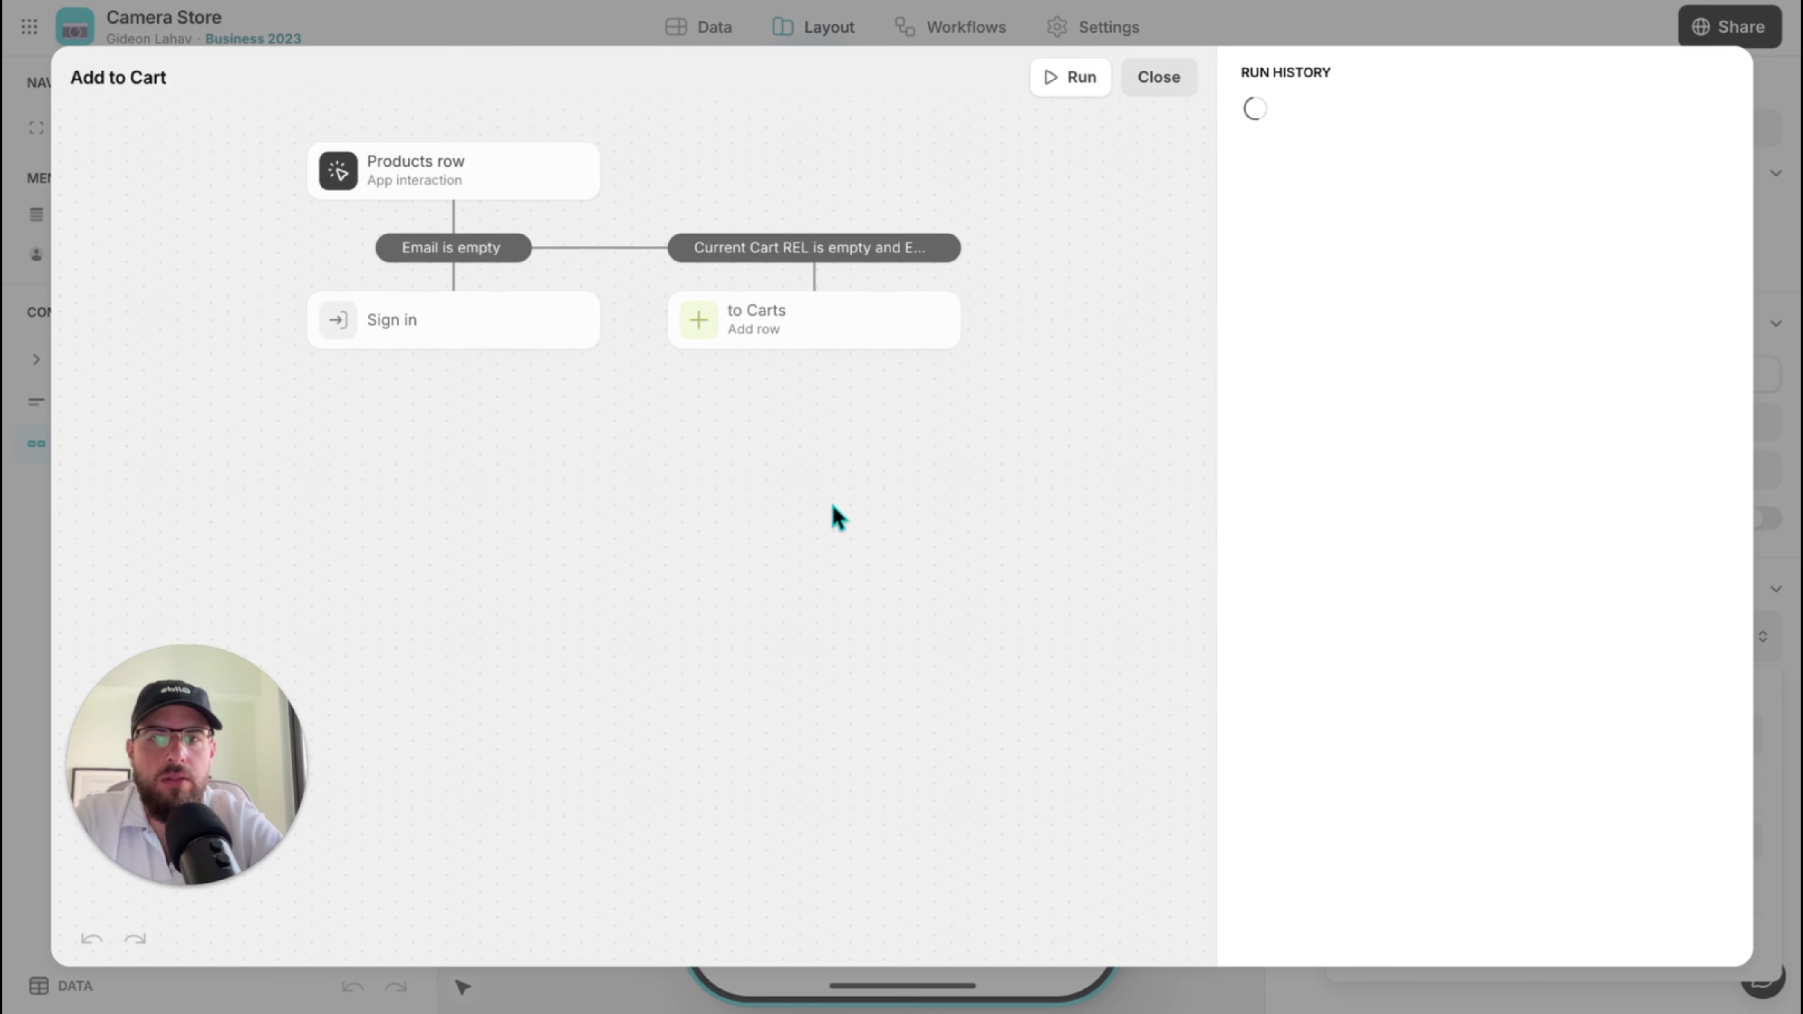
pyautogui.click(785, 335)
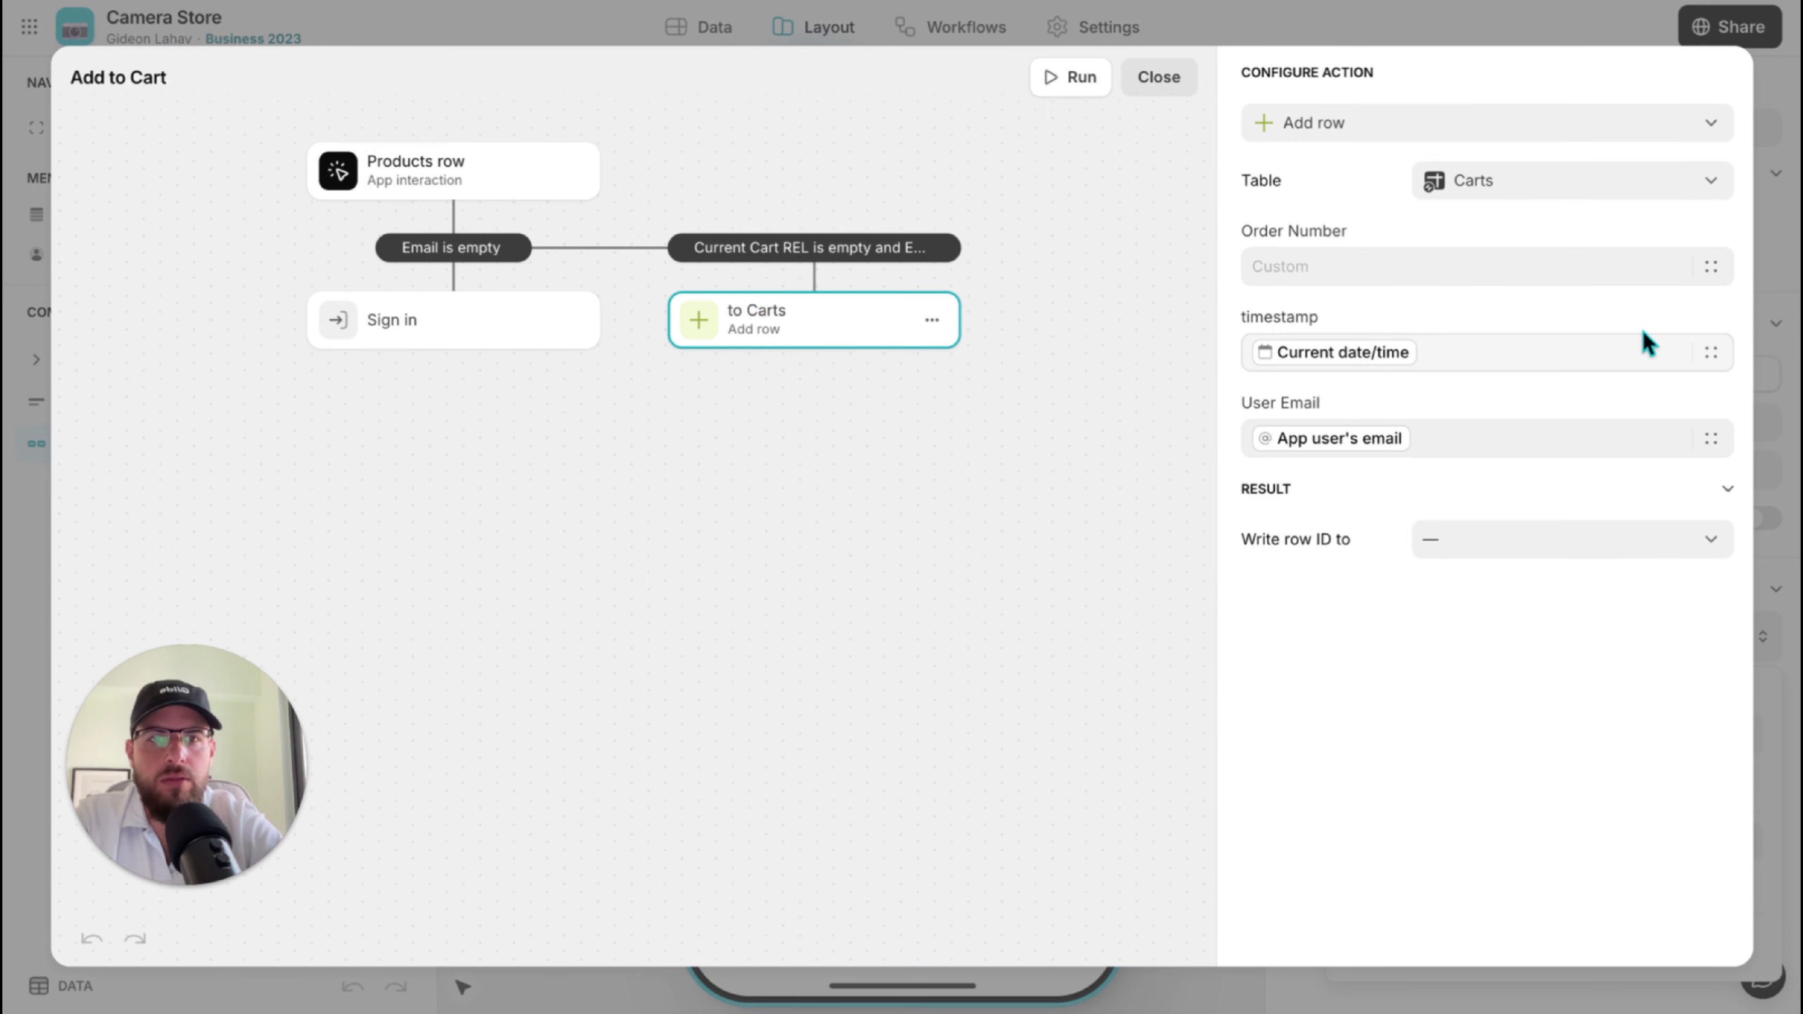
pyautogui.click(1710, 266)
pyautogui.moveTo(1527, 599)
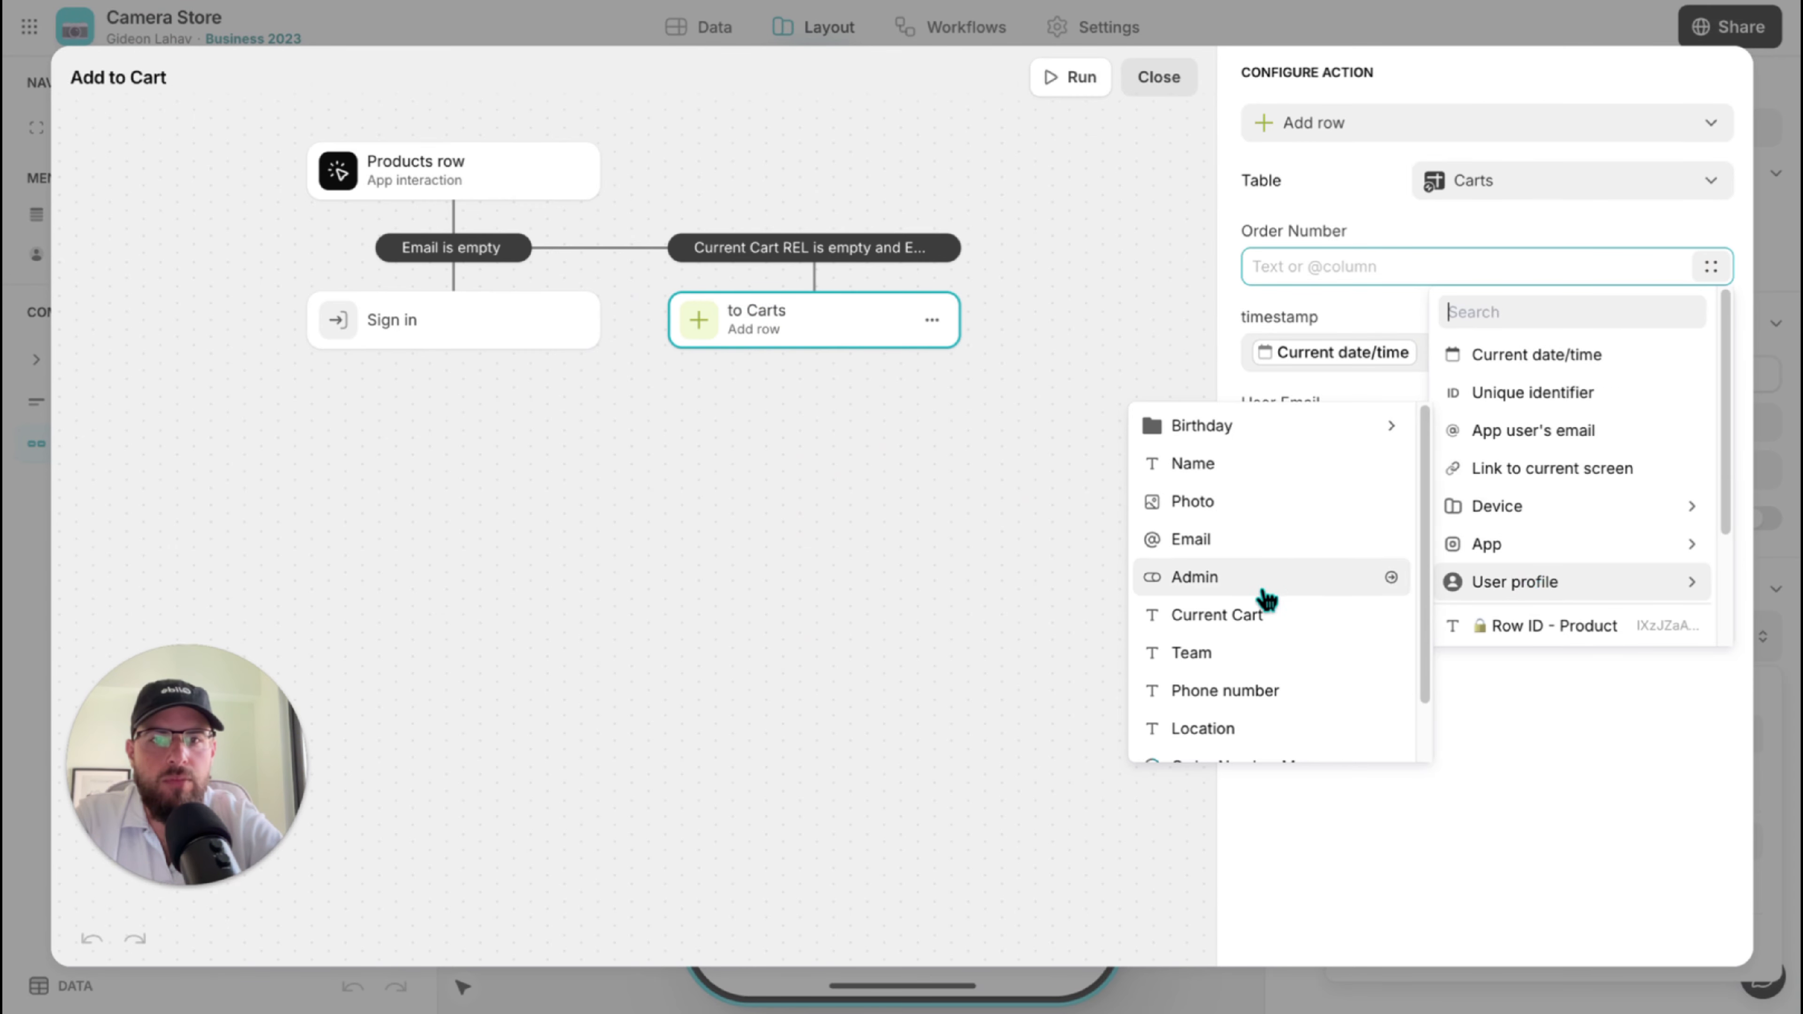
pyautogui.scroll(-2, 1259, 639)
pyautogui.click(1255, 747)
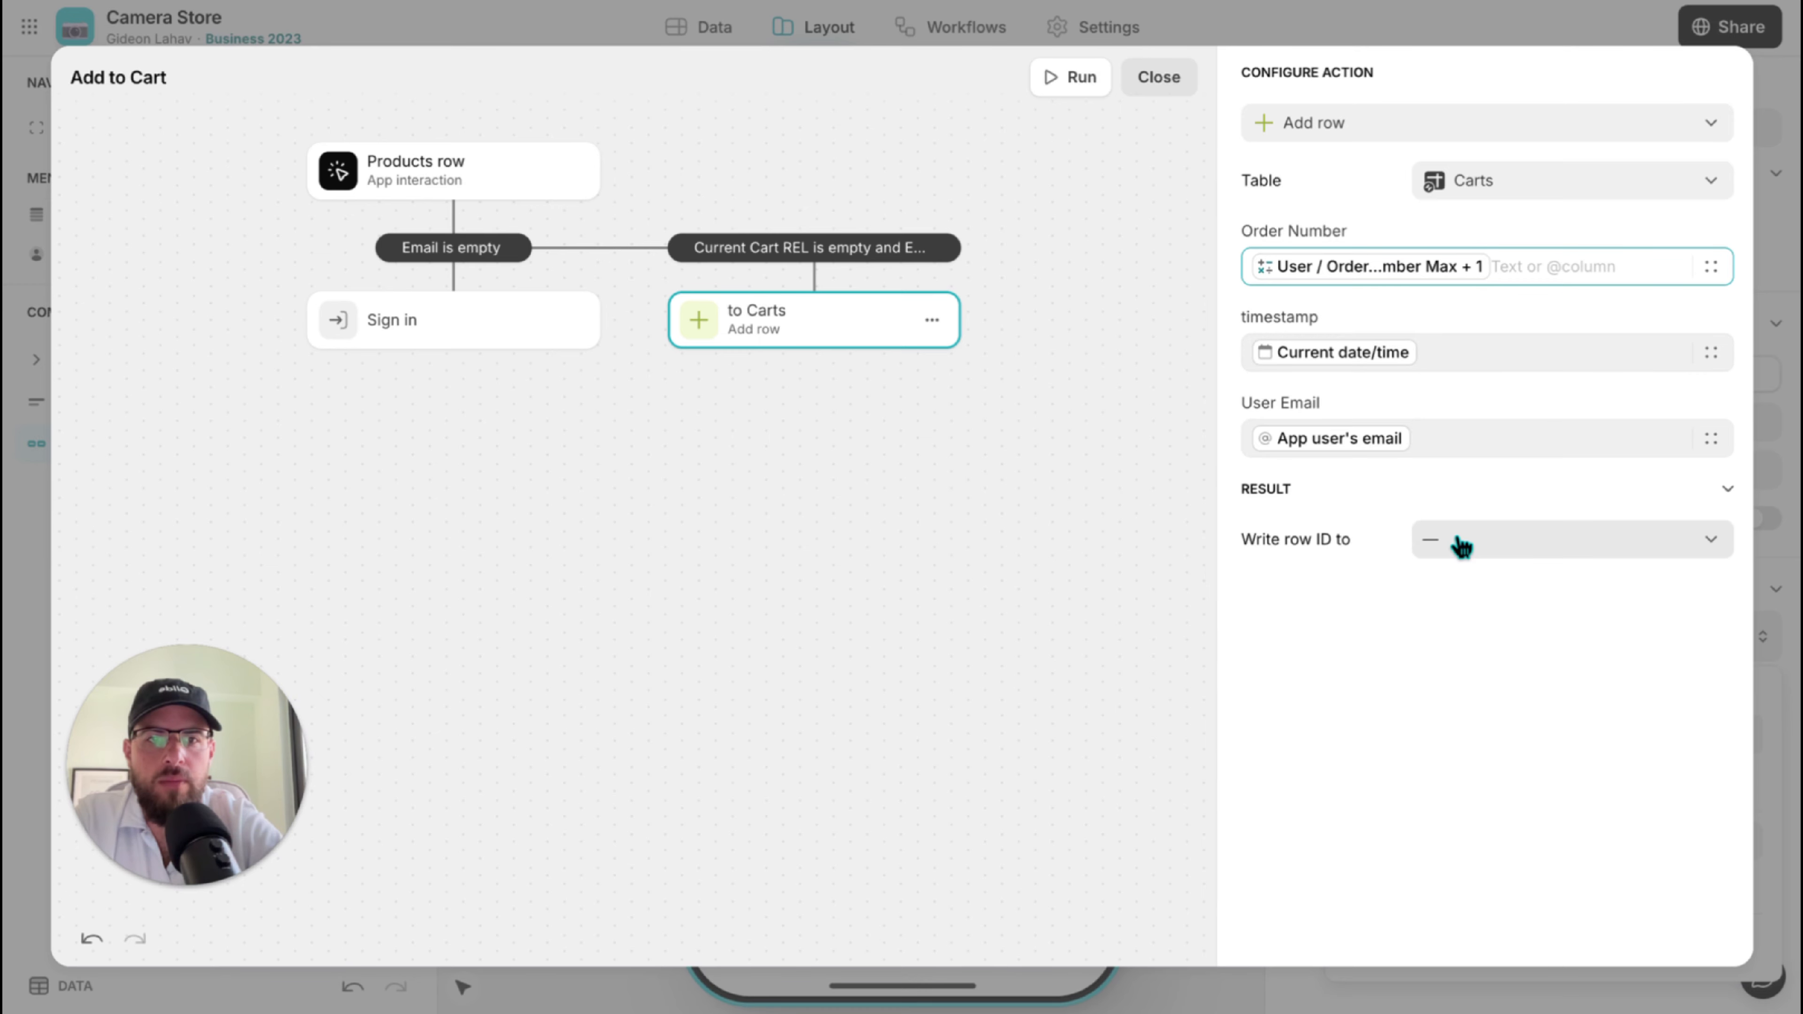
# Write the new Carts row's ID to the User Profile's Current Cart column.
pyautogui.click(1473, 538)
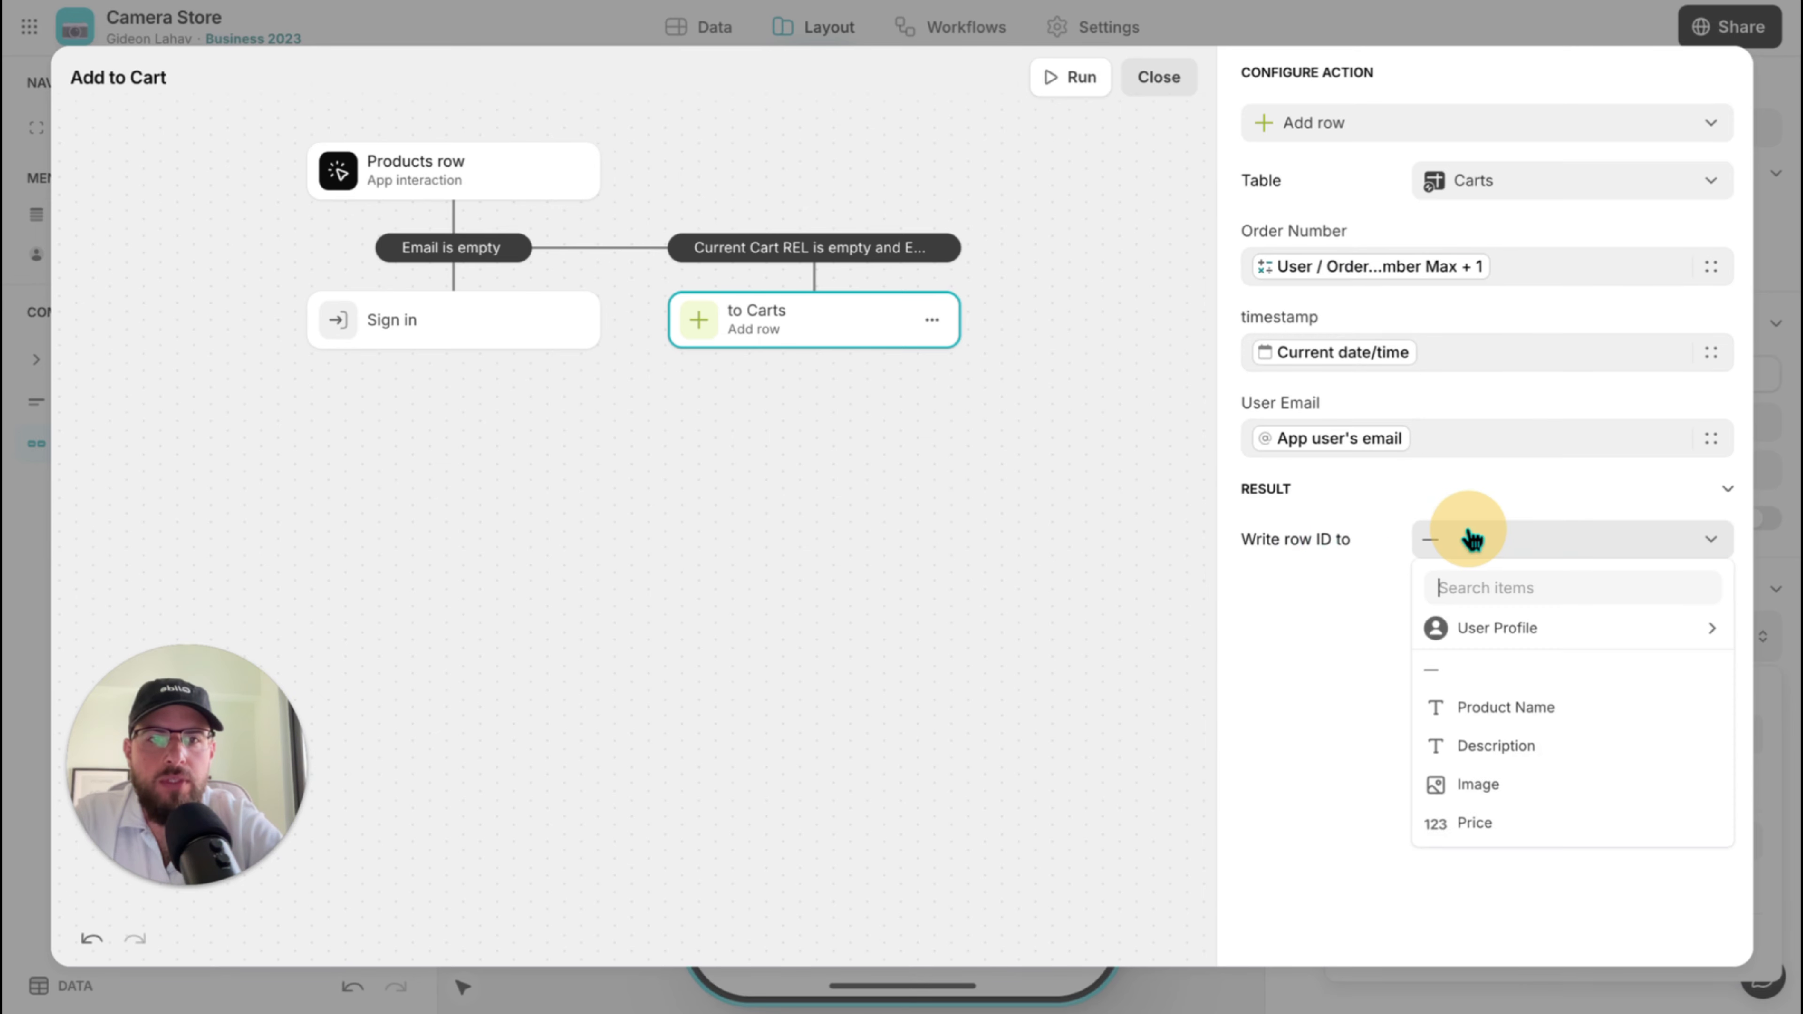
pyautogui.moveTo(1481, 628)
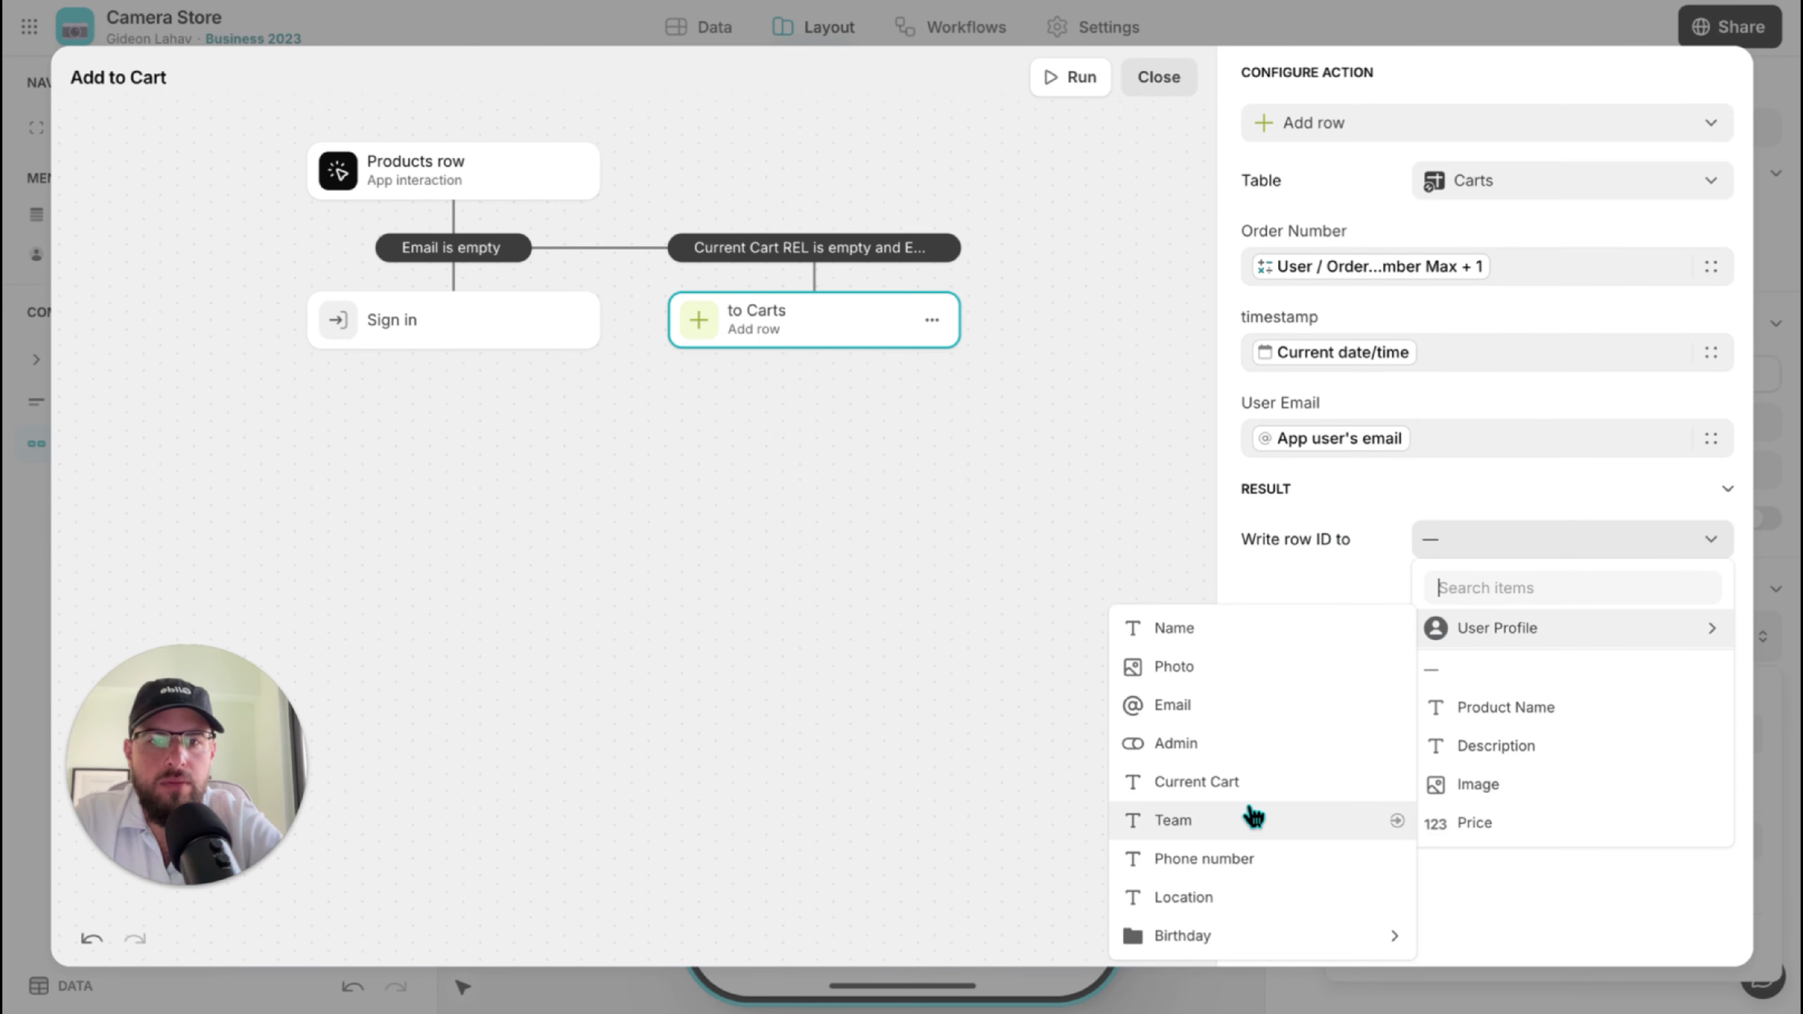
pyautogui.click(1228, 781)
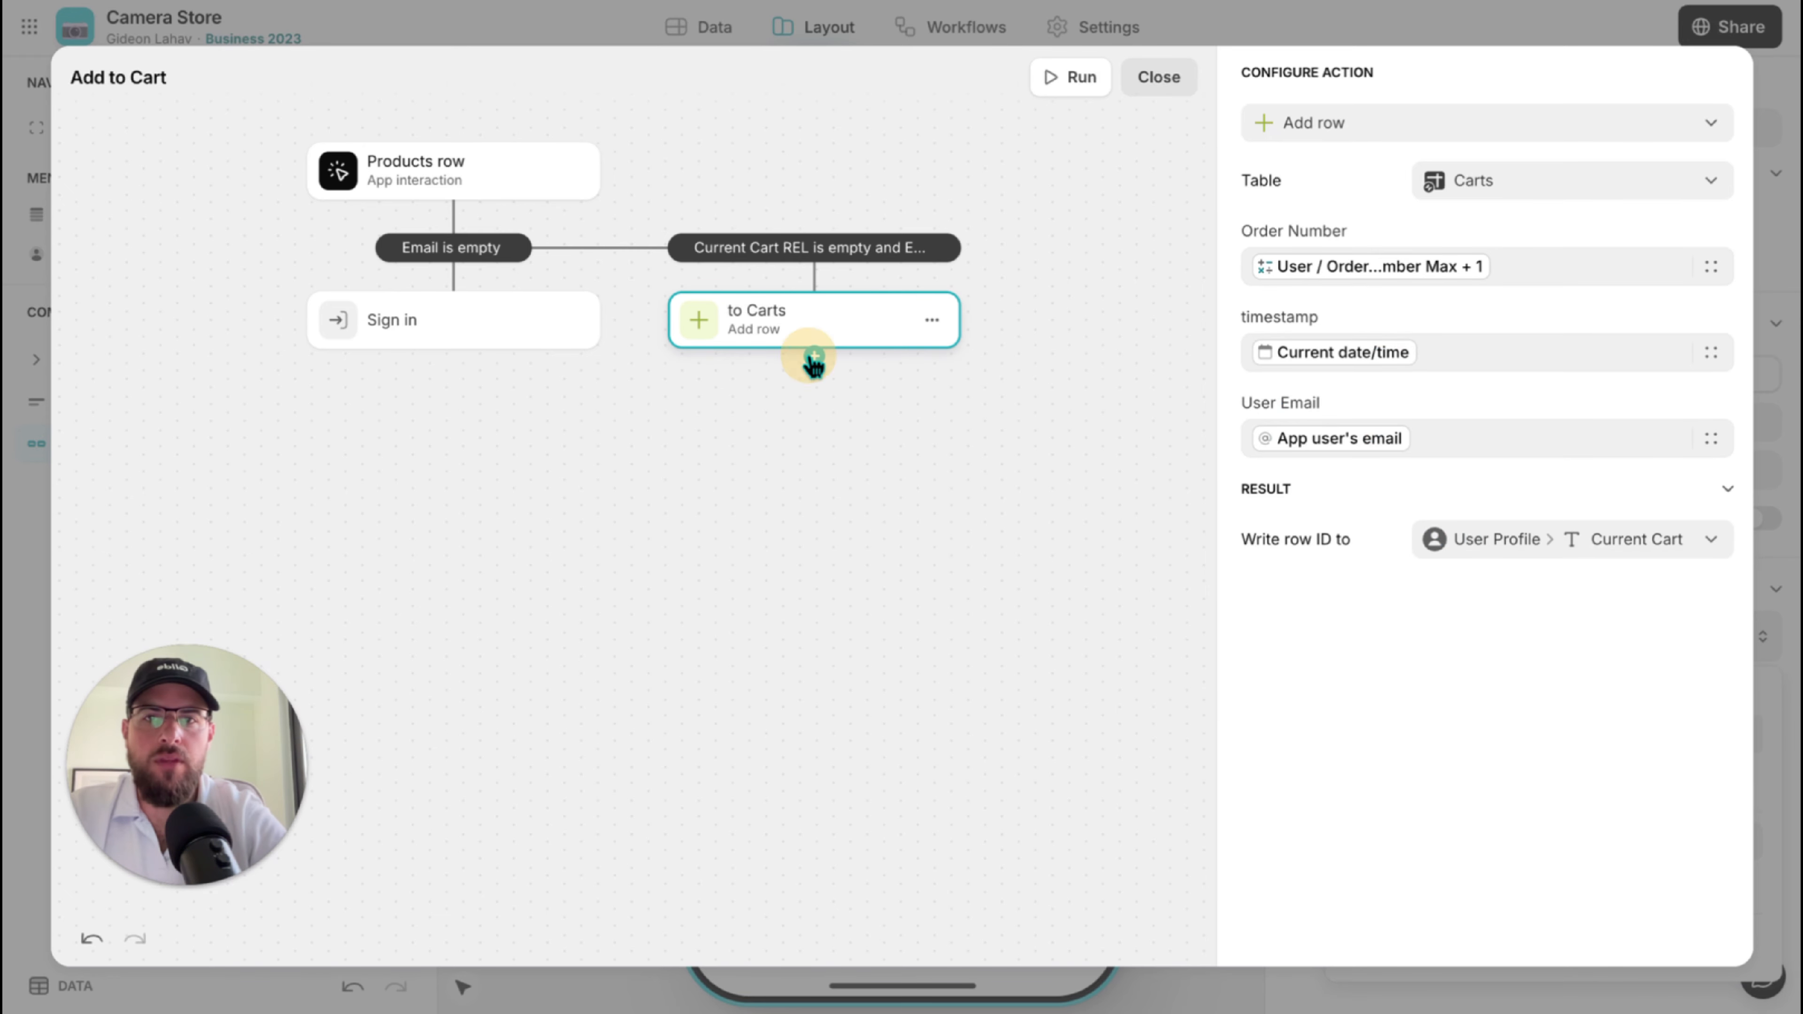
# Add a Wait for condition action after the Carts row action and set its message to "Creating new cart".
pyautogui.click(814, 356)
pyautogui.write('wa')
pyautogui.press('Down')
pyautogui.press('Return')
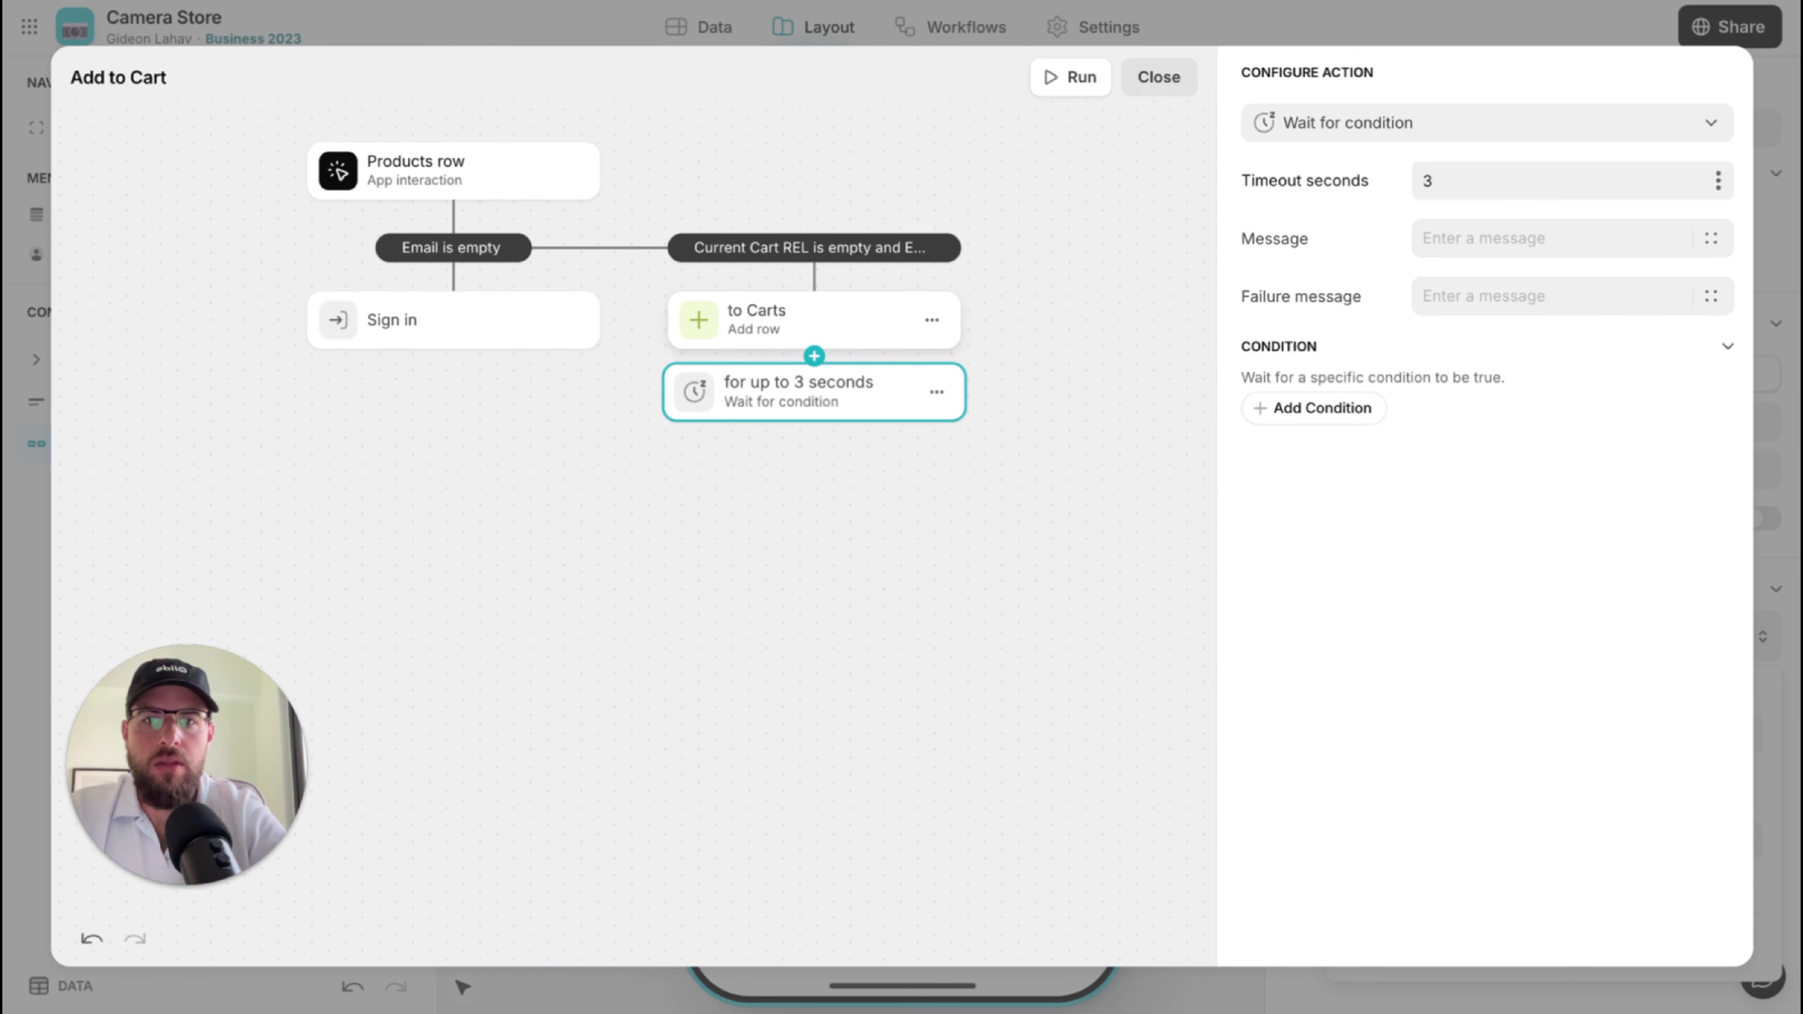
pyautogui.click(1452, 236)
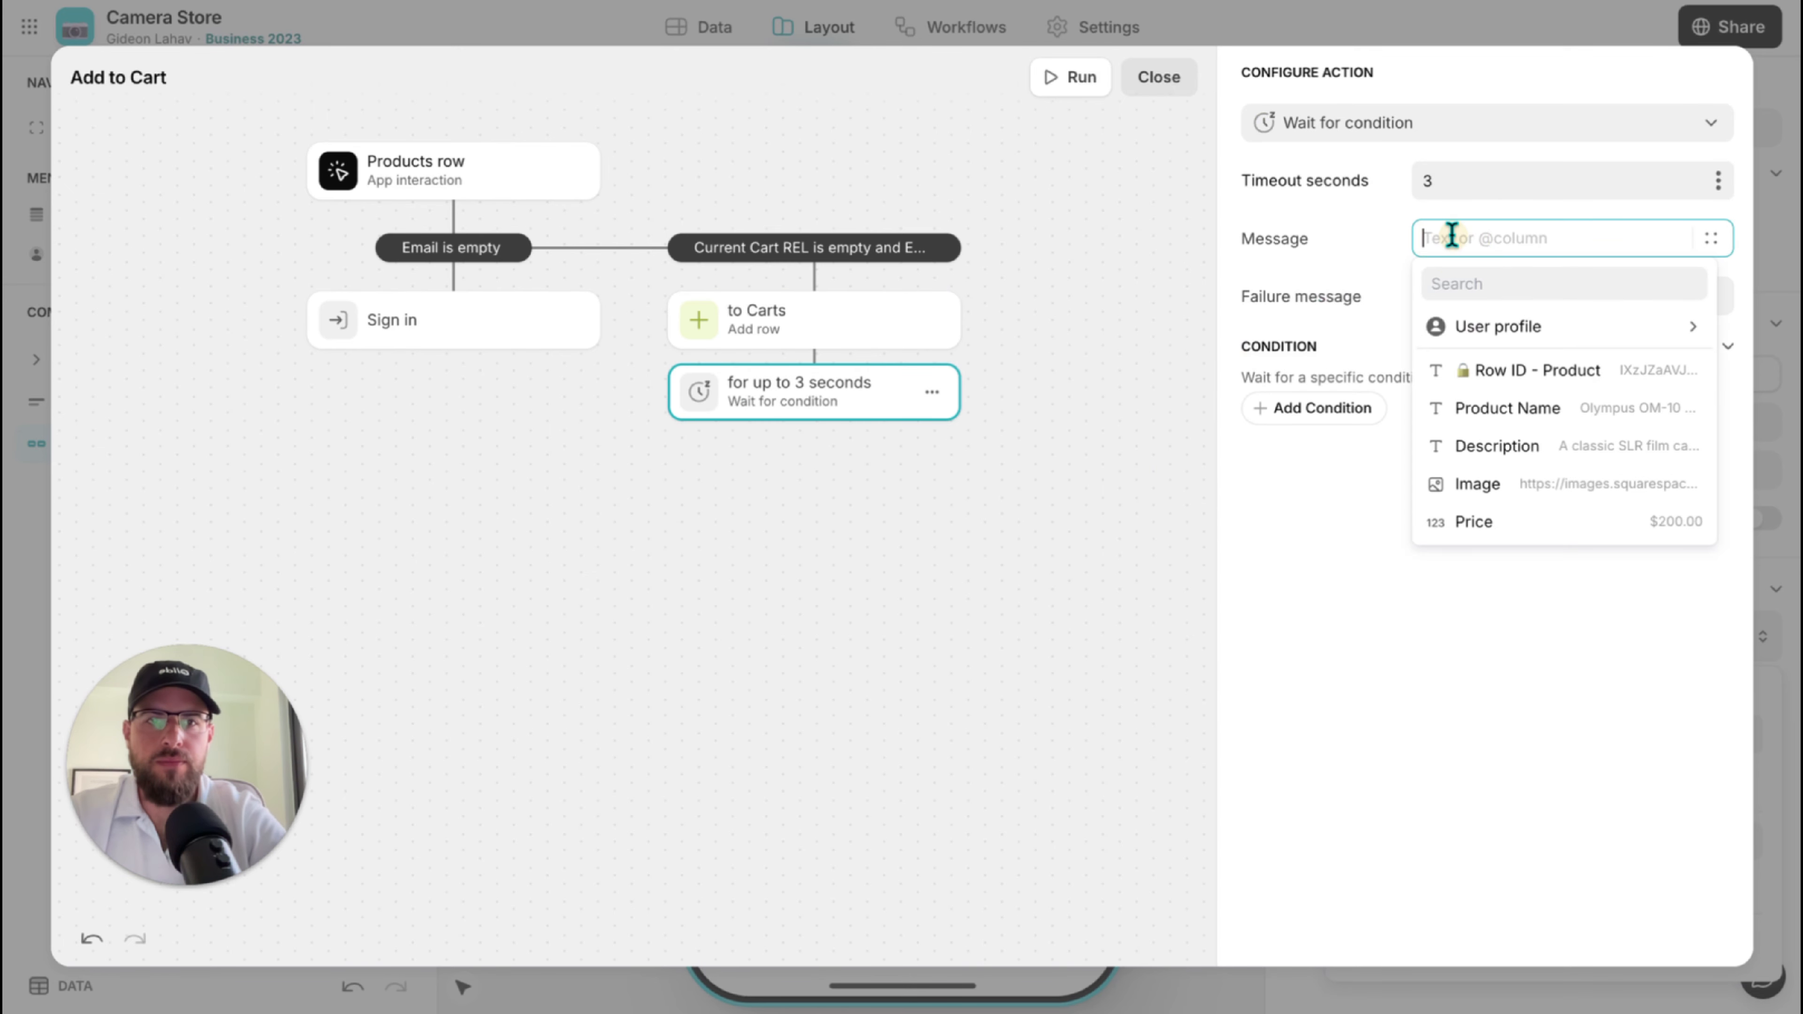
pyautogui.write('Addi')
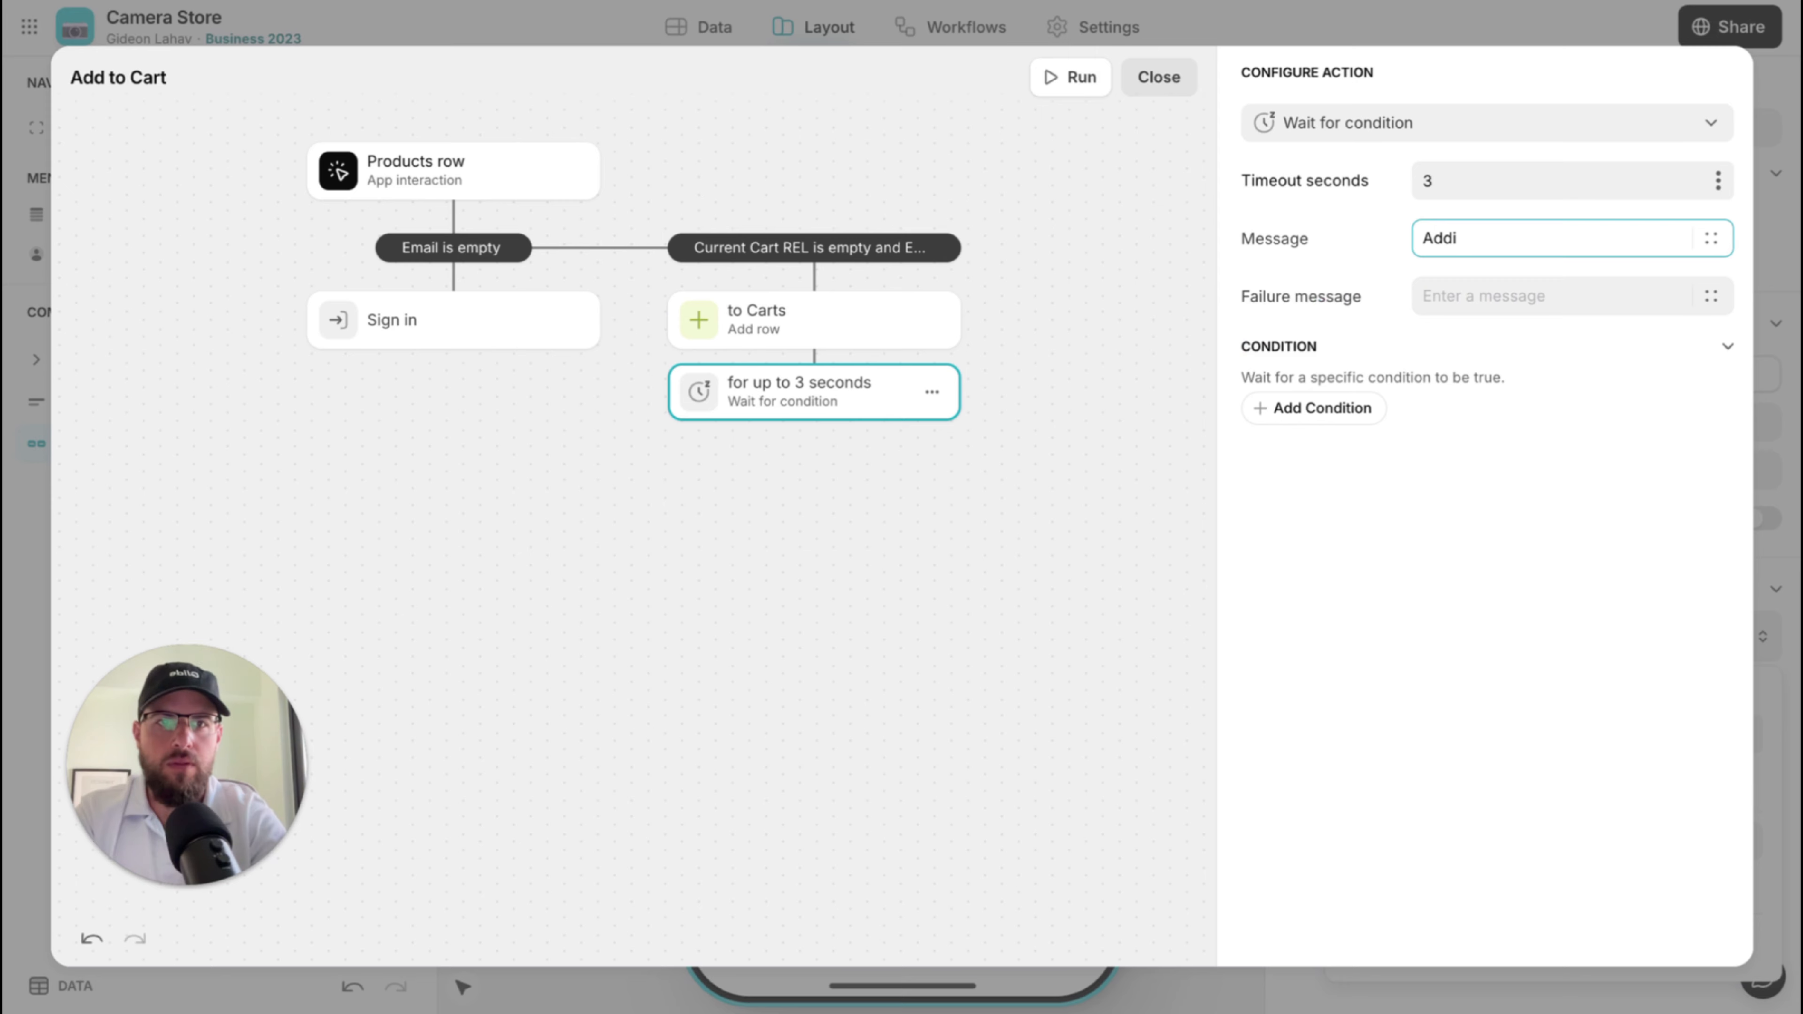
pyautogui.hotkey('ctrl', 'a')
pyautogui.write('C')
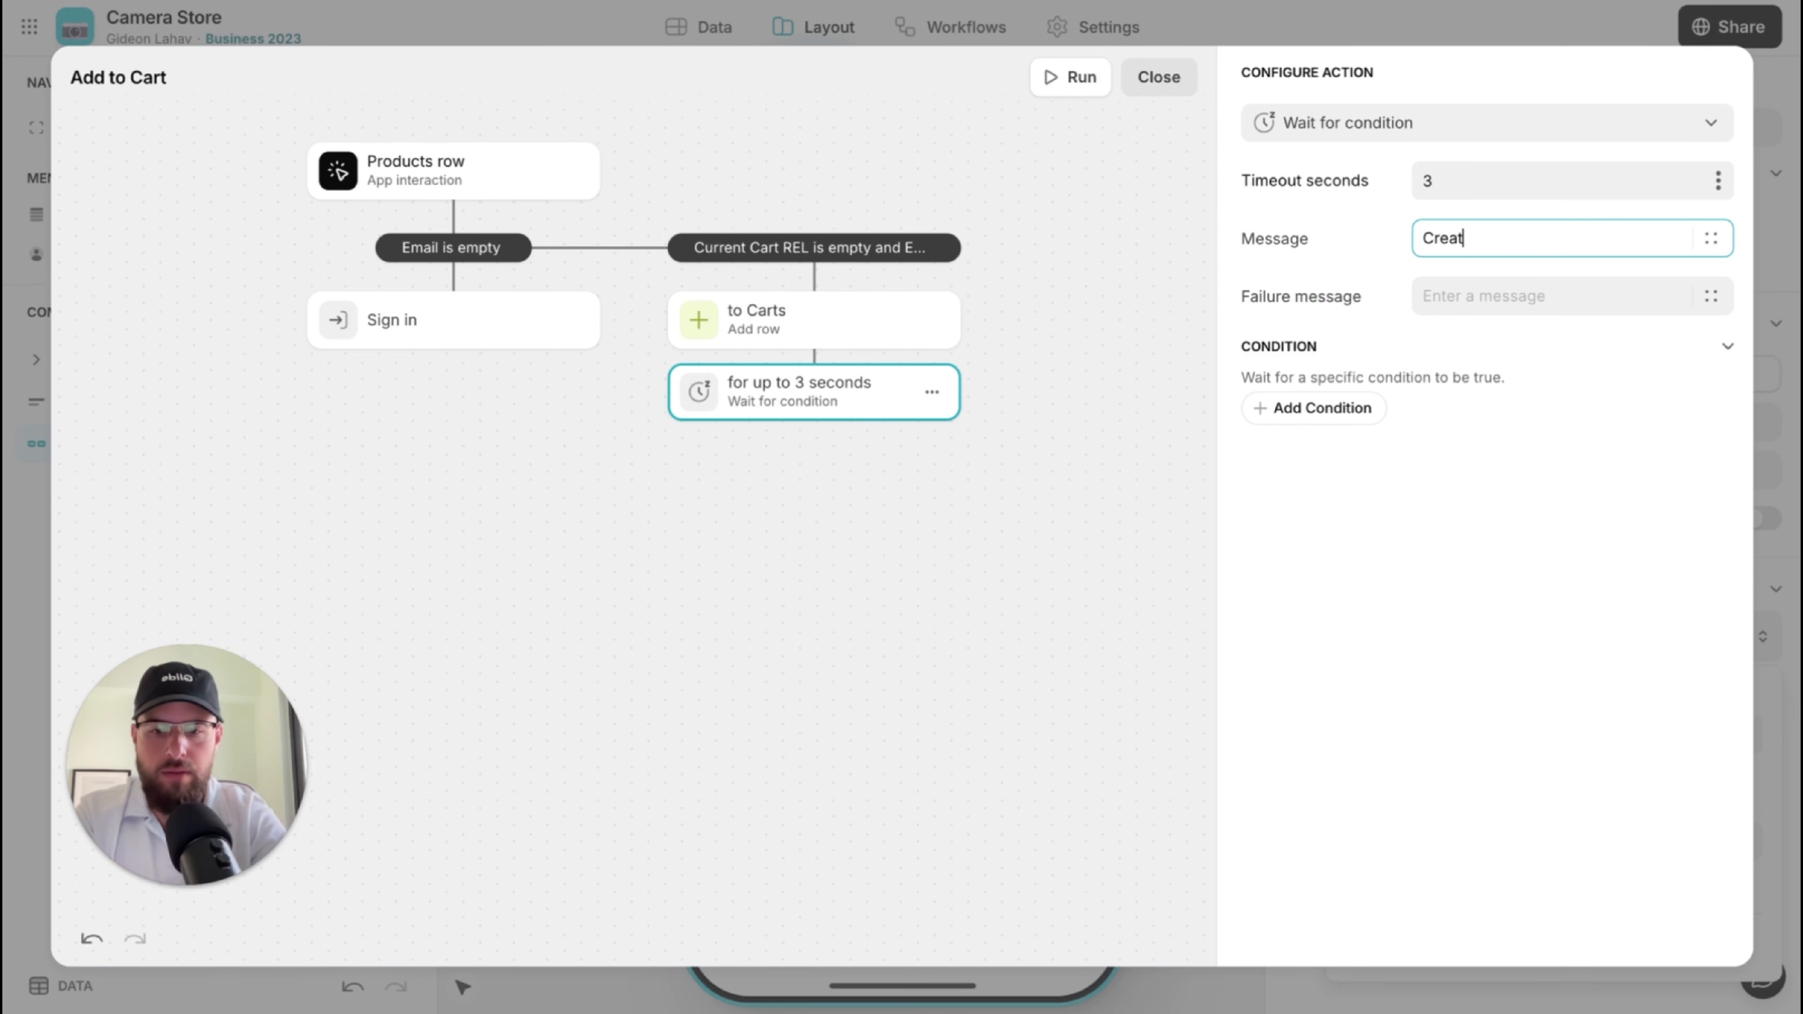
pyautogui.write('reating new cart')
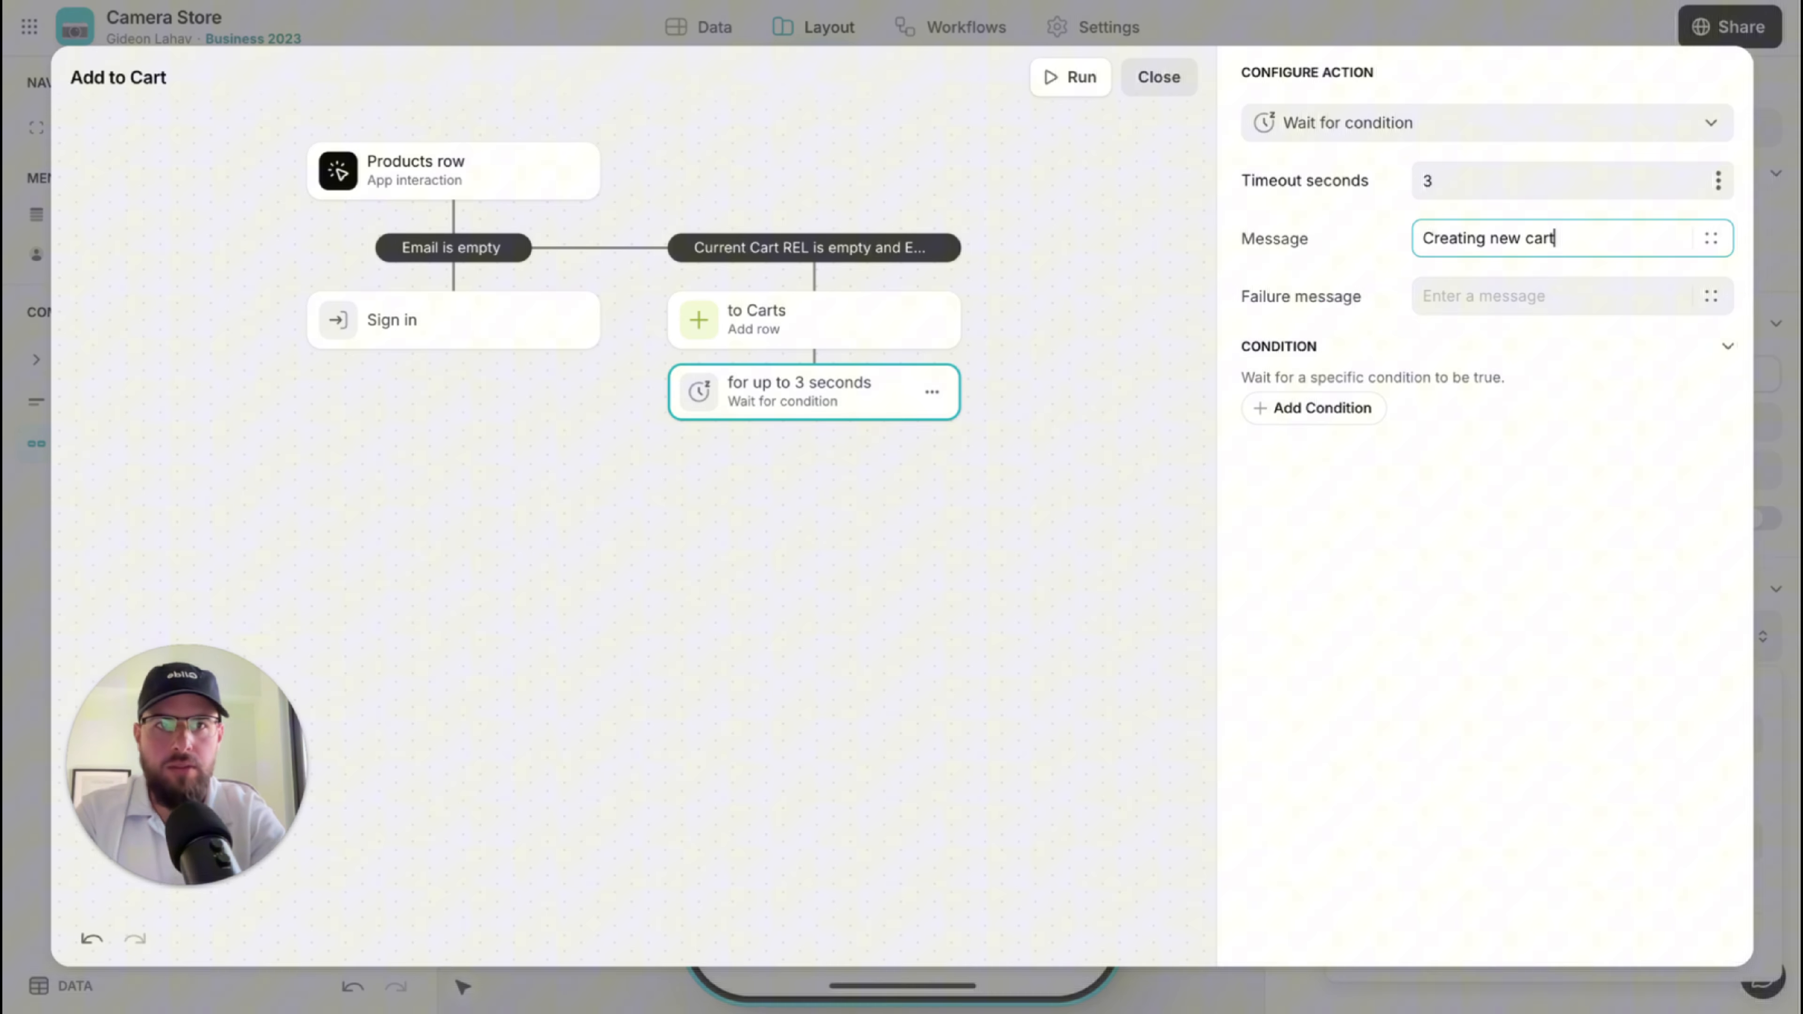
# Set the Wait for condition action to wait until the user profile's Current Cart REL is not empty.
pyautogui.click(1362, 409)
pyautogui.click(1356, 390)
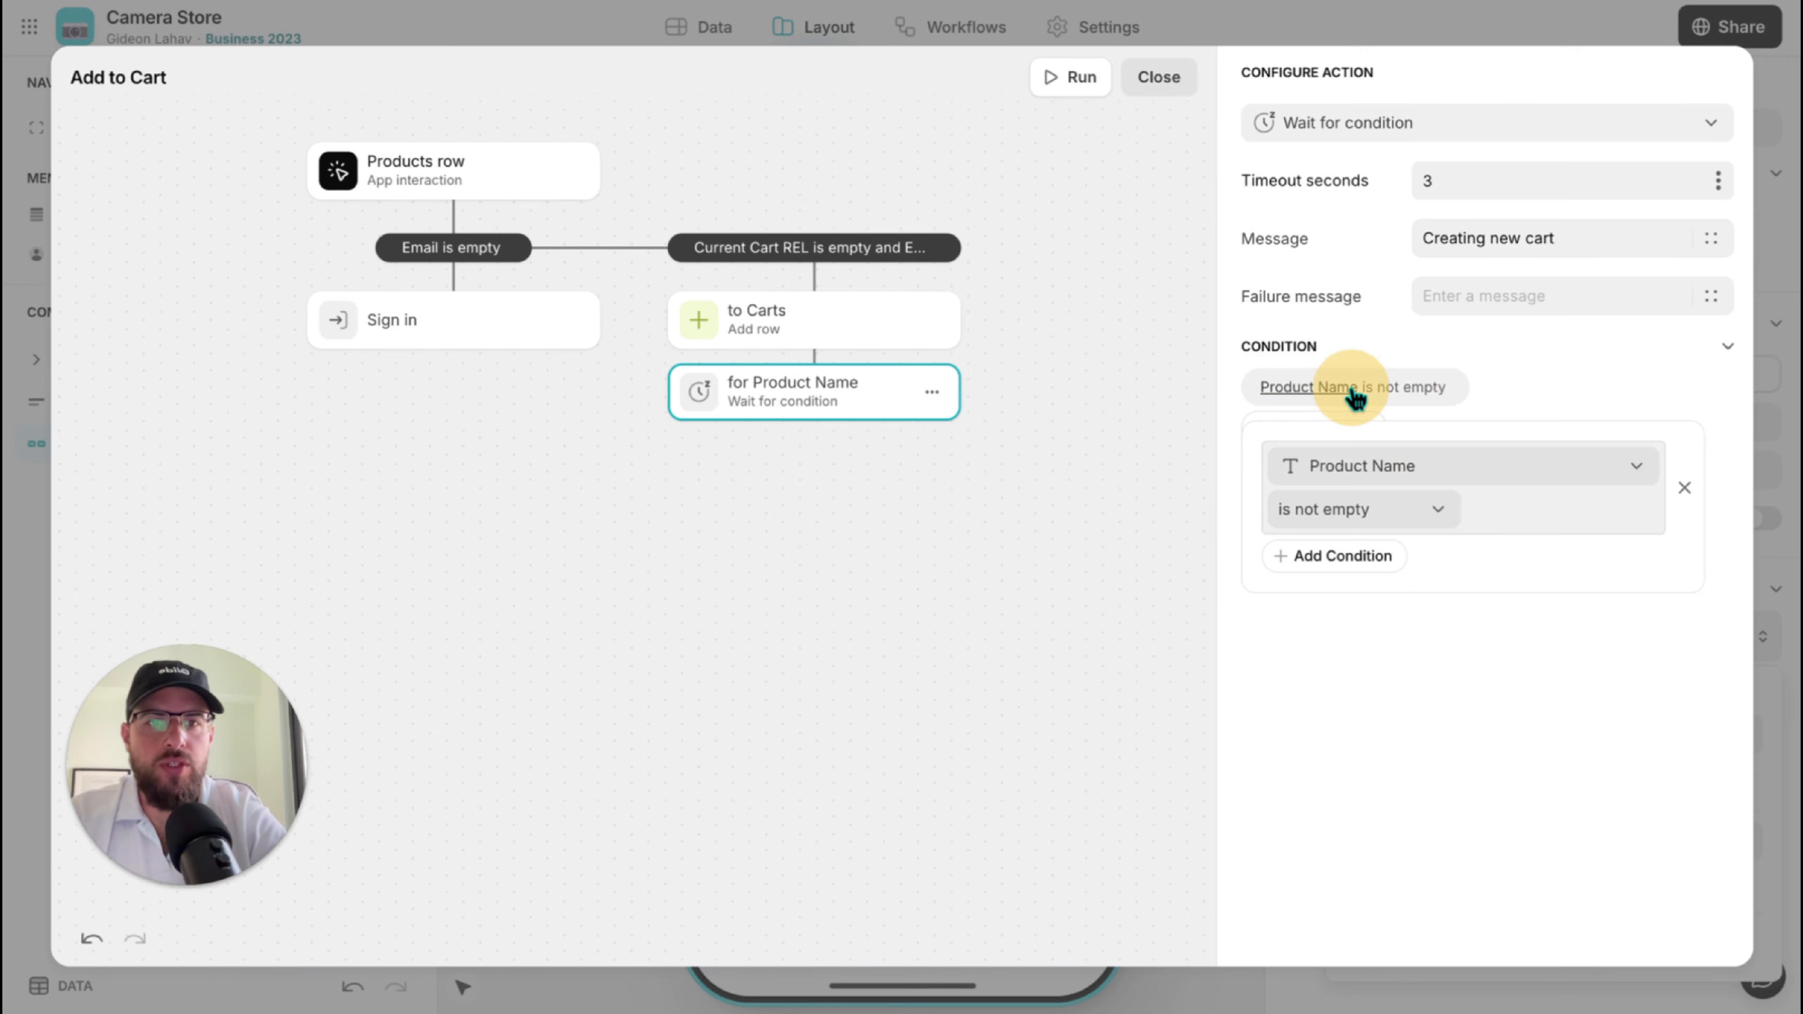
pyautogui.click(1360, 467)
pyautogui.moveTo(1413, 562)
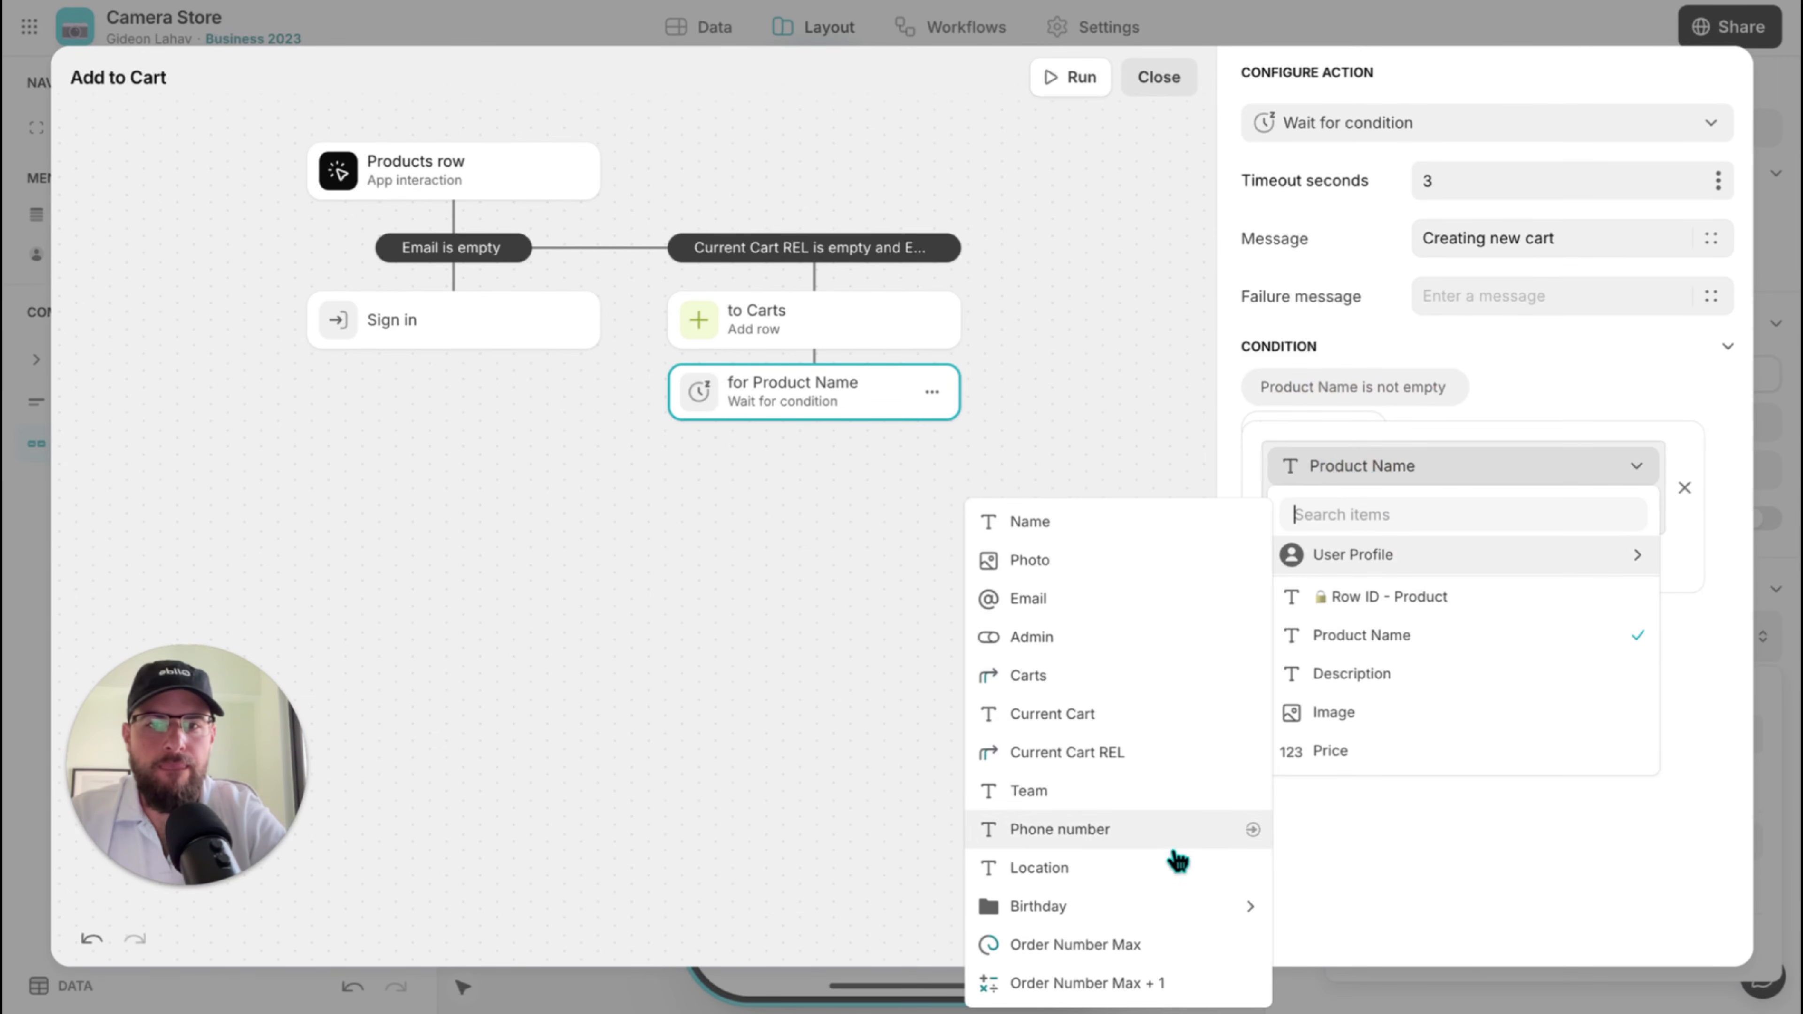
pyautogui.click(1109, 759)
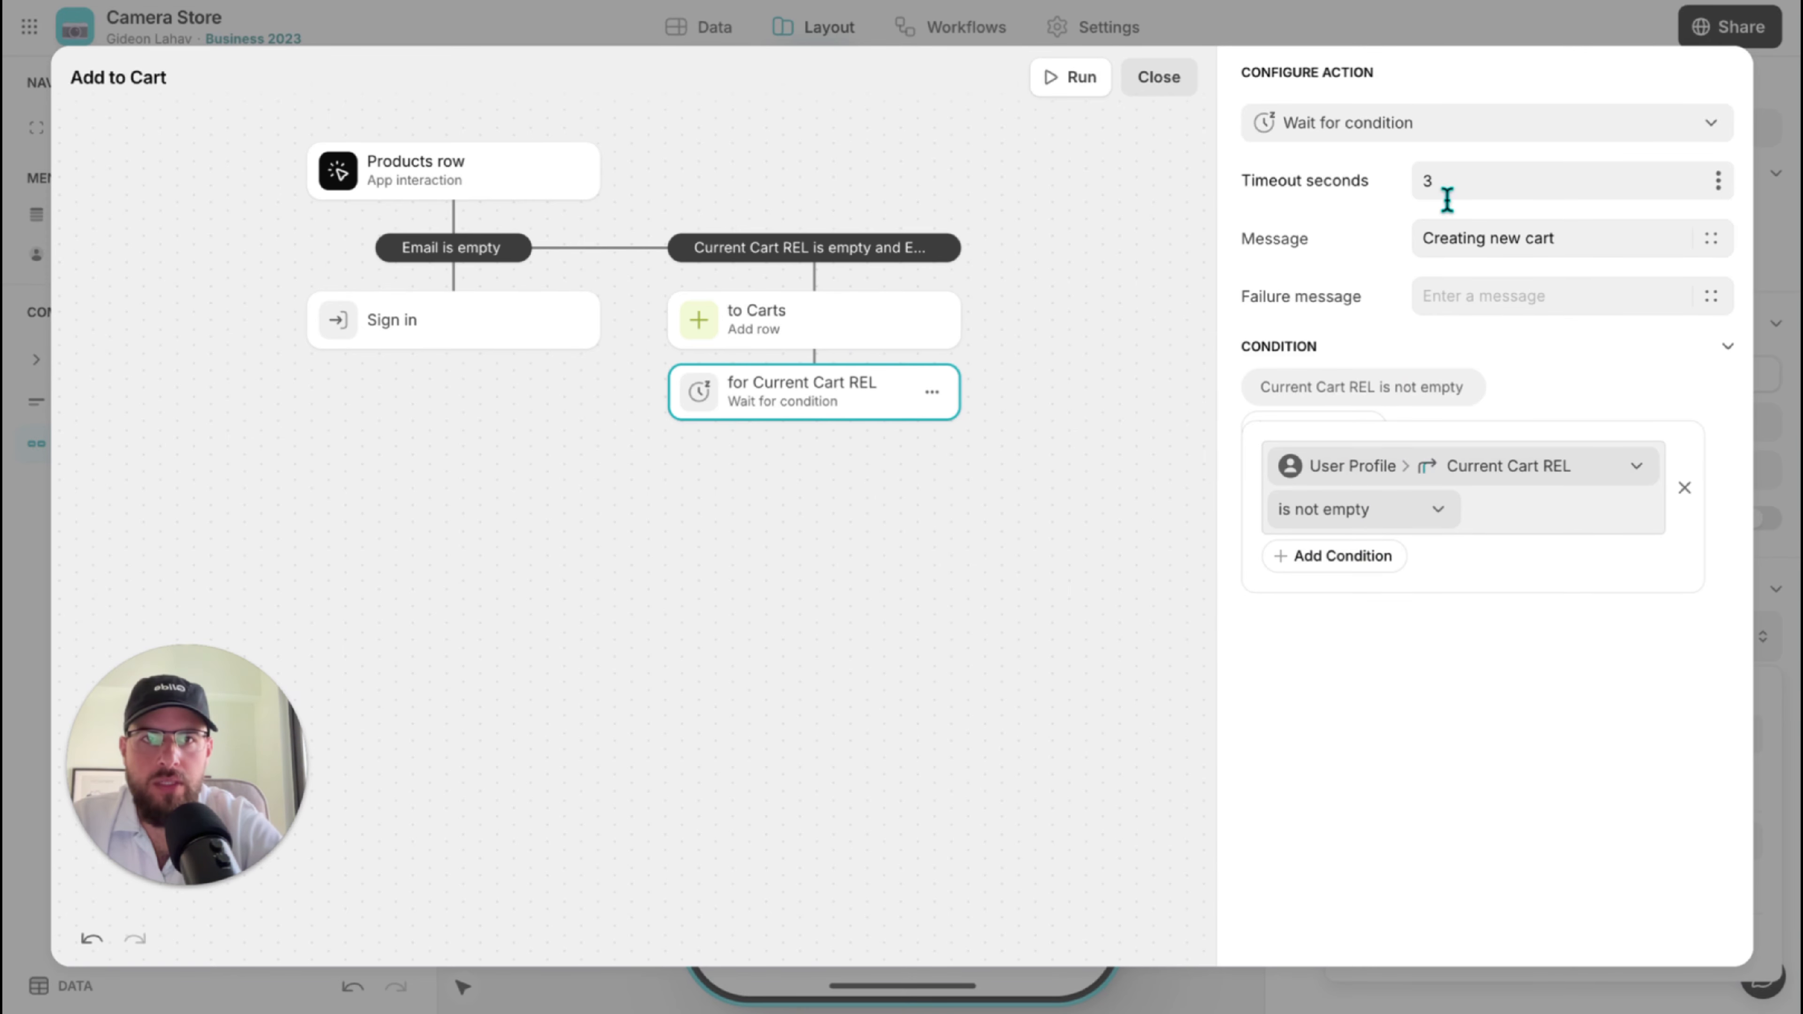
pyautogui.click(1355, 657)
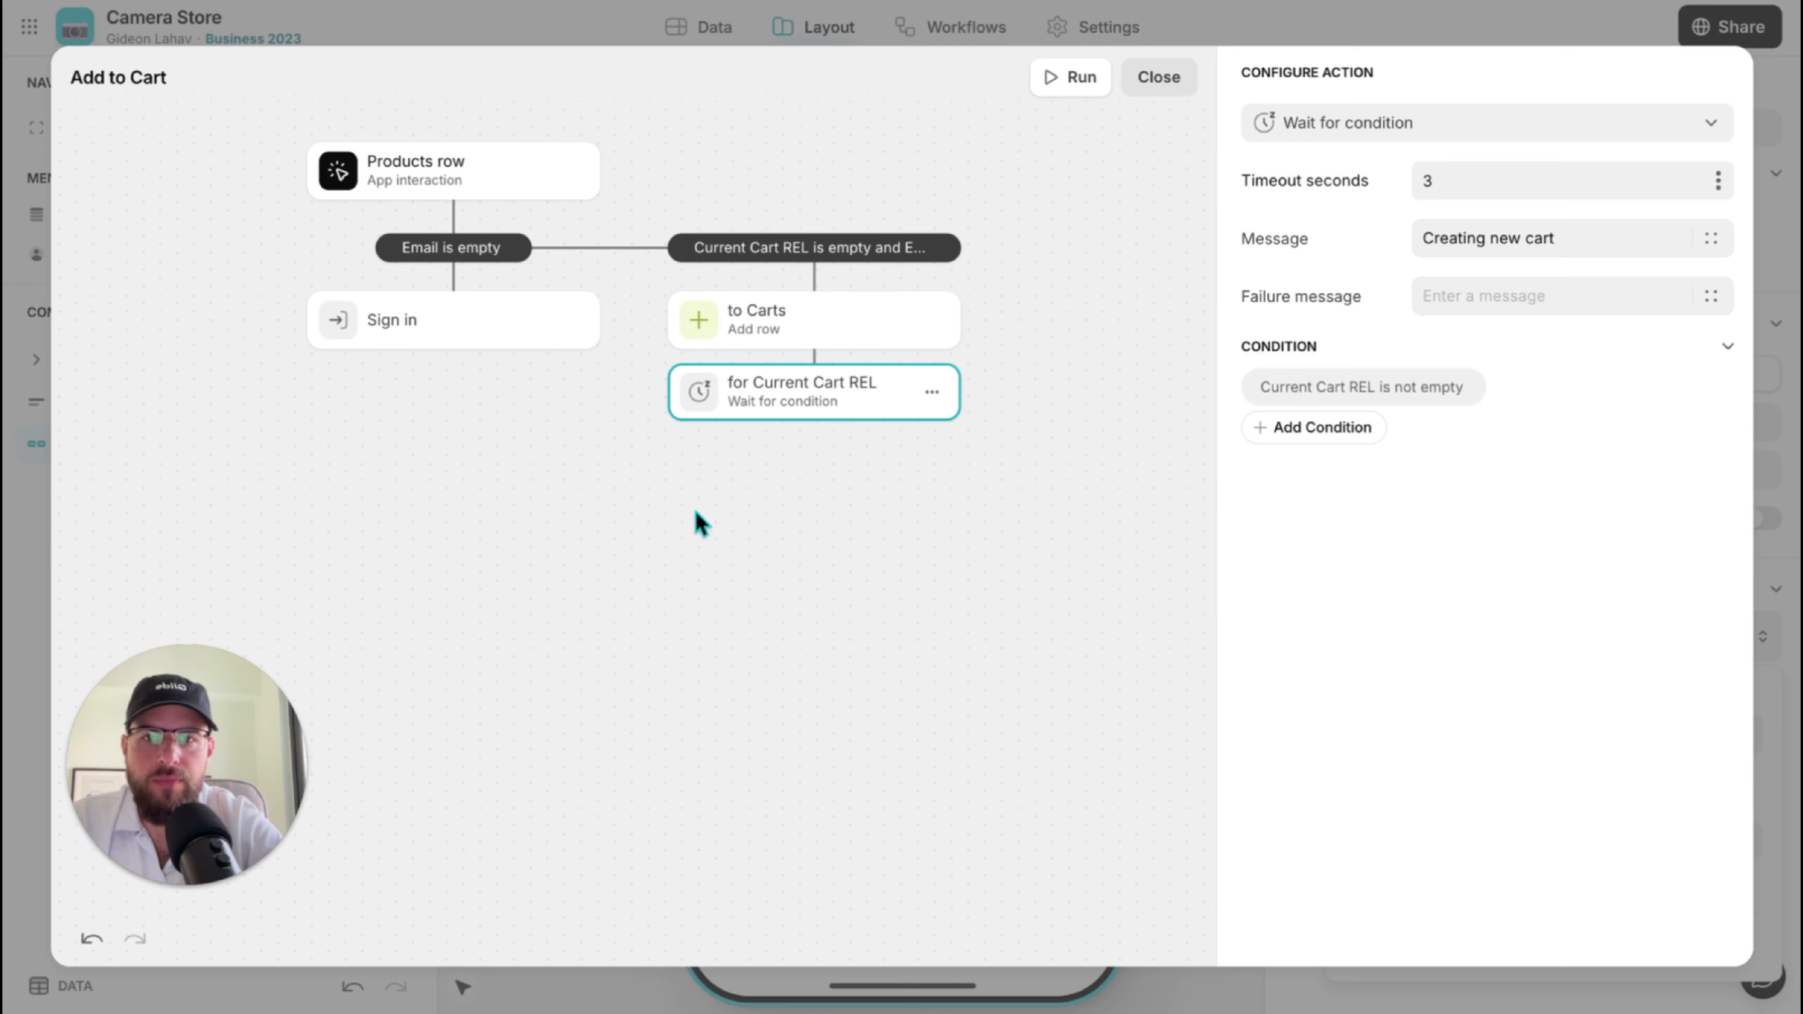
# Add an Add row action after the wait action and target the Products in Carts table.
pyautogui.click(815, 430)
pyautogui.write('add')
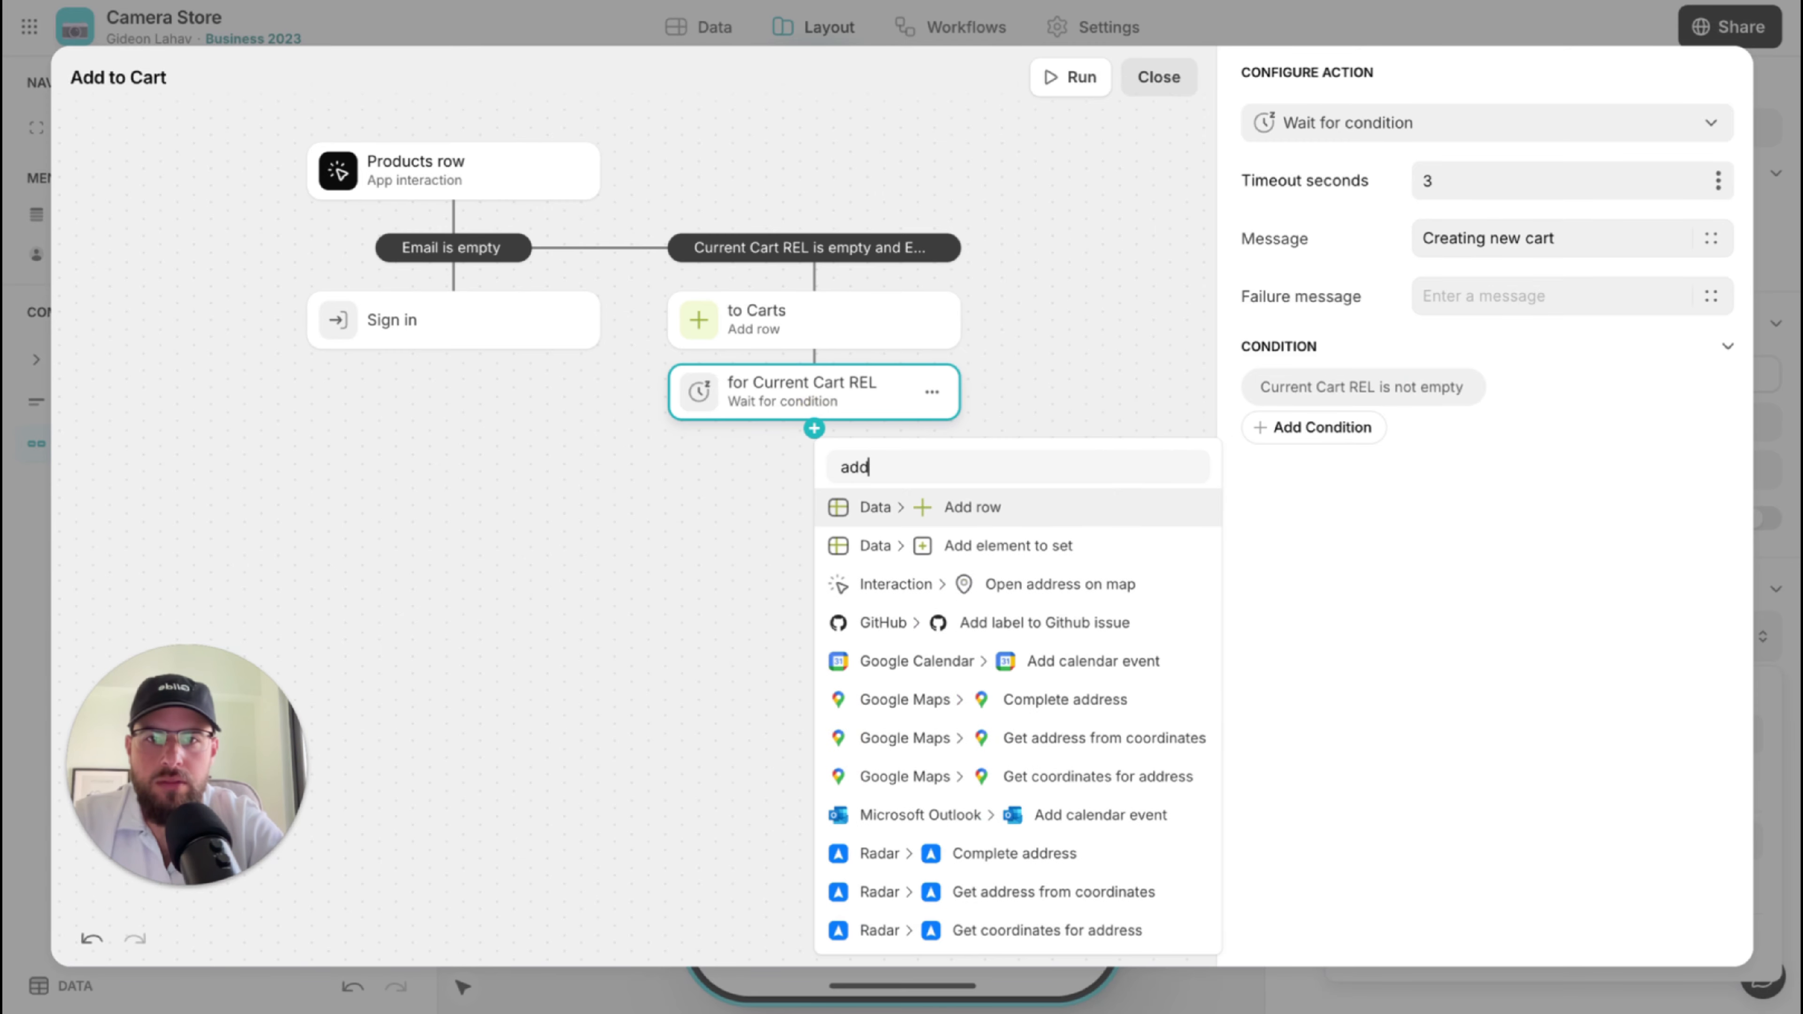
pyautogui.press('Return')
pyautogui.click(1489, 182)
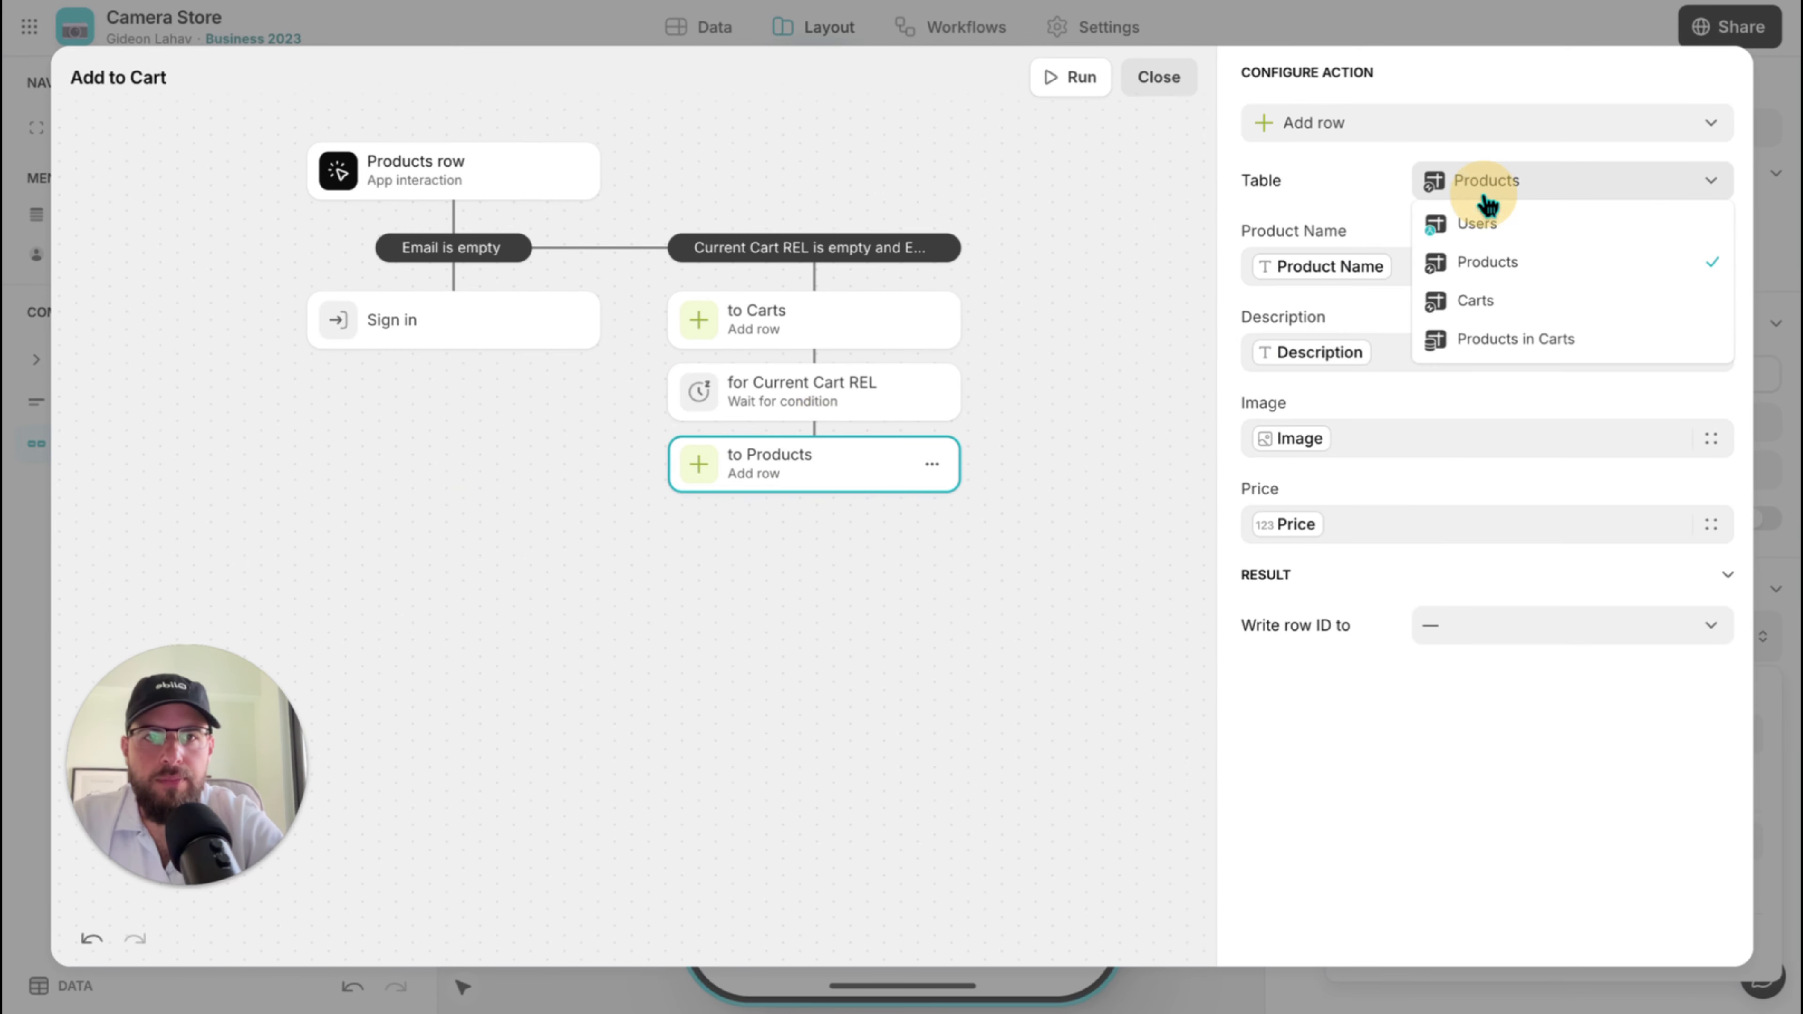
pyautogui.click(1487, 345)
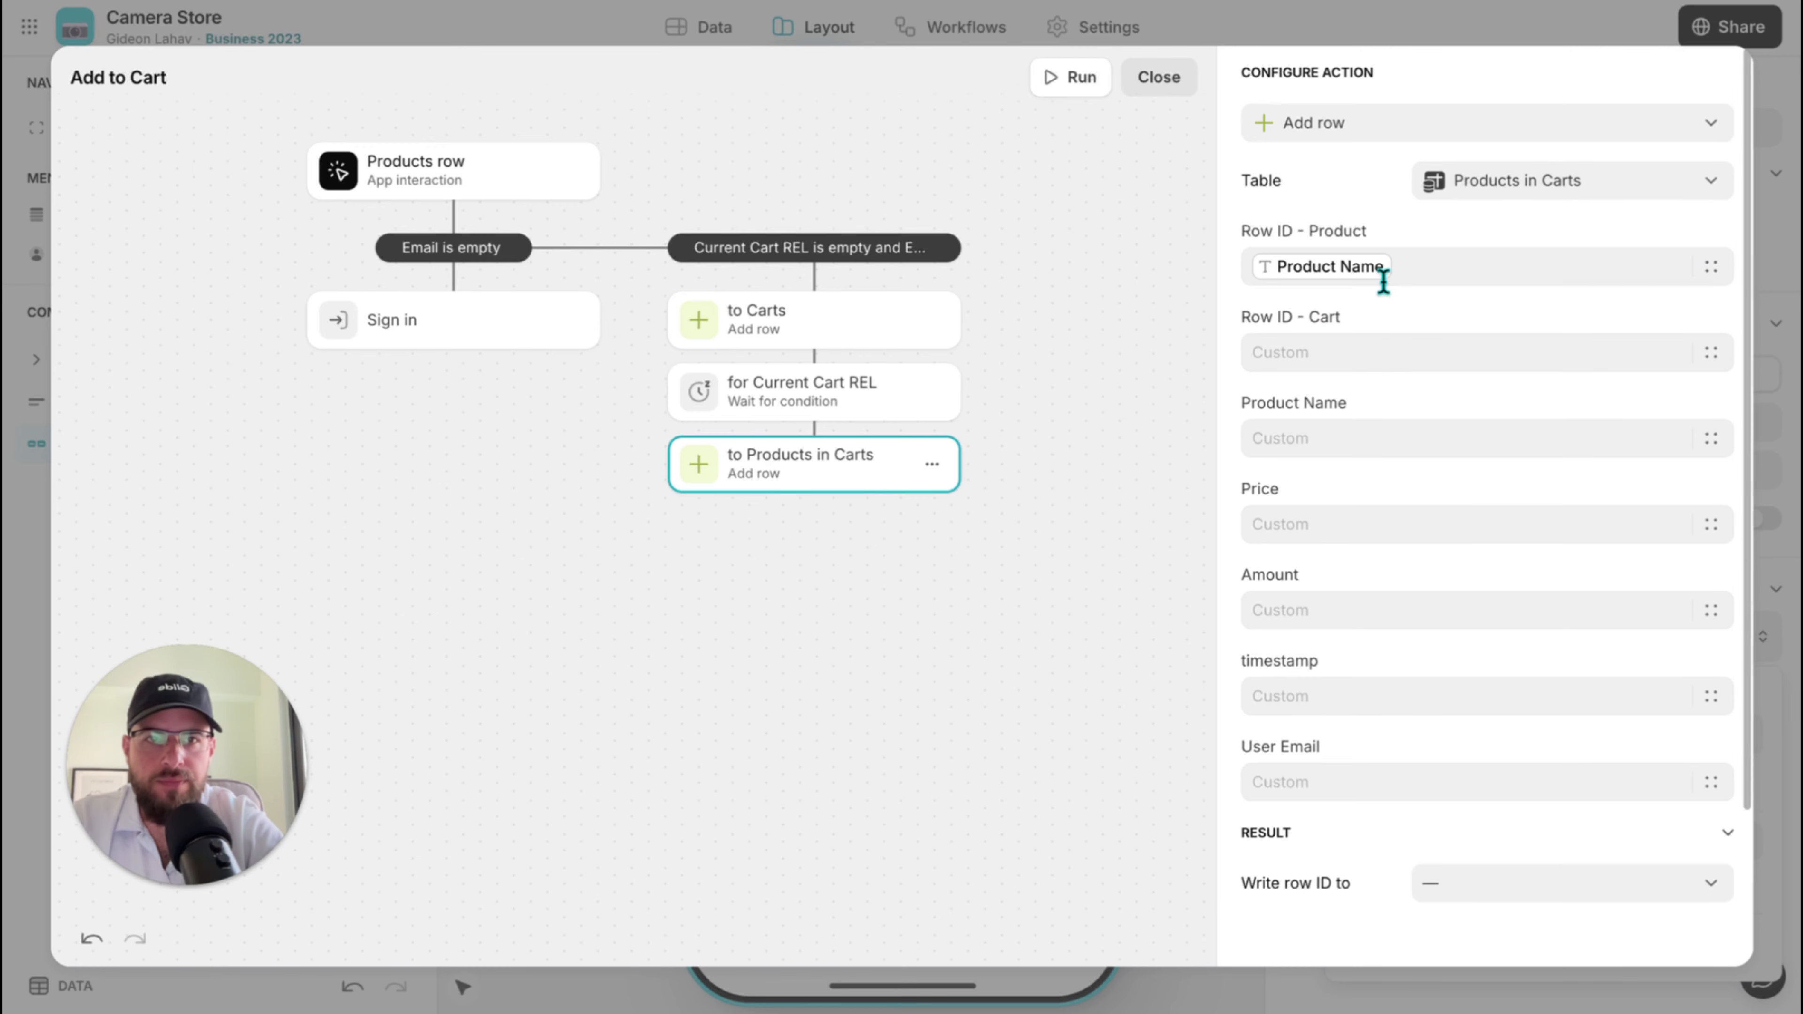
# Map the new row's Row ID - Product to the product's Row ID and its Row ID - Cart to the user profile's Current Cart.
pyautogui.click(1413, 266)
pyautogui.press('BackSpace')
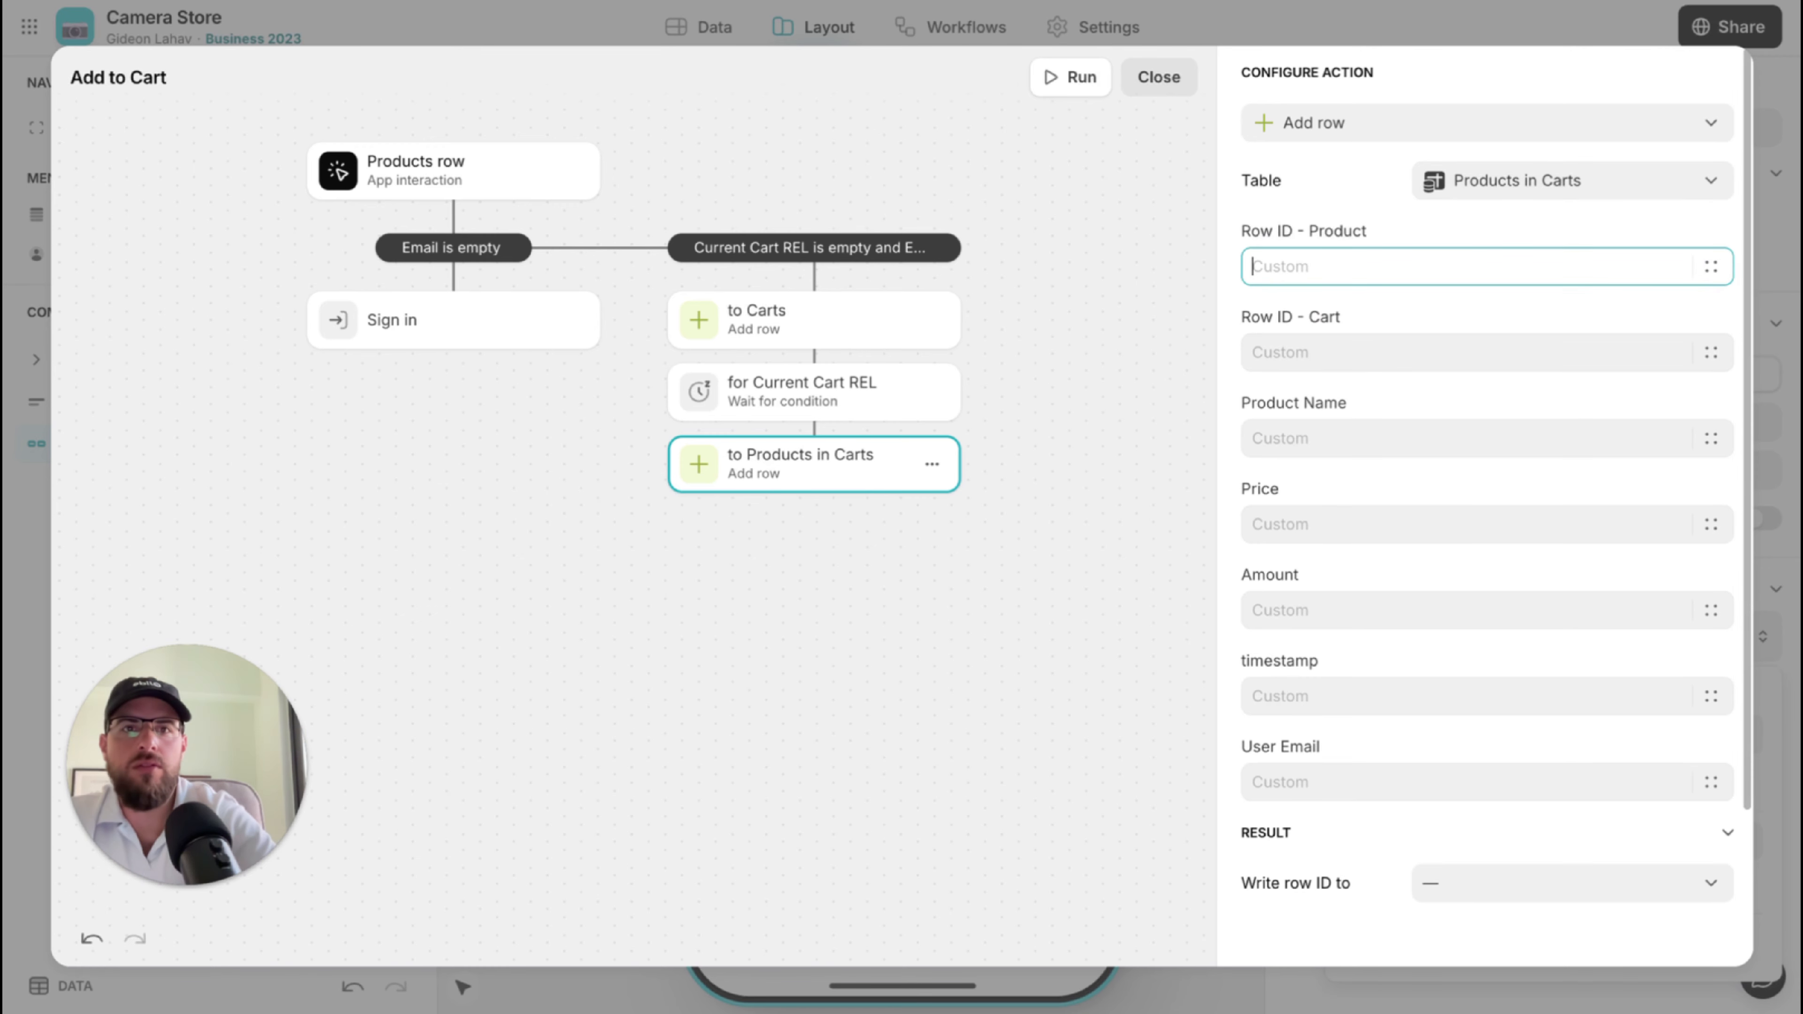
pyautogui.click(1711, 268)
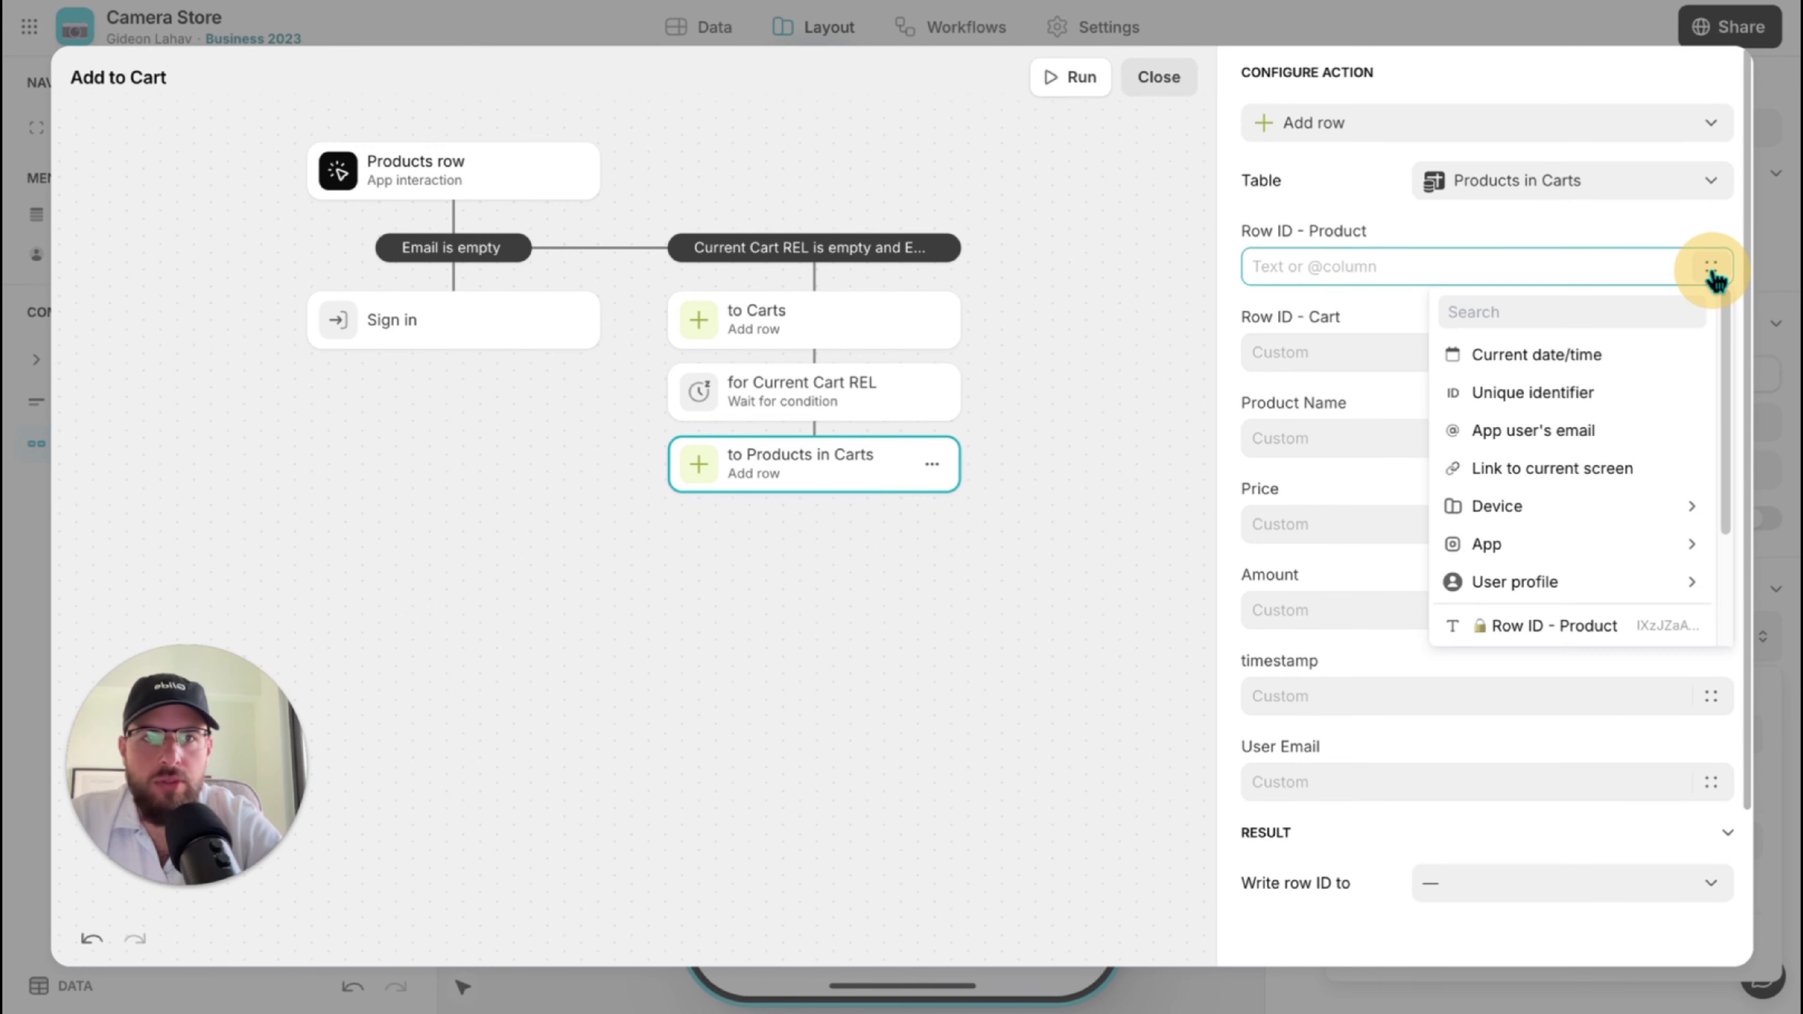
pyautogui.scroll(-3, 1610, 495)
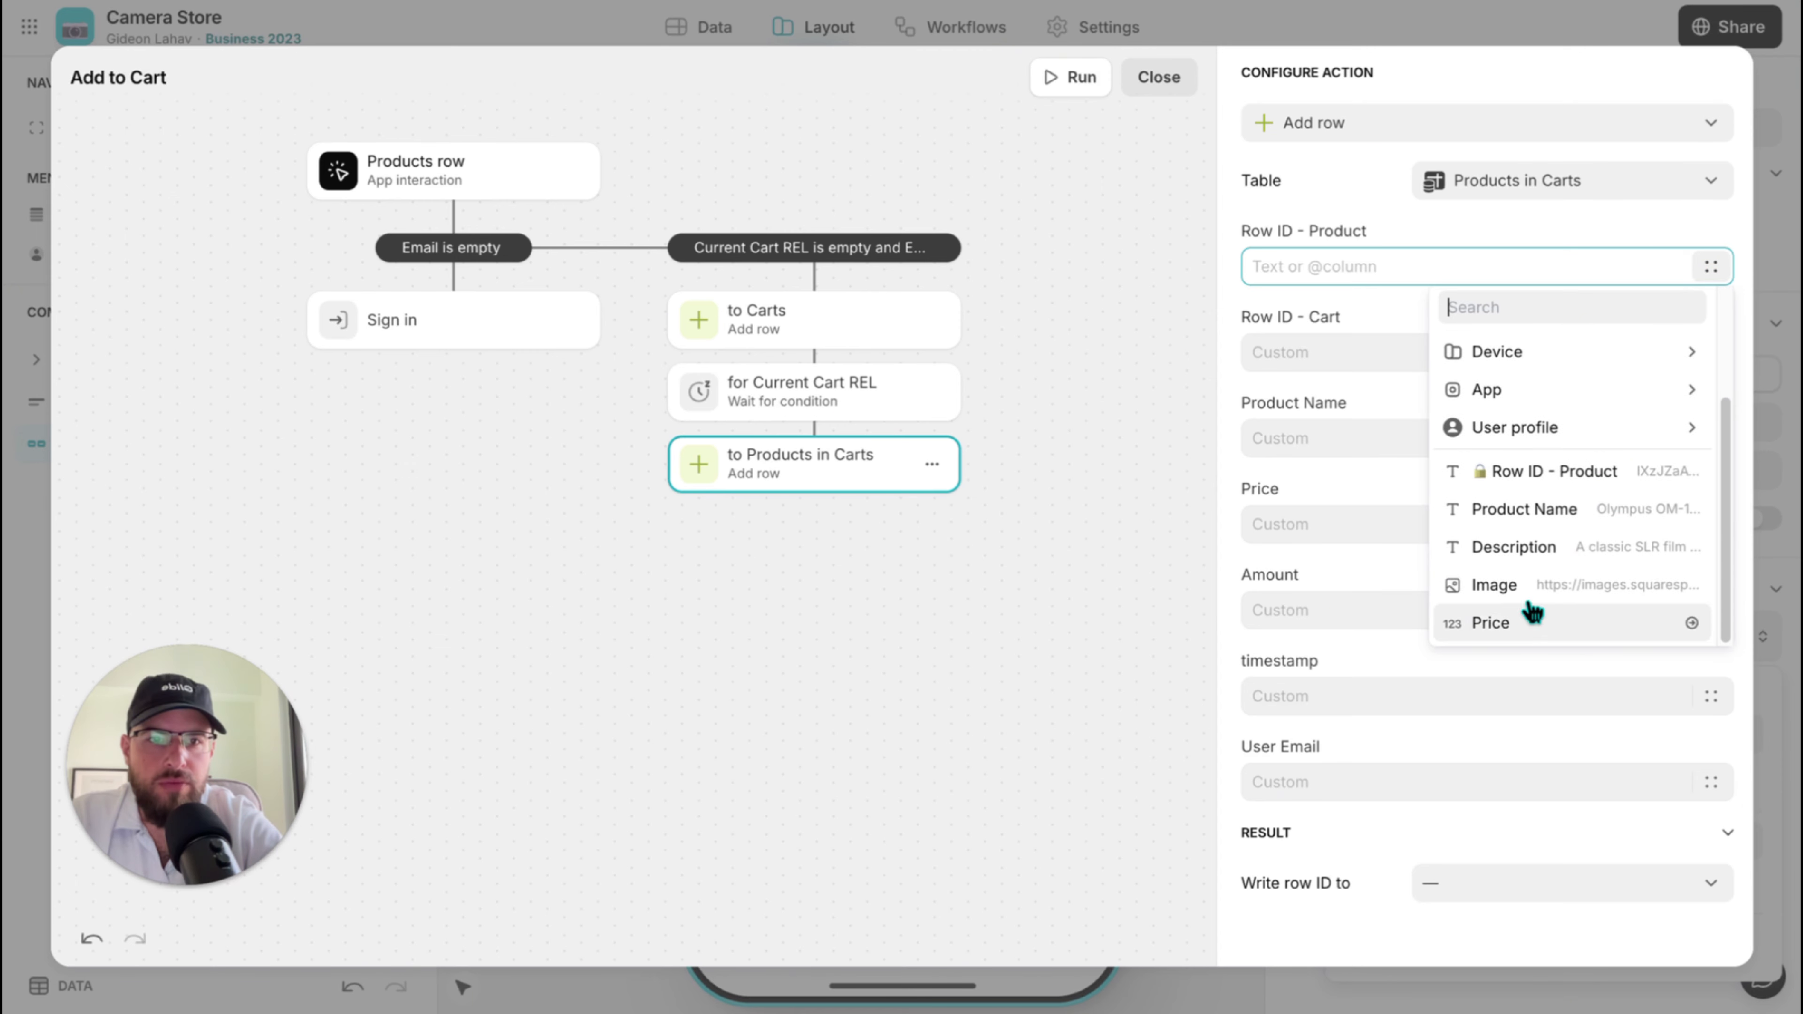
pyautogui.click(1523, 472)
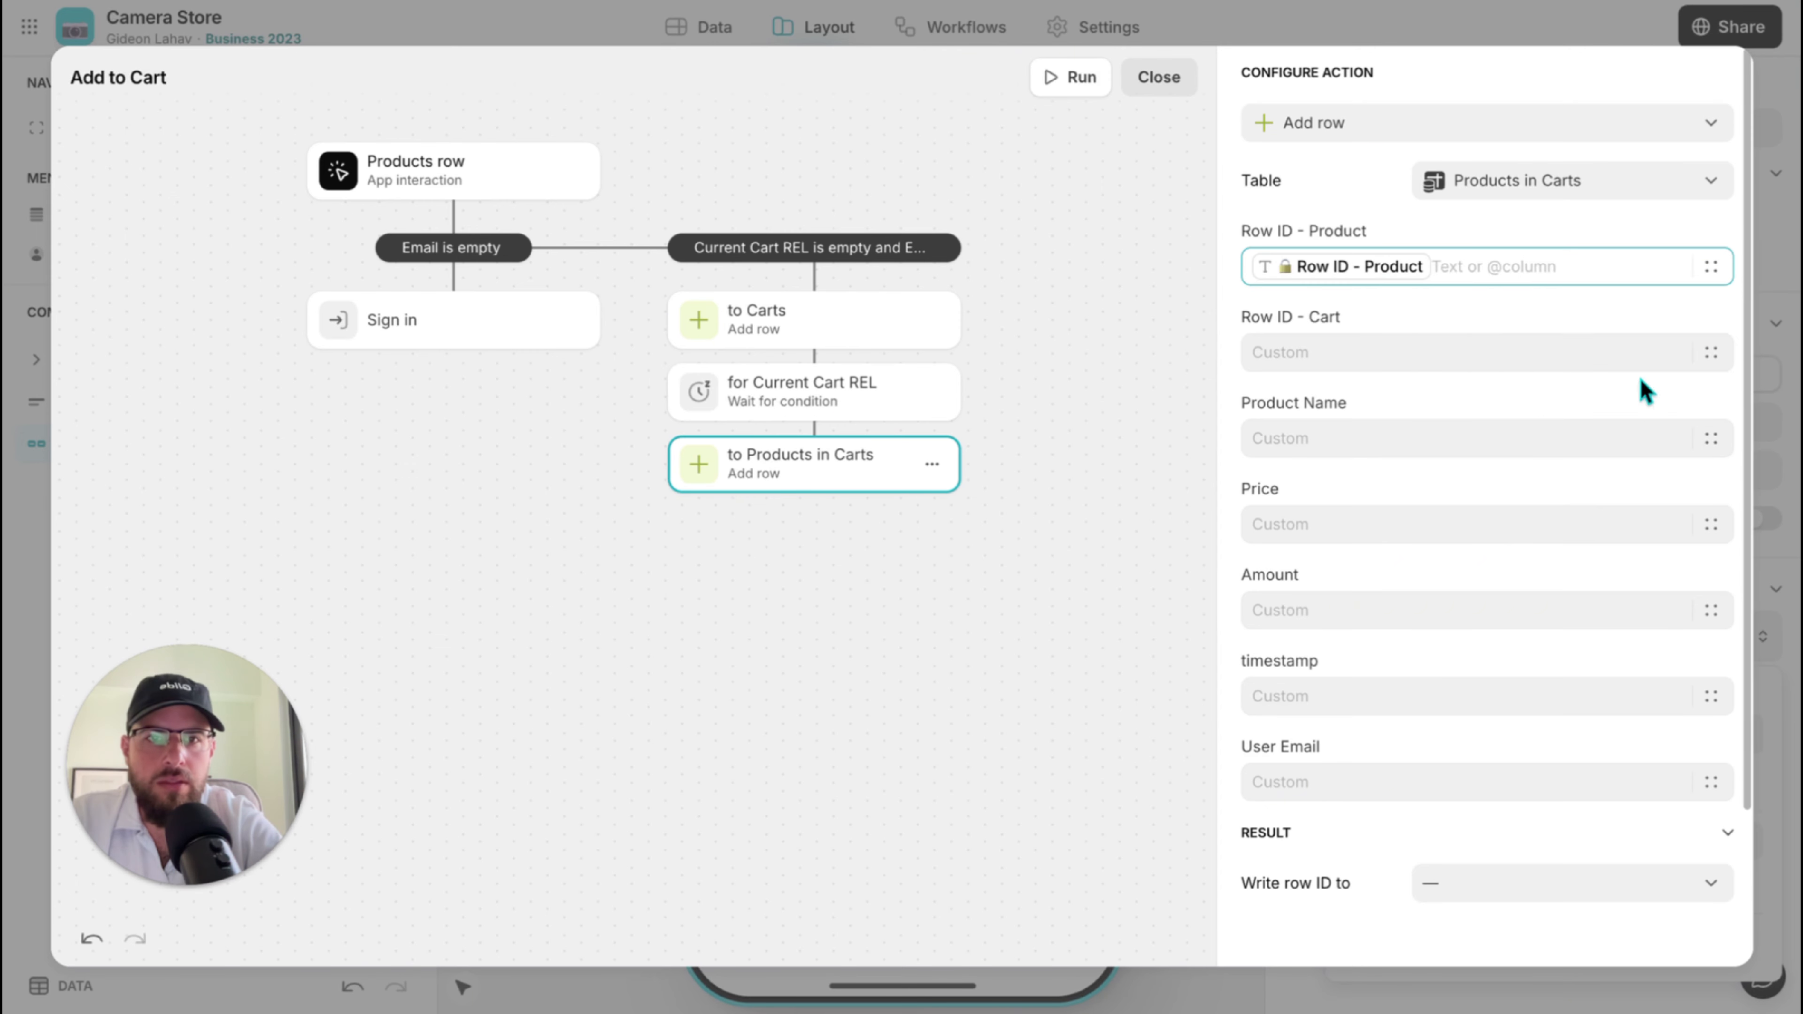
pyautogui.click(1711, 354)
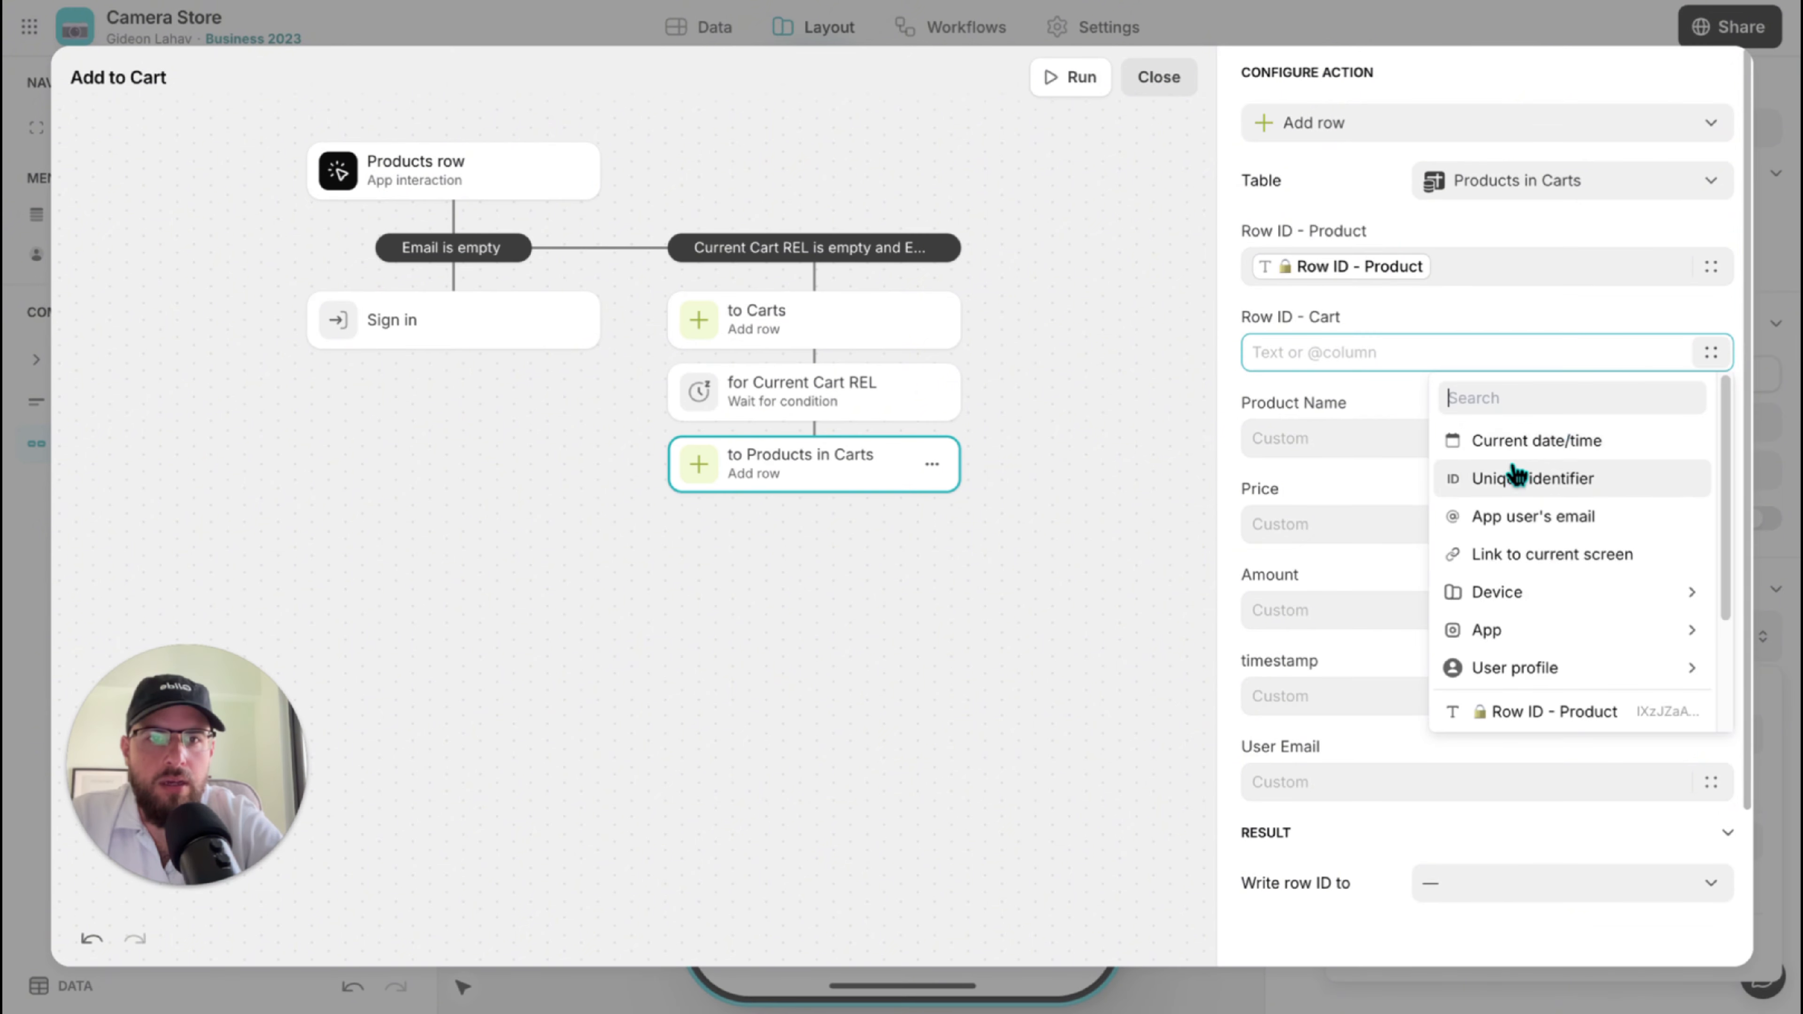
pyautogui.moveTo(1493, 671)
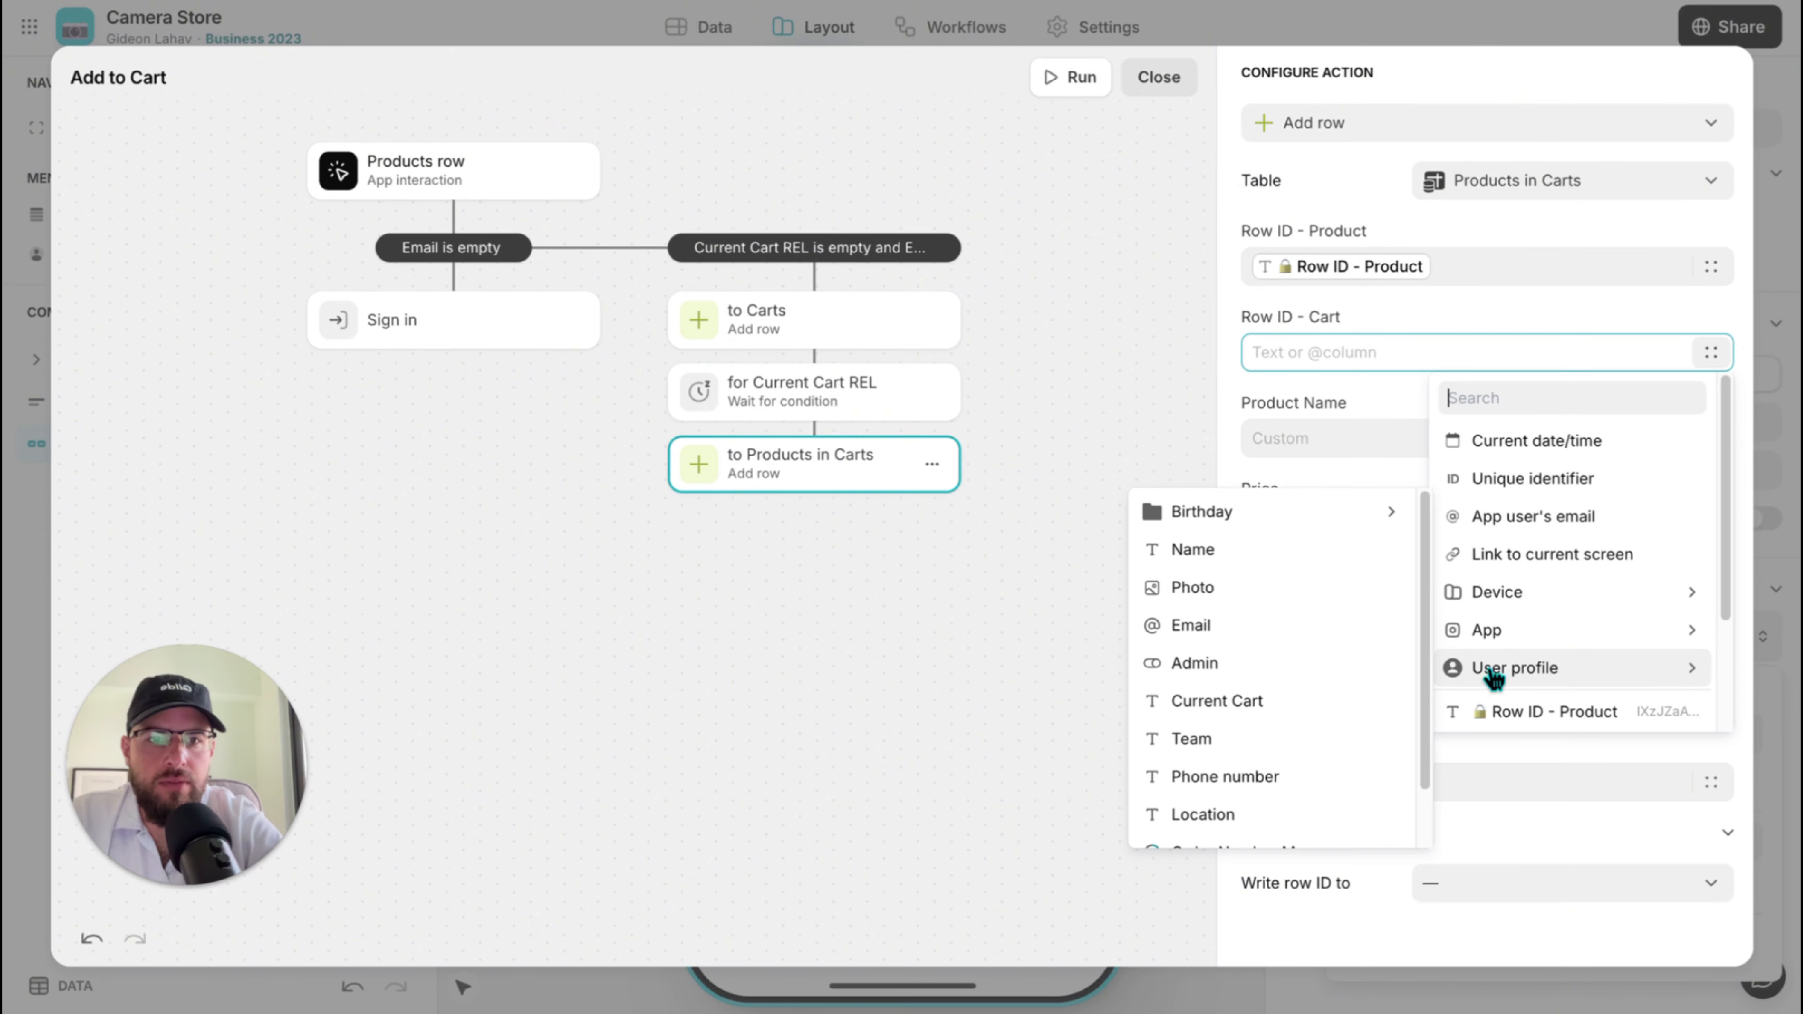
pyautogui.click(1293, 703)
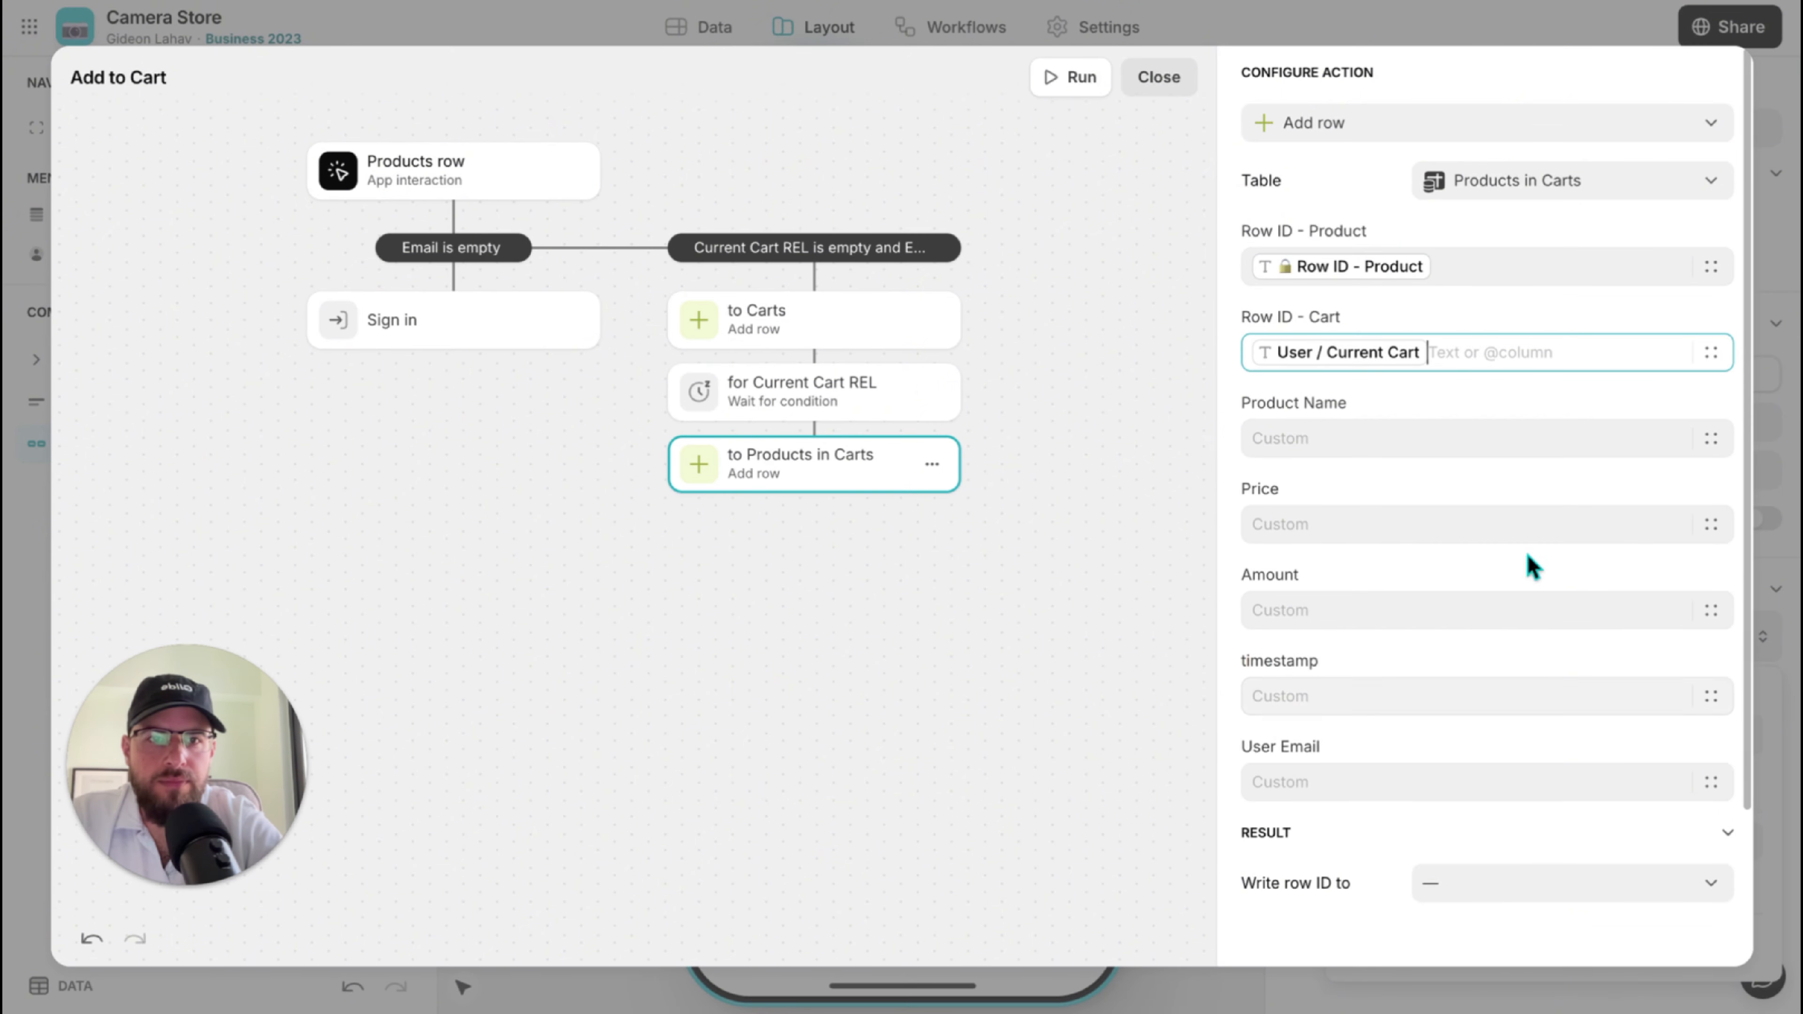
# Map the new Products in Carts row's Product Name and Price to the product's Product Name and Price columns.
pyautogui.click(1712, 441)
pyautogui.scroll(-2, 1597, 676)
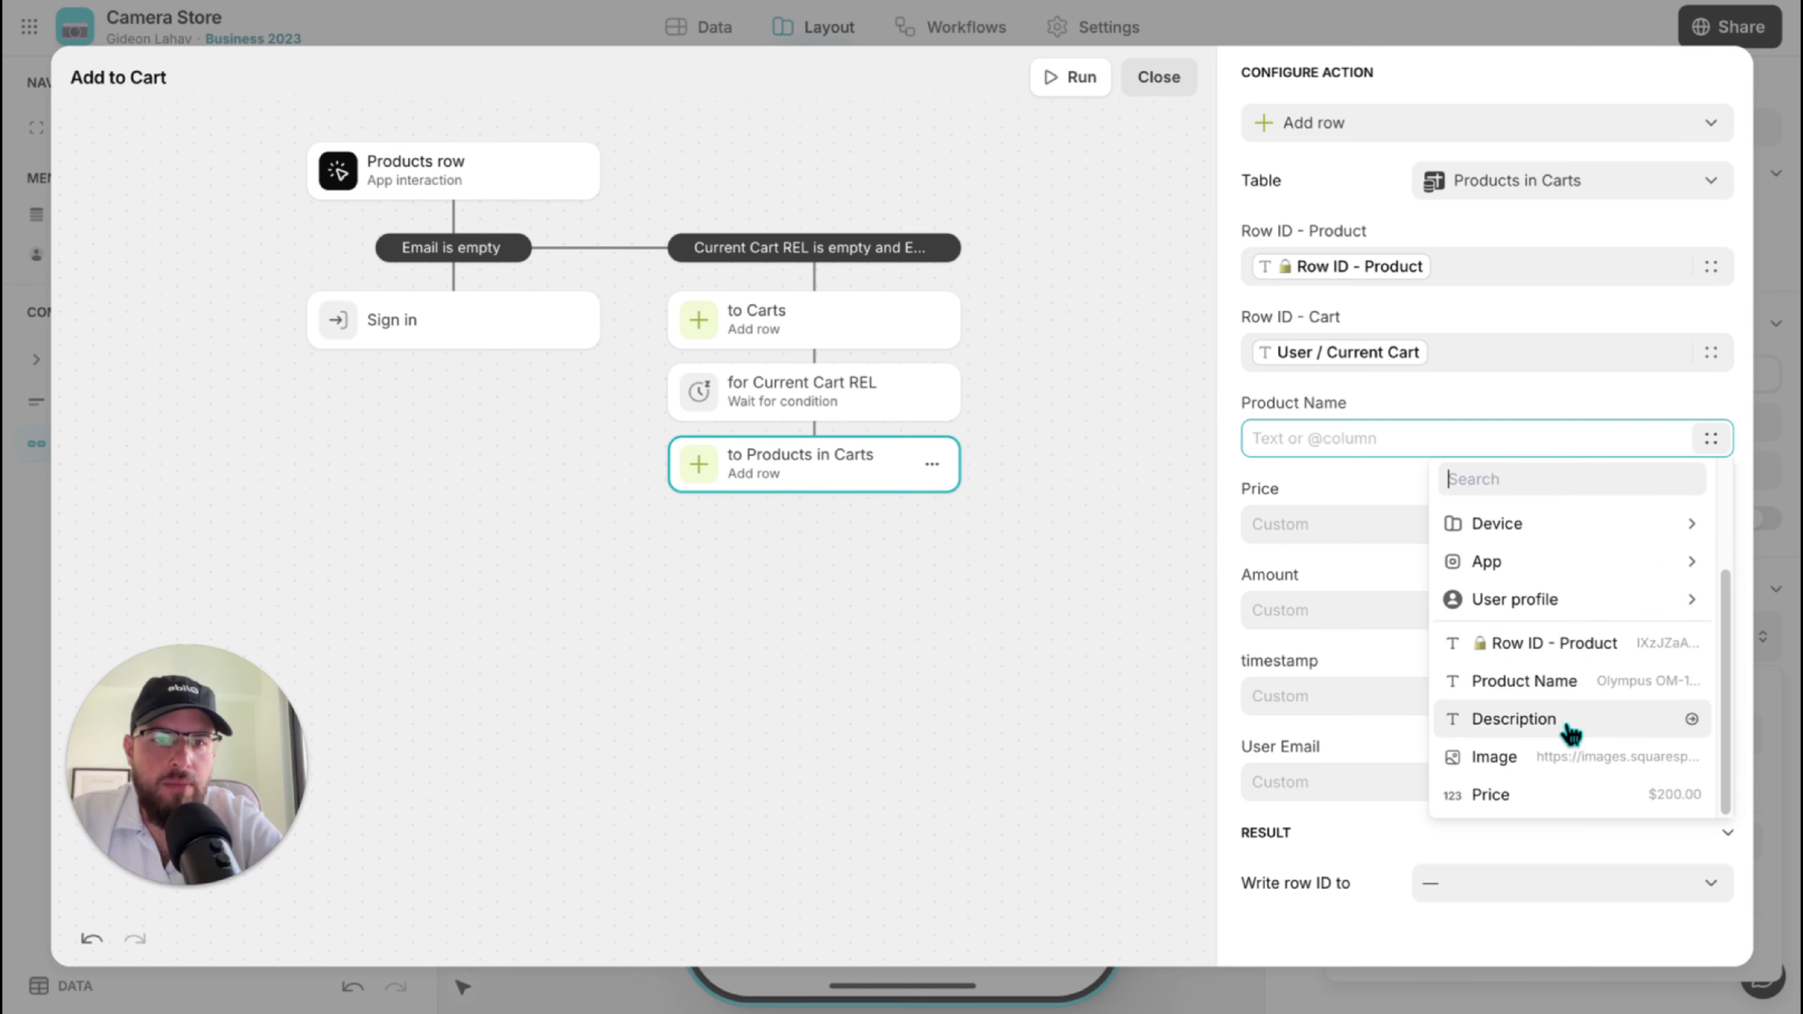
pyautogui.click(1550, 683)
pyautogui.click(1714, 525)
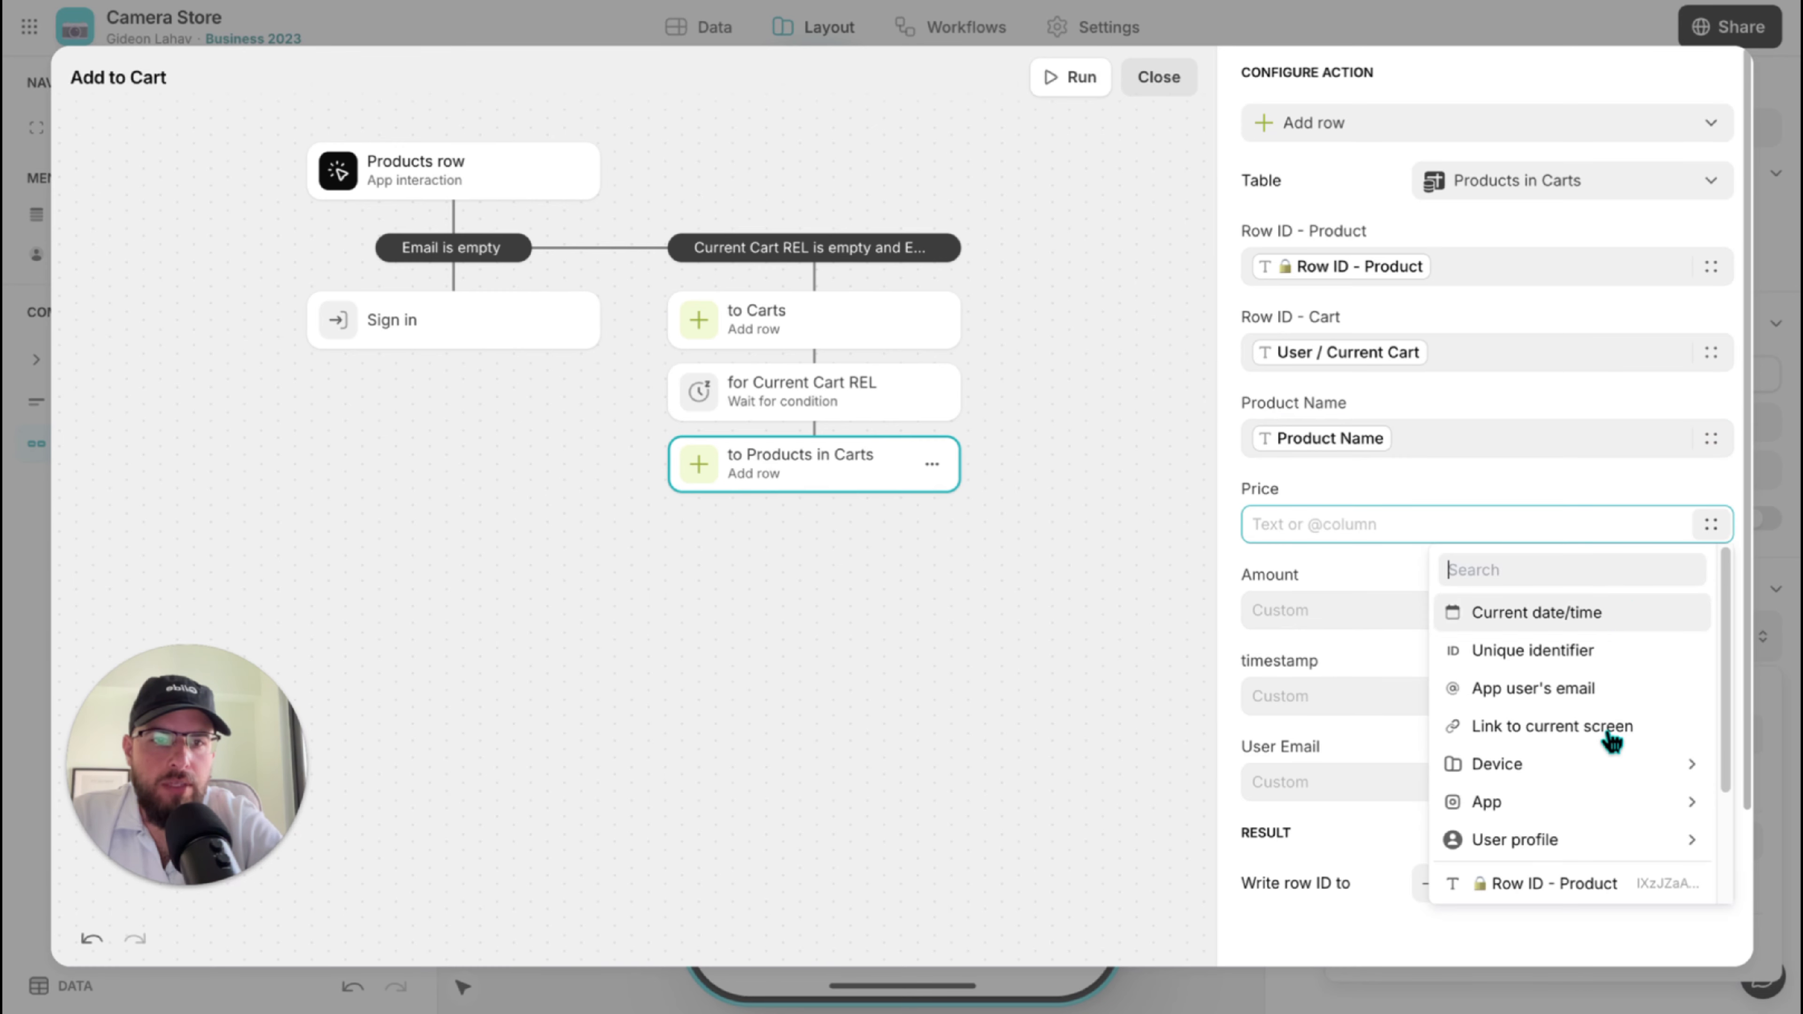
pyautogui.scroll(-2, 1610, 737)
pyautogui.click(1559, 881)
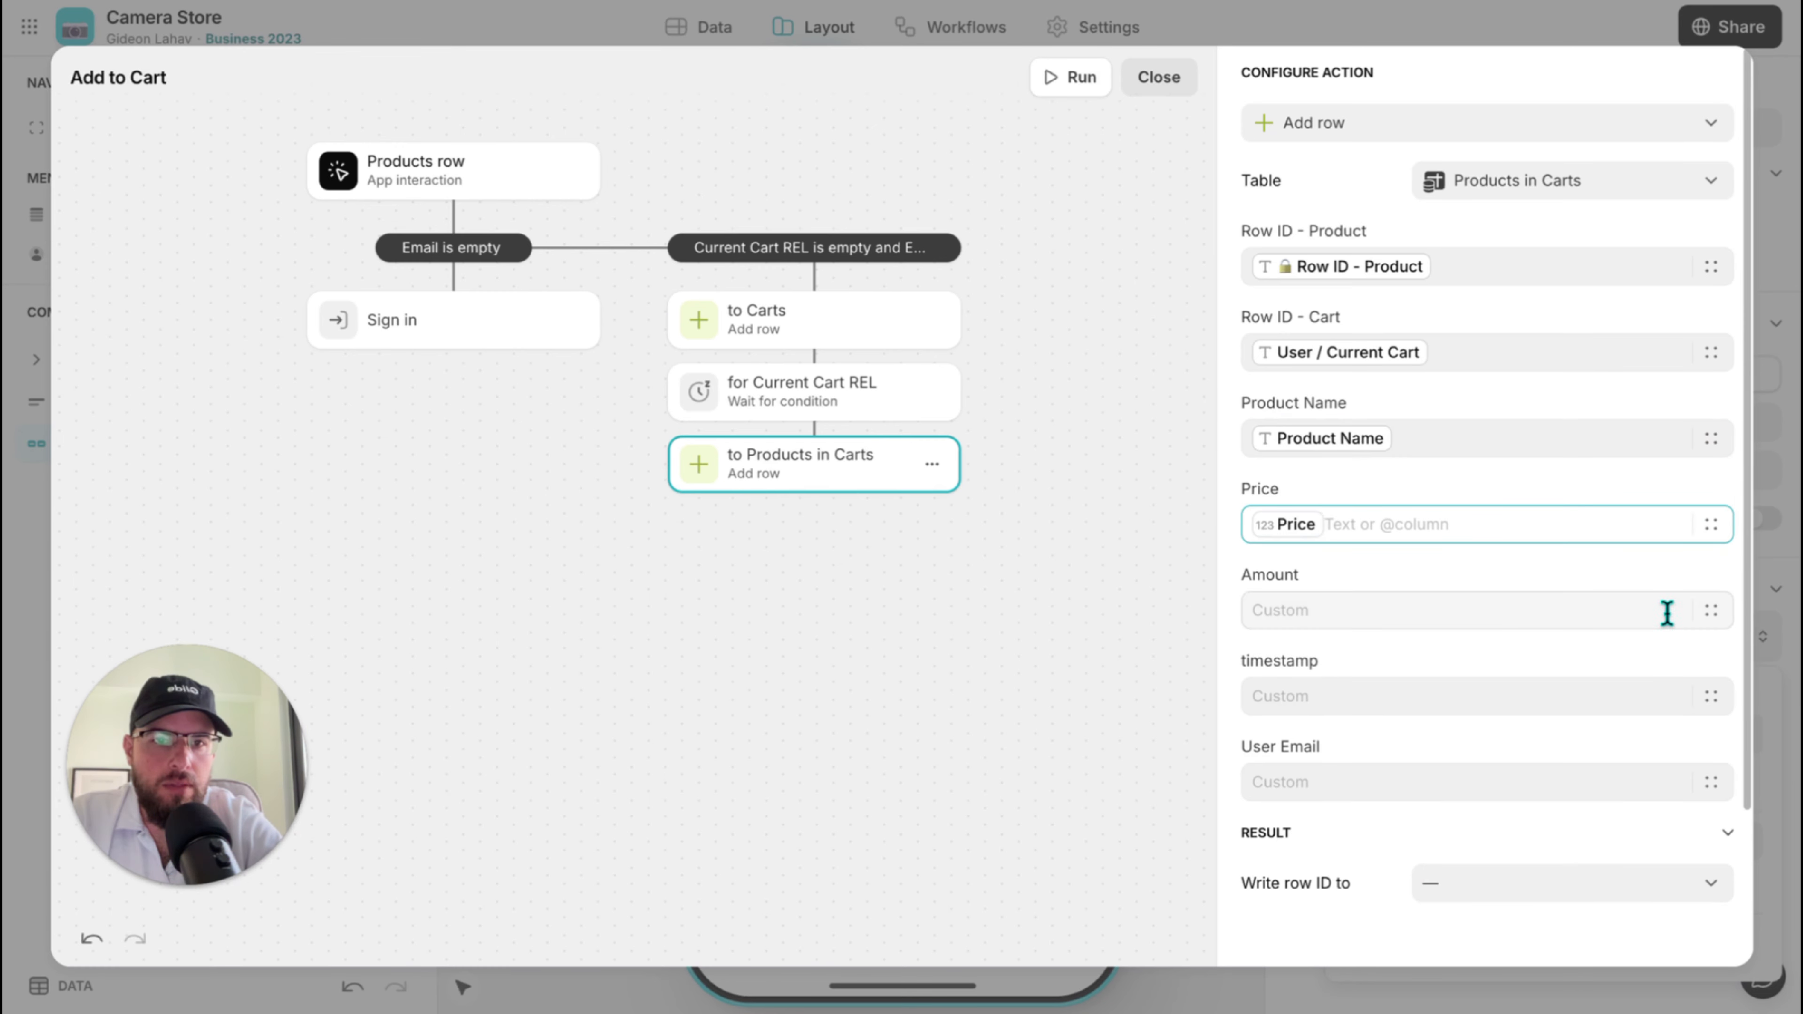
# Set the new Products in Carts row's Amount to 1 and its timestamp to the current date/time.
pyautogui.click(1539, 615)
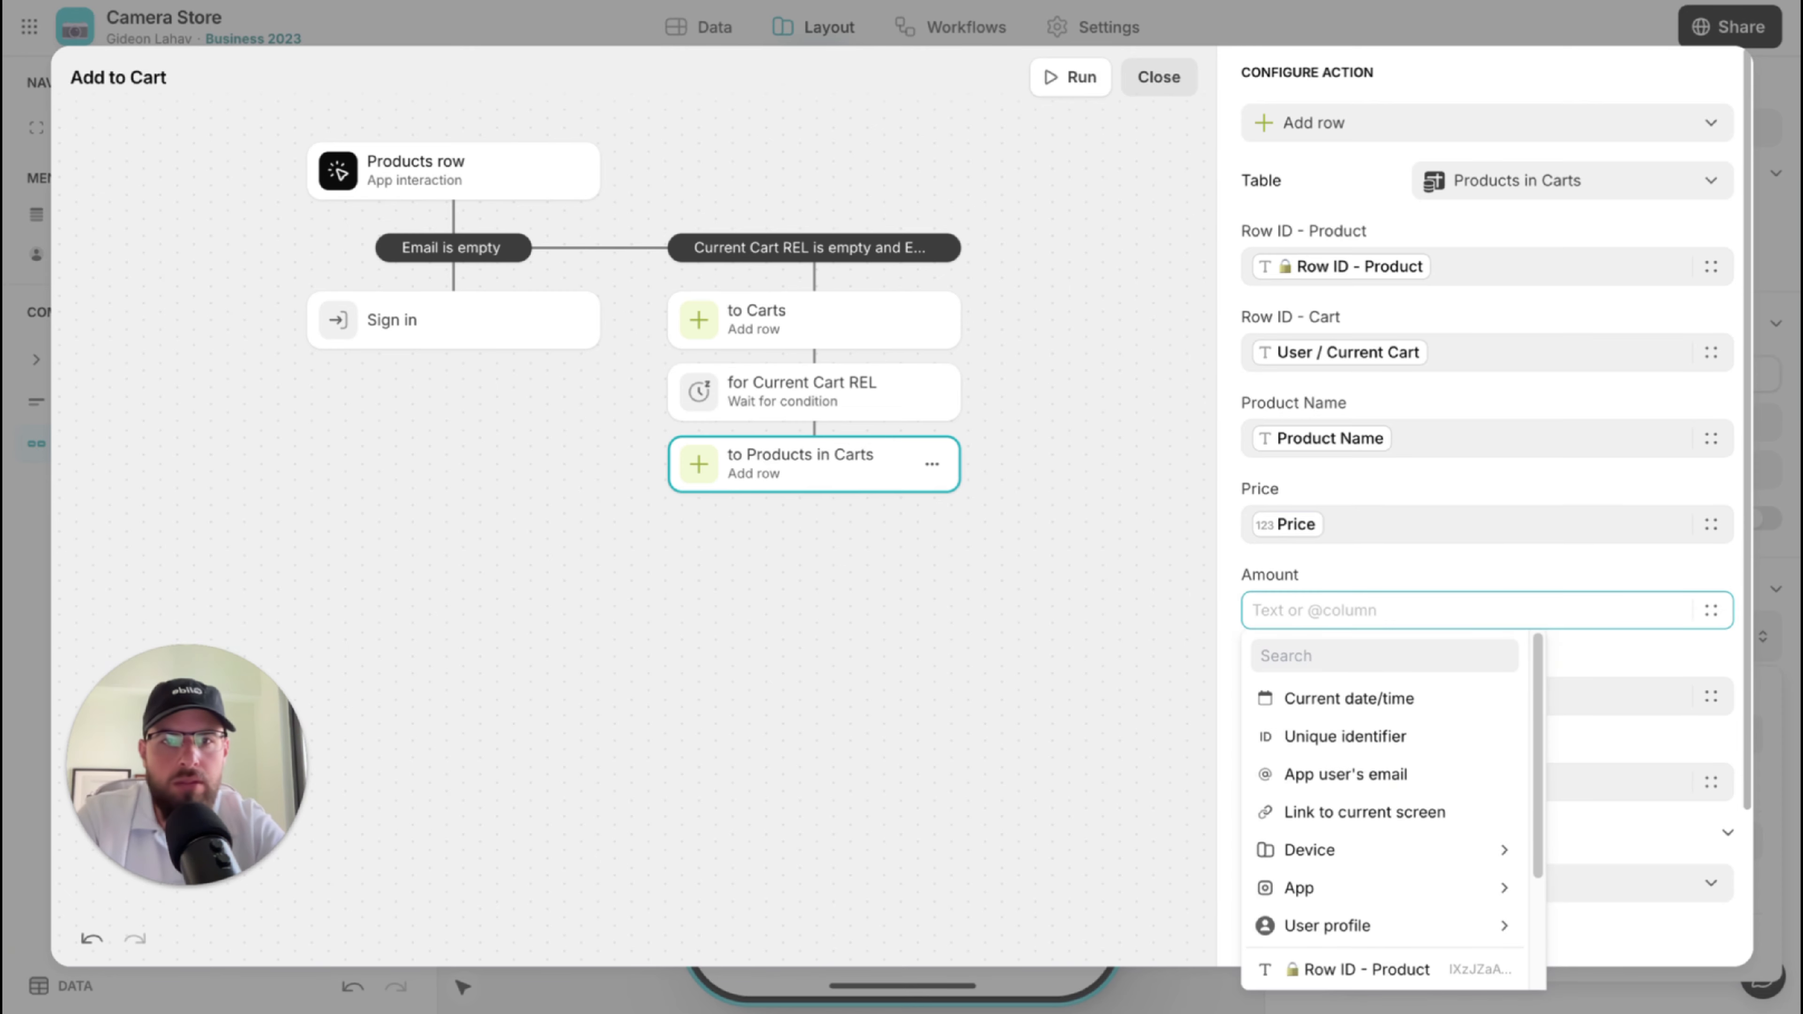
pyautogui.write('1')
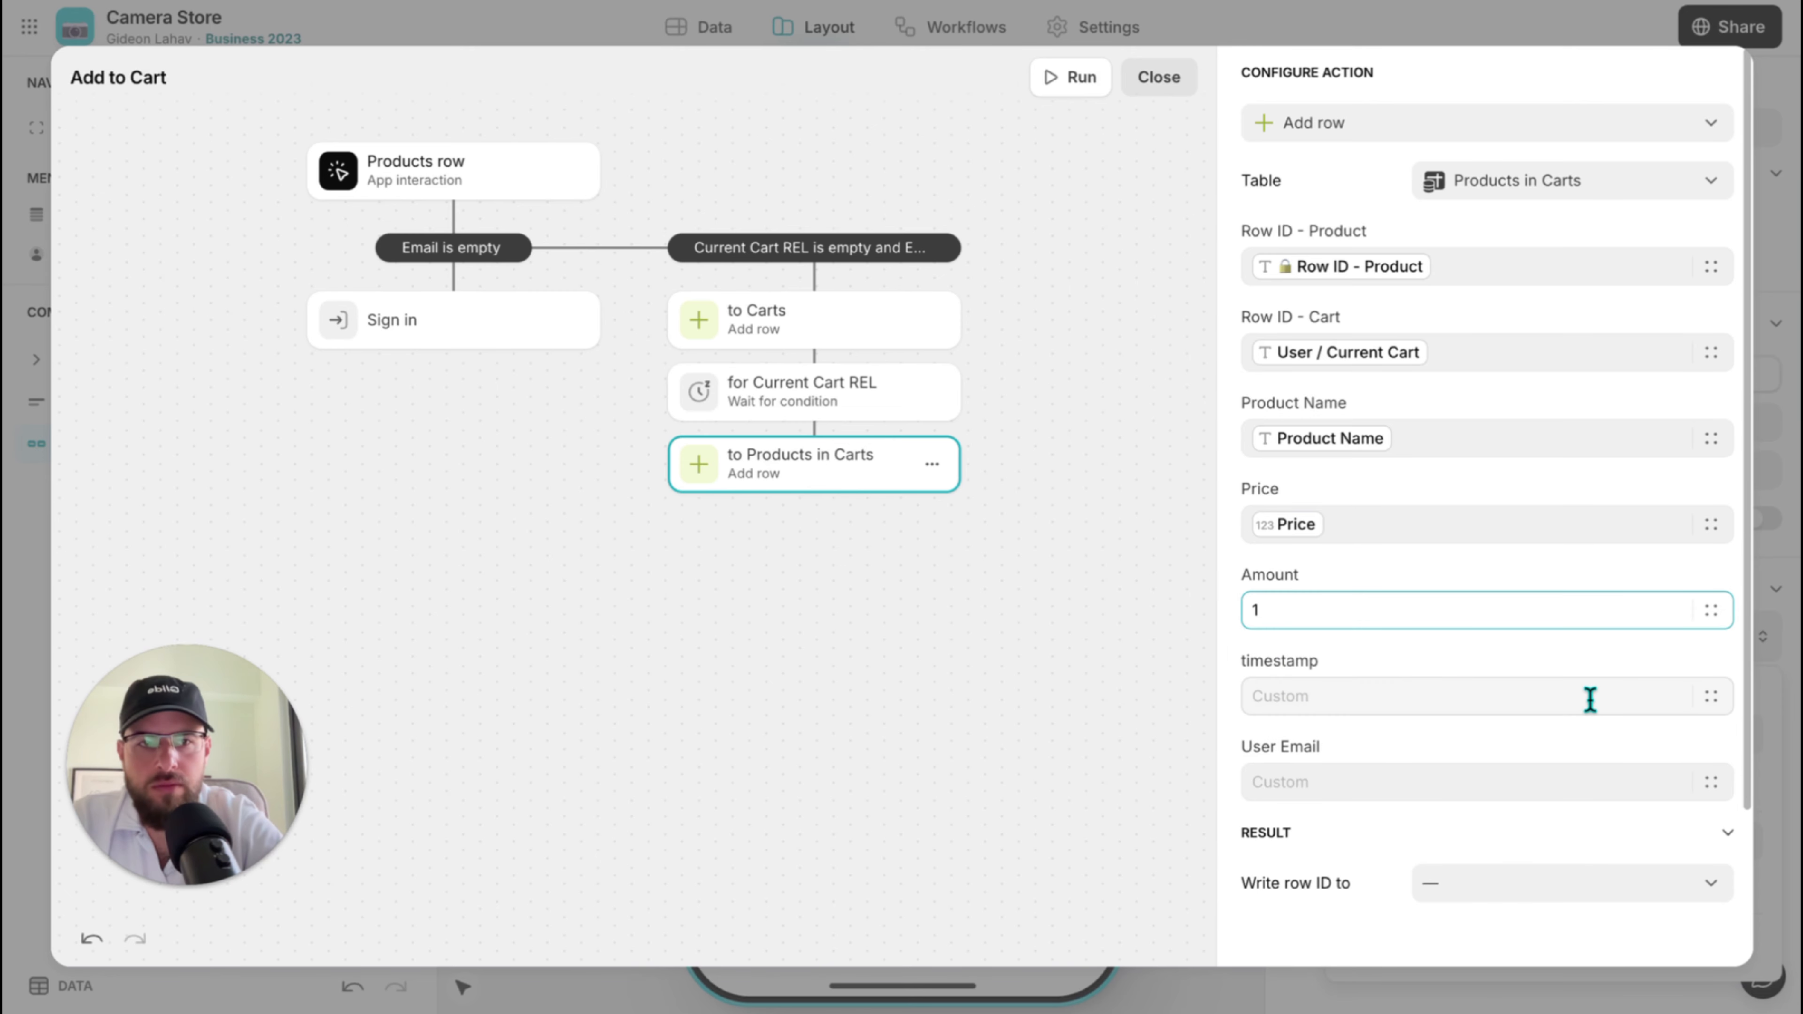
pyautogui.click(1711, 696)
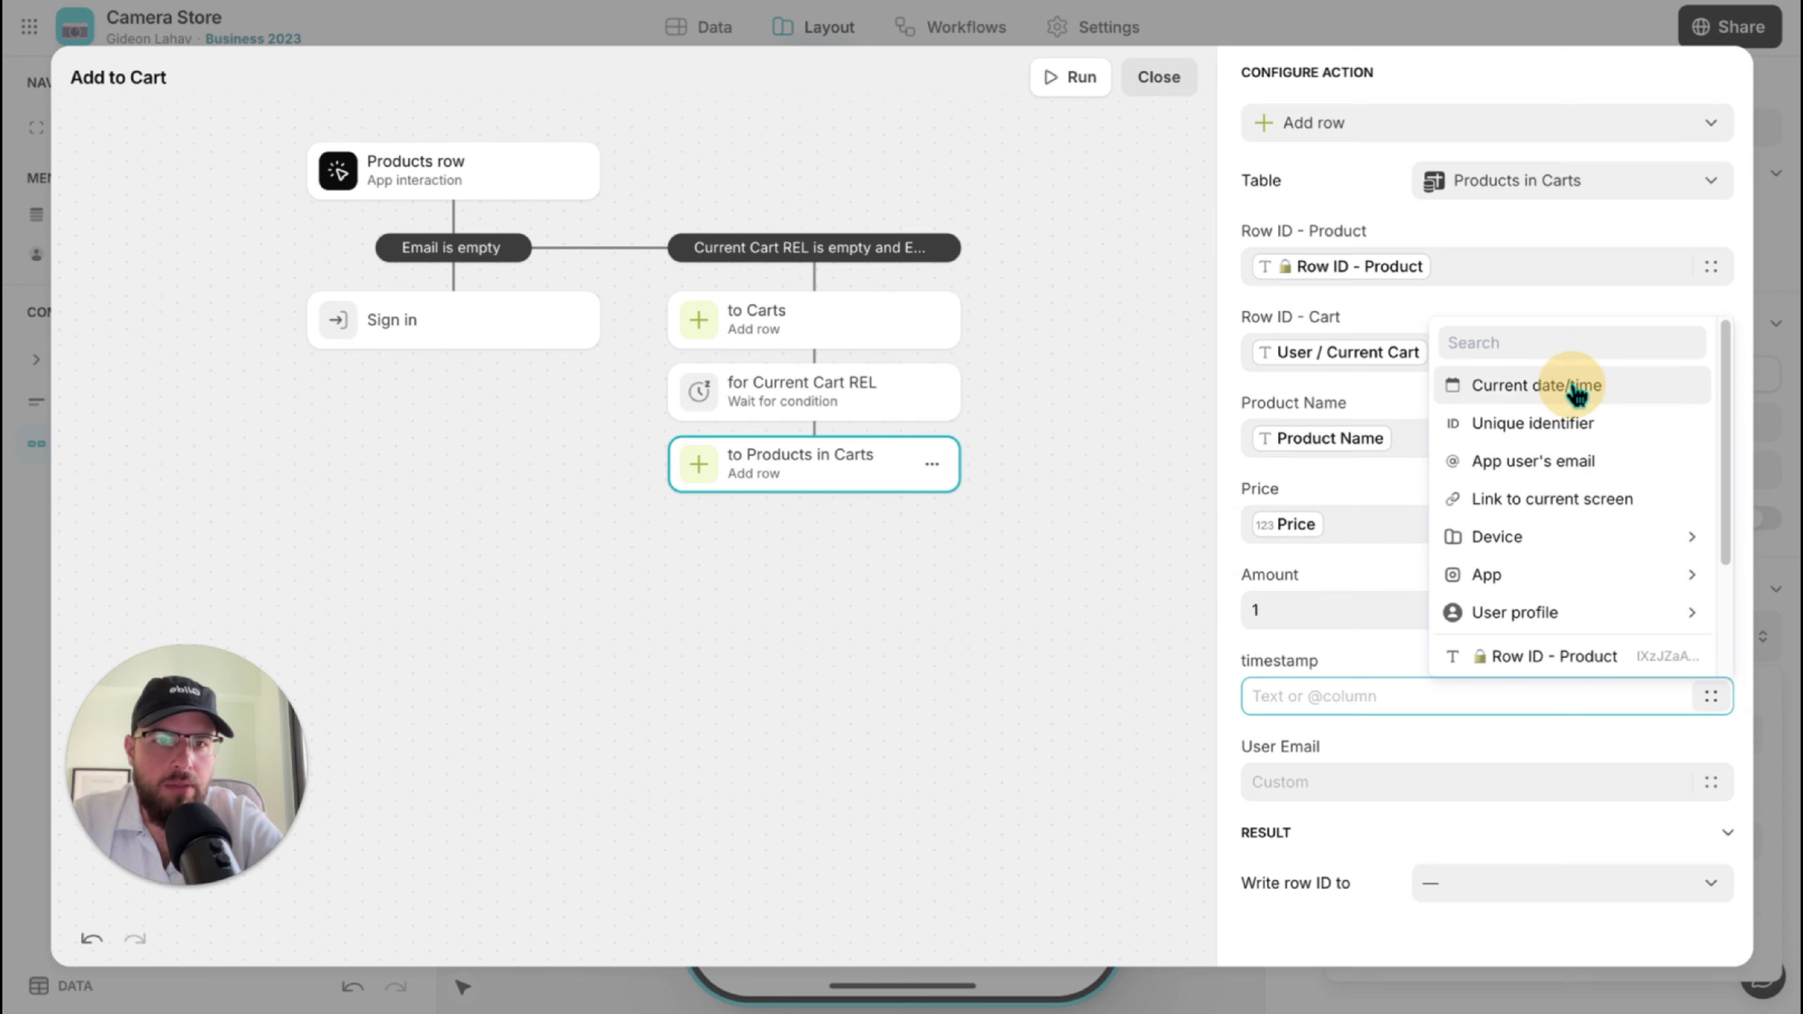
pyautogui.click(1576, 387)
# Set the new Products in Carts row's User Email to the app user's email.
pyautogui.scroll(-3, 1632, 618)
pyautogui.click(1709, 600)
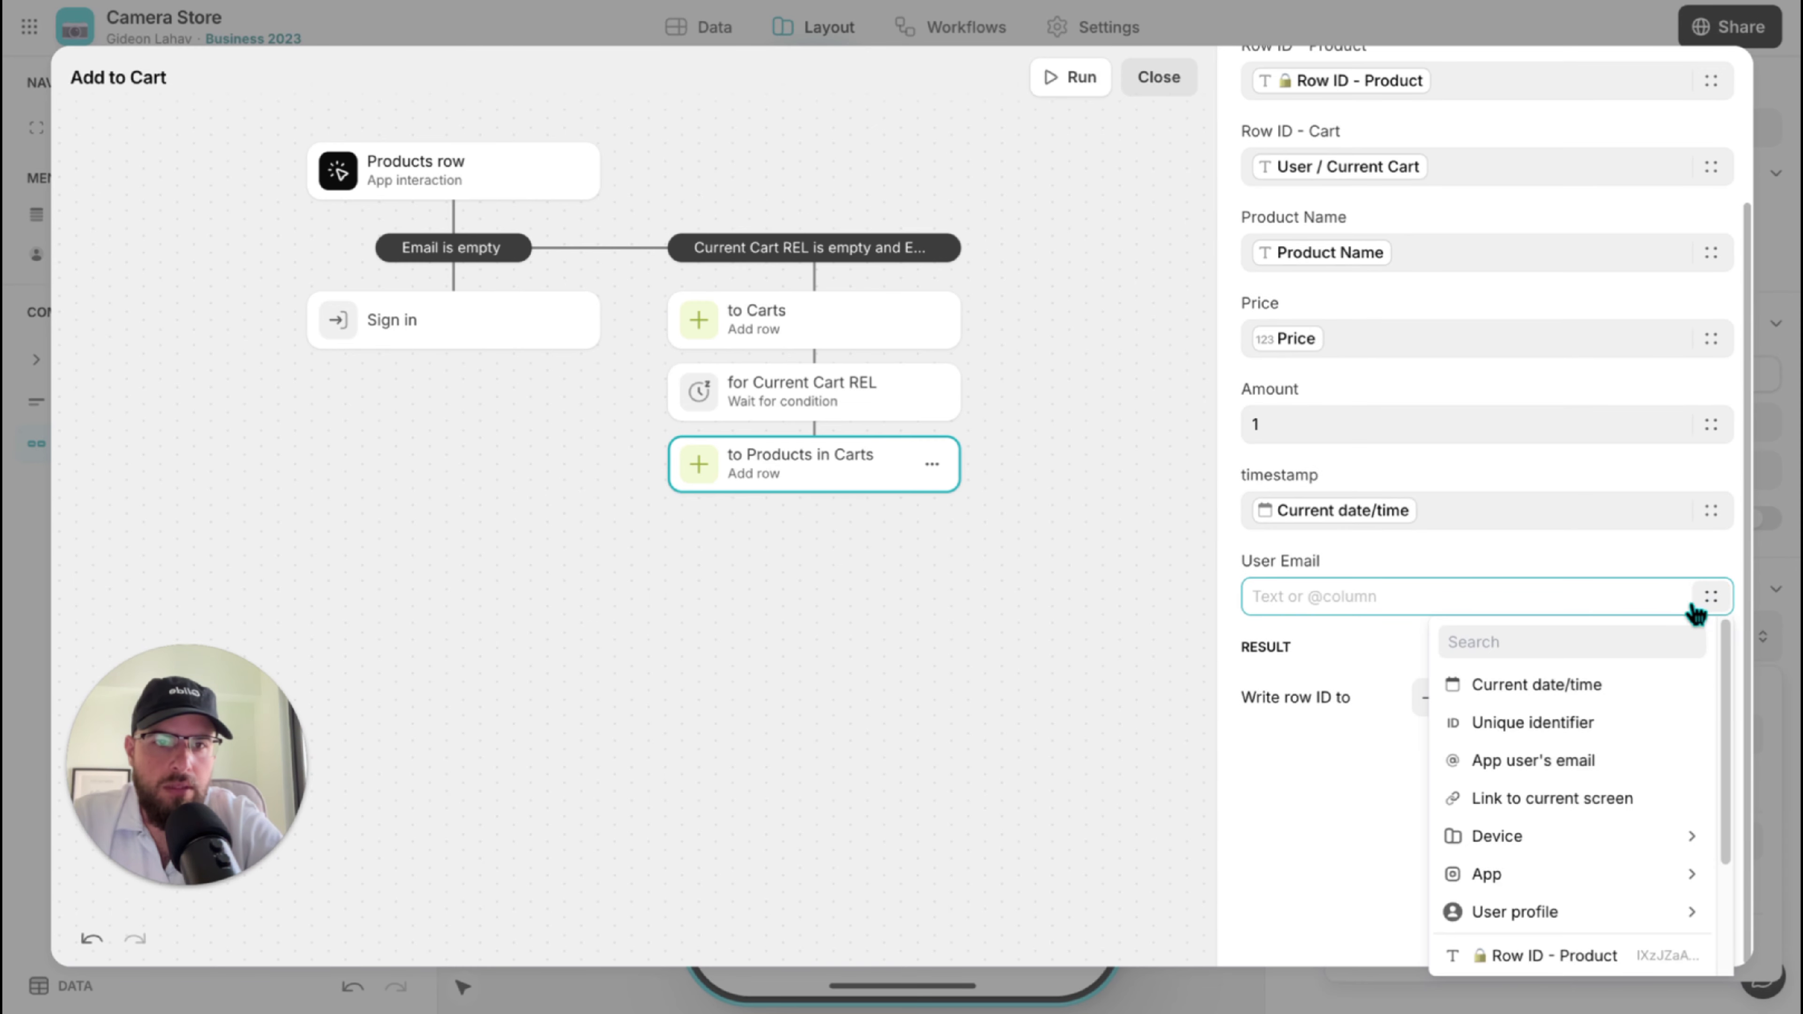
pyautogui.click(1573, 759)
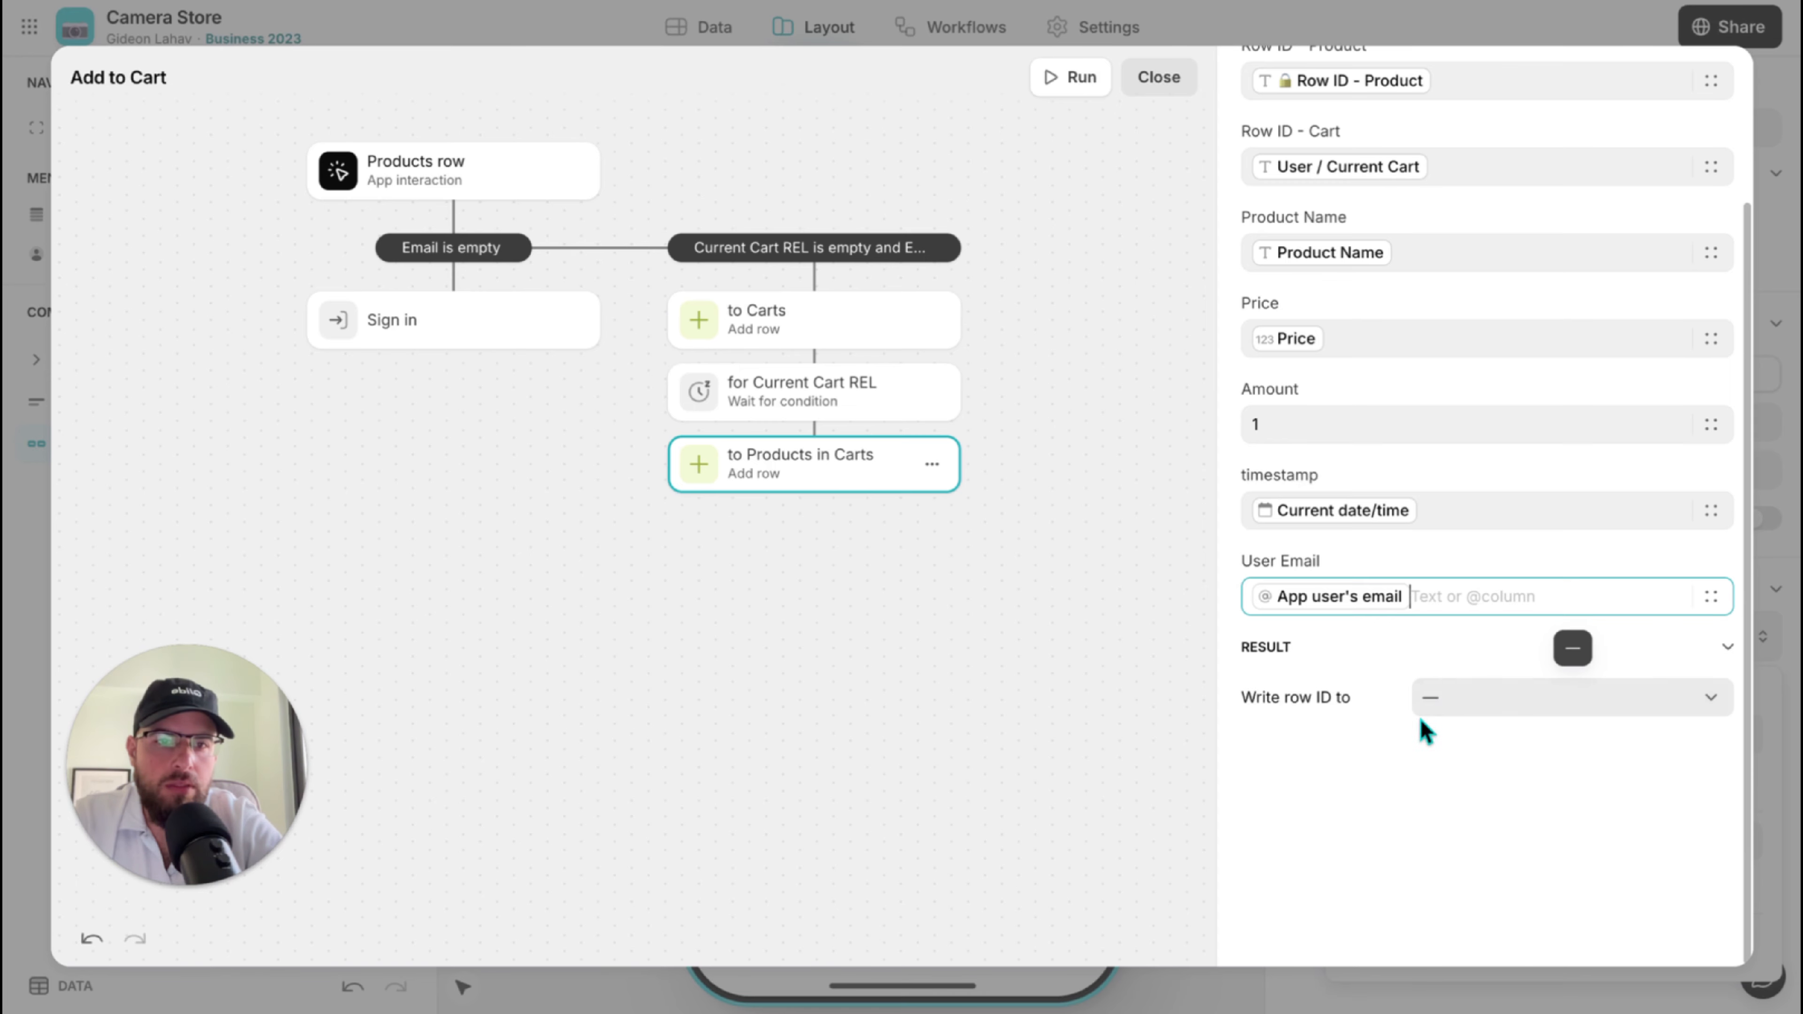
pyautogui.click(814, 502)
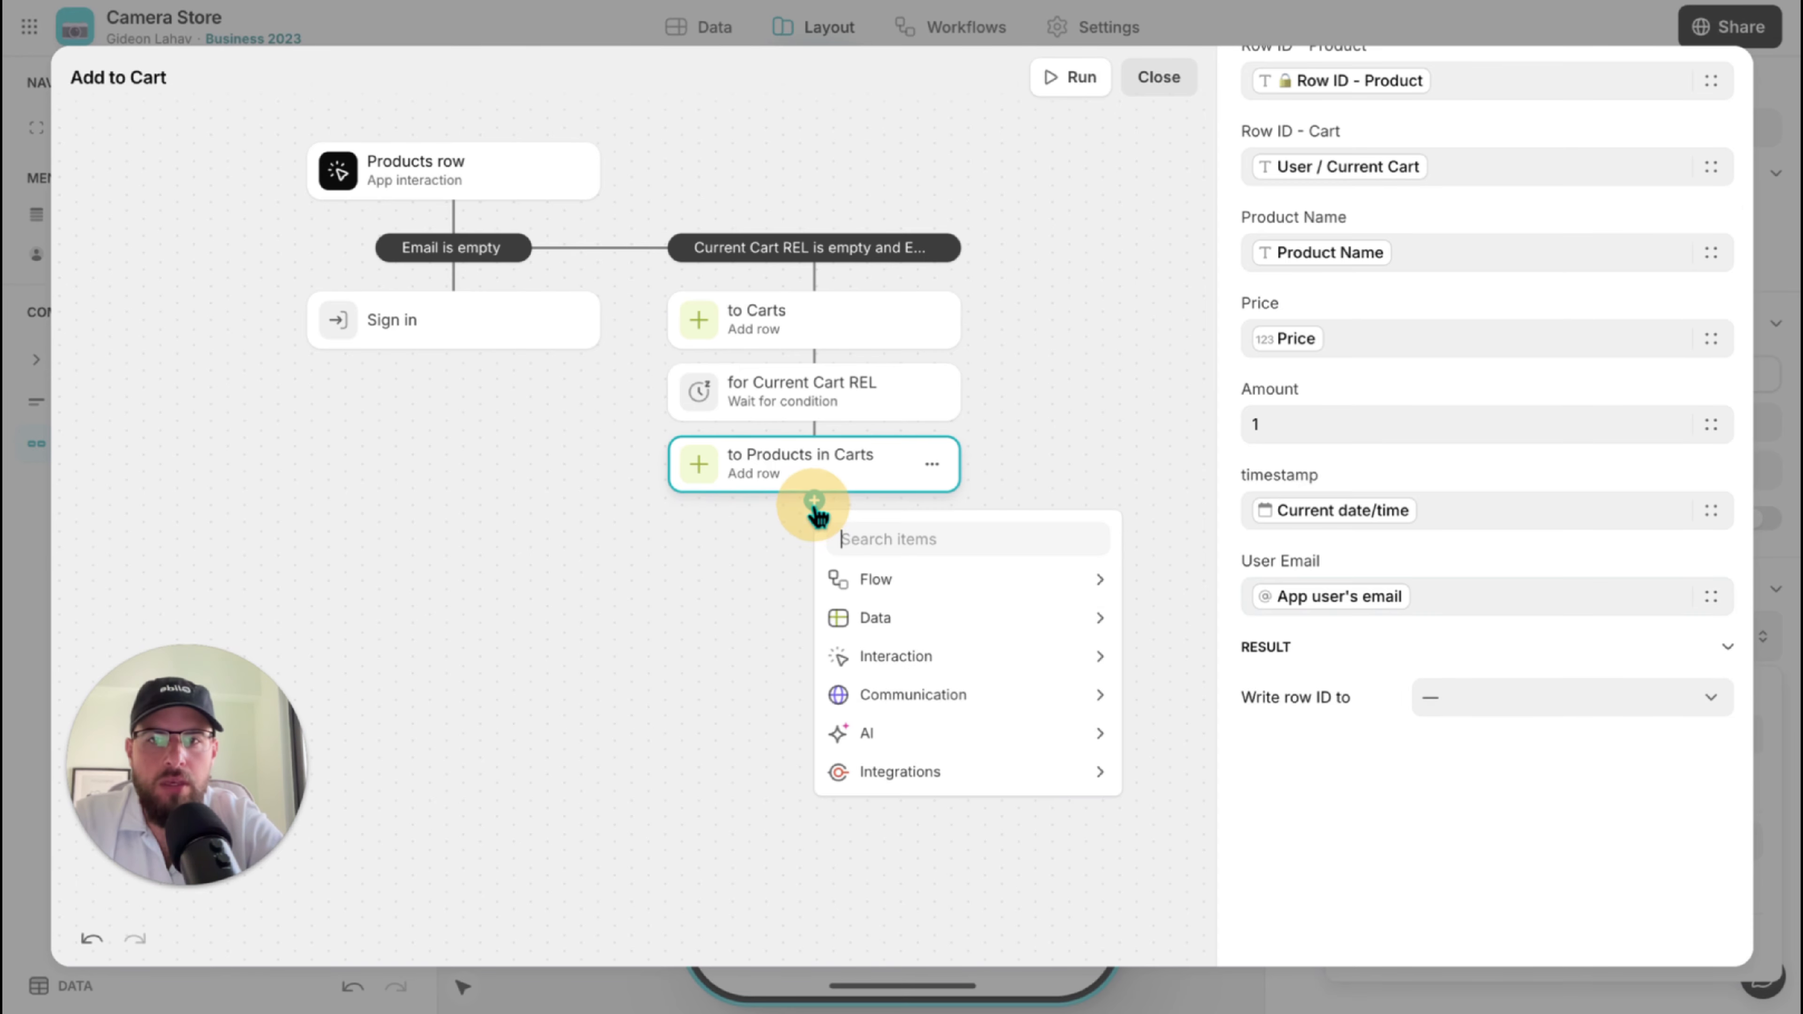
pyautogui.write('e')
pyautogui.press('BackSpace')
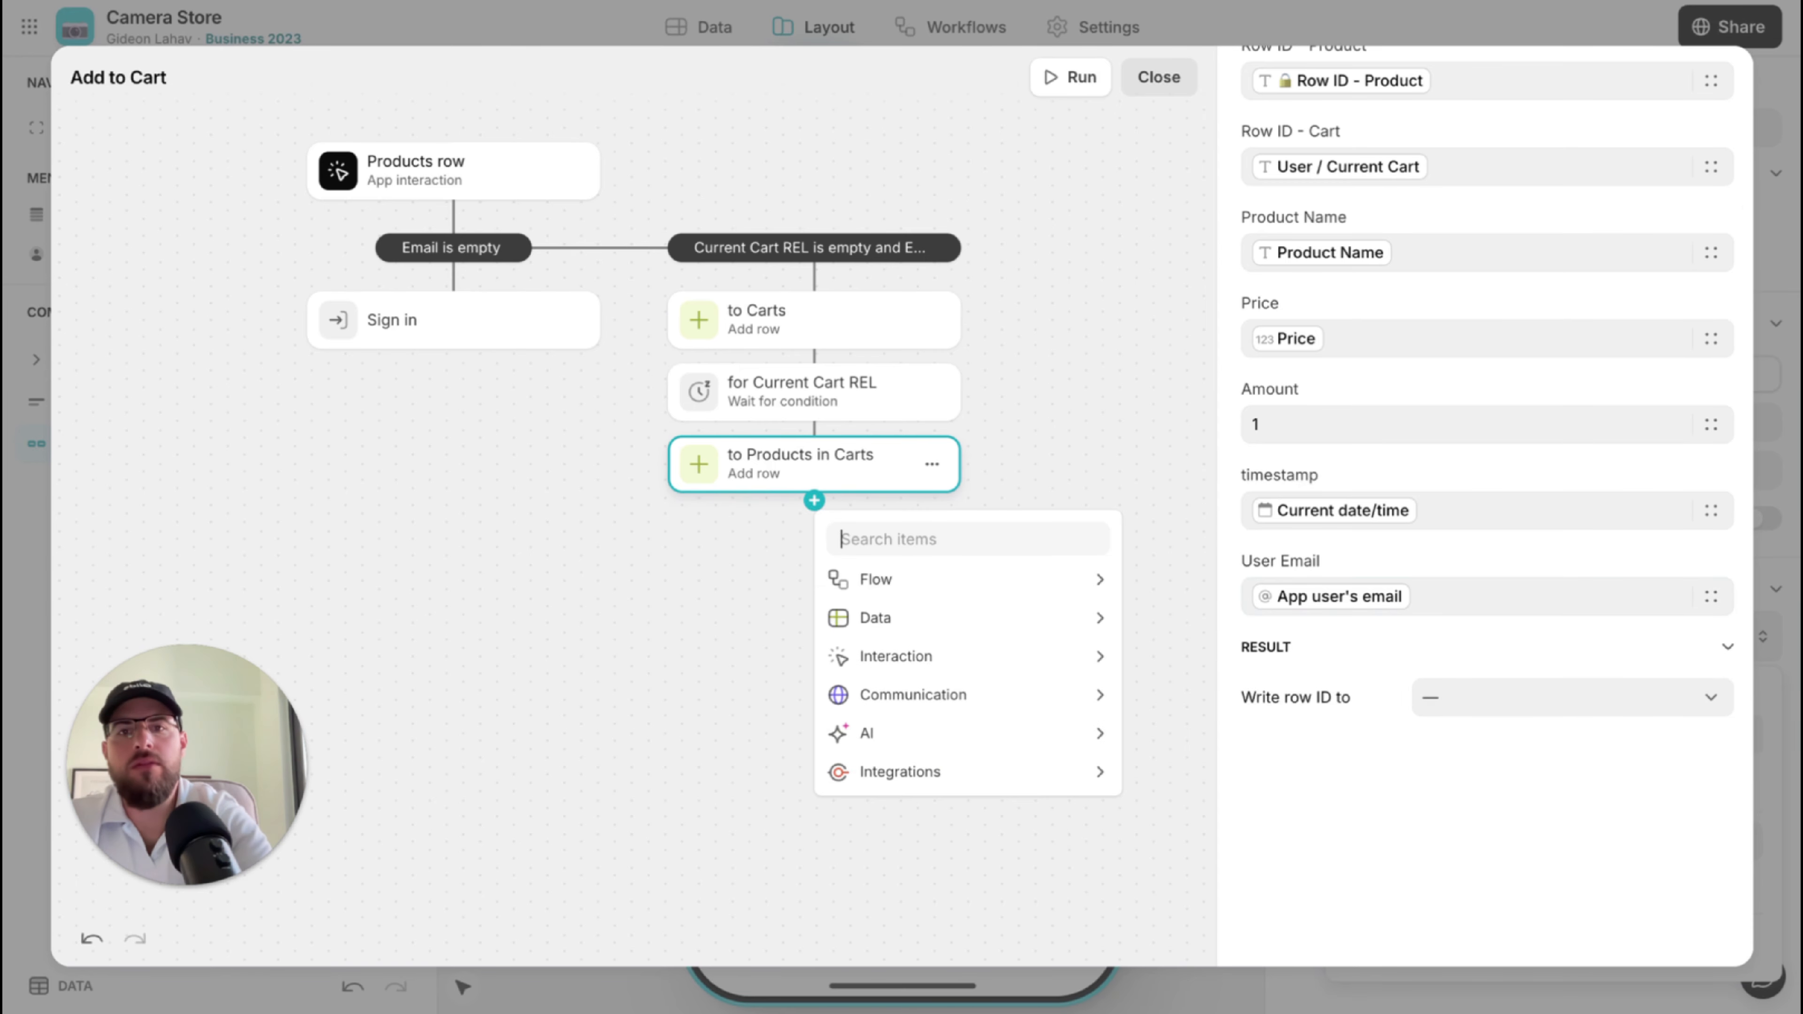
pyautogui.click(692, 624)
# Leave the workflow and add a text column named "Current product added" to the Products table.
pyautogui.click(1161, 79)
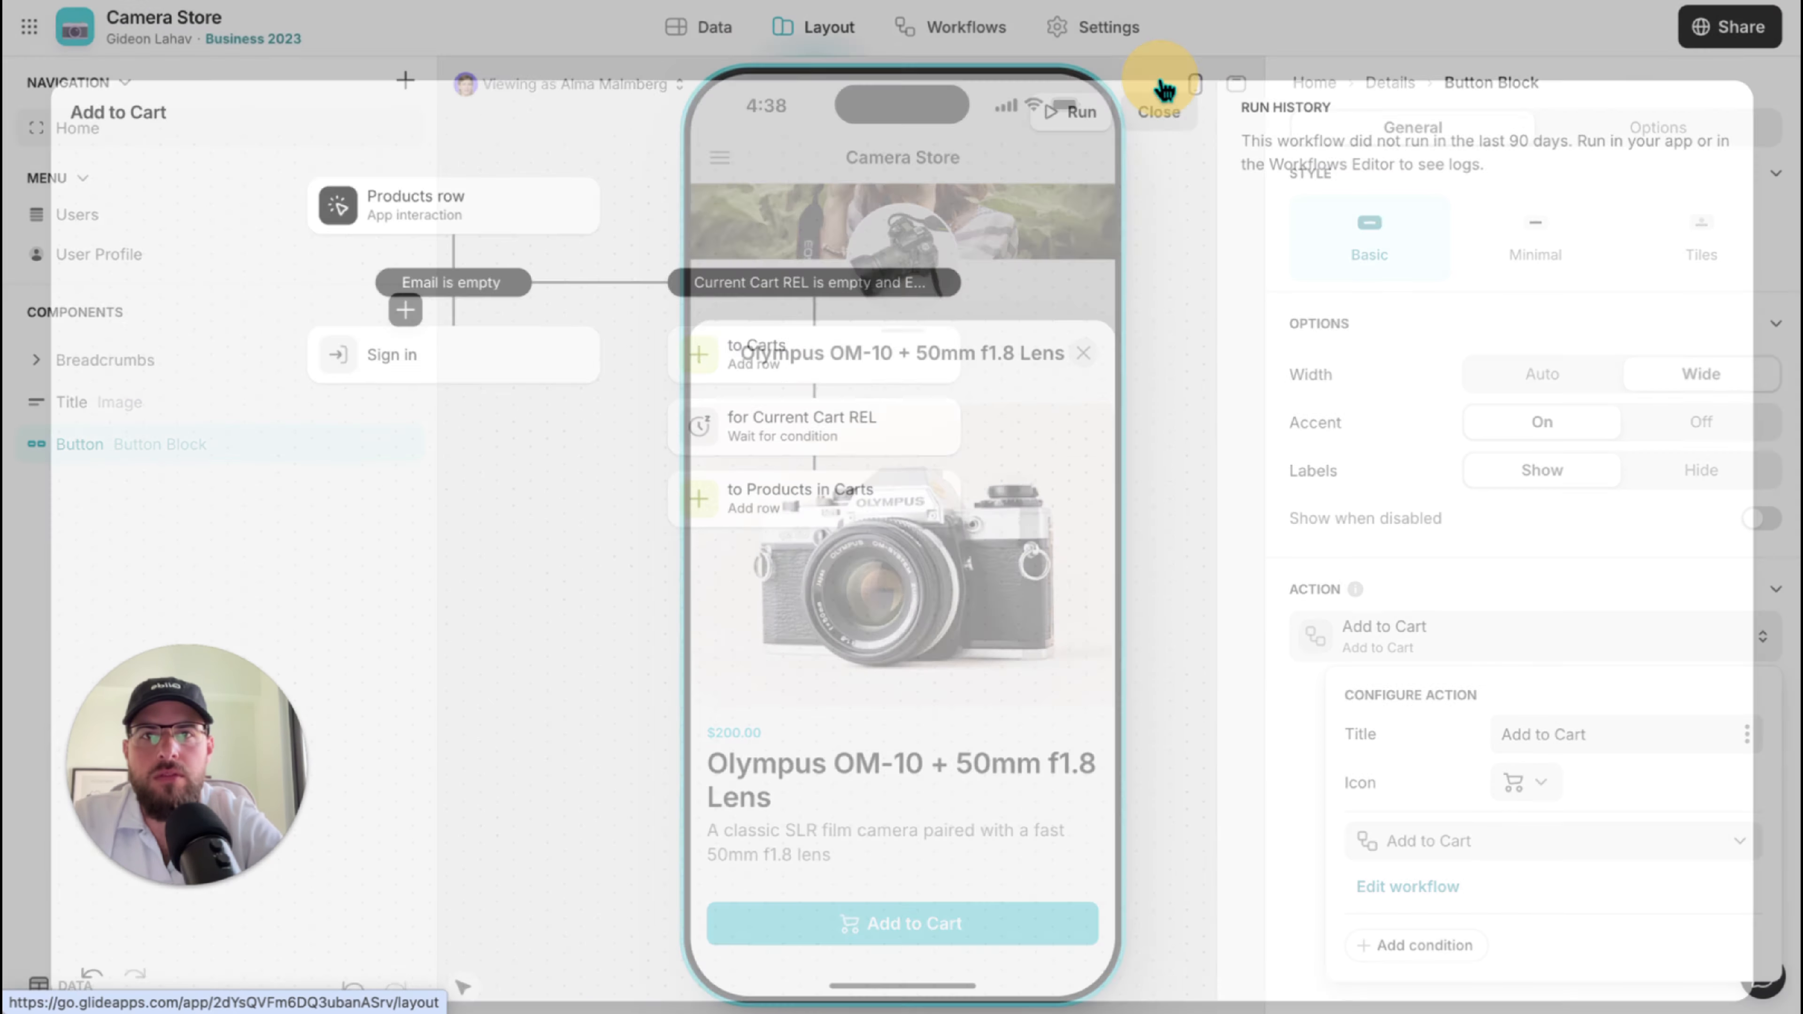
pyautogui.click(712, 31)
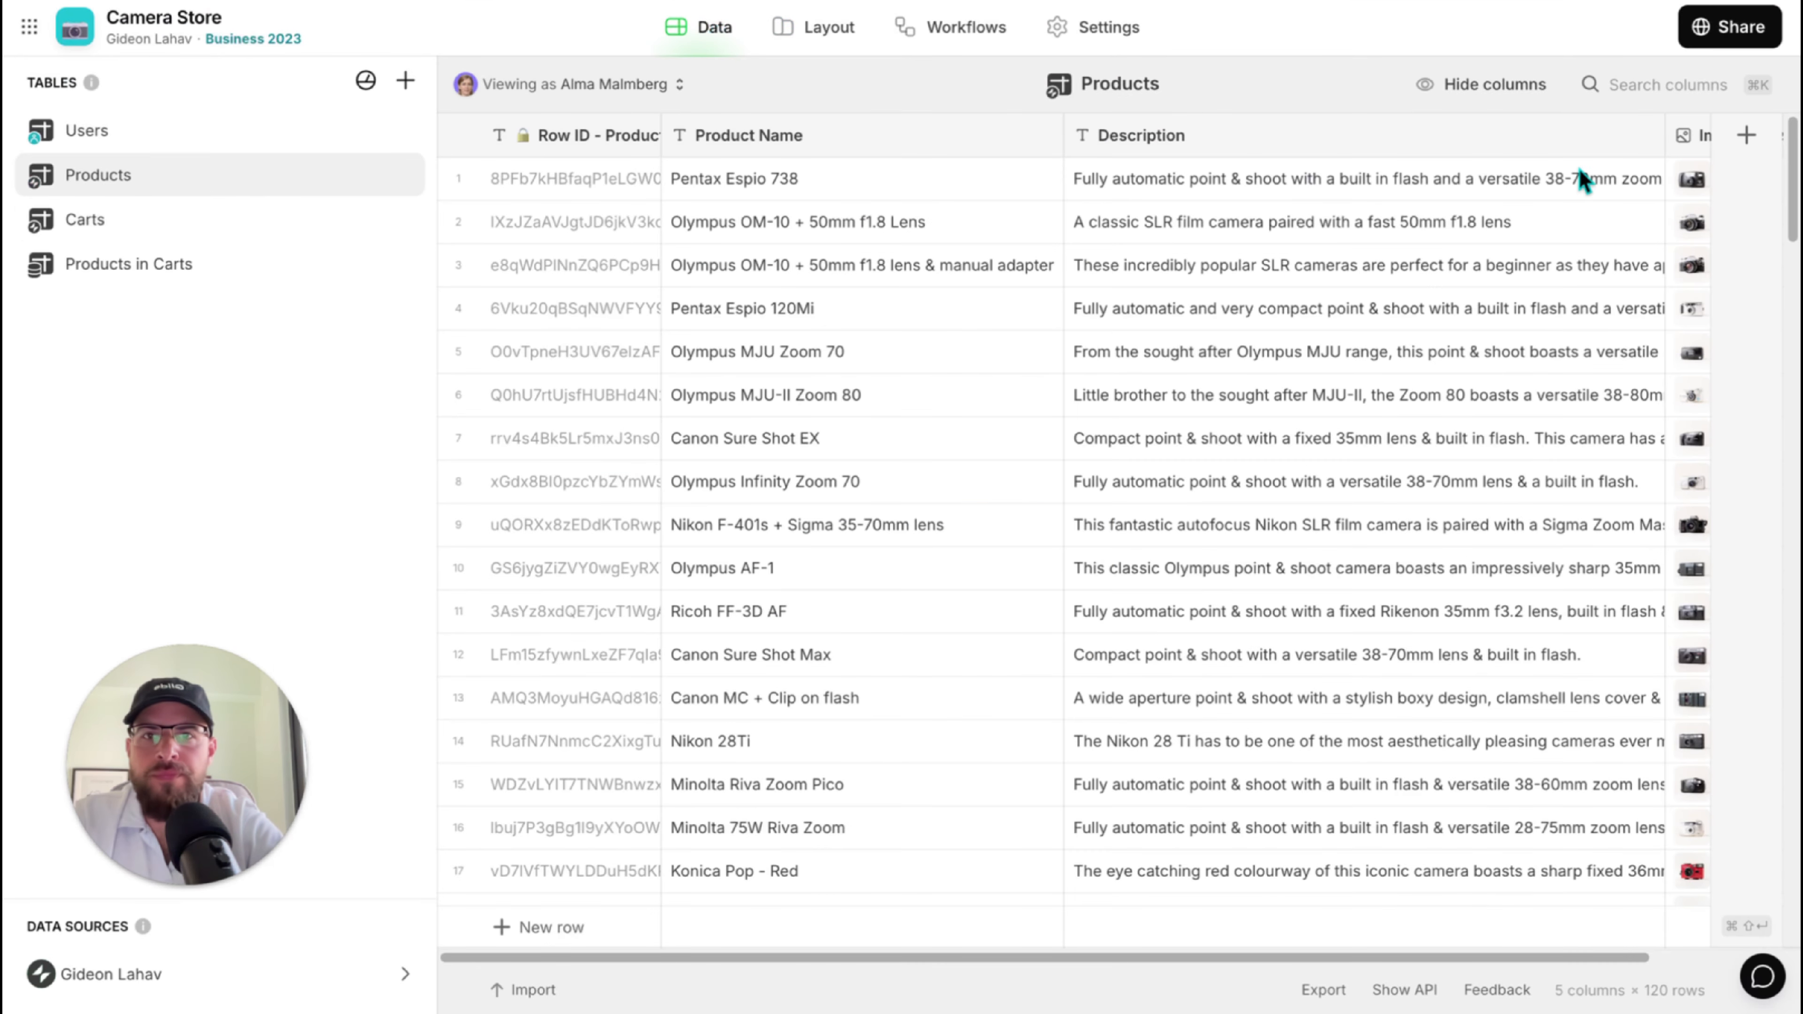
pyautogui.click(1745, 135)
pyautogui.write('Current [roduct added')
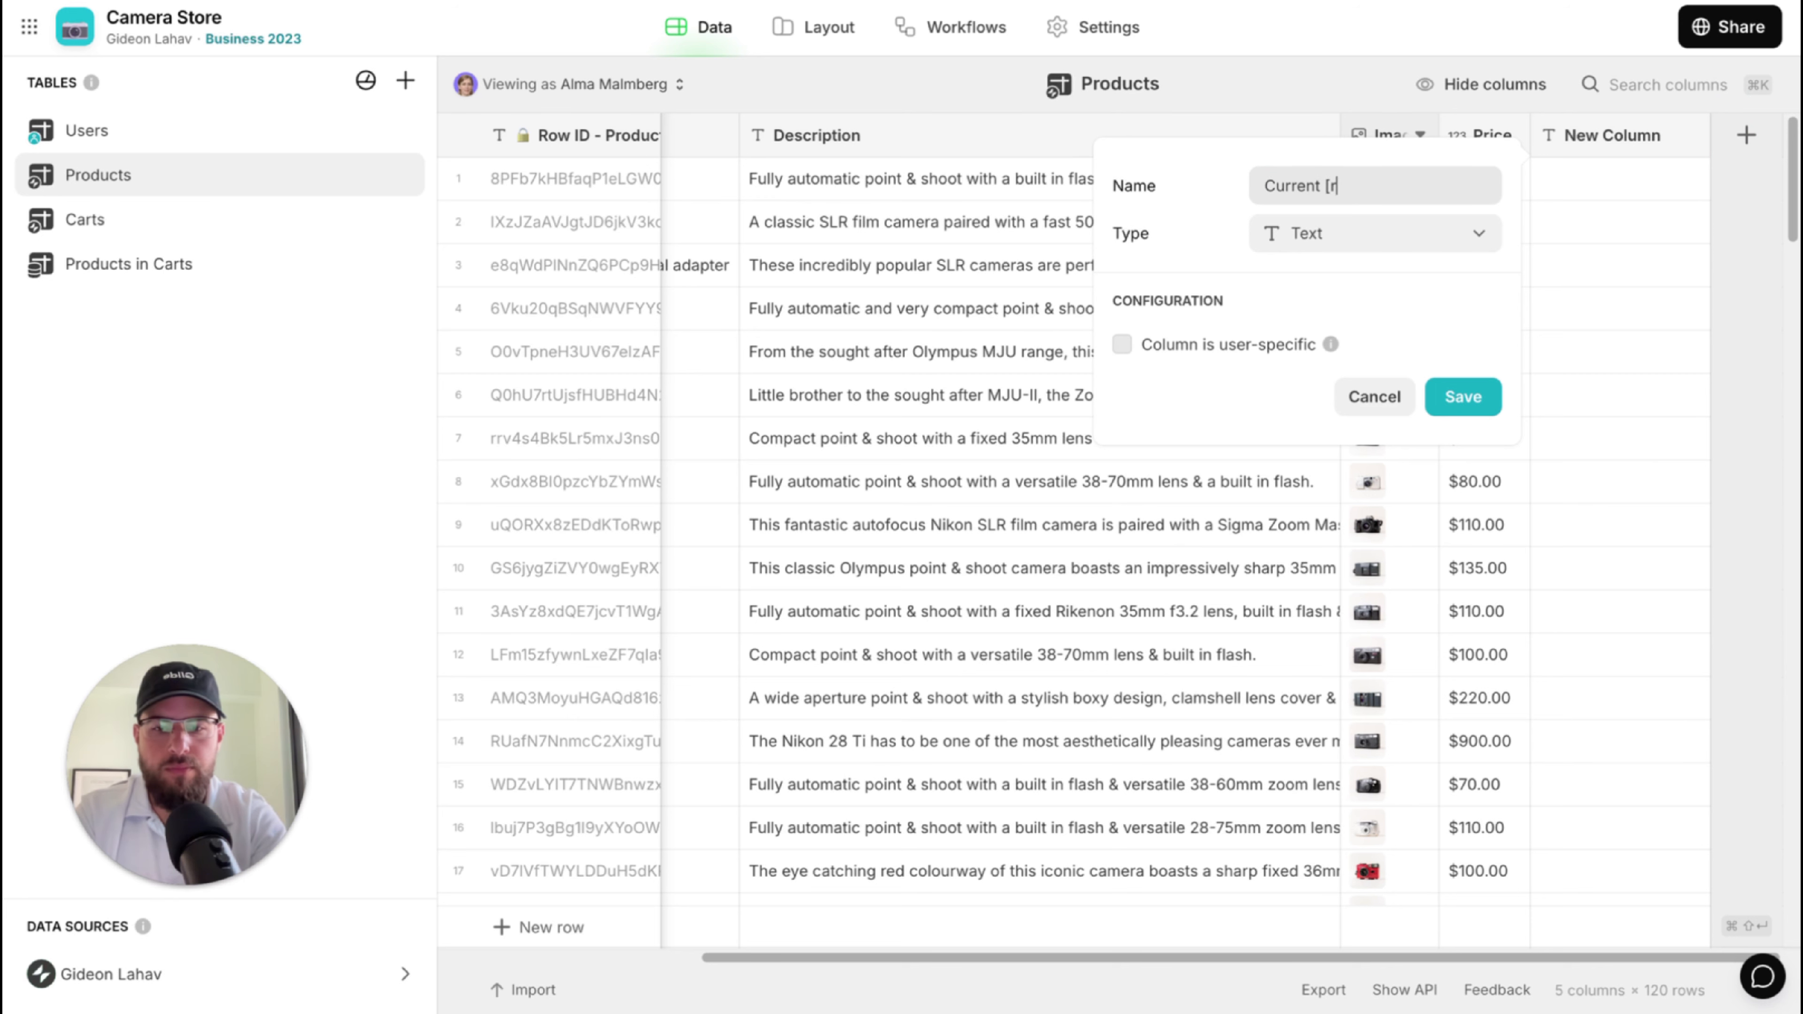
pyautogui.click(1330, 185)
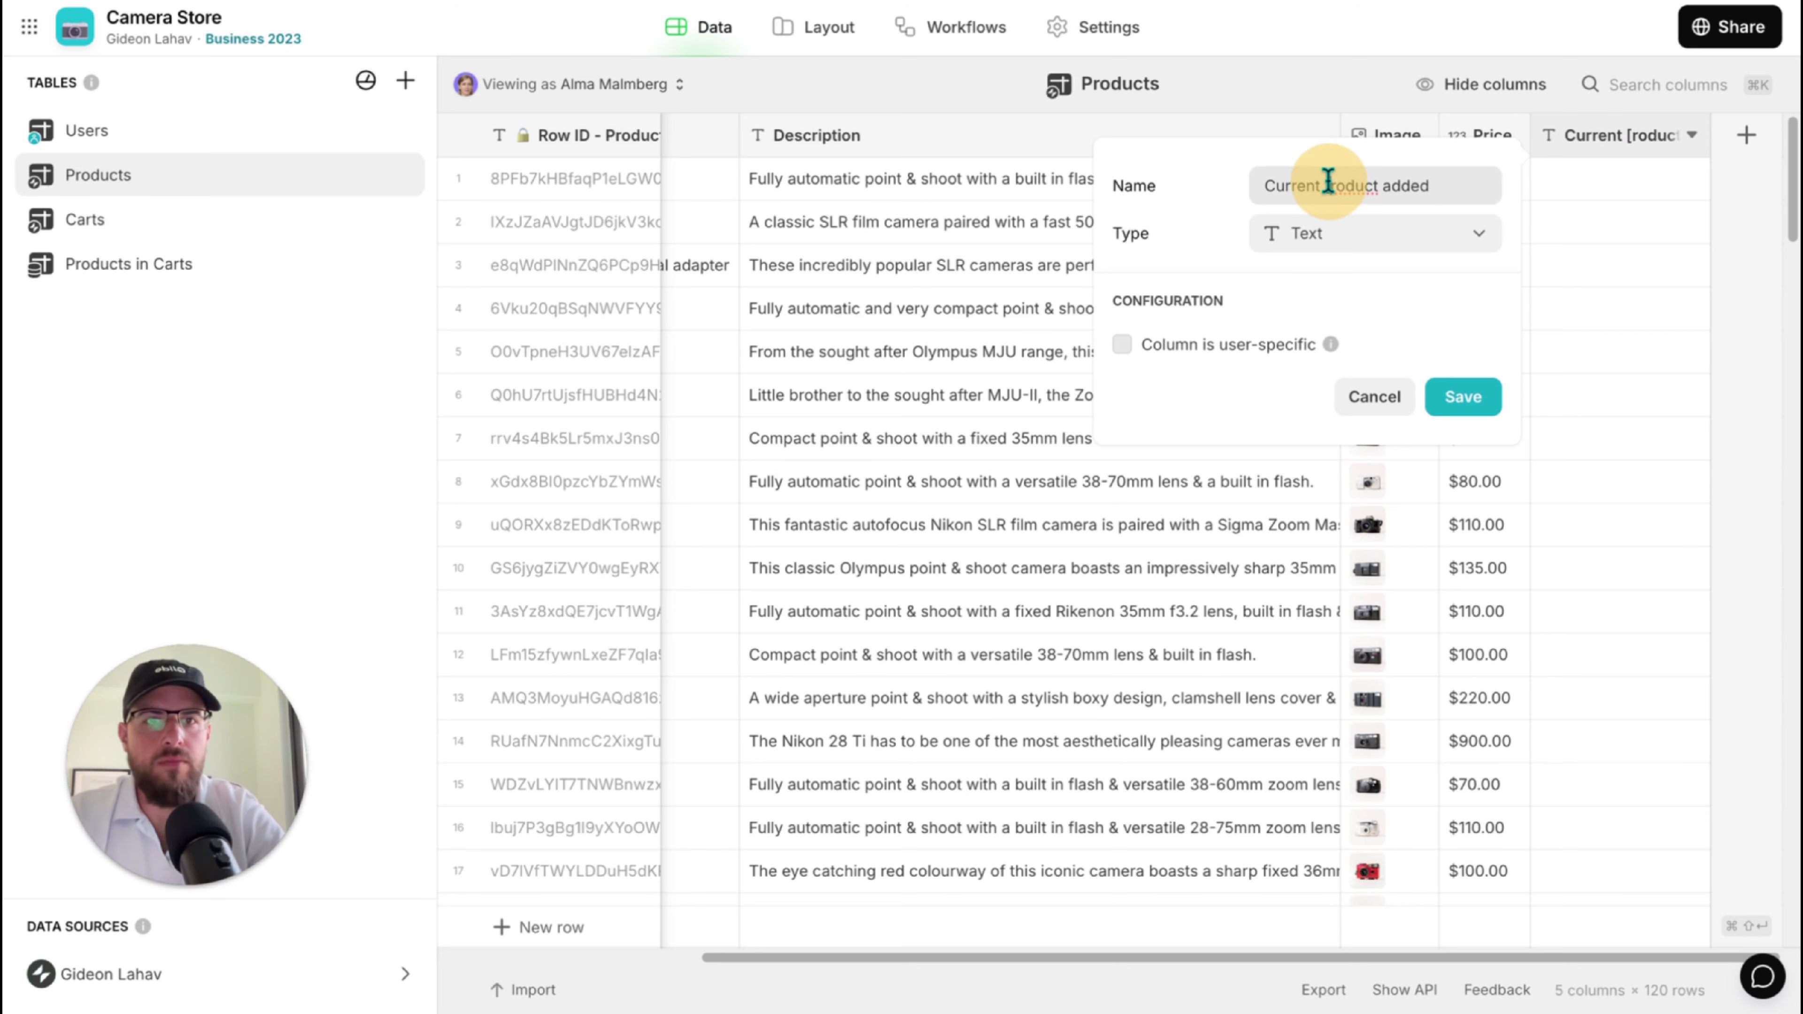
pyautogui.press('BackSpace')
pyautogui.write('p')
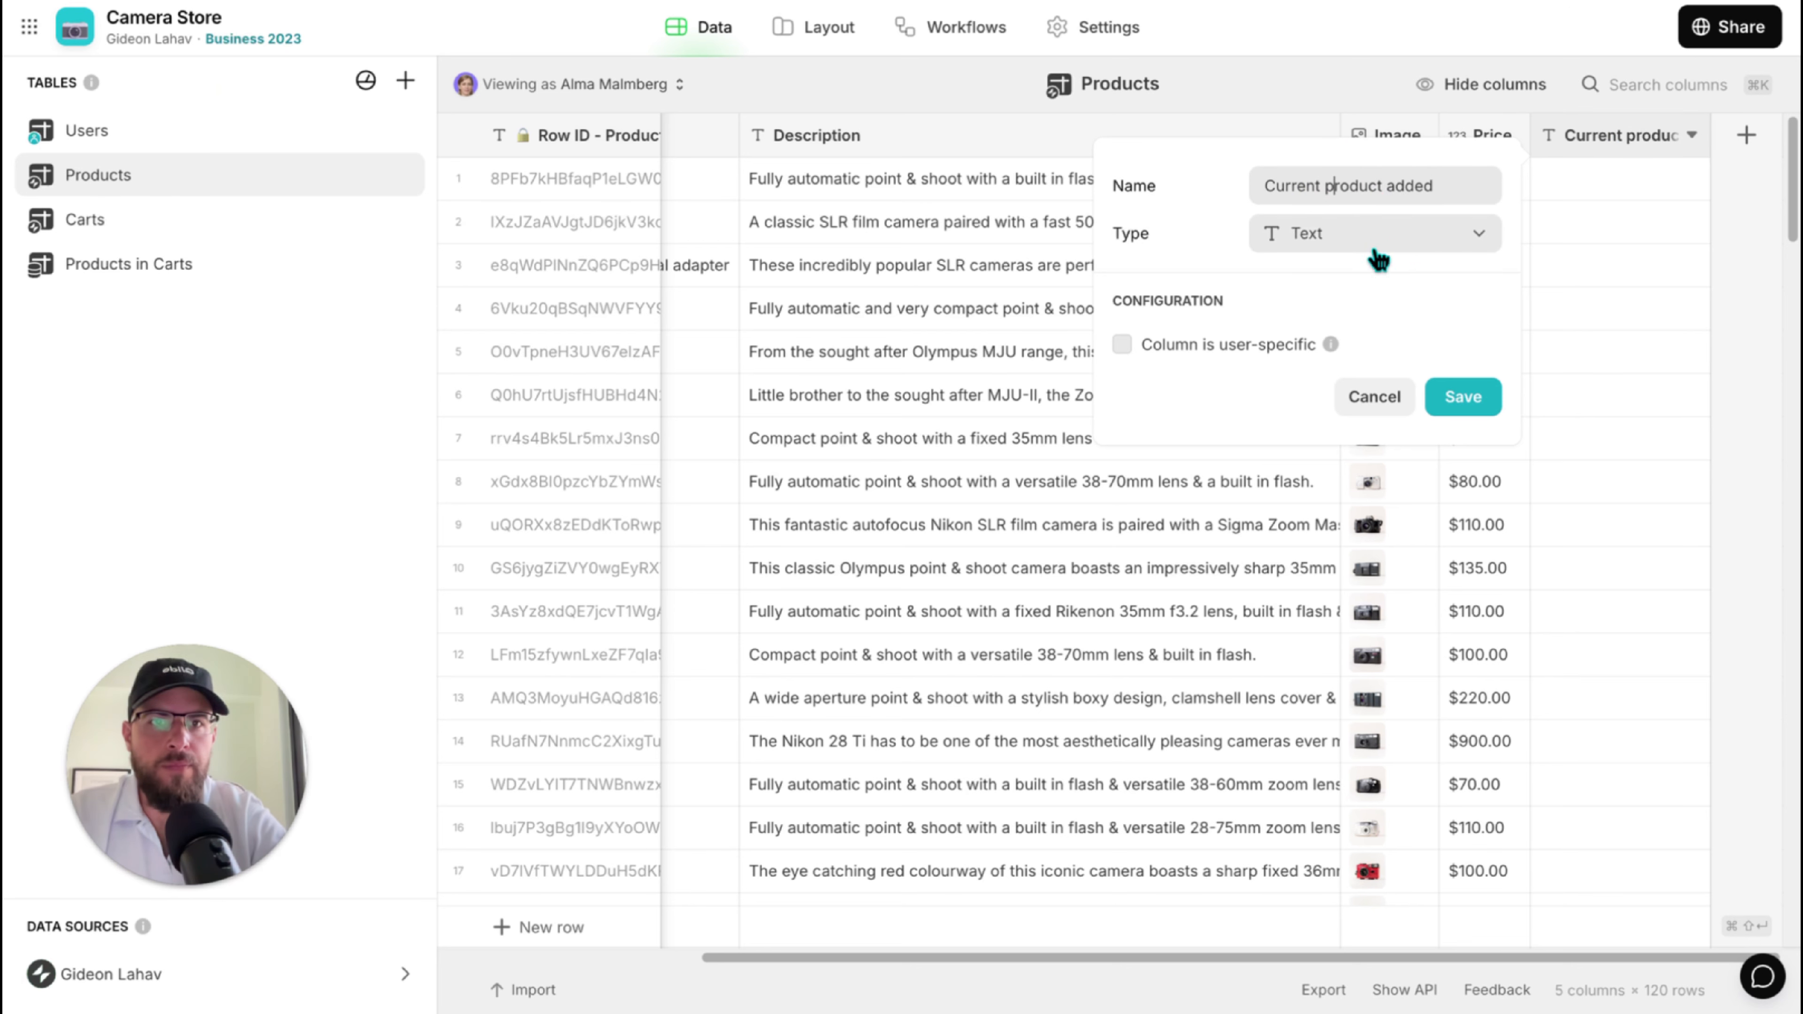
pyautogui.click(1465, 396)
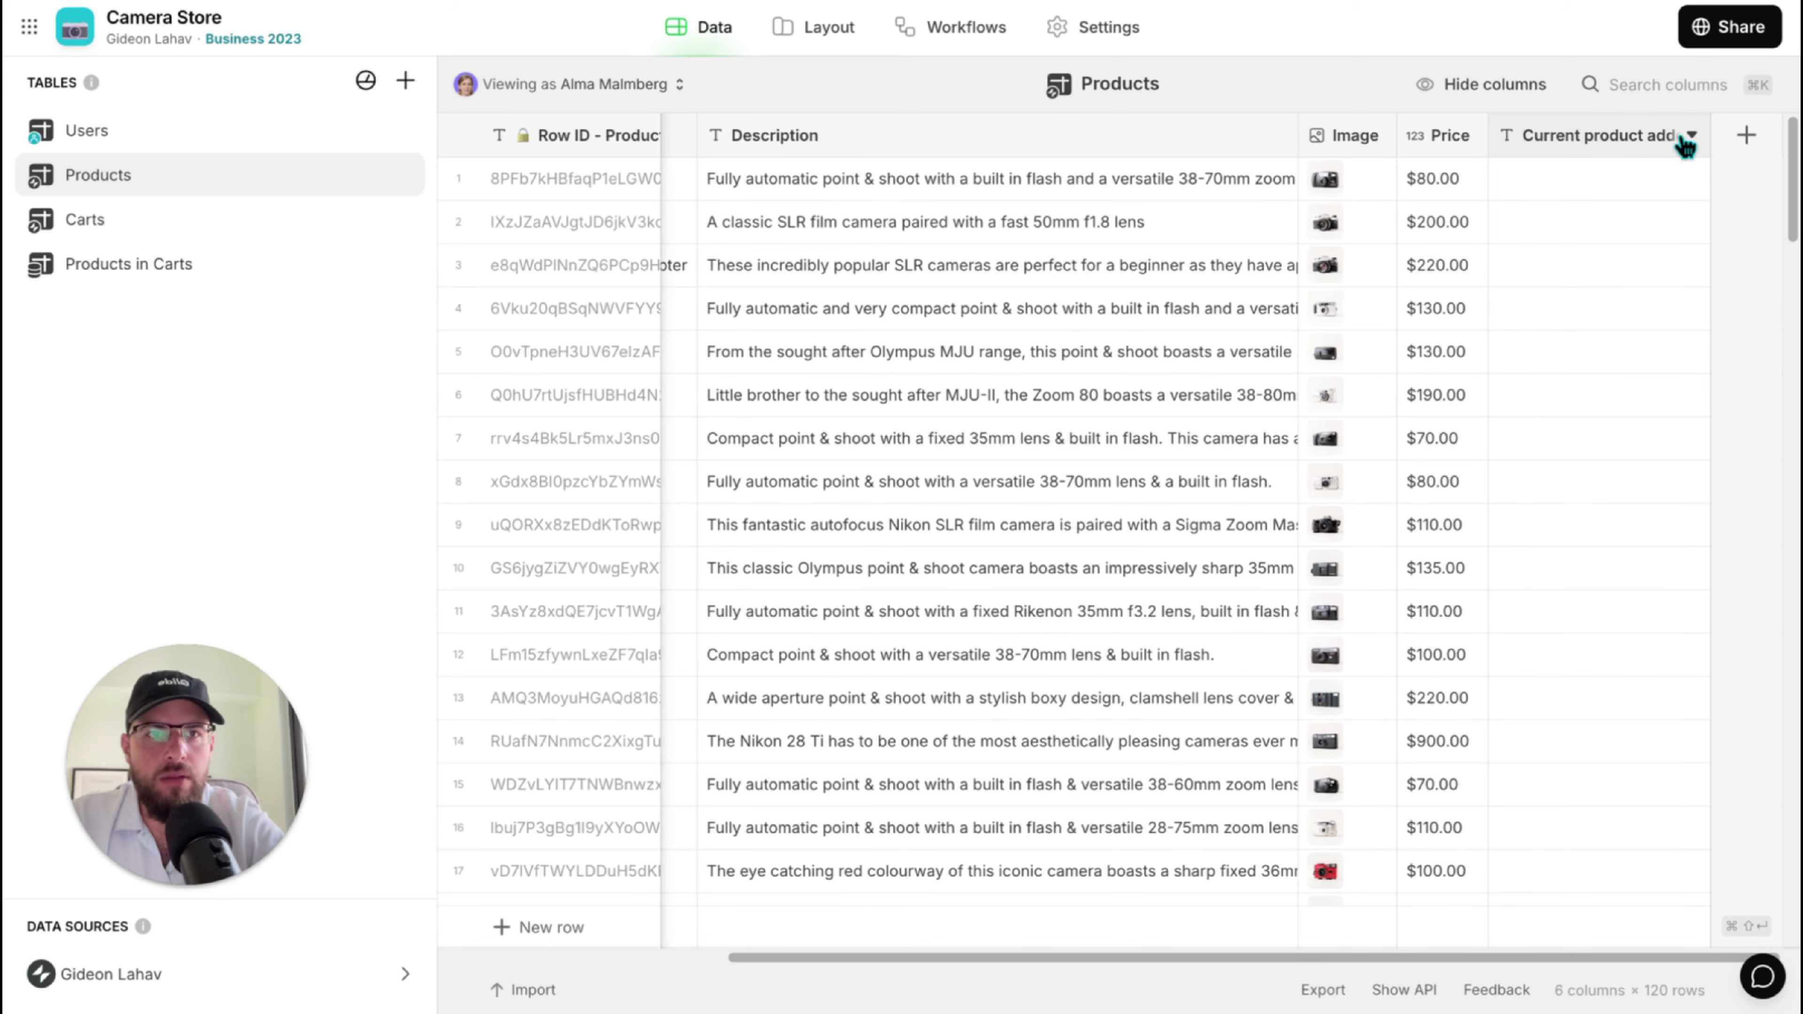
# Duplicate the Current product added column as a user-specific text column with the same name, without the "copy" suffix.
pyautogui.click(1690, 137)
pyautogui.click(1551, 212)
pyautogui.click(1632, 186)
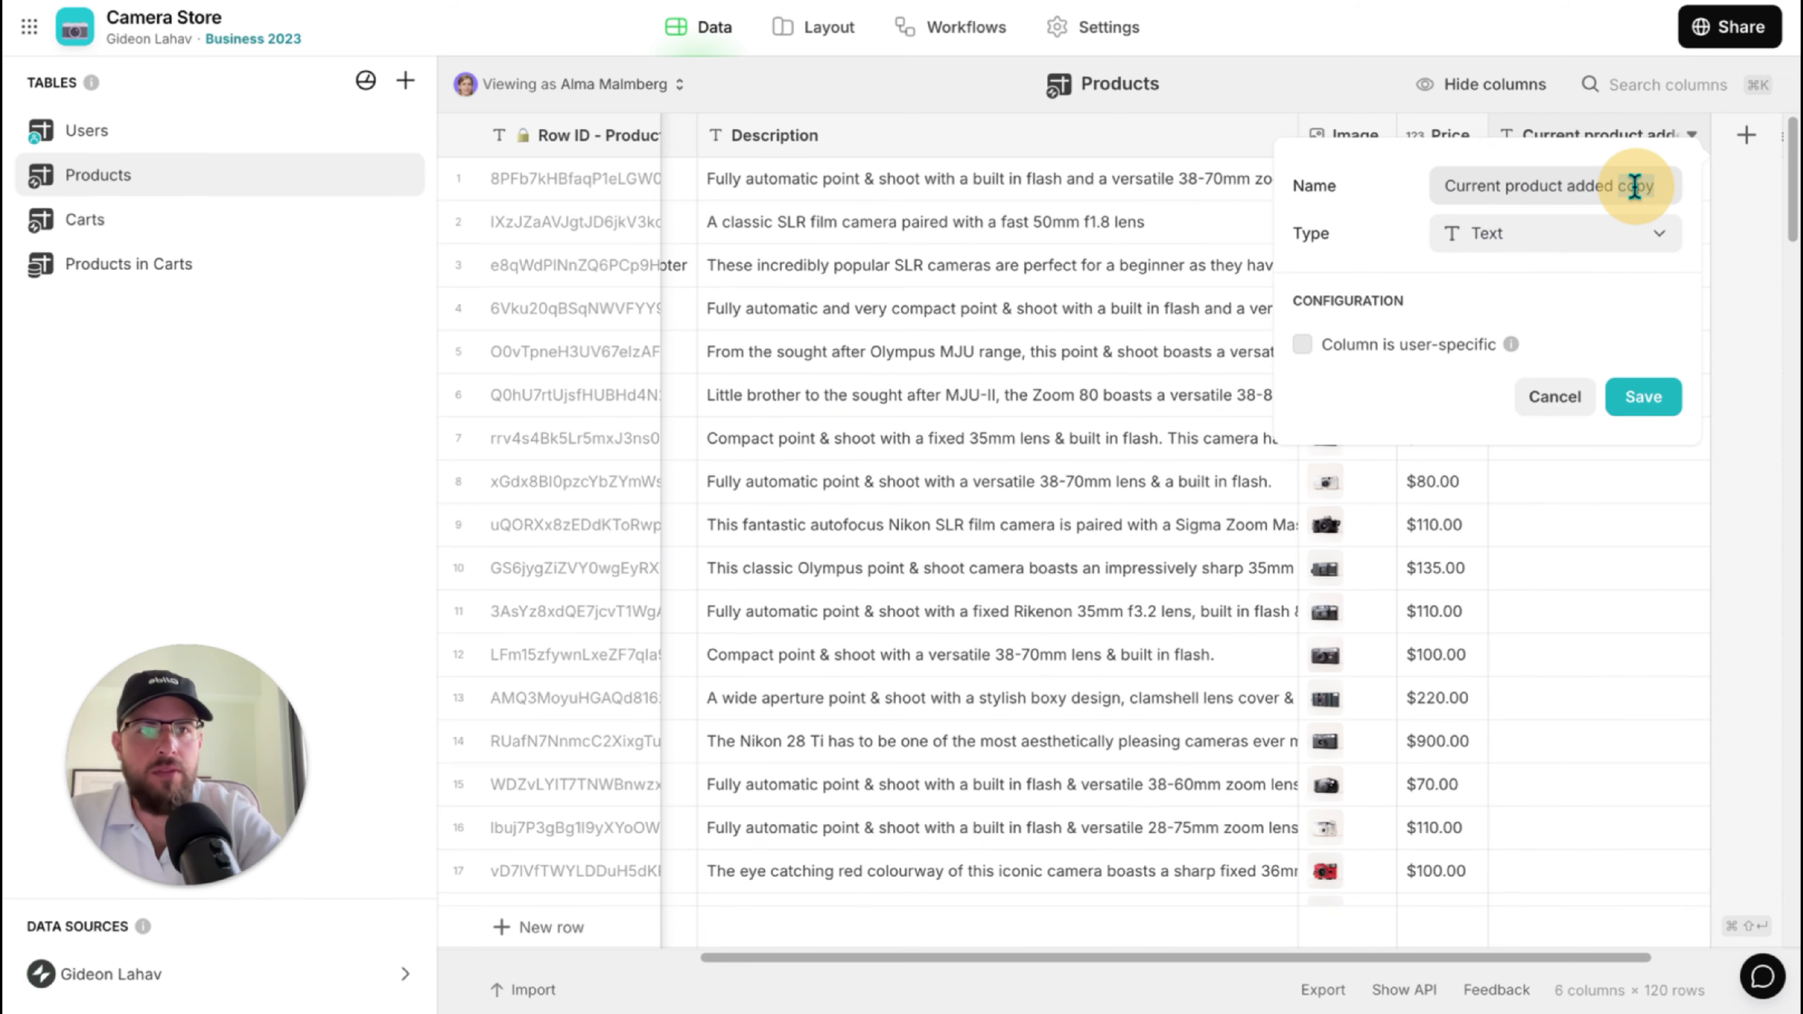
pyautogui.click(1302, 344)
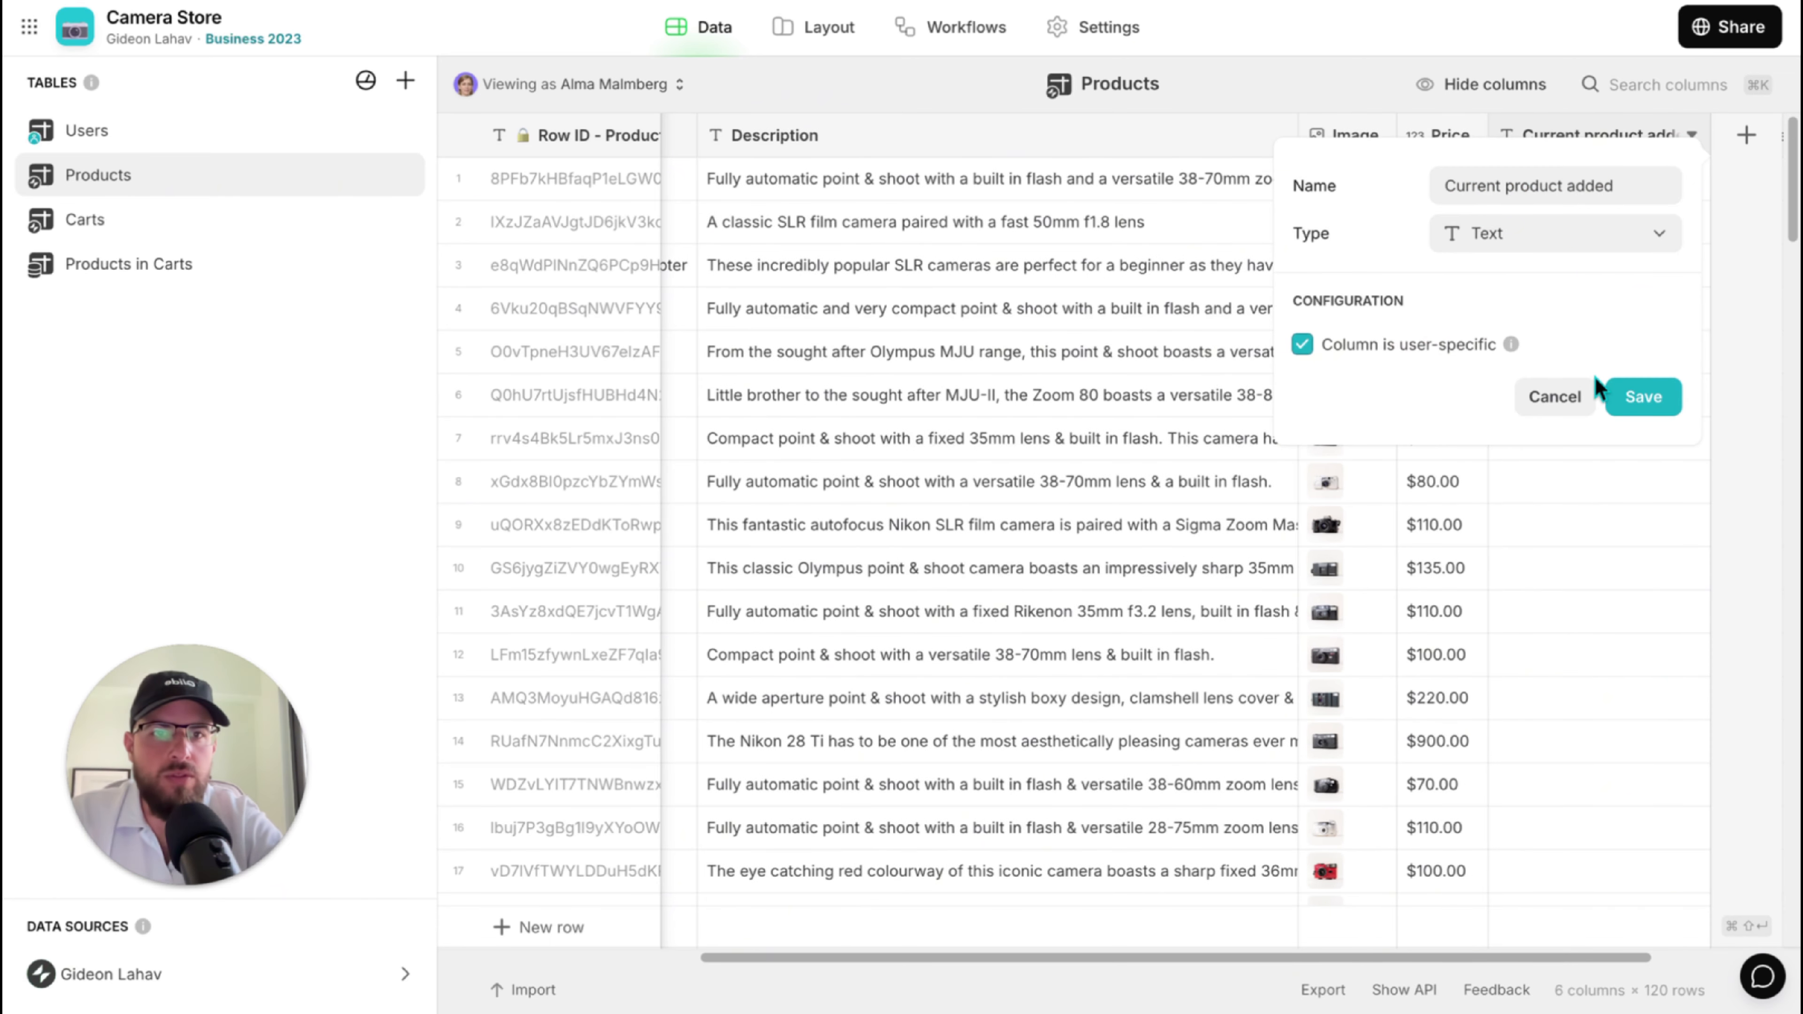
pyautogui.click(1643, 396)
# Delete the original Current product added column that is not user-specific from the Products table.
pyautogui.click(1470, 134)
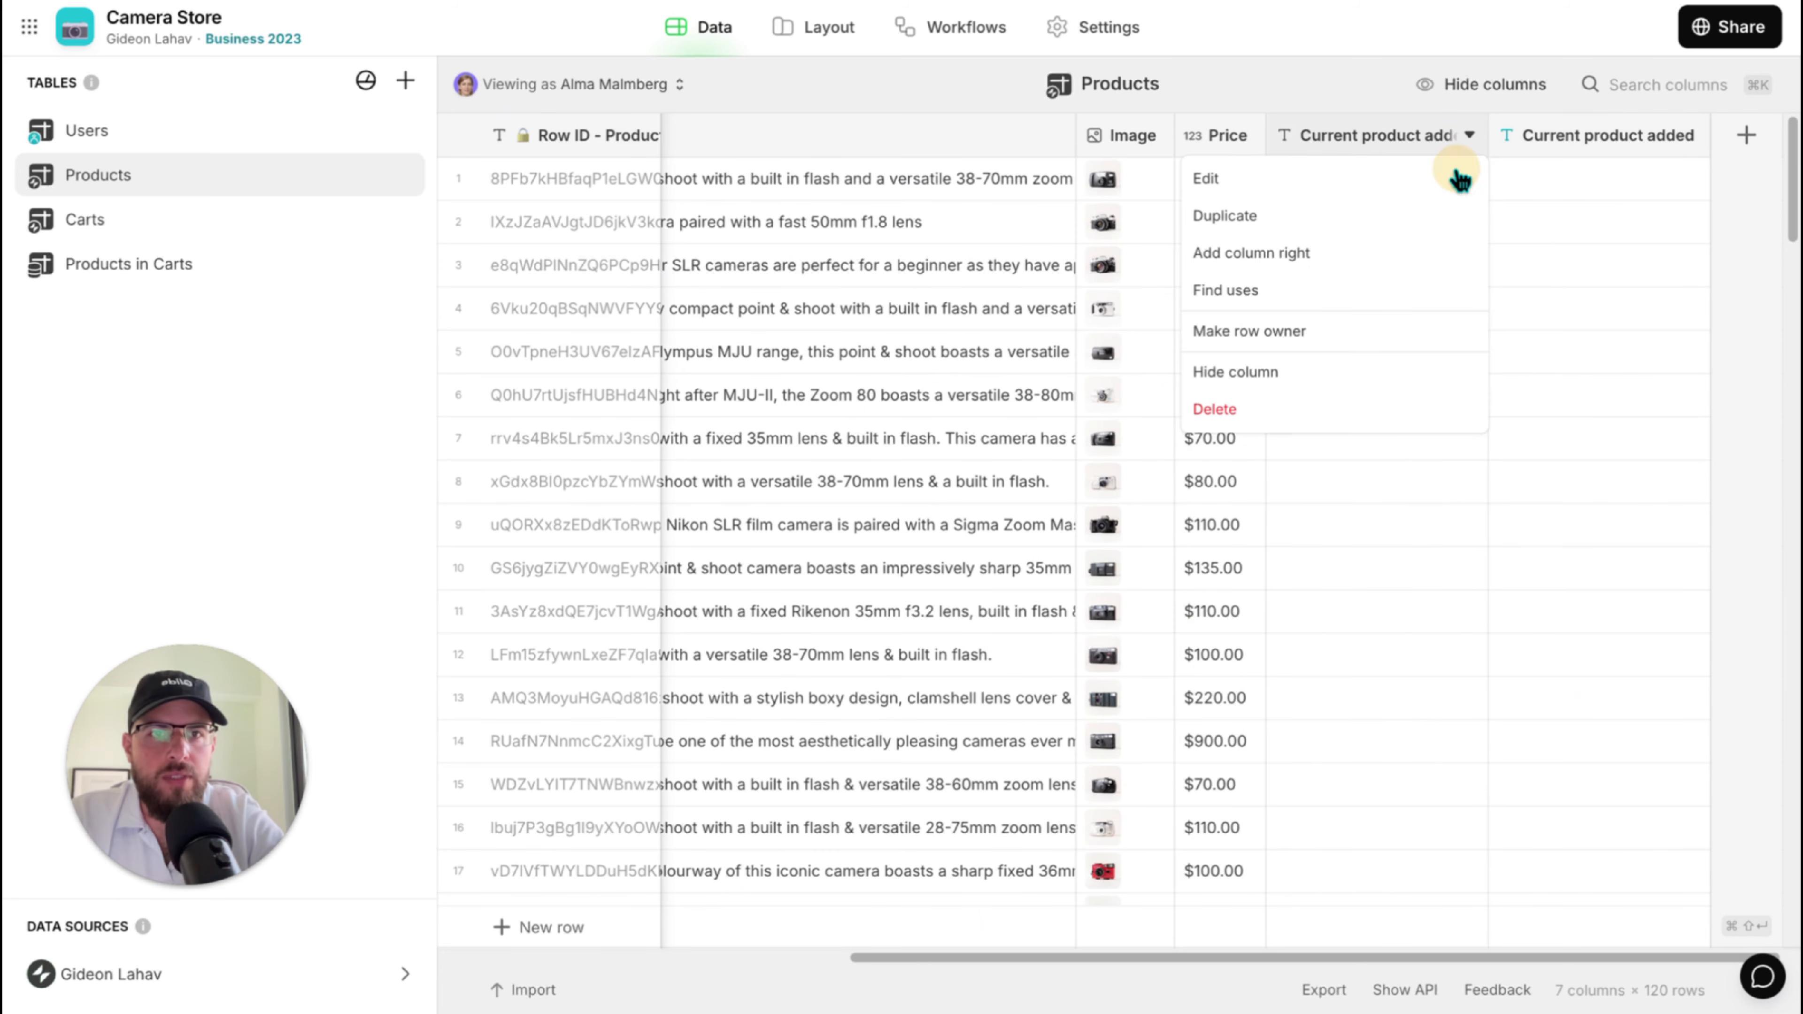
pyautogui.click(1274, 425)
pyautogui.click(1085, 590)
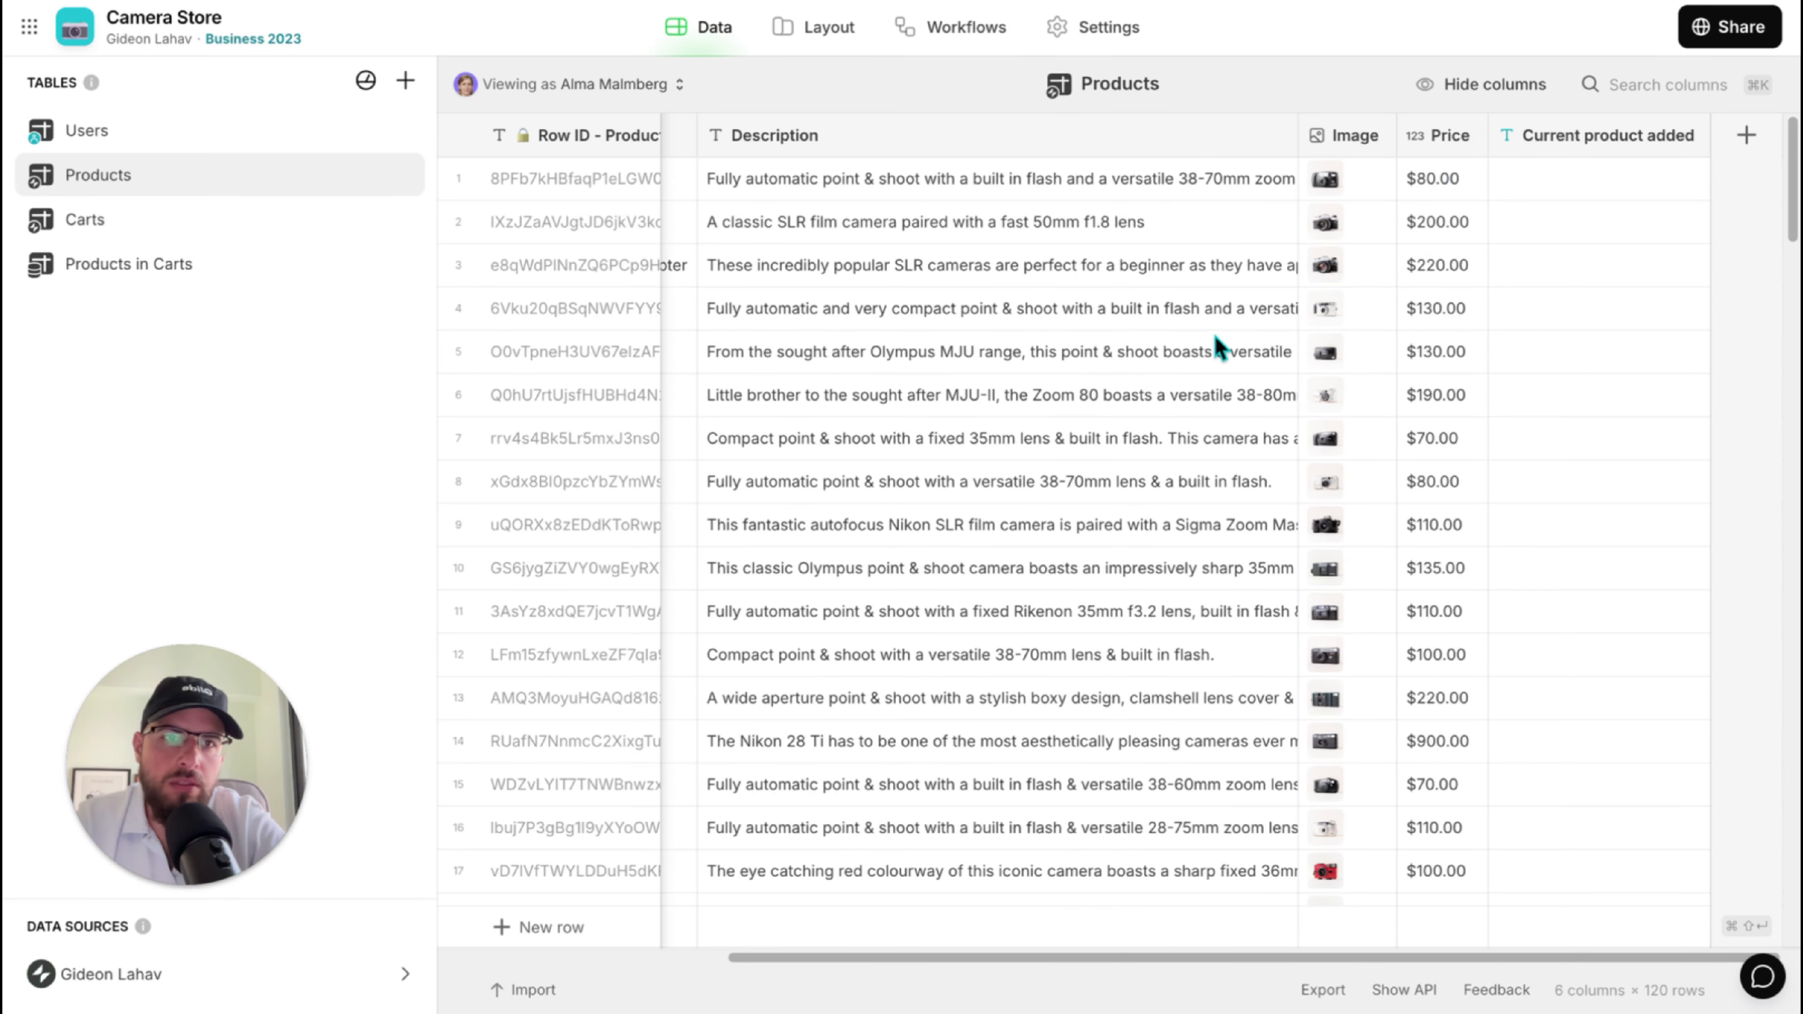
pyautogui.moveTo(1503, 186); pyautogui.dragTo(1556, 580)
pyautogui.click(1593, 433)
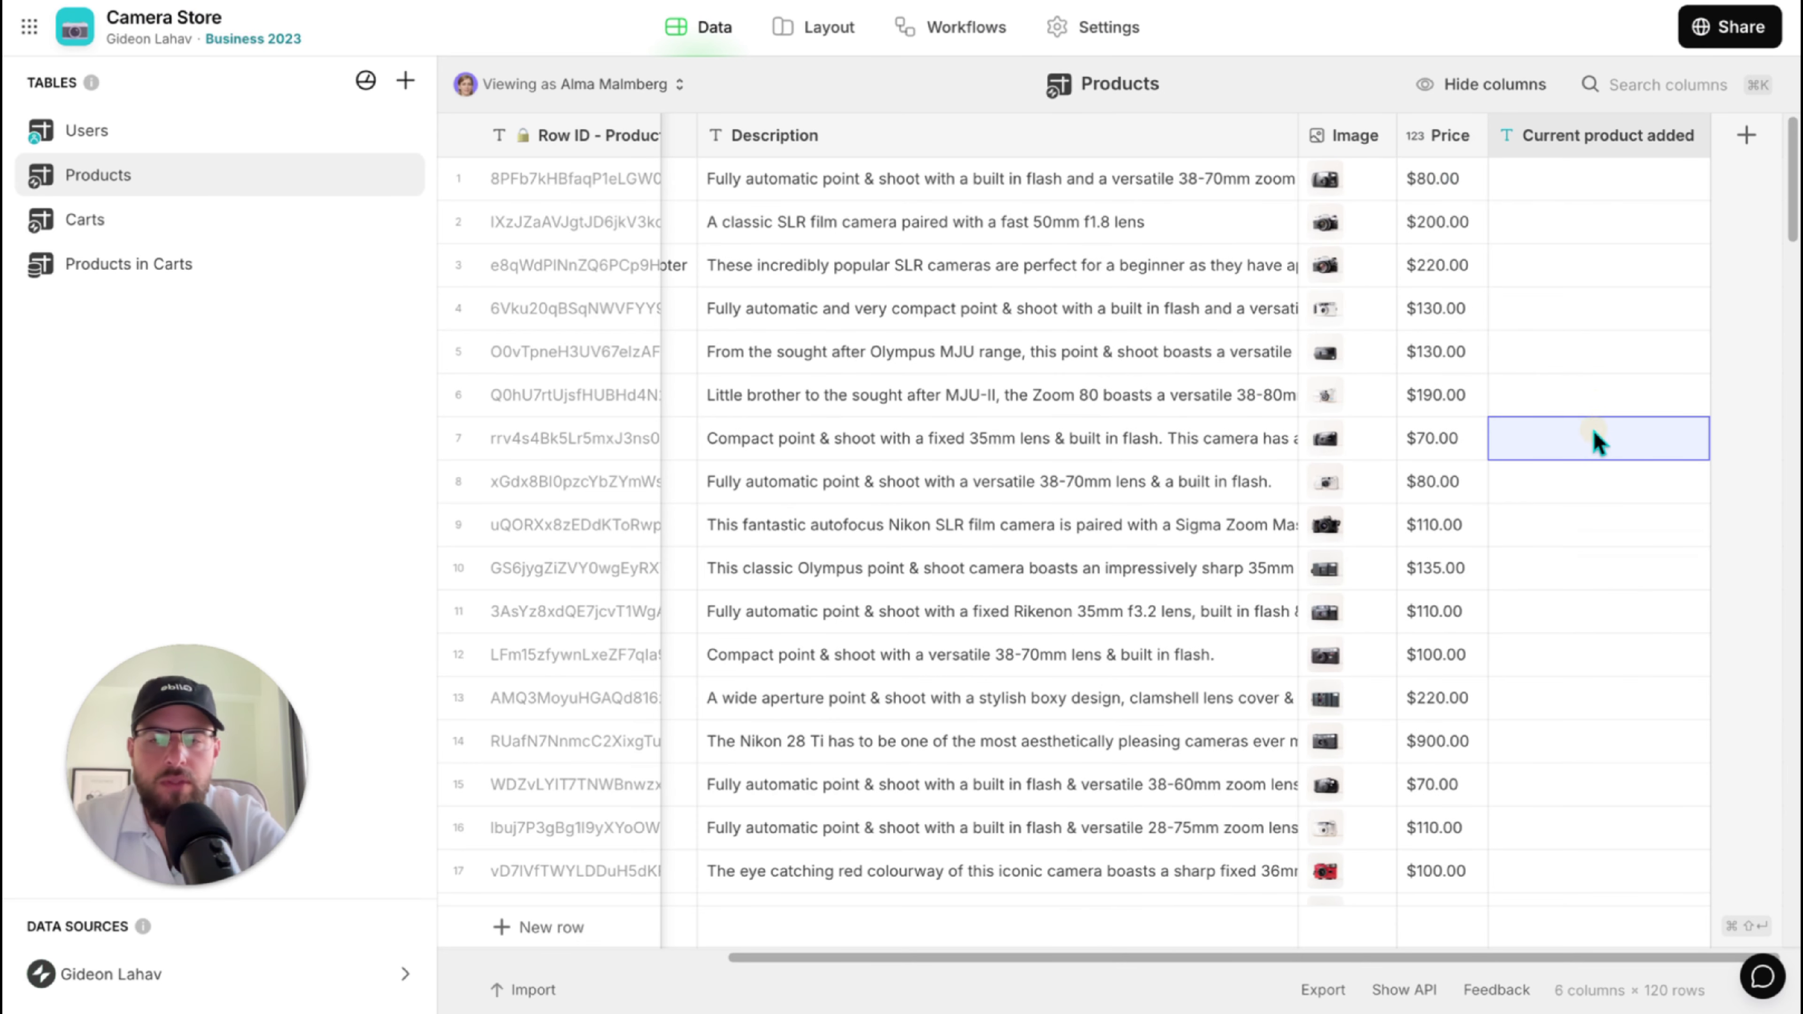
# Duplicate the Current product added column as a Relation column named "Current product added rel".
pyautogui.click(1691, 135)
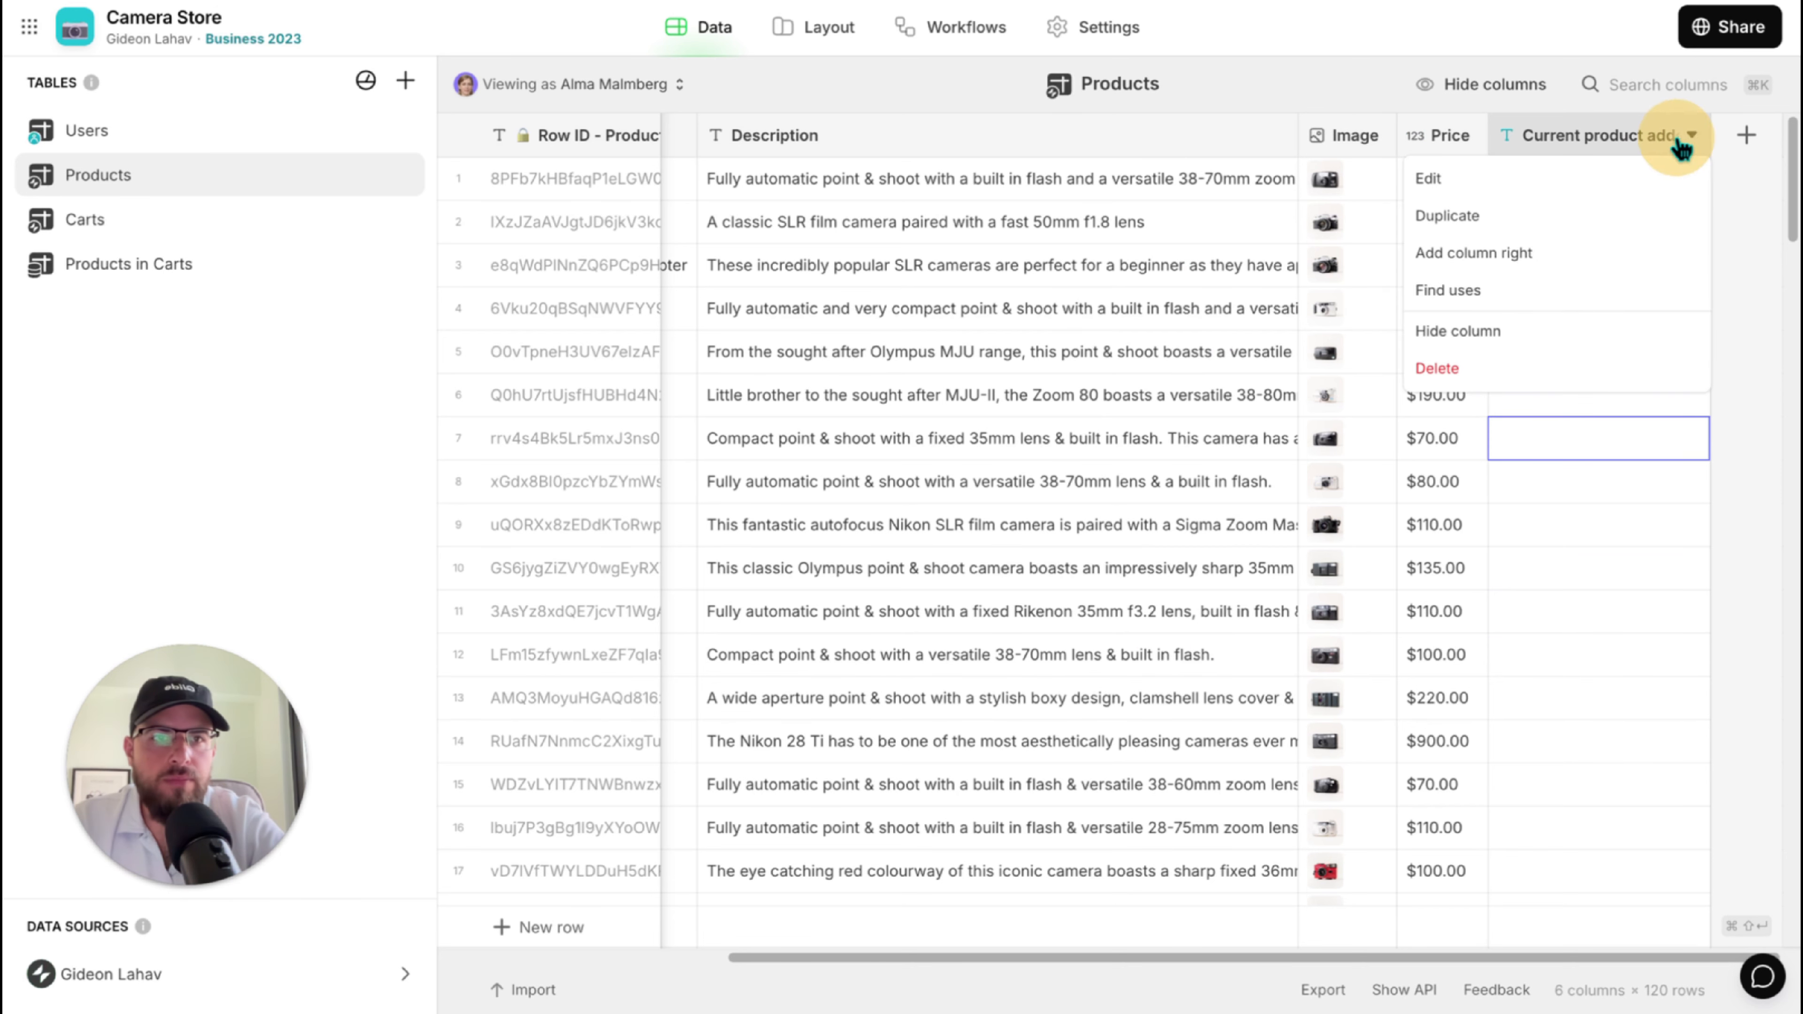
pyautogui.click(1582, 215)
pyautogui.doubleClick(1631, 188)
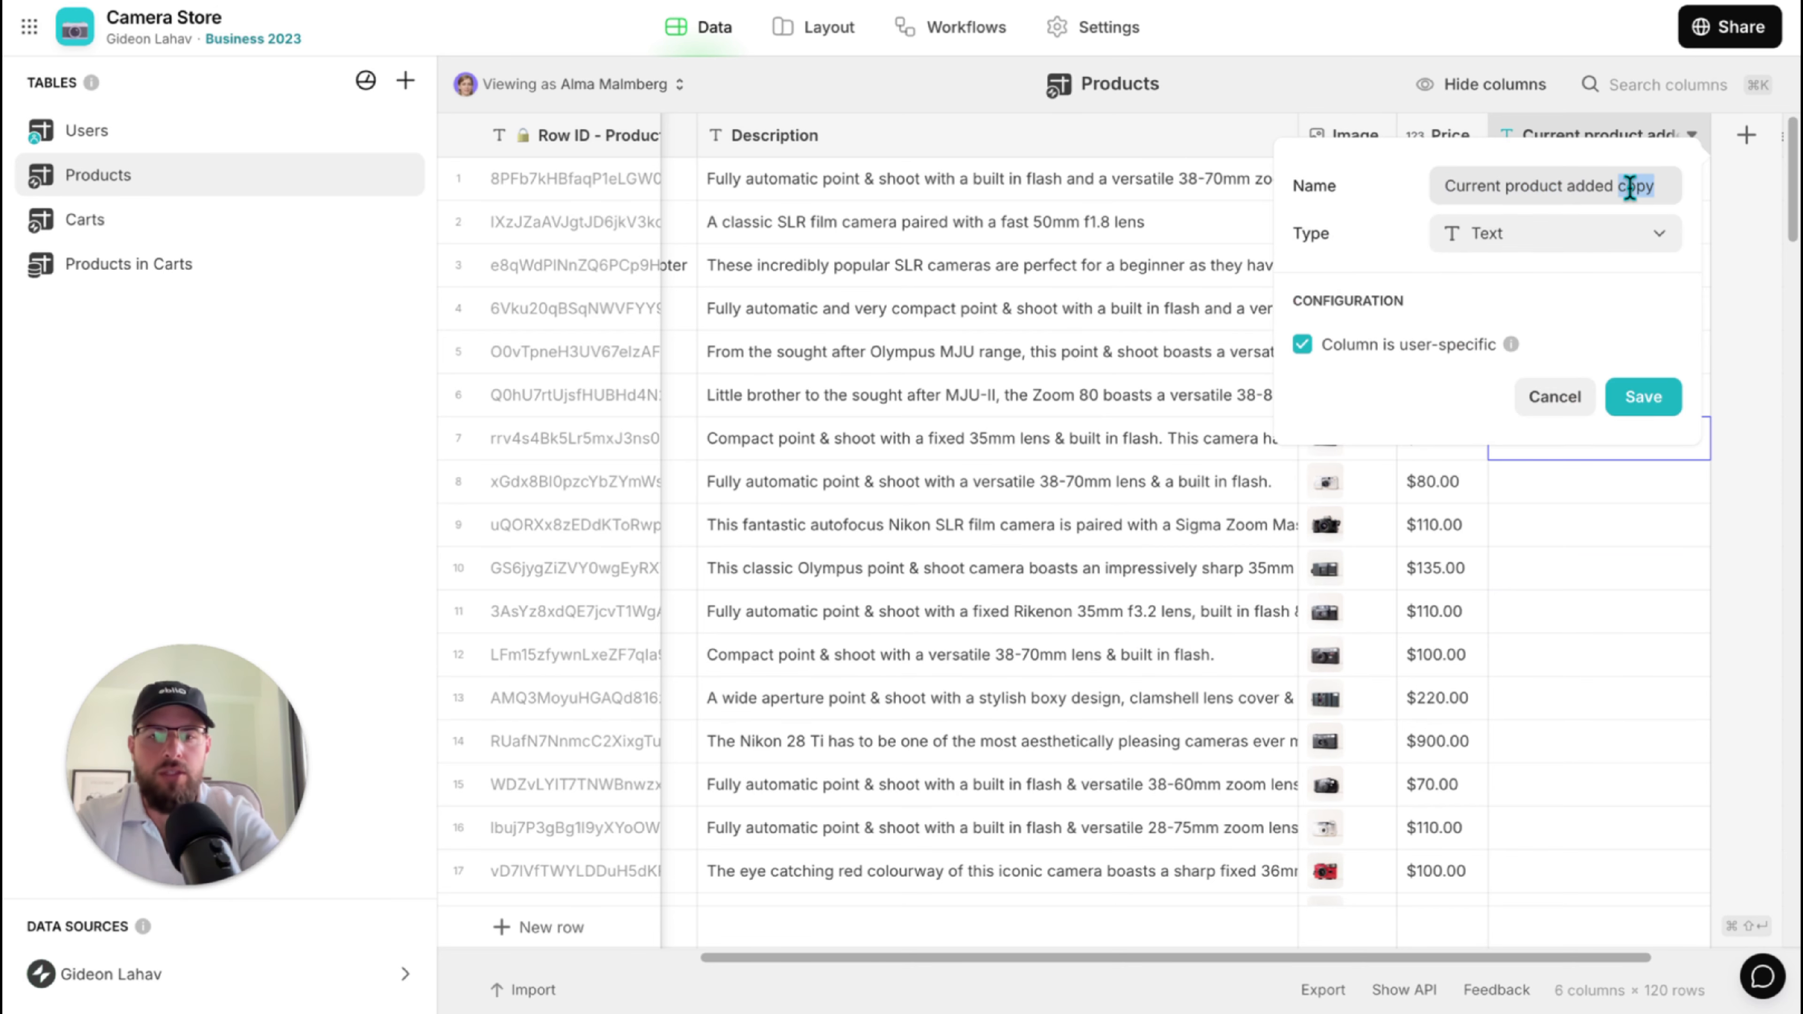
pyautogui.write('rel')
pyautogui.click(1577, 246)
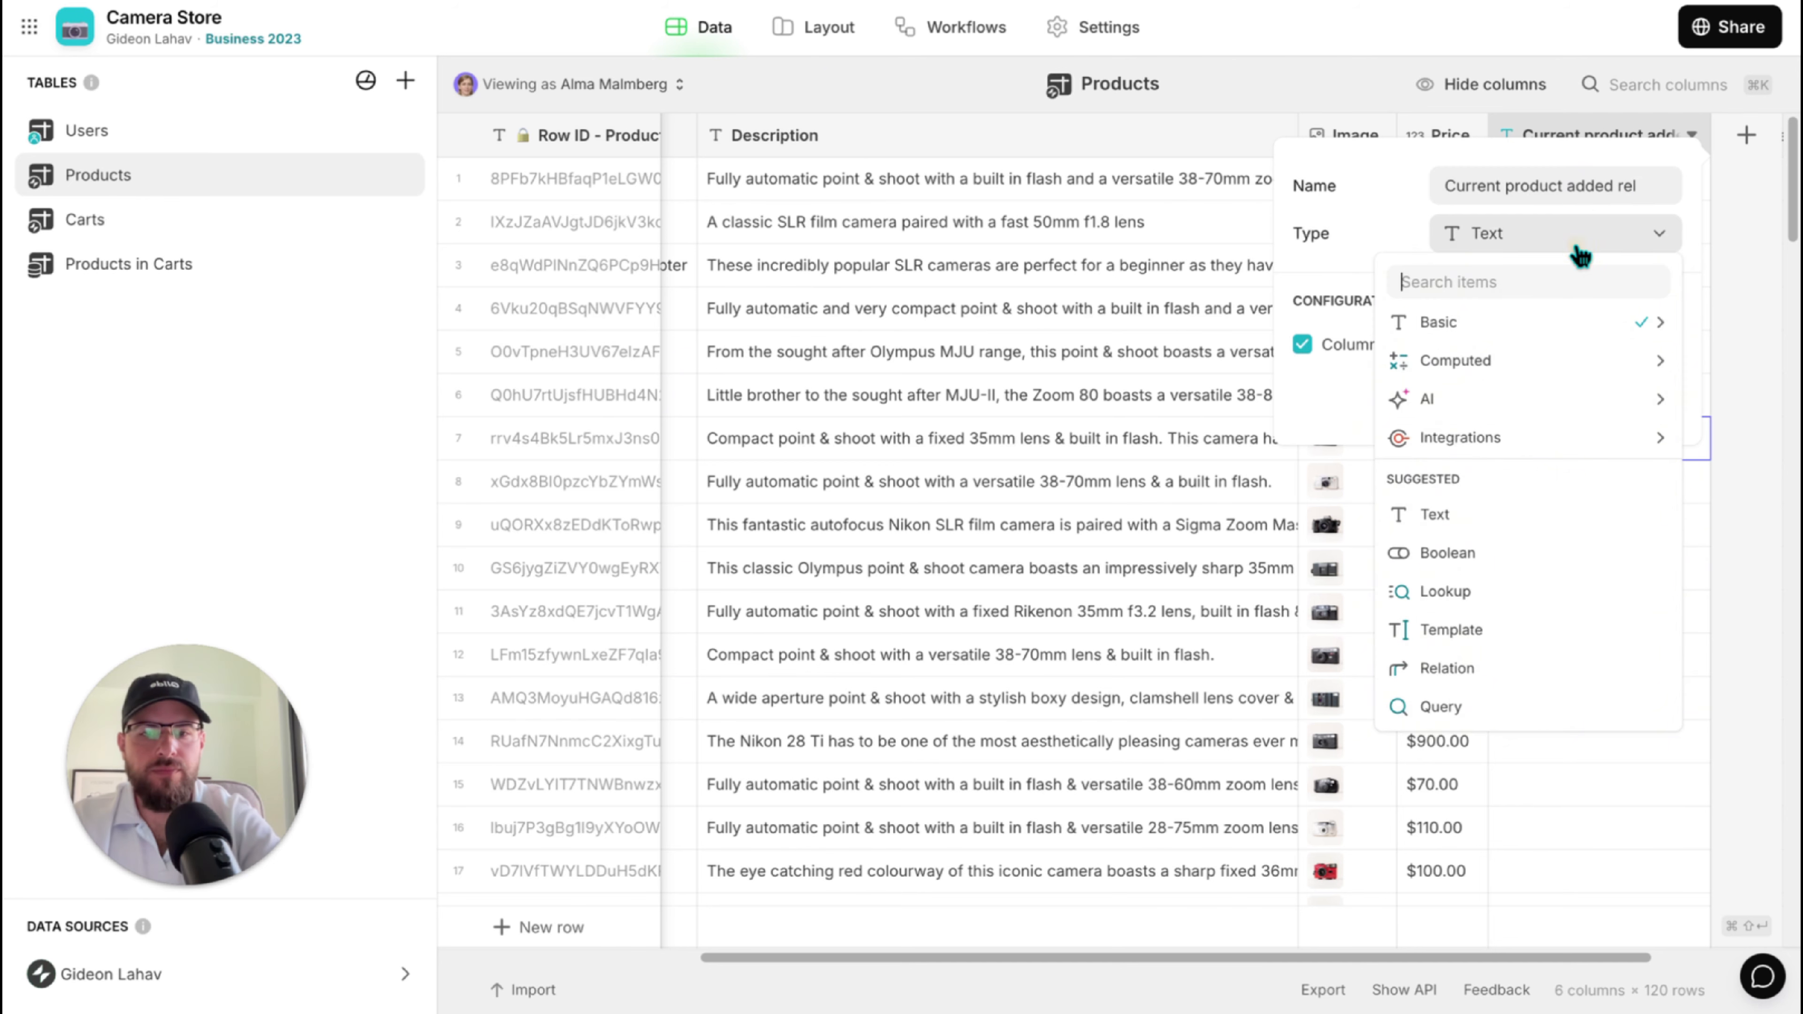
pyautogui.write('rel')
pyautogui.press('Return')
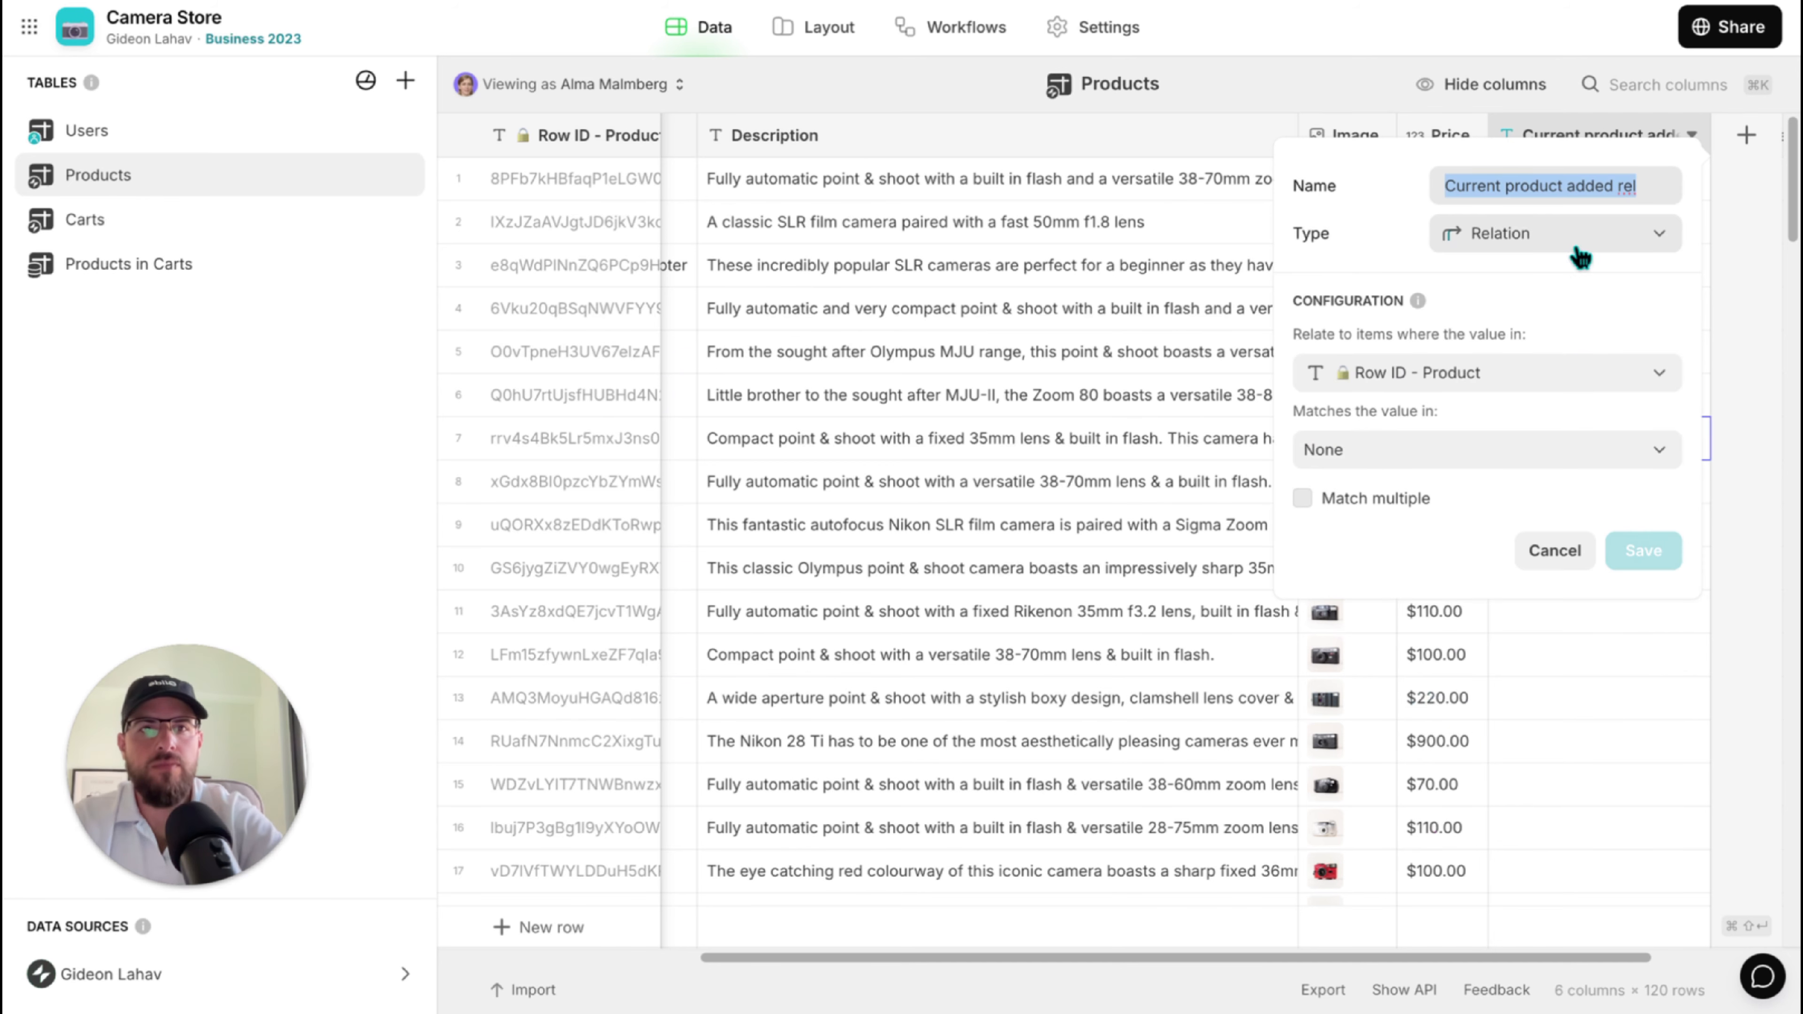
# Relate Current product added to the Row ID in Products in Carts, save the relation column and fit its width to the header.
pyautogui.click(1510, 374)
pyautogui.click(1491, 609)
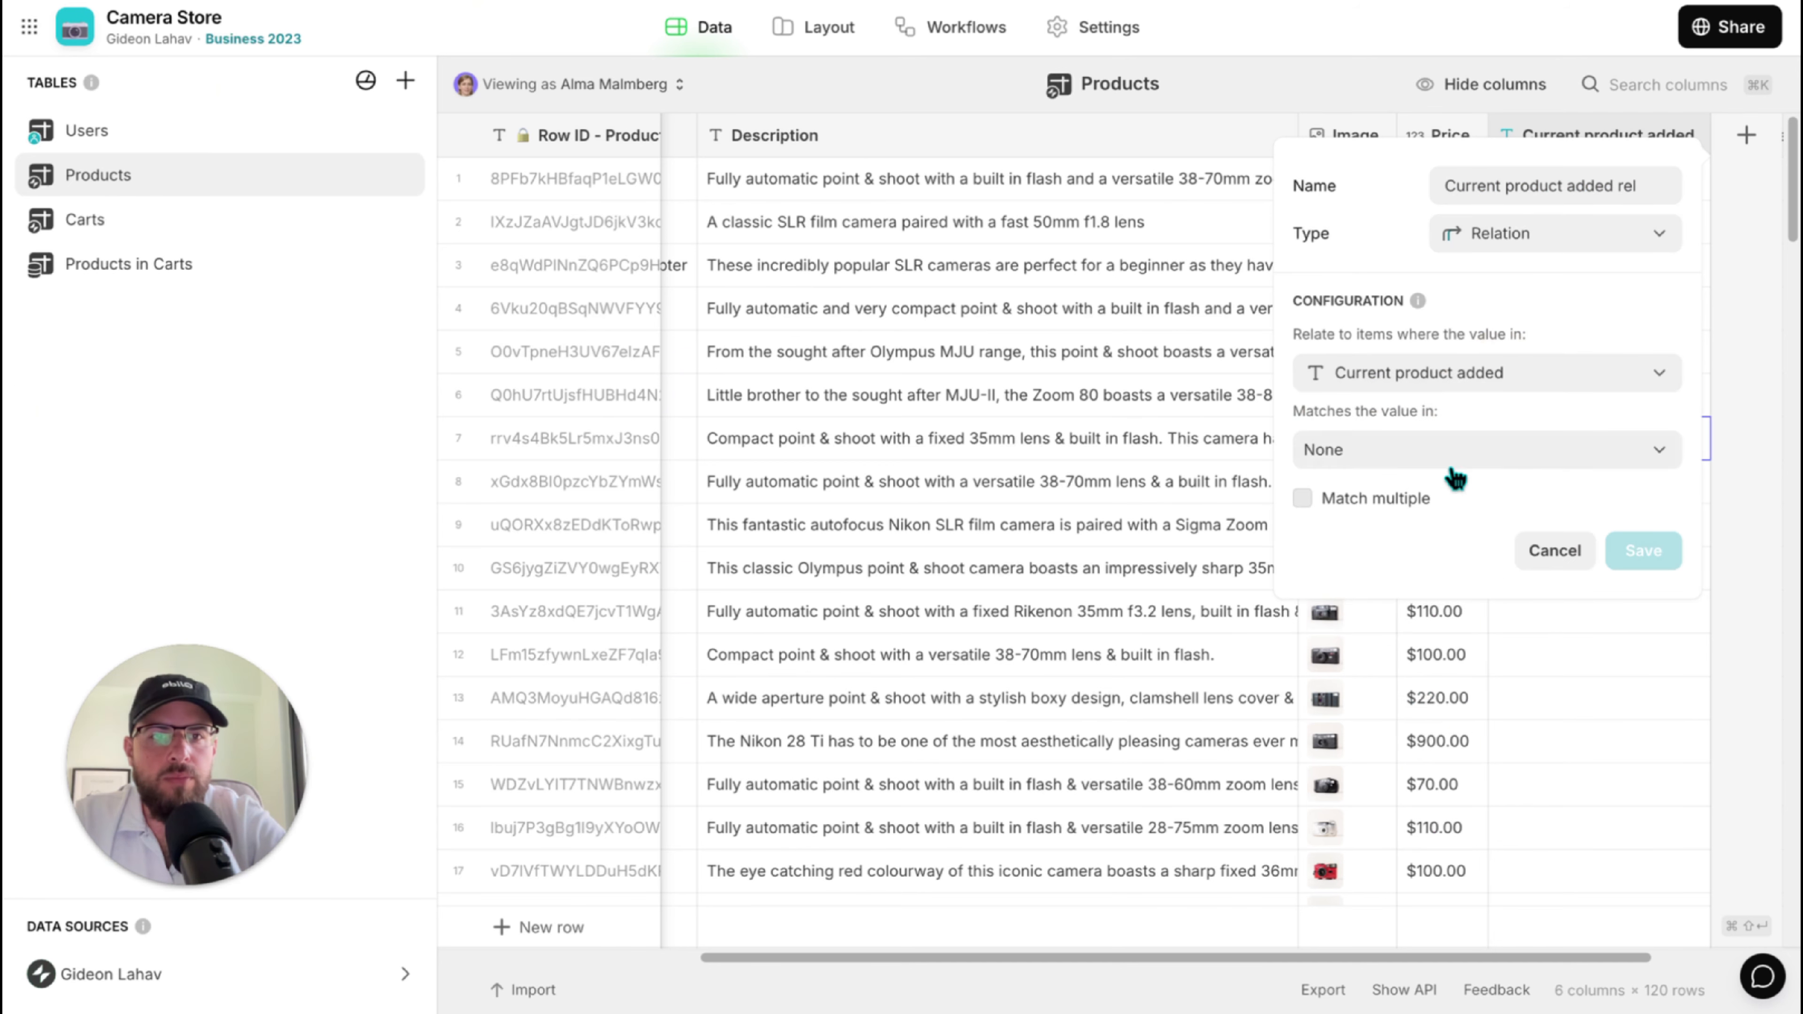
pyautogui.click(1457, 455)
pyautogui.moveTo(1449, 654)
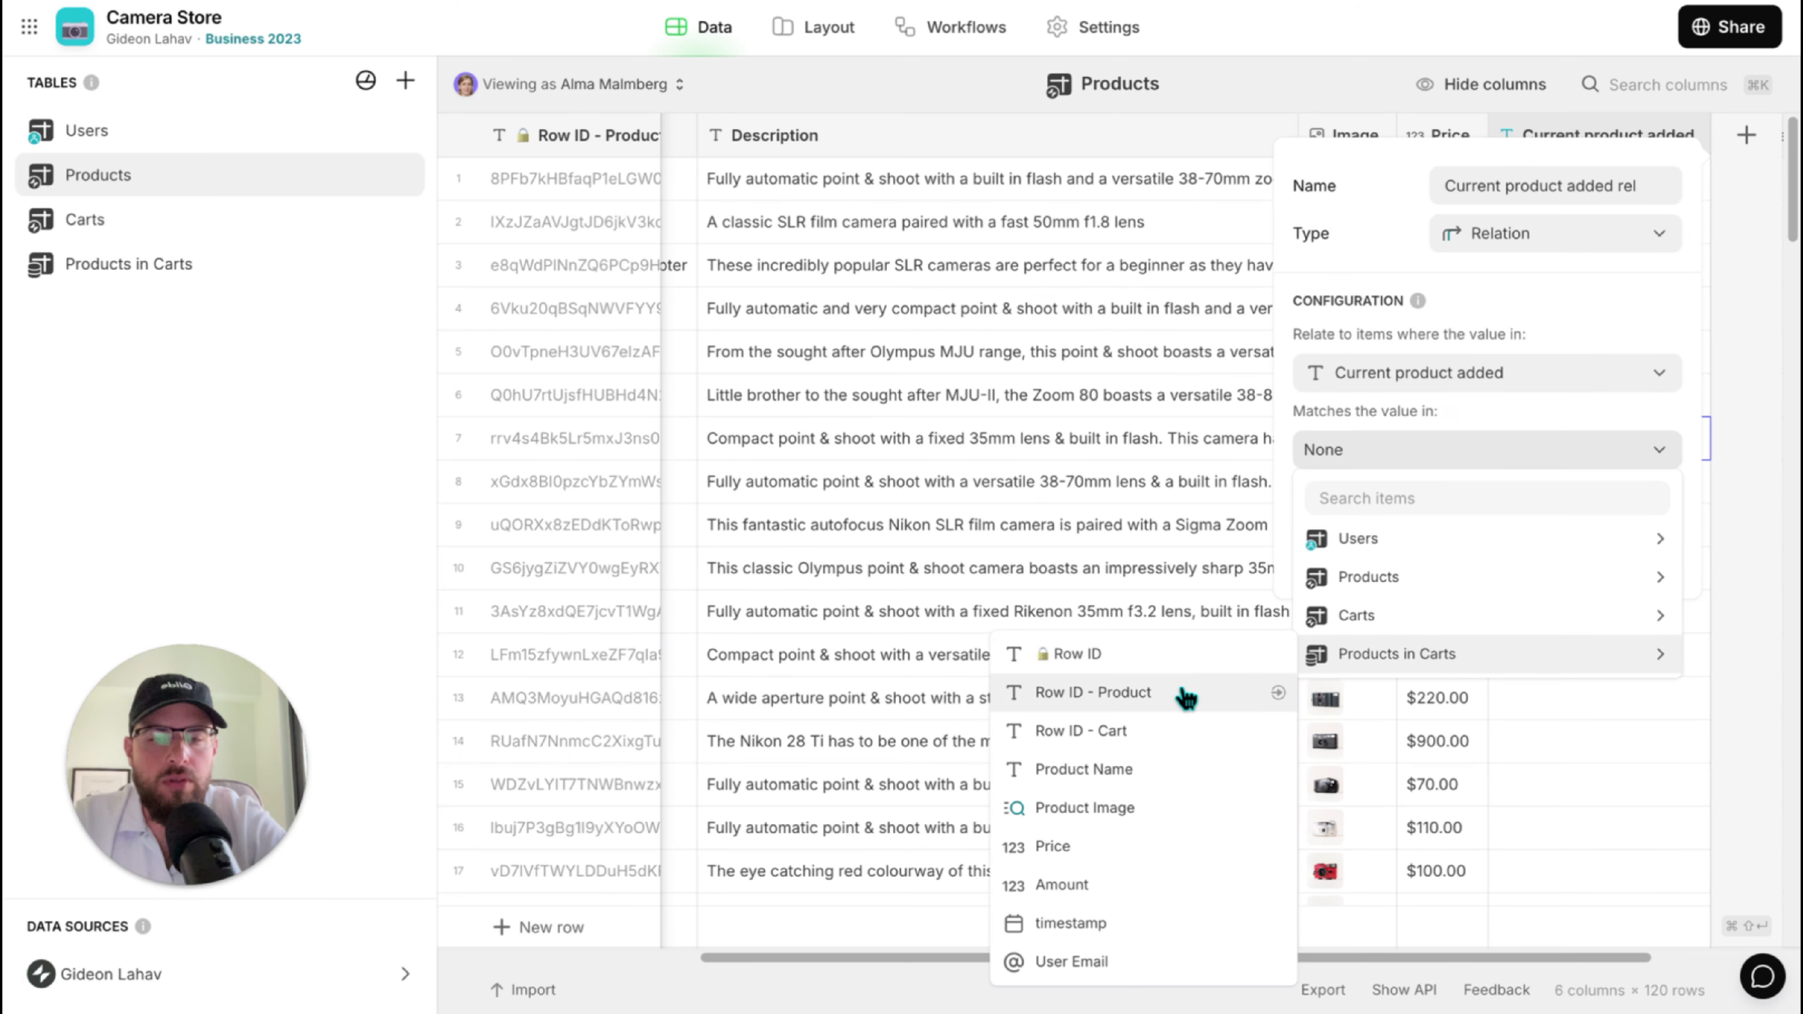
pyautogui.click(1168, 655)
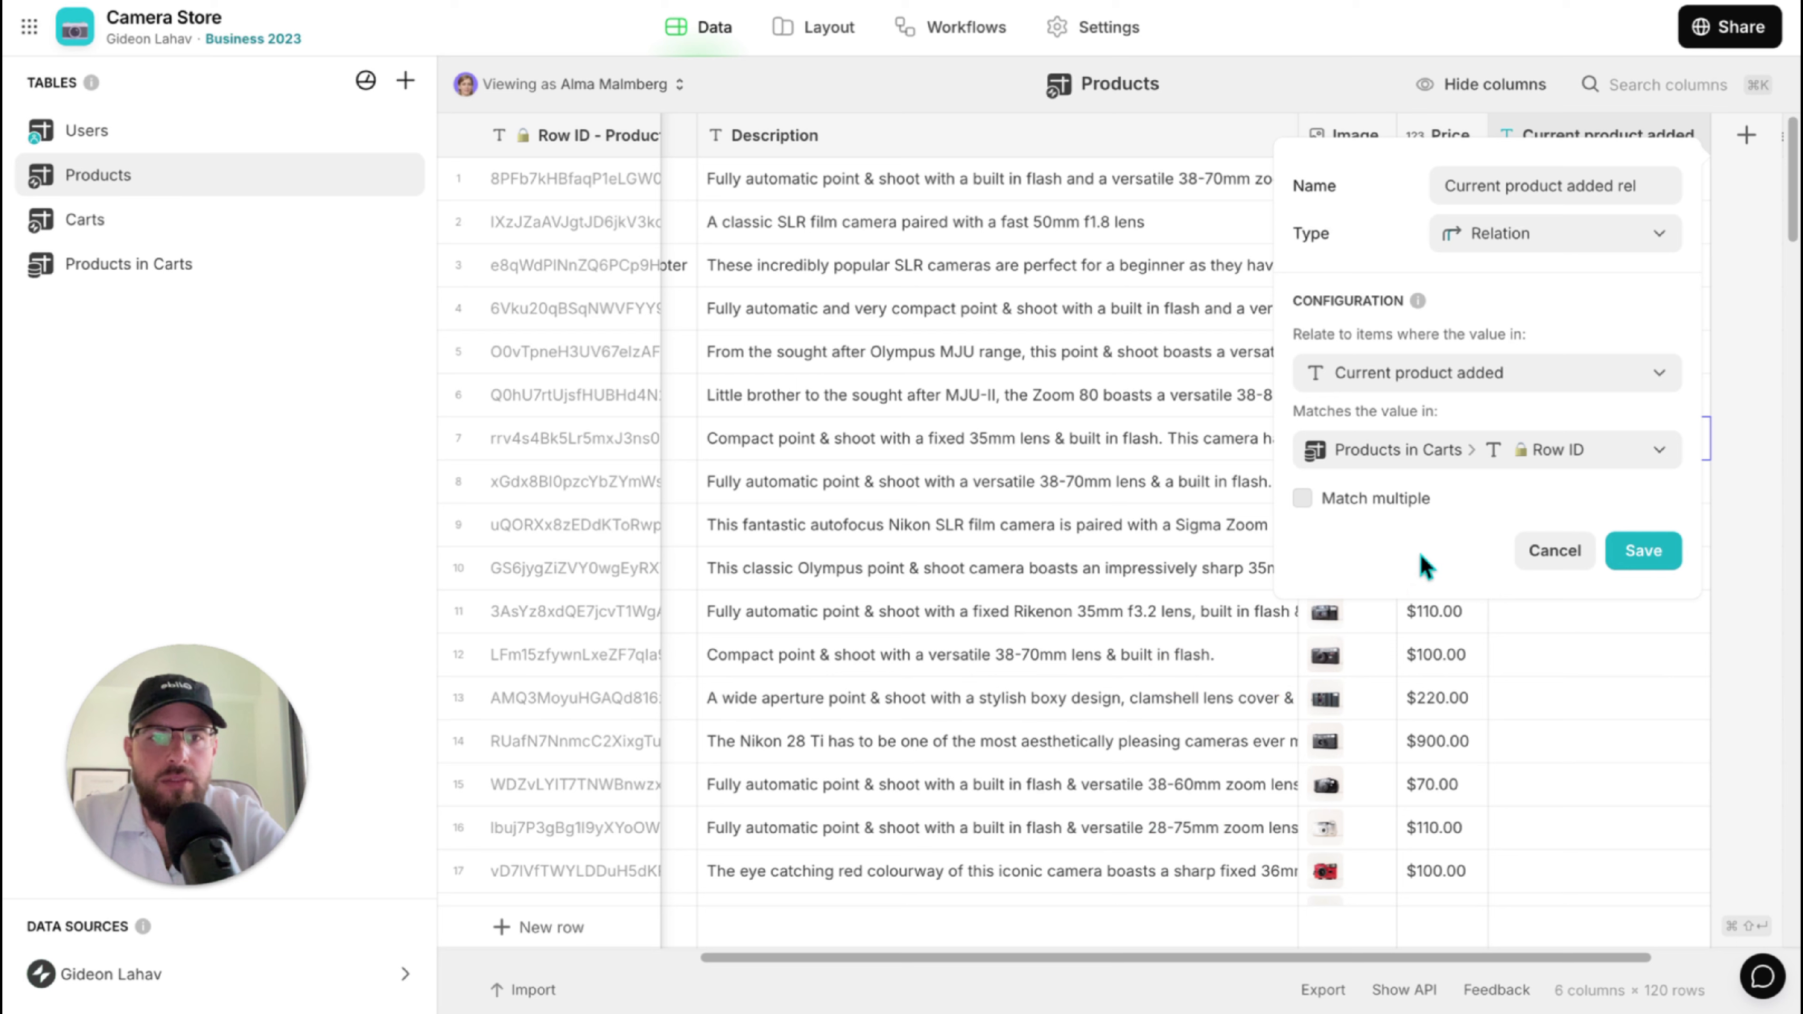
pyautogui.click(1636, 551)
pyautogui.doubleClick(1541, 145)
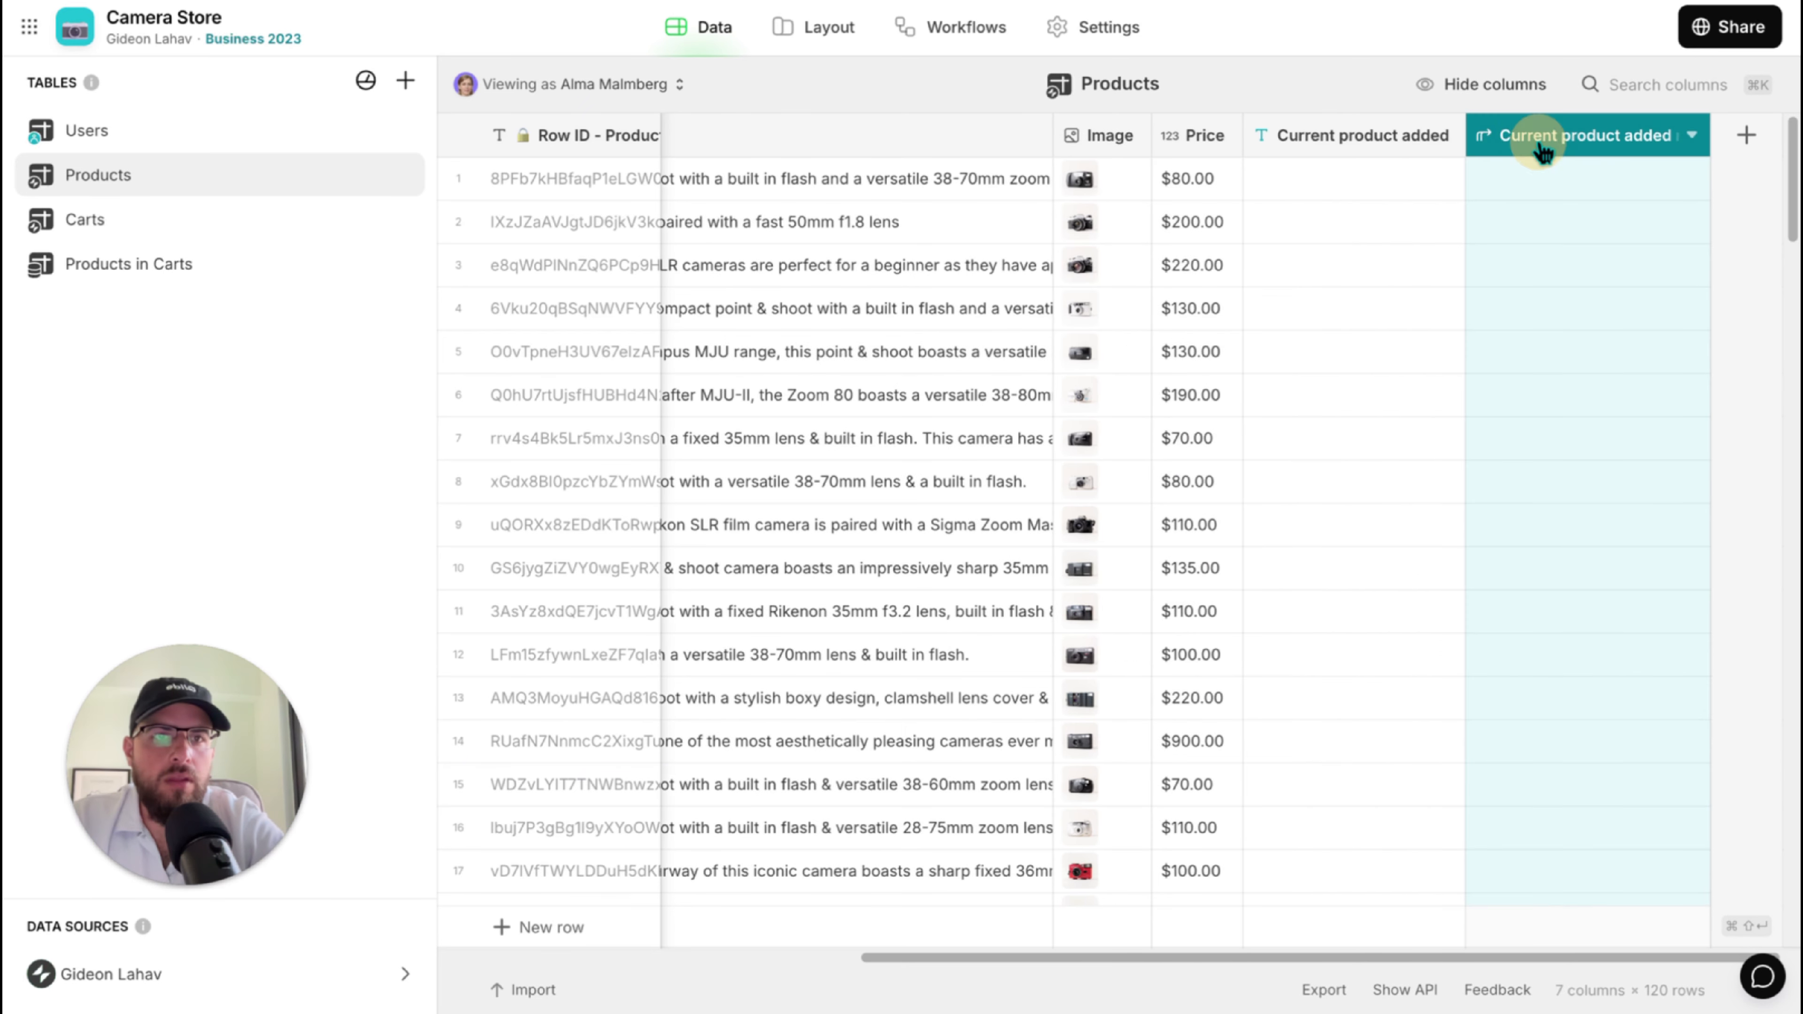
pyautogui.click(1311, 549)
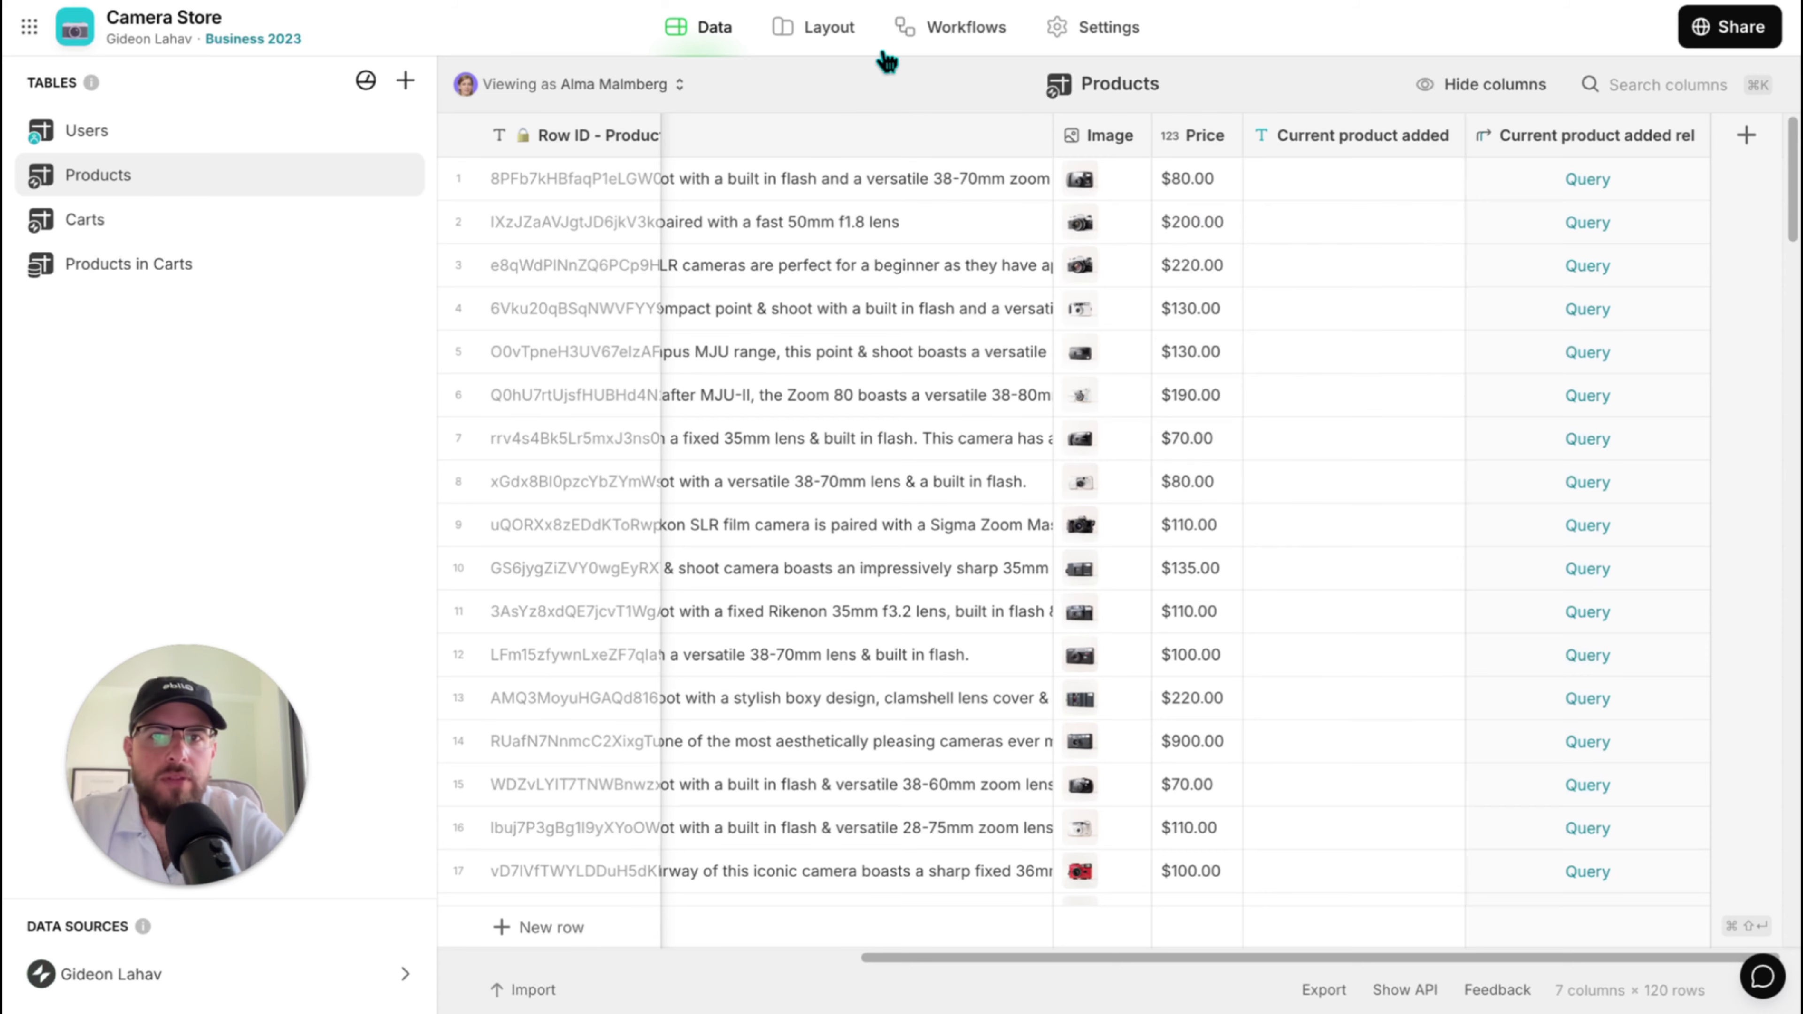
# Reopen the Add to Cart button's workflow and append a Show edit screen action using Current product added rel after the Products in Carts row.
pyautogui.click(827, 29)
pyautogui.click(1453, 631)
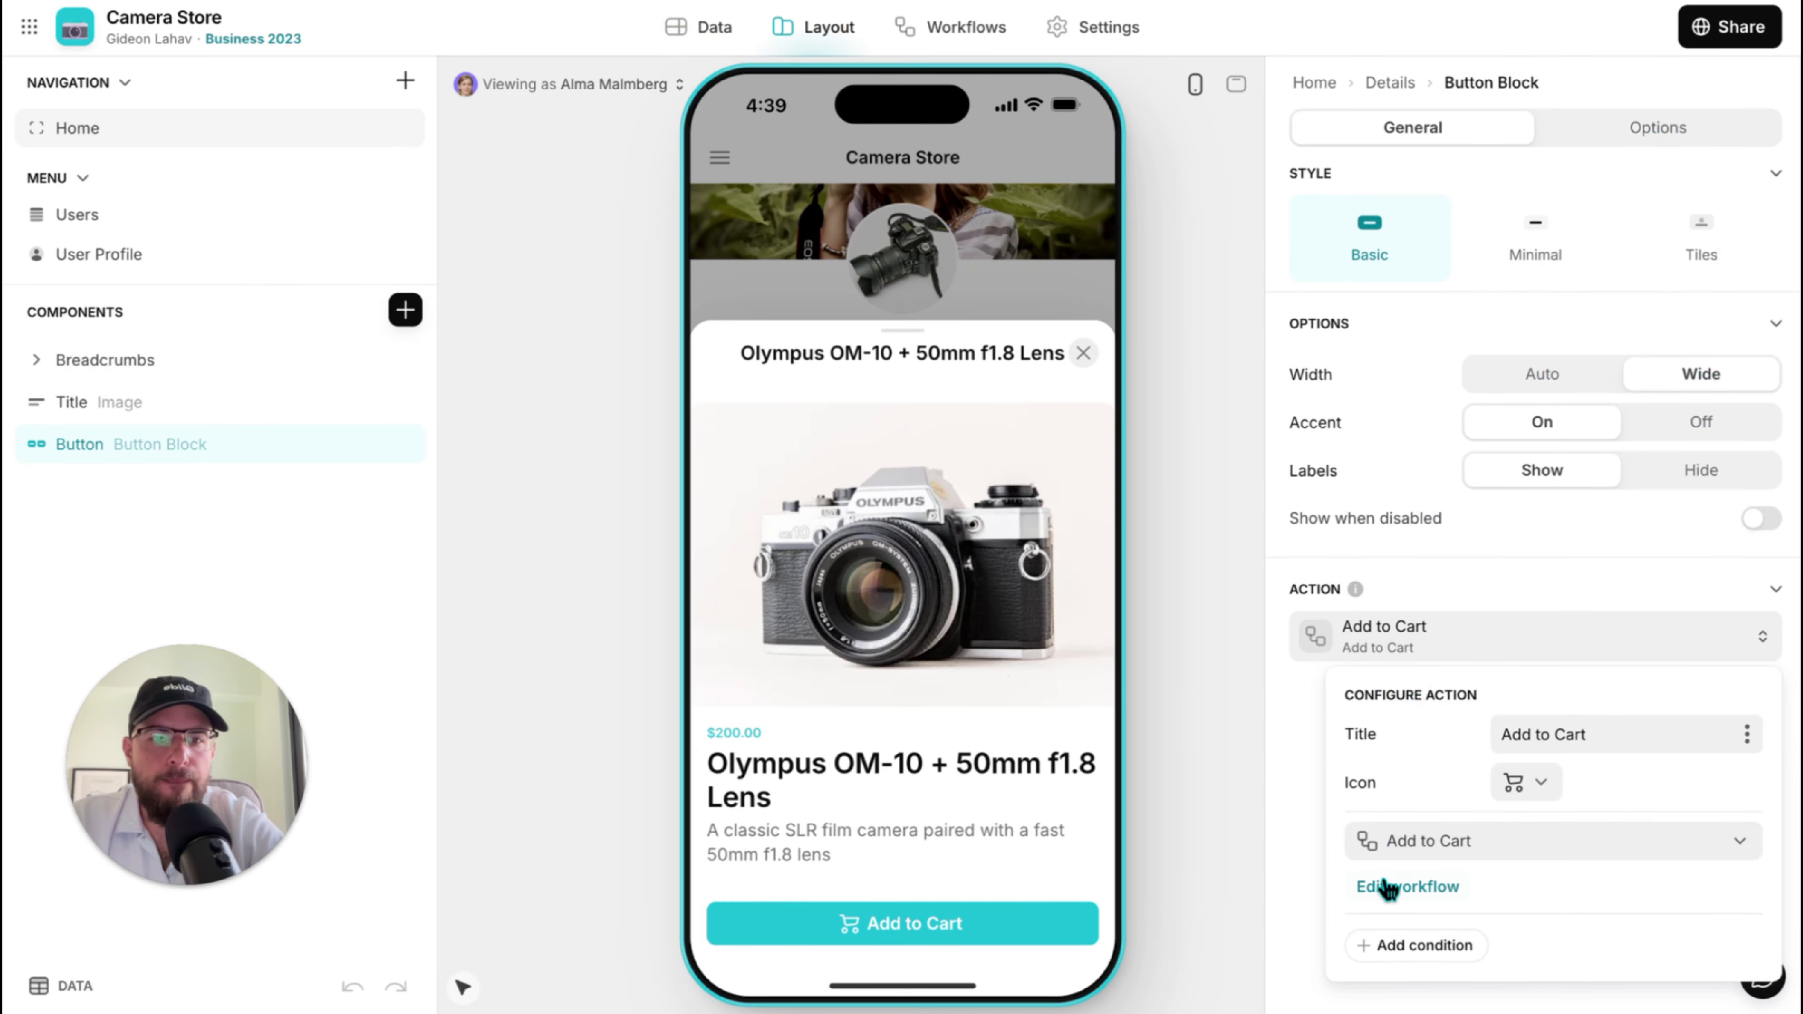
pyautogui.click(1387, 888)
pyautogui.click(815, 500)
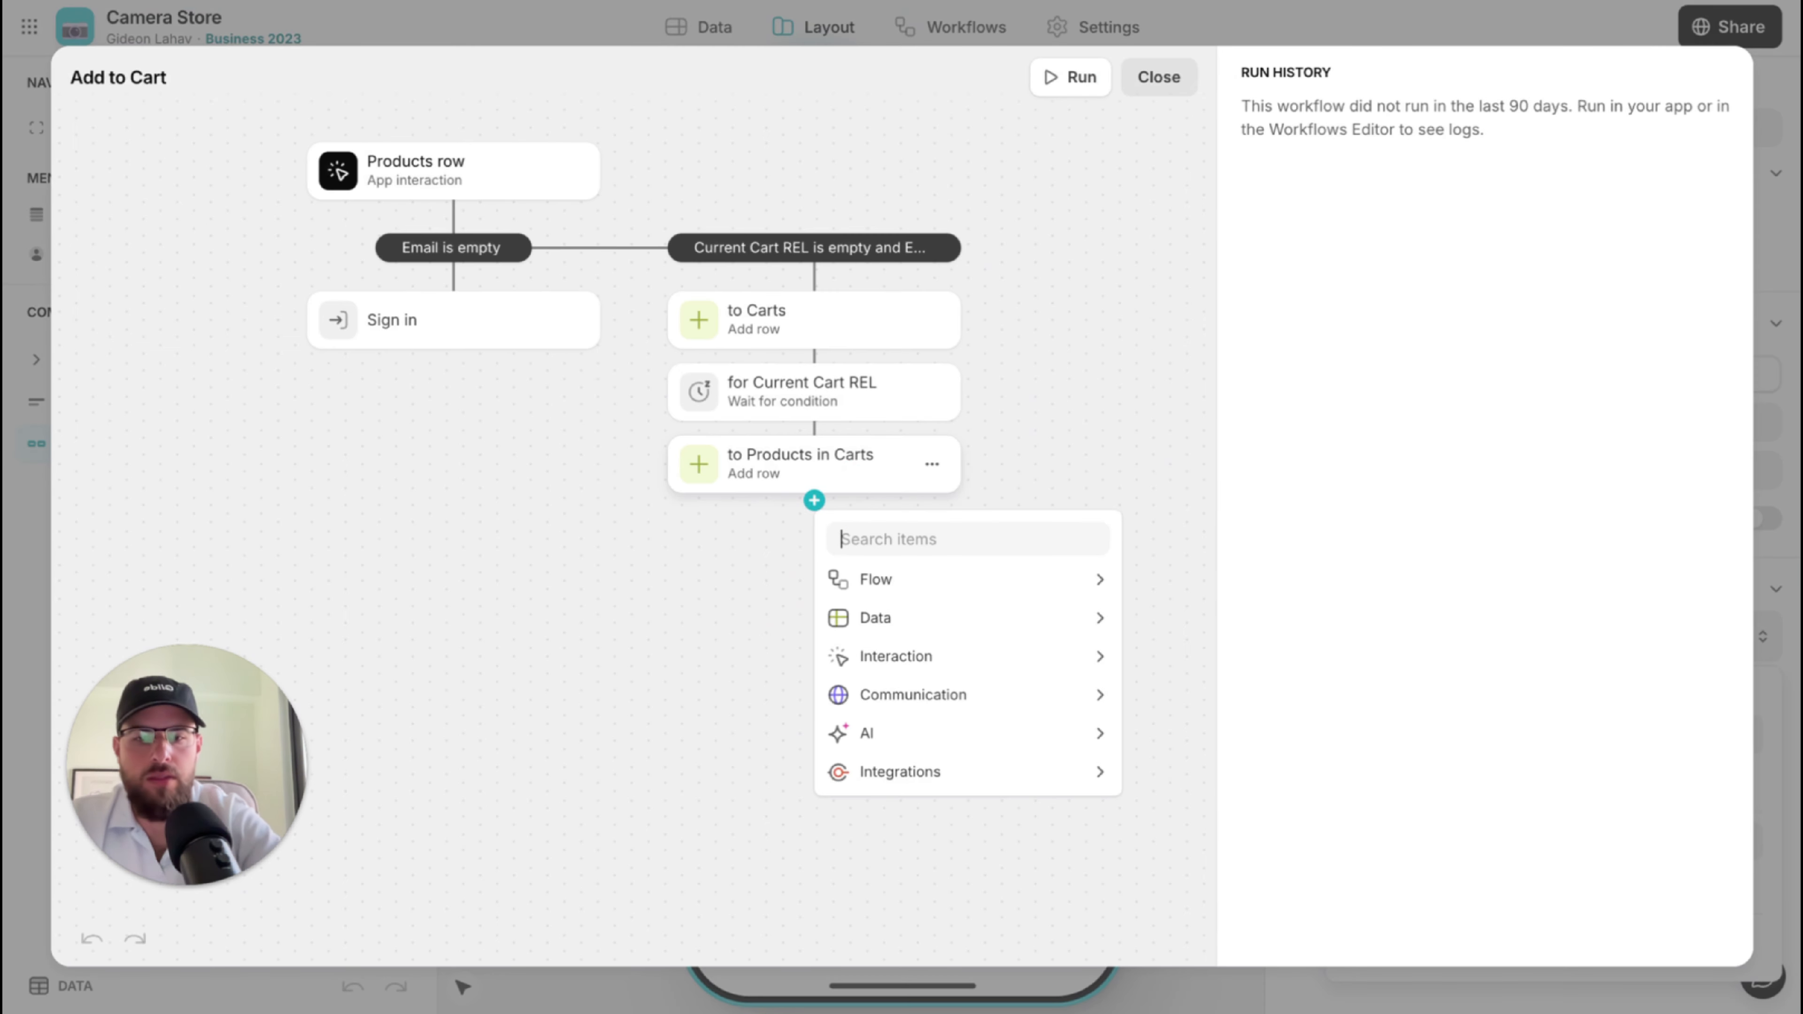
pyautogui.write('shd')
pyautogui.press('BackSpace')
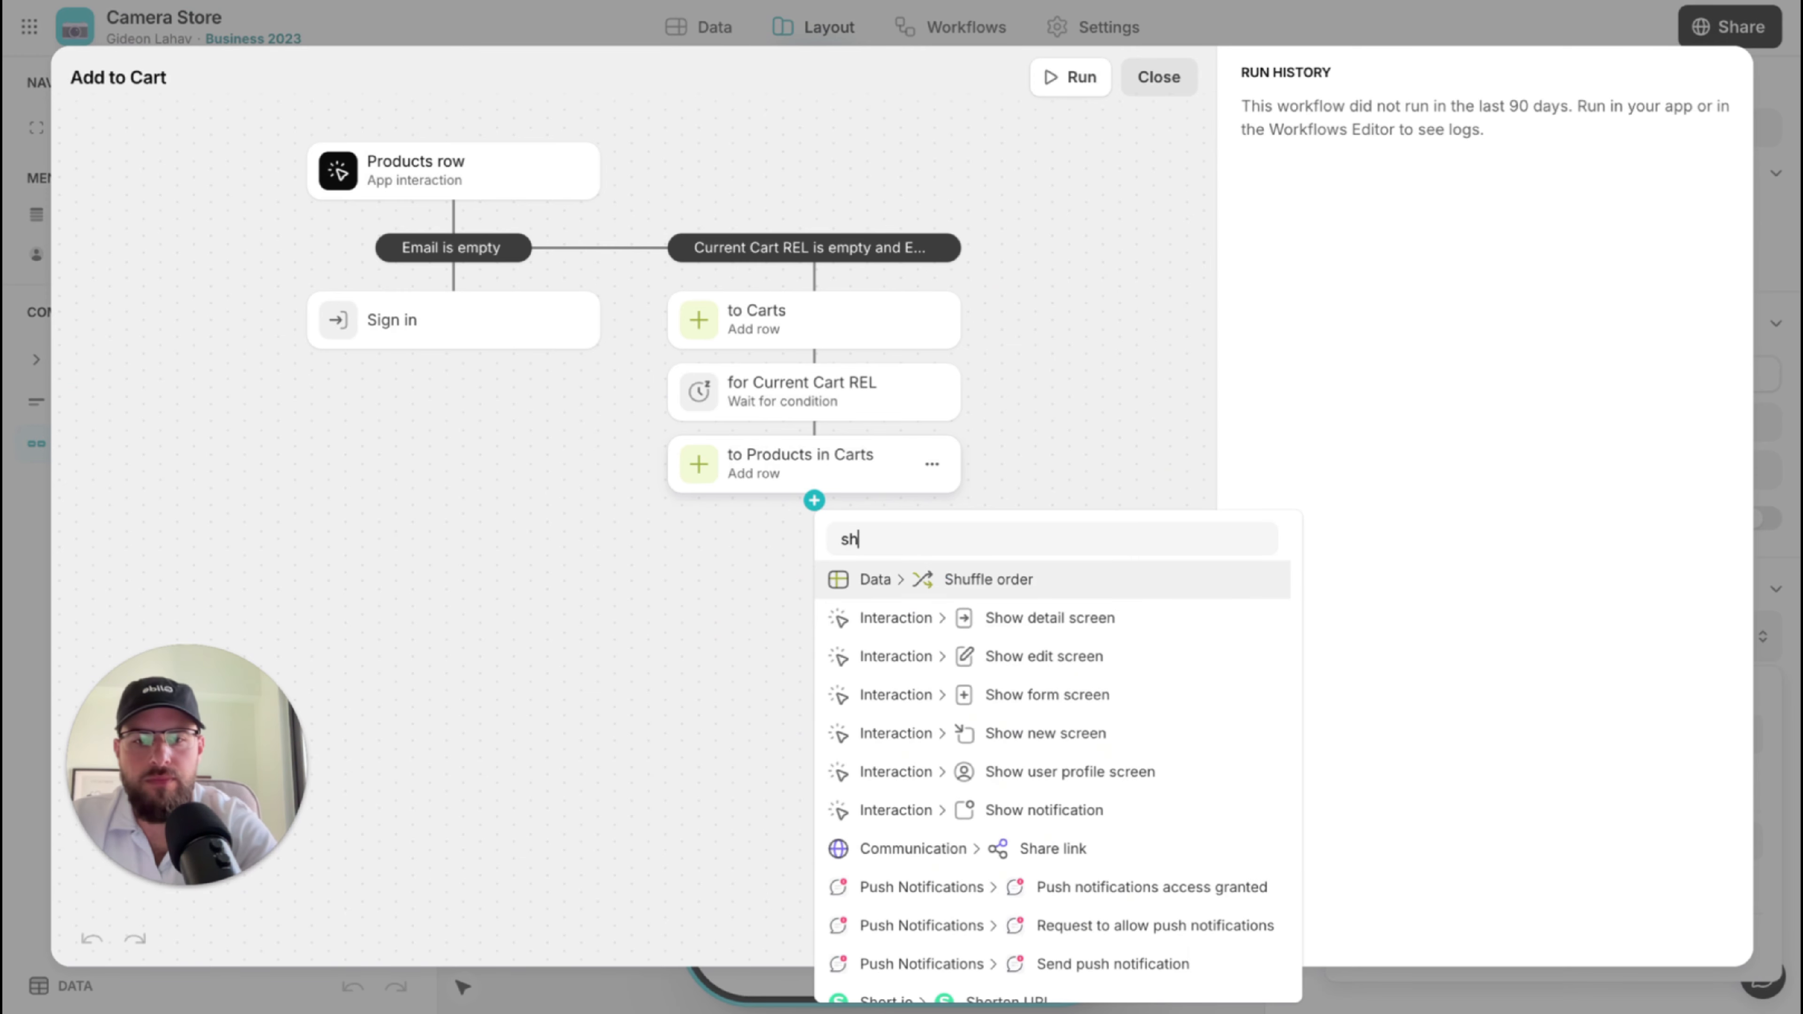
pyautogui.press('BackSpace')
pyautogui.press('BackSpace')
pyautogui.write('ed')
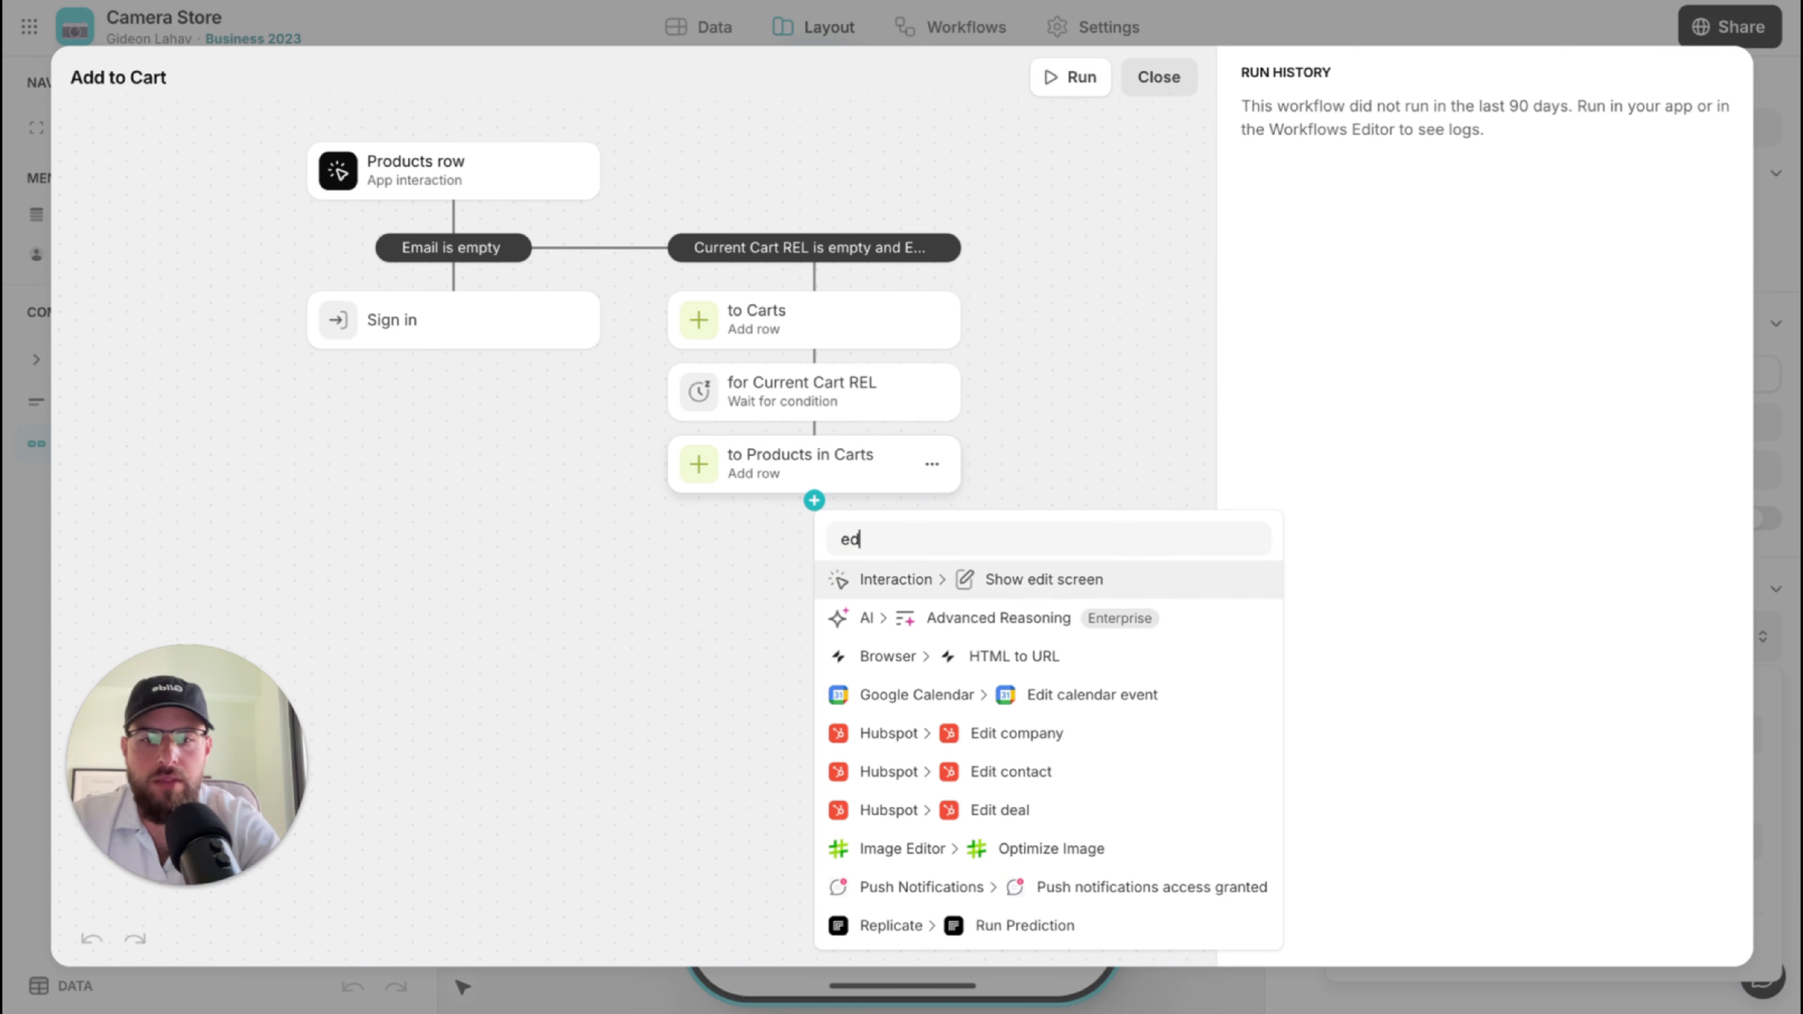
pyautogui.press('Return')
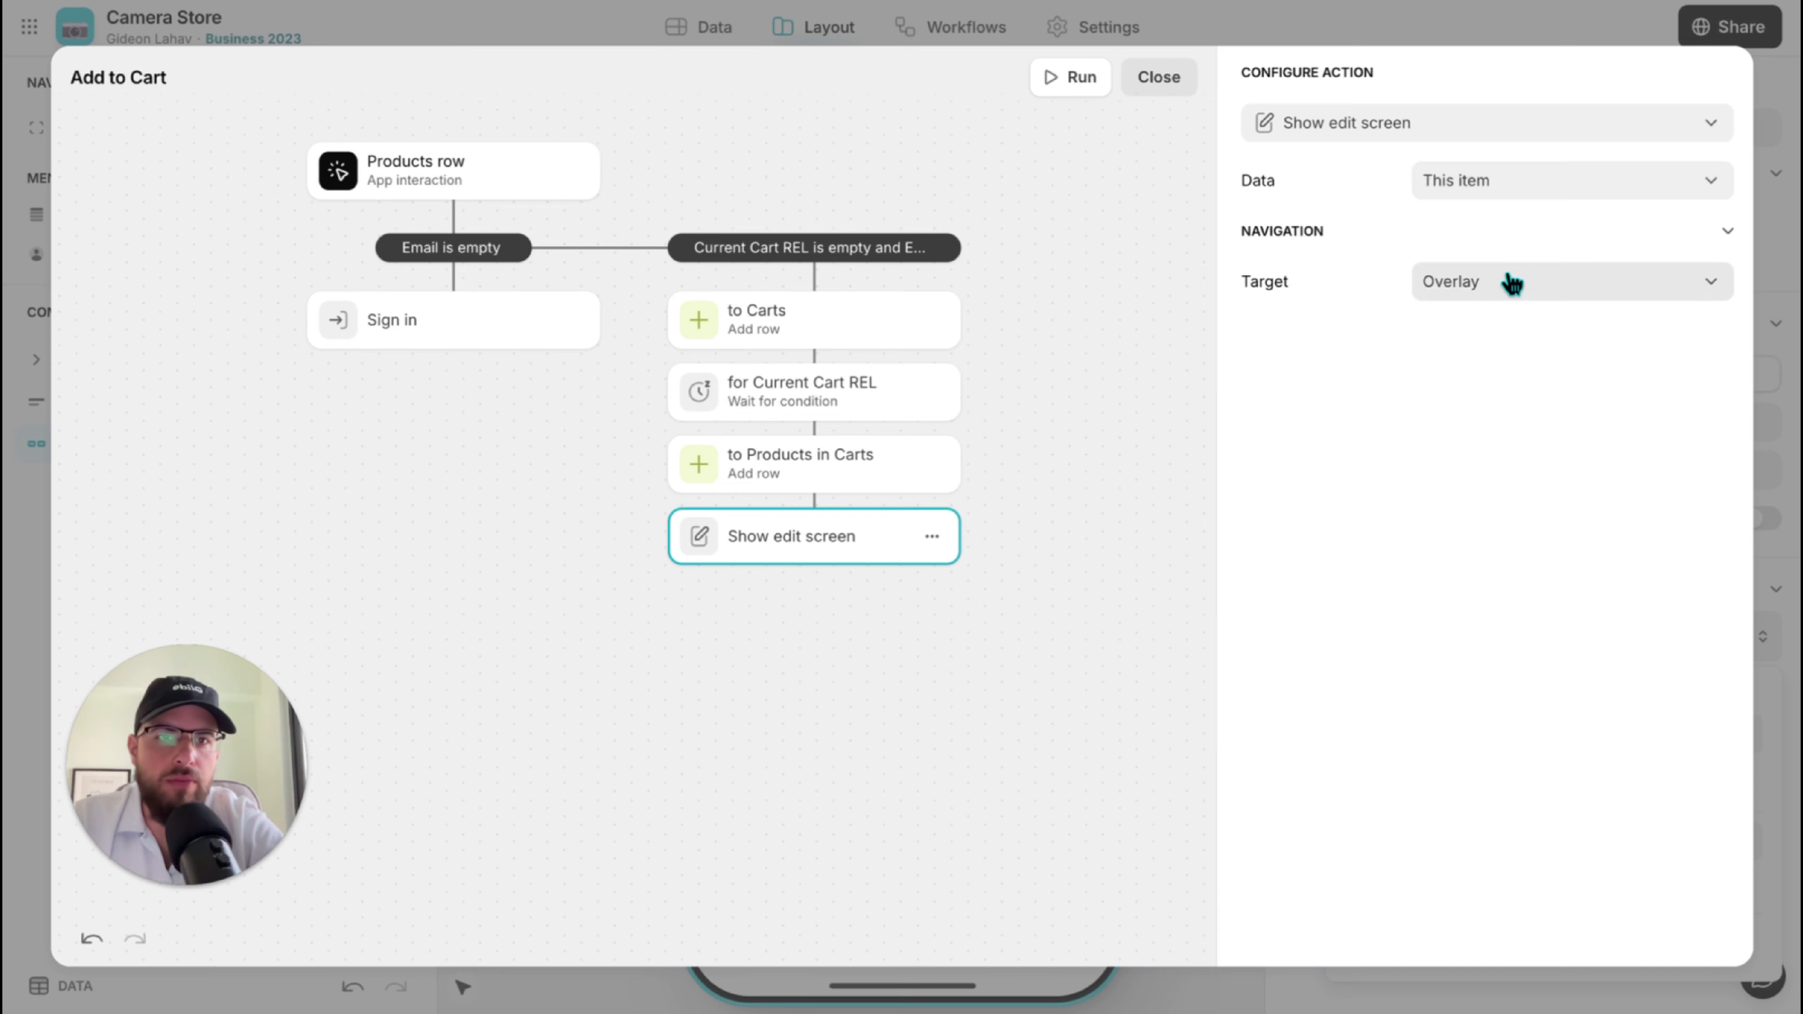
pyautogui.click(1473, 185)
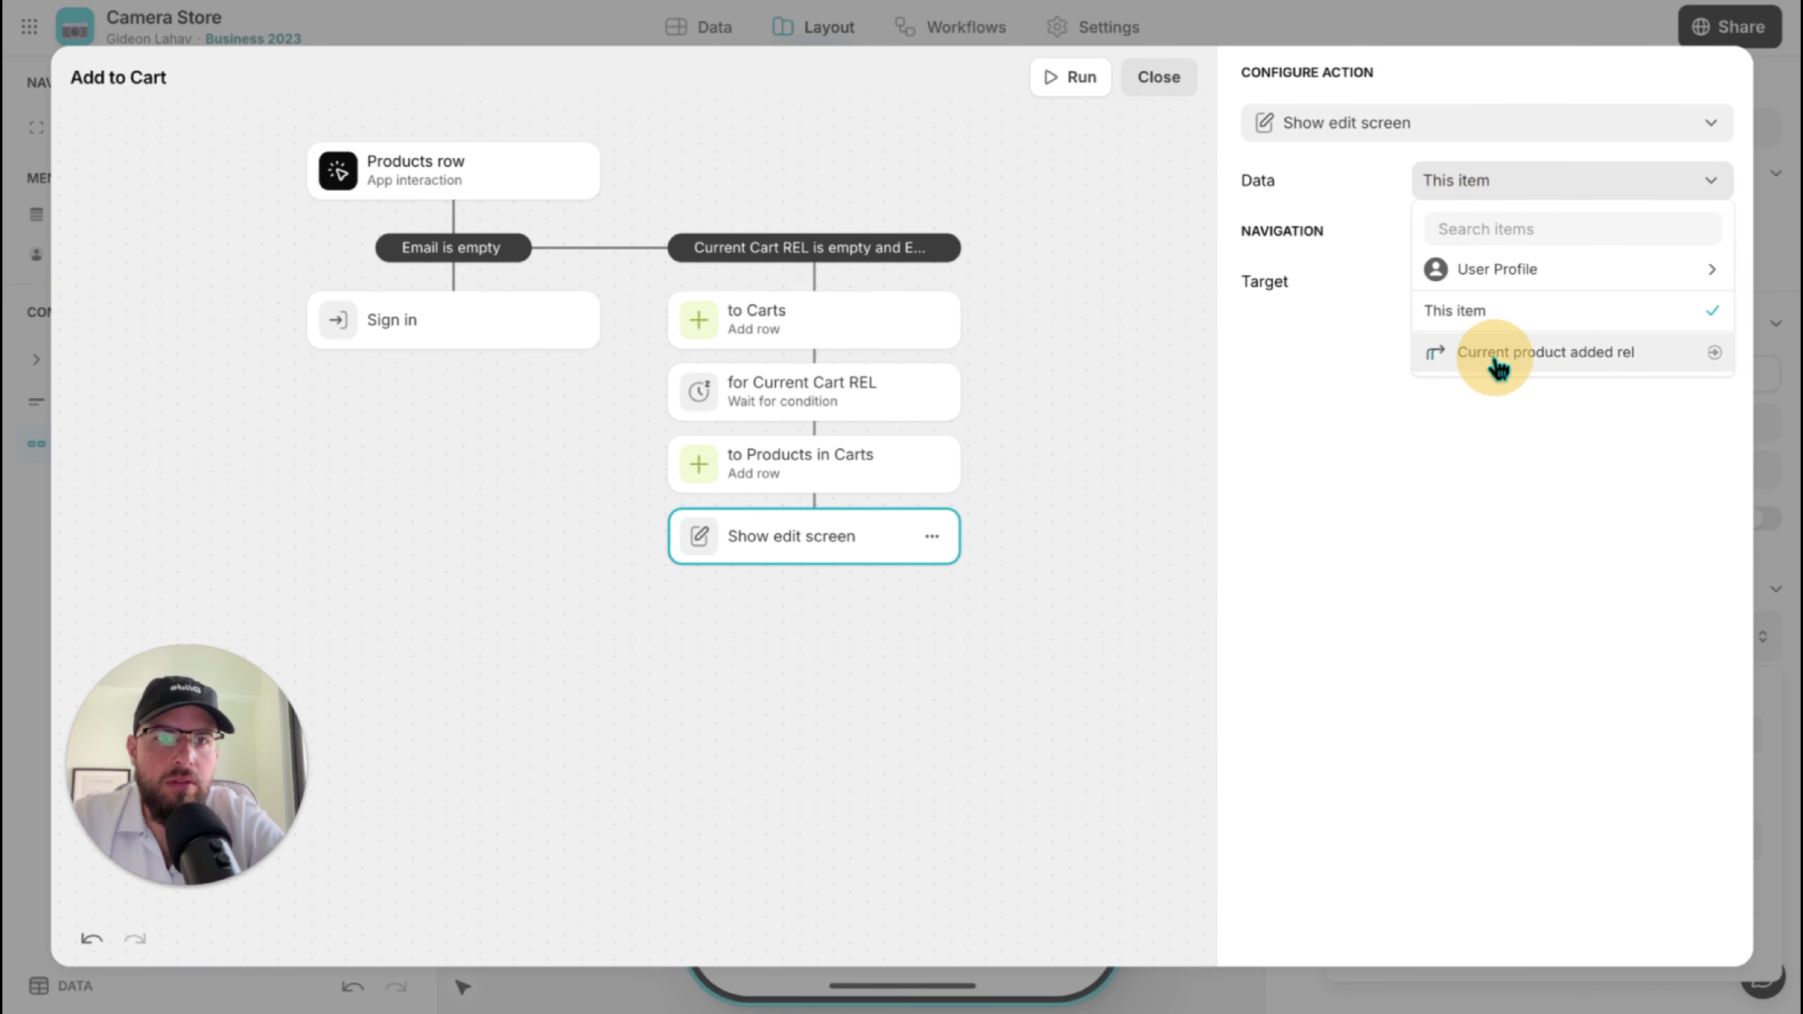
pyautogui.click(1496, 359)
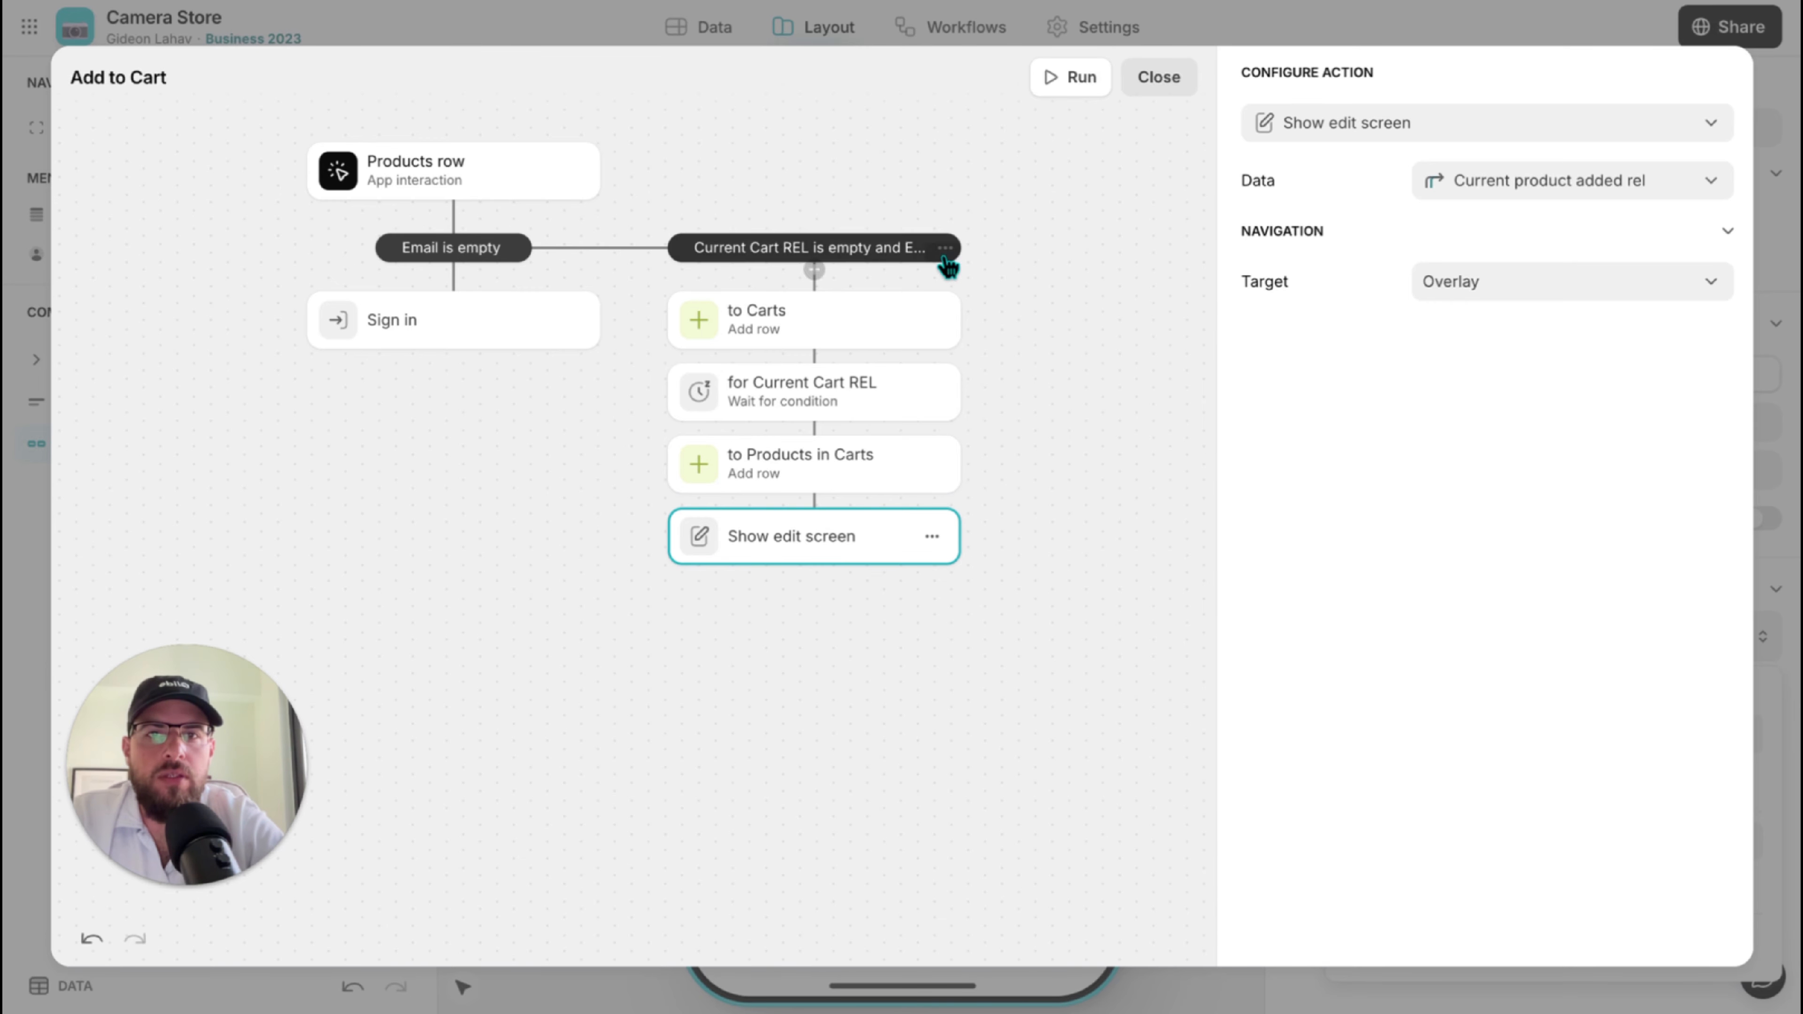
# Add a third workflow branch with the condition that the user profile's Email is not empty.
pyautogui.click(946, 248)
pyautogui.click(1030, 321)
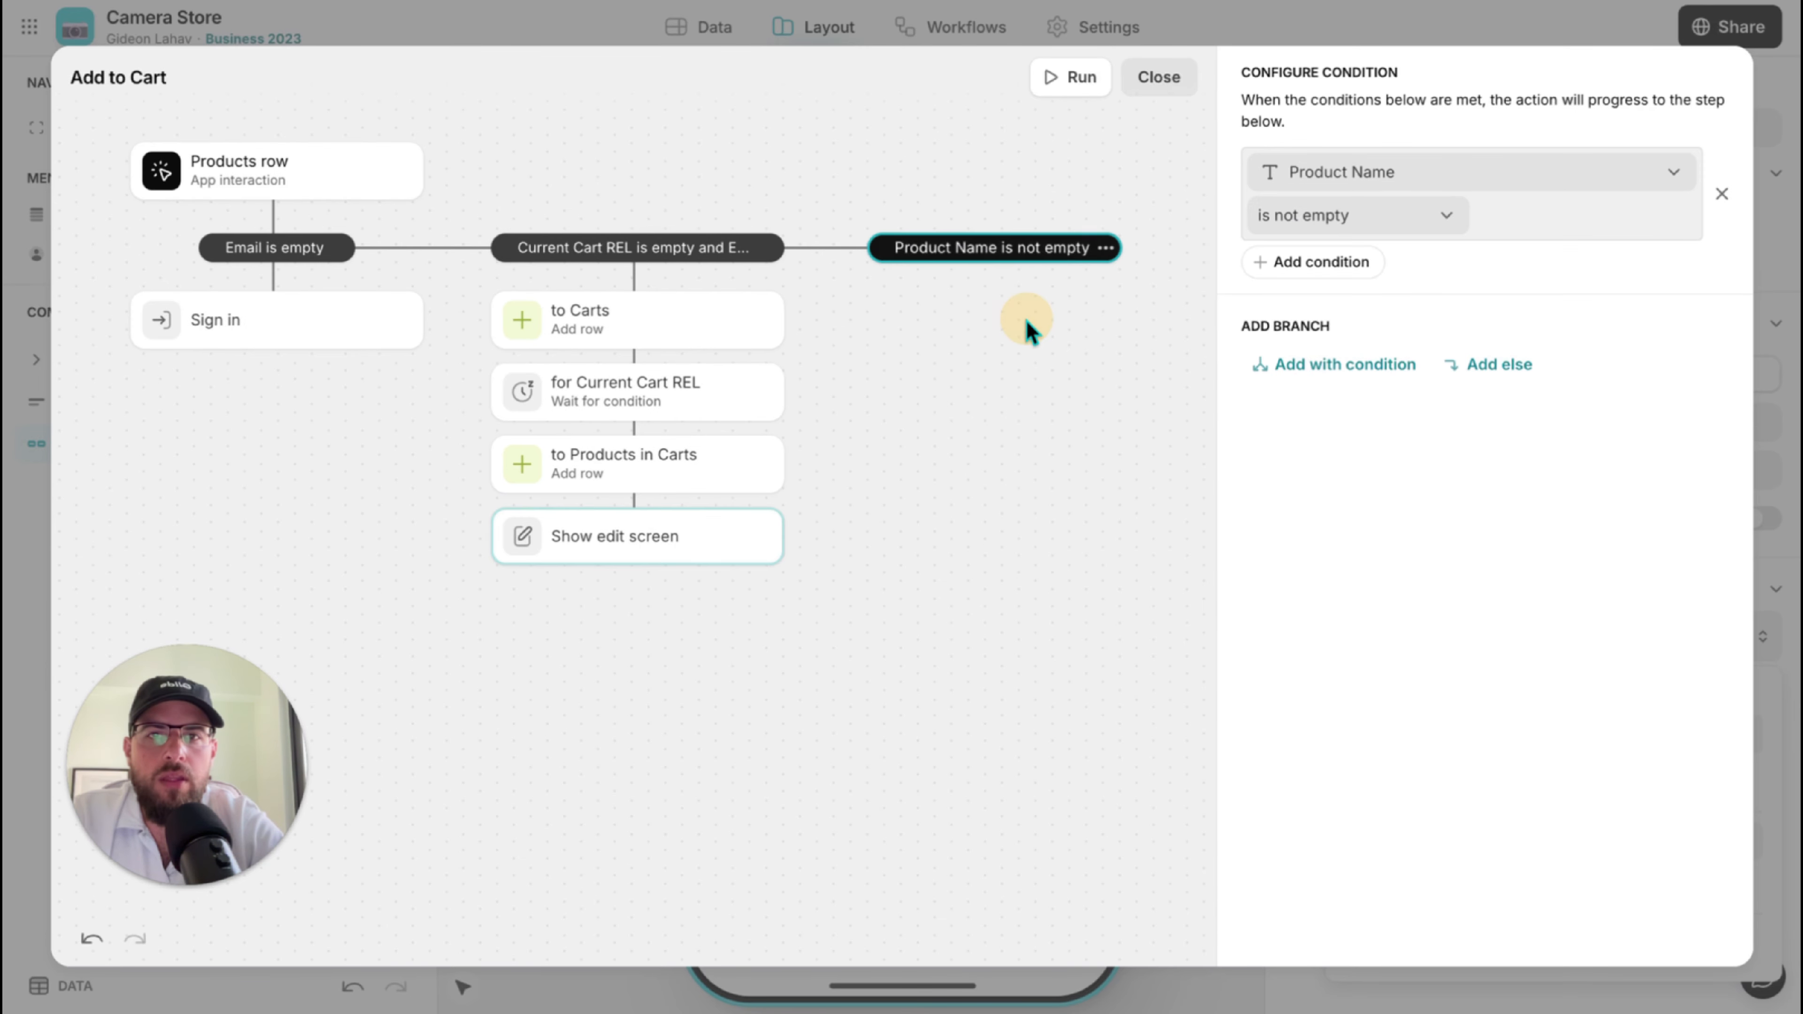
pyautogui.click(1426, 176)
pyautogui.moveTo(1390, 273)
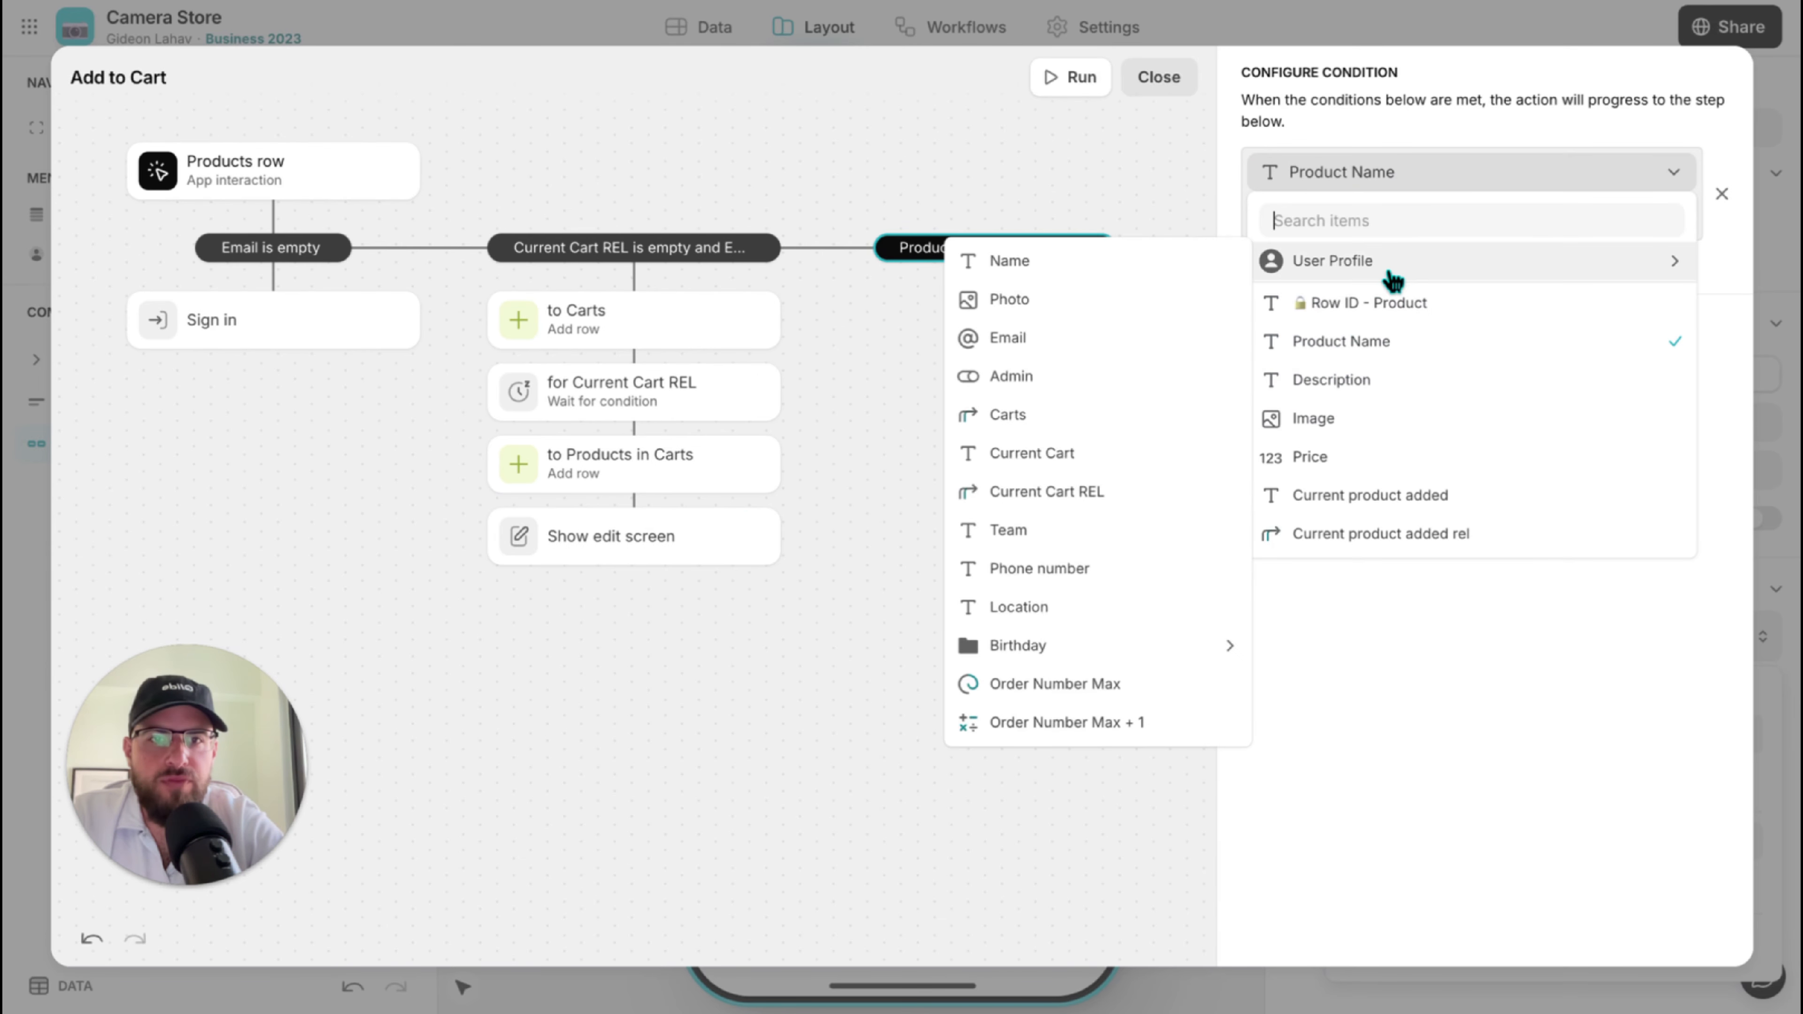
pyautogui.click(1046, 345)
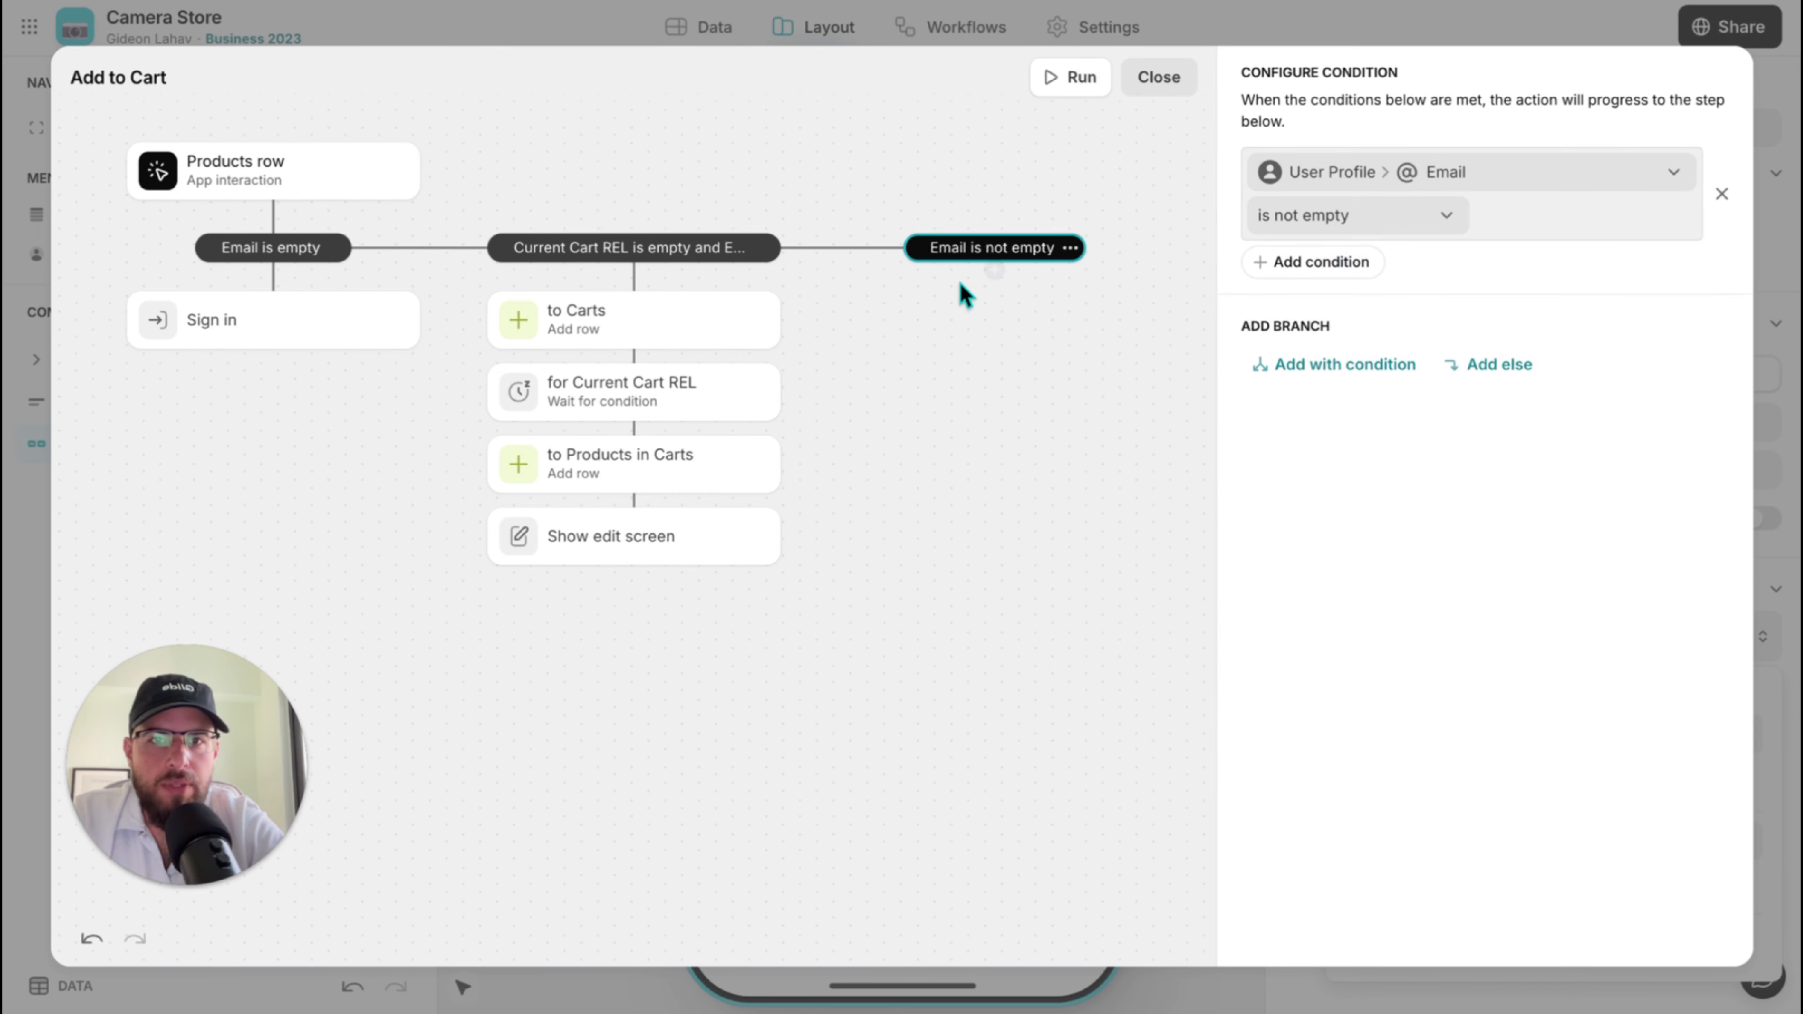
# Add a second And condition to the third branch requiring the user profile's Current Cart REL to be not empty.
pyautogui.click(1326, 265)
pyautogui.click(1403, 333)
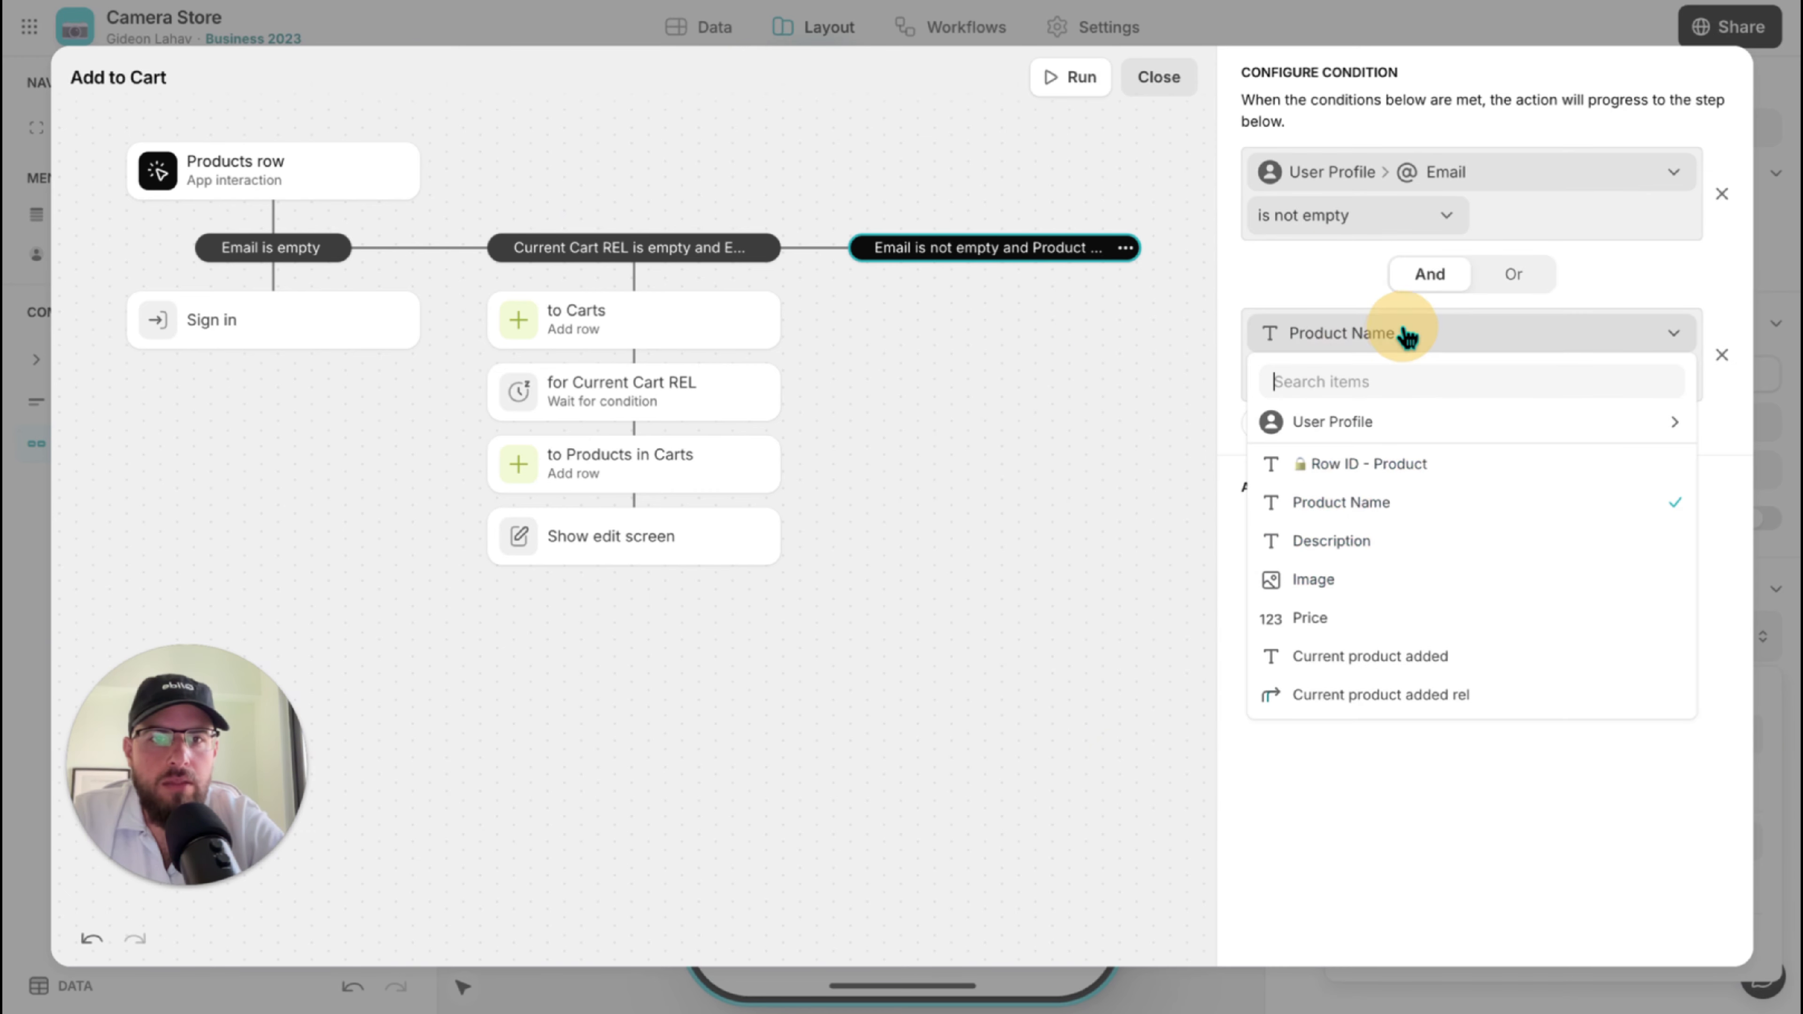
pyautogui.moveTo(1403, 436)
pyautogui.click(1159, 652)
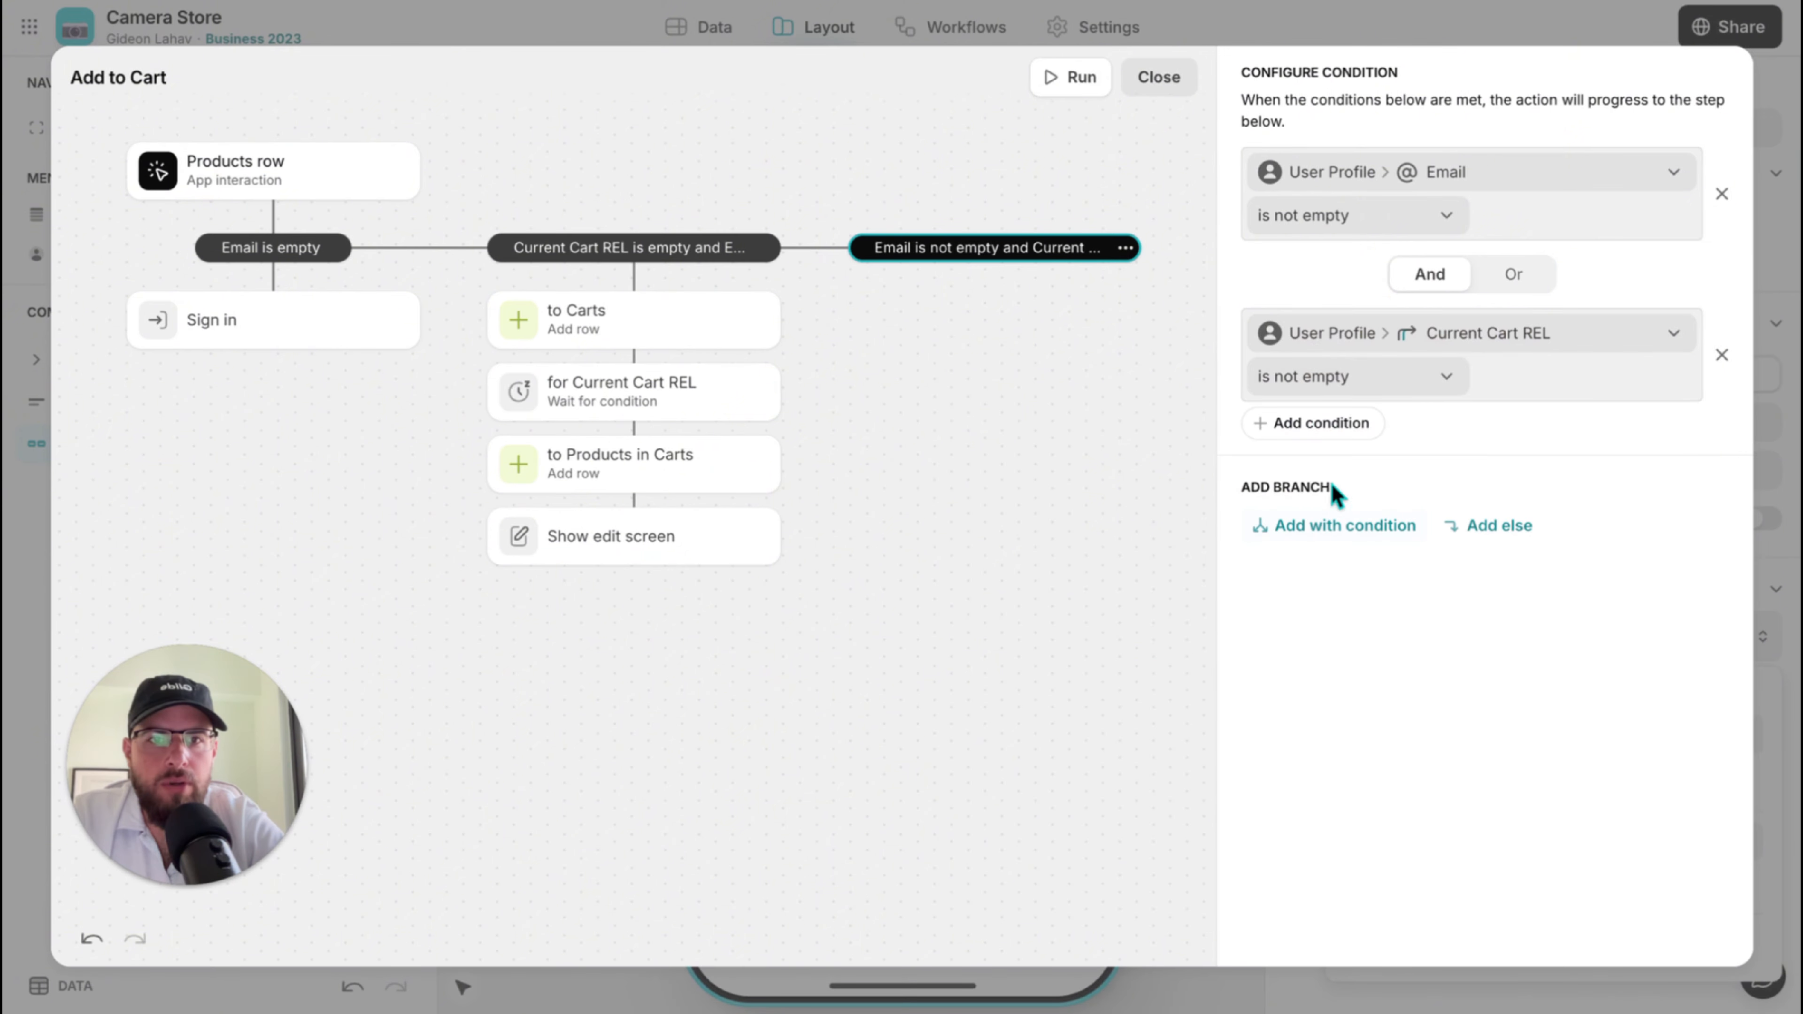
pyautogui.click(717, 249)
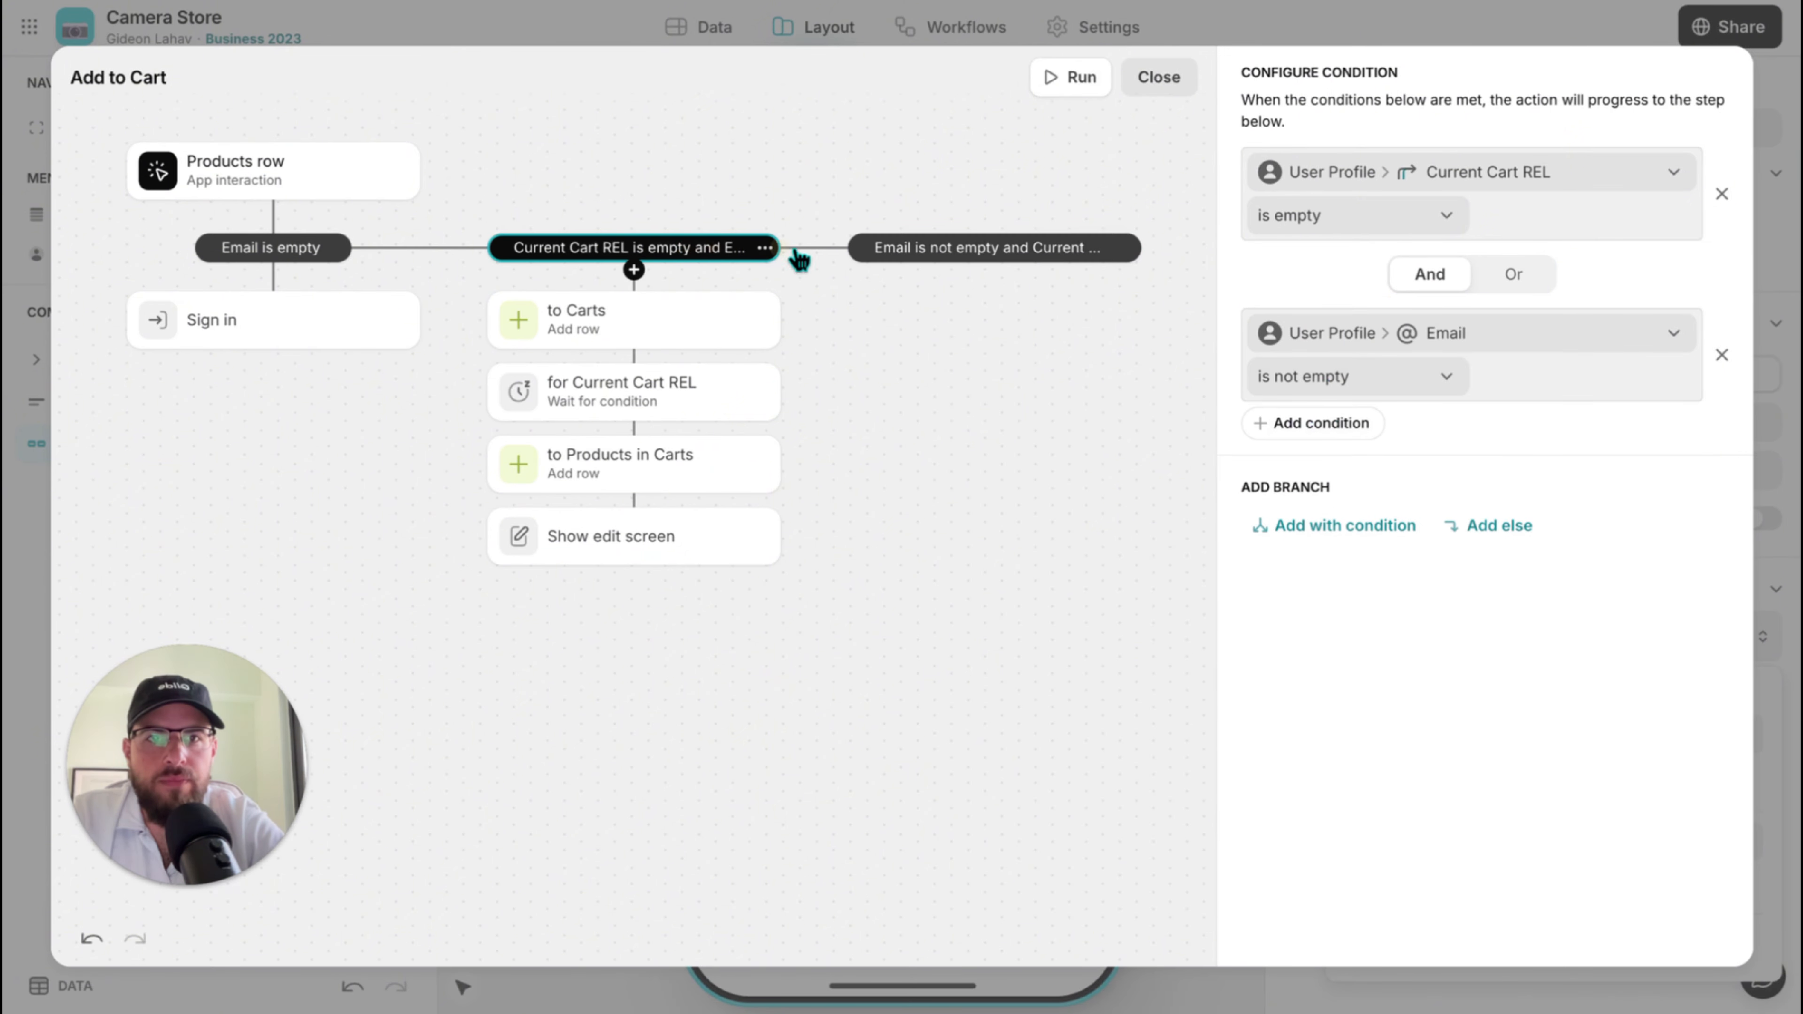
pyautogui.click(950, 253)
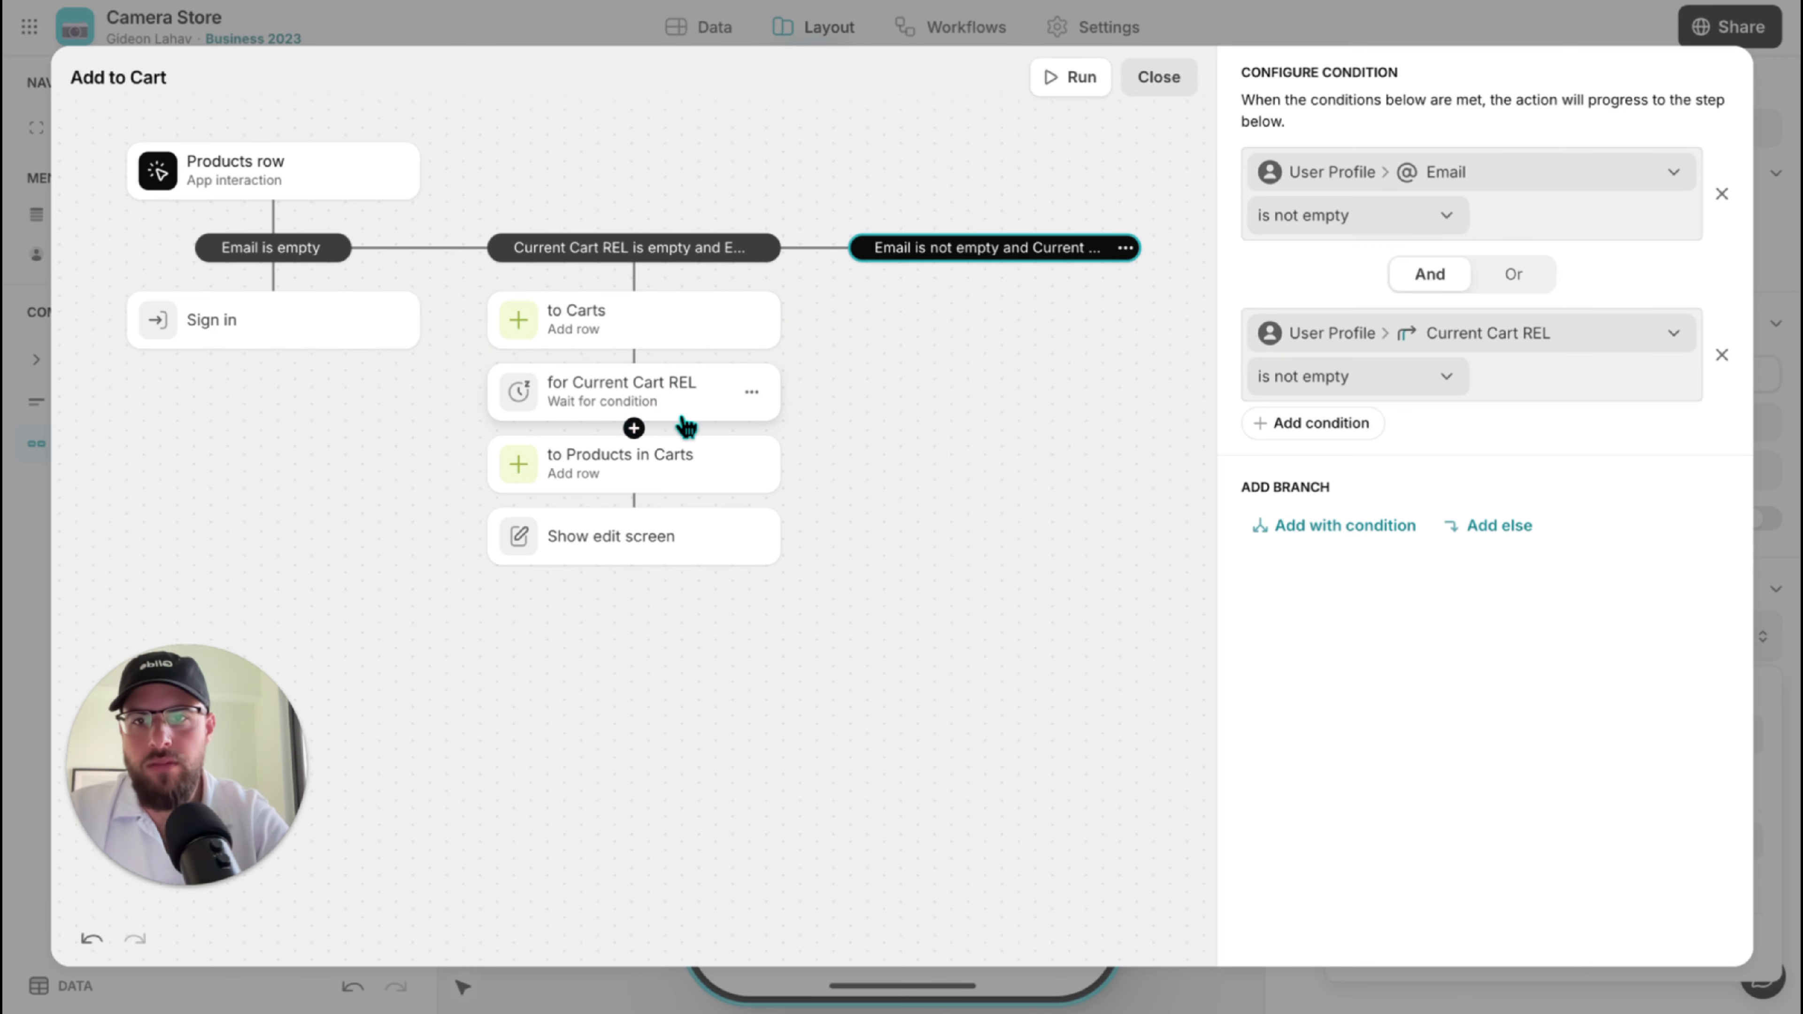
# Duplicate the Add row to Products in Carts action and move the copy into the third branch.
pyautogui.click(749, 466)
pyautogui.click(803, 550)
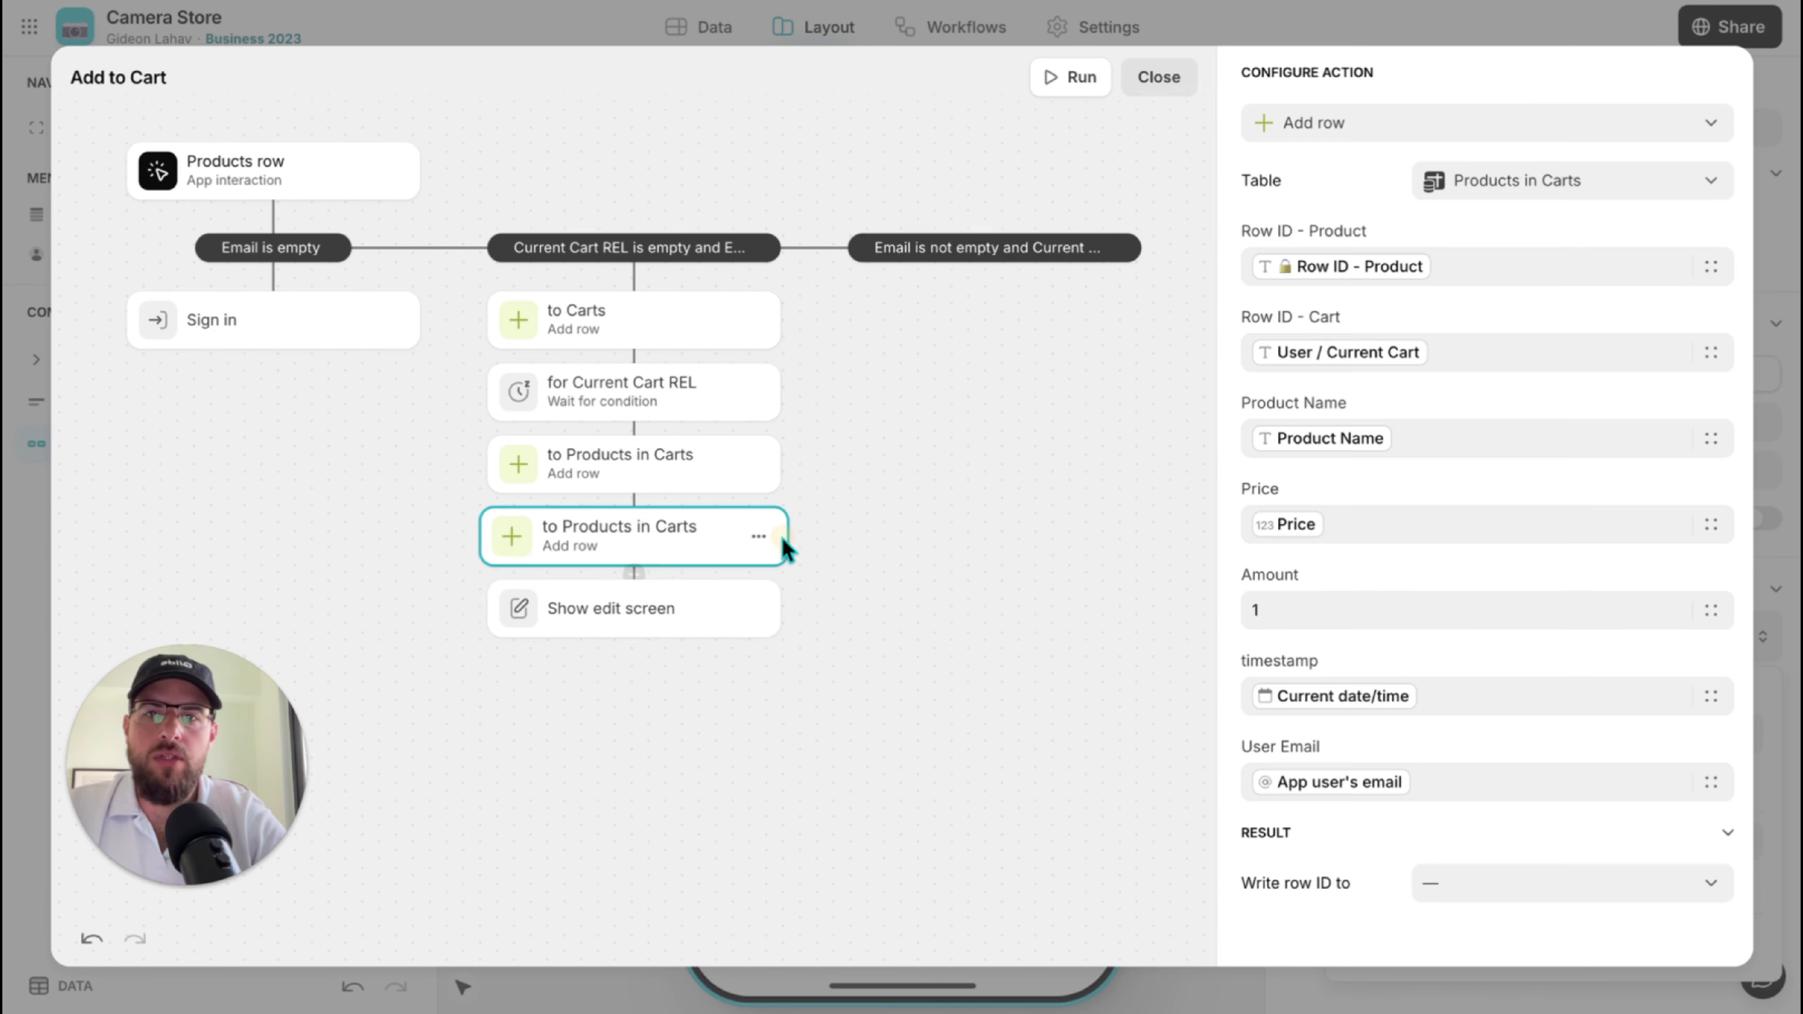
pyautogui.moveTo(712, 535); pyautogui.dragTo(1053, 277)
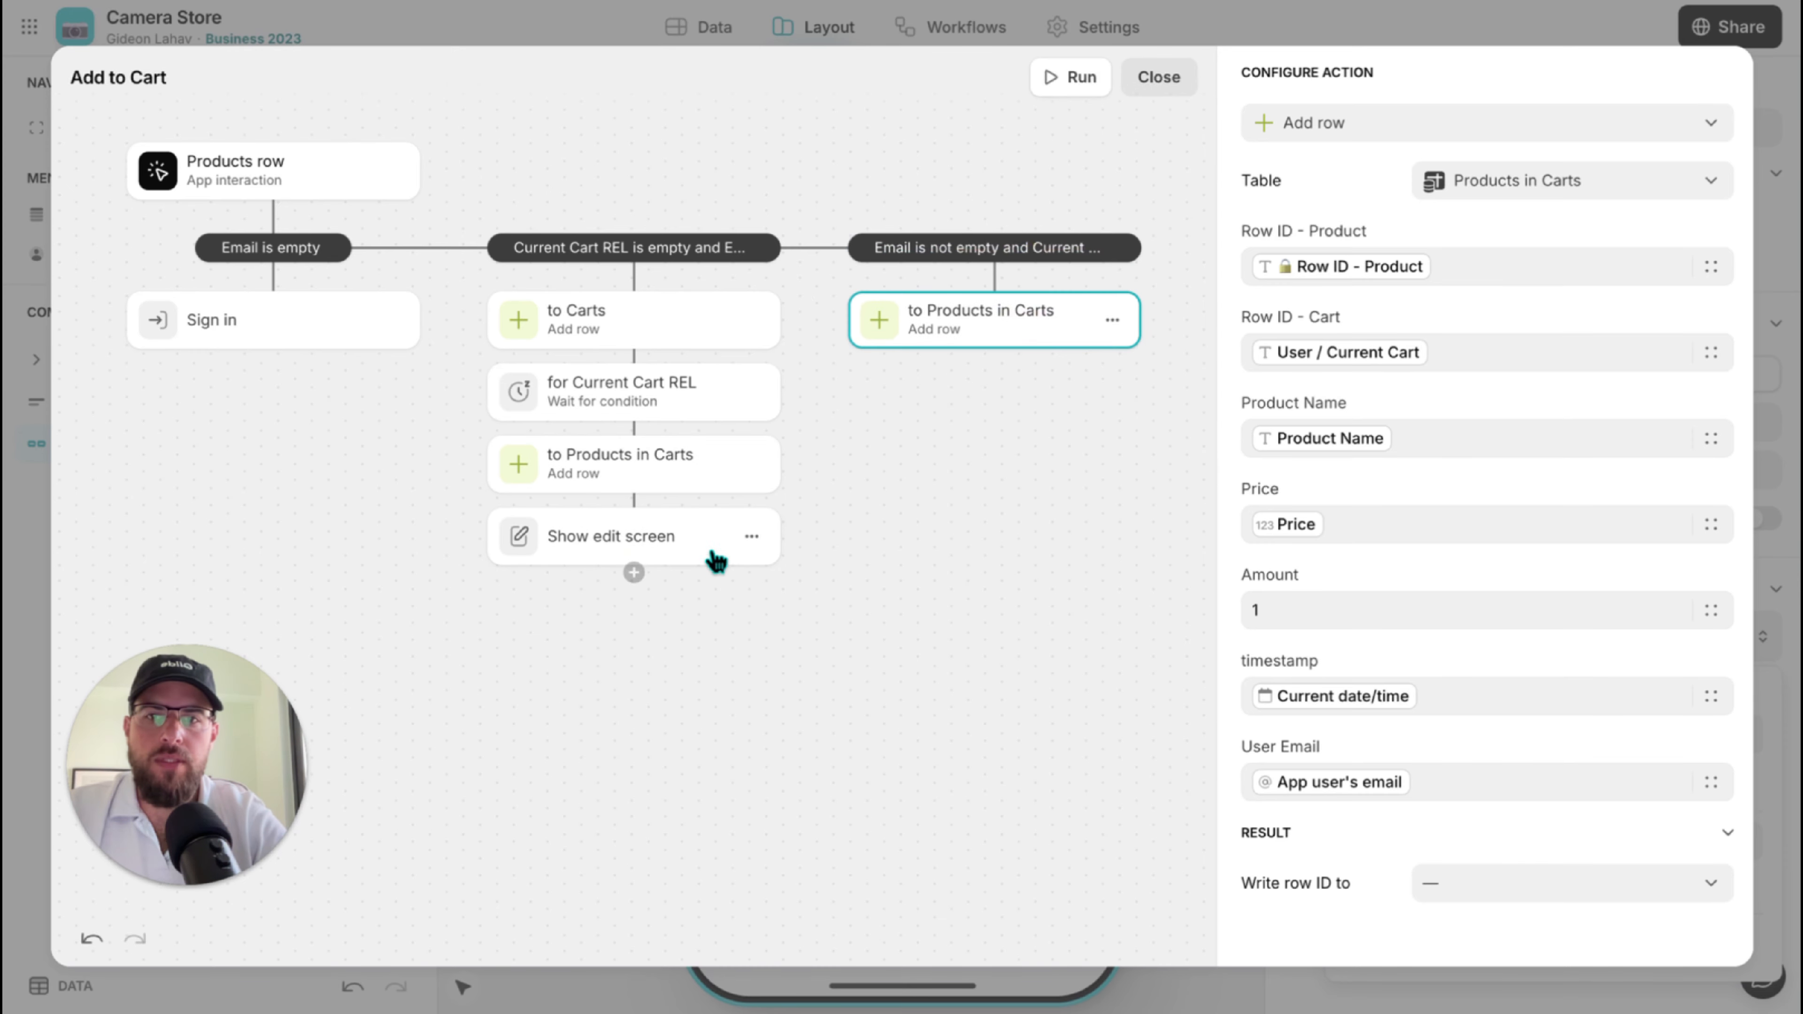
# Duplicate the Show edit screen action and place the copy below the third branch's Add row action.
pyautogui.click(746, 537)
pyautogui.click(789, 615)
pyautogui.moveTo(752, 600); pyautogui.dragTo(1054, 325)
pyautogui.moveTo(1049, 406); pyautogui.dragTo(1046, 342)
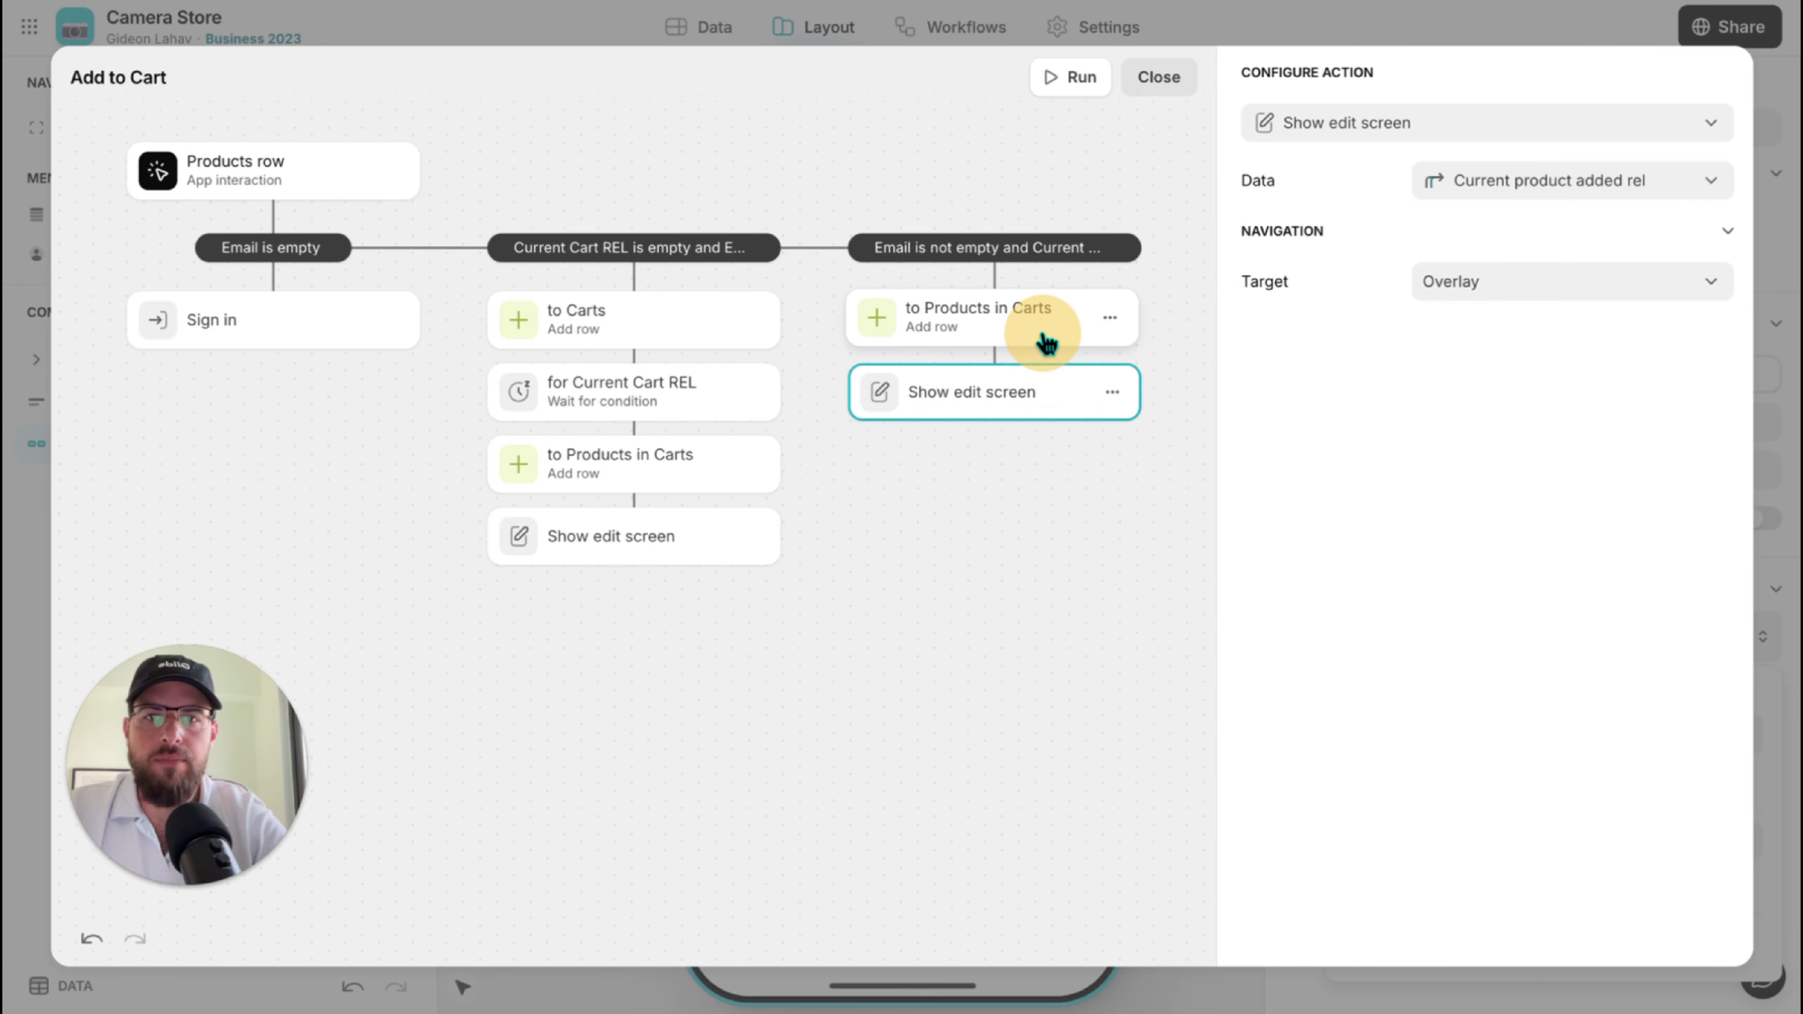
# Make the second branch's Products in Carts action write its row ID to Current product added.
pyautogui.click(719, 455)
pyautogui.scroll(-3, 1366, 664)
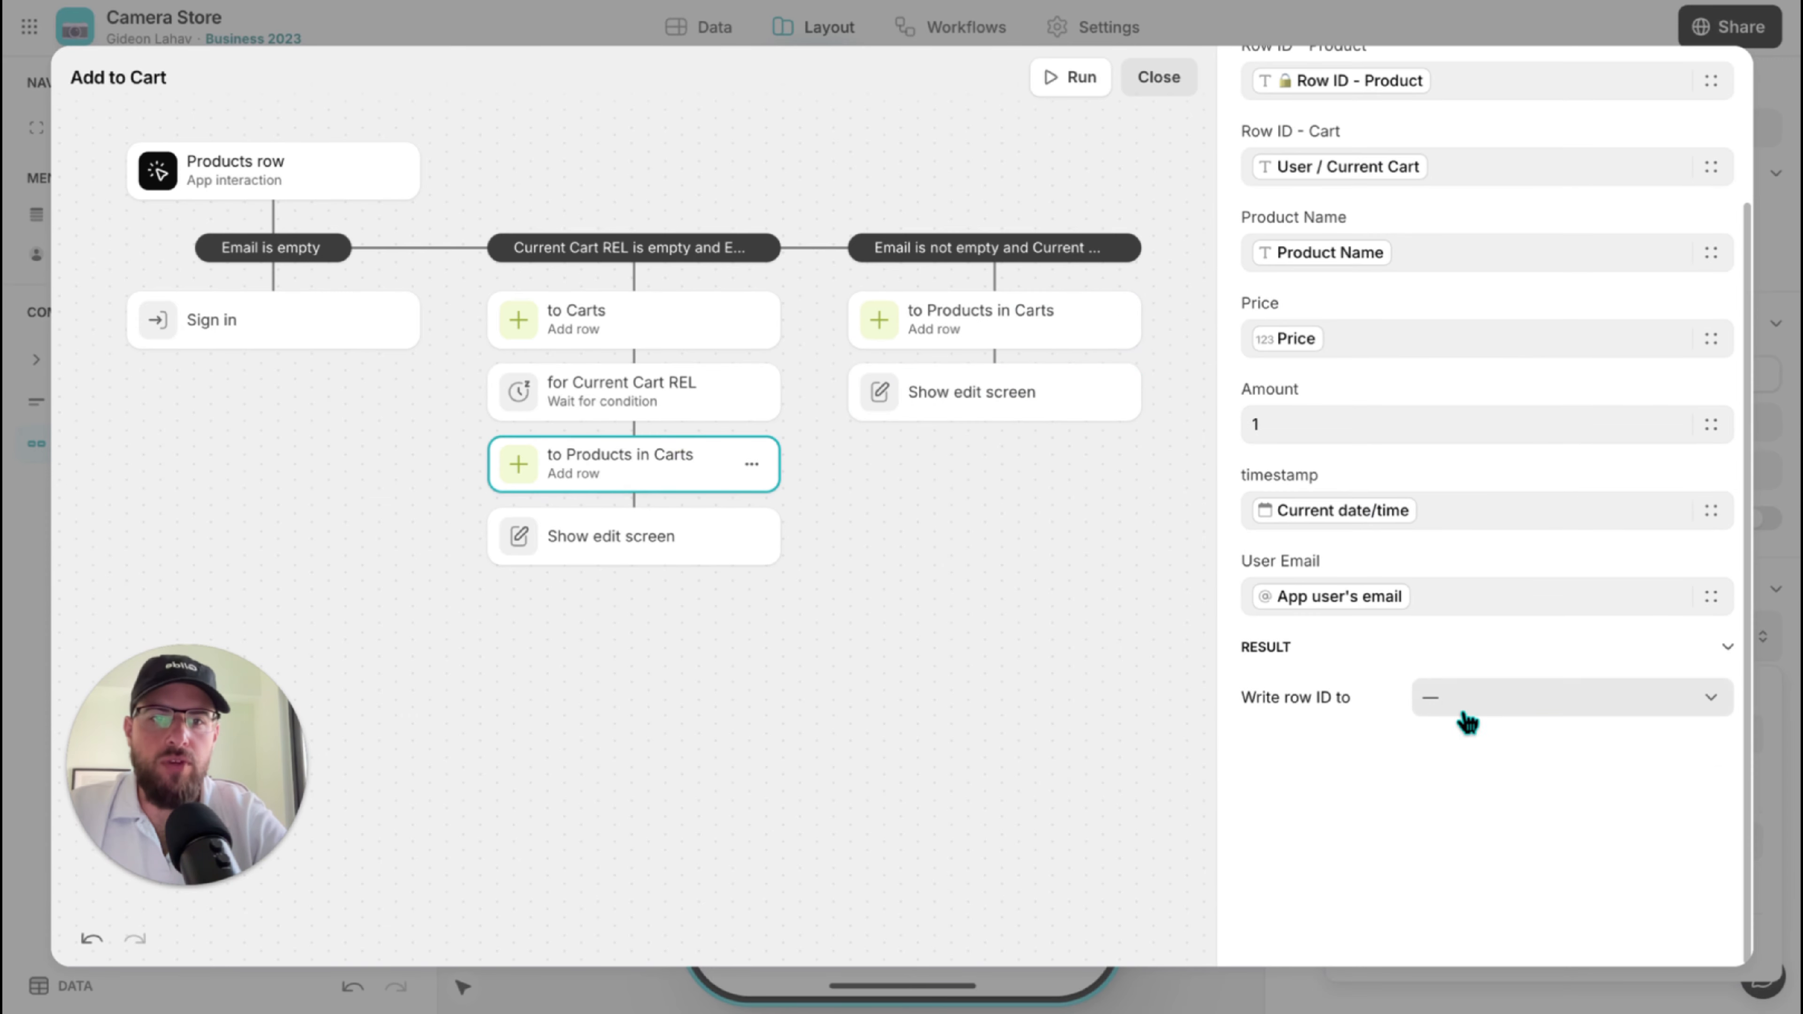
pyautogui.click(1463, 696)
pyautogui.click(1473, 652)
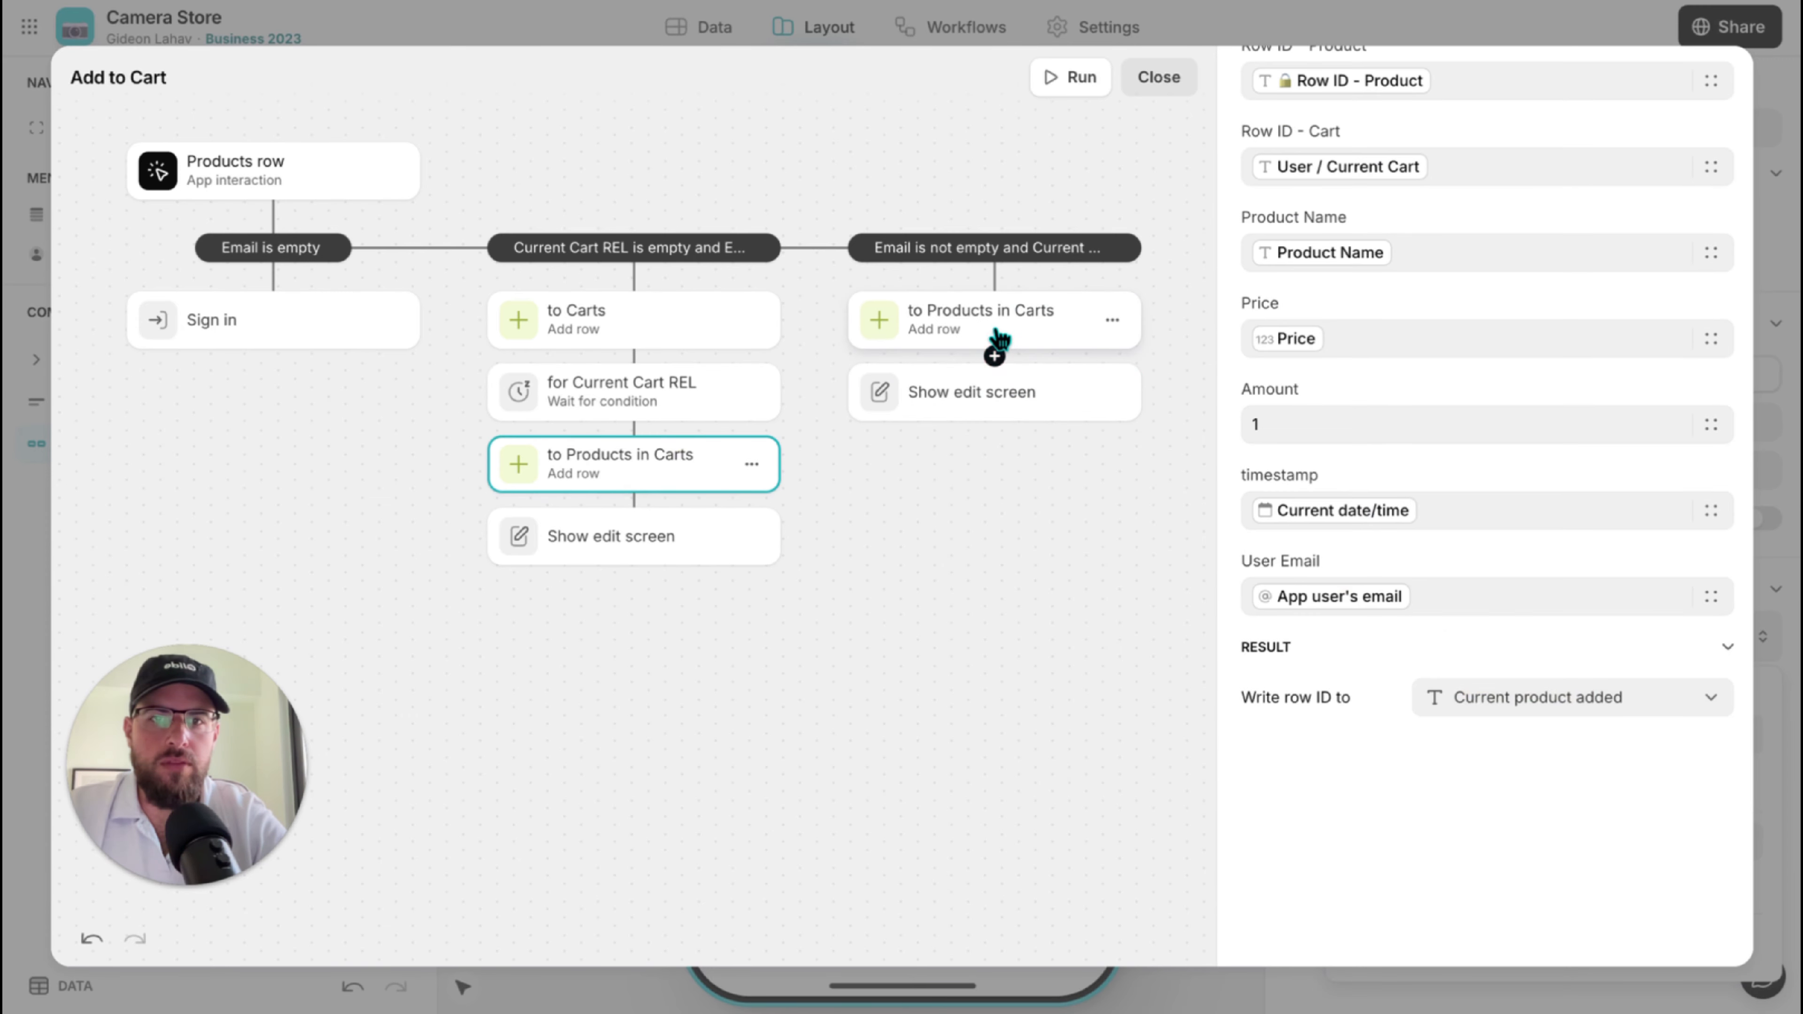
# Write the row ID from the third branch's Products in Carts action to Current product added as well.
pyautogui.click(1104, 337)
pyautogui.click(1454, 694)
pyautogui.click(1462, 654)
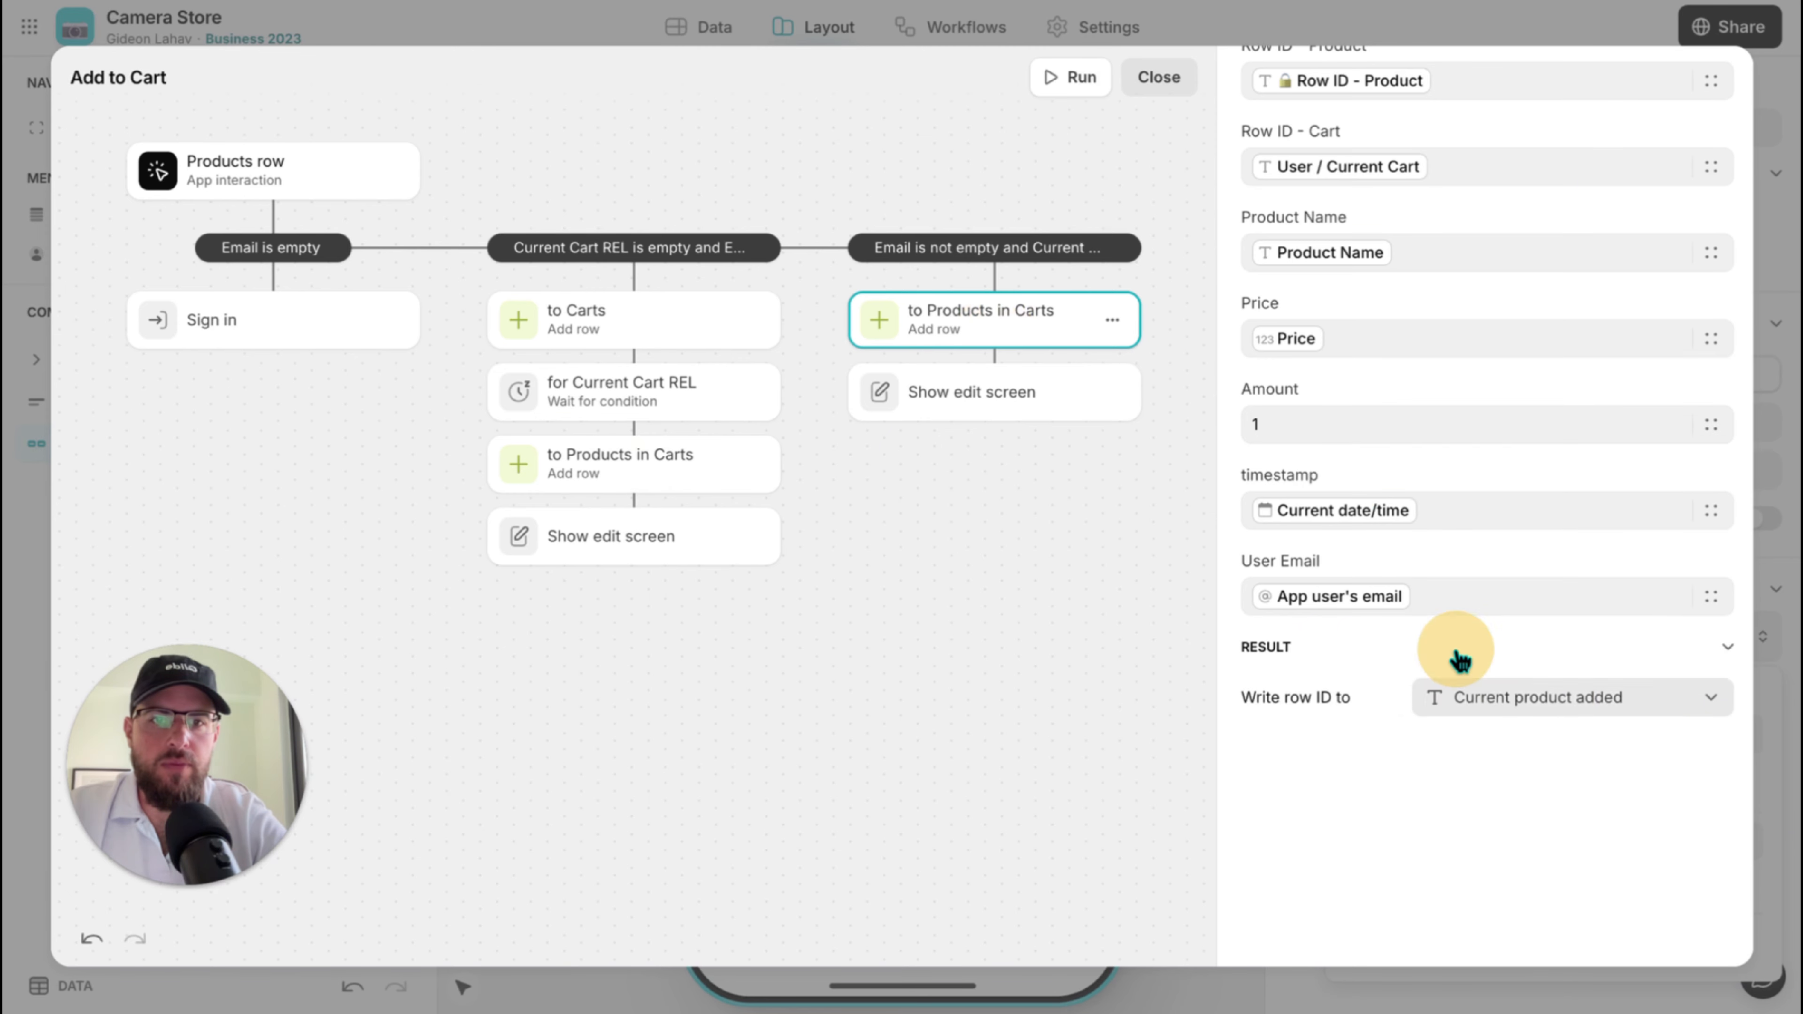
pyautogui.click(1072, 499)
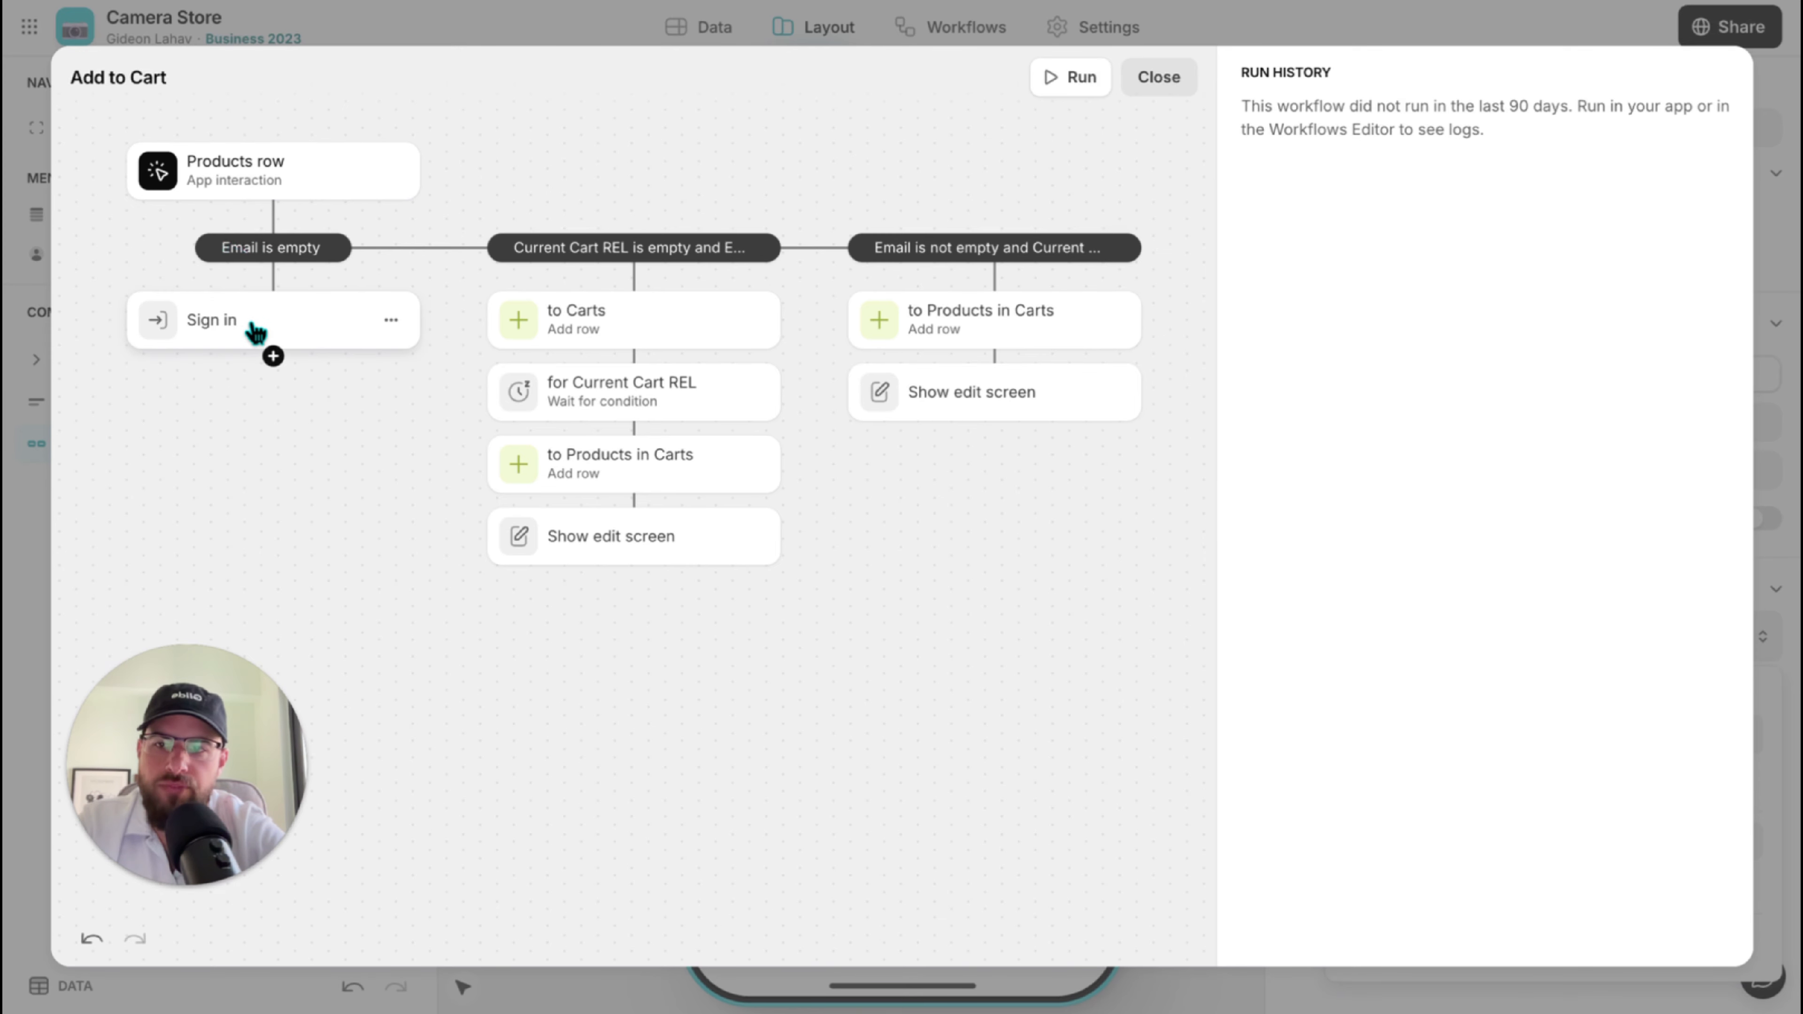
# Review the conditions and actions of the second and third branches, and close the Add to Cart workflow.
pyautogui.click(560, 252)
pyautogui.click(564, 310)
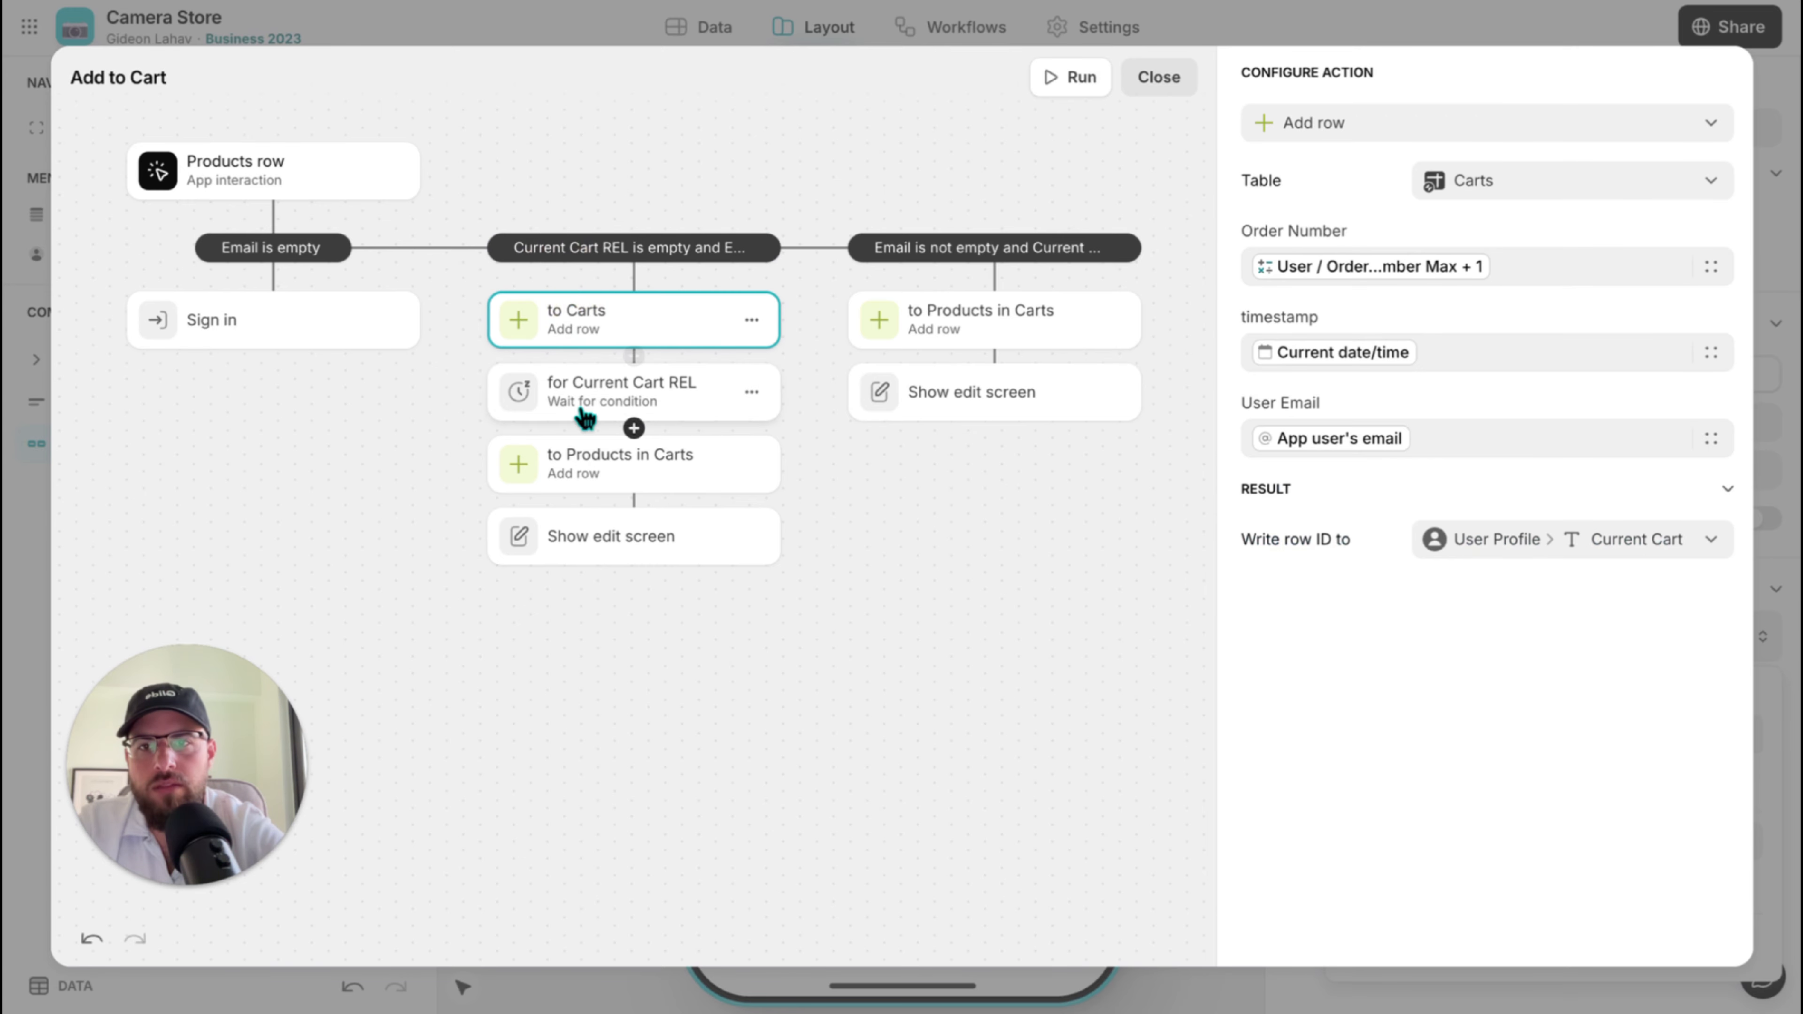
pyautogui.click(580, 448)
pyautogui.click(907, 249)
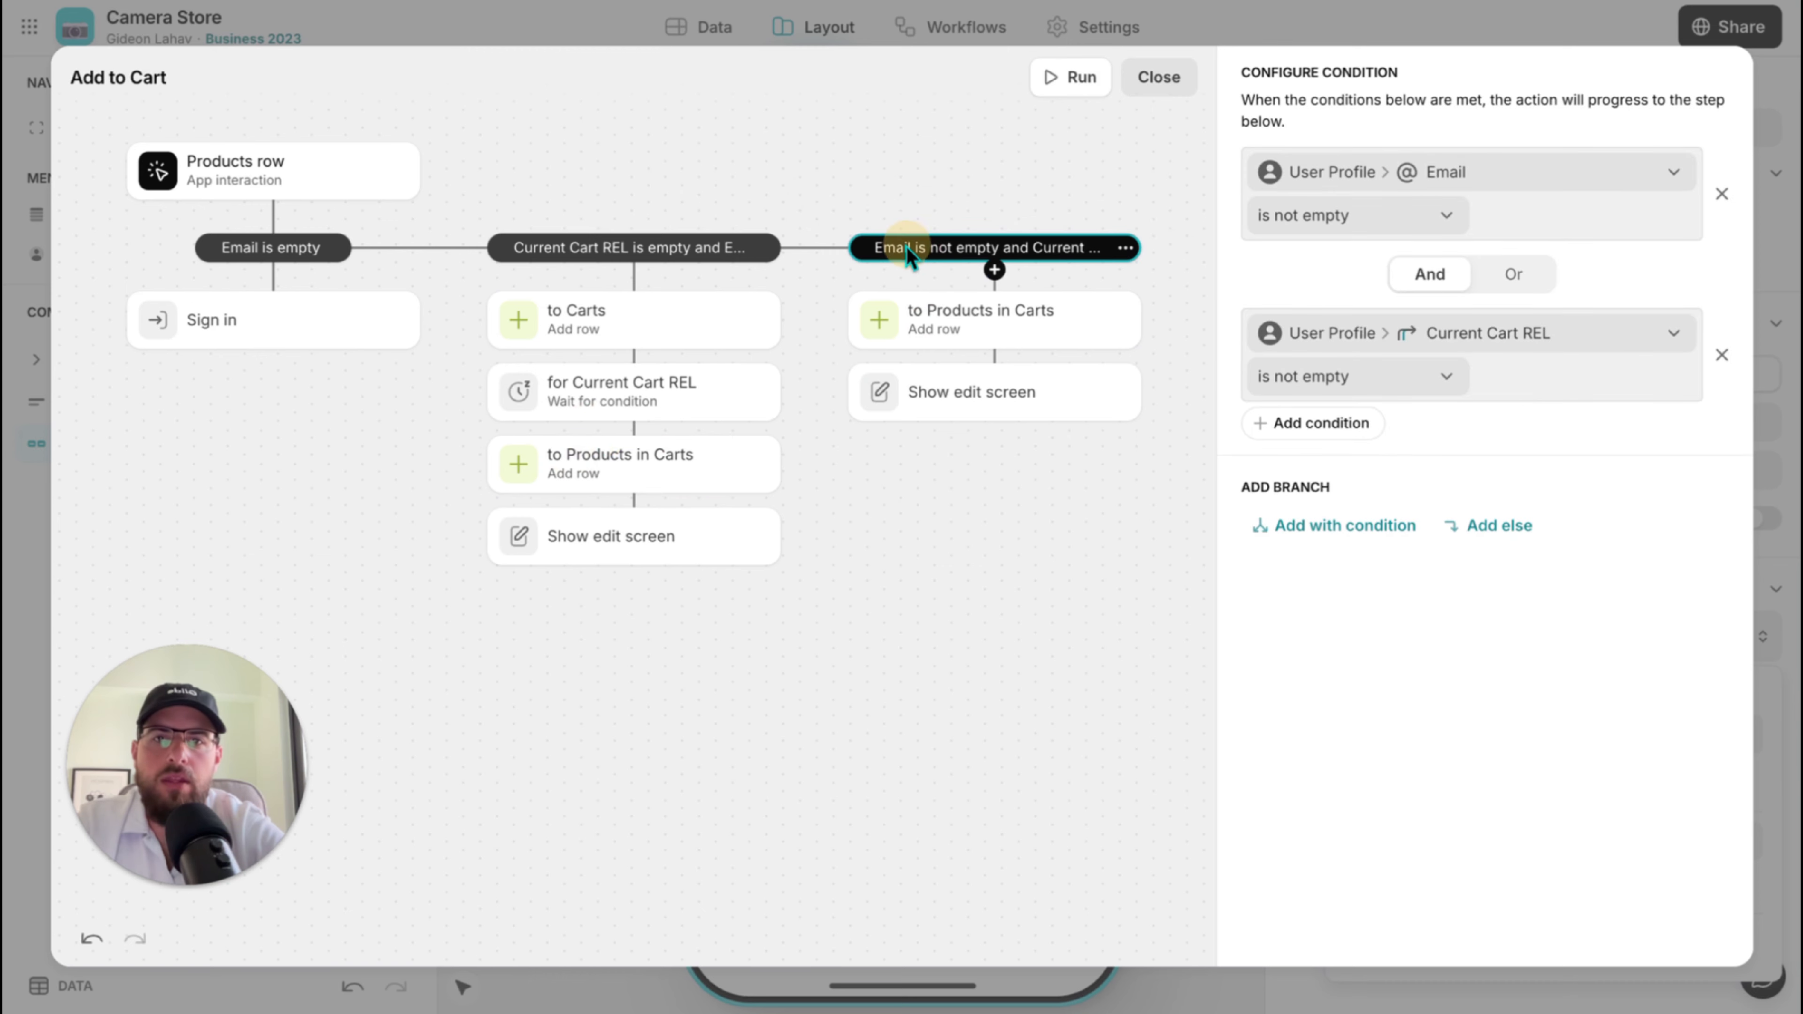
pyautogui.click(921, 310)
pyautogui.click(914, 395)
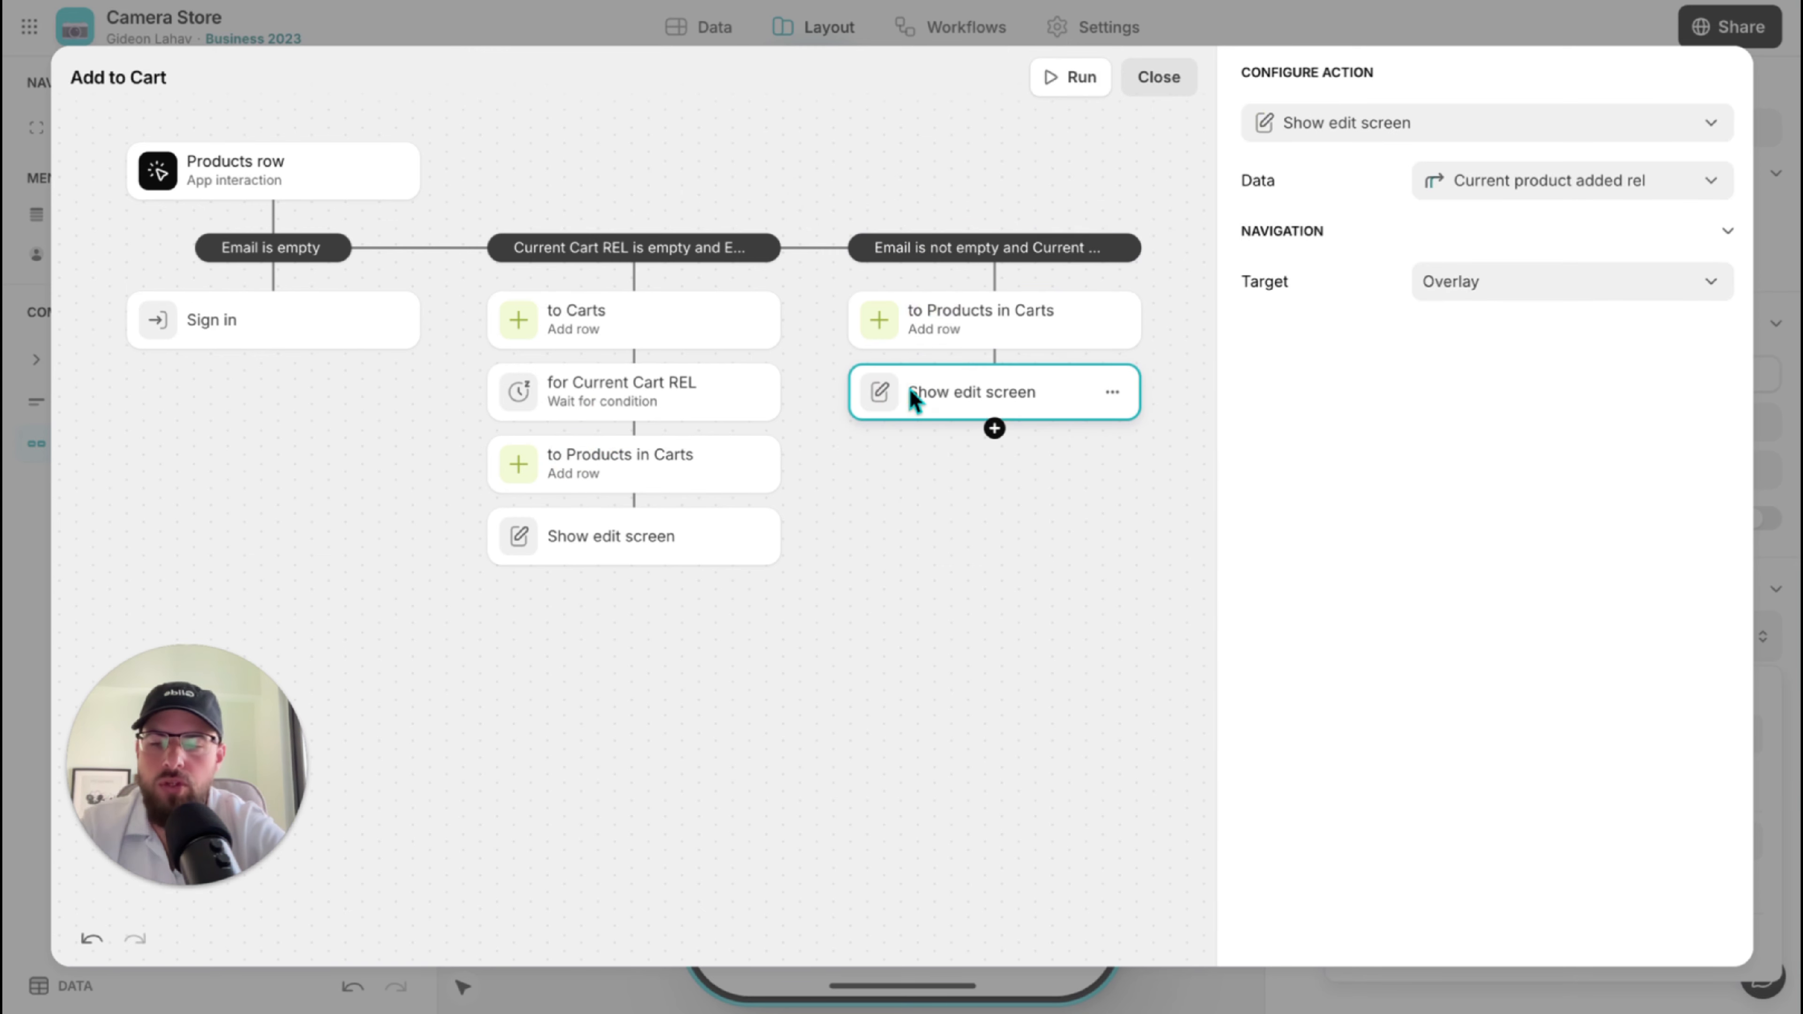
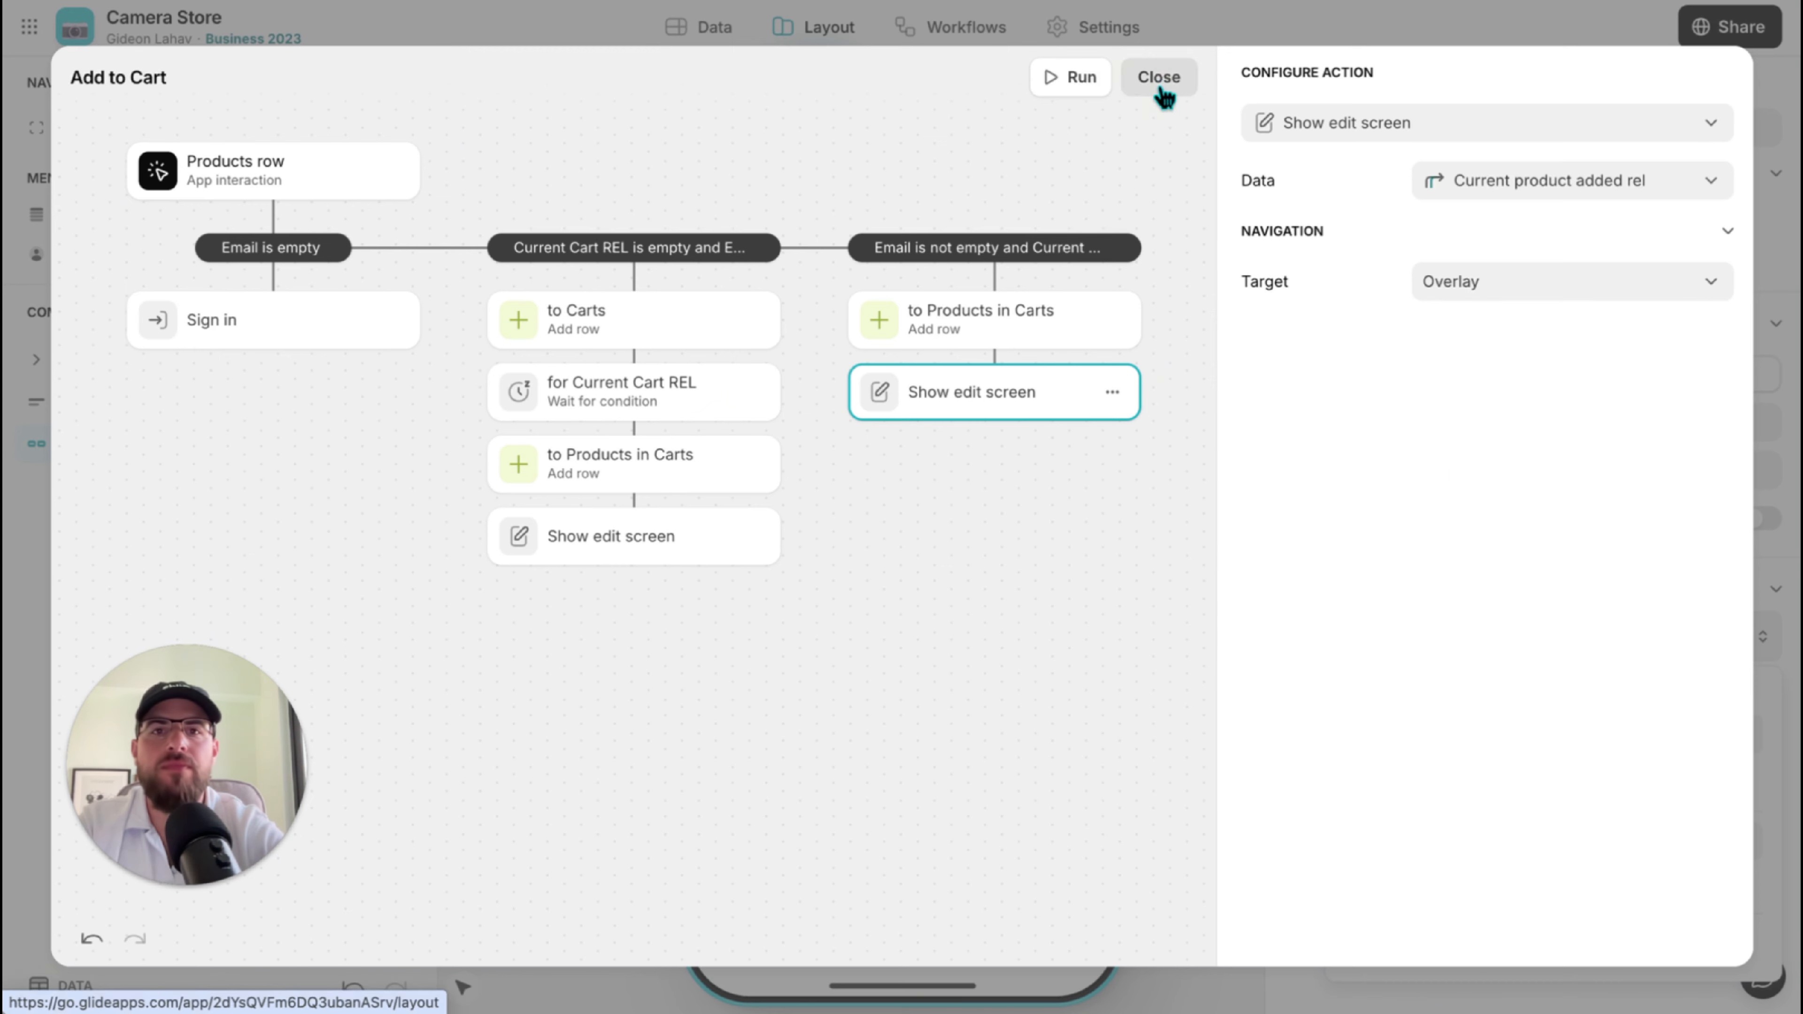
pyautogui.click(1161, 91)
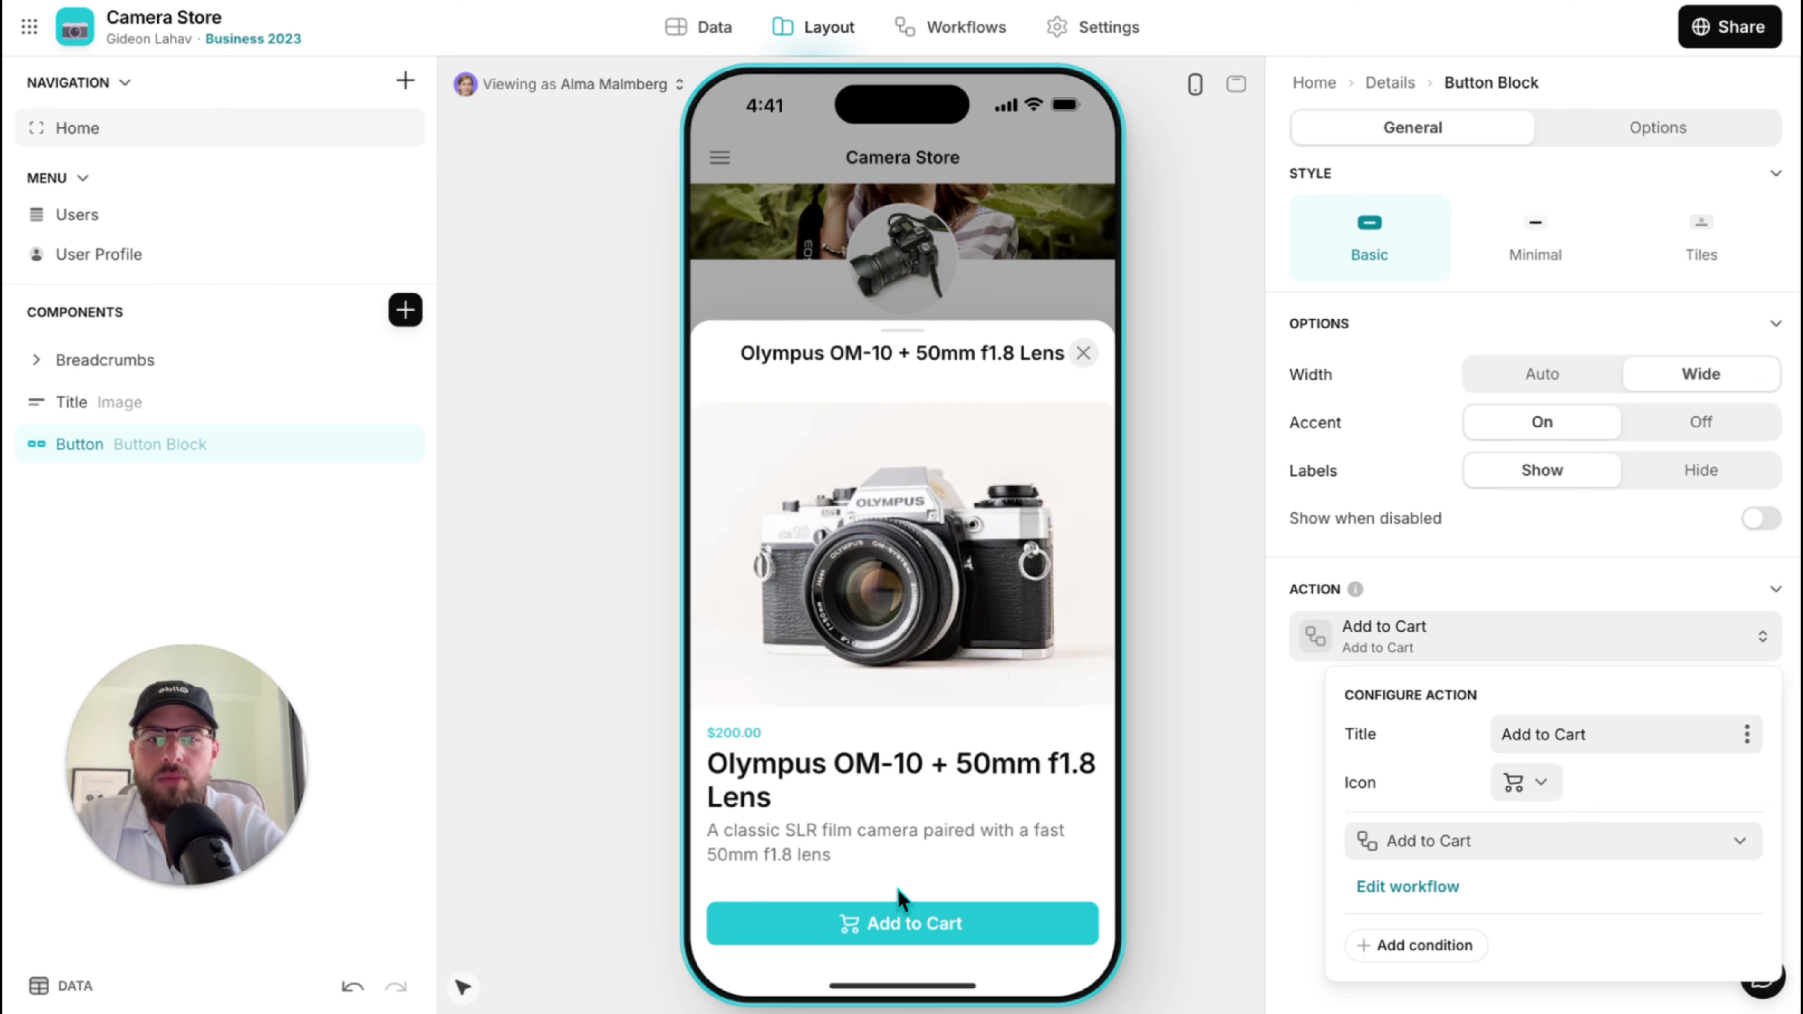
# Run Add to Cart for the product and replace the edit form's Name text entry with an Image-style Title component.
pyautogui.click(931, 936)
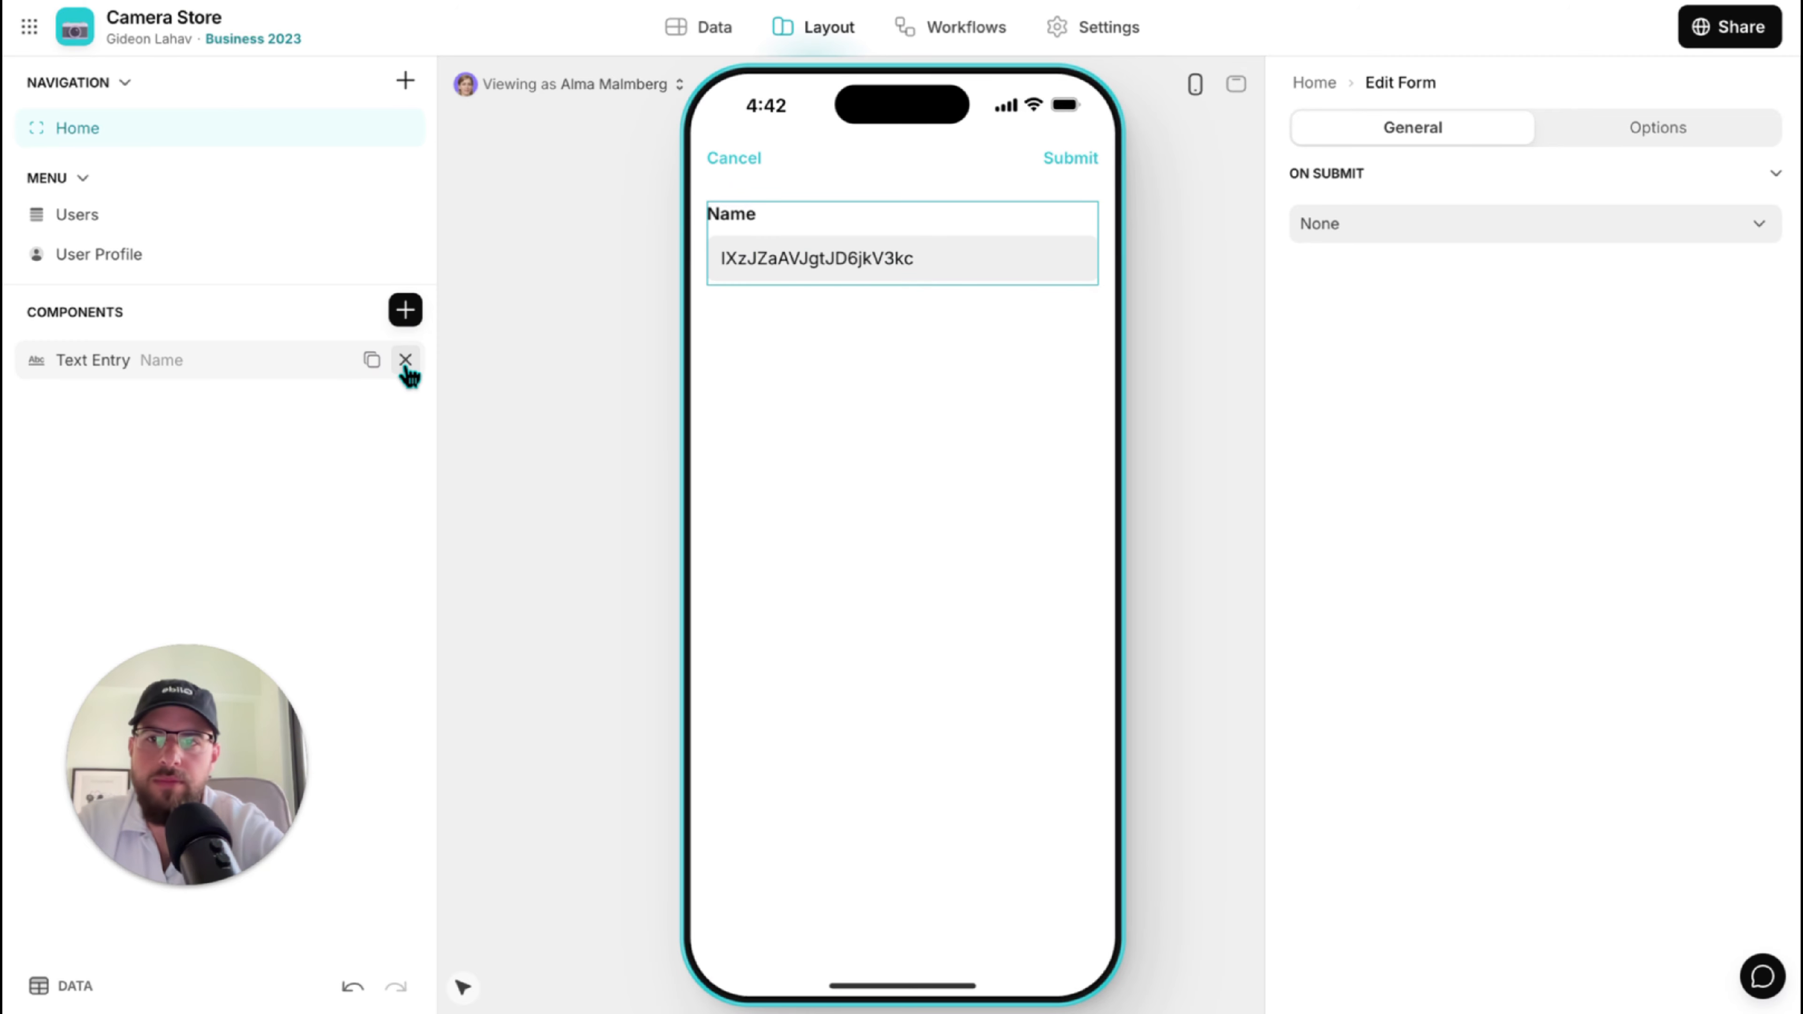
pyautogui.click(405, 364)
pyautogui.click(404, 310)
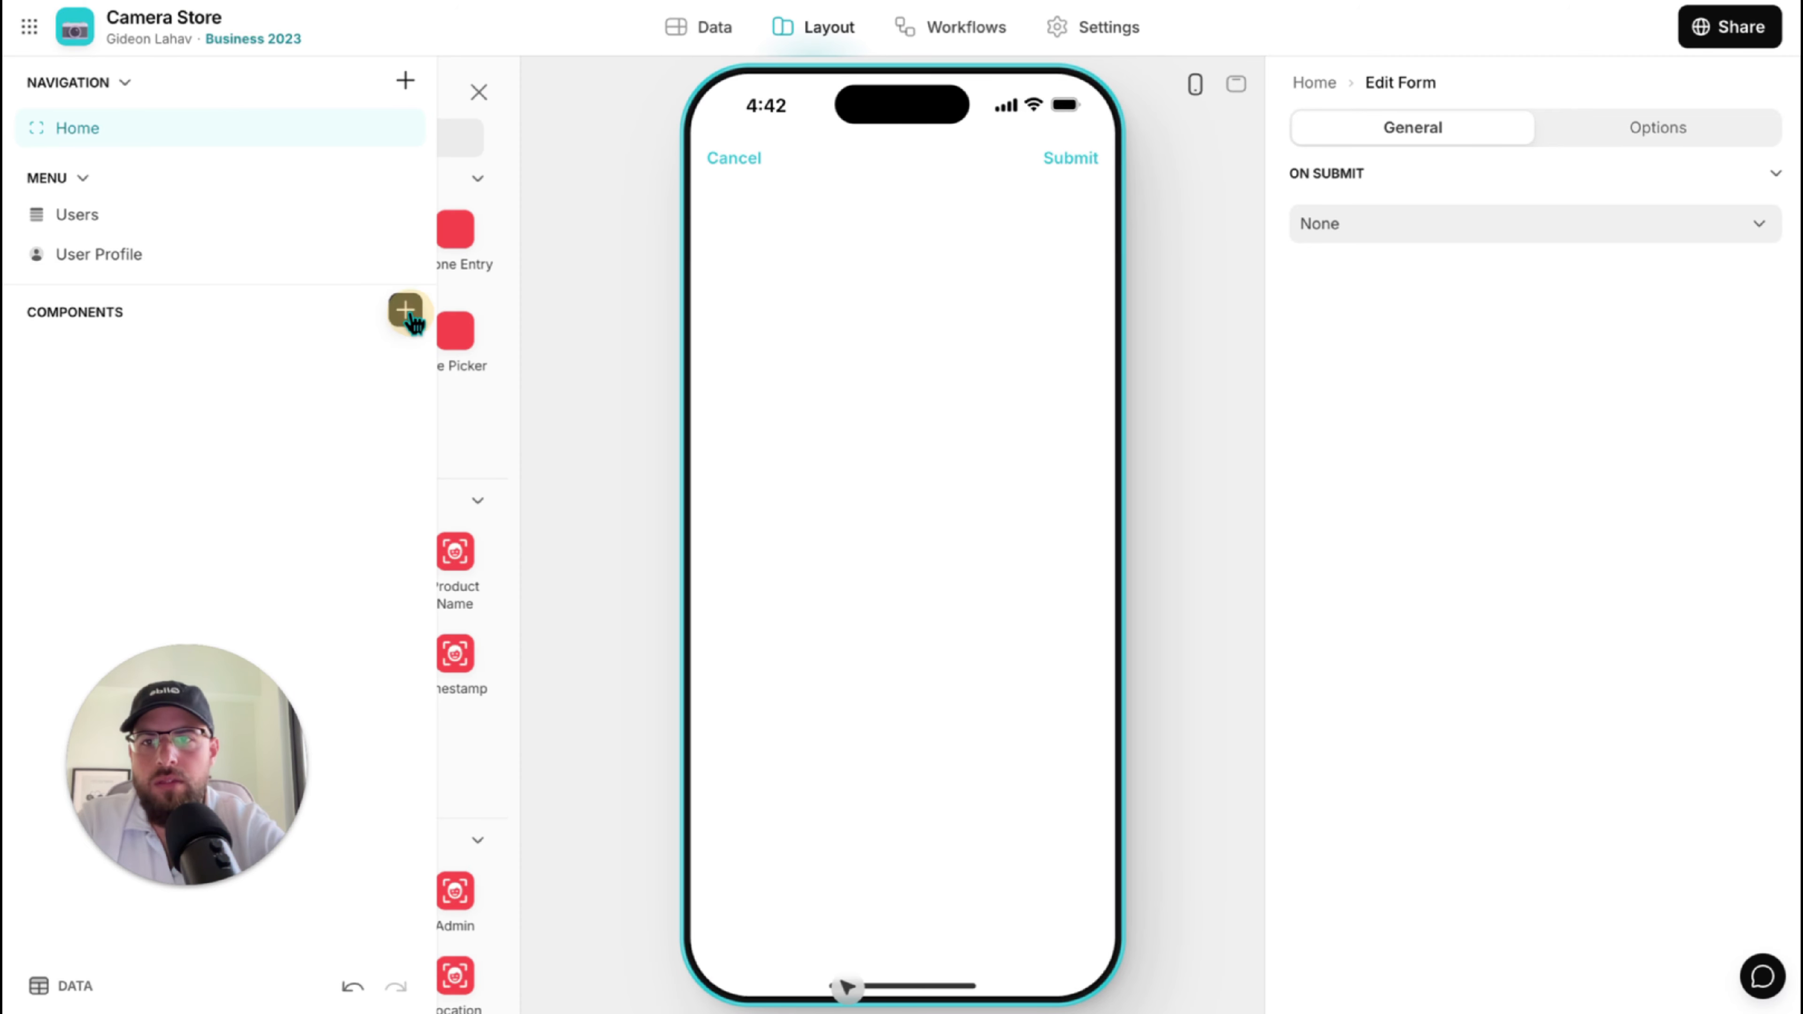
pyautogui.click(591, 151)
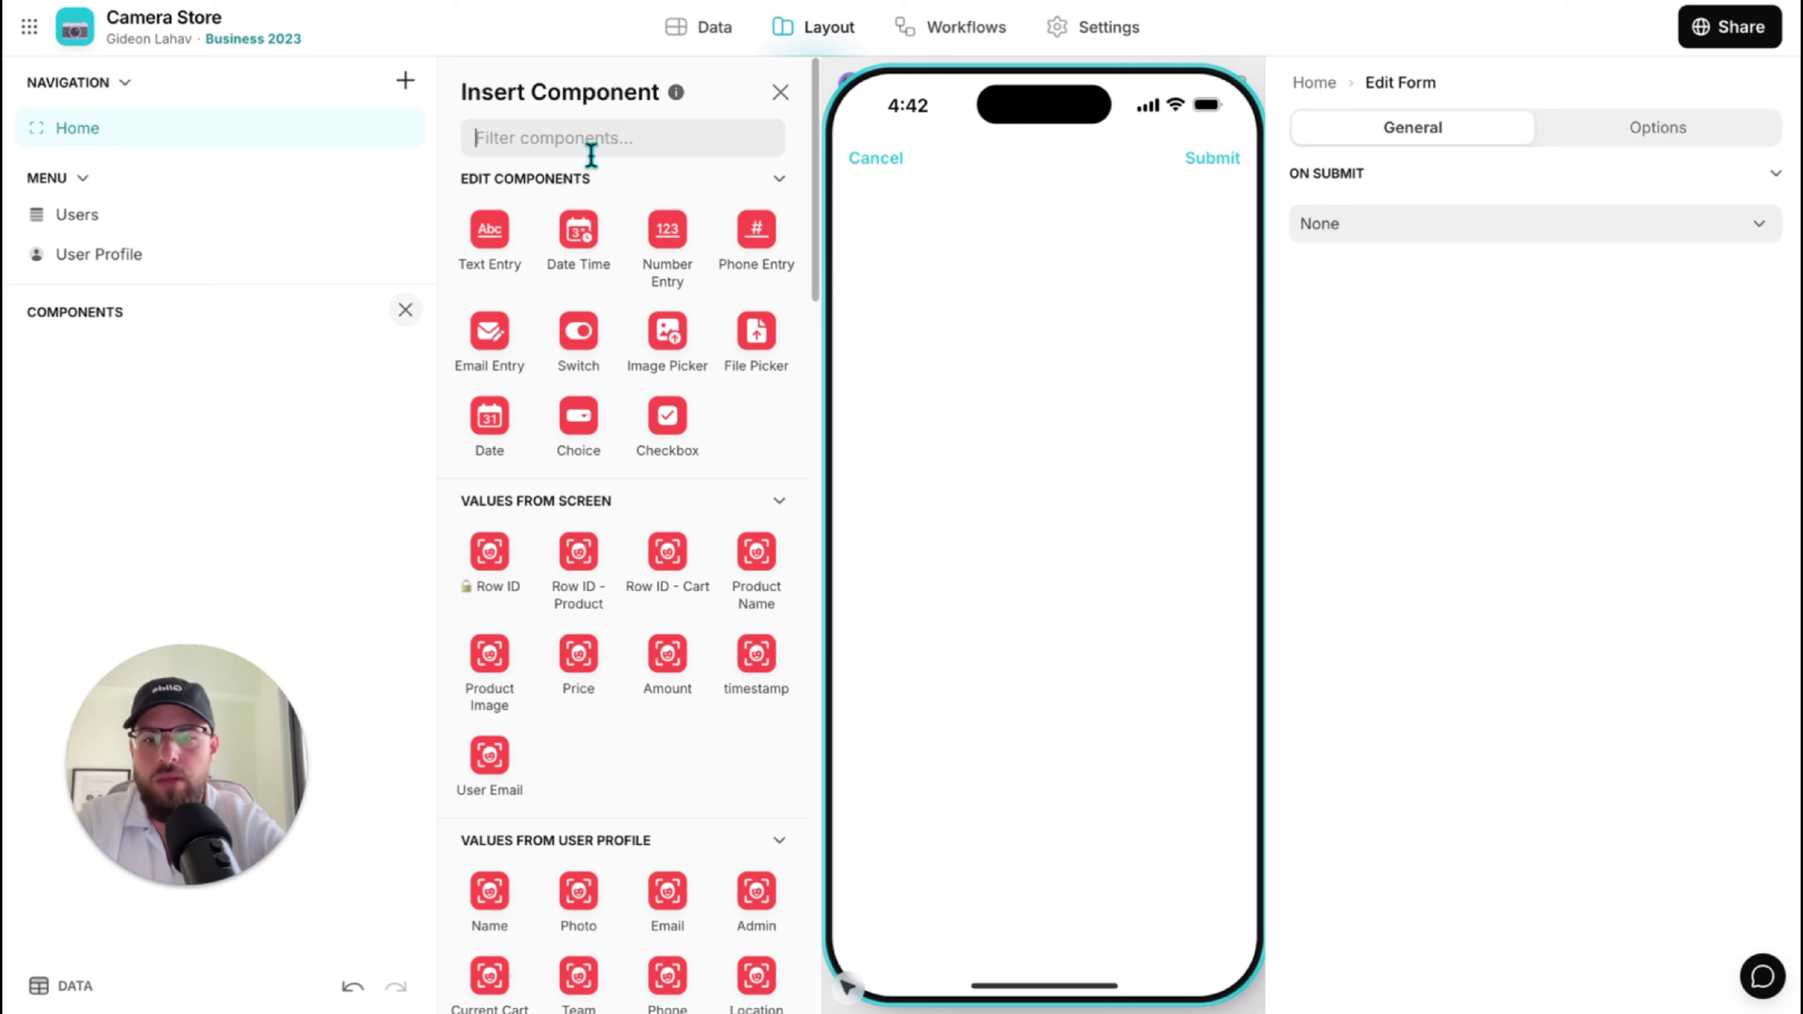
pyautogui.write('tit')
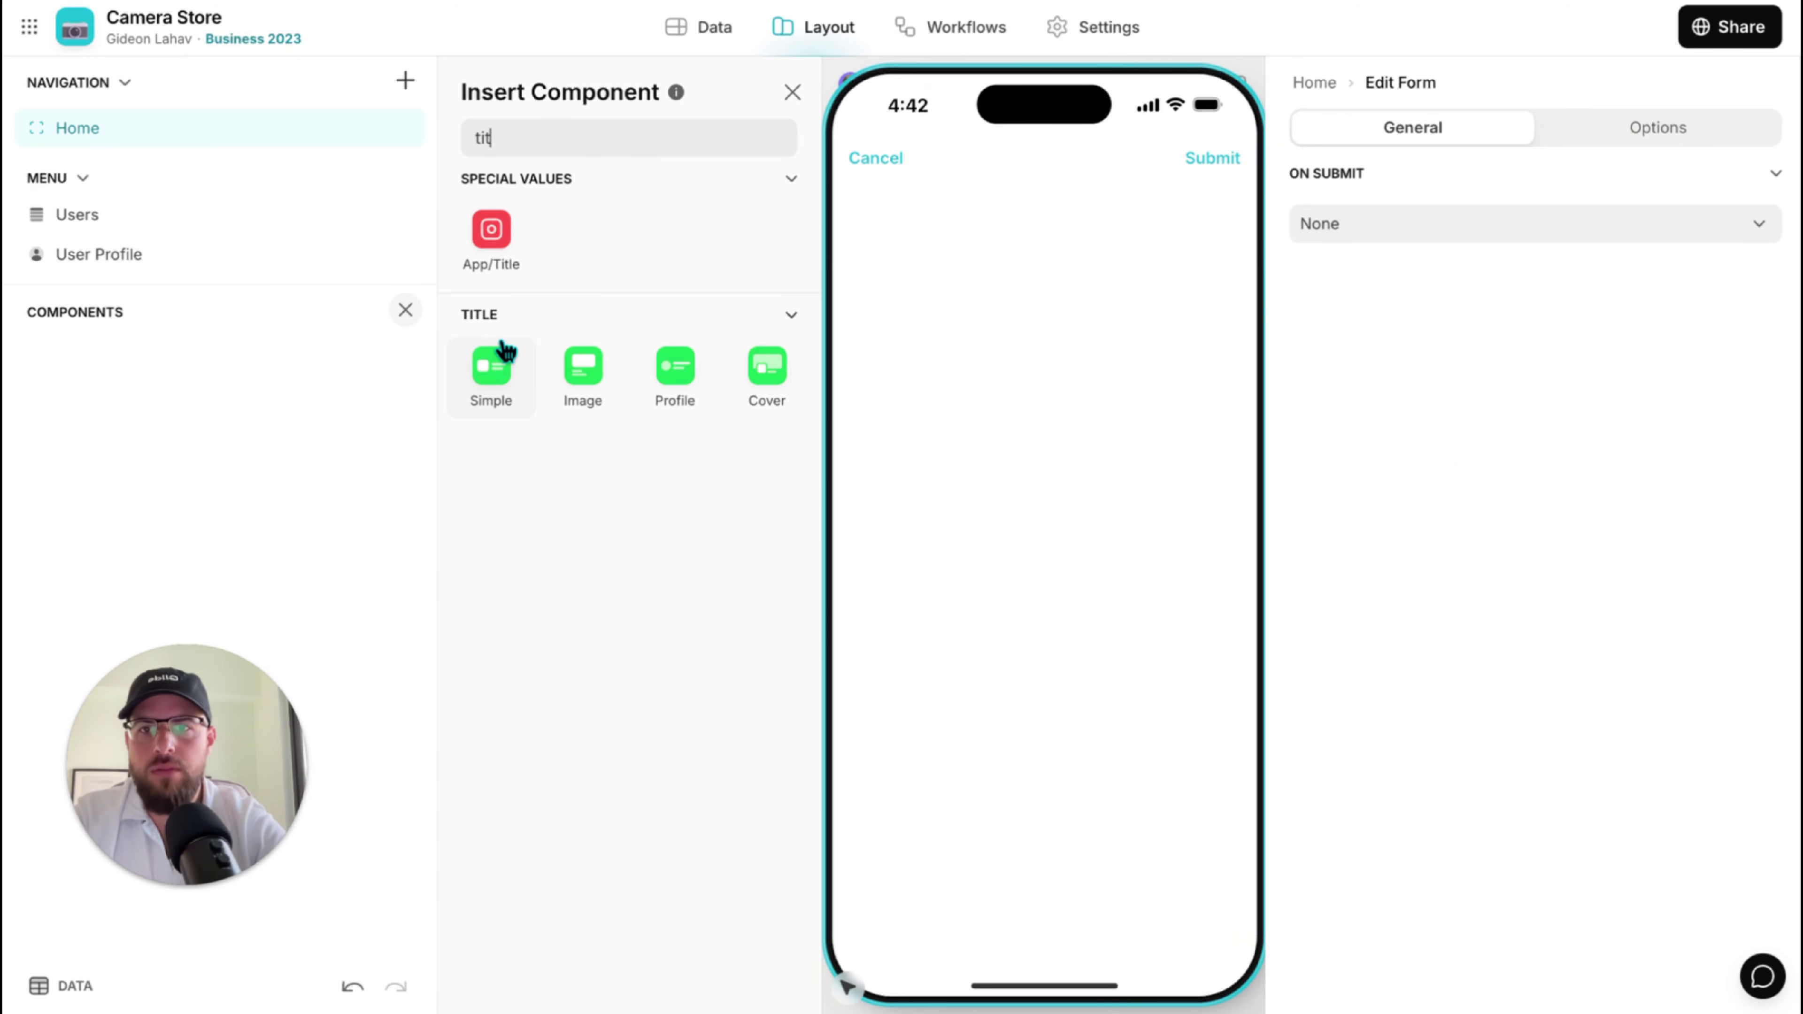
pyautogui.click(579, 384)
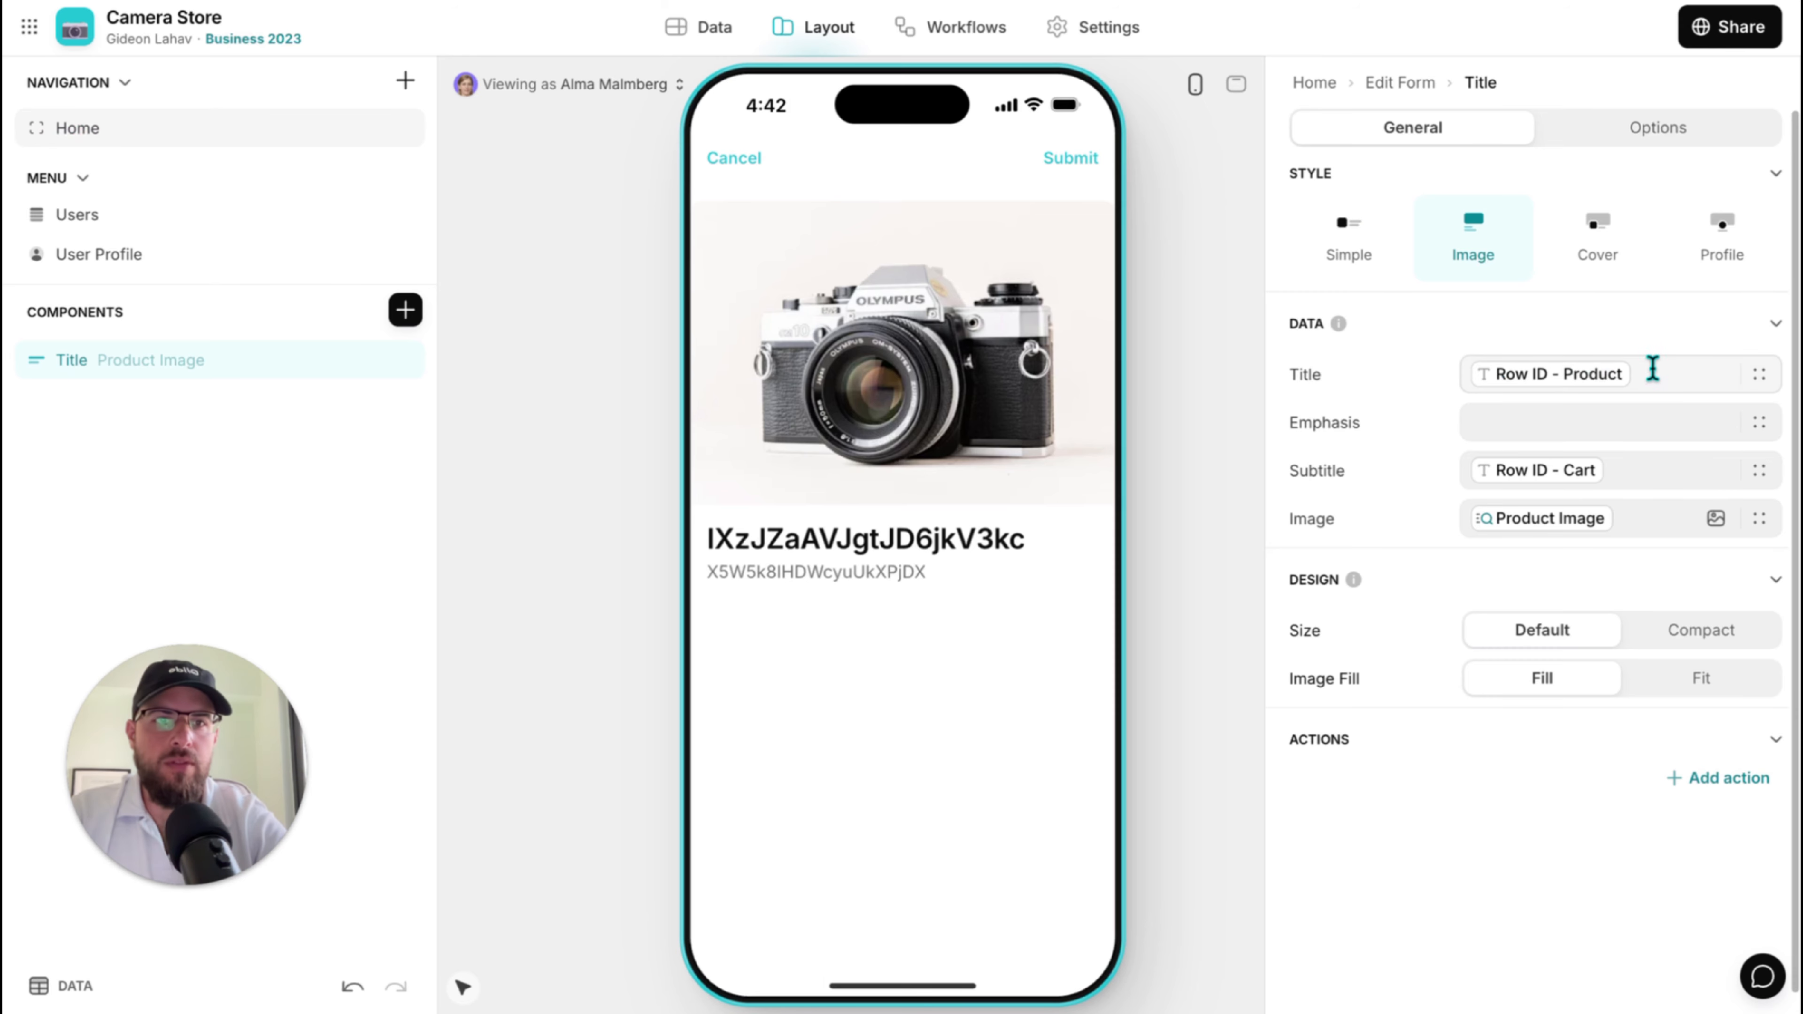
# Bind the Title component's title to Product Name, clear its subtitle and set its emphasis to Price.
pyautogui.click(1757, 377)
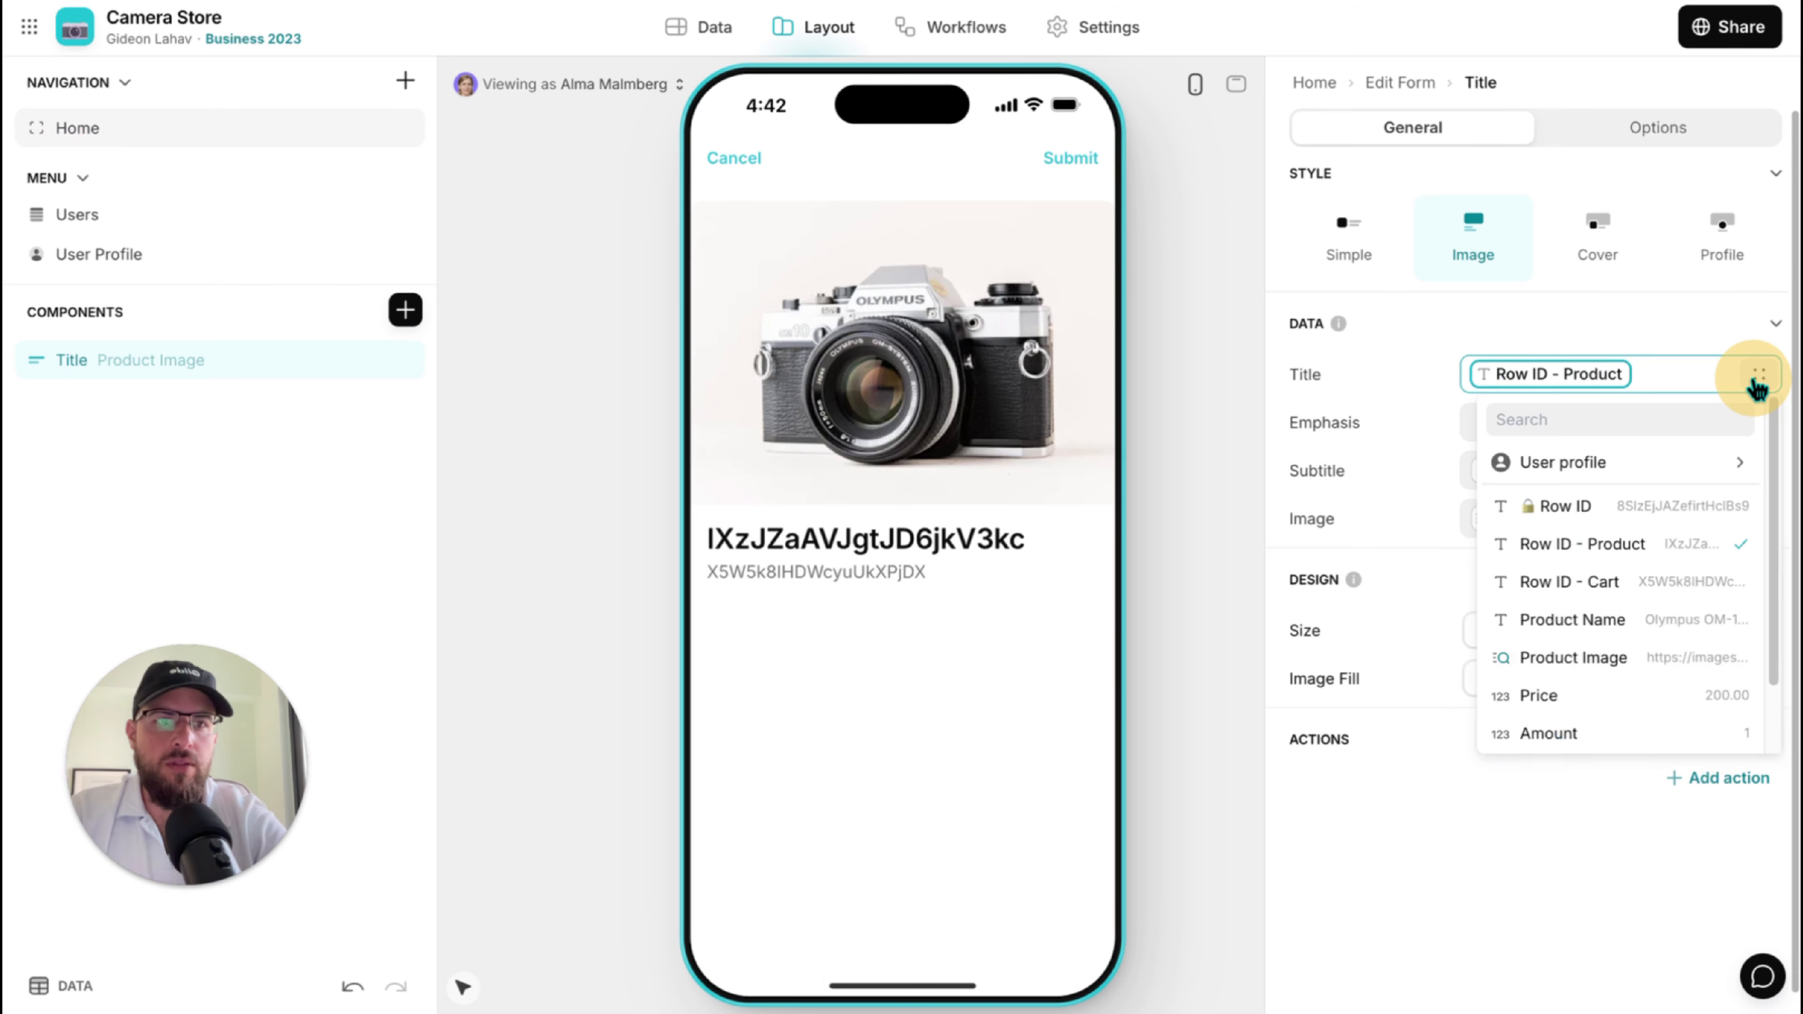
pyautogui.click(1642, 624)
pyautogui.click(1687, 473)
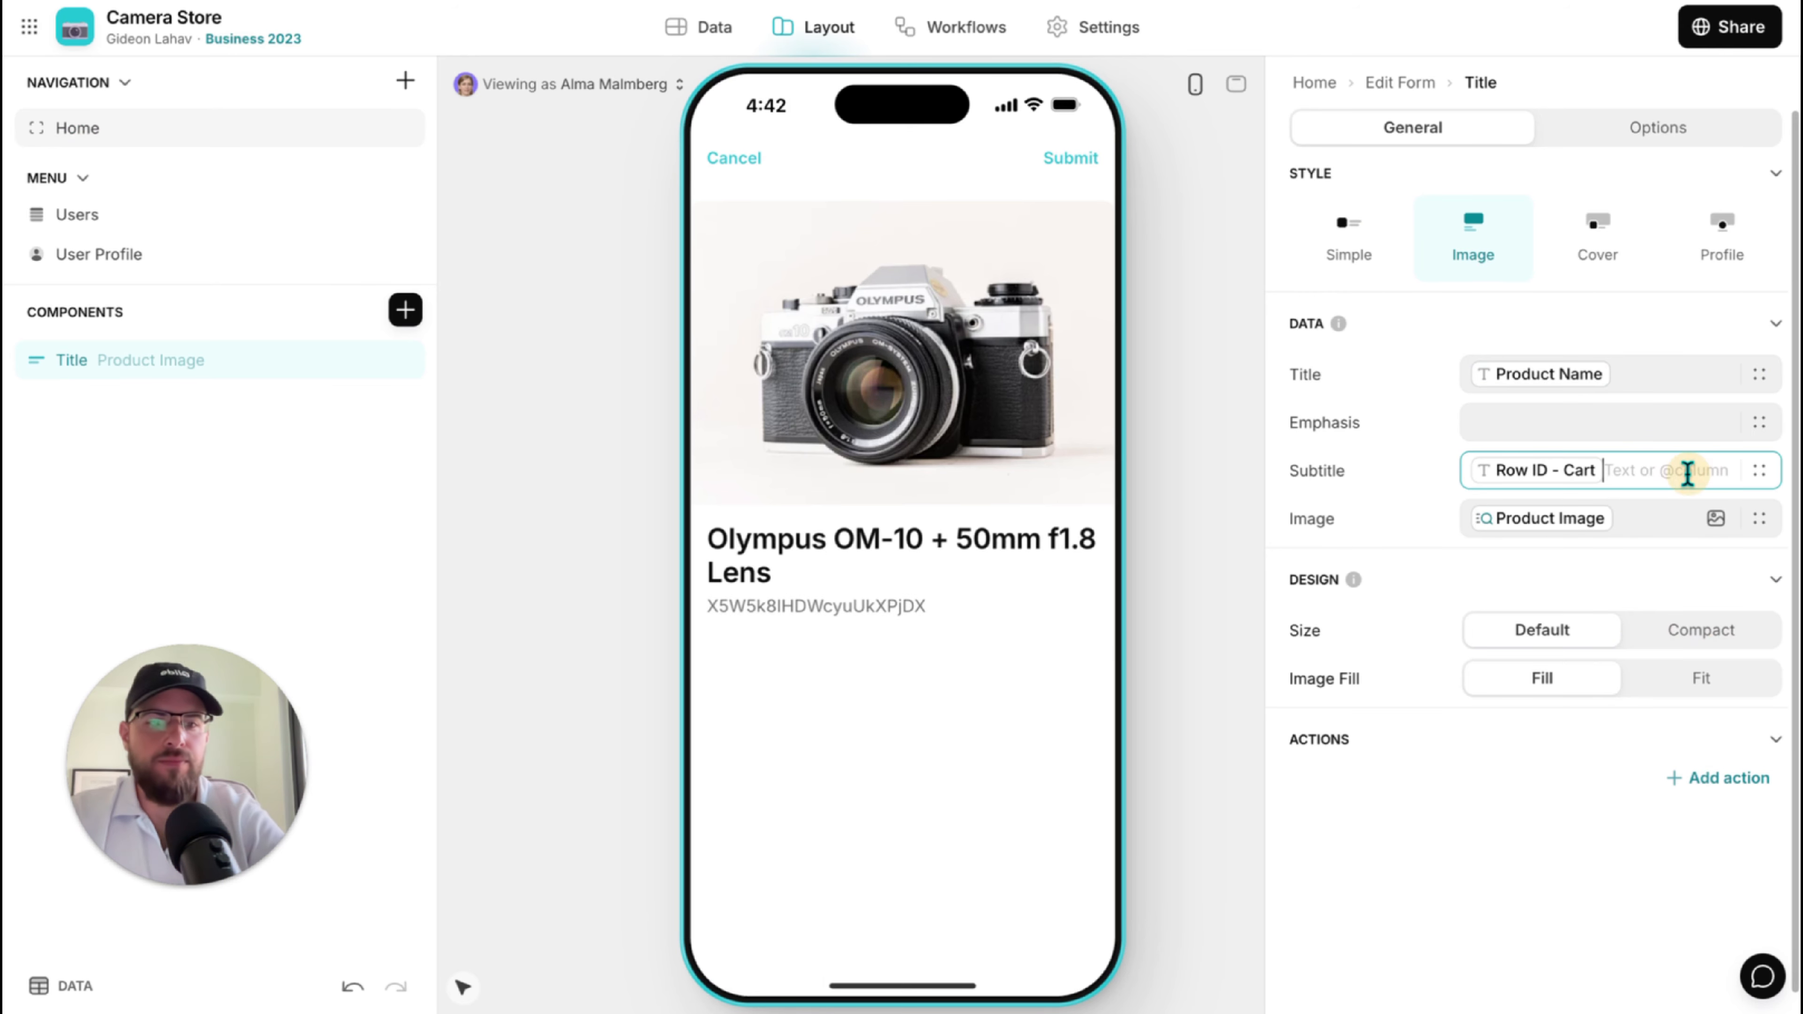
pyautogui.press('BackSpace')
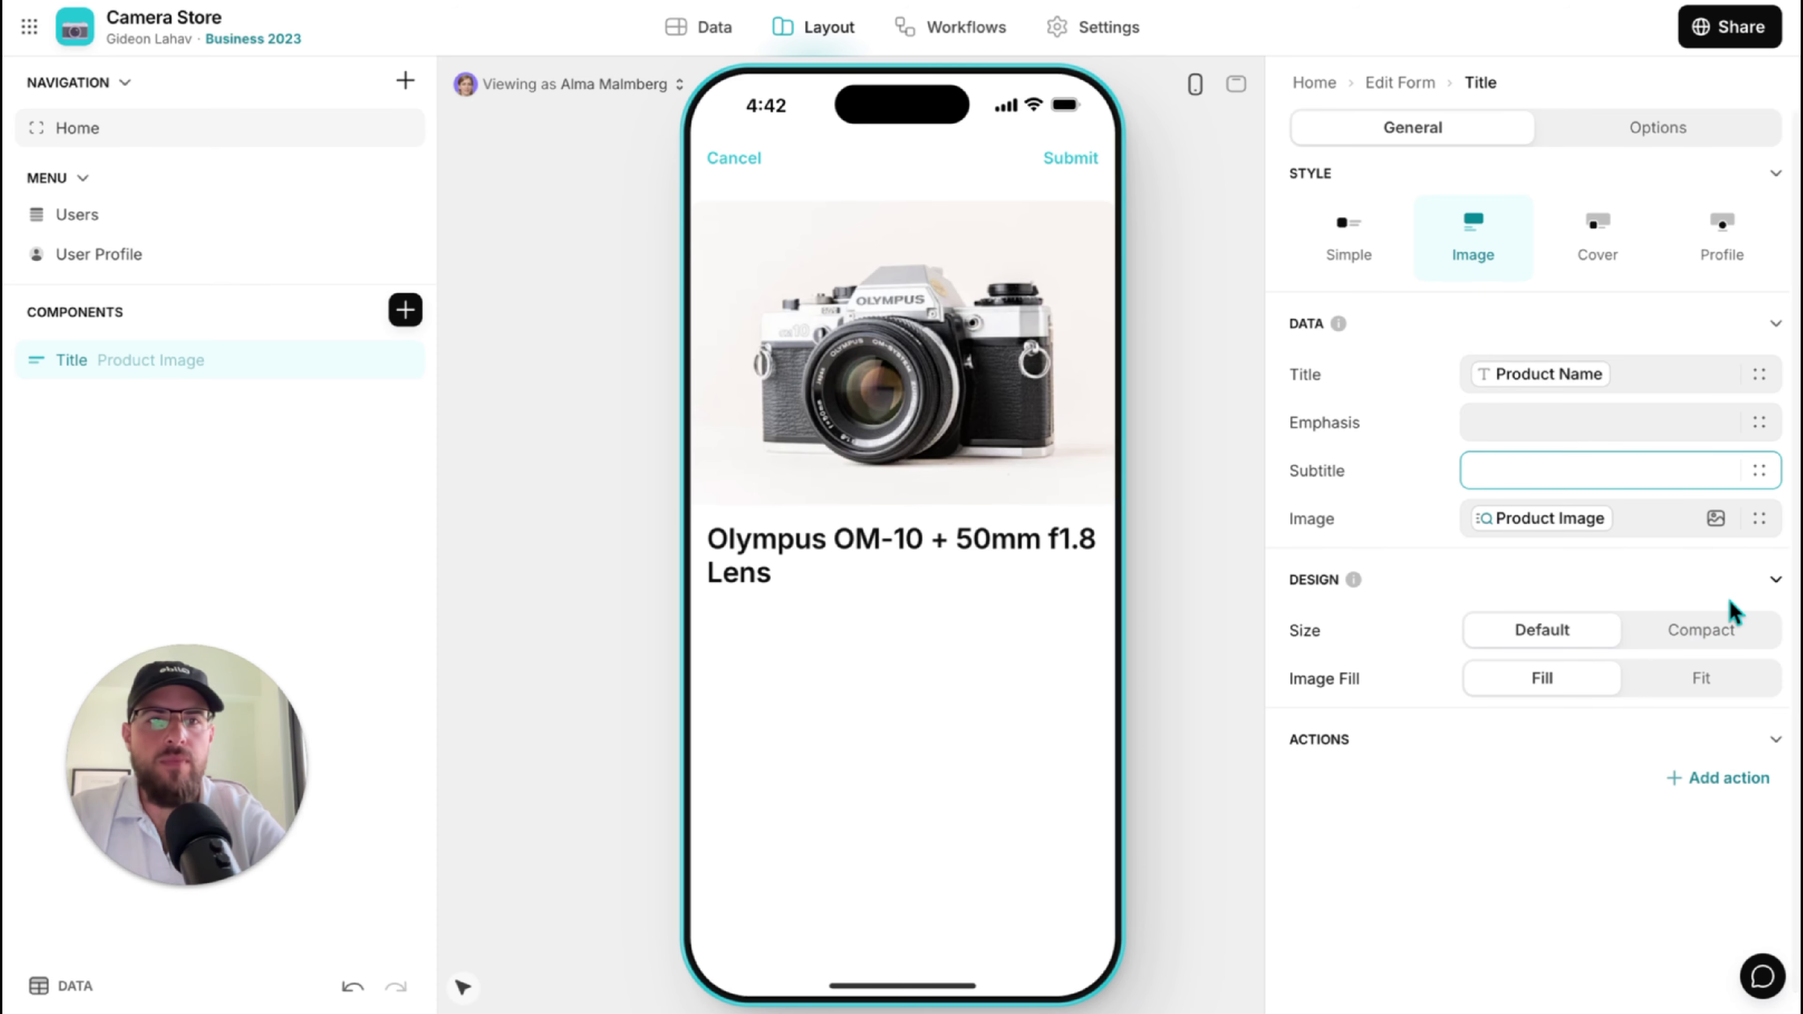
pyautogui.click(1759, 421)
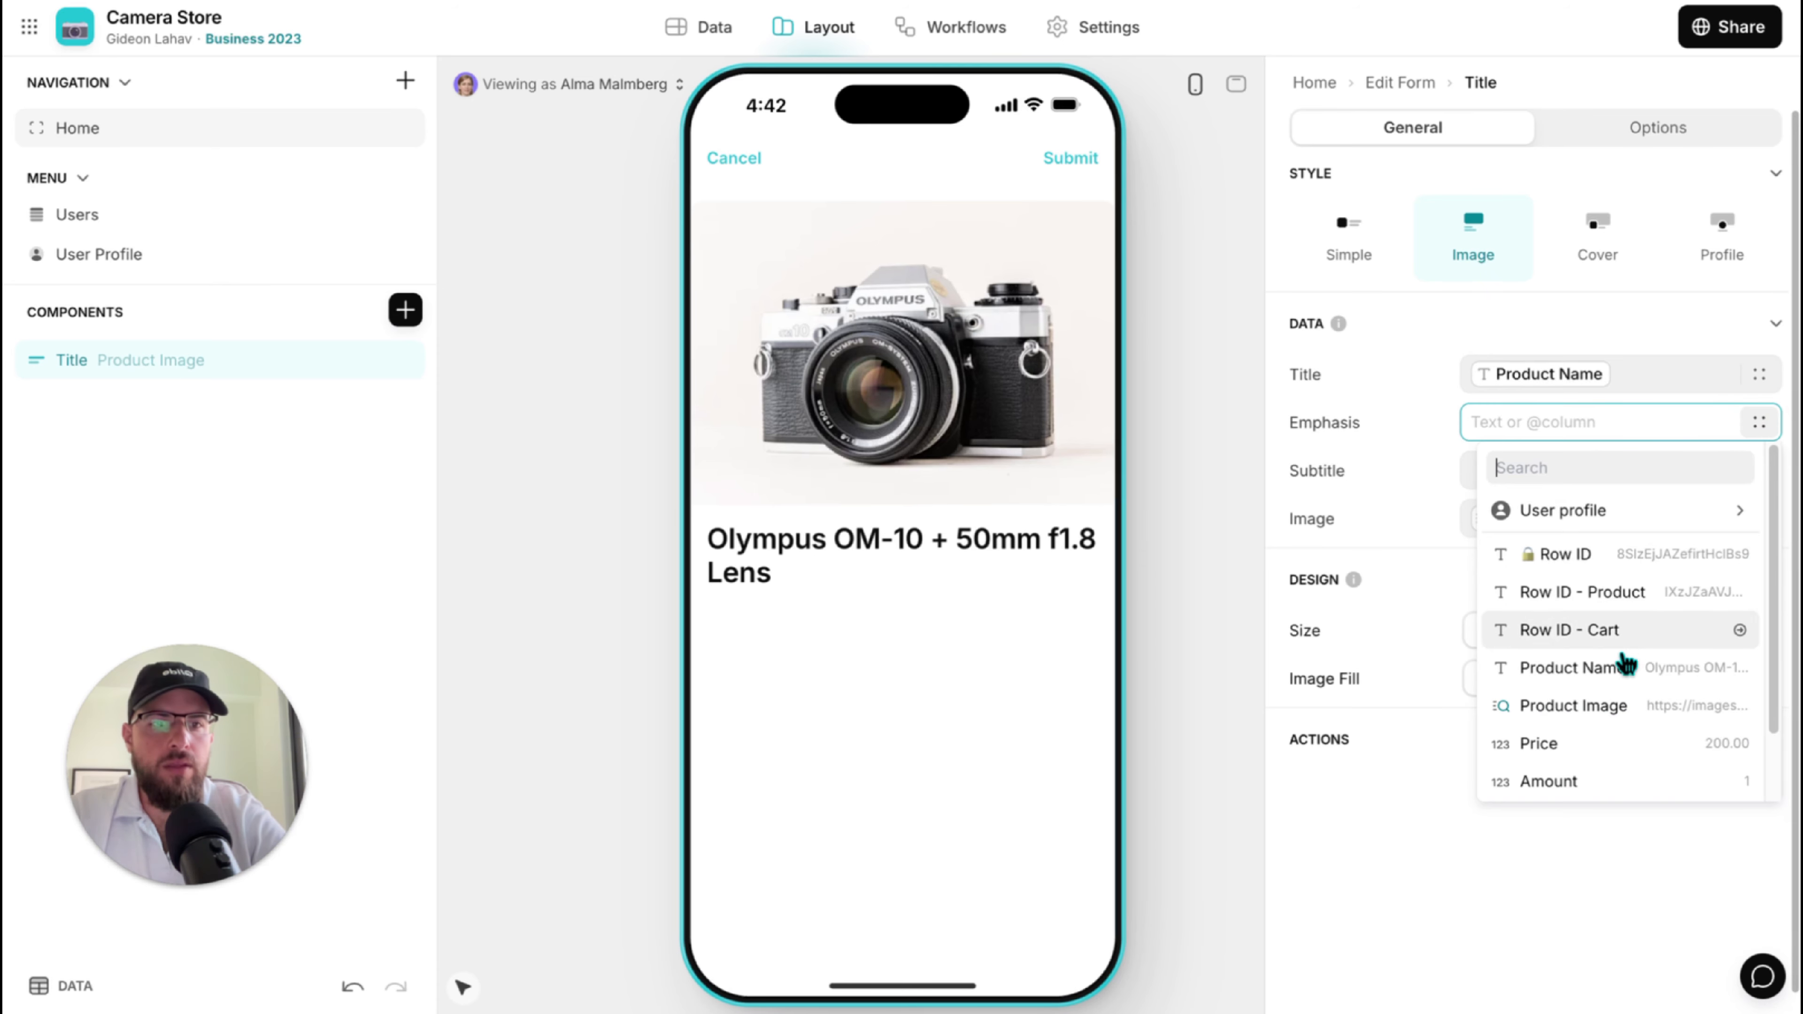
pyautogui.click(1597, 744)
# Add a Number Entry component for the Amount column to the edit form and set its minimum value to 1.
pyautogui.click(415, 310)
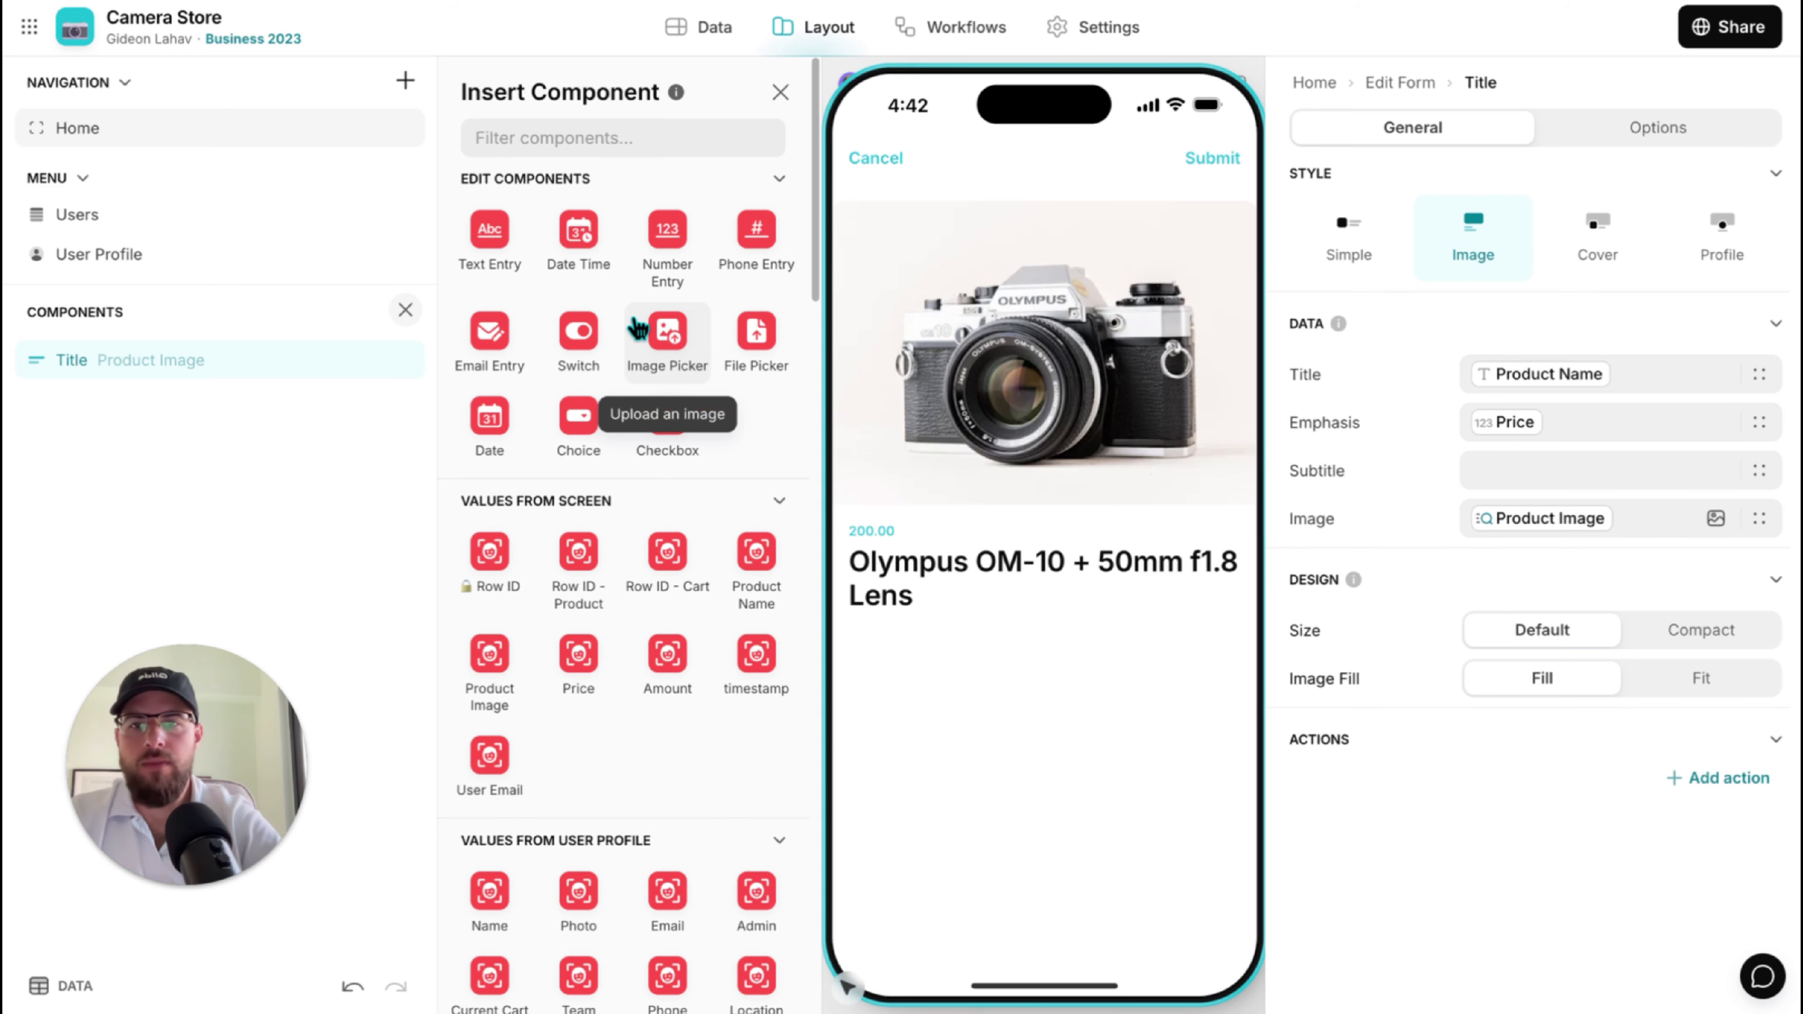
pyautogui.write('nu')
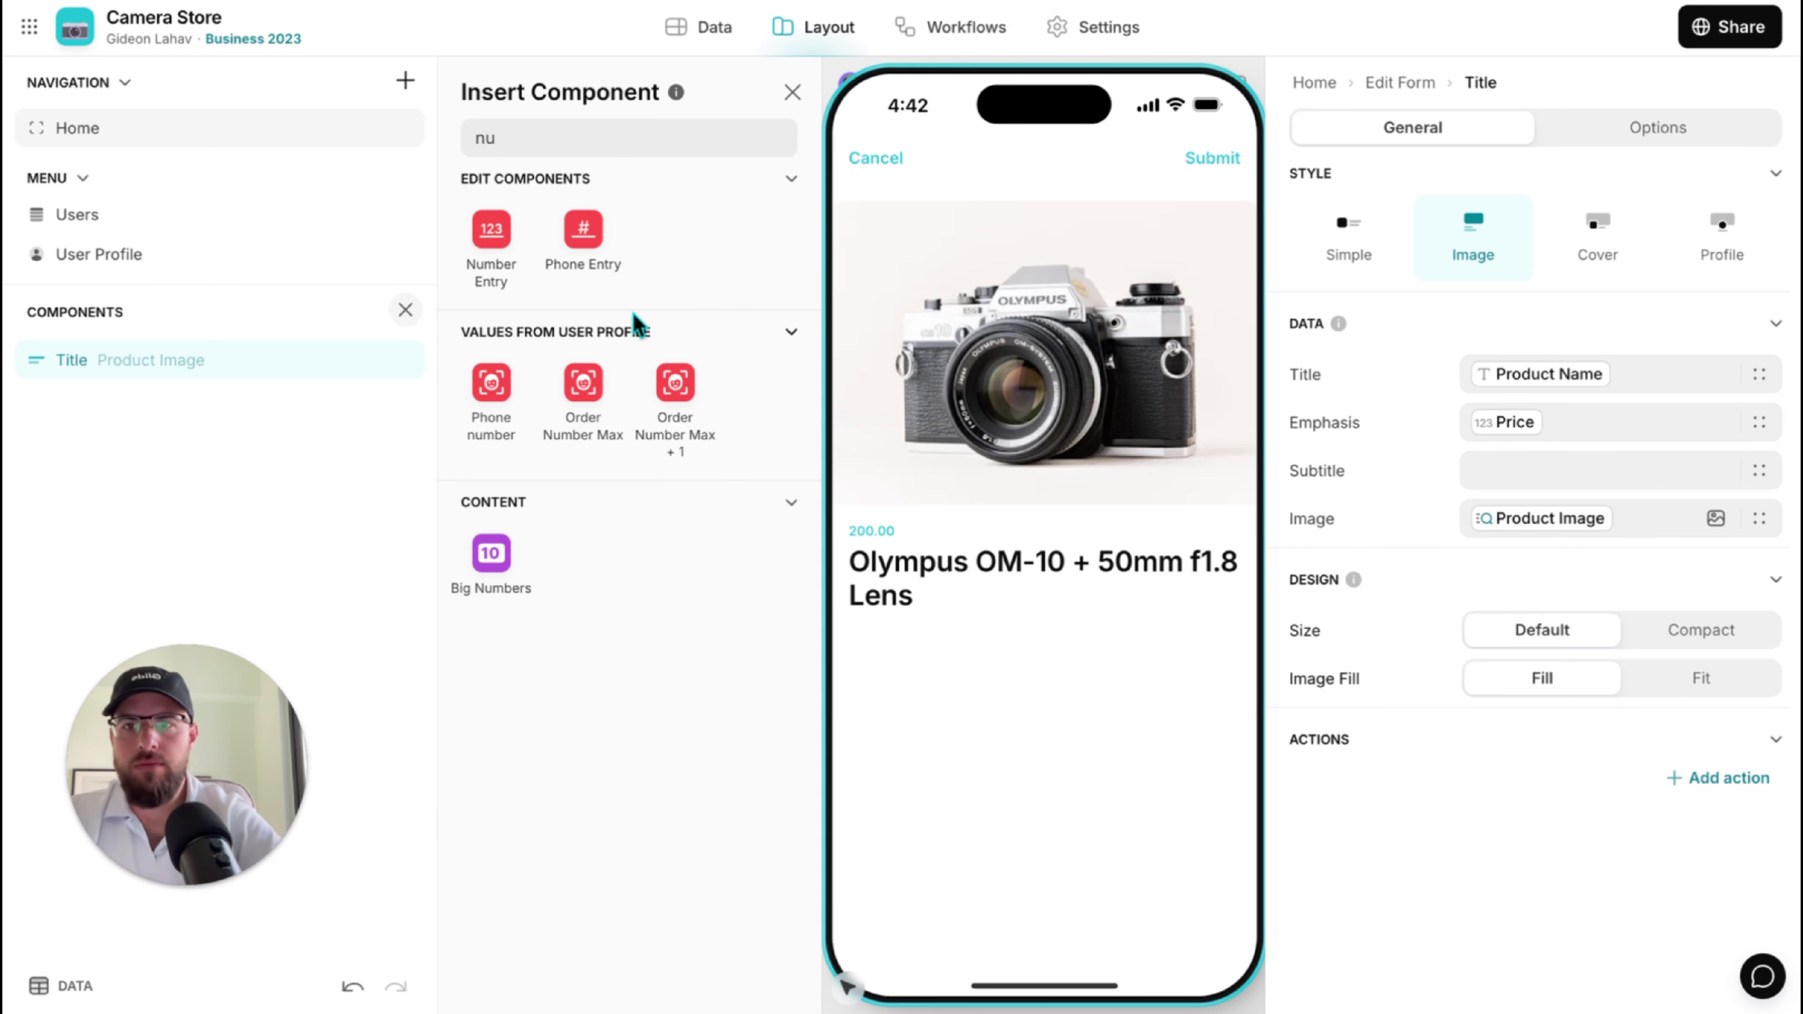
pyautogui.click(511, 234)
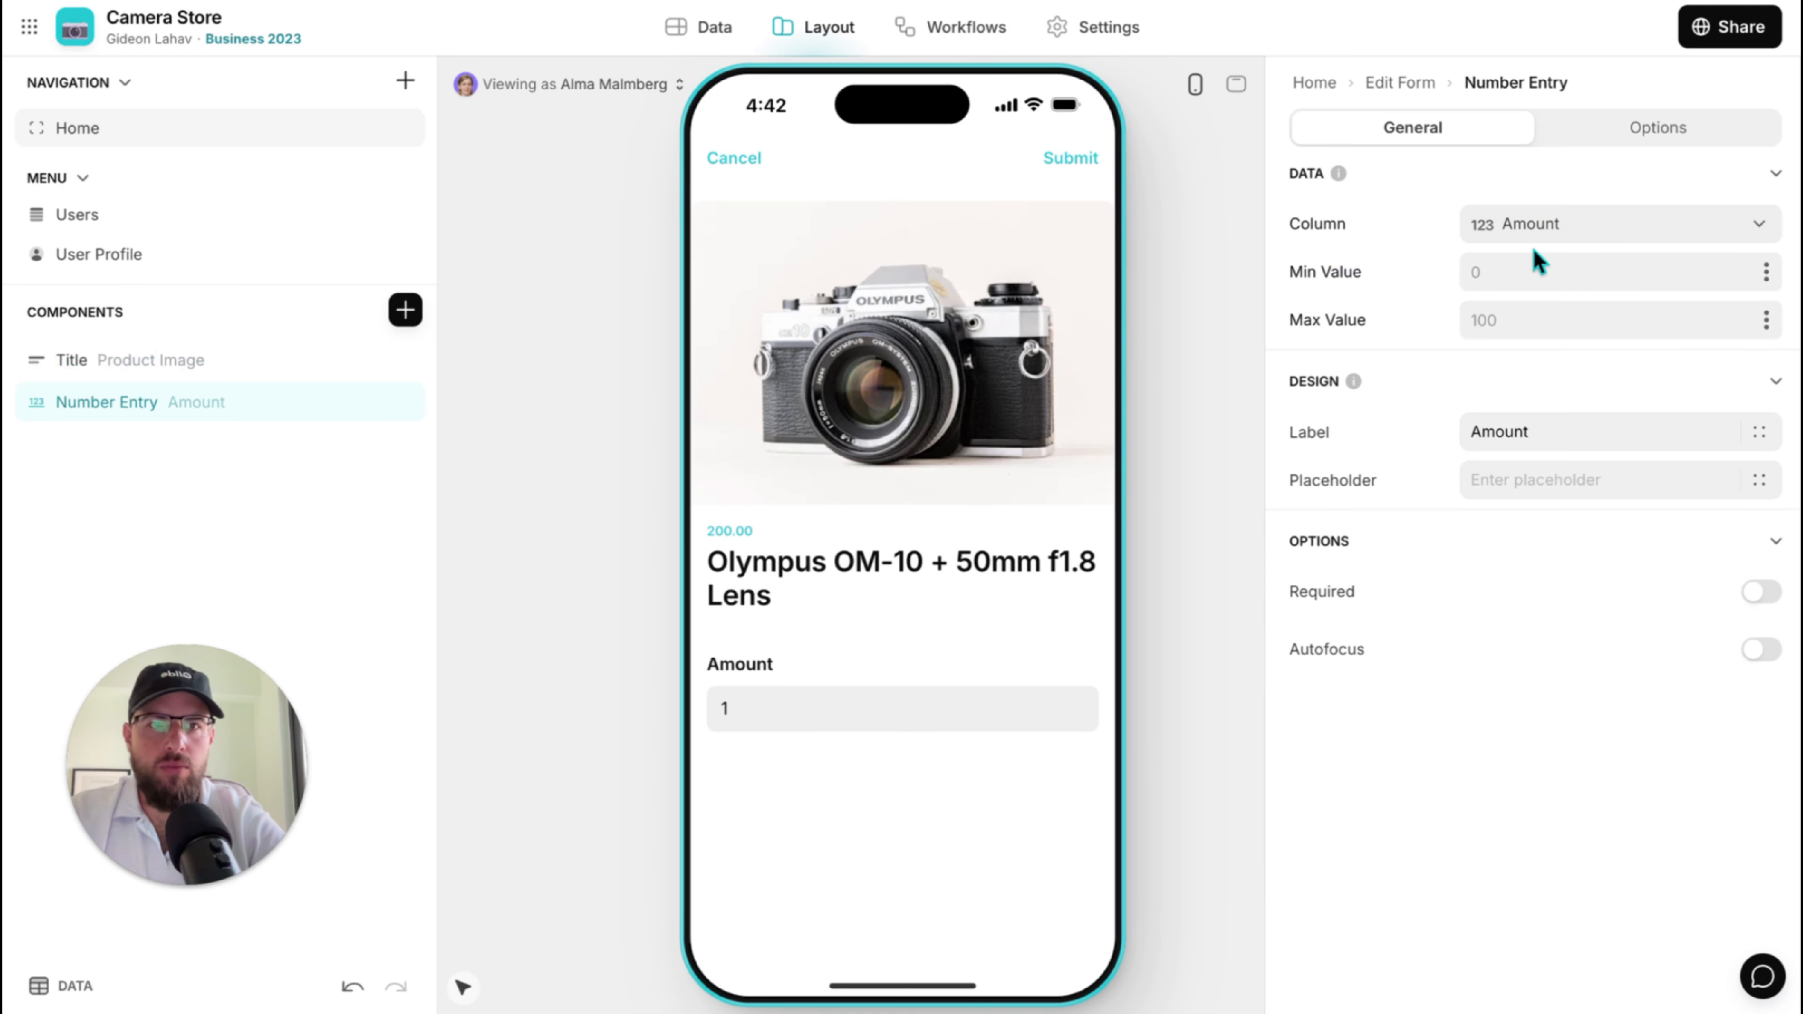
pyautogui.click(1519, 265)
pyautogui.write('1')
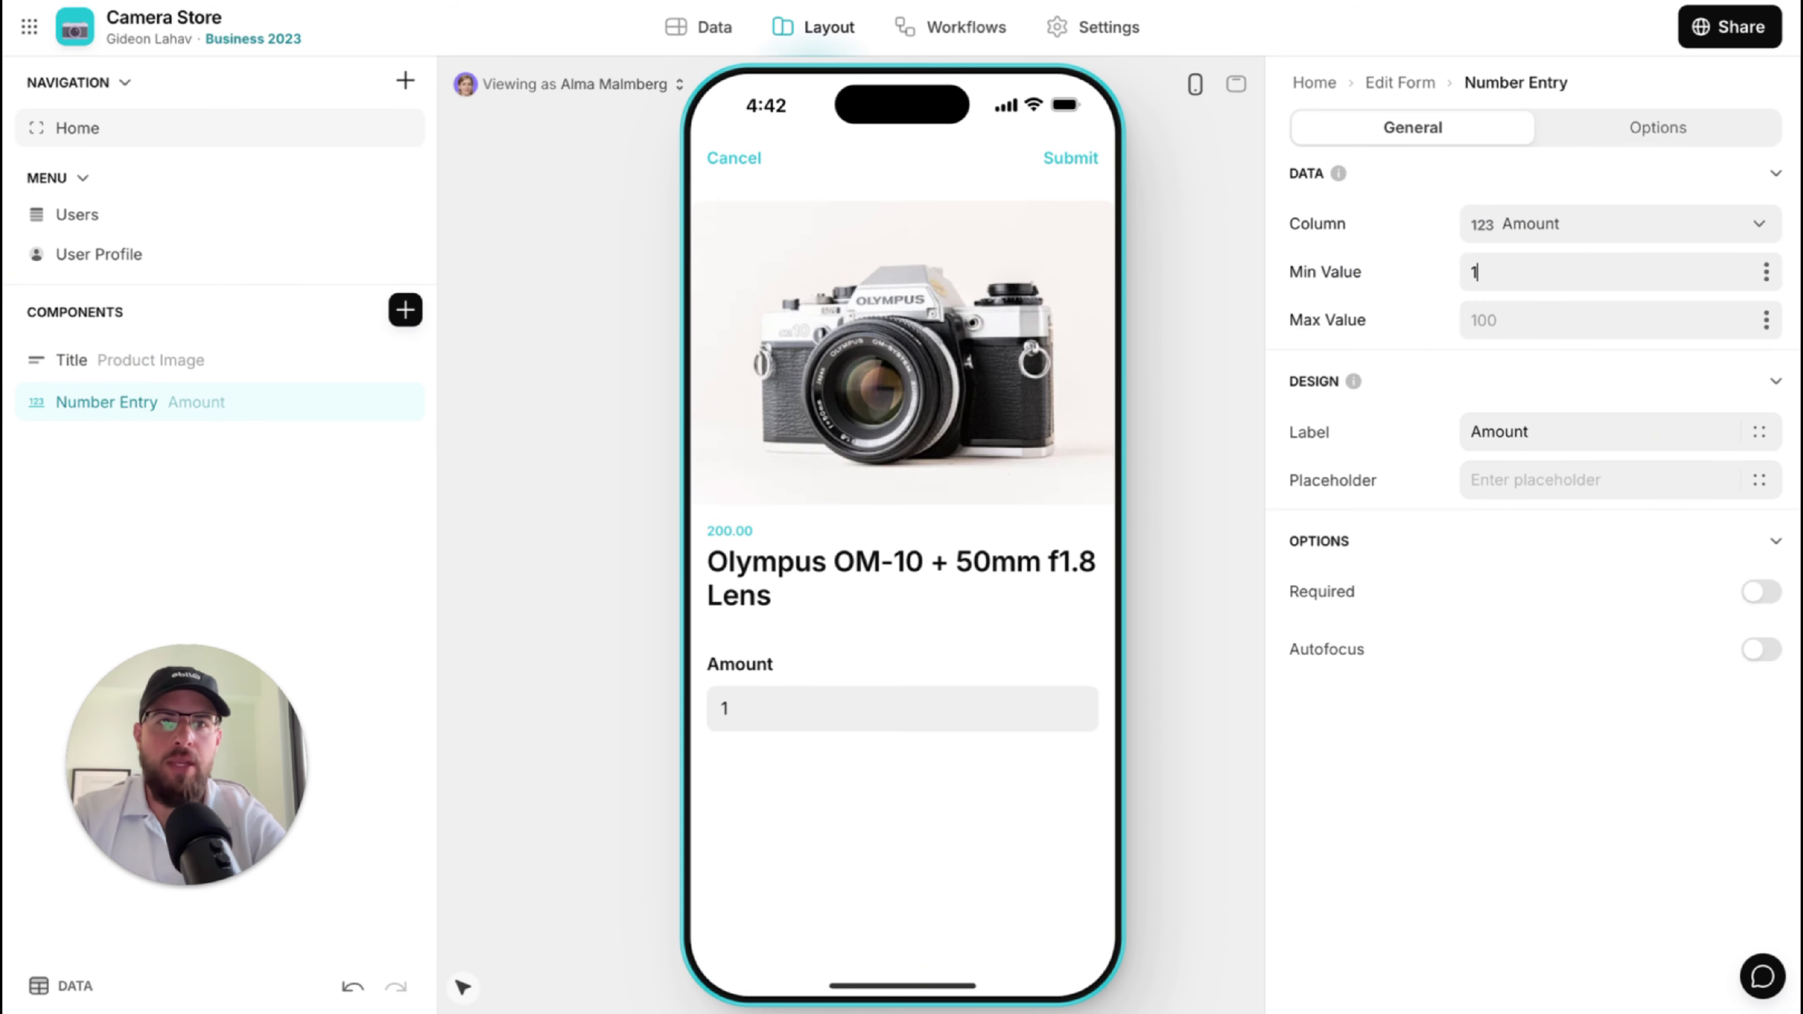
# Set the Amount entry's maximum value to 10 and enable both Required and Autofocus.
pyautogui.click(1493, 328)
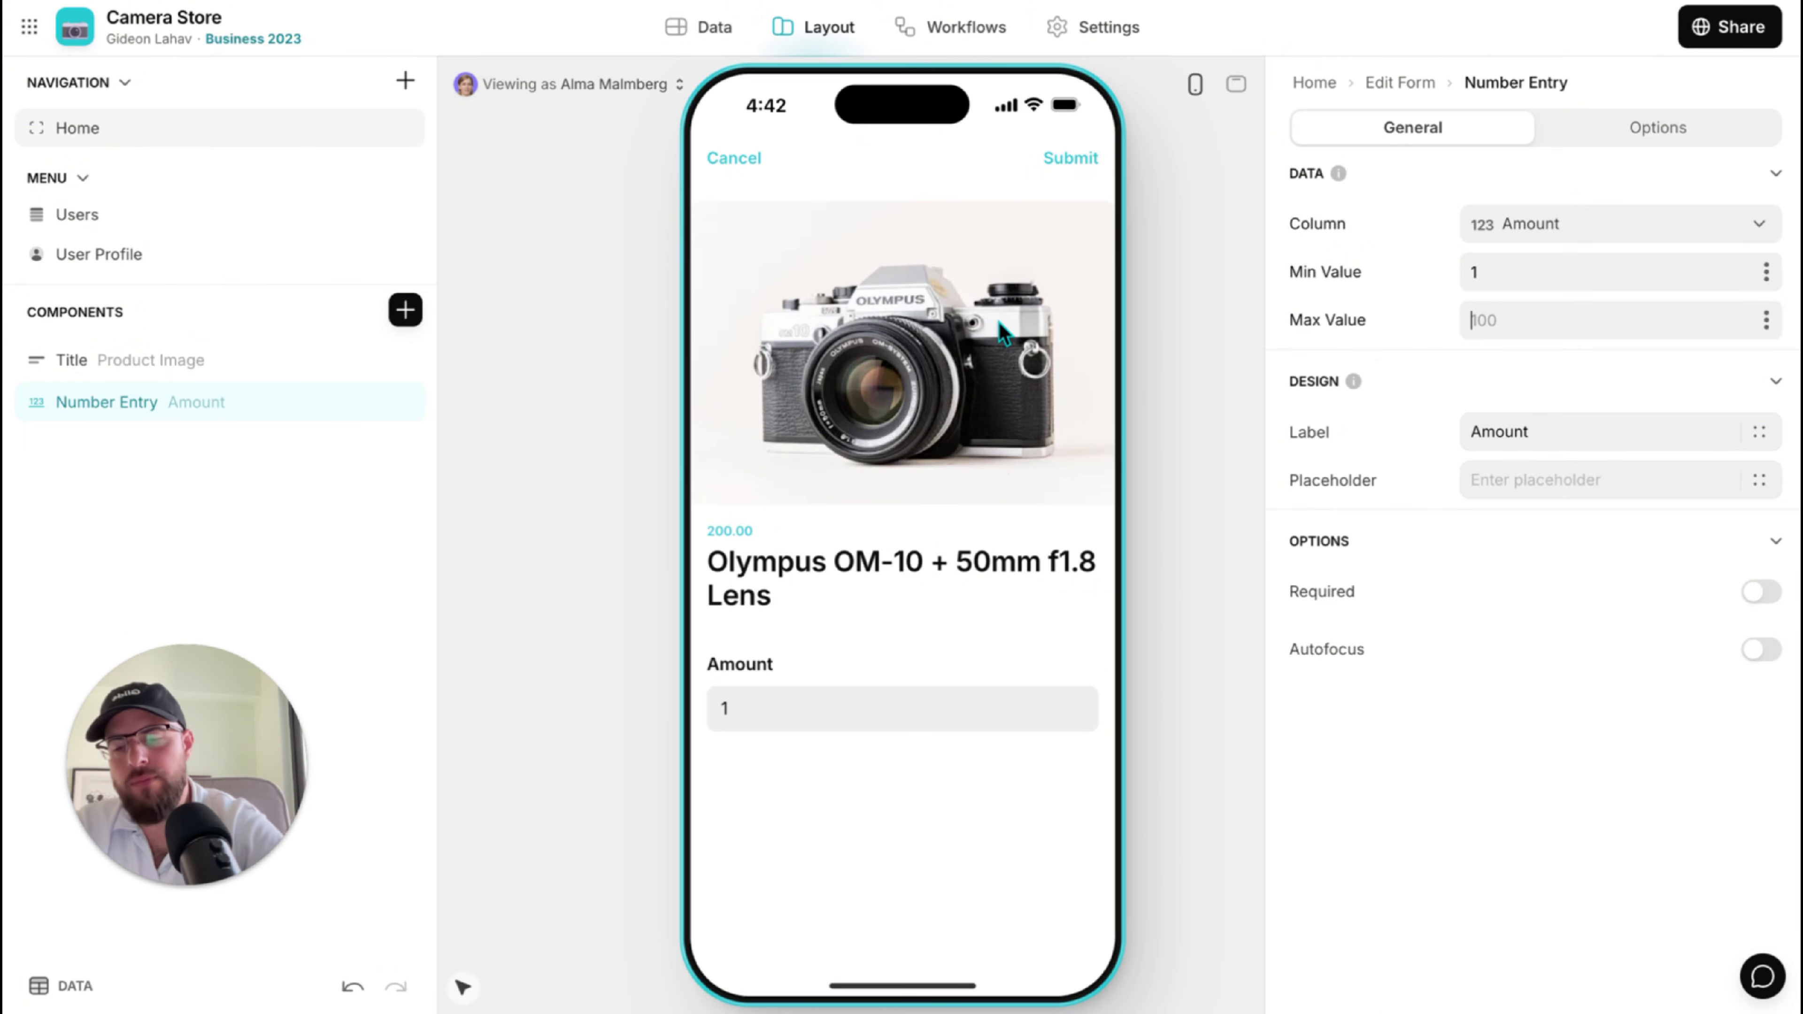
pyautogui.click(1766, 322)
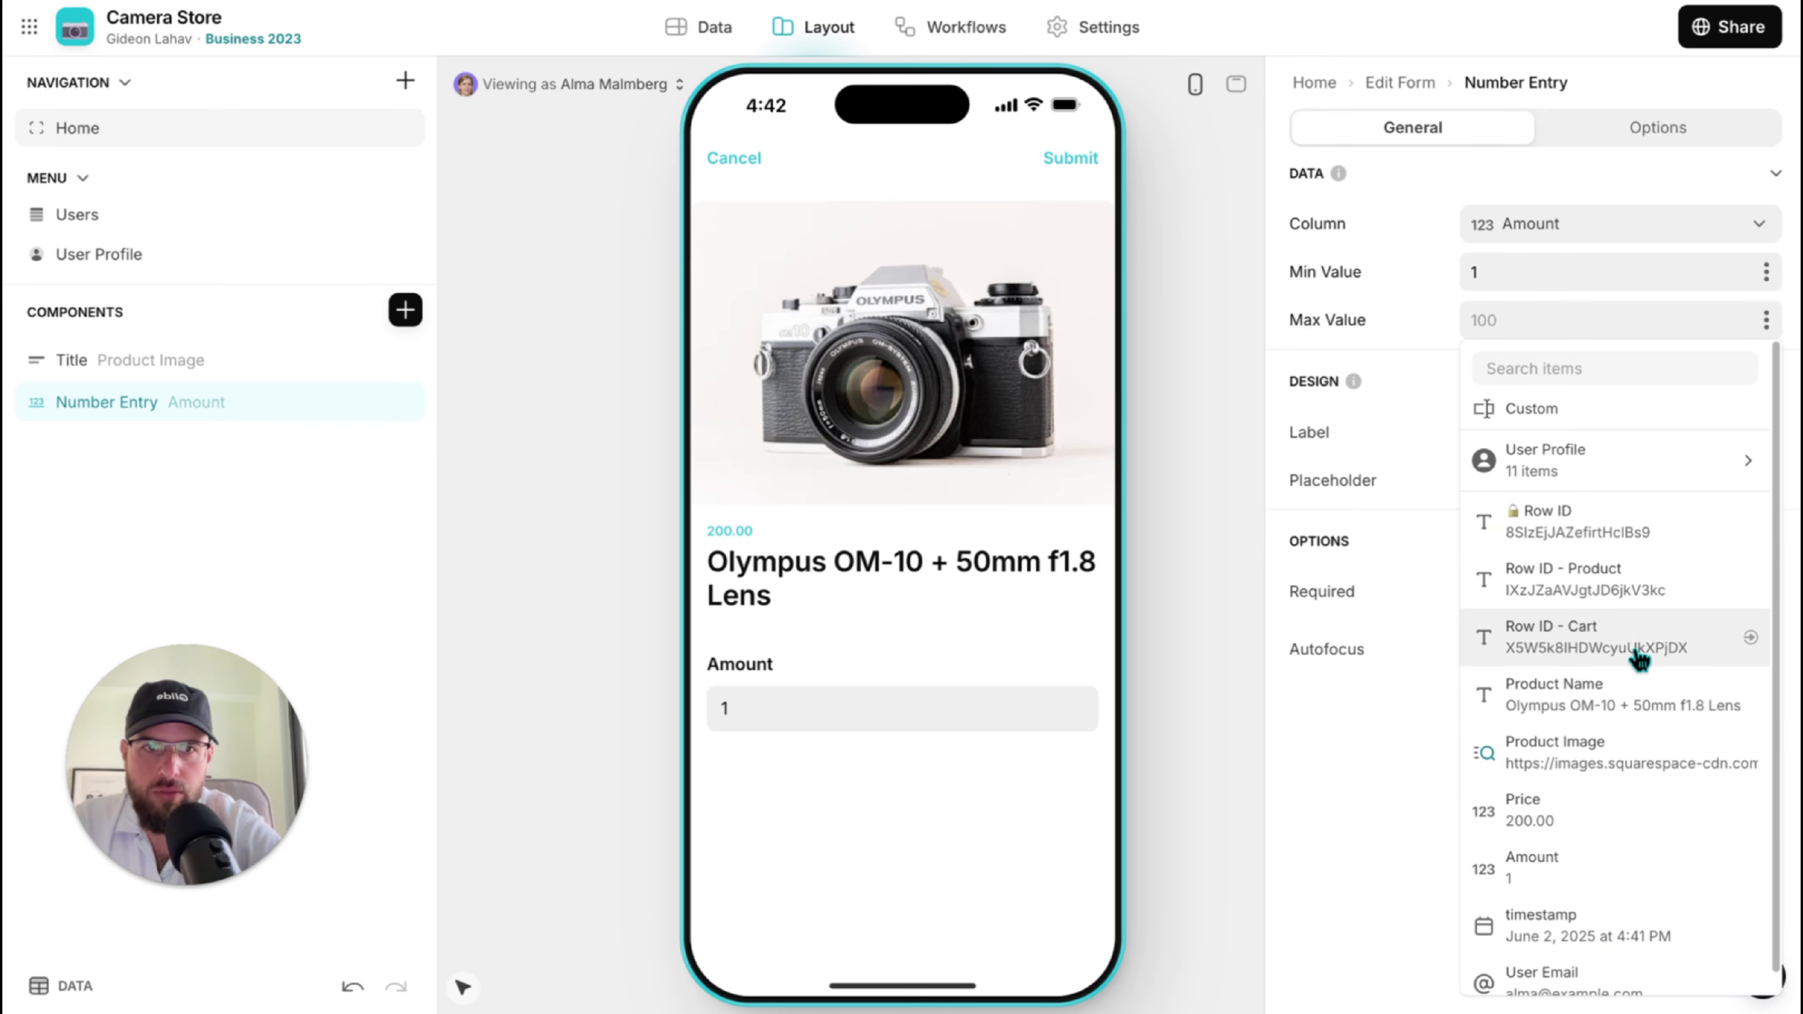
pyautogui.click(1322, 853)
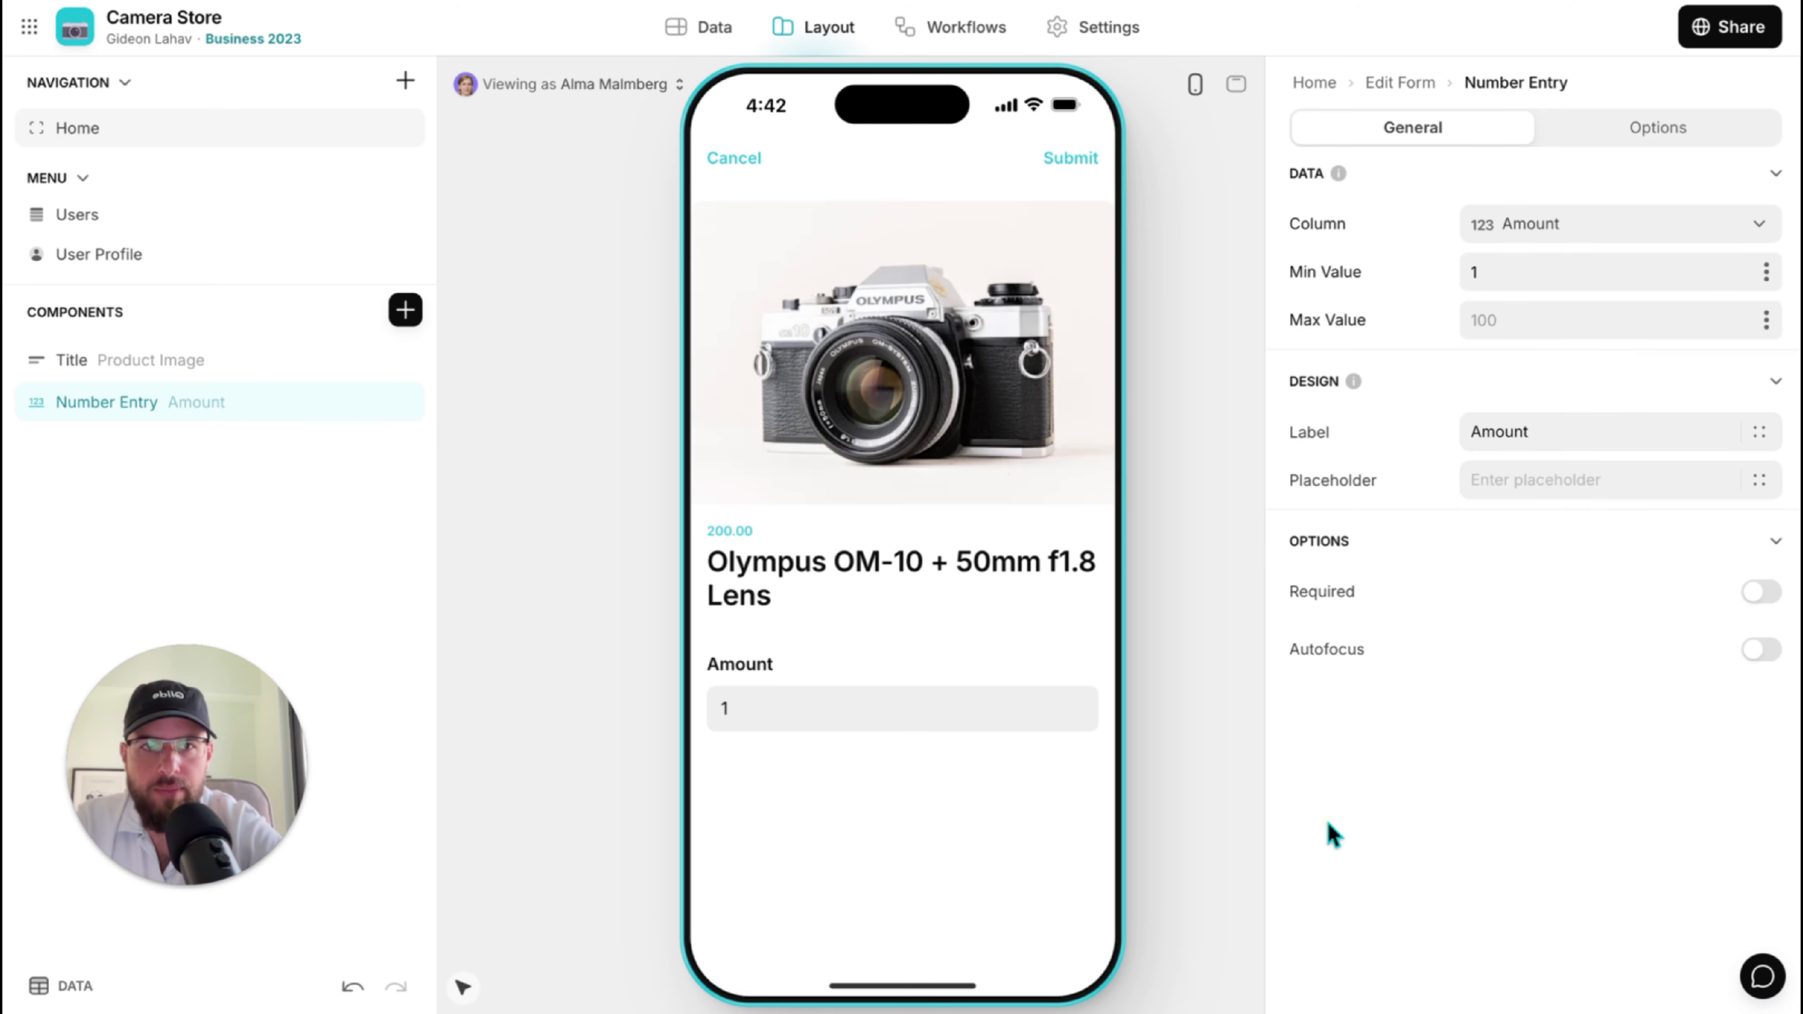
pyautogui.click(1512, 323)
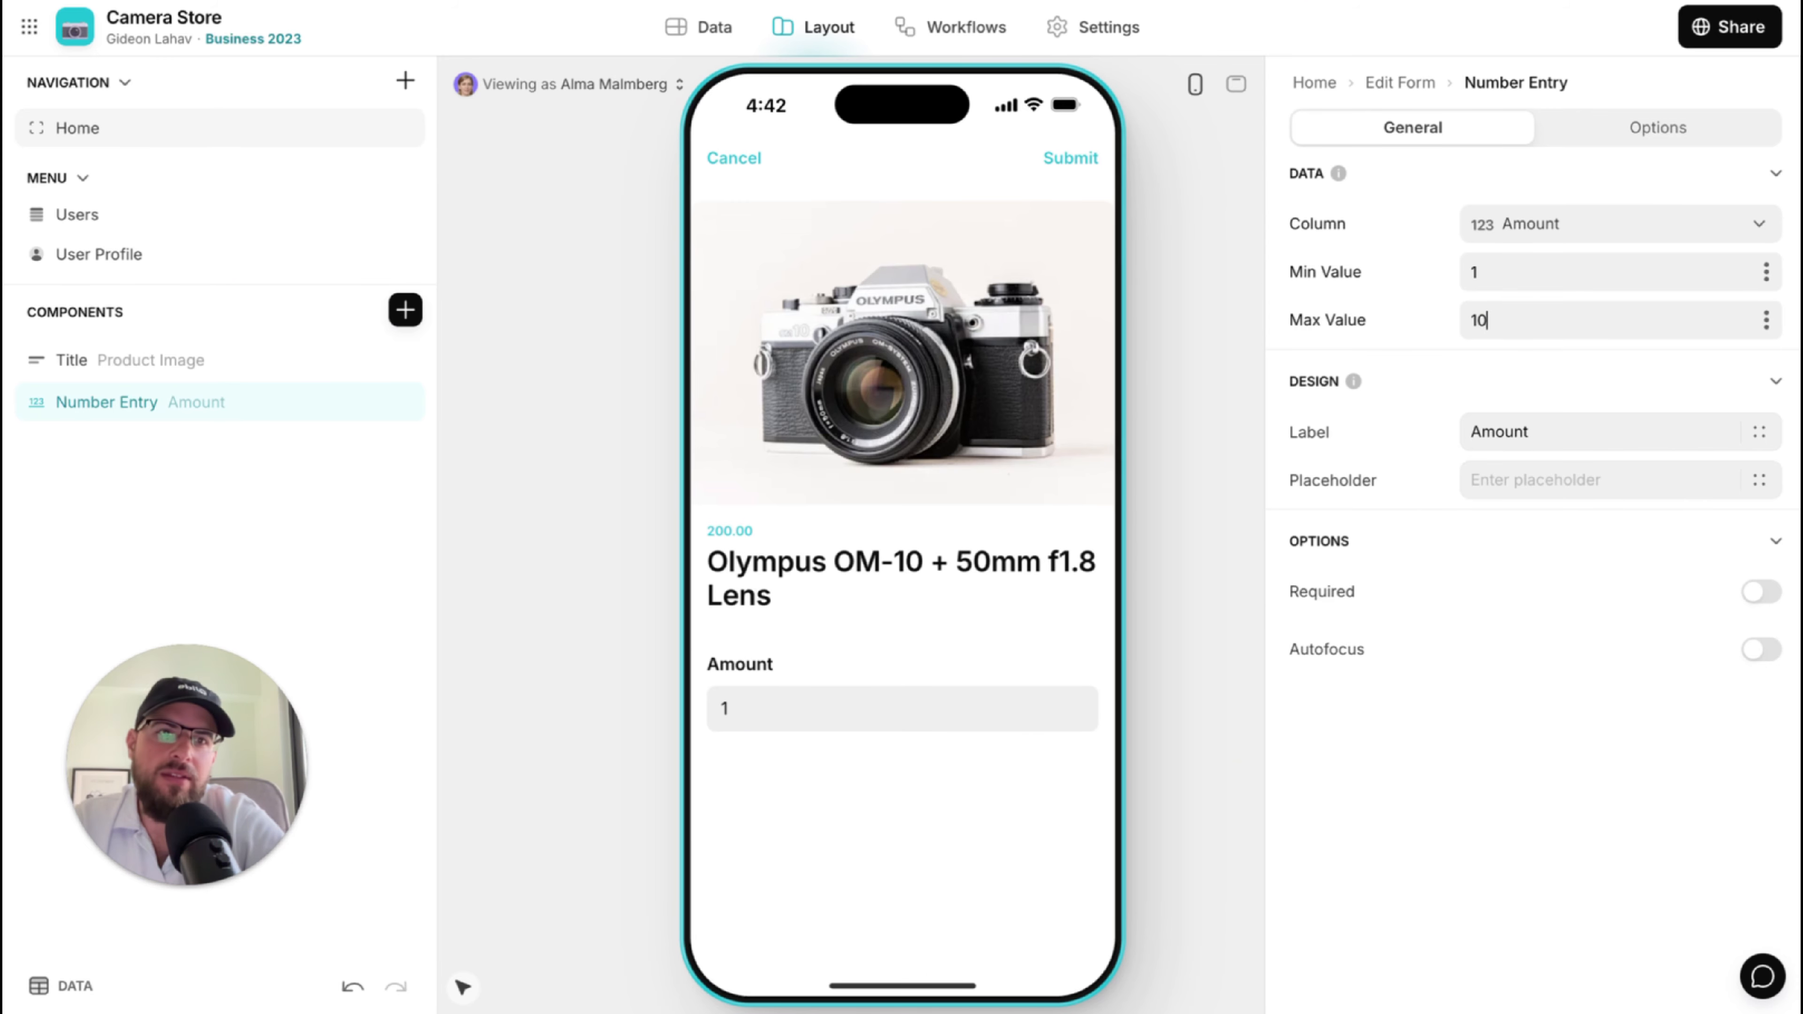
pyautogui.click(1476, 594)
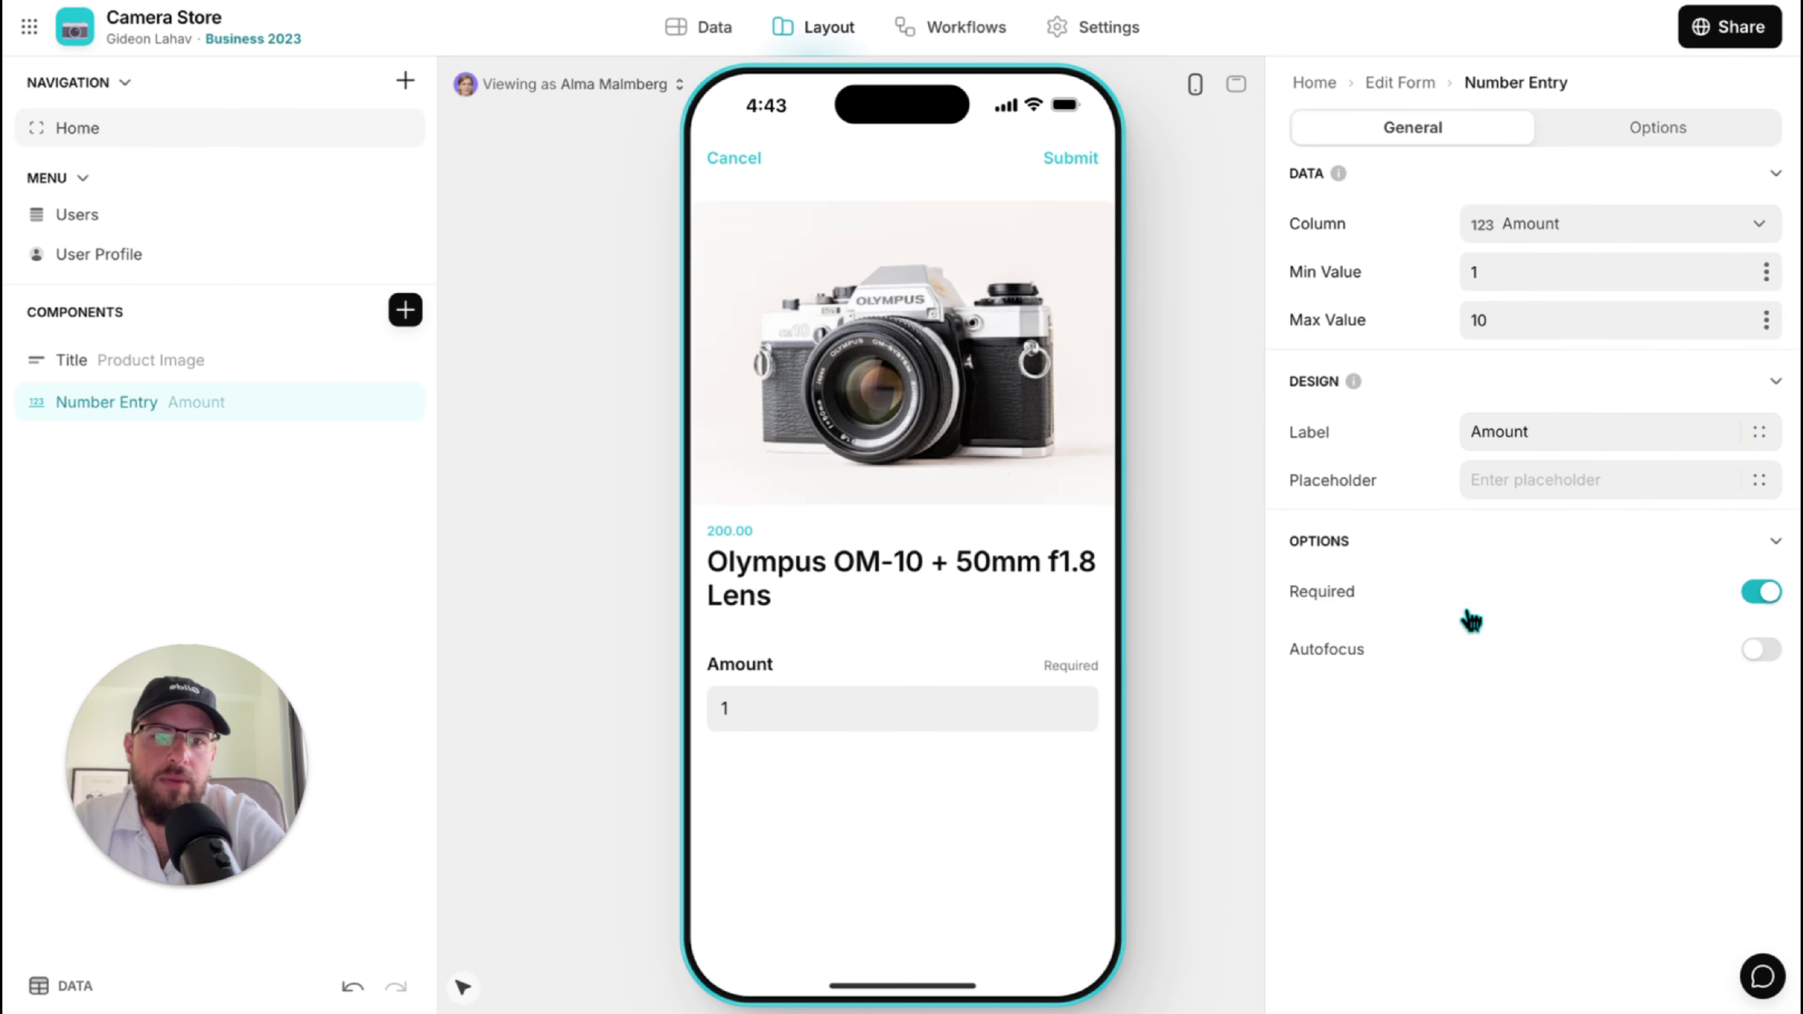
pyautogui.click(1451, 657)
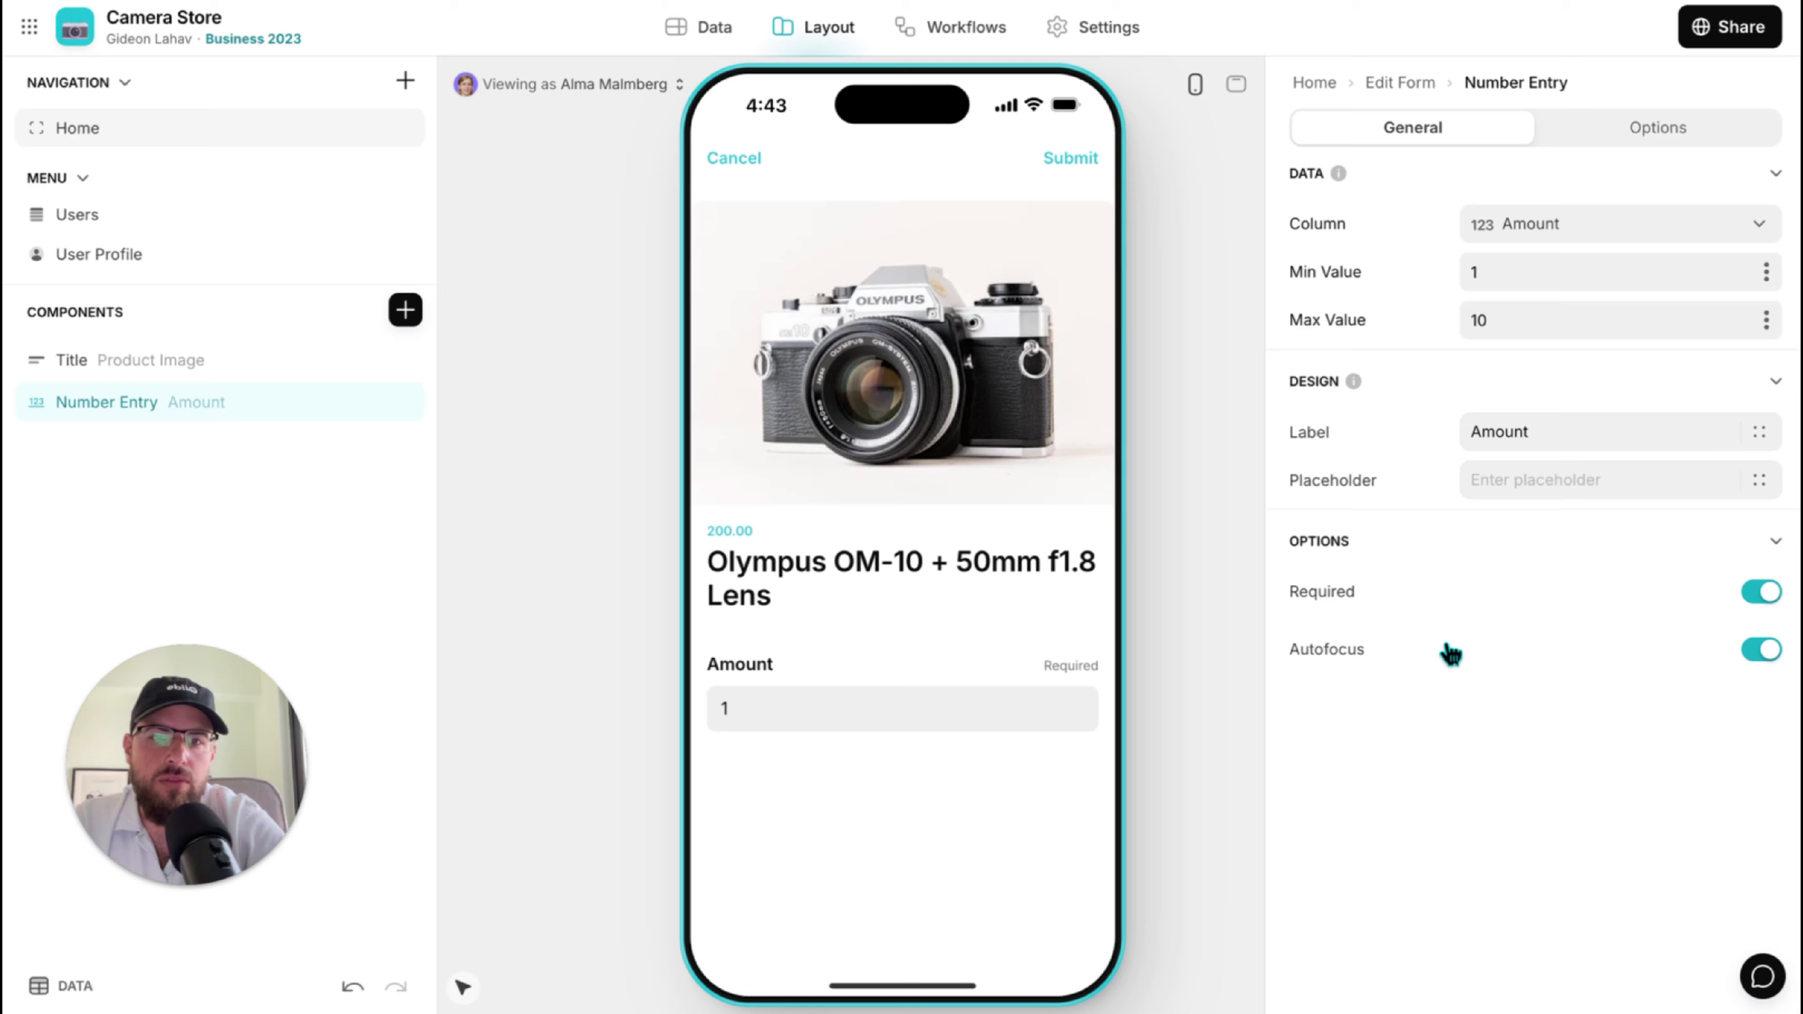
# Insert a Button Block below the Amount number entry on the edit form.
pyautogui.click(405, 309)
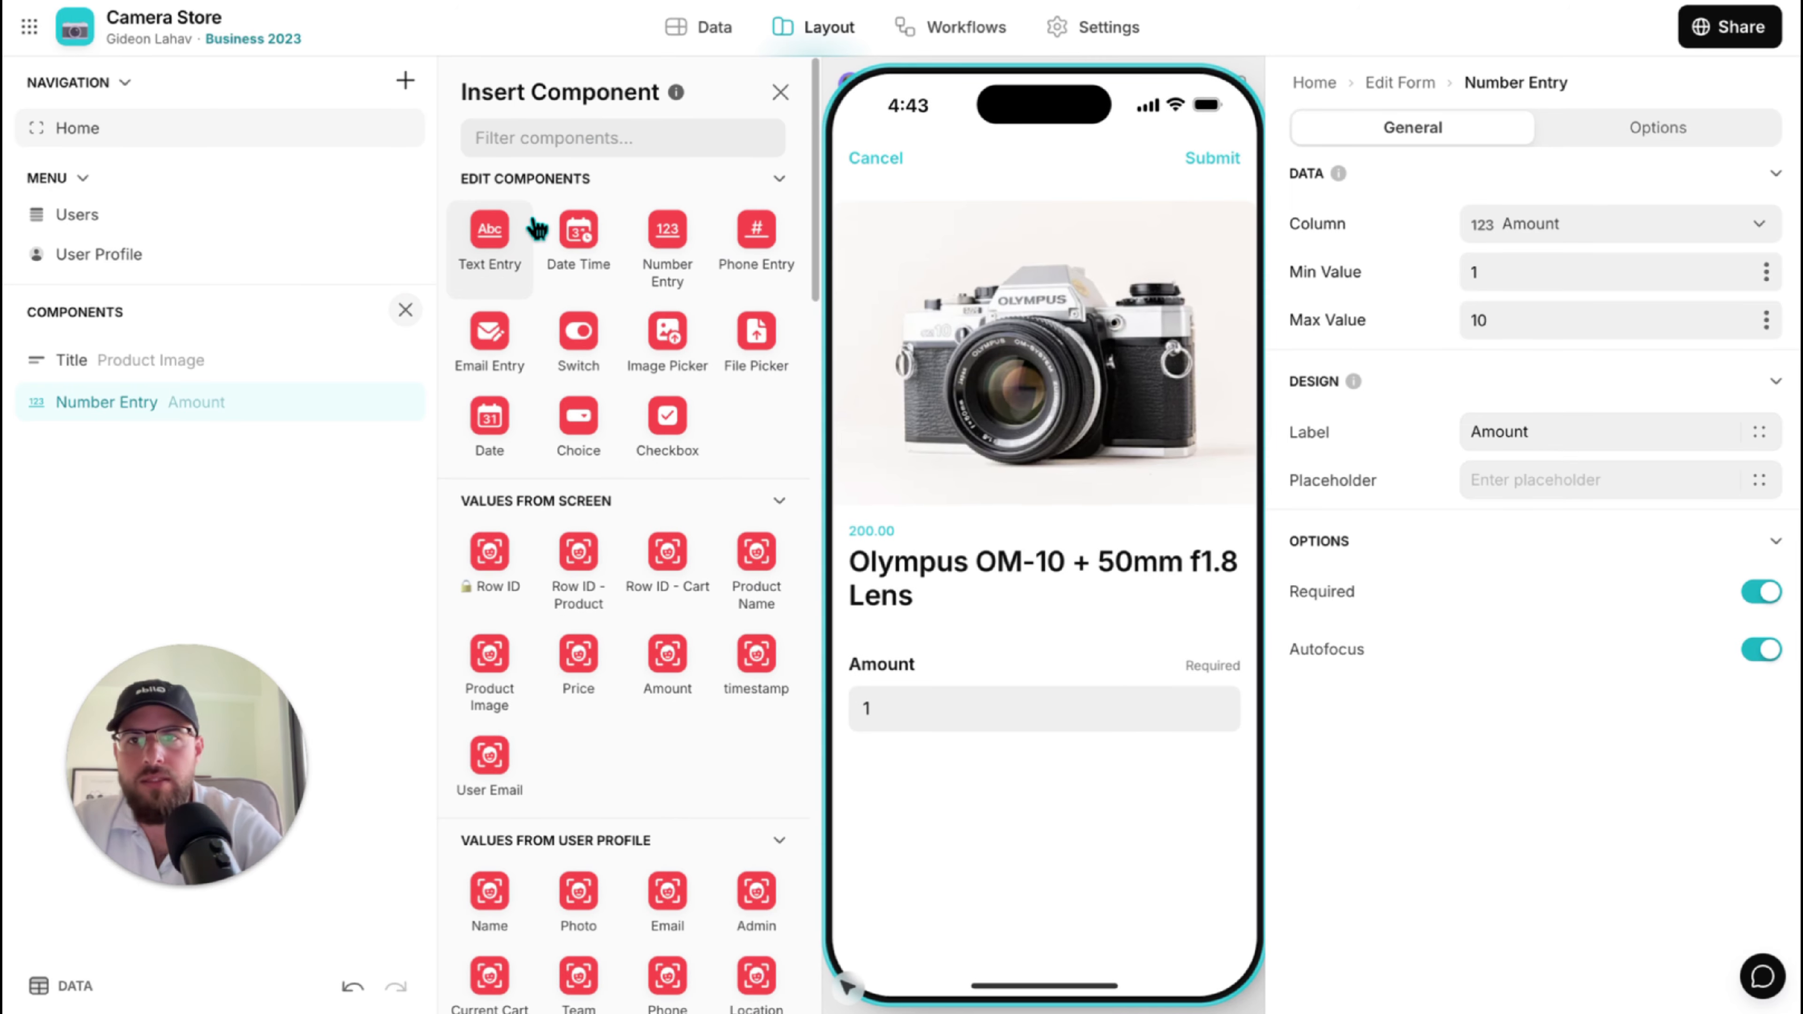
pyautogui.write('bu')
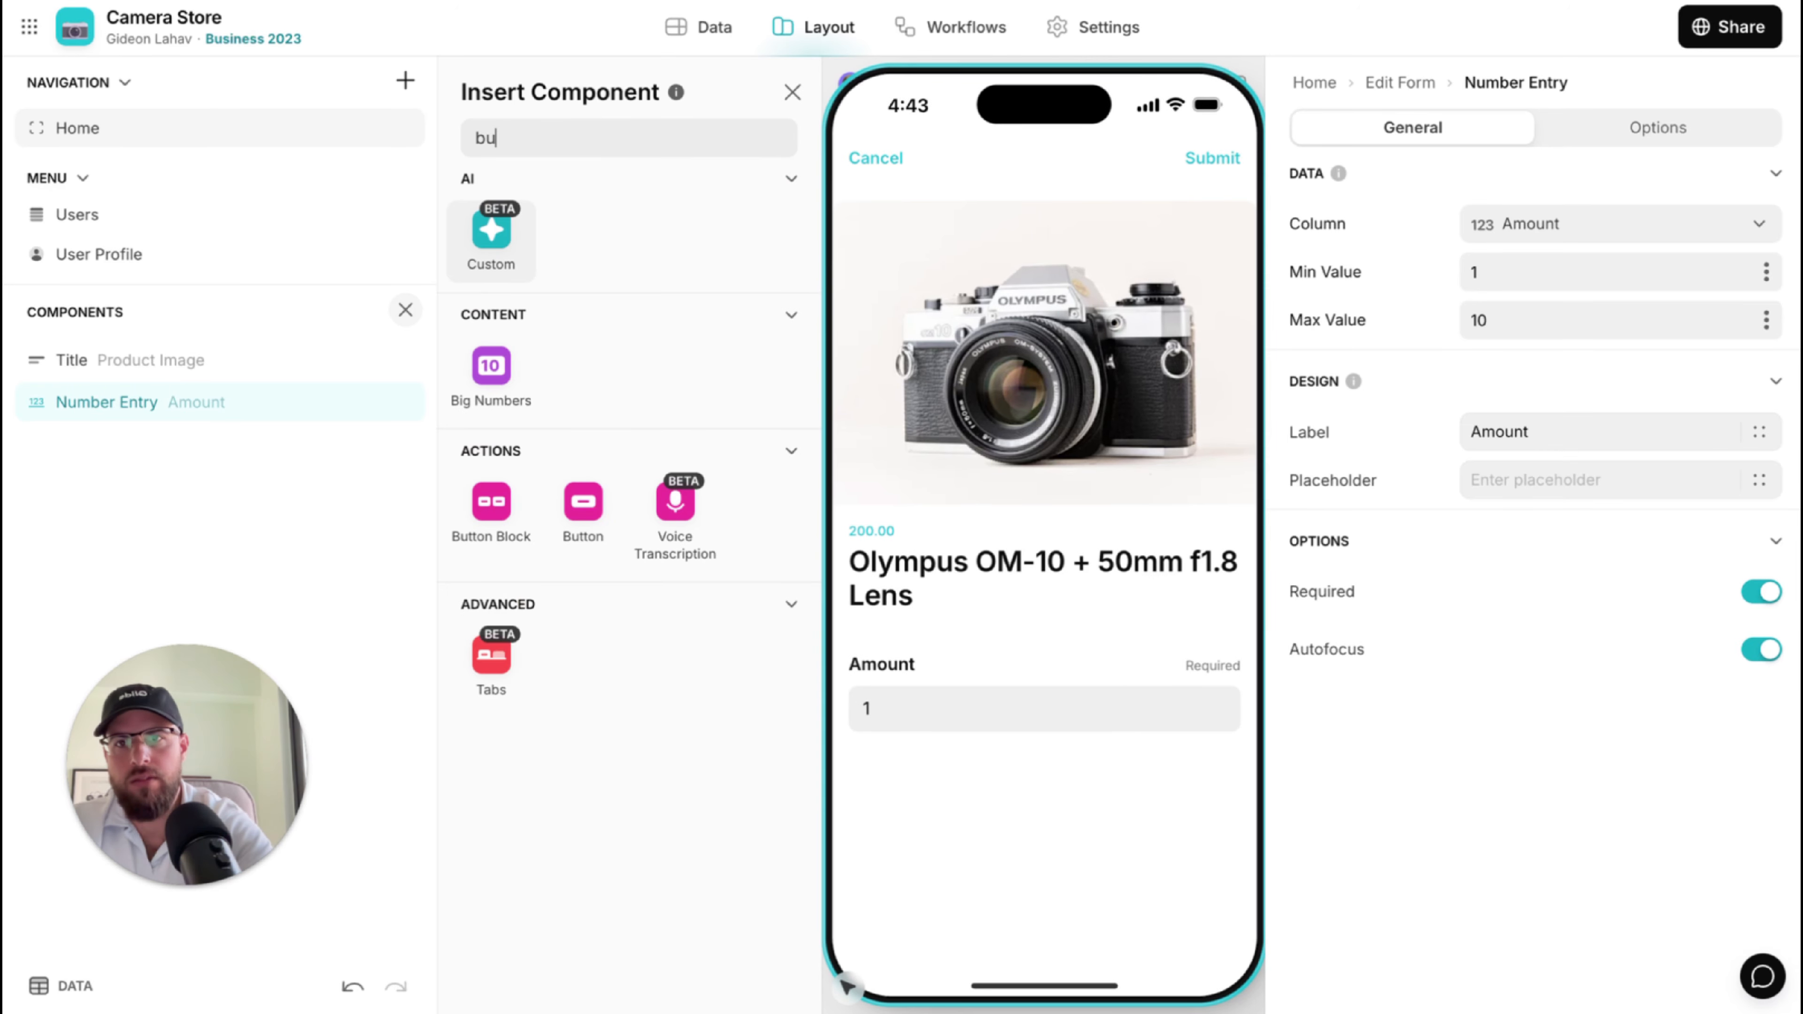
pyautogui.click(497, 515)
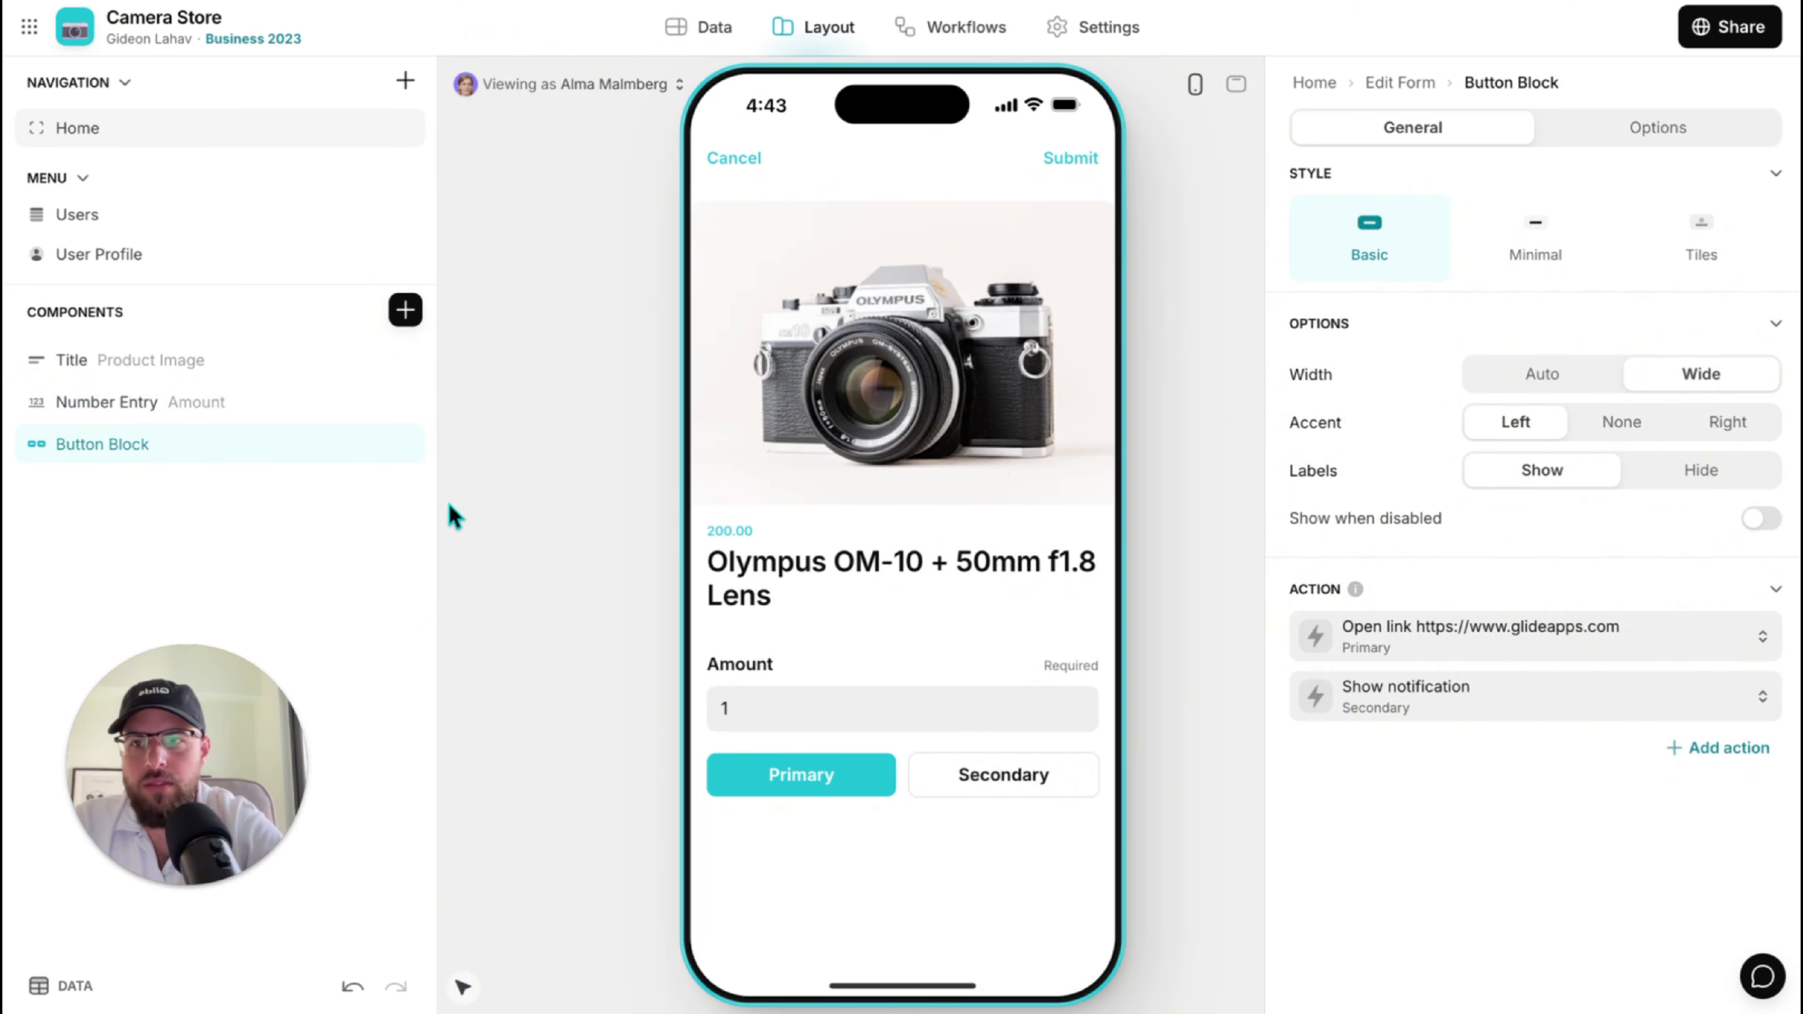
# Give the Button Block's Primary action a plus icon and hide the button labels.
pyautogui.click(1426, 631)
pyautogui.click(1526, 792)
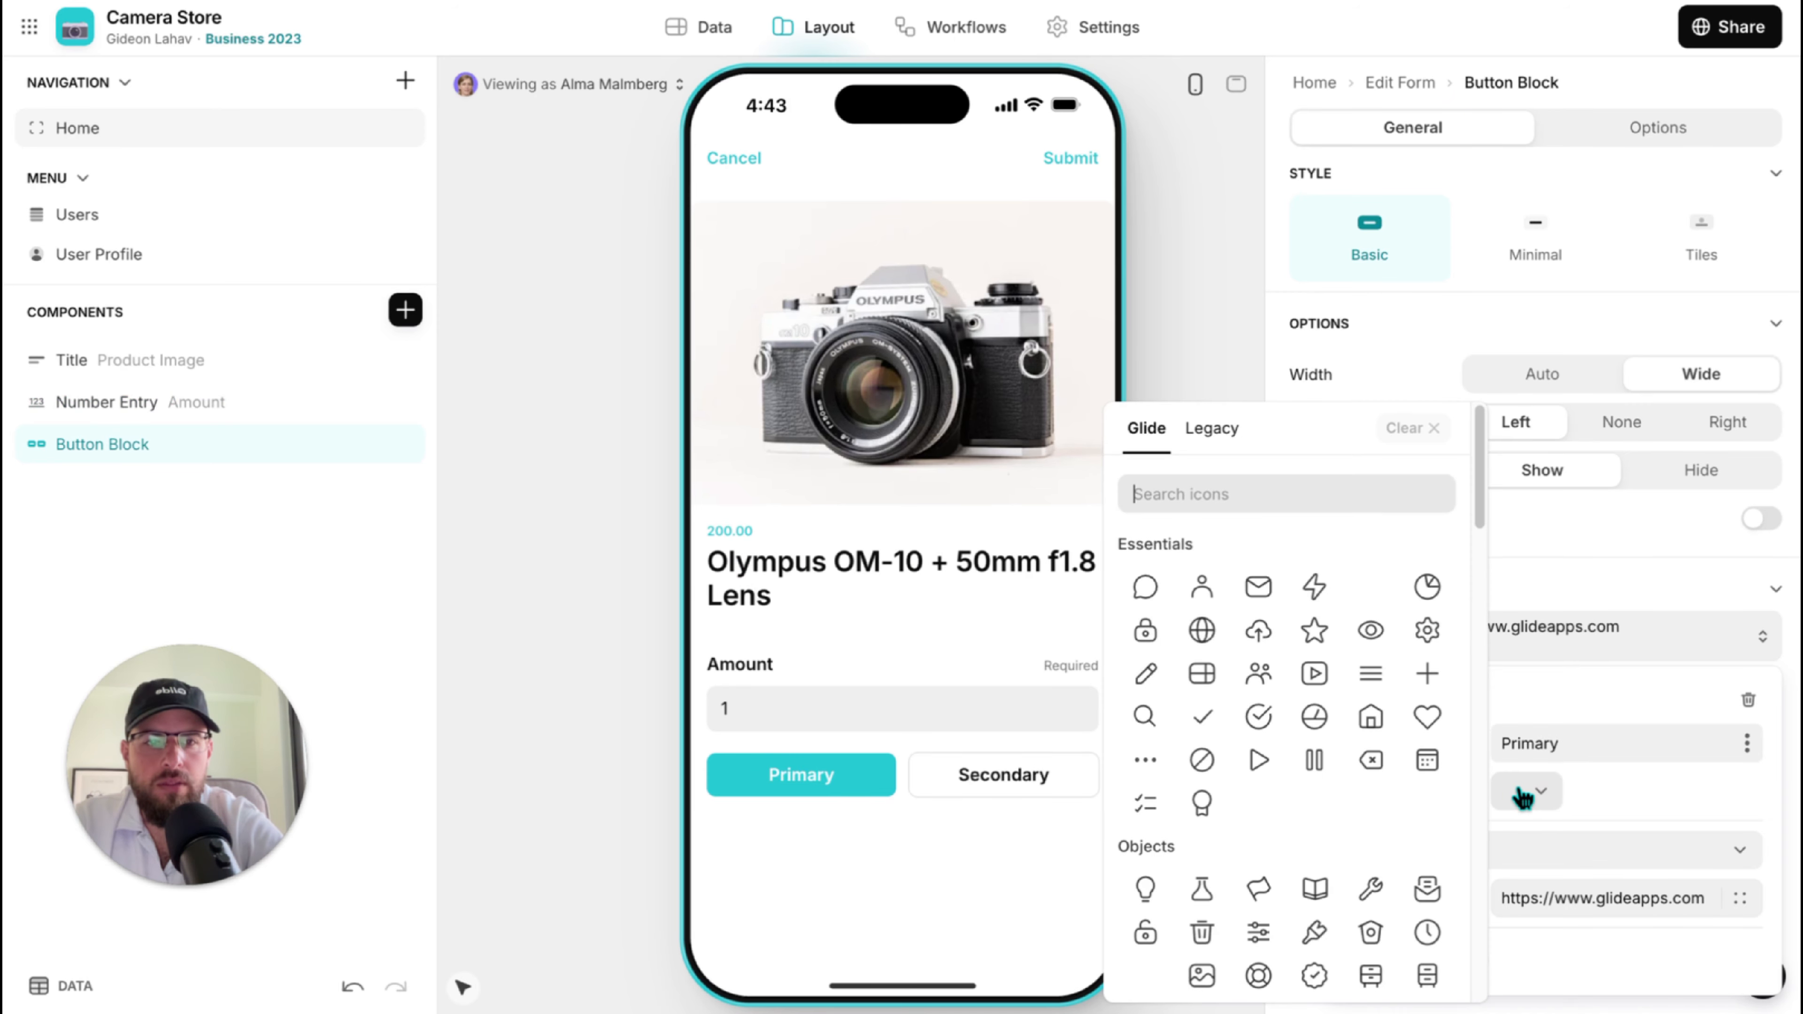
pyautogui.click(1404, 681)
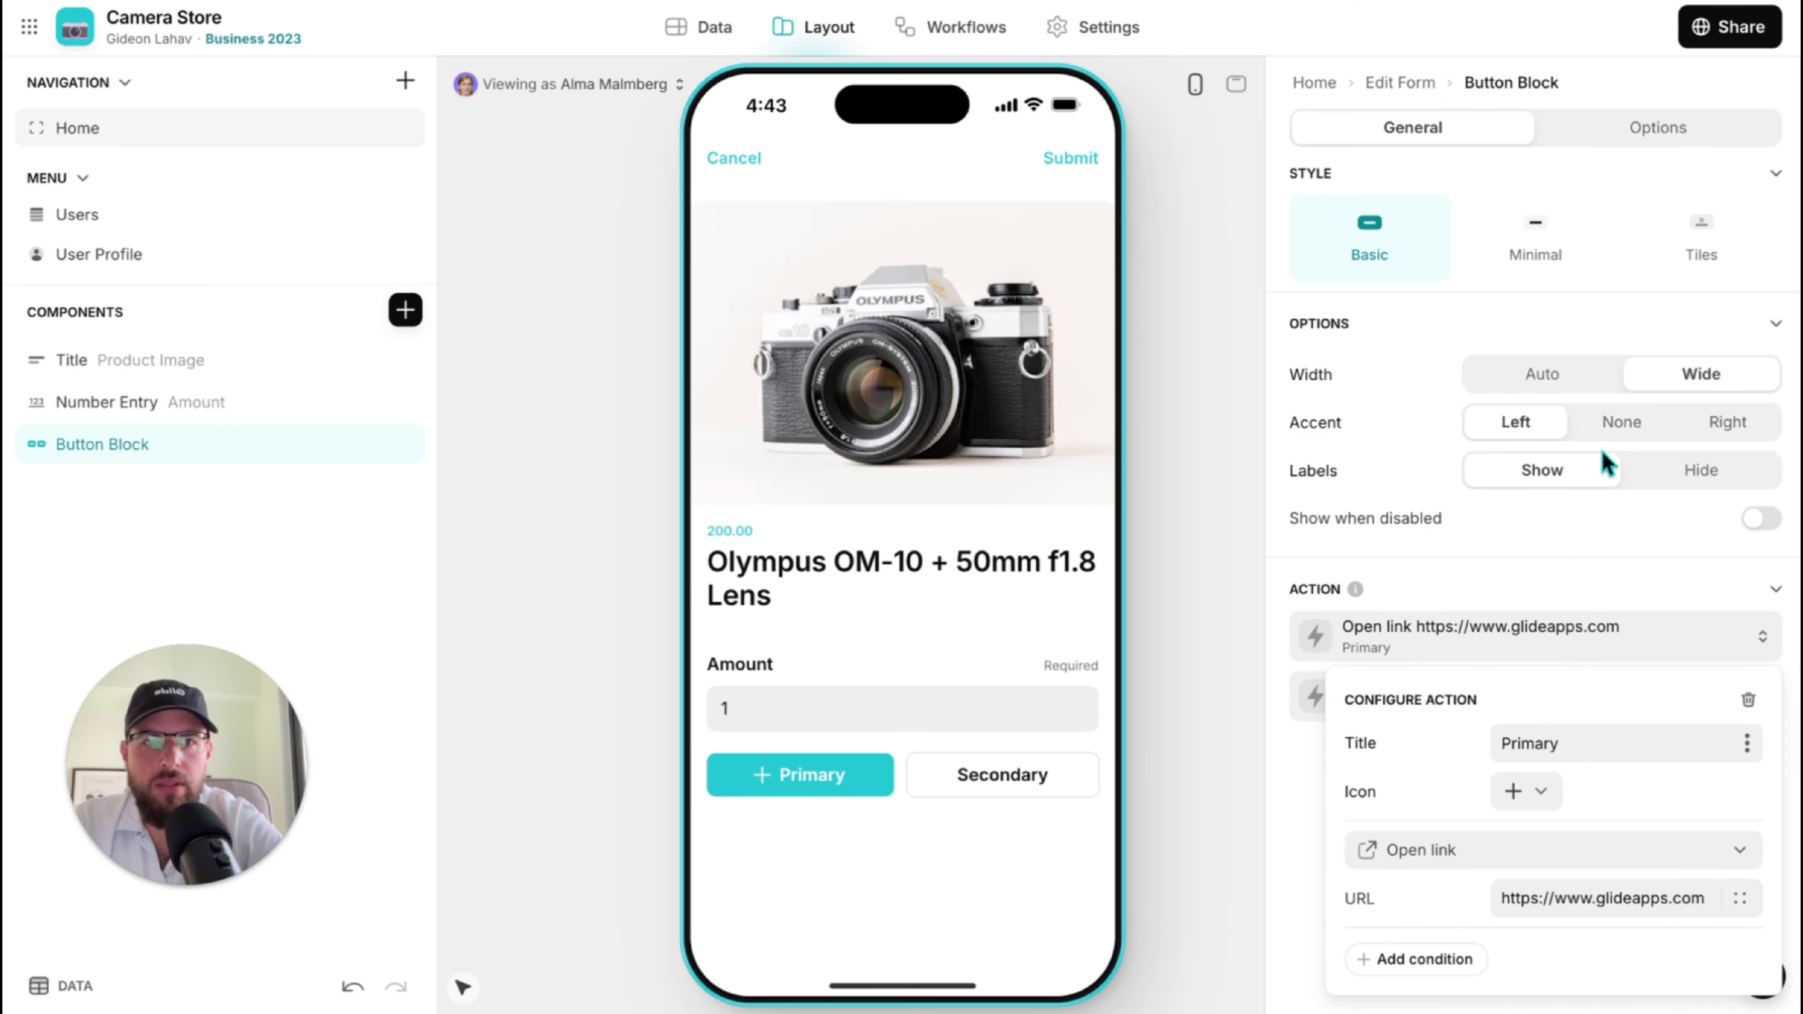
pyautogui.click(1662, 470)
pyautogui.click(1678, 470)
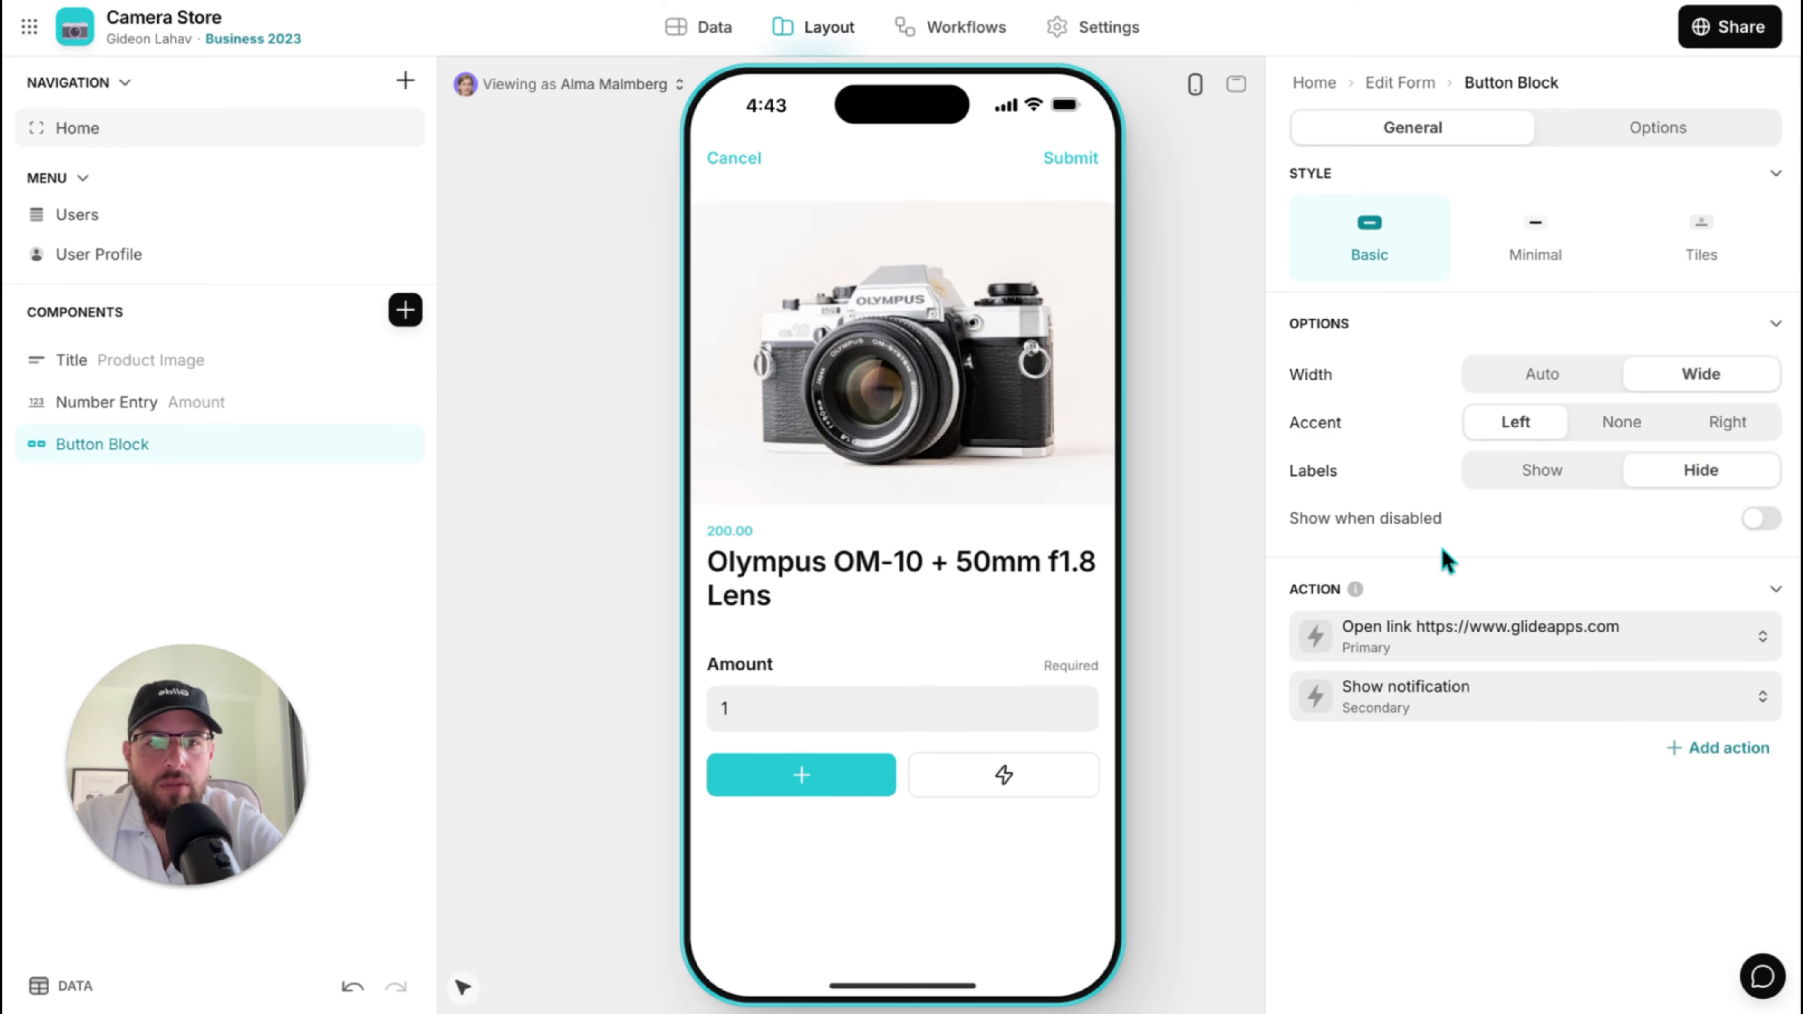
# Give the Button Block's Secondary action a minus icon.
pyautogui.click(1460, 688)
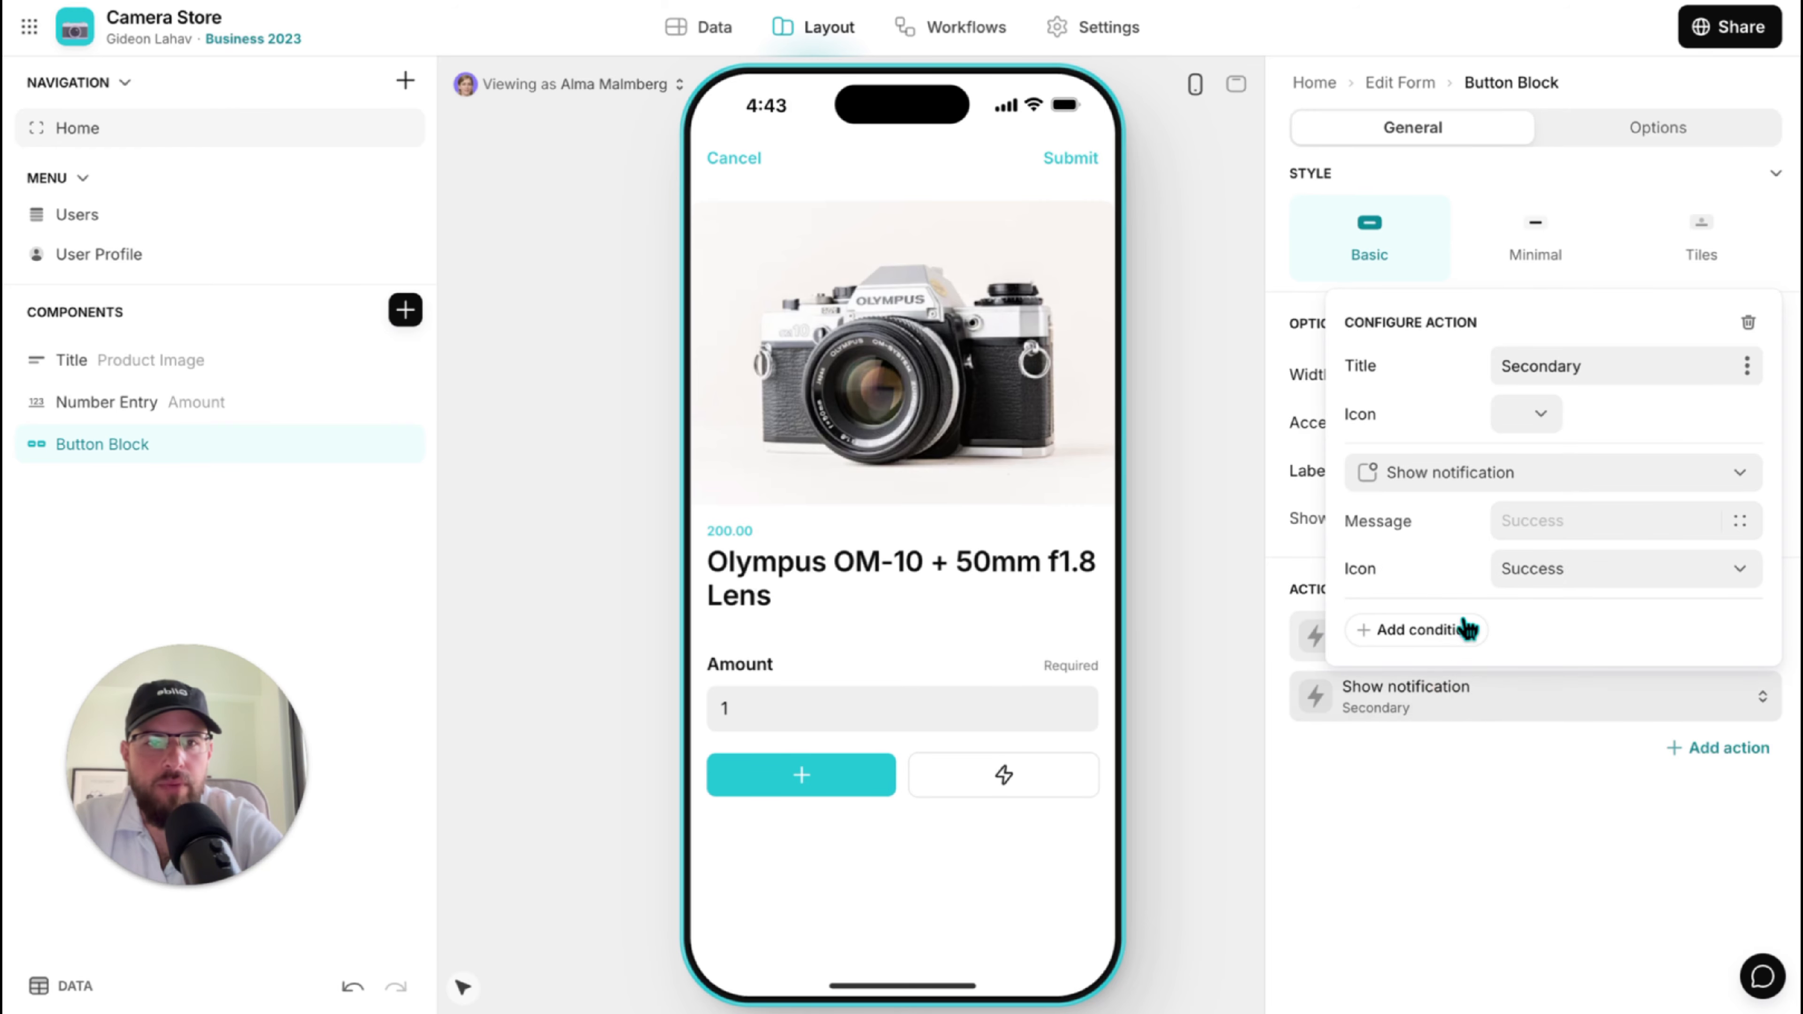
pyautogui.click(1532, 413)
pyautogui.scroll(-15, 1297, 837)
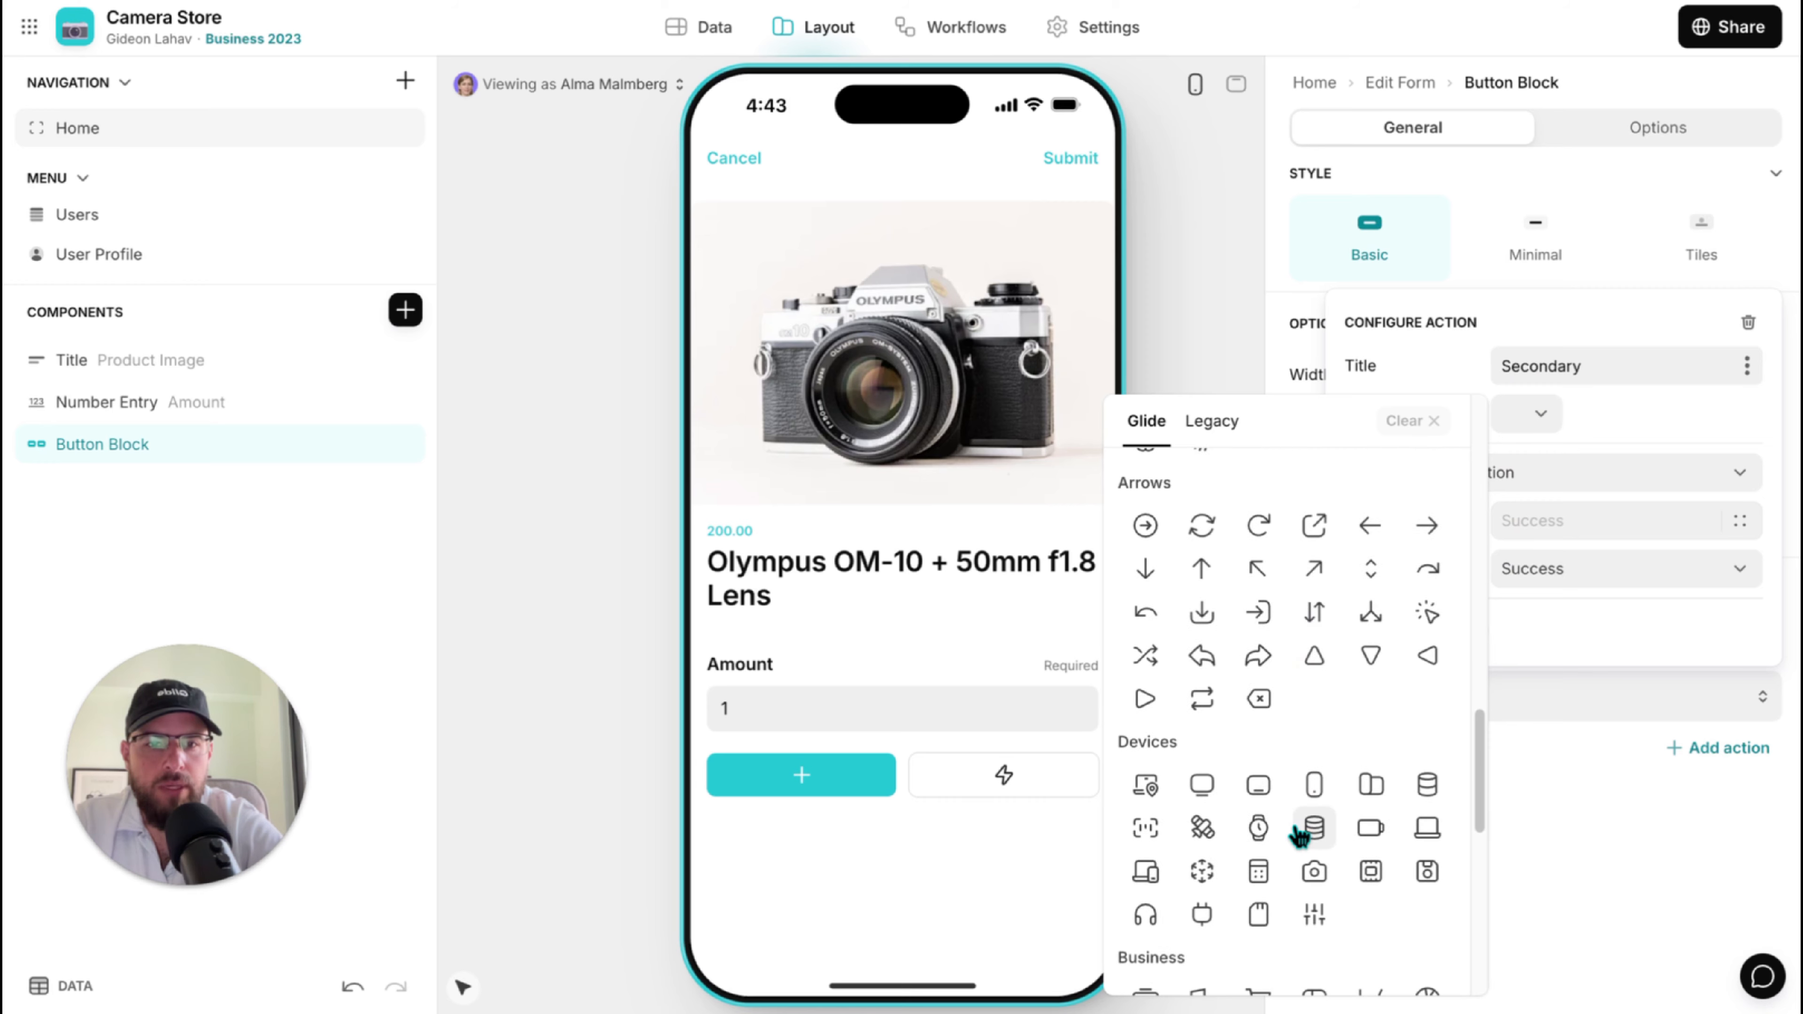
pyautogui.scroll(-7, 1298, 836)
pyautogui.click(1421, 838)
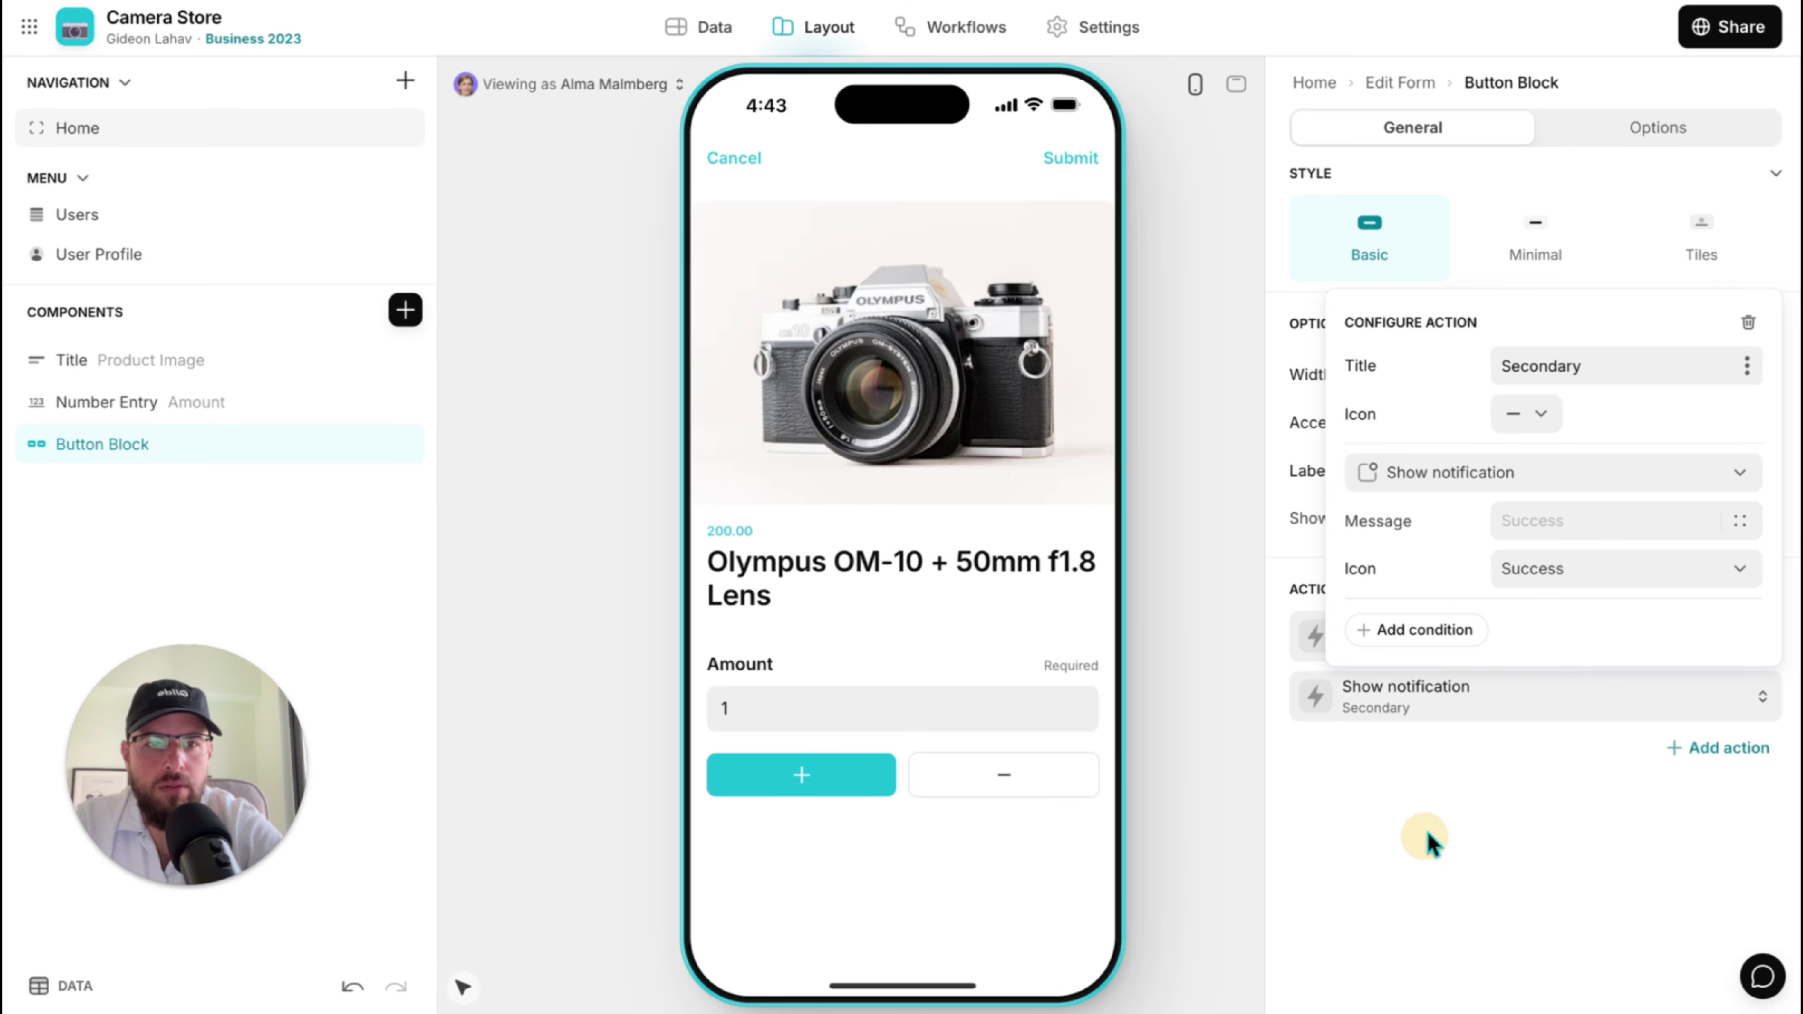
# Change the Secondary action to Increment number on this item's Amount column, incrementing by -1.
pyautogui.click(1439, 486)
pyautogui.write('in')
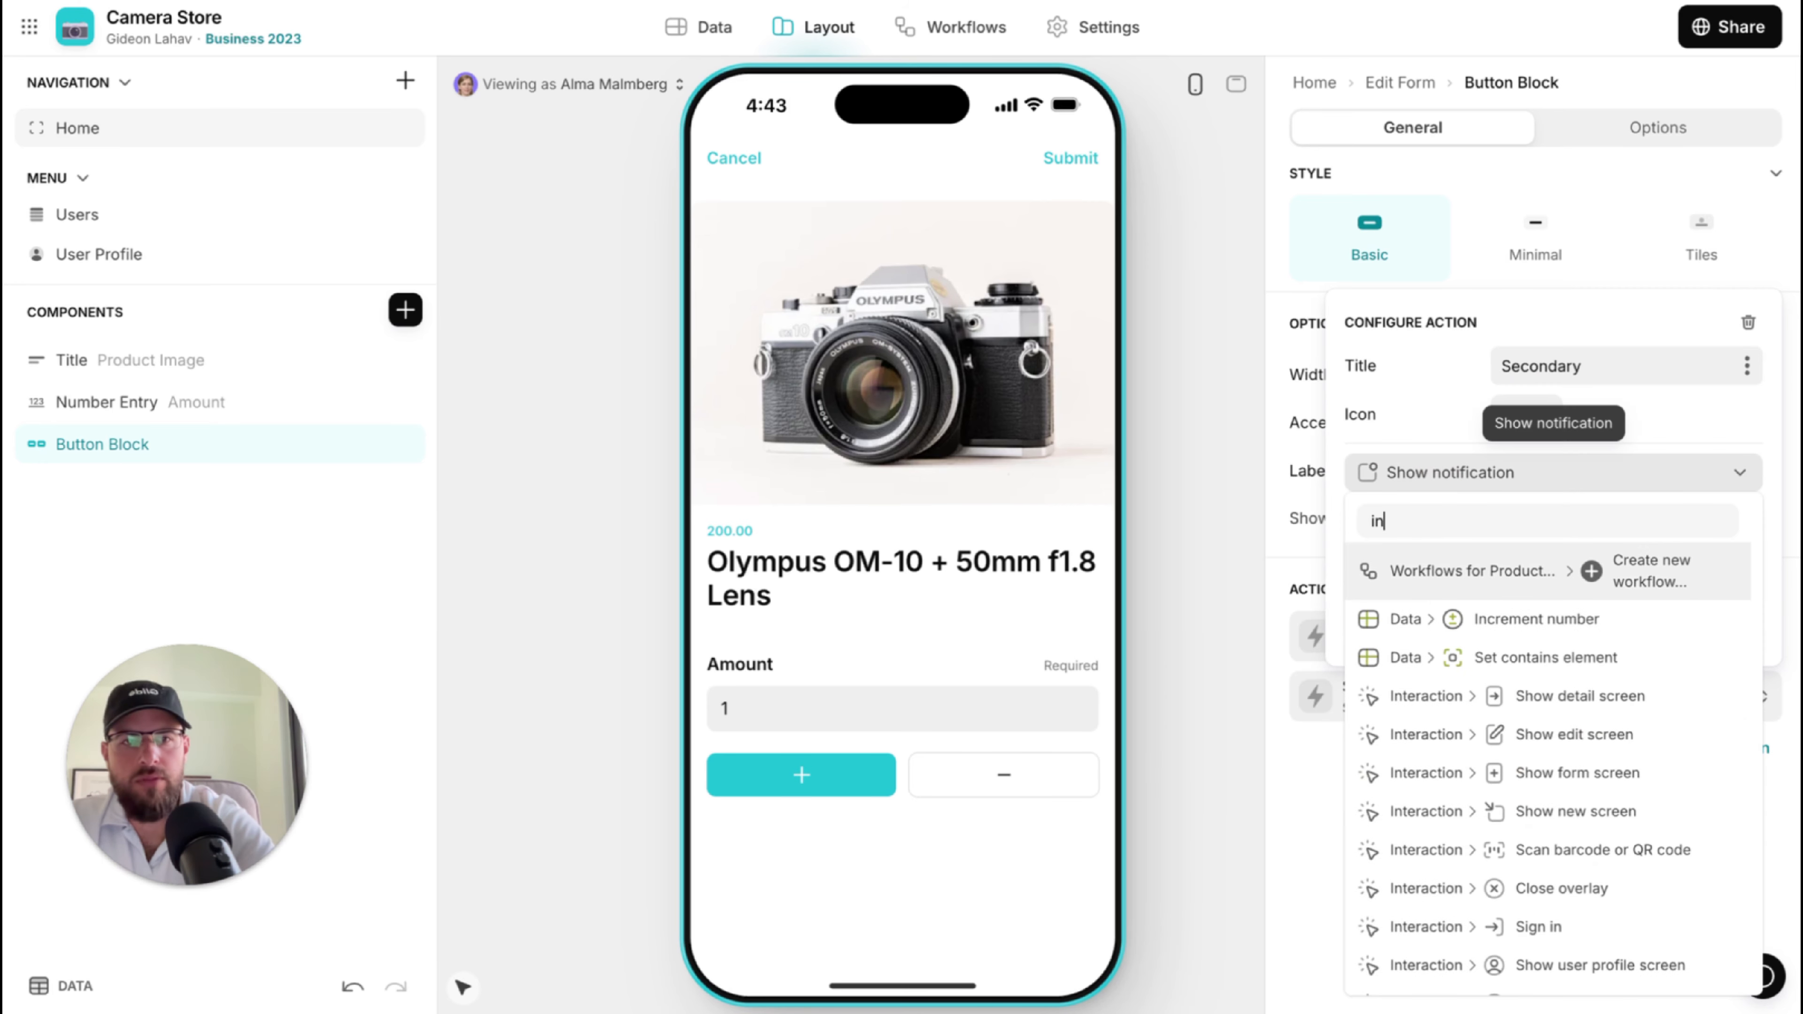
pyautogui.click(1533, 619)
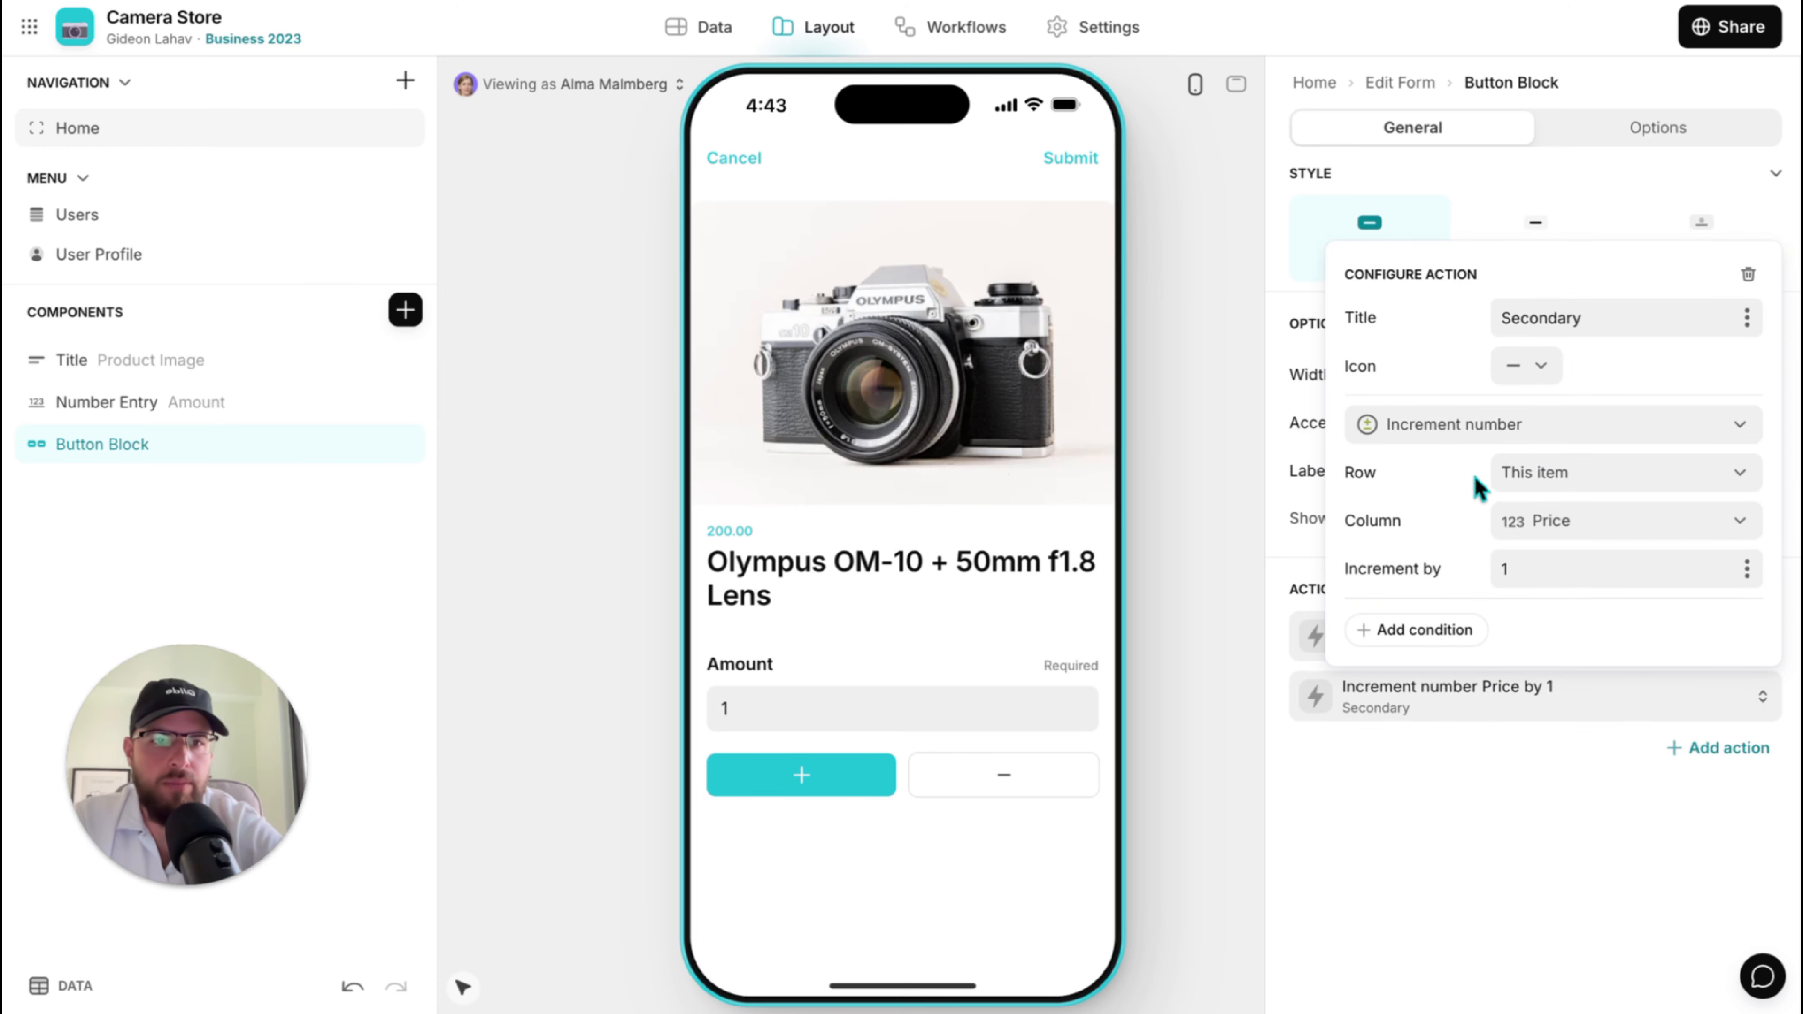
pyautogui.click(1544, 520)
pyautogui.click(1573, 717)
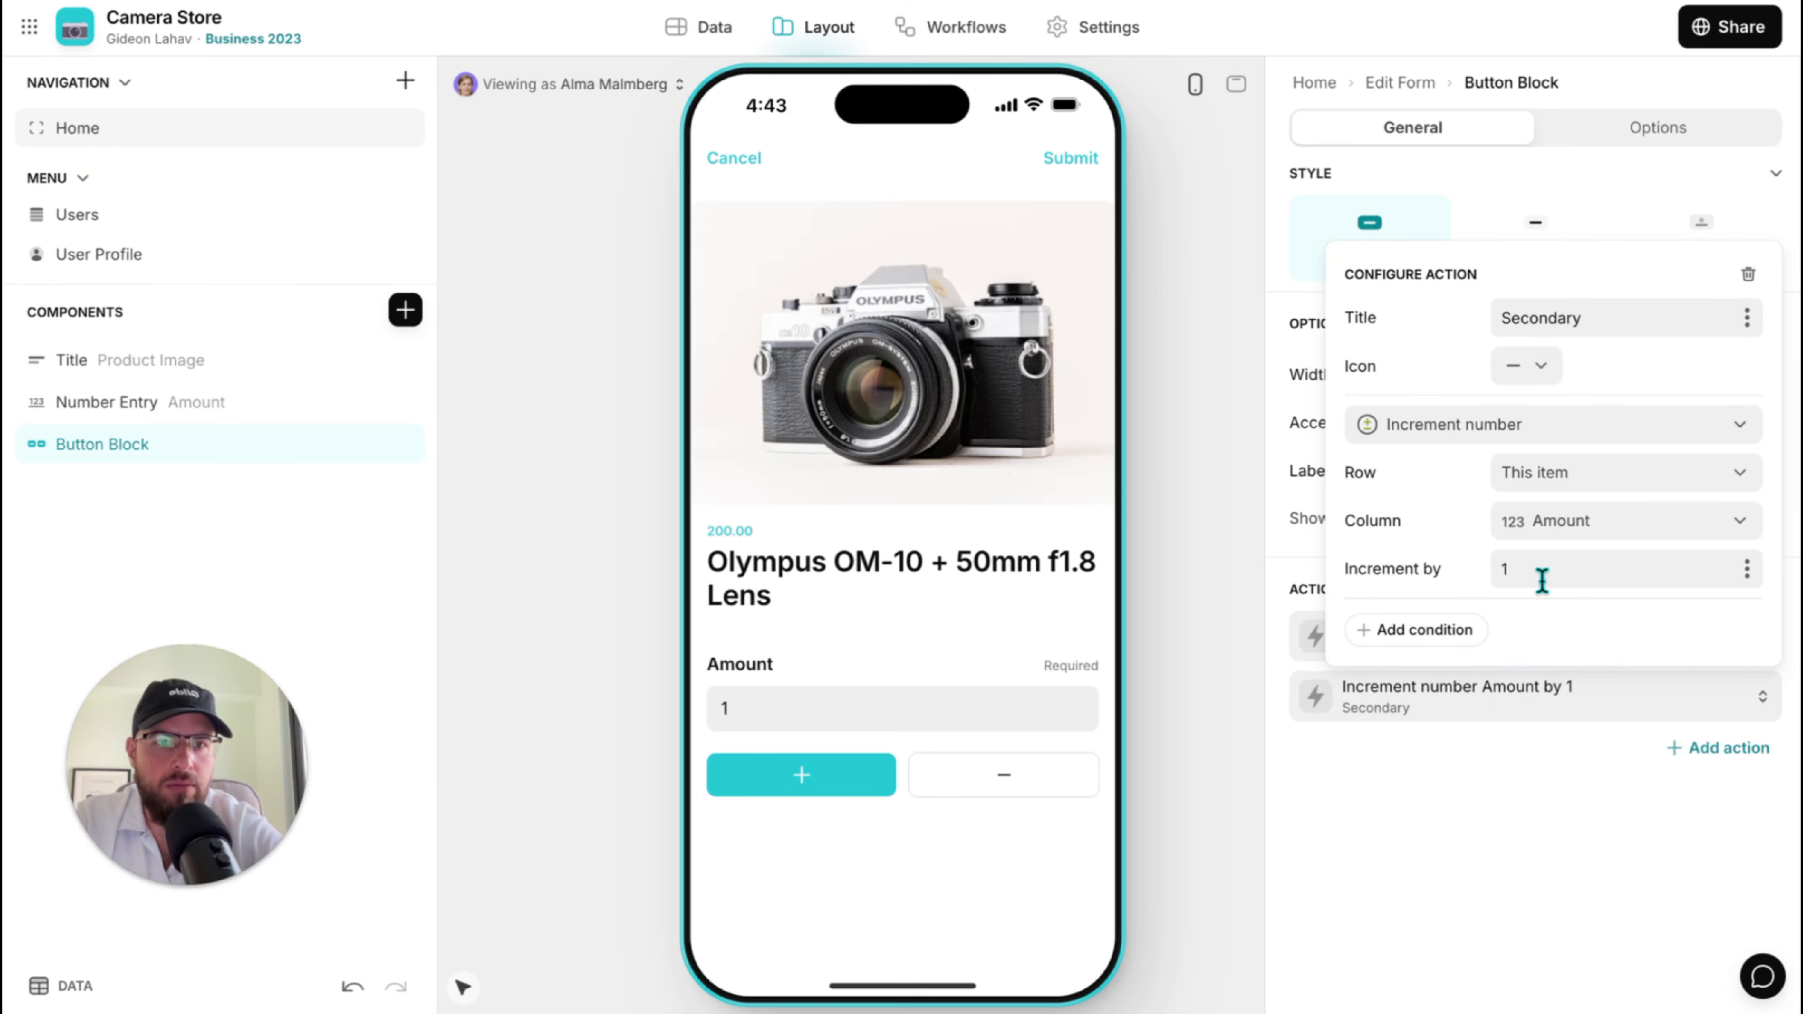
pyautogui.click(1525, 579)
pyautogui.write('1')
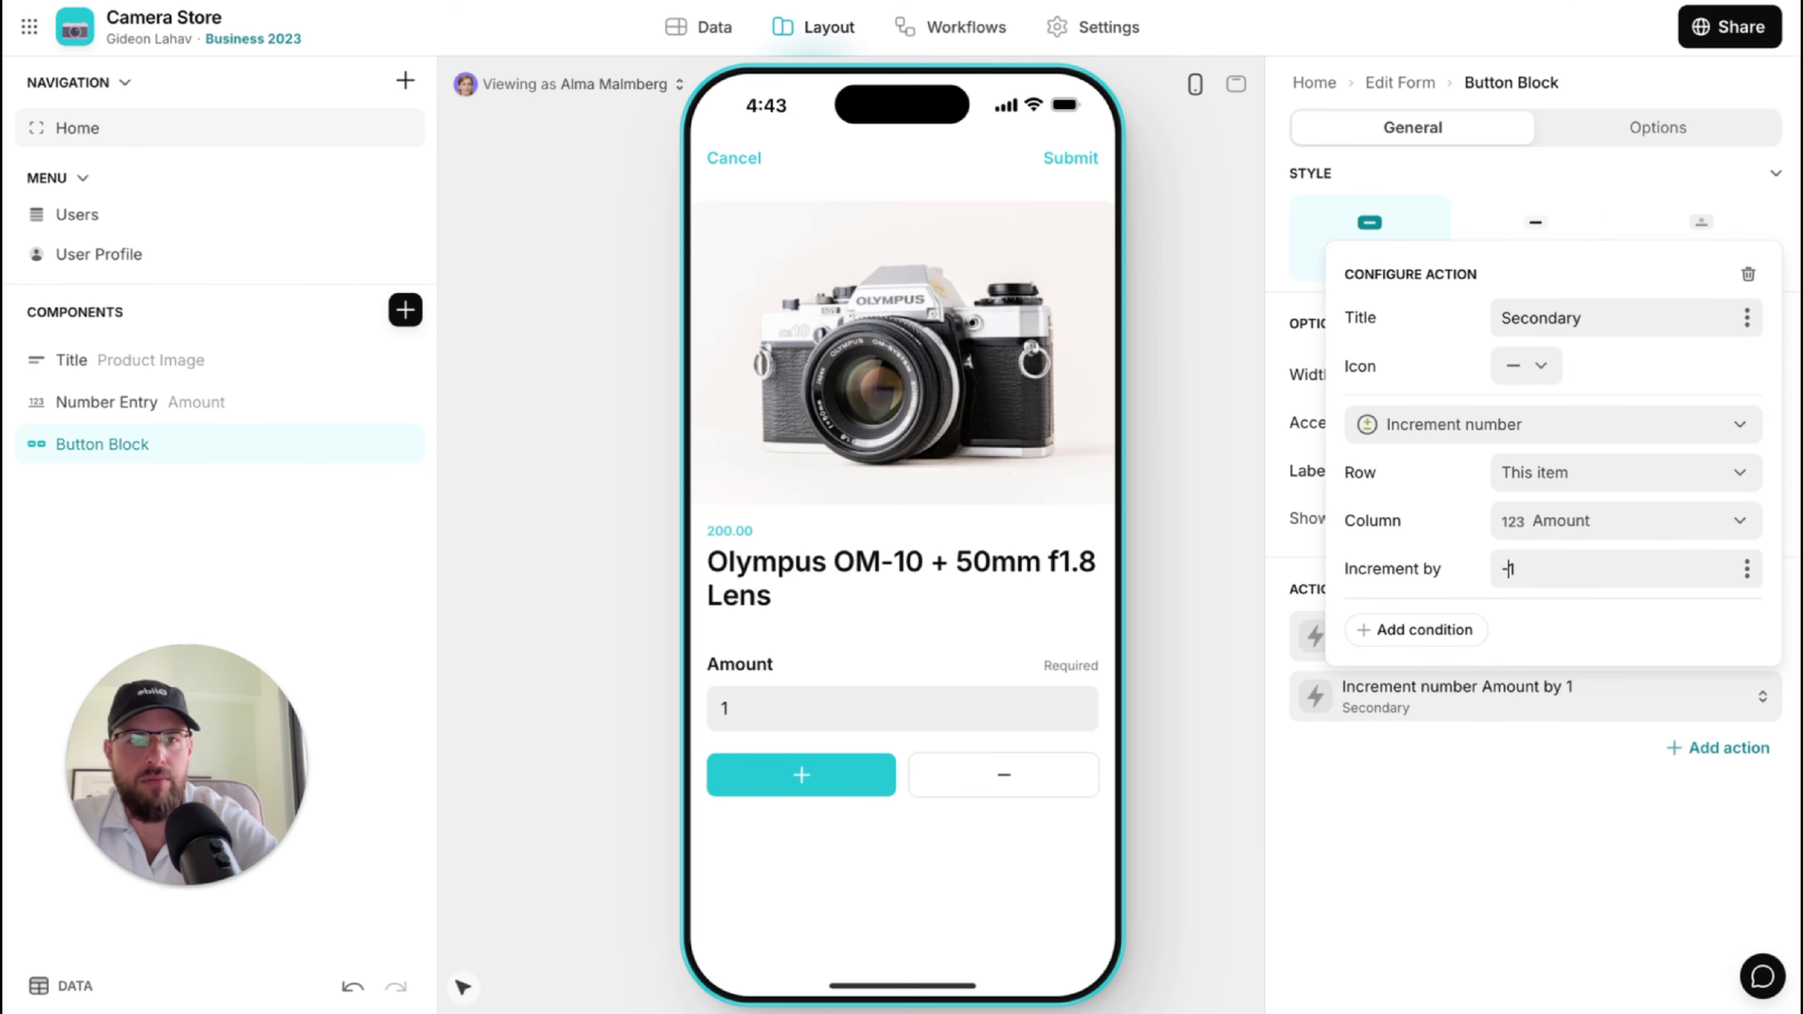
pyautogui.click(1514, 781)
# Change the Button Block's Primary action to Increment number on this item's Amount column, incrementing by 1.
pyautogui.click(1428, 642)
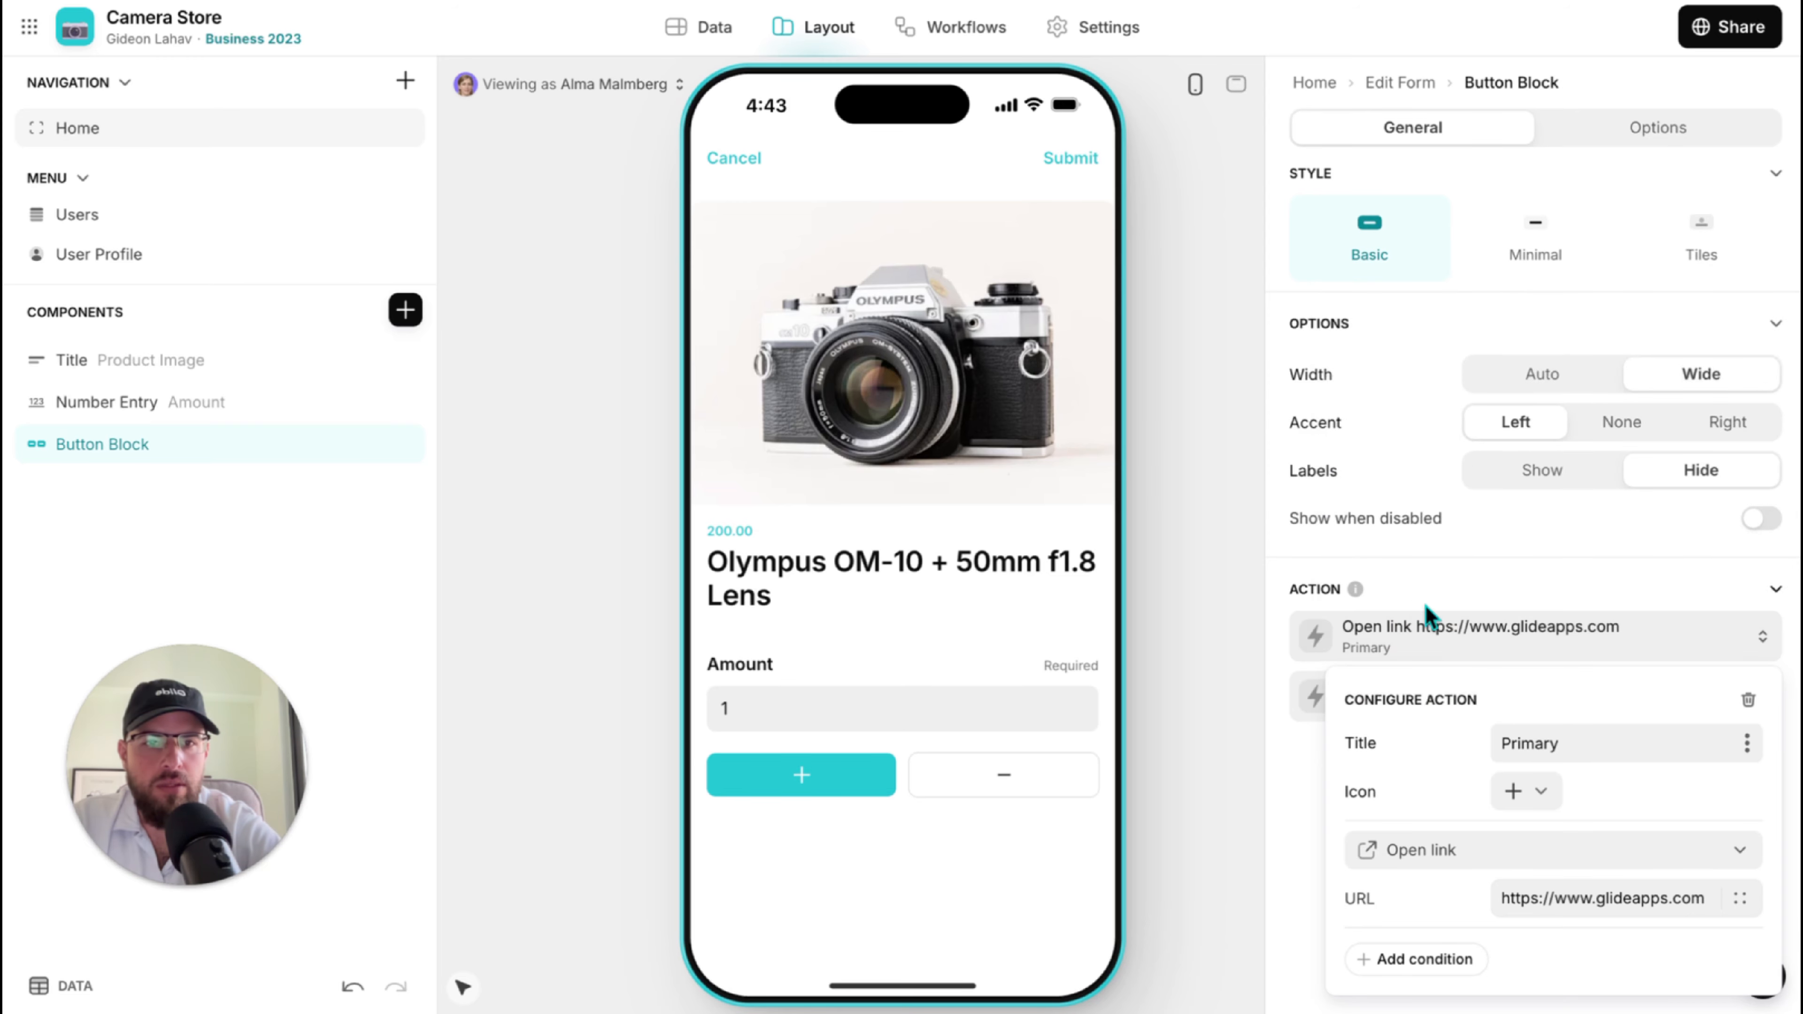
pyautogui.click(1428, 852)
pyautogui.write('inc')
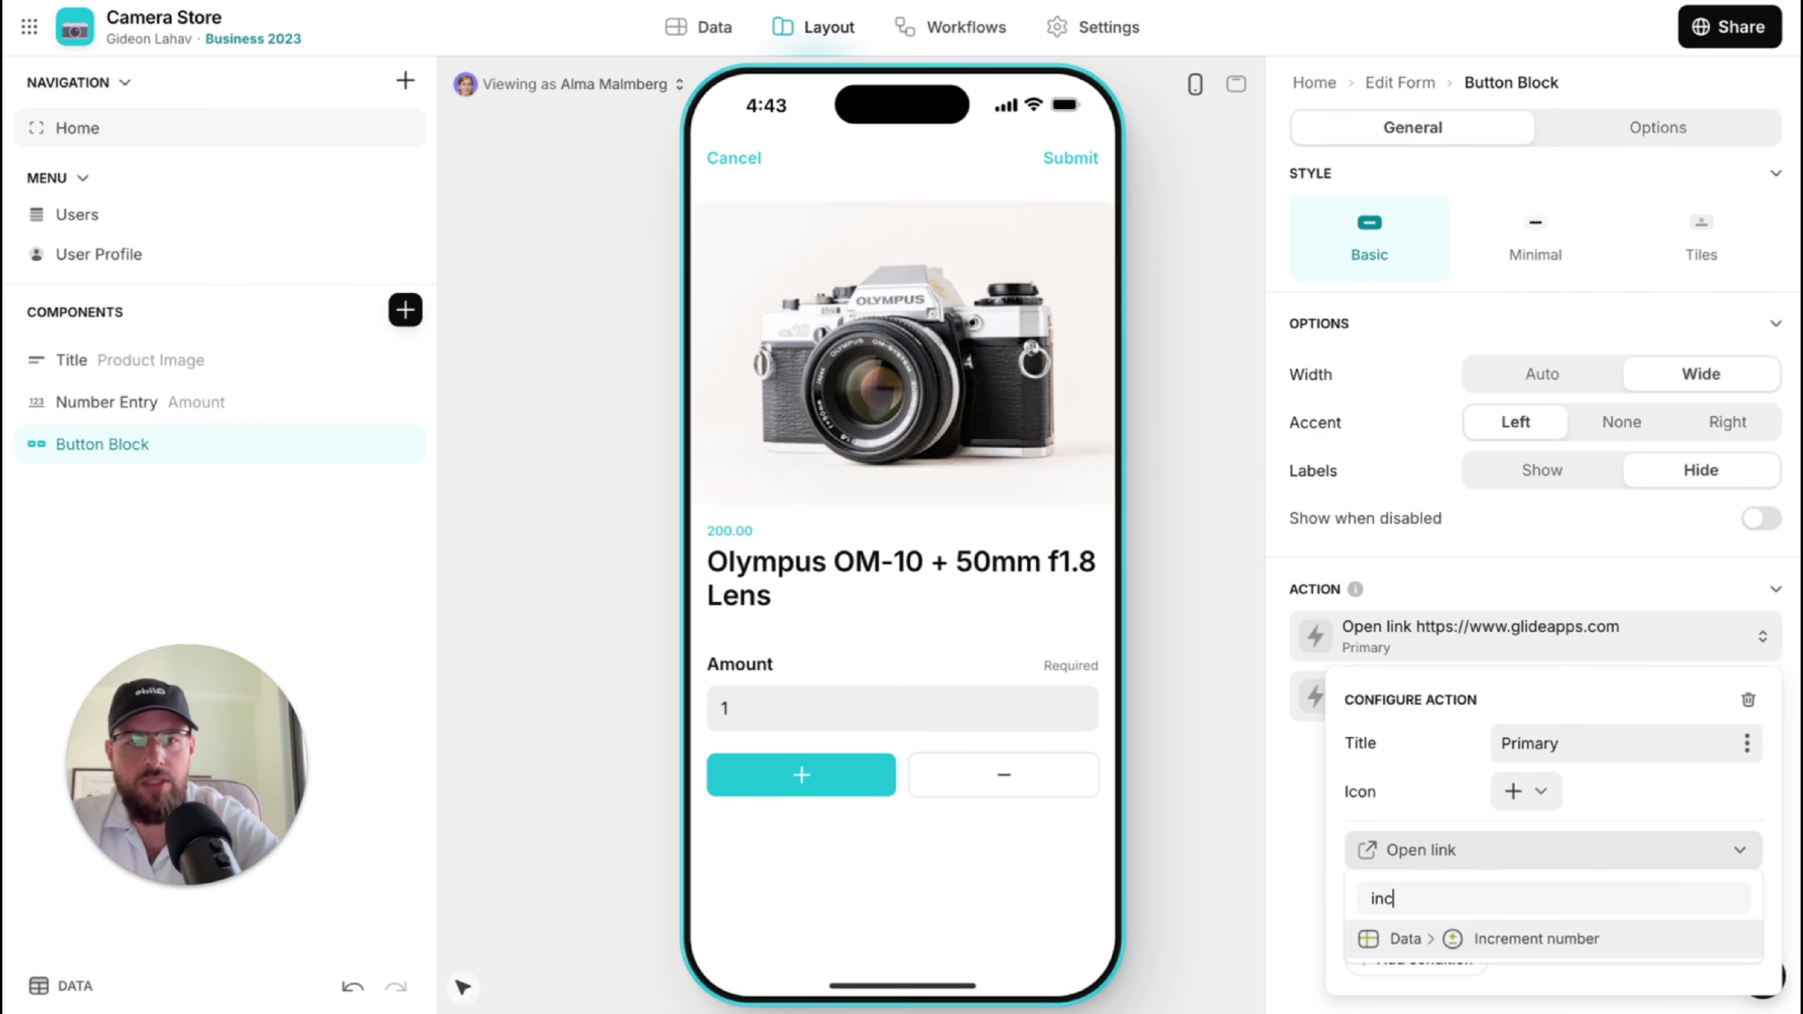
pyautogui.click(1461, 944)
pyautogui.click(1526, 506)
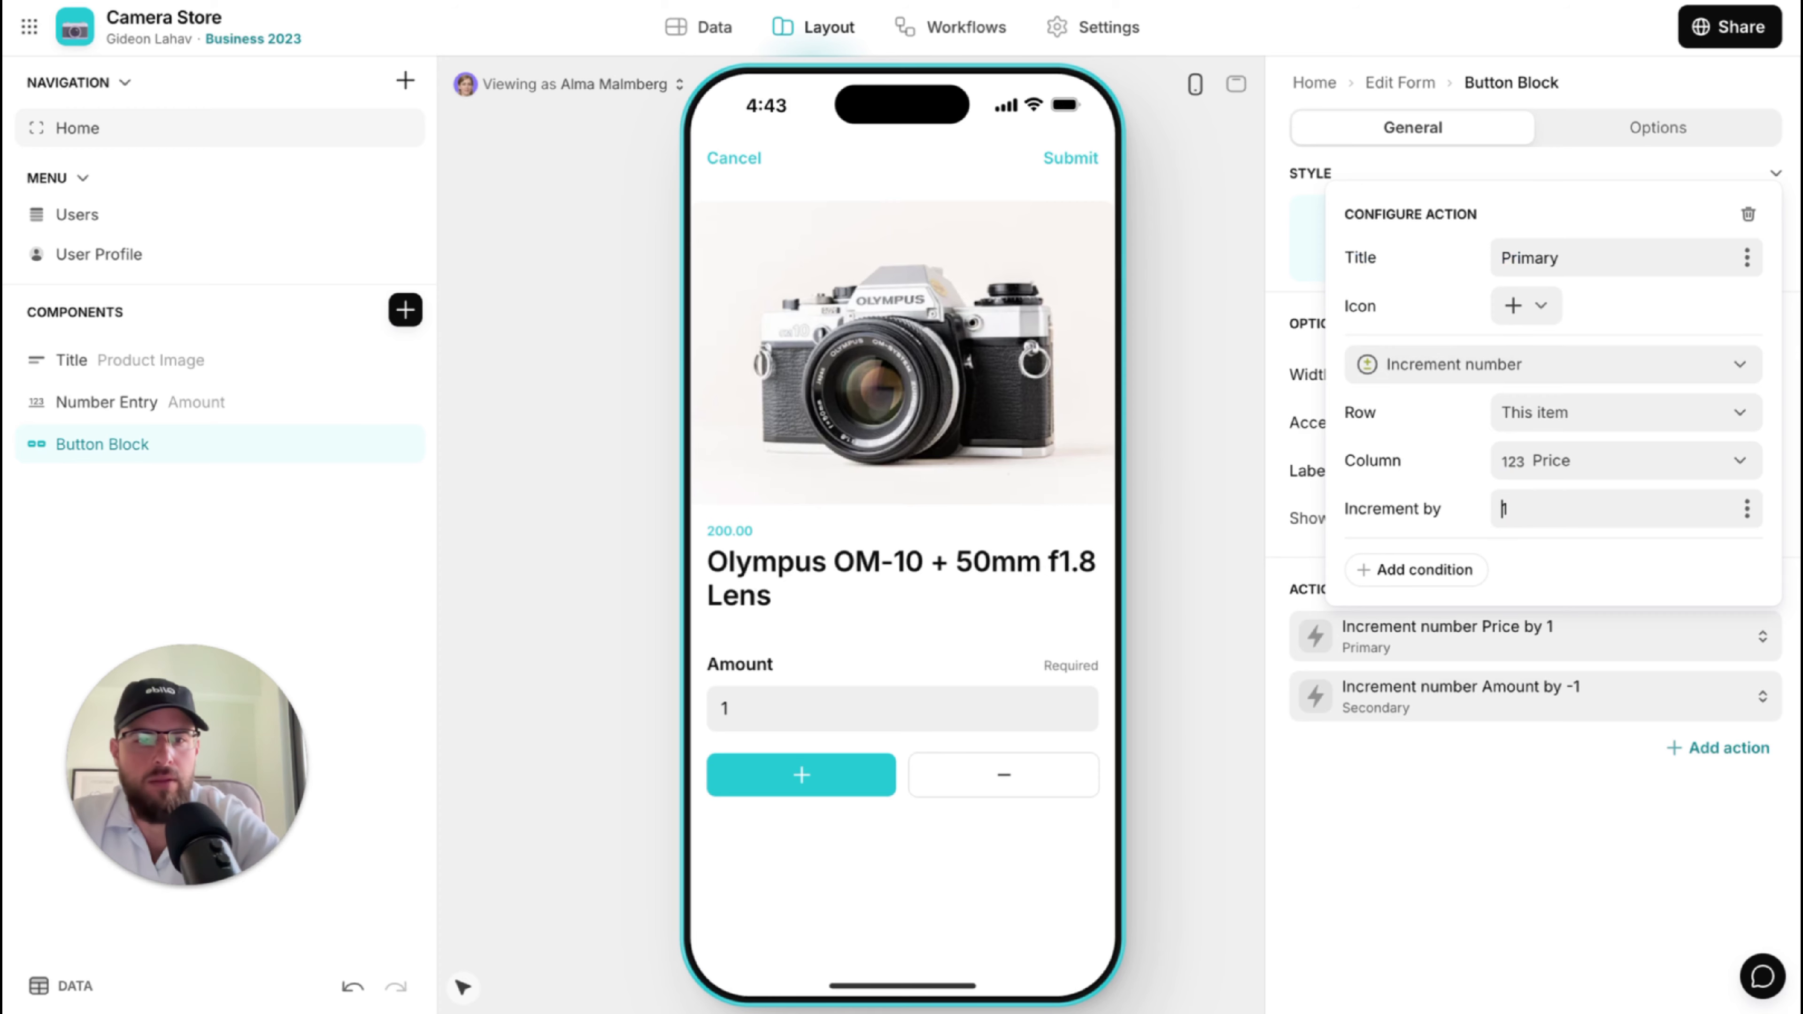
pyautogui.click(1555, 461)
pyautogui.click(1568, 664)
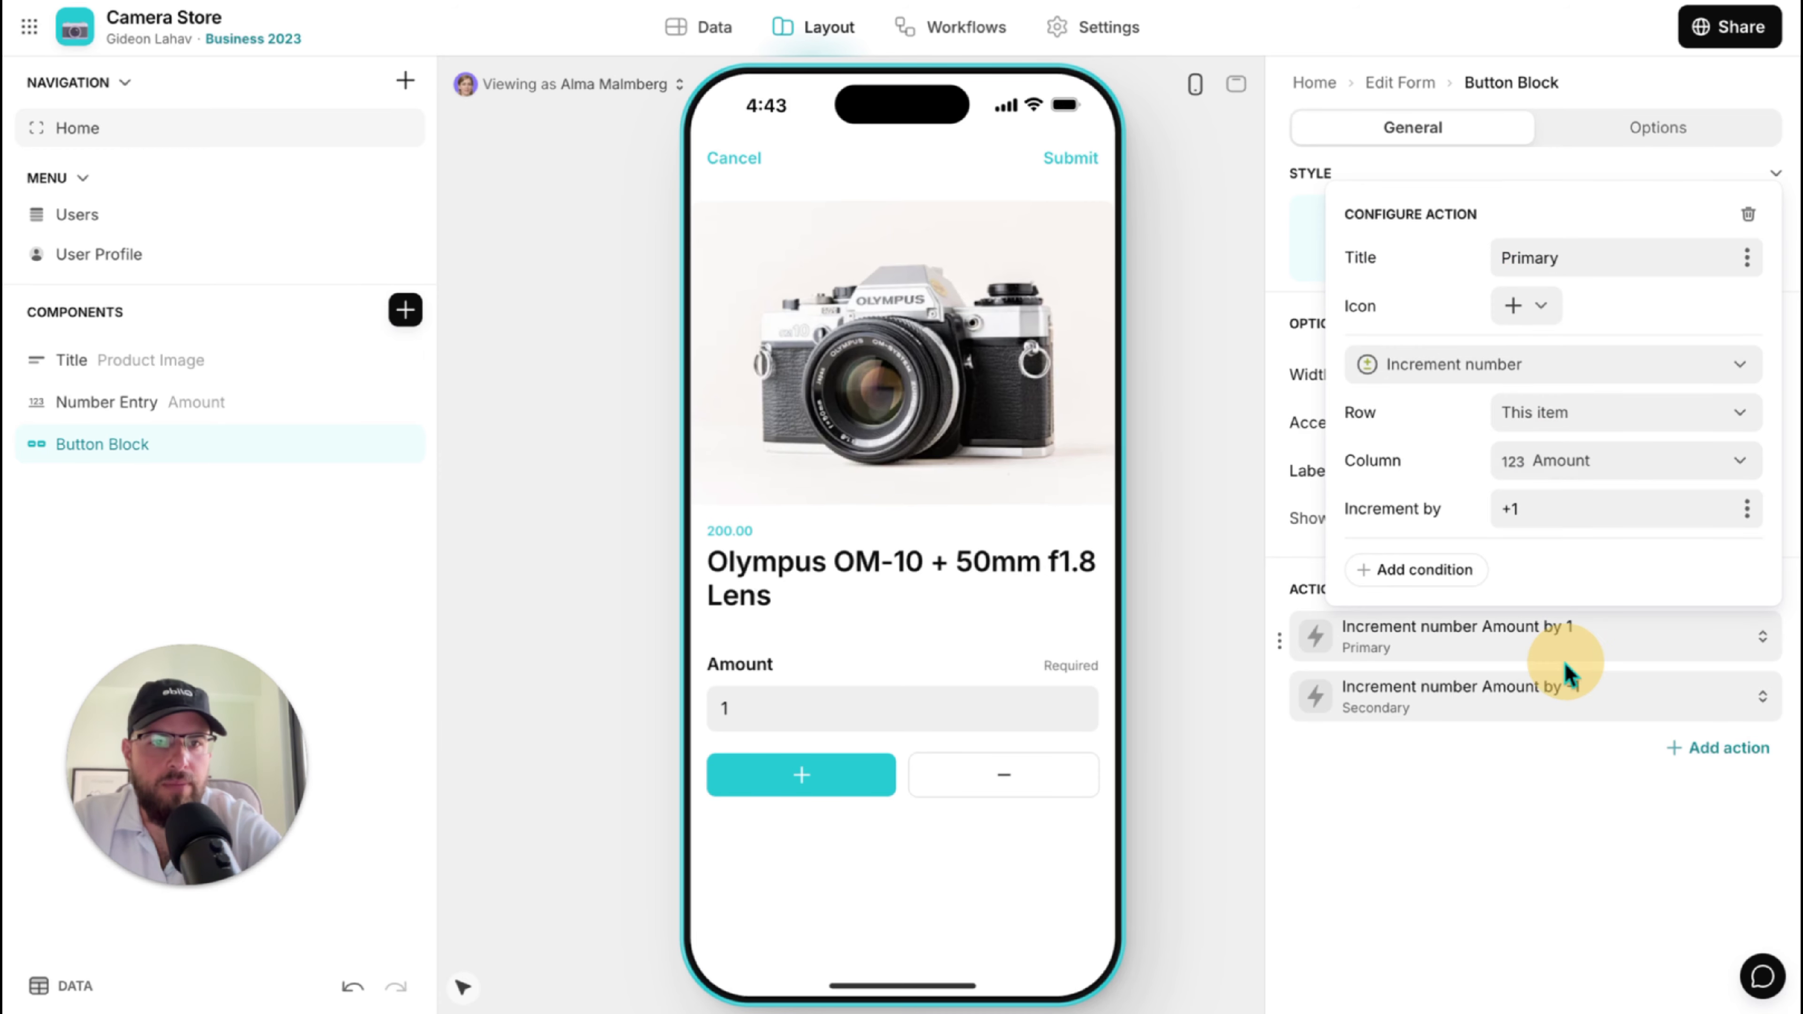
# Test the plus and minus buttons in the preview, raising the Amount past its maximum of 10.
pyautogui.click(894, 775)
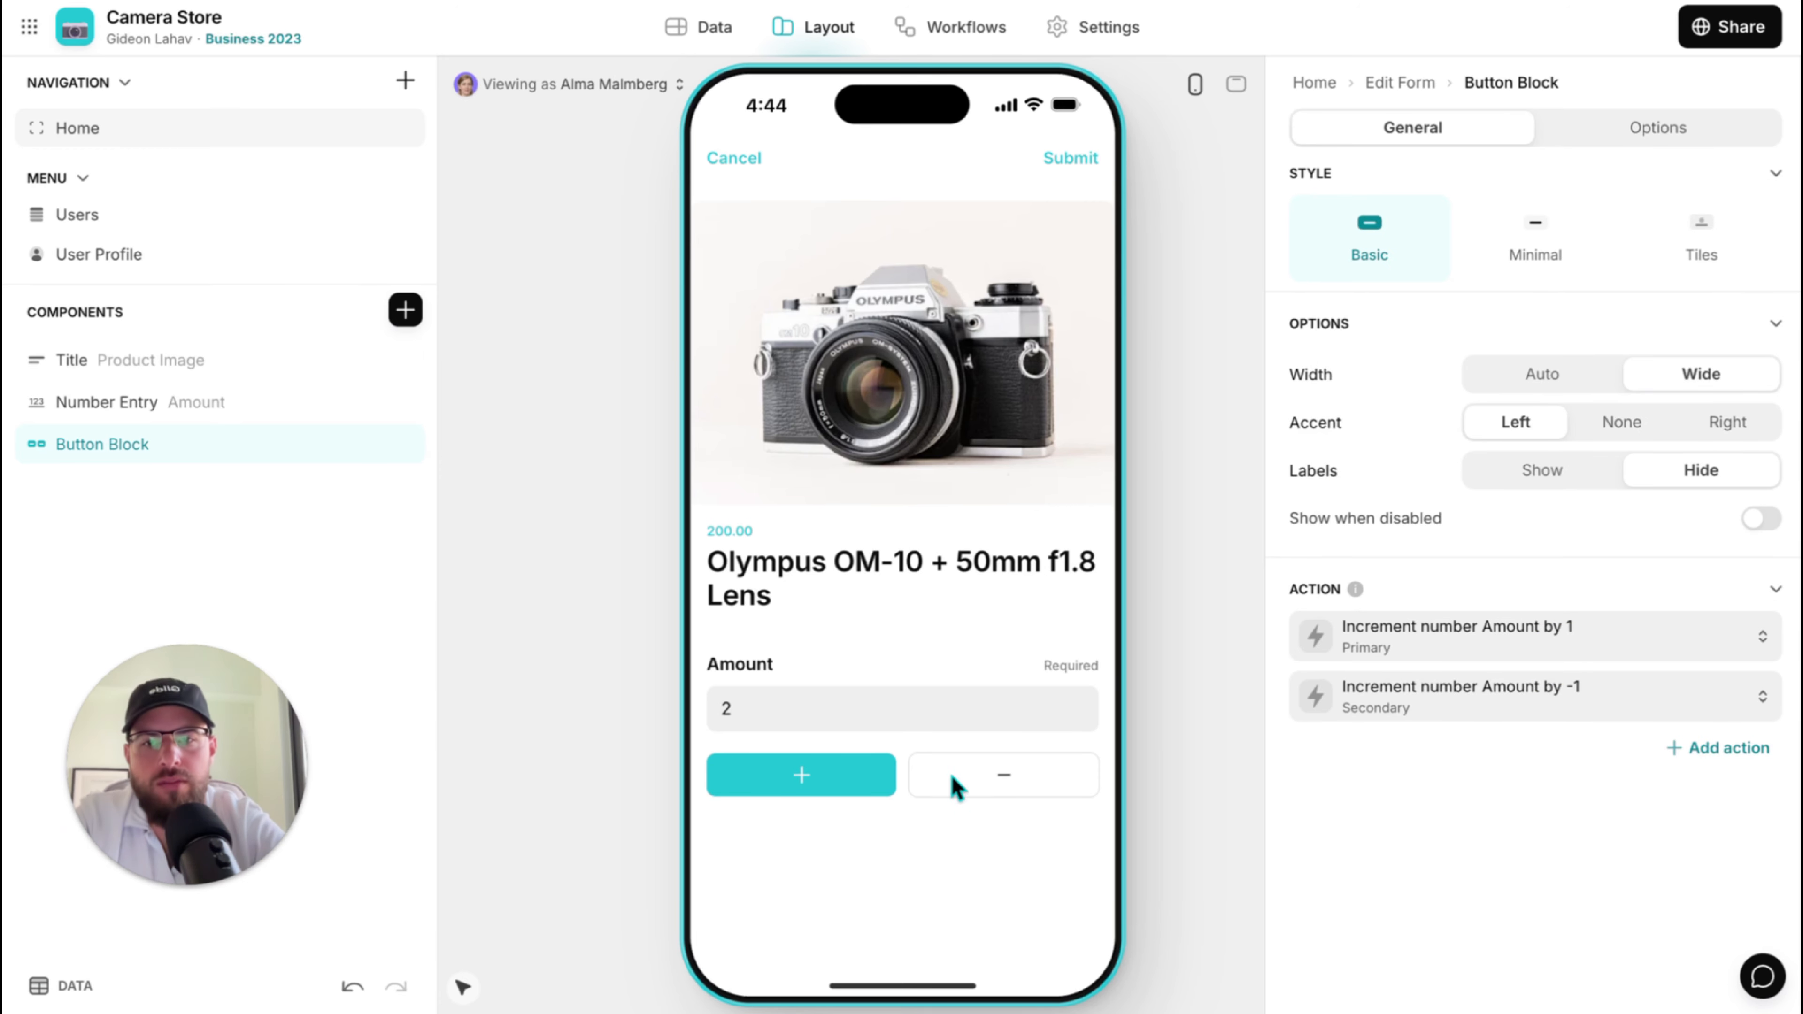
pyautogui.click(984, 782)
pyautogui.click(840, 780)
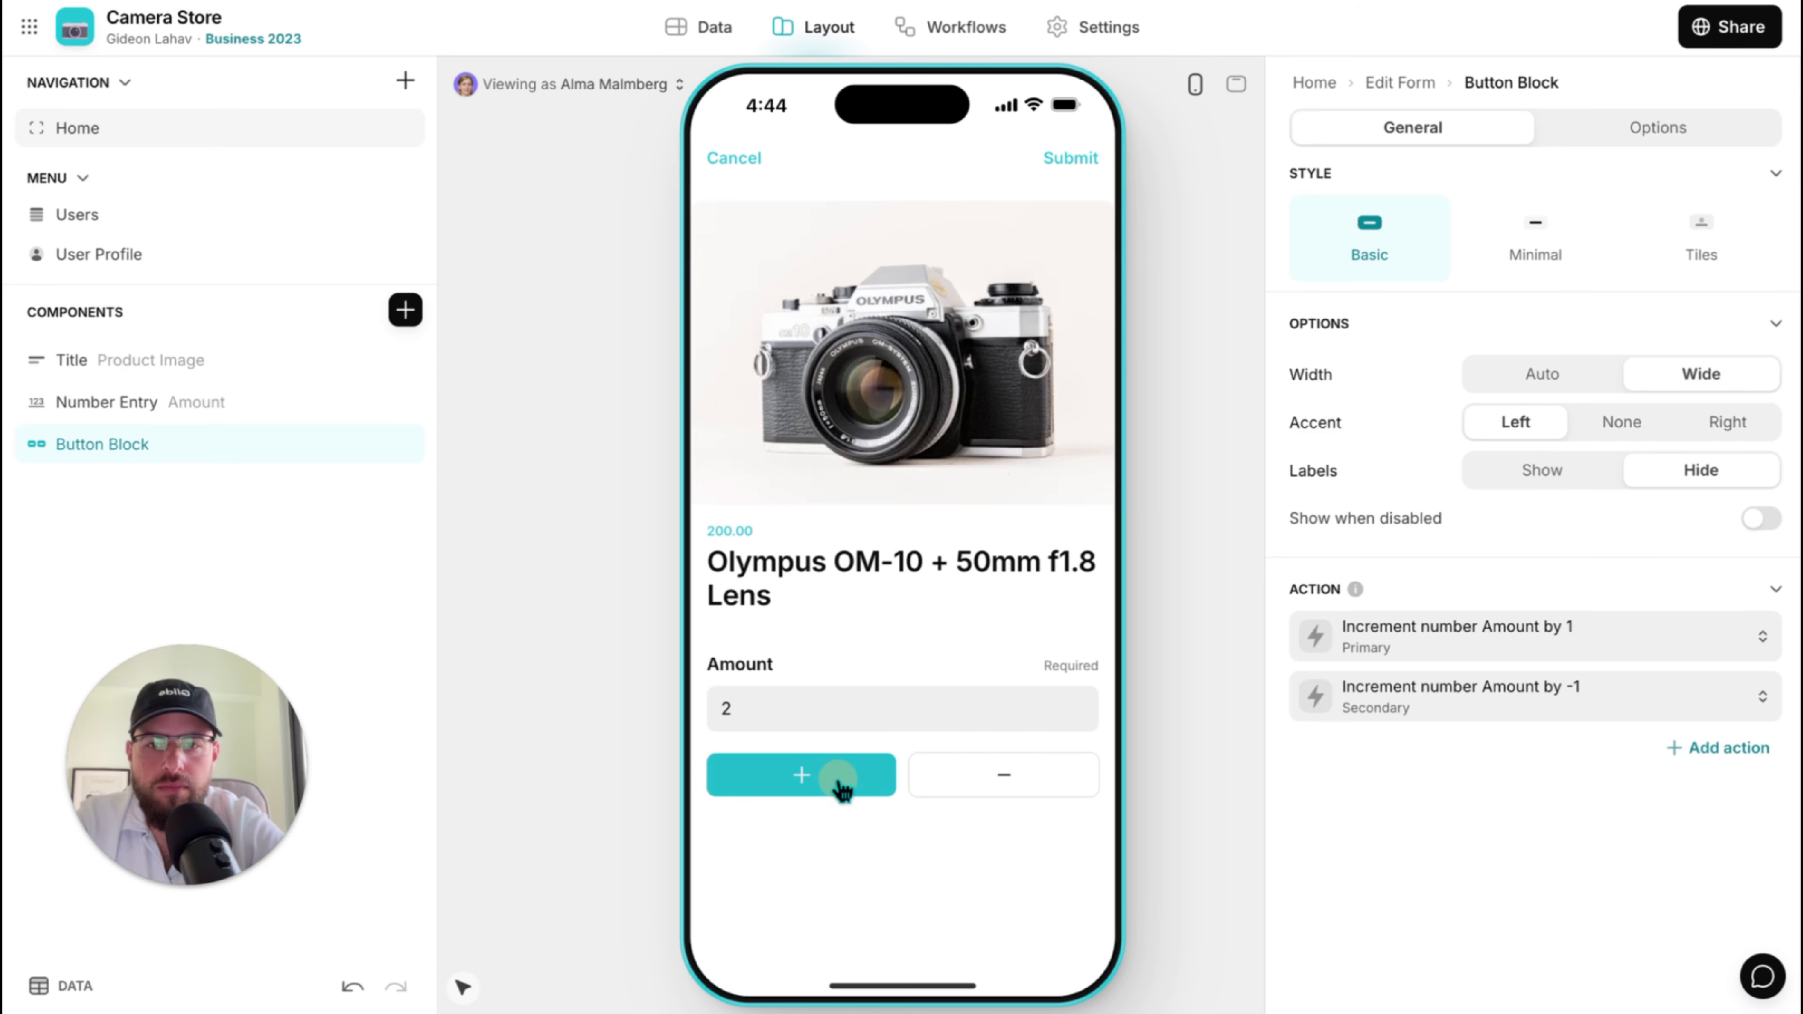
pyautogui.click(841, 784)
pyautogui.click(841, 784)
pyautogui.click(838, 785)
pyautogui.click(838, 787)
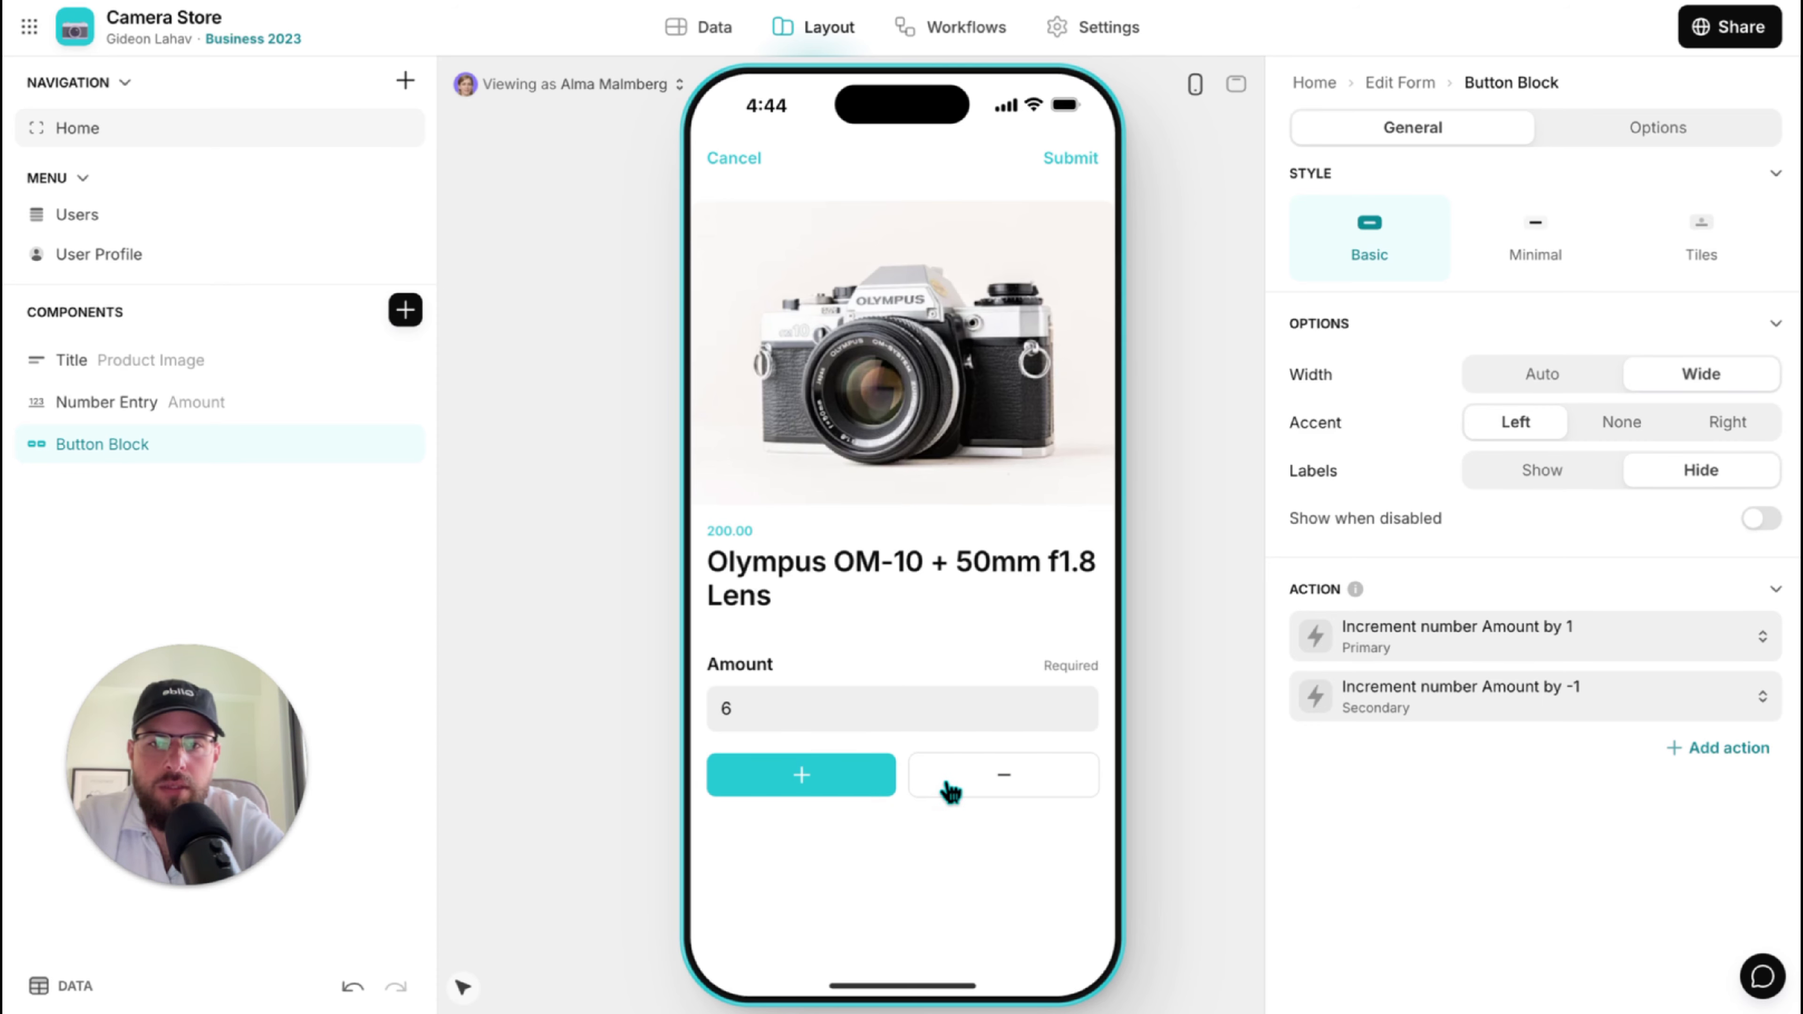
pyautogui.click(807, 773)
pyautogui.click(807, 773)
pyautogui.click(808, 774)
pyautogui.click(809, 777)
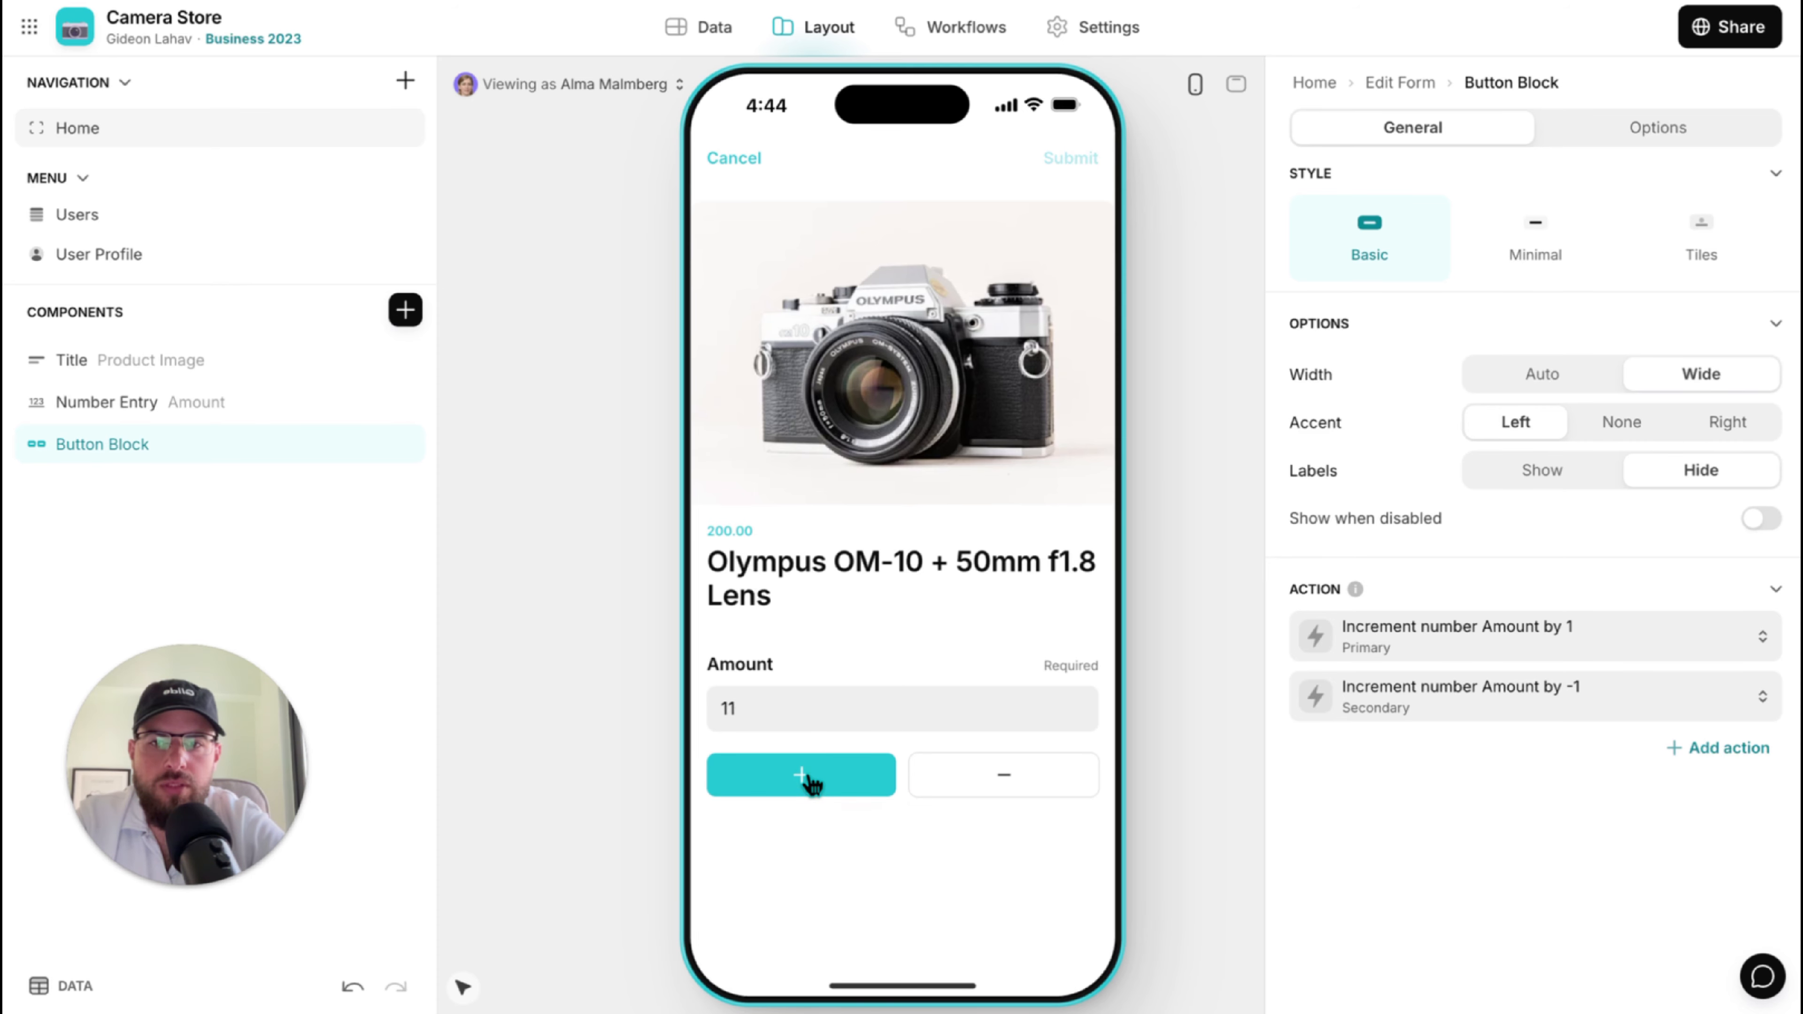
pyautogui.click(811, 781)
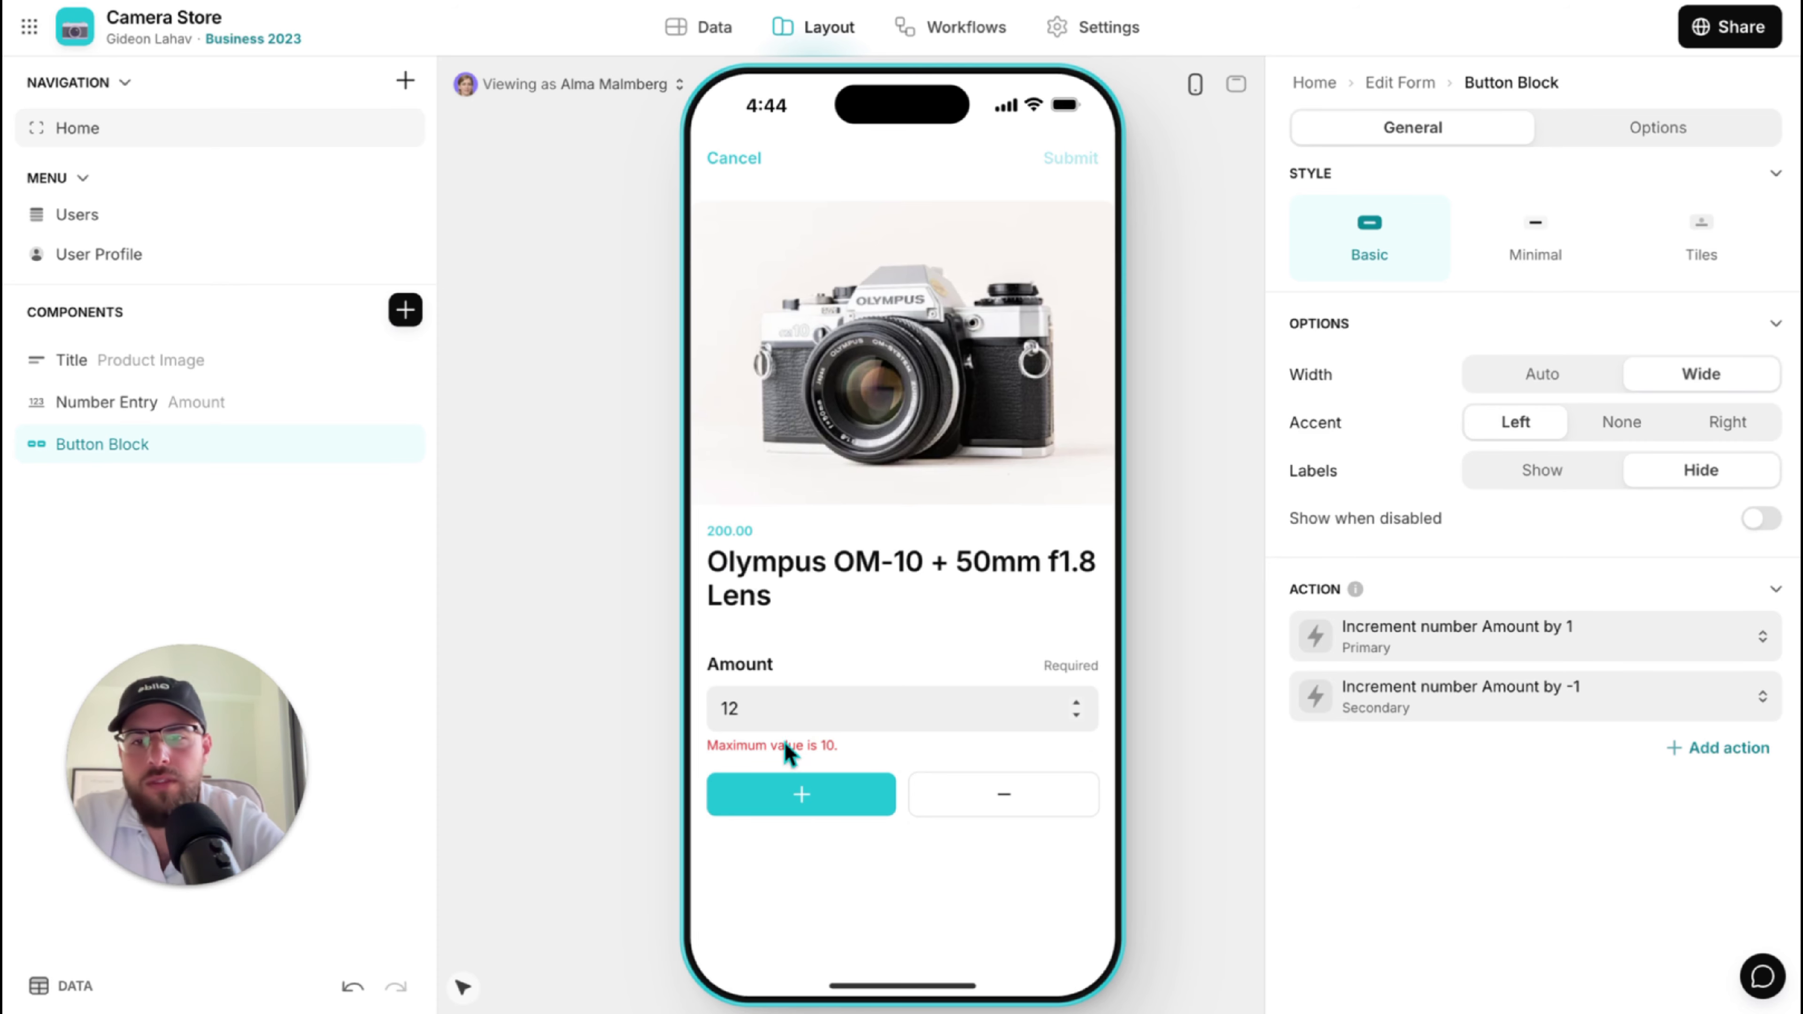
# Test the minus button in the preview by lowering the Amount below its minimum of 1.
pyautogui.click(1040, 801)
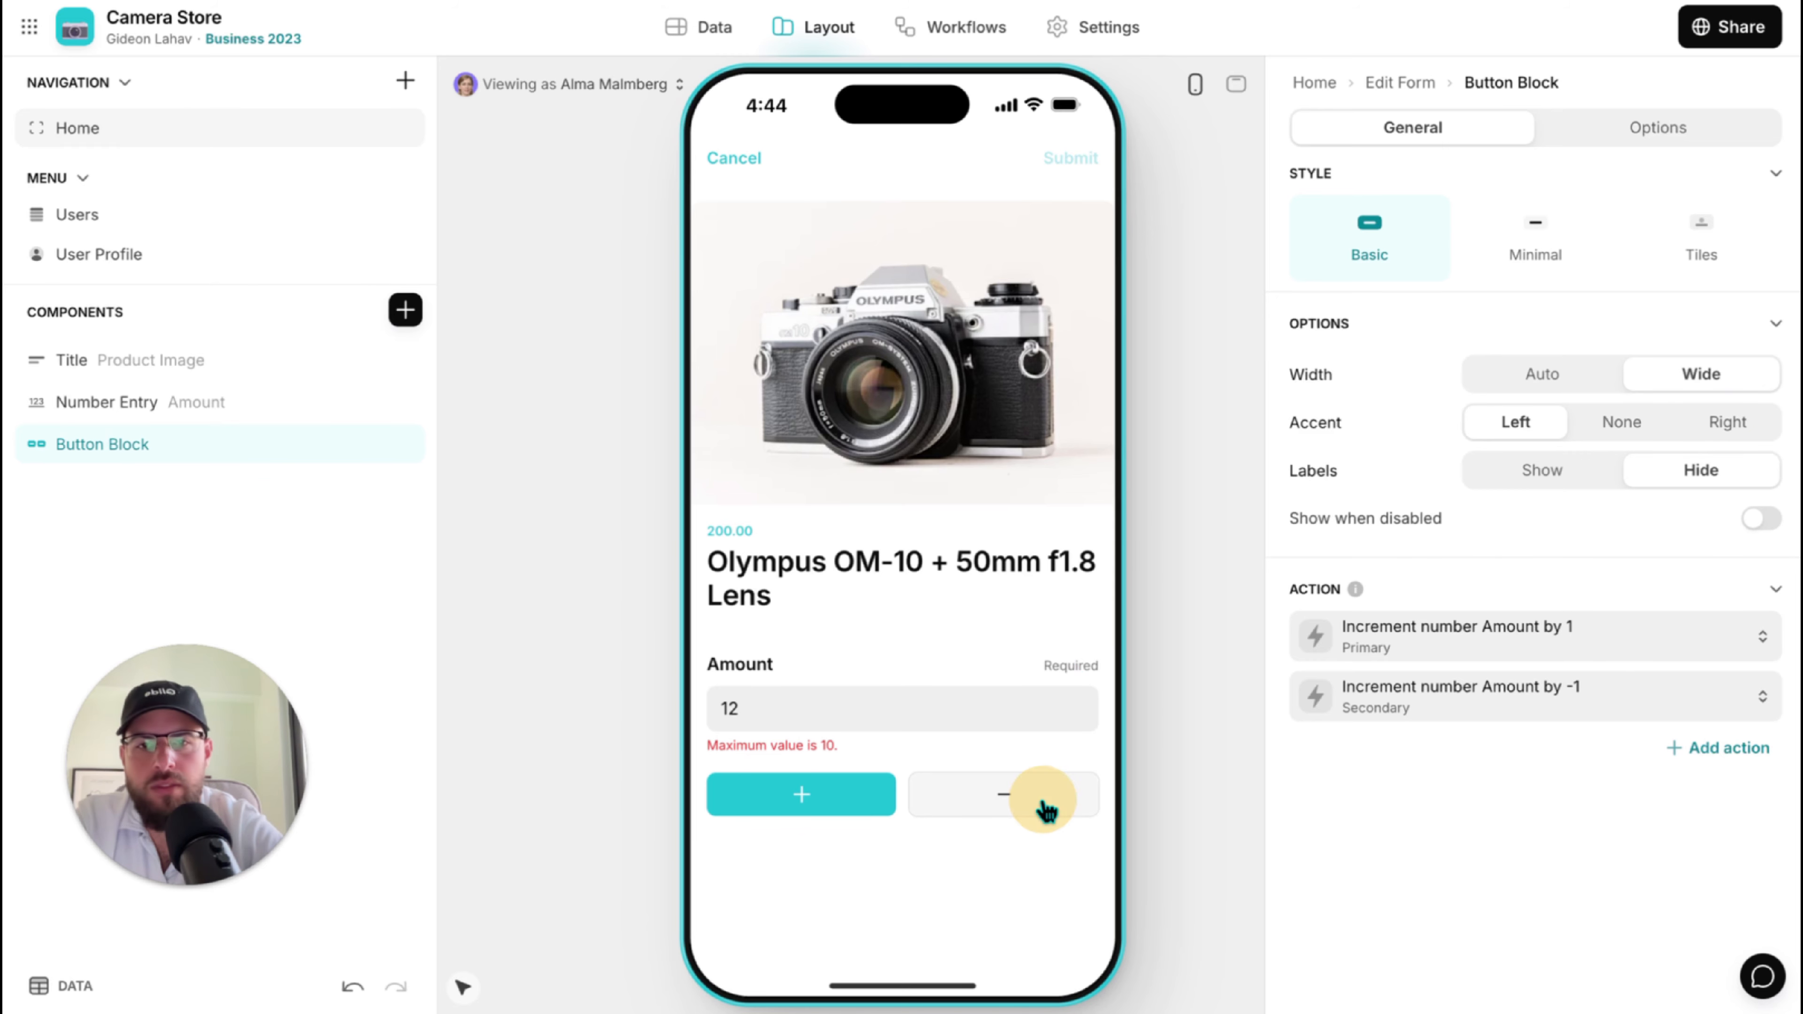
pyautogui.click(1041, 806)
pyautogui.click(1040, 806)
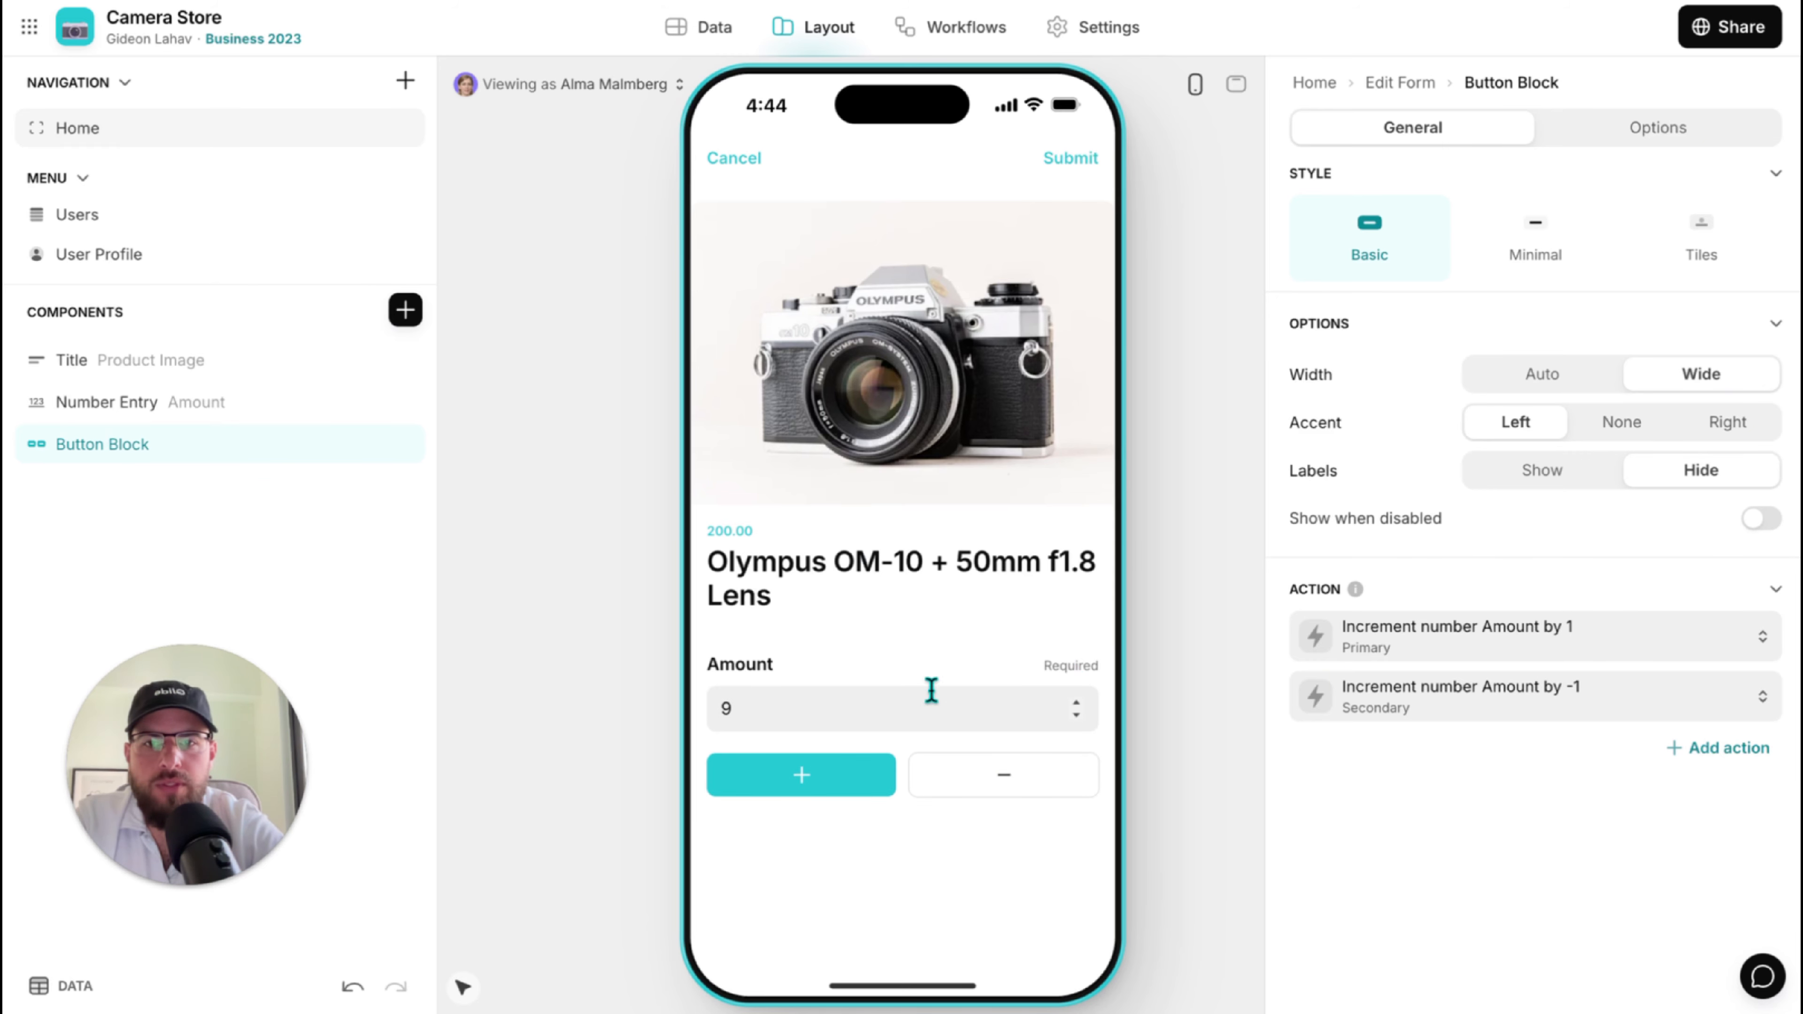
pyautogui.click(998, 780)
pyautogui.click(998, 780)
pyautogui.doubleClick(999, 780)
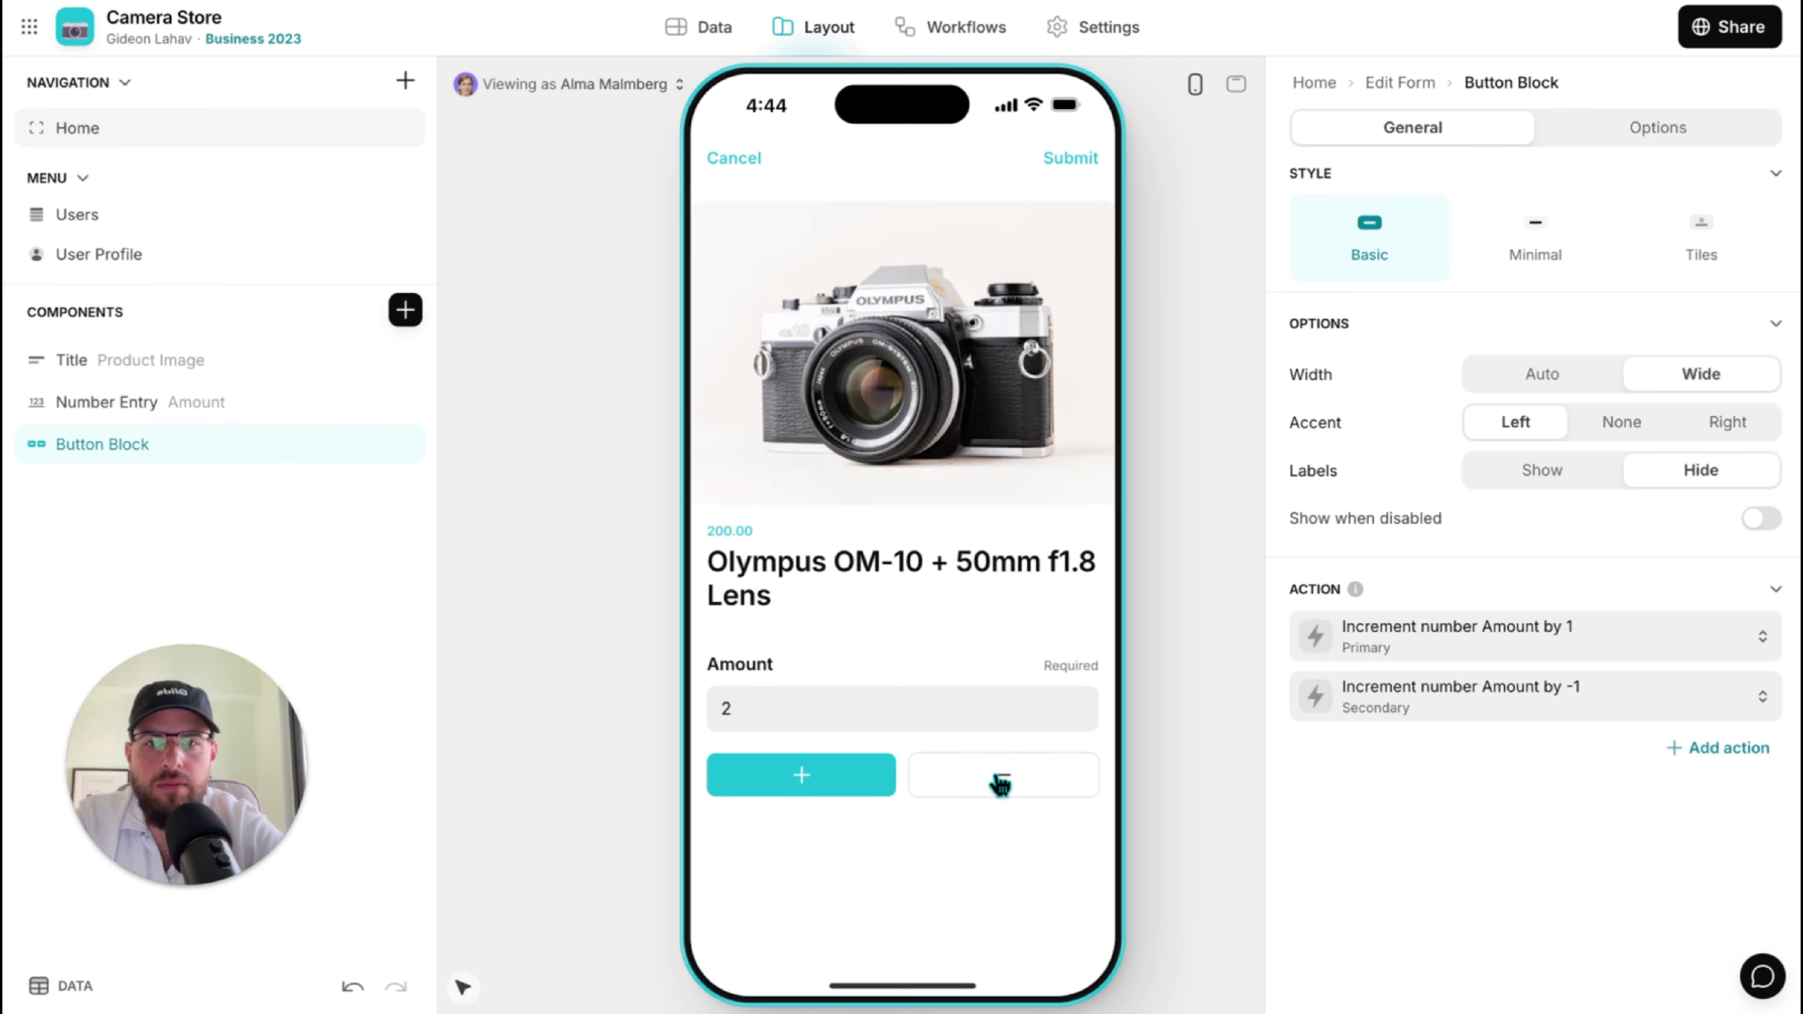
pyautogui.click(1000, 780)
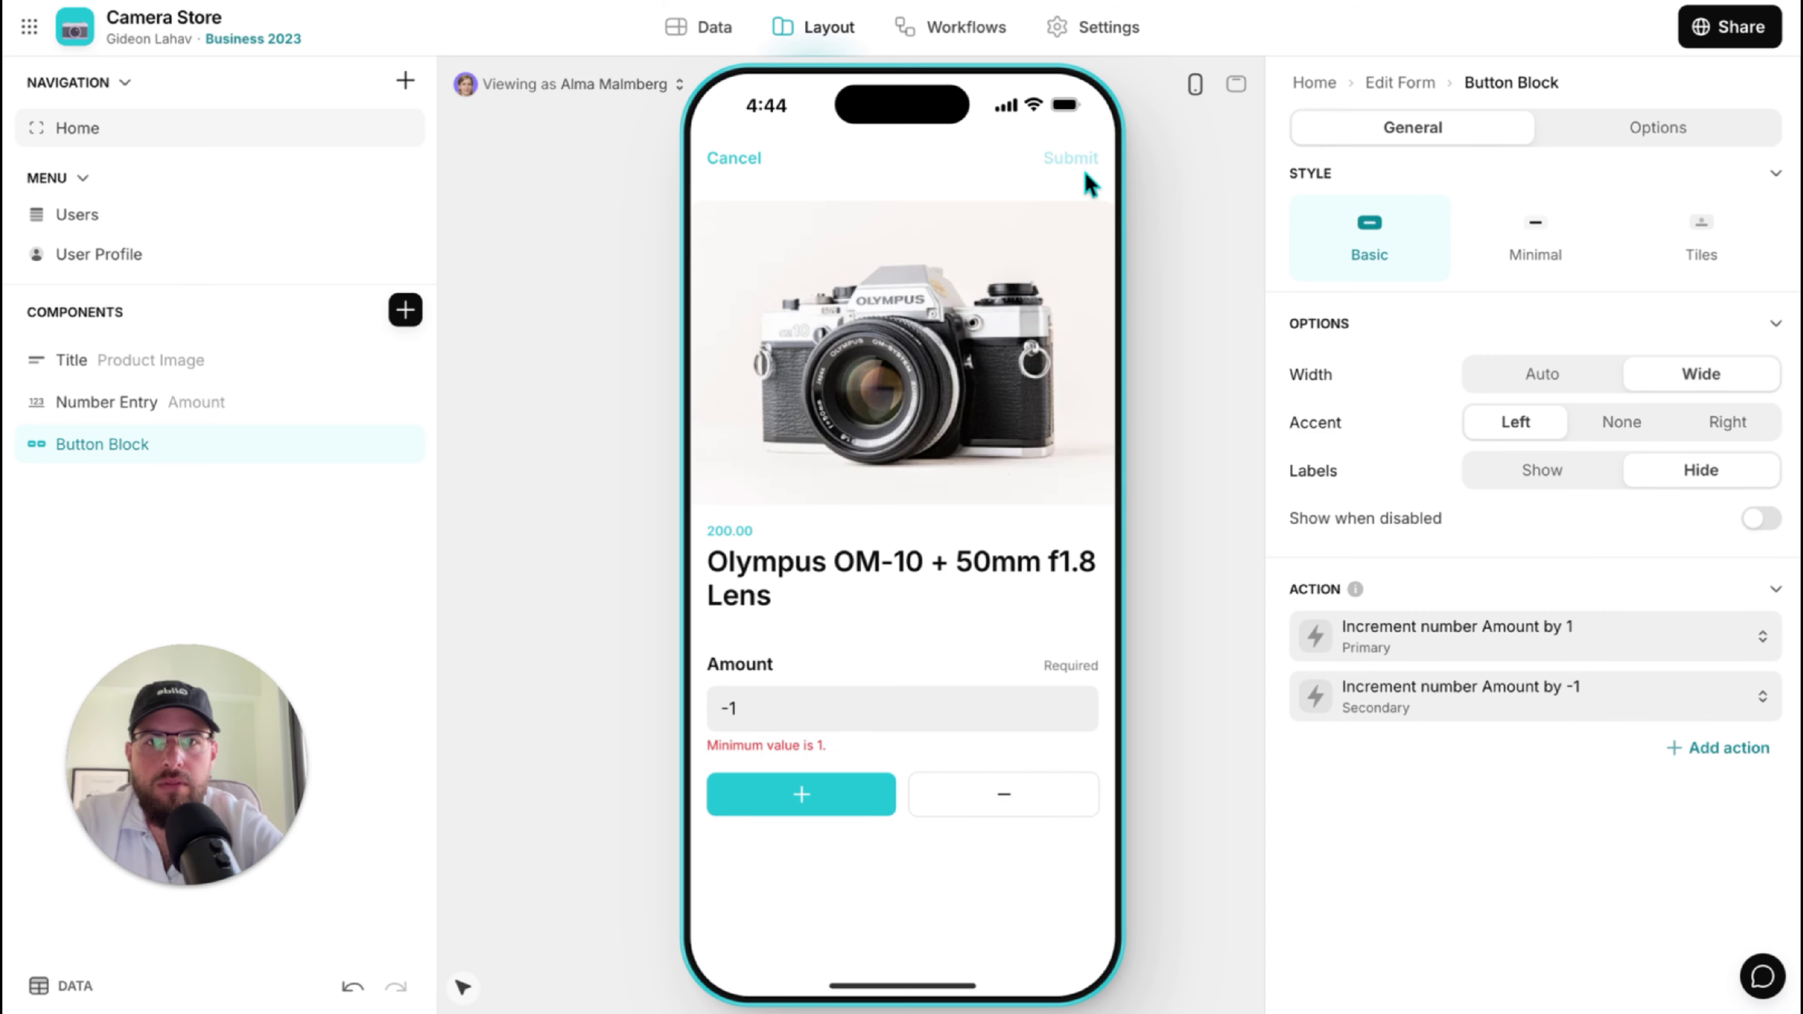
# Raise the Amount back into the allowed range with the plus button and submit the edit form.
pyautogui.click(786, 794)
pyautogui.click(787, 793)
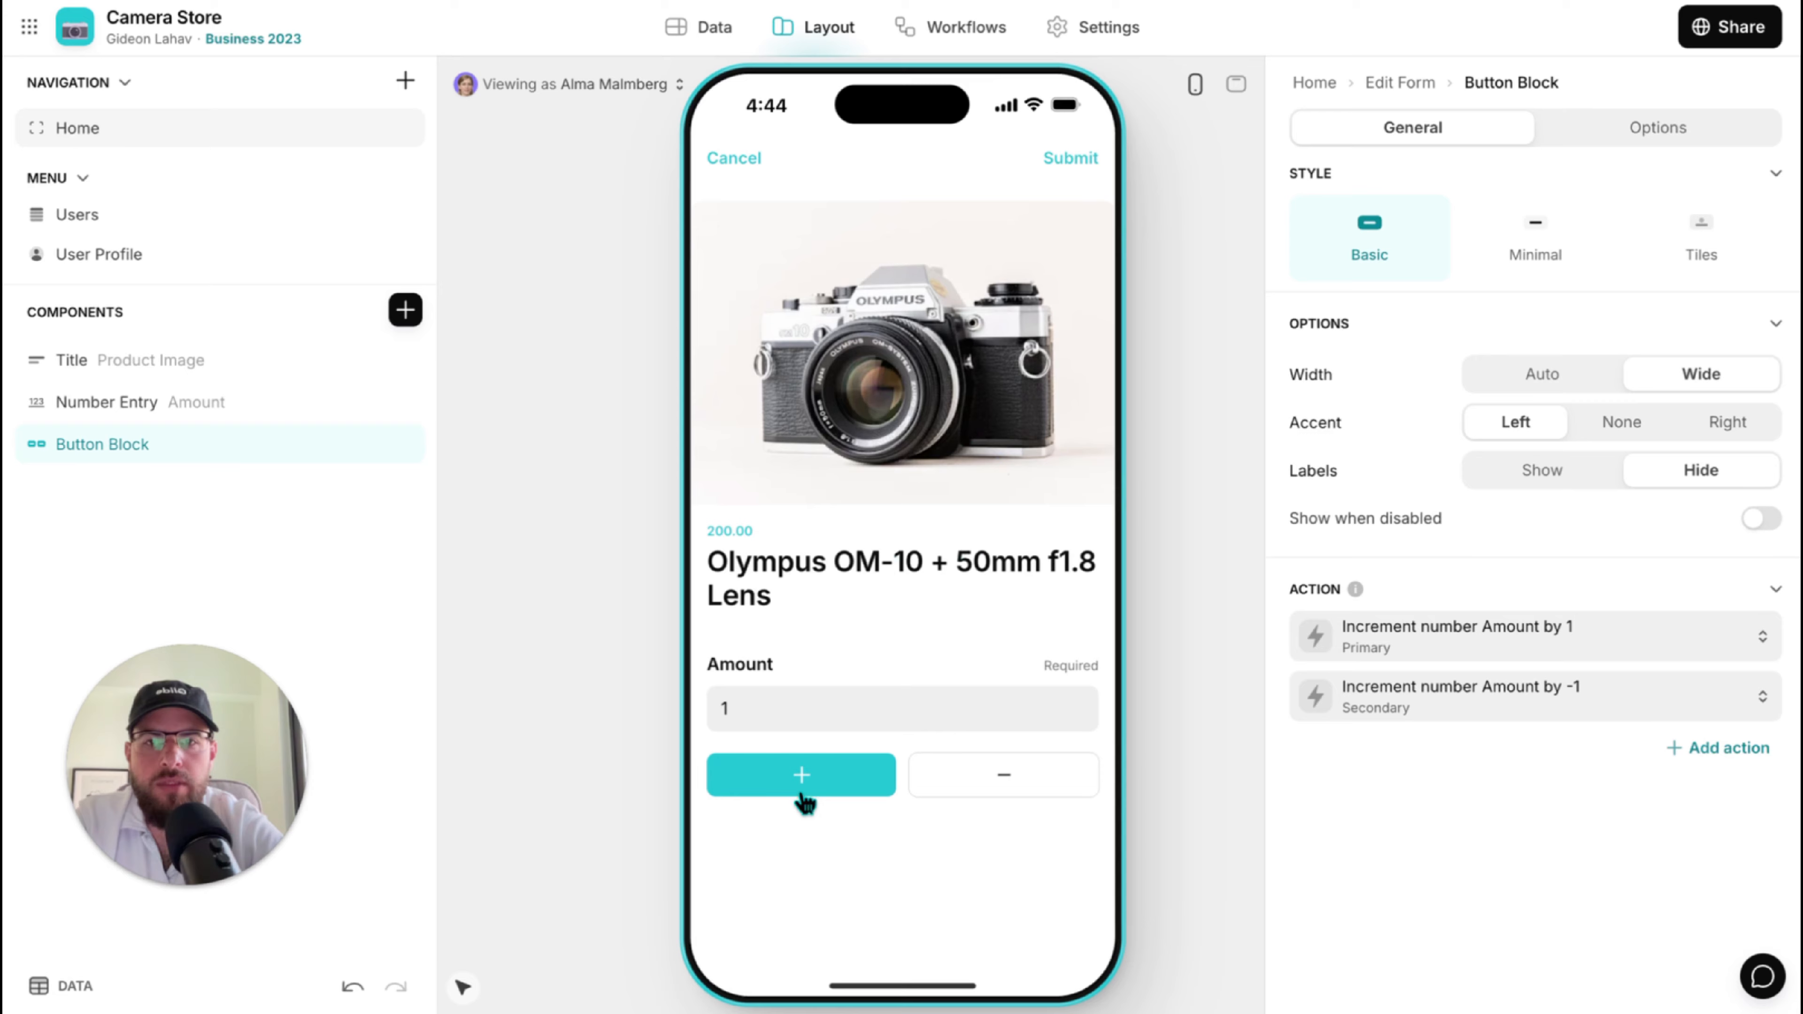
pyautogui.click(800, 791)
pyautogui.click(1073, 160)
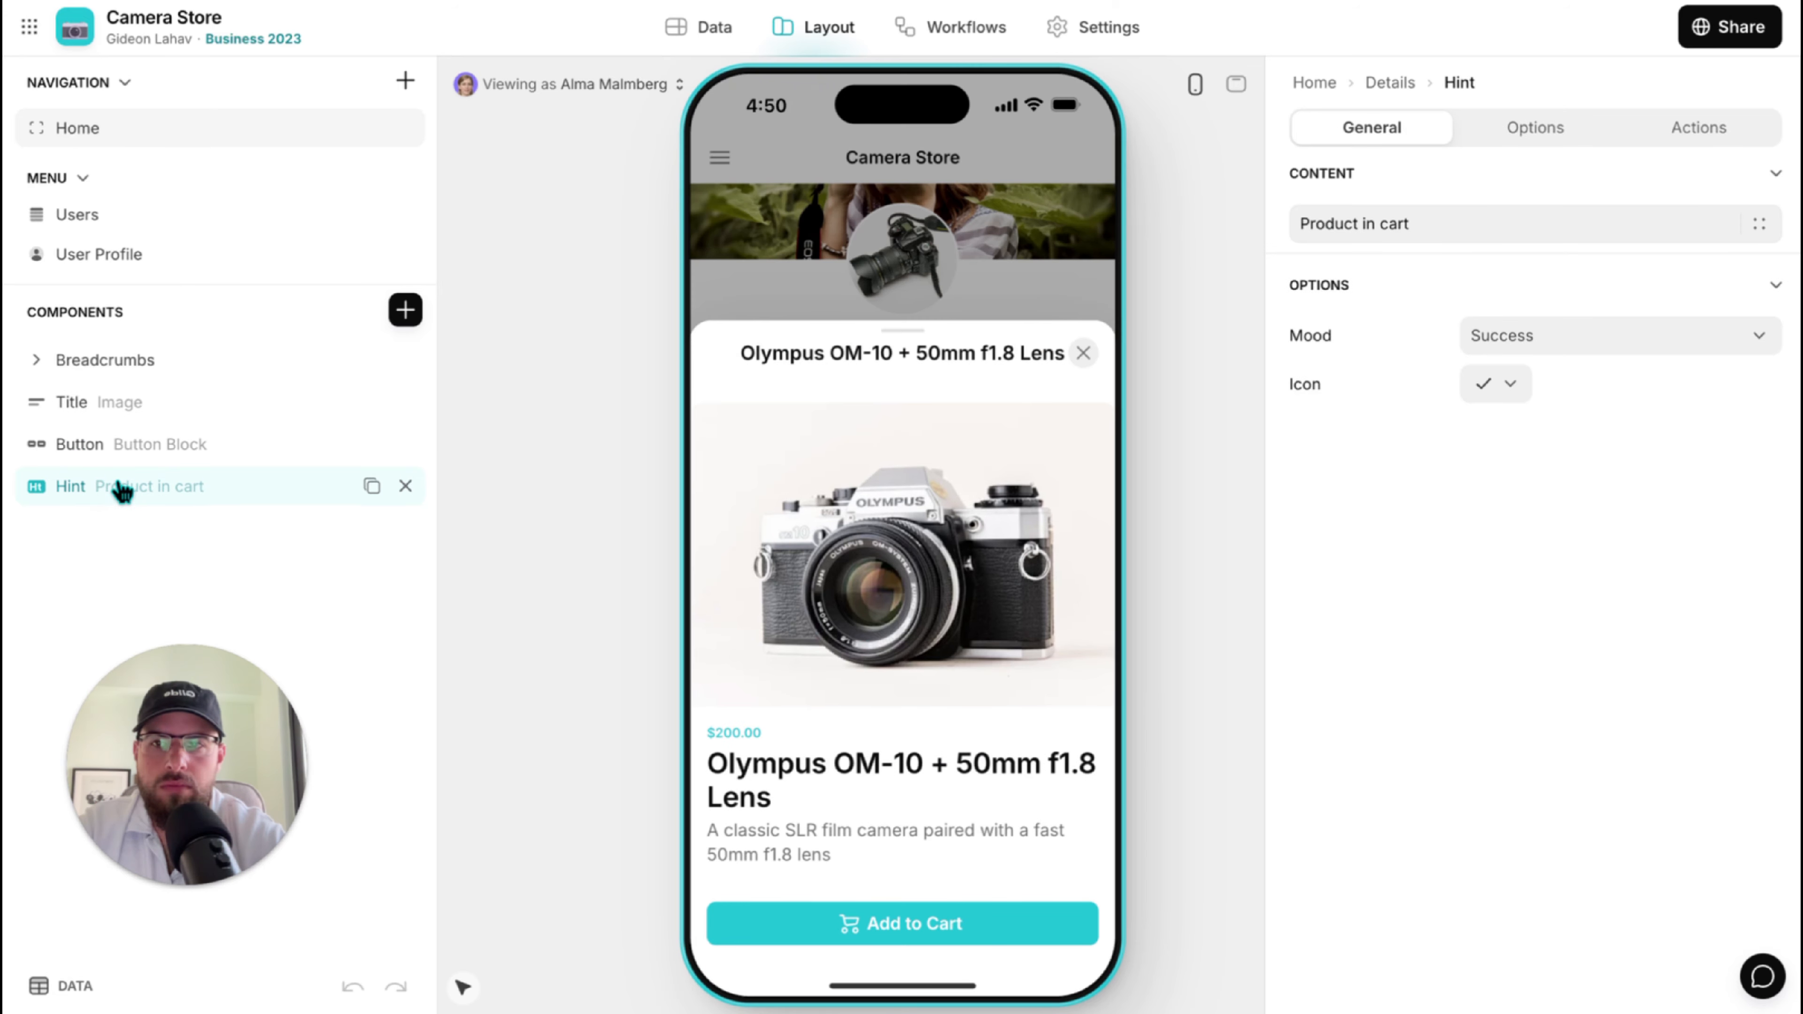
# Add a column named "Added today" next to the Current product added rel column in the Products table.
pyautogui.click(709, 28)
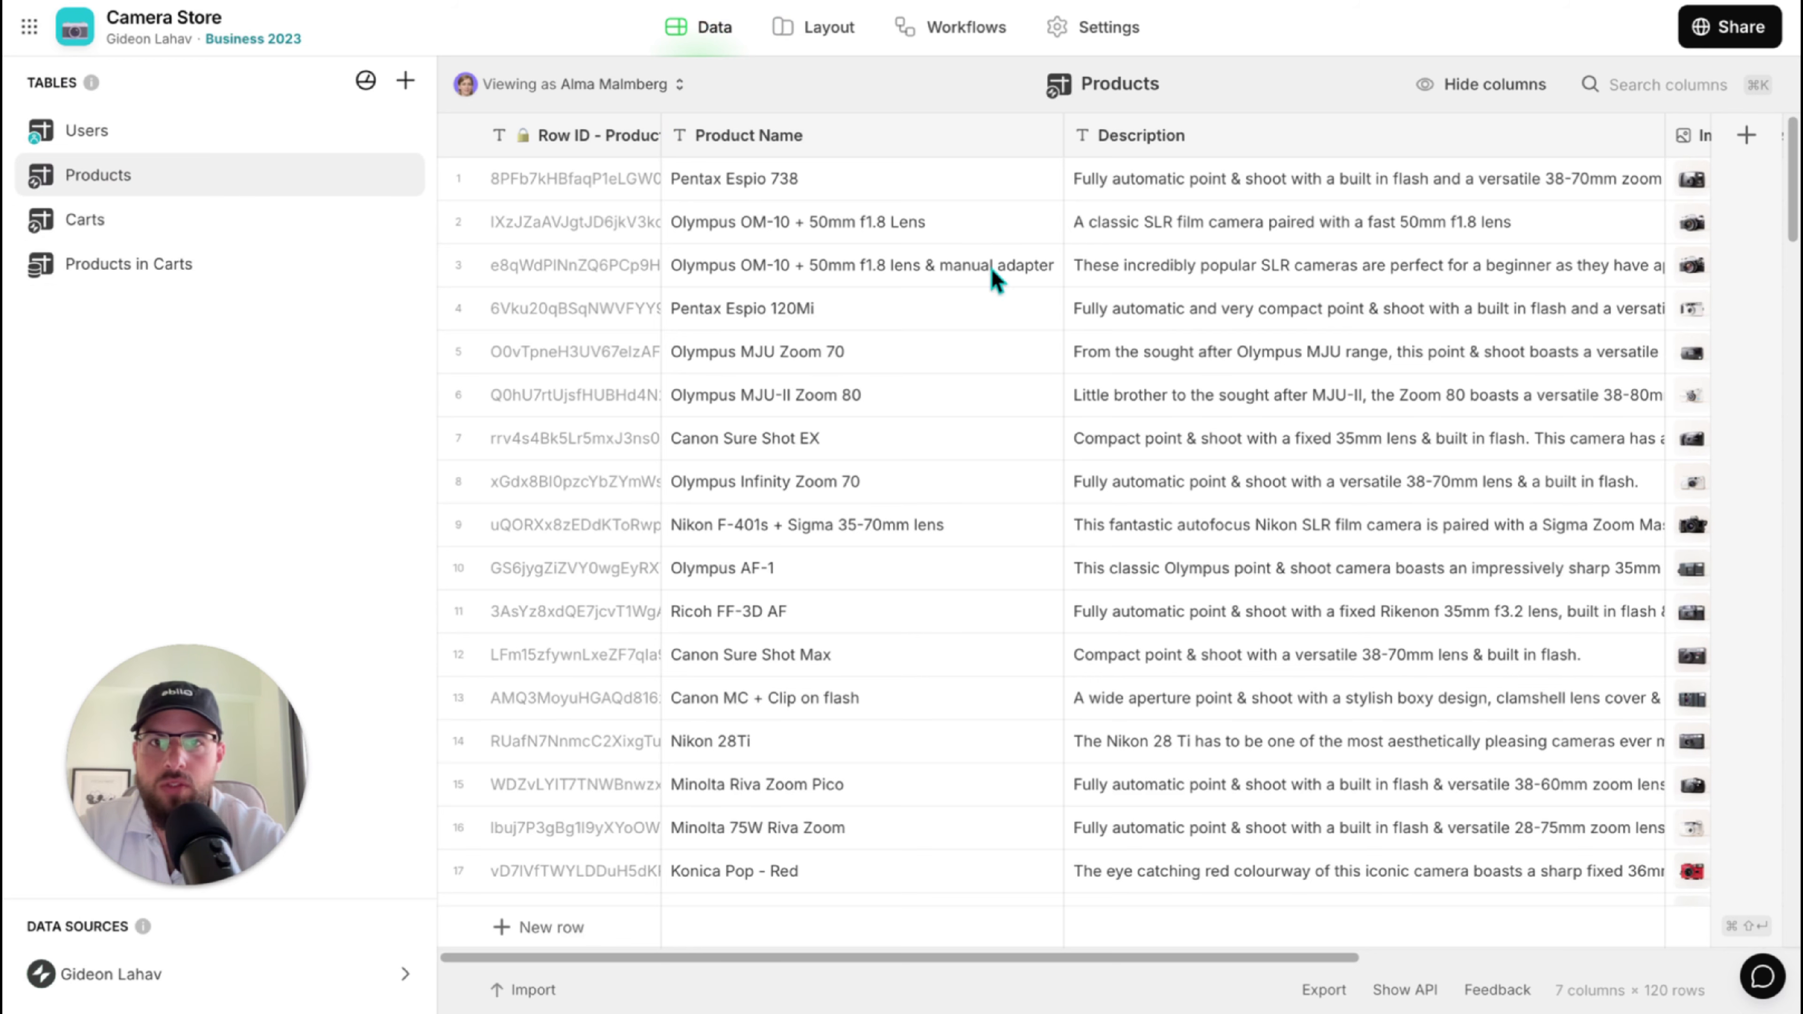
pyautogui.hscroll(8, 998, 285)
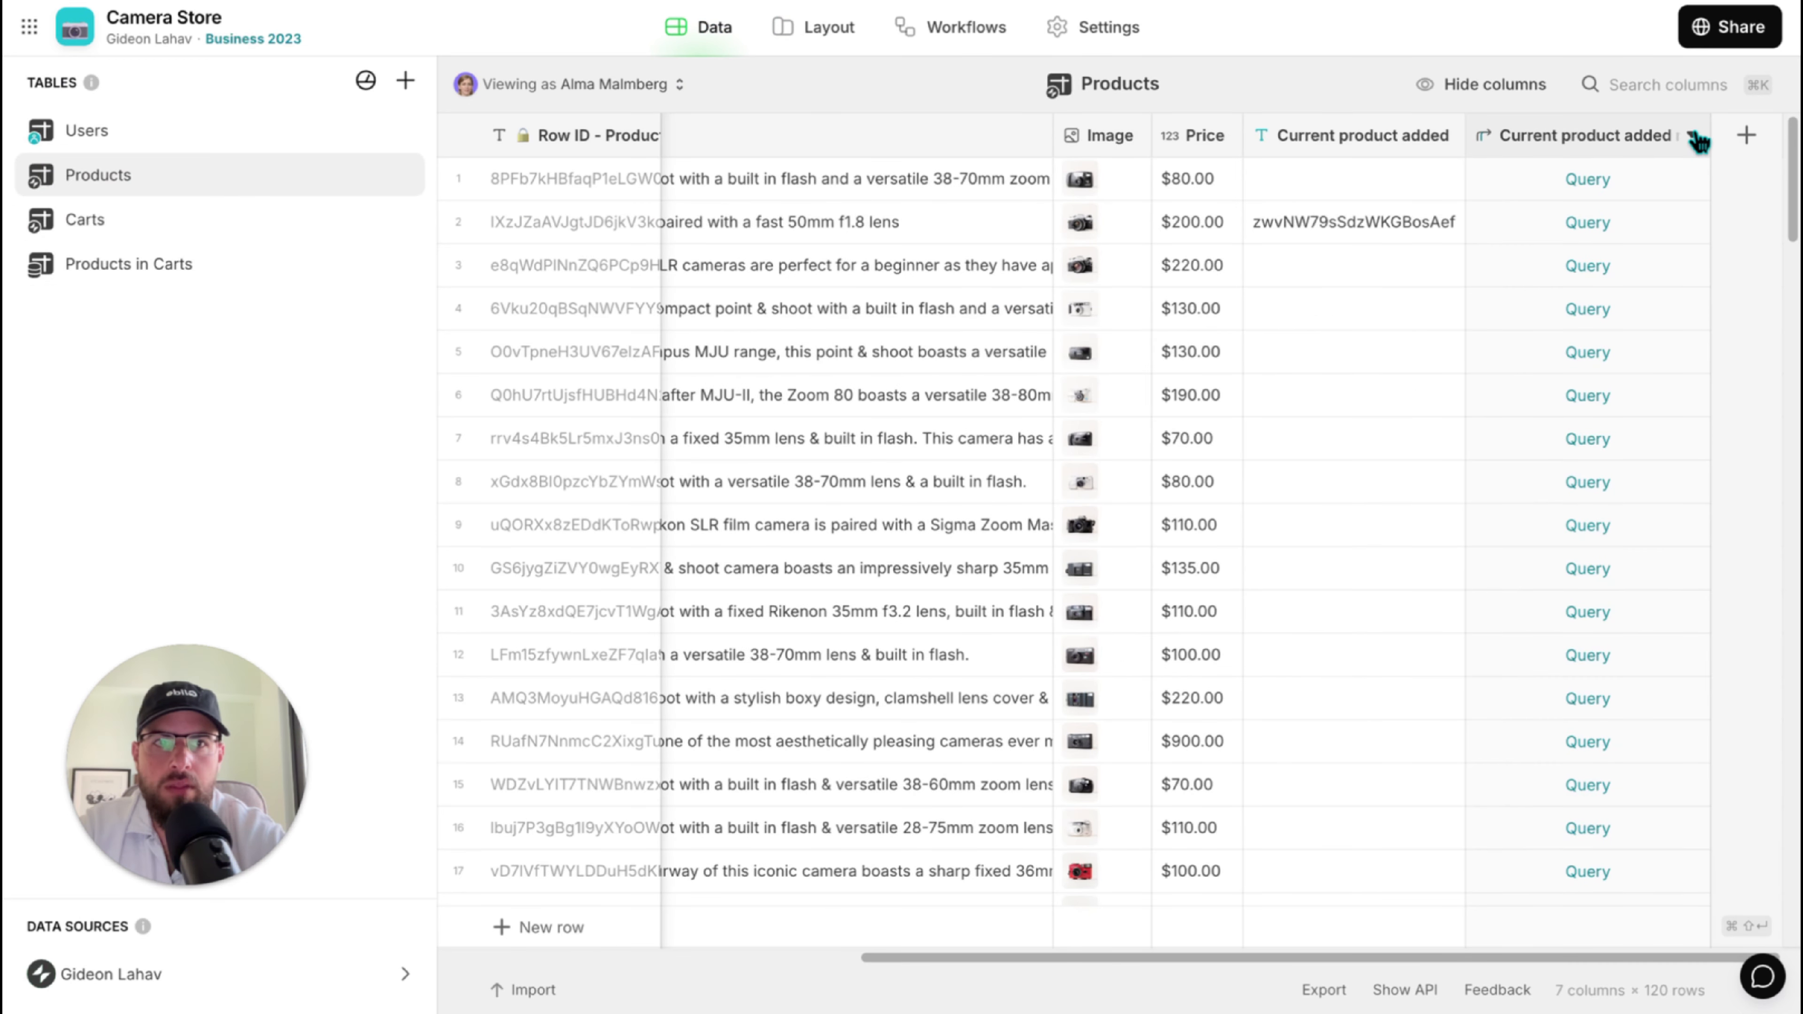
pyautogui.click(1700, 134)
pyautogui.click(1533, 252)
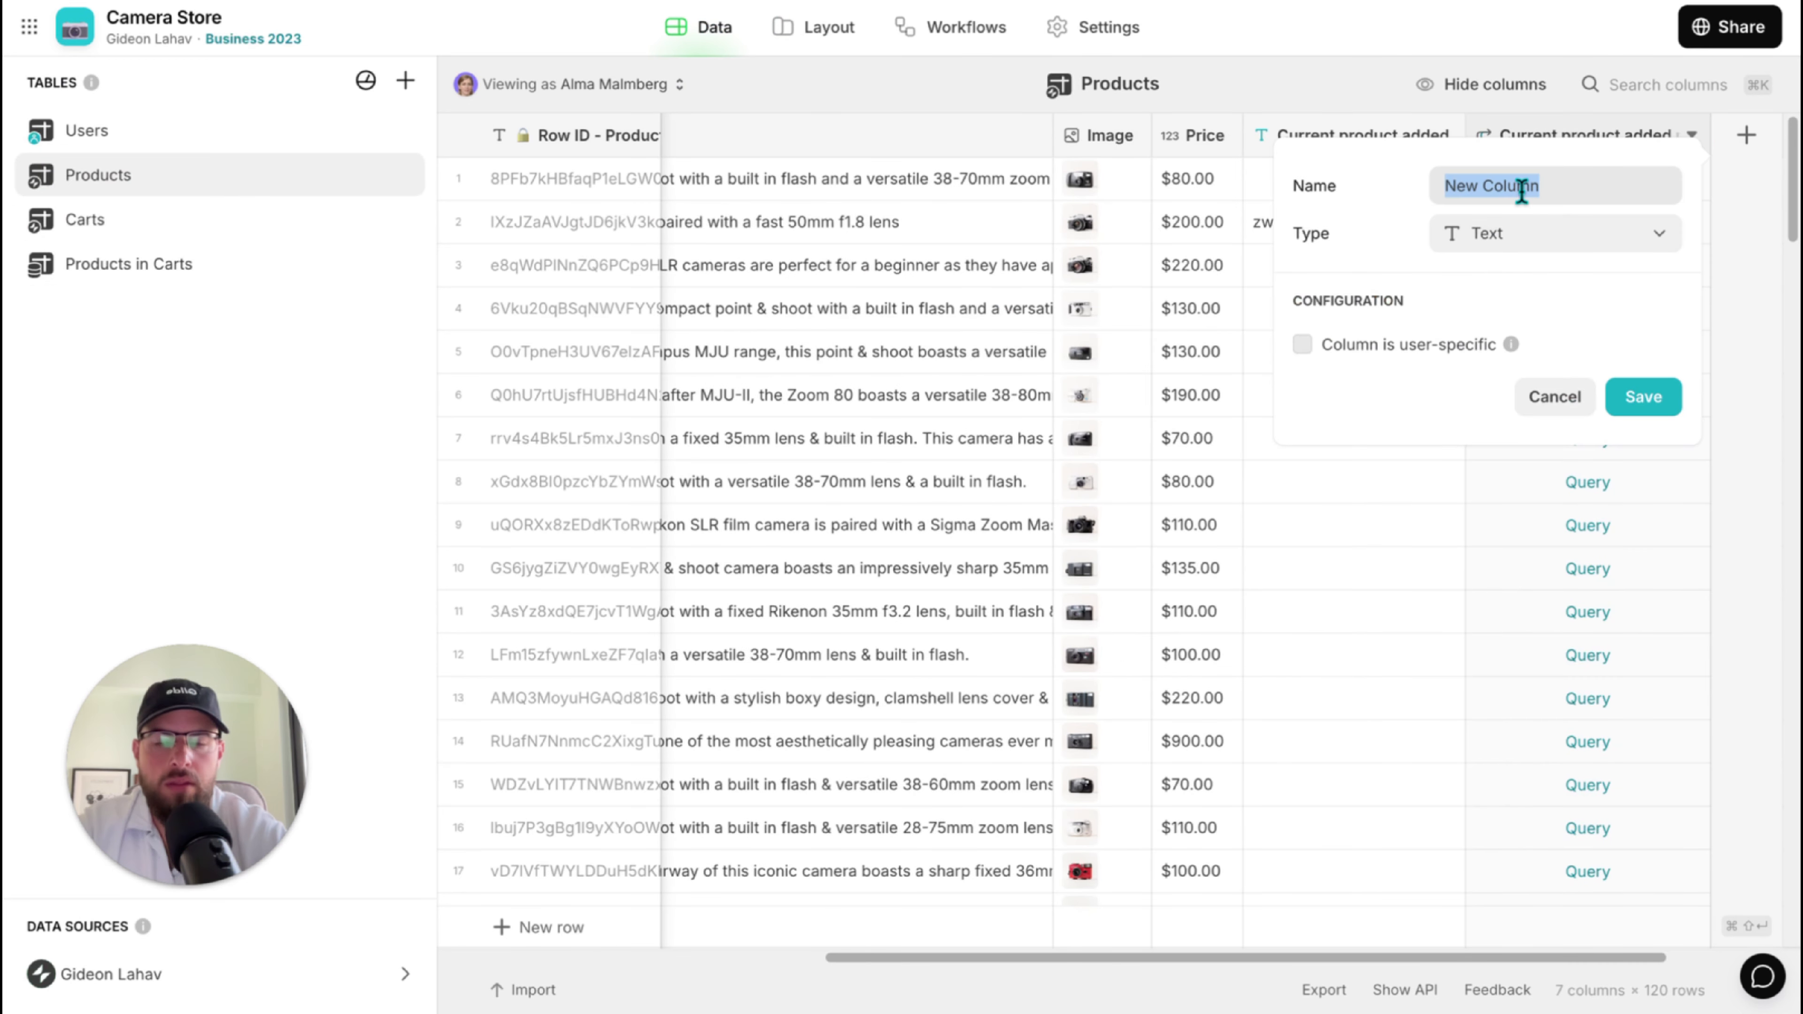
pyautogui.write('Added today')
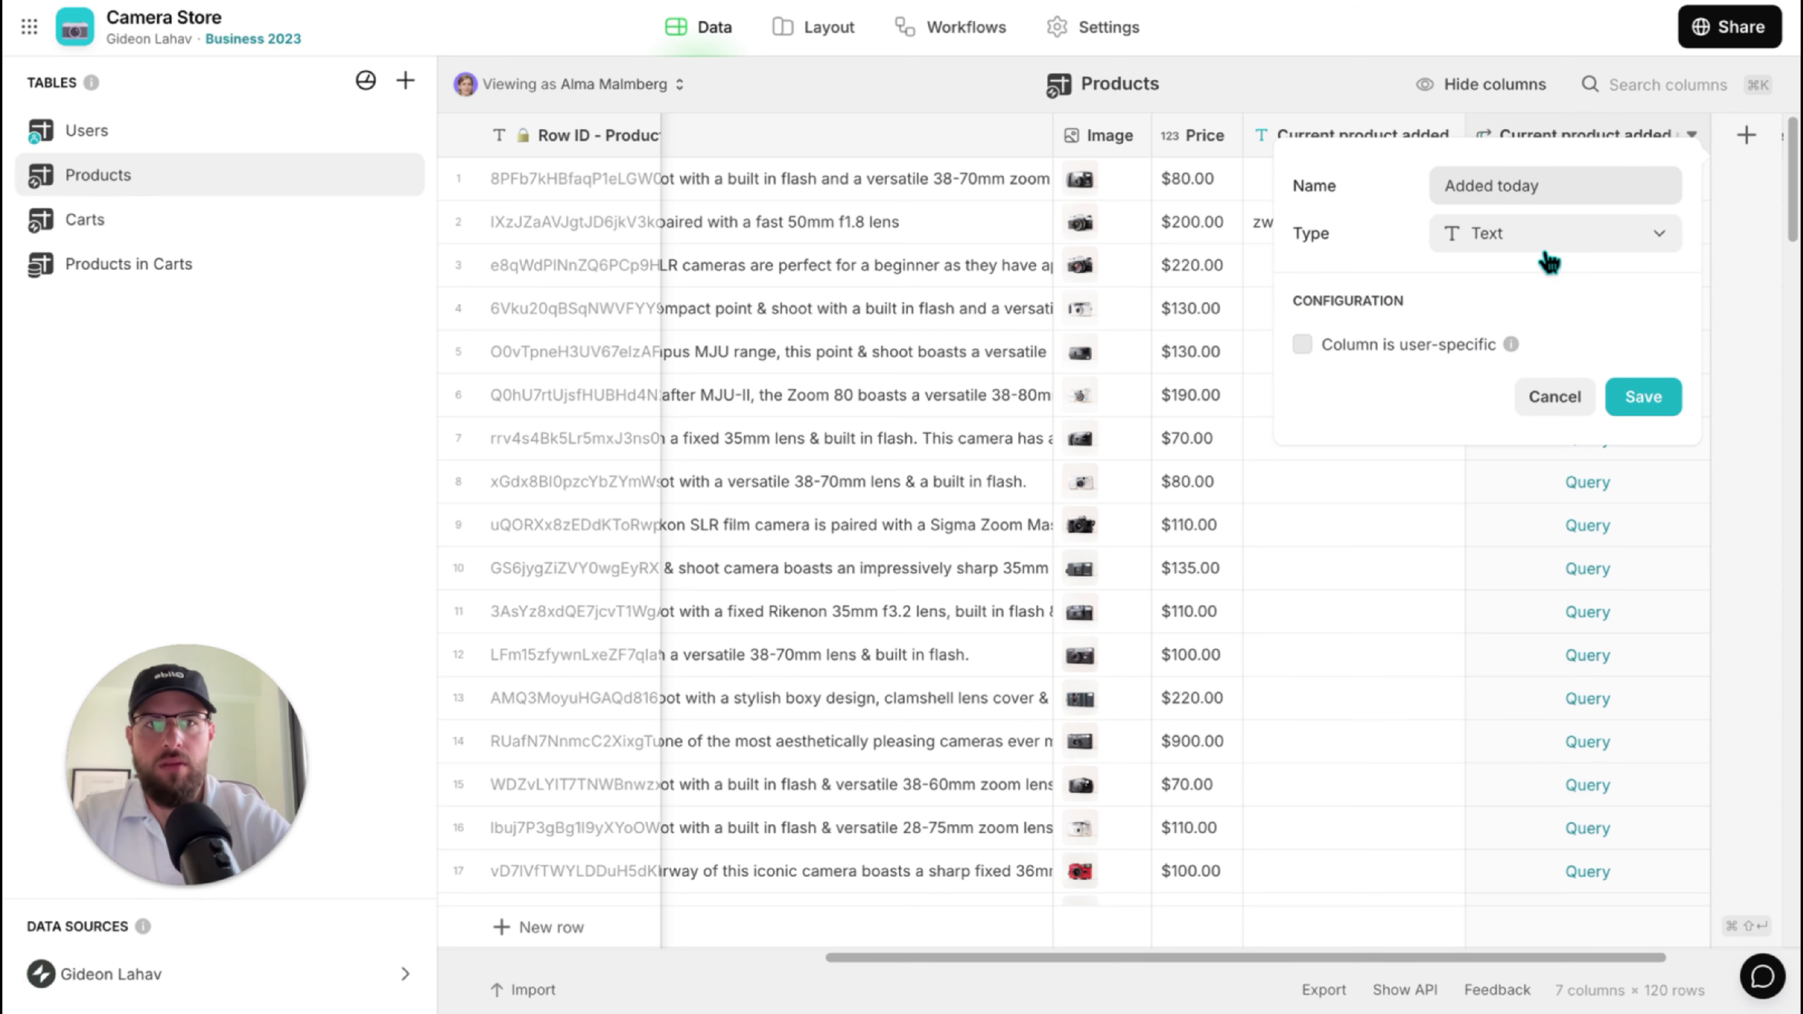
# Make the Added today column a Lookup of the timestamp through the Current product added rel relation and save it.
pyautogui.click(1547, 245)
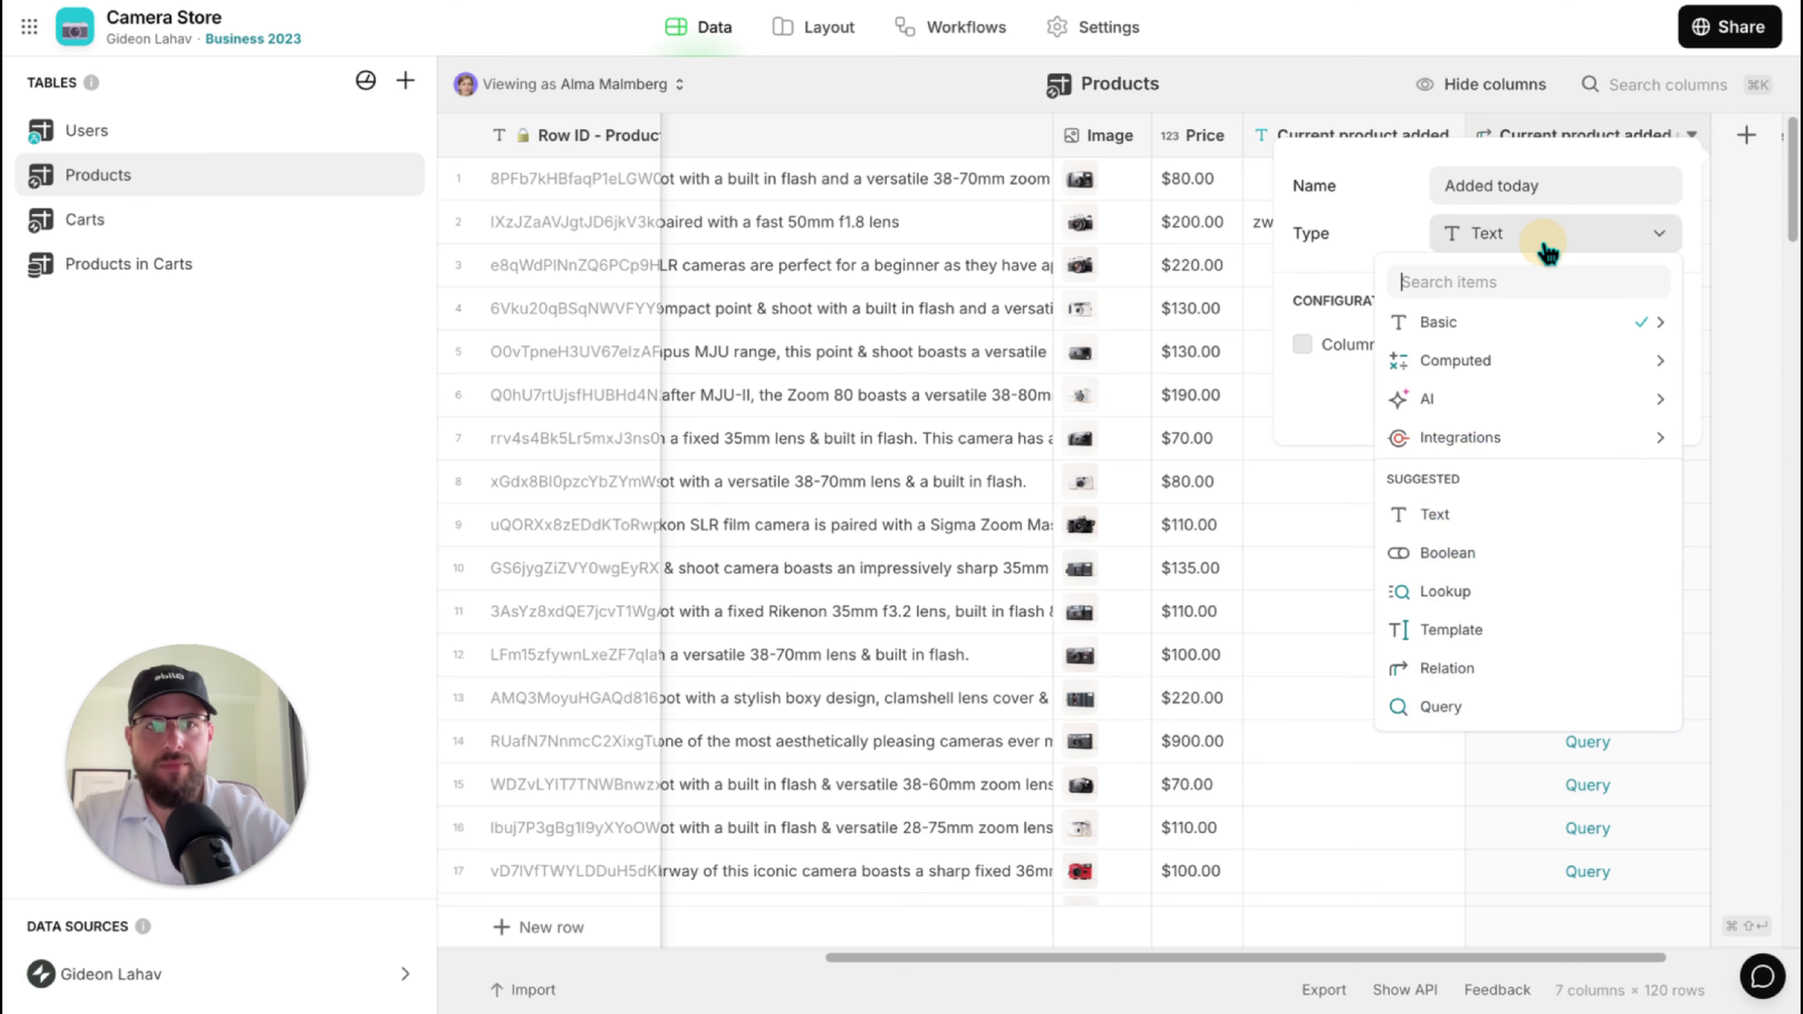
pyautogui.write('lo')
pyautogui.press('Return')
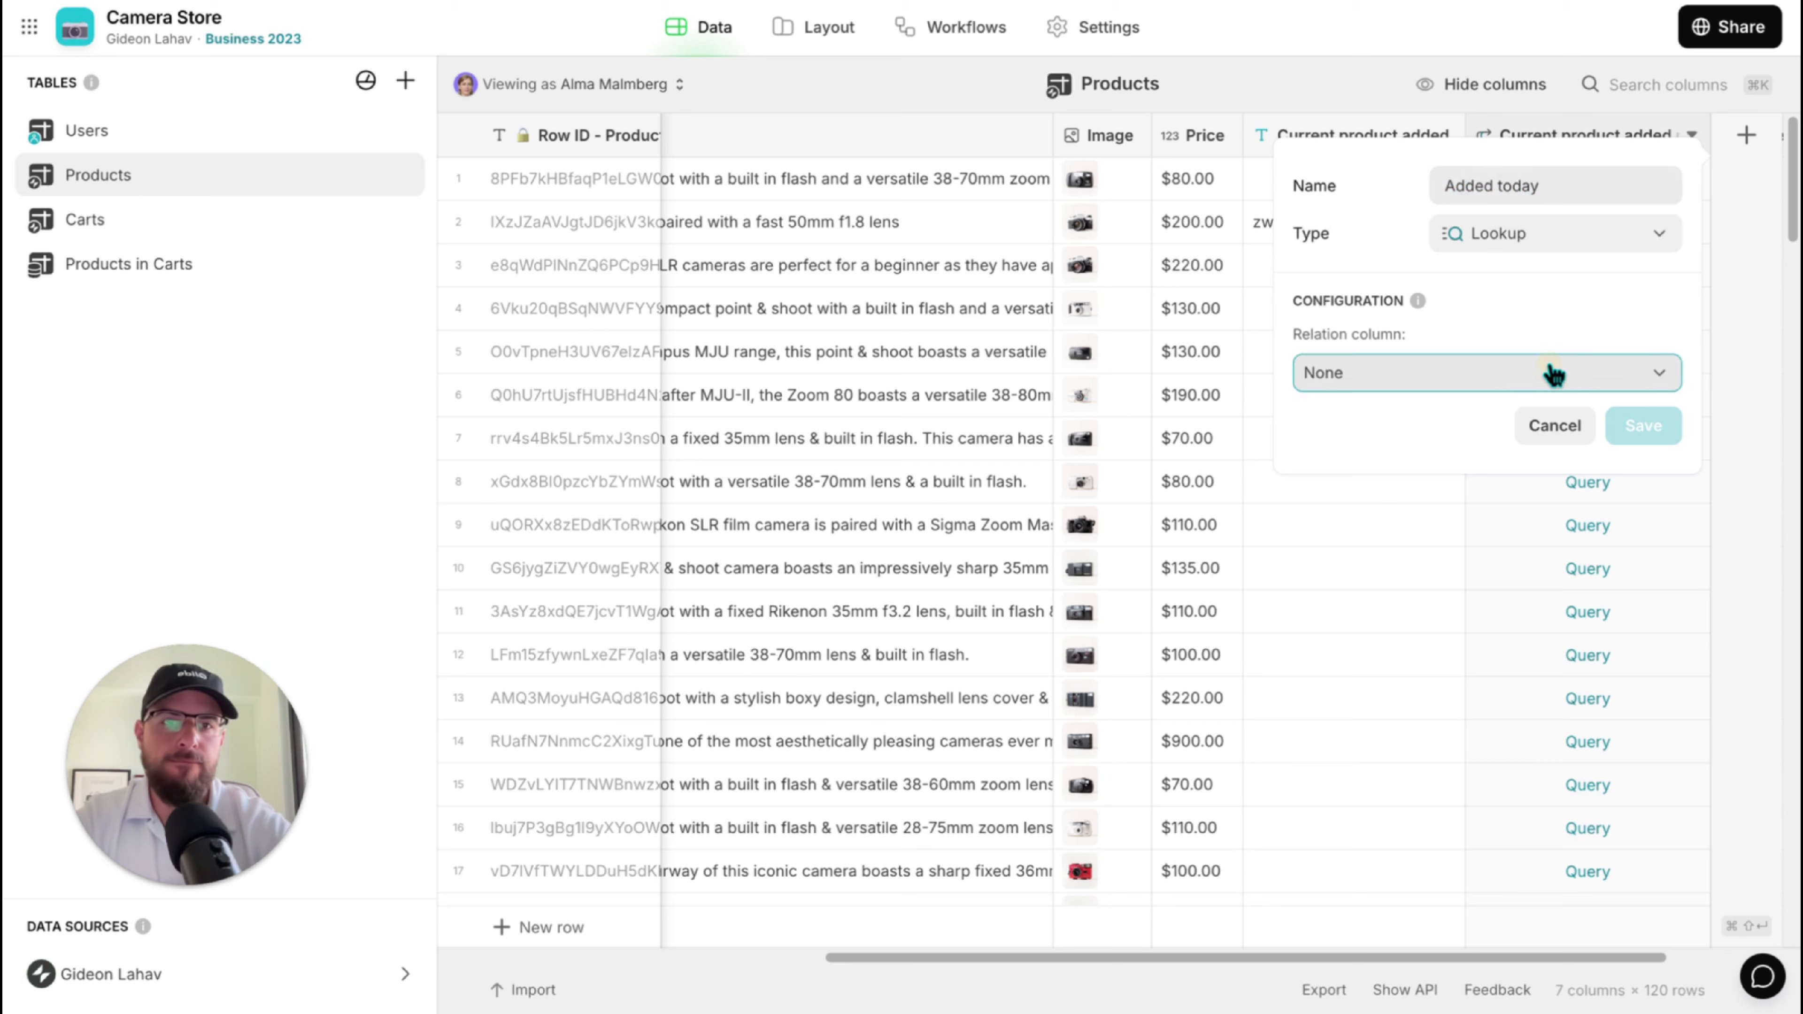
pyautogui.click(1552, 371)
pyautogui.moveTo(1494, 471)
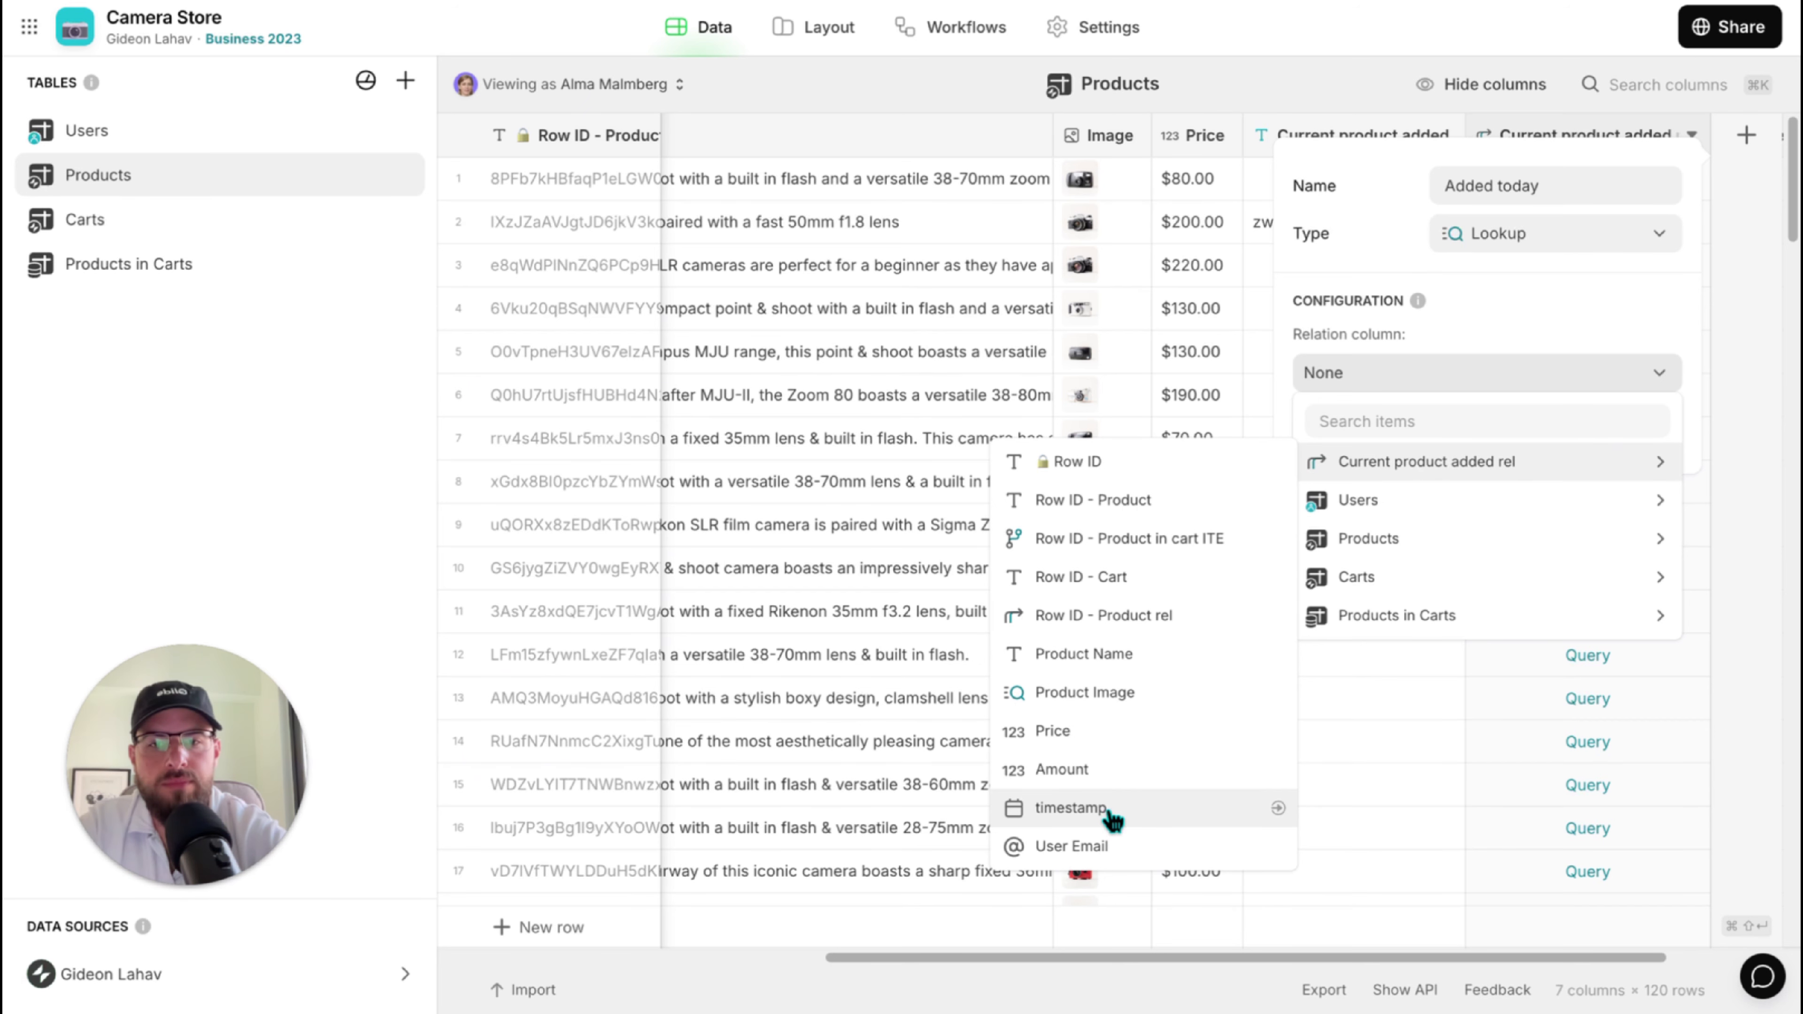
pyautogui.click(1072, 807)
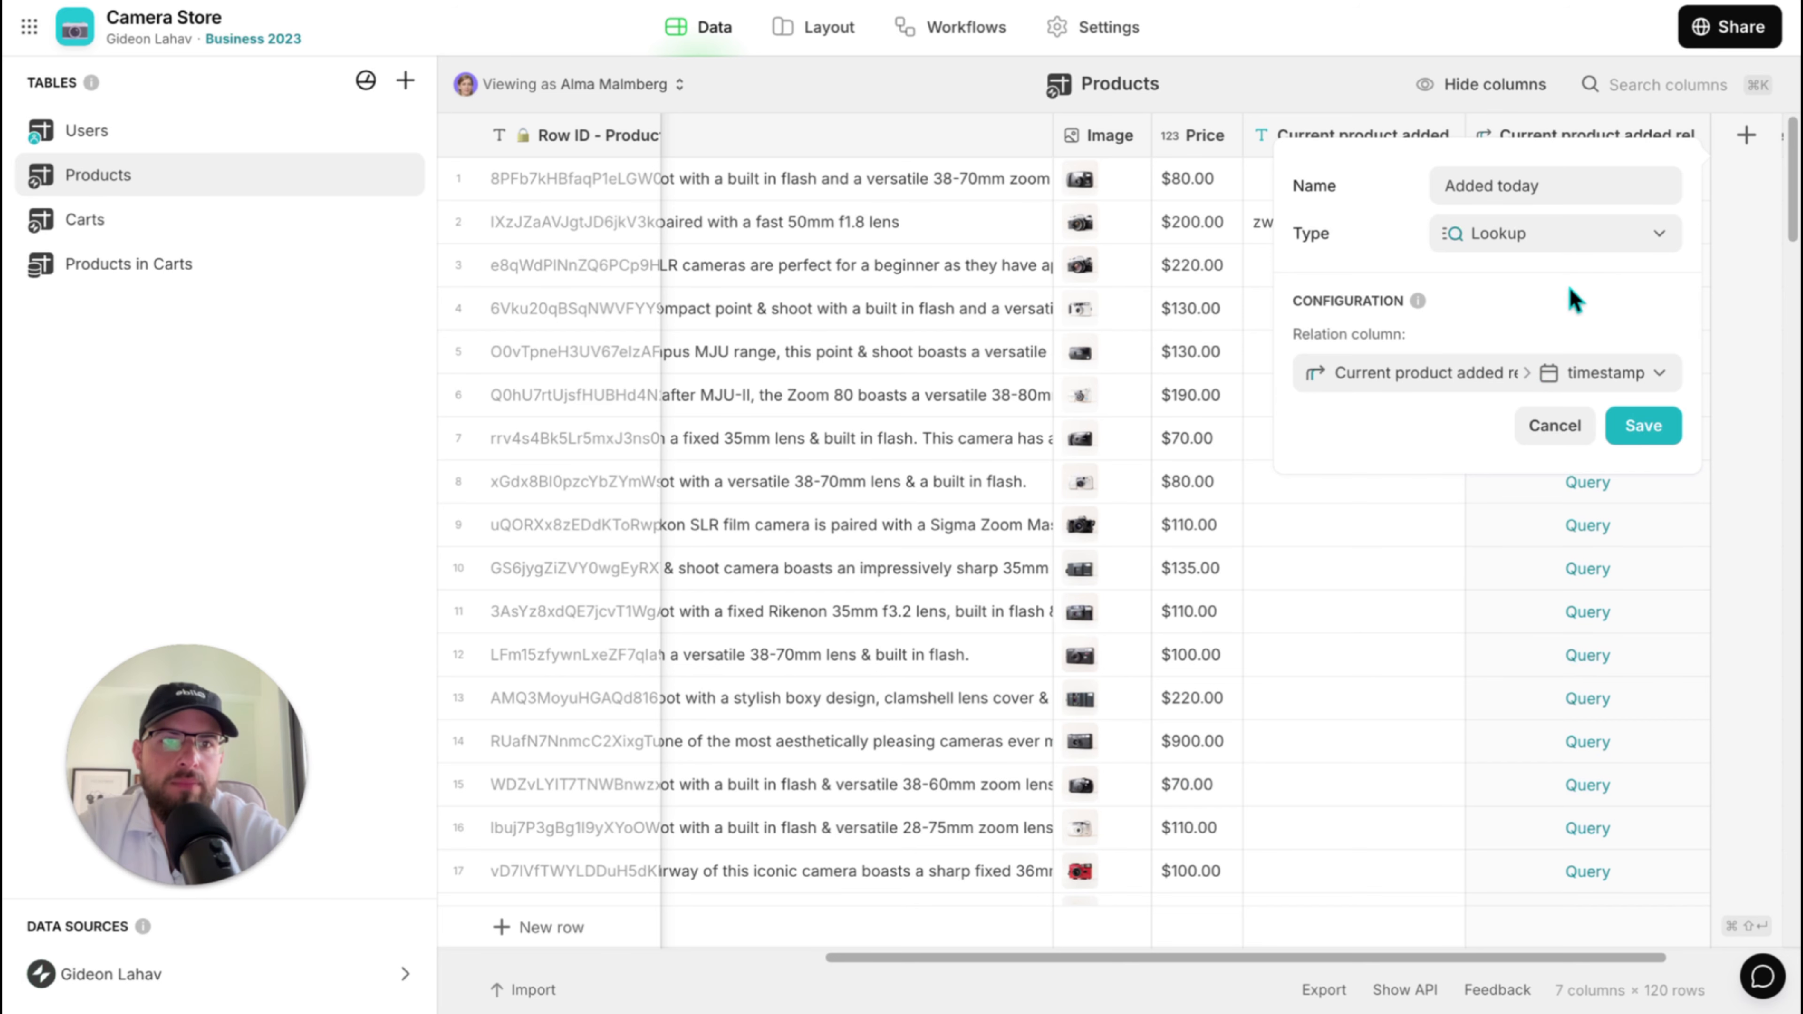
pyautogui.click(1645, 430)
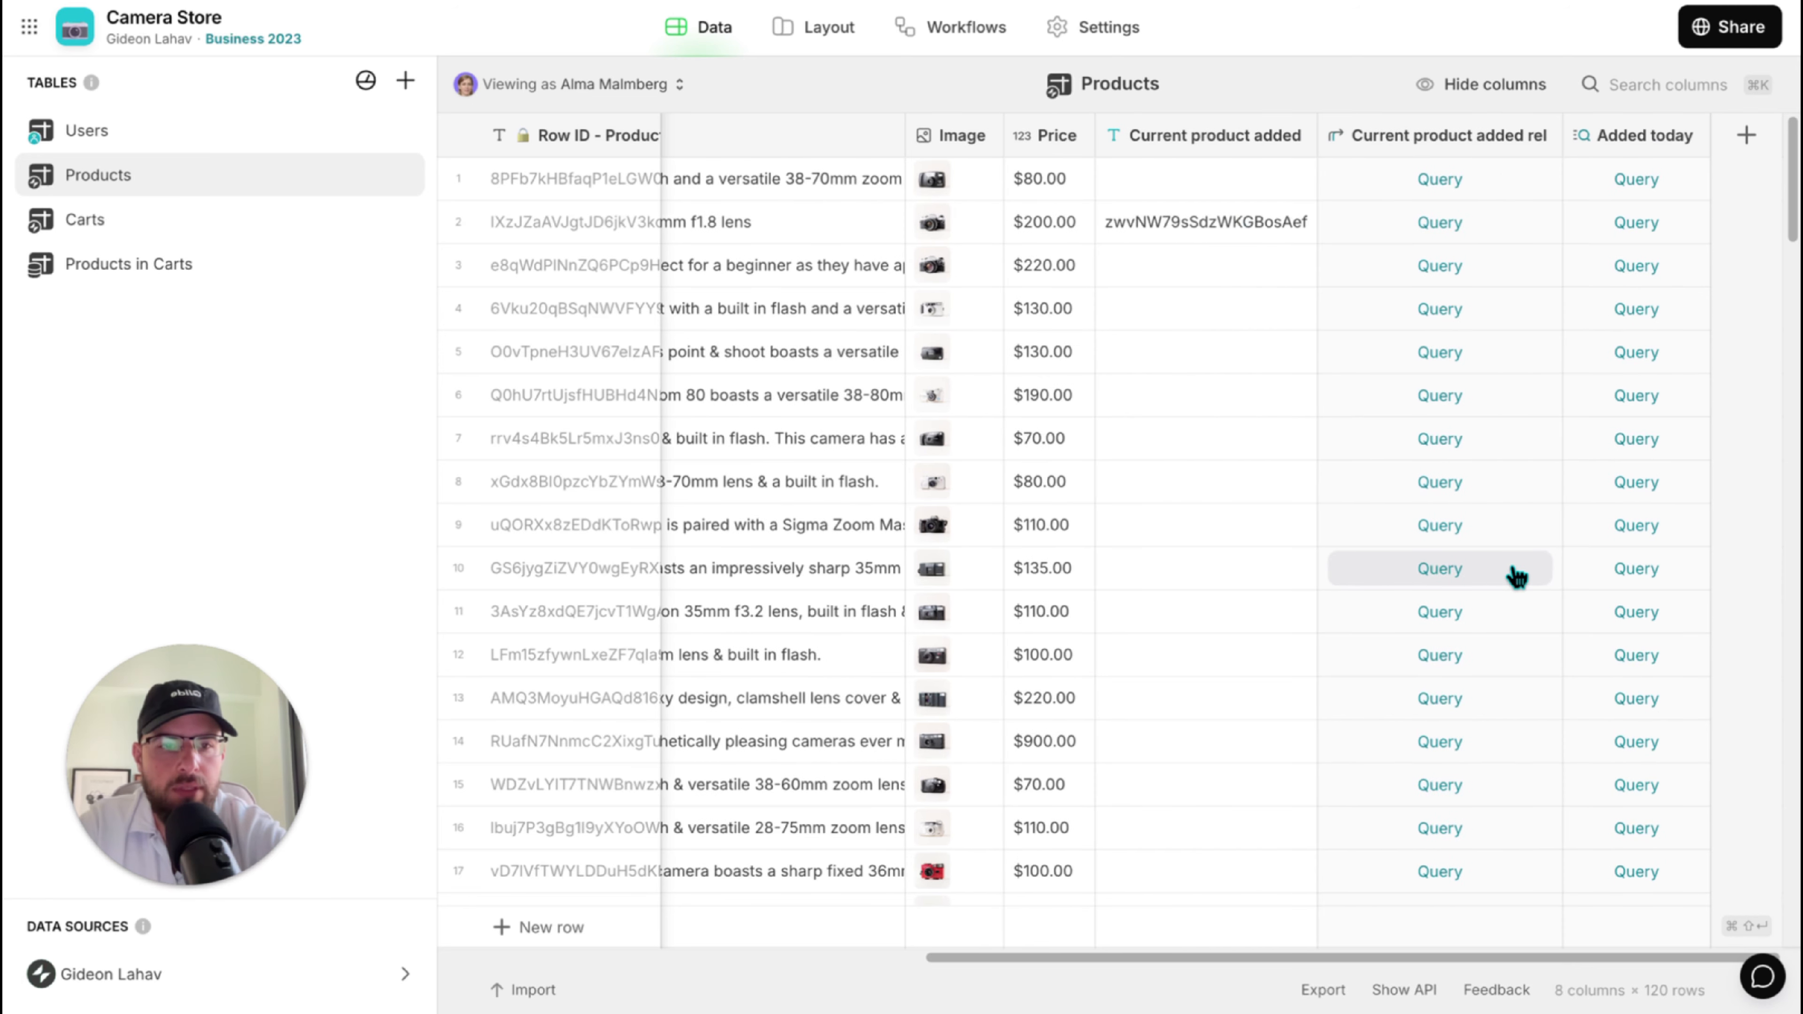
pyautogui.click(1587, 145)
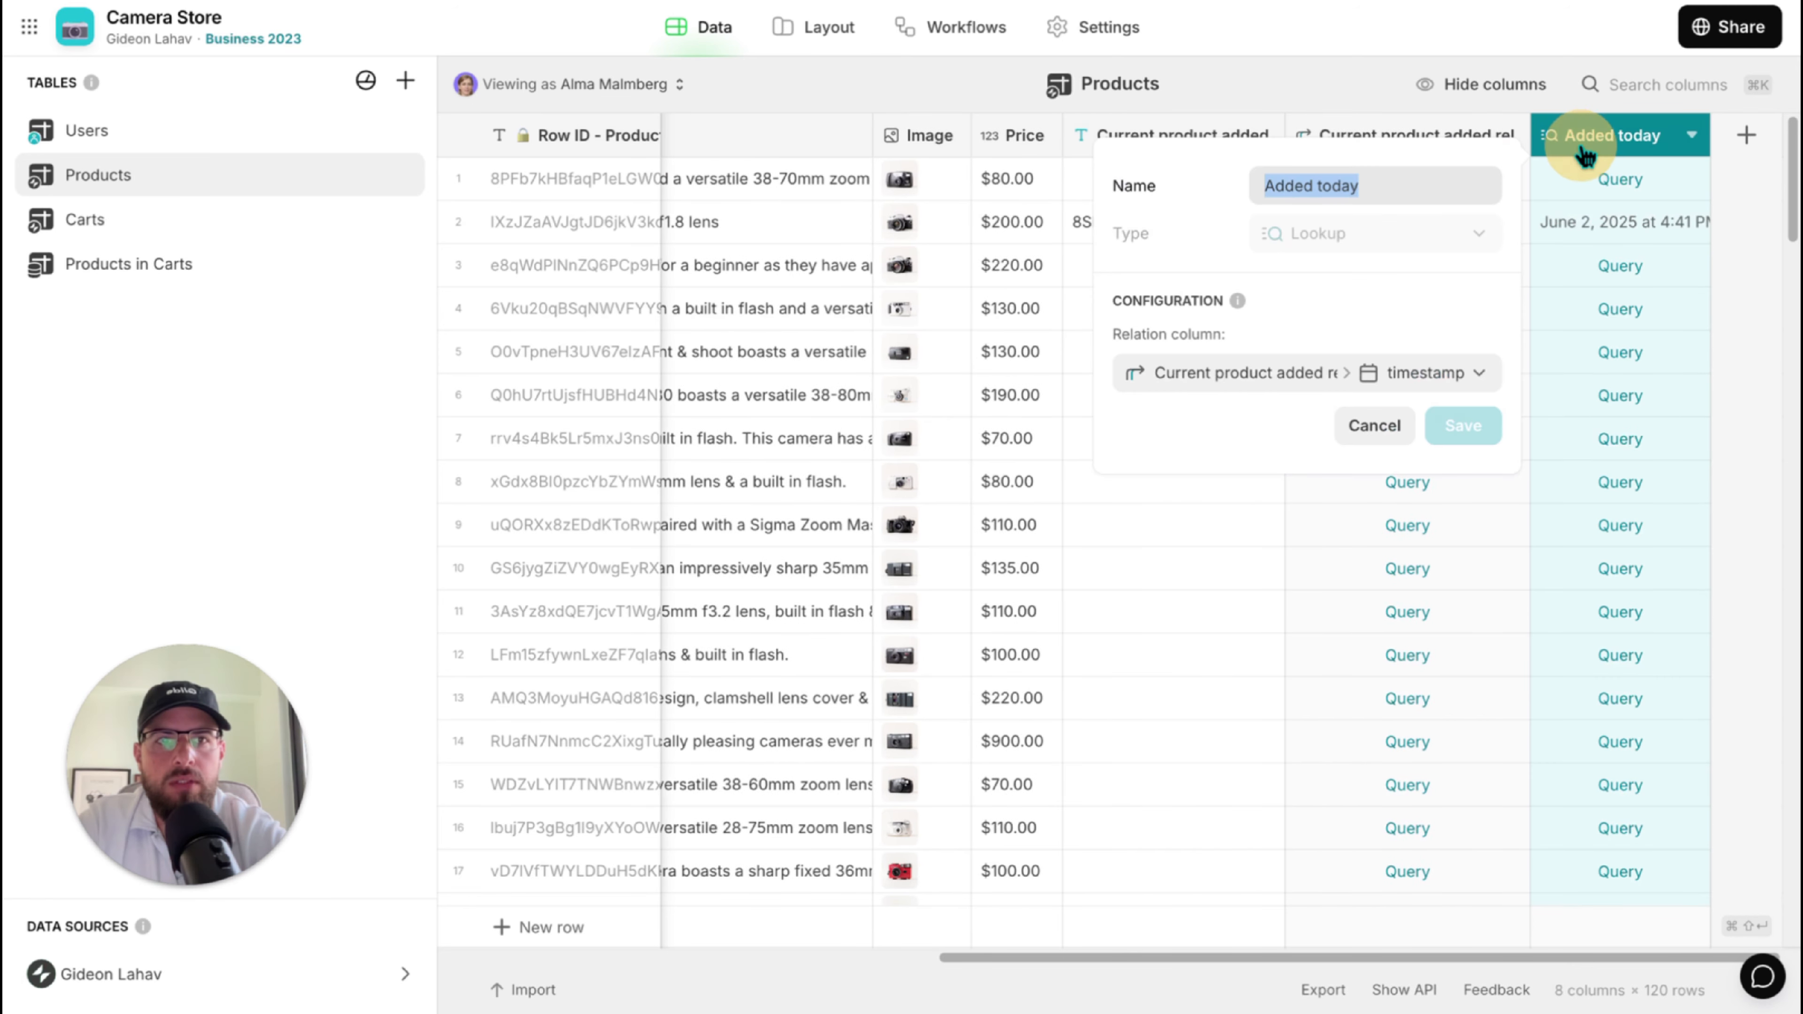
pyautogui.click(1373, 425)
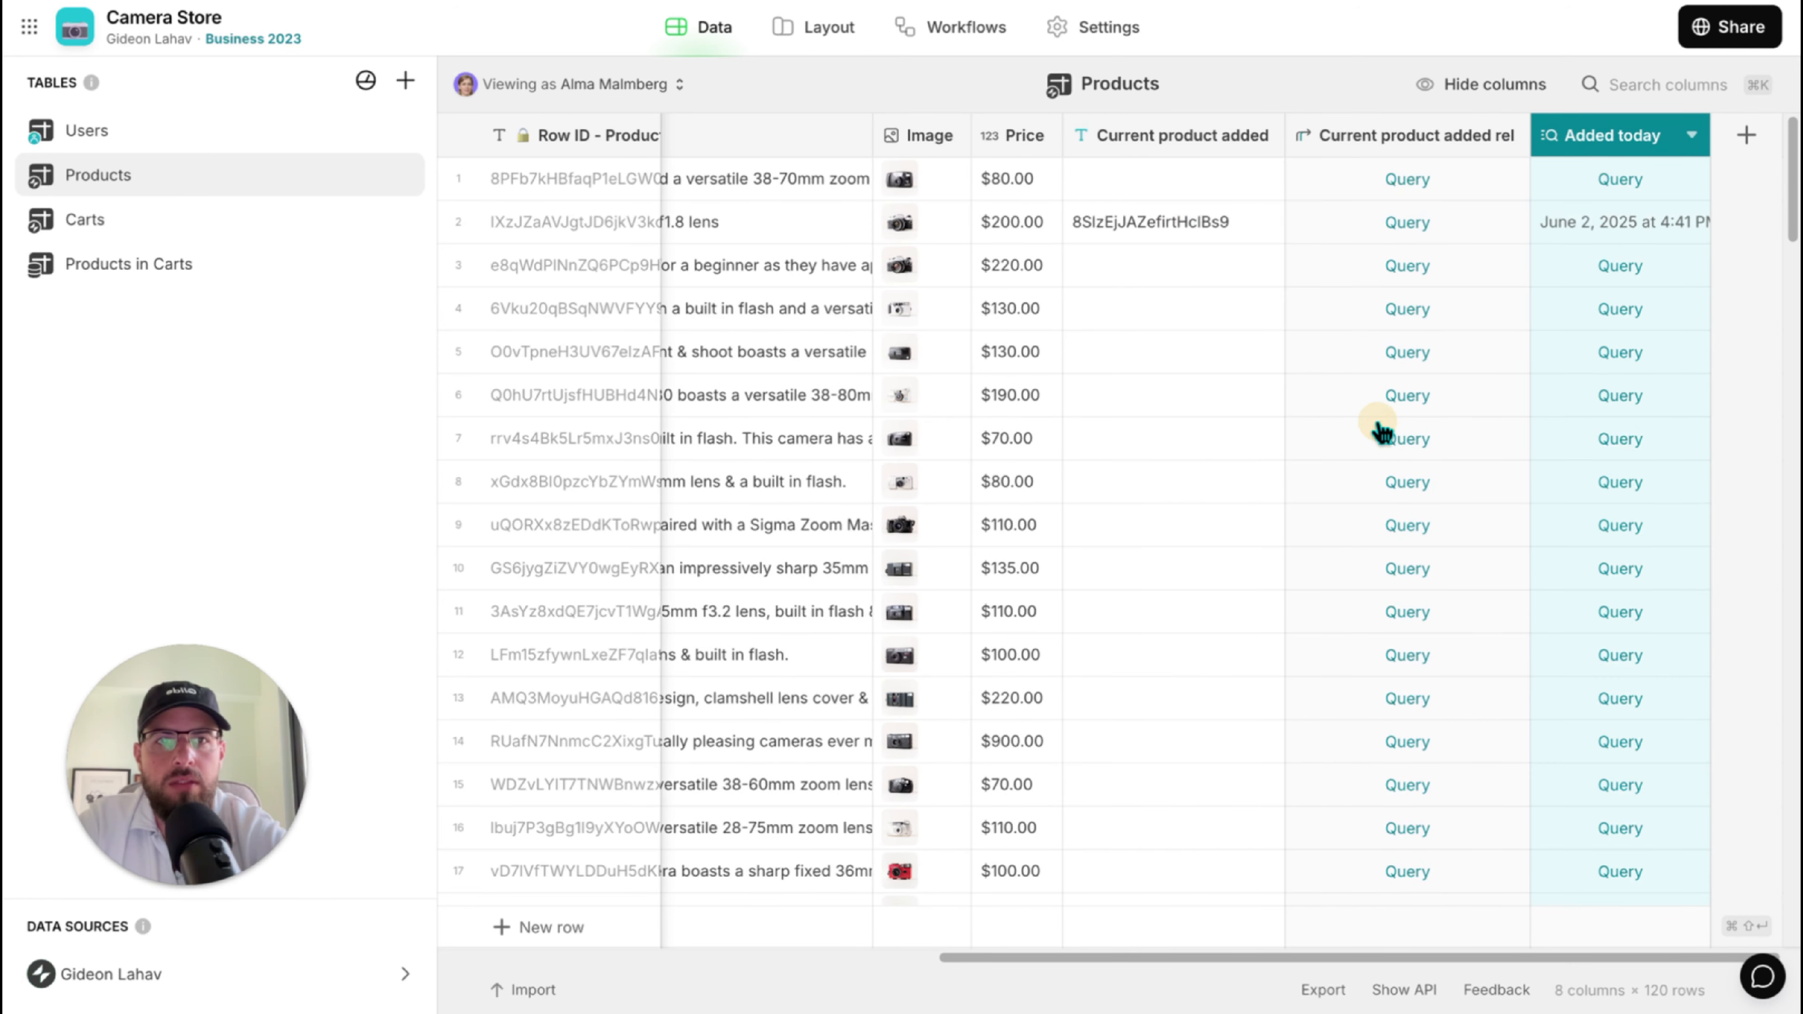
# Change the "Product in cart" hint's visibility condition to show it when Added today is within today.
pyautogui.click(823, 29)
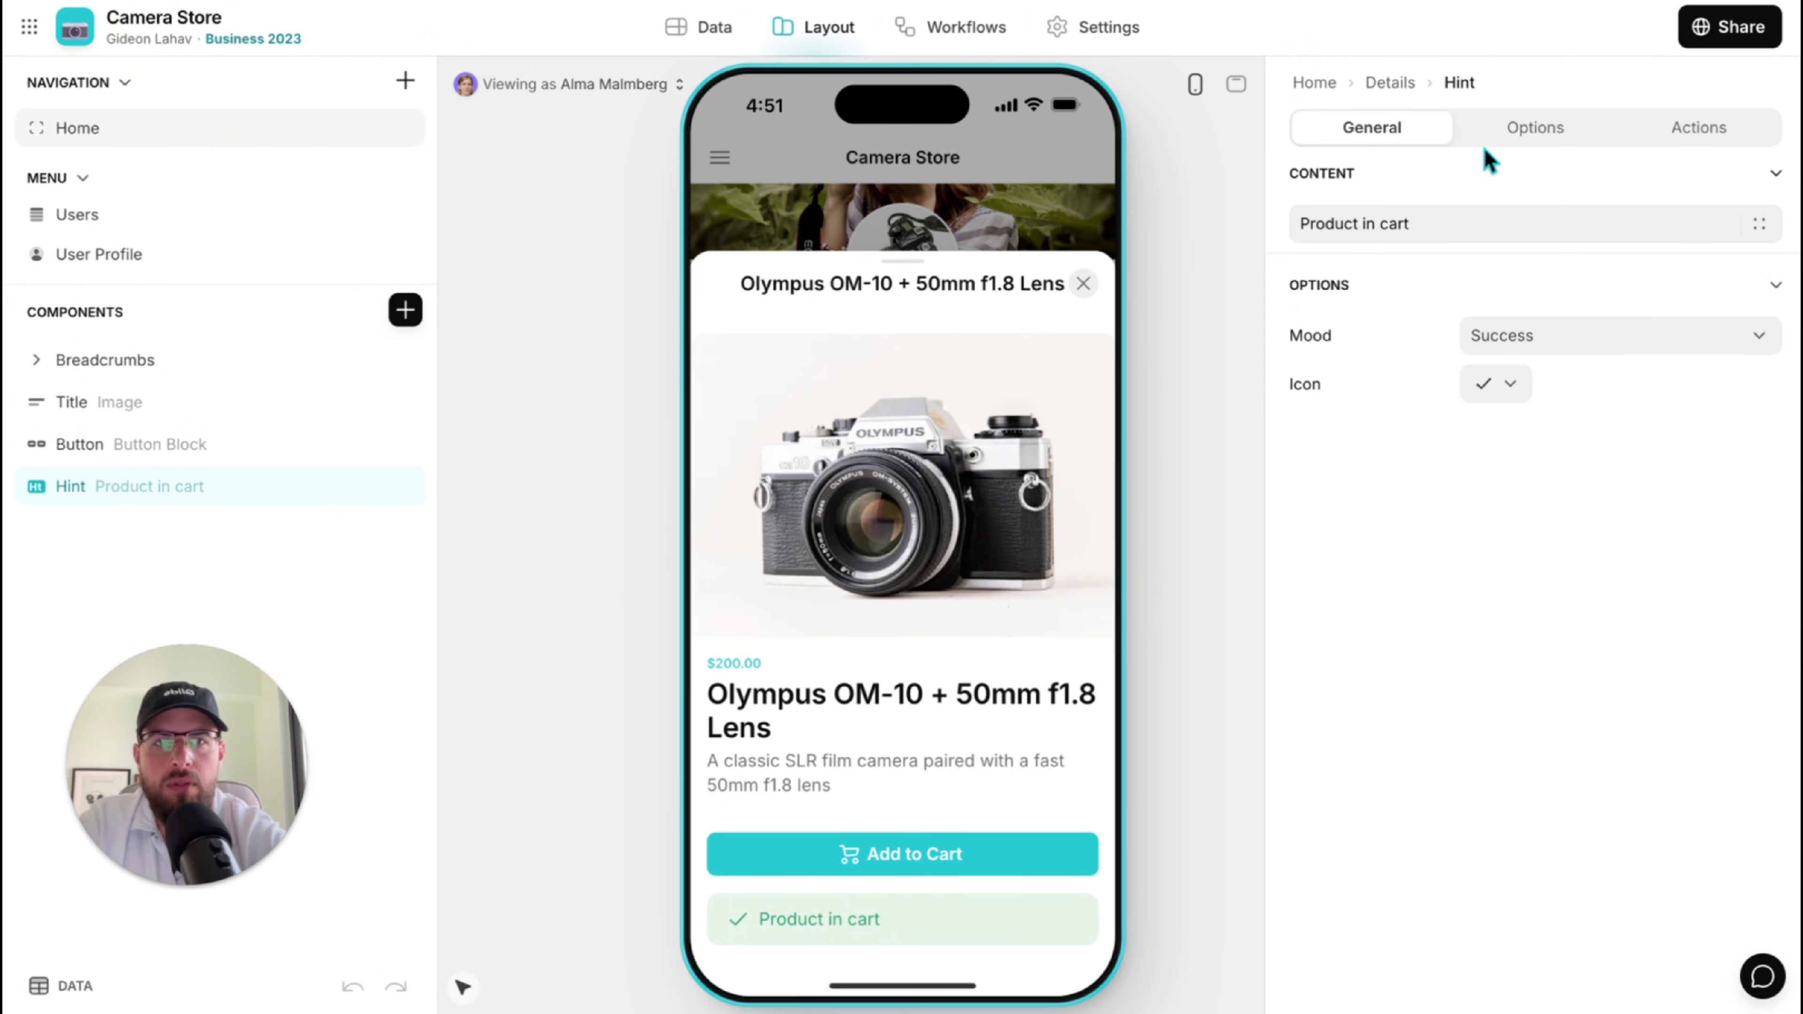
pyautogui.click(1515, 132)
pyautogui.click(1459, 222)
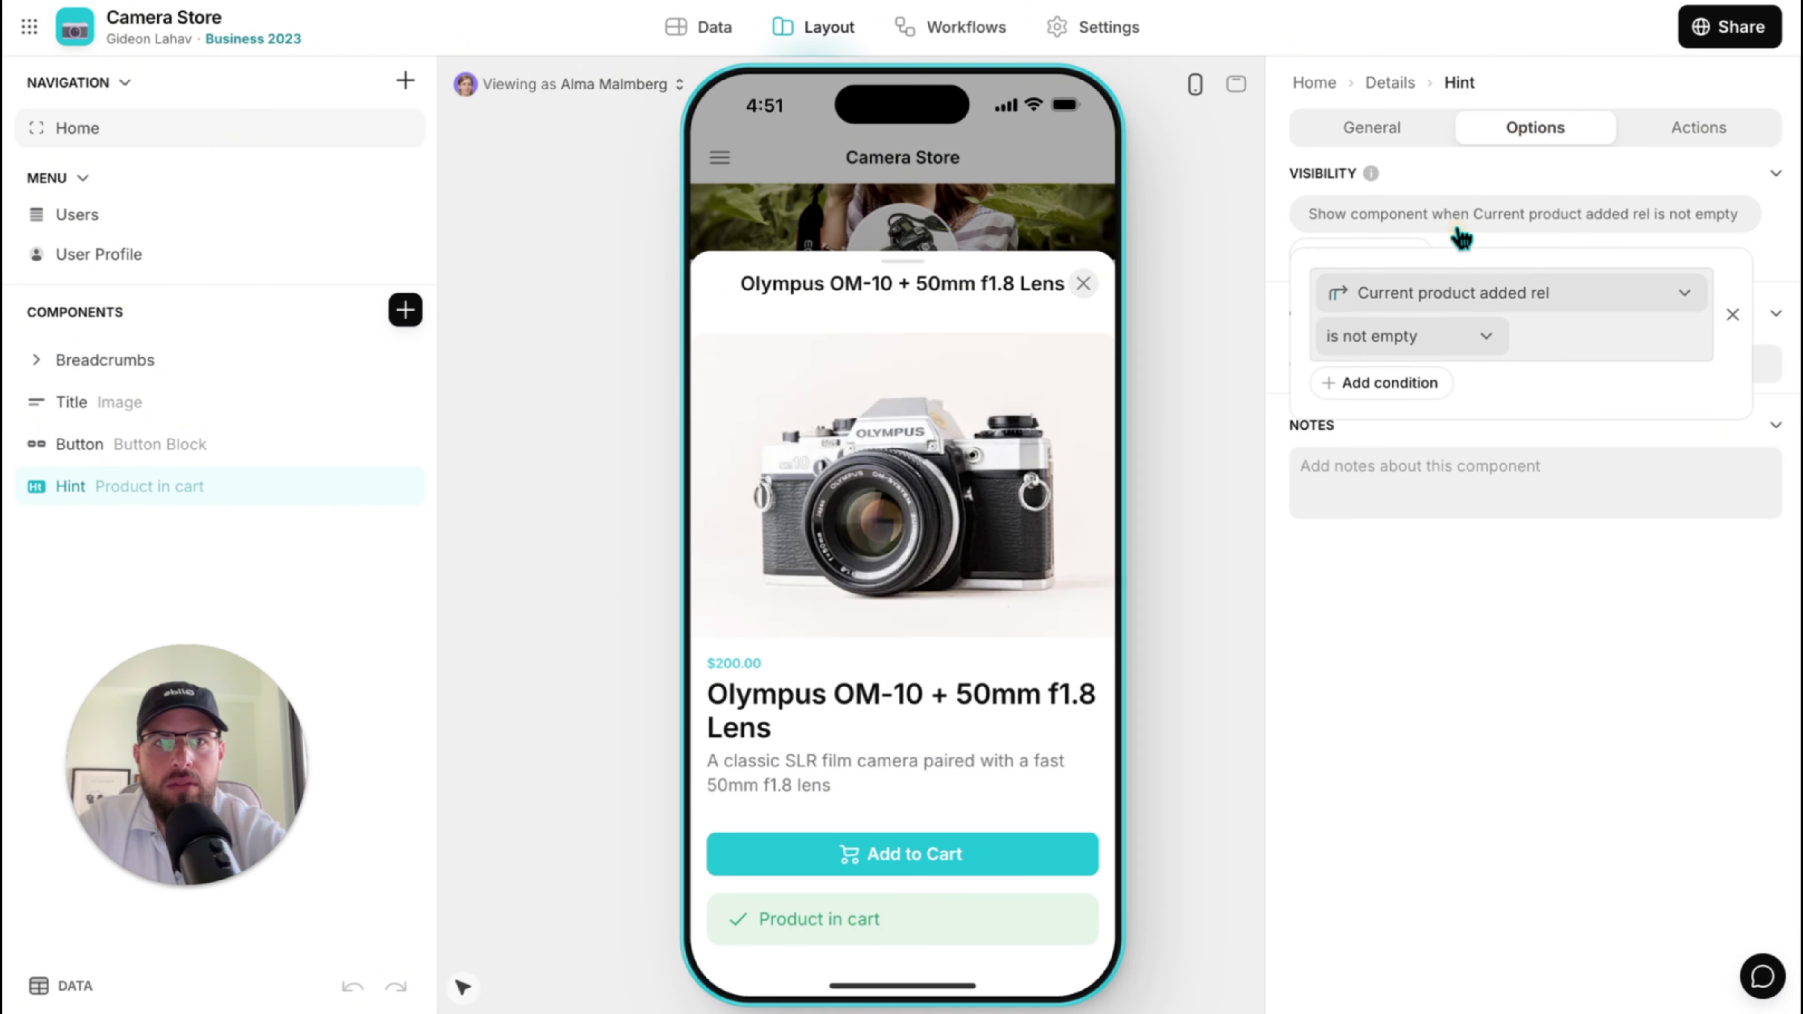
pyautogui.click(1415, 294)
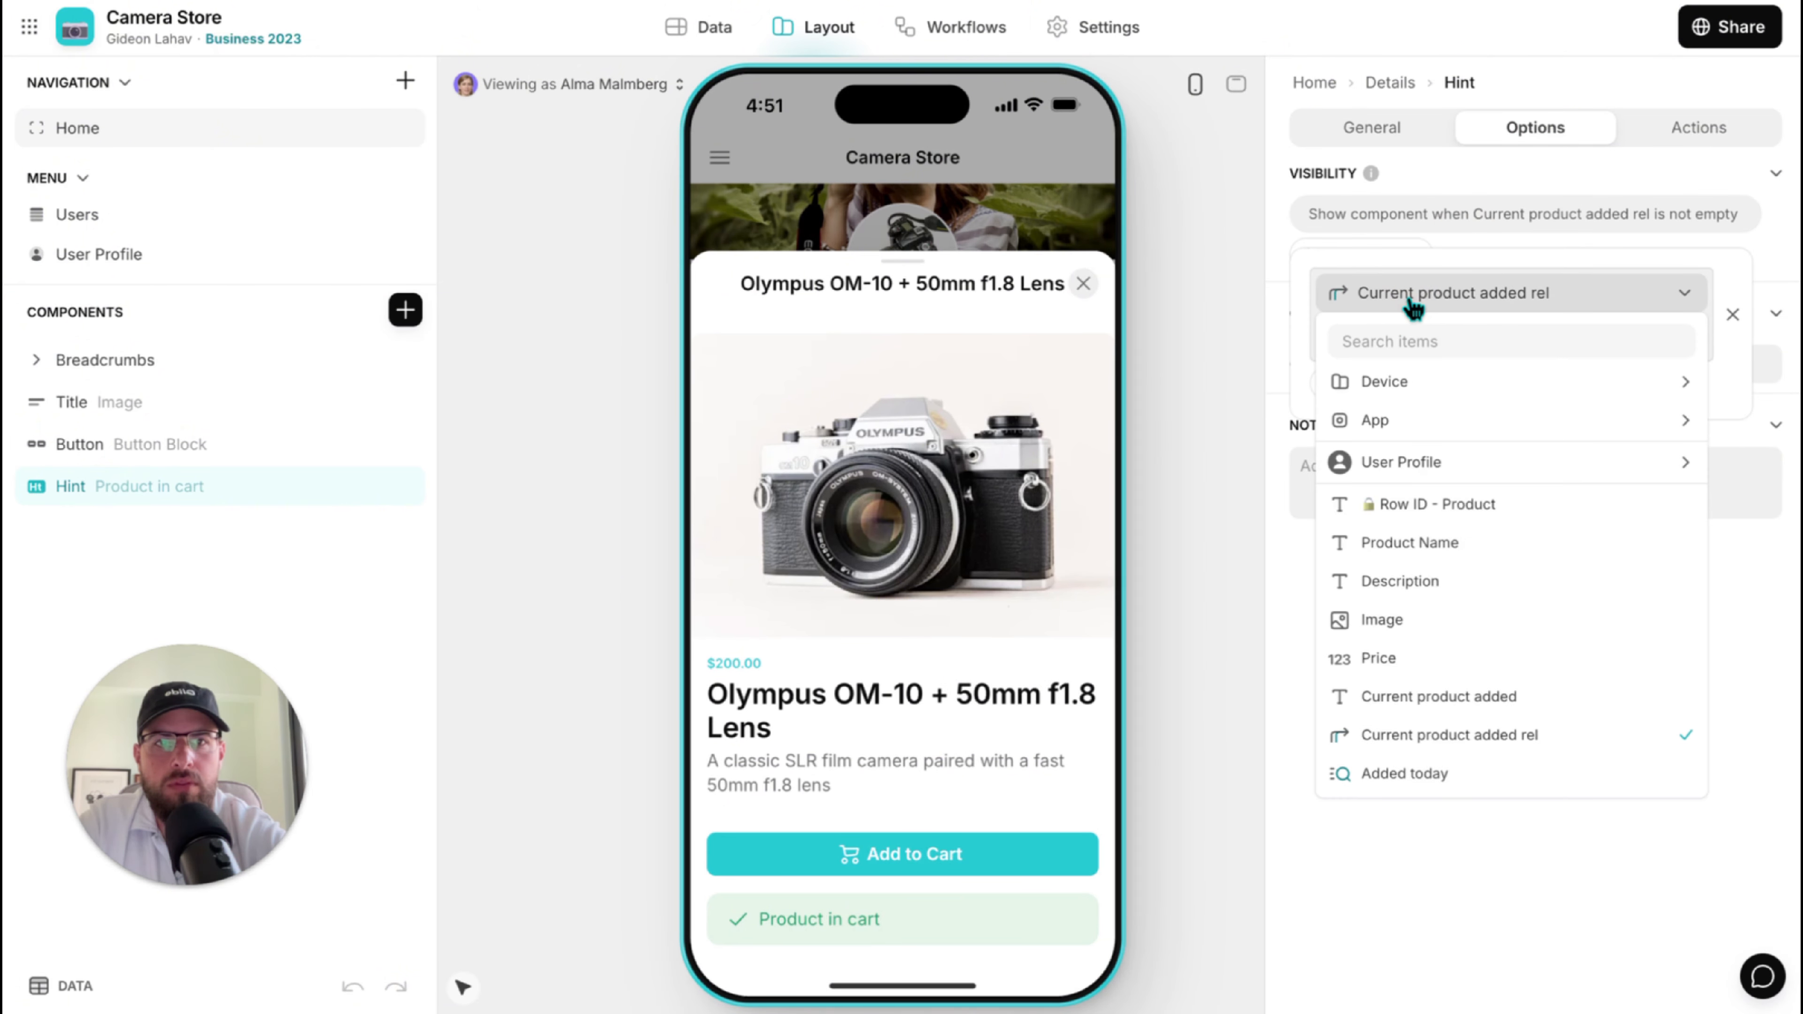
pyautogui.click(1421, 773)
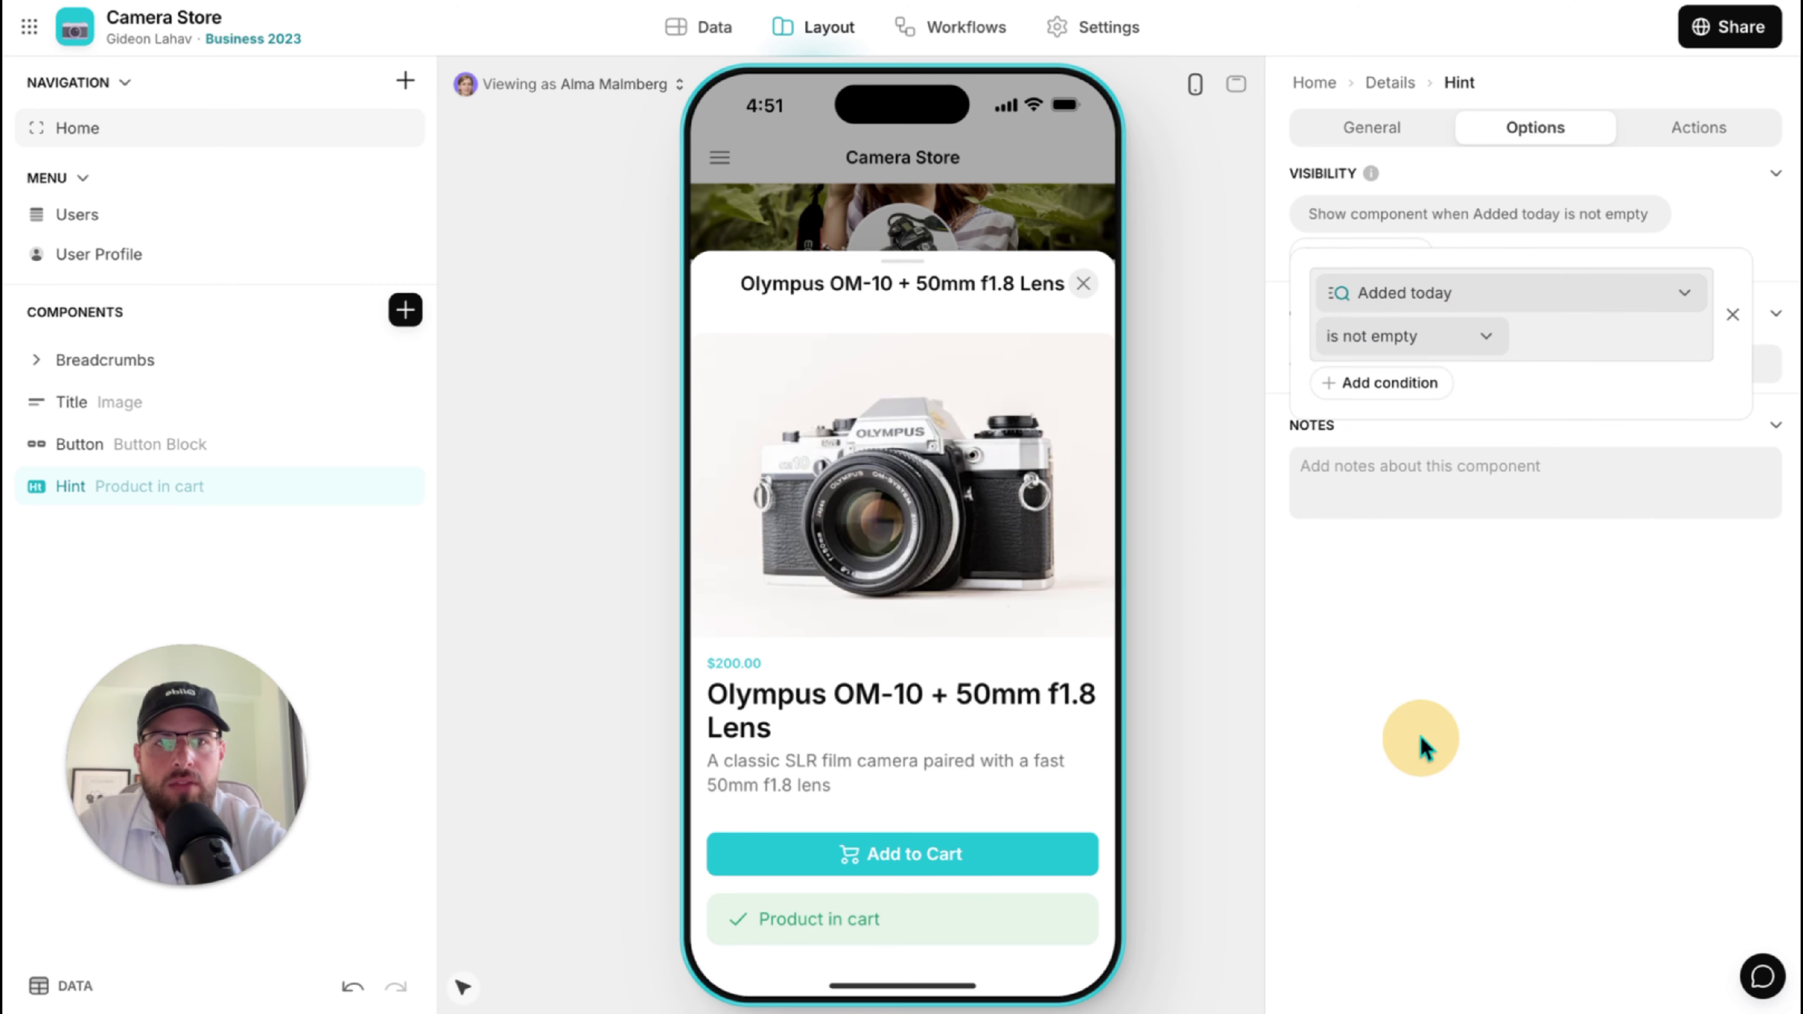
pyautogui.click(1434, 346)
pyautogui.click(1352, 525)
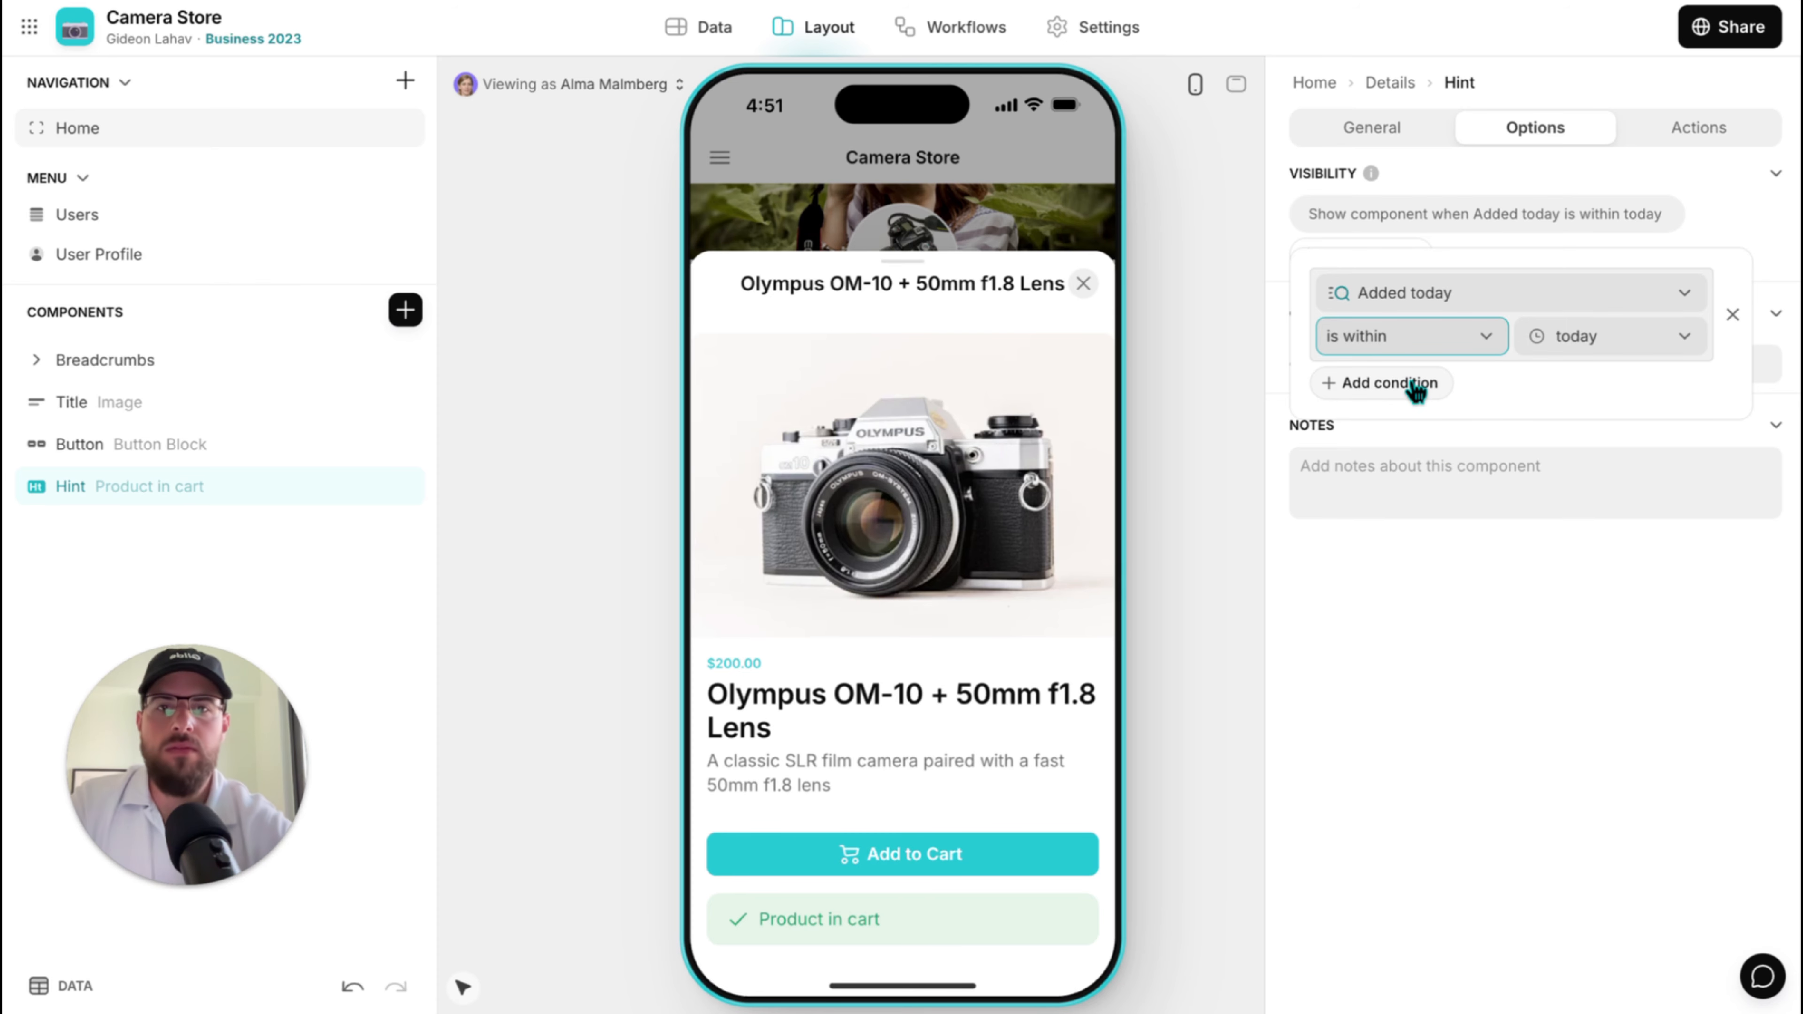
pyautogui.click(1445, 778)
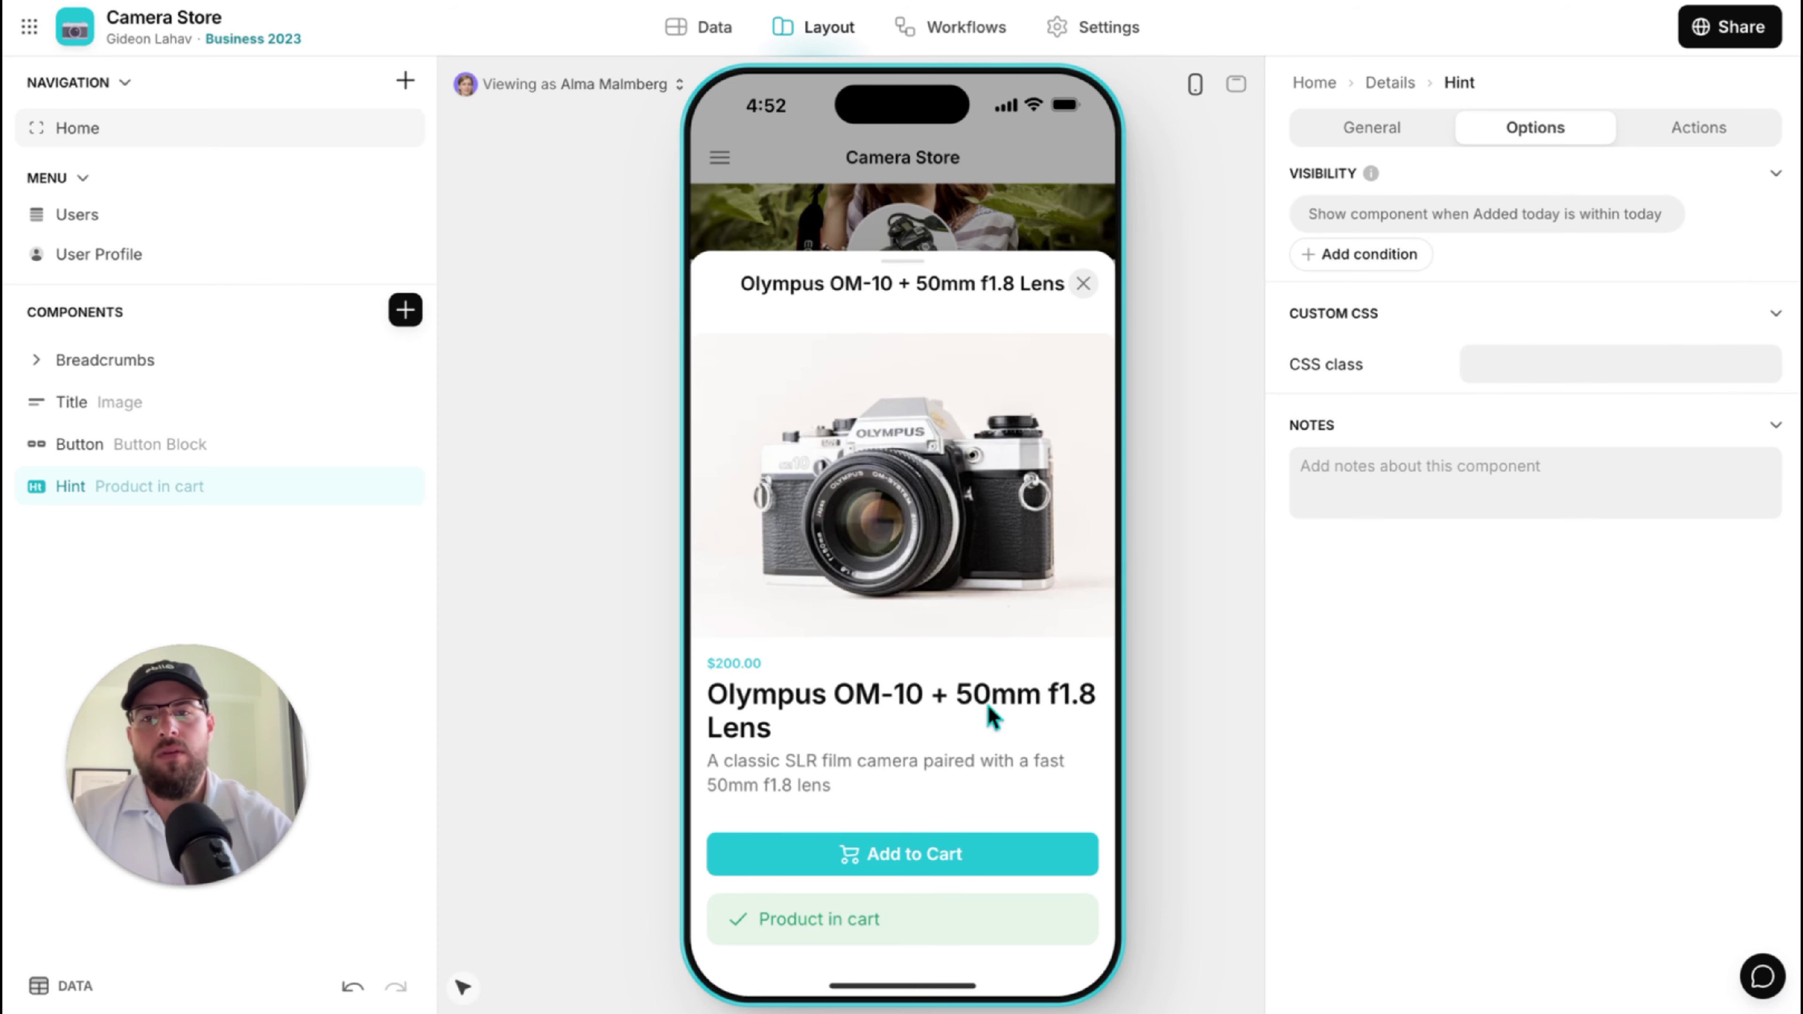
# Add a condition to the button block's Add to Cart action allowing it when Added today is empty.
pyautogui.click(219, 446)
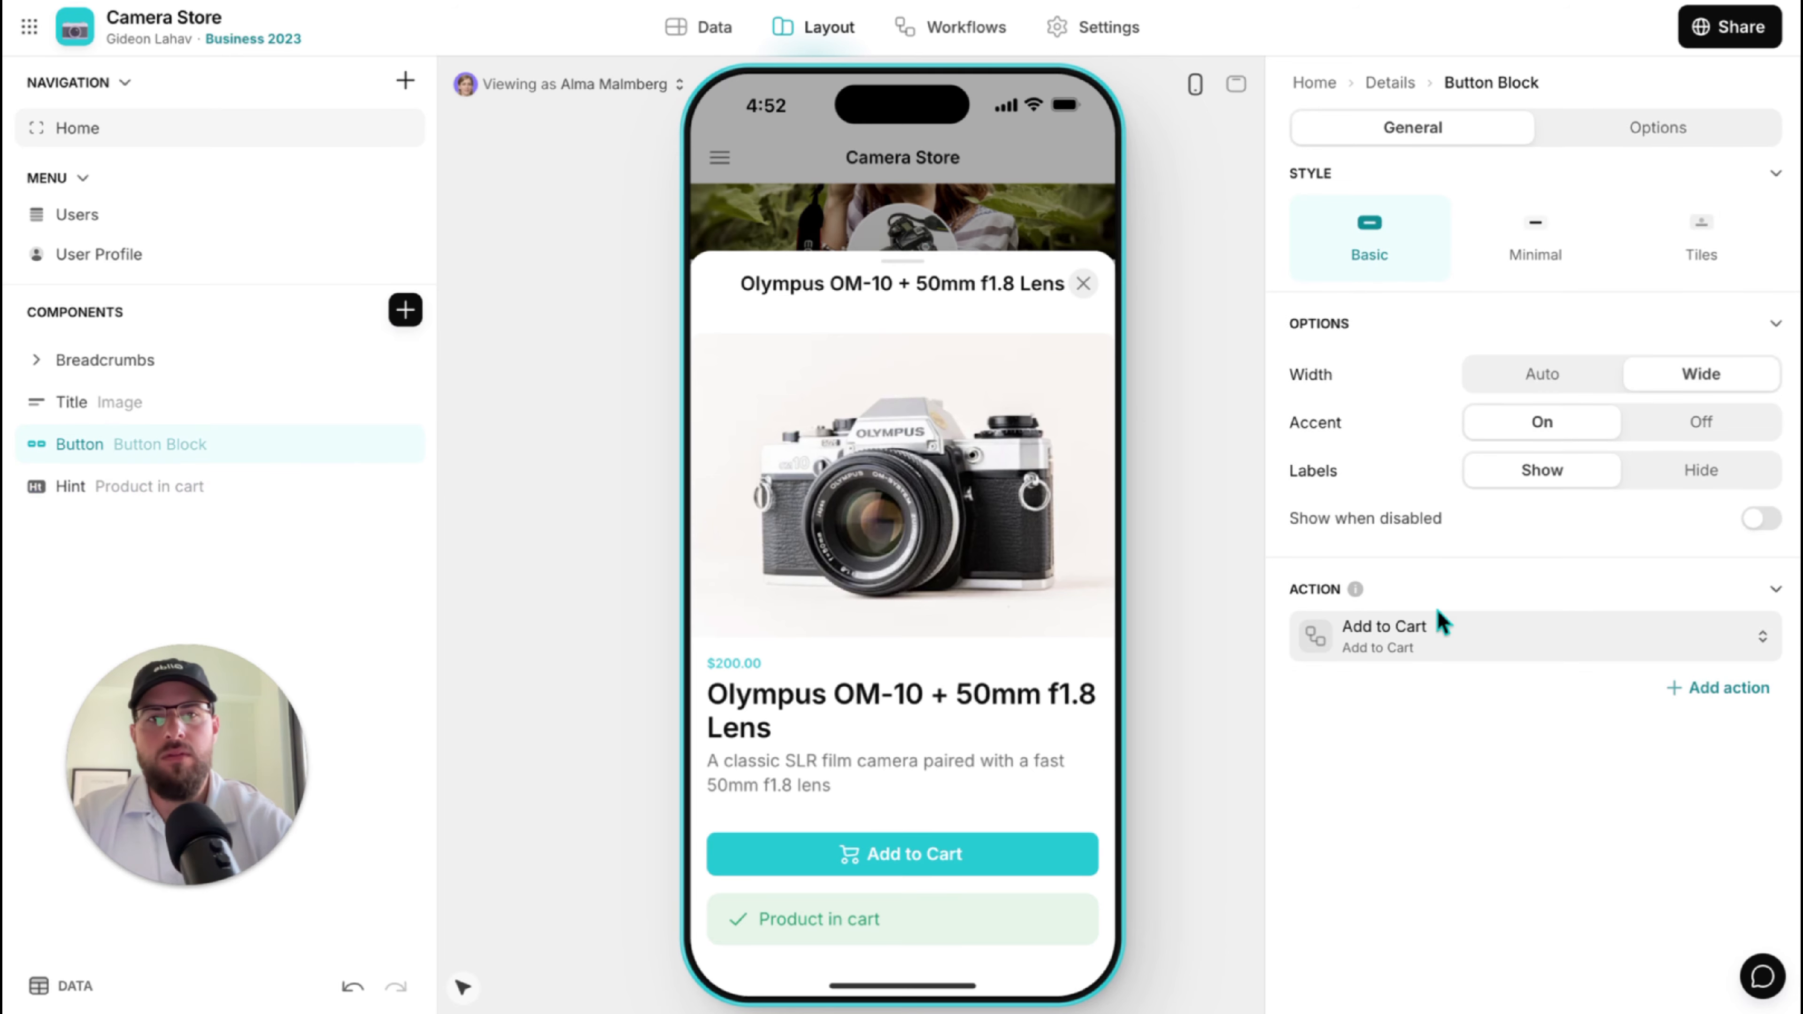
pyautogui.click(1427, 624)
pyautogui.click(1417, 943)
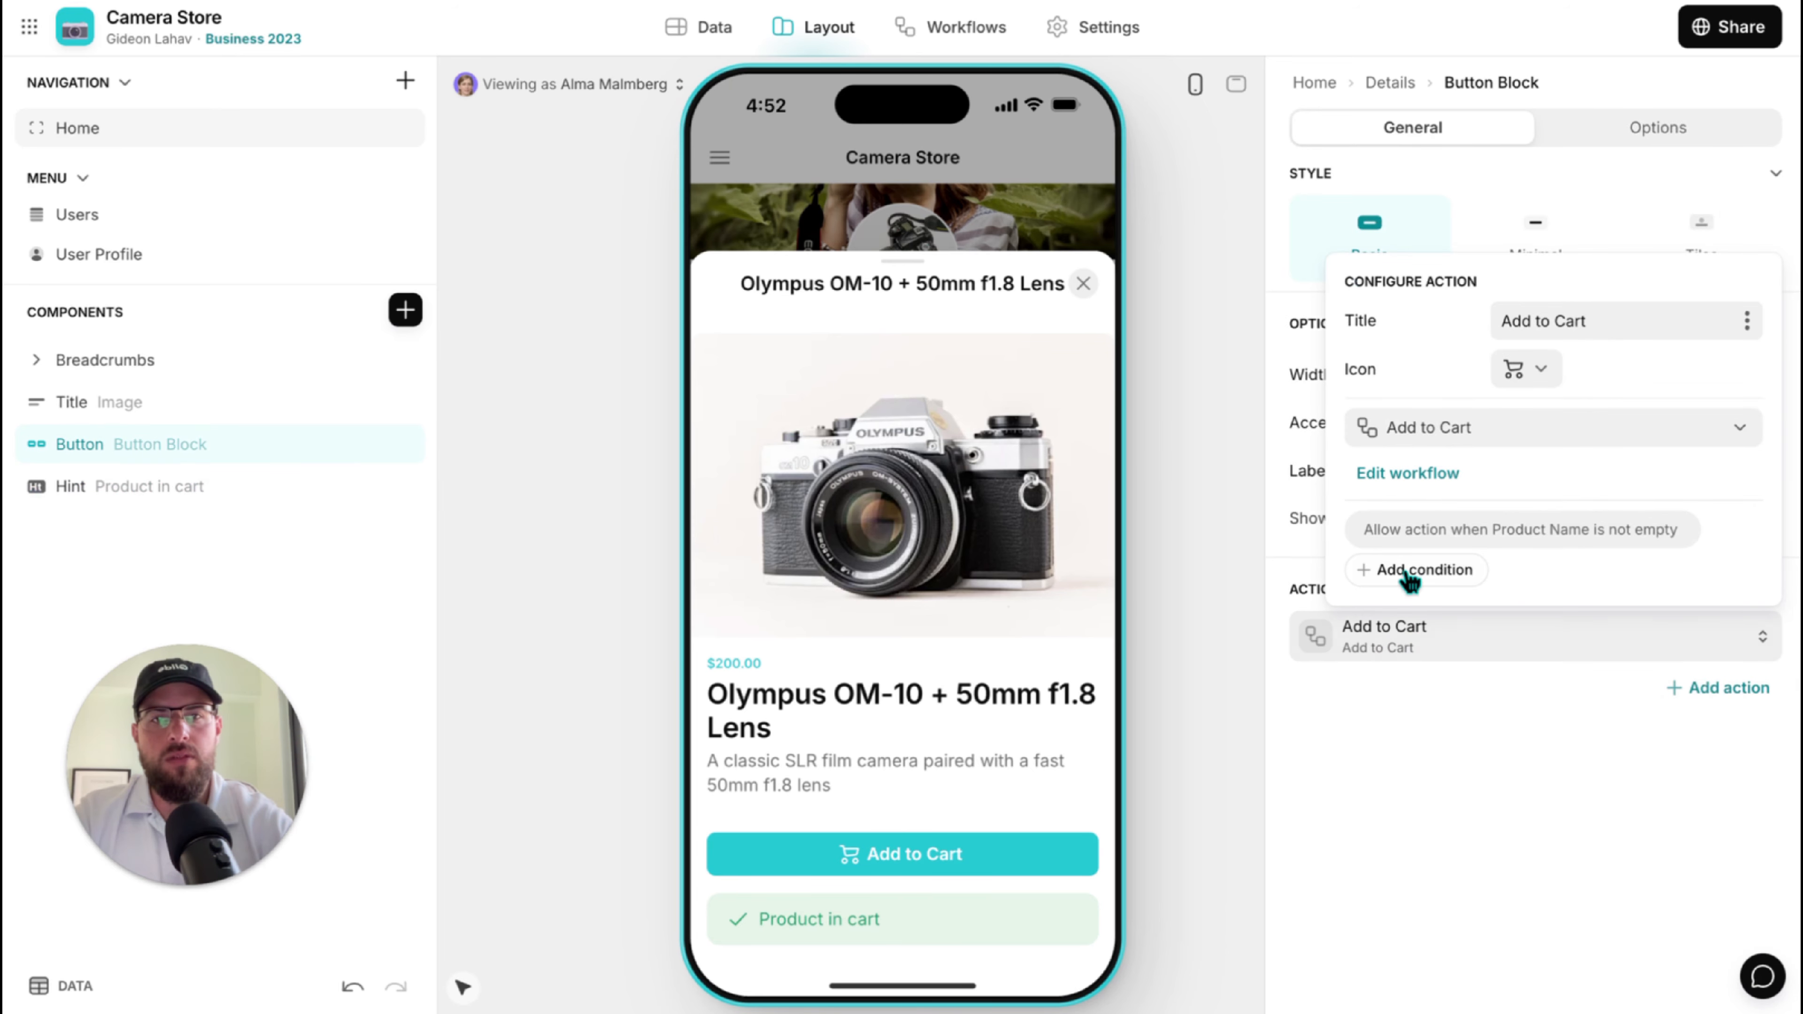
pyautogui.click(1417, 529)
pyautogui.click(1370, 608)
pyautogui.write('Added today')
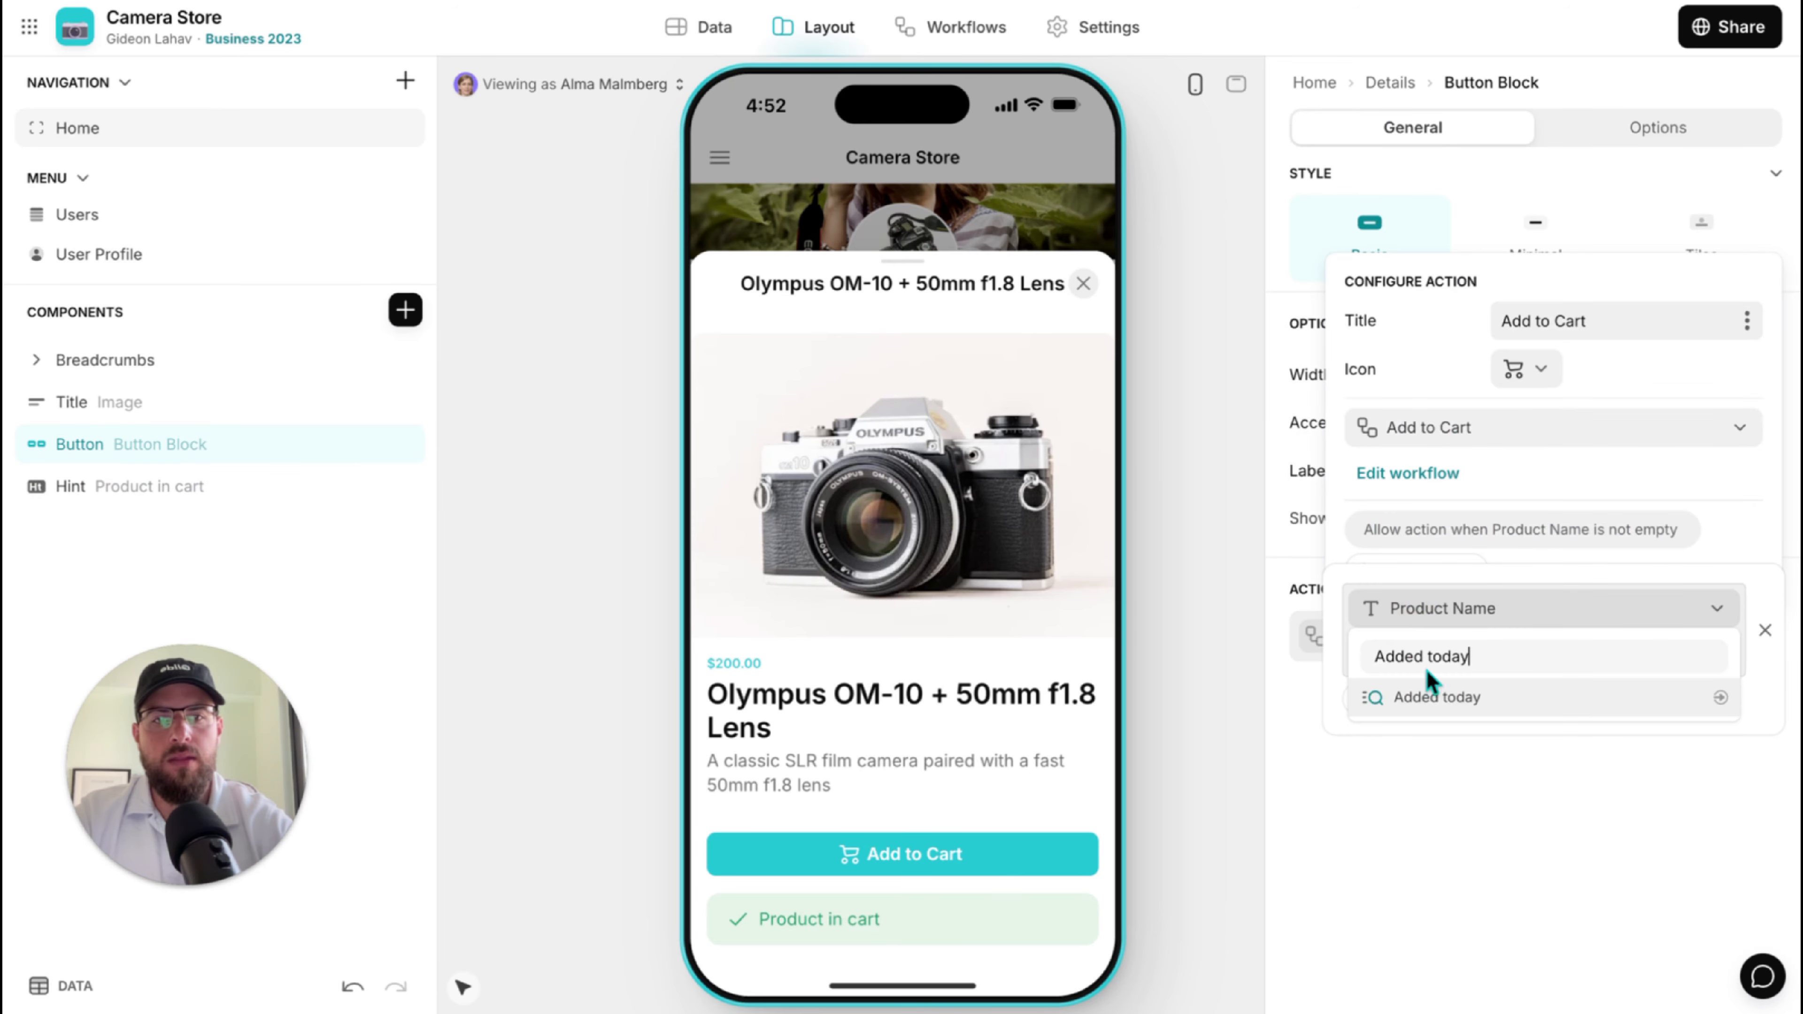
pyautogui.click(1434, 697)
pyautogui.click(1420, 652)
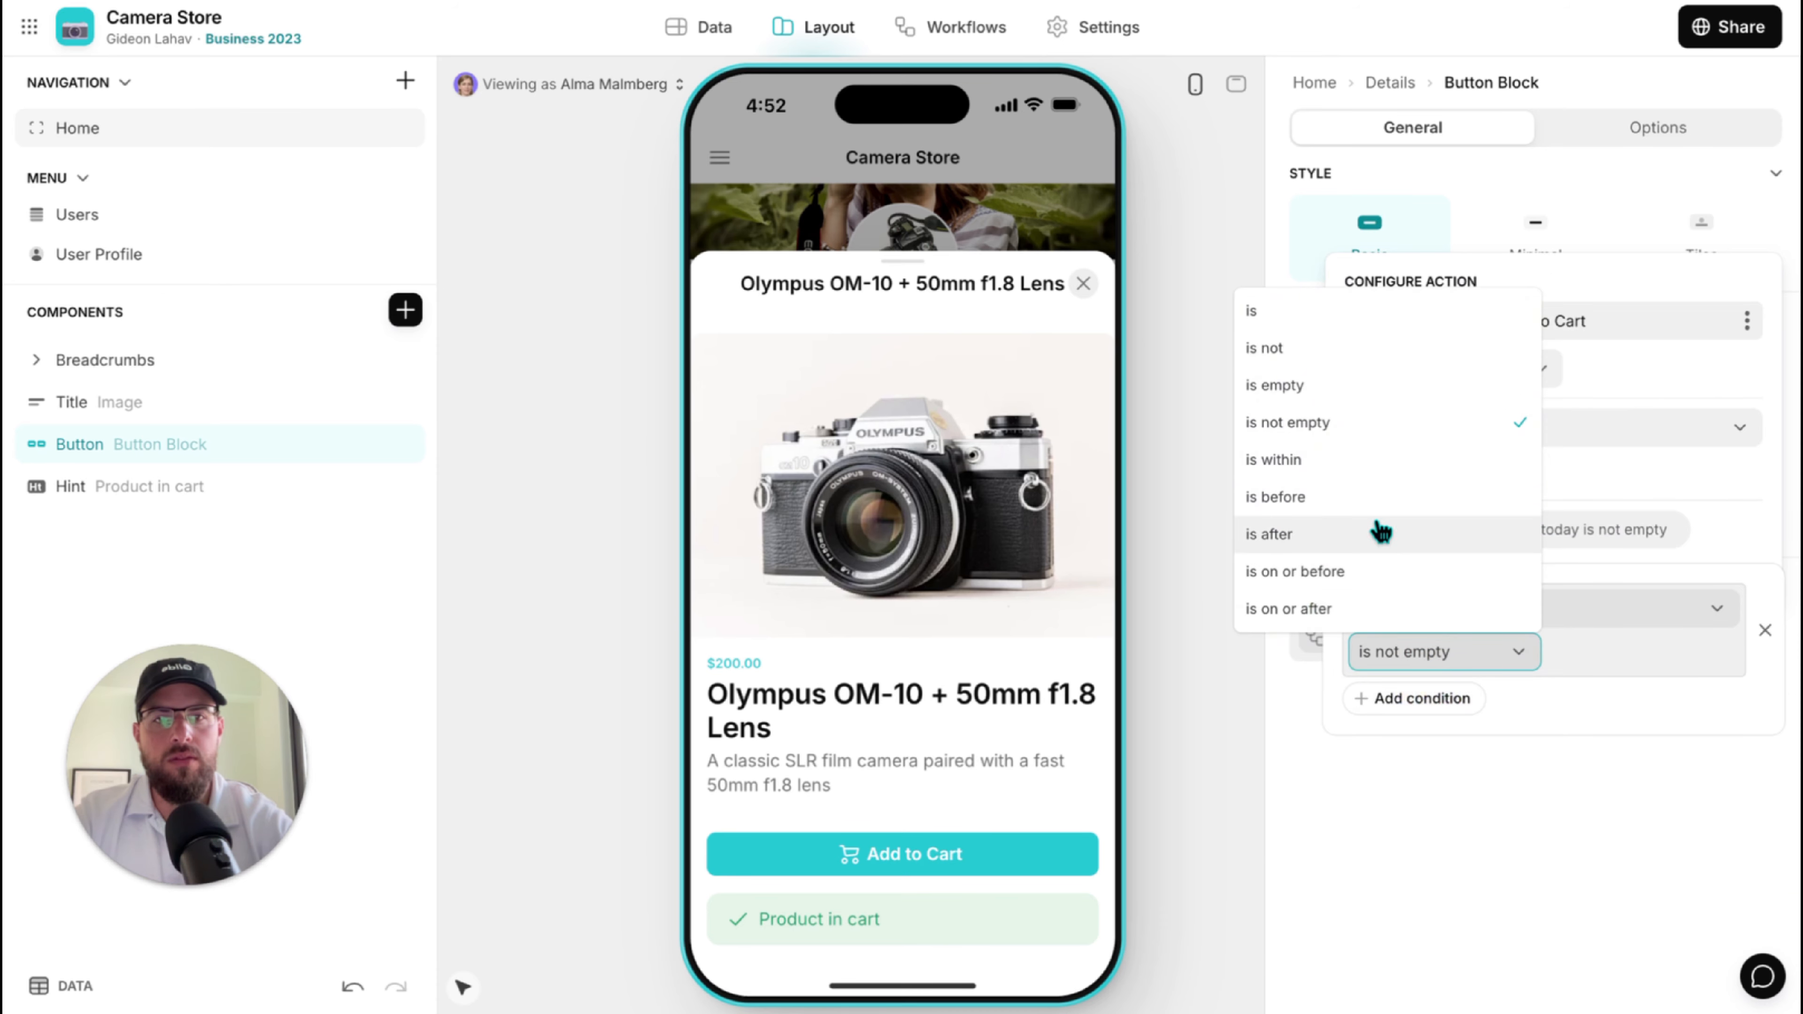
pyautogui.click(1356, 385)
# Add an Or condition to the Add to Cart action allowing it when Added today is before today.
pyautogui.click(1469, 699)
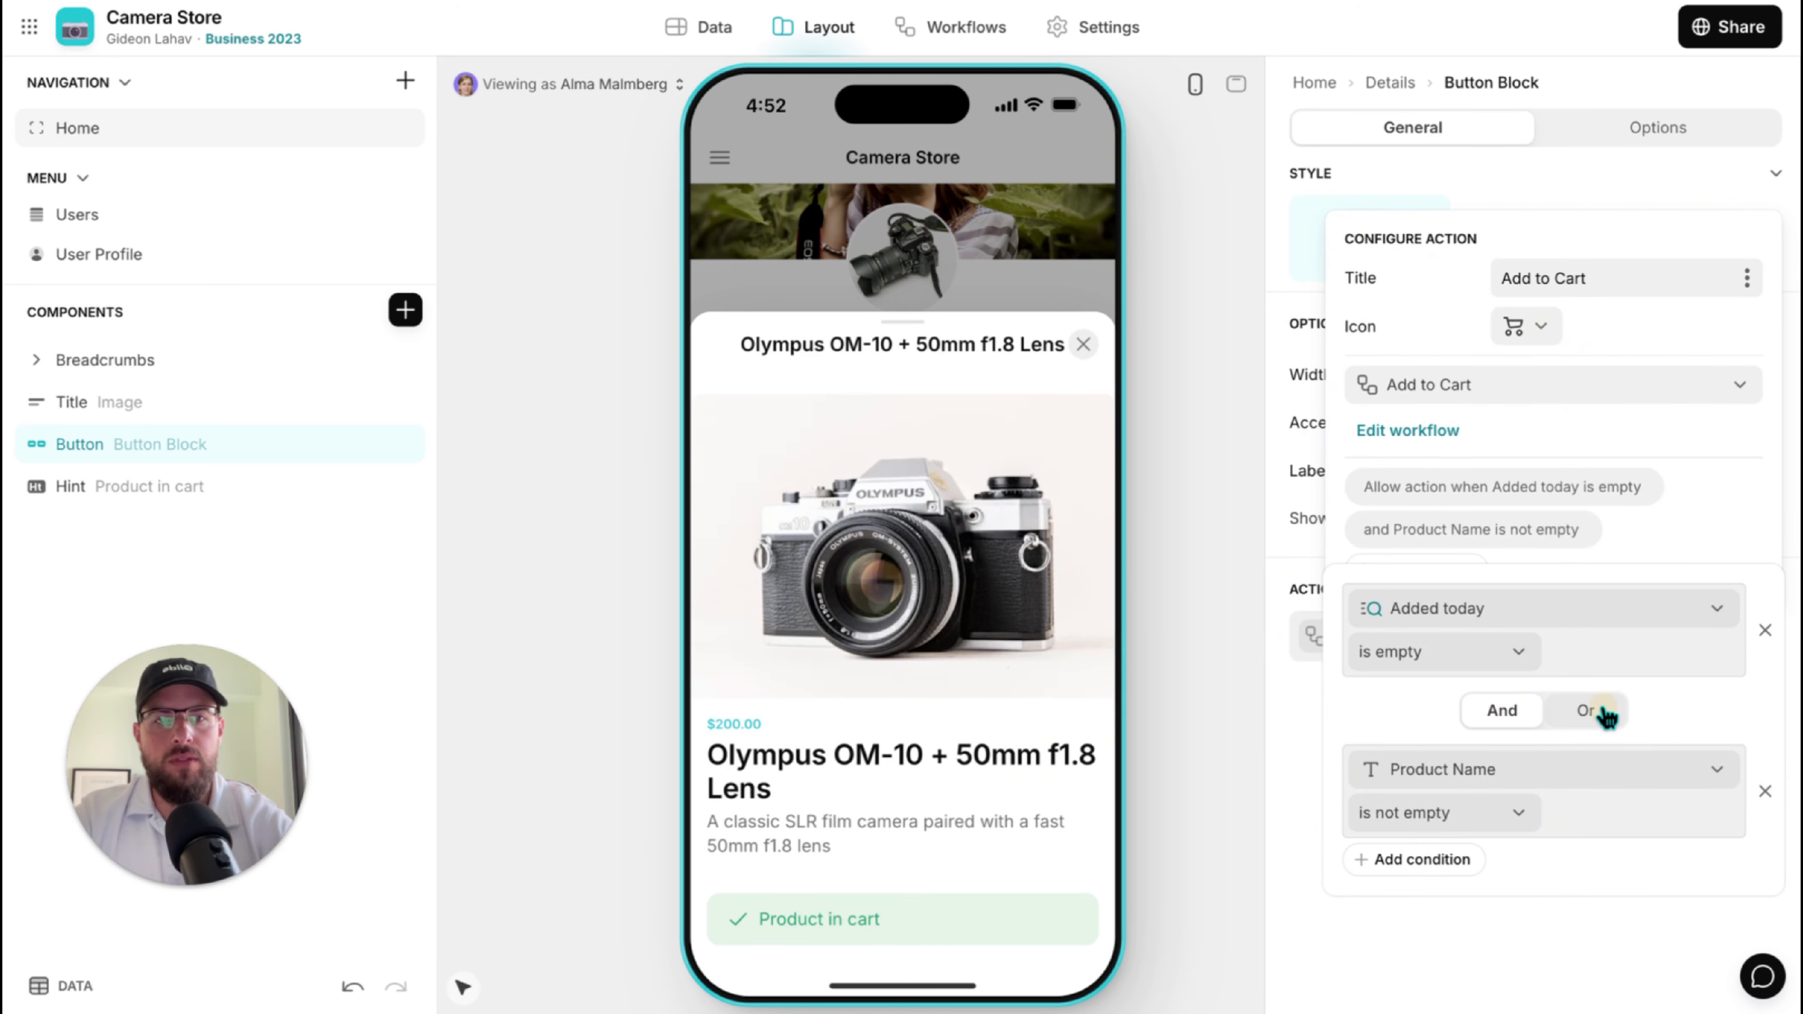
pyautogui.click(1585, 711)
pyautogui.click(1554, 767)
pyautogui.write('Added today')
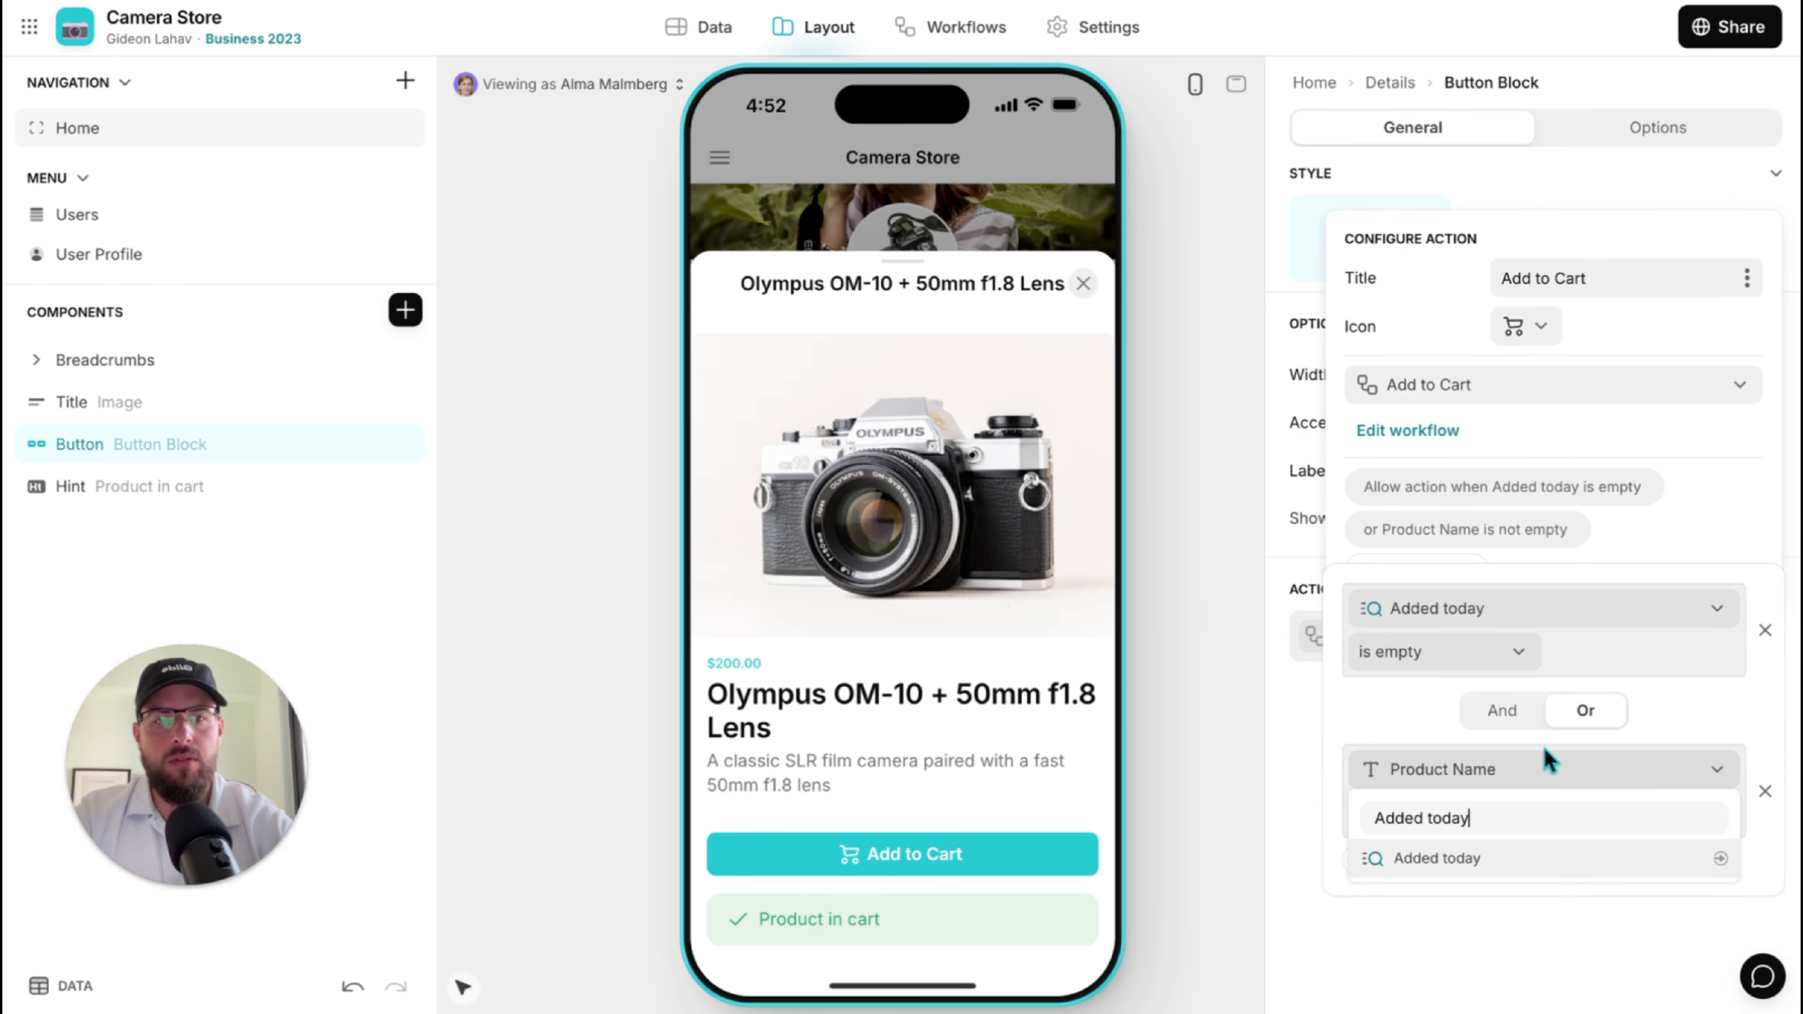
pyautogui.click(1489, 861)
pyautogui.click(1469, 816)
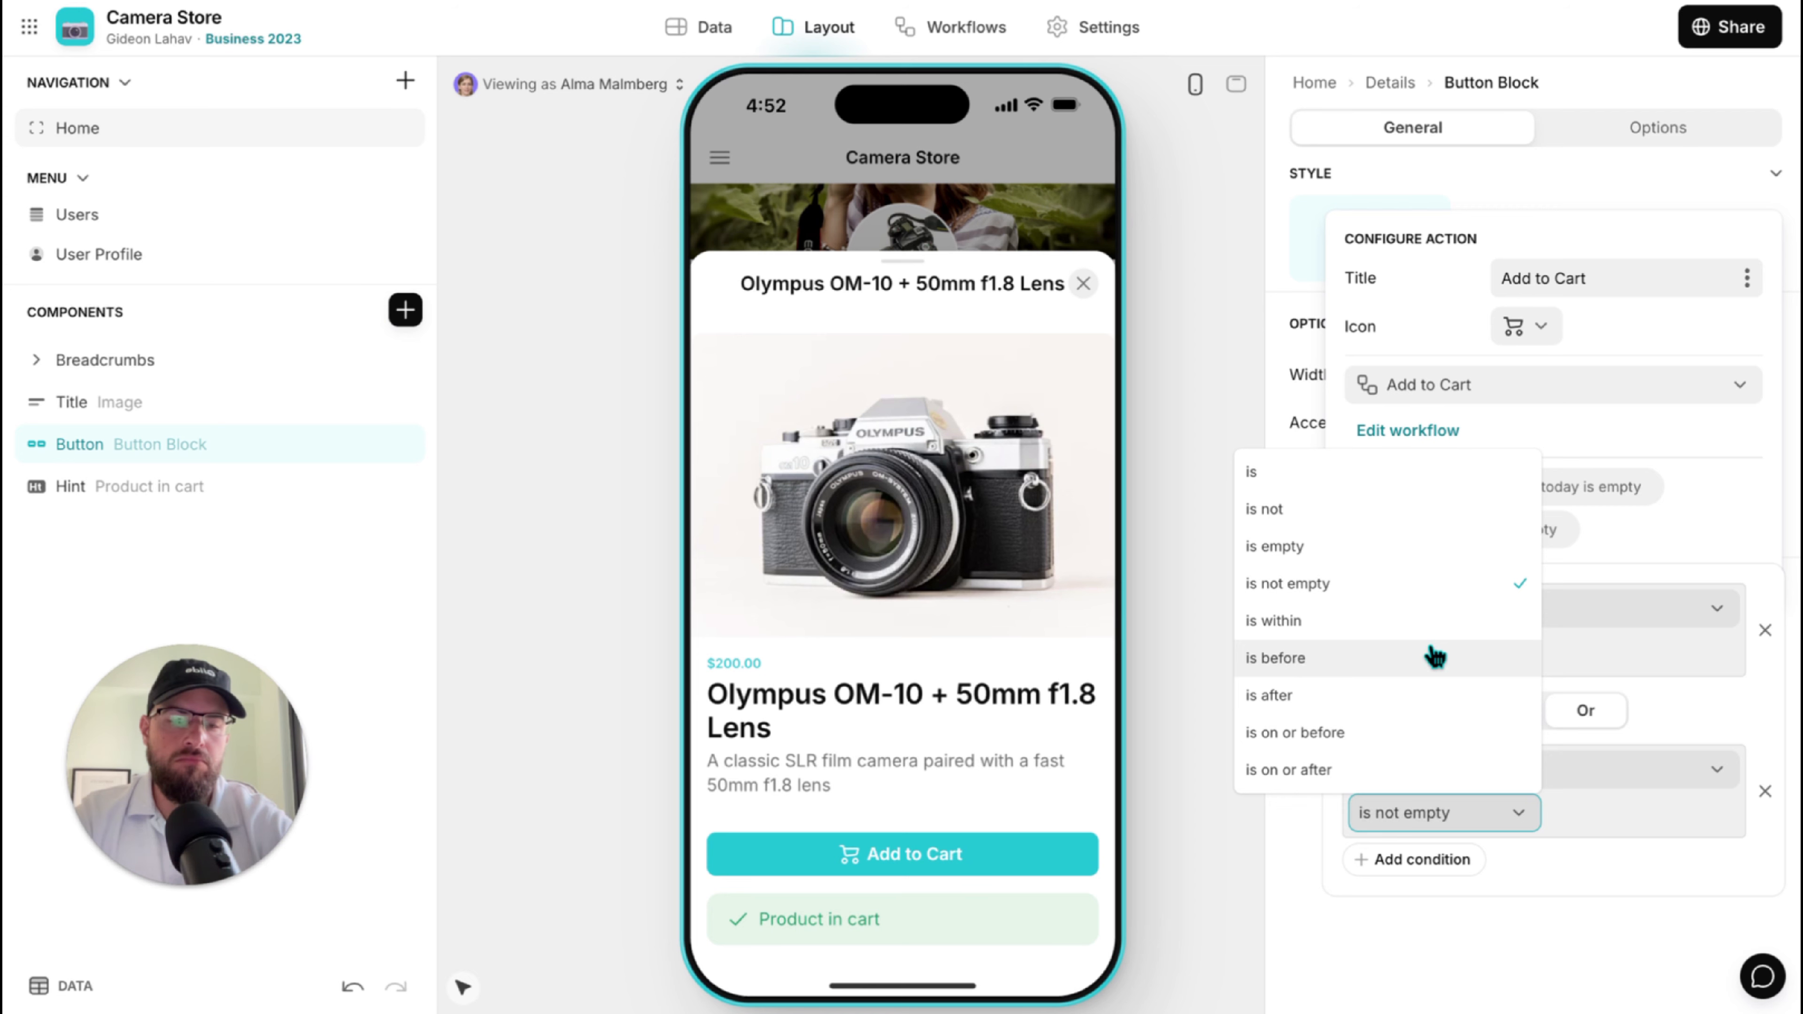
pyautogui.click(1434, 658)
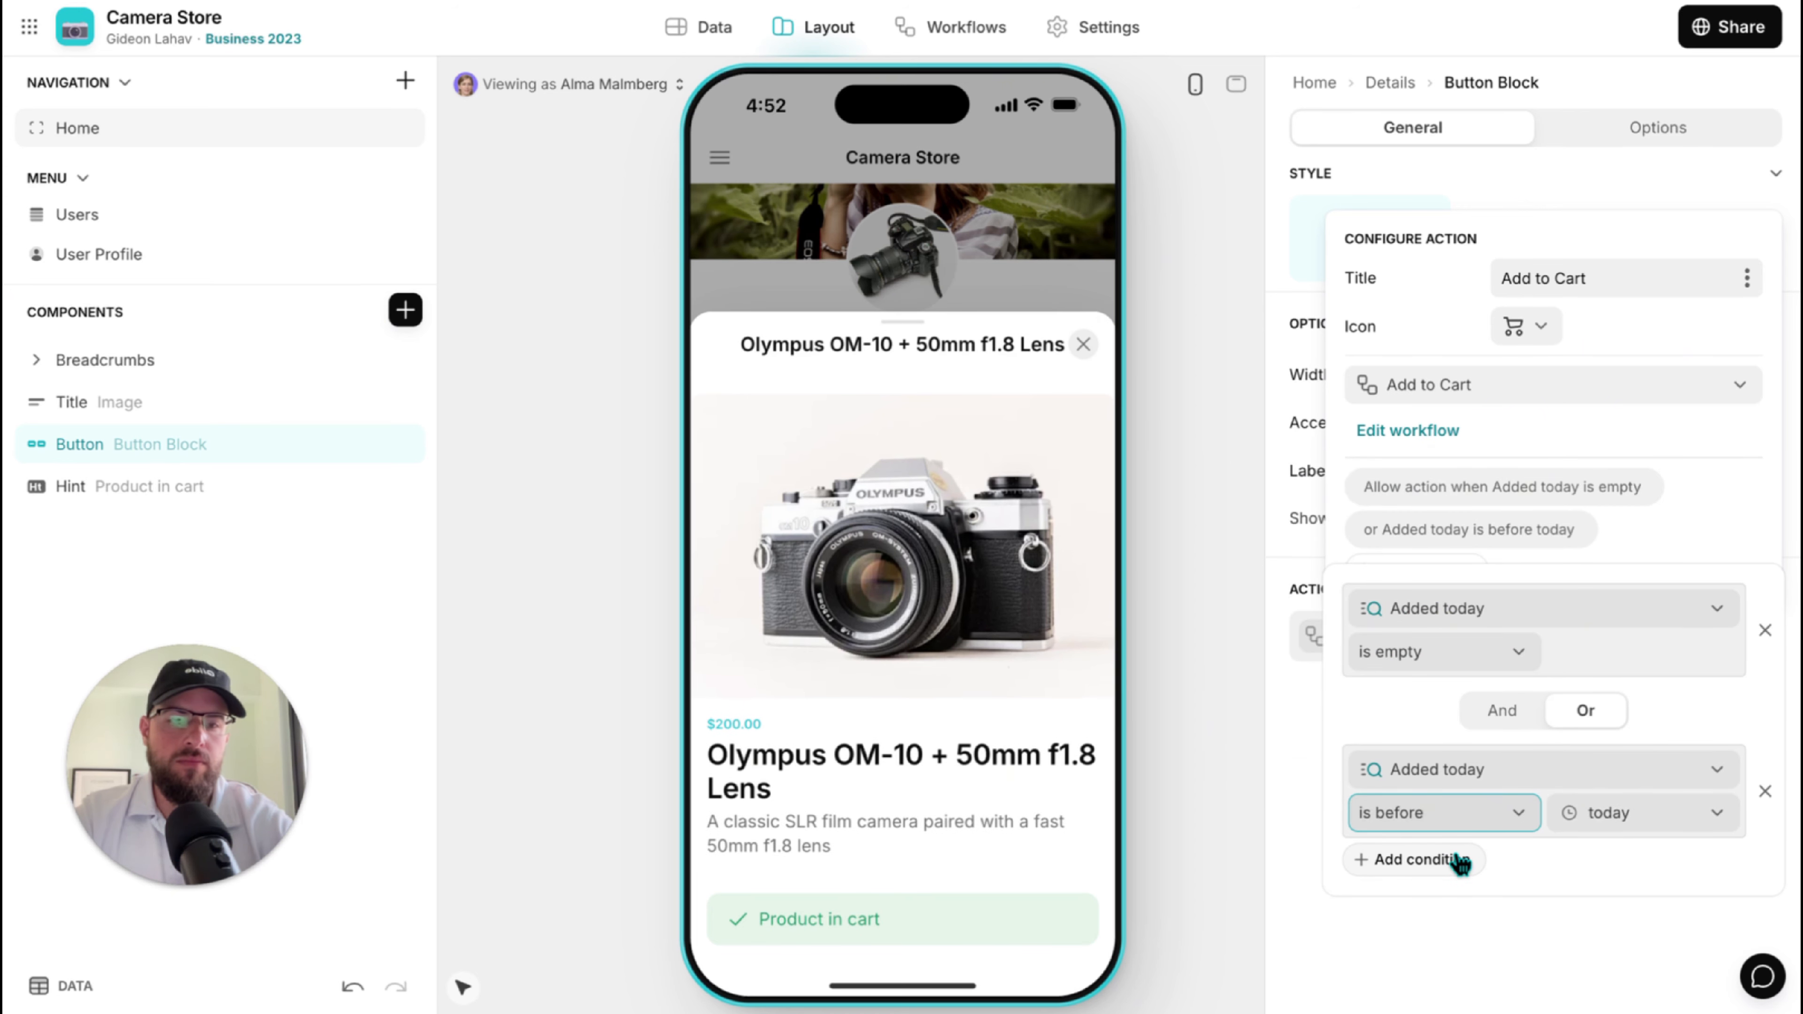
pyautogui.click(1198, 832)
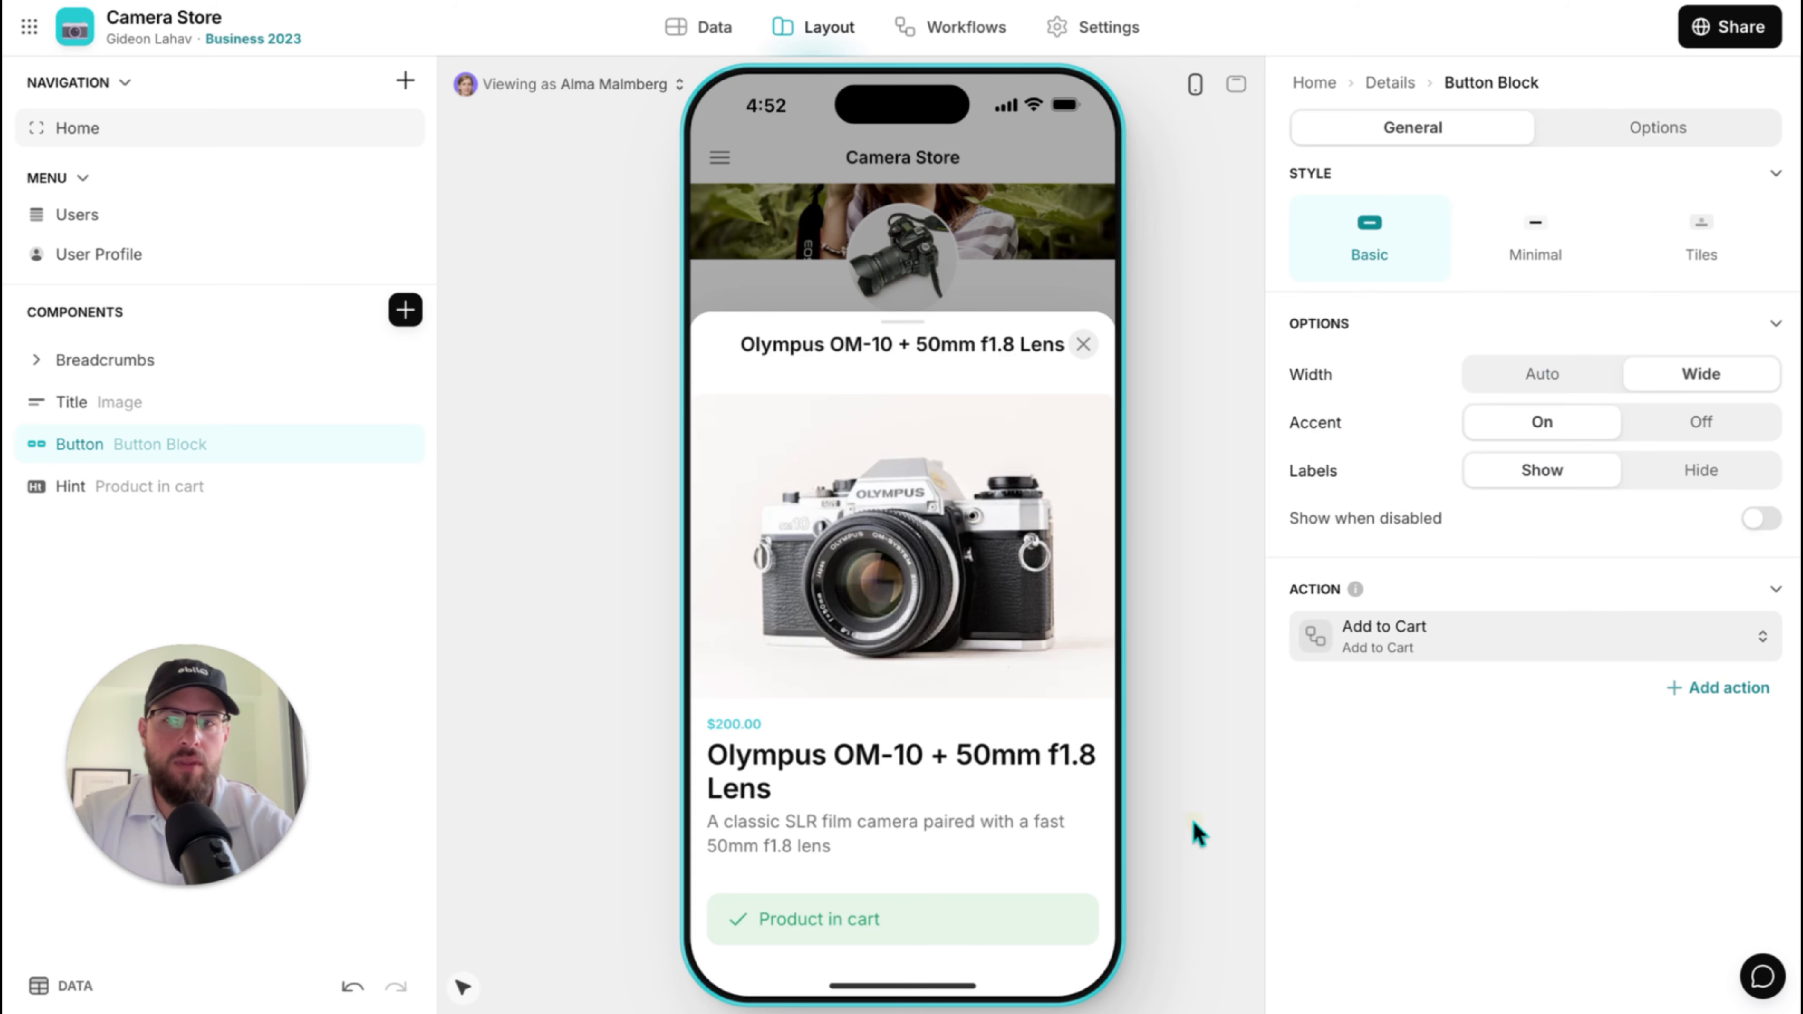
# Add a second action to the button block, titled "Edit Amount" with a pencil icon.
pyautogui.click(1689, 689)
pyautogui.click(1522, 703)
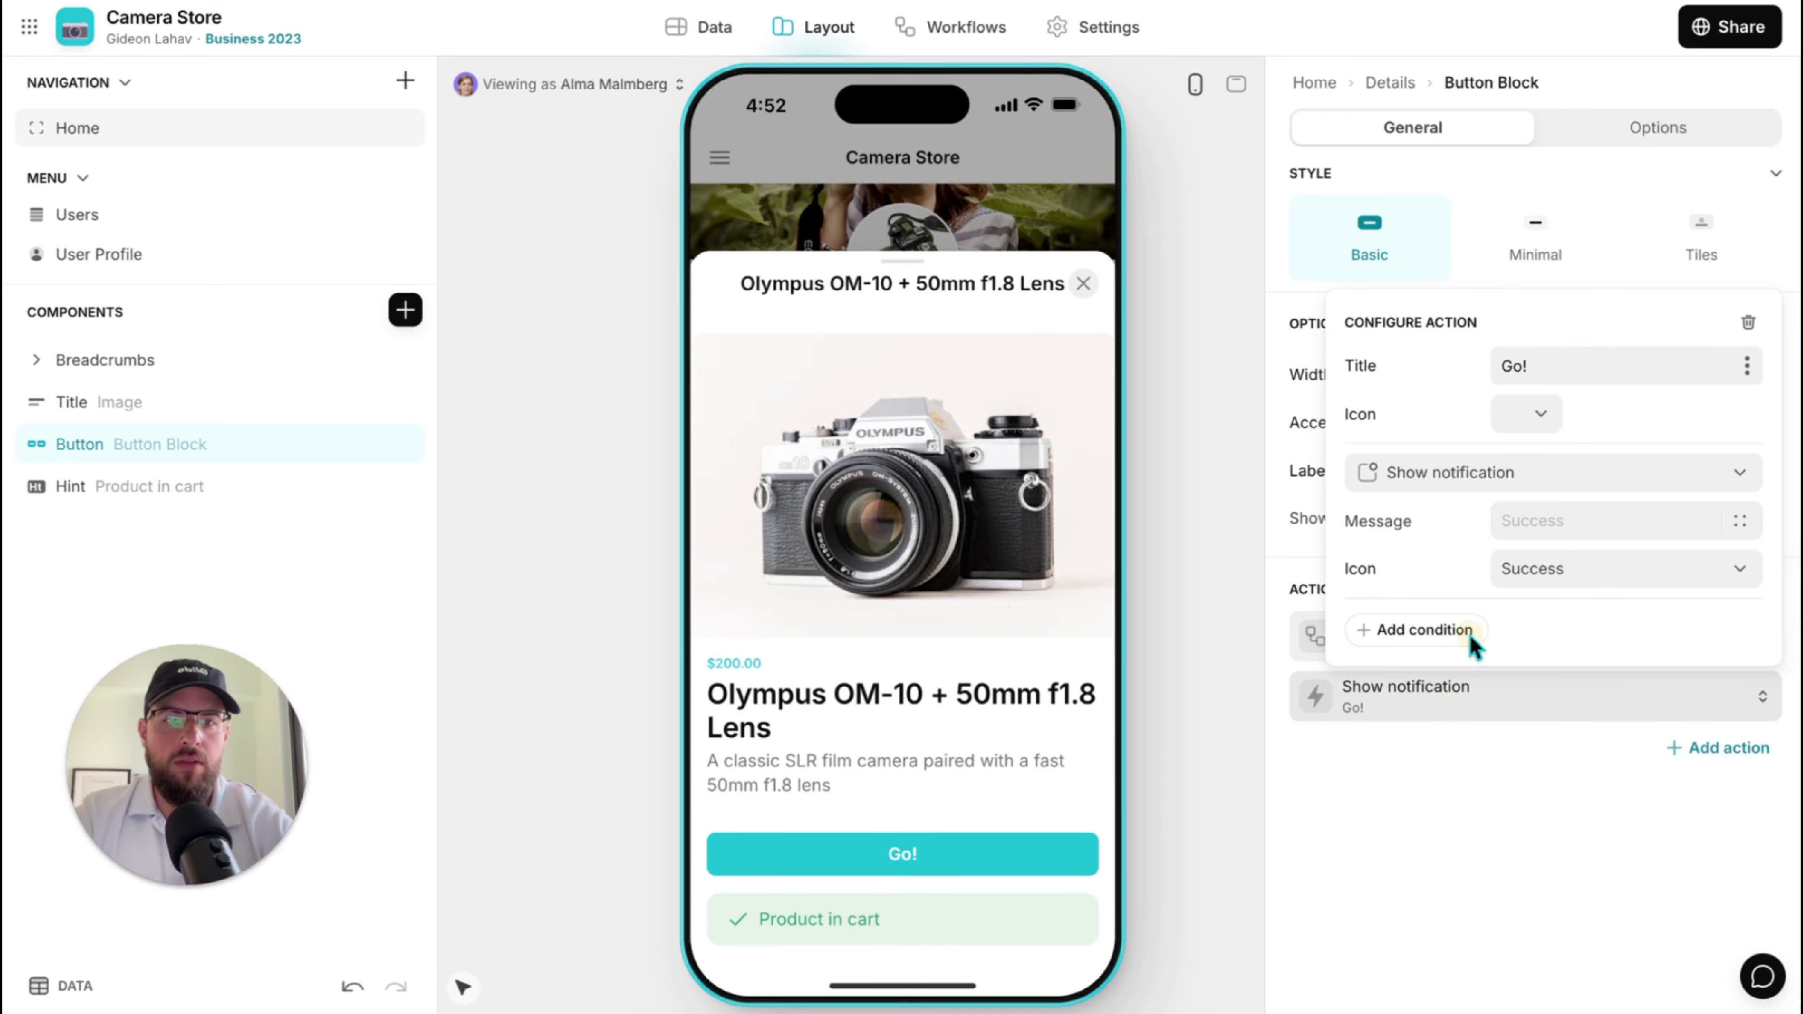
pyautogui.click(1515, 366)
pyautogui.write('Edit')
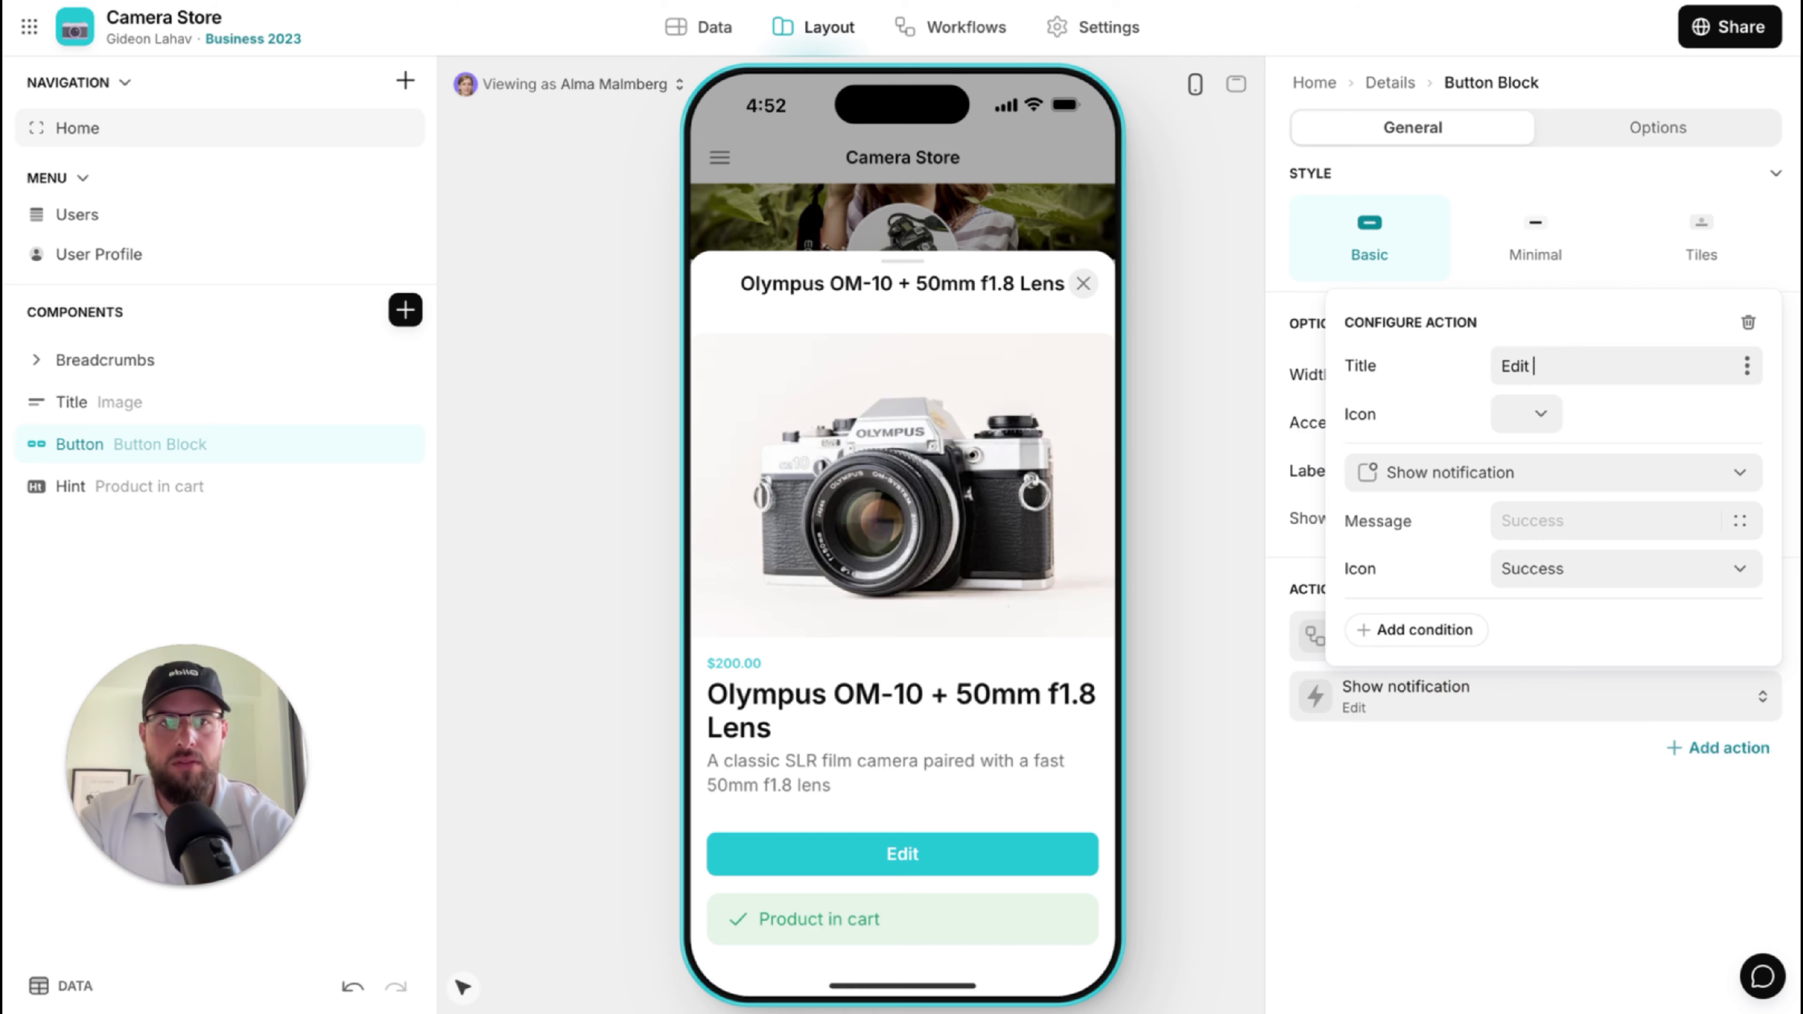
pyautogui.write(' Amount')
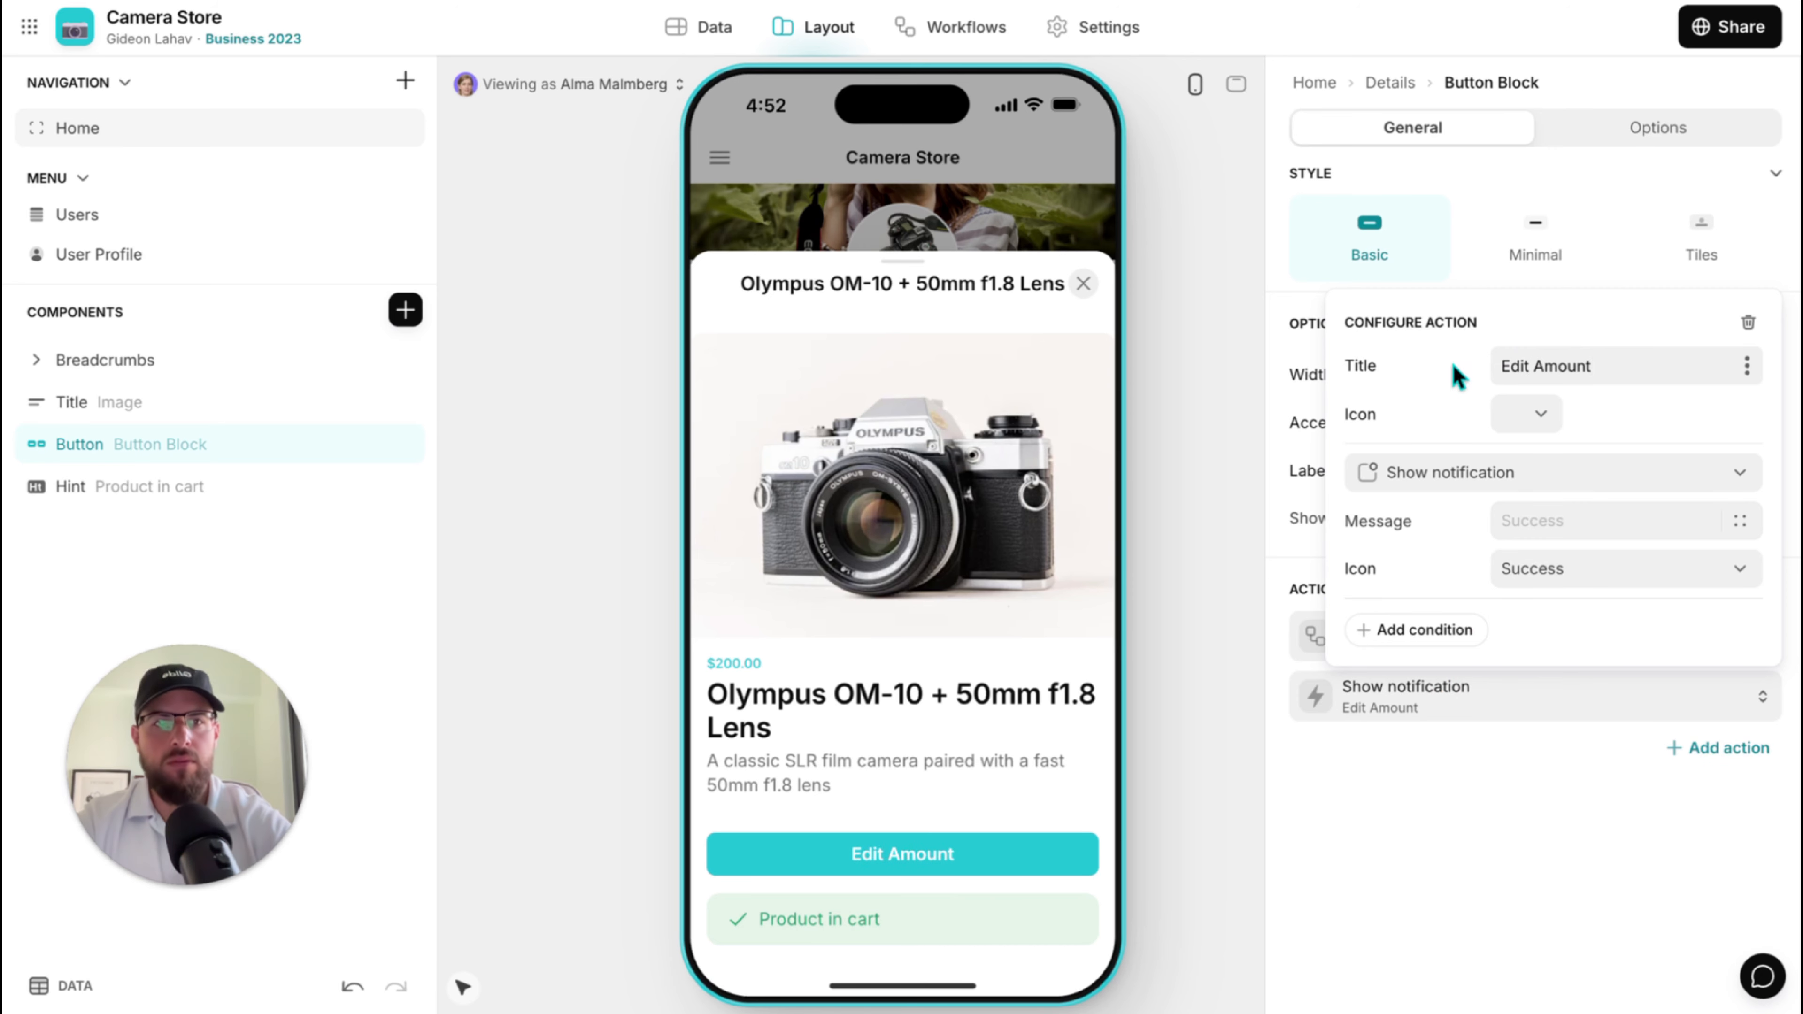
pyautogui.click(1537, 420)
pyautogui.click(1139, 669)
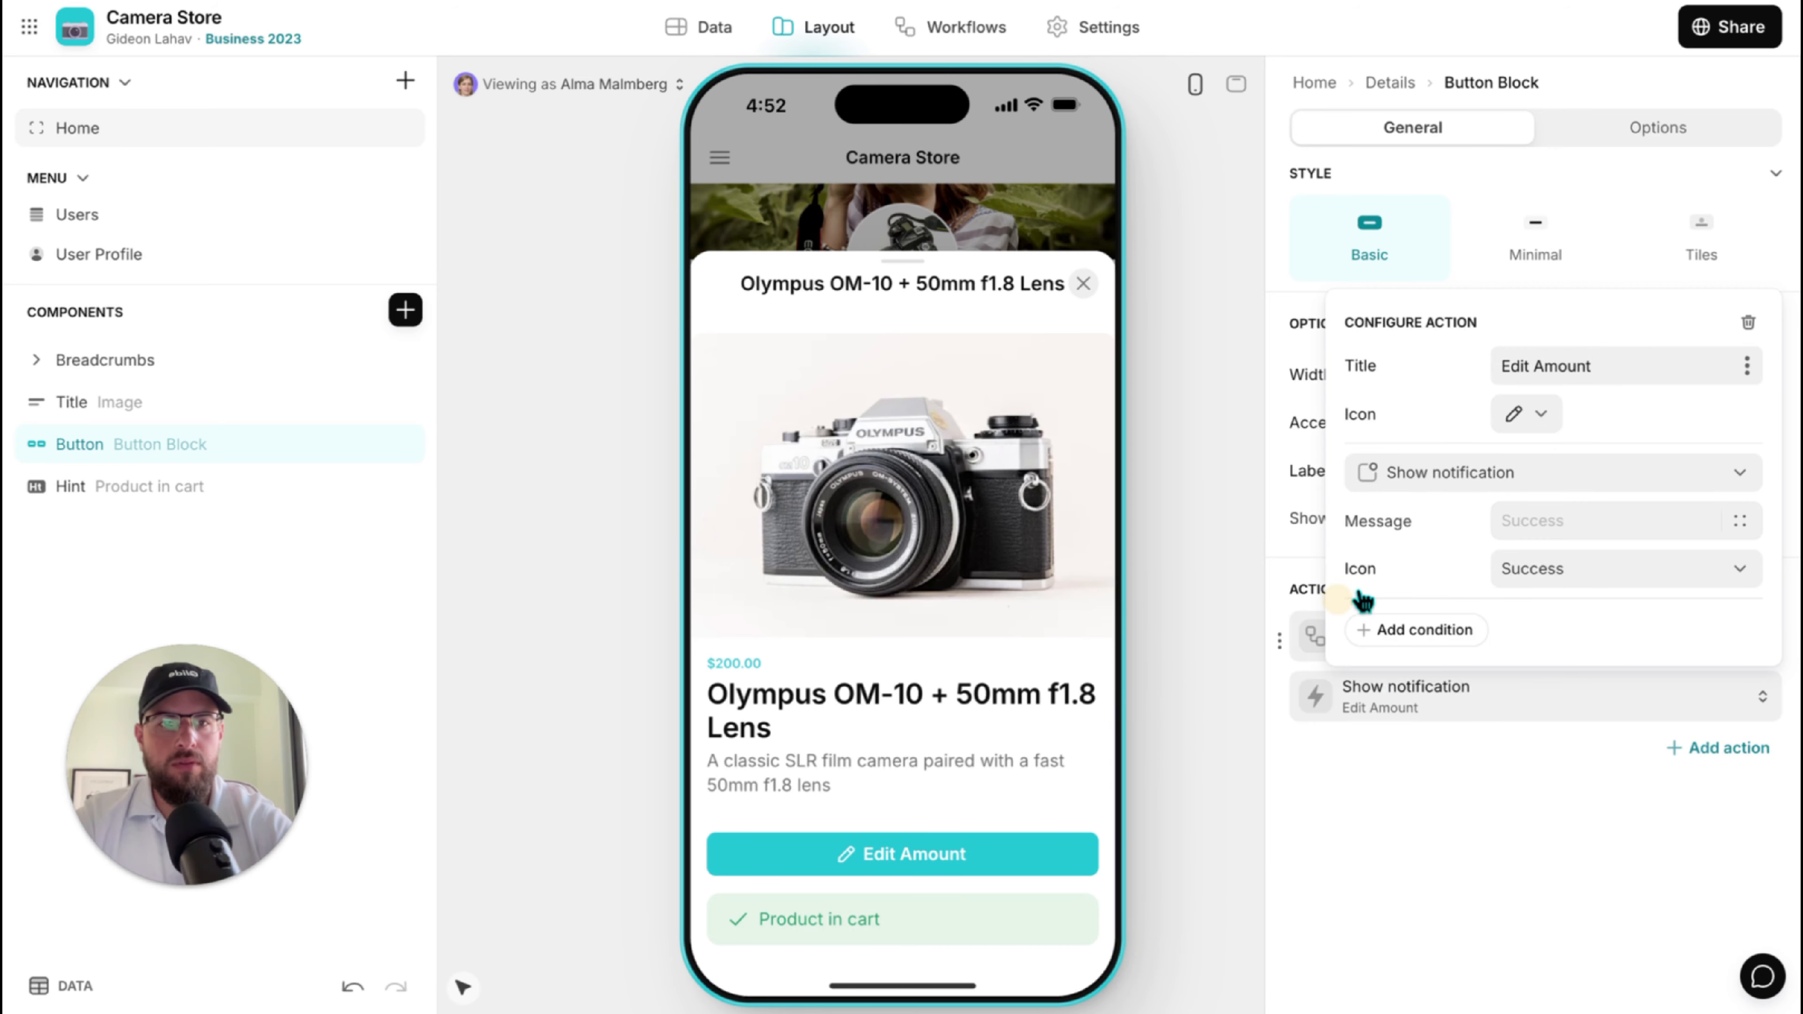
# Make the Edit Amount action show an edit screen with the Slide In target, using Current product added rel as its data.
pyautogui.click(1485, 483)
pyautogui.write('ed')
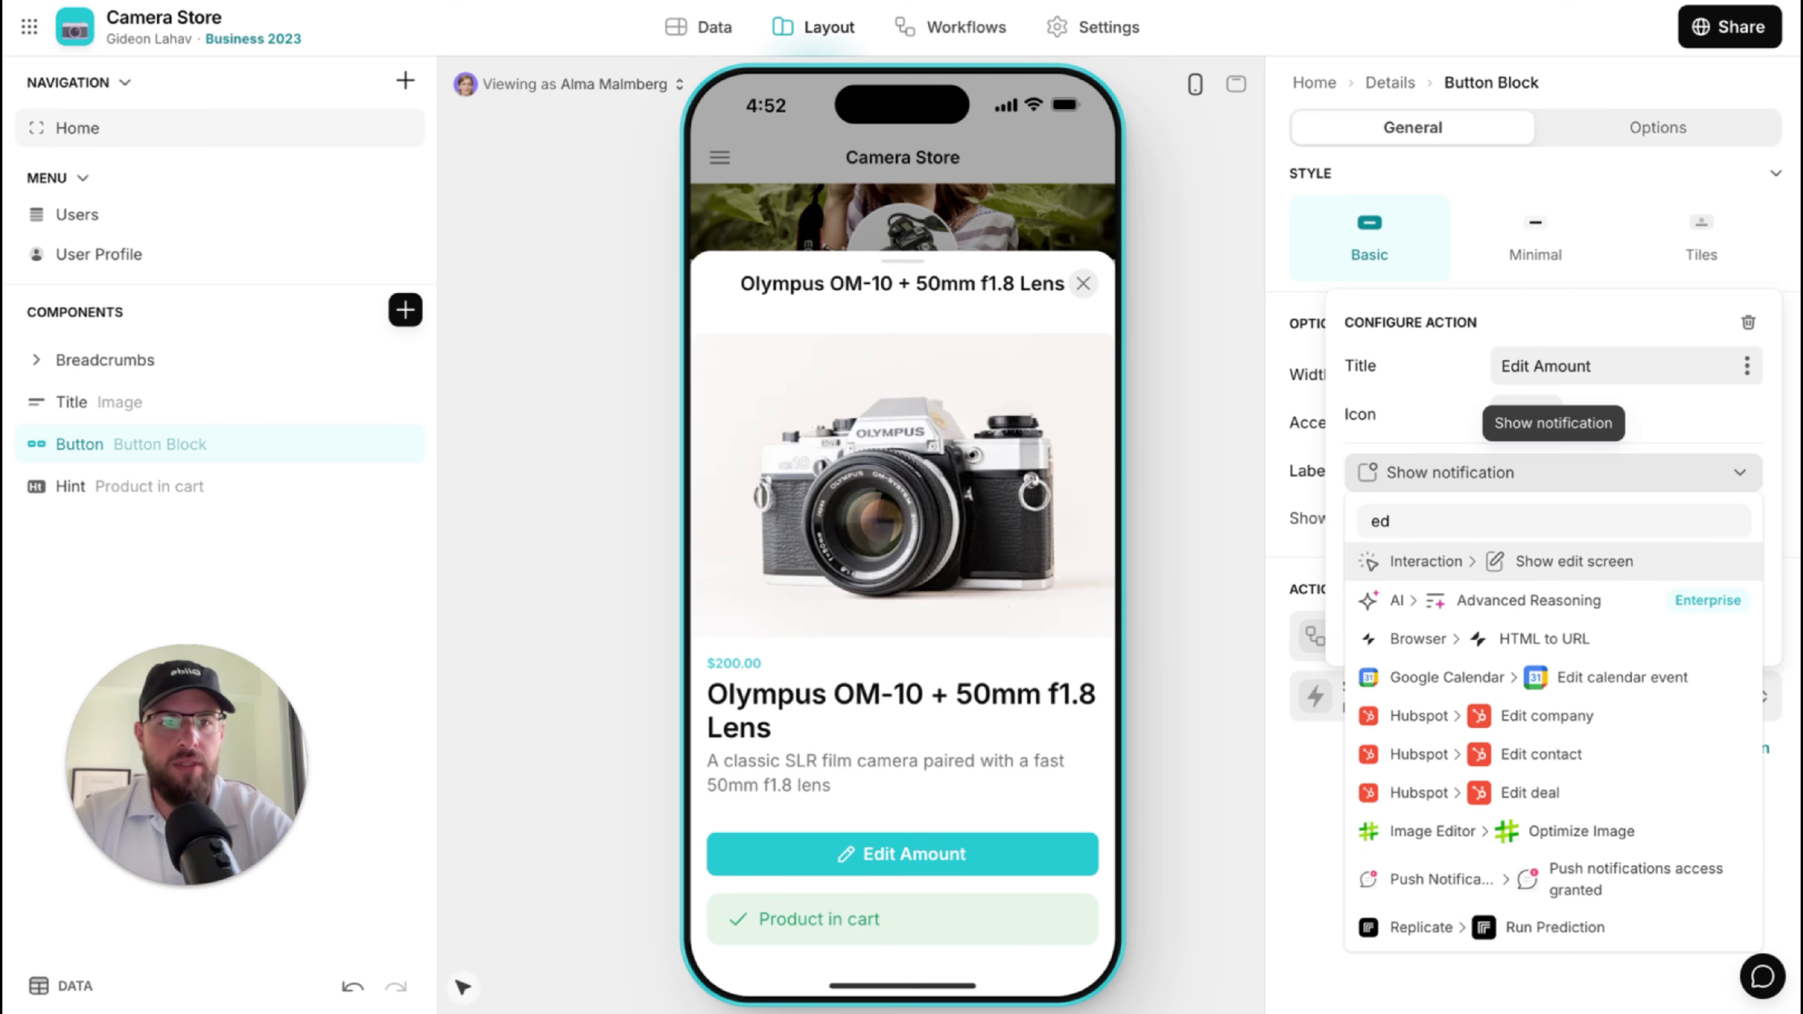
pyautogui.press('Return')
pyautogui.click(1521, 568)
pyautogui.click(1533, 728)
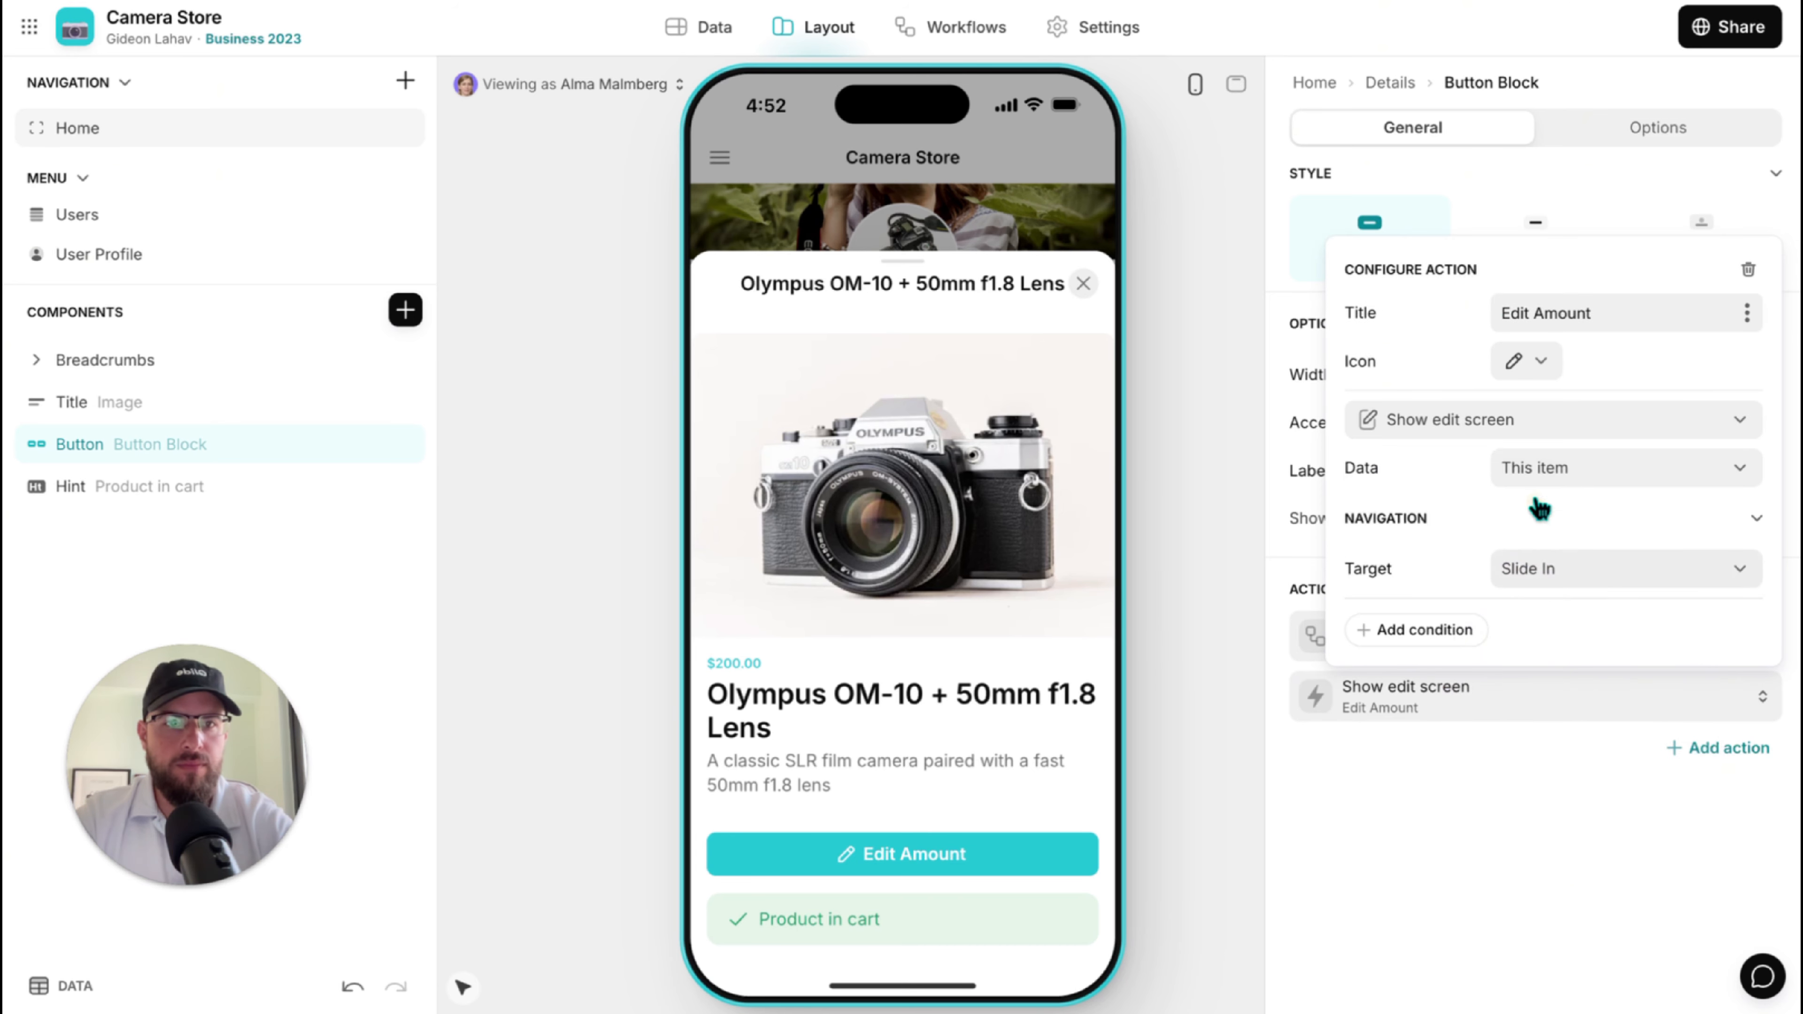
pyautogui.click(1534, 467)
pyautogui.click(1532, 637)
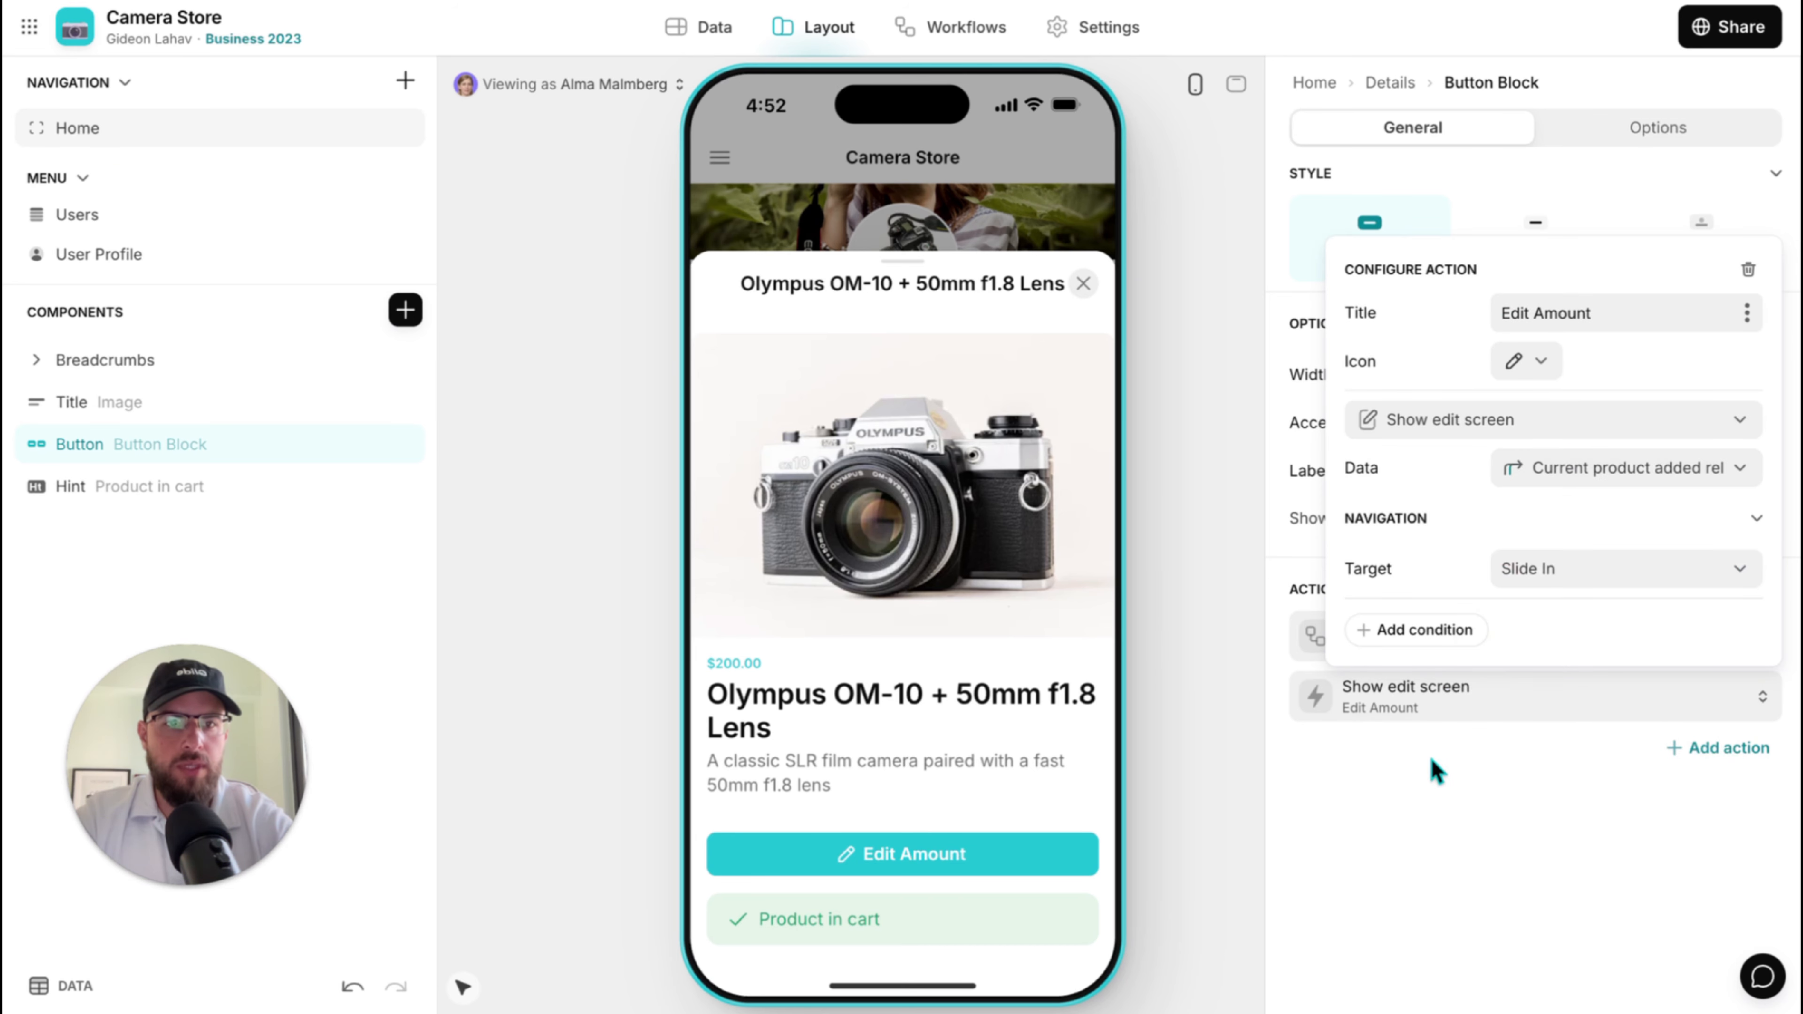
# Add a condition allowing the Edit Amount action only when Added today is within today.
pyautogui.click(1427, 629)
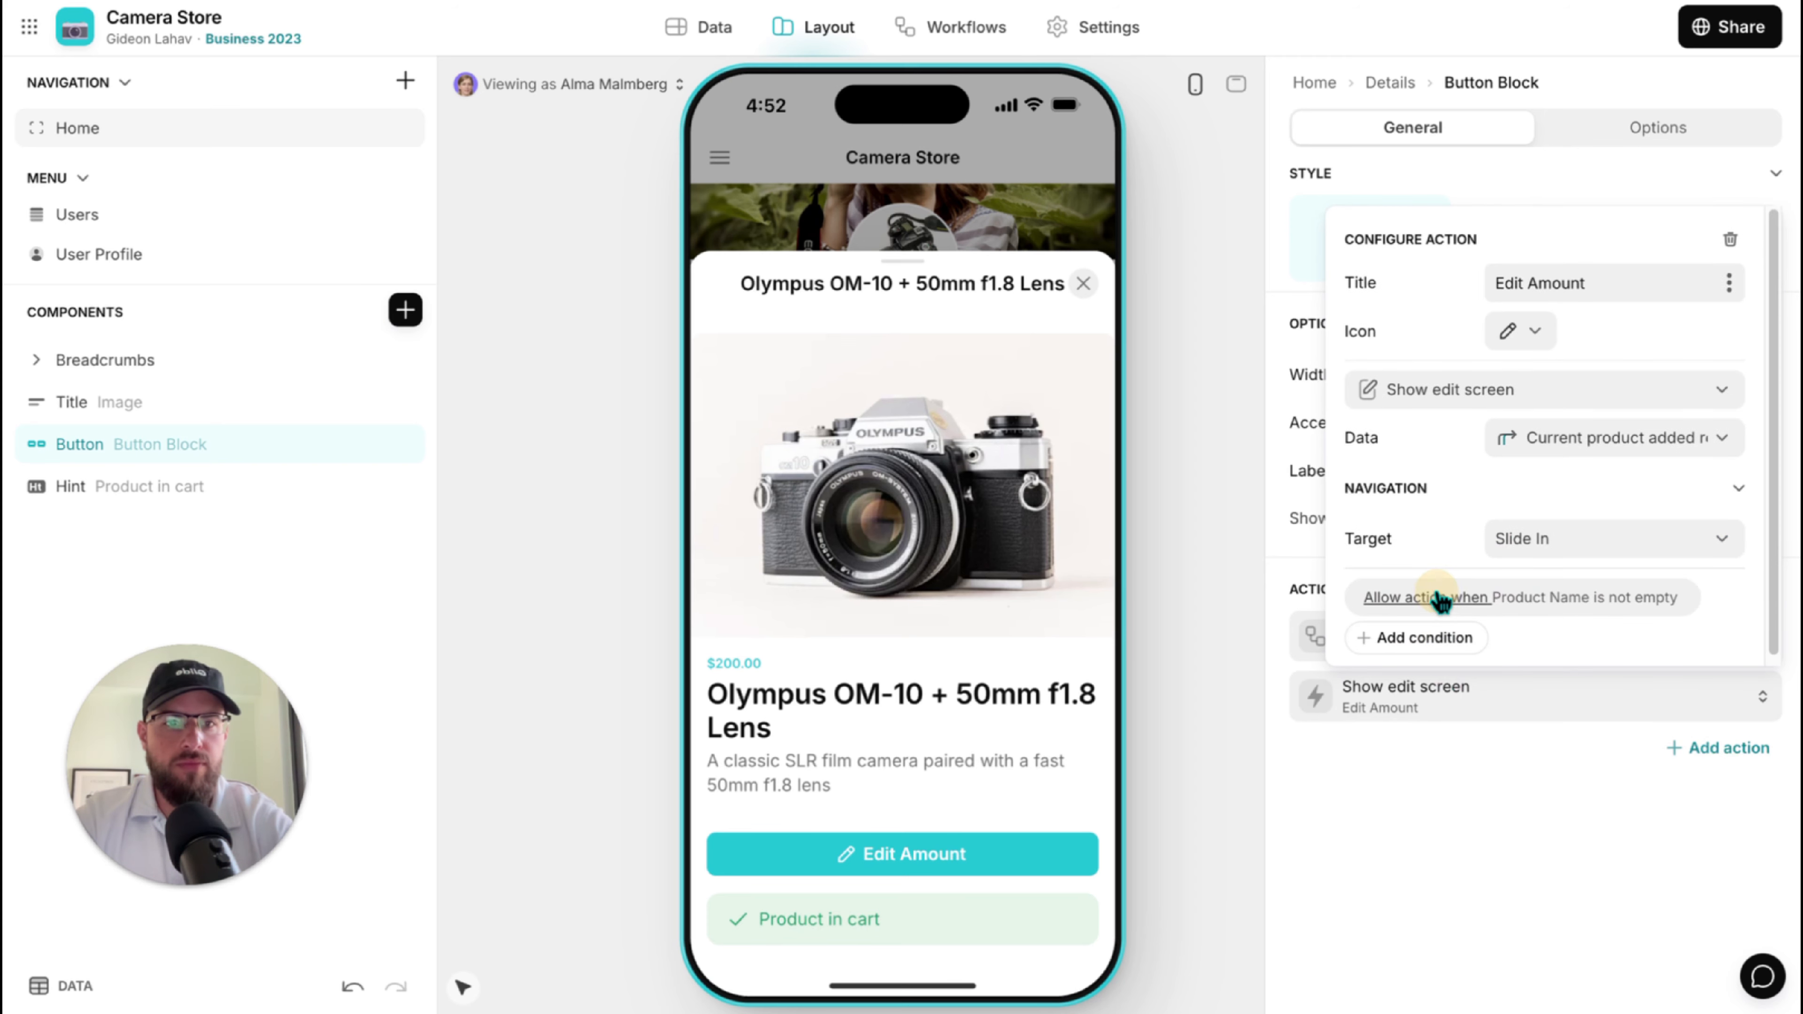
pyautogui.click(1428, 597)
pyautogui.click(1430, 679)
pyautogui.click(1448, 632)
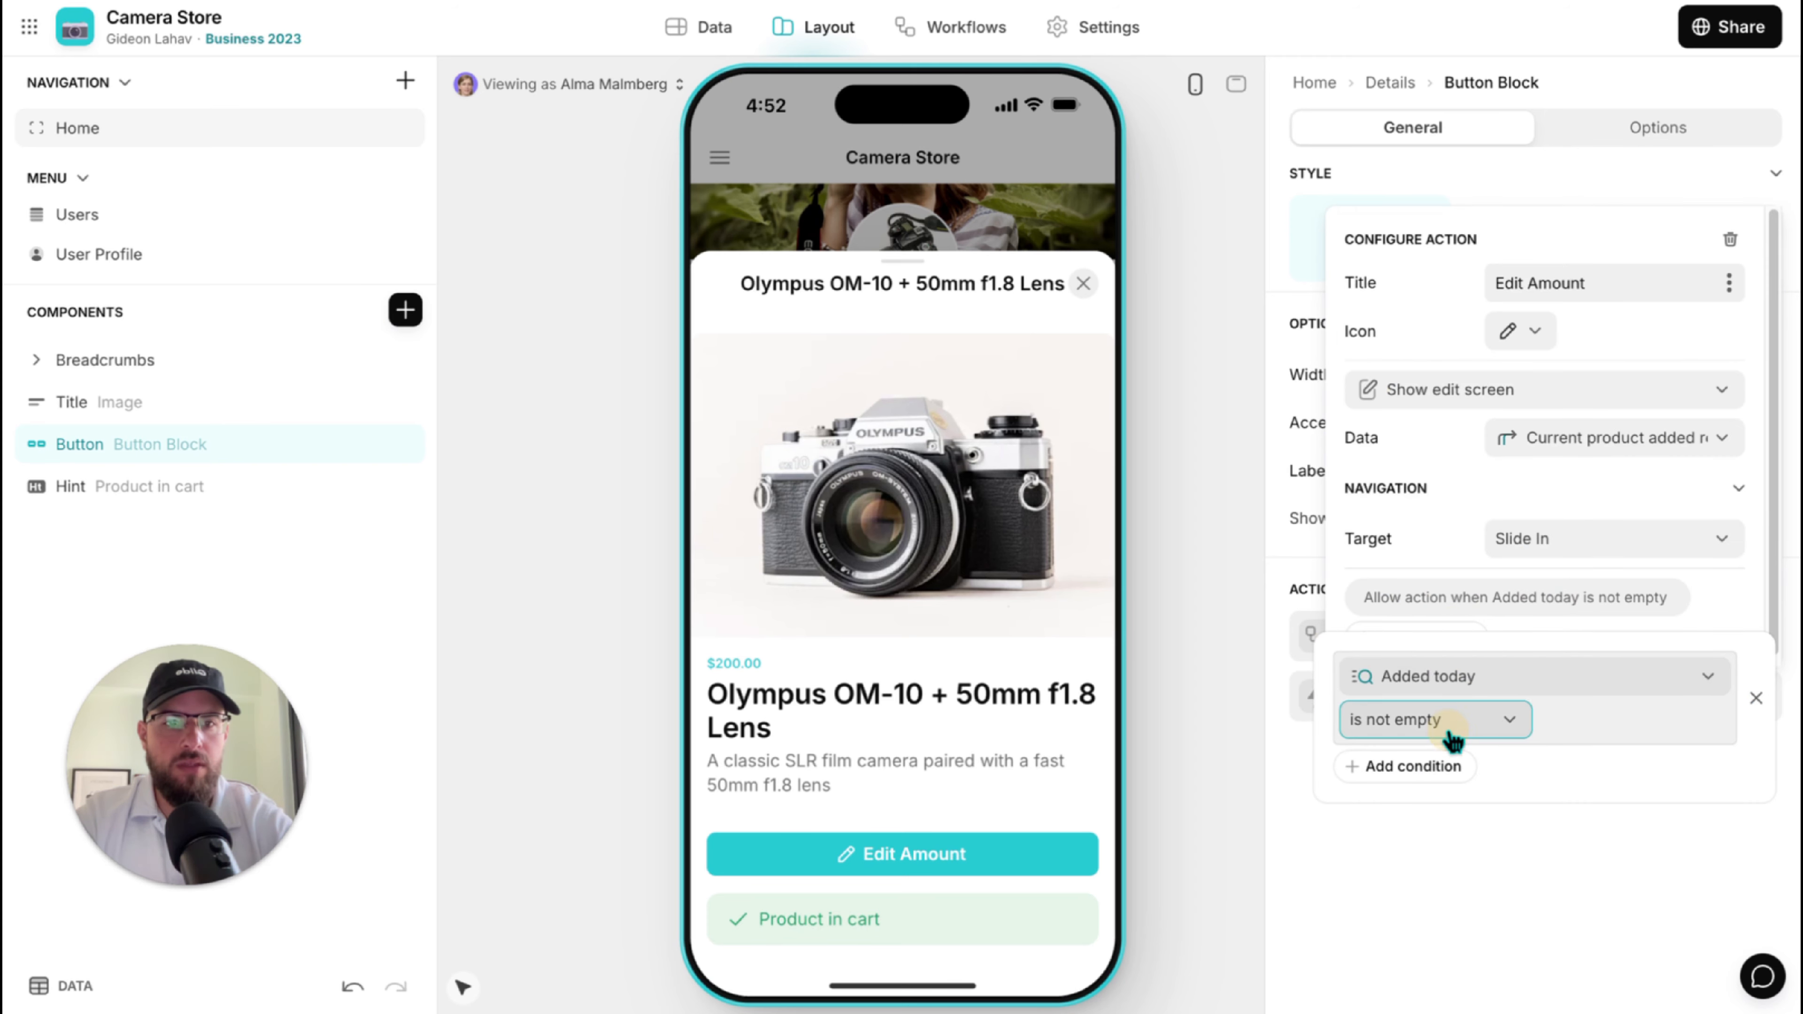
pyautogui.click(1447, 725)
pyautogui.click(1357, 528)
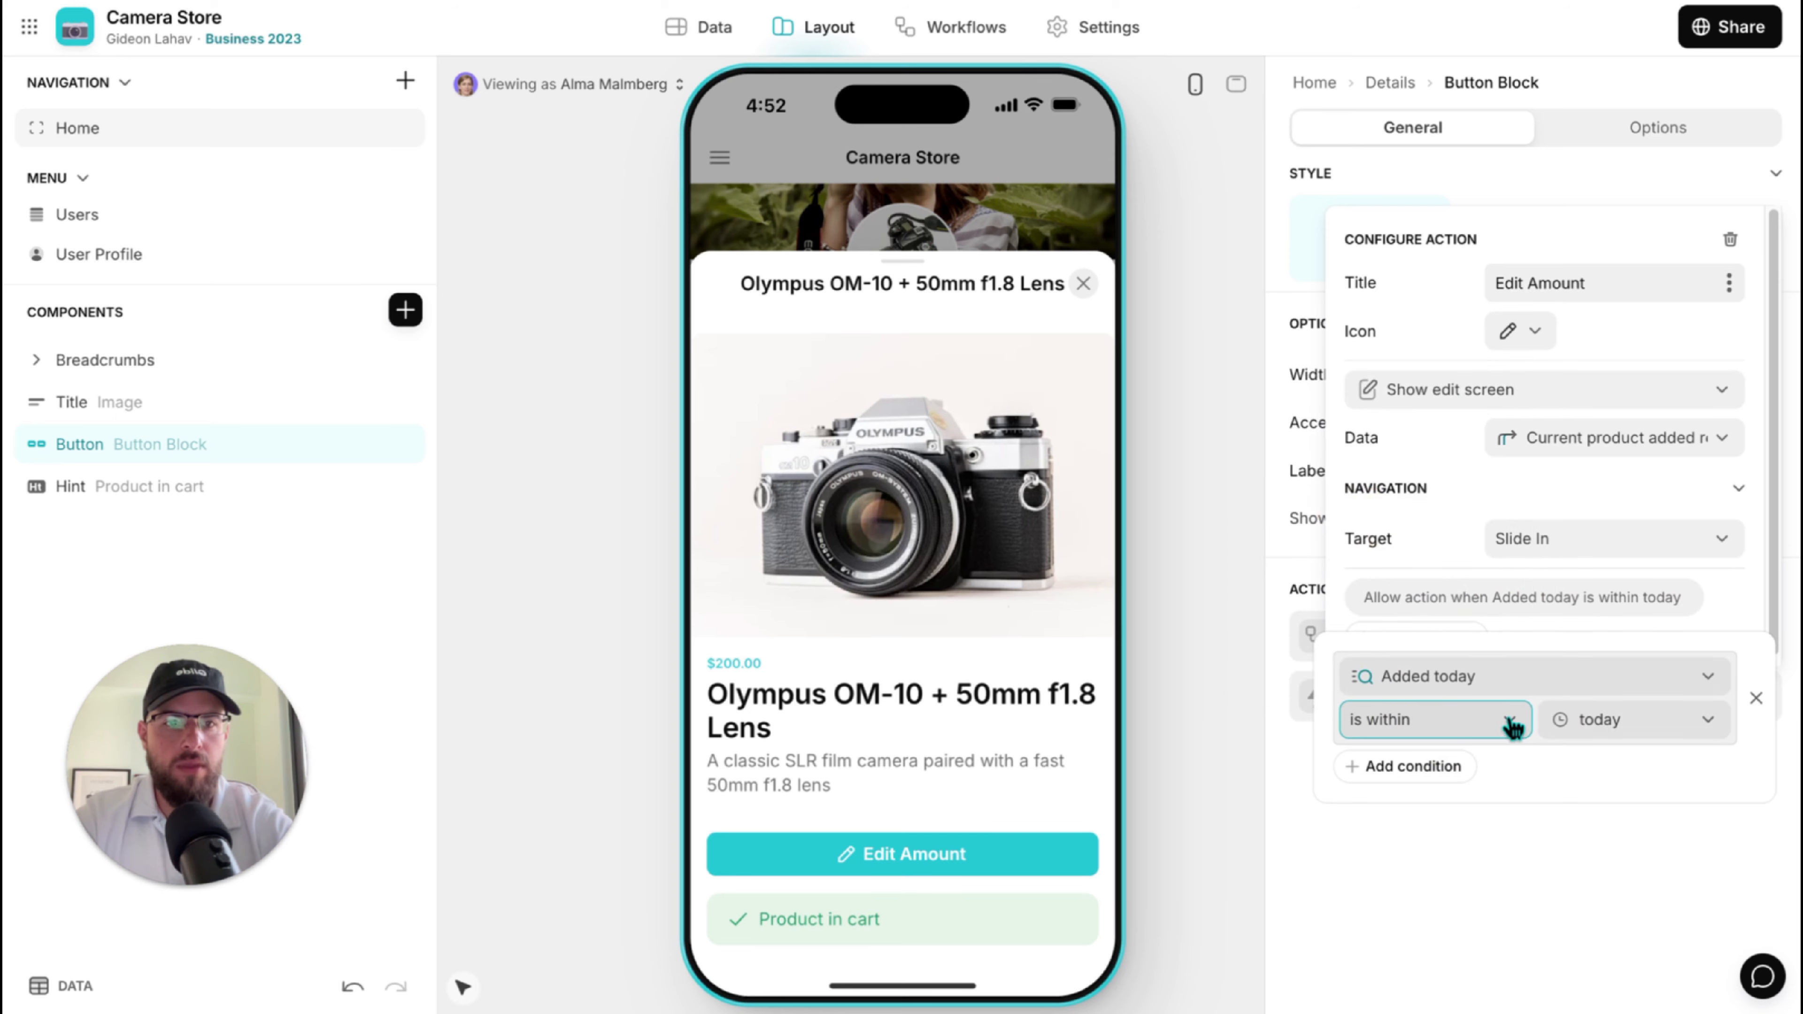
pyautogui.click(1519, 891)
# Run Edit Amount for the Olympus OM-10 in the preview, raise the Amount with the plus control, and submit the form.
pyautogui.click(930, 852)
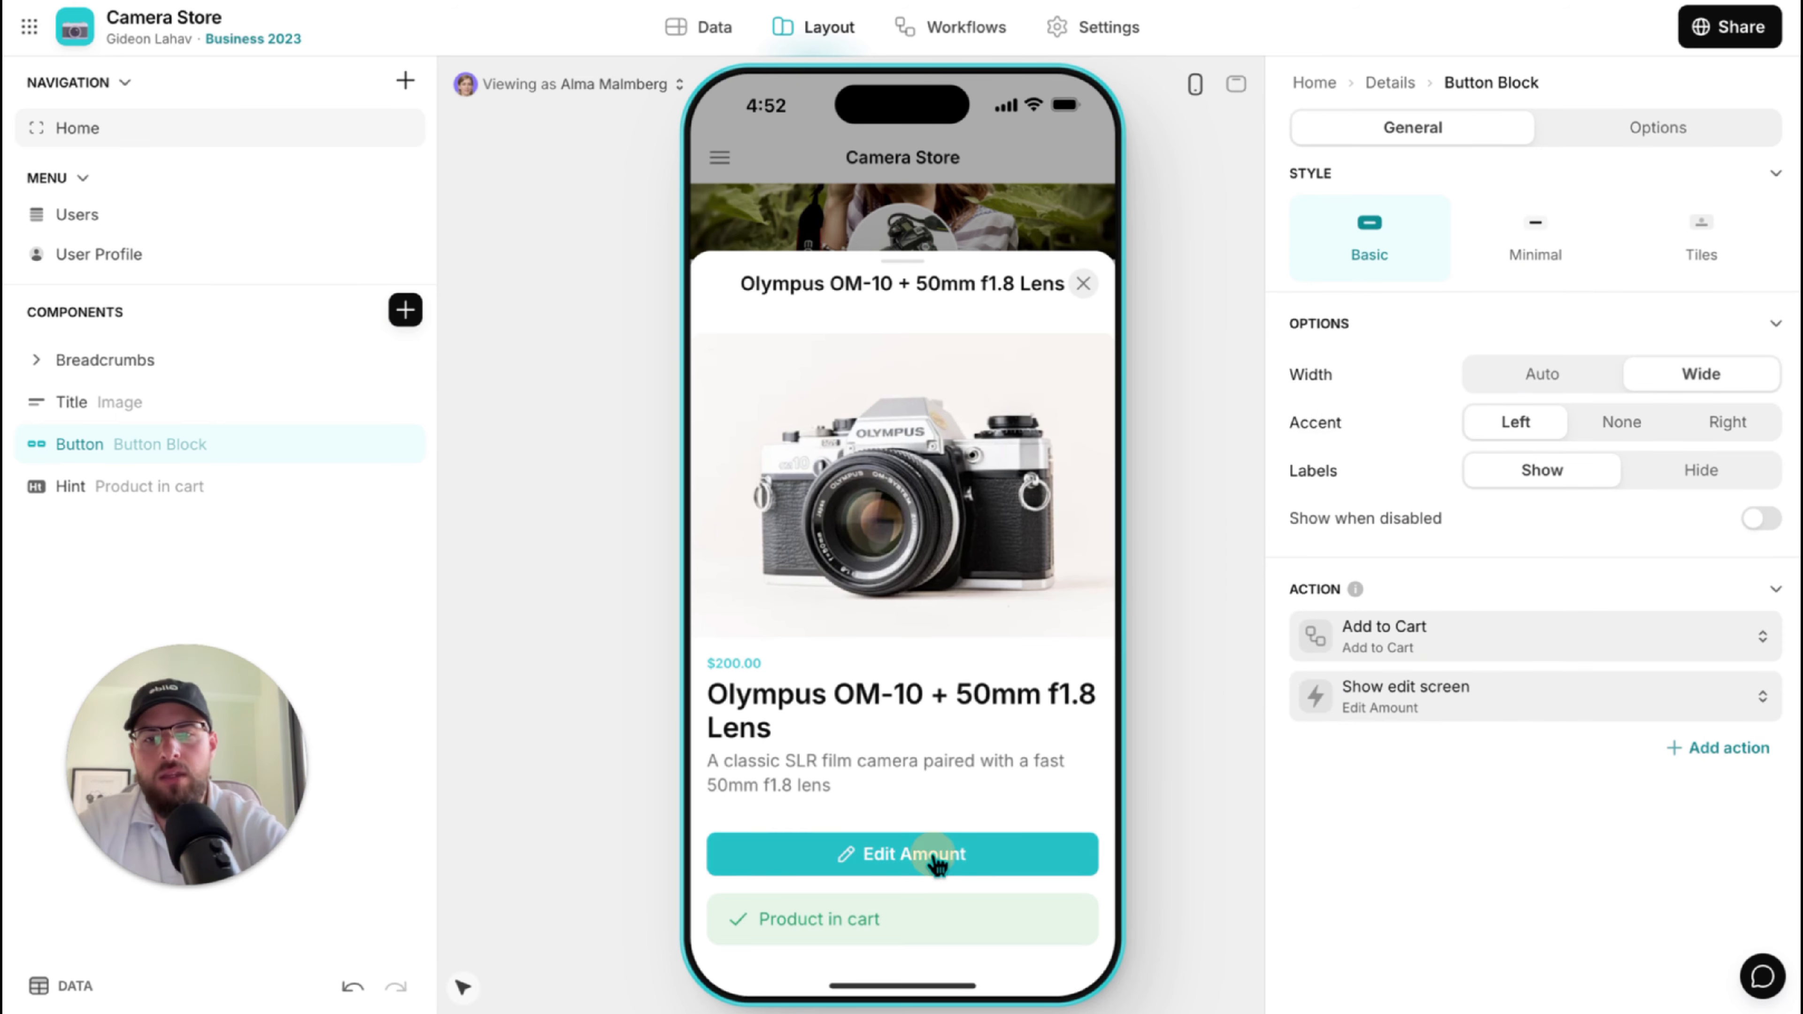
pyautogui.scroll(-1, 929, 572)
pyautogui.click(851, 825)
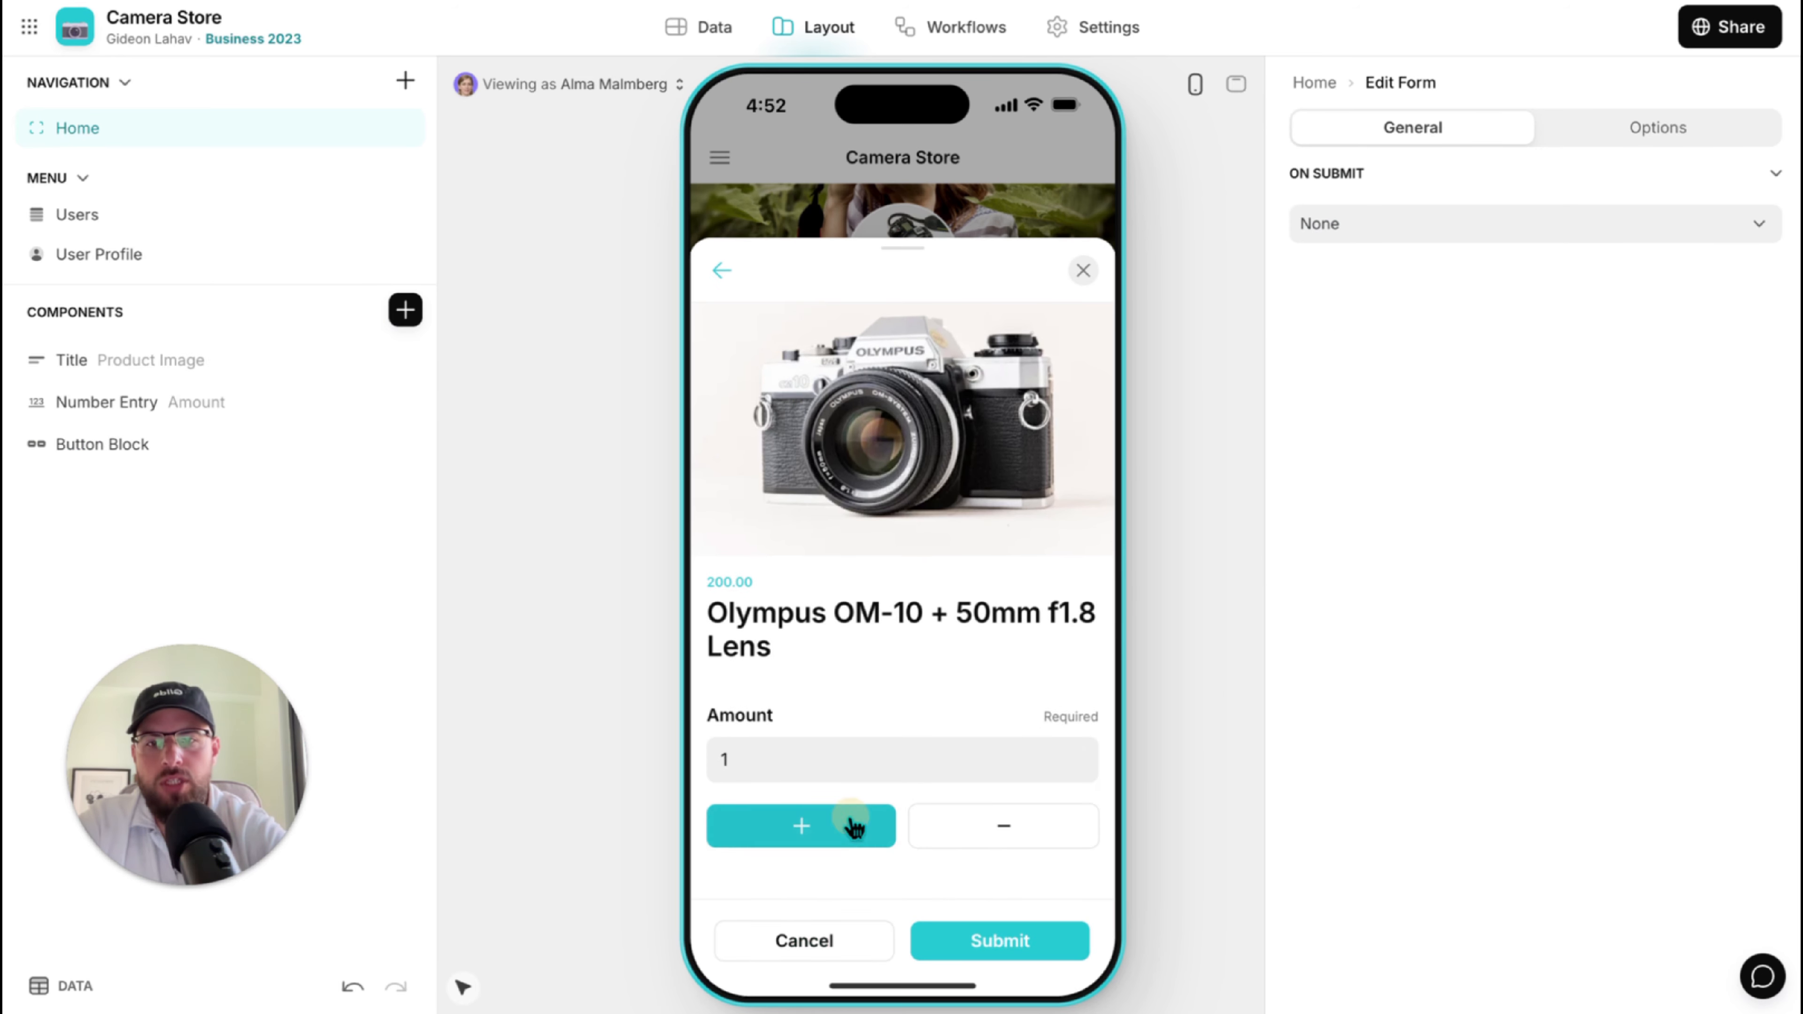
pyautogui.click(851, 825)
pyautogui.click(1000, 941)
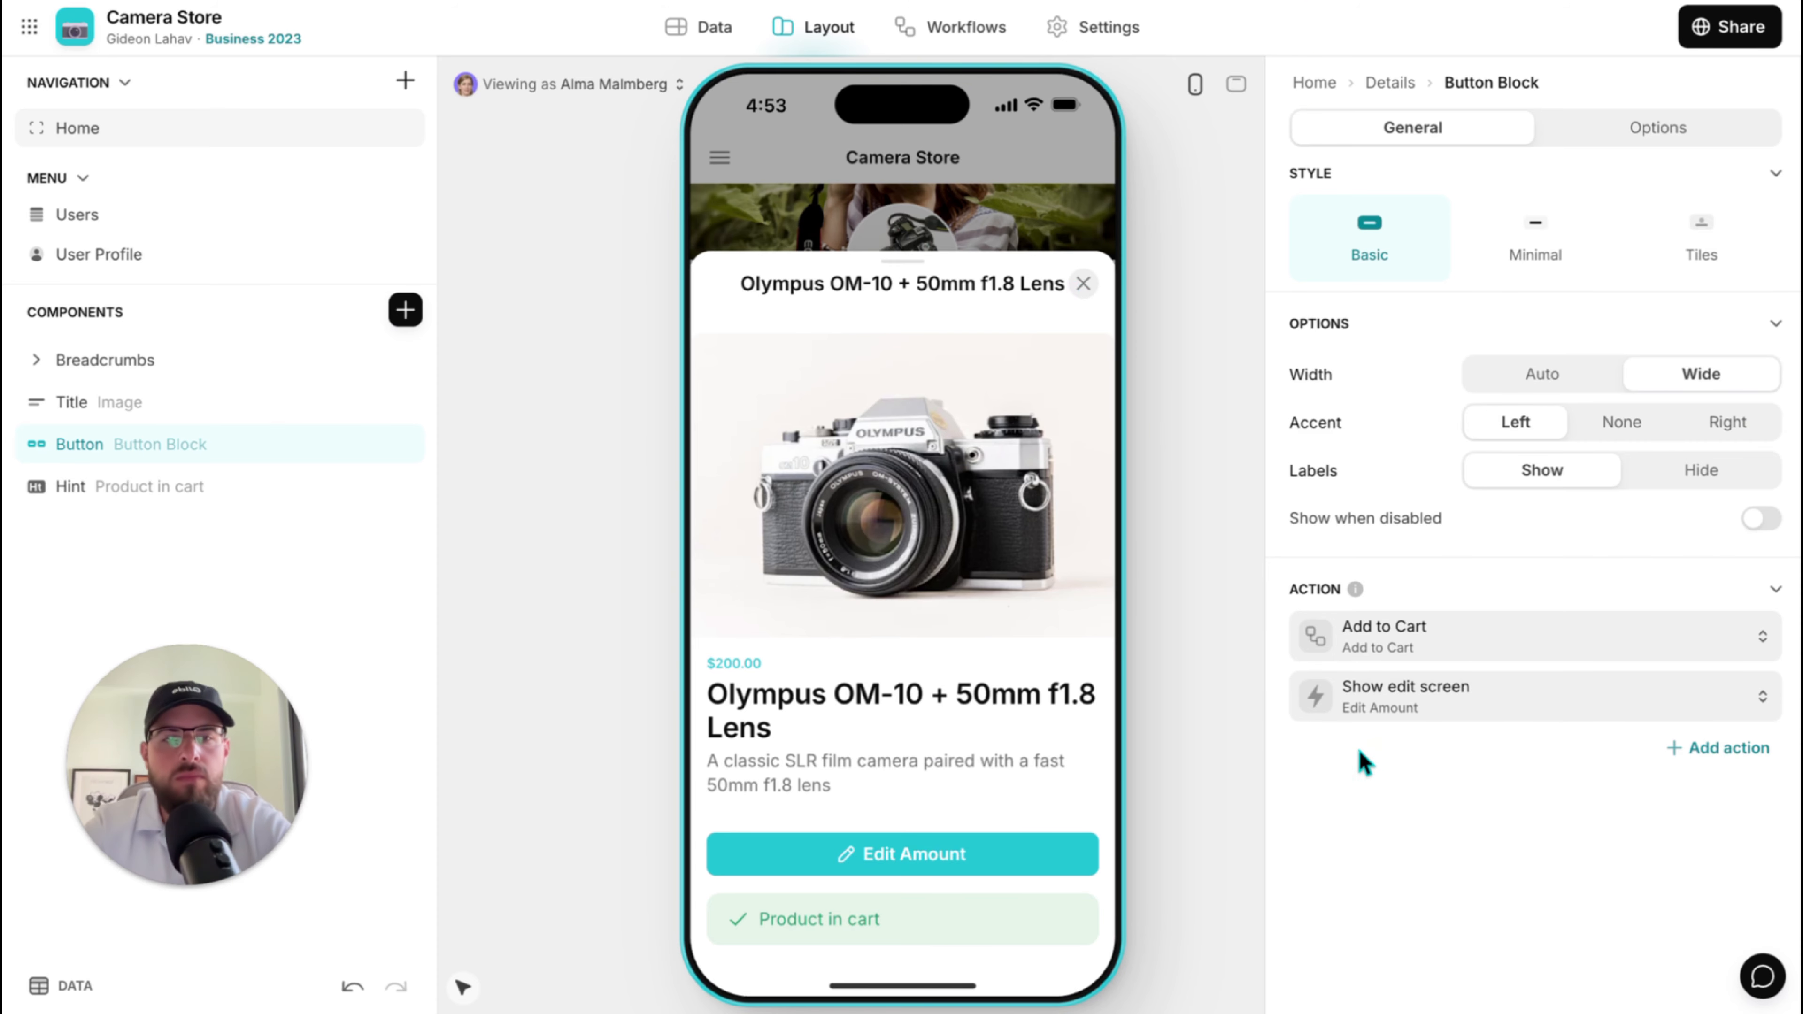
# Review the condition set on the Edit Amount action.
pyautogui.click(1377, 702)
pyautogui.click(1441, 599)
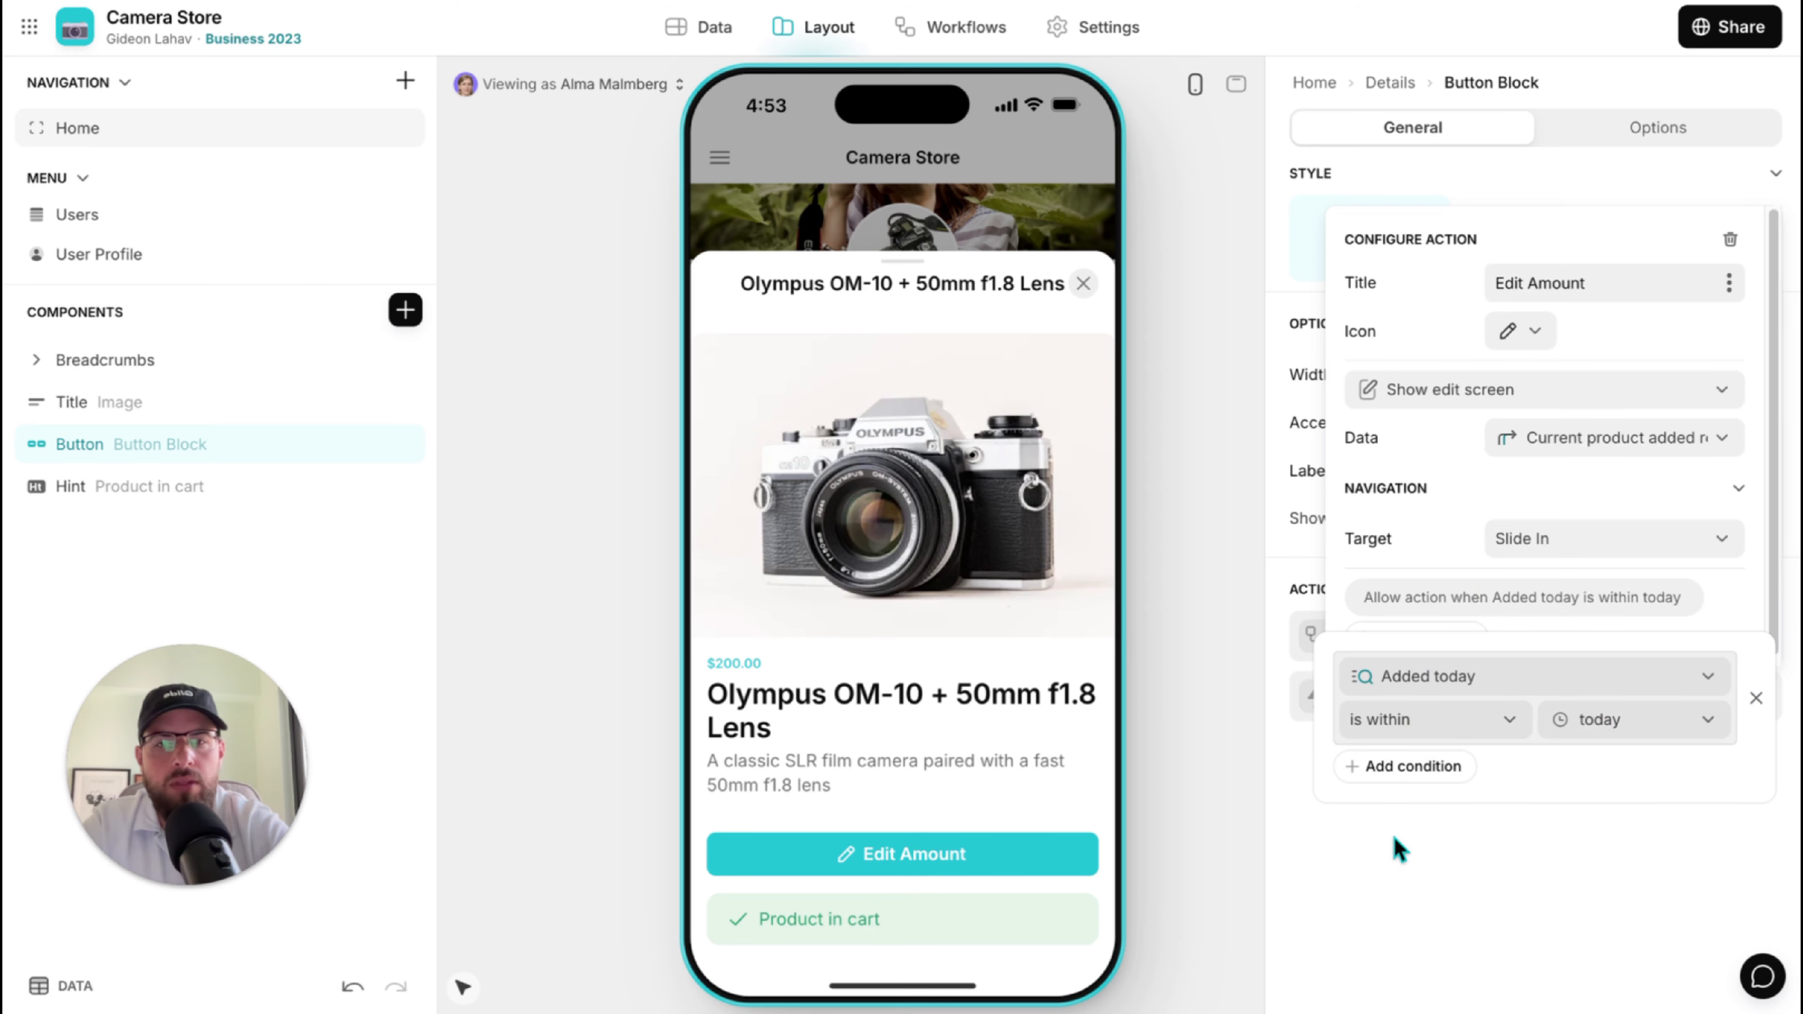
pyautogui.click(1403, 868)
# Add the Olympus OM-10 + 50mm f1.8 lens & manual adapter to the cart in the preview, submit its form, and close its details.
pyautogui.click(1085, 293)
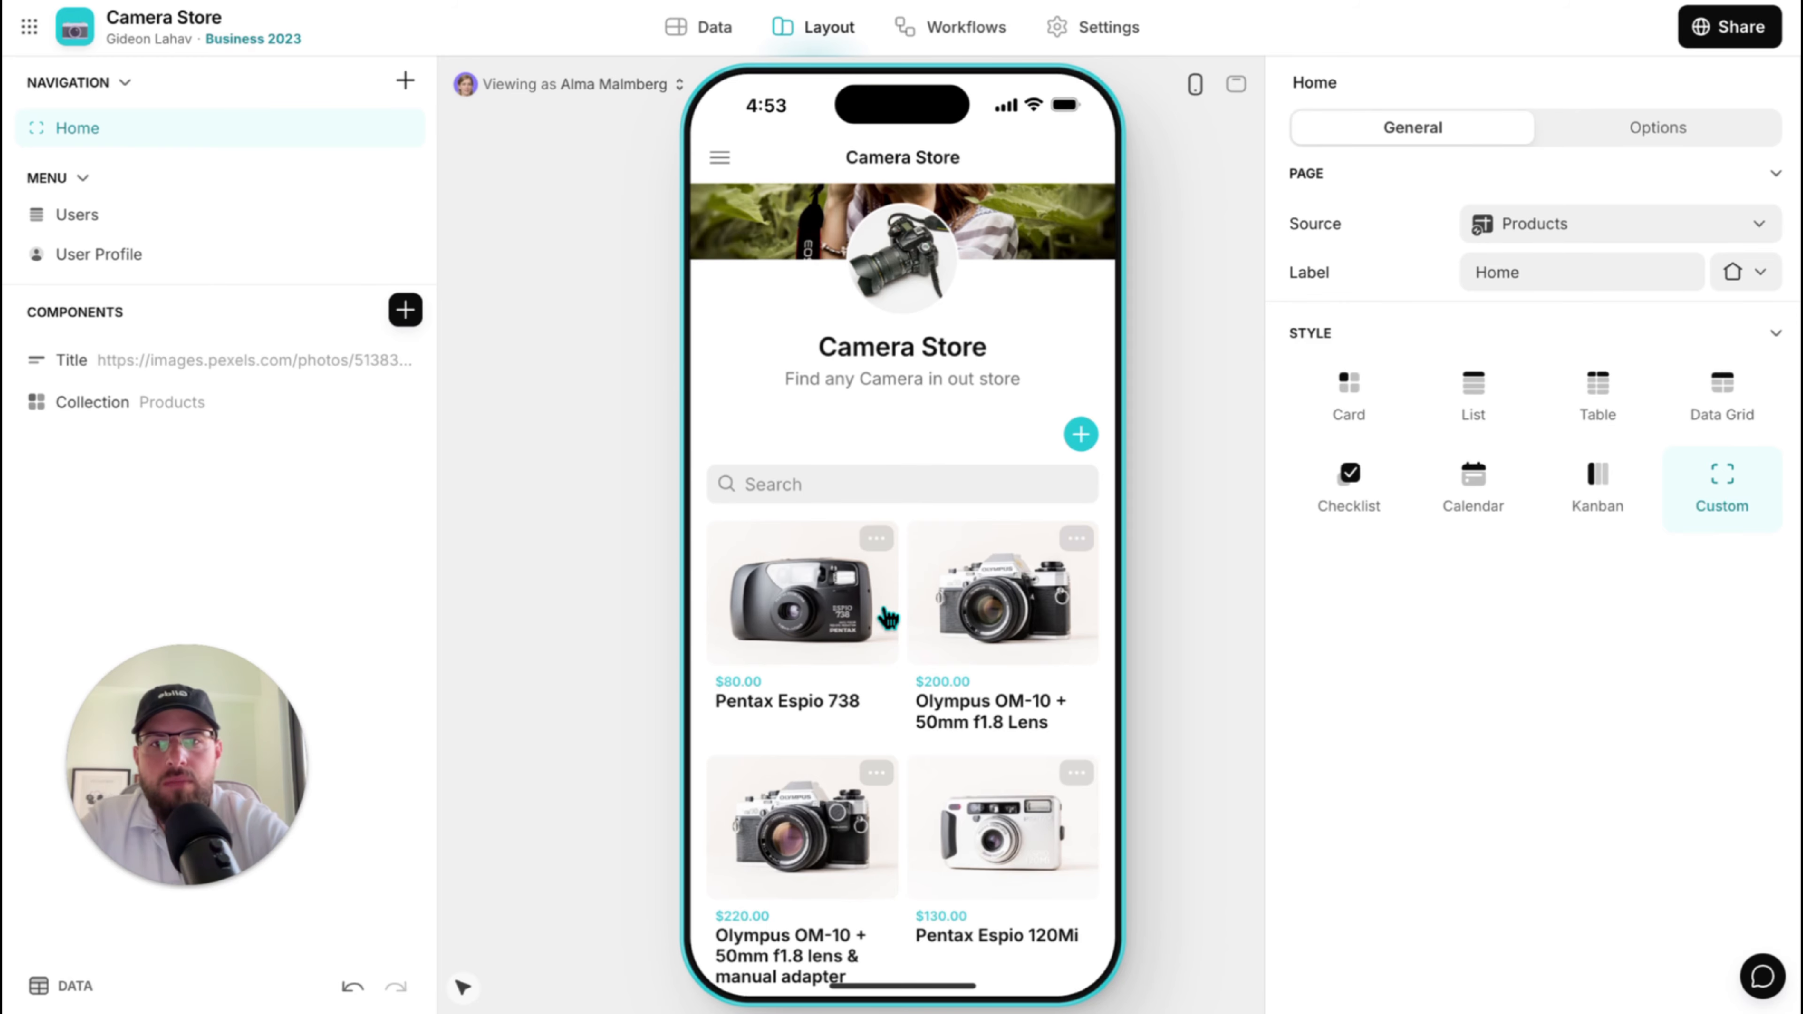
pyautogui.scroll(-4, 887, 617)
pyautogui.click(800, 632)
pyautogui.click(923, 939)
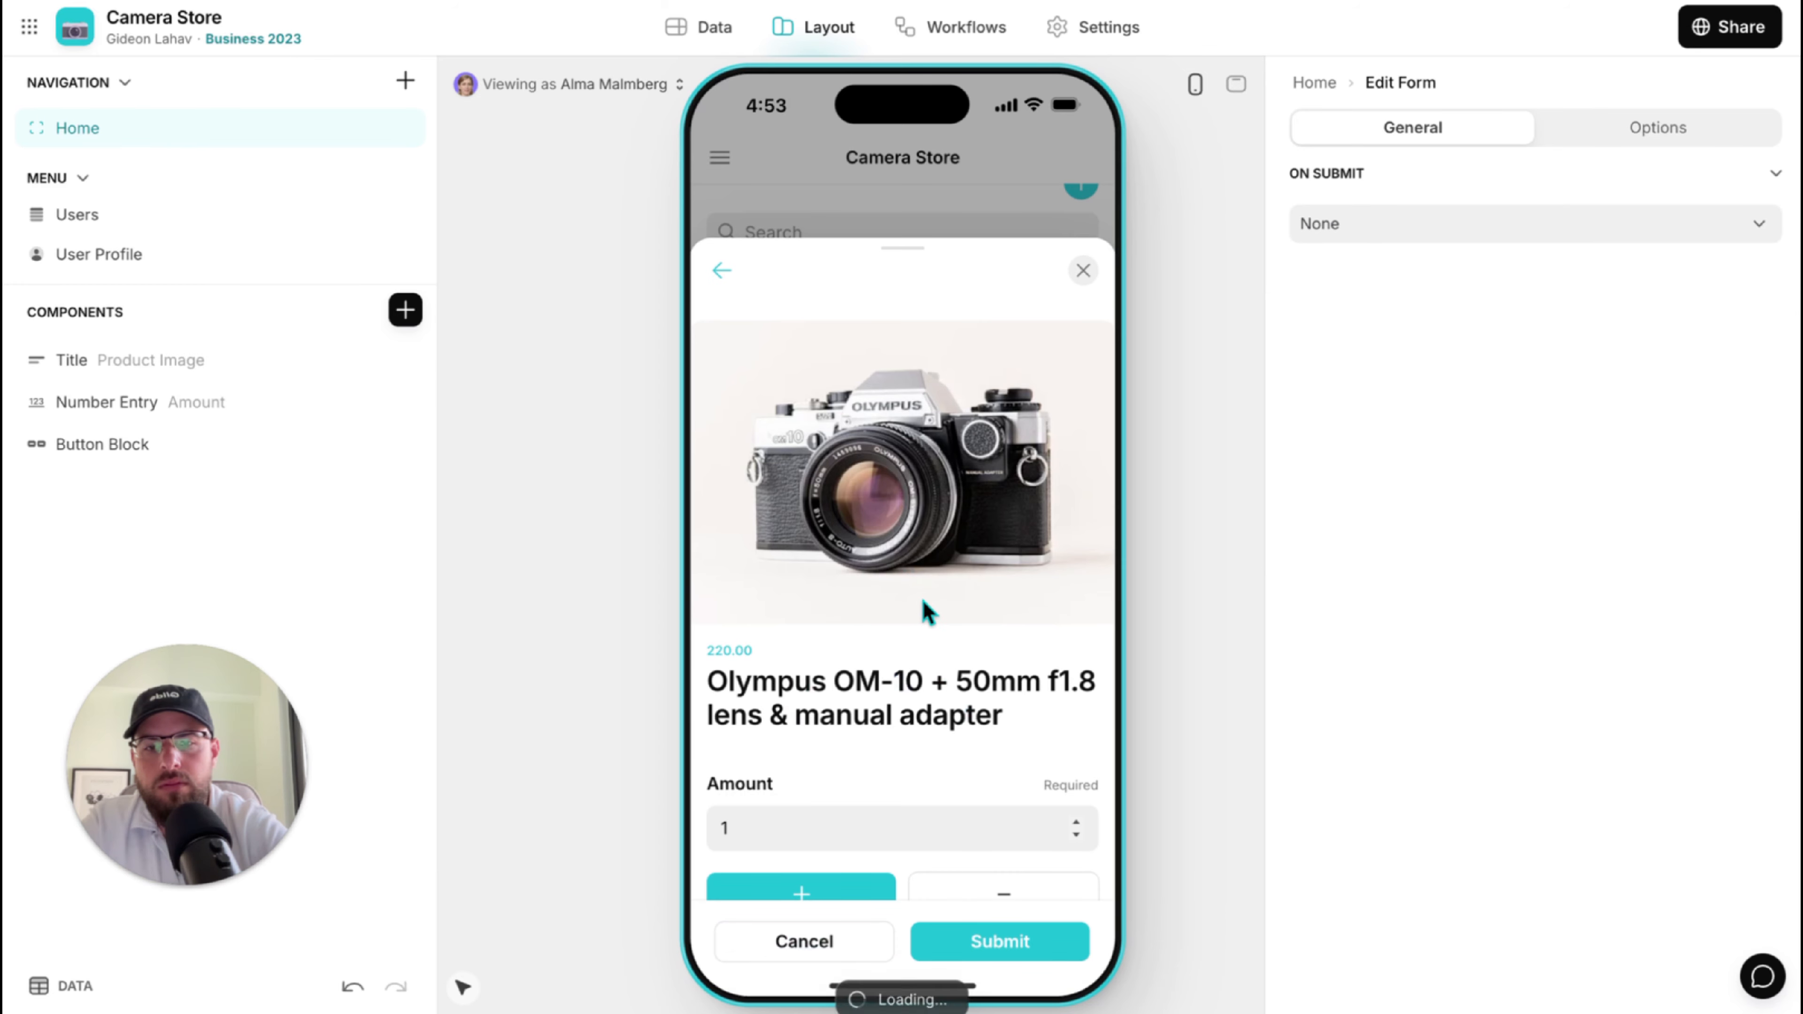
pyautogui.scroll(-2, 923, 738)
pyautogui.click(992, 939)
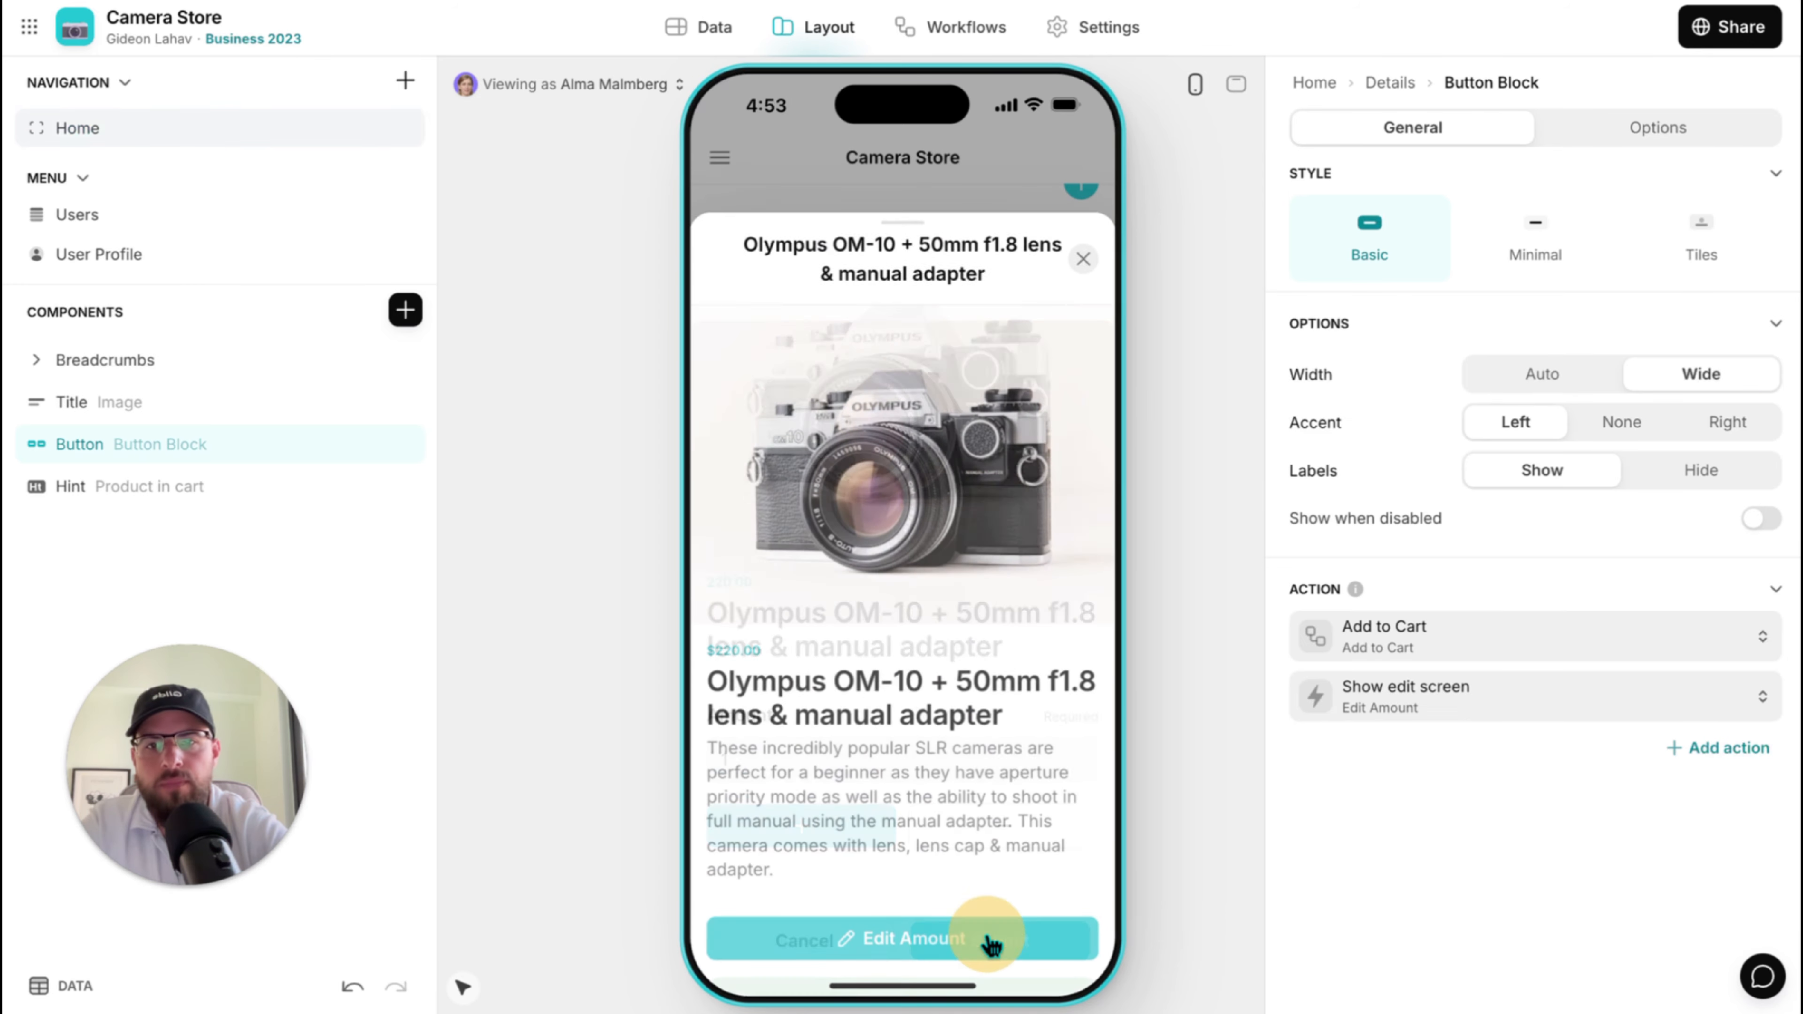
pyautogui.click(1082, 258)
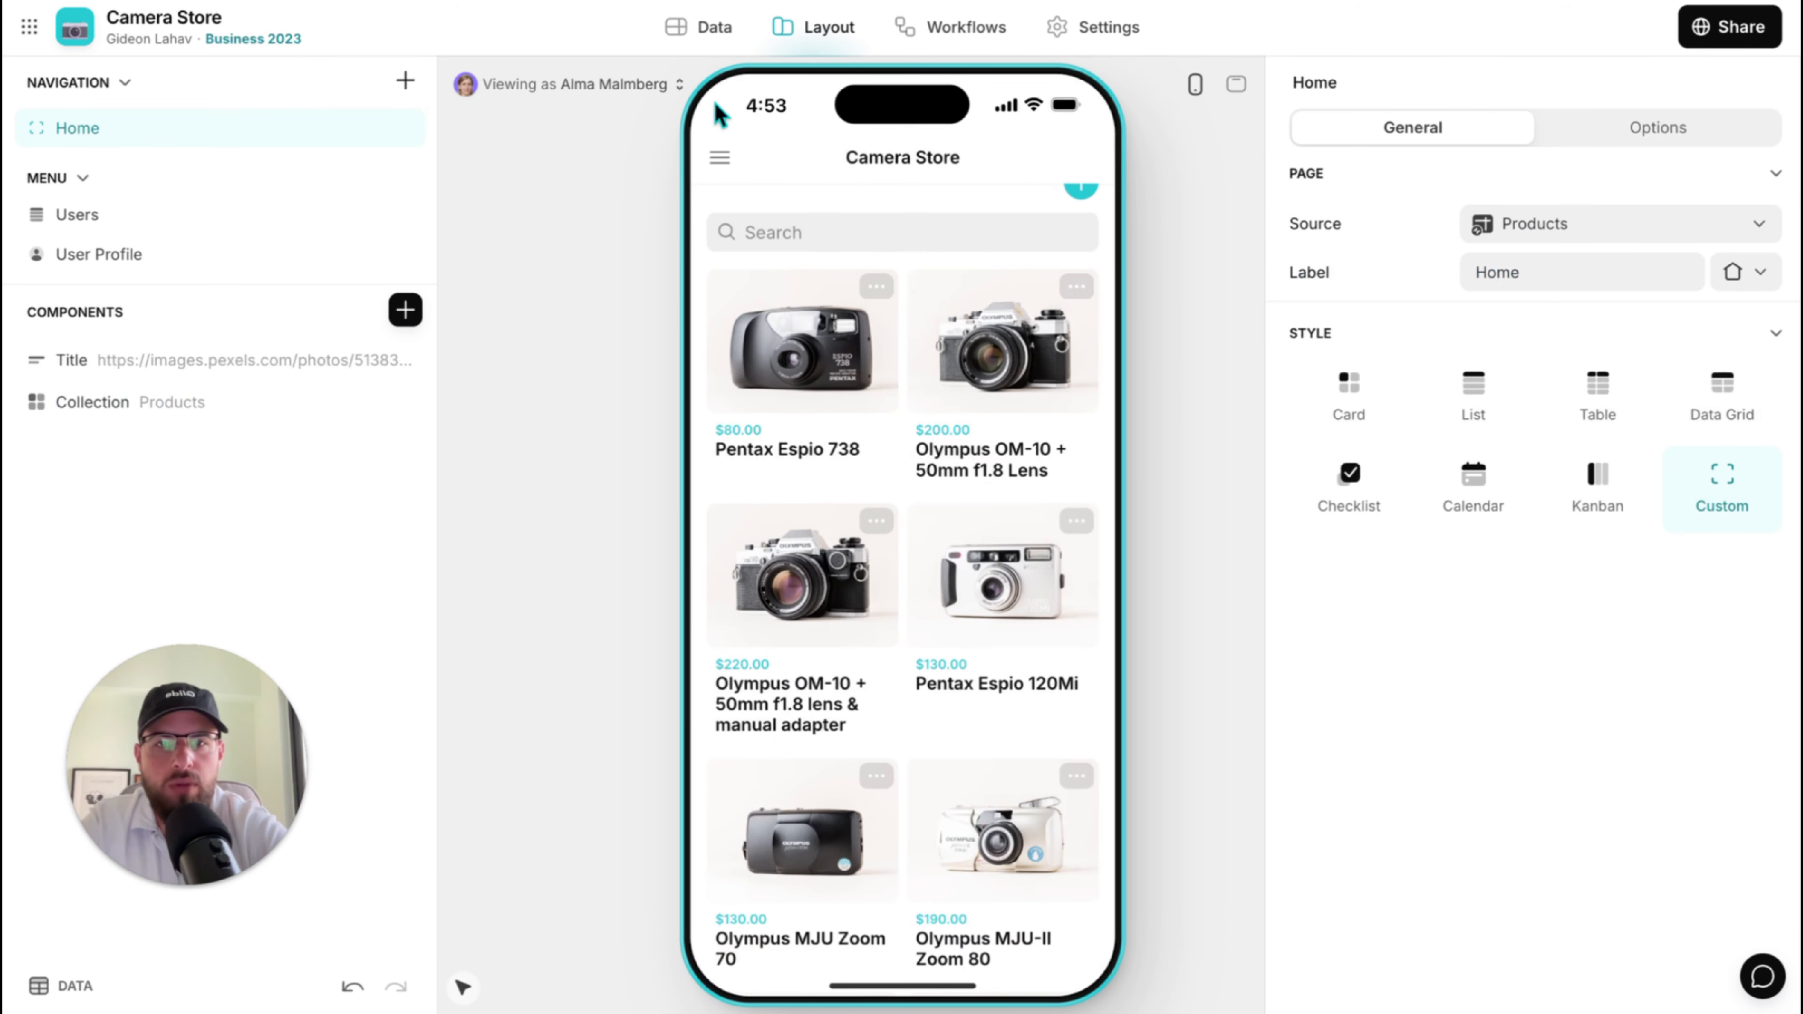
pyautogui.scroll(4, 785, 359)
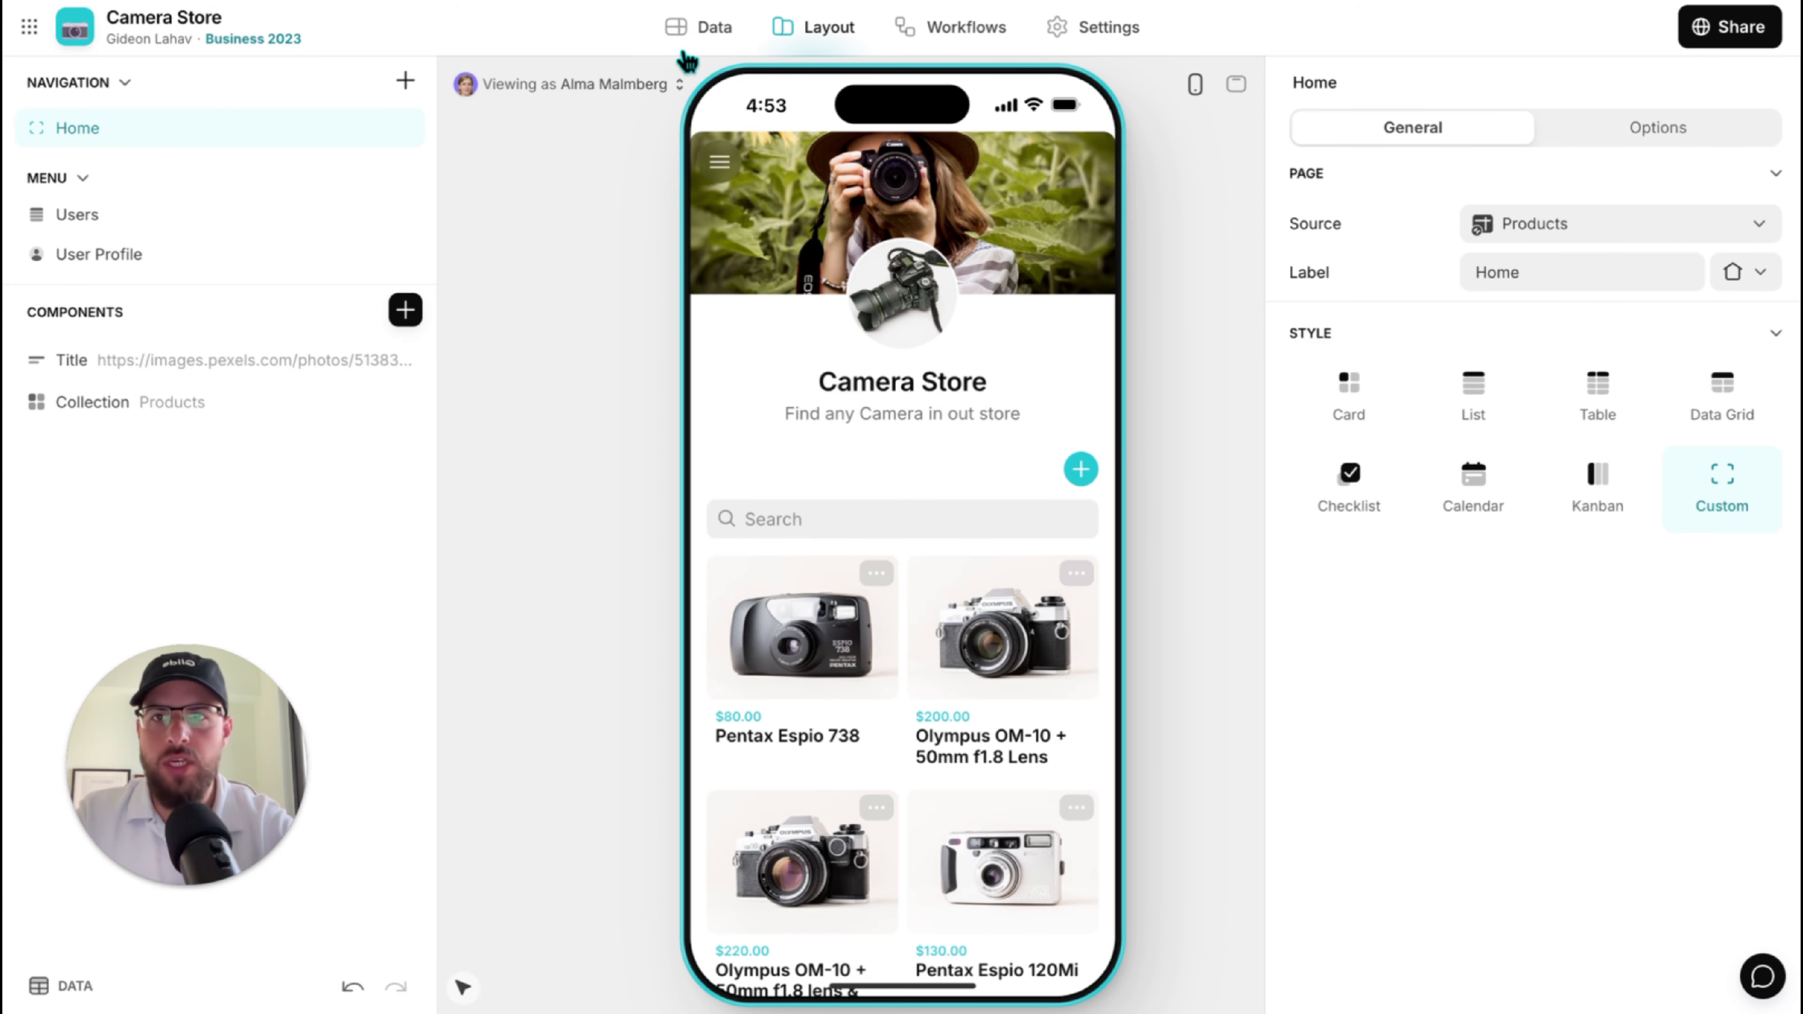
# Add a column named "Cart Sum" after Products in Carts in the Carts table.
pyautogui.click(712, 29)
pyautogui.click(85, 219)
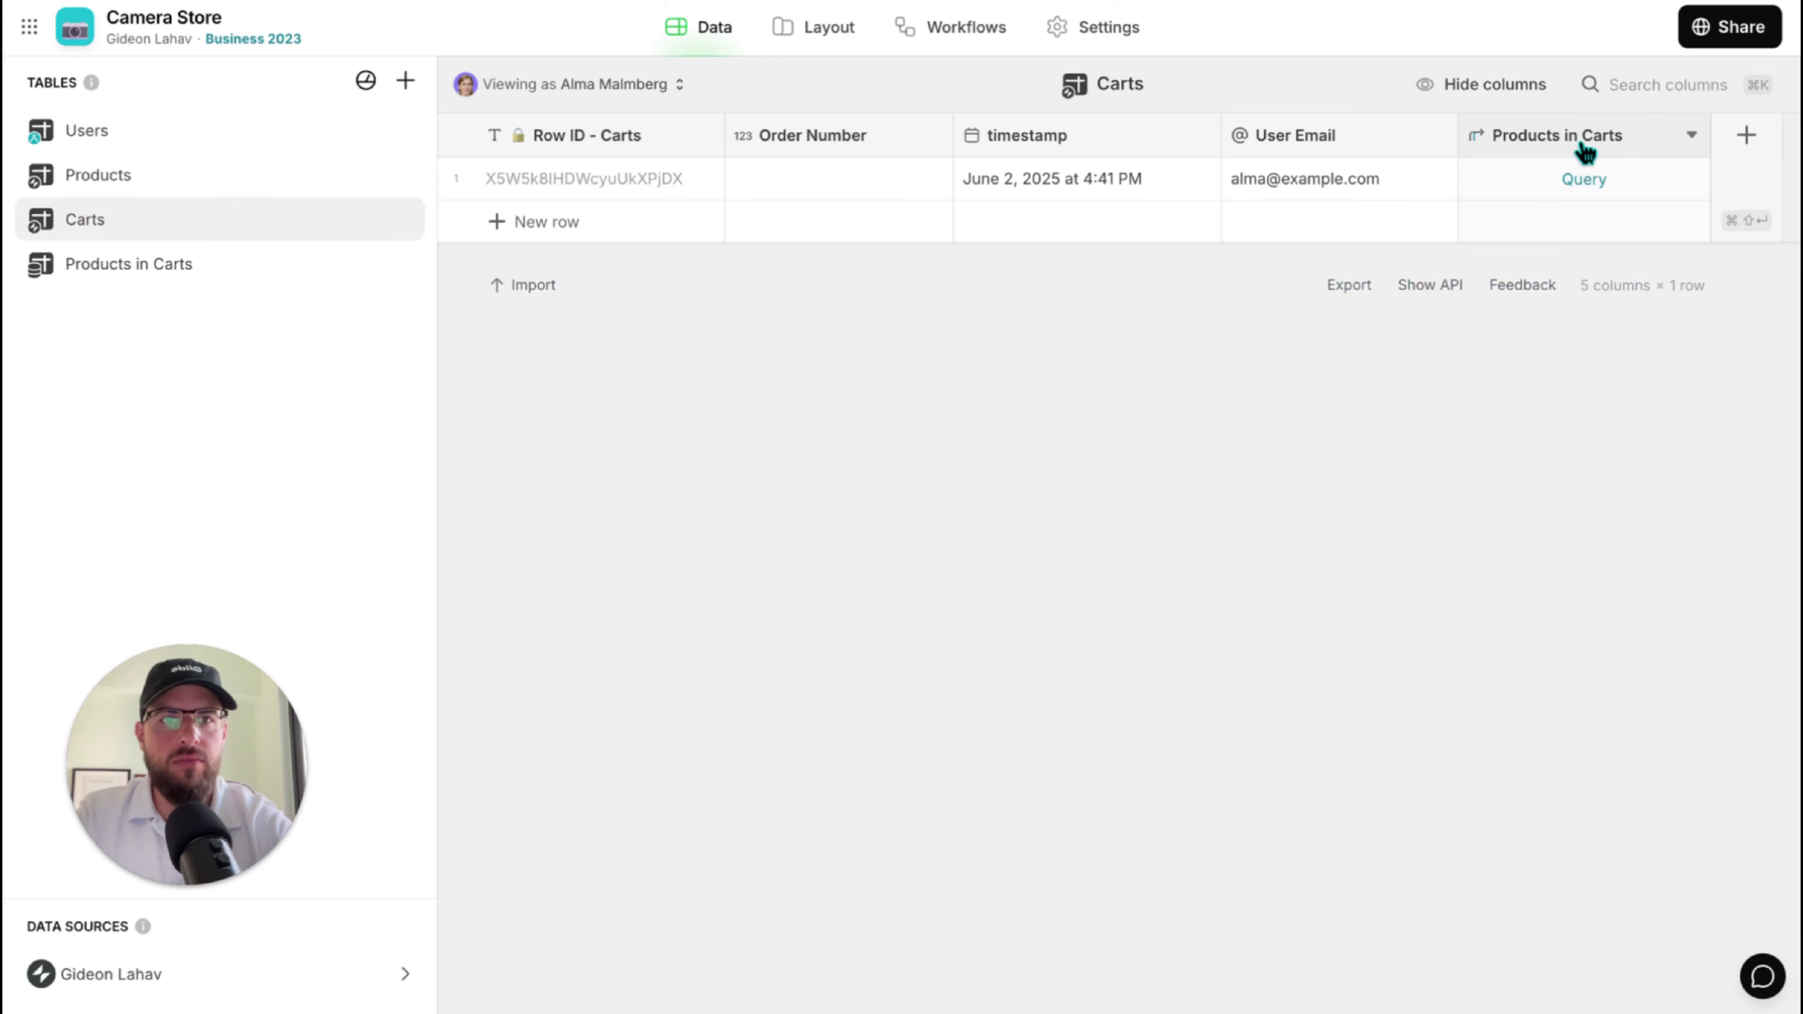
pyautogui.click(1605, 176)
pyautogui.click(1746, 136)
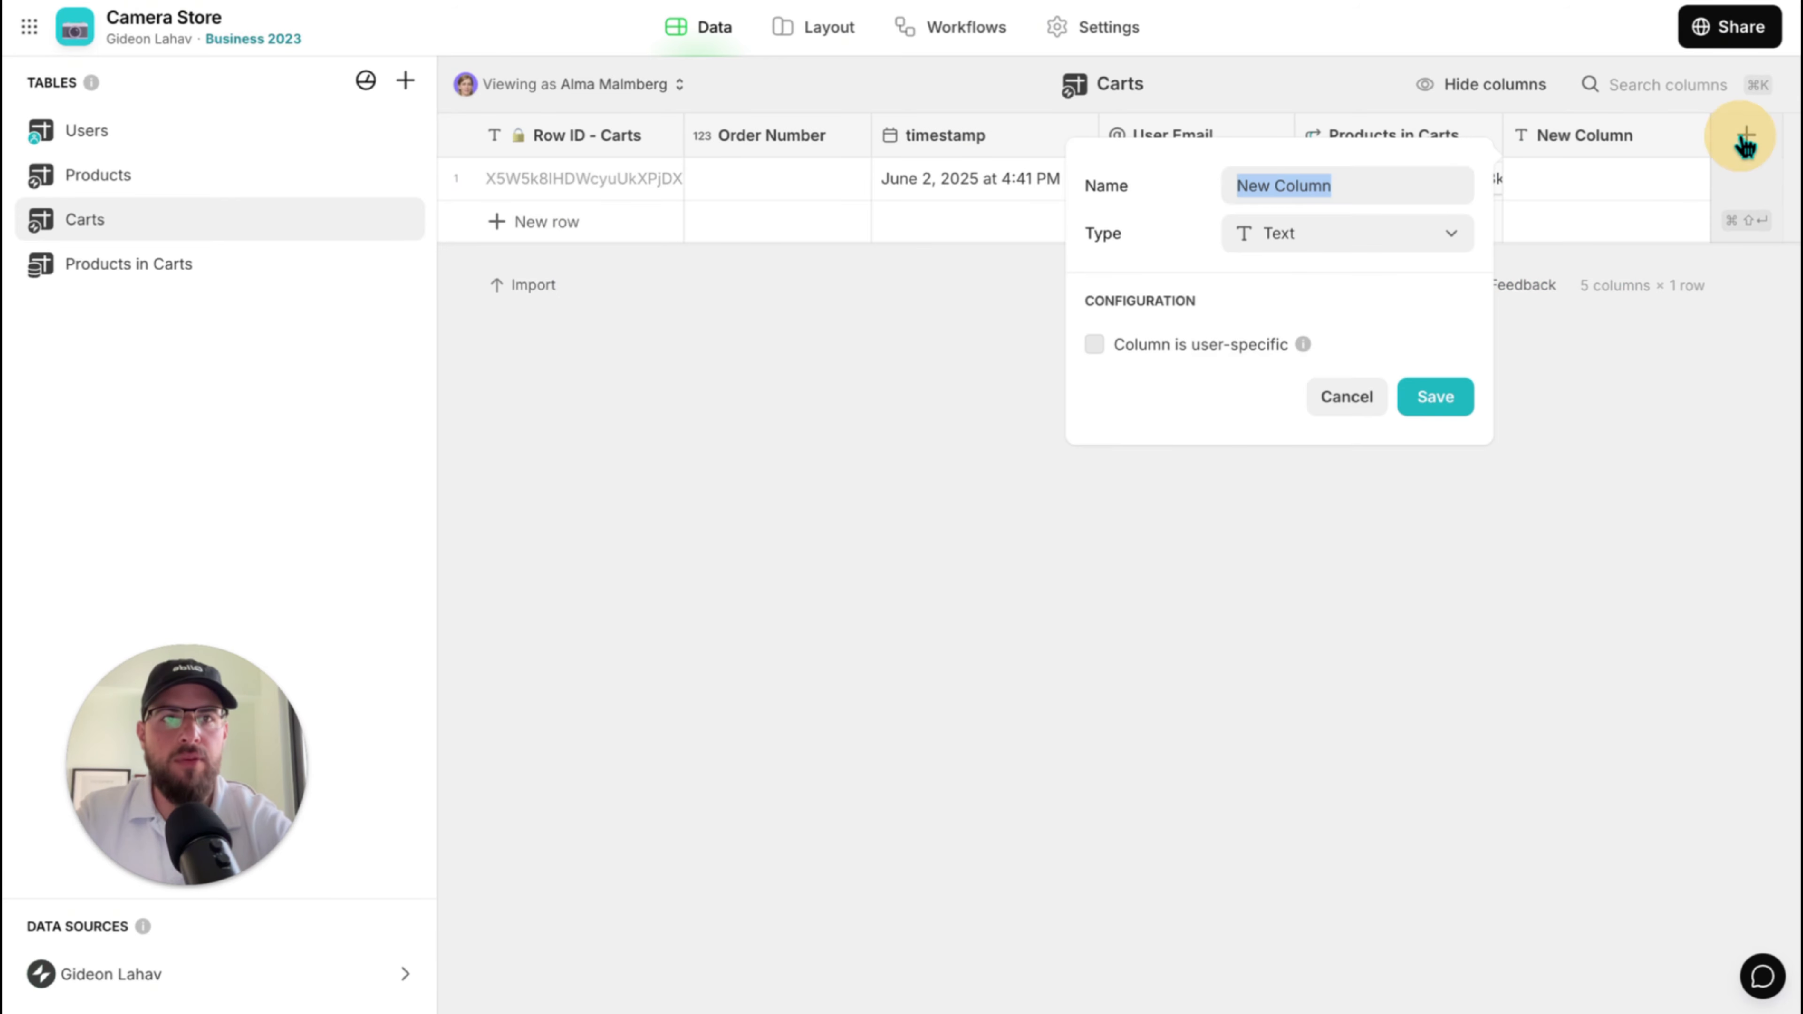
pyautogui.write('Car')
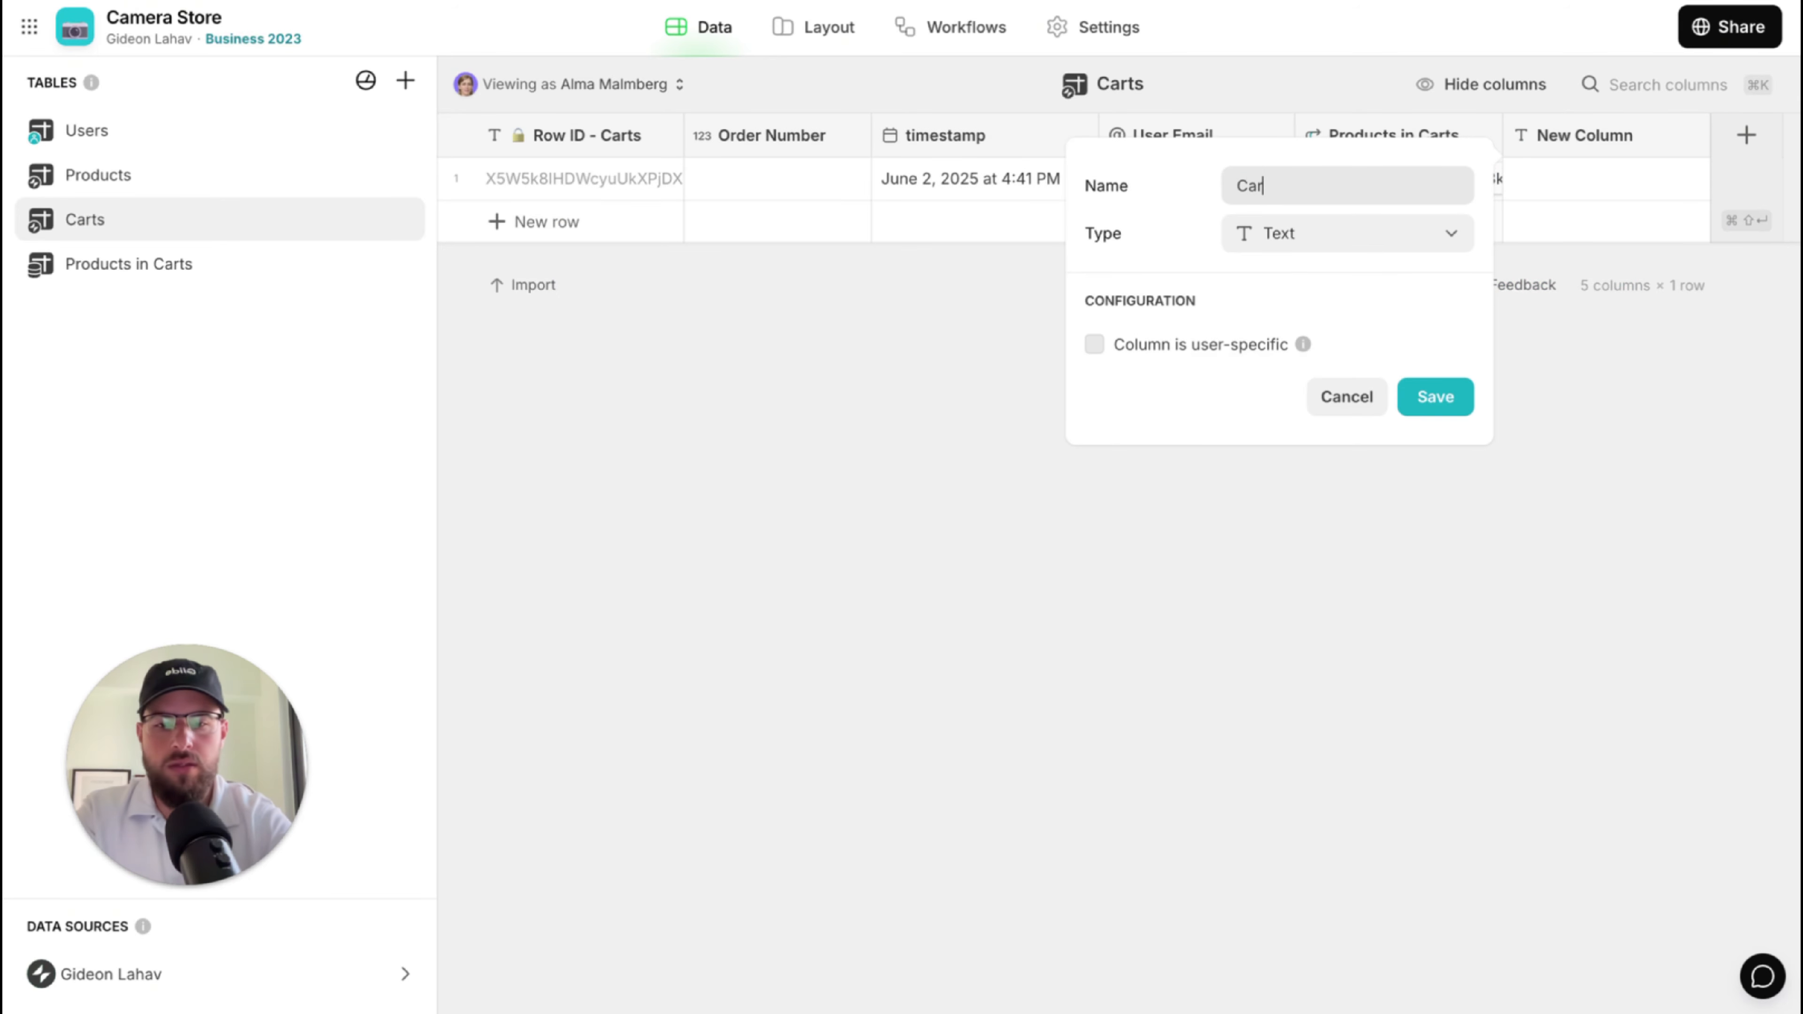
pyautogui.write('t Sum')
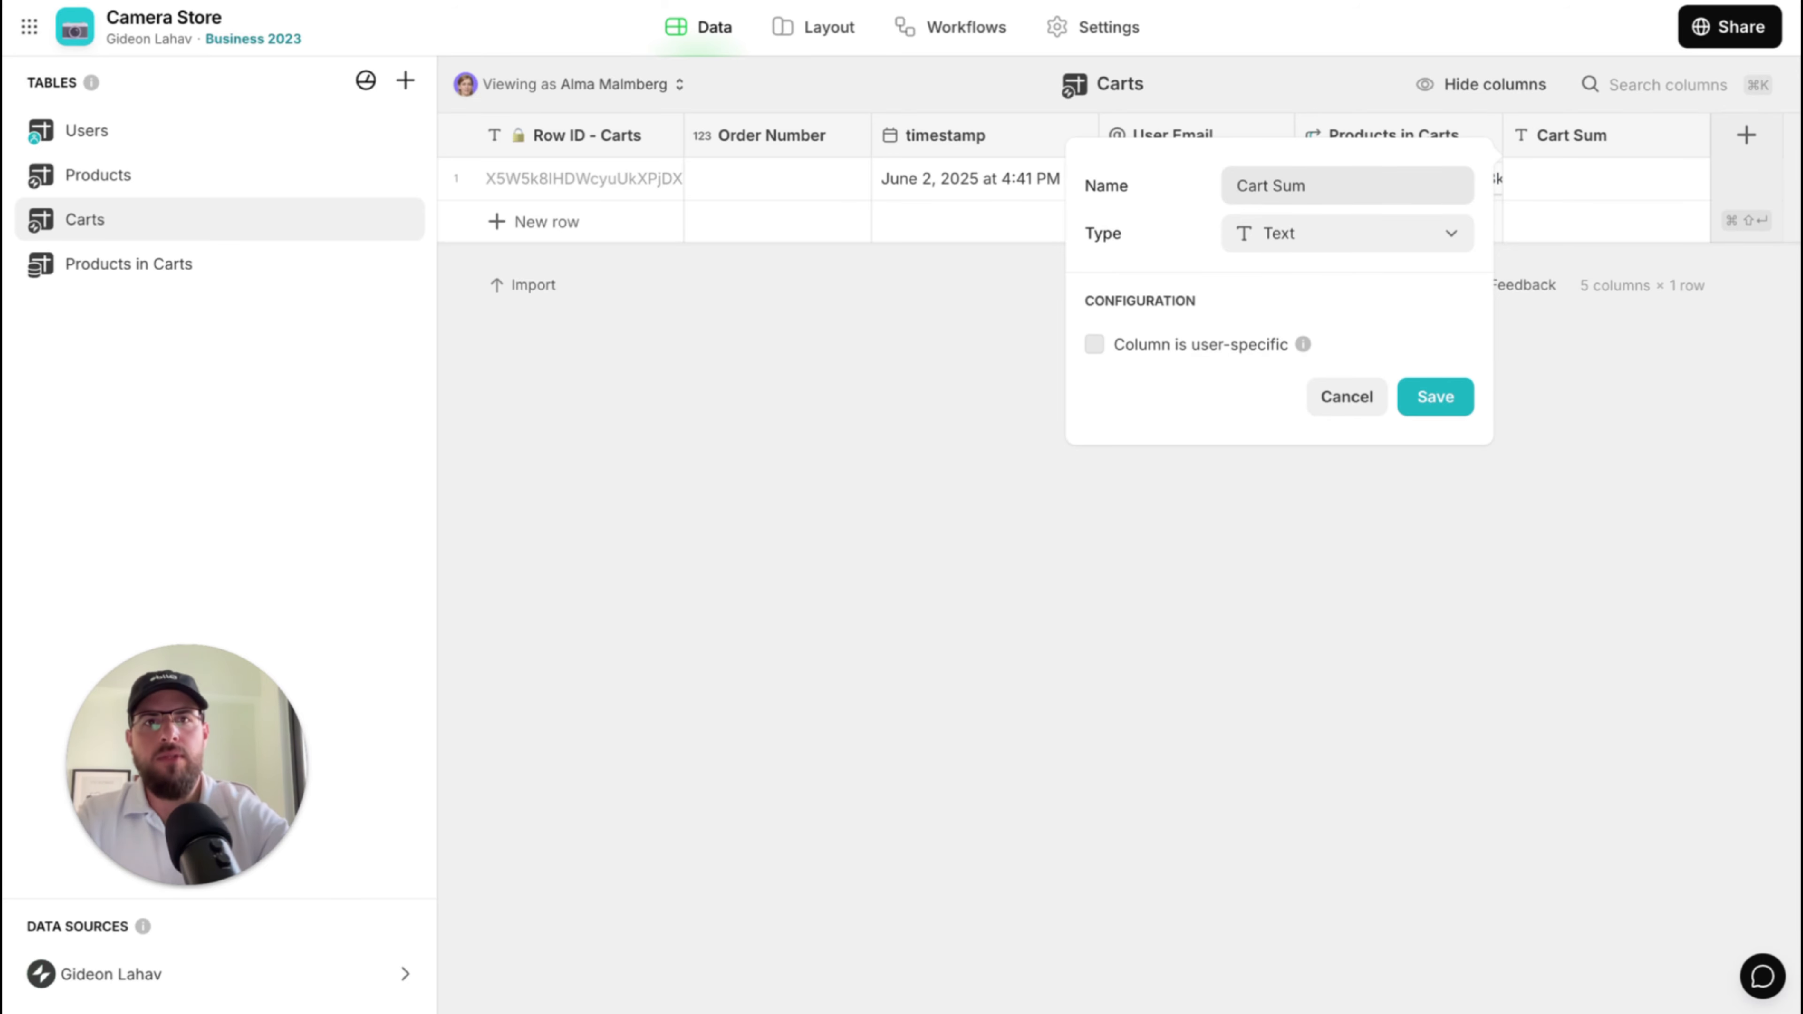
# Make the Cart Sum column a Rollup that calculates the Sum of Price from the Products in Carts relation.
pyautogui.click(1451, 234)
pyautogui.write('ro')
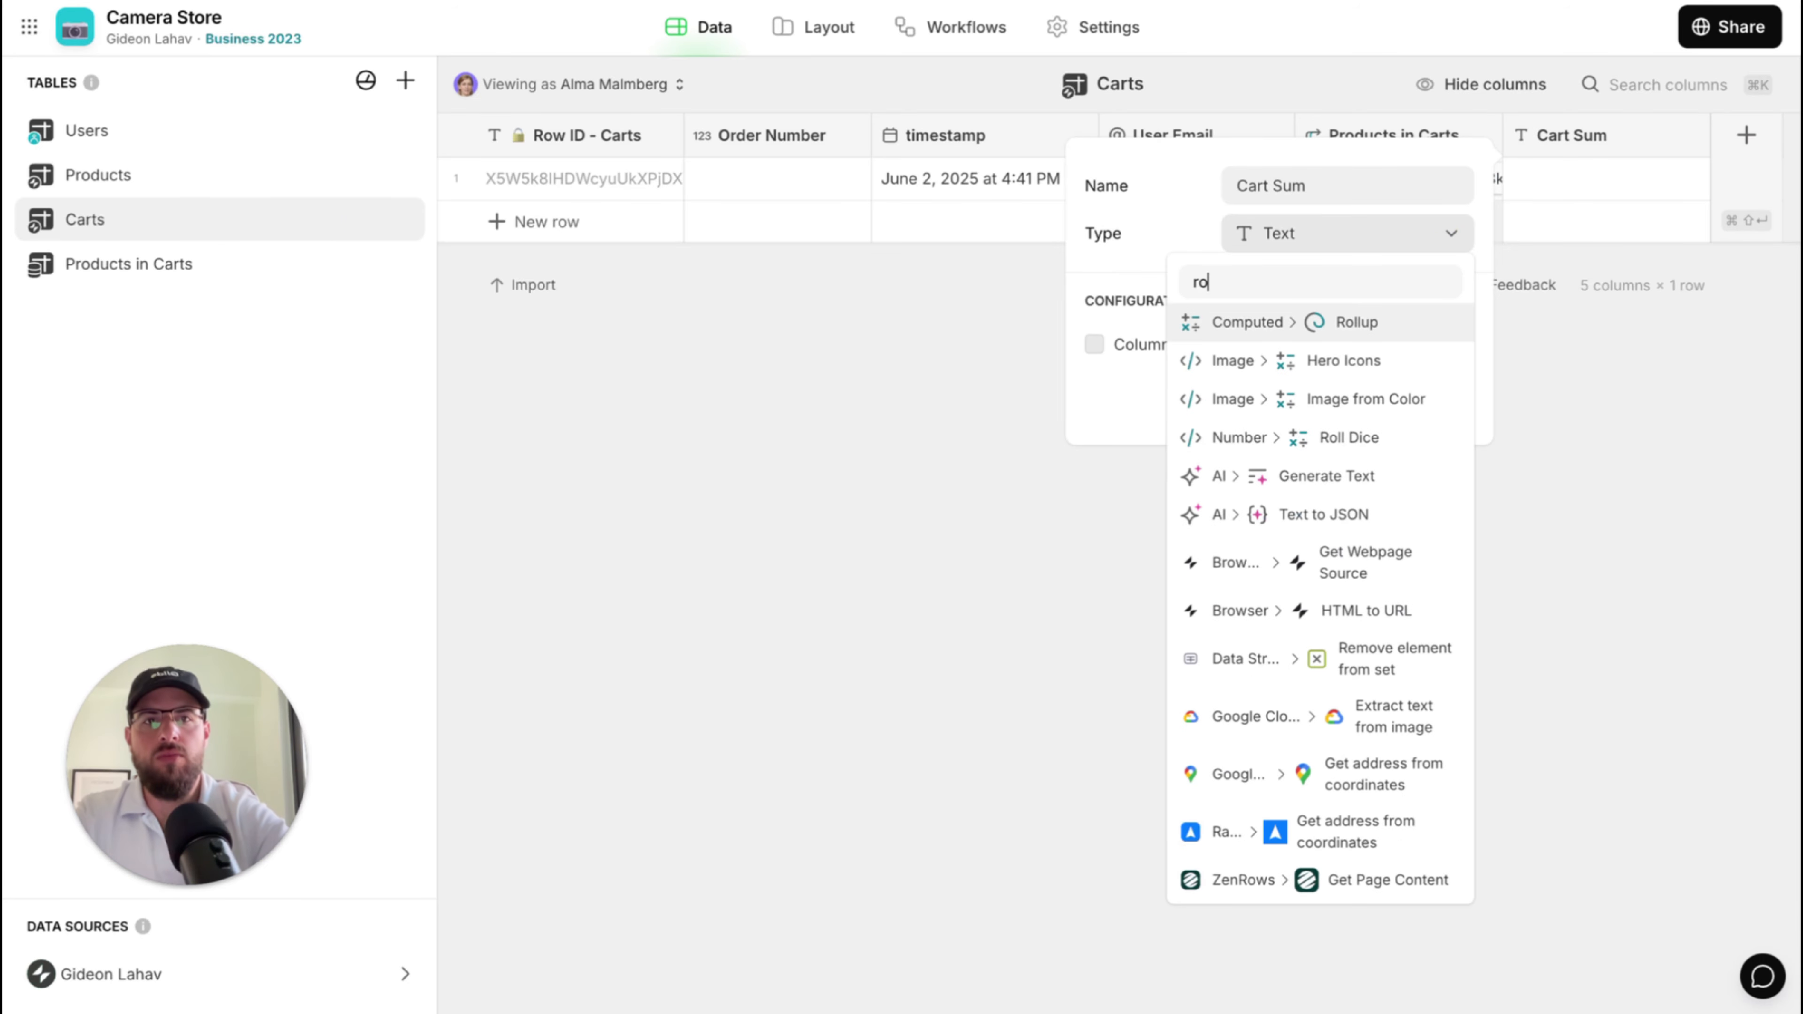
pyautogui.press('Return')
pyautogui.click(1428, 371)
pyautogui.moveTo(1356, 465)
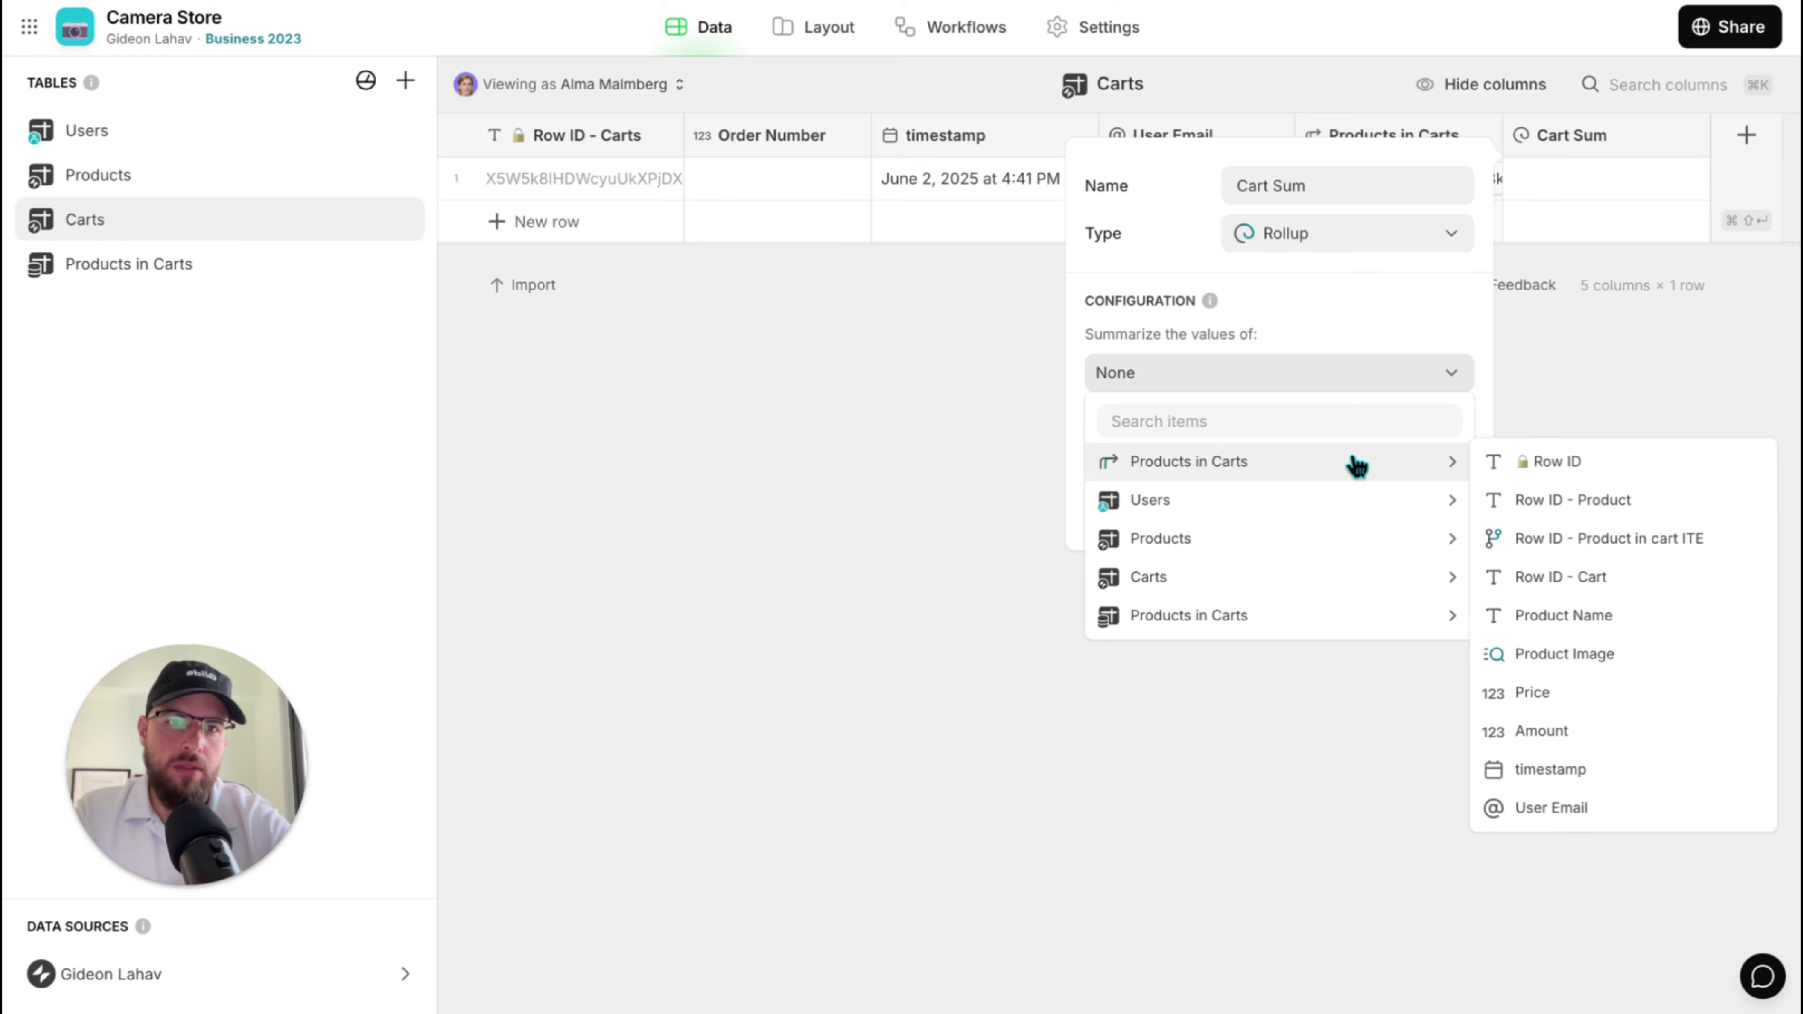
pyautogui.click(1590, 694)
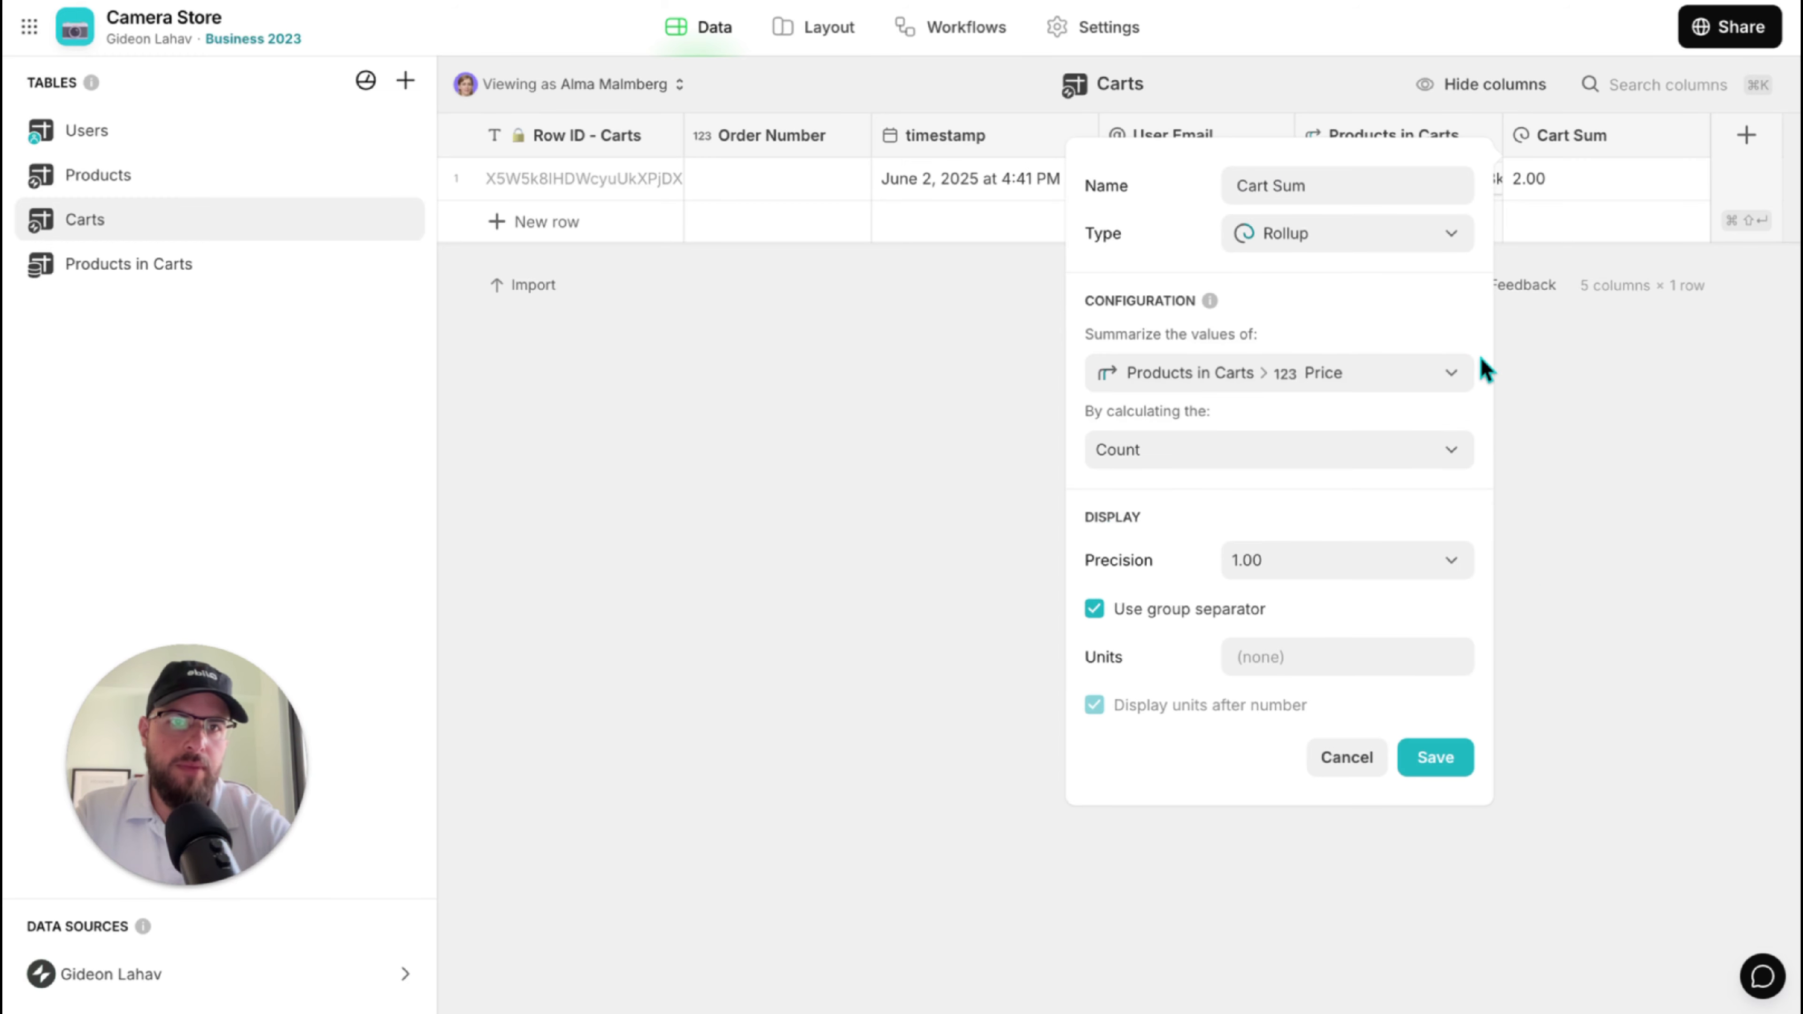
pyautogui.click(1268, 458)
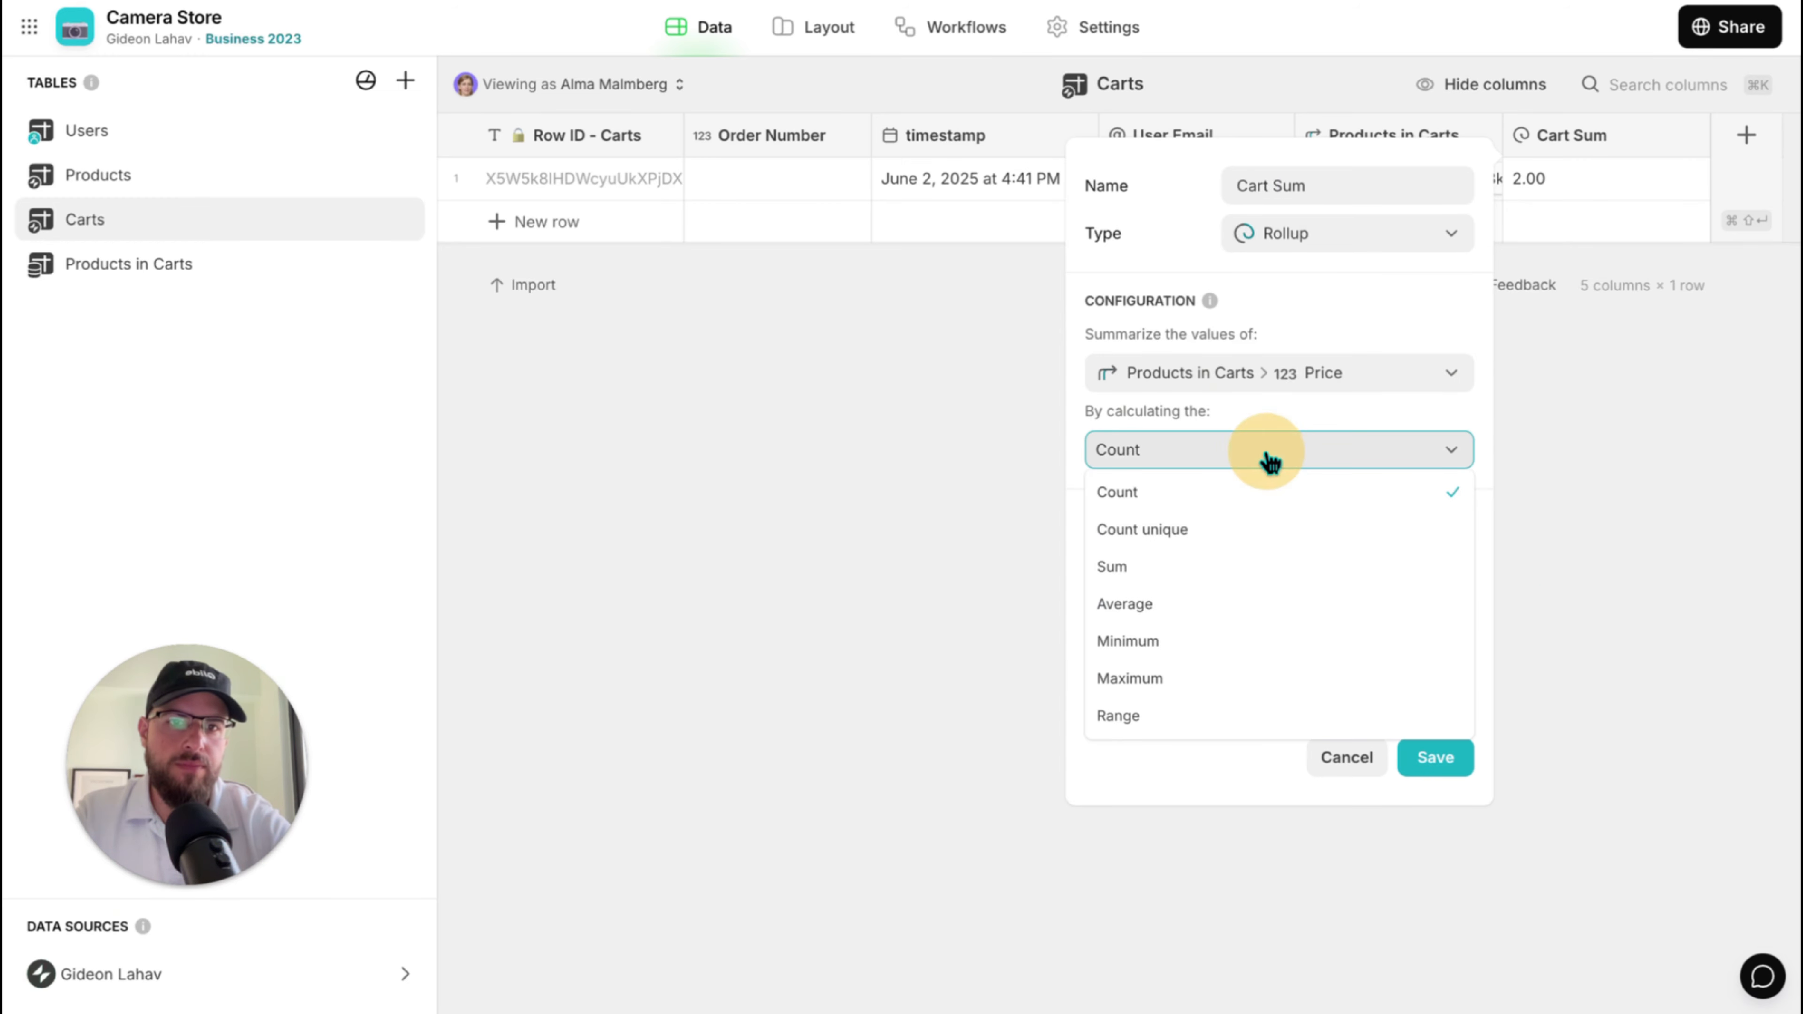
pyautogui.click(1201, 568)
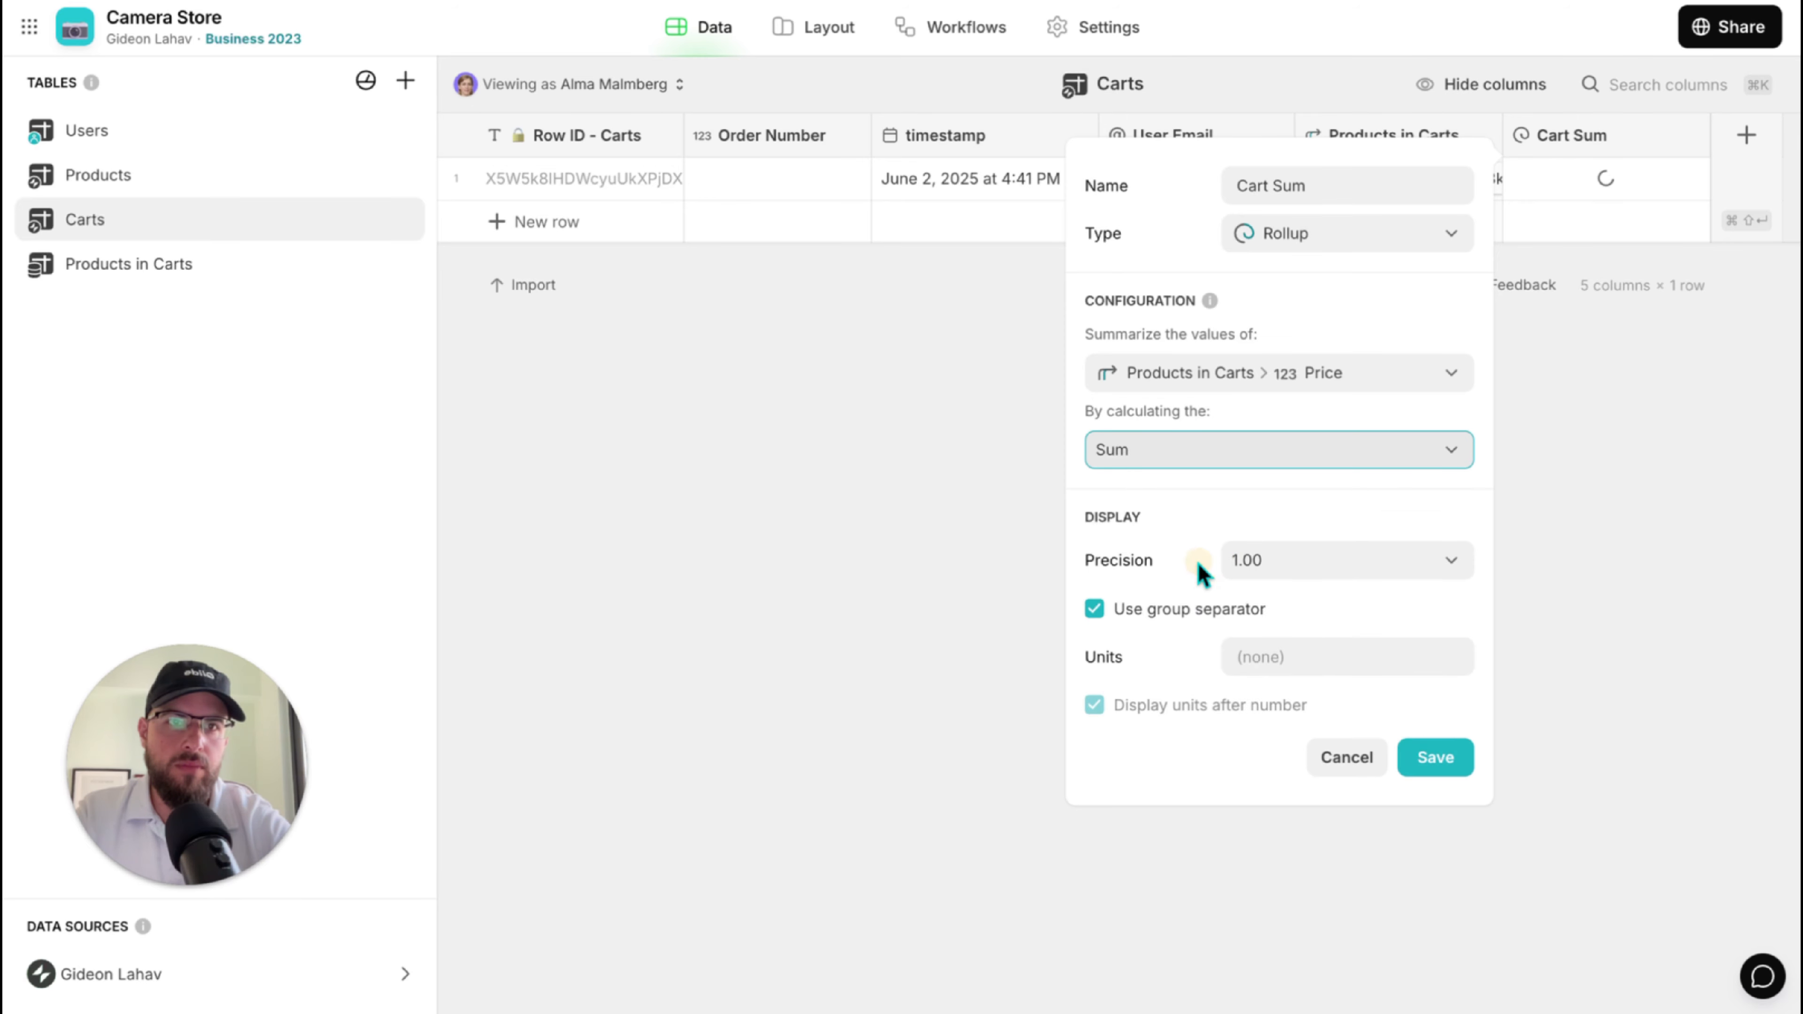
# Set the Cart Sum column's precision to 1 and save the column.
pyautogui.click(1328, 568)
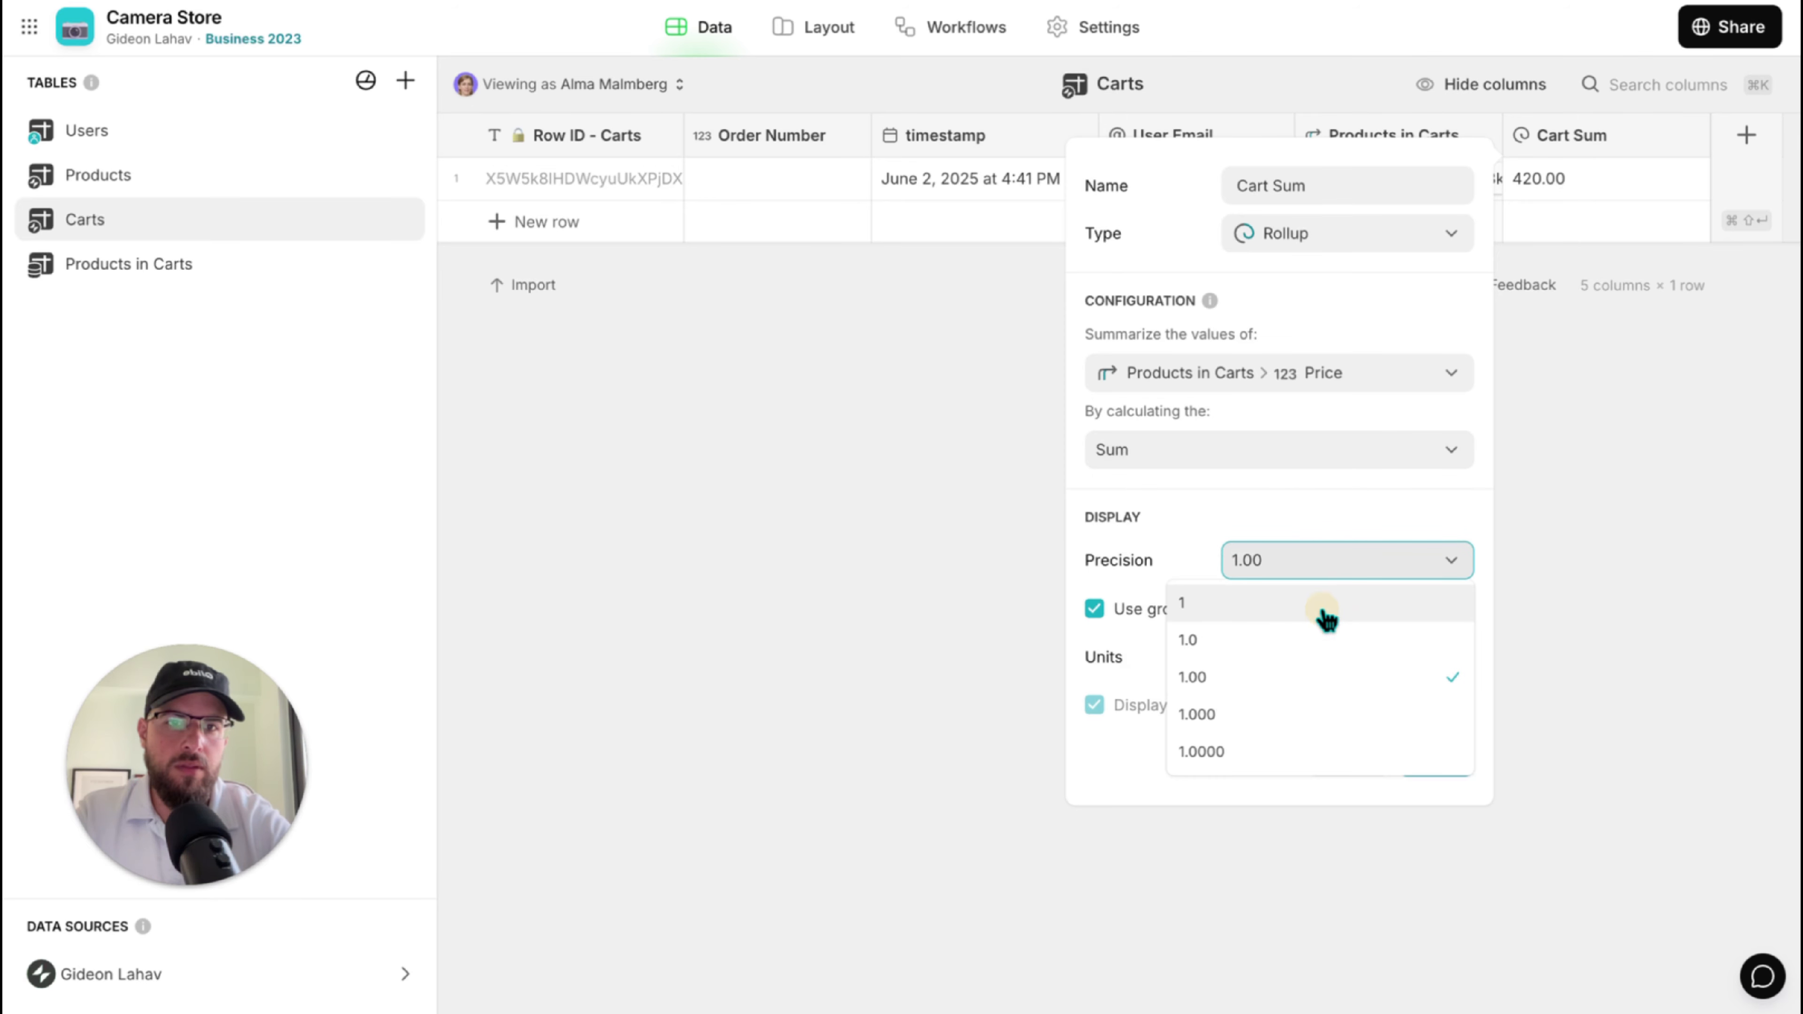
pyautogui.click(1321, 603)
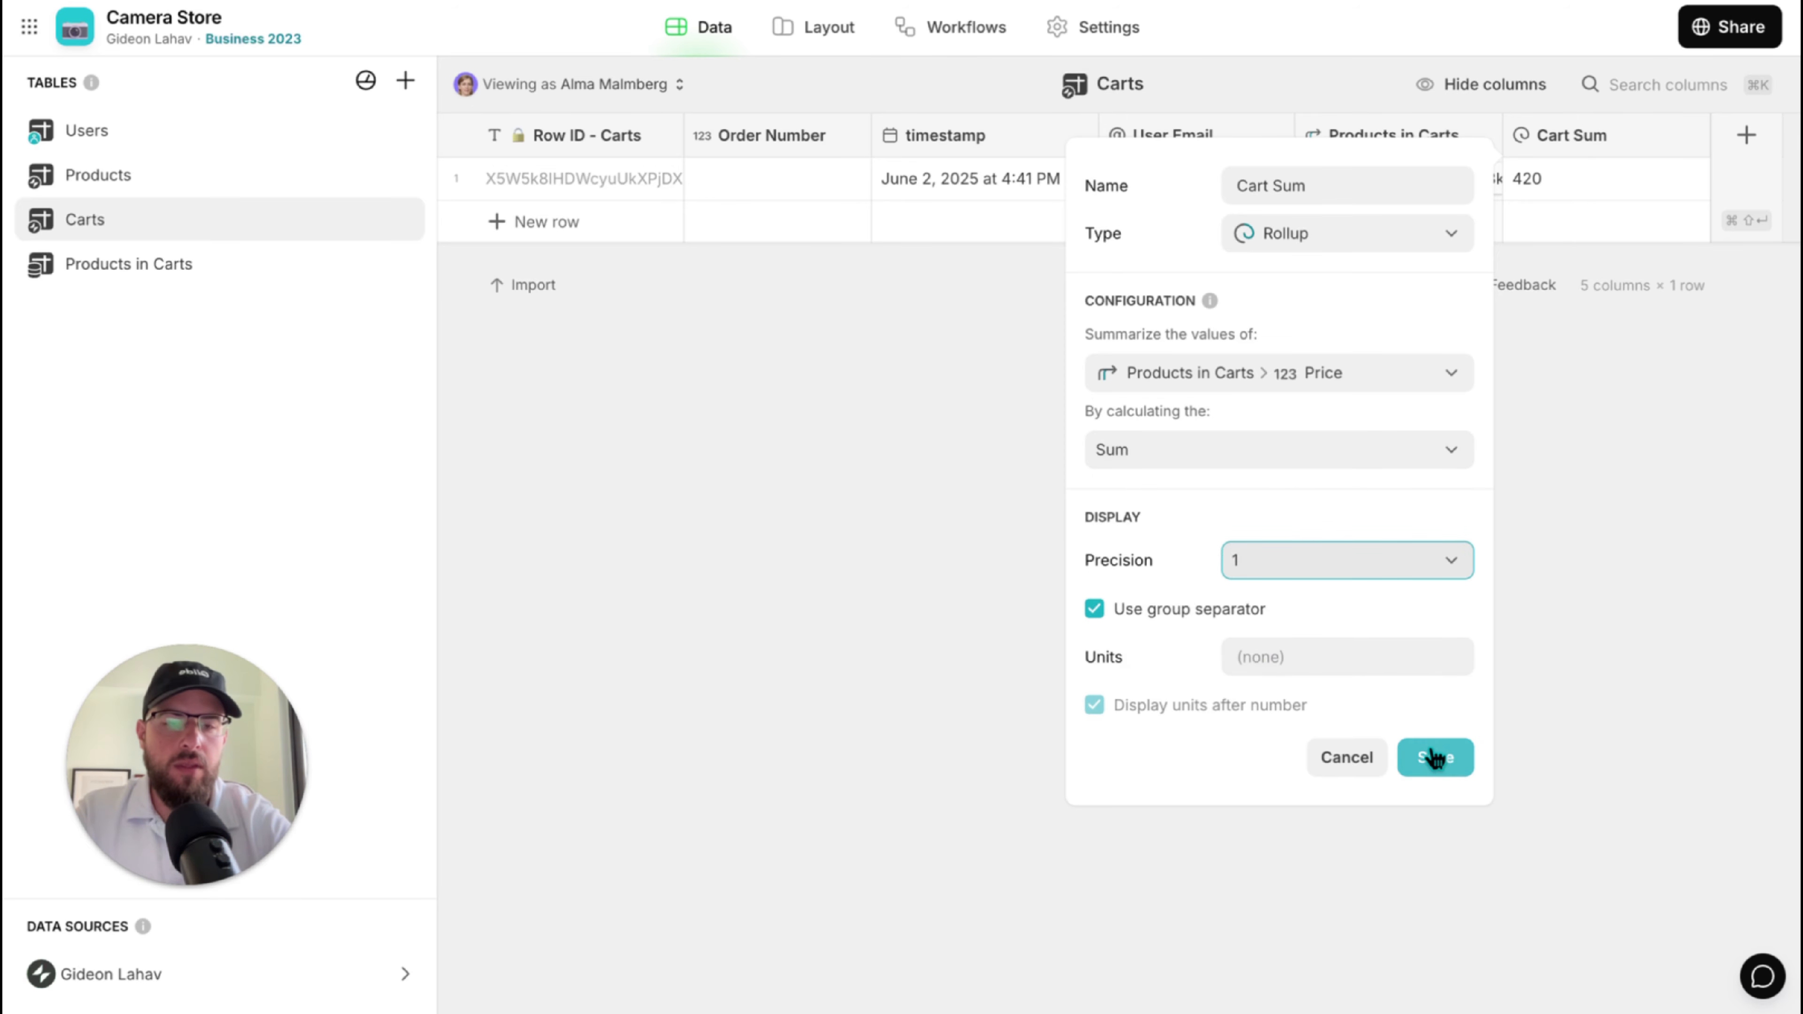
pyautogui.click(1306, 384)
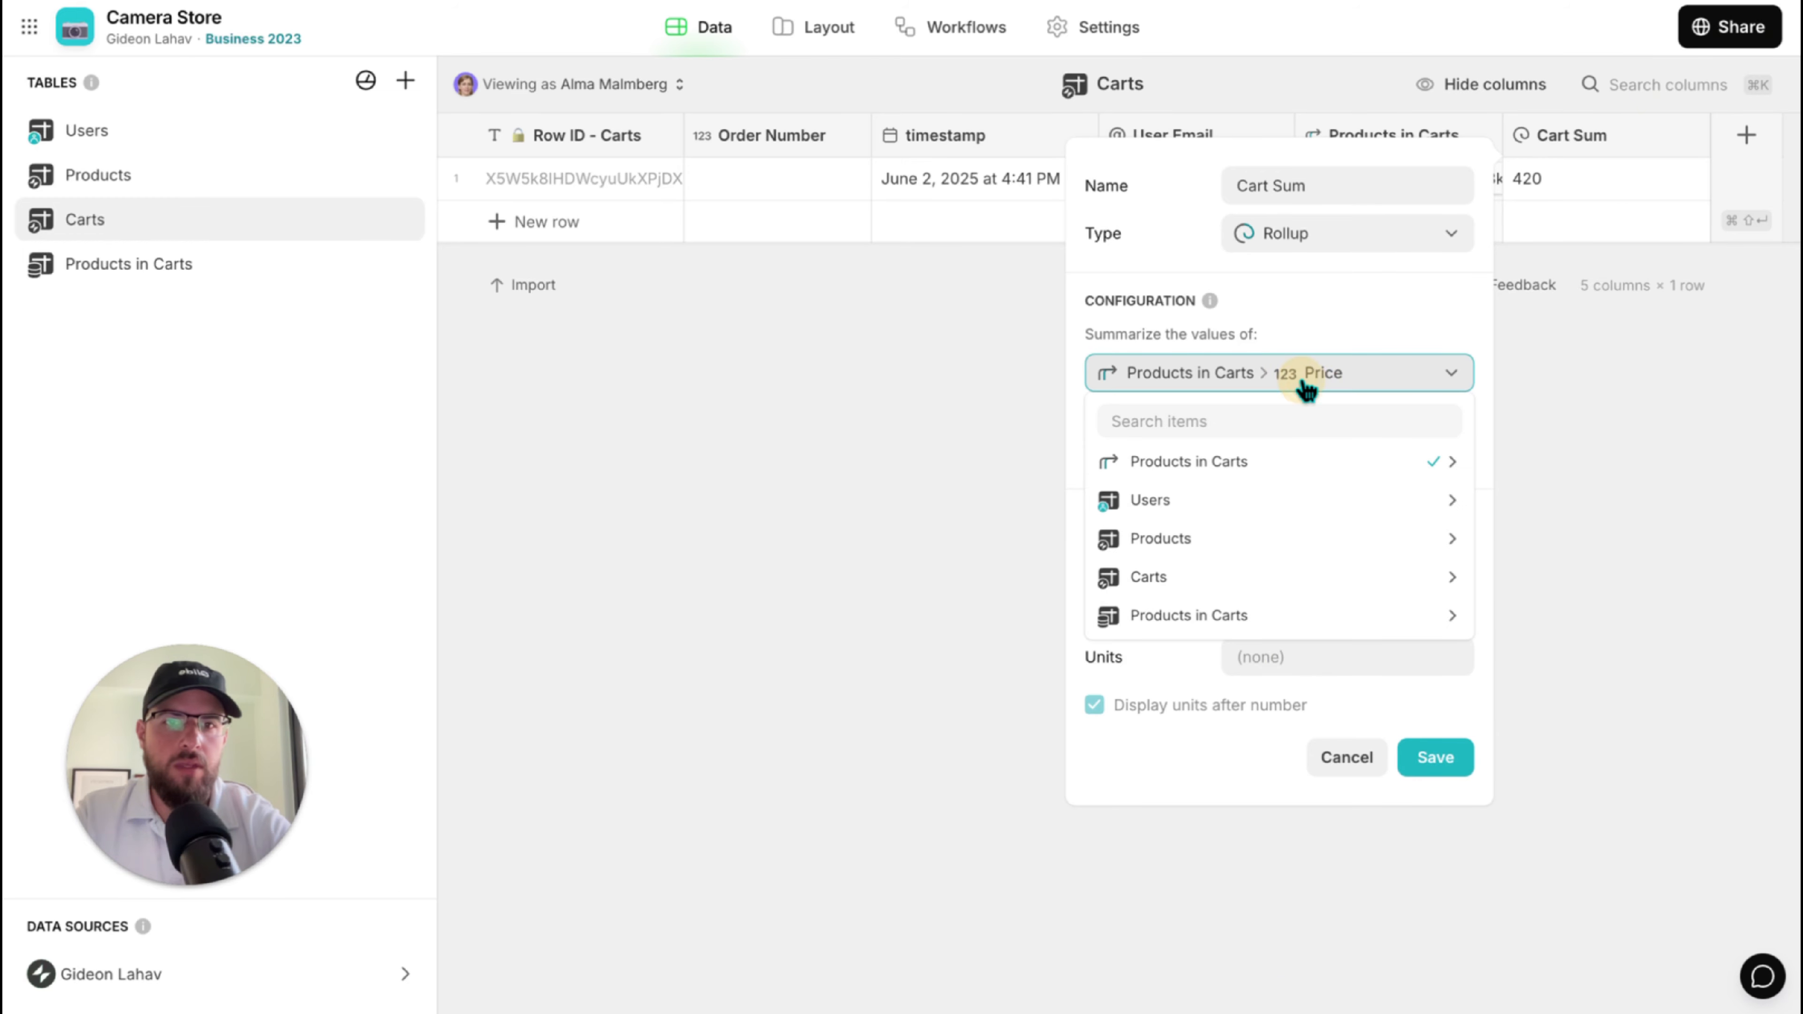
pyautogui.click(1307, 388)
pyautogui.click(1434, 757)
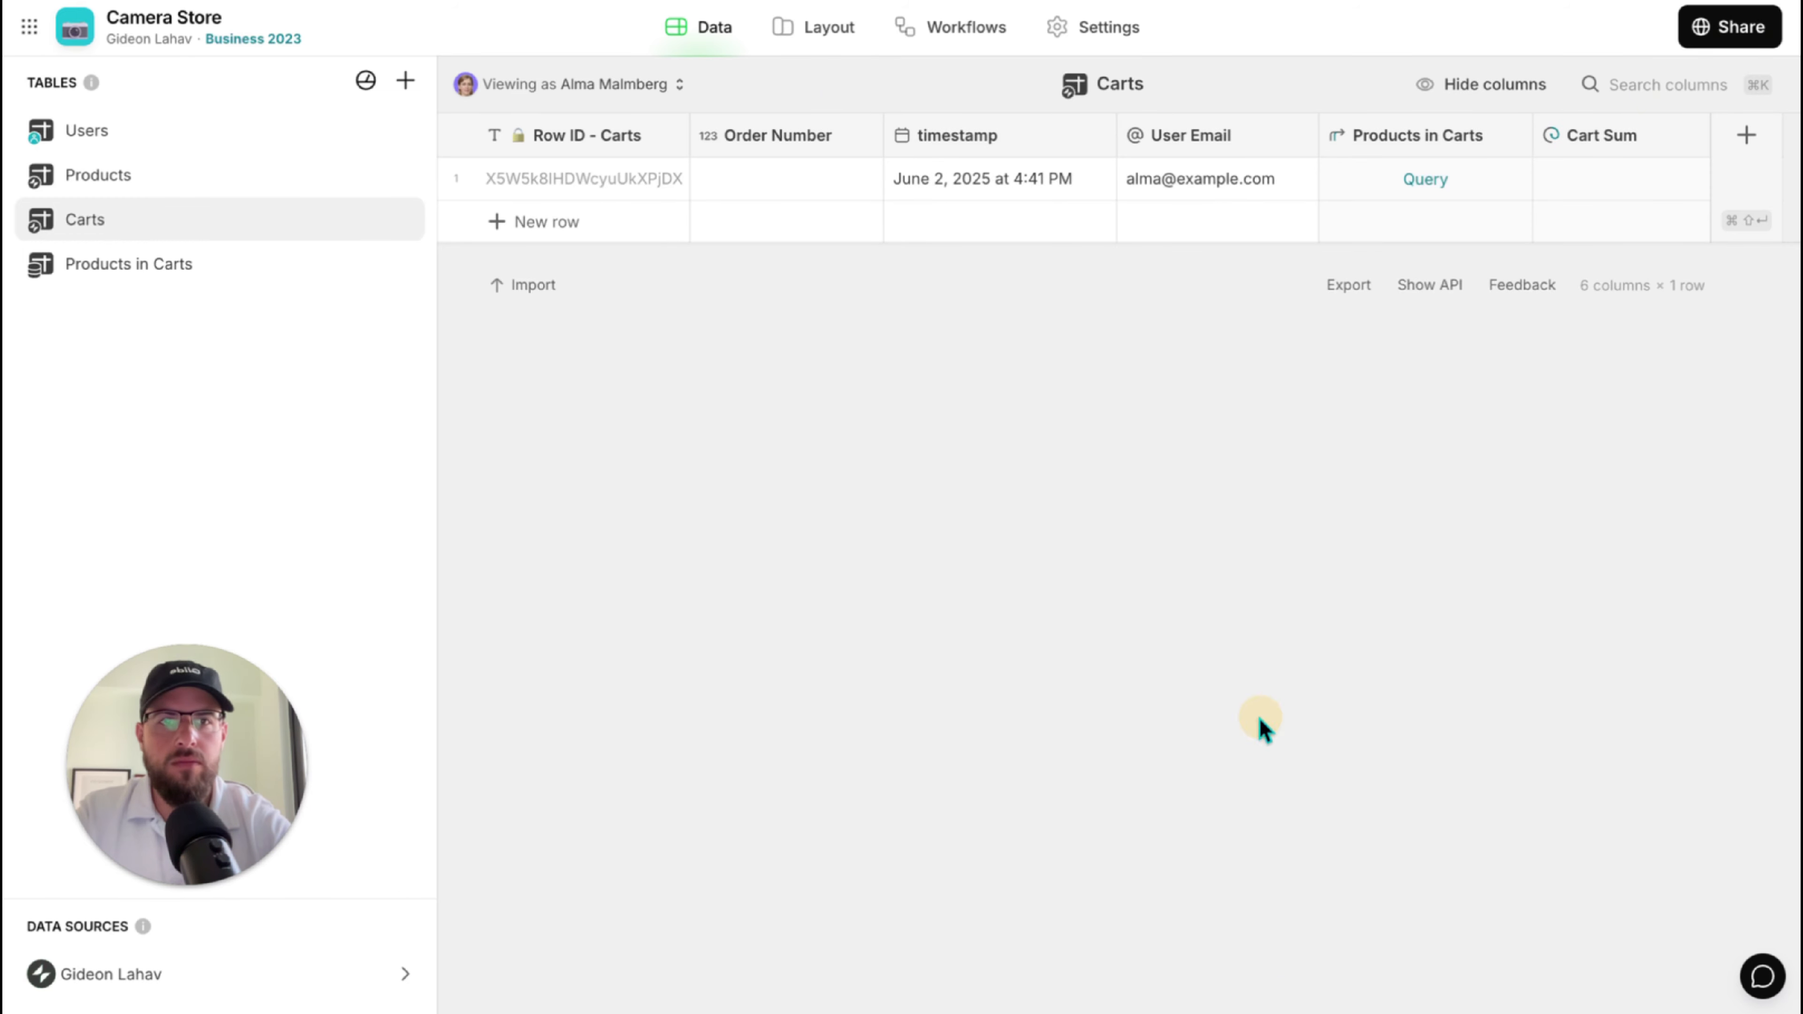
# In the Products in Carts table, duplicate the Amount column as a Math column named "Sum" with the formula Price*Amount.
pyautogui.click(142, 263)
pyautogui.hscroll(10, 1636, 197)
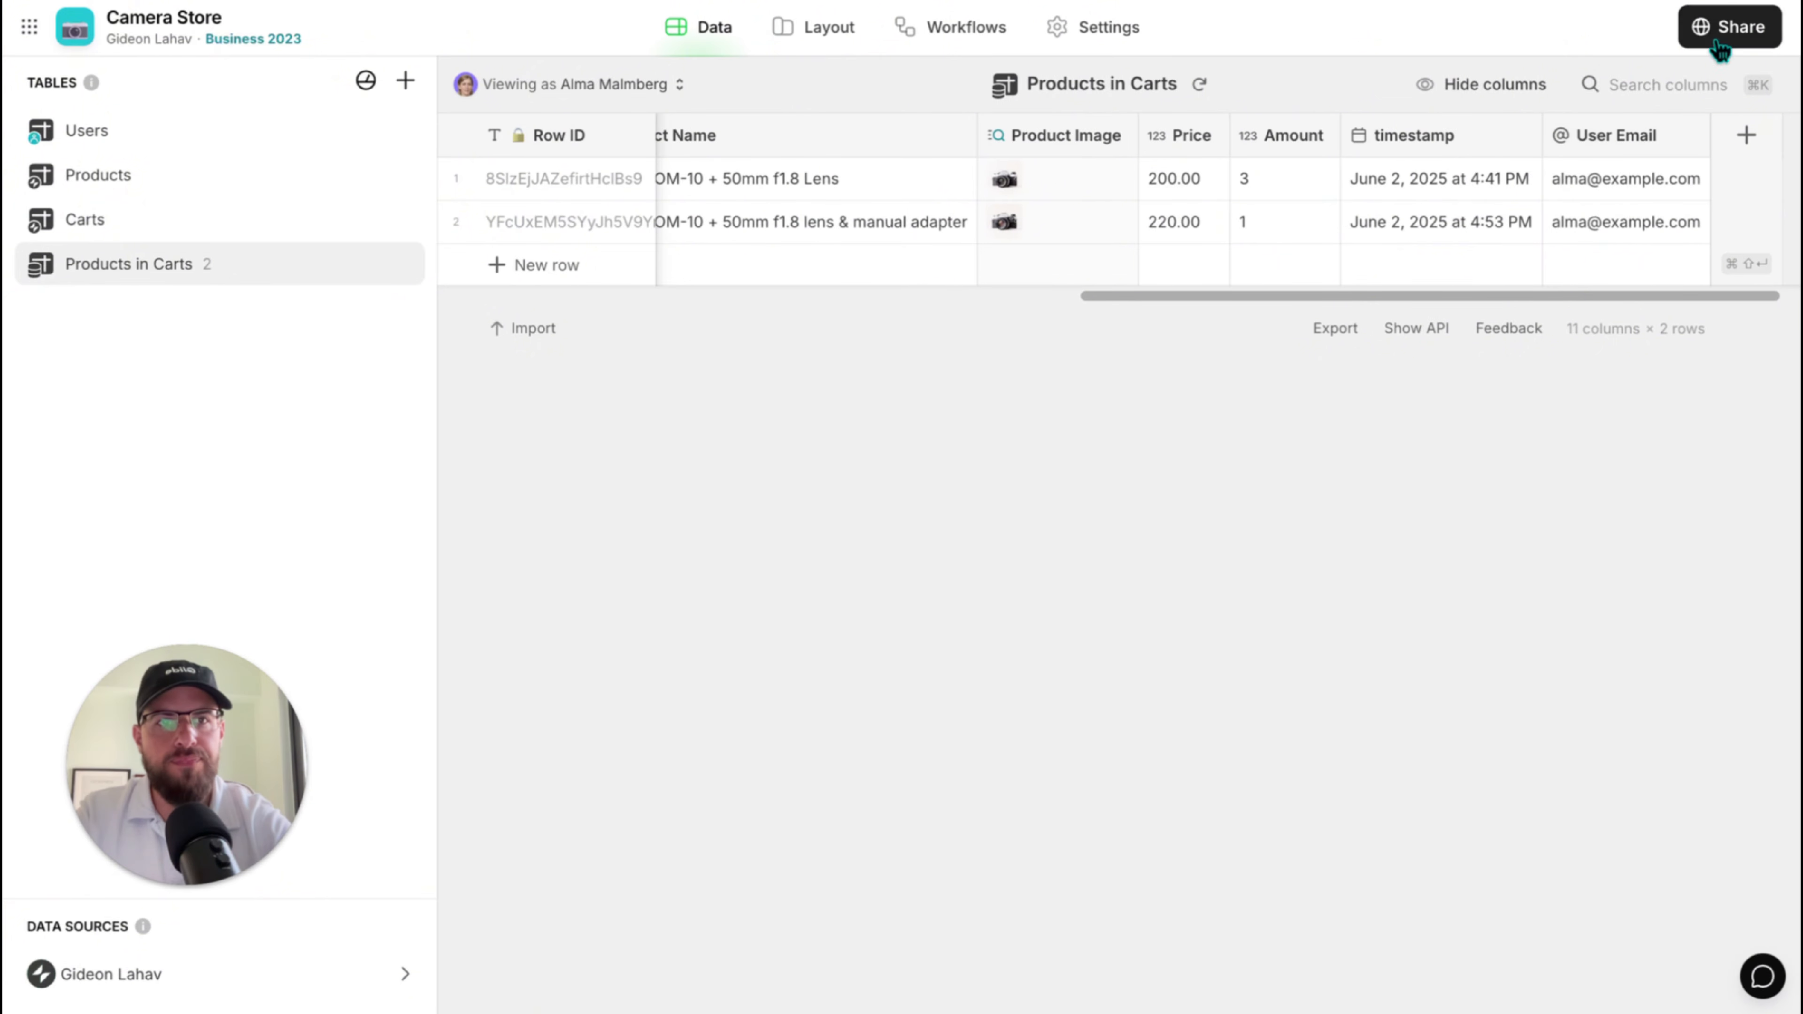
pyautogui.click(1322, 137)
pyautogui.click(1176, 220)
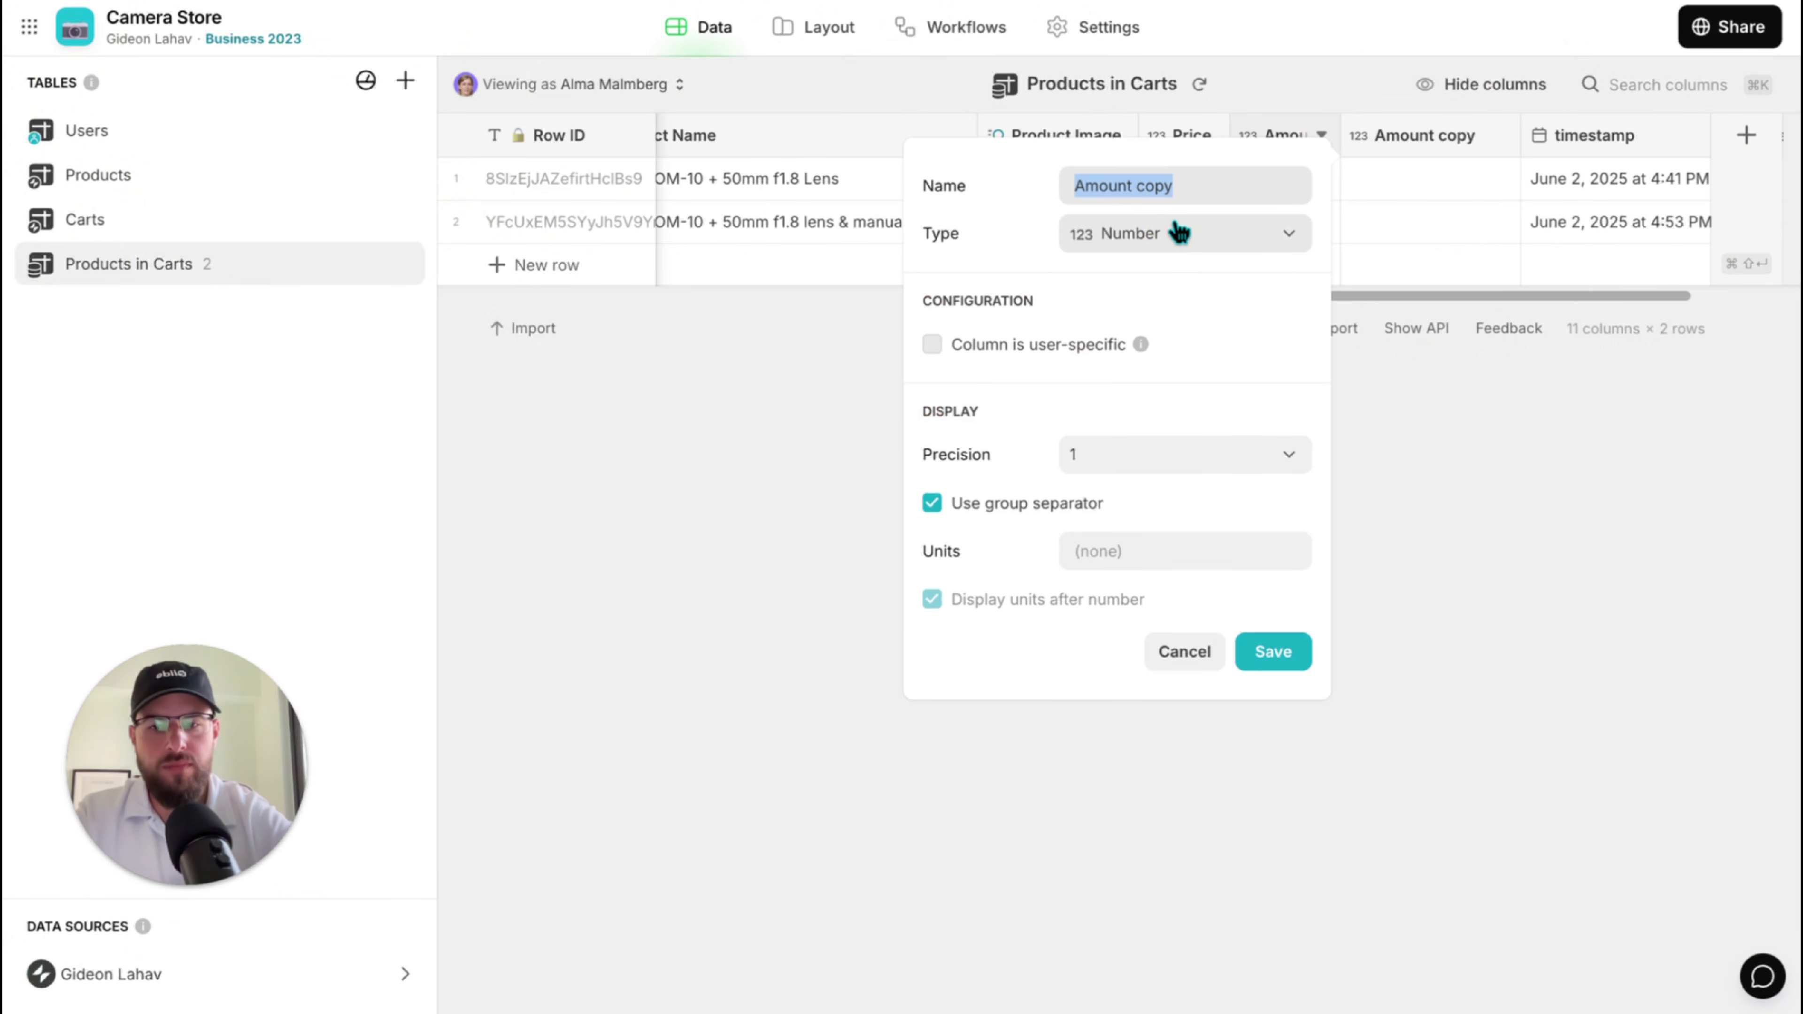
pyautogui.write('Sum')
pyautogui.click(1147, 238)
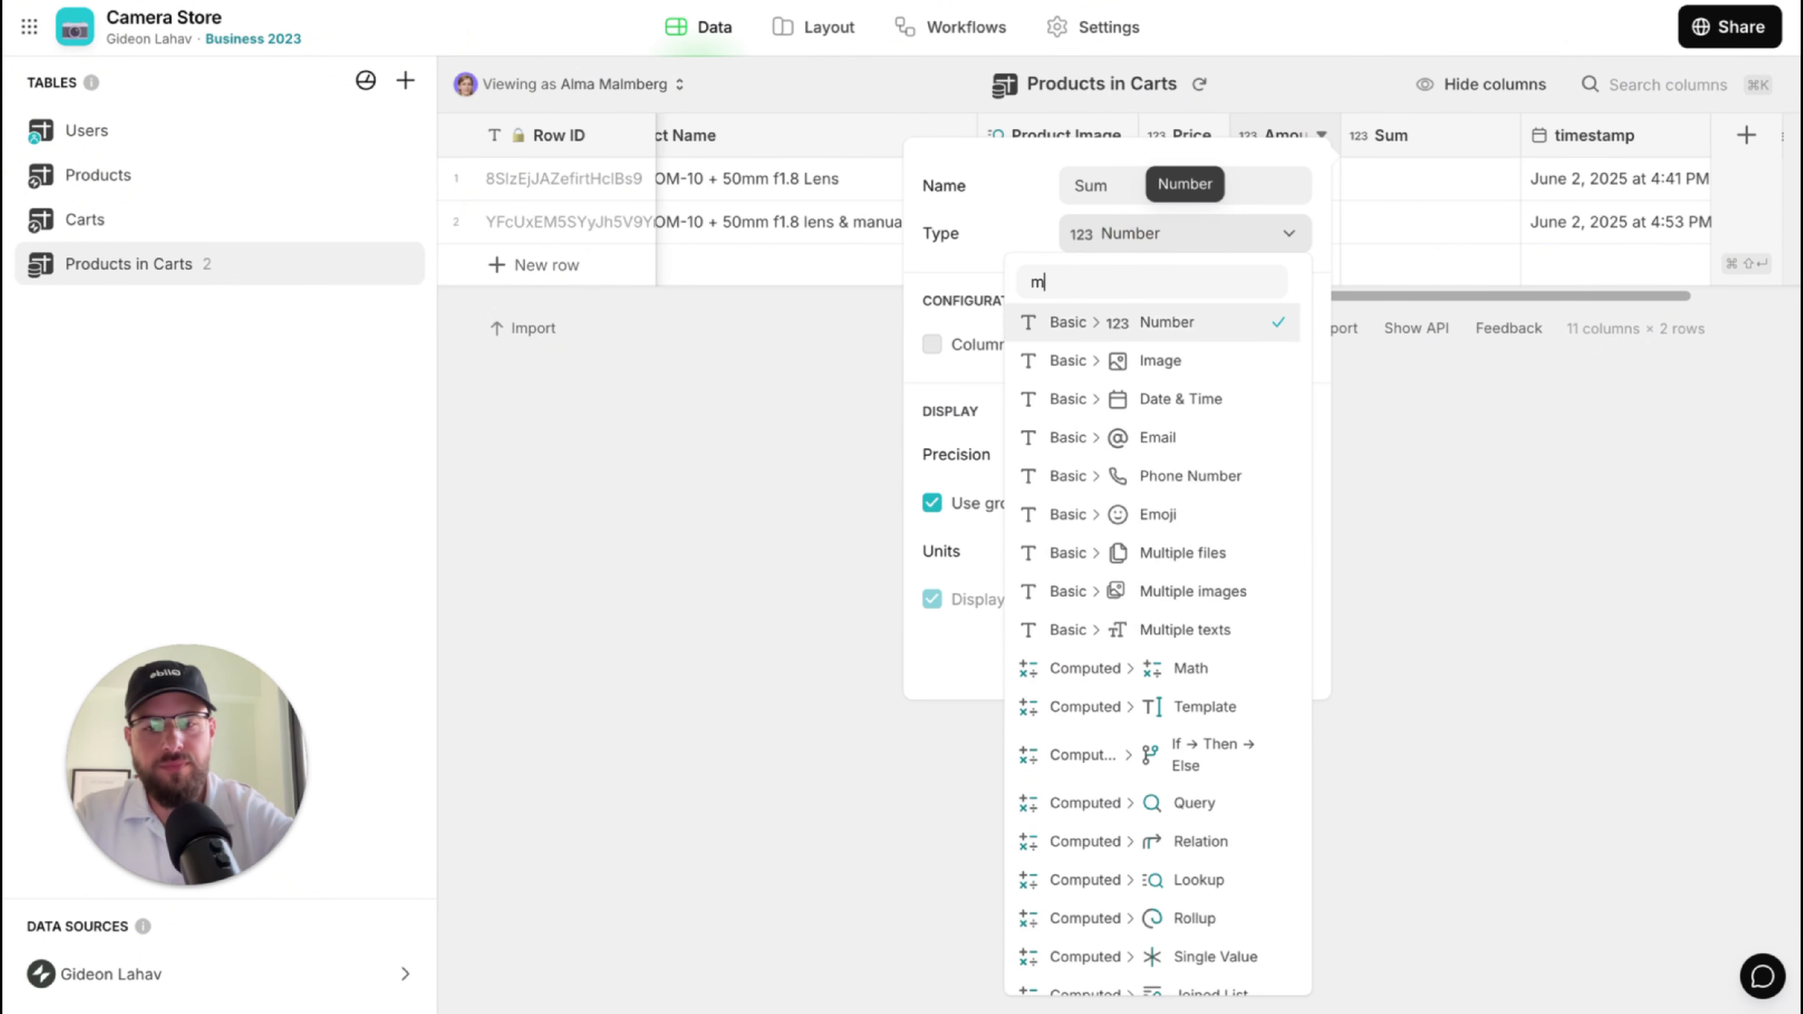
pyautogui.write('math')
pyautogui.press('Return')
pyautogui.click(1135, 346)
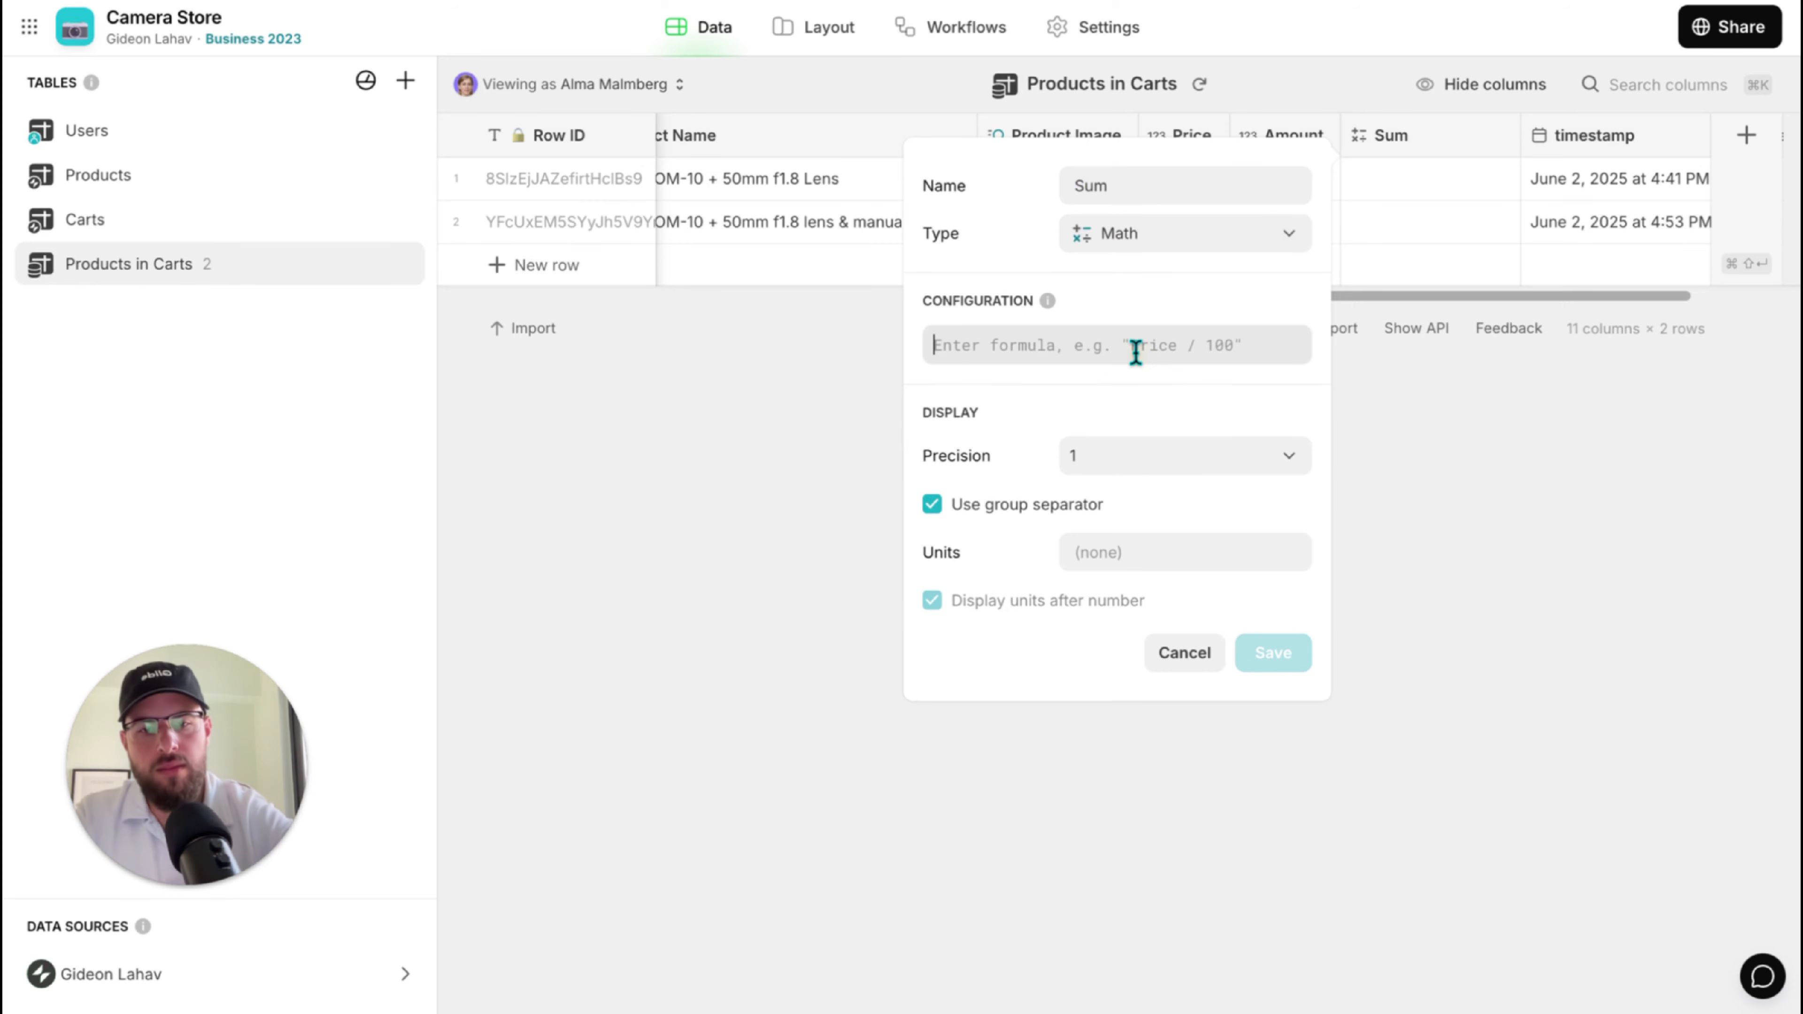
pyautogui.write('Price*Amount')
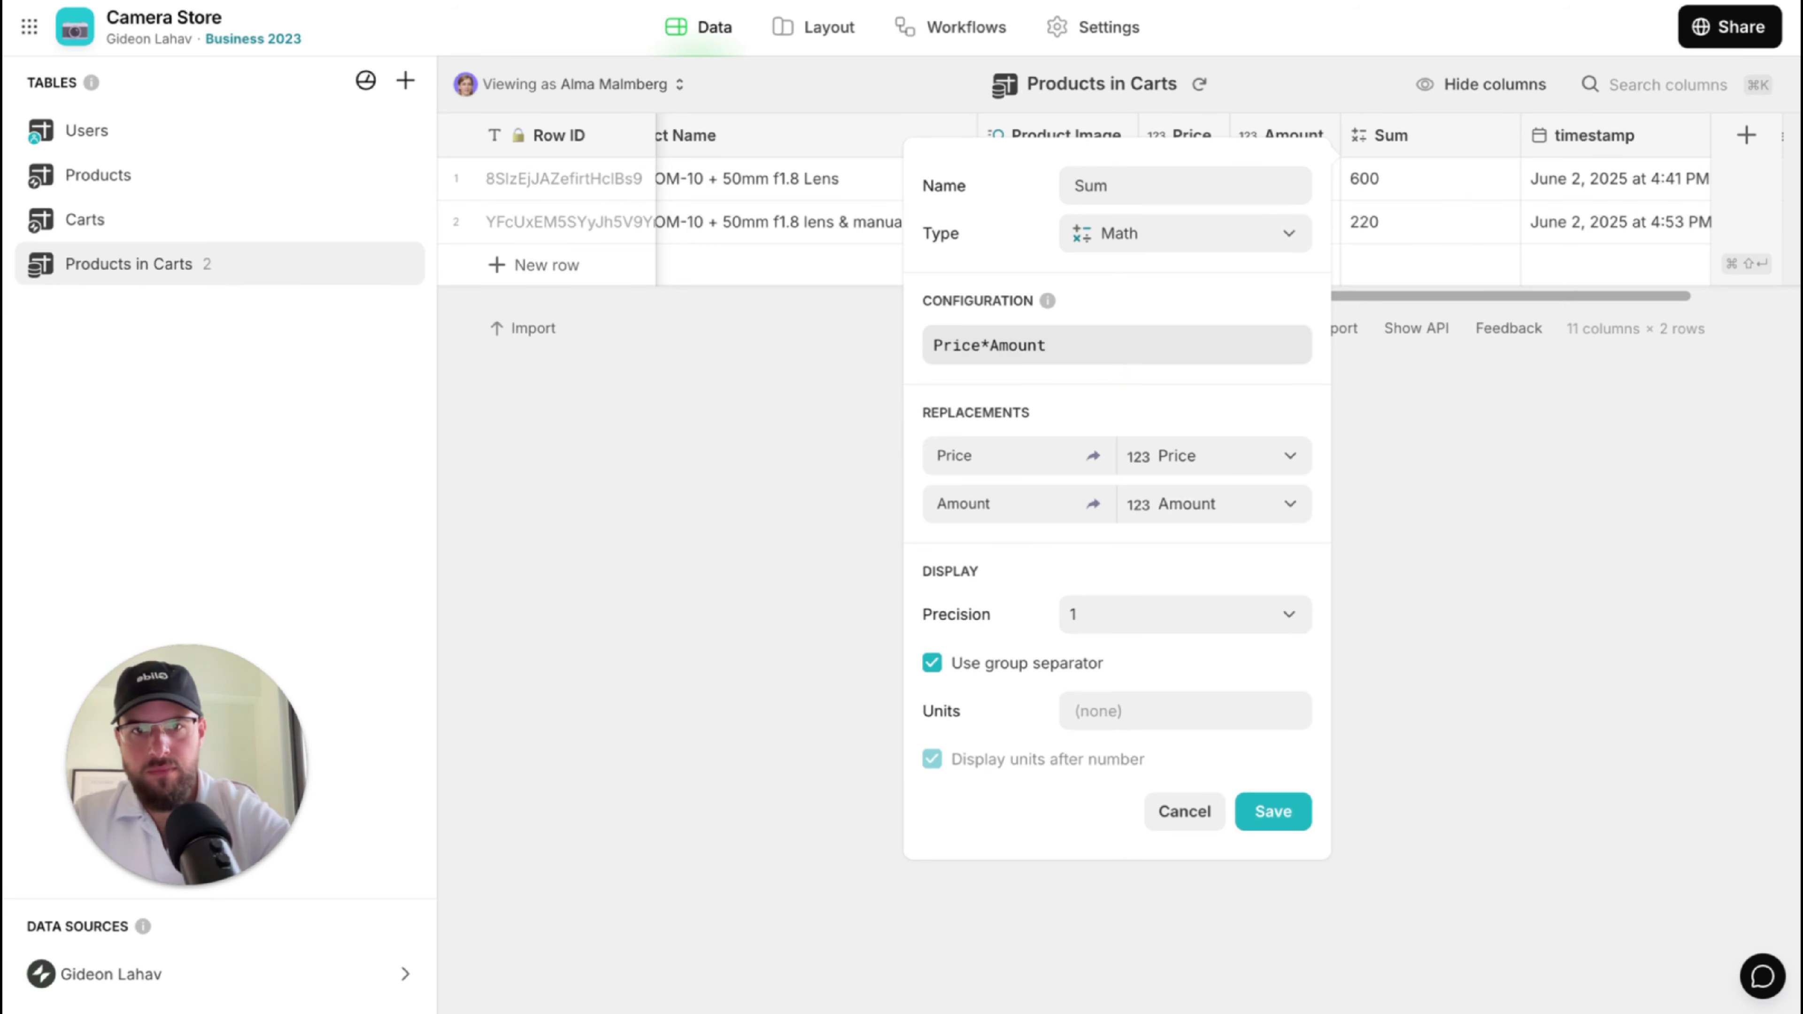
# Set the Sum column's precision to 1.00 with the unit $ displayed before the number, and save the column.
pyautogui.click(1194, 615)
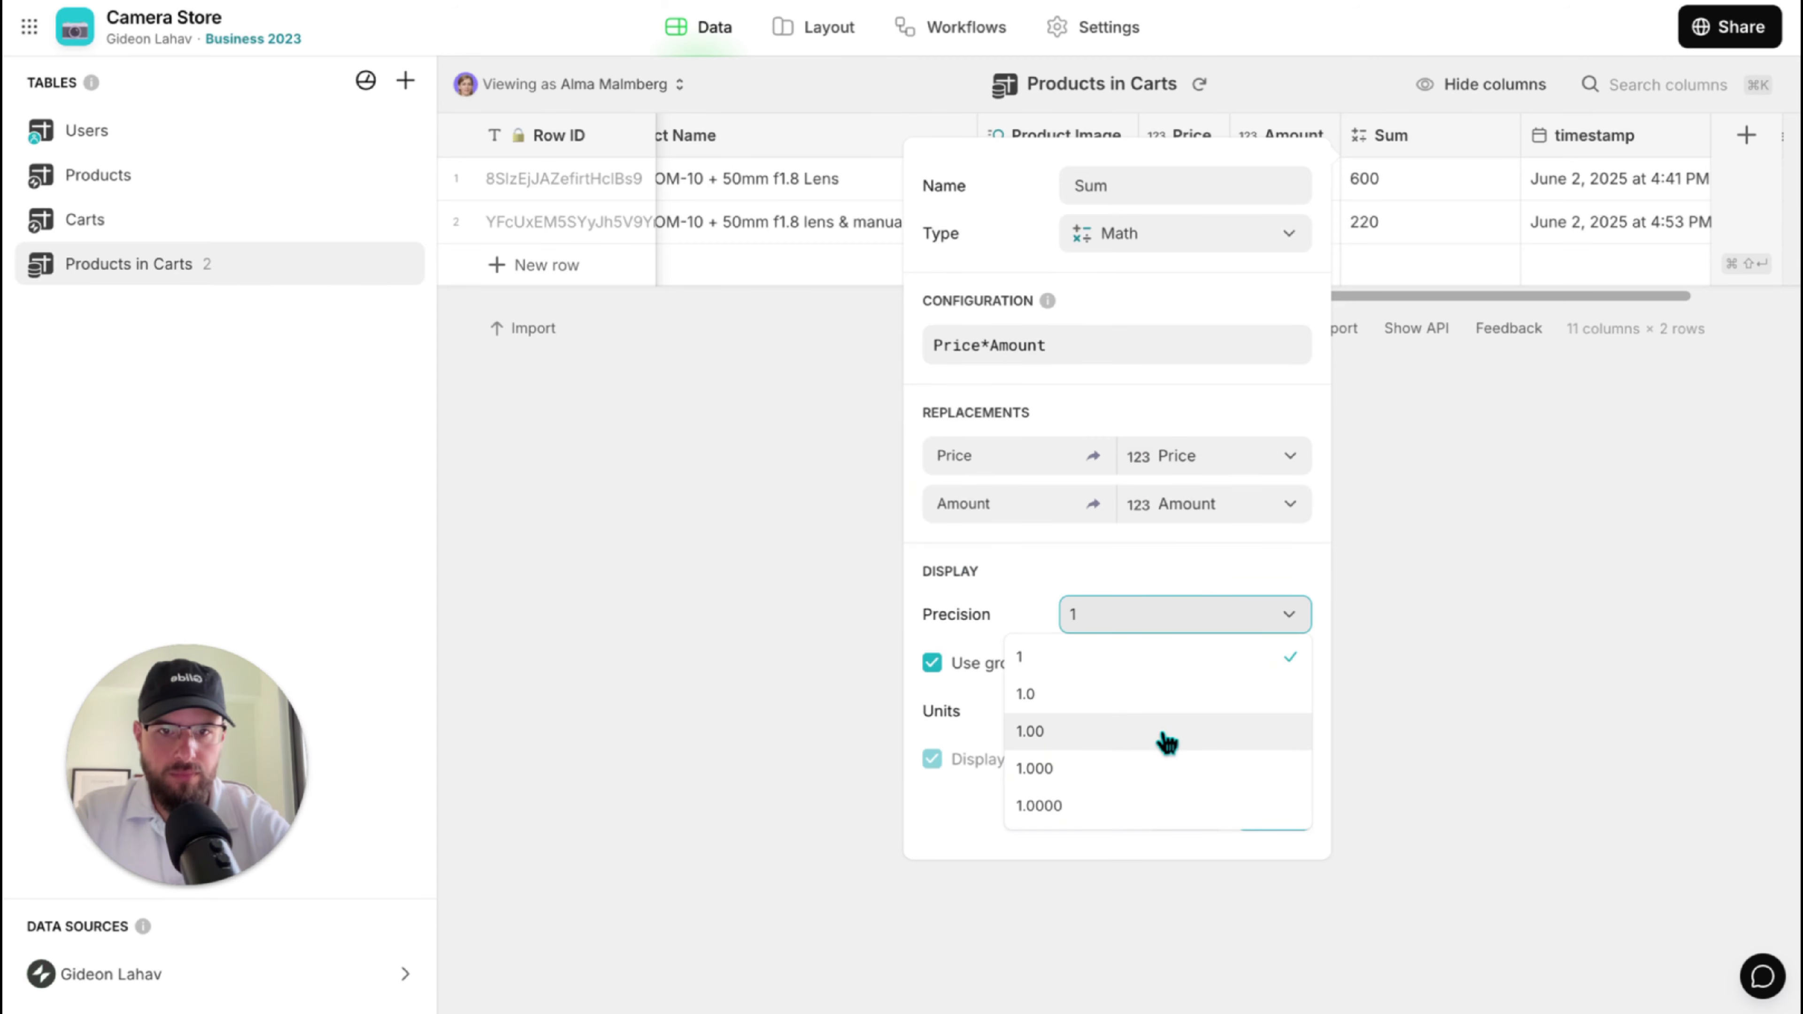
pyautogui.click(1164, 731)
pyautogui.click(1178, 181)
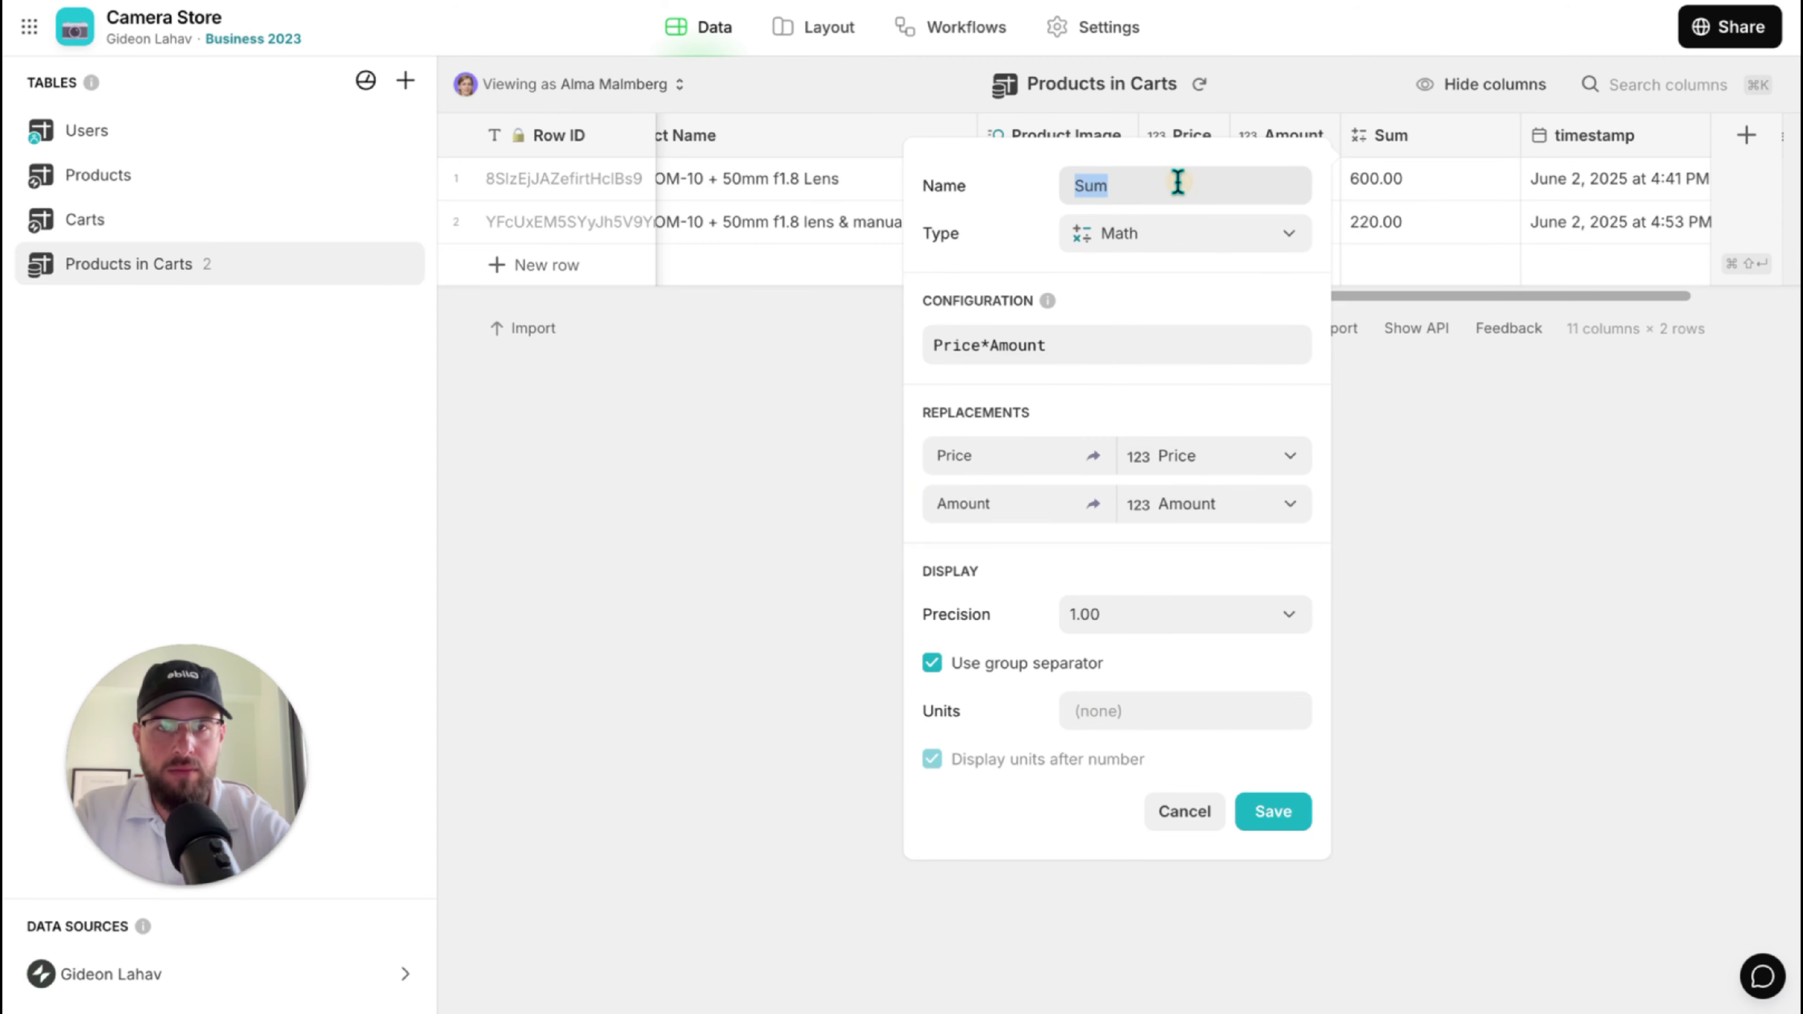
pyautogui.click(1139, 713)
pyautogui.write('$')
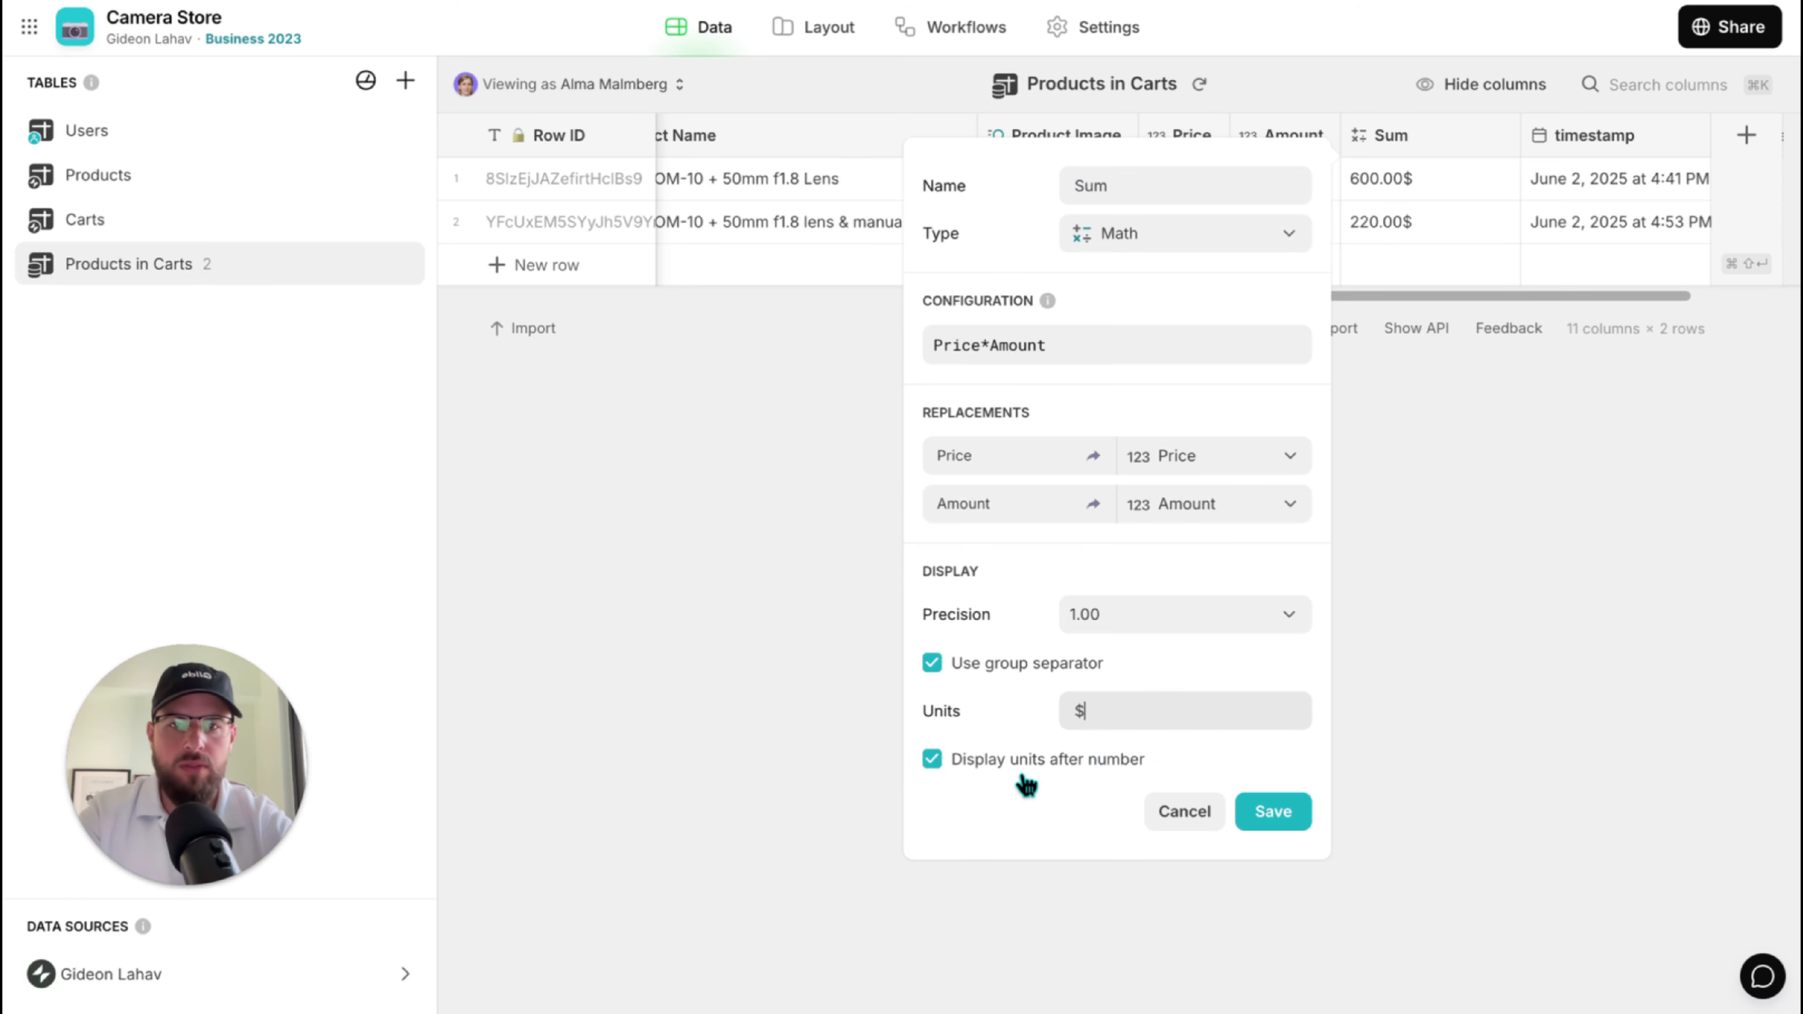
pyautogui.click(1025, 766)
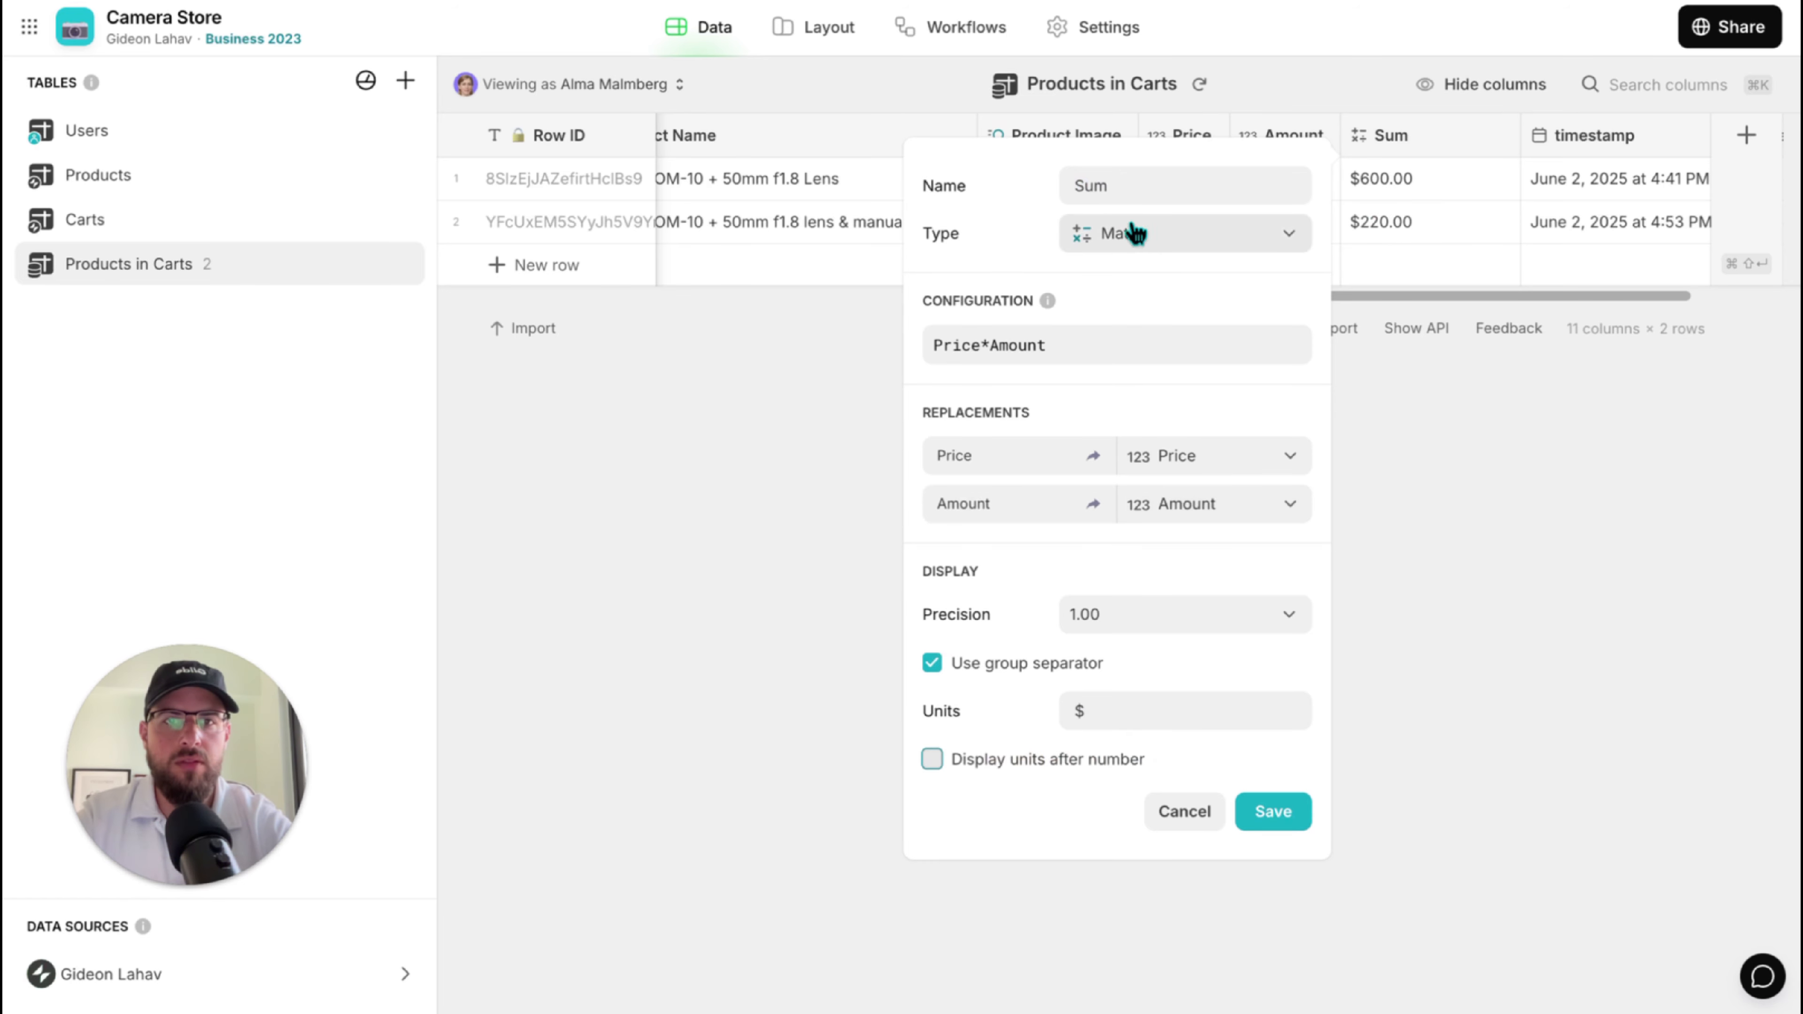
pyautogui.click(1115, 185)
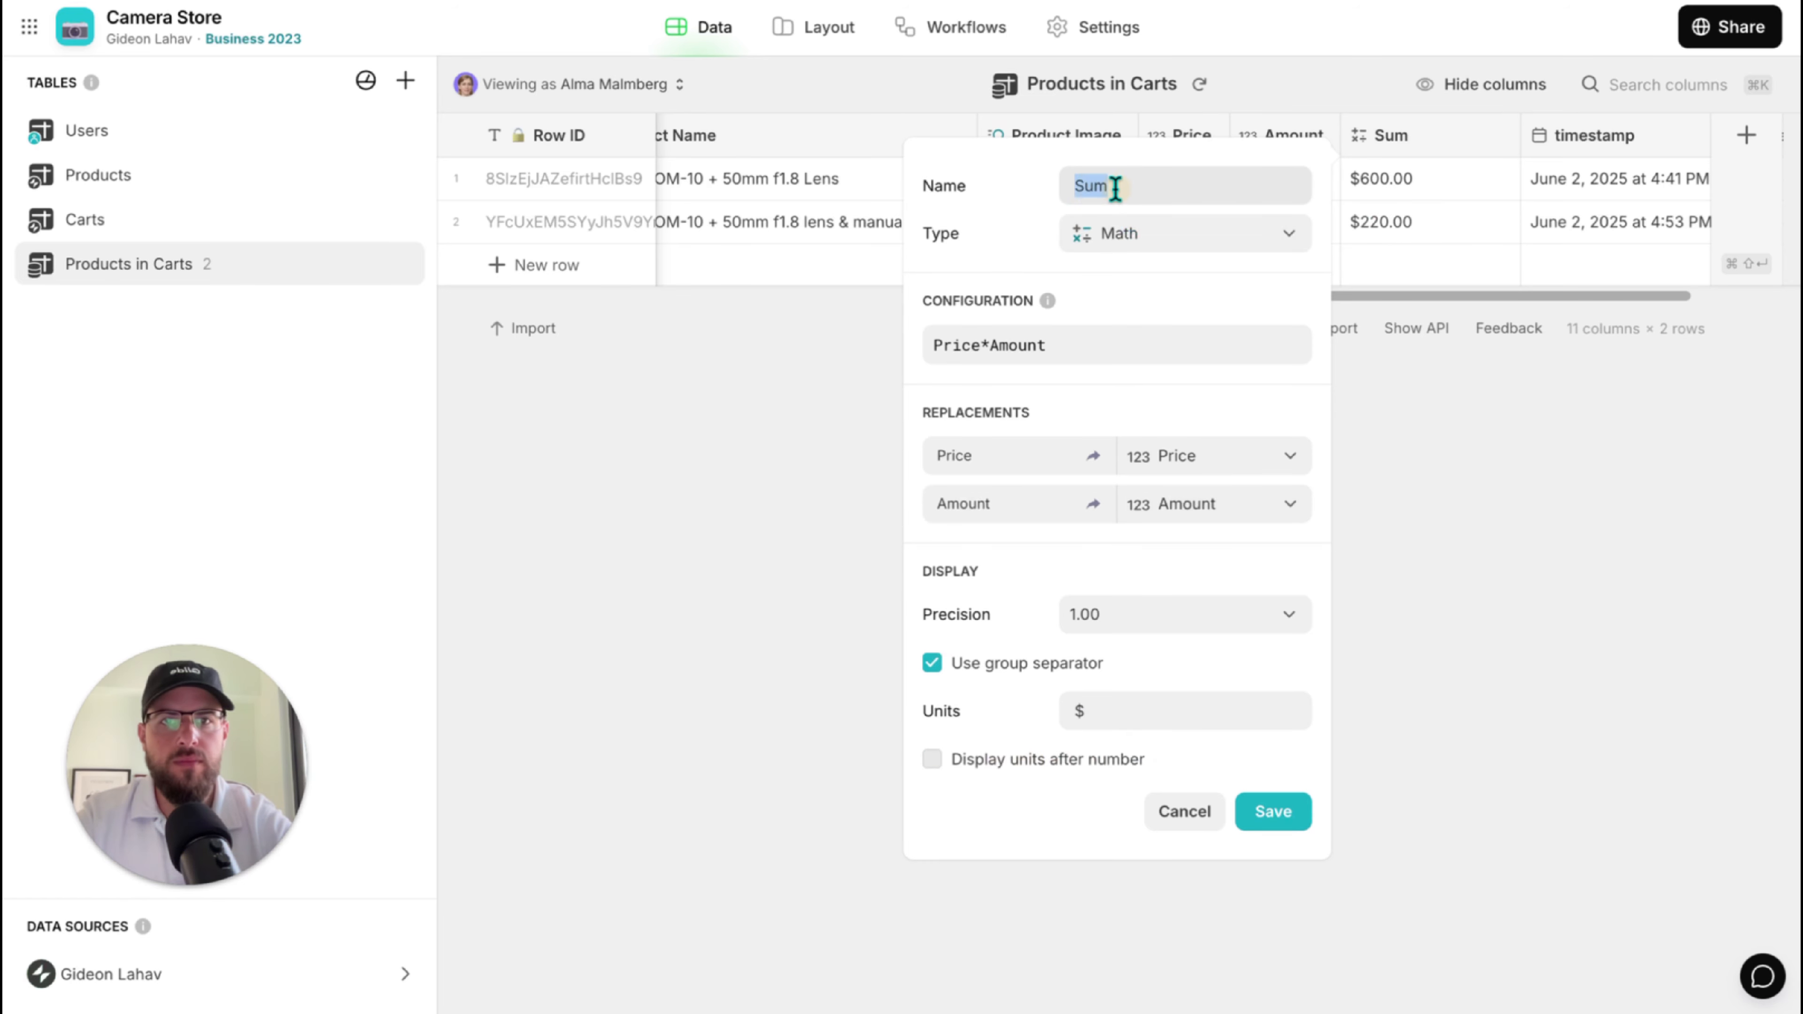
pyautogui.click(1278, 811)
# Change Cart Sum in the Carts table to summarize Products in Carts > Sum, with the unit $ before the number, and save it.
pyautogui.click(202, 218)
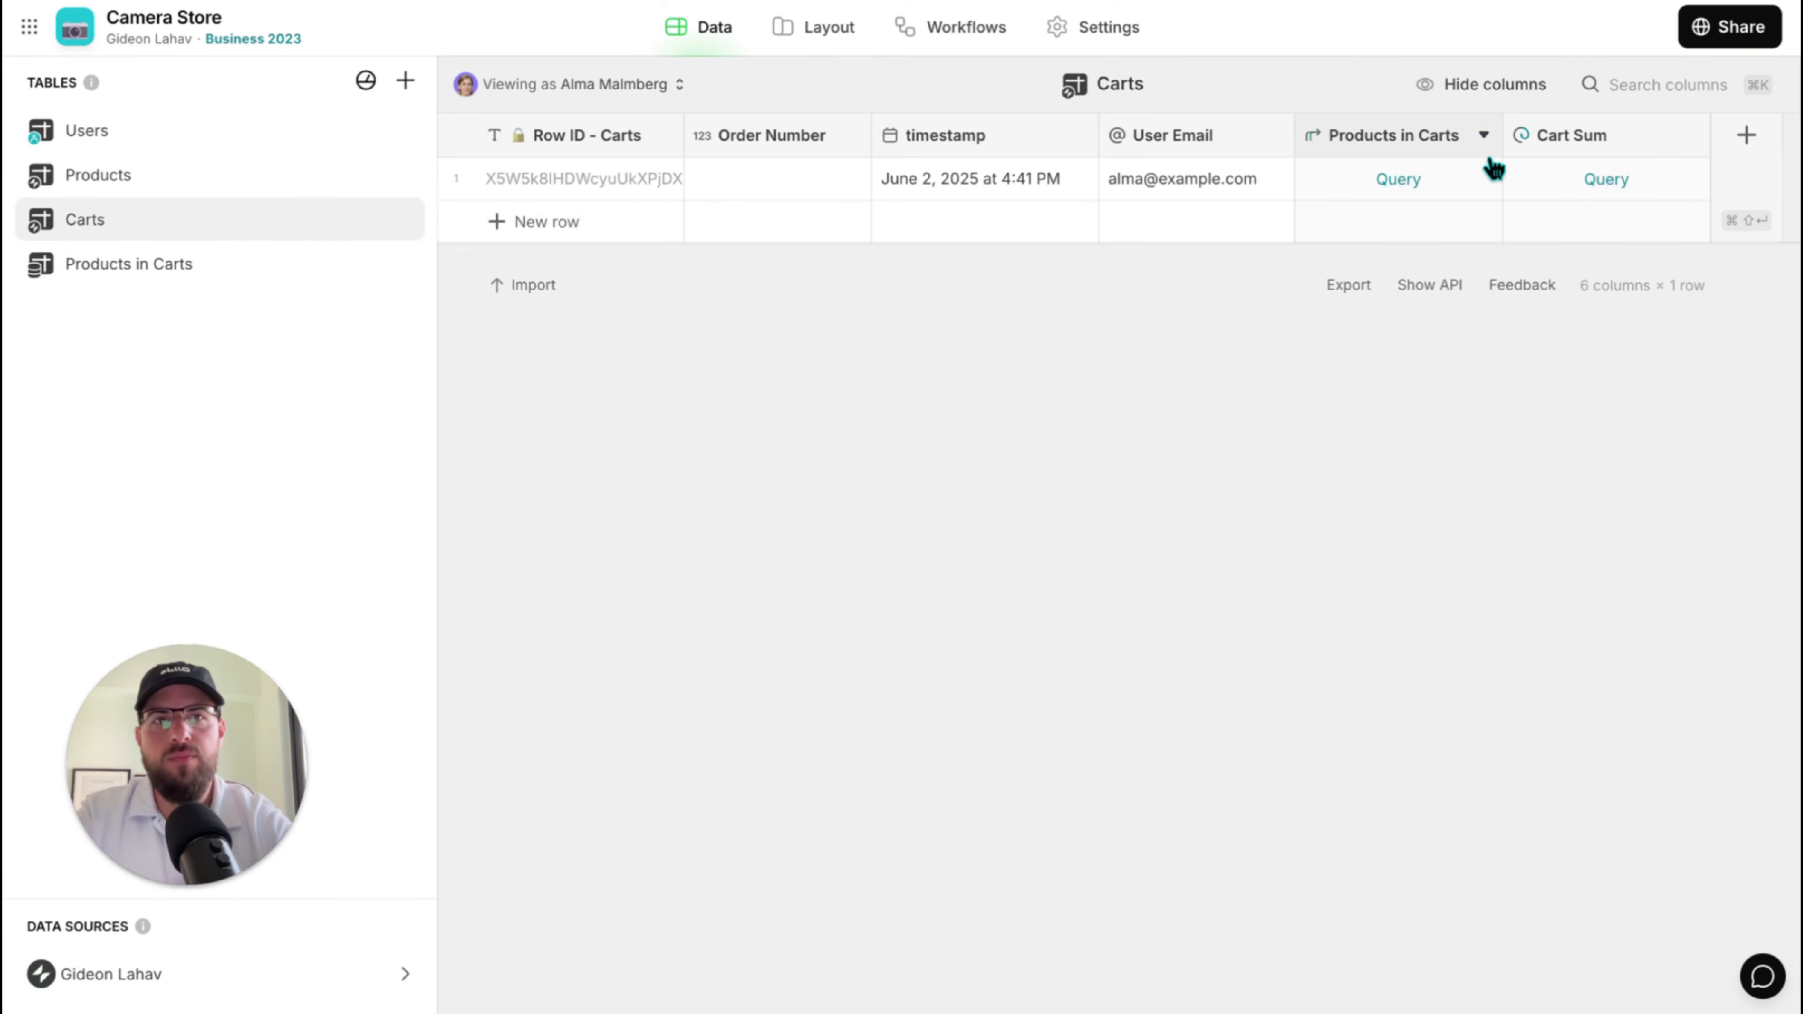
pyautogui.click(1579, 138)
pyautogui.click(1577, 138)
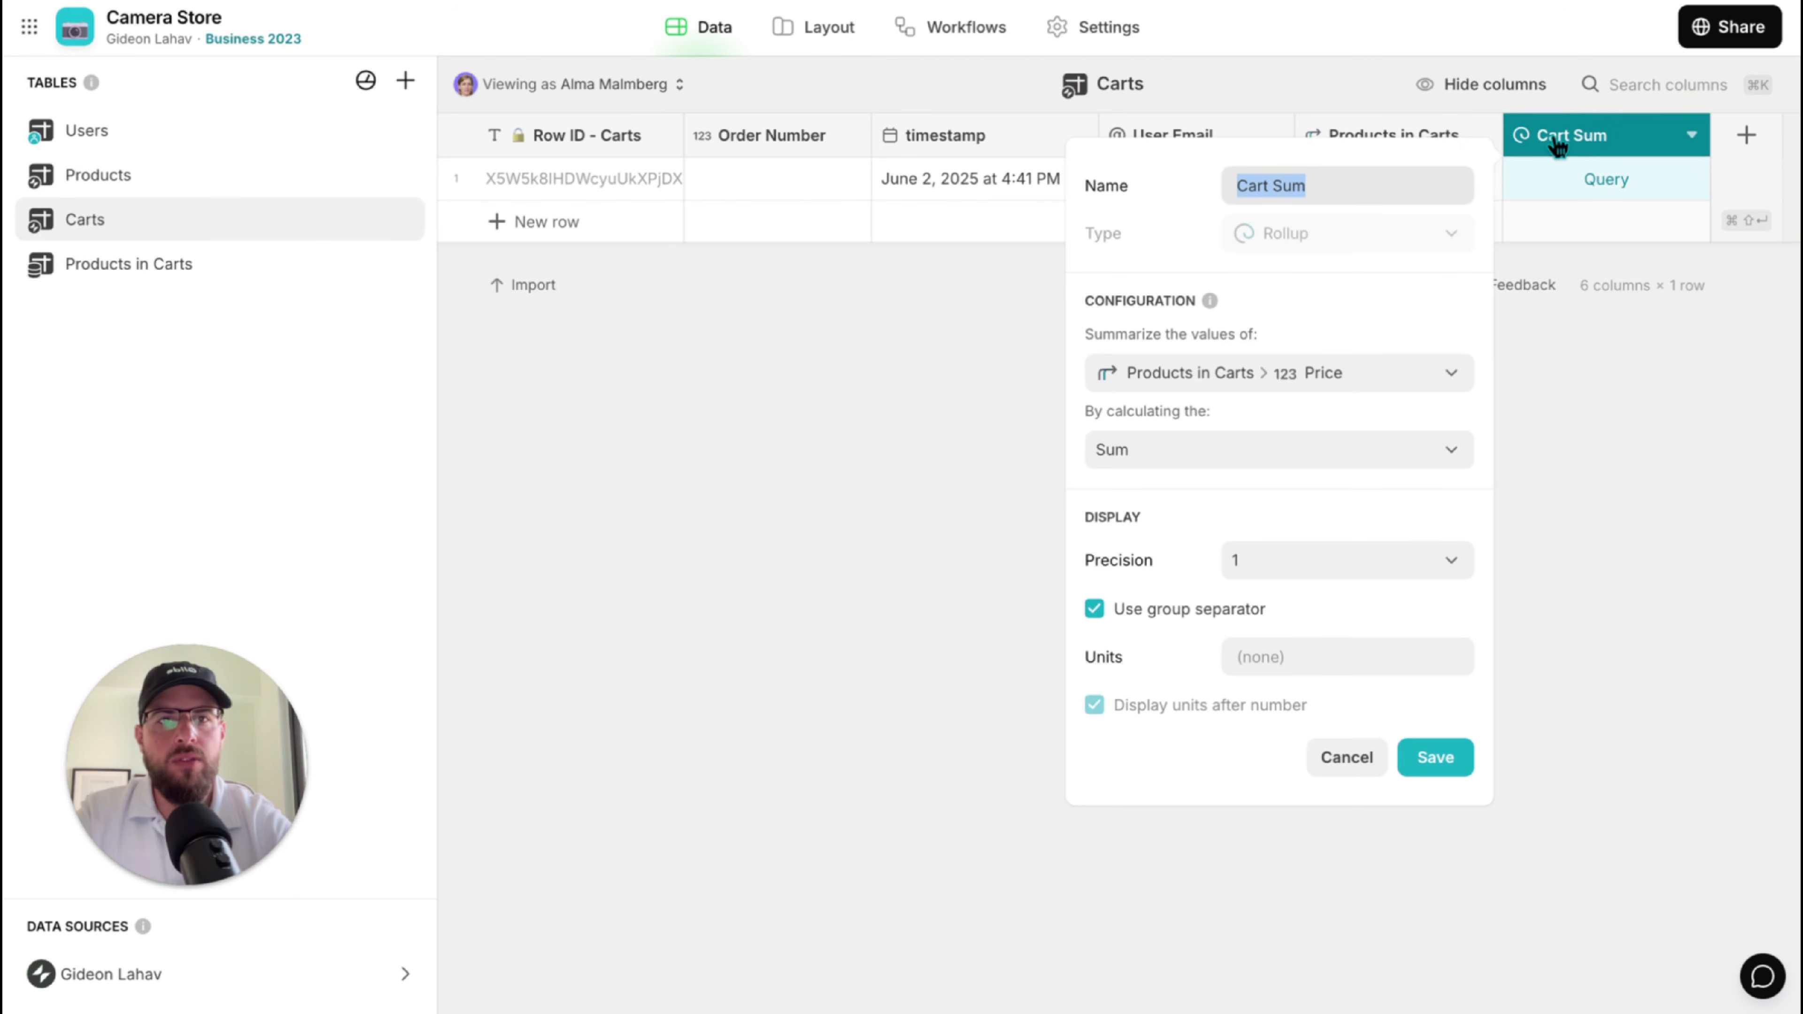
pyautogui.click(1230, 386)
pyautogui.moveTo(1247, 471)
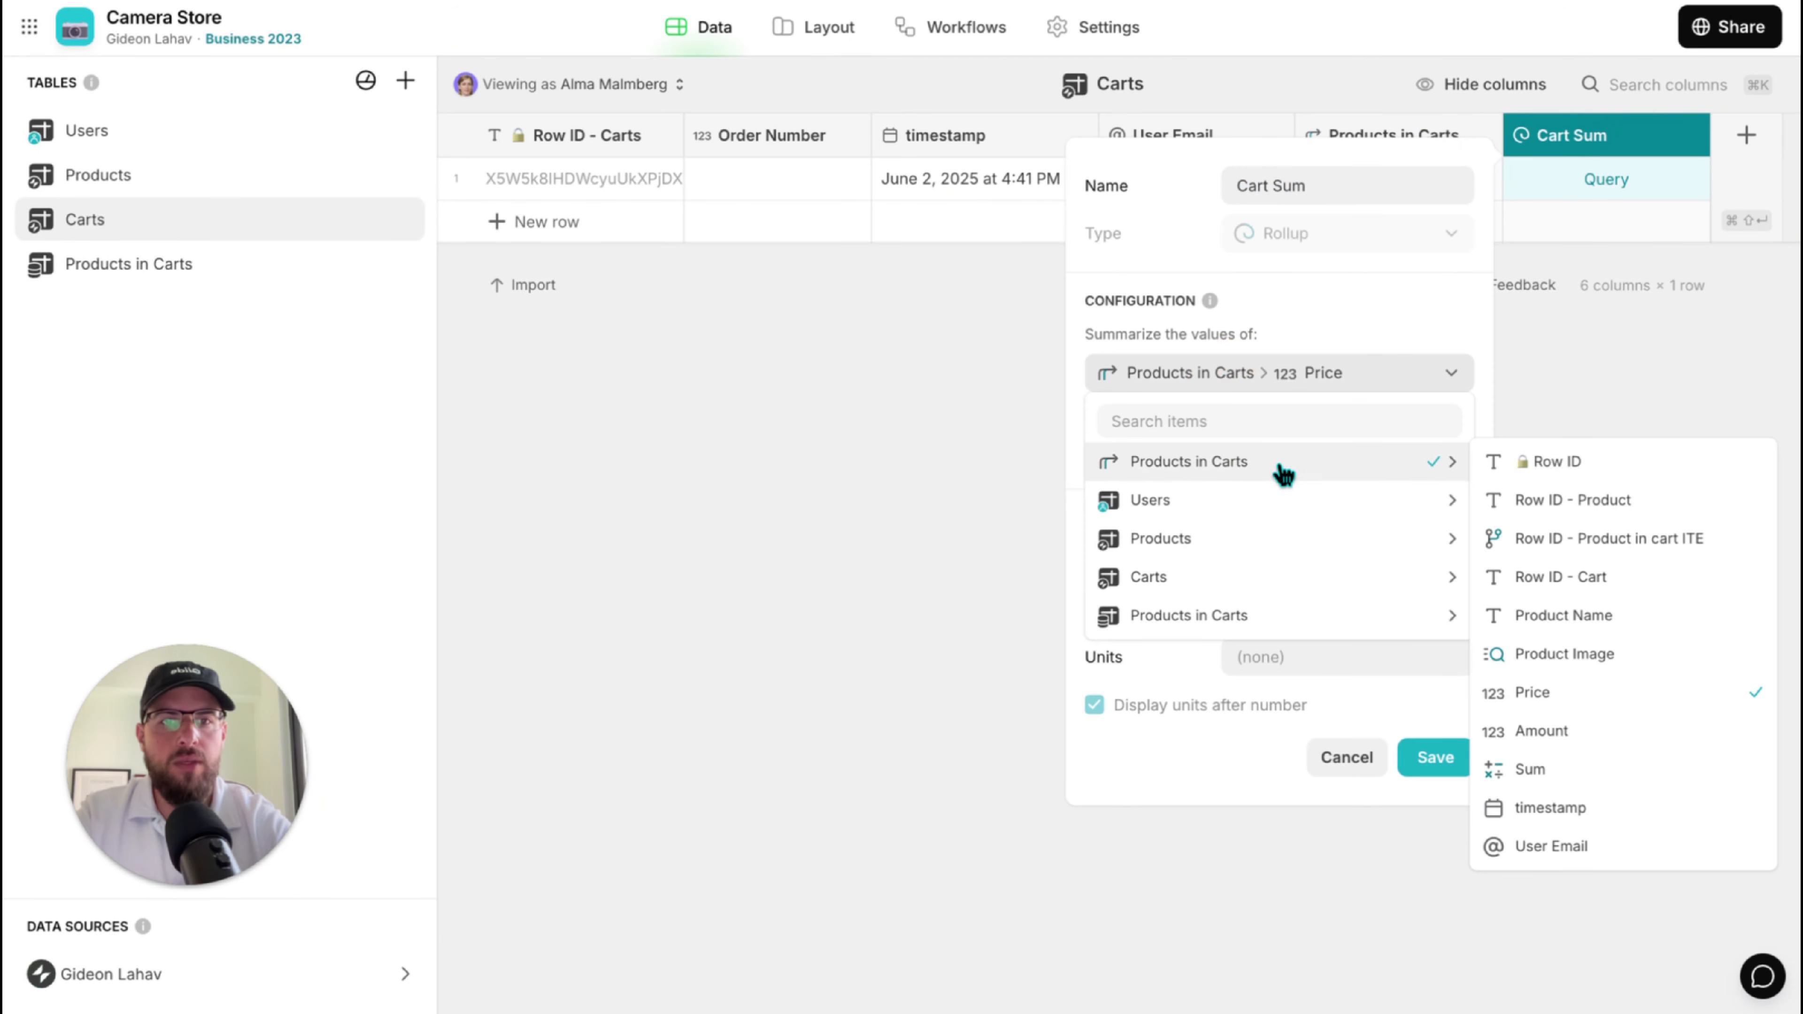
pyautogui.click(1565, 788)
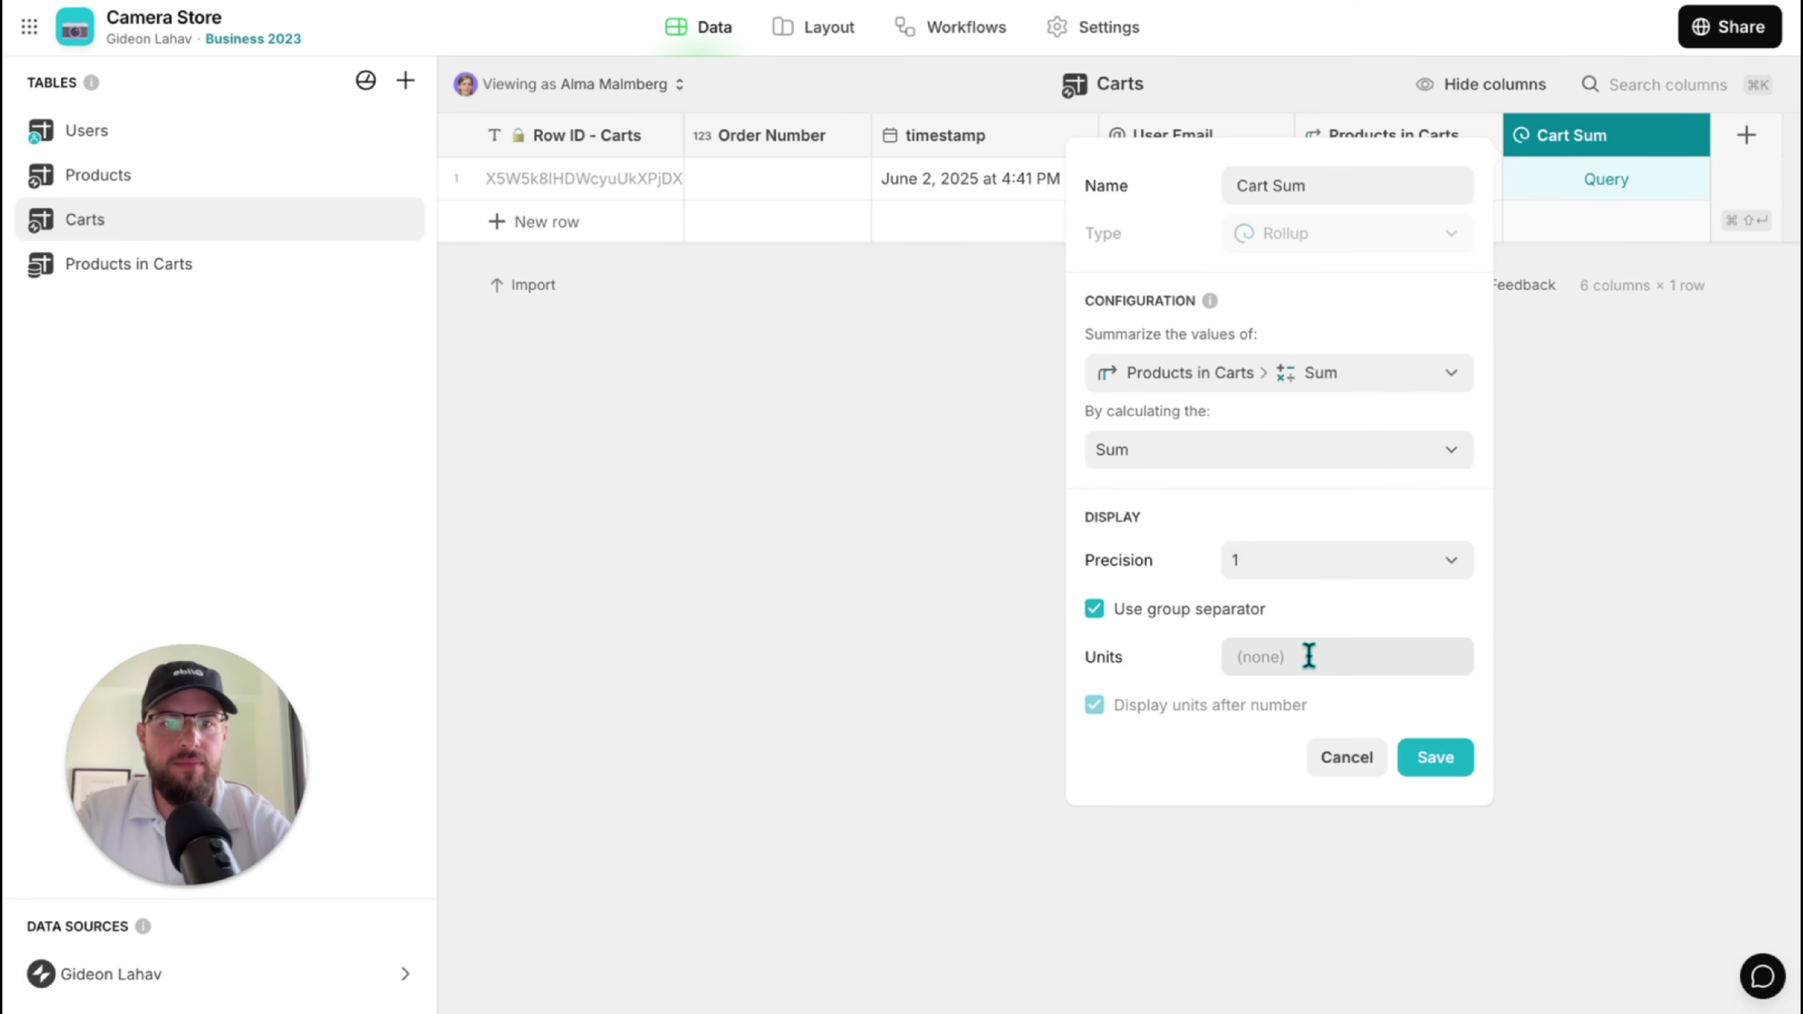
pyautogui.click(1107, 711)
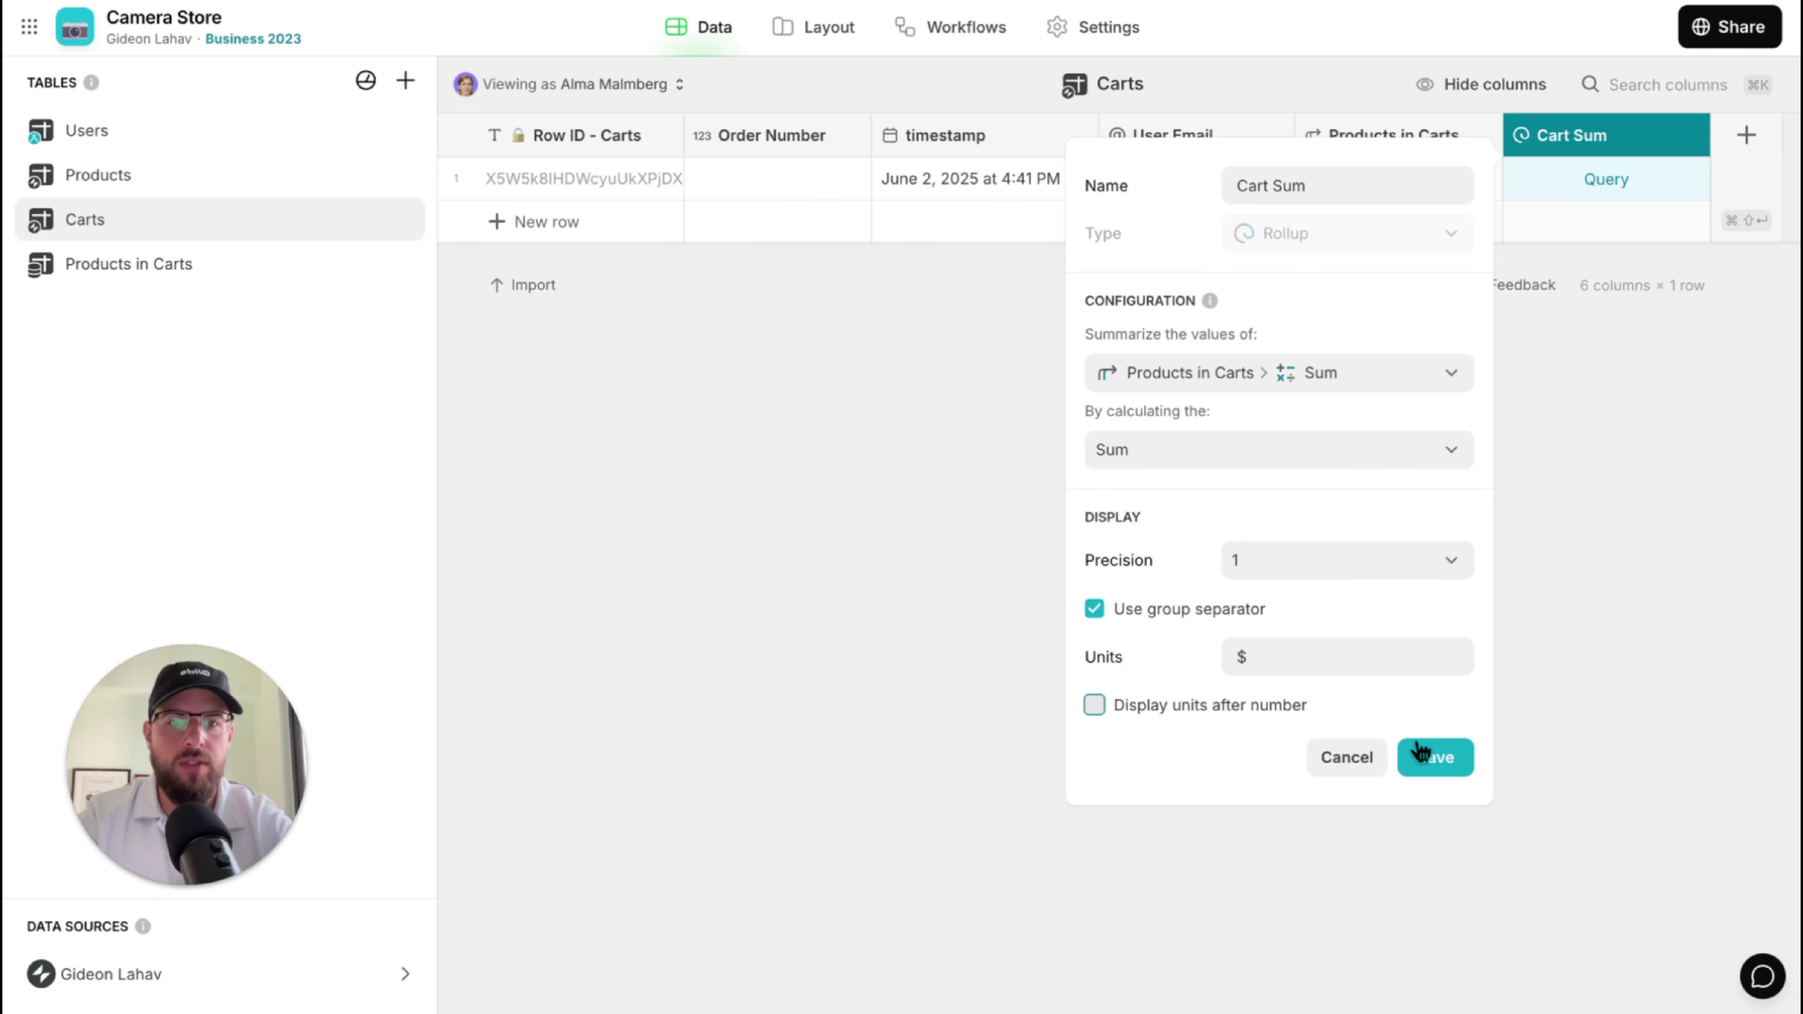
pyautogui.click(1436, 757)
pyautogui.click(1587, 160)
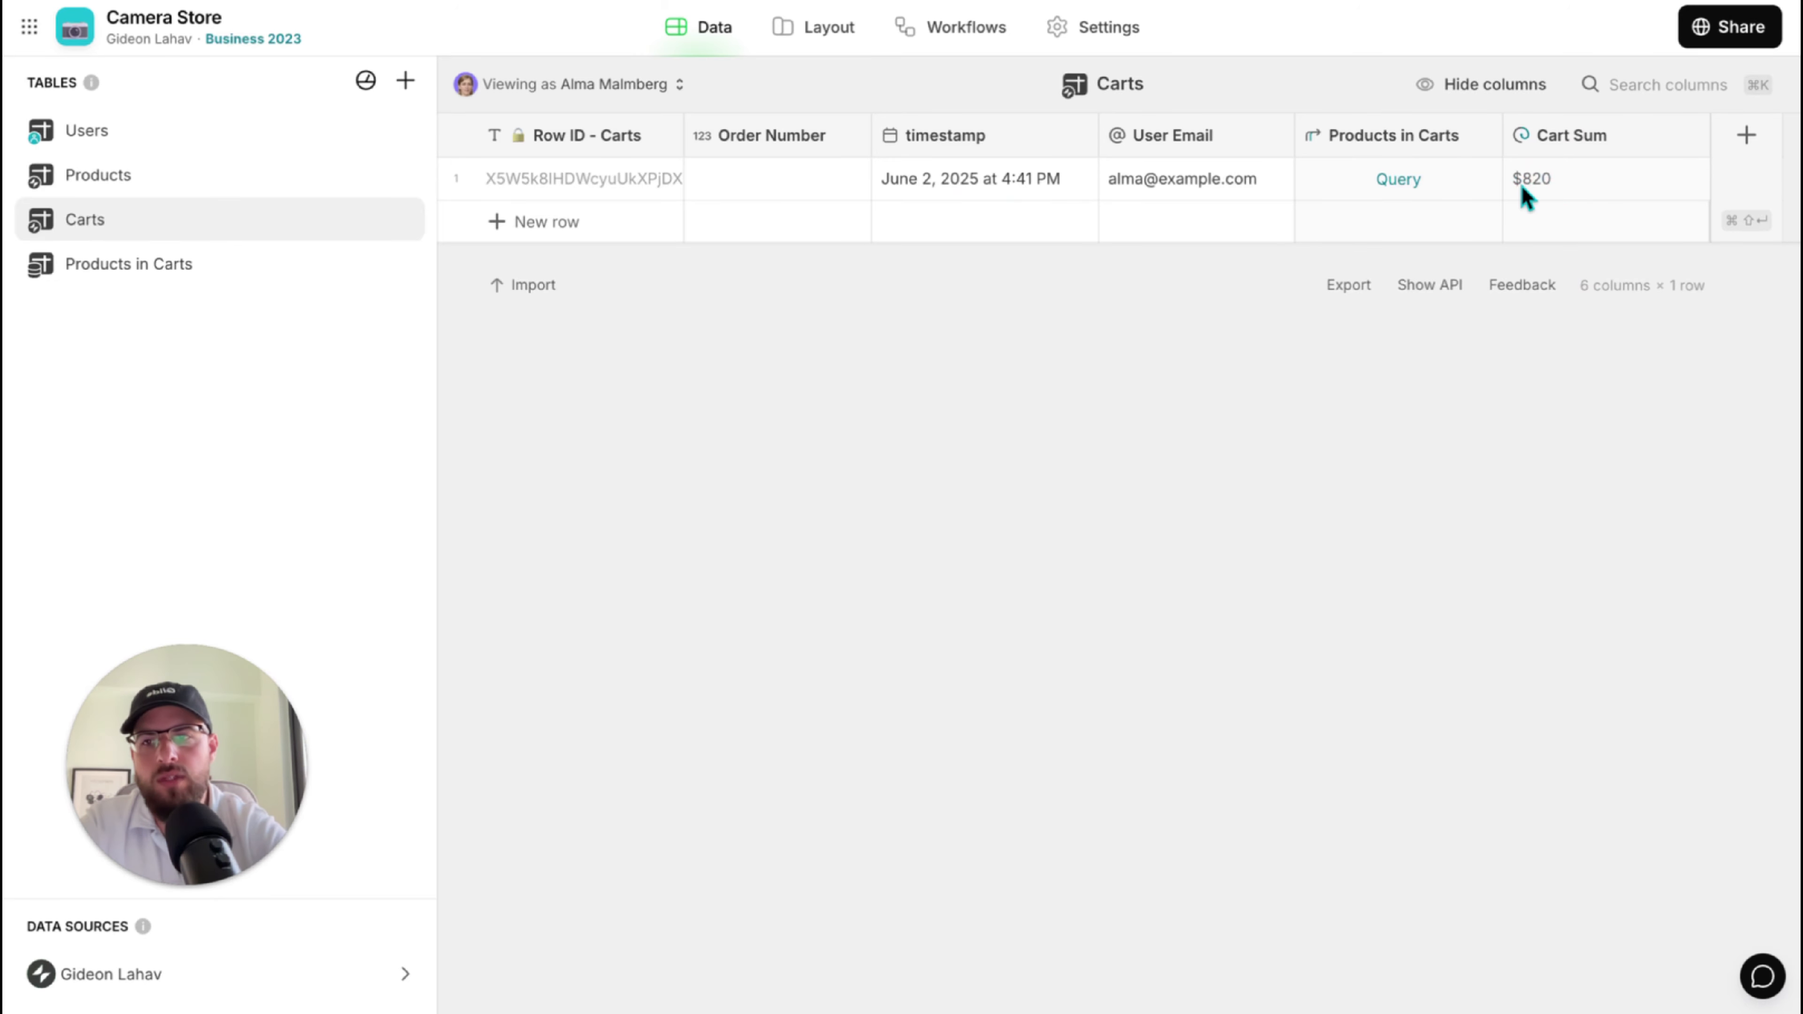
# Add a screen to the app layout's navigation from the Carts table and give it the shopping cart icon.
pyautogui.click(843, 30)
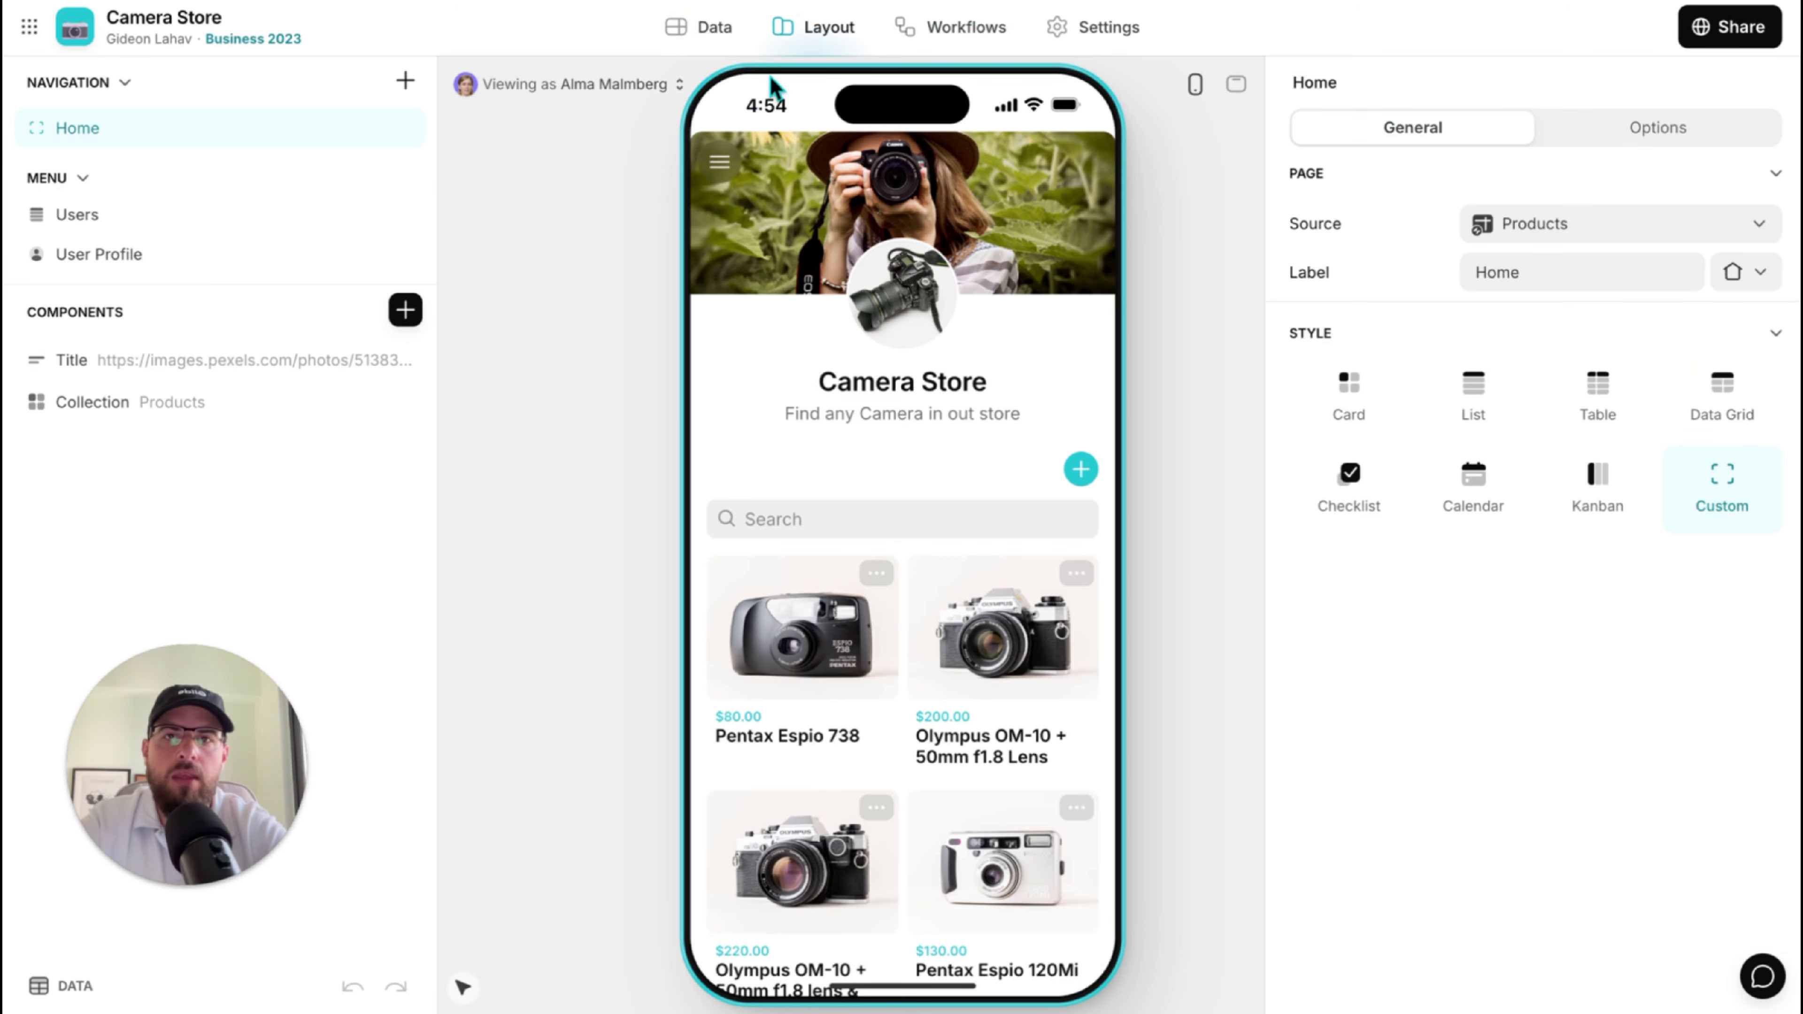
pyautogui.click(405, 80)
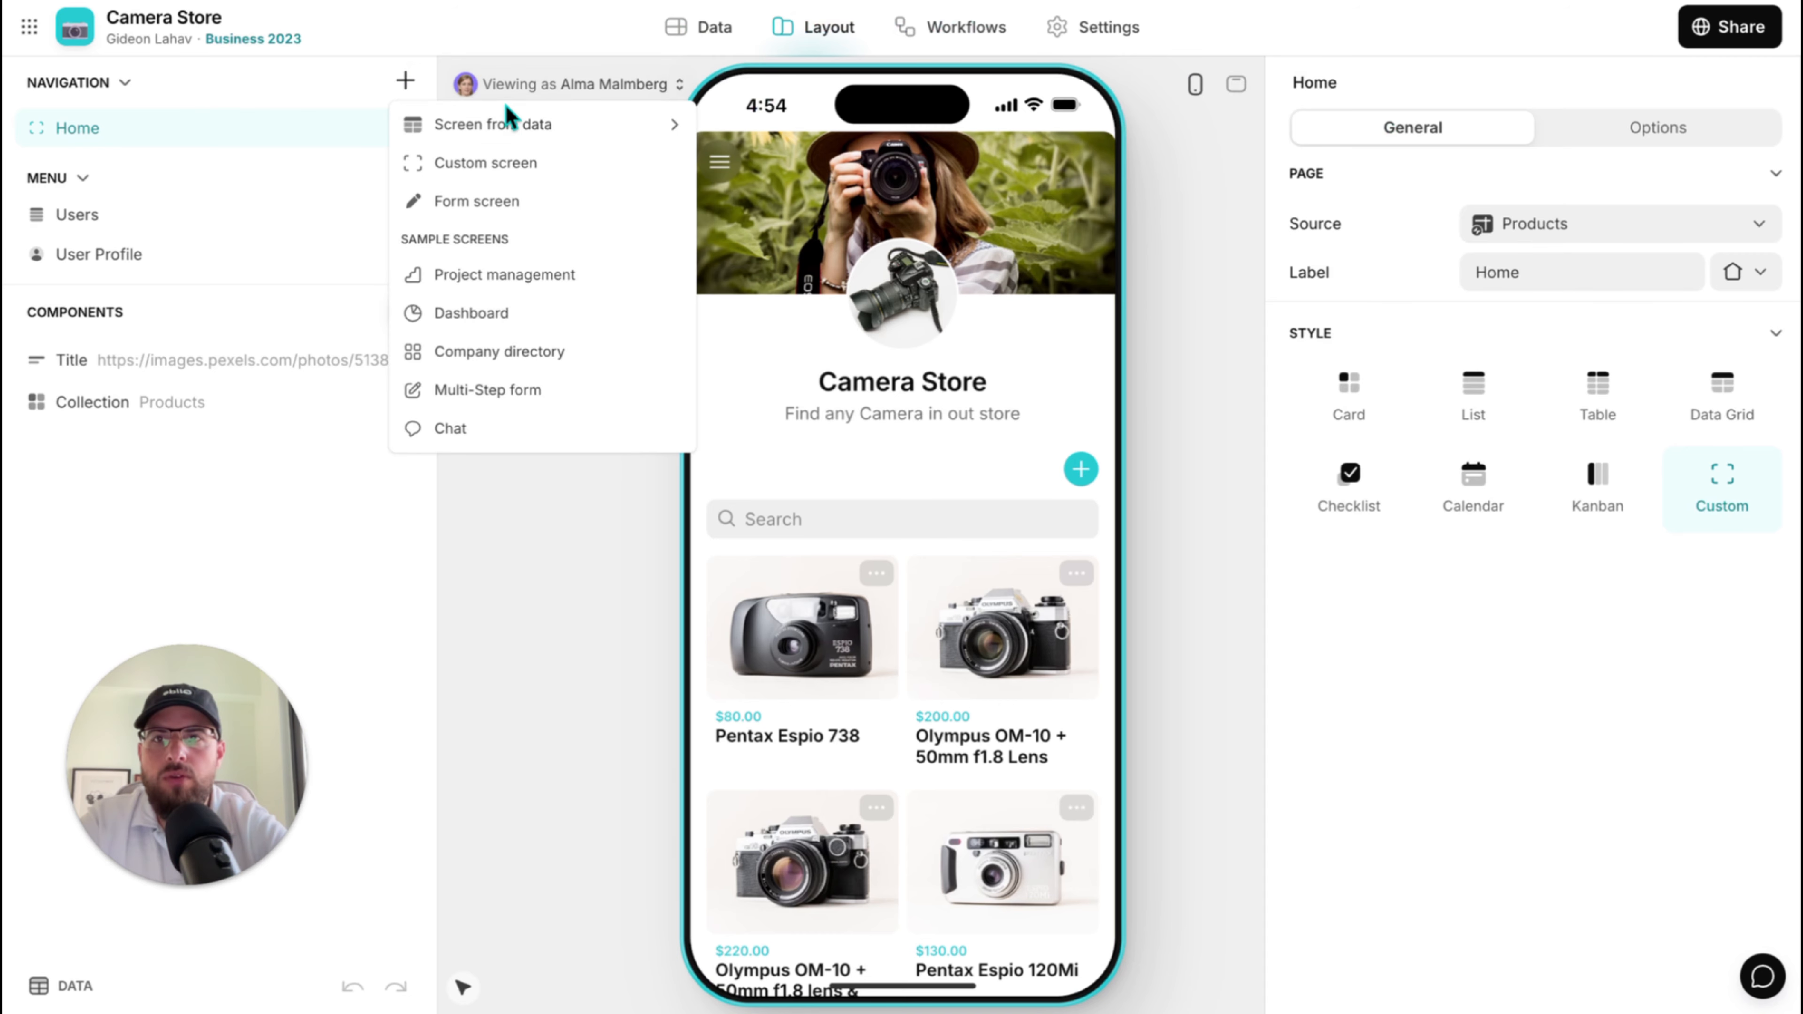
pyautogui.moveTo(509, 123)
pyautogui.click(781, 203)
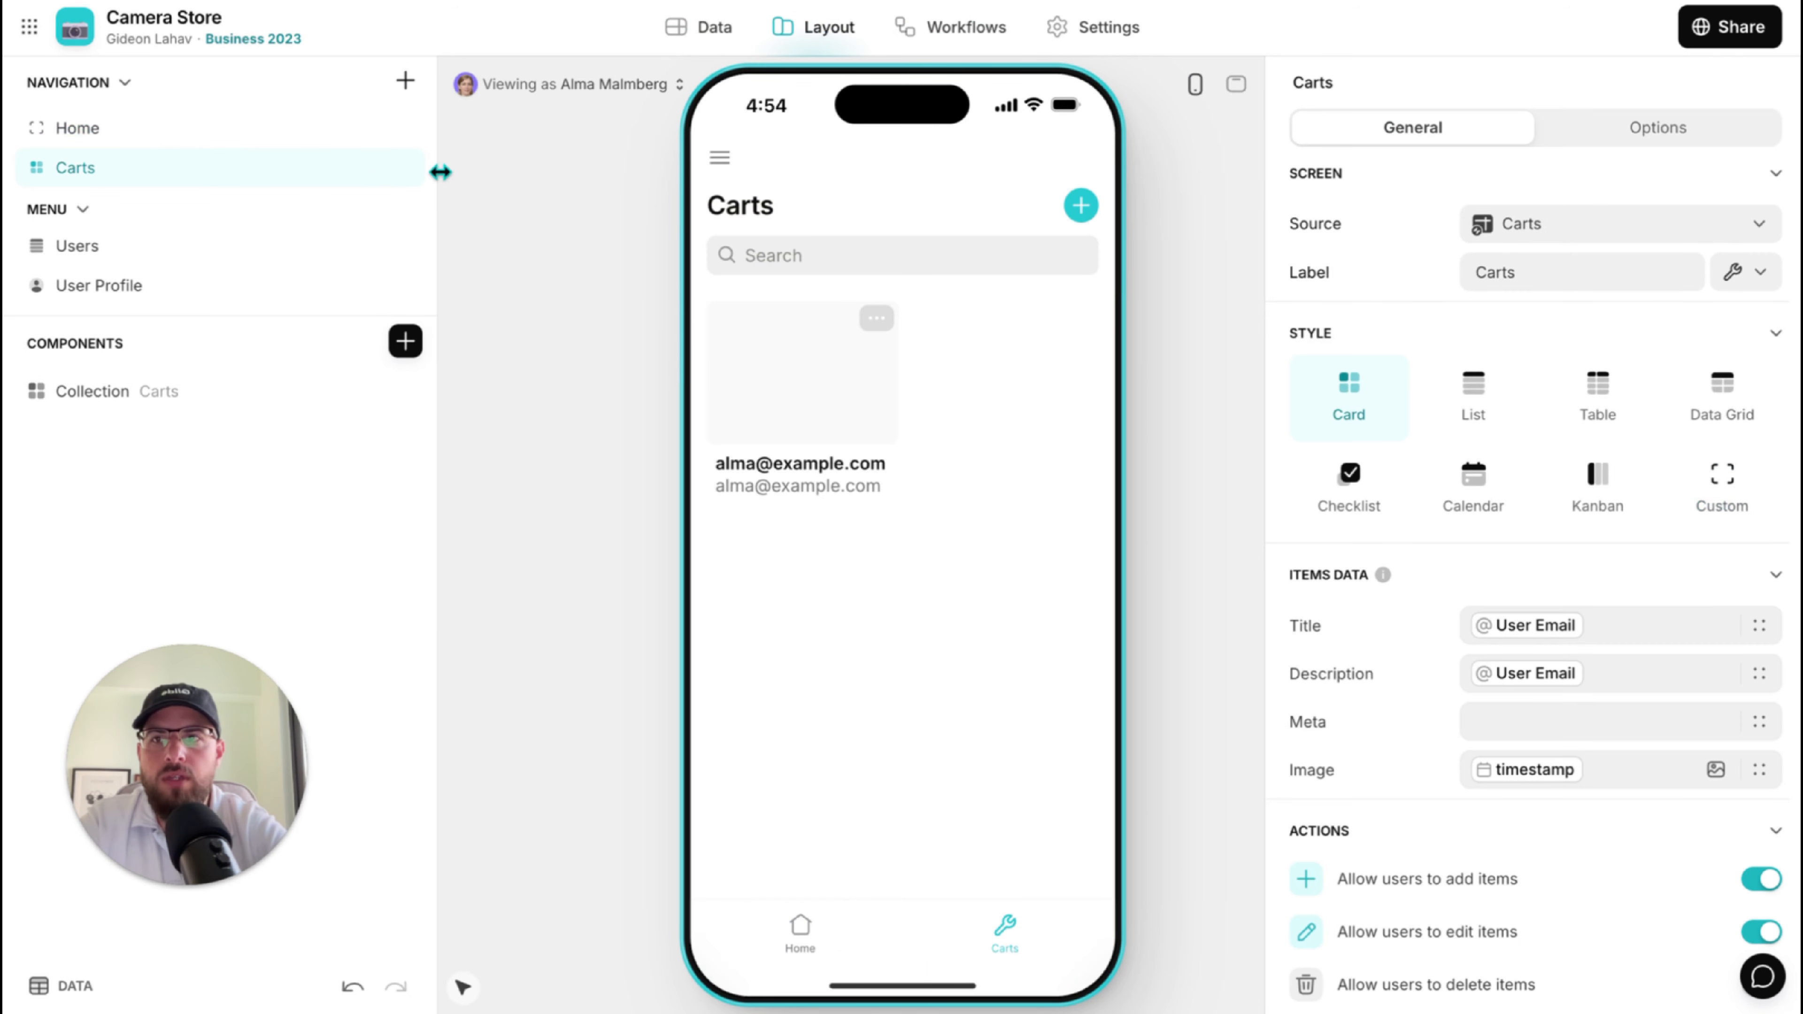
pyautogui.click(1749, 282)
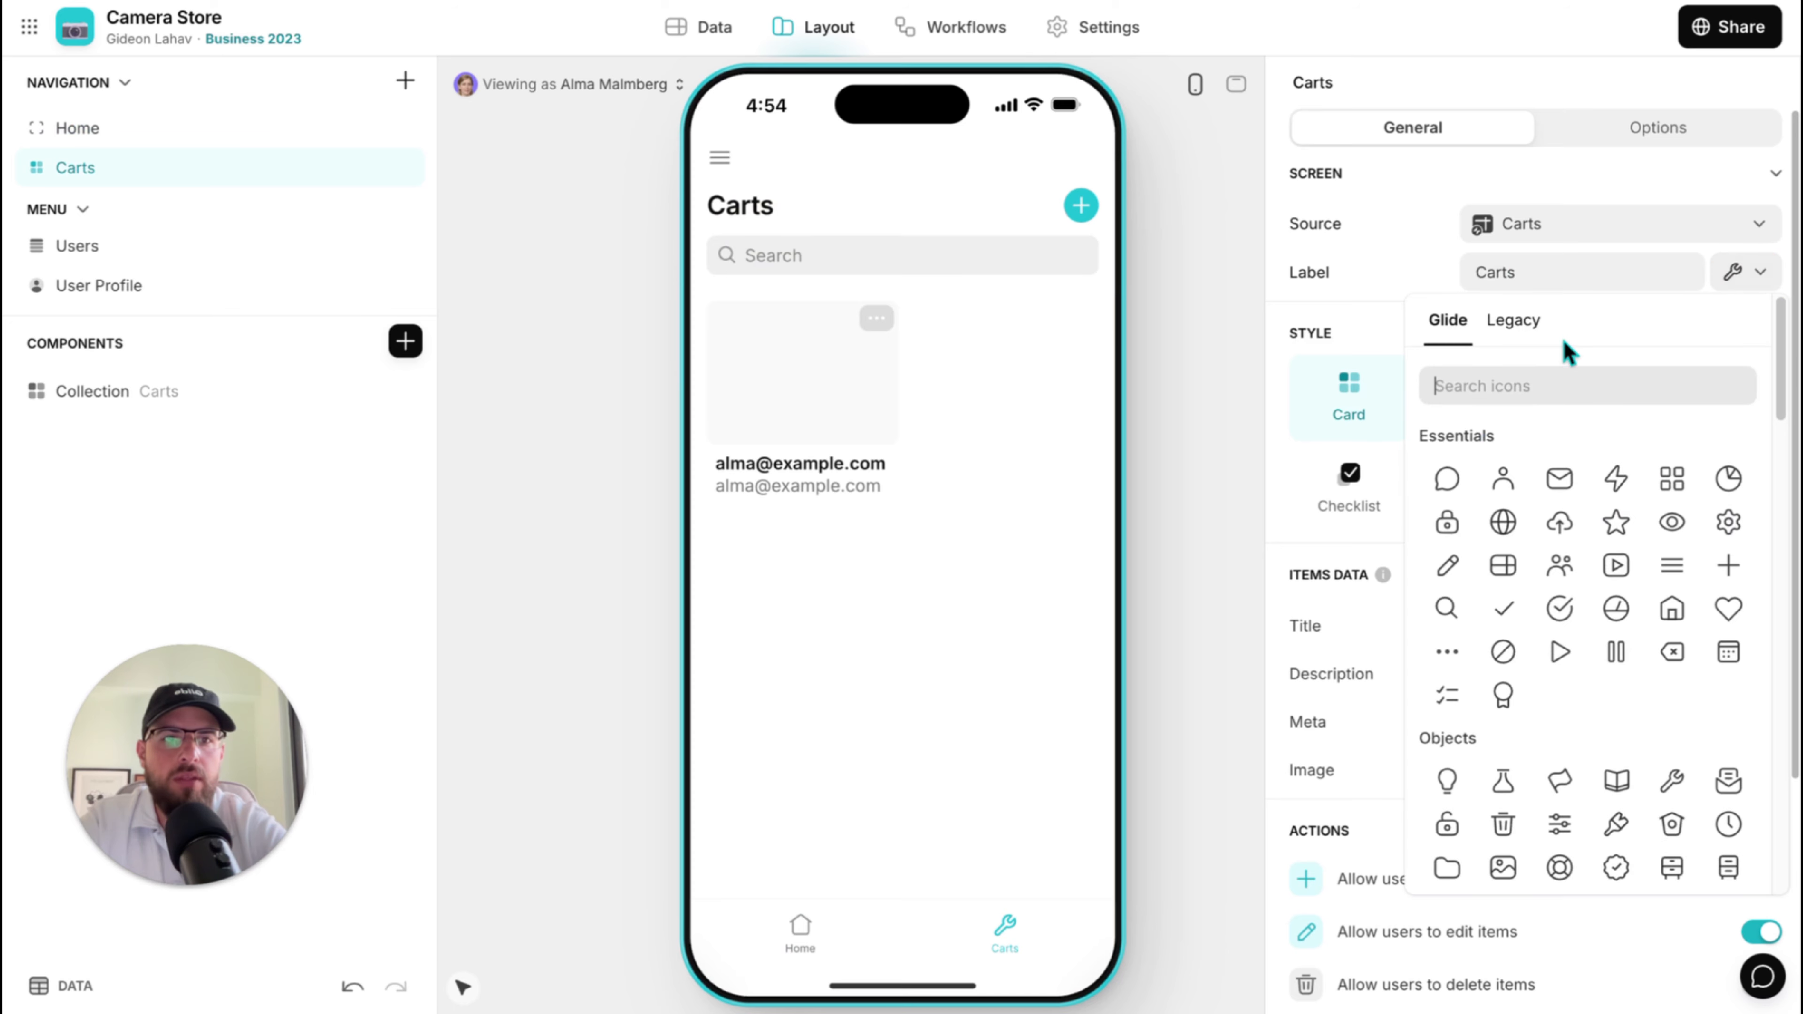
pyautogui.write('dar')
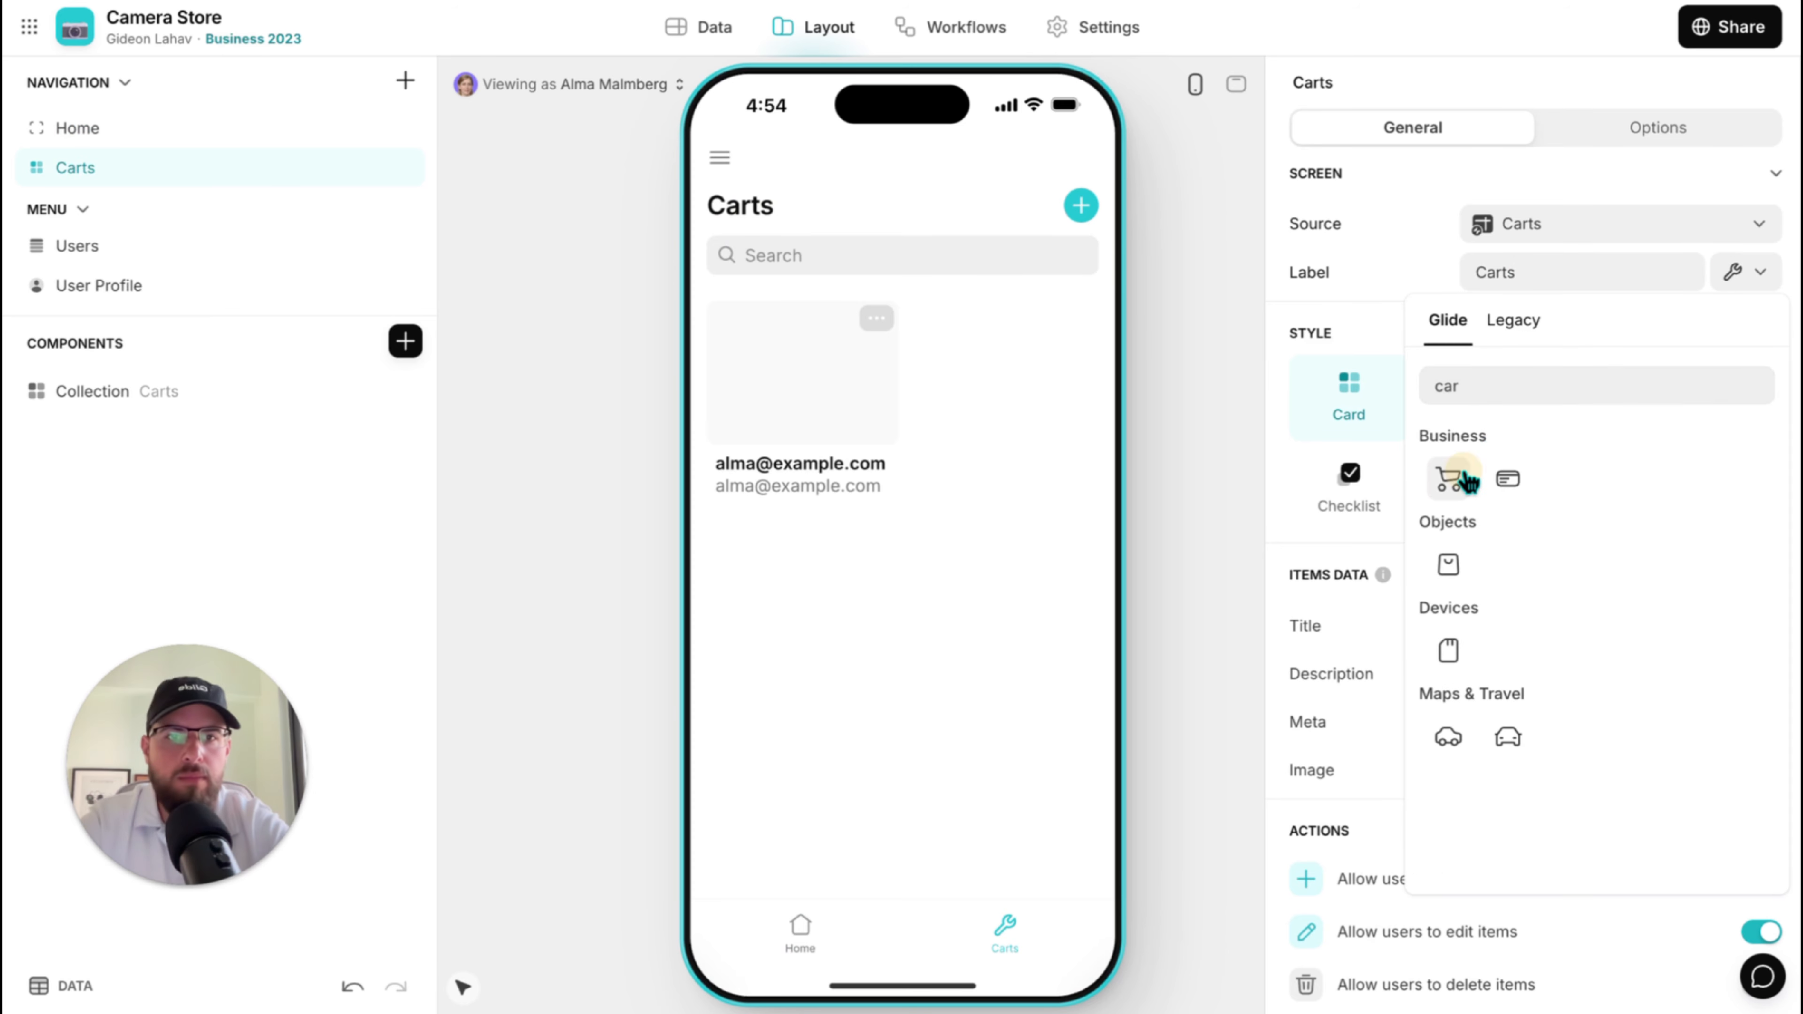
pyautogui.click(1448, 478)
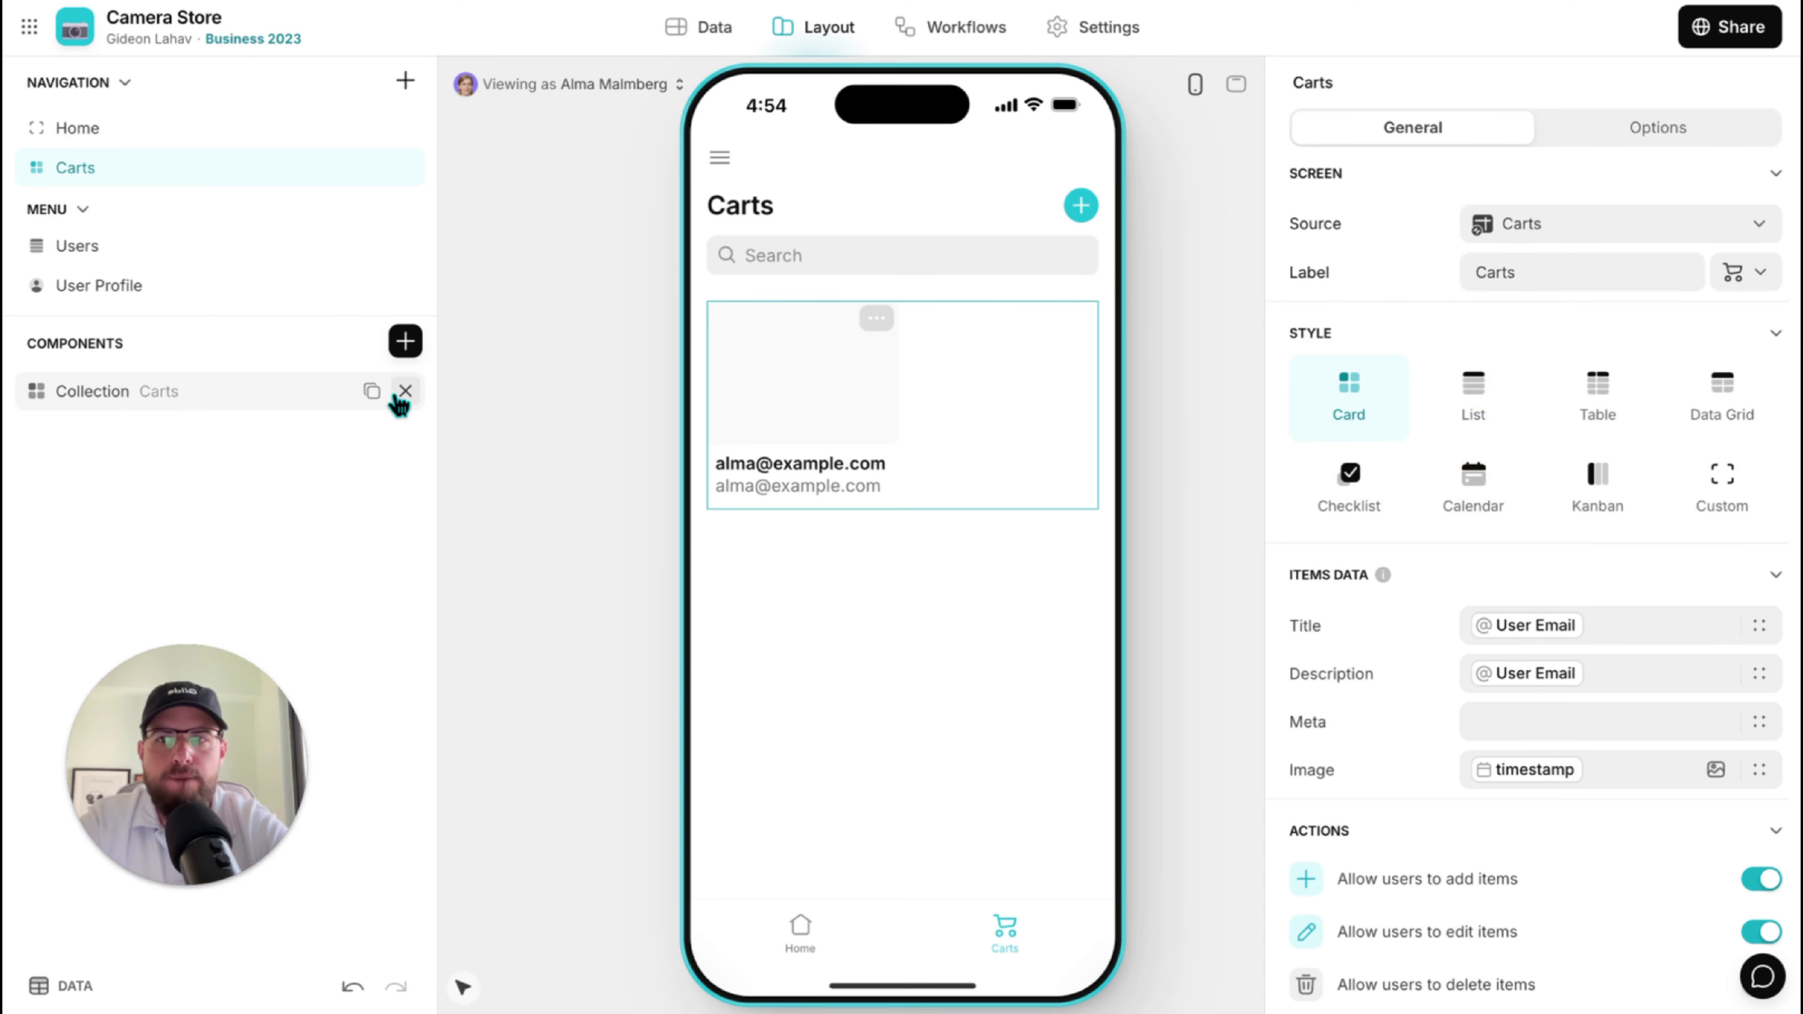
# Delete the collection from the Carts screen and open the list of insertable components.
pyautogui.click(405, 391)
pyautogui.click(405, 341)
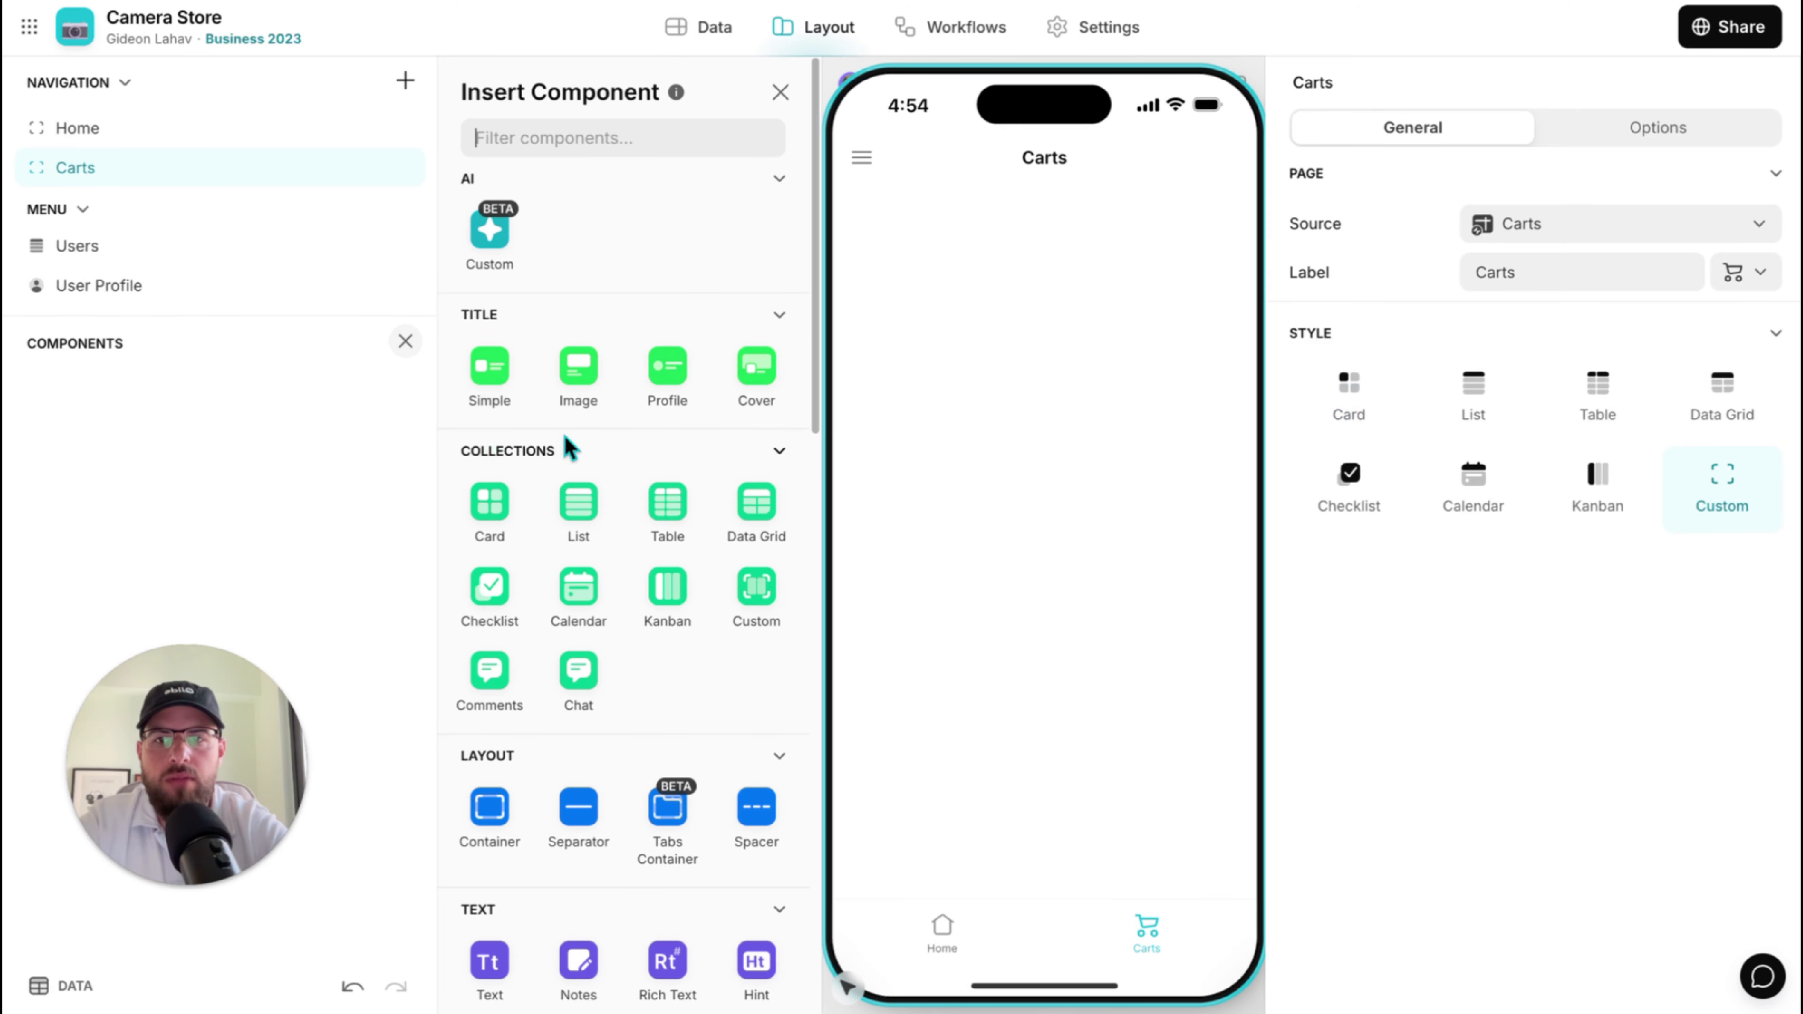
# Add a Big Numbers component to the Carts screen showing the Cart Sum value with the description "Total Price".
pyautogui.write('big')
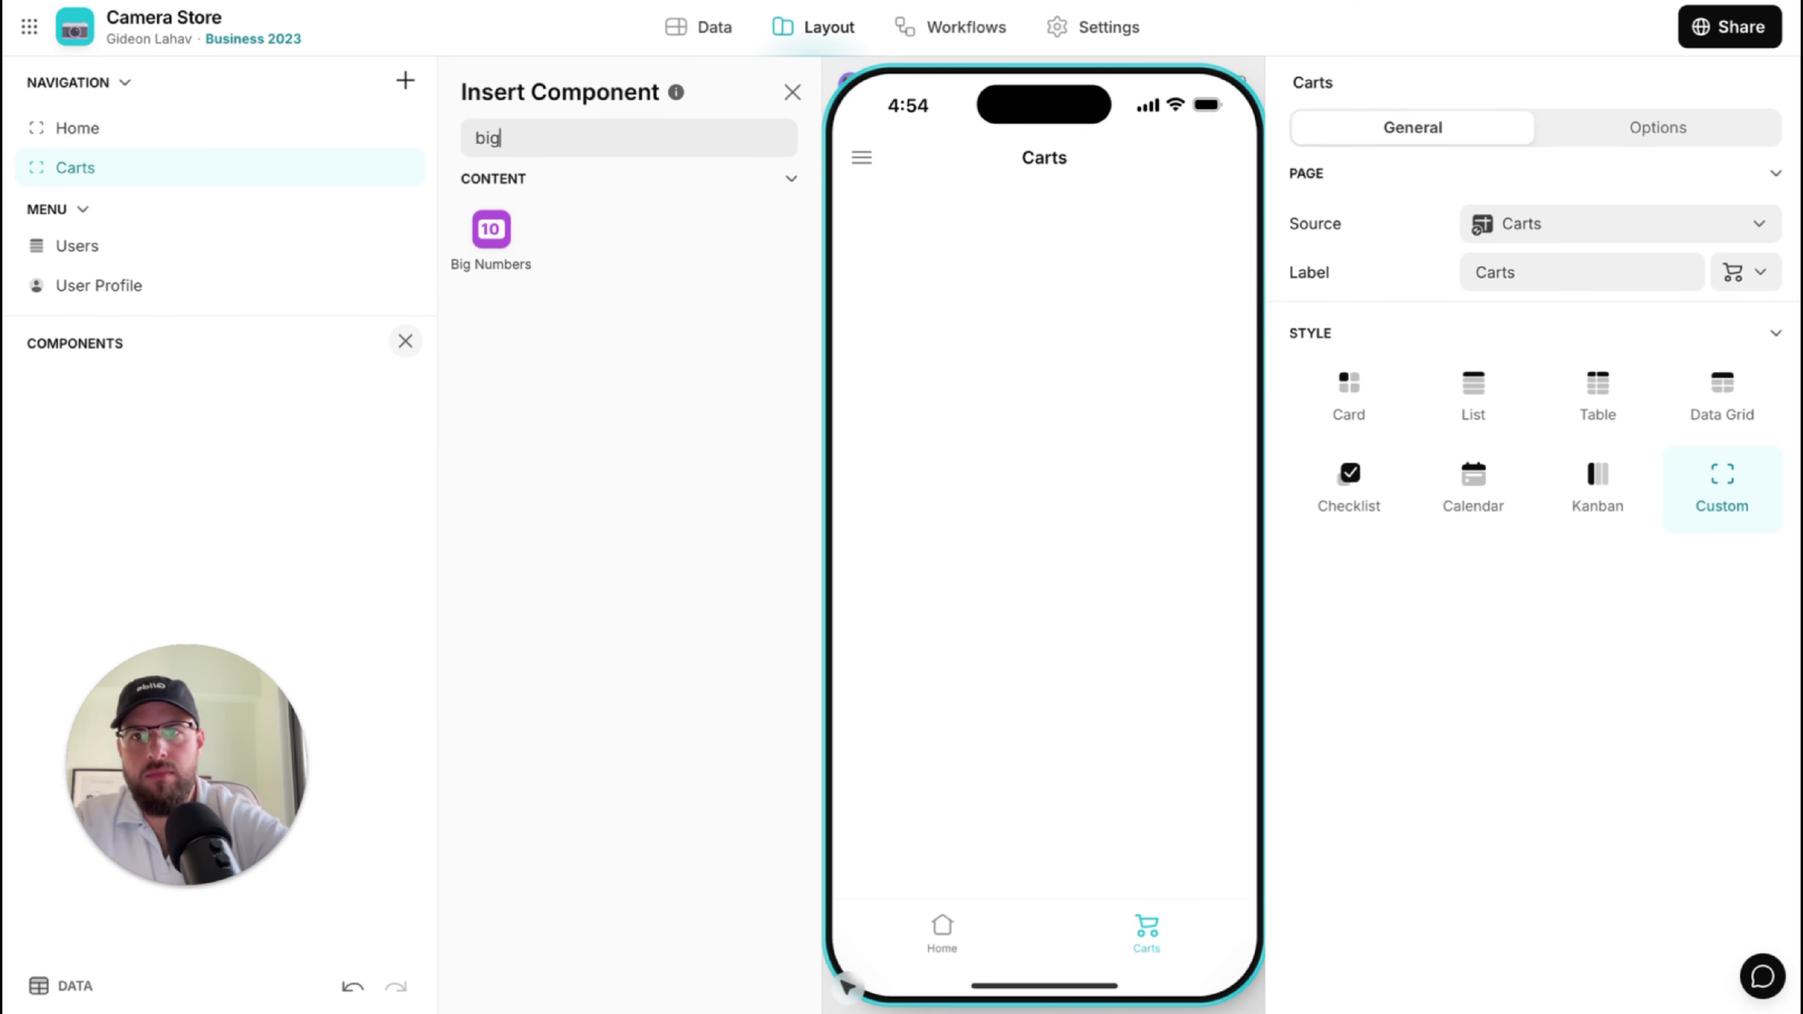
pyautogui.click(496, 242)
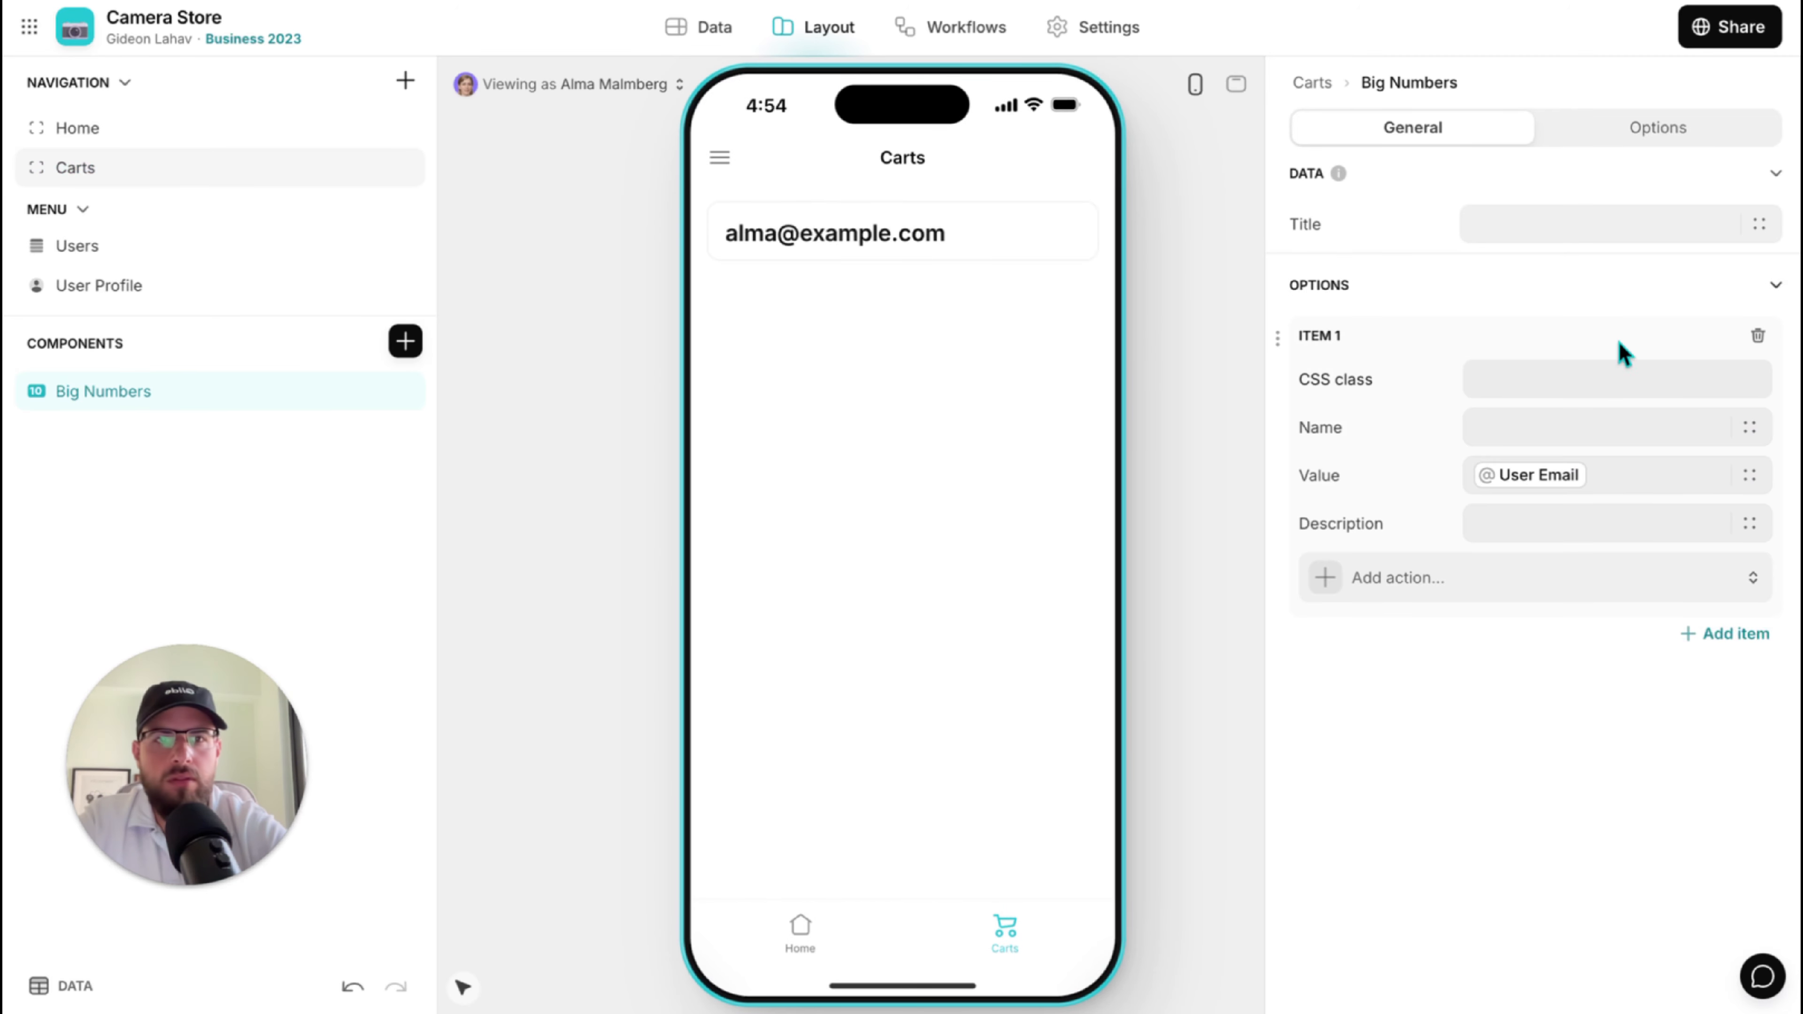
pyautogui.click(1569, 483)
pyautogui.click(1589, 757)
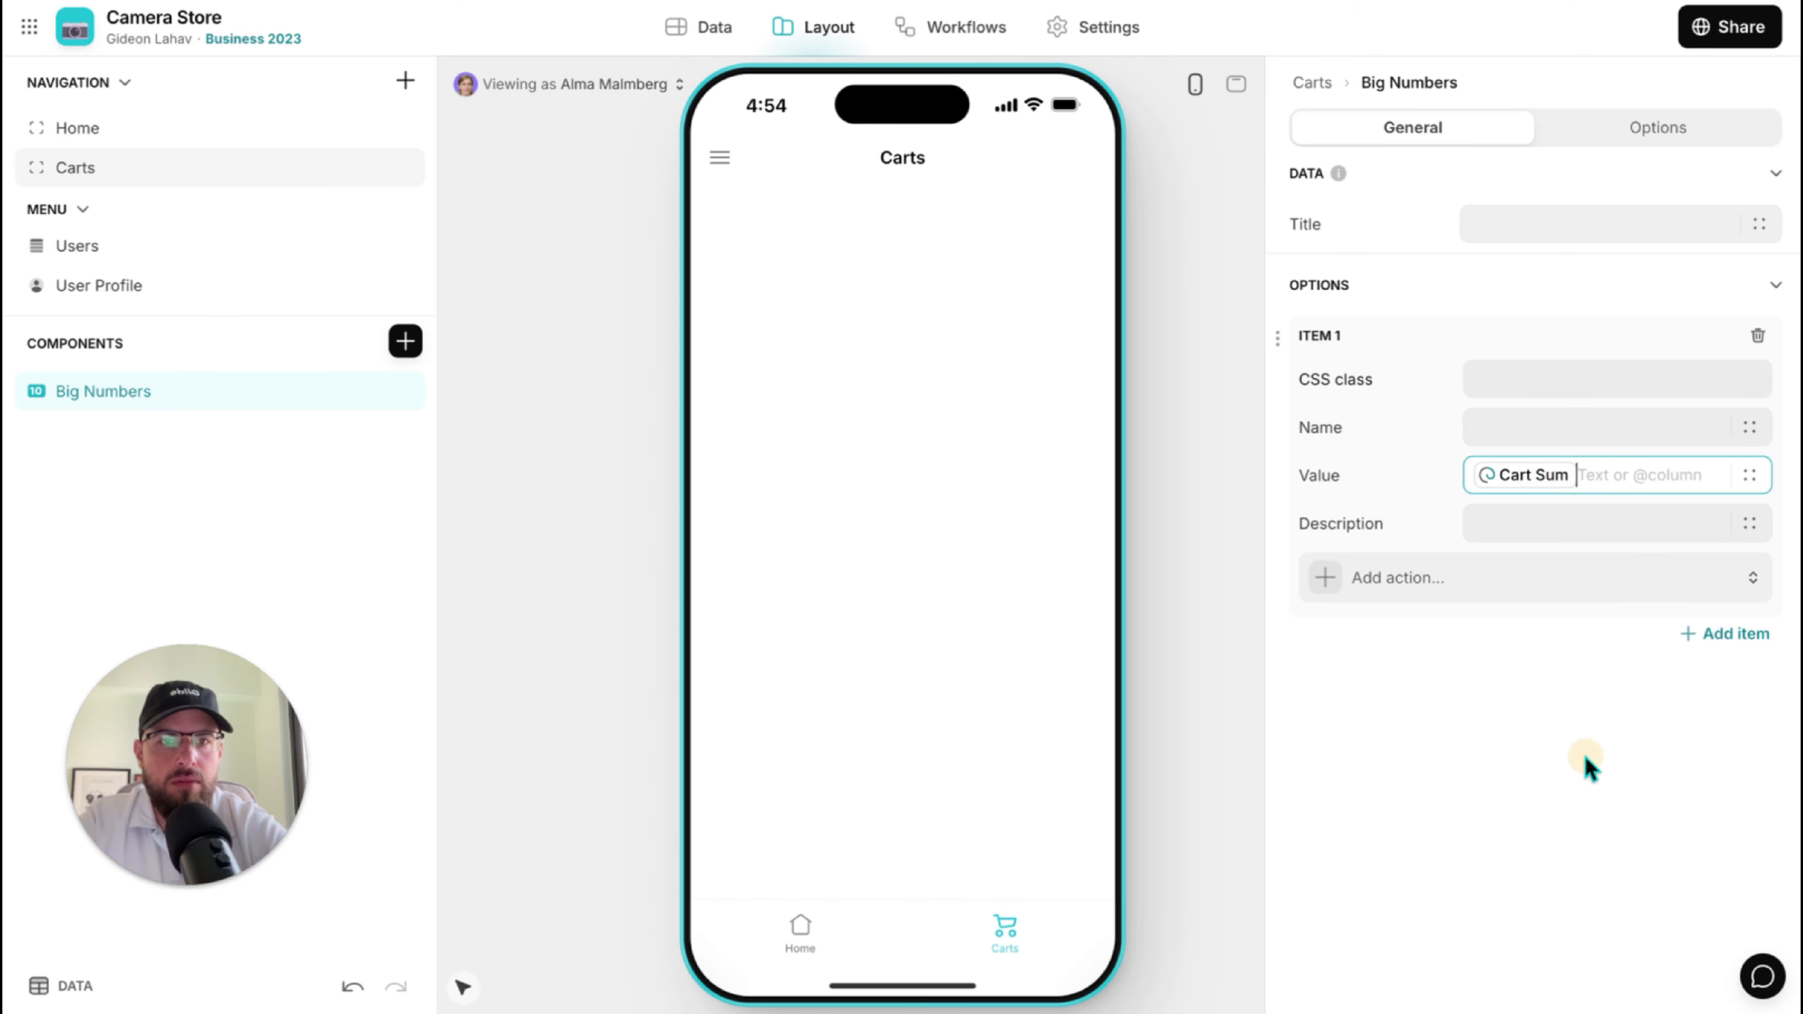
pyautogui.click(1496, 523)
pyautogui.write('Sum')
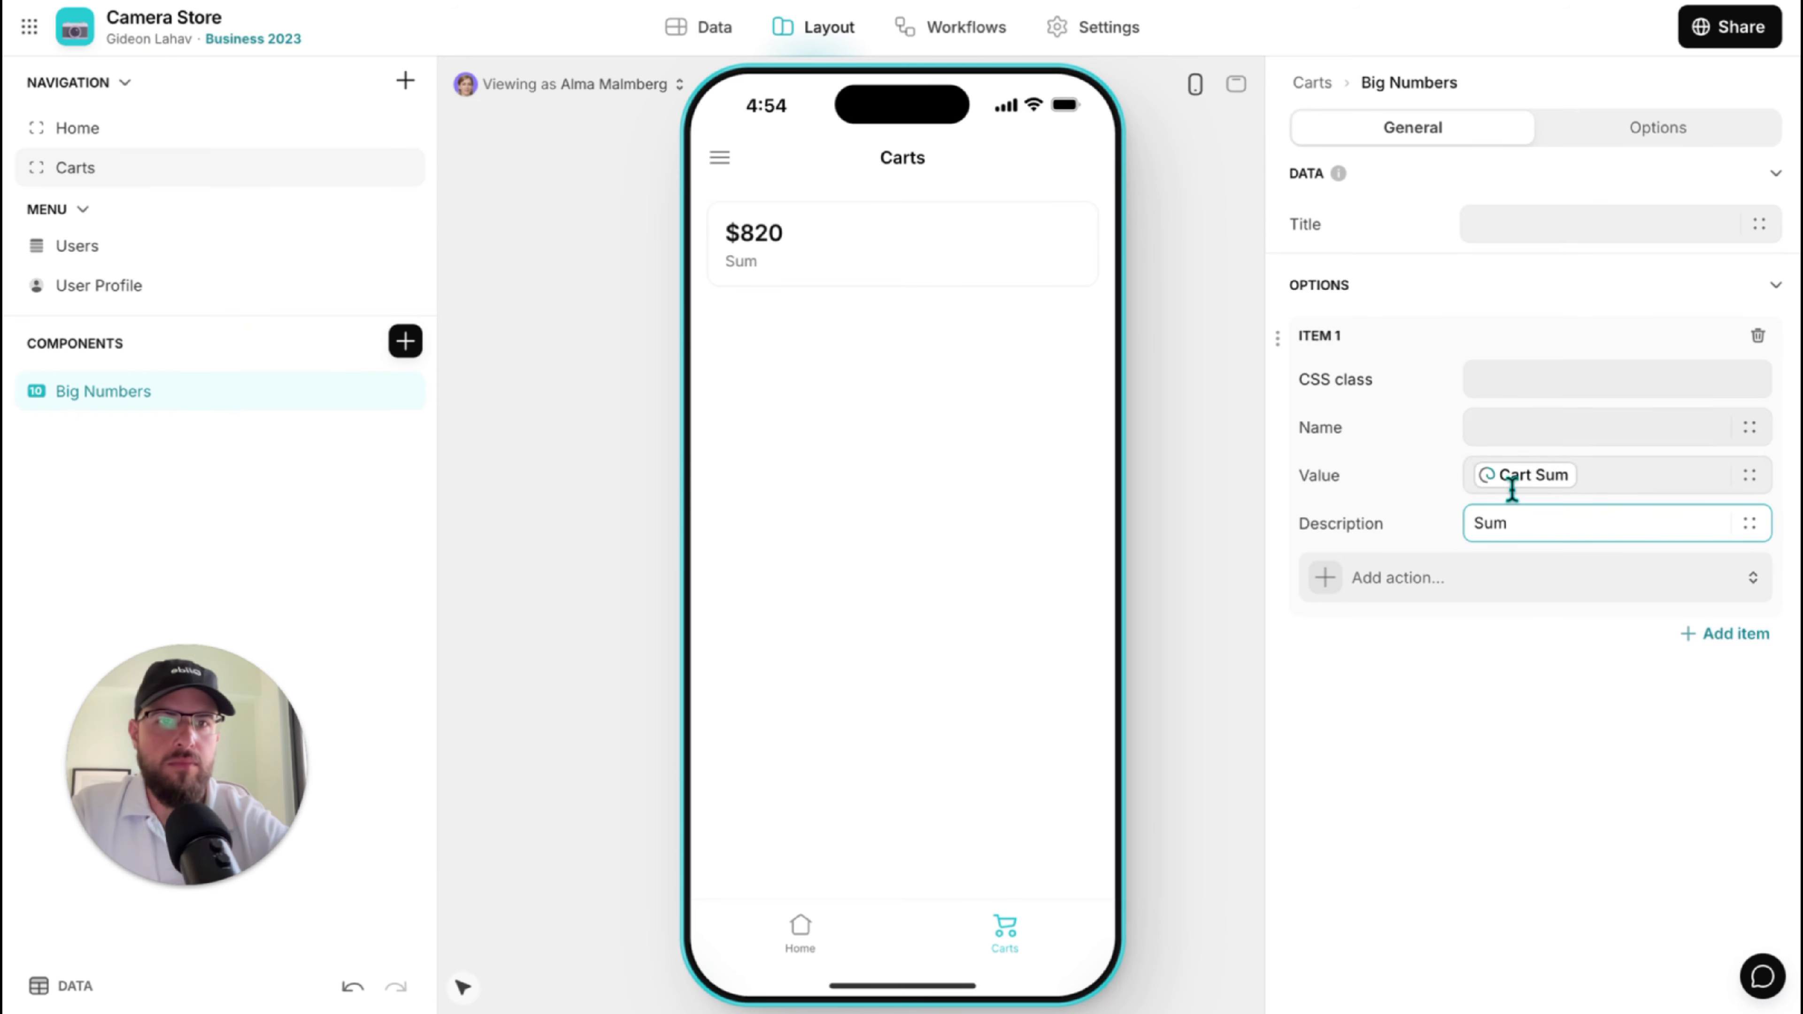
pyautogui.write('a')
pyautogui.hotkey('ctrl', 'a')
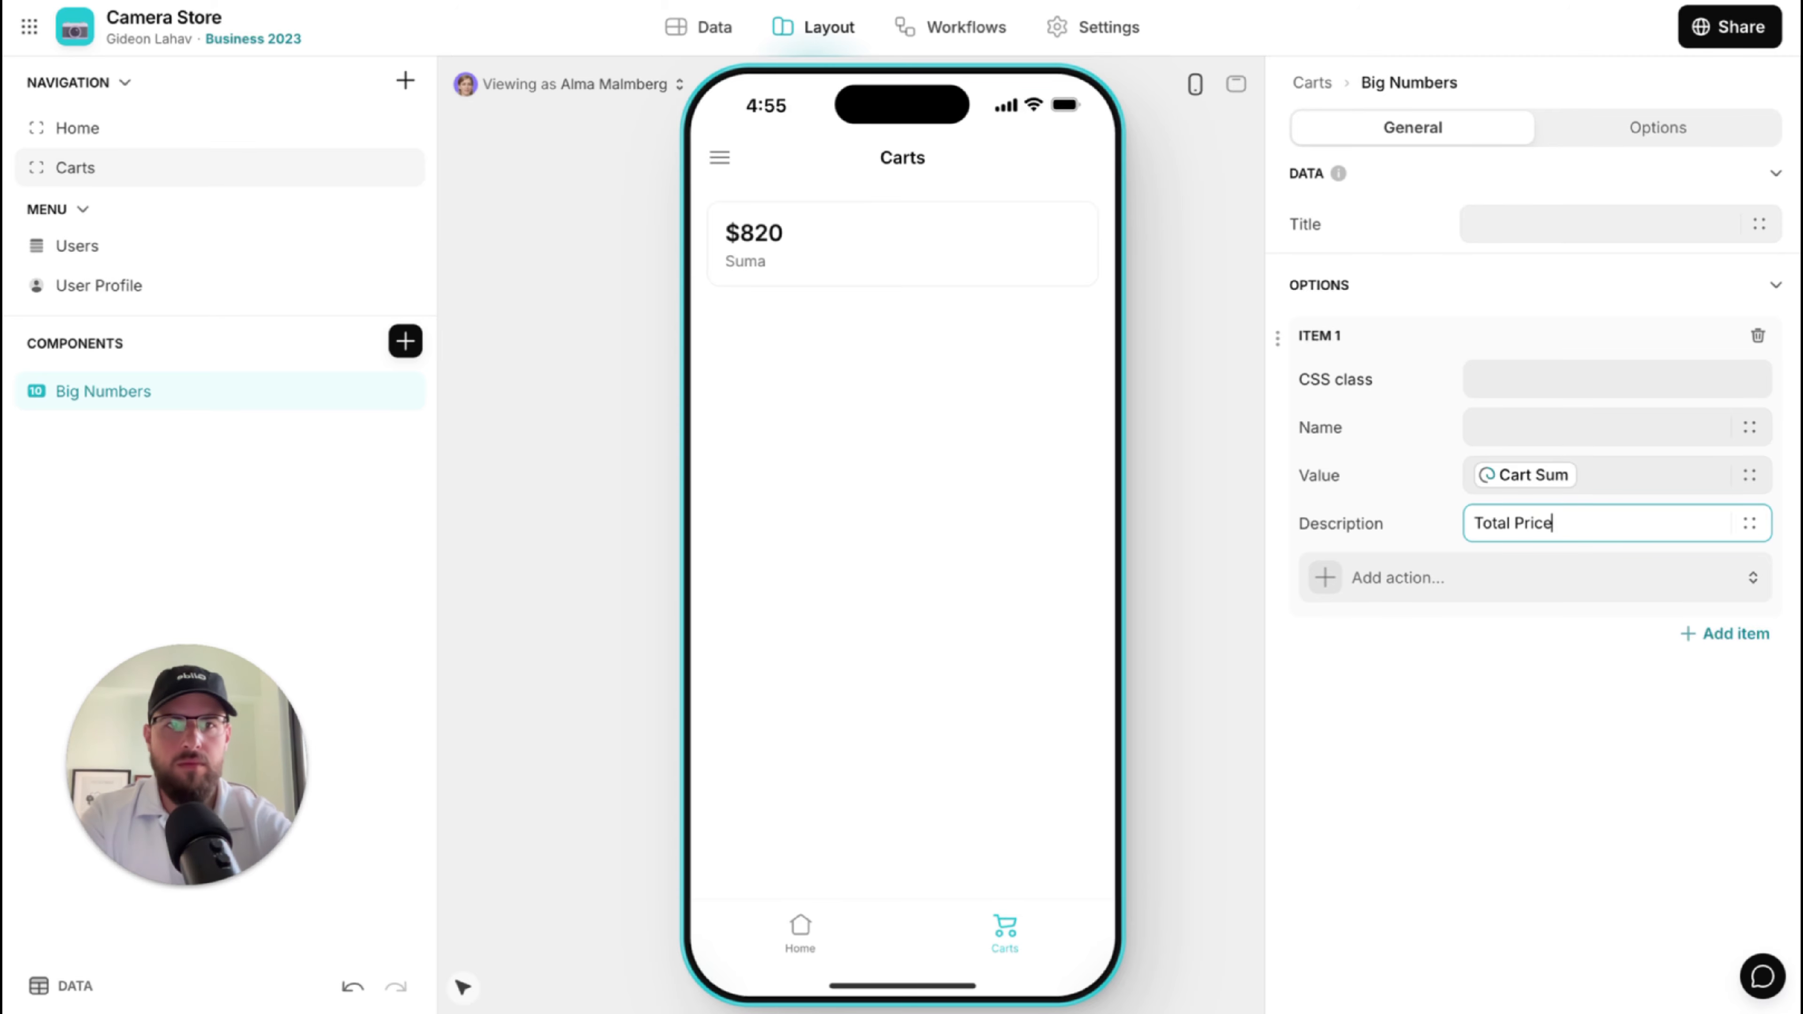
# Add a list collection to the Carts screen, sourced from Products in Carts, with Product Name as the item title.
pyautogui.click(416, 346)
pyautogui.click(576, 503)
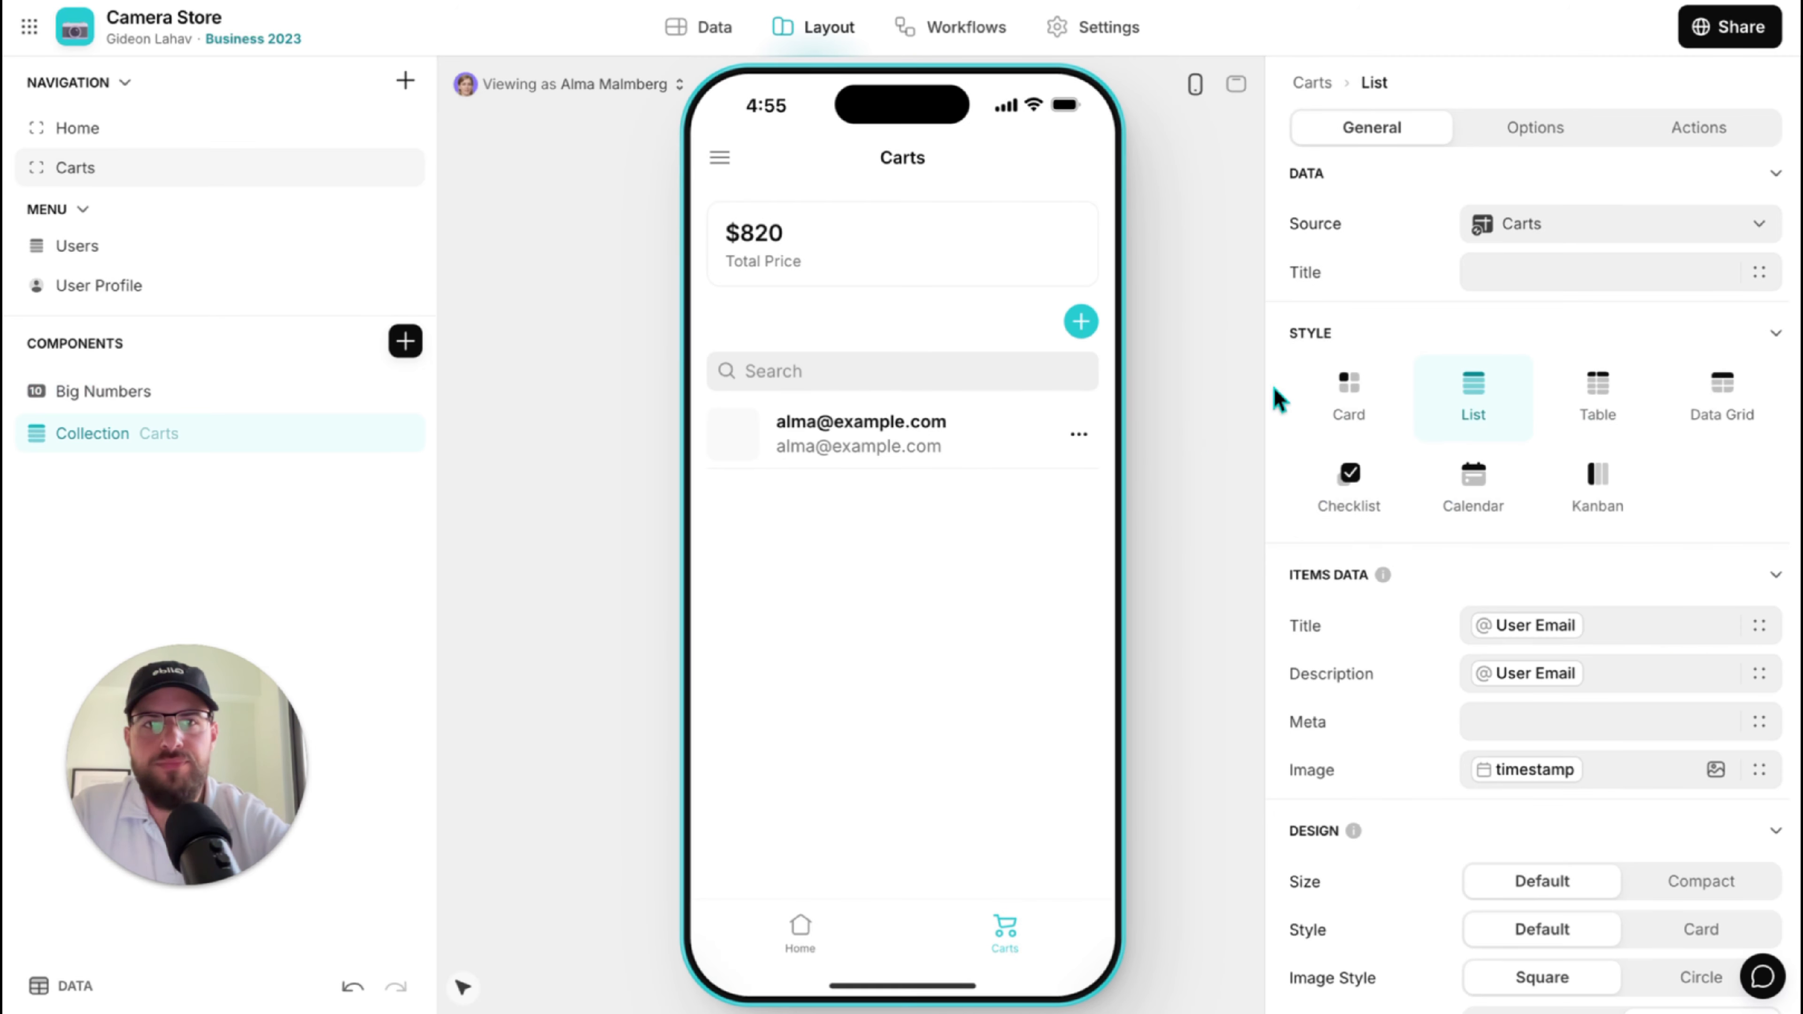
pyautogui.click(1530, 231)
pyautogui.click(1602, 553)
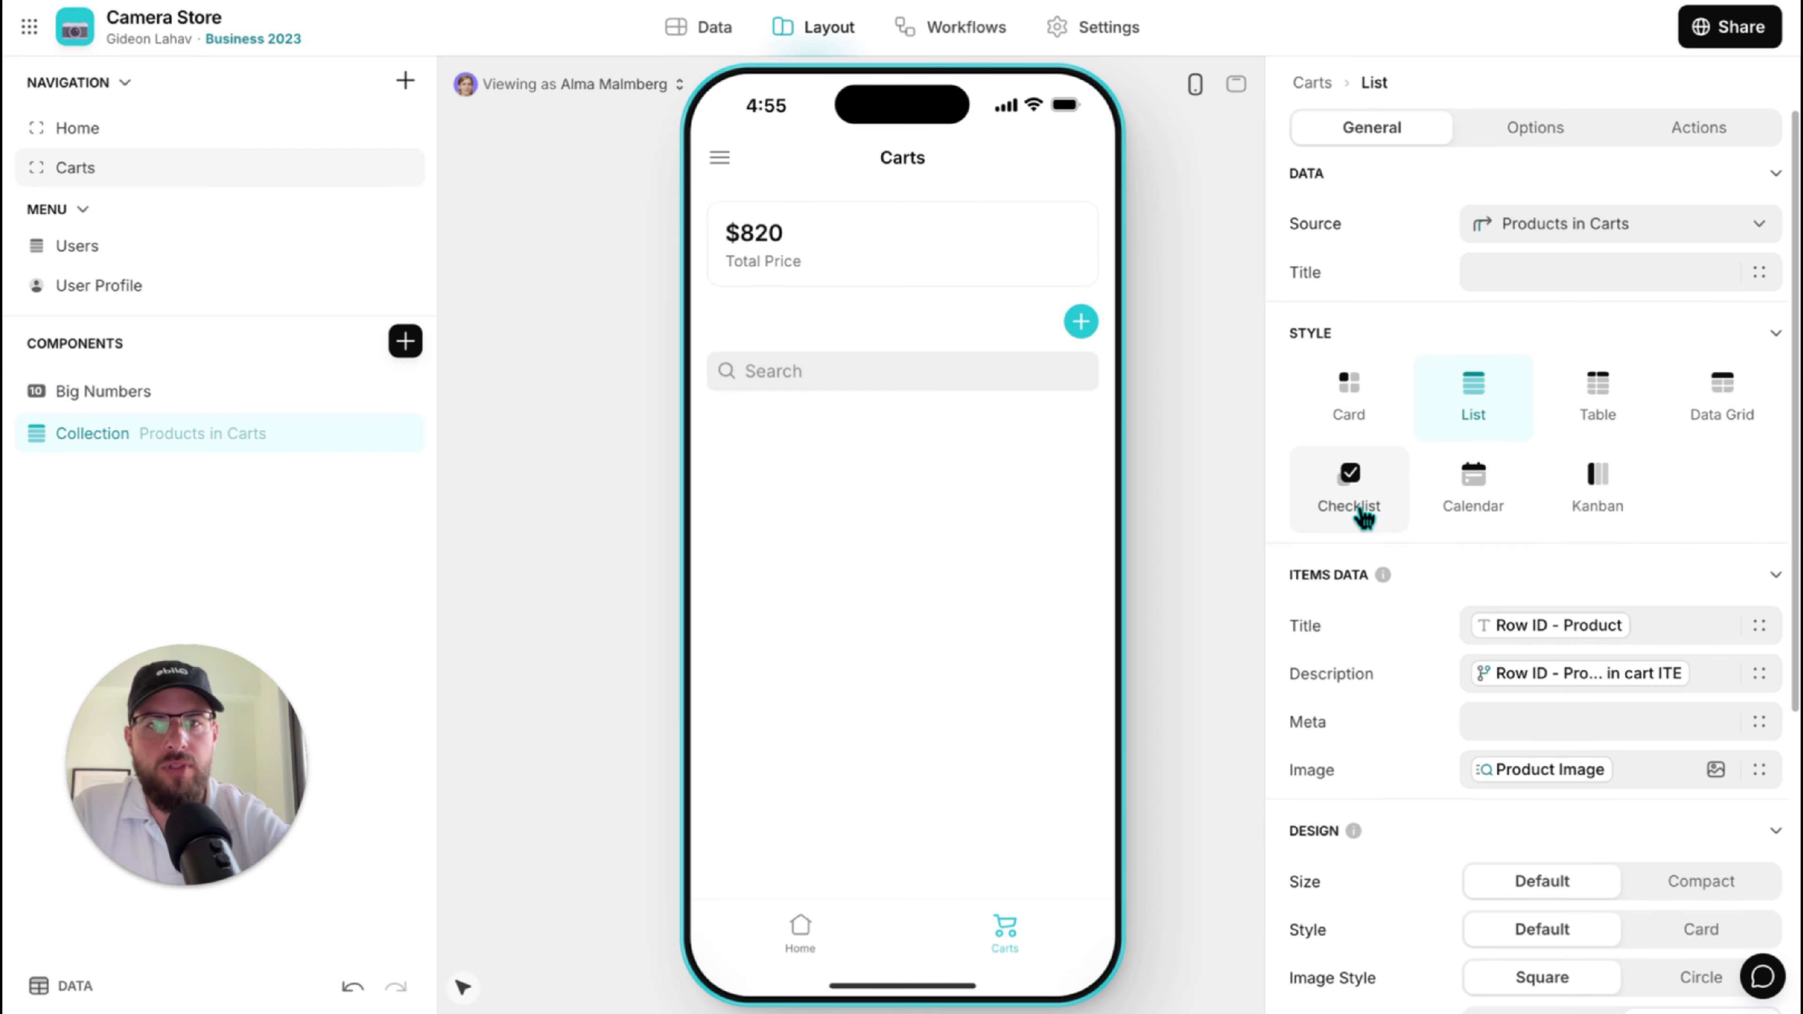
pyautogui.click(1564, 635)
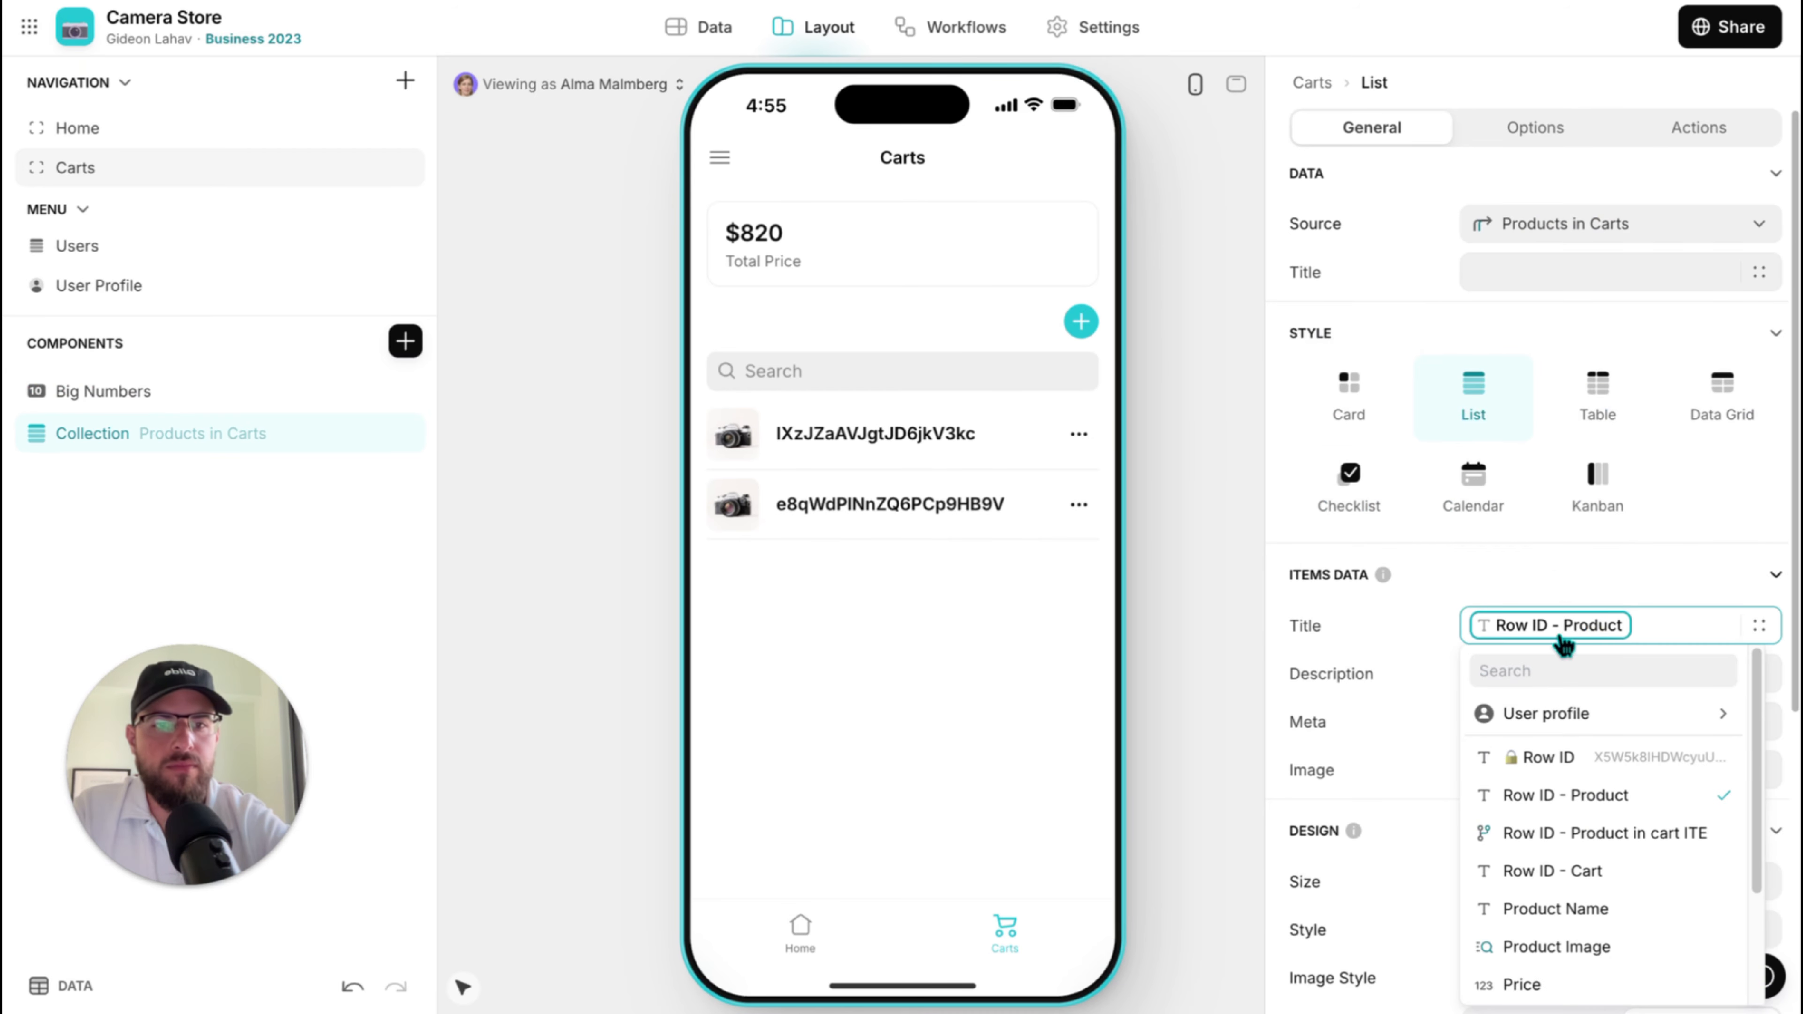
pyautogui.click(1606, 909)
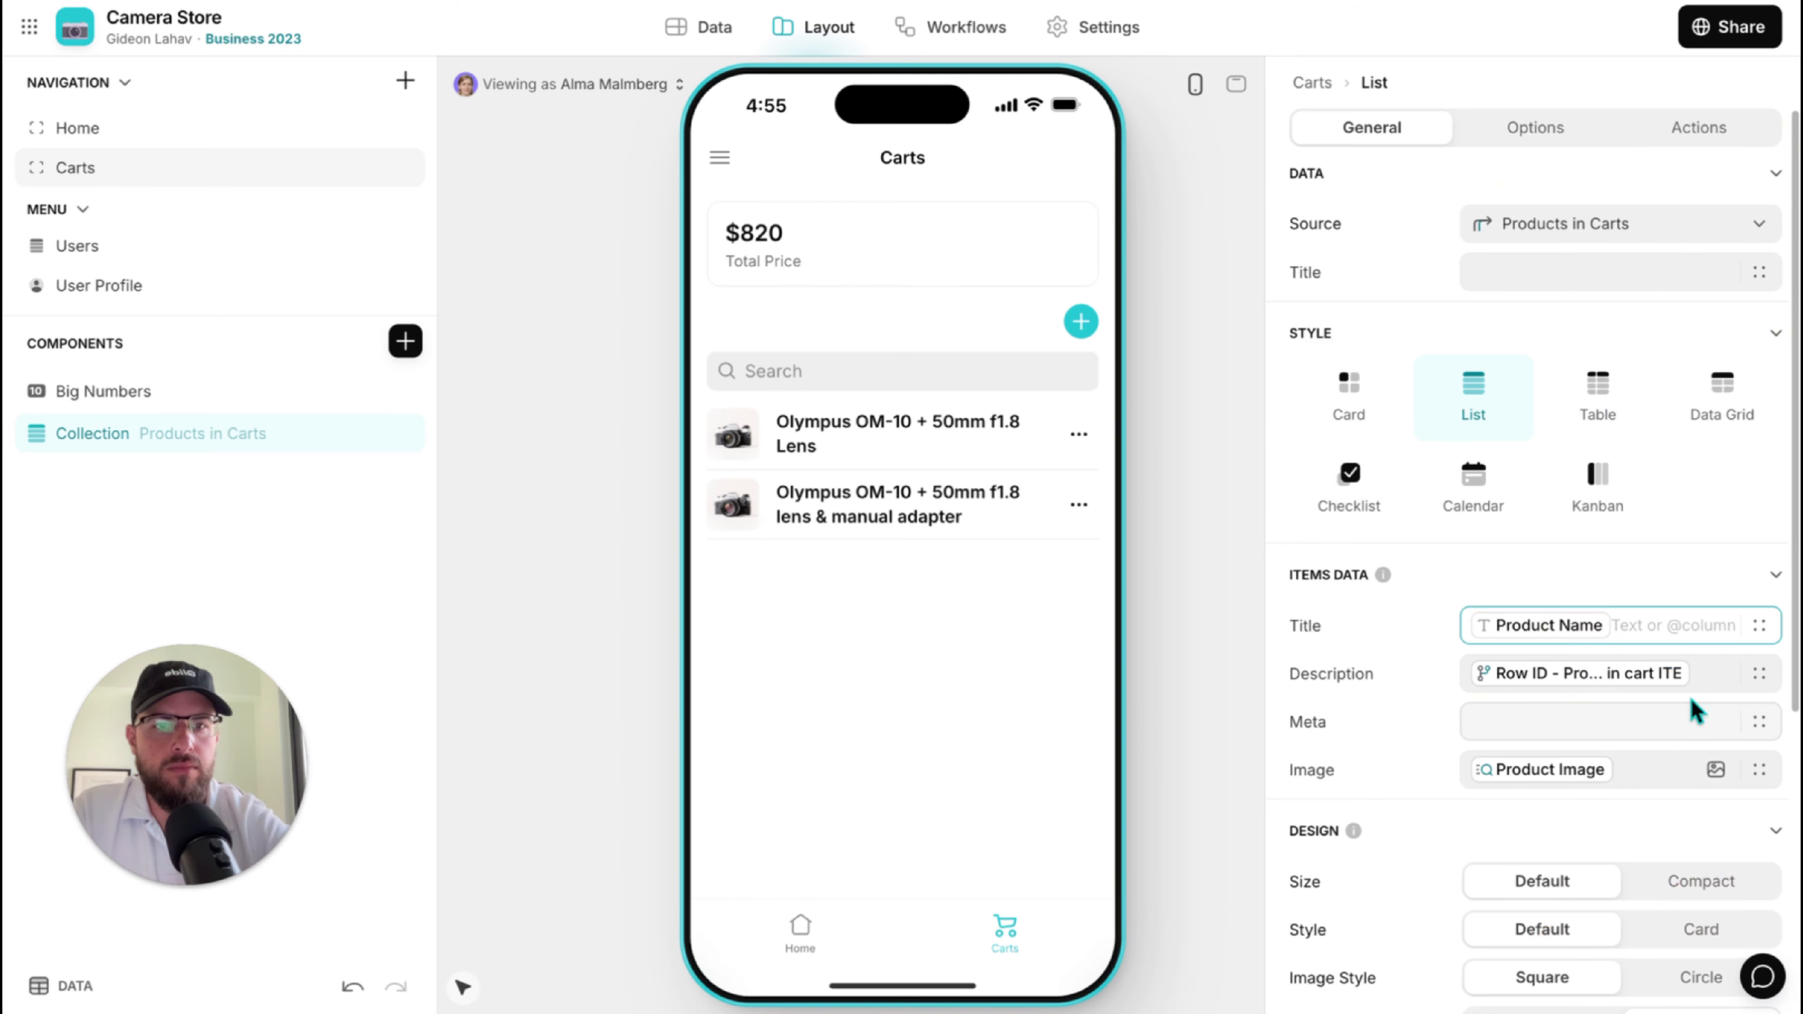
# Set the list items' Meta text to "Price * Amount = Sum" using the Price, Amount and Sum columns.
pyautogui.click(1760, 728)
pyautogui.scroll(-3, 1656, 648)
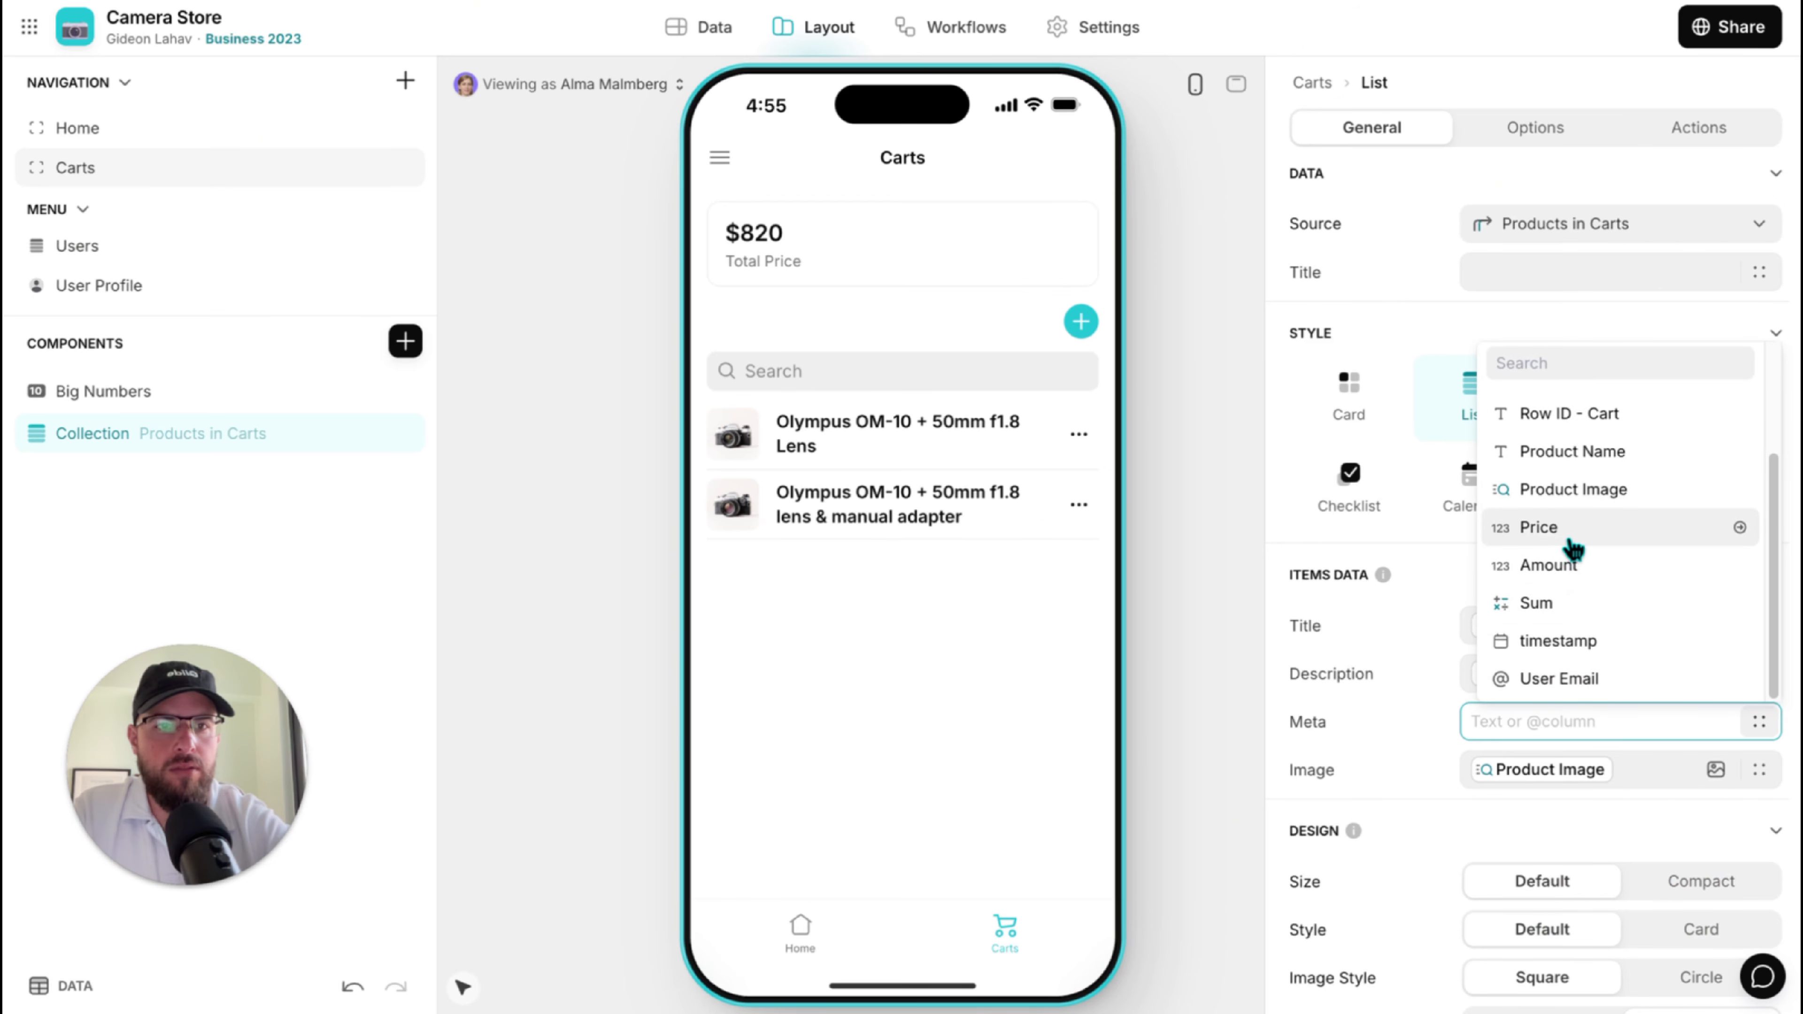
pyautogui.click(1573, 529)
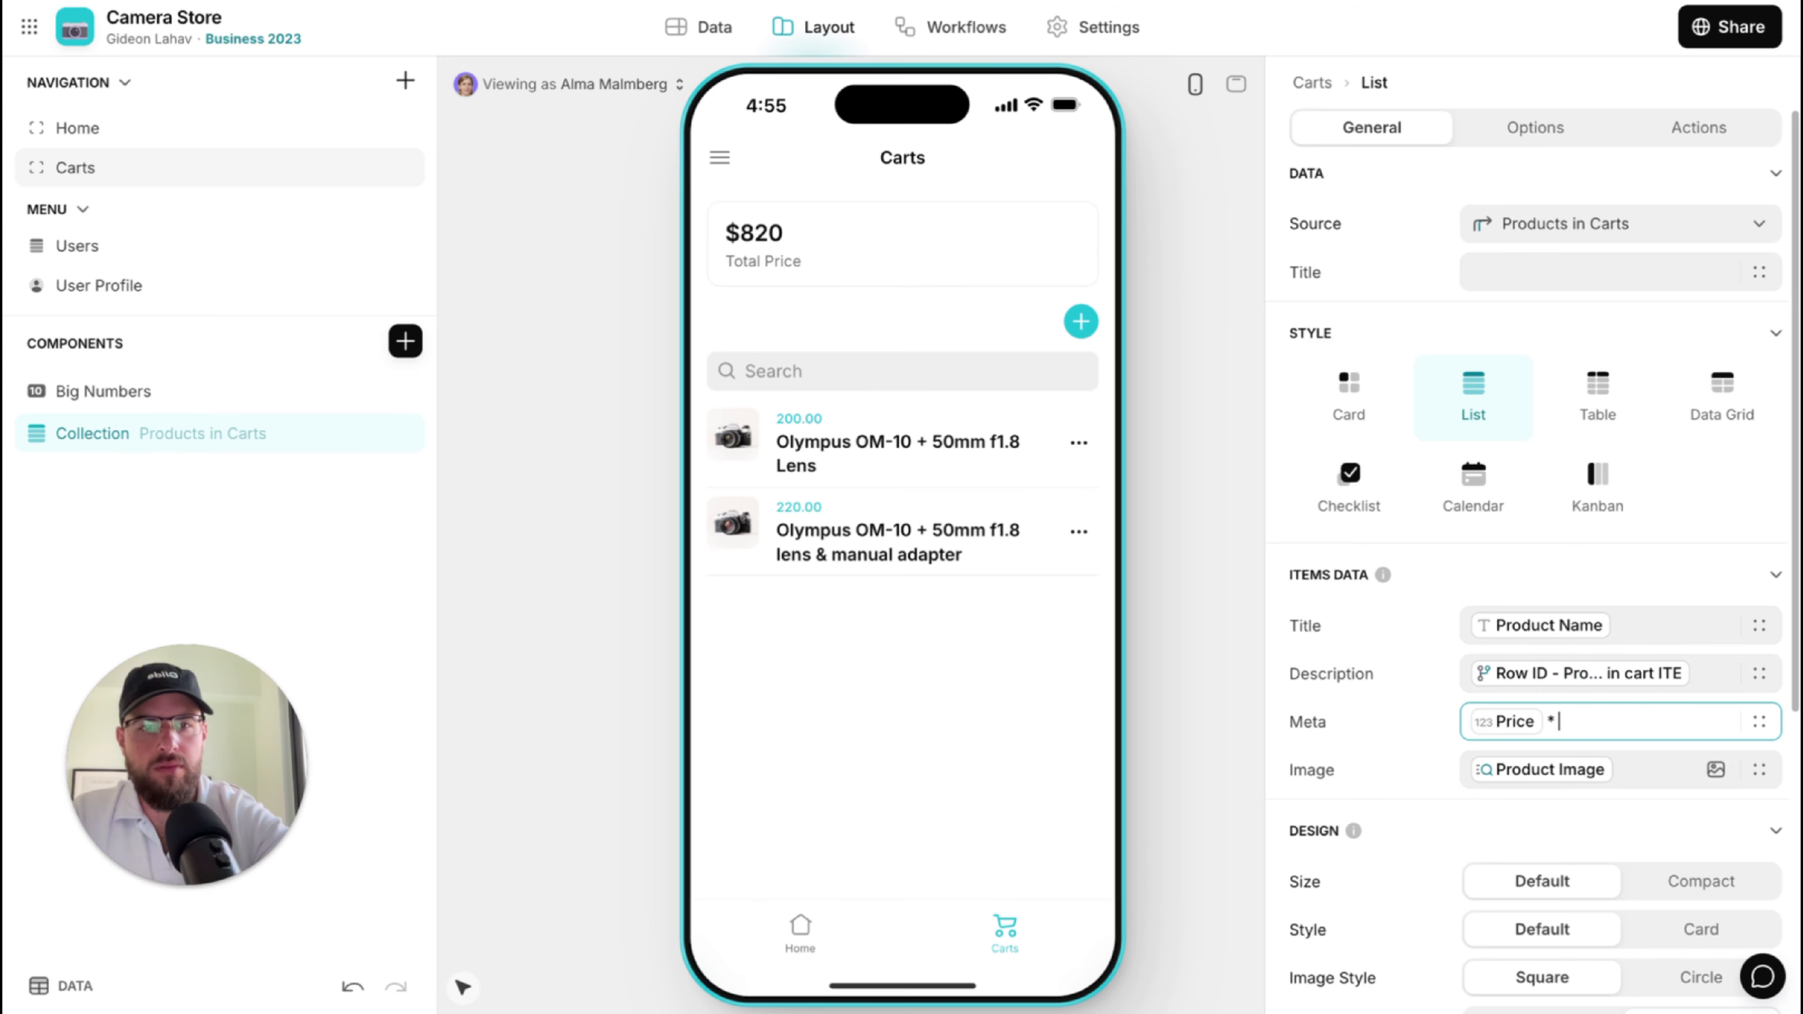
pyautogui.write('* @am')
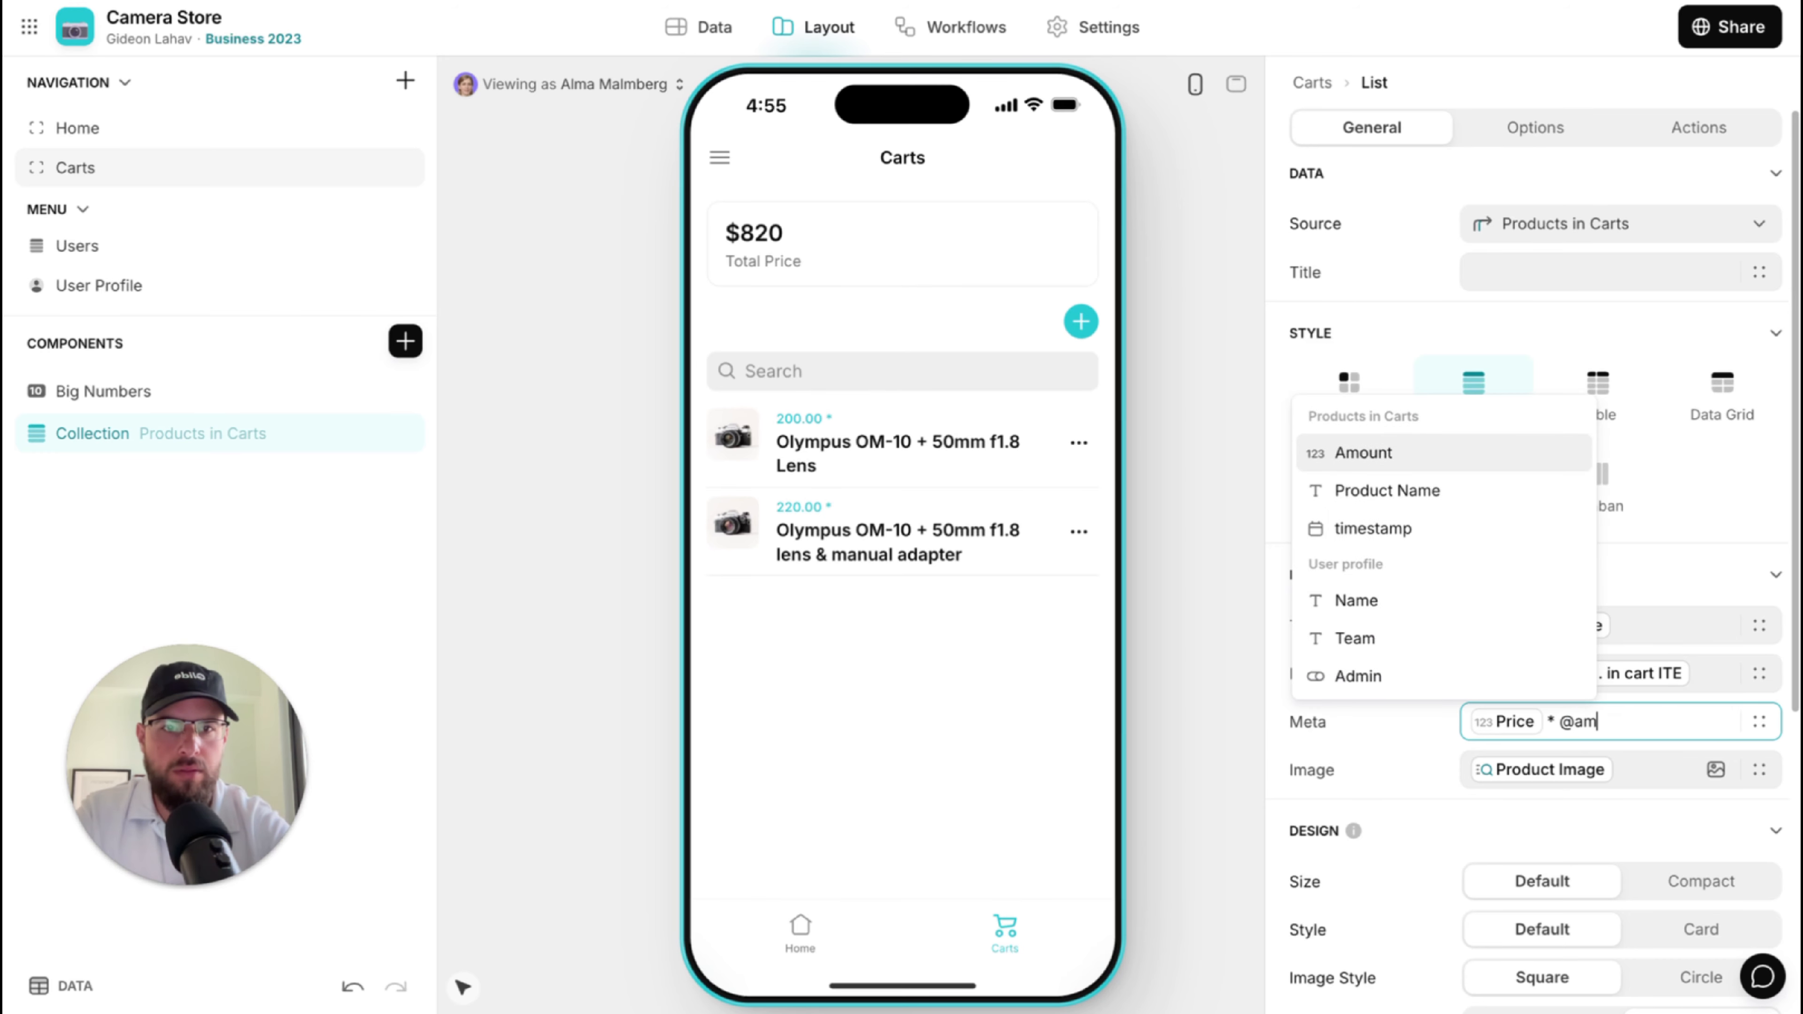
pyautogui.press('Return')
pyautogui.write('= ')
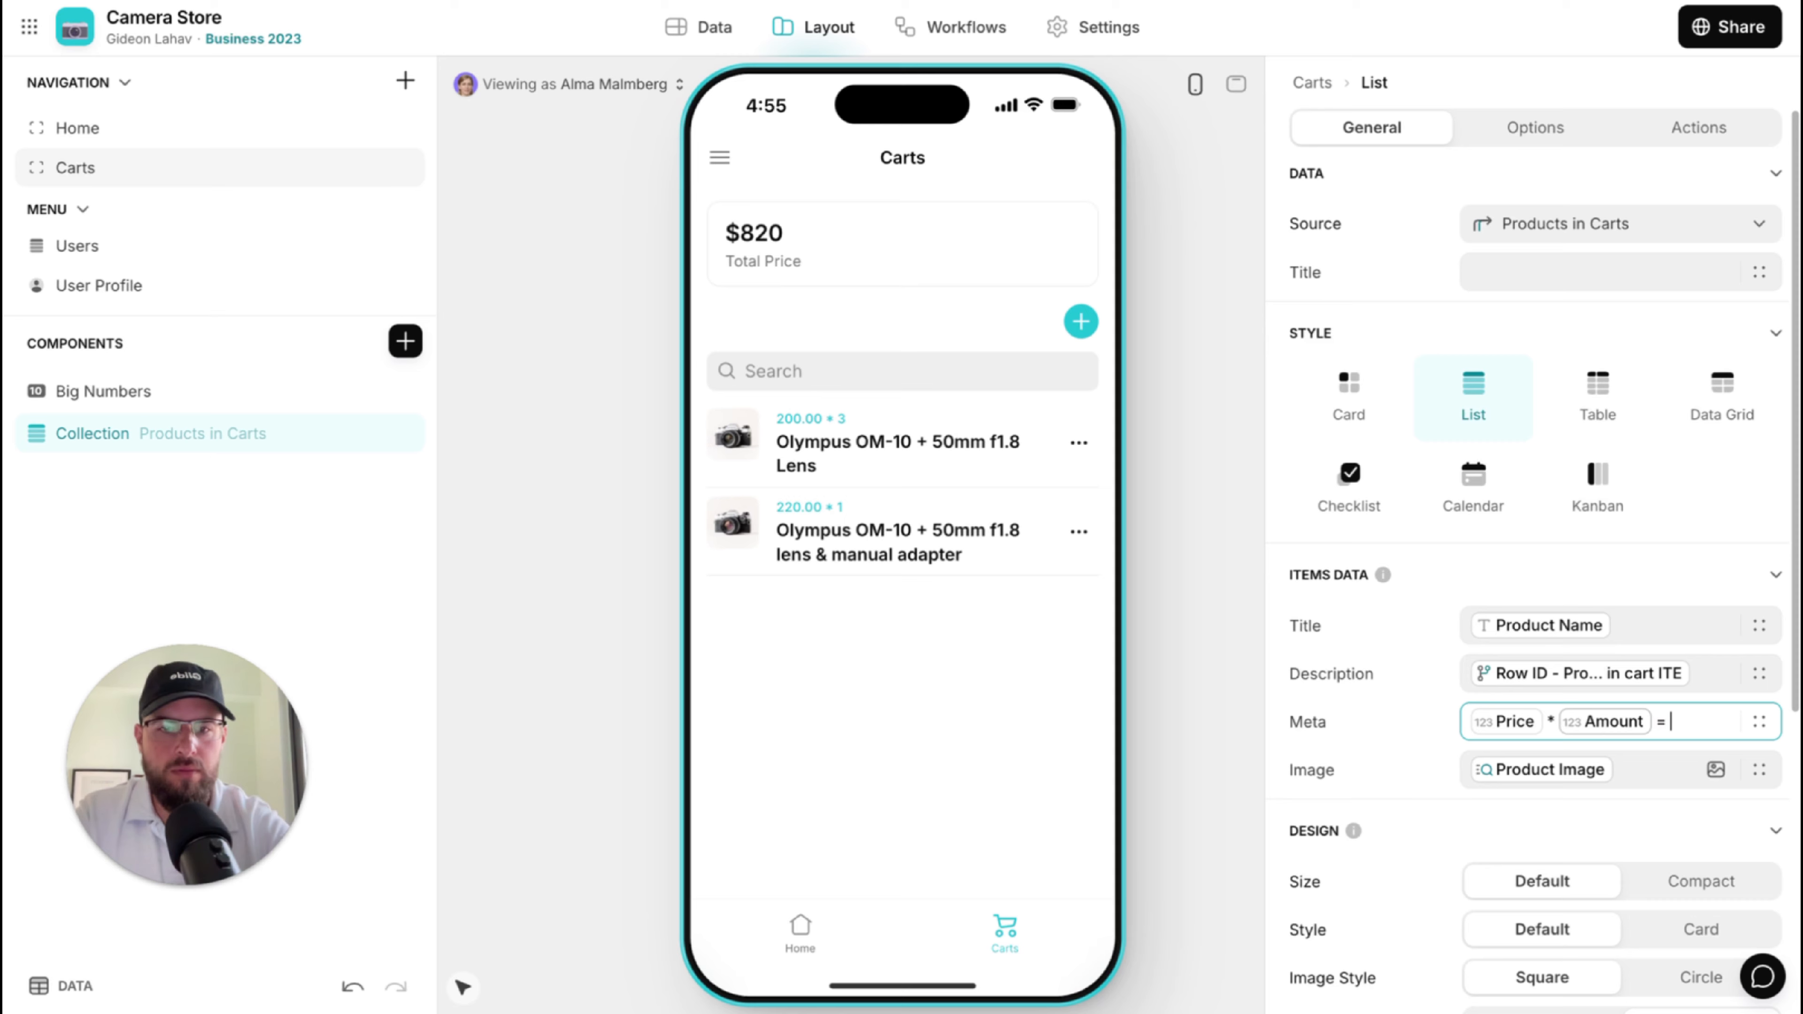
pyautogui.write('@sum')
pyautogui.press('Return')
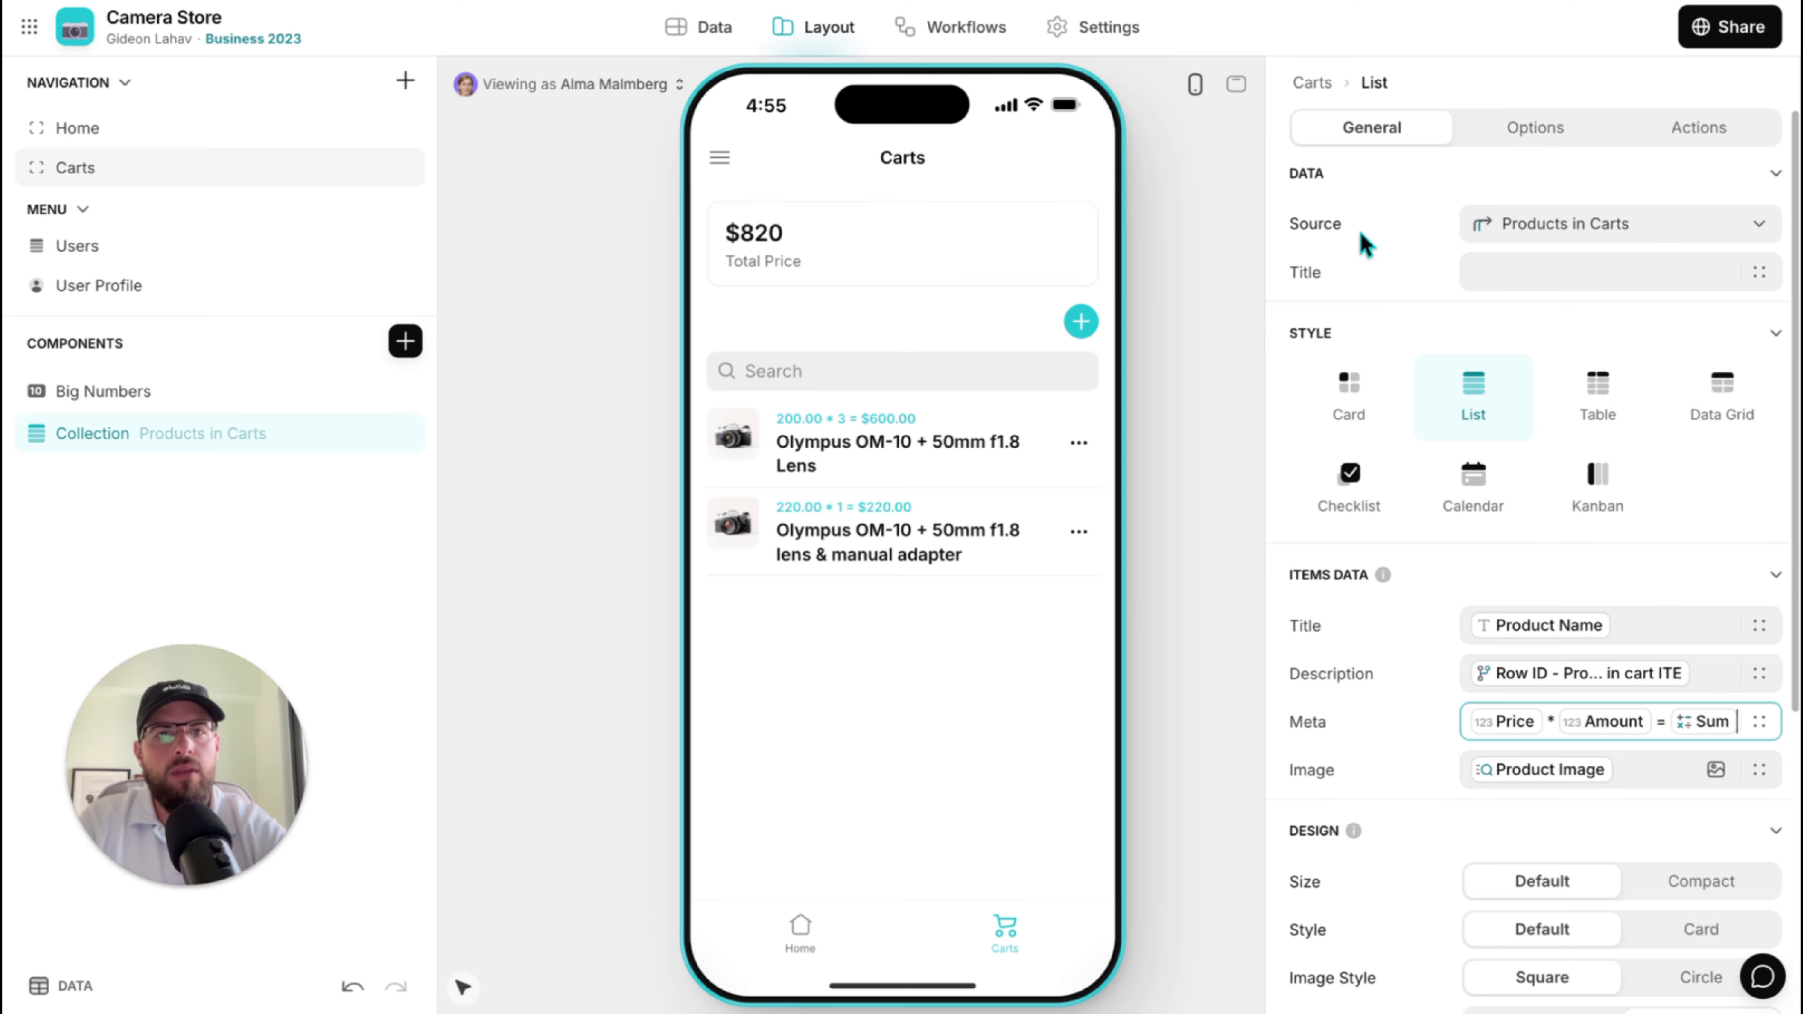
# Enable advanced actions for the Products in Carts list, keeping the option for users to add items.
pyautogui.click(1753, 132)
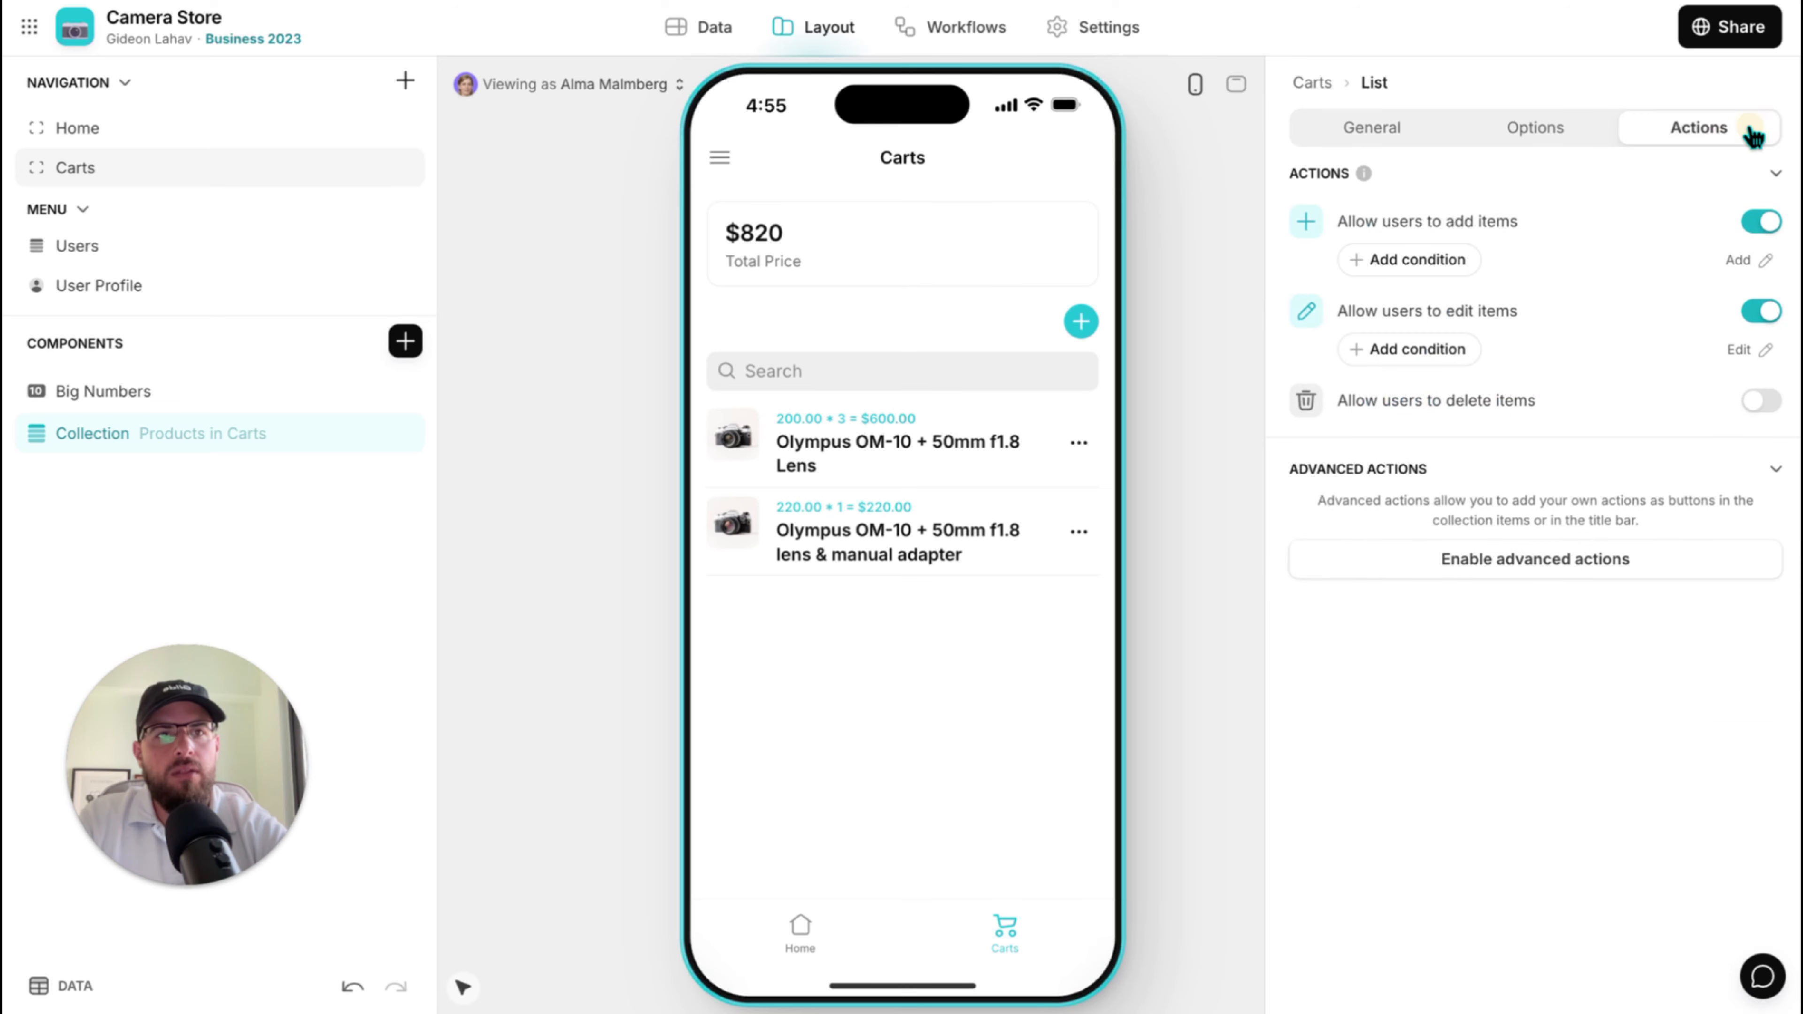
pyautogui.click(1760, 238)
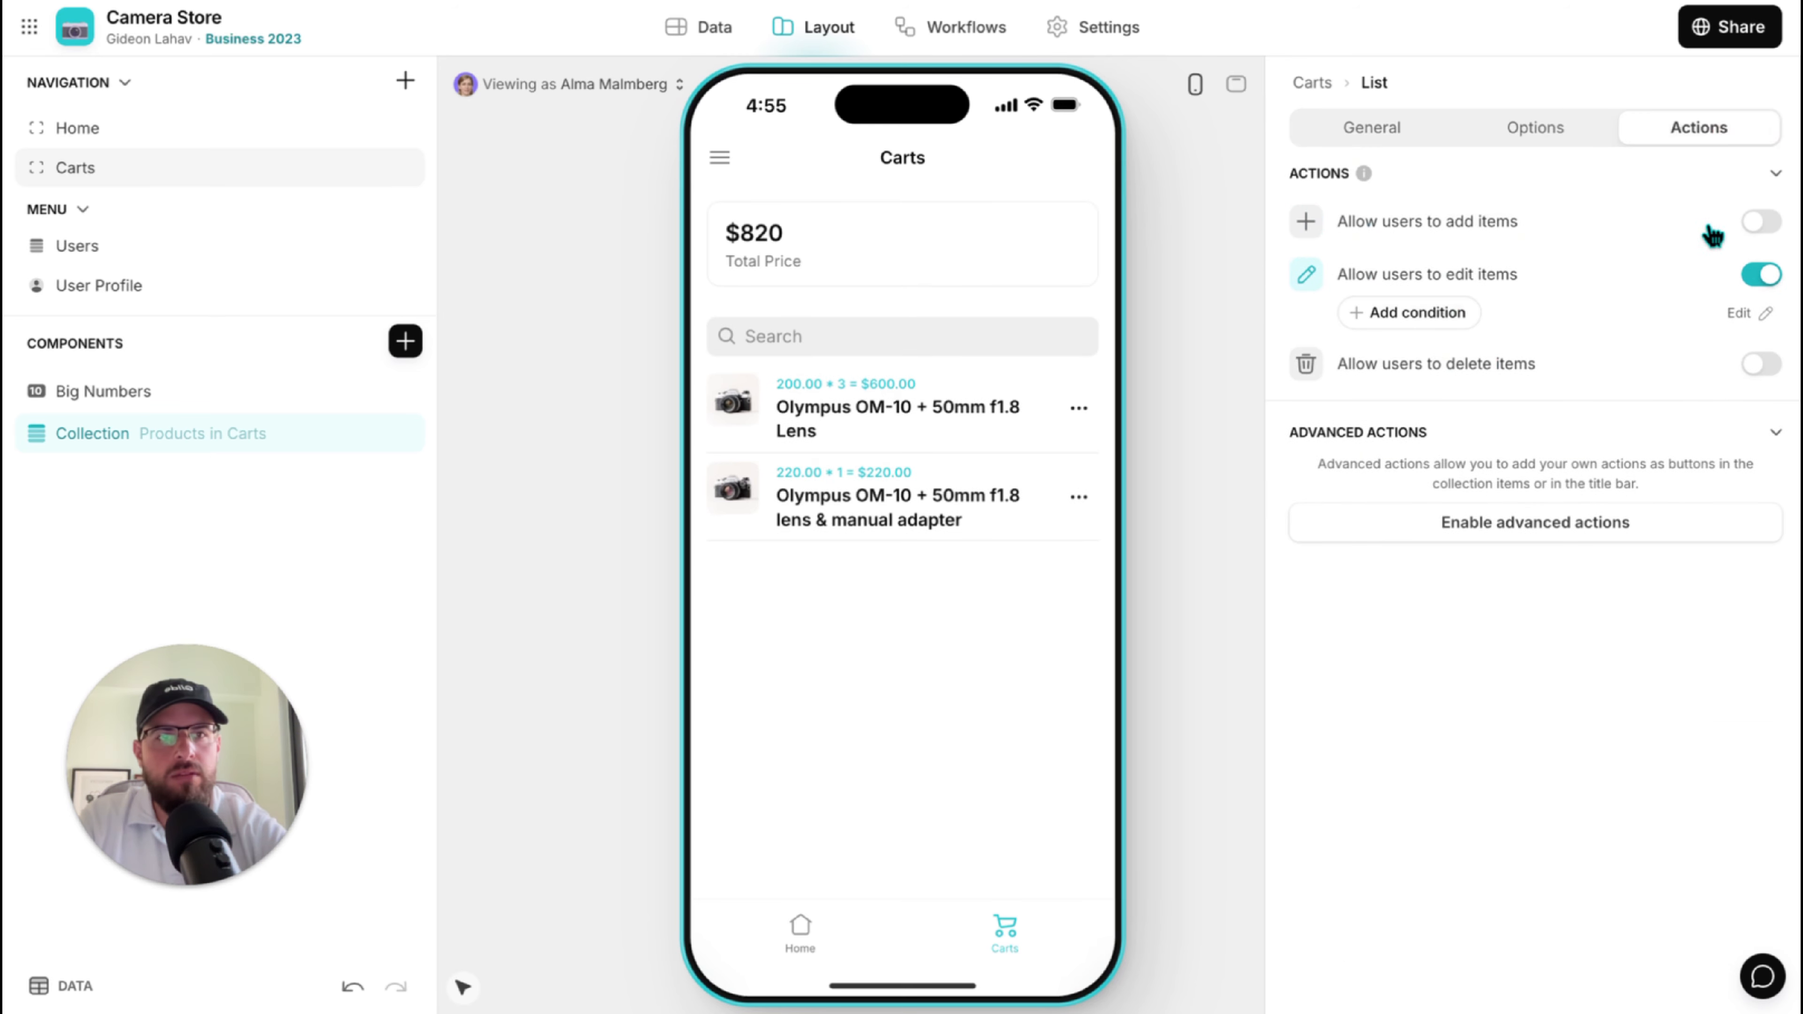
pyautogui.click(1760, 226)
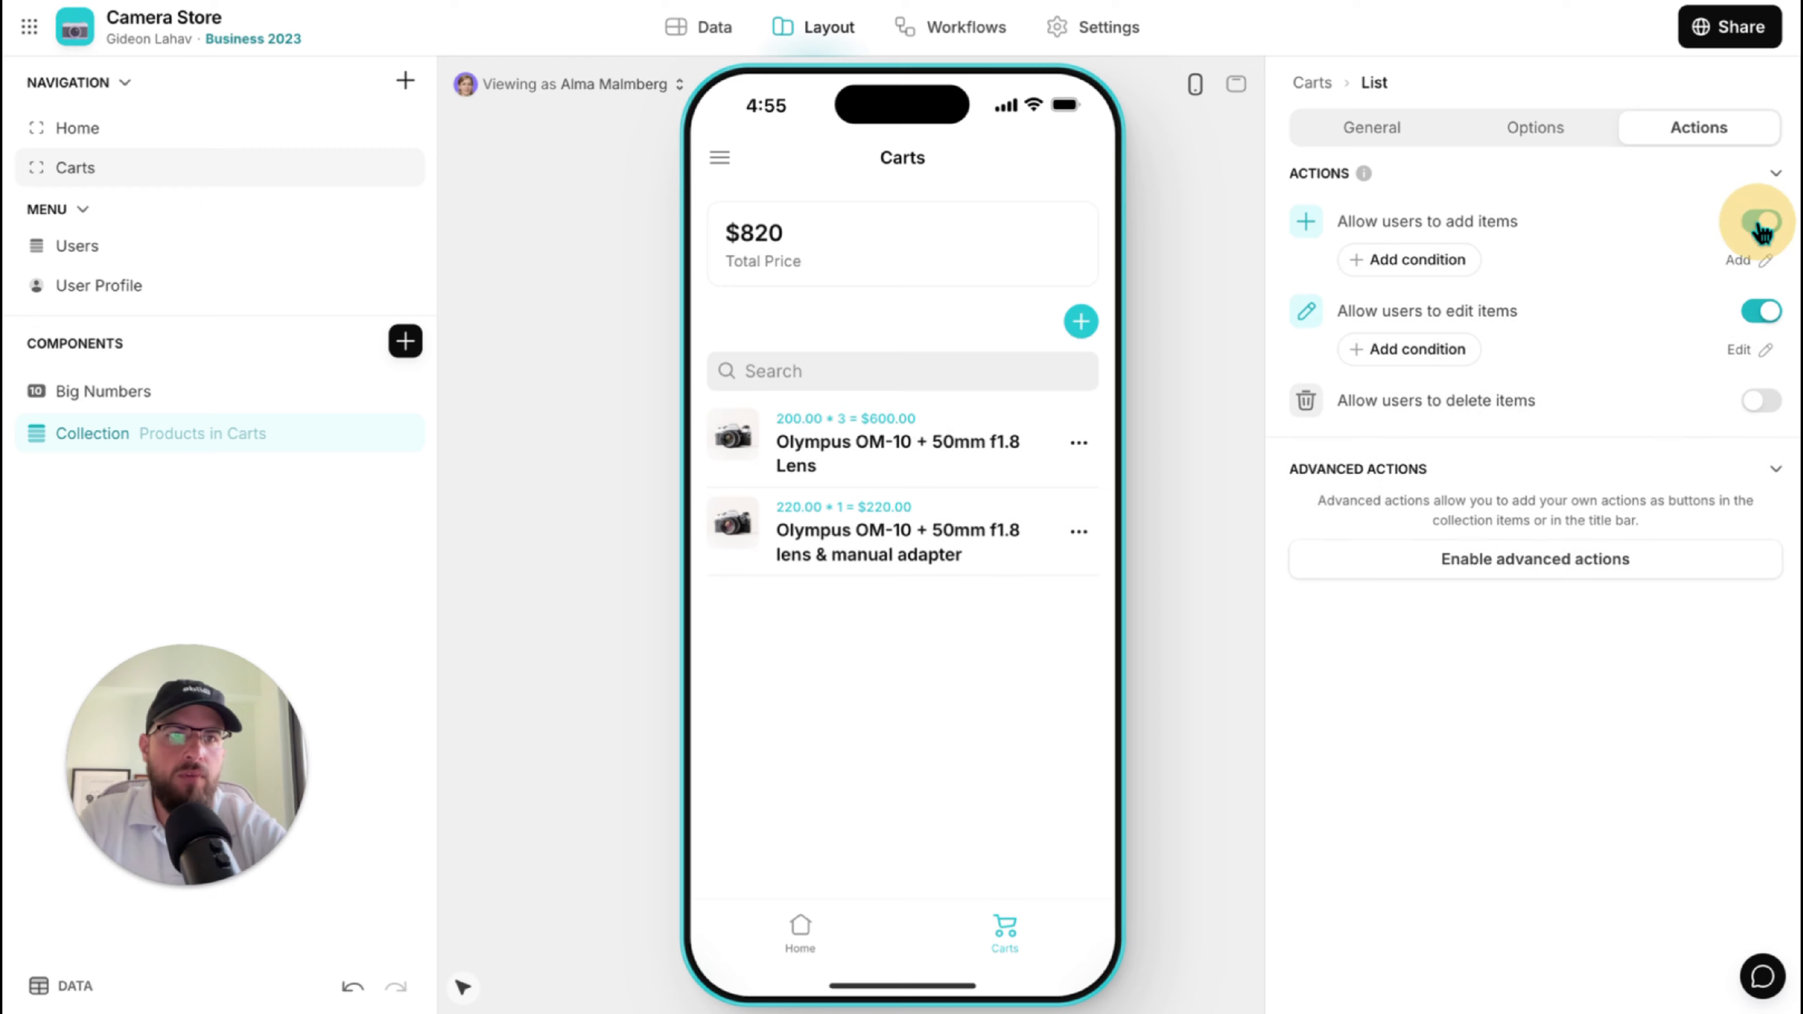
pyautogui.click(1514, 564)
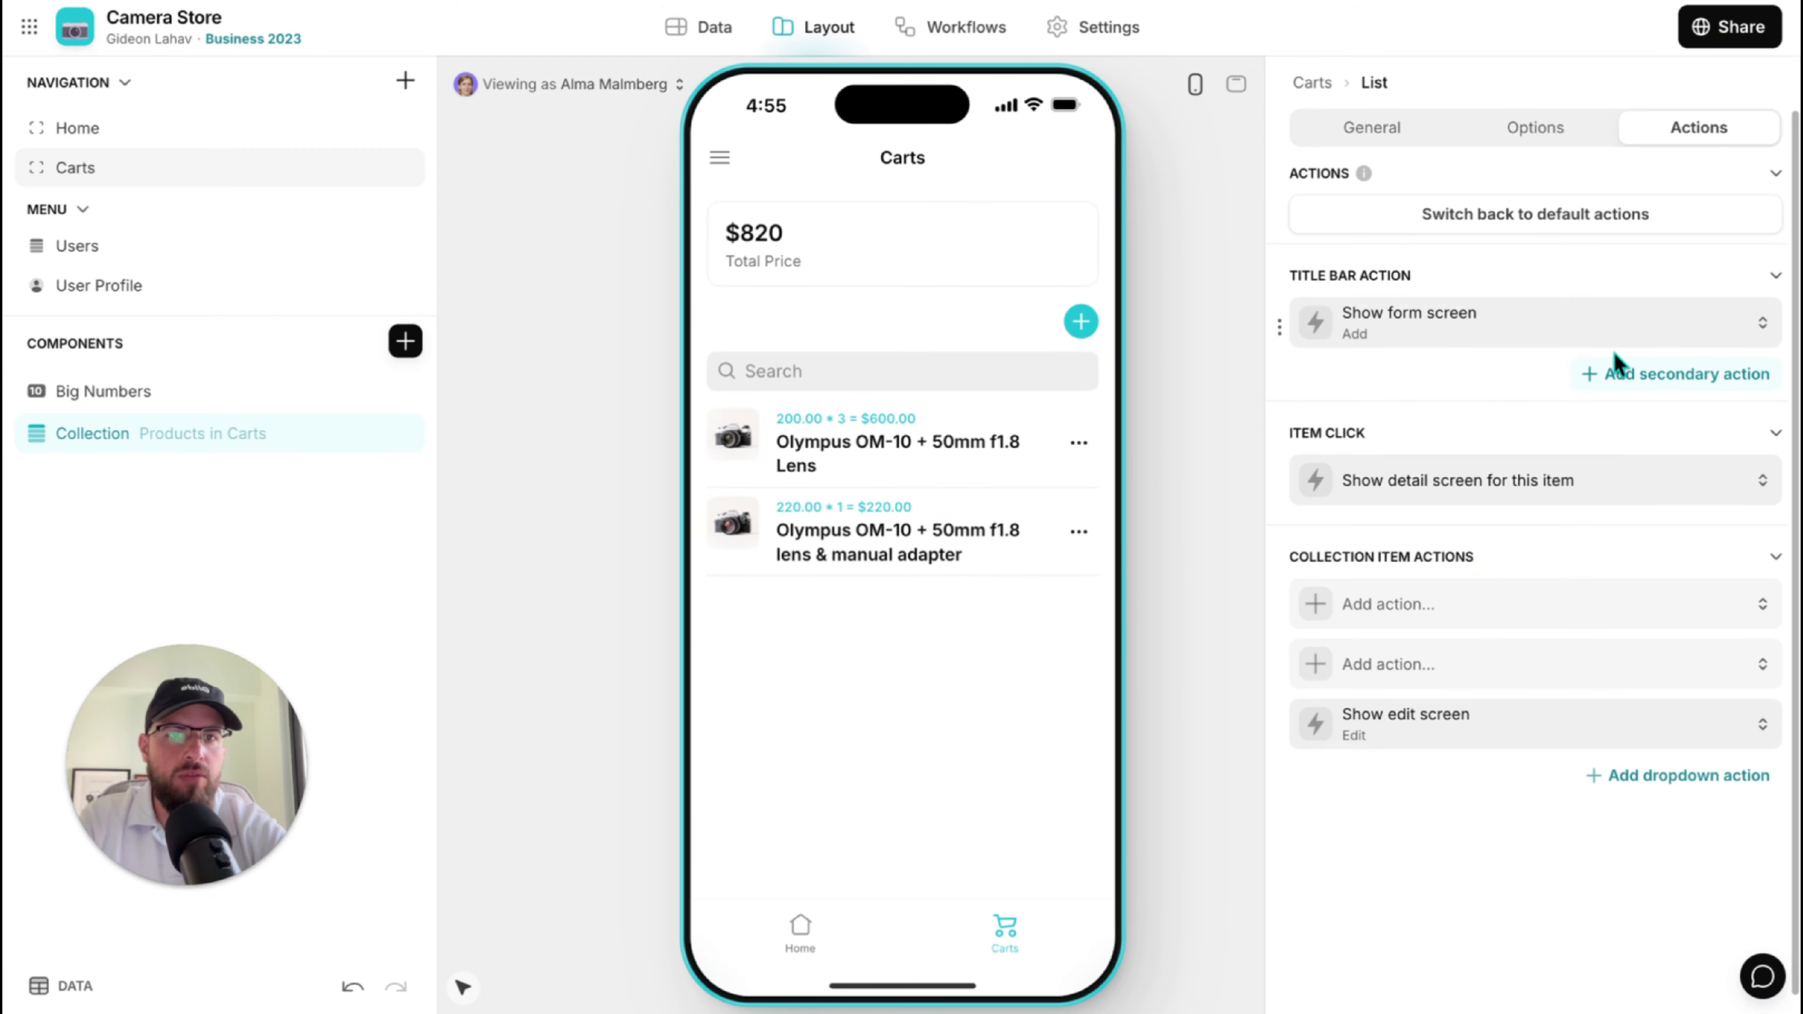
# Set the list's title bar action to go to the Home tab, test it in the preview and return to Carts.
pyautogui.click(1547, 333)
pyautogui.click(1451, 539)
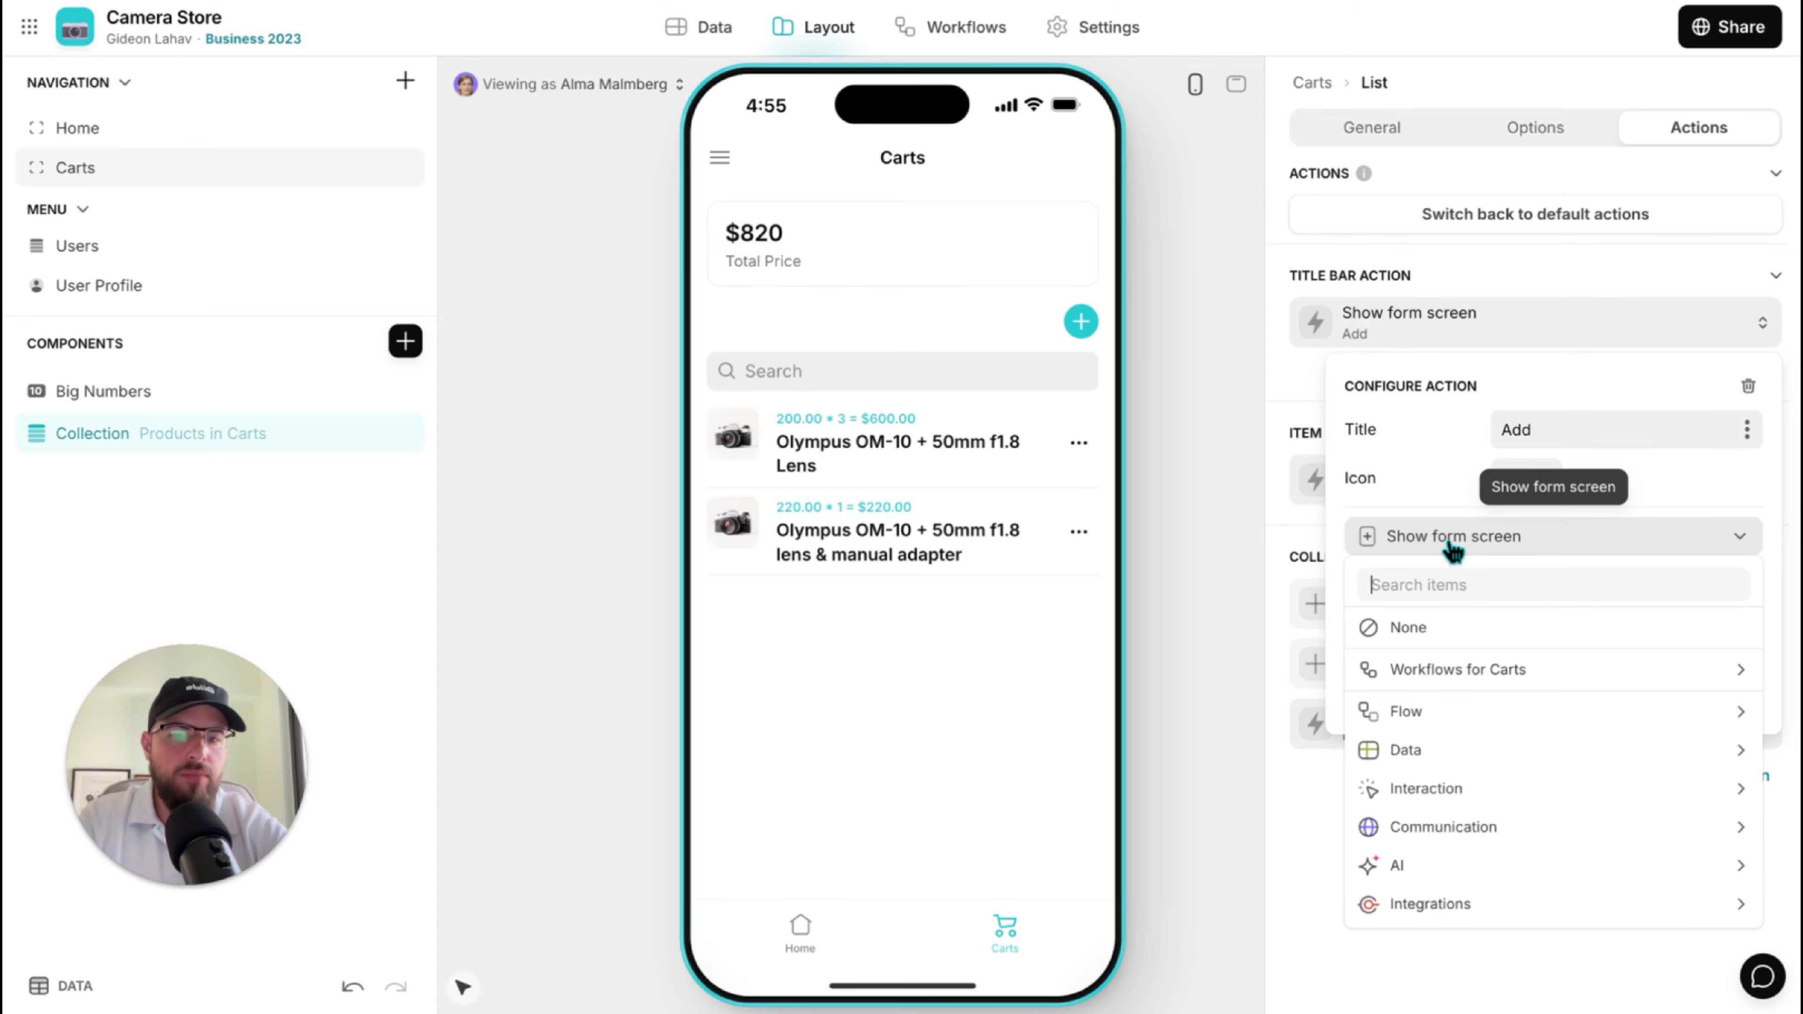
pyautogui.write('go')
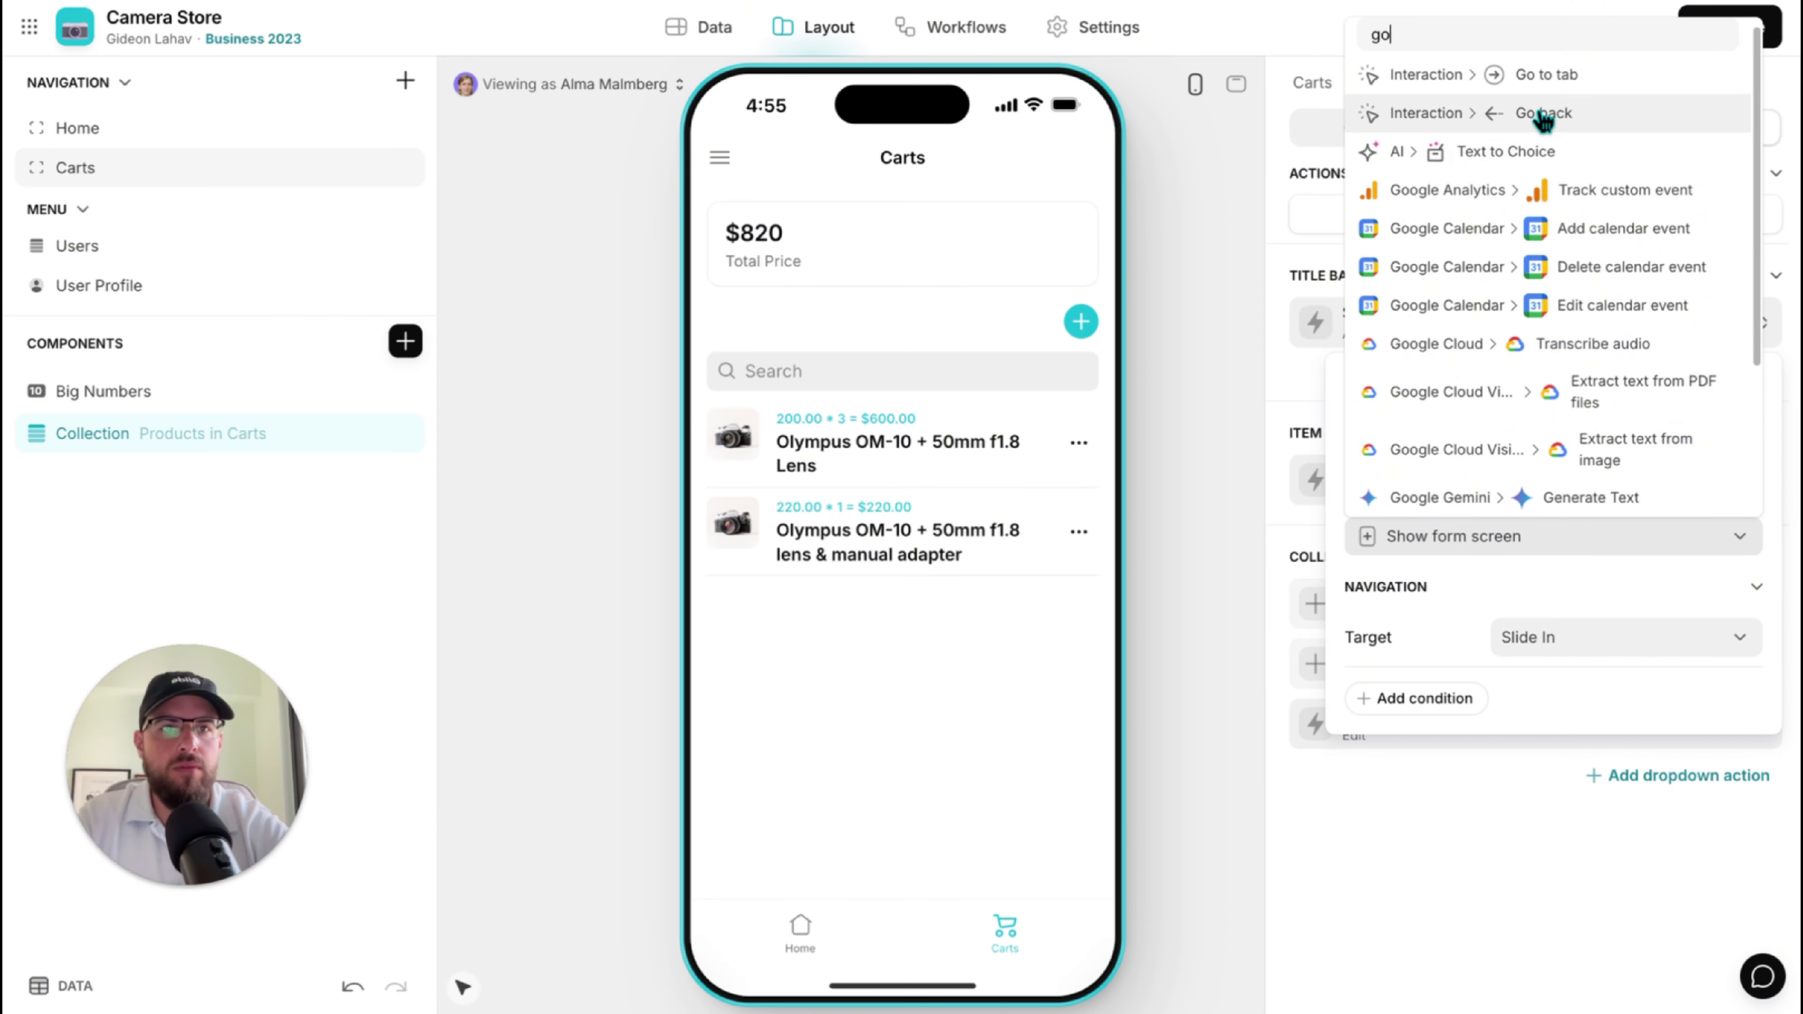
pyautogui.click(1542, 115)
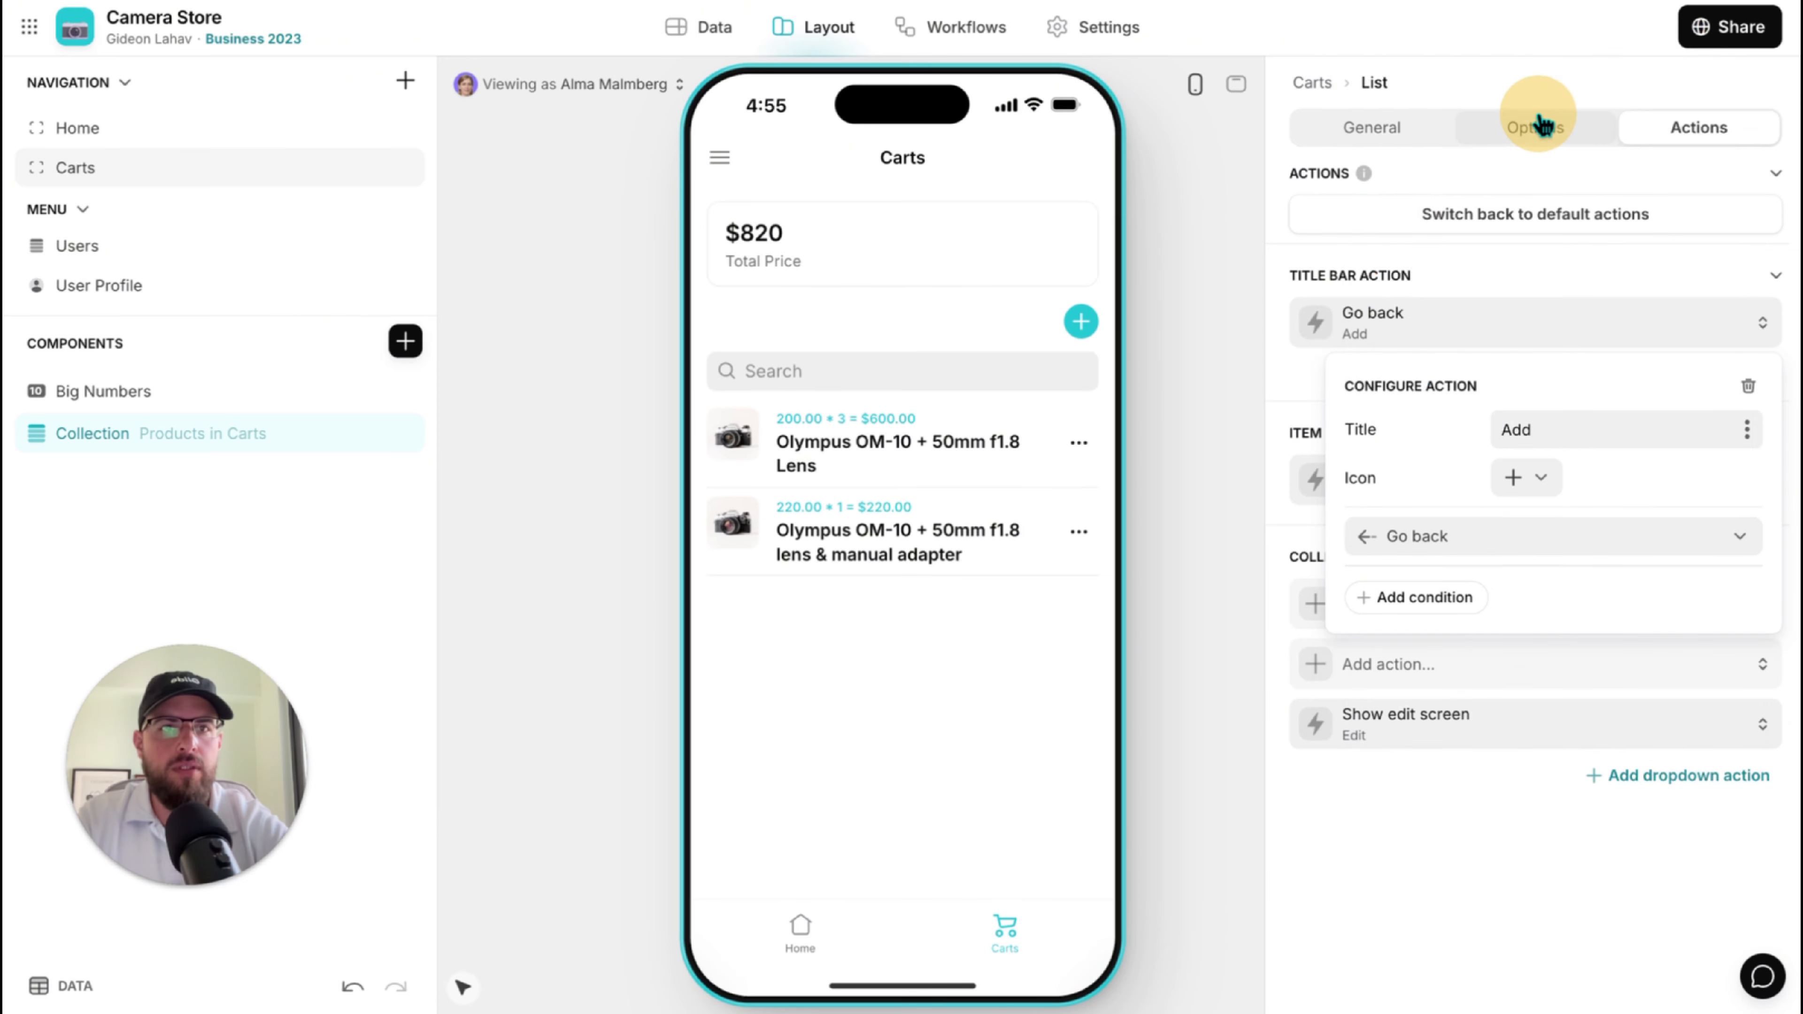
pyautogui.click(1479, 550)
pyautogui.write('go')
pyautogui.click(1550, 83)
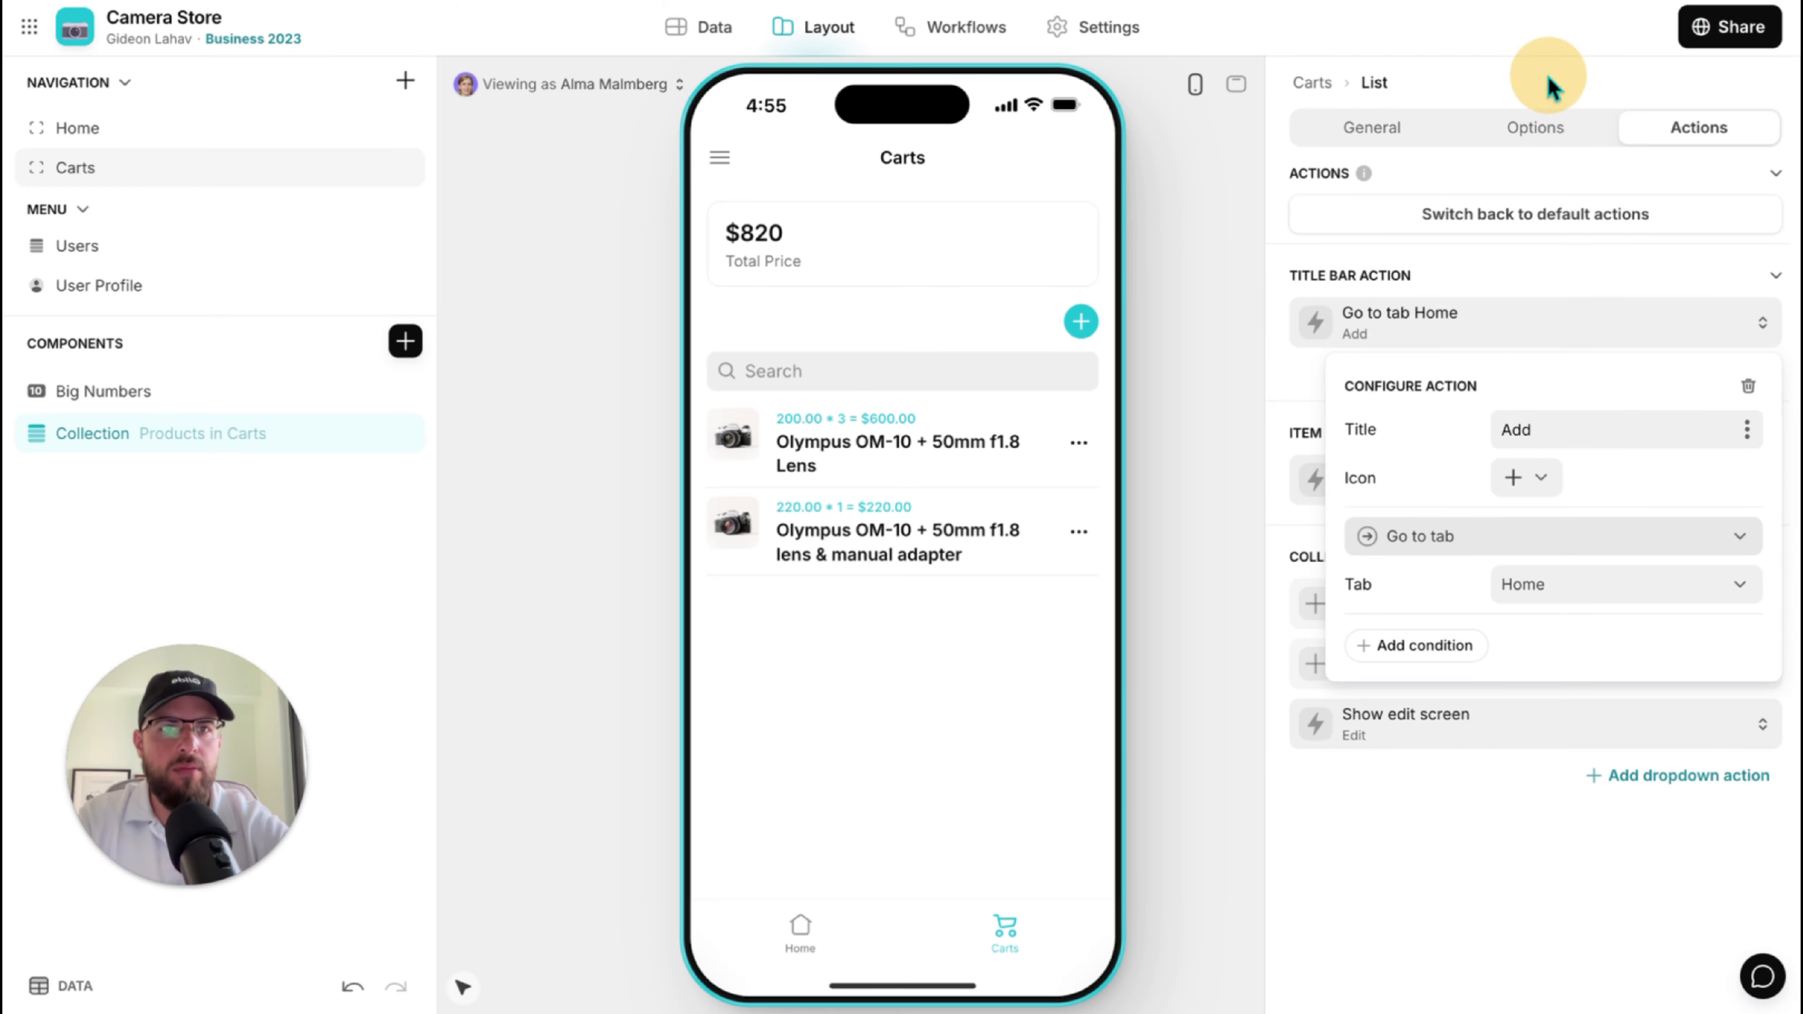
pyautogui.click(1501, 805)
pyautogui.click(1068, 314)
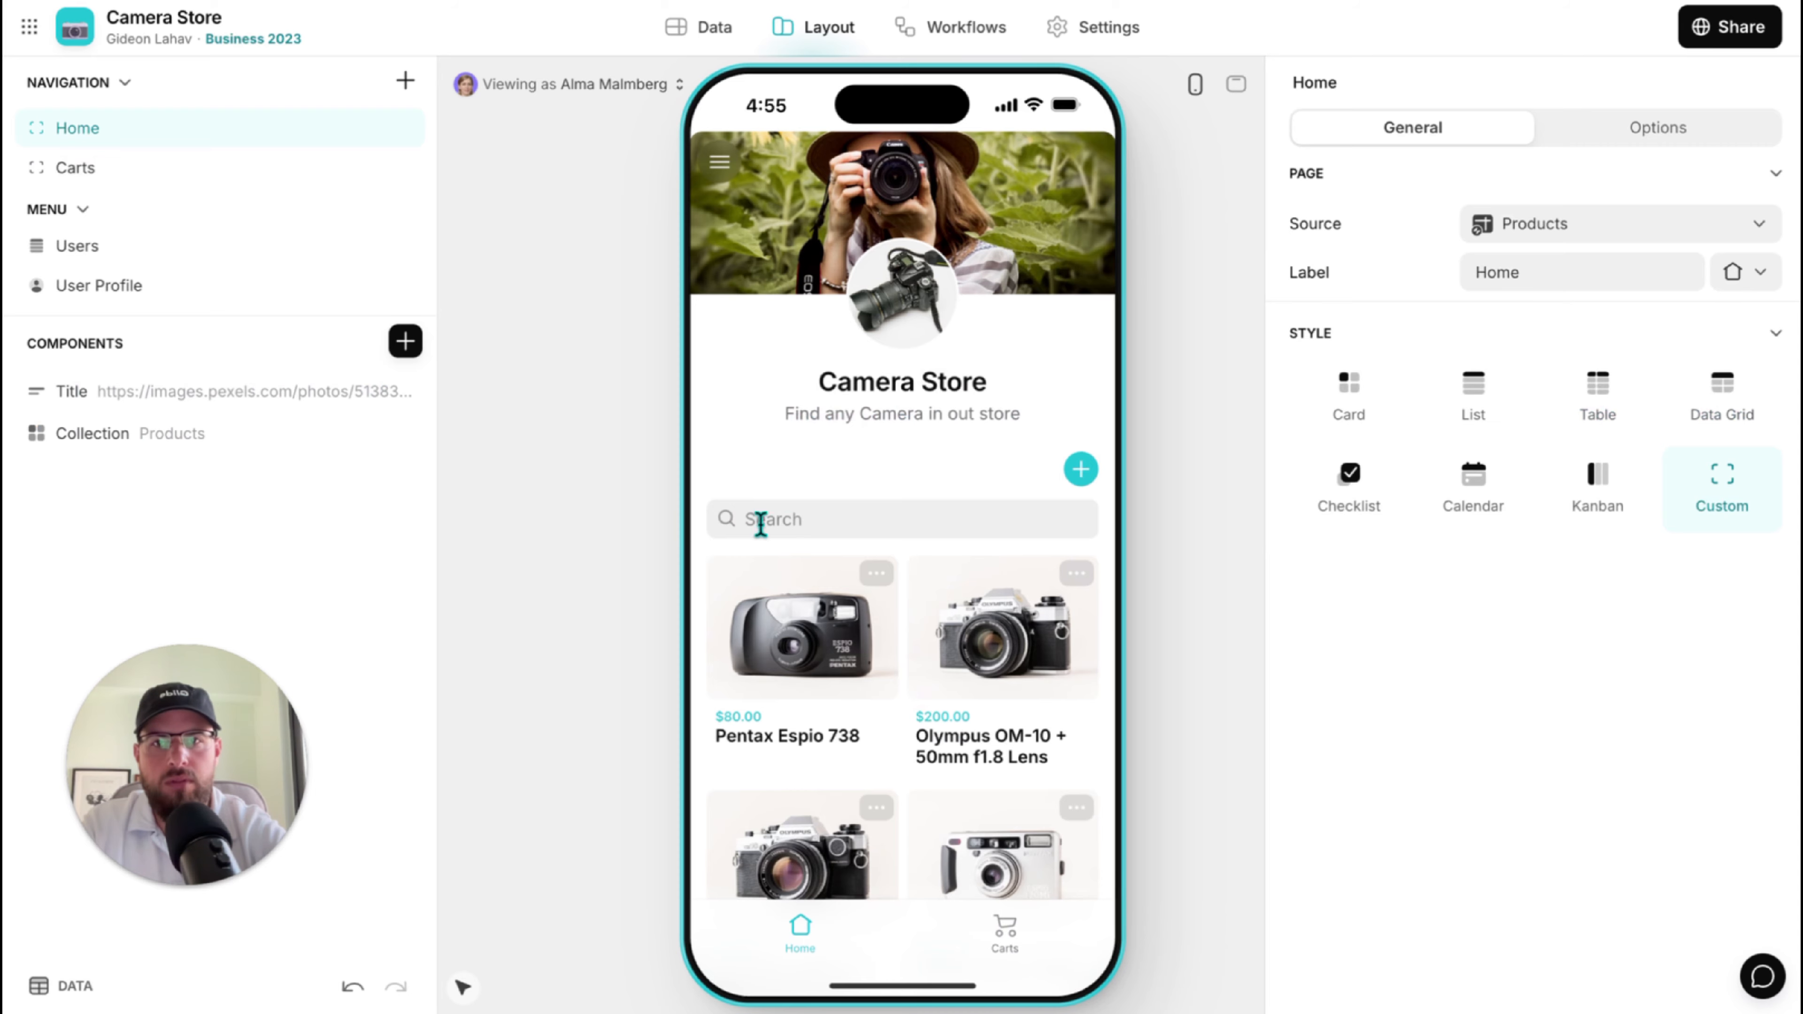
pyautogui.click(1009, 945)
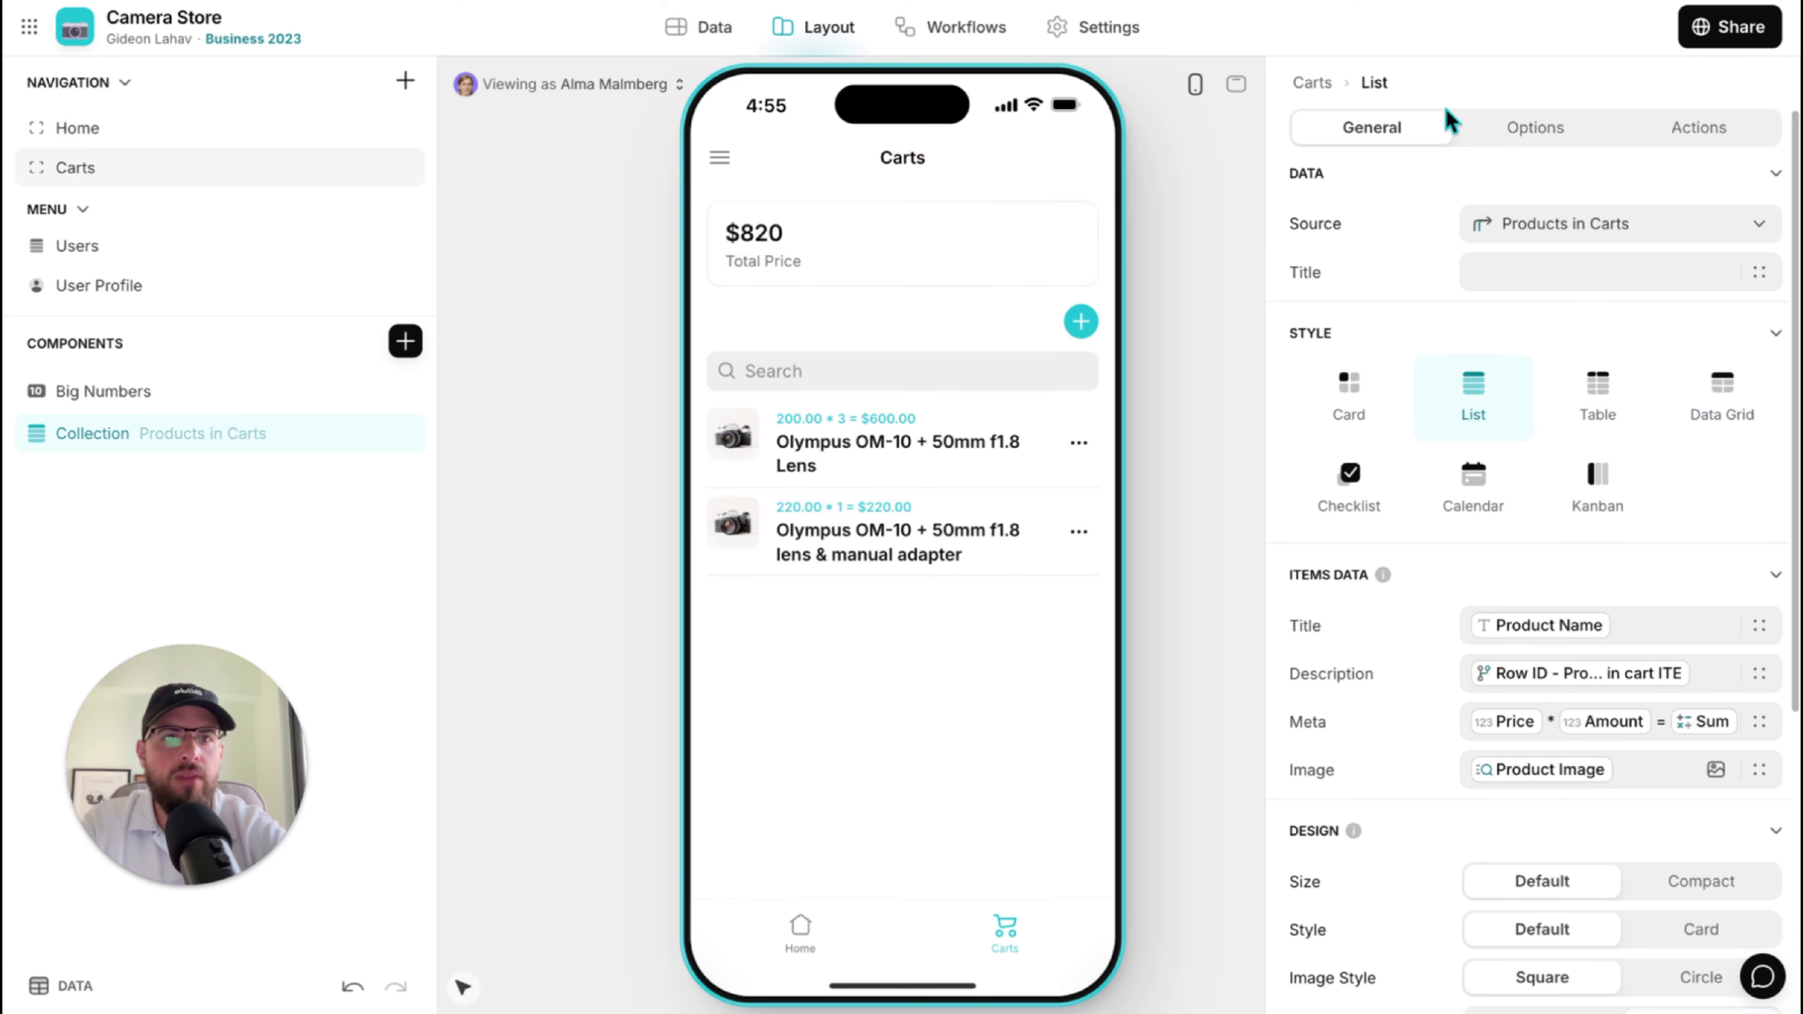
# Set the Carts tab's visibility condition to User Profile's Current Cart REL is not empty.
pyautogui.click(1314, 83)
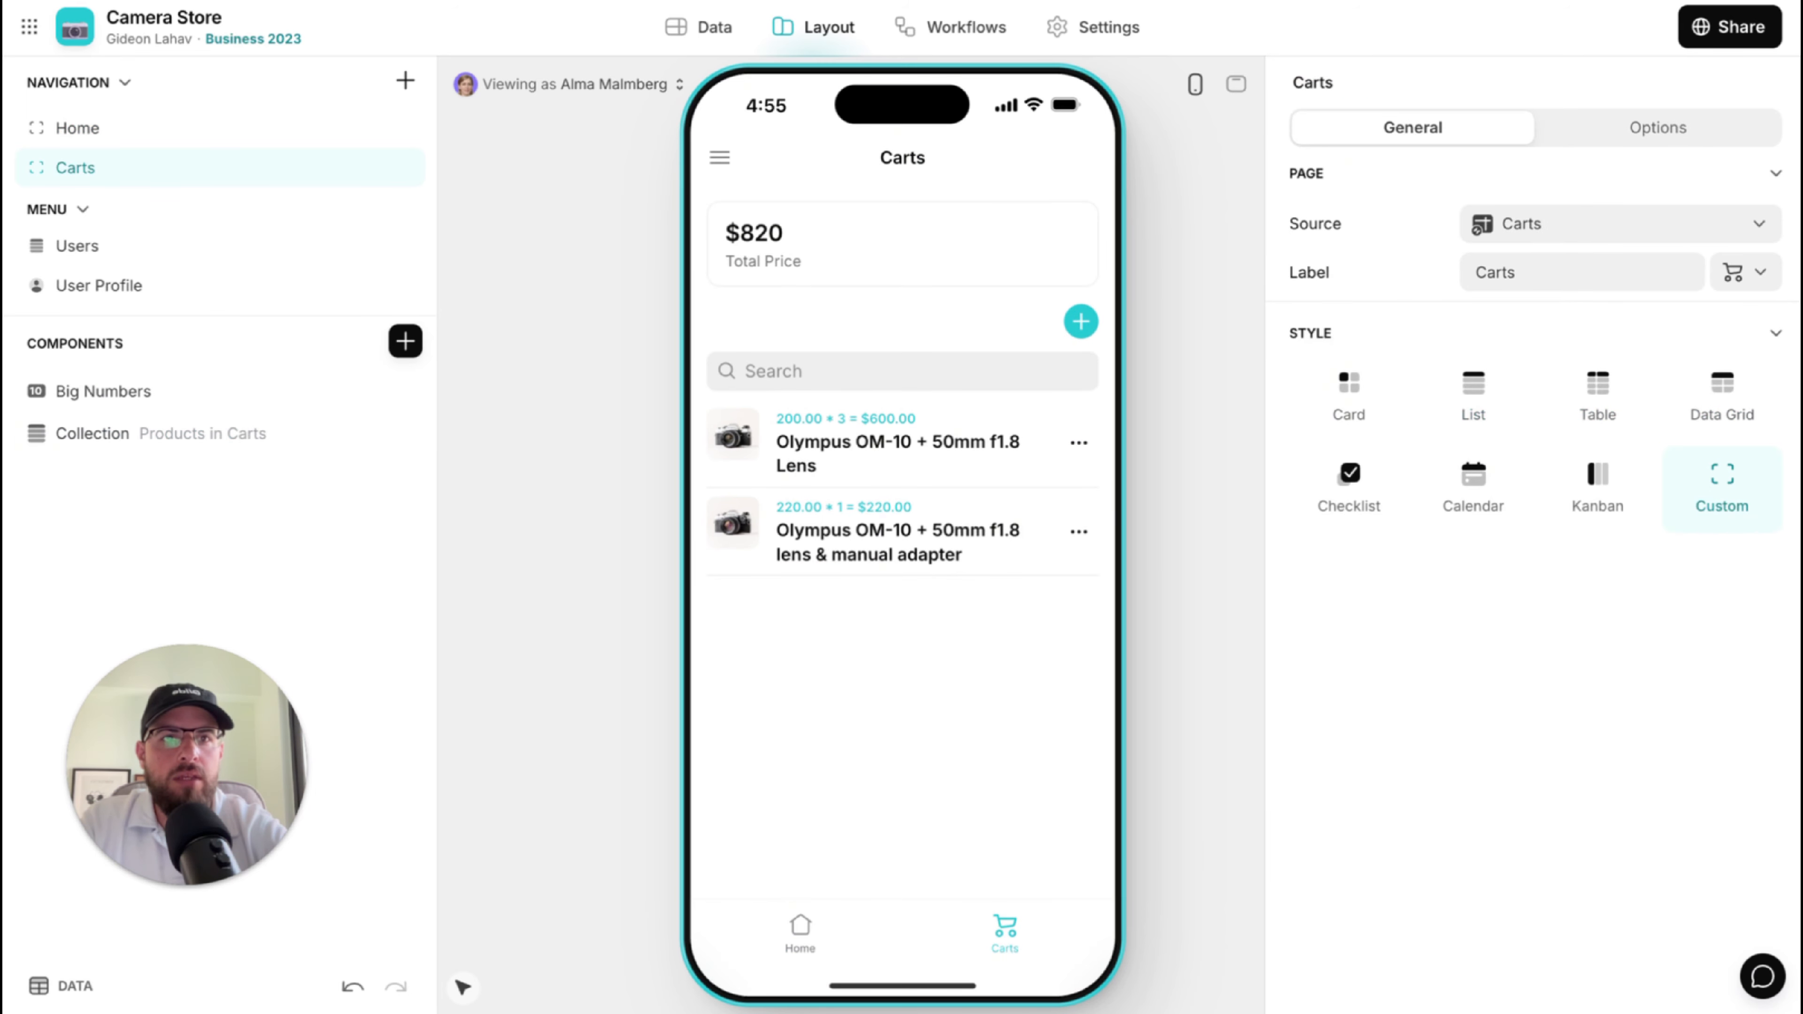
pyautogui.click(1644, 147)
pyautogui.click(1397, 250)
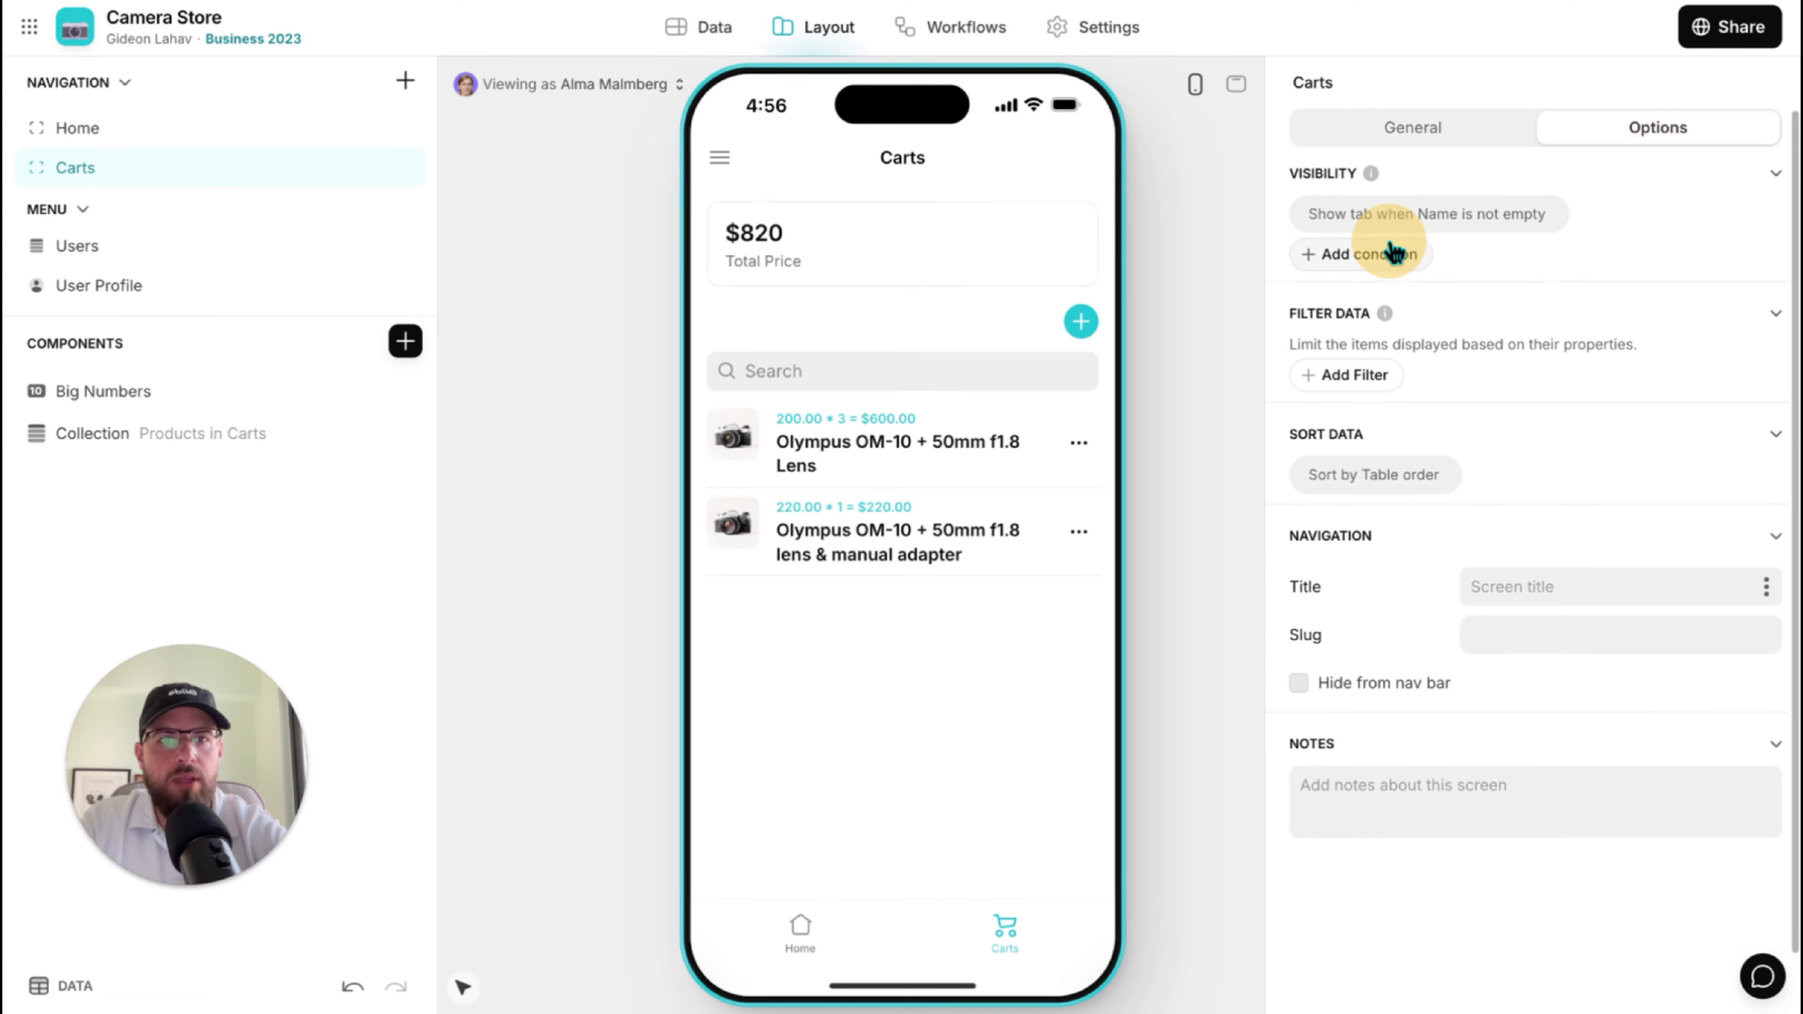
pyautogui.click(1392, 223)
pyautogui.click(1452, 384)
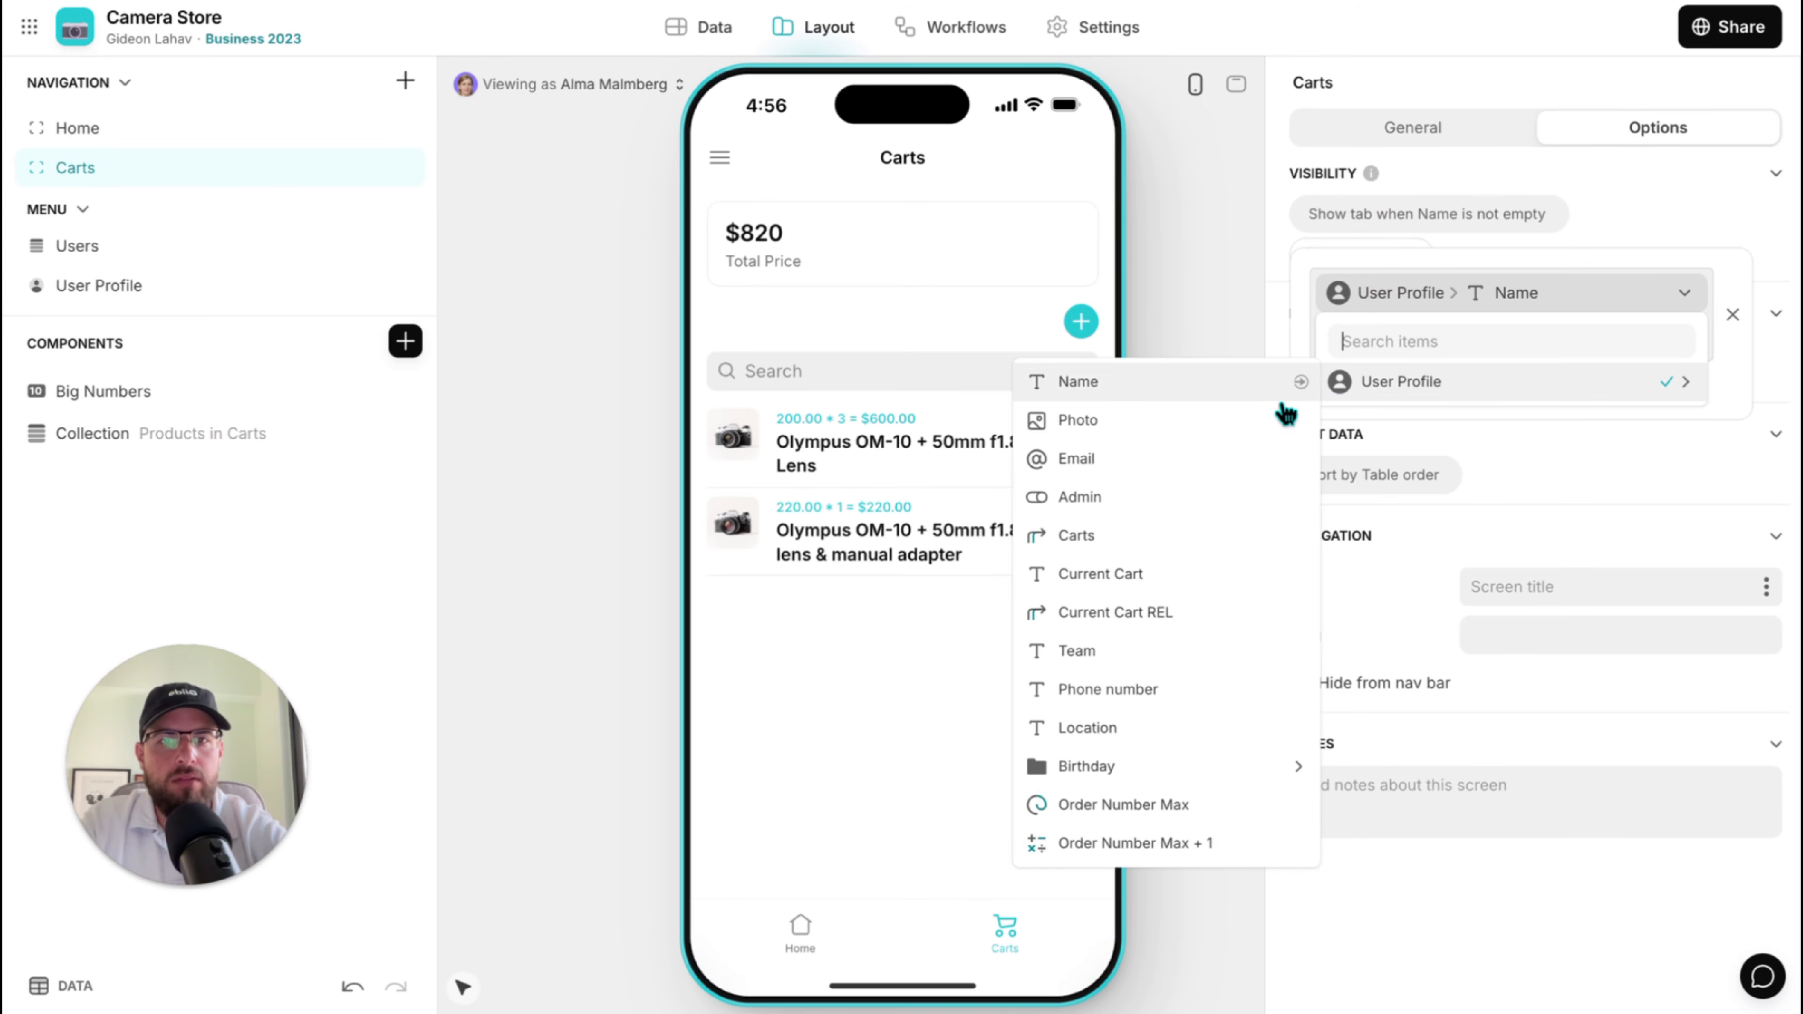
pyautogui.click(1199, 624)
pyautogui.moveTo(1416, 983)
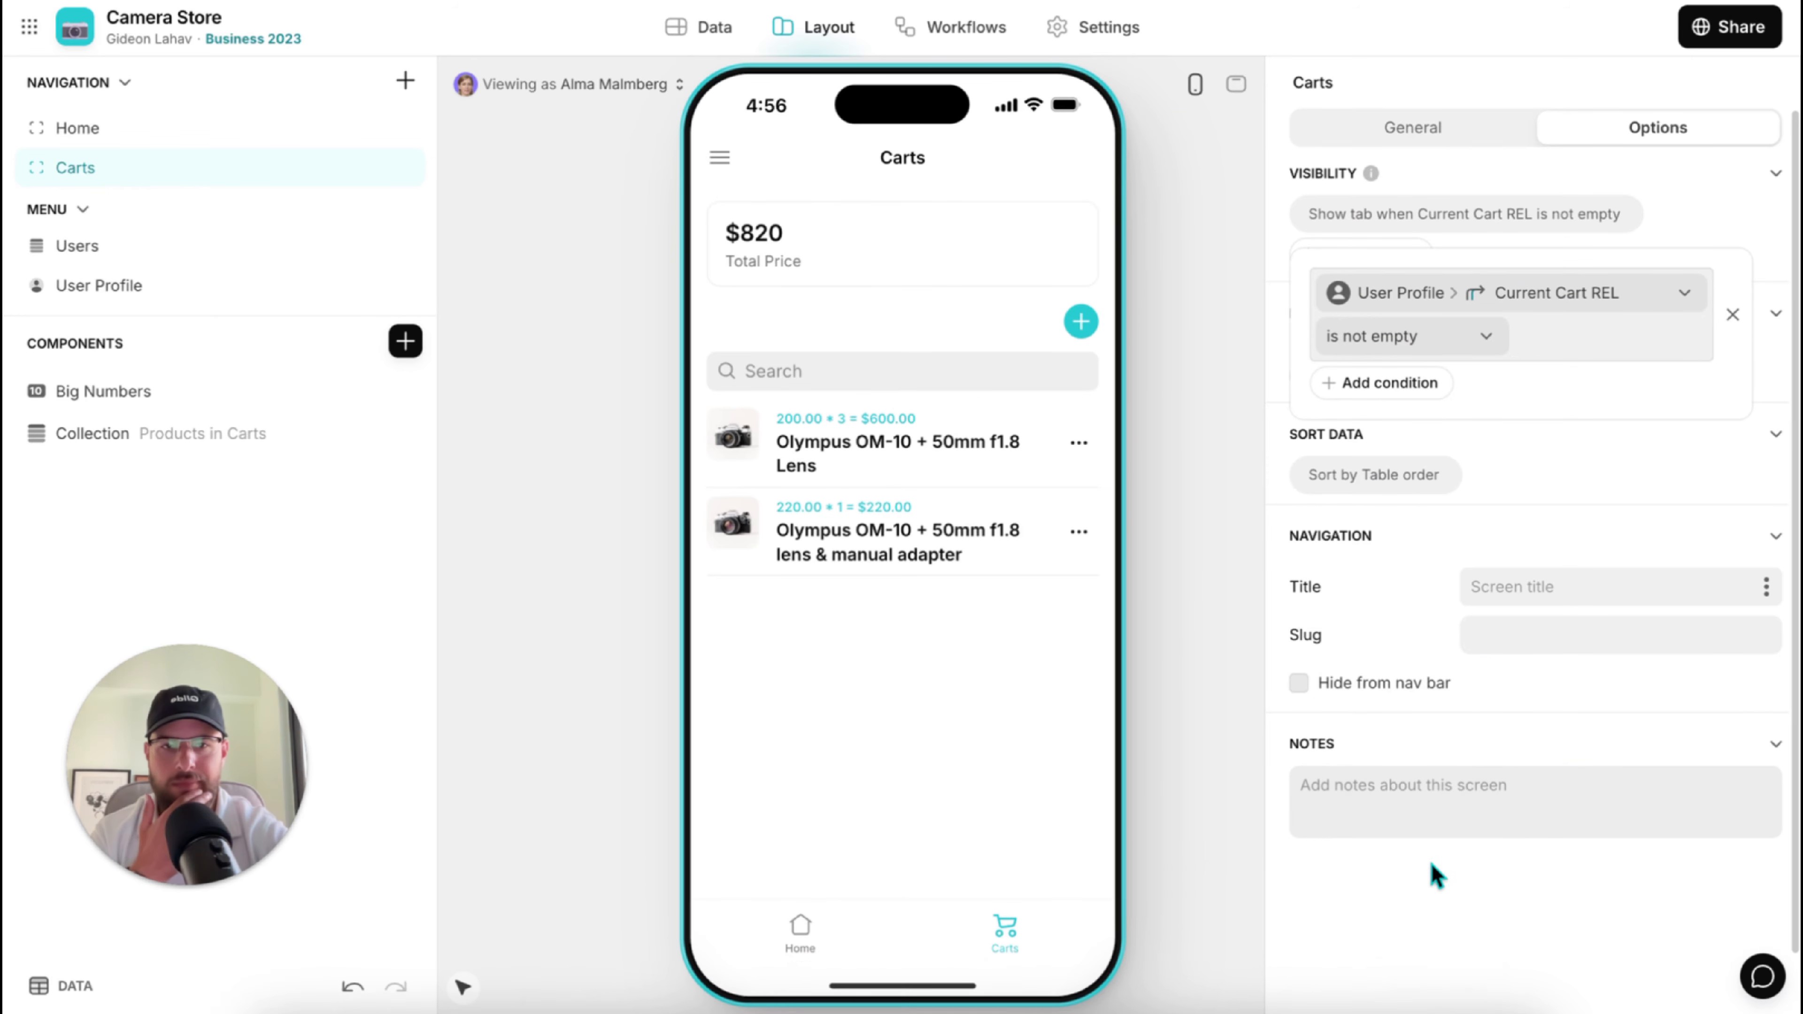
pyautogui.click(1416, 887)
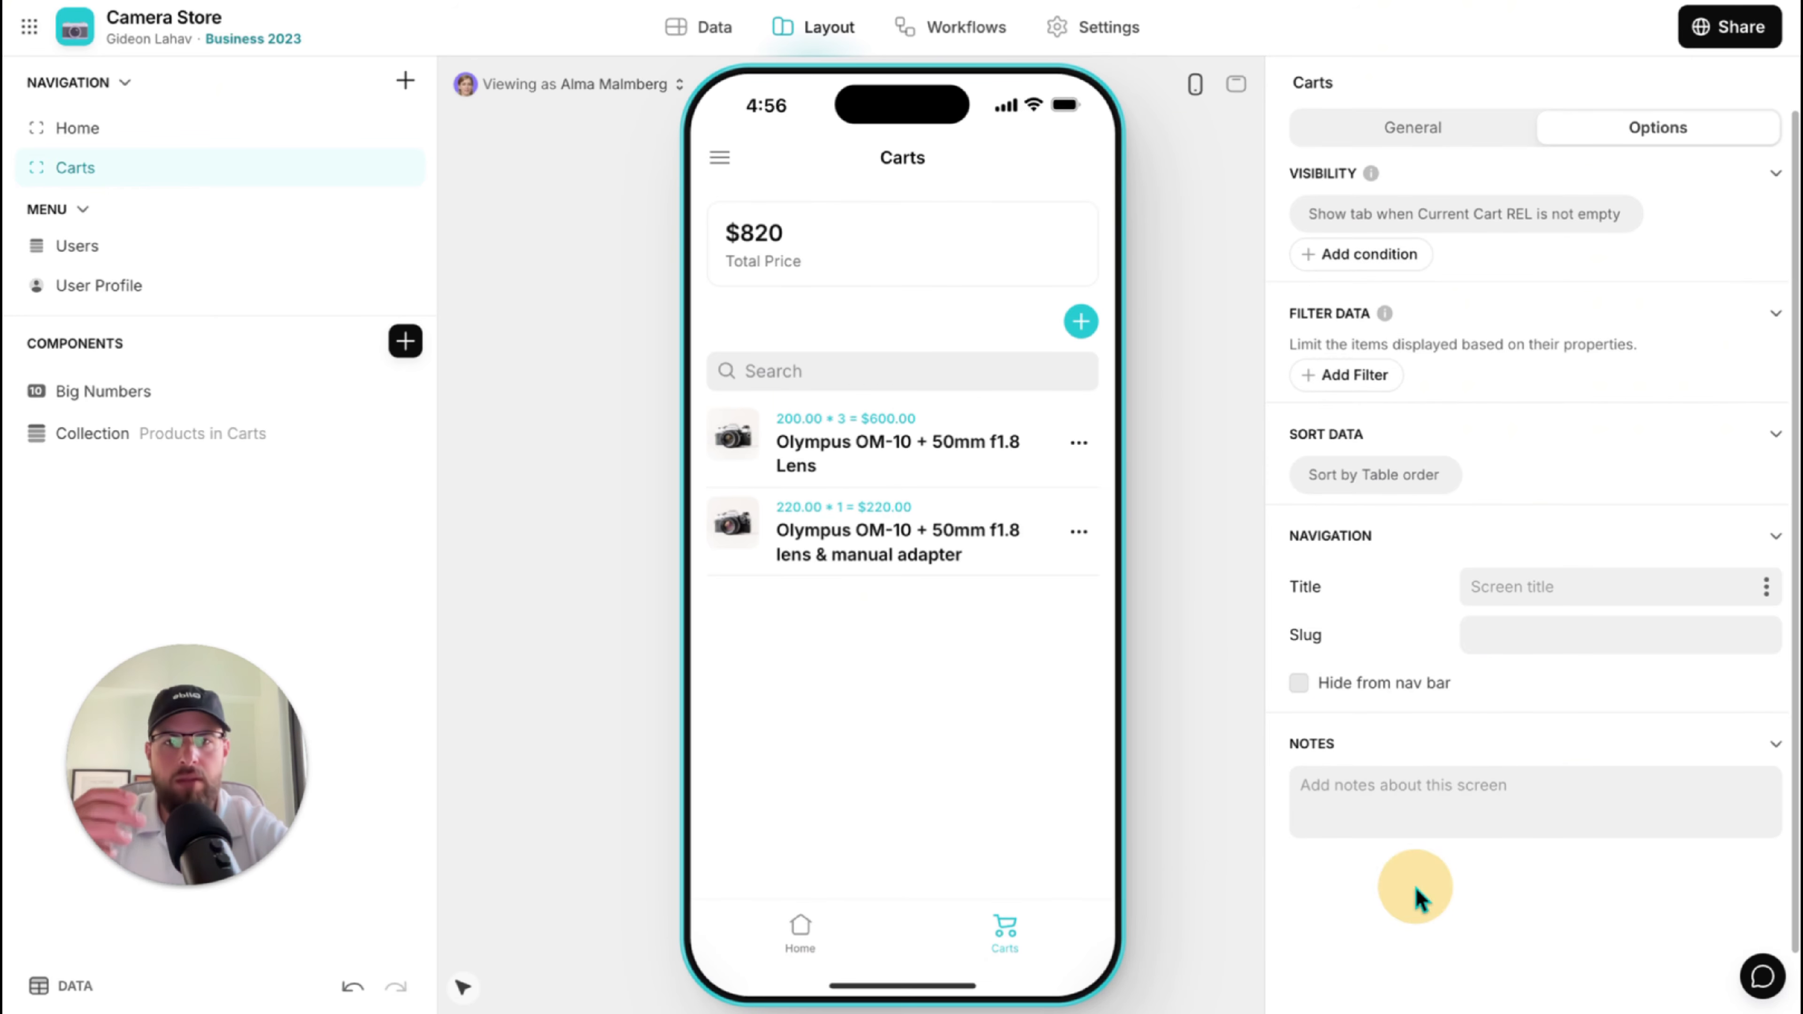
# Preview the app as a different user and hide the Carts screen from the preview.
pyautogui.click(612, 85)
pyautogui.click(604, 293)
pyautogui.click(890, 573)
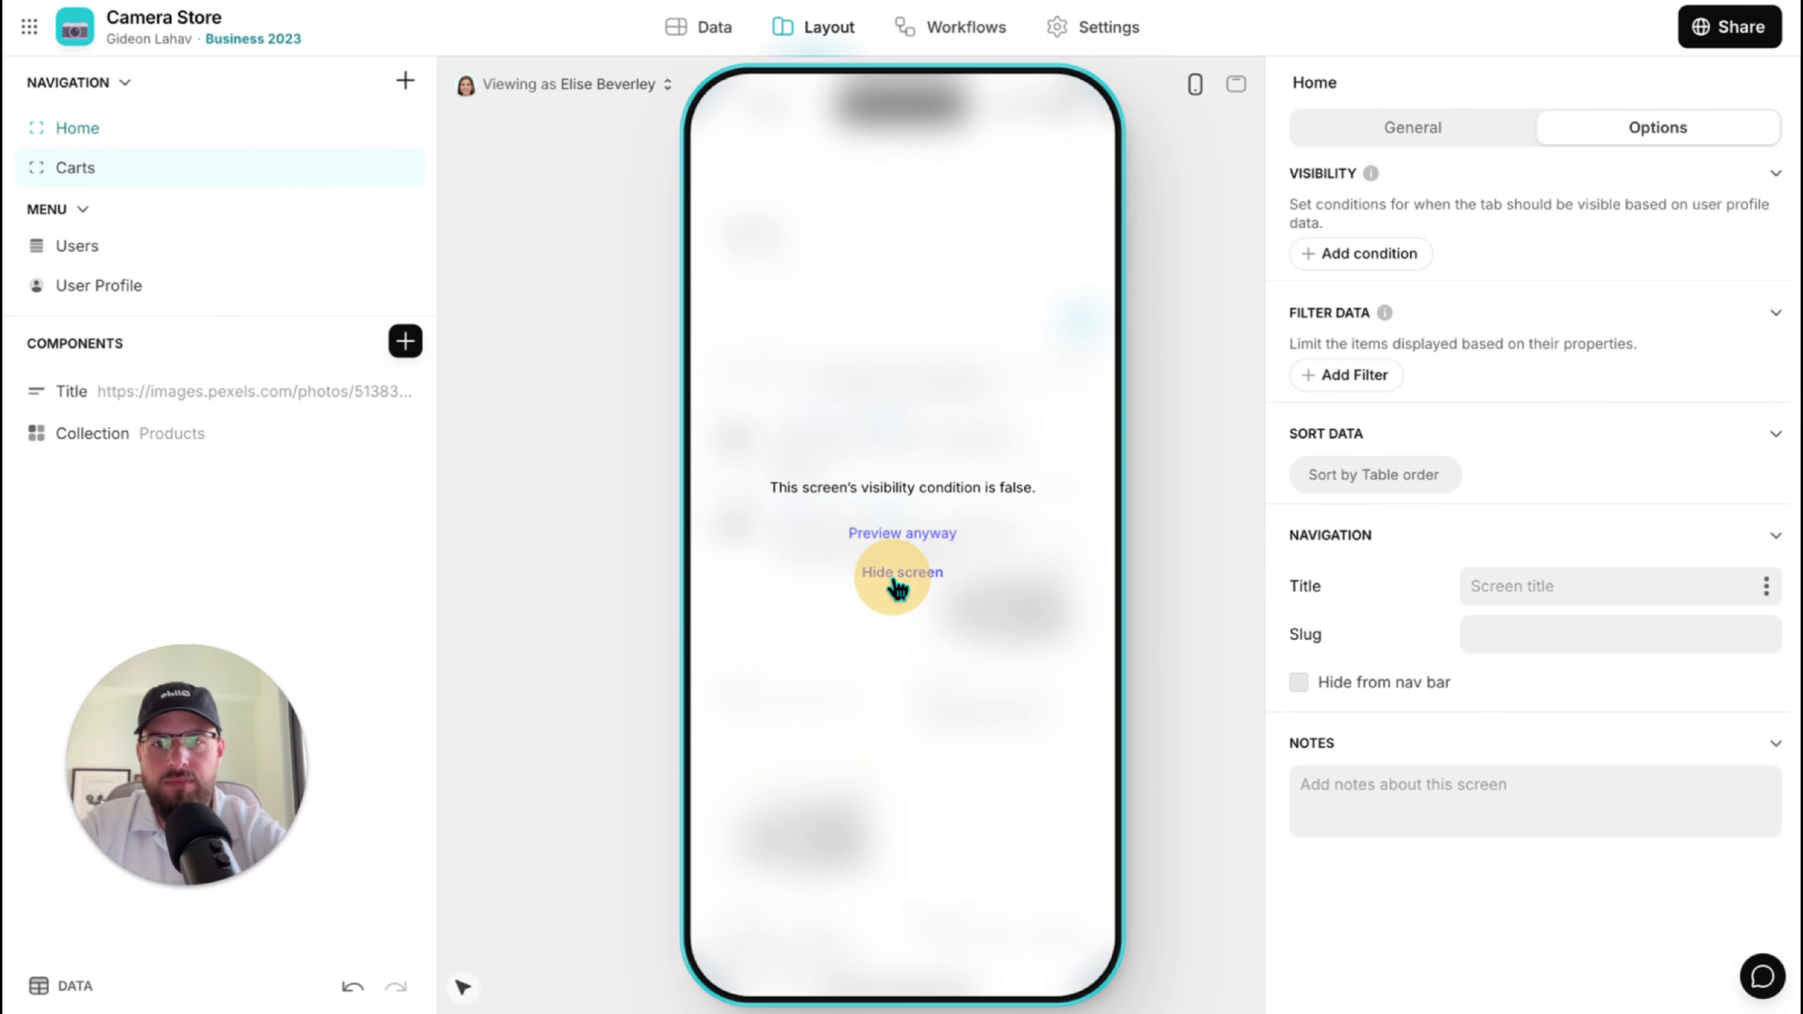
# Add the Olympus OM-10 + 50mm f1.8 lens & manual adapter to the cart from Home and submit an amount of 1.
pyautogui.scroll(-5, 1029, 731)
pyautogui.scroll(-5, 1001, 812)
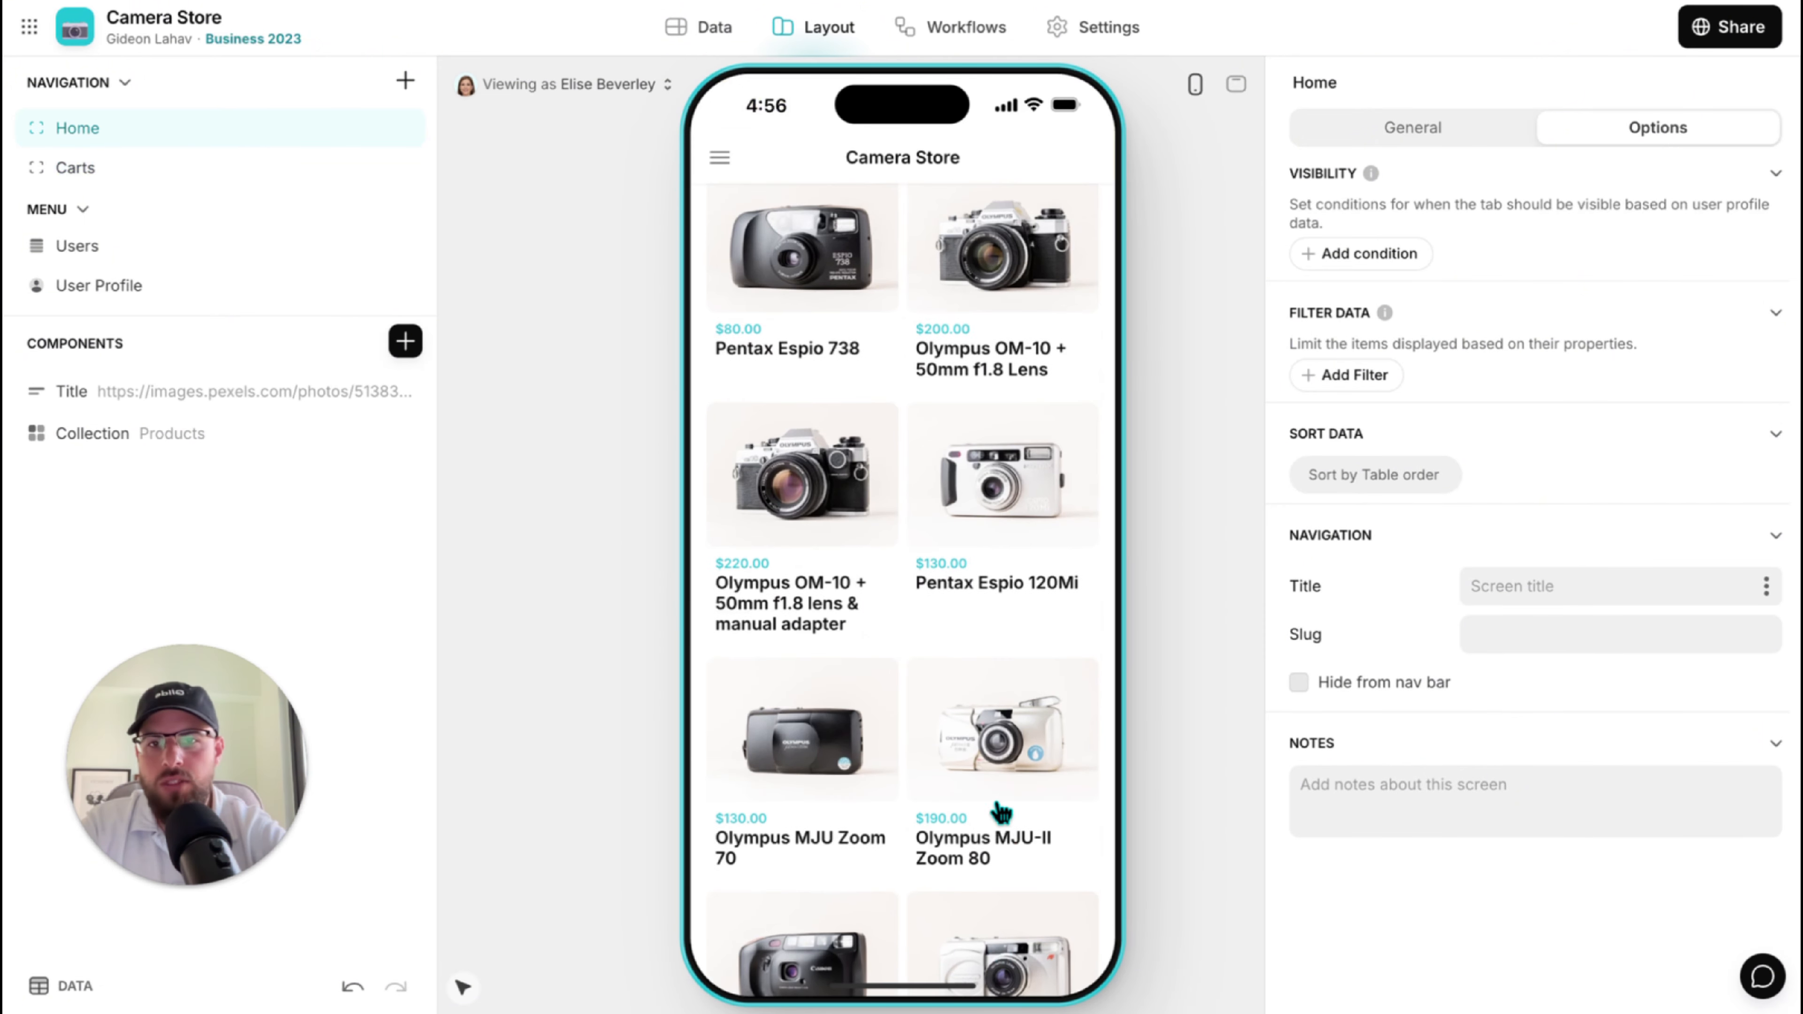
pyautogui.click(787, 490)
pyautogui.click(930, 955)
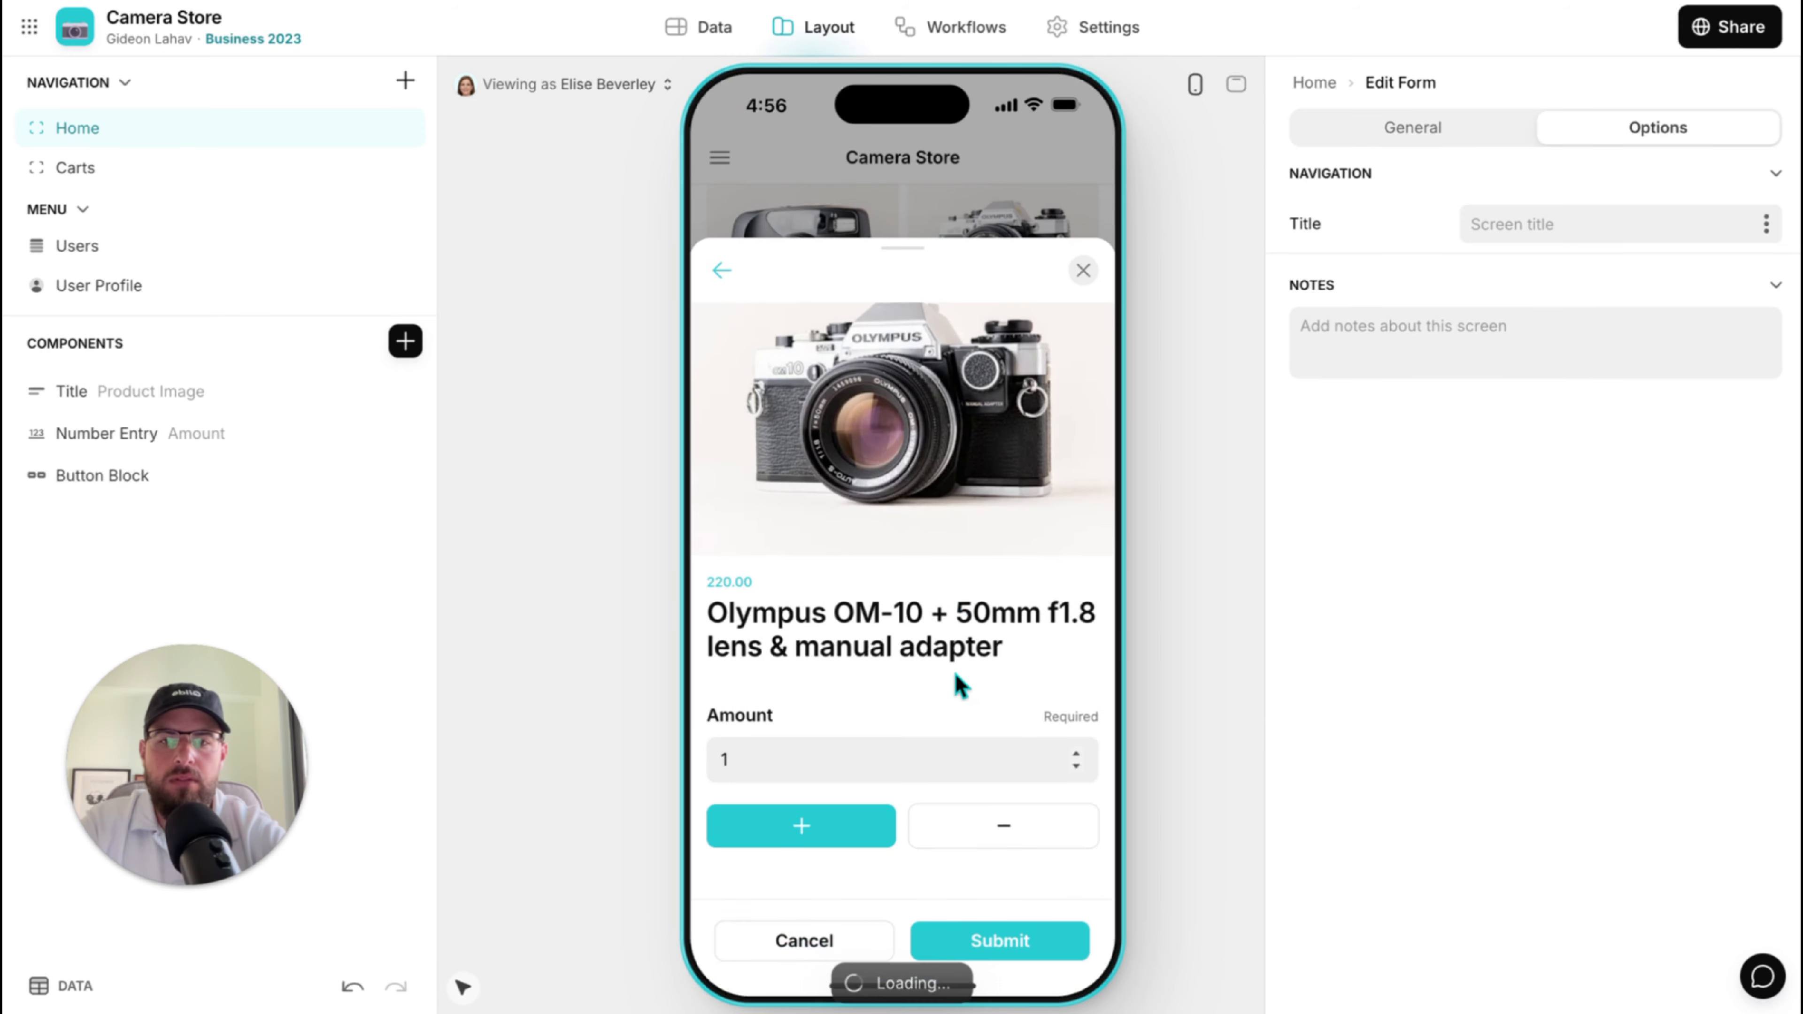
pyautogui.click(1019, 936)
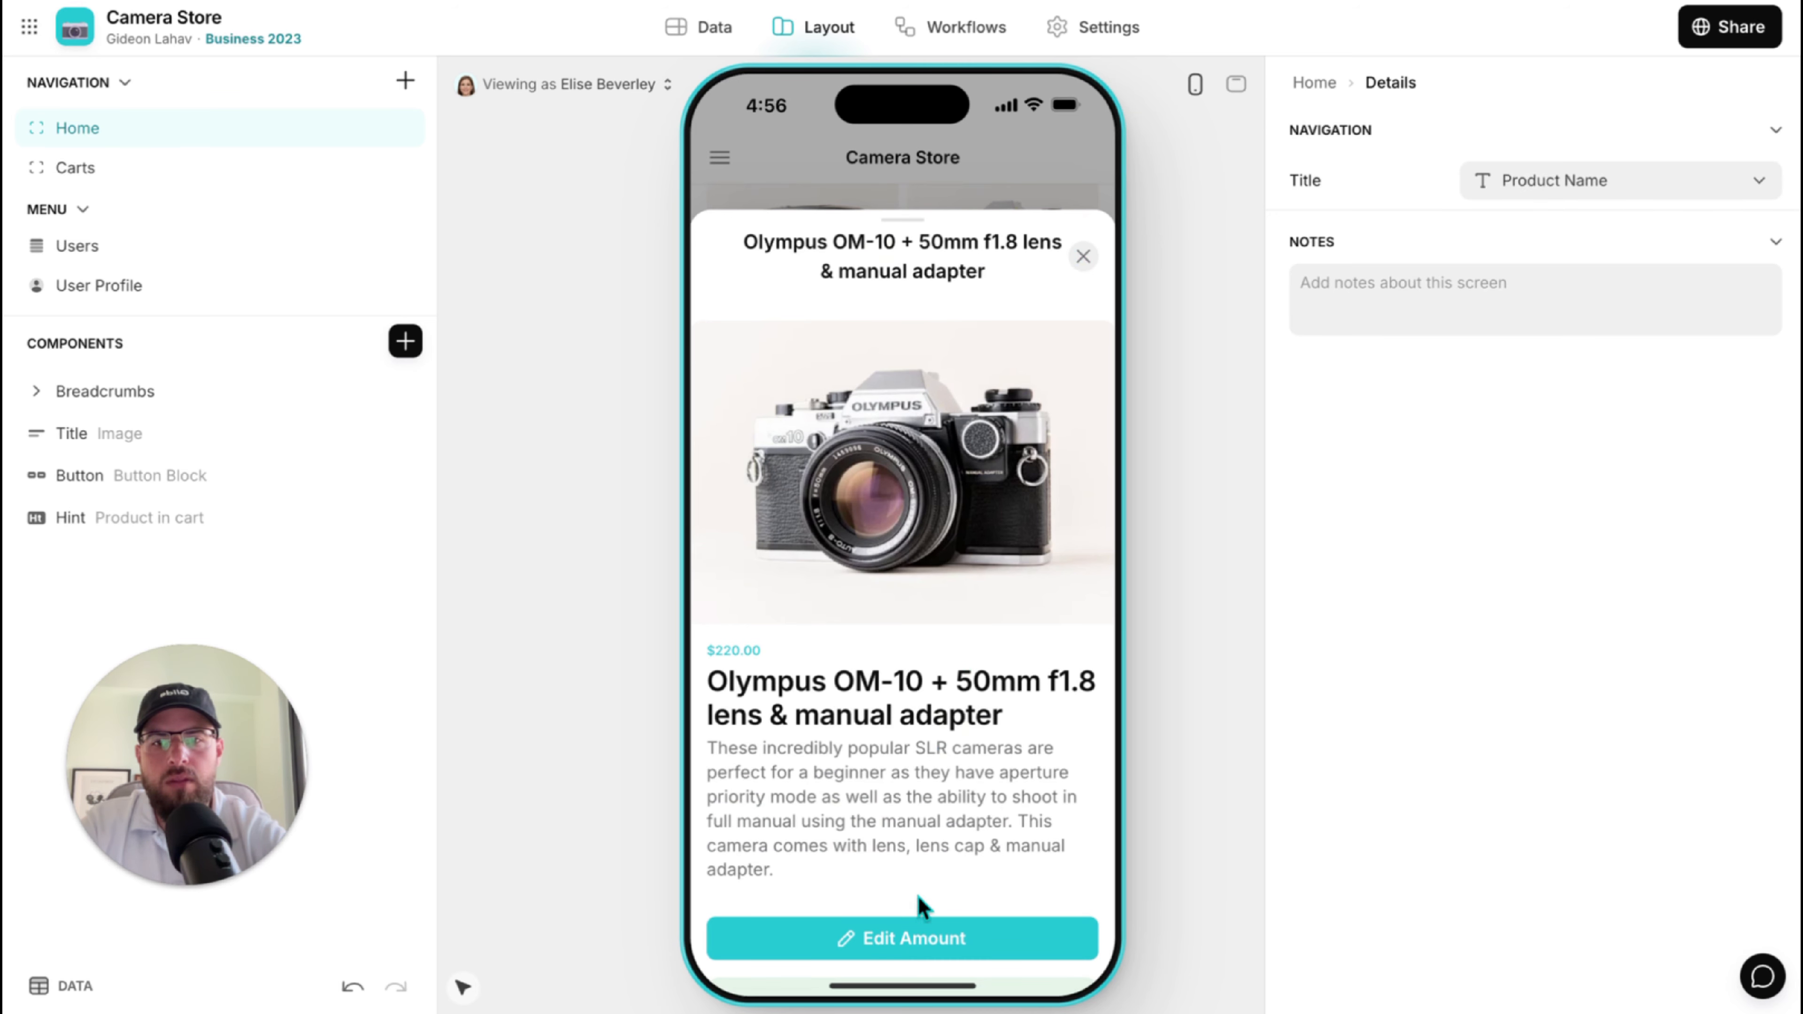
# Open the product's amount edit form and set its On Submit action to Close overlay.
pyautogui.click(923, 936)
pyautogui.click(1441, 138)
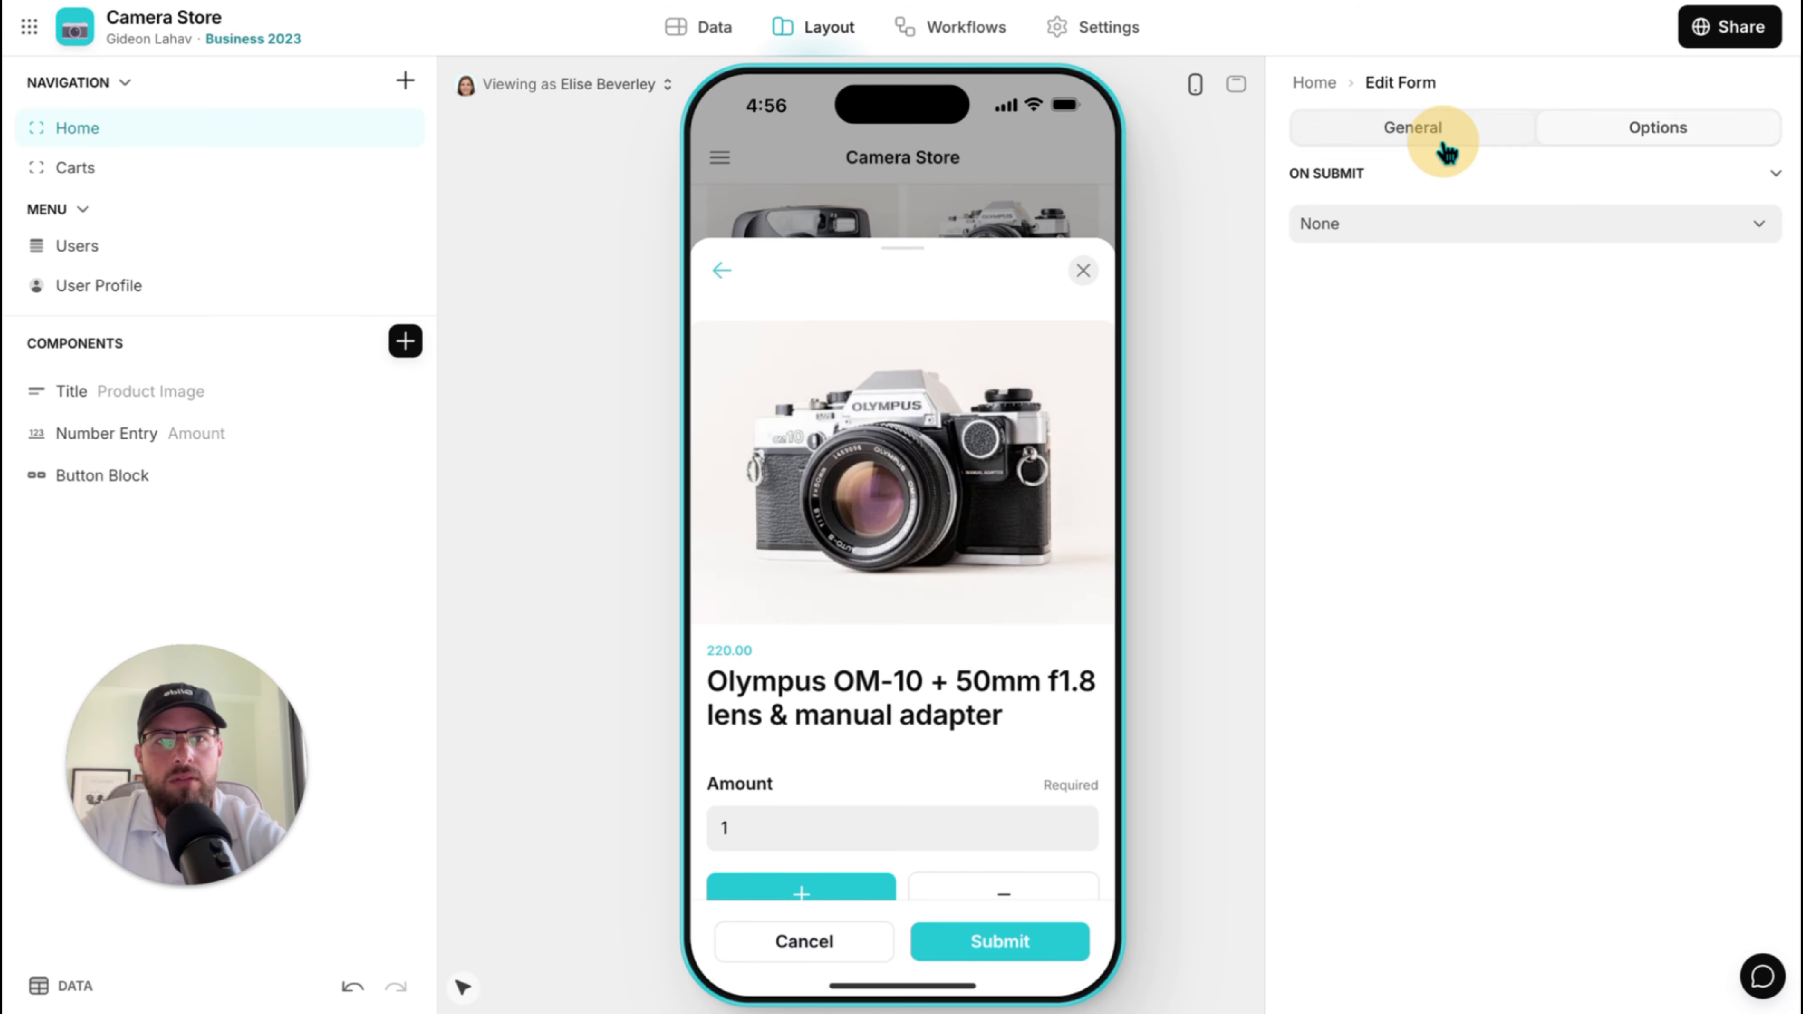
pyautogui.click(1384, 225)
pyautogui.write('clo')
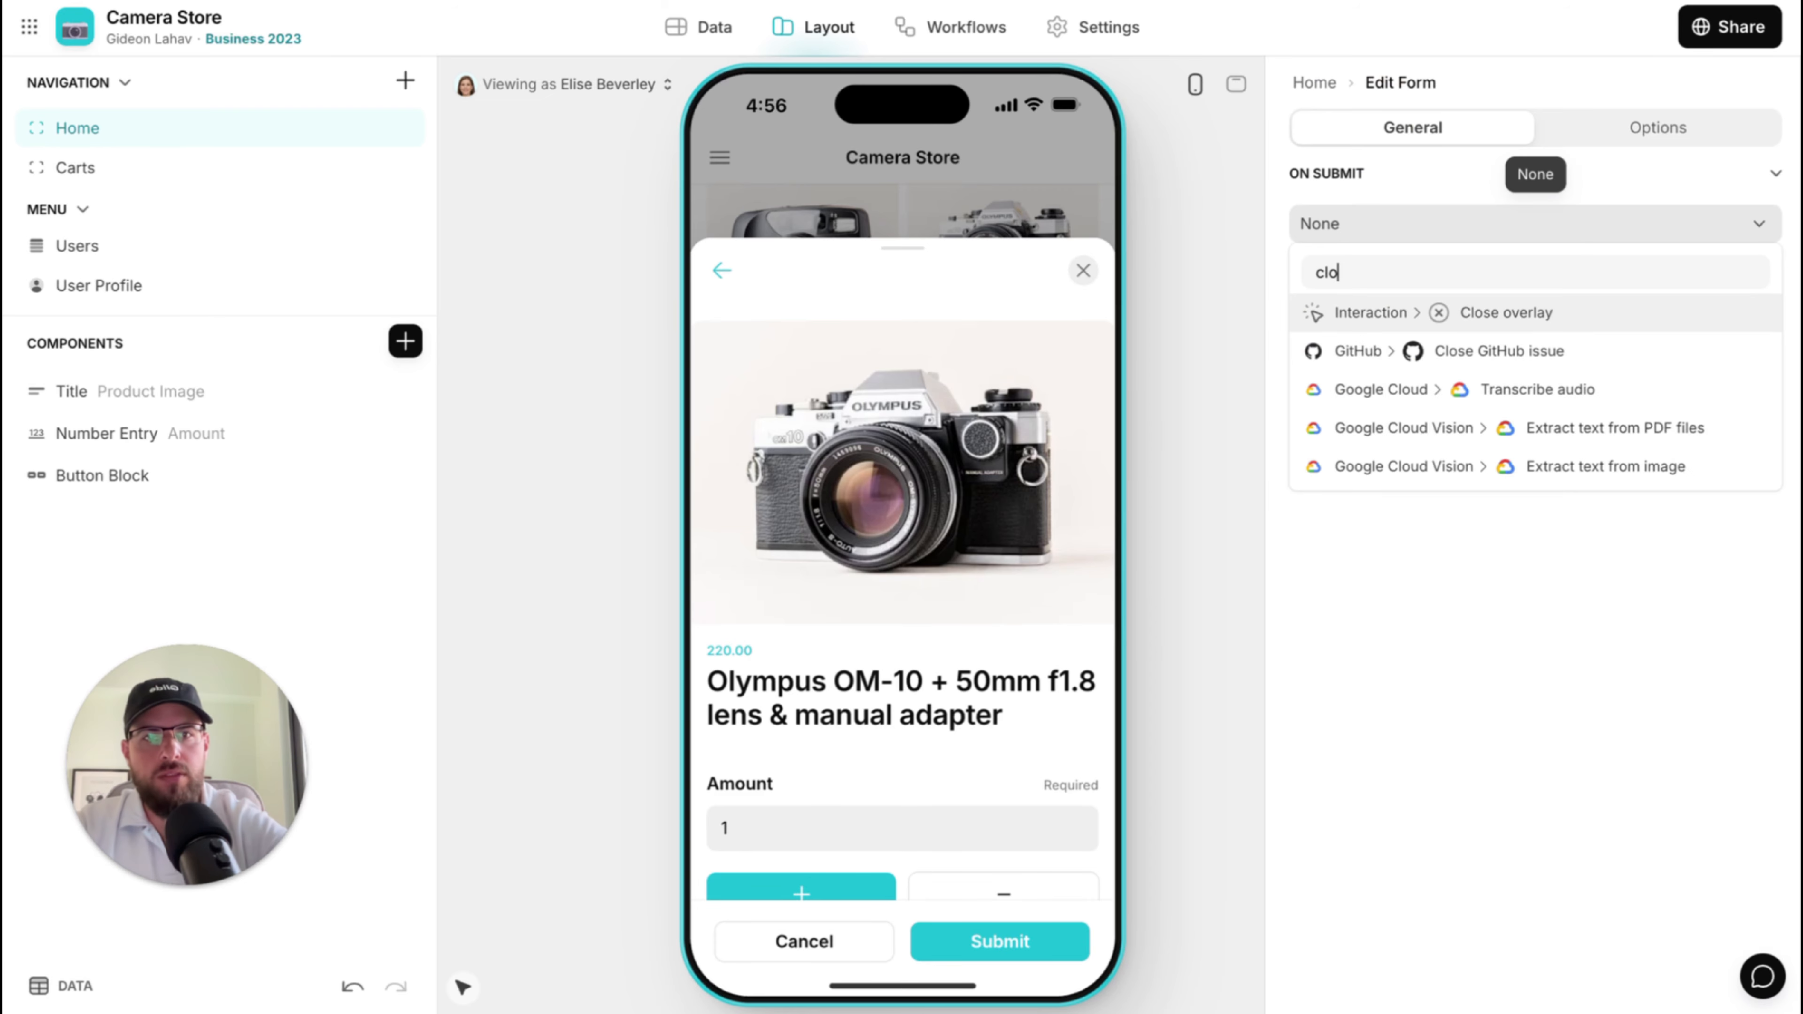
pyautogui.click(1348, 313)
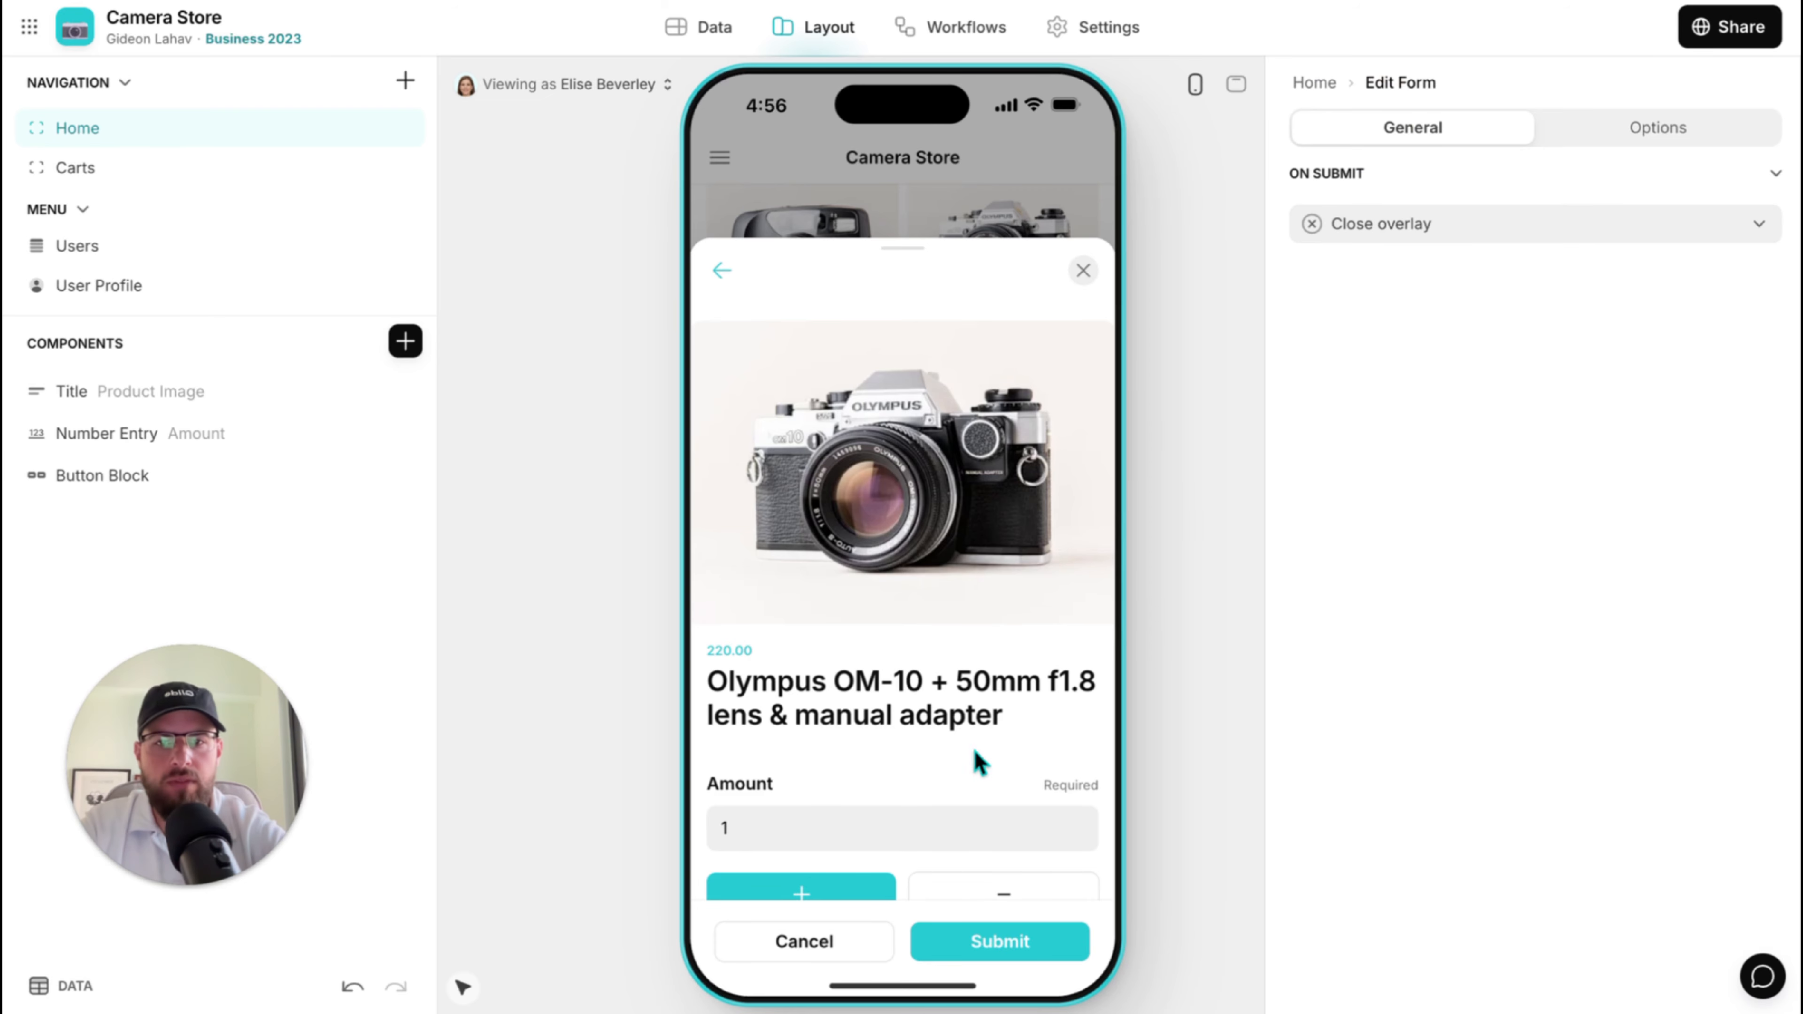
# Submit the form to test it, then reopen and close the Olympus OM-10 + 50mm f1.8 lens & manual adapter details.
pyautogui.click(1015, 942)
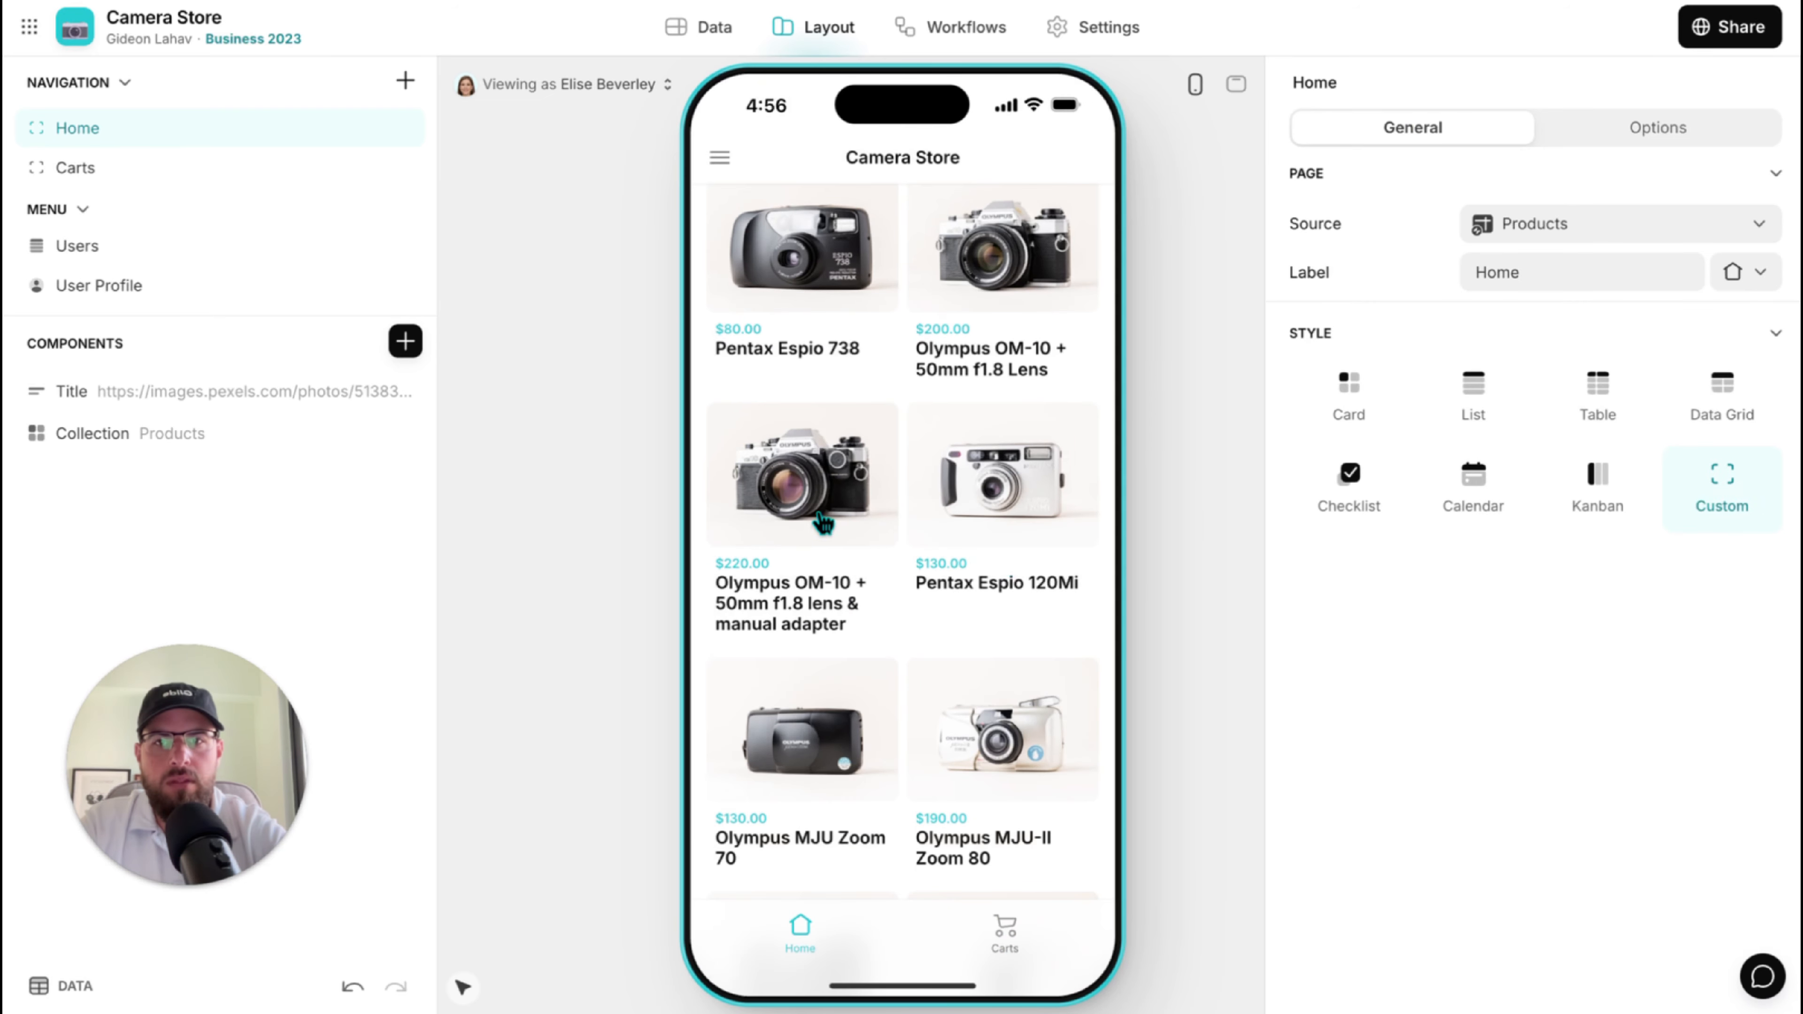
pyautogui.click(824, 522)
pyautogui.scroll(-1, 954, 852)
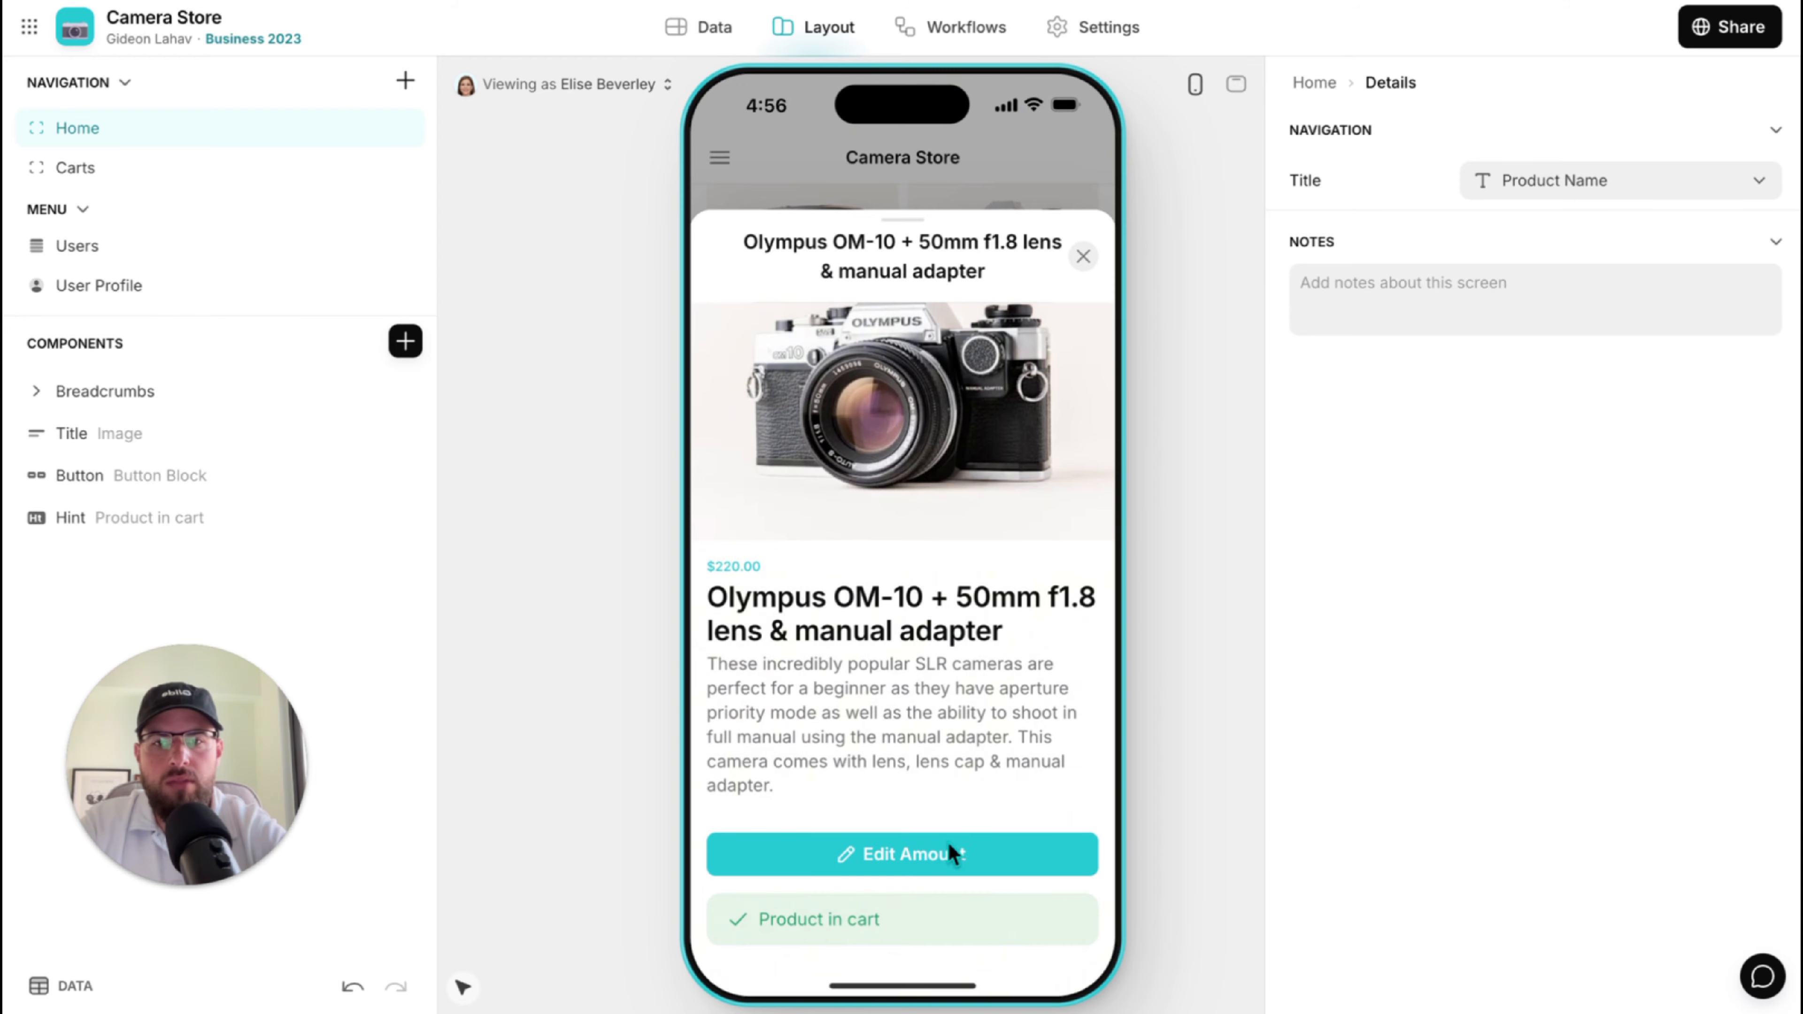
pyautogui.click(1084, 260)
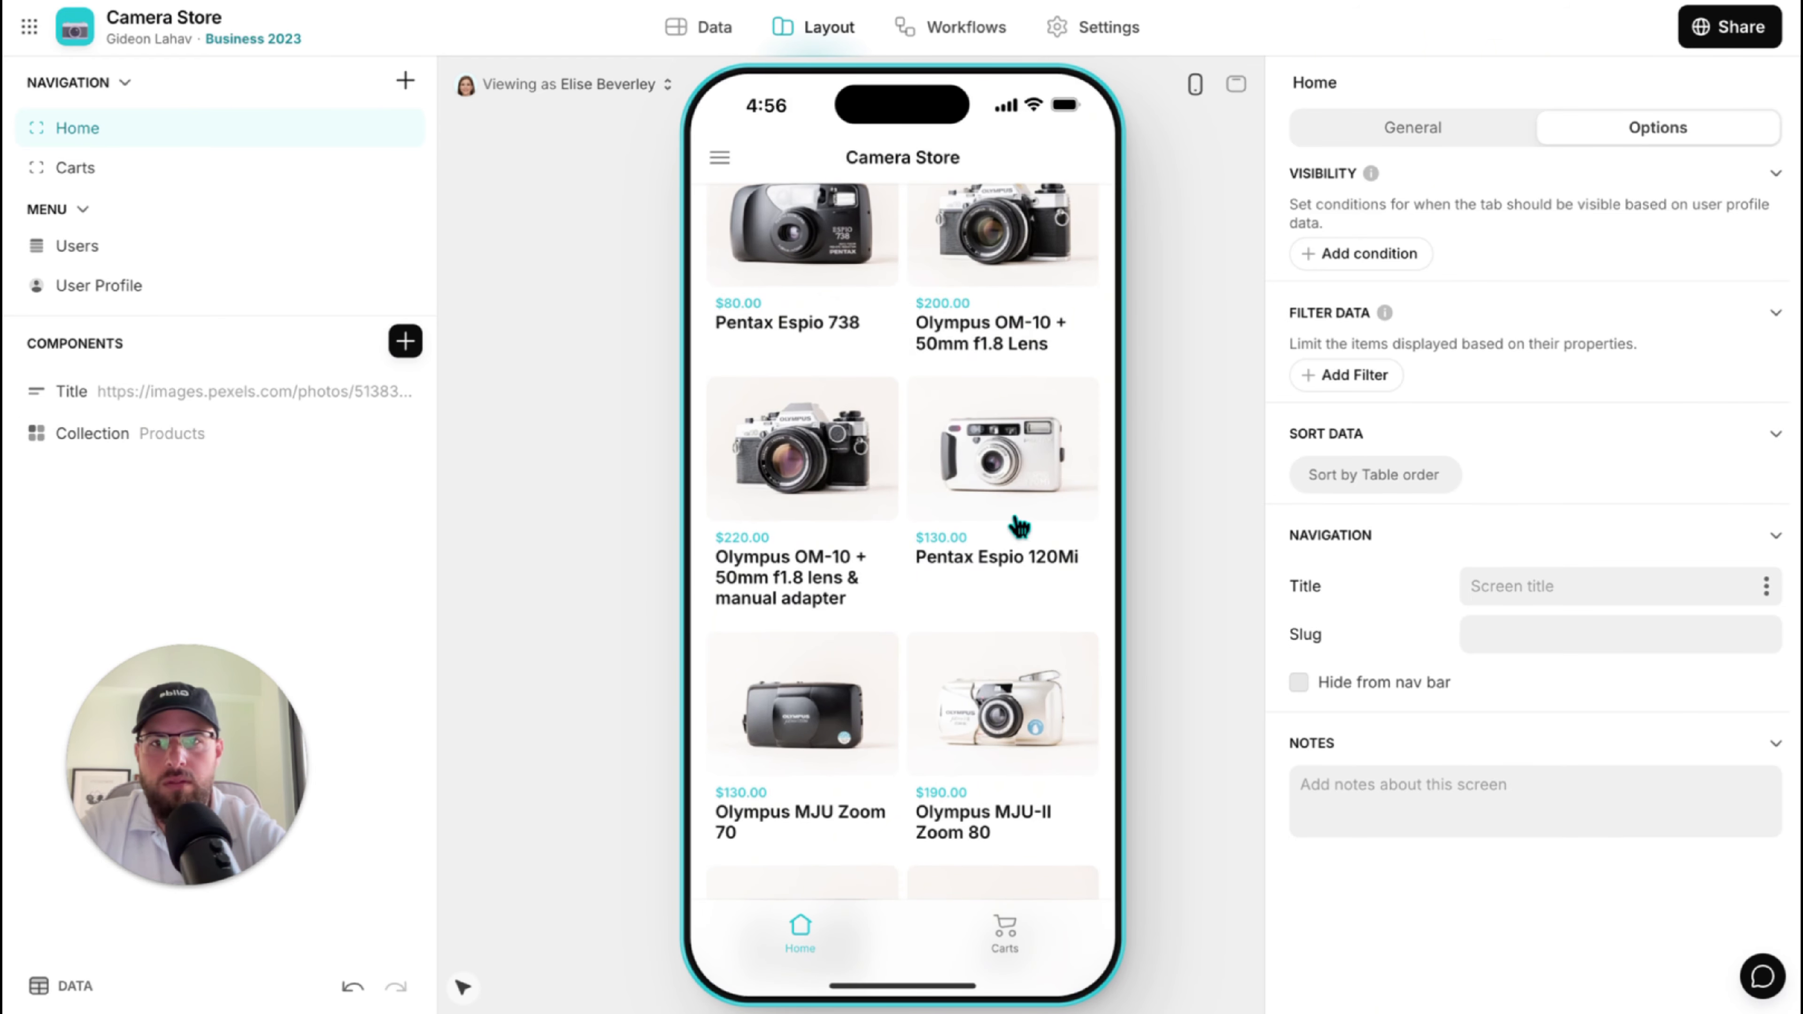
# Open the Pentax Espio 120Mi from Home and submit its amount form in the preview.
pyautogui.click(1025, 492)
pyautogui.click(854, 928)
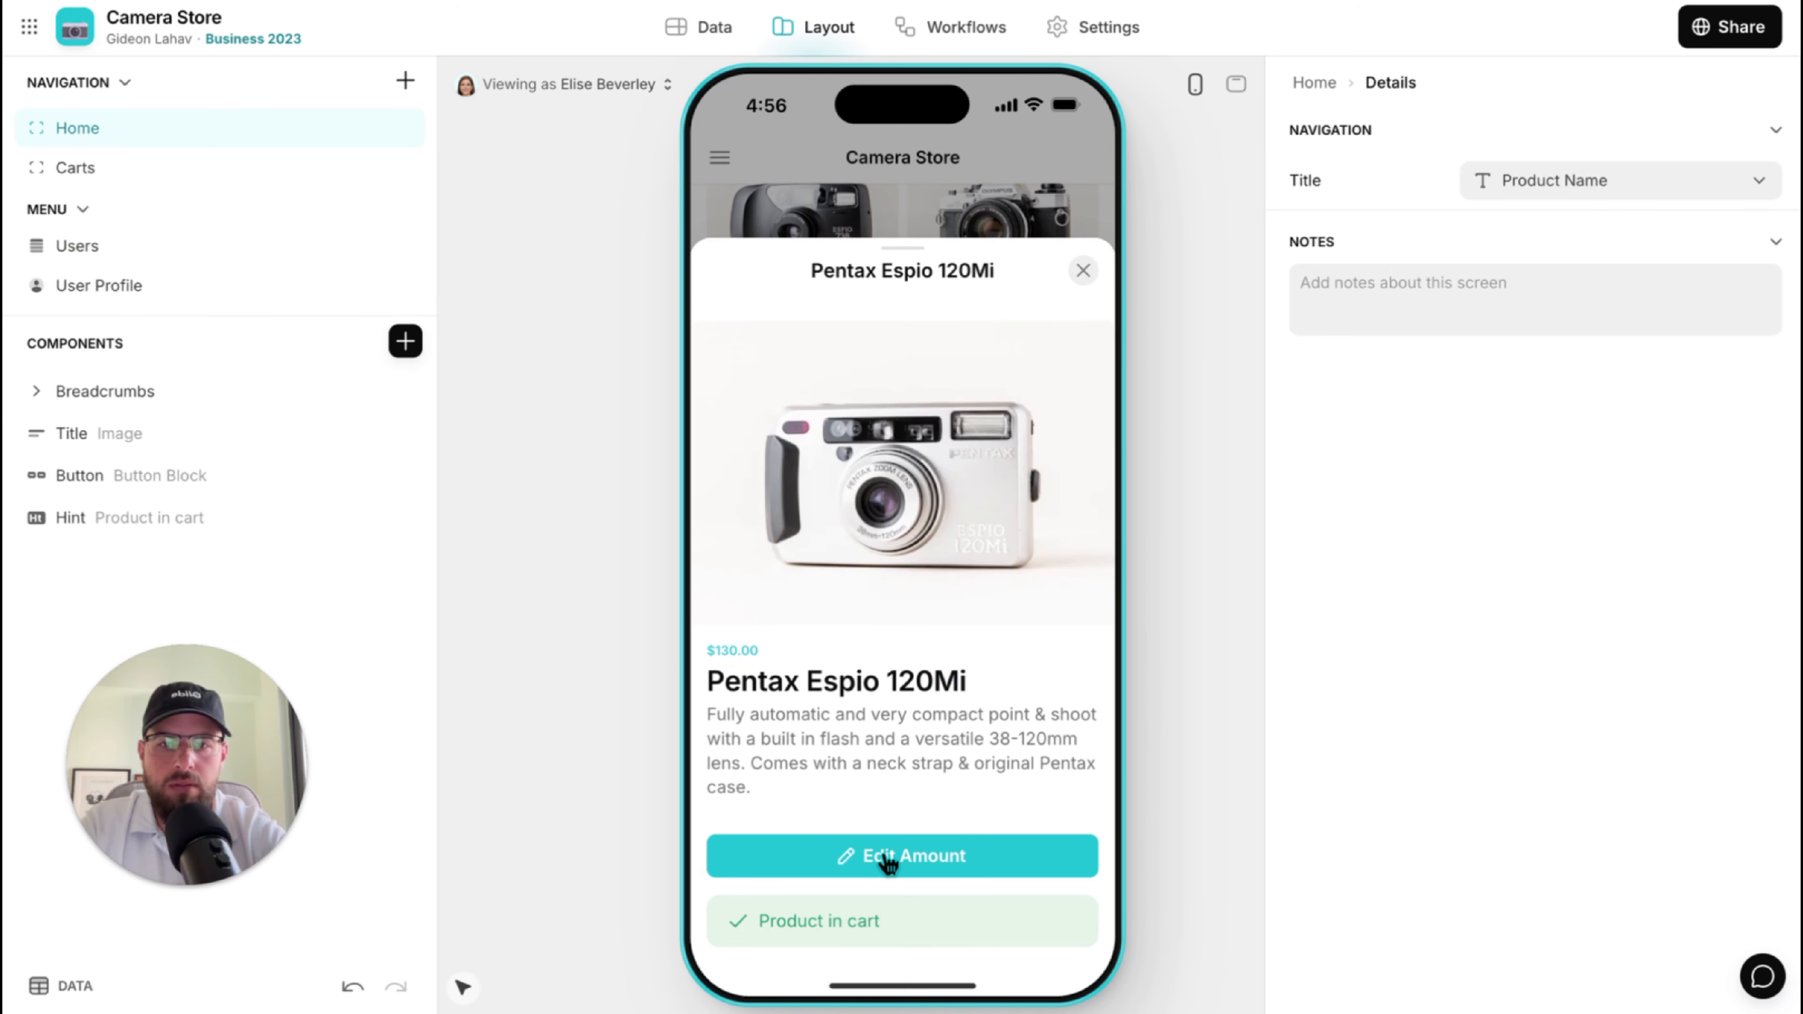
pyautogui.click(888, 861)
pyautogui.click(955, 941)
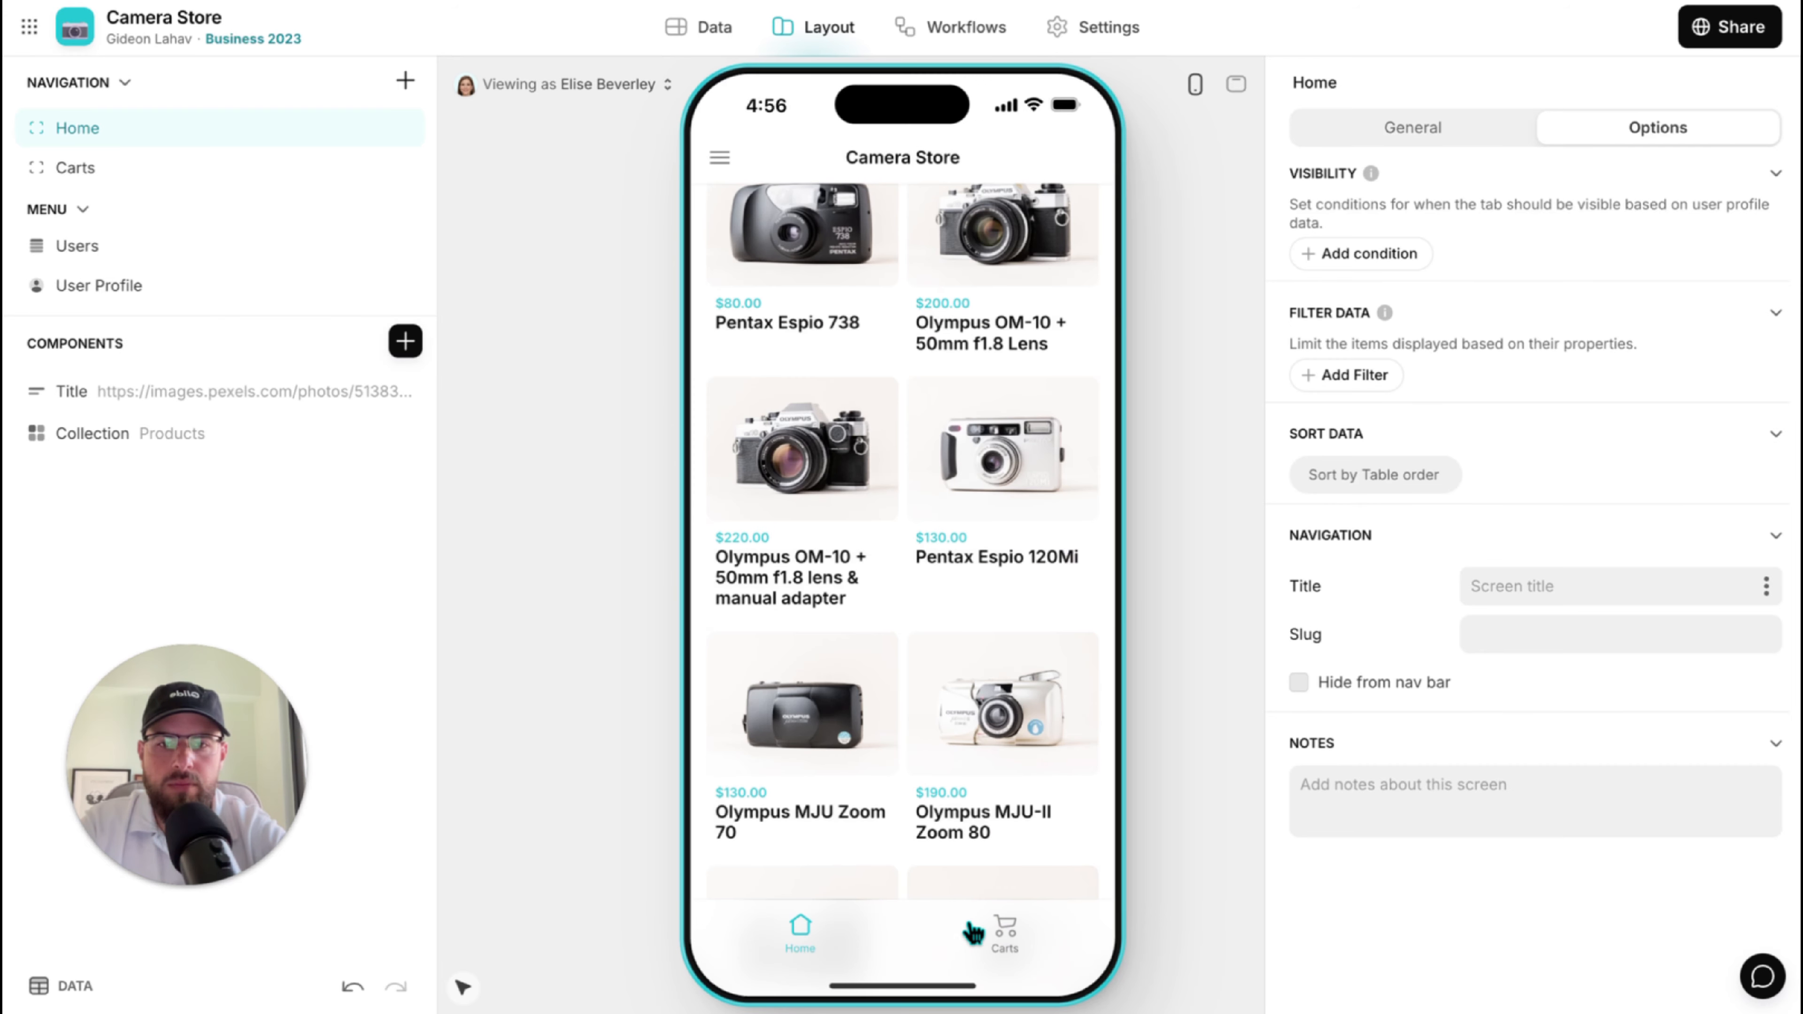
# On the Carts screen preview, reduce the Olympus OM-10 + 50mm f1.8 Lens amount to 2 and submit it.
pyautogui.scroll(-8, 978, 649)
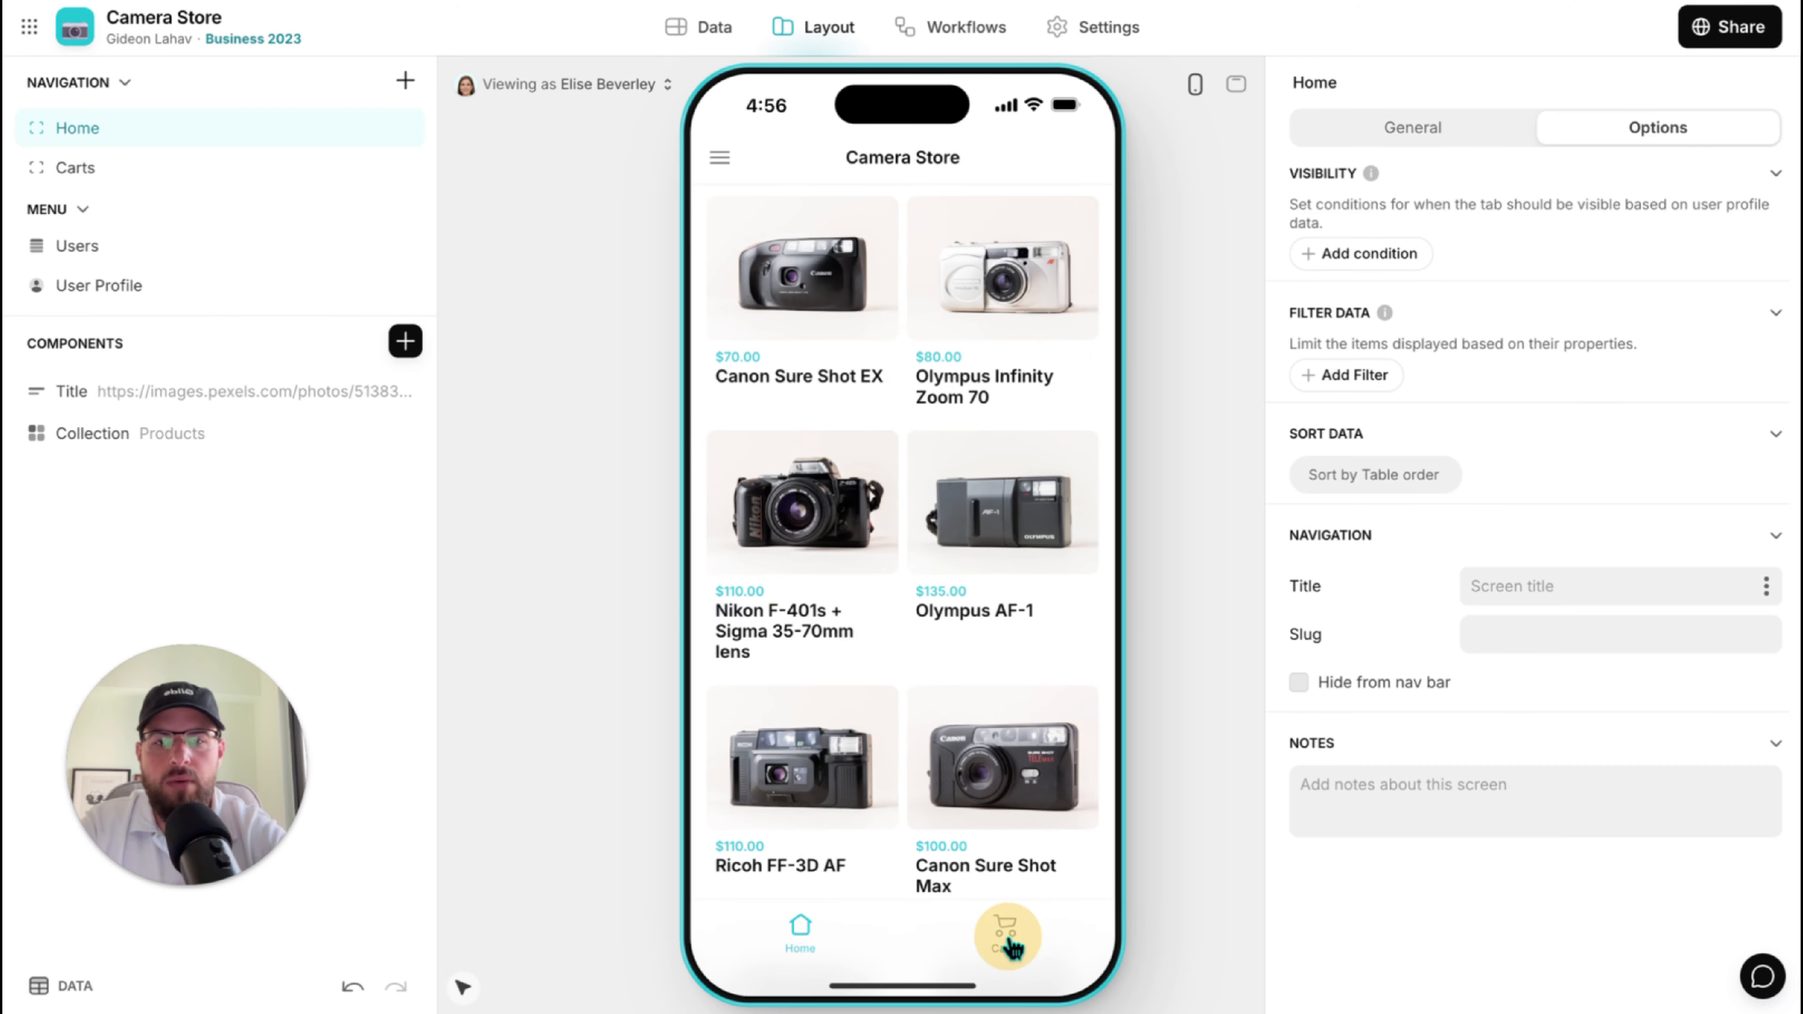
pyautogui.click(1005, 934)
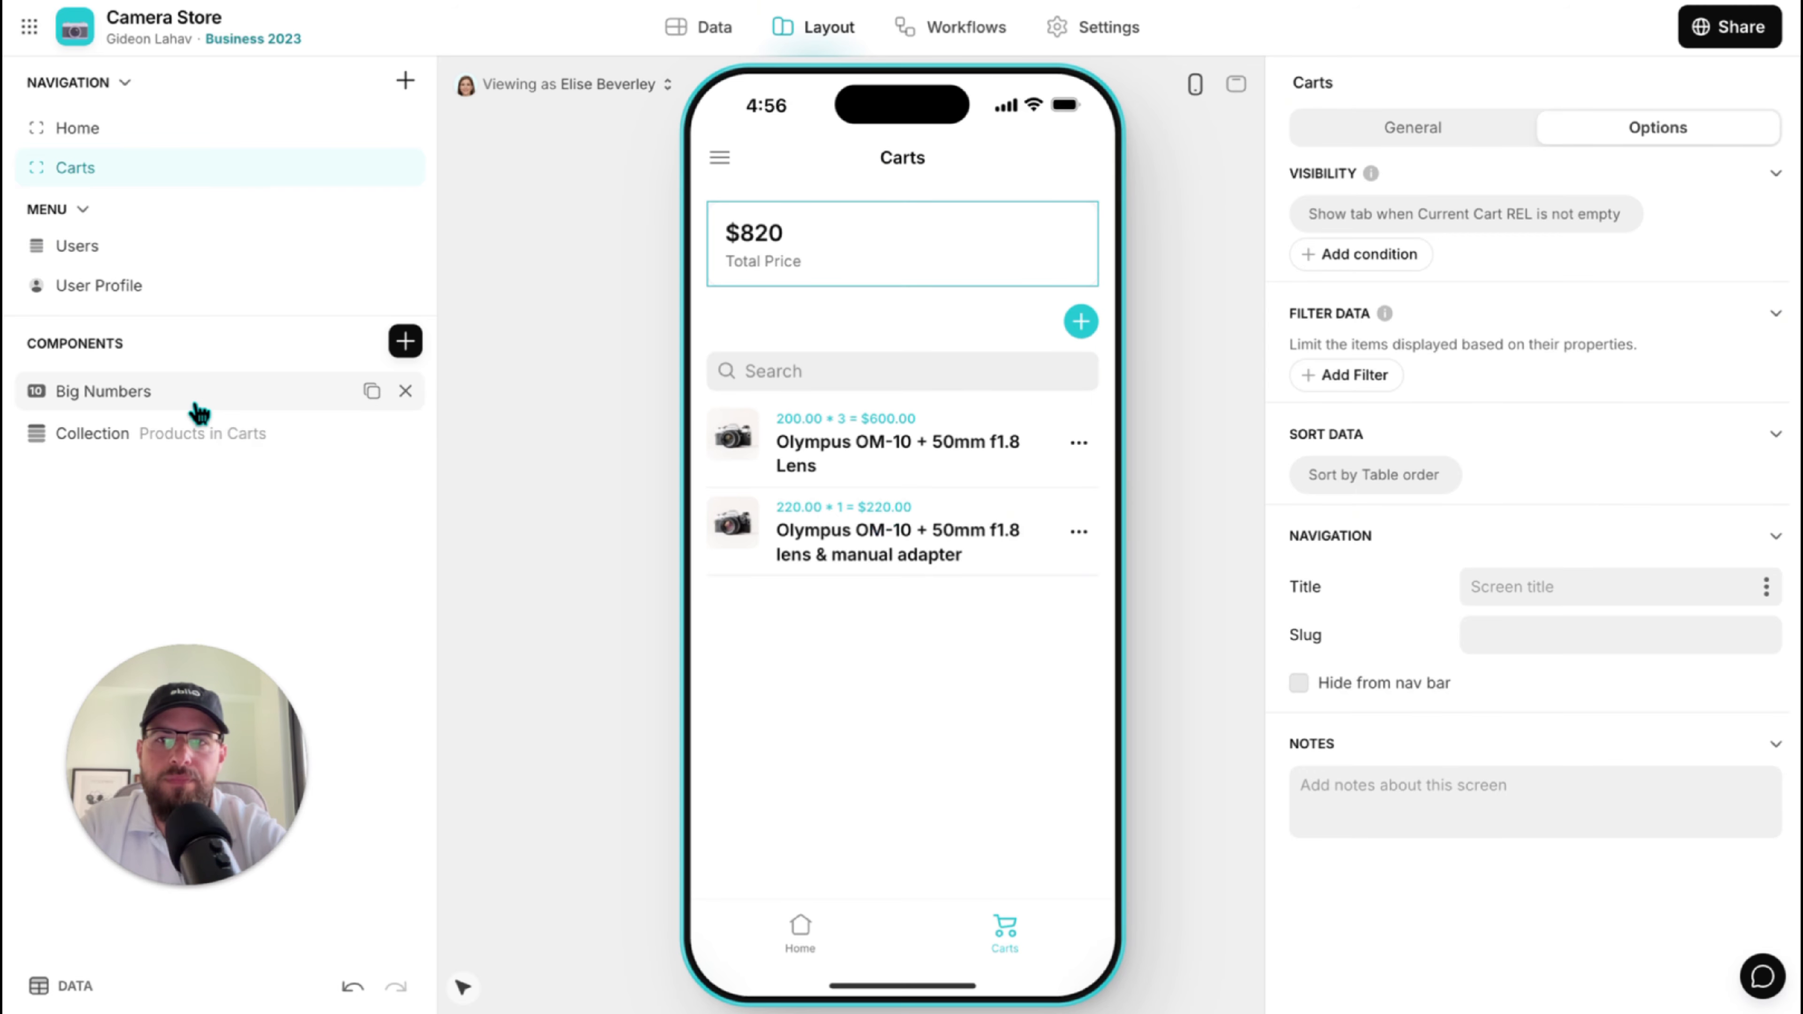
pyautogui.click(186, 431)
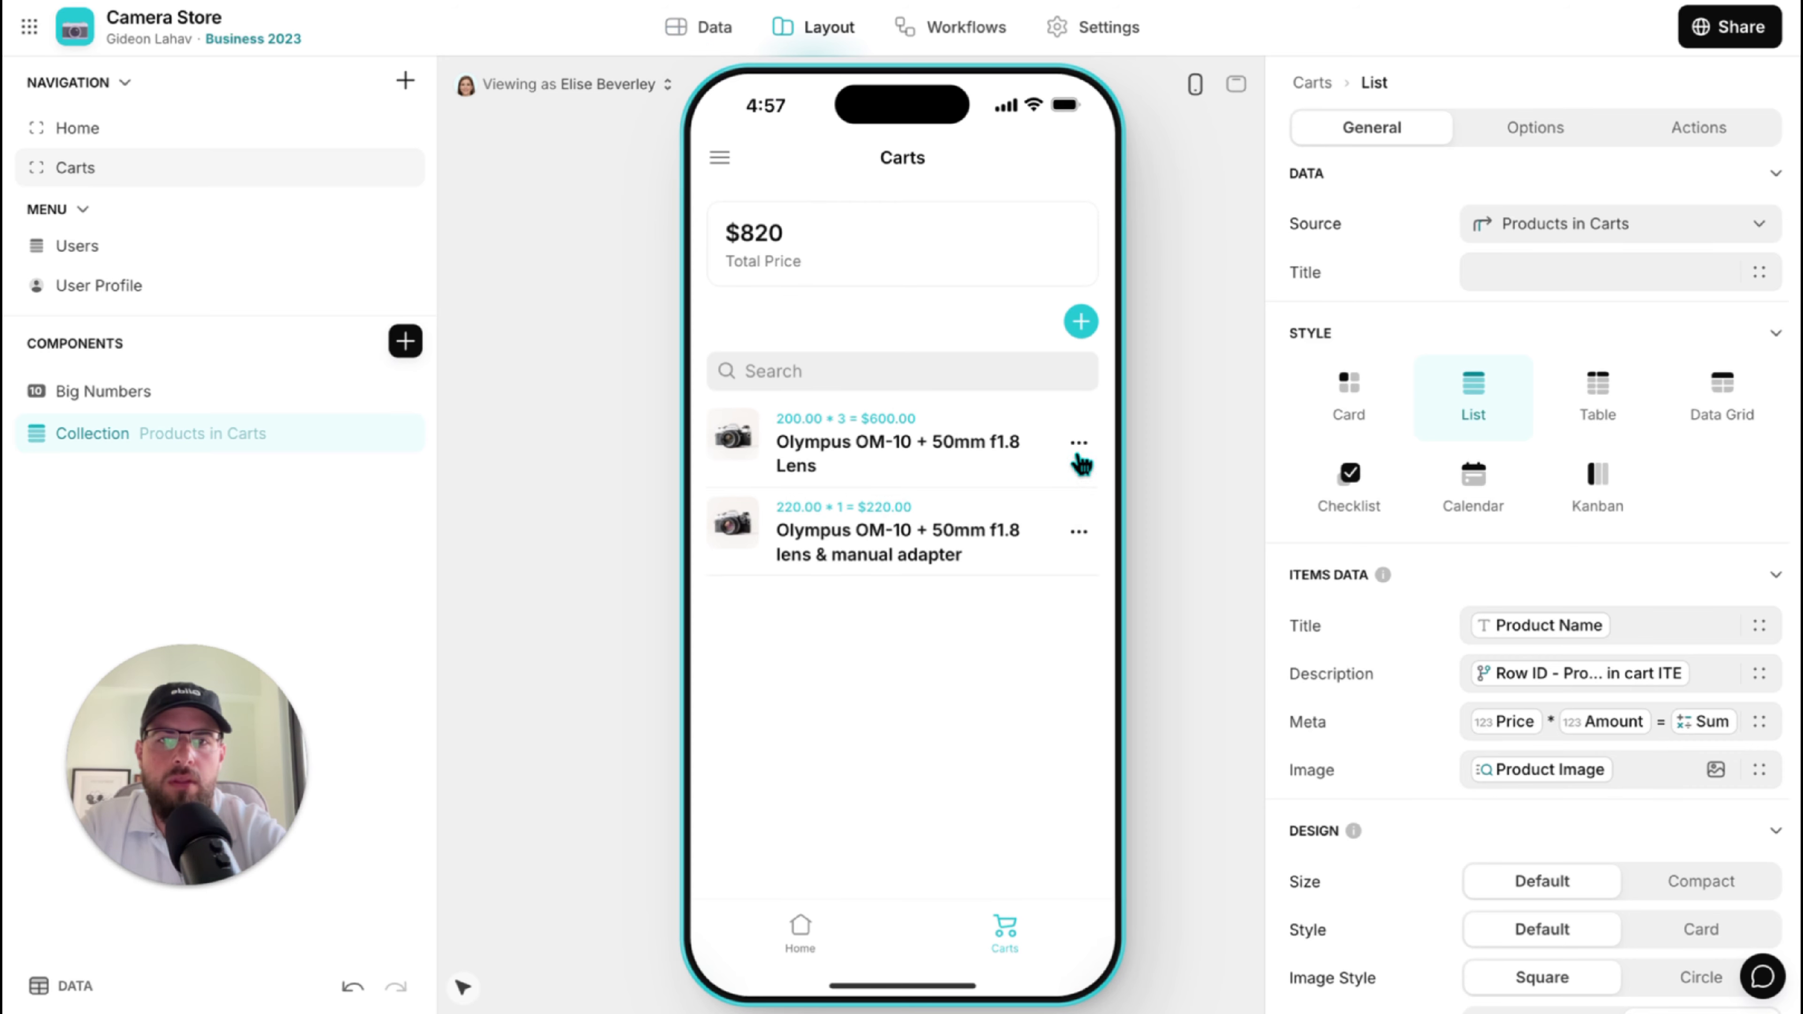
pyautogui.click(1079, 445)
pyautogui.click(998, 505)
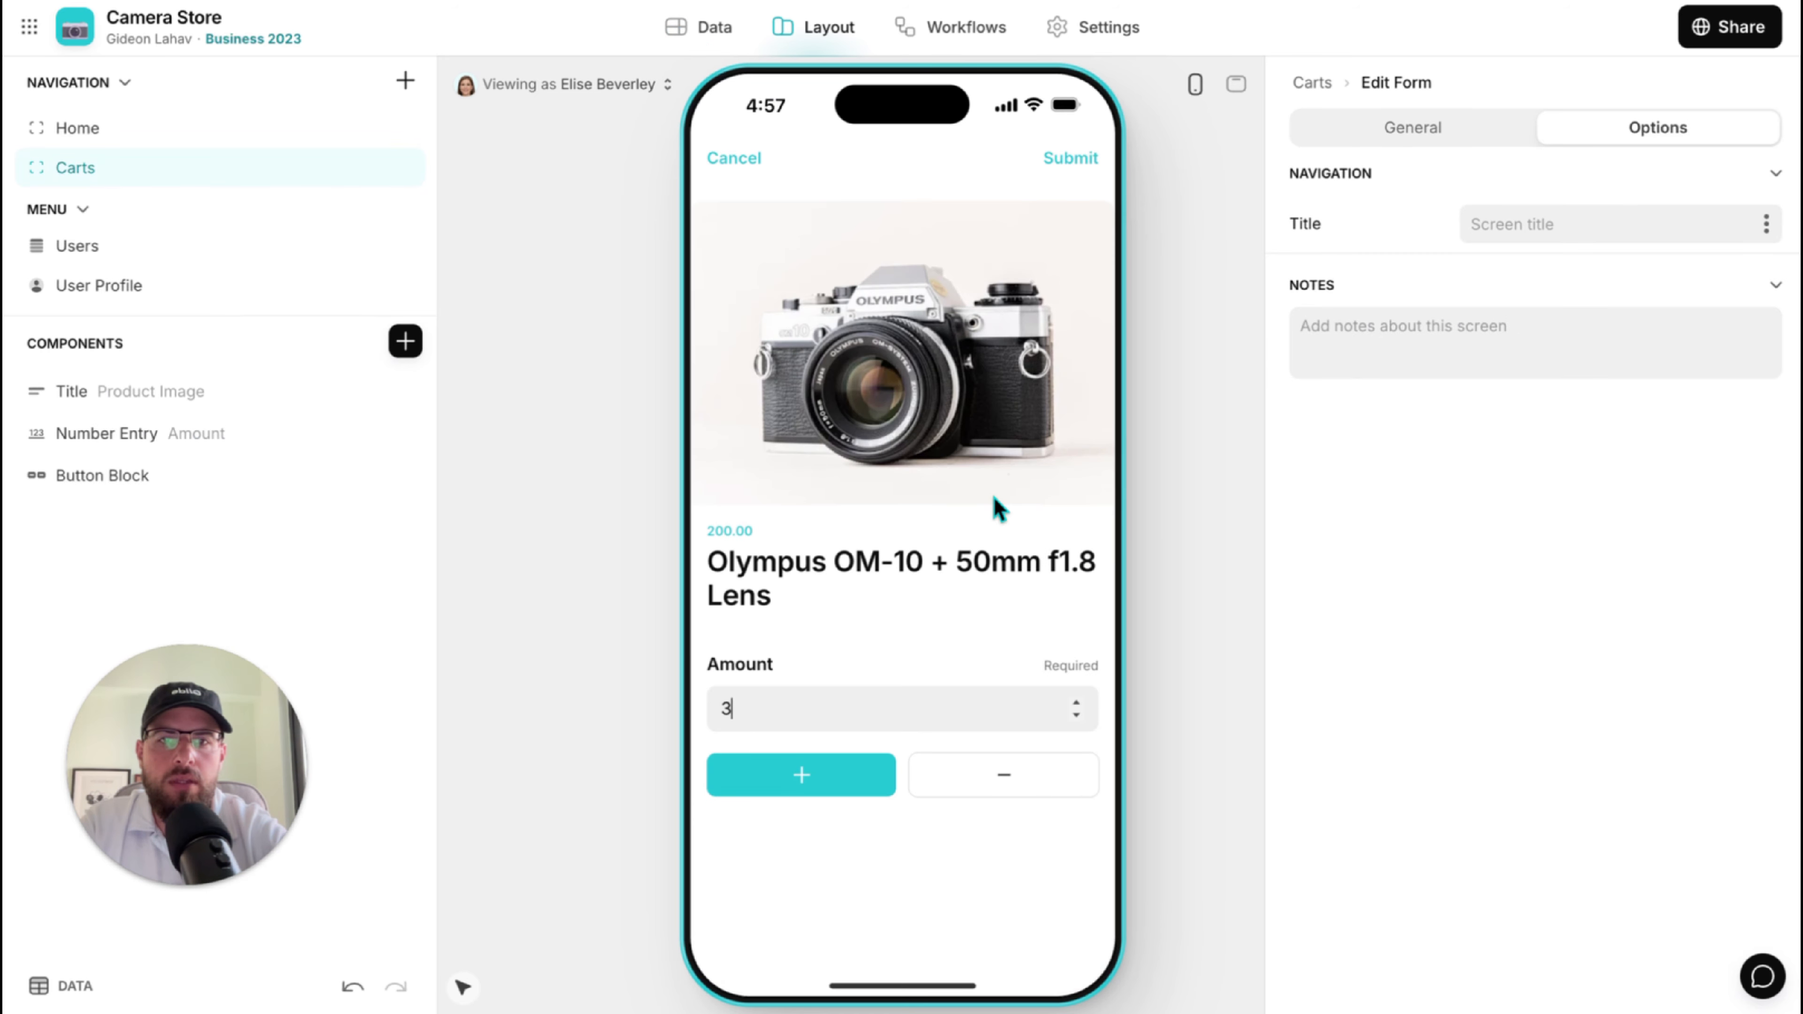
pyautogui.click(1018, 779)
pyautogui.click(1079, 162)
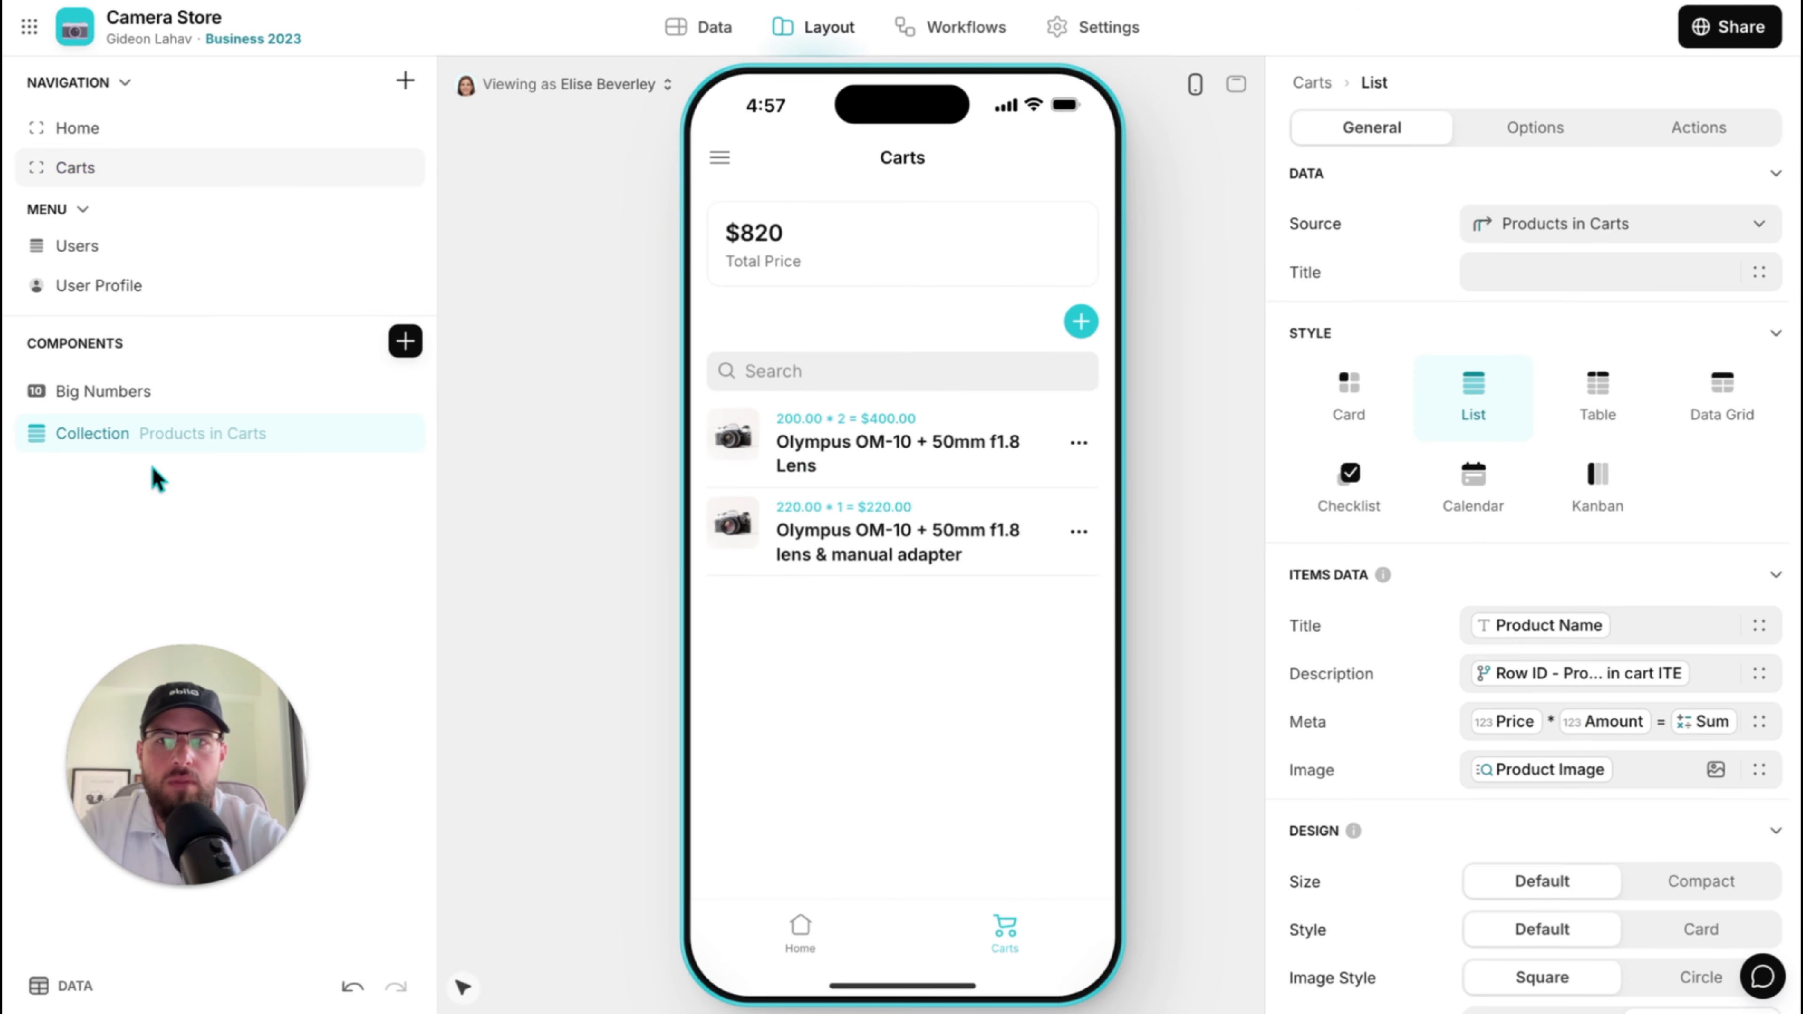
# Move the cart list's Show edit screen action to the first collection item action slot.
pyautogui.click(1730, 128)
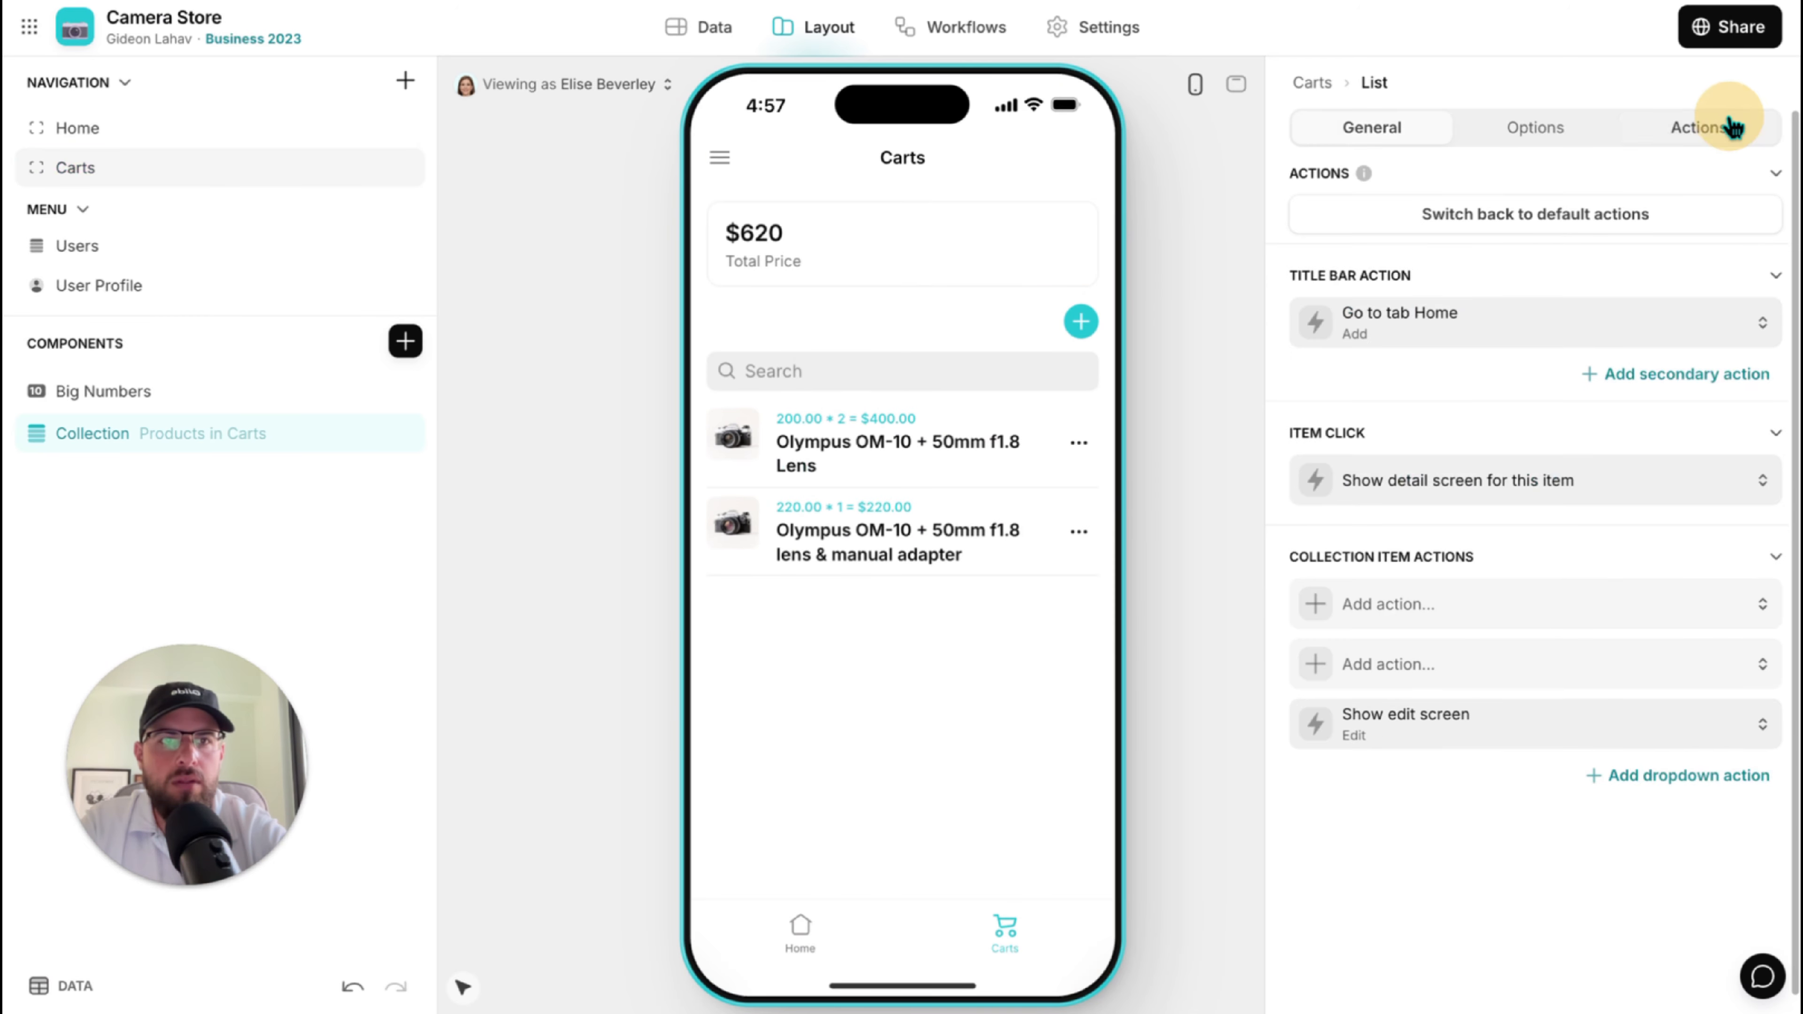
pyautogui.click(1414, 723)
pyautogui.moveTo(1312, 738); pyautogui.dragTo(1280, 596)
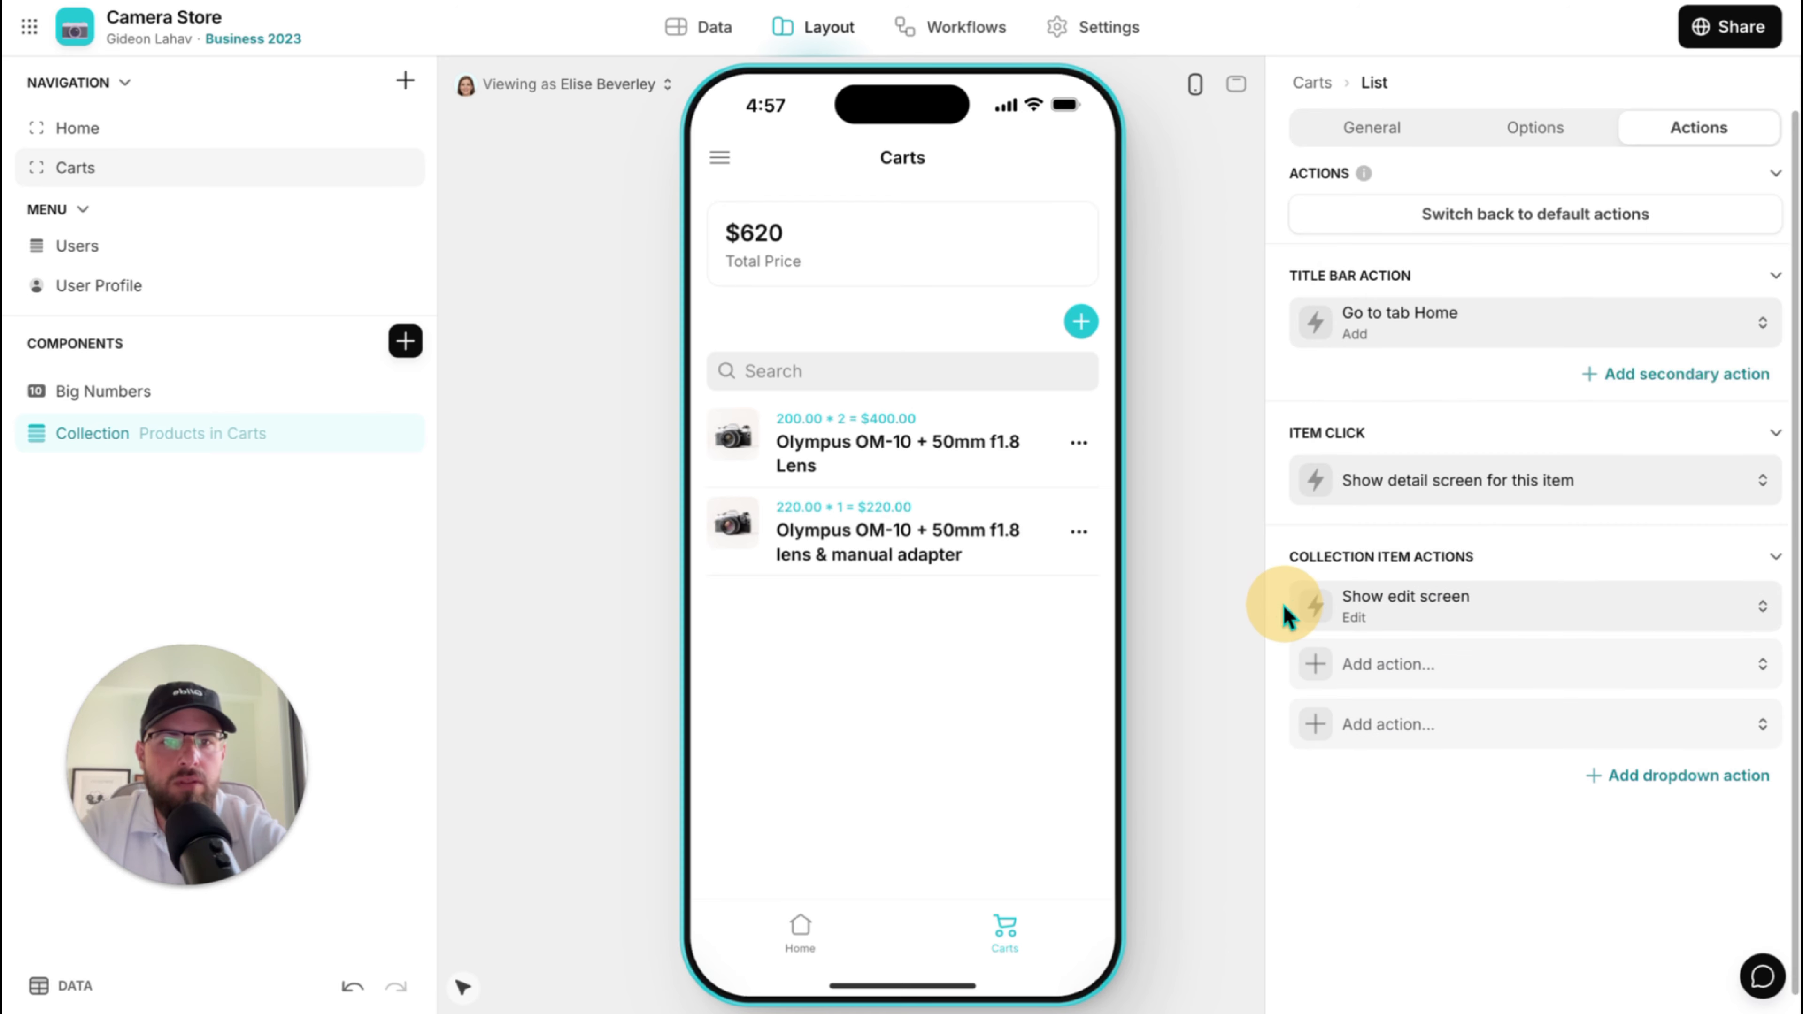
# Set the navigation target of the list's Show edit screen action to Slide In.
pyautogui.click(1482, 603)
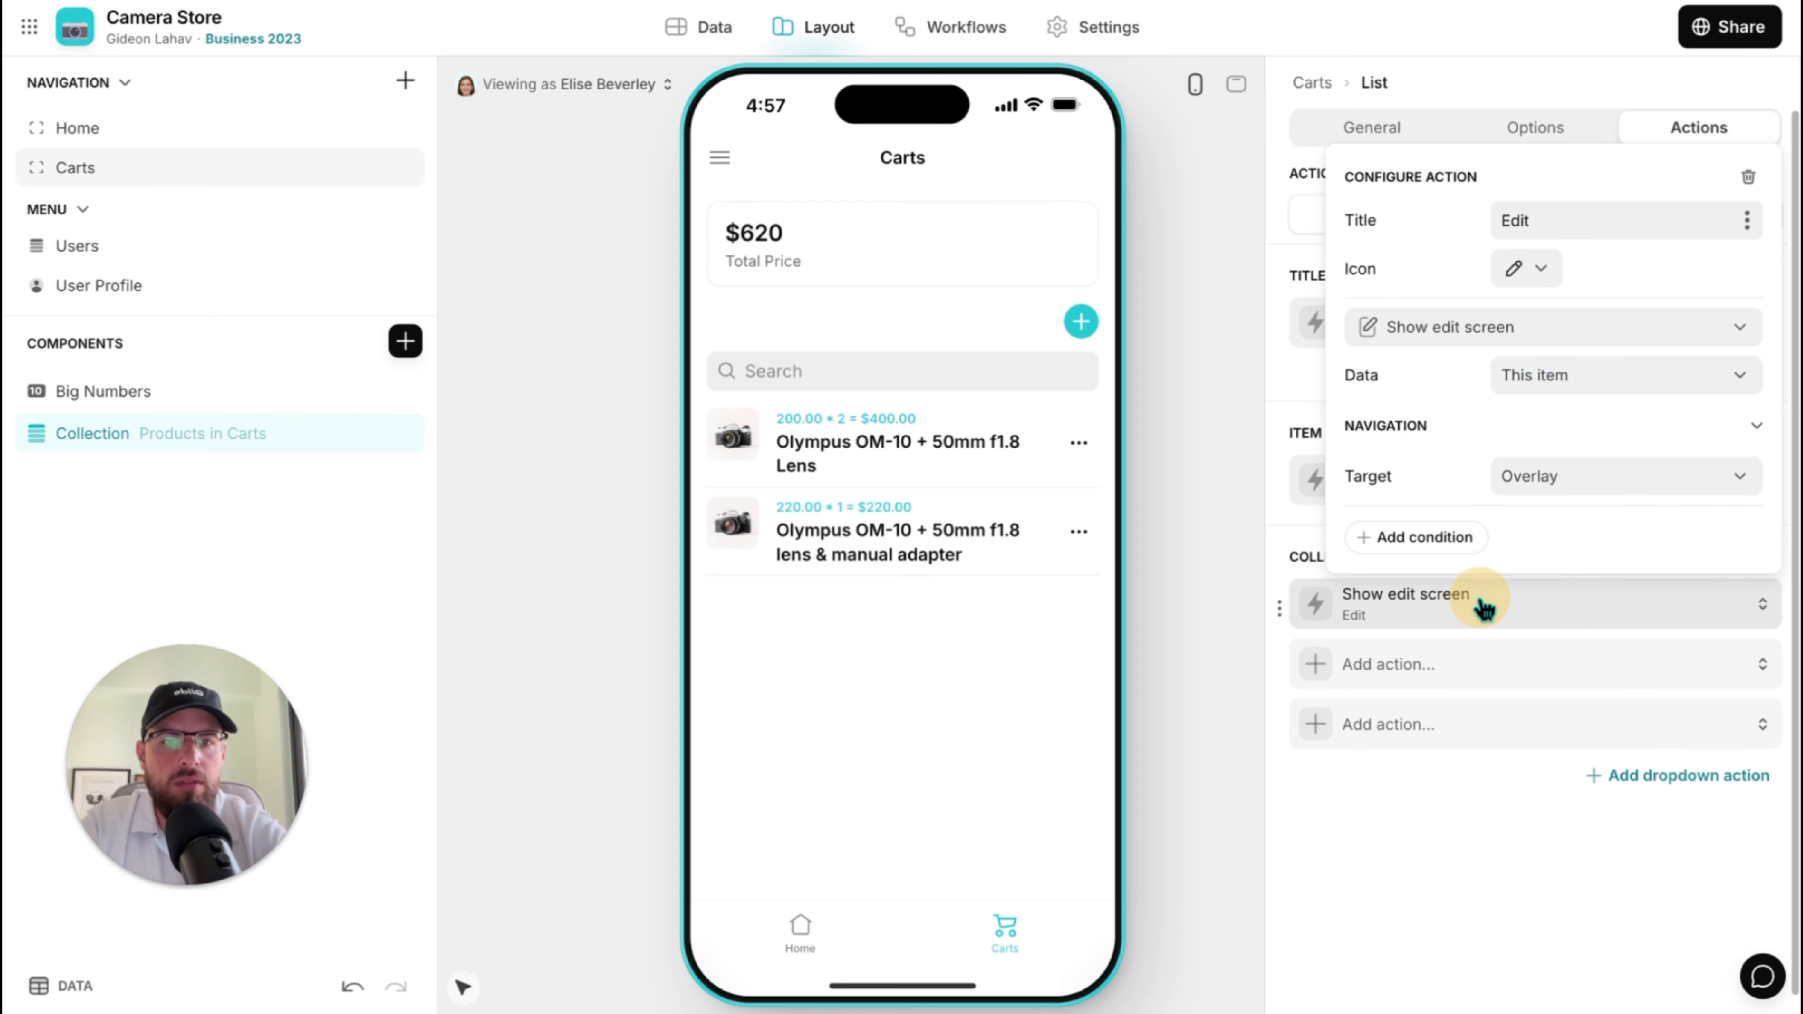
pyautogui.click(1560, 430)
pyautogui.click(1541, 861)
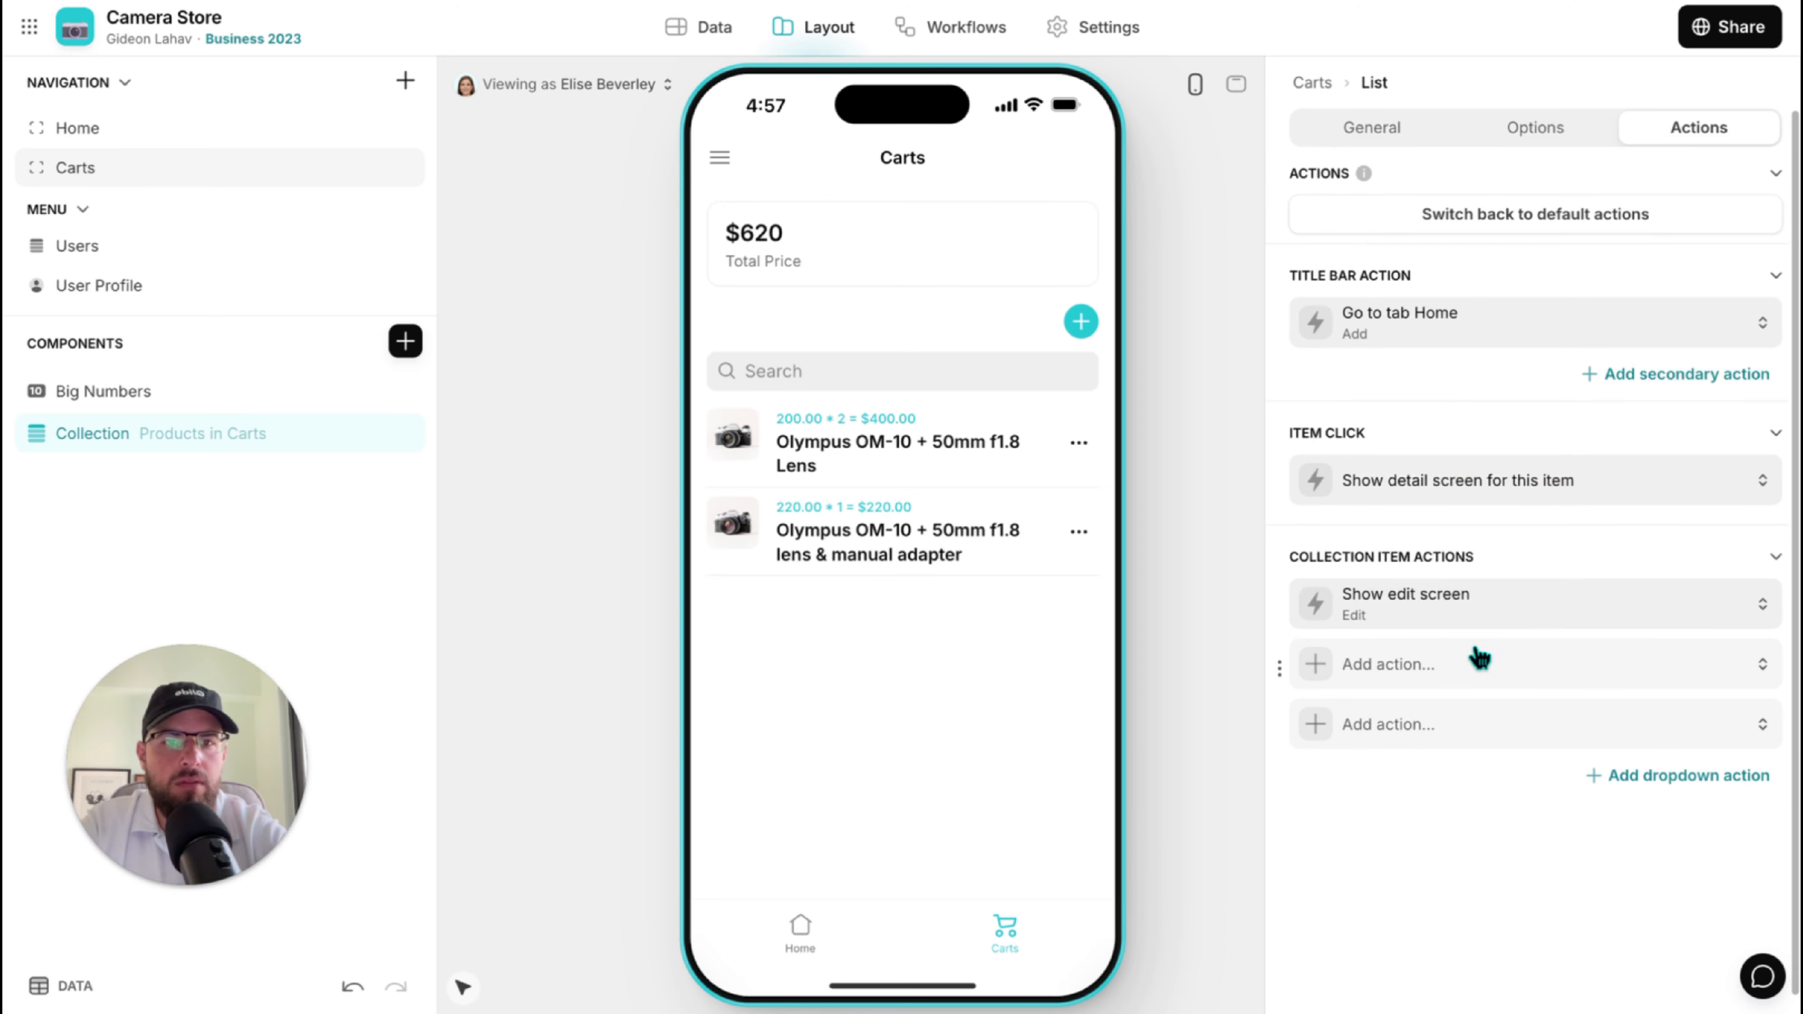
pyautogui.click(1473, 607)
pyautogui.click(1547, 469)
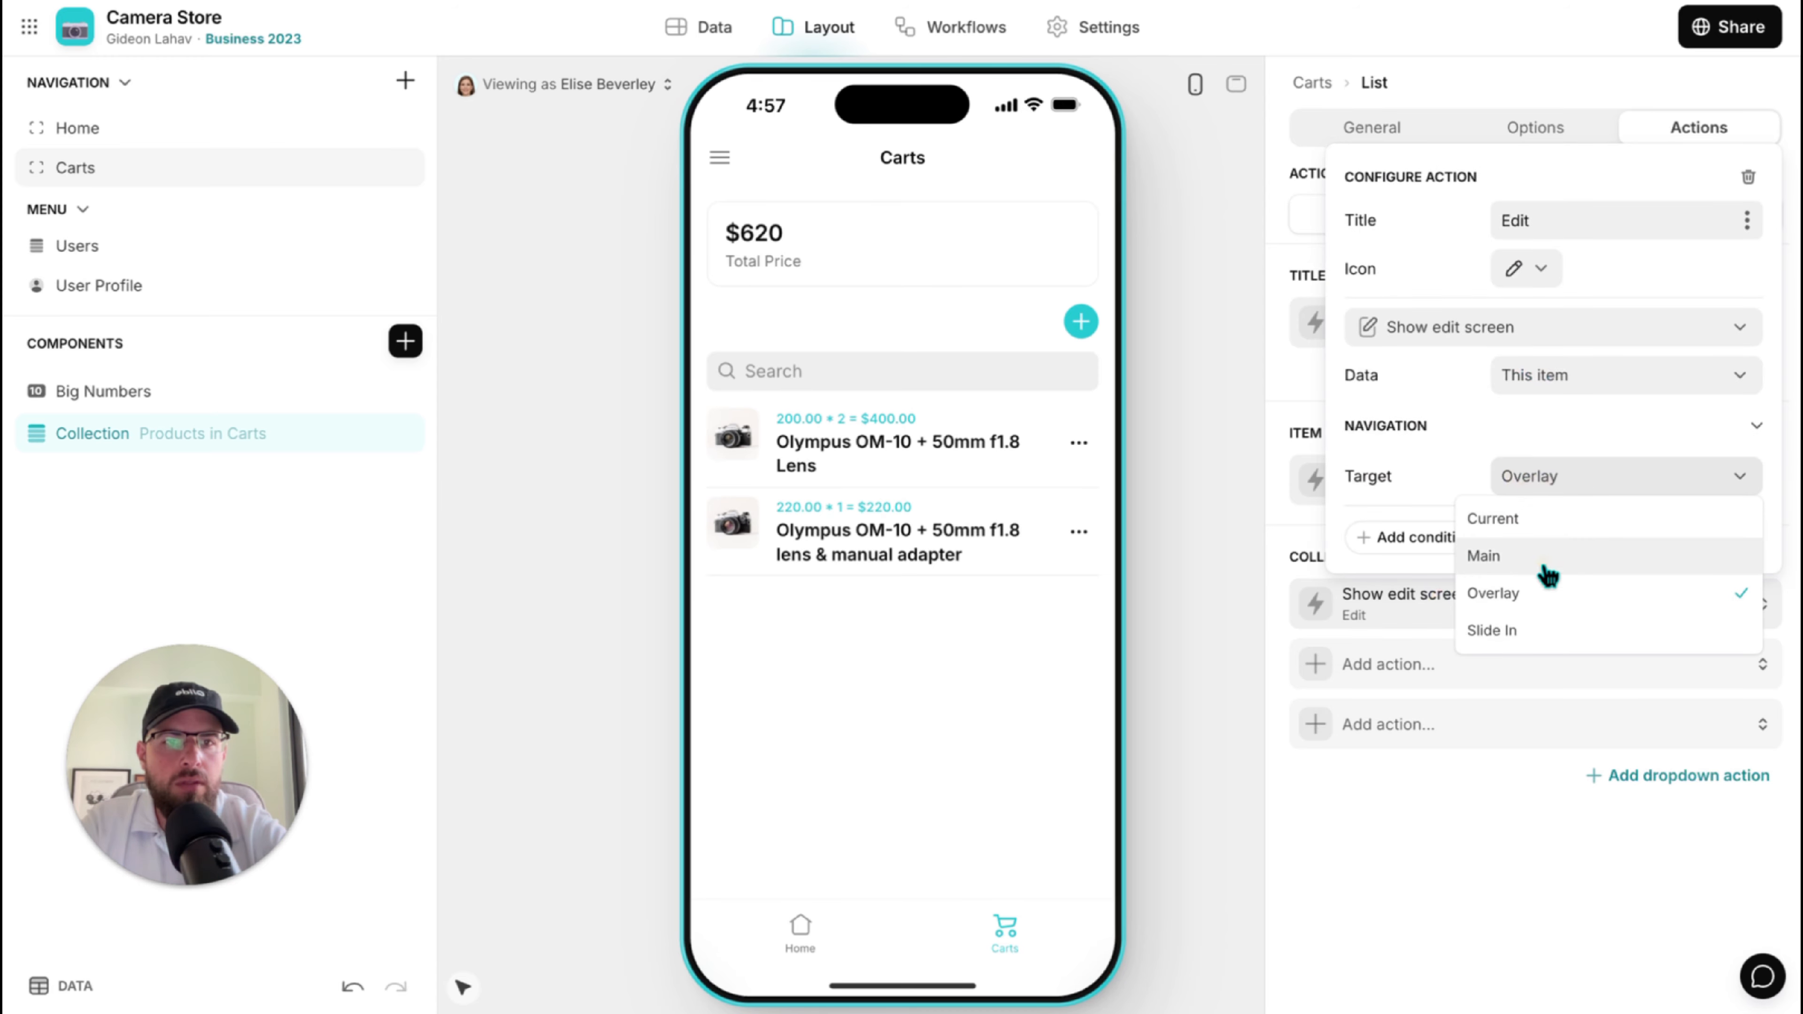
pyautogui.click(1542, 632)
pyautogui.click(1461, 866)
# Remove the cart list's item click action by setting it to None, and try it in the preview.
pyautogui.click(1519, 480)
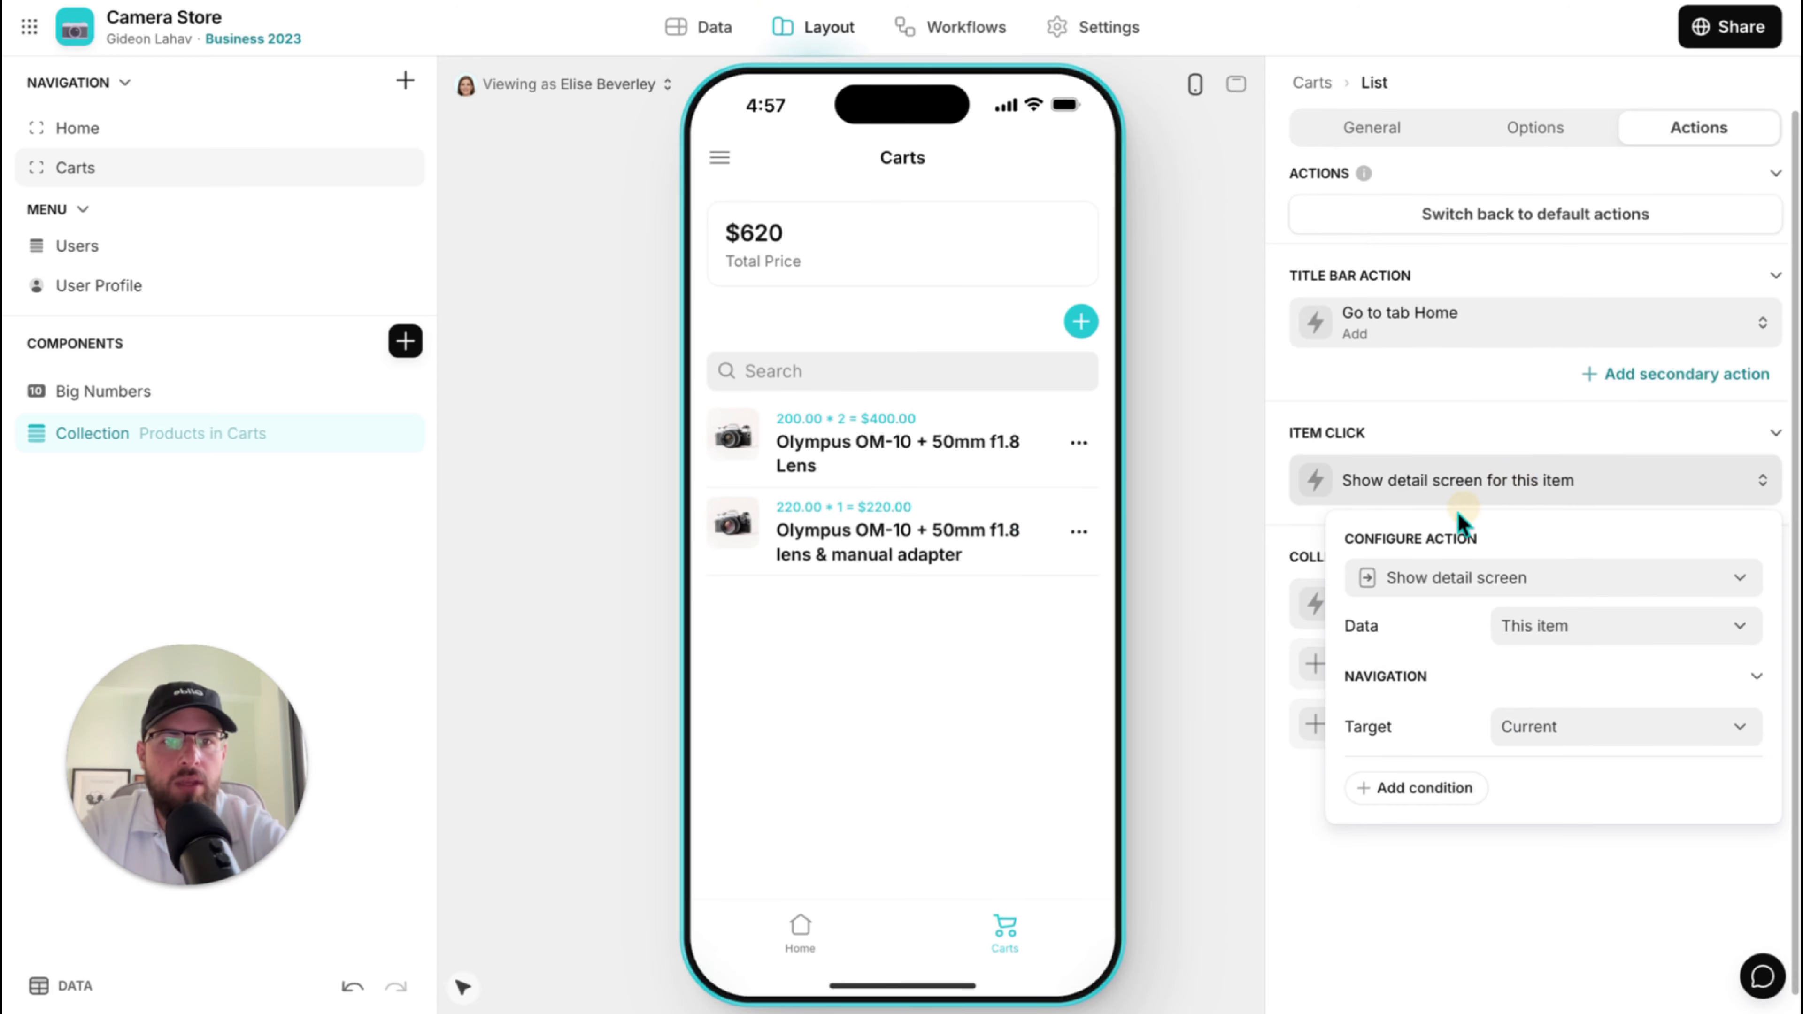
pyautogui.click(1409, 582)
pyautogui.click(1407, 671)
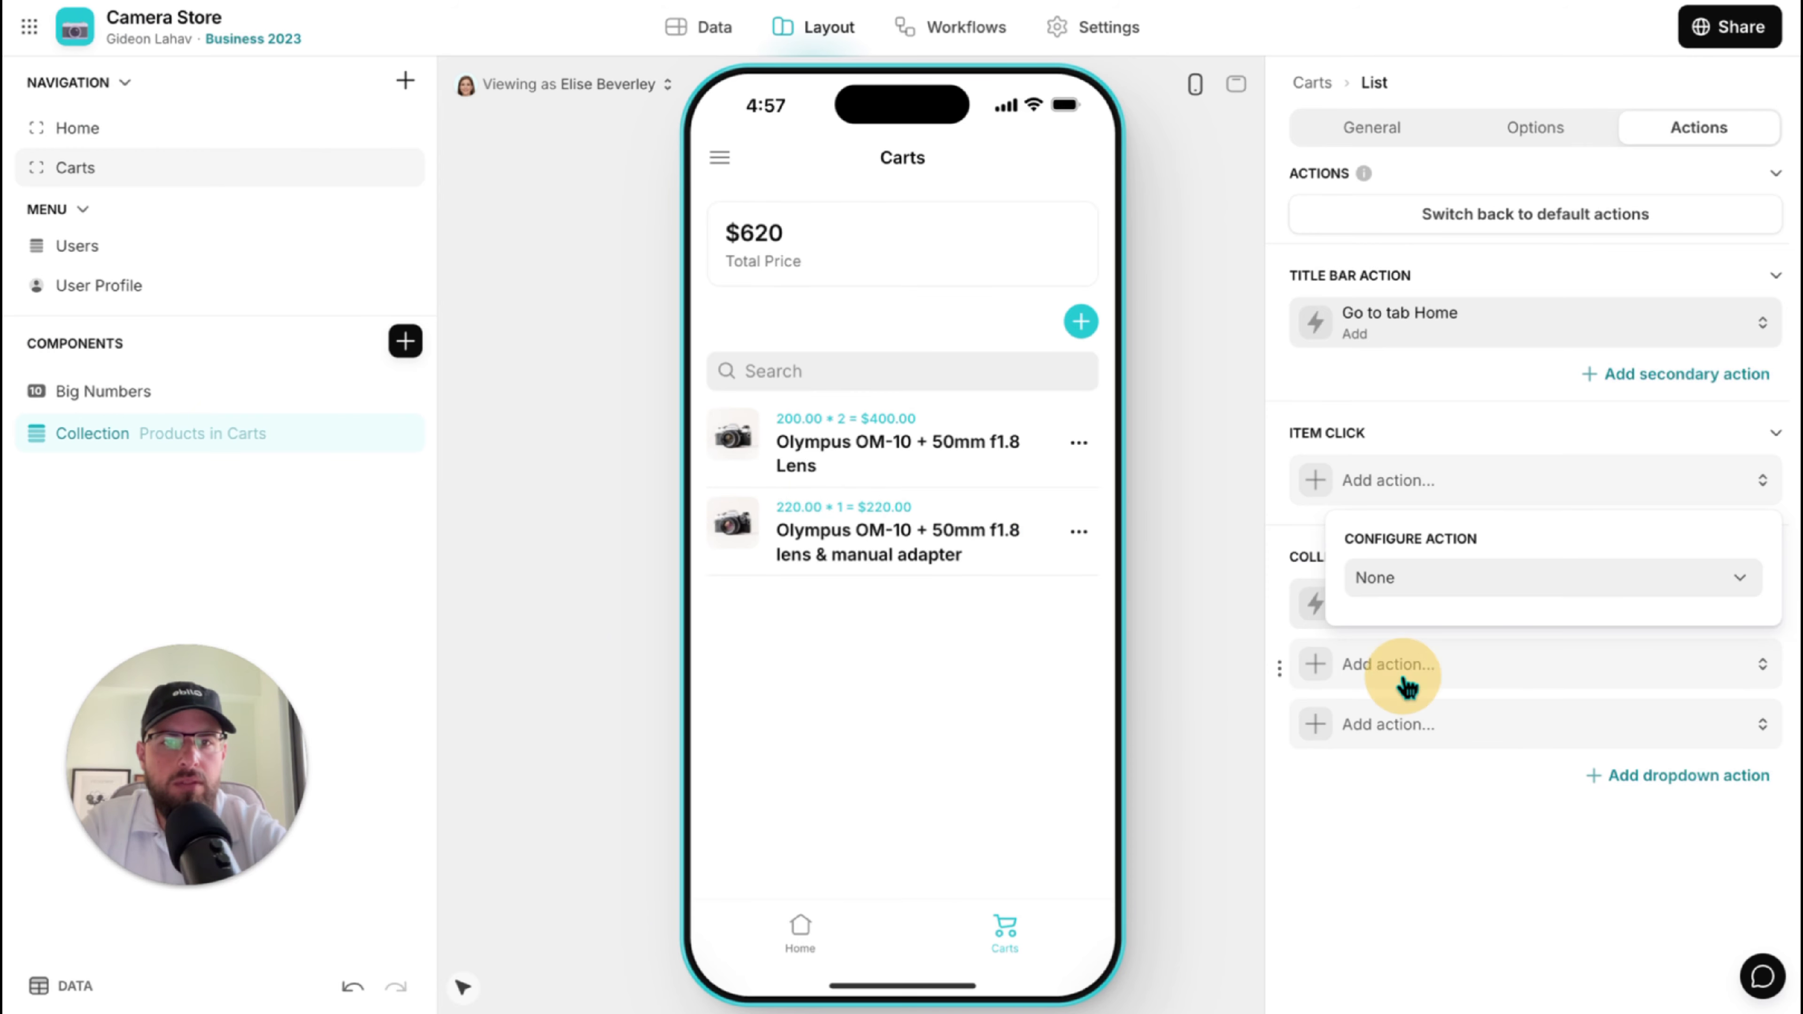
pyautogui.click(925, 708)
pyautogui.moveTo(956, 554); pyautogui.dragTo(986, 557)
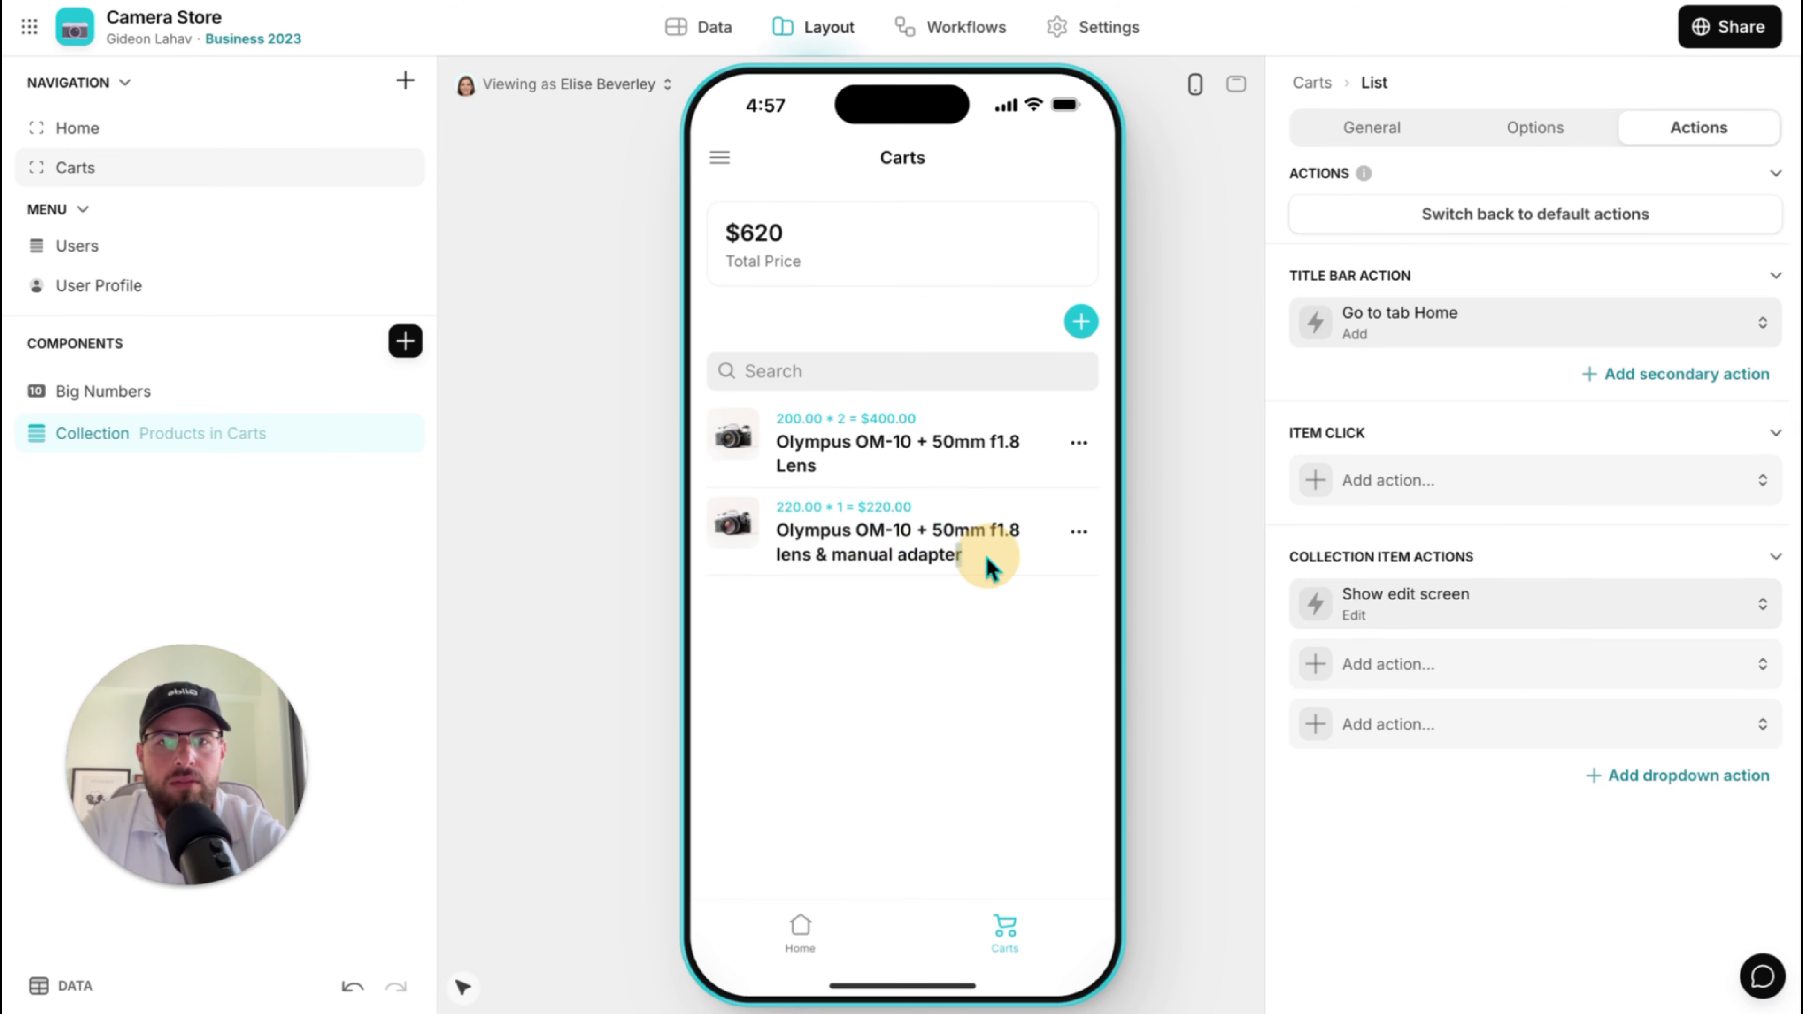
# Open the edit form of the Olympus OM-10 + 50mm f1.8 lens & manual adapter in the cart and raise its amount to 2.
pyautogui.click(1078, 532)
pyautogui.click(1055, 598)
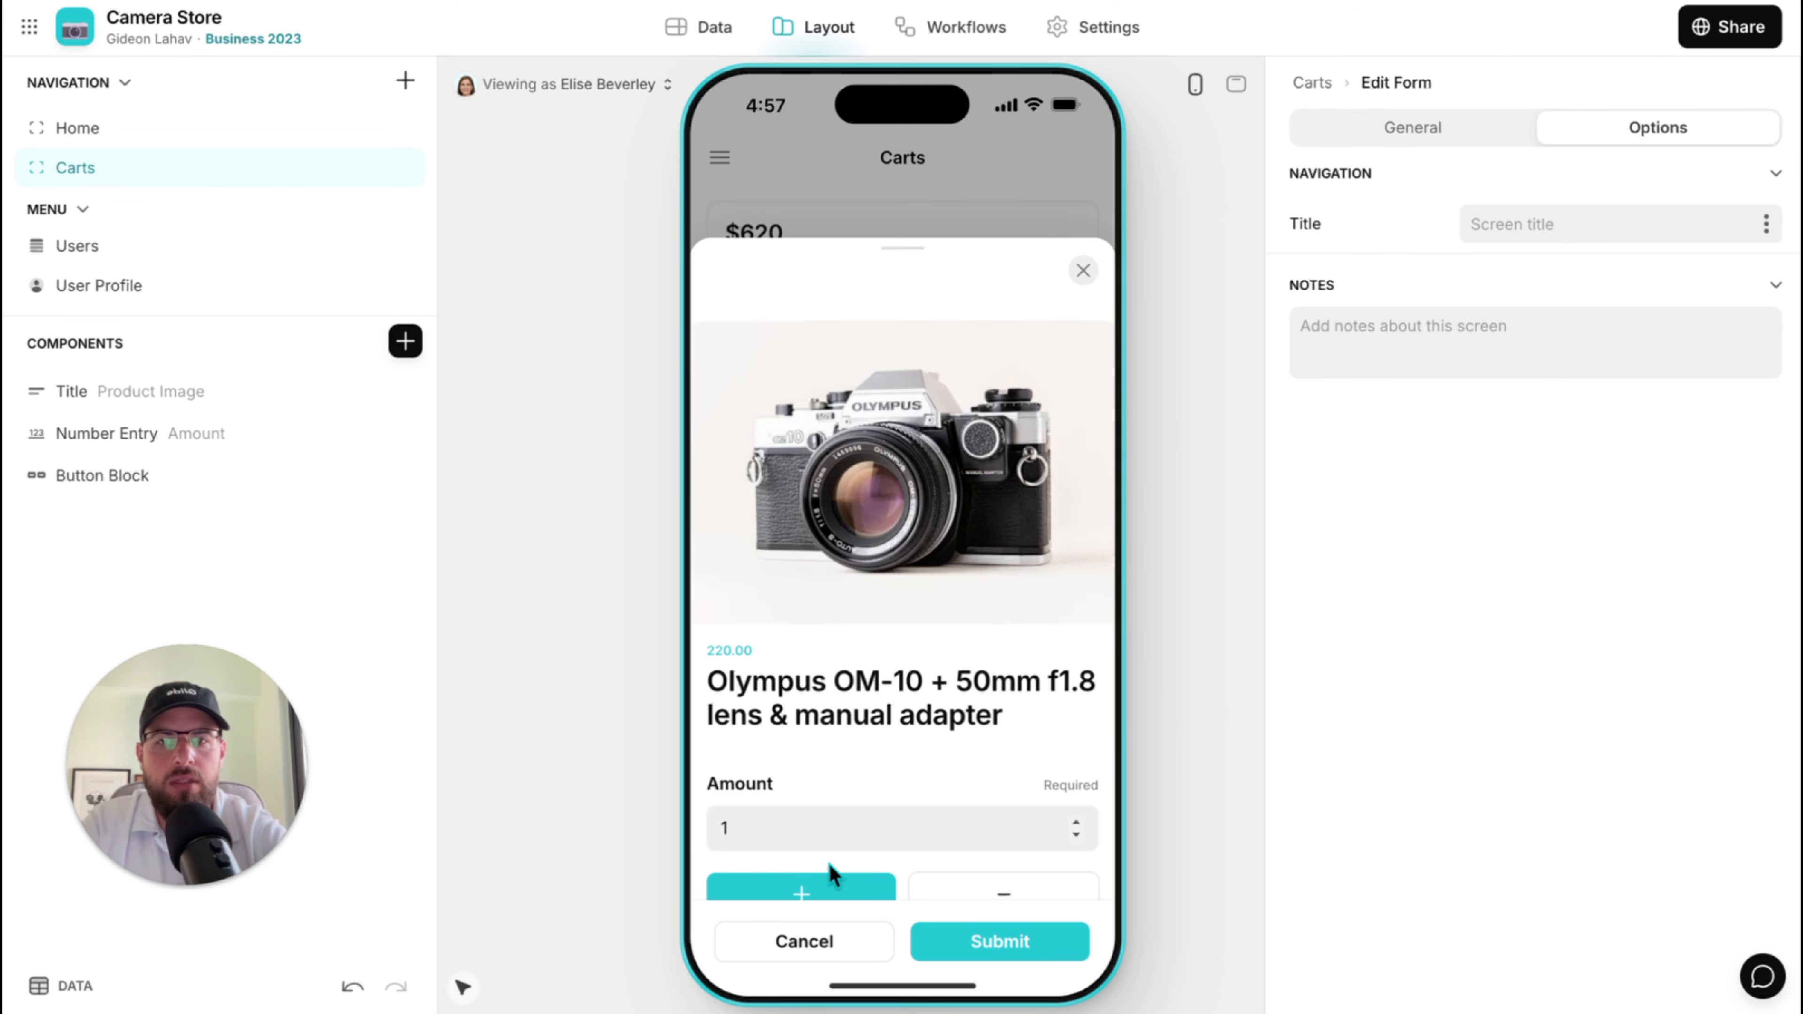
pyautogui.click(864, 887)
pyautogui.scroll(-2, 938, 789)
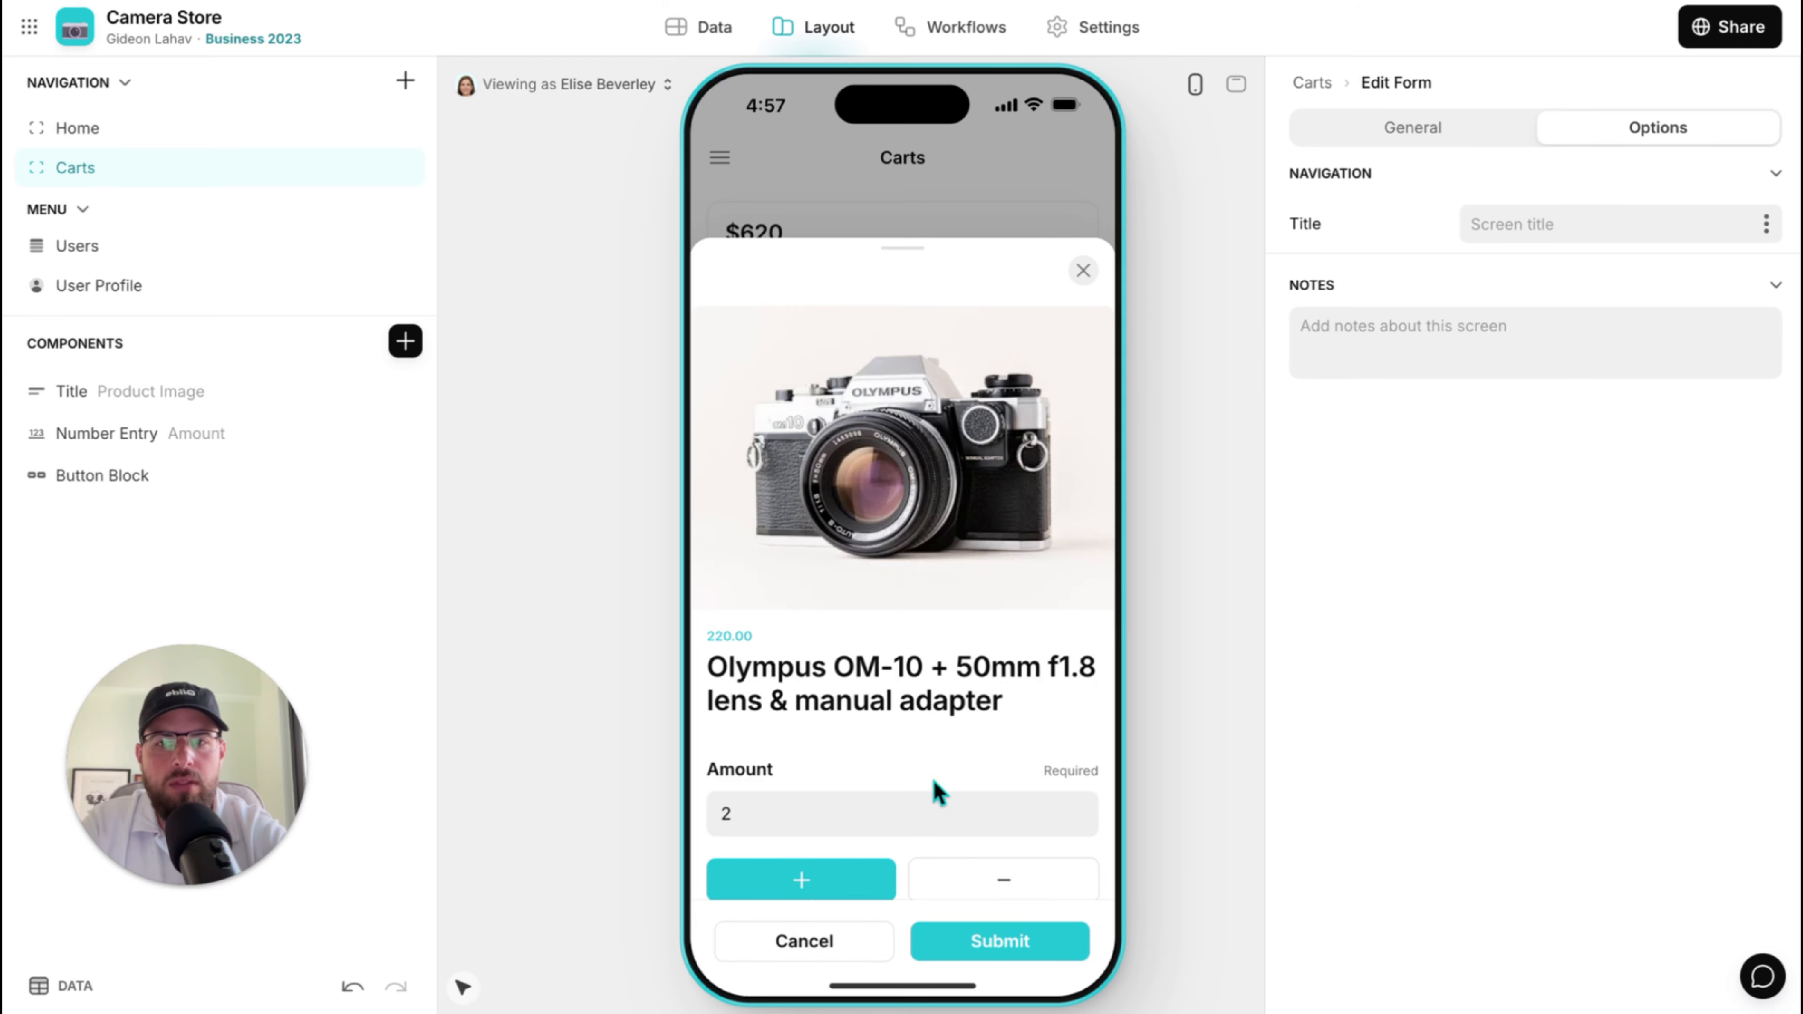
# Set the edit form's title component to Compact size with Fill as image fill, and submit the form.
pyautogui.click(103, 385)
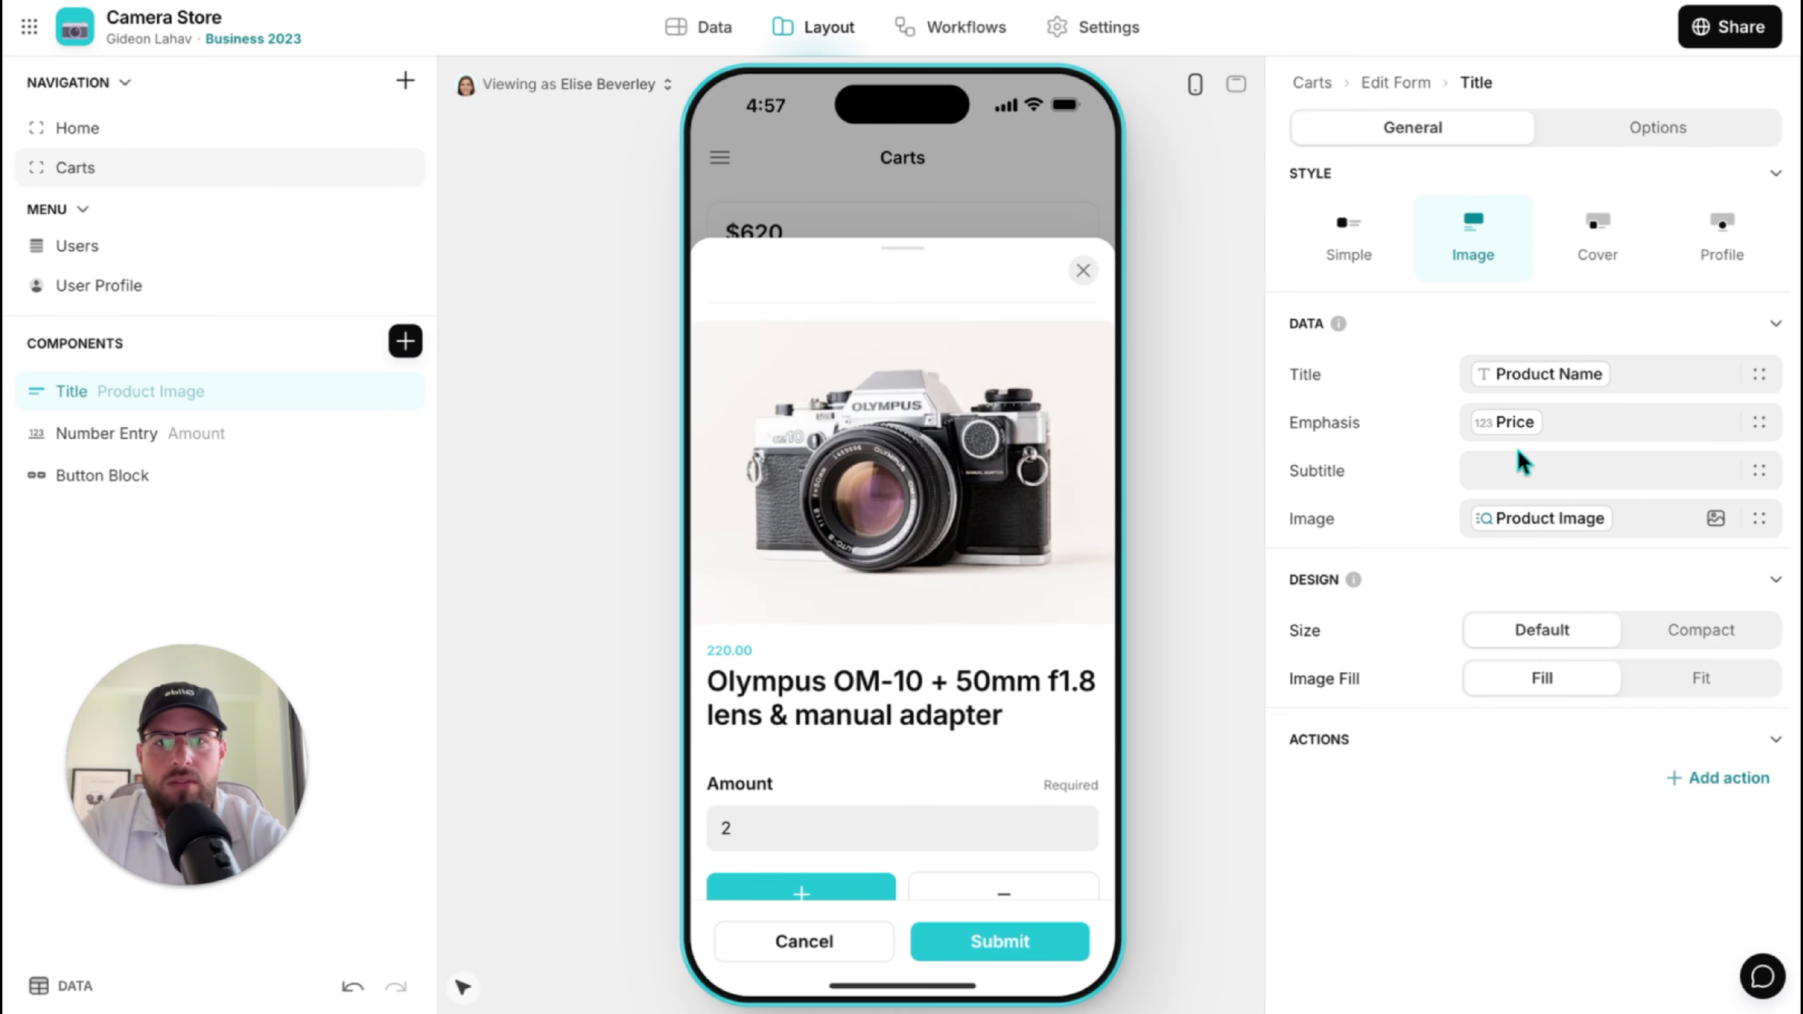
pyautogui.click(1714, 643)
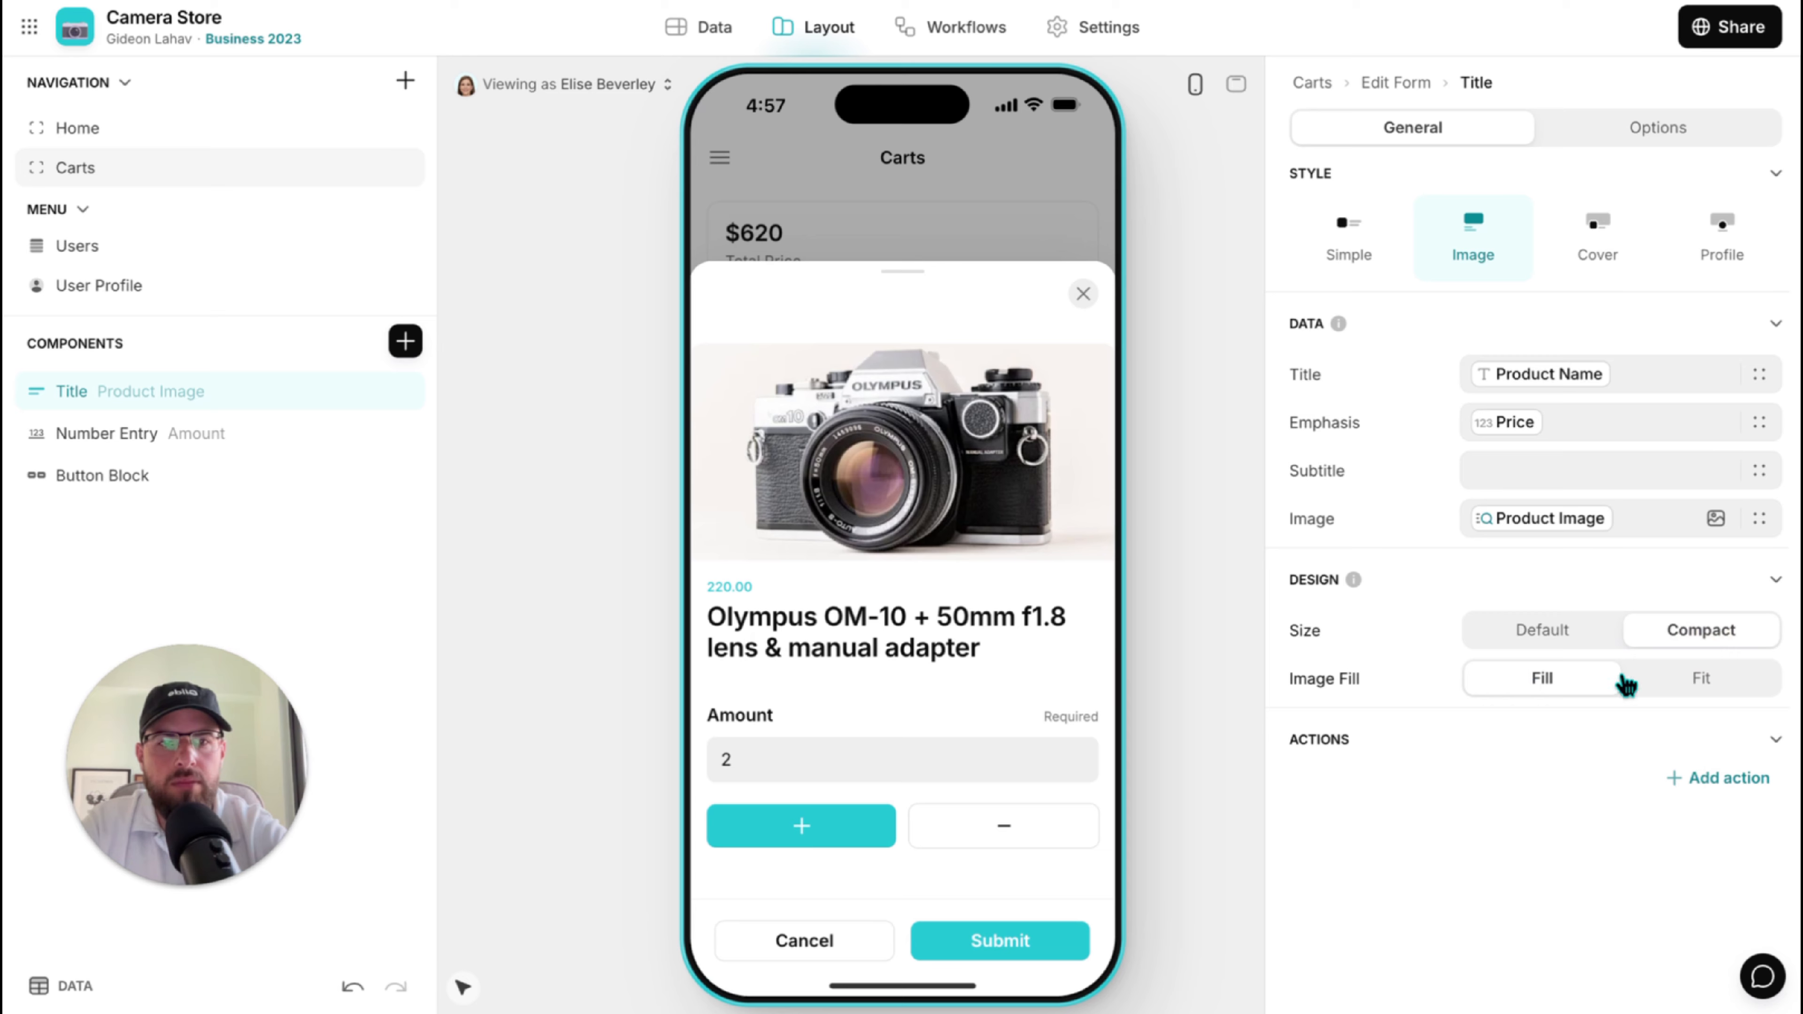
pyautogui.click(1703, 679)
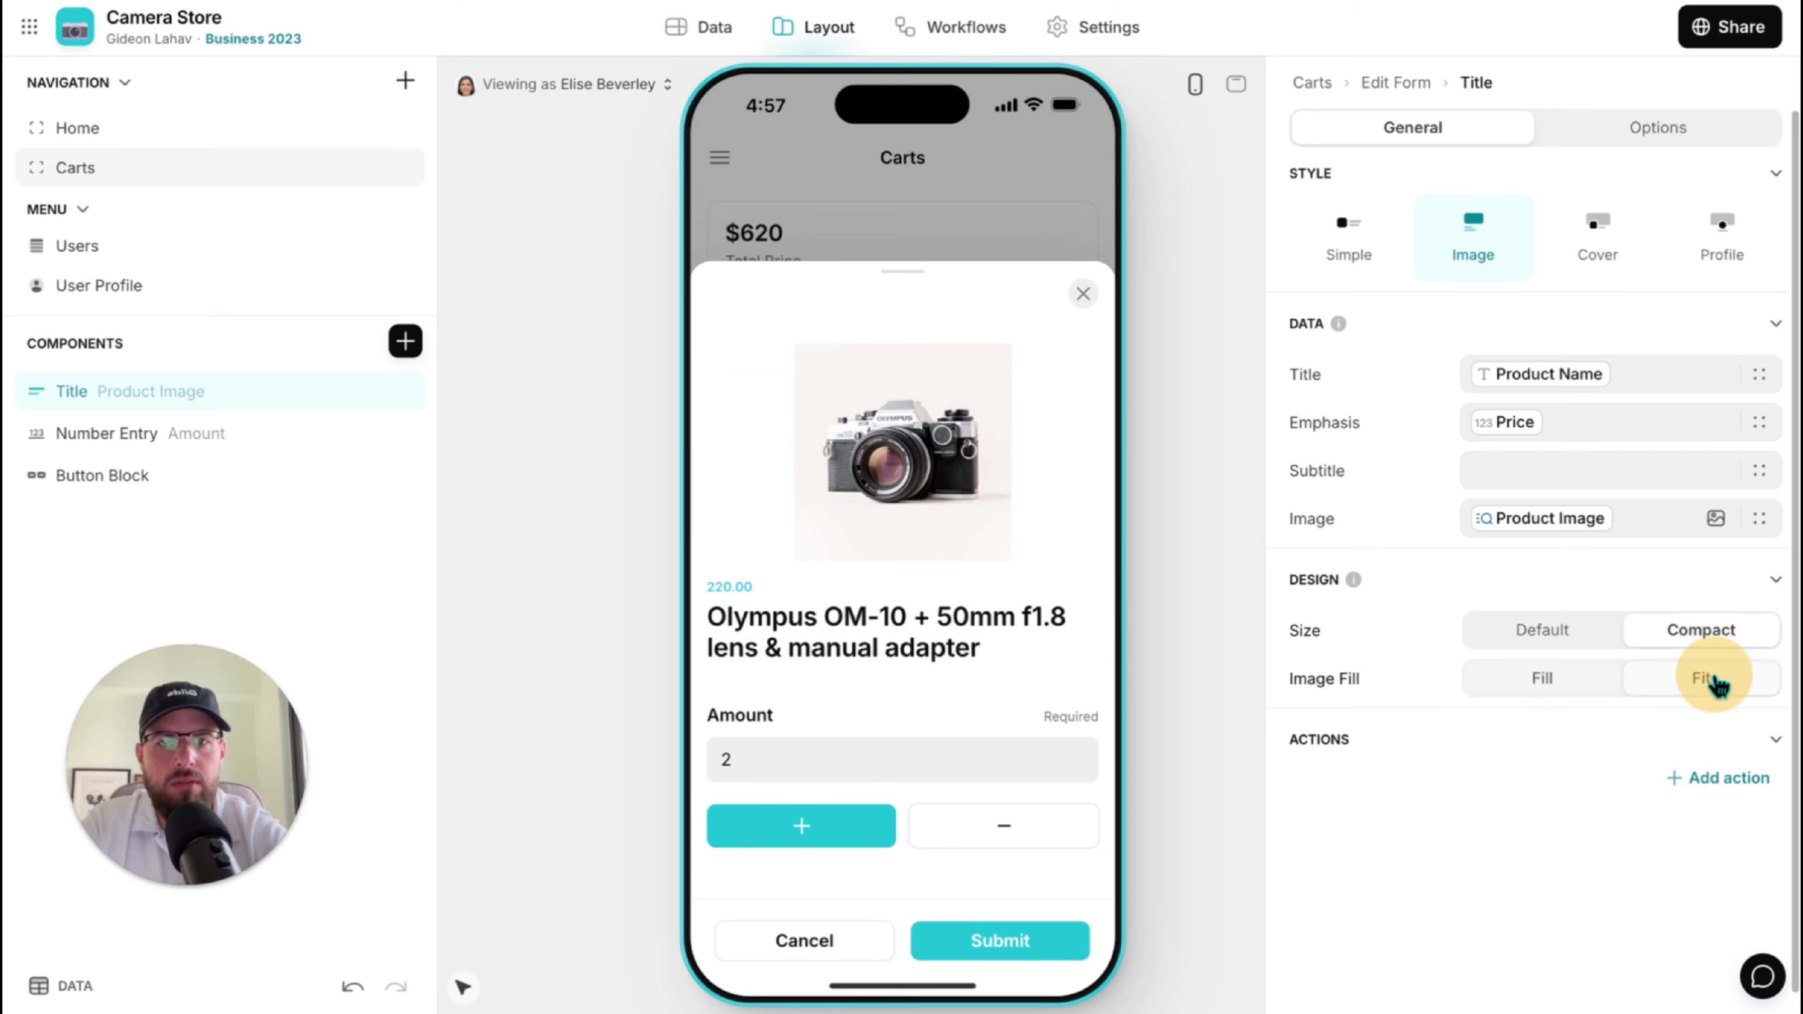
pyautogui.click(1588, 634)
pyautogui.click(1670, 646)
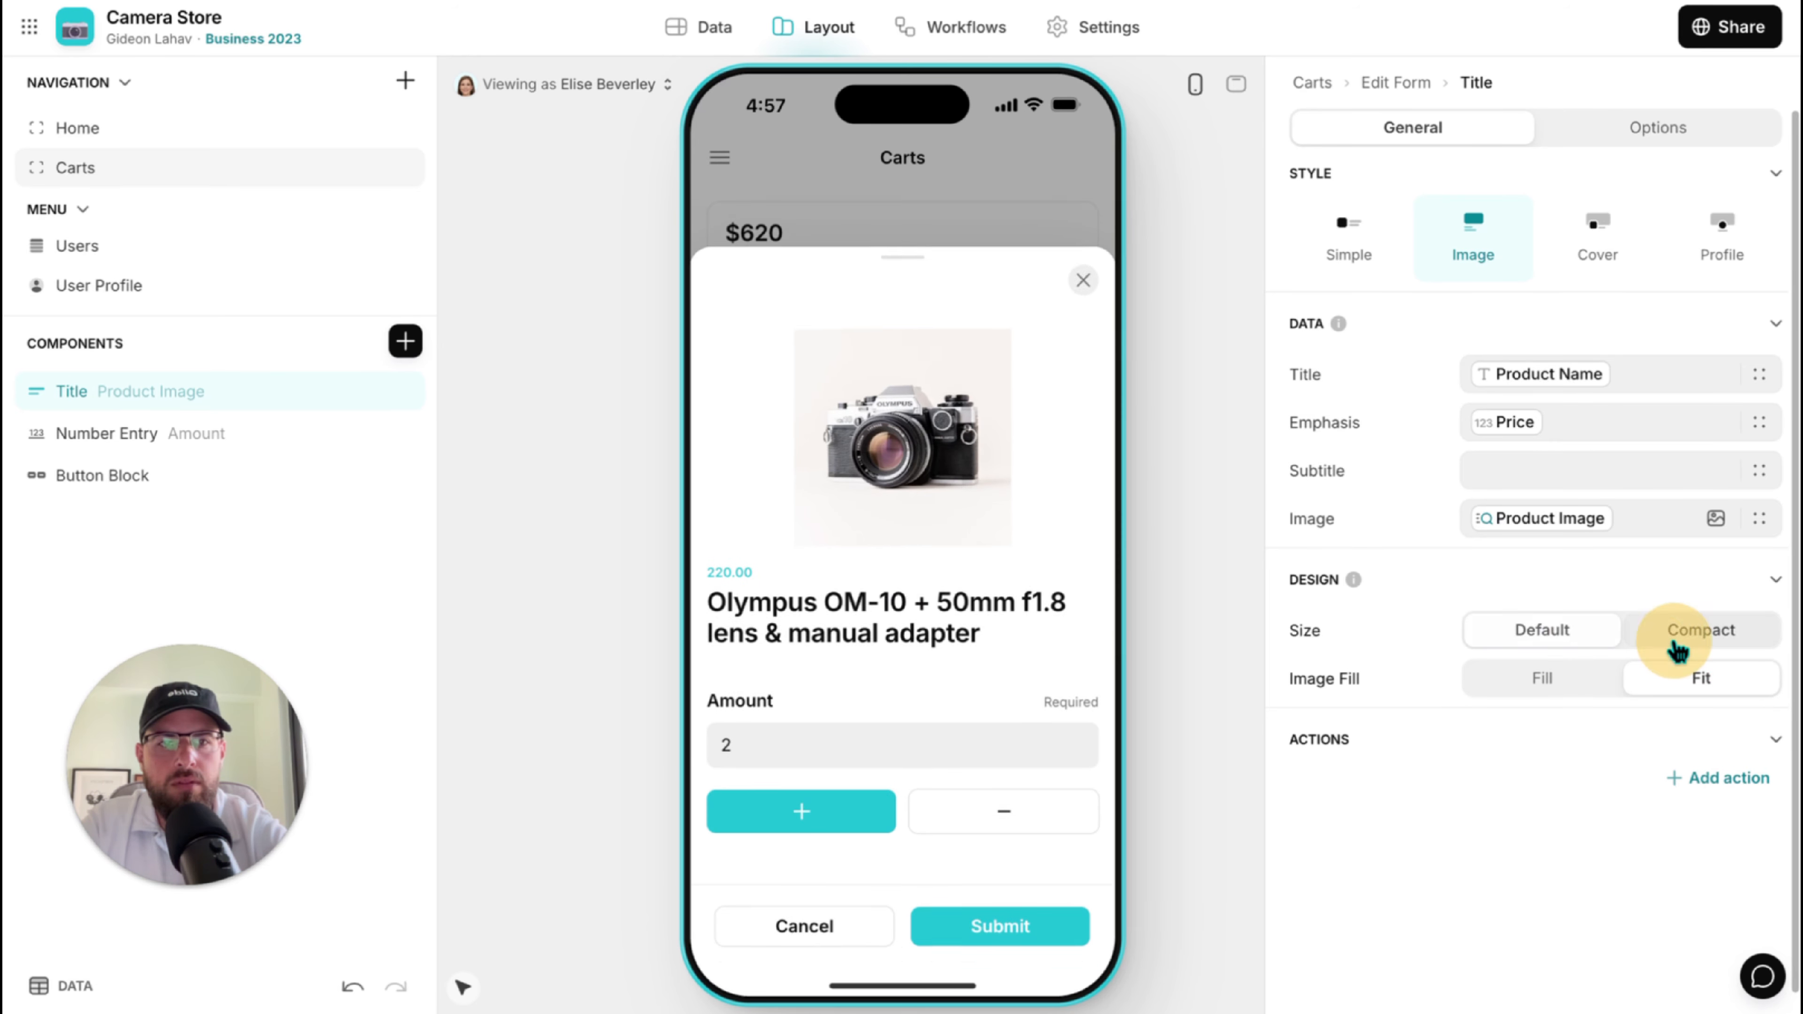
pyautogui.click(1579, 680)
pyautogui.click(990, 940)
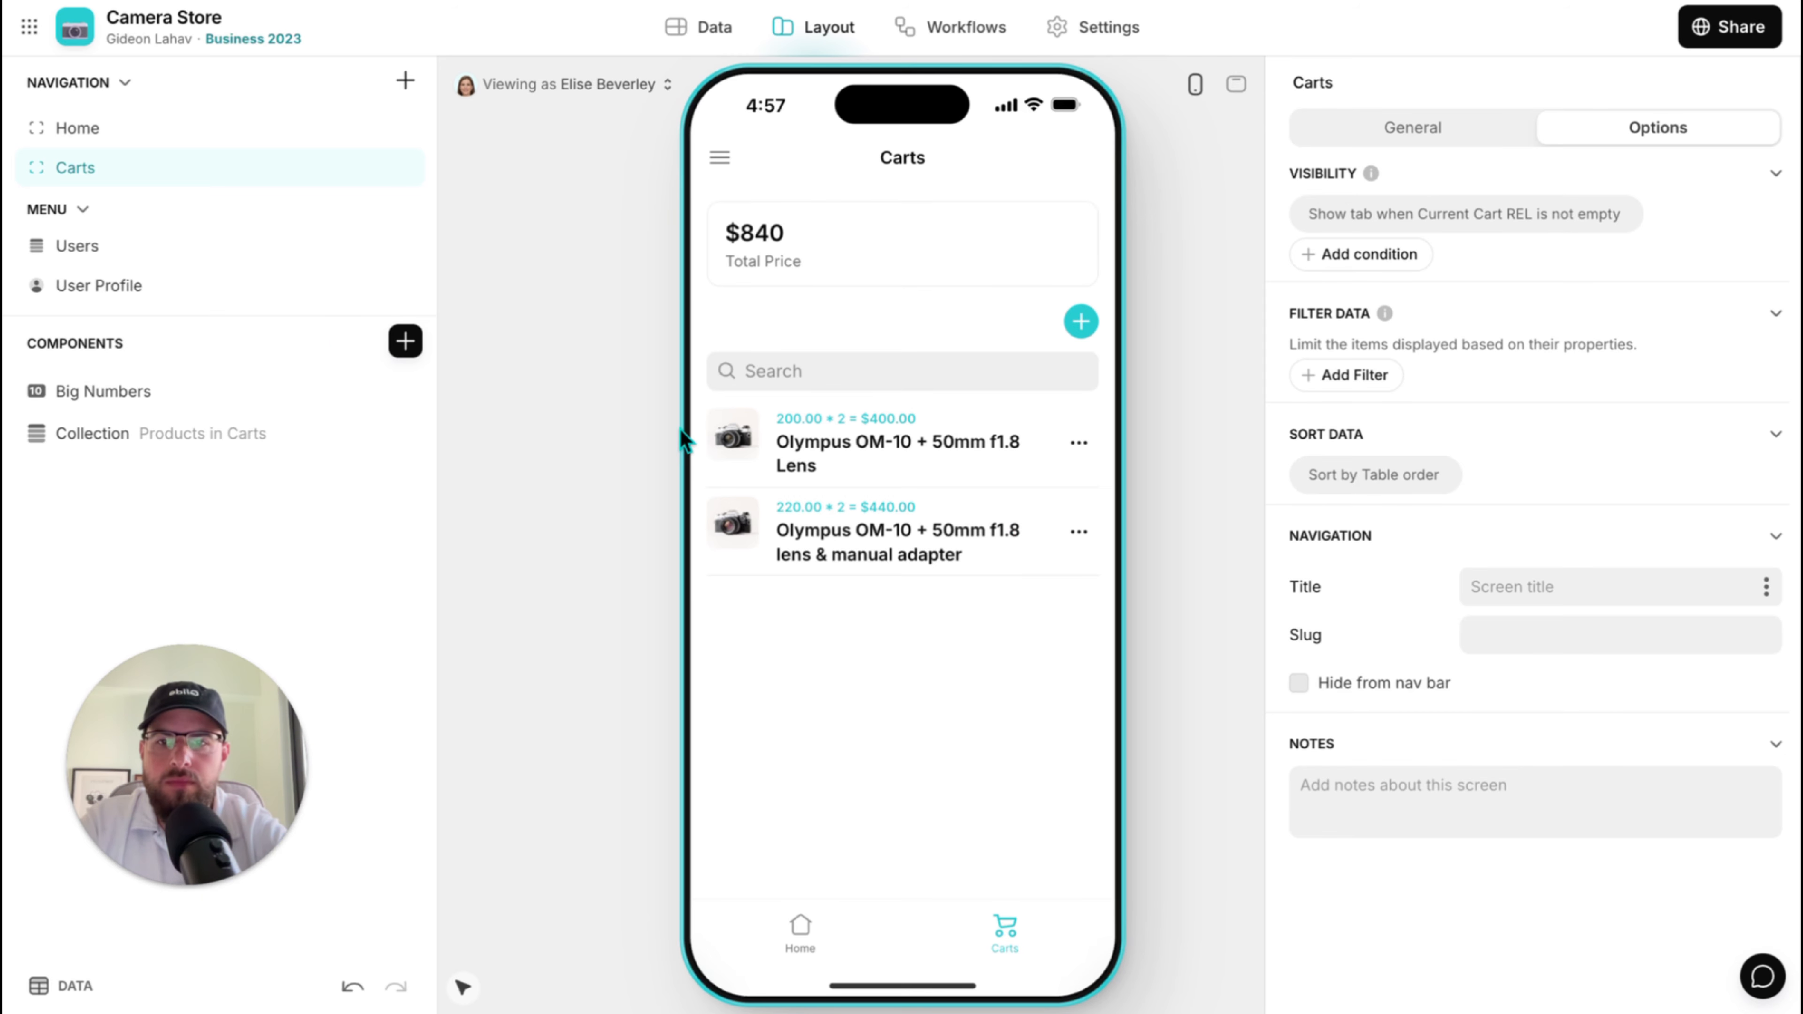
# Insert a Button component on the Carts screen.
pyautogui.click(406, 334)
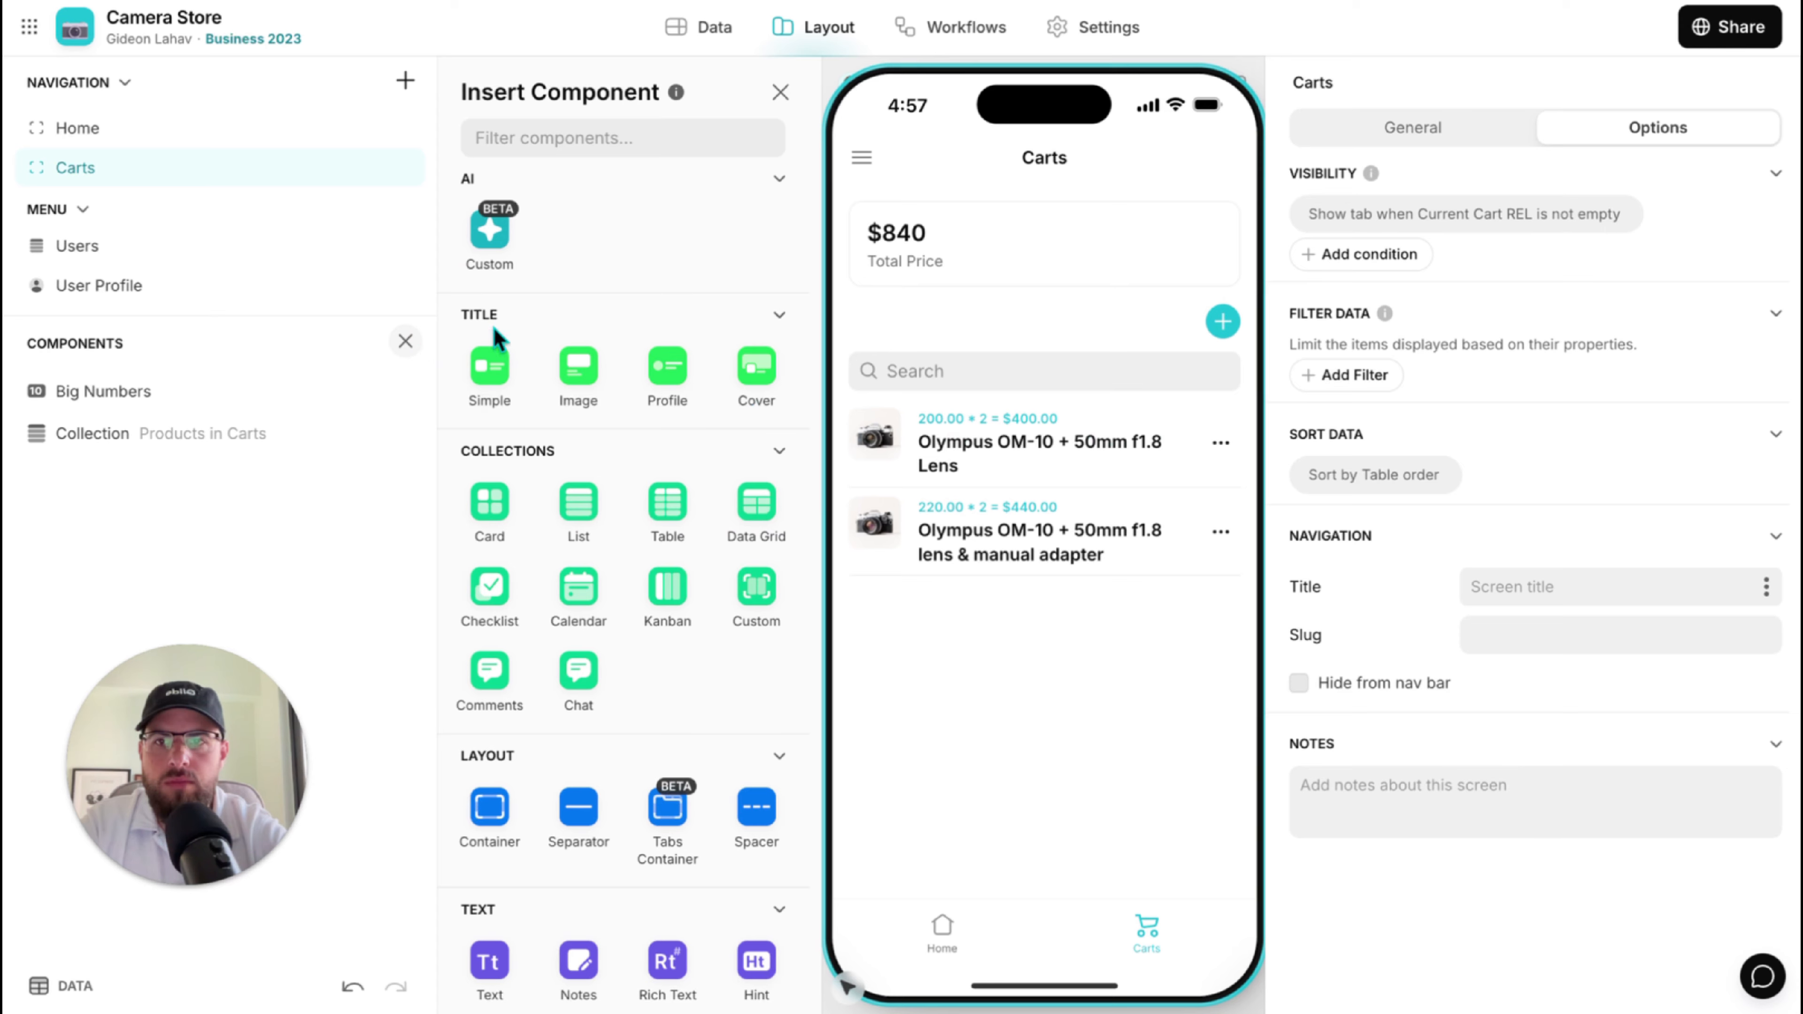
pyautogui.write('bu')
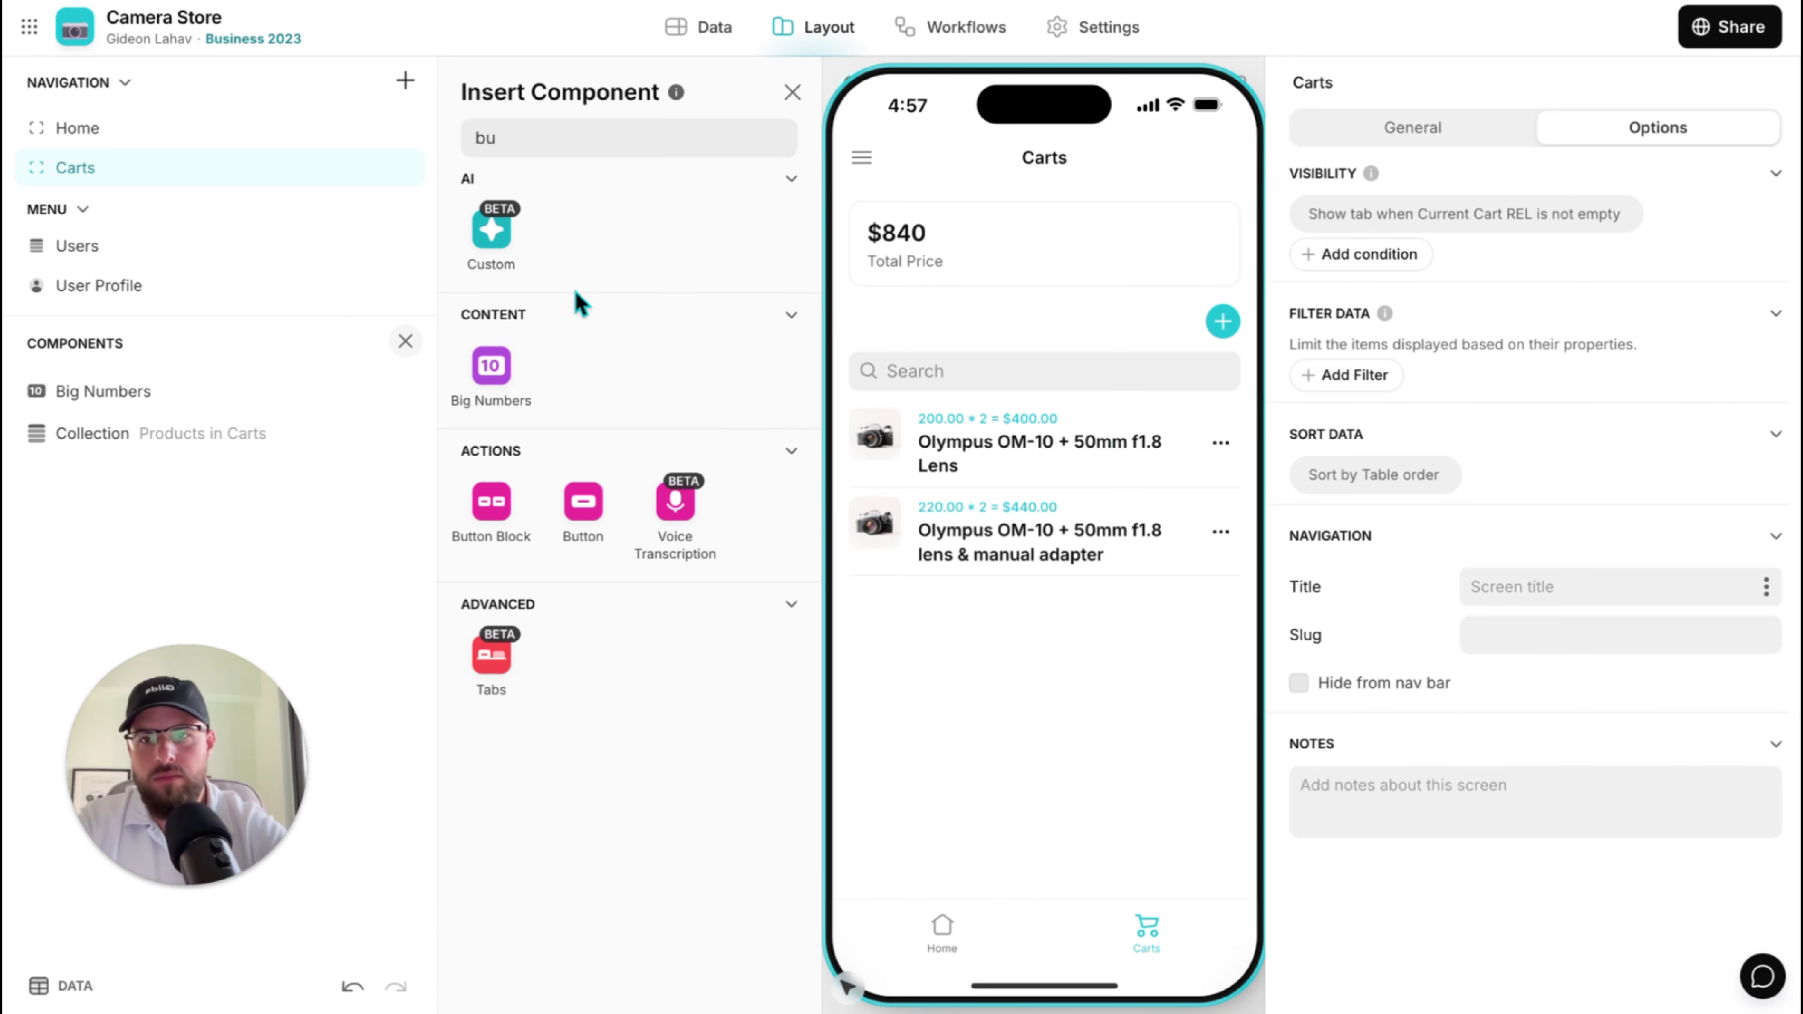
pyautogui.click(582, 503)
# Title the Carts screen button's action "Check Out" and give it the credit card icon.
pyautogui.click(1389, 647)
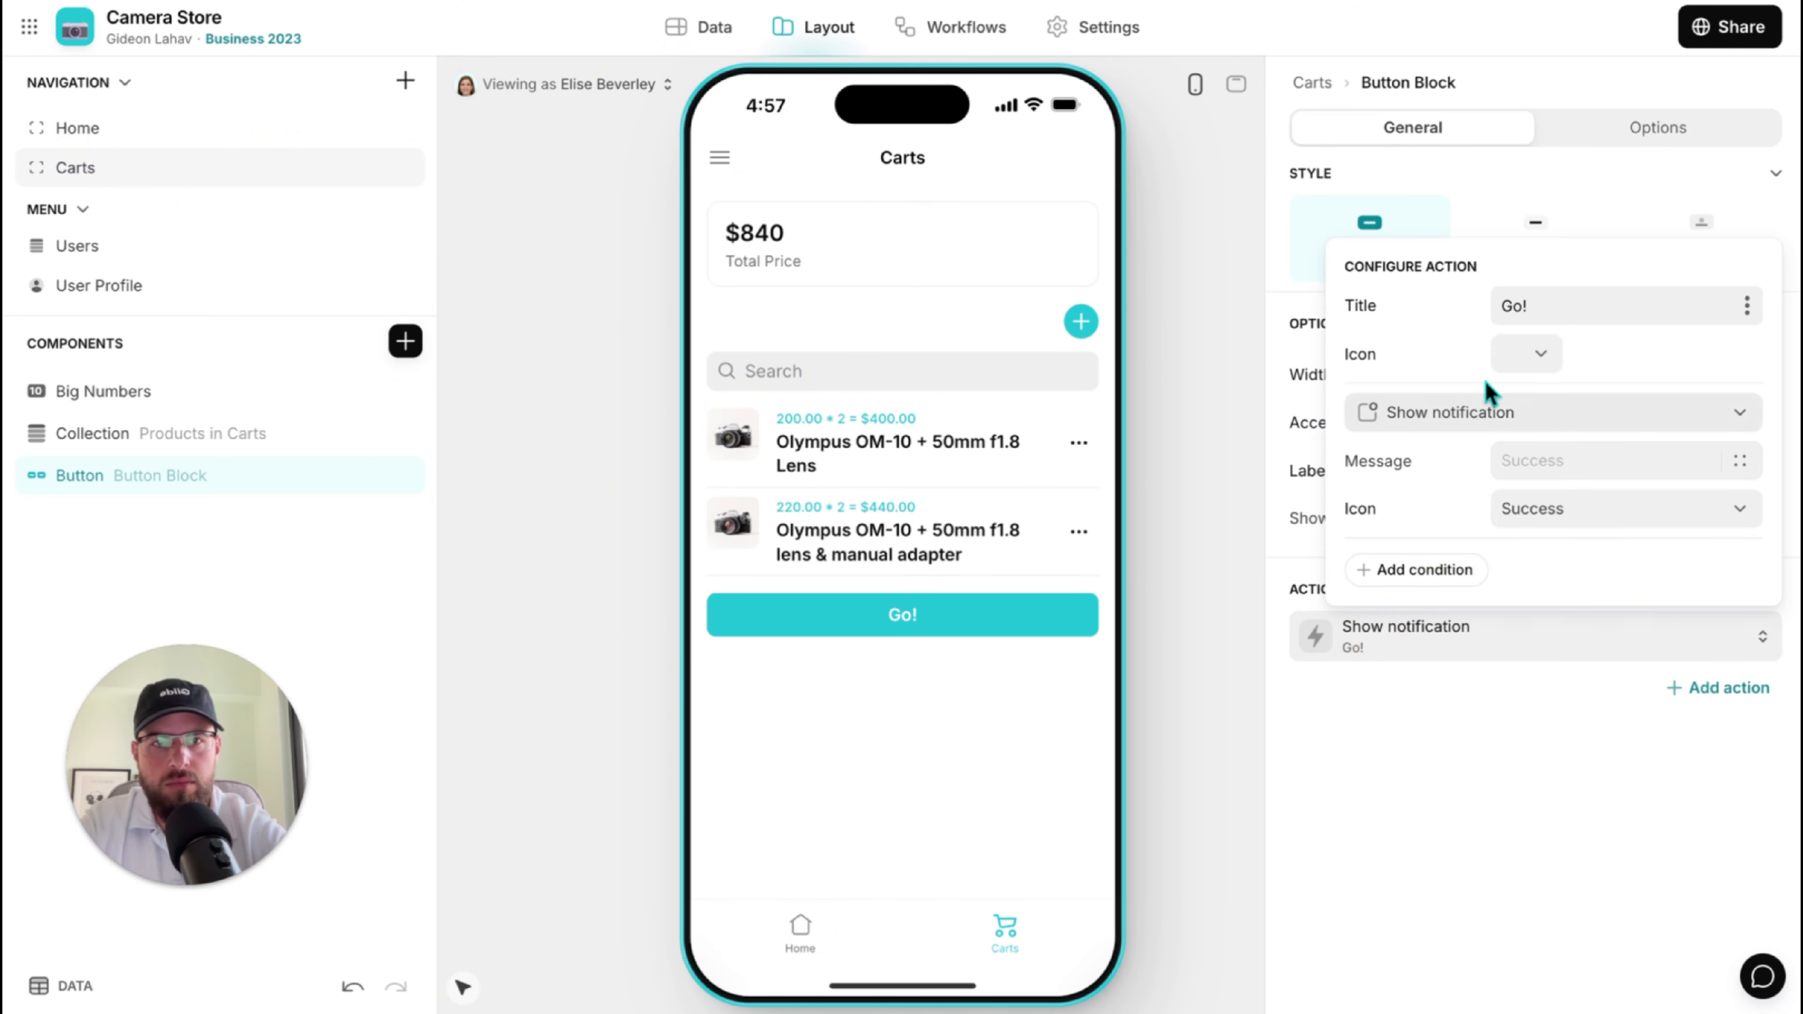
pyautogui.click(1514, 306)
pyautogui.write('Check')
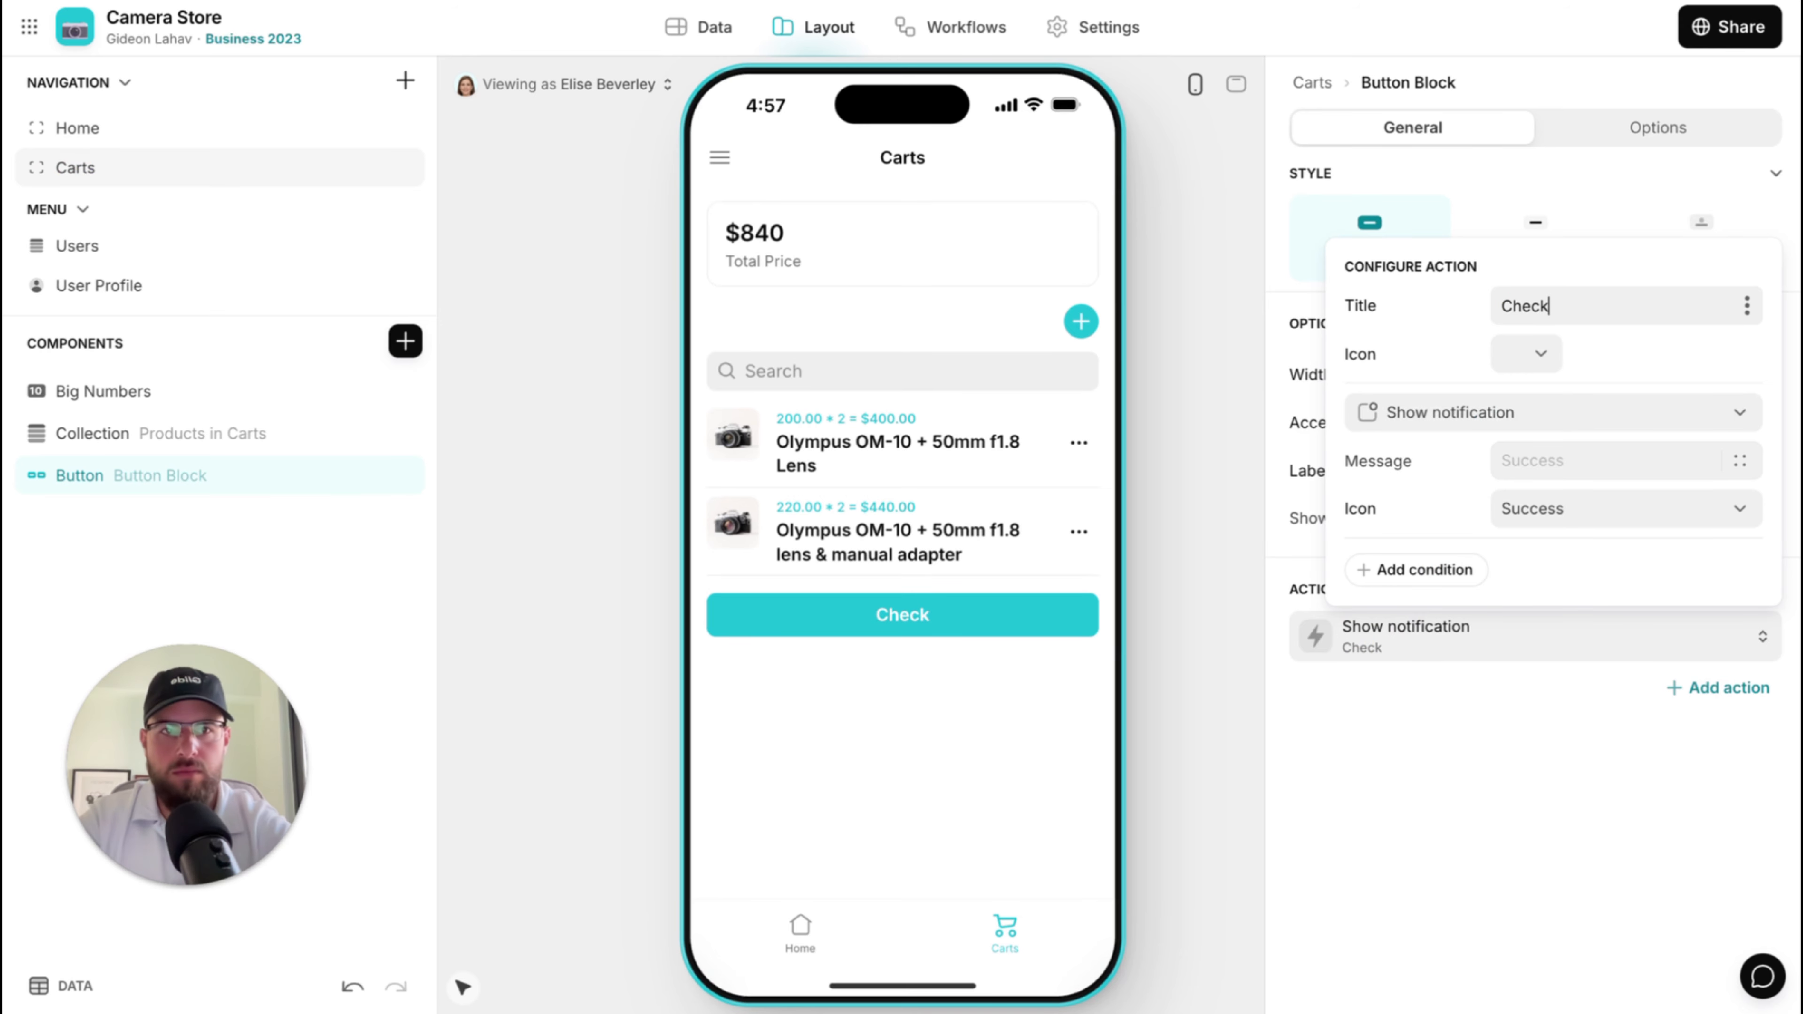
pyautogui.write(' Out')
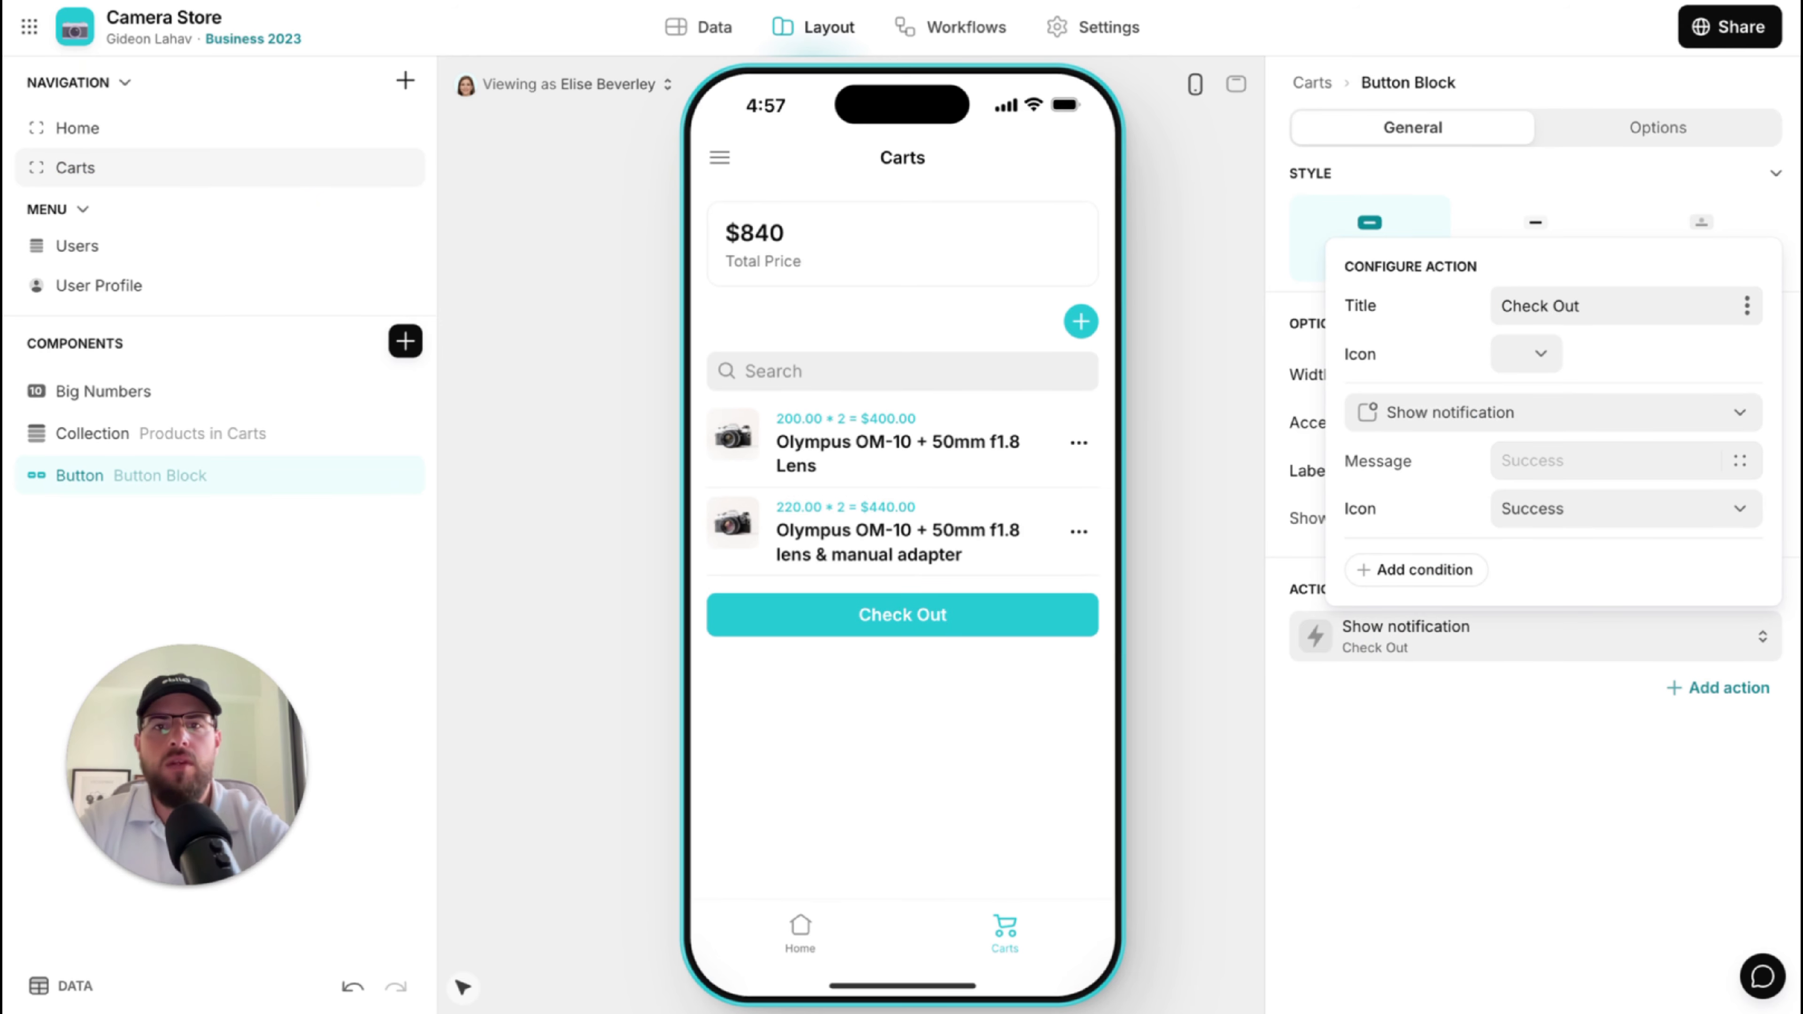
pyautogui.click(1526, 353)
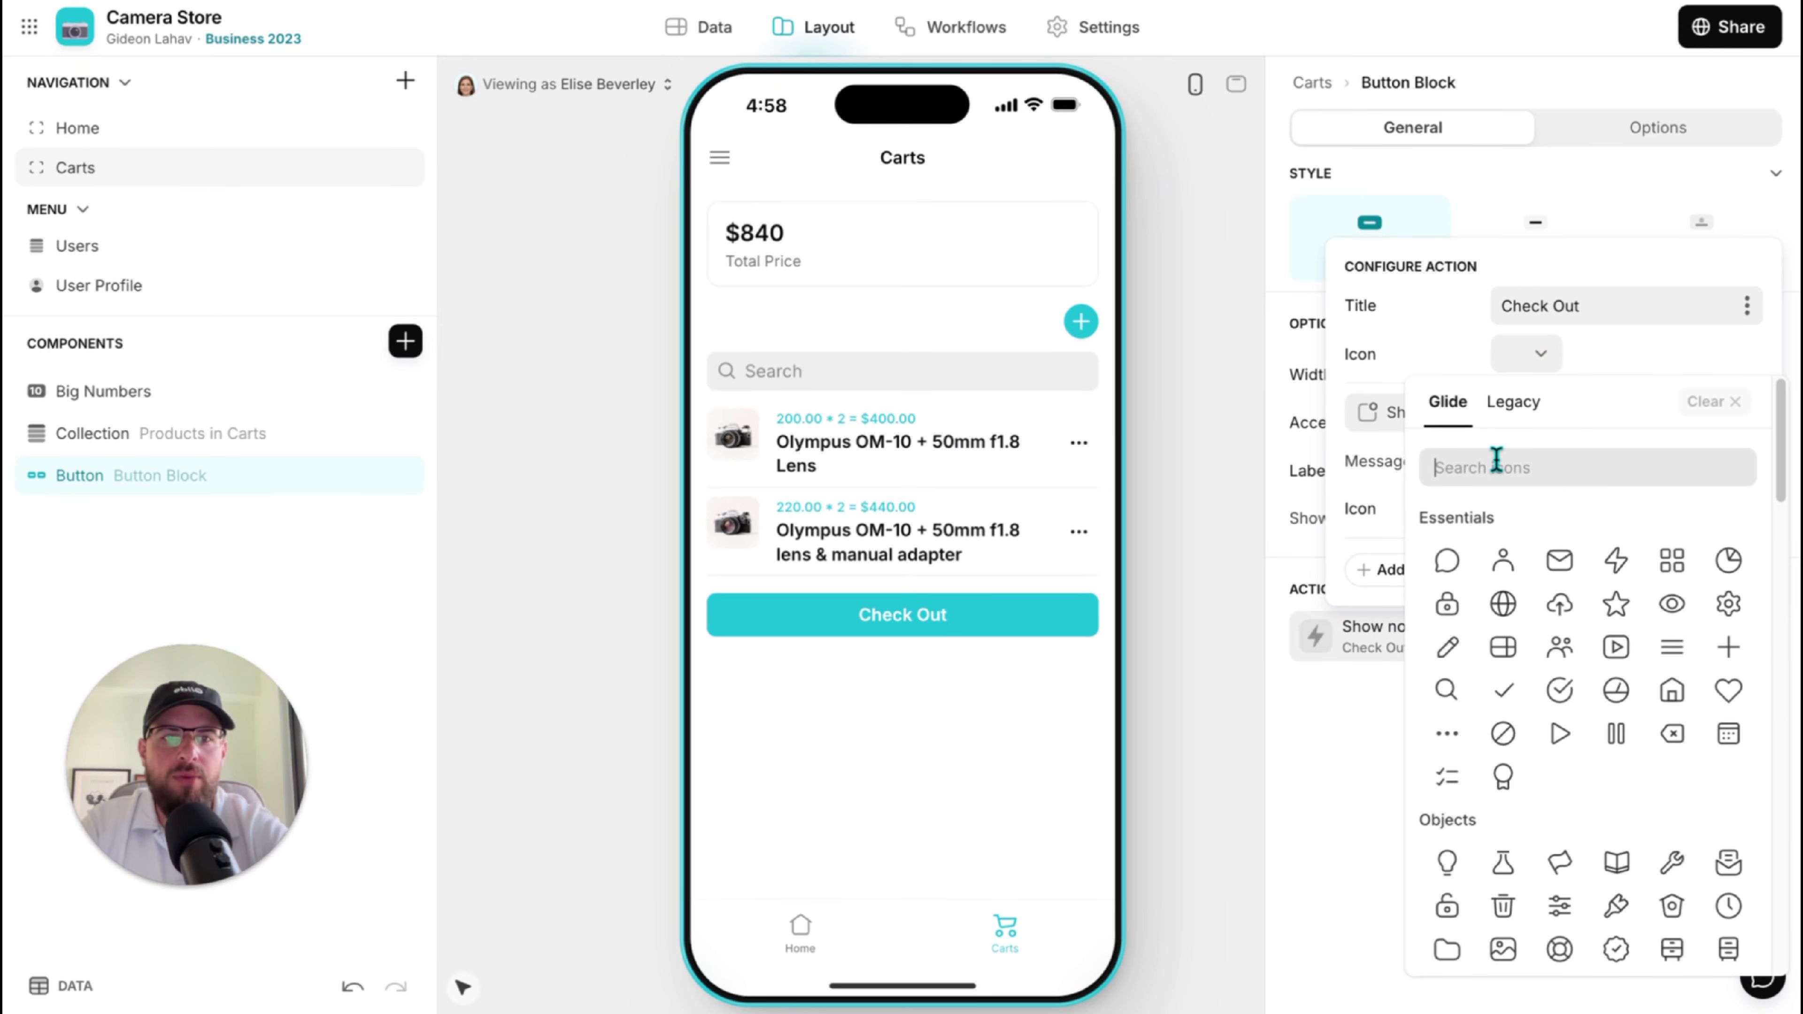
pyautogui.write('cre')
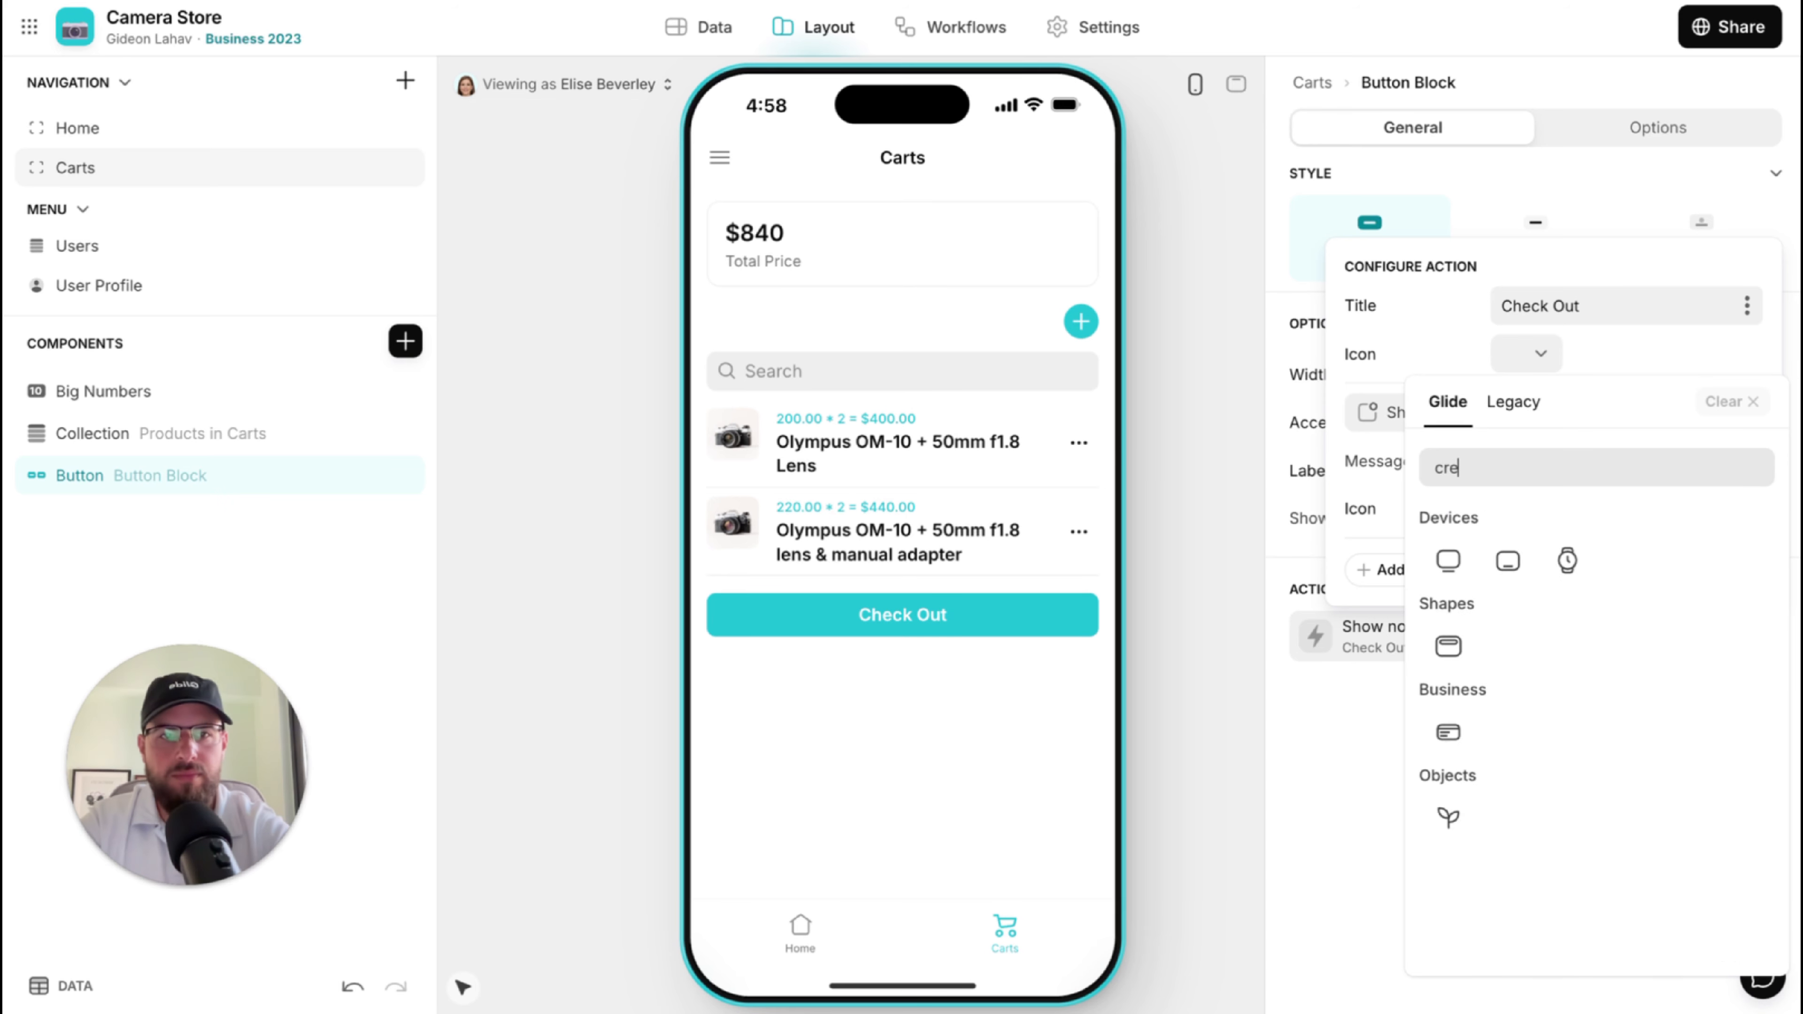
pyautogui.click(1448, 732)
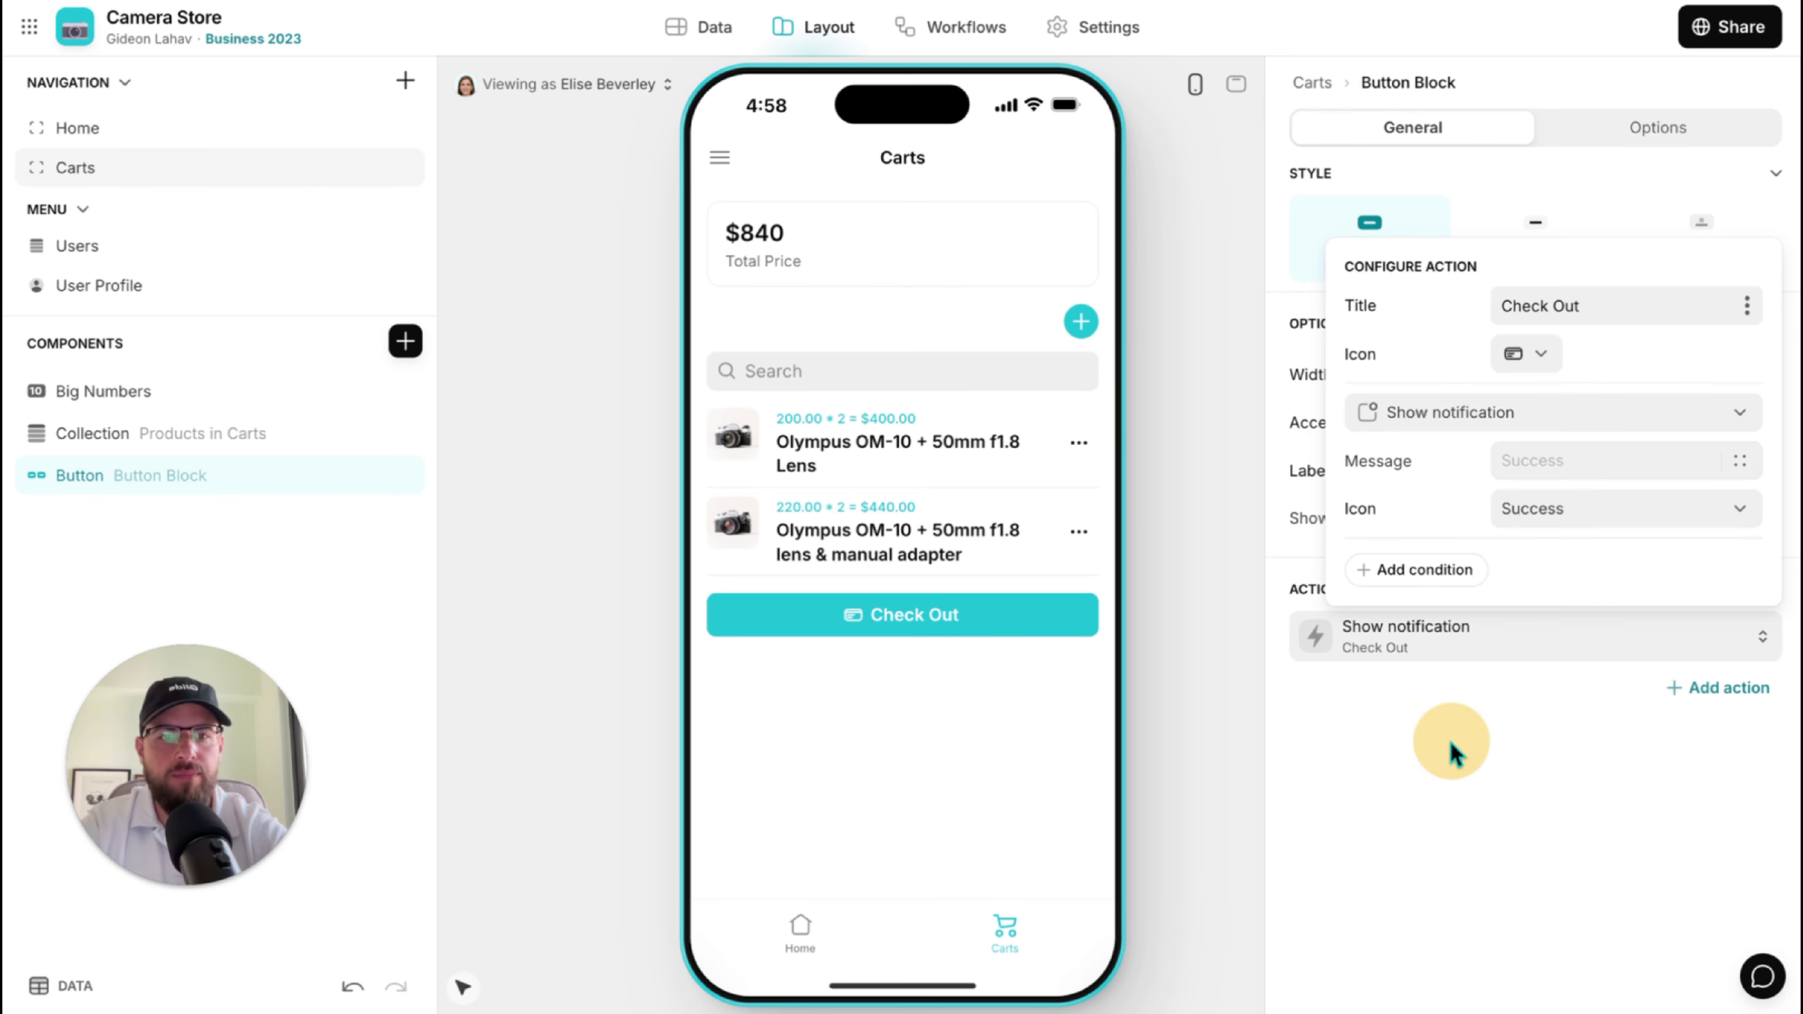
pyautogui.click(1305, 836)
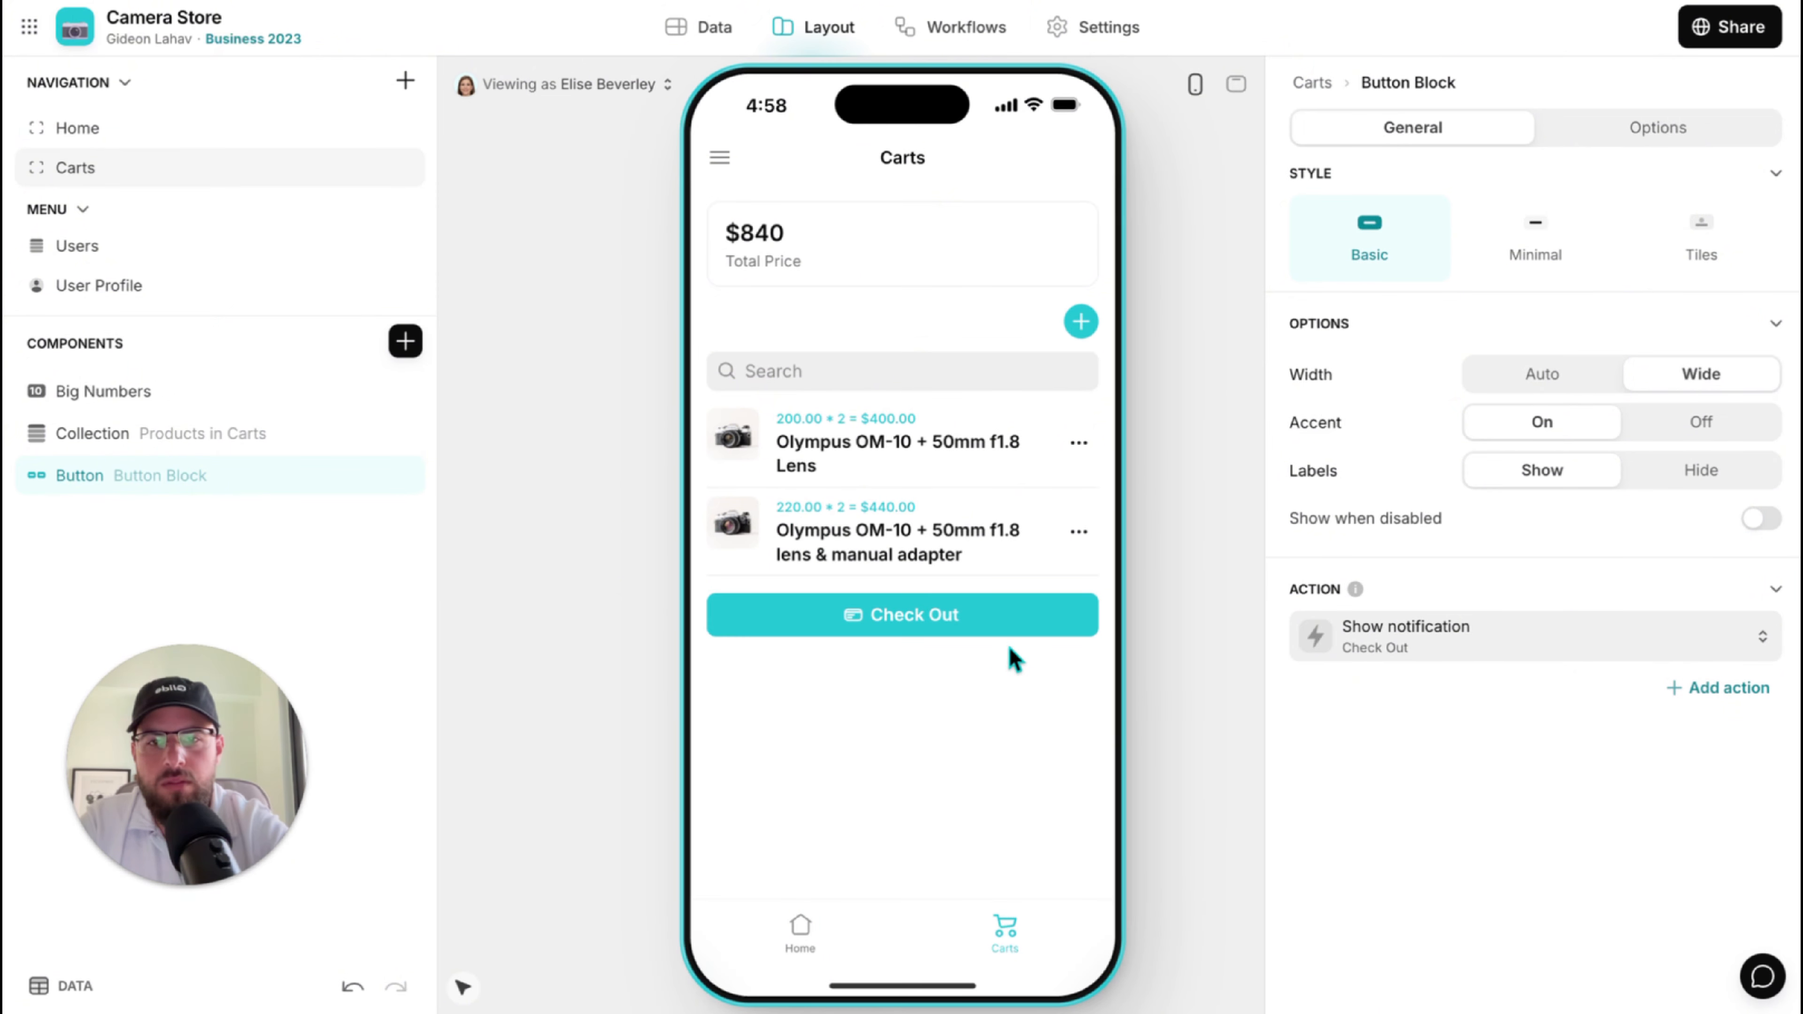
pyautogui.click(970, 625)
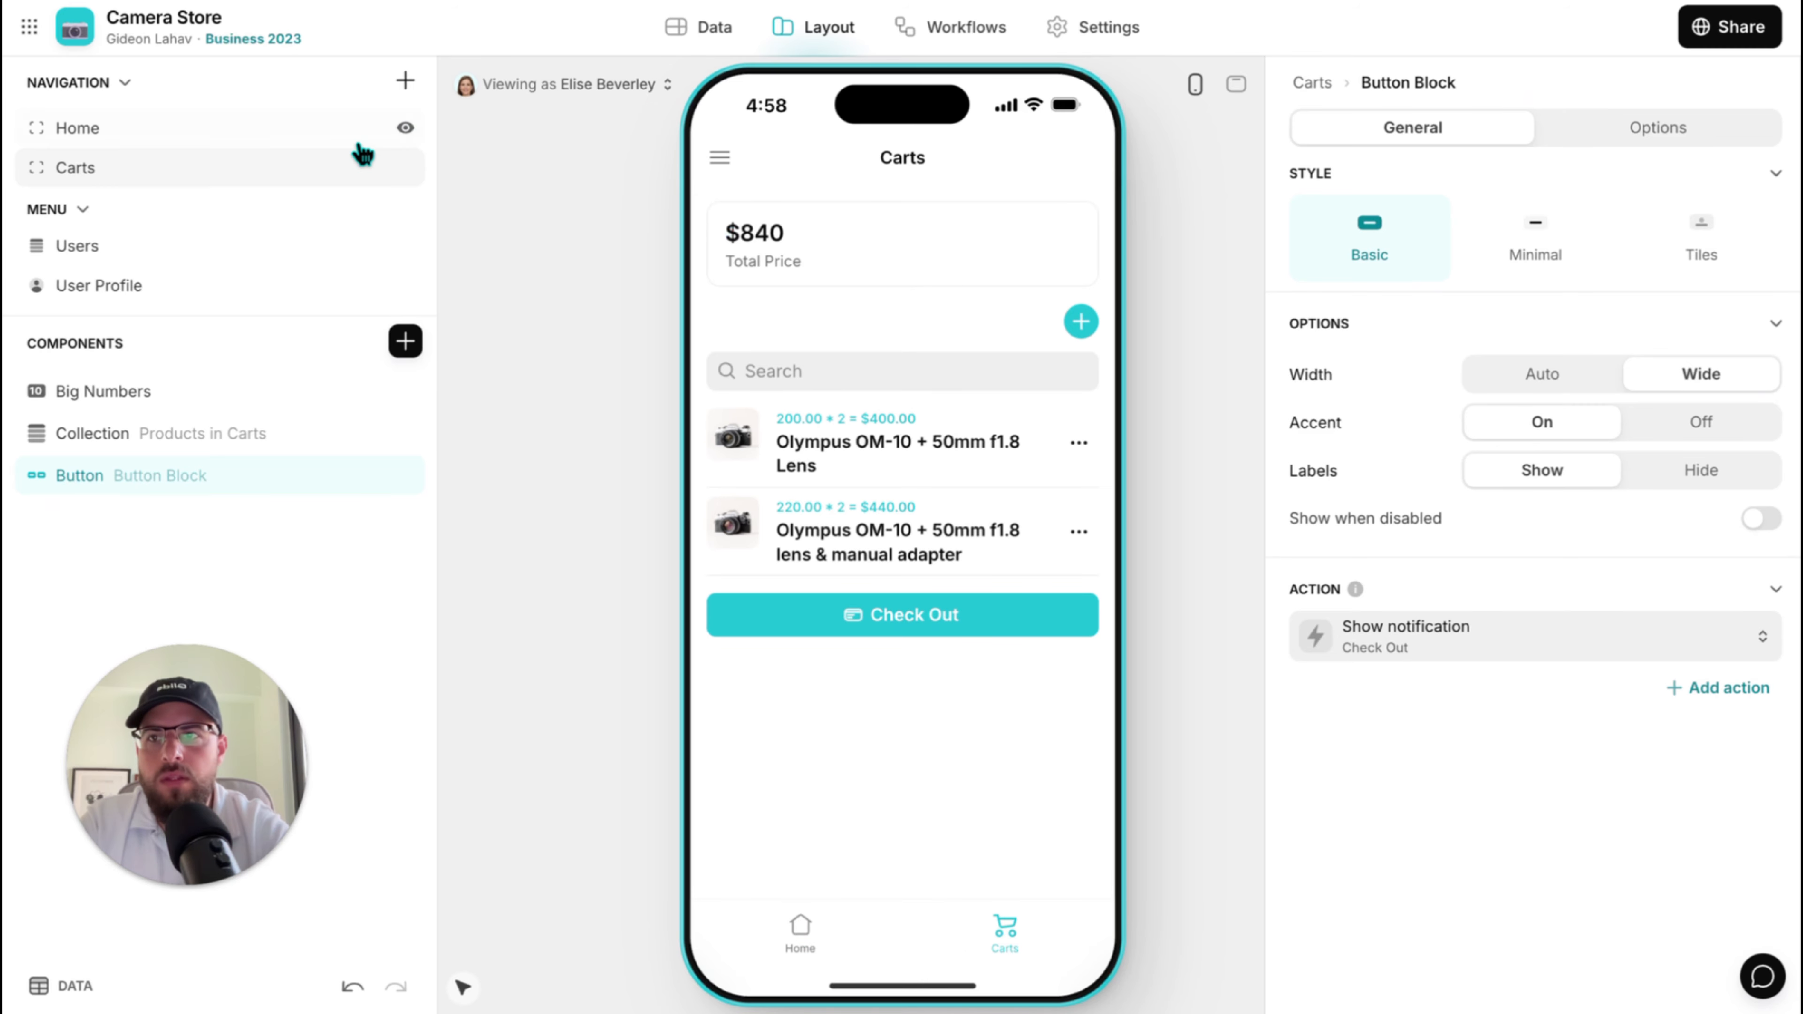
pyautogui.click(410, 90)
pyautogui.moveTo(525, 129)
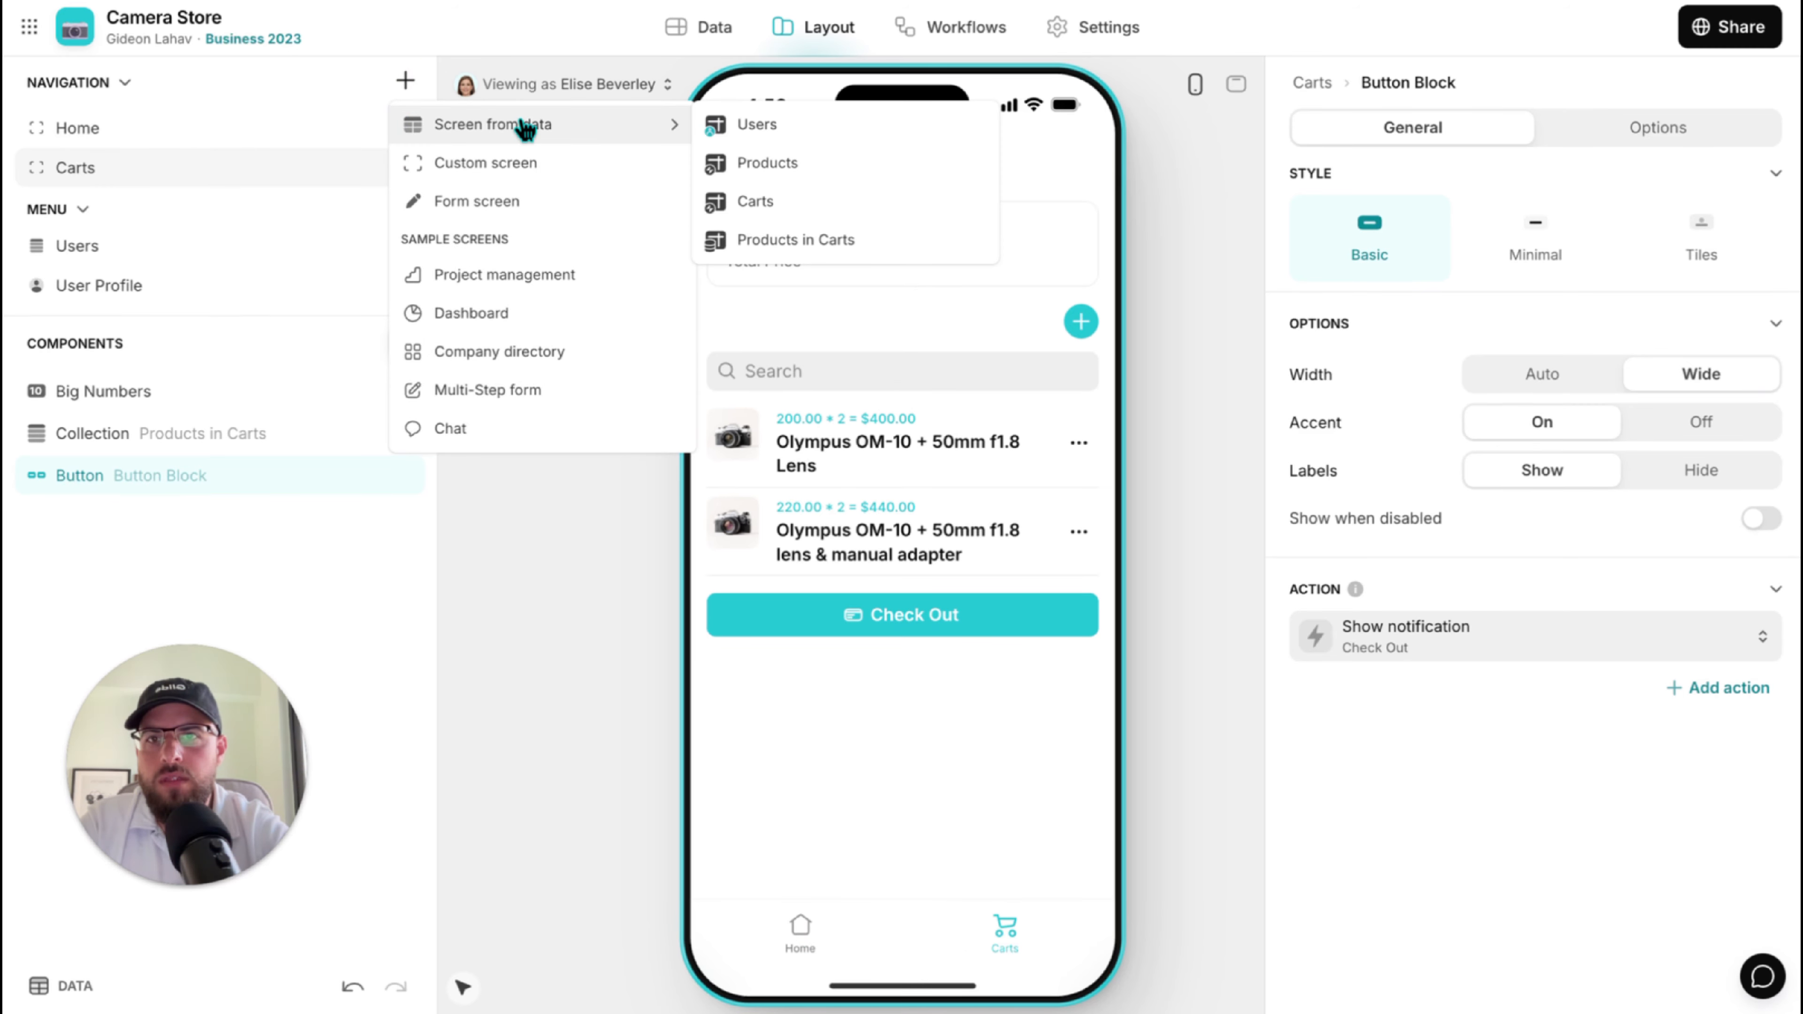
pyautogui.click(754, 125)
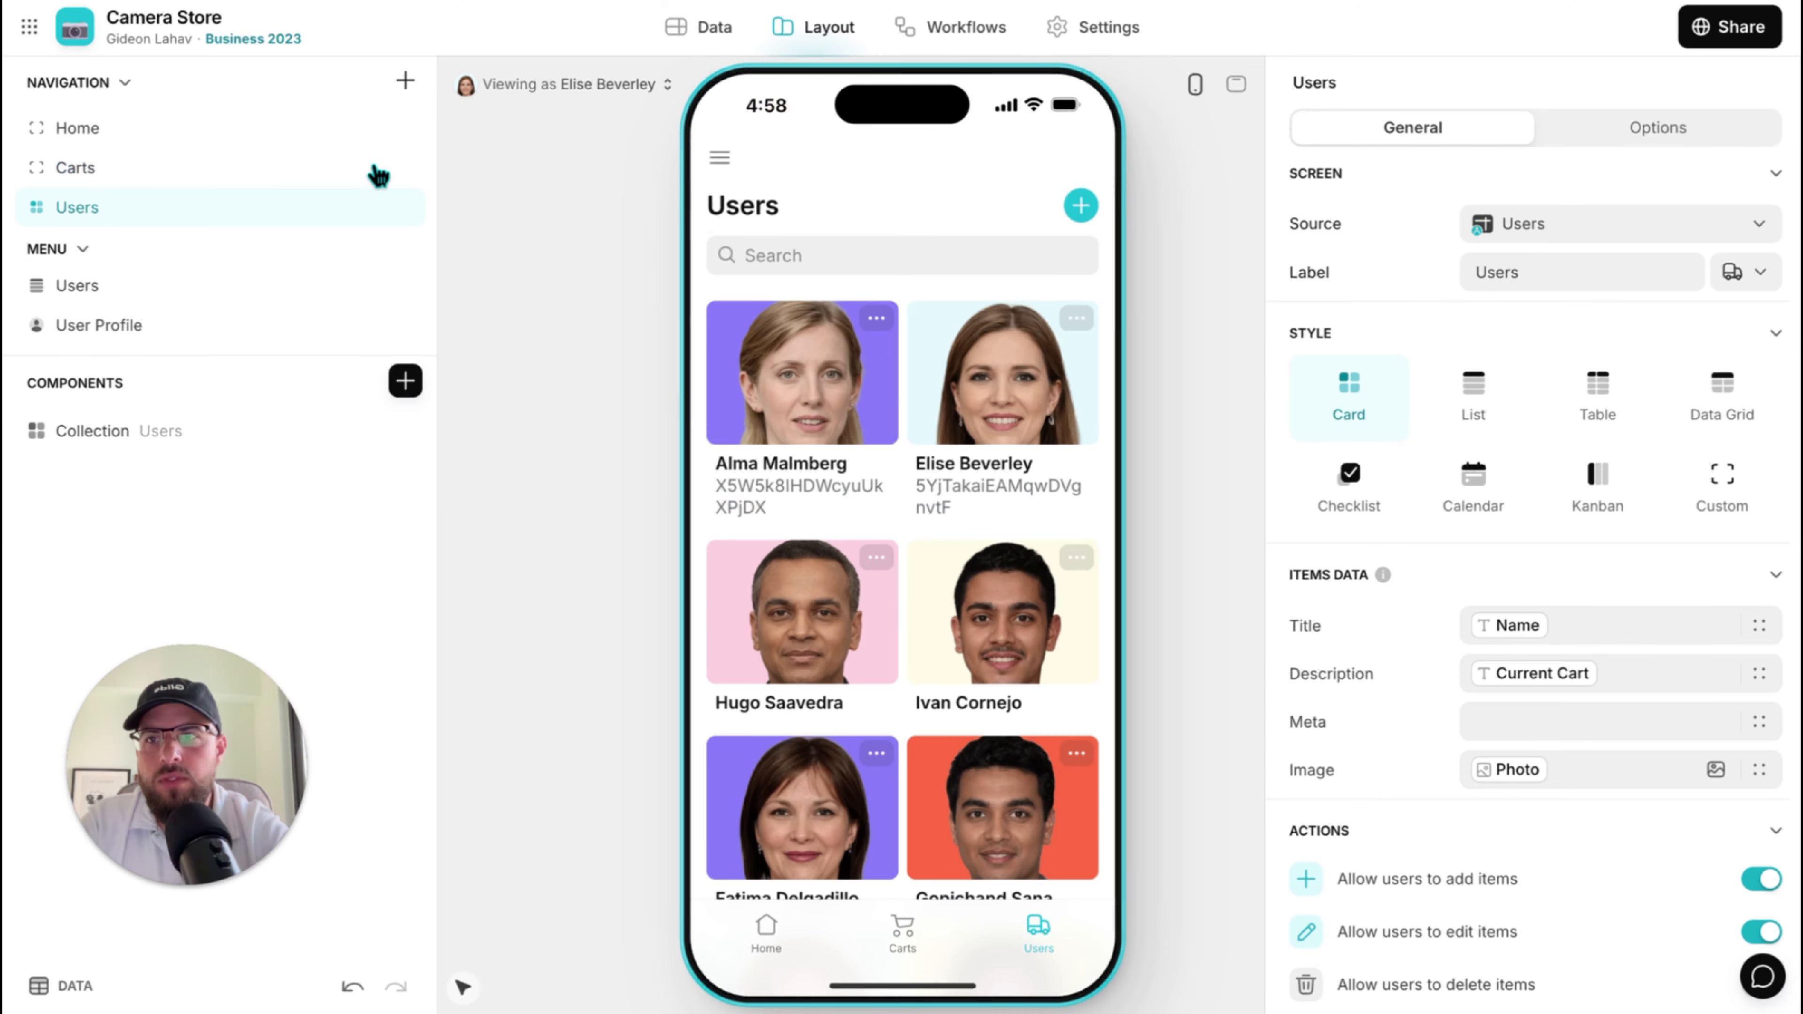
pyautogui.rightClick(366, 216)
pyautogui.click(334, 288)
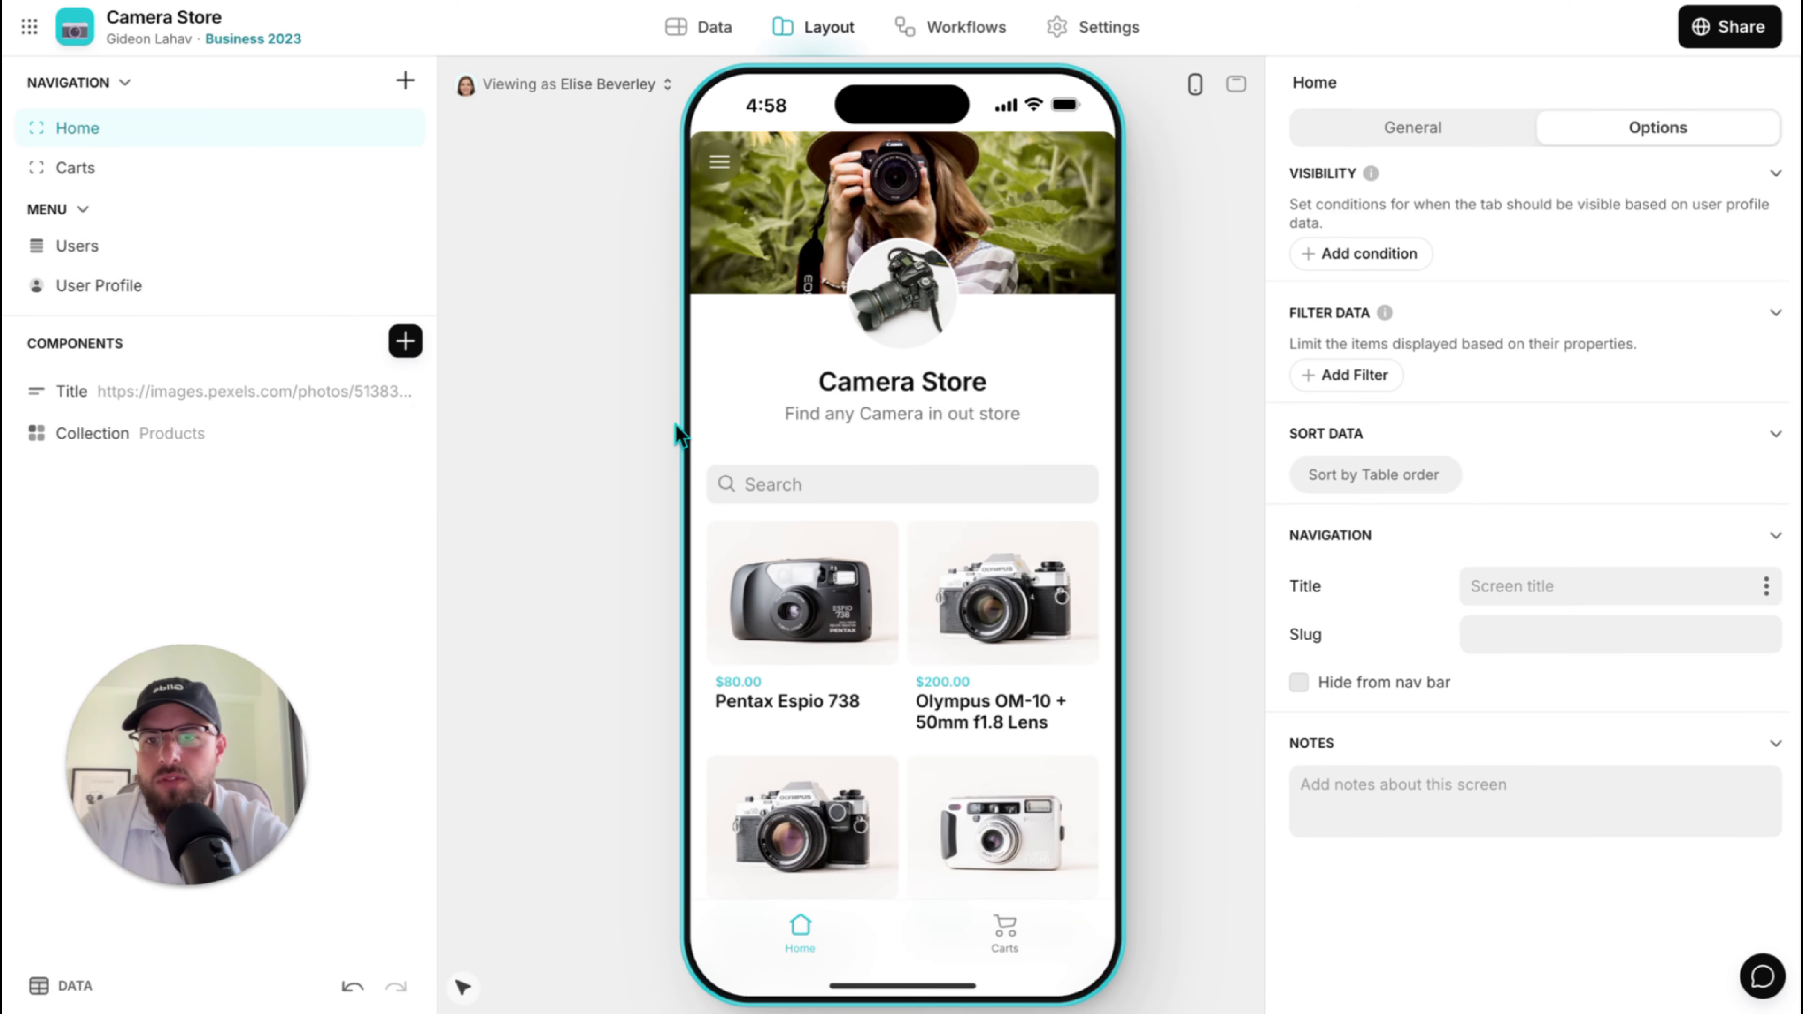
# On the User Profile screen, move the Title component out of its container and delete the container.
pyautogui.click(728, 183)
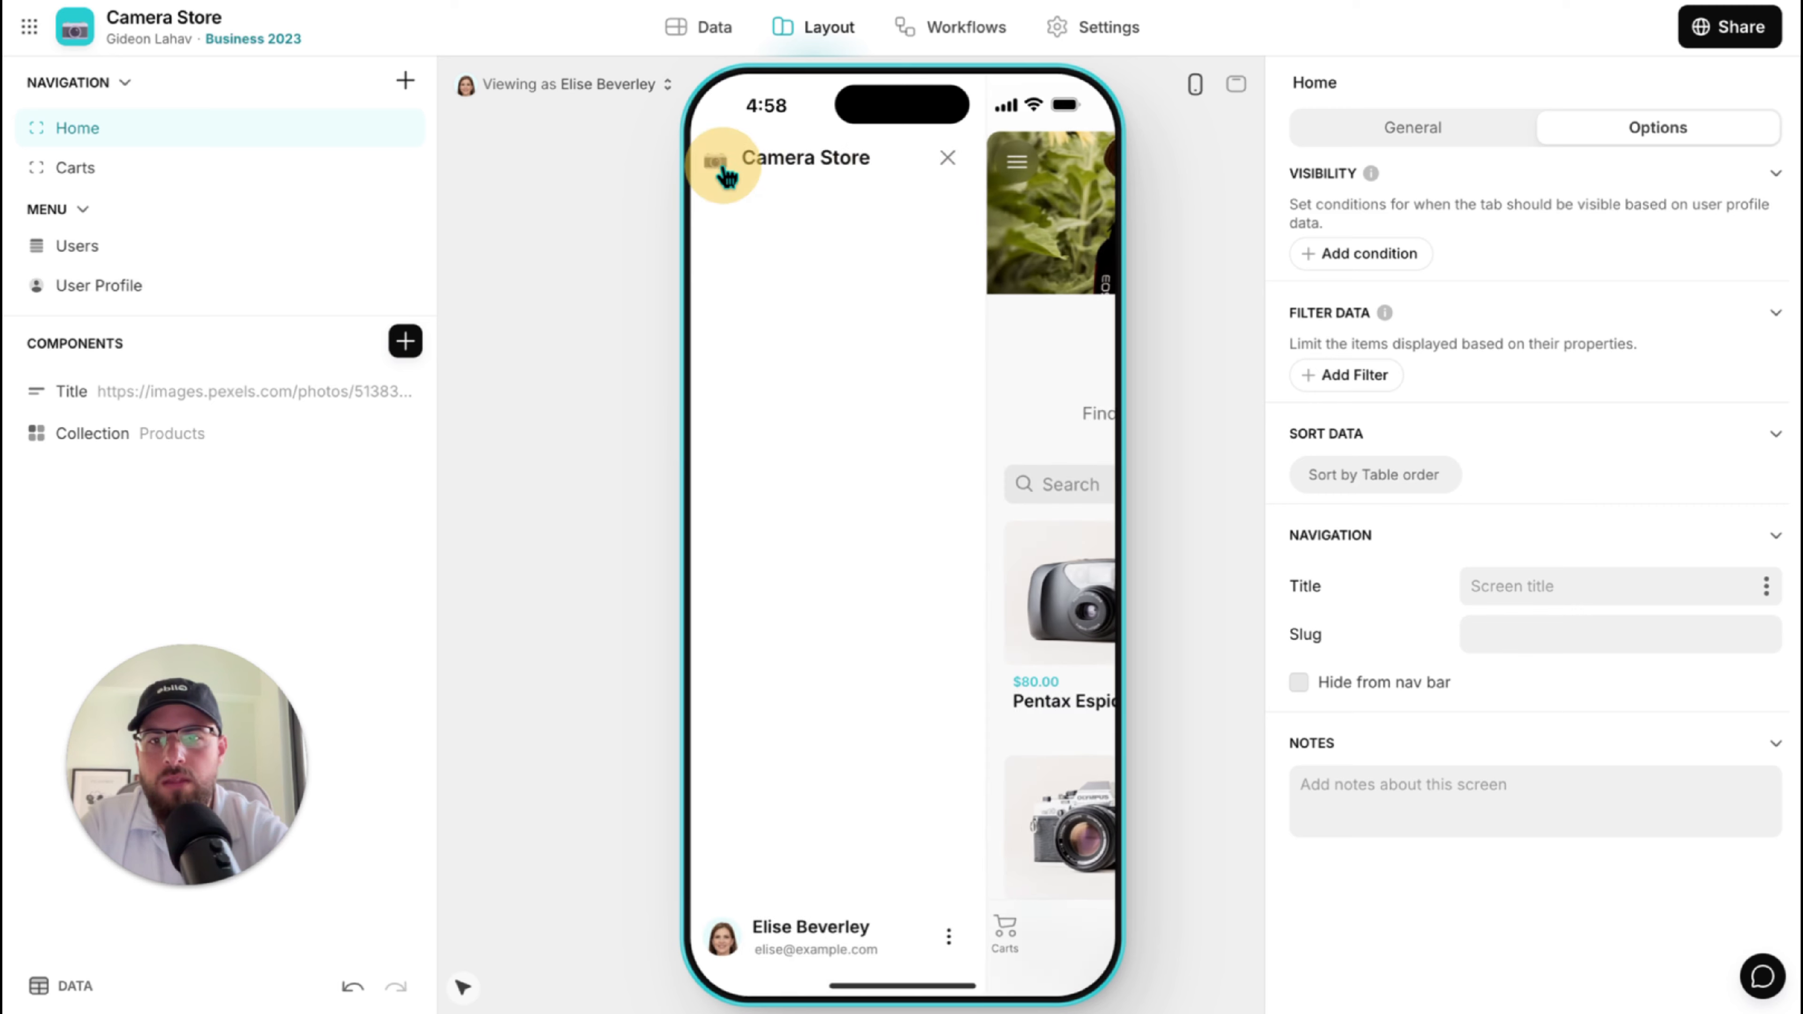
pyautogui.click(777, 959)
pyautogui.moveTo(213, 433); pyautogui.dragTo(176, 391)
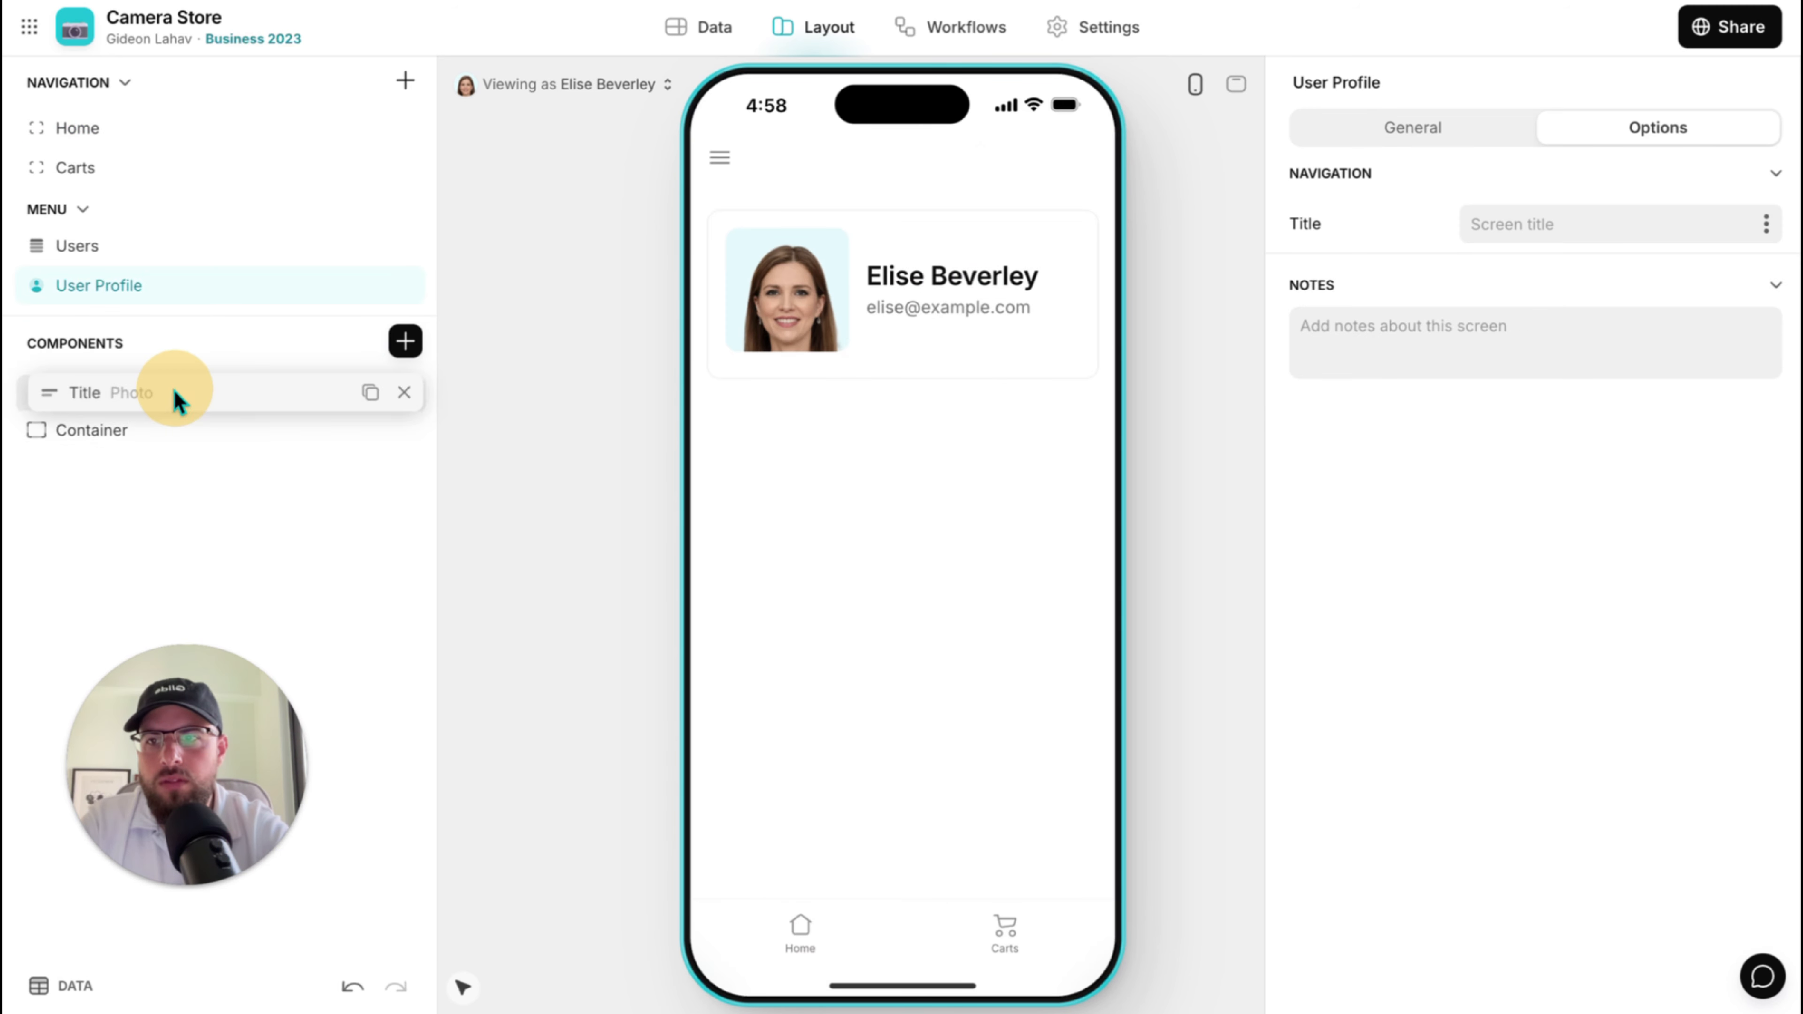
pyautogui.click(415, 442)
# Add an action titled "Edit" with the pencil icon to the User Profile screen's Title component.
pyautogui.click(161, 391)
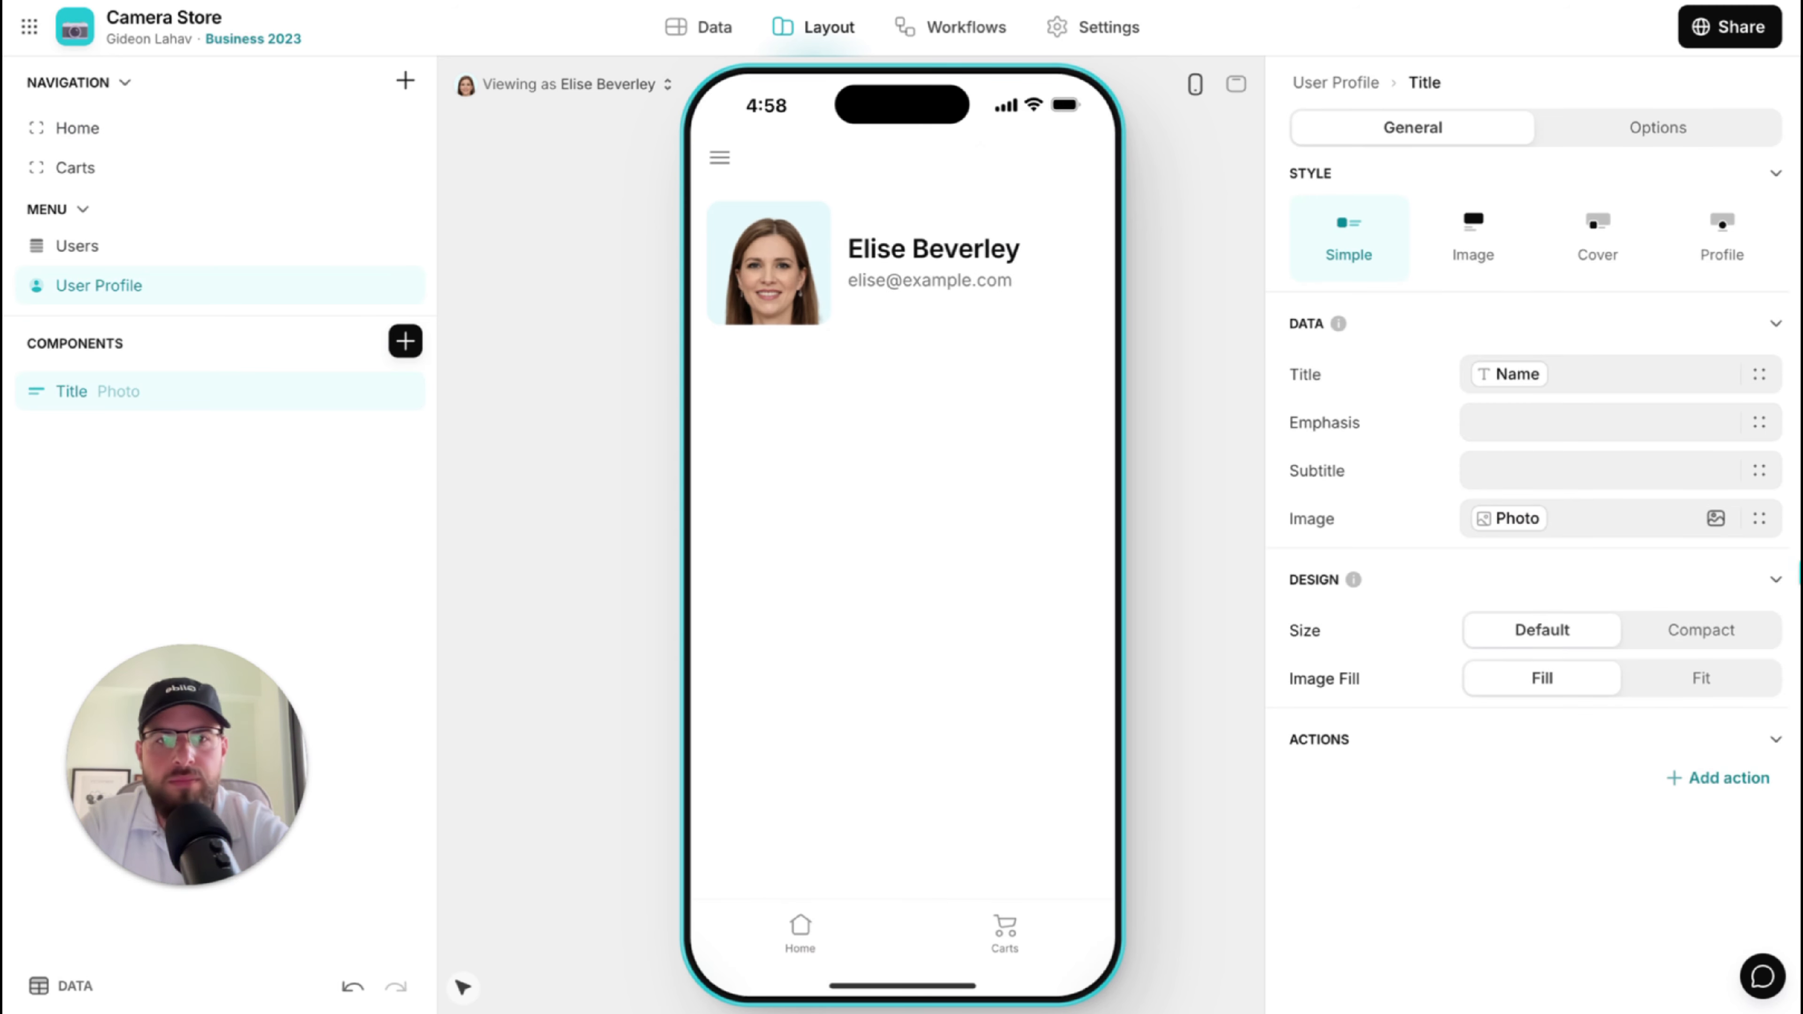
pyautogui.click(1719, 777)
pyautogui.click(1483, 764)
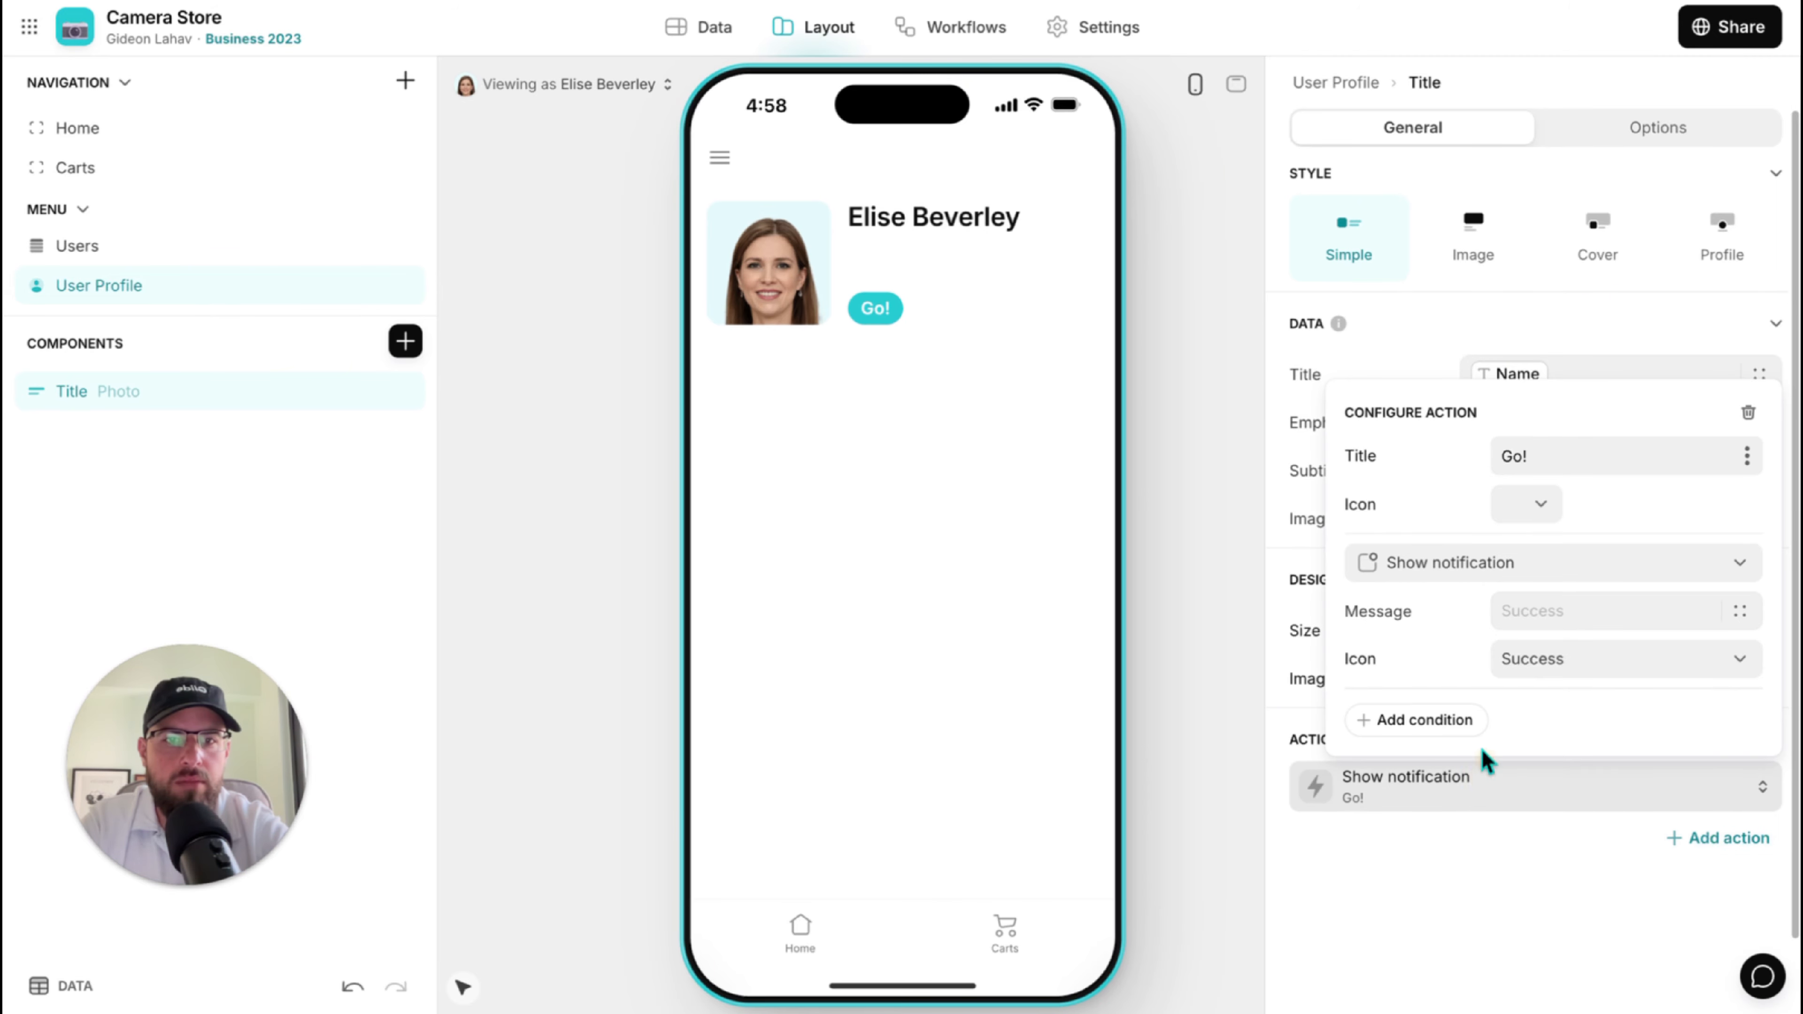
pyautogui.click(1504, 451)
pyautogui.write('Edi')
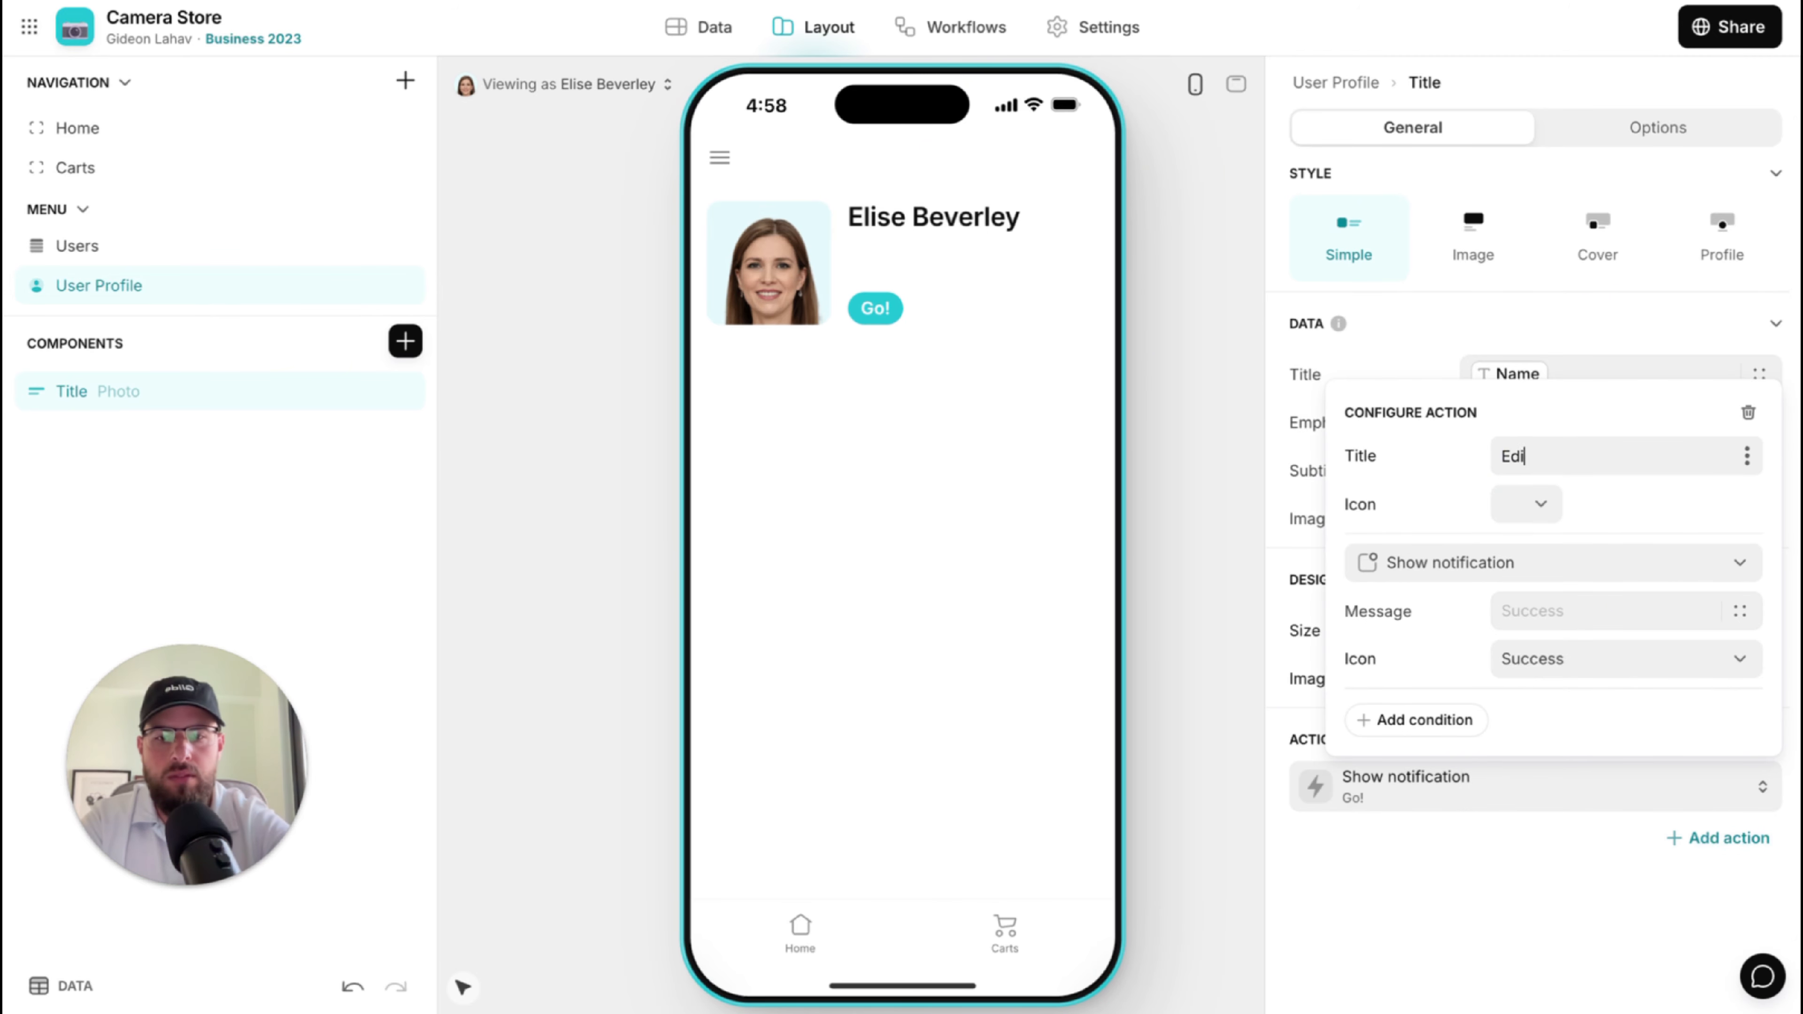
pyautogui.write('t')
pyautogui.click(1537, 513)
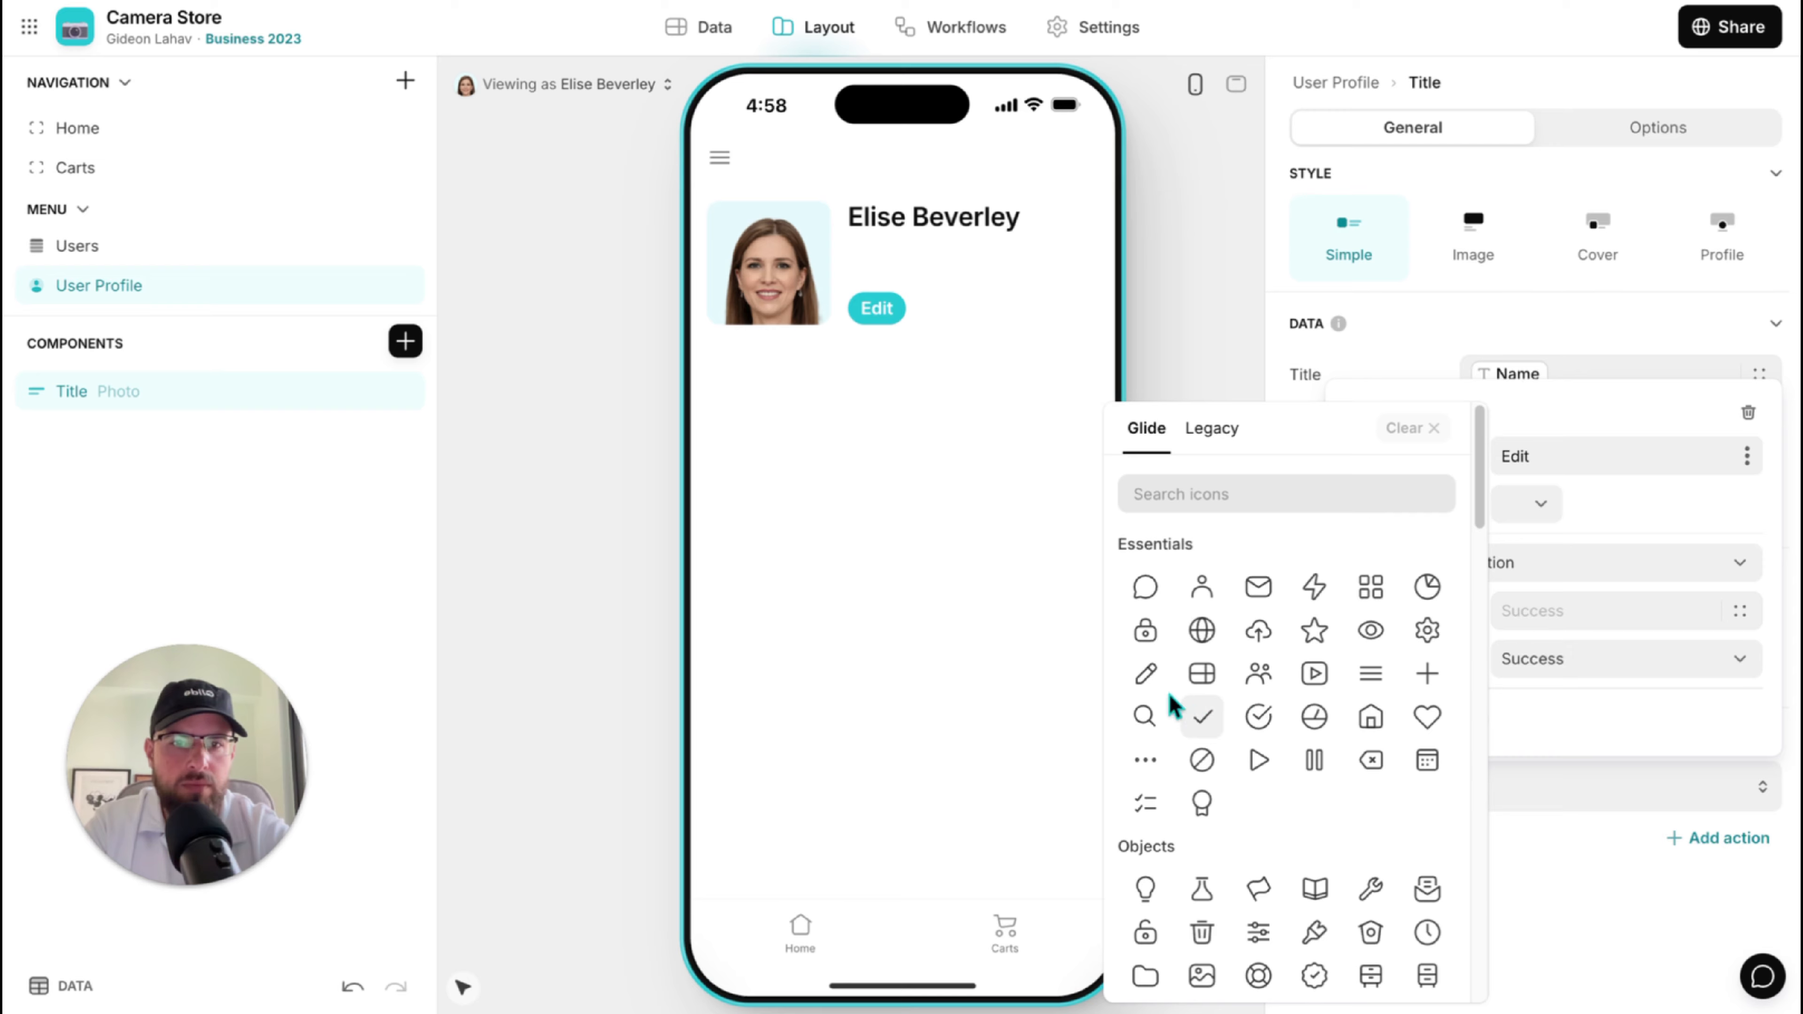
pyautogui.click(1241, 650)
# Make the Edit action run Show edit screen, with Slide In as its navigation target.
pyautogui.click(1460, 572)
pyautogui.write('ed')
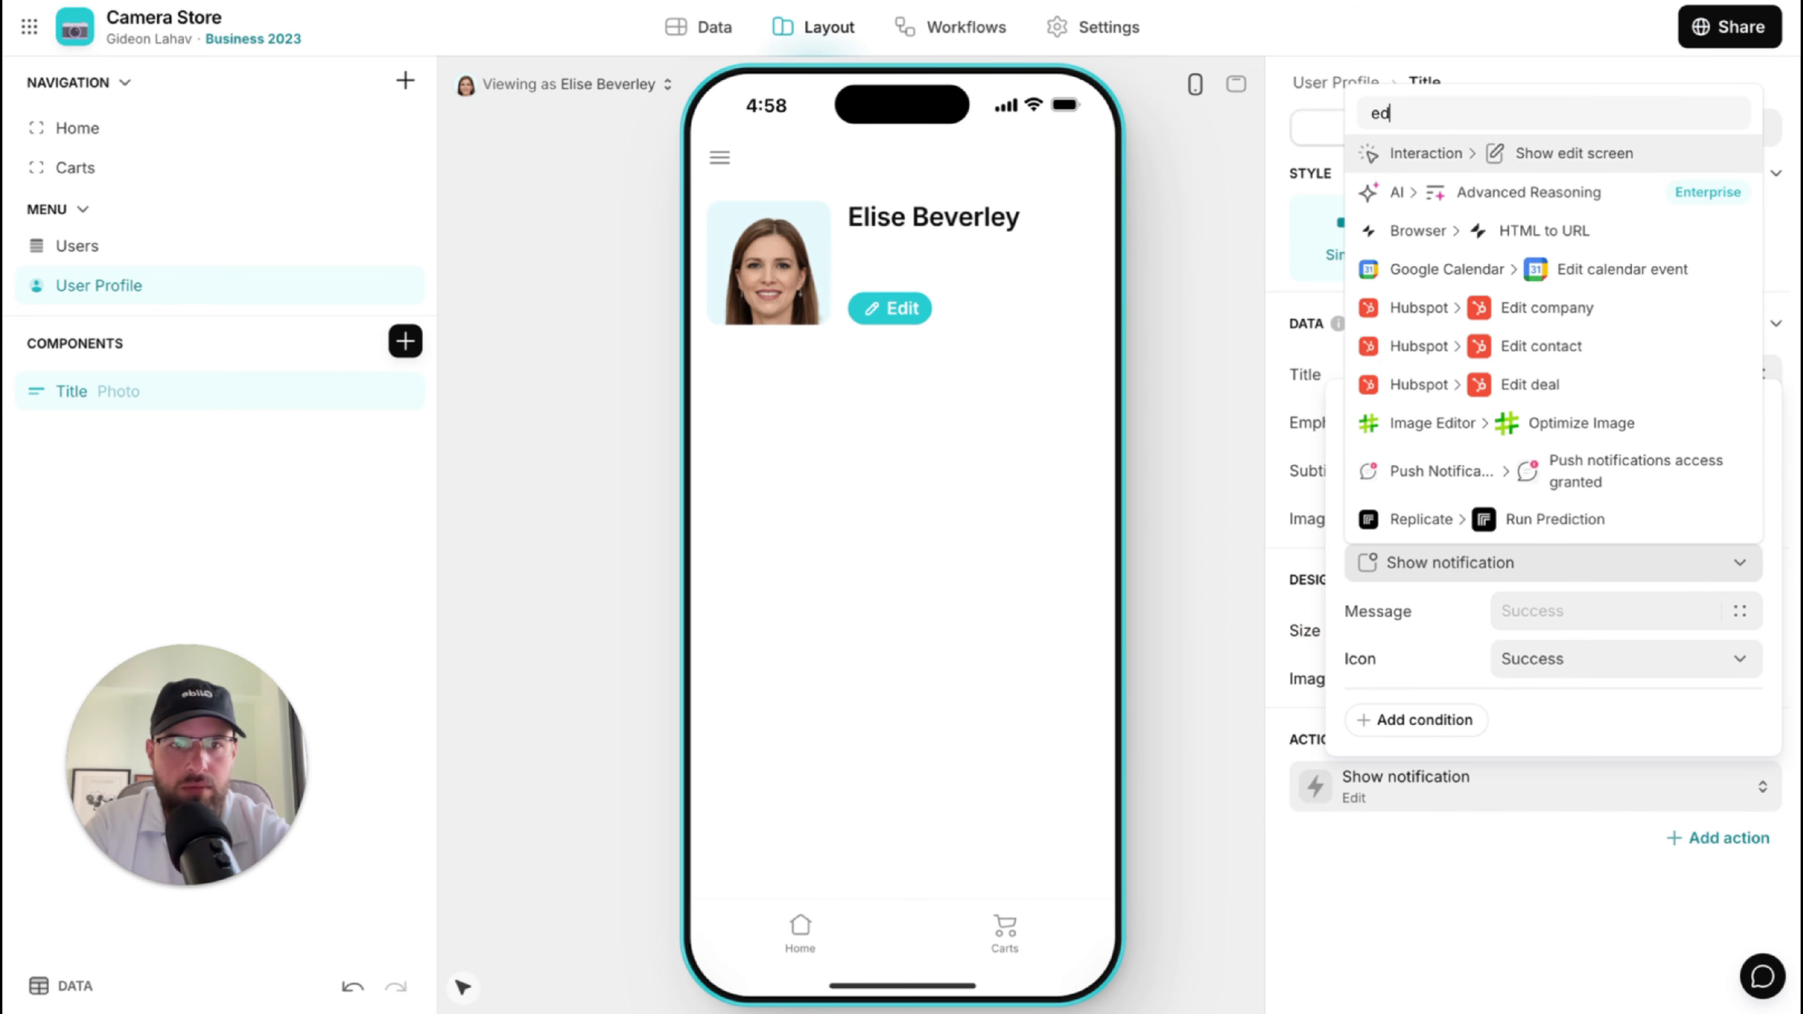
pyautogui.press('Return')
pyautogui.click(1534, 661)
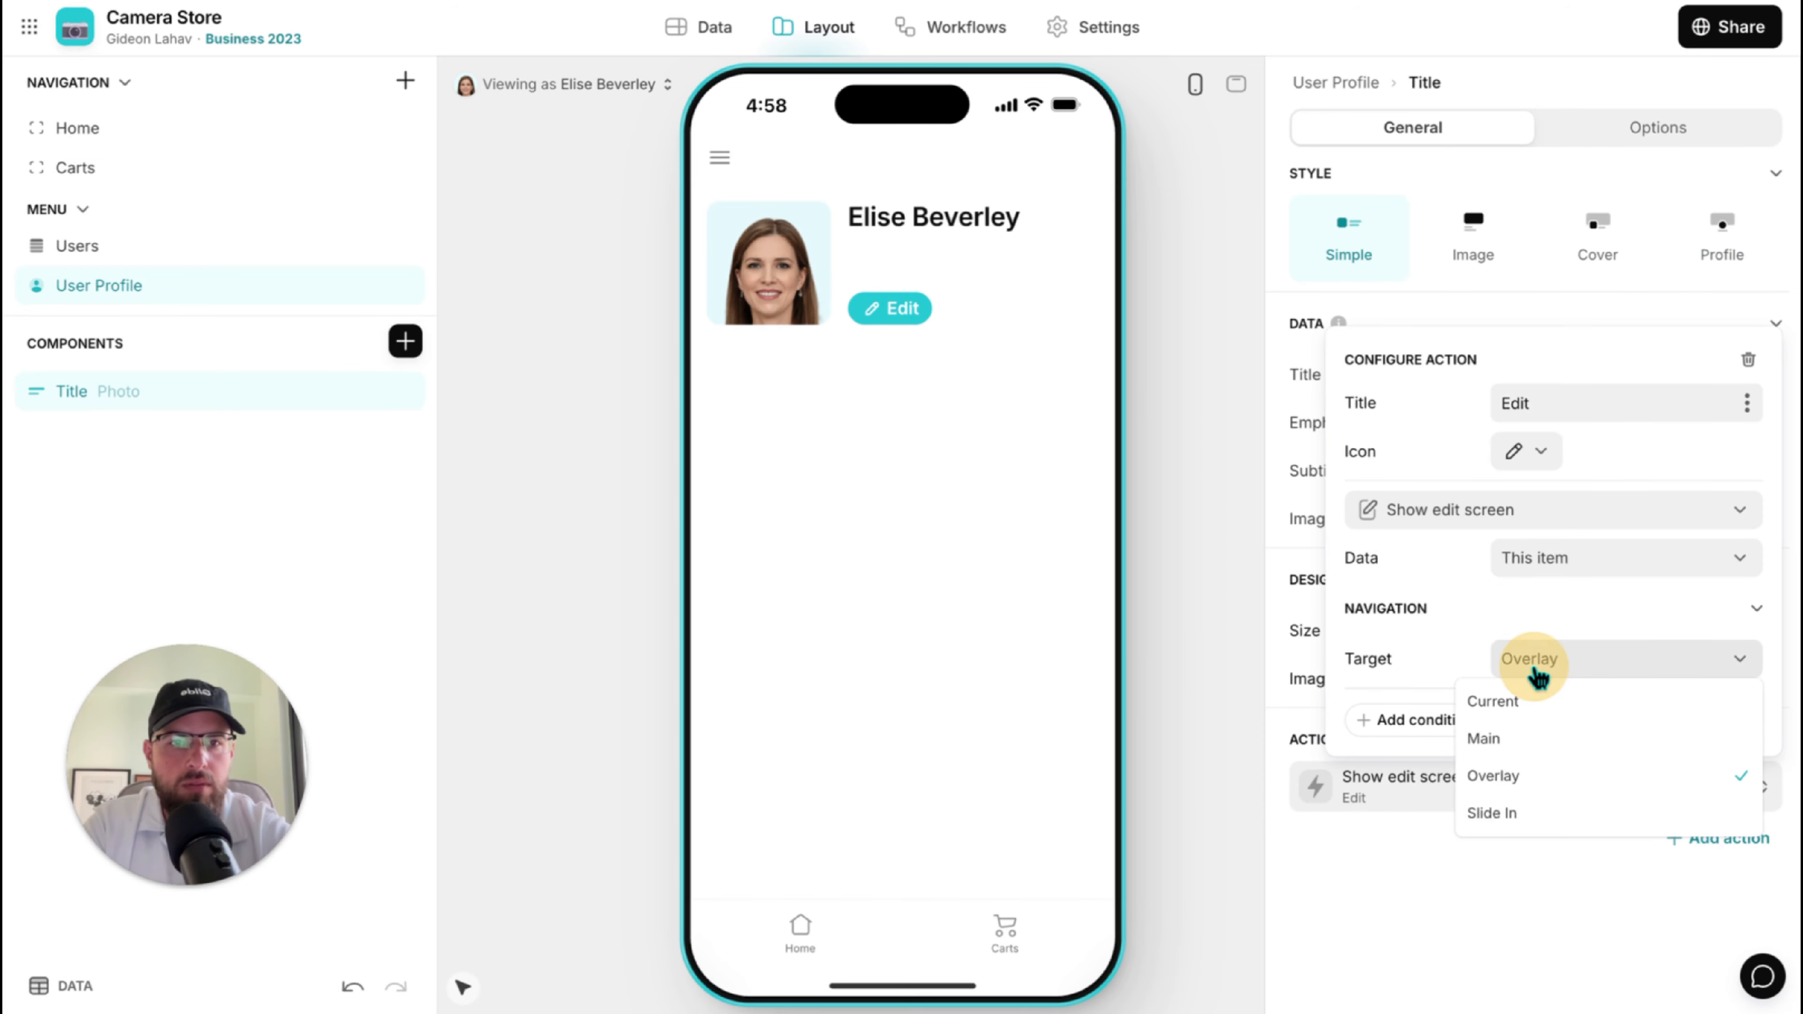
pyautogui.click(1529, 815)
# Open the profile's edit form and remove its Owner, Date and Description fields.
pyautogui.click(869, 320)
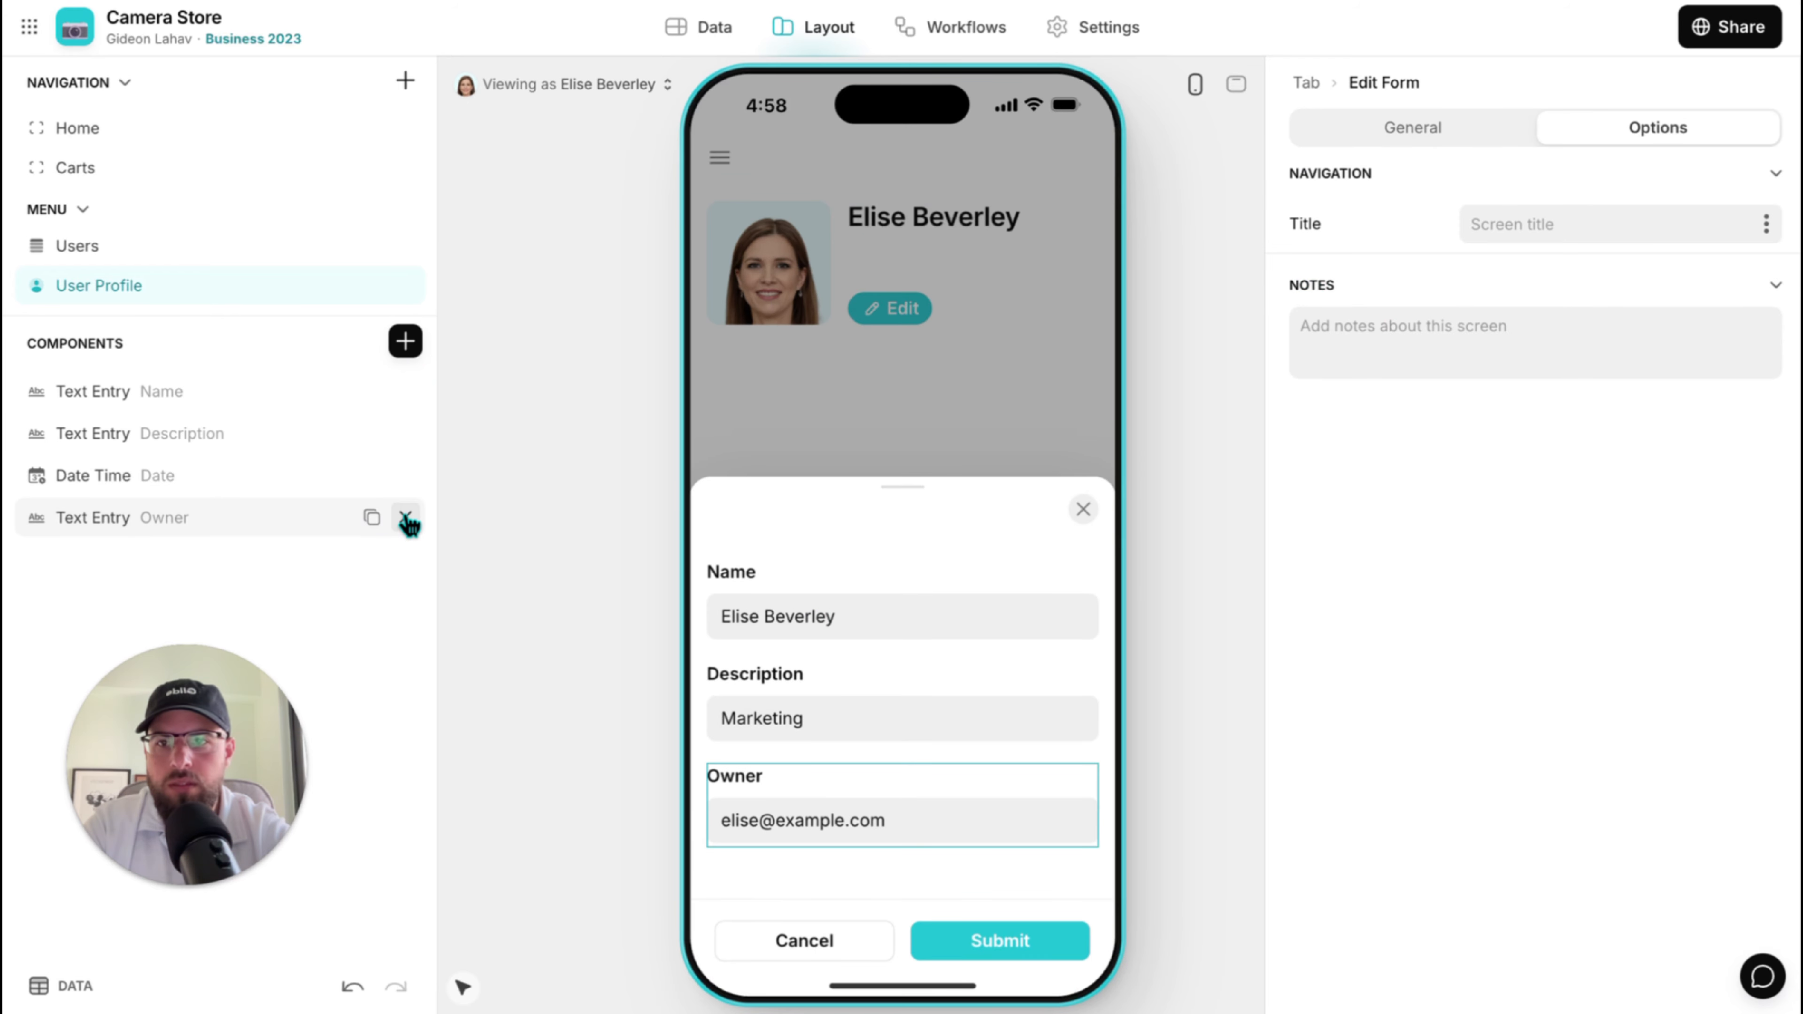
pyautogui.click(406, 518)
pyautogui.click(404, 475)
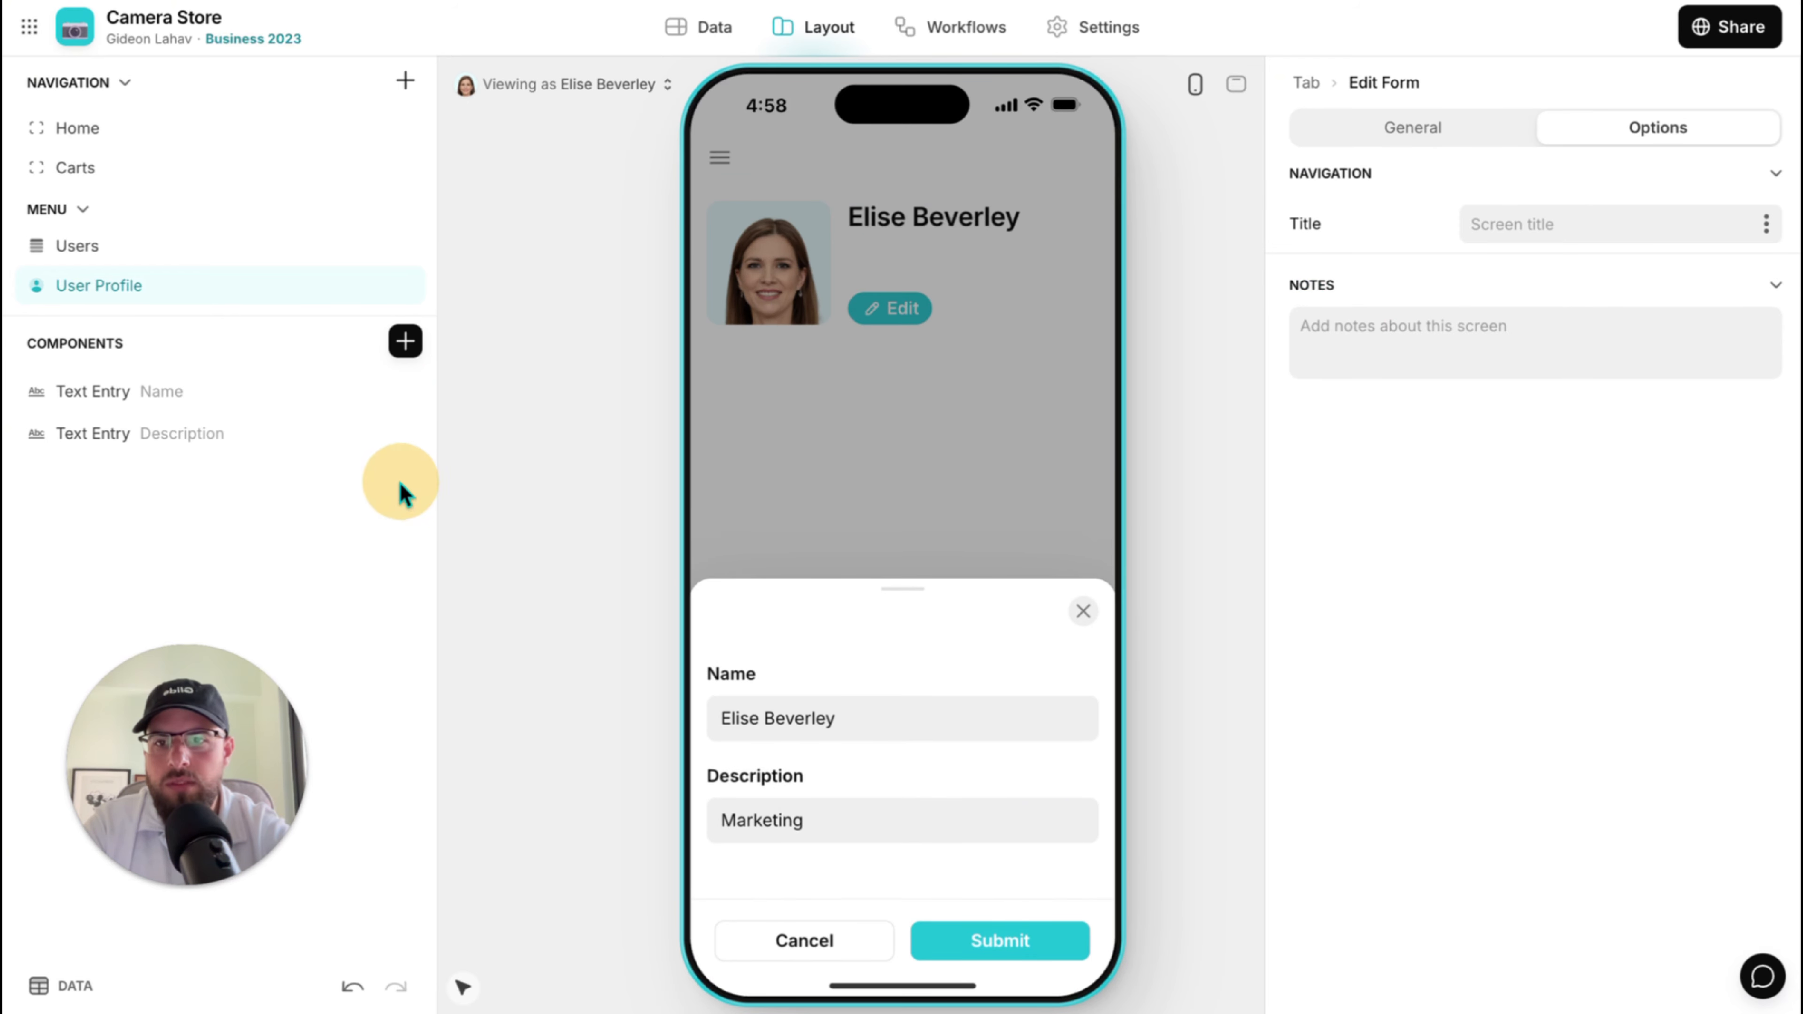
pyautogui.click(405, 434)
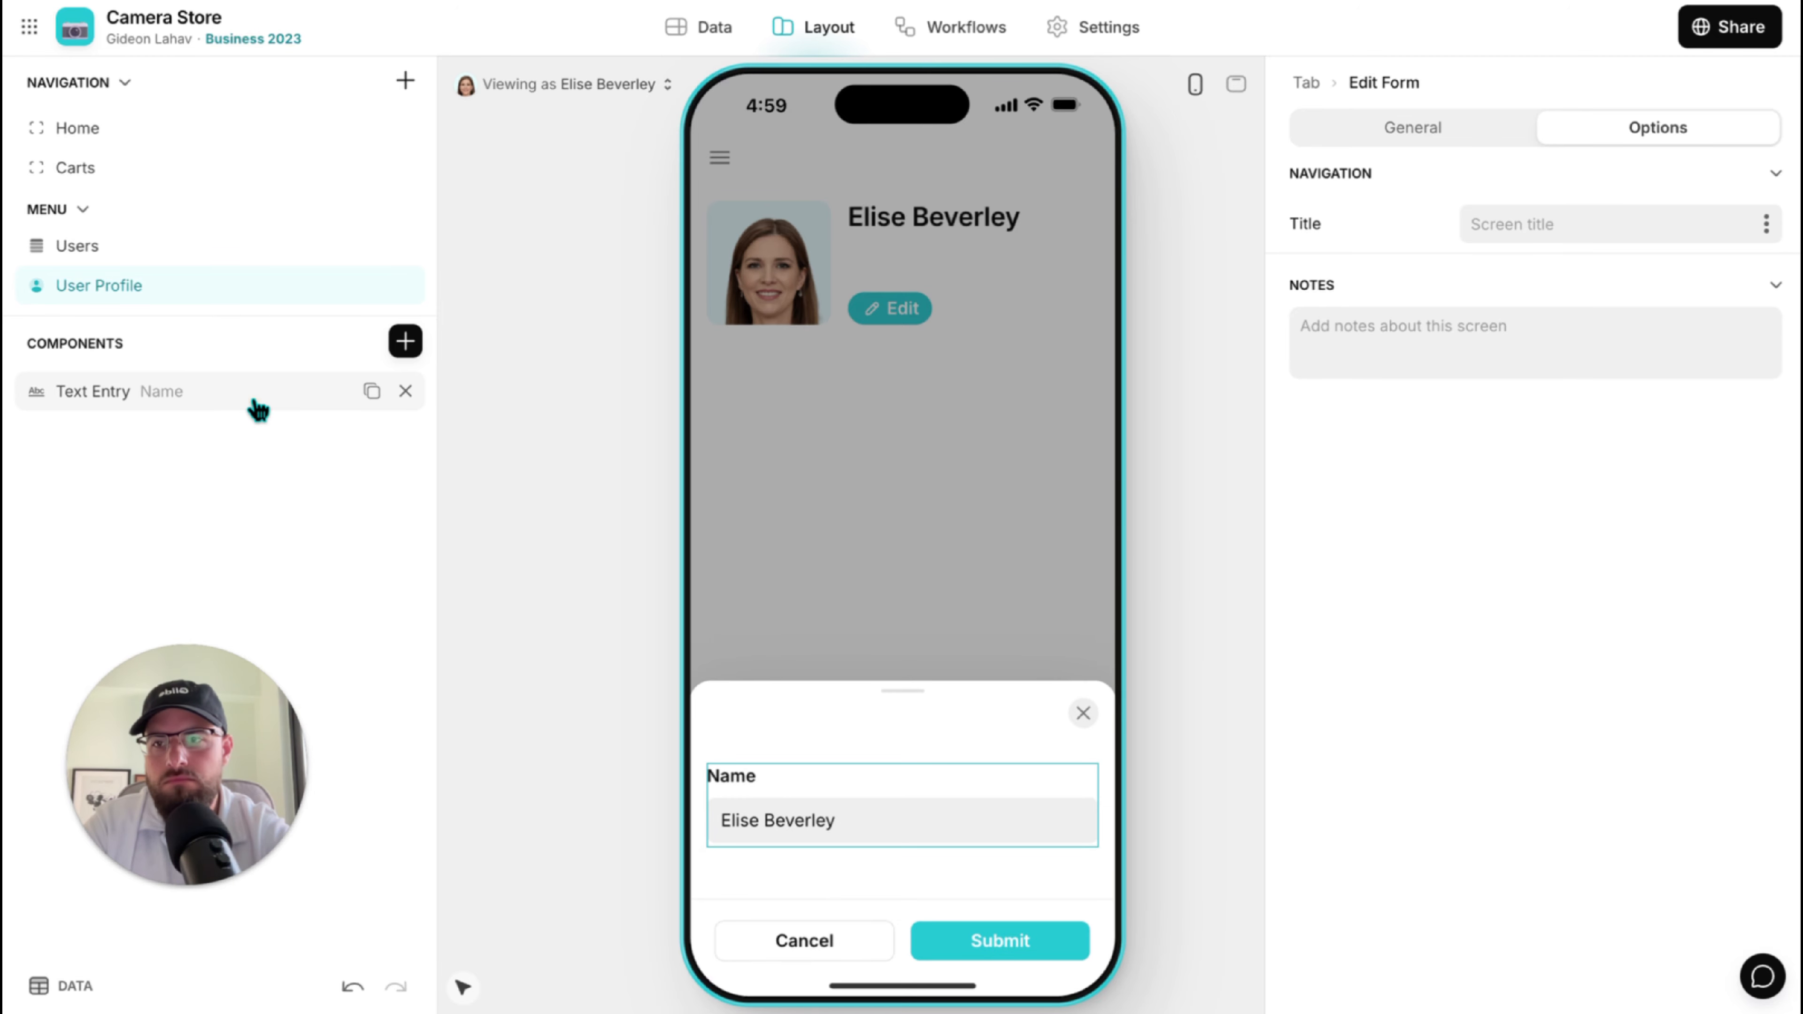
# Make the edit form's Name entry required and turn on its autofocus.
pyautogui.click(258, 406)
pyautogui.click(1481, 632)
pyautogui.click(1480, 718)
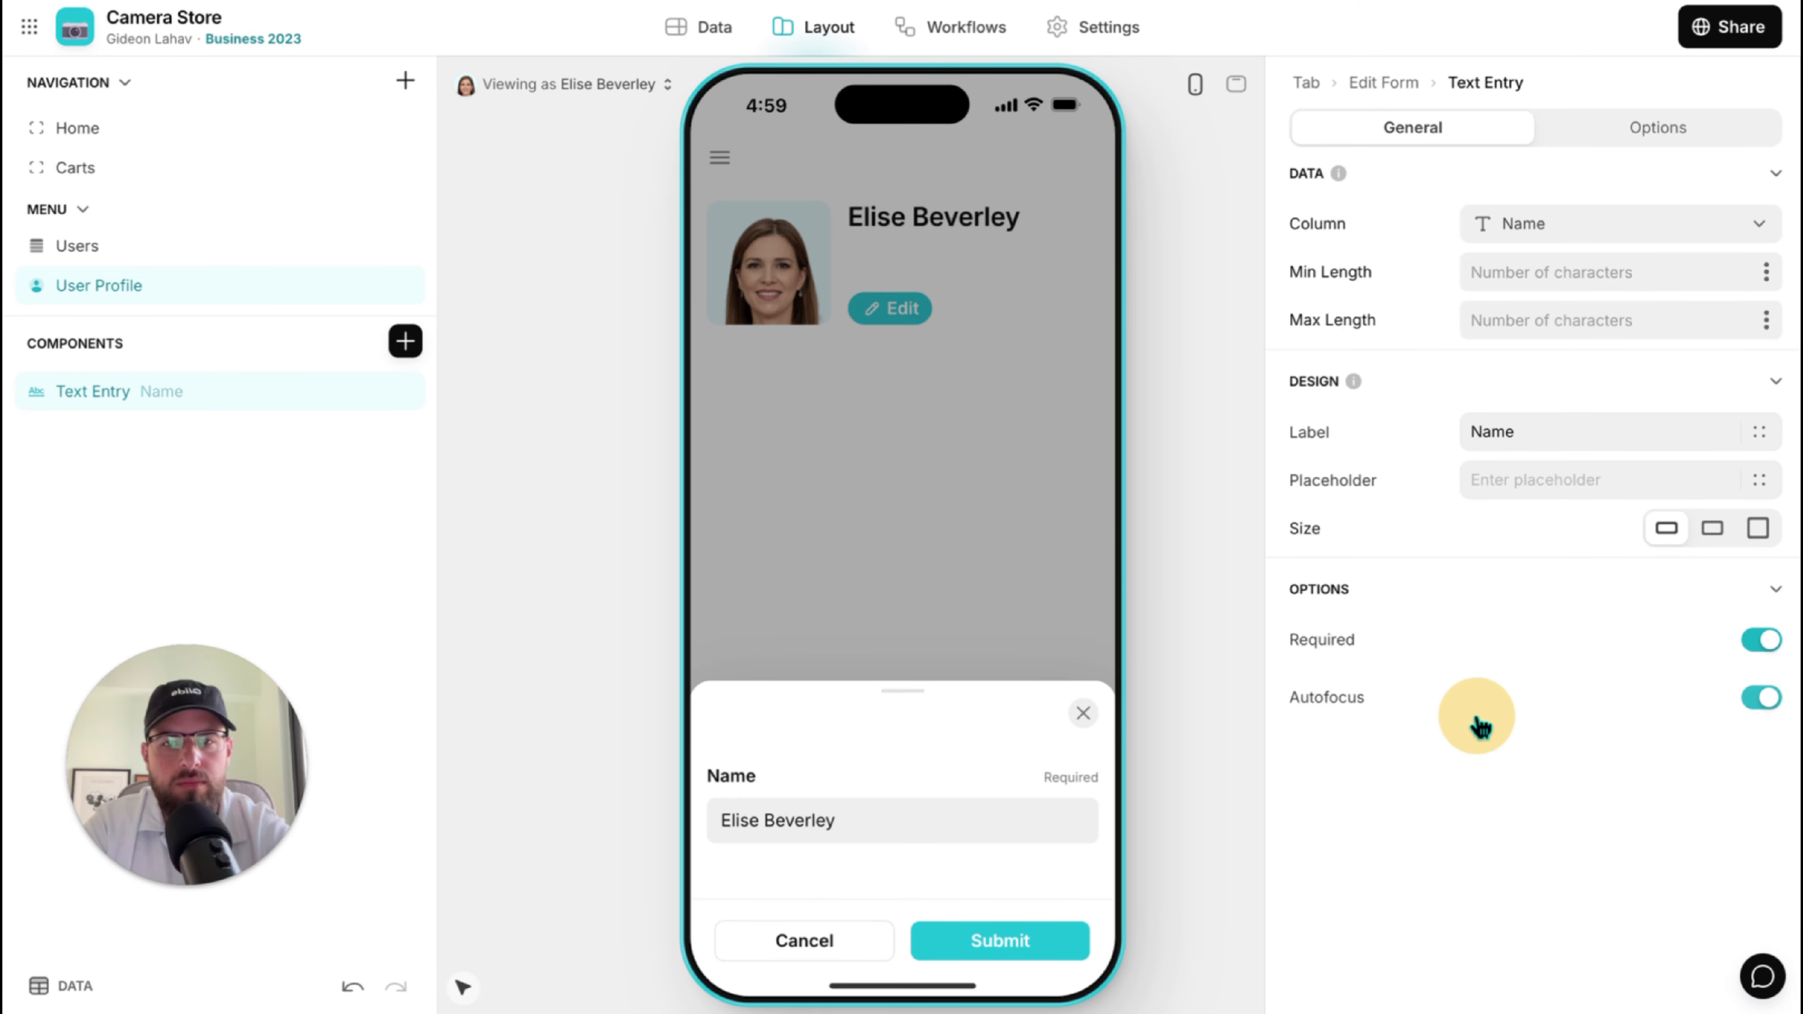
# Insert an Image Picker for the Photo column into the profile's edit form.
pyautogui.click(404, 341)
pyautogui.write('ima')
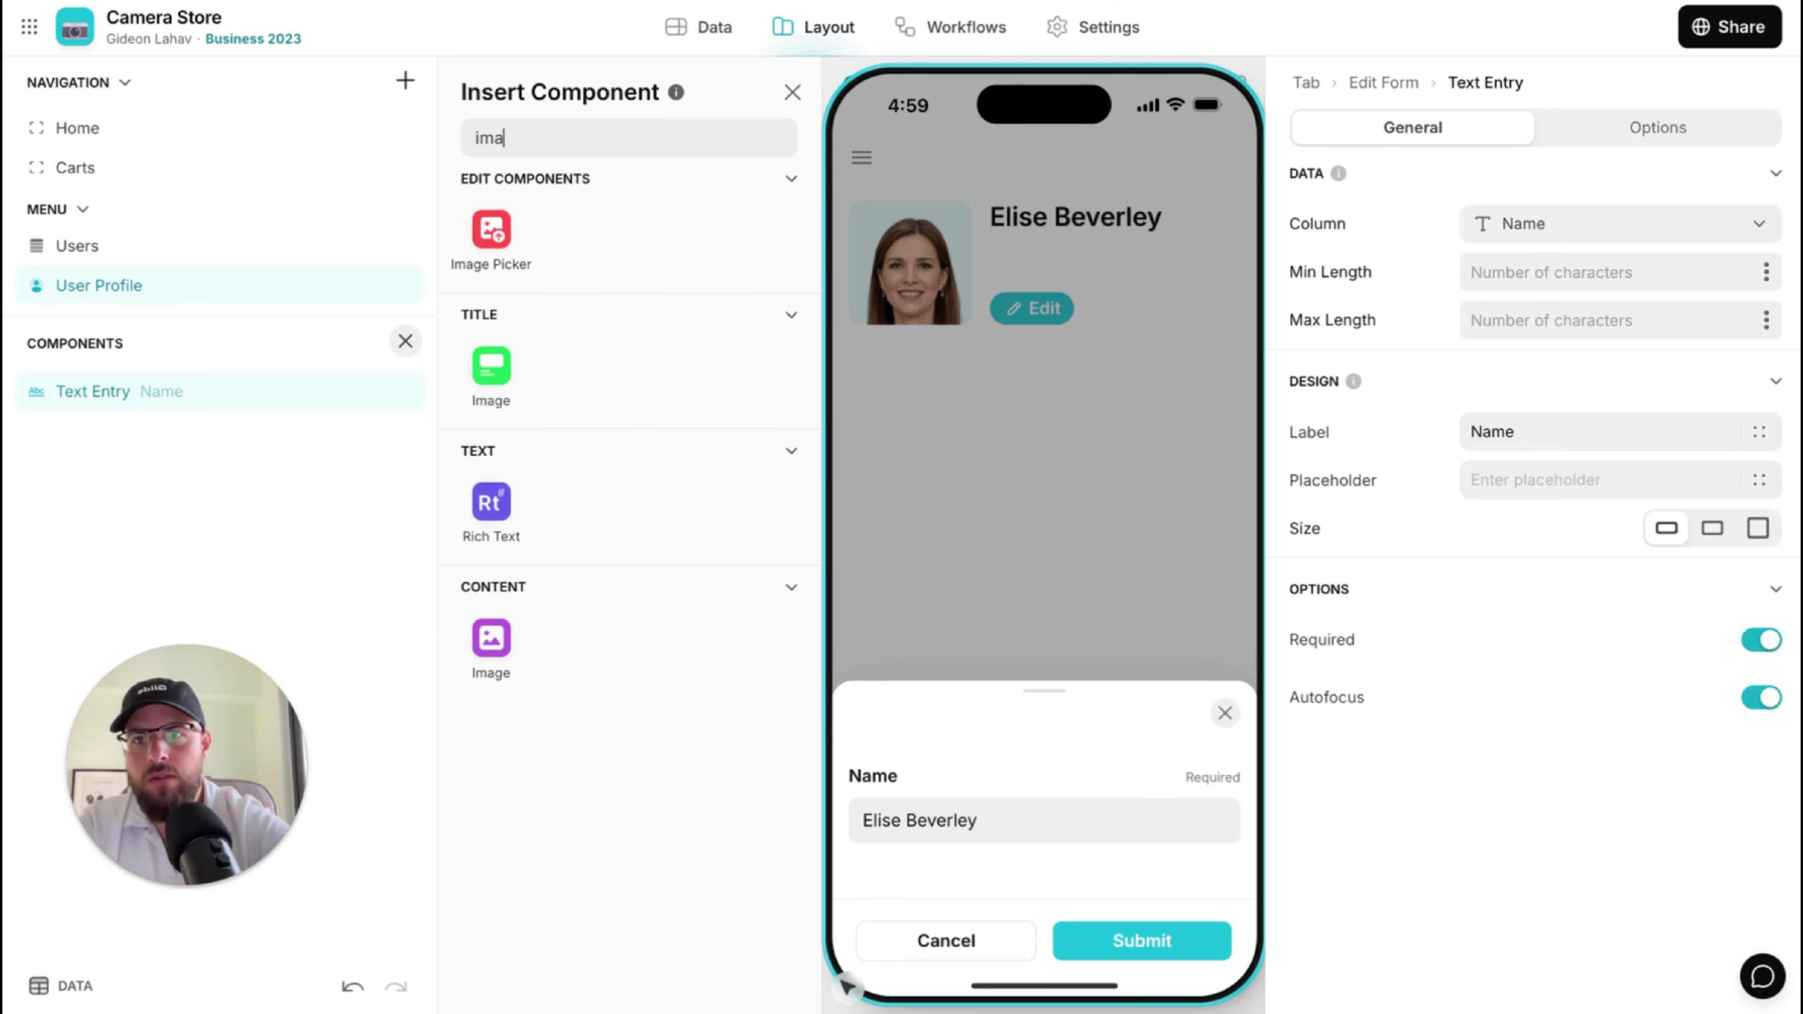
pyautogui.click(537, 228)
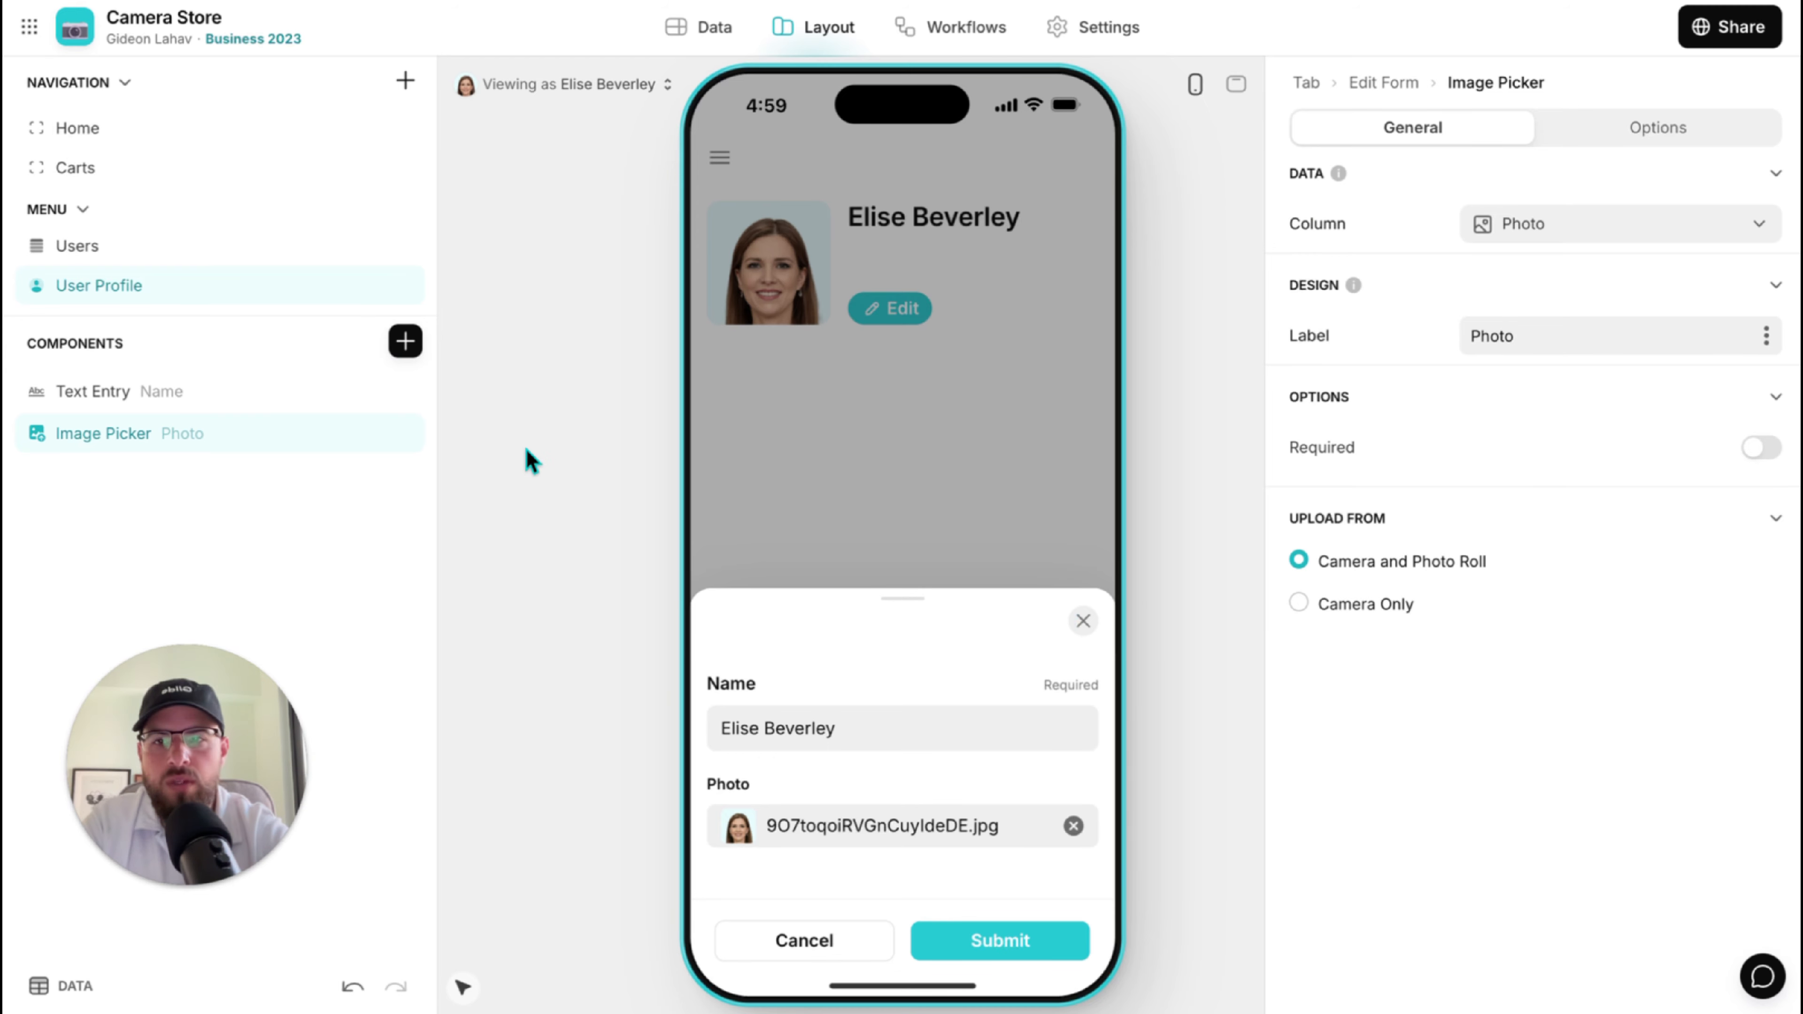
# Set the edit form's screen title to "Edit" and close the form without submitting it.
pyautogui.click(1638, 129)
pyautogui.click(1415, 85)
pyautogui.click(1589, 222)
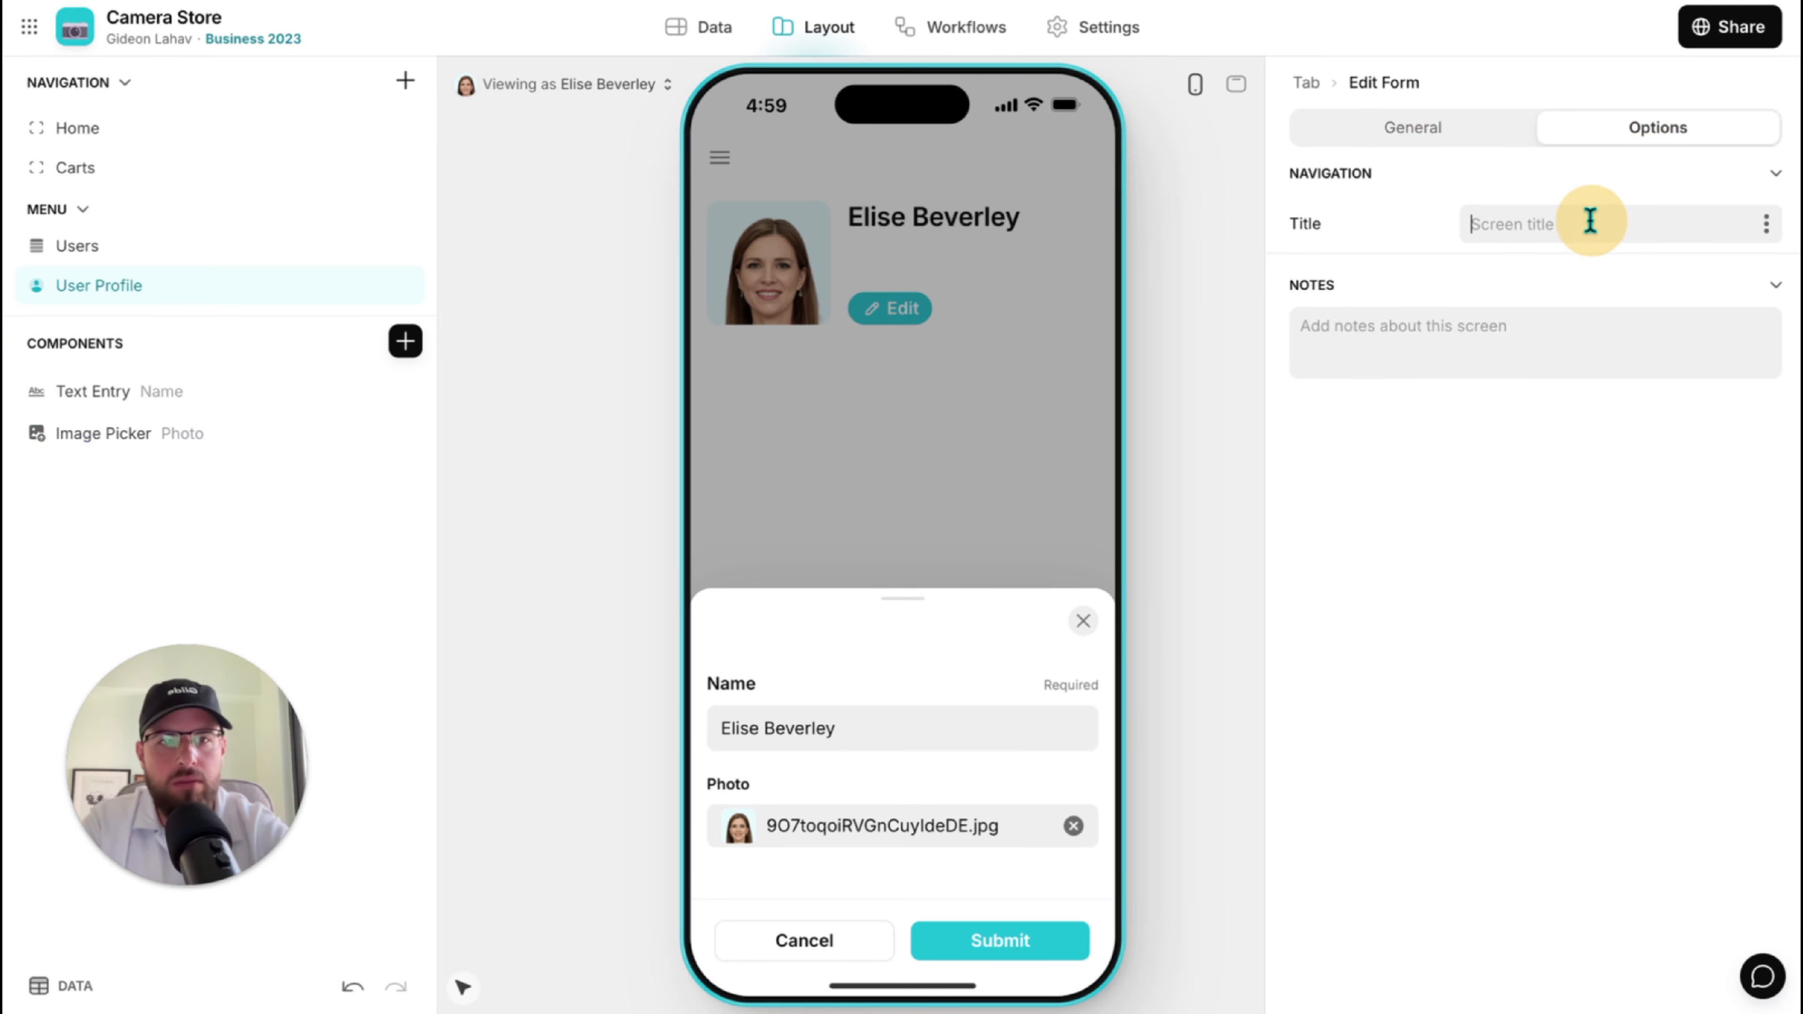
pyautogui.write('Edit')
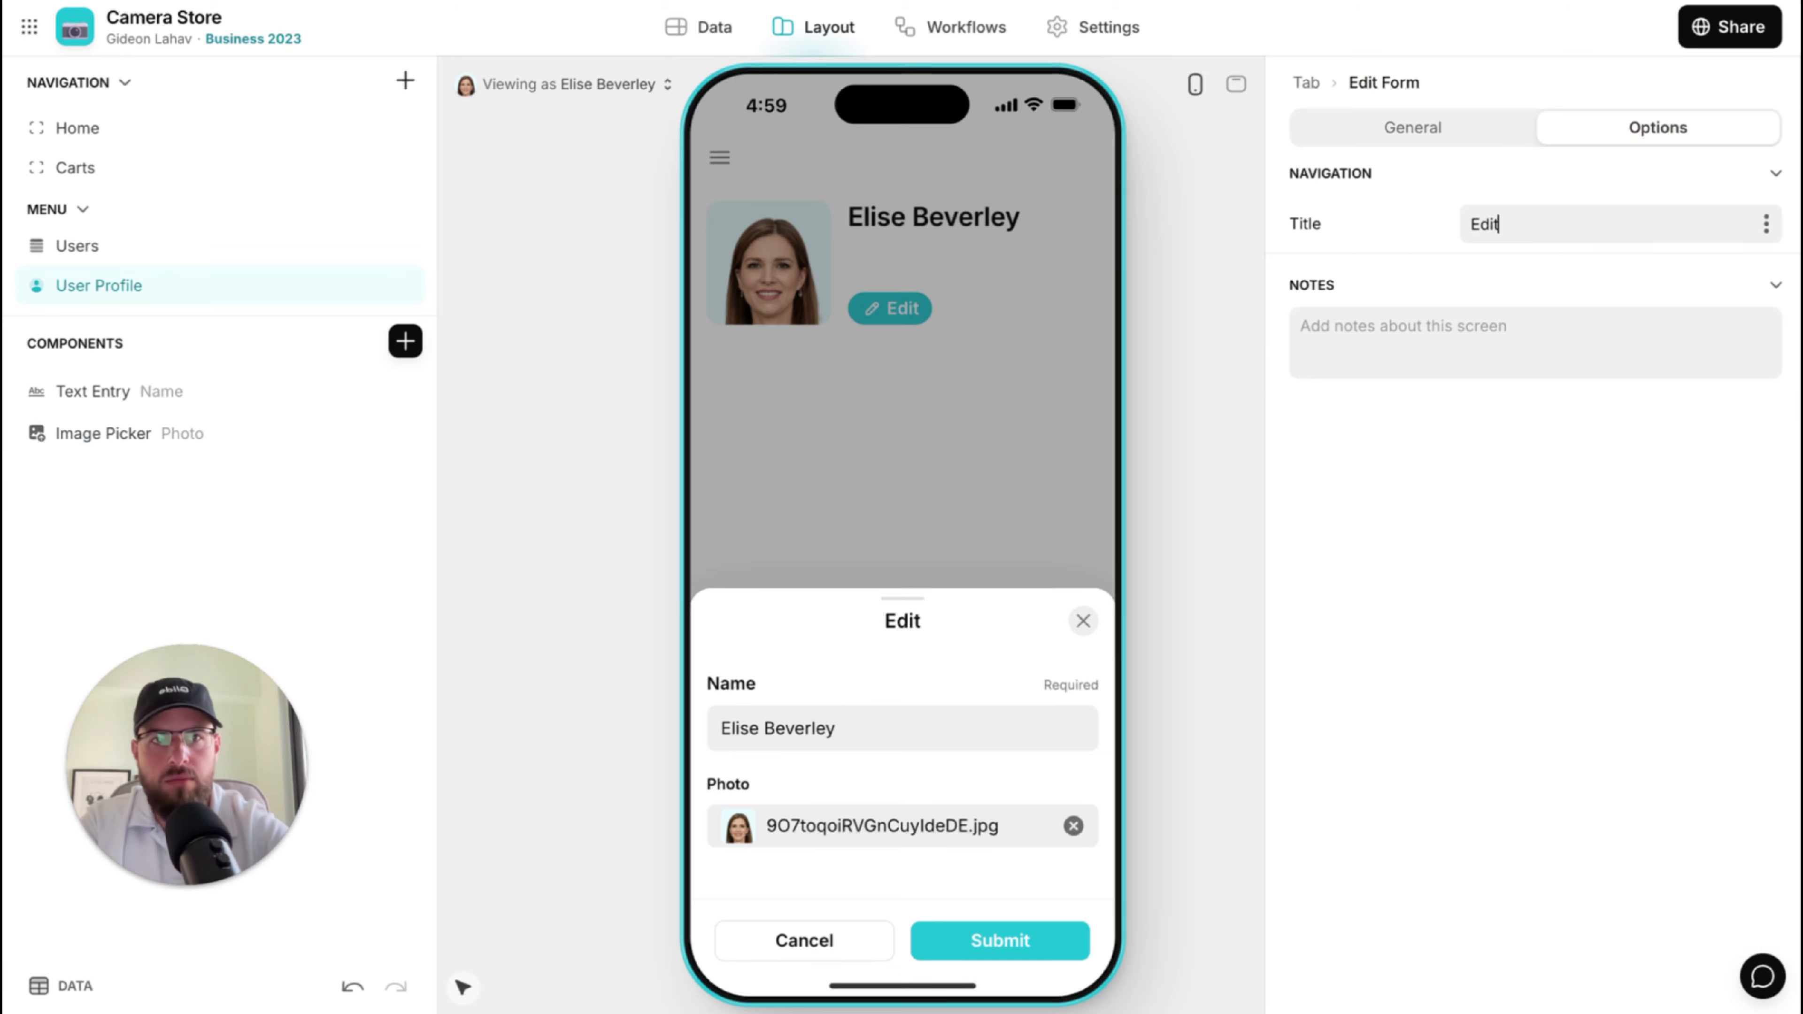
pyautogui.click(832, 941)
# Insert a List collection of Carts on the User Profile screen, with "Cart: " followed by the Order Number column as item title.
pyautogui.click(406, 341)
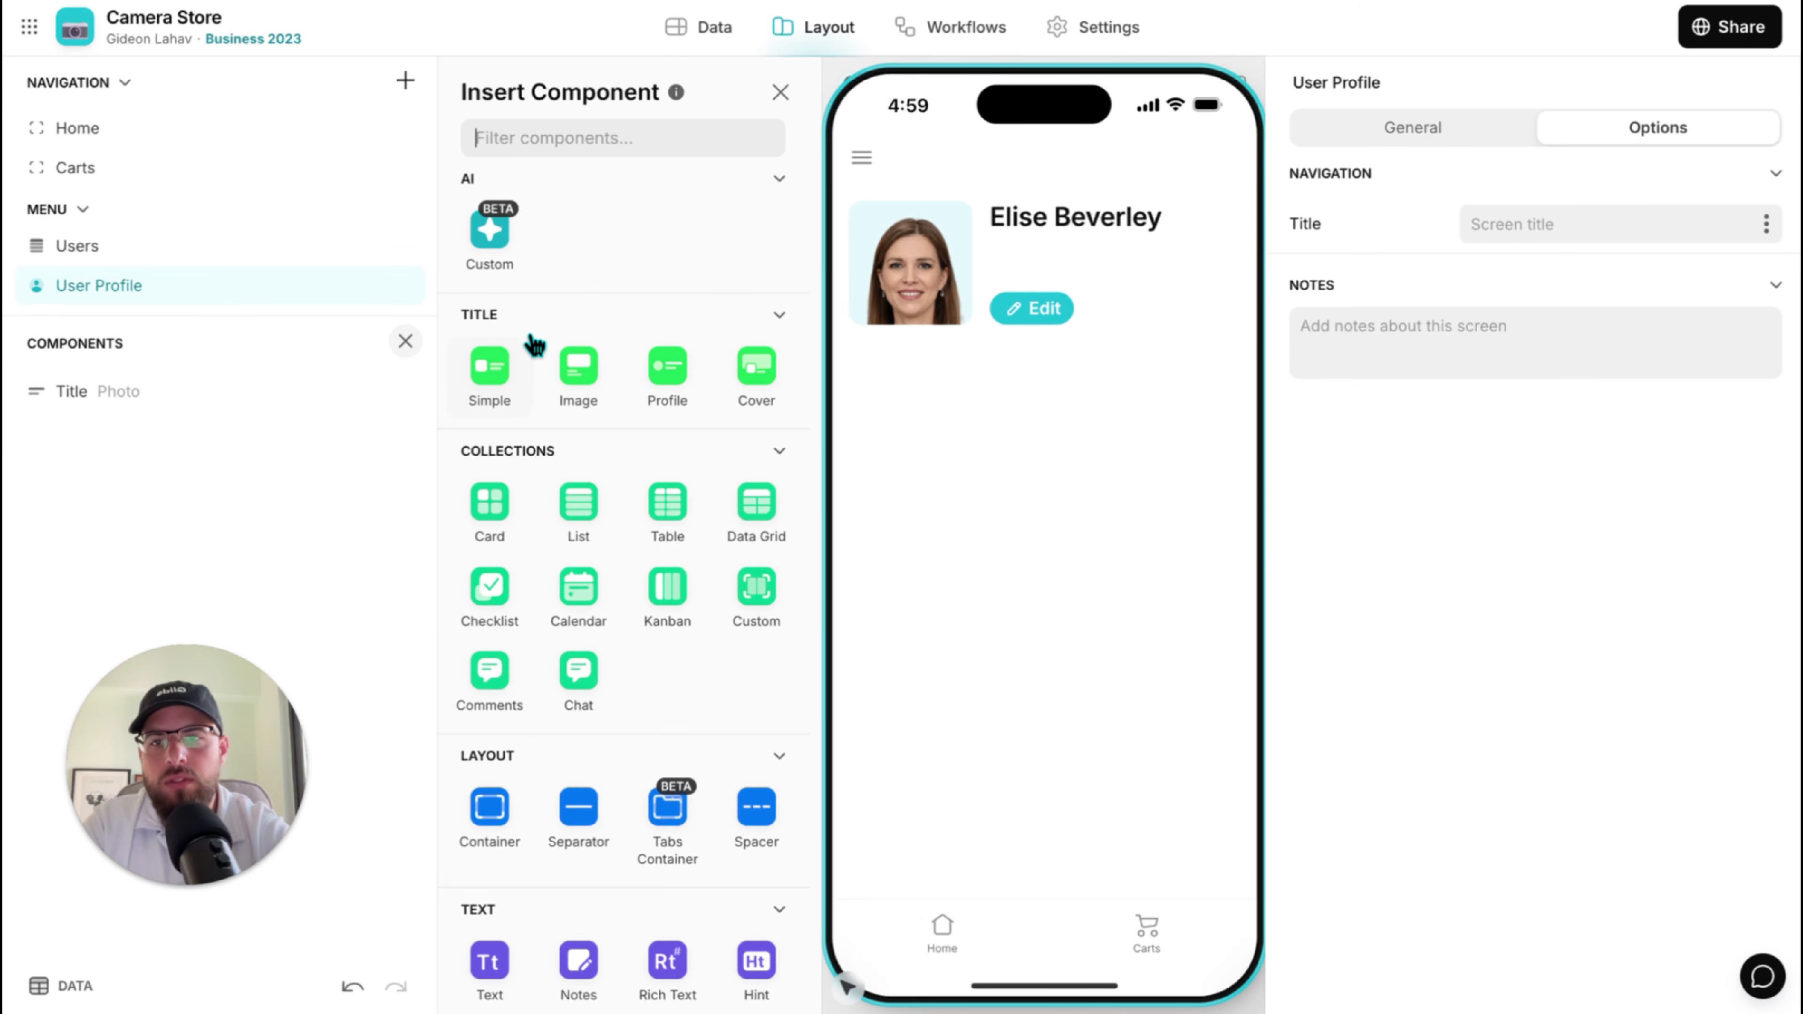
pyautogui.click(575, 505)
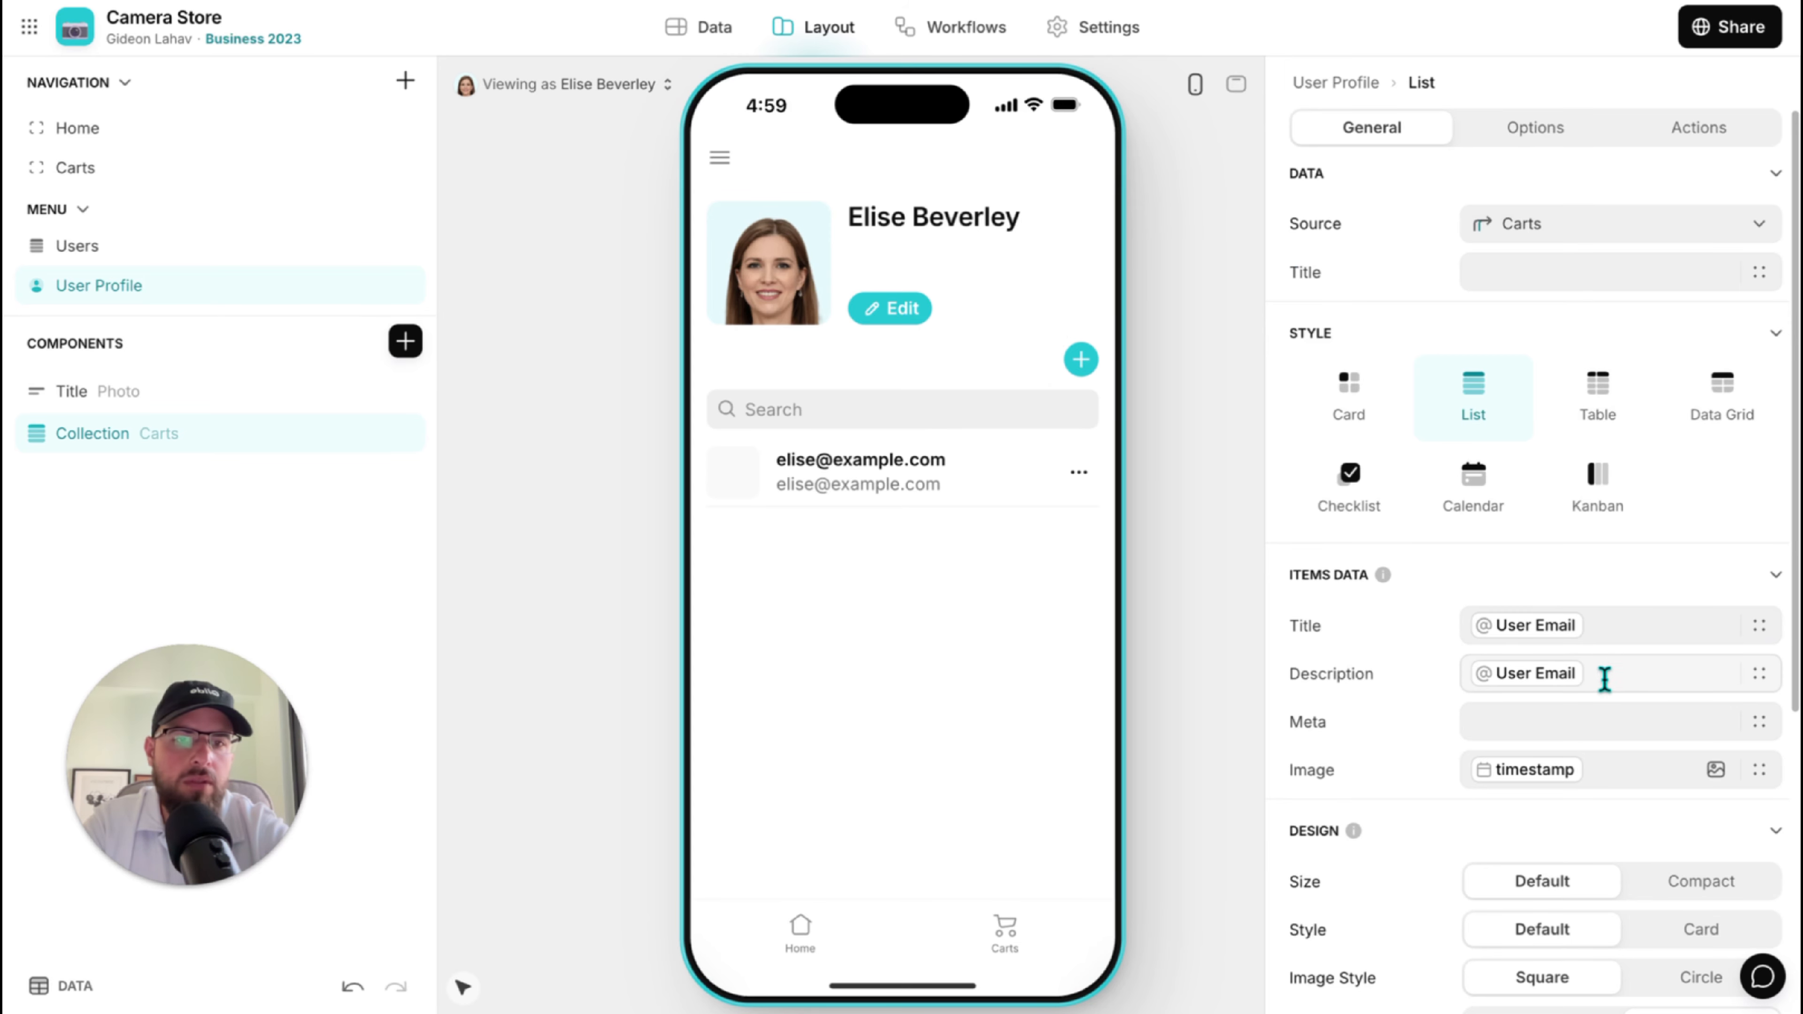
pyautogui.click(1641, 624)
pyautogui.press('BackSpace')
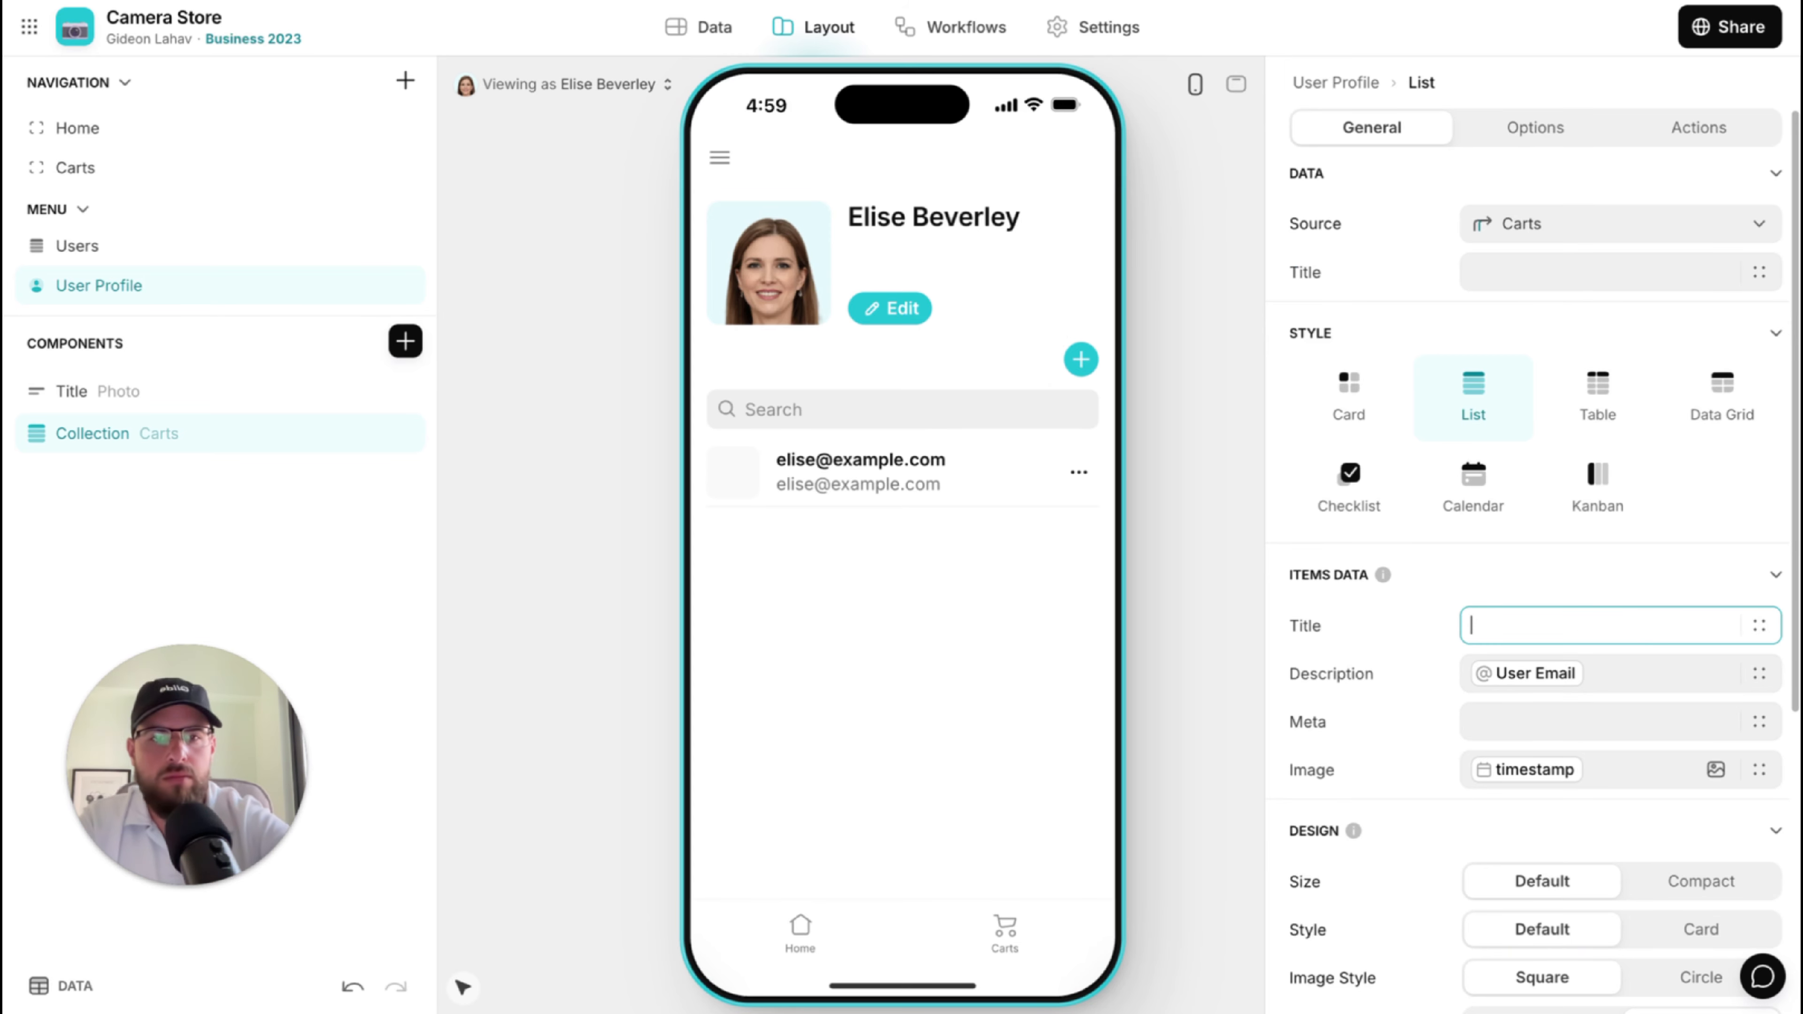
pyautogui.write('Cart: @')
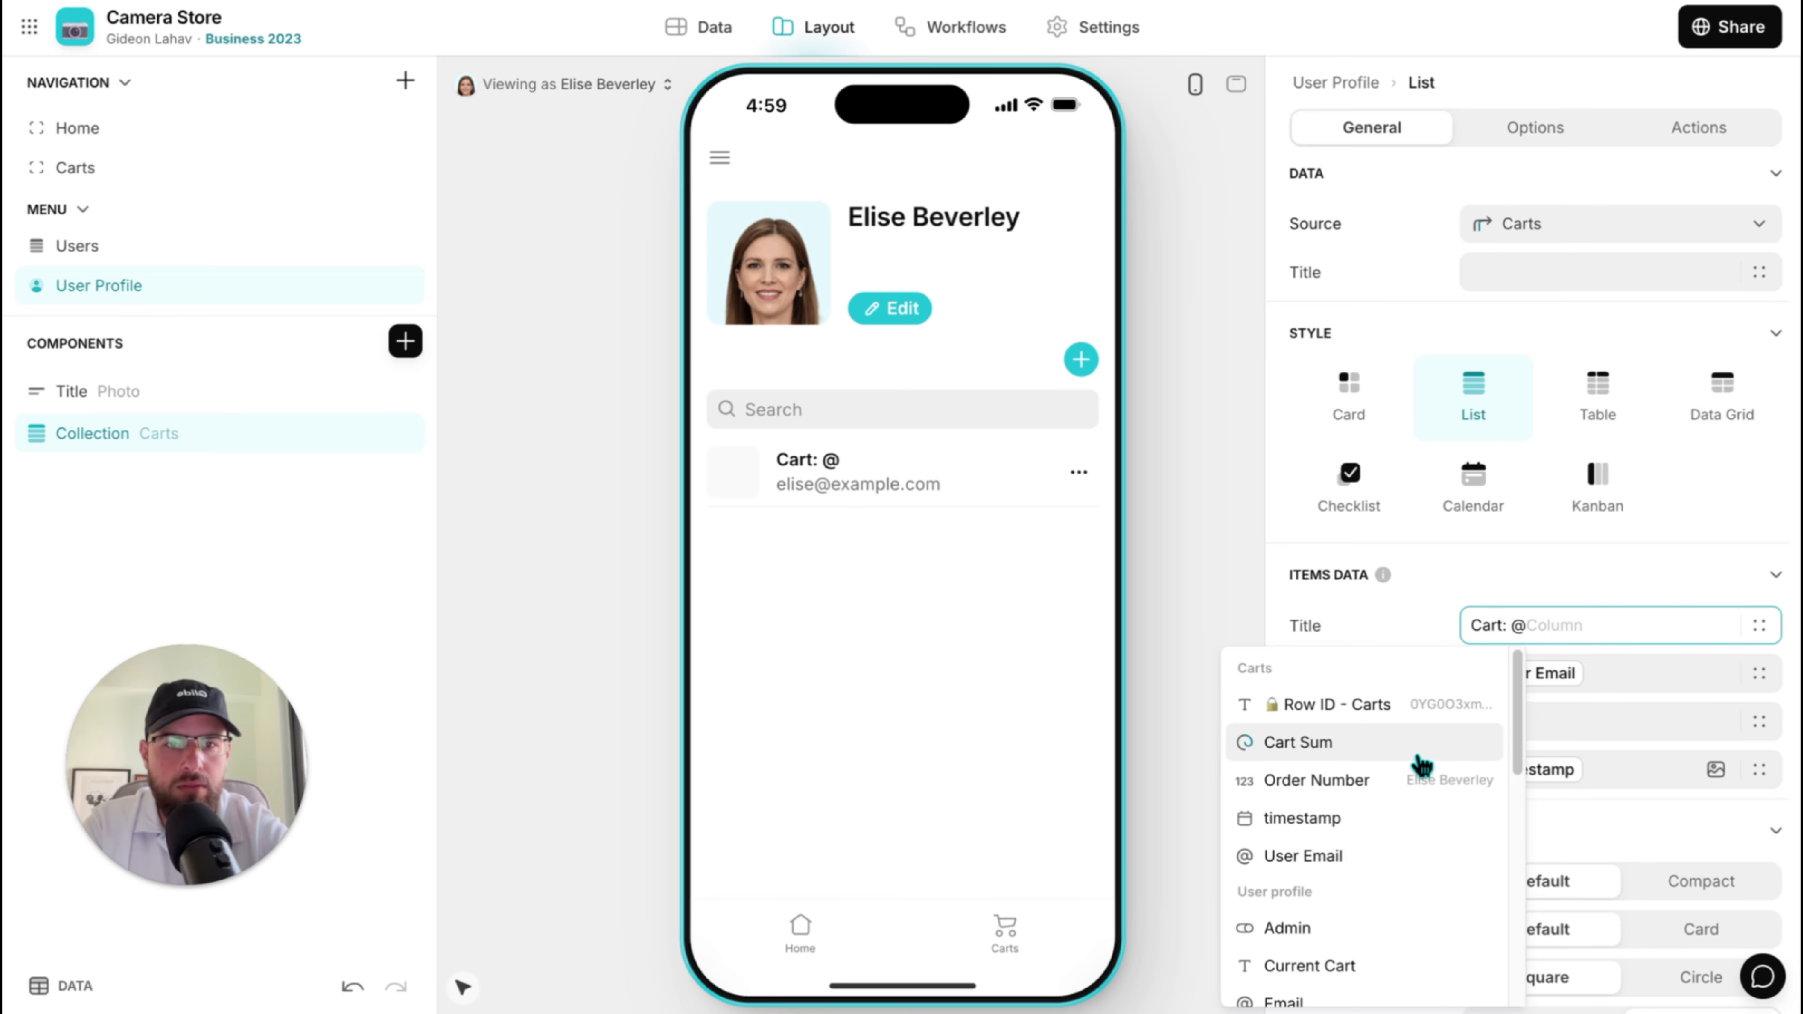
pyautogui.click(1402, 781)
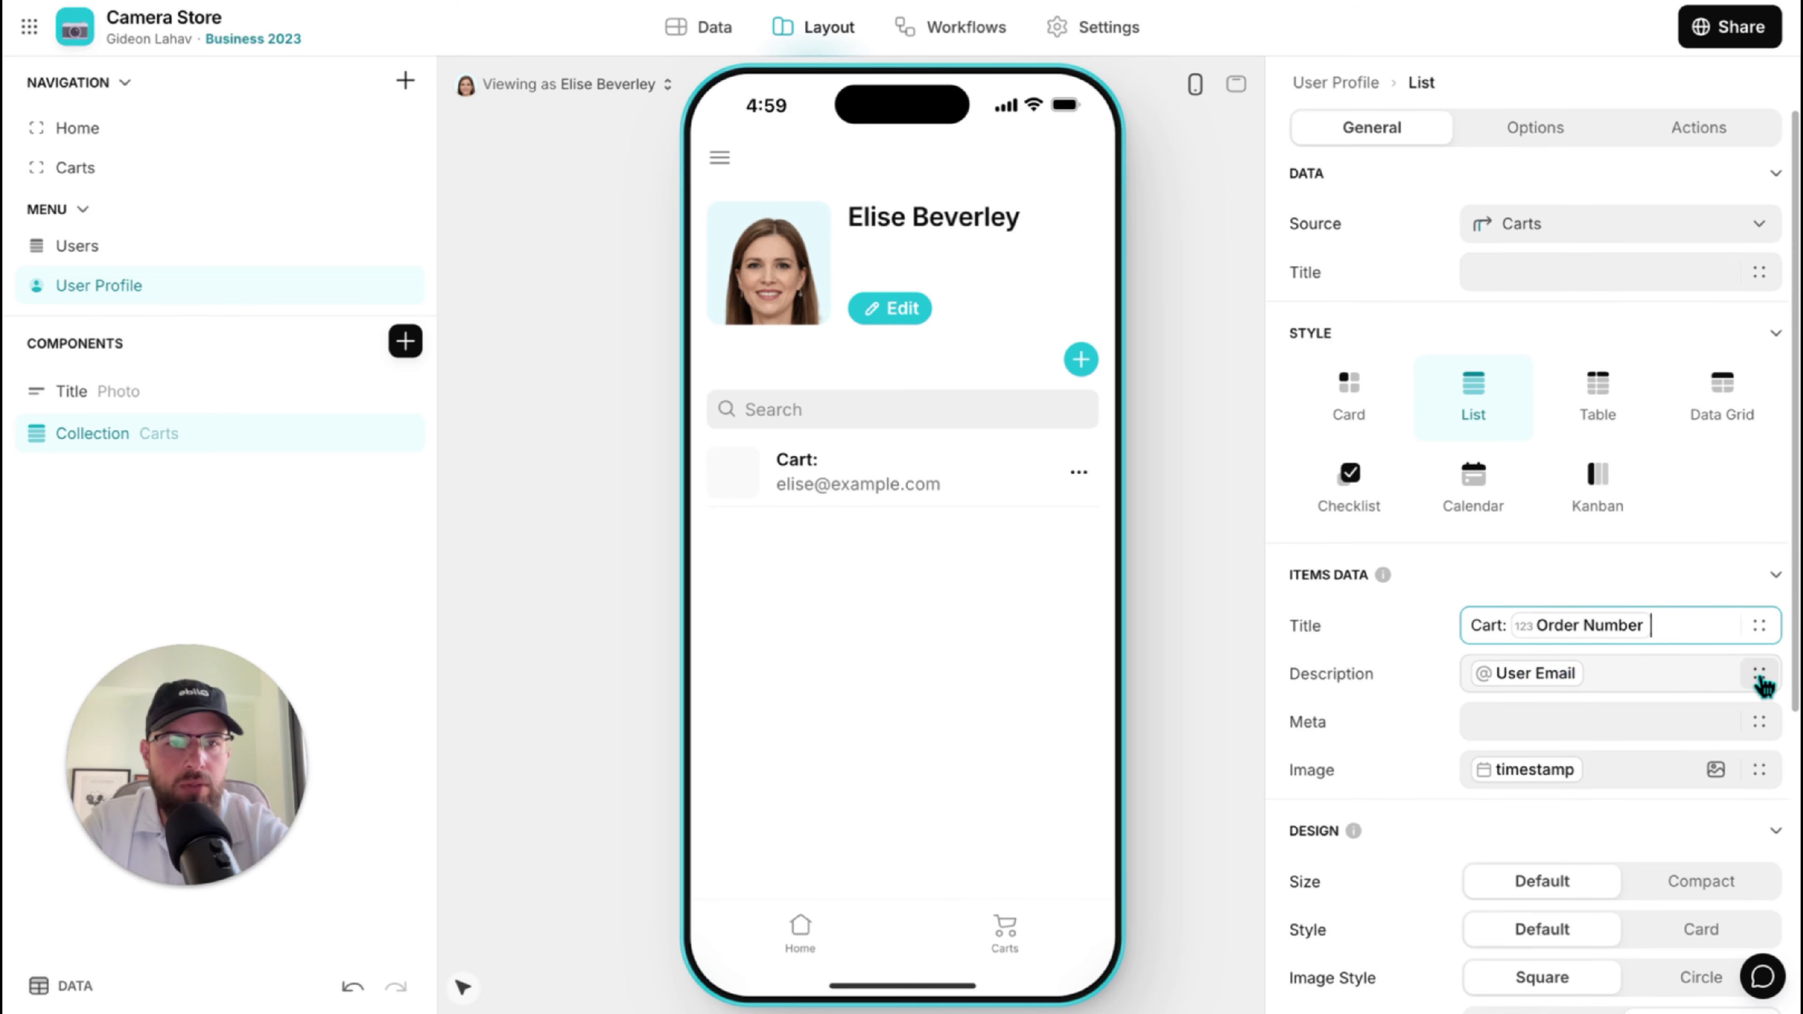
# Set the cart list's item description to the timestamp column and clear the item image.
pyautogui.click(1758, 680)
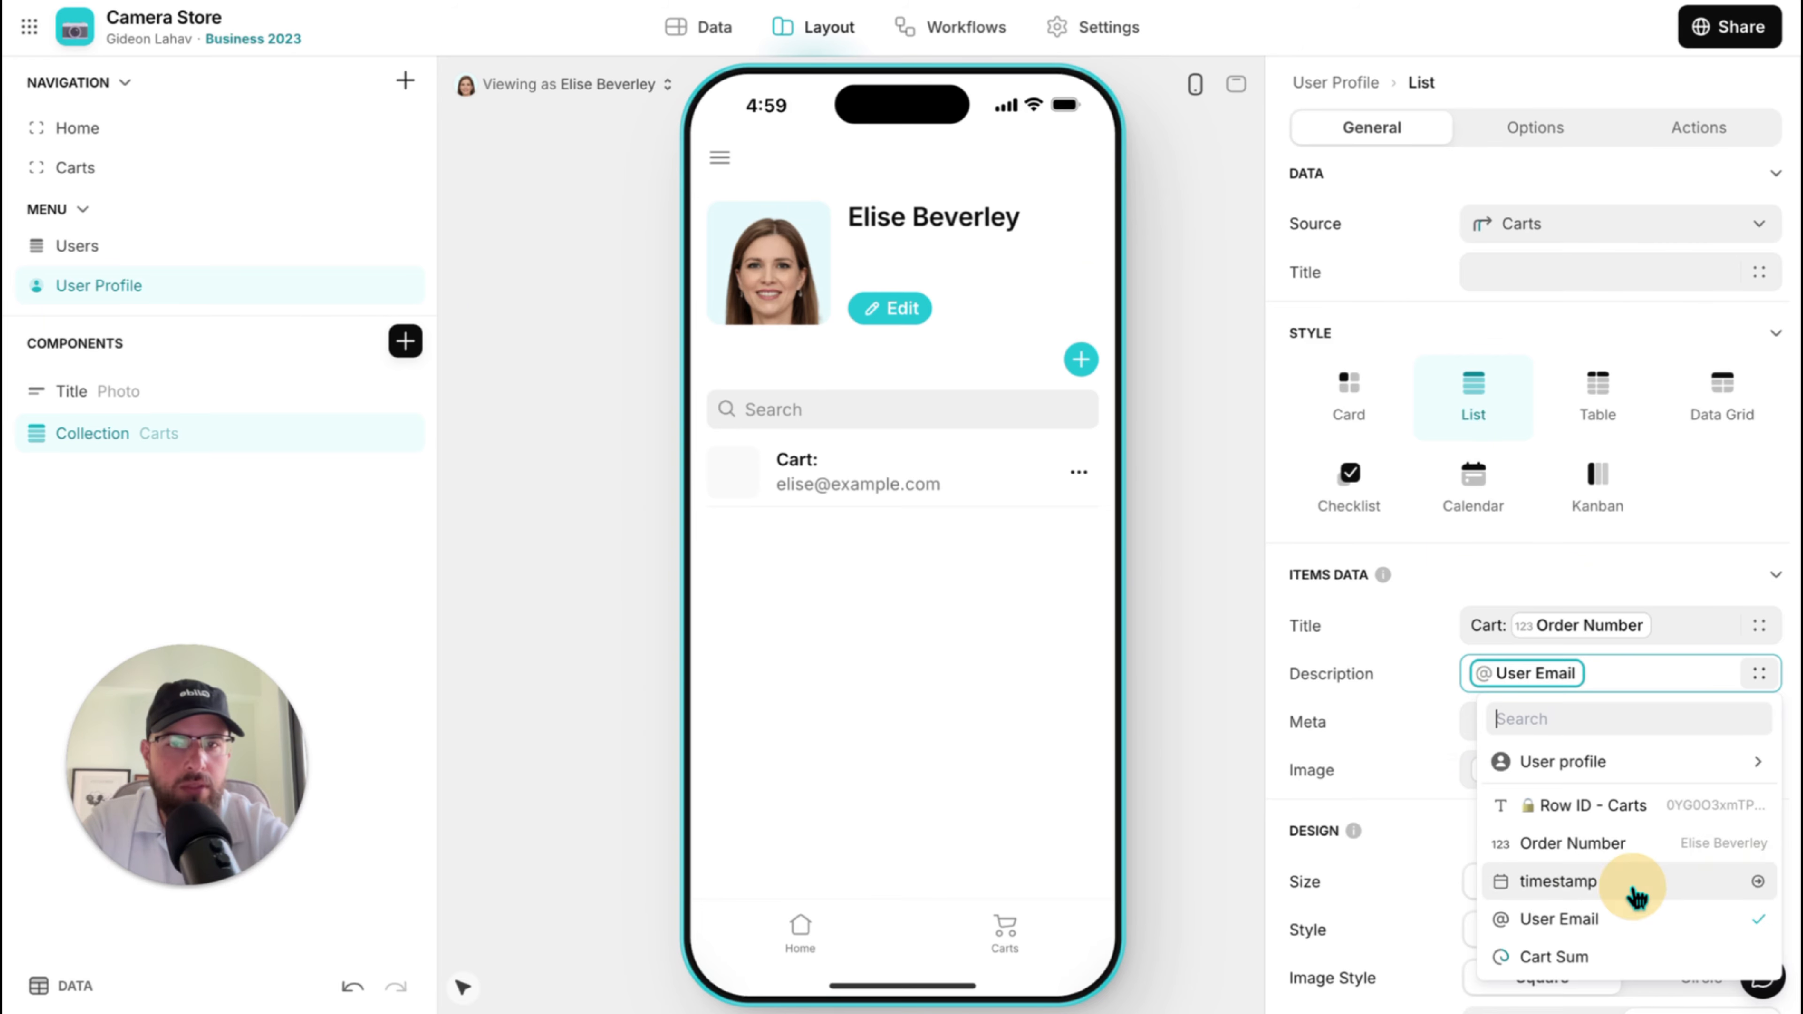
pyautogui.click(1638, 883)
pyautogui.click(1628, 770)
pyautogui.press('BackSpace')
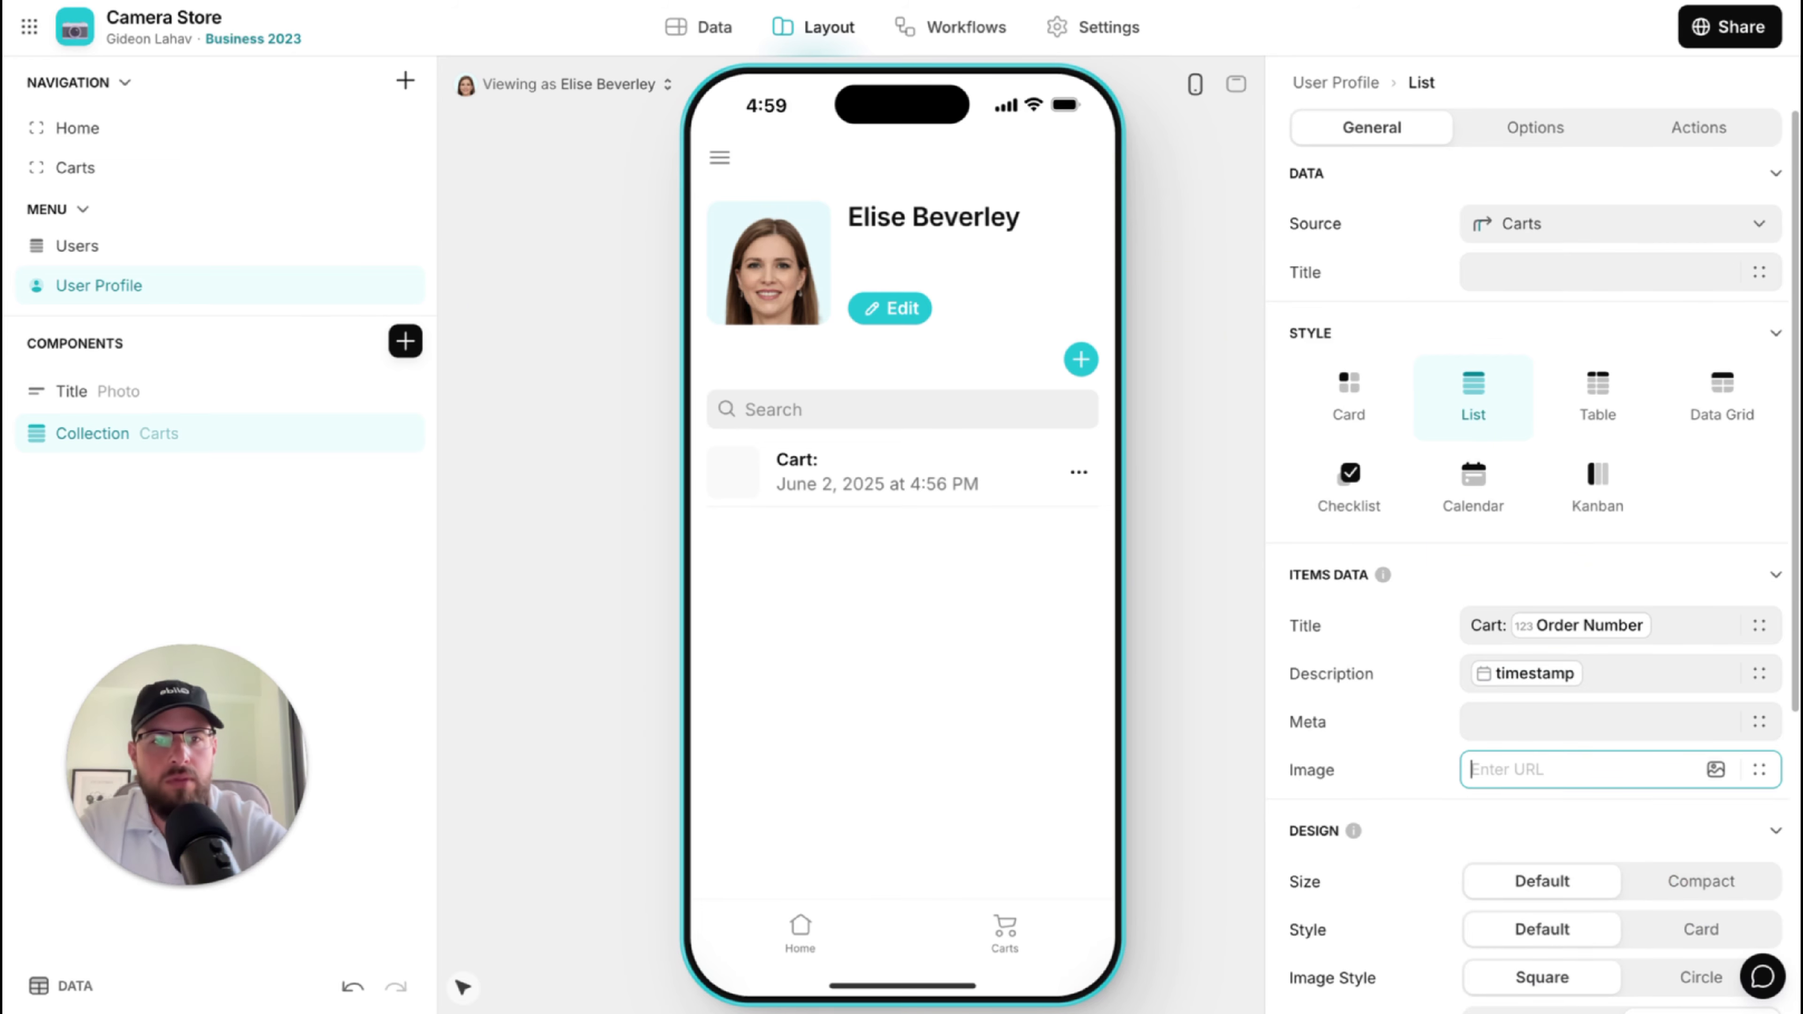
# Set the cart list's item meta to "Sum: " followed by the Cart Sum column, and use Compact size with Card style.
pyautogui.click(1664, 718)
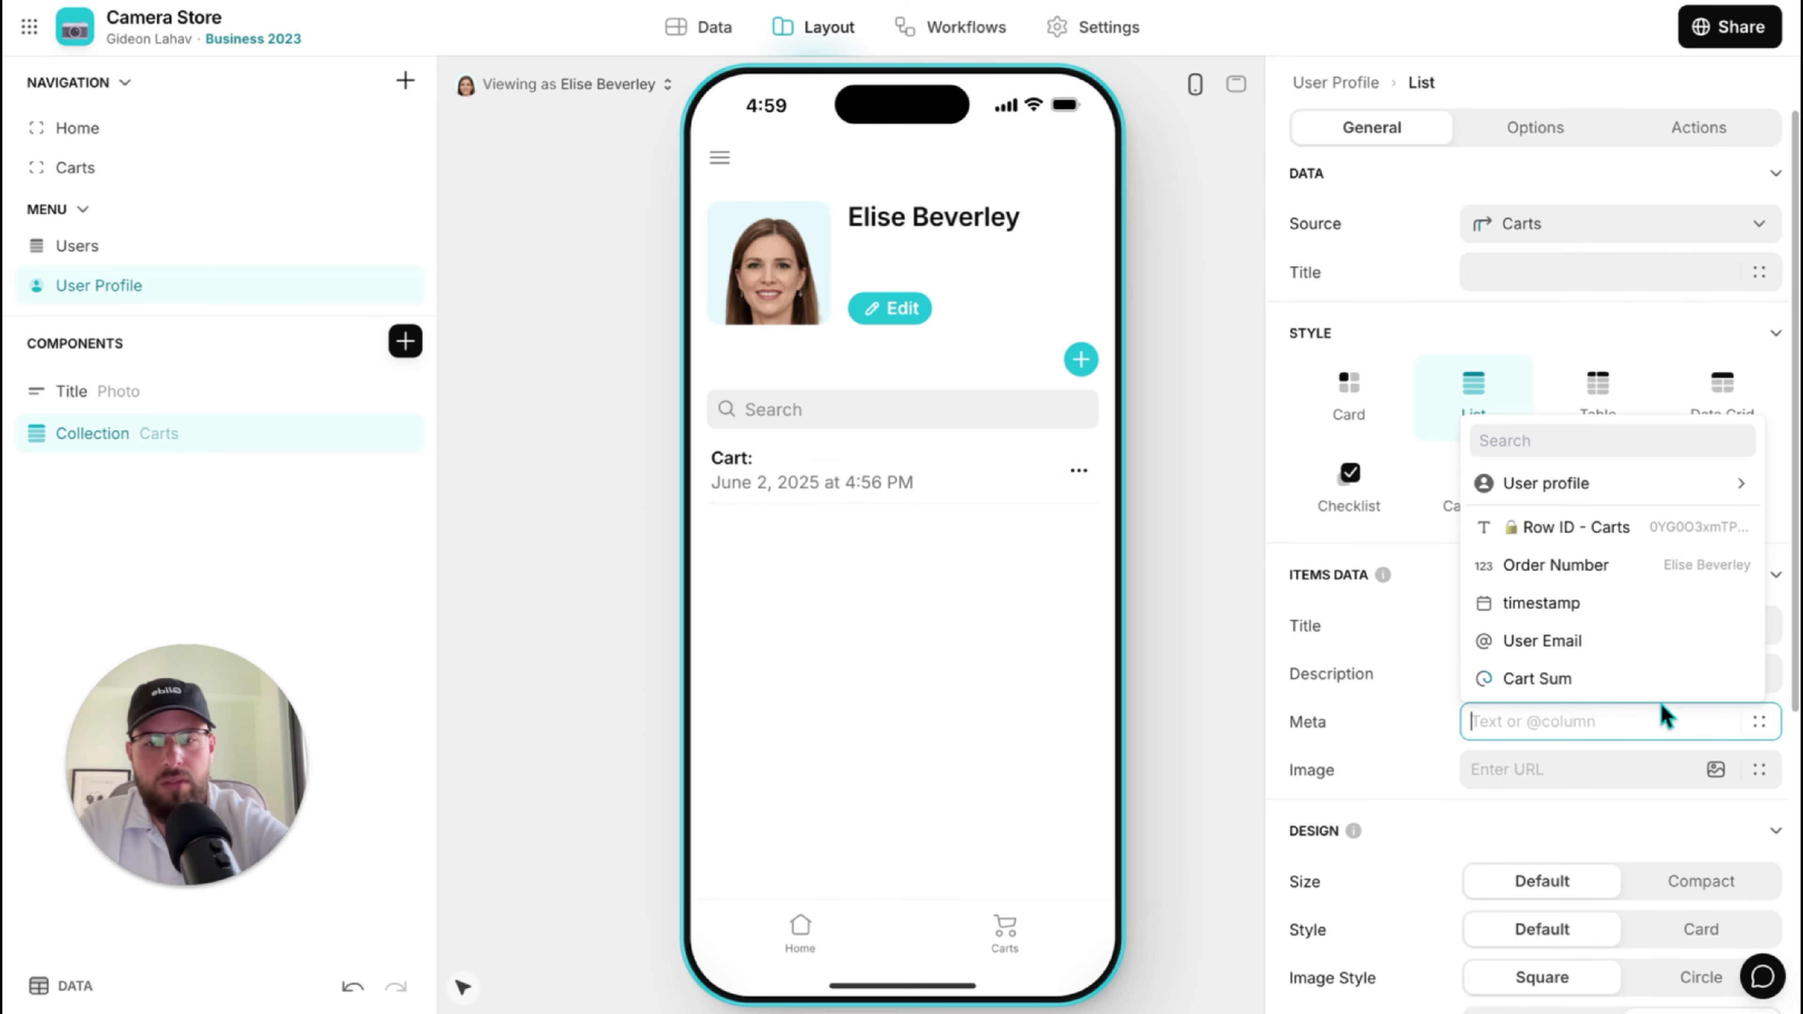
pyautogui.write('Sum: @su')
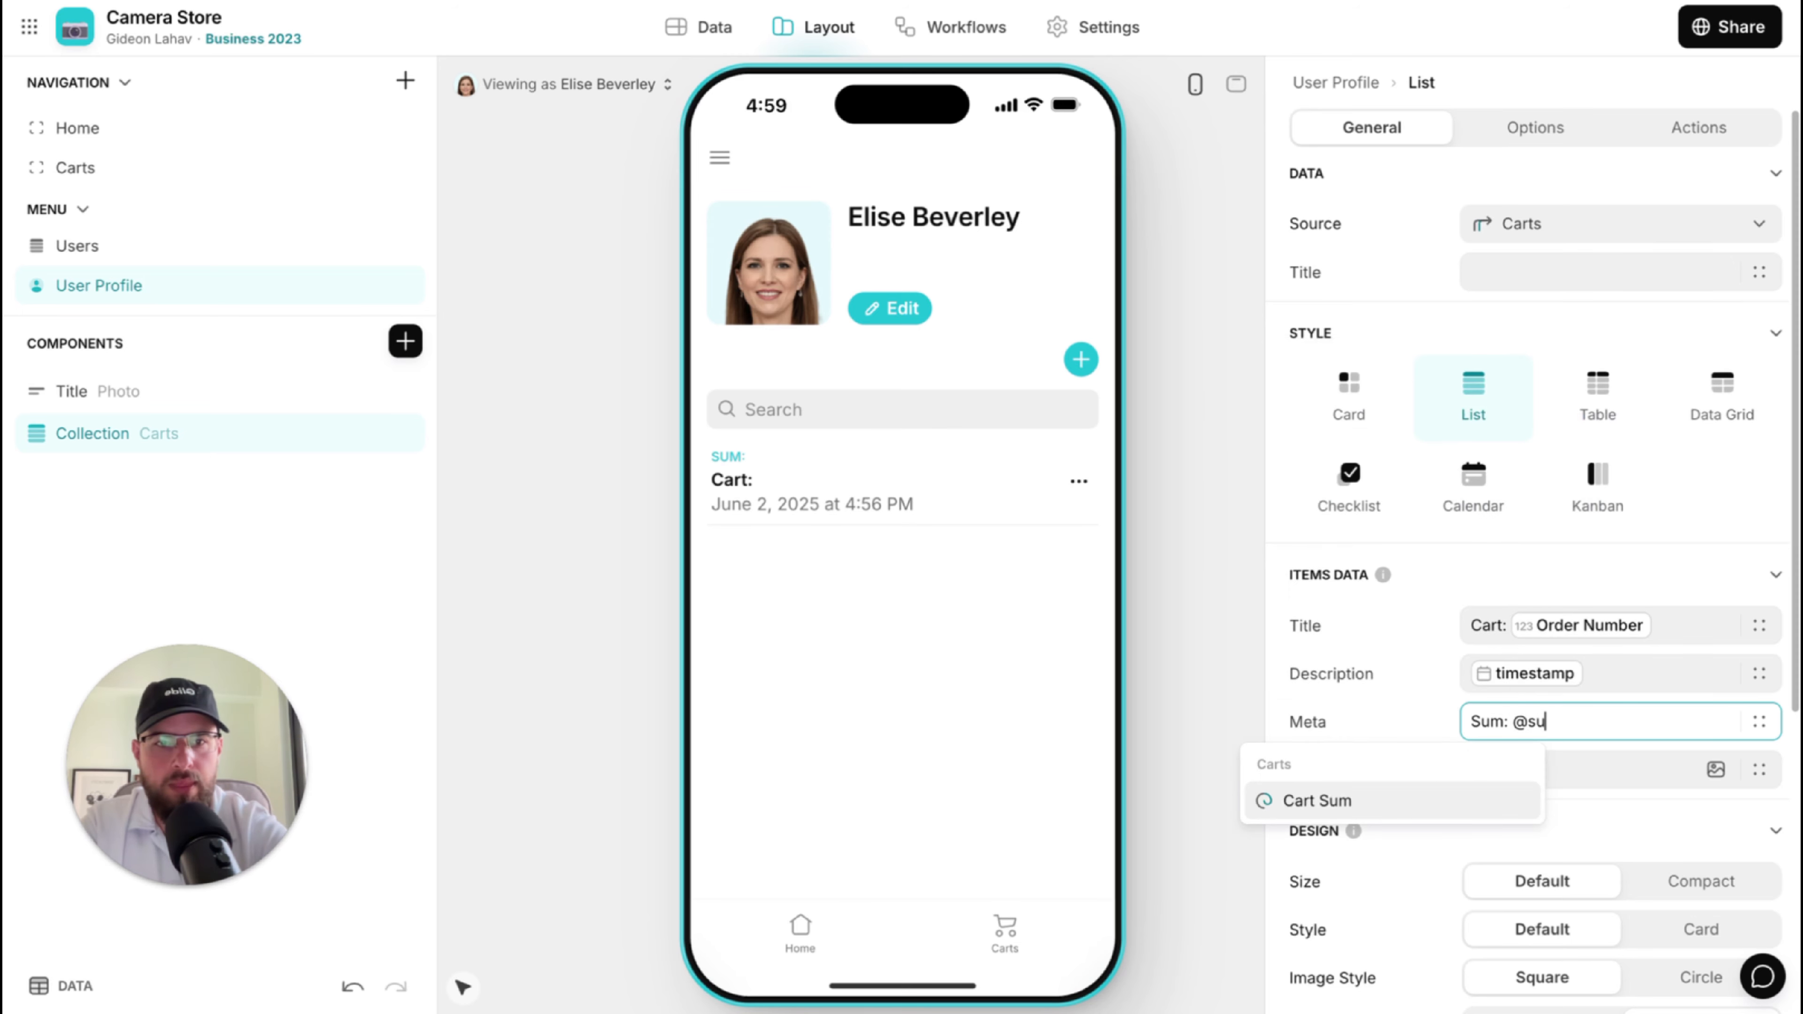
pyautogui.press('Return')
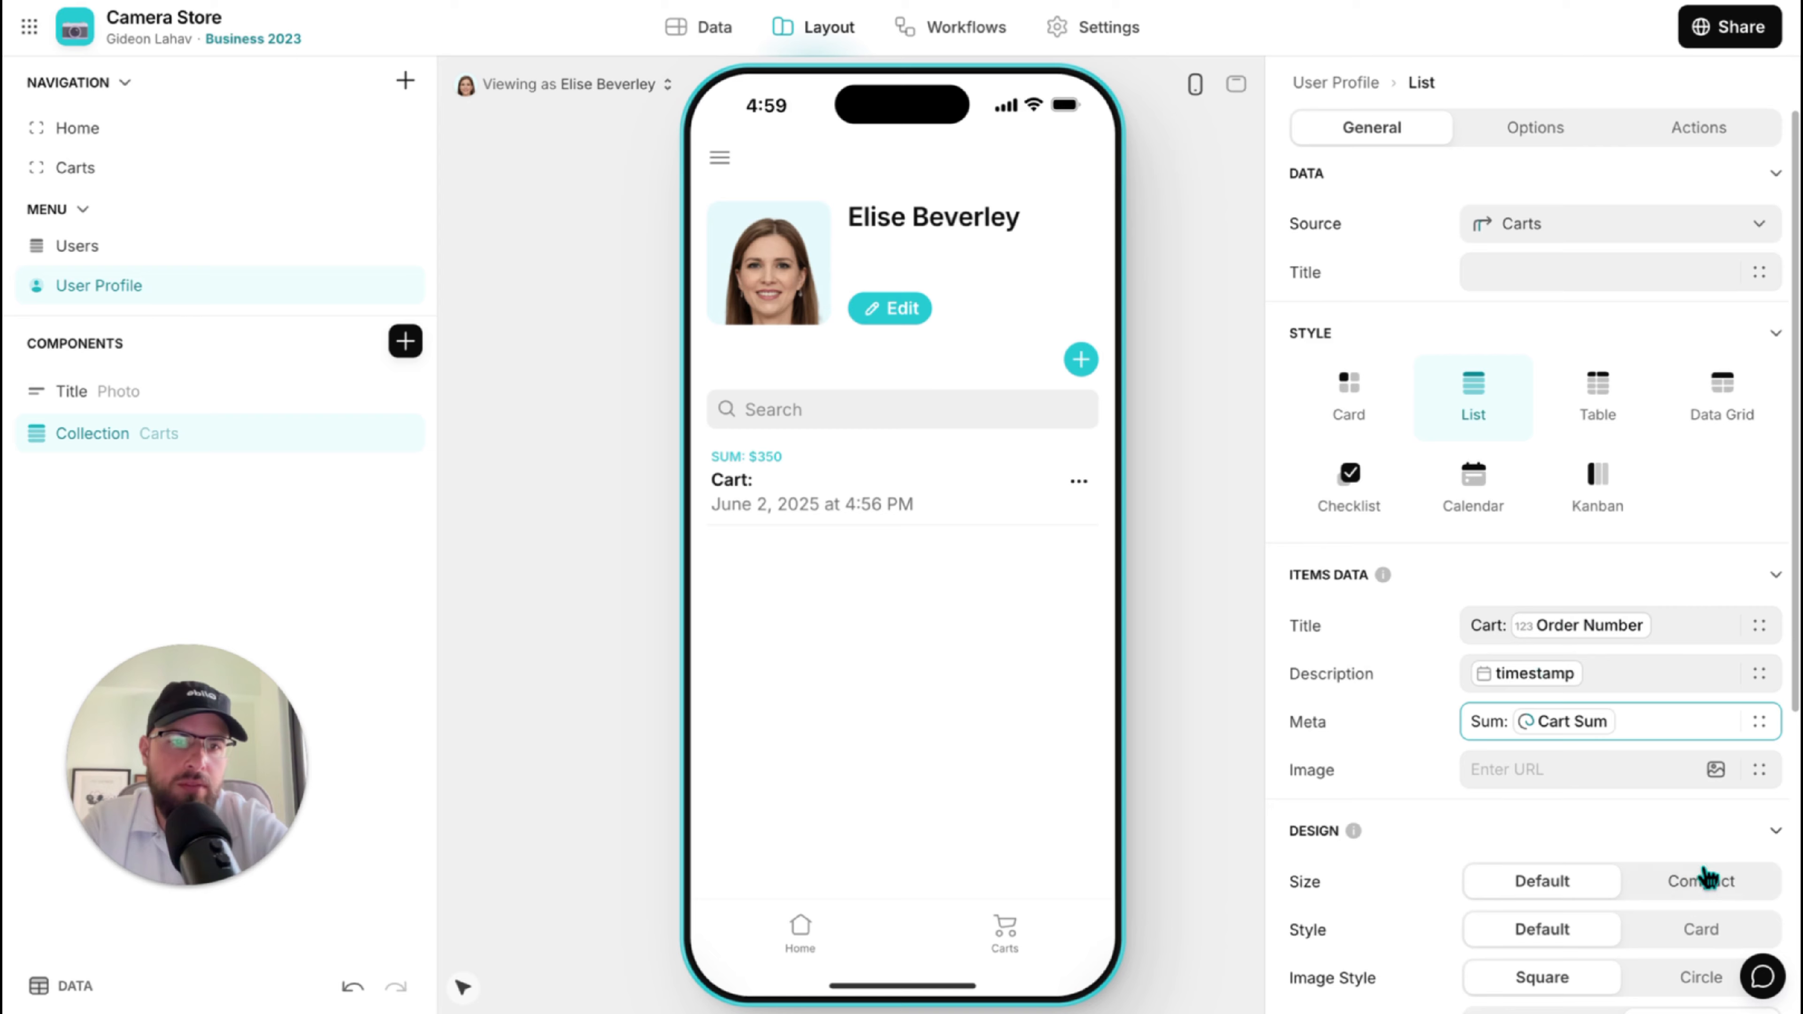
pyautogui.click(1702, 875)
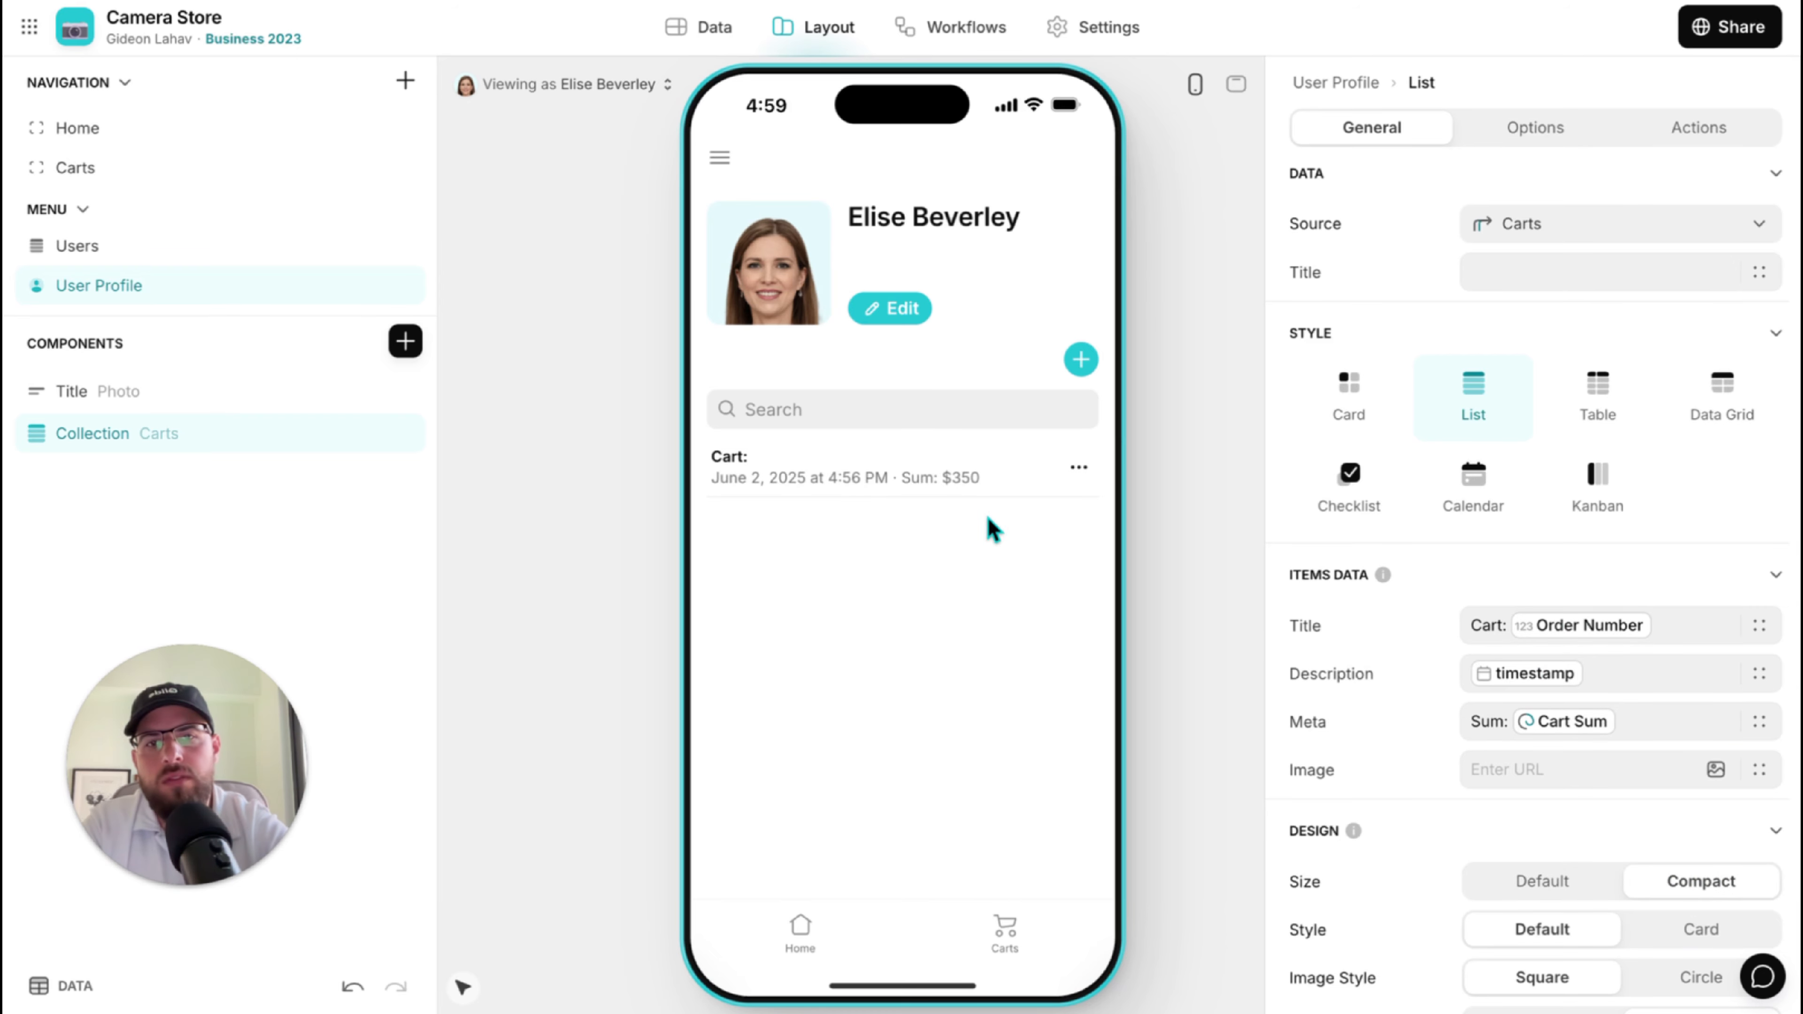
pyautogui.click(1665, 927)
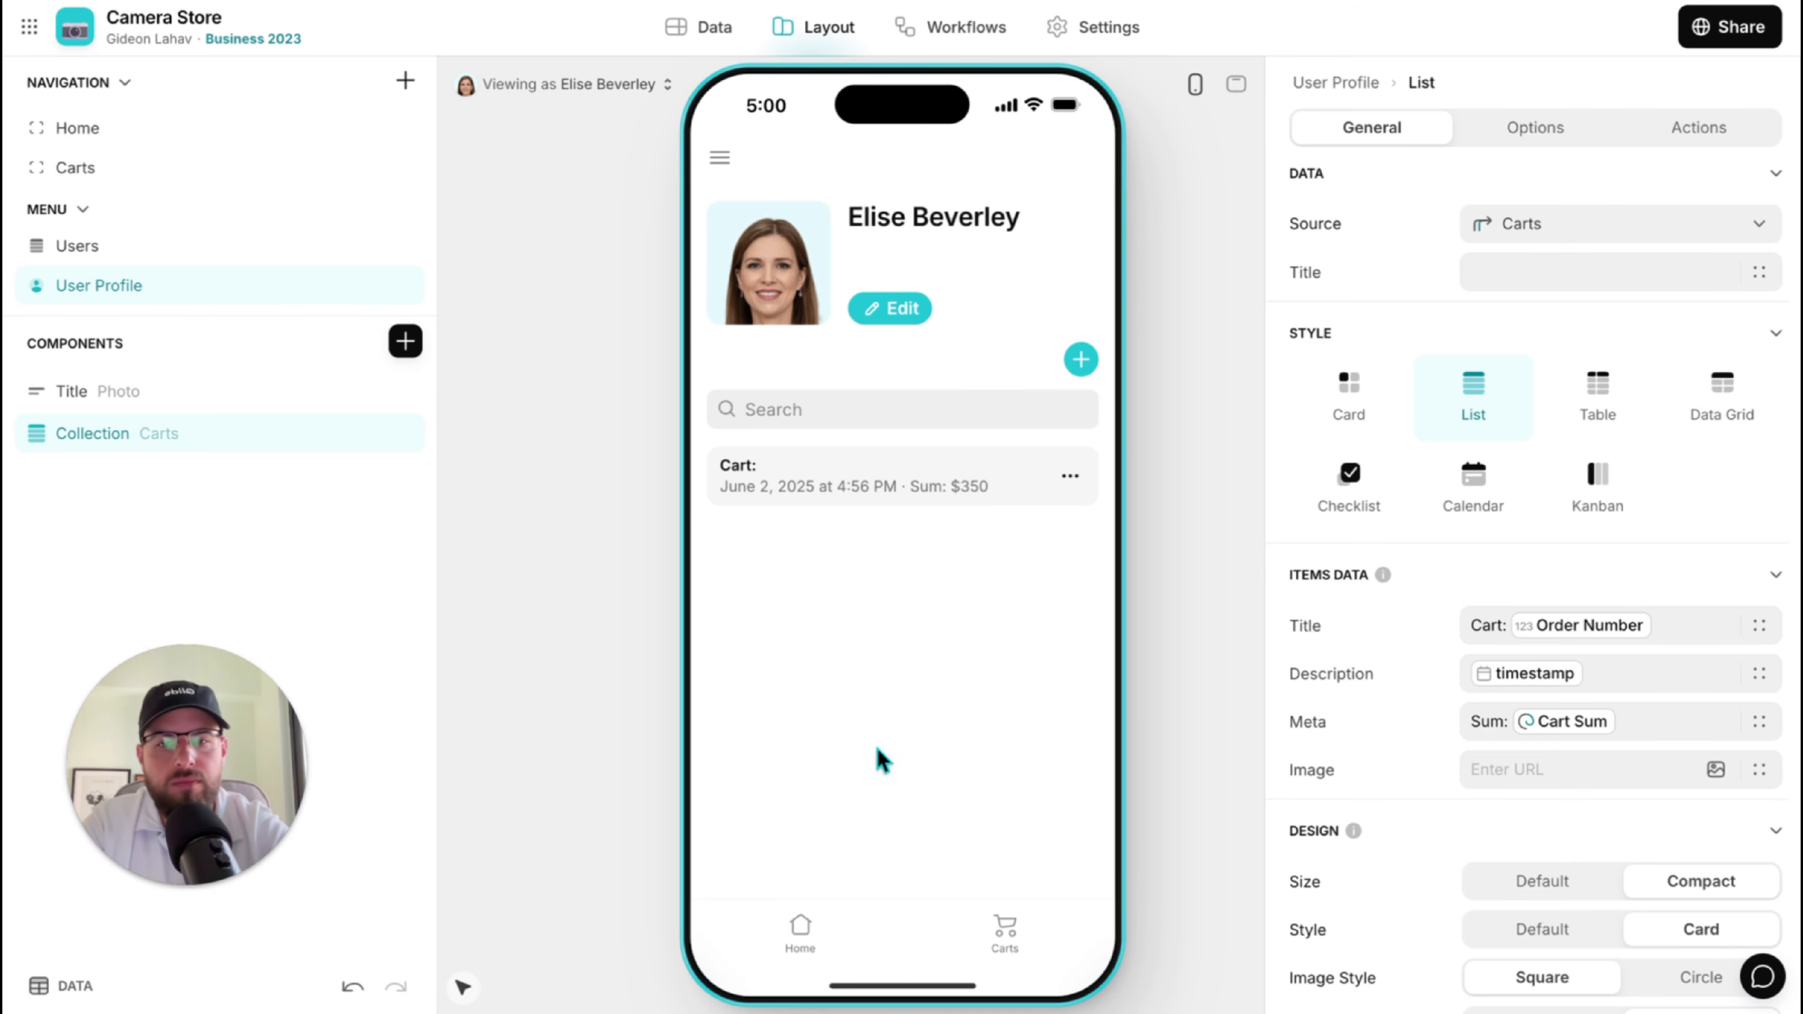
# Copy all components of the Carts screen.
pyautogui.click(1007, 932)
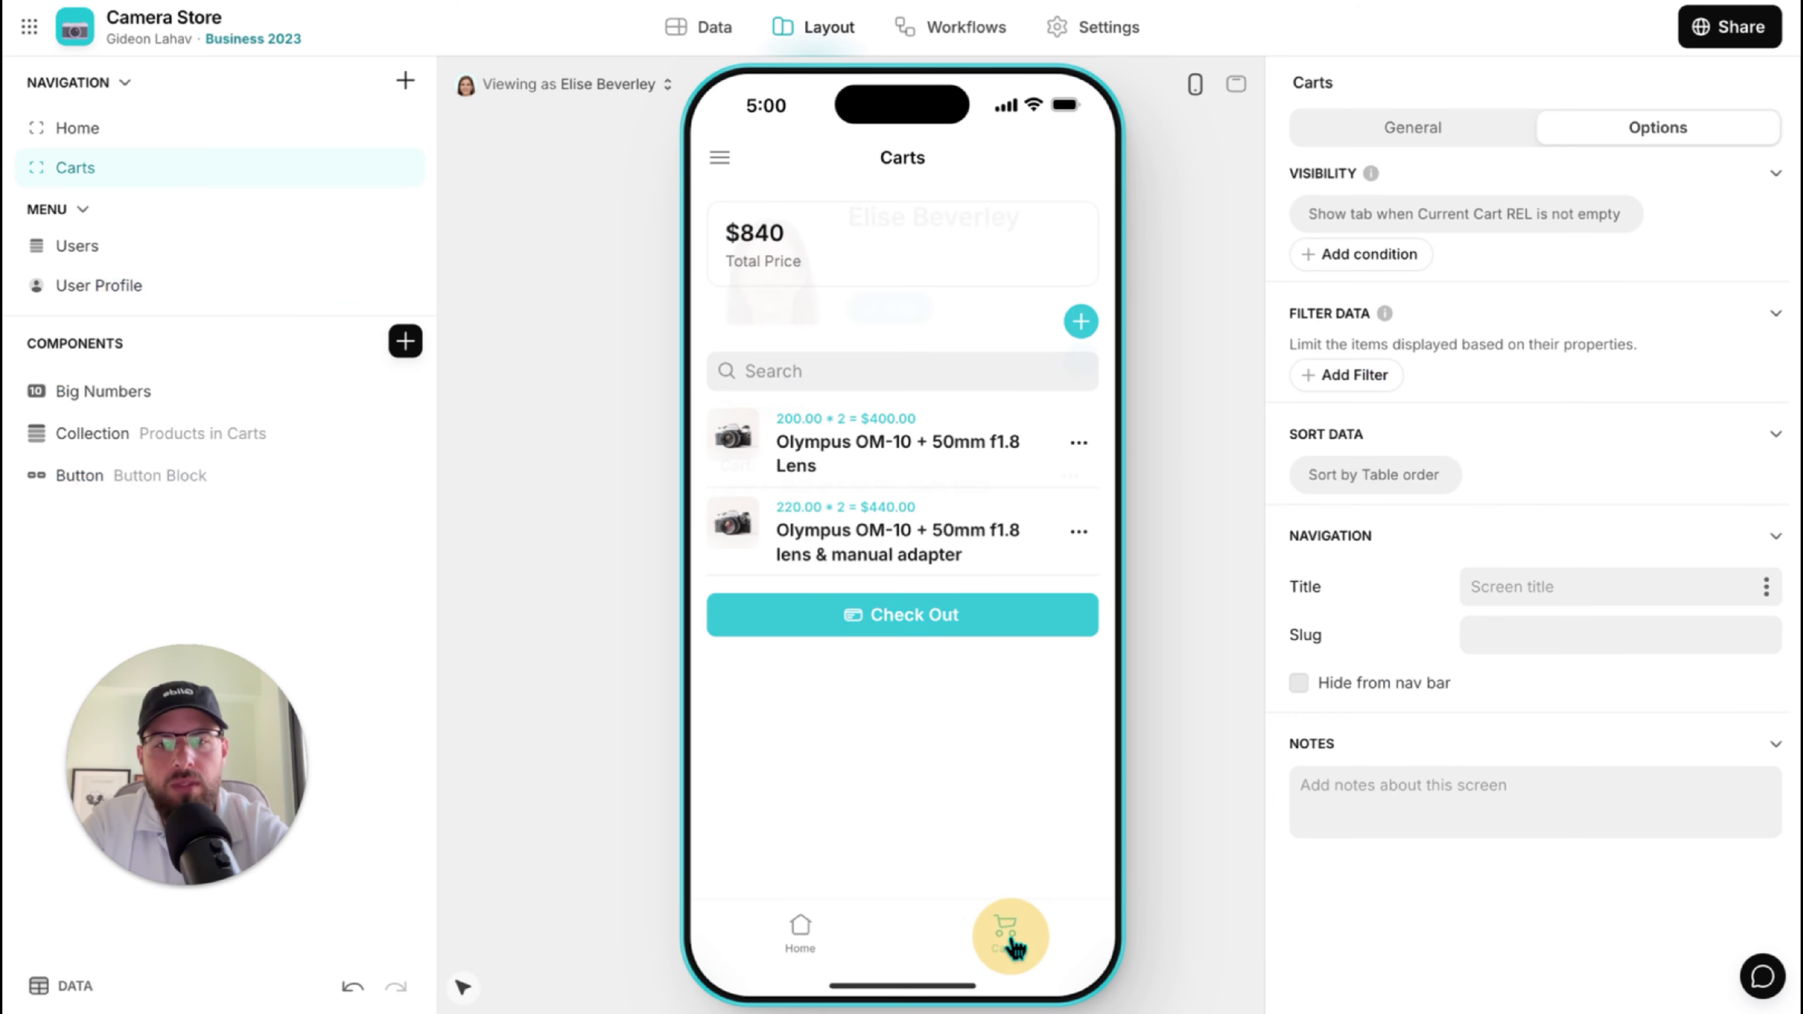
pyautogui.rightClick(149, 437)
pyautogui.click(309, 608)
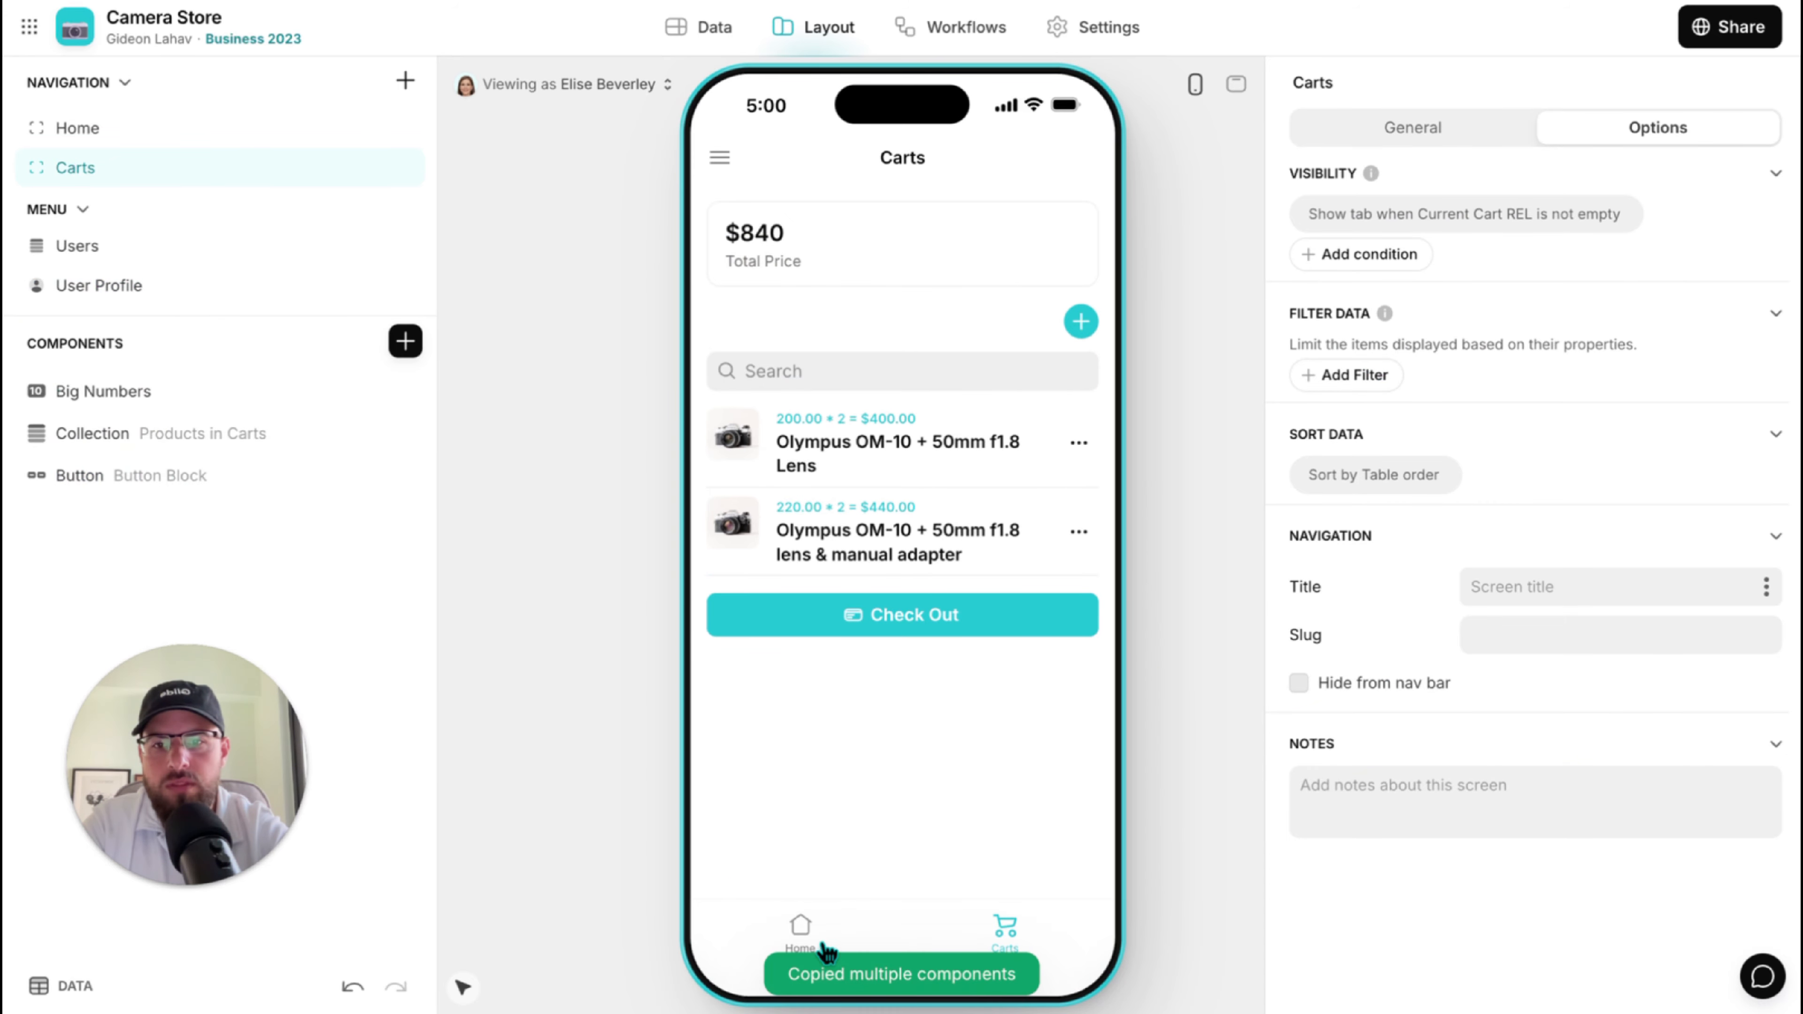
# Open the cart's detail screen from the User Profile and replace its Title and Fields components with the copied cart components.
pyautogui.click(805, 934)
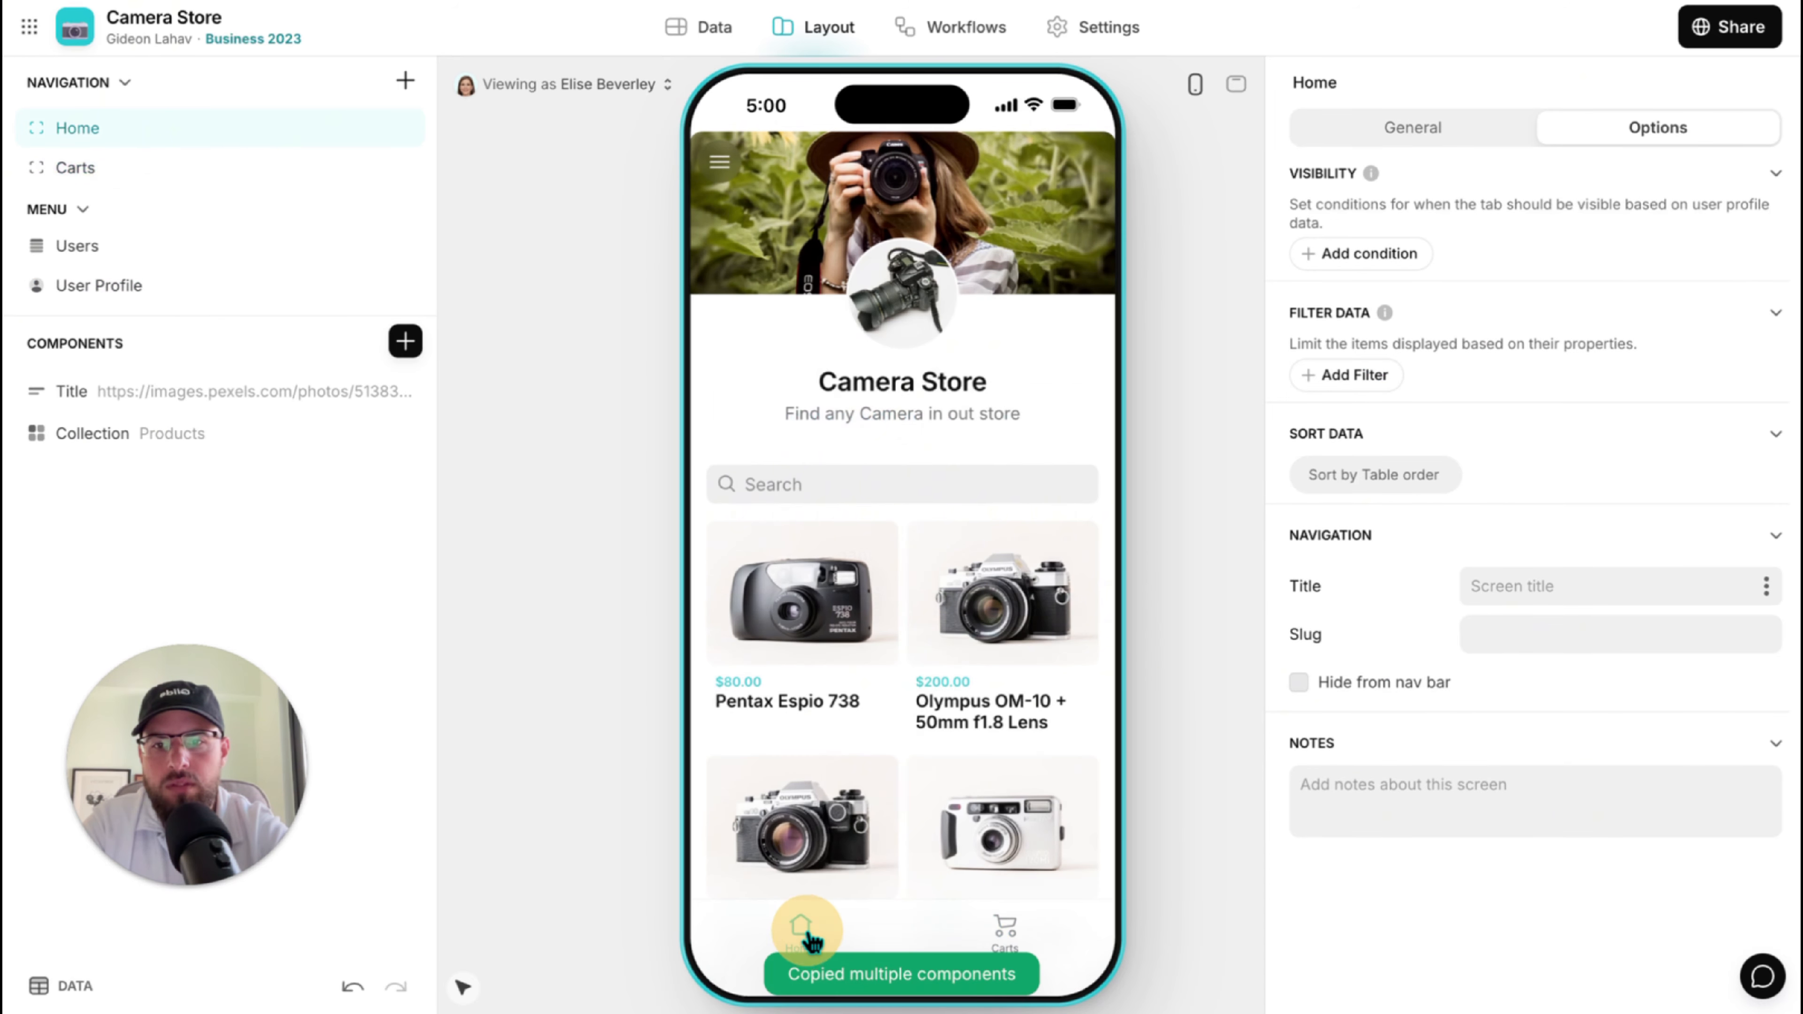
pyautogui.click(719, 161)
pyautogui.click(775, 925)
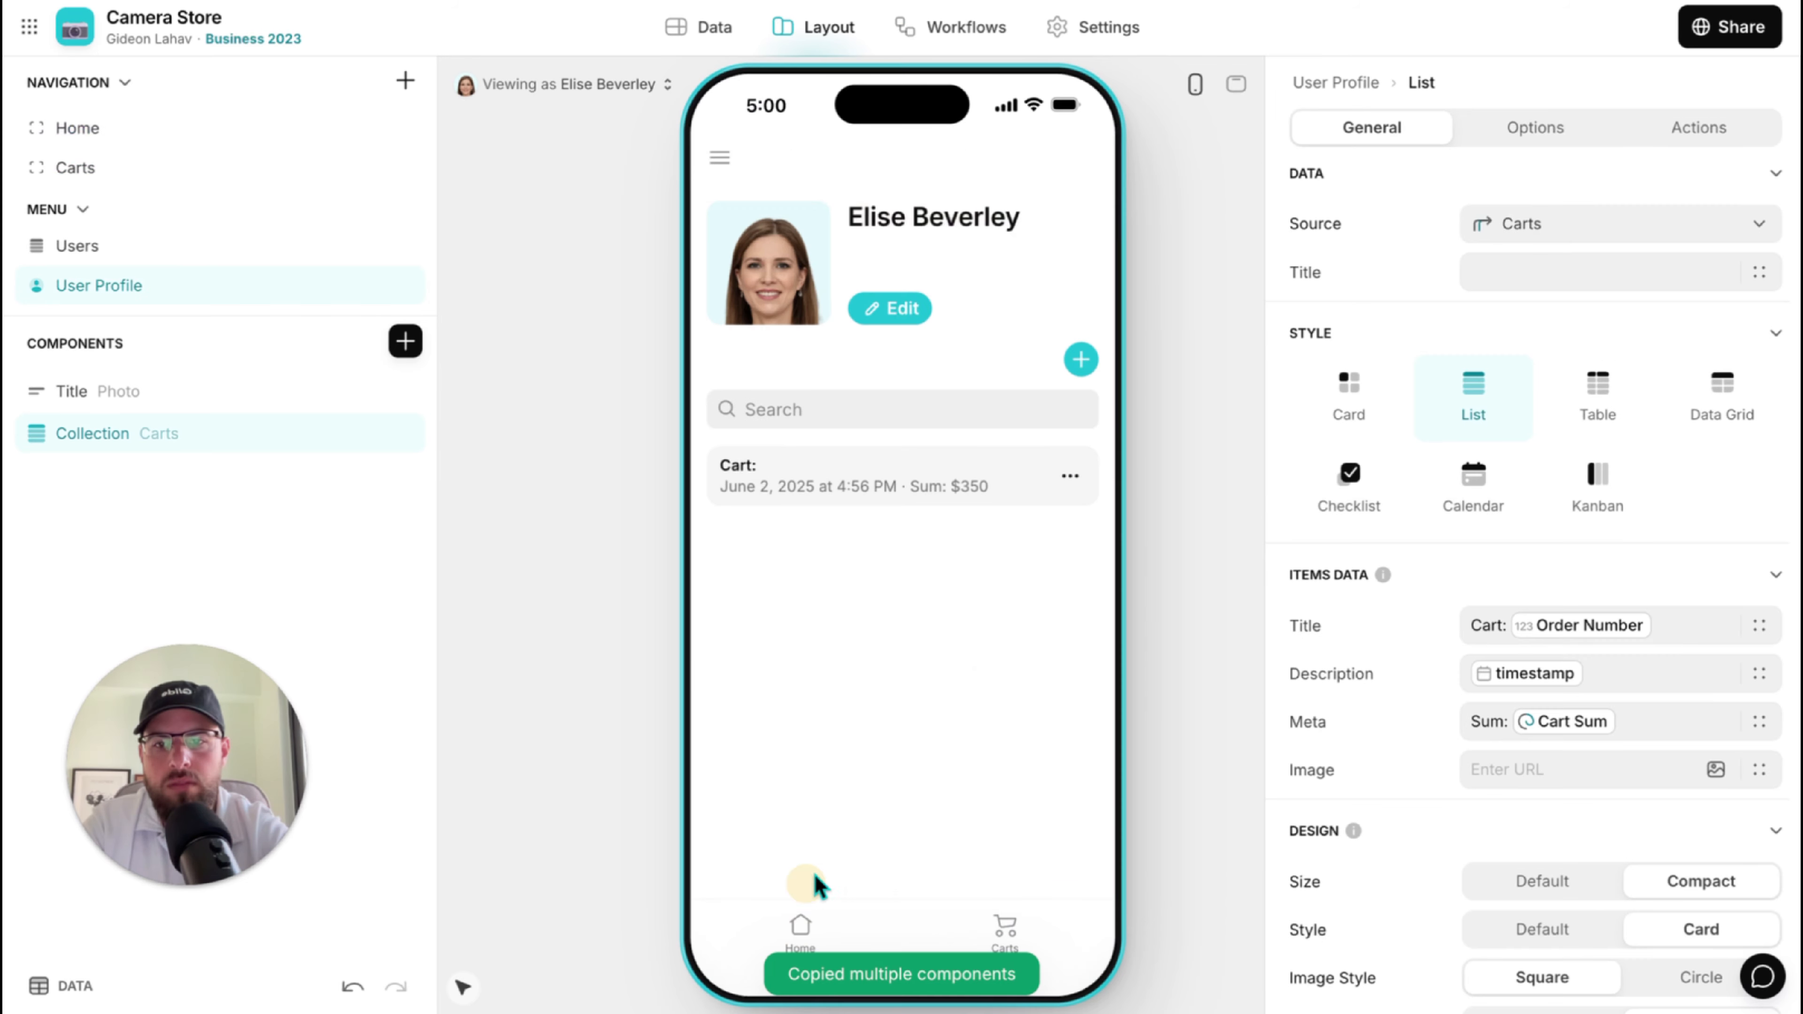
pyautogui.click(809, 492)
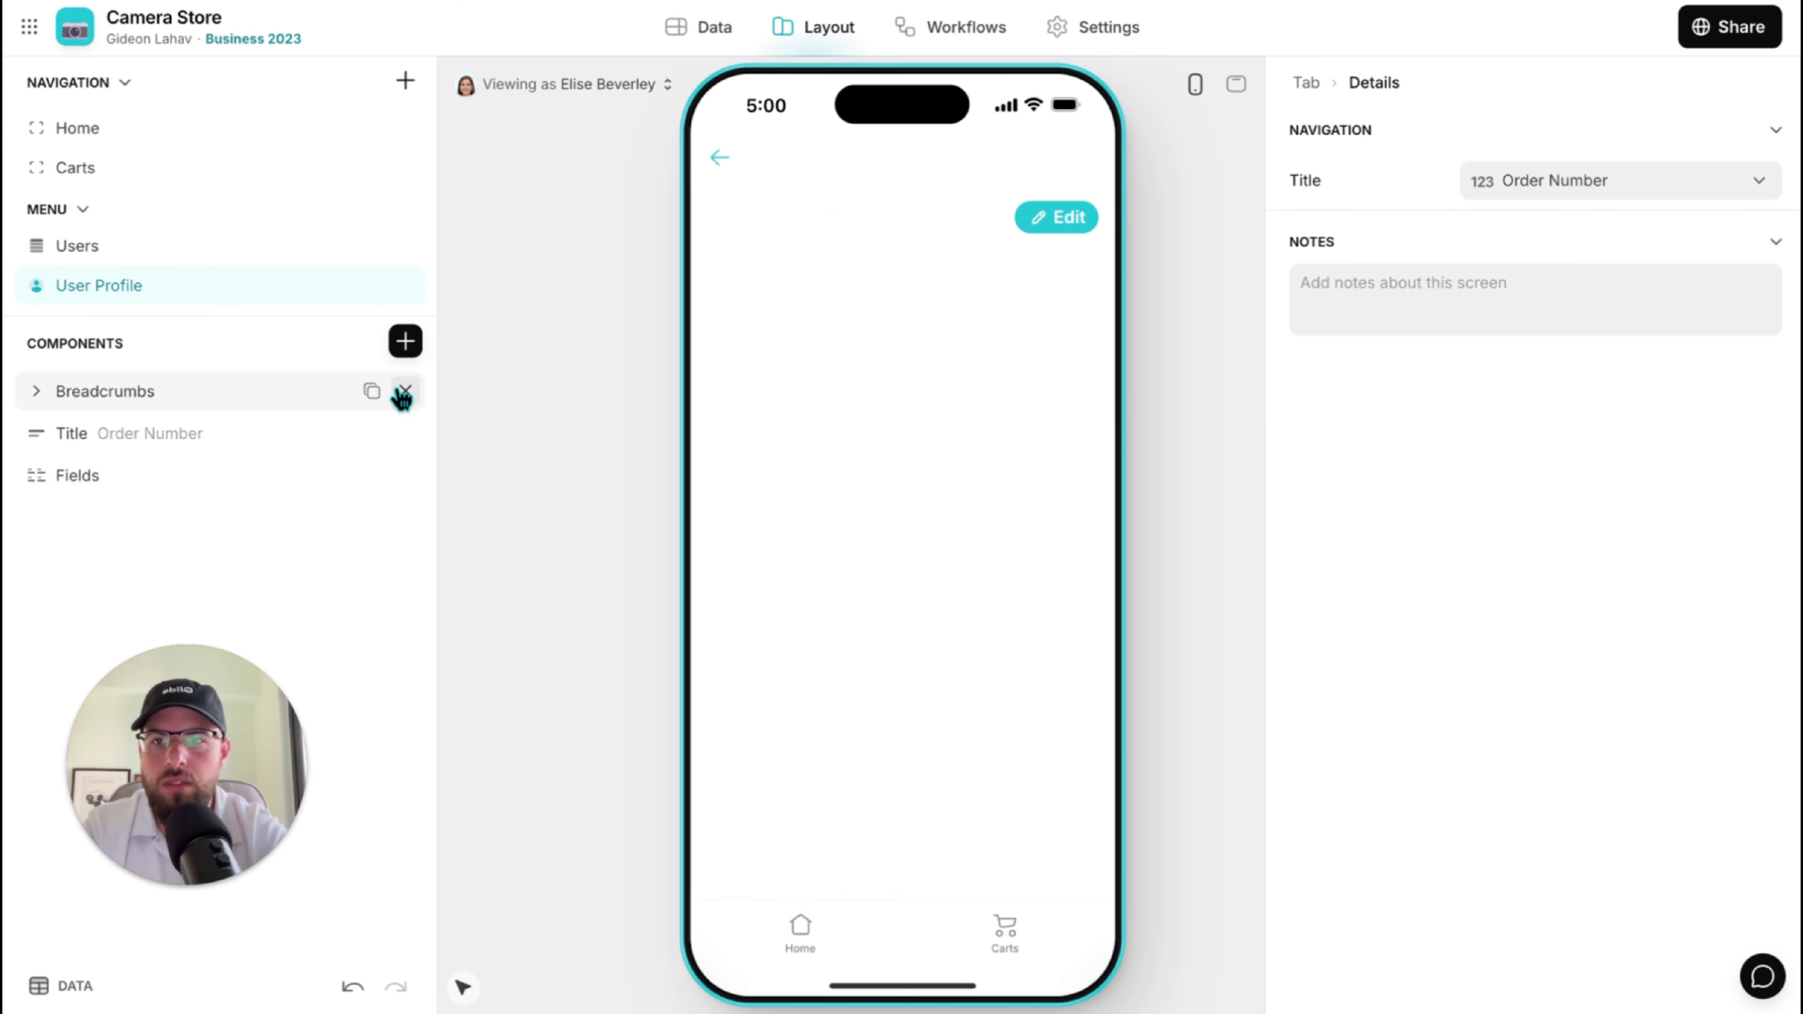
pyautogui.click(405, 435)
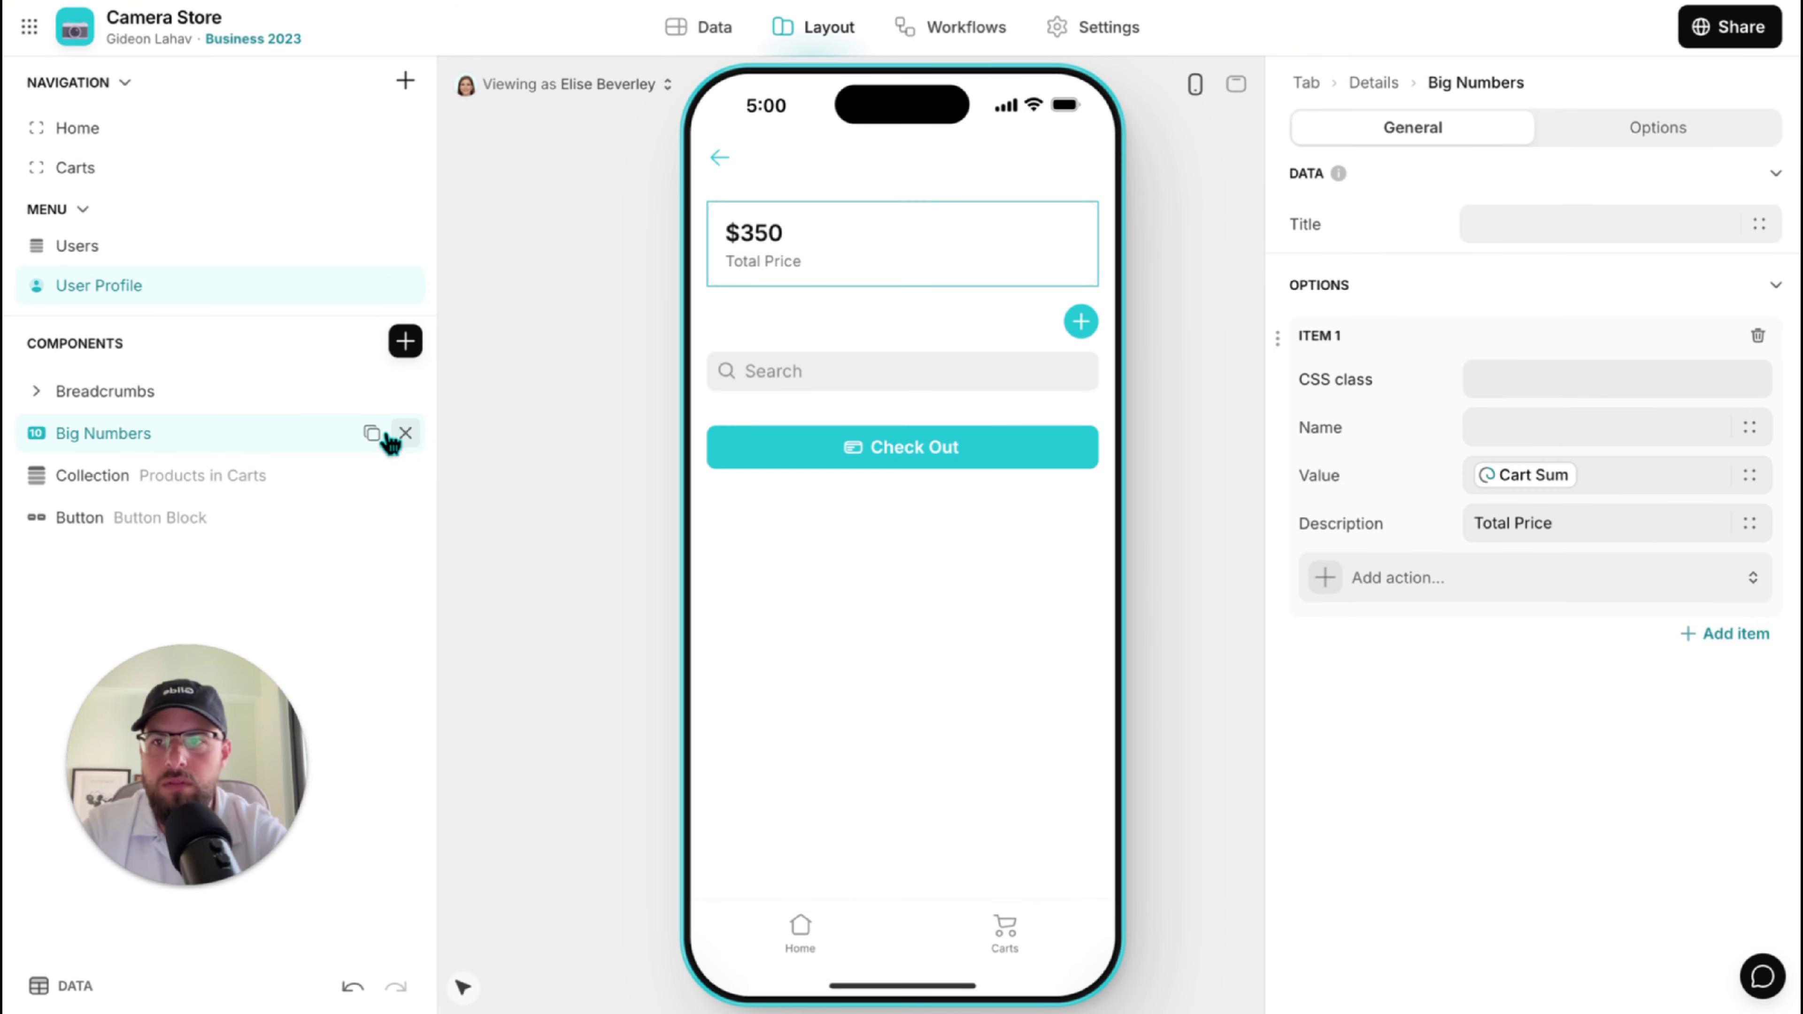
pyautogui.click(213, 405)
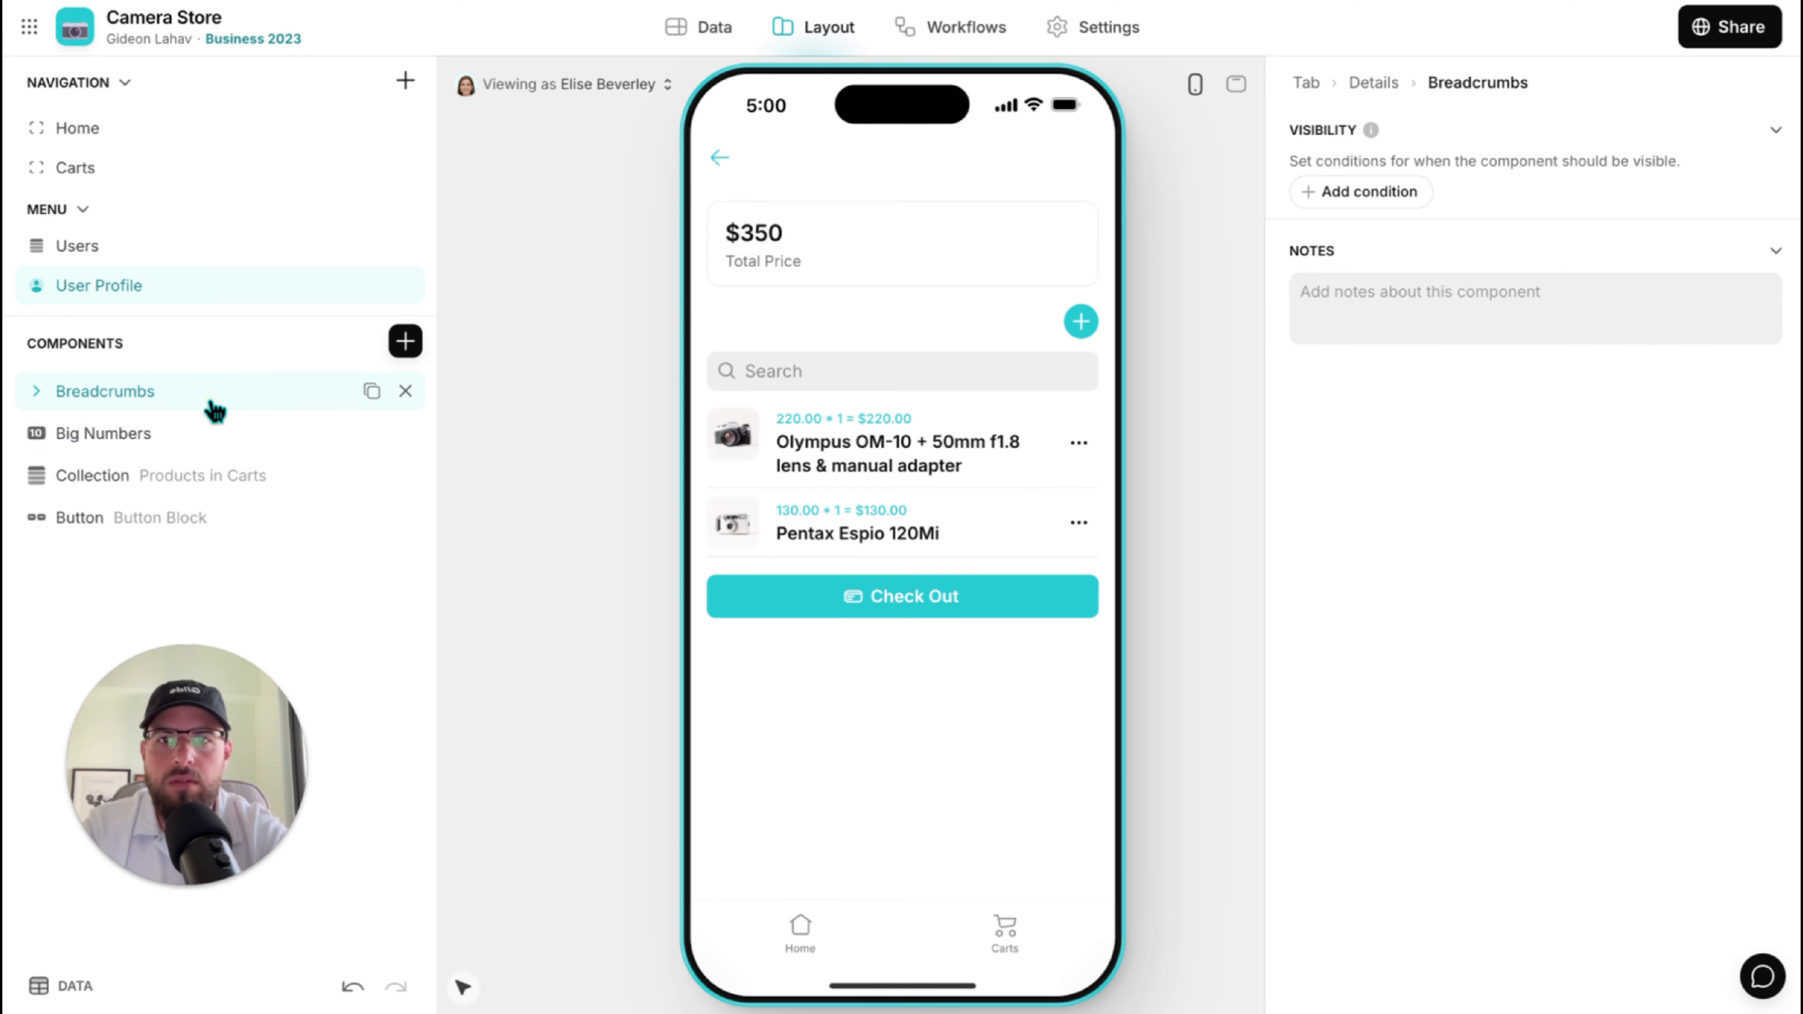
pyautogui.click(1384, 87)
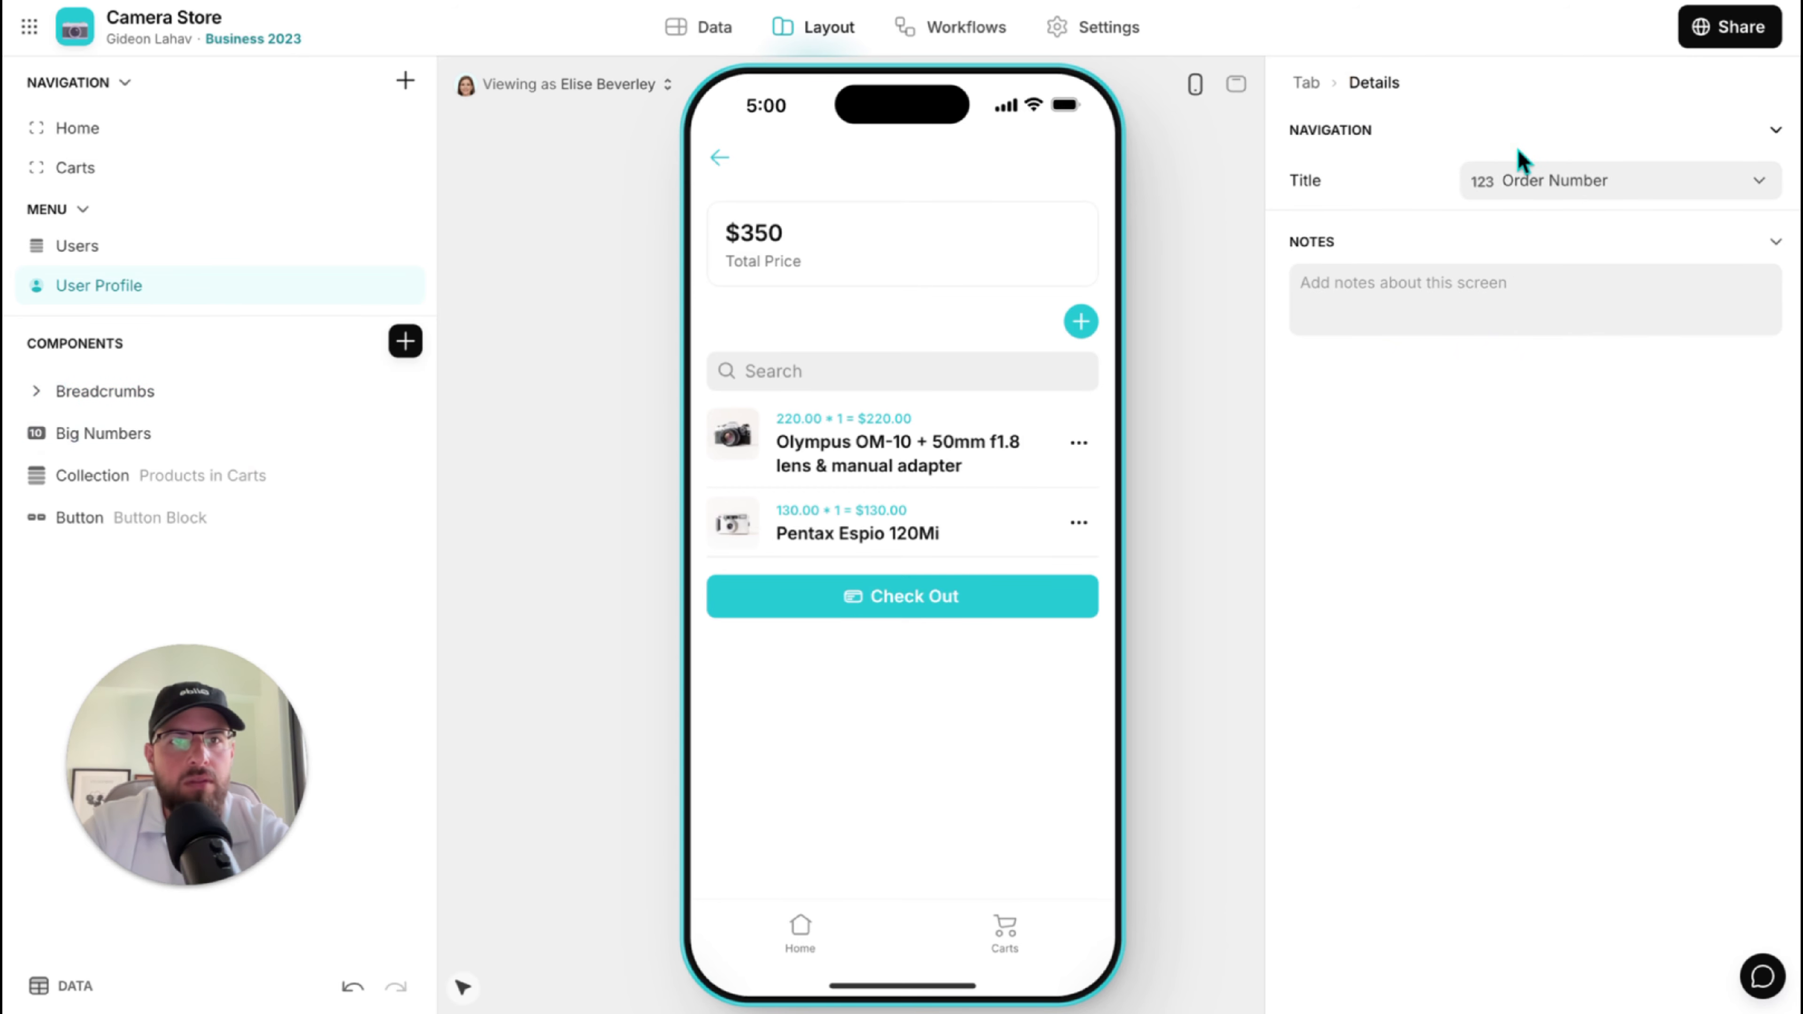
# Enter order numbers 1 and 2 for the two existing rows of the Carts table.
pyautogui.click(718, 32)
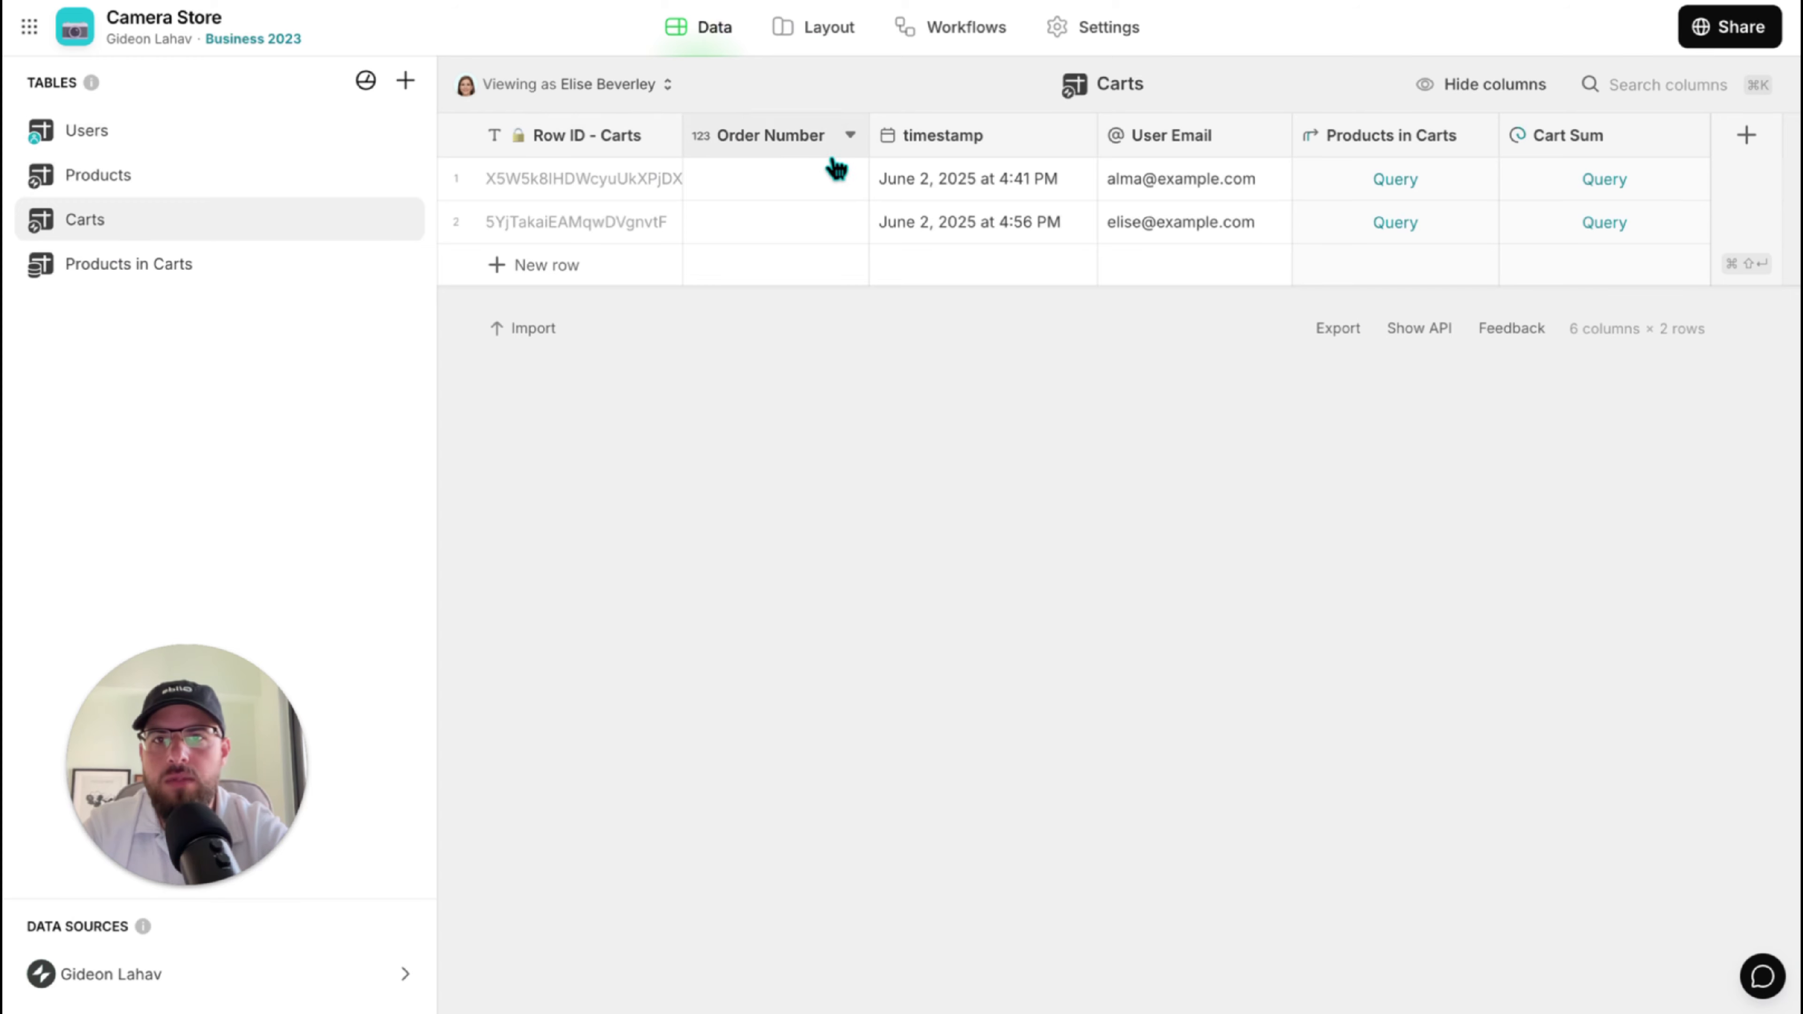
pyautogui.click(786, 186)
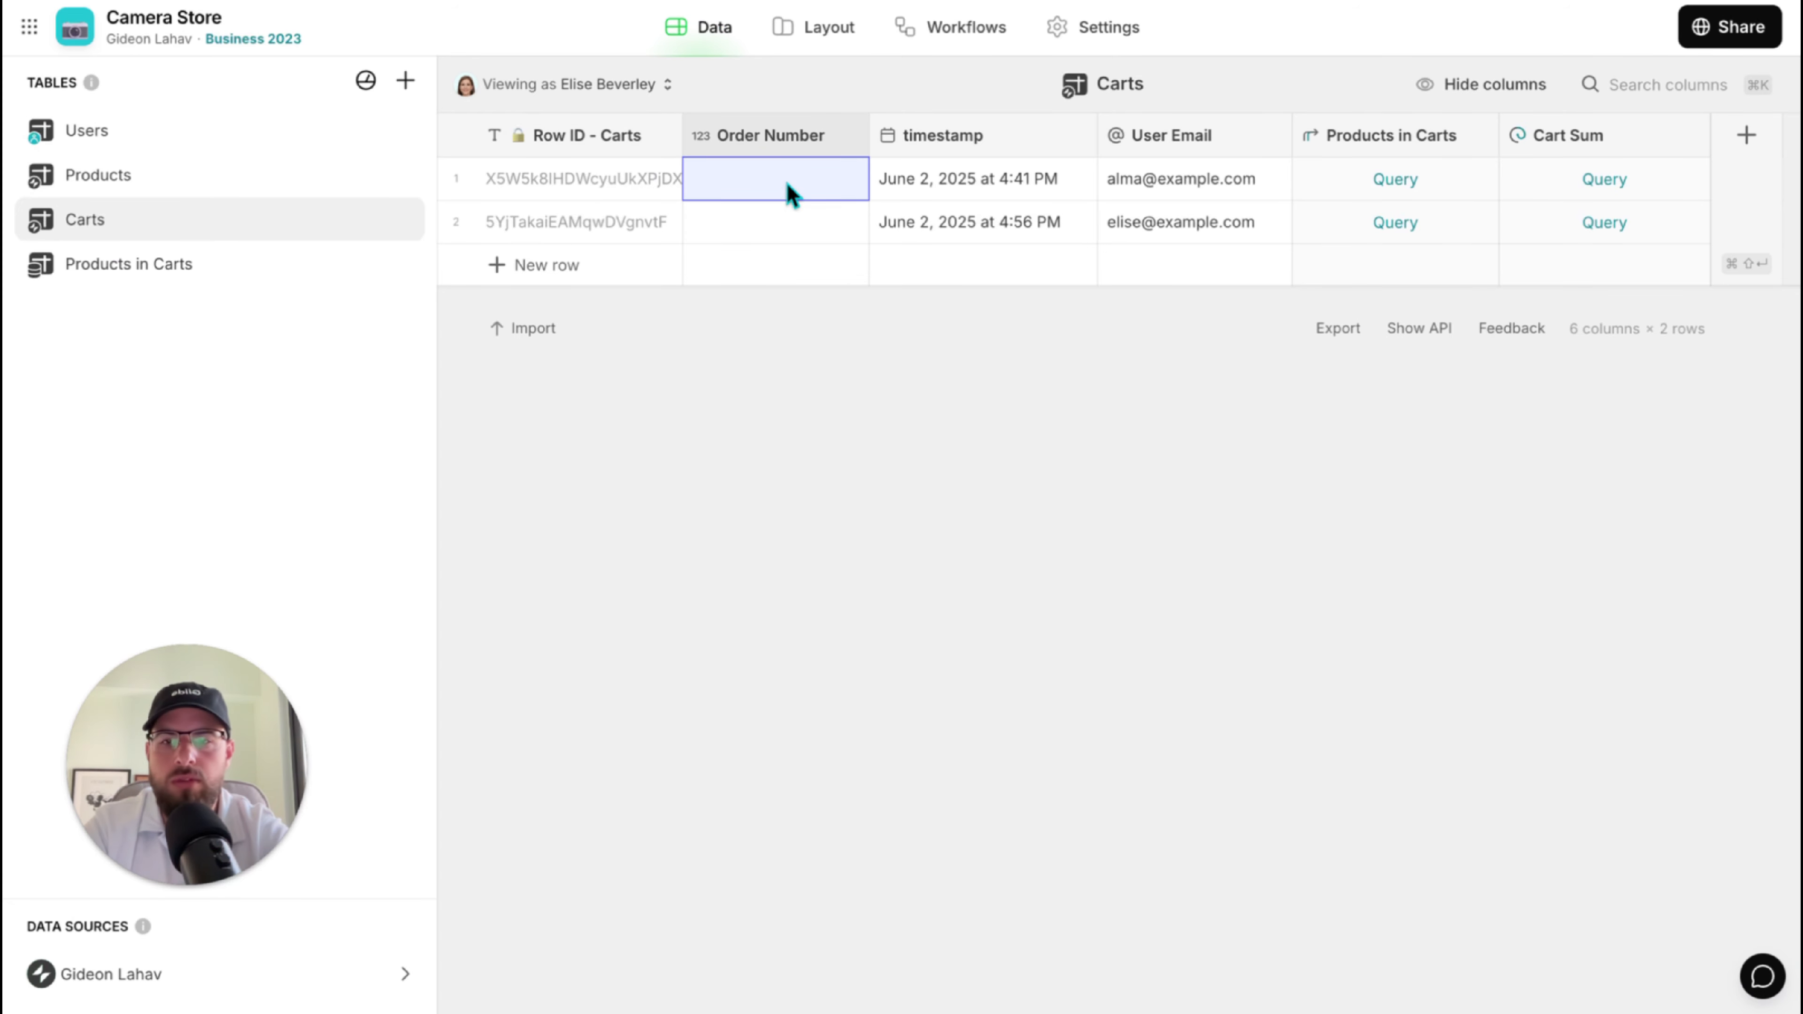
pyautogui.write('1')
pyautogui.press('Return')
pyautogui.write('2')
pyautogui.press('Return')
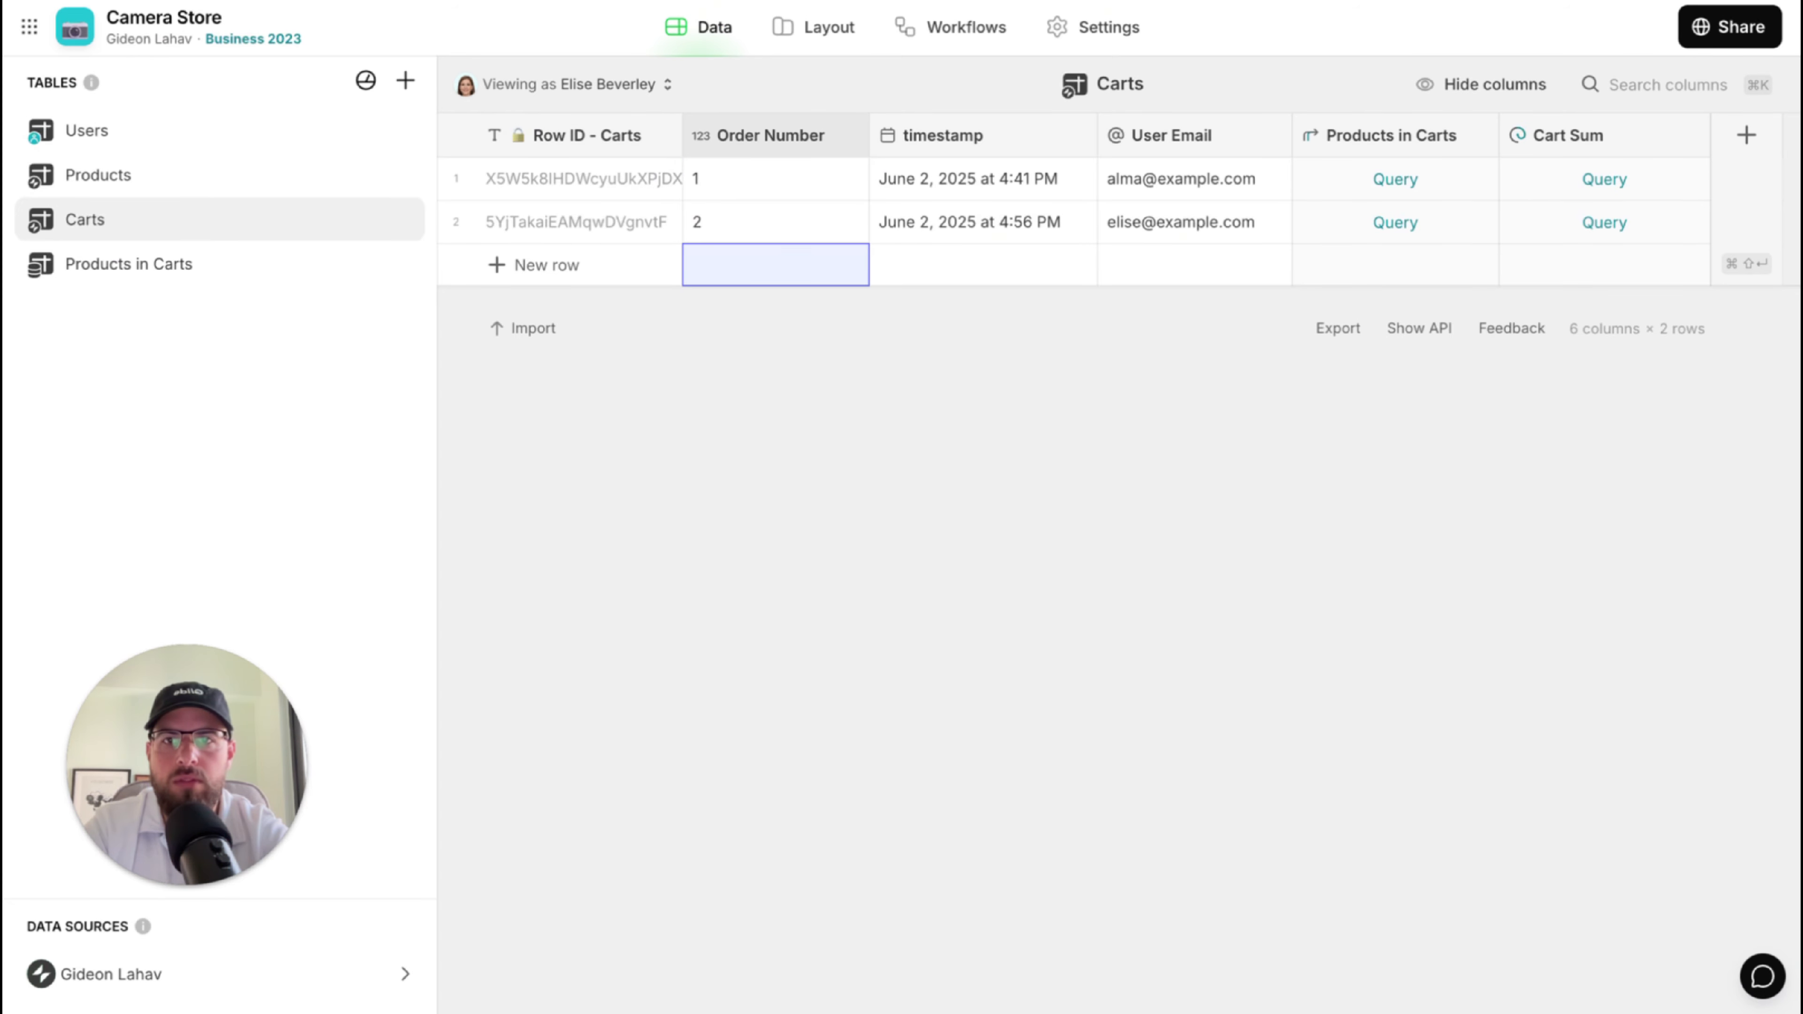
# Examine the computed Order Number Max columns in the Users table and return to the layout editor.
pyautogui.click(71, 137)
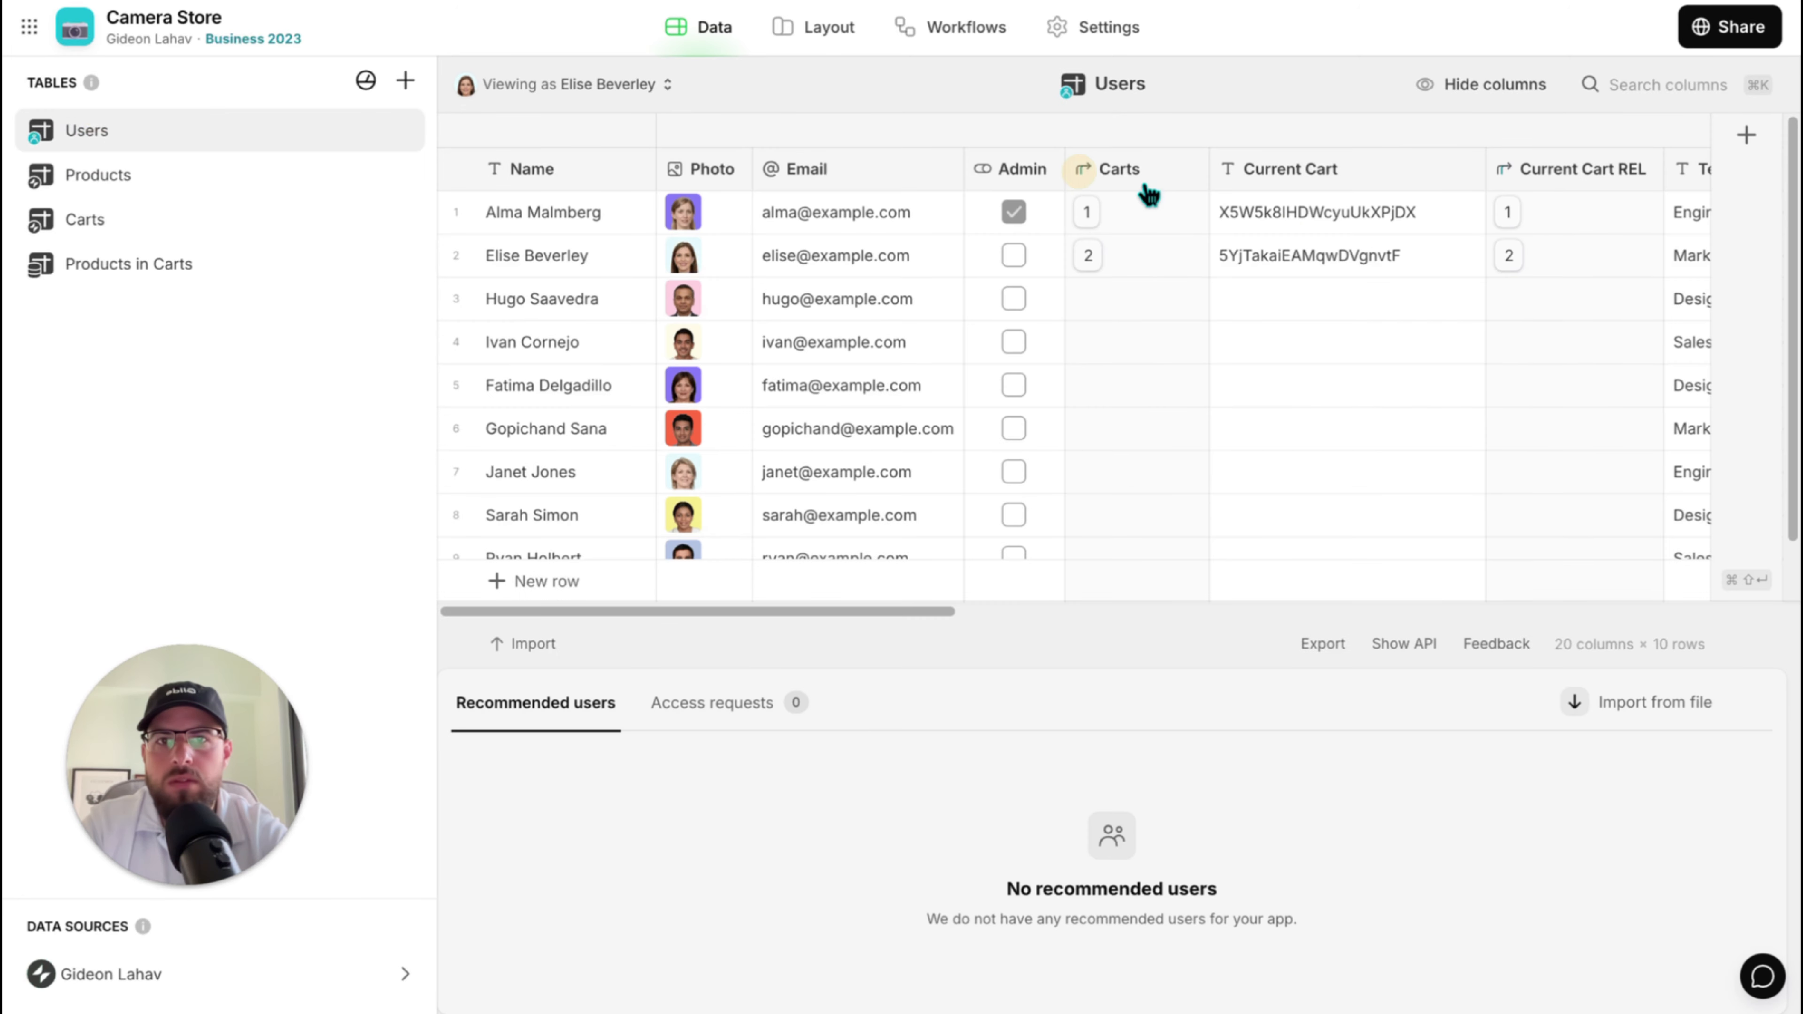
pyautogui.hscroll(10, 1409, 284)
pyautogui.doubleClick(1589, 168)
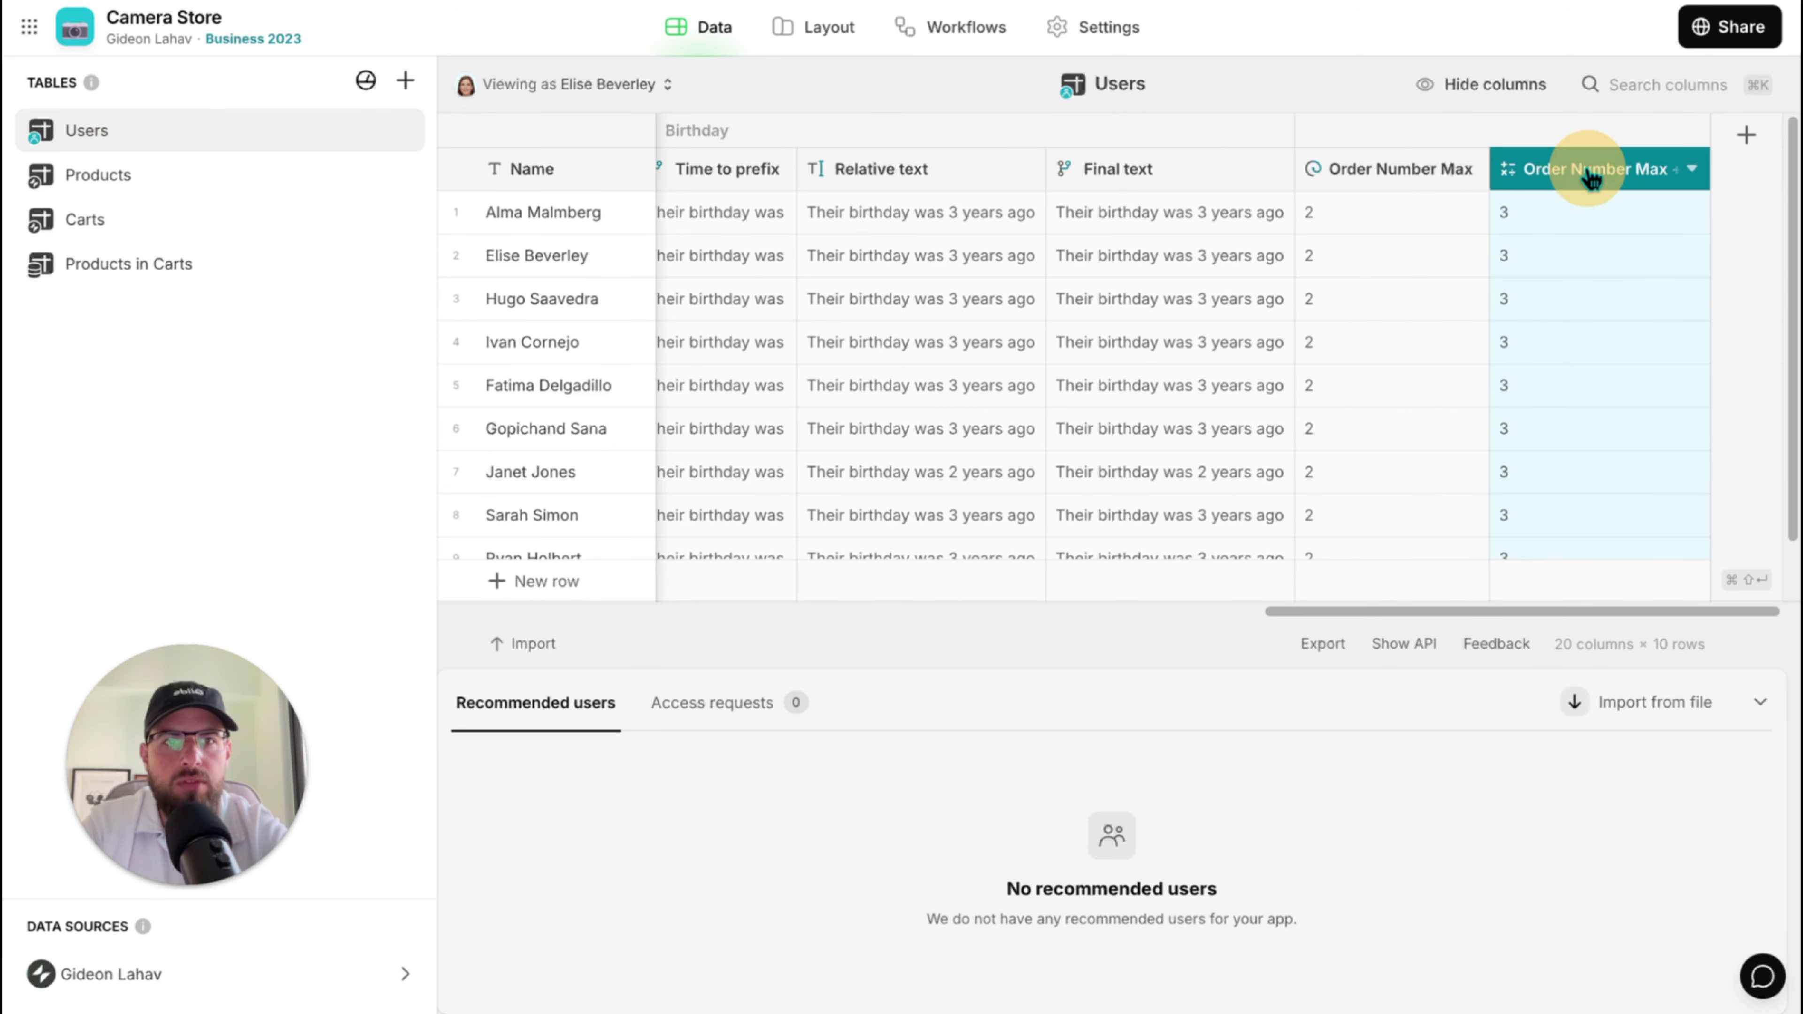
pyautogui.click(1358, 809)
pyautogui.click(814, 21)
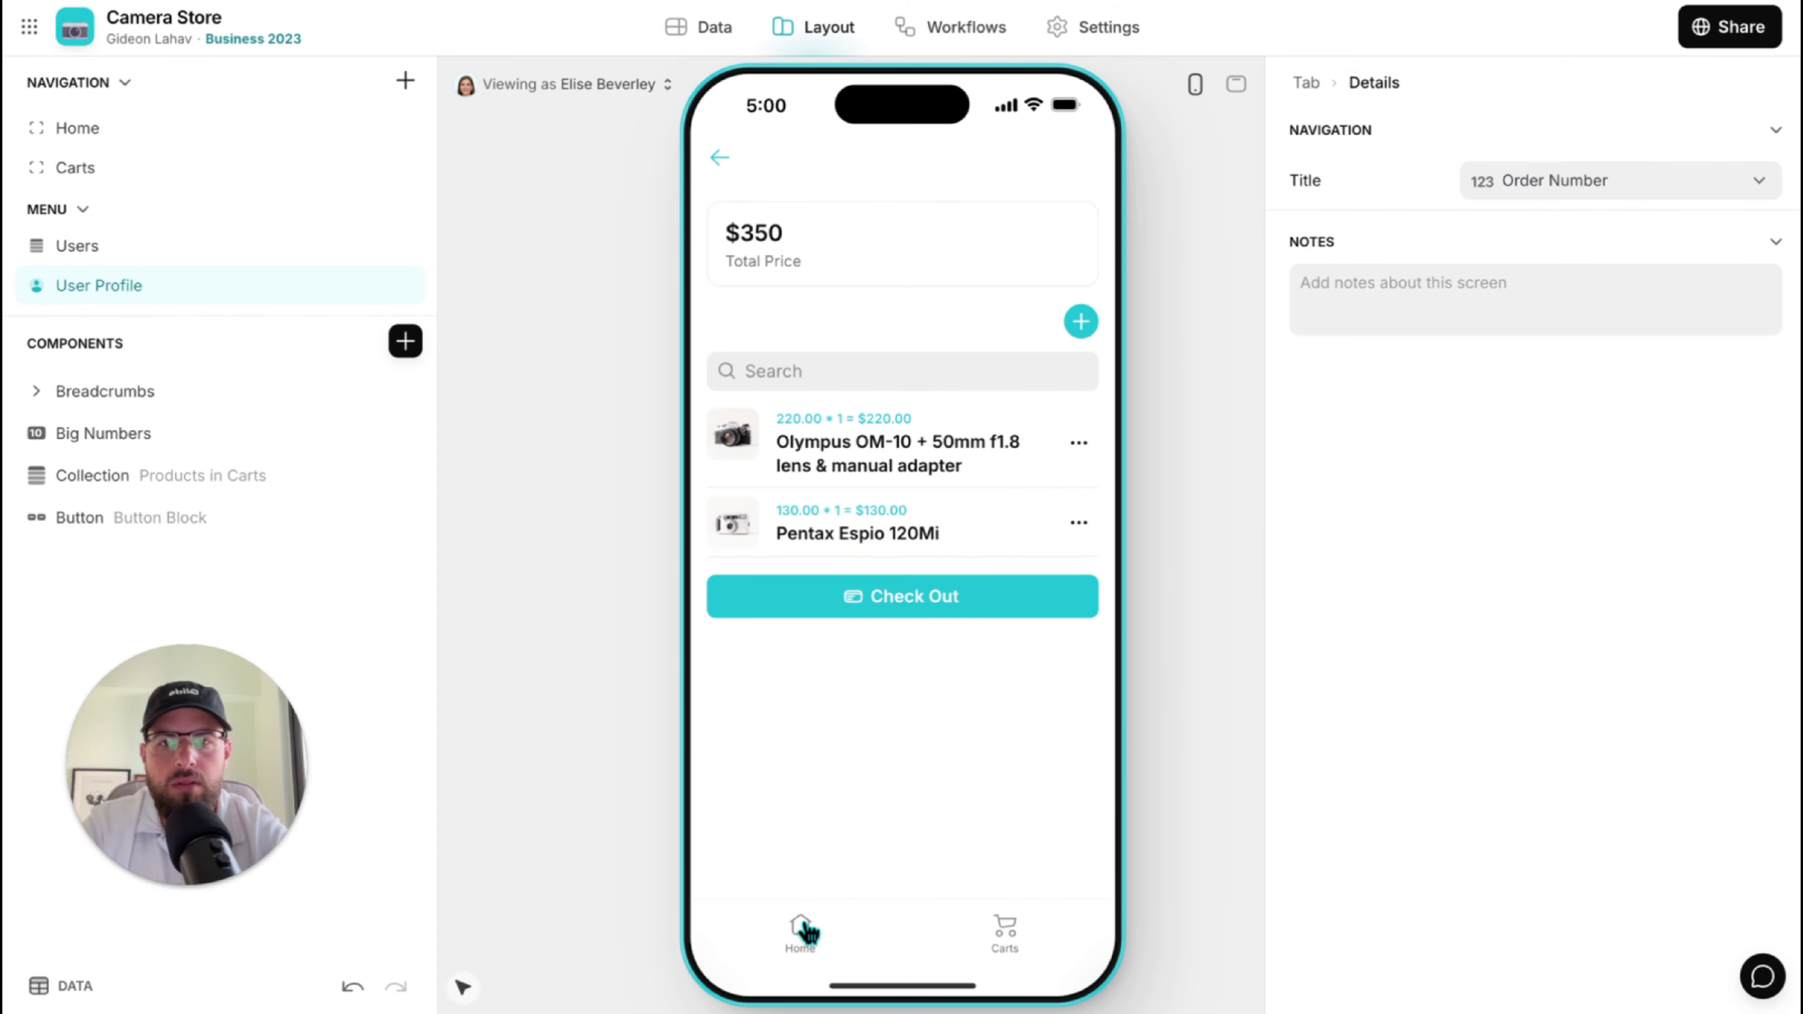
pyautogui.click(241, 518)
pyautogui.click(1704, 686)
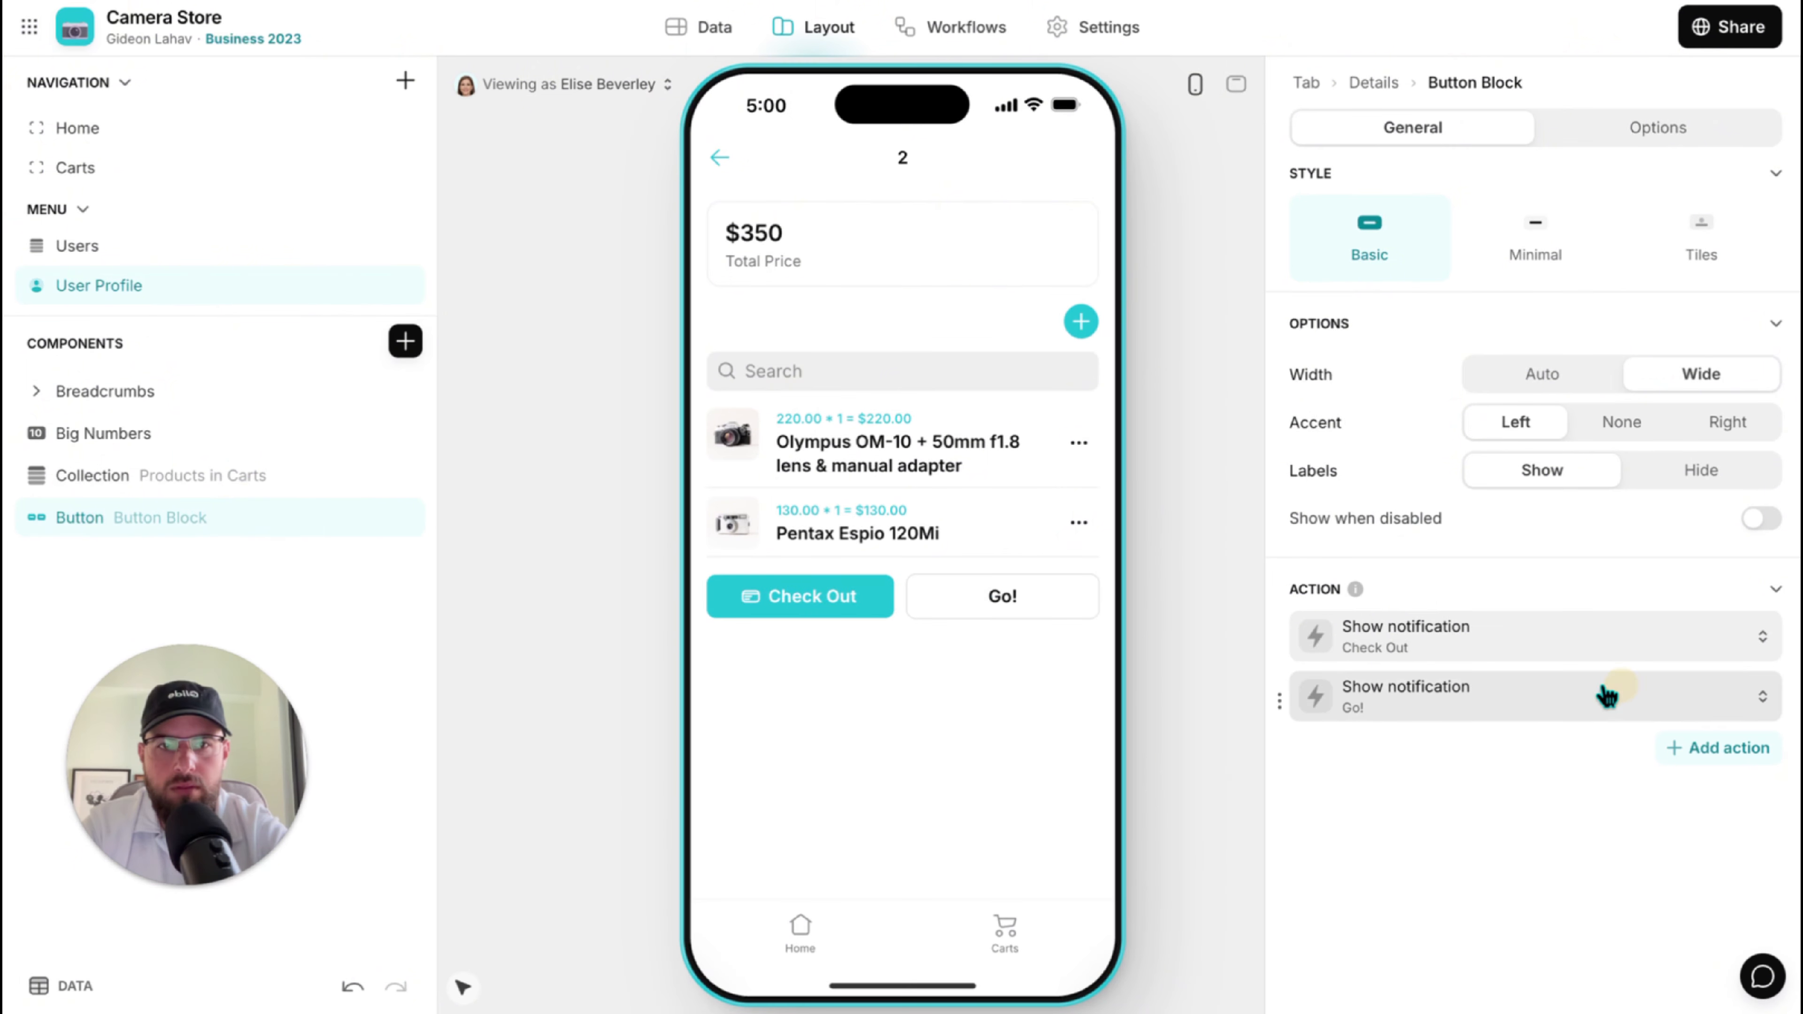
pyautogui.click(1348, 707)
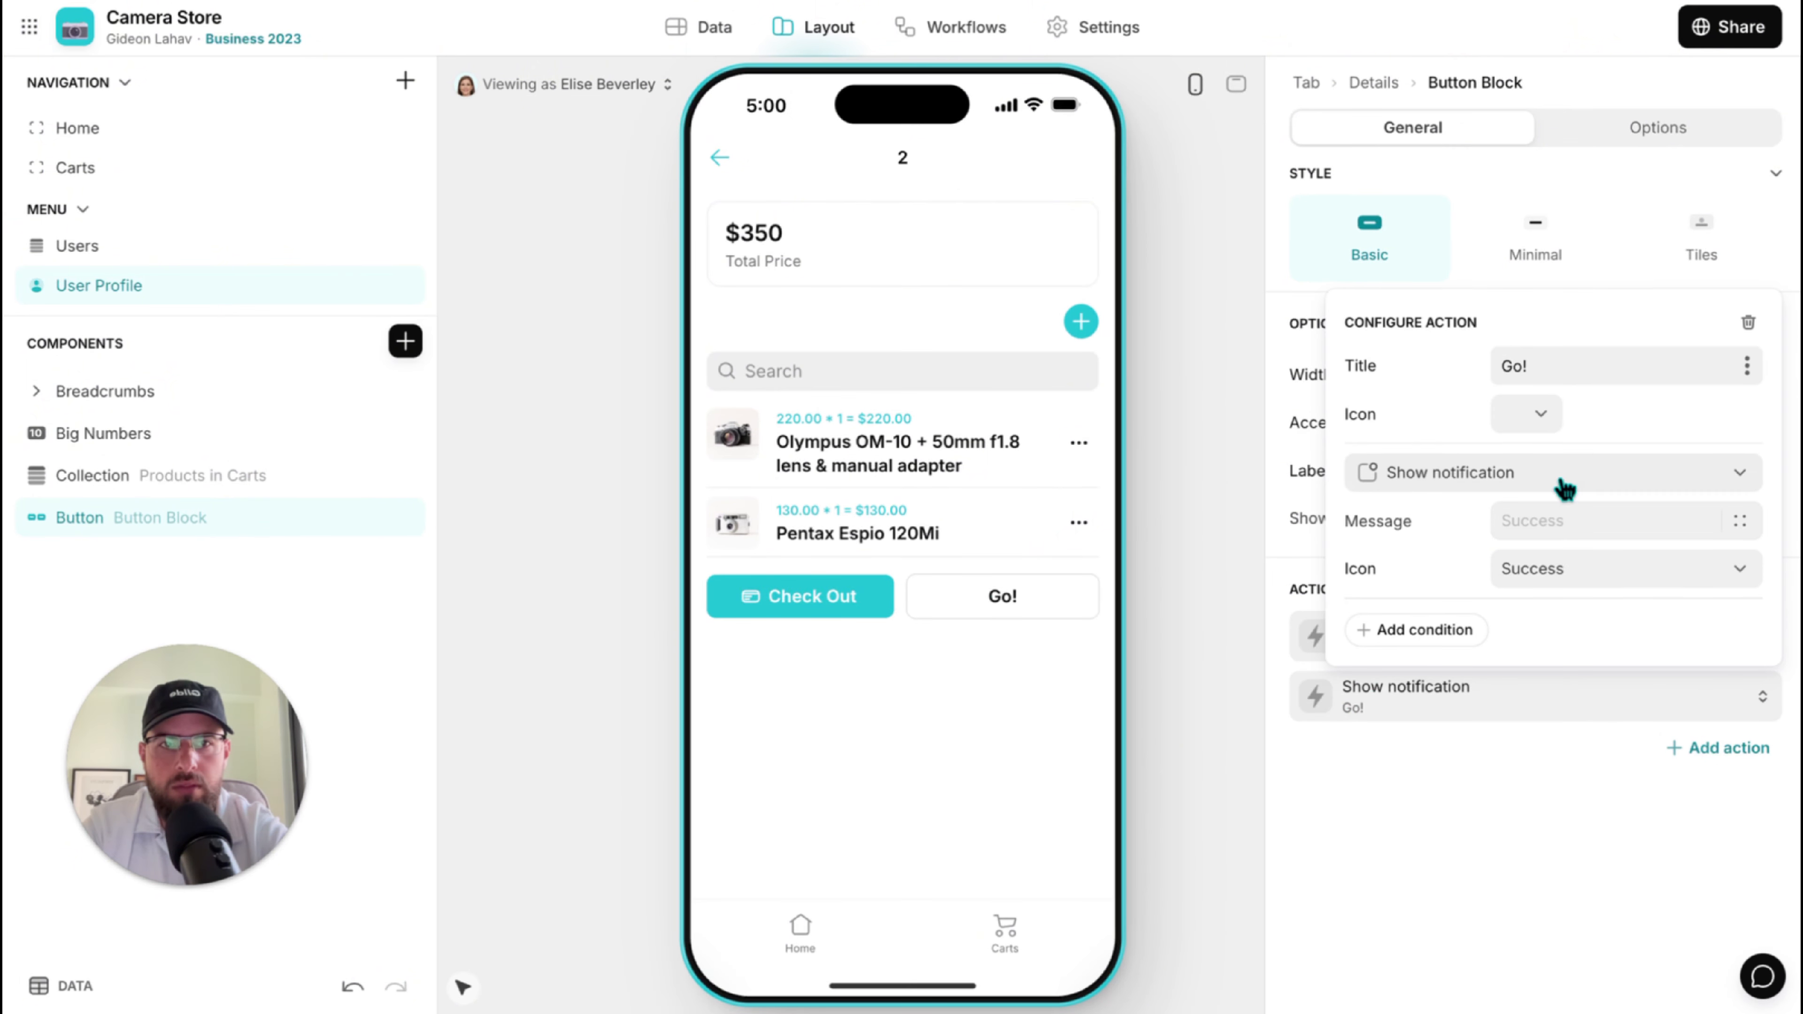
pyautogui.click(1748, 321)
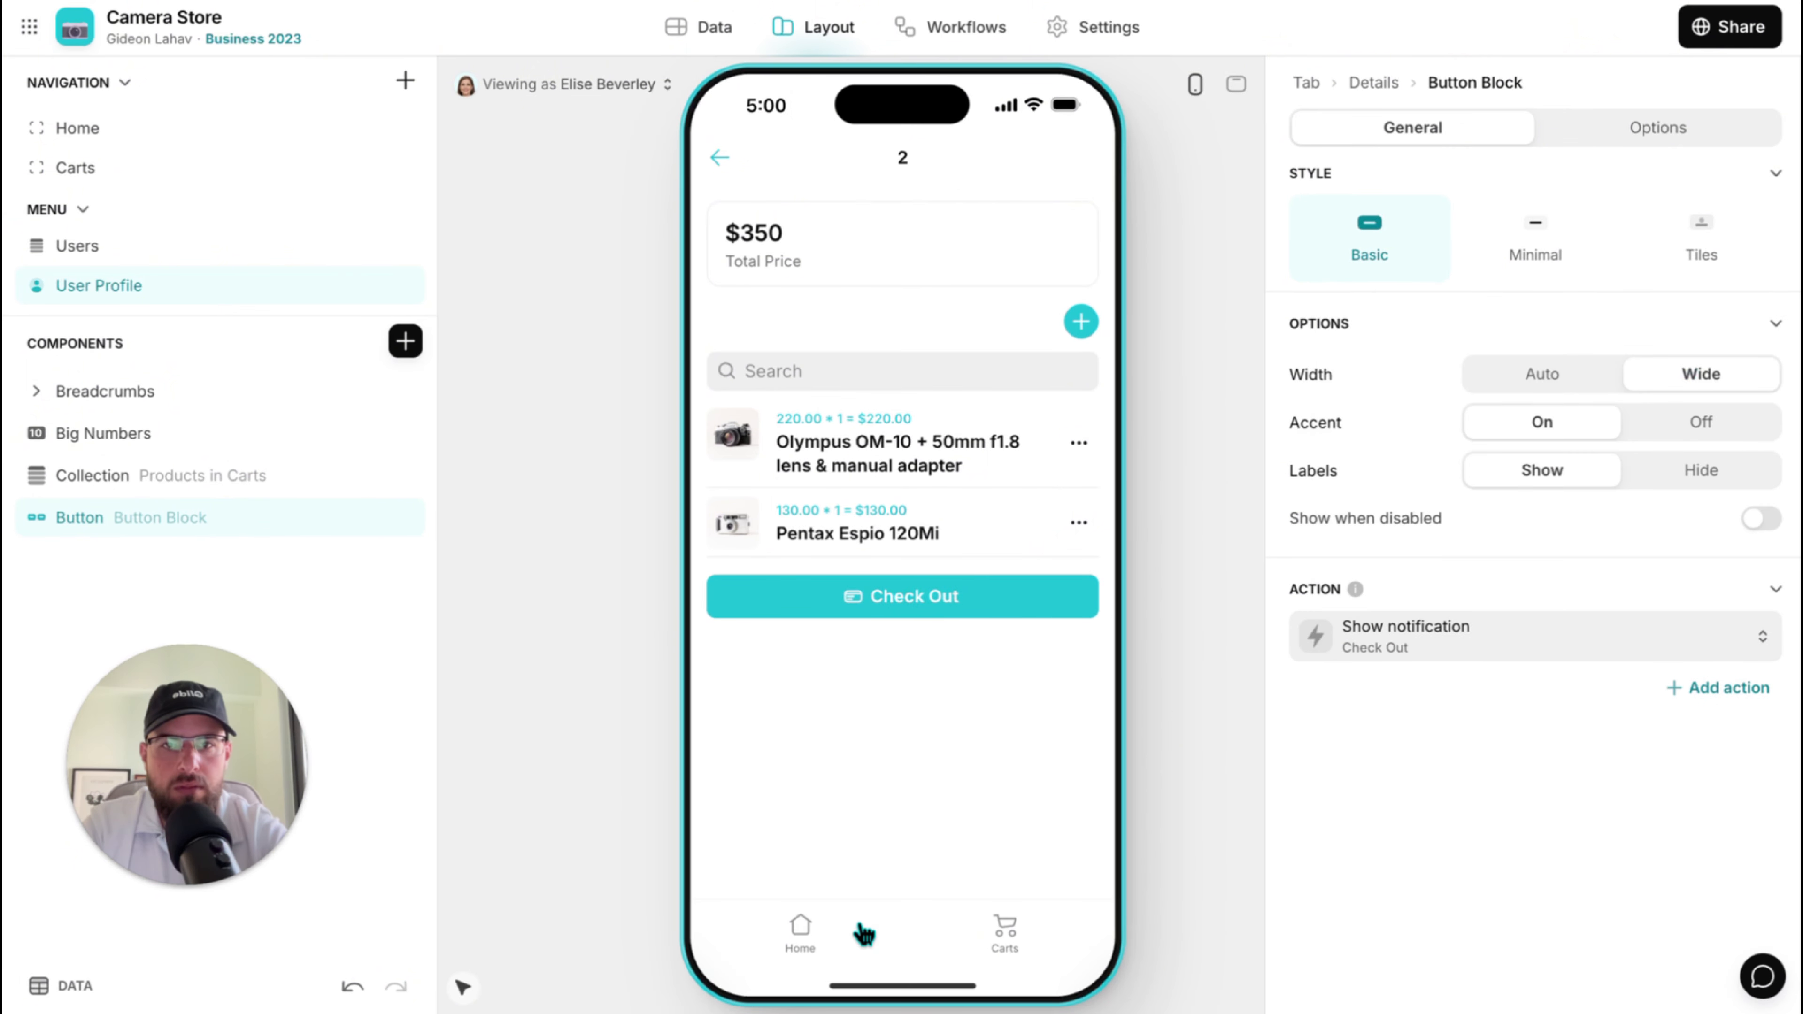
# Insert a separate Button Block below the Check Out button on the Carts screen.
pyautogui.click(1015, 925)
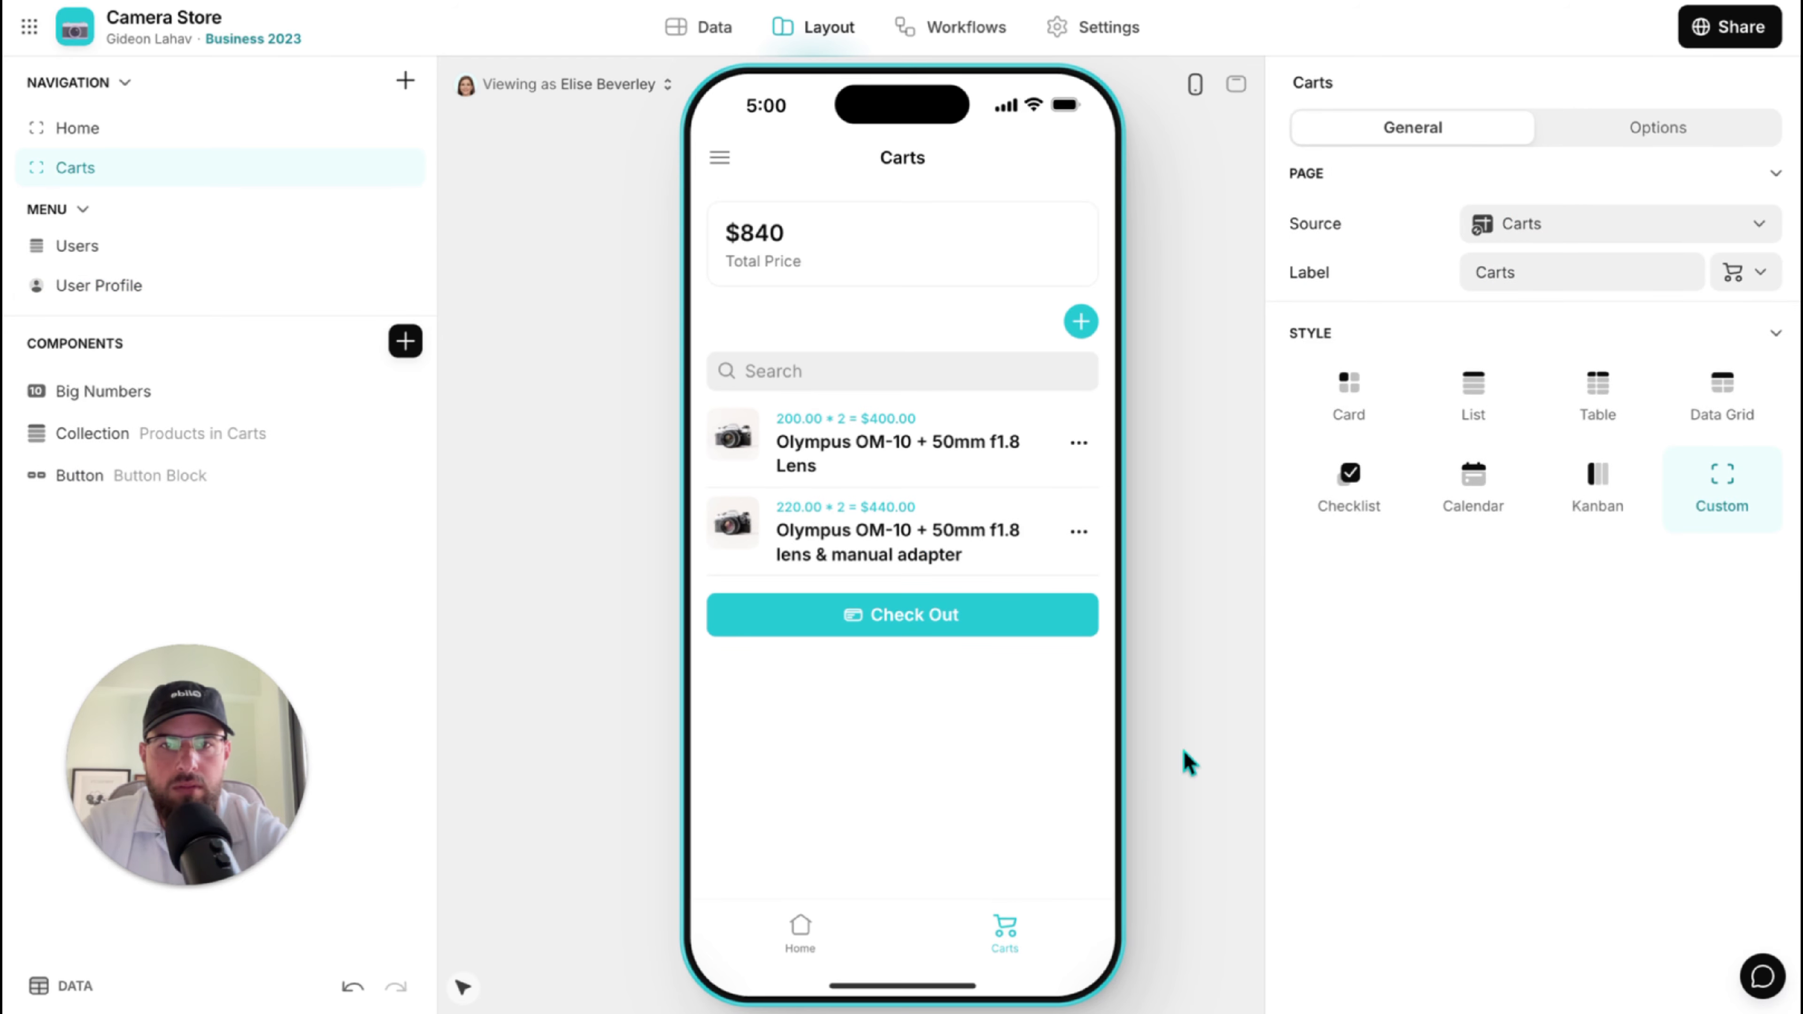
pyautogui.click(228, 475)
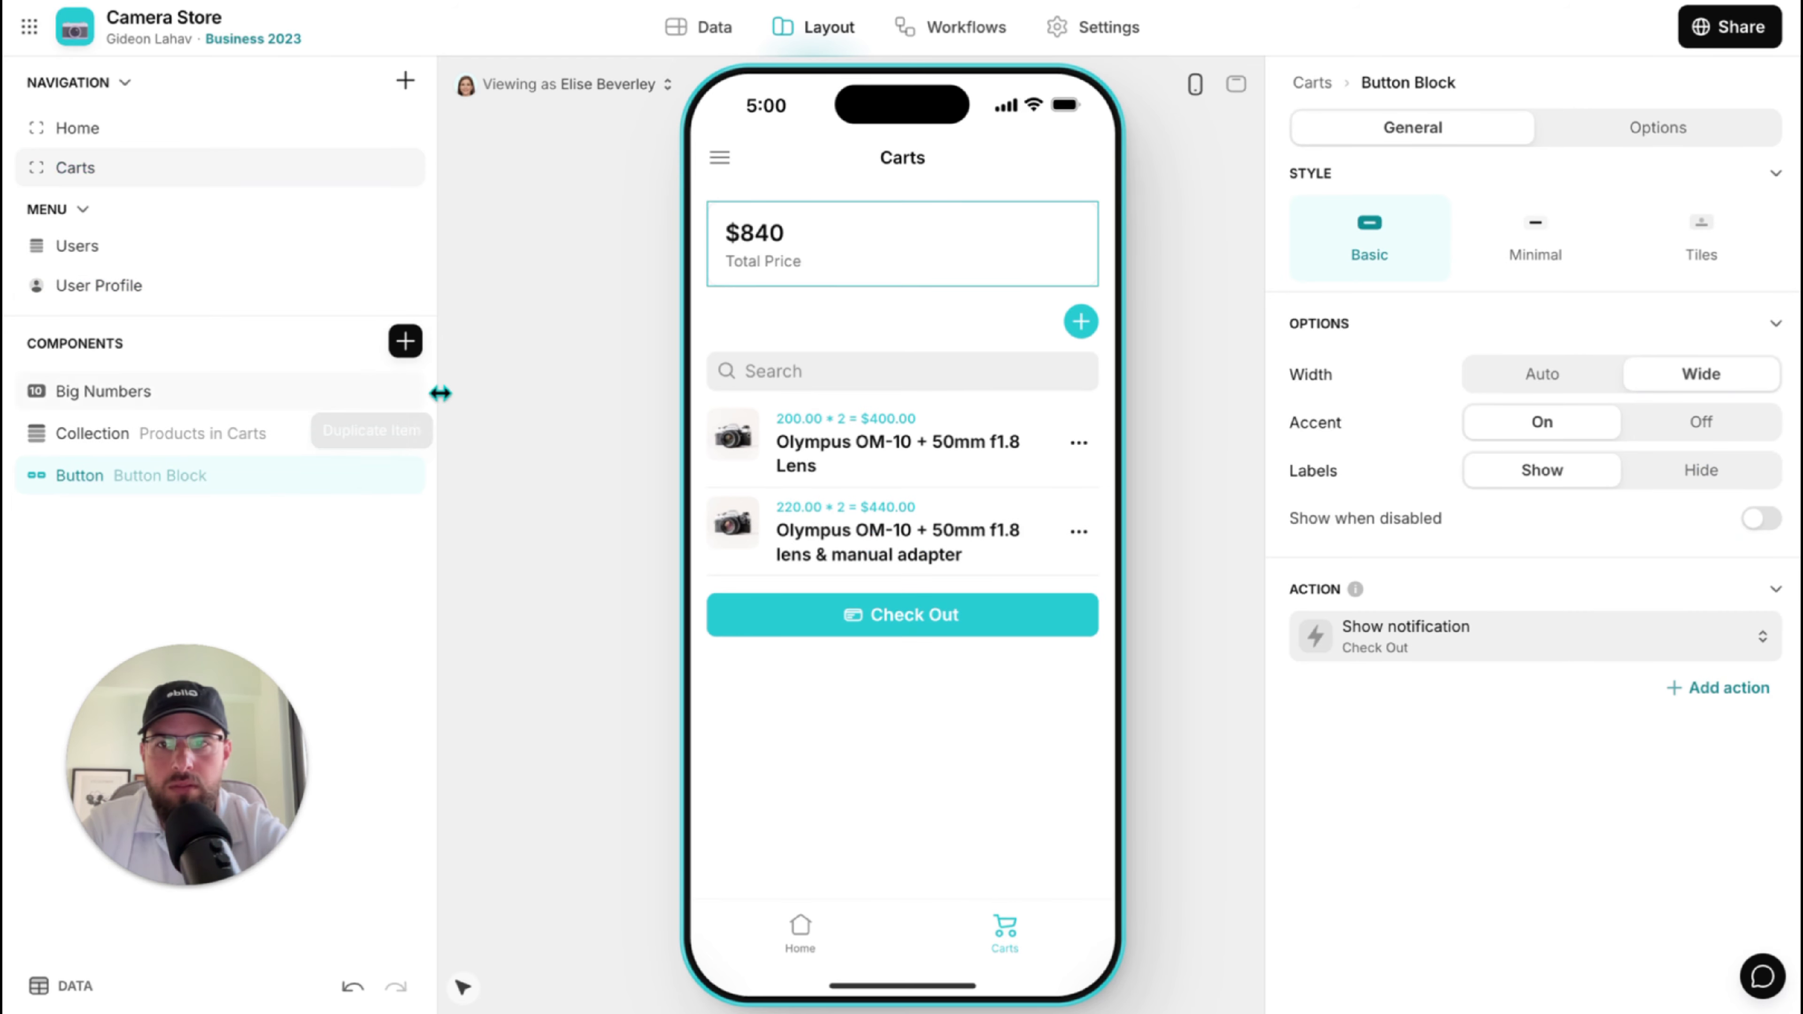
pyautogui.click(406, 343)
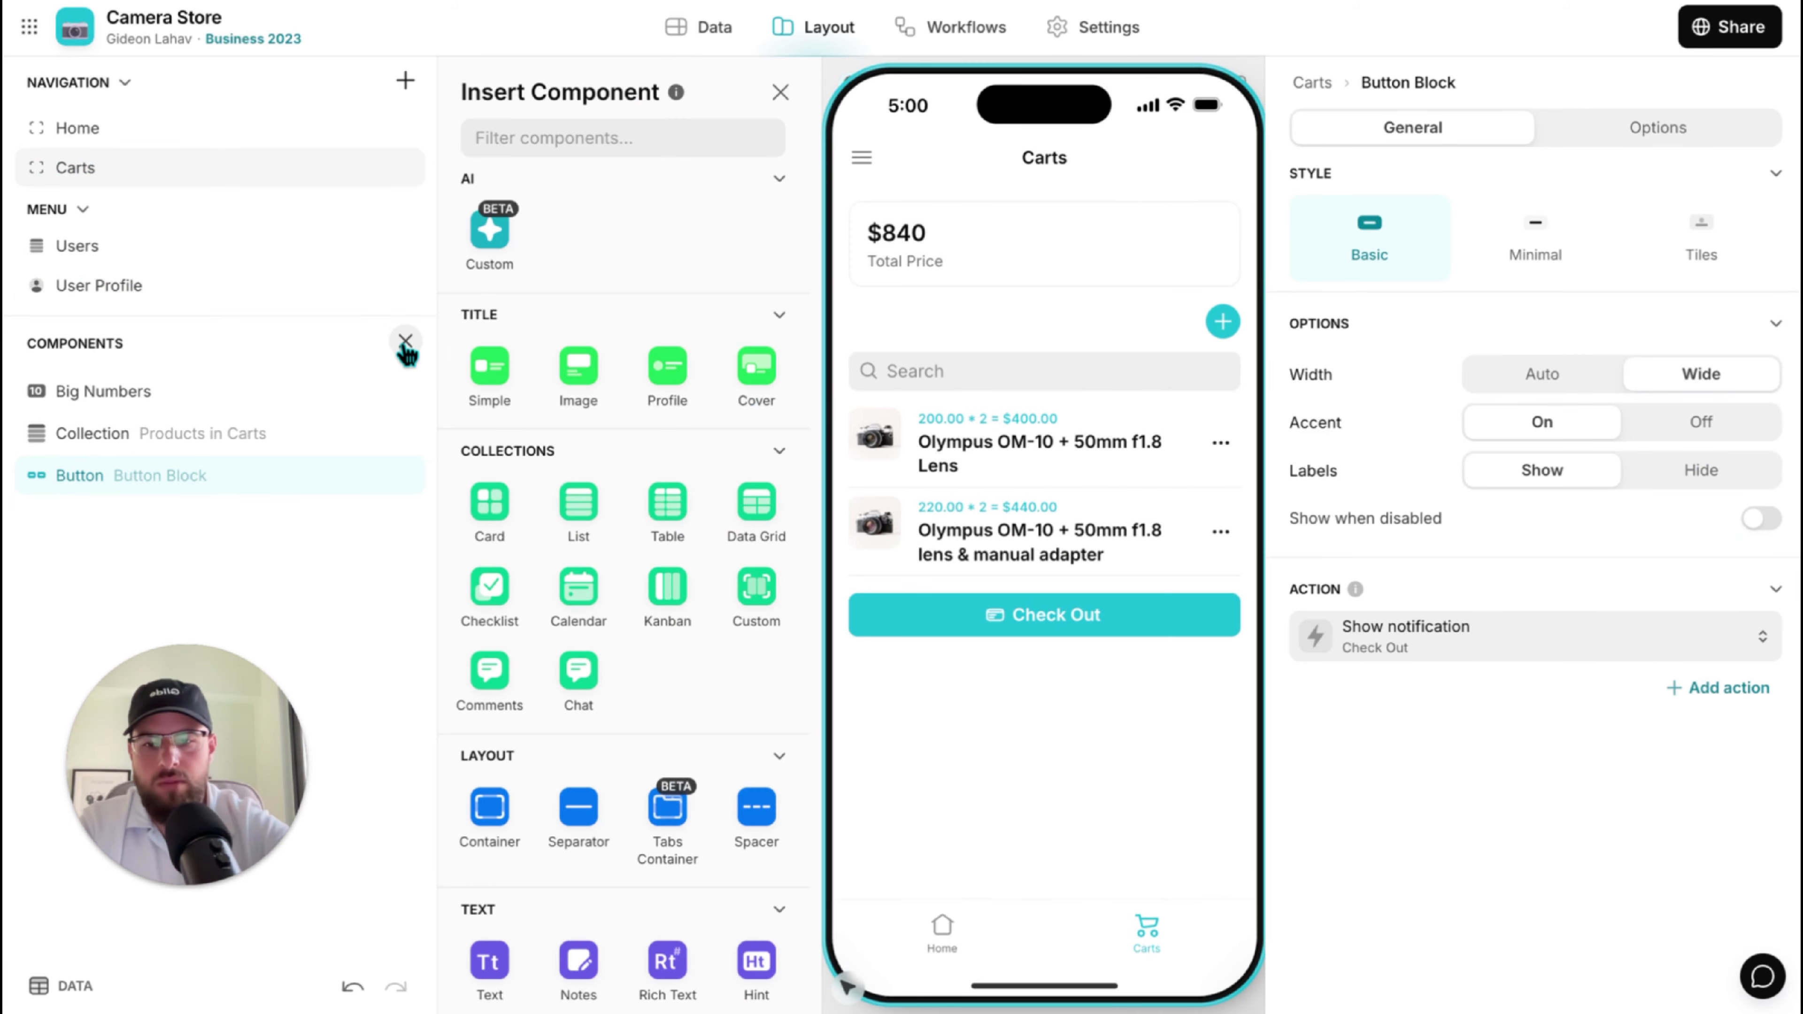
pyautogui.write('bu')
pyautogui.click(582, 500)
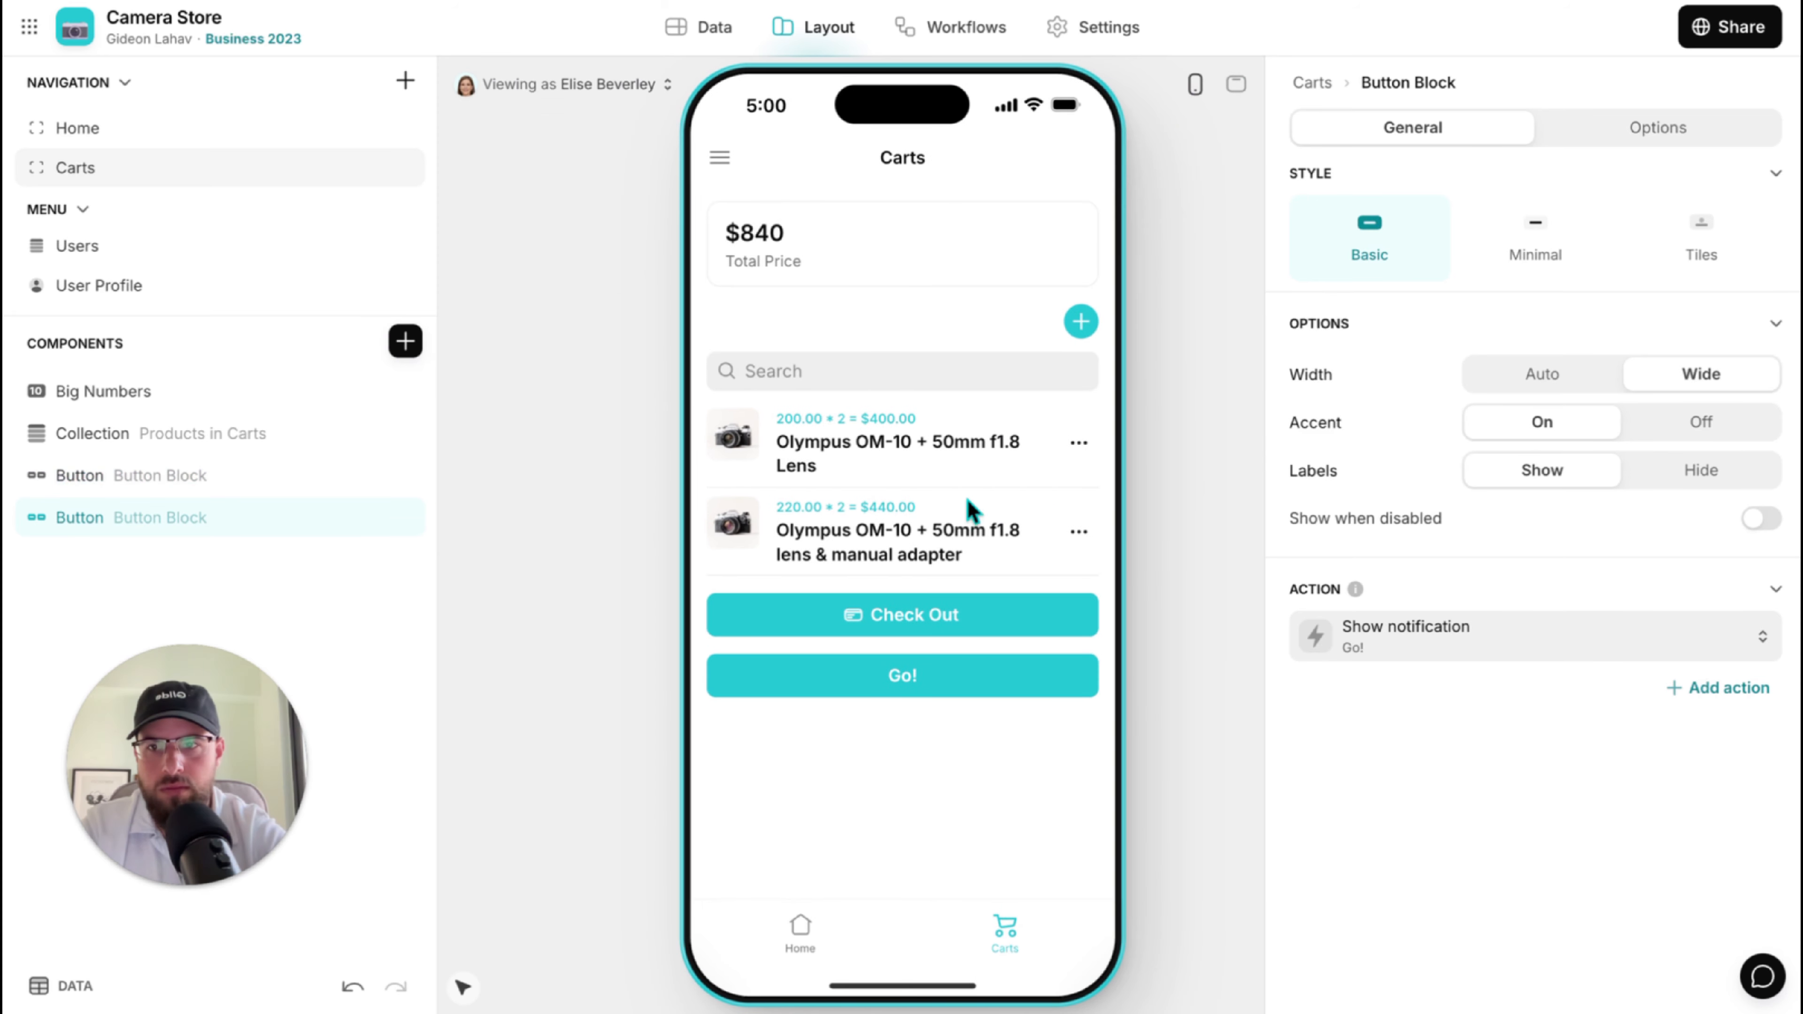
# Title the new button's action "Close Cart" and give it an X icon.
pyautogui.click(1530, 626)
pyautogui.doubleClick(1540, 307)
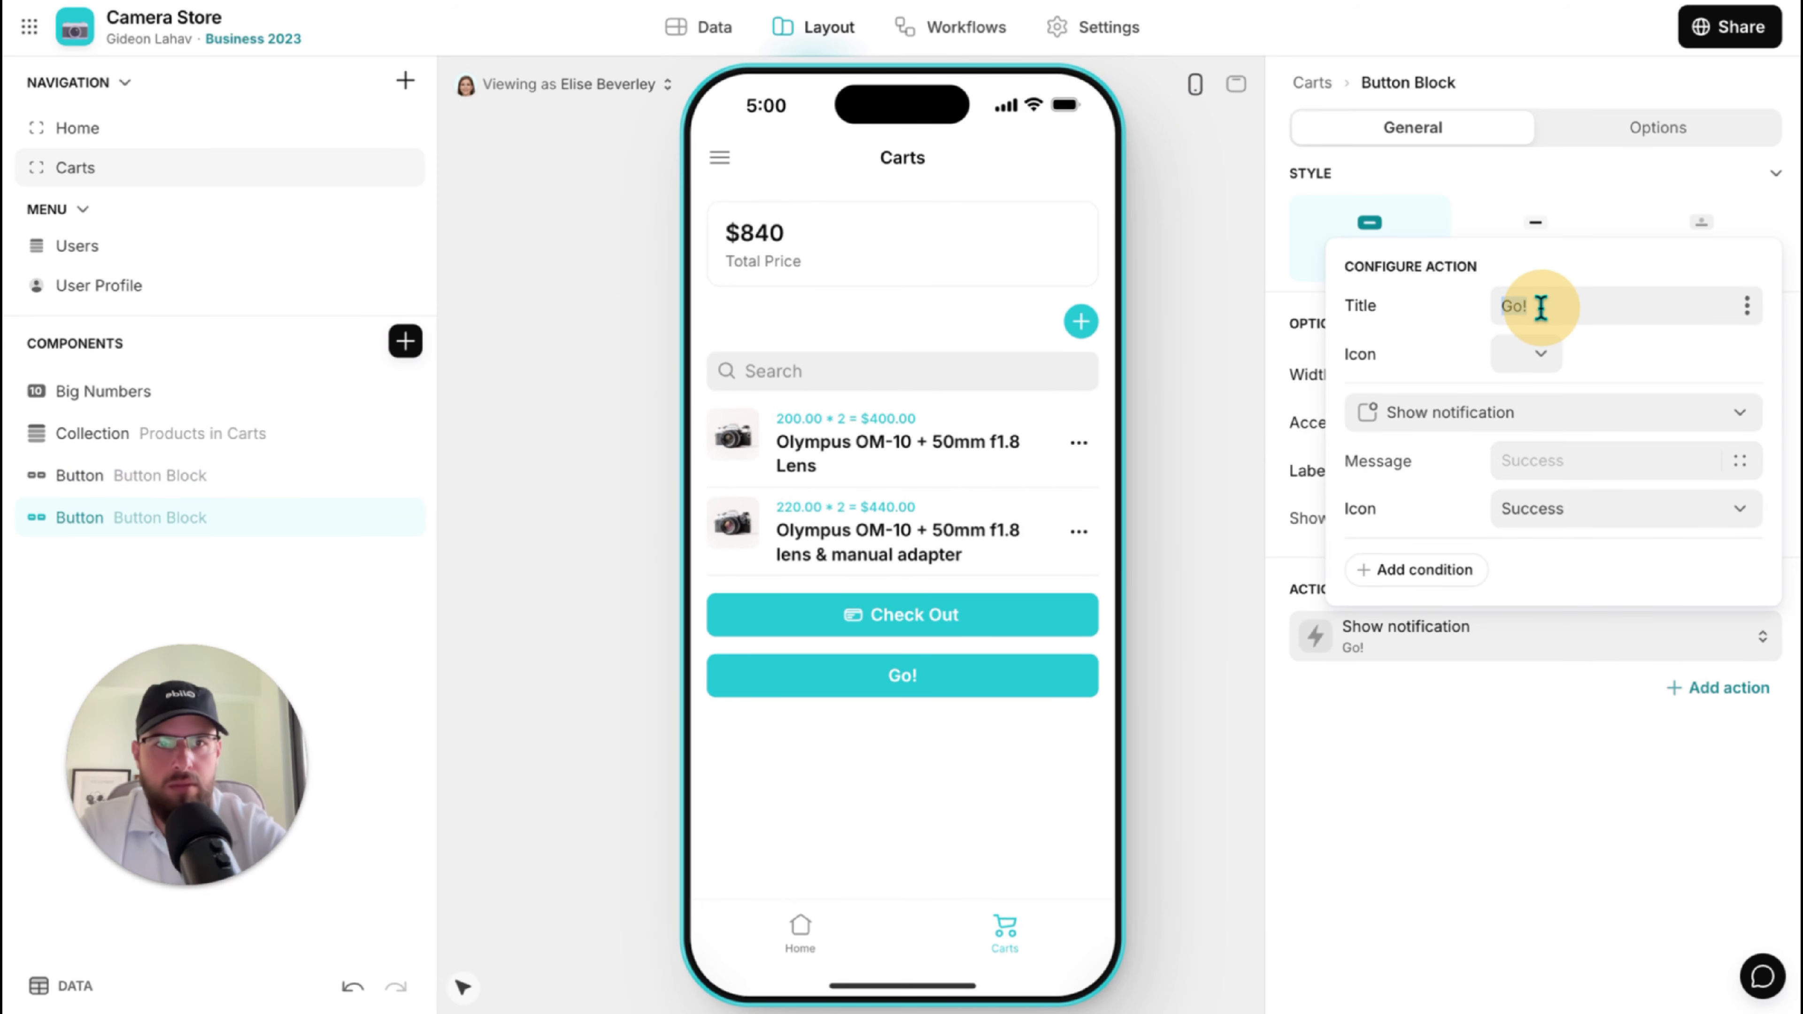
pyautogui.write('Close ')
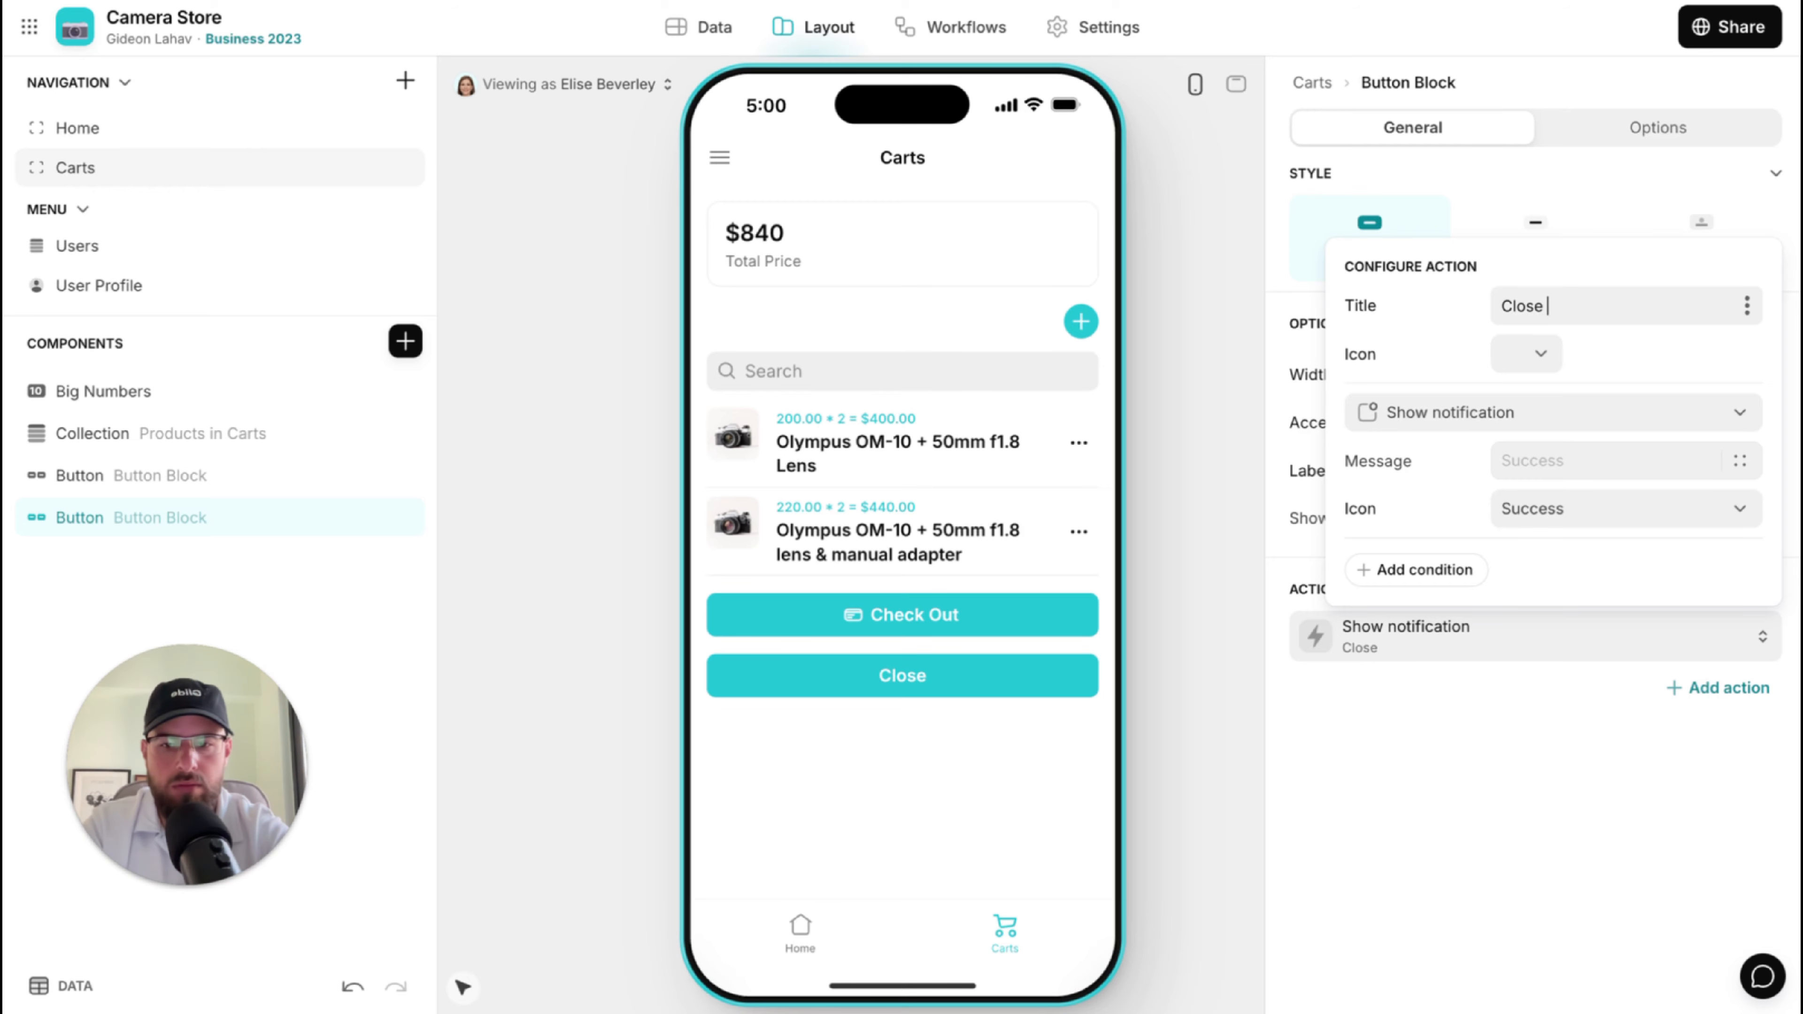
pyautogui.write('Cart')
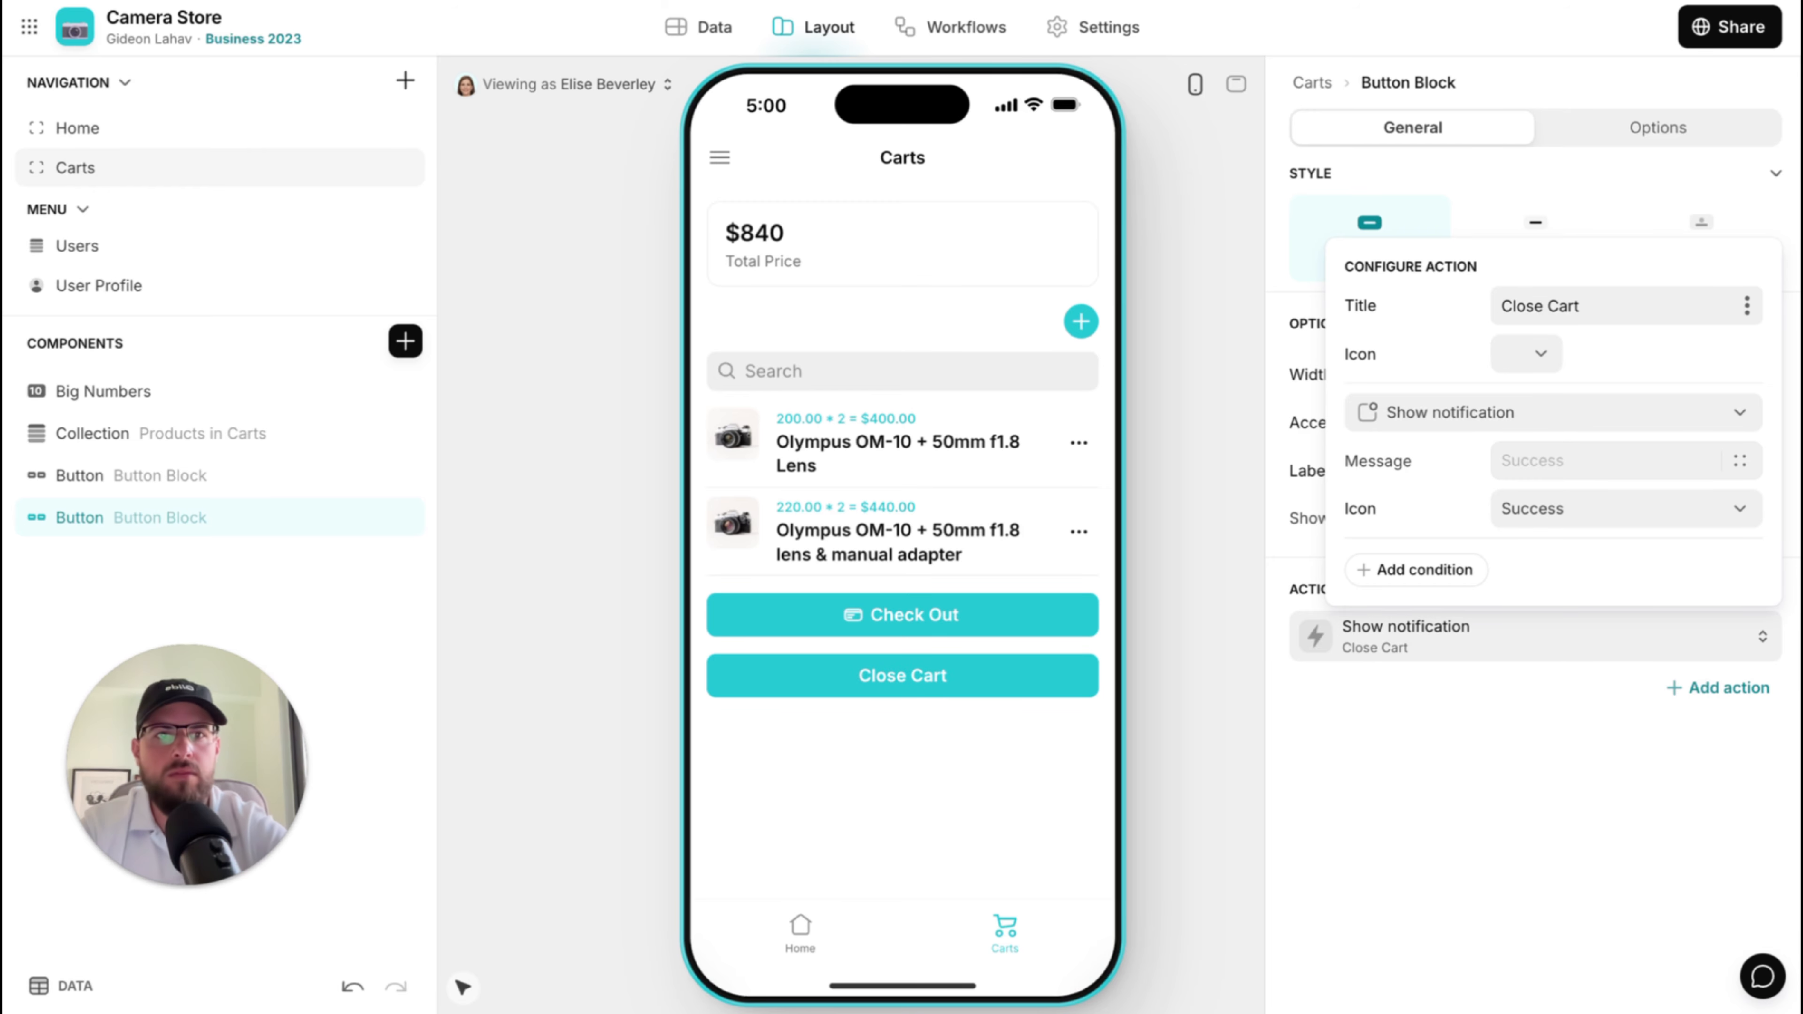
pyautogui.click(1540, 354)
pyautogui.scroll(-5, 1519, 793)
pyautogui.click(1671, 810)
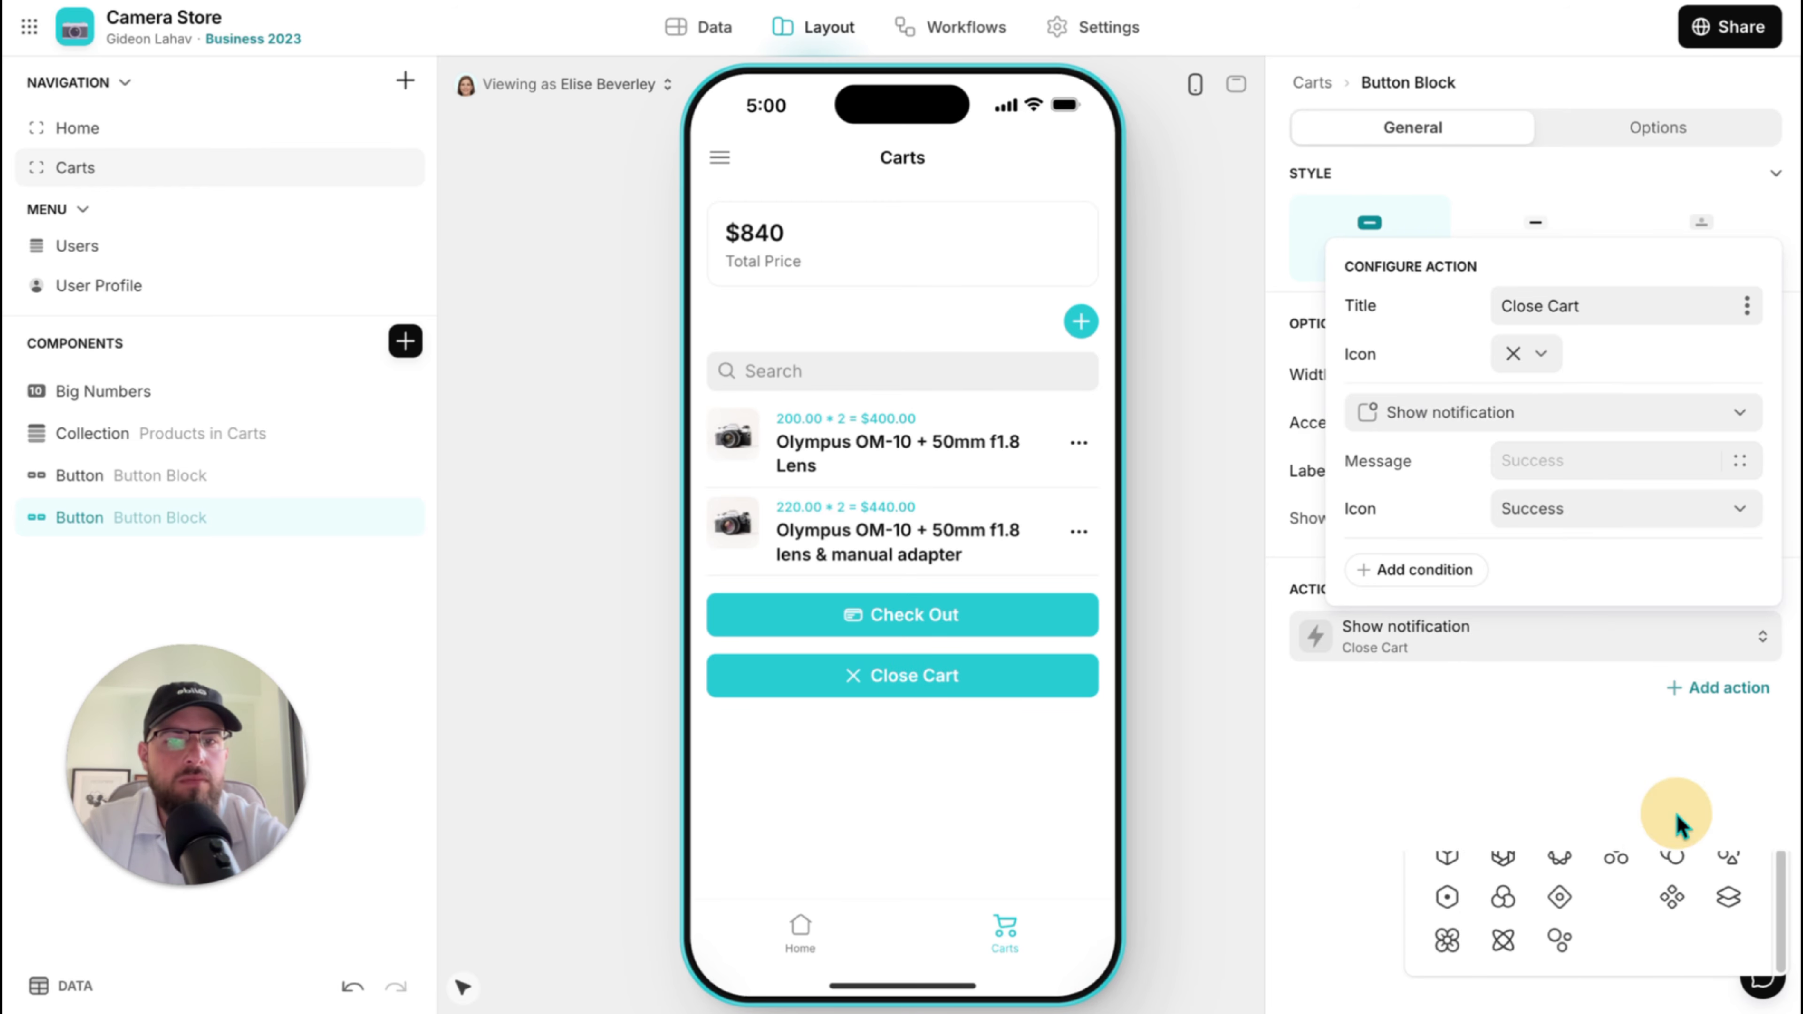
# Change the Close Cart action to Set column values, targeting the User profile row.
pyautogui.click(1469, 414)
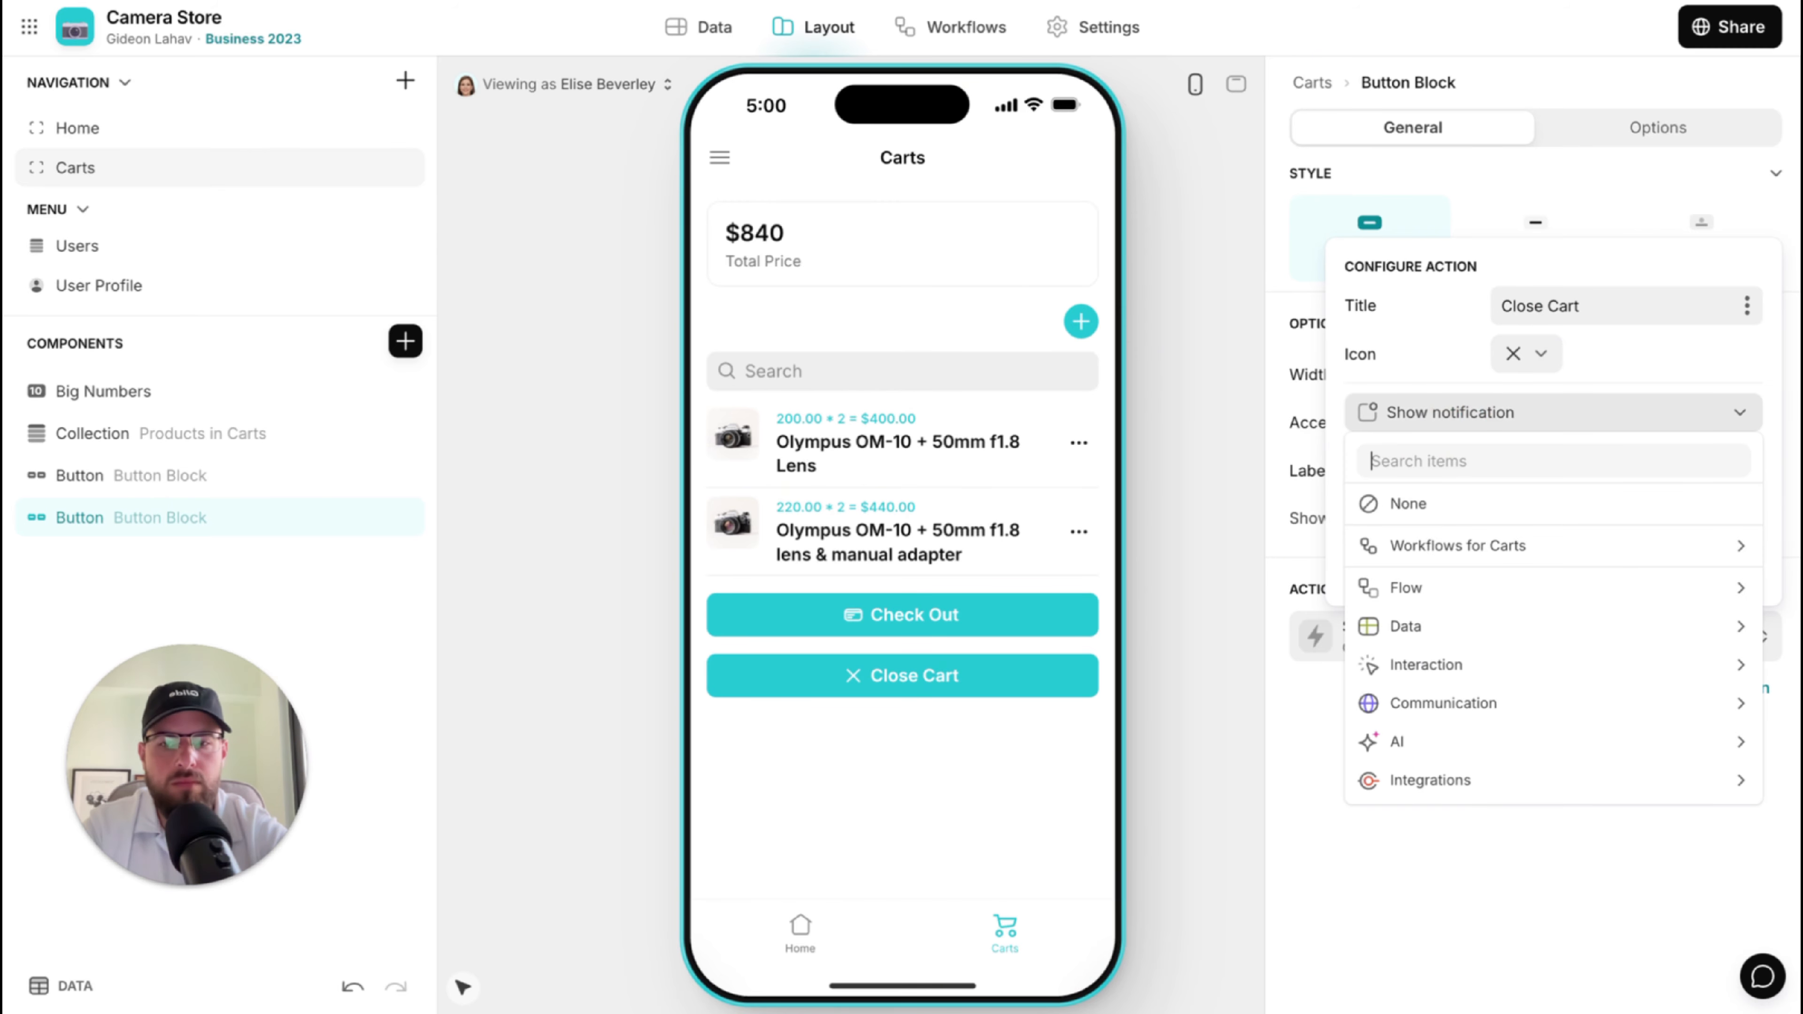
pyautogui.write('set')
pyautogui.click(1497, 499)
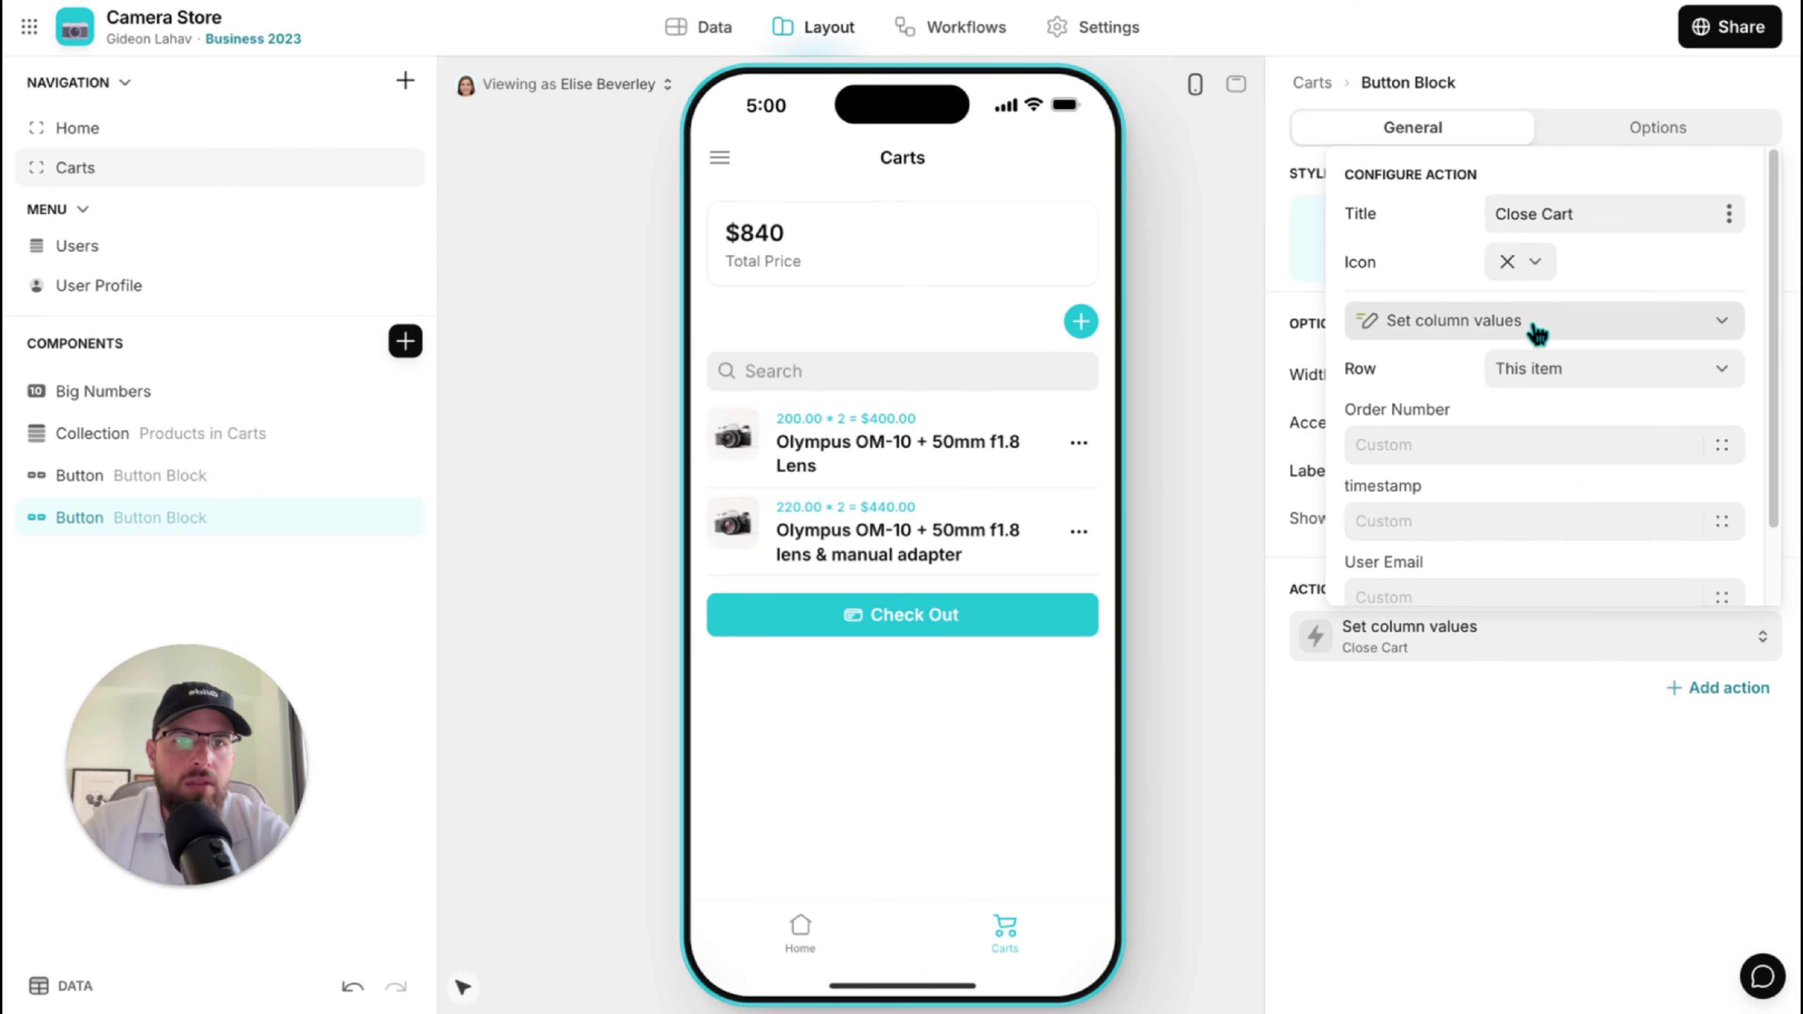
pyautogui.click(1536, 367)
pyautogui.moveTo(1534, 456)
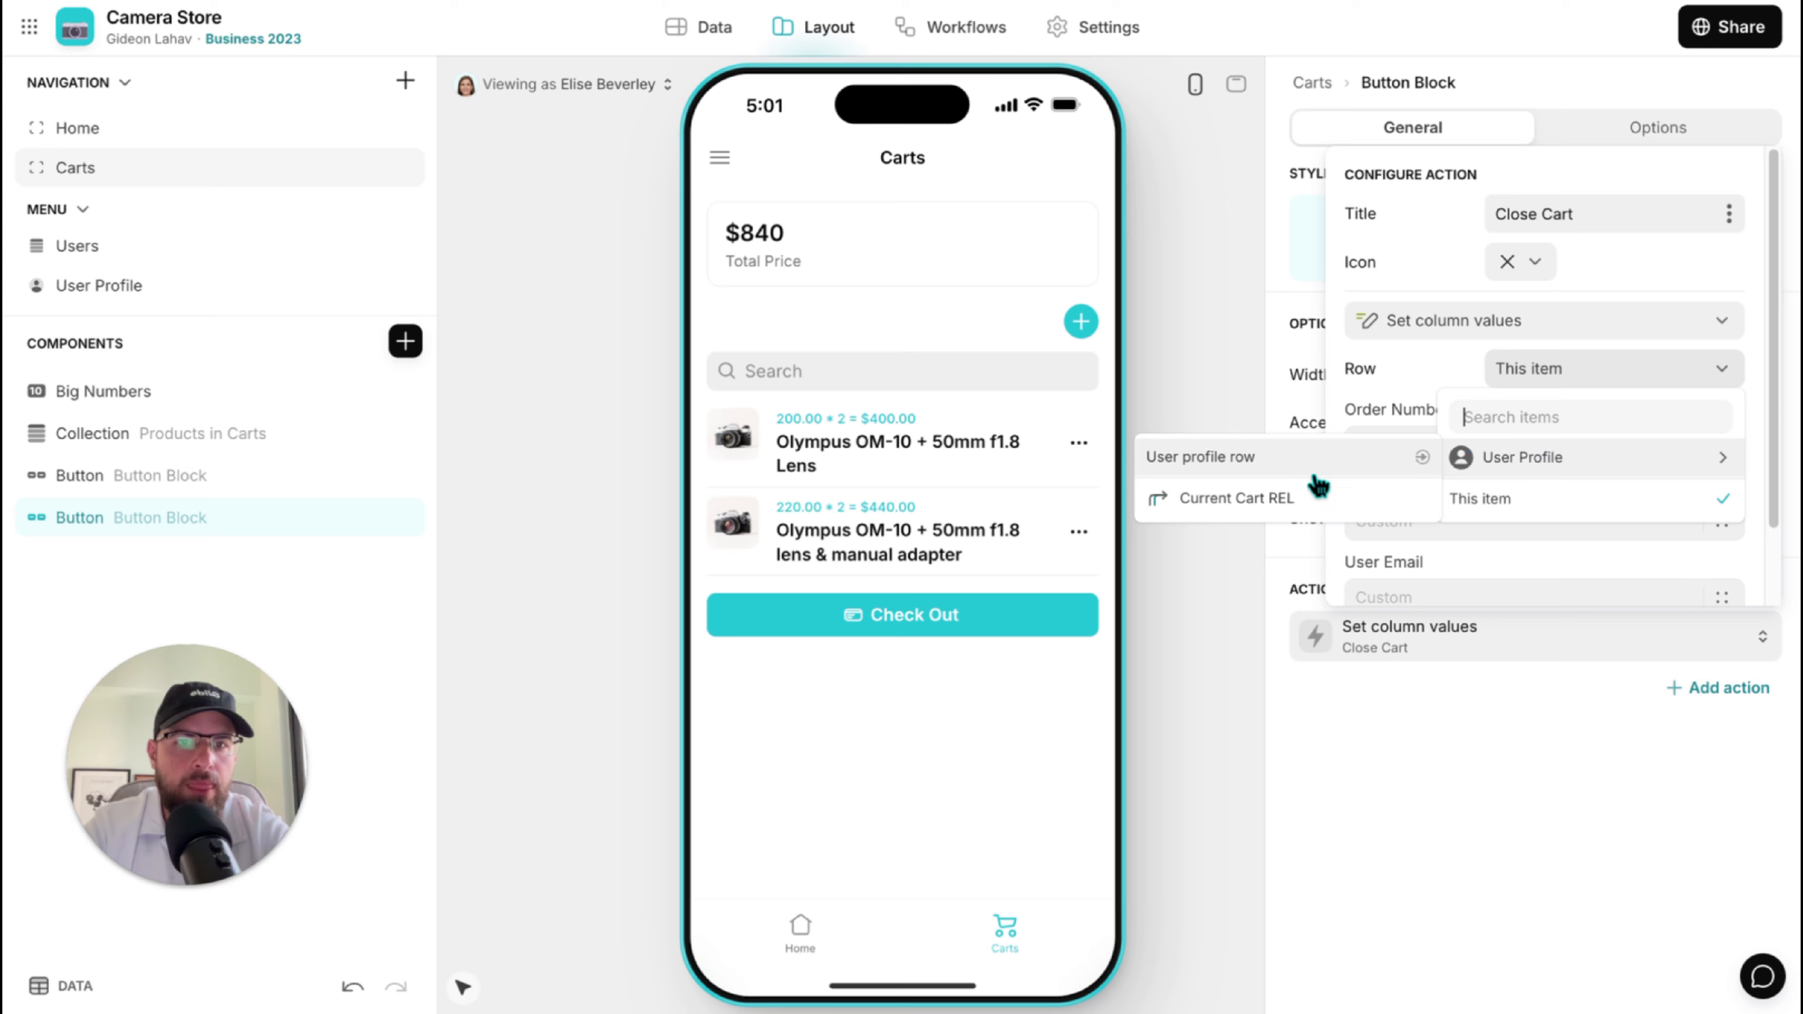
pyautogui.click(1315, 468)
# Make the Close Cart action clear the Current Cart value, and turn the button's accent off.
pyautogui.scroll(-5, 1542, 497)
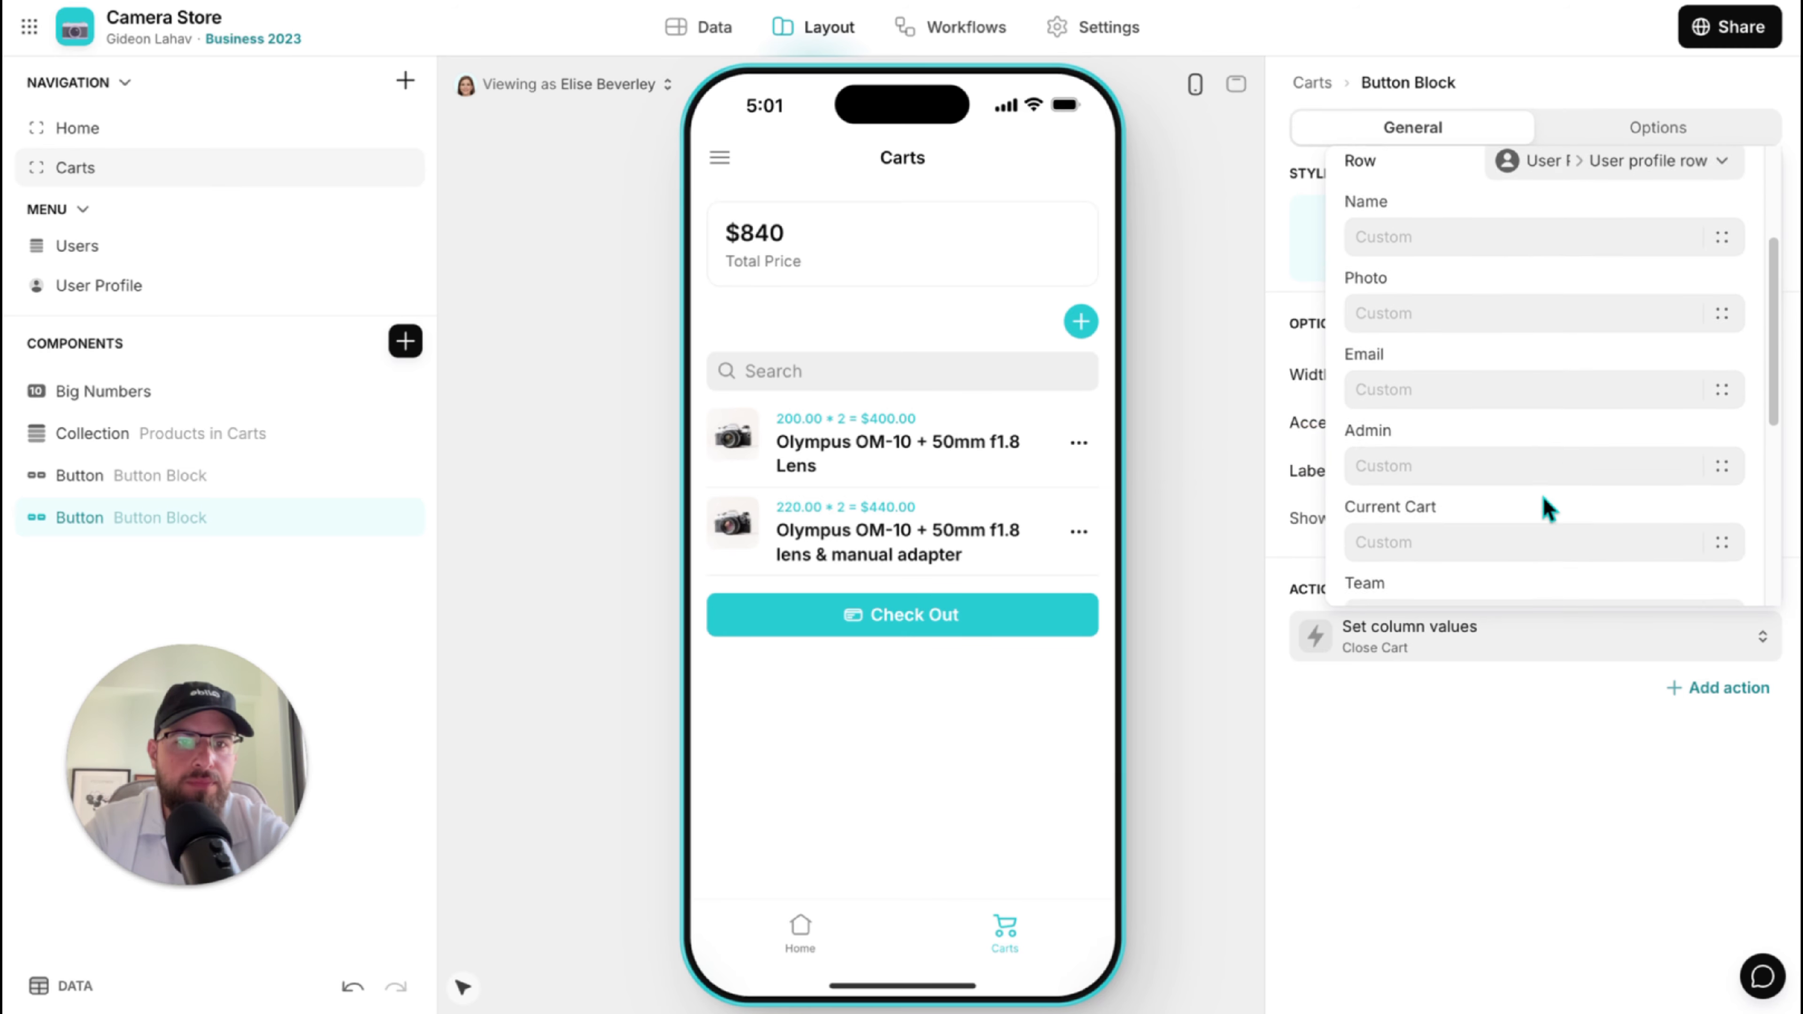
pyautogui.click(1721, 442)
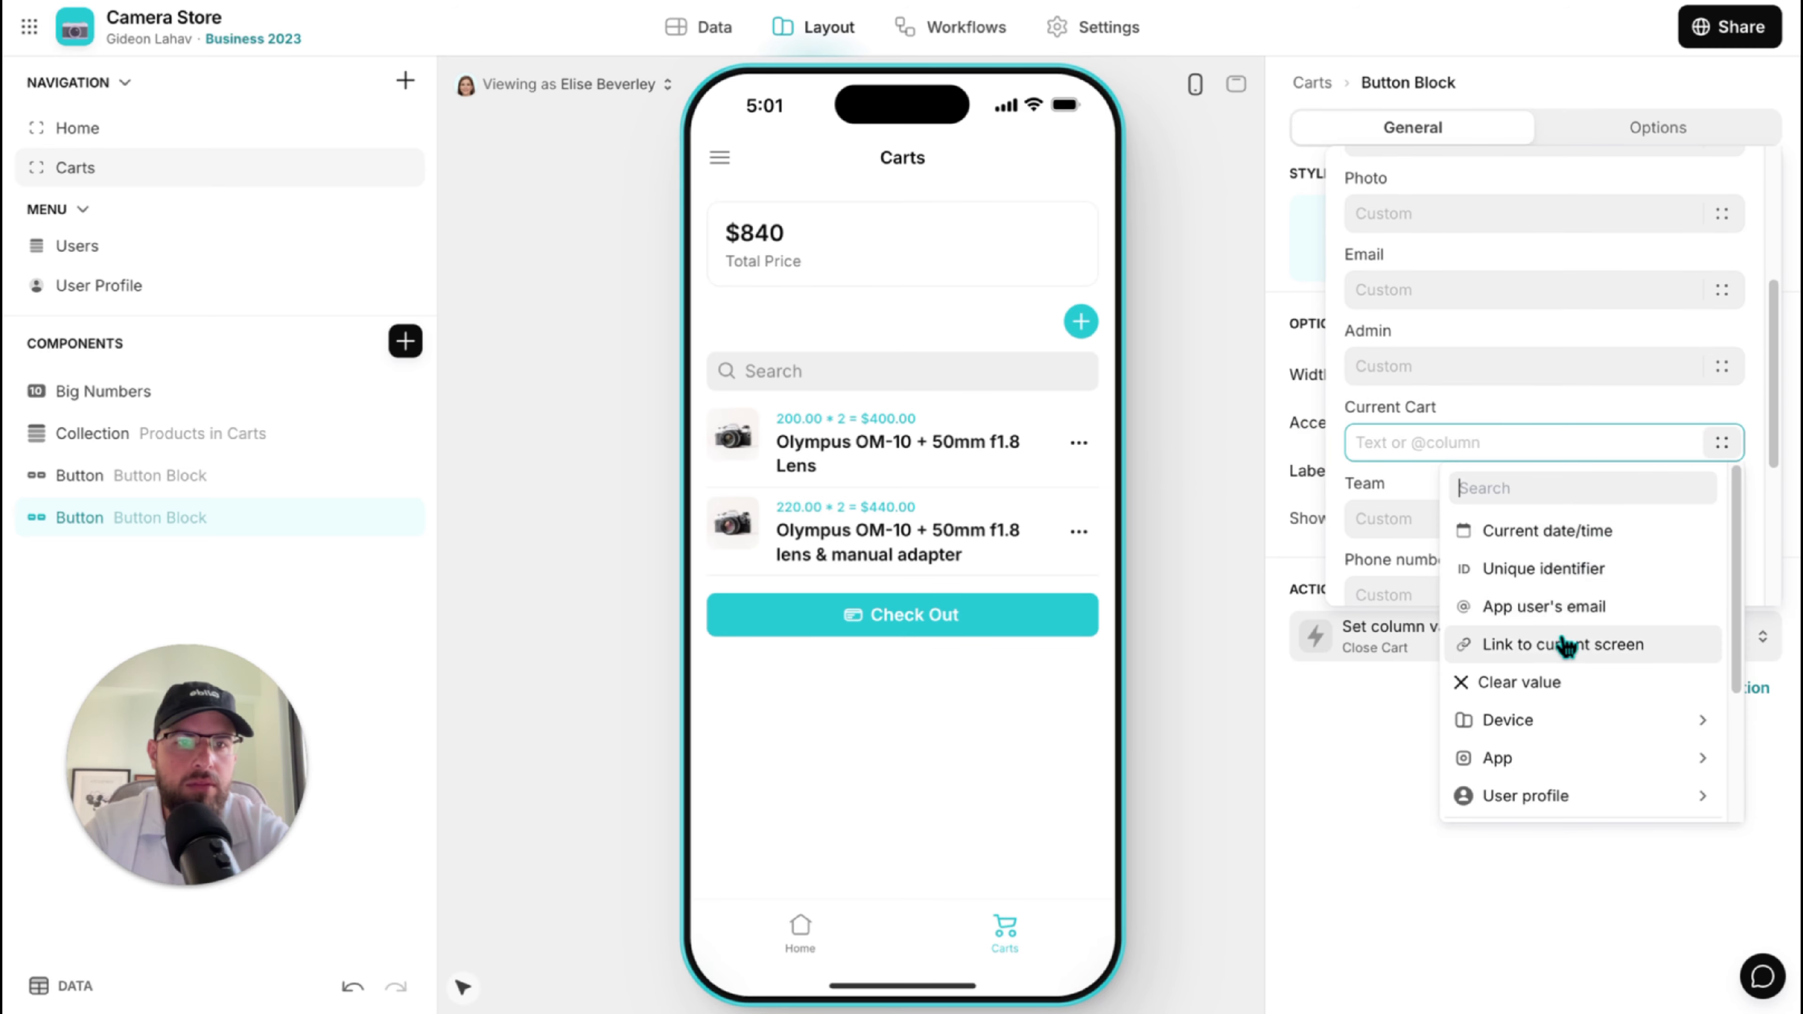
pyautogui.click(1555, 682)
pyautogui.click(1516, 895)
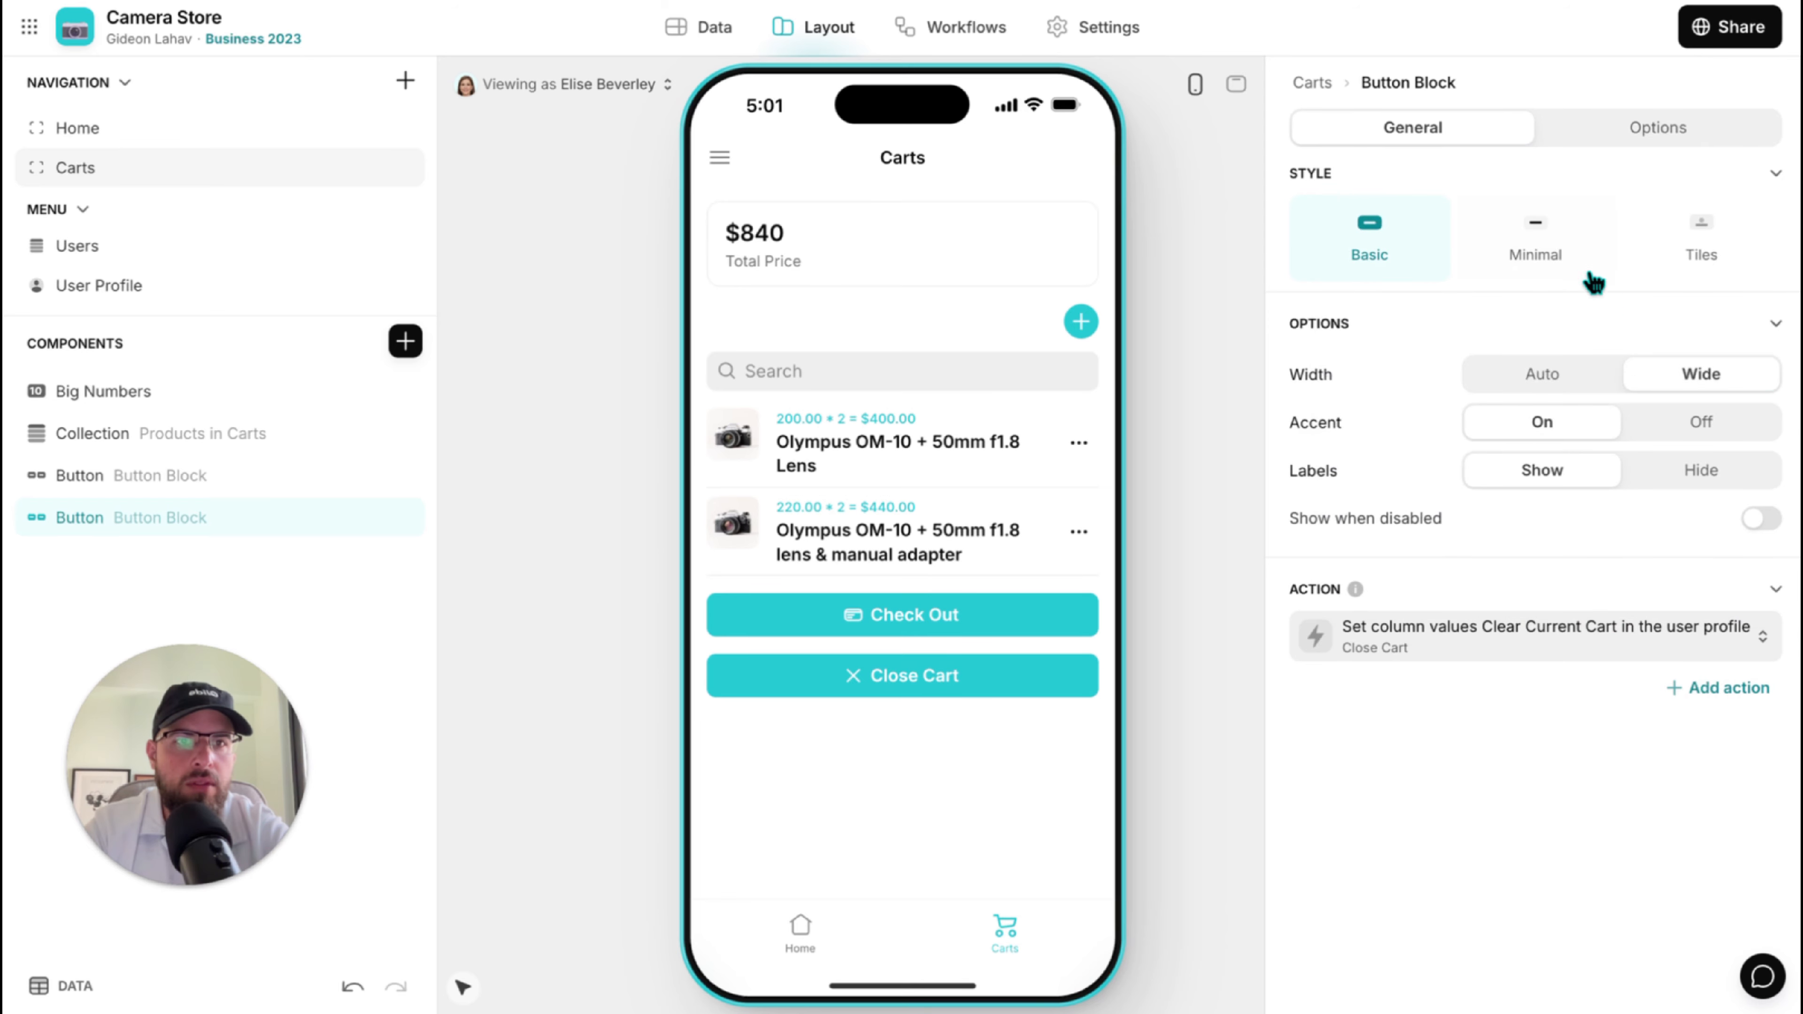
pyautogui.click(1703, 422)
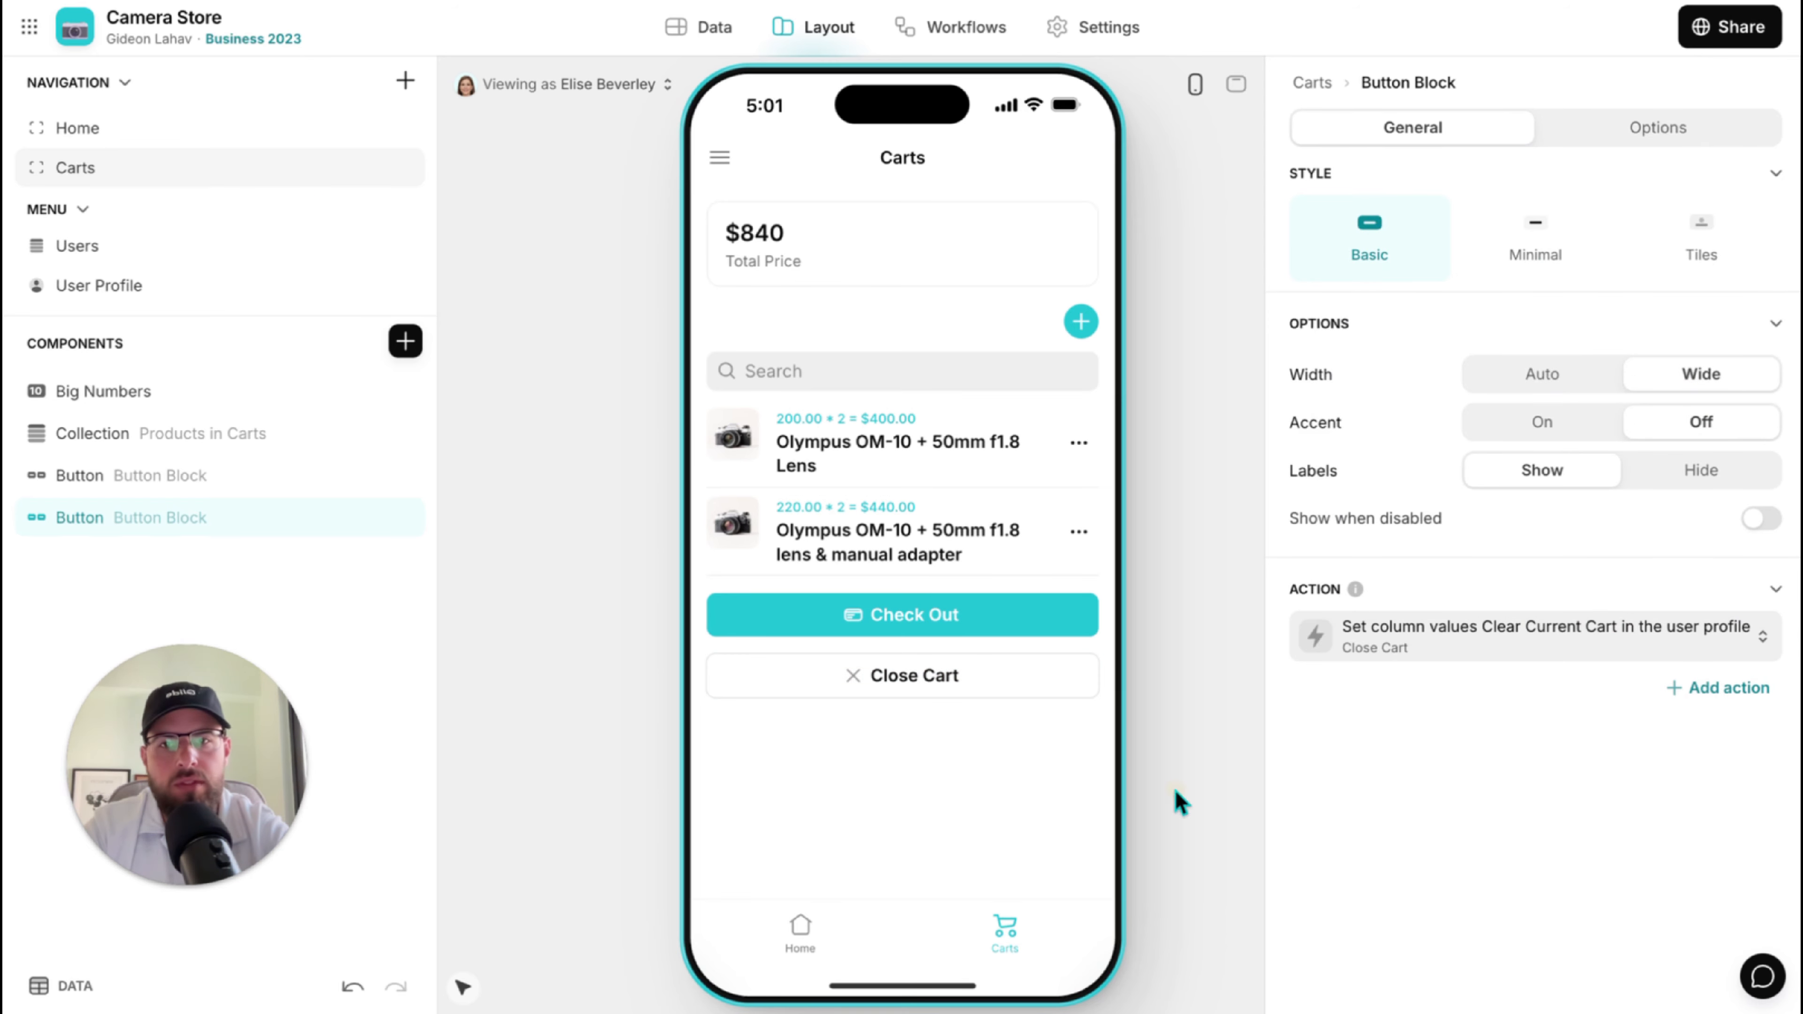
# Run Close Cart in the preview, check the carts listed on the User Profile, and return to Home.
pyautogui.click(942, 680)
pyautogui.click(922, 576)
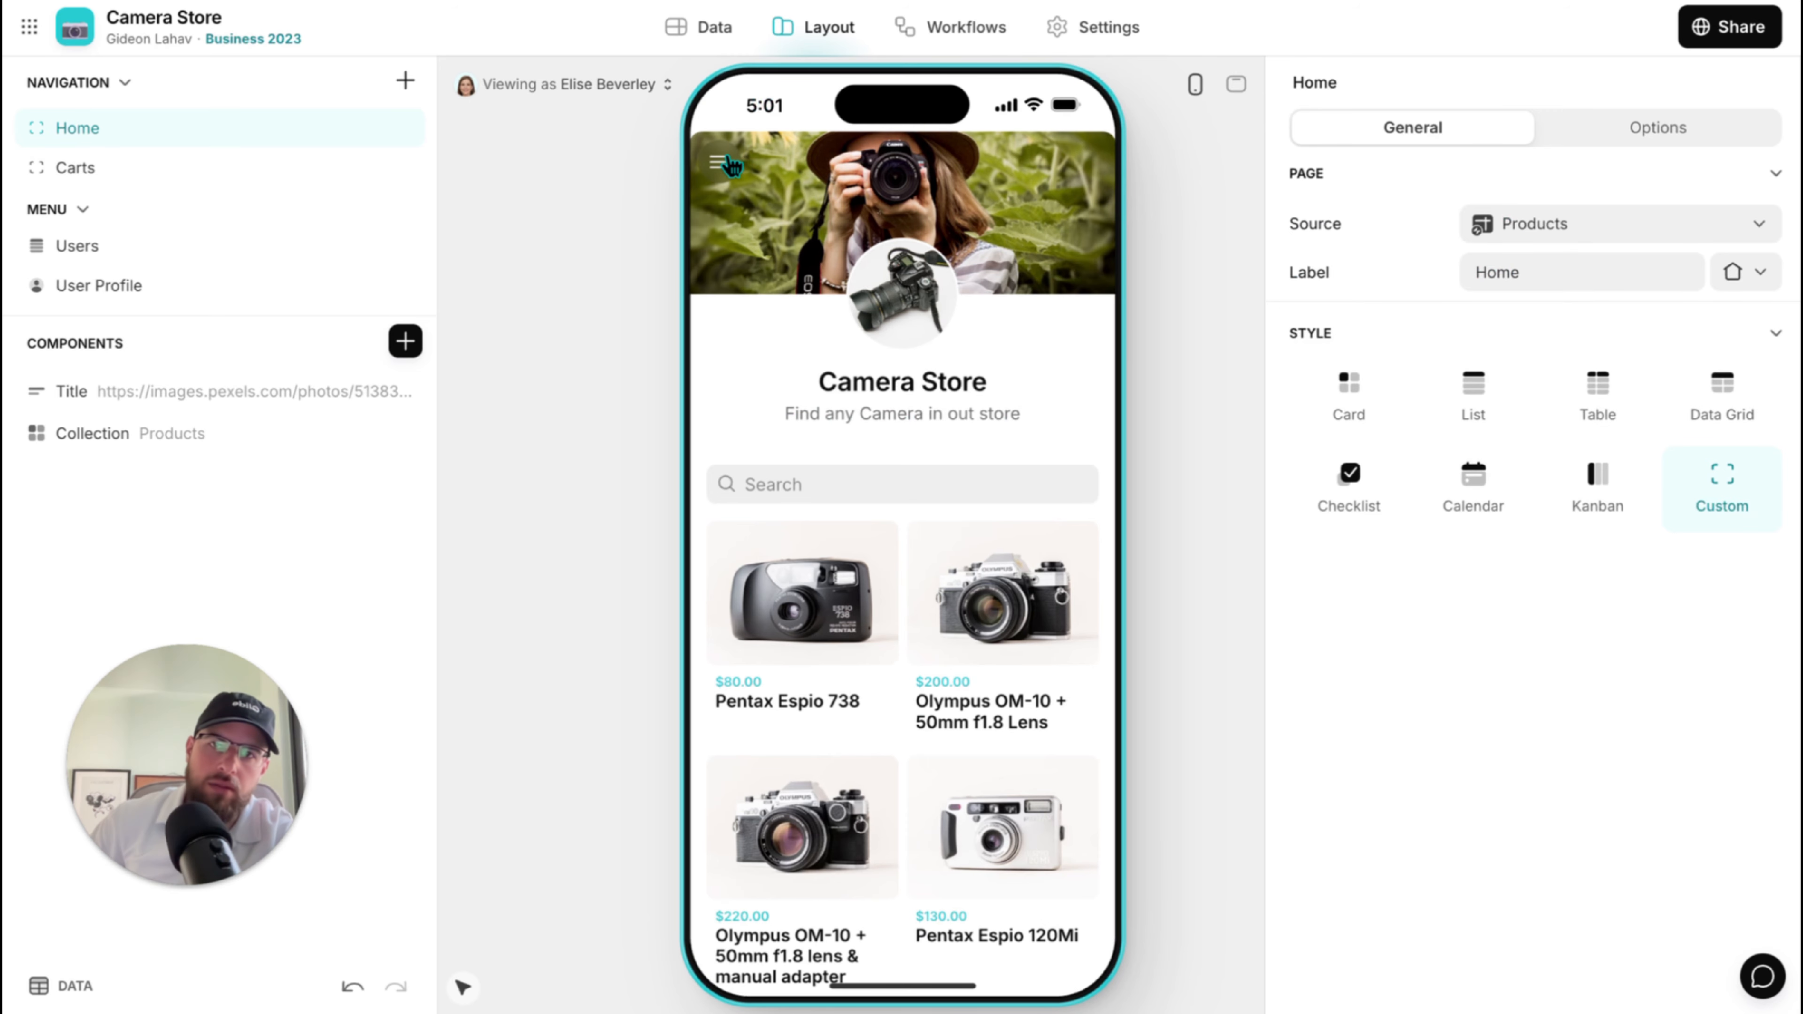
pyautogui.click(718, 162)
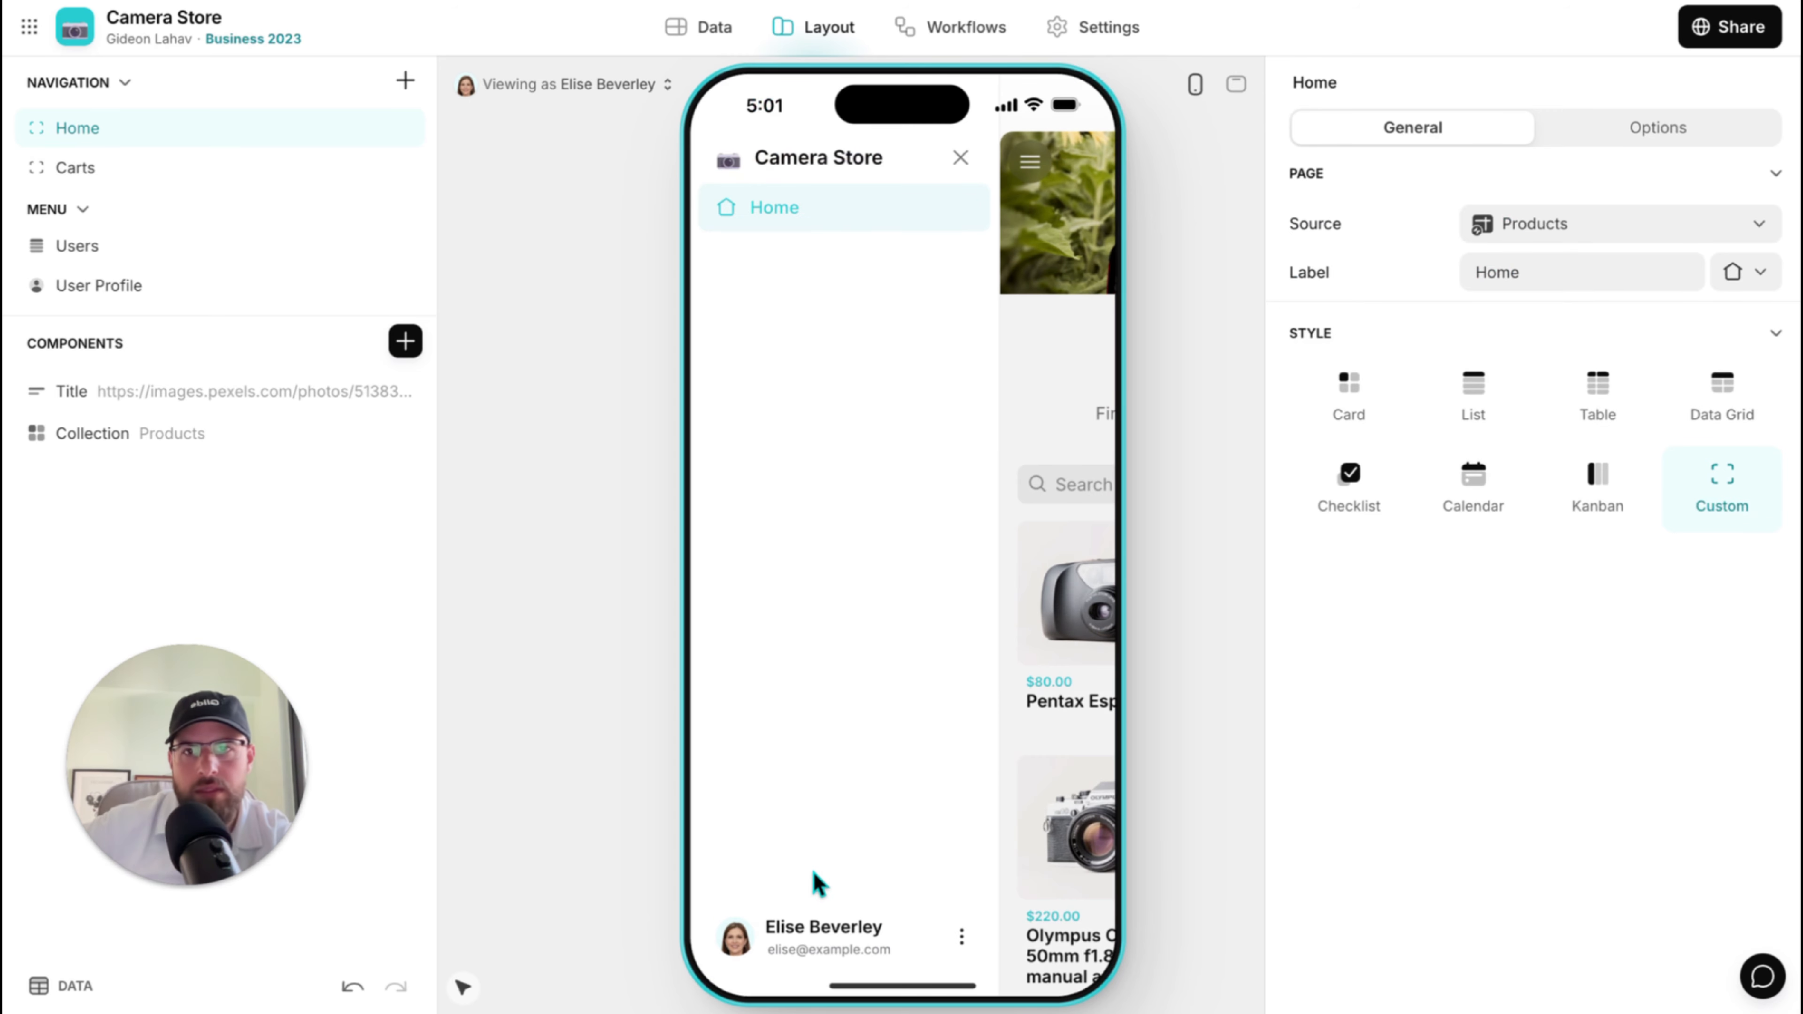
pyautogui.click(818, 934)
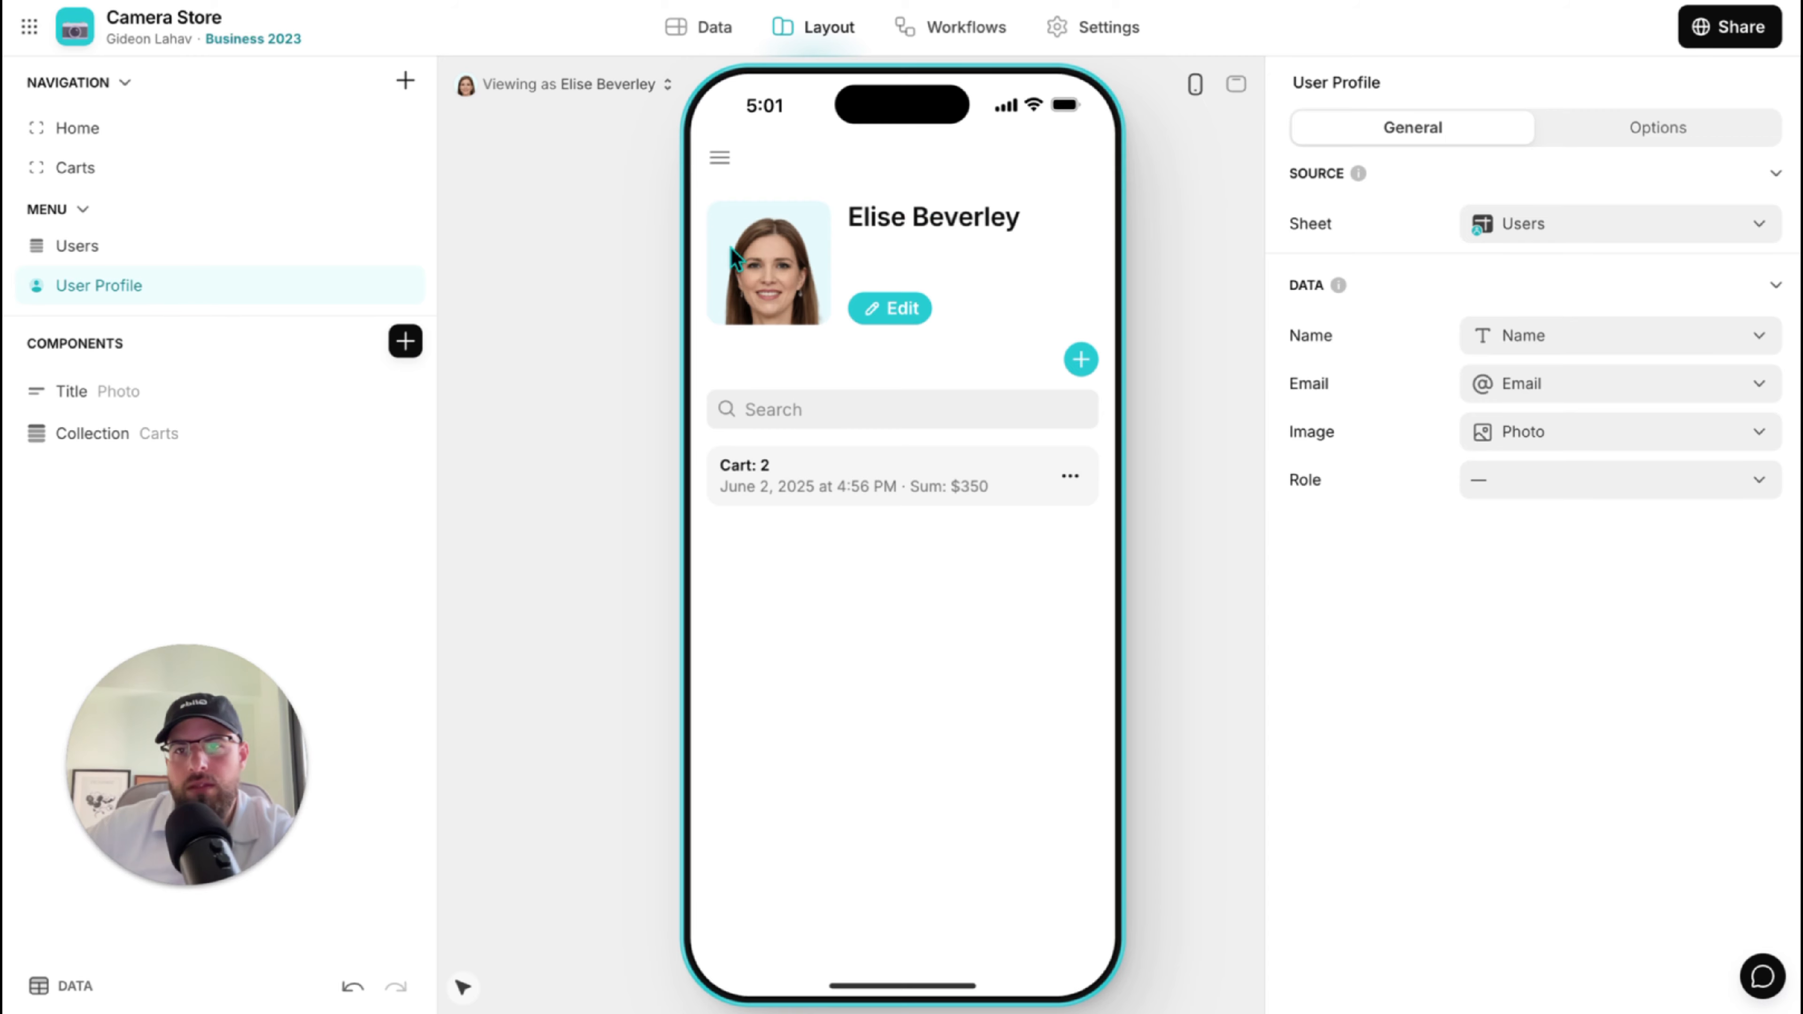
pyautogui.click(720, 163)
pyautogui.click(777, 205)
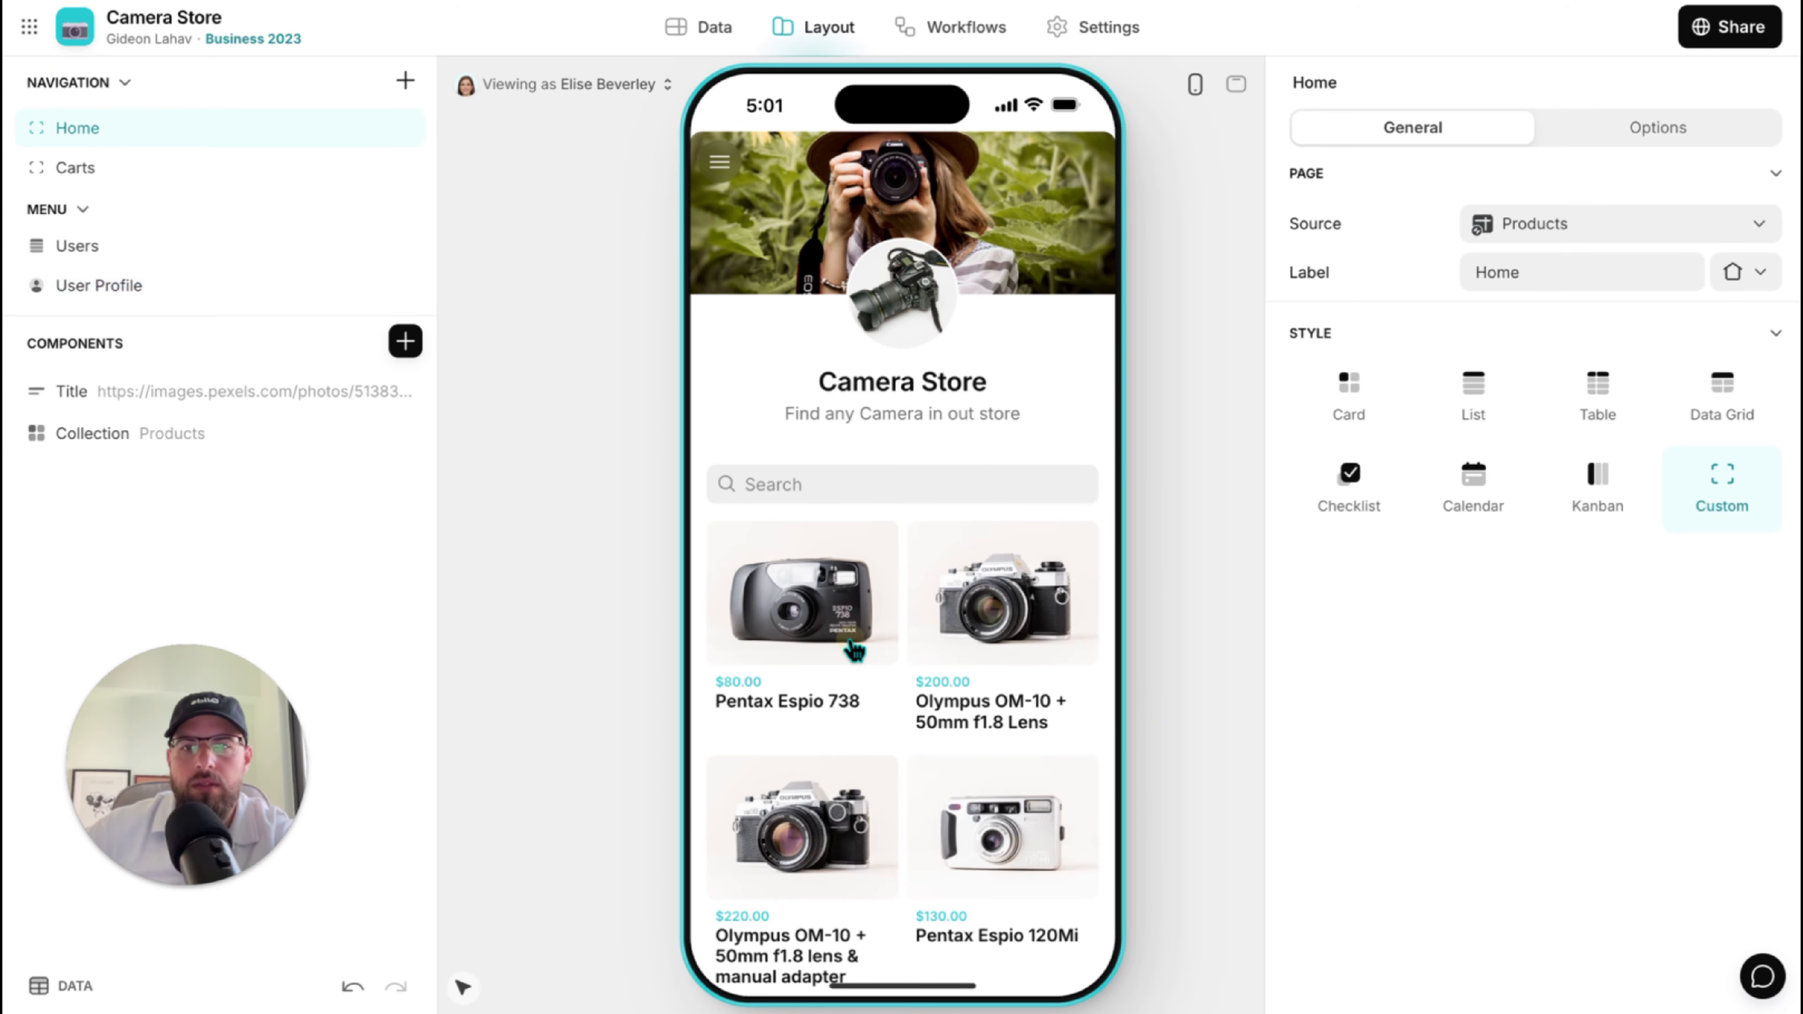
# Add one Olympus MJU Zoom 70 to the cart in the preview and open the Carts screen.
pyautogui.click(854, 649)
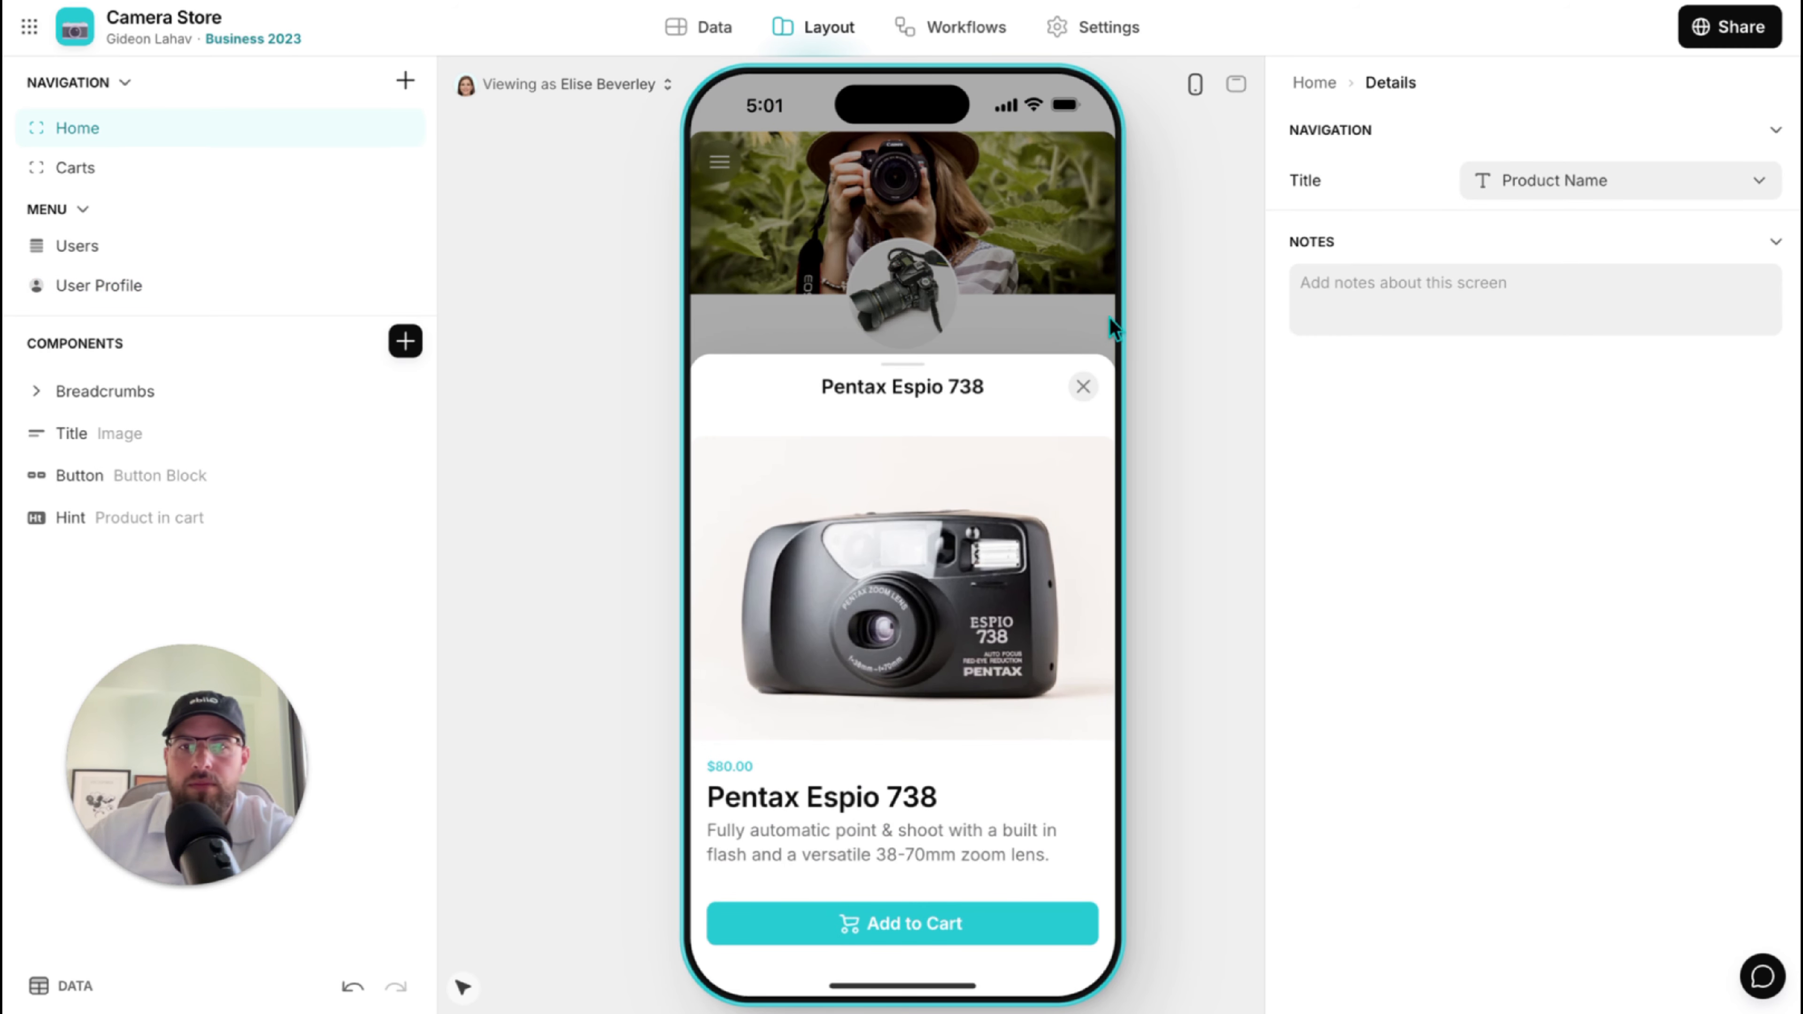
pyautogui.click(1087, 387)
pyautogui.scroll(-5, 803, 572)
pyautogui.click(803, 572)
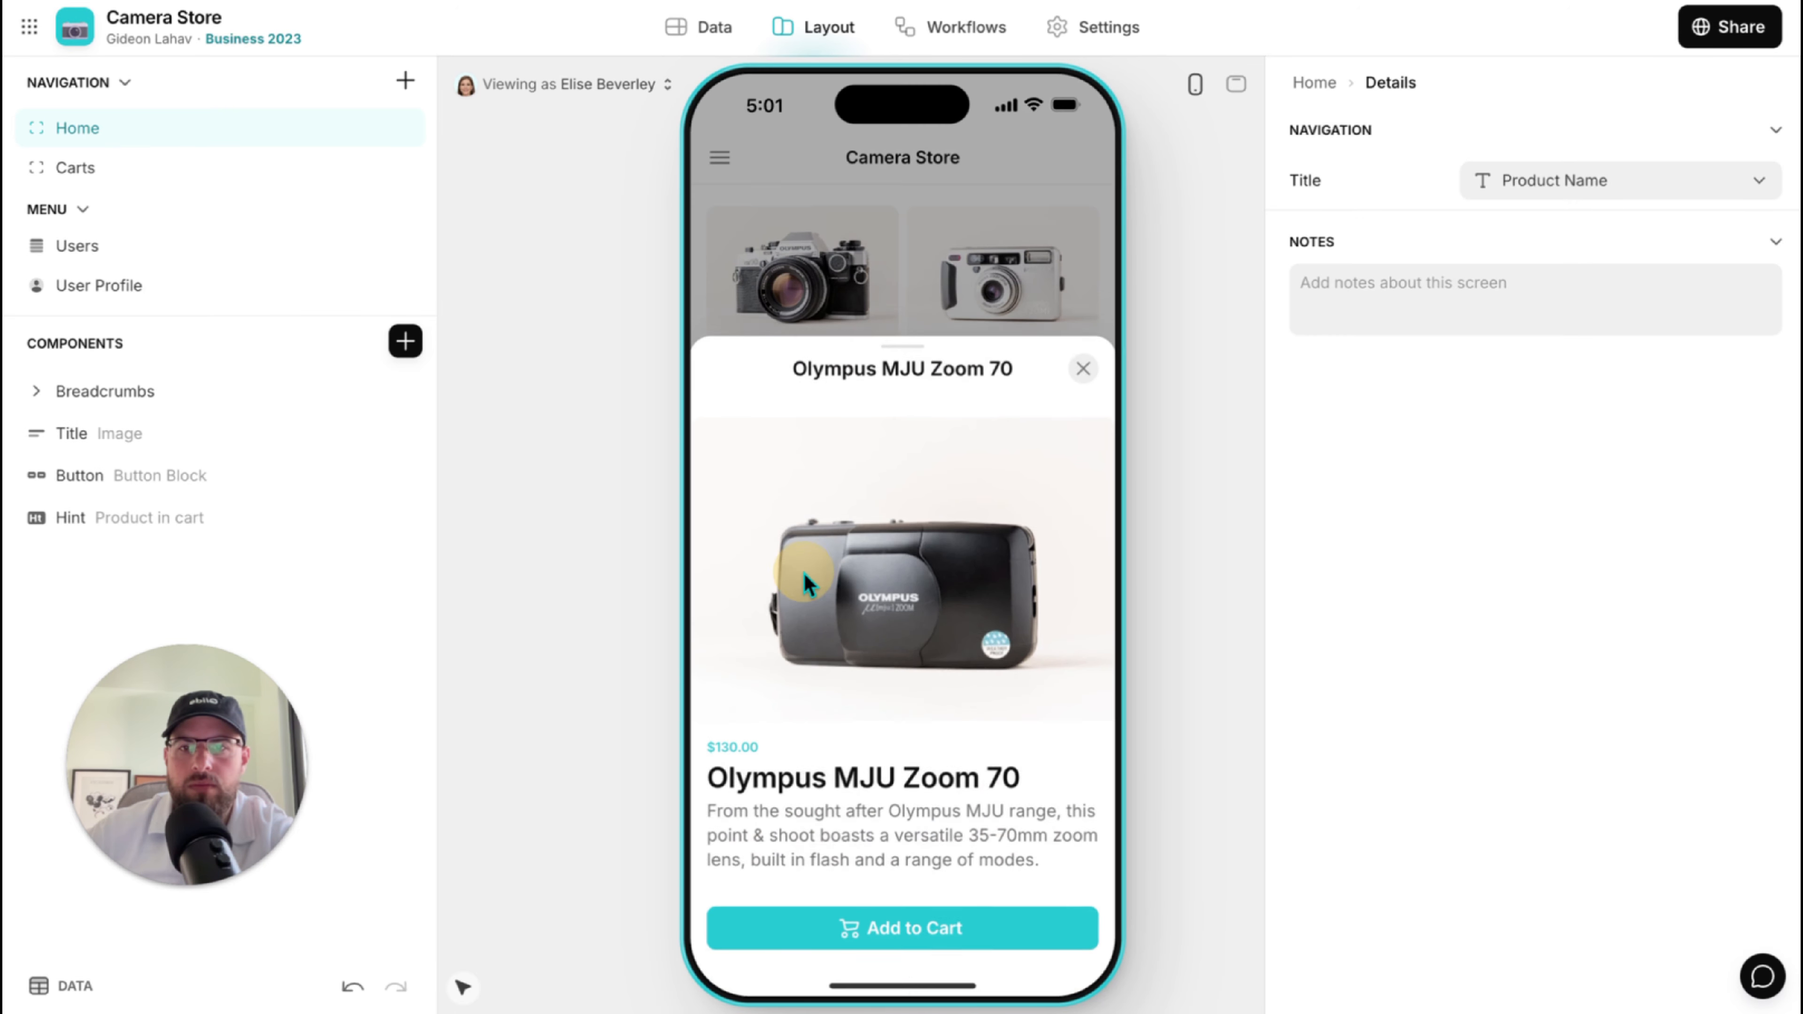
pyautogui.click(872, 925)
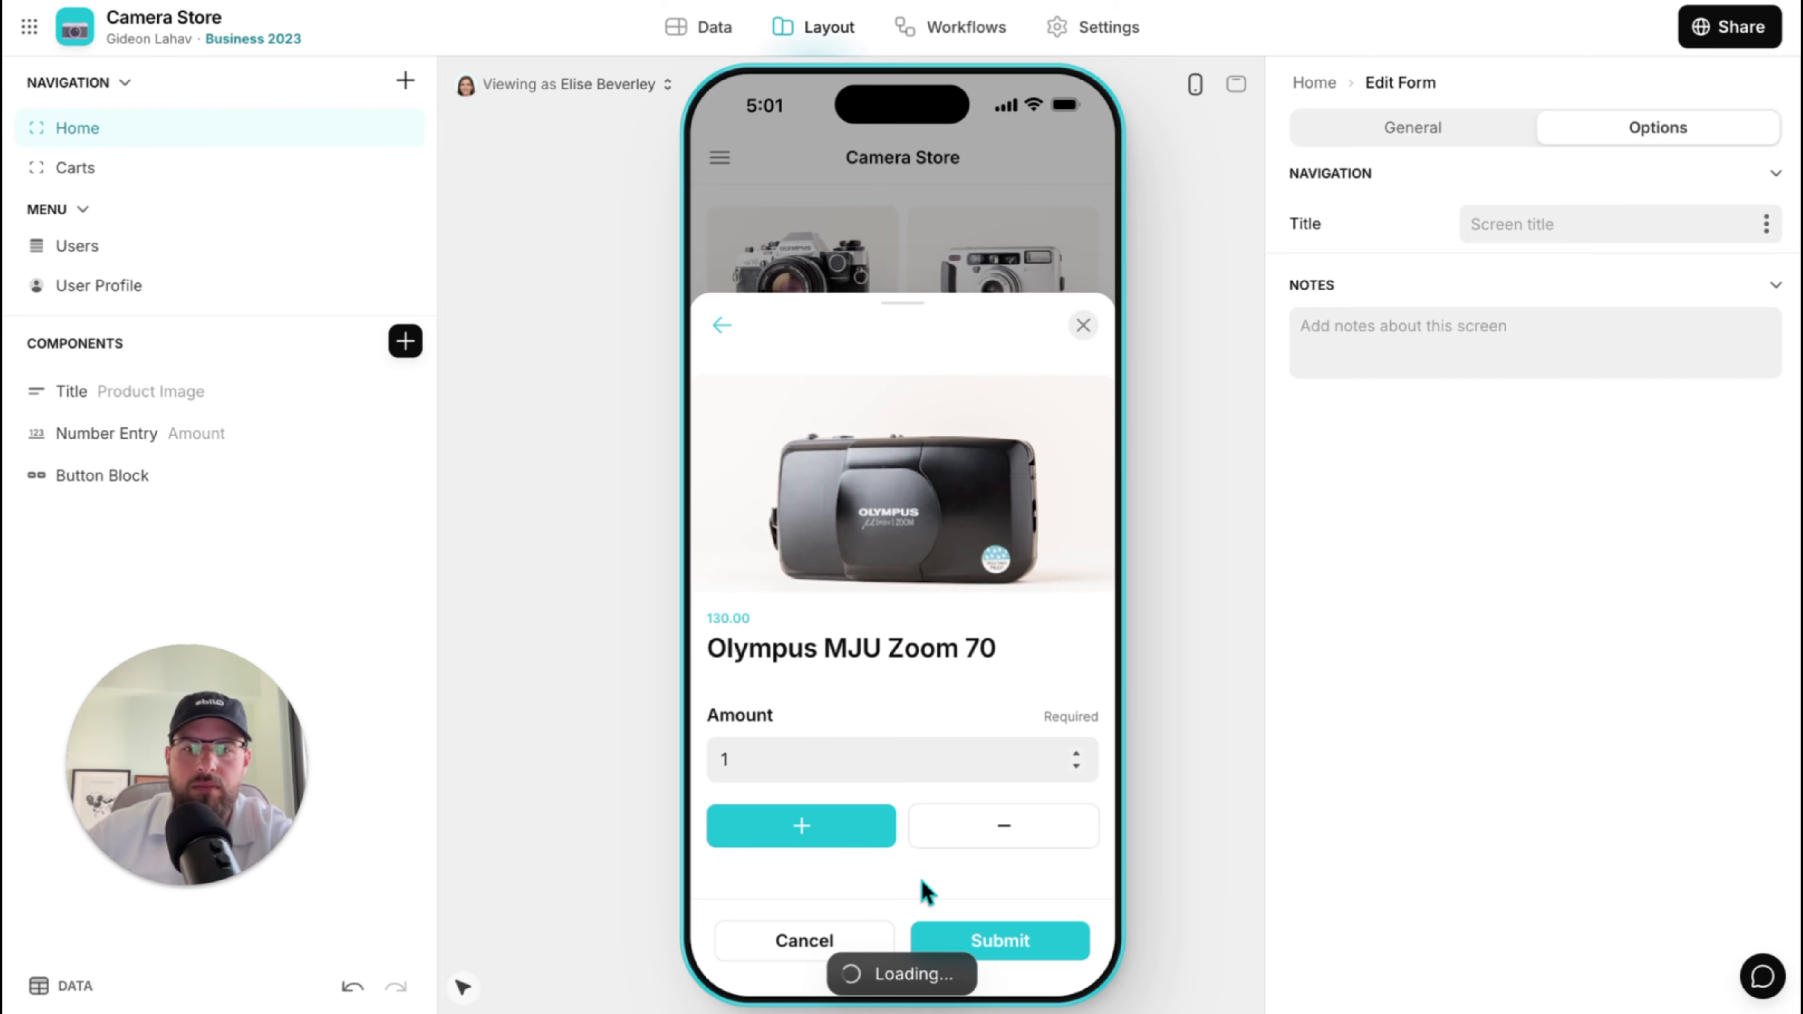
pyautogui.click(1013, 944)
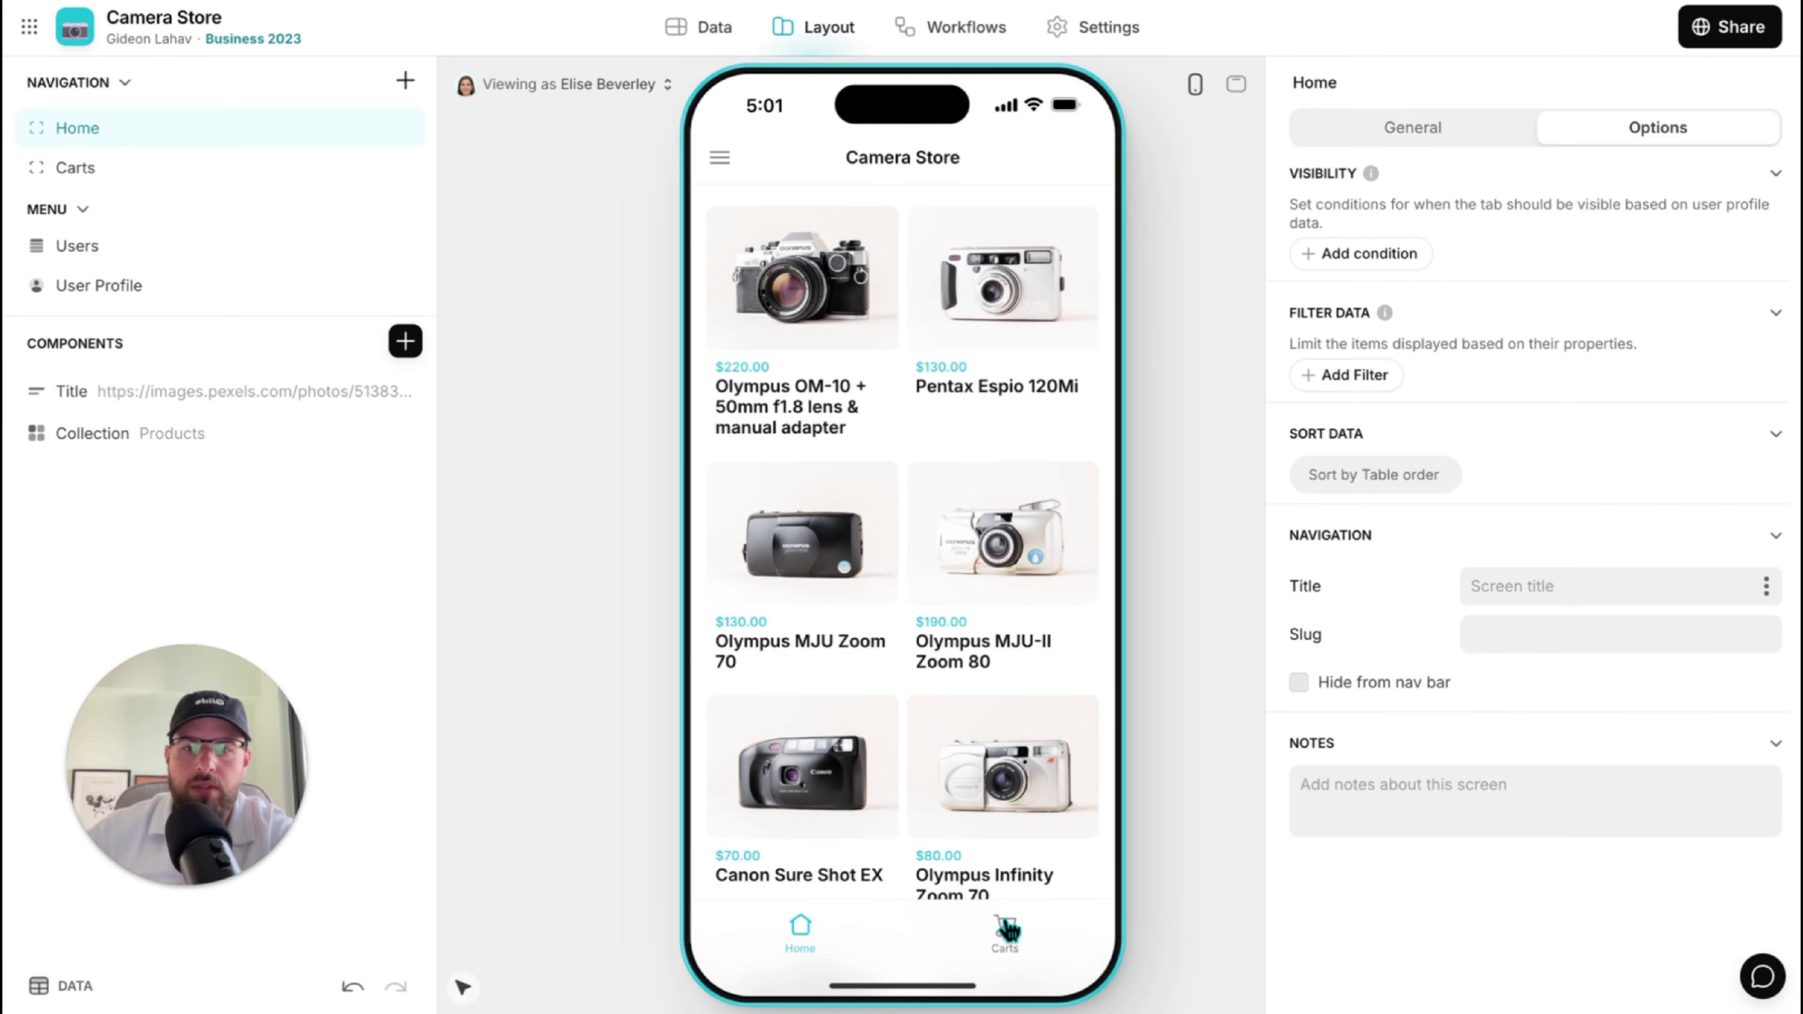
pyautogui.click(1005, 931)
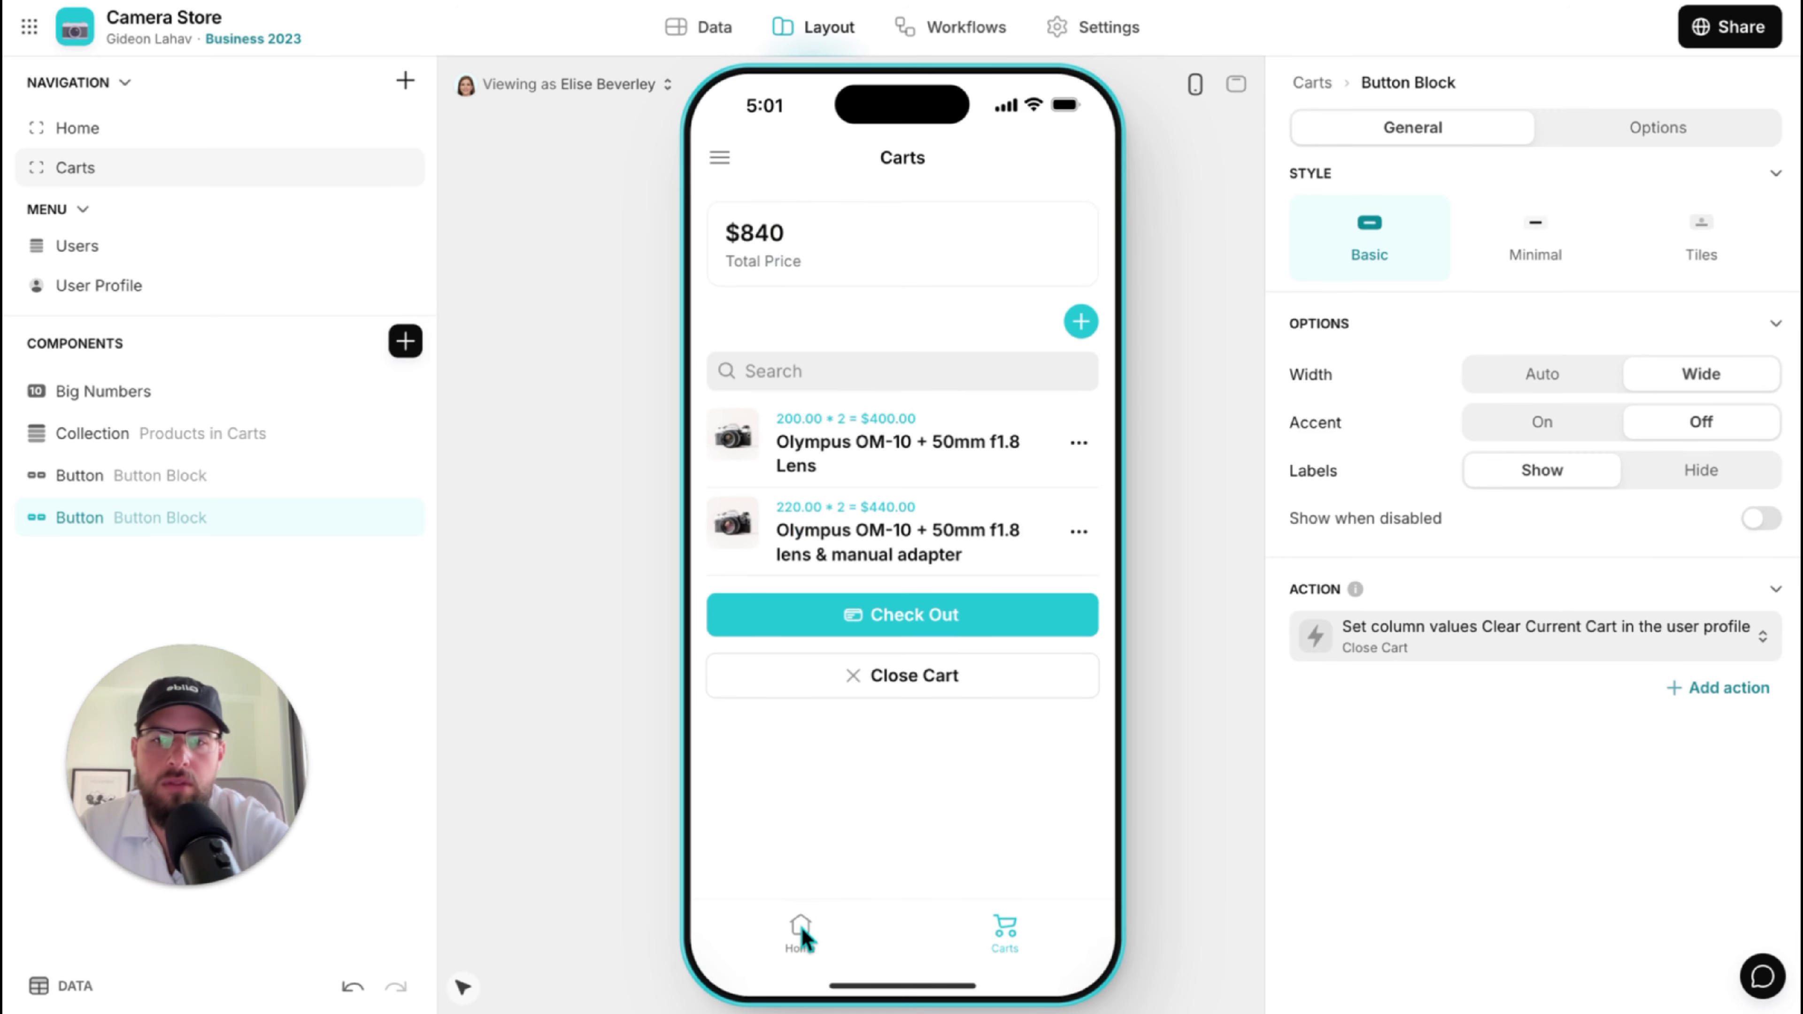
# Search the Users table for the newest cart's row ID, examine the Current Cart column, and return to the layout editor.
pyautogui.click(701, 27)
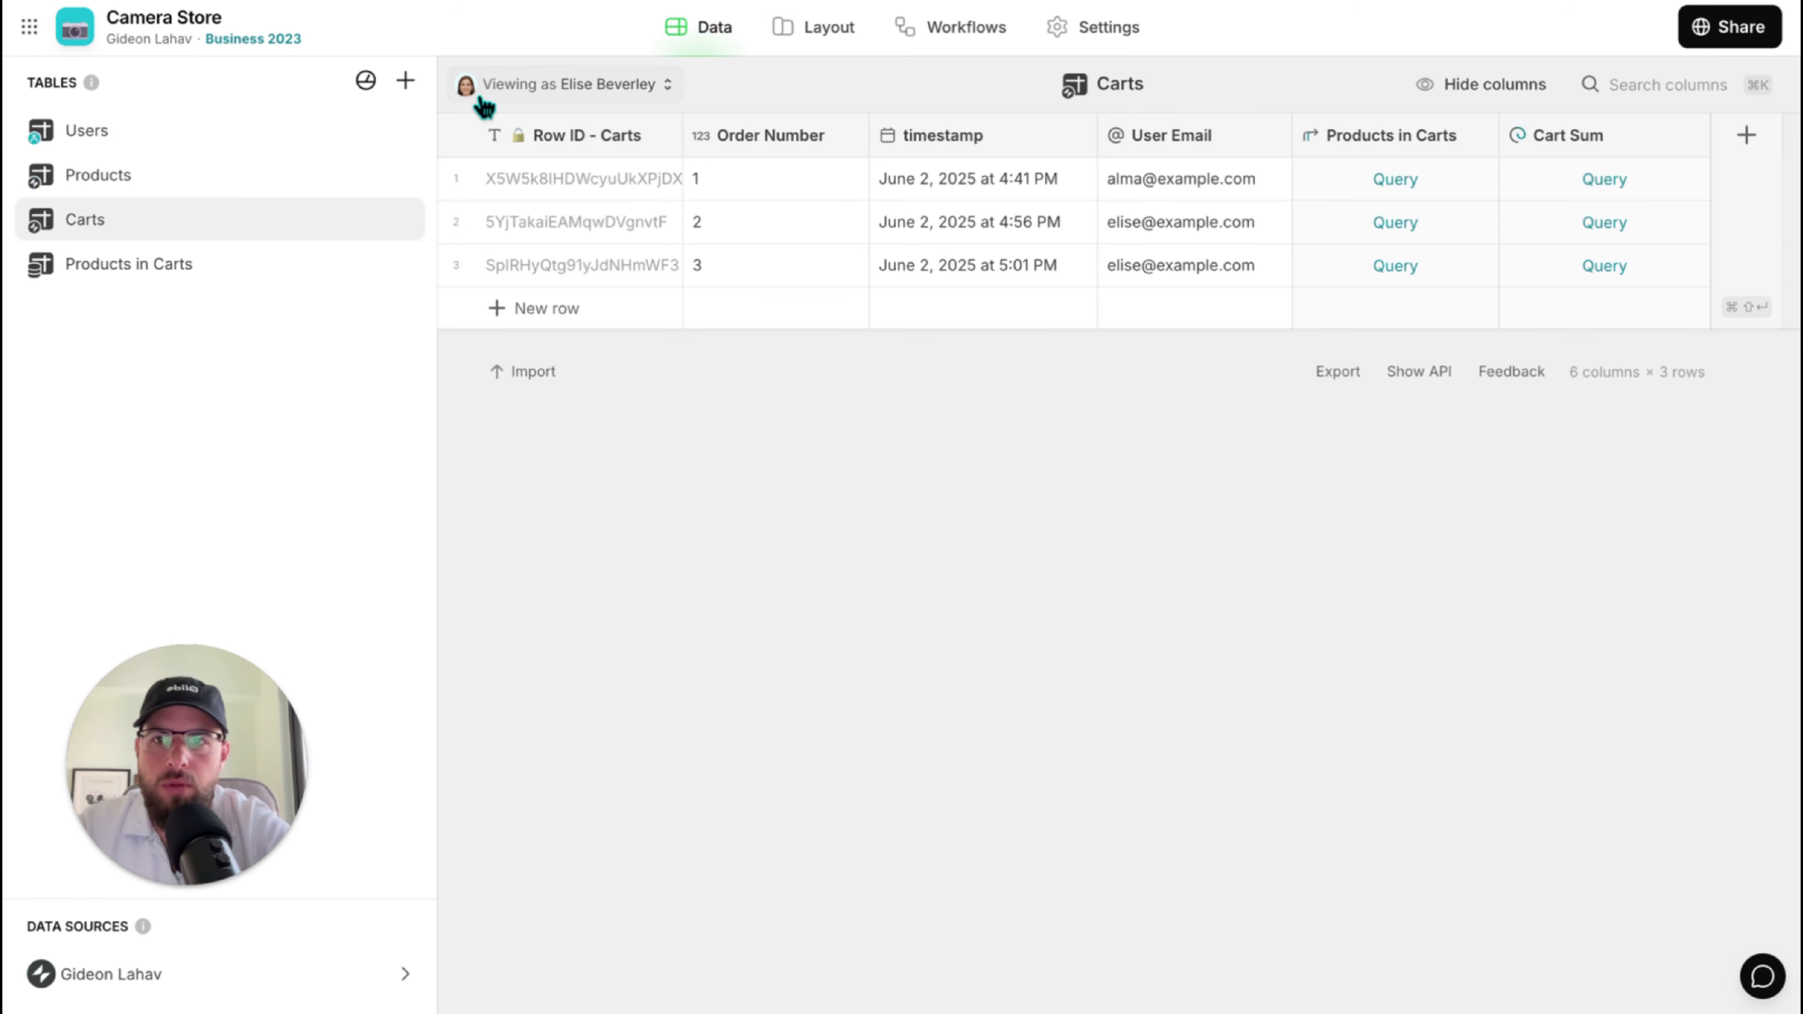
pyautogui.click(626, 255)
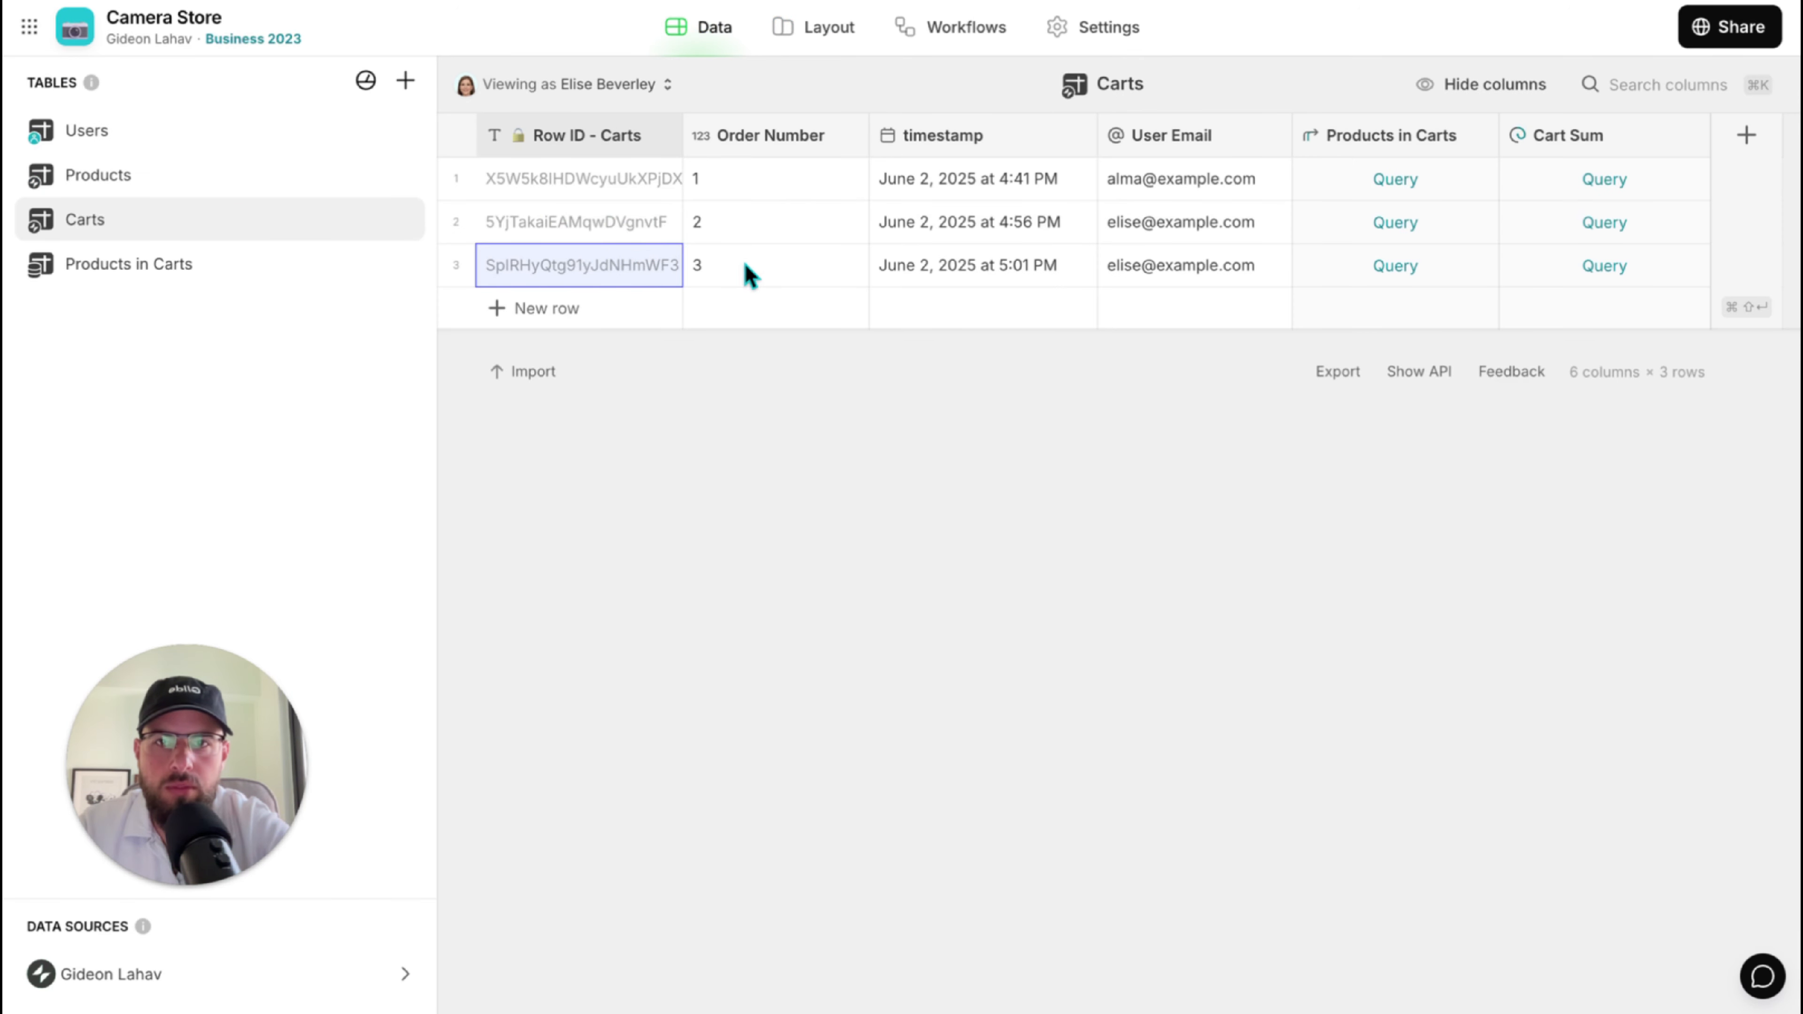
pyautogui.click(171, 135)
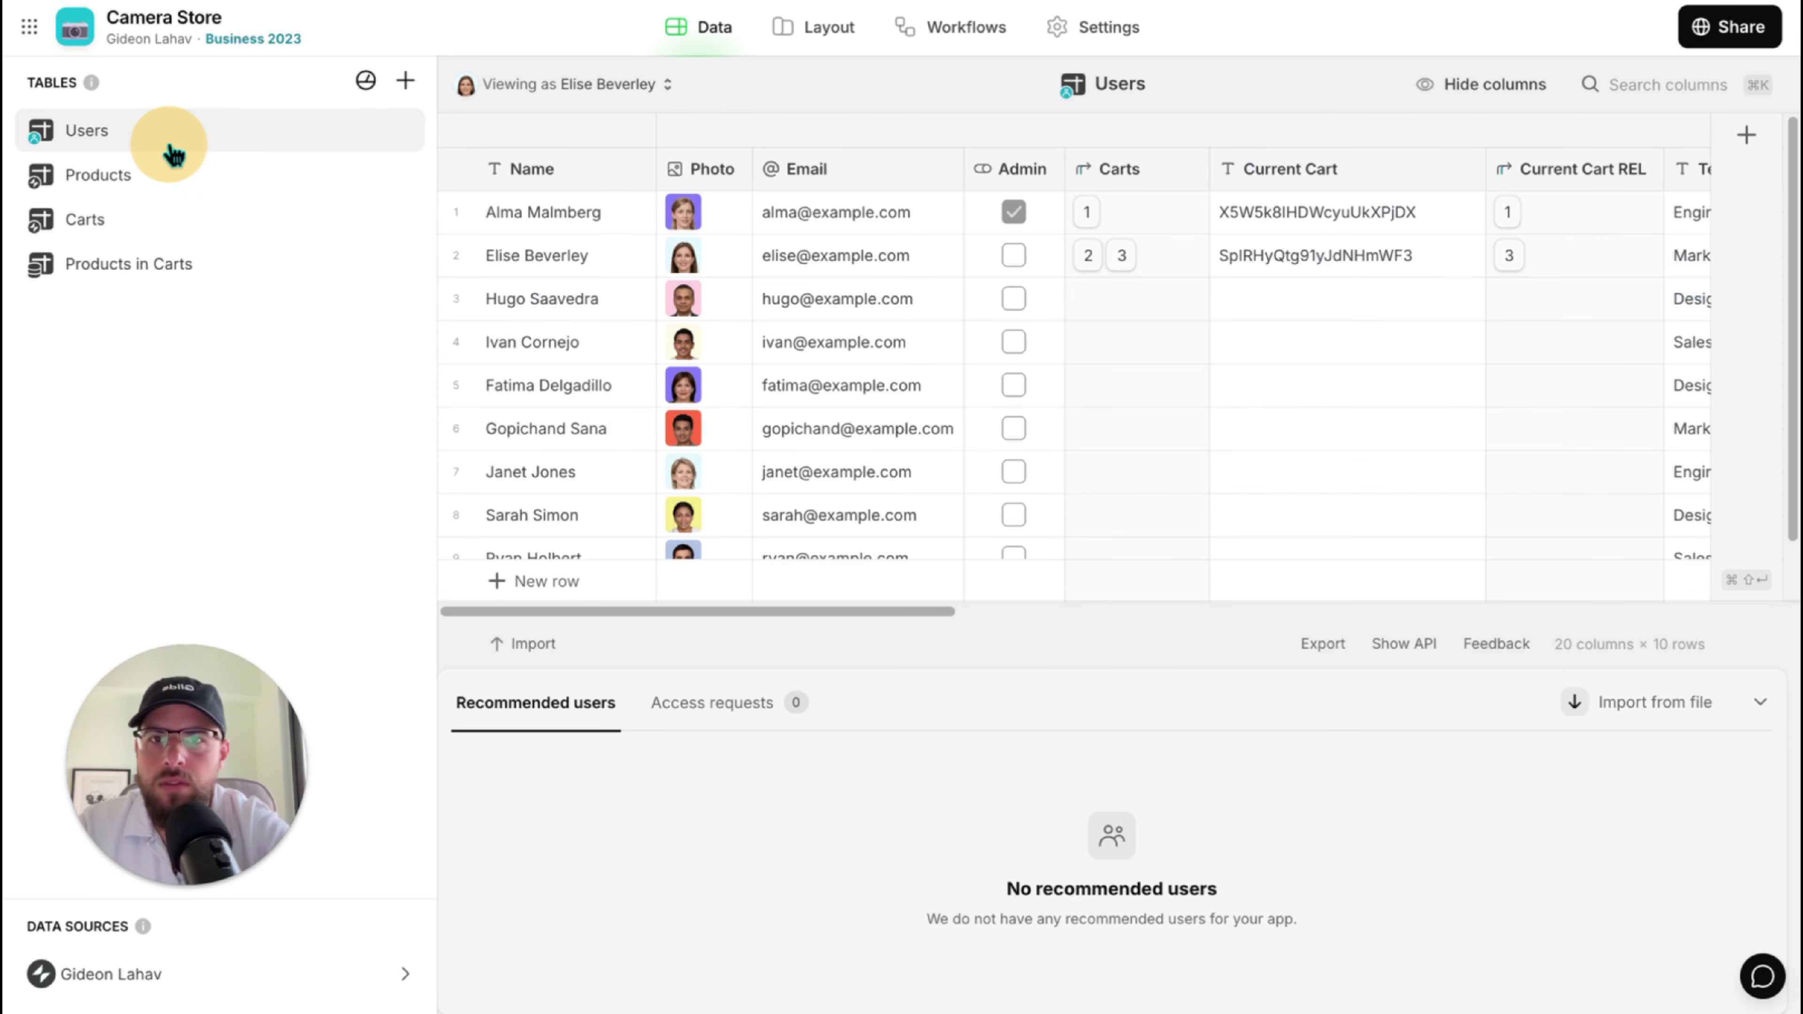
pyautogui.hscroll(2, 980, 241)
pyautogui.press('super+f')
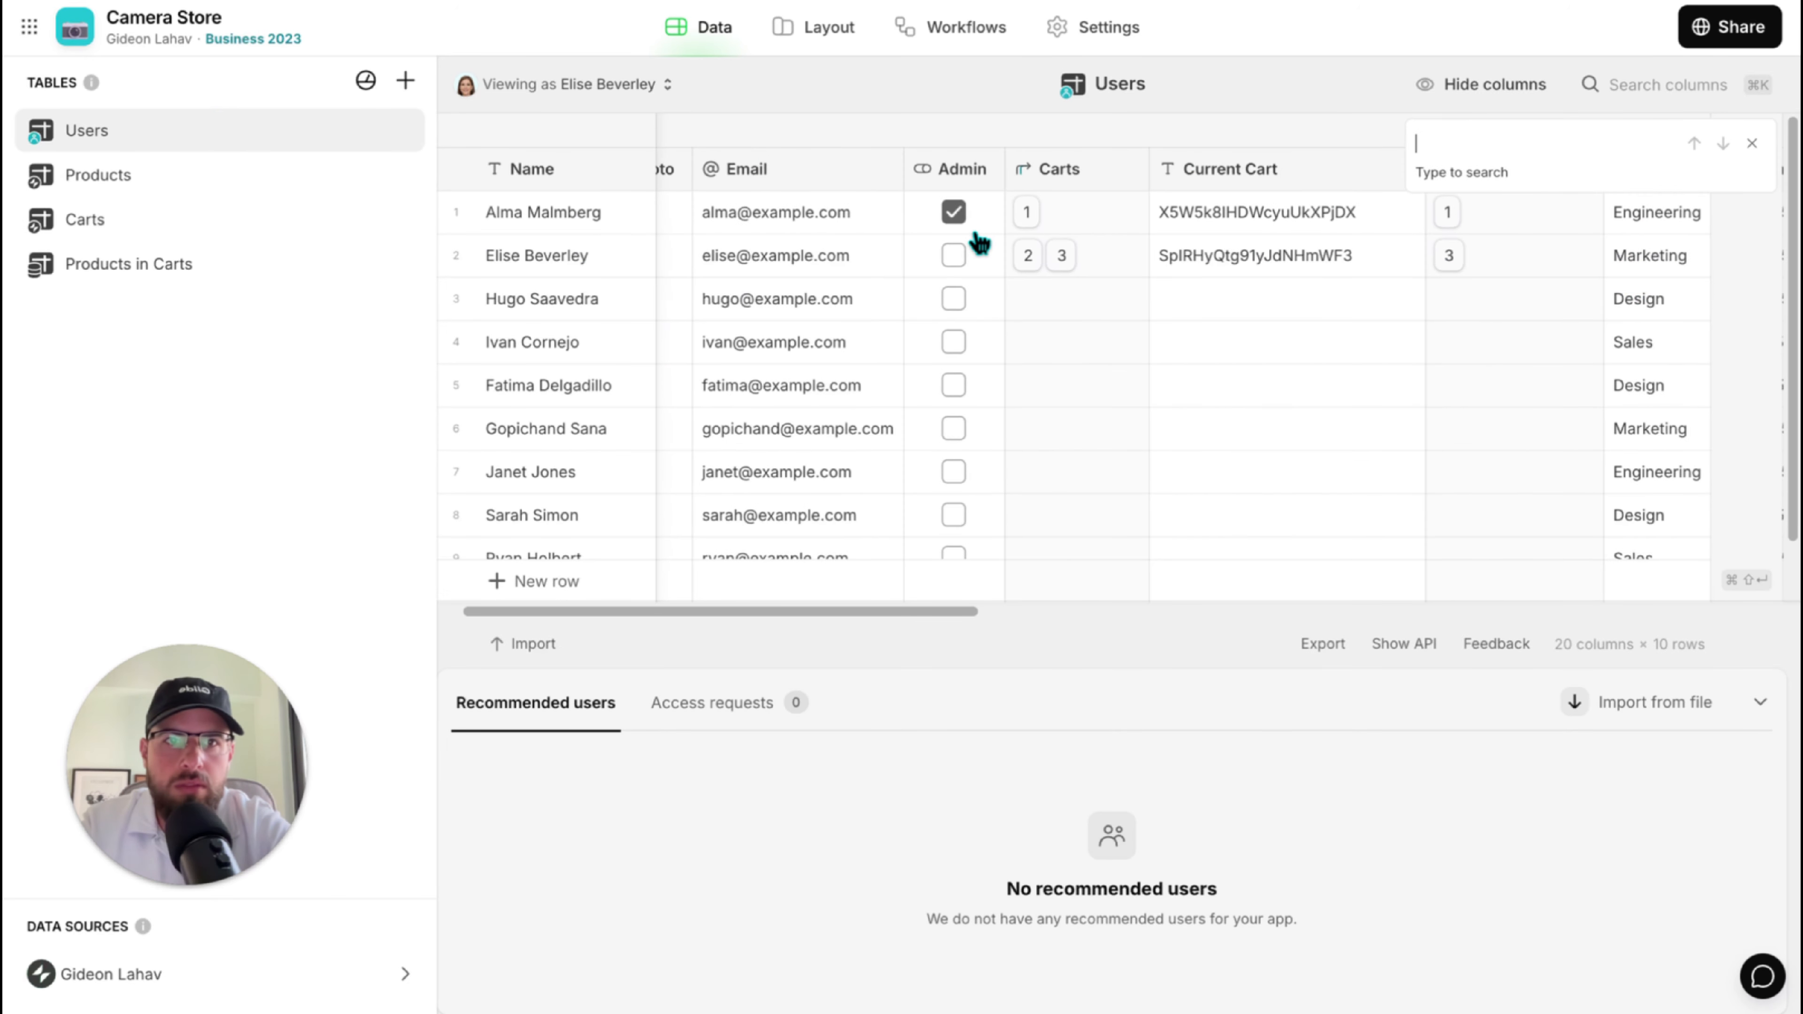
pyautogui.write('SpIRHyQtg91yJdNHmWF3')
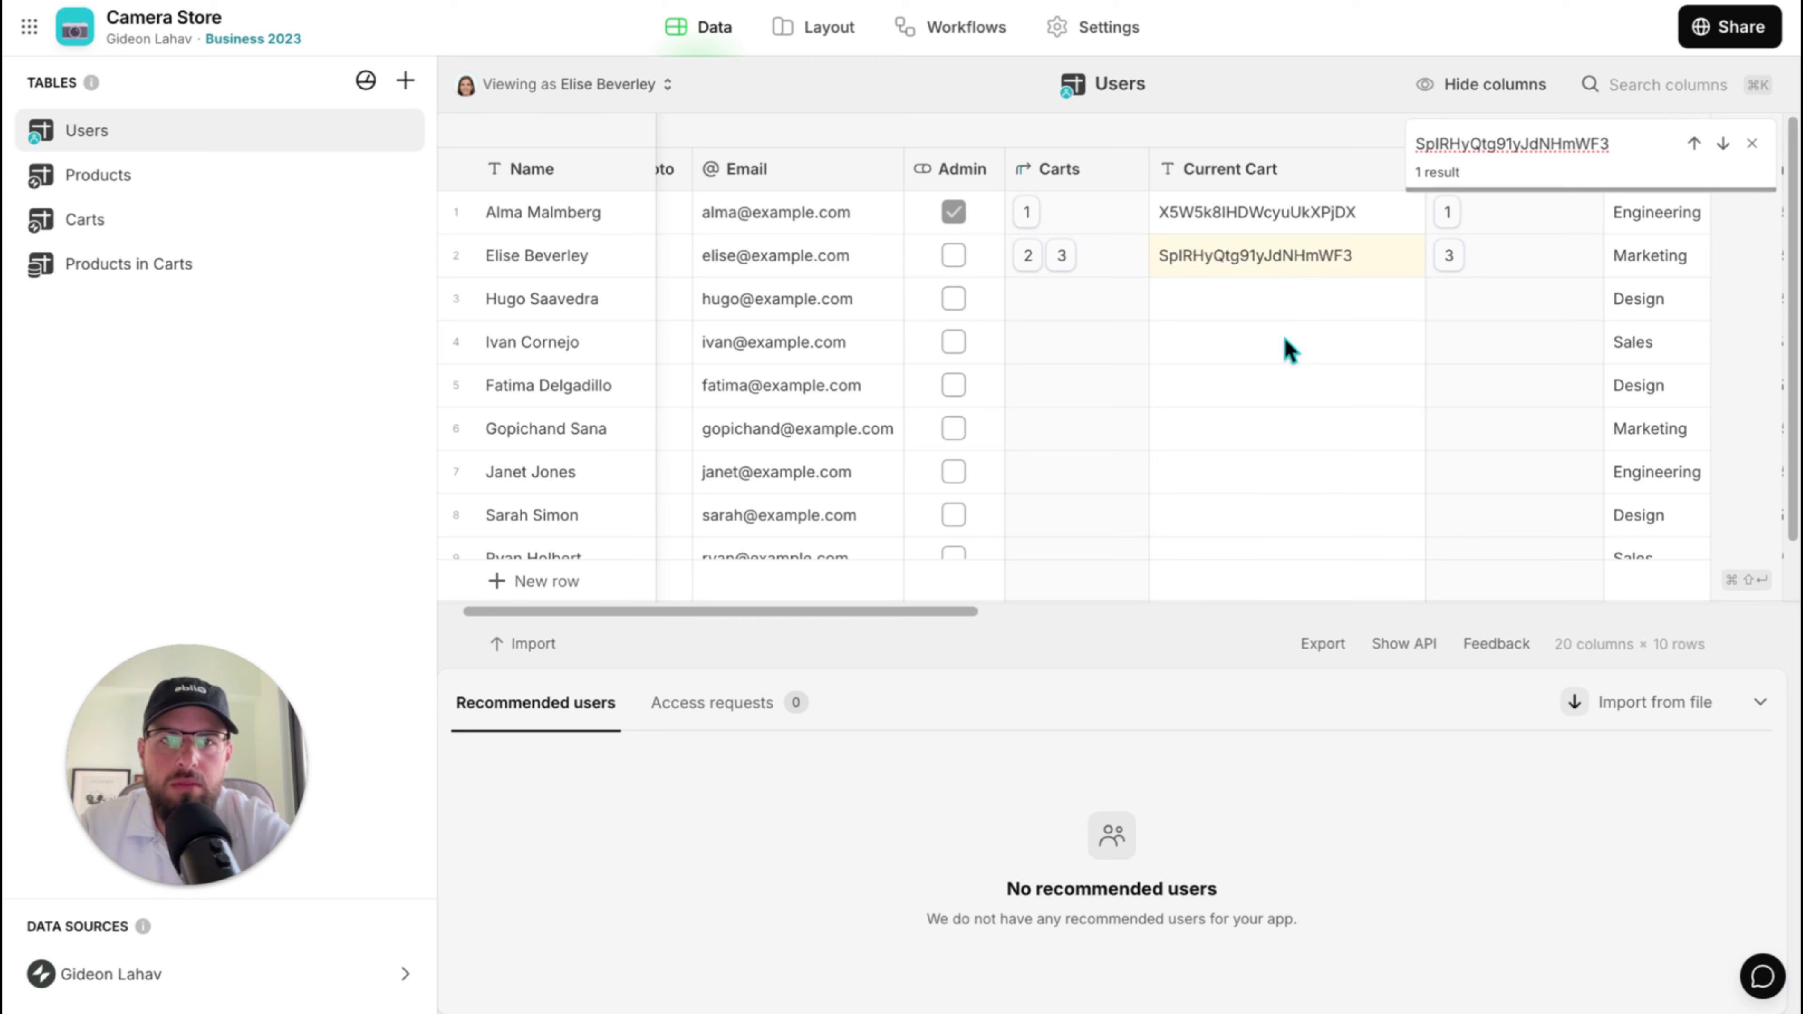
pyautogui.click(1277, 308)
pyautogui.click(1262, 266)
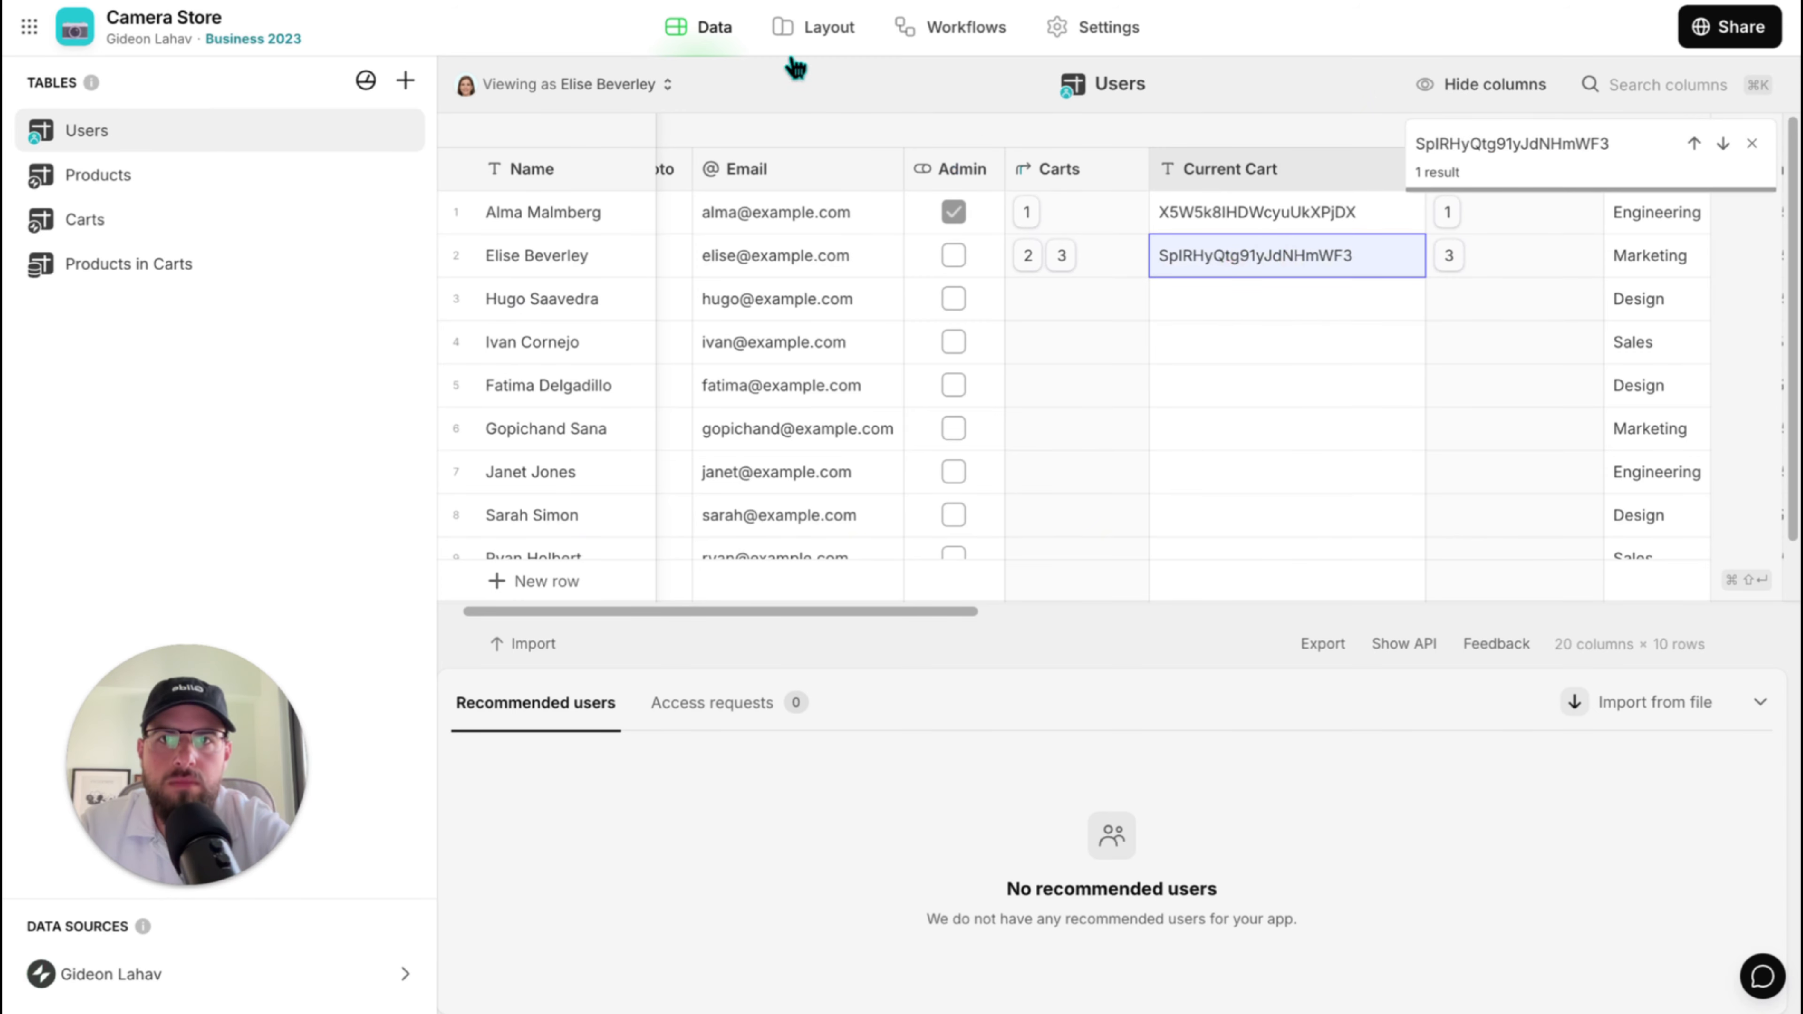
pyautogui.click(809, 28)
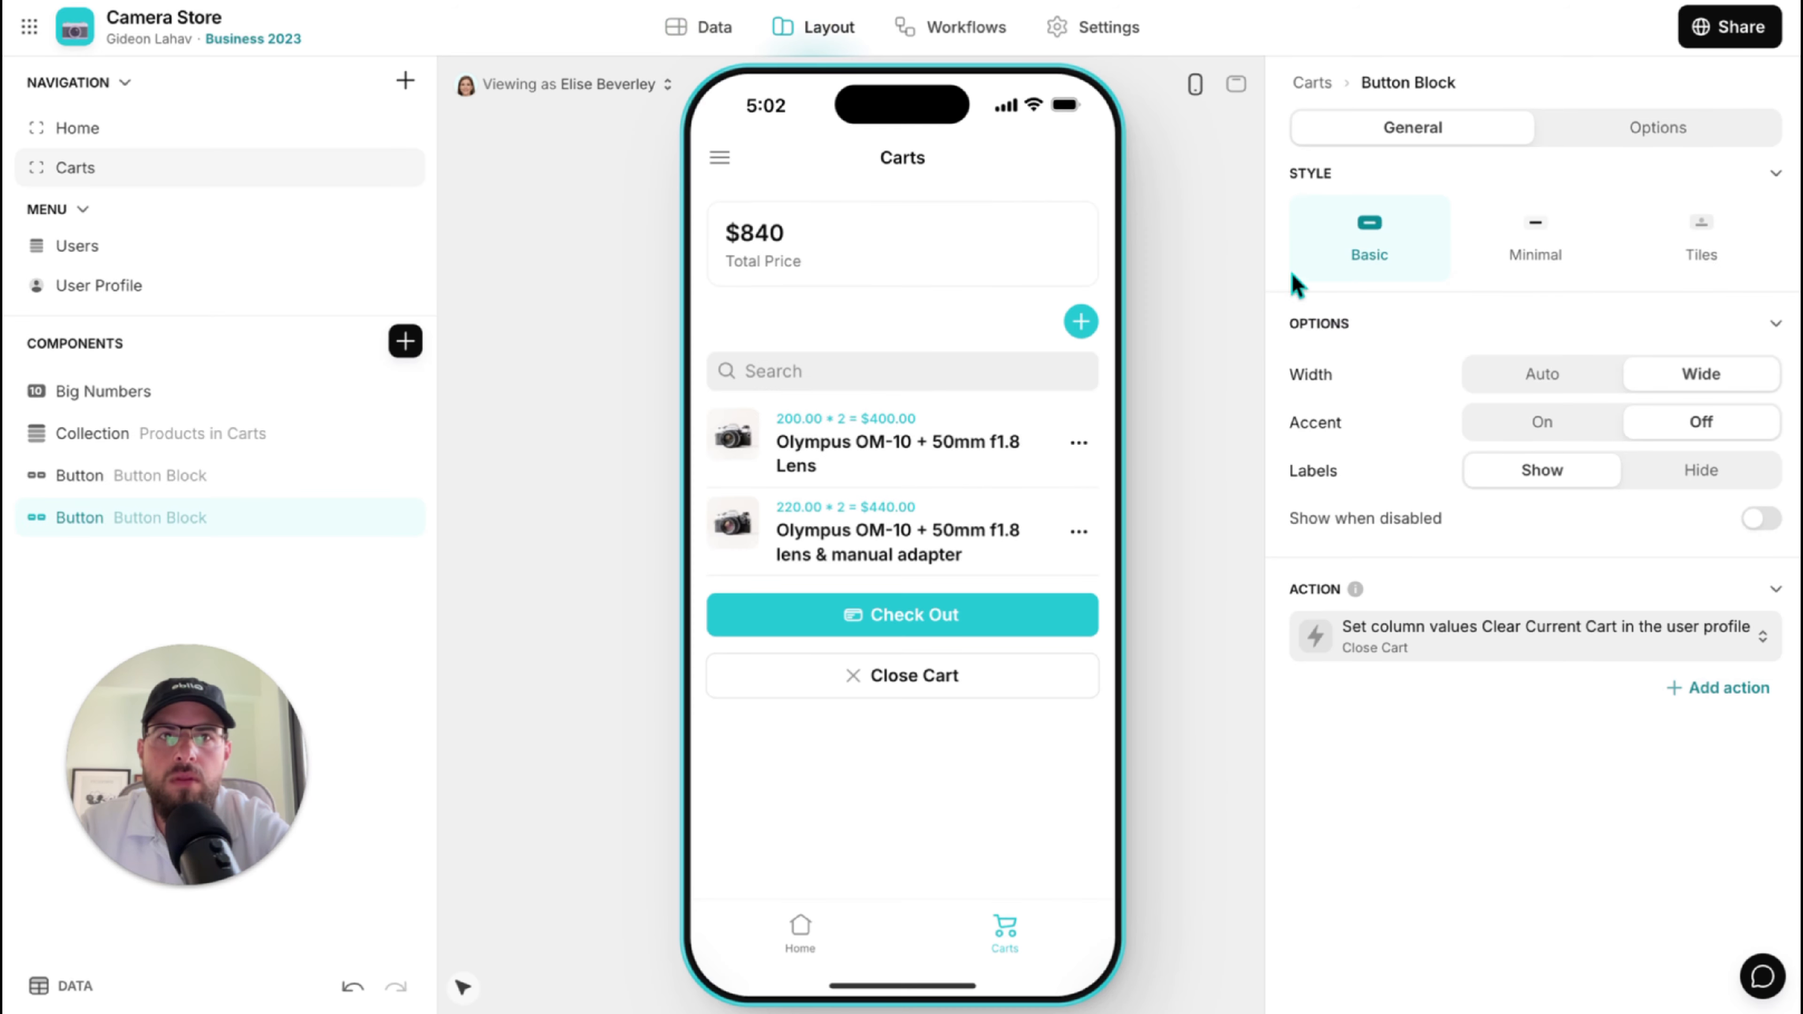
# Add a data filter on the Row ID - Carts column to the Carts screen.
pyautogui.click(1314, 84)
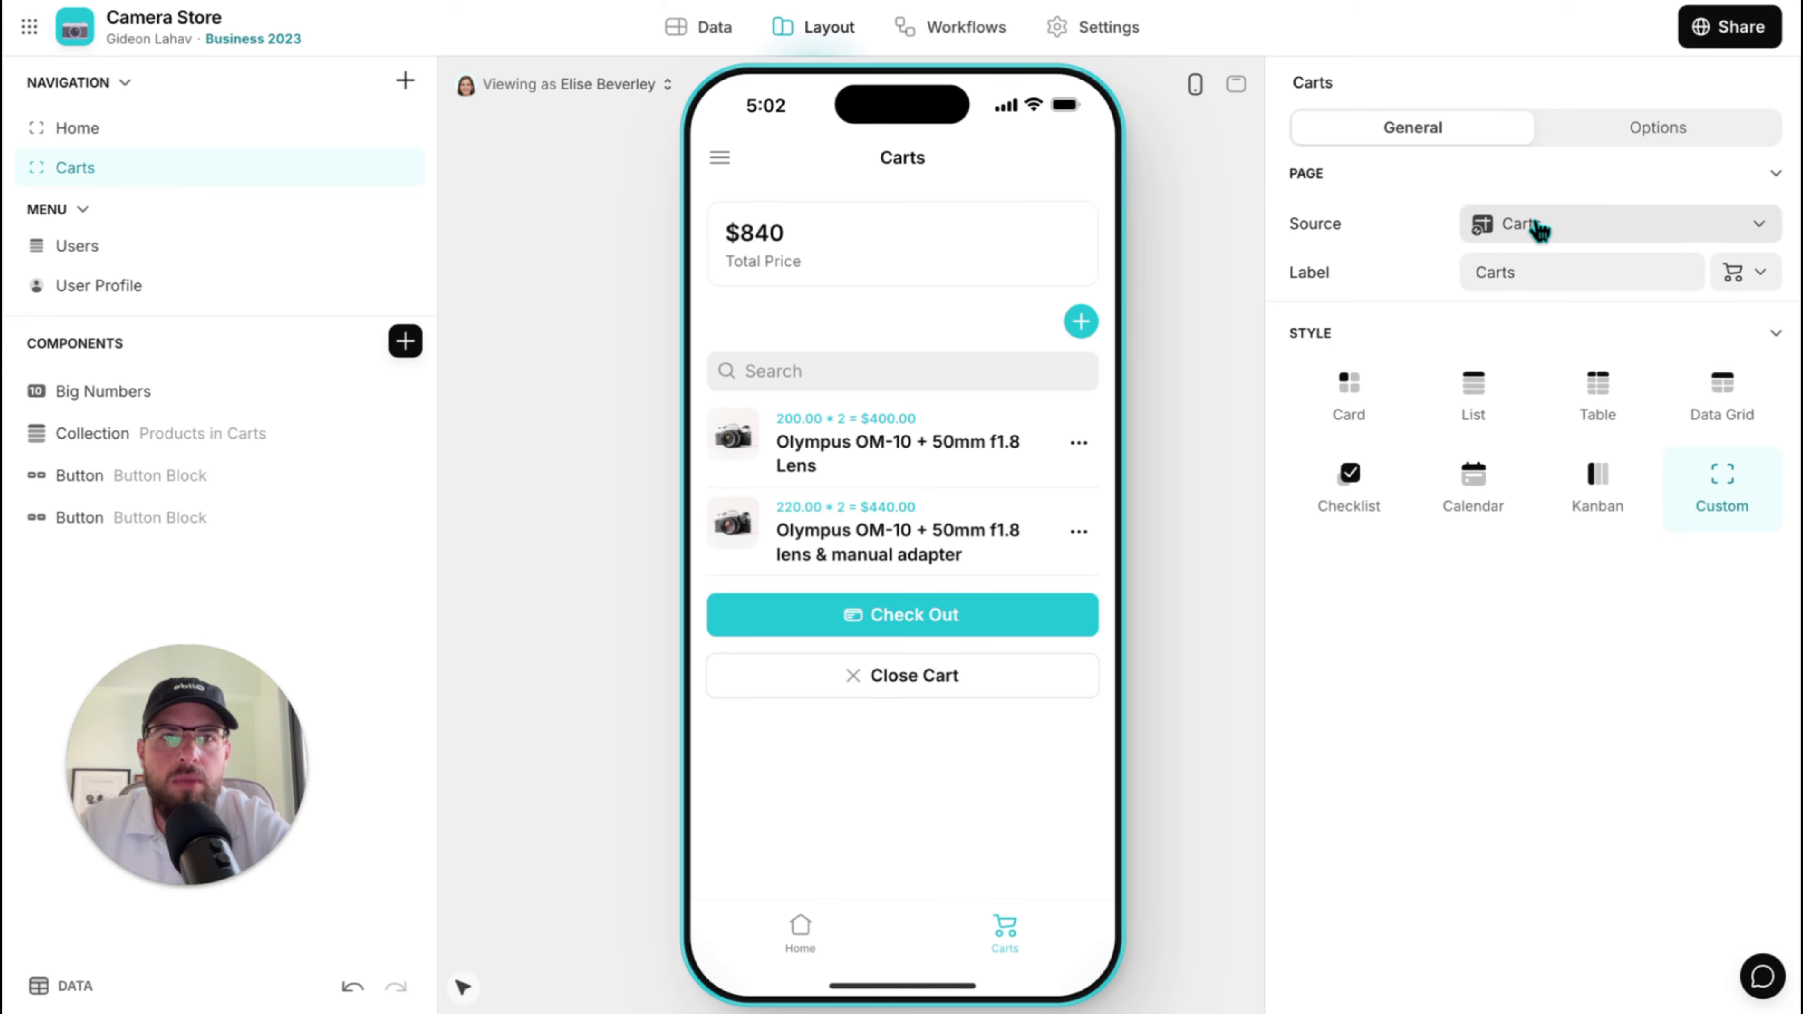
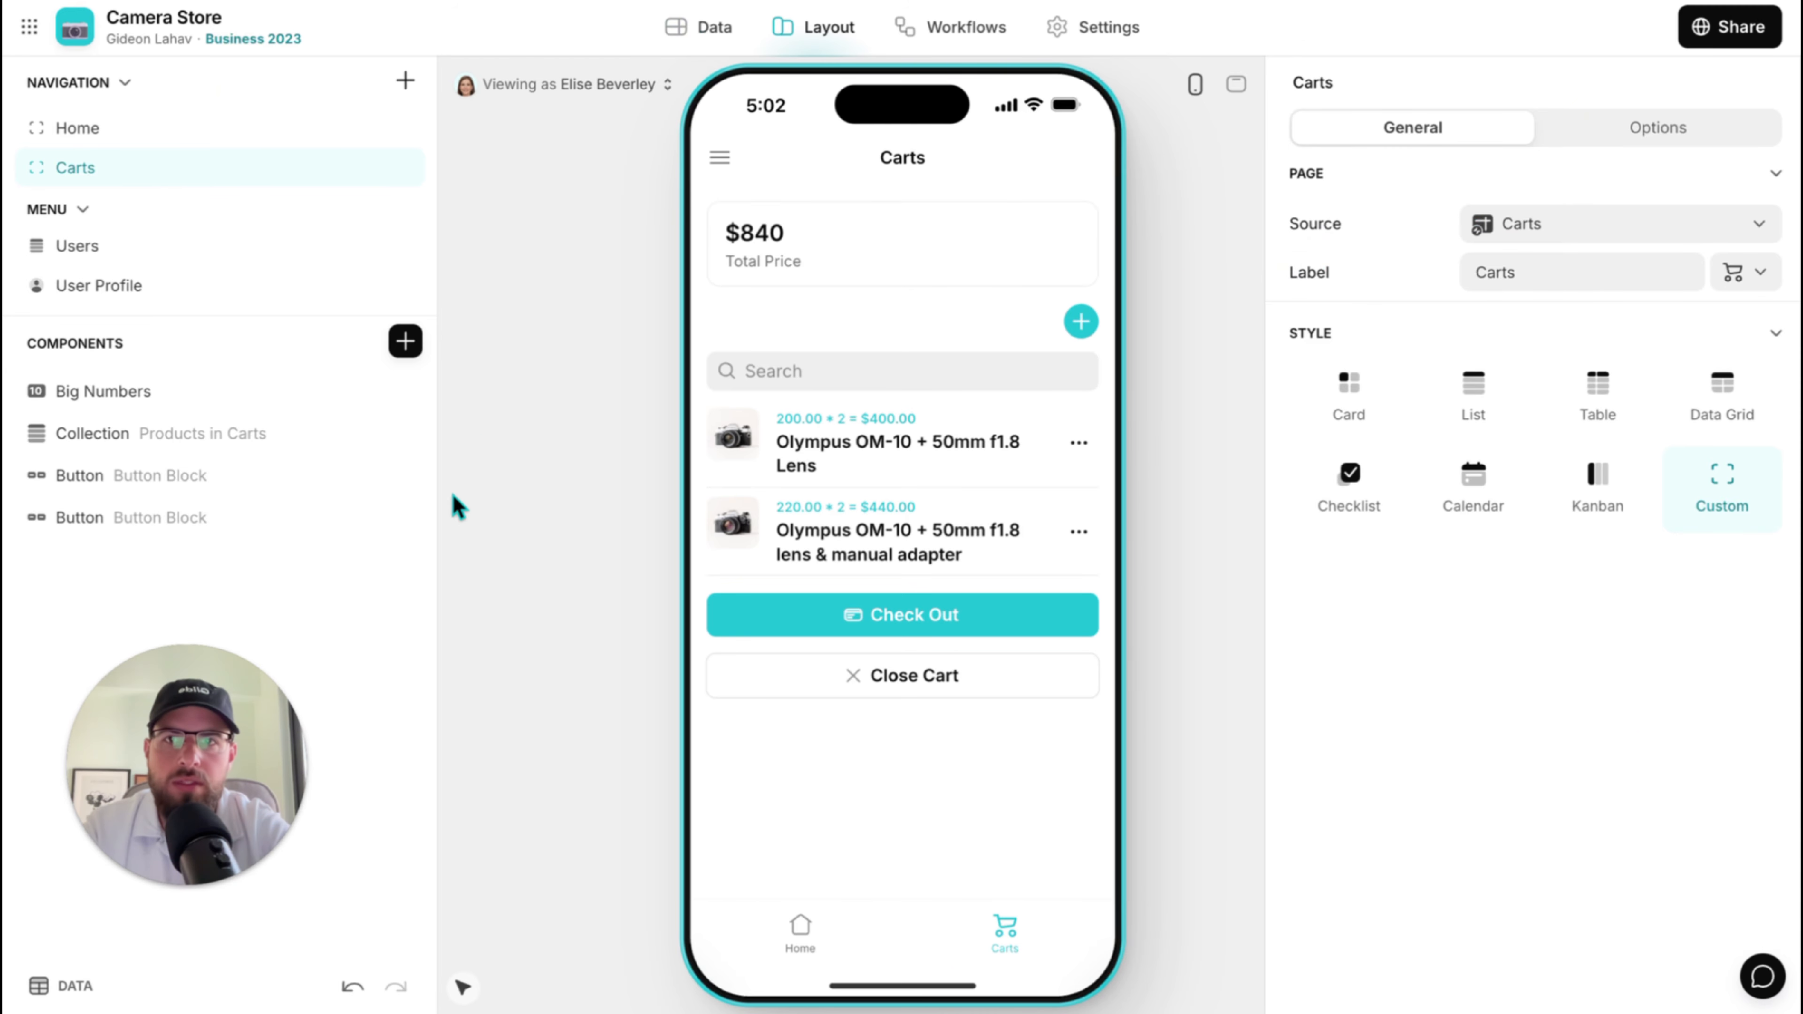
pyautogui.click(1632, 128)
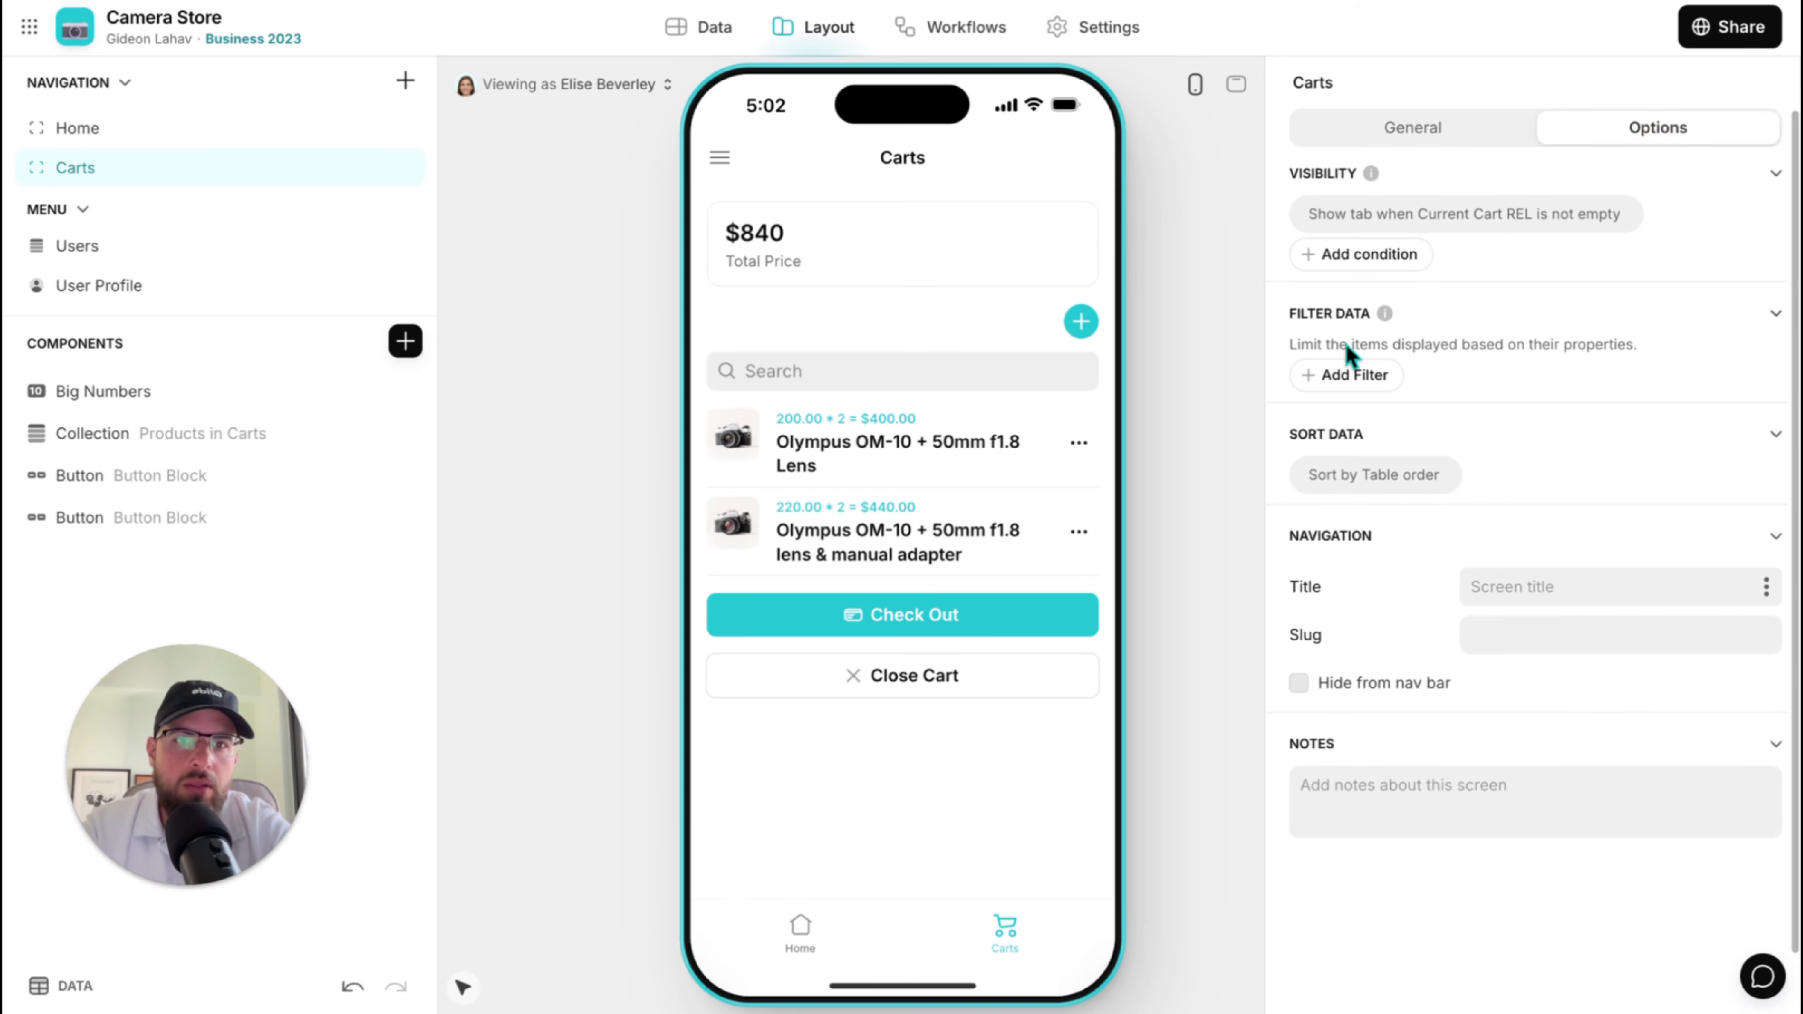
pyautogui.click(1339, 380)
pyautogui.click(1389, 363)
pyautogui.click(1388, 428)
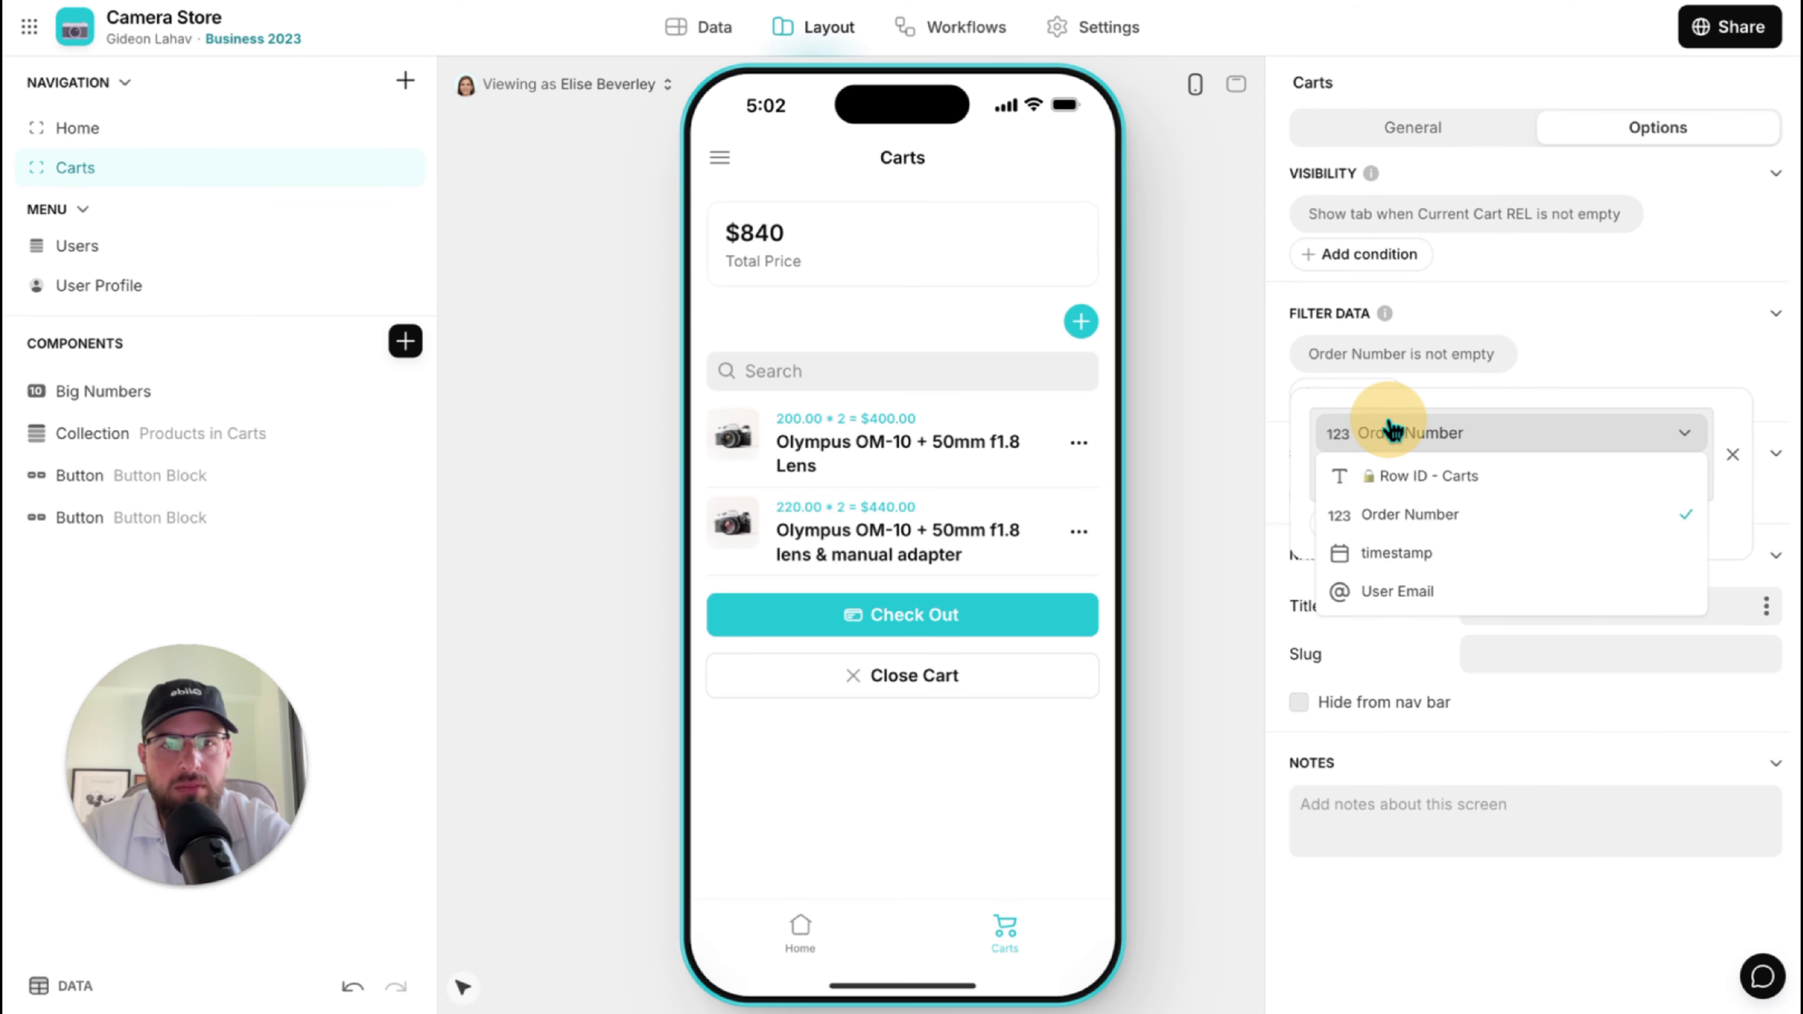
pyautogui.click(1450, 475)
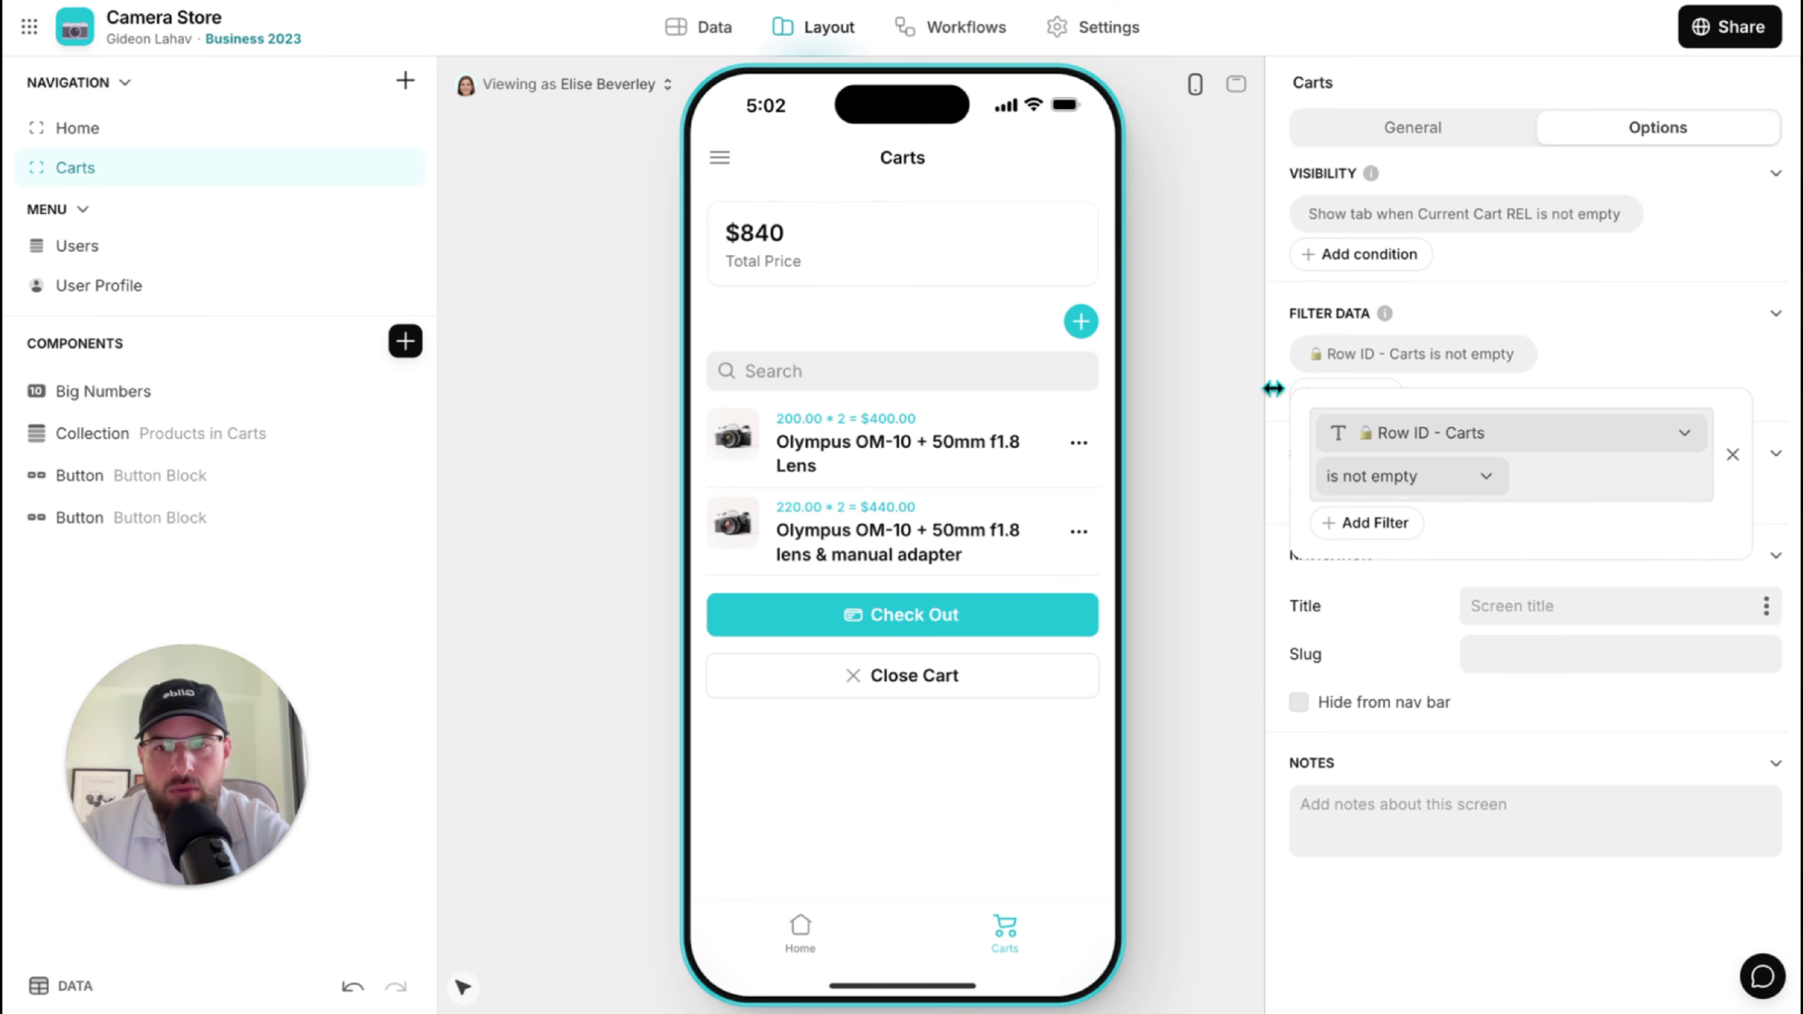
# Set the filter condition so the row ID is the User Profile's Current Cart.
pyautogui.click(1352, 468)
pyautogui.click(1352, 517)
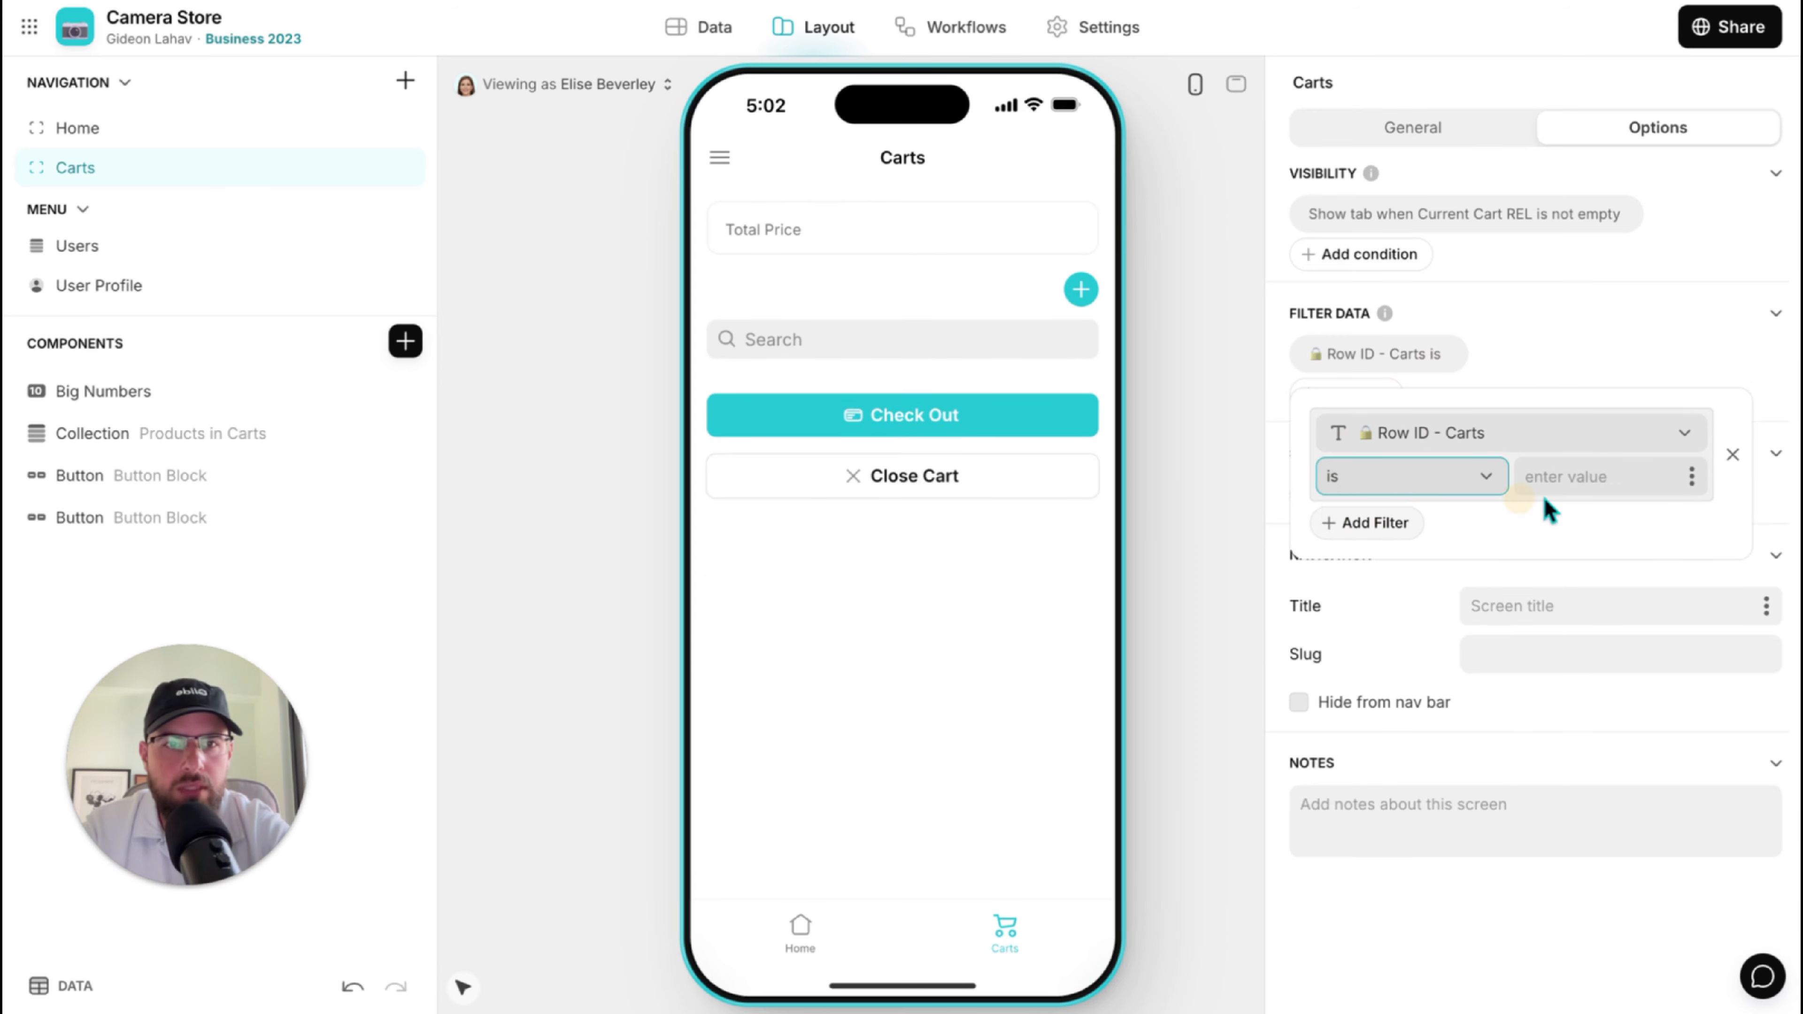
pyautogui.click(1697, 476)
pyautogui.moveTo(1570, 610)
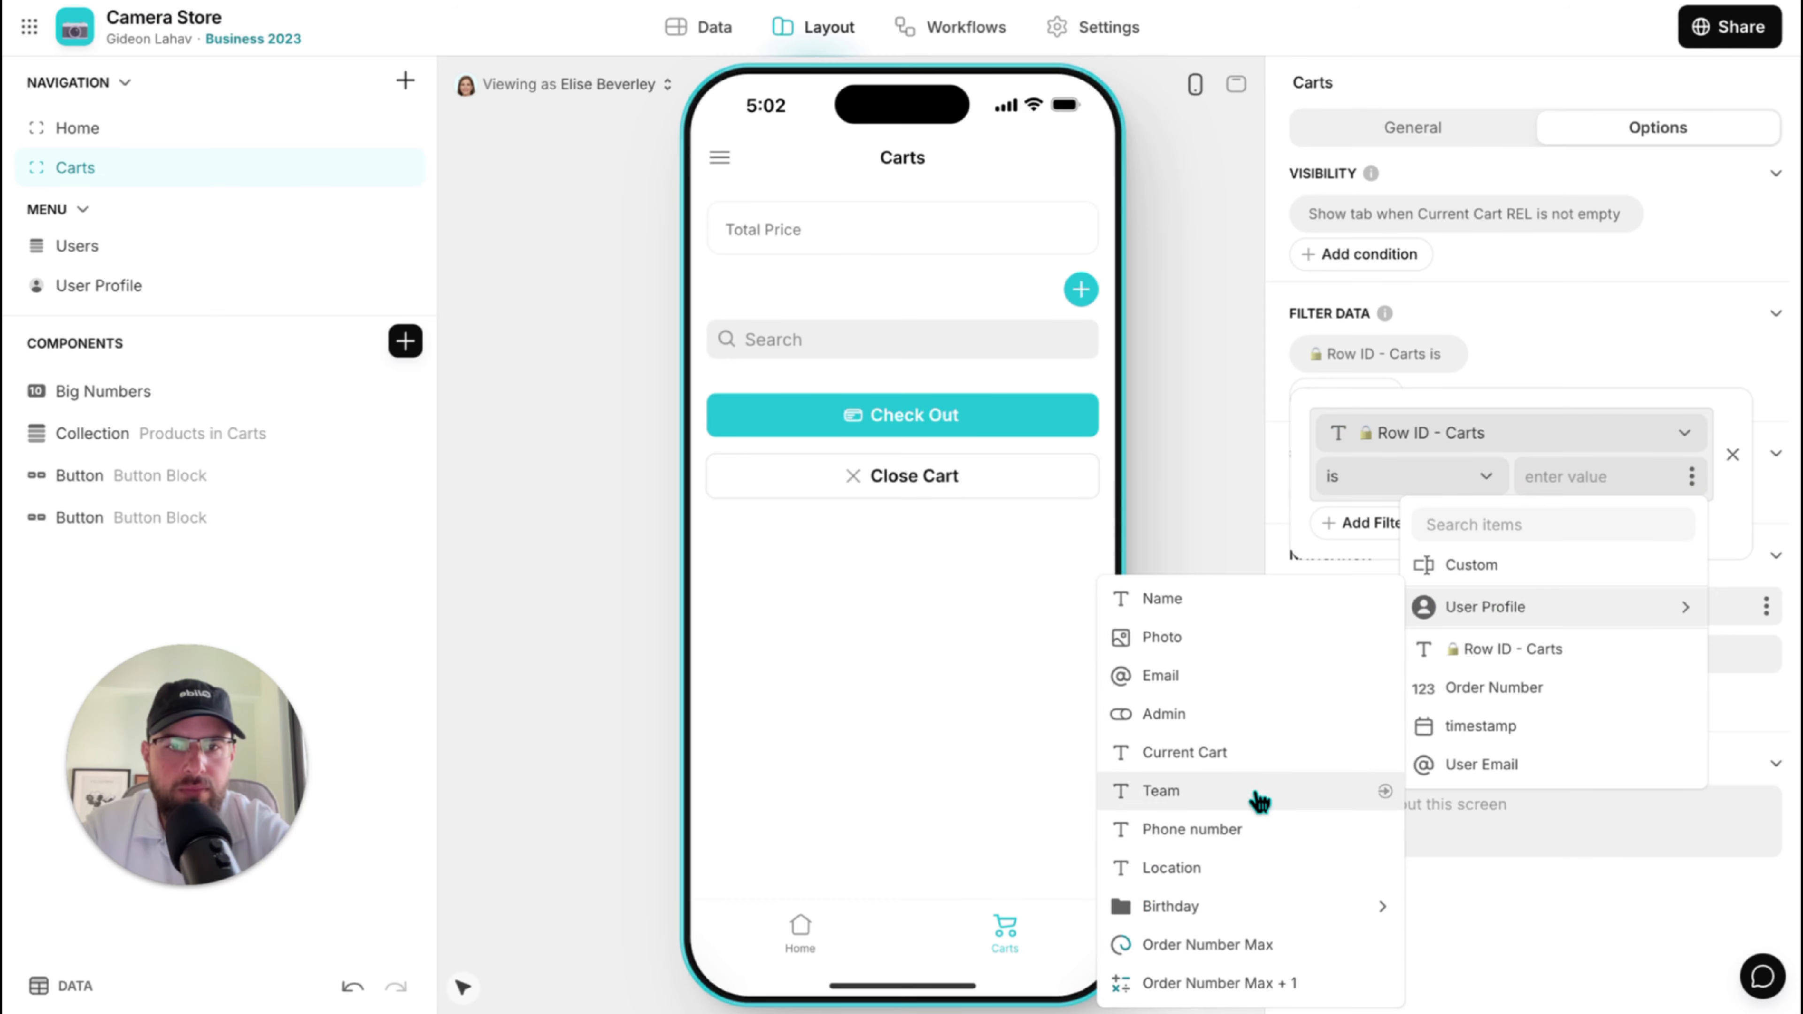
pyautogui.click(1207, 752)
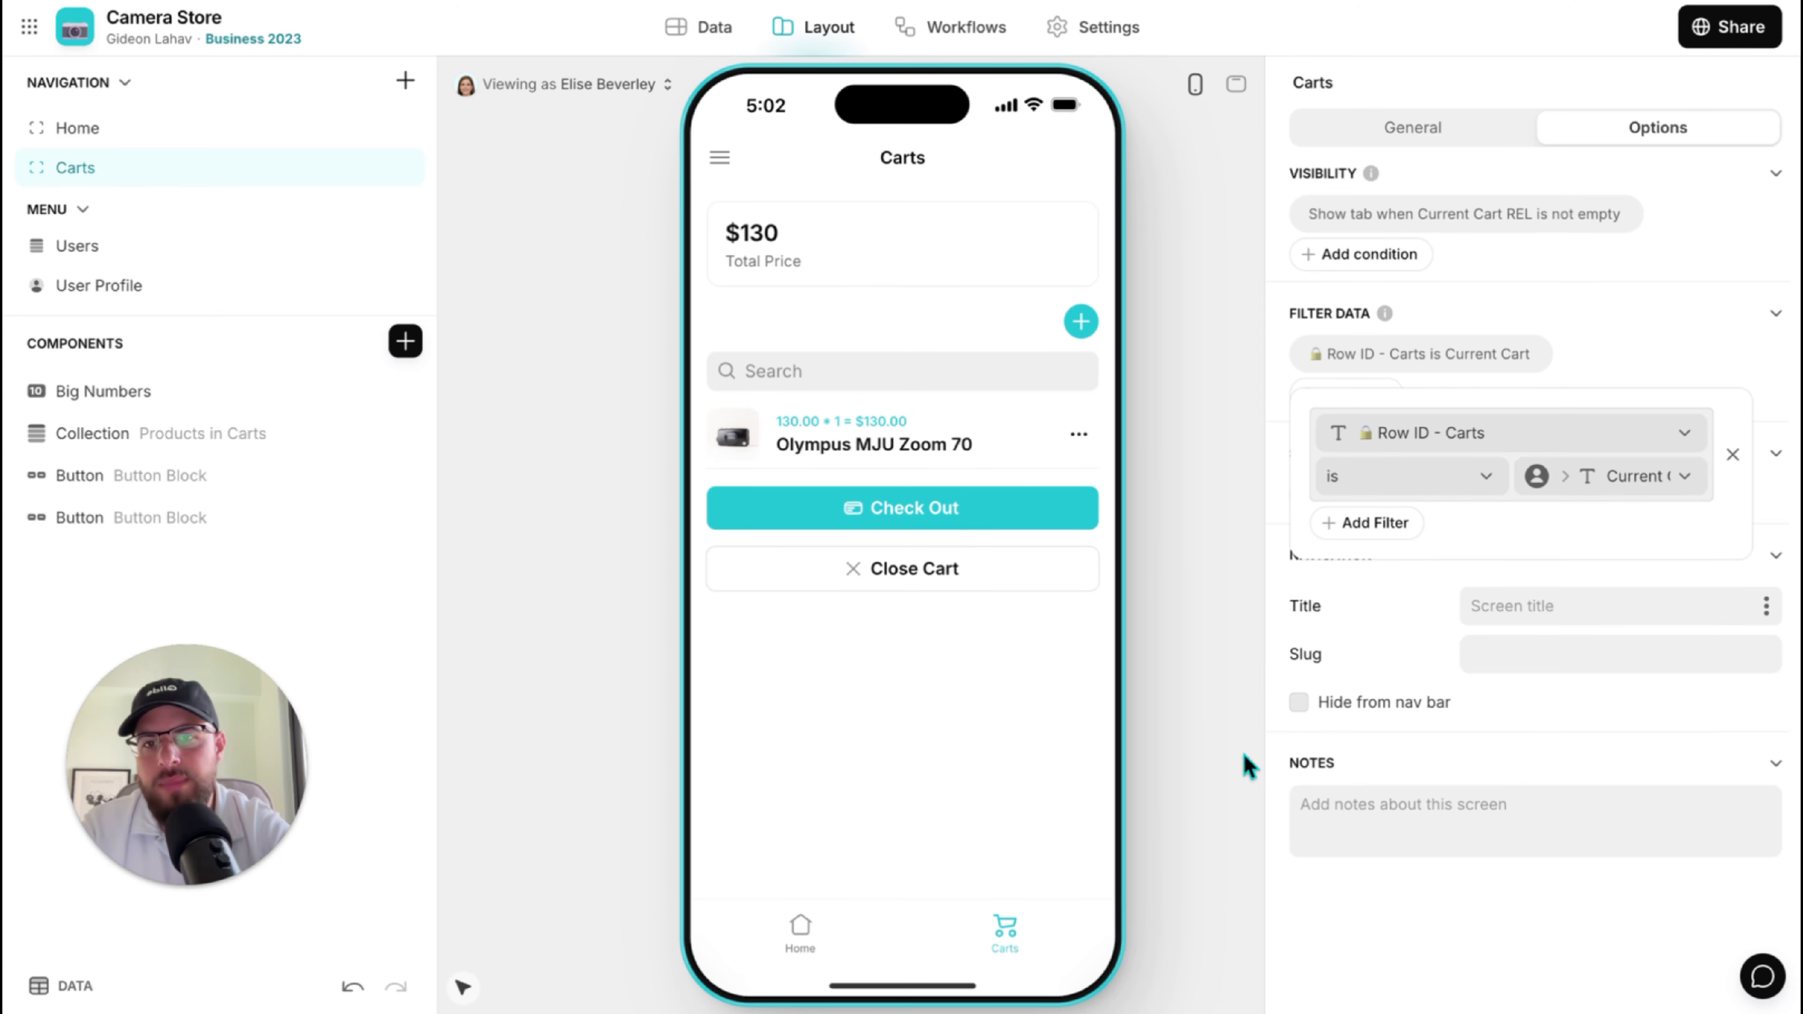
pyautogui.click(1427, 931)
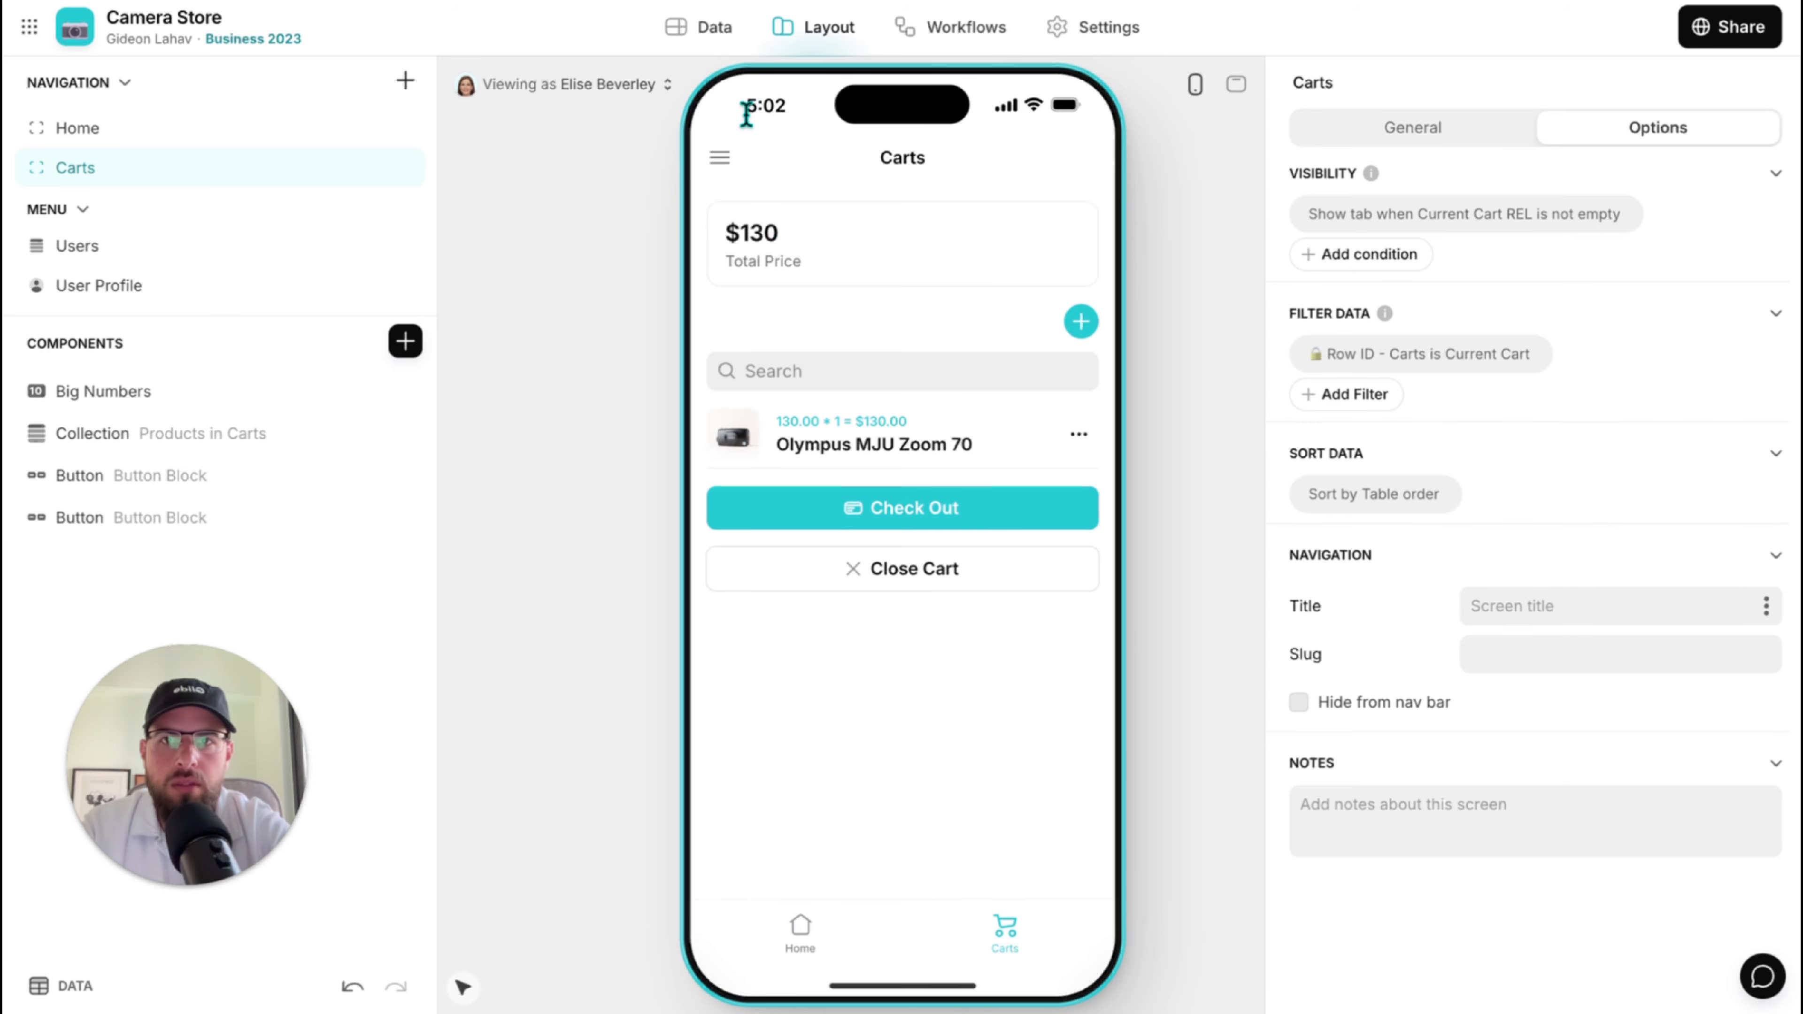
# Compare the User Profile's carts with the filtered Carts screen and review its data filter.
pyautogui.click(718, 156)
pyautogui.click(835, 932)
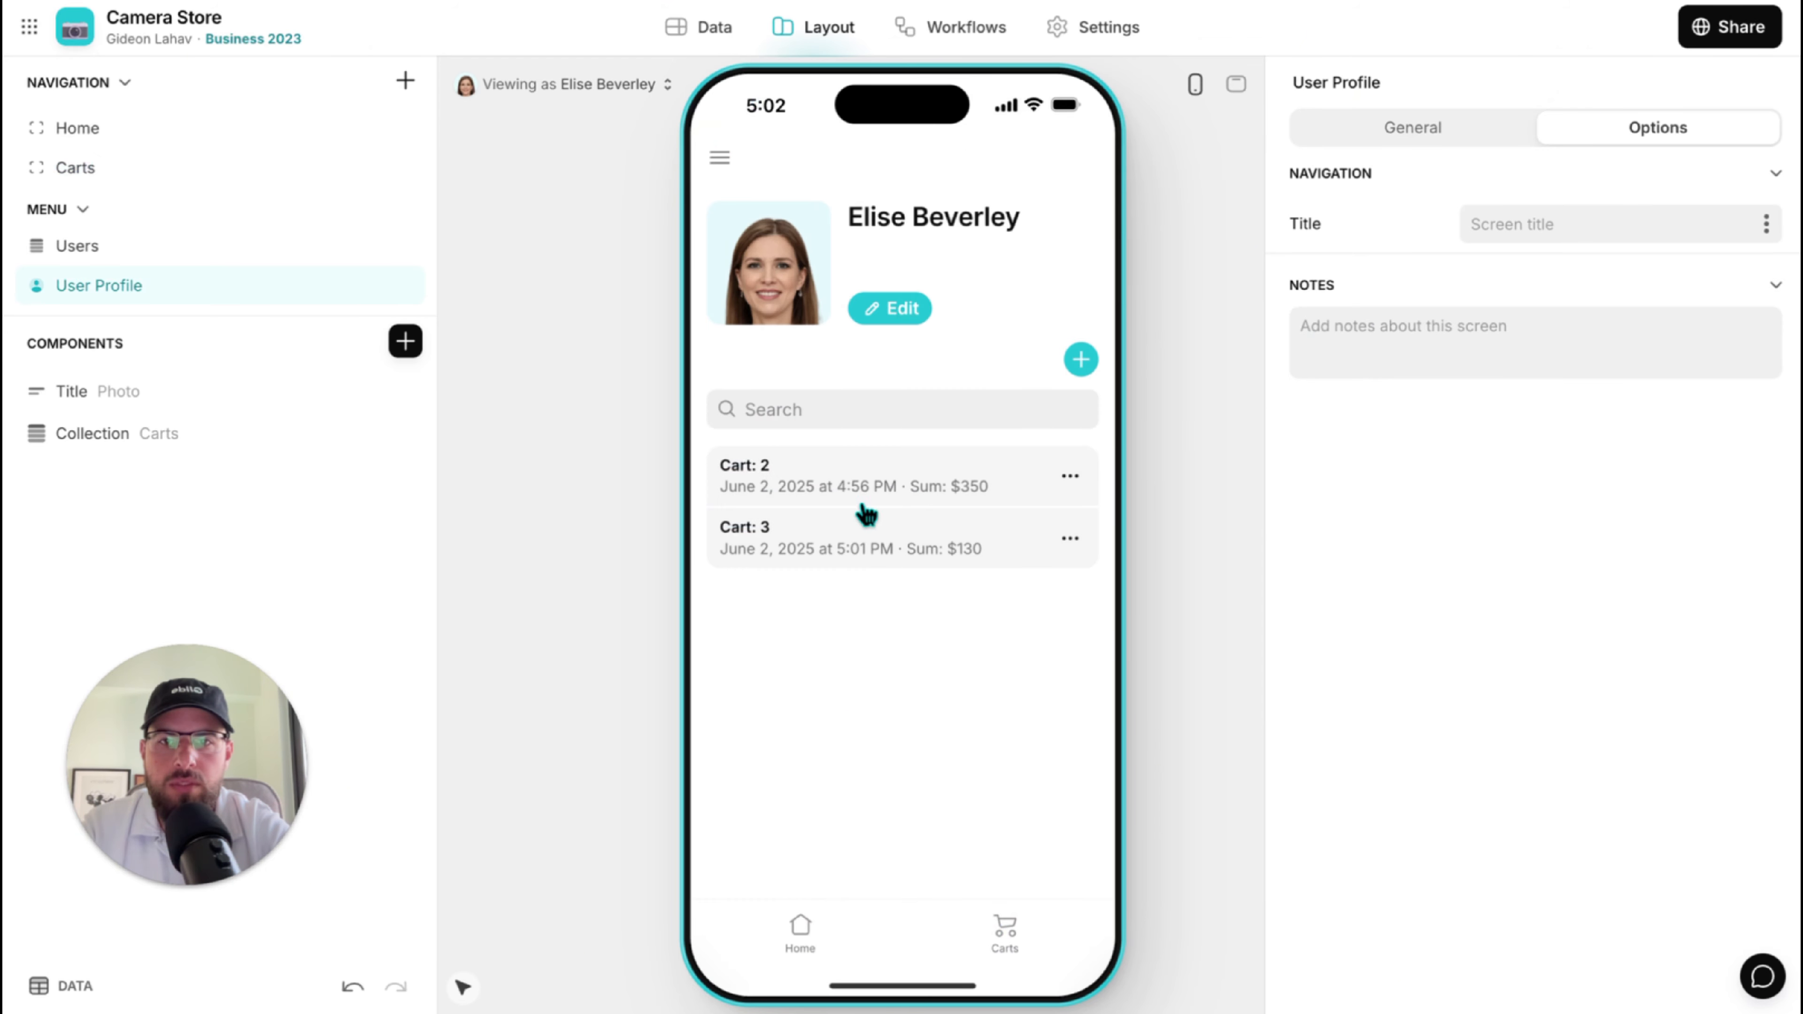
pyautogui.click(1006, 929)
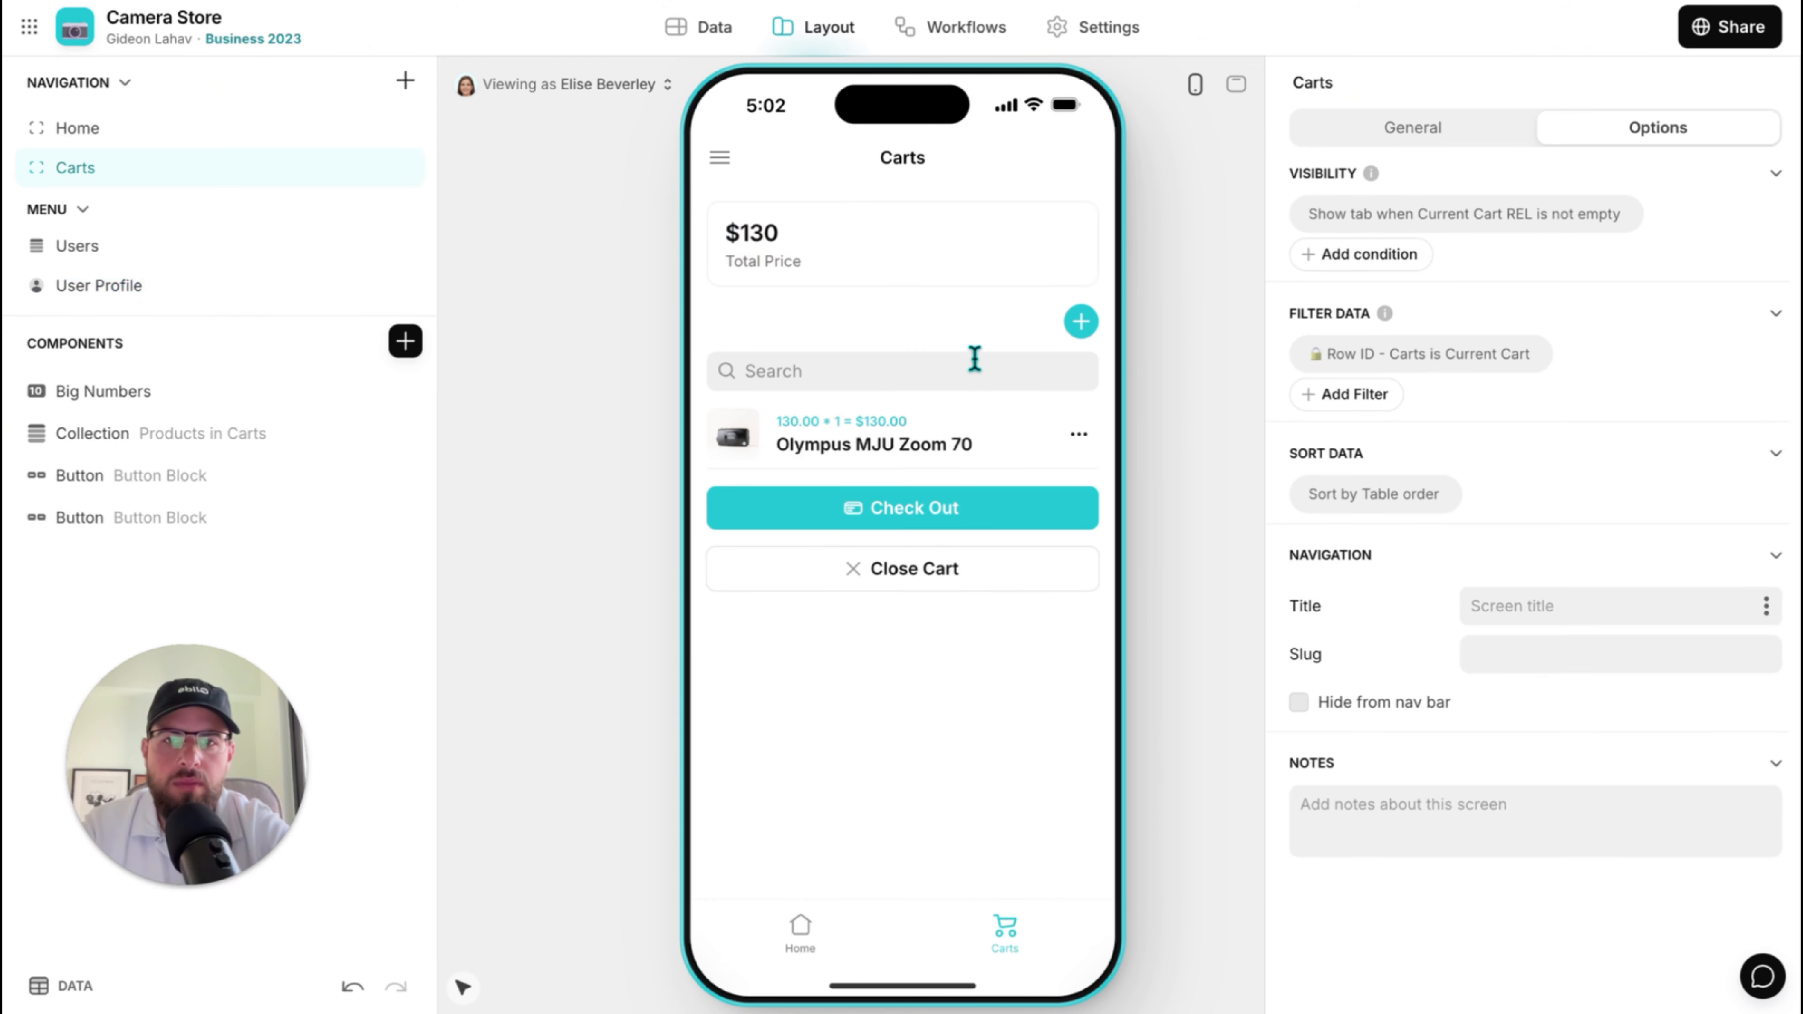
pyautogui.click(1494, 354)
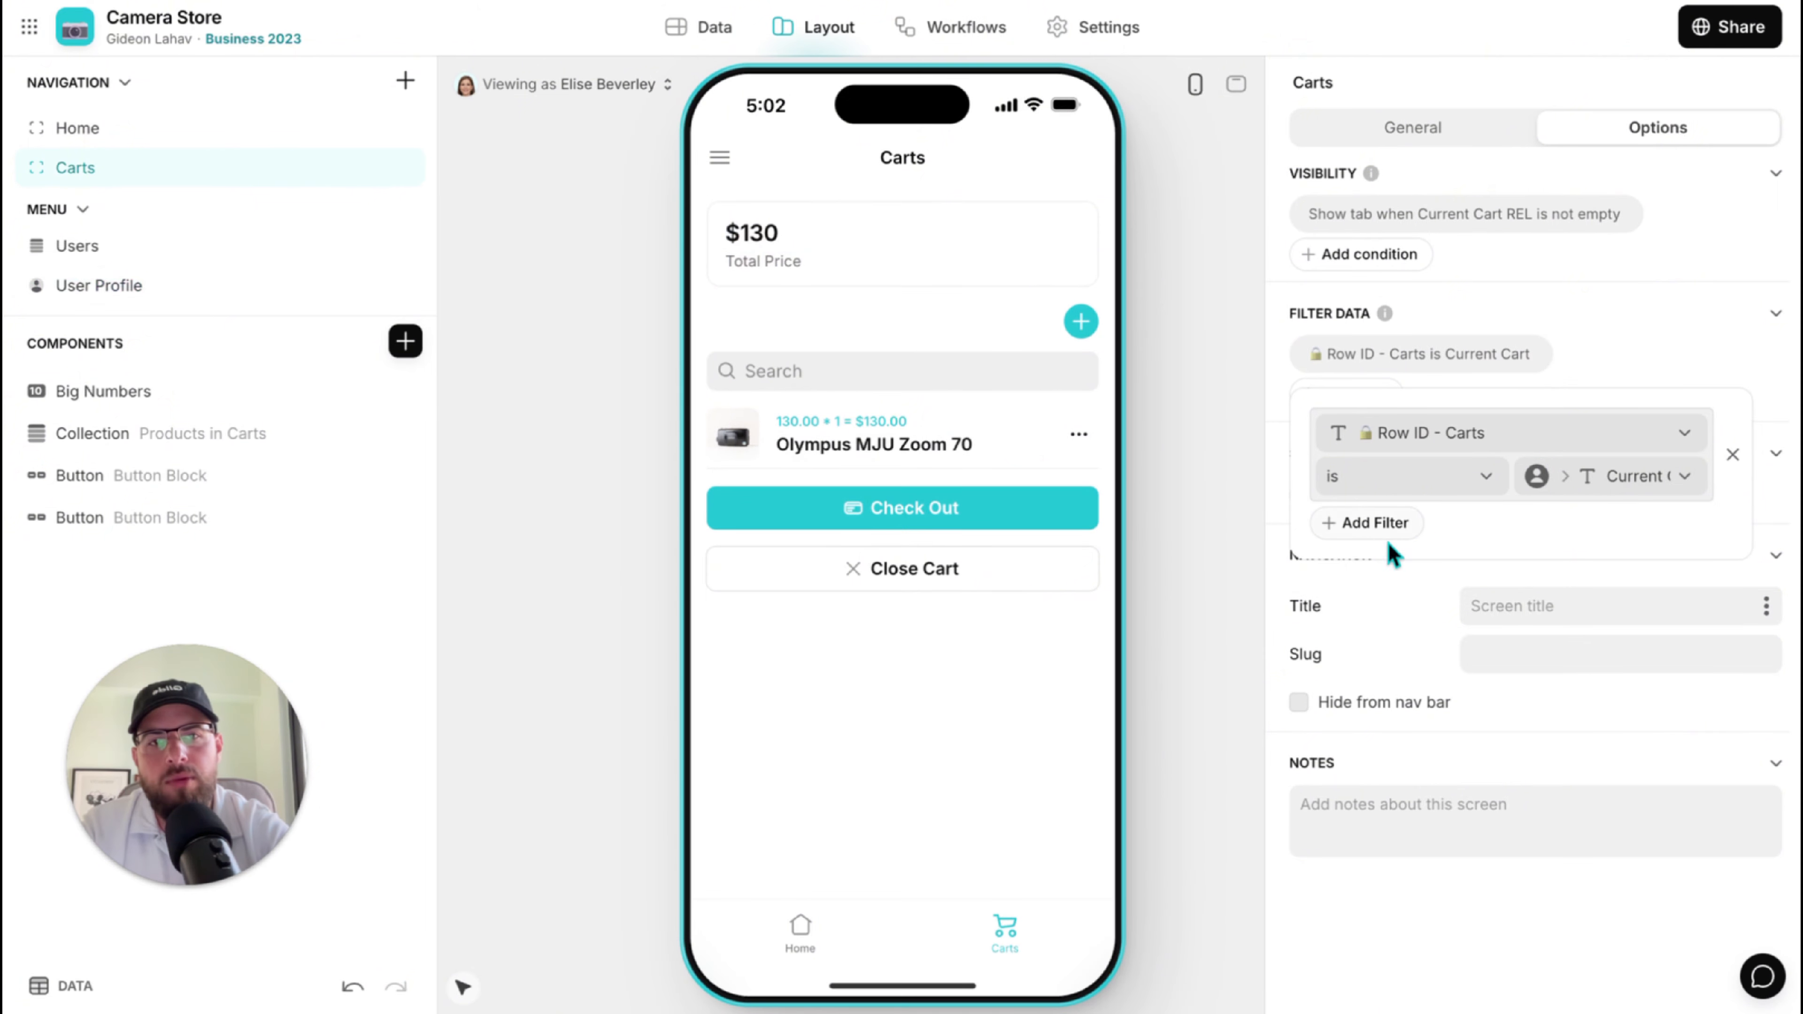
# Set the Carts screen's title and slug to "Cart", and return to Home in the preview.
pyautogui.click(1528, 604)
pyautogui.write('Cart')
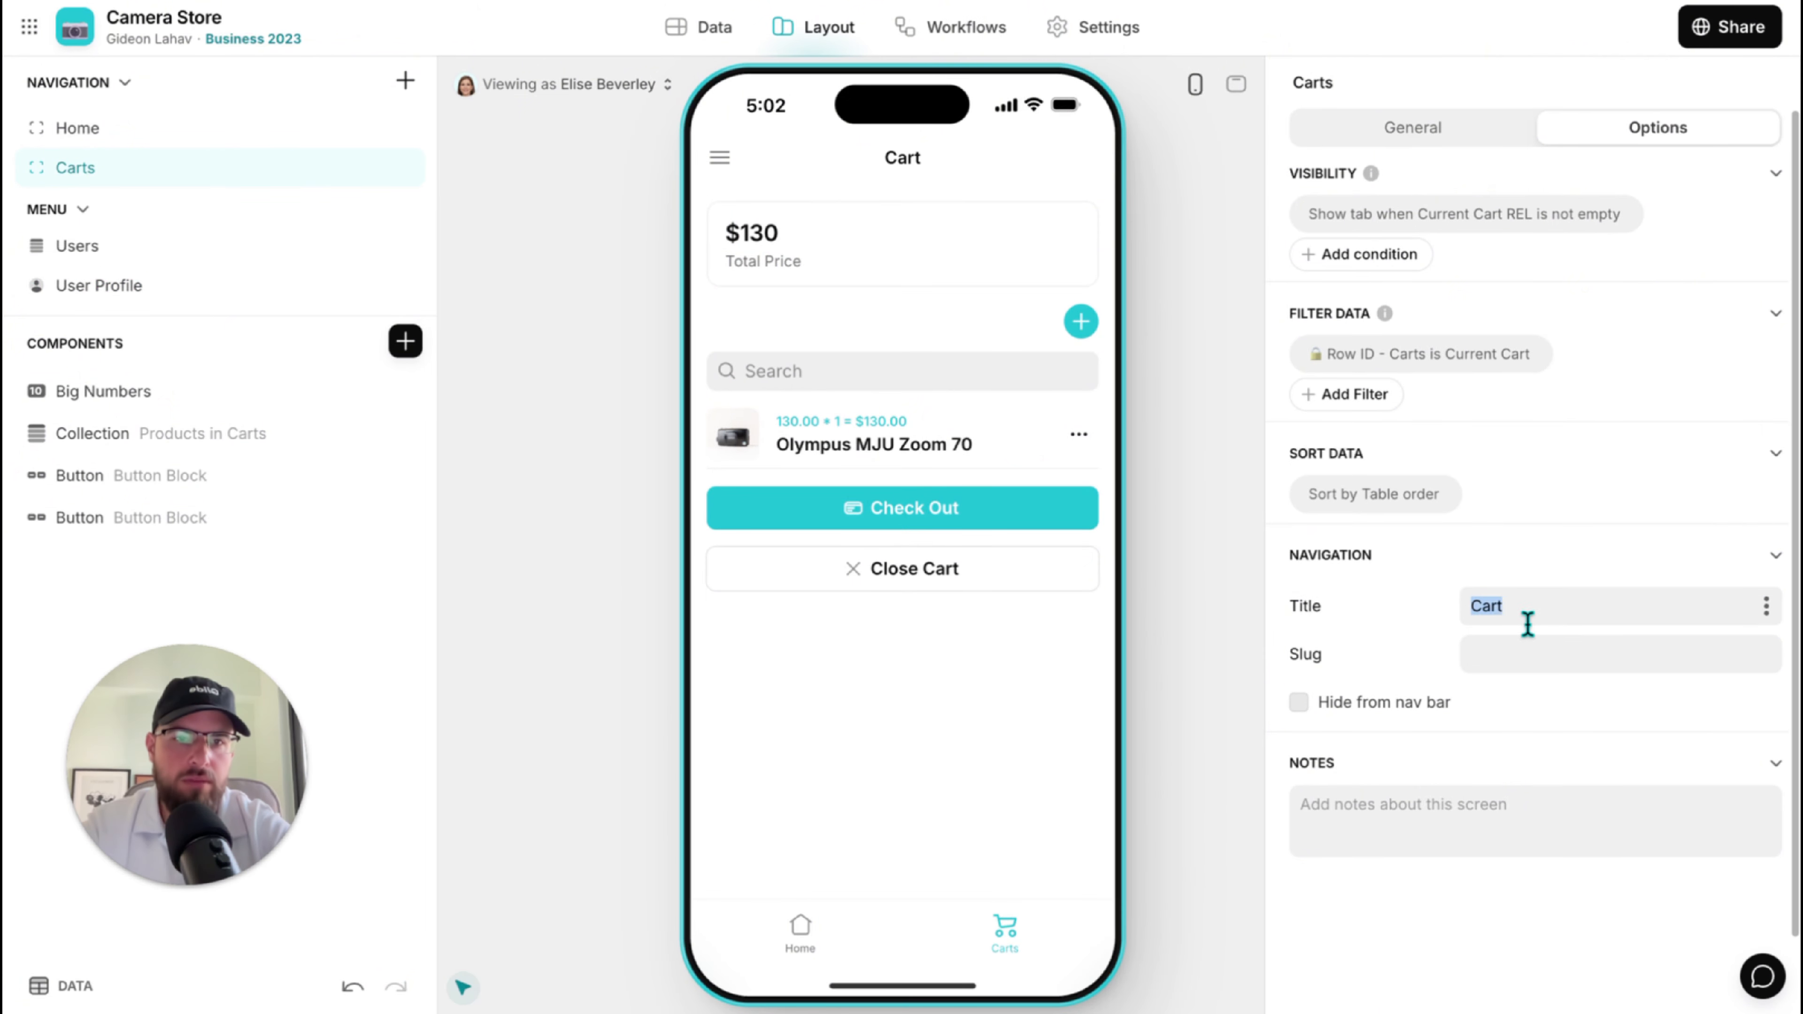
pyautogui.click(1529, 654)
pyautogui.write('Cart')
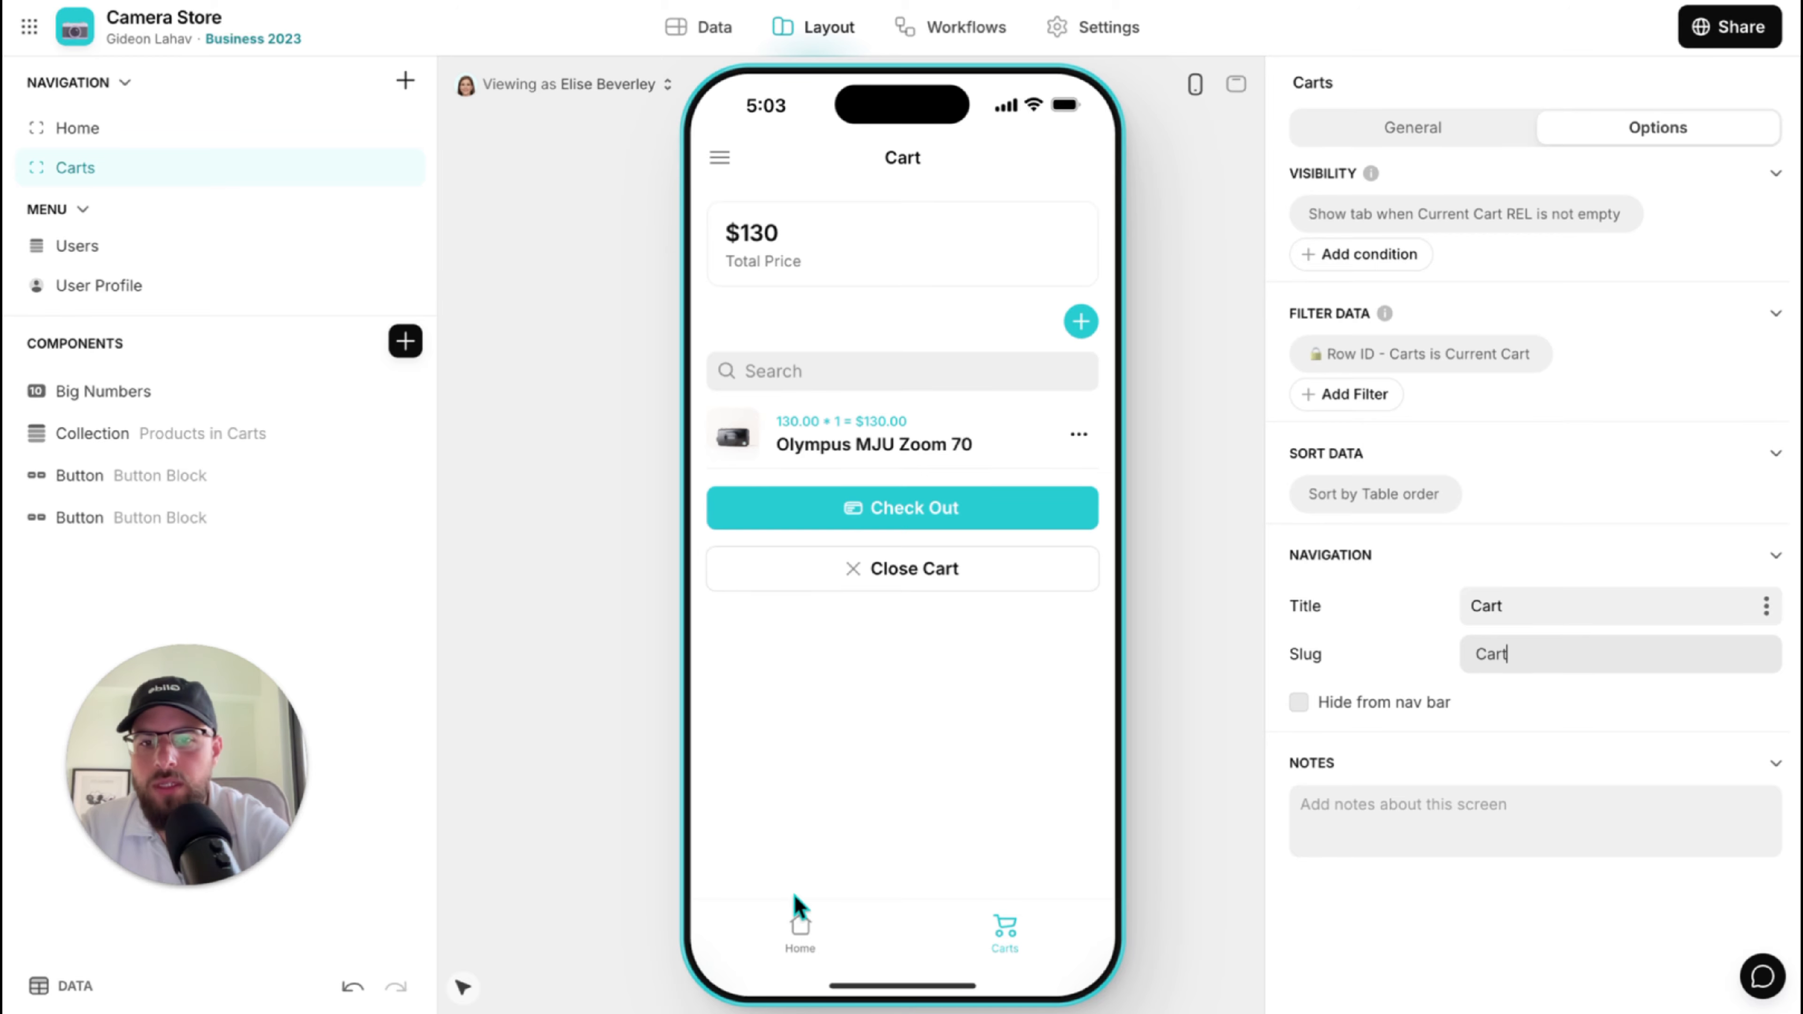
pyautogui.click(788, 931)
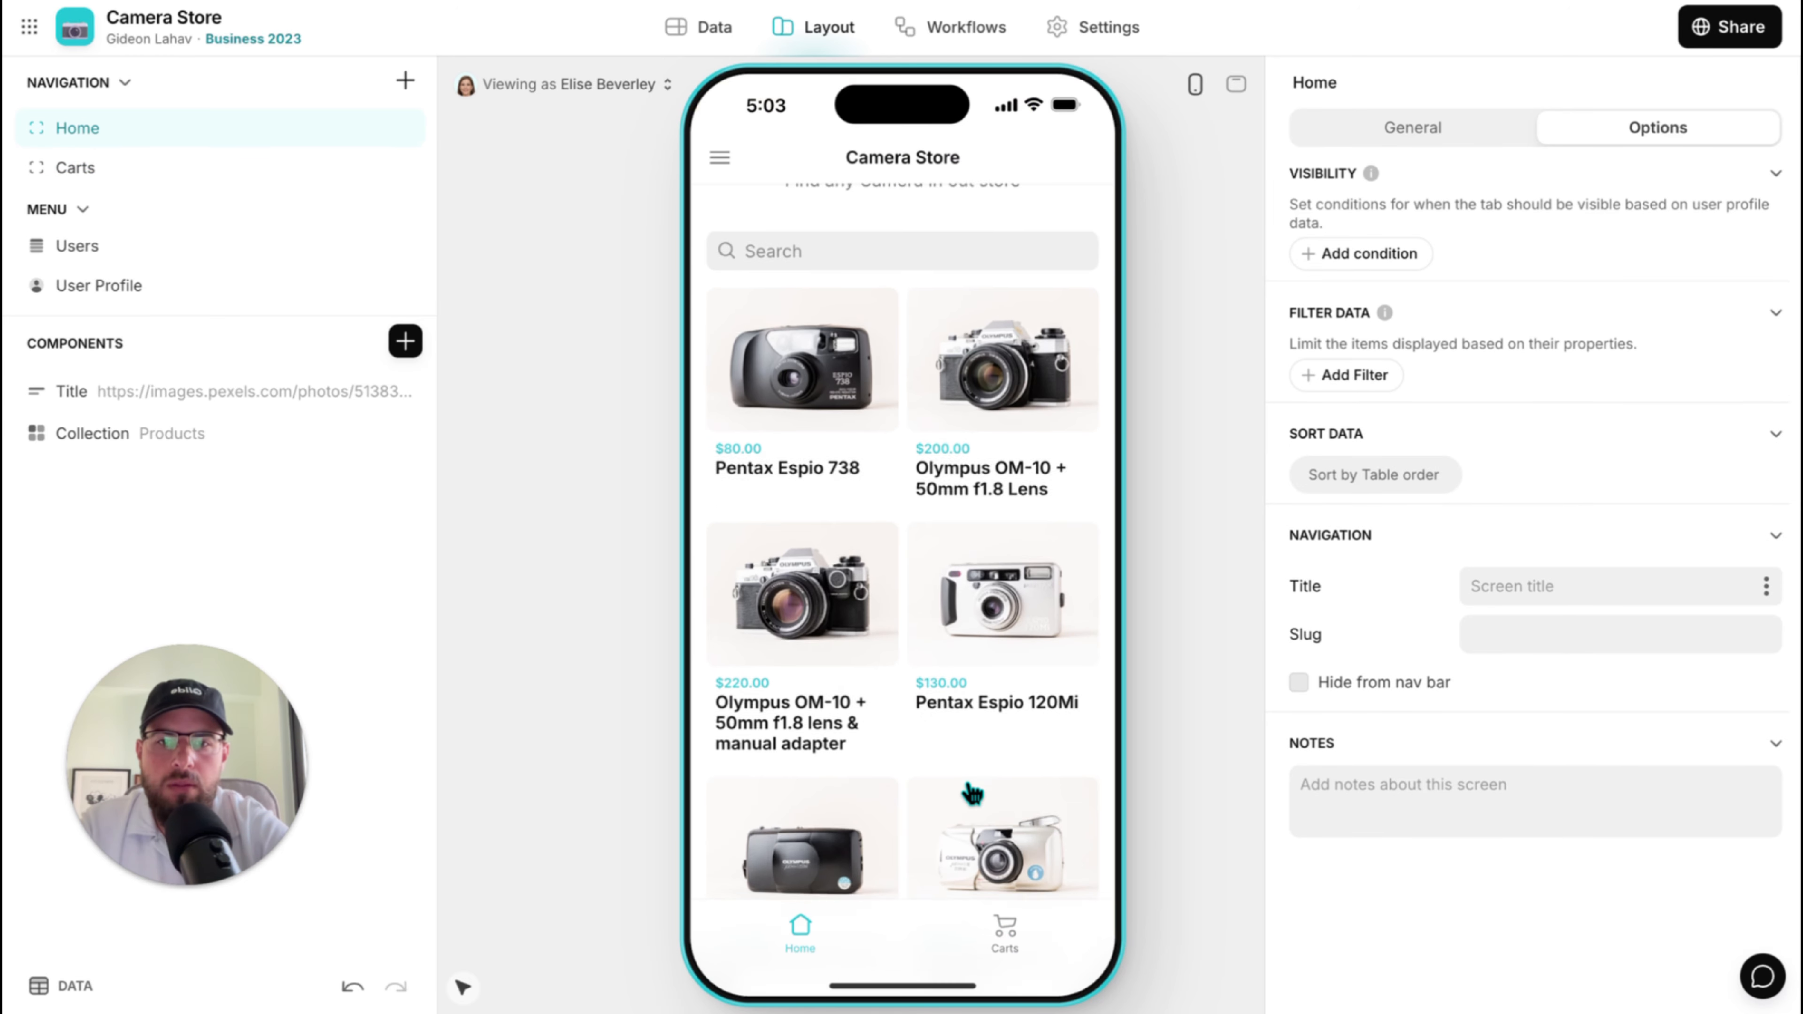
# Add a new column named "Added today" at the end of the Products table.
pyautogui.scroll(-1, 972, 792)
pyautogui.click(97, 437)
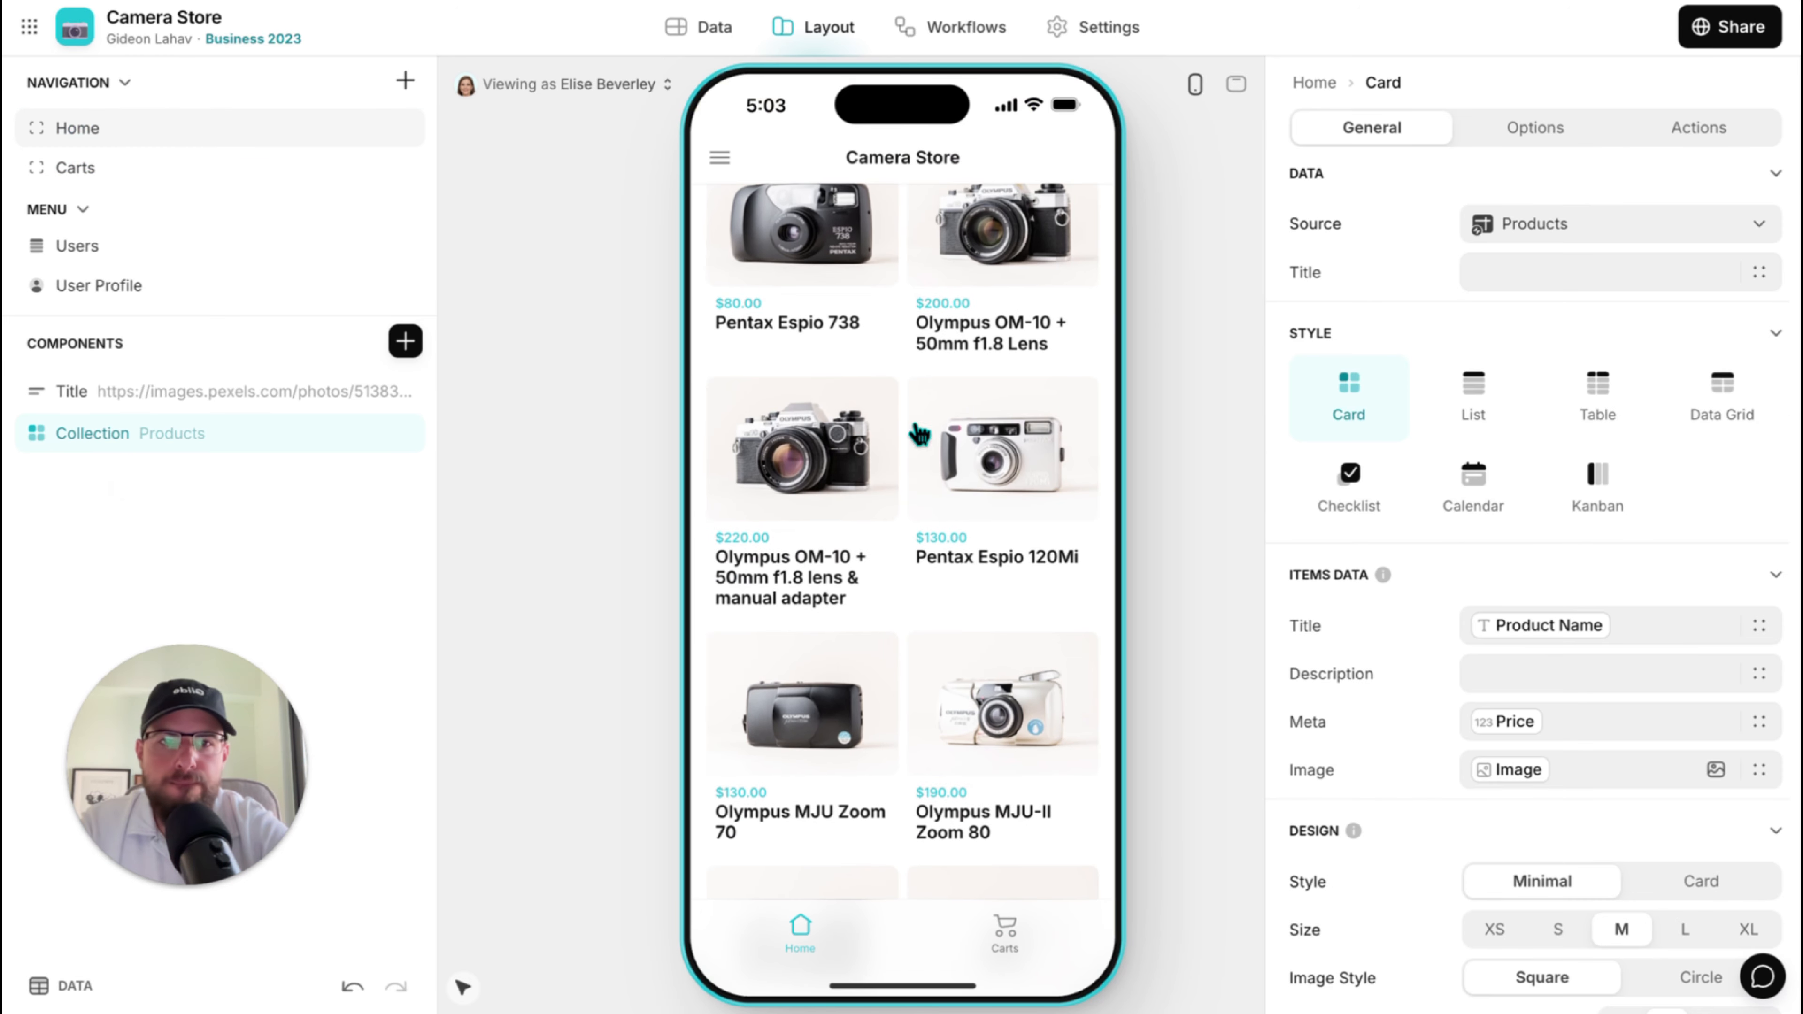
pyautogui.click(1534, 671)
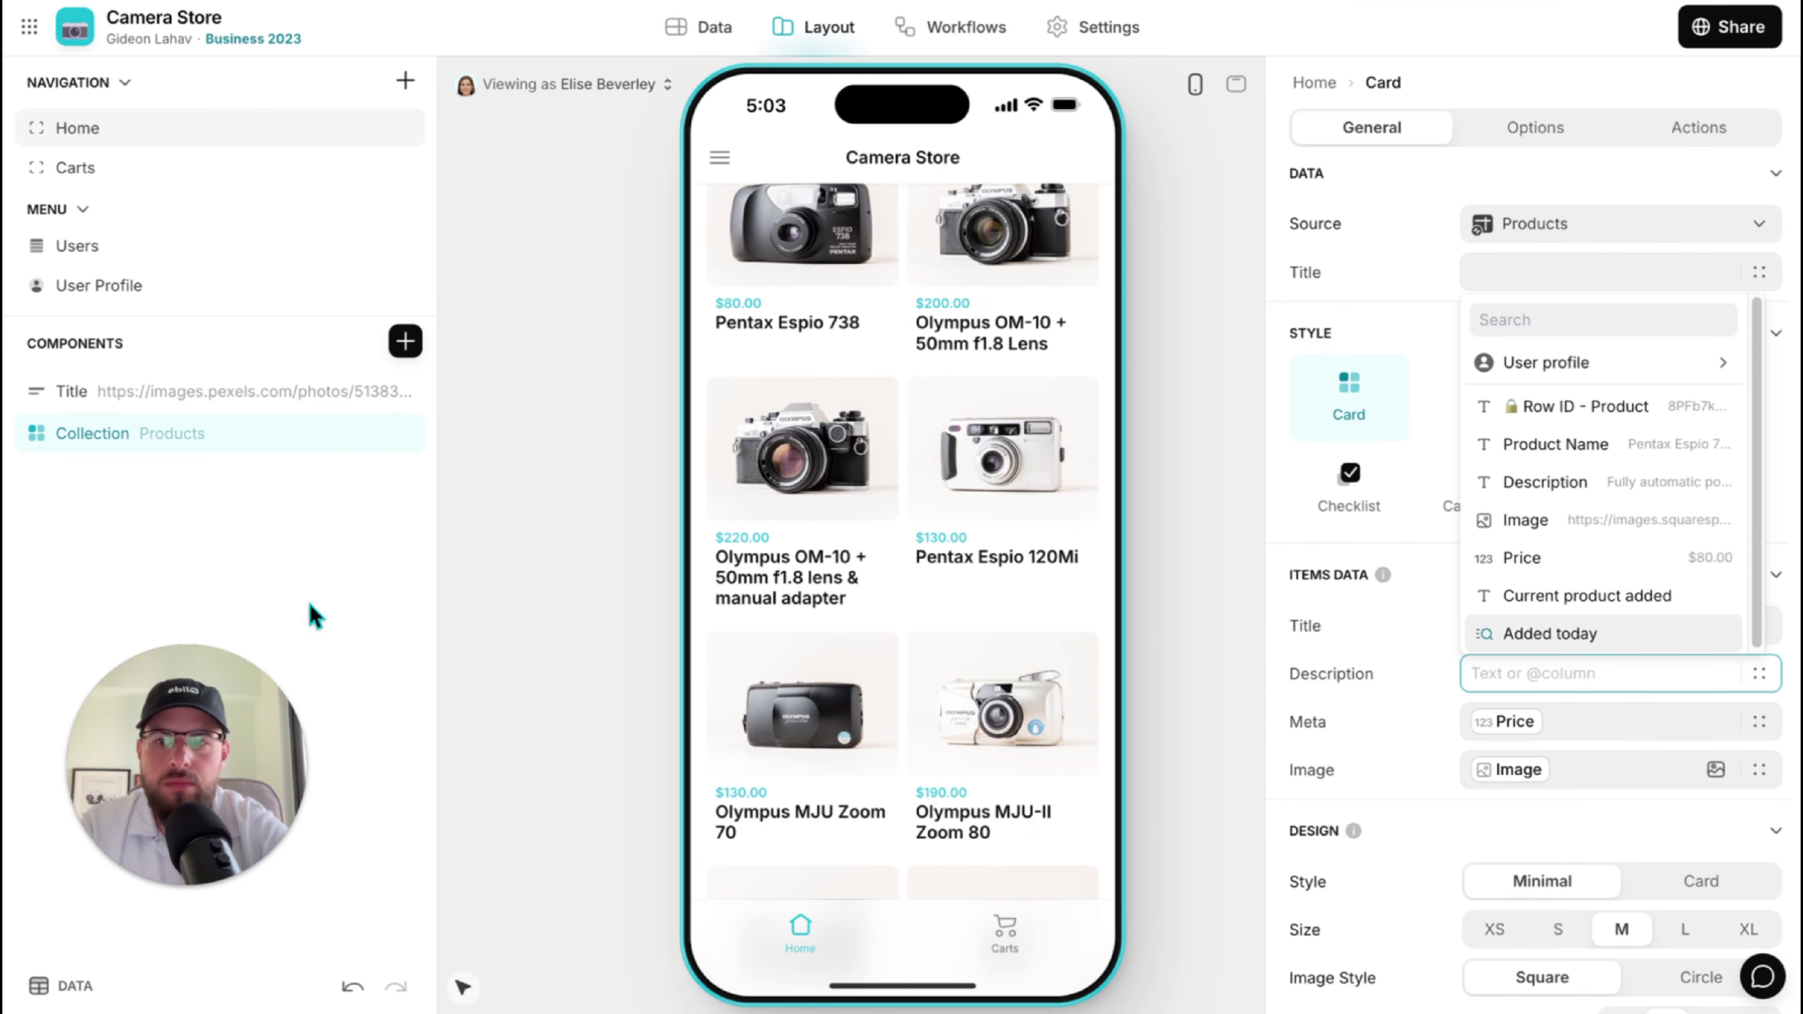
pyautogui.click(678, 30)
pyautogui.hscroll(3, 1587, 206)
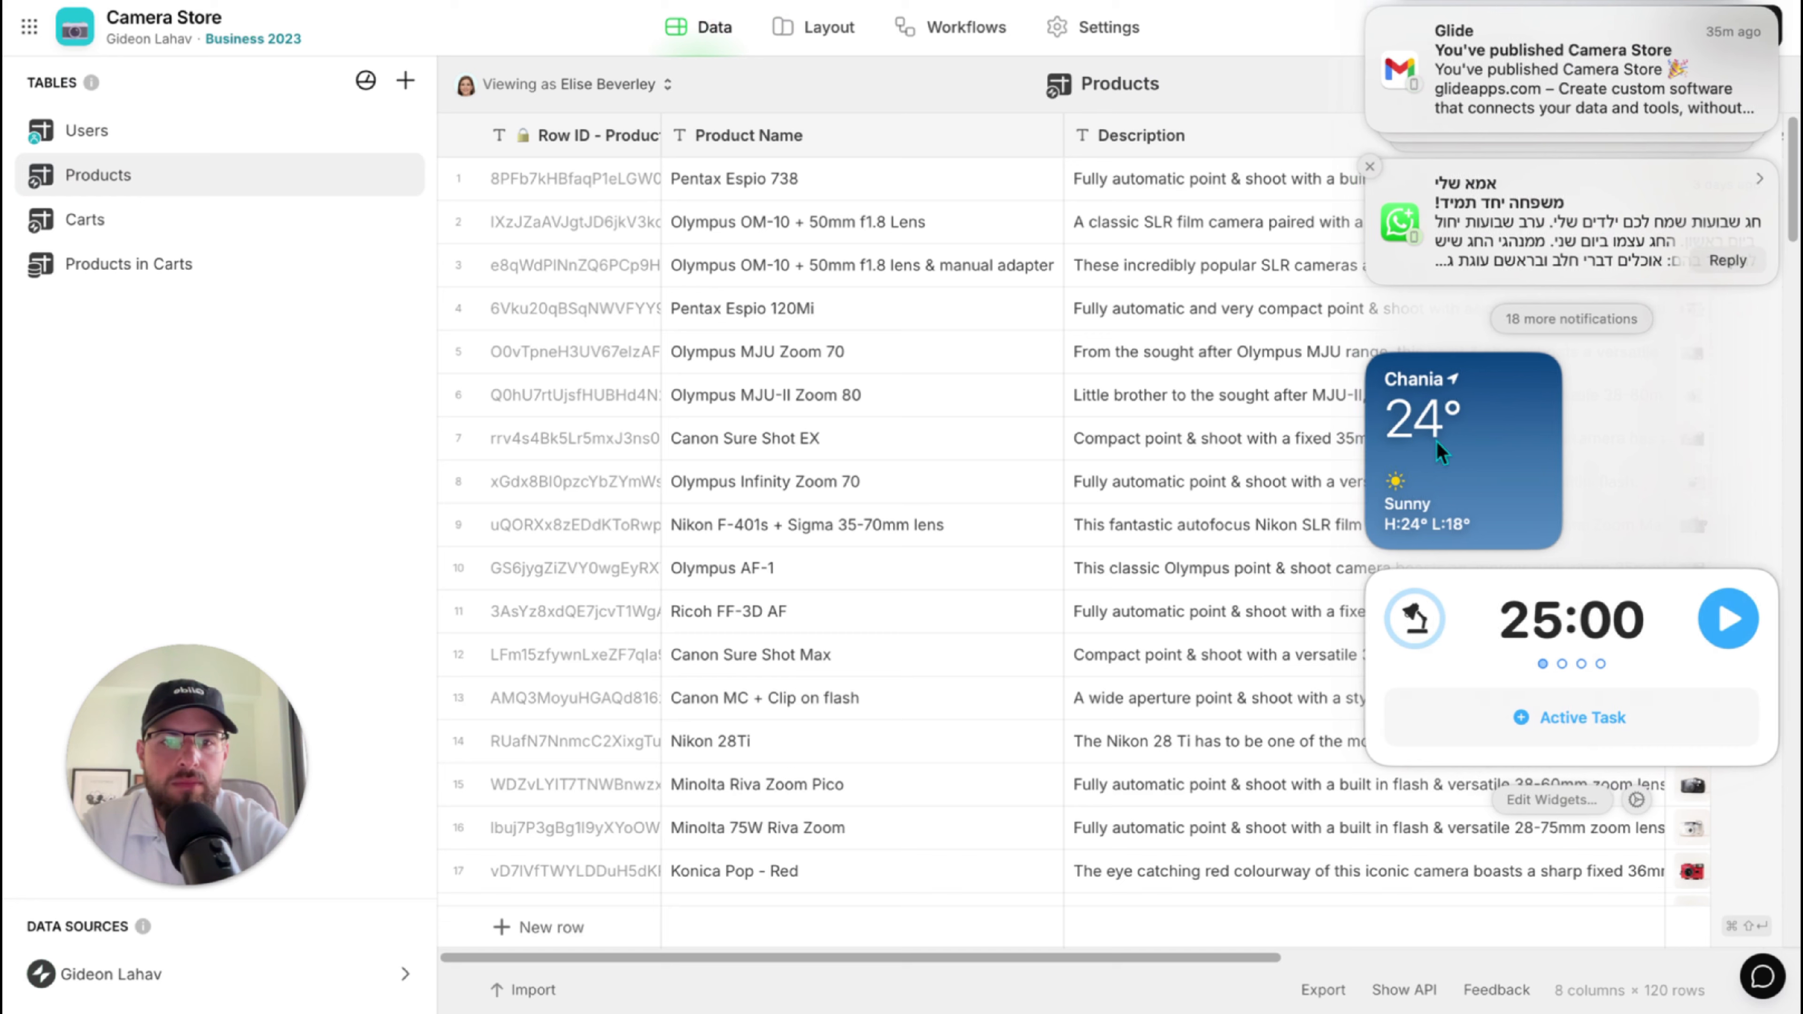
pyautogui.click(1308, 534)
pyautogui.hscroll(5, 1357, 541)
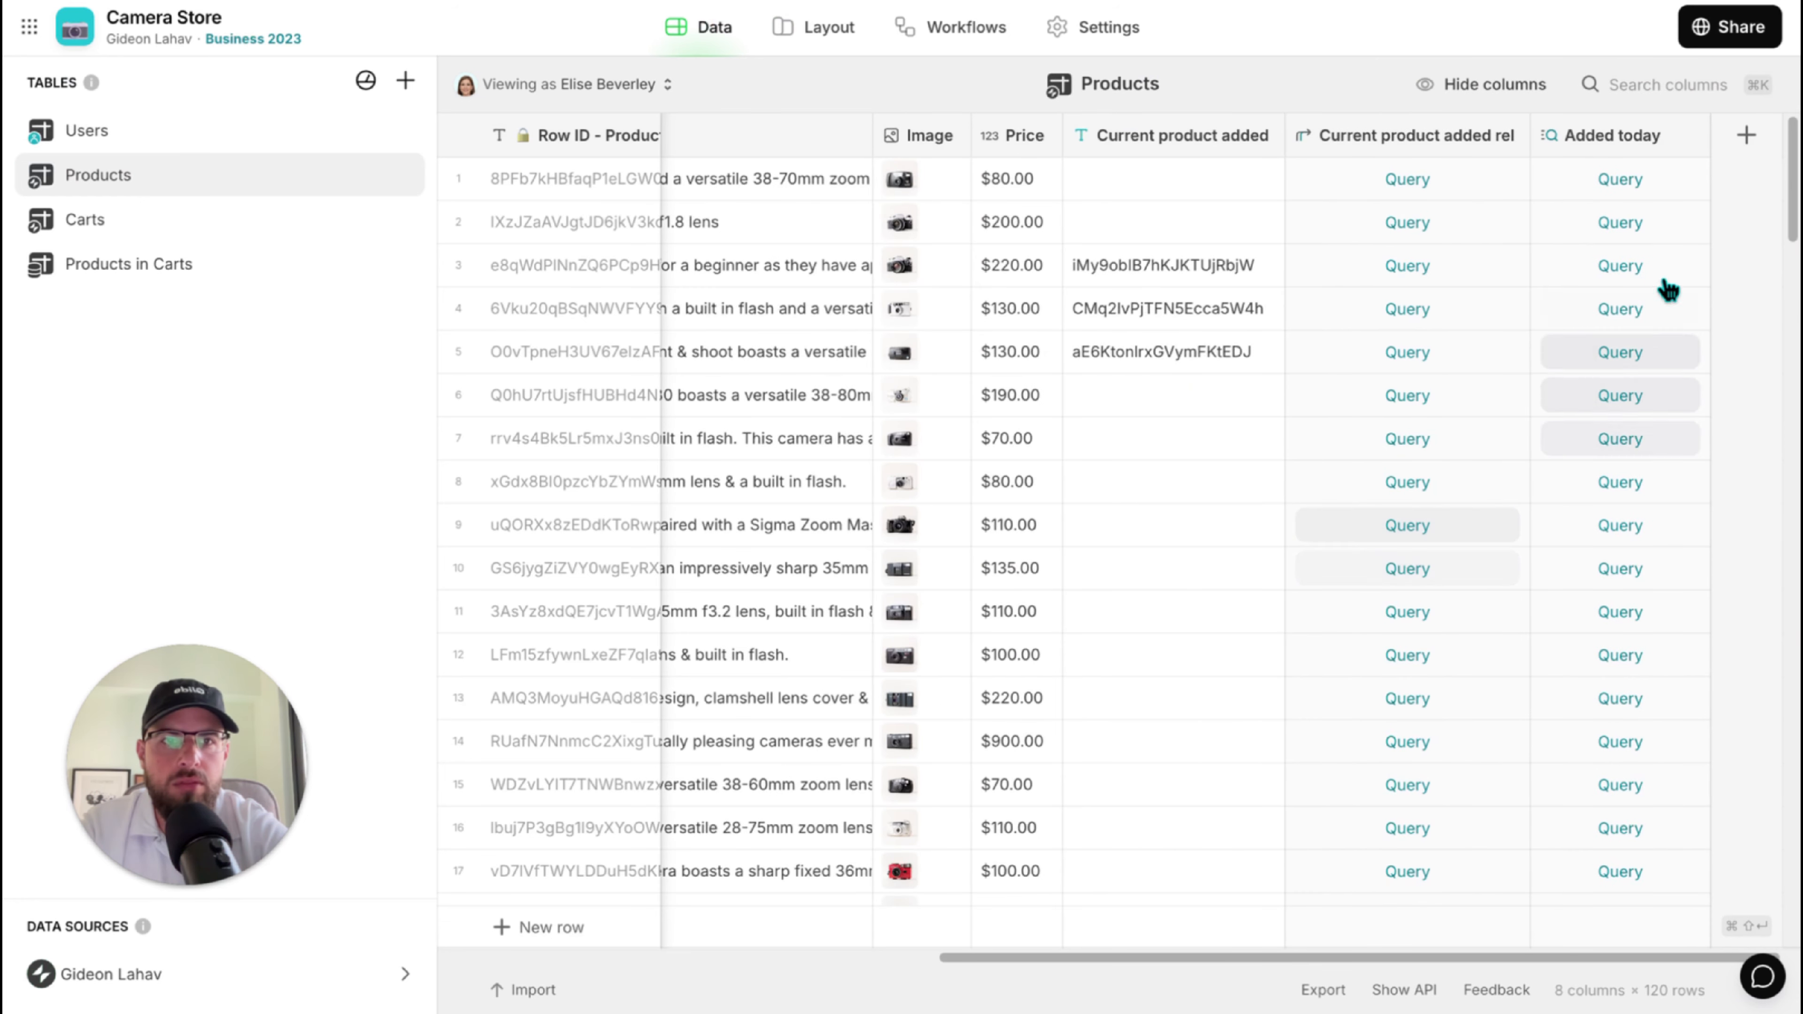
pyautogui.click(1745, 136)
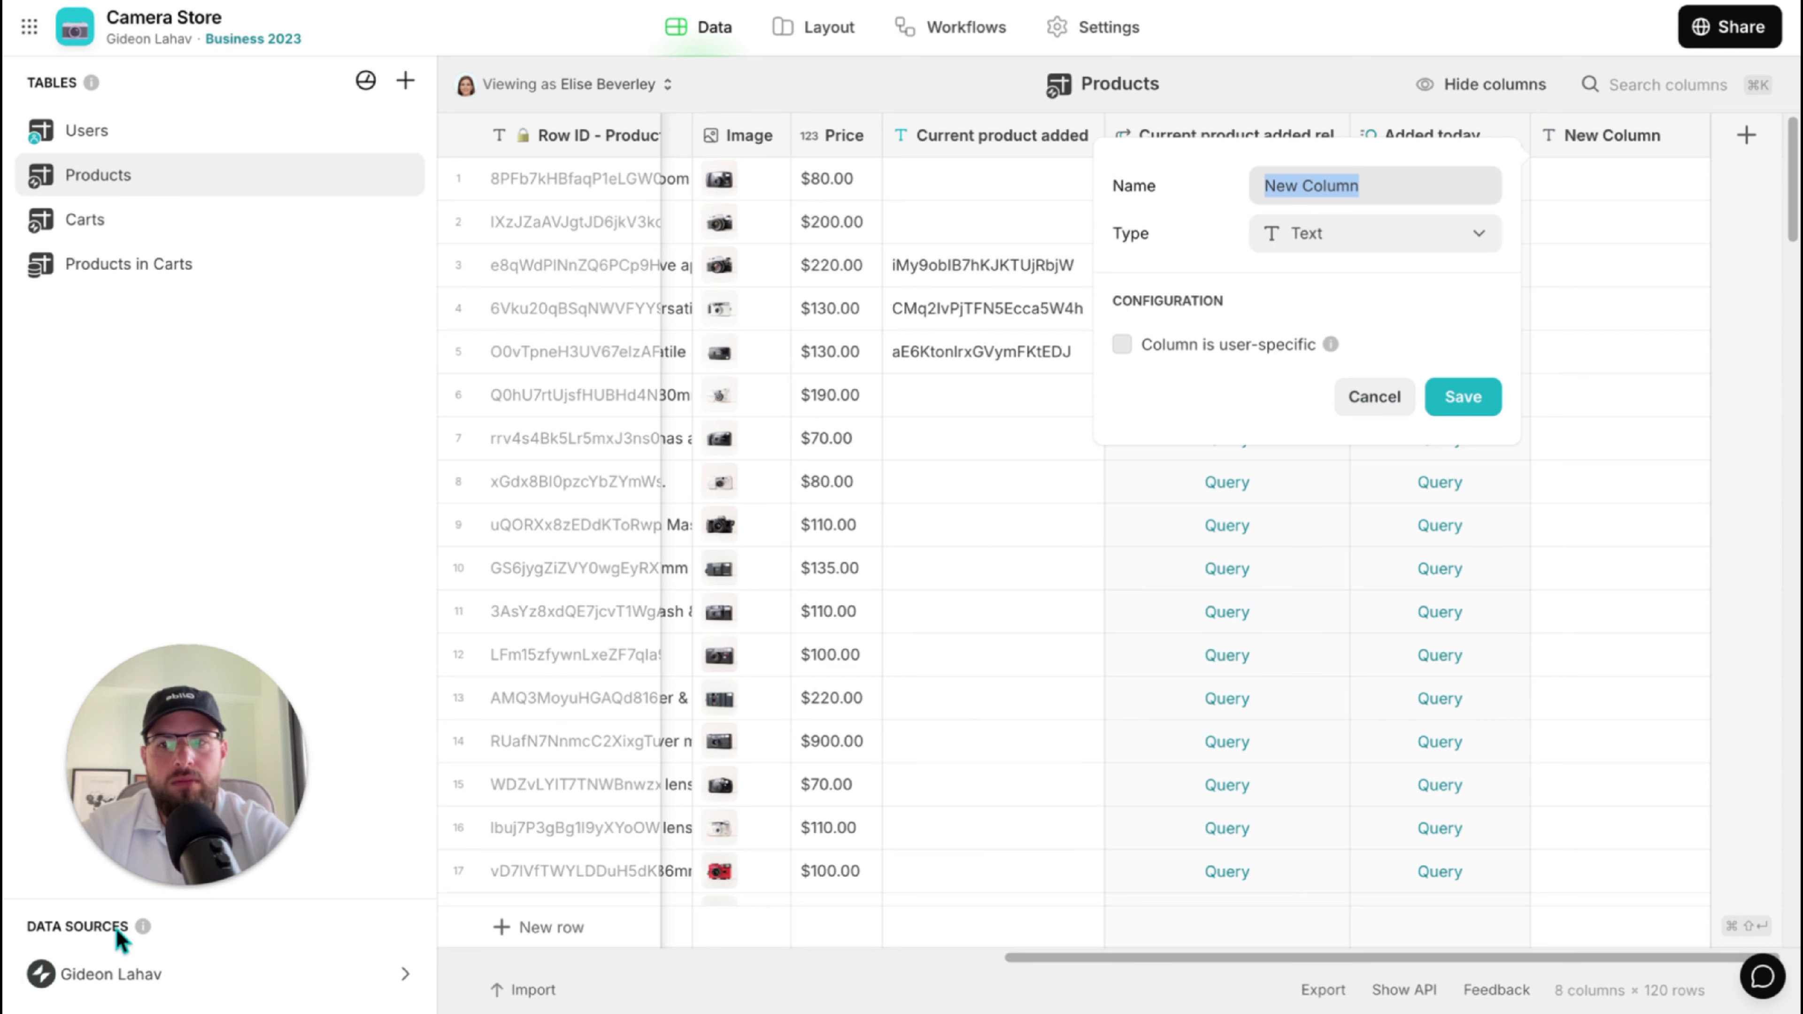
pyautogui.write('Ad')
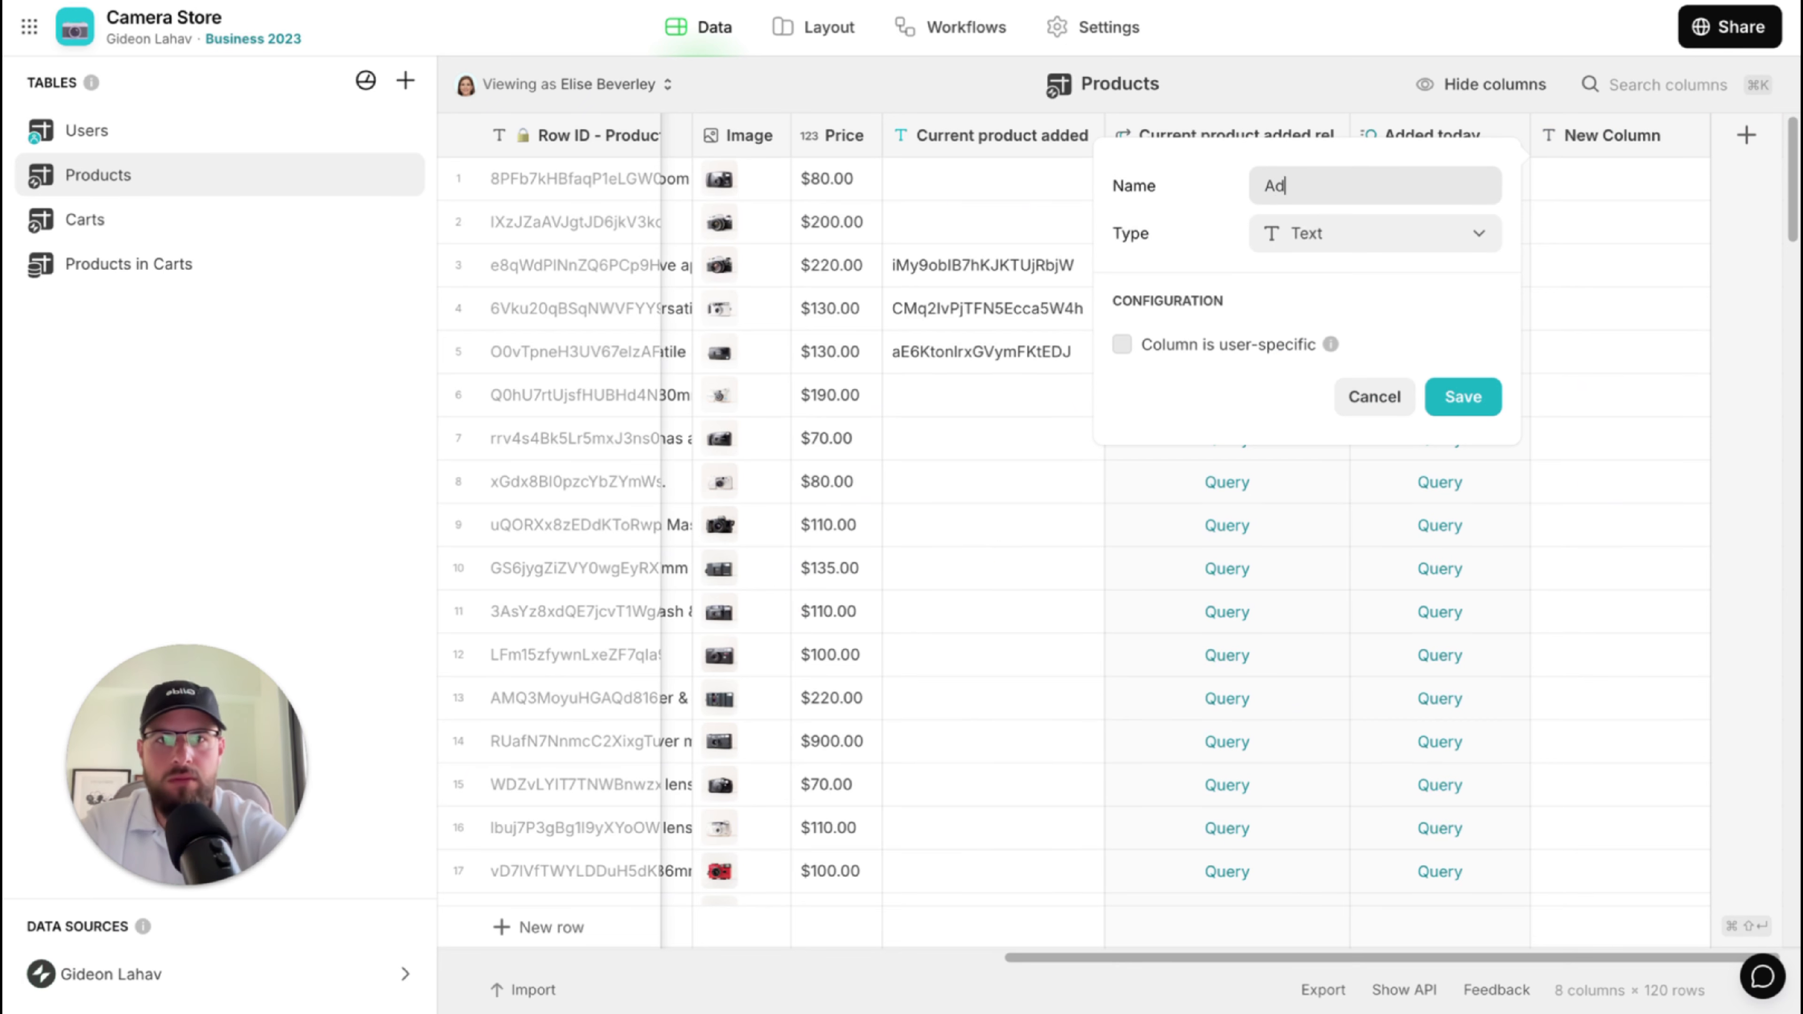
pyautogui.write('ded today')
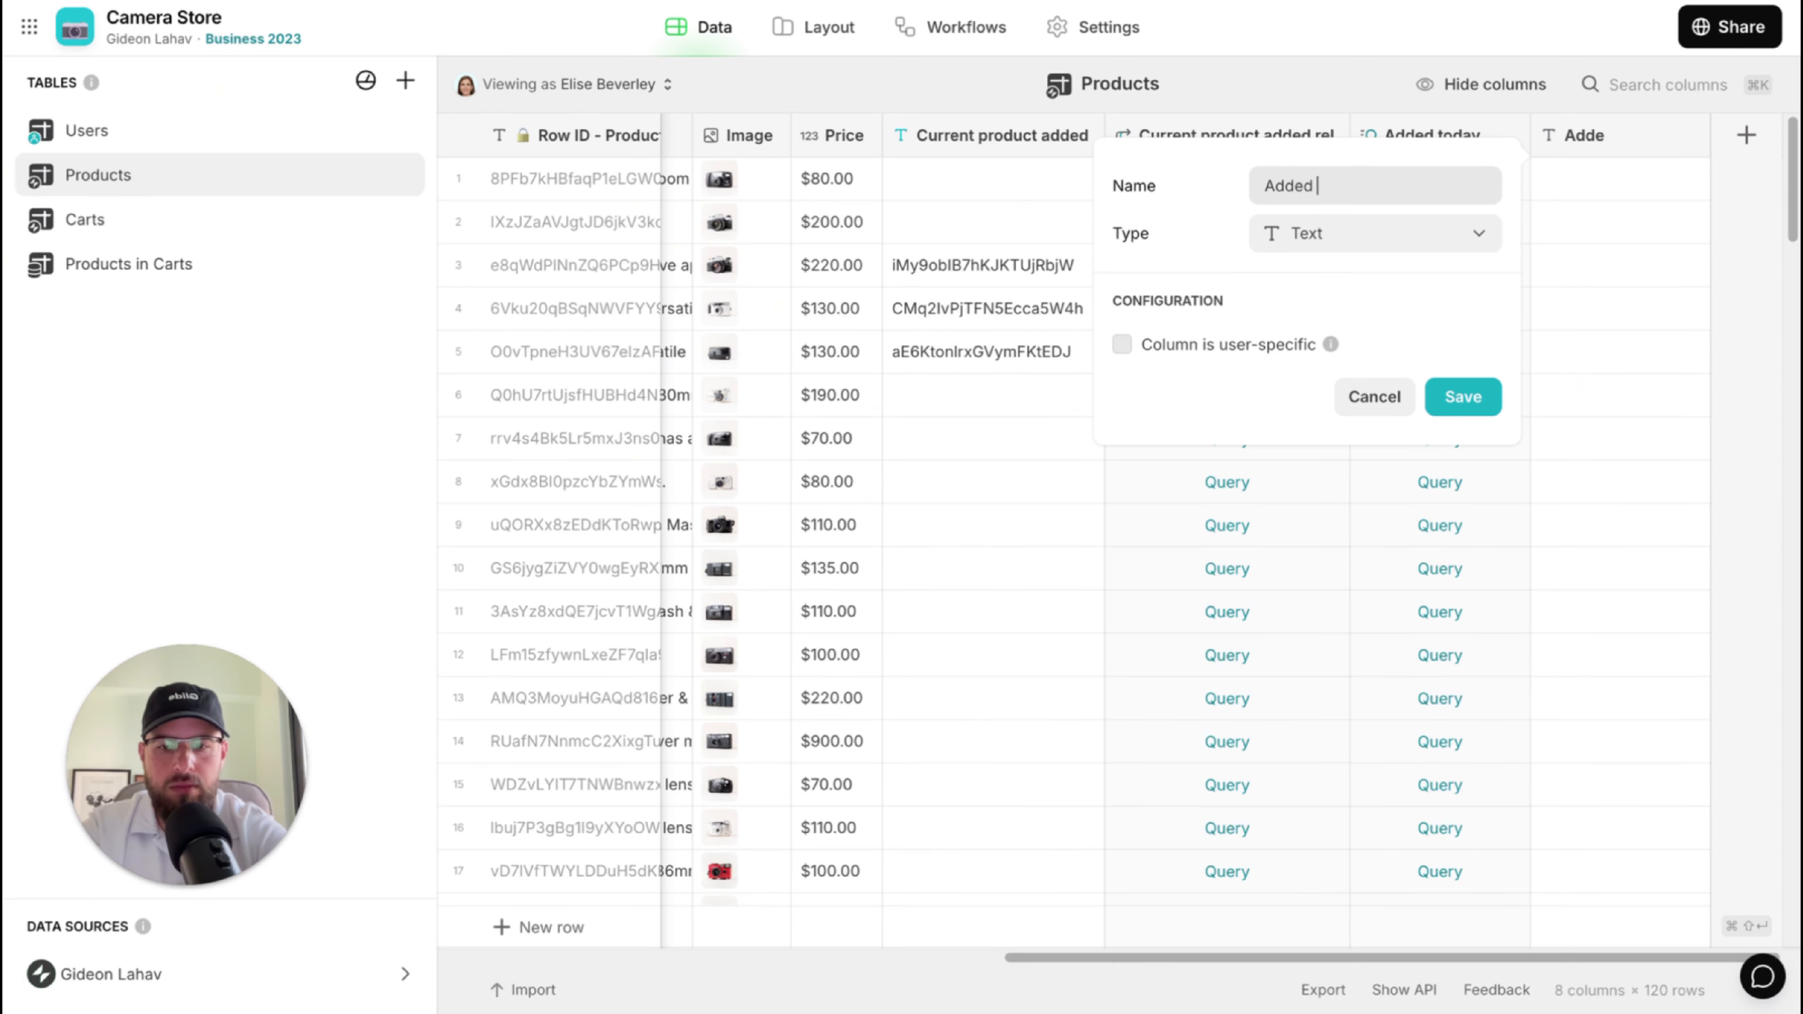
# Make the new column an If → Then → Else column with the condition that the Added today query is within today.
pyautogui.click(1441, 234)
pyautogui.write('if')
pyautogui.press('Return')
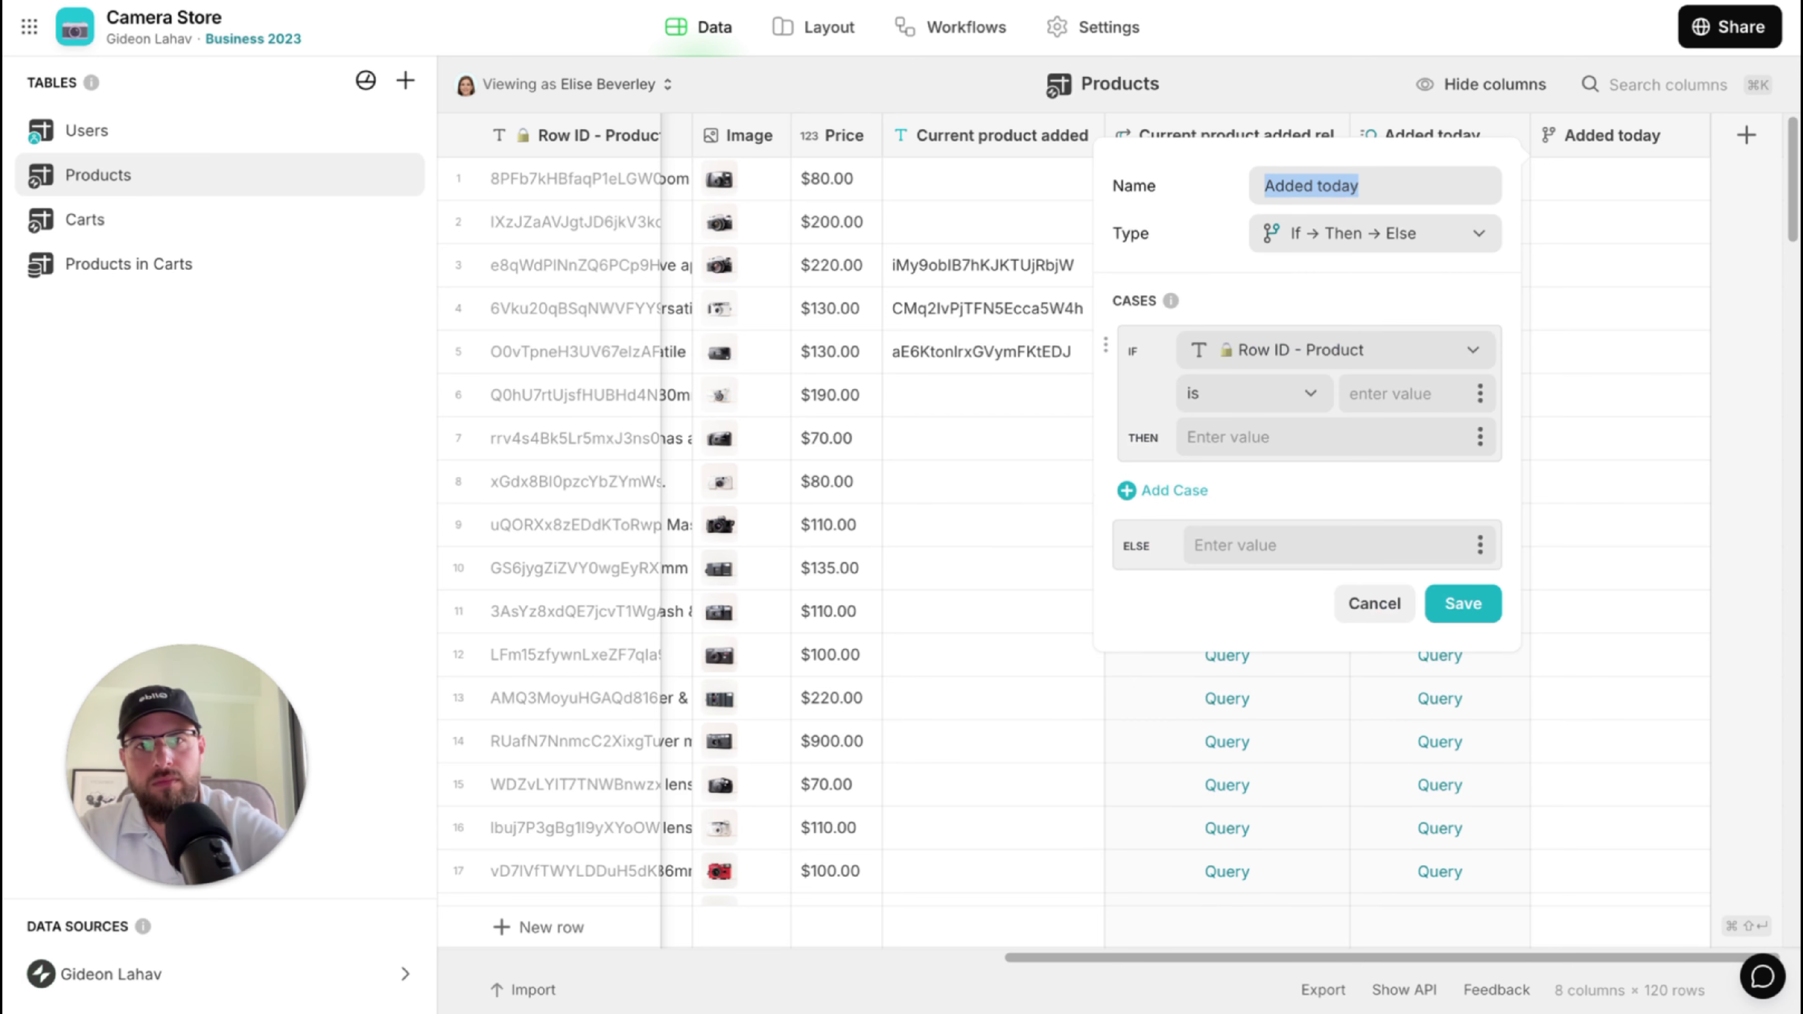
pyautogui.click(1363, 361)
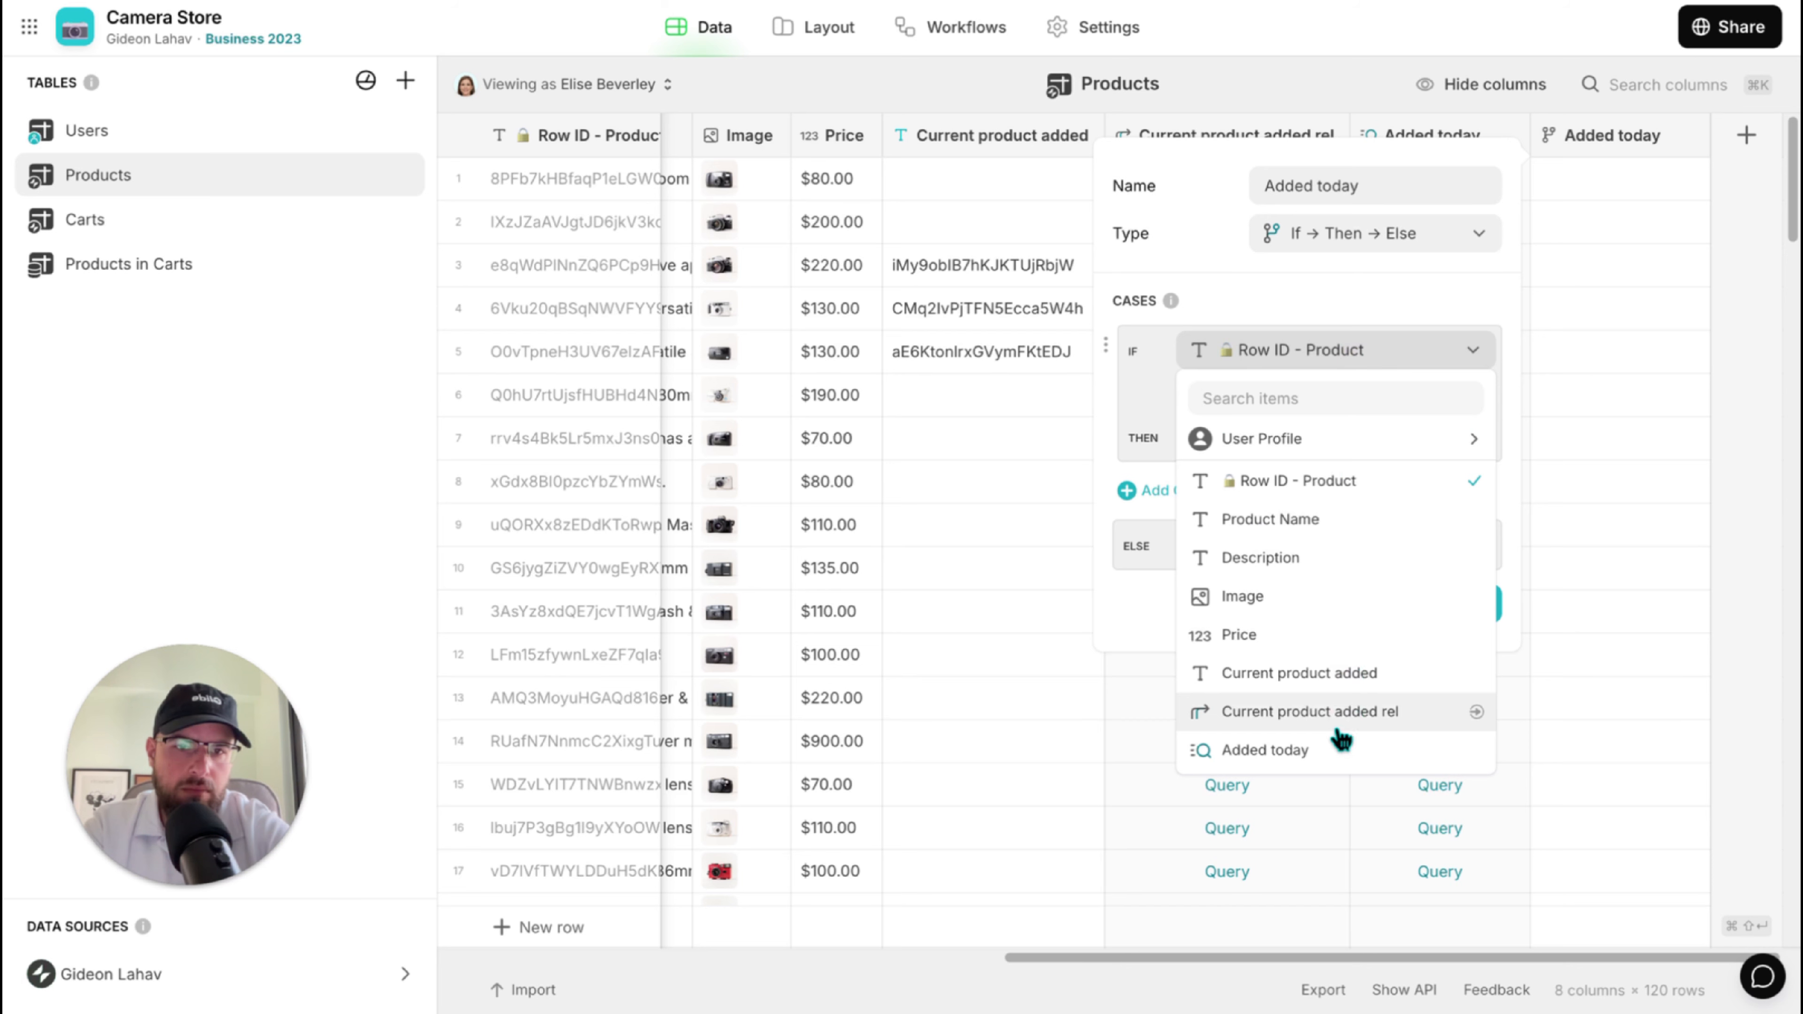
pyautogui.click(1338, 748)
pyautogui.click(1290, 395)
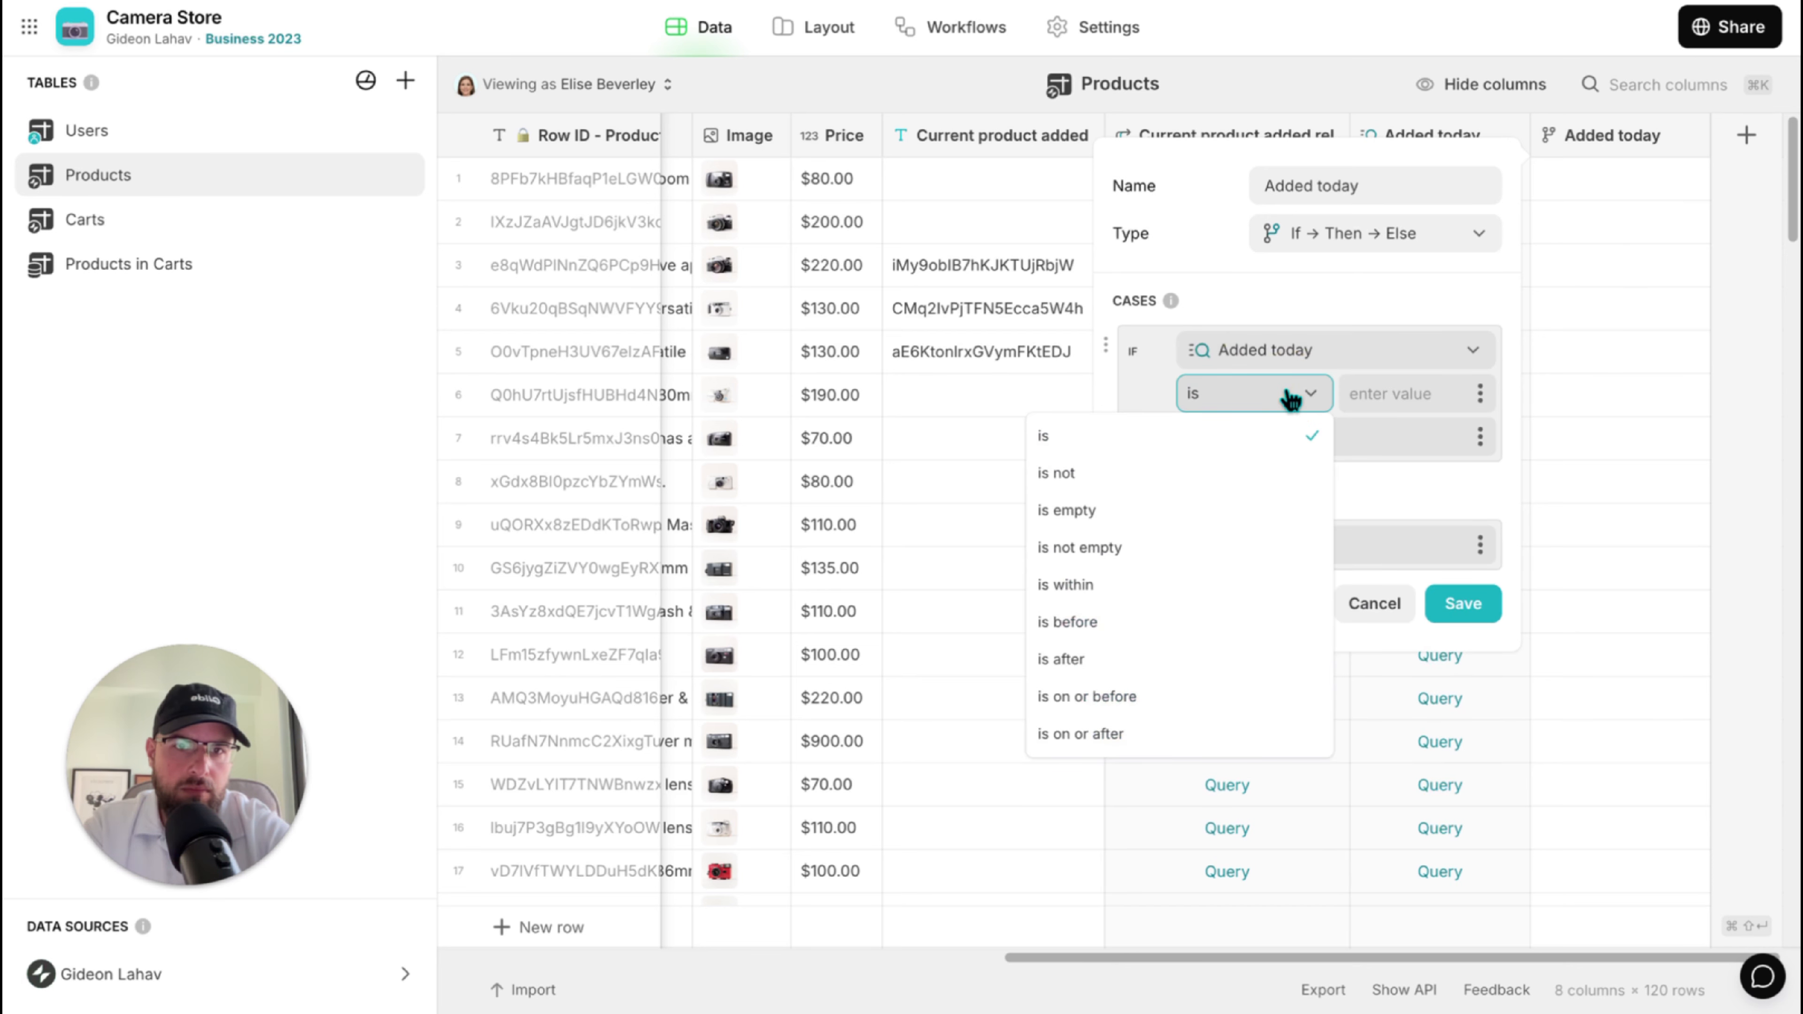
pyautogui.click(1203, 579)
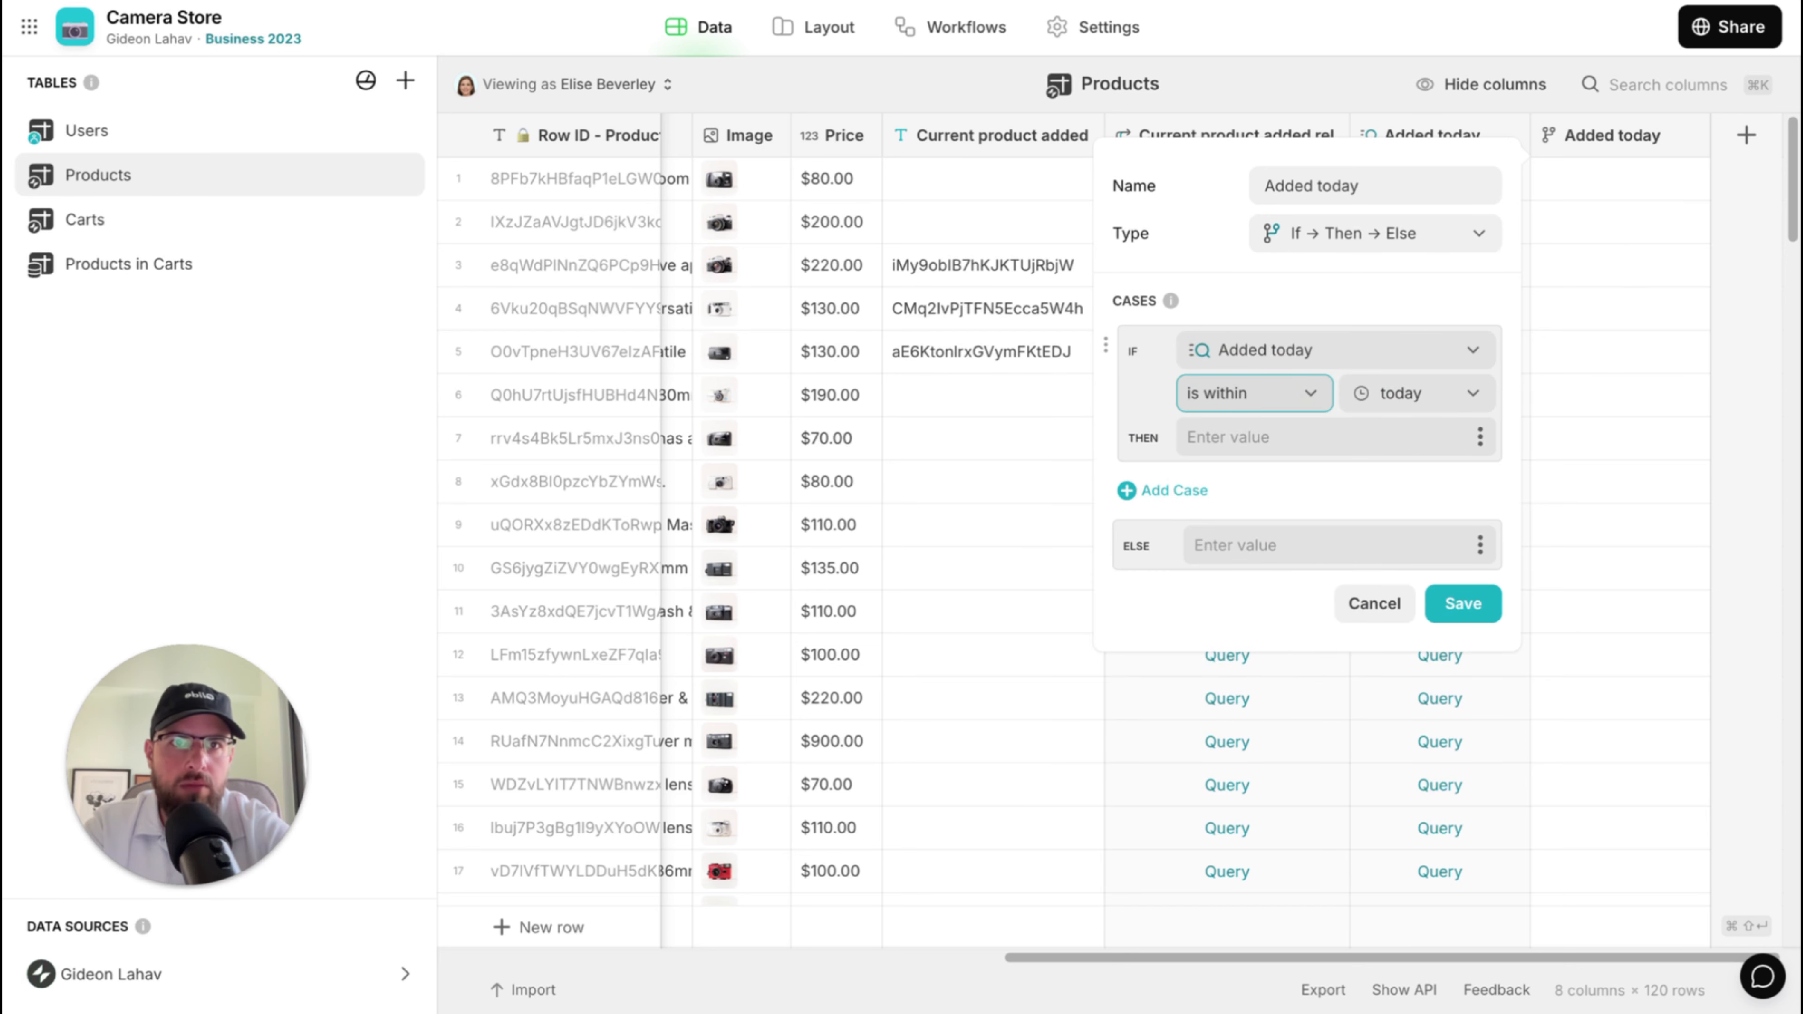
# Copy the ✅ emoji from the JoyPixels picker, set it as the Then value, and save the column.
pyautogui.click(1403, 1)
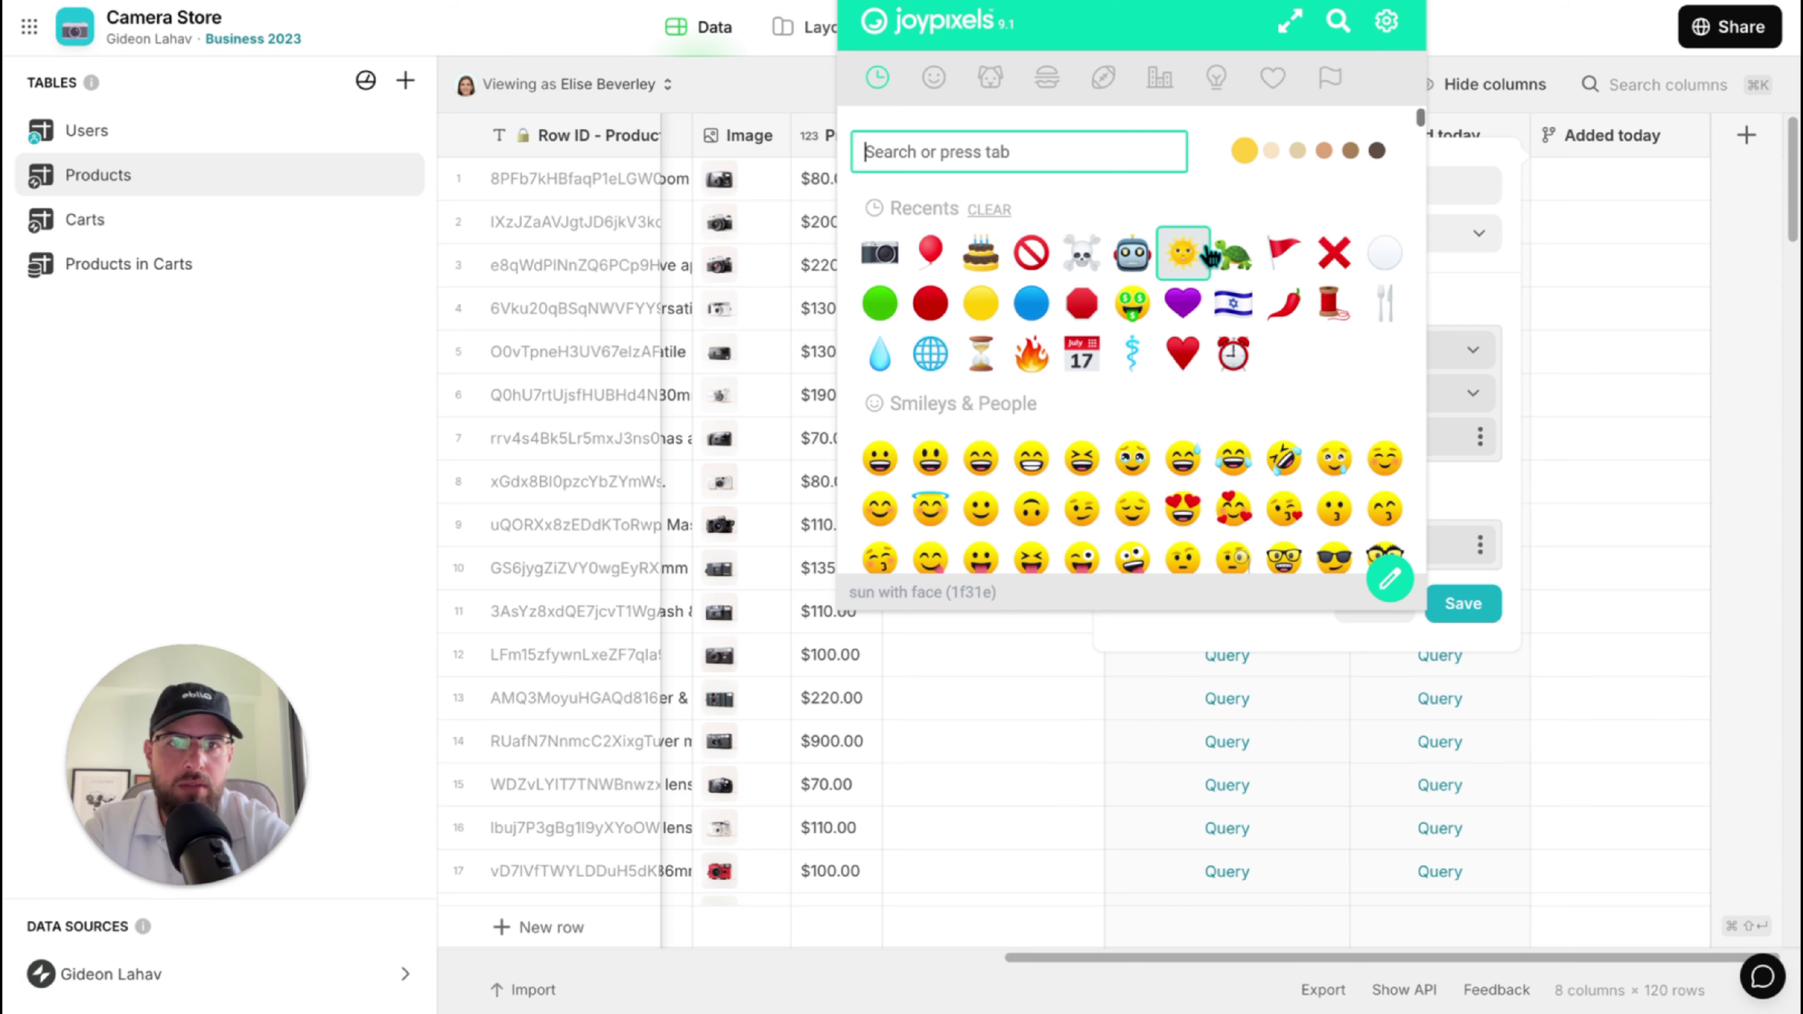
pyautogui.click(964, 151)
pyautogui.write('ch')
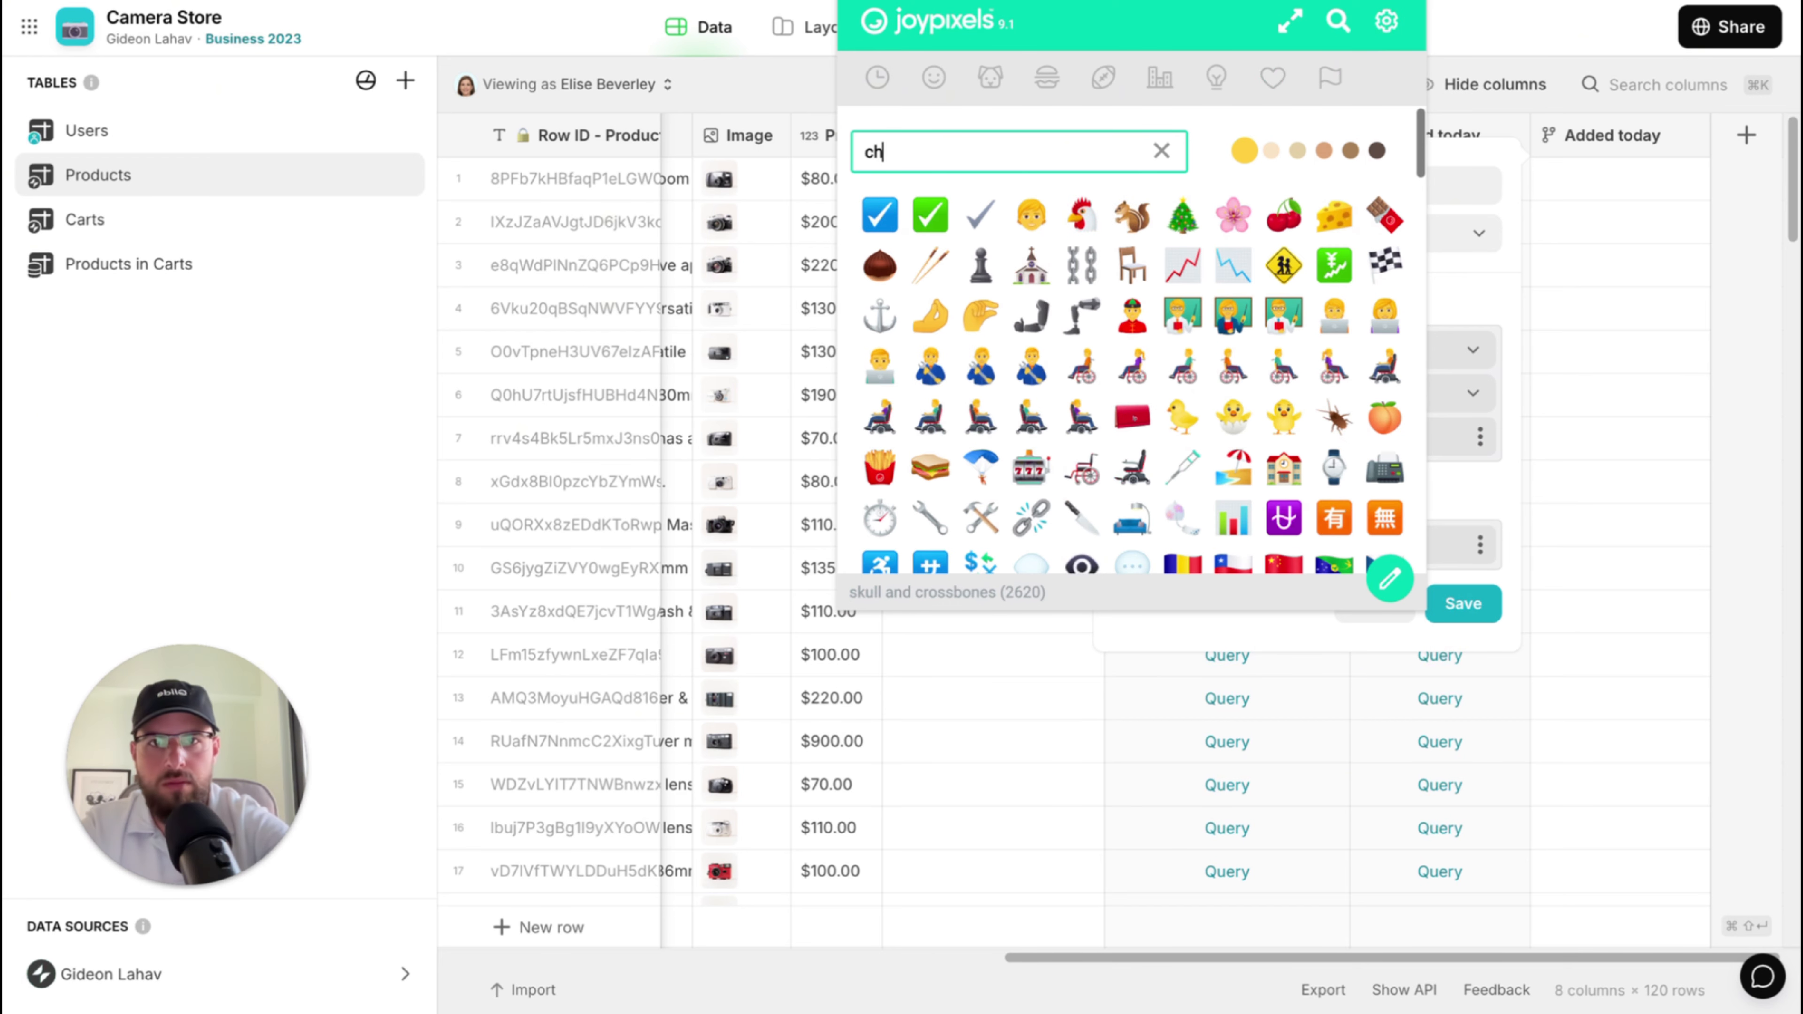
pyautogui.click(922, 221)
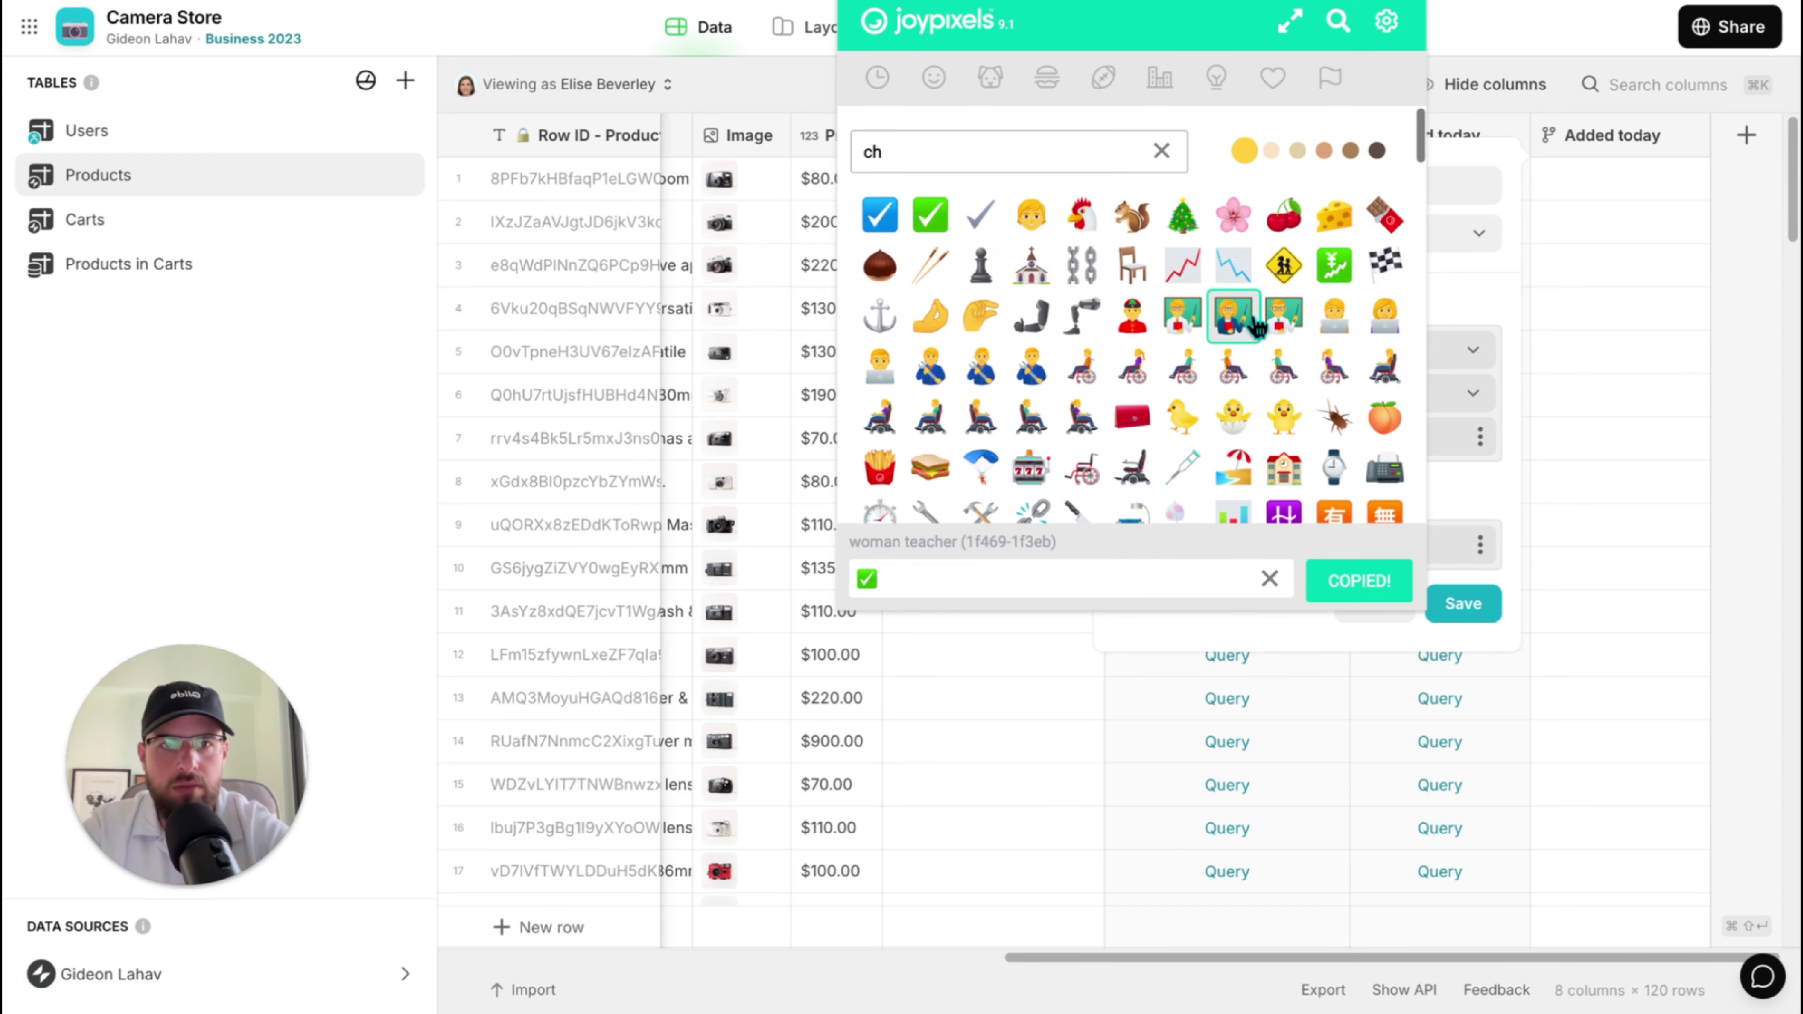
pyautogui.click(1455, 507)
pyautogui.click(1352, 436)
pyautogui.write('✅')
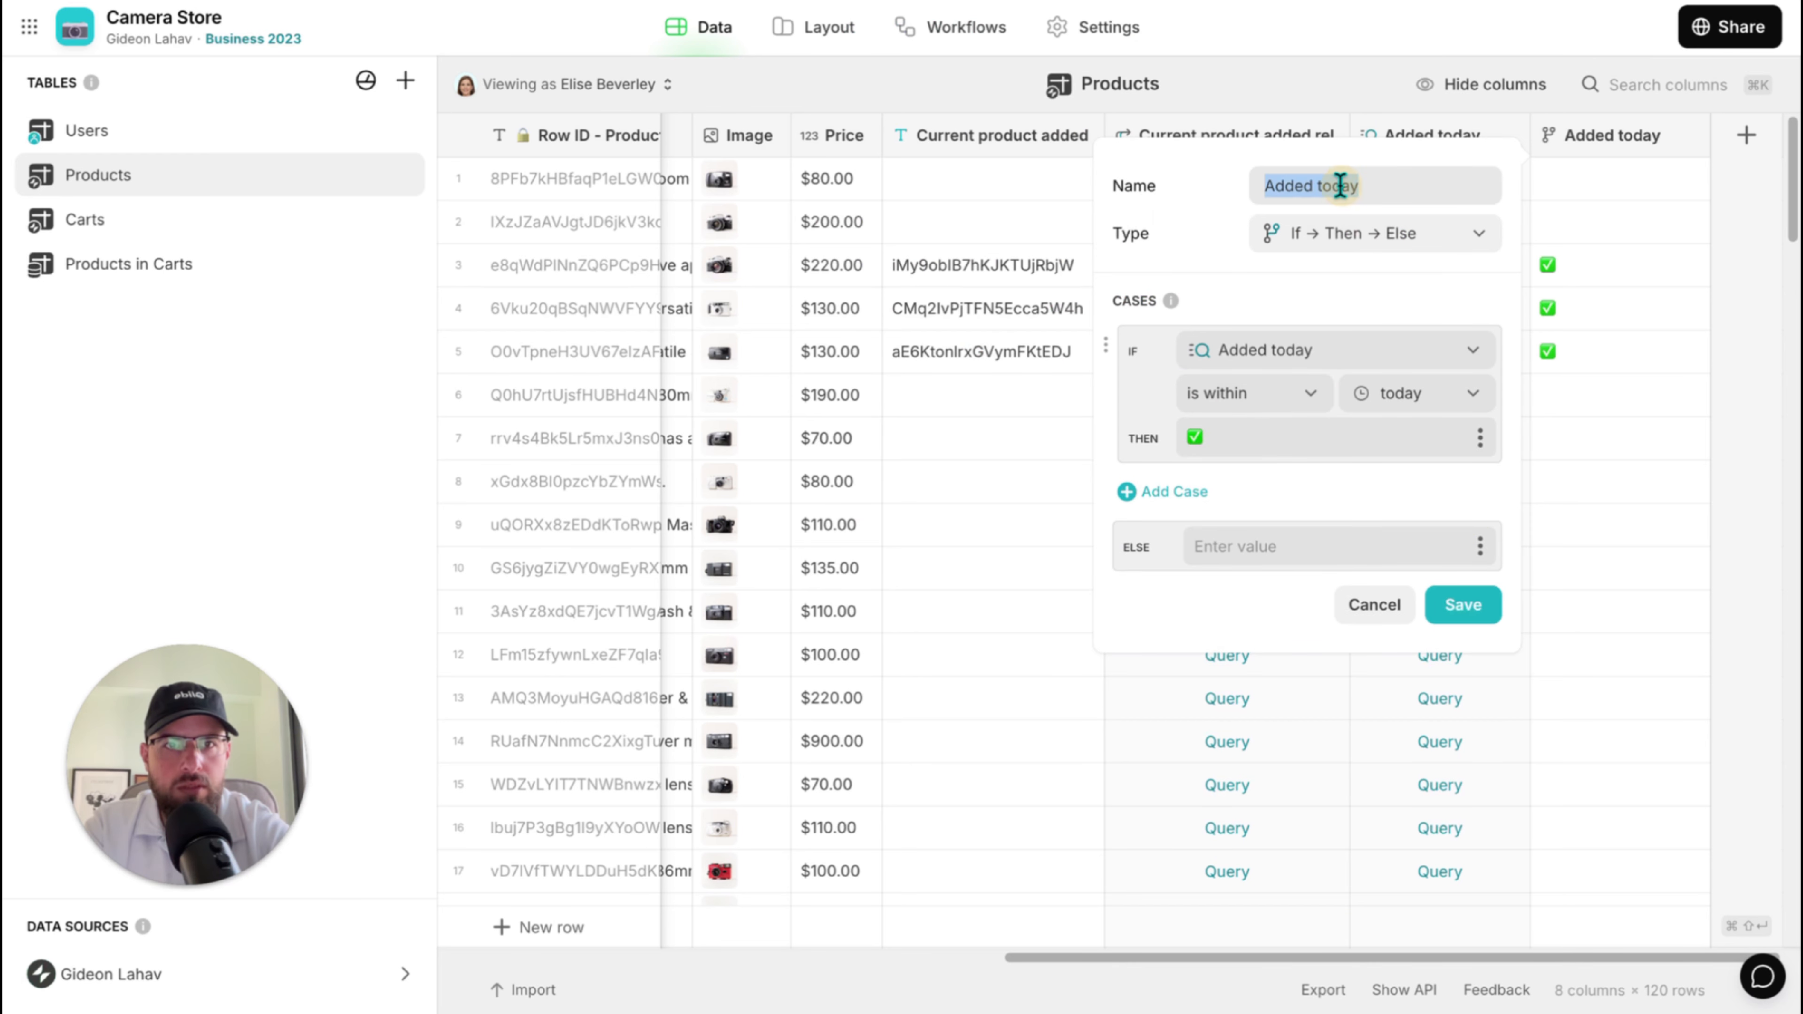
pyautogui.click(1477, 608)
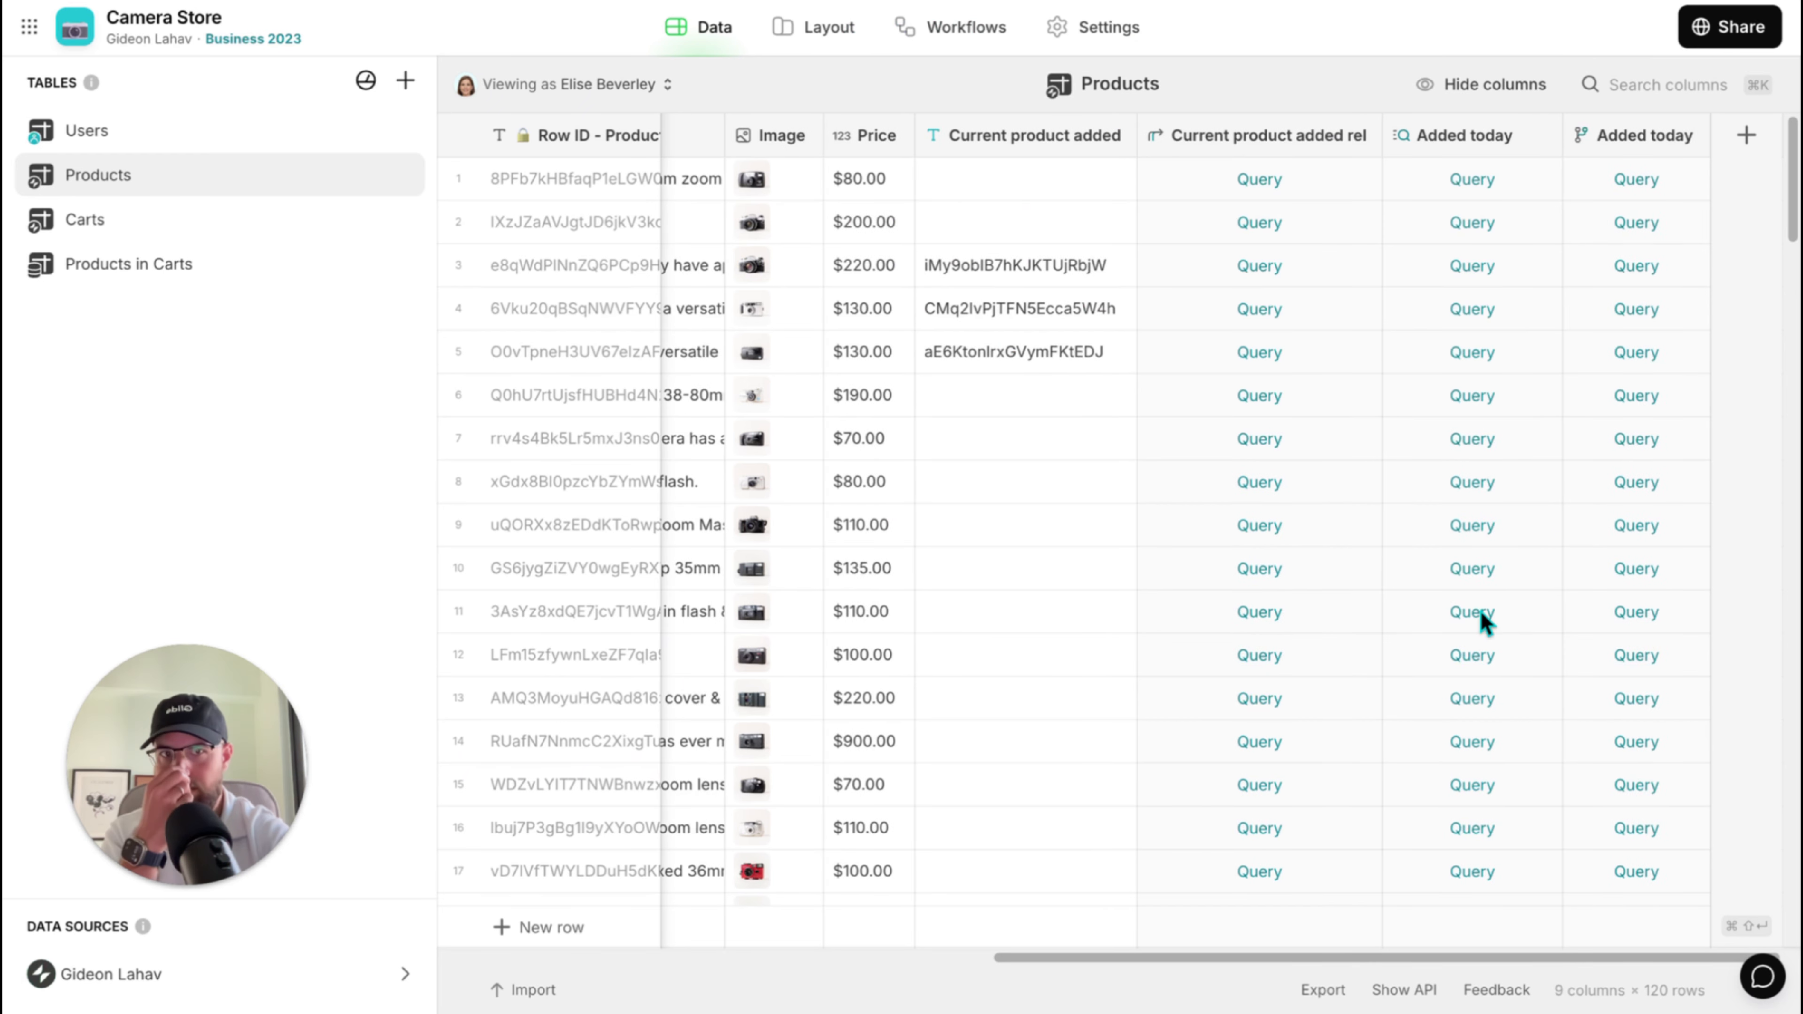
# Change the Then value of the If → Then → Else column to "Added today ✅" and save it.
pyautogui.click(1630, 134)
pyautogui.click(1253, 438)
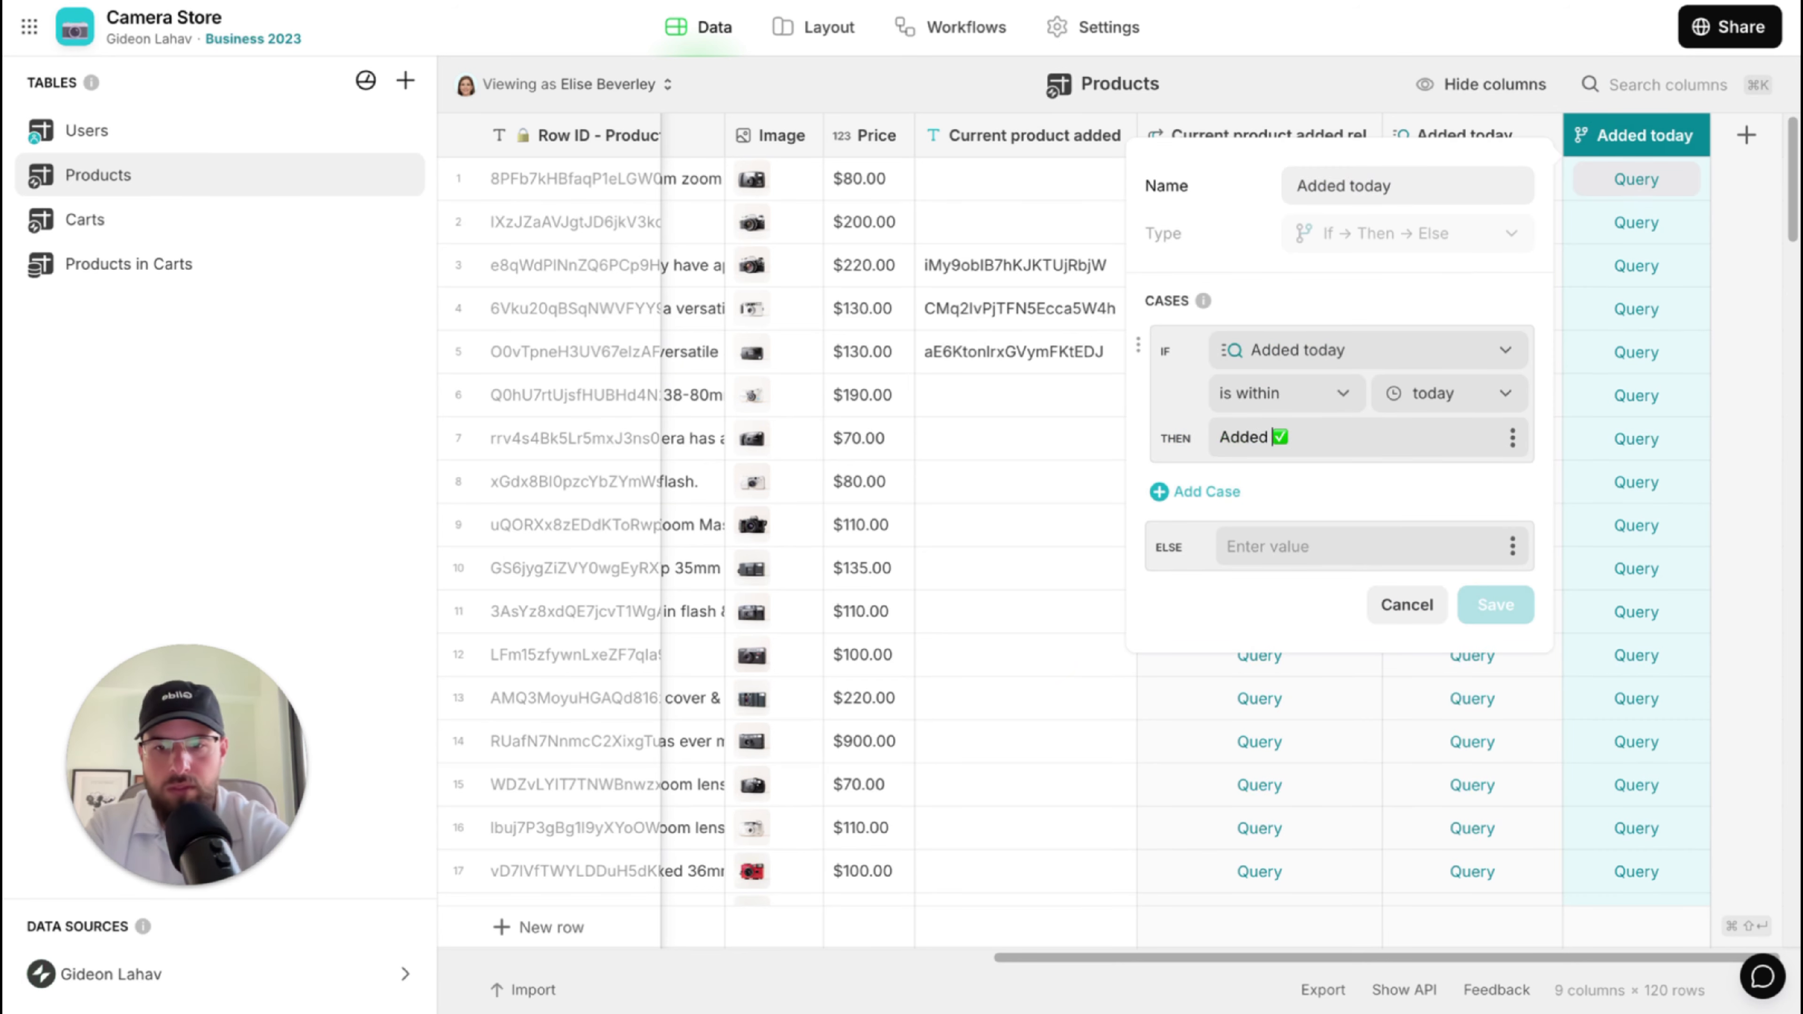
pyautogui.press('BackSpace')
pyautogui.write('a')
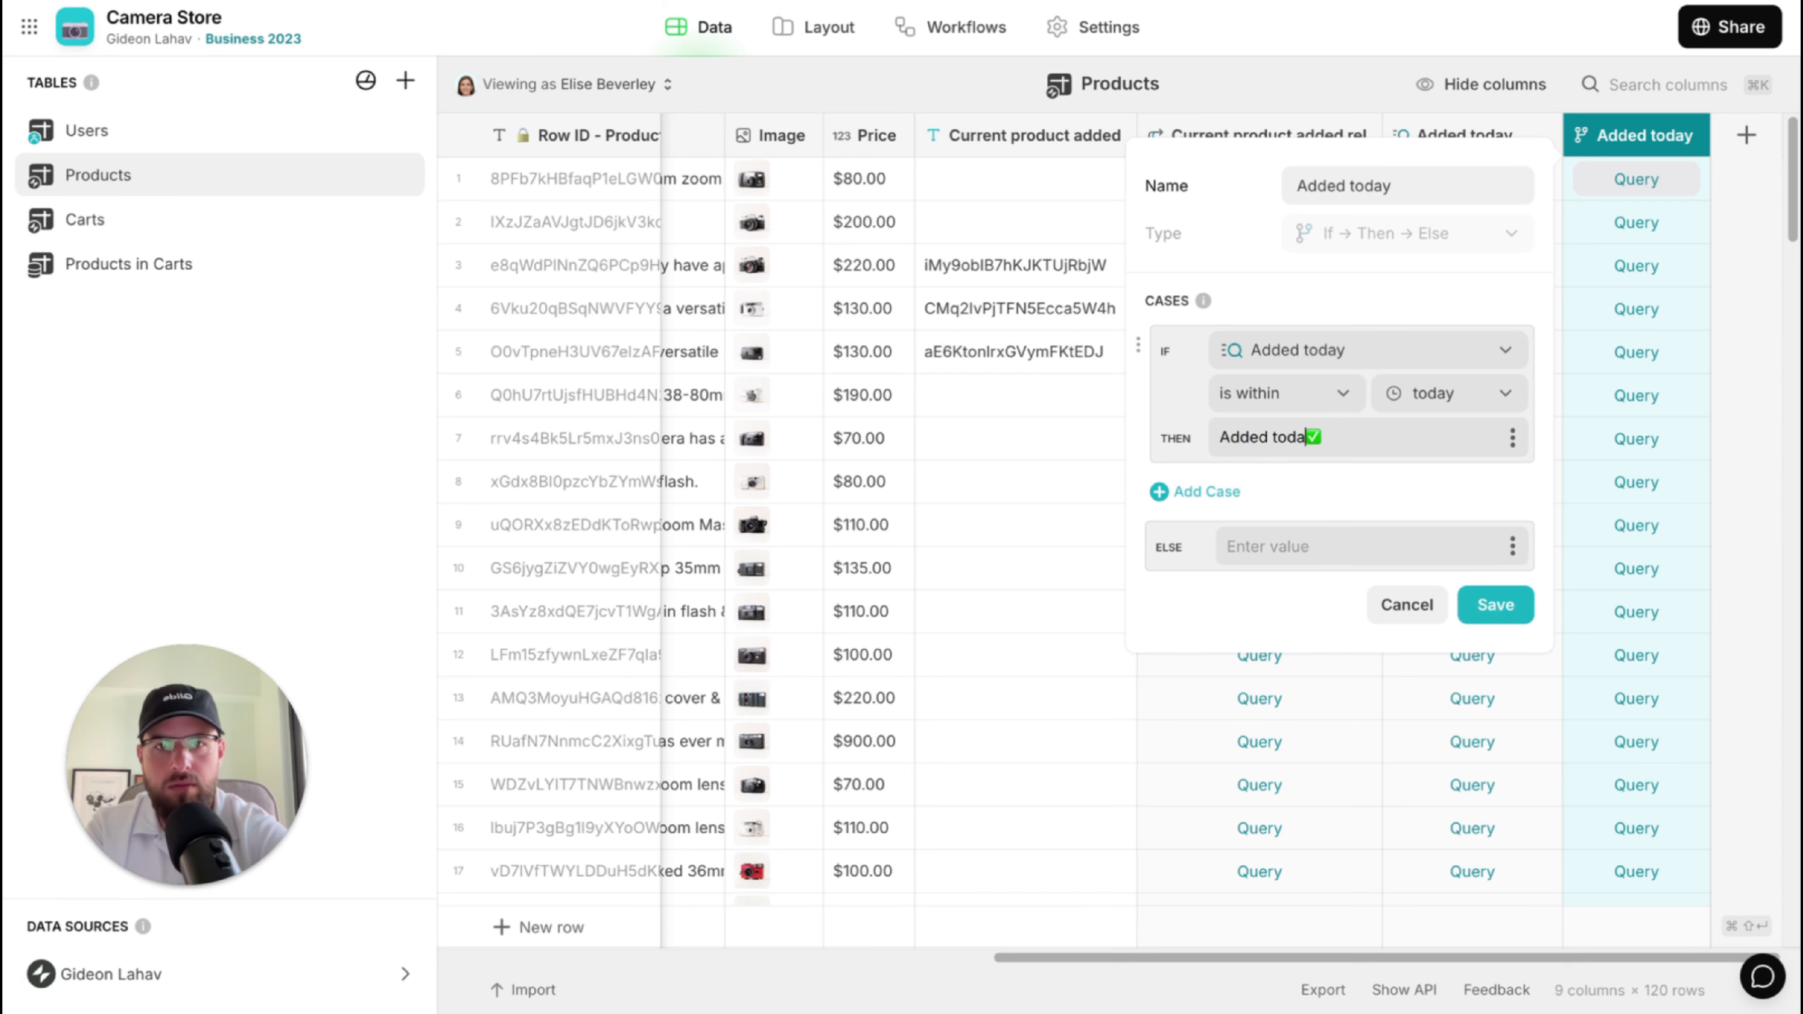
pyautogui.write('y')
pyautogui.press('super+a')
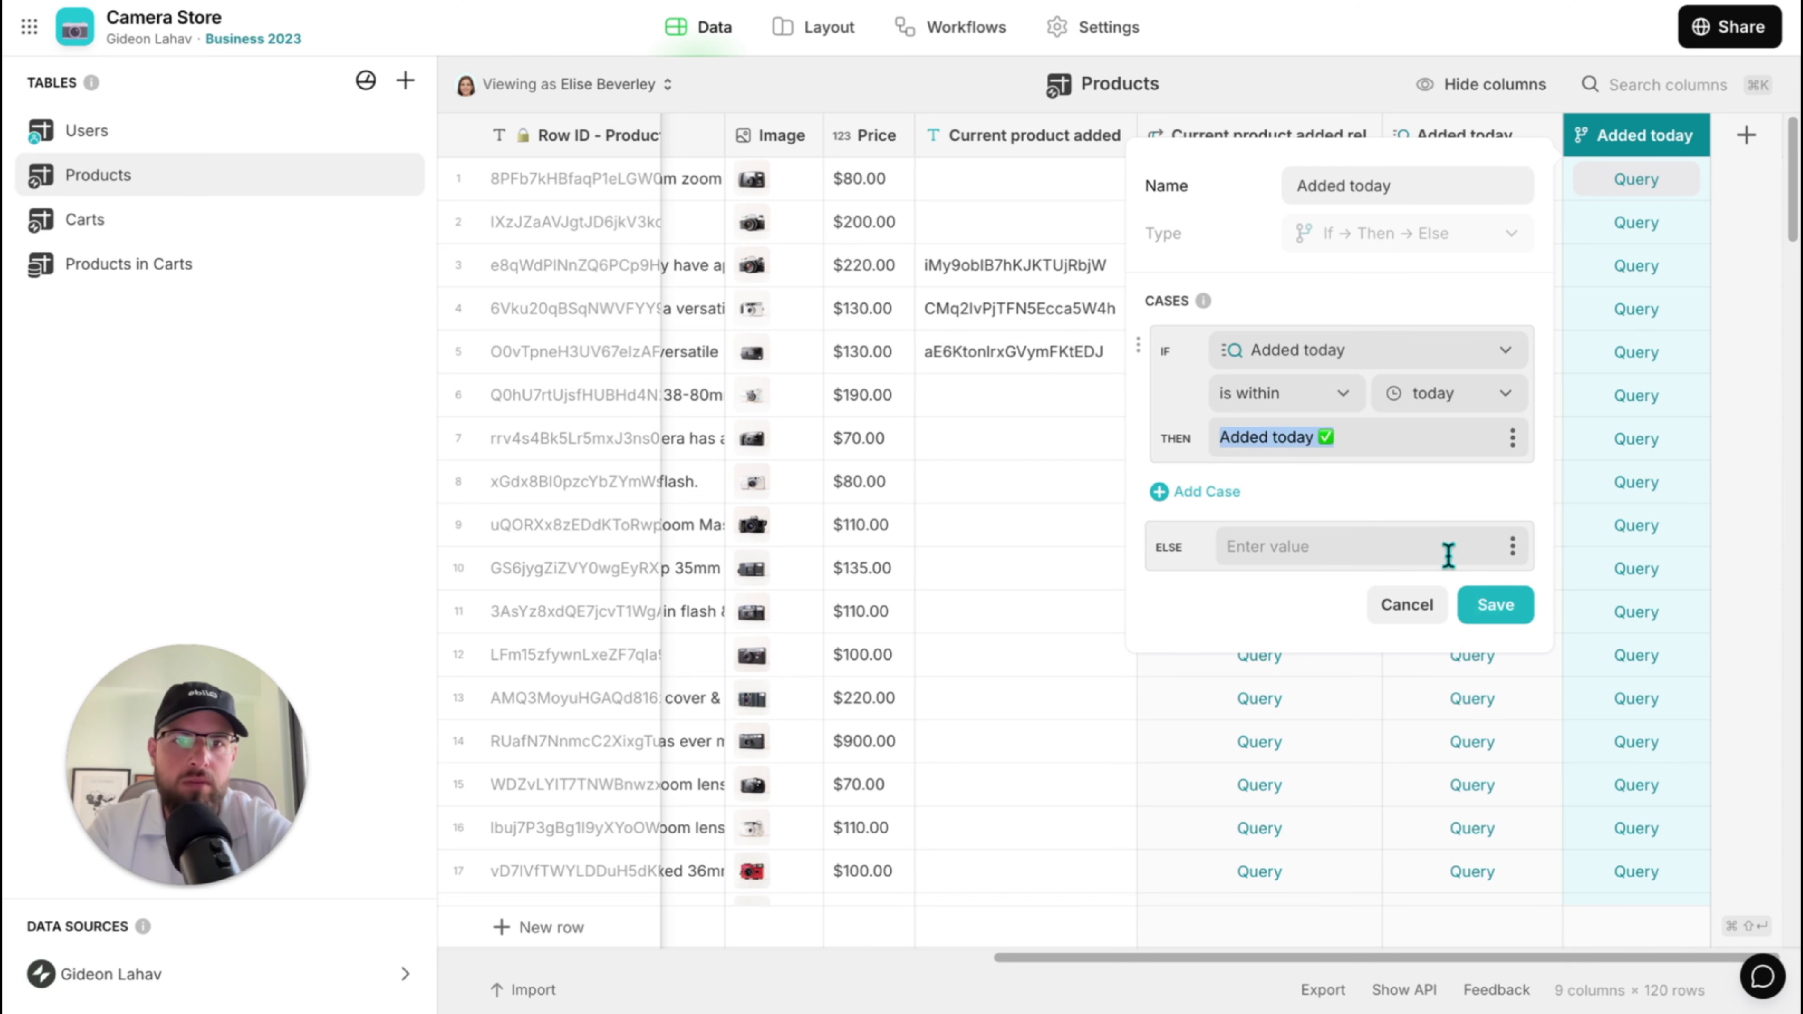
pyautogui.click(1495, 604)
# Set the description of the Home screen's Products collection to the If → Then → Else column Added today and check the product cards.
pyautogui.click(817, 29)
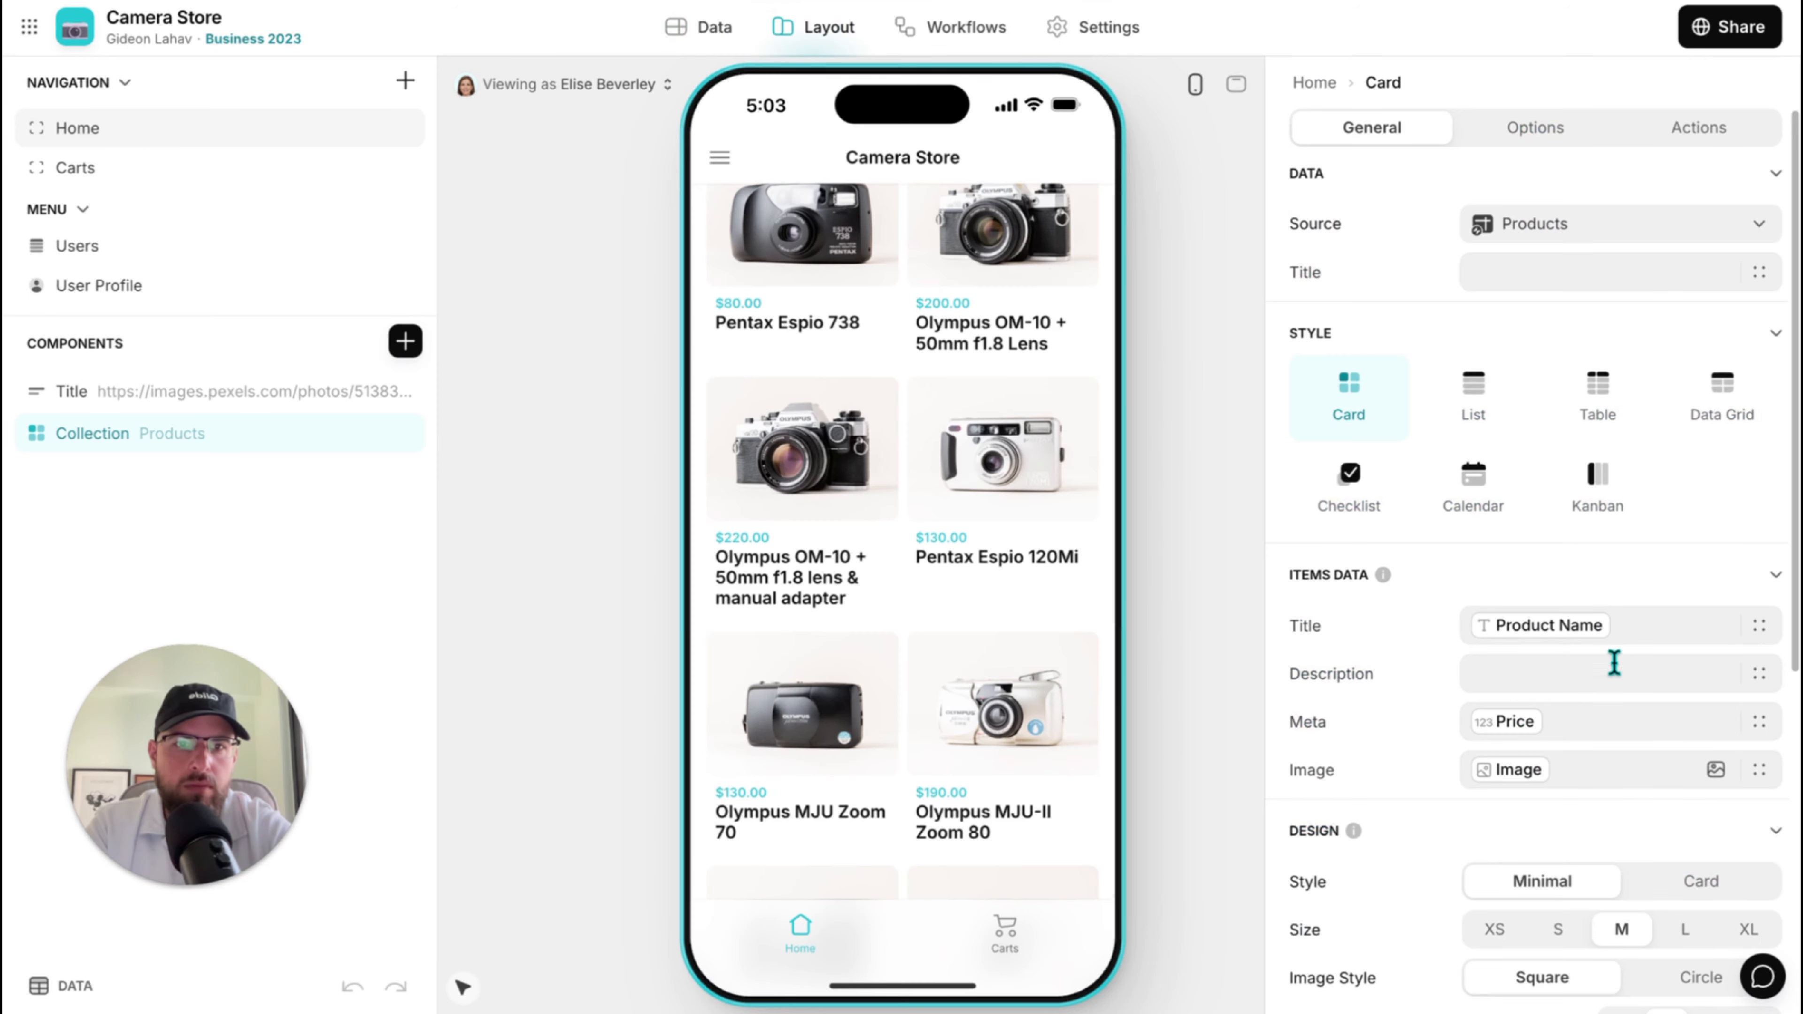
pyautogui.click(1759, 676)
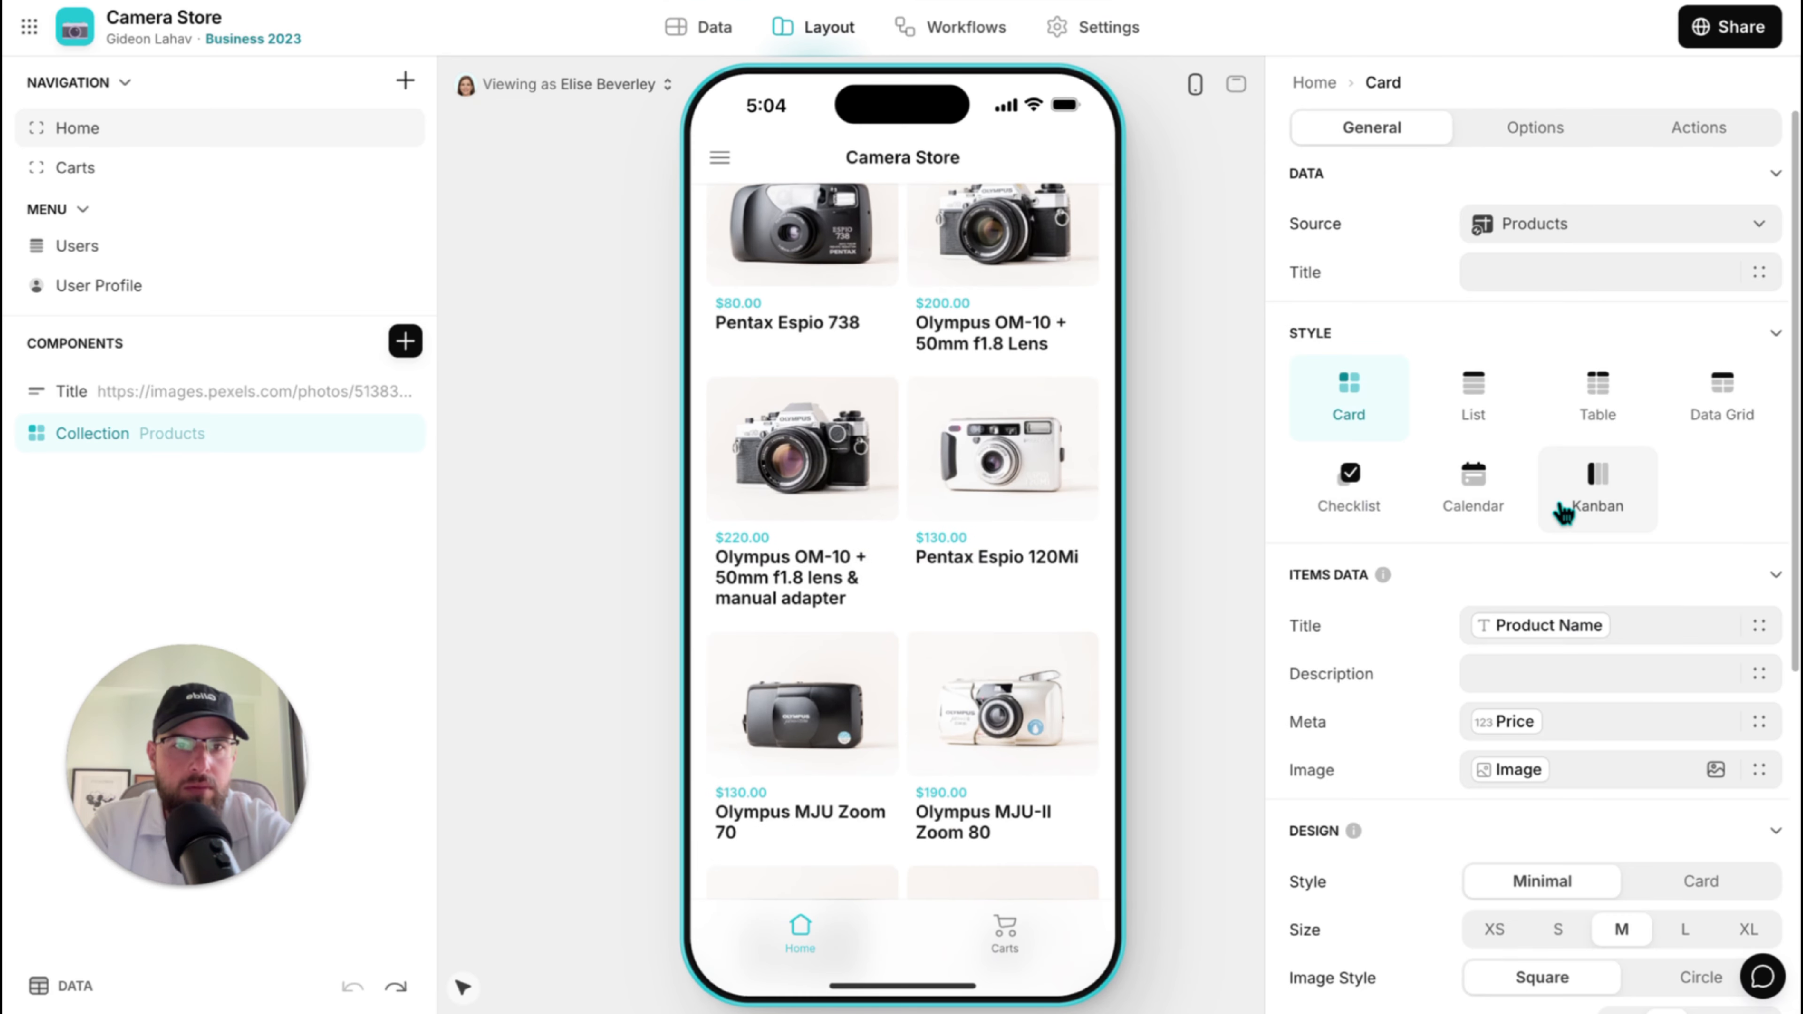
pyautogui.click(1759, 673)
pyautogui.scroll(-1, 1658, 583)
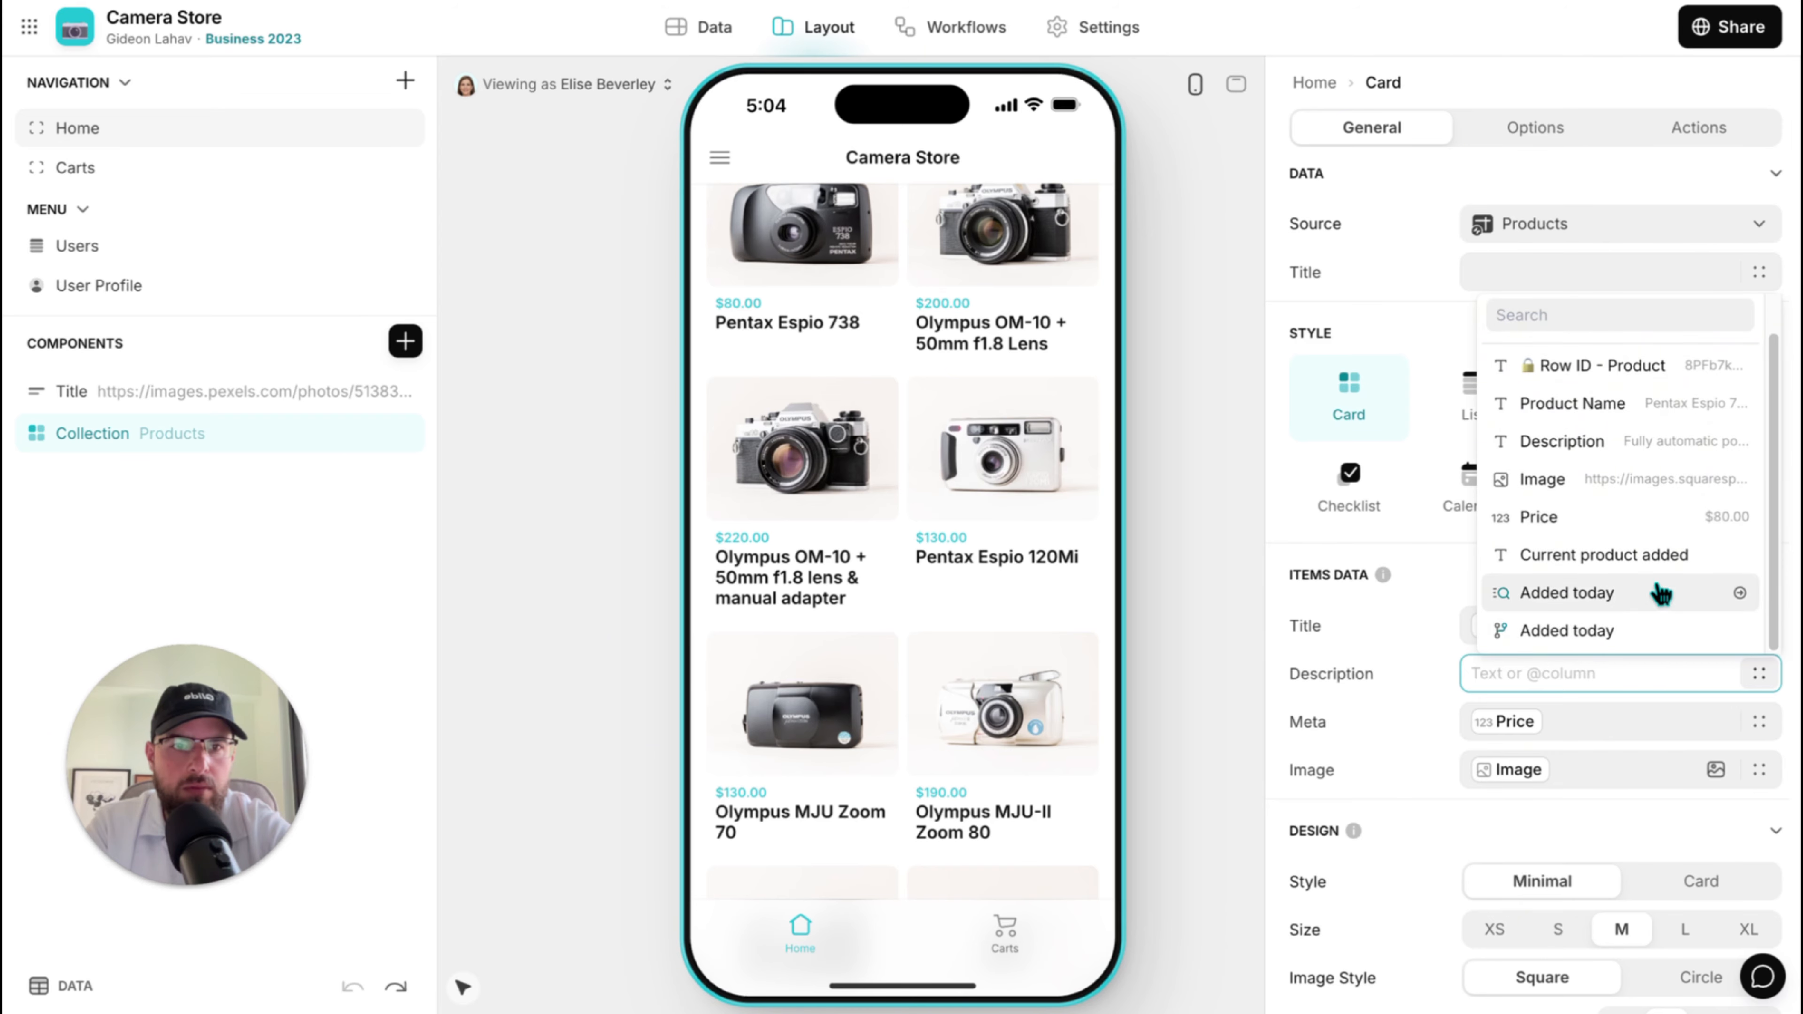
pyautogui.click(1648, 630)
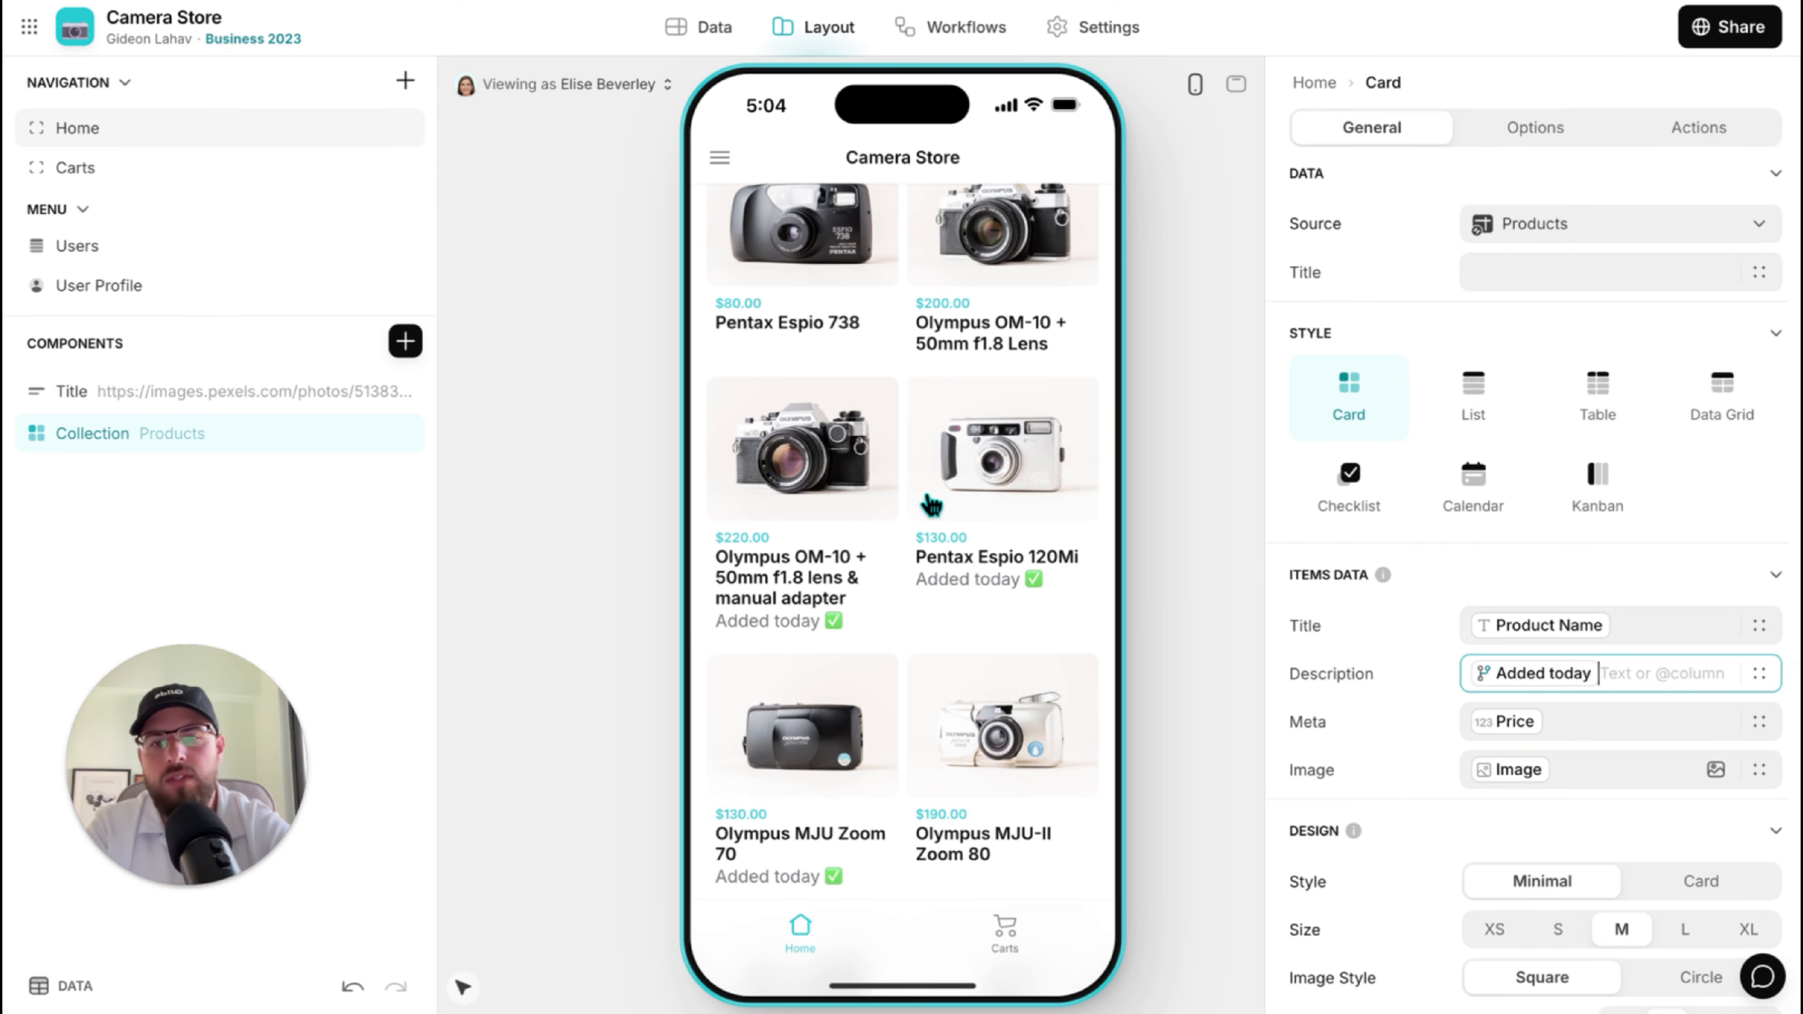
pyautogui.scroll(2, 930, 507)
pyautogui.scroll(-3, 930, 507)
pyautogui.scroll(2, 930, 506)
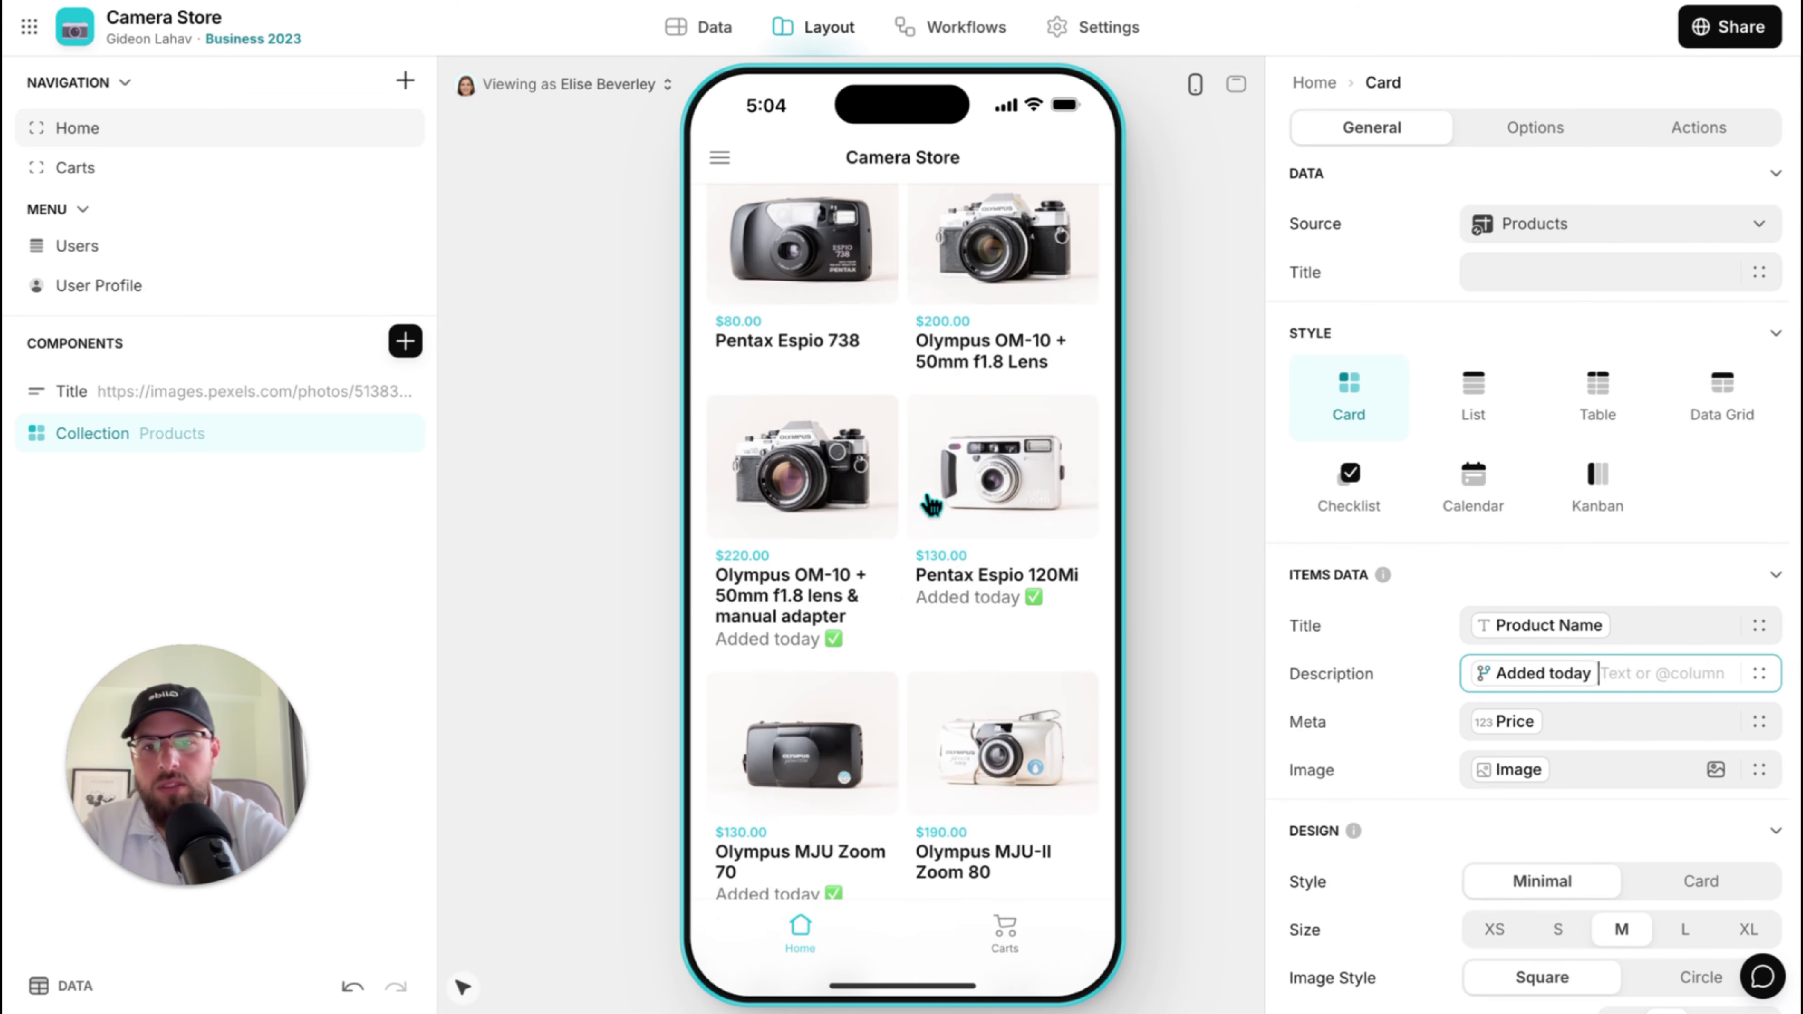
# In the preview, edit the cart amount of the Pentax Espio 120Mi to 2 and submit it.
pyautogui.scroll(3, 929, 505)
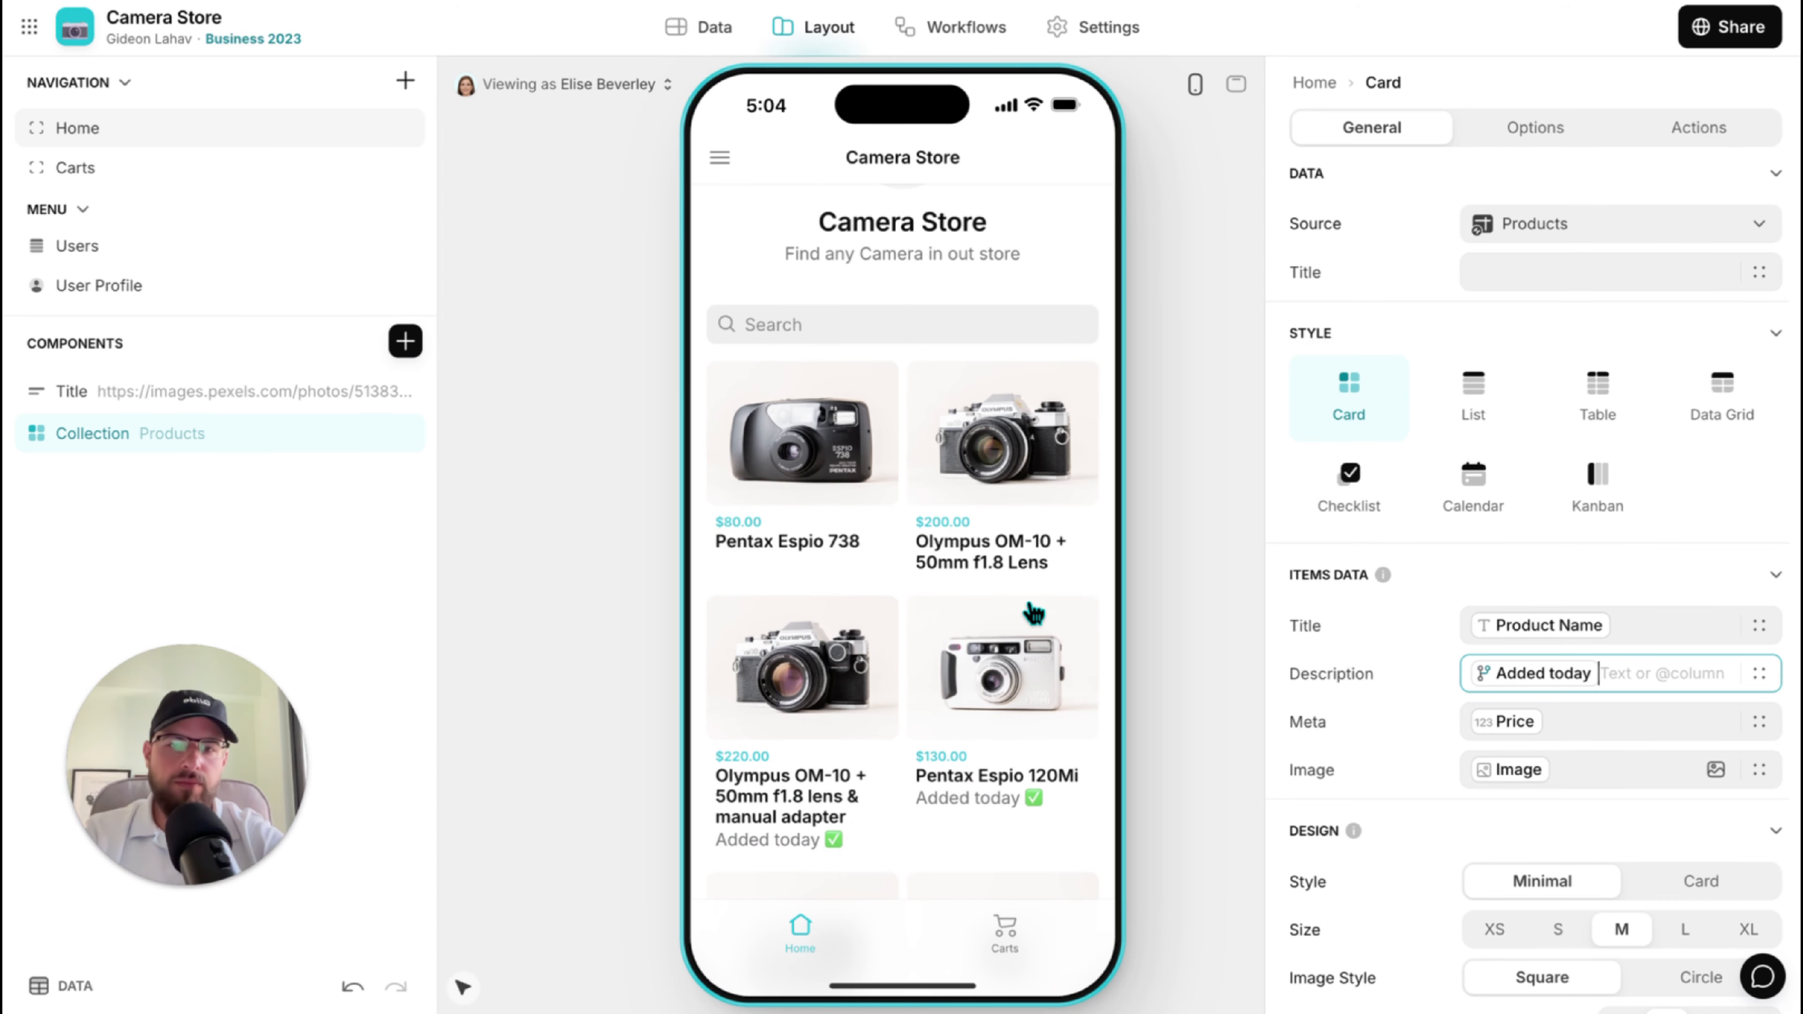
pyautogui.click(1008, 698)
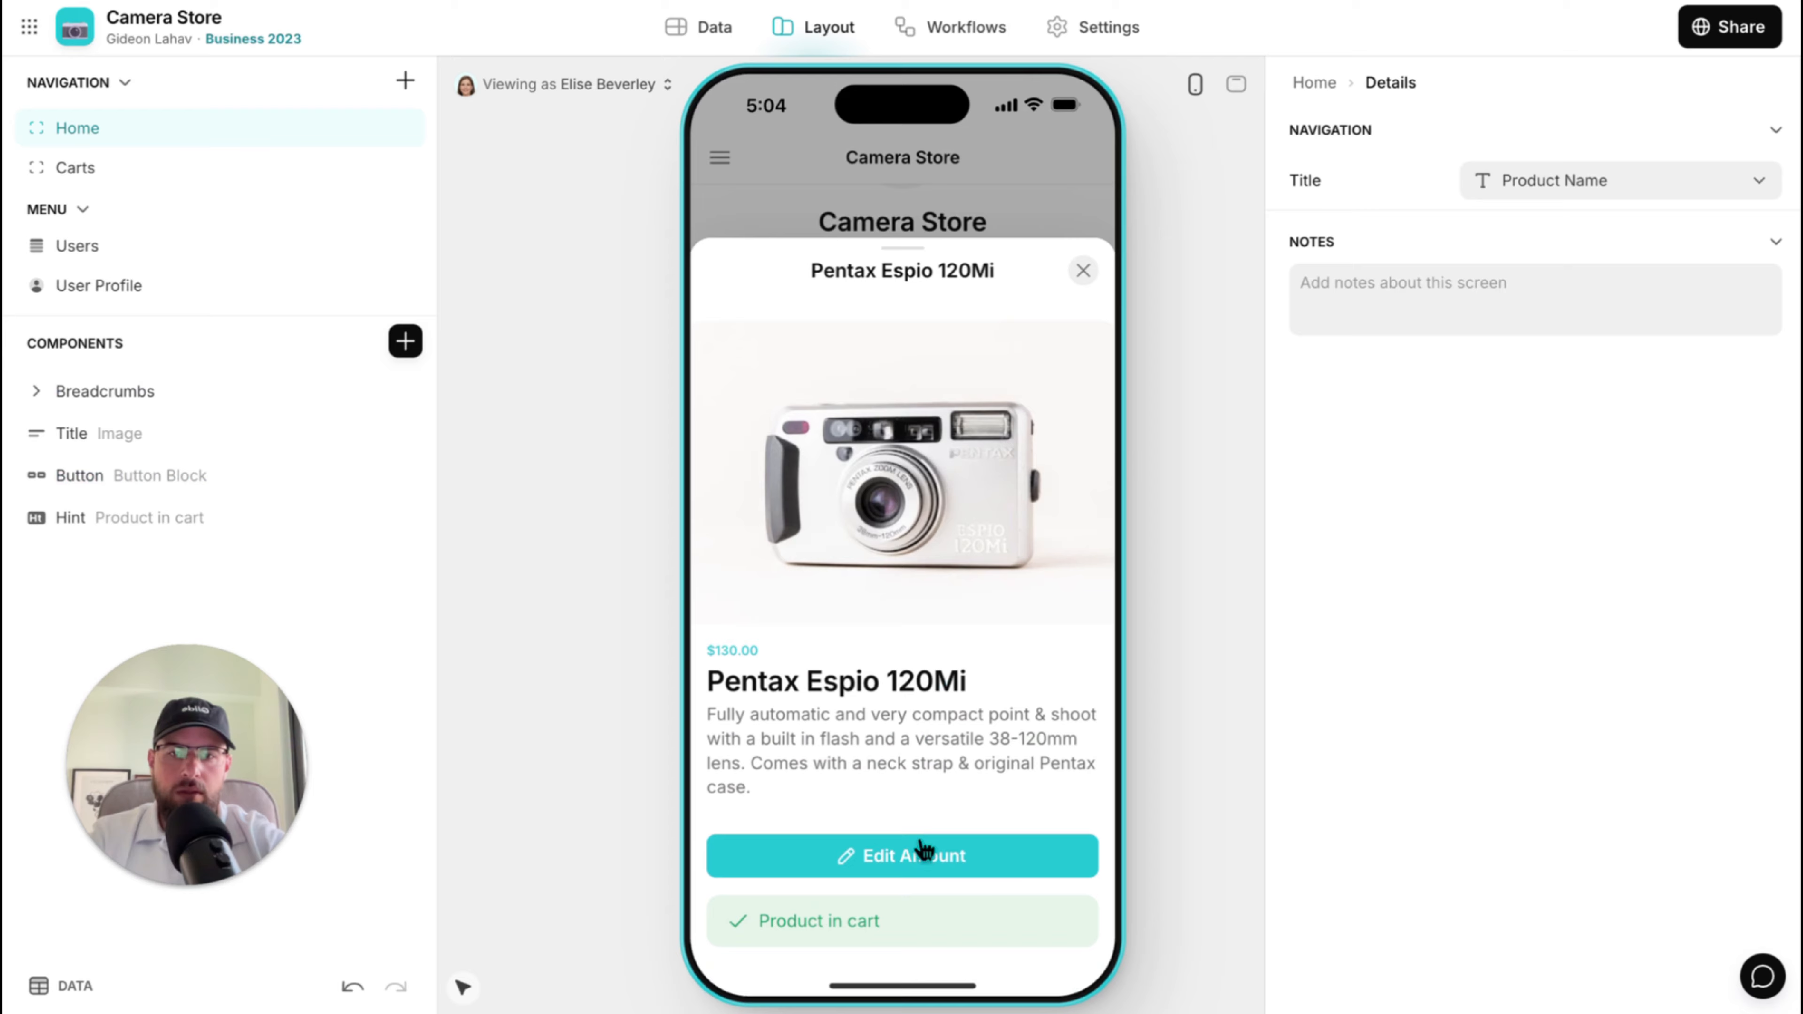
pyautogui.click(924, 849)
pyautogui.click(812, 829)
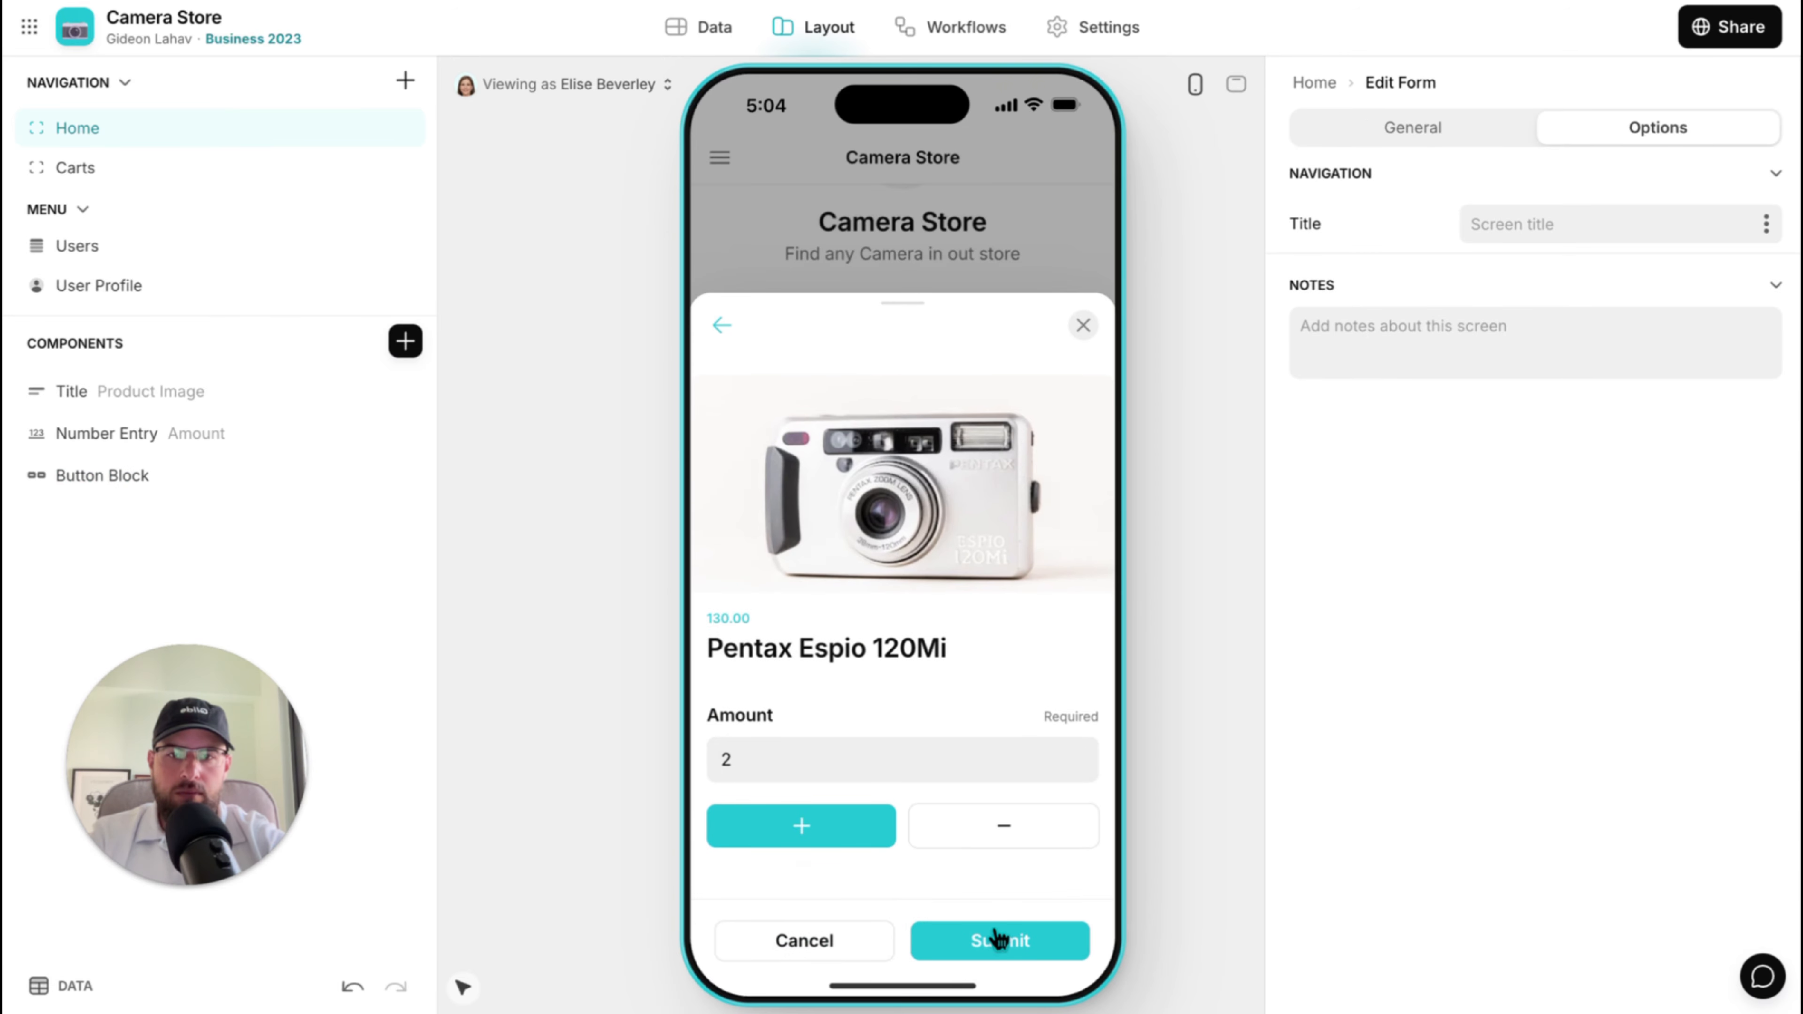
pyautogui.click(990, 939)
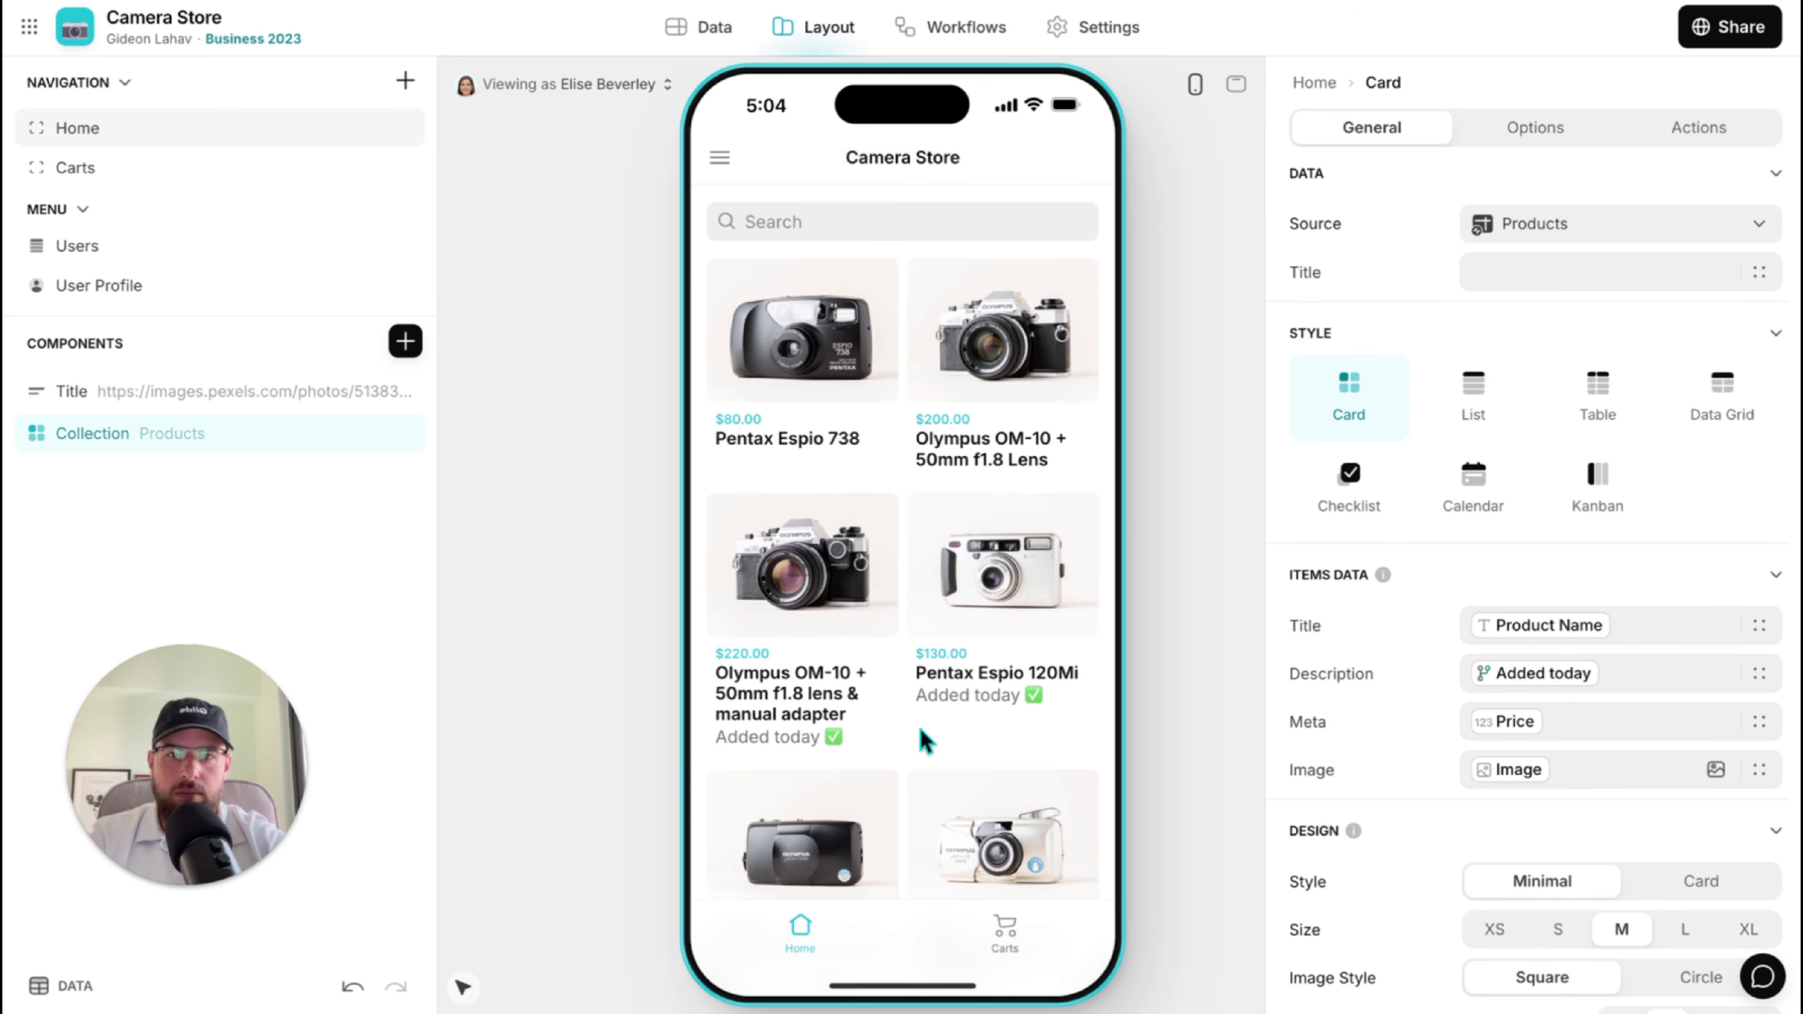
# Open the amount form of the Olympus OM-10 + 50mm f1.8 lens & manual adapter and return to its details.
pyautogui.click(823, 597)
pyautogui.scroll(-1, 917, 637)
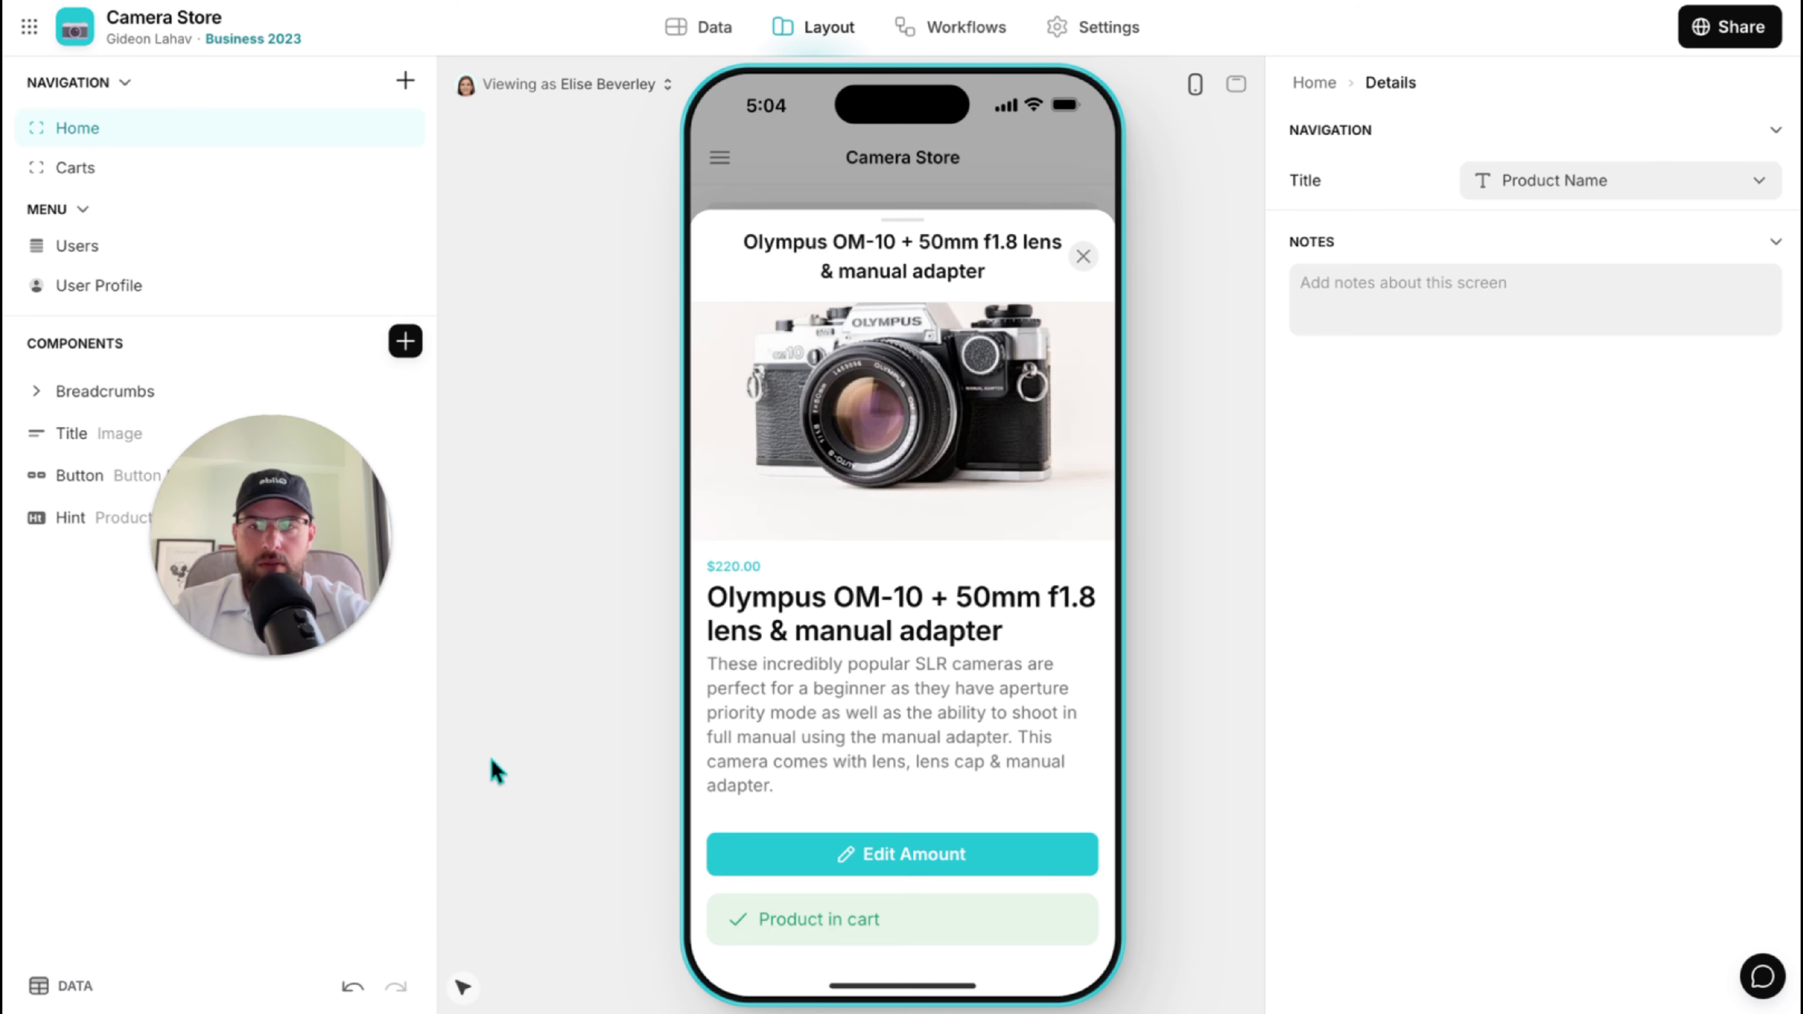
pyautogui.click(787, 863)
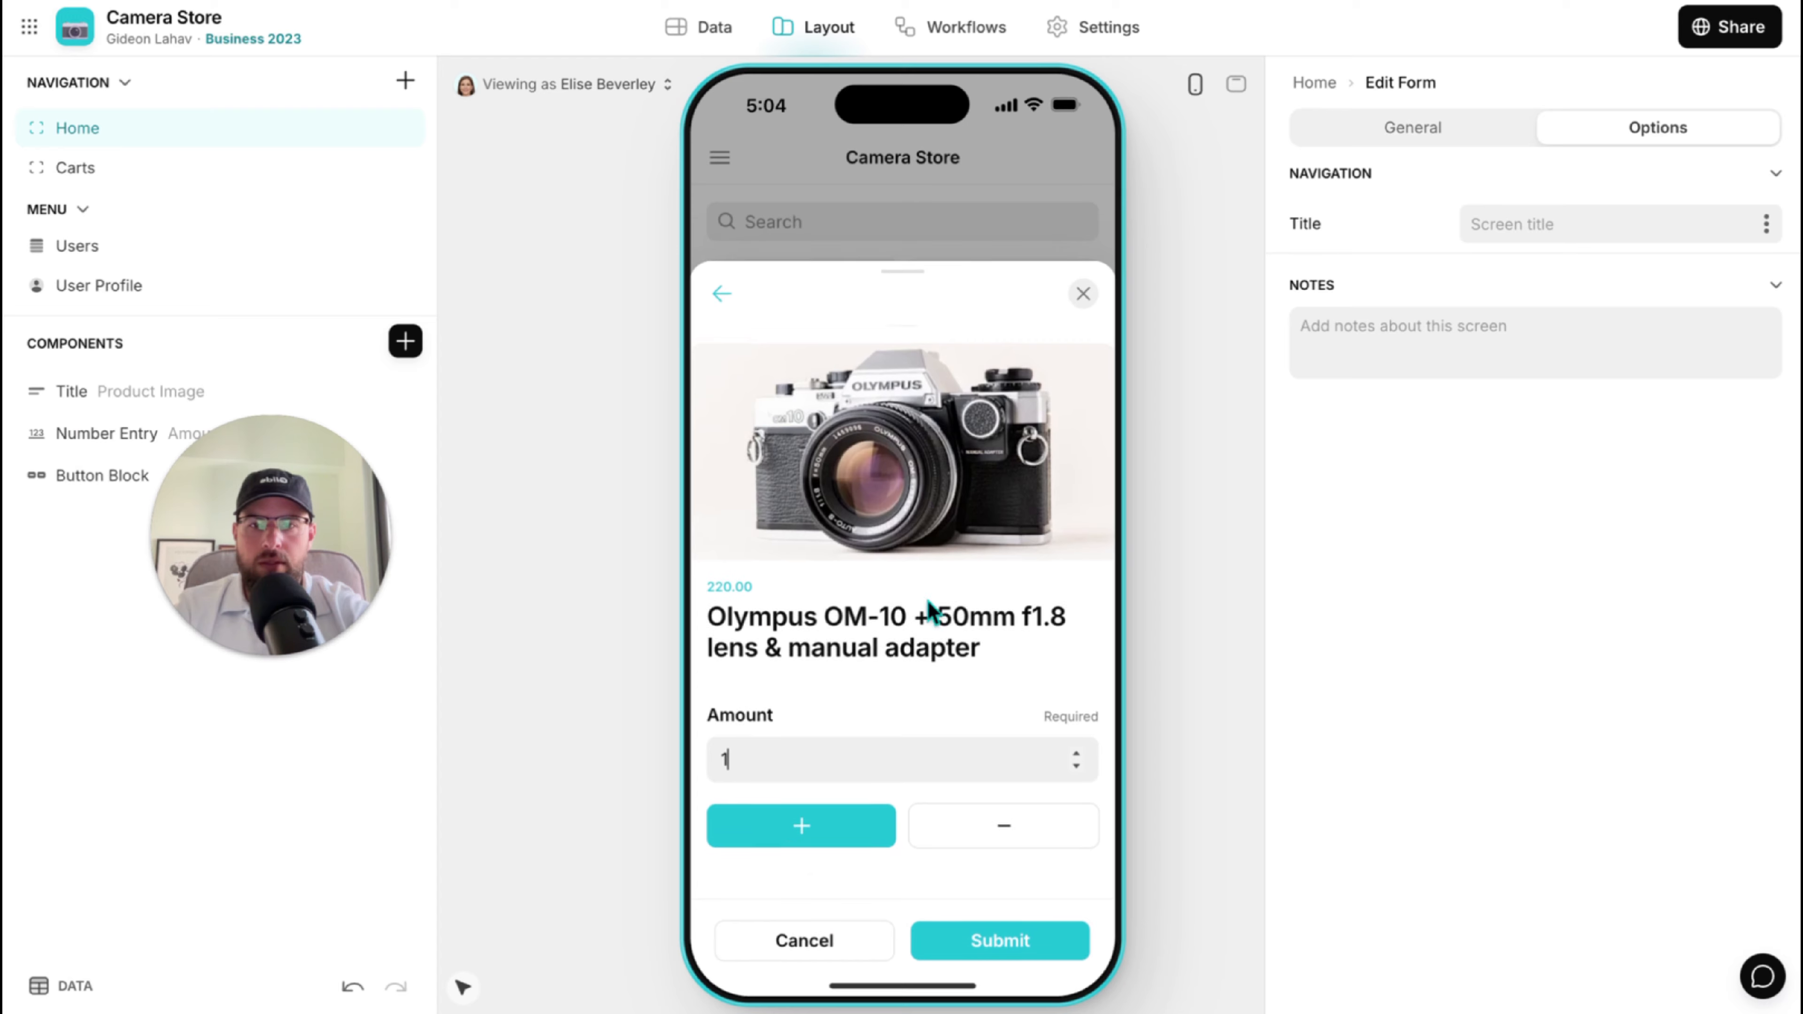
pyautogui.click(723, 293)
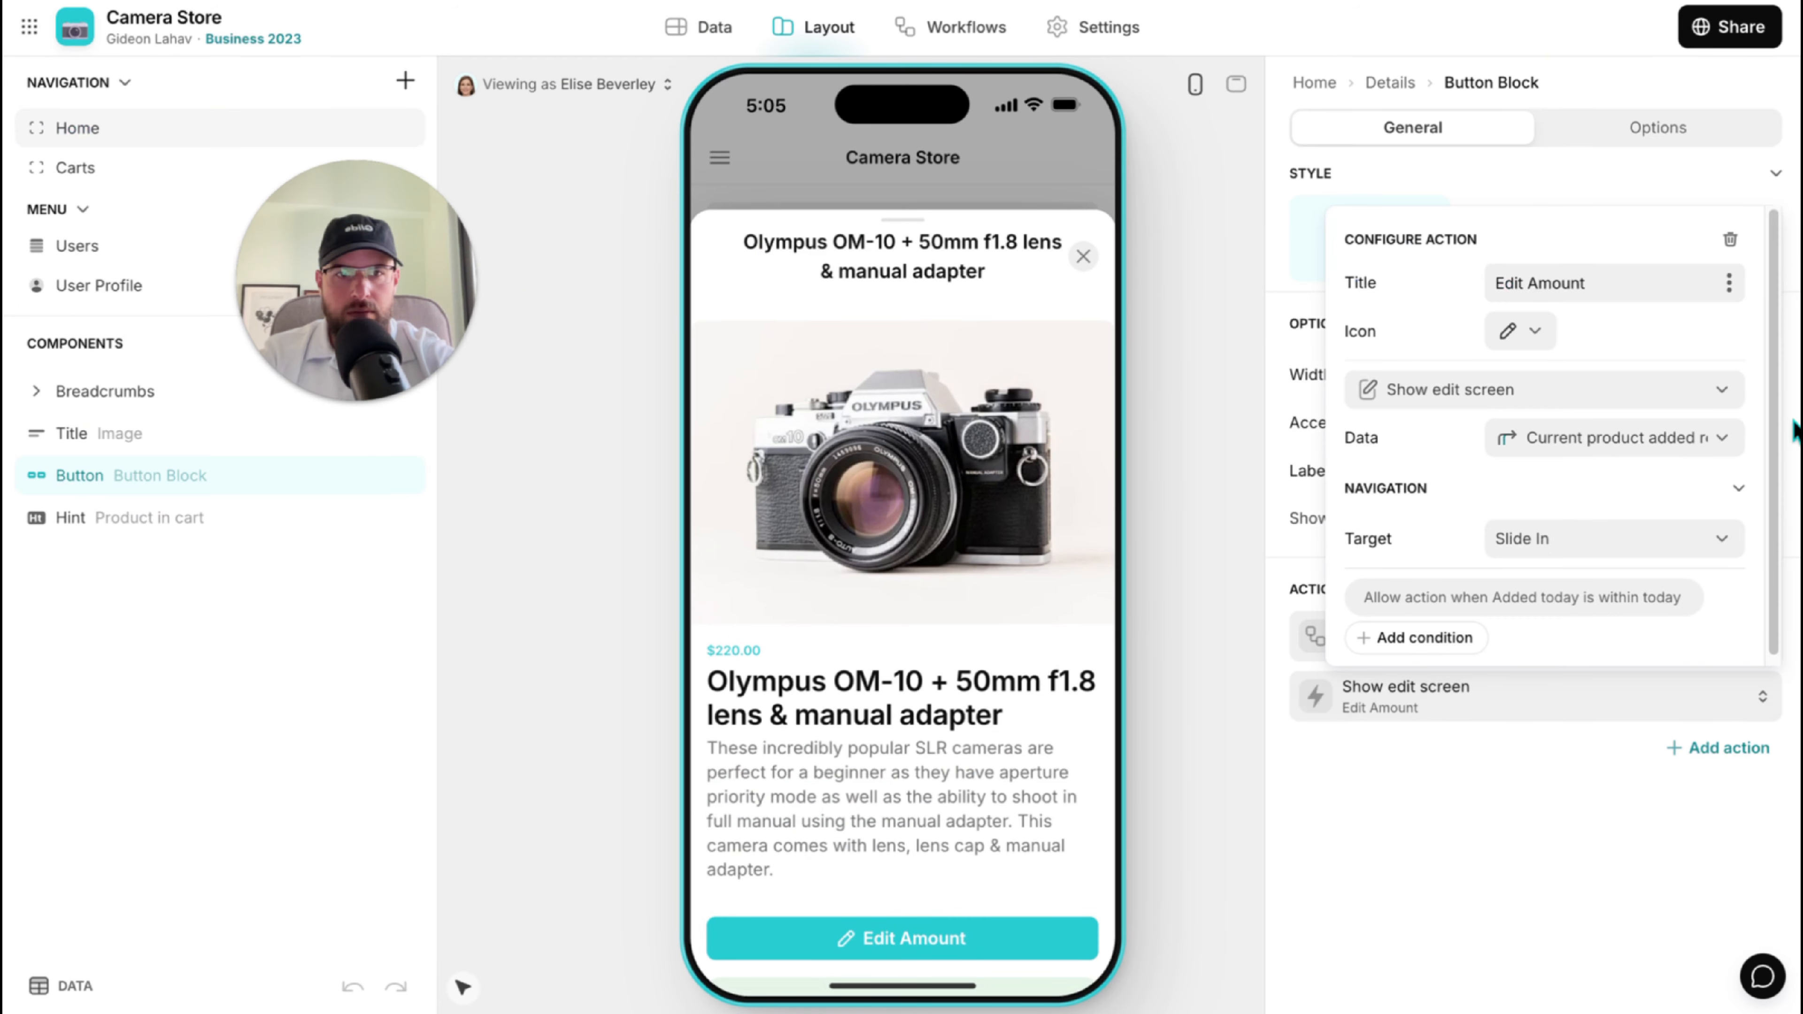
# Delete the Edit Amount action from the product details' button block, and delete the Product in cart hint.
pyautogui.click(1734, 241)
pyautogui.scroll(-1, 855, 593)
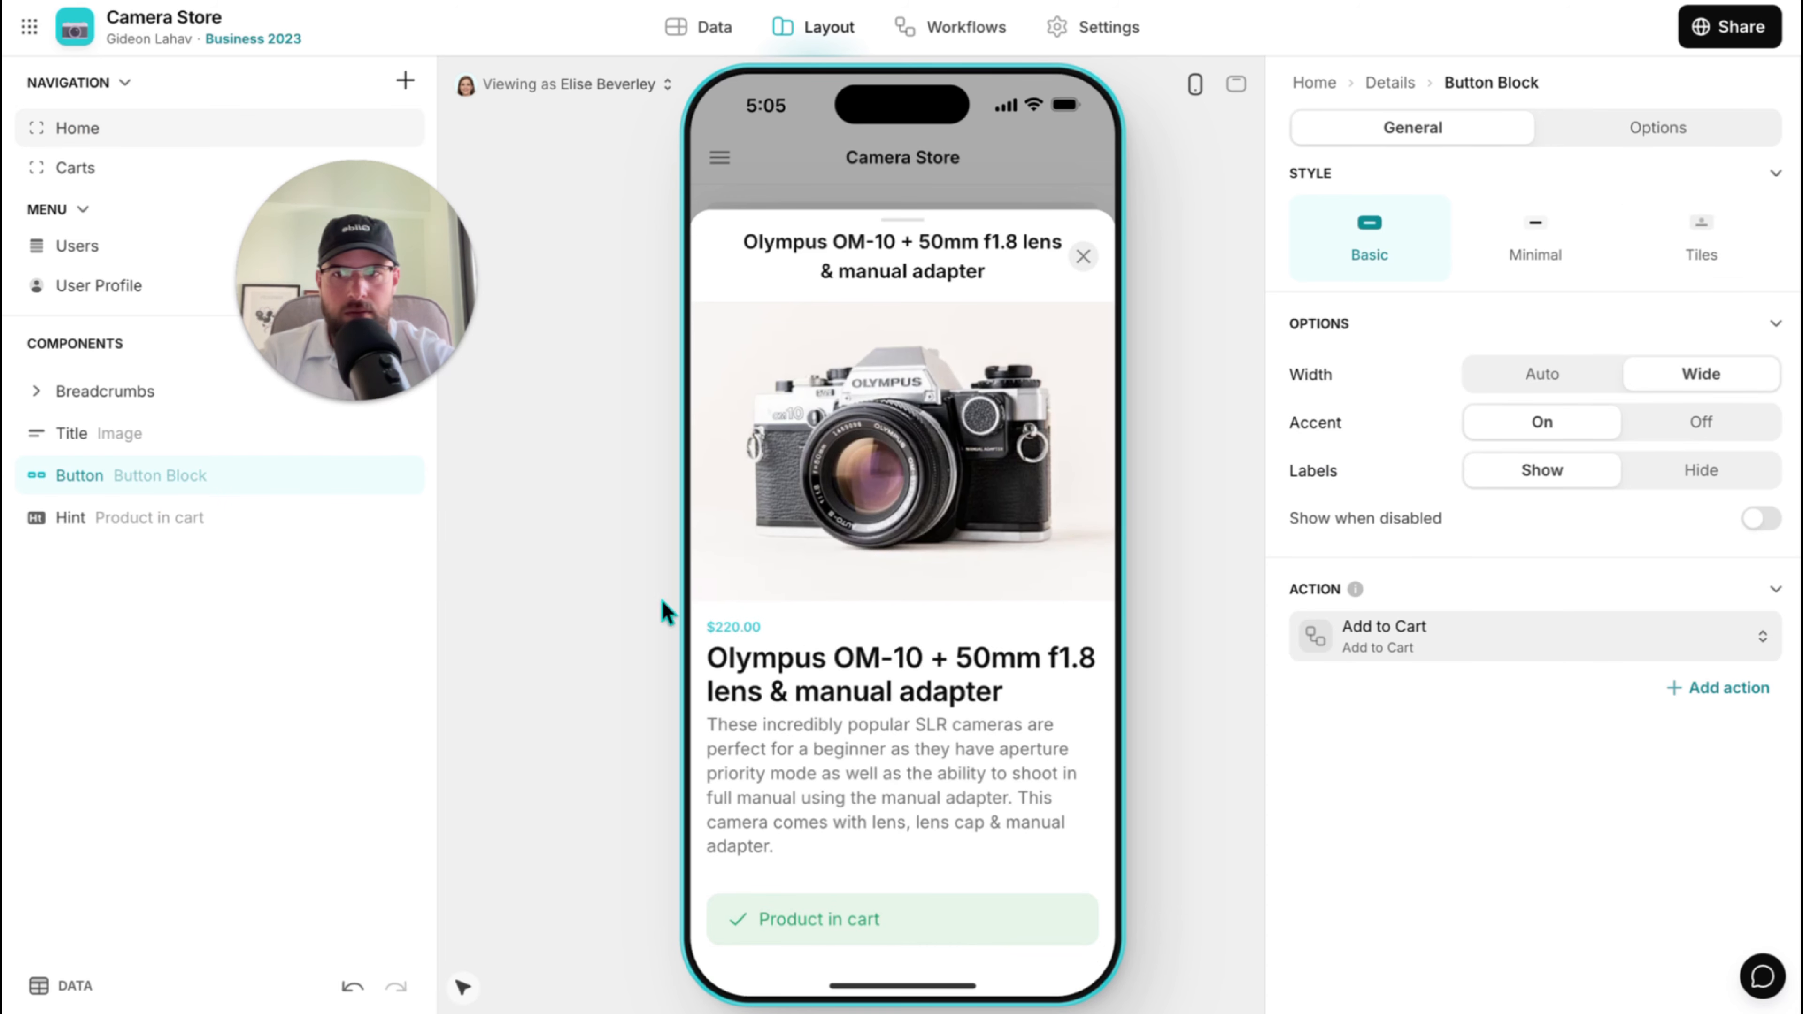
pyautogui.click(410, 517)
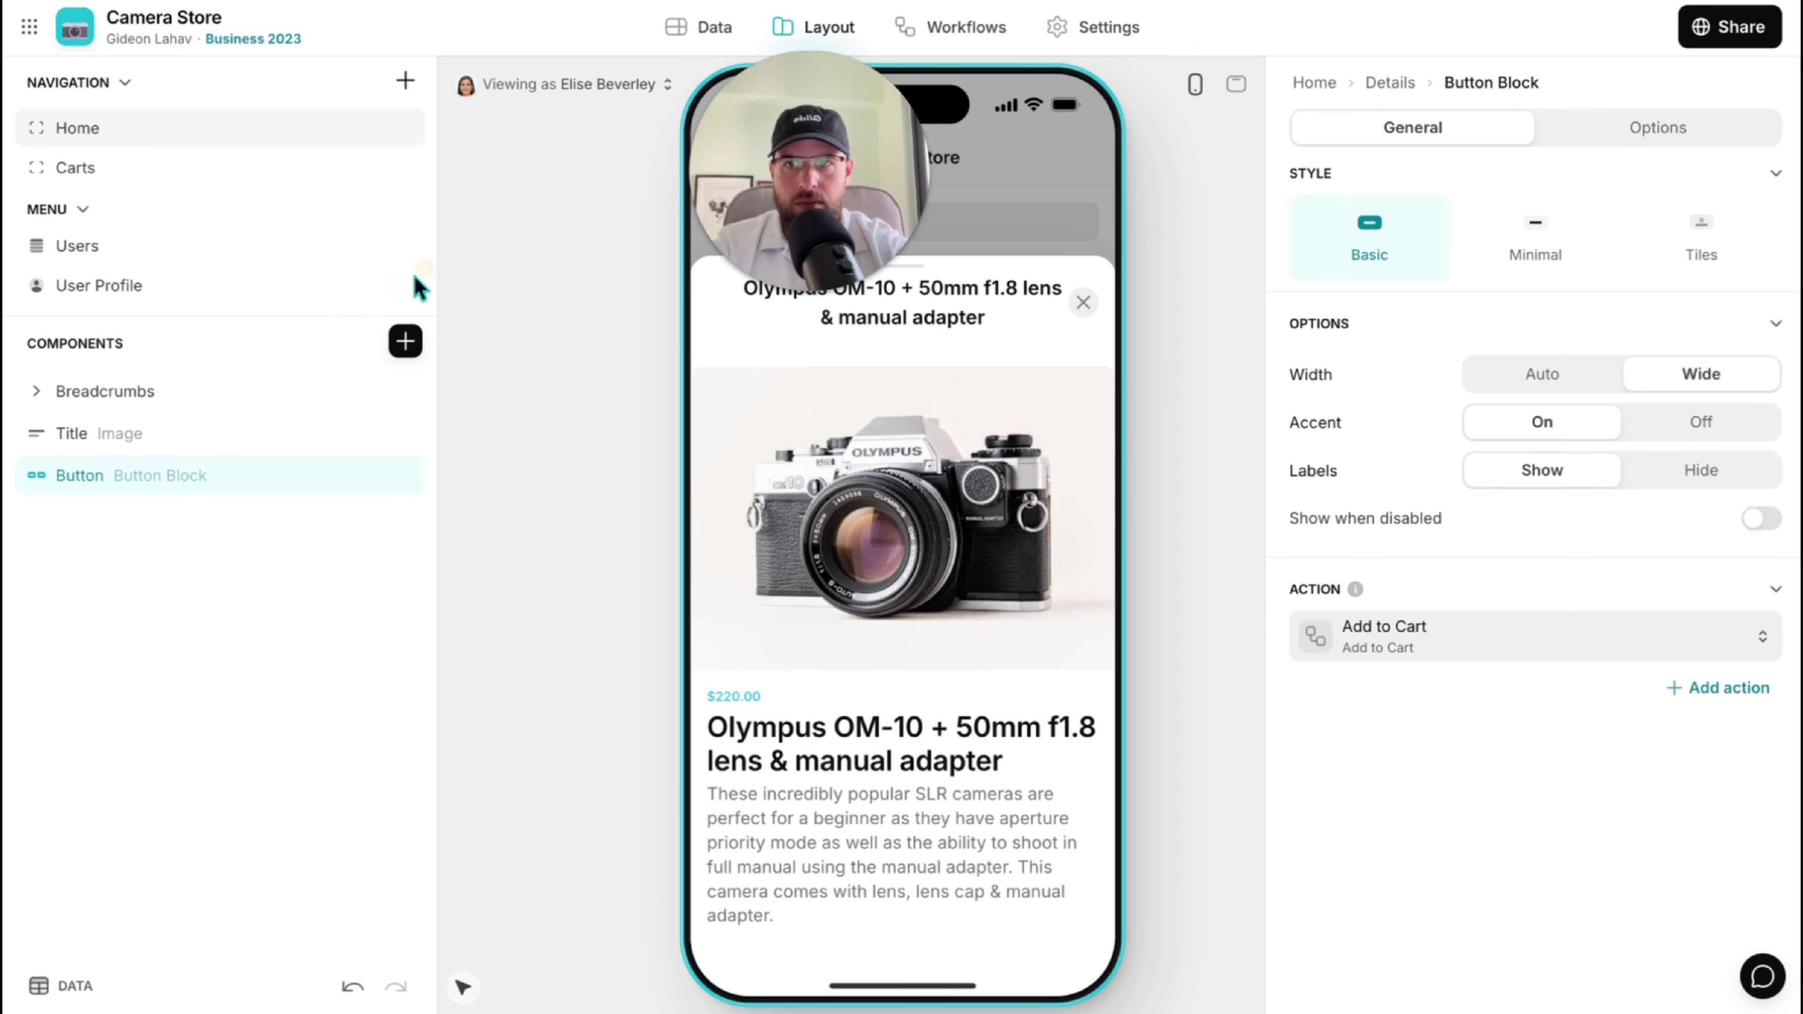
# Insert a List collection below the button block on the product details screen.
pyautogui.click(403, 342)
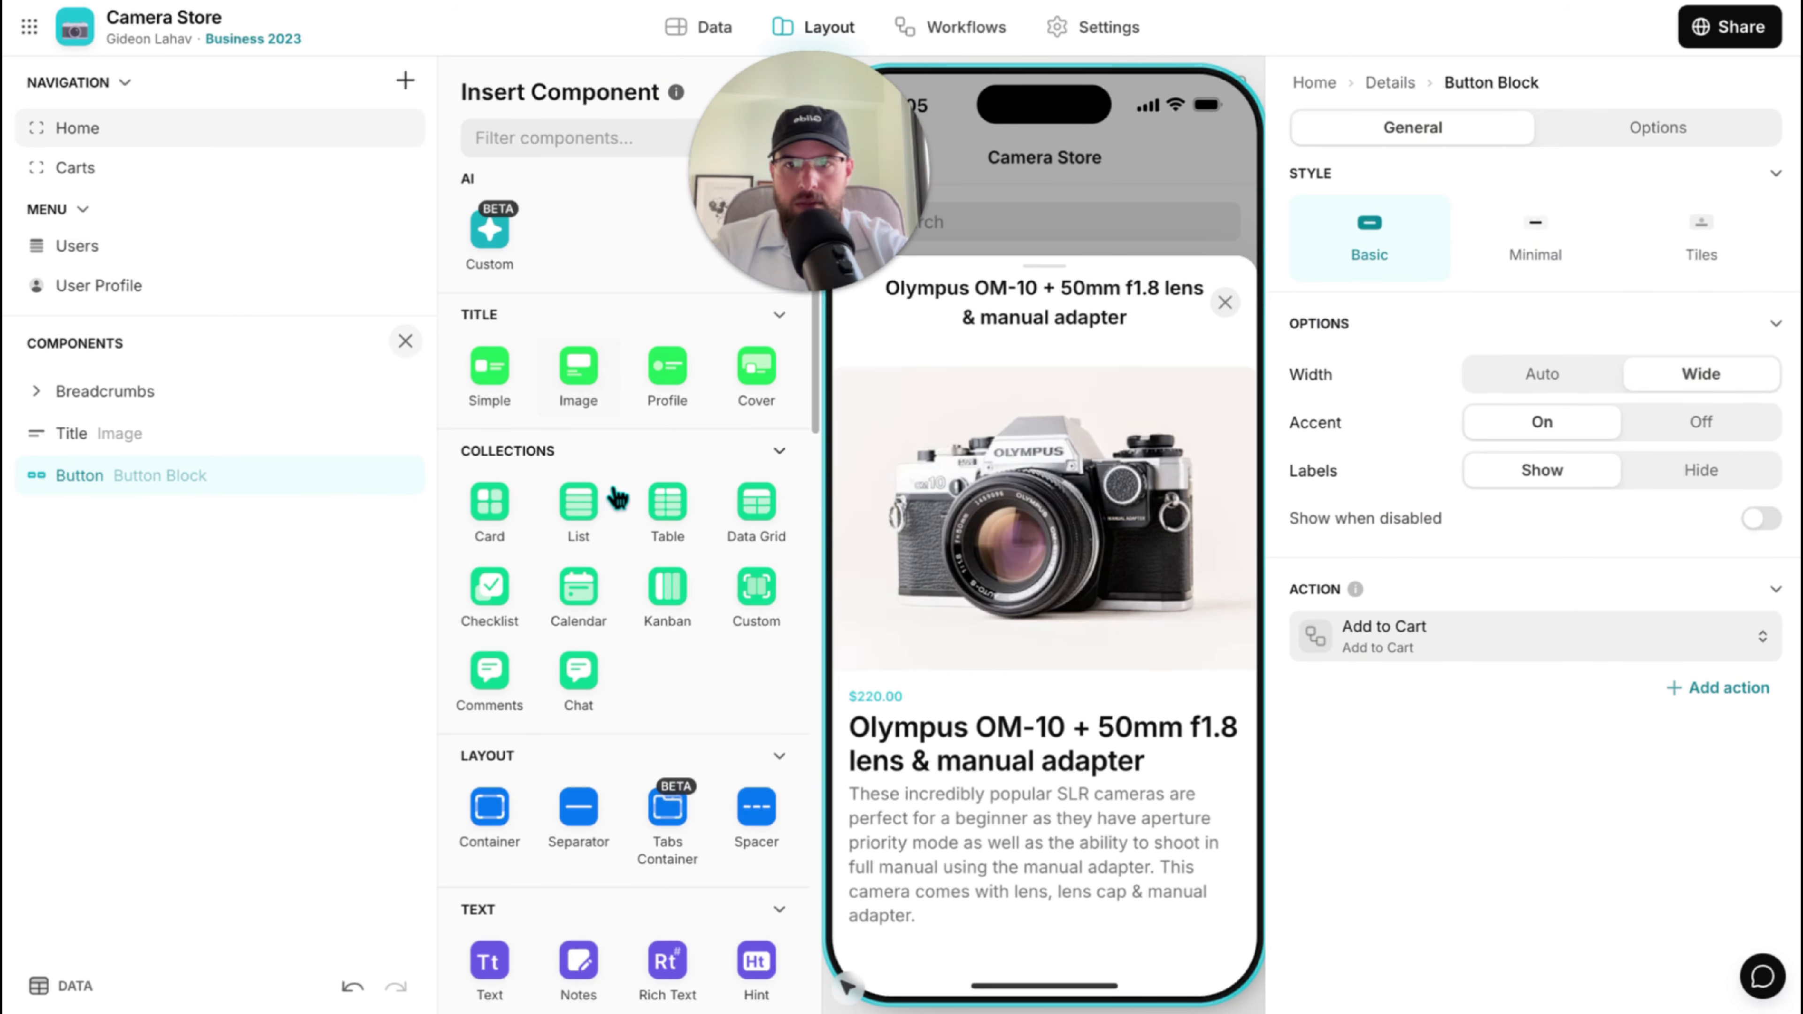
pyautogui.click(602, 529)
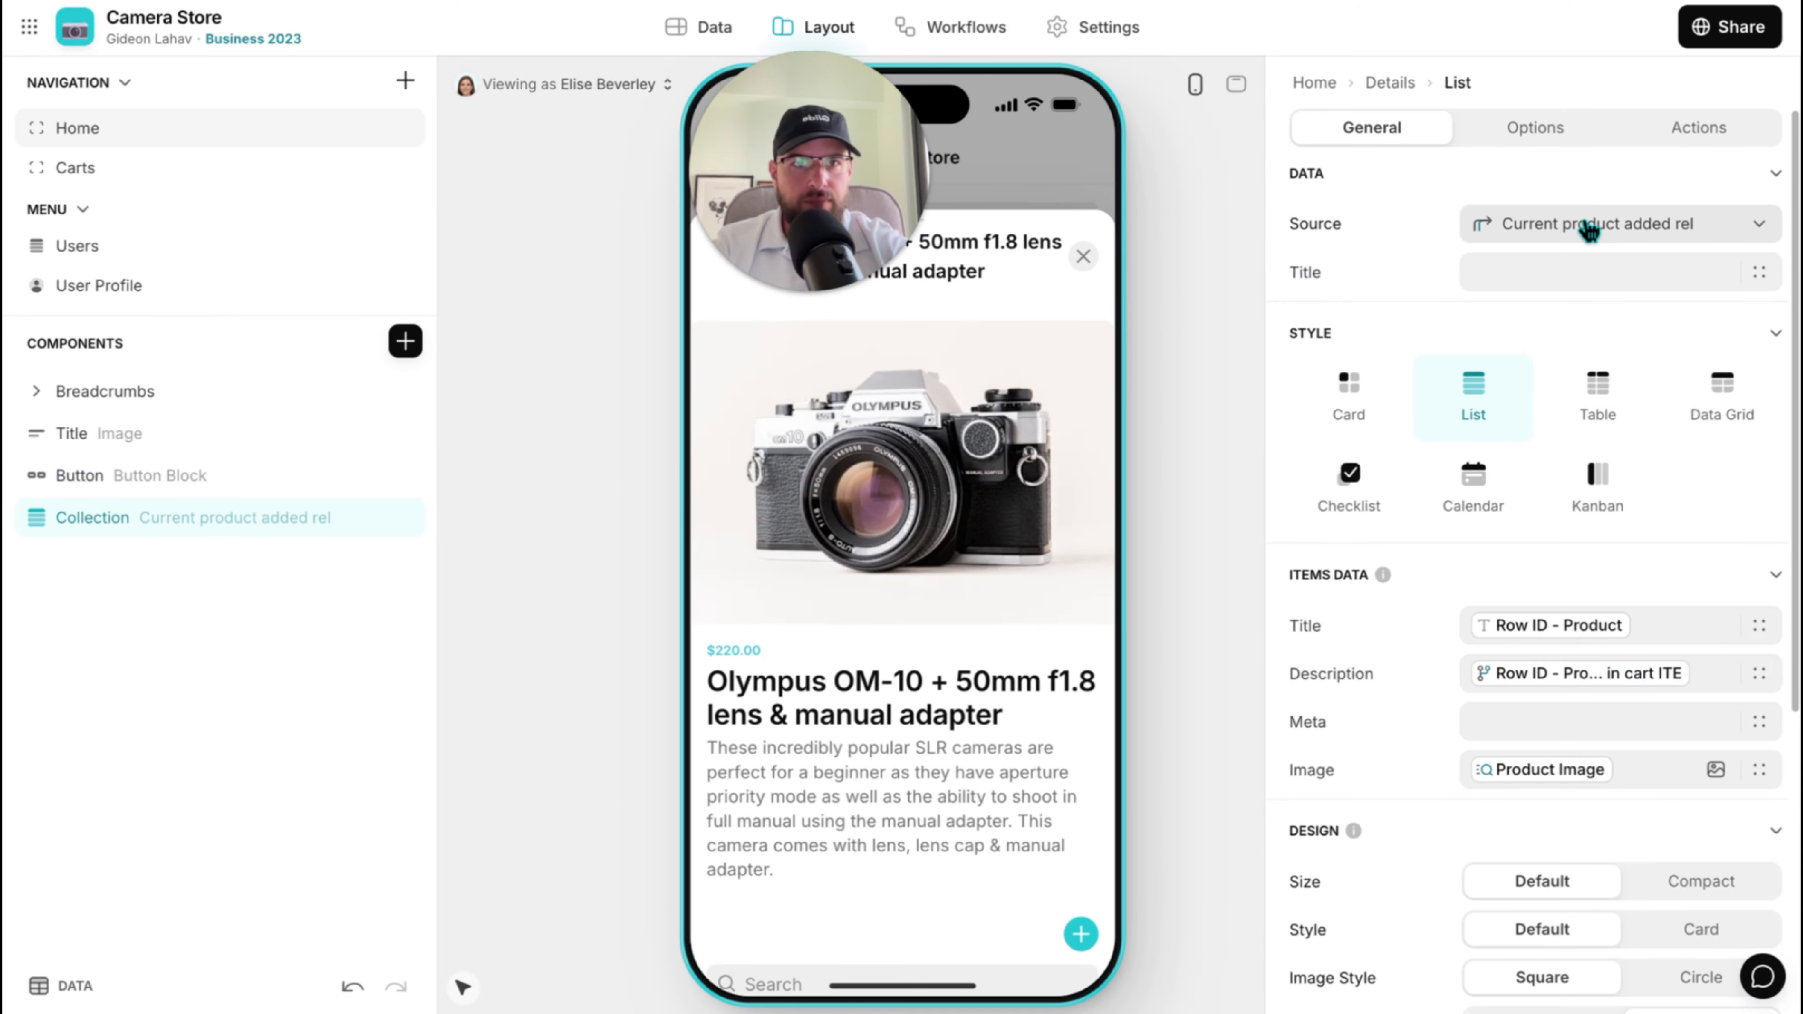
# Set the new list's source to Current product added rel and its item title to Product Name.
pyautogui.click(1587, 226)
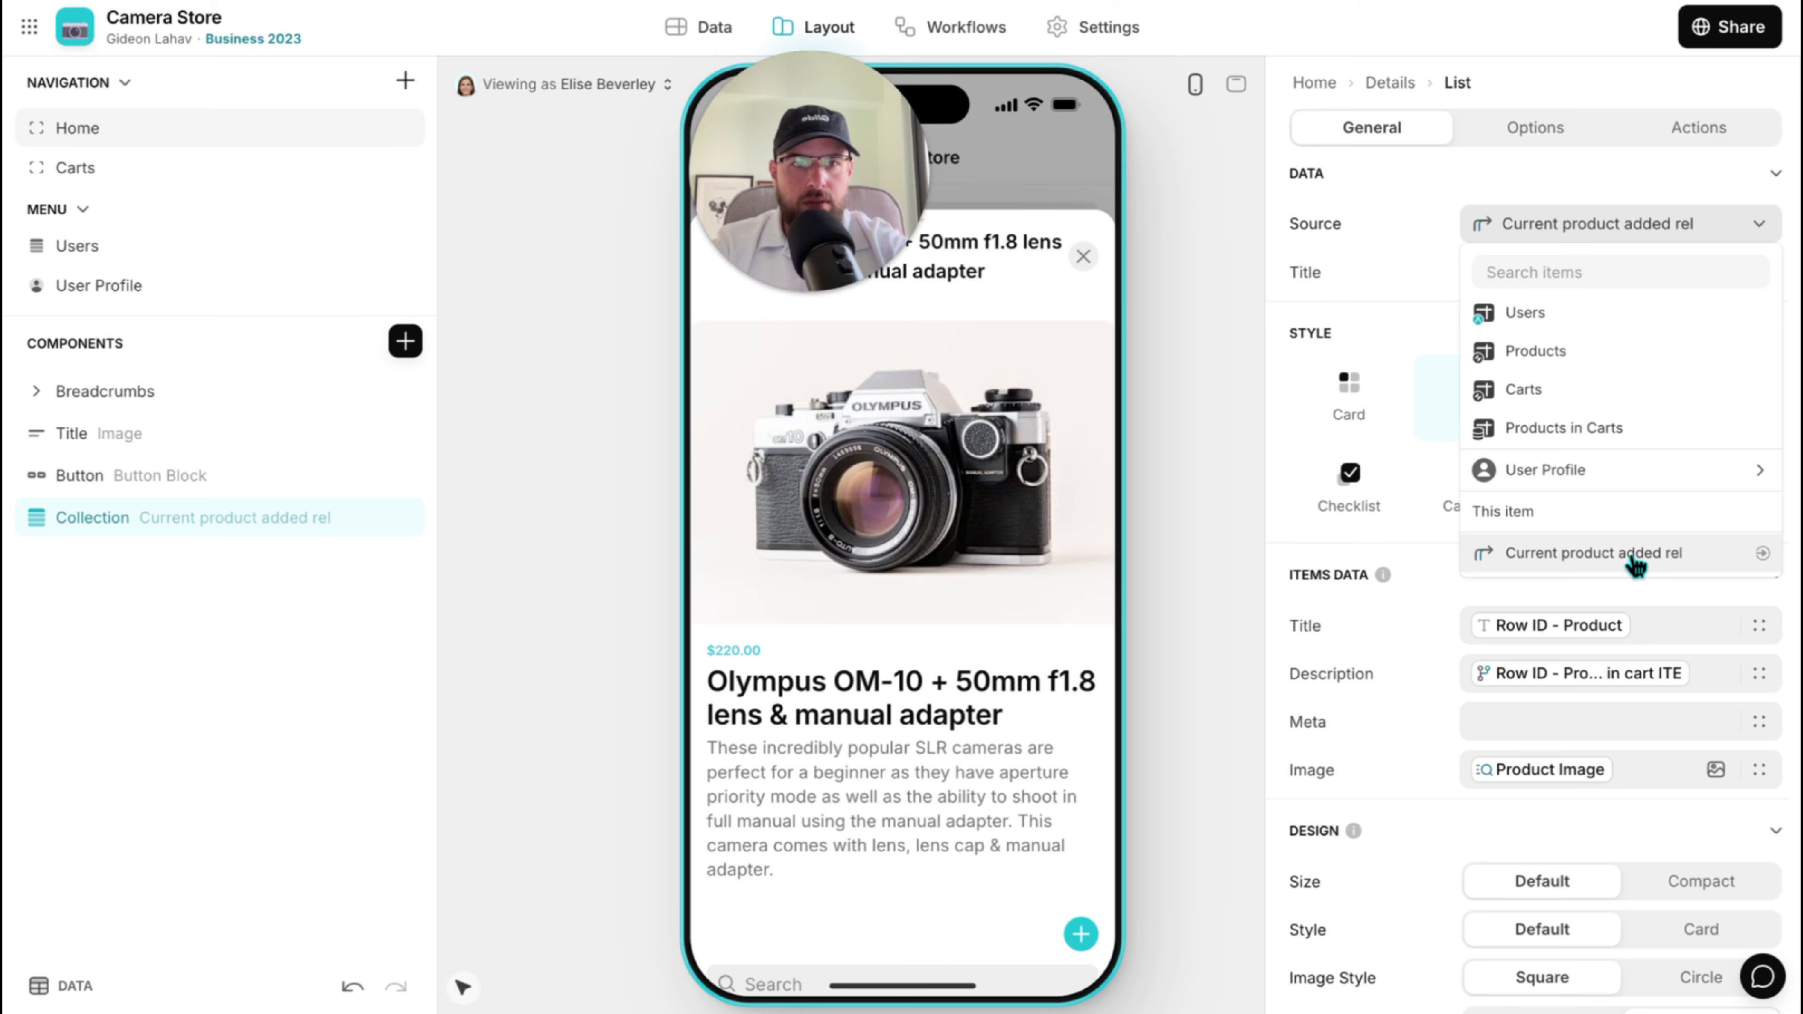
pyautogui.click(1635, 561)
pyautogui.scroll(-2, 873, 802)
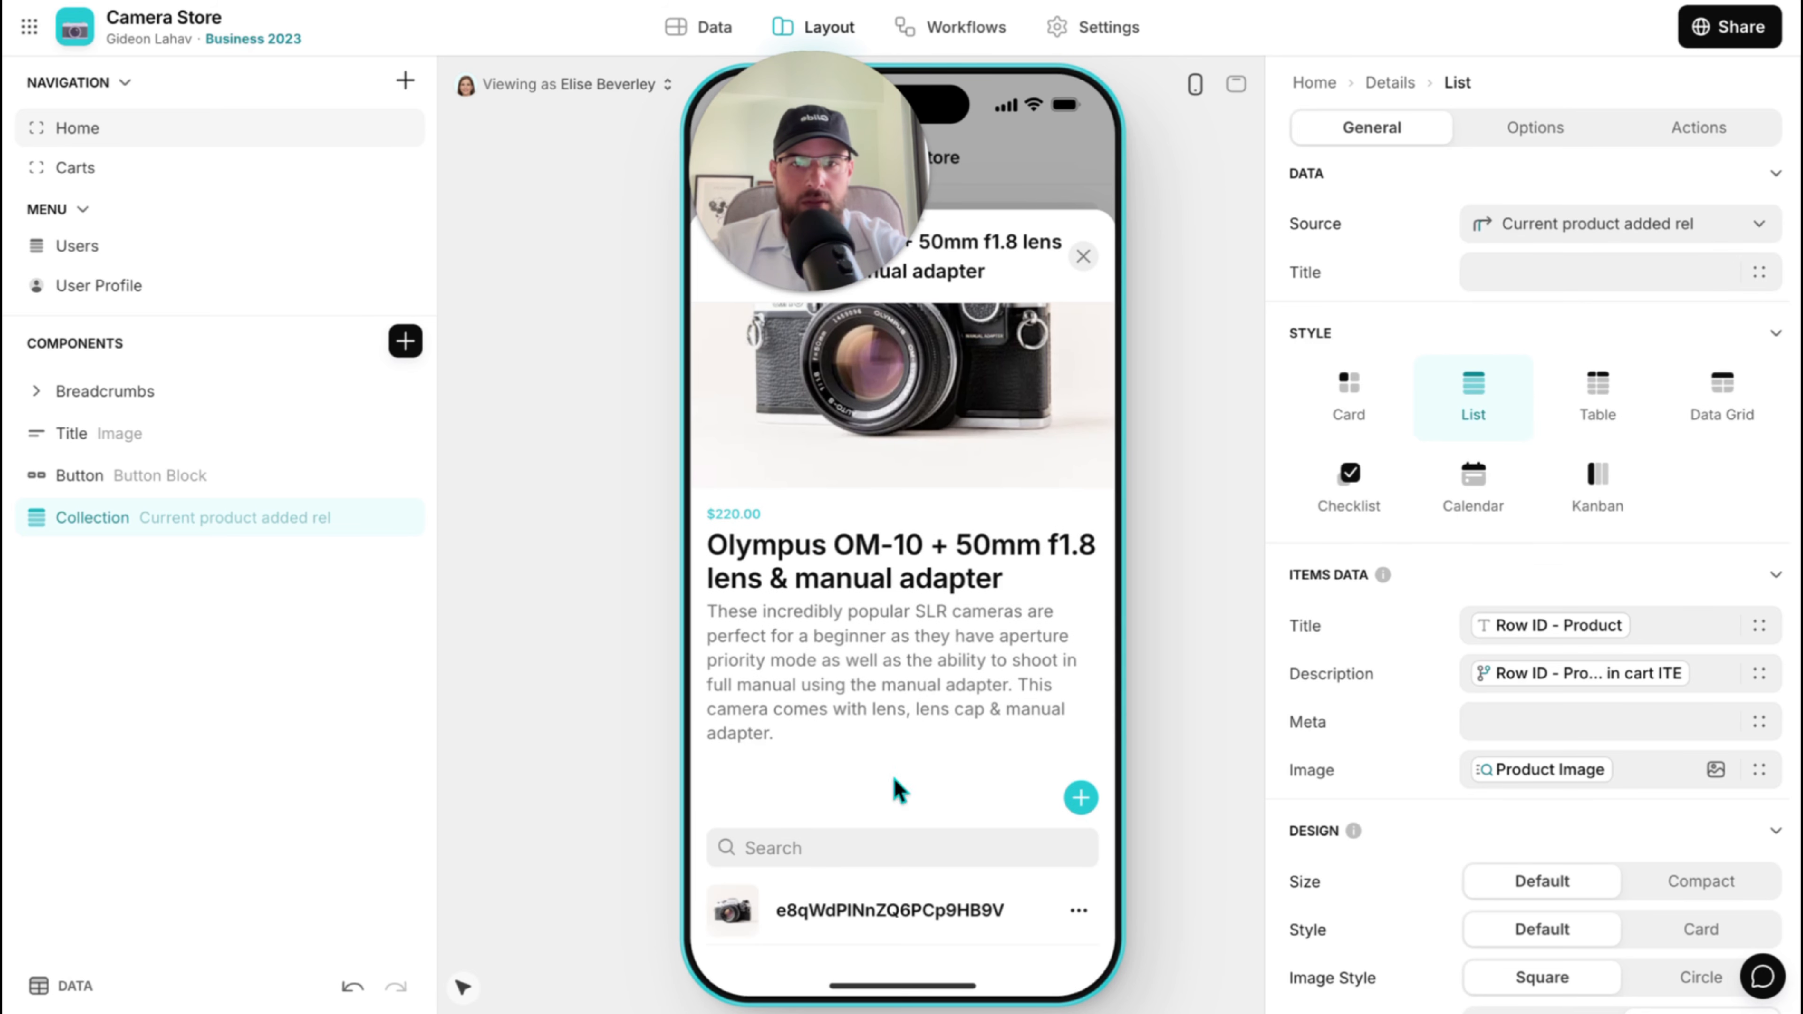
pyautogui.click(1606, 629)
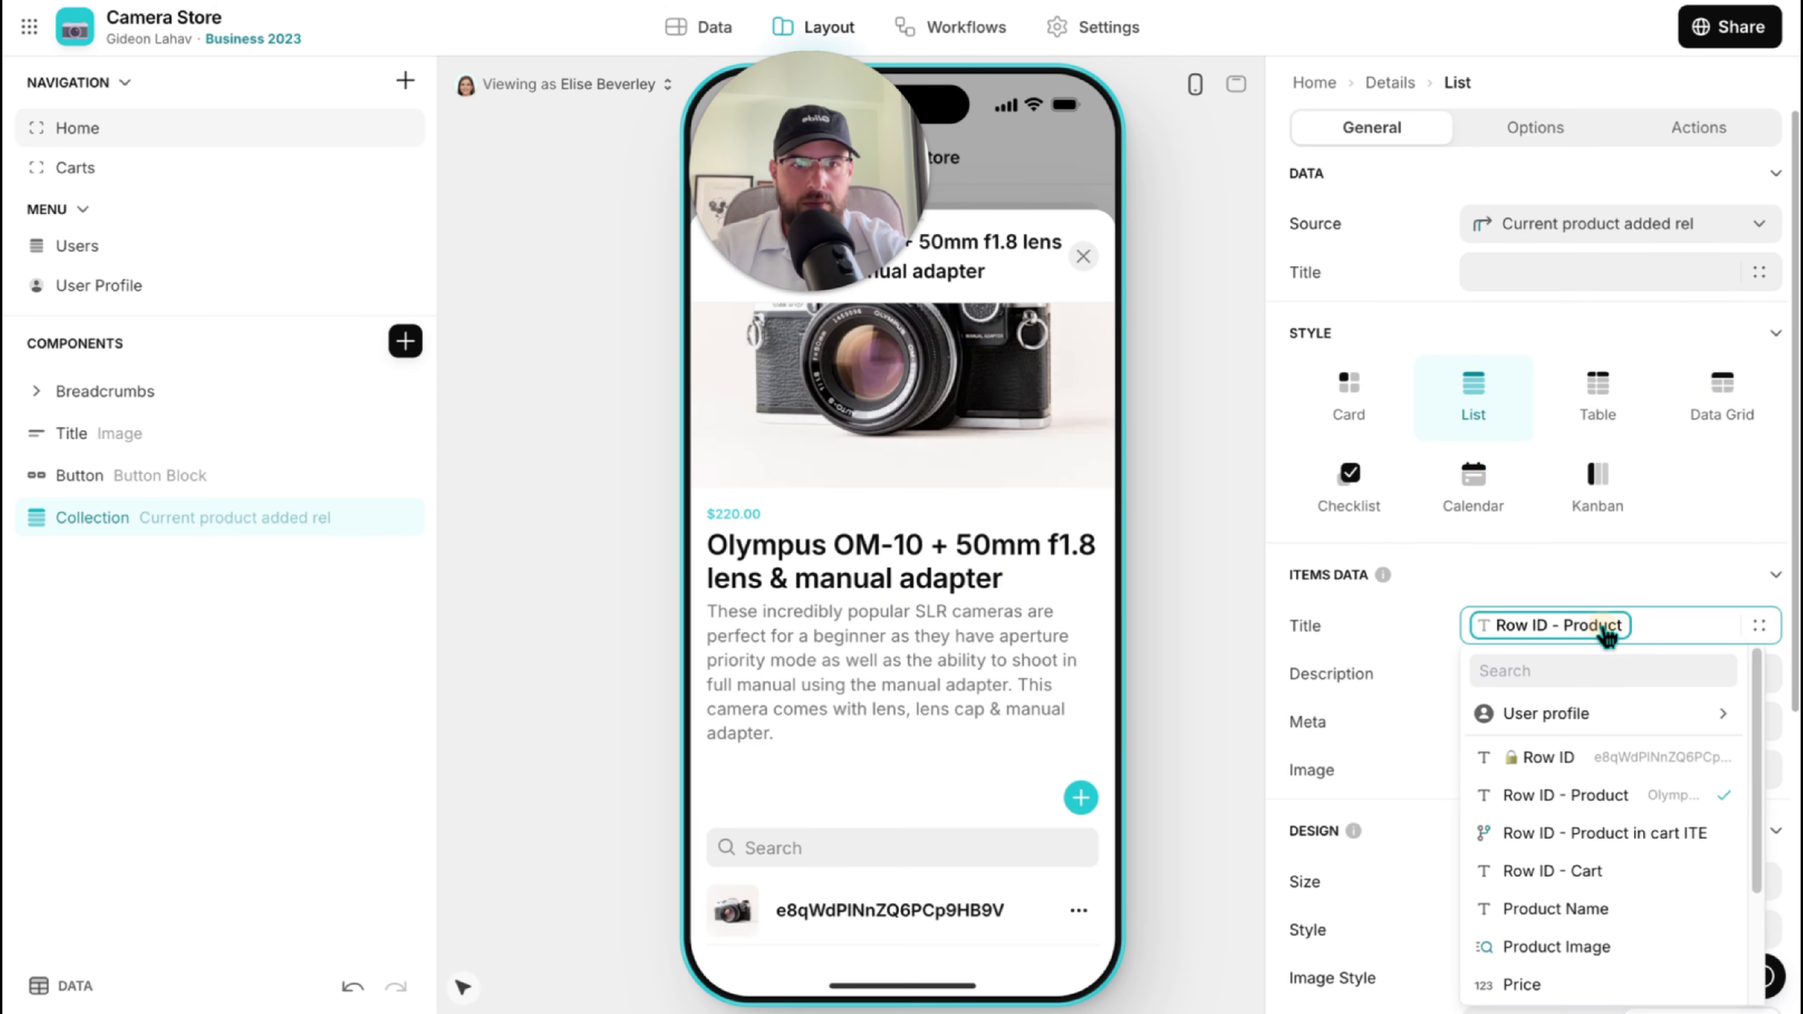
pyautogui.click(1582, 912)
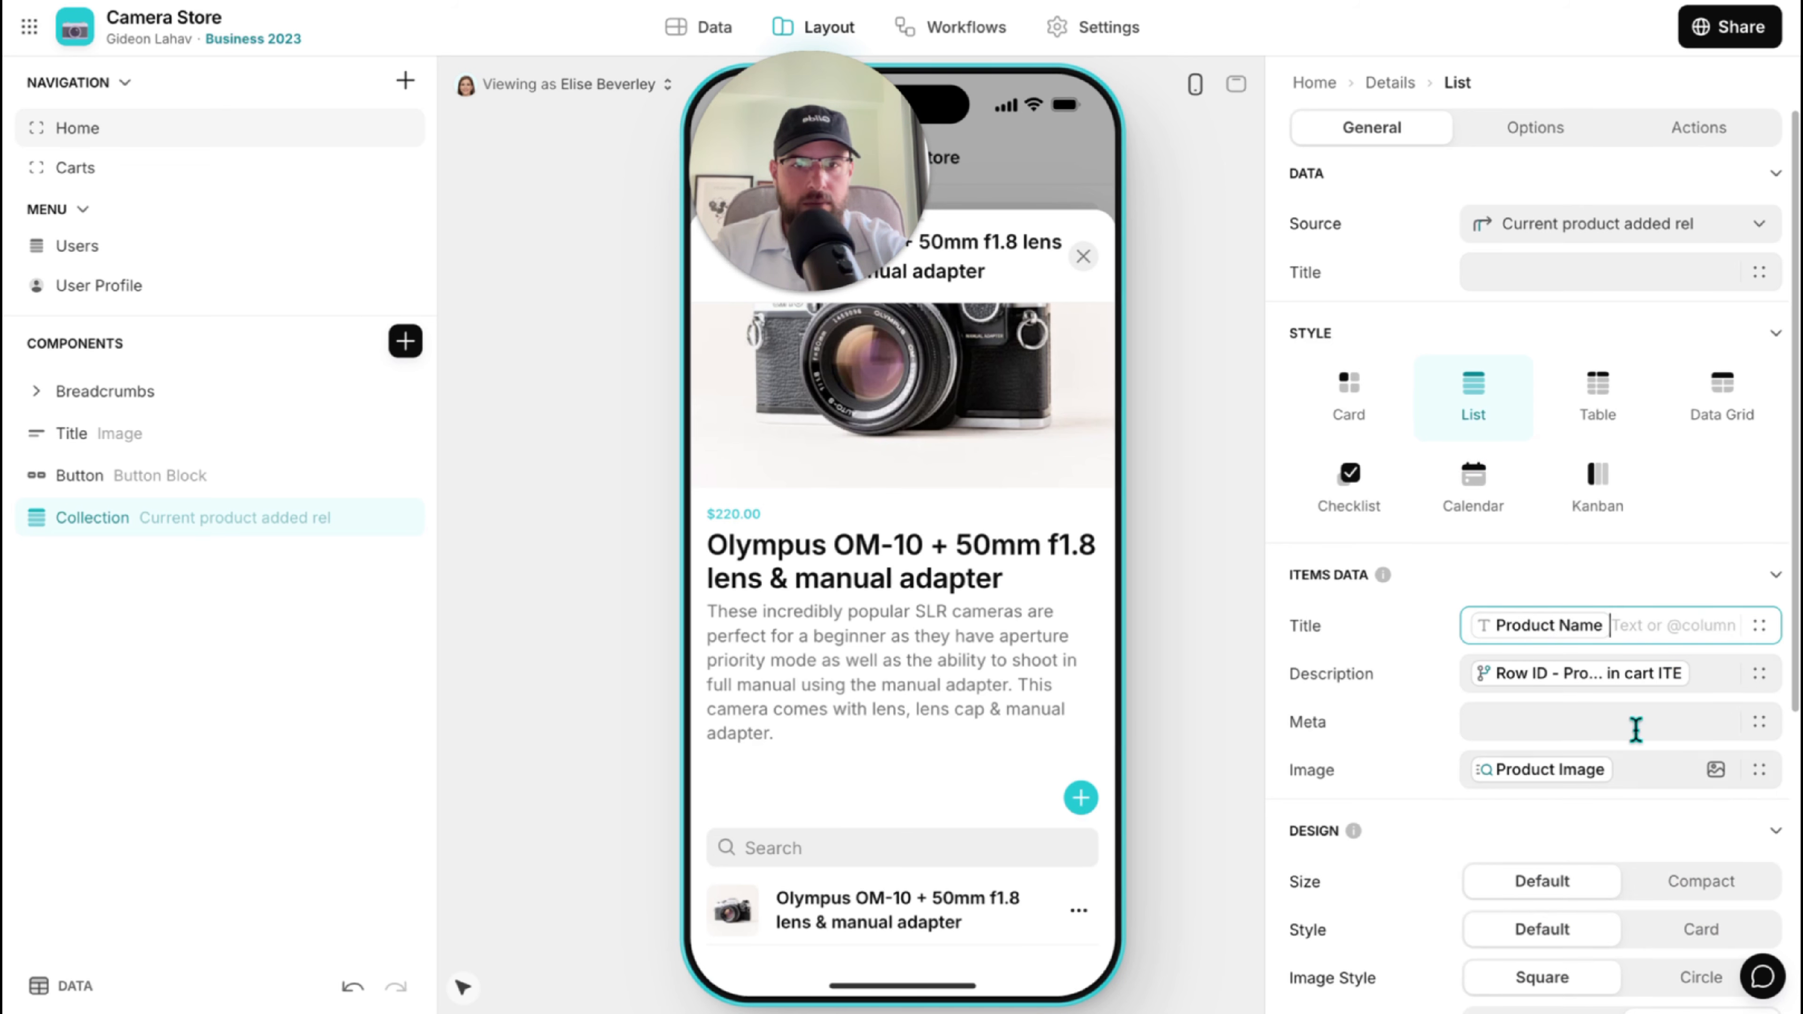
# Disallow adding and editing items in the details list and hide its search bar.
pyautogui.click(1744, 139)
pyautogui.click(1758, 221)
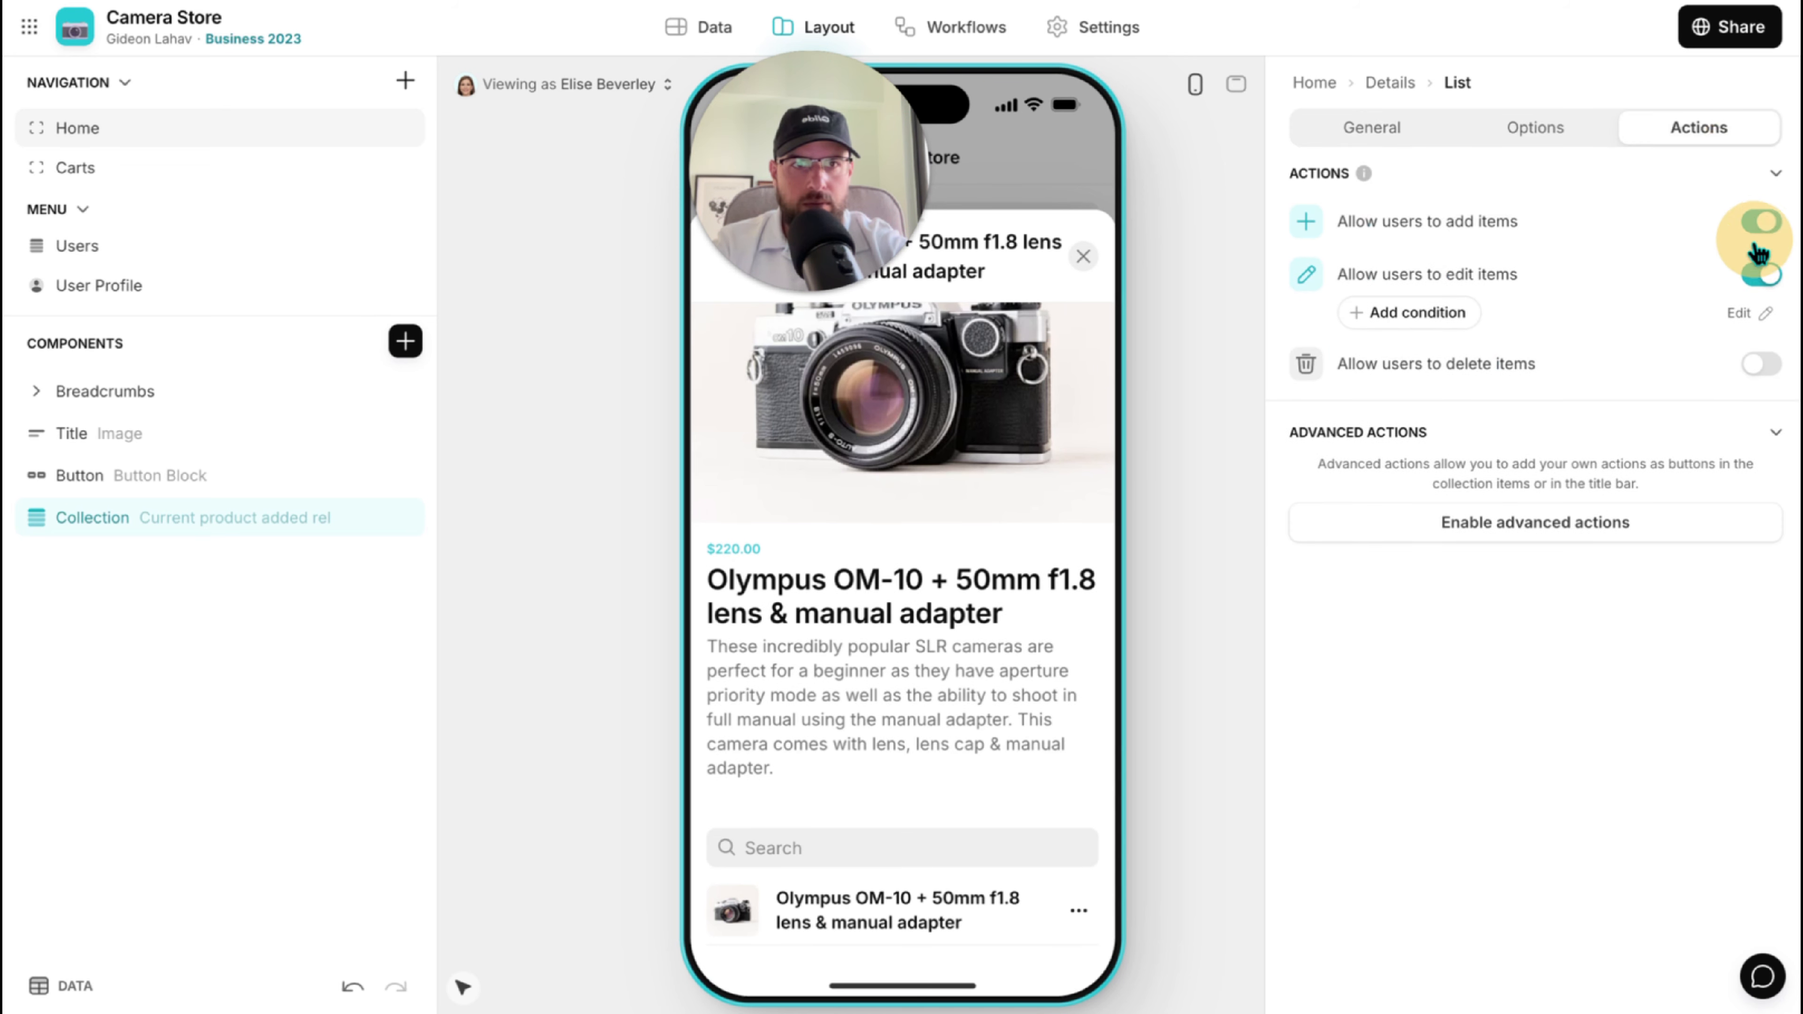
pyautogui.click(1761, 275)
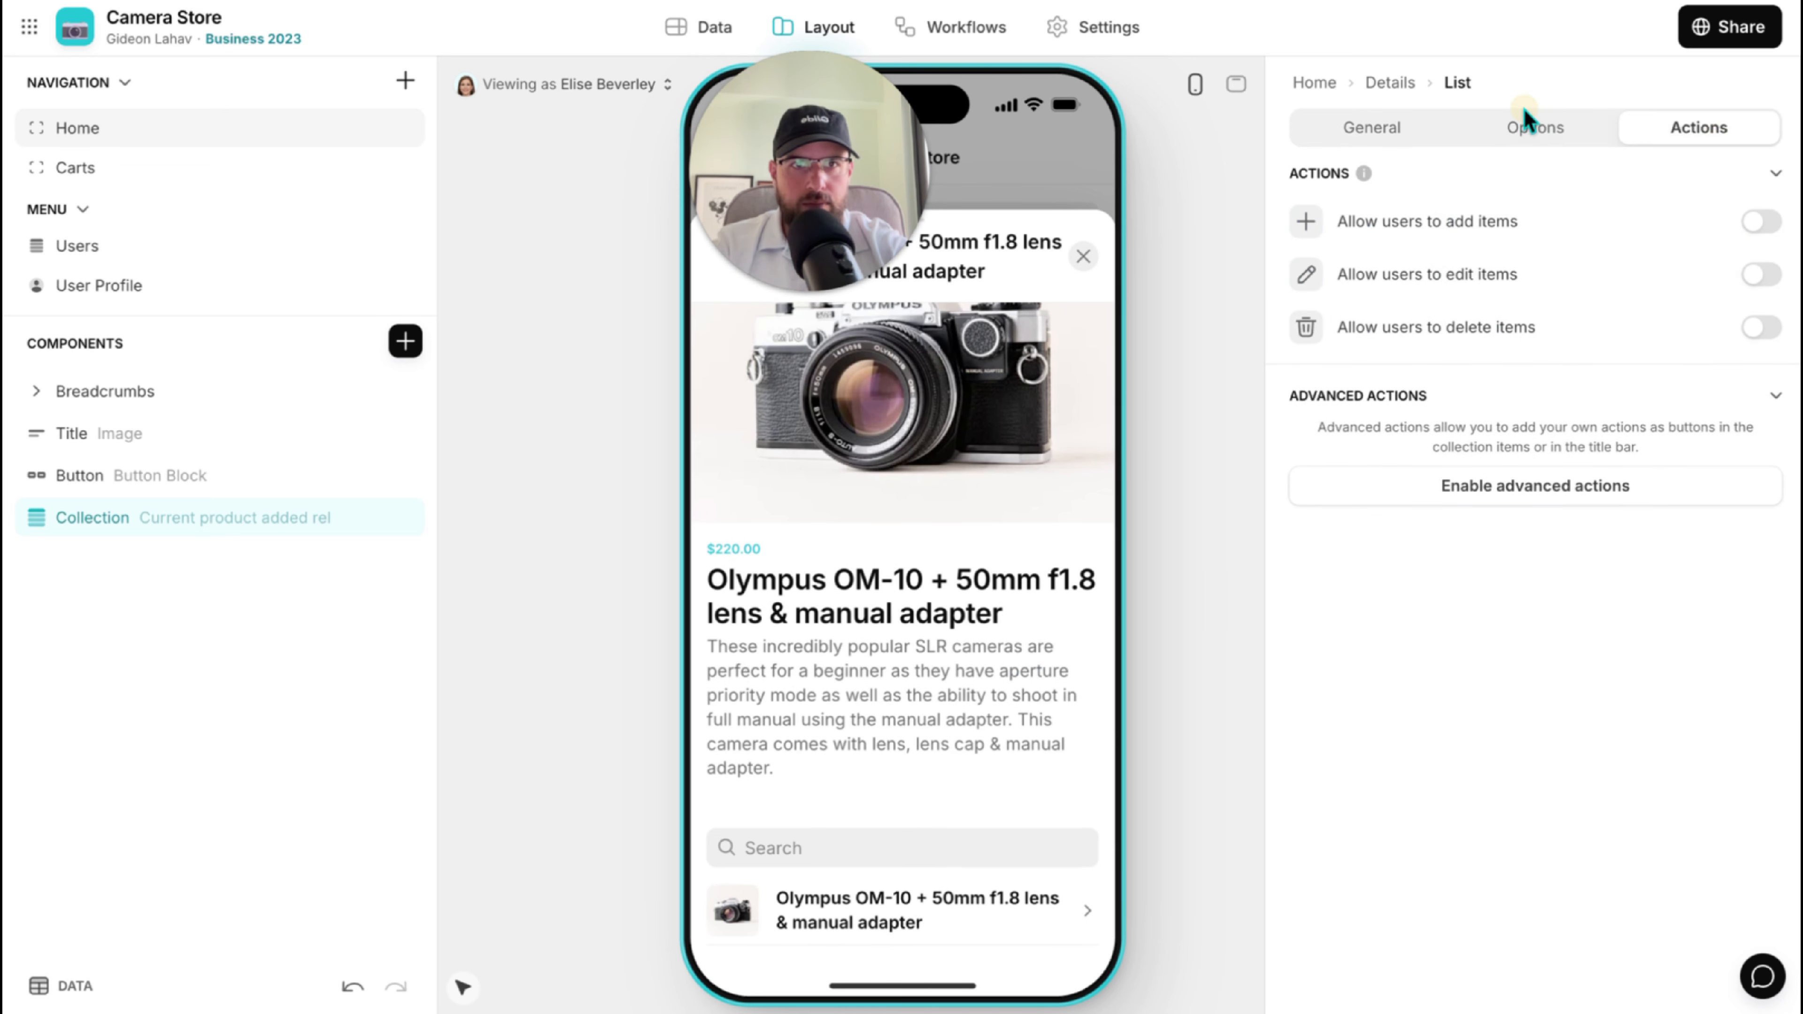
pyautogui.click(1527, 125)
pyautogui.click(1759, 681)
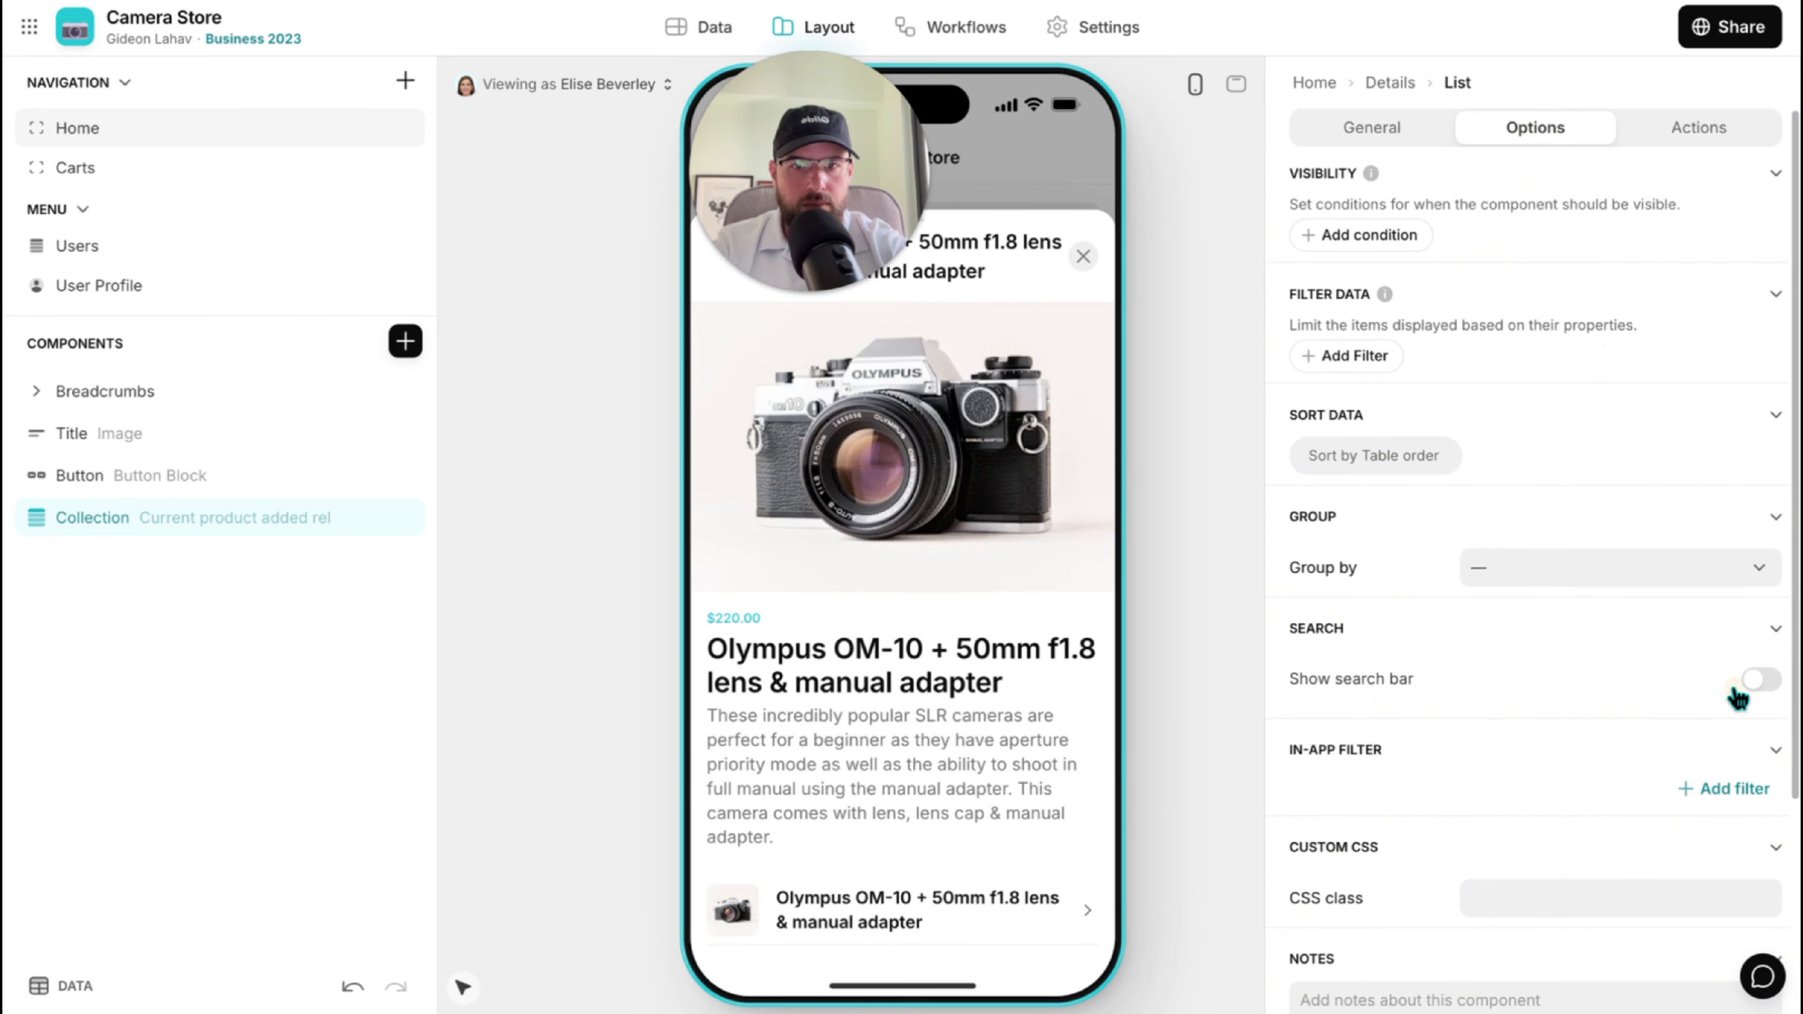
pyautogui.click(1380, 129)
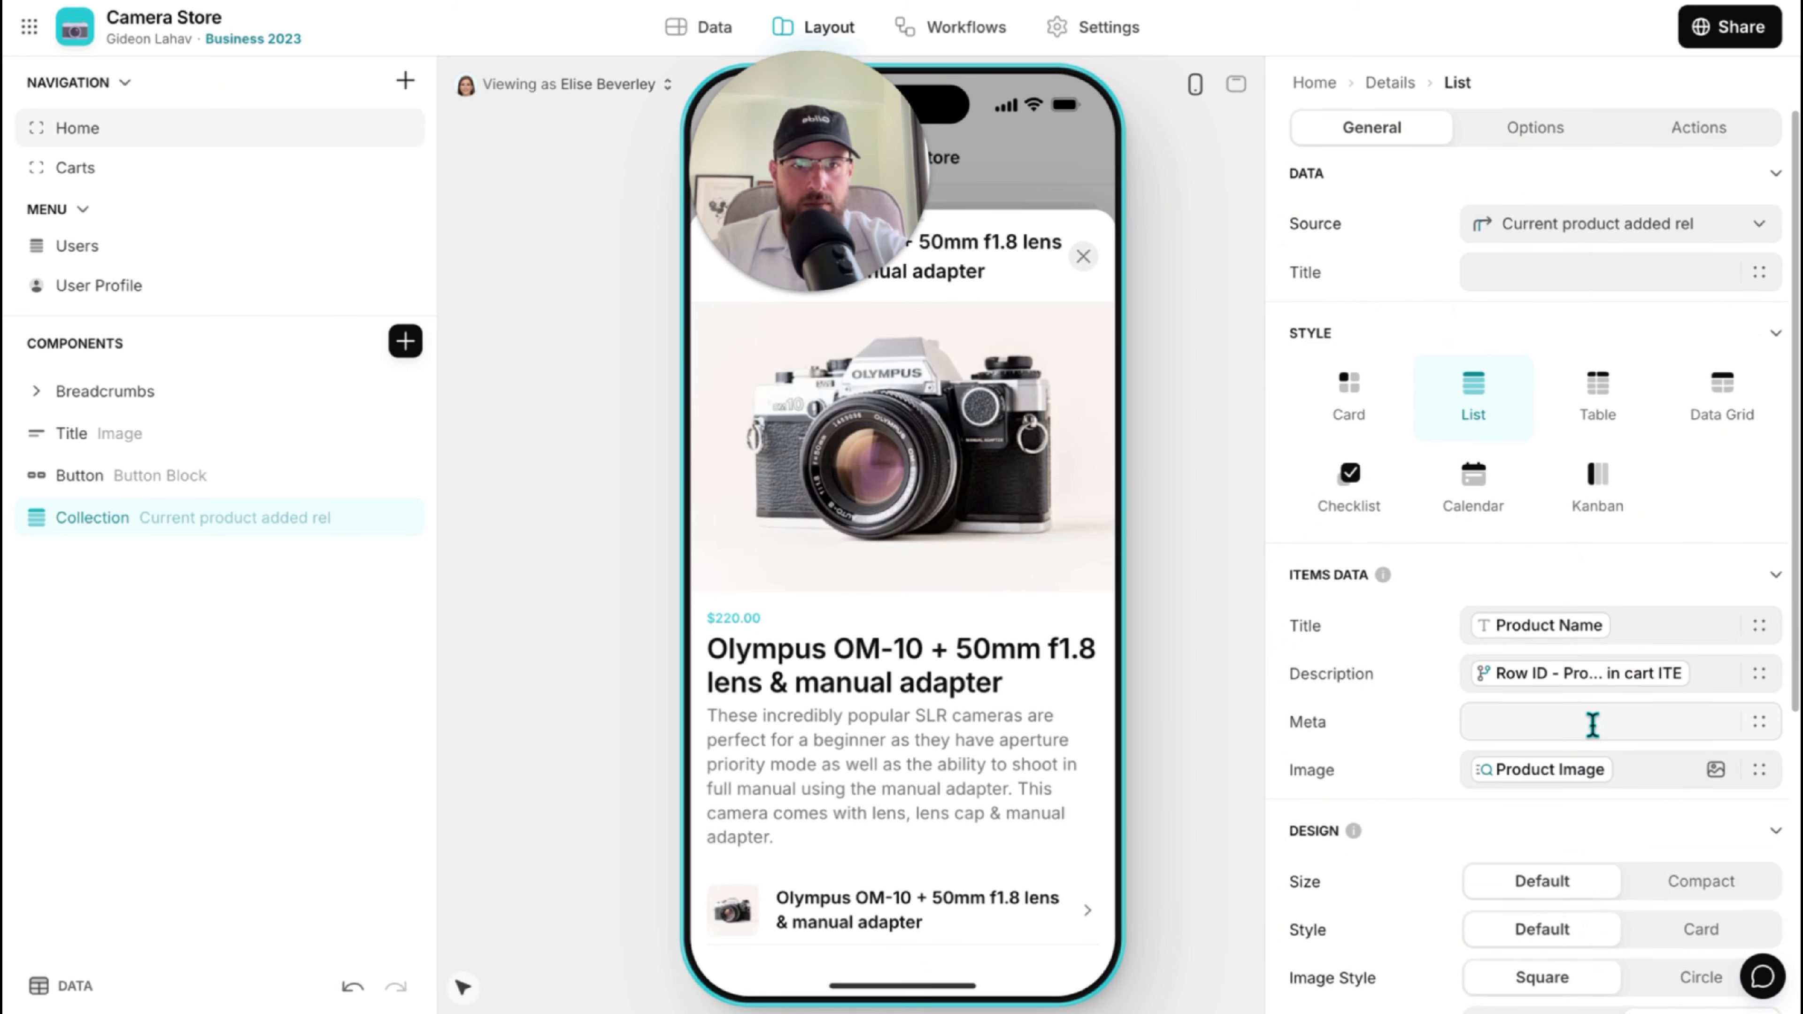
# Copy the Meta expression Price * Amount = Sum from the Products in Carts list on the Carts screen.
pyautogui.click(1084, 258)
pyautogui.click(1006, 931)
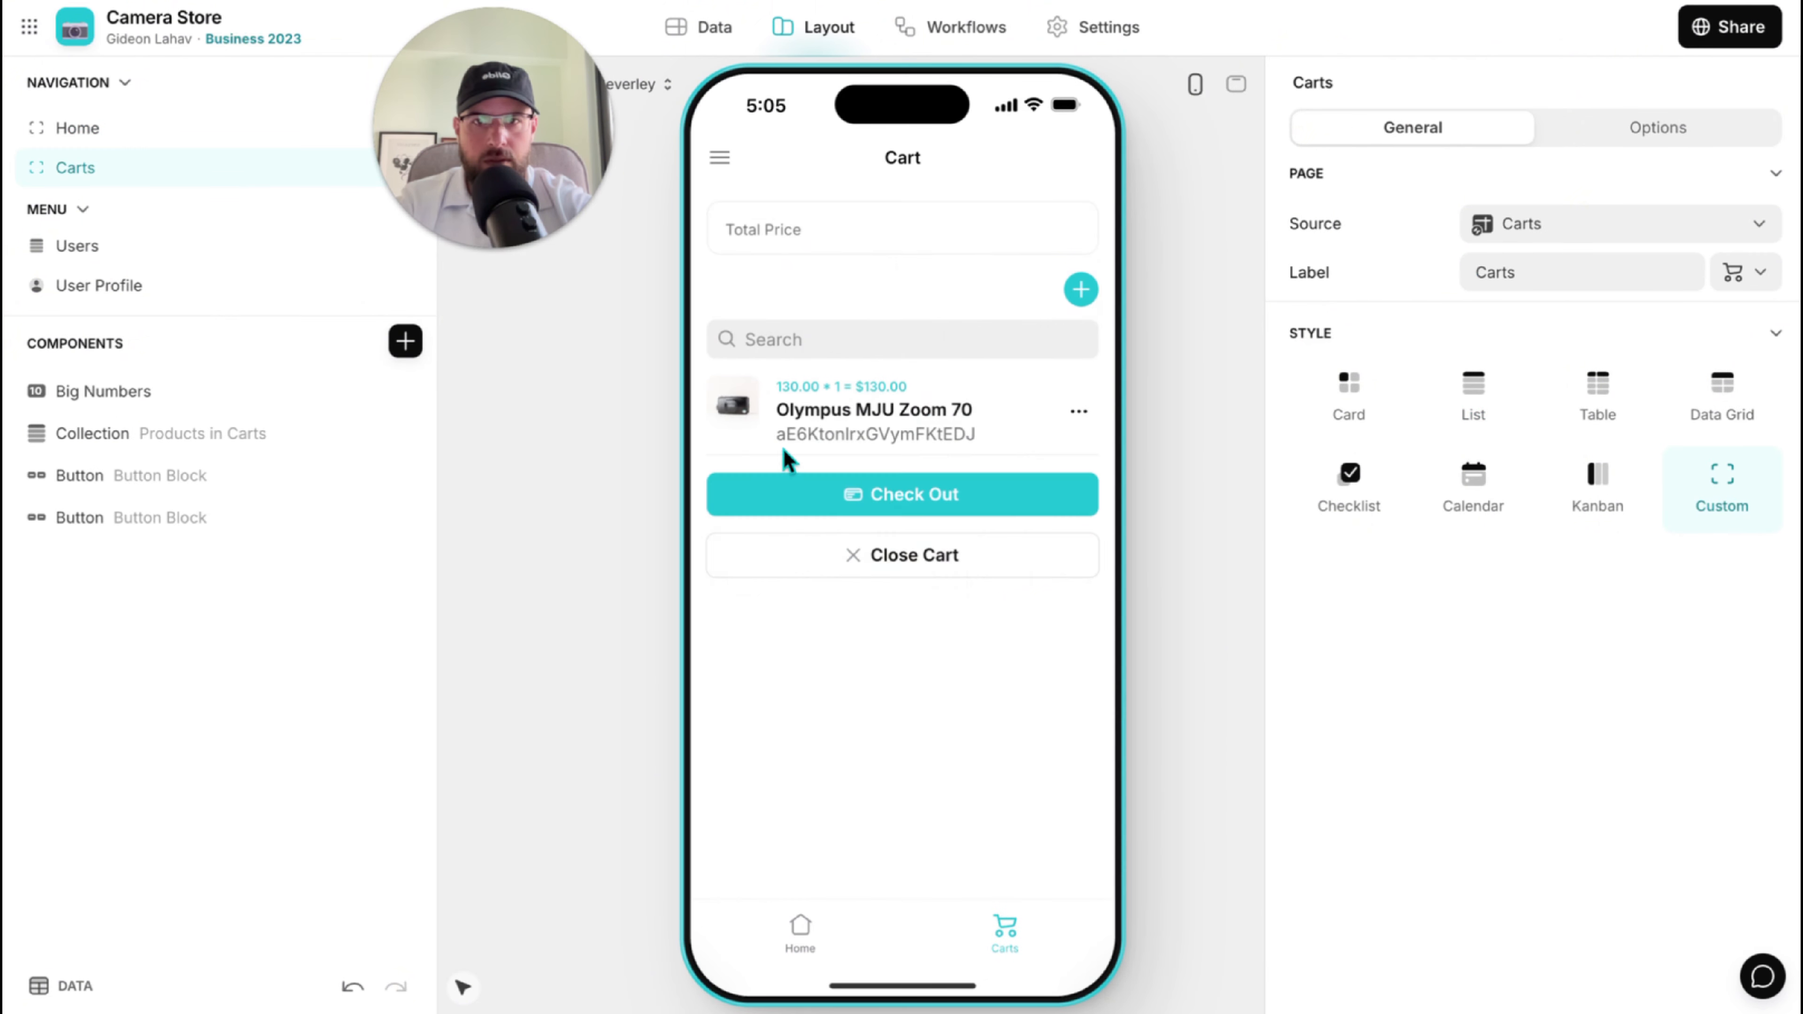
pyautogui.click(197, 436)
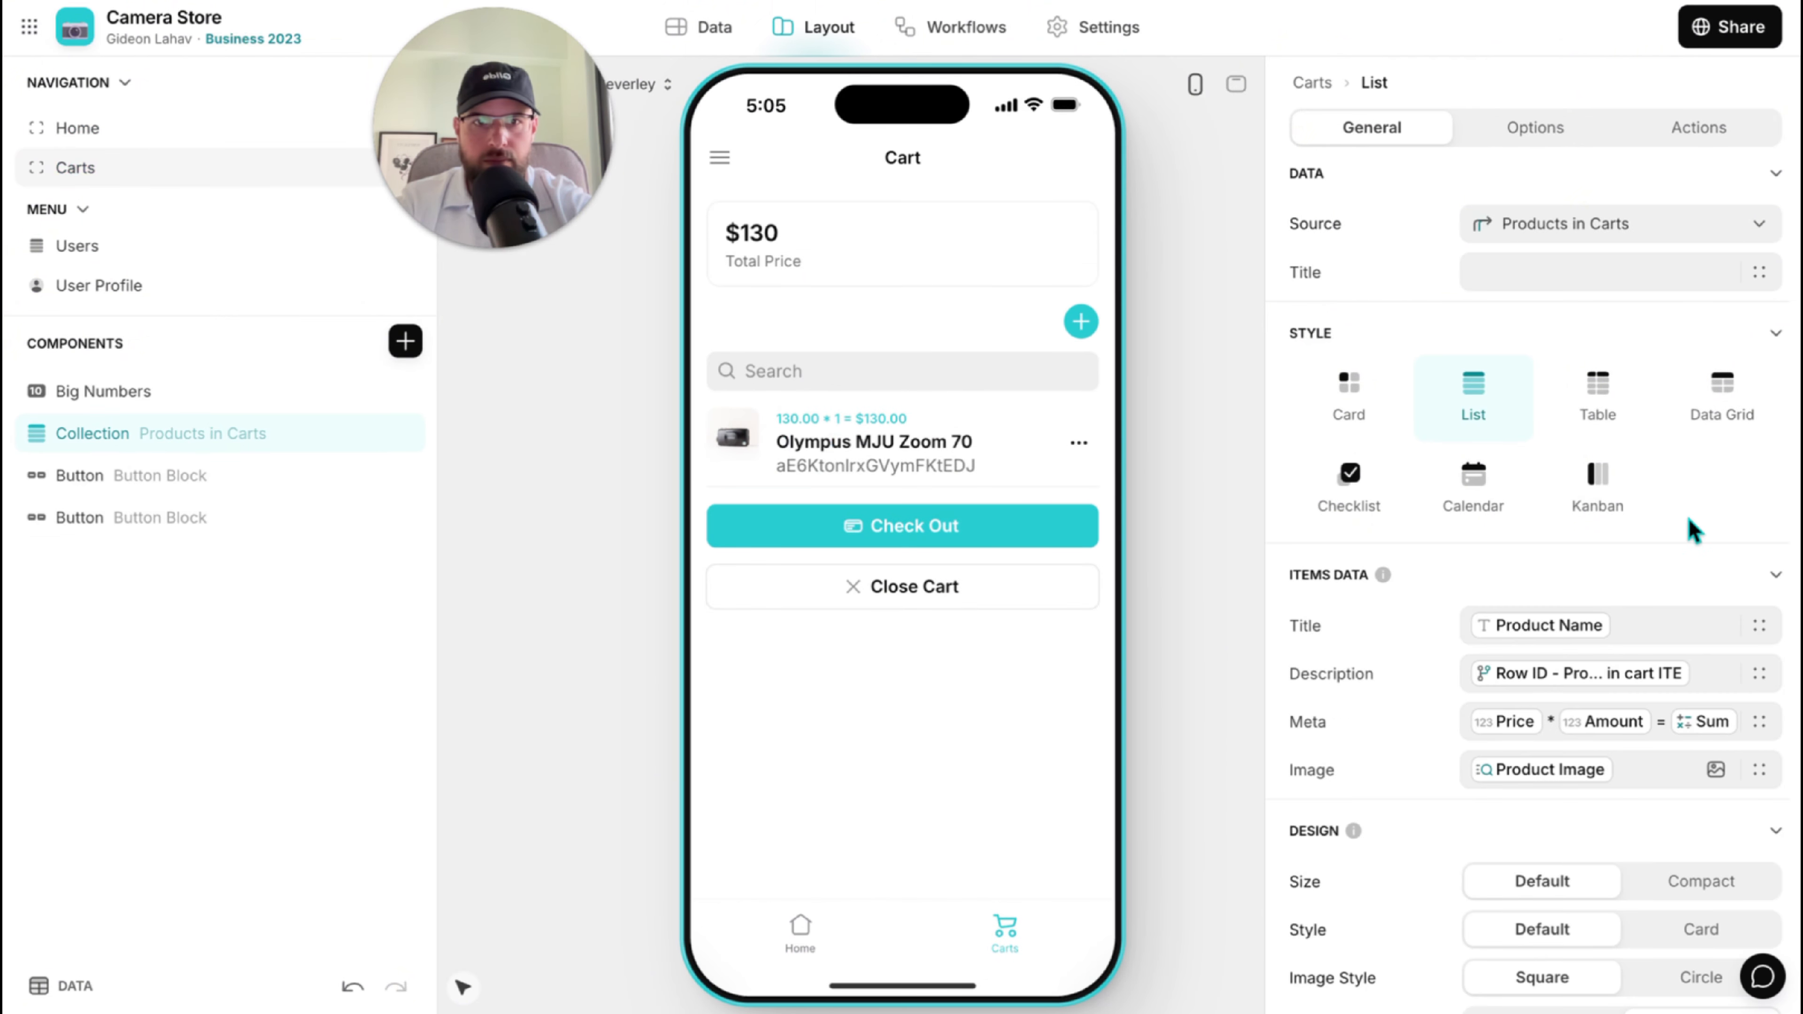
pyautogui.click(1652, 723)
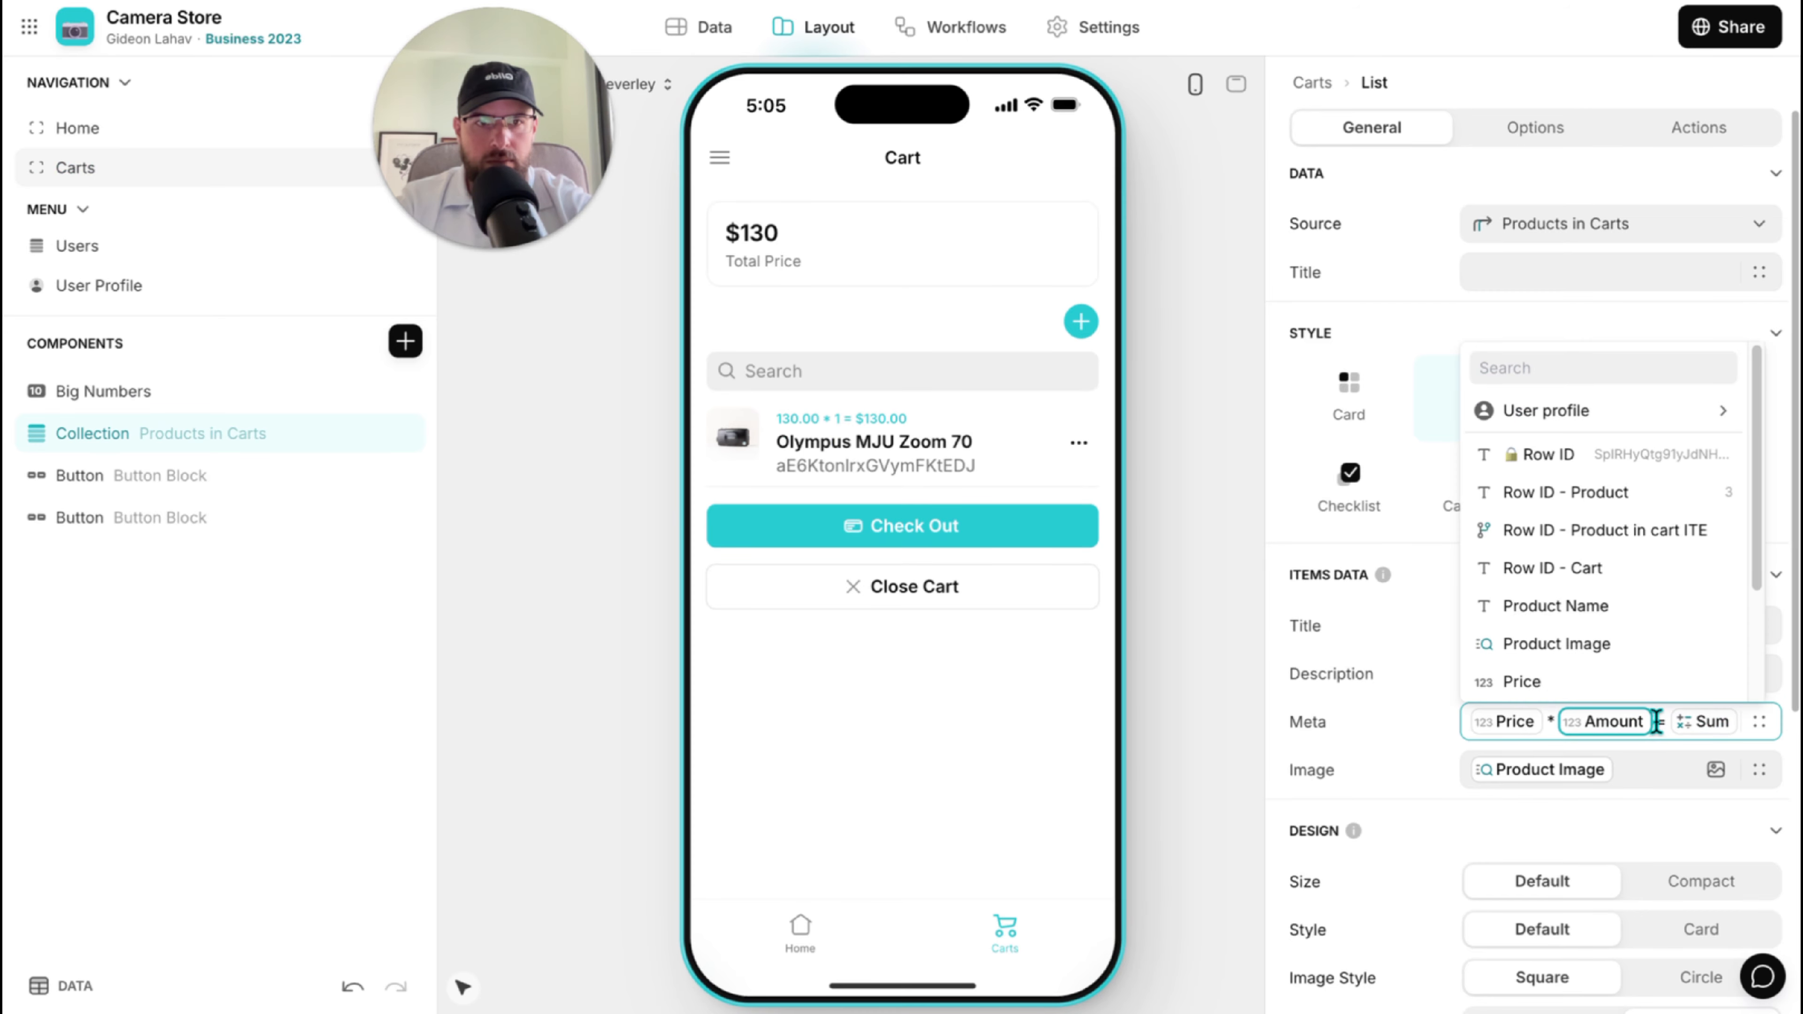
pyautogui.press('super+a')
pyautogui.press('super+c')
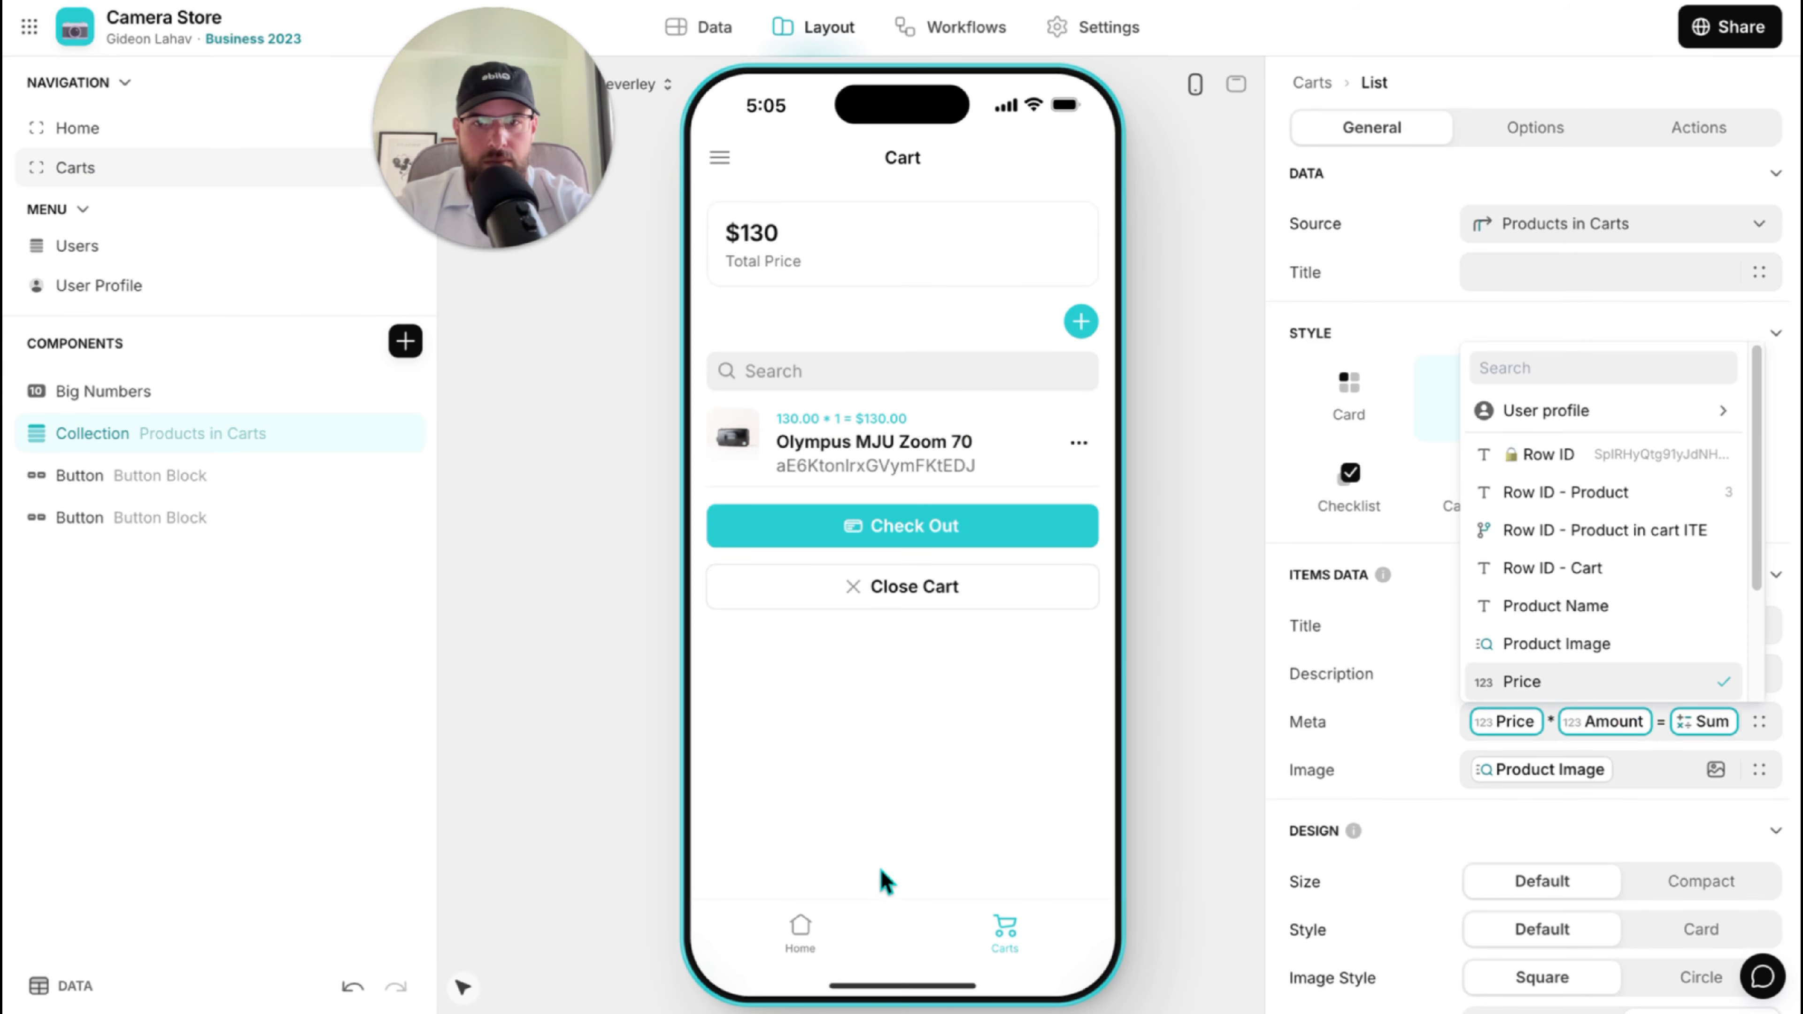
# In the Pentax Espio 120Mi details list, replace the Description with the copied Price * Amount = Sum expression and set Meta to In Cart.
pyautogui.click(802, 937)
pyautogui.scroll(-5, 966, 753)
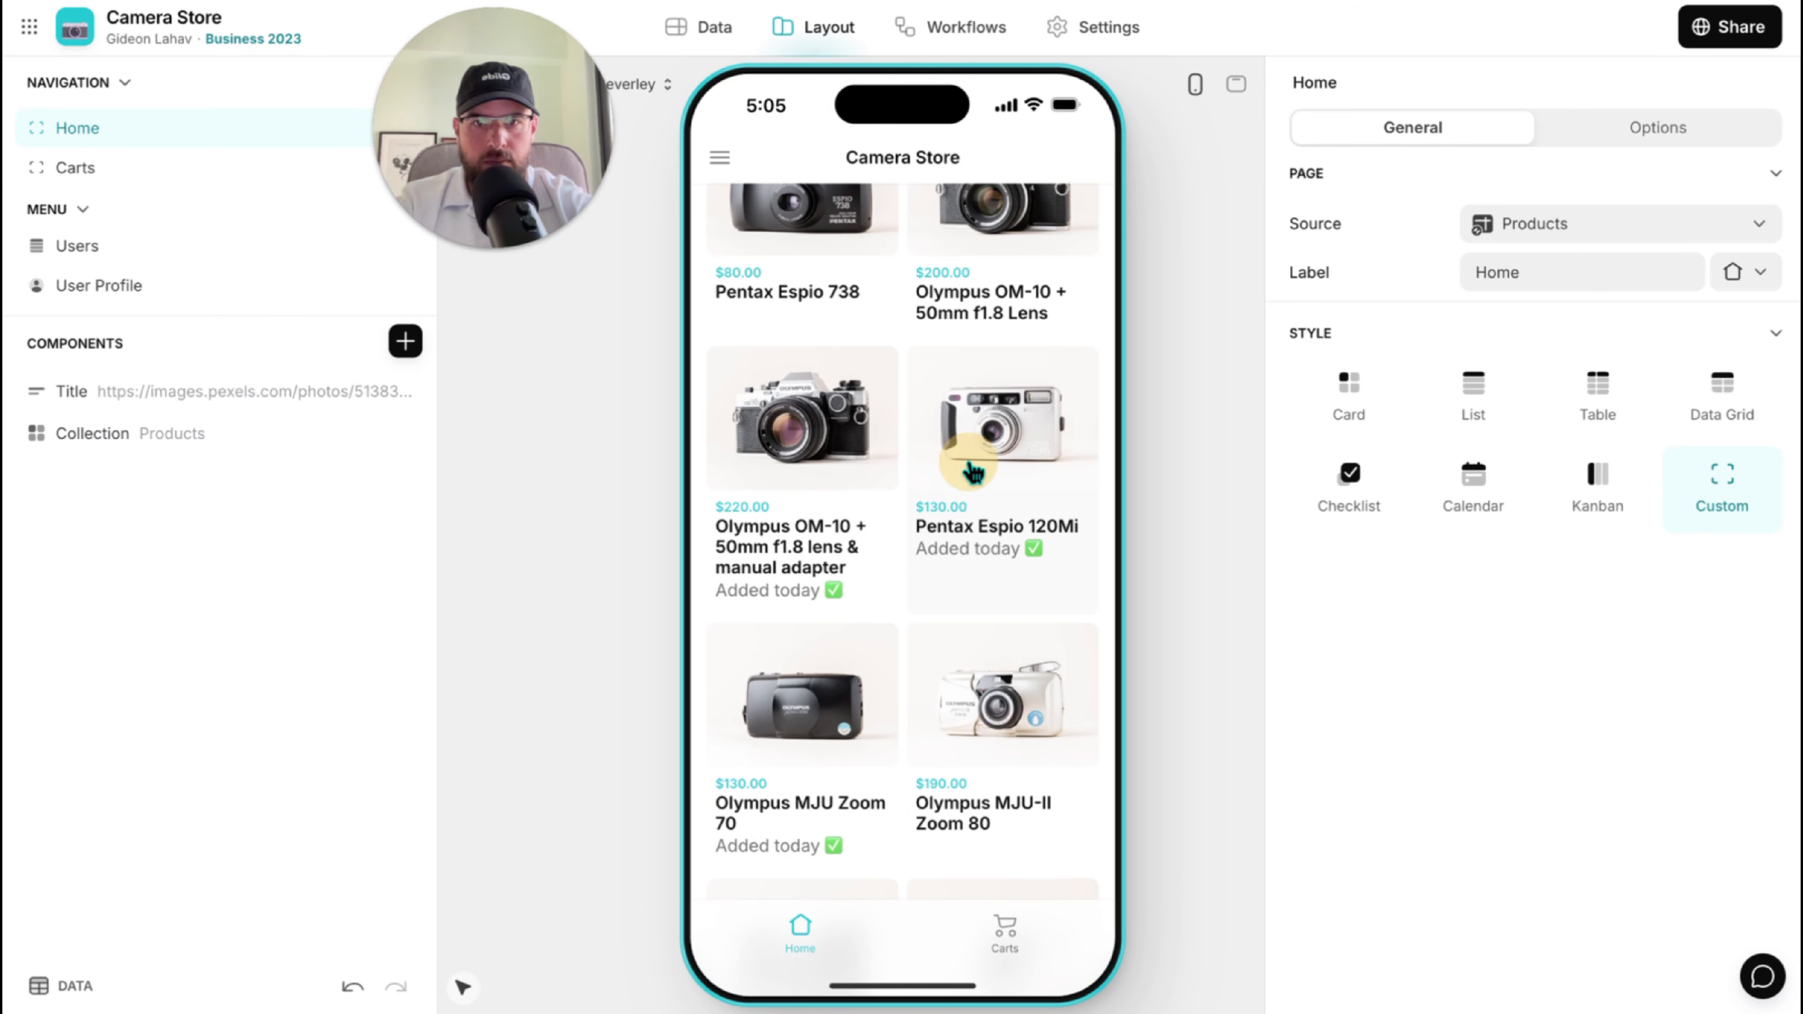
pyautogui.click(990, 477)
pyautogui.click(151, 526)
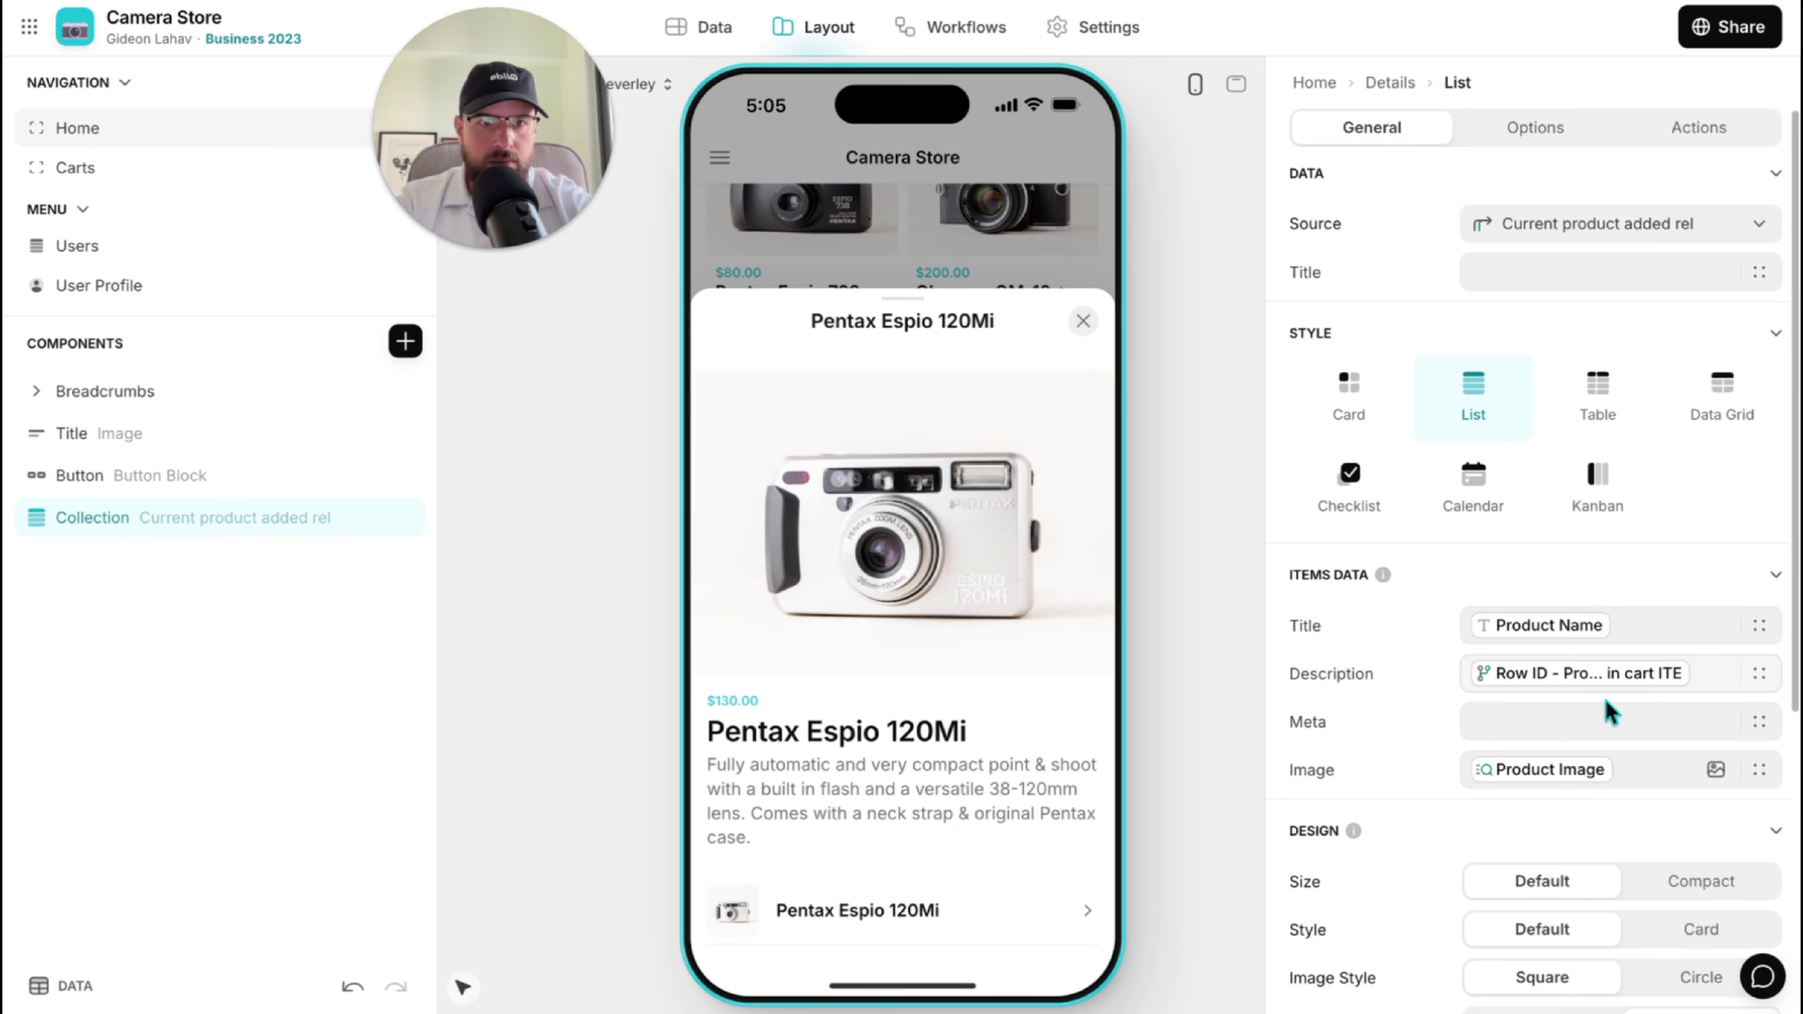
pyautogui.click(1706, 672)
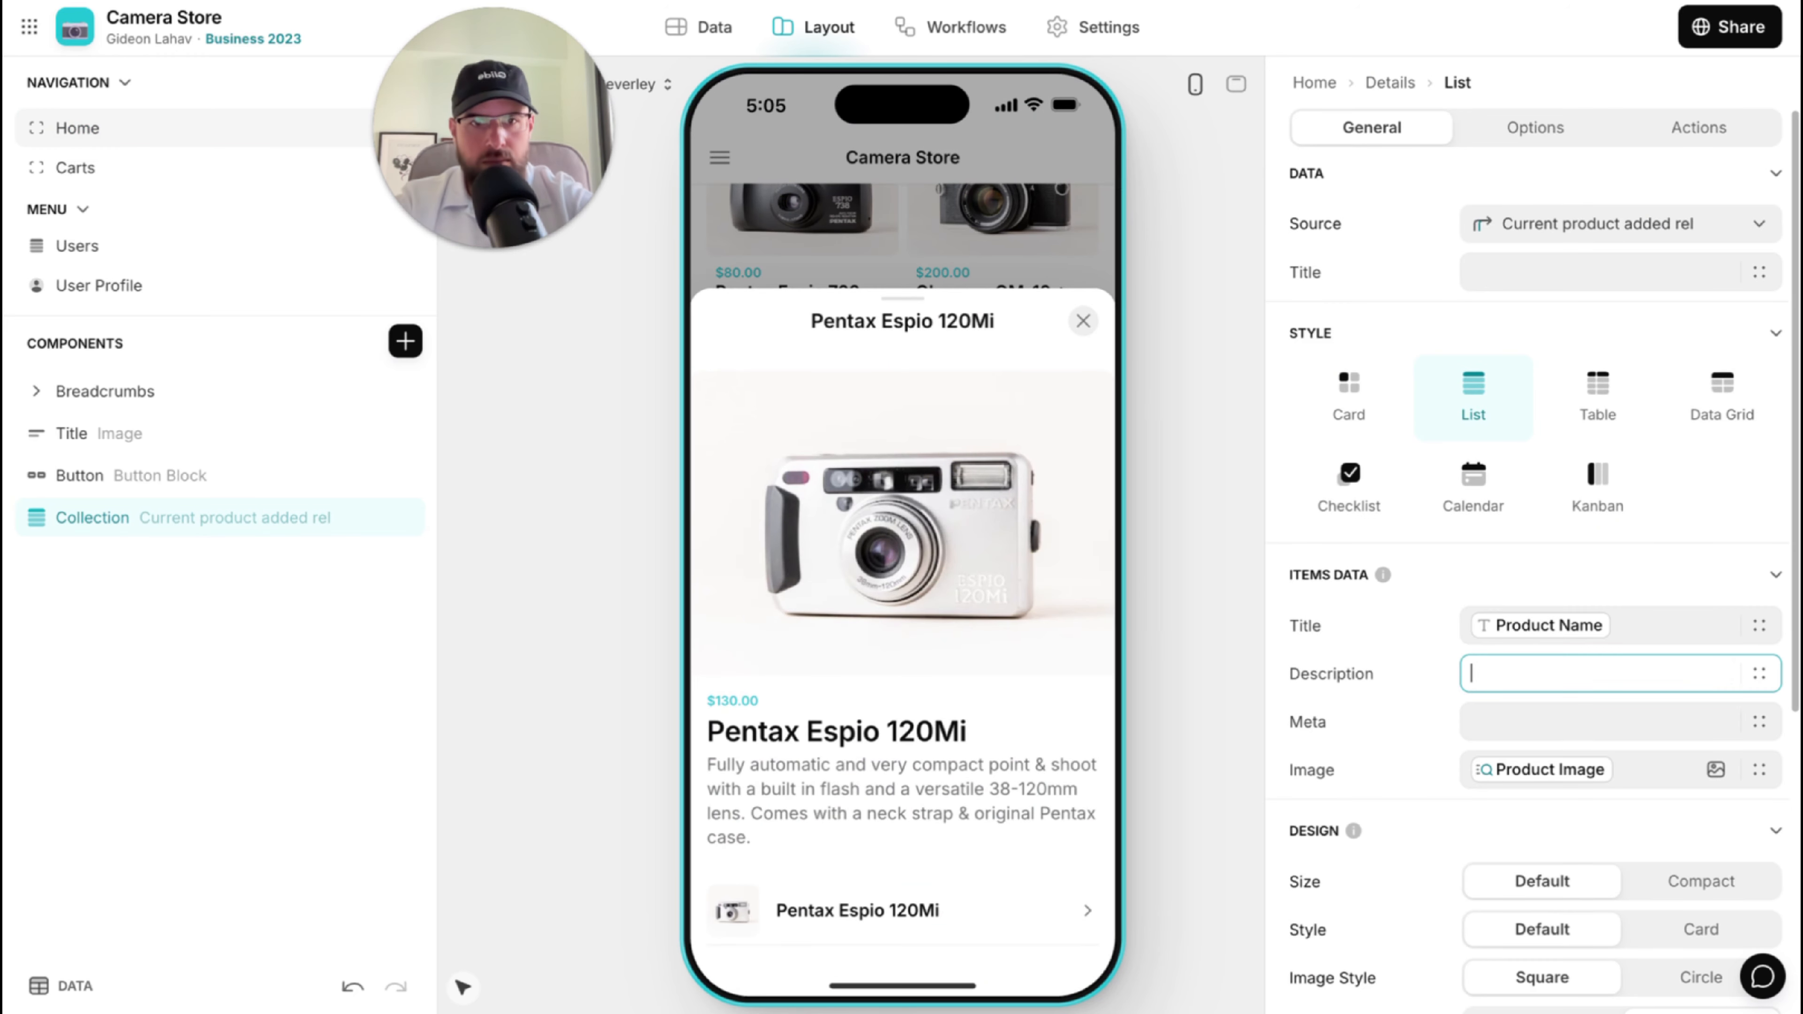
pyautogui.press('super+v')
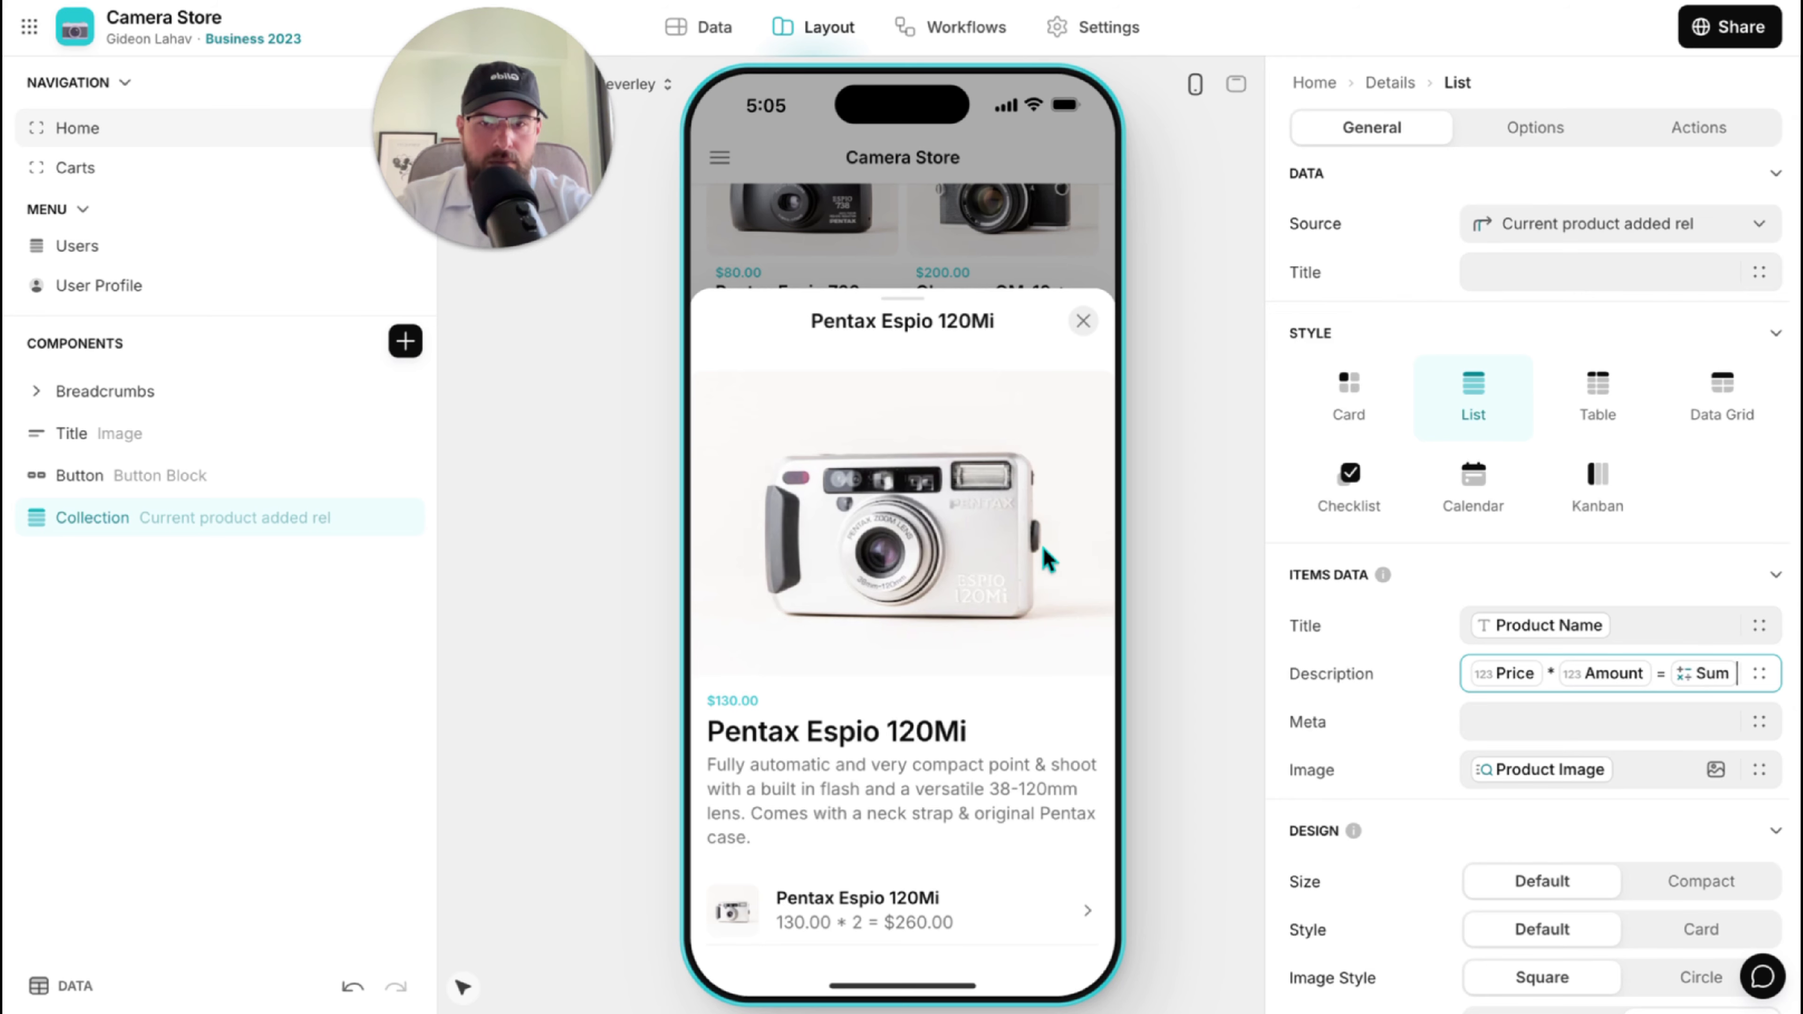
pyautogui.click(1510, 722)
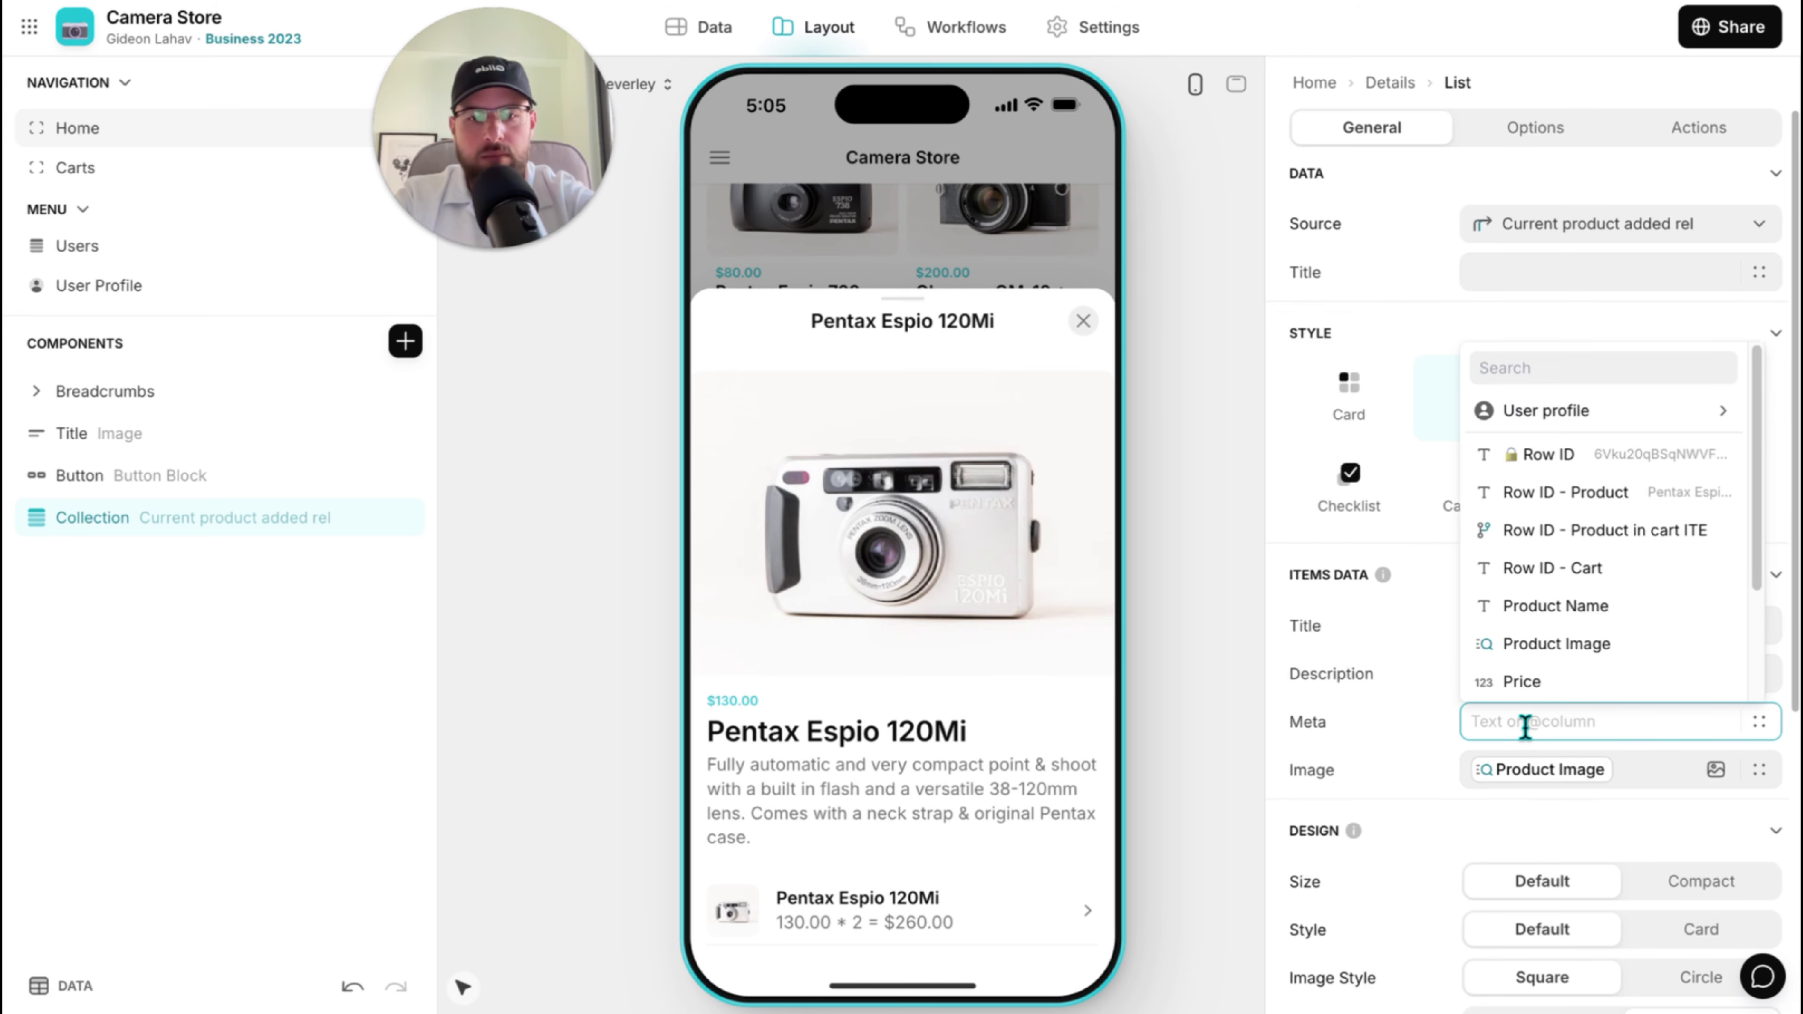
pyautogui.write('In Cart')
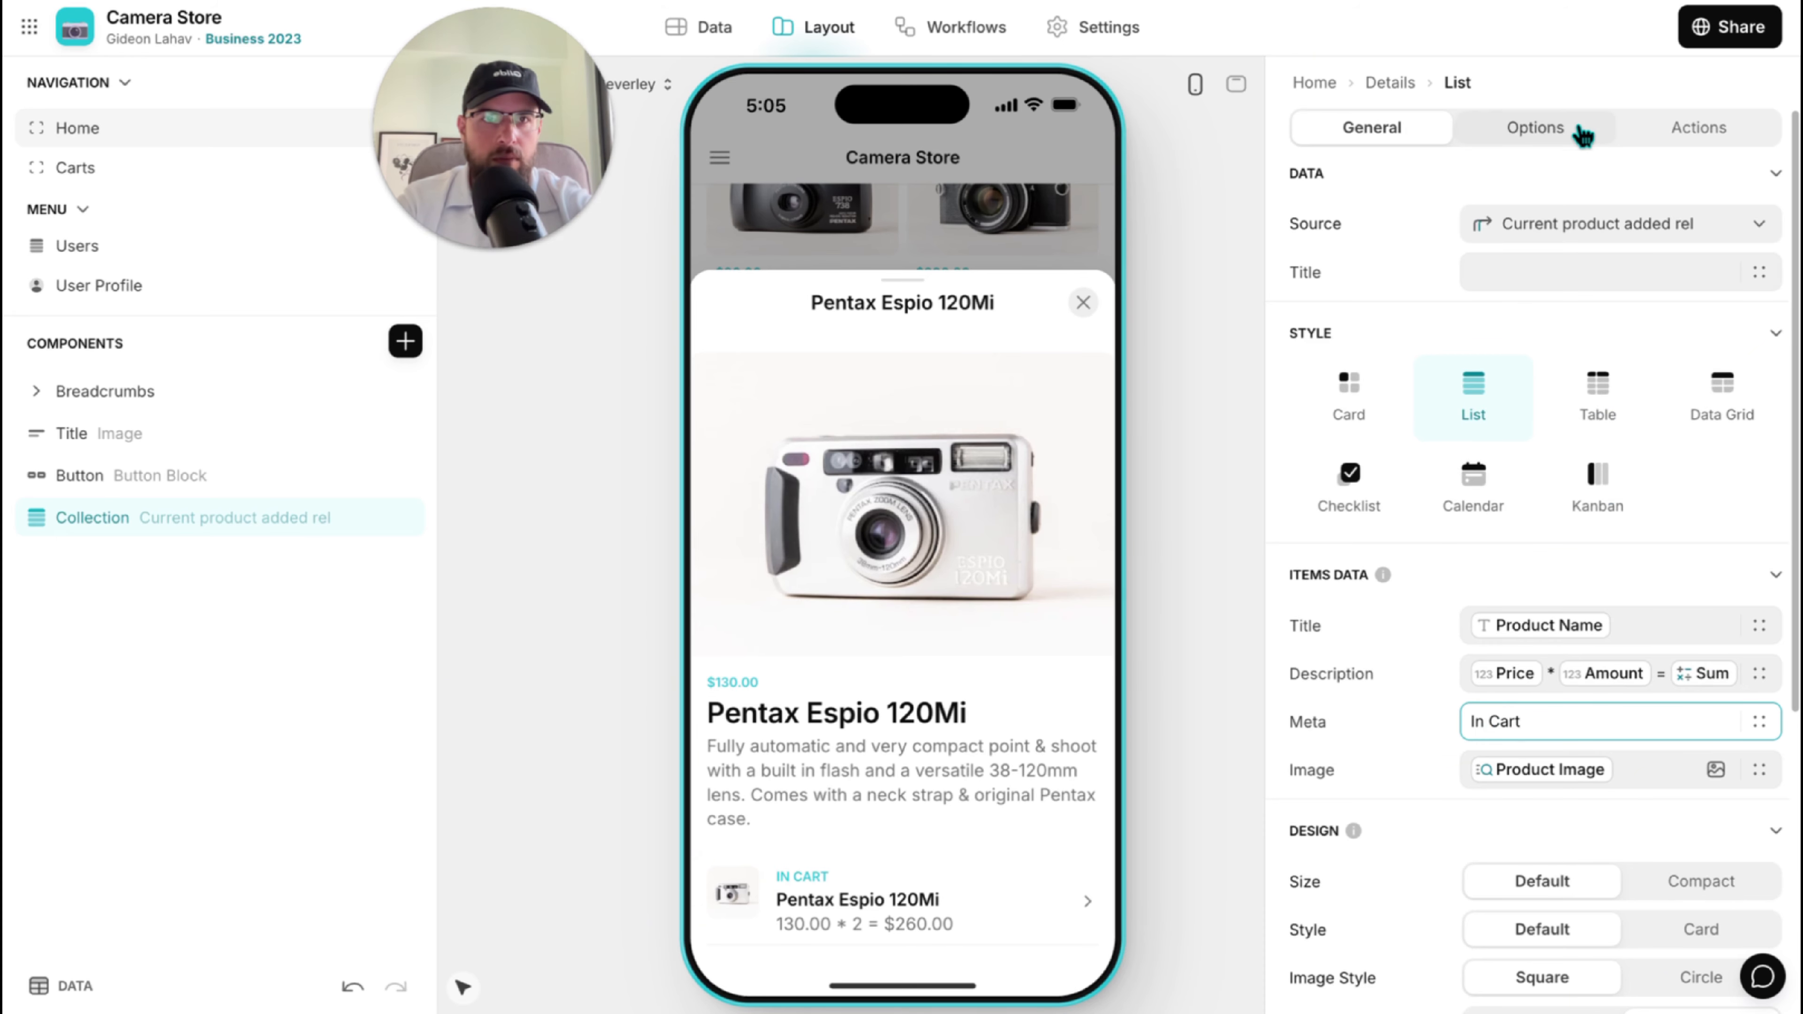
# Filter the details list to items whose Row ID - Cart is the user profile's Current Cart.
pyautogui.click(1579, 129)
pyautogui.click(1356, 355)
pyautogui.click(1360, 338)
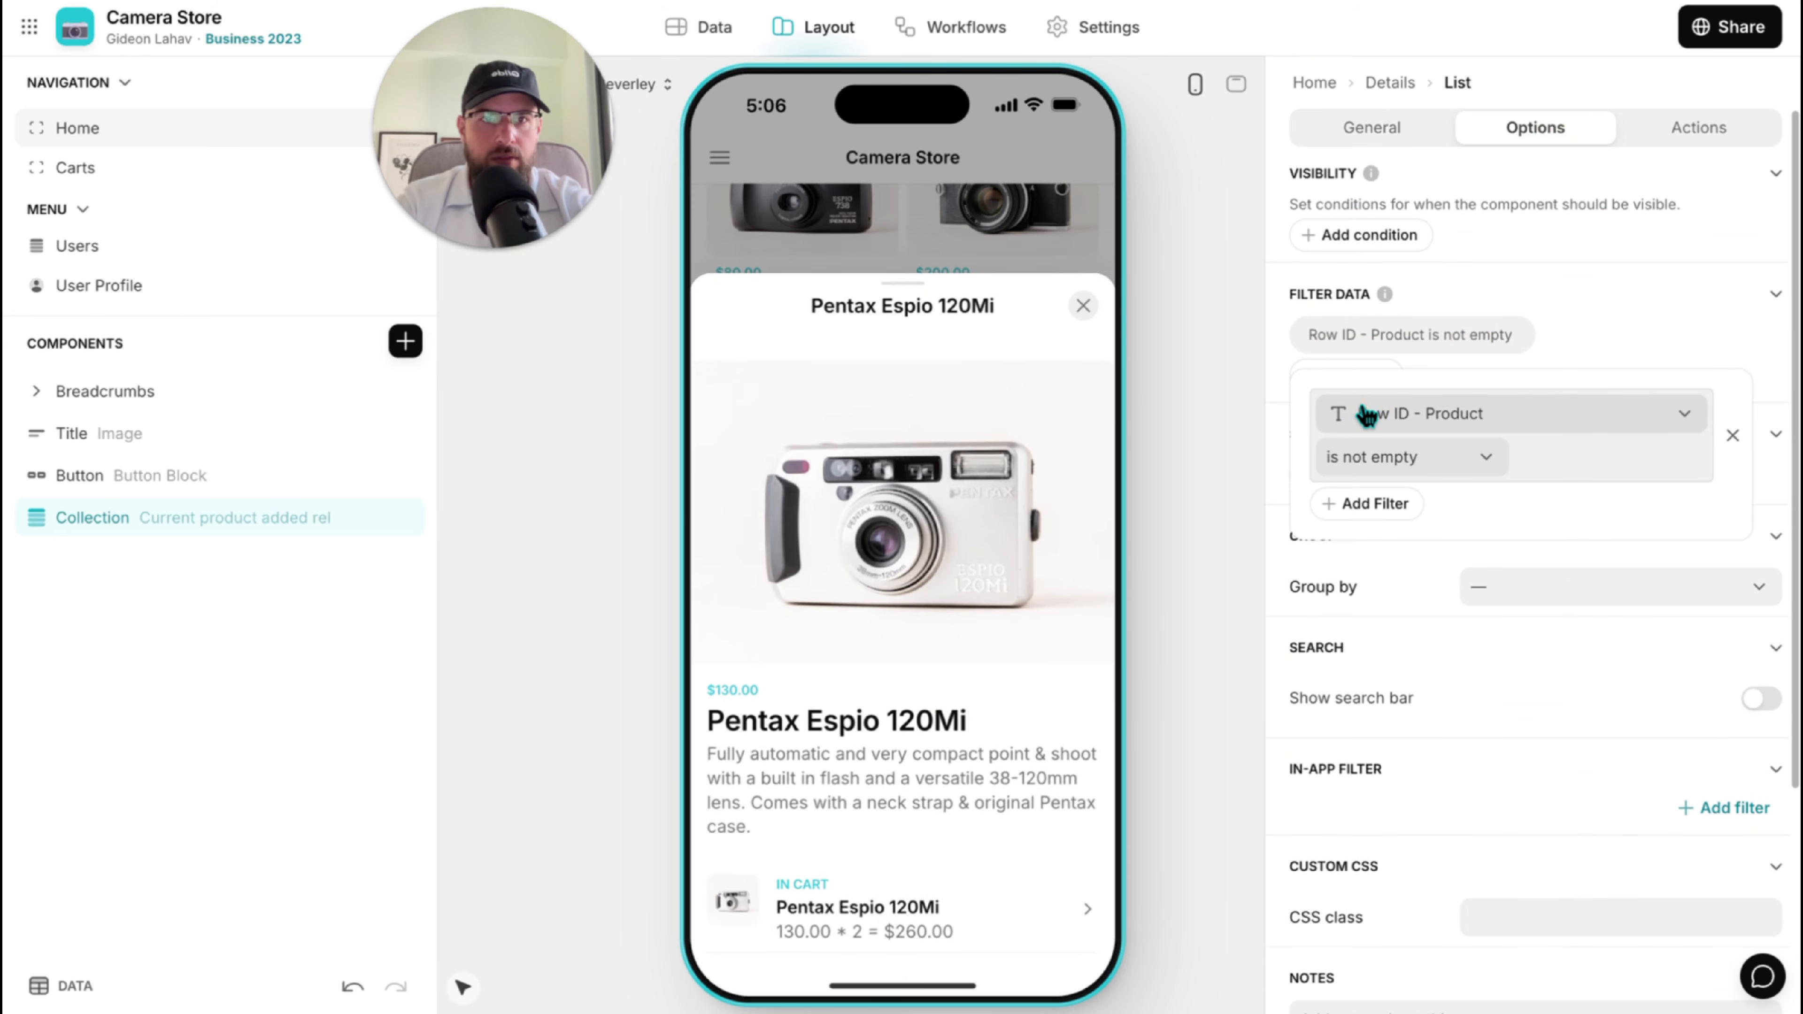
pyautogui.click(1368, 412)
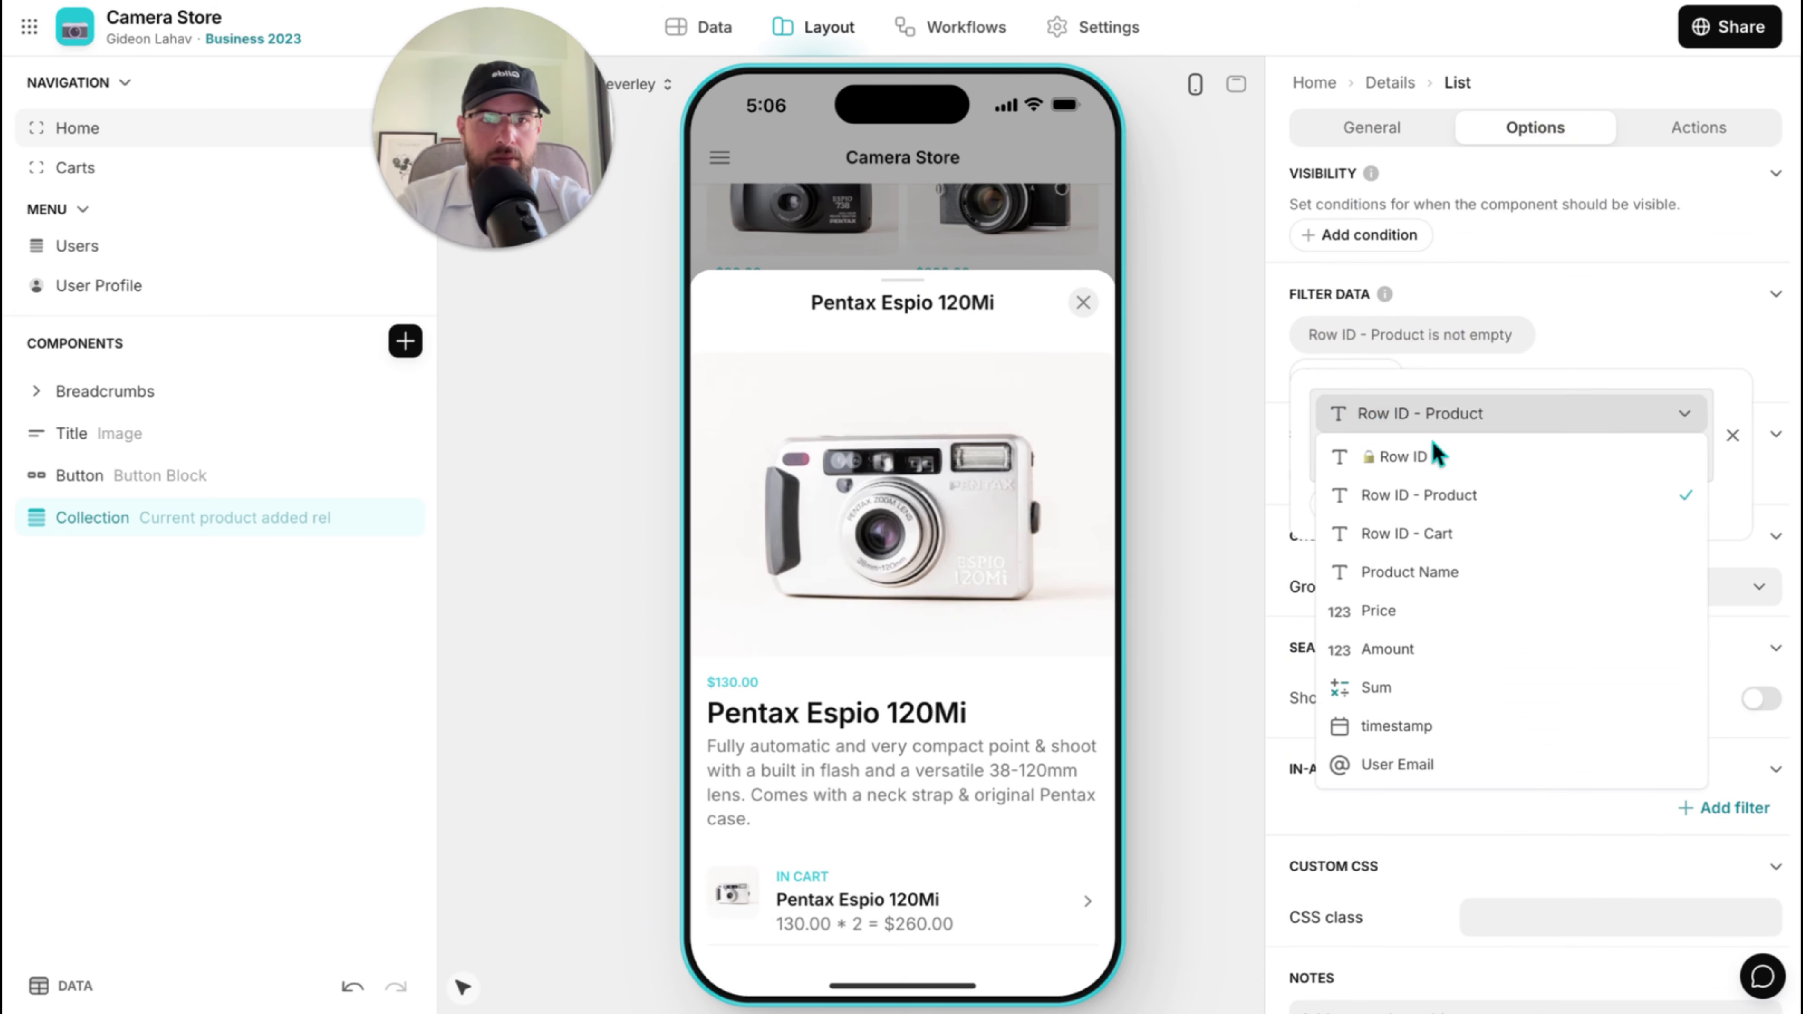
pyautogui.click(1548, 534)
pyautogui.click(1473, 475)
pyautogui.click(1380, 503)
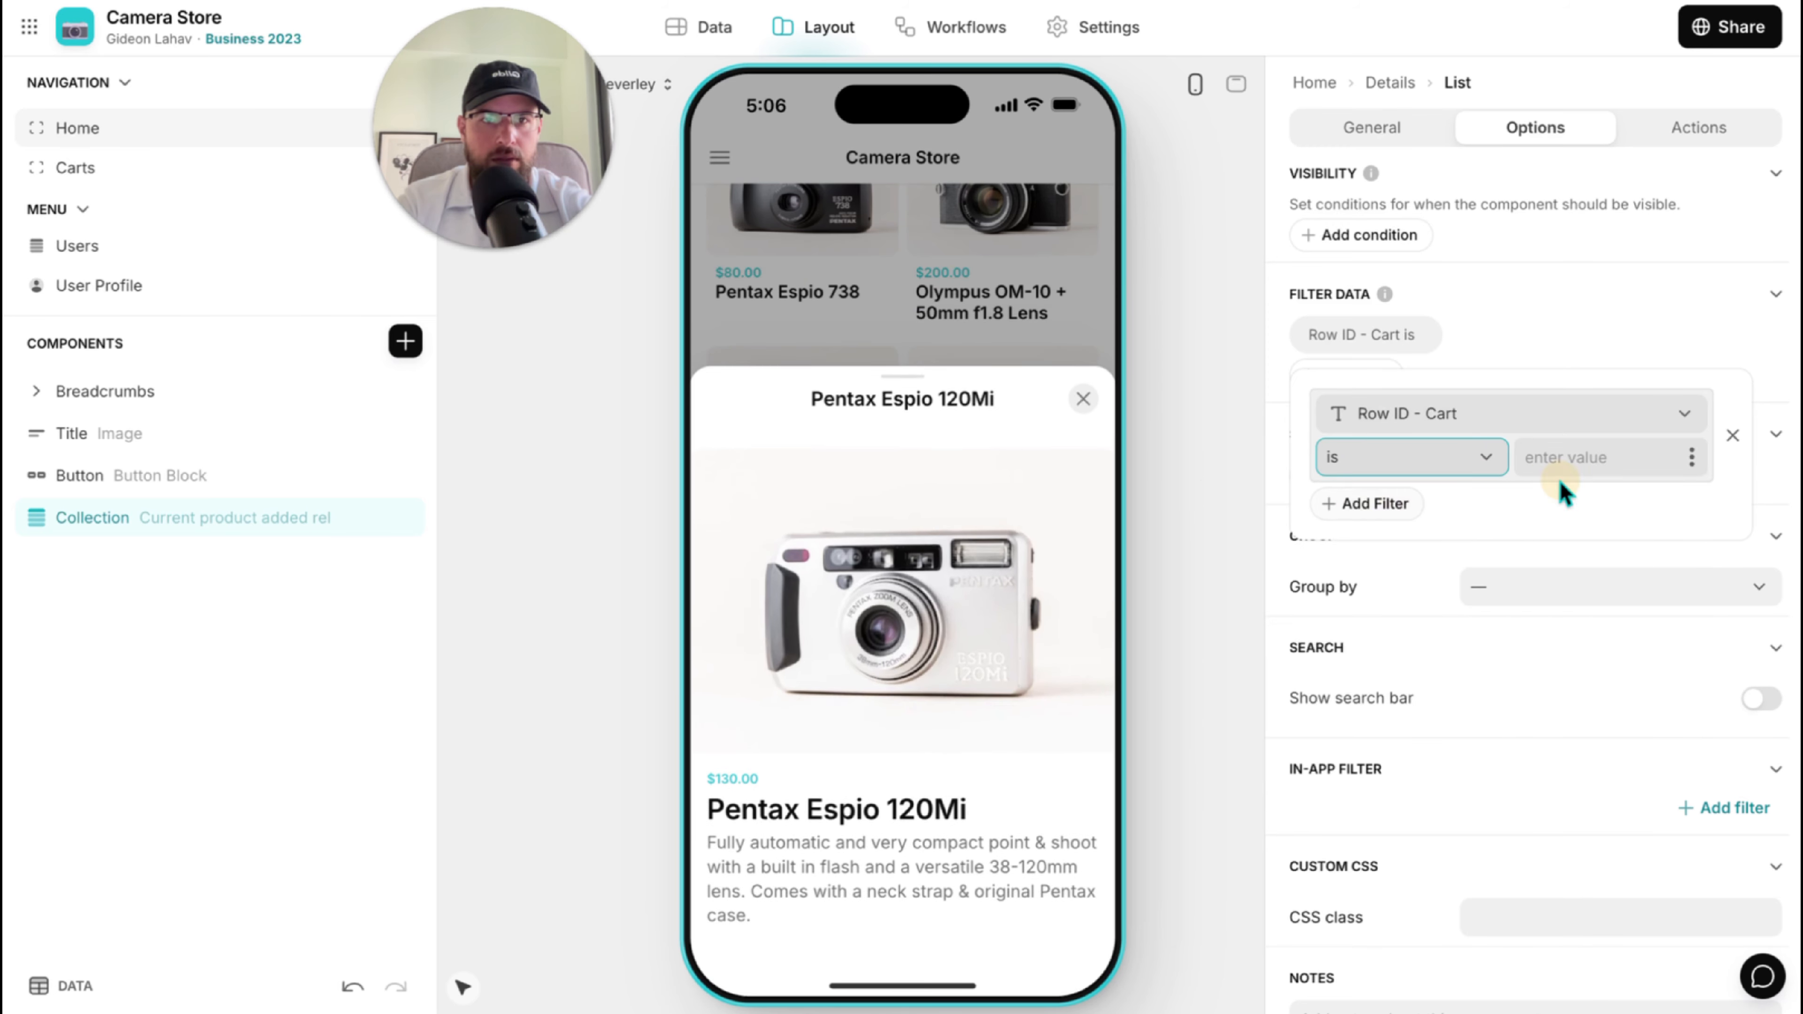
pyautogui.click(1693, 460)
pyautogui.moveTo(1573, 609)
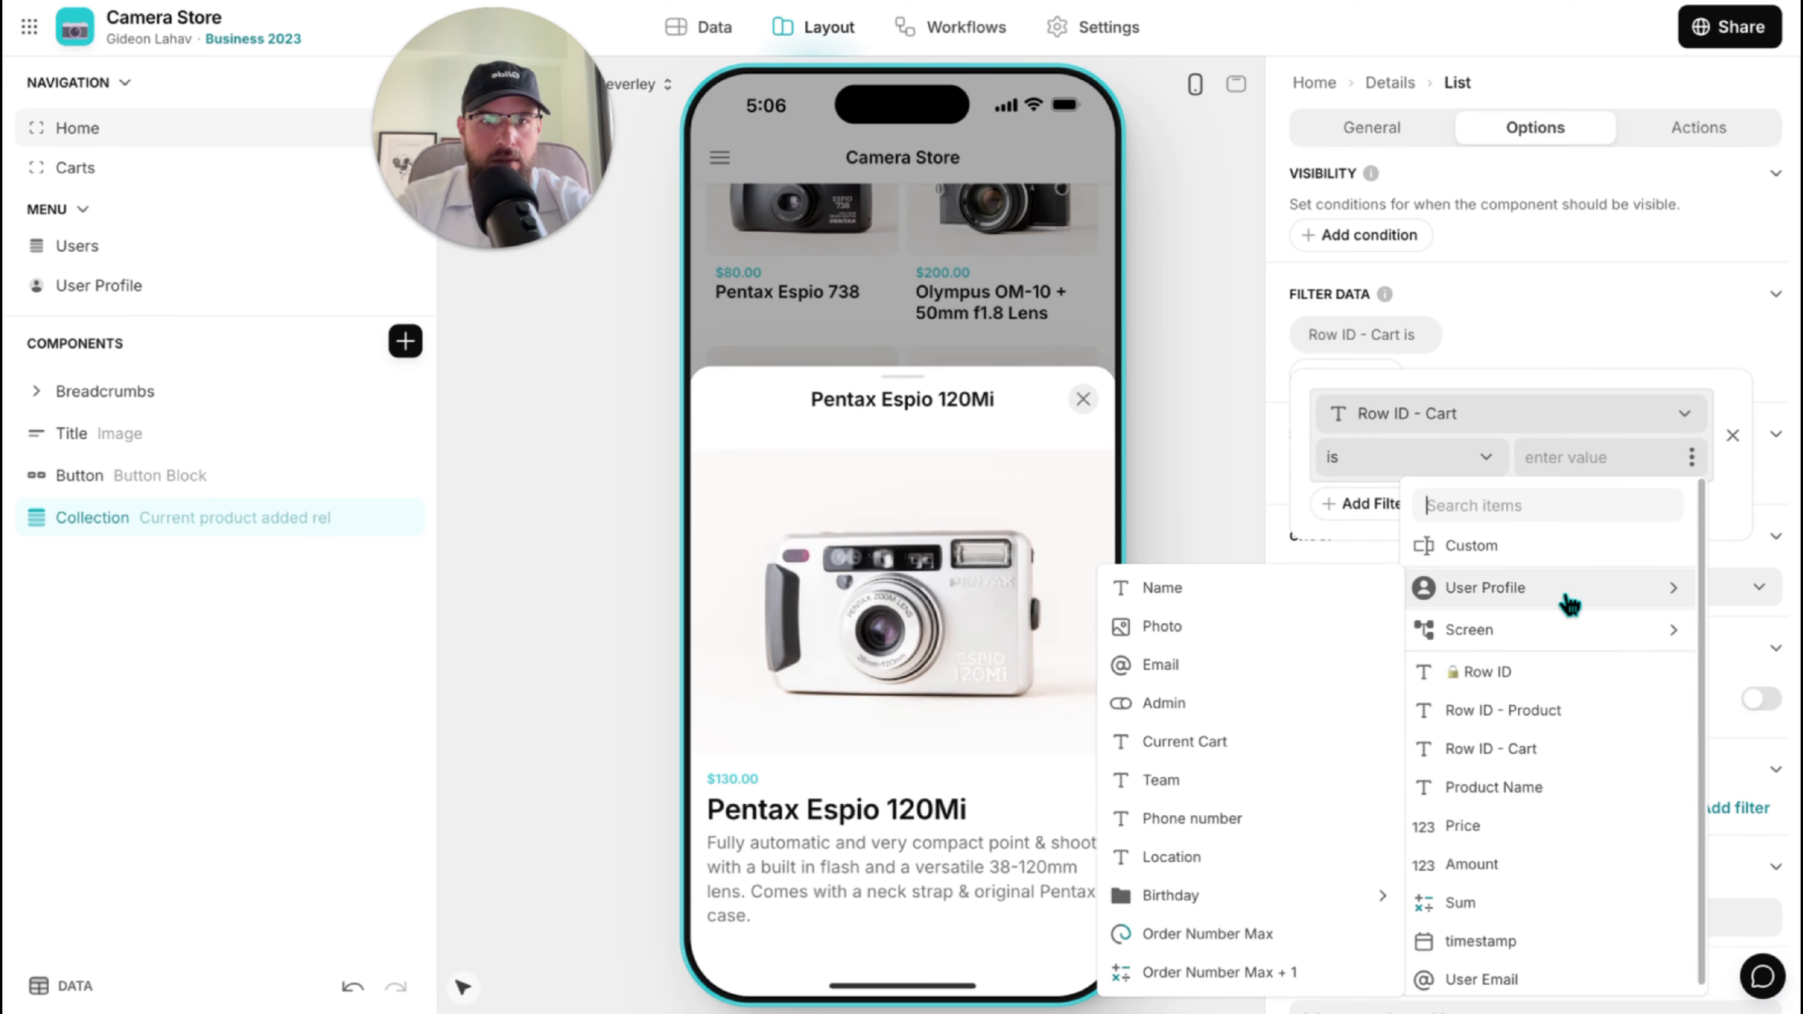
pyautogui.click(1248, 747)
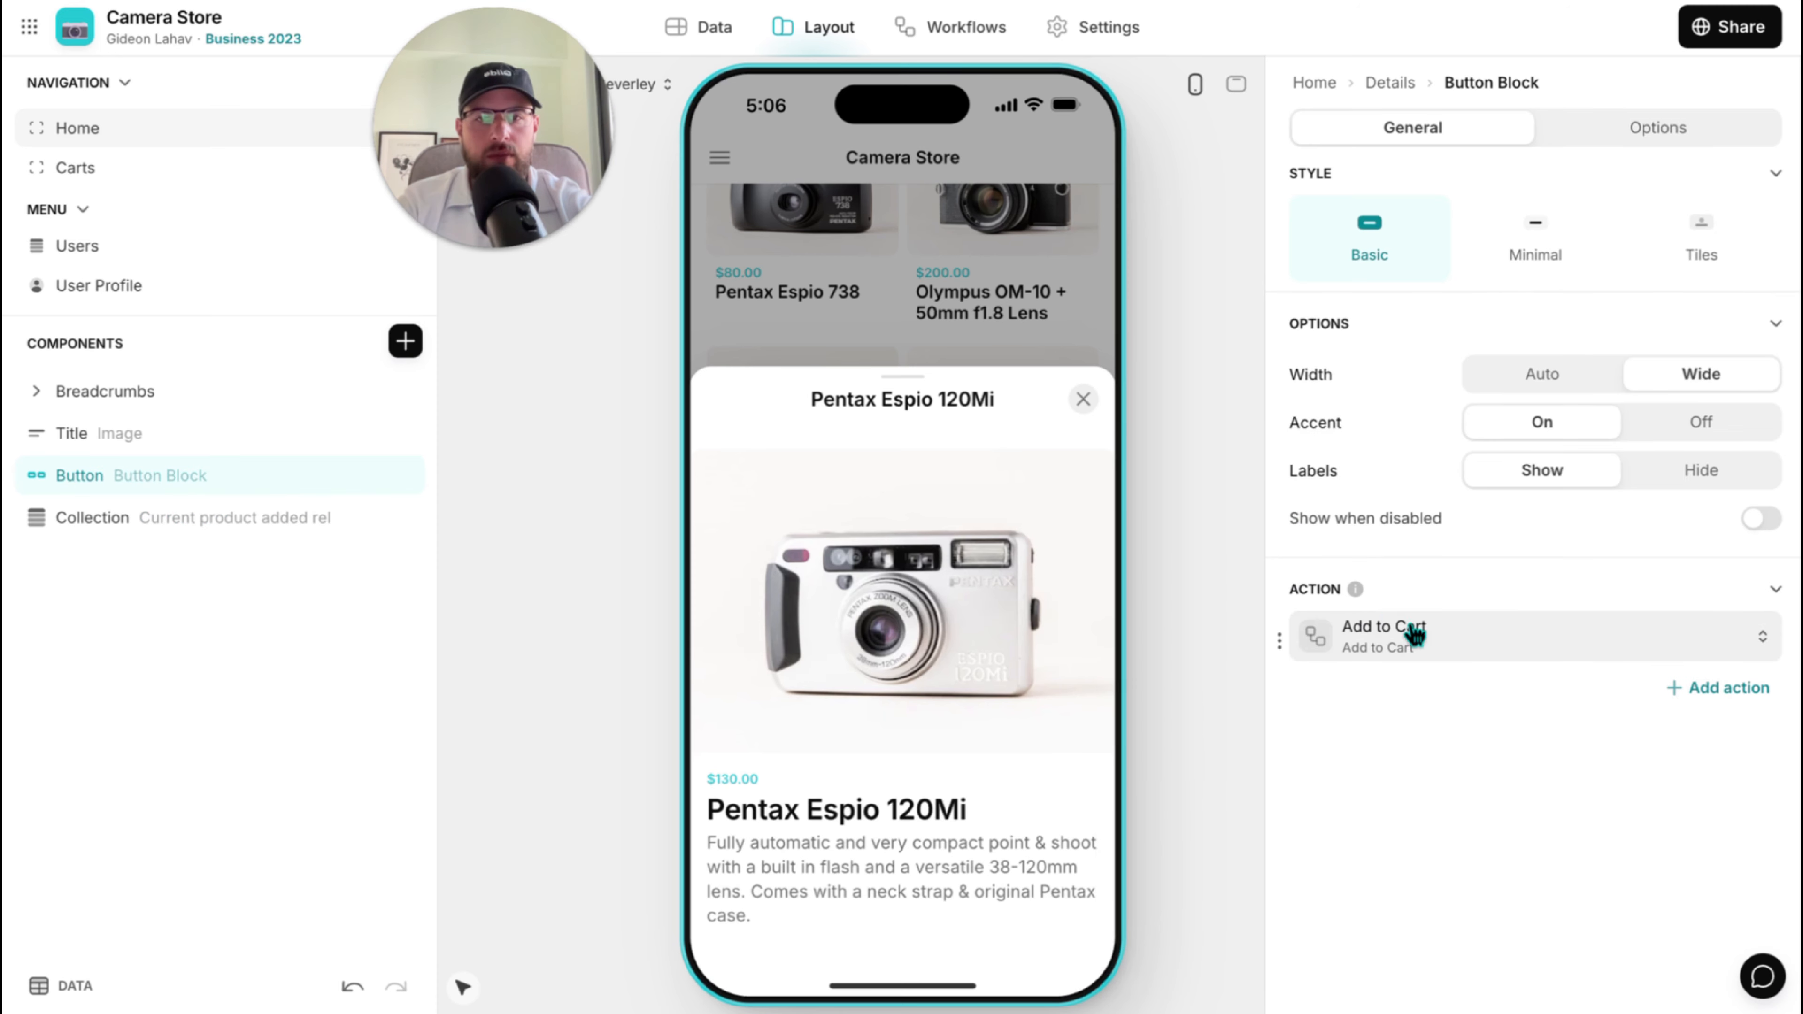
# Insert a Hint component on the product details screen with the Success mood and the Added today column as content.
pyautogui.click(1415, 634)
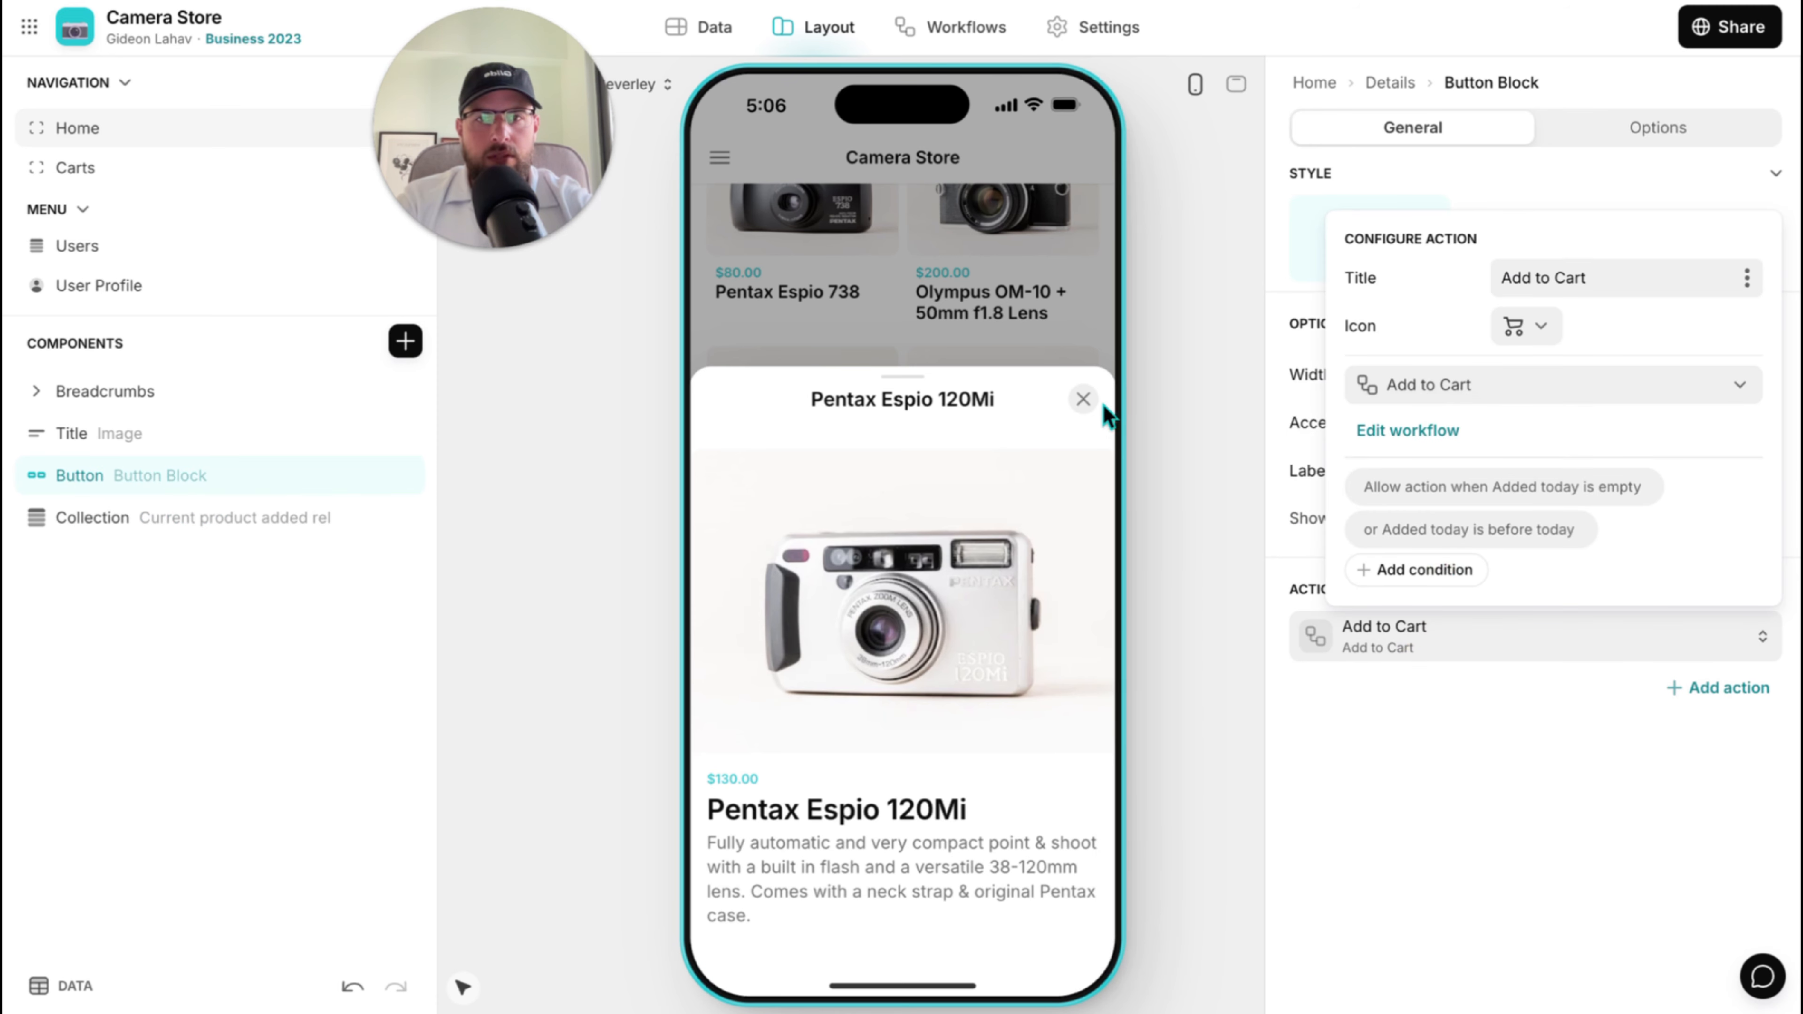
pyautogui.click(405, 341)
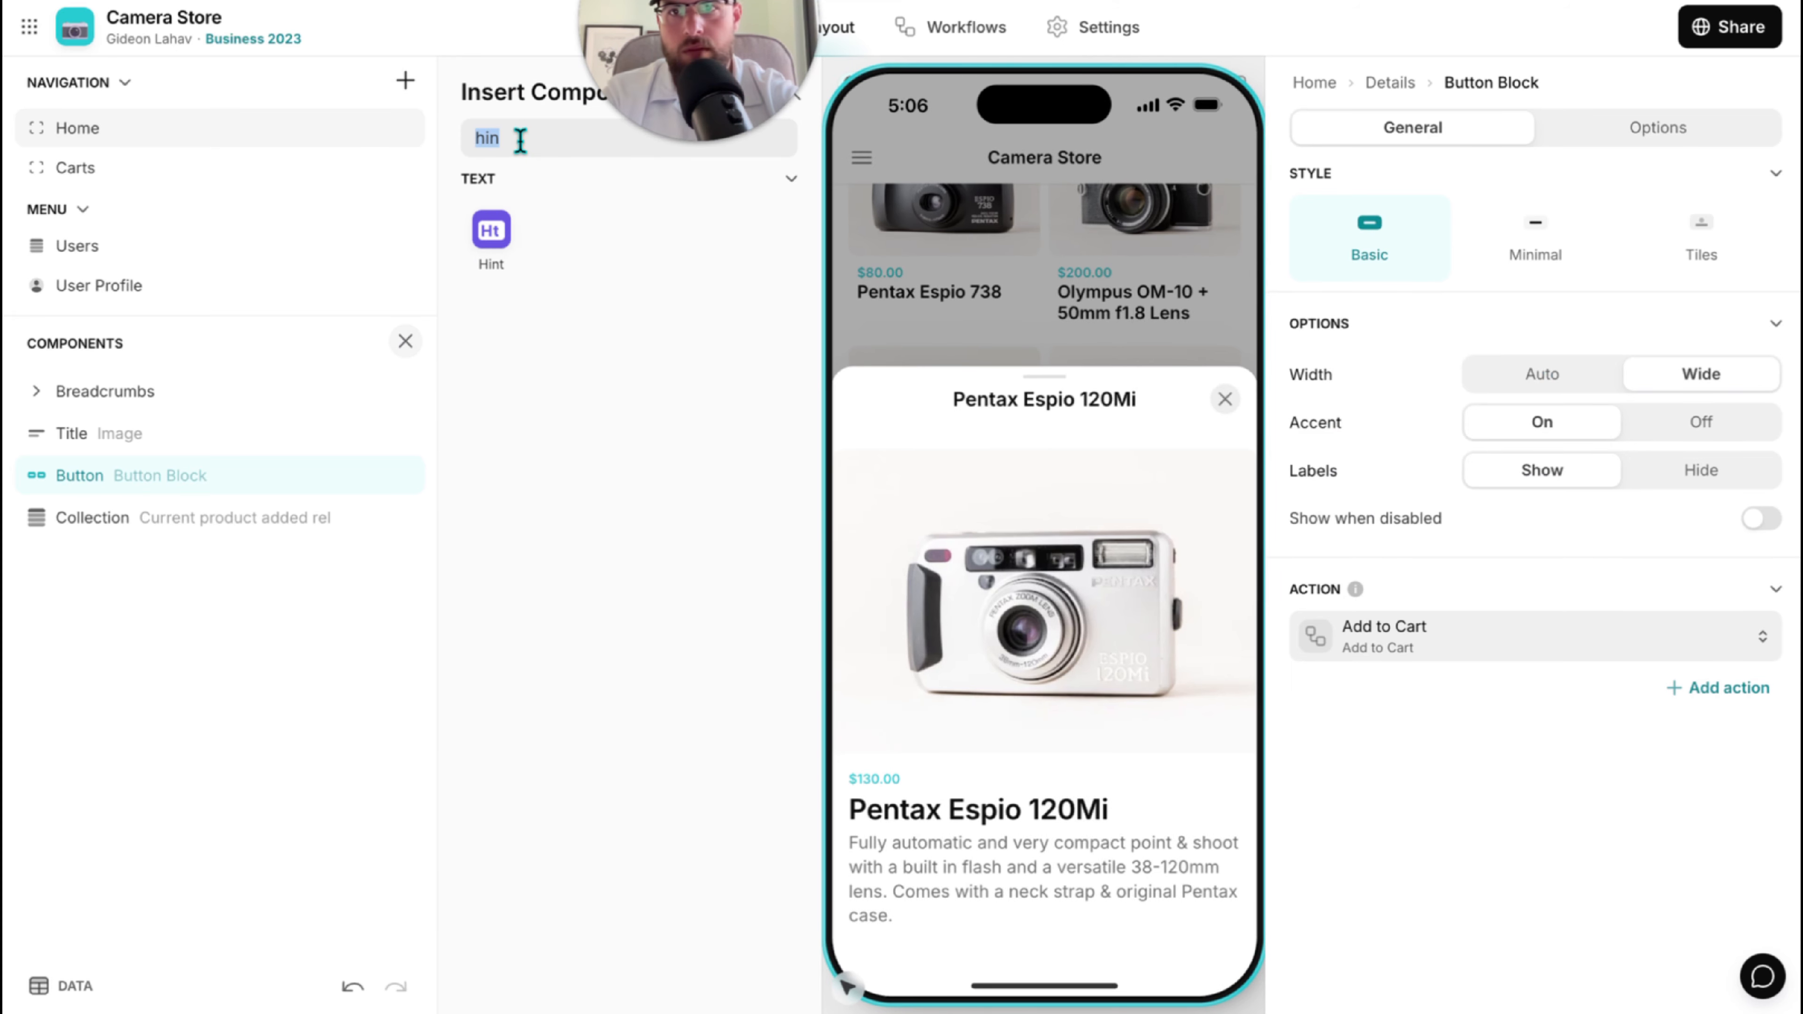
pyautogui.click(492, 241)
pyautogui.click(1522, 332)
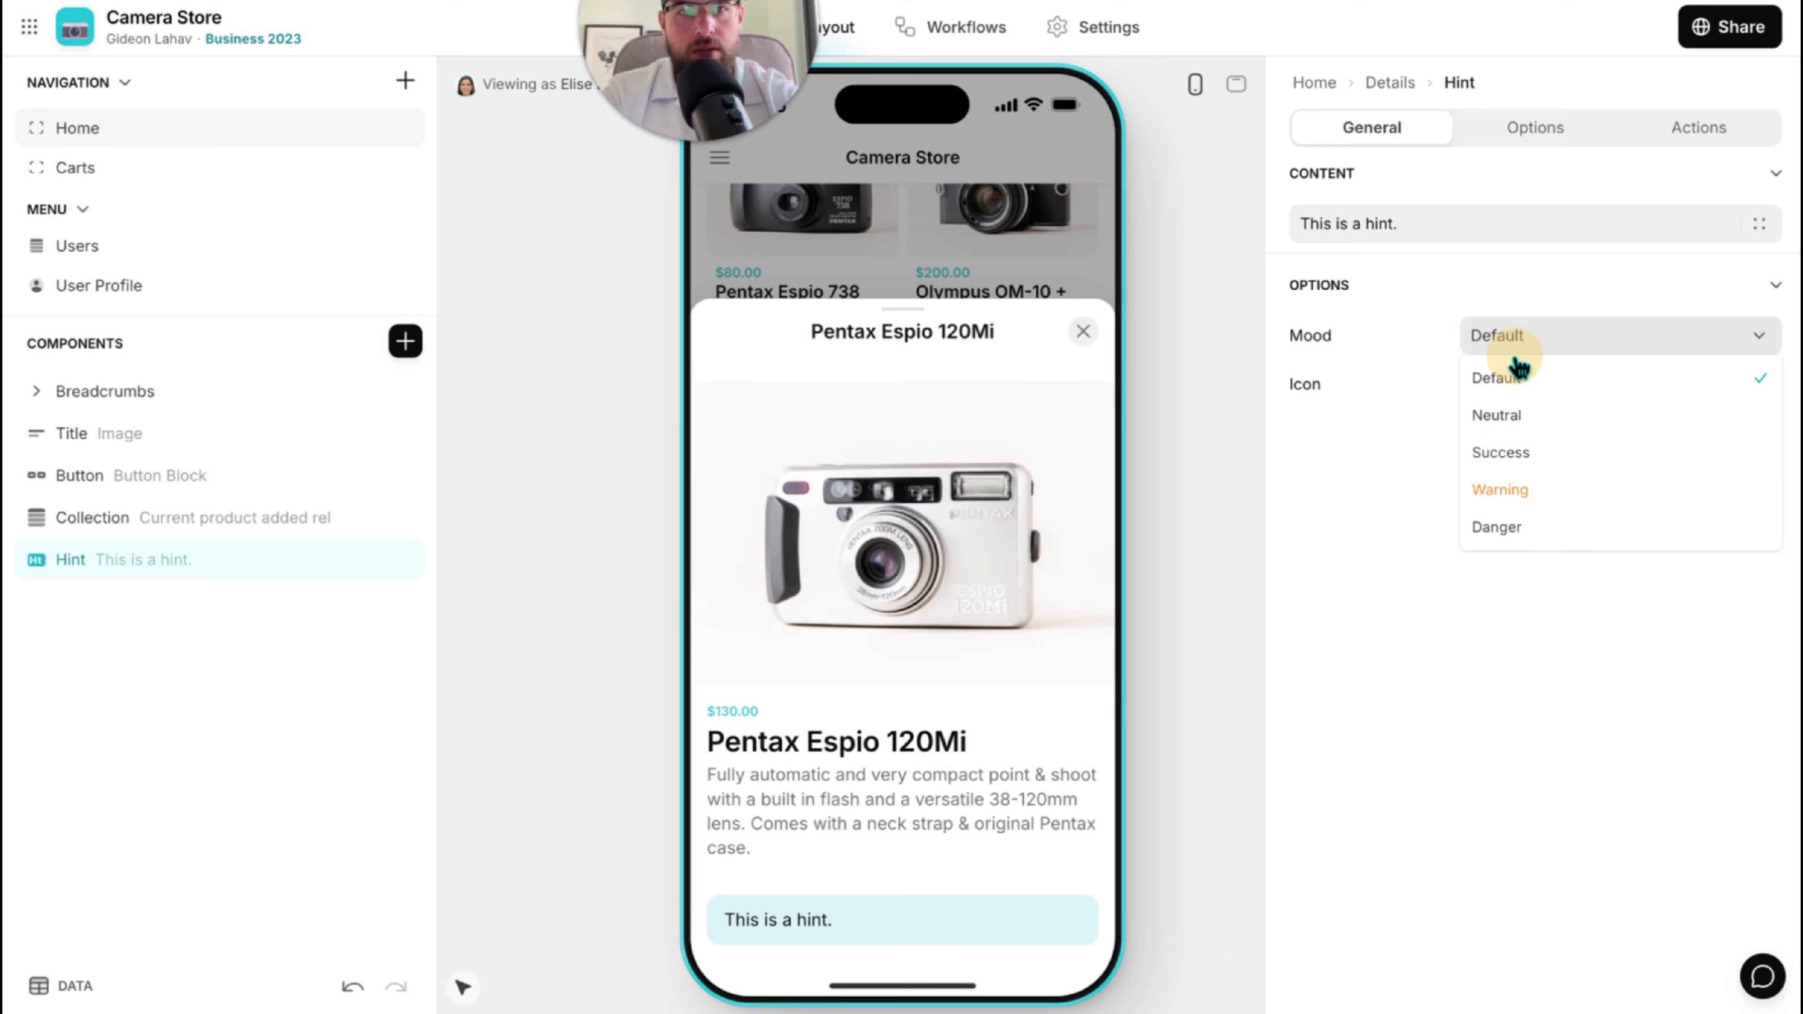
pyautogui.click(1519, 458)
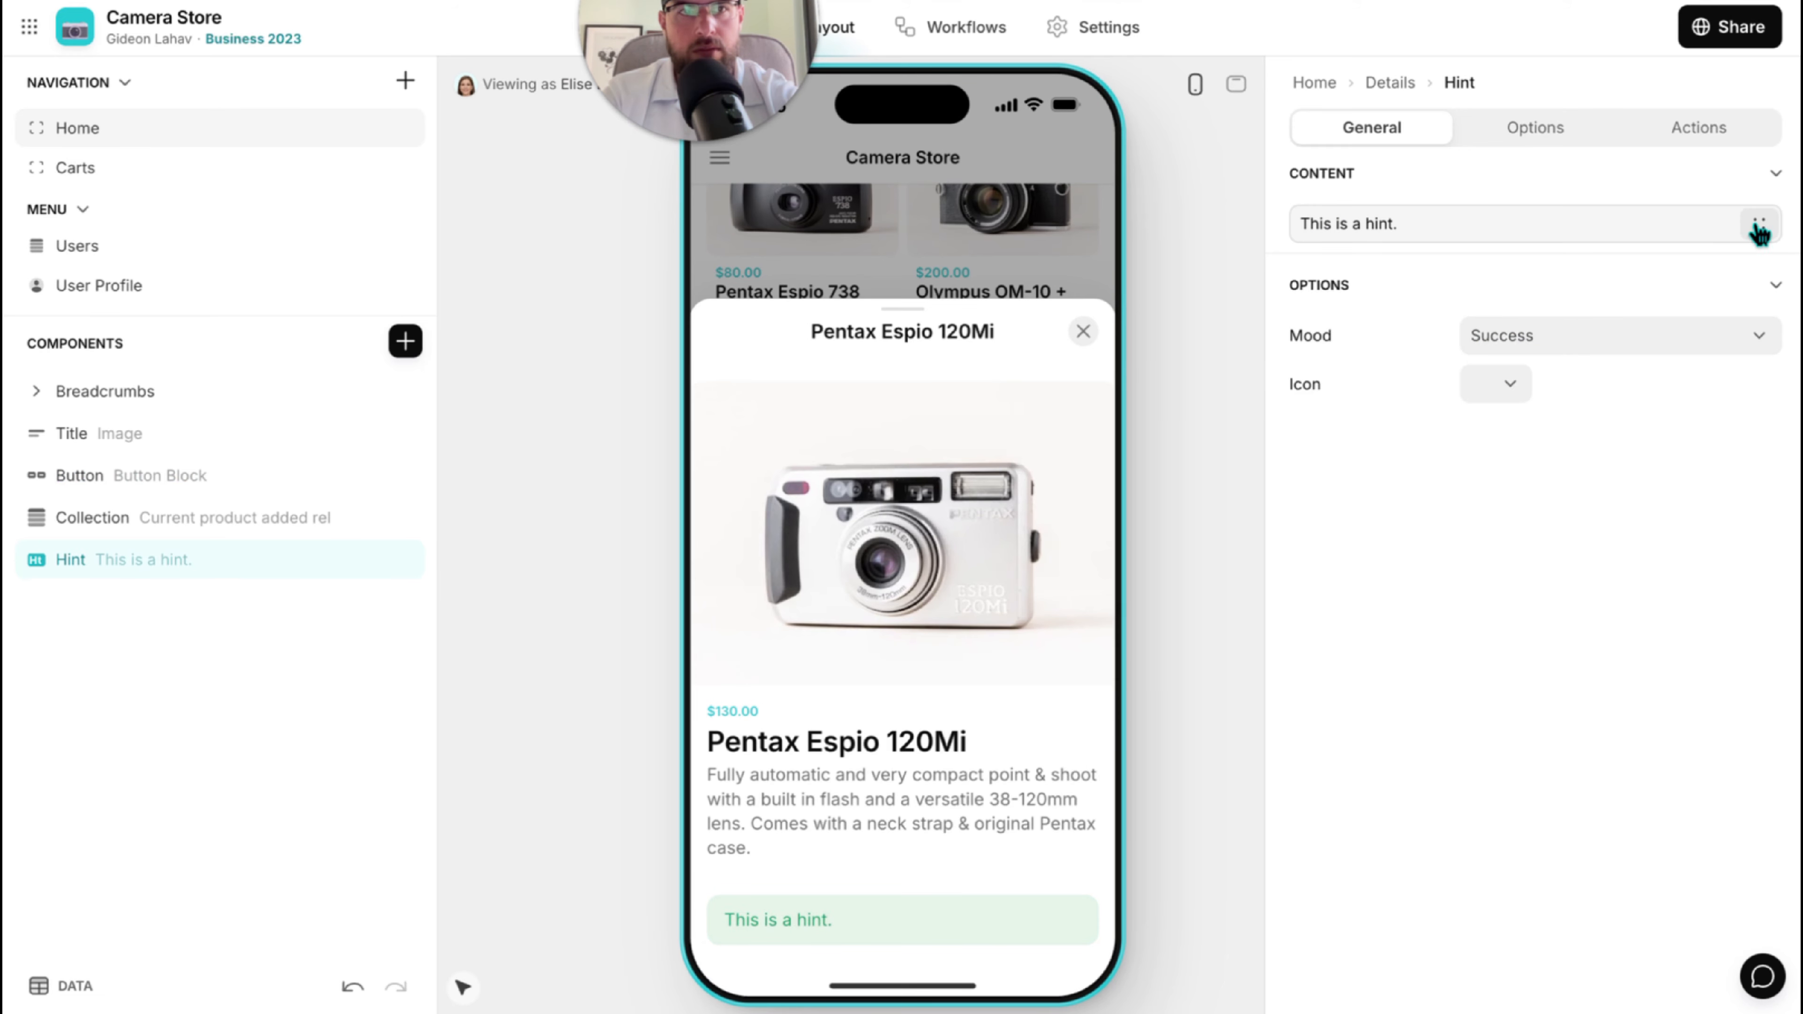
pyautogui.click(1650, 221)
pyautogui.hotkey('ctrl', 'a')
pyautogui.press('BackSpace')
pyautogui.click(1760, 228)
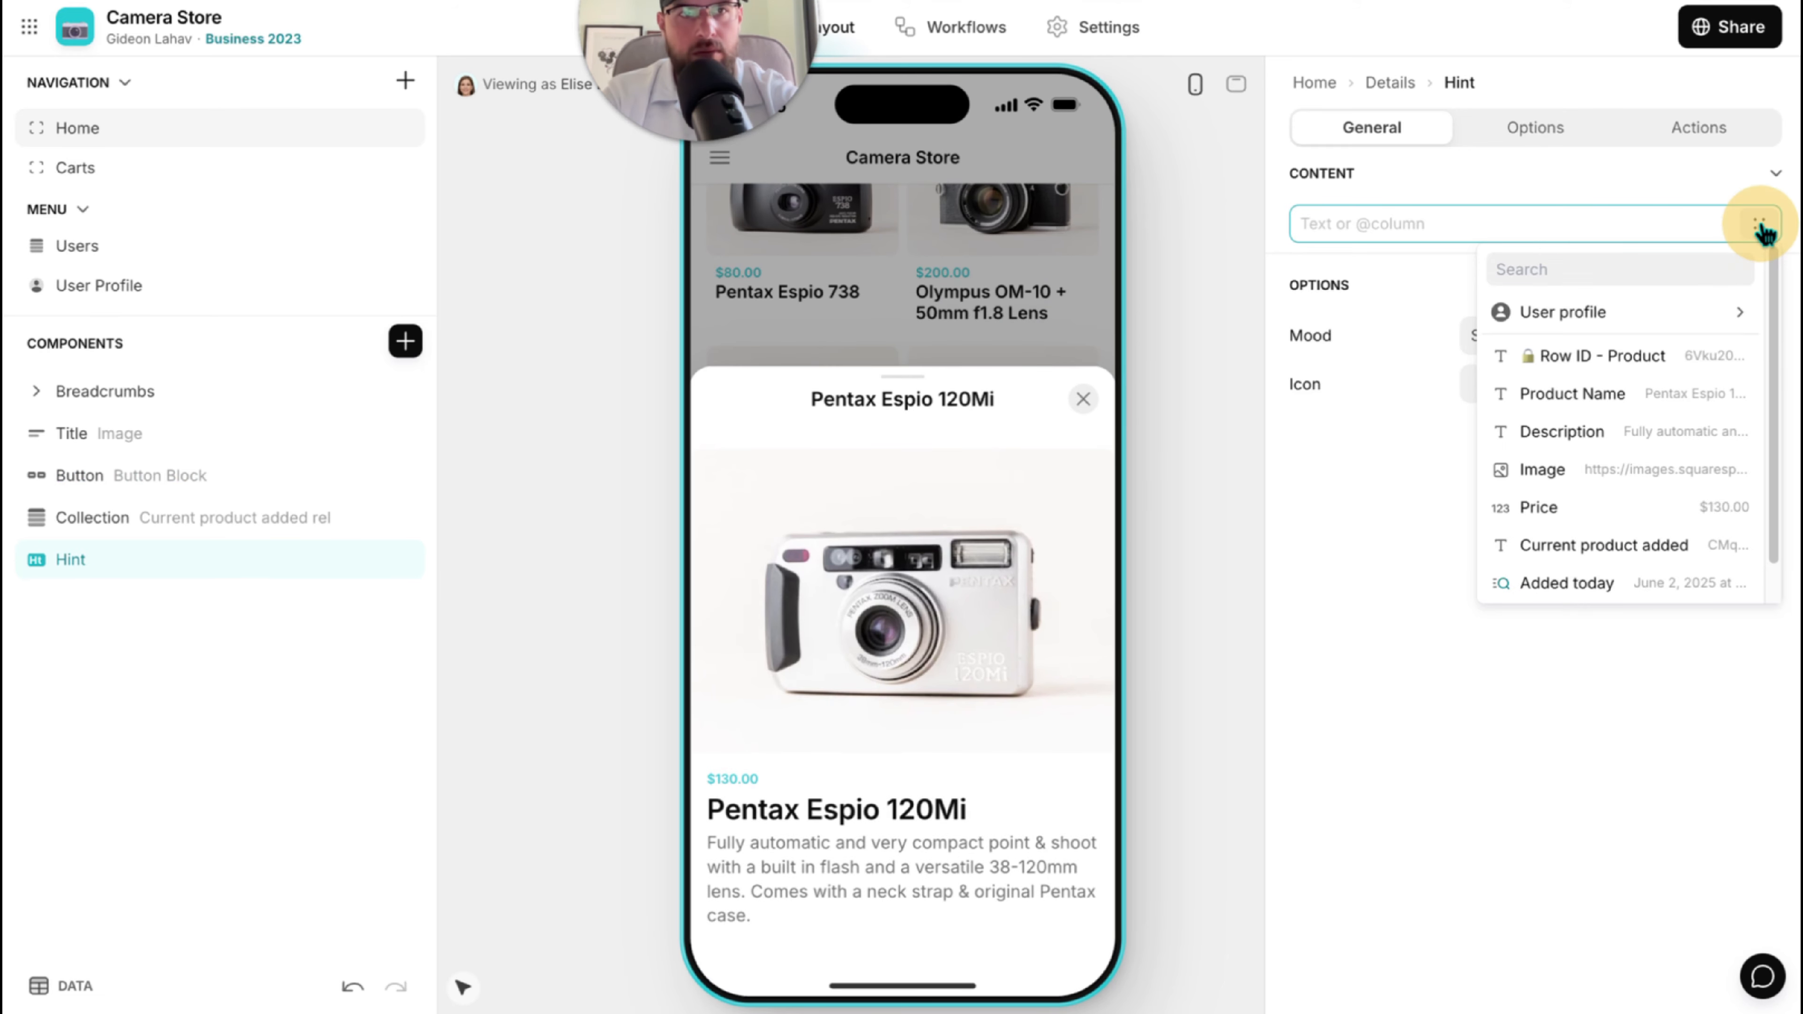
pyautogui.click(1526, 581)
pyautogui.click(1078, 326)
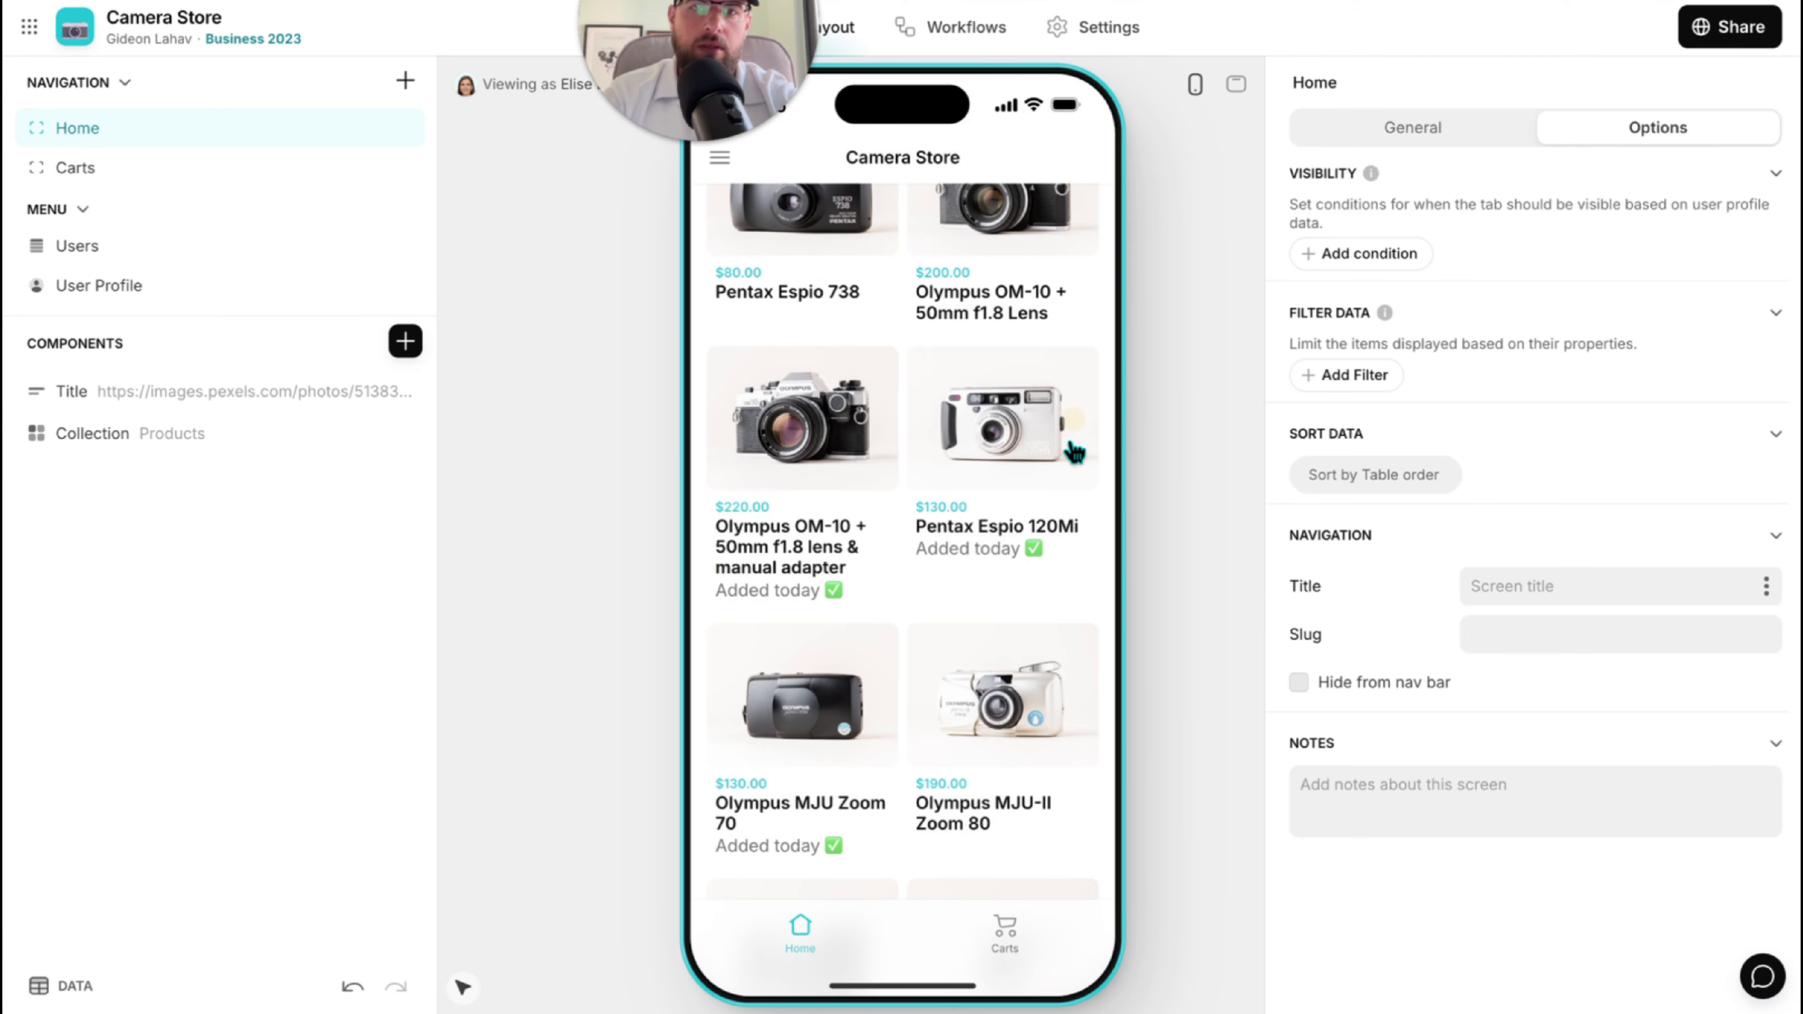
# Check the Pentax Espio 120Mi details in the preview and return to the product grid.
pyautogui.scroll(3, 1019, 674)
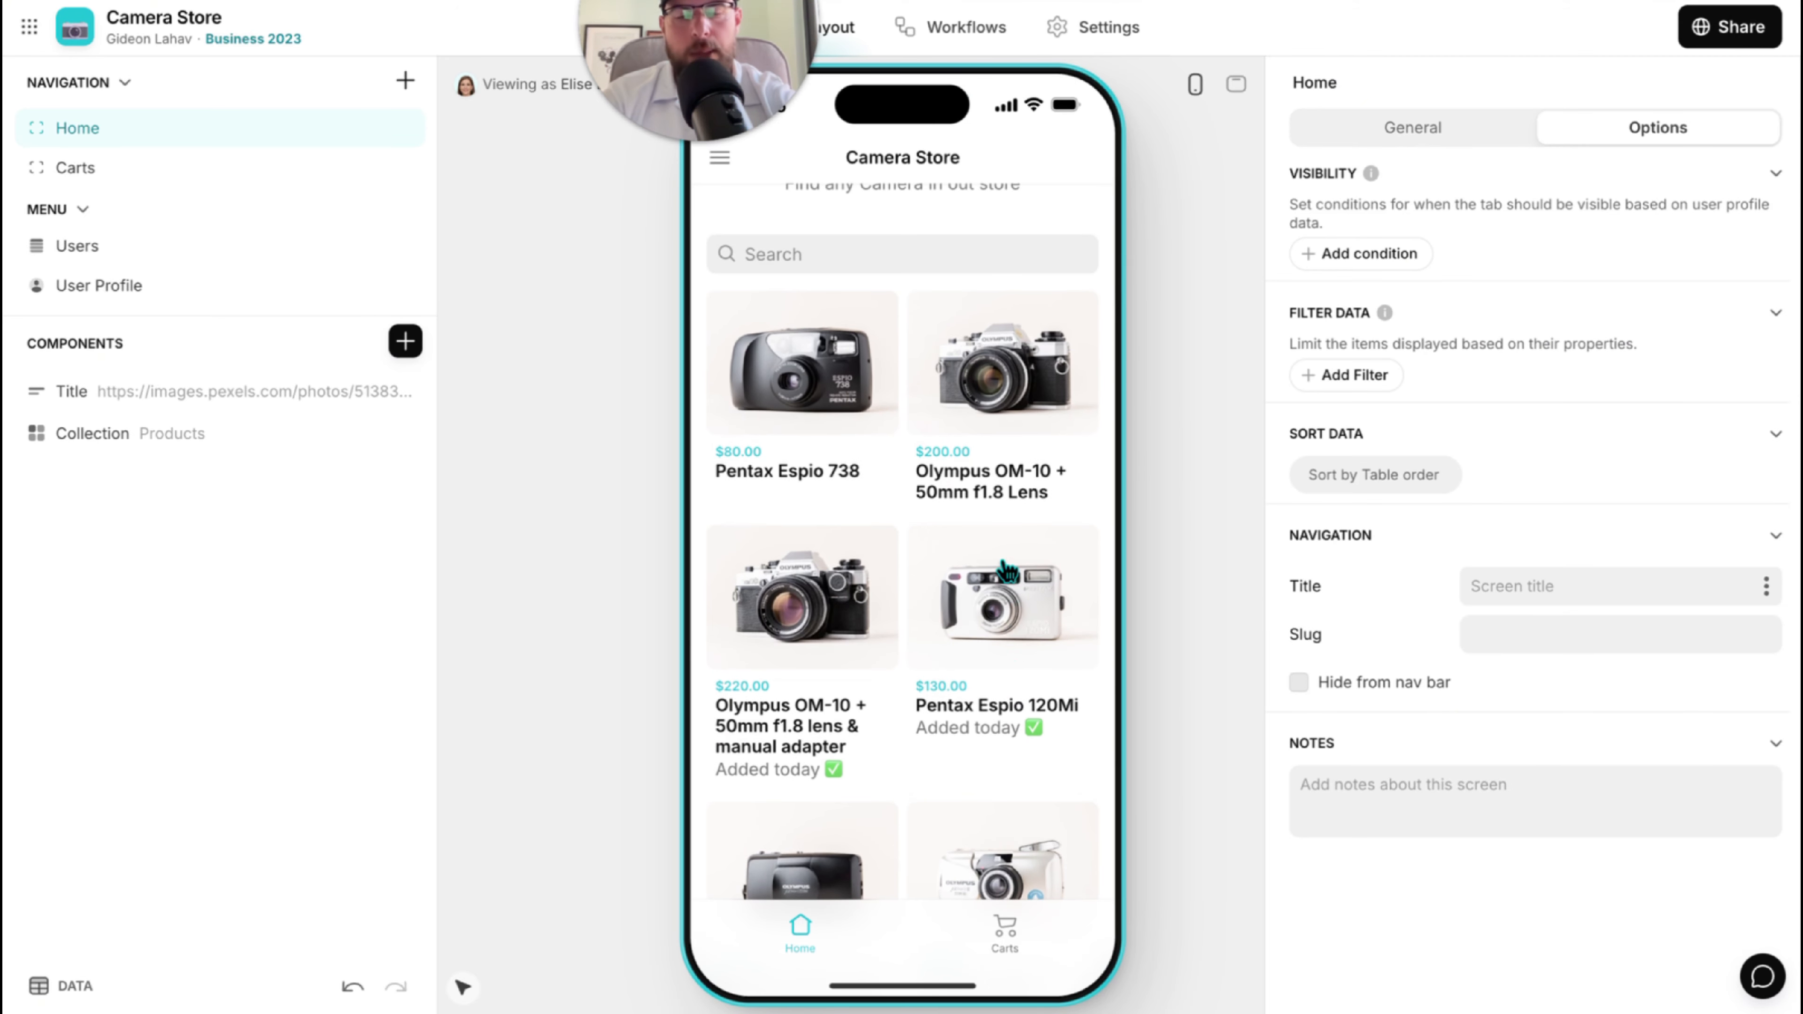
pyautogui.click(1001, 590)
pyautogui.click(1083, 331)
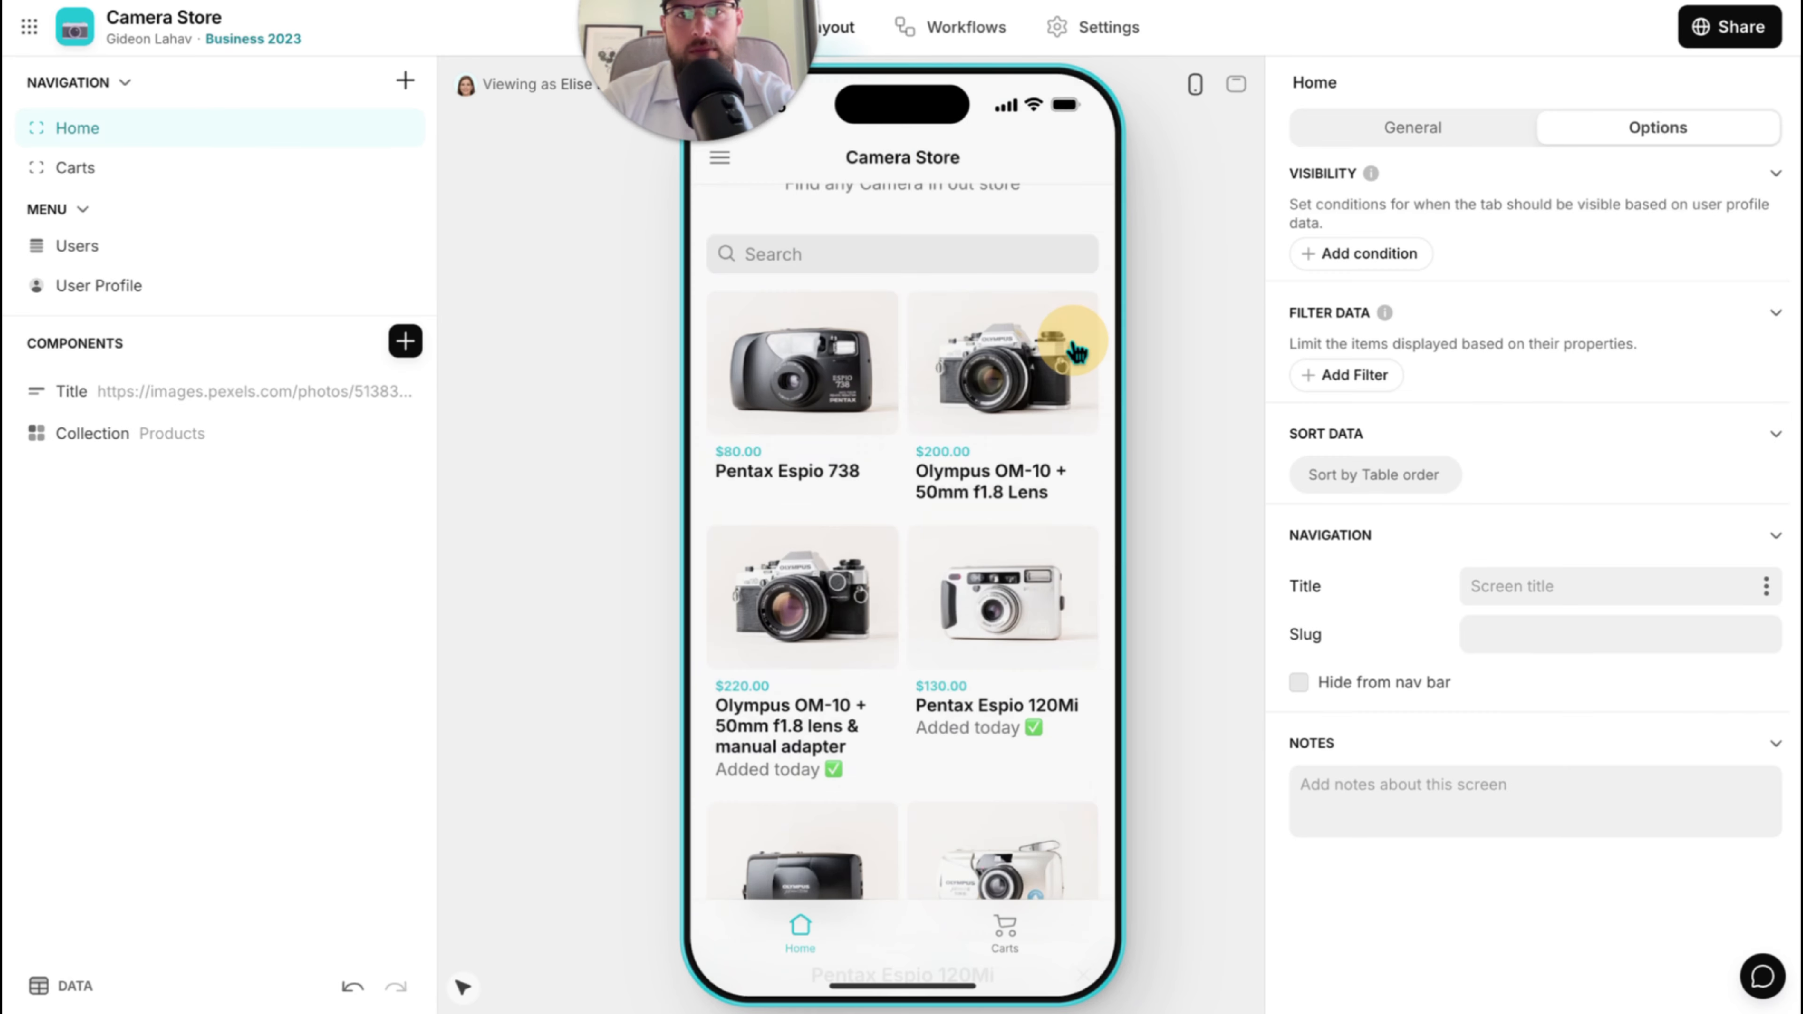
# Clear the Description of the Products in Carts list on the Carts screen.
pyautogui.click(996, 936)
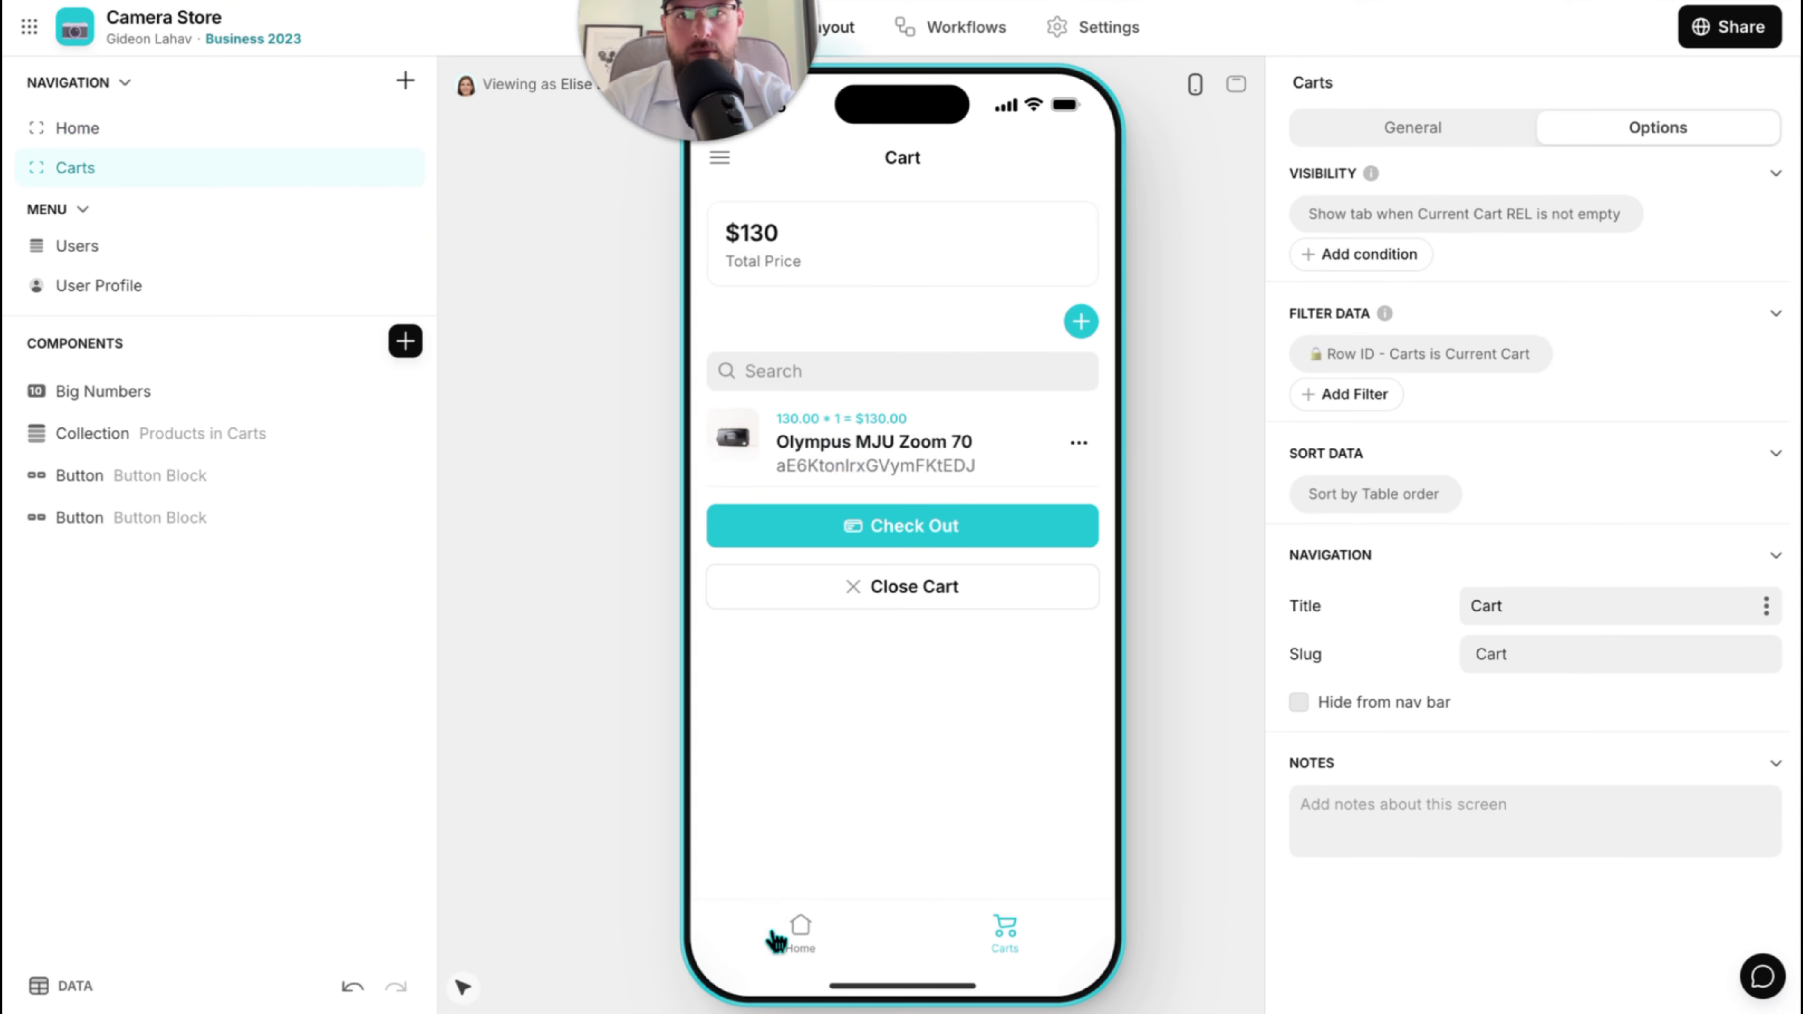
pyautogui.click(164, 427)
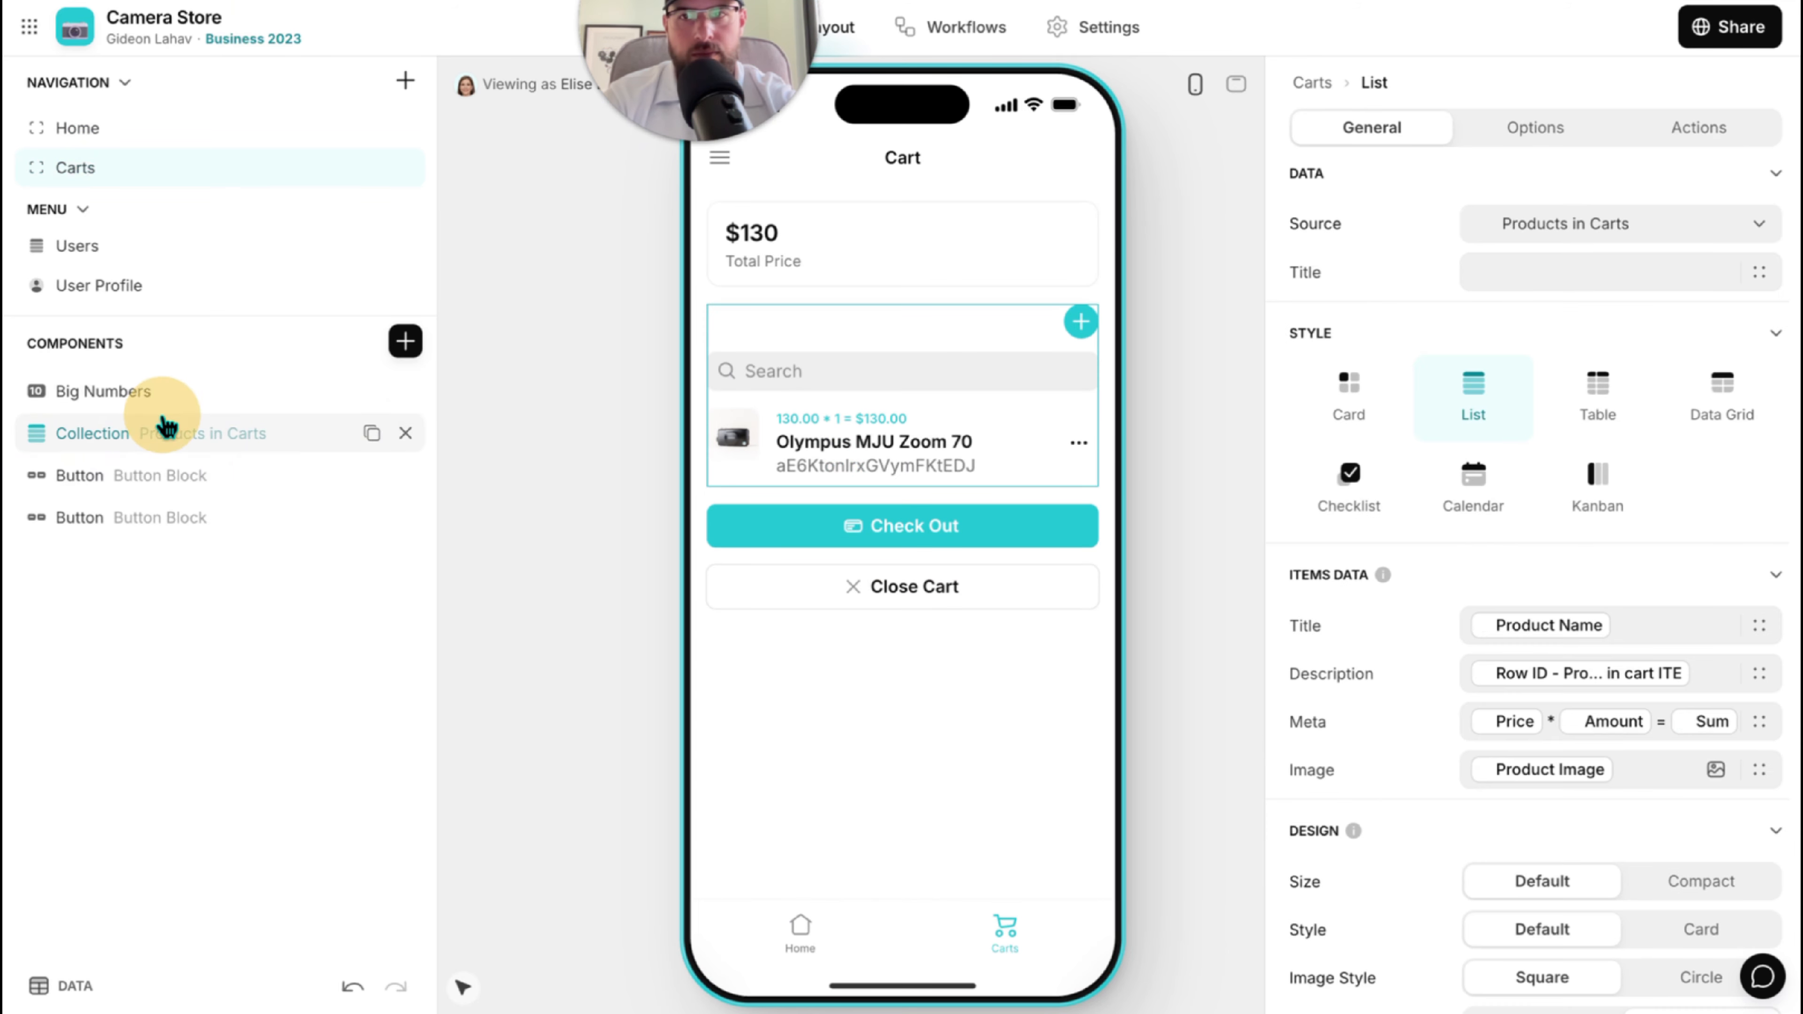
pyautogui.click(1696, 676)
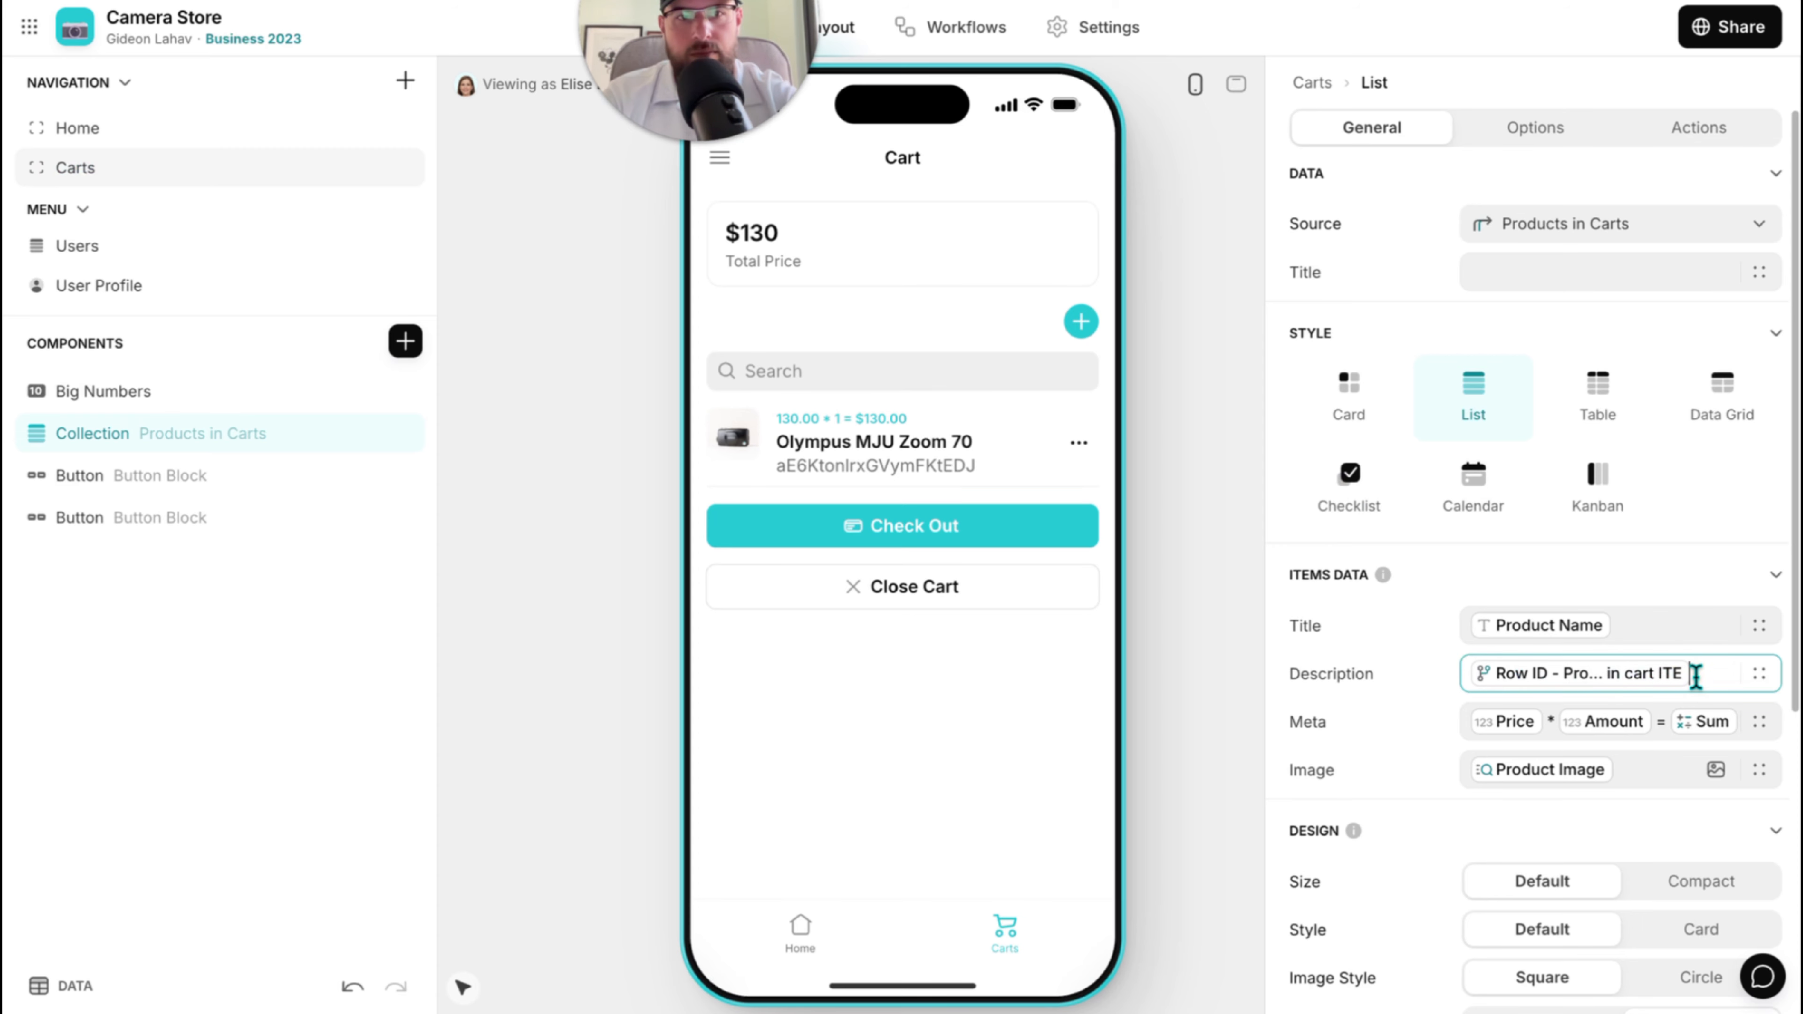
pyautogui.press('BackSpace')
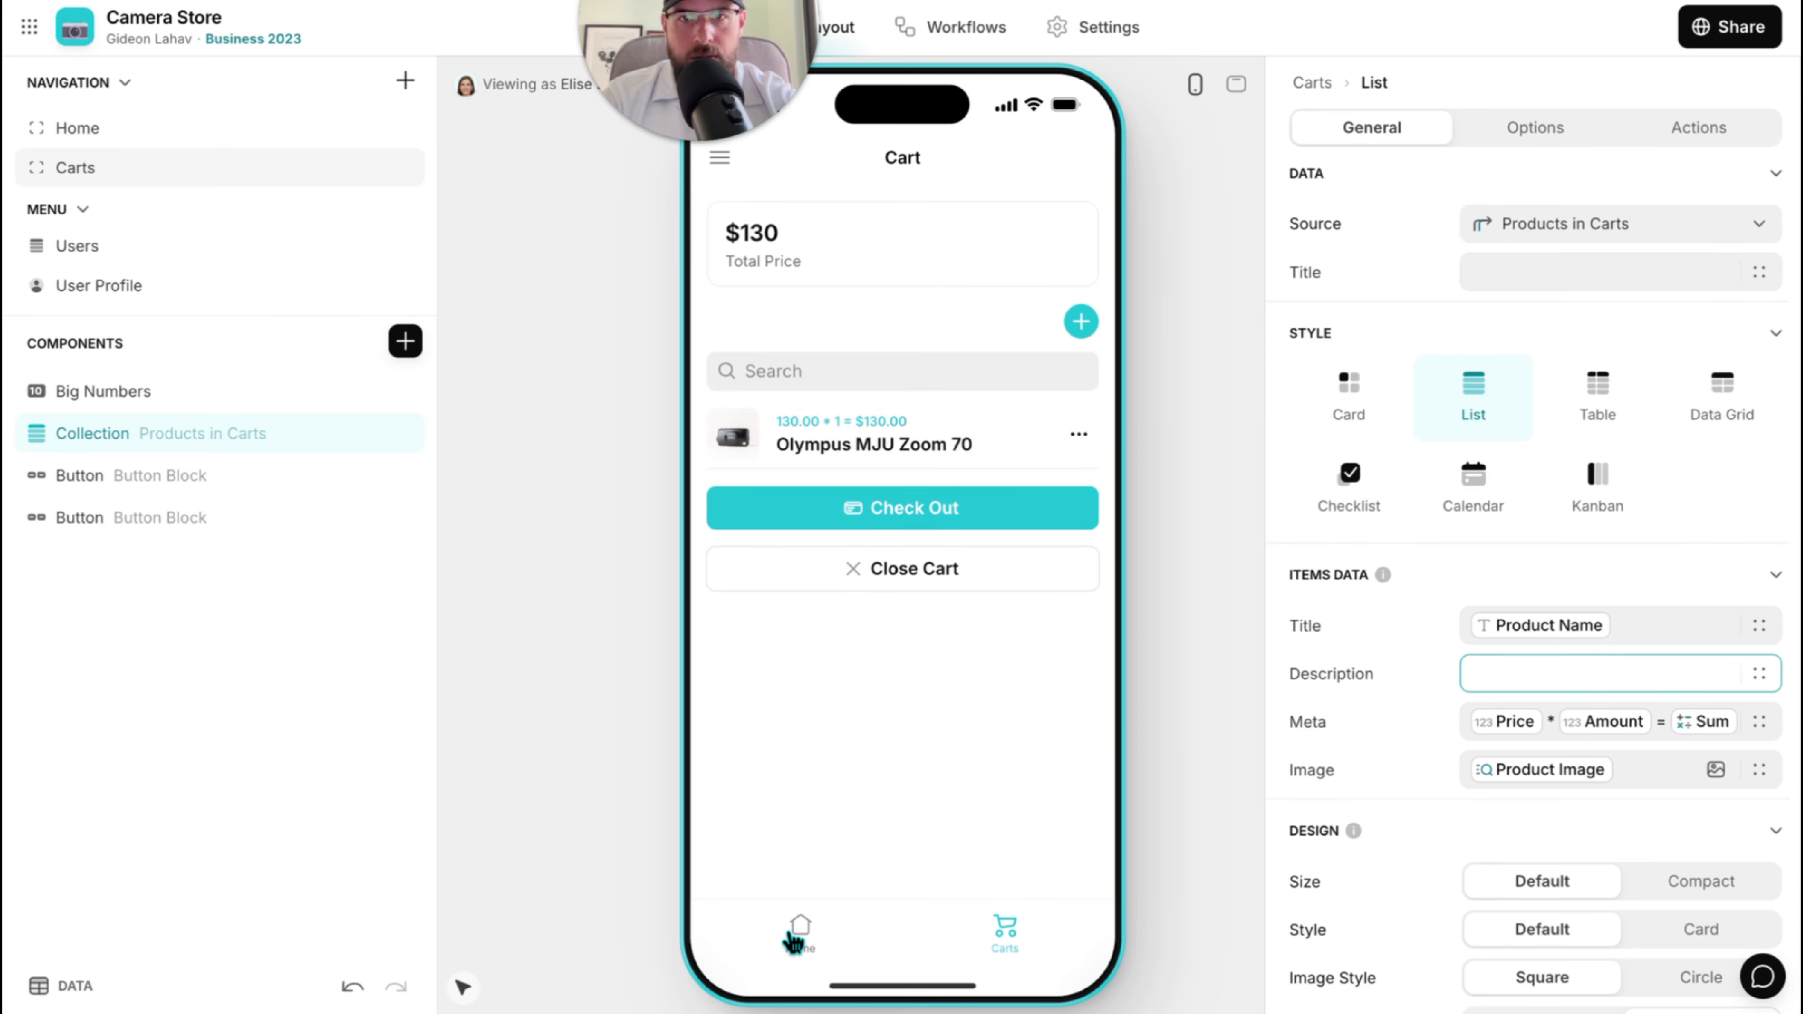
# Open the Olympus MJU Zoom 70 from the Home product grid, check its in-cart entry's details, and return to the product.
pyautogui.click(794, 941)
pyautogui.scroll(-1, 910, 775)
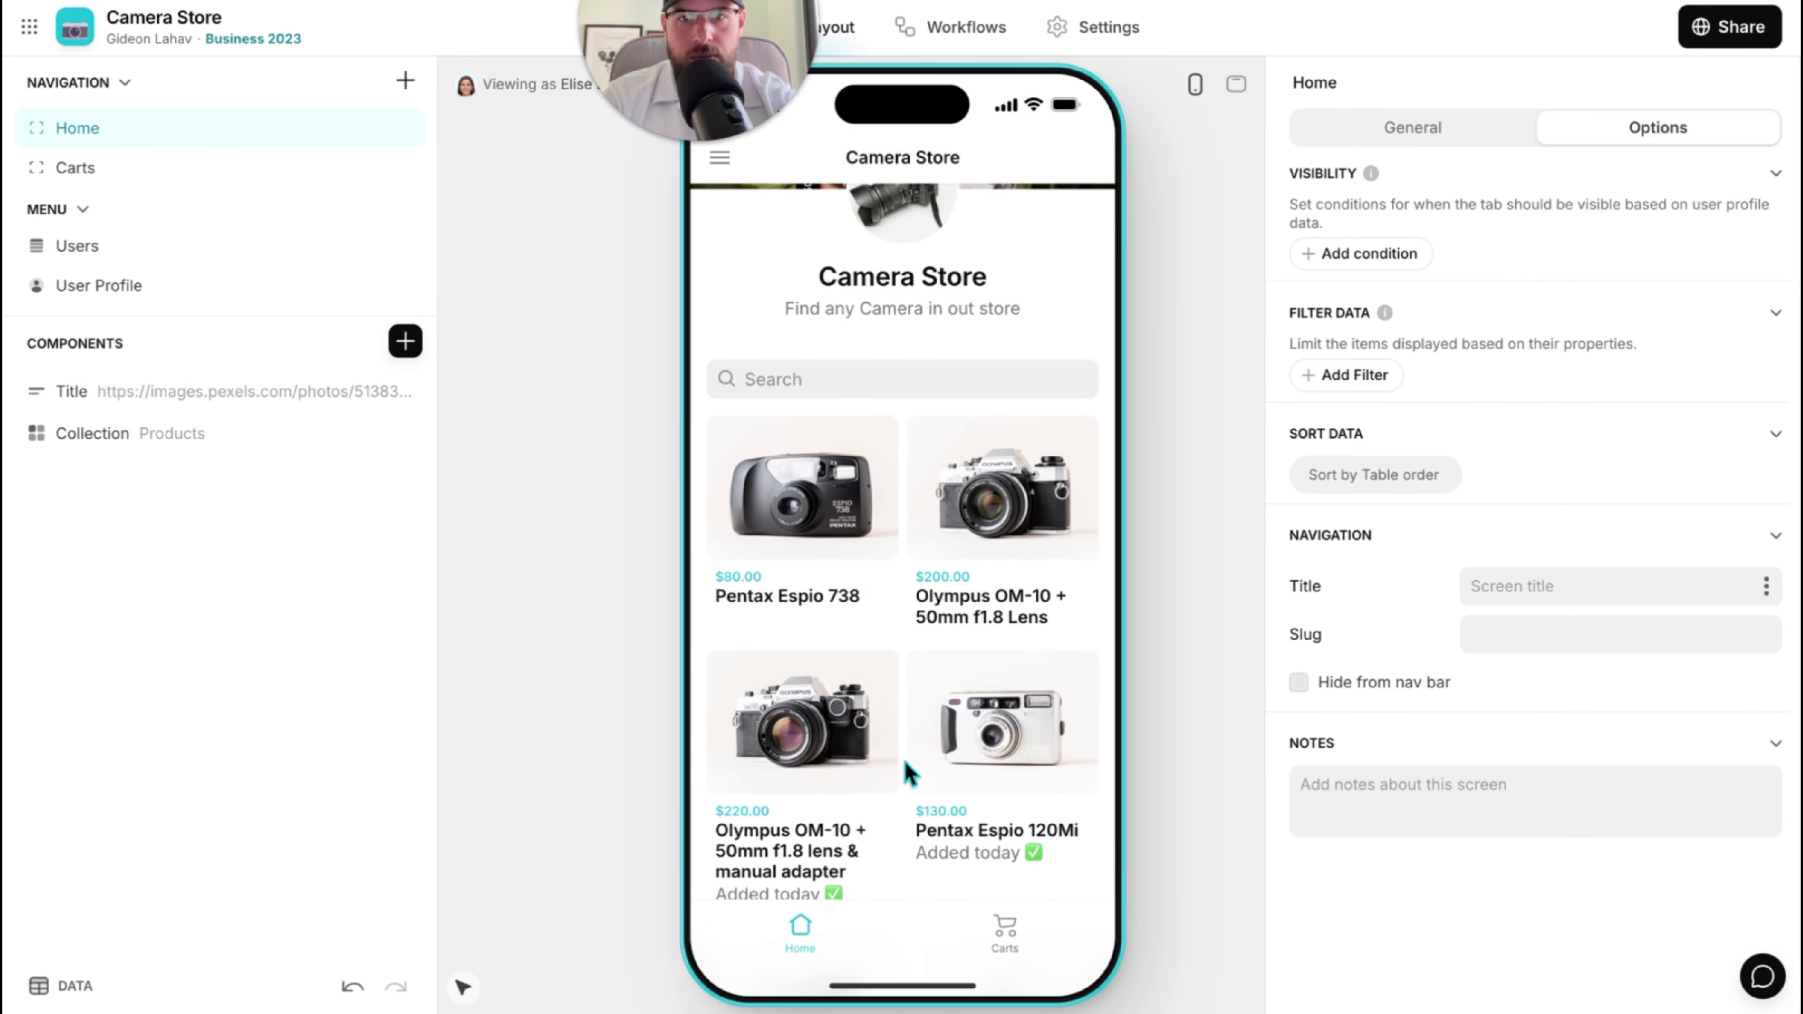
pyautogui.scroll(-5, 910, 774)
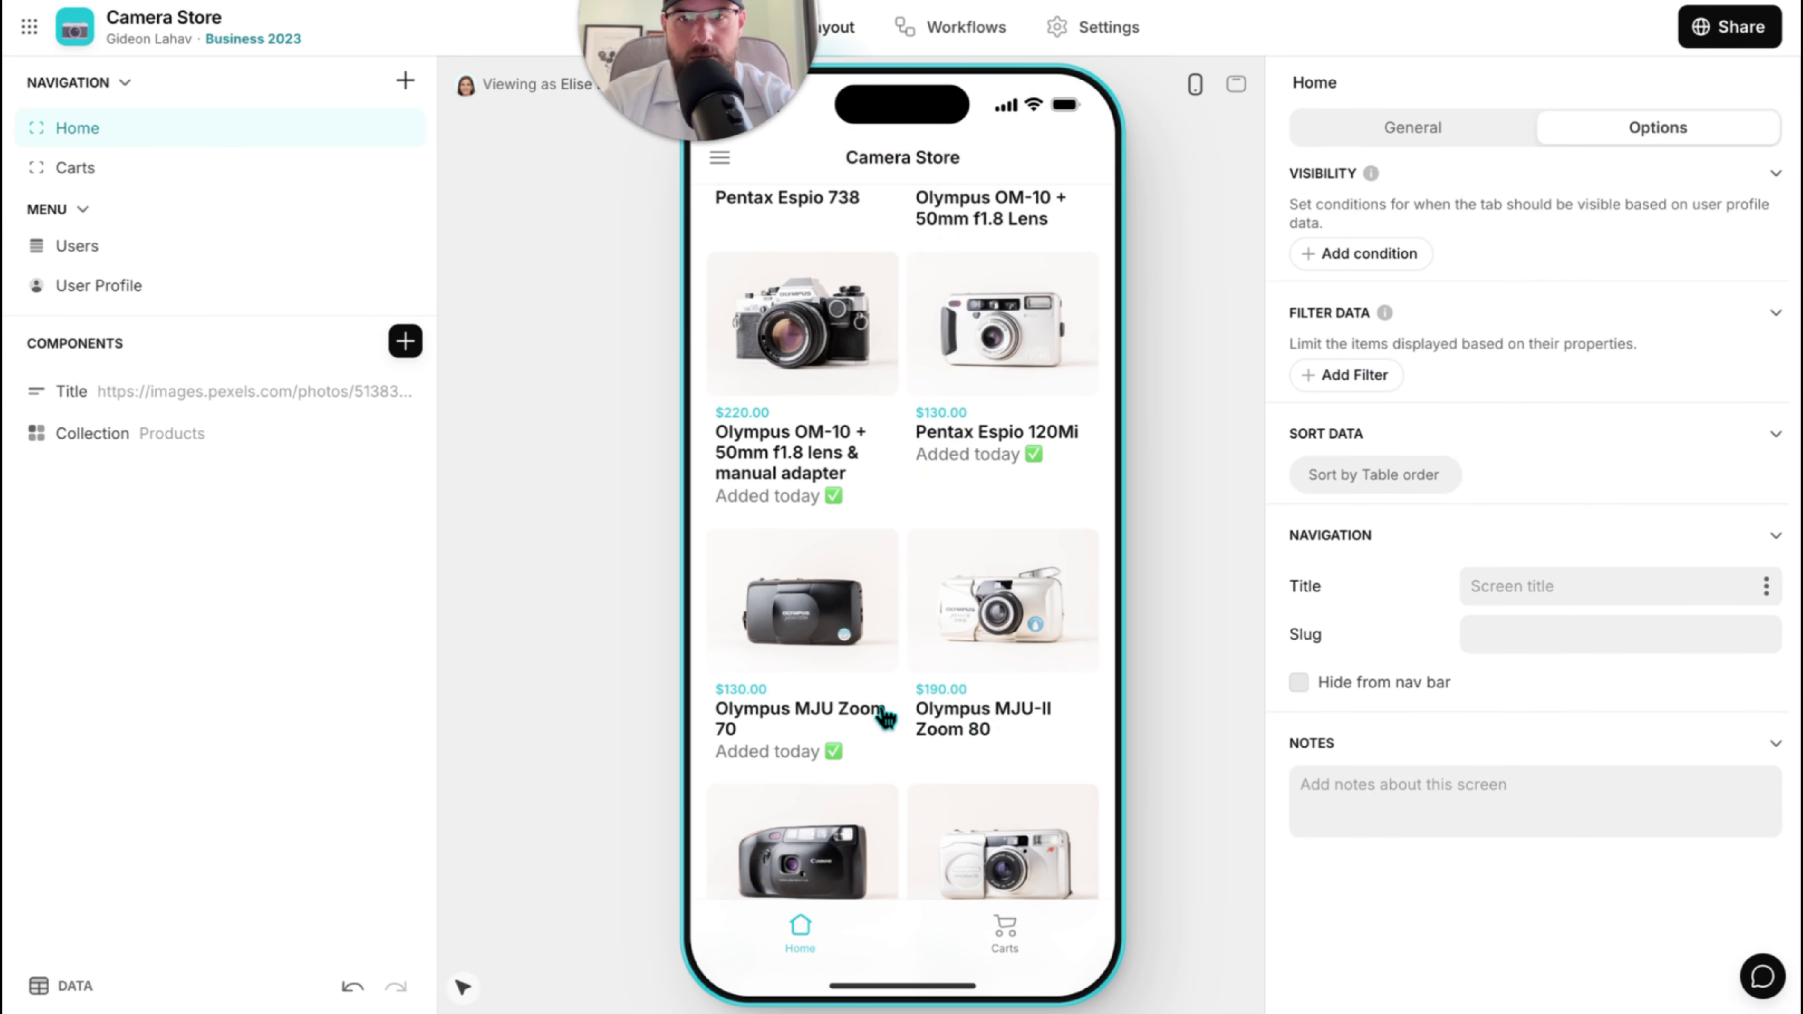
pyautogui.click(828, 647)
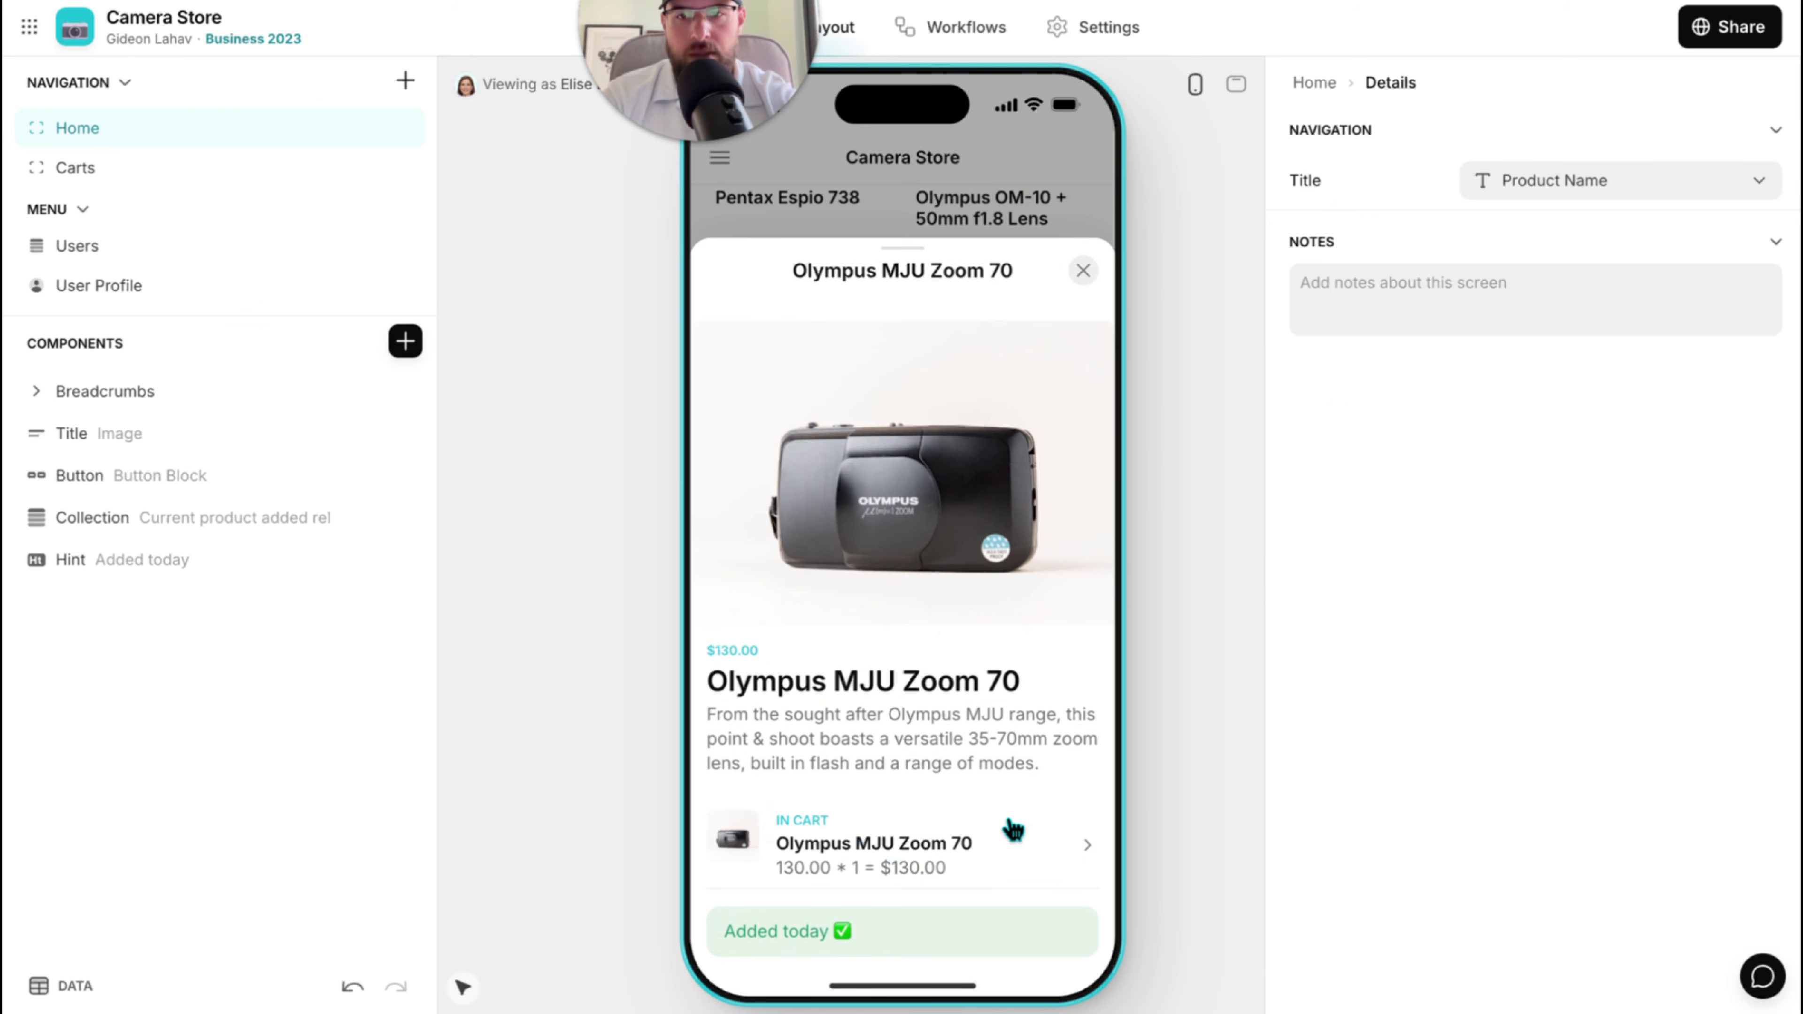
pyautogui.click(924, 850)
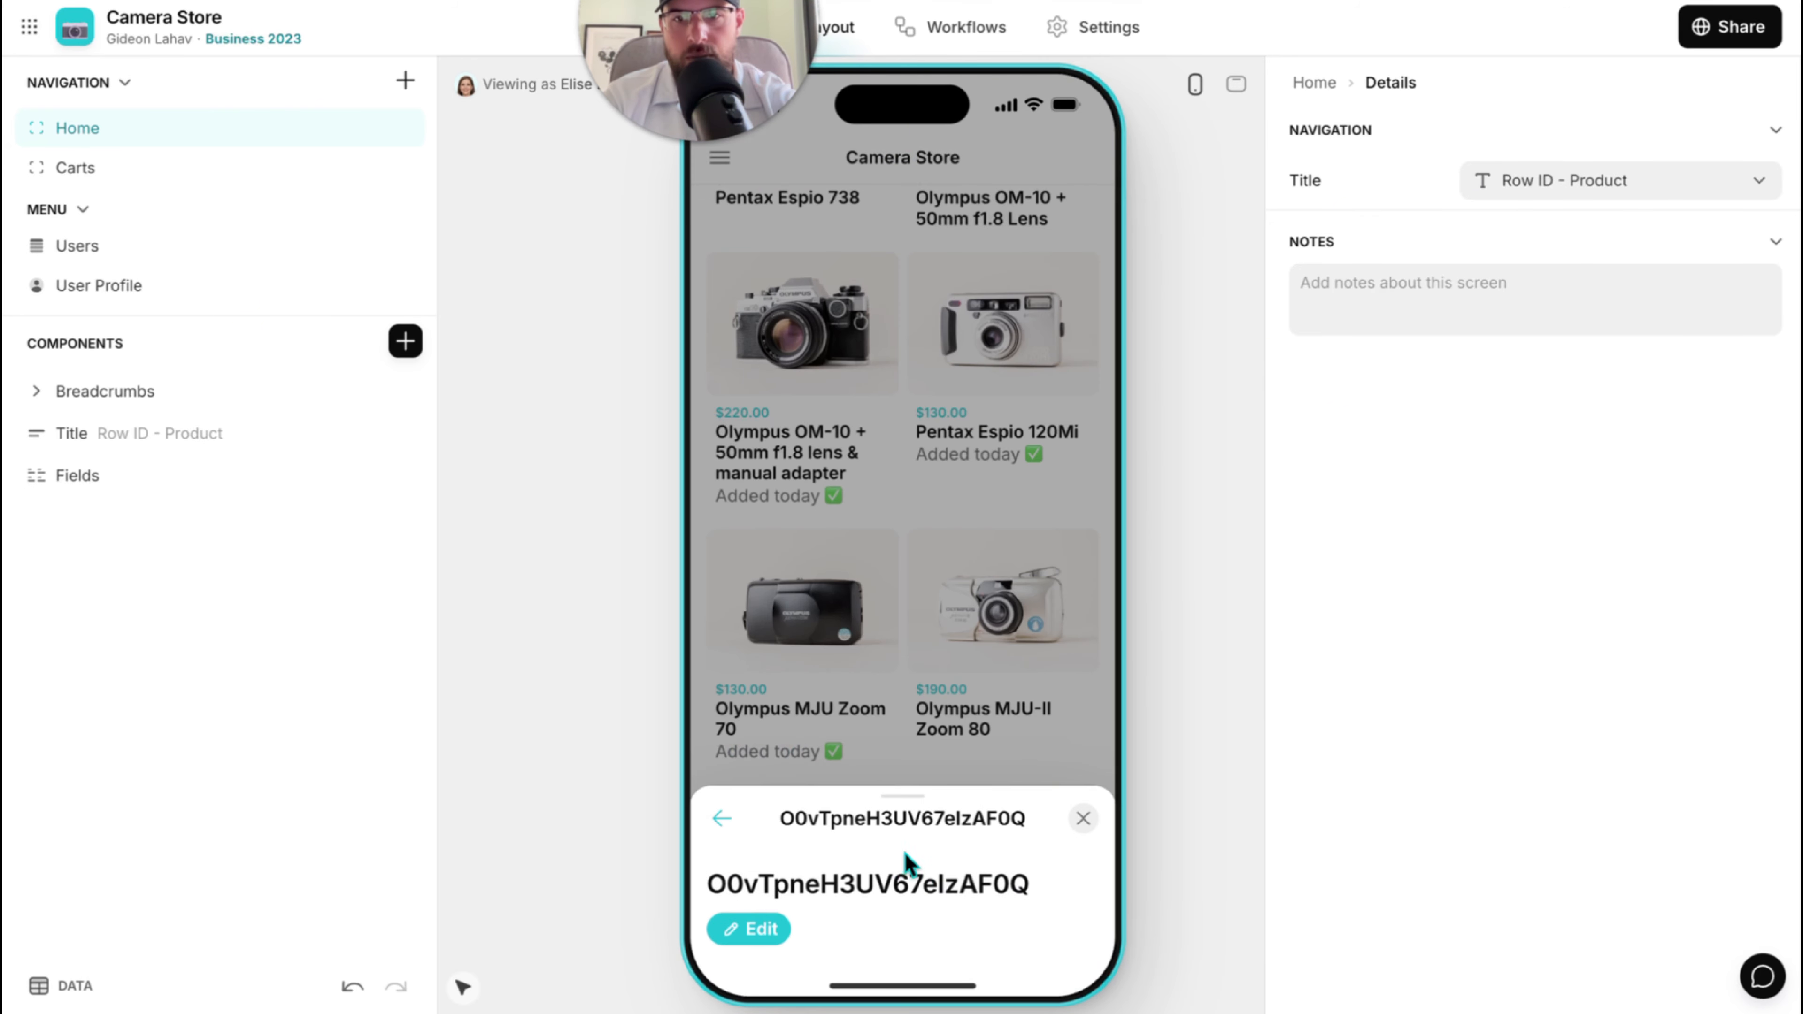
pyautogui.click(728, 827)
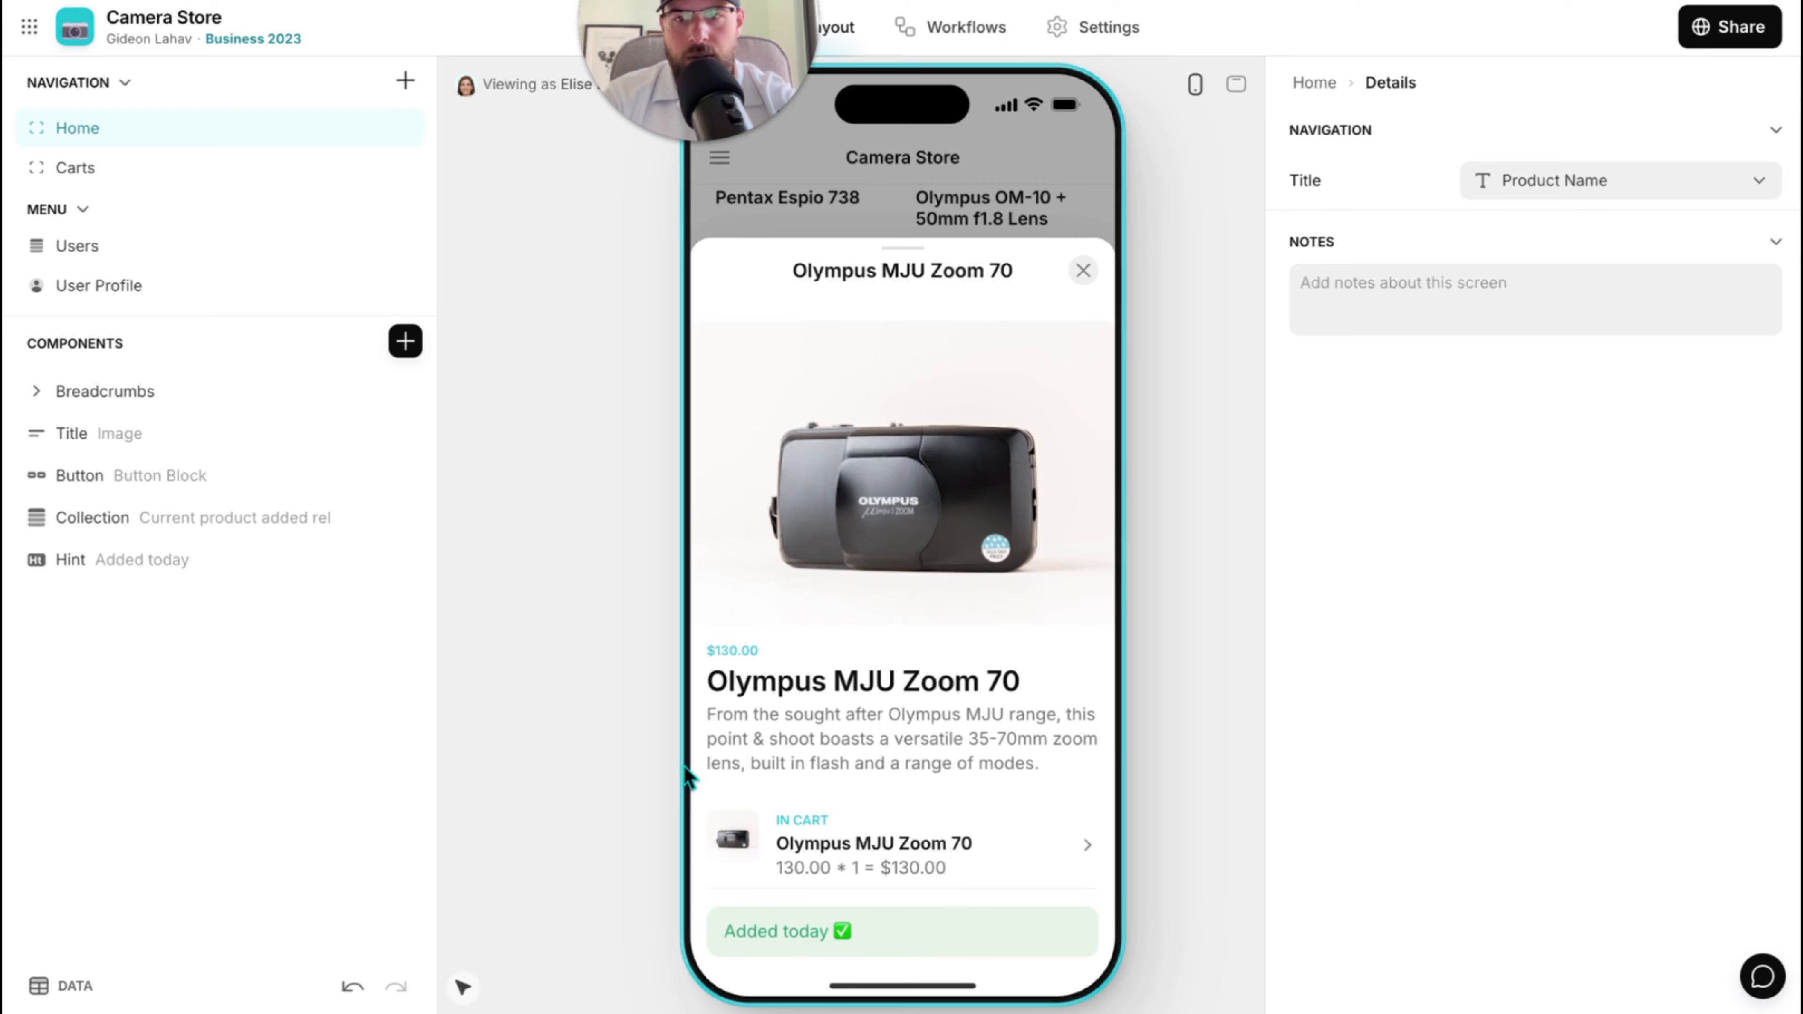
# Make an item click on the product details' in-cart list show the edit screen for this item with the Slide In target.
pyautogui.click(147, 519)
pyautogui.click(1697, 127)
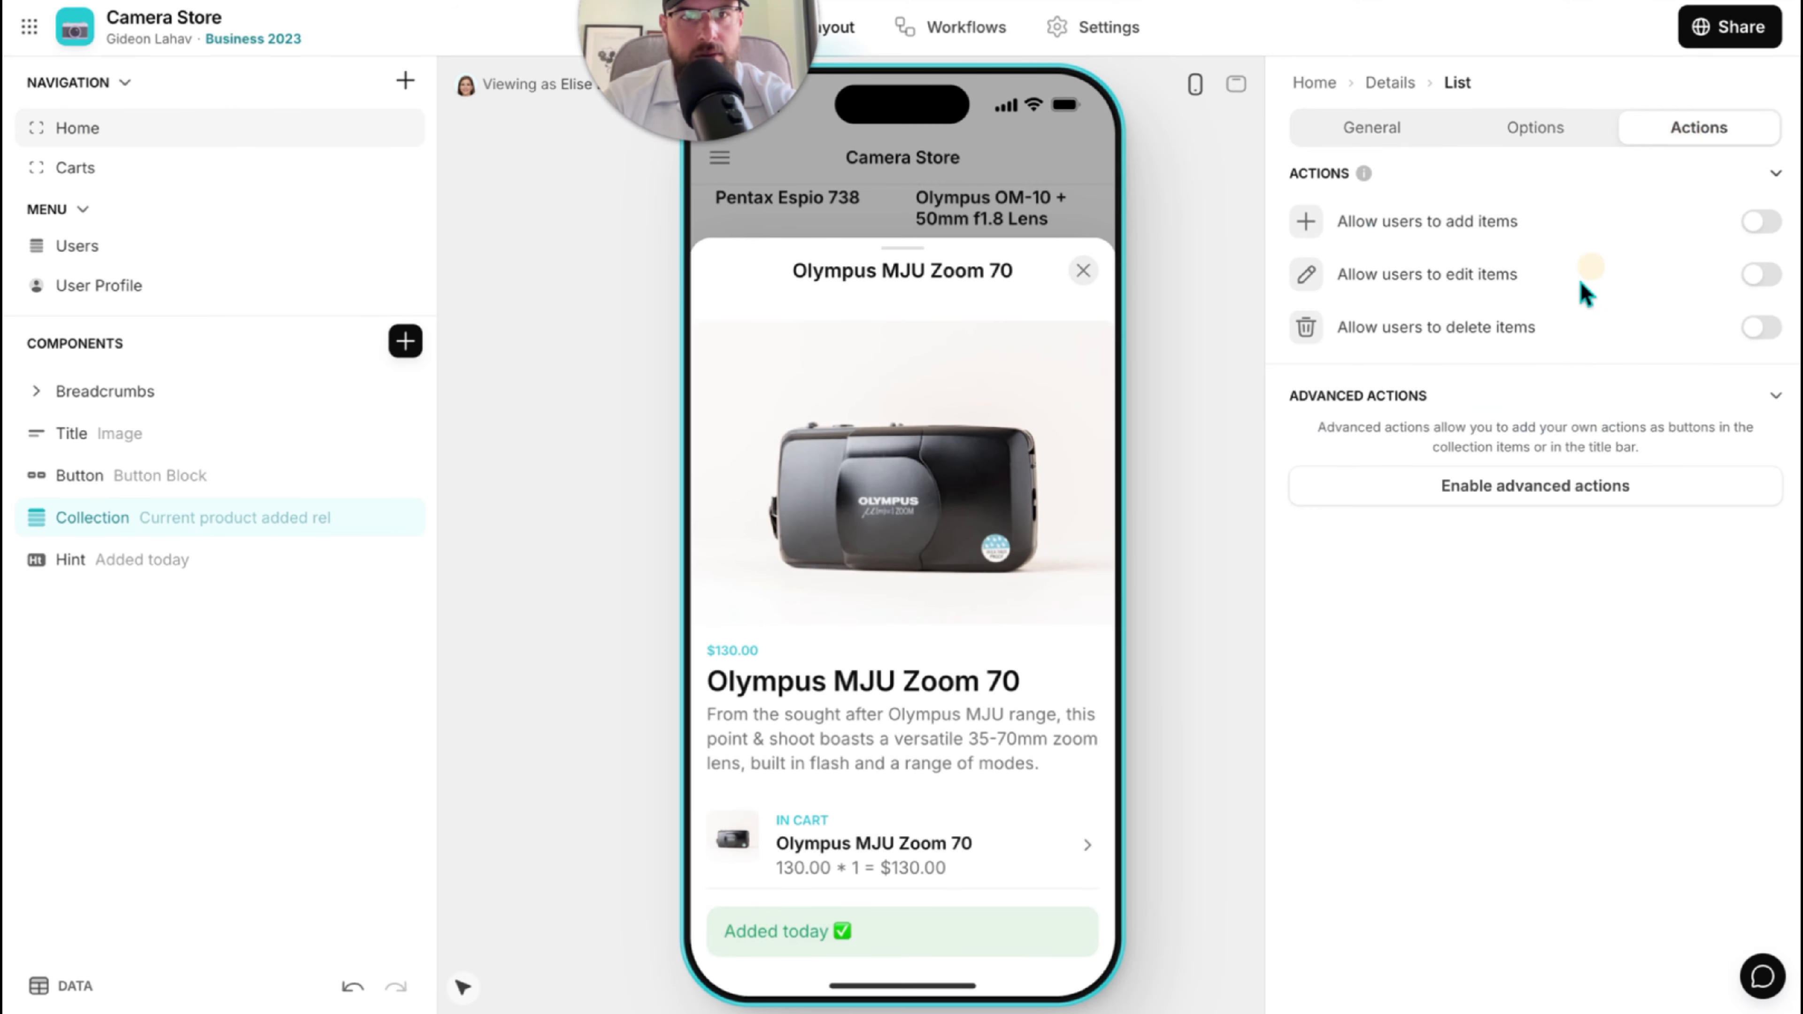
pyautogui.click(1494, 478)
pyautogui.click(1469, 430)
pyautogui.click(1457, 517)
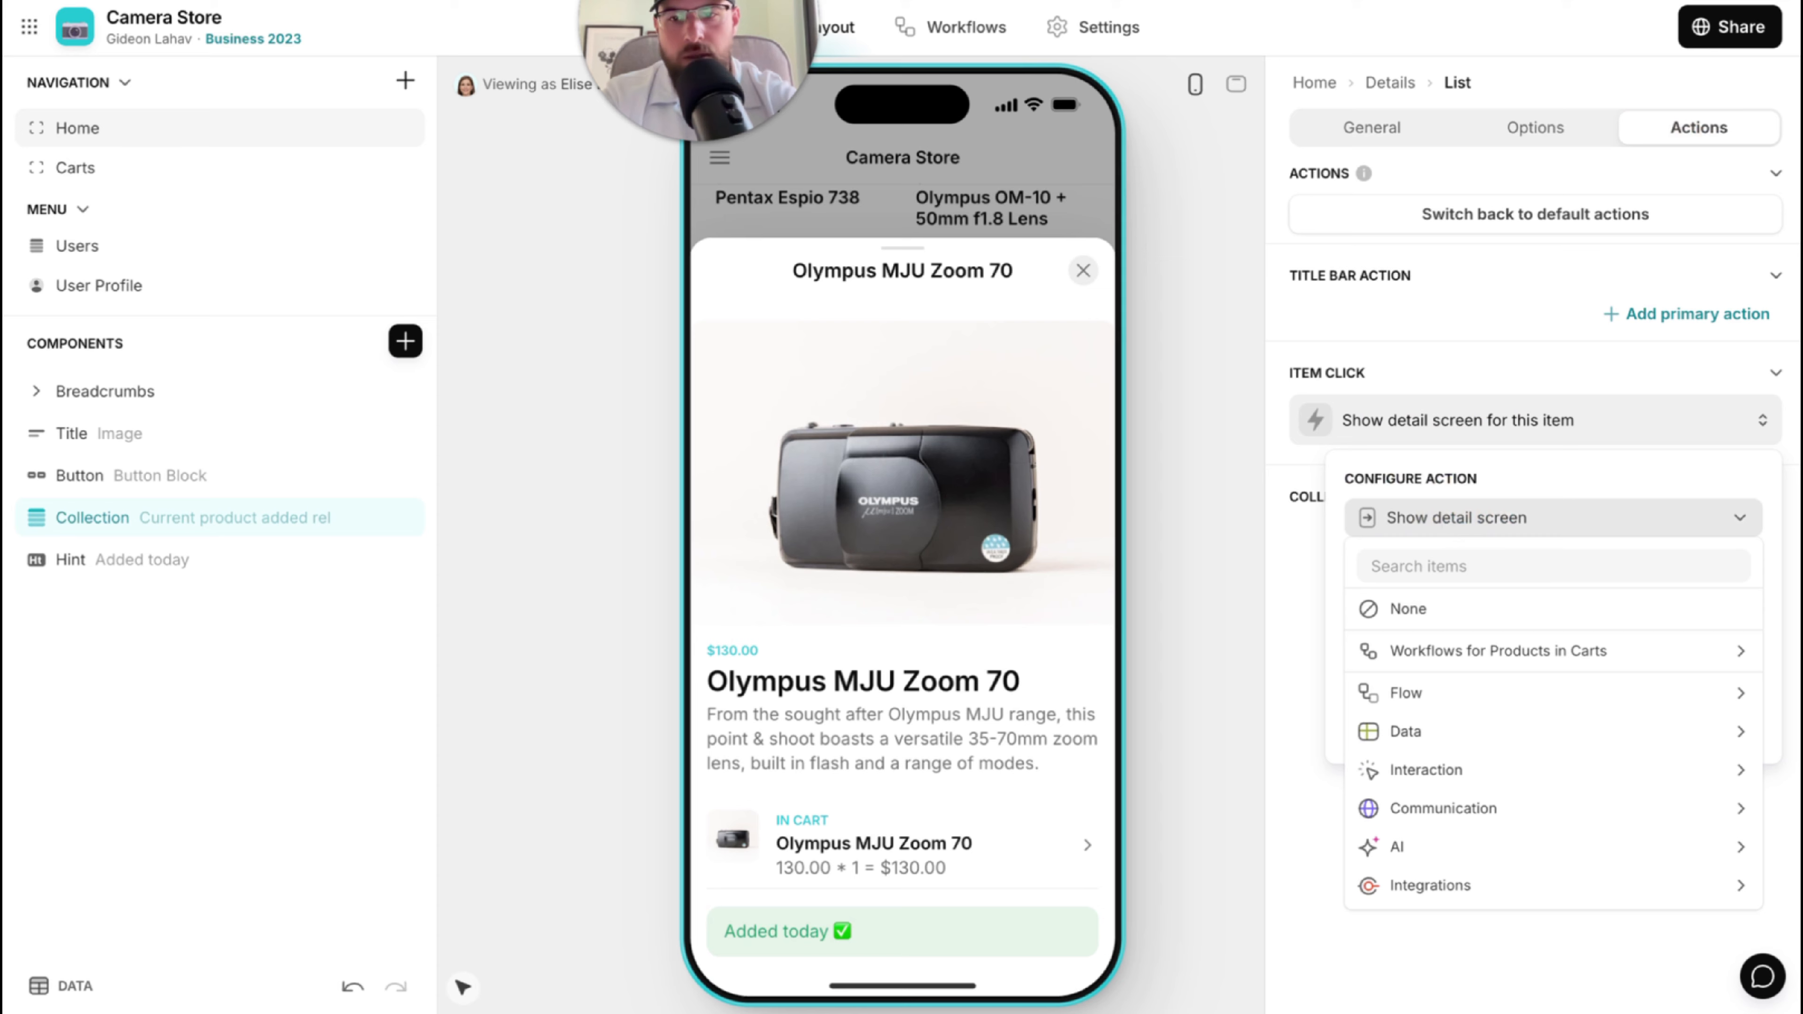
pyautogui.write('ed')
pyautogui.click(1541, 619)
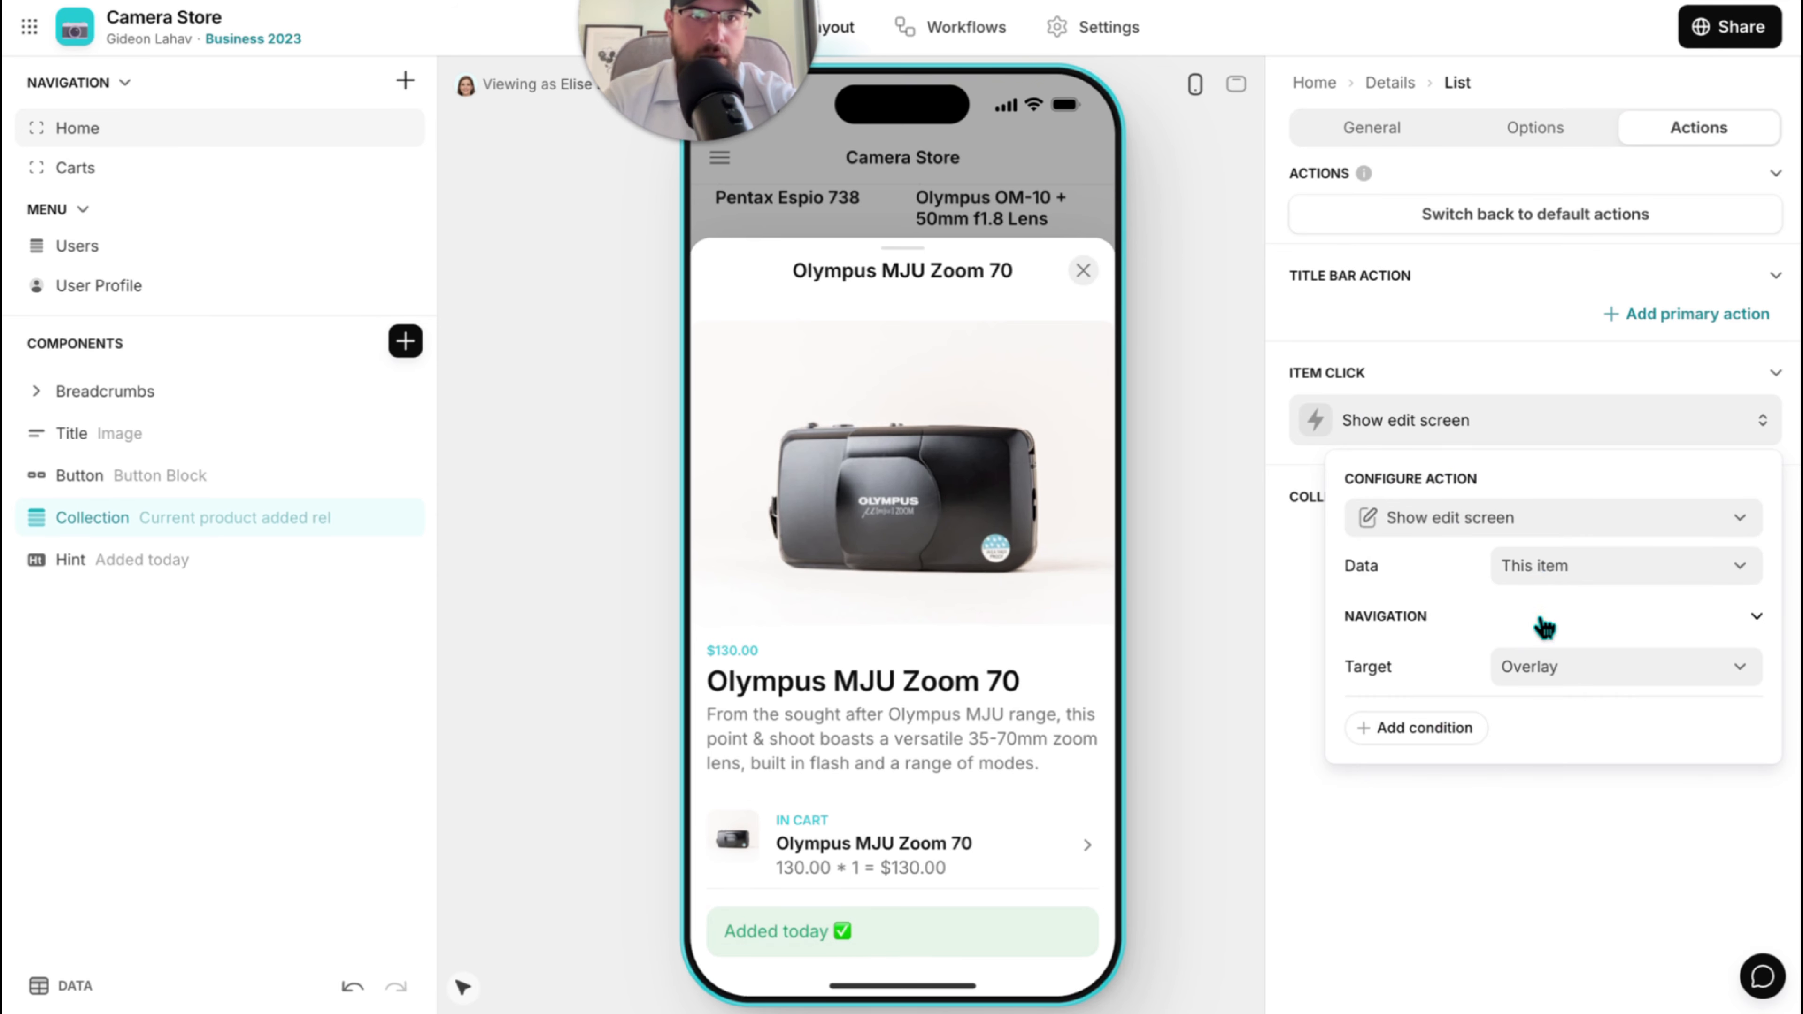
pyautogui.click(1622, 667)
pyautogui.click(1562, 824)
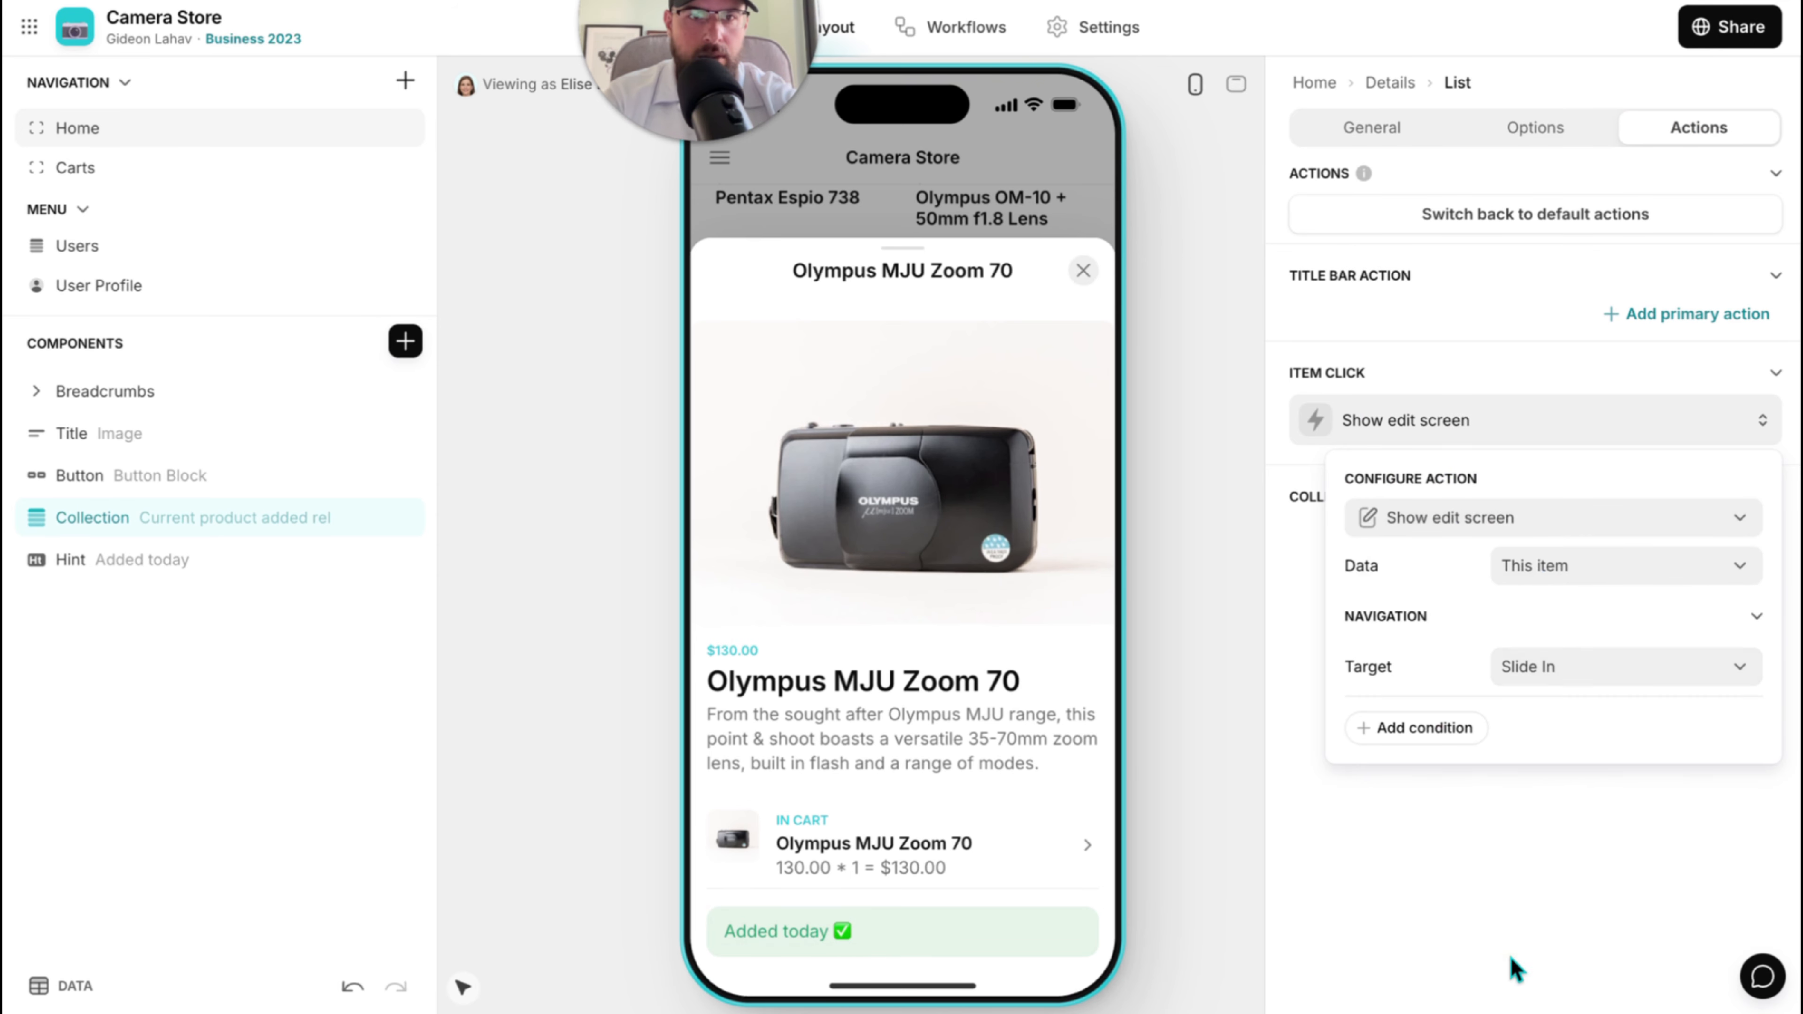
pyautogui.click(1513, 967)
# Test the in-cart Olympus MJU Zoom 70 entry in the preview by raising its amount to 3 and submitting the edit form.
pyautogui.click(854, 844)
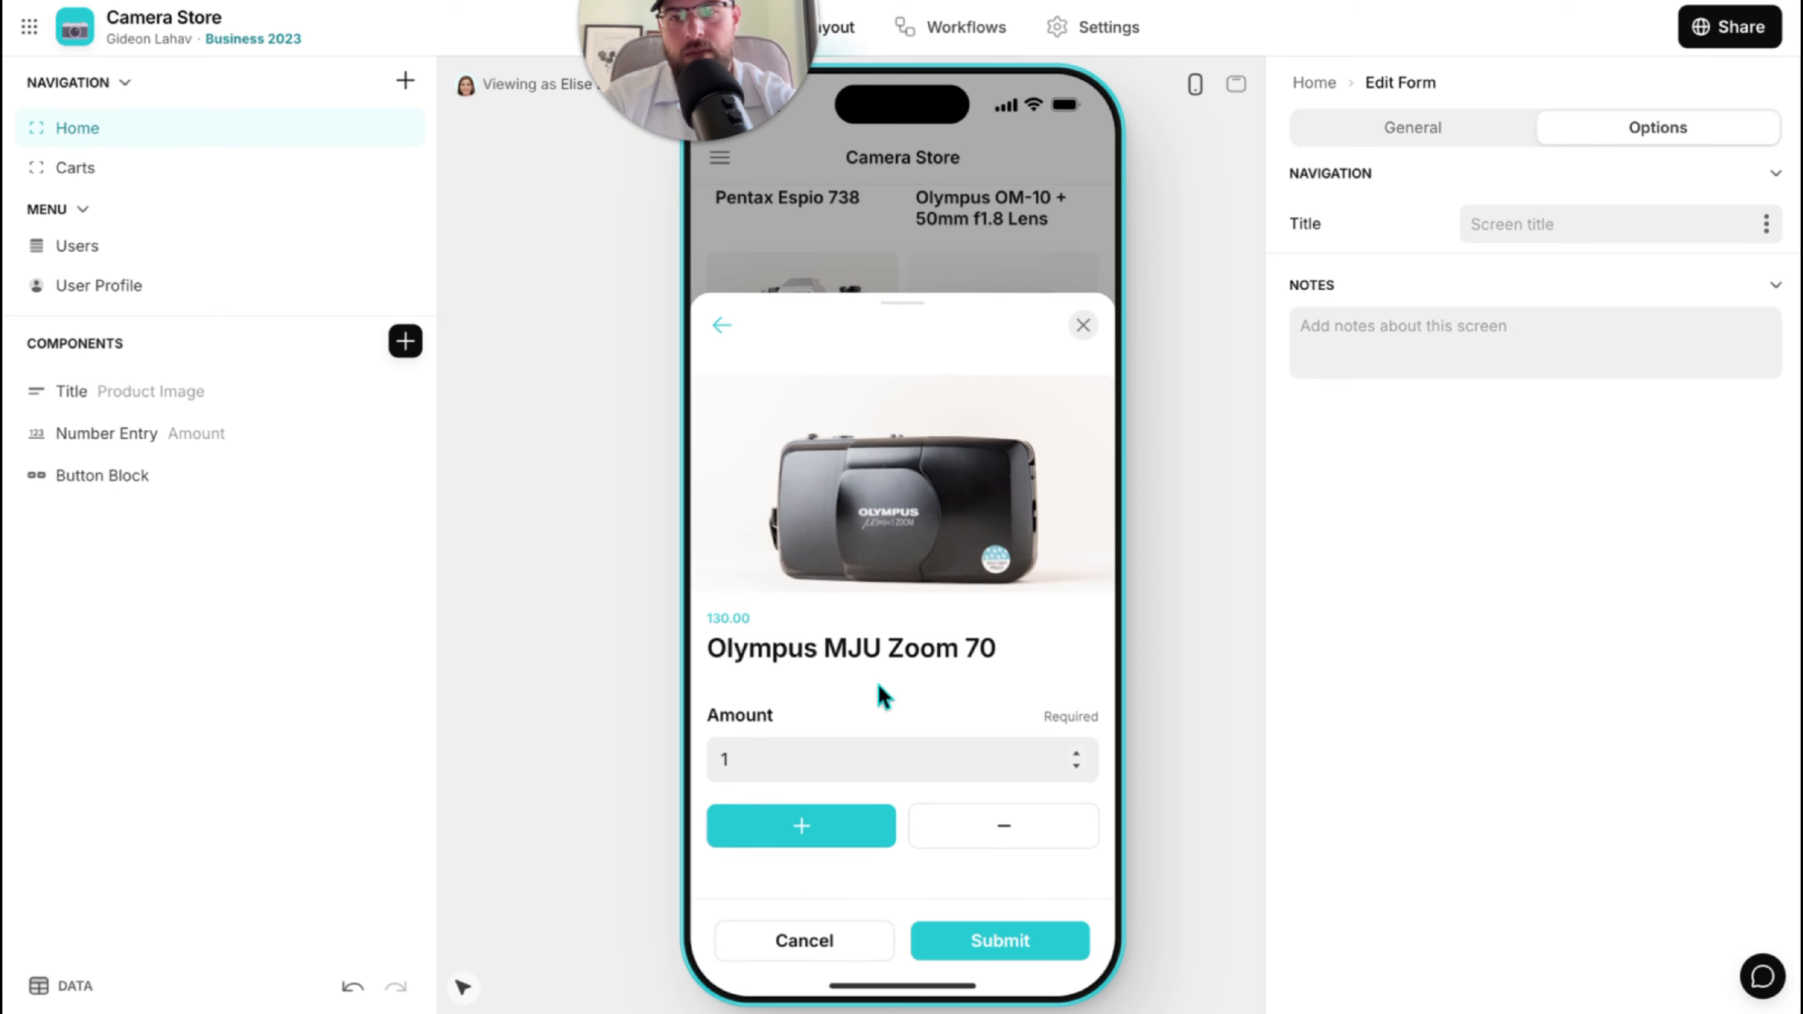
pyautogui.click(855, 827)
pyautogui.click(856, 828)
pyautogui.click(1010, 940)
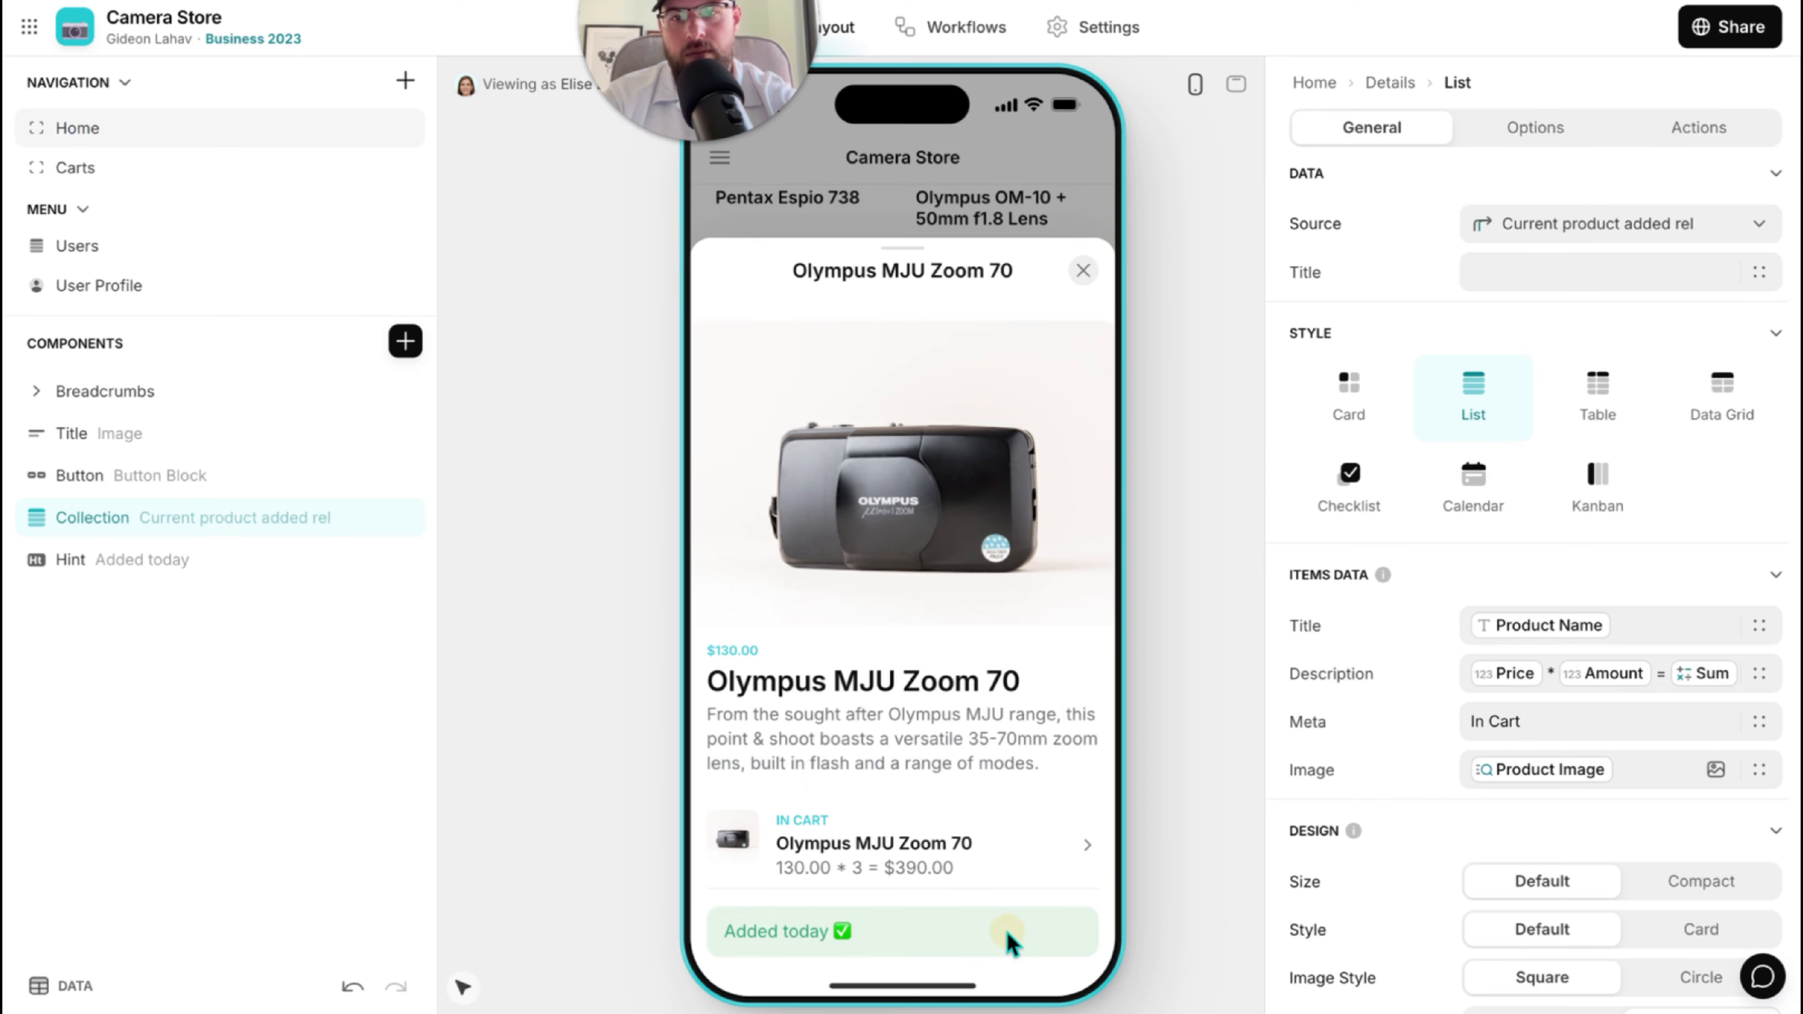
# Hide the search bar of the Products in Carts list on the Carts screen.
pyautogui.click(1012, 932)
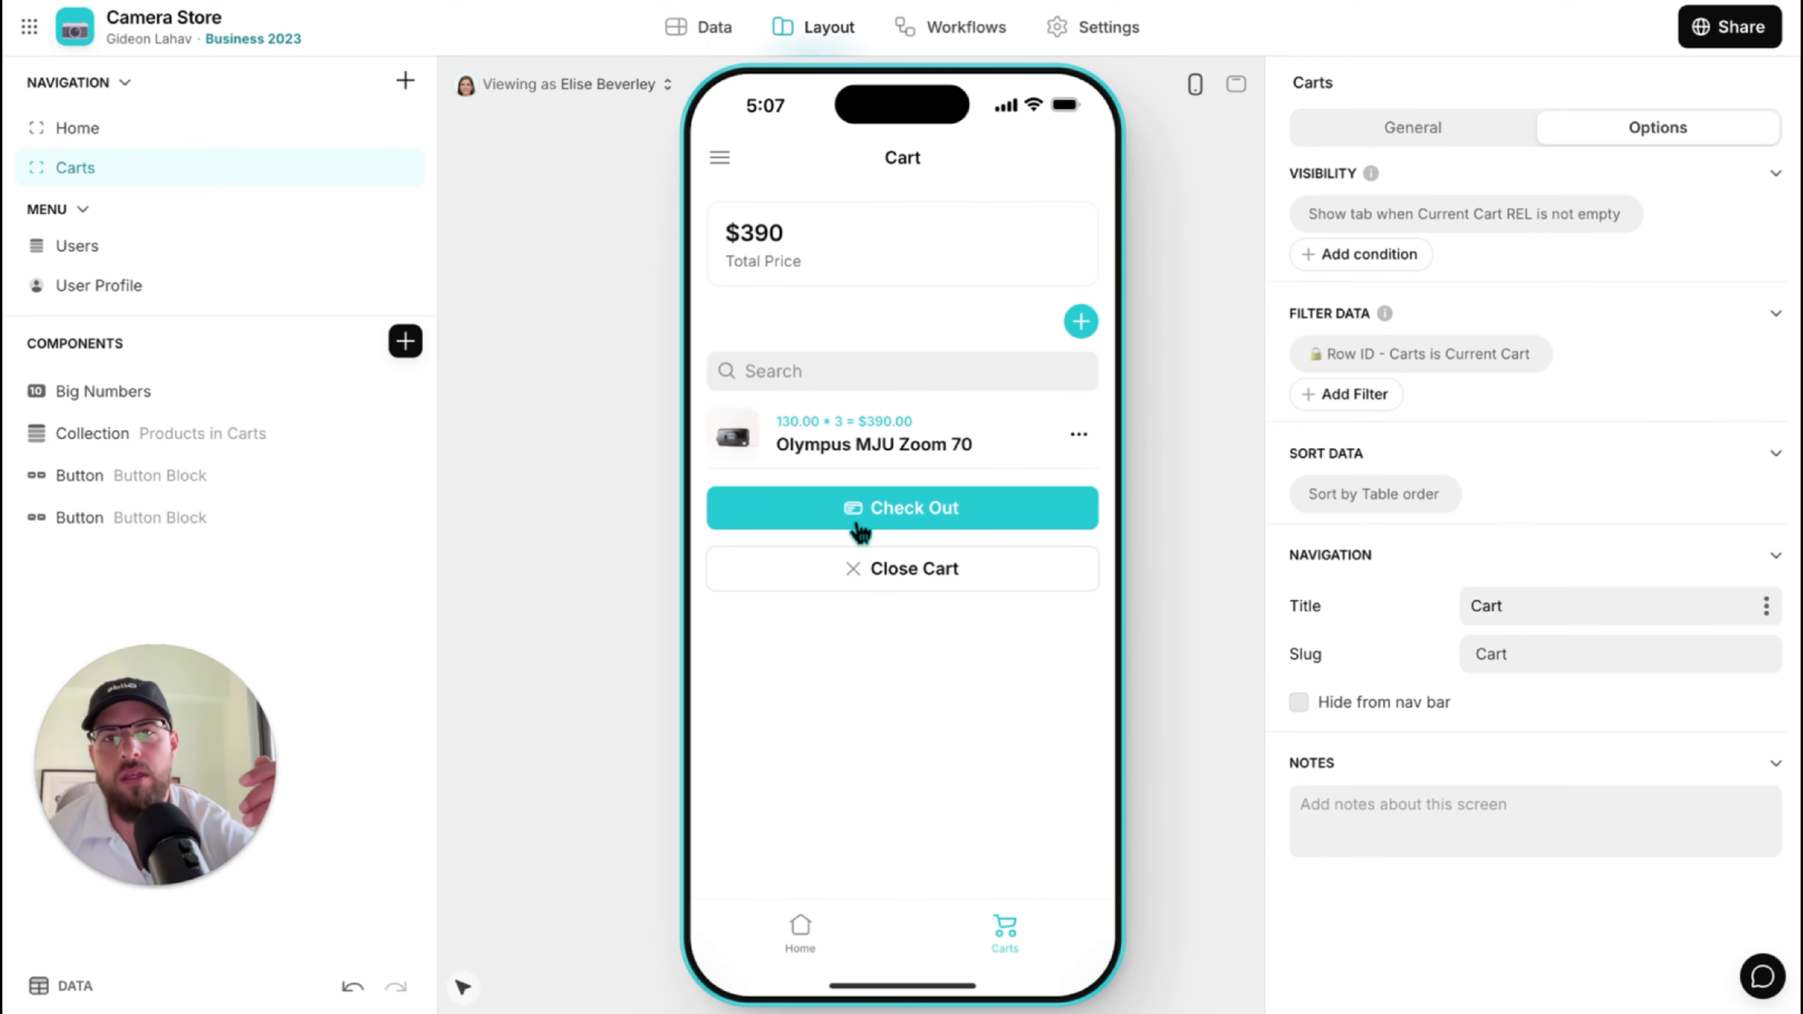
pyautogui.click(220, 433)
pyautogui.click(1571, 140)
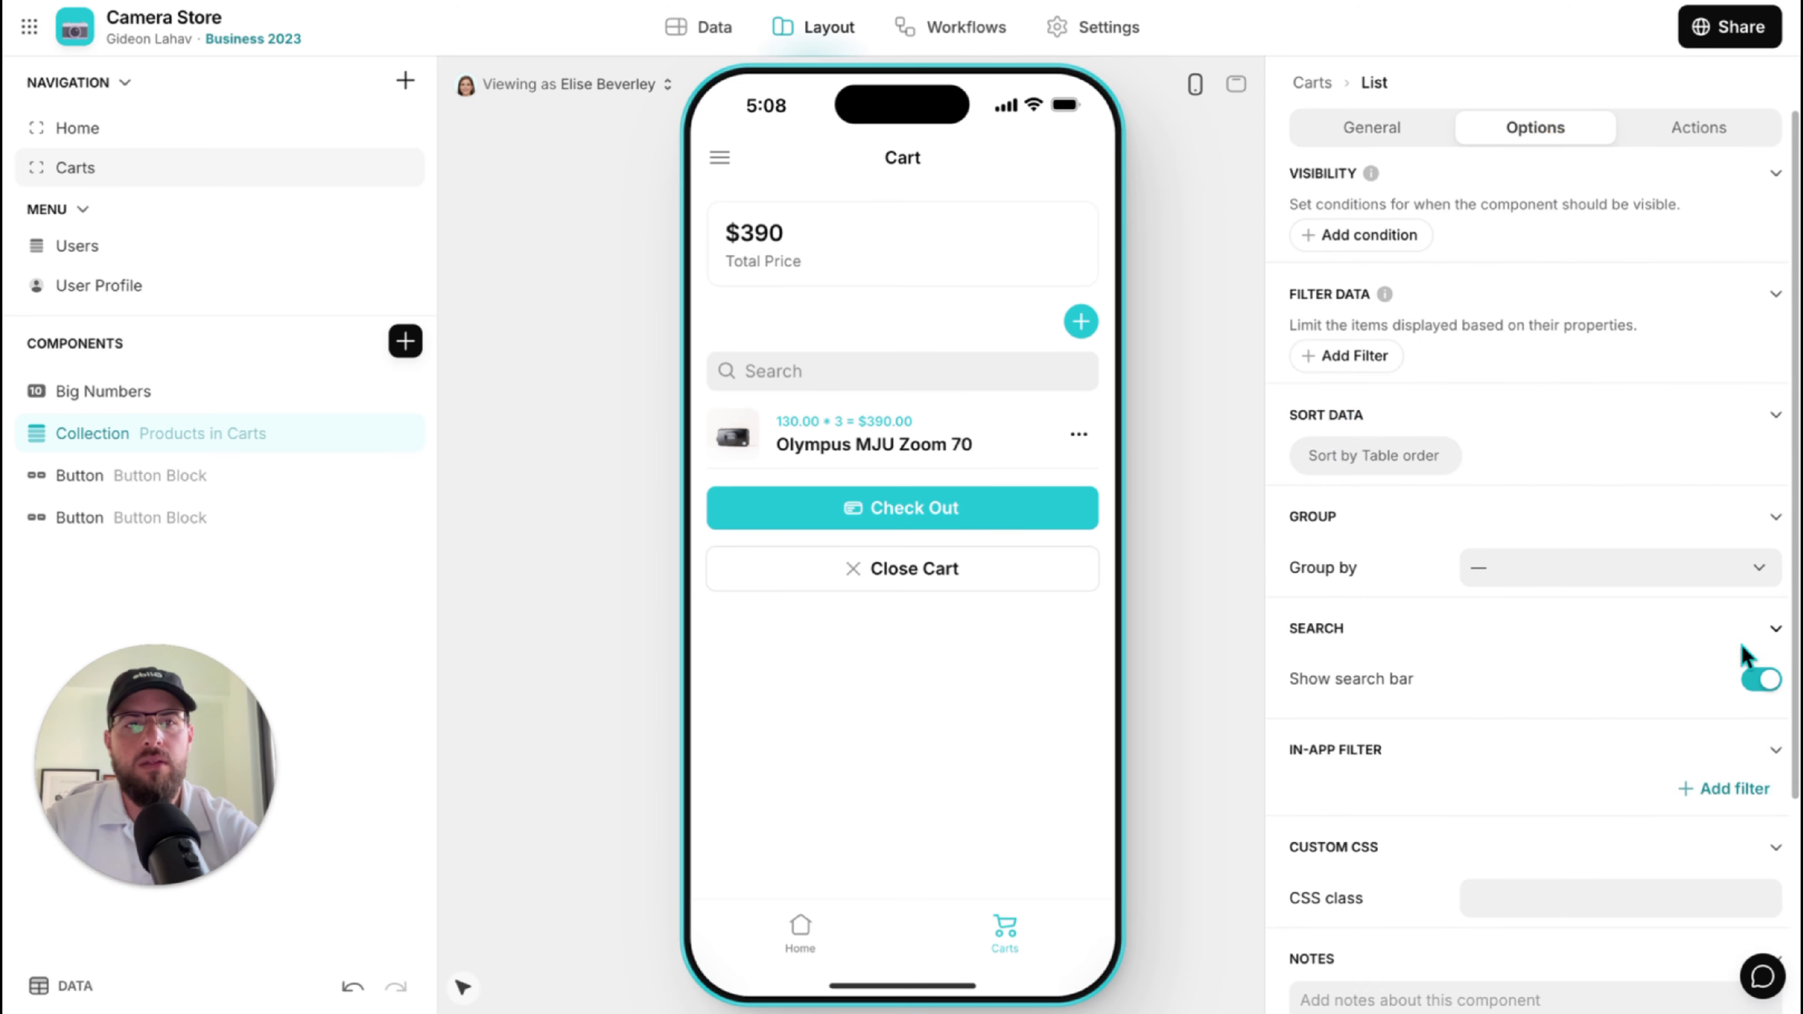
pyautogui.click(1758, 679)
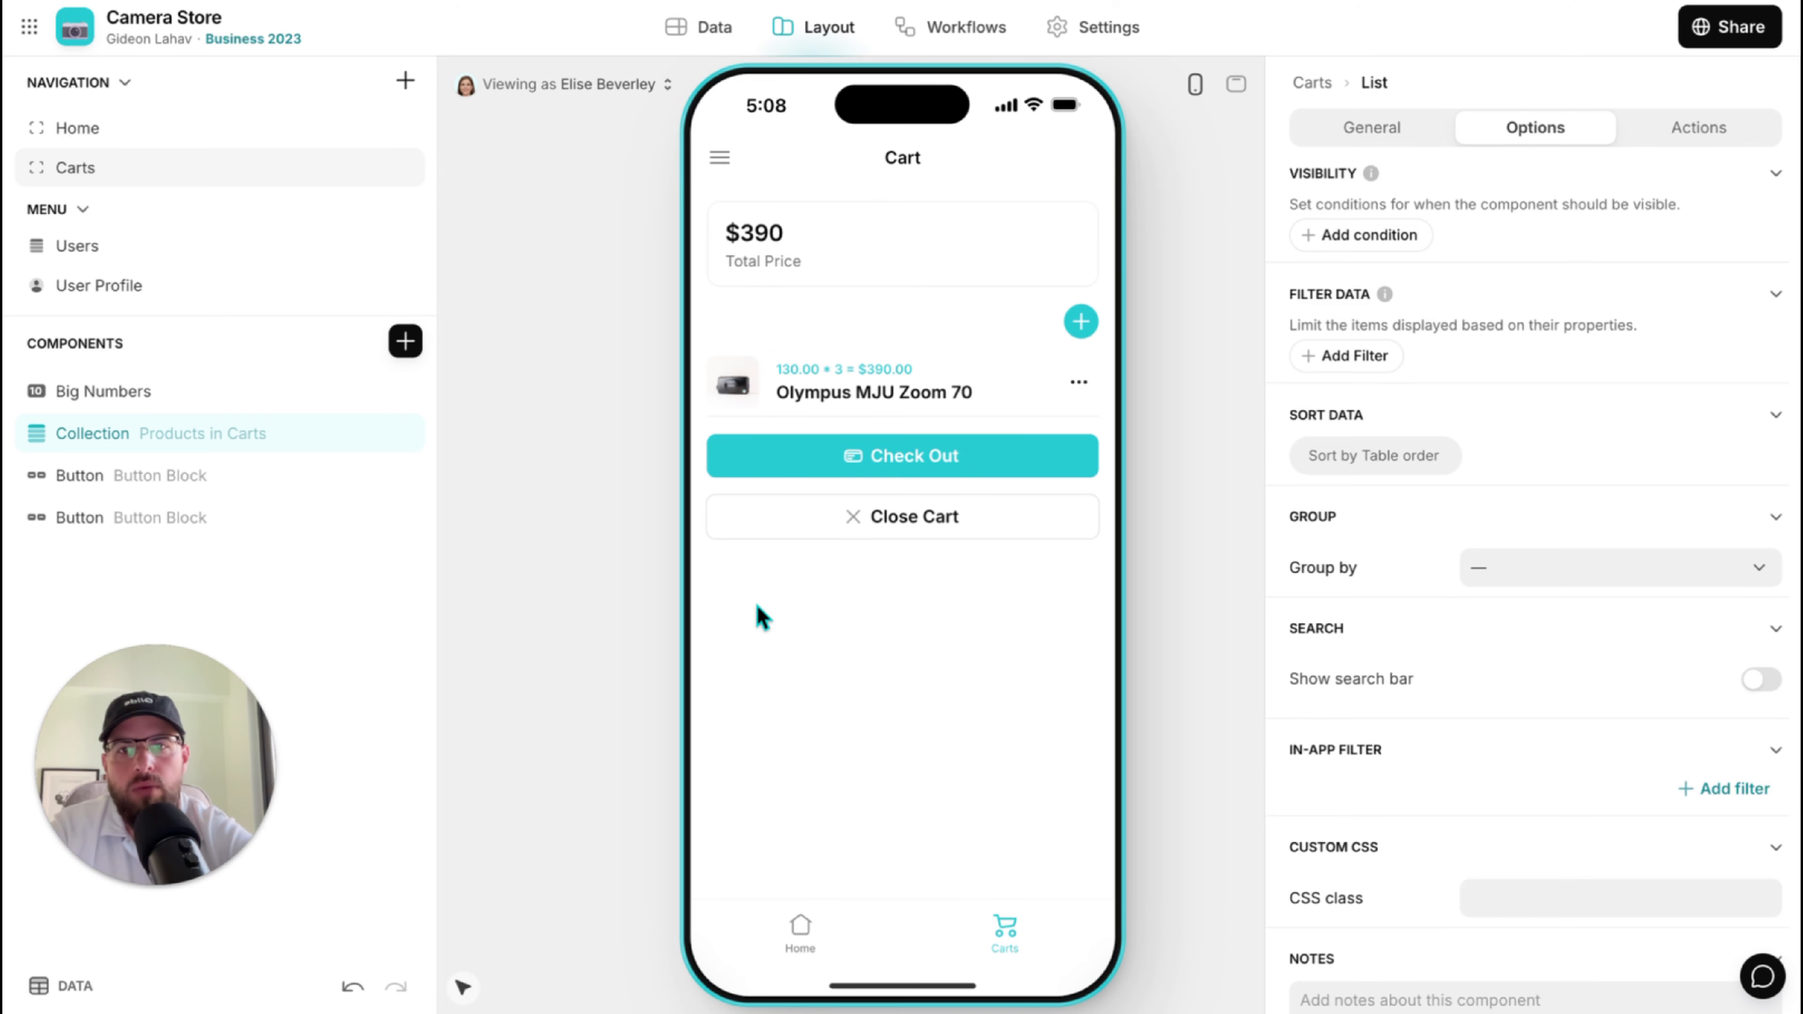
# Create a blank data table named Payments.
pyautogui.click(712, 29)
pyautogui.click(405, 81)
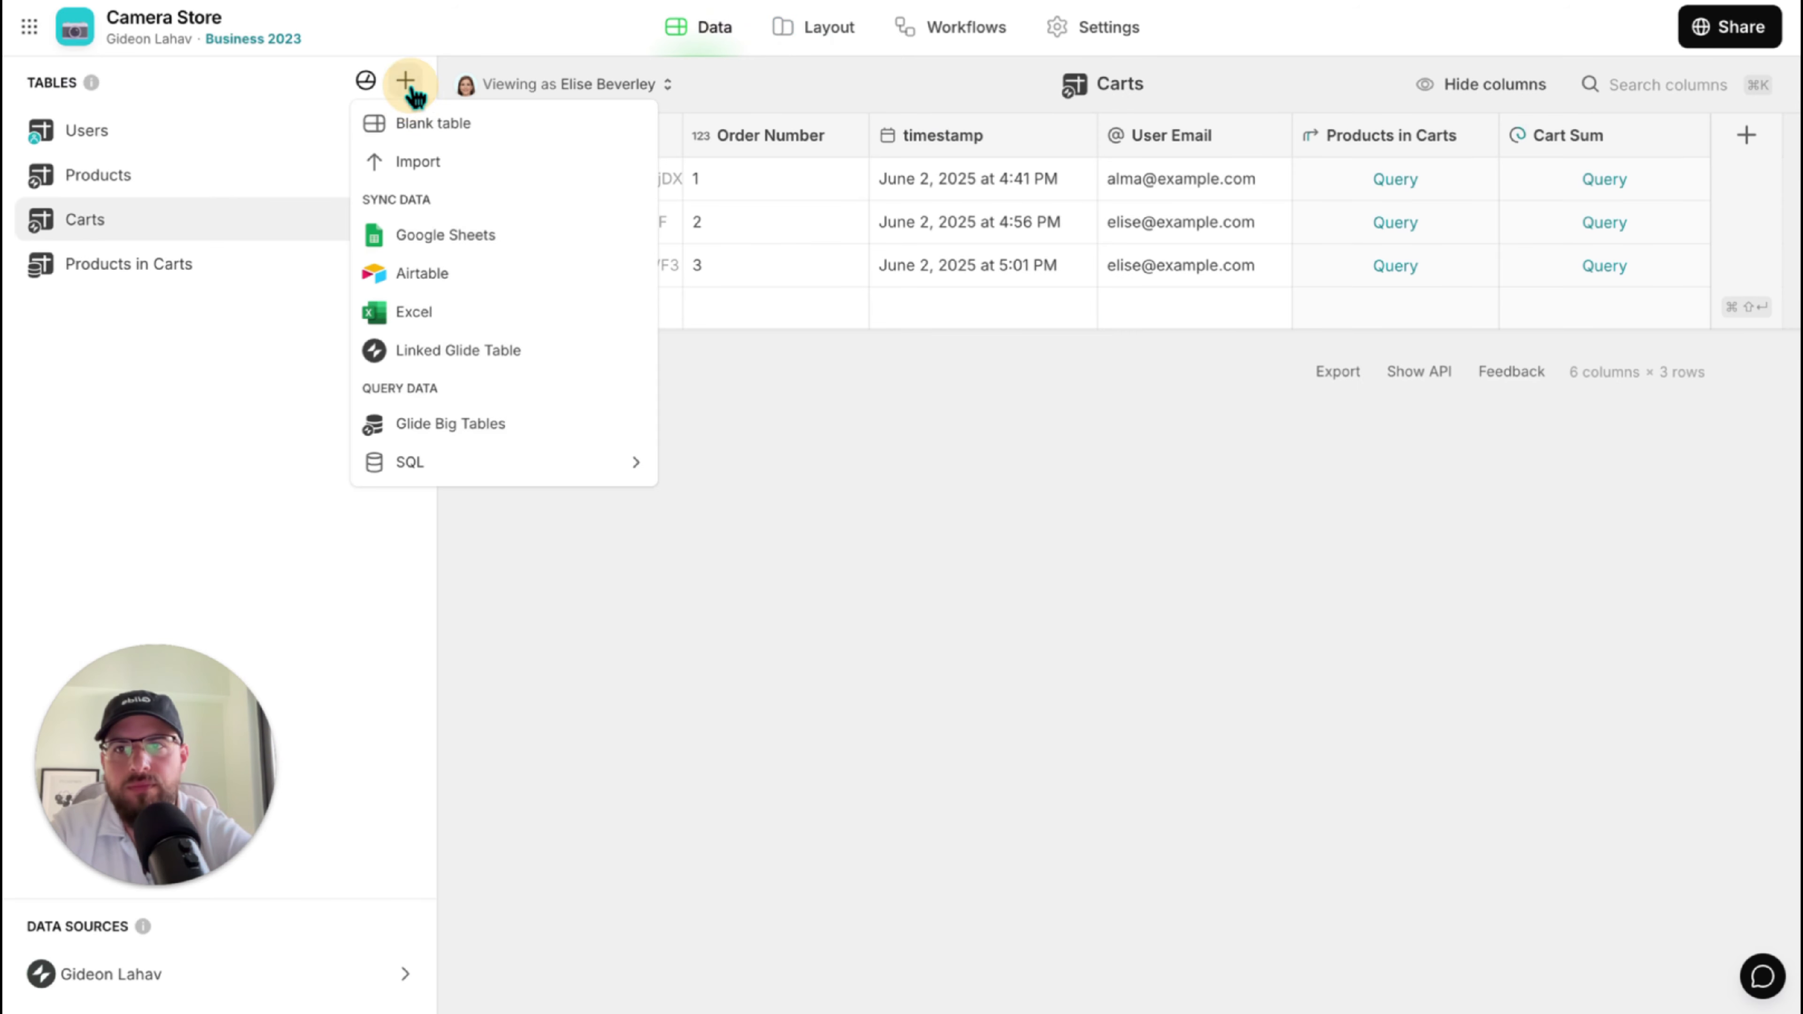
pyautogui.click(512, 115)
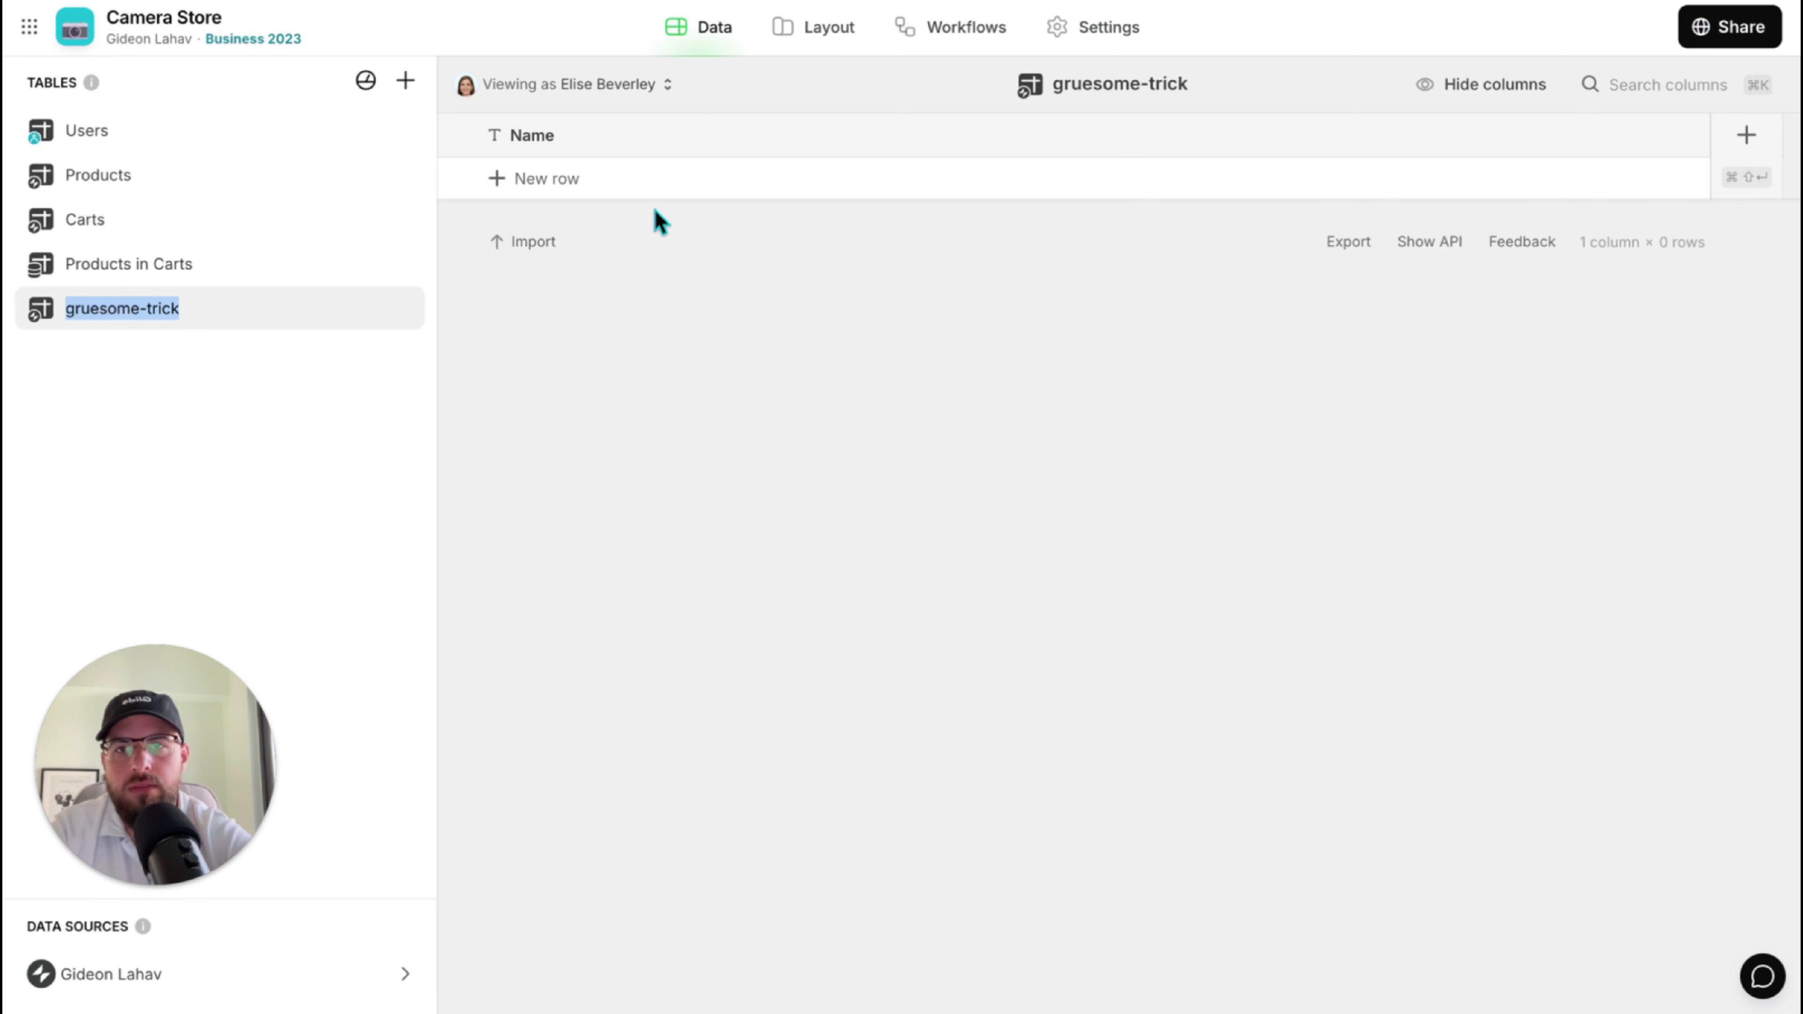
pyautogui.write('Payments')
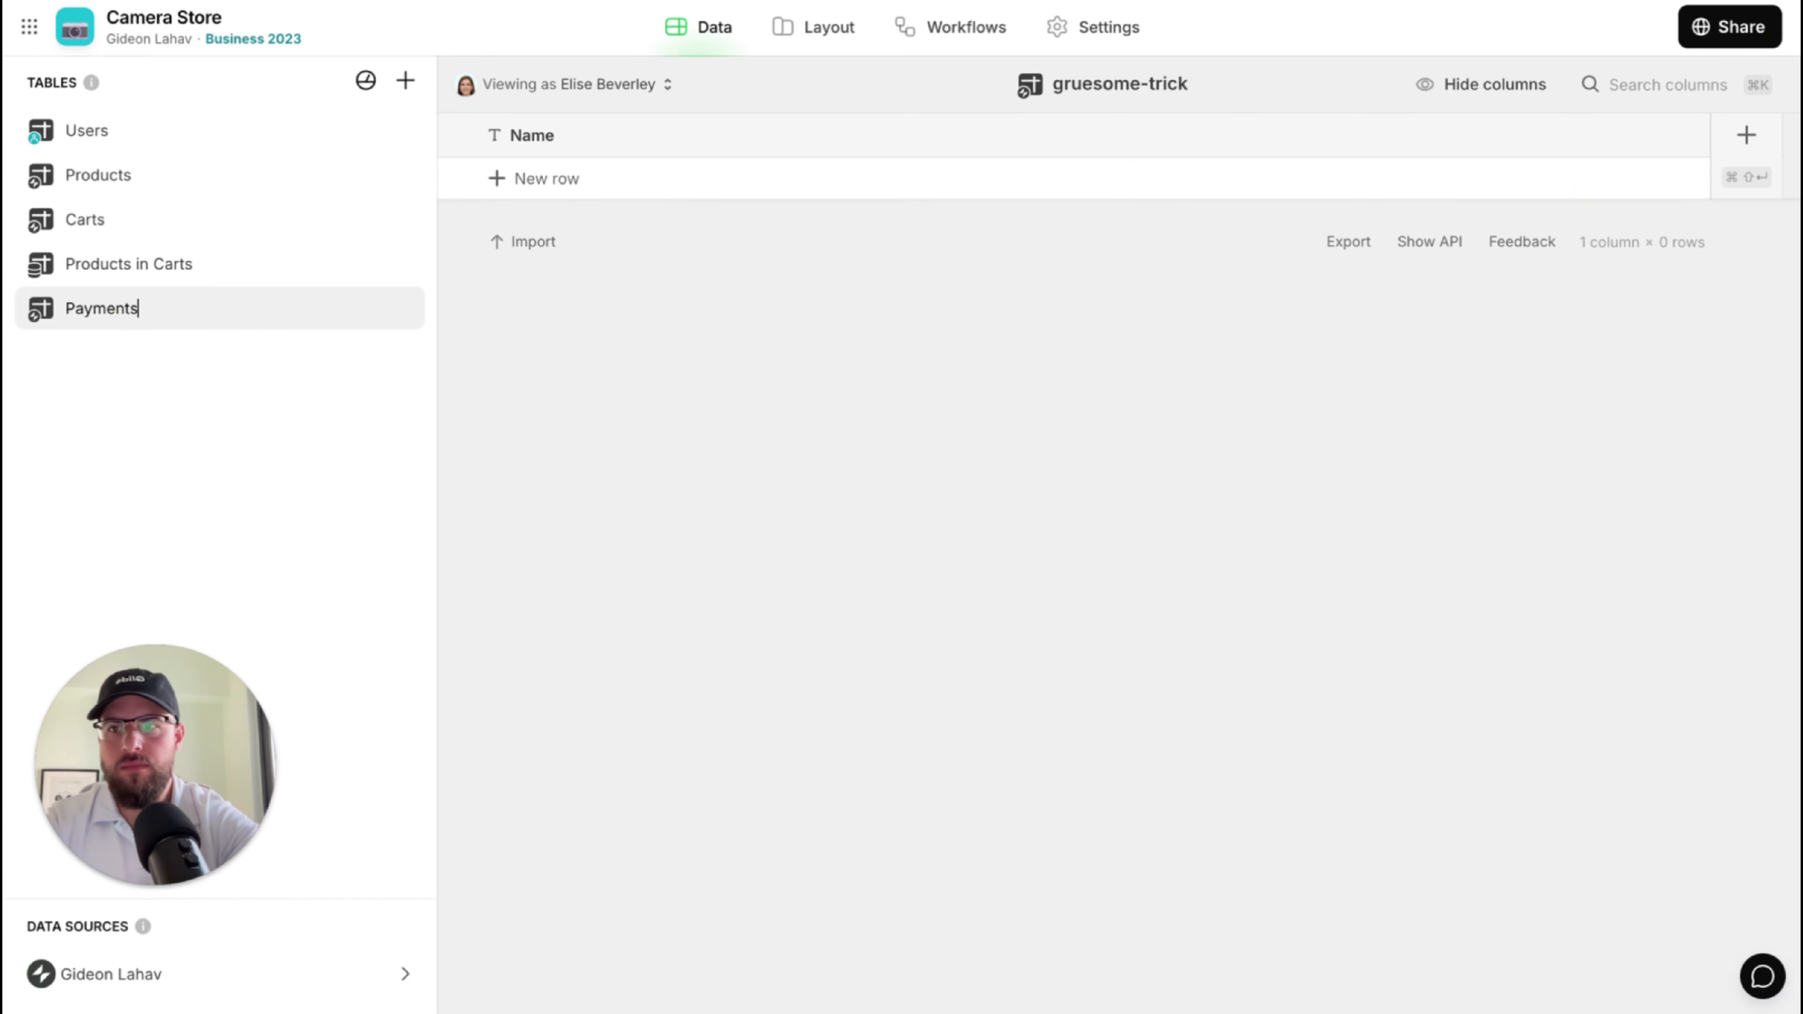
pyautogui.press('Return')
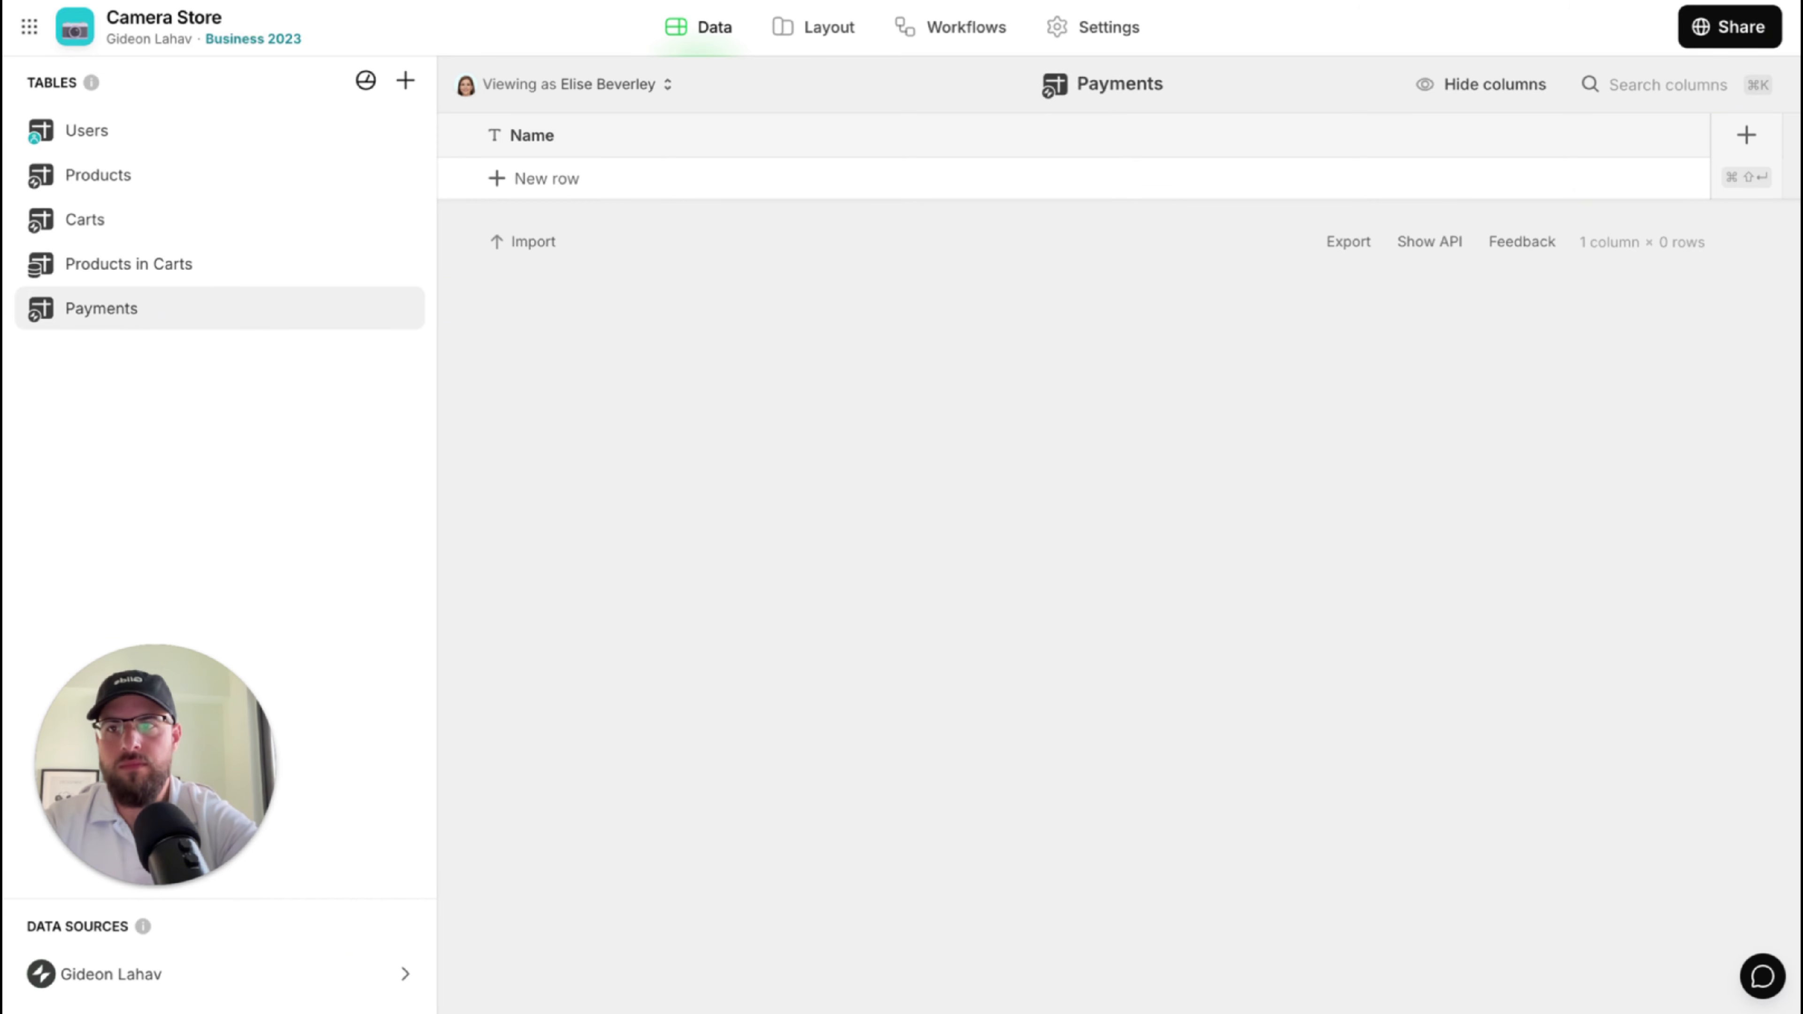
# Rename the Payments table's Name column to Cart ID, keeping the Text type.
pyautogui.click(624, 146)
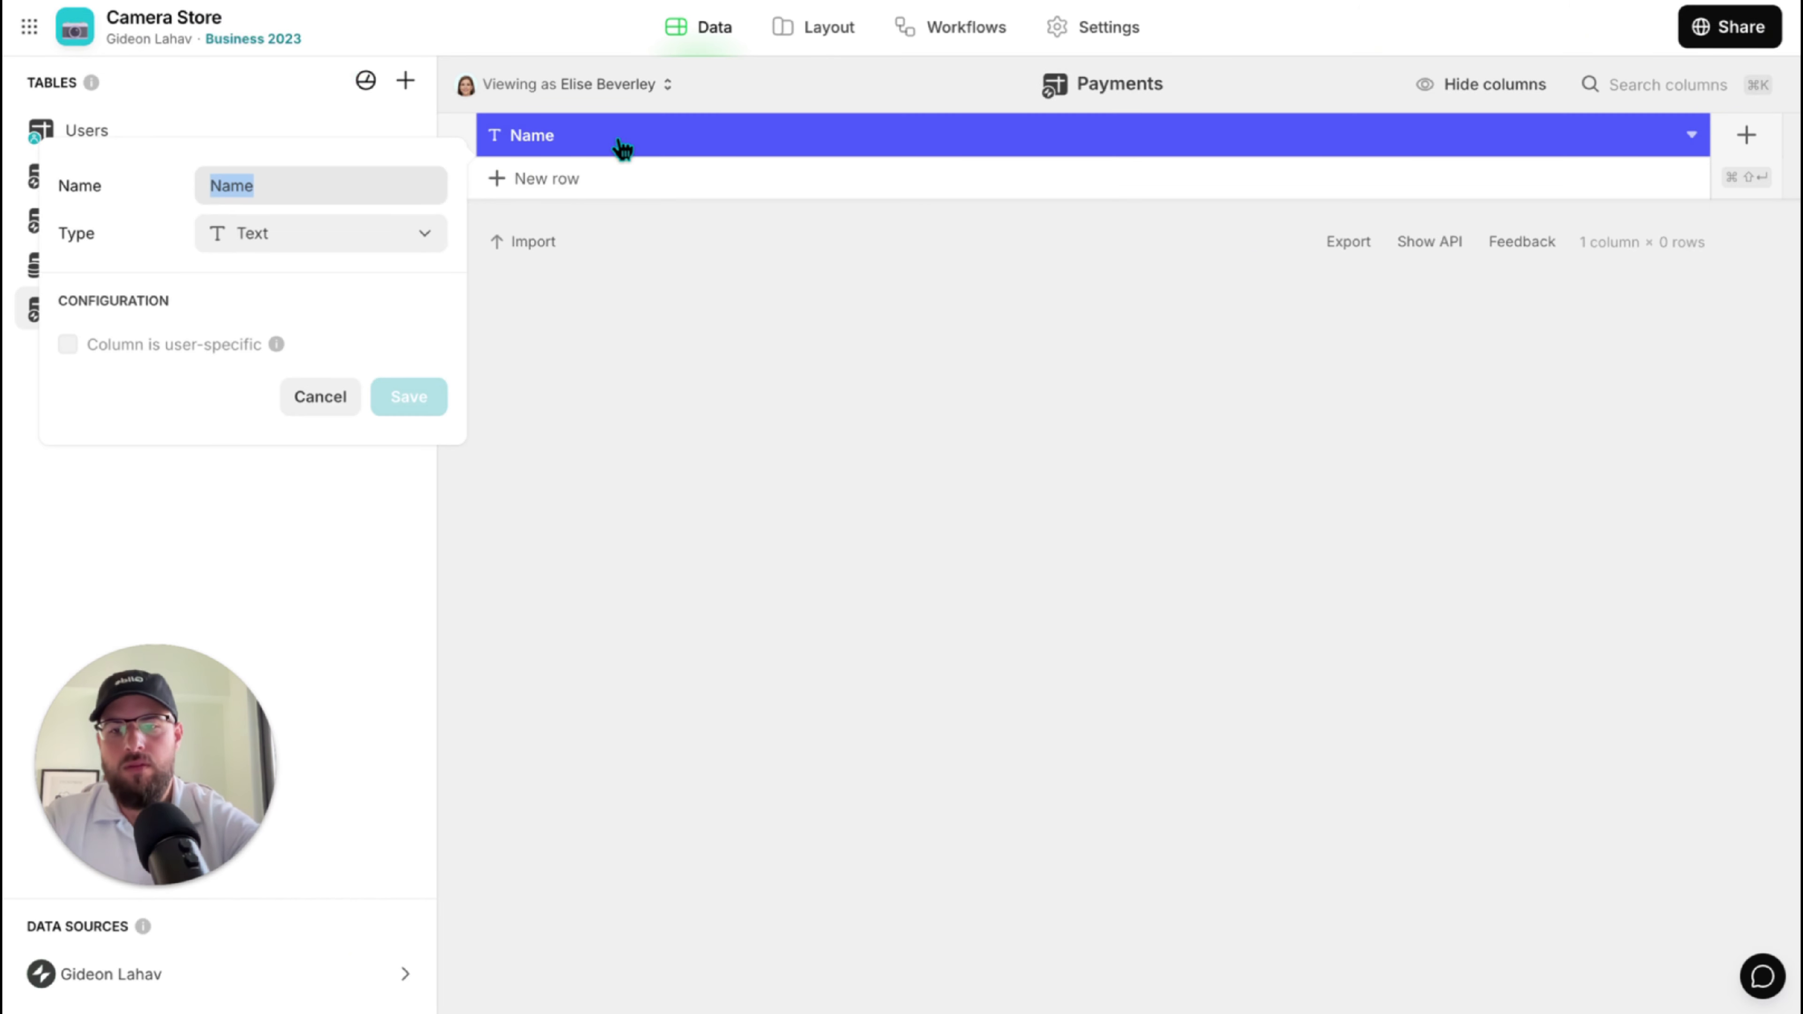
pyautogui.write('Cart ID')
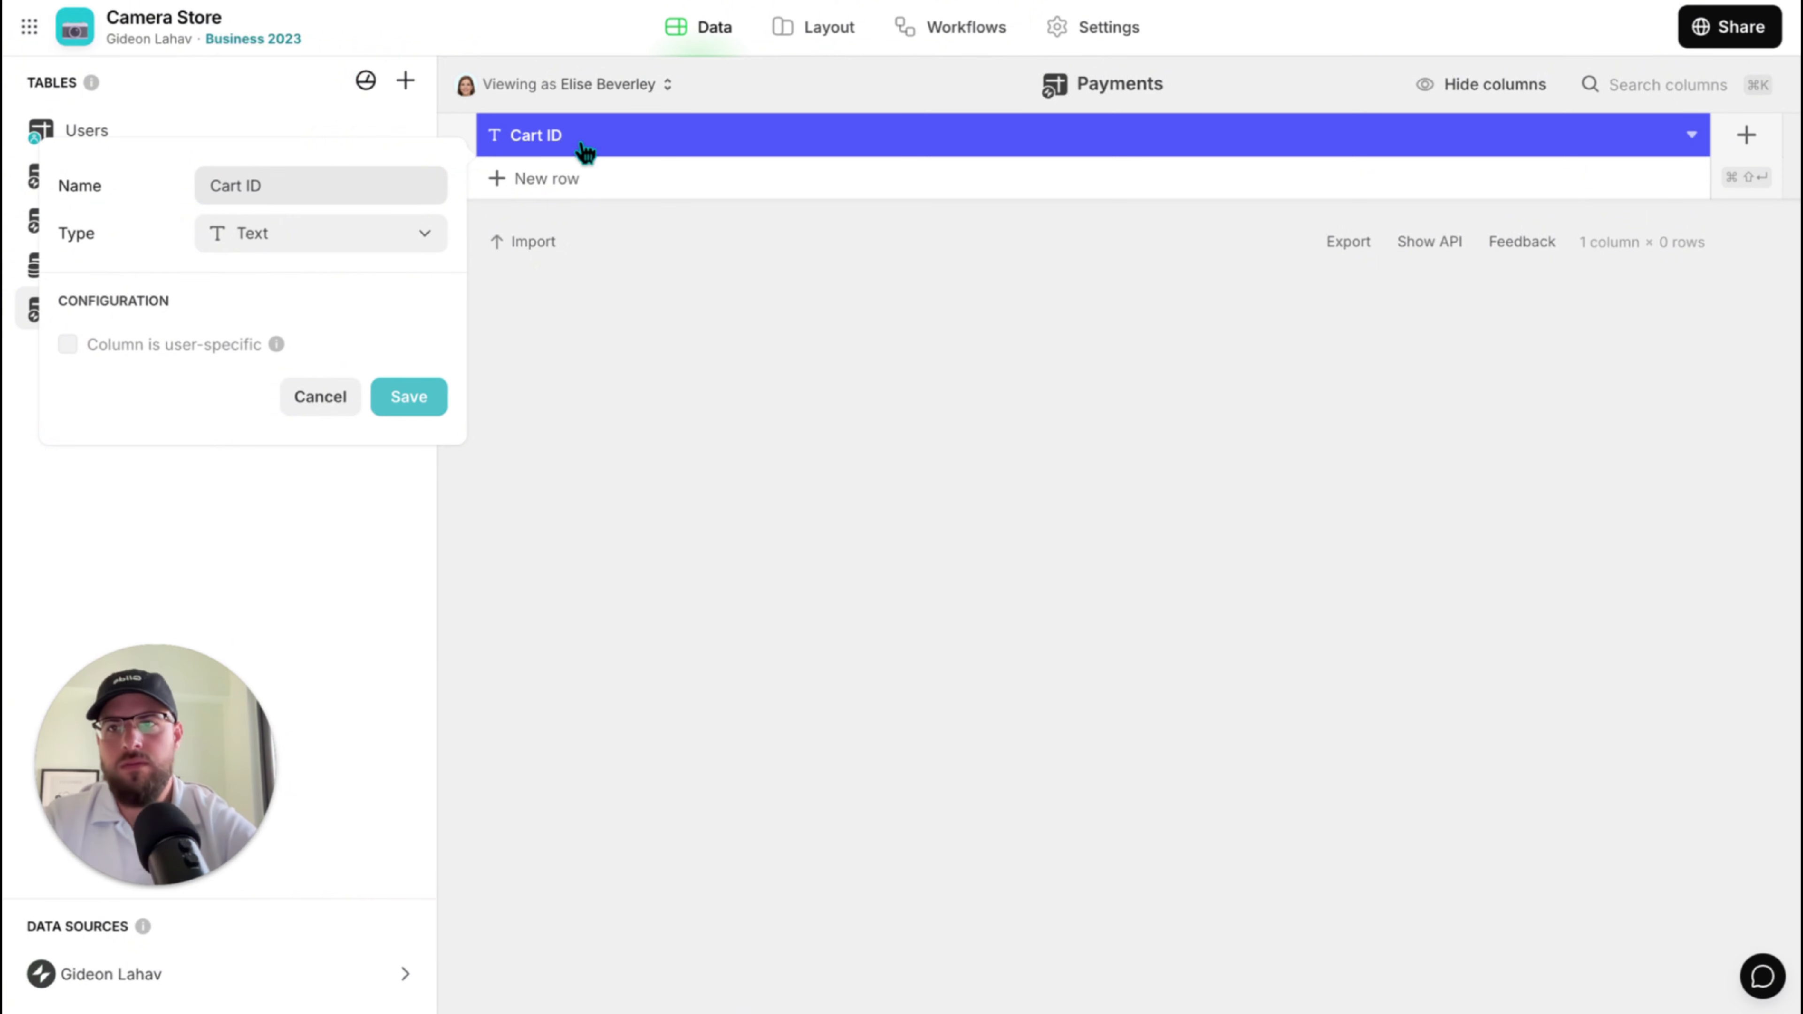
pyautogui.click(434, 395)
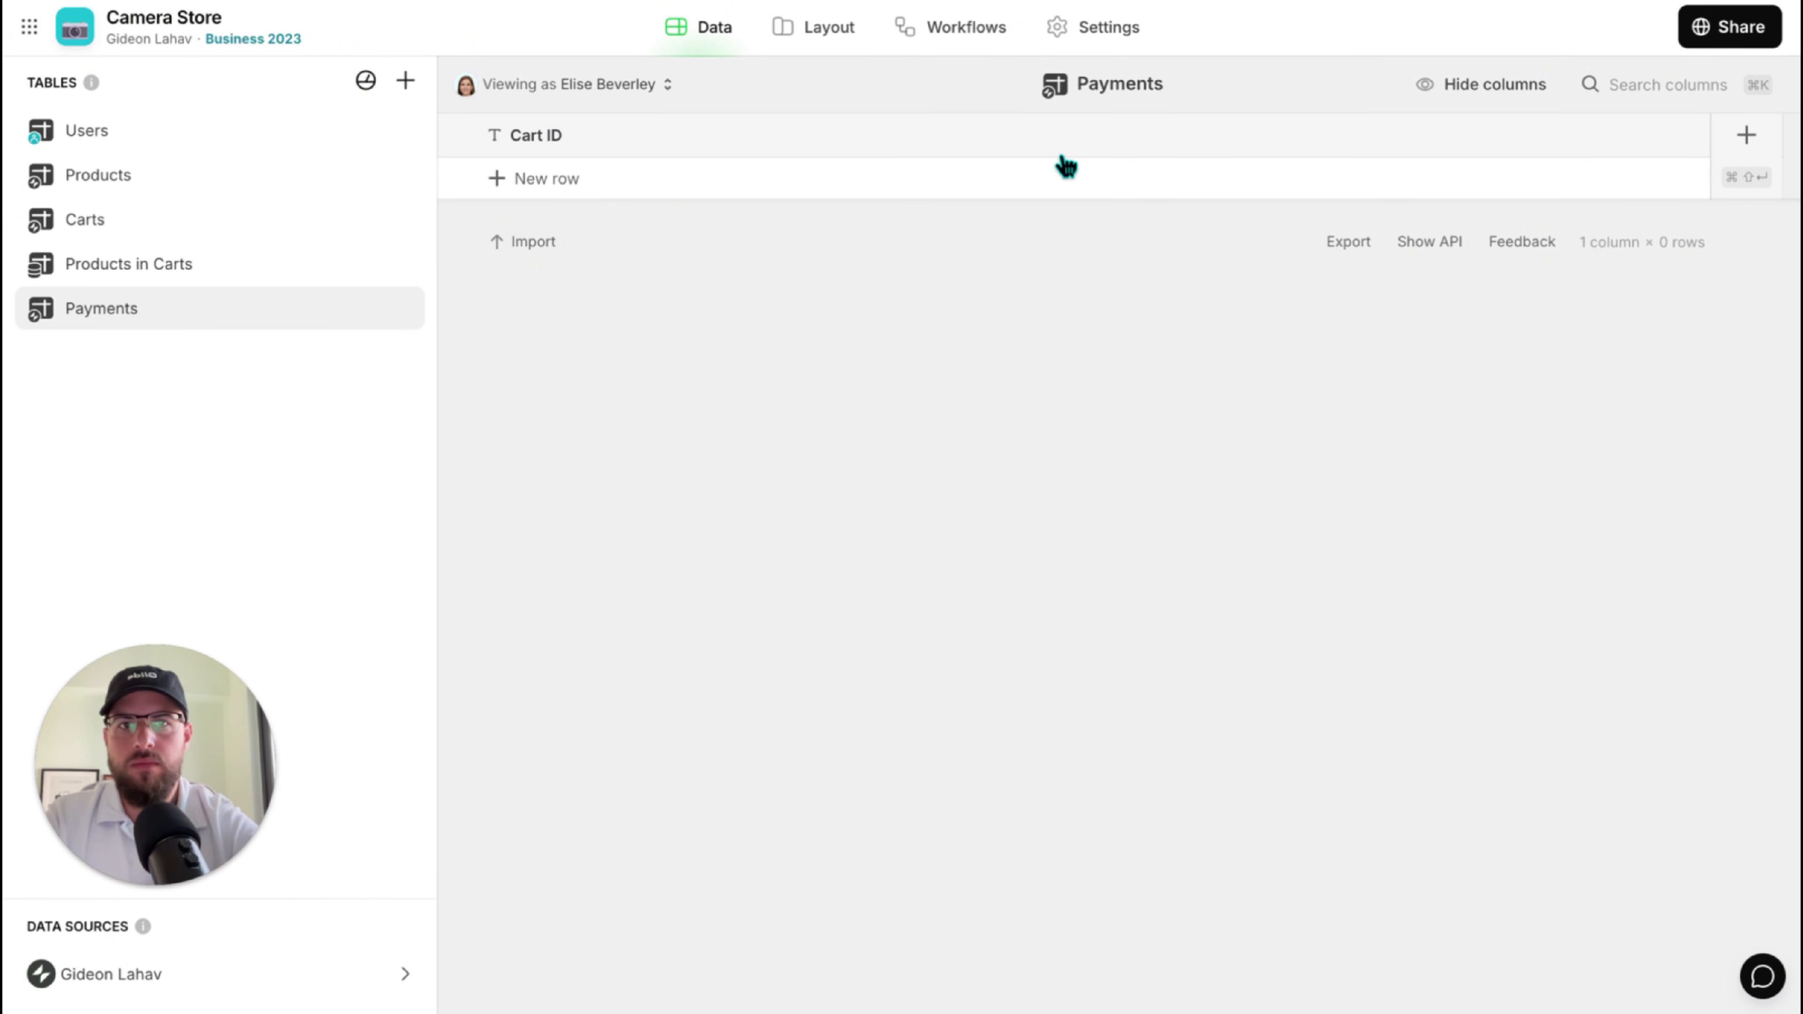
# Add a User email column of type Email to the Payments table.
pyautogui.click(1746, 136)
pyautogui.write('User email')
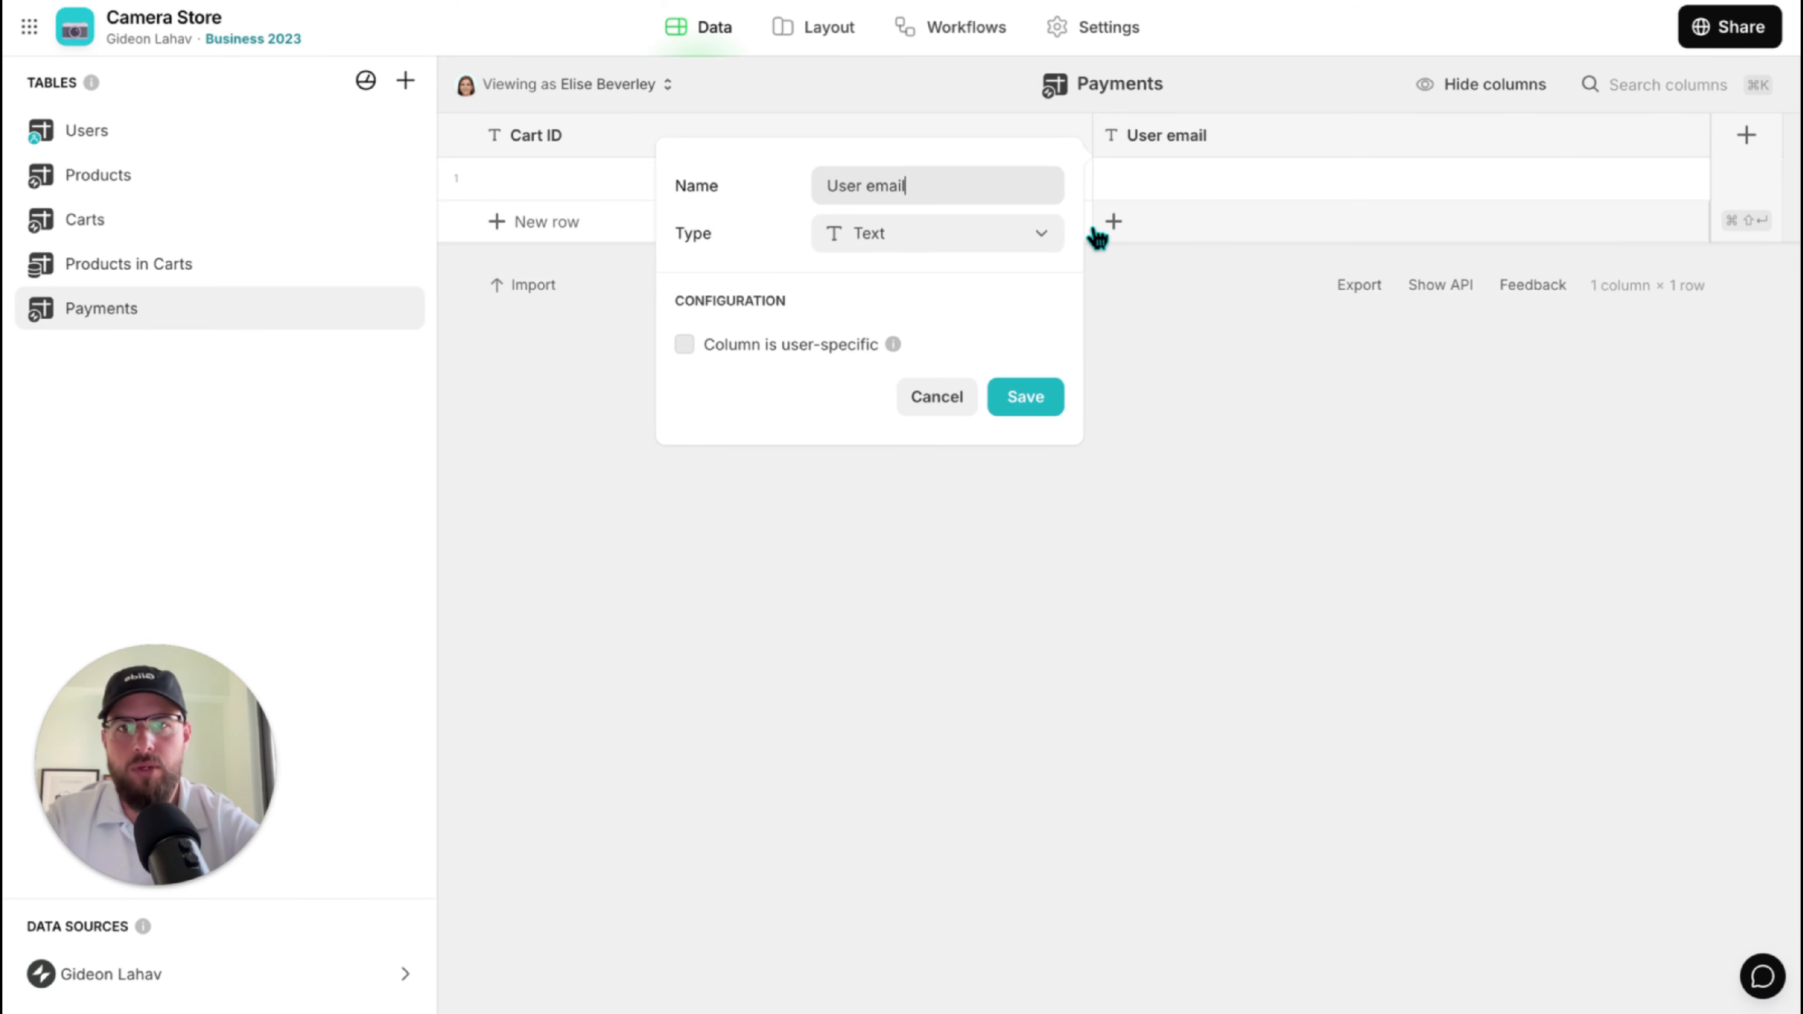
pyautogui.click(1036, 234)
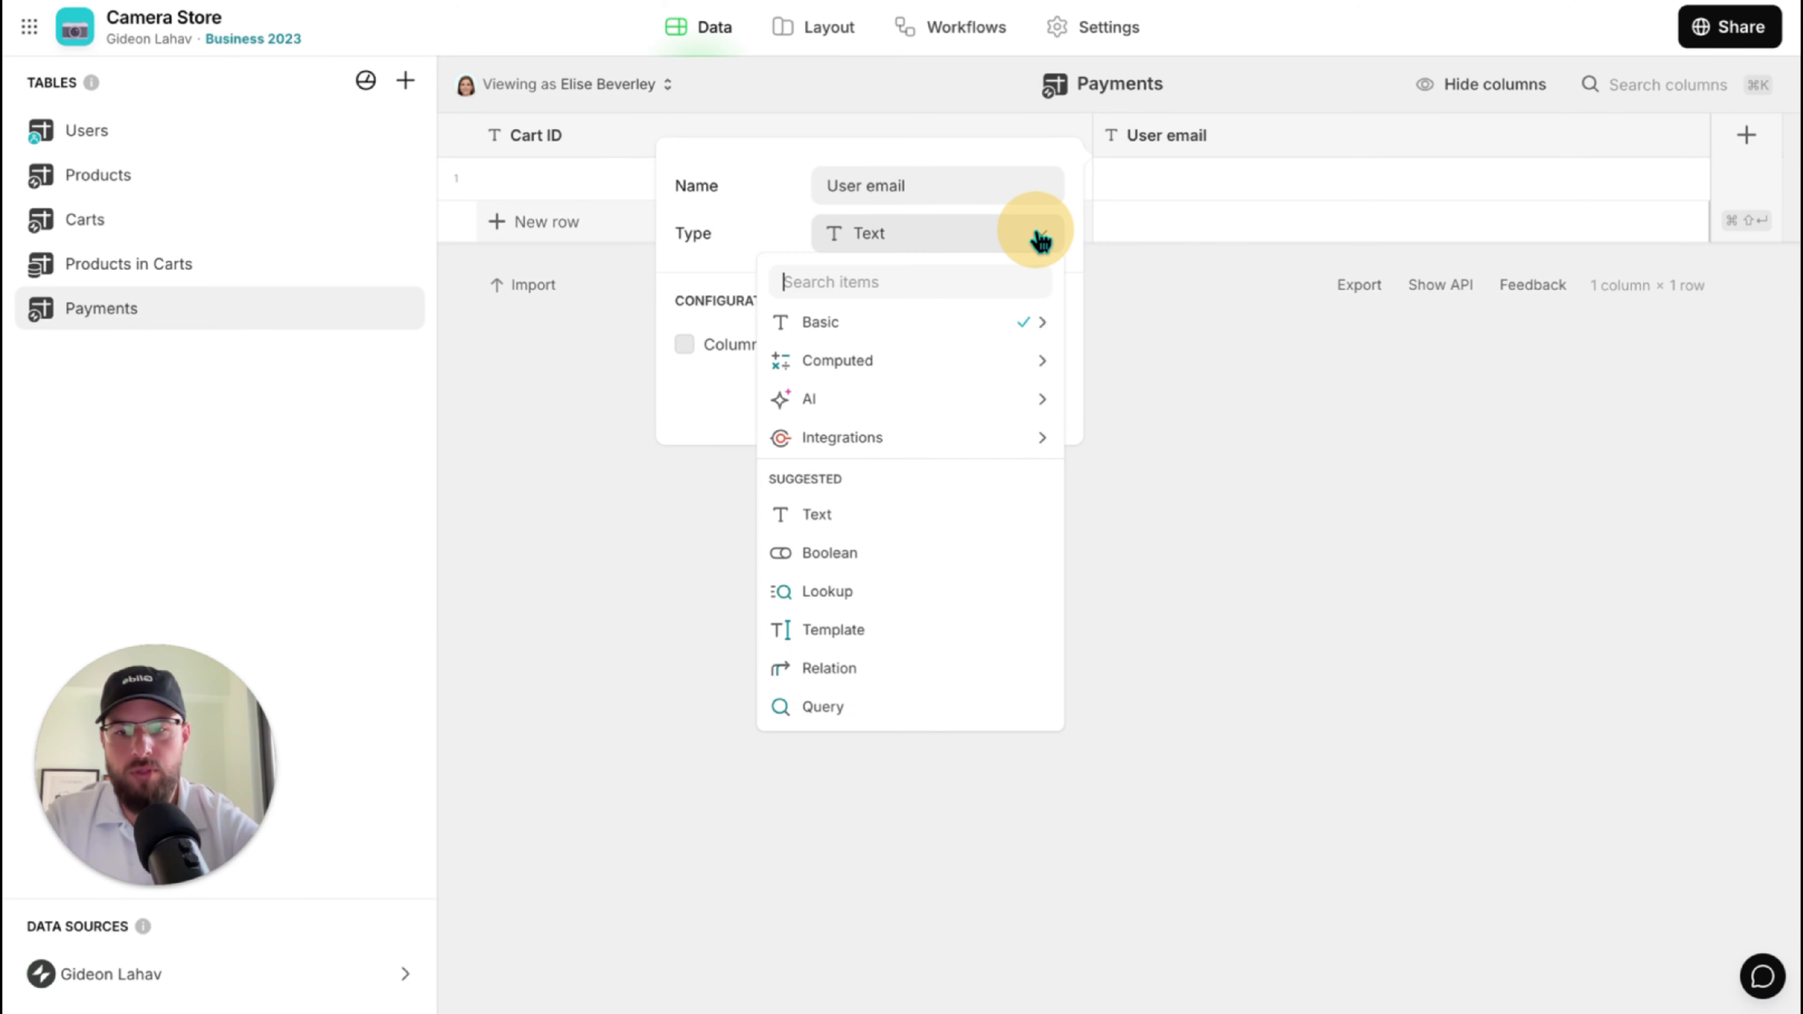
pyautogui.write('em')
pyautogui.press('Return')
pyautogui.click(1029, 399)
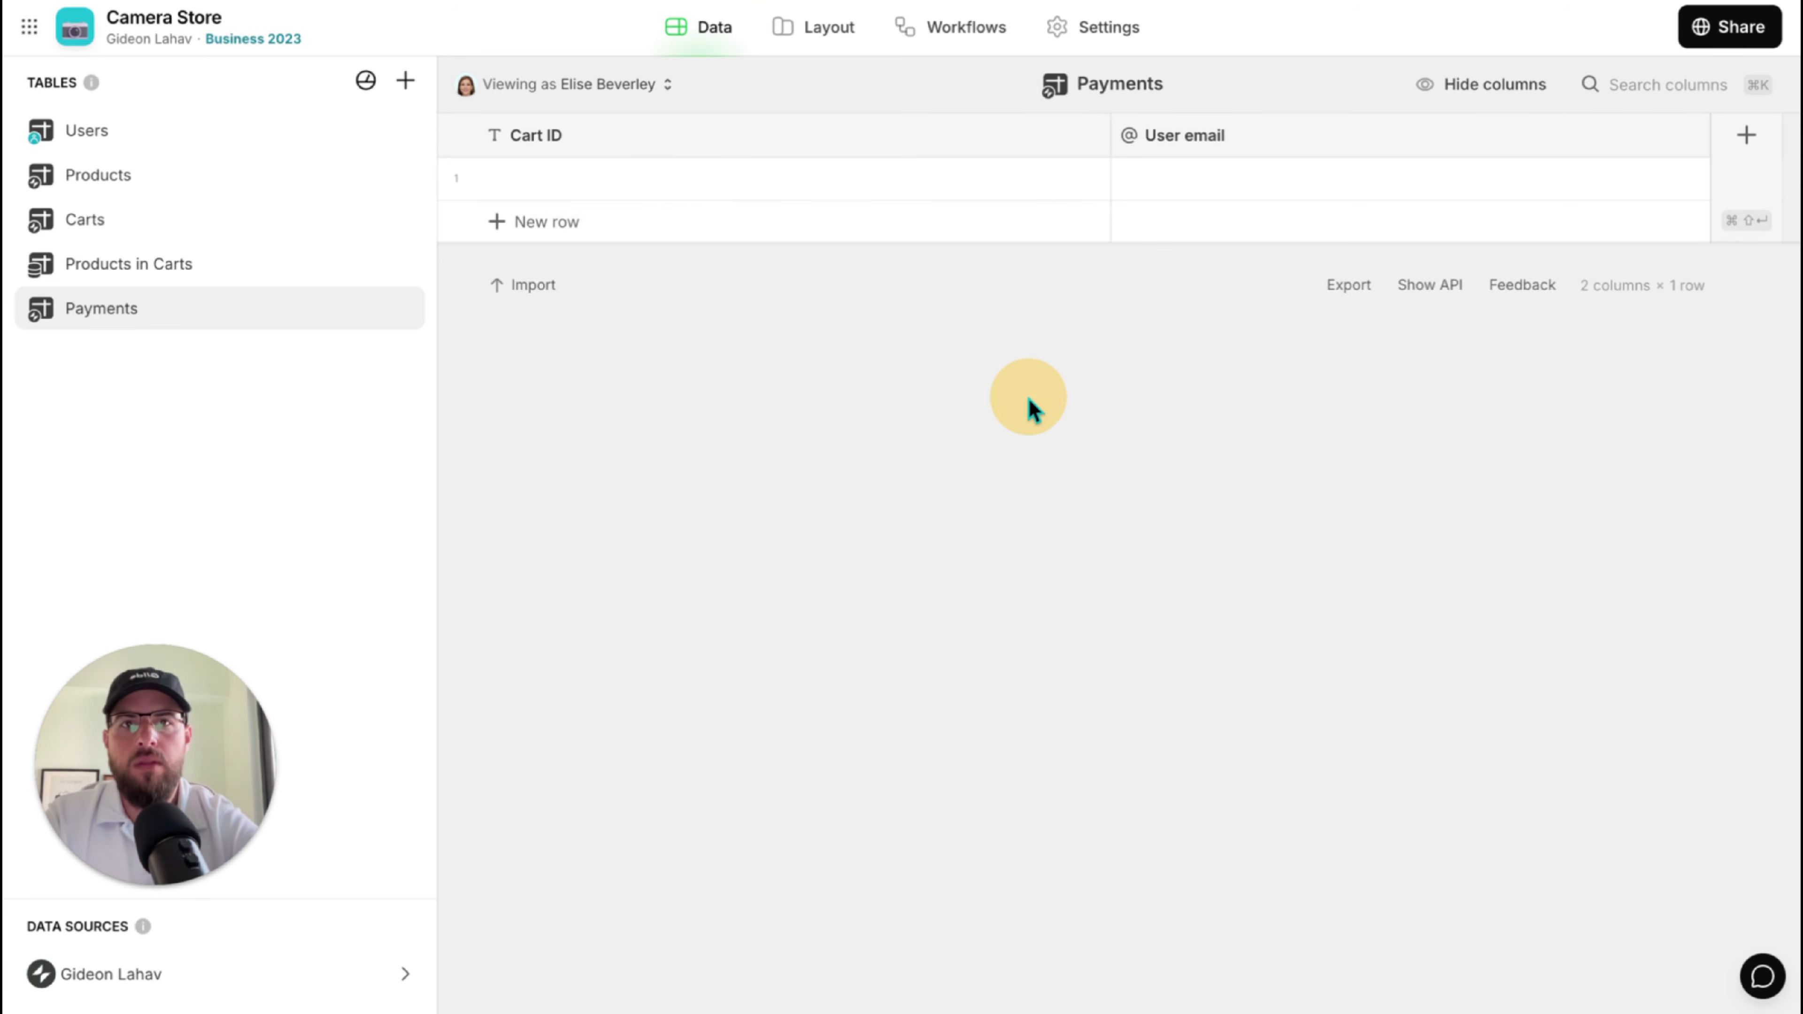
pyautogui.click(1238, 140)
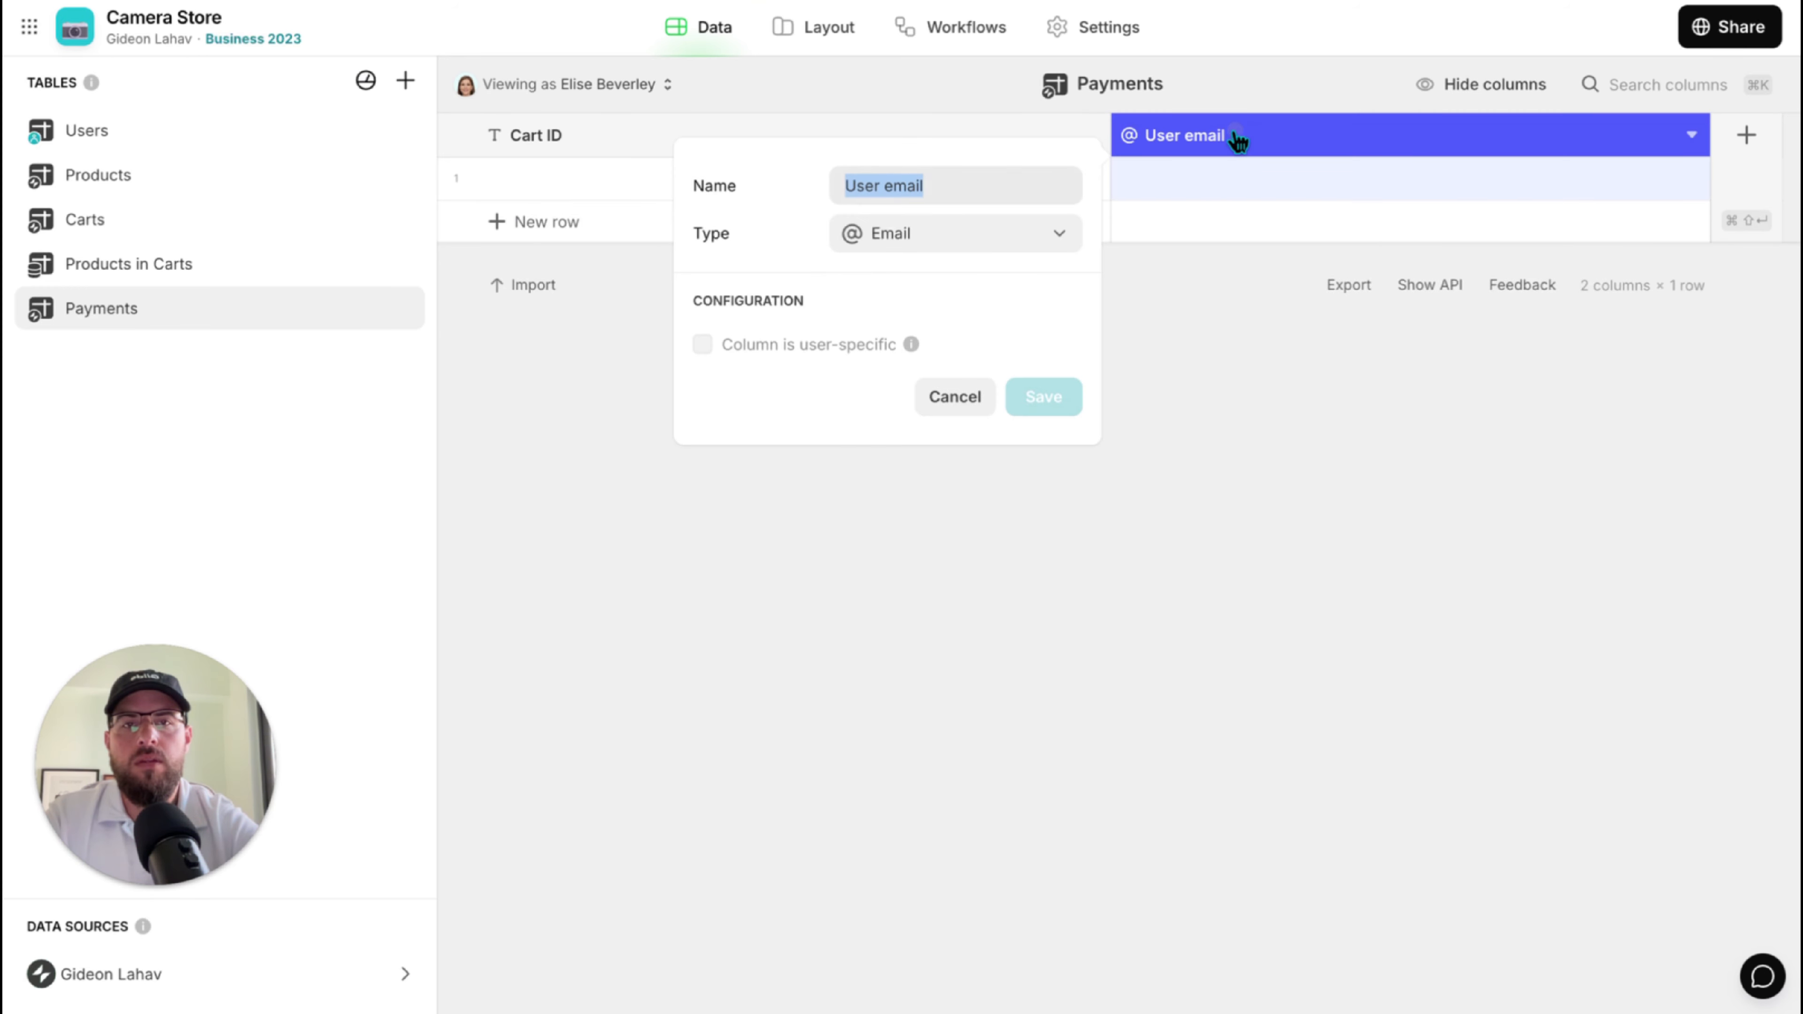
pyautogui.click(960, 397)
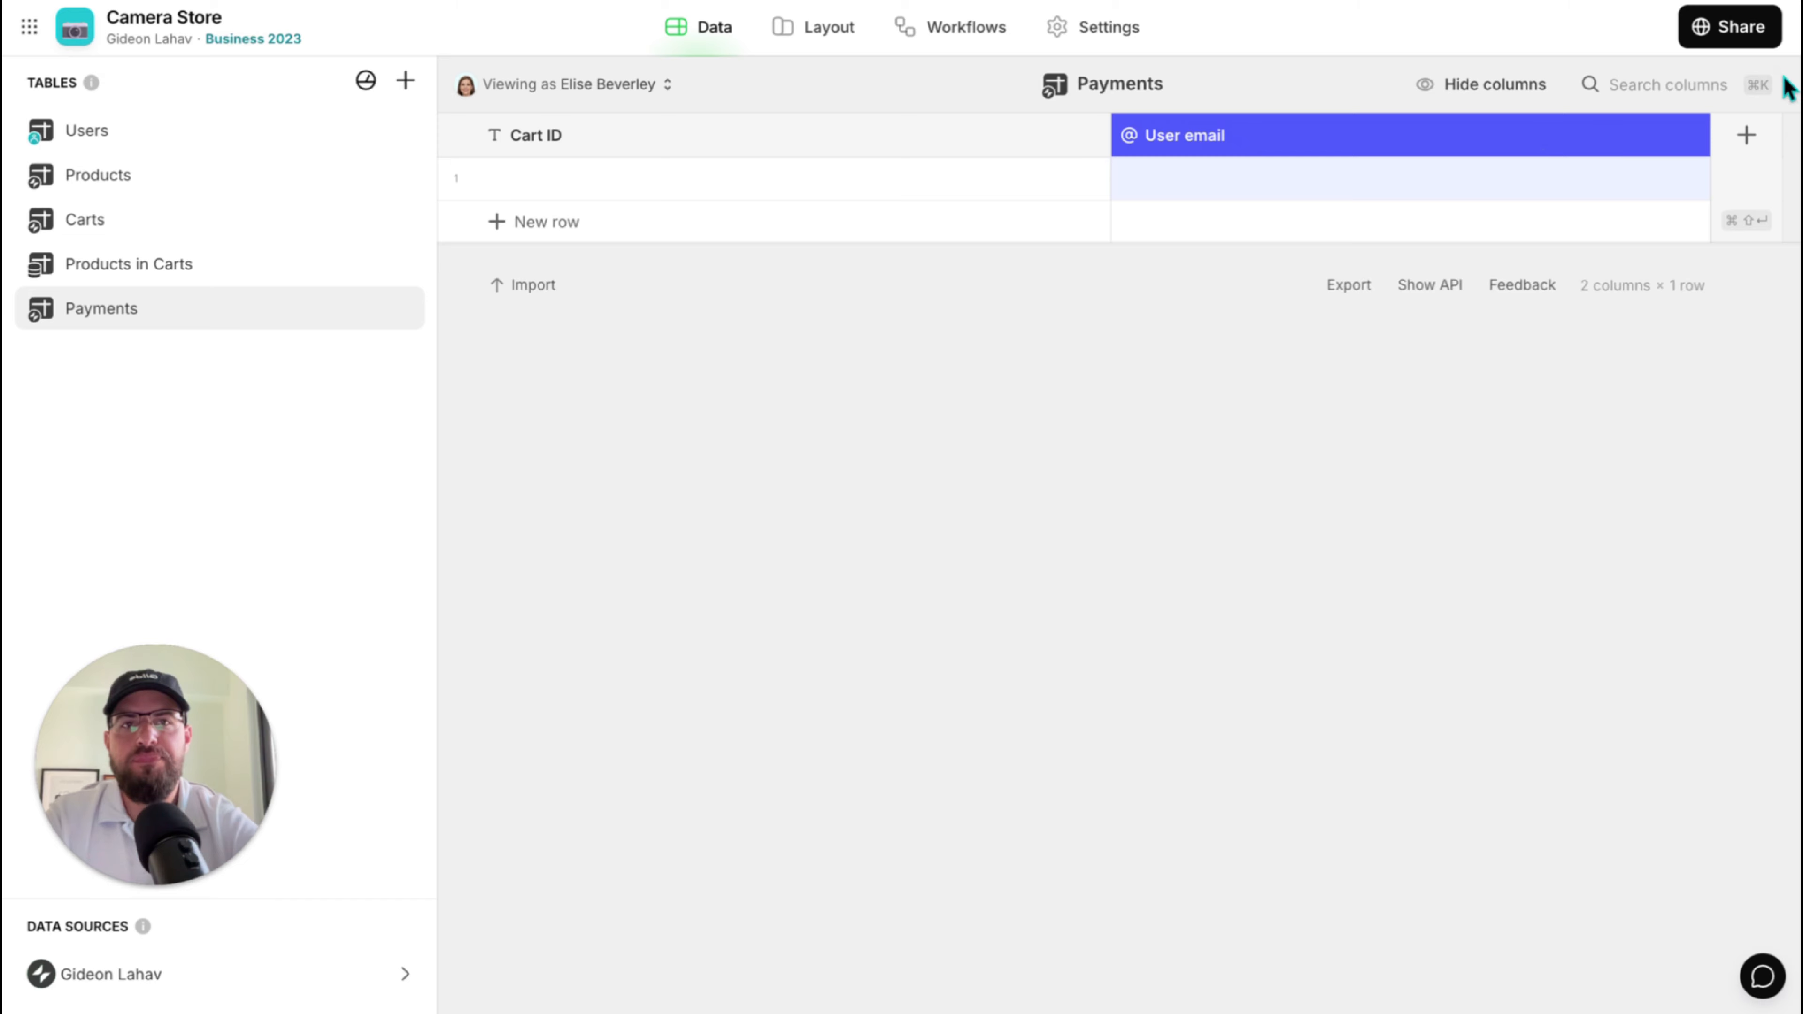
# Add a column named Time stmap of type Date & Time to the Payments table.
pyautogui.click(1766, 138)
pyautogui.write('Time stmap')
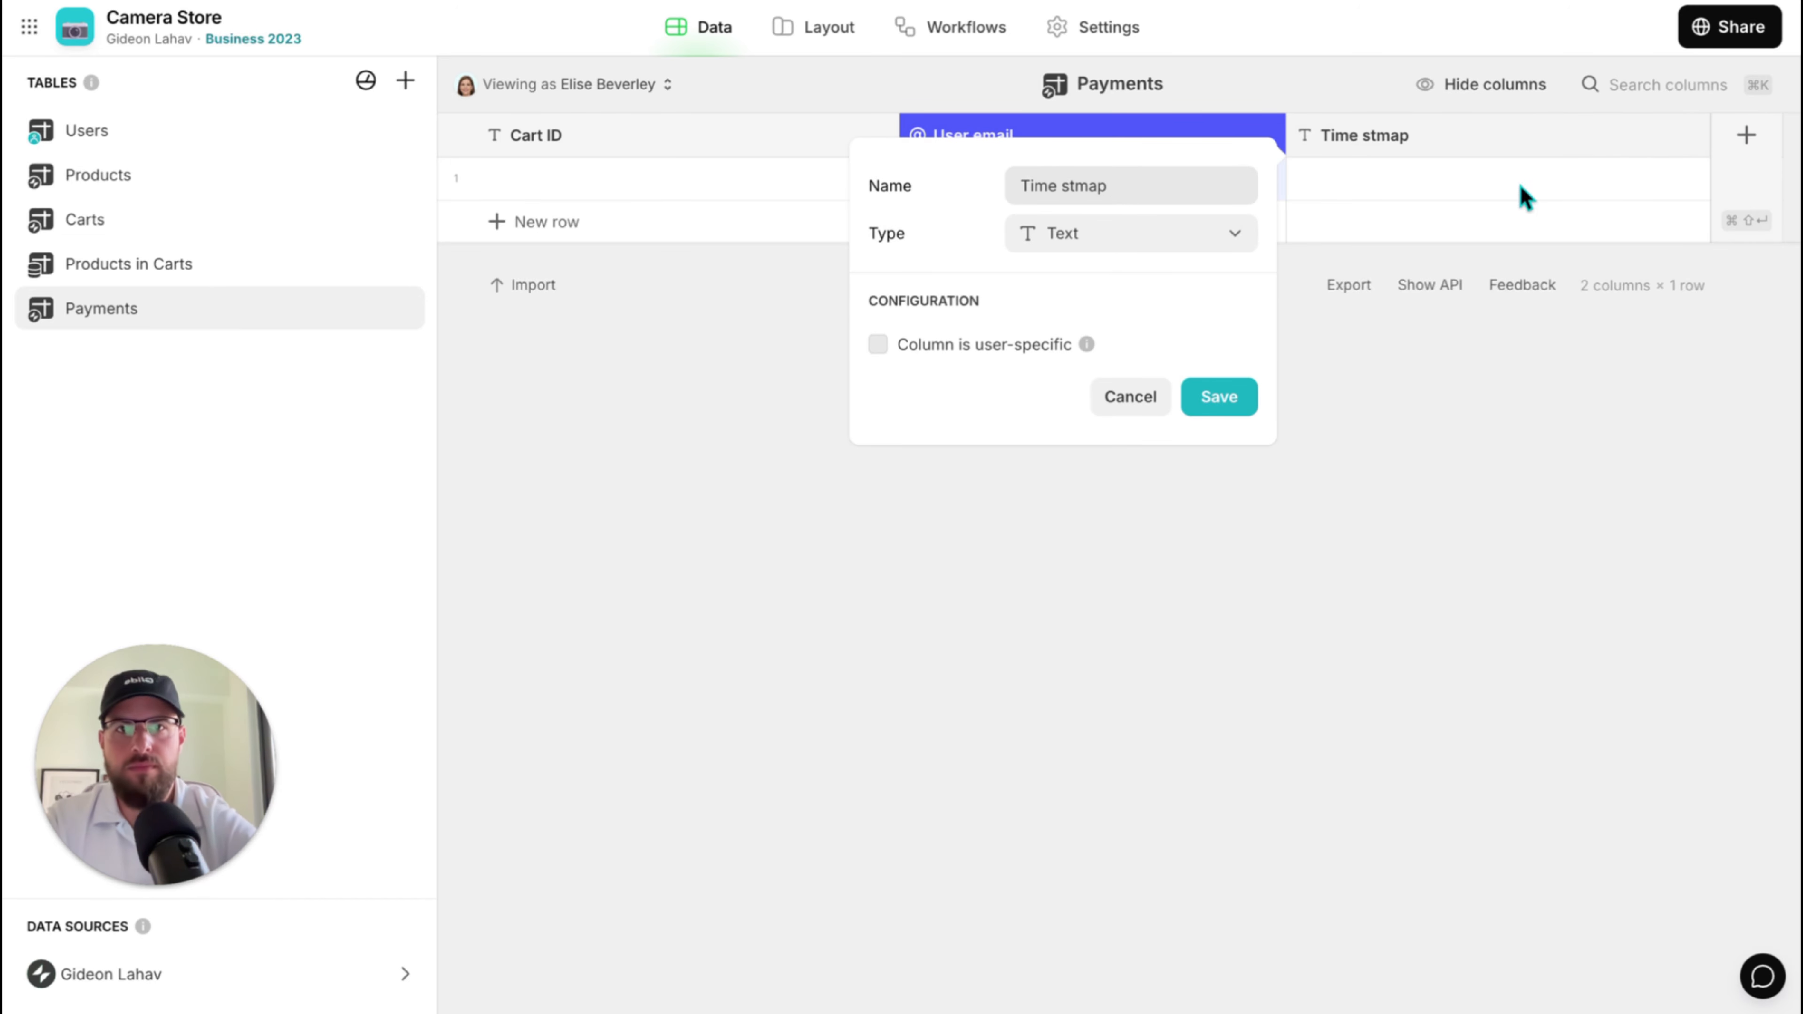
pyautogui.click(1215, 233)
pyautogui.write('da')
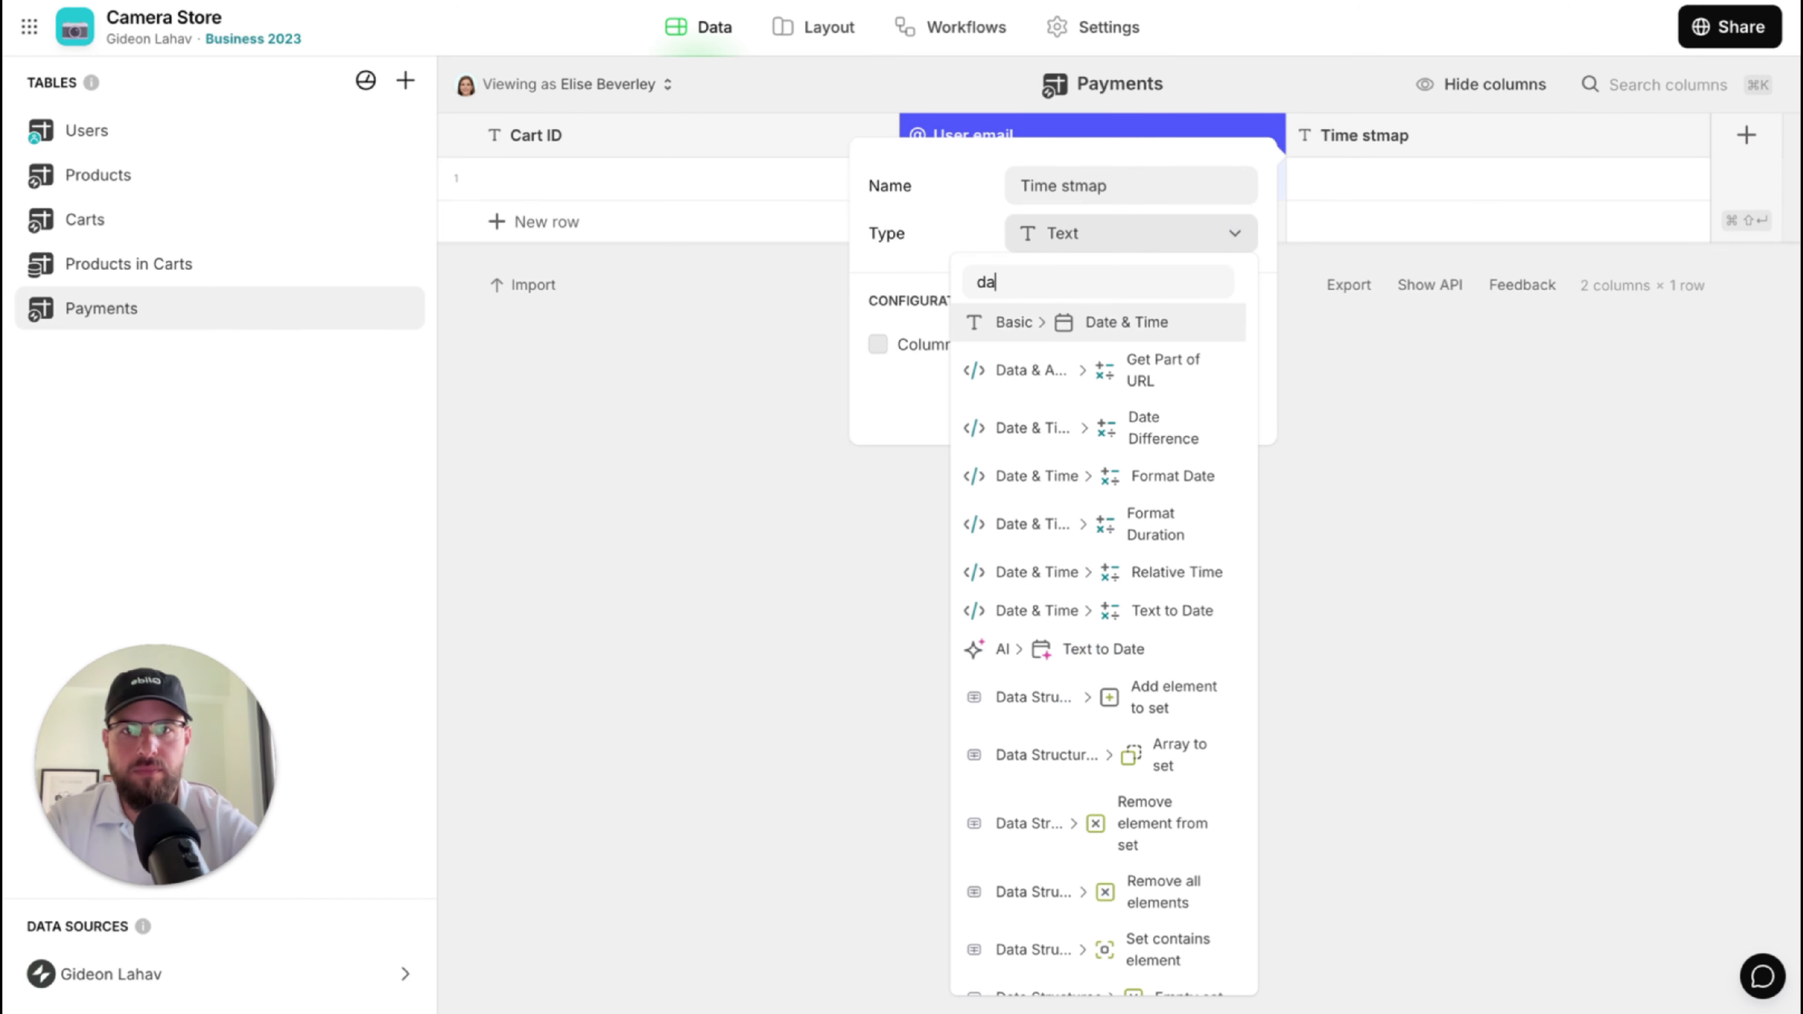
pyautogui.press('Return')
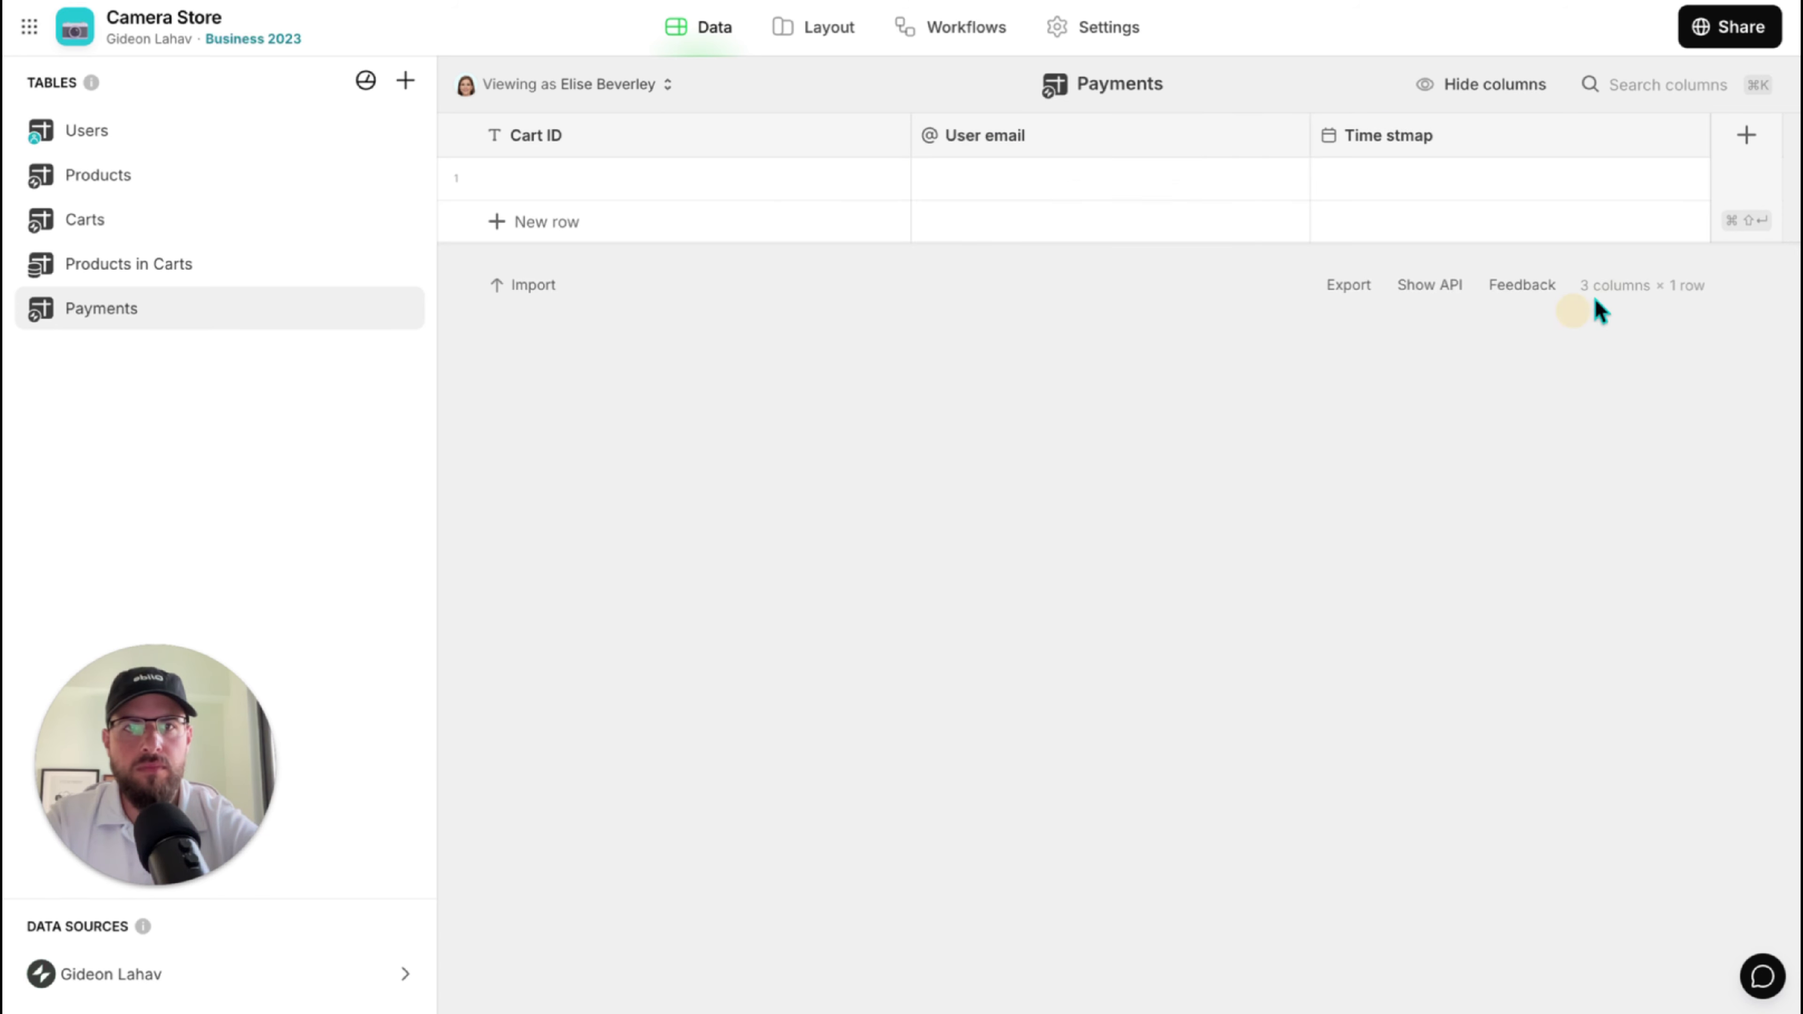
# Add a column named Actual Price Paid of type Number to the Payments table.
pyautogui.click(1757, 135)
pyautogui.click(1000, 565)
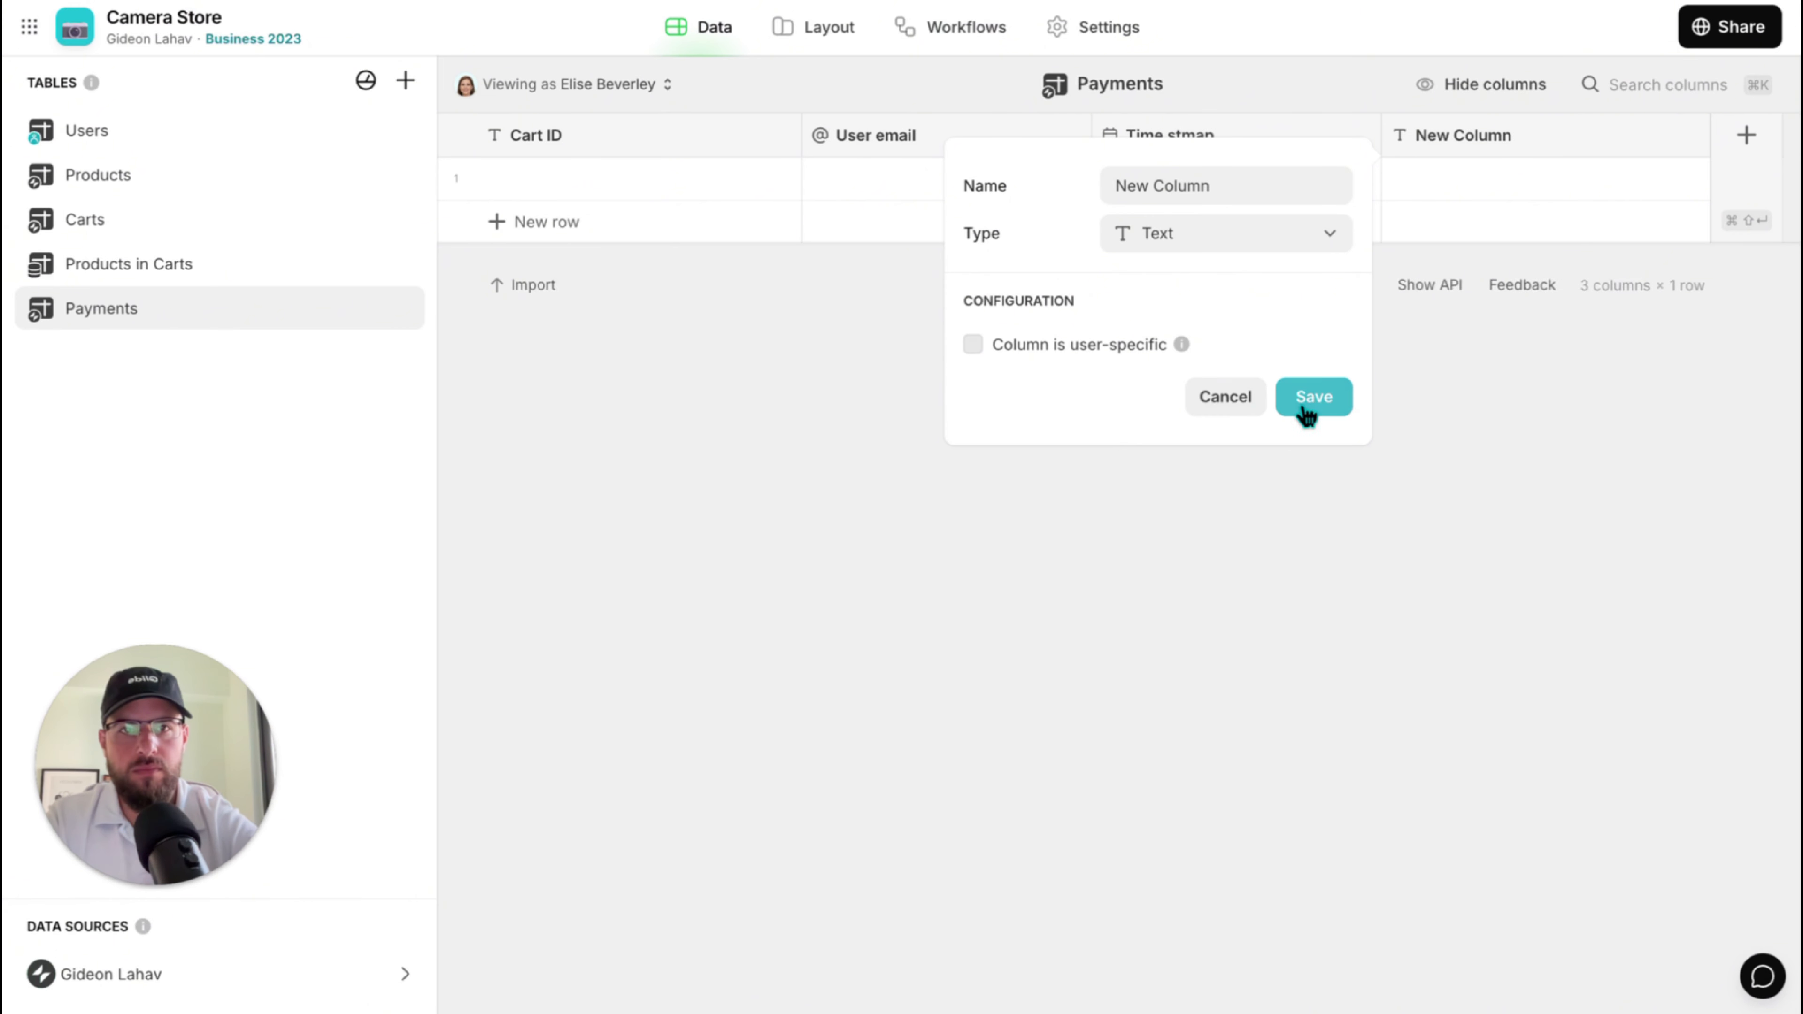
pyautogui.click(1313, 397)
pyautogui.click(1521, 136)
pyautogui.click(1521, 137)
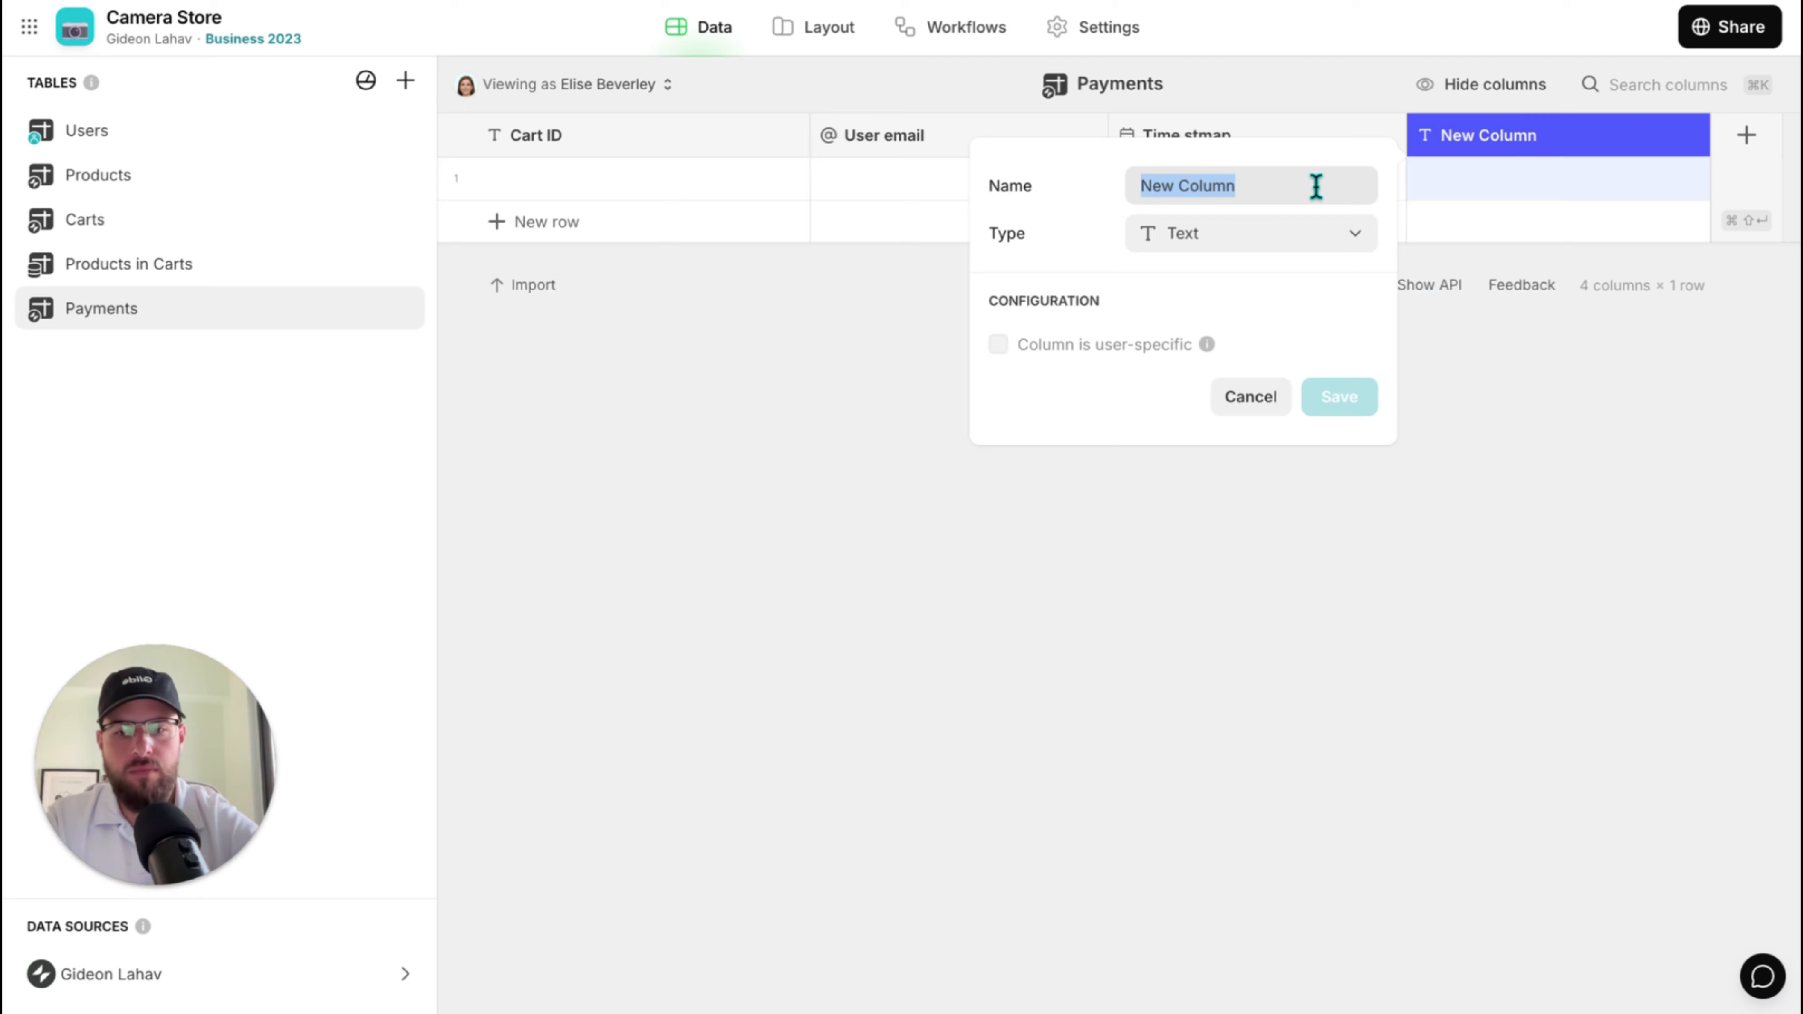
pyautogui.write('Actual Pri')
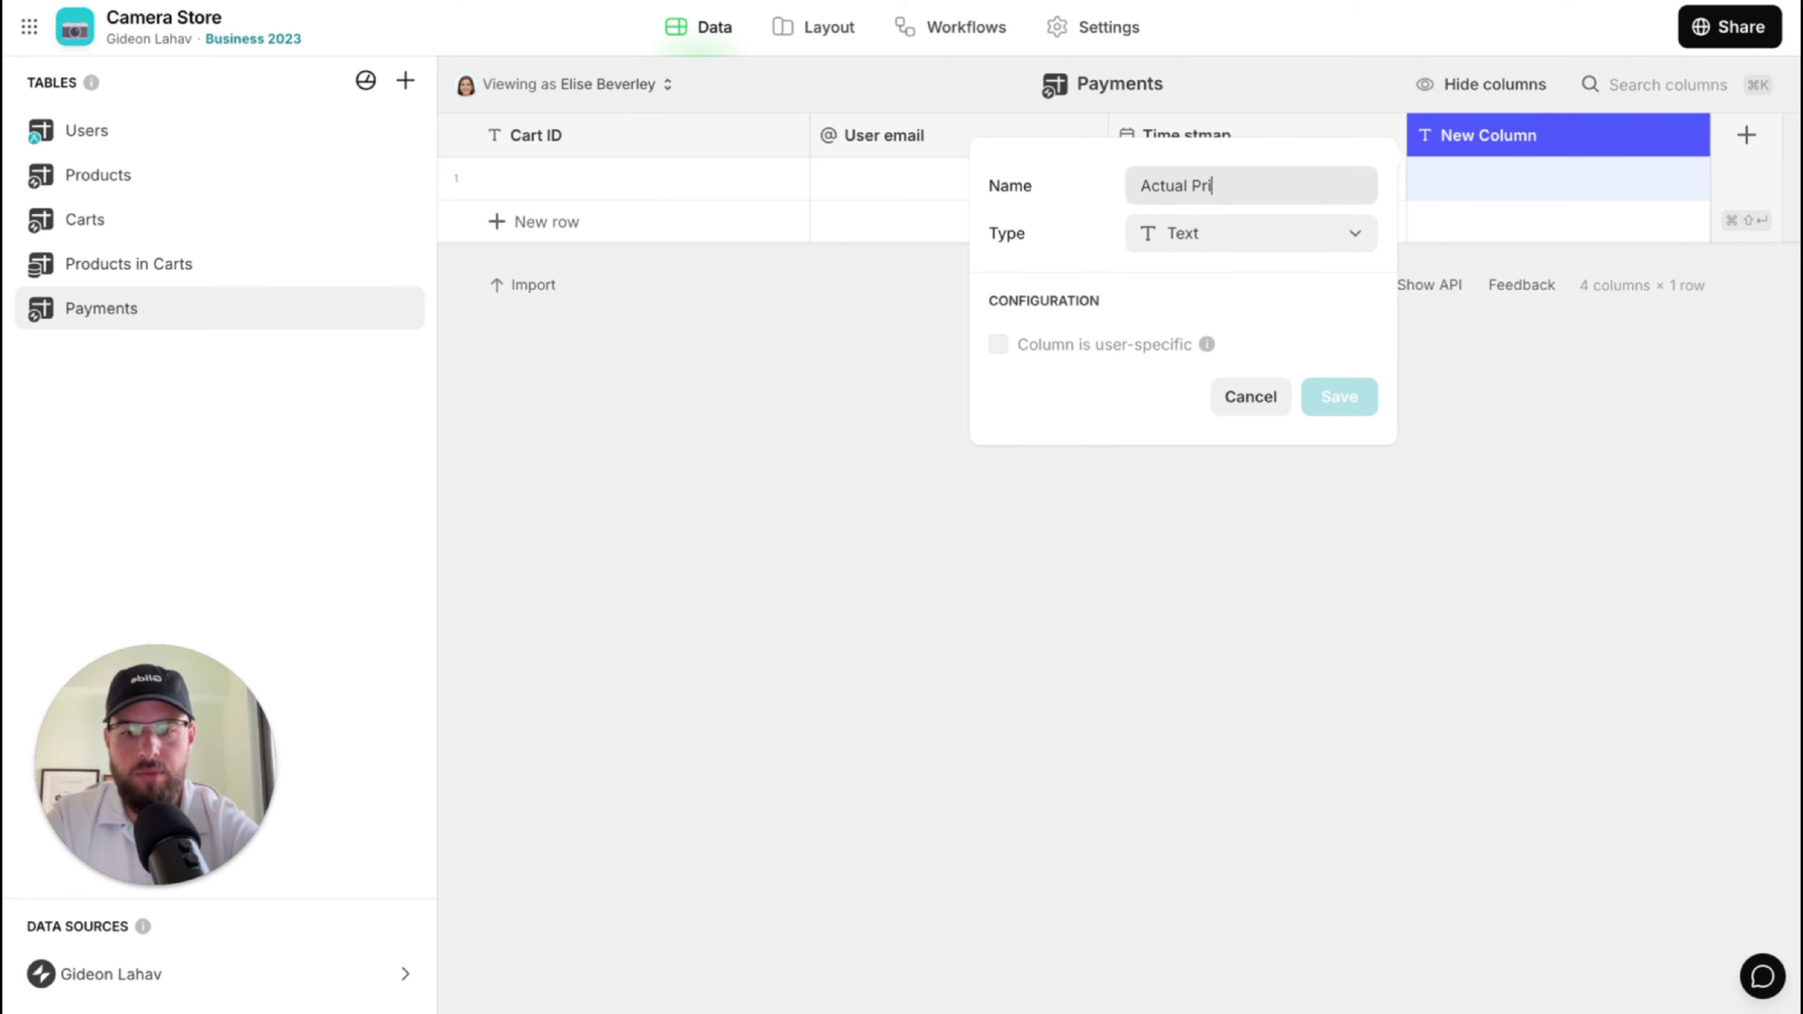
pyautogui.write('ce Paid')
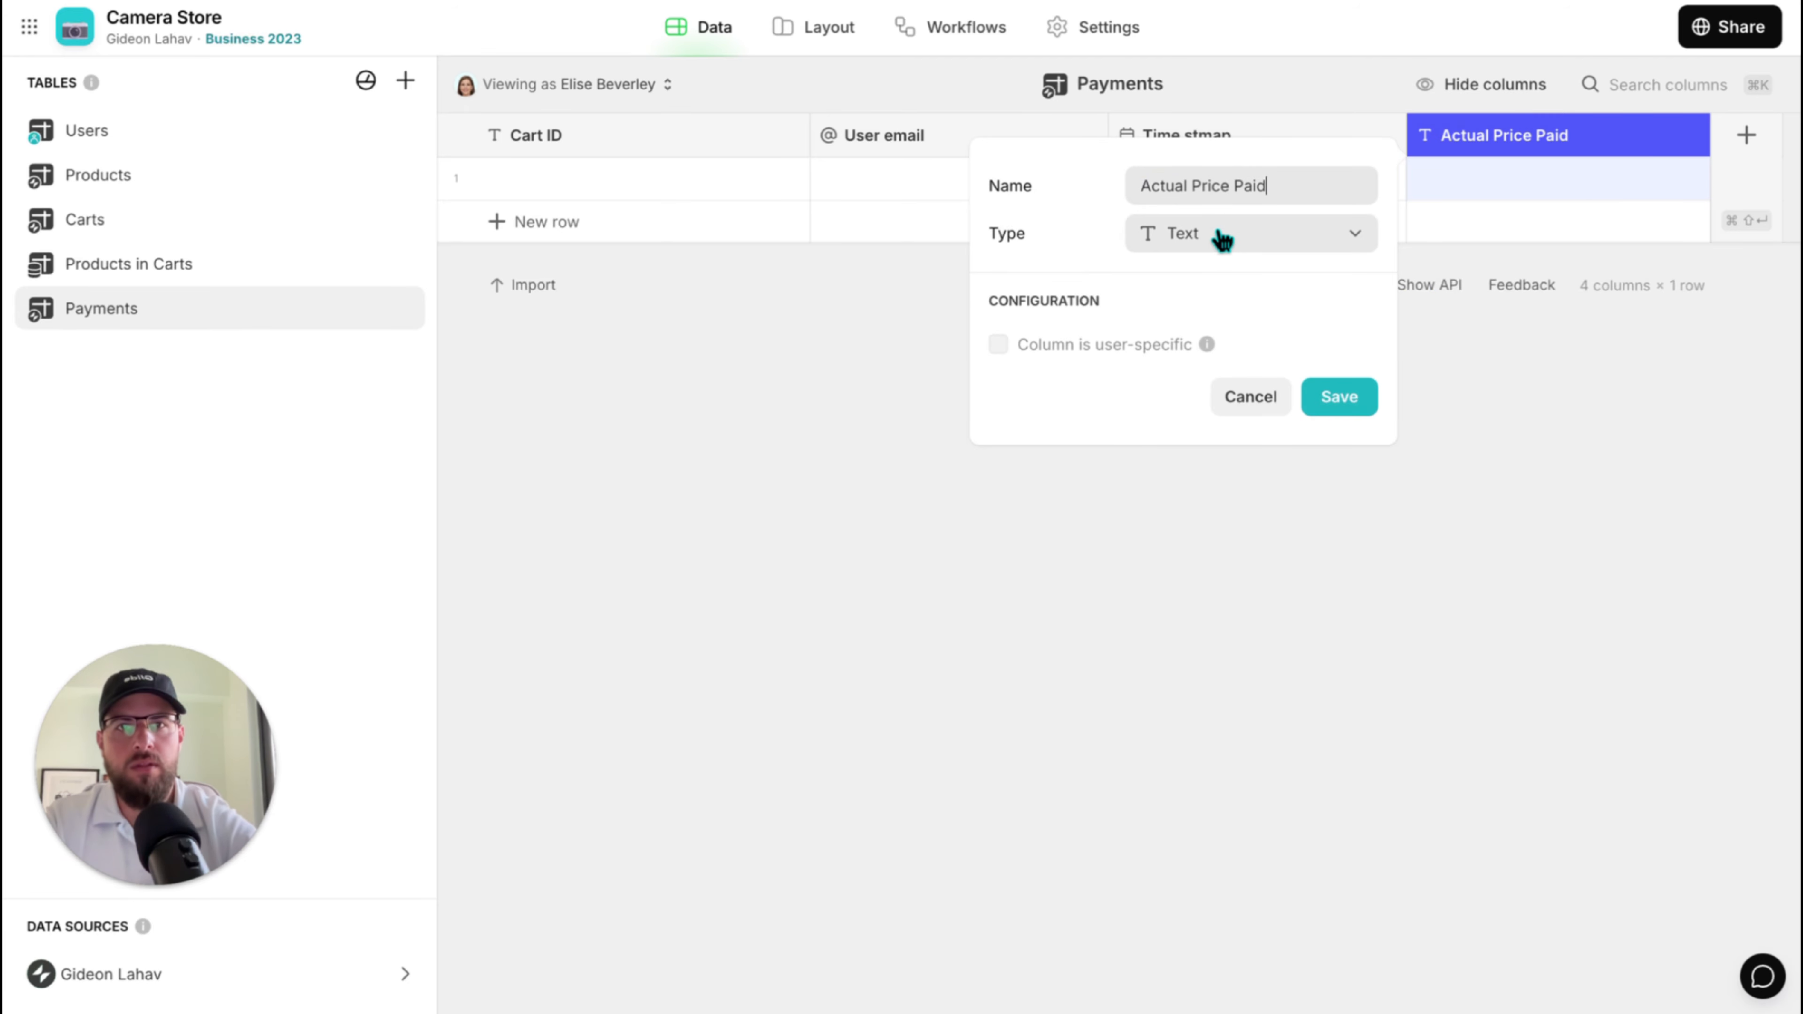
pyautogui.click(1222, 235)
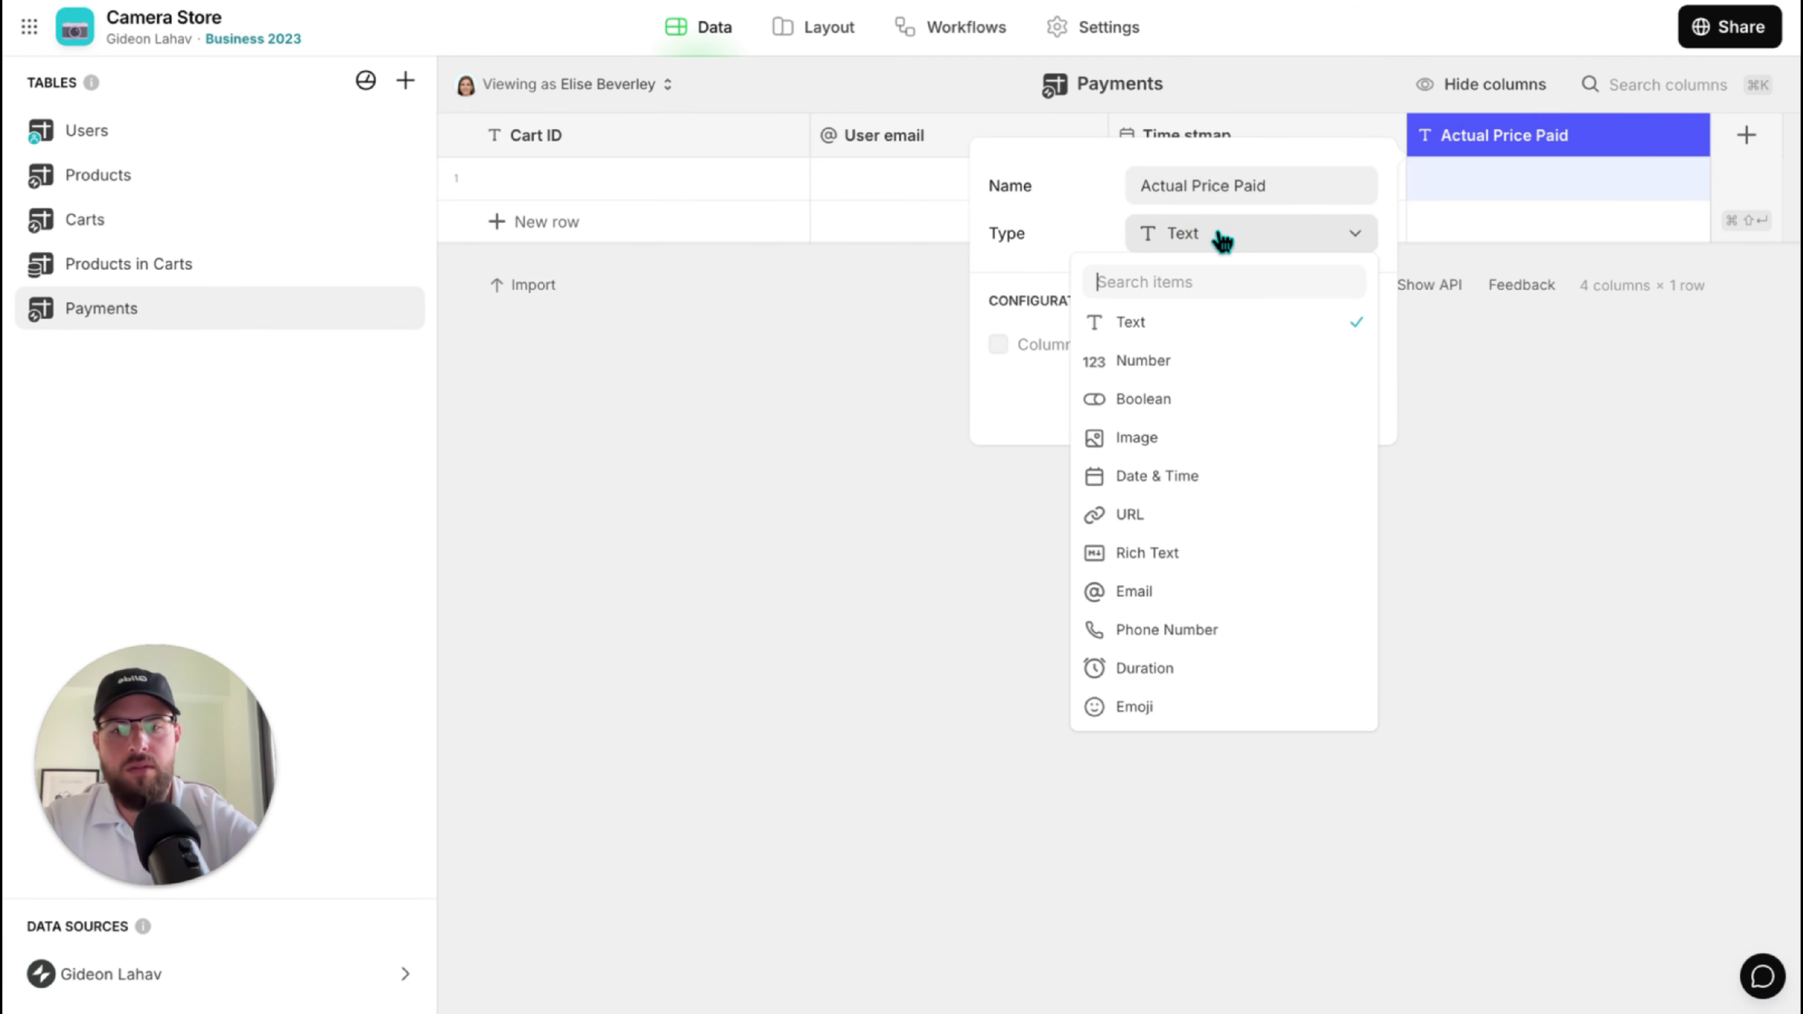
pyautogui.click(1203, 362)
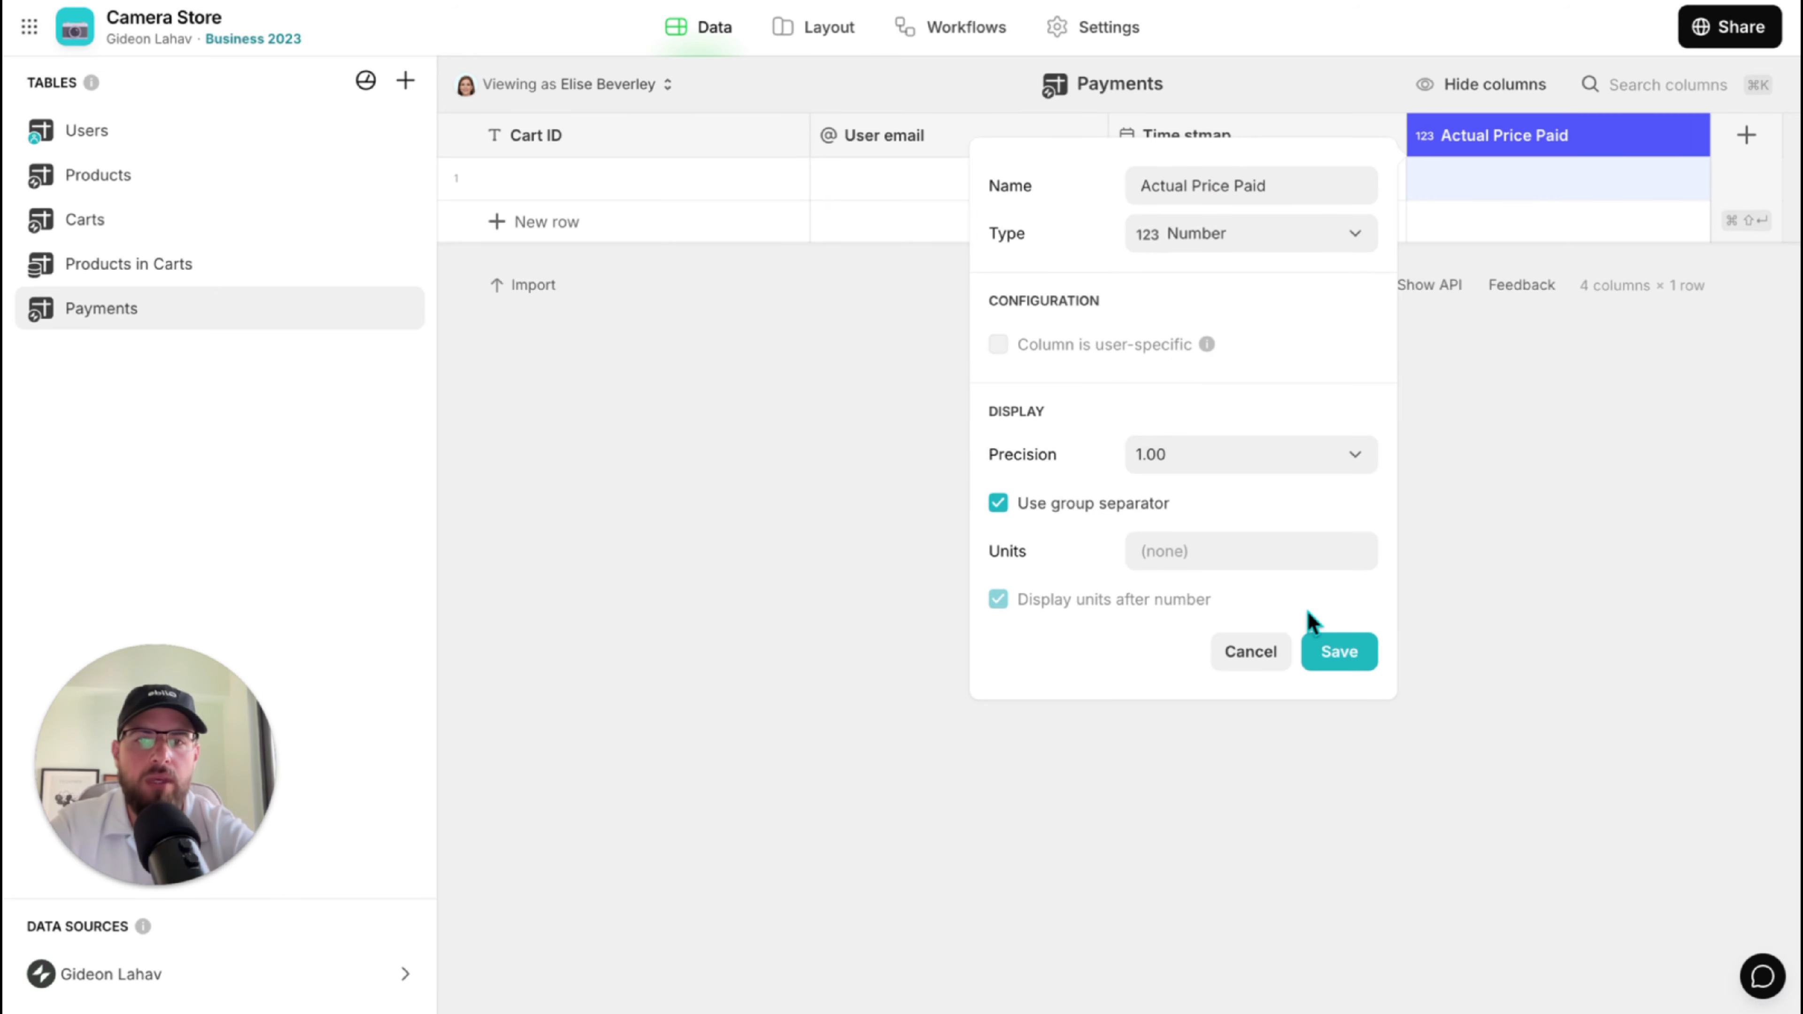
pyautogui.click(1325, 647)
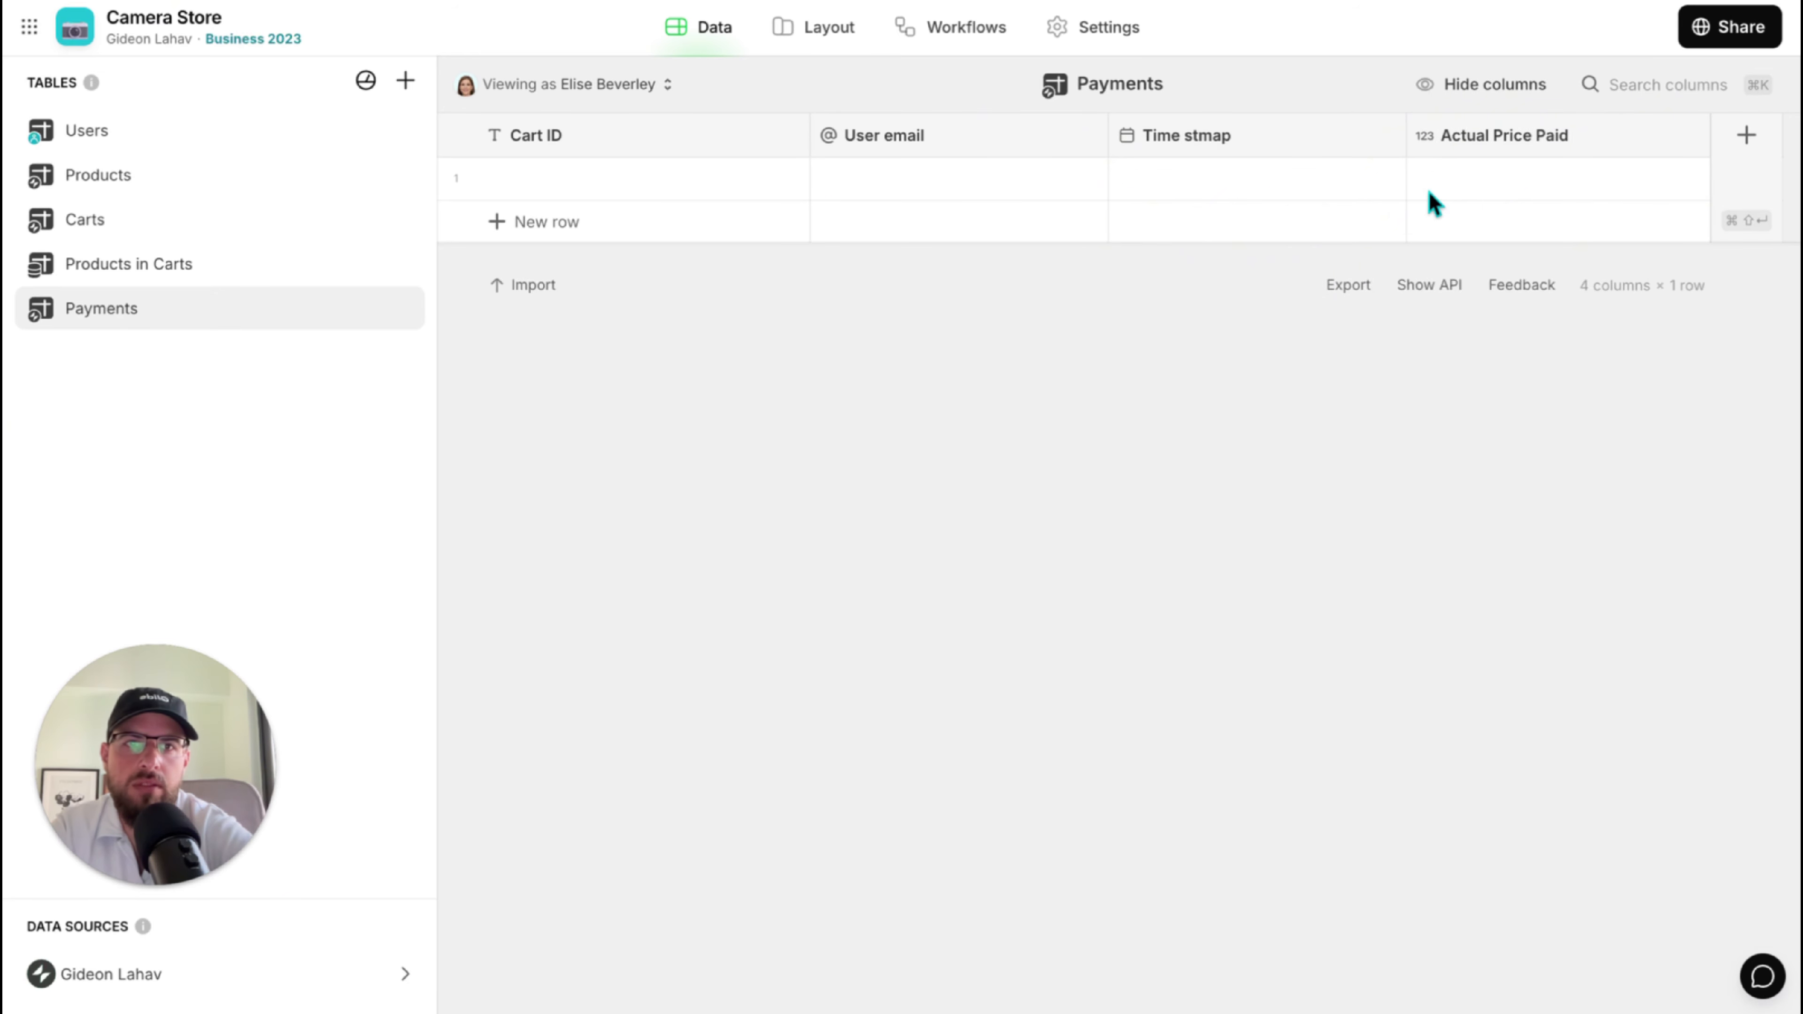
pyautogui.click(728, 183)
pyautogui.click(852, 185)
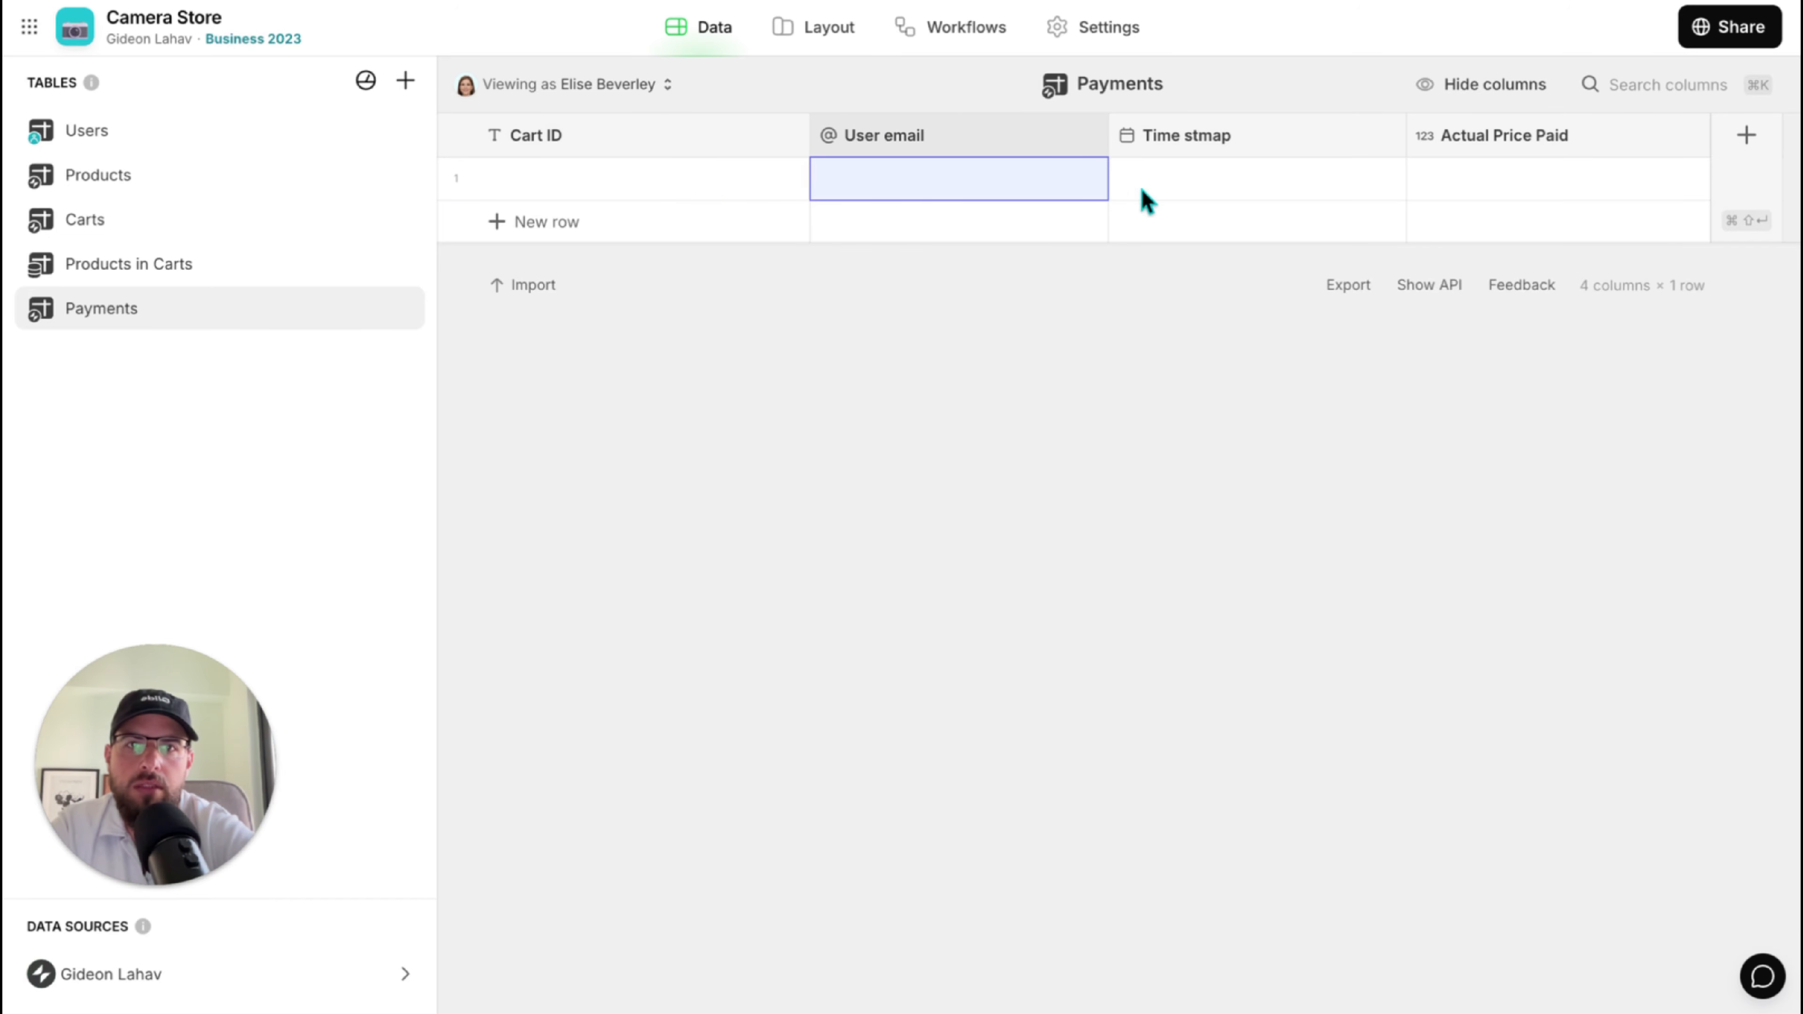
pyautogui.click(745, 186)
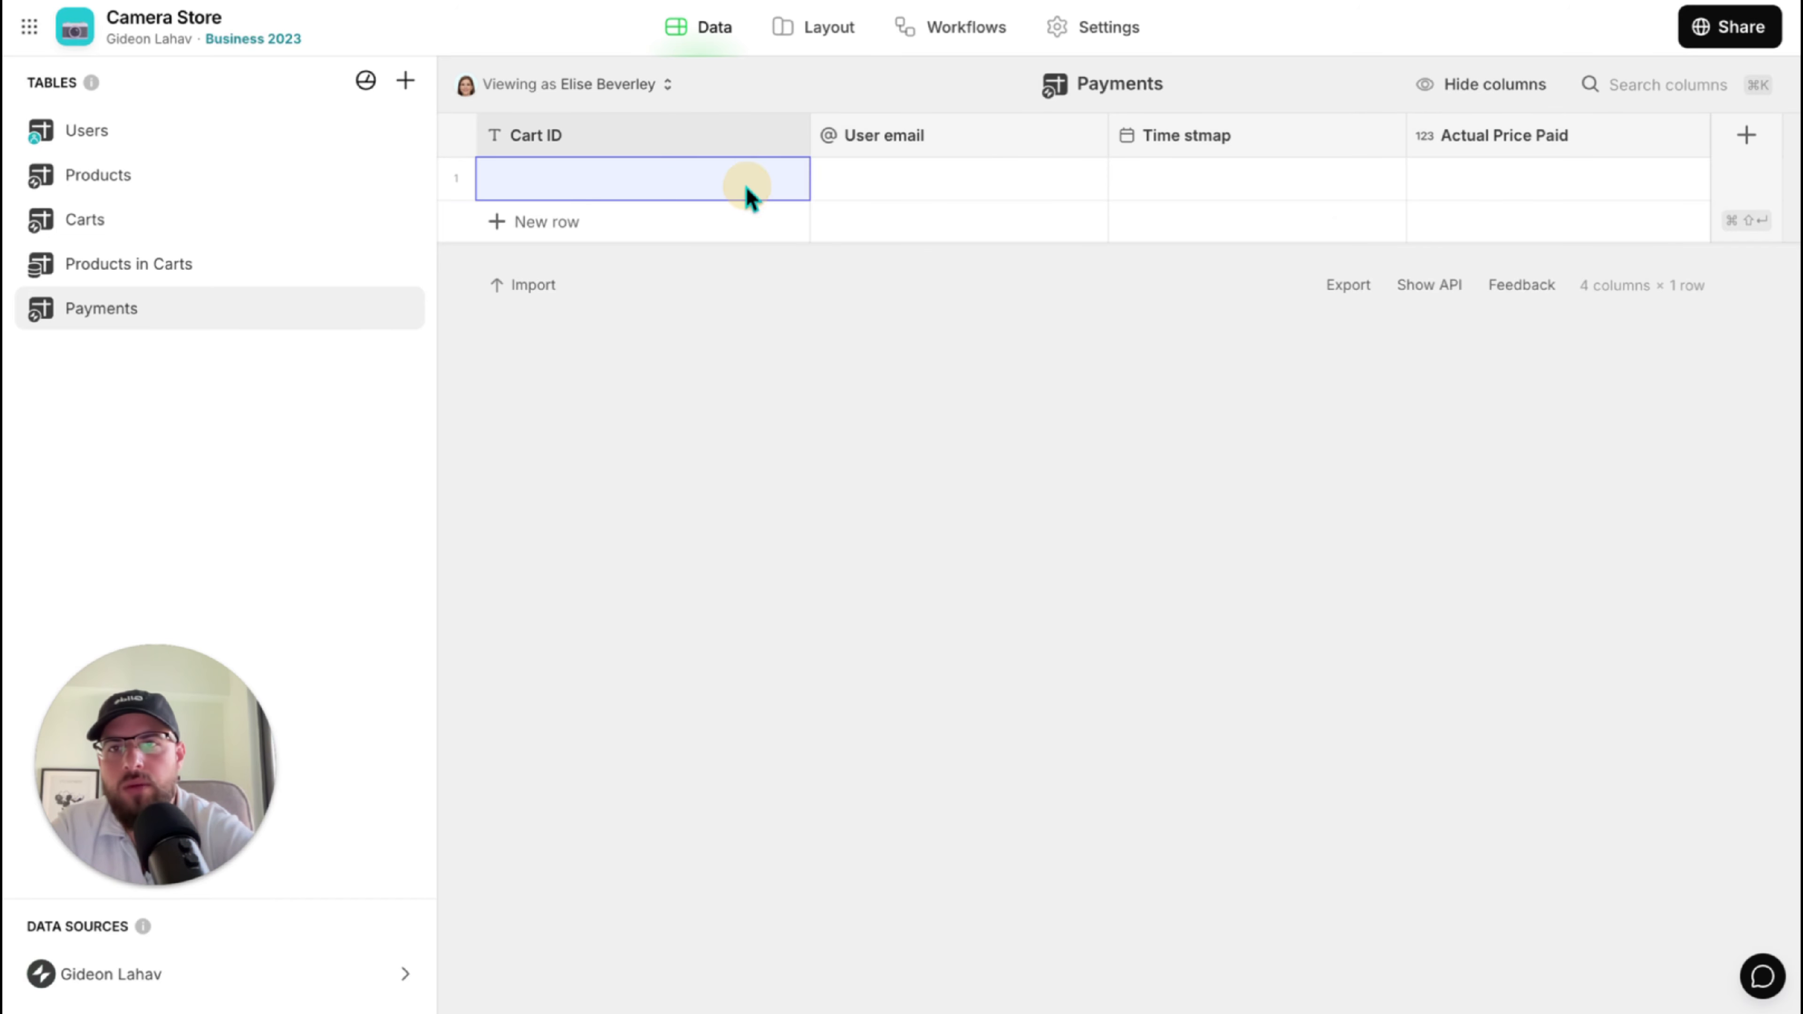
# Add a Relation column named Payment to the Carts table, matching Row ID - Carts to Cart ID in Payments.
pyautogui.click(76, 229)
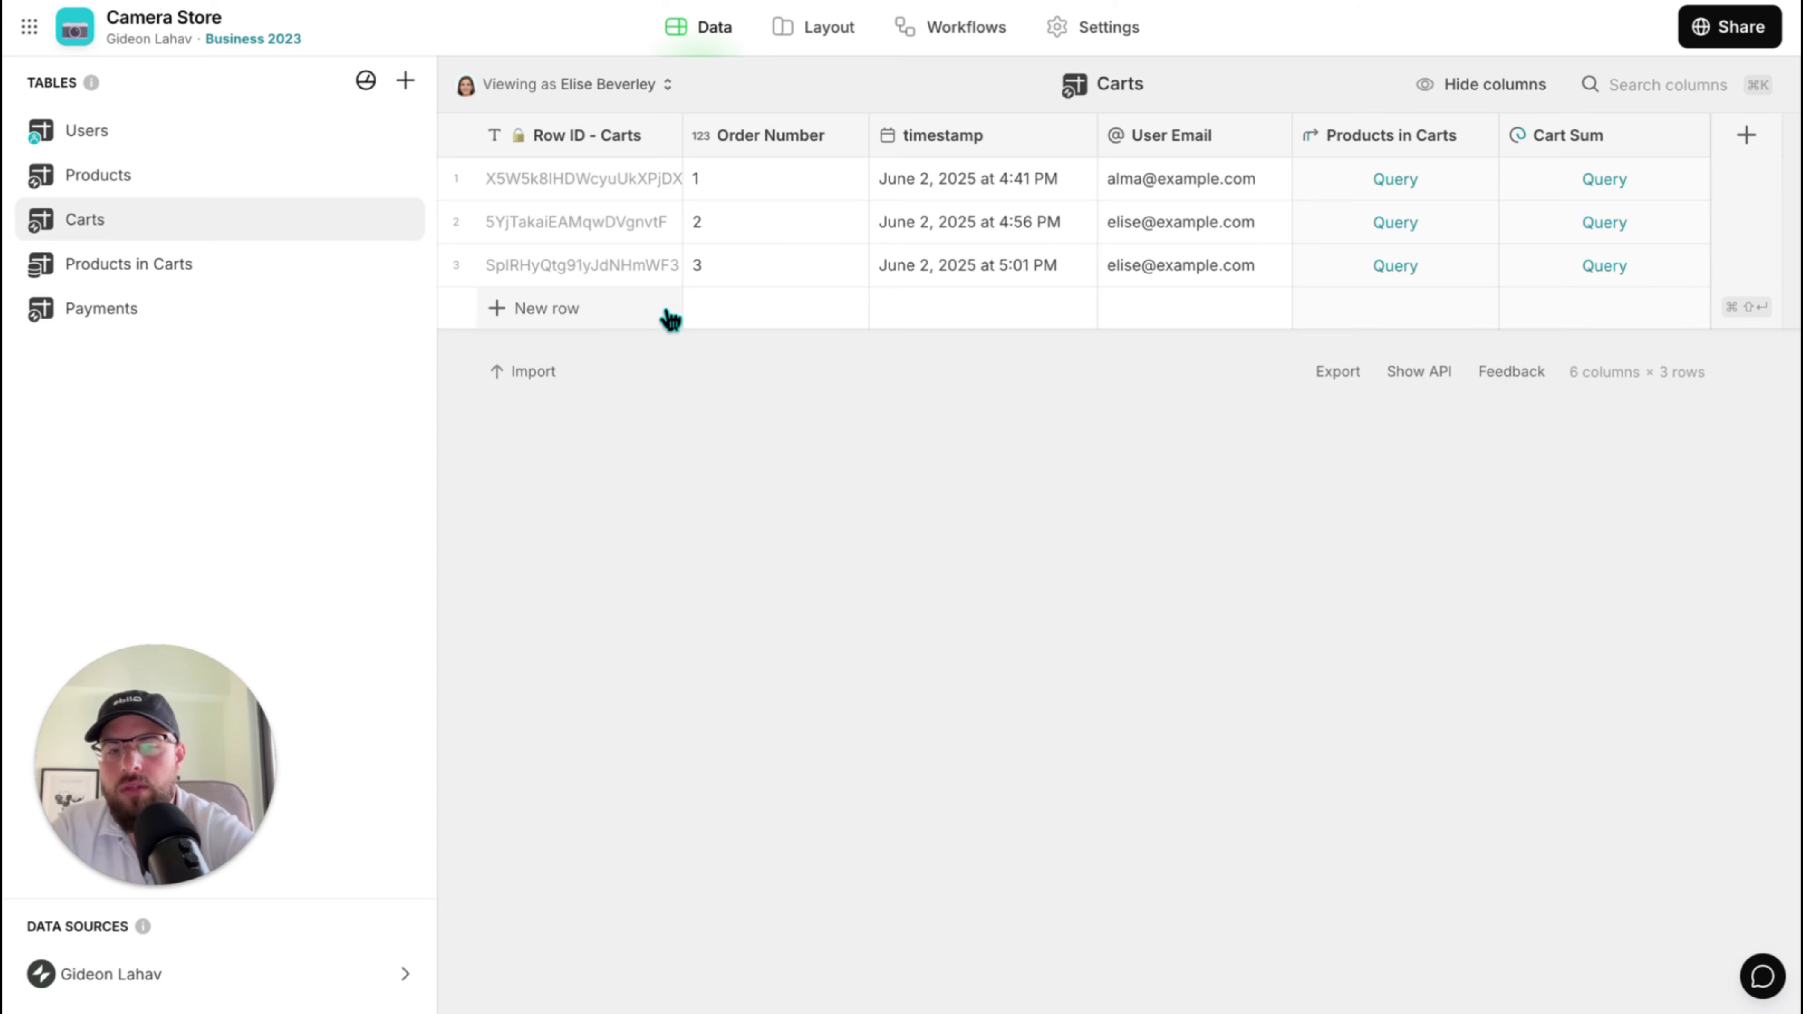
pyautogui.click(1746, 135)
pyautogui.write('Payment')
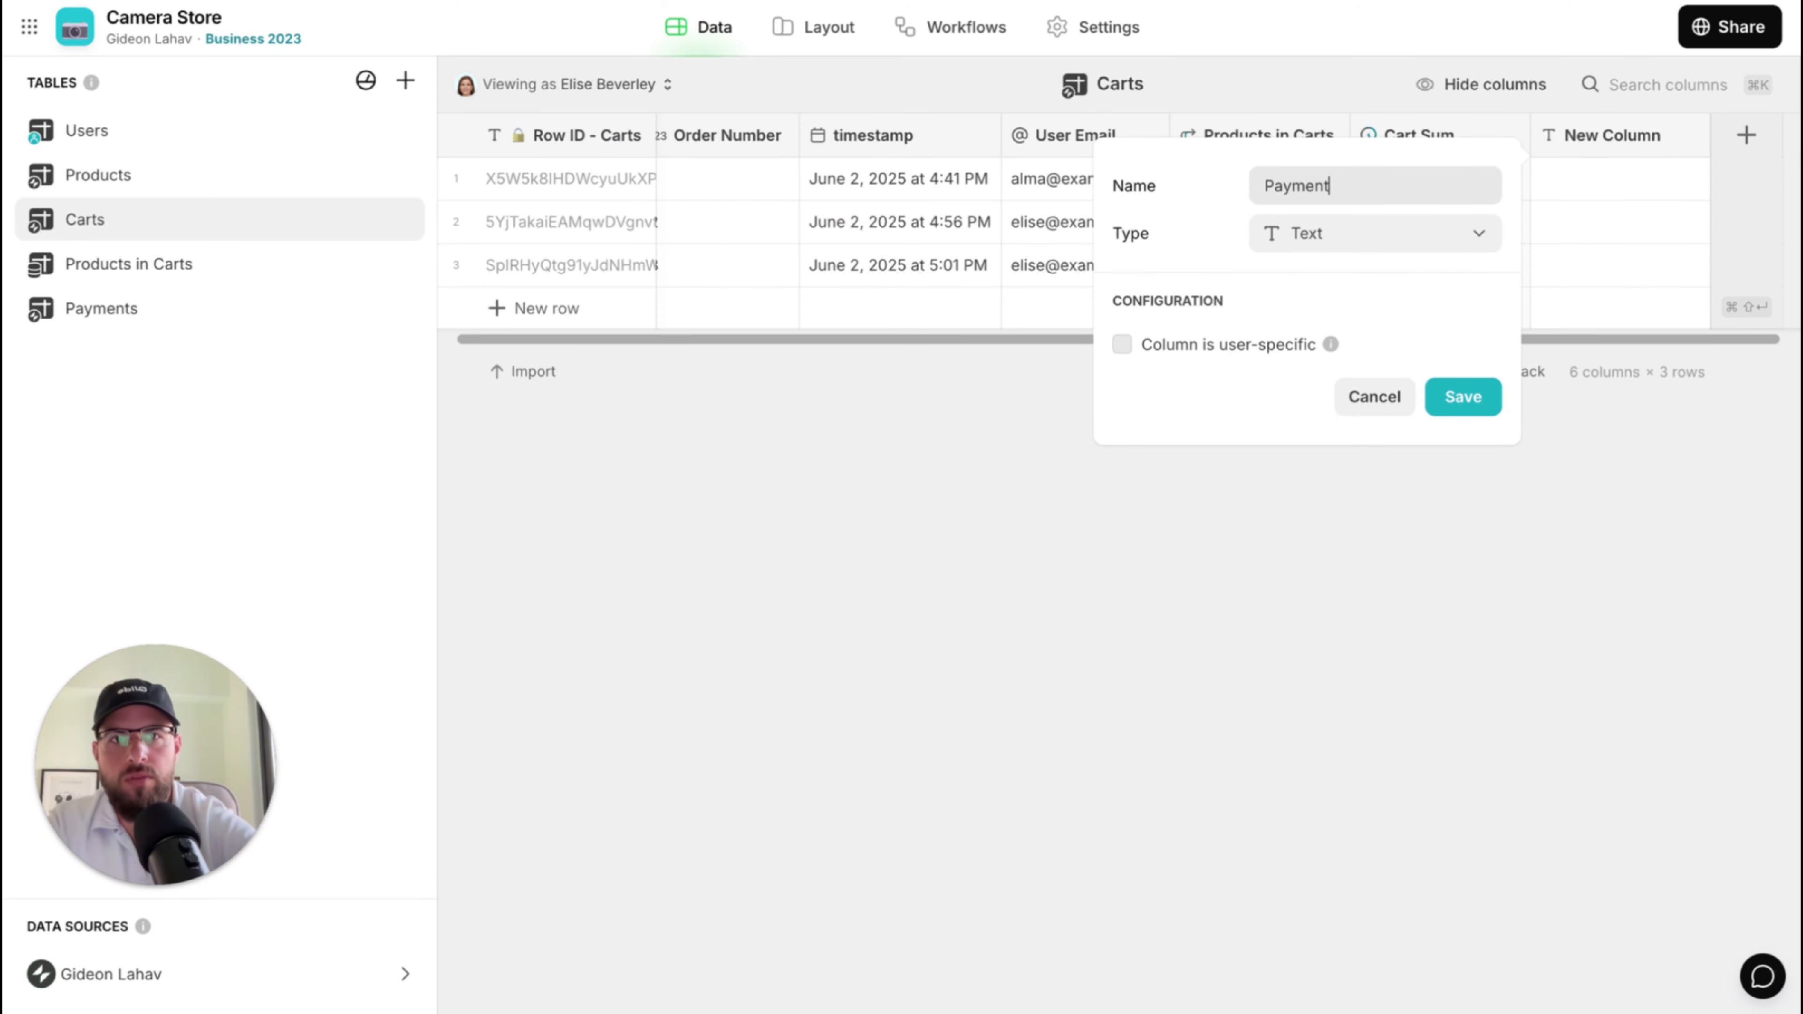
pyautogui.click(1413, 233)
pyautogui.write('rel')
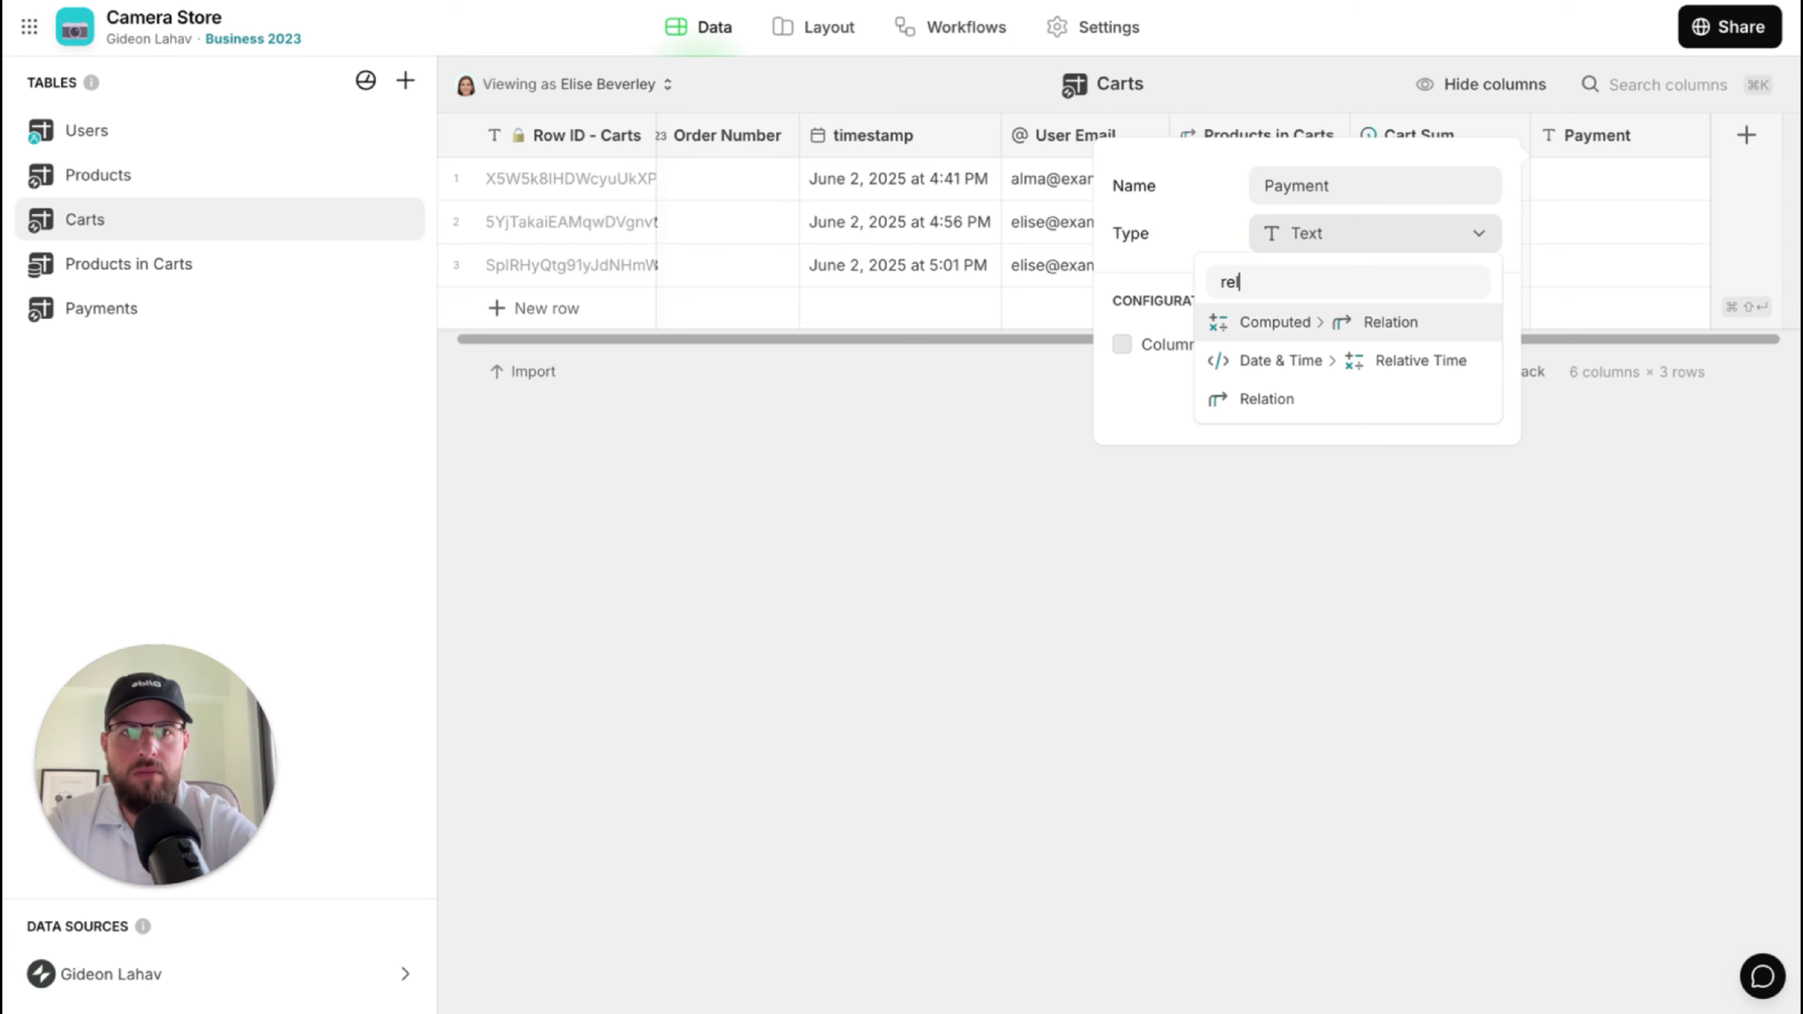
pyautogui.click(1228, 399)
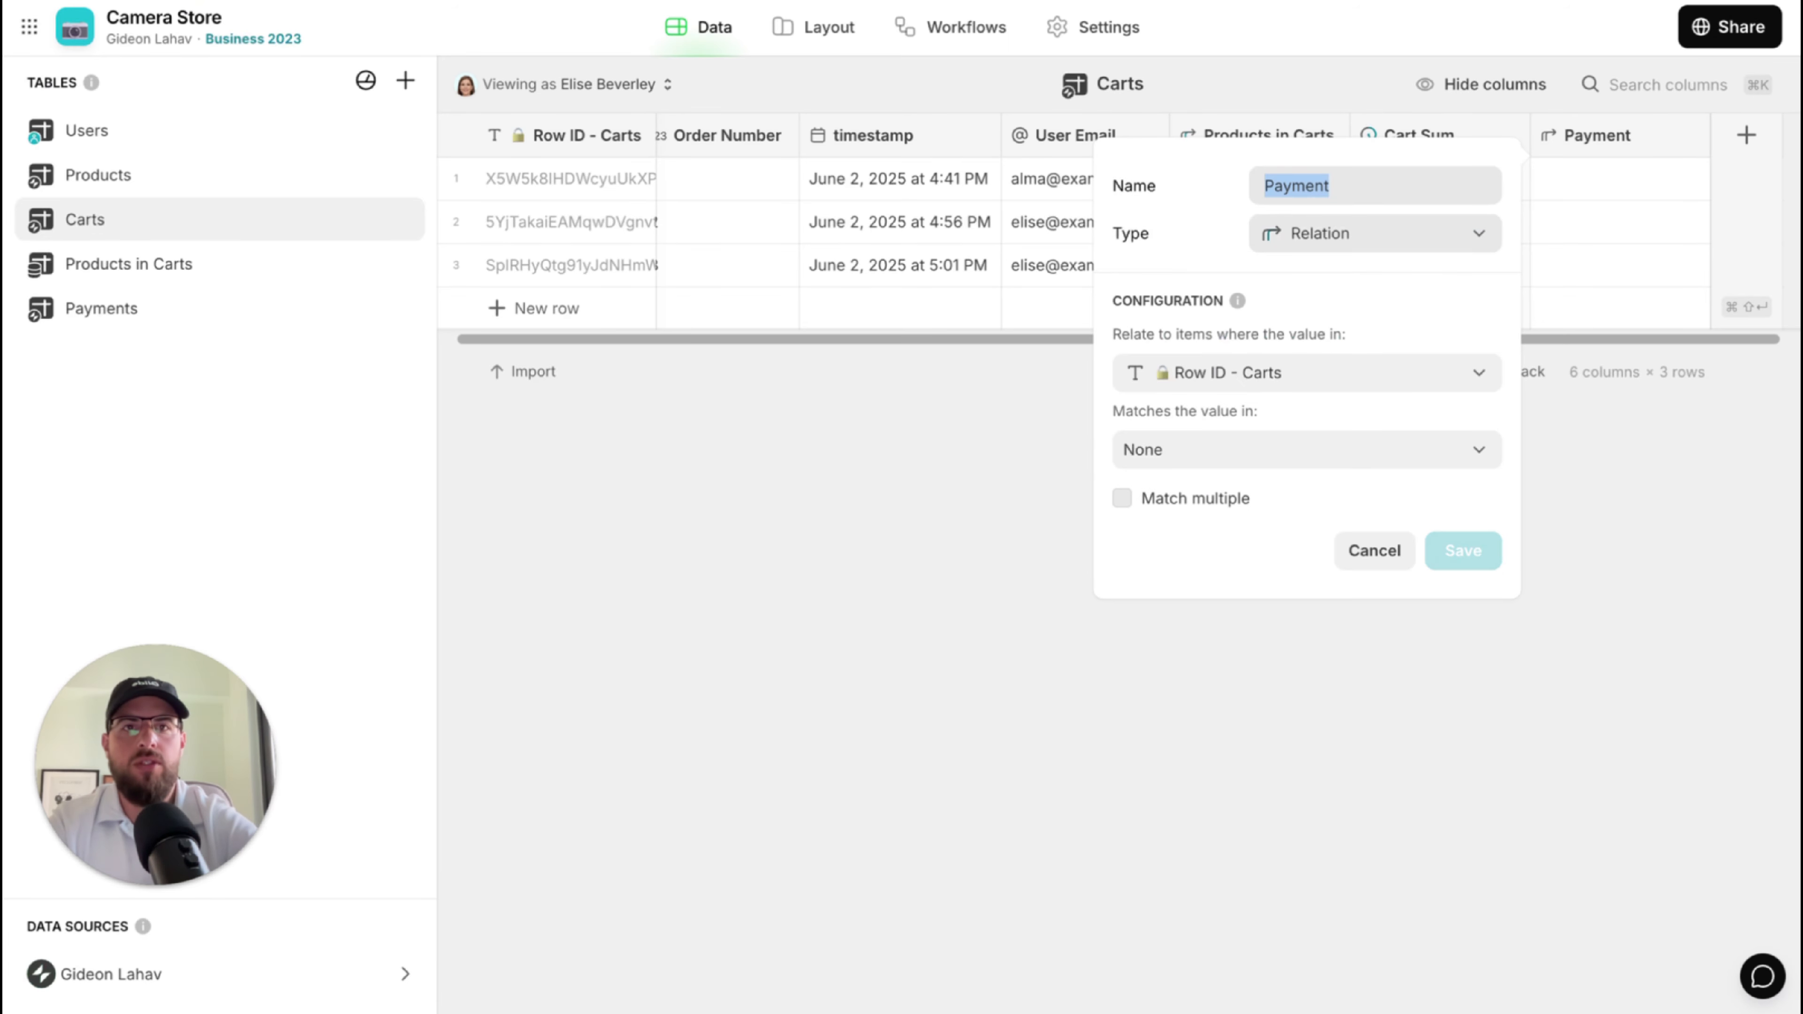
pyautogui.click(1205, 440)
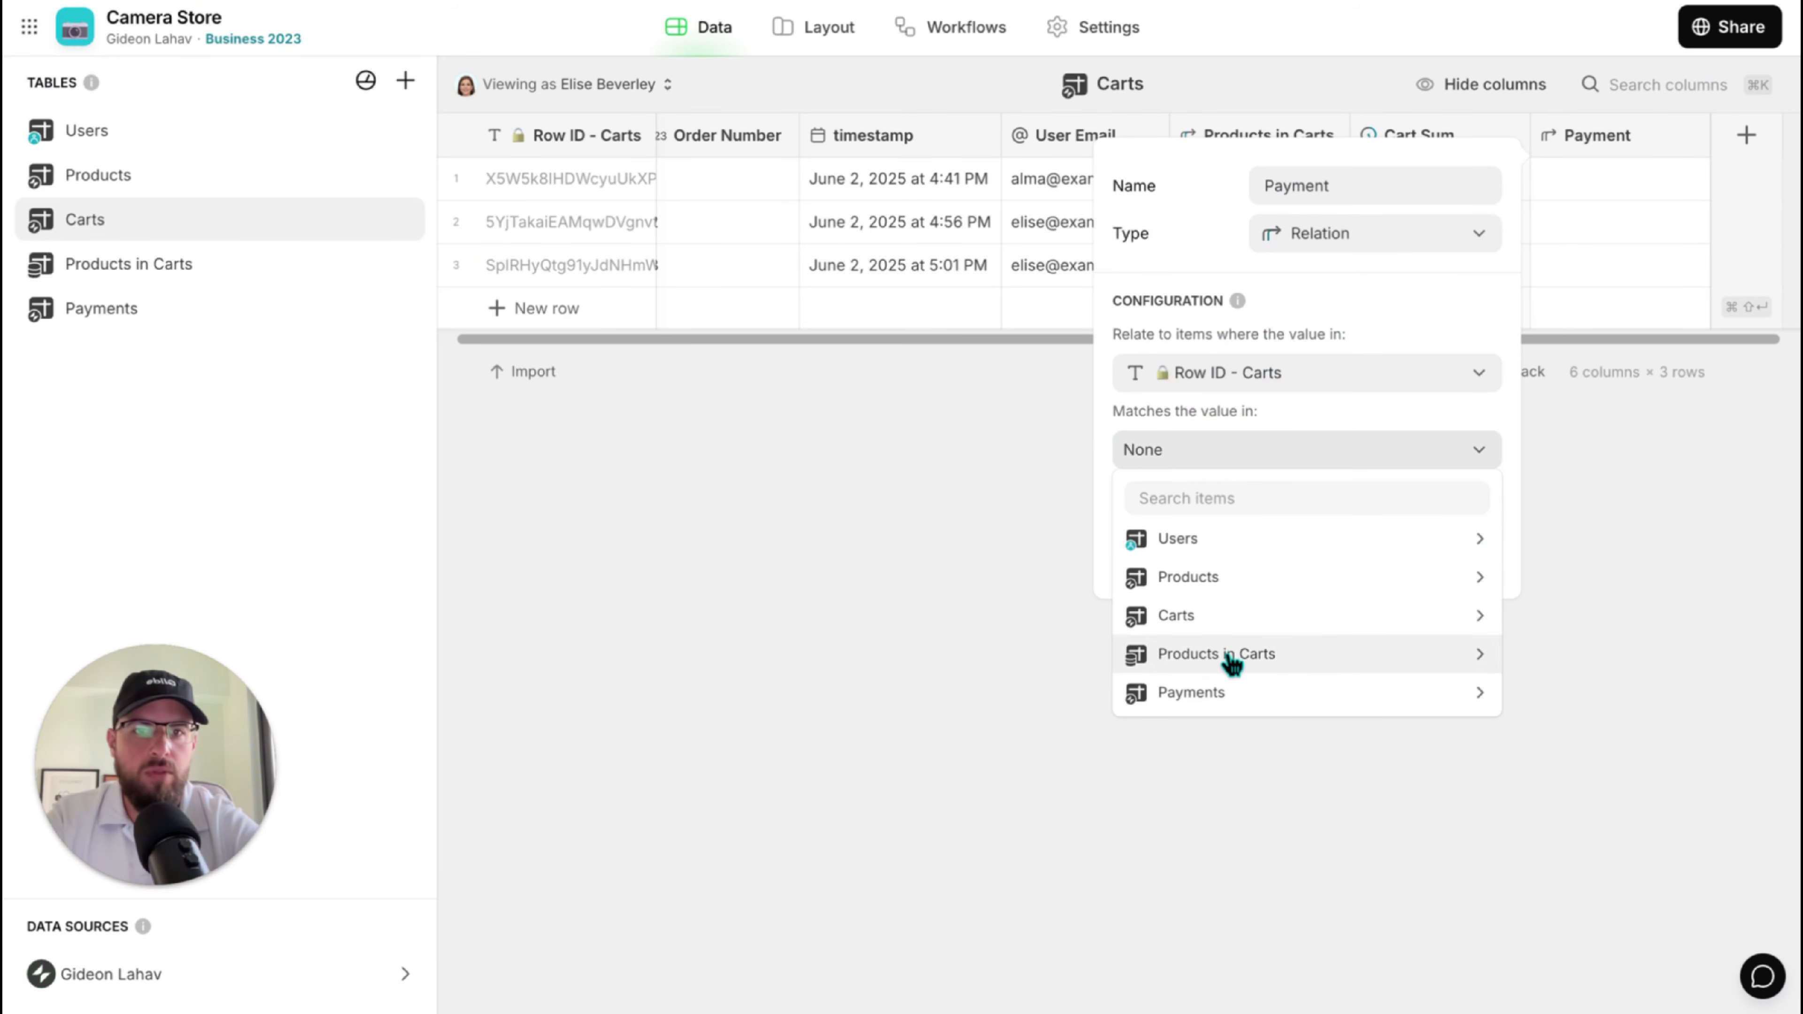
pyautogui.moveTo(1228, 692)
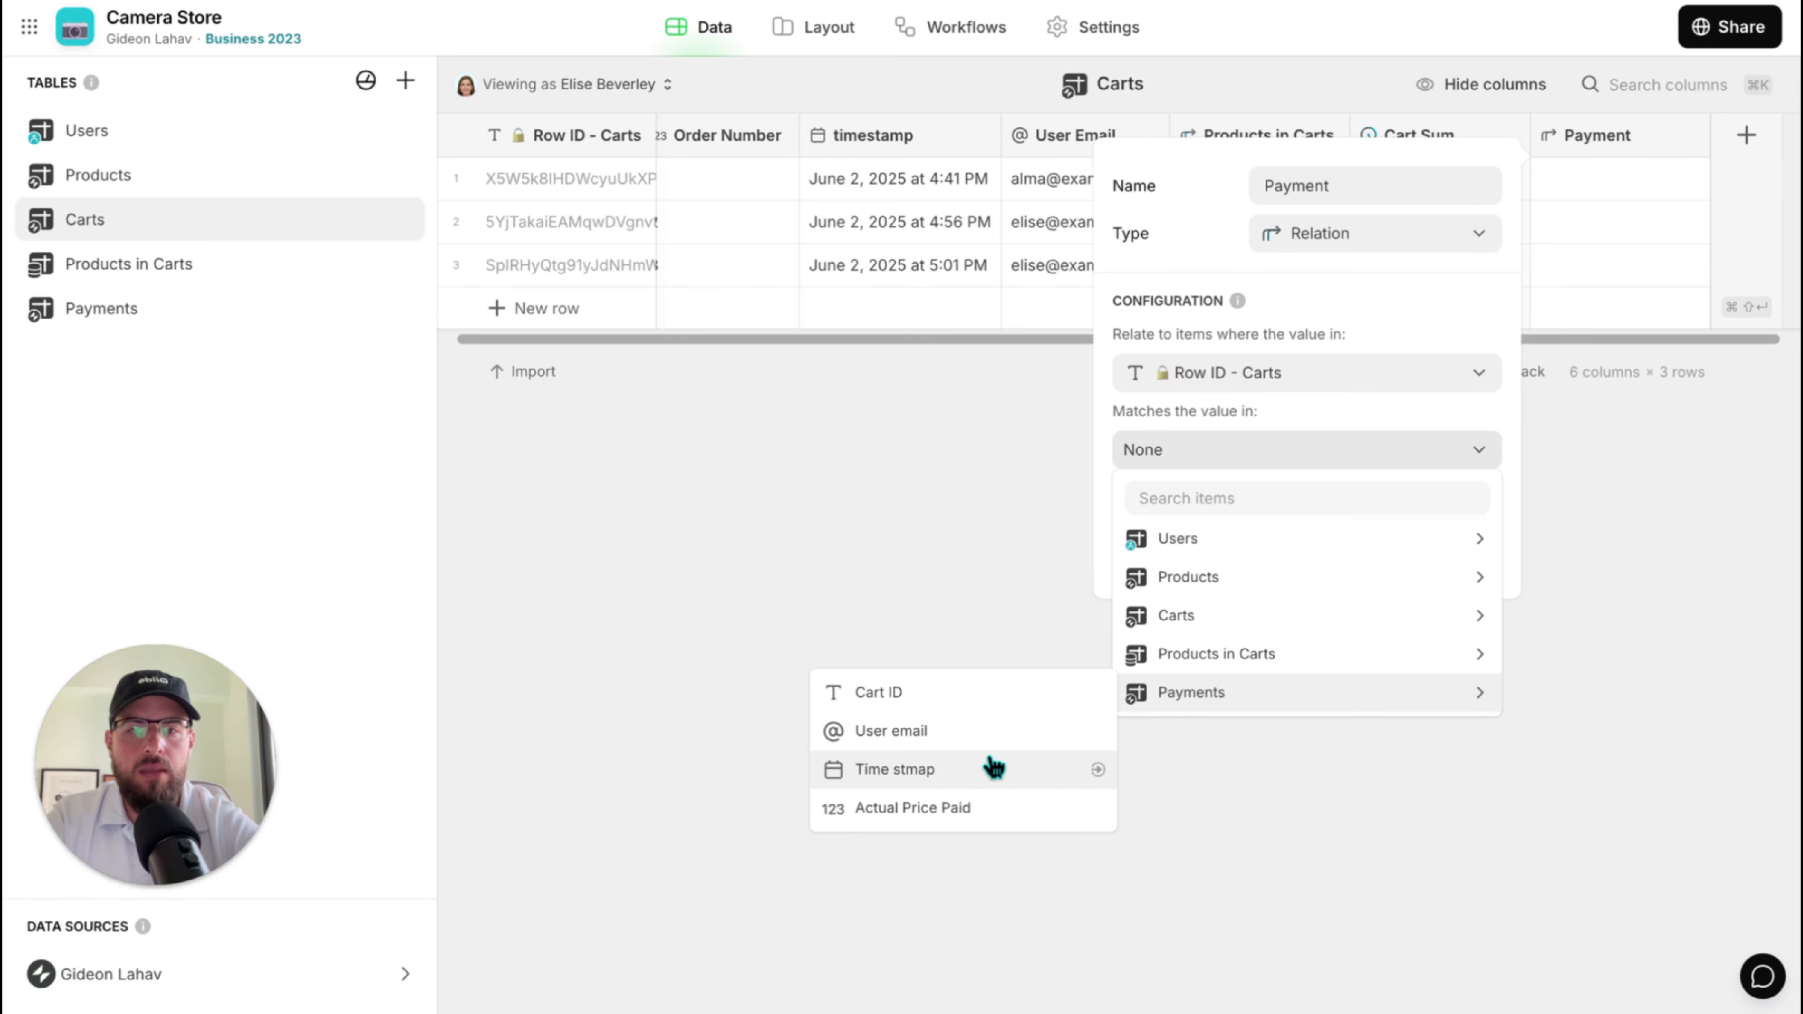
pyautogui.click(940, 696)
pyautogui.click(1441, 551)
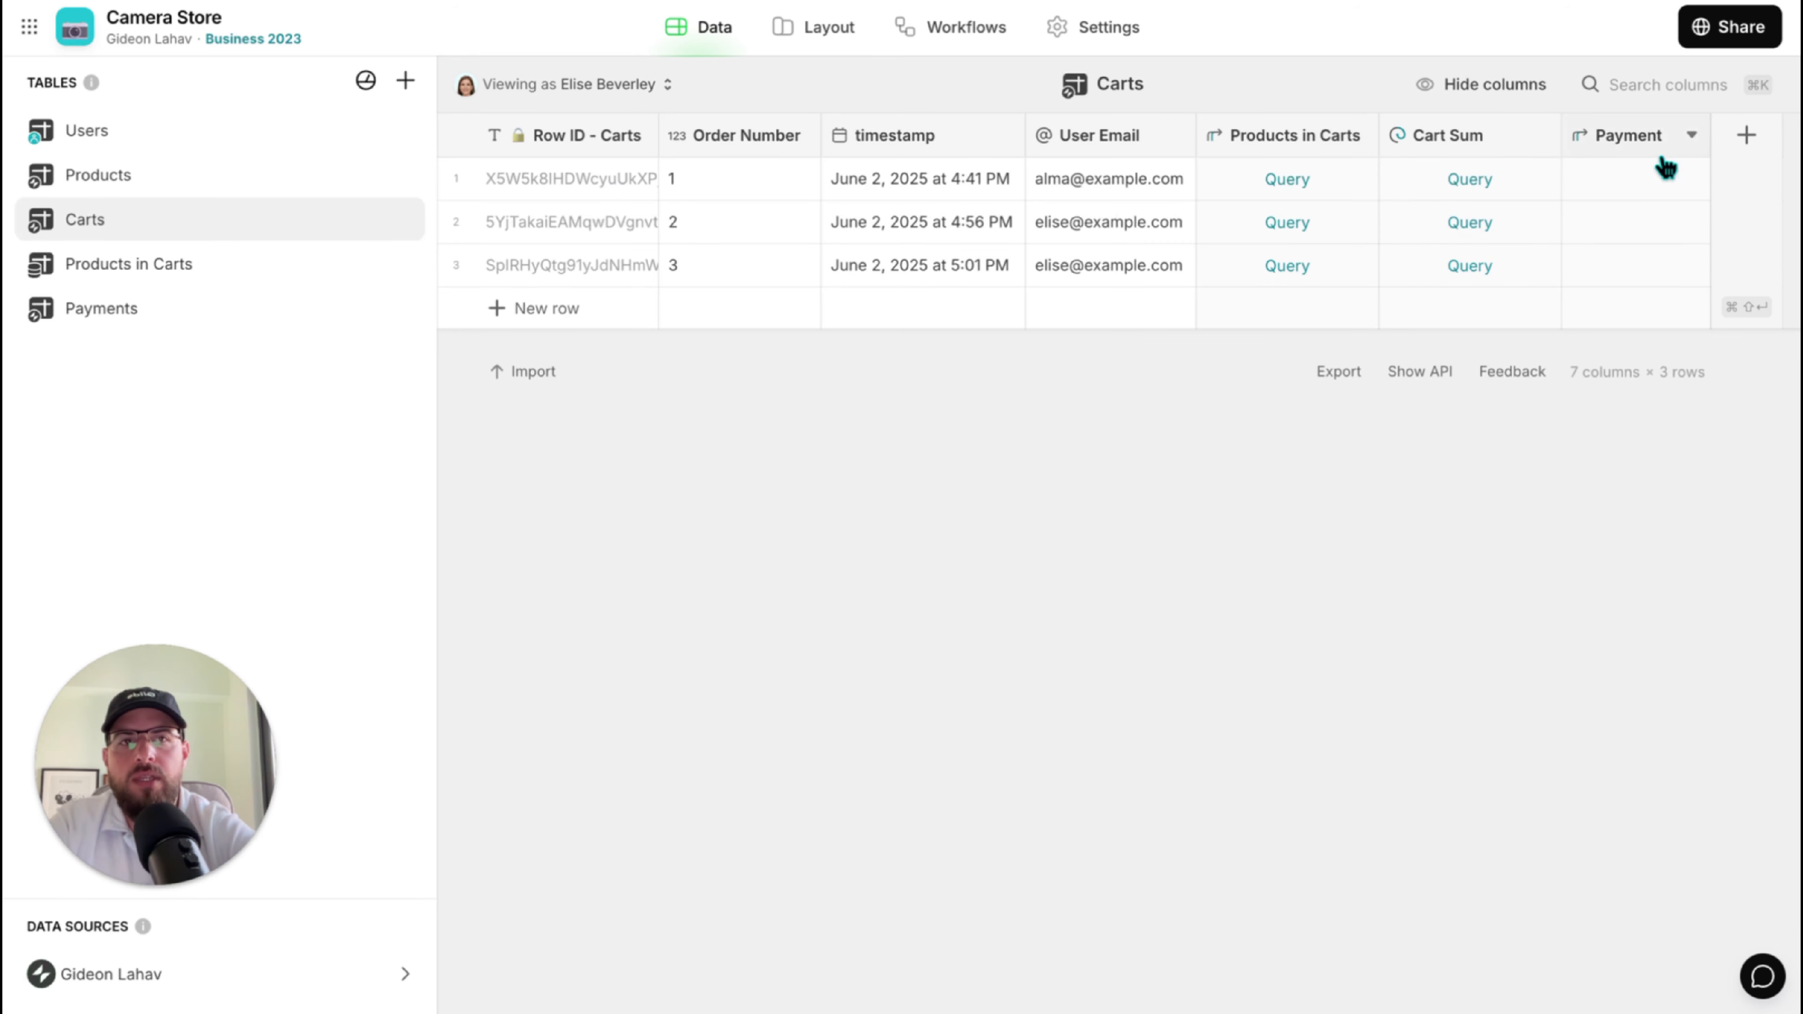
# Review the new Payment column, the Payments and Products in Carts tables, and the available workflow triggers.
pyautogui.moveTo(1654, 188); pyautogui.dragTo(1651, 272)
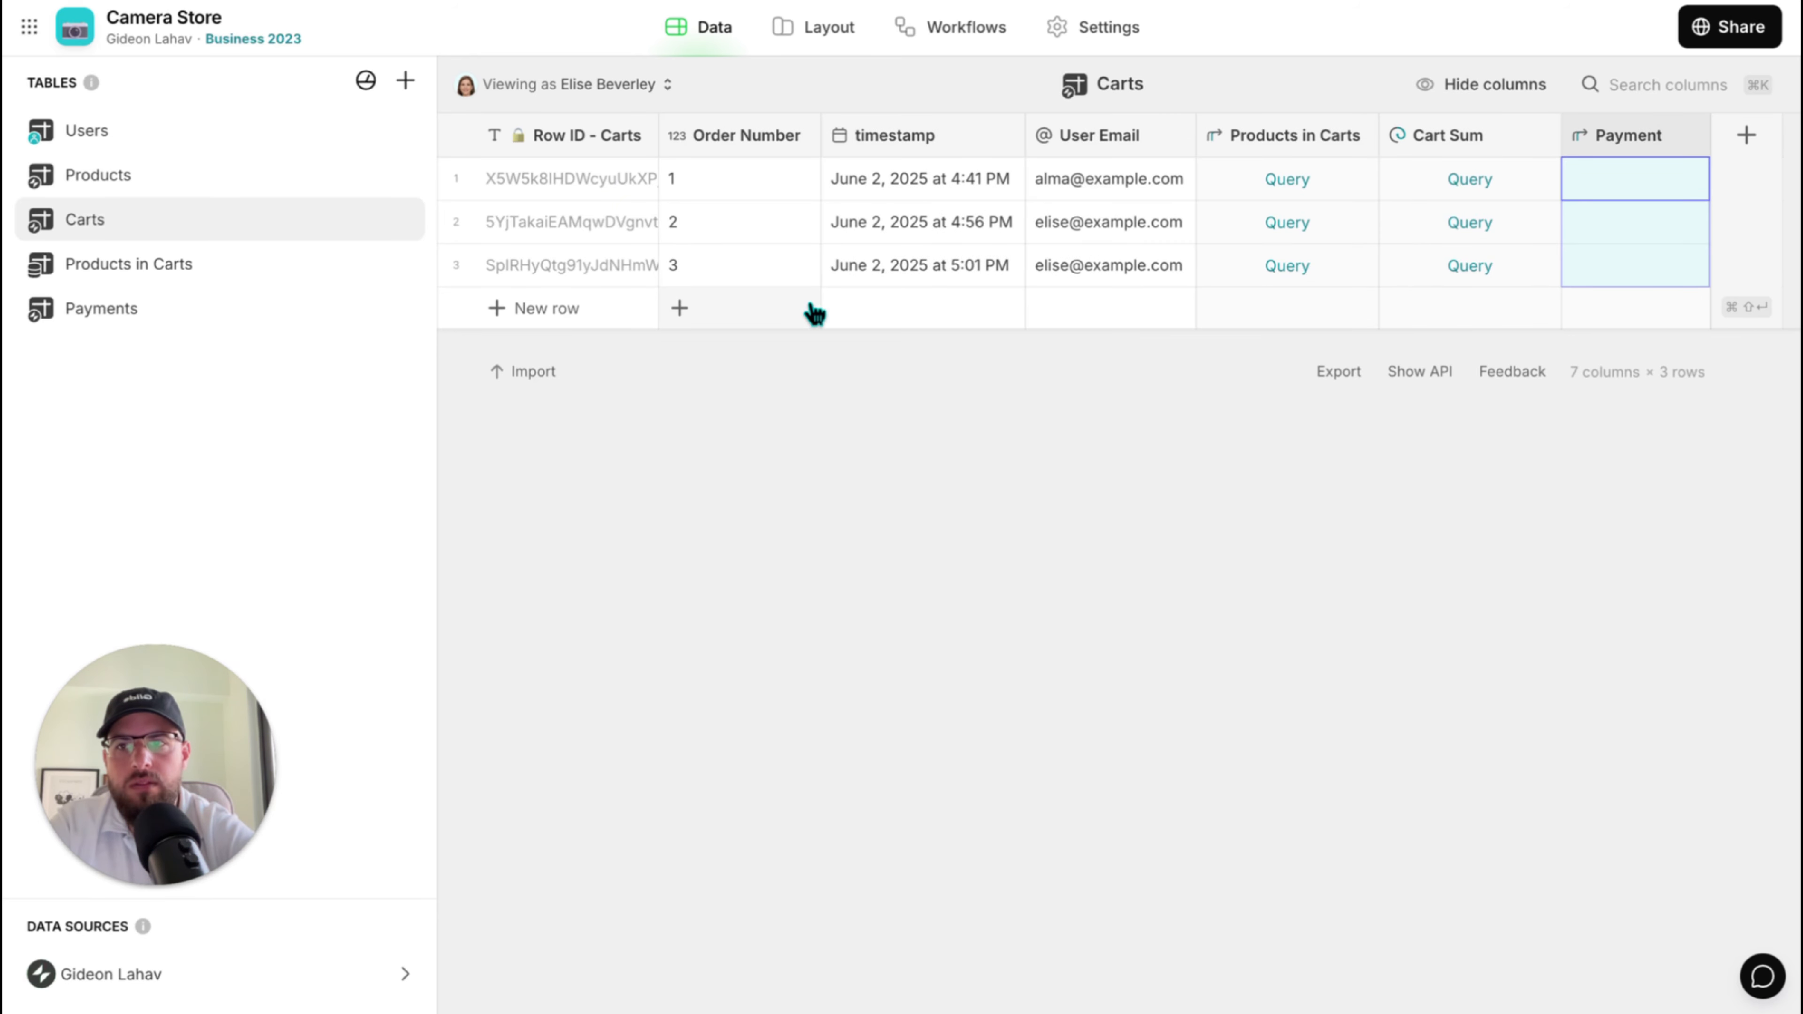
pyautogui.click(217, 319)
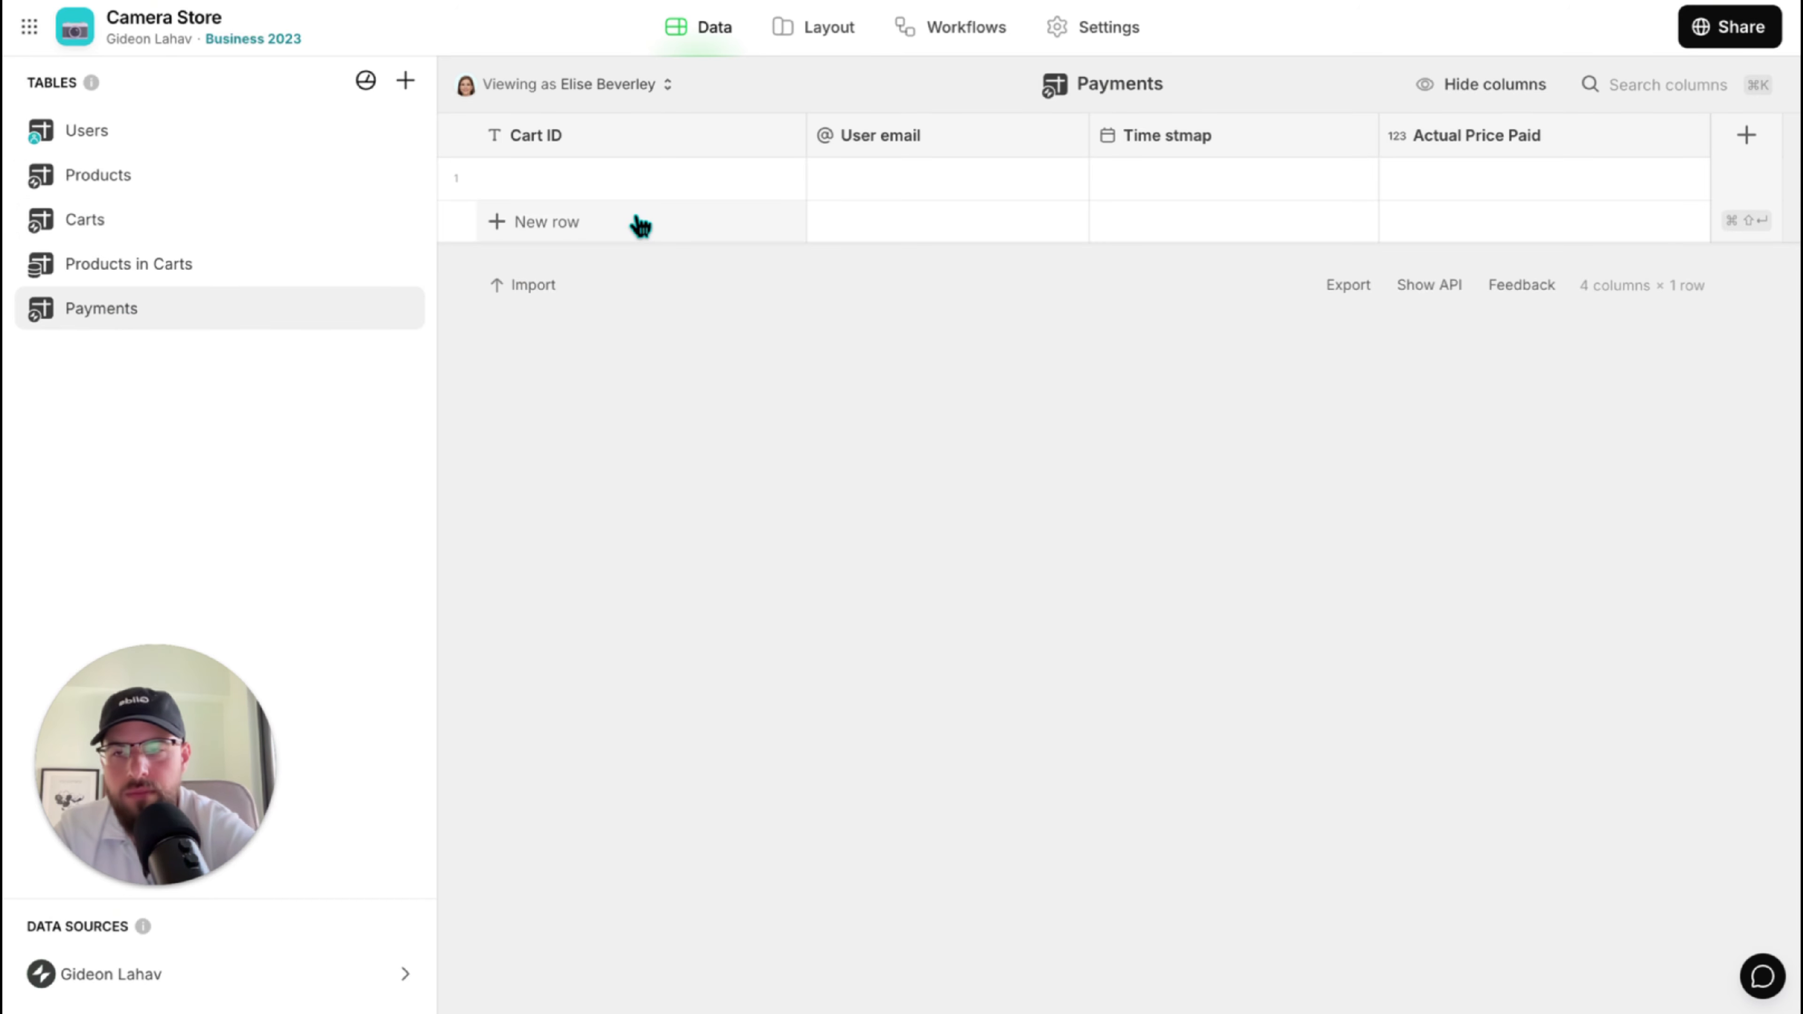
pyautogui.click(134, 280)
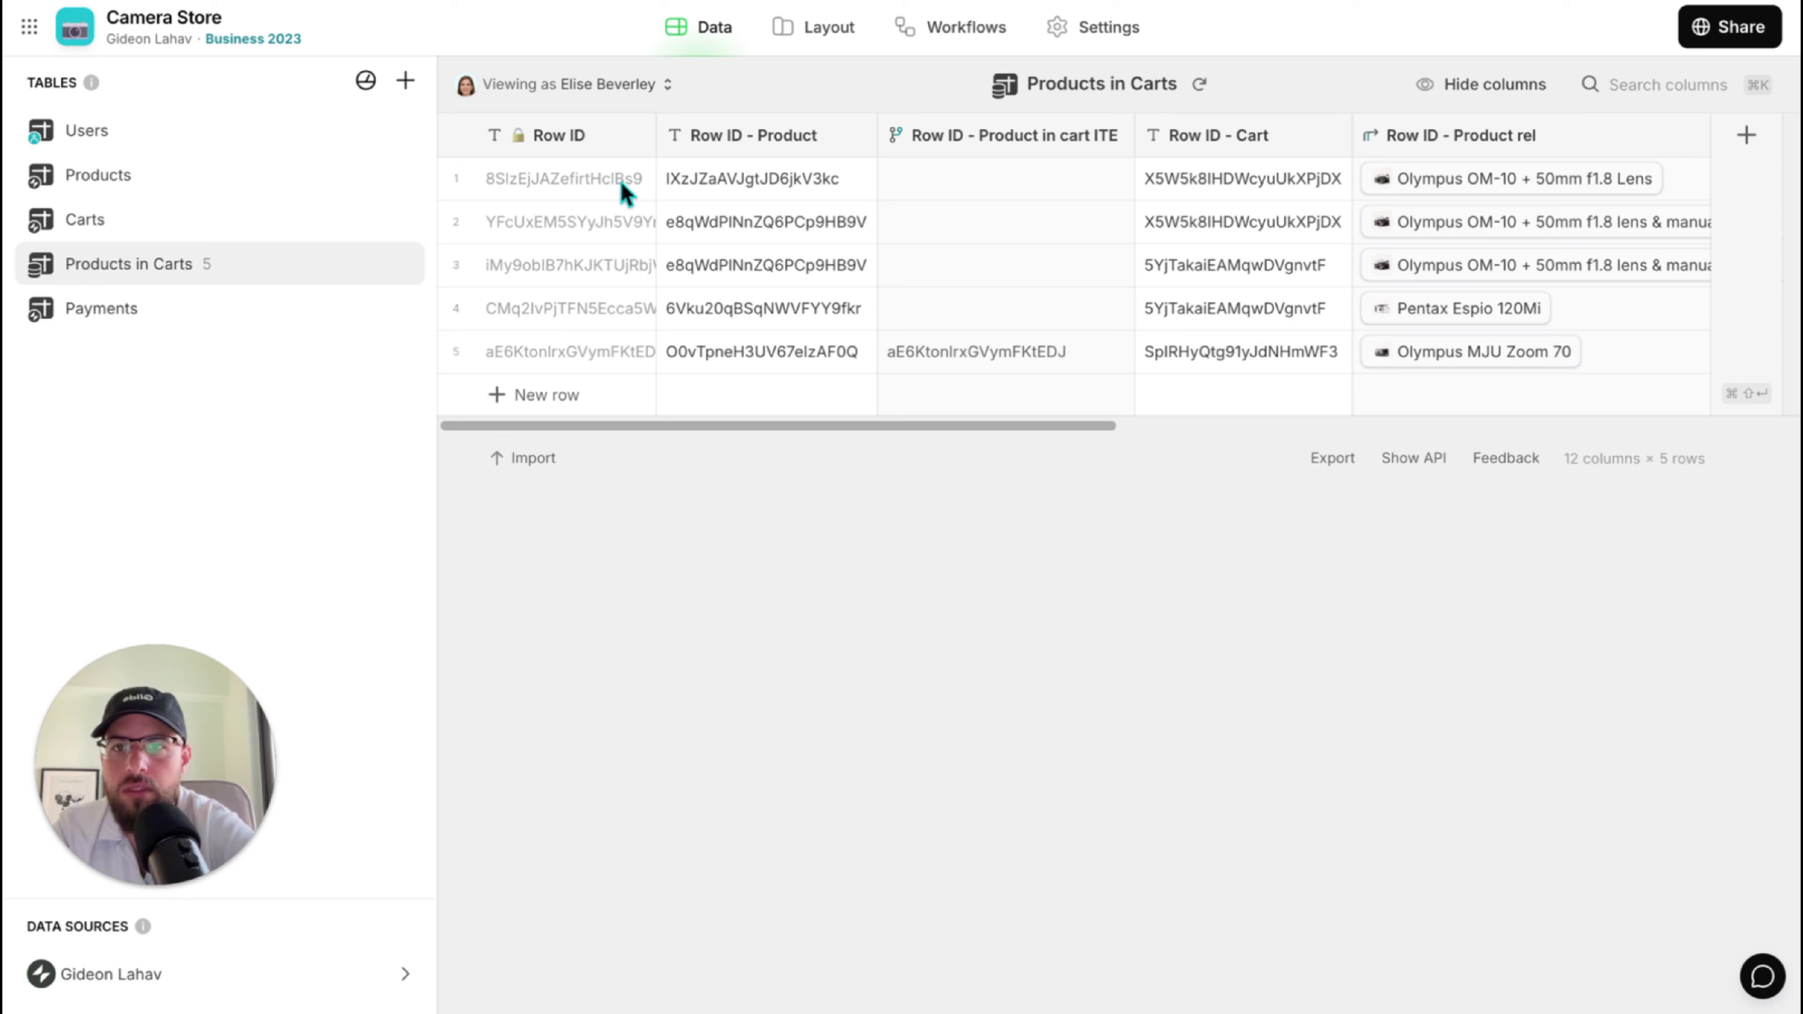
pyautogui.click(221, 222)
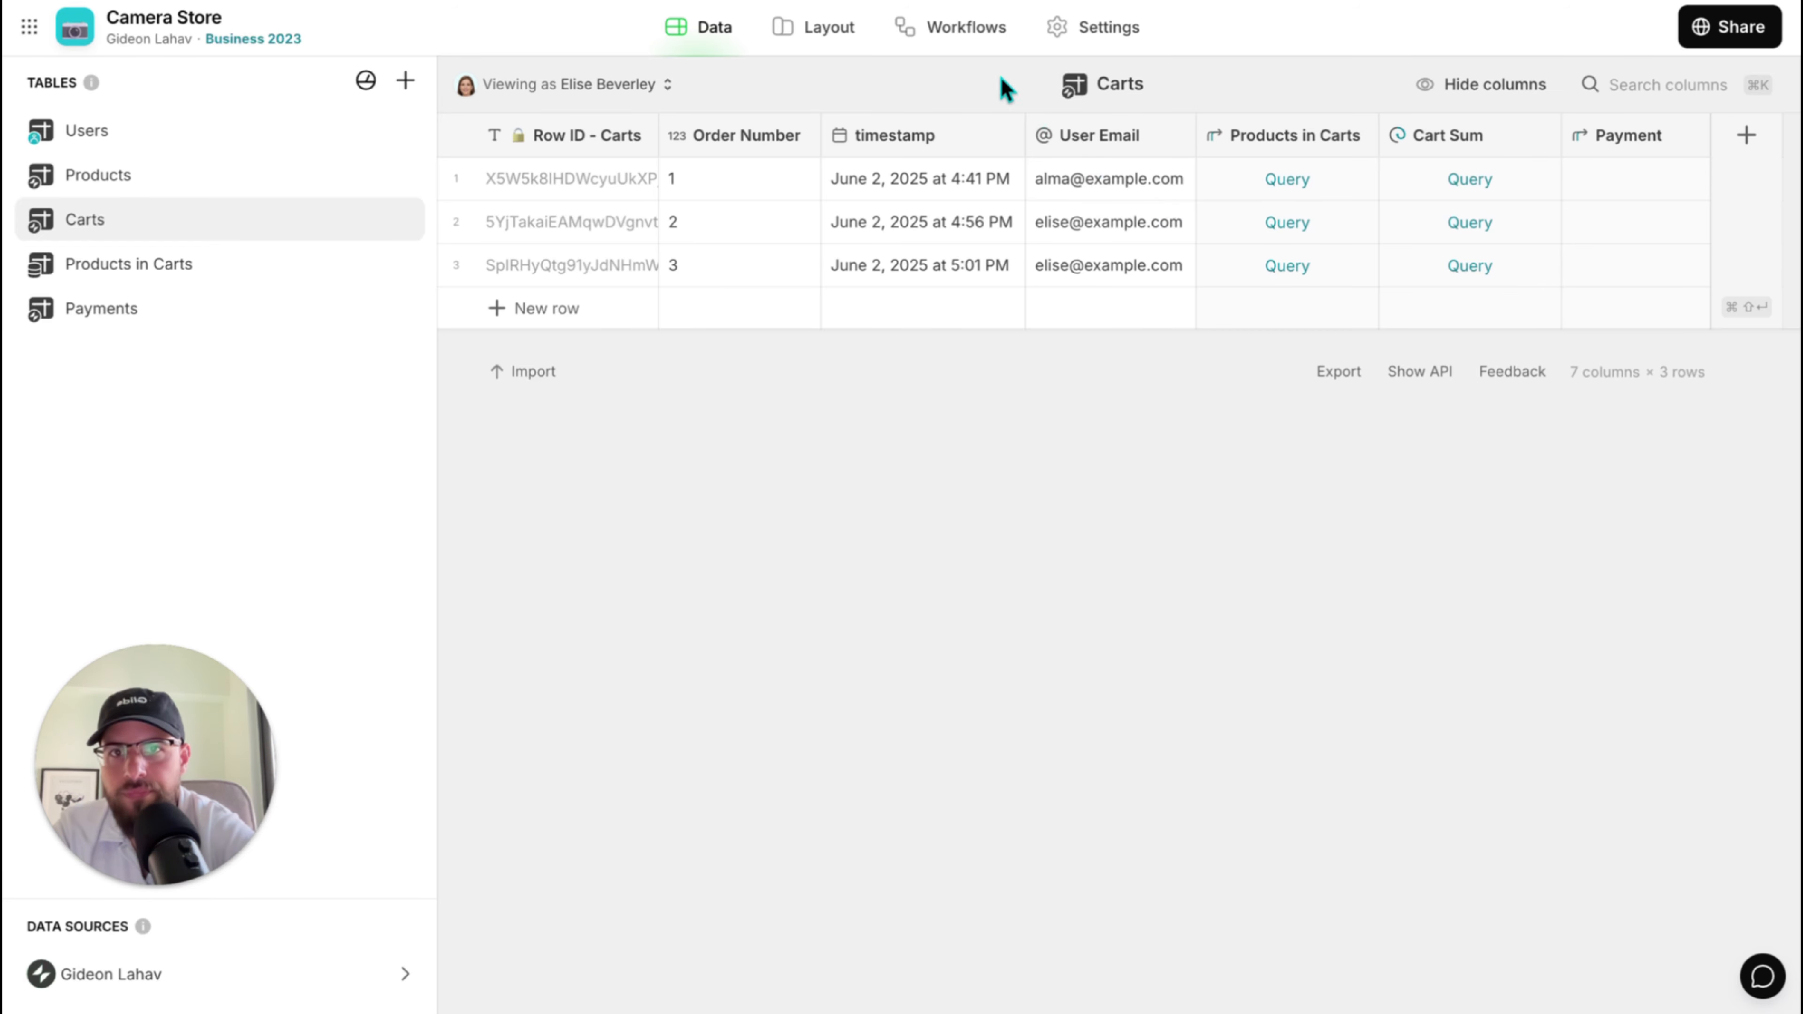
pyautogui.click(966, 28)
pyautogui.click(1075, 415)
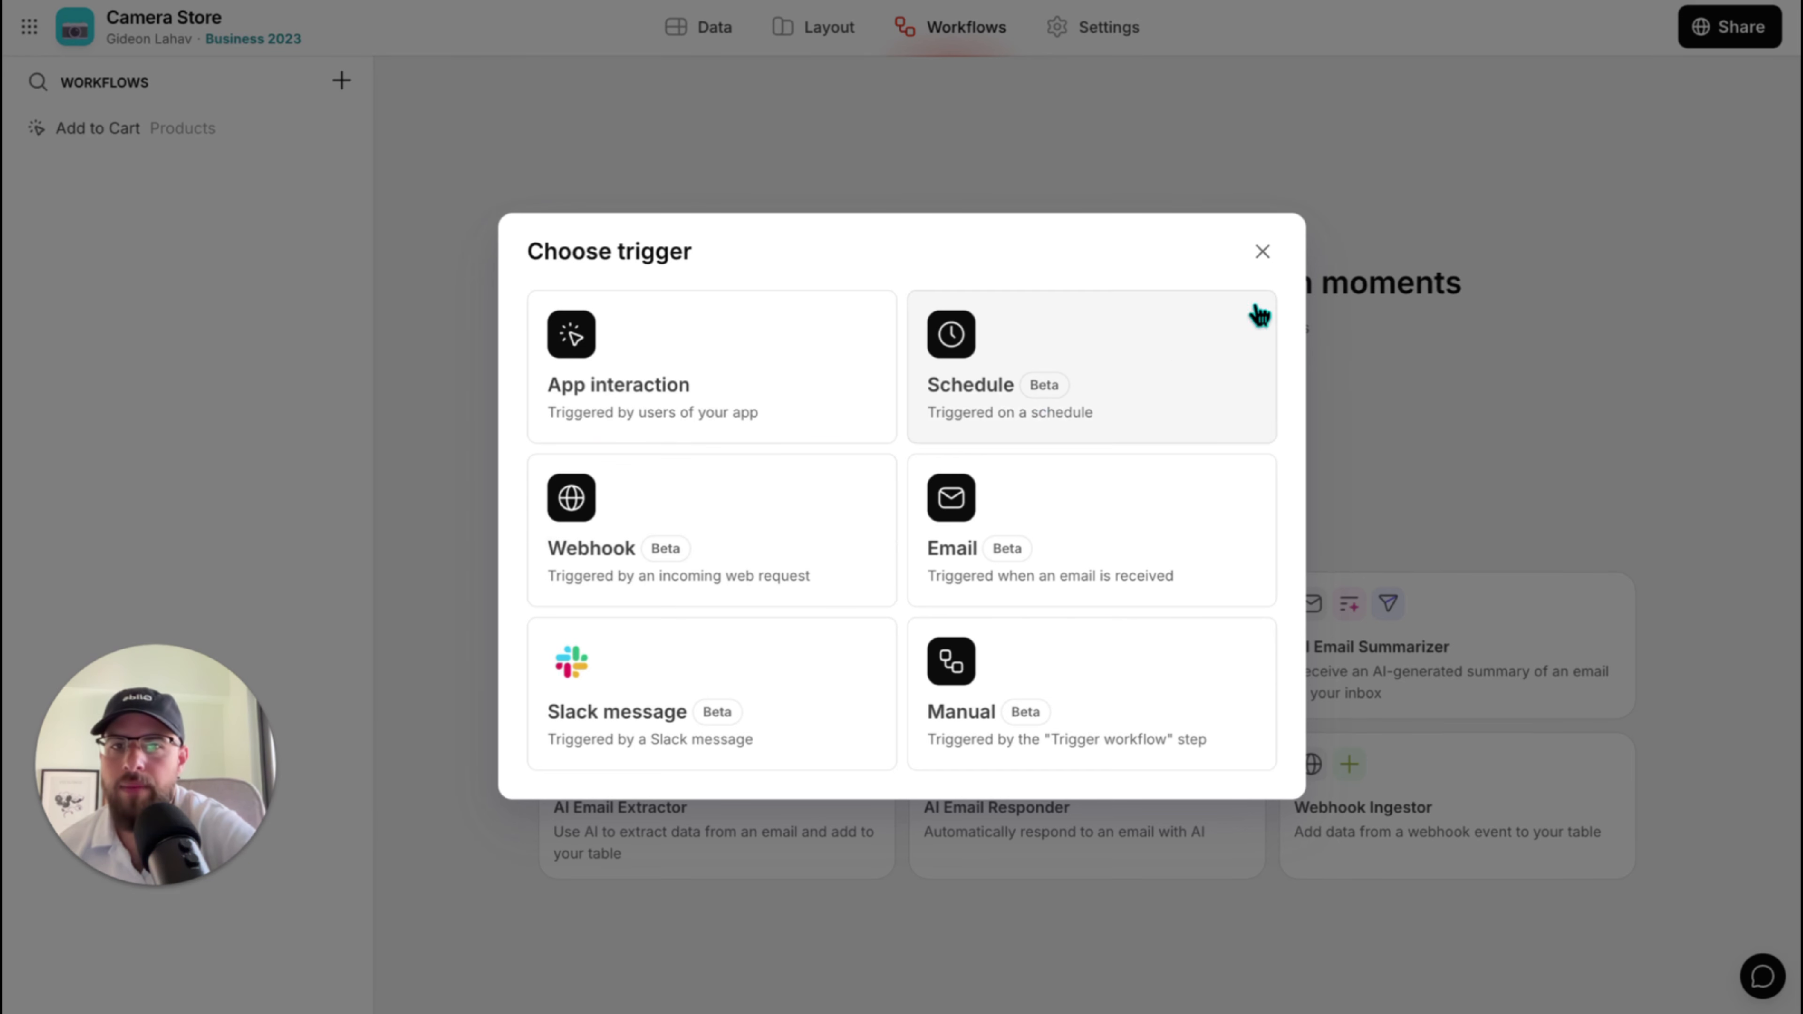
pyautogui.click(1261, 252)
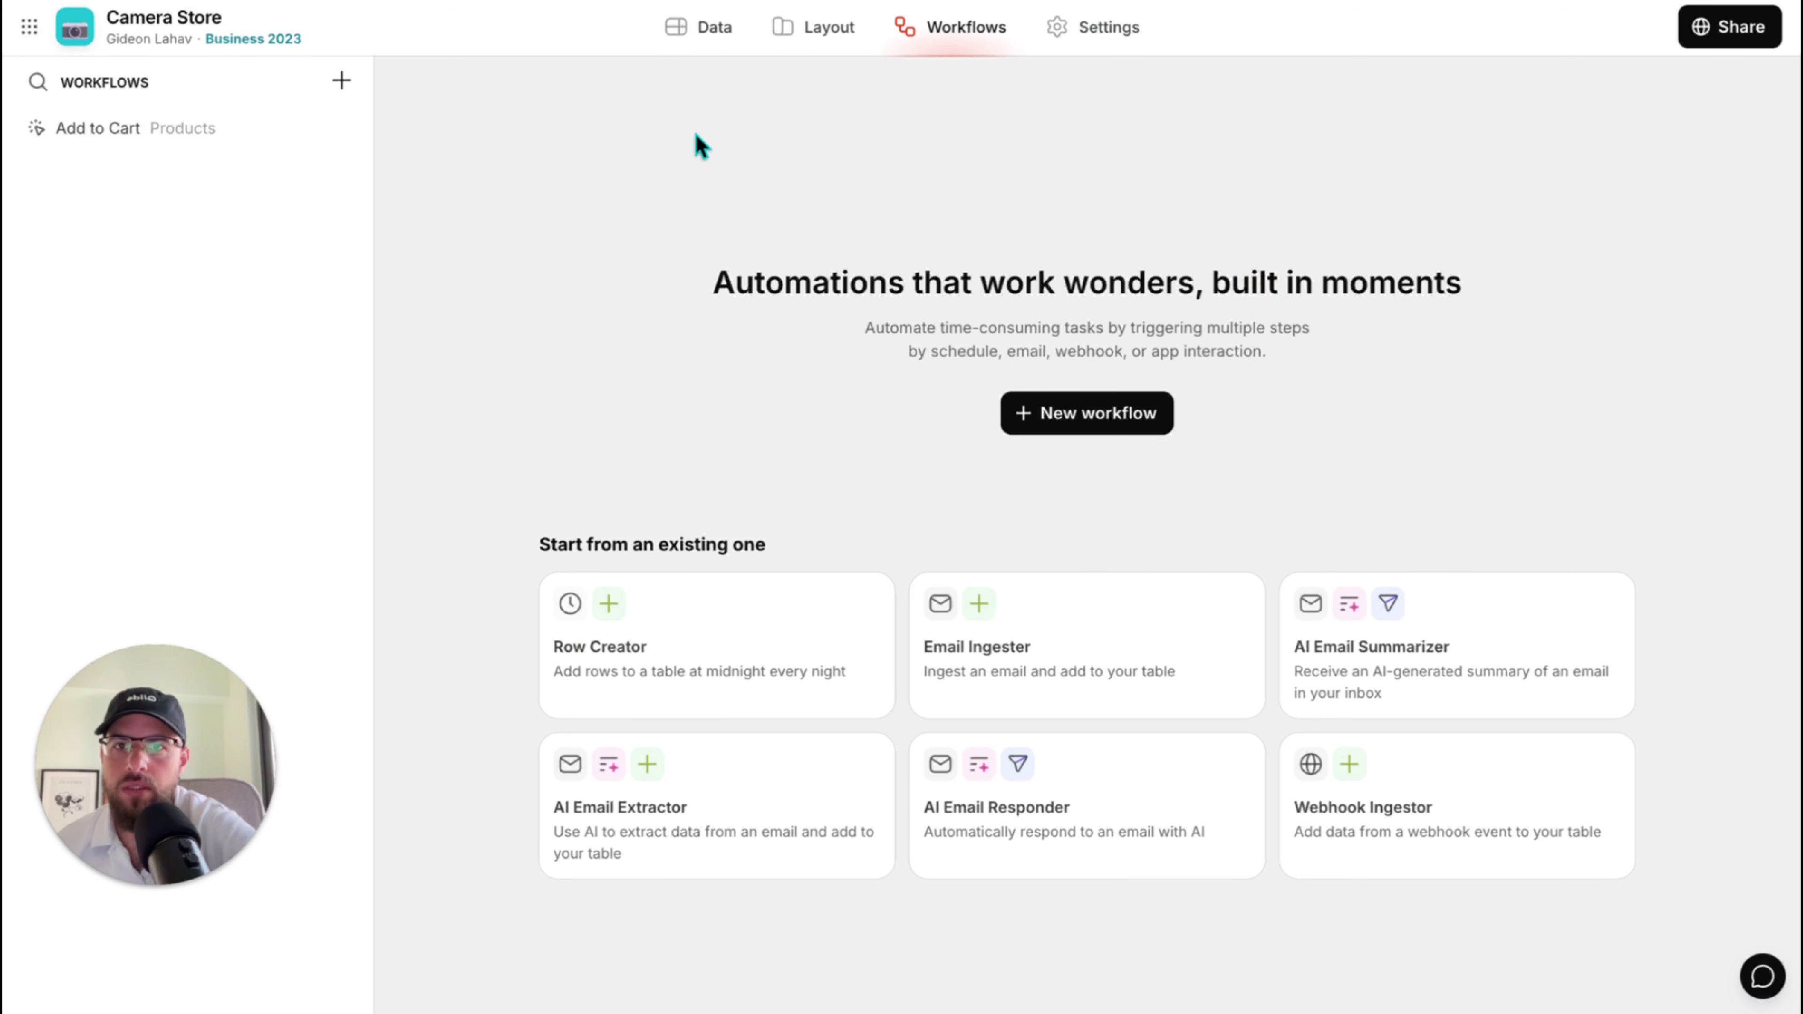
pyautogui.click(728, 37)
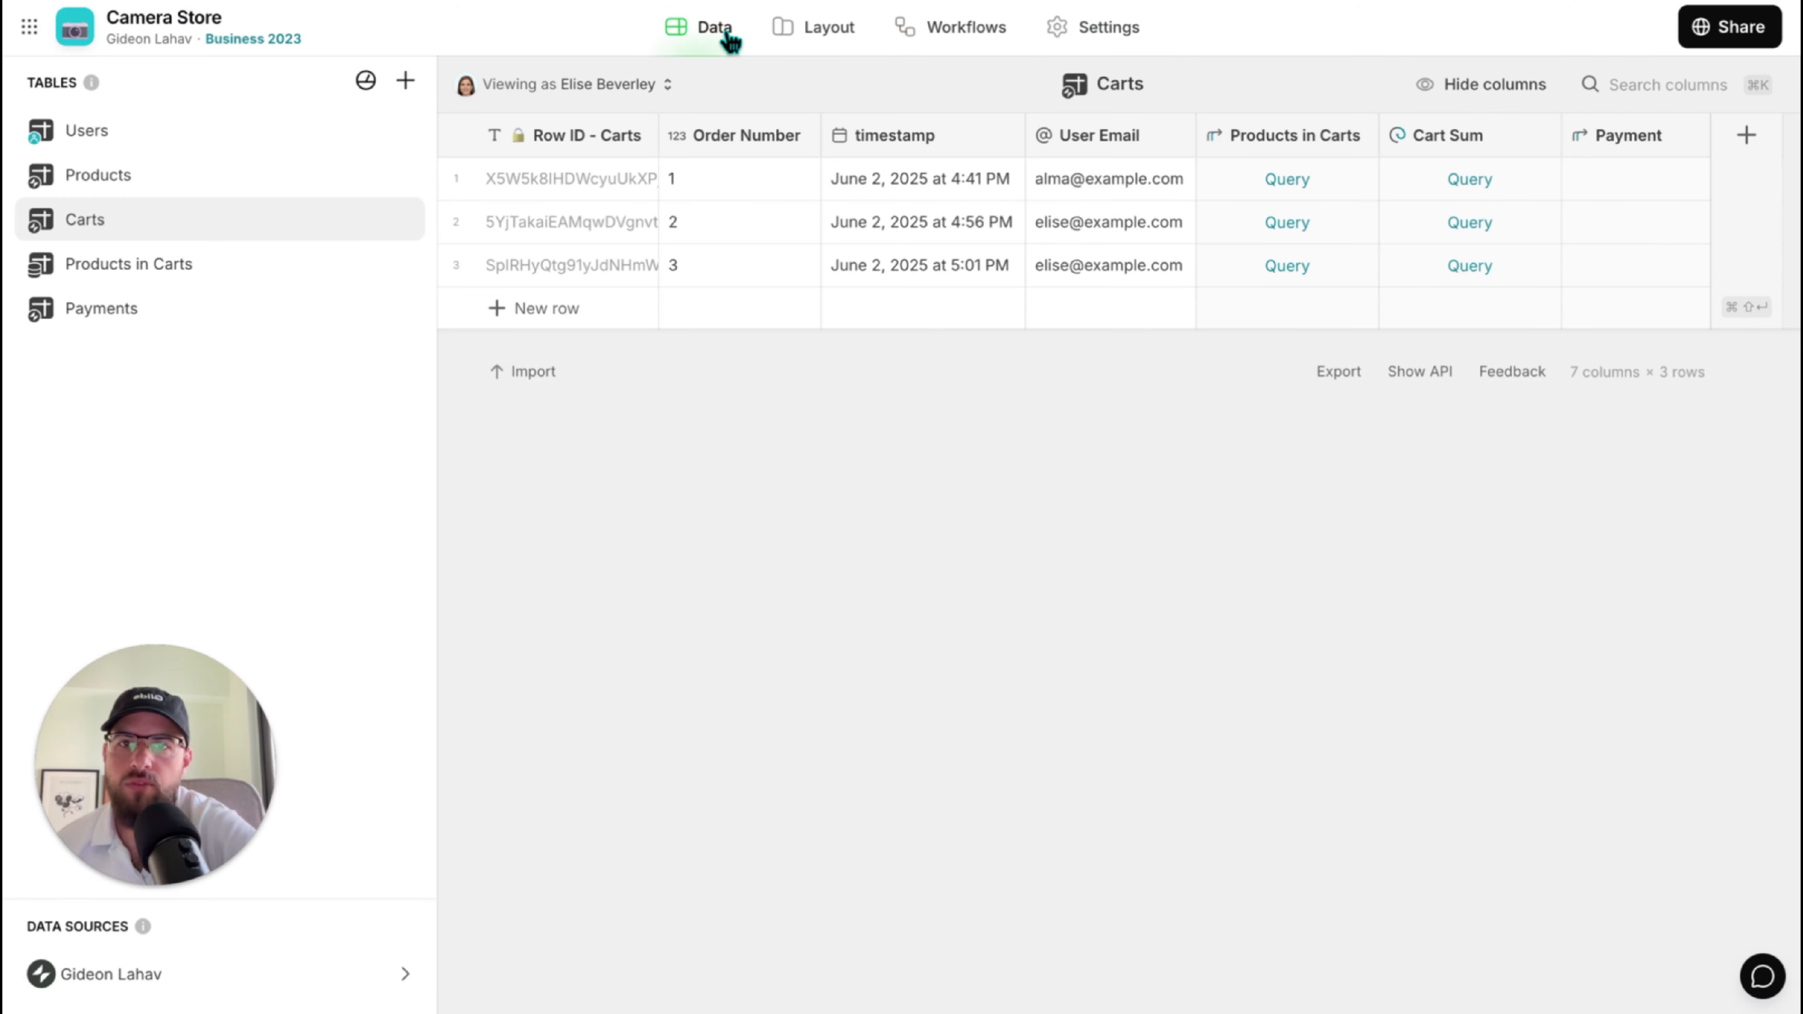
# Examine the Home and Carts screens in the app layout preview.
pyautogui.click(802, 32)
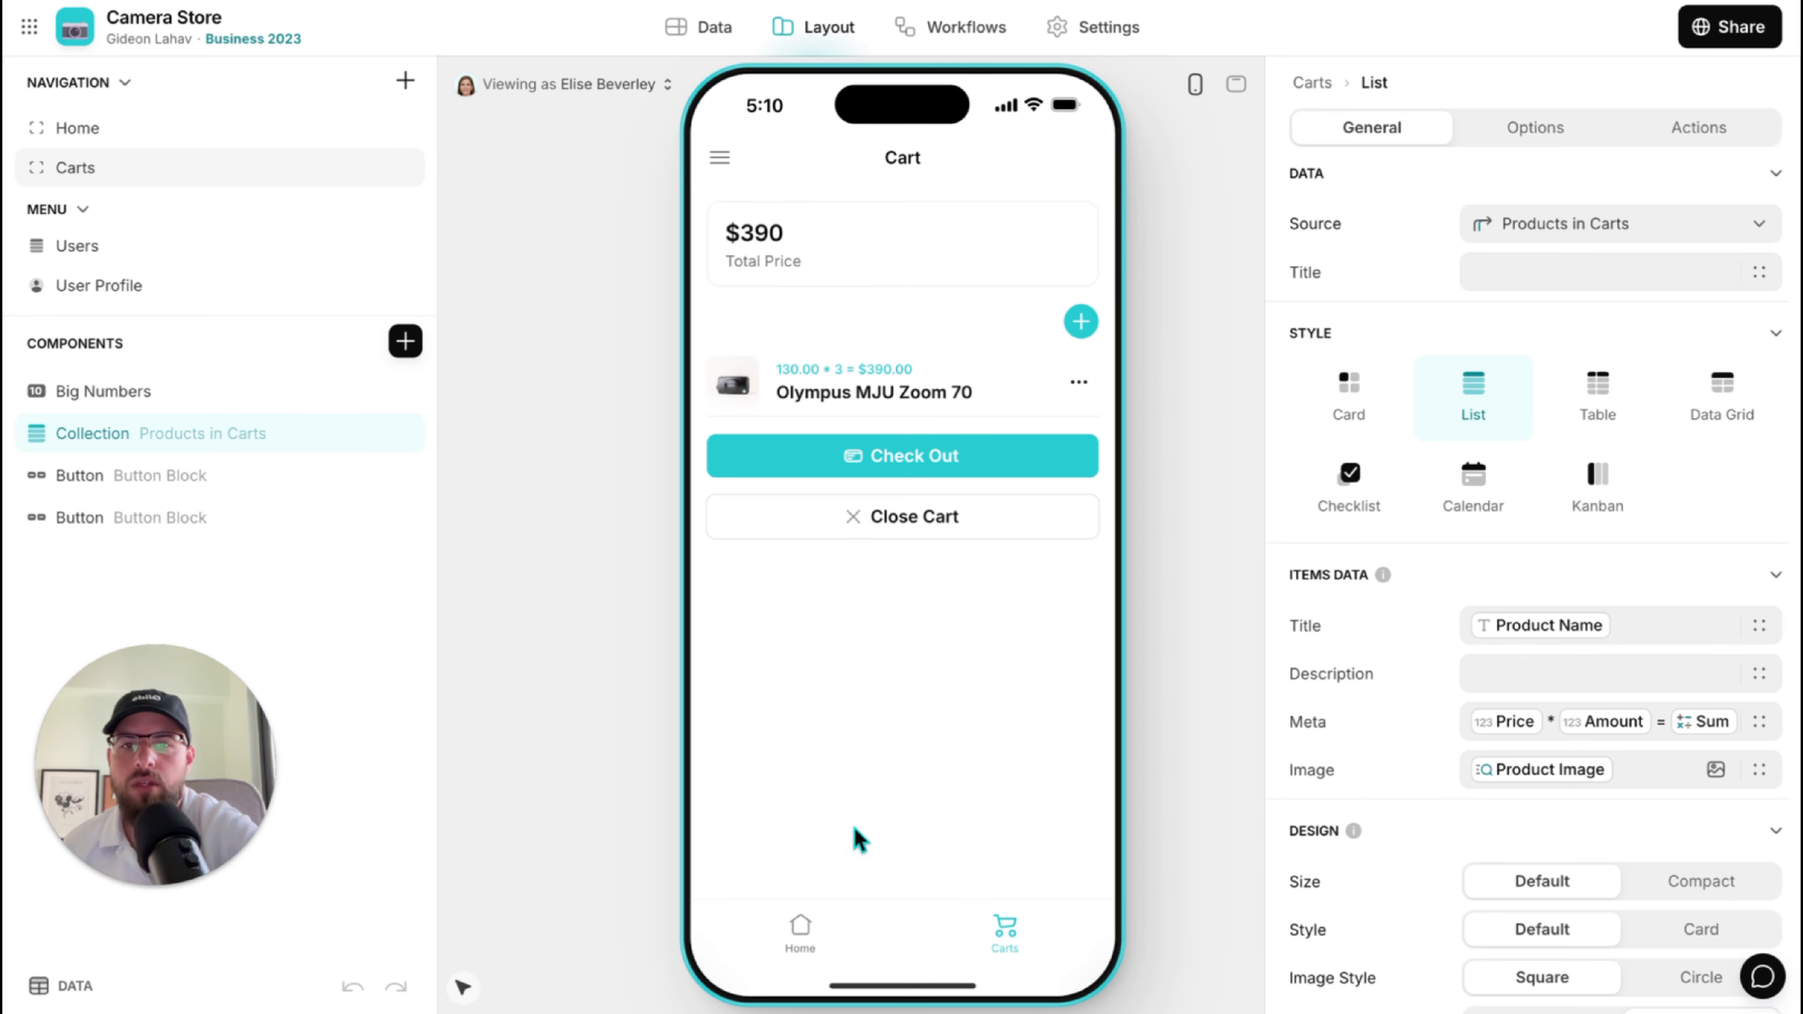
pyautogui.click(802, 934)
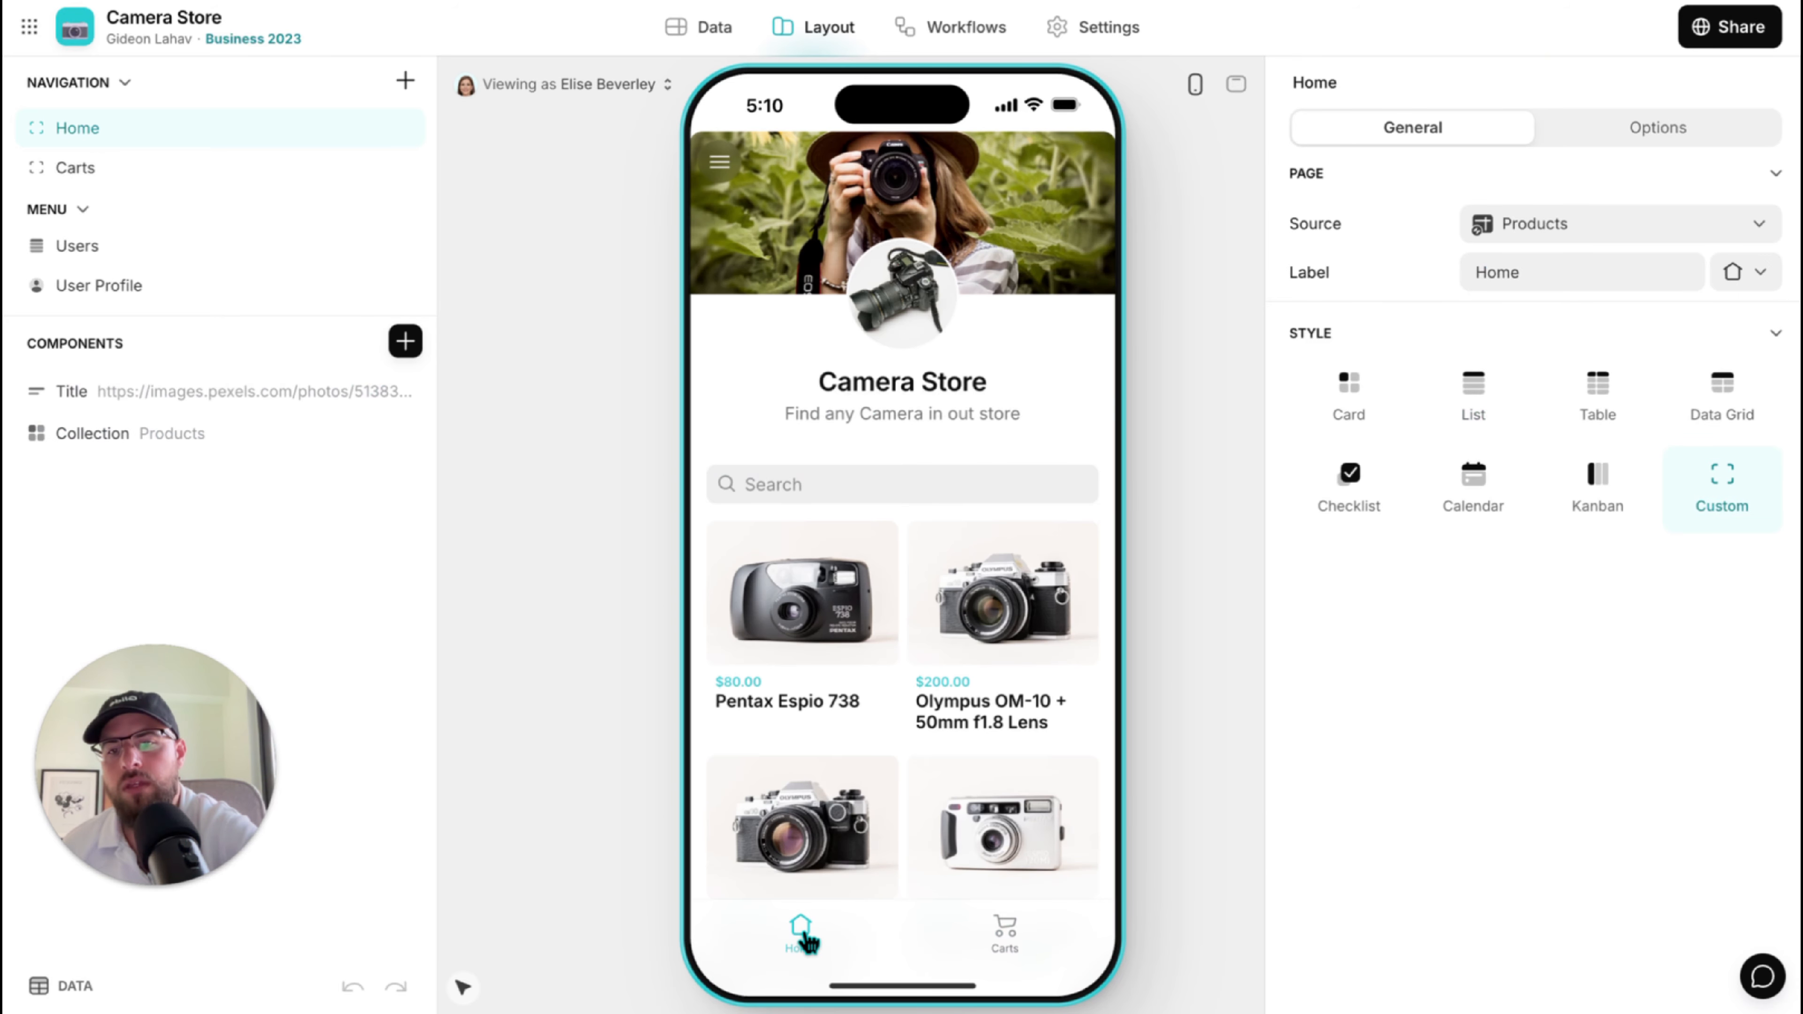
pyautogui.click(1001, 936)
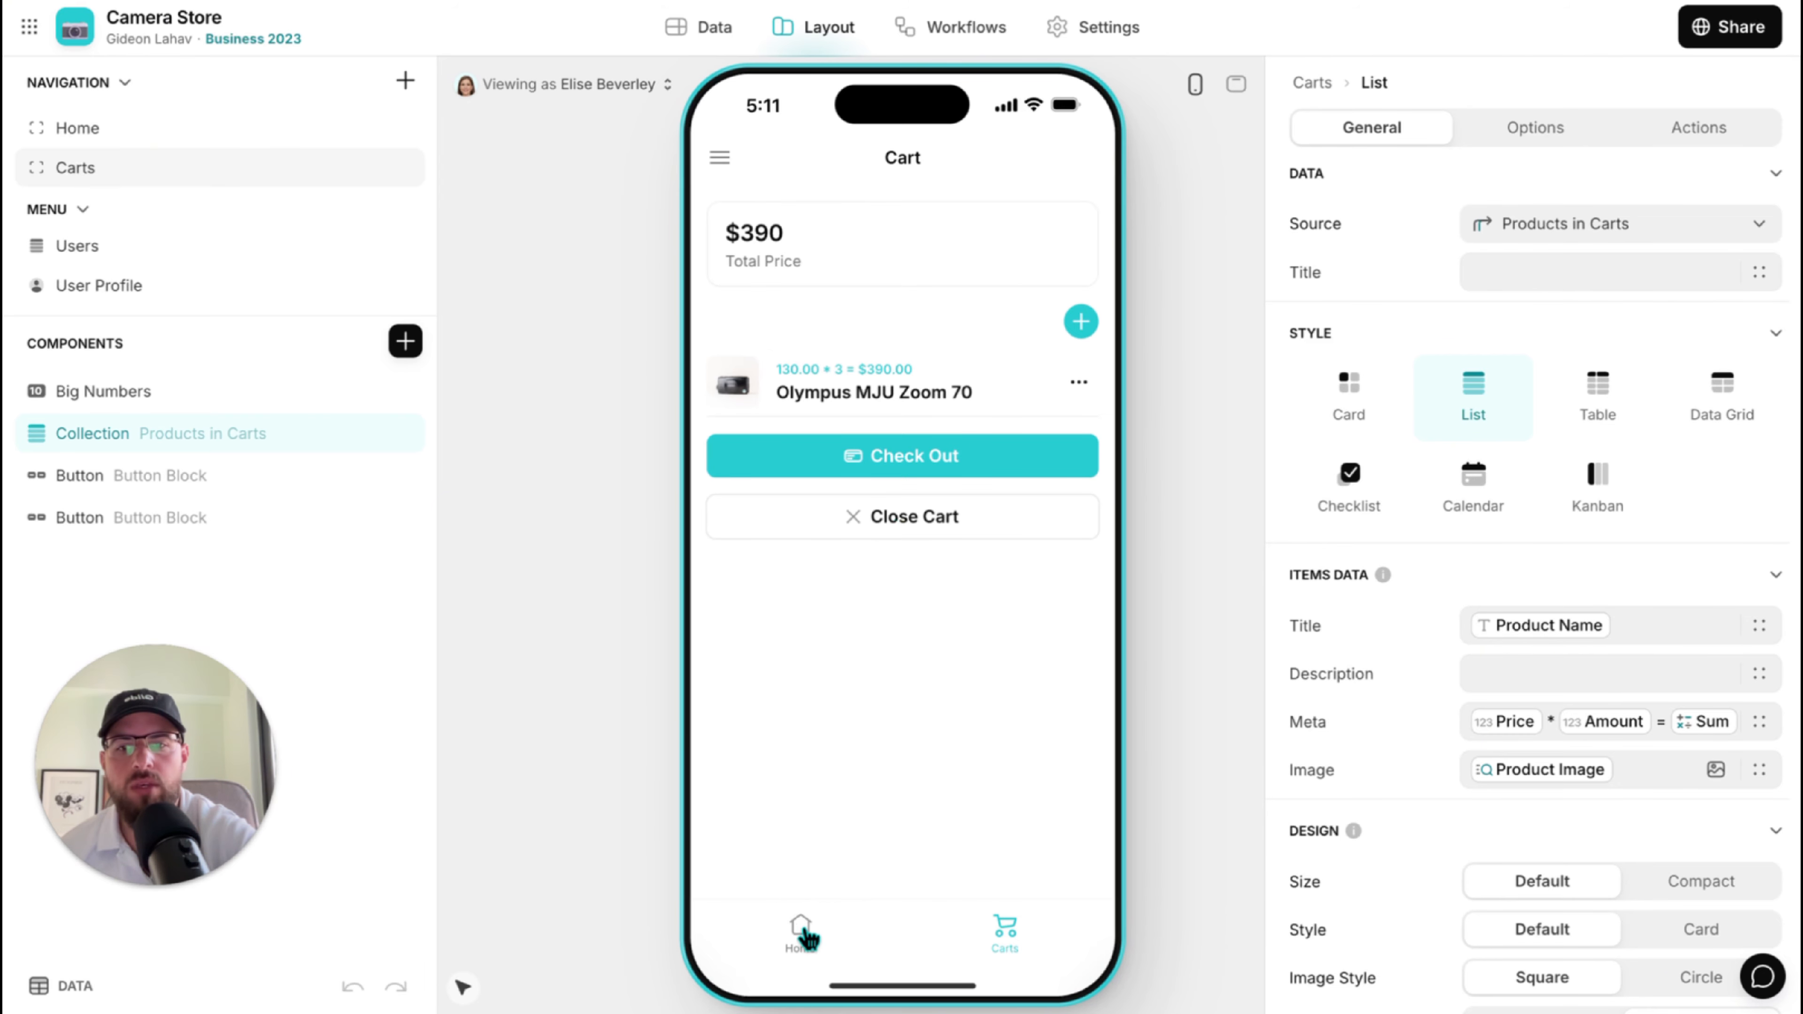
pyautogui.click(804, 936)
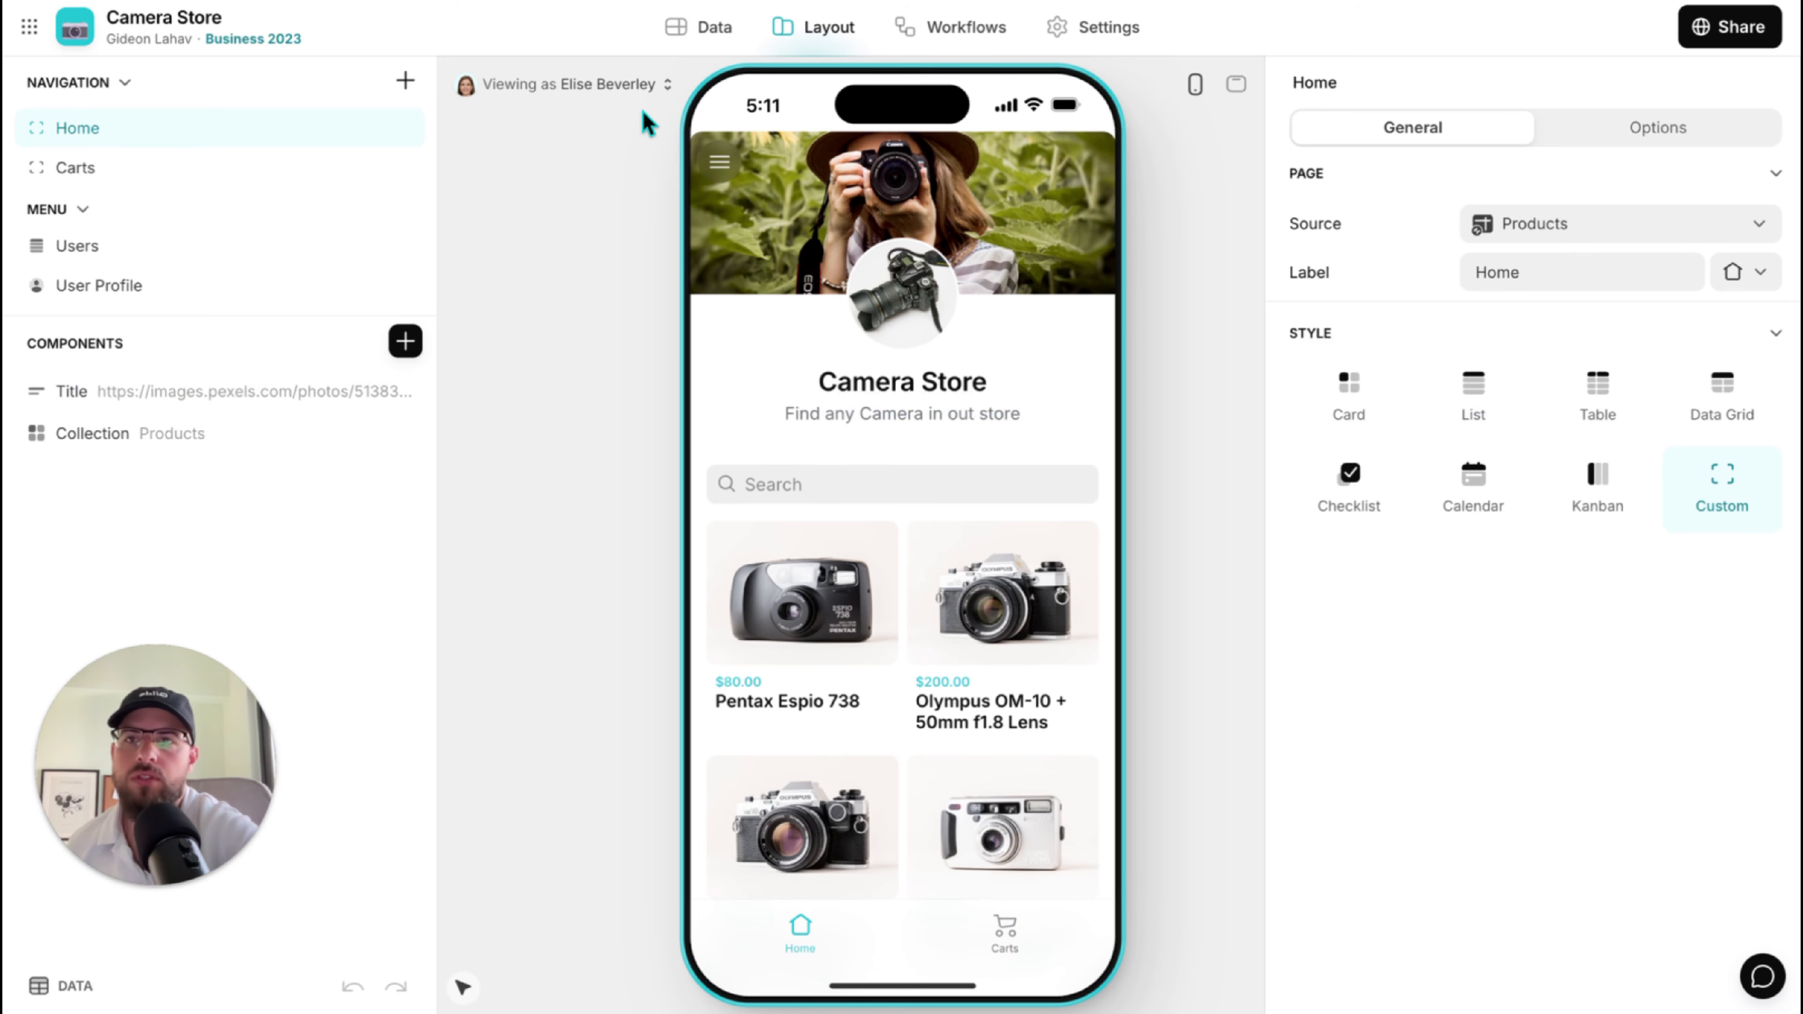
# Switch the app preview to the first listed user and open that user's profile screen.
pyautogui.click(245, 253)
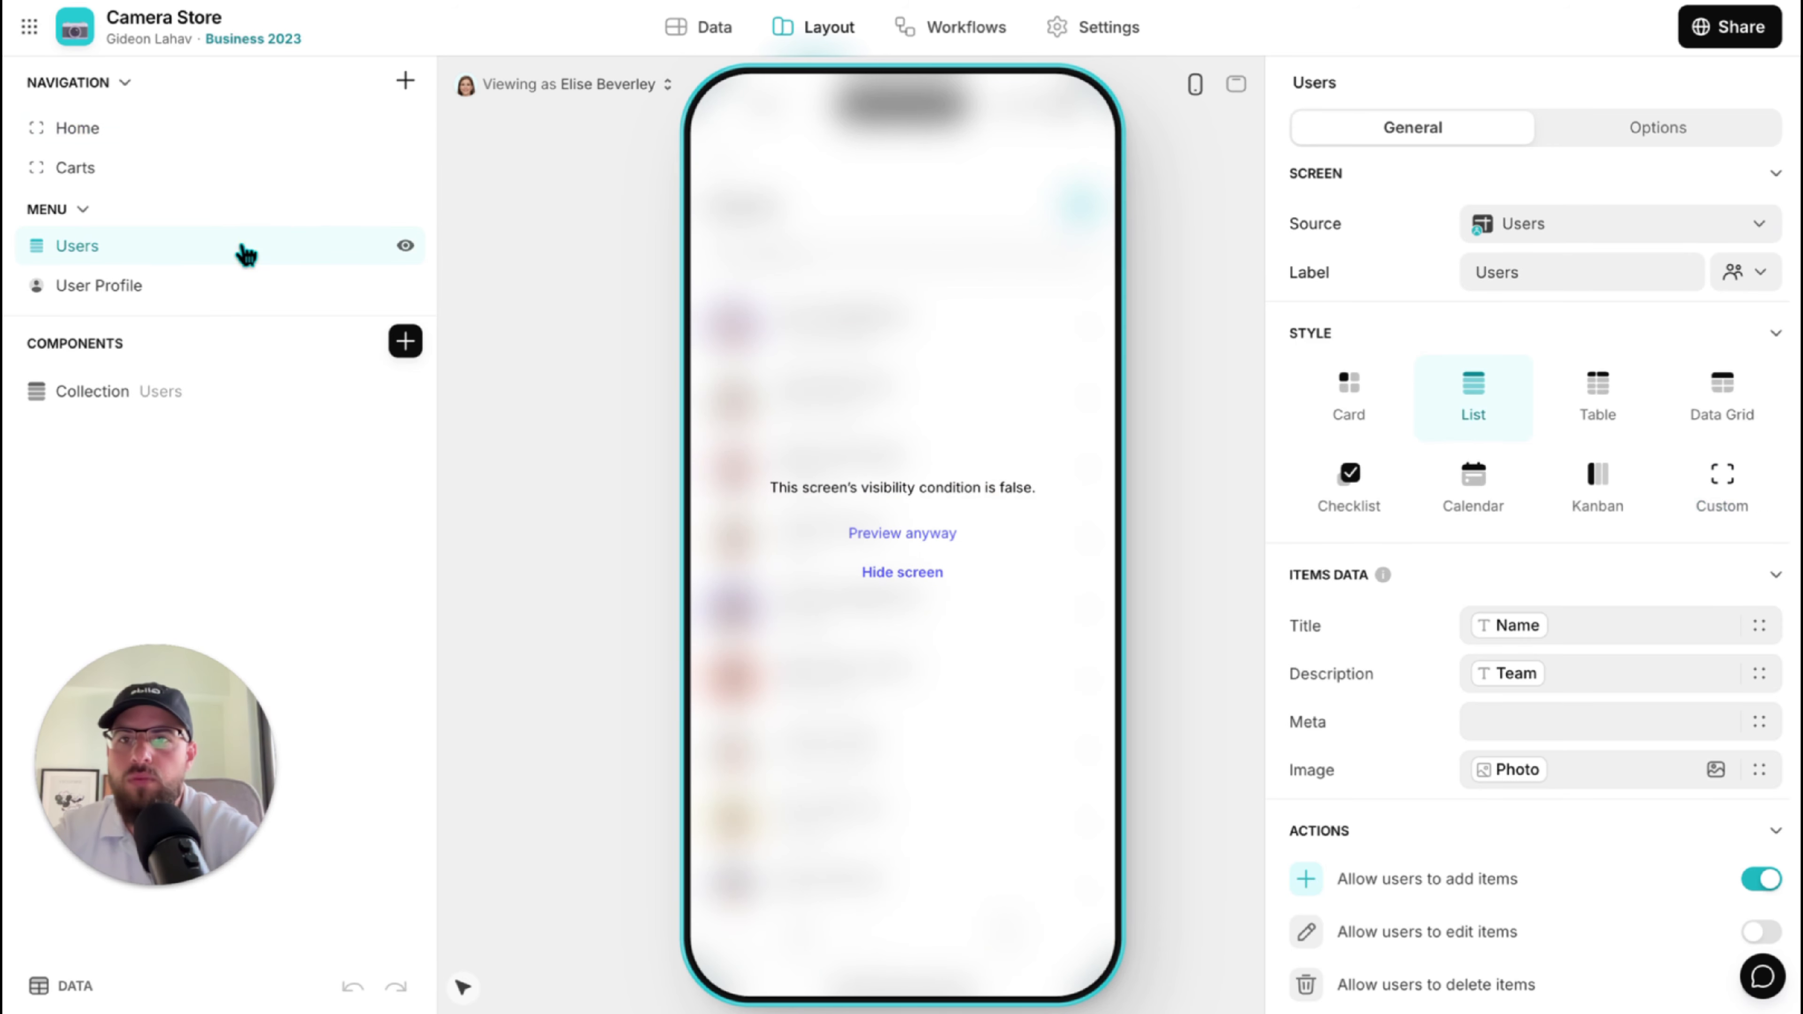
pyautogui.click(548, 82)
pyautogui.click(557, 254)
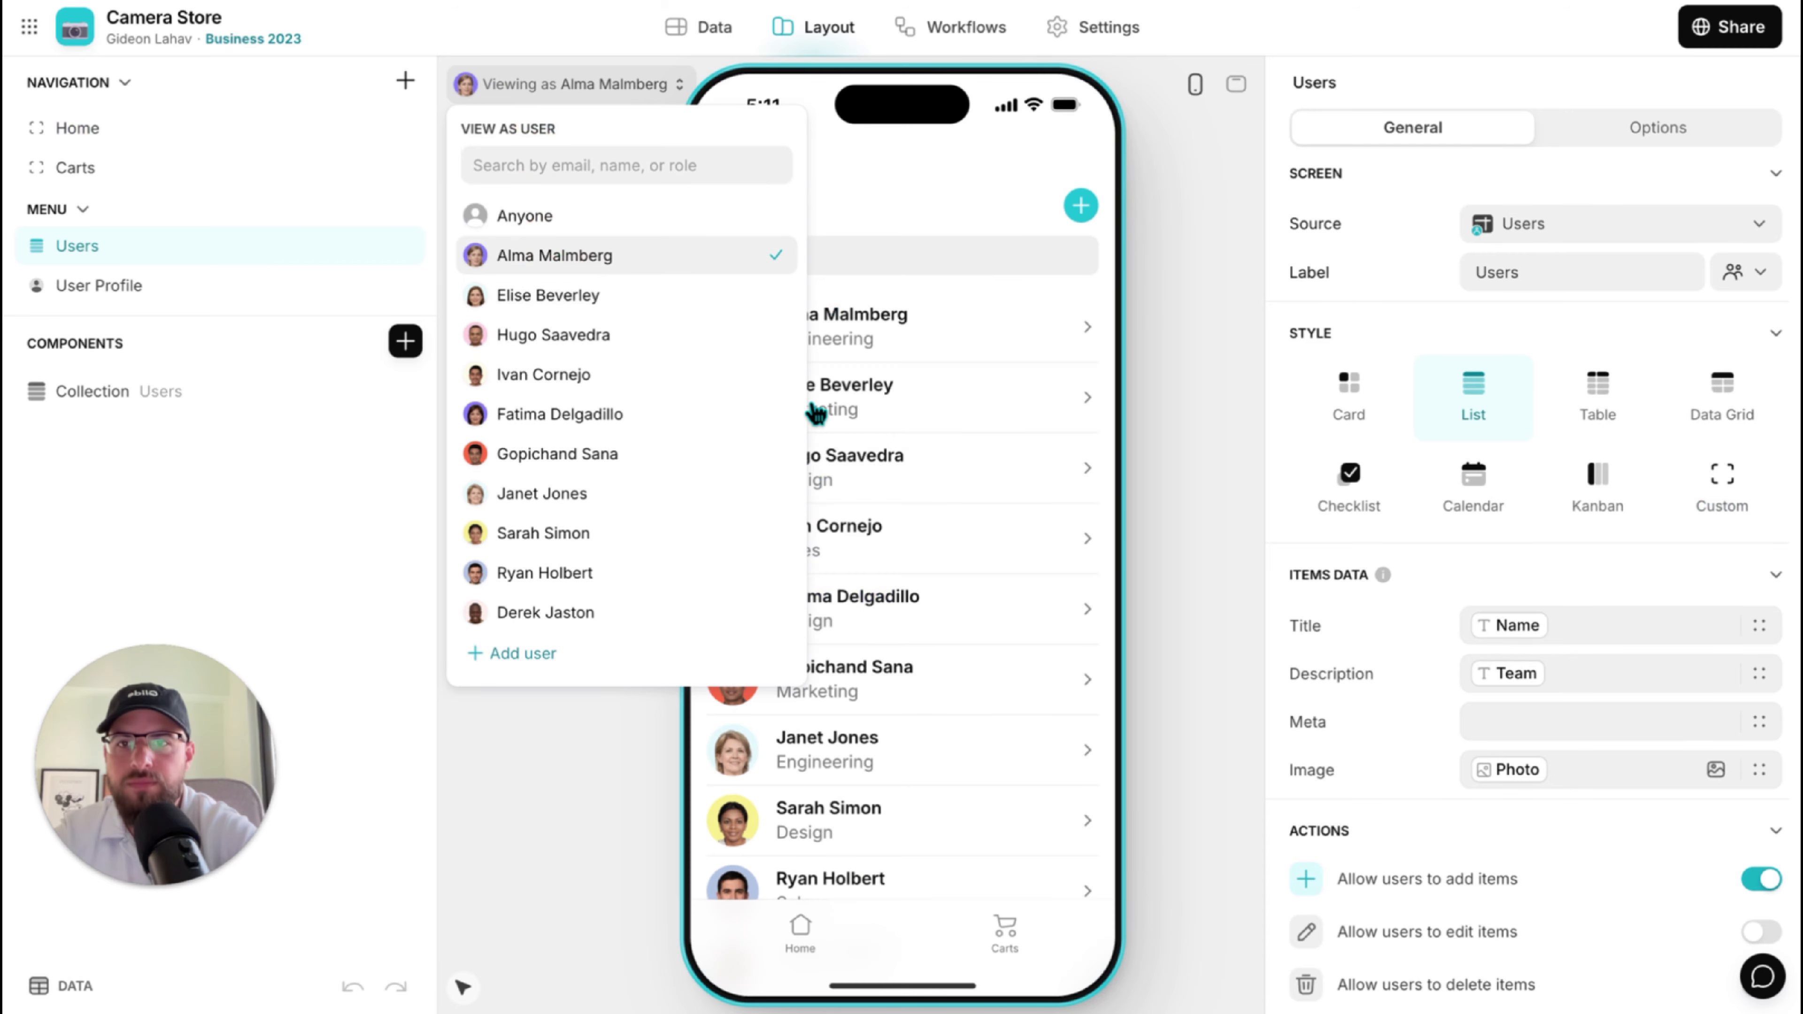
pyautogui.click(977, 174)
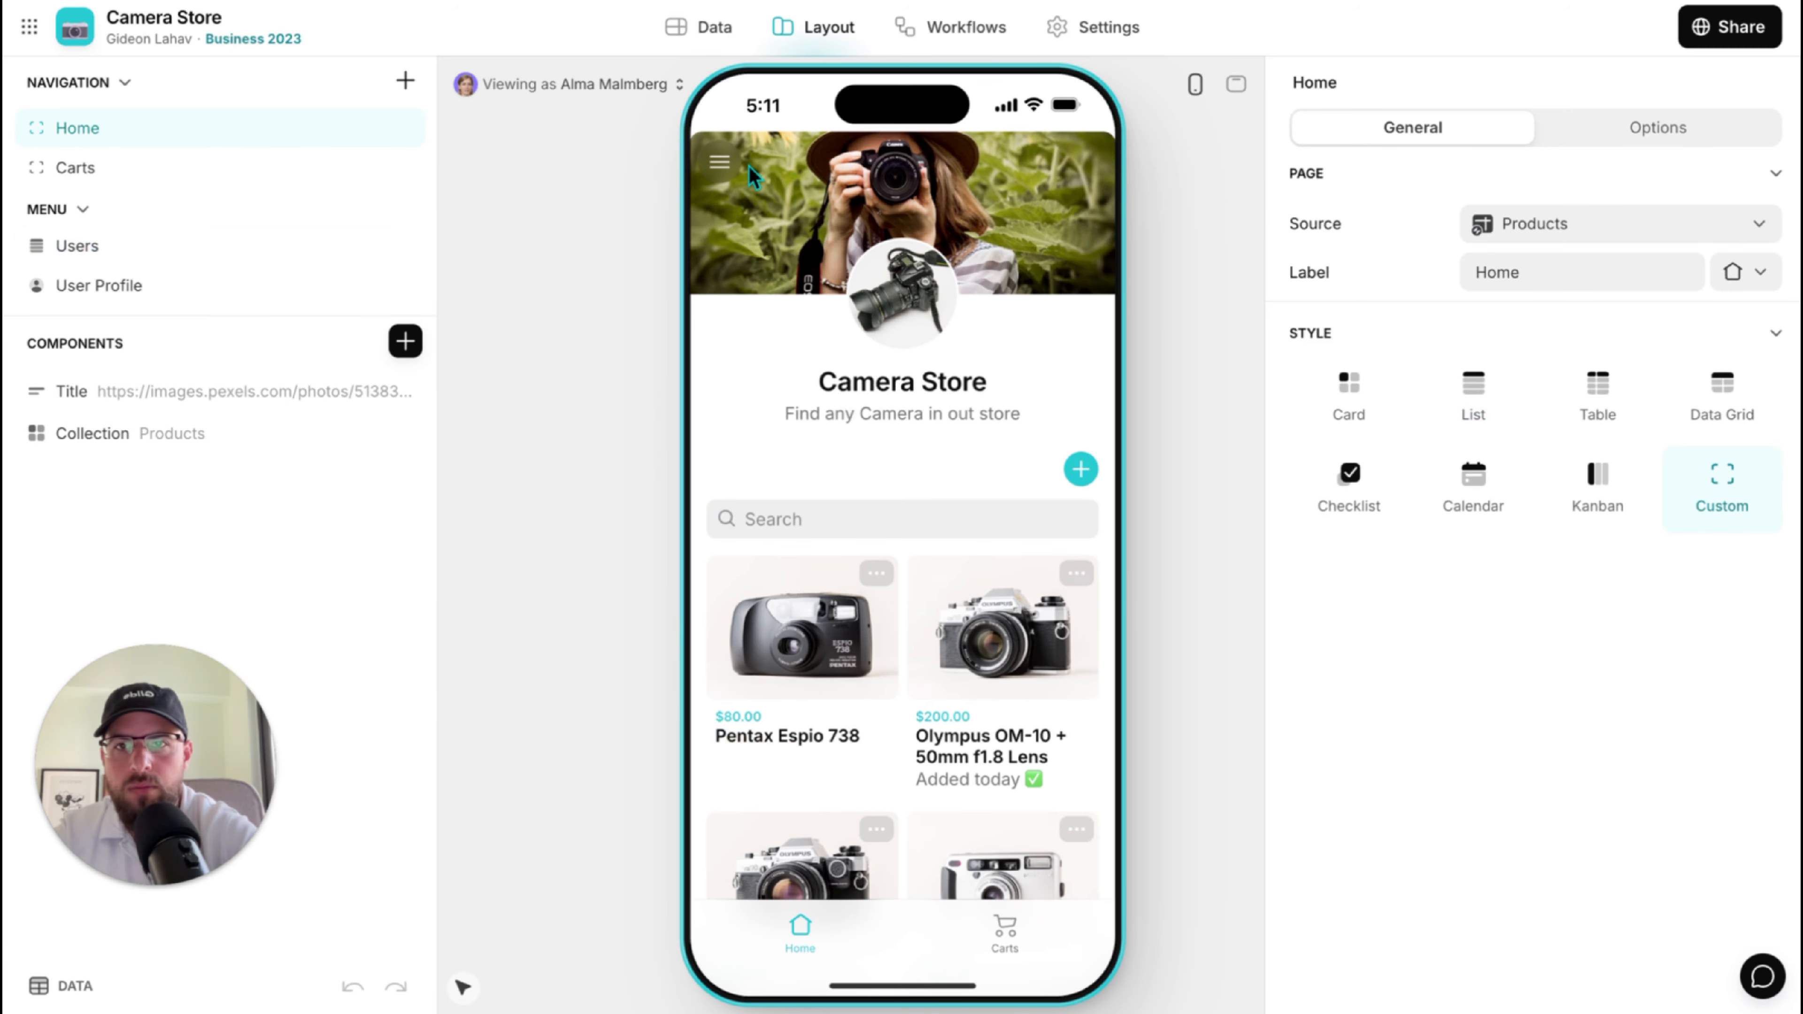
pyautogui.click(719, 162)
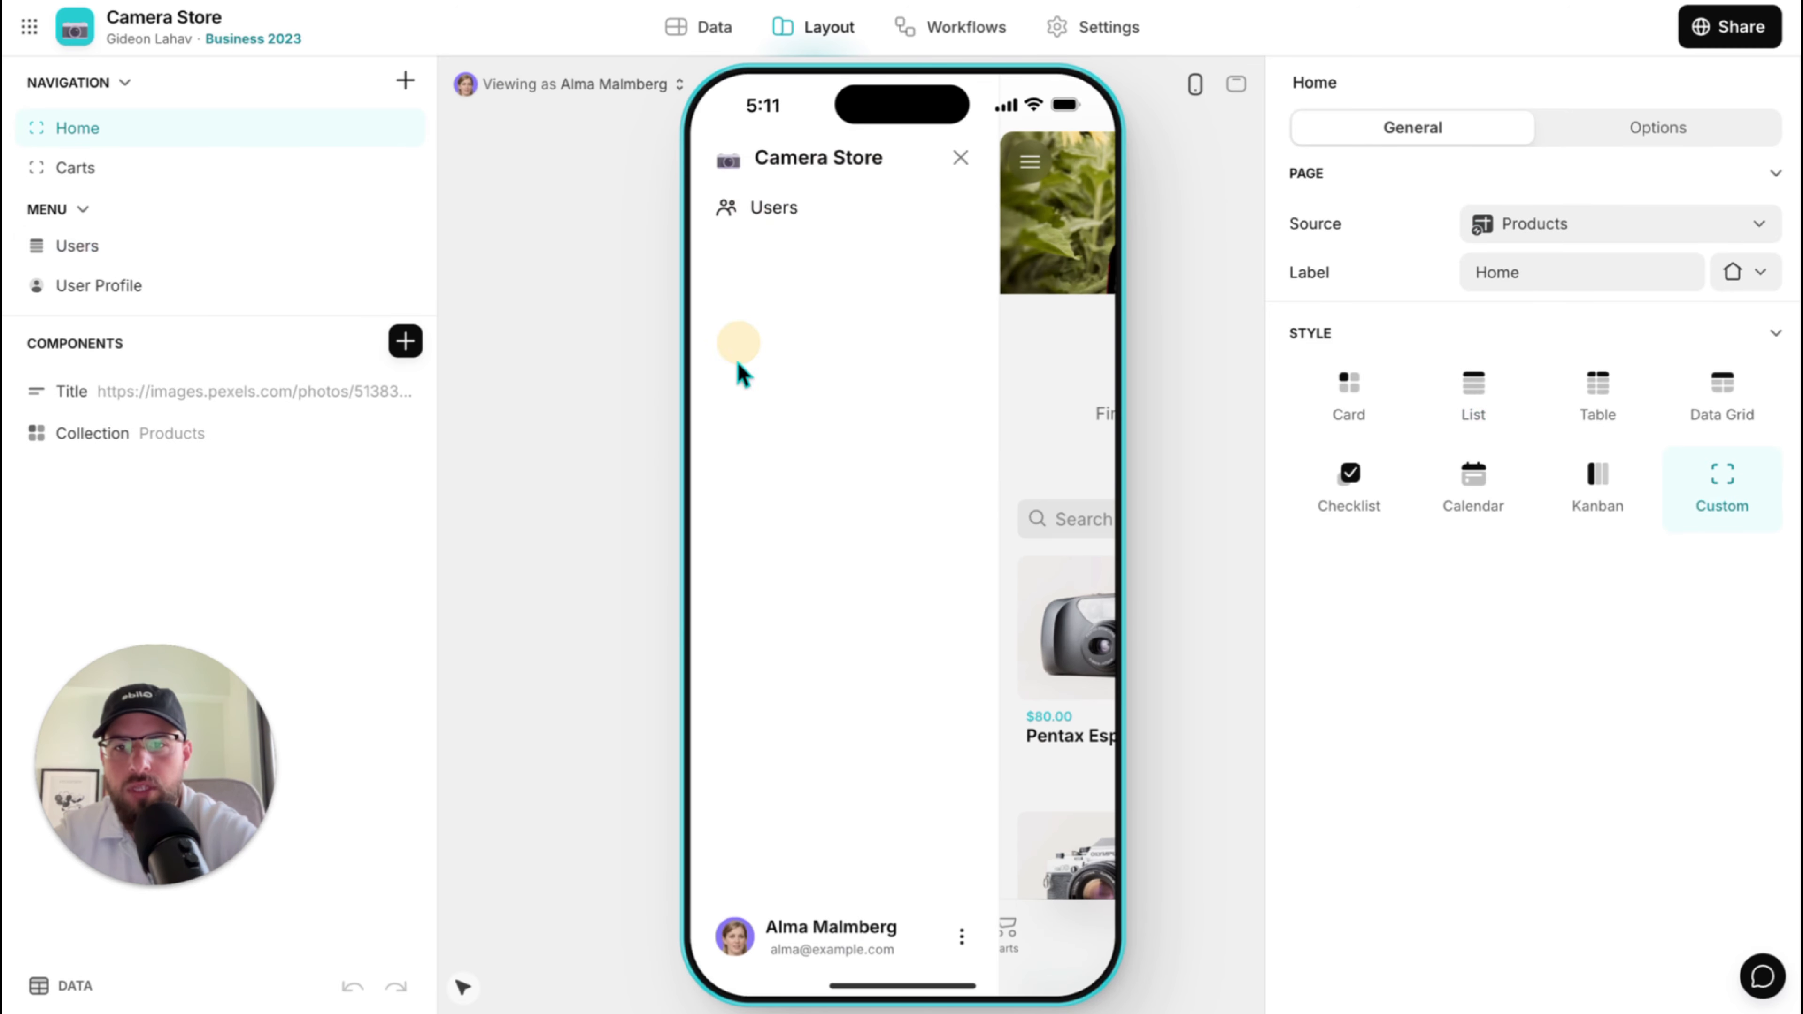
pyautogui.click(817, 931)
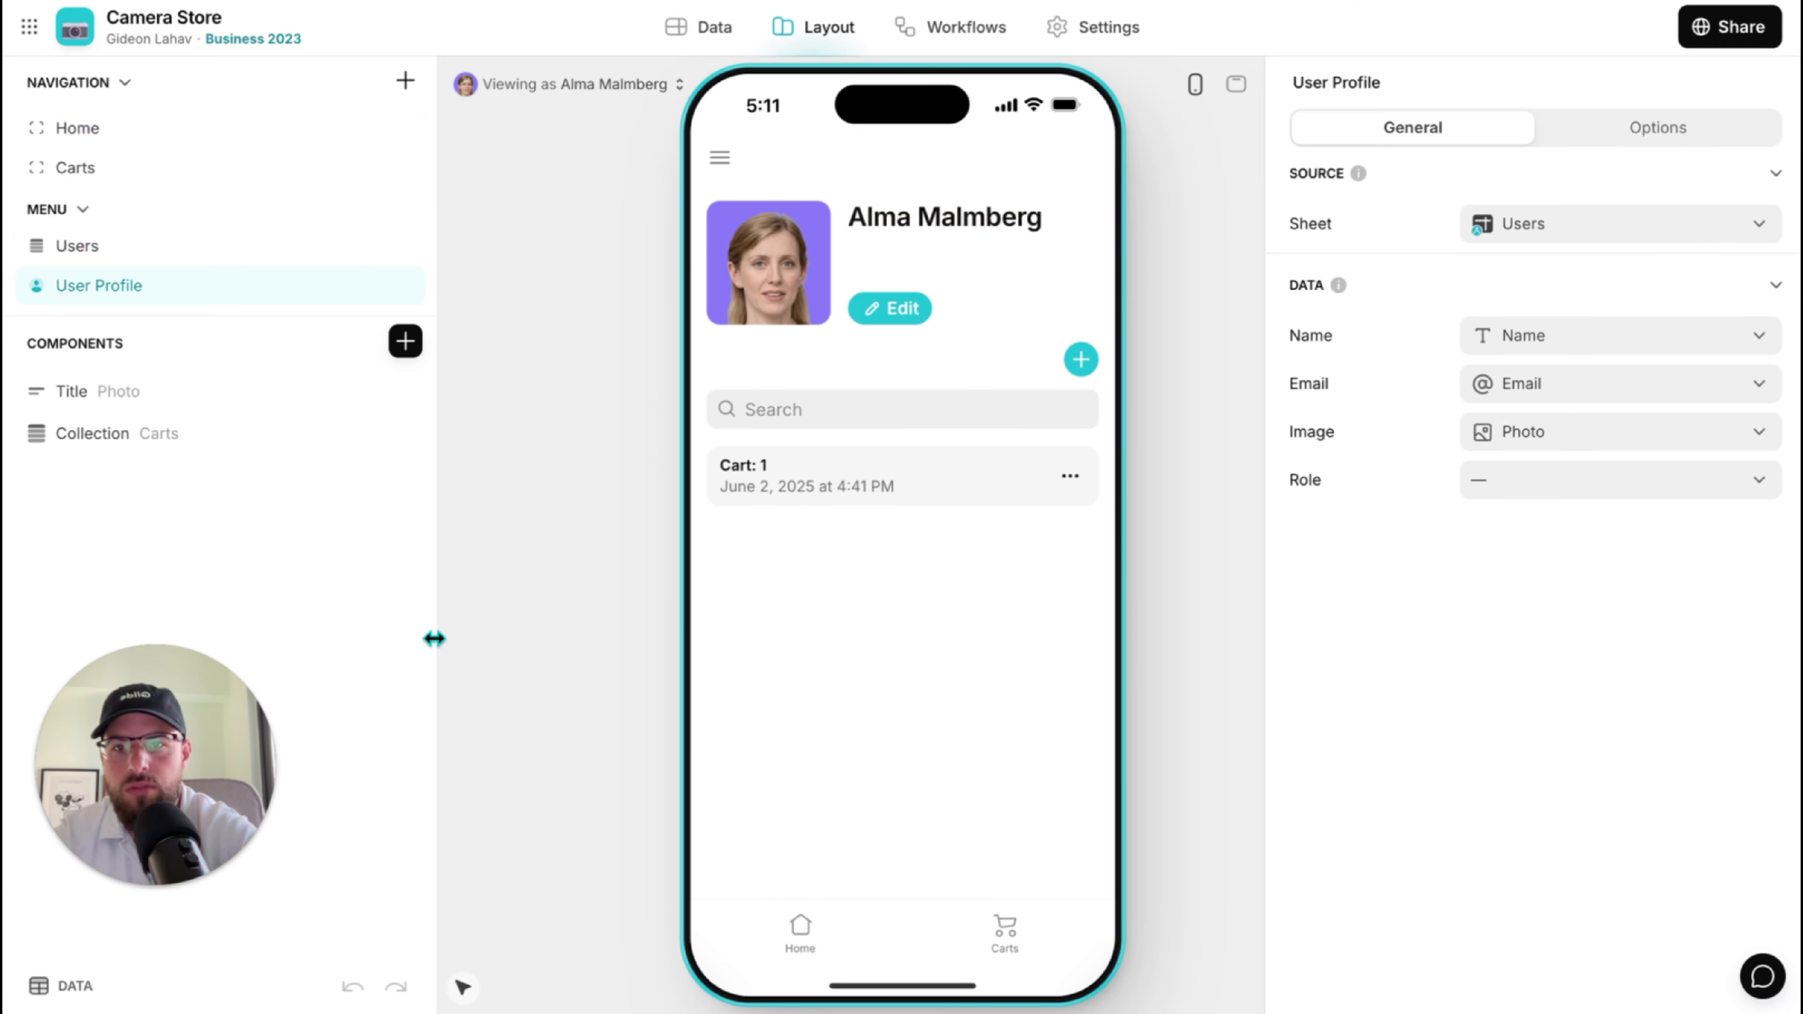
# Copy all components of the User Profile screen and open the second listed user's details screen from Users.
pyautogui.rightClick(69, 411)
pyautogui.click(197, 583)
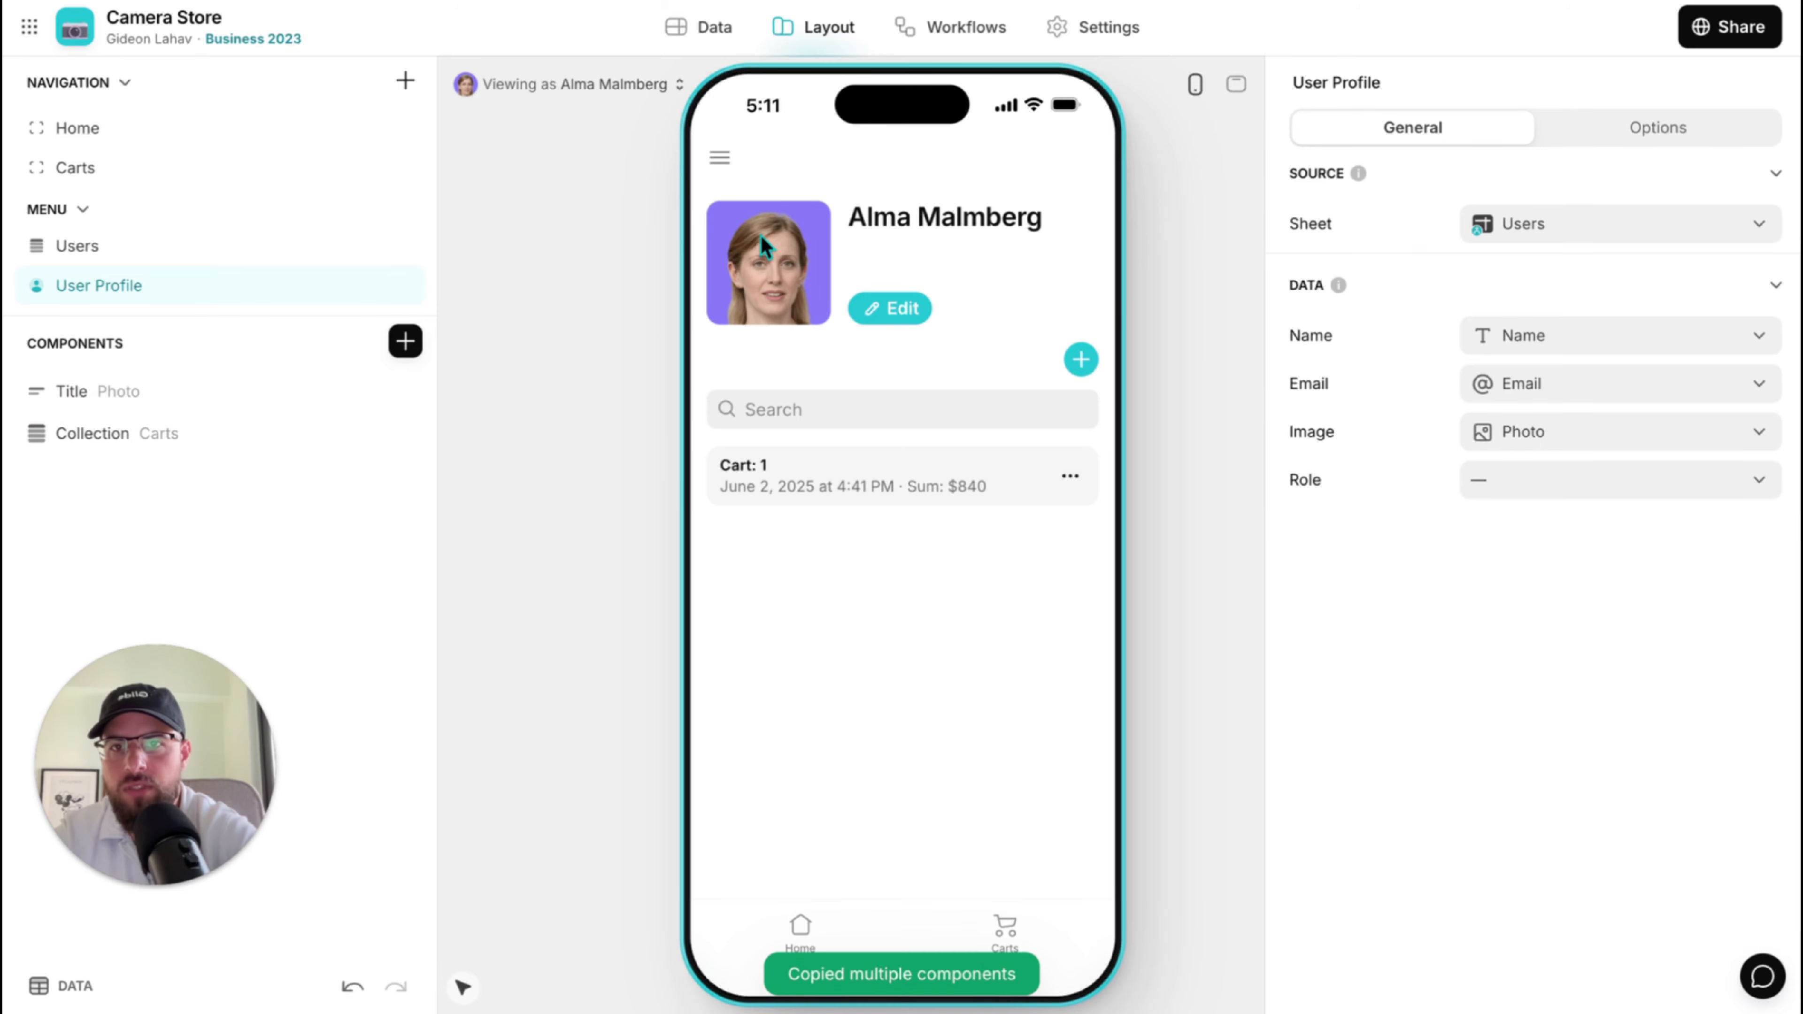
pyautogui.click(719, 158)
pyautogui.click(960, 162)
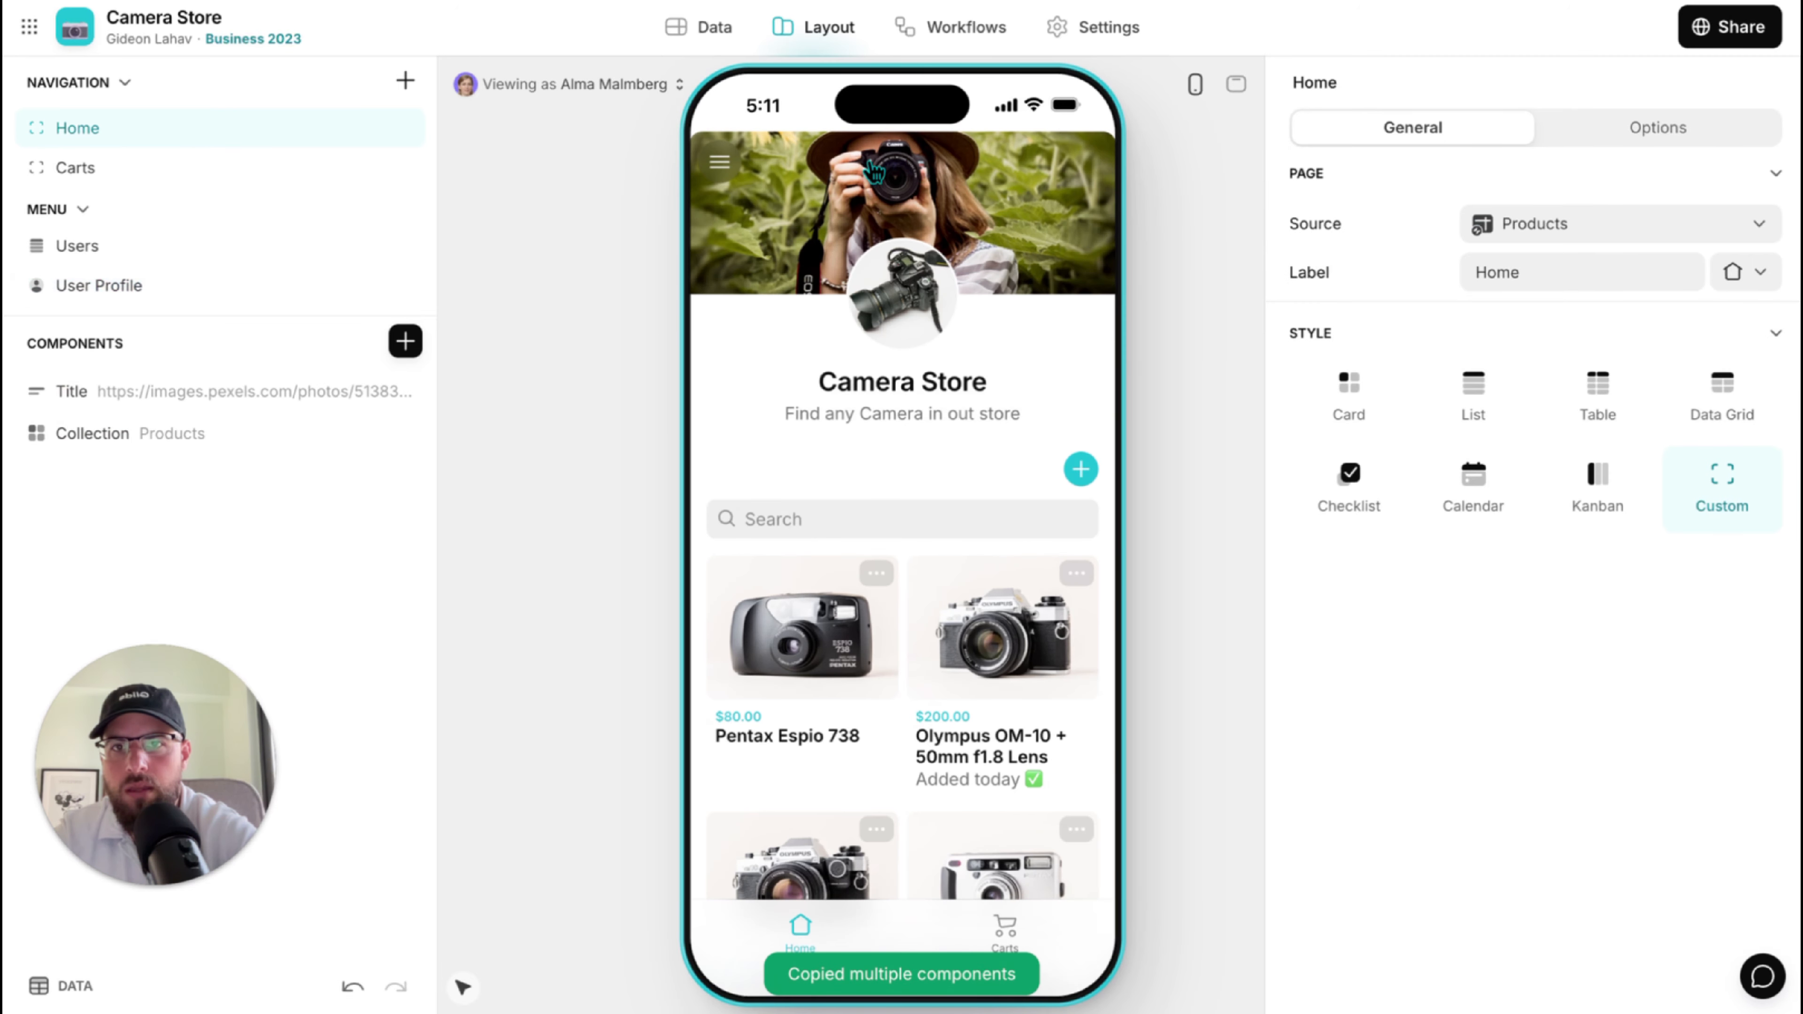
pyautogui.click(717, 162)
pyautogui.click(772, 217)
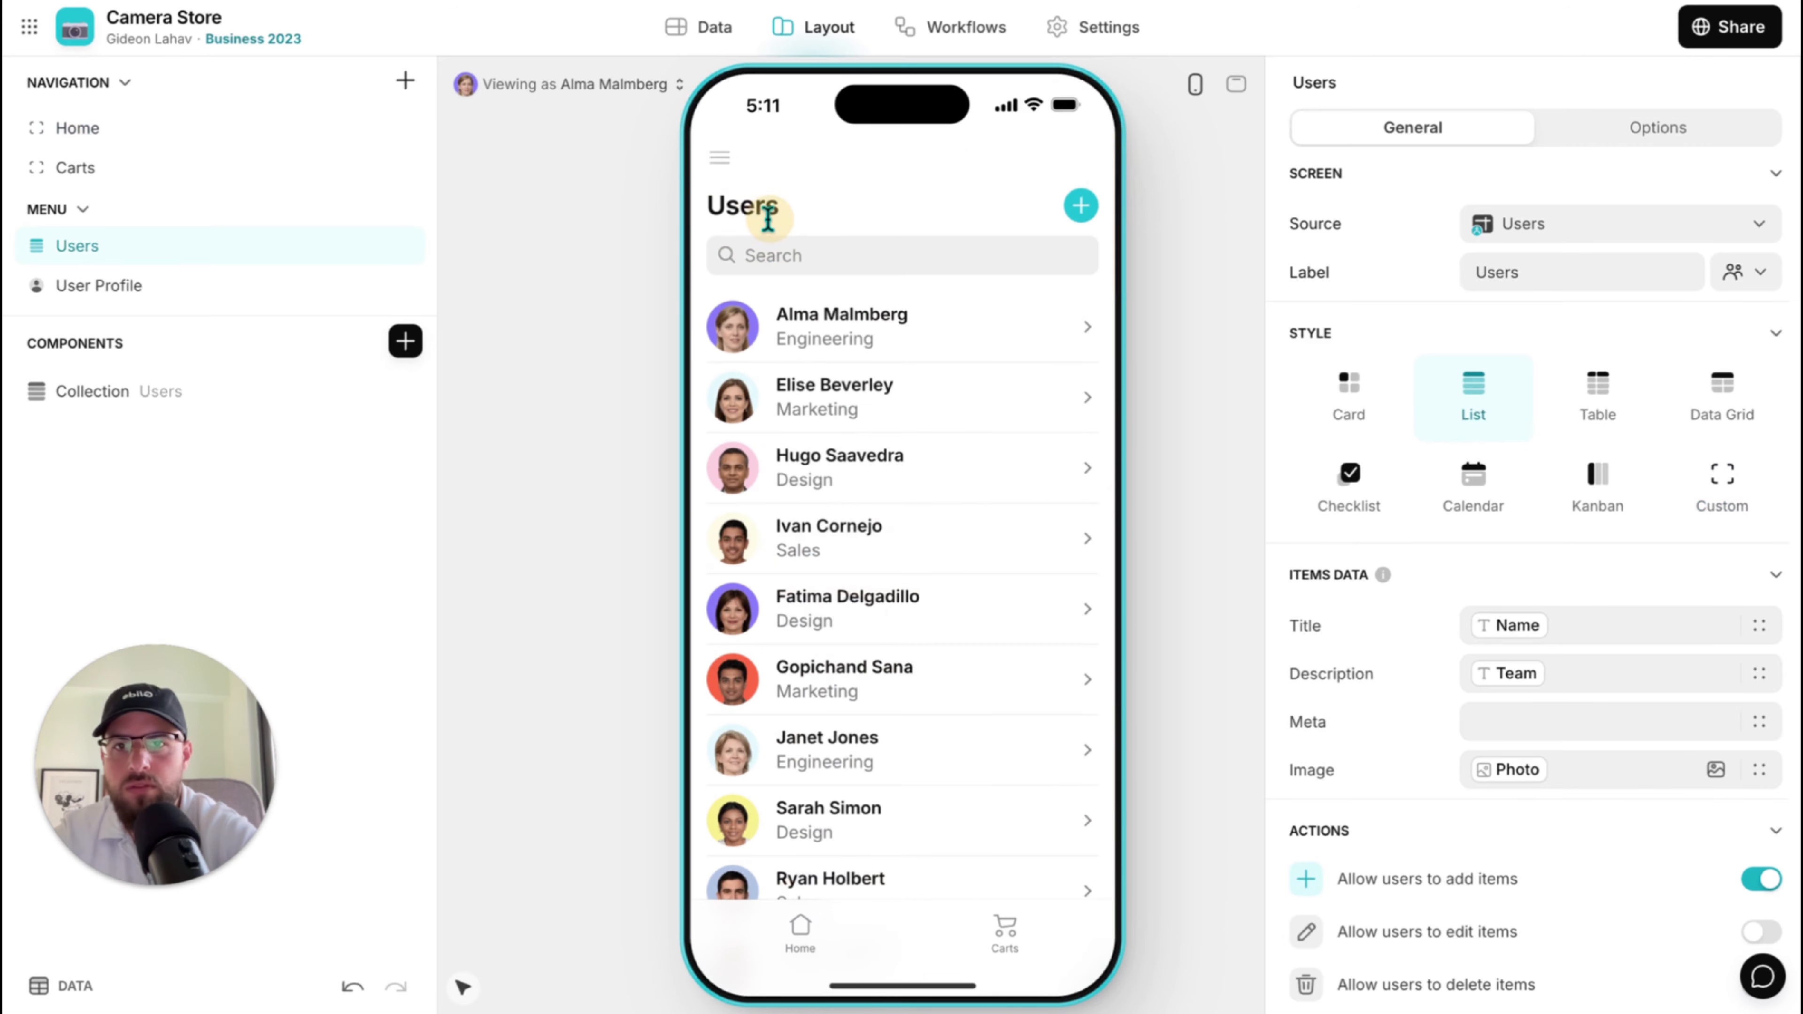
pyautogui.click(809, 404)
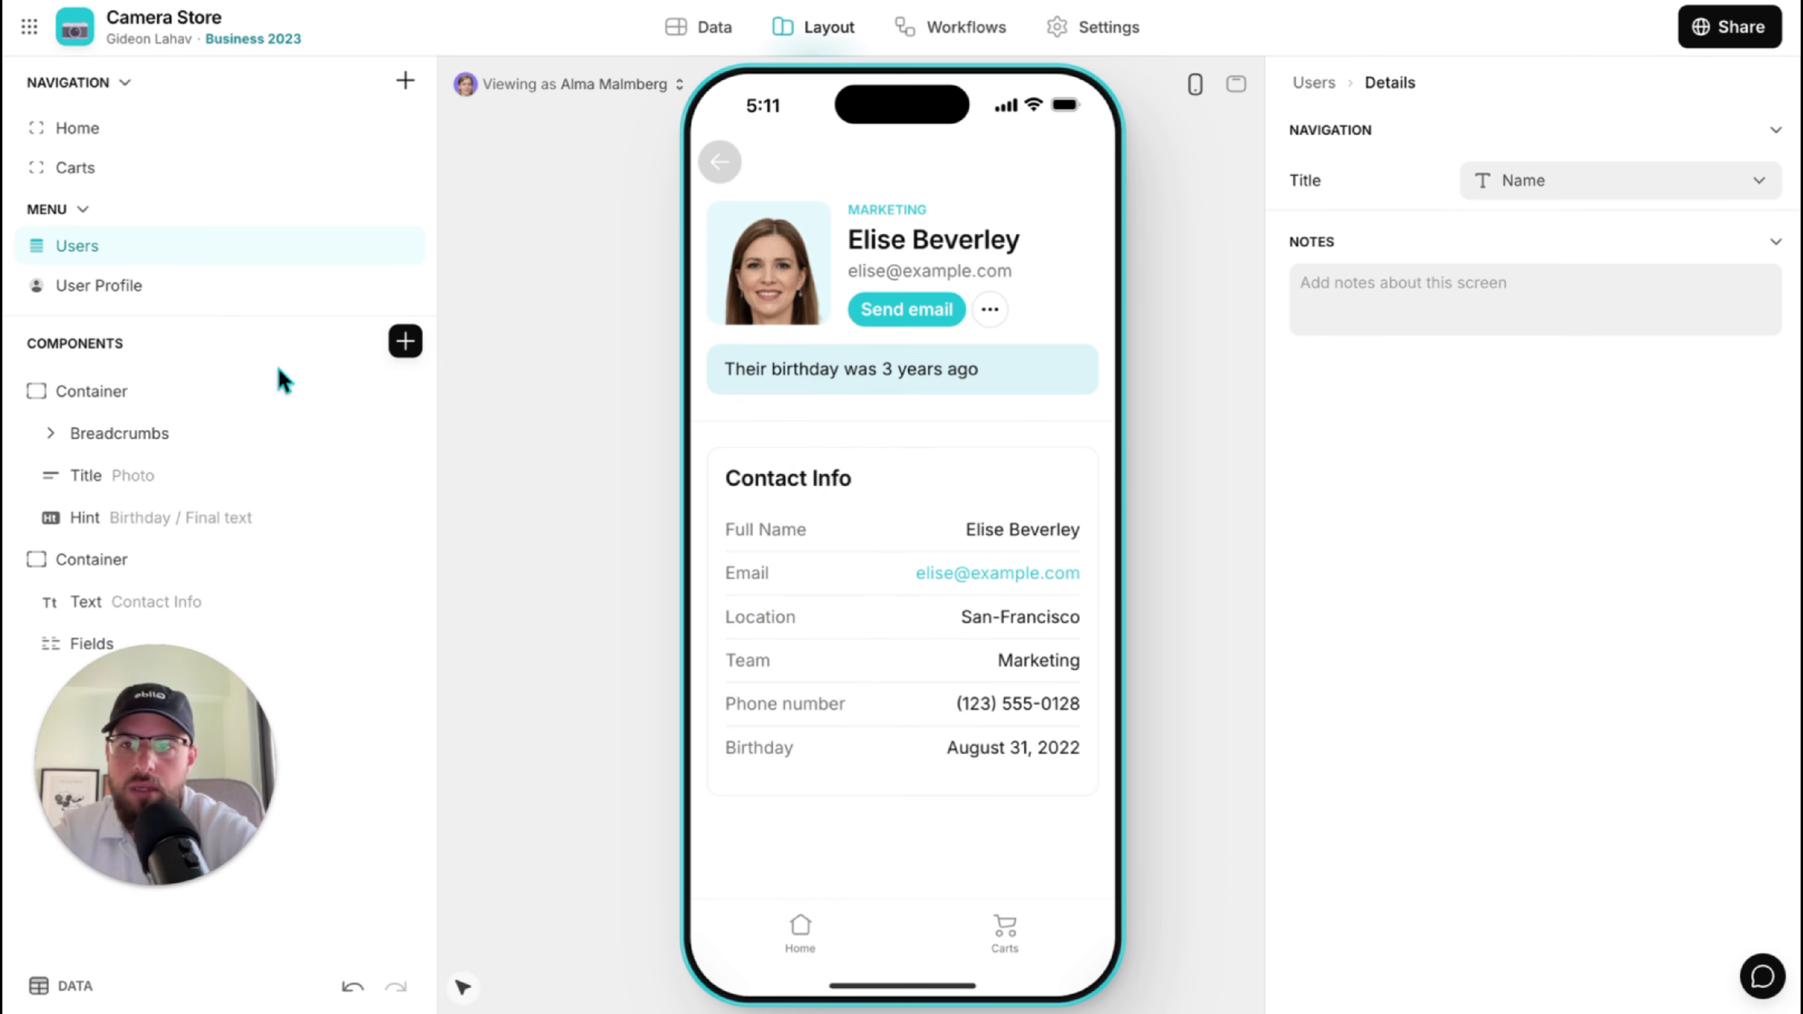
# Replace the user details screen's birthday hint and Contact Info container with the copied components, keeping only the pasted Carts collection.
pyautogui.moveTo(237, 663); pyautogui.dragTo(443, 83)
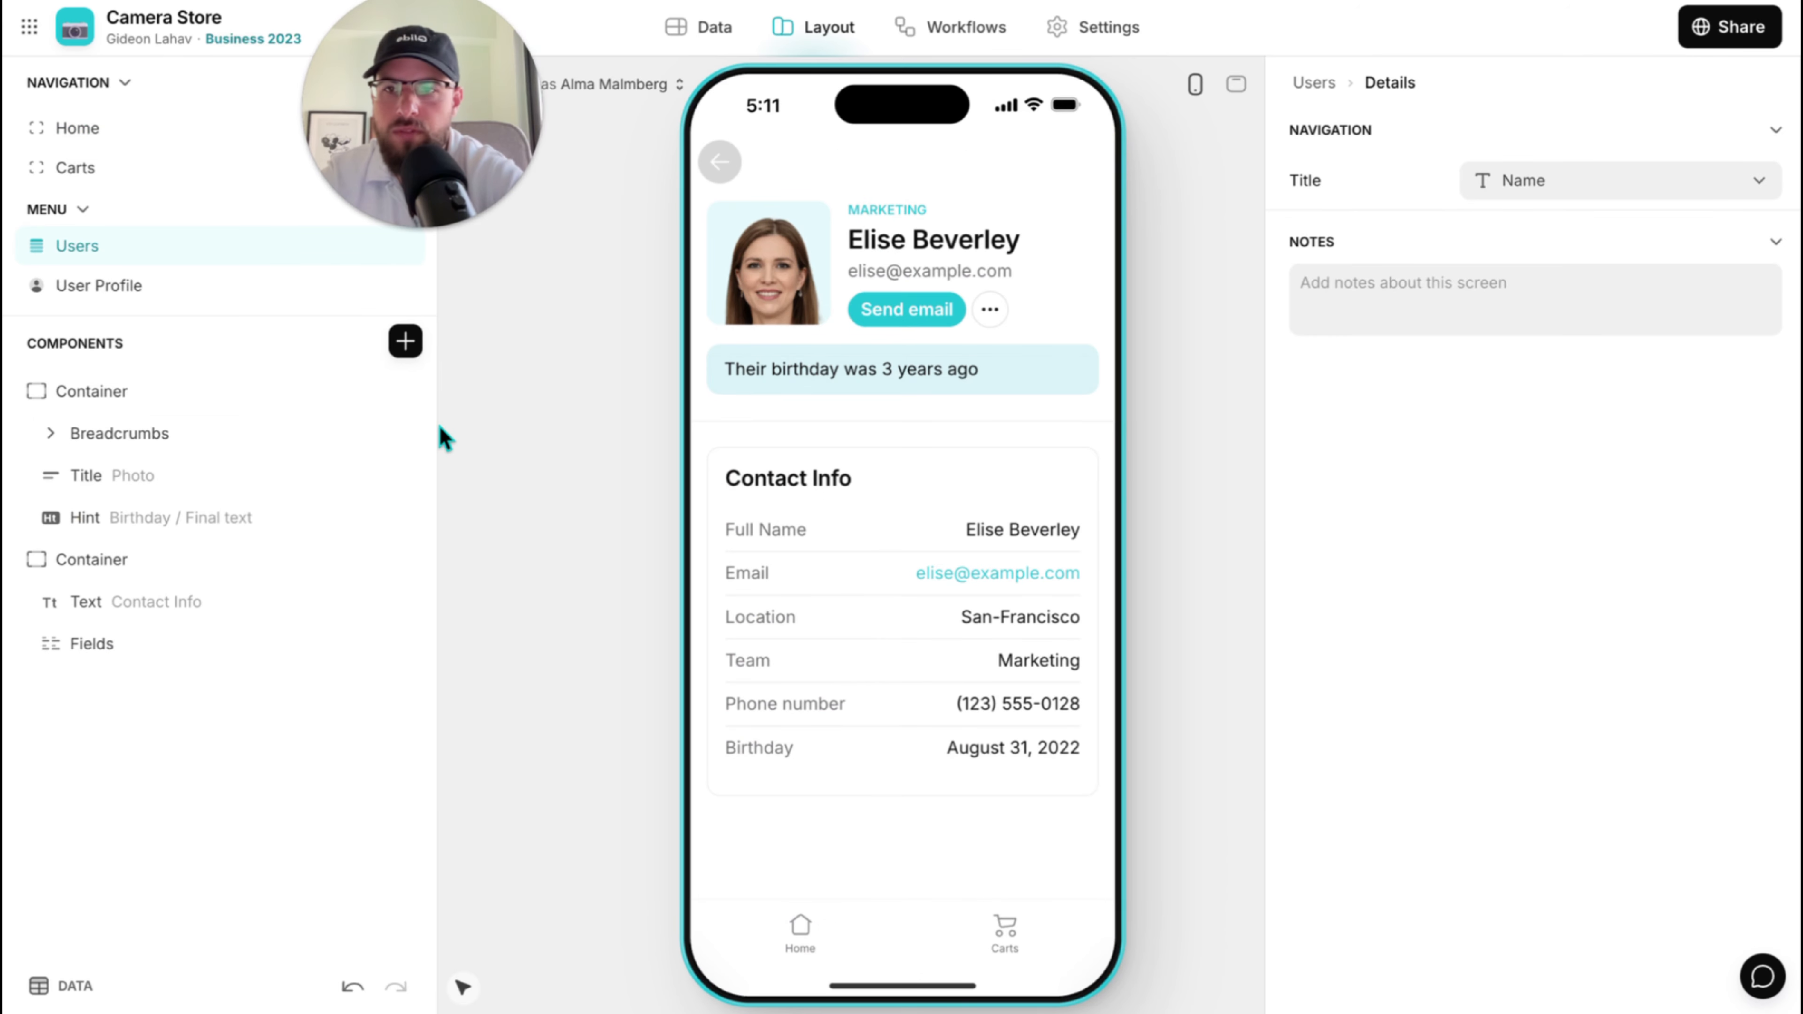
pyautogui.click(407, 558)
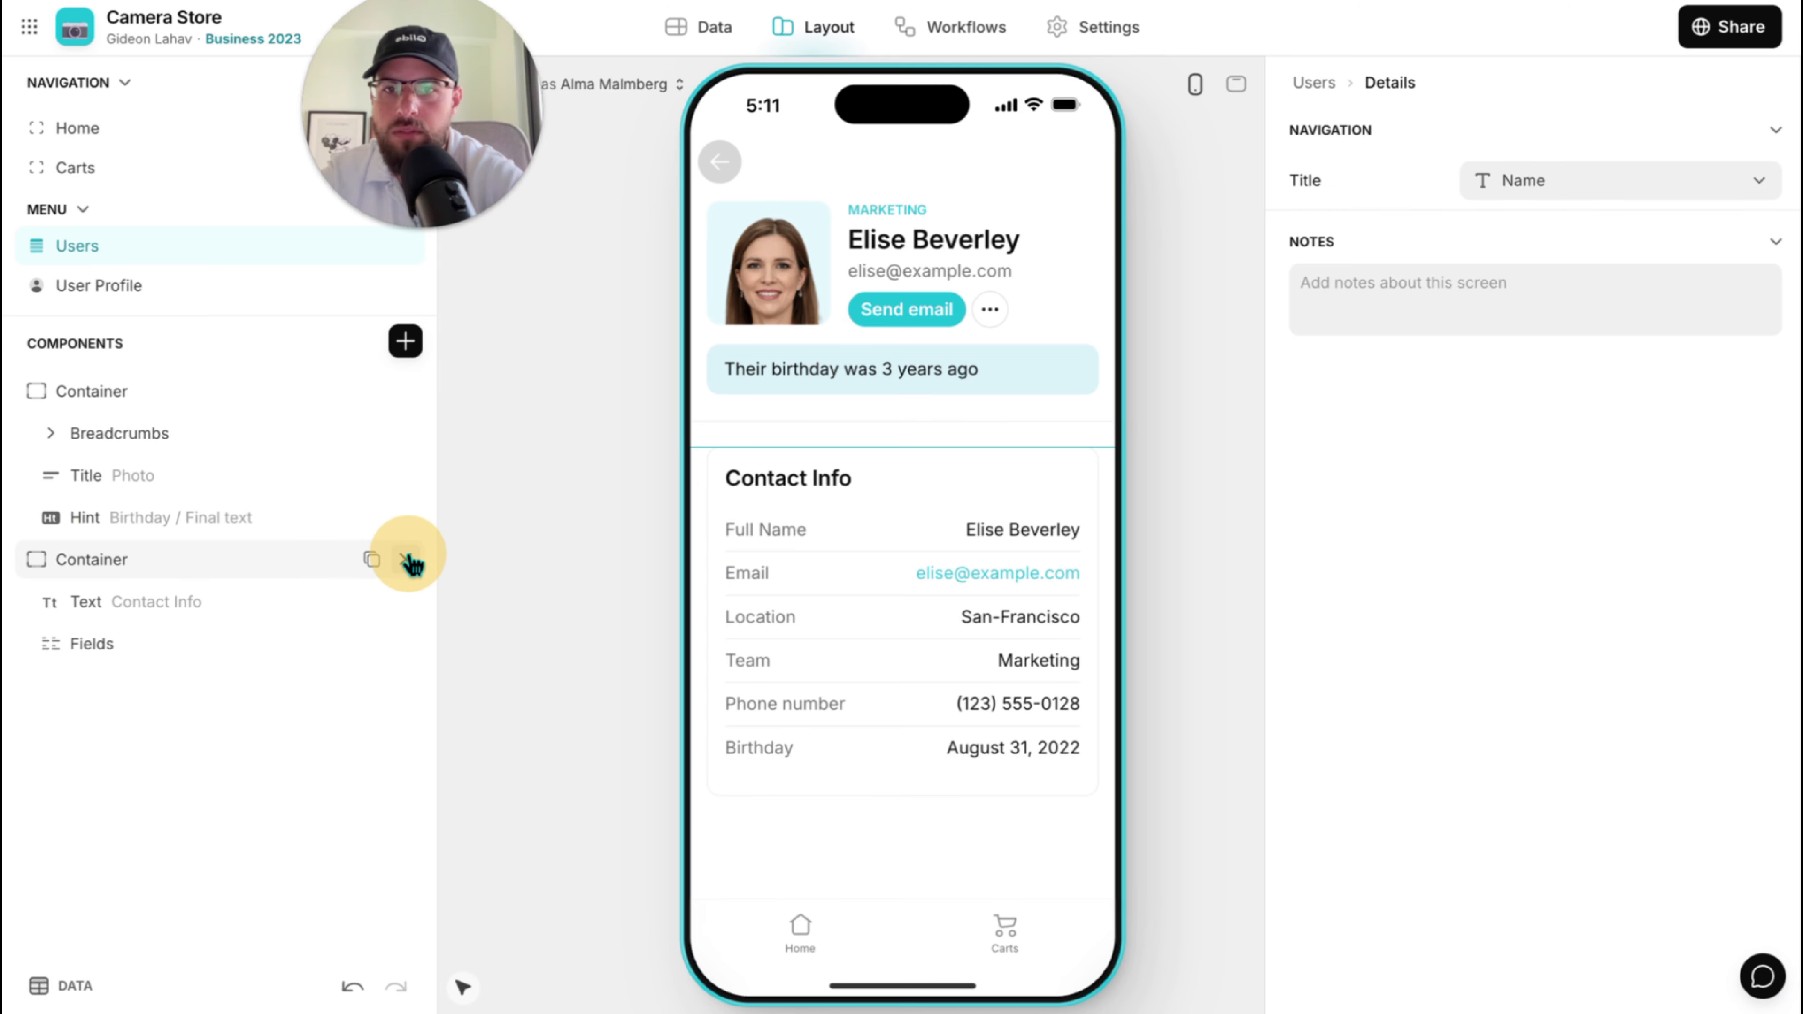
pyautogui.click(401, 518)
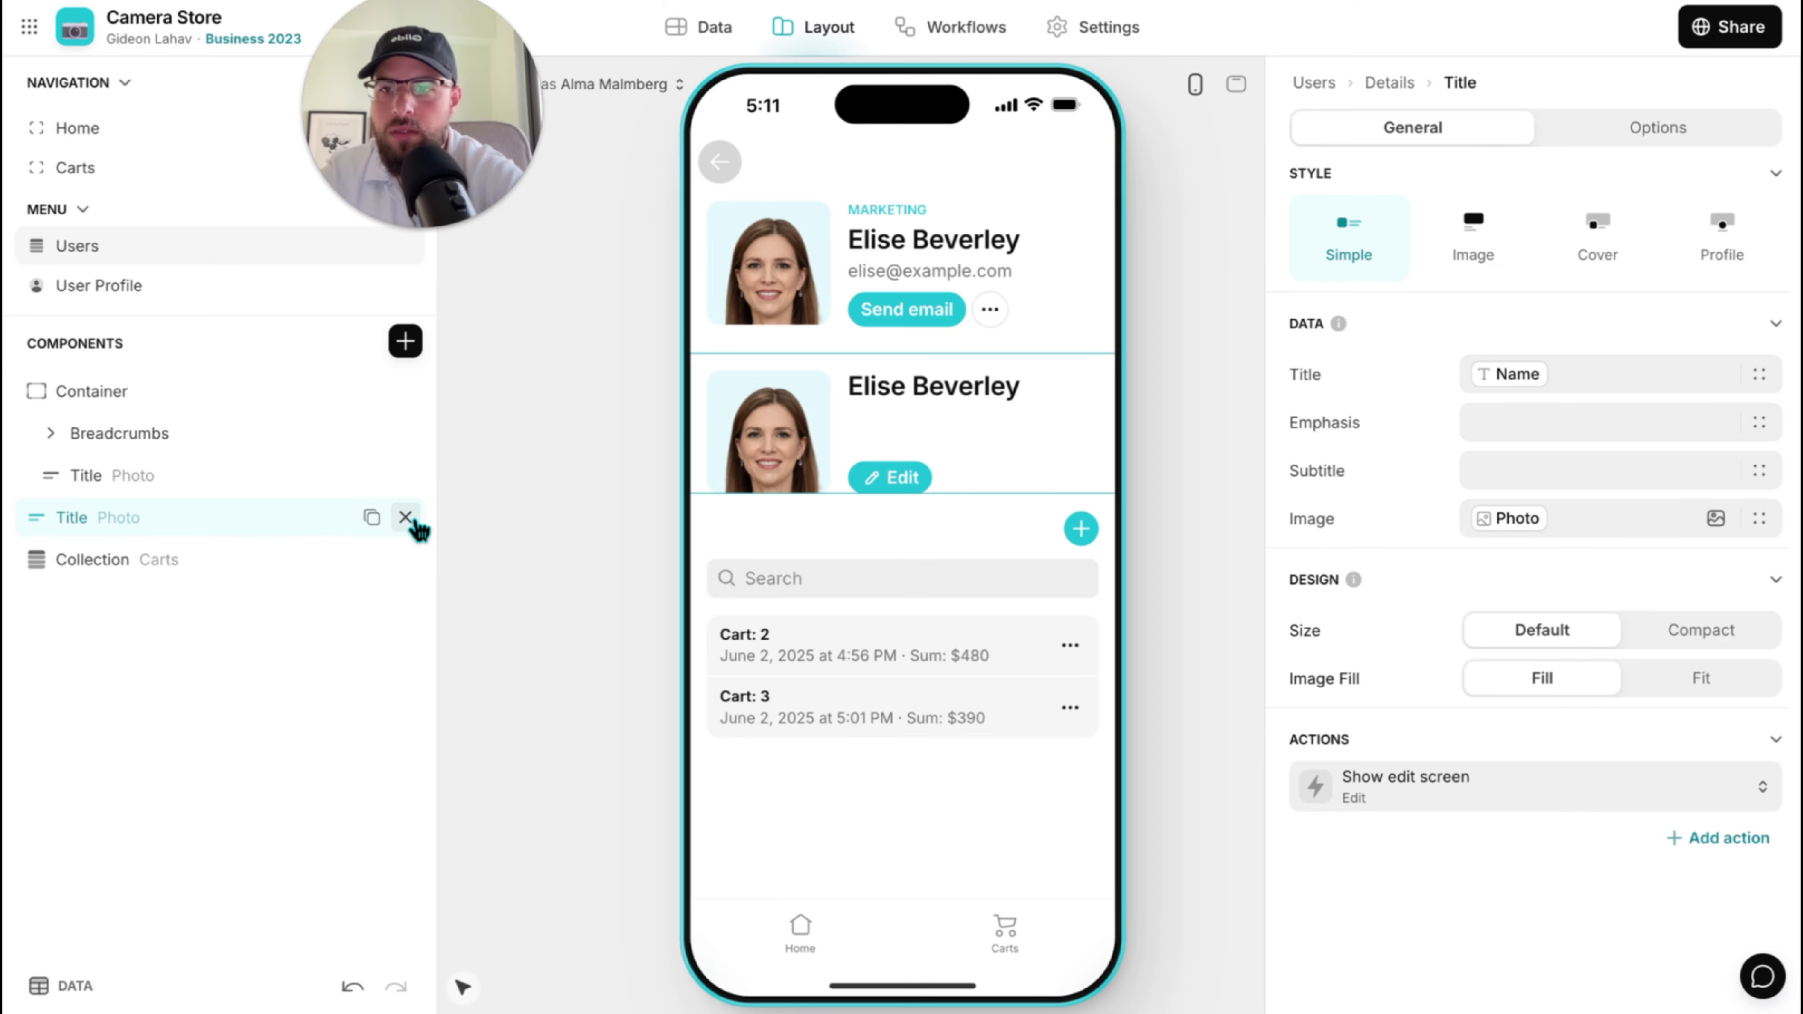
pyautogui.click(406, 517)
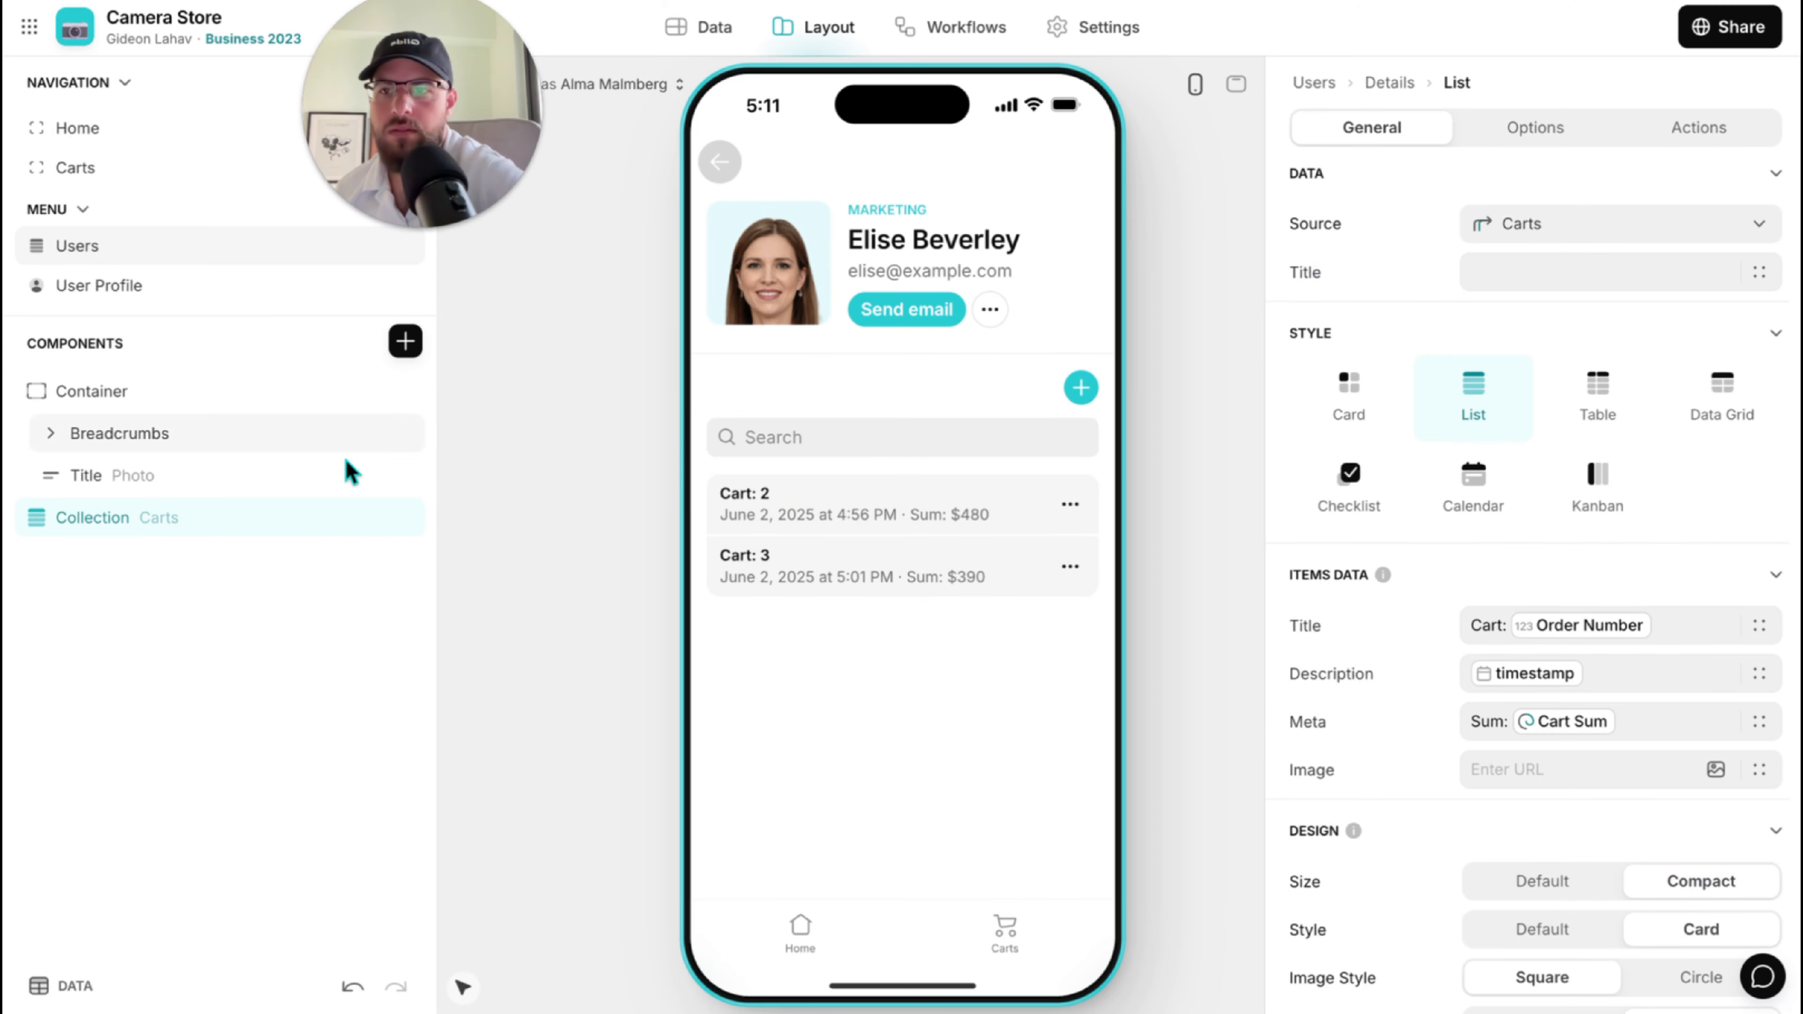
# Title the user details screen's cart collection "Carts" and disallow adding and editing items.
pyautogui.click(1514, 277)
pyautogui.write('Carts')
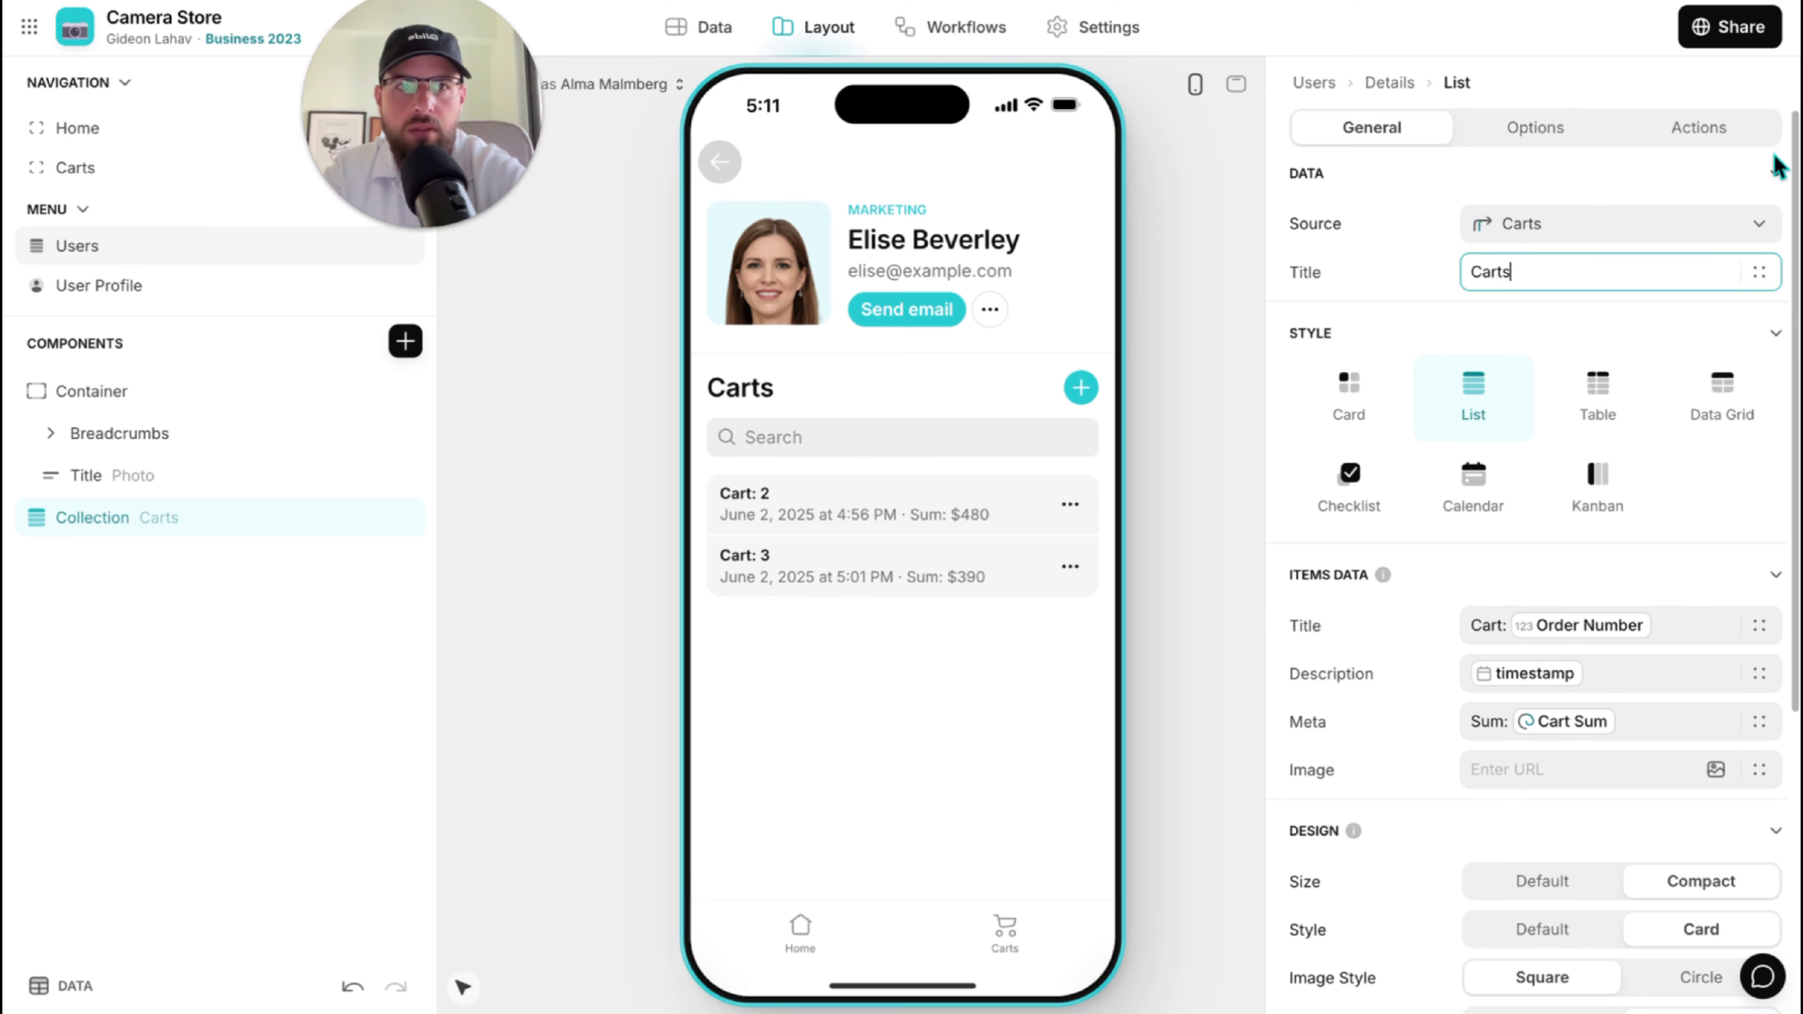
pyautogui.click(1704, 130)
pyautogui.click(1761, 224)
pyautogui.click(1761, 275)
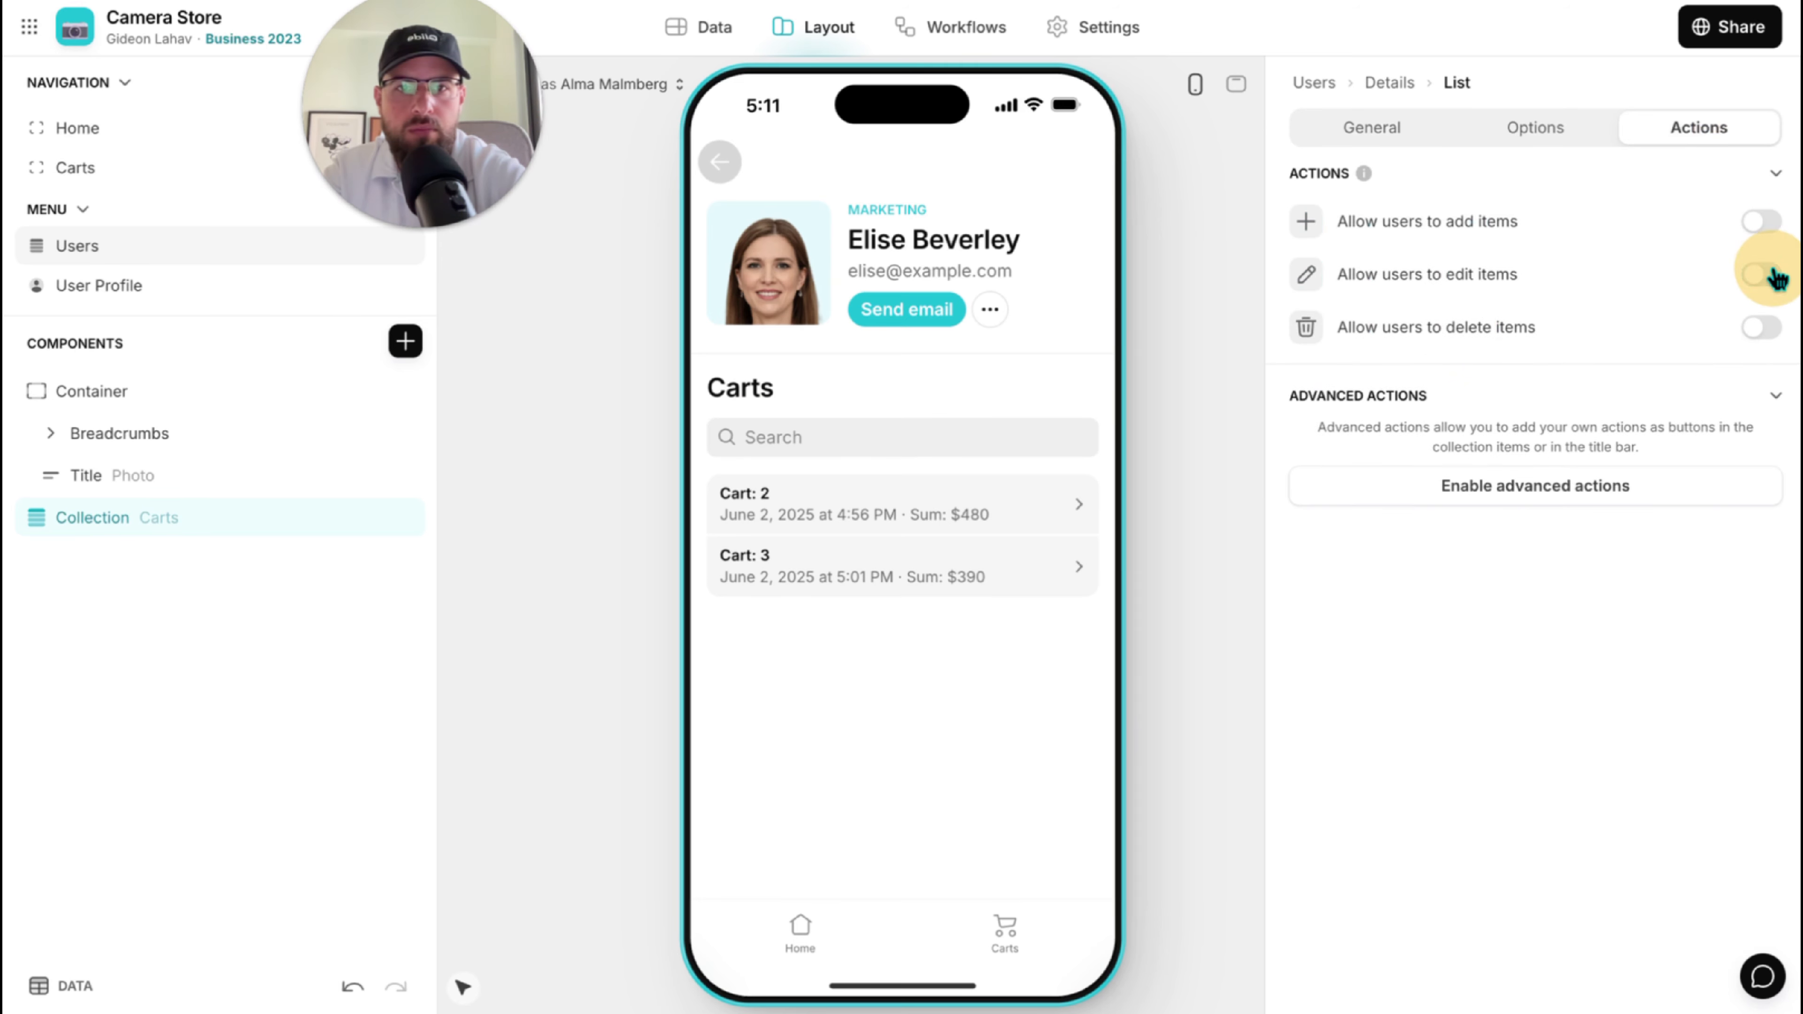
# Title the User Profile screen's cart collection "Carts" and disallow adding and editing items there.
pyautogui.click(719, 165)
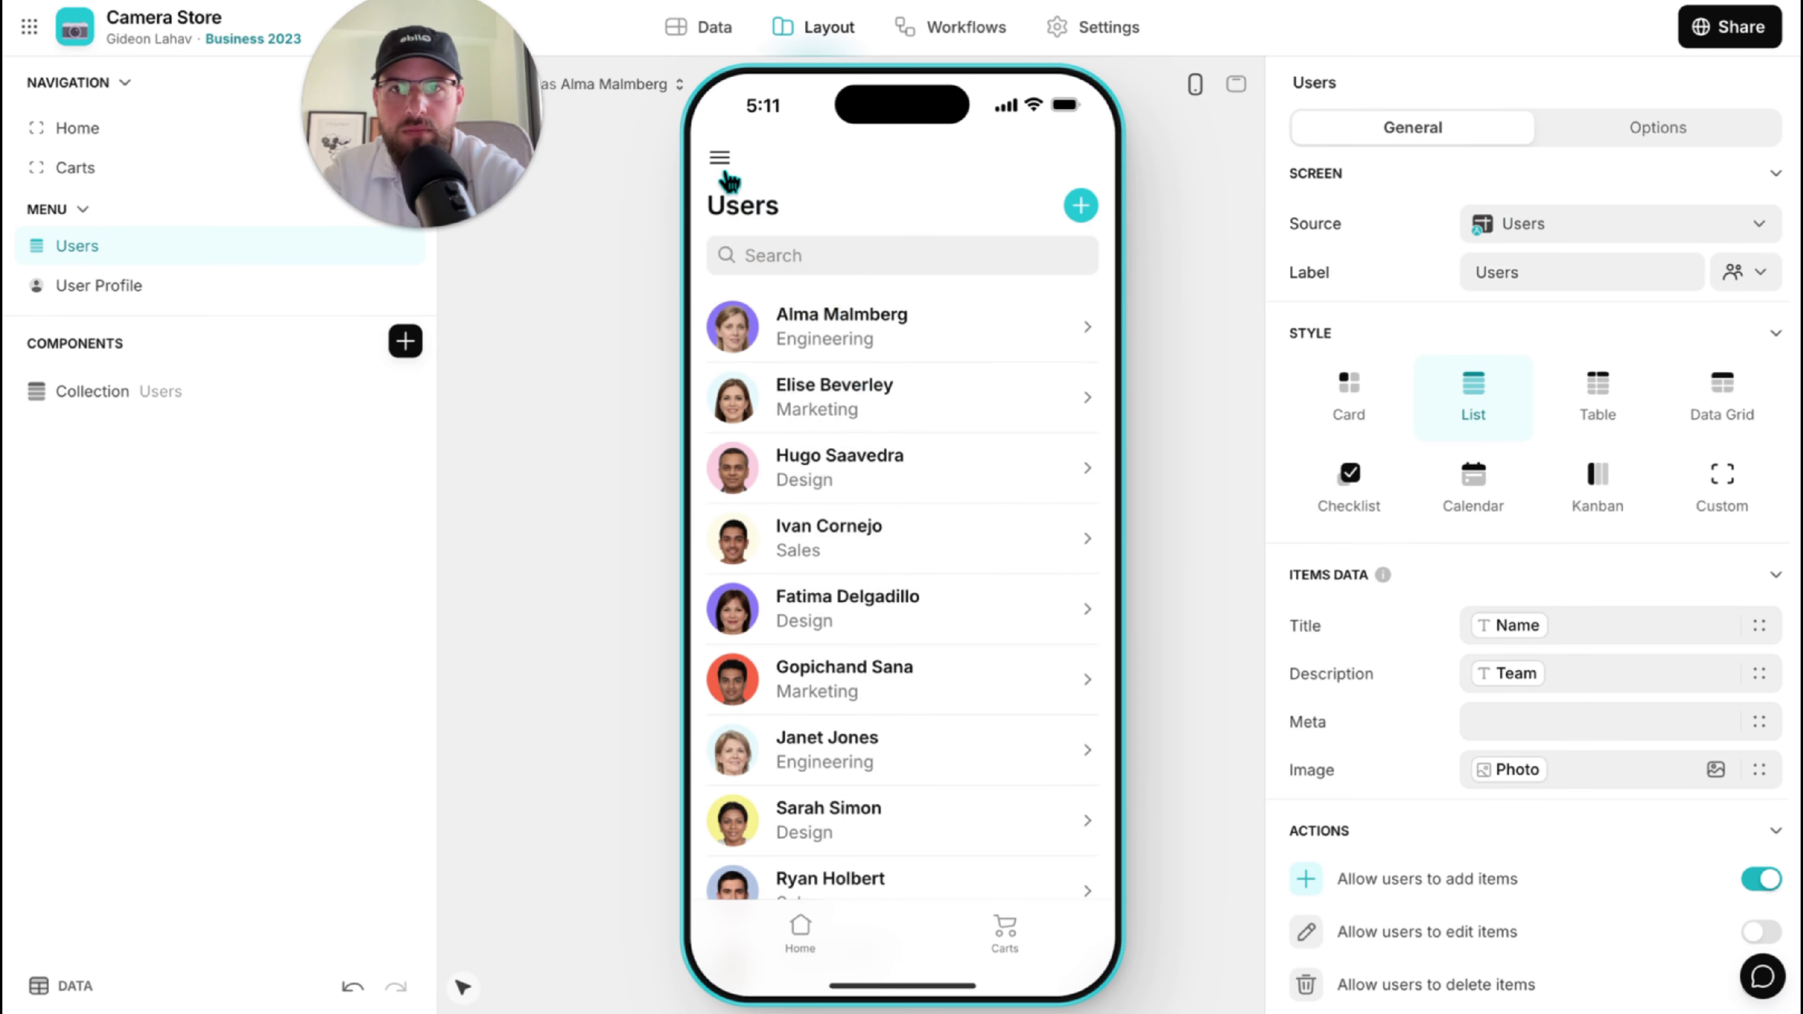
pyautogui.click(720, 161)
pyautogui.click(825, 950)
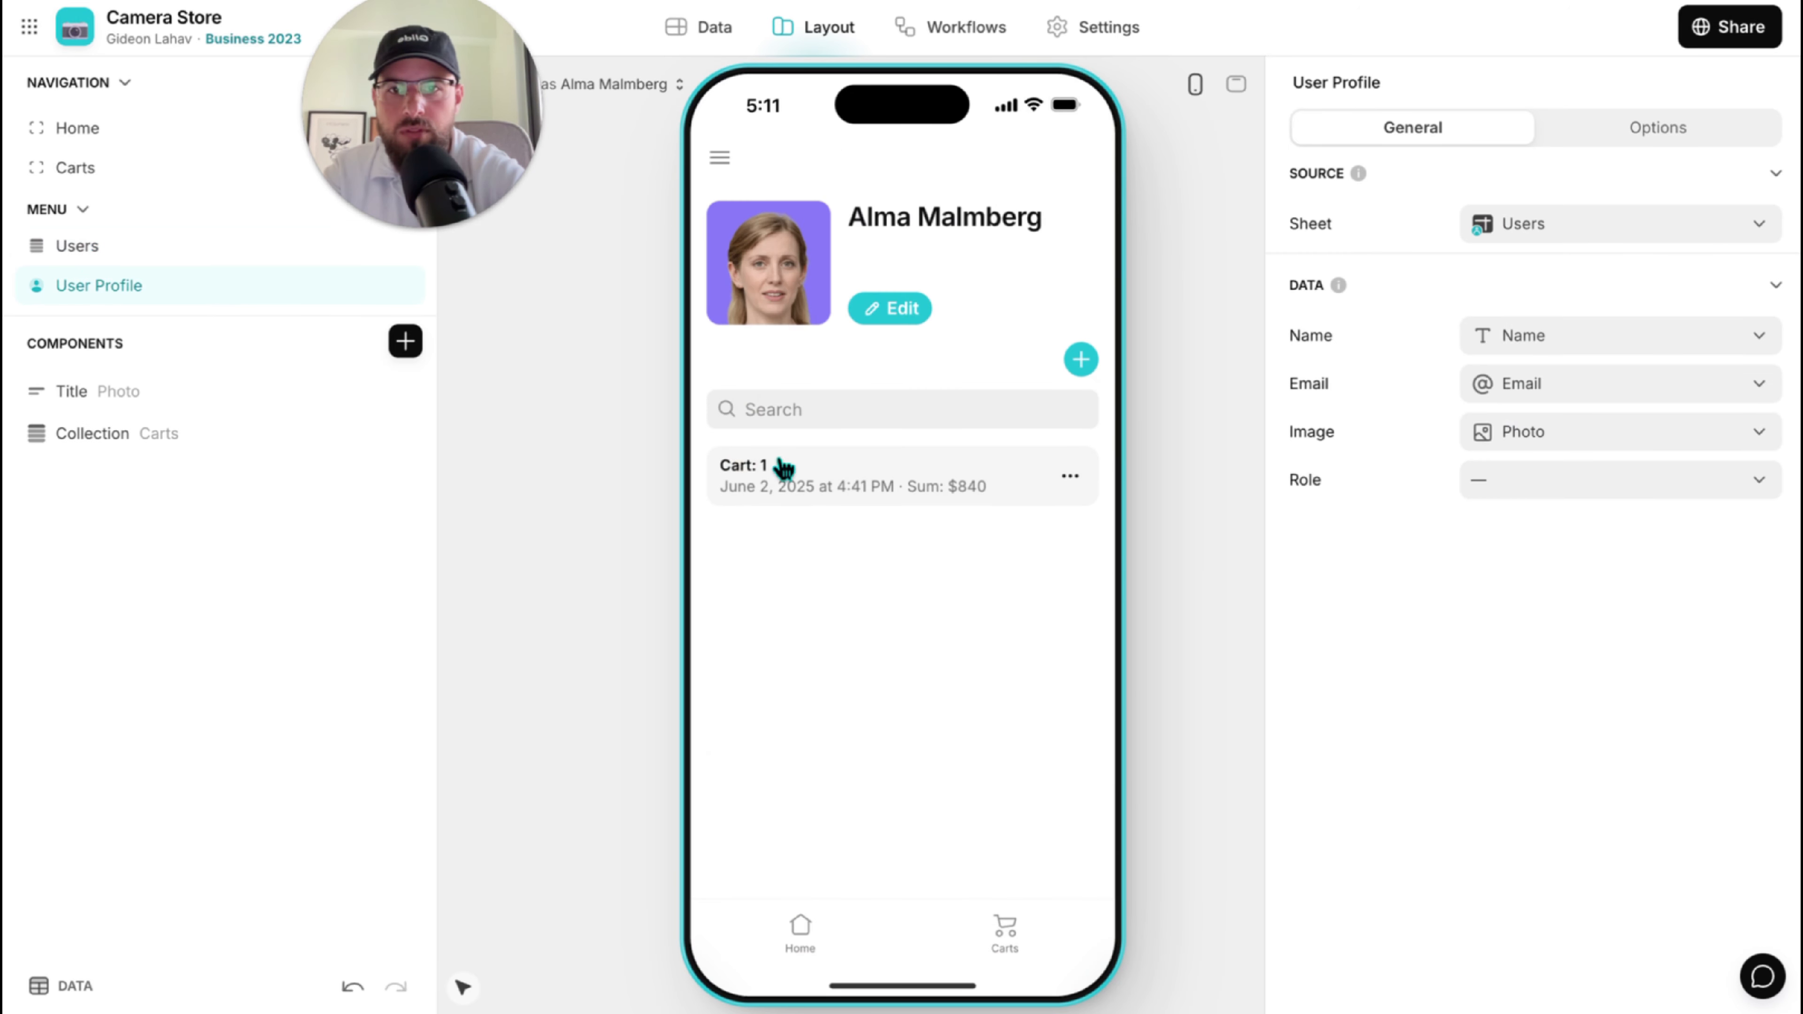
pyautogui.click(39, 437)
pyautogui.click(1631, 270)
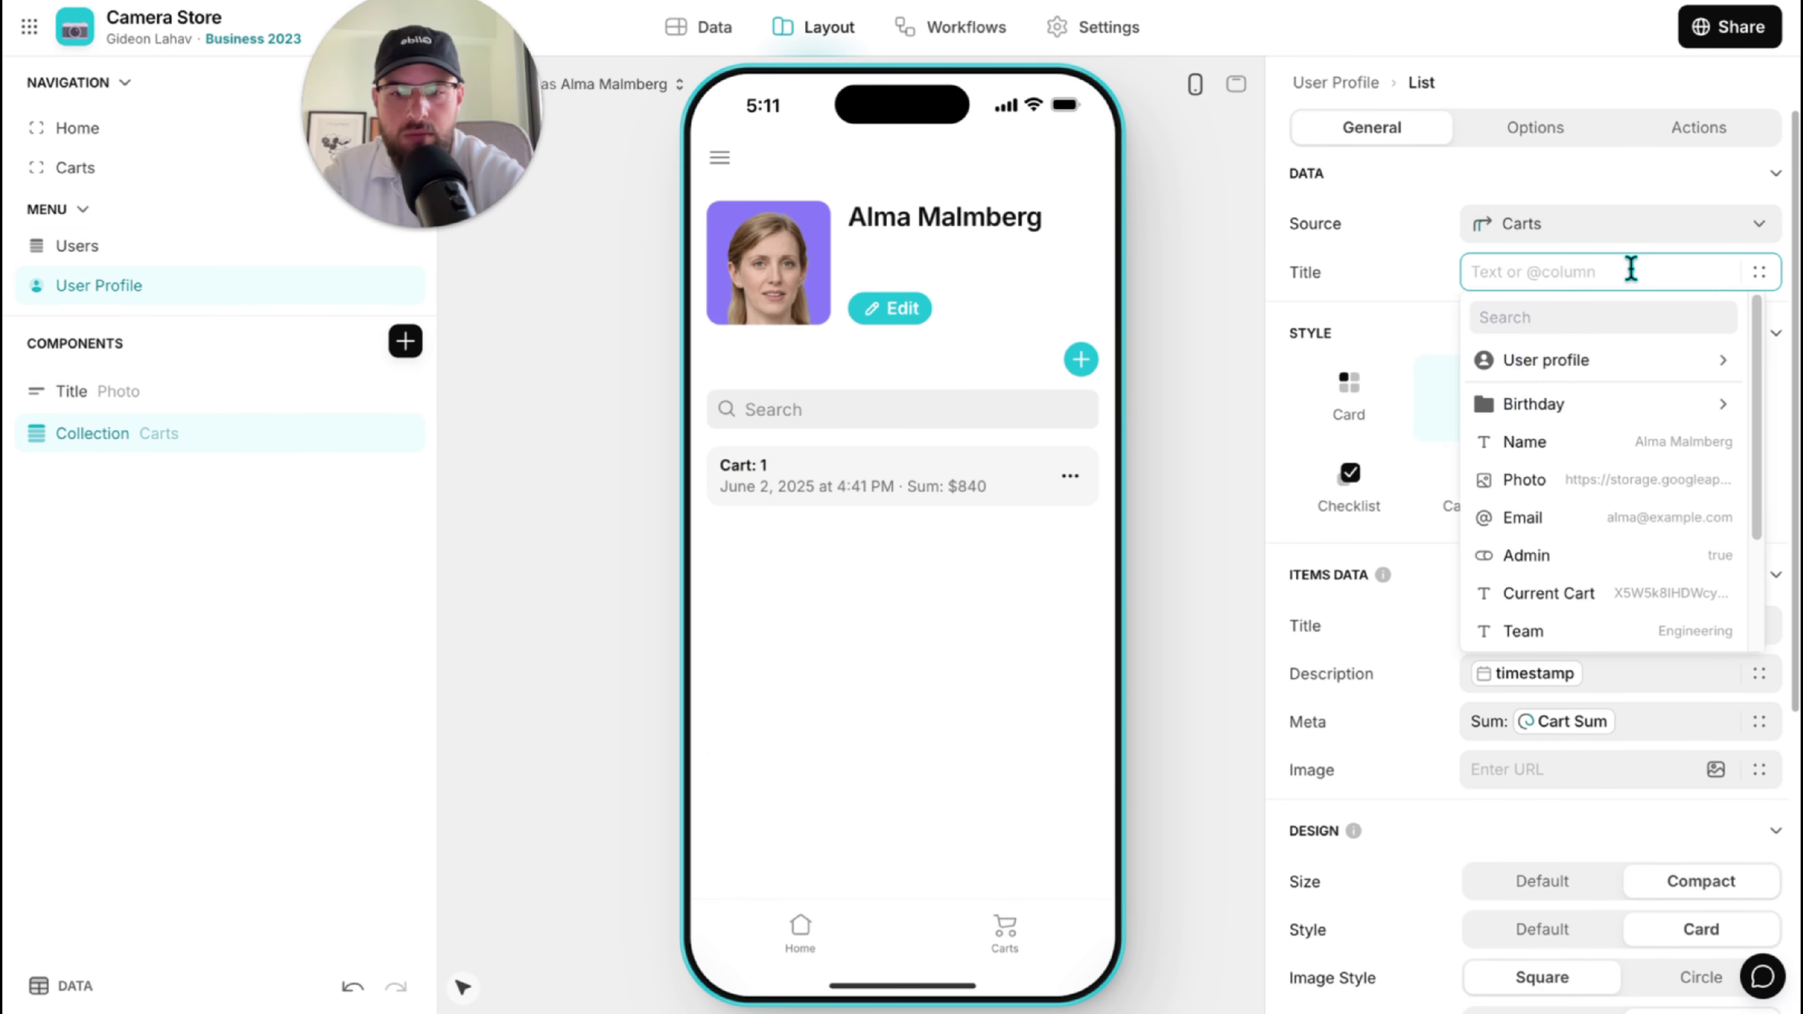
pyautogui.write('Carts')
pyautogui.click(1693, 129)
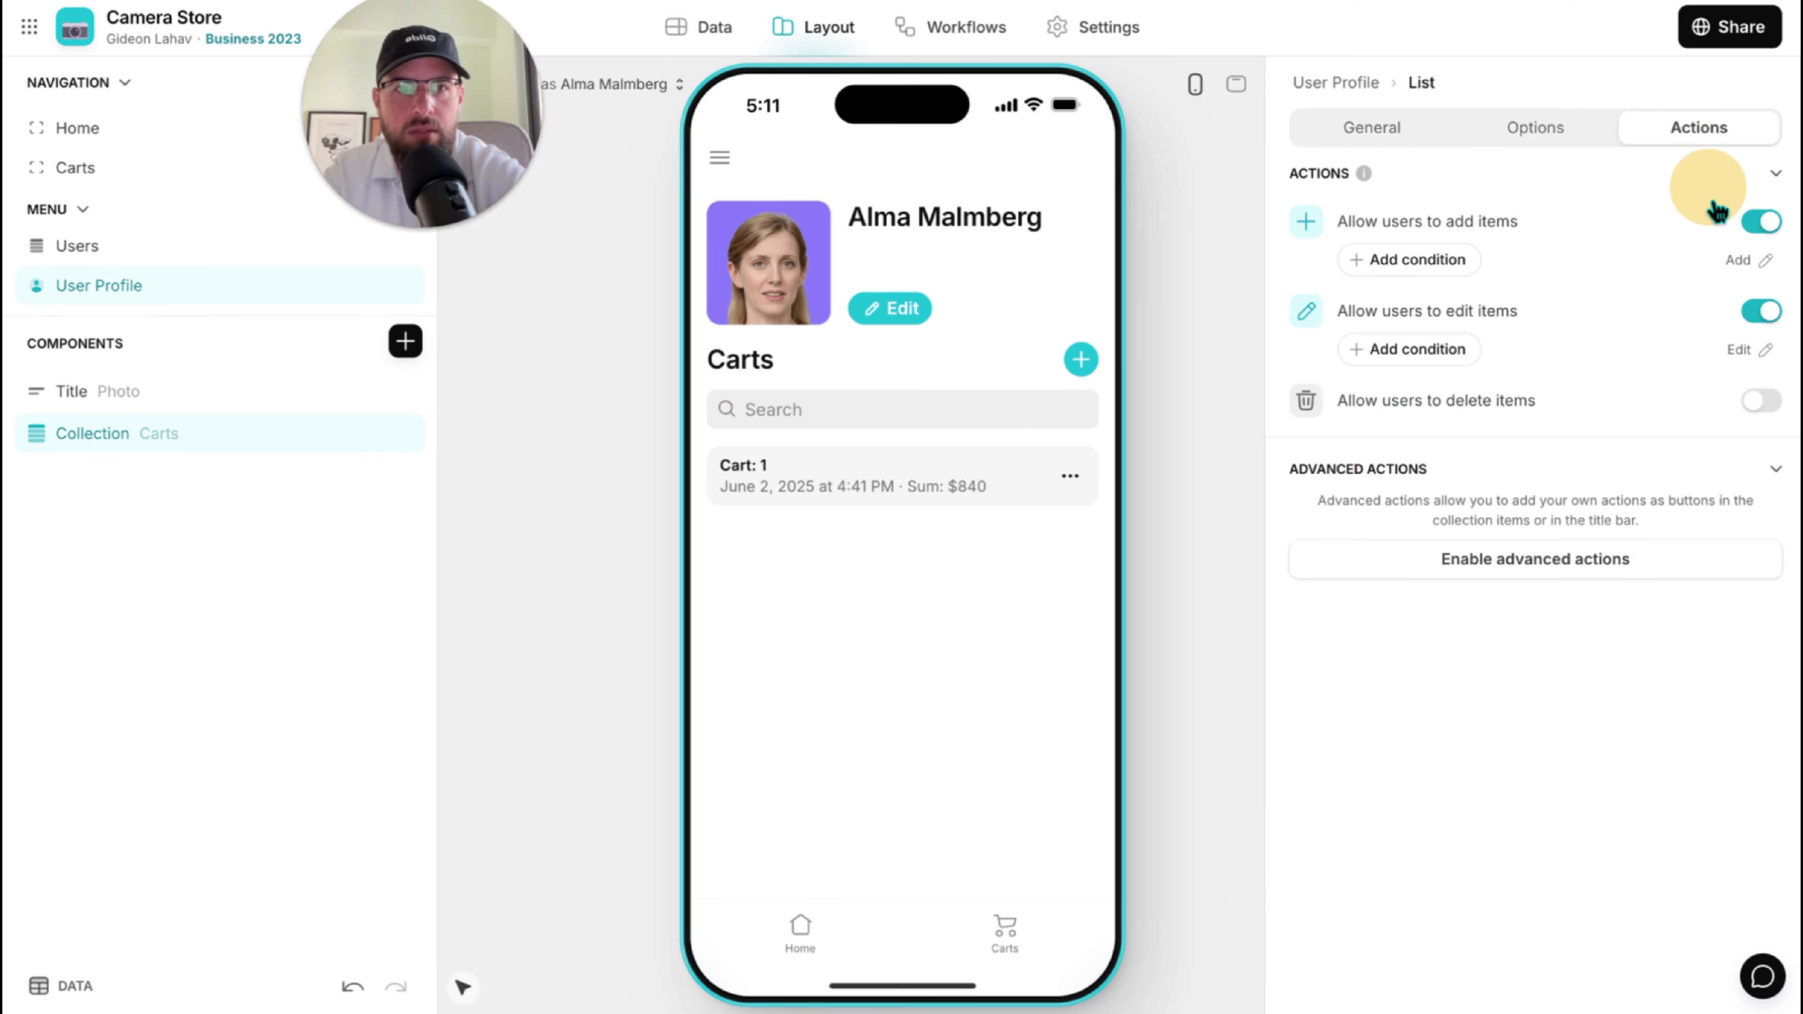
pyautogui.click(1760, 221)
pyautogui.click(1760, 276)
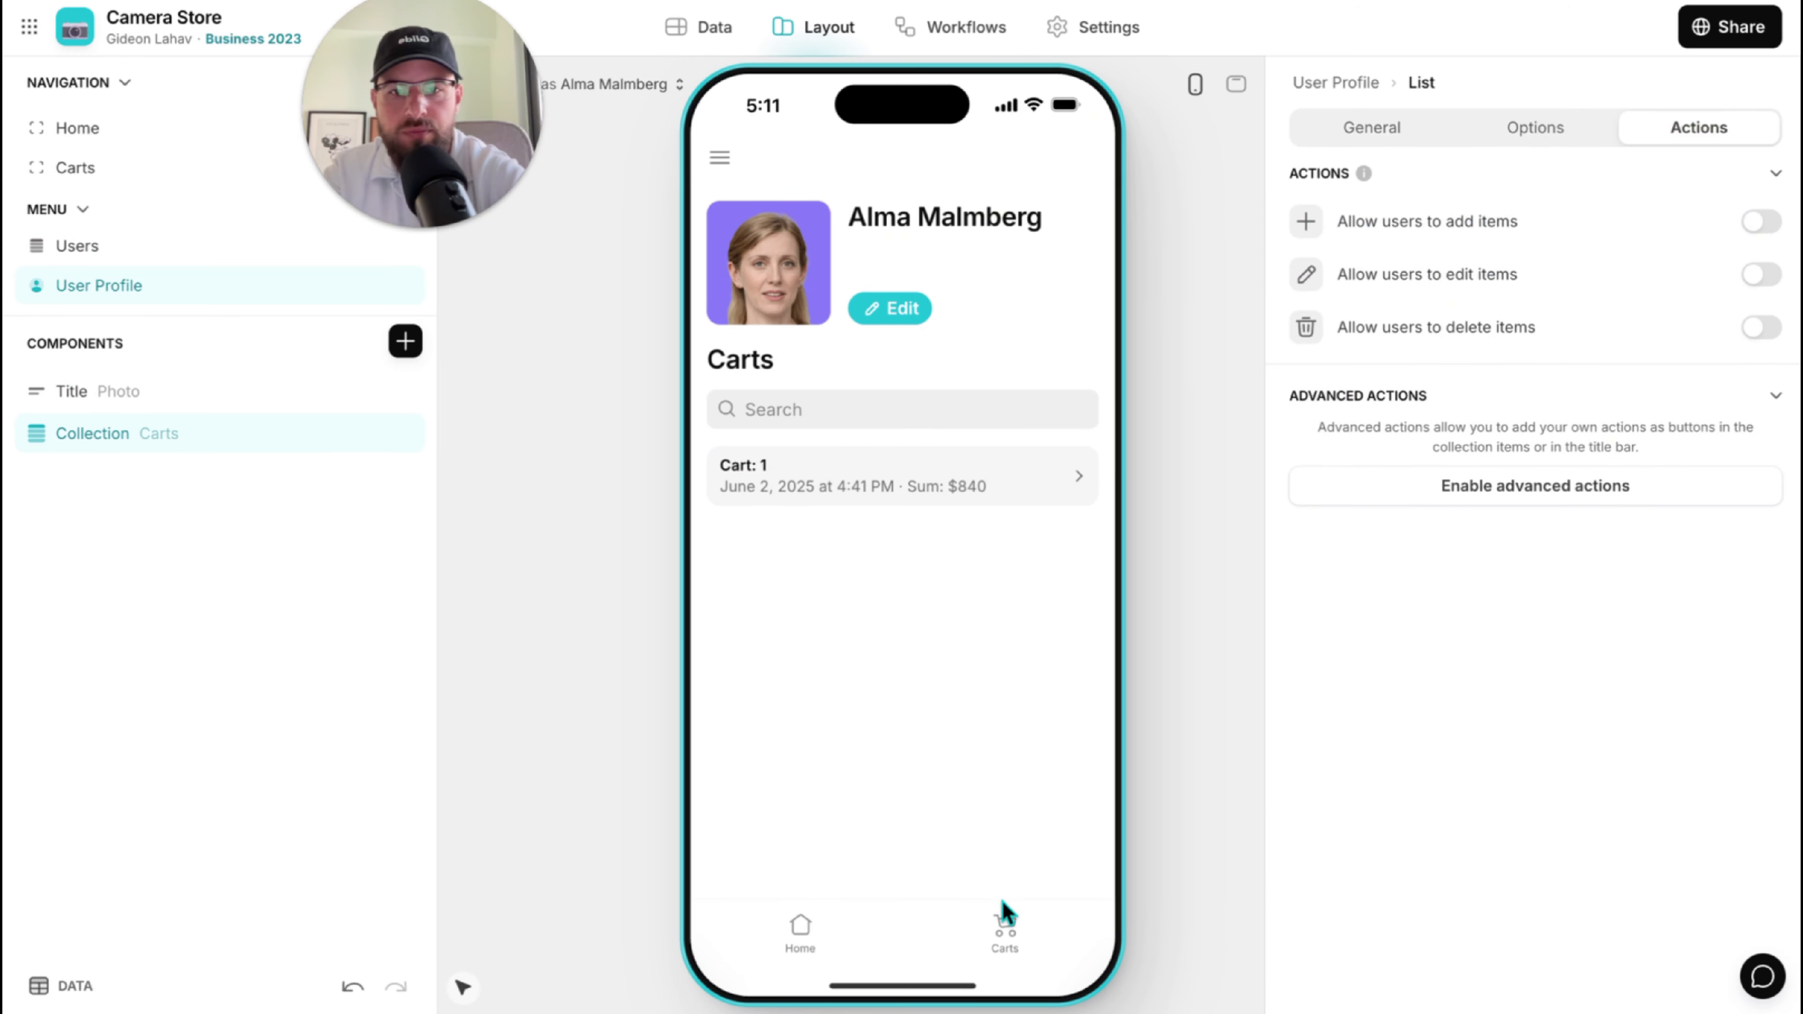
# Remove the Team column from the description of the Users screen's list.
pyautogui.click(800, 937)
pyautogui.click(722, 167)
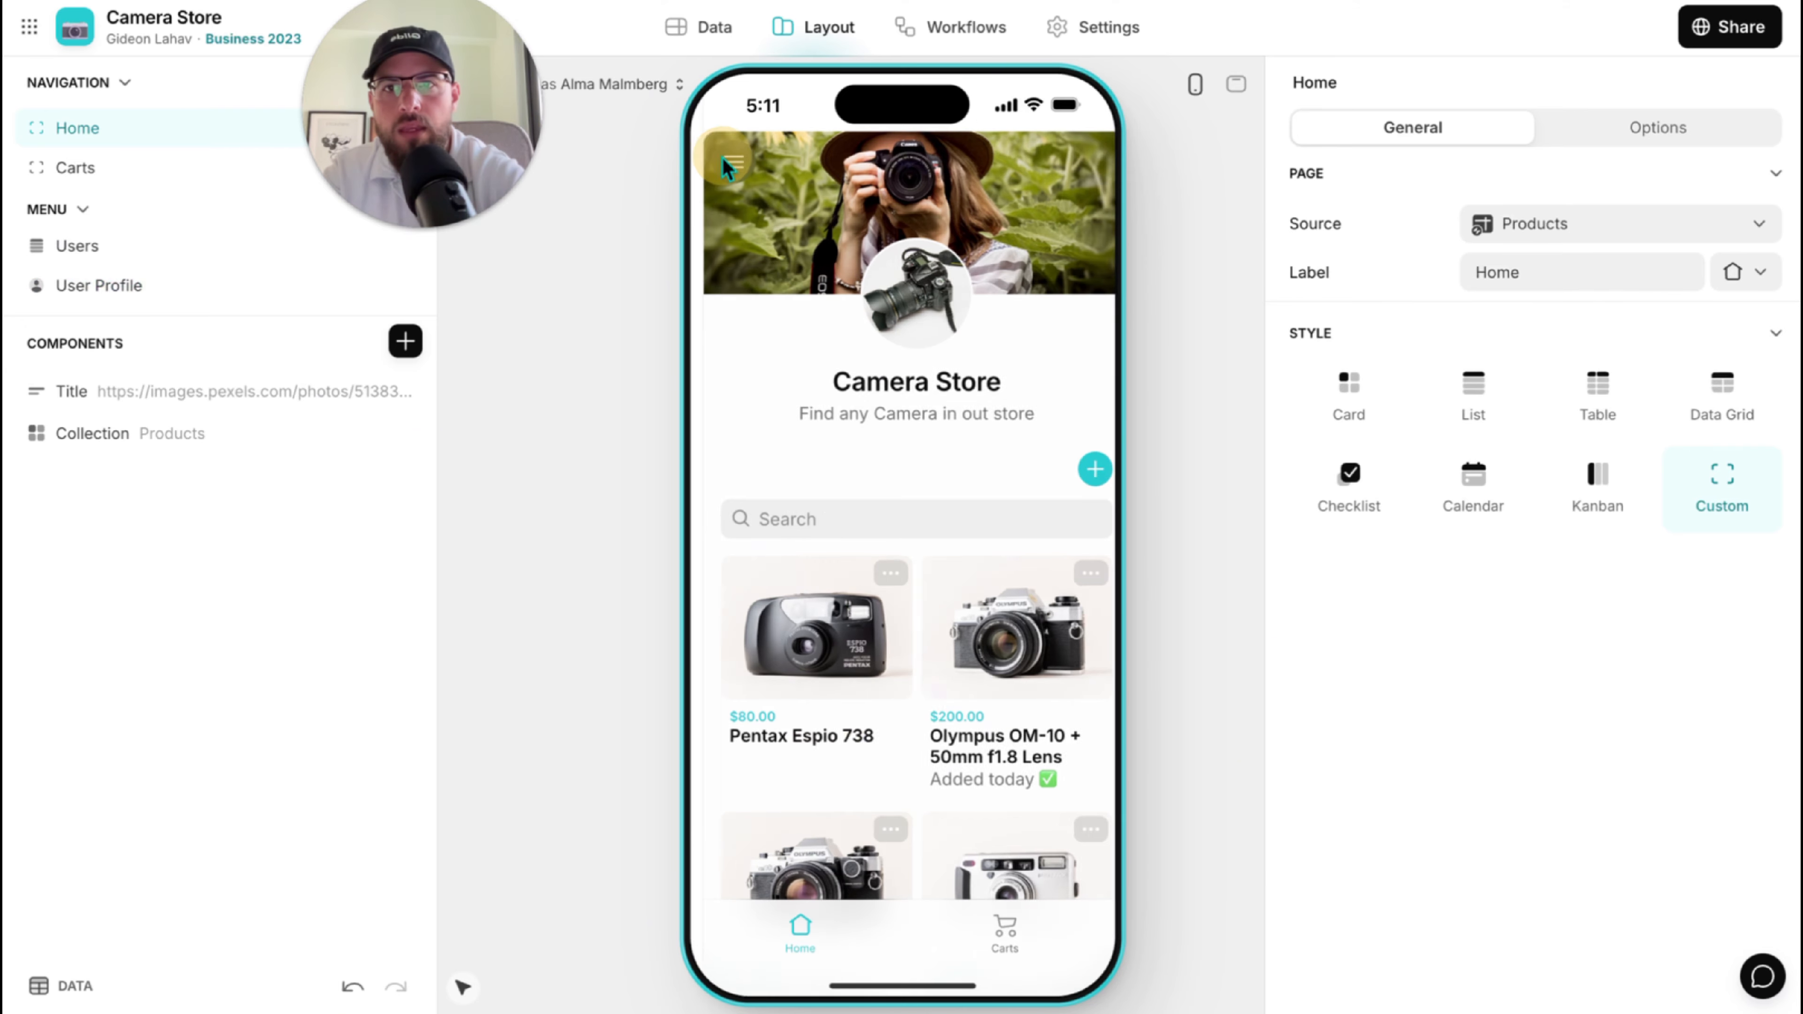
pyautogui.click(778, 214)
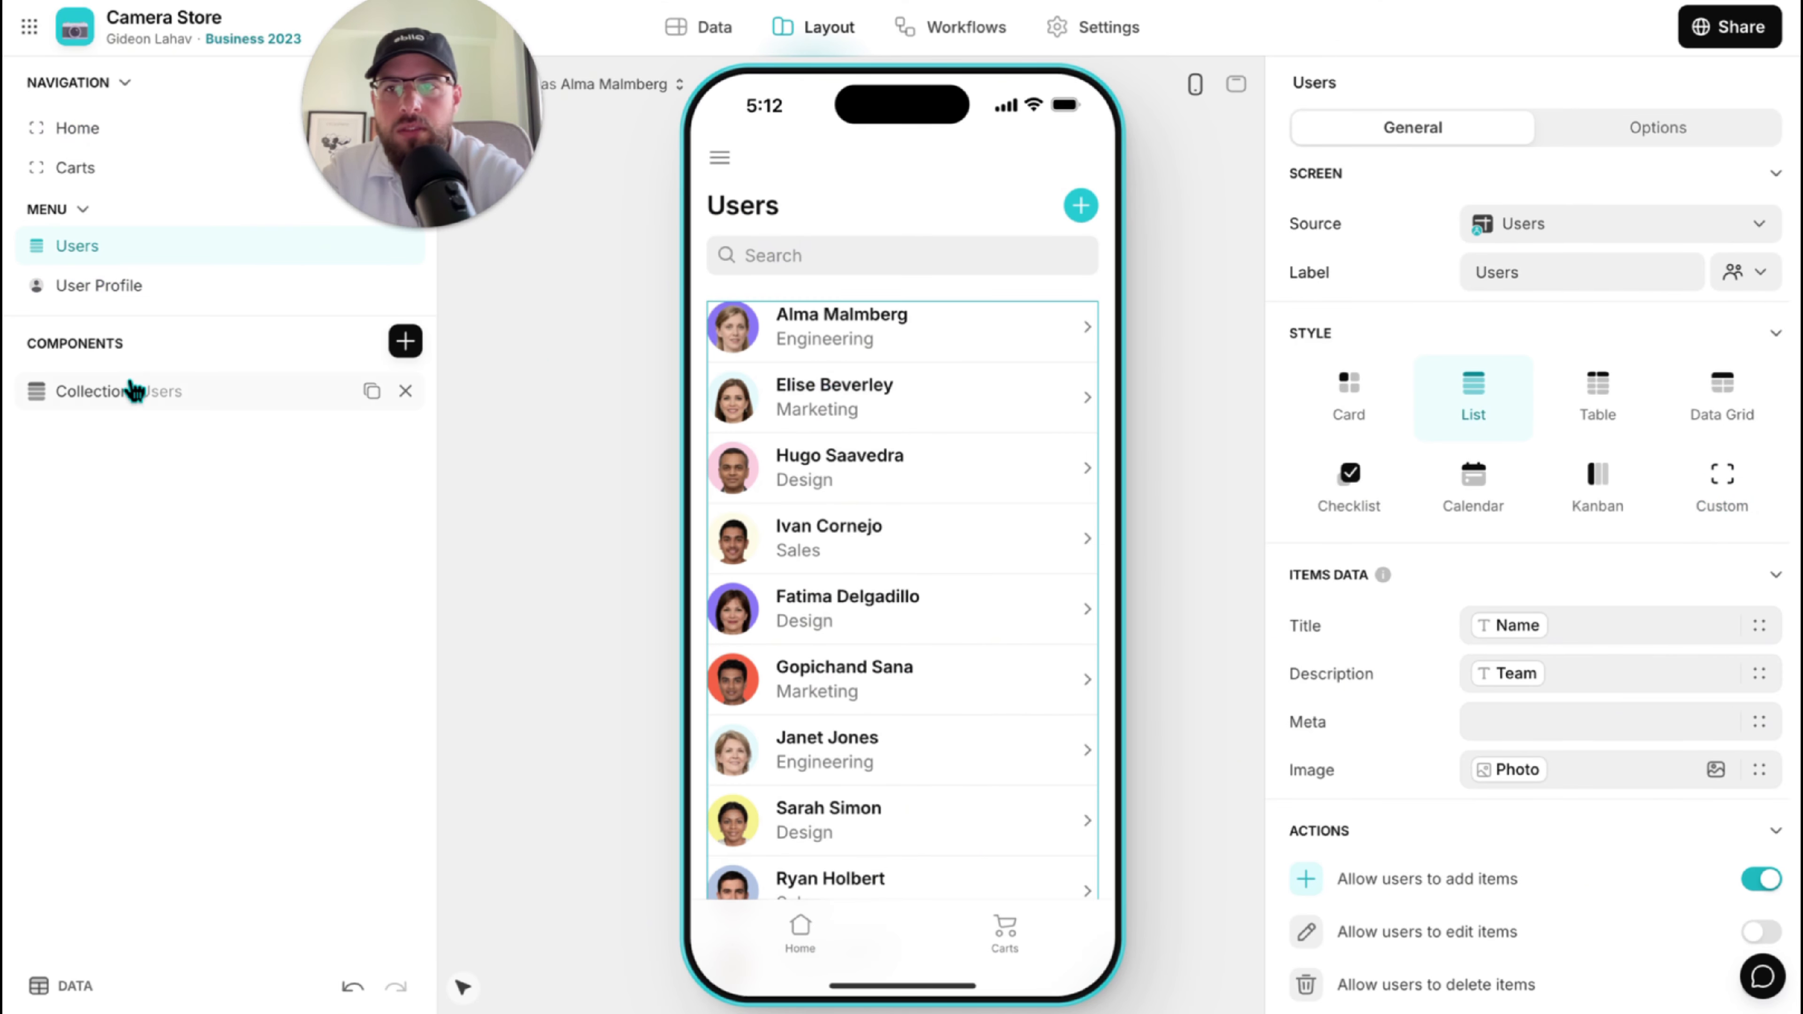
pyautogui.click(133, 391)
pyautogui.click(1579, 671)
pyautogui.press('BackSpace')
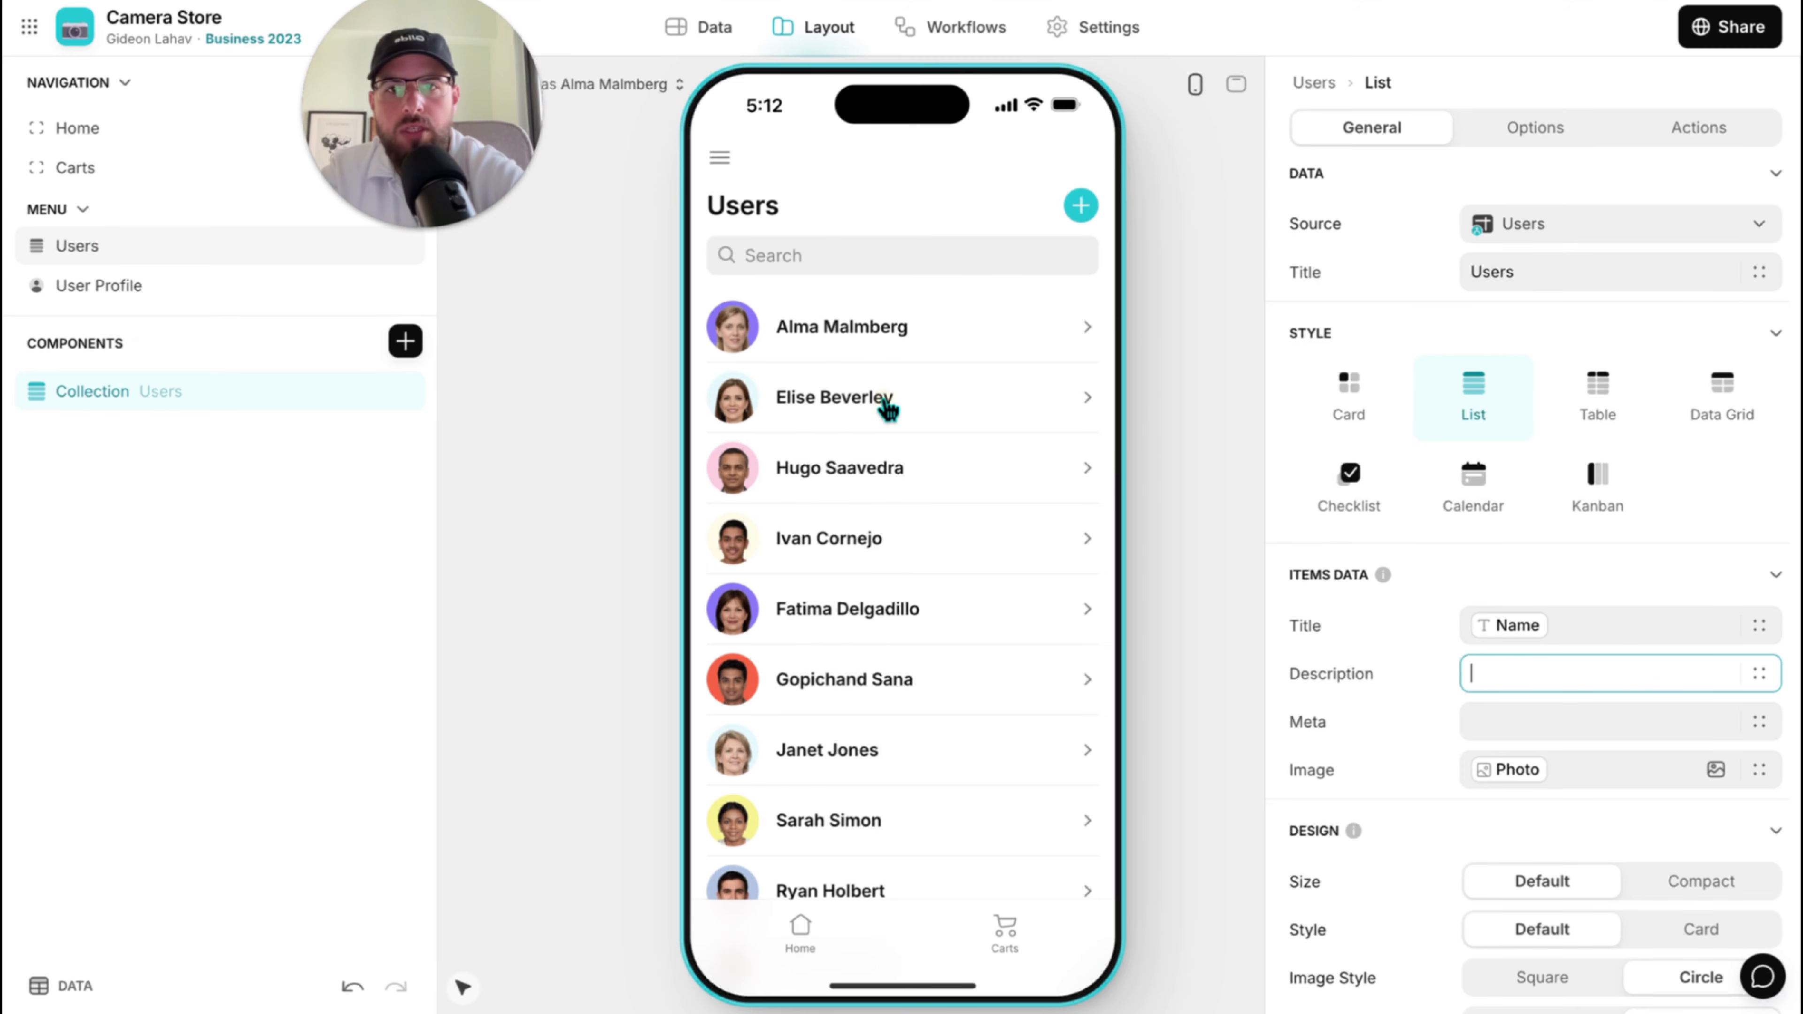
# Examine the second listed user's carts, the Cart 2 details, the available components and the Carts table.
pyautogui.click(883, 401)
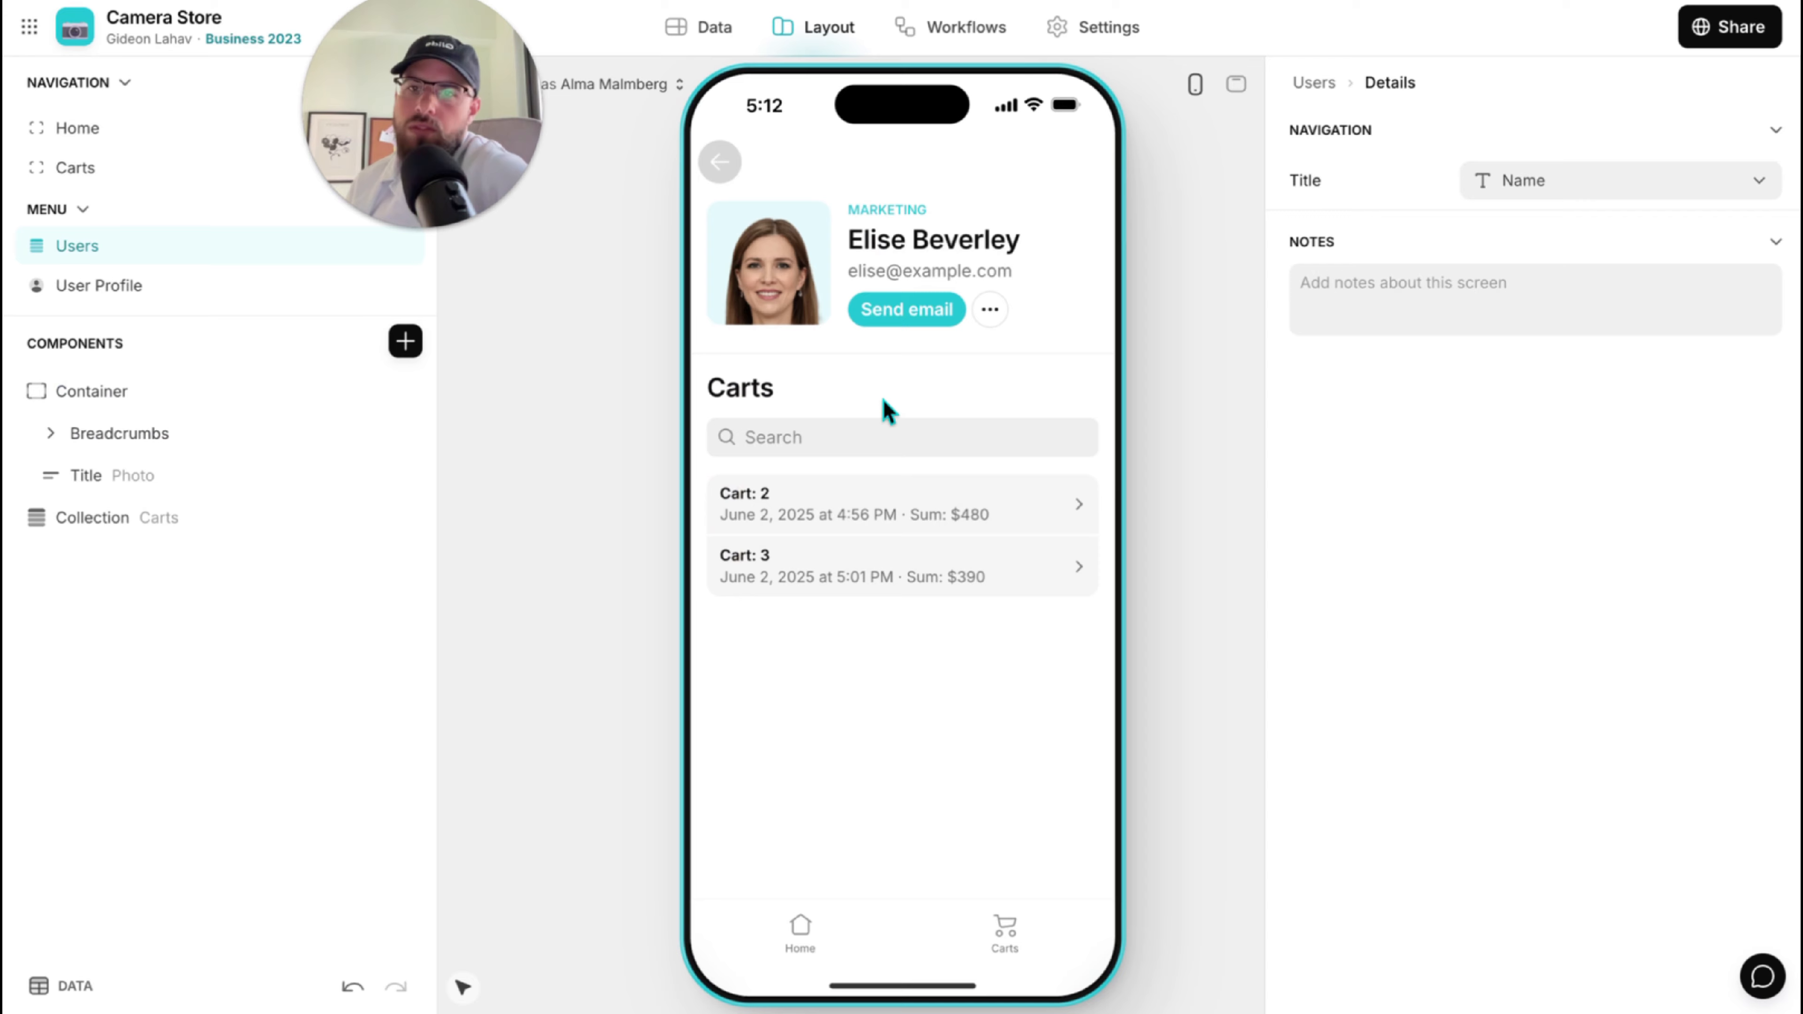
pyautogui.click(790, 509)
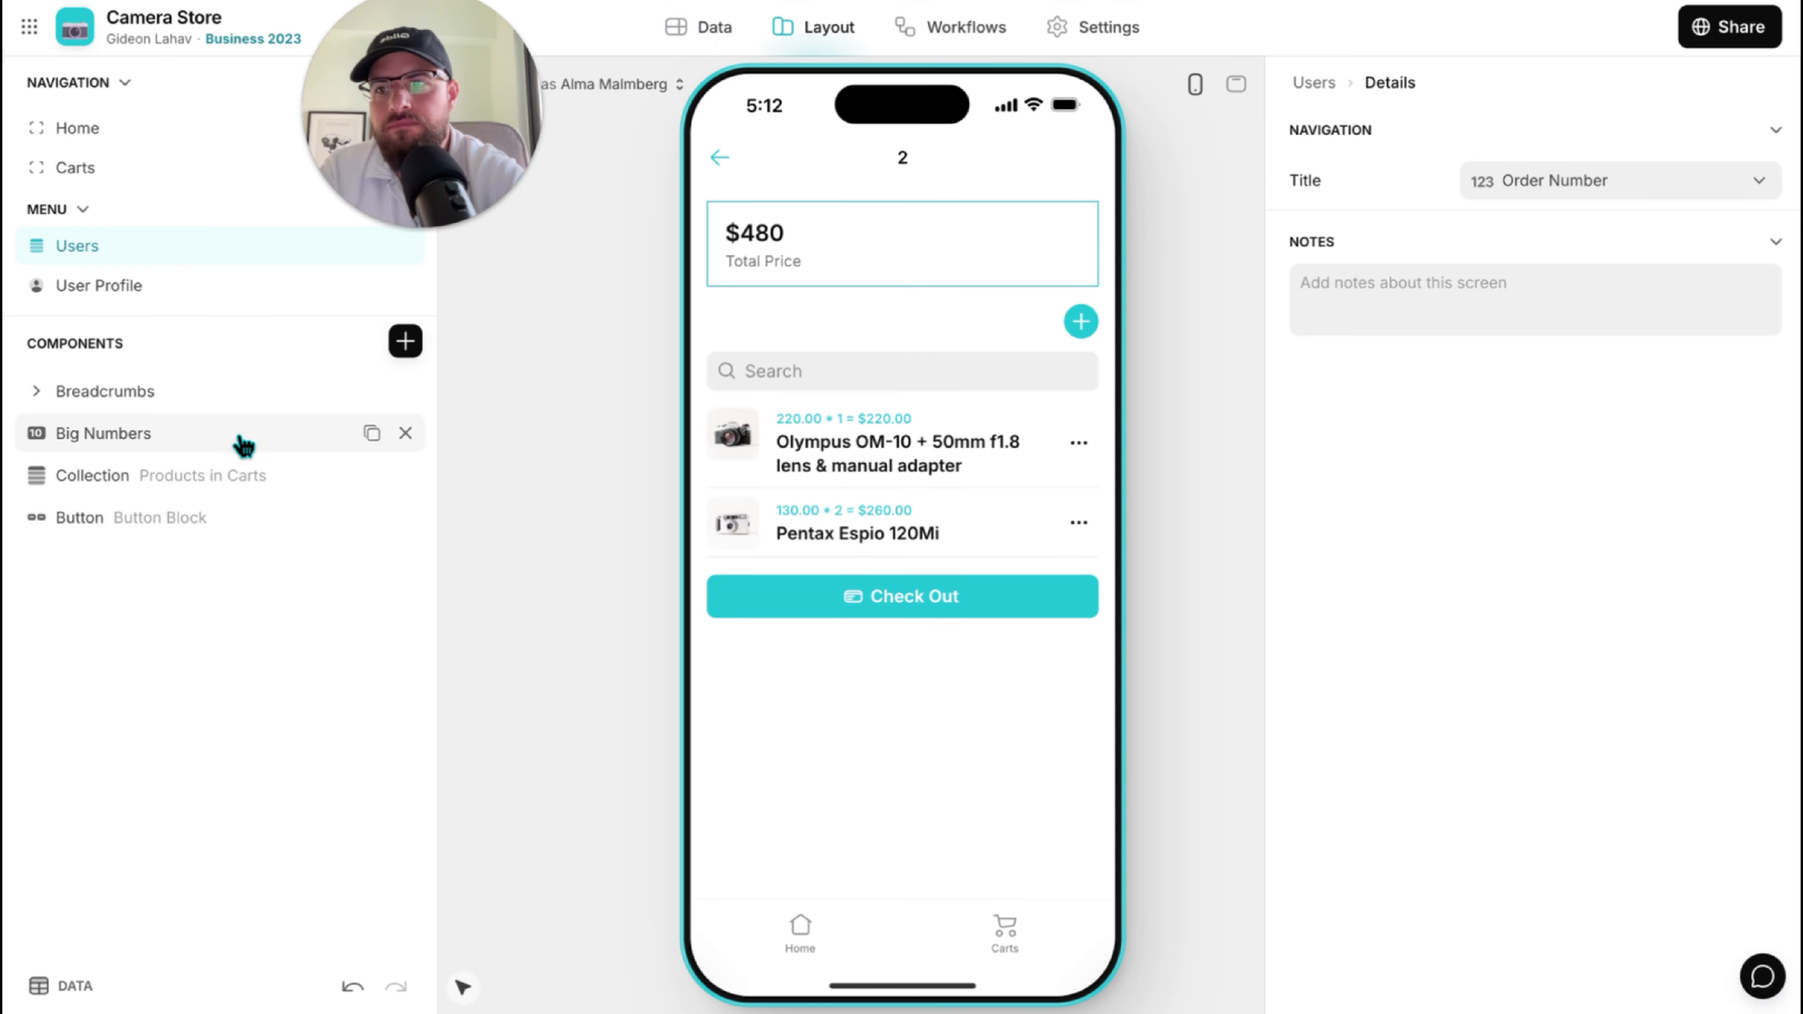
pyautogui.click(405, 344)
pyautogui.scroll(-10, 490, 427)
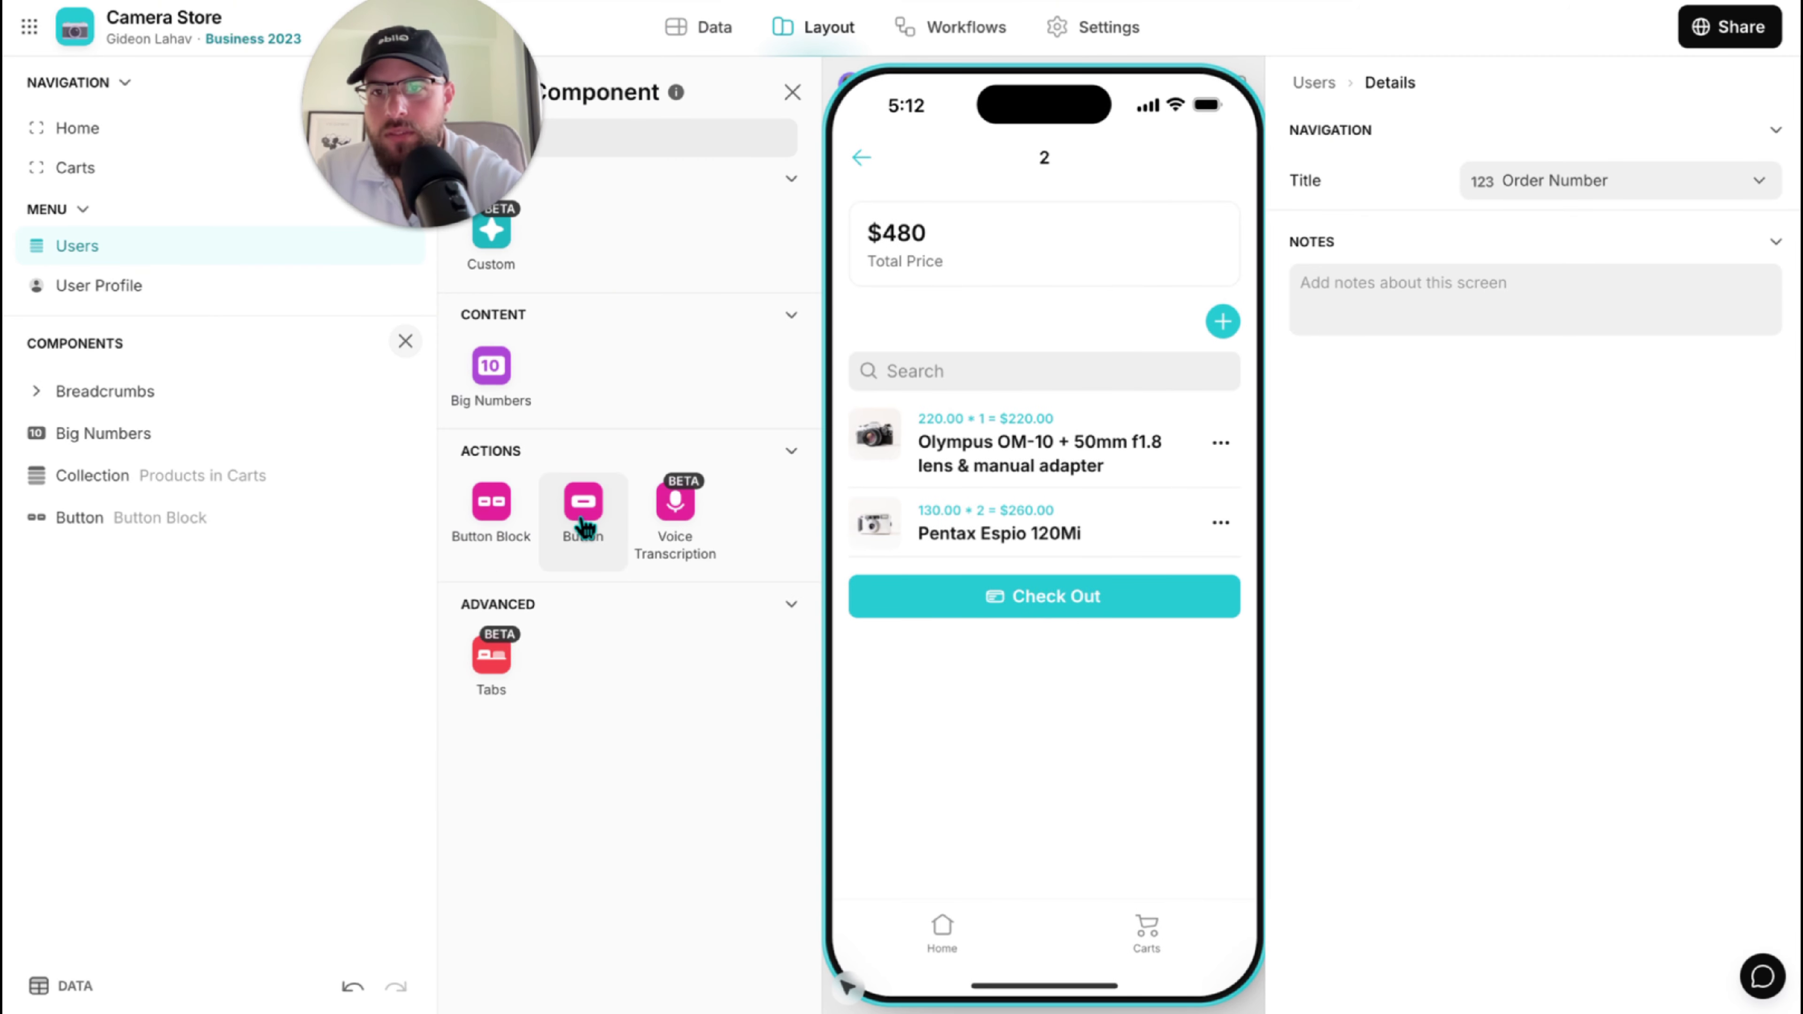
pyautogui.scroll(10, 615, 143)
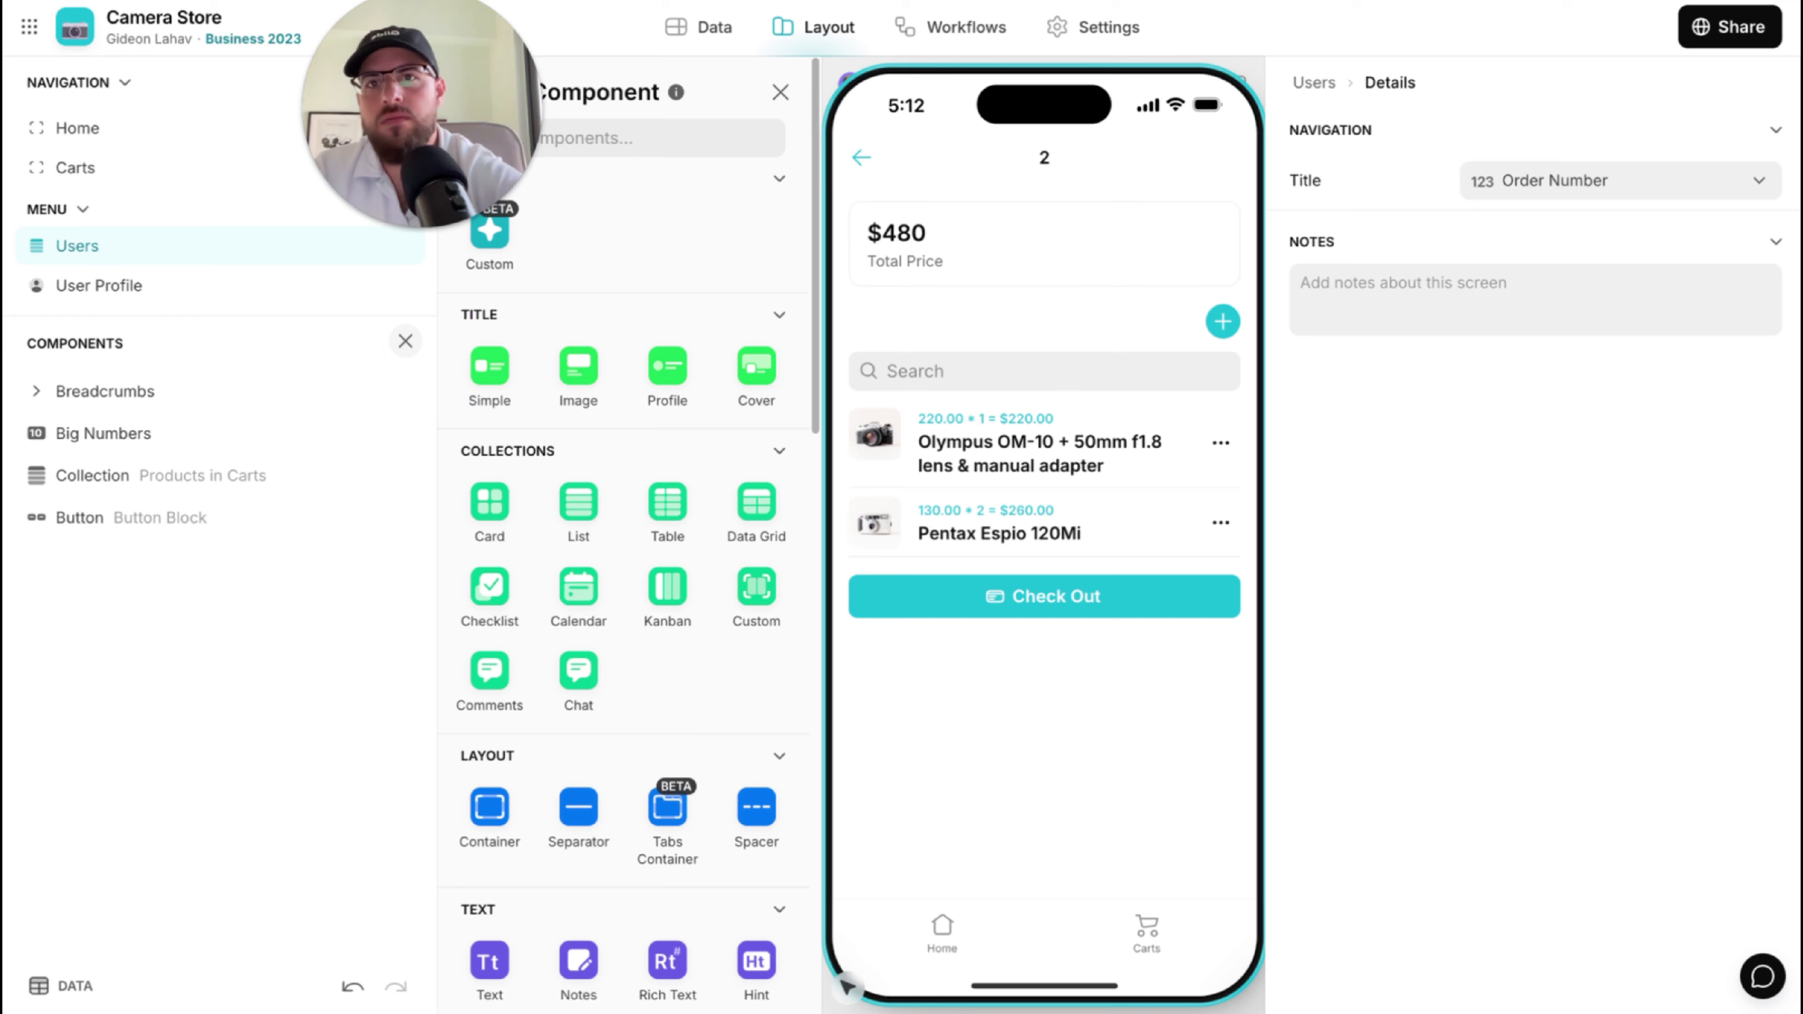
pyautogui.click(699, 27)
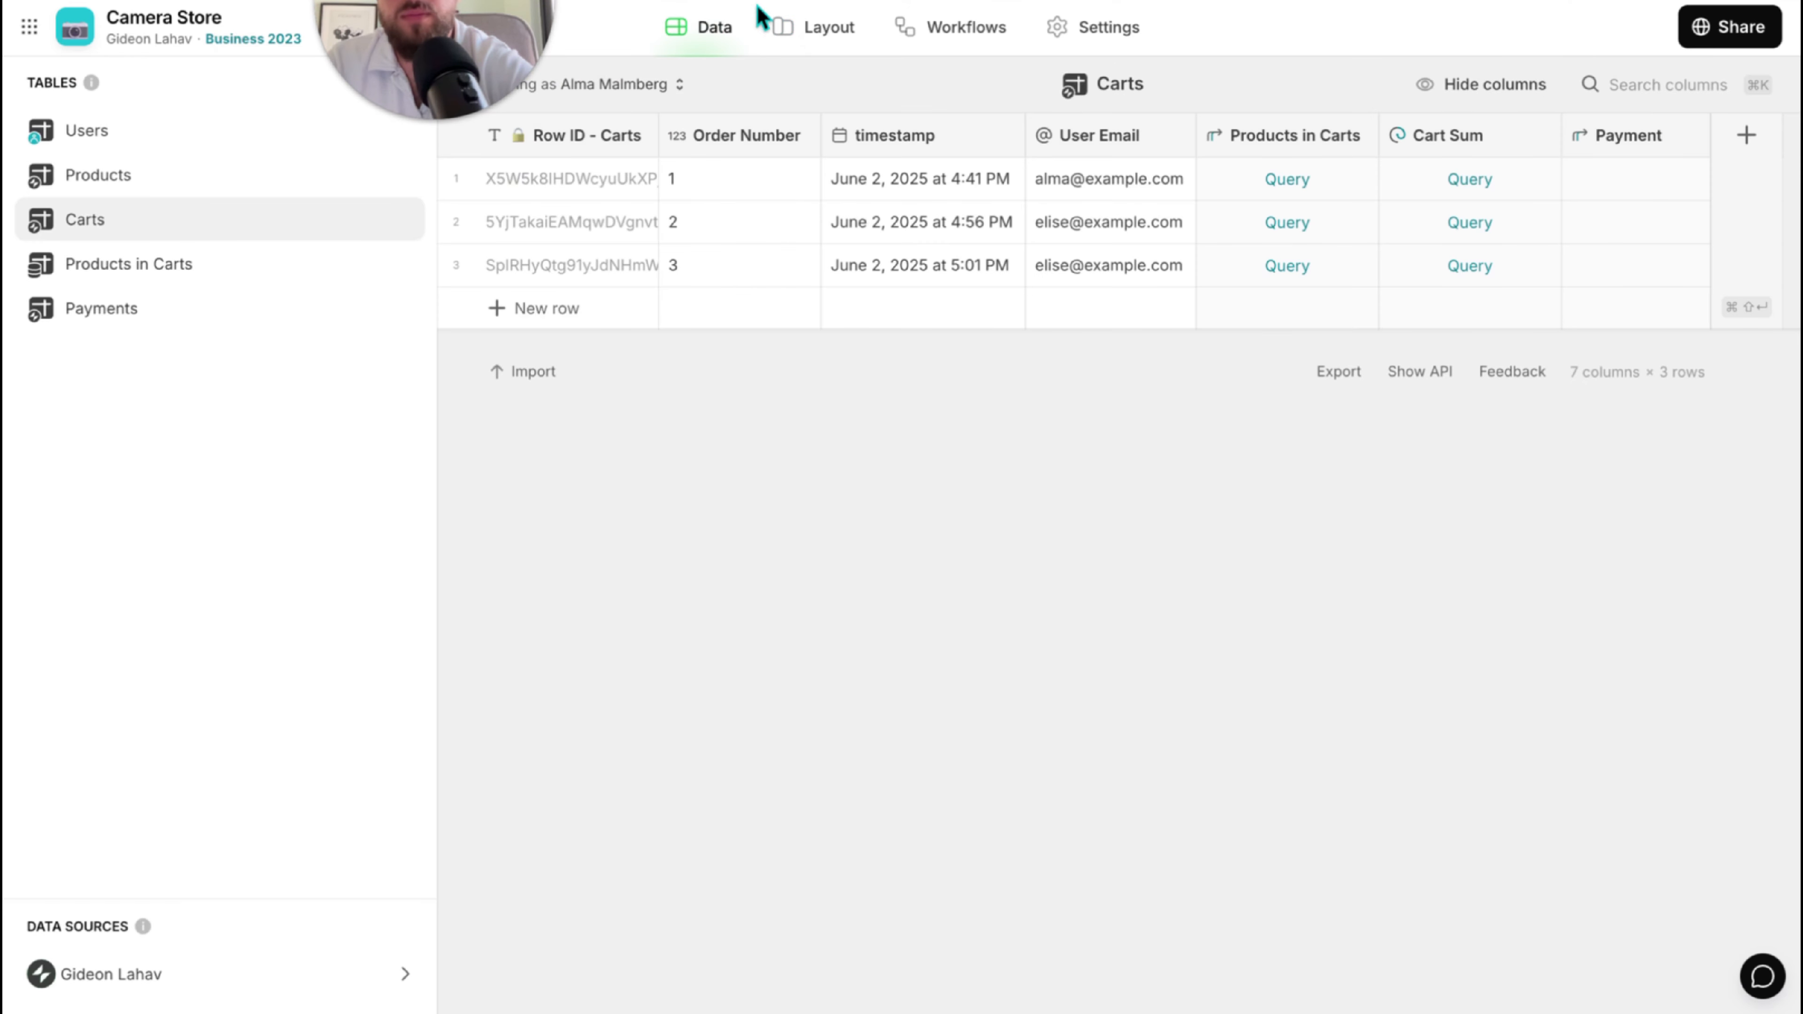
pyautogui.click(816, 32)
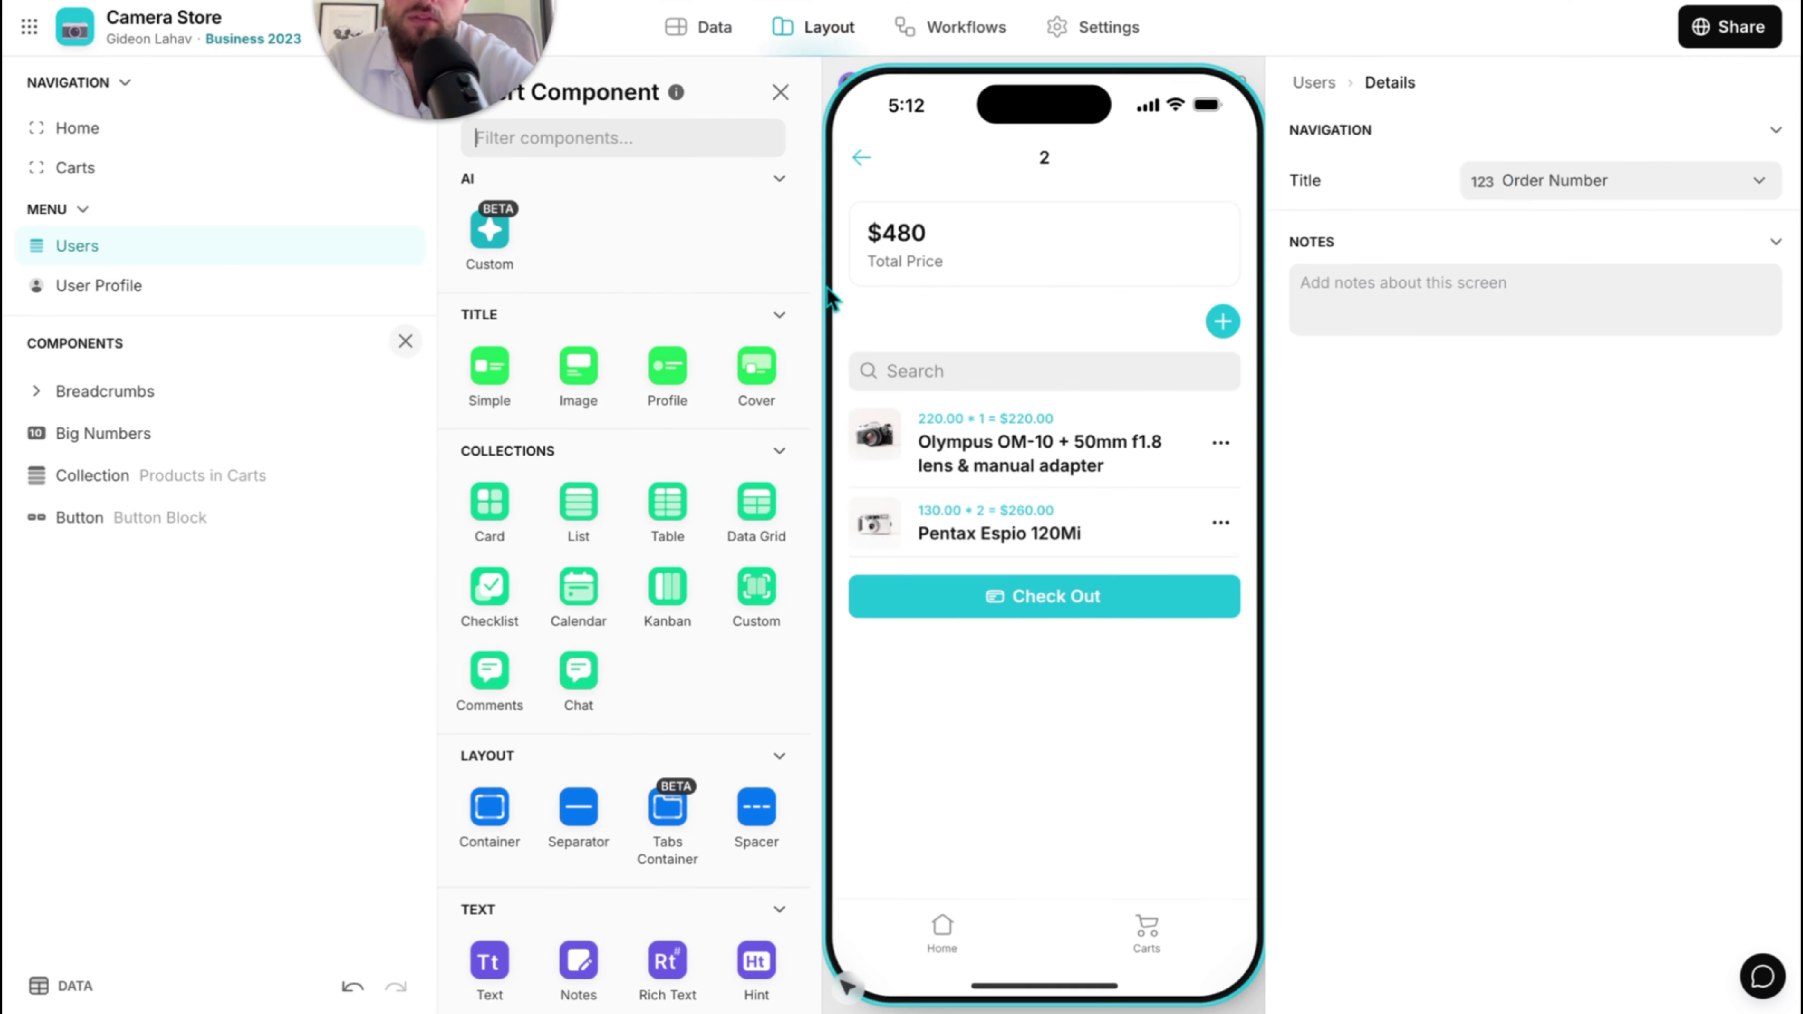
pyautogui.click(779, 91)
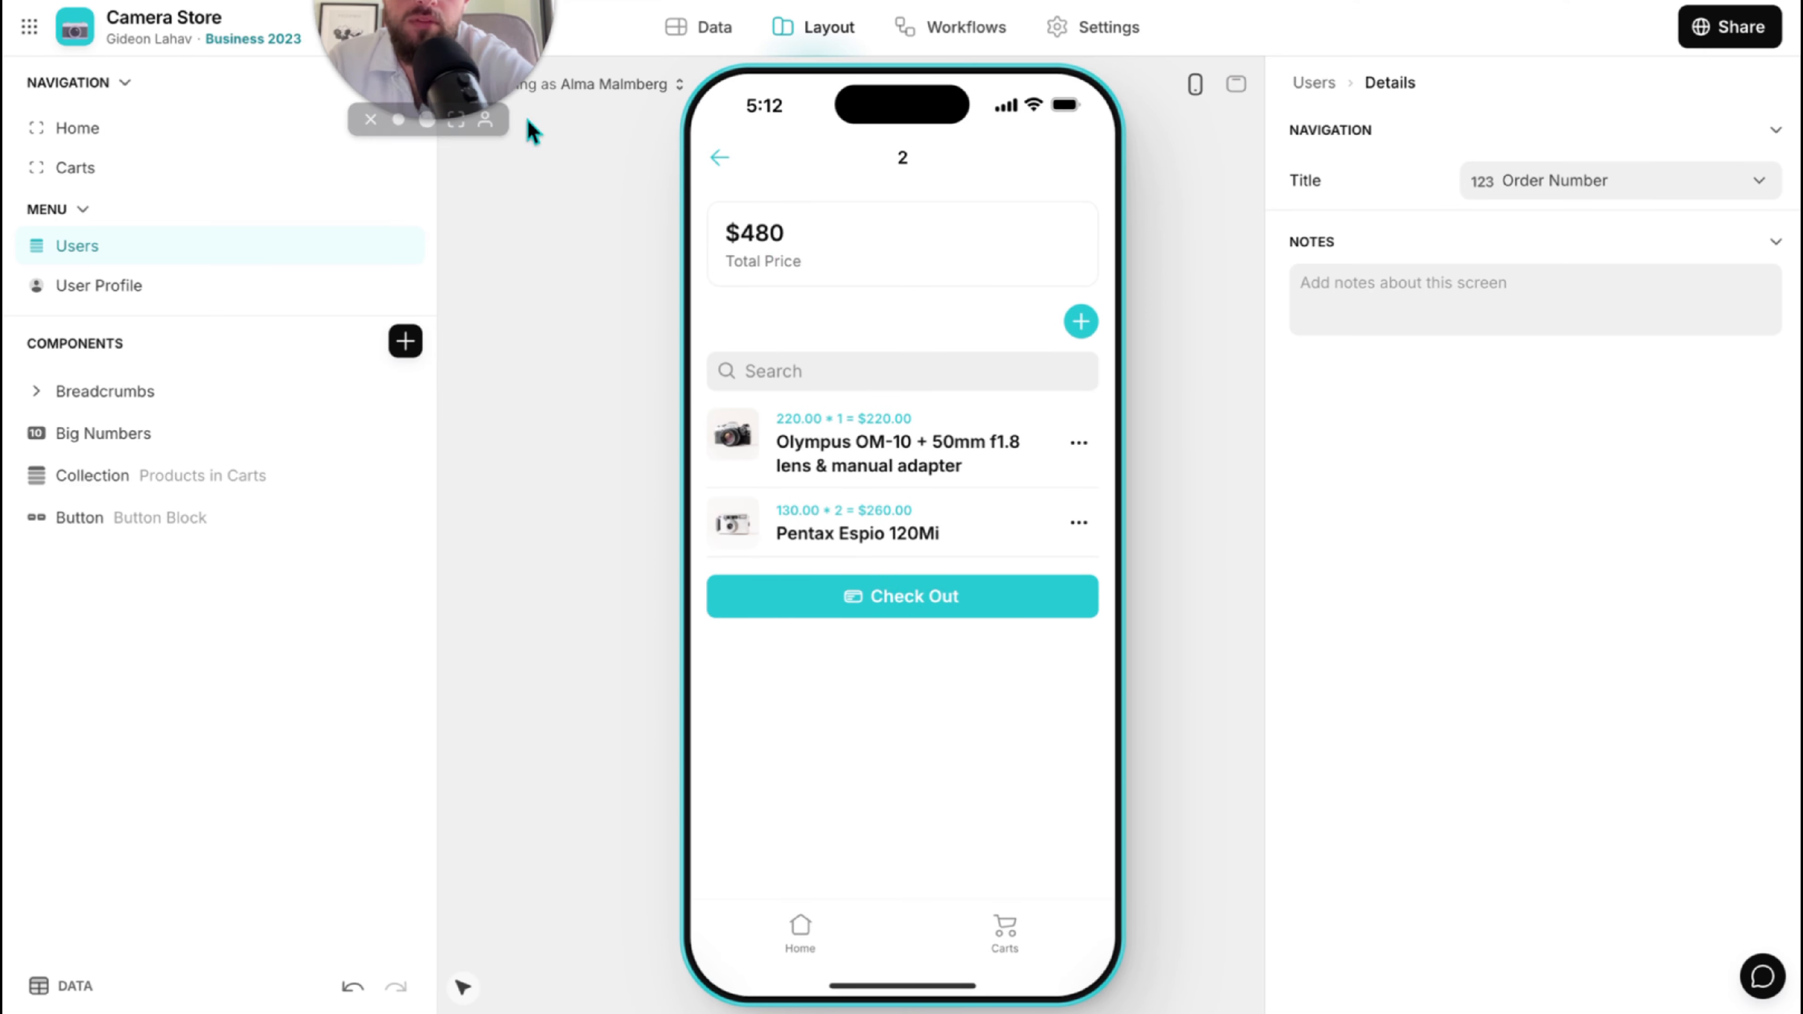
pyautogui.moveTo(493, 133); pyautogui.dragTo(274, 891)
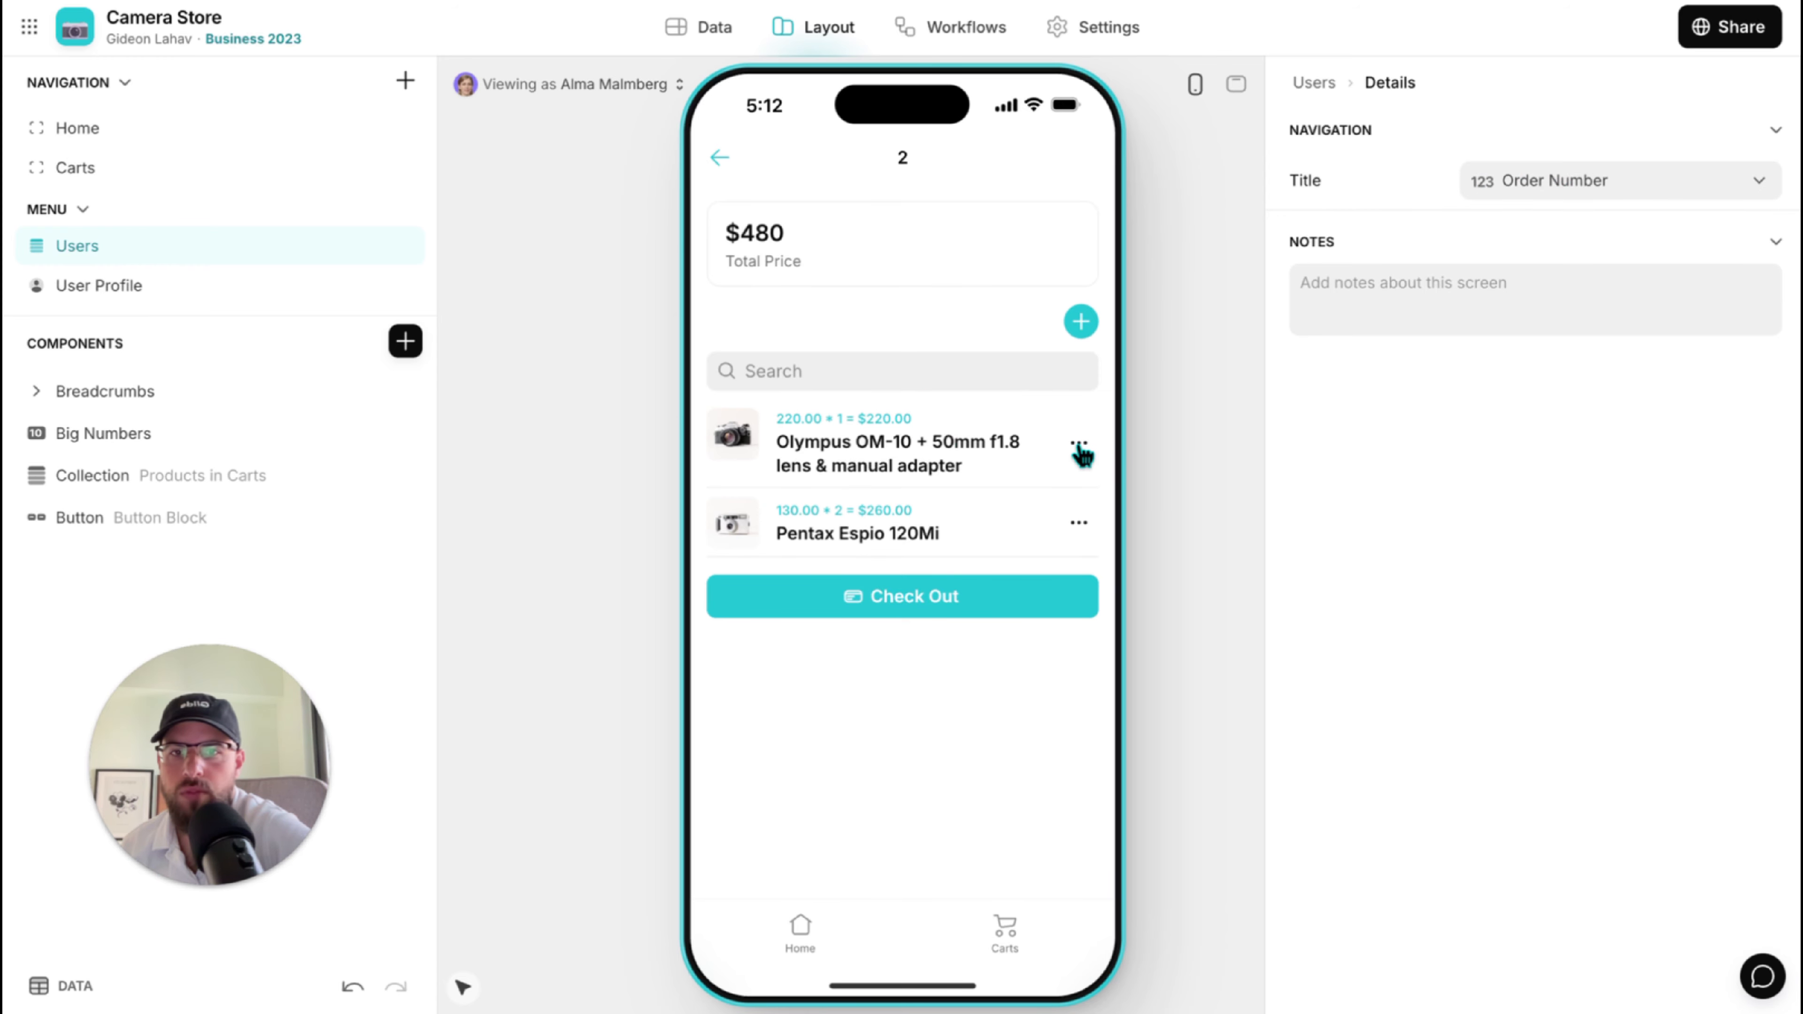
pyautogui.click(722, 160)
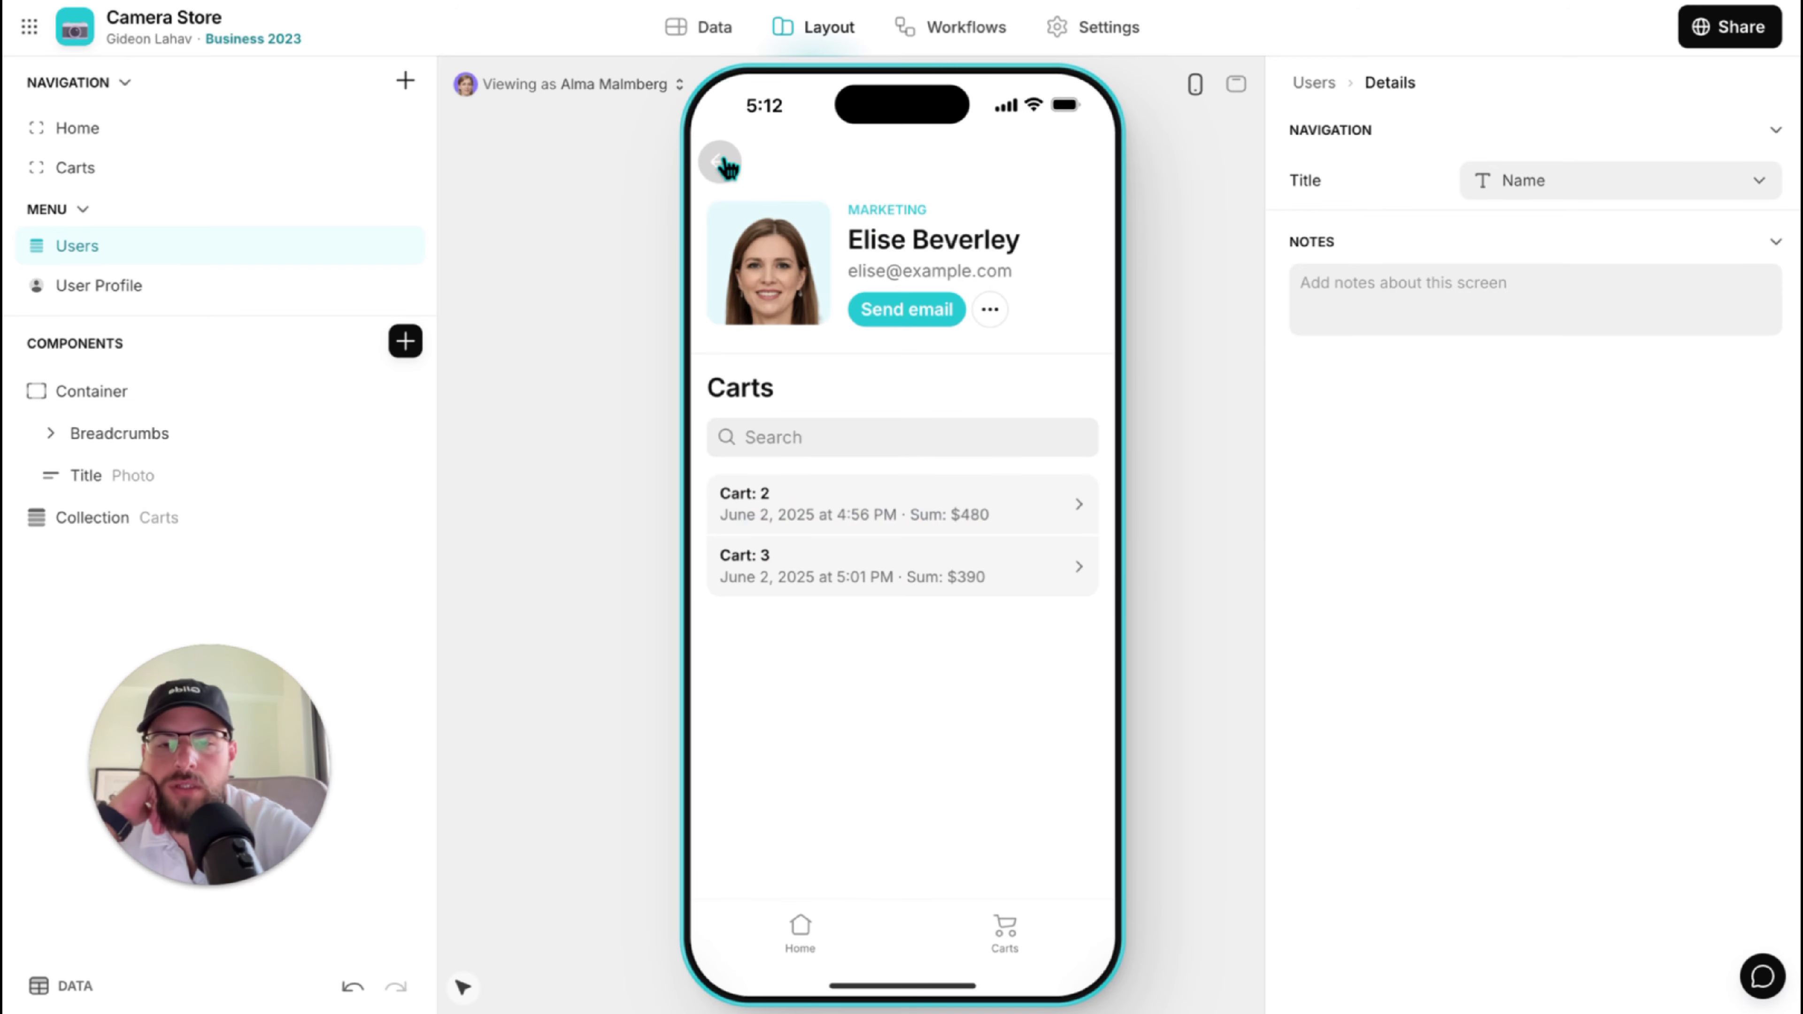
# Review the Home screen's product collection and the Carts screen's current cart in the app preview.
pyautogui.click(800, 931)
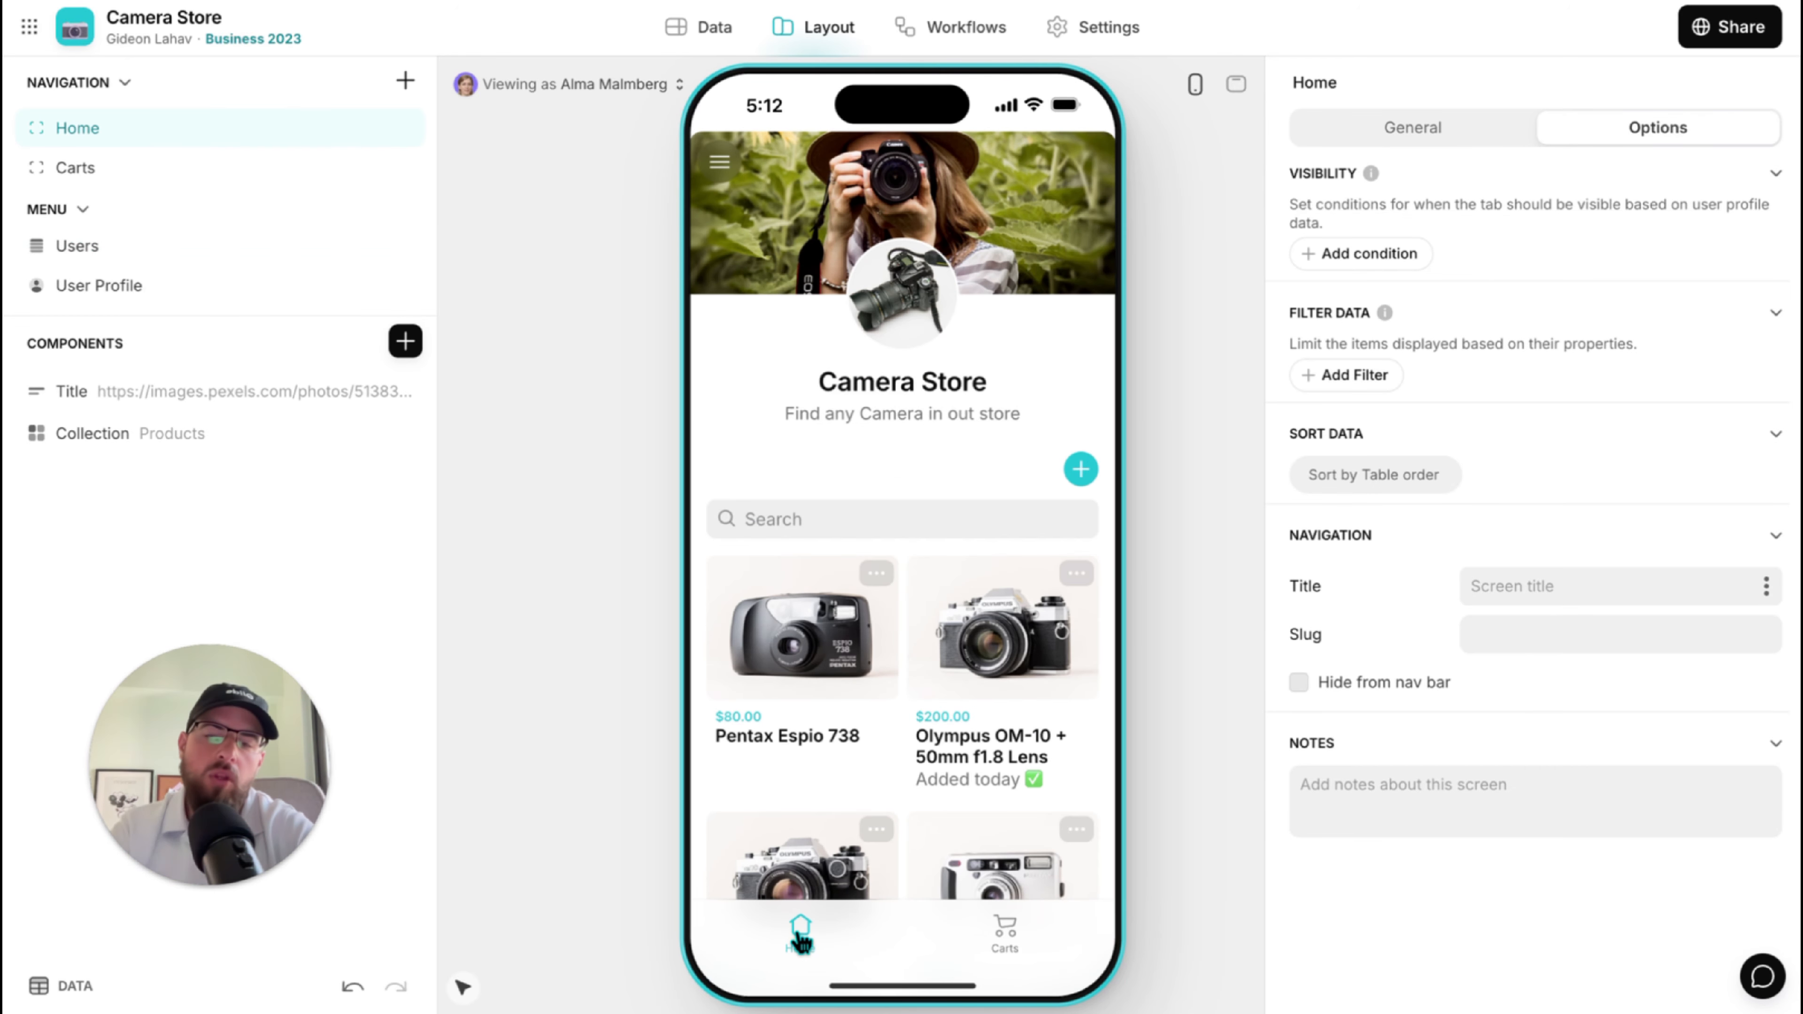
pyautogui.scroll(-8, 991, 707)
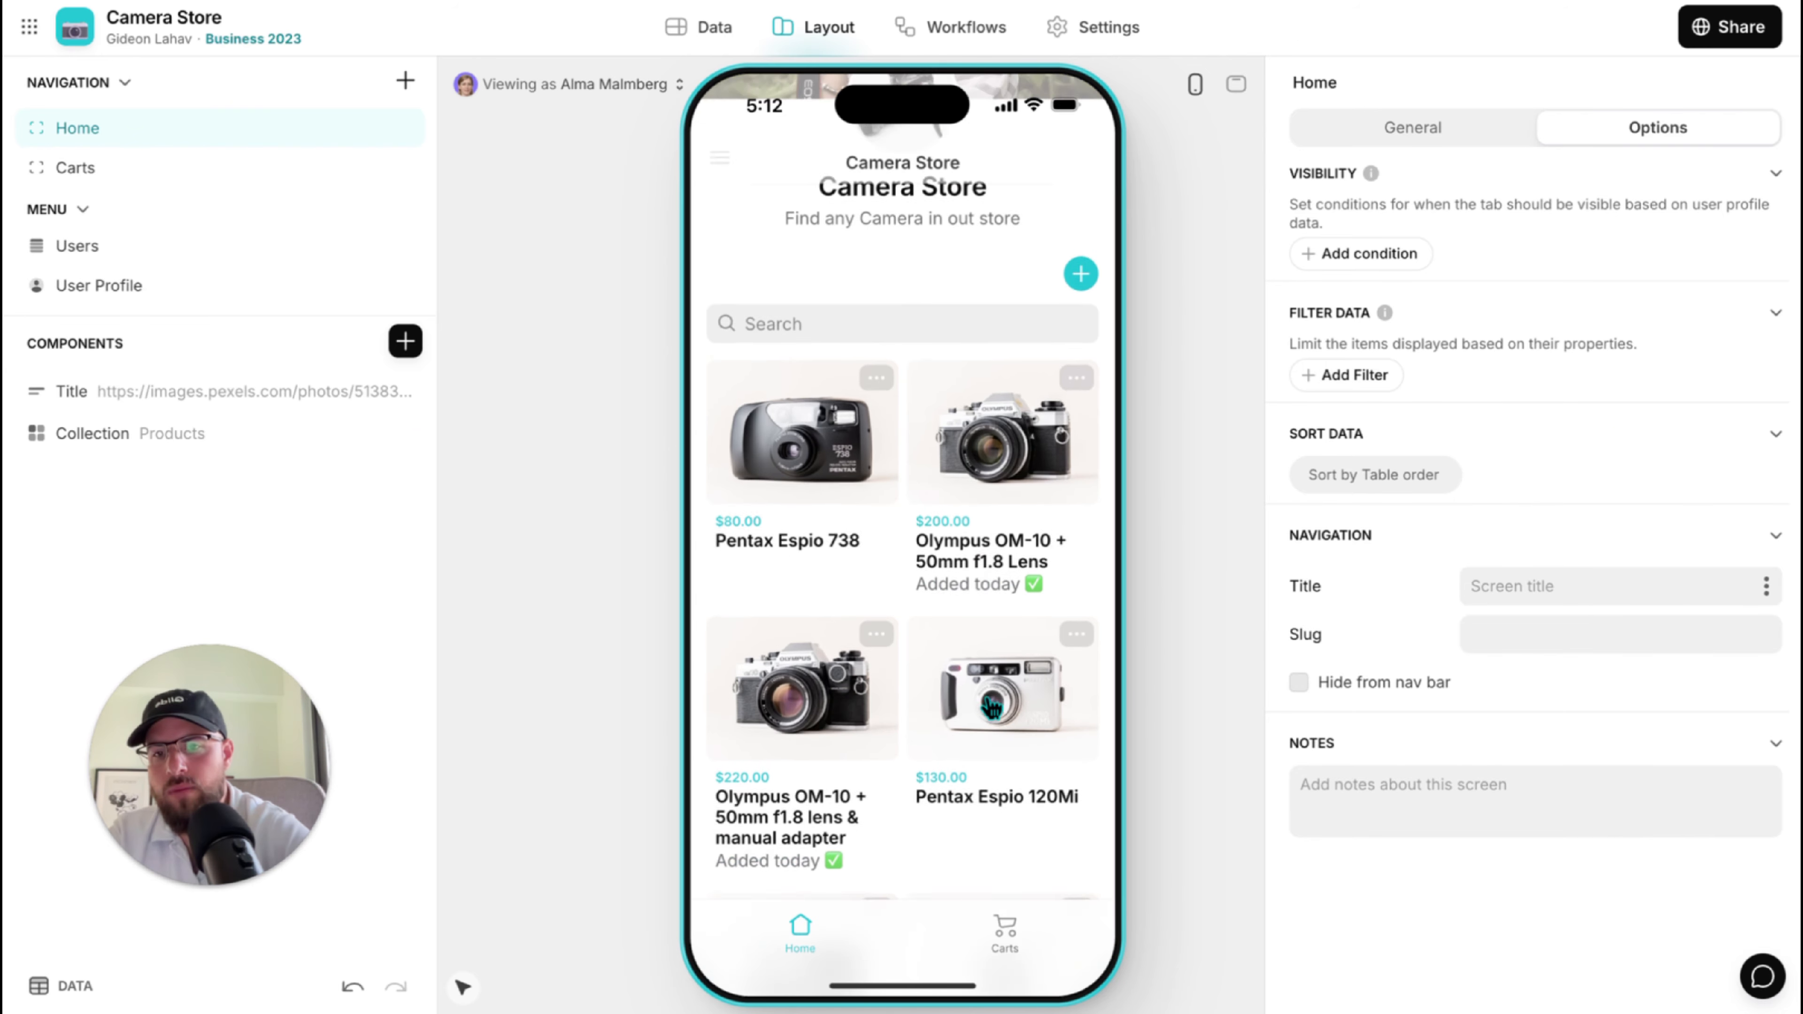
pyautogui.scroll(2, 992, 707)
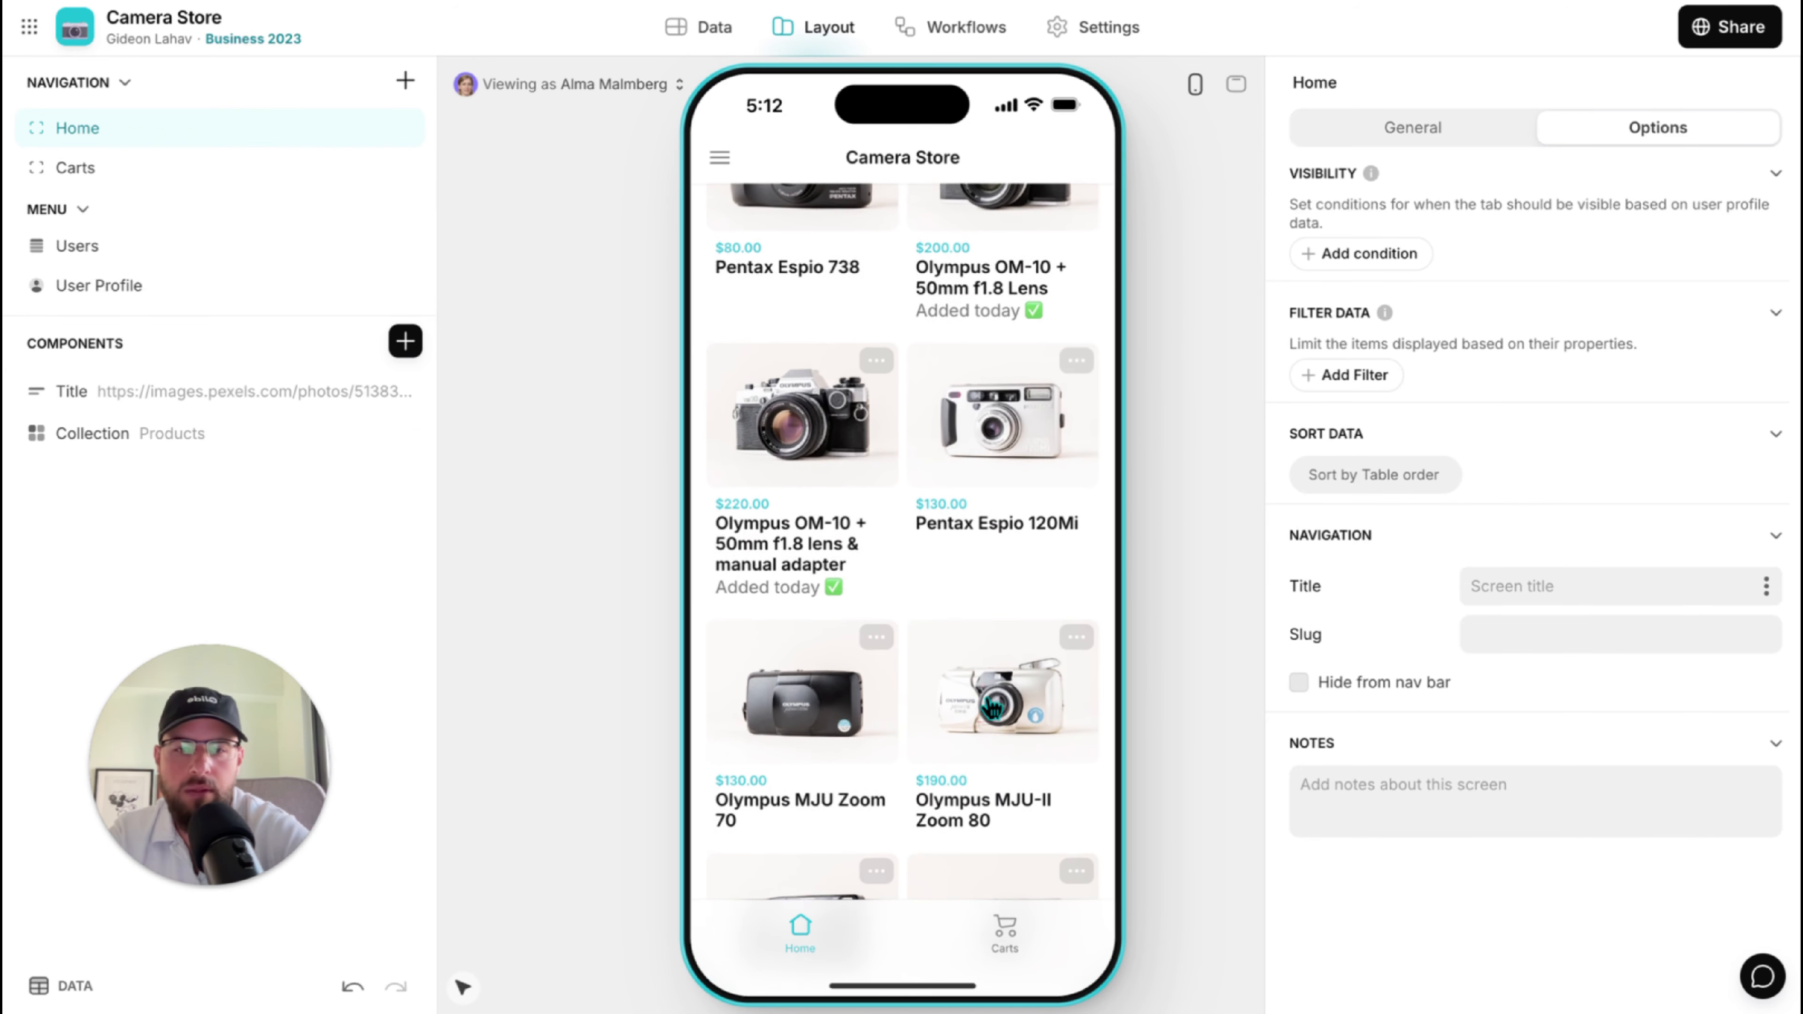
pyautogui.scroll(3, 991, 706)
pyautogui.click(1004, 931)
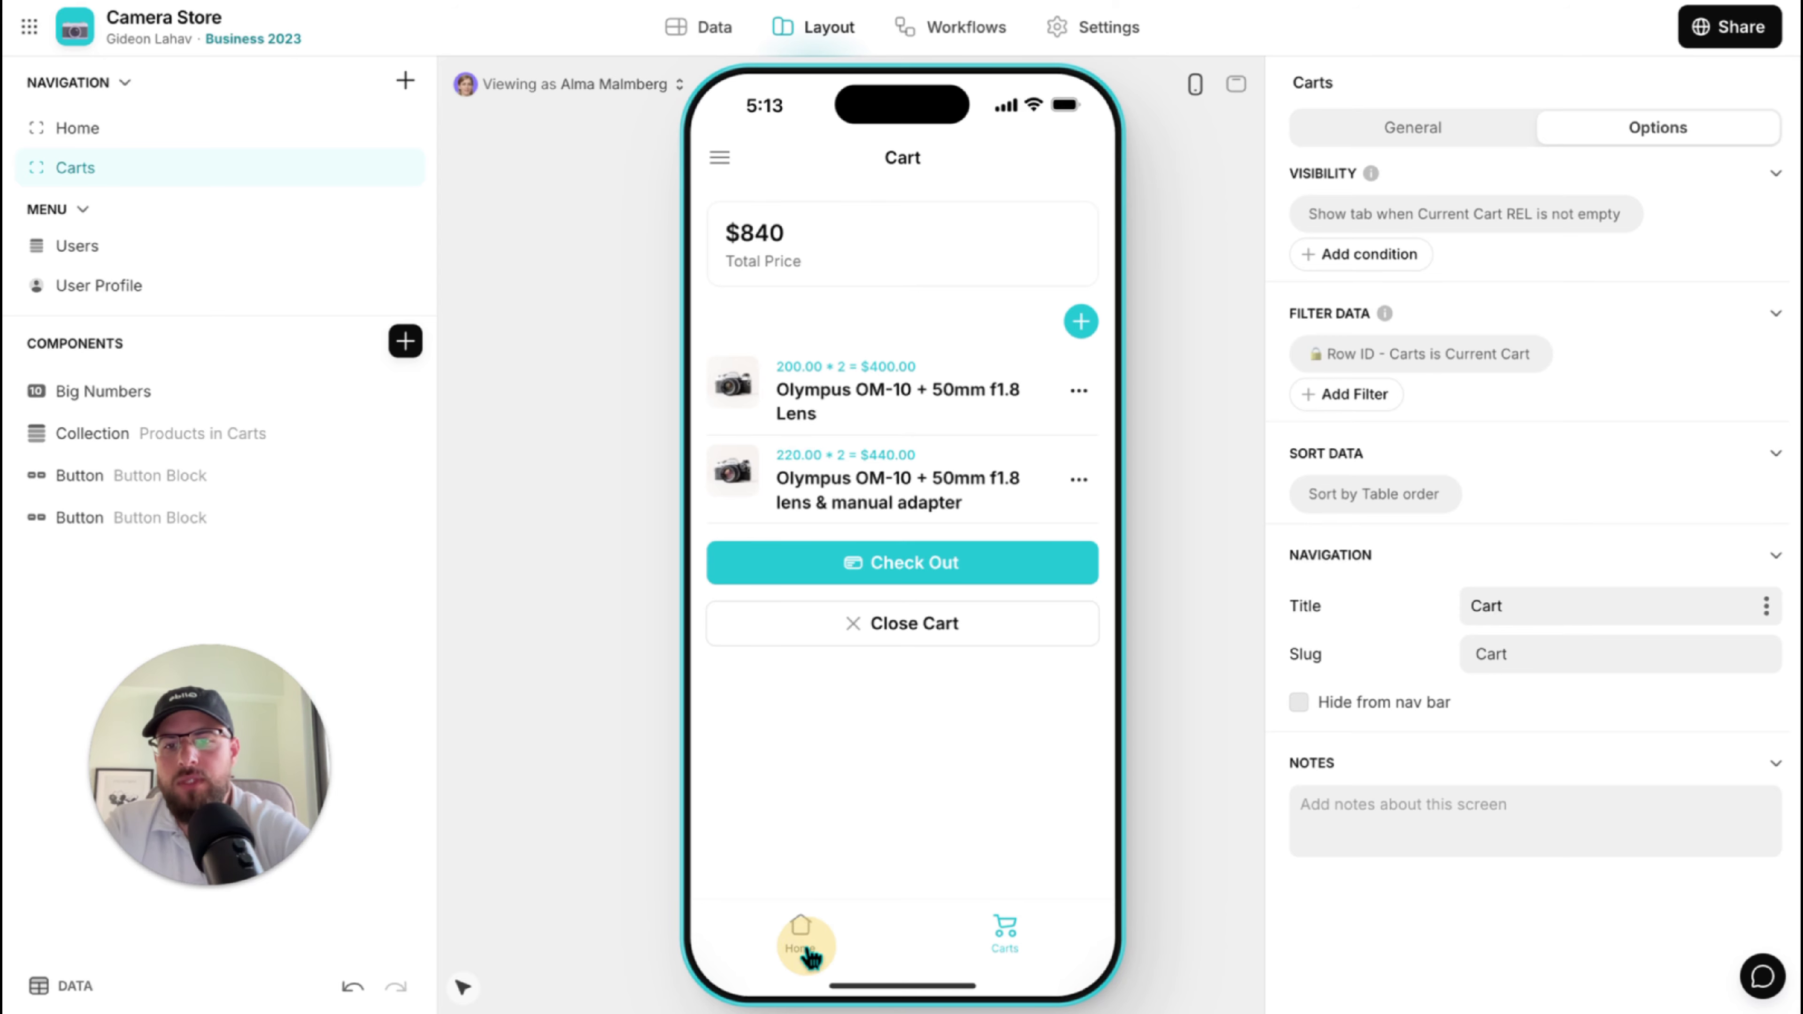
pyautogui.click(800, 931)
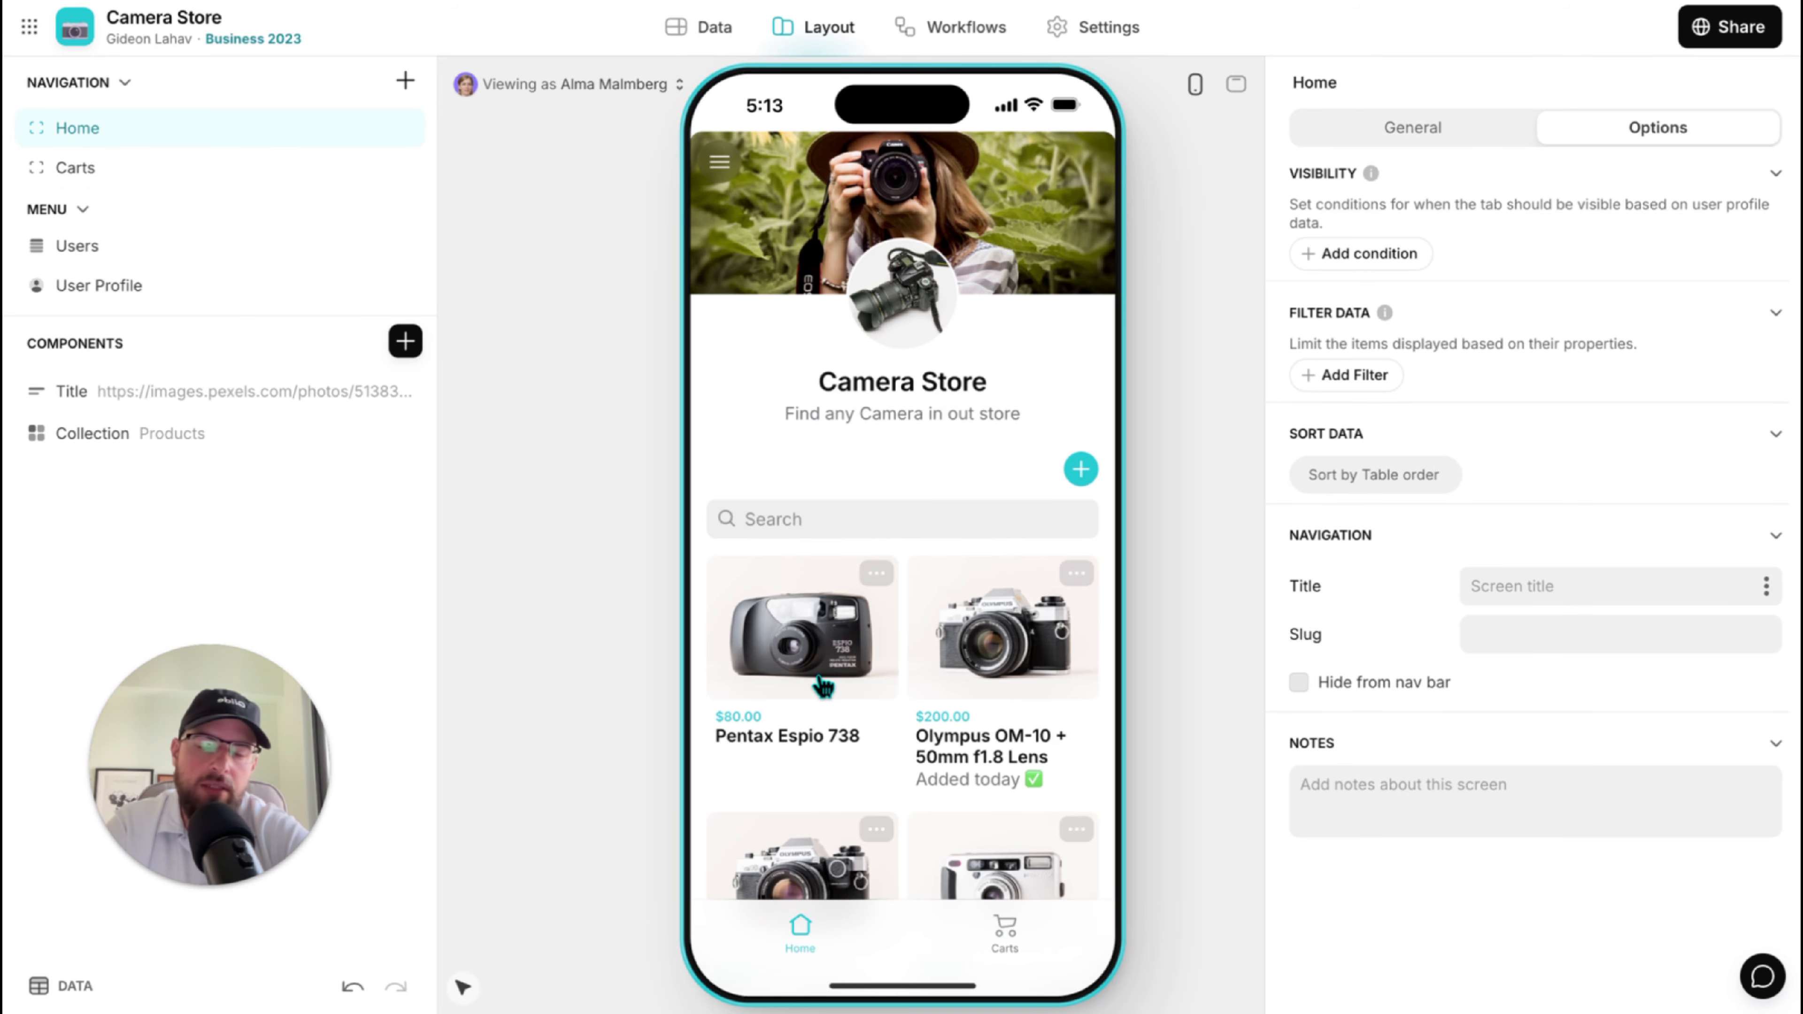
pyautogui.scroll(-6, 838, 465)
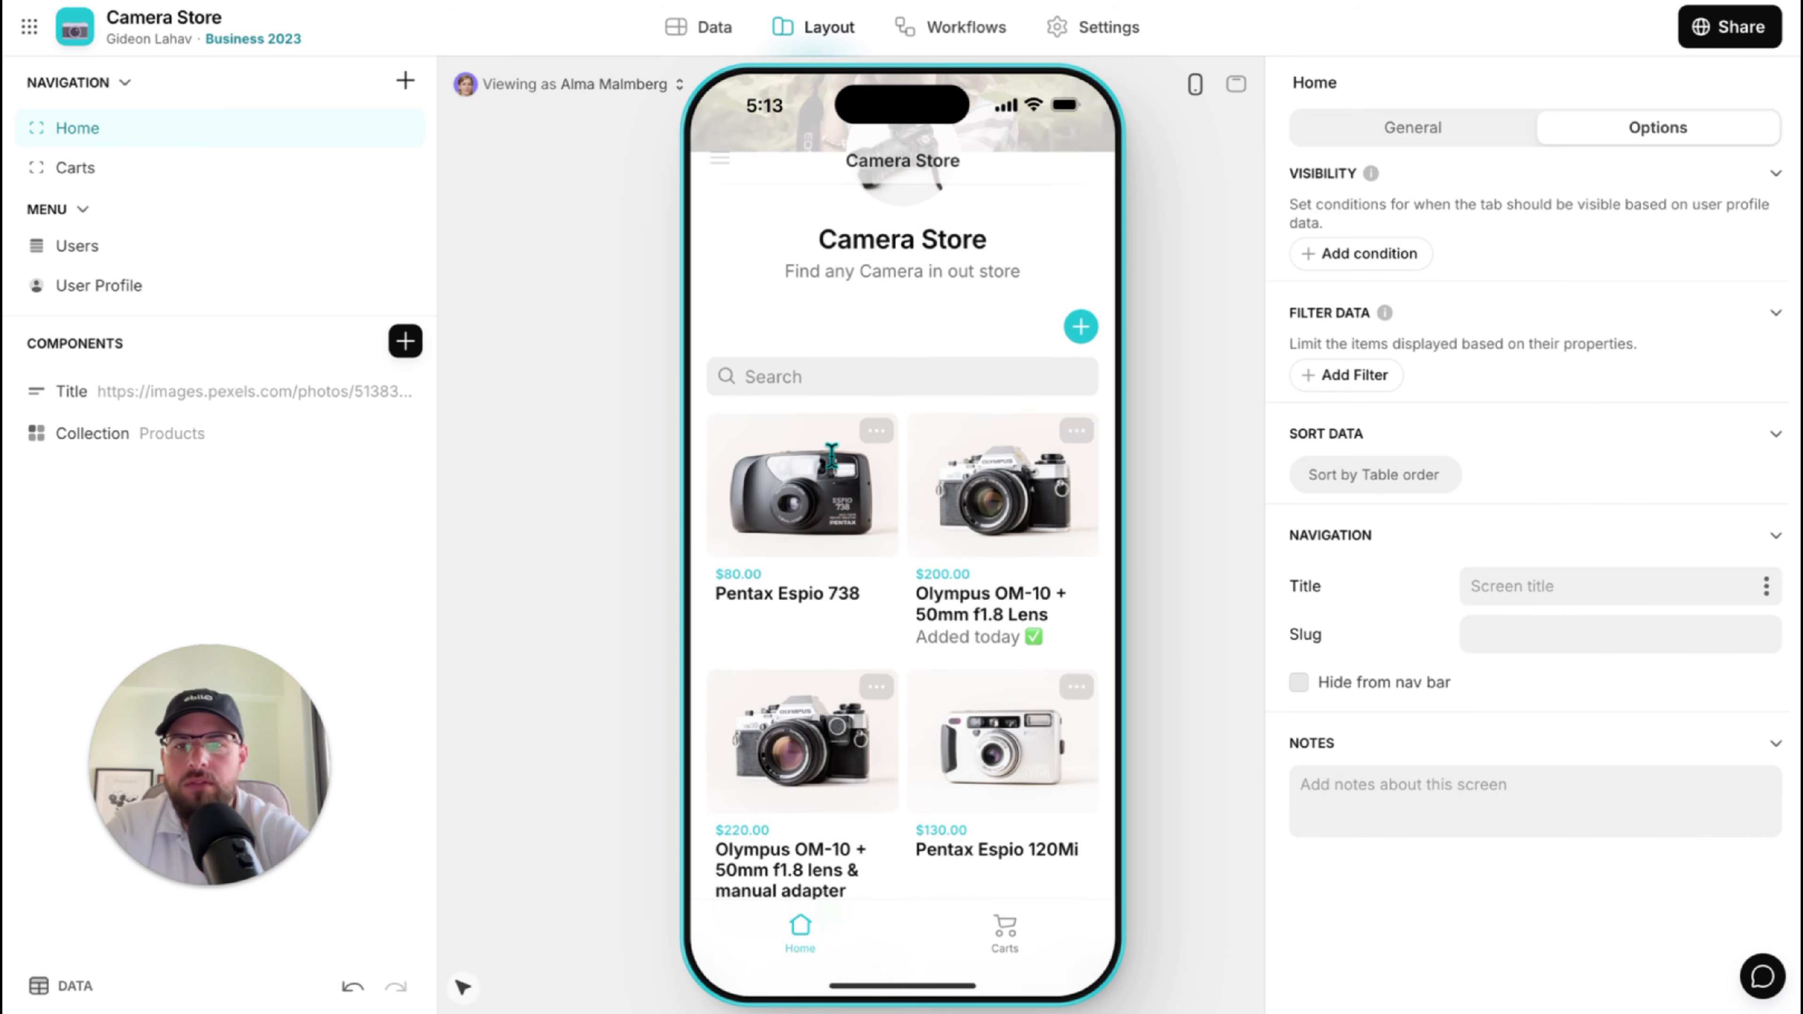
pyautogui.scroll(6, 837, 465)
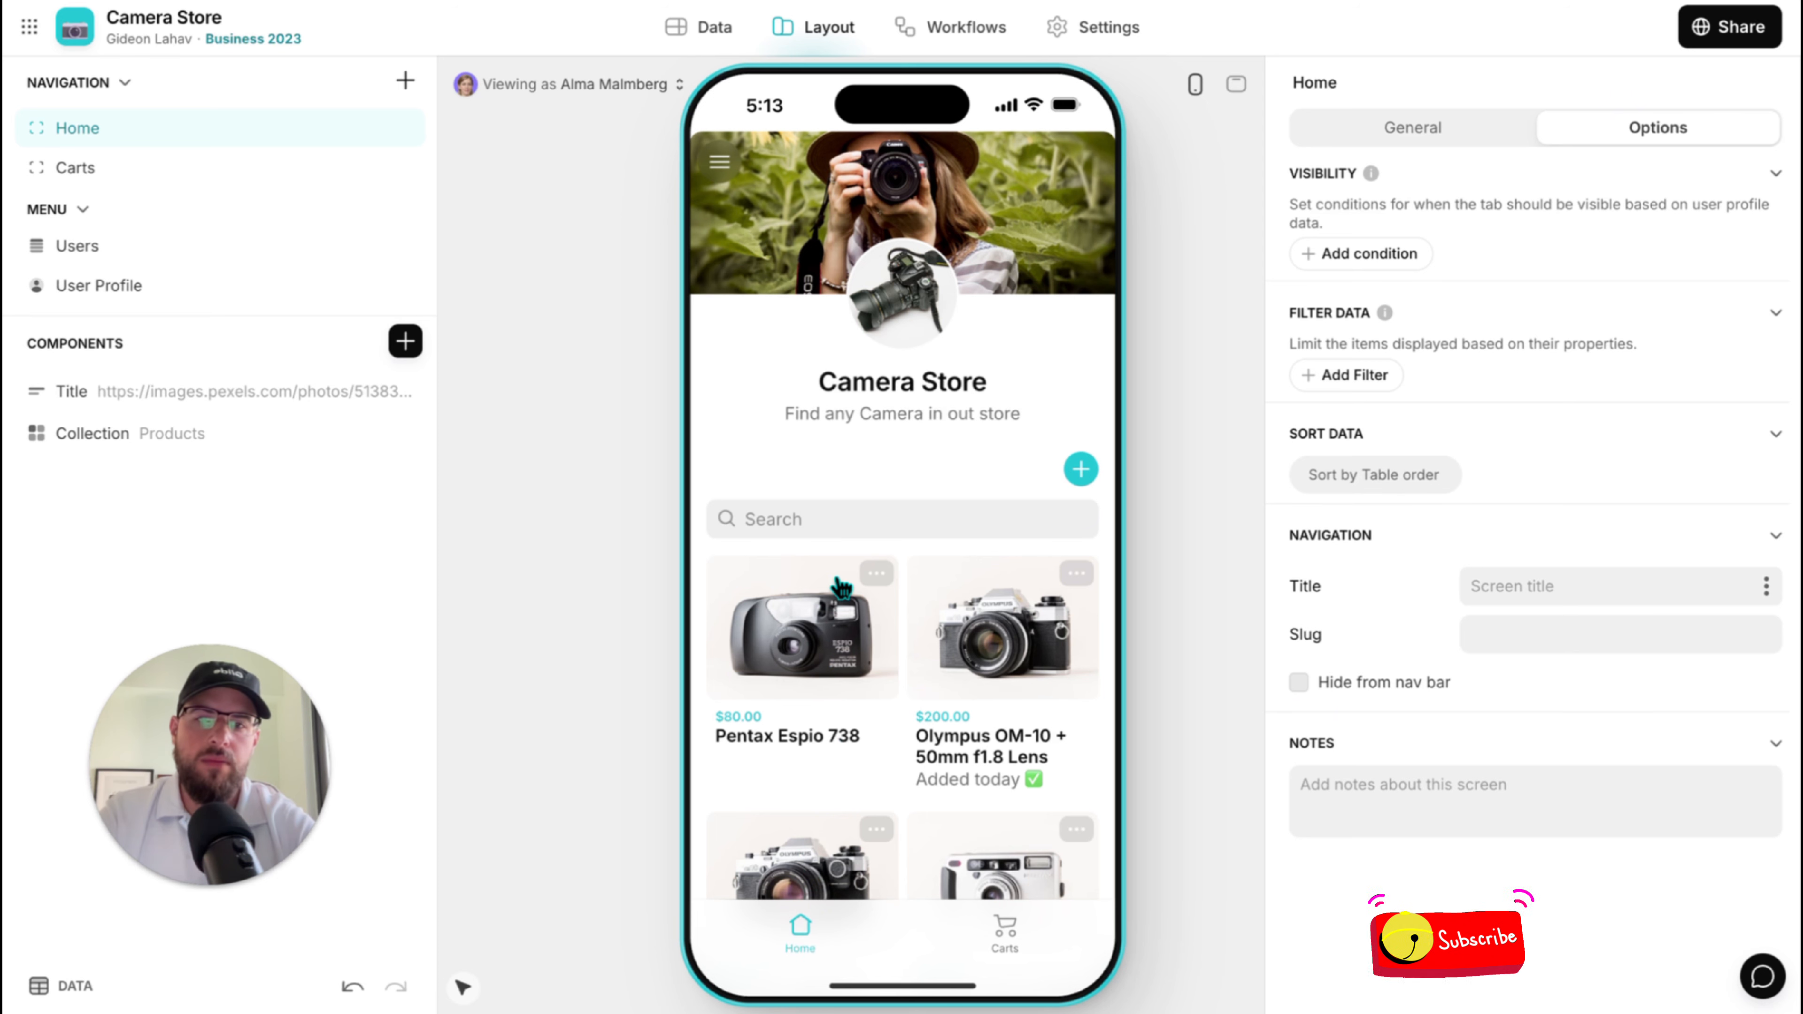
pyautogui.moveTo(278, 725); pyautogui.dragTo(289, 493)
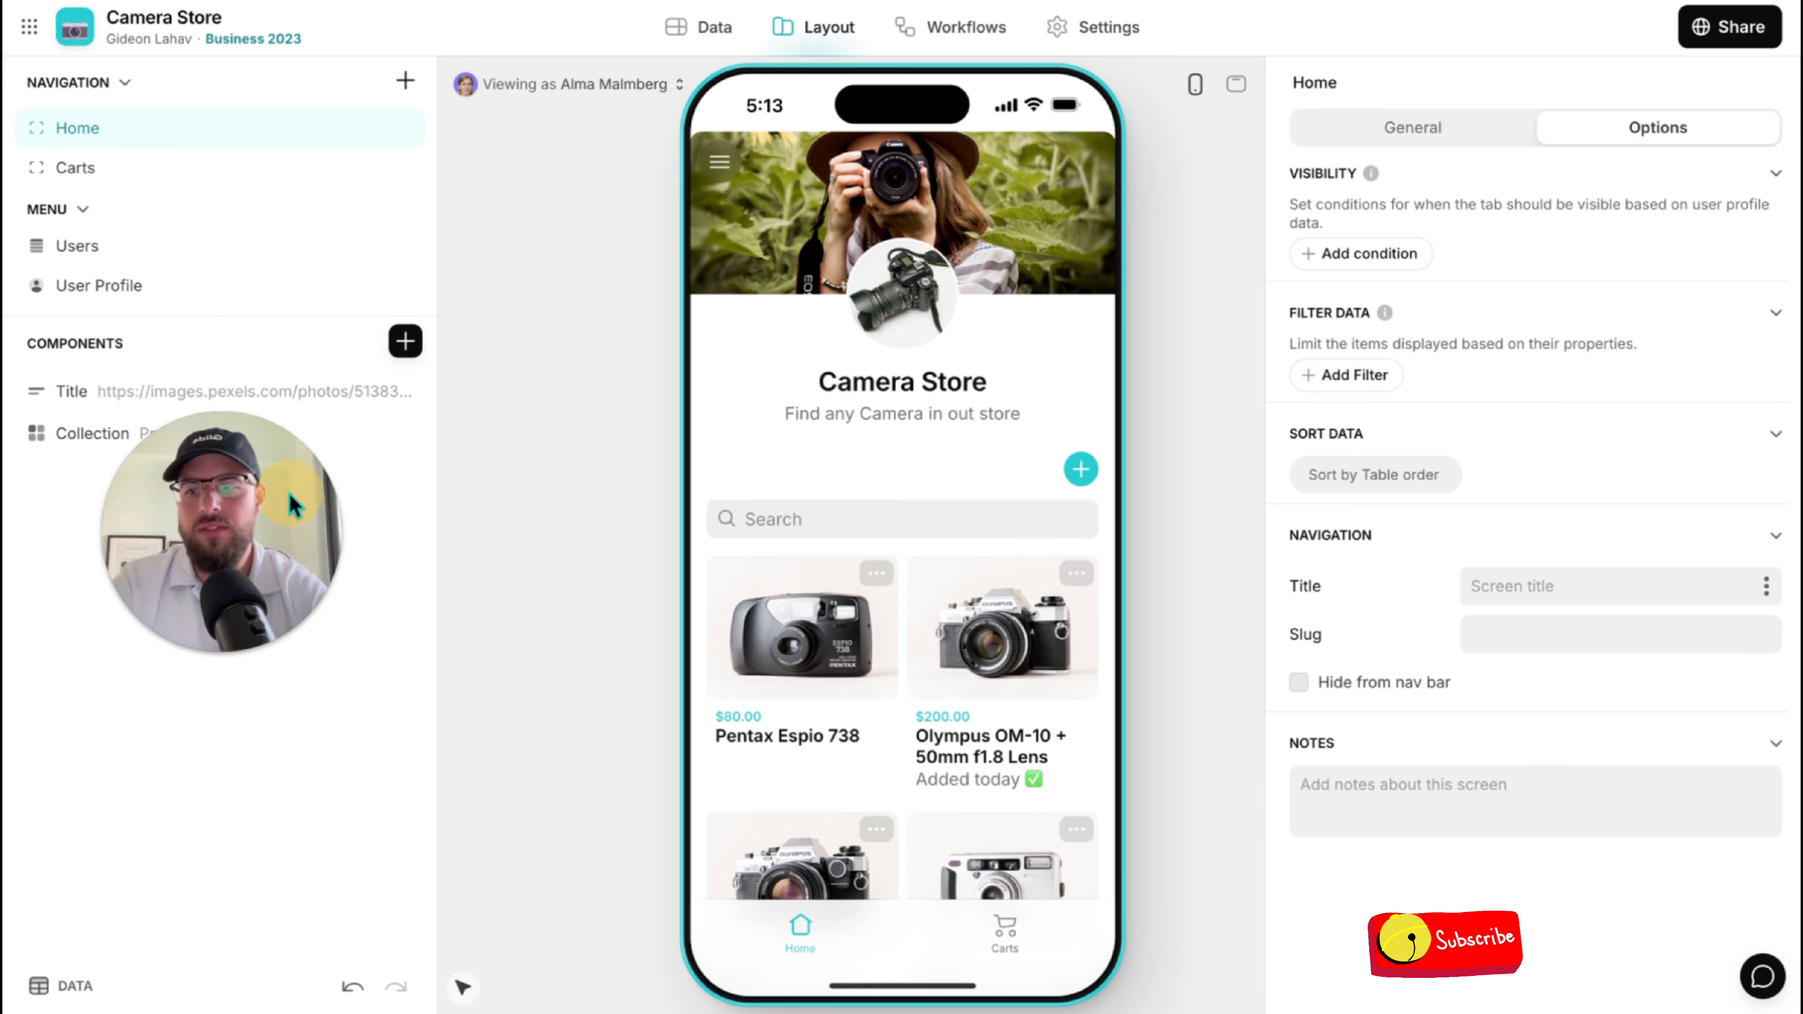